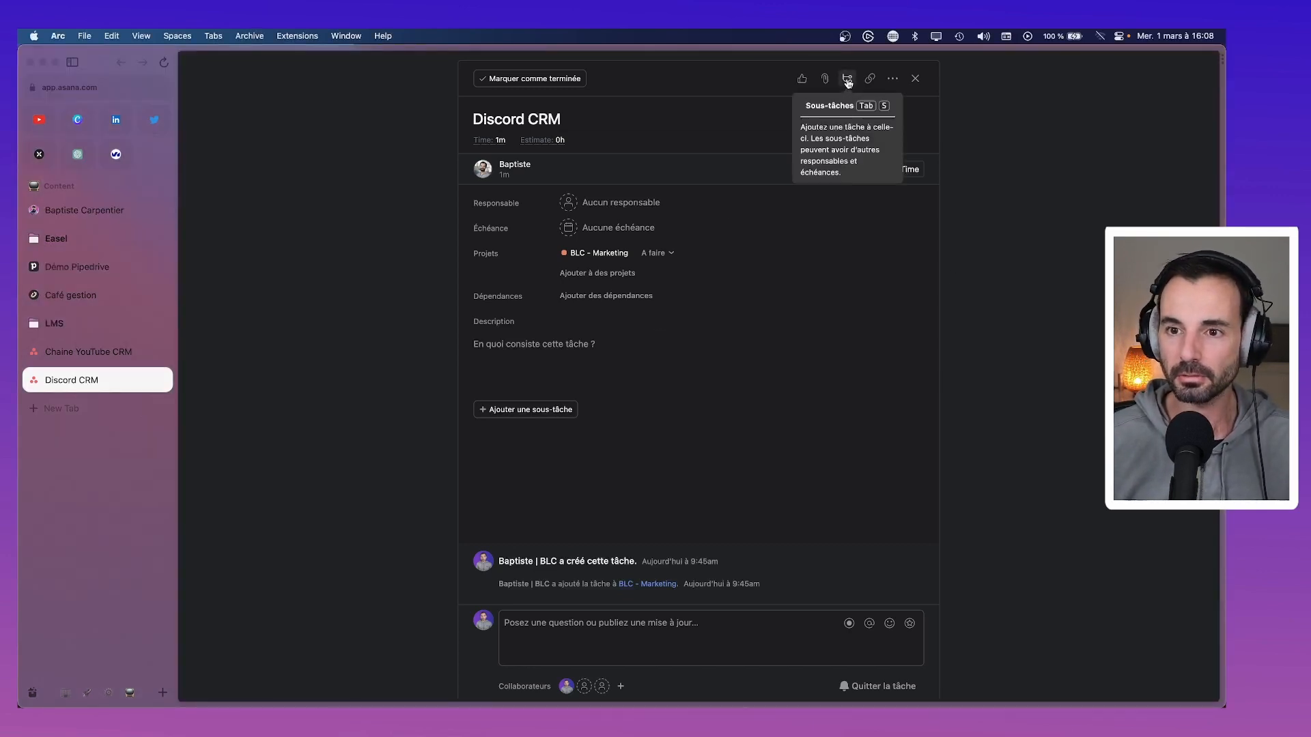
Add the subtasks "Créer le serveur" and "Créer les rôles" to the Discord CRM task.
click(845, 87)
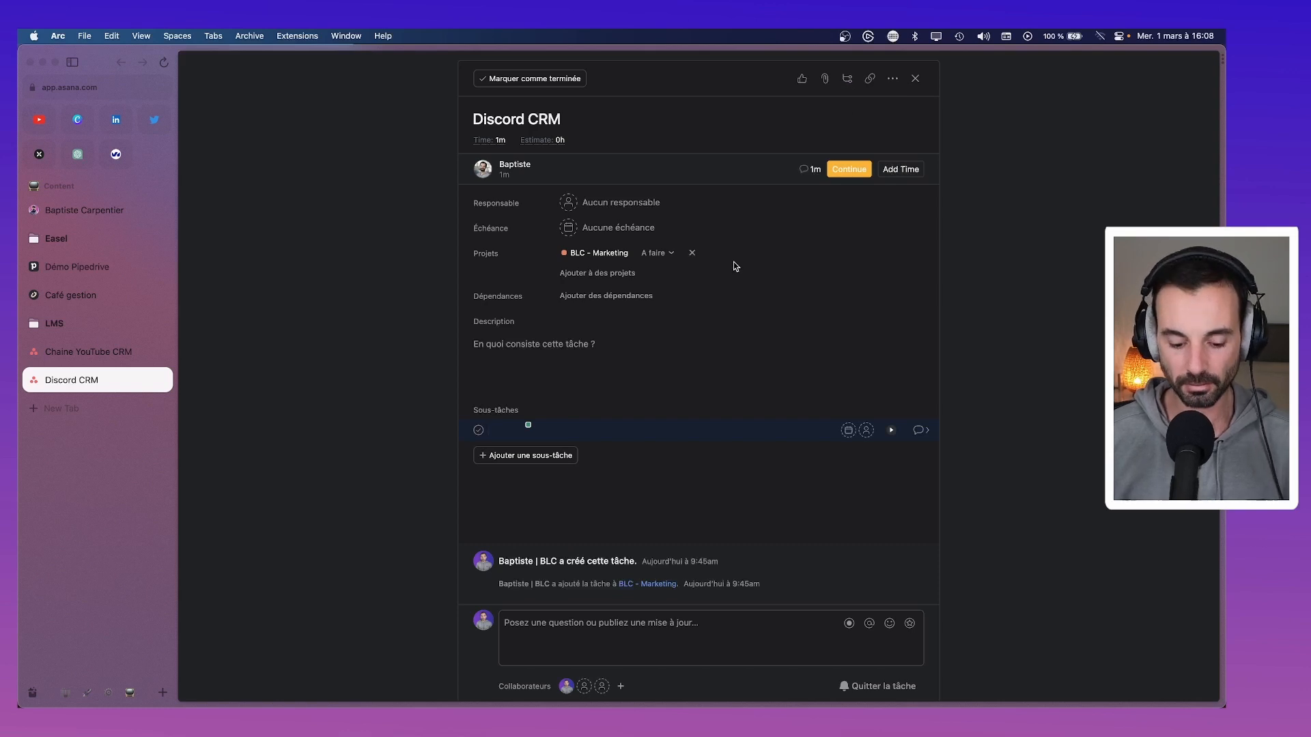
text(Créer le serveur)
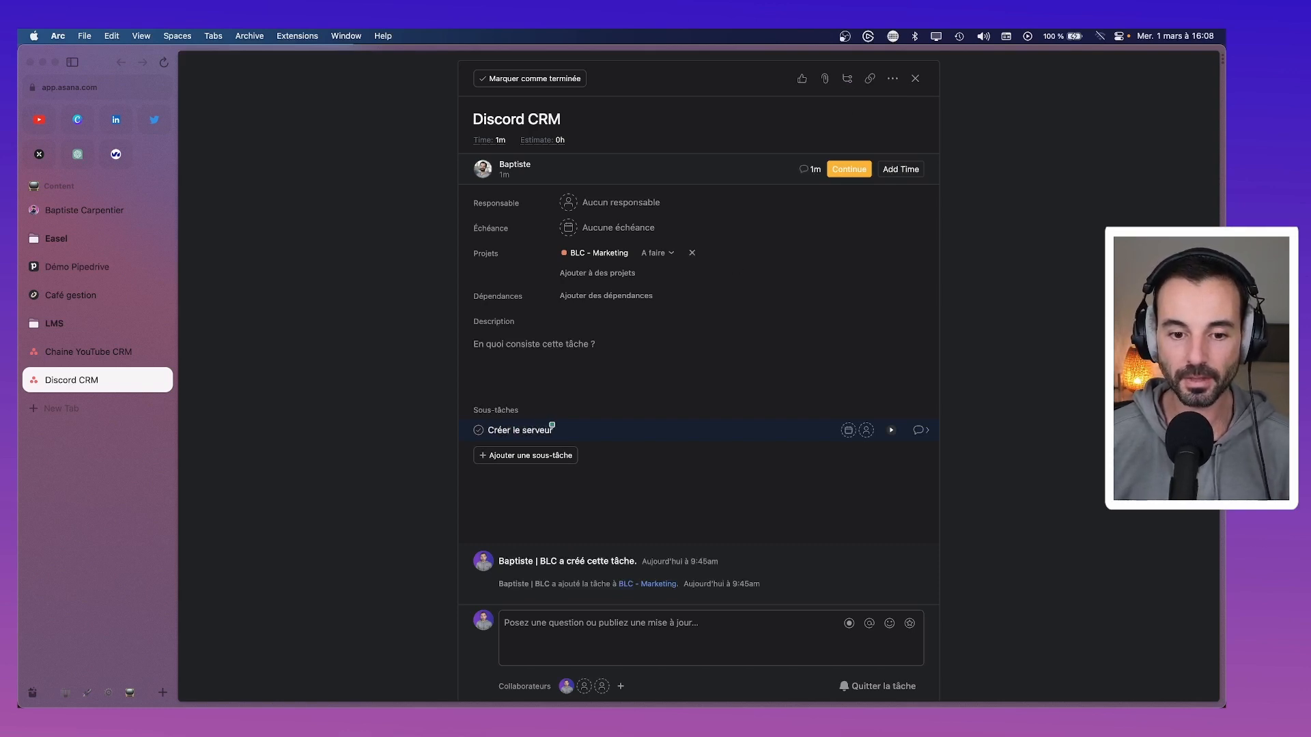
key(Return)
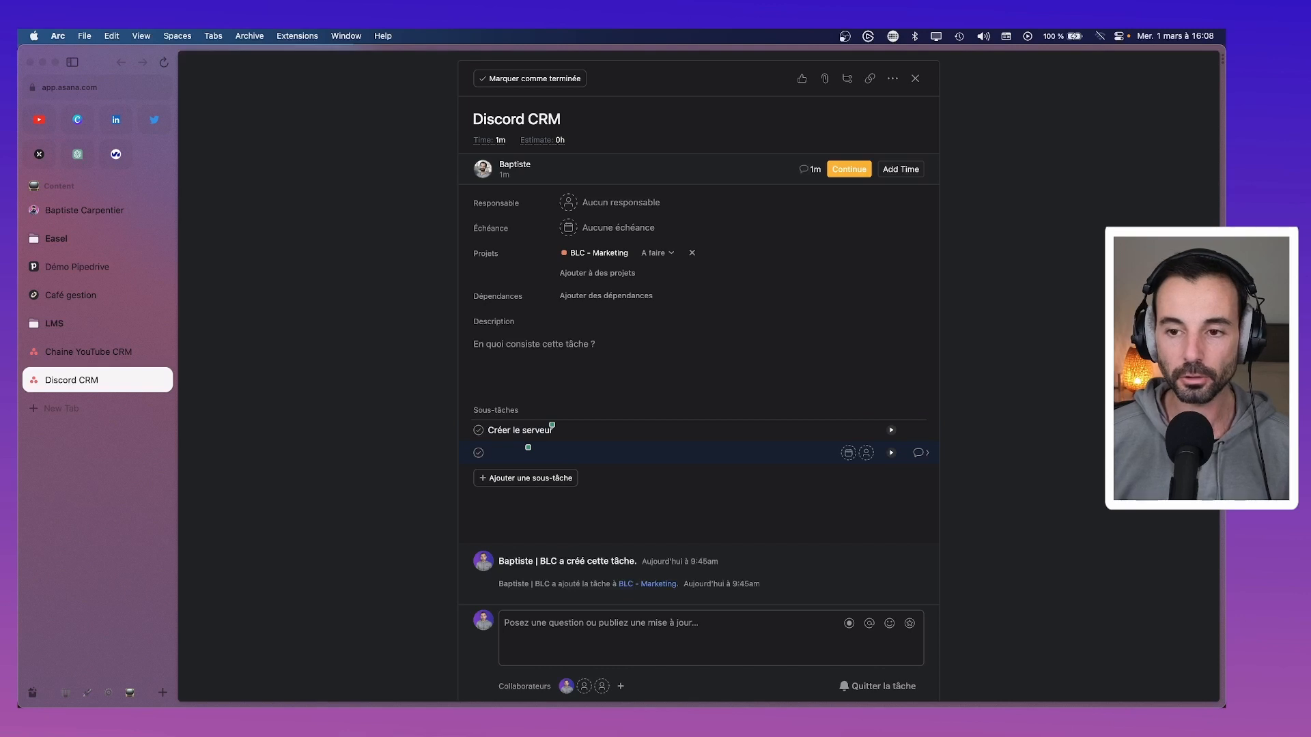
text(Créer les r)
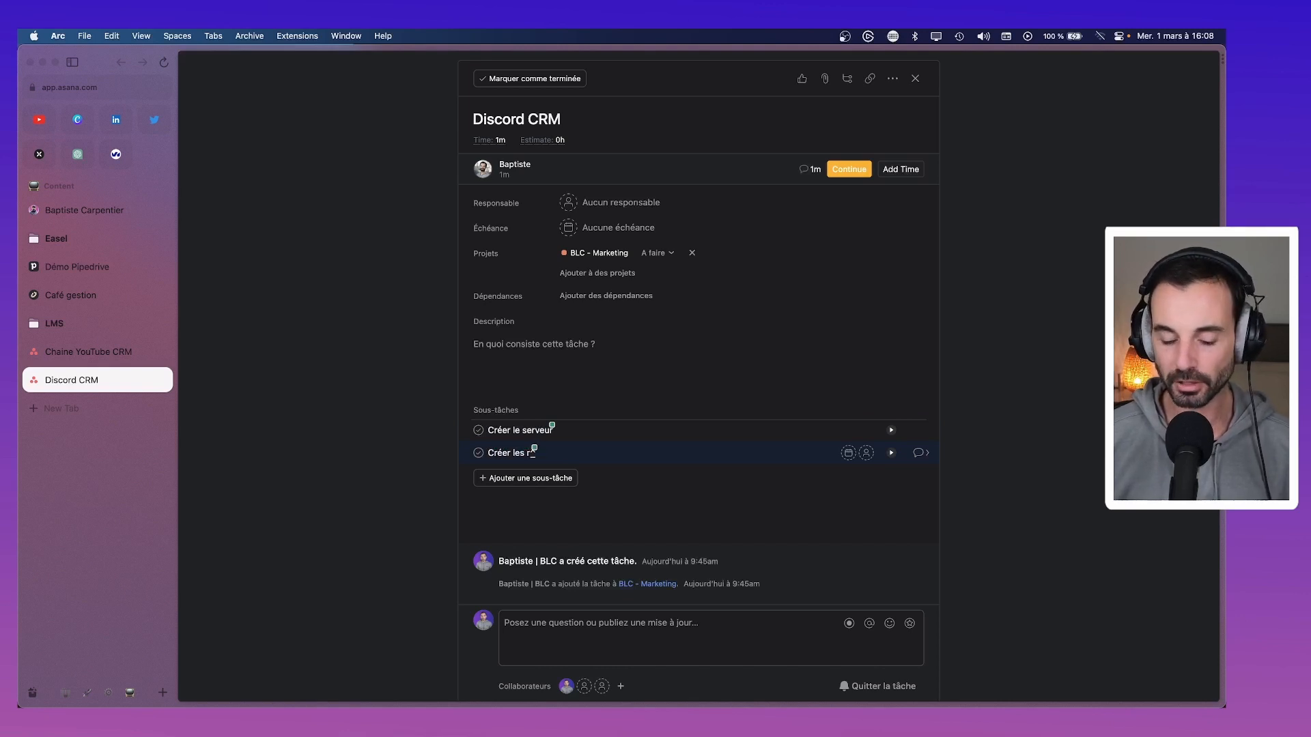
text(ôles)
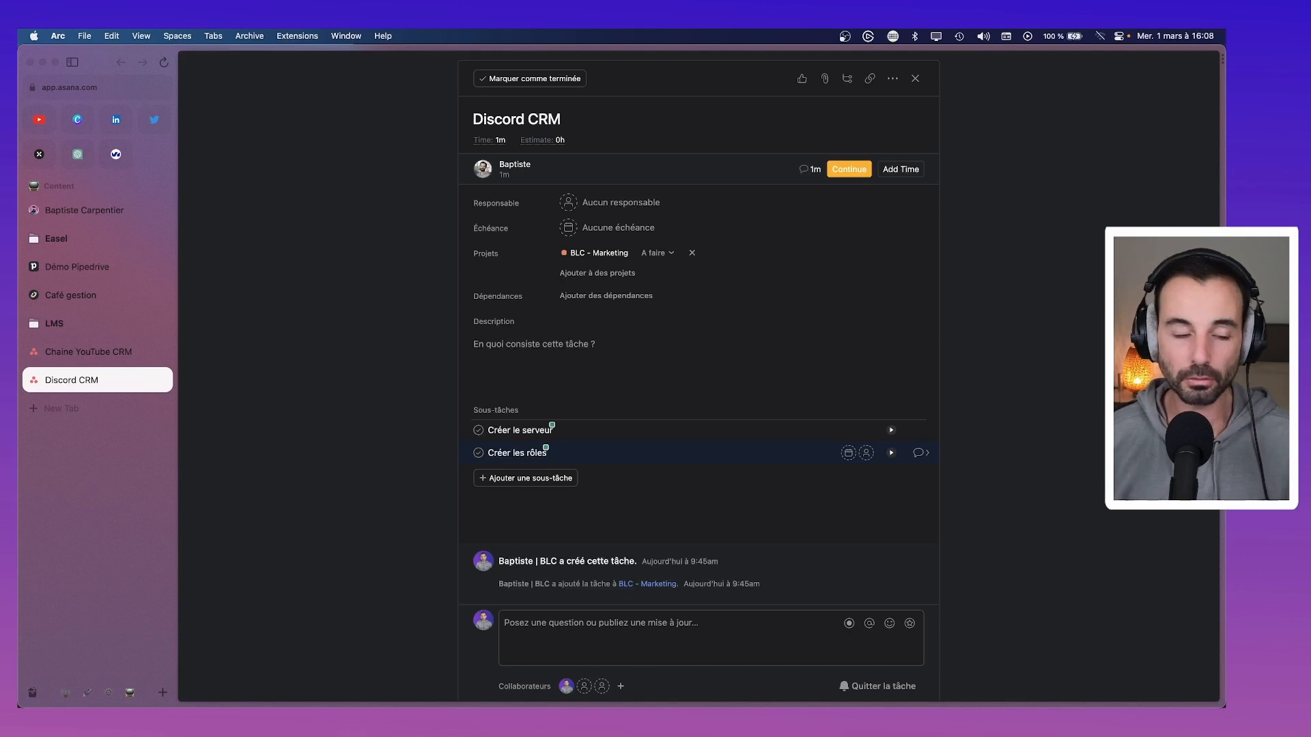
key(Return)
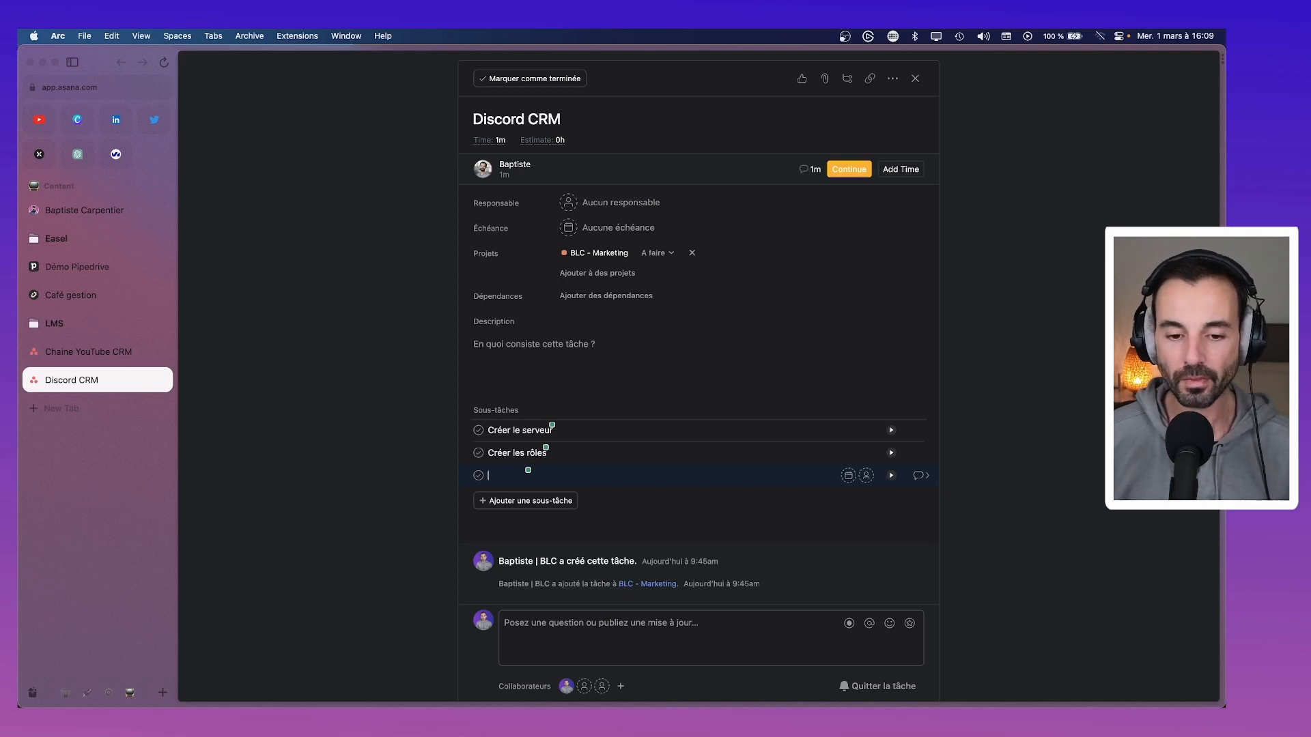
Add two more subtasks named "Créer les catégories" and "ChatBot" below "Créer les rôles".
text(Cré)
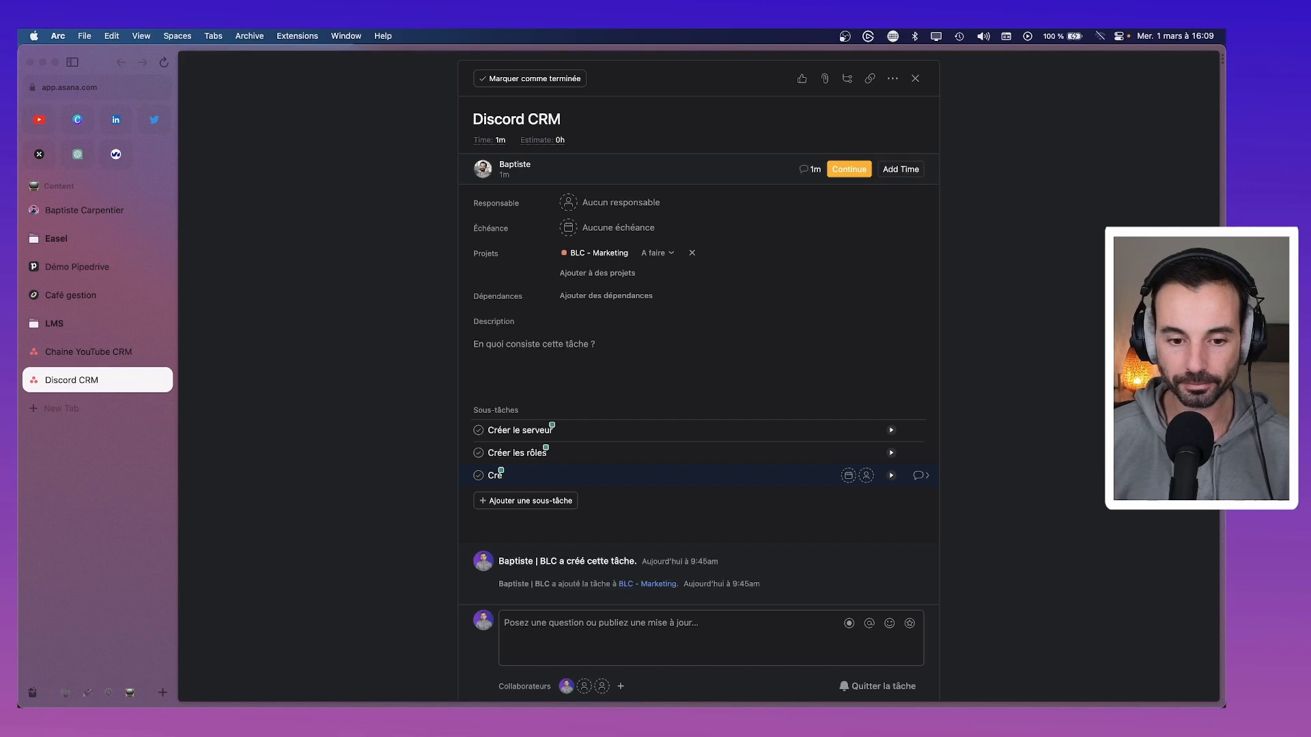
text(er les catéfgi)
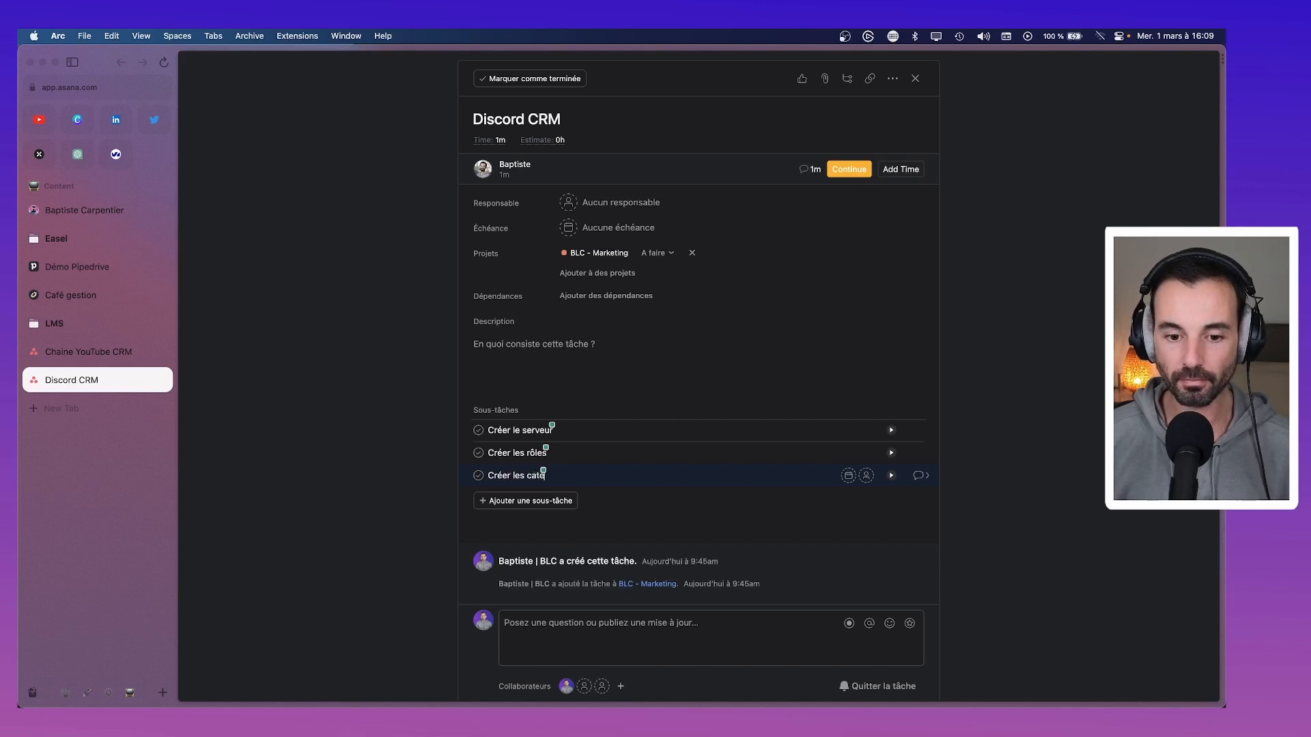
key(BackSpace)
key(BackSpace)
key(BackSpace)
text(g)
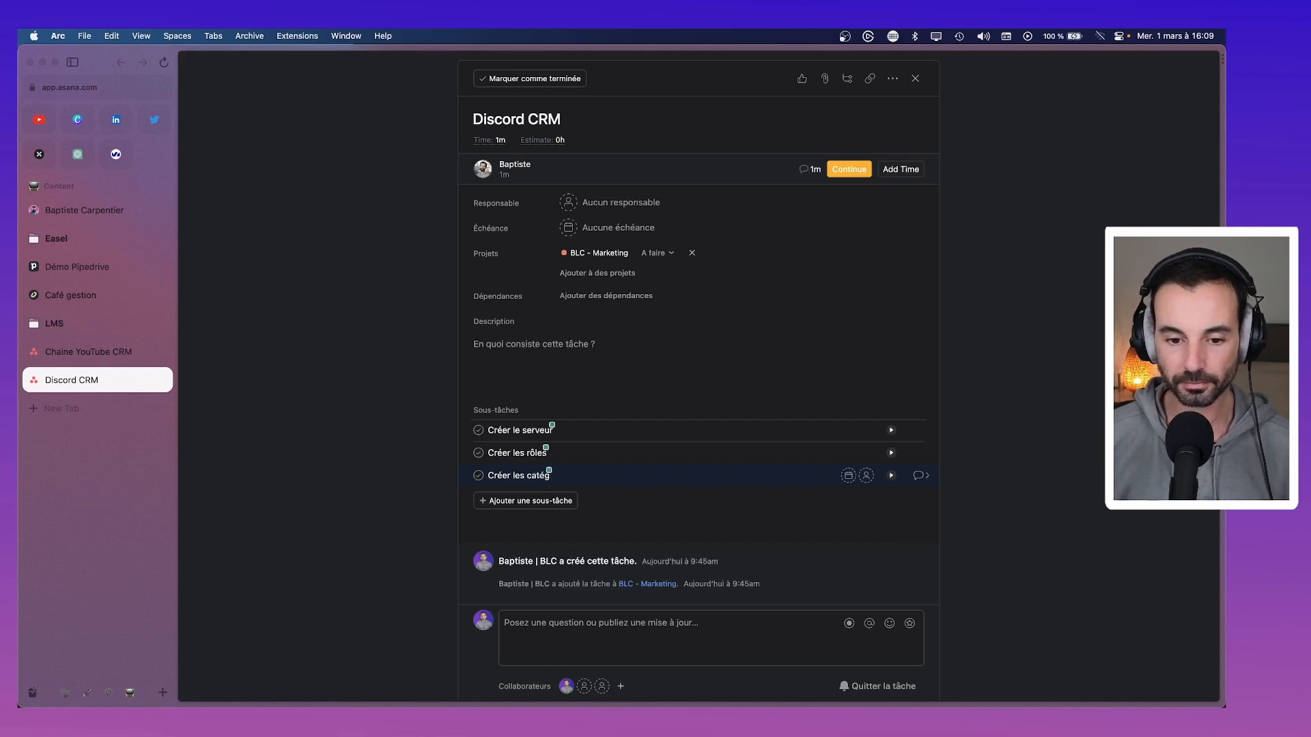
text(ories)
key(Return)
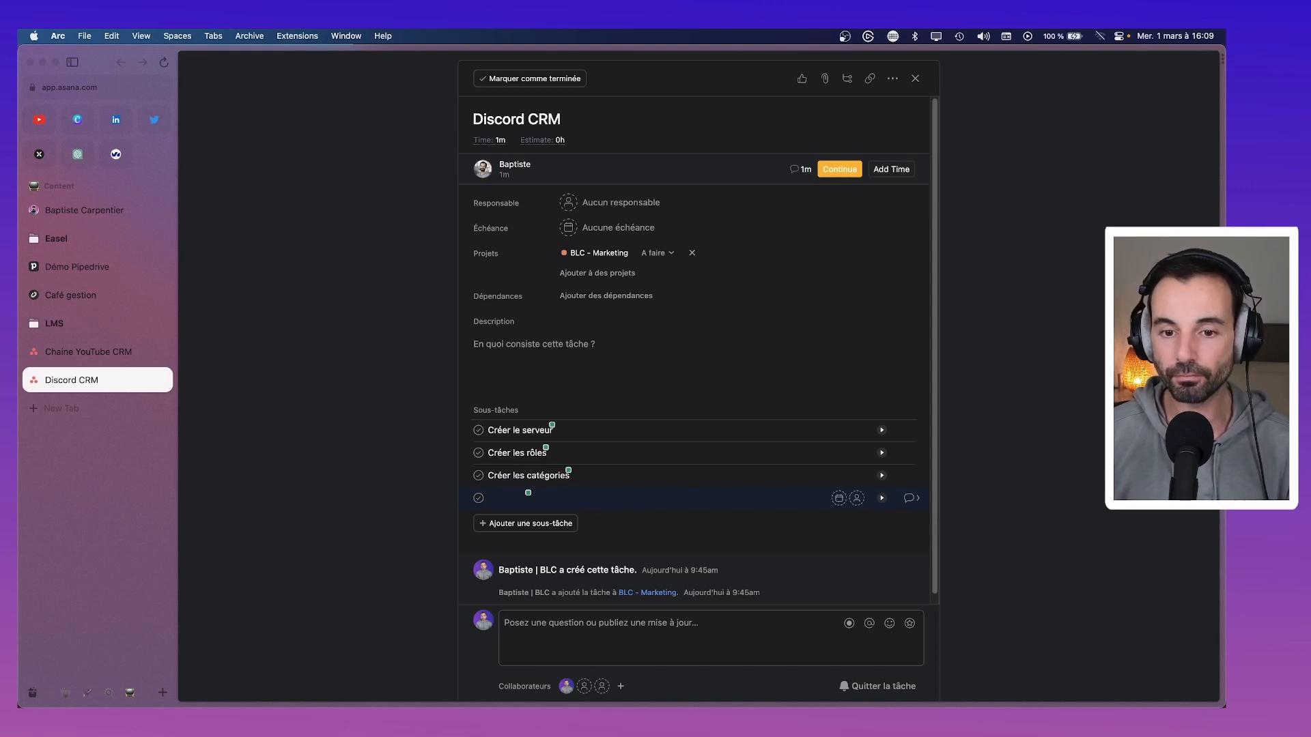
text(ChatBot)
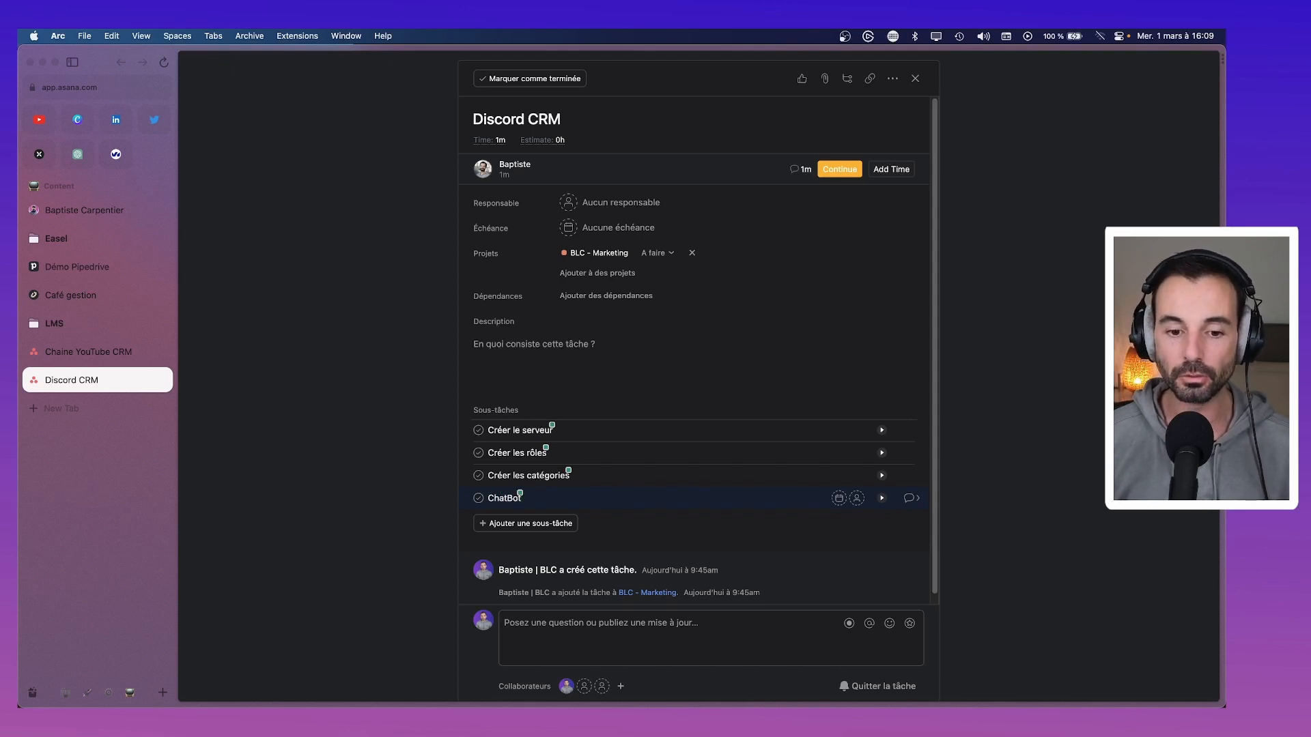
key(Return)
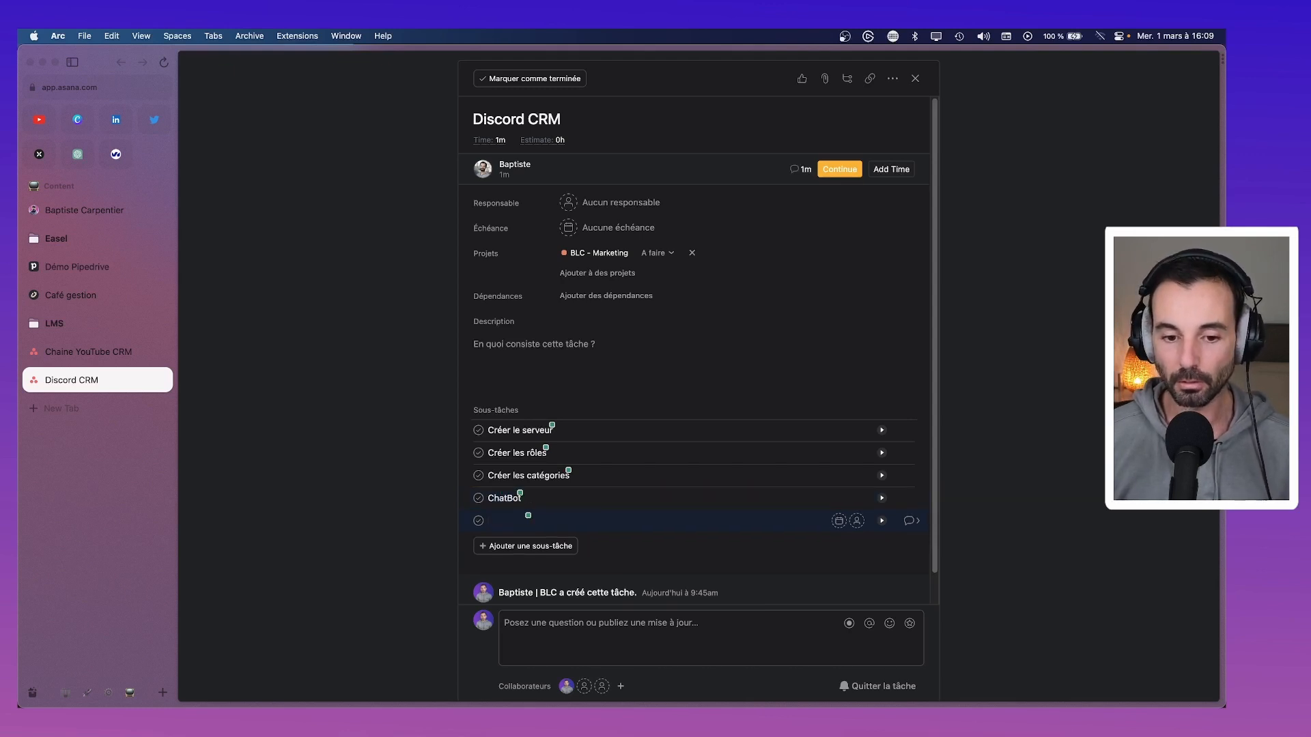
Insert a subtask named "Créer les chaines" directly below "Créer les catégories".
click(612, 457)
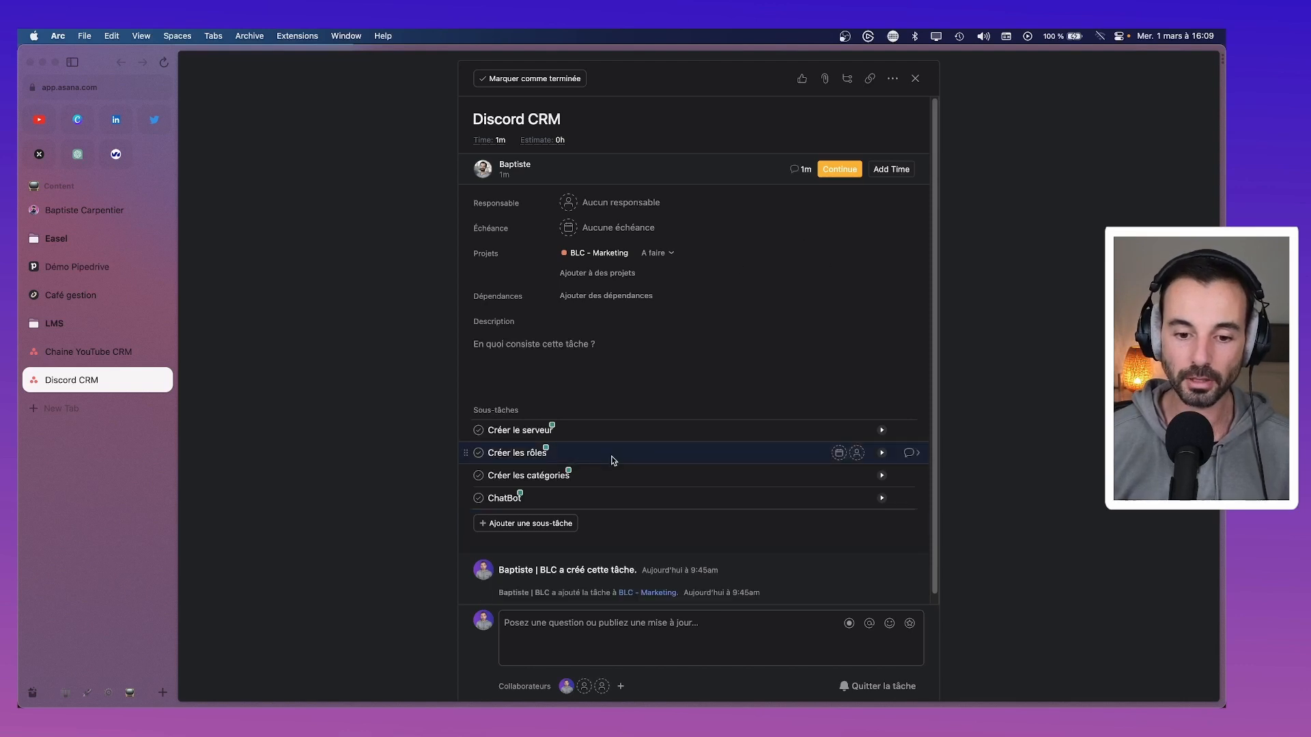
click(612, 477)
key(Return)
text(Cr)
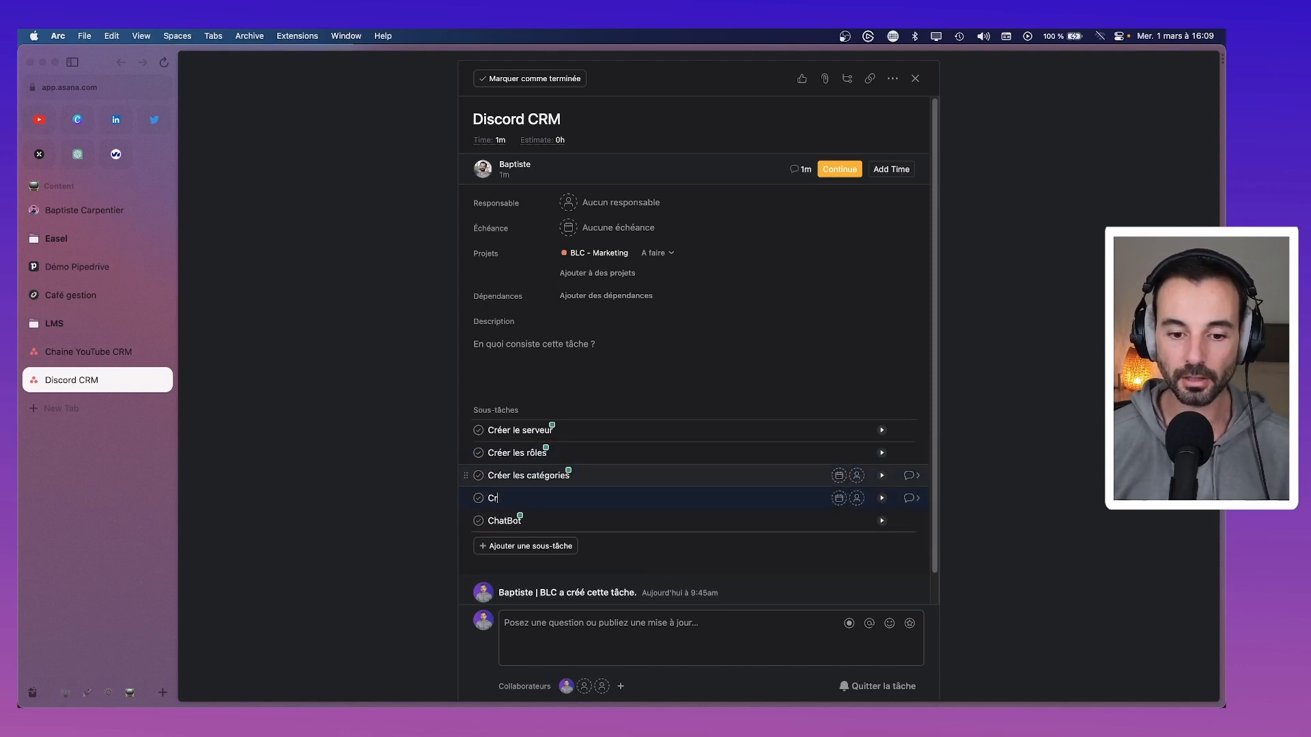
text(éer les chaines)
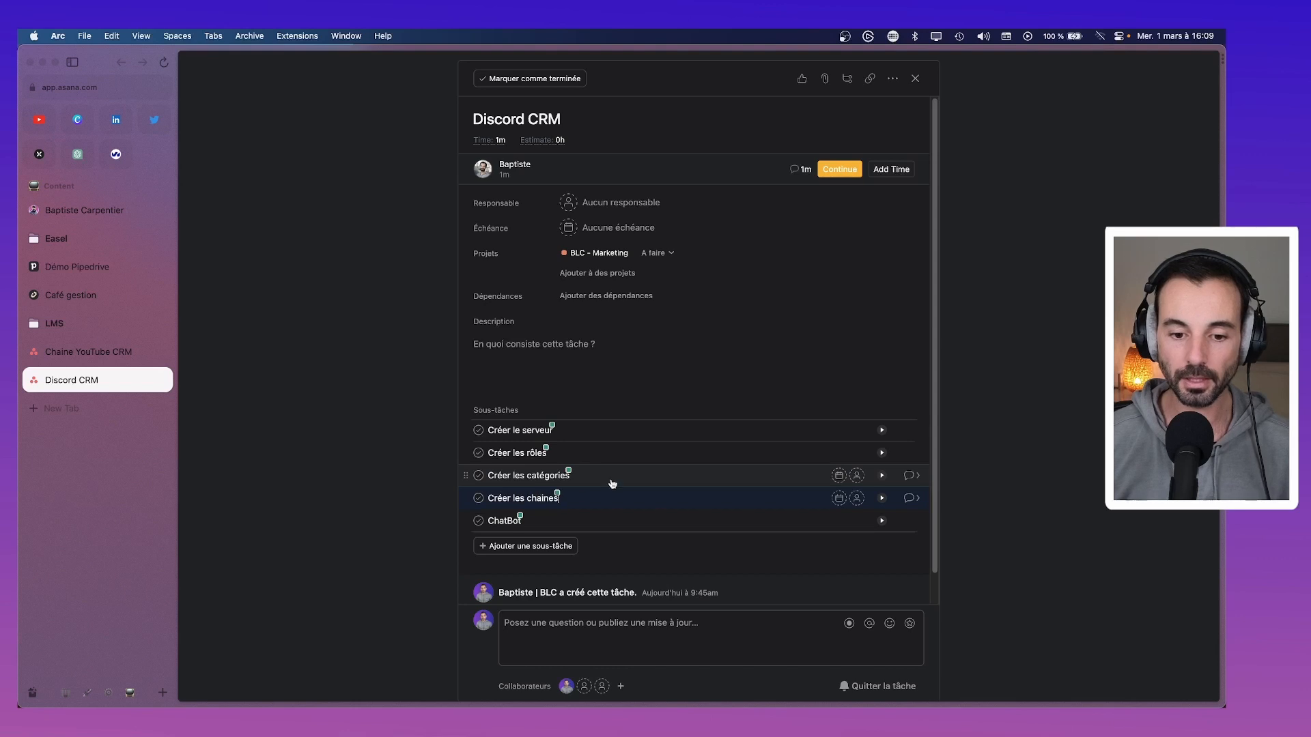
Add a subtask named "Communication" below "ChatBot".
click(612, 521)
key(Return)
text(Commi)
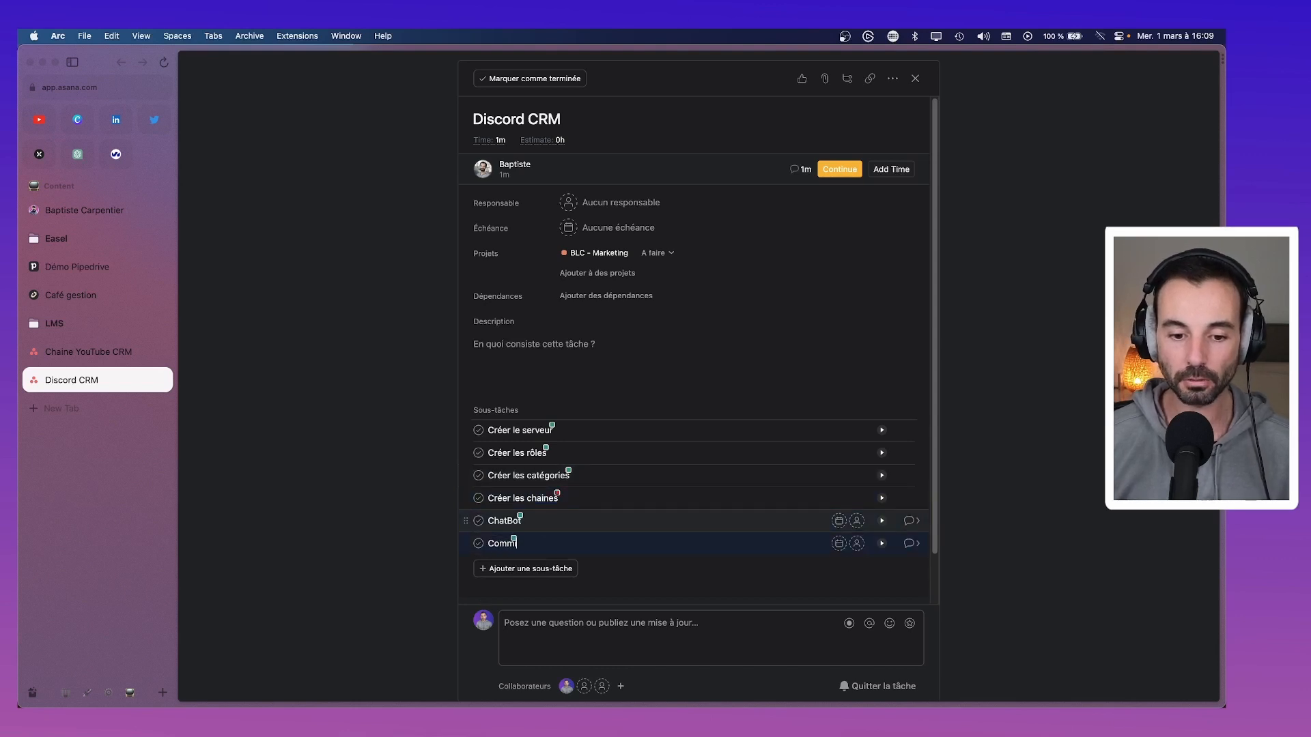
key(BackSpace)
text(unication)
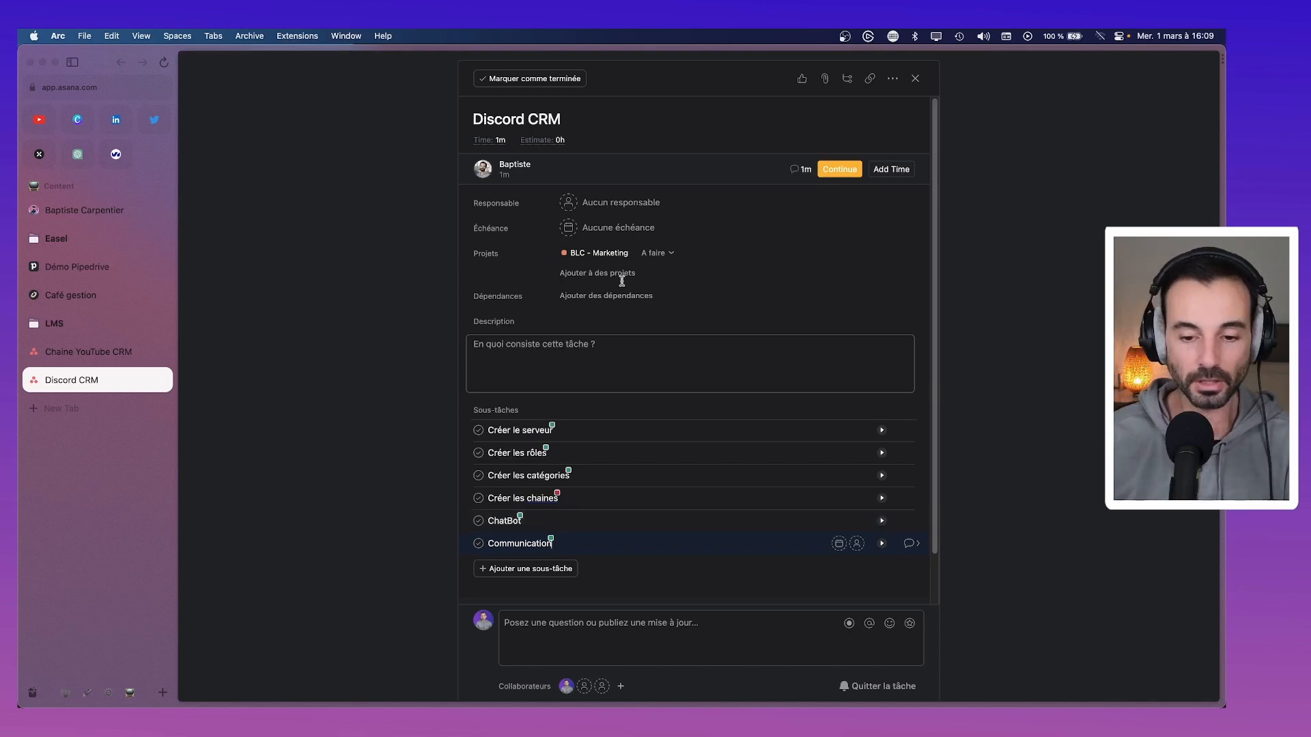
Switch to Discord and view the general channel of the BLC Team server.
click(986, 688)
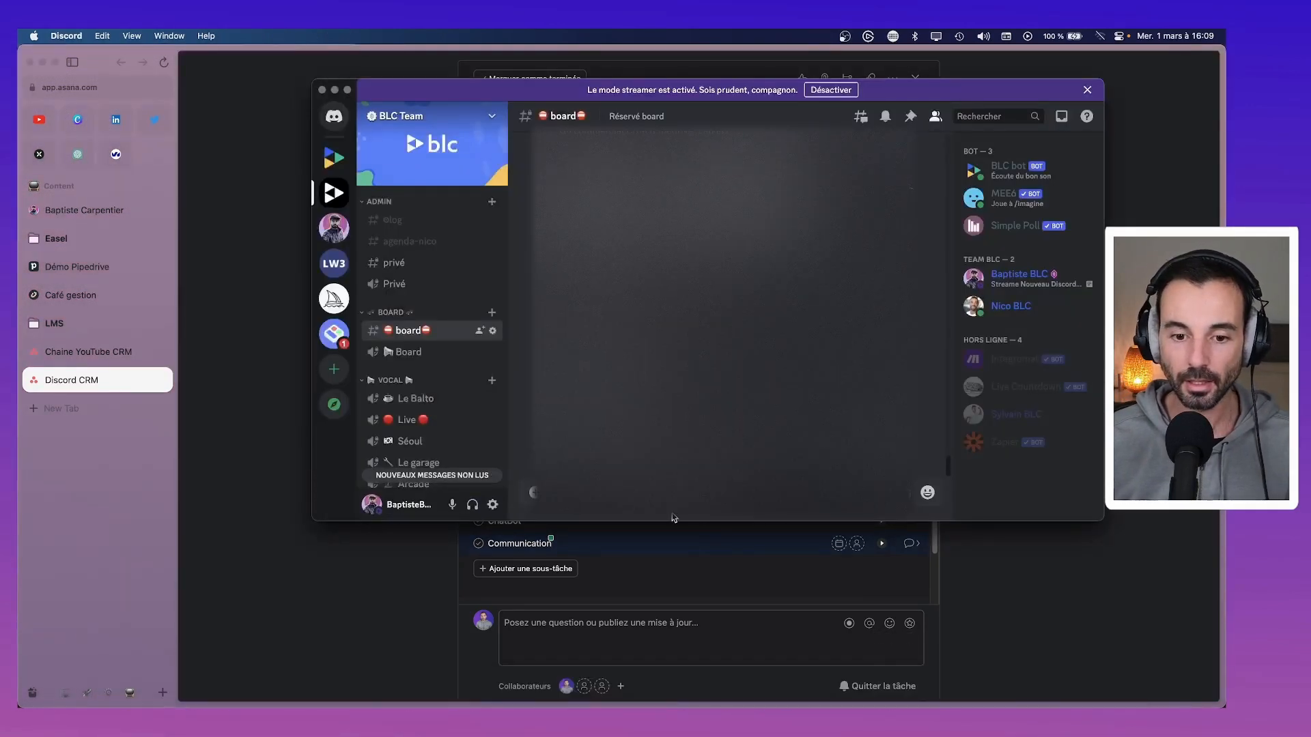
scroll(430, 364, down, 5)
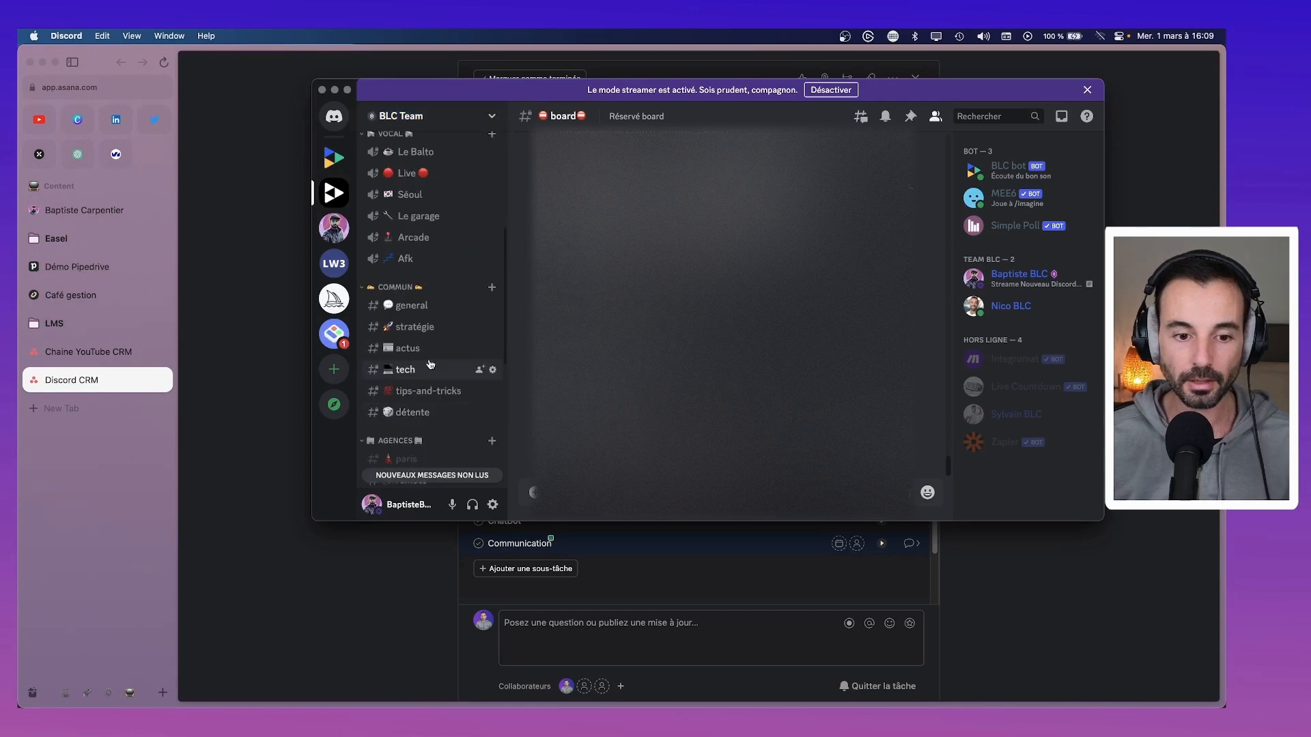
click(429, 306)
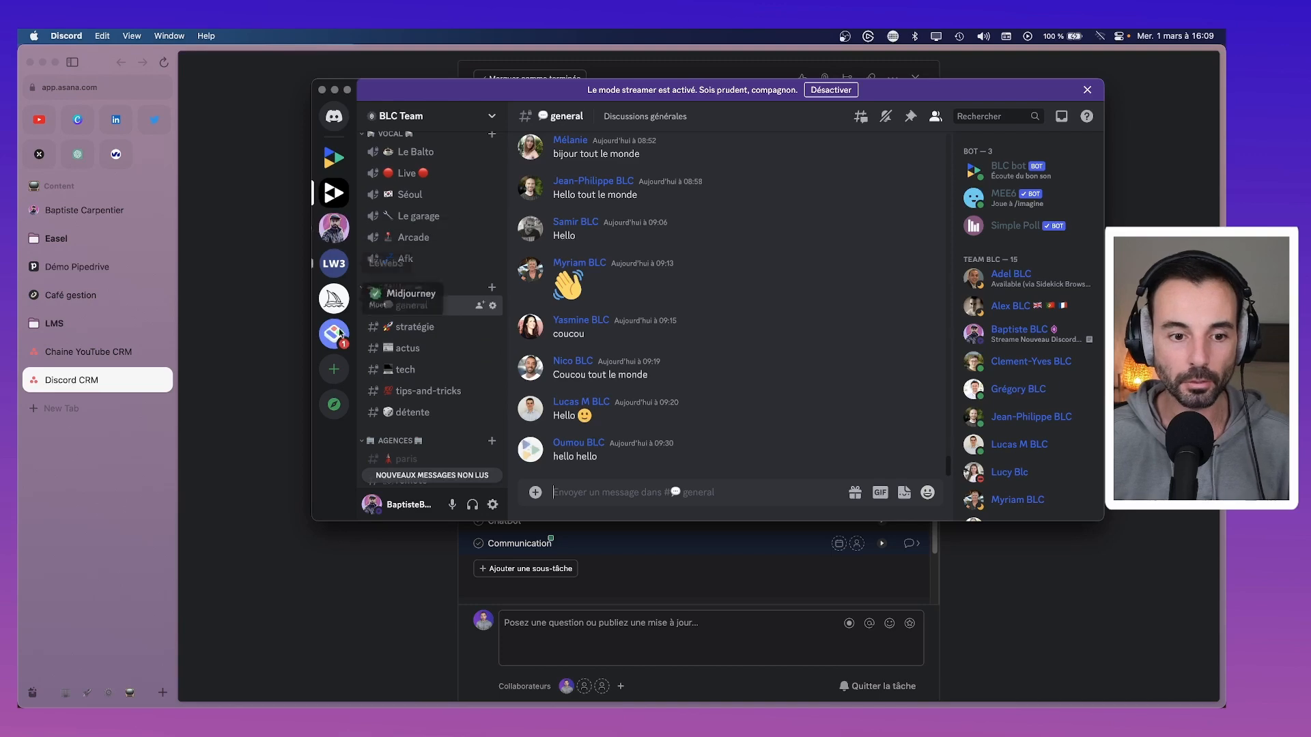
Start a new server of your own without a template, intended for a club or community.
click(334, 369)
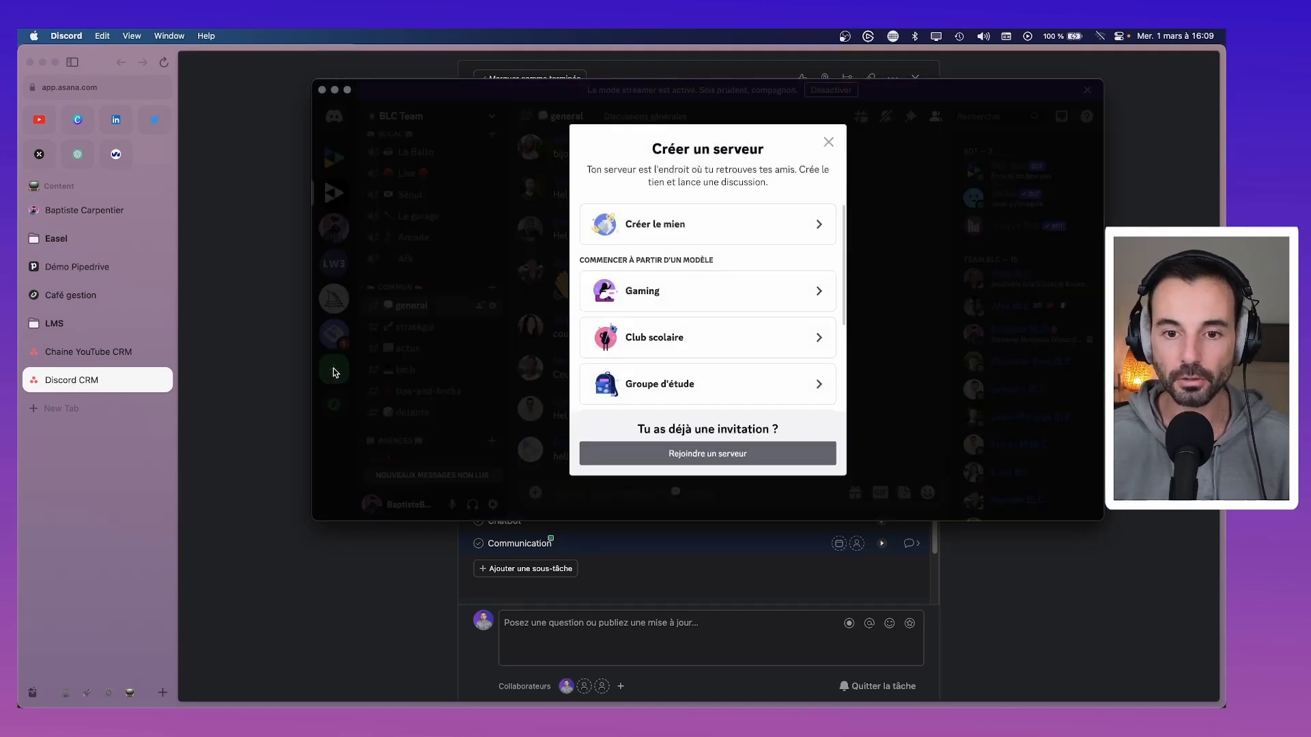
click(714, 227)
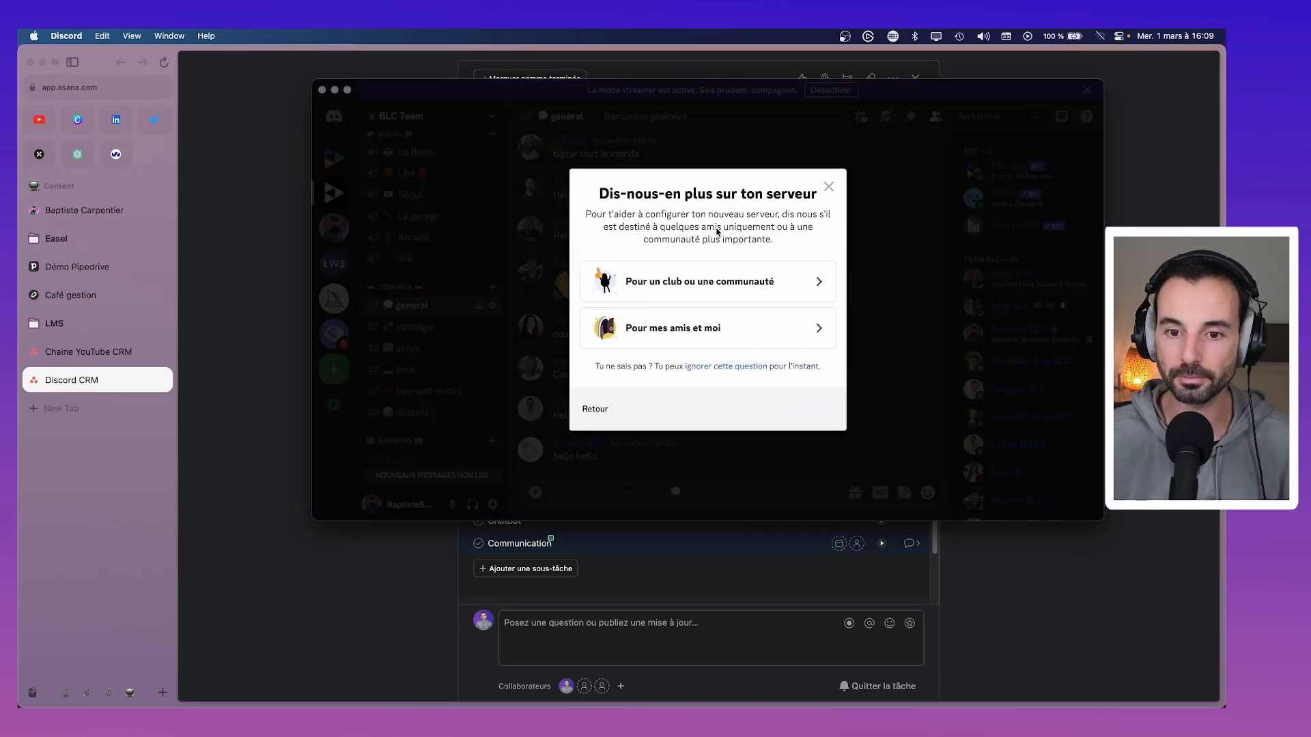
click(593, 411)
scroll(690, 372, down, 5)
scroll(686, 367, up, 5)
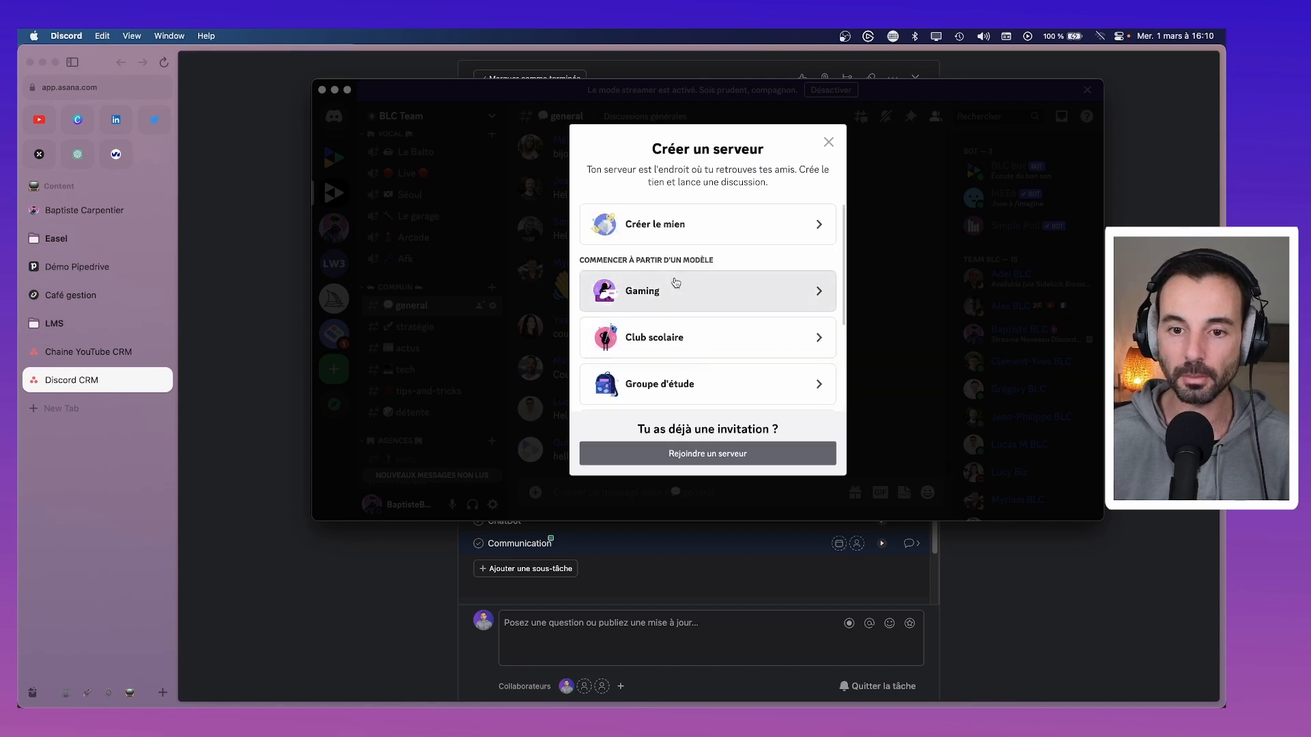
click(673, 227)
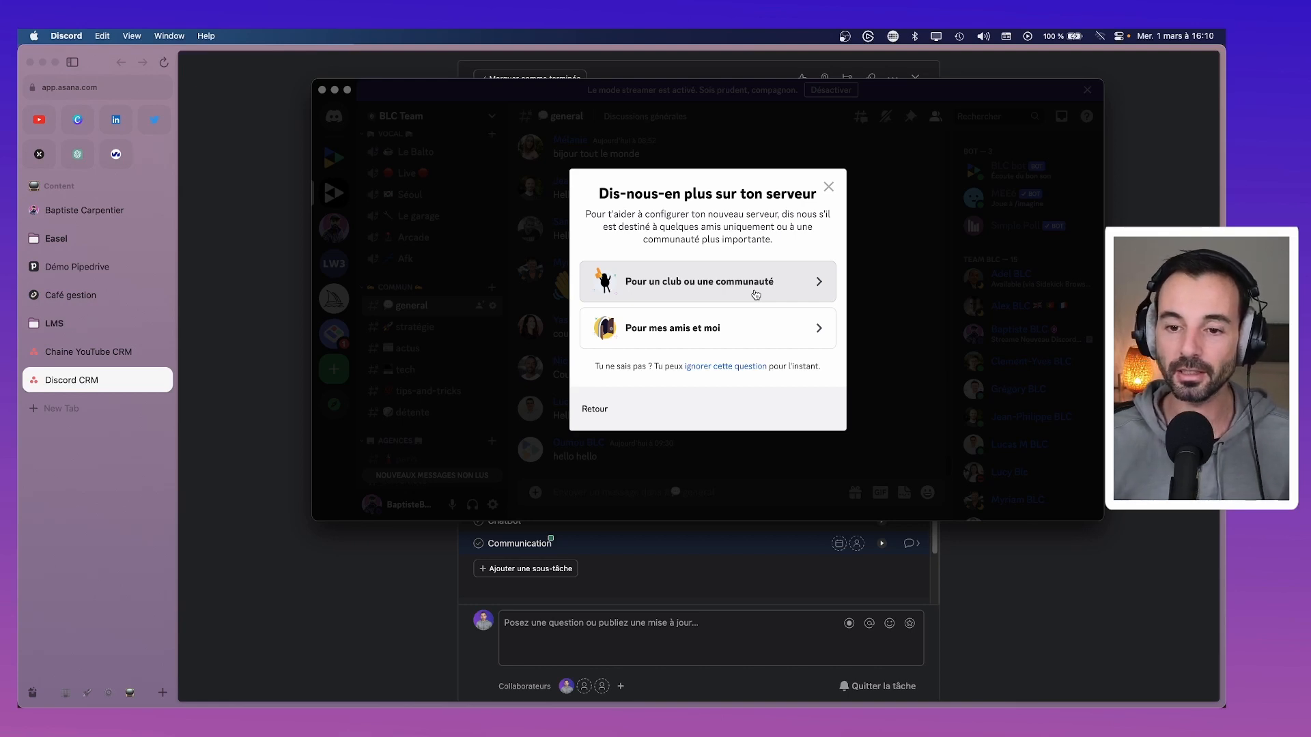
click(755, 294)
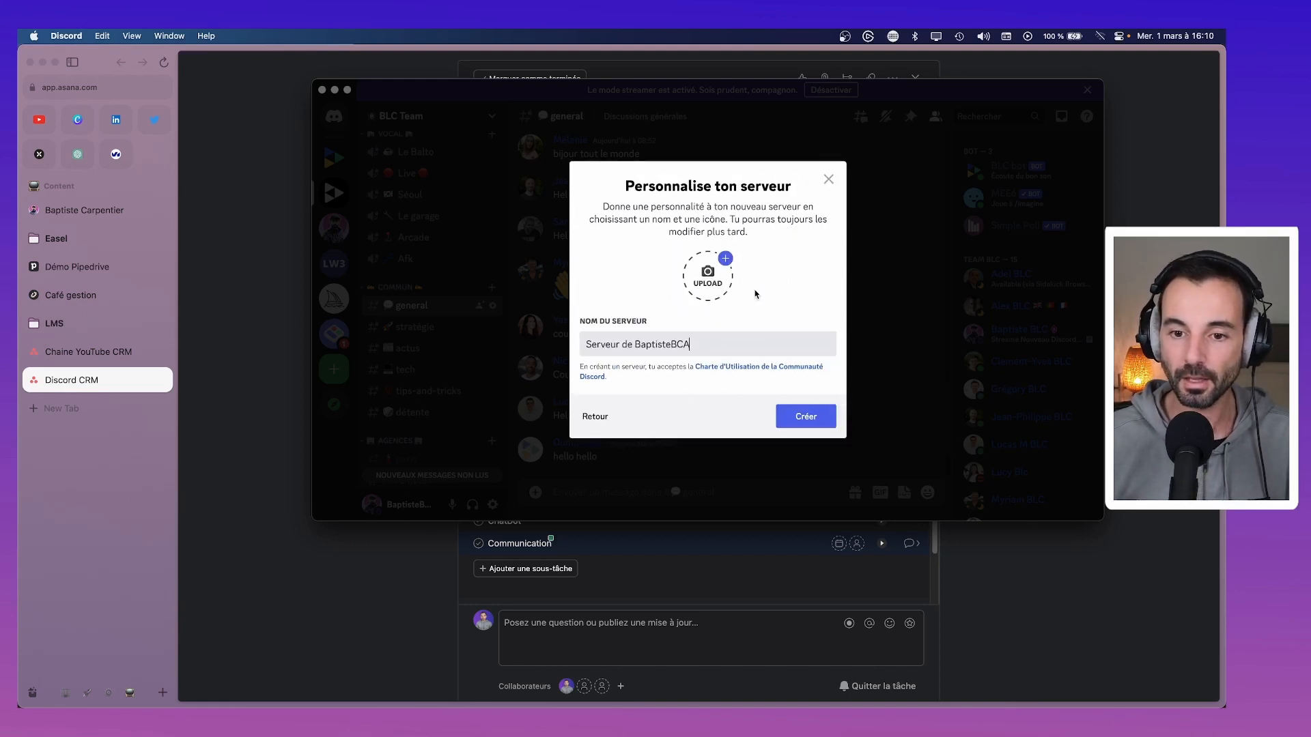
Upload the green logo image "Sans titre (5).jpg" from the Downloads folder as the new server's icon.
click(719, 280)
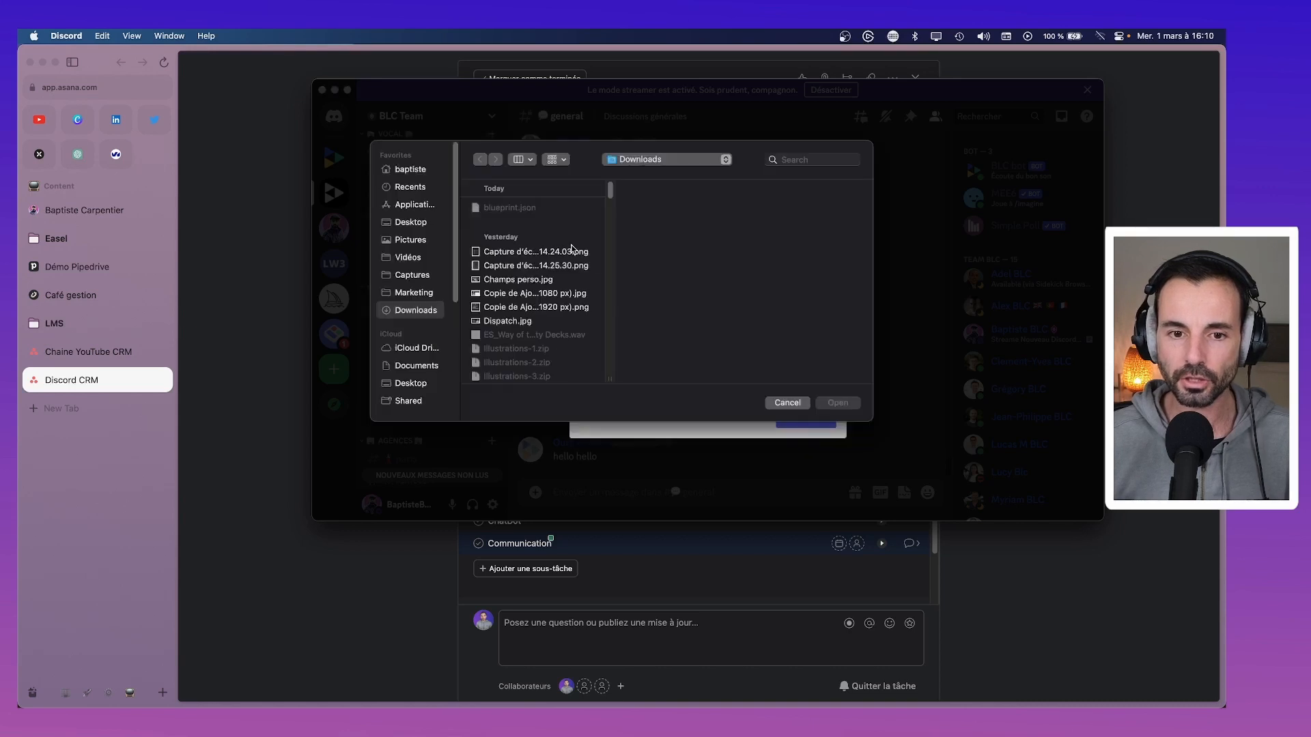
scroll(517, 305, down, 10)
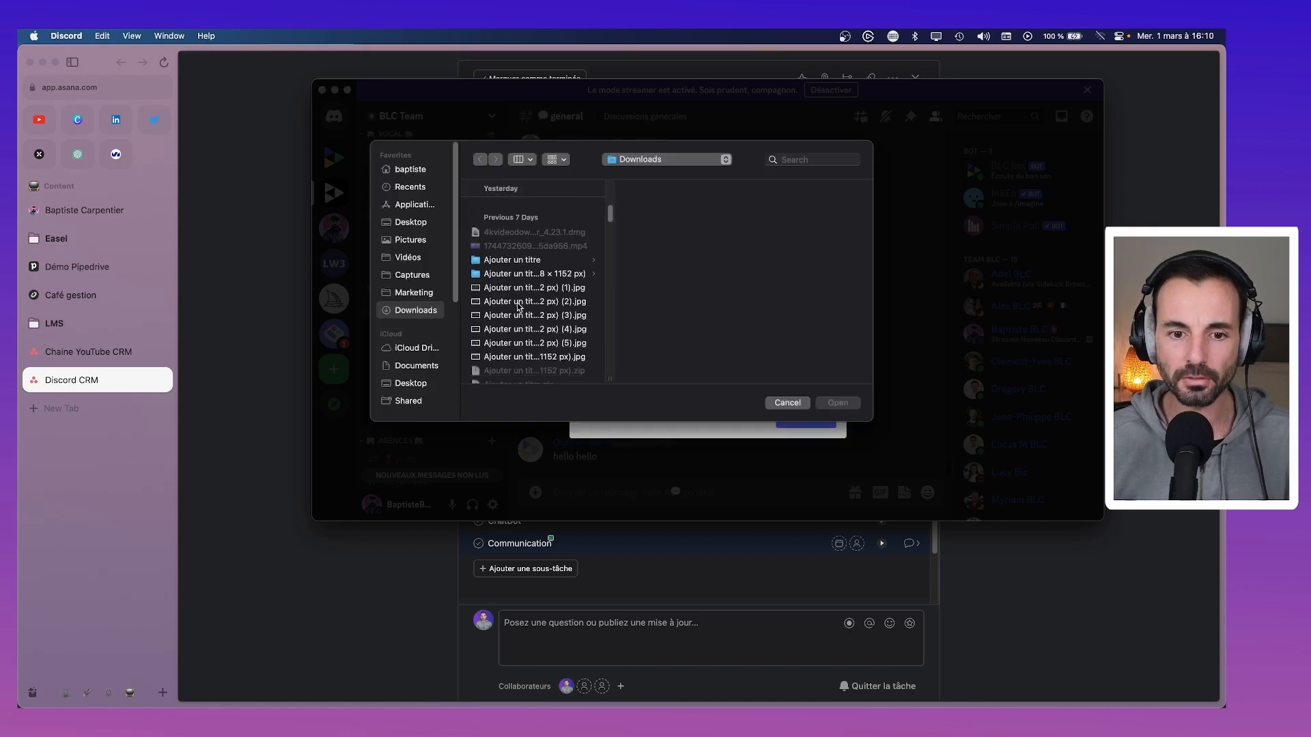
click(517, 301)
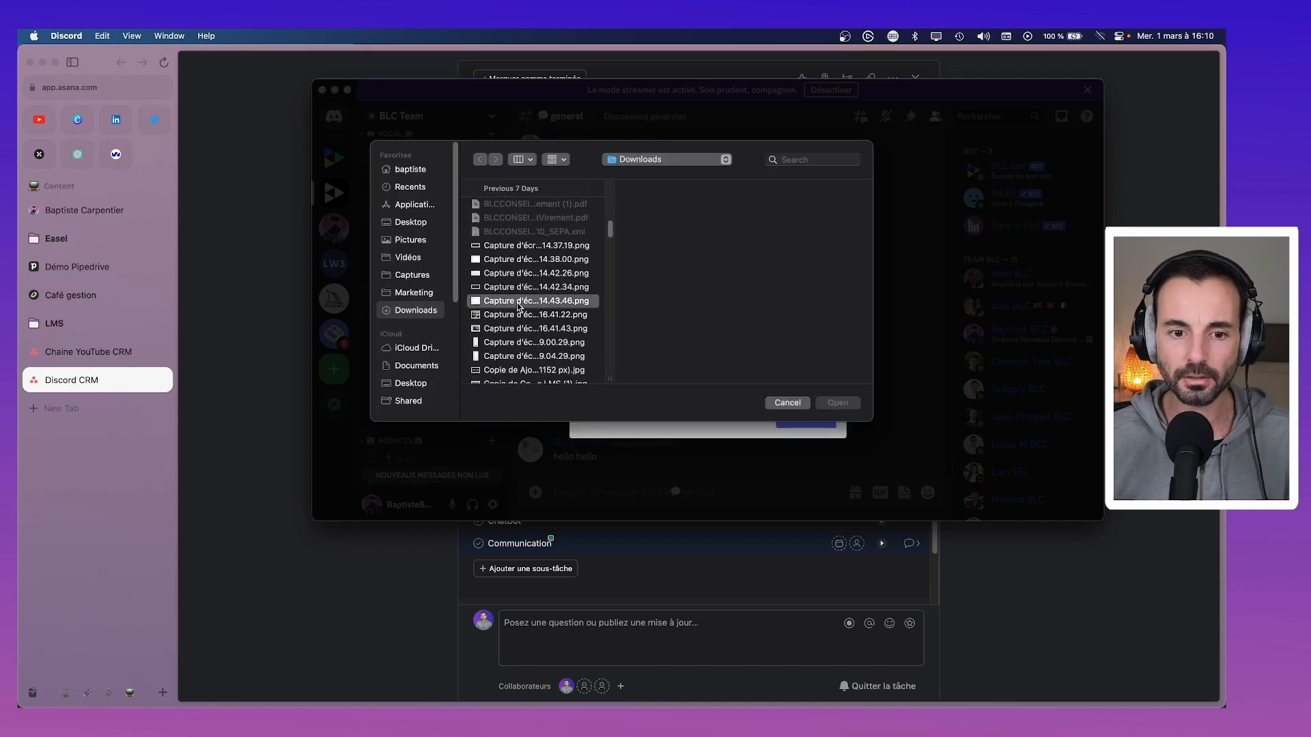
key(Down)
key(Down)
key(Down)
key(Down)
key(Down)
key(Down)
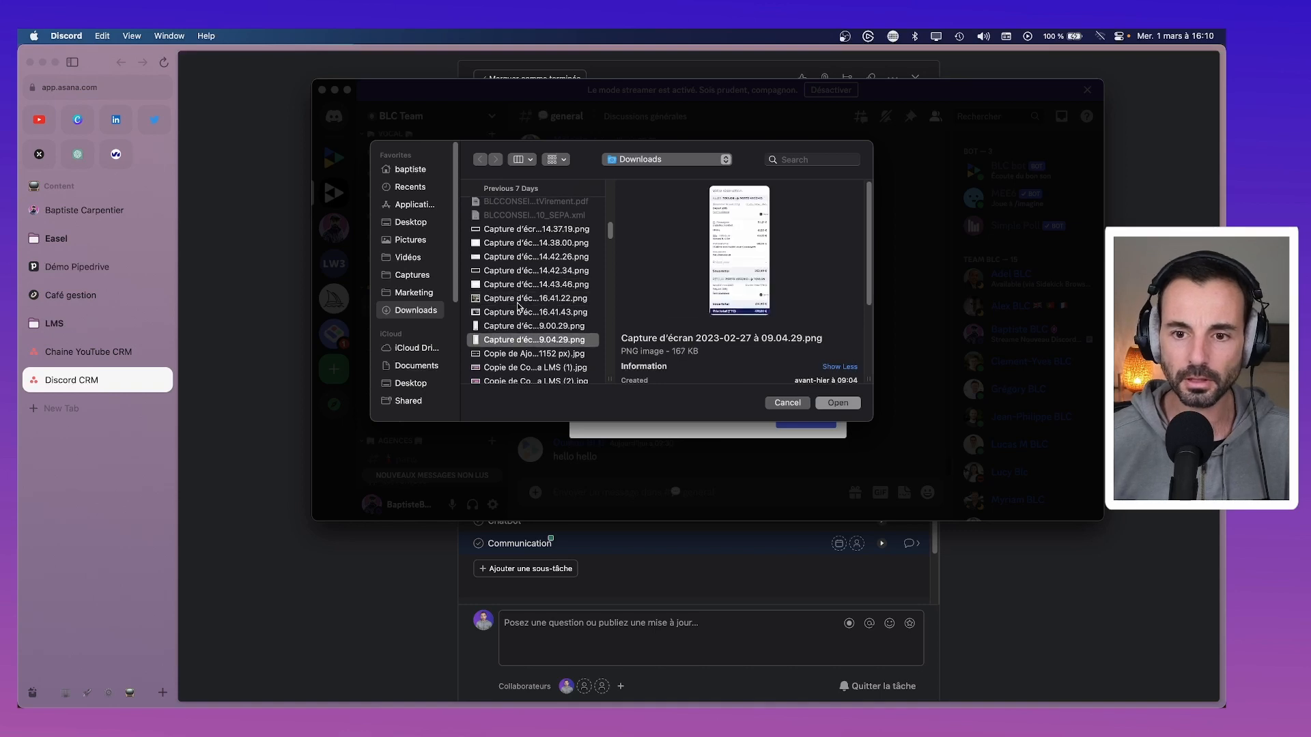
key(Up)
key(Up)
key(Down)
key(Down)
key(Down)
key(Down)
key(Down)
key(Down)
key(Down)
key(Down)
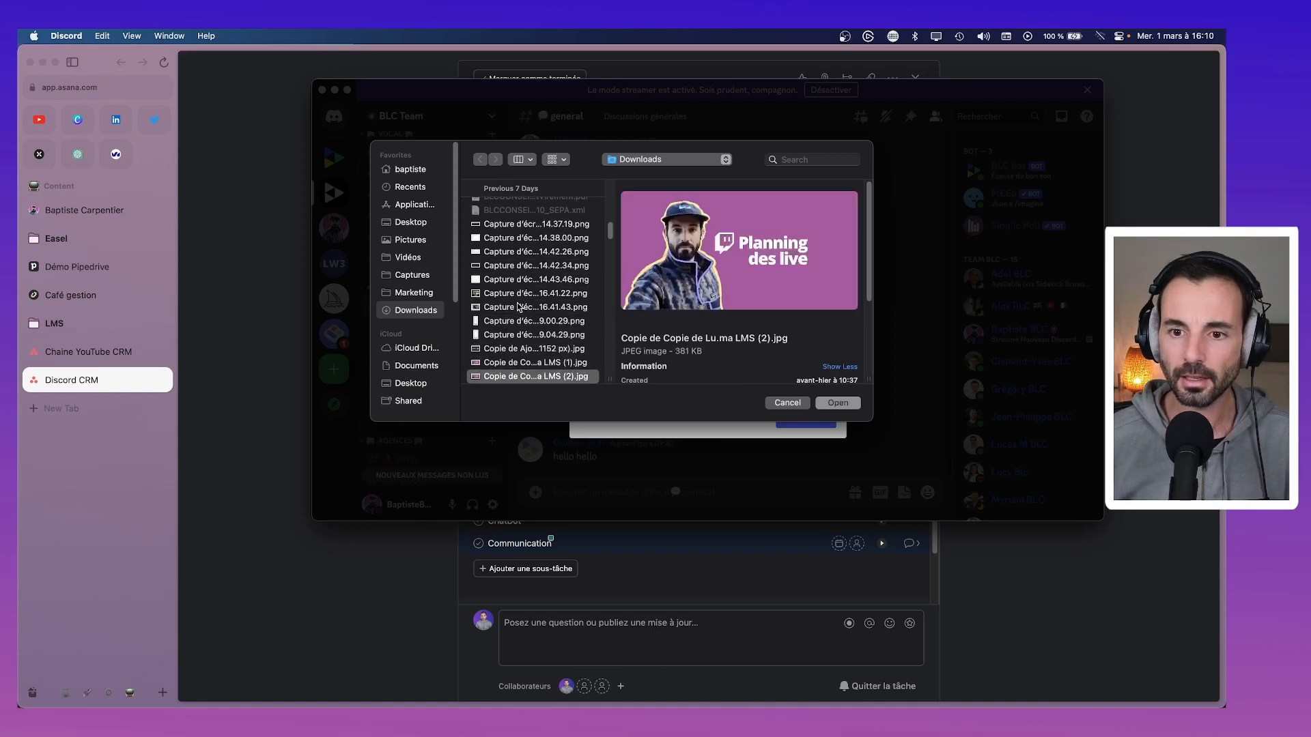
key(Down)
key(Down)
key(Down)
key(Down)
key(Down)
key(Down)
key(Down)
key(Down)
key(Down)
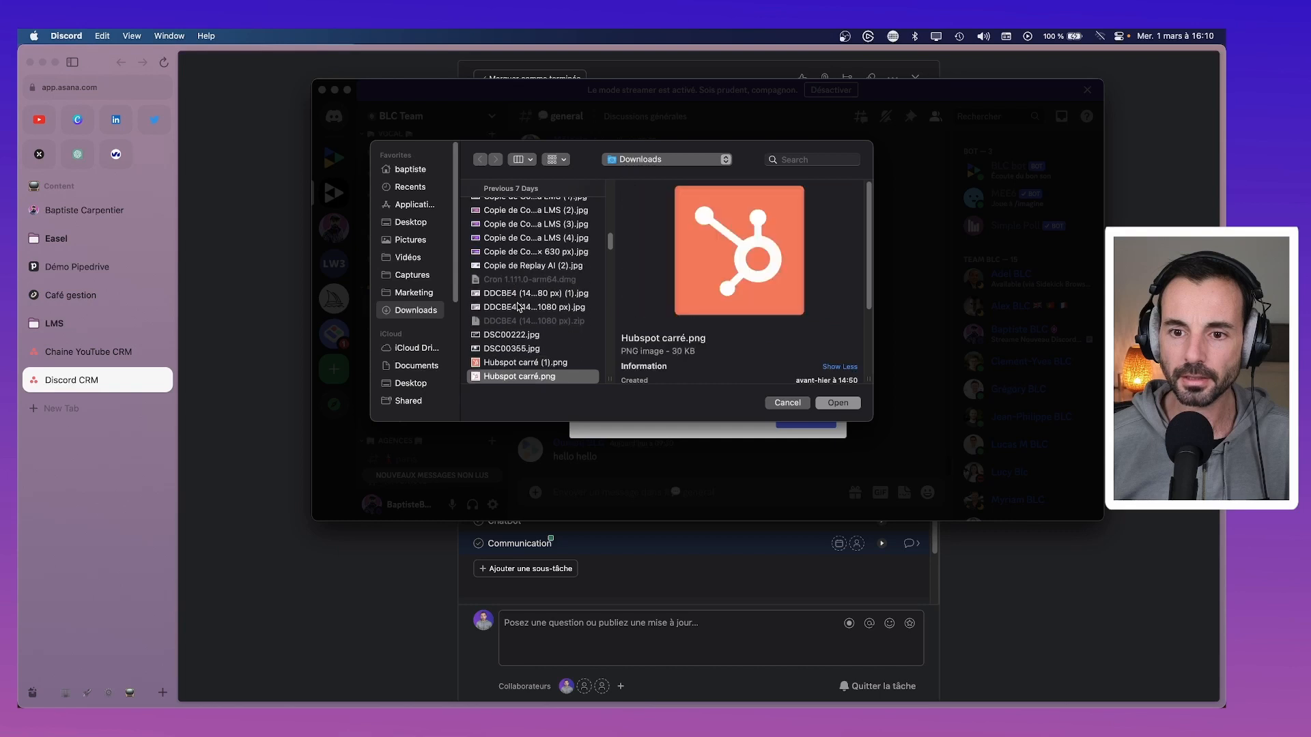
key(Down)
key(Down)
key(Down)
key(Down)
key(Down)
key(Down)
key(Down)
key(Down)
key(Down)
key(Down)
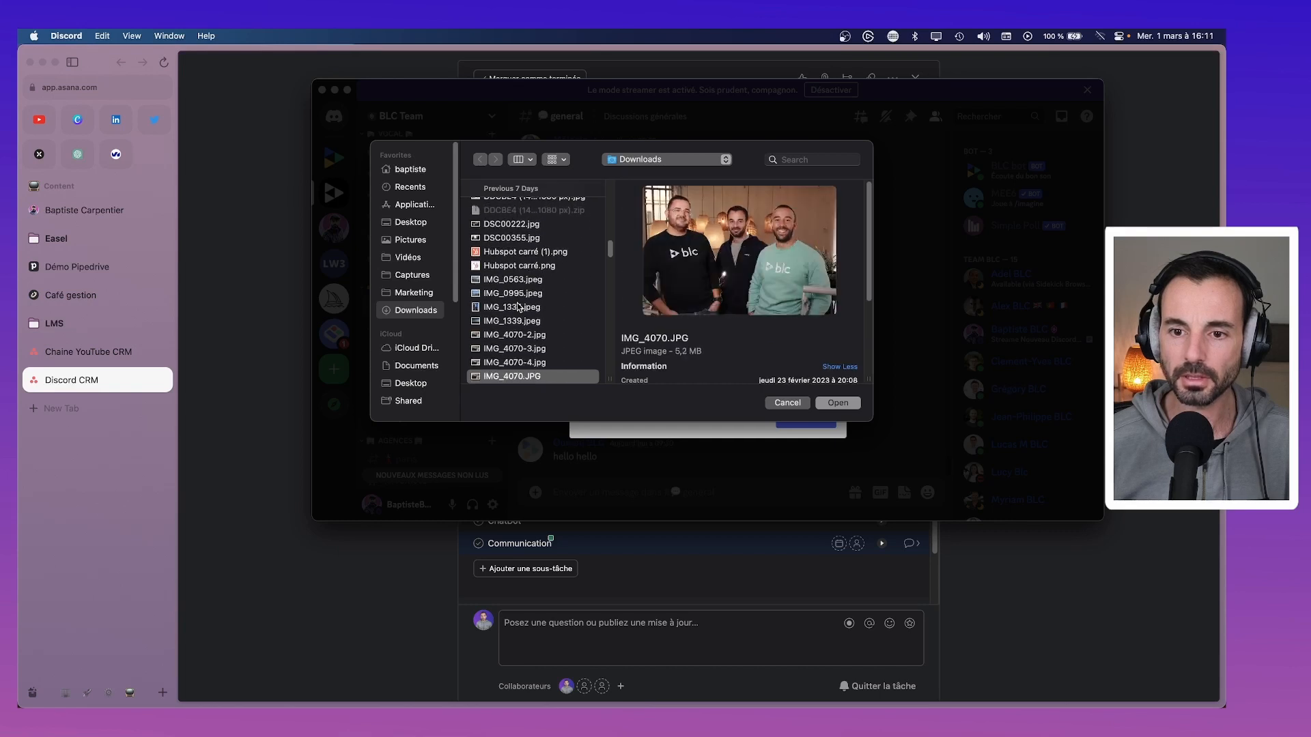
key(Down)
key(Up)
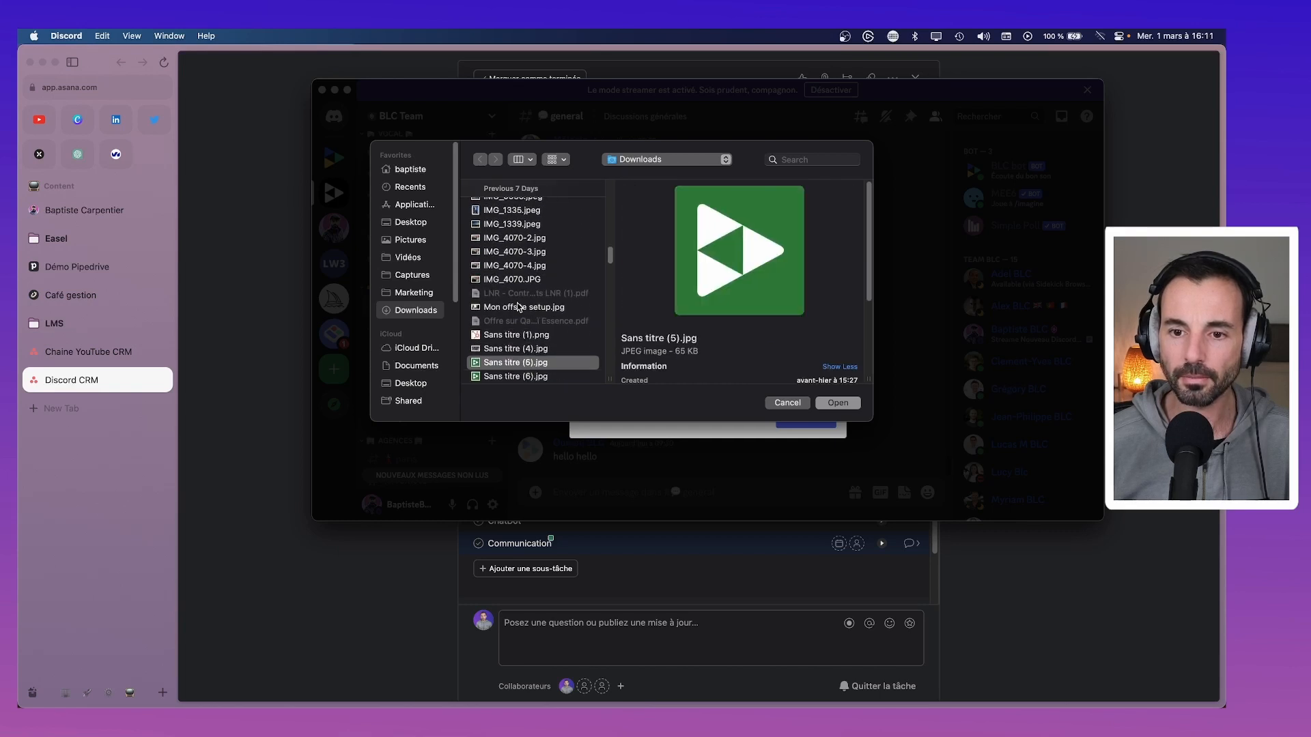
key(Down)
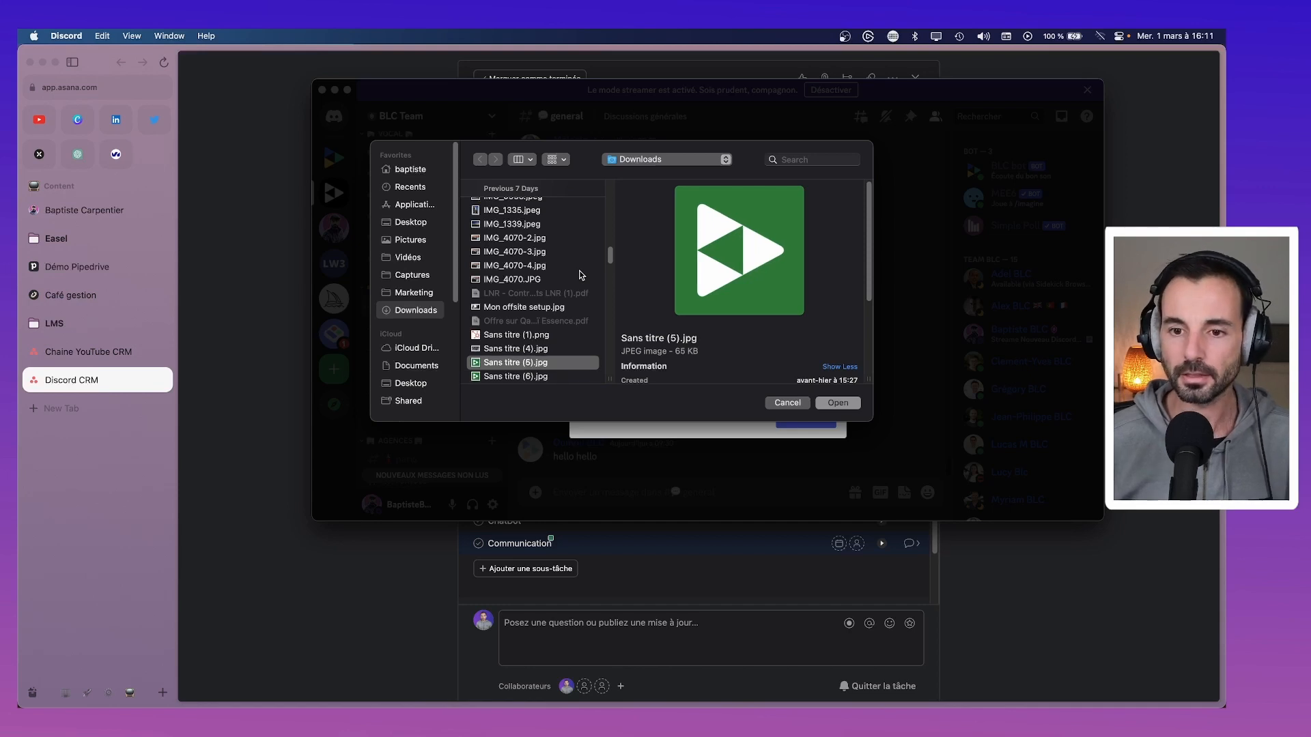
click(847, 404)
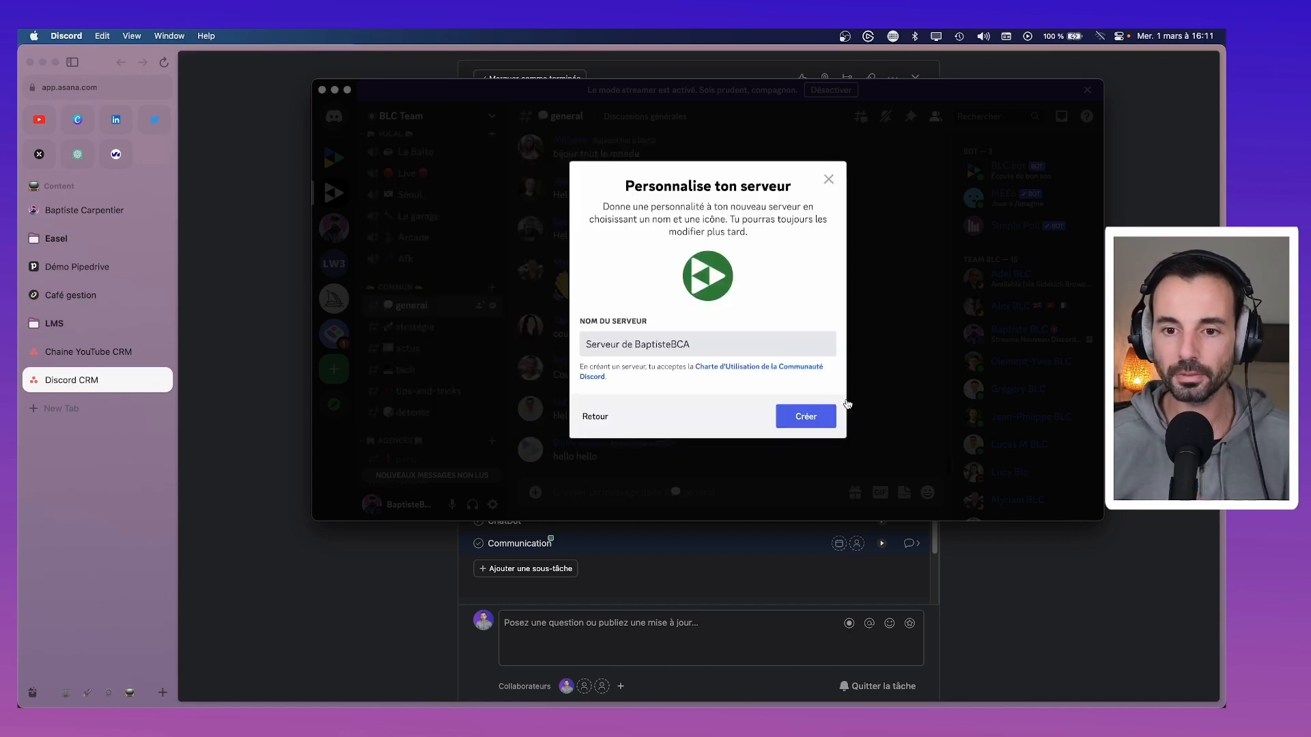
click(701, 274)
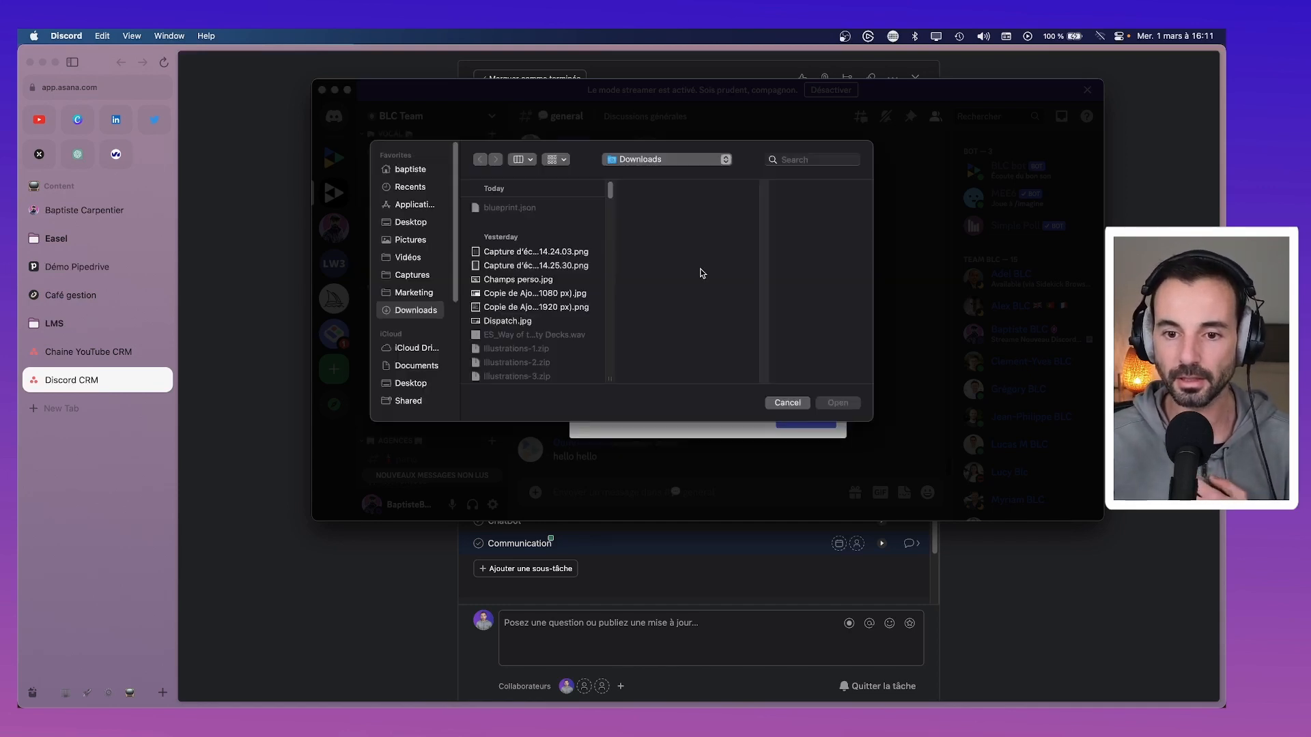
scroll(569, 310, down, 3)
click(787, 403)
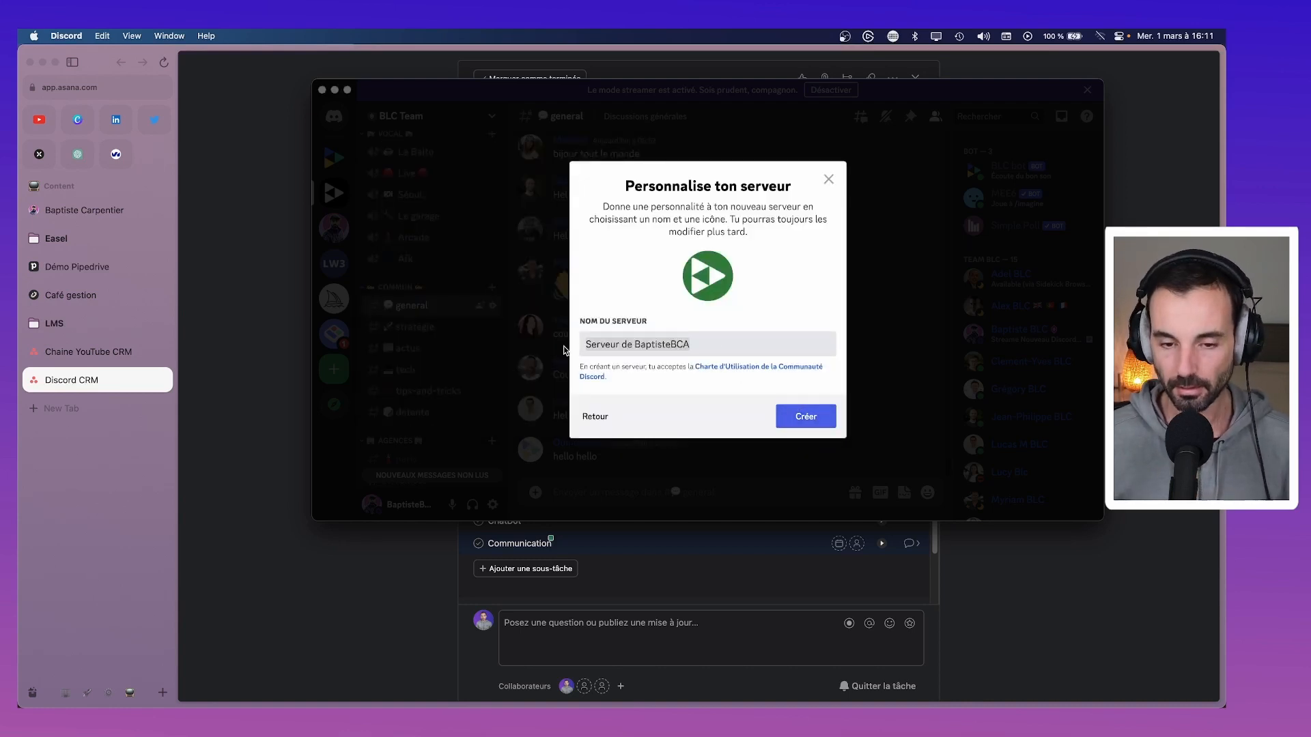
Name the new server "BLC - Pipedrive" and create it.
key(super+a)
text(BLC)
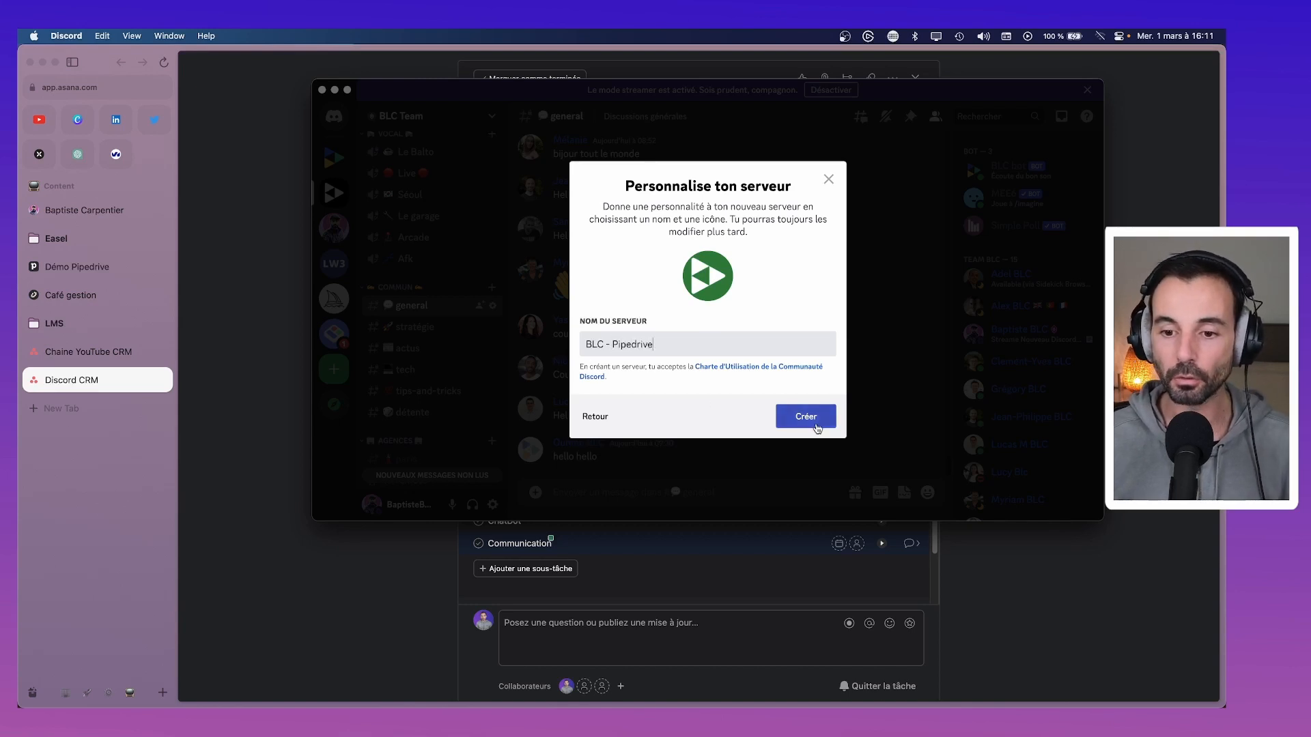
key(alt+BackSpace)
text(C - CRM)
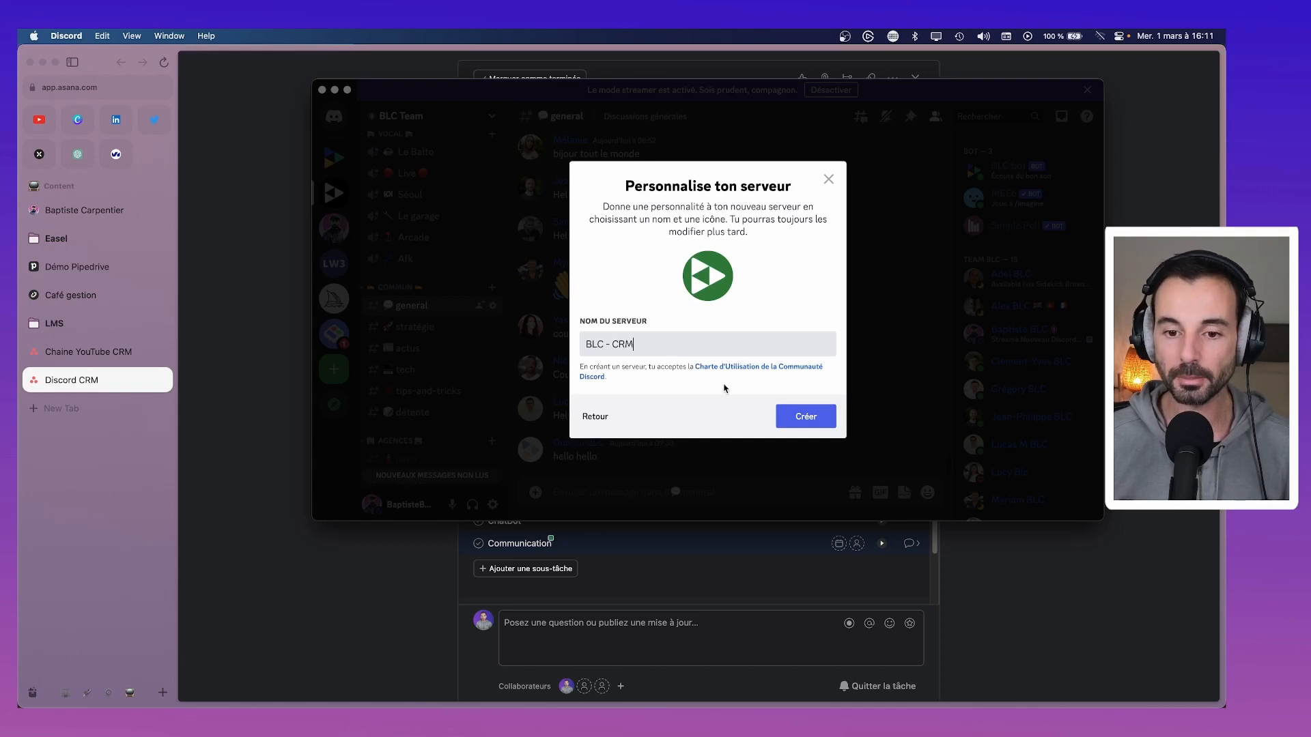
key(alt+BackSpace)
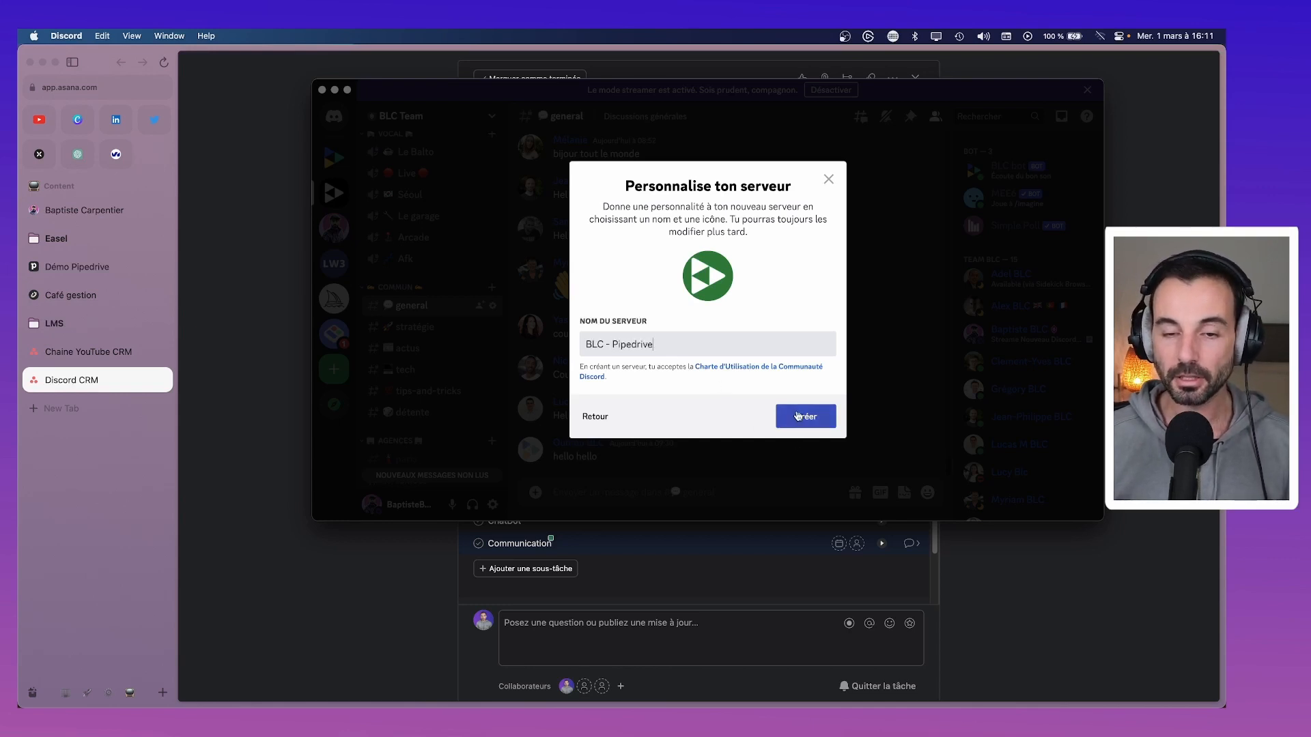
click(798, 418)
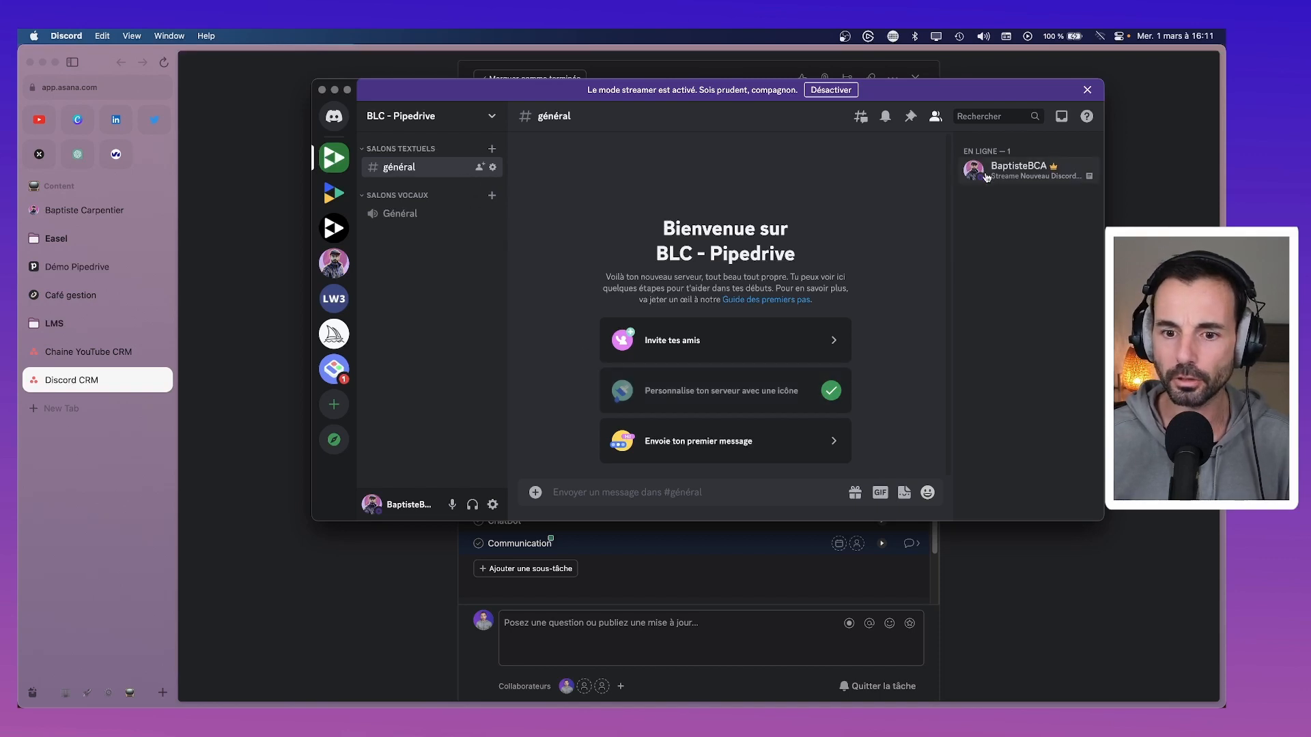
Switch to the Discord CRM task in Asana and start the time tracker on the "Créer le serveur" subtask.
click(423, 116)
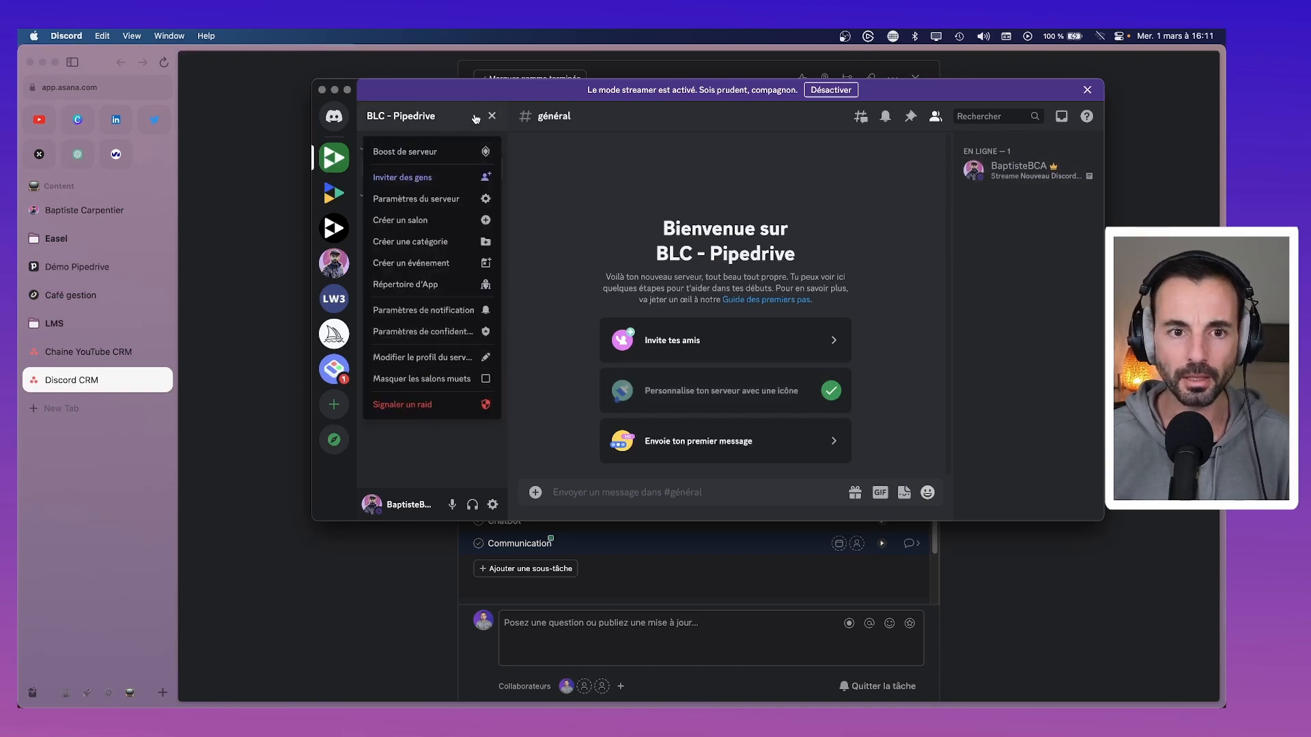
click(668, 196)
key(super+Tab)
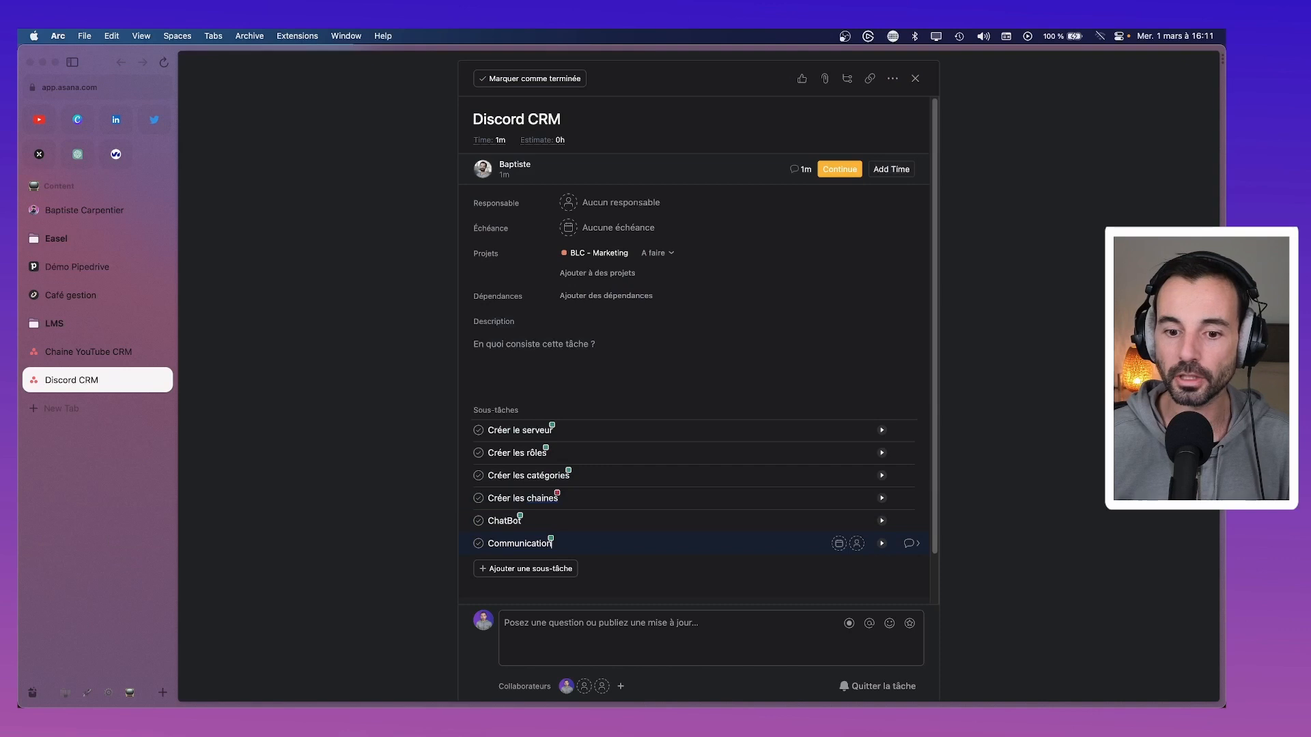
click(881, 430)
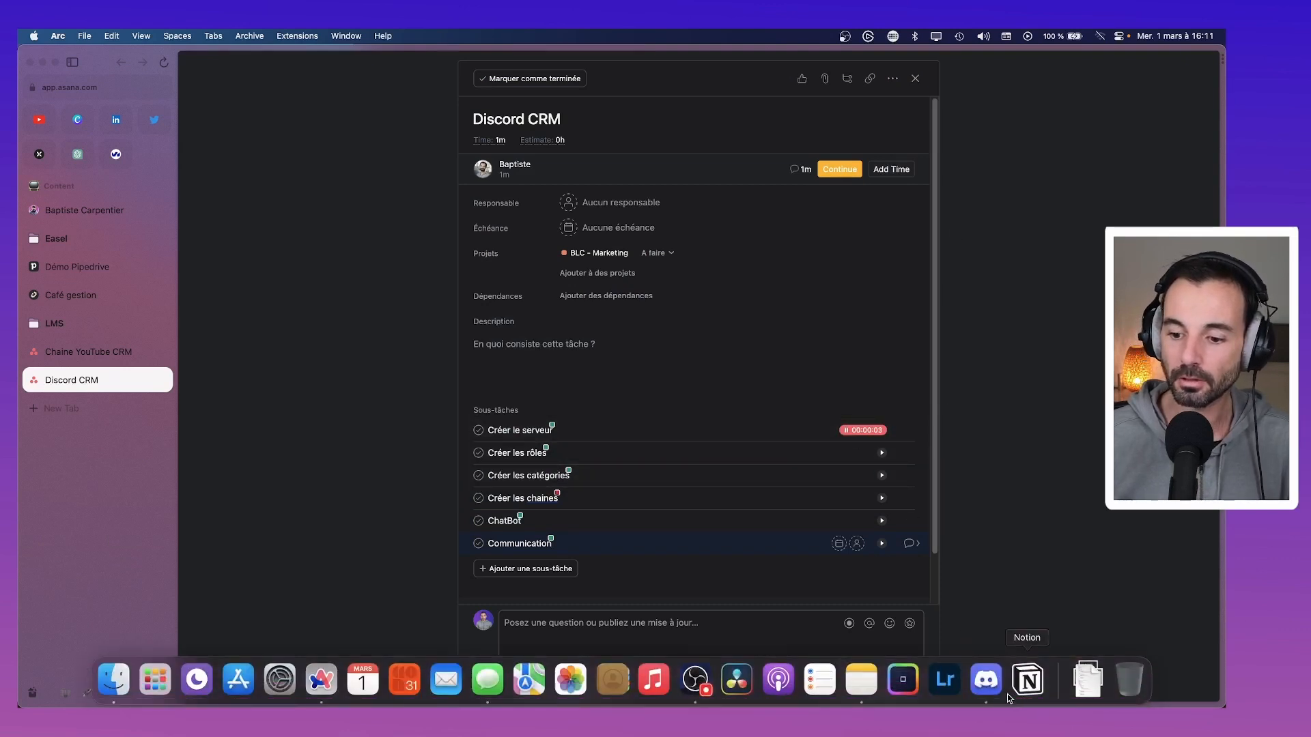
Switch to Discord and, in the BLC - Pipedrive server's overview settings, disable random welcome messages and sticker replies to welcome messages.
click(991, 686)
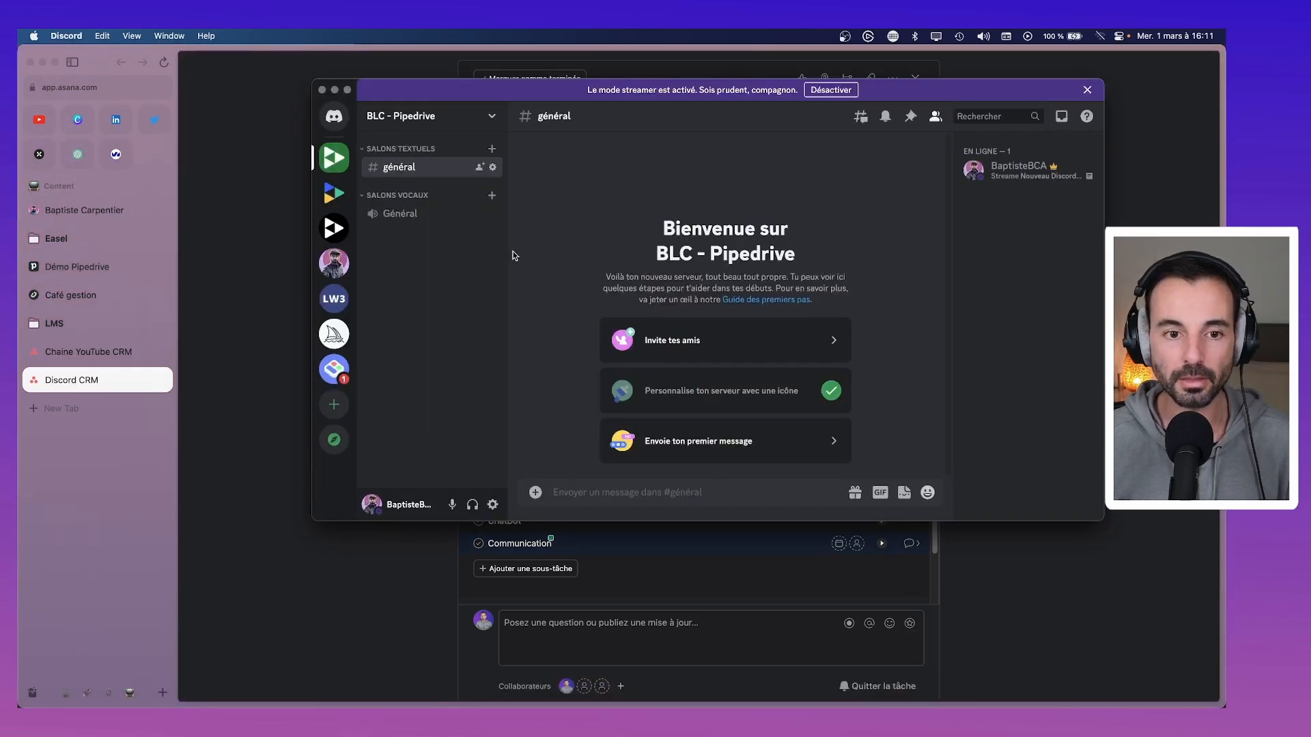
click(413, 118)
click(423, 198)
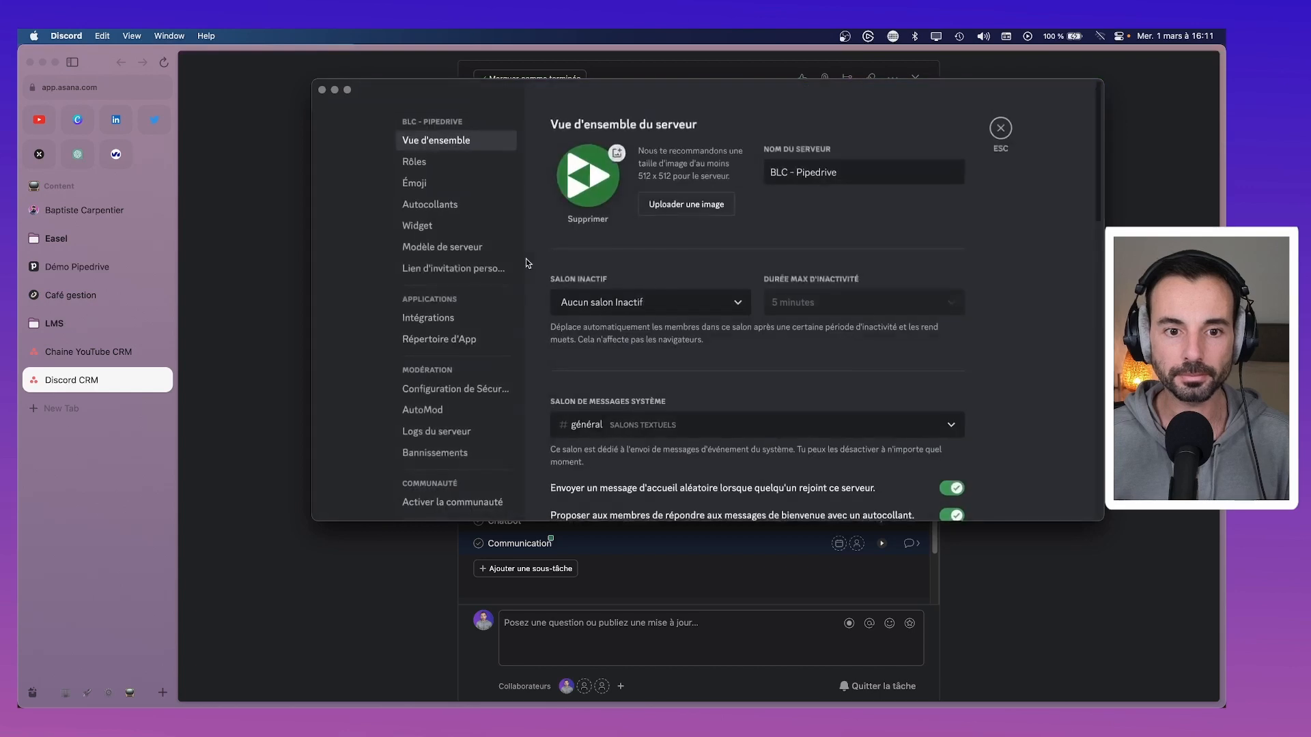
click(707, 305)
click(708, 309)
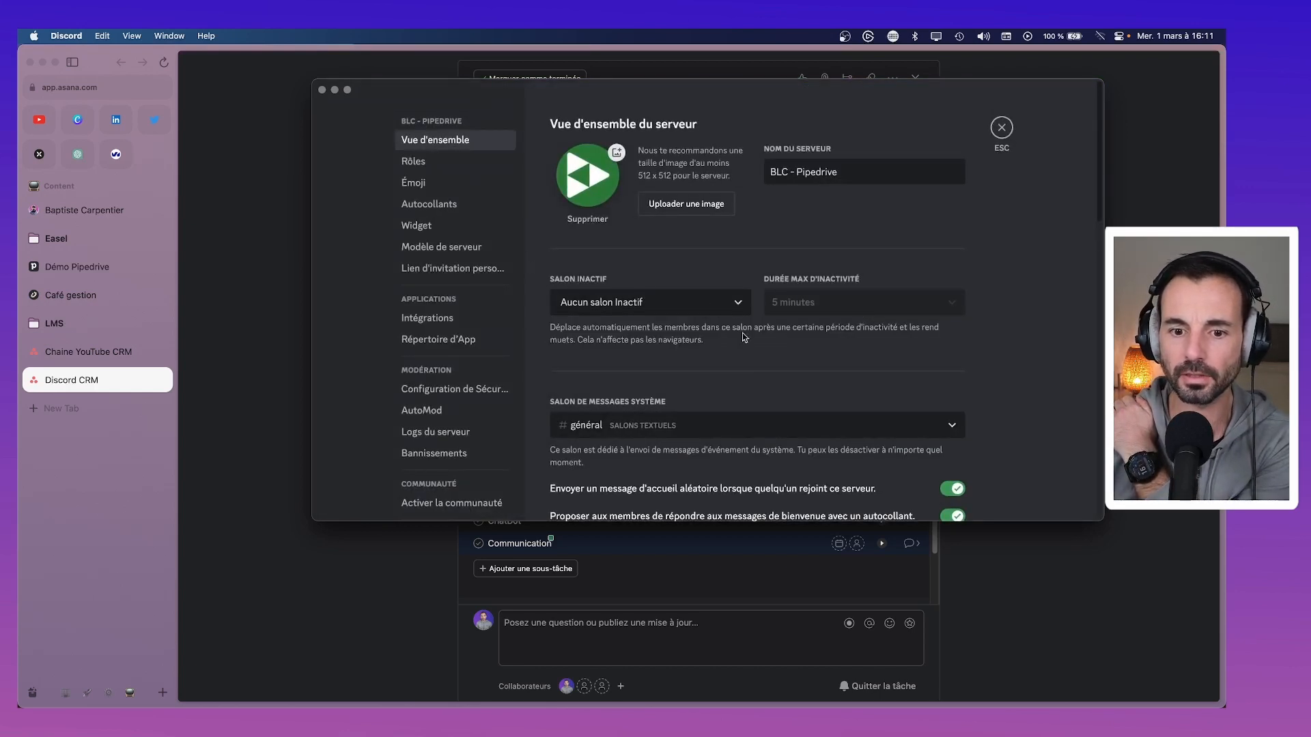
scroll(743, 341, down, 5)
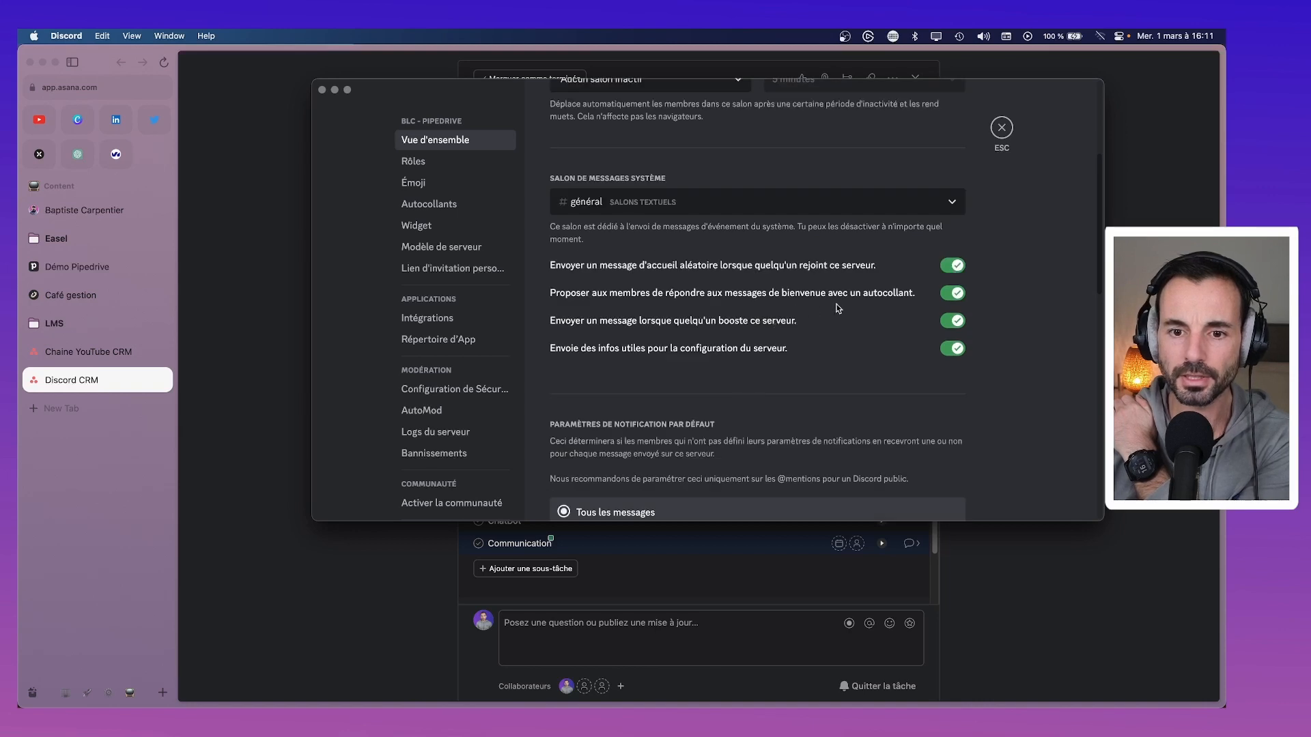
click(957, 265)
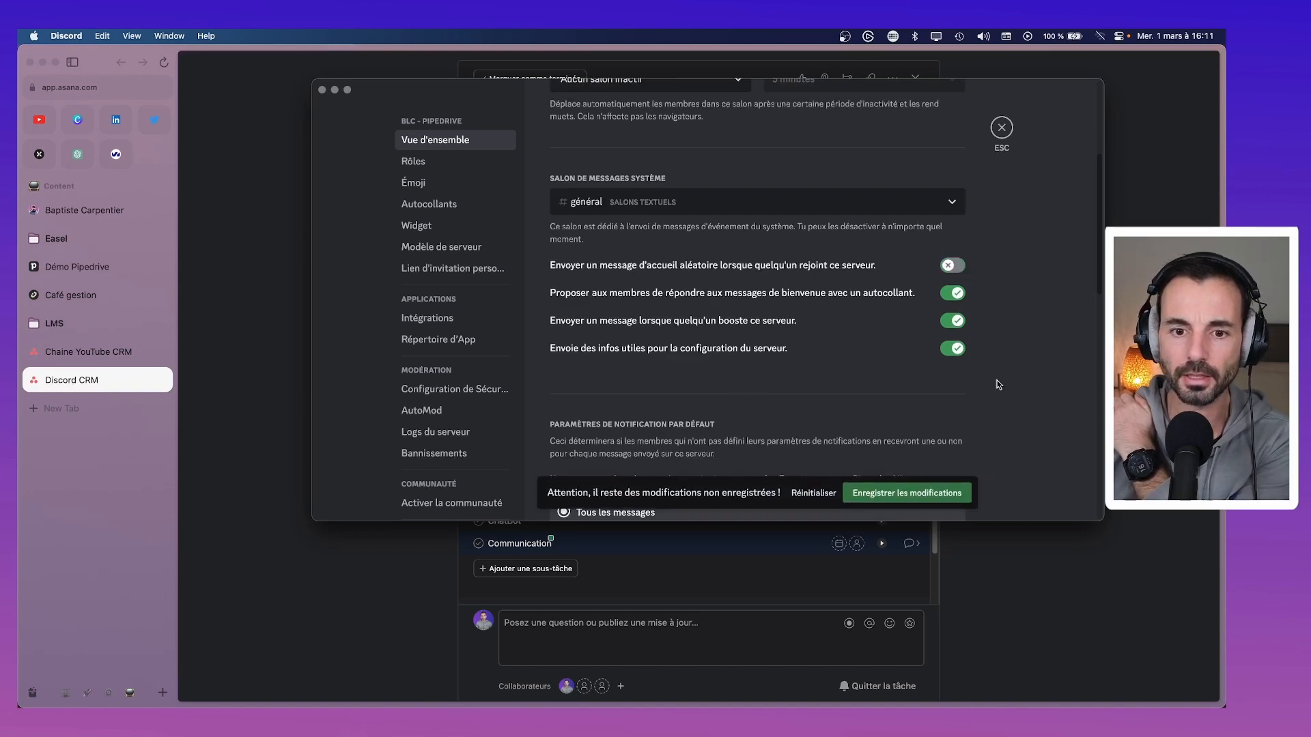
click(954, 294)
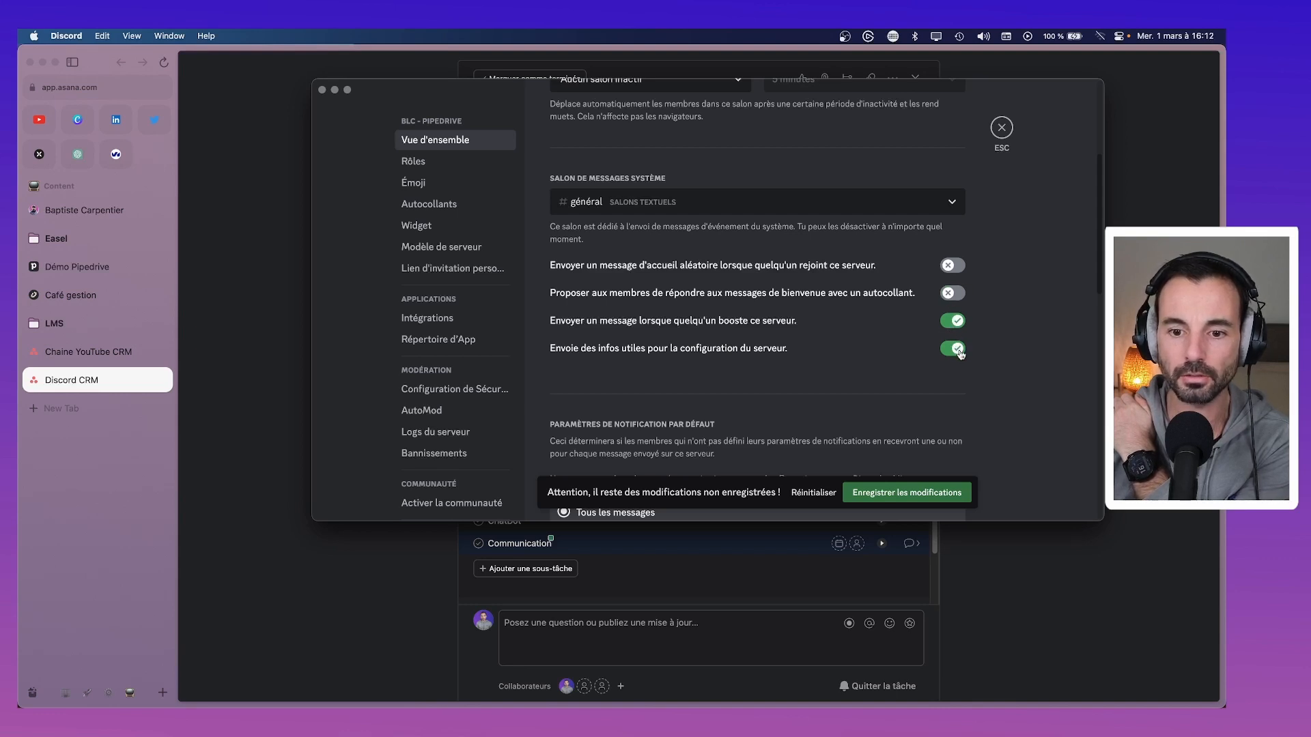
scroll(956, 352, down, 4)
scroll(913, 343, up, 1)
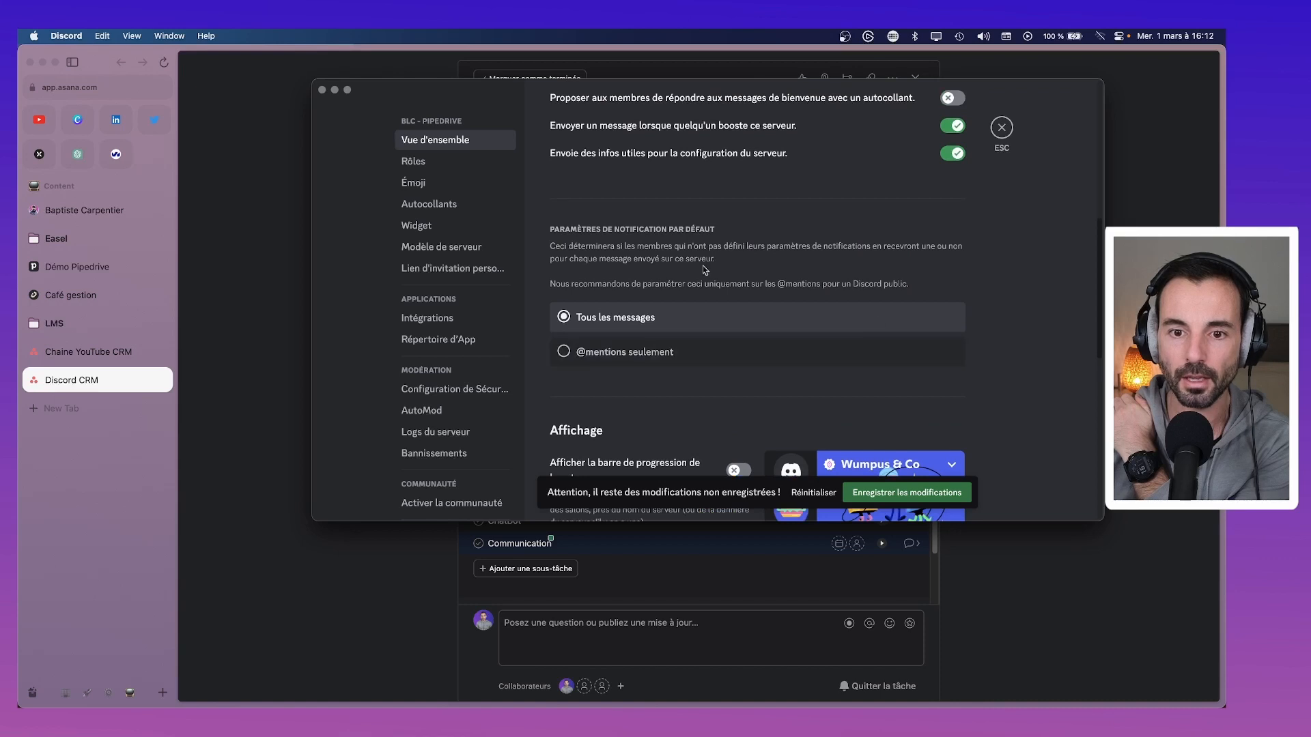
click(564, 351)
scroll(791, 324, down, 3)
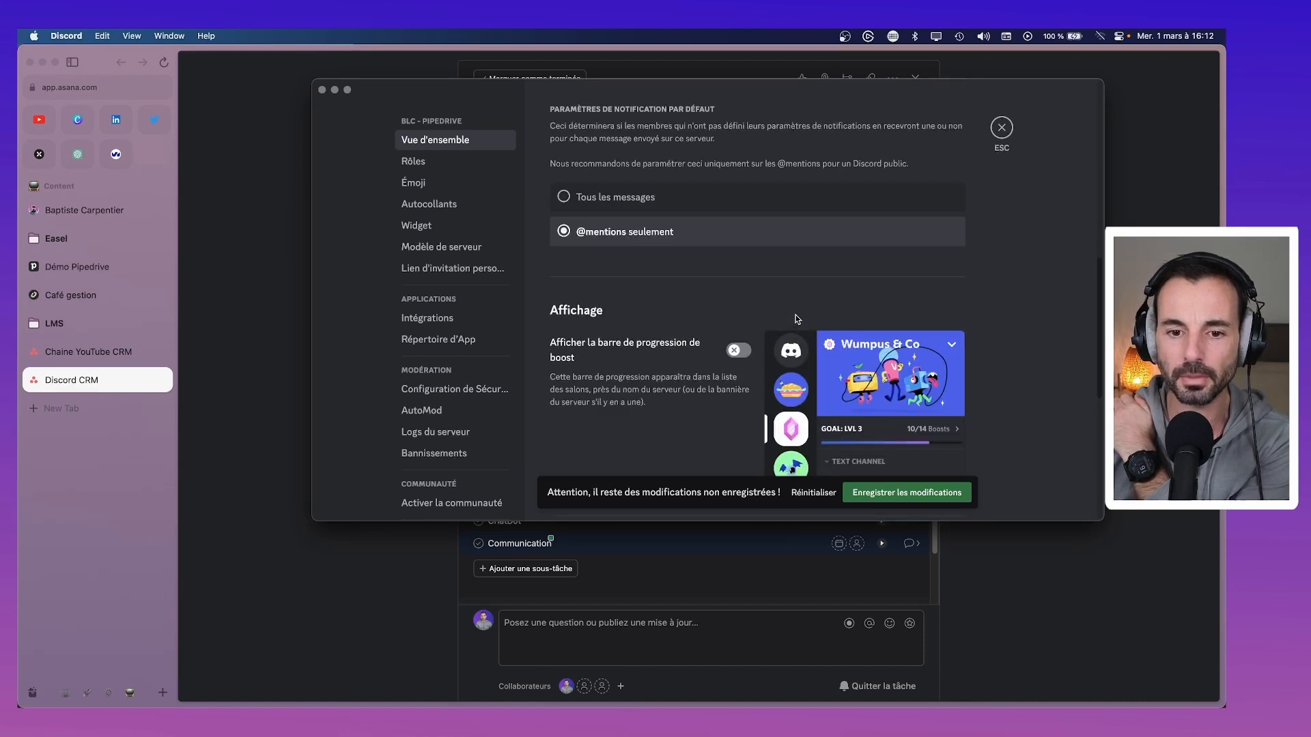
scroll(797, 319, down, 9)
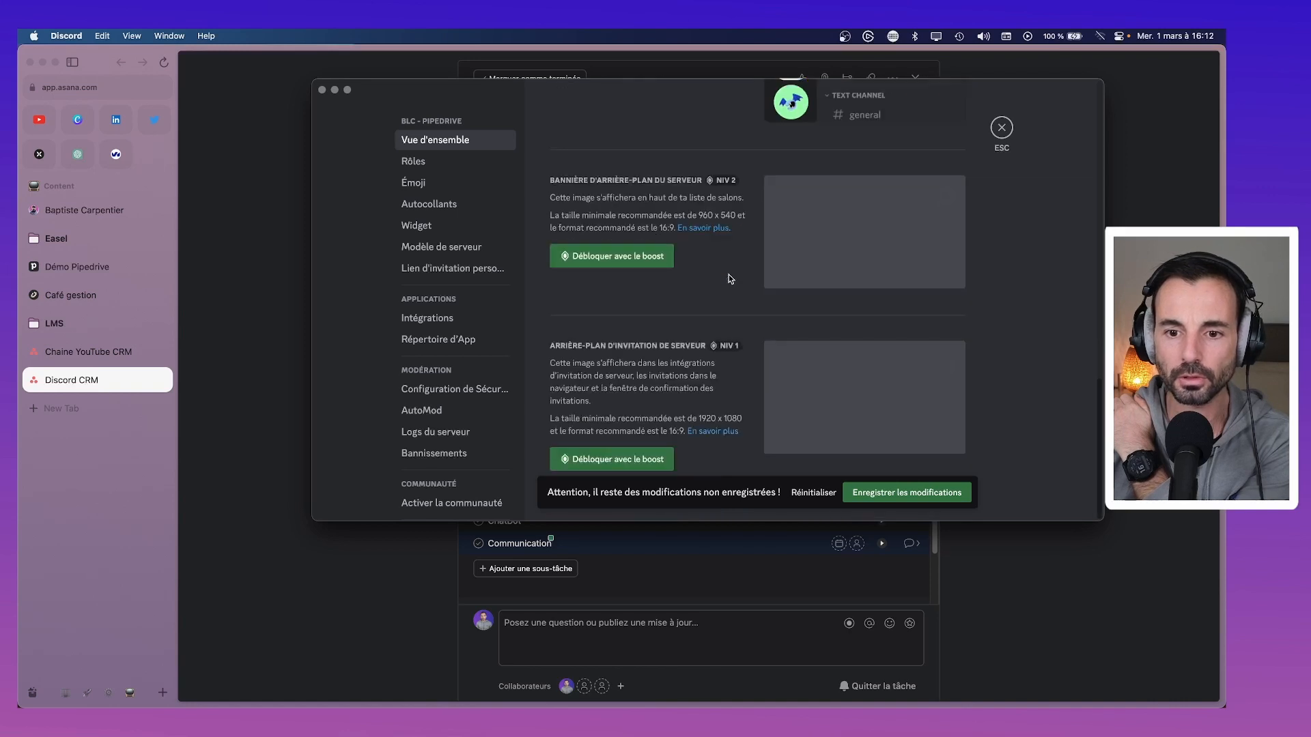
click(925, 495)
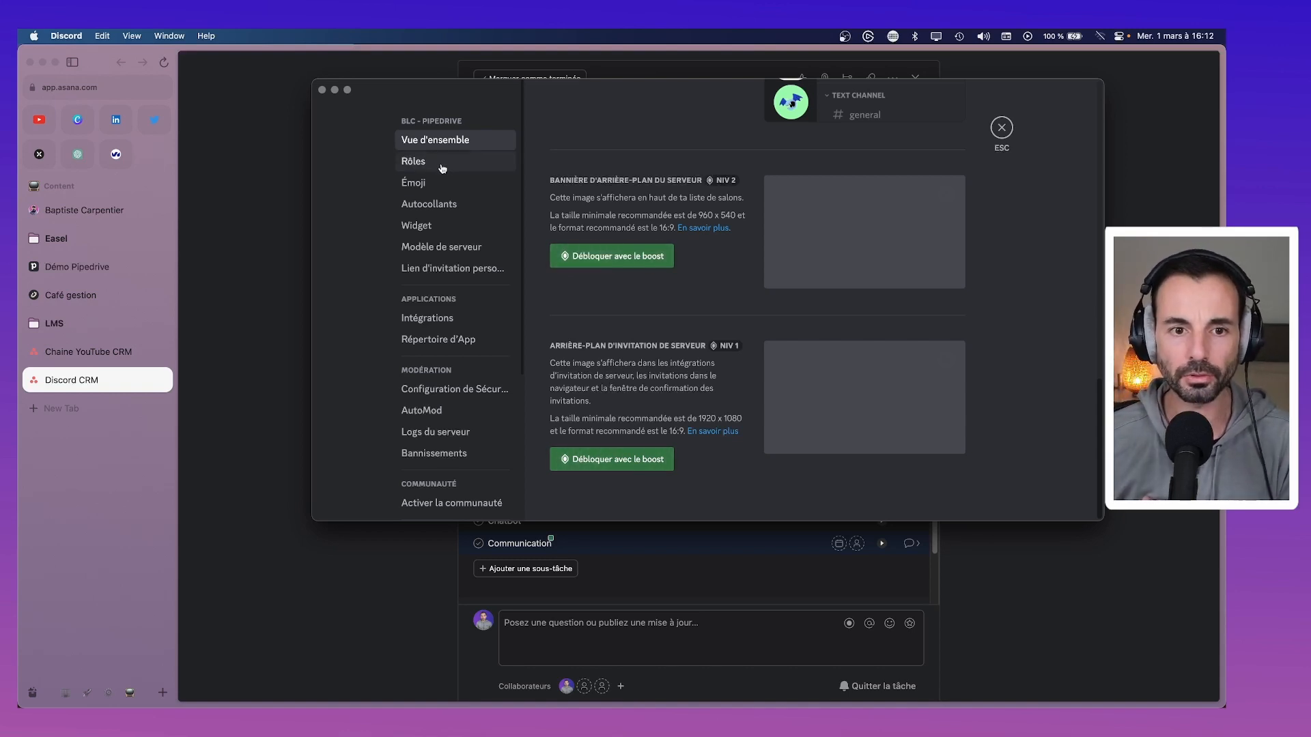
Review the server's settings for roles, emoji, stickers, widget, server template, custom invite link and integrations.
click(442, 167)
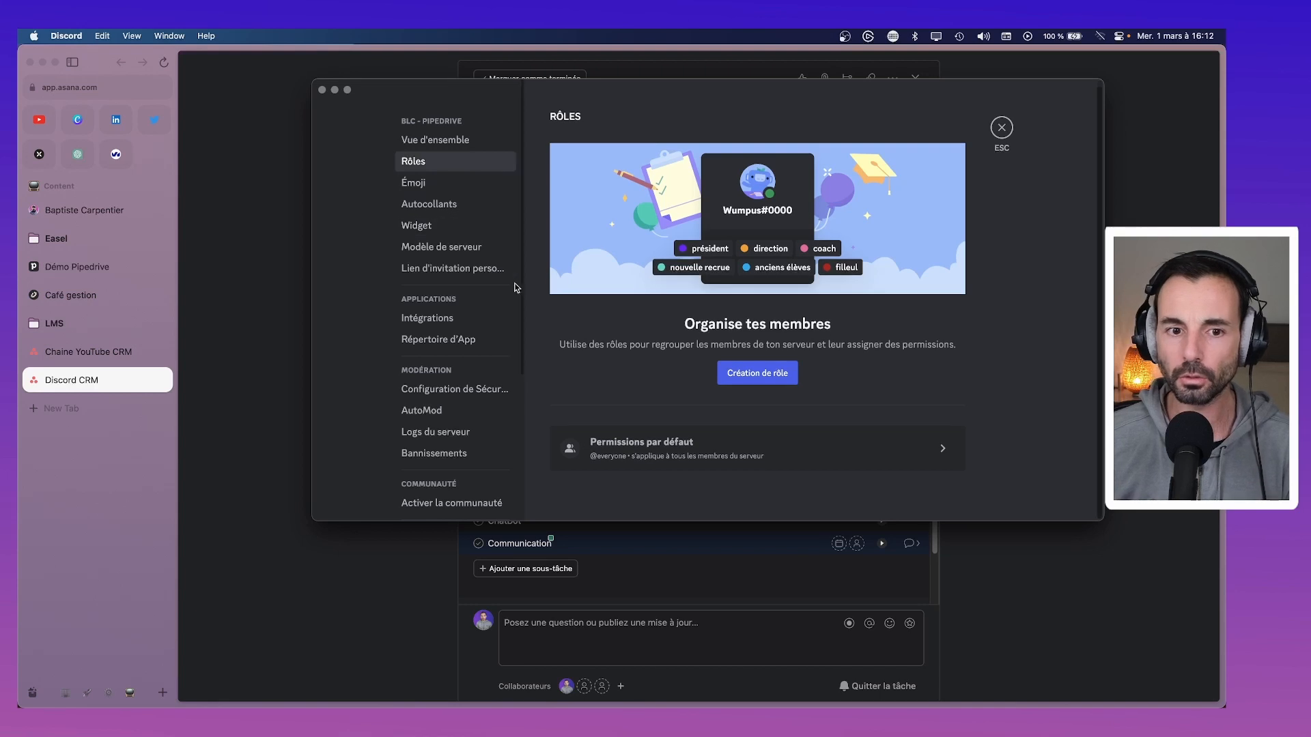
click(432, 184)
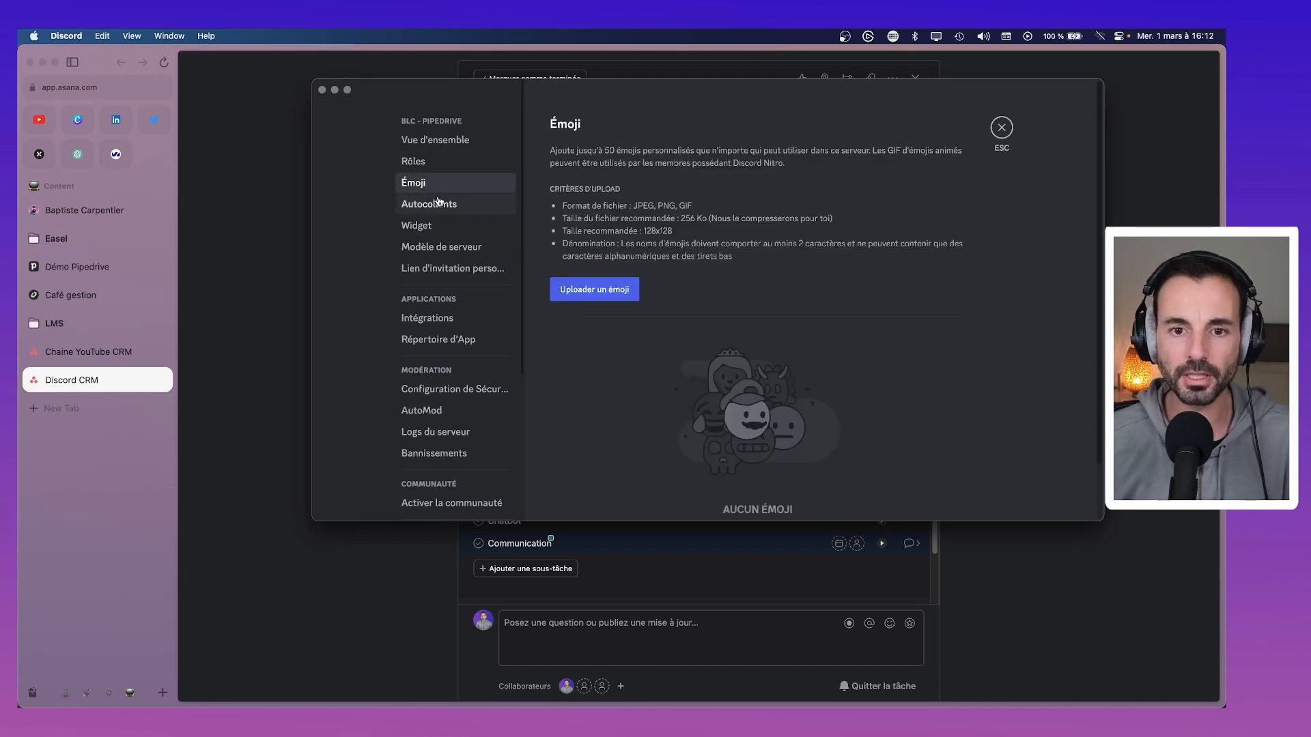
click(442, 205)
click(441, 226)
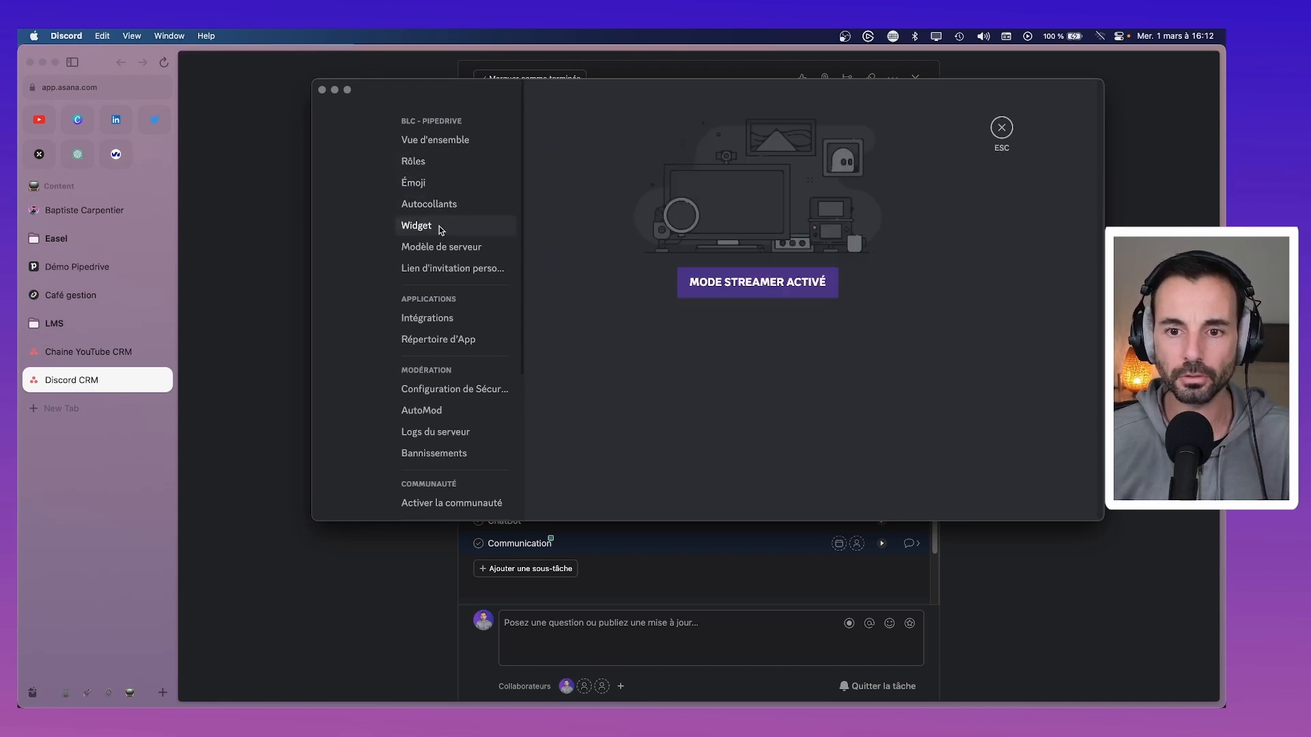
click(442, 250)
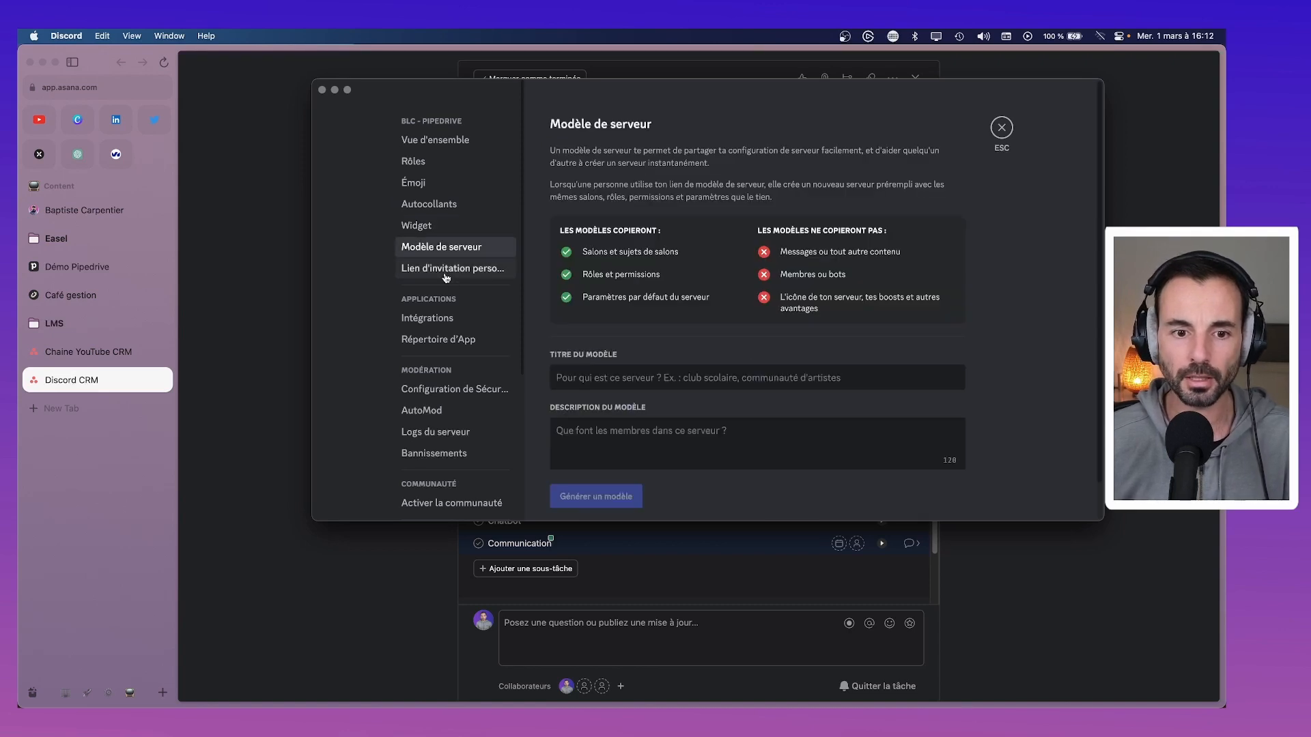
click(446, 274)
click(434, 326)
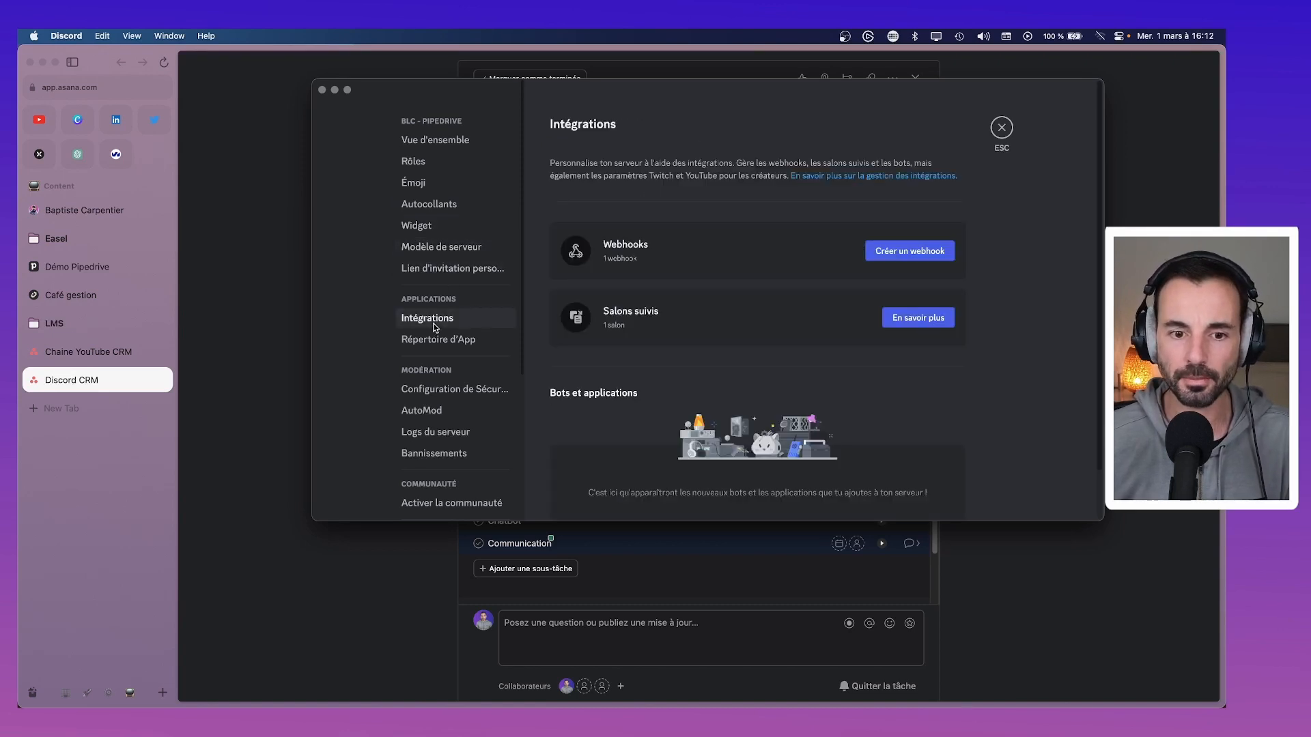
scroll(434, 332, down, 1)
Turn off streamer mode to unlock the server's "Configuration de Sécurité" page.
click(440, 358)
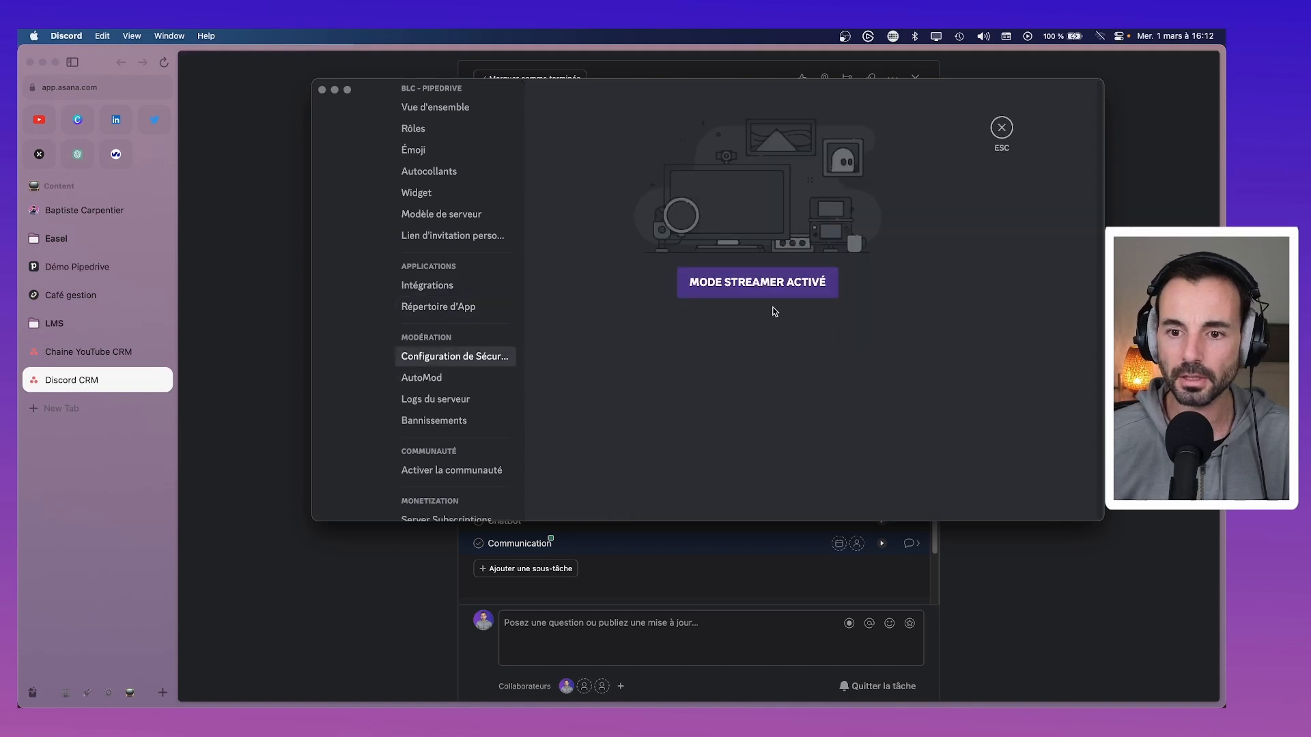
click(760, 287)
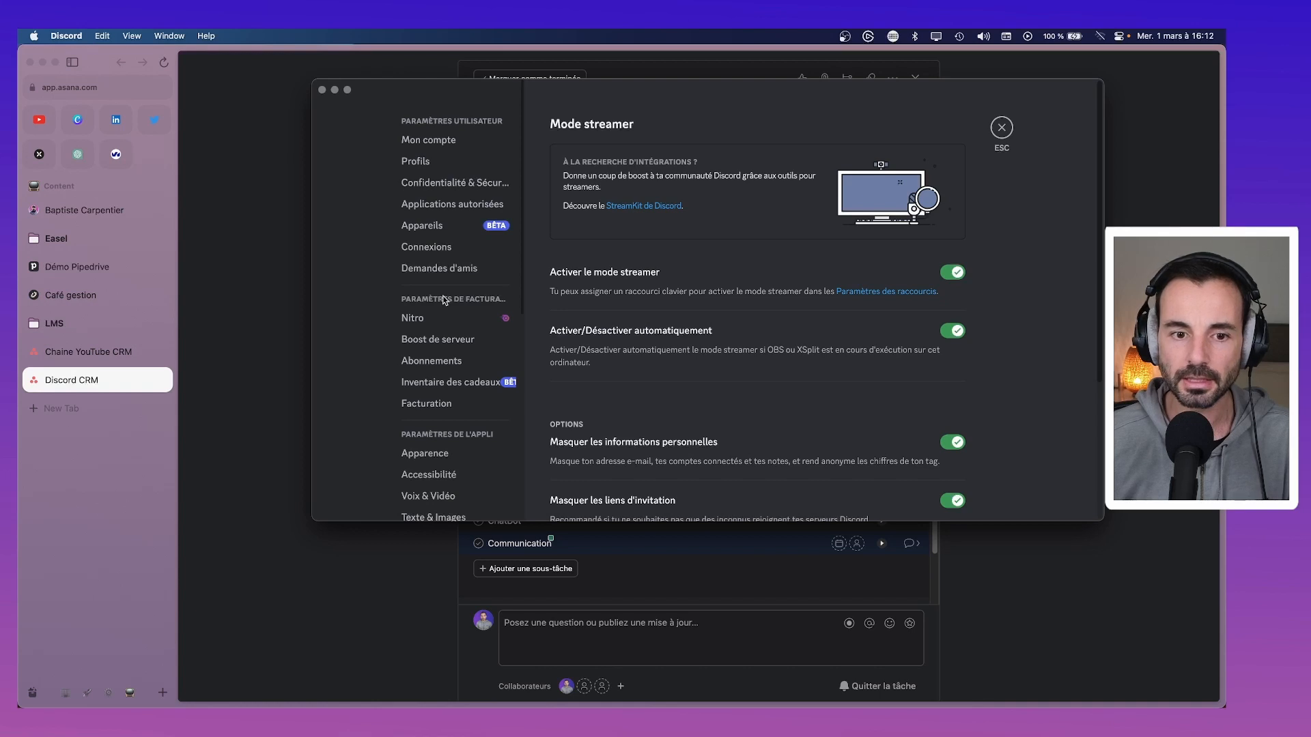
click(956, 276)
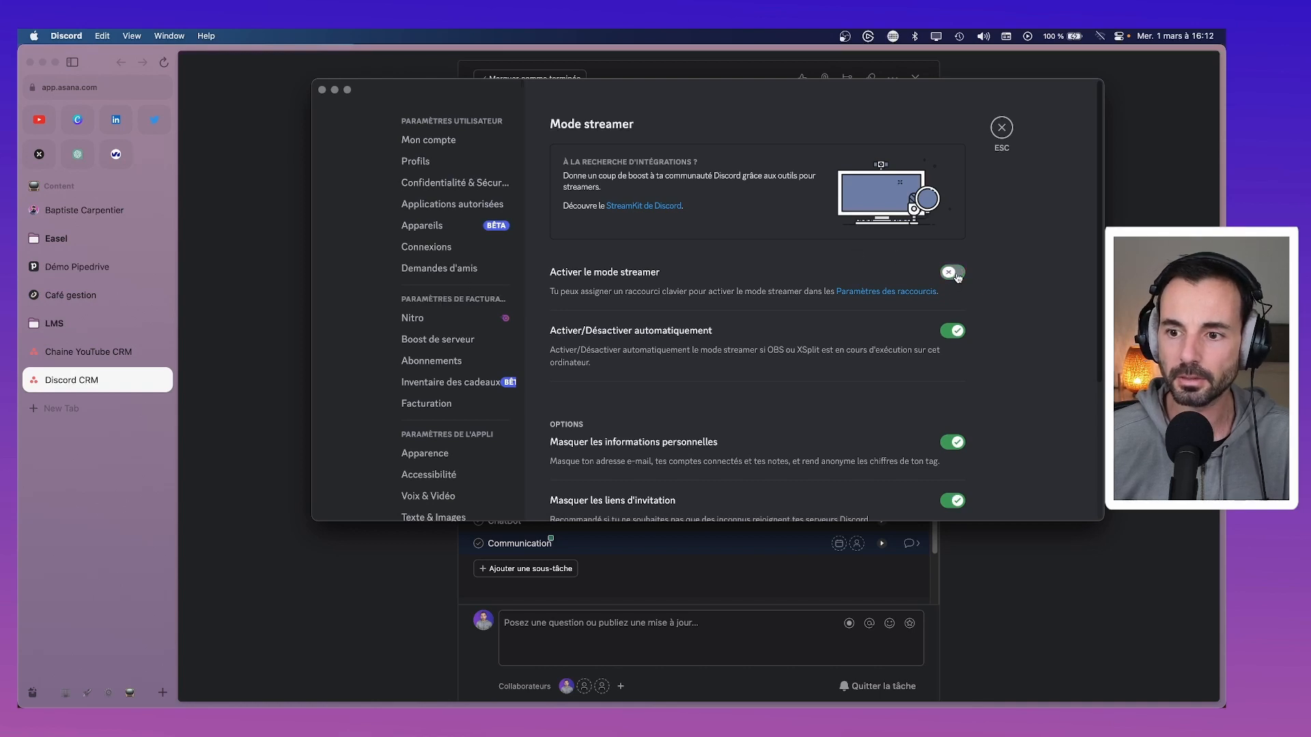
click(1002, 128)
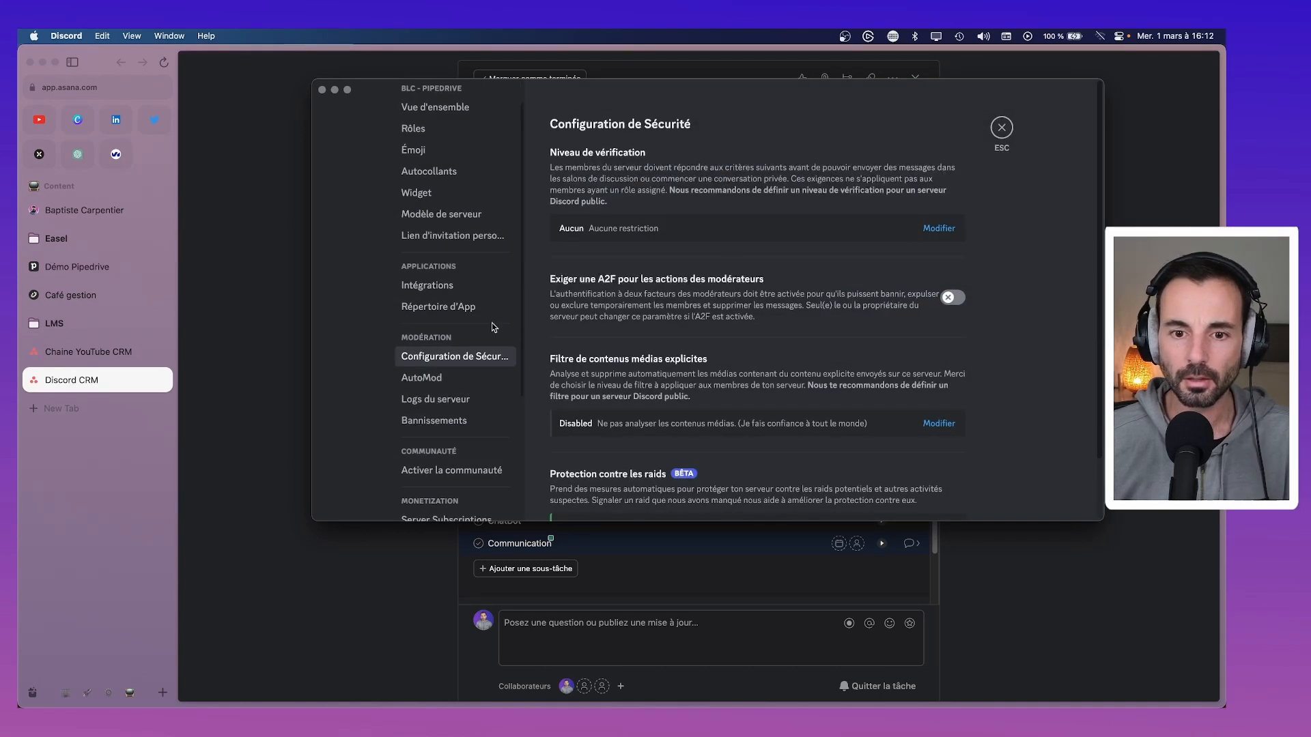
Set the server's verification level to "Faible", requiring a verified e-mail address.
scroll(826, 210, down, 2)
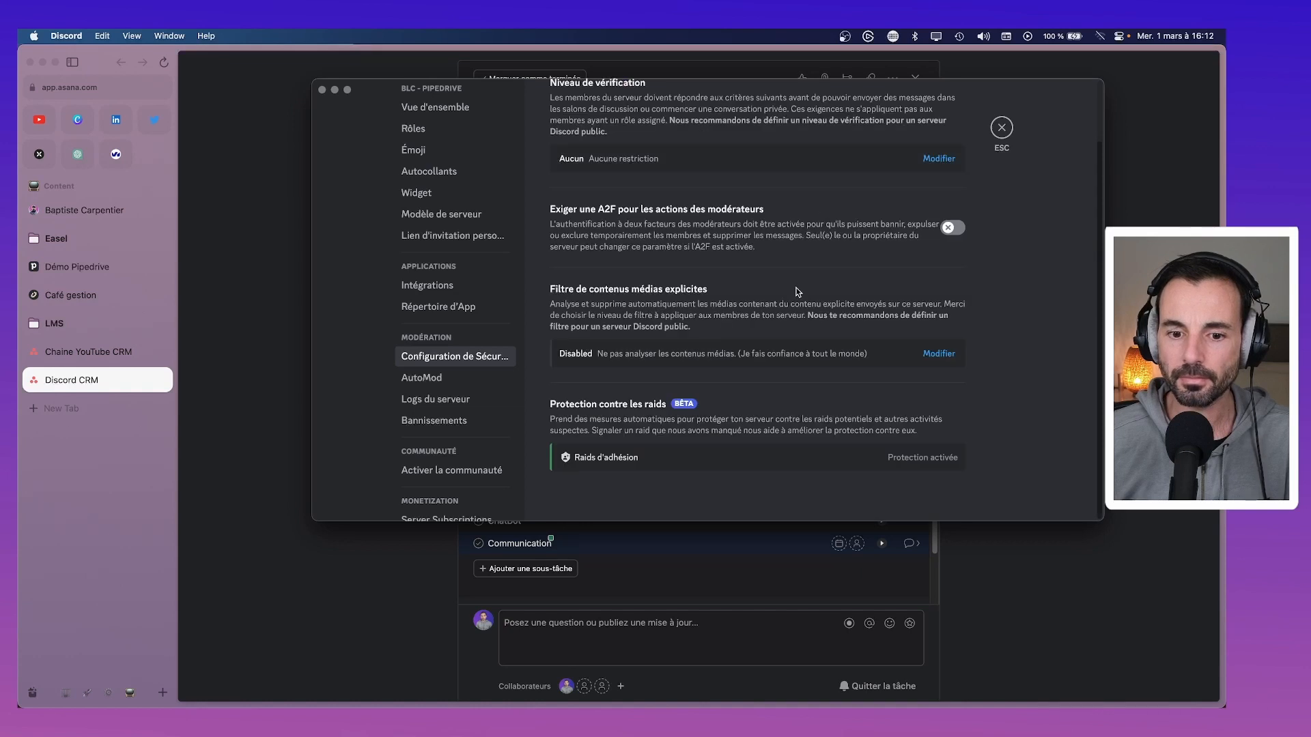
scroll(798, 293, up, 2)
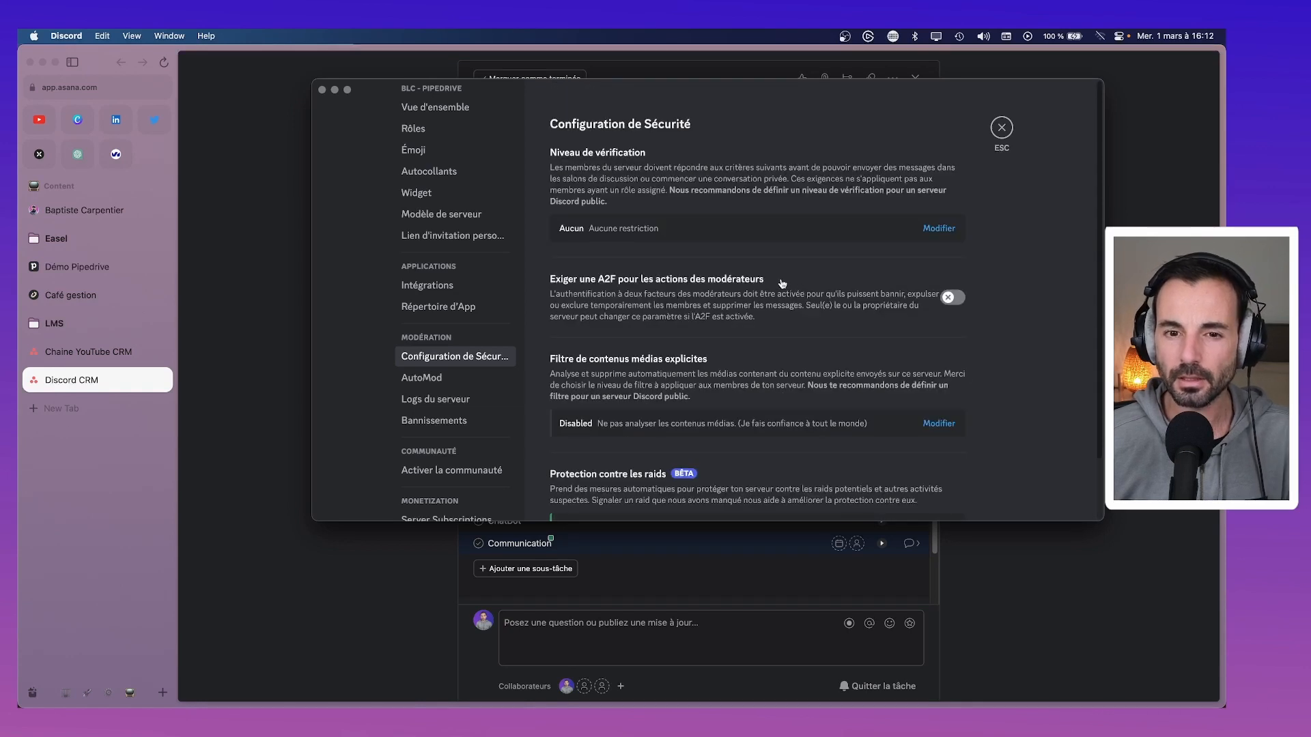
click(690, 232)
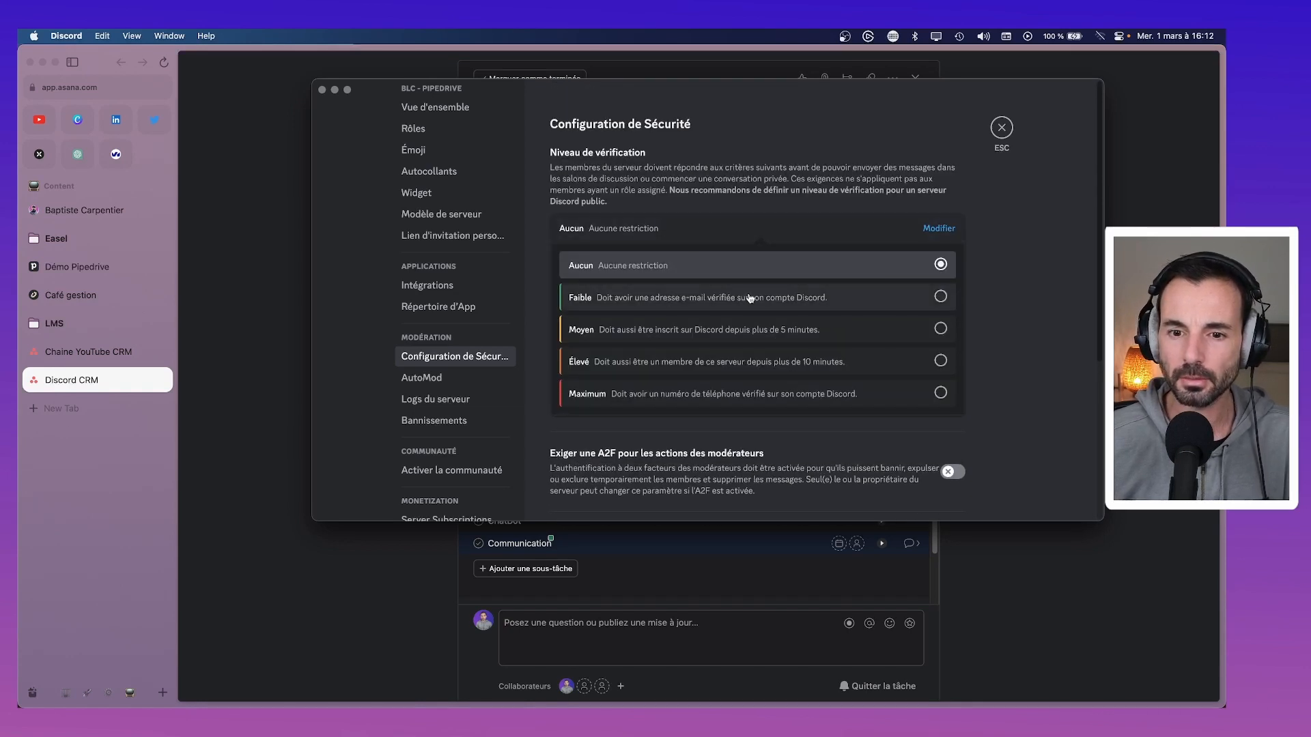
click(883, 302)
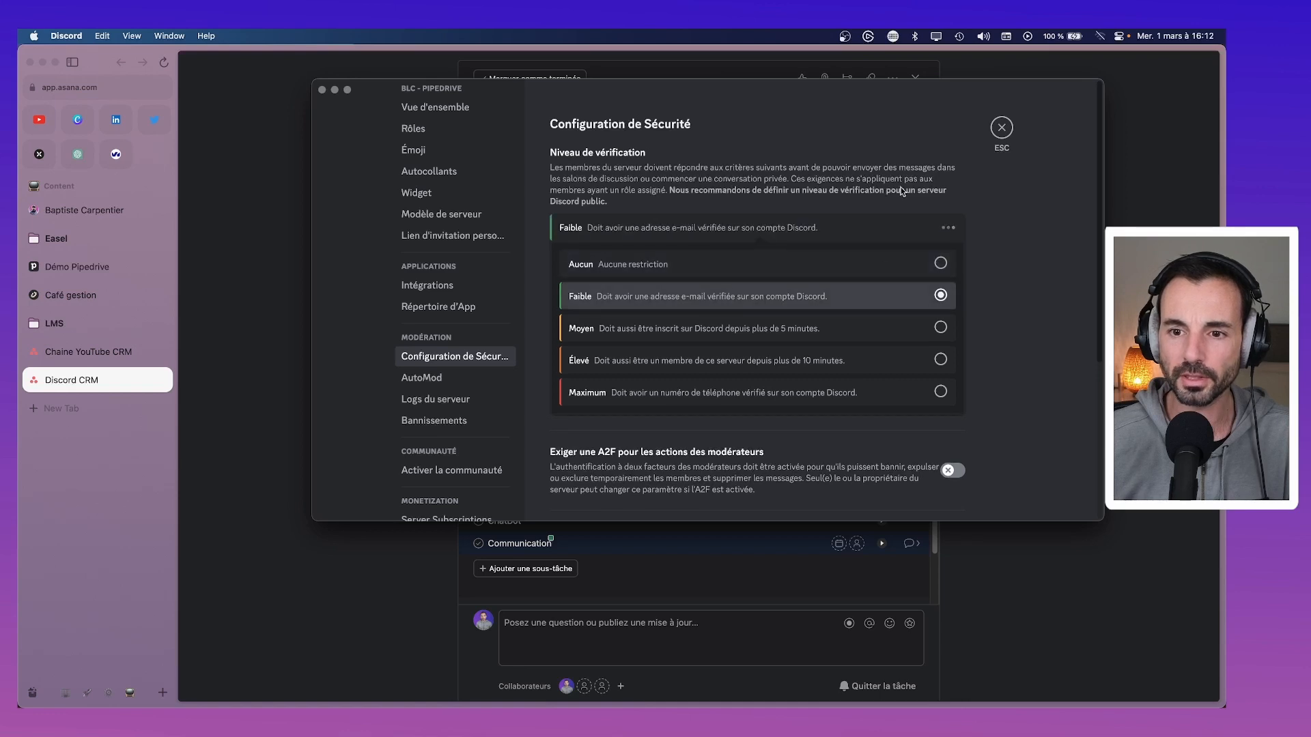
Start converting the server into a community server and require media content scanning for all members in the security checks.
click(443, 471)
scroll(798, 274, down, 3)
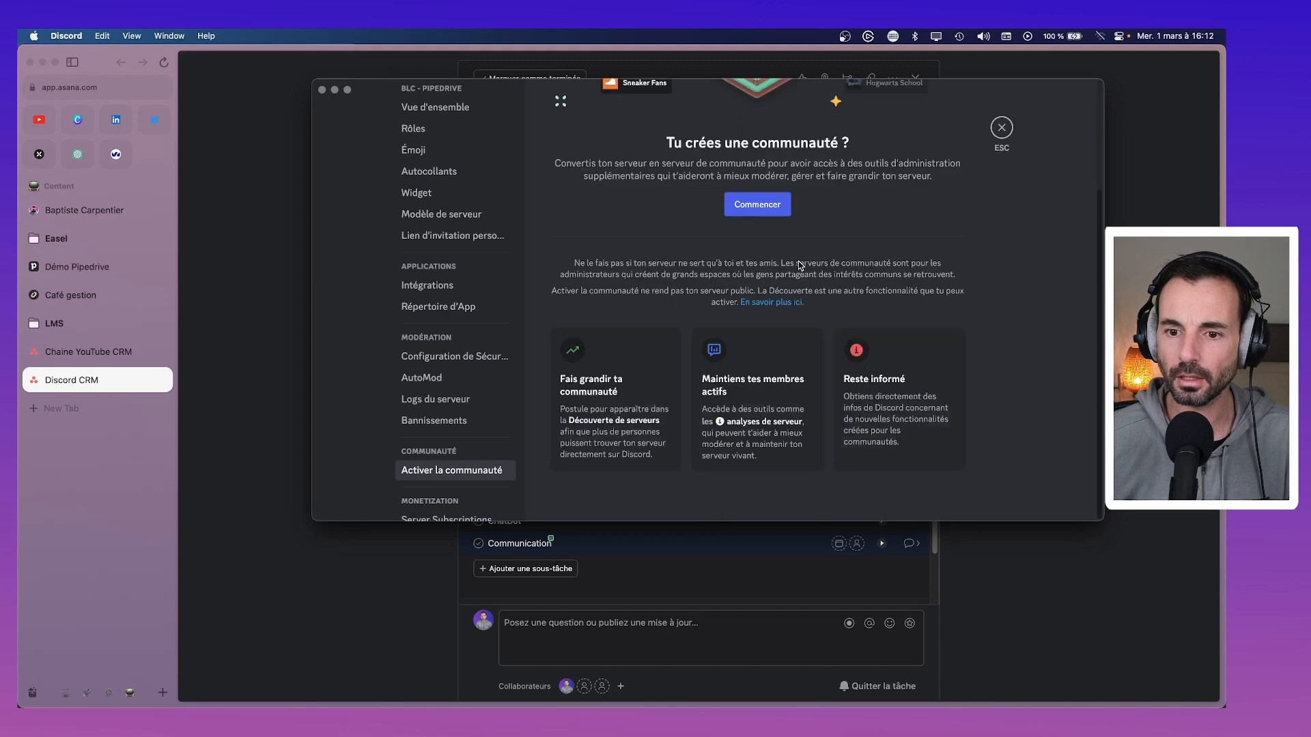
scroll(798, 273, up, 3)
click(759, 348)
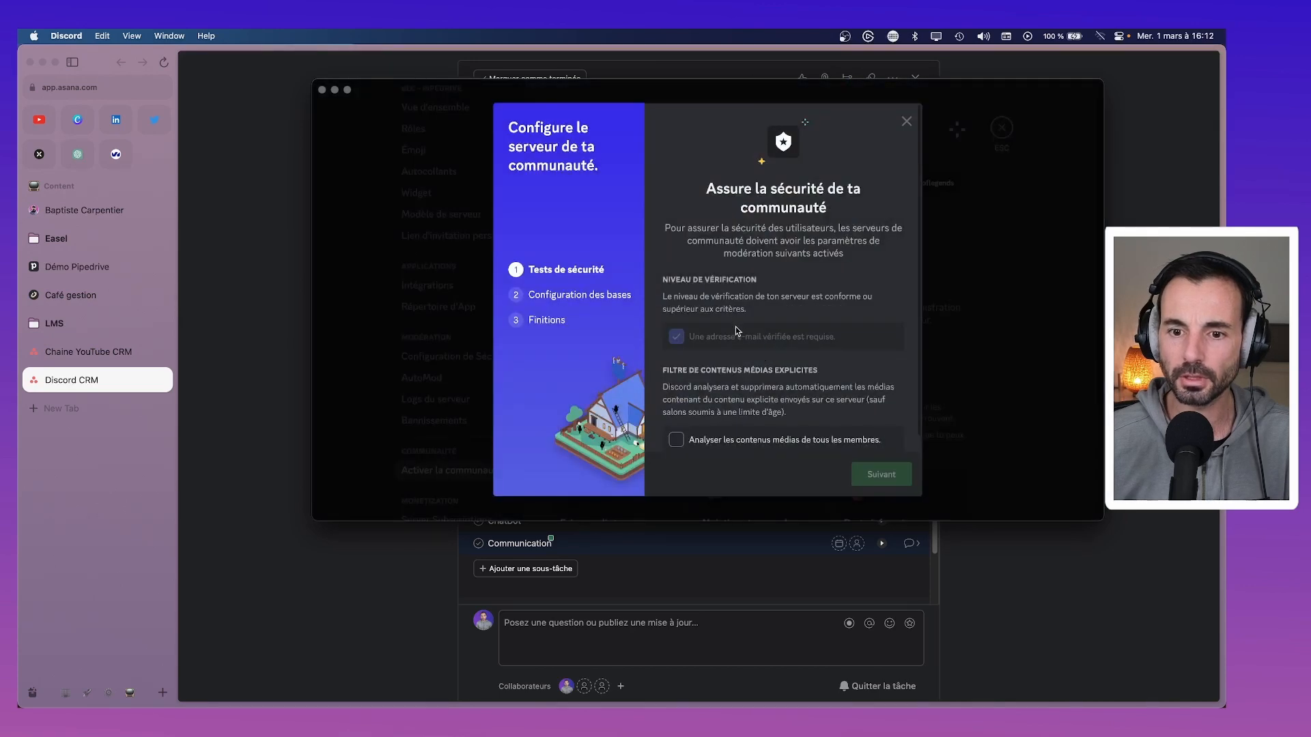
click(678, 441)
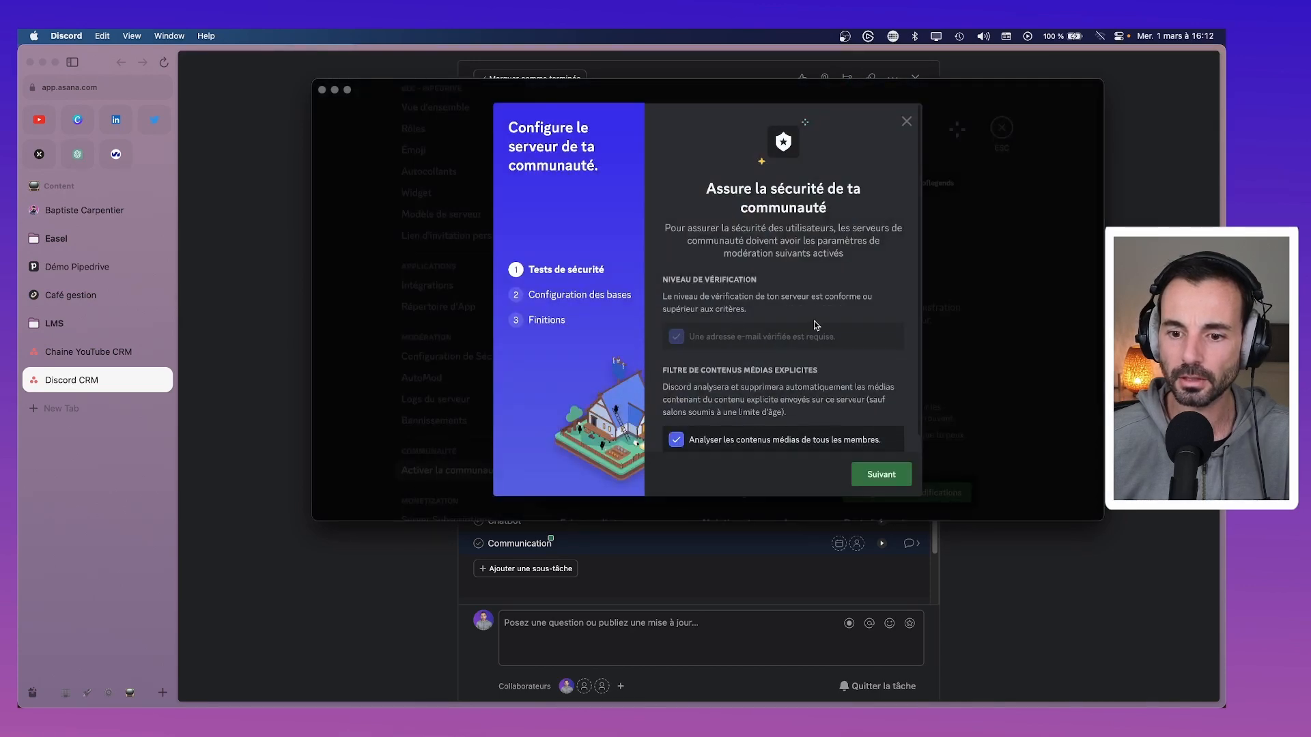
click(881, 477)
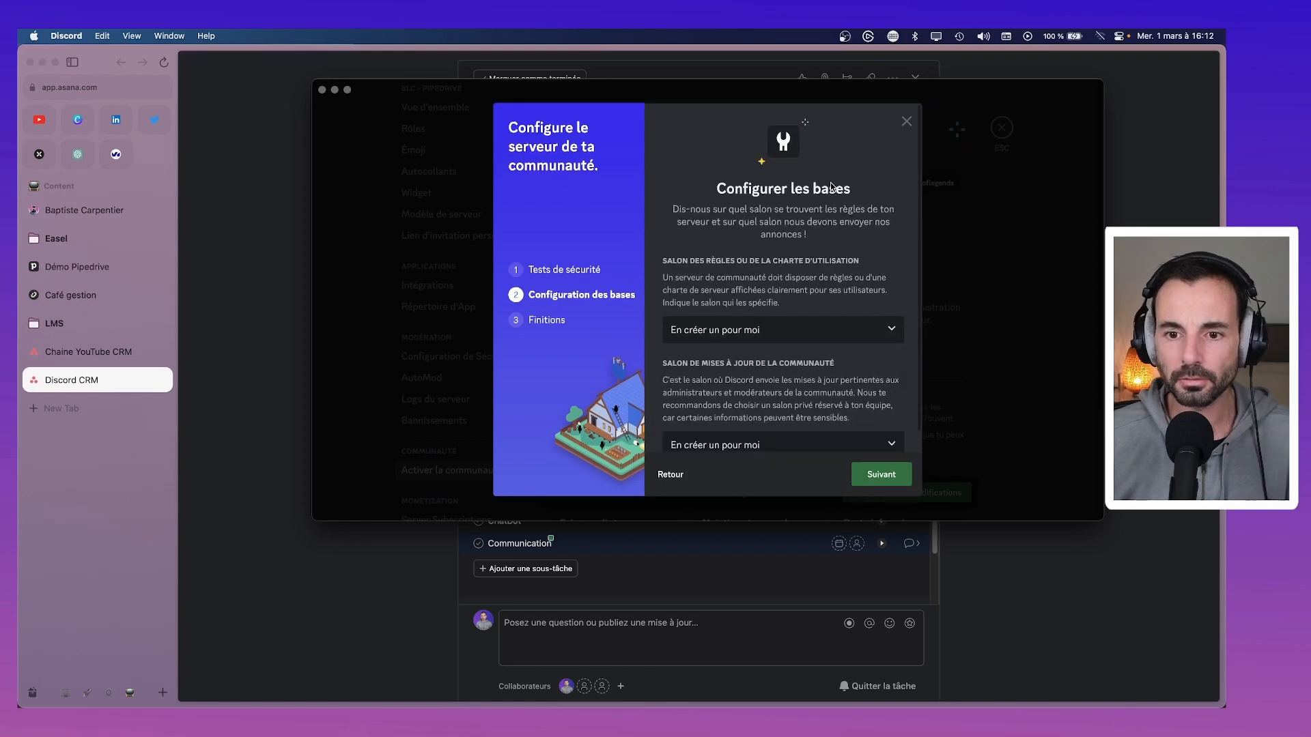
Keep "En créer un pour moi" for the rules and community updates channels, then accept the guidelines and finish the community setup.
scroll(842, 325, down, 1)
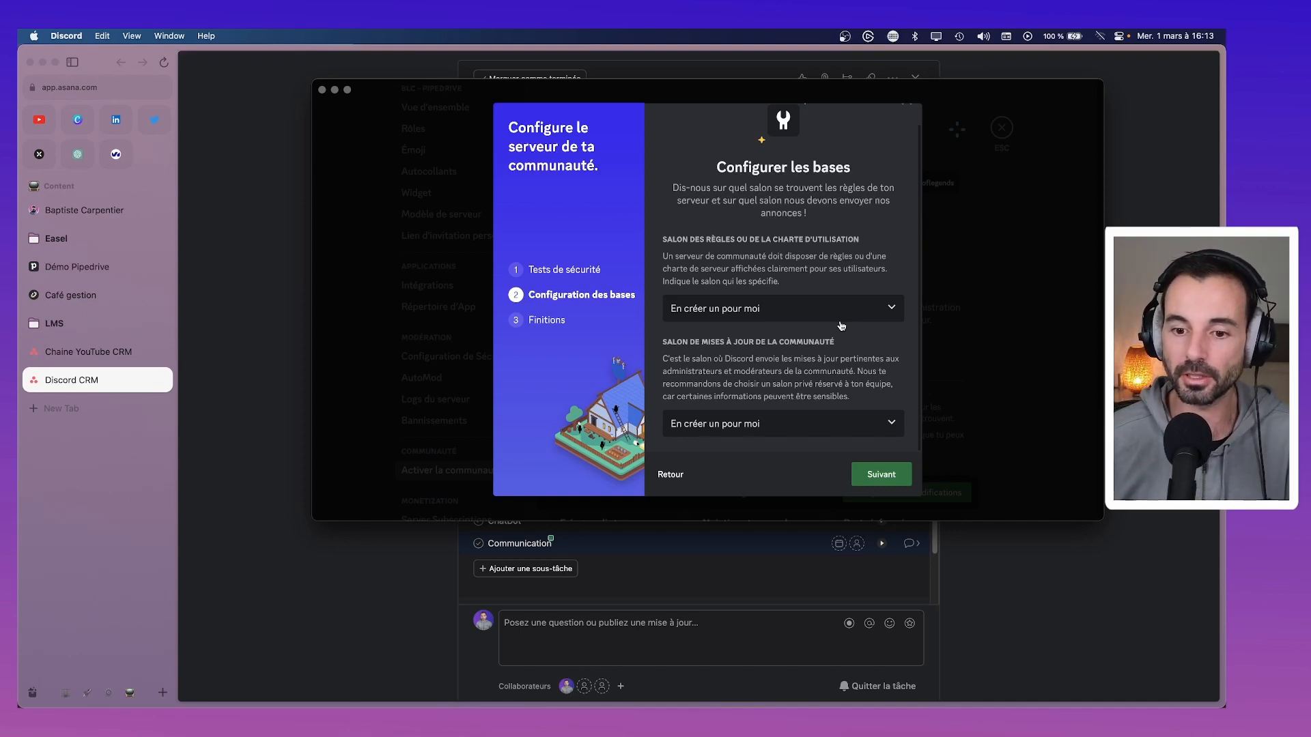
click(879, 480)
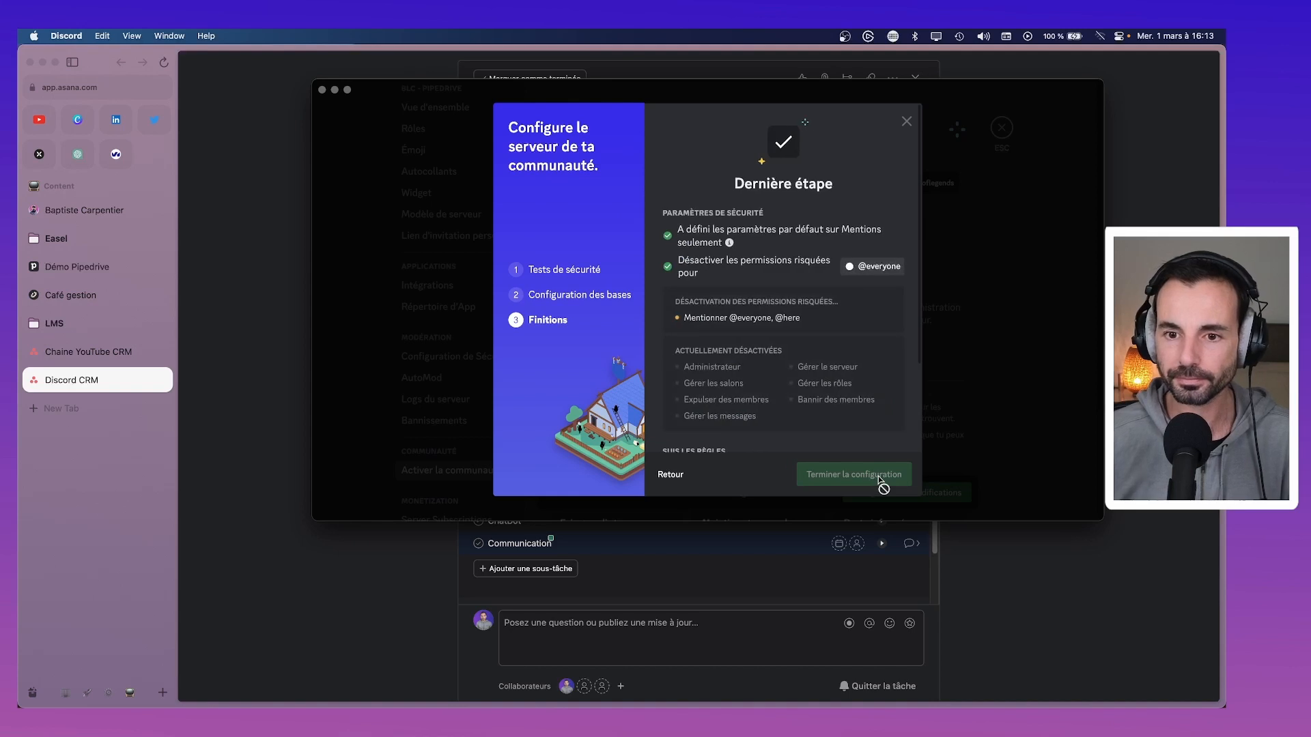
scroll(744, 295, down, 3)
click(678, 423)
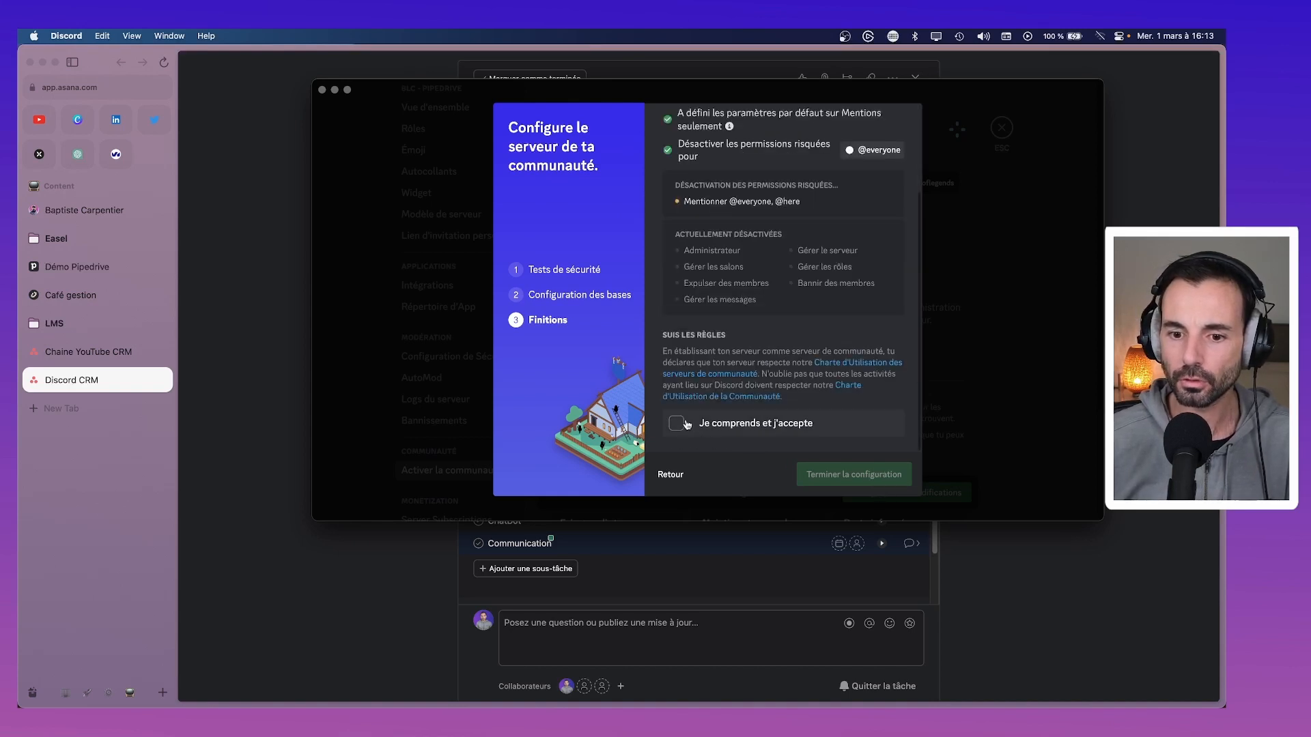
click(879, 477)
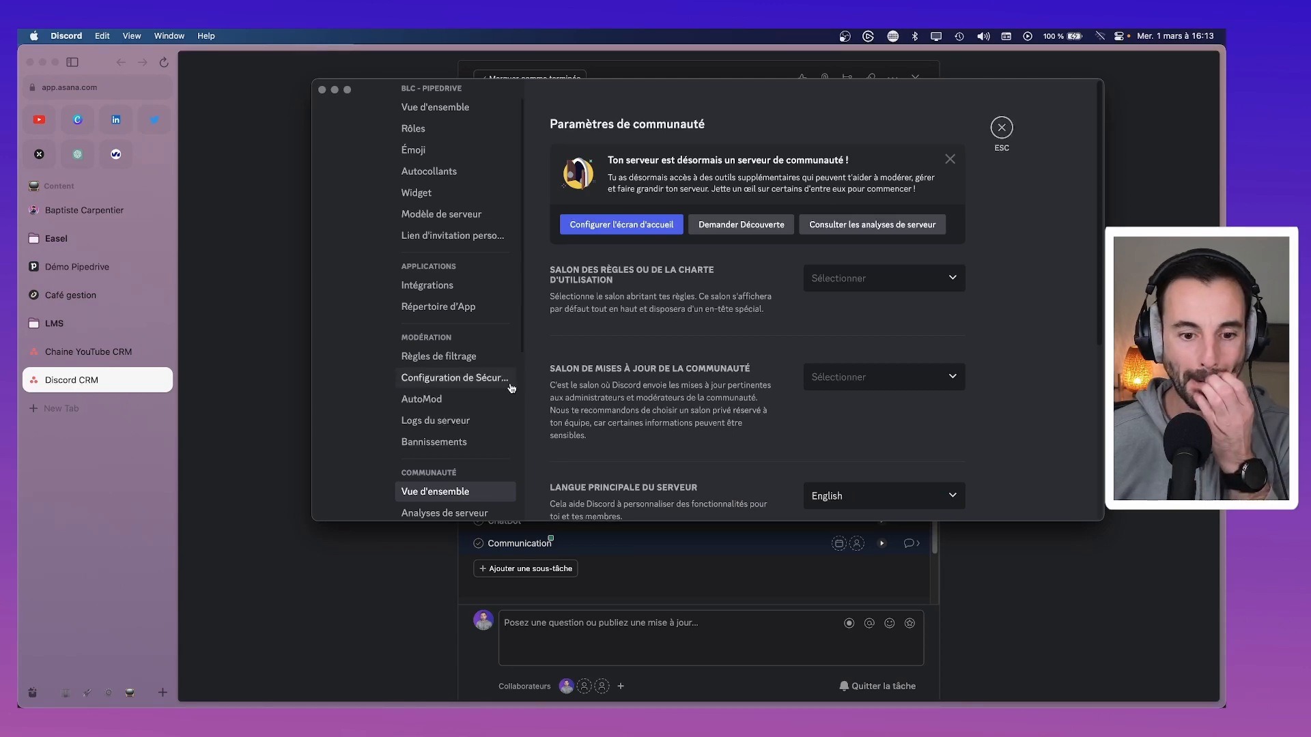
Review the server overview and community overview settings, including the assigned rules and updates channels, then leave the server settings.
scroll(475, 407, up, 1)
click(437, 140)
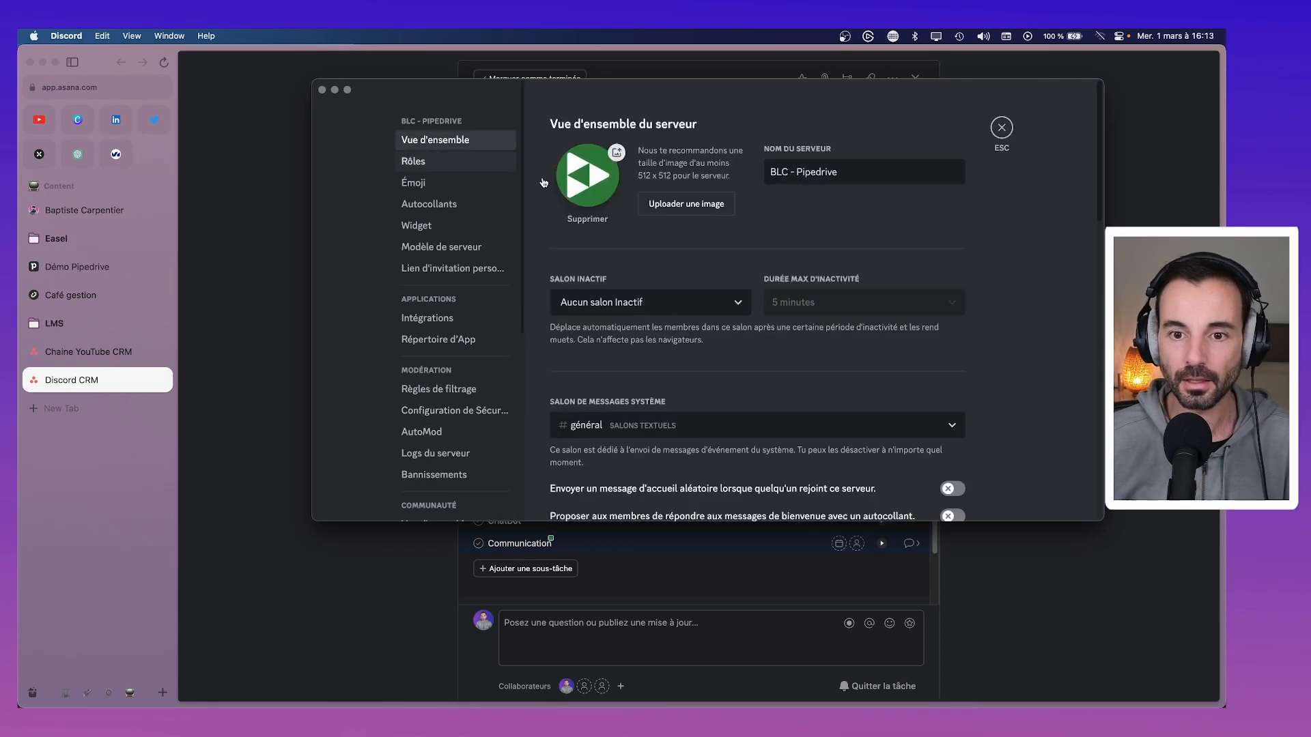
scroll(725, 256, down, 3)
scroll(731, 258, up, 3)
scroll(738, 260, down, 5)
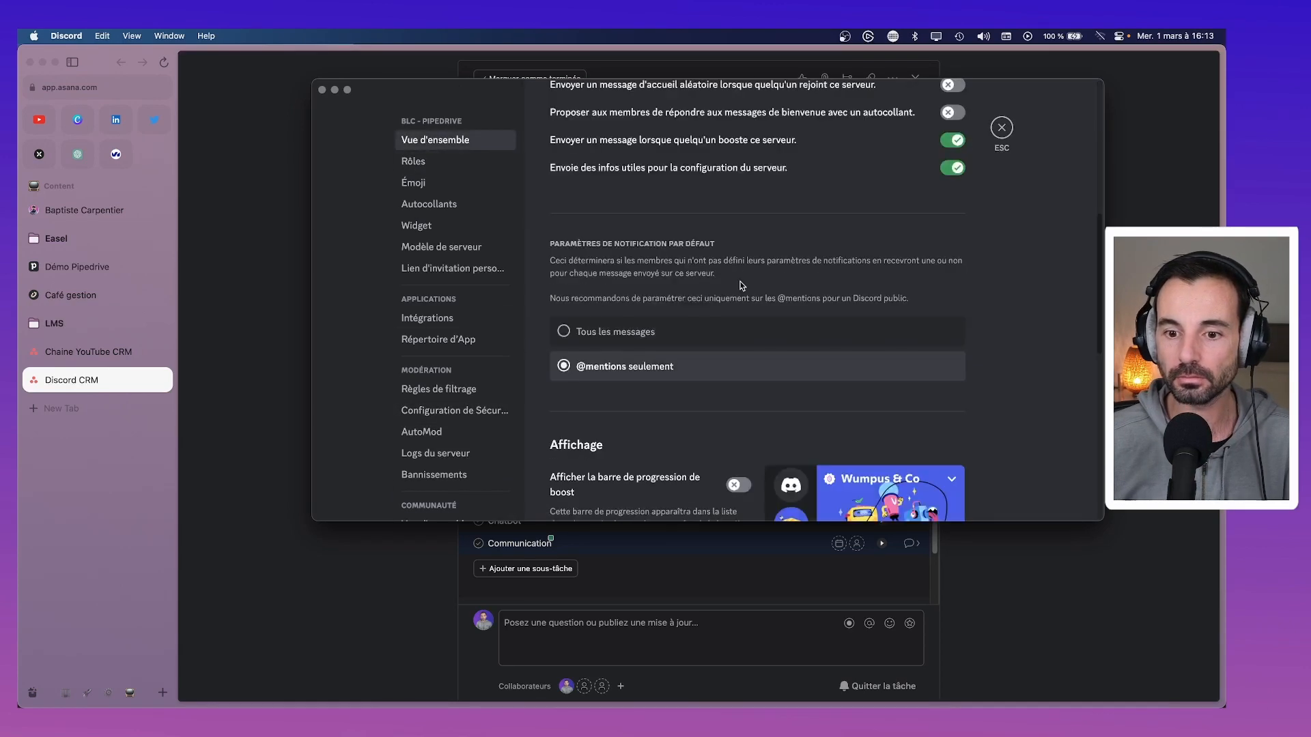
scroll(464, 287, down, 4)
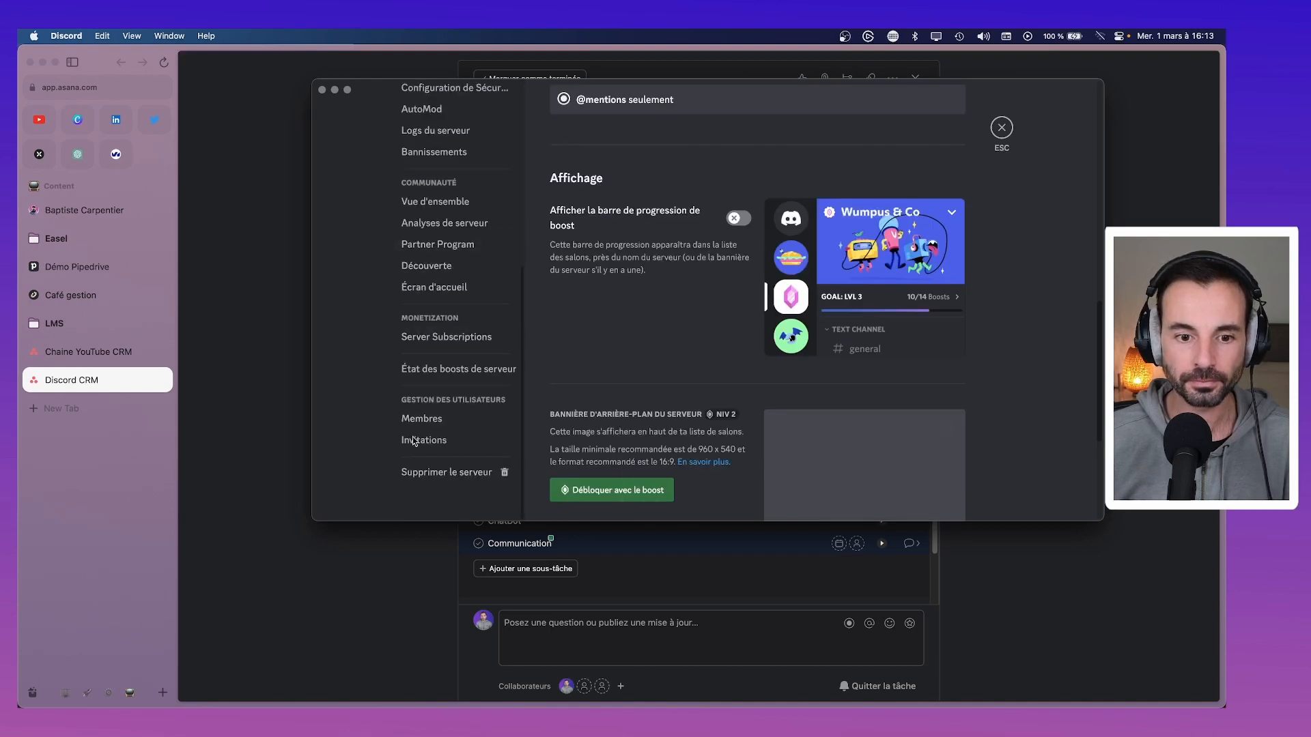
click(435, 201)
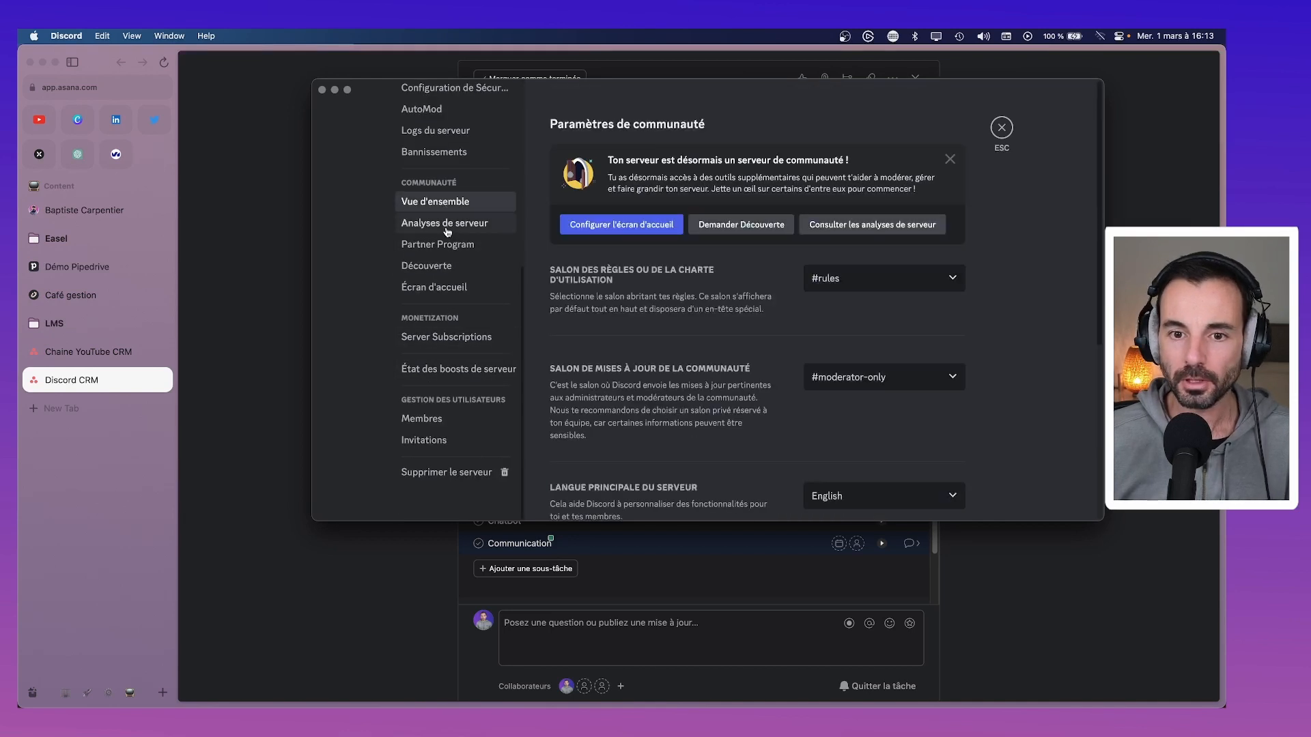
click(1001, 128)
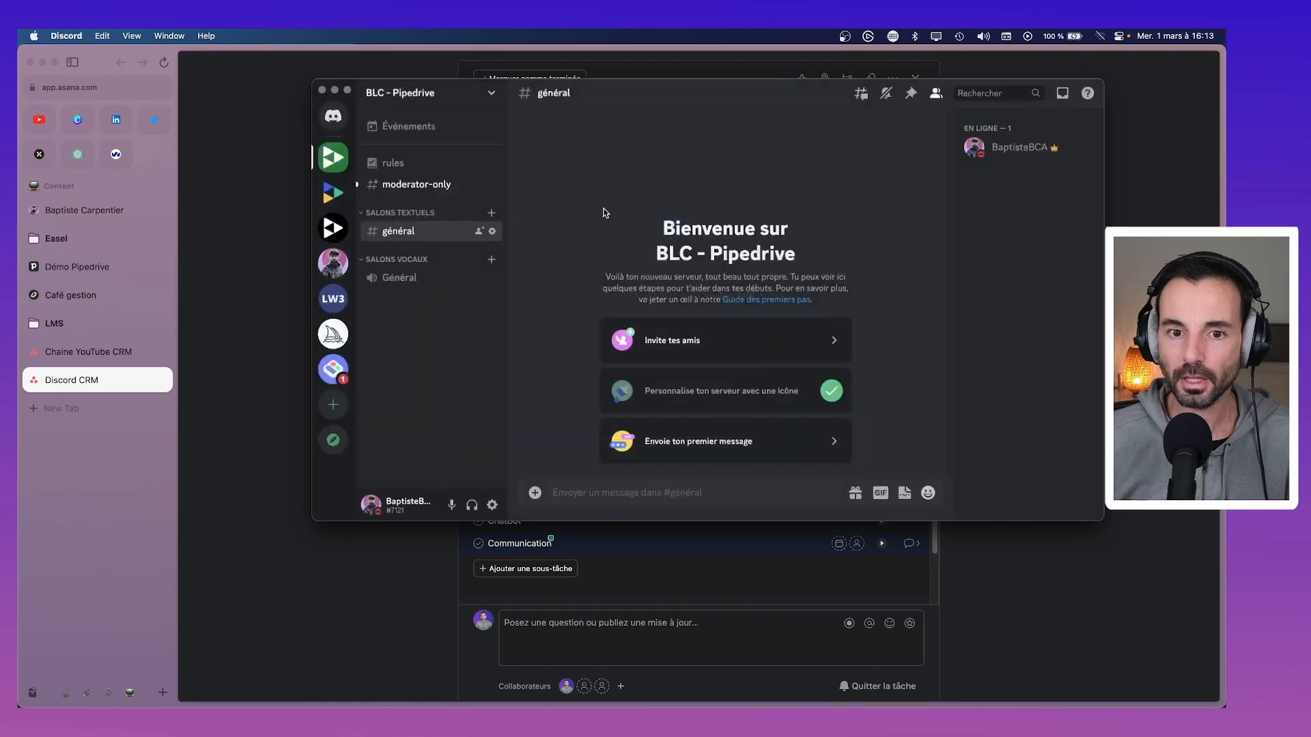
Look through the server's moderator-only, rules and général channels and its events list.
click(416, 188)
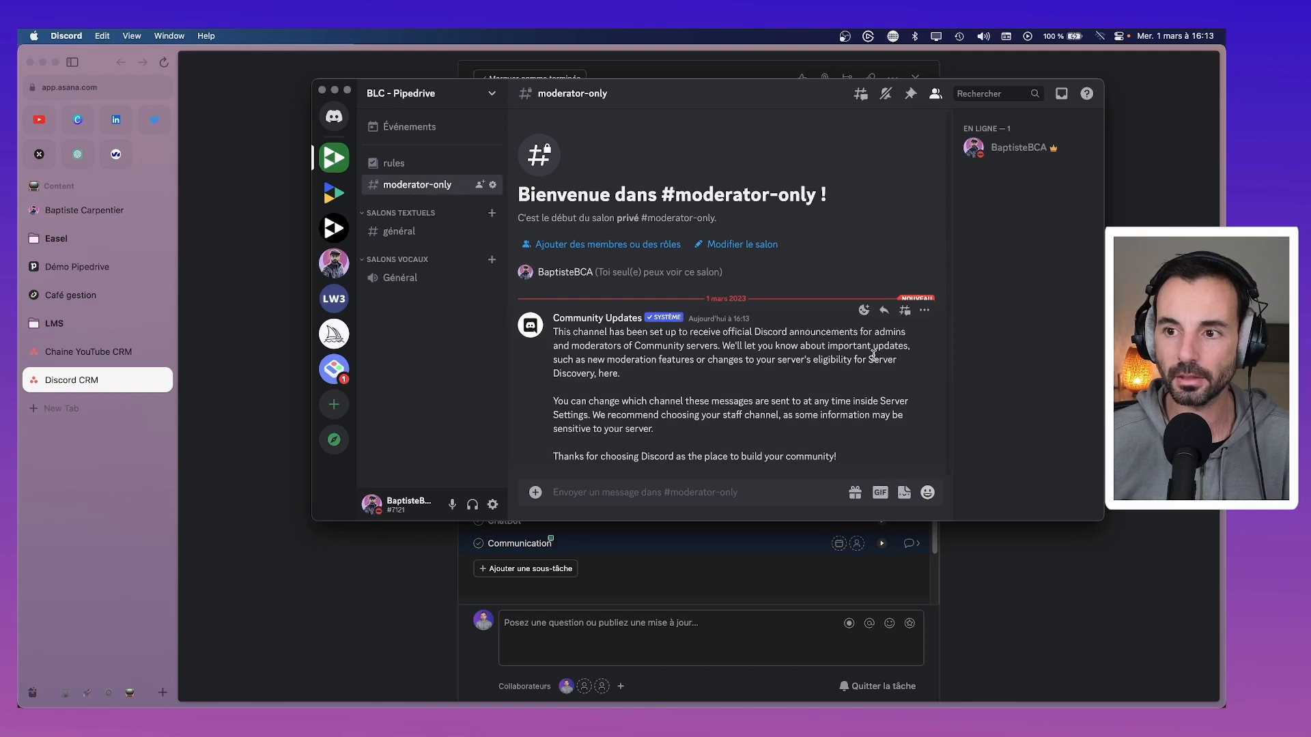
click(396, 163)
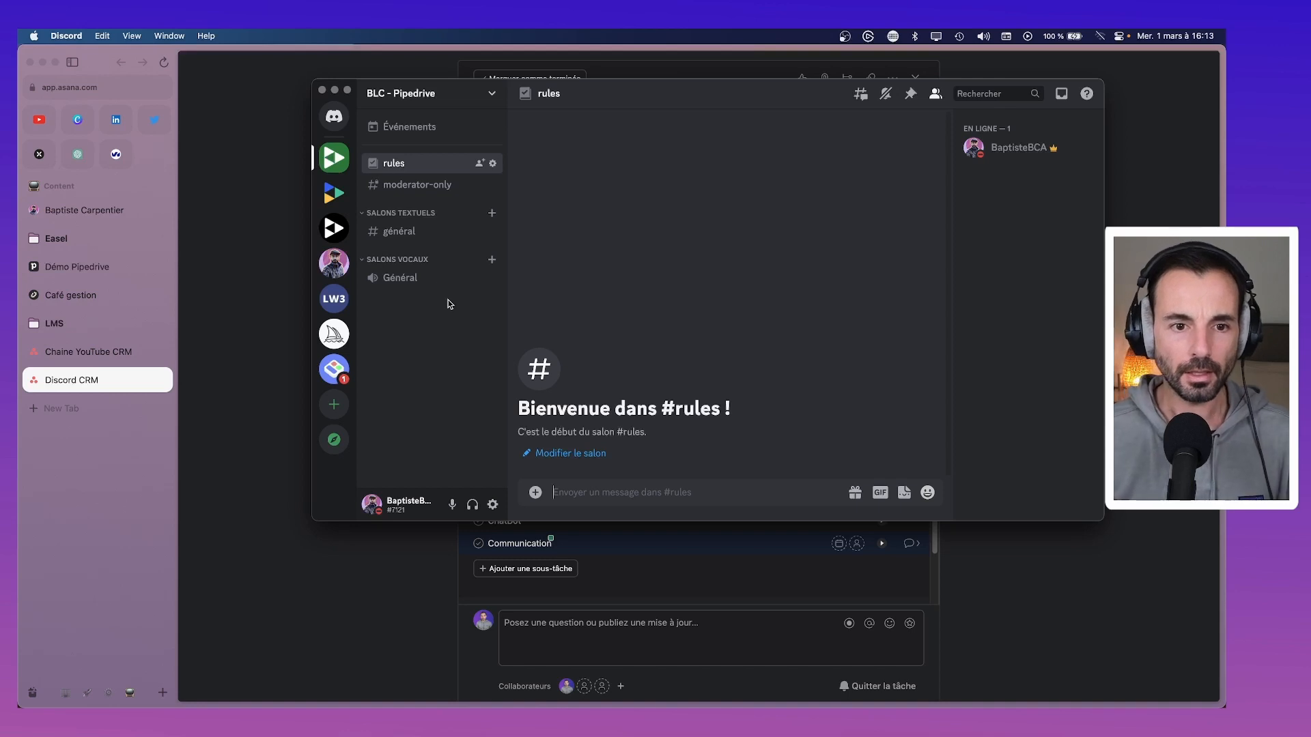
click(400, 136)
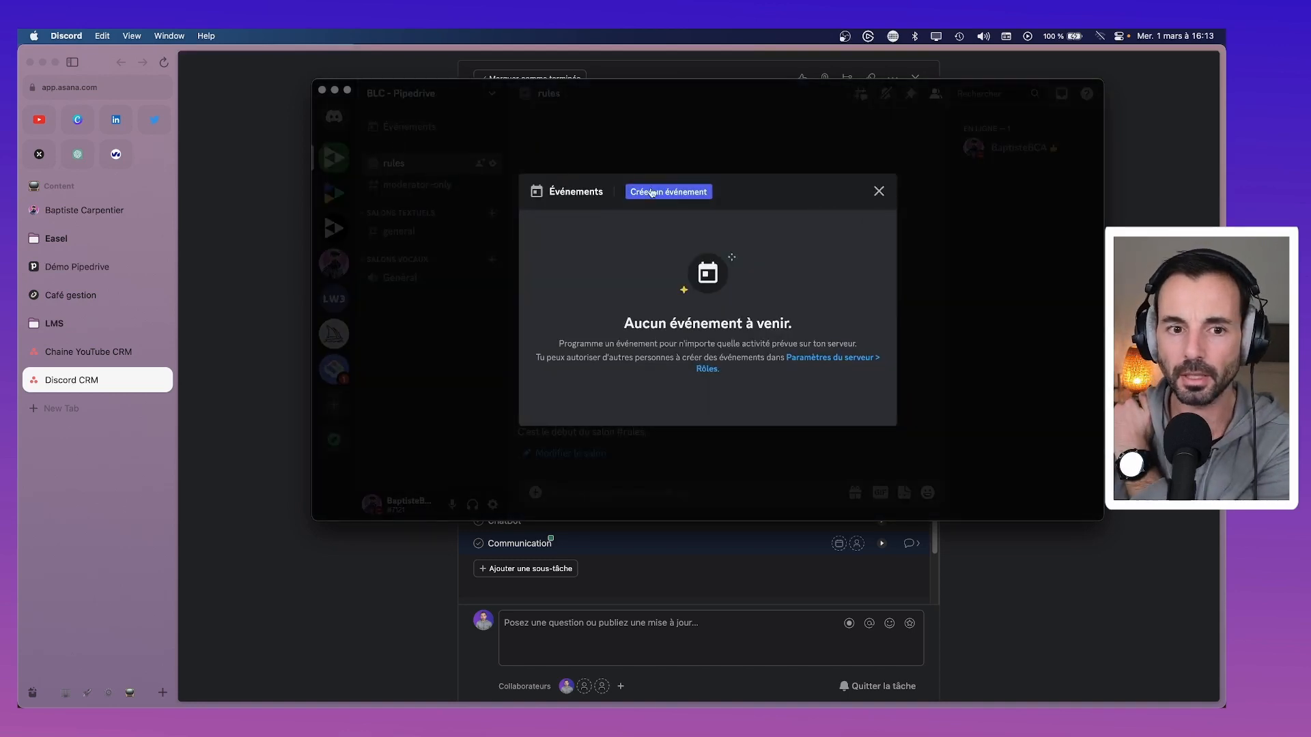
click(879, 192)
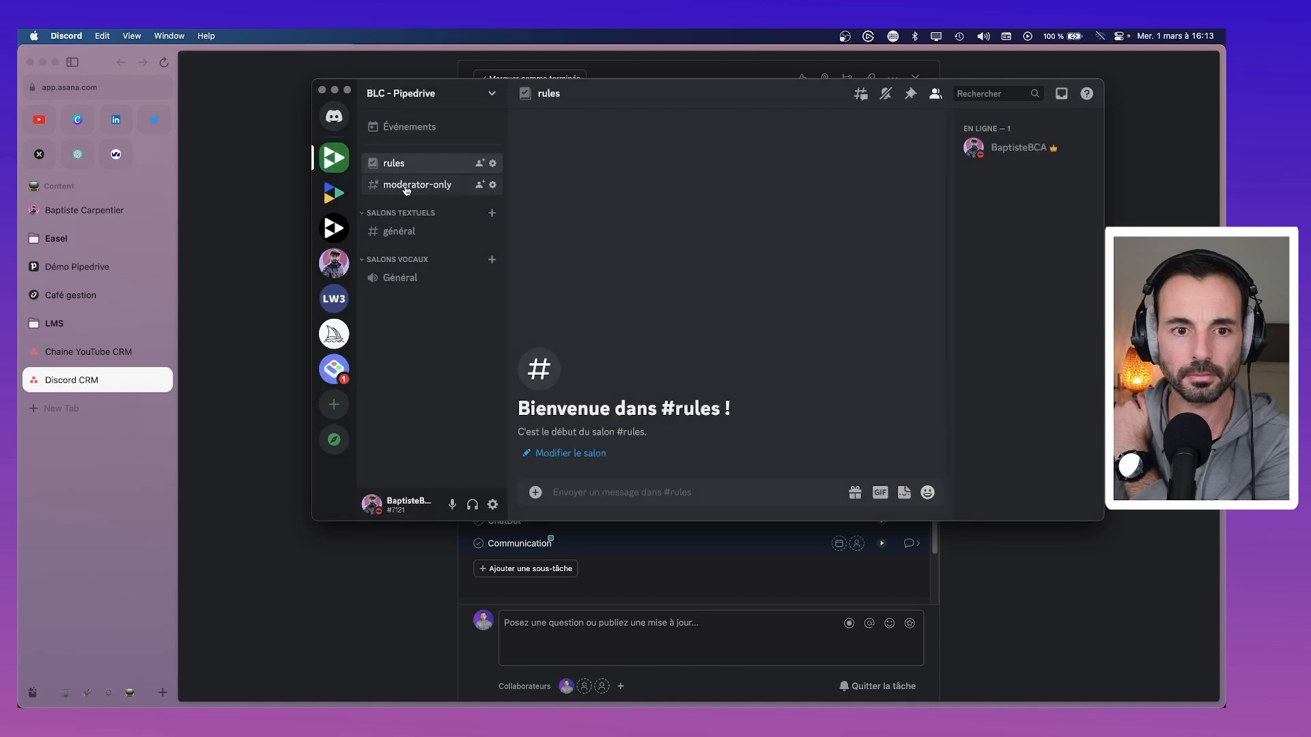
click(405, 232)
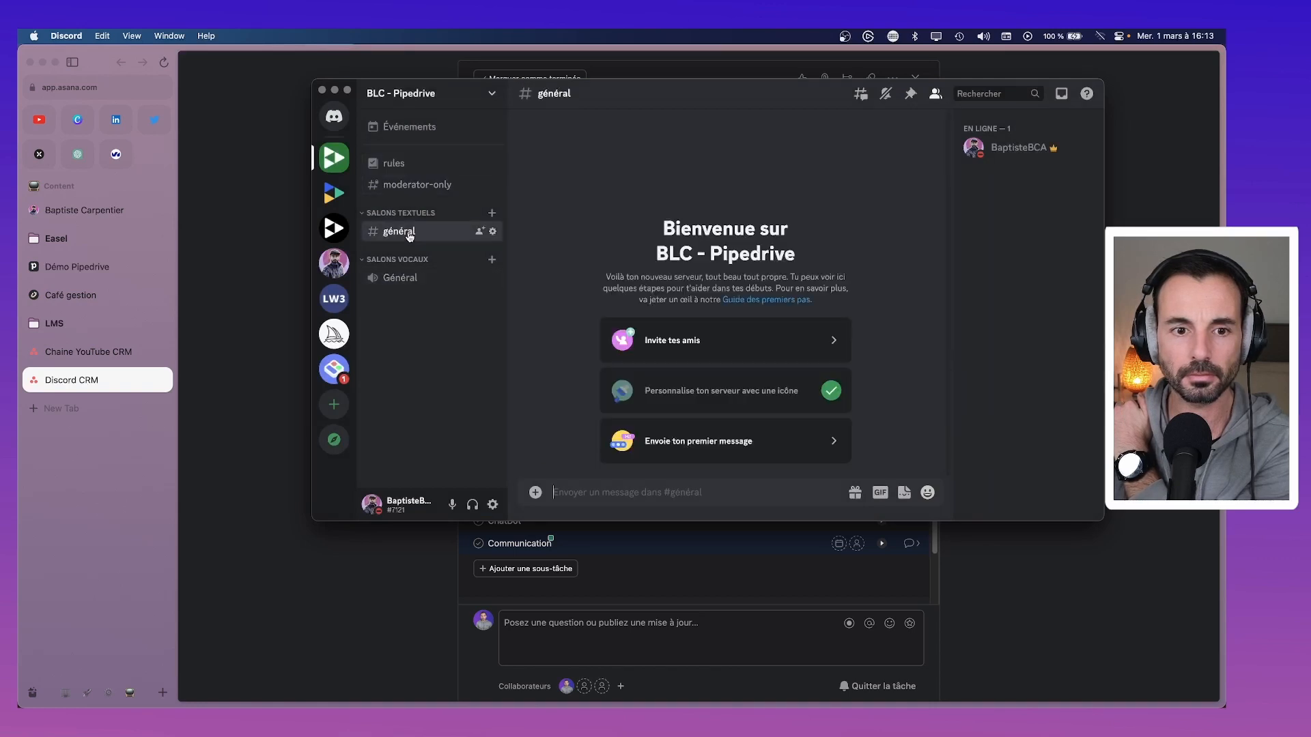
Set the server's primary language to "Français" in the community overview settings.
click(439, 89)
click(431, 179)
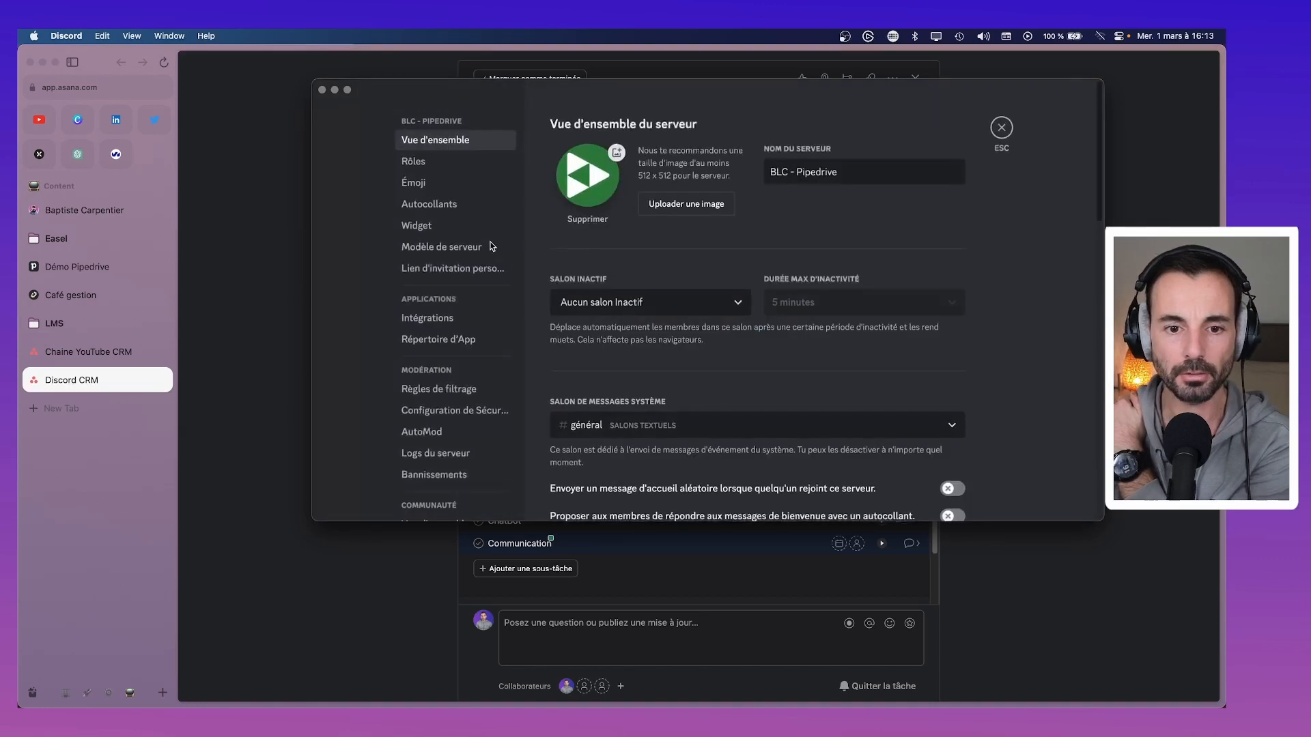
scroll(489, 343, down, 4)
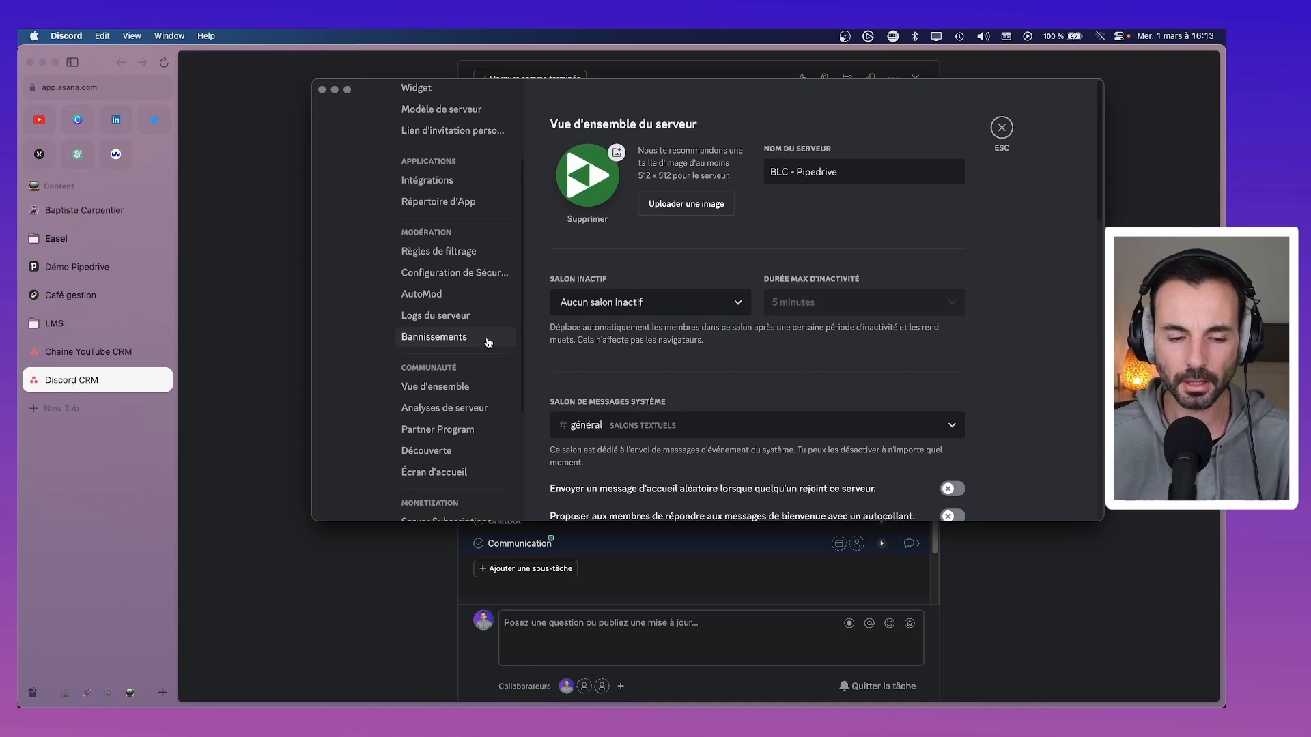
scroll(489, 343, down, 3)
click(453, 272)
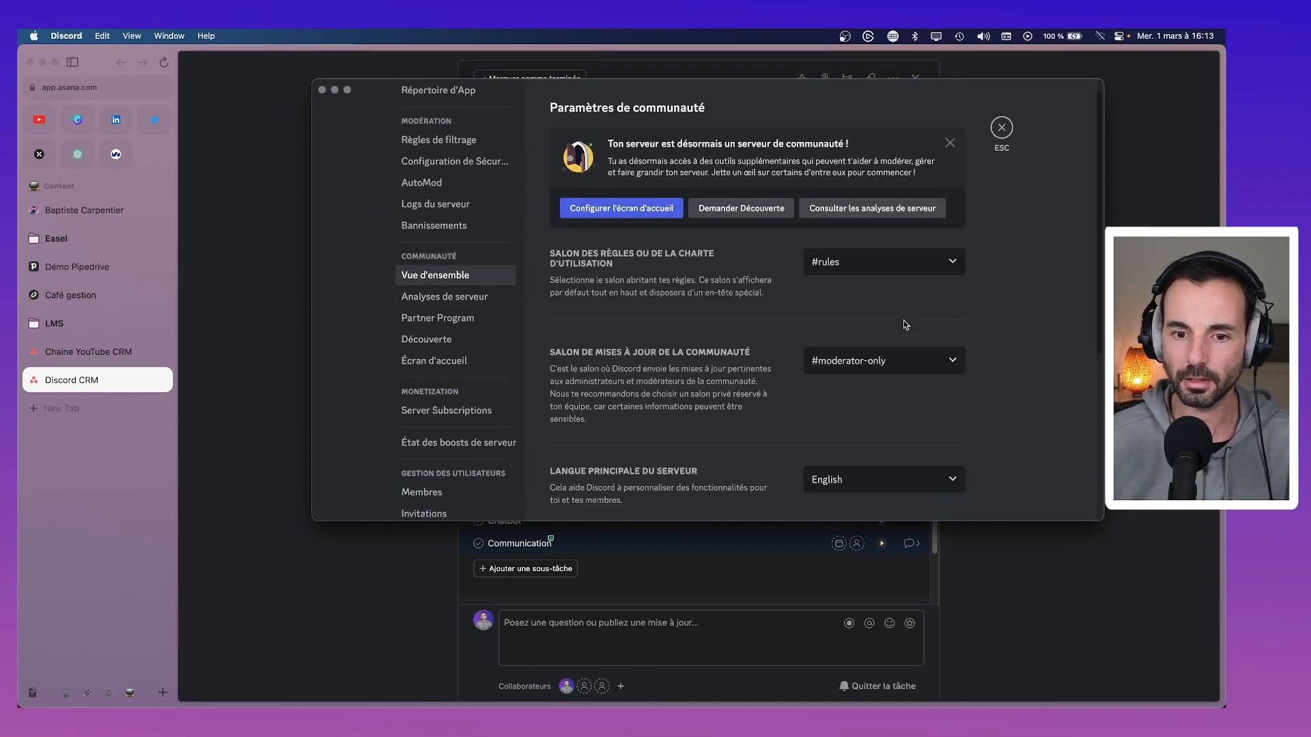
scroll(903, 321, down, 2)
scroll(905, 351, down, 3)
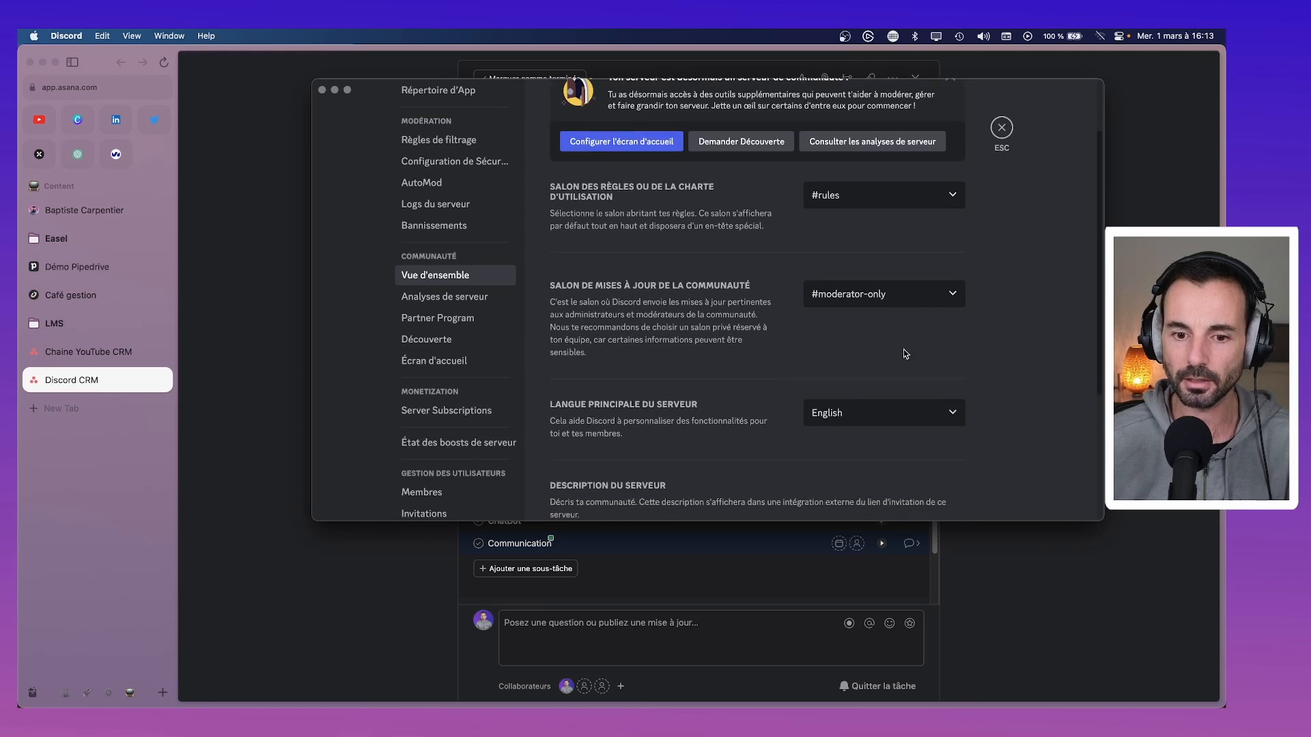
click(907, 413)
click(874, 329)
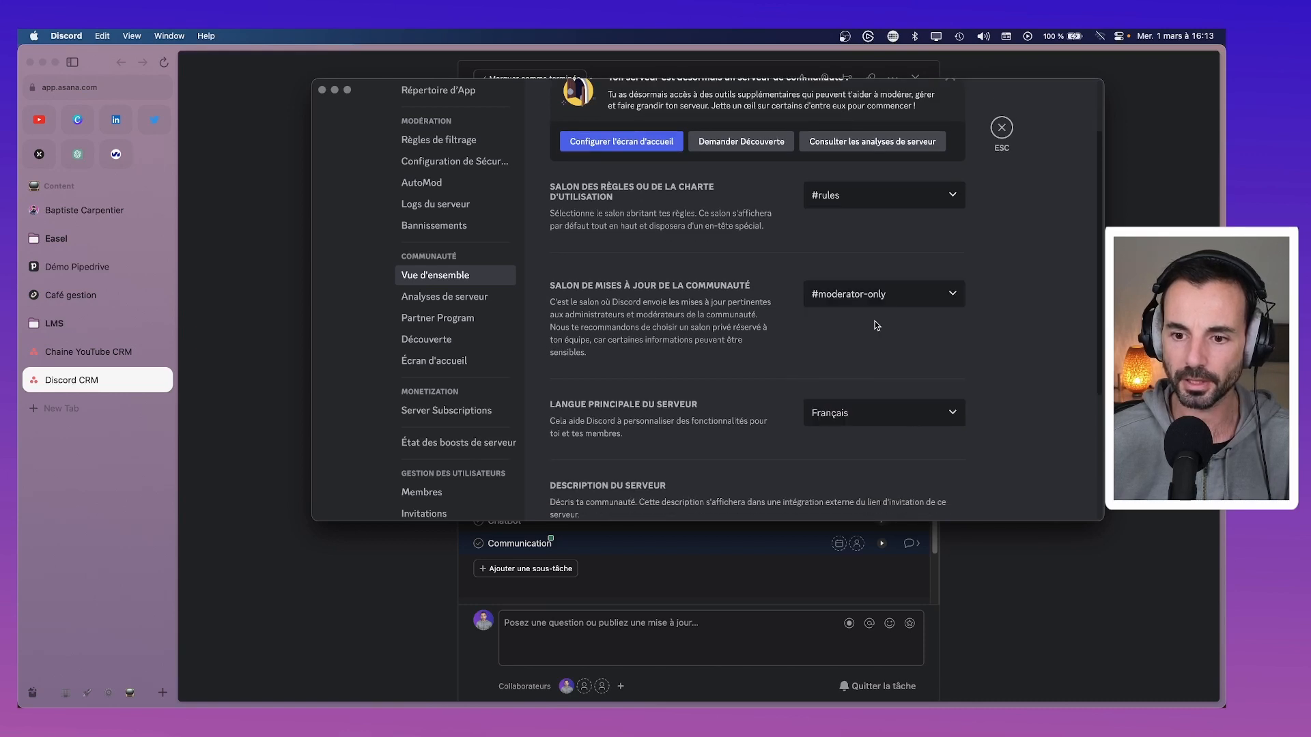
Enter the server description "Communauté des utilisateurs FR Pipedrive" and save the community settings.
scroll(918, 403, down, 5)
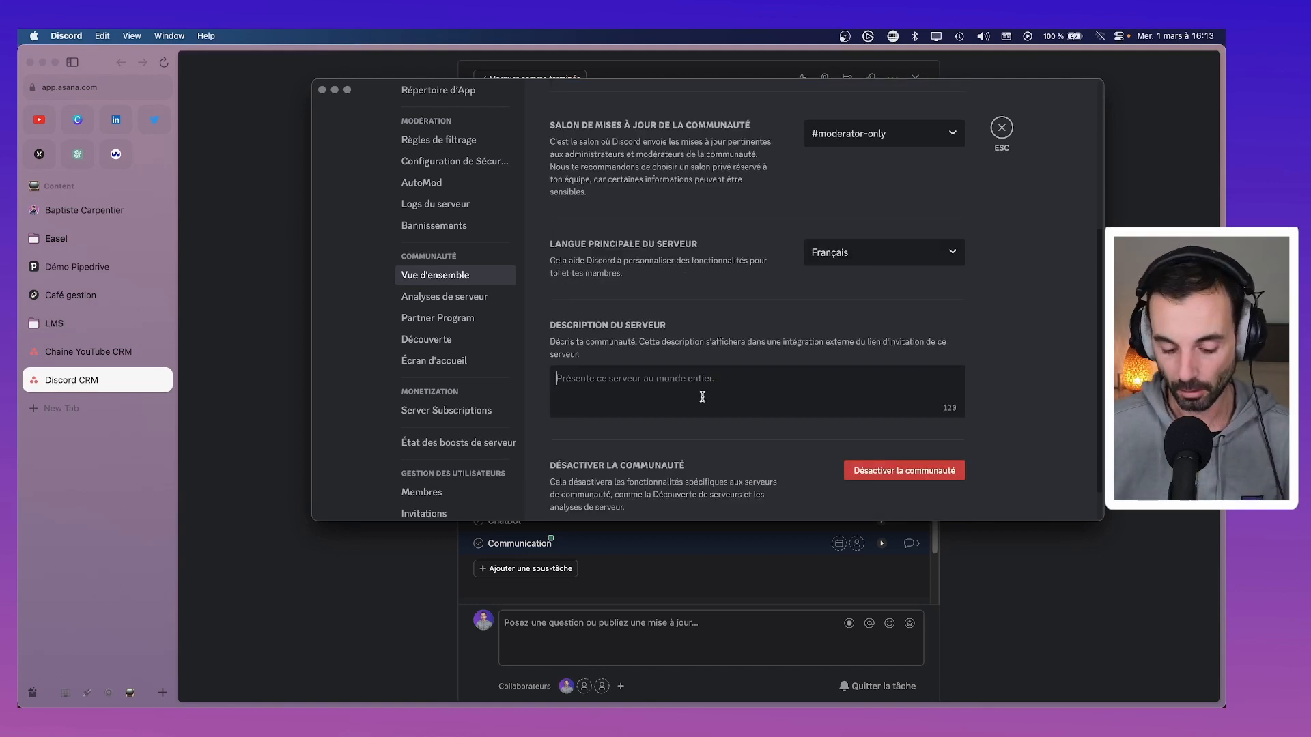
text(Coo)
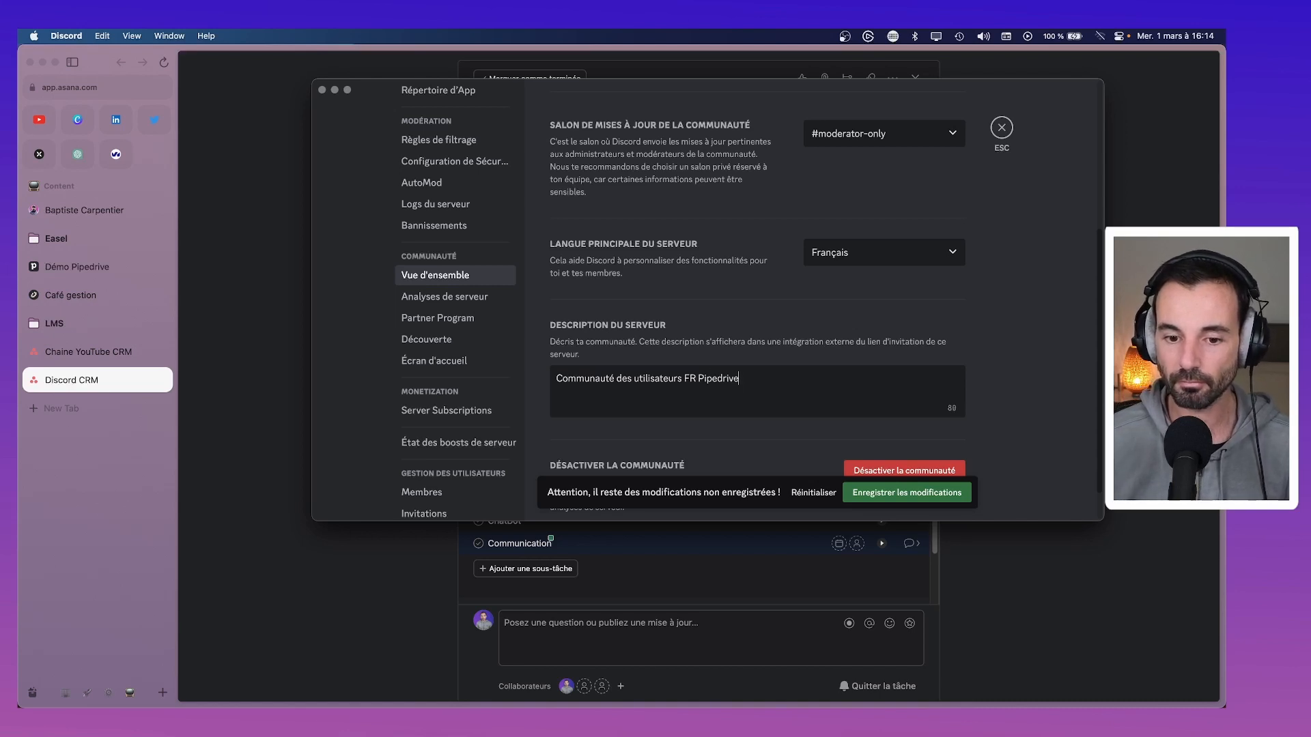
scroll(834, 434, down, 2)
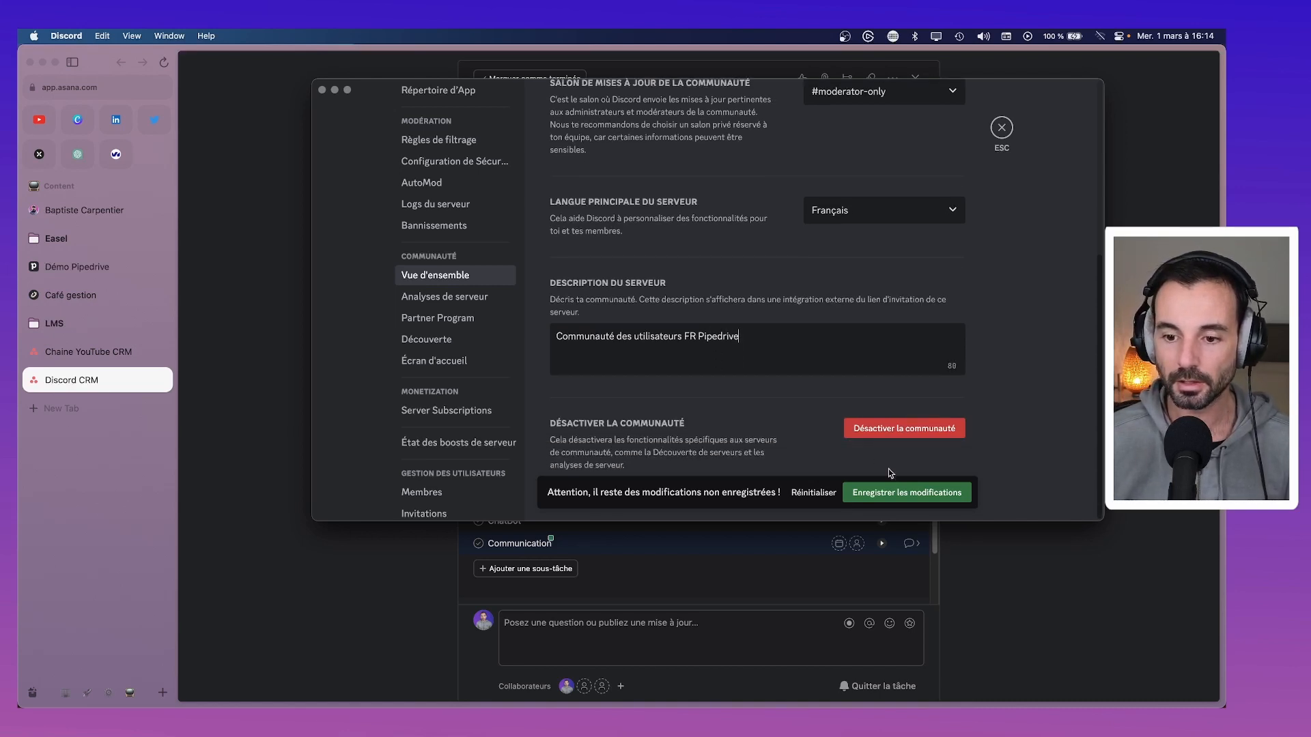
click(911, 492)
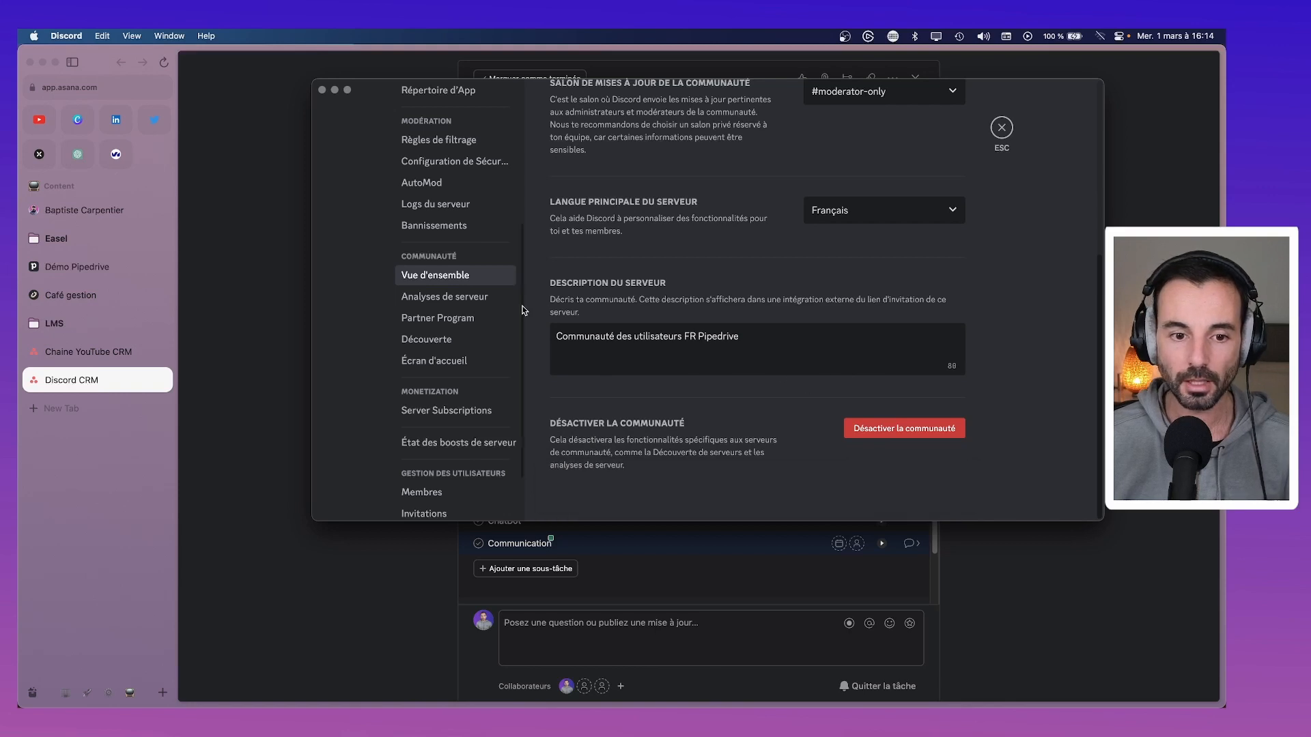
Examine the server's analytics on the Server Insights website, then close it and return to Discord.
click(448, 297)
scroll(792, 415, down, 1)
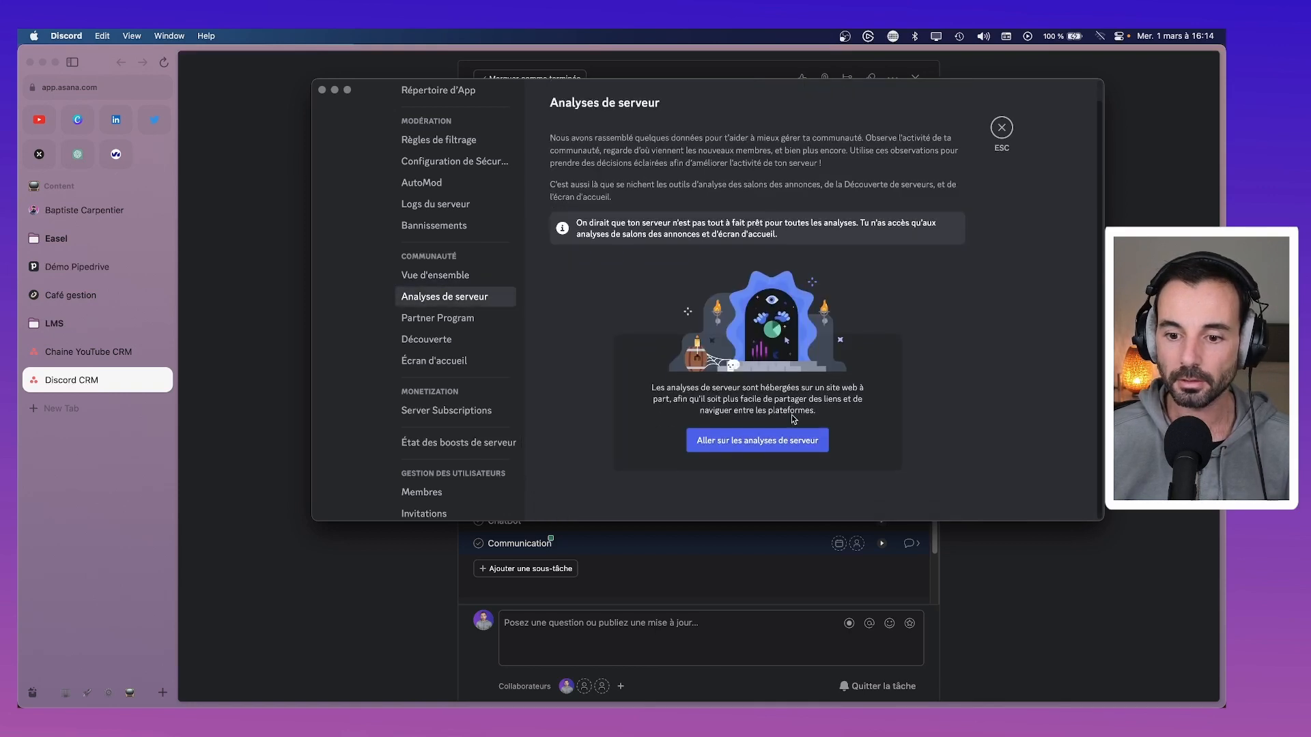
click(758, 440)
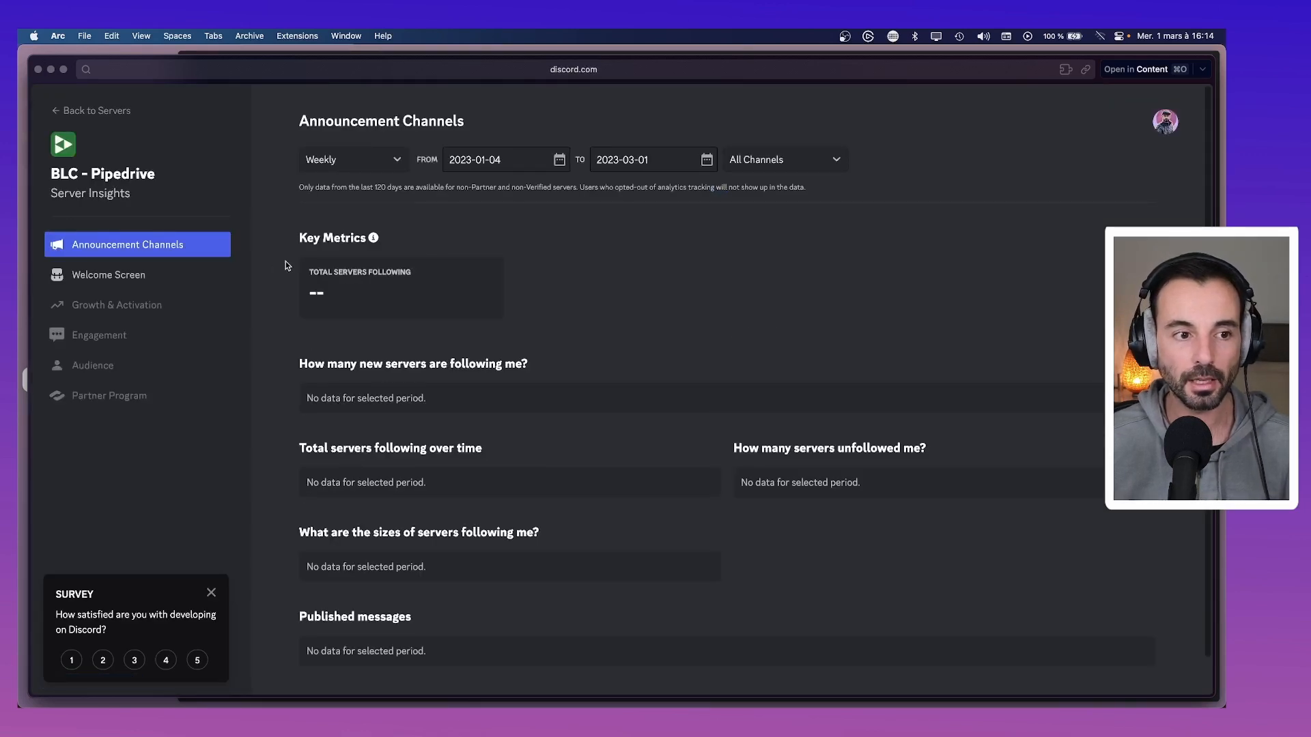
click(39, 69)
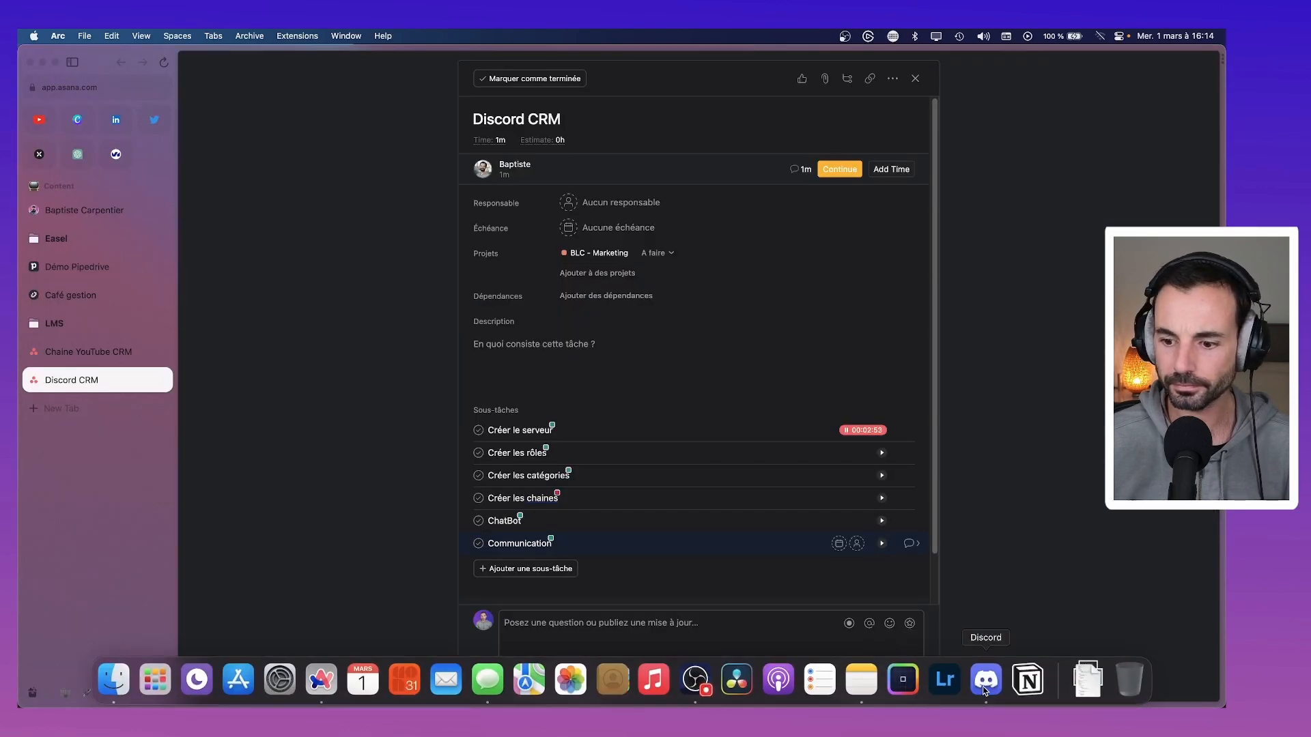
click(984, 688)
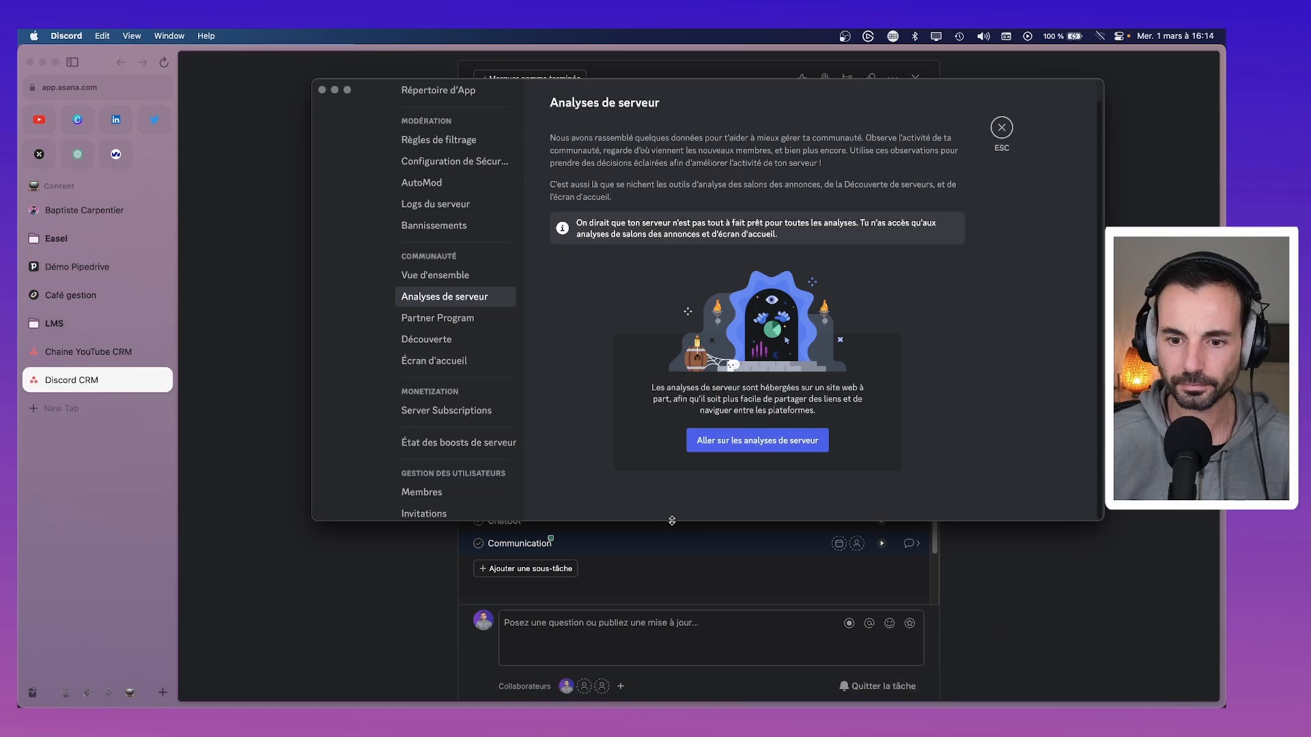
Check the eligibility criteria for the Partner Program and for "Découverte" in the community settings.
click(448, 316)
scroll(730, 290, down, 5)
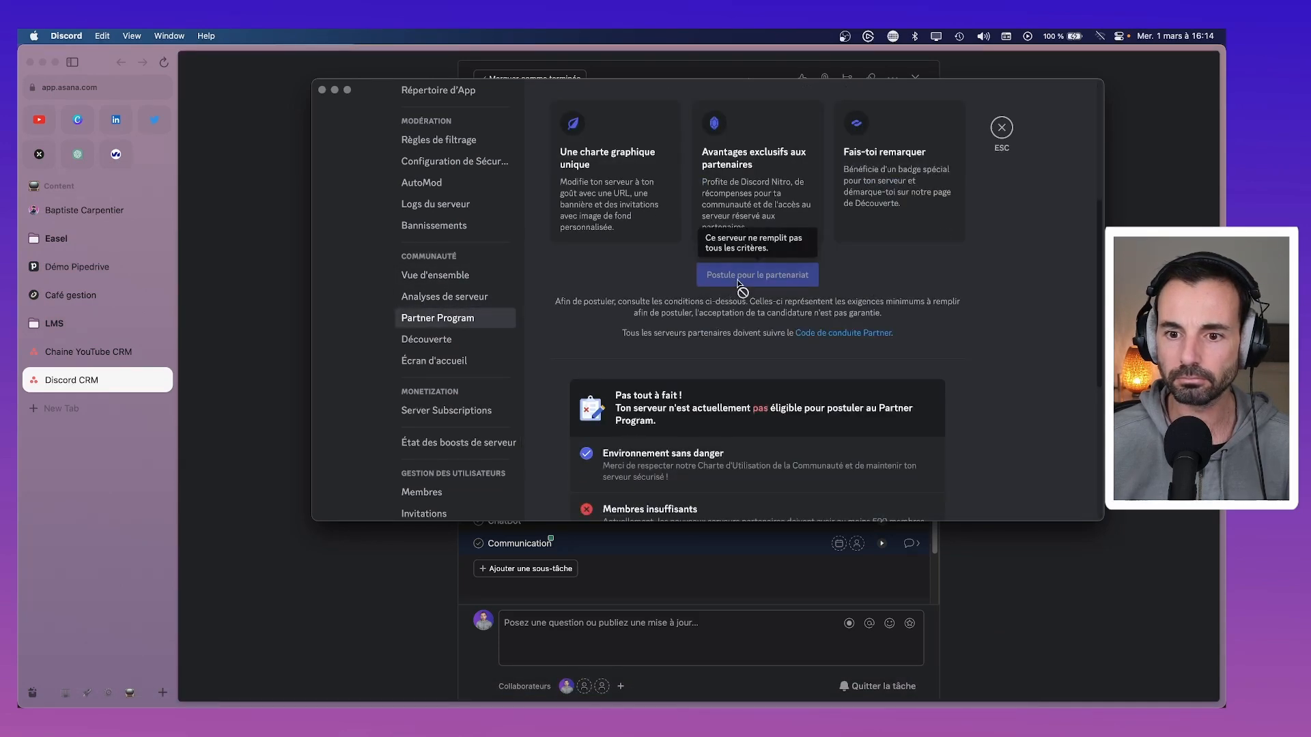
scroll(738, 280, down, 3)
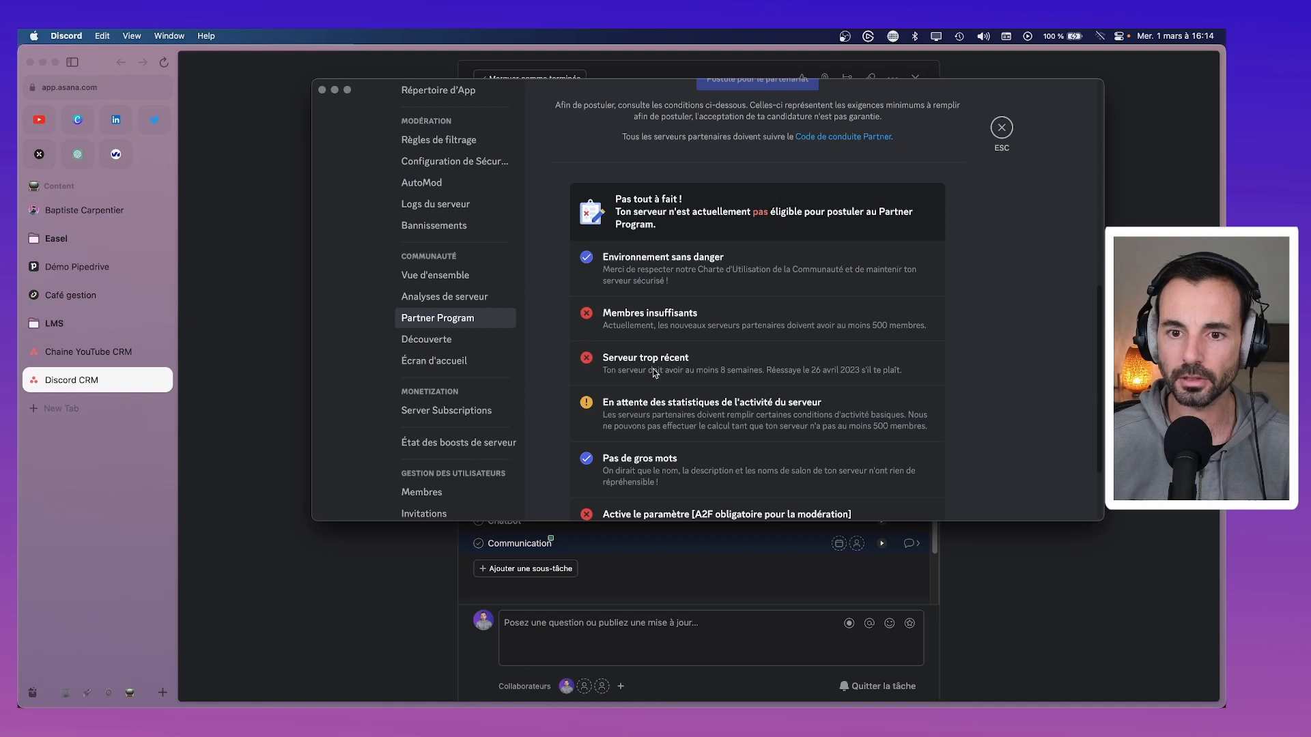
click(437, 340)
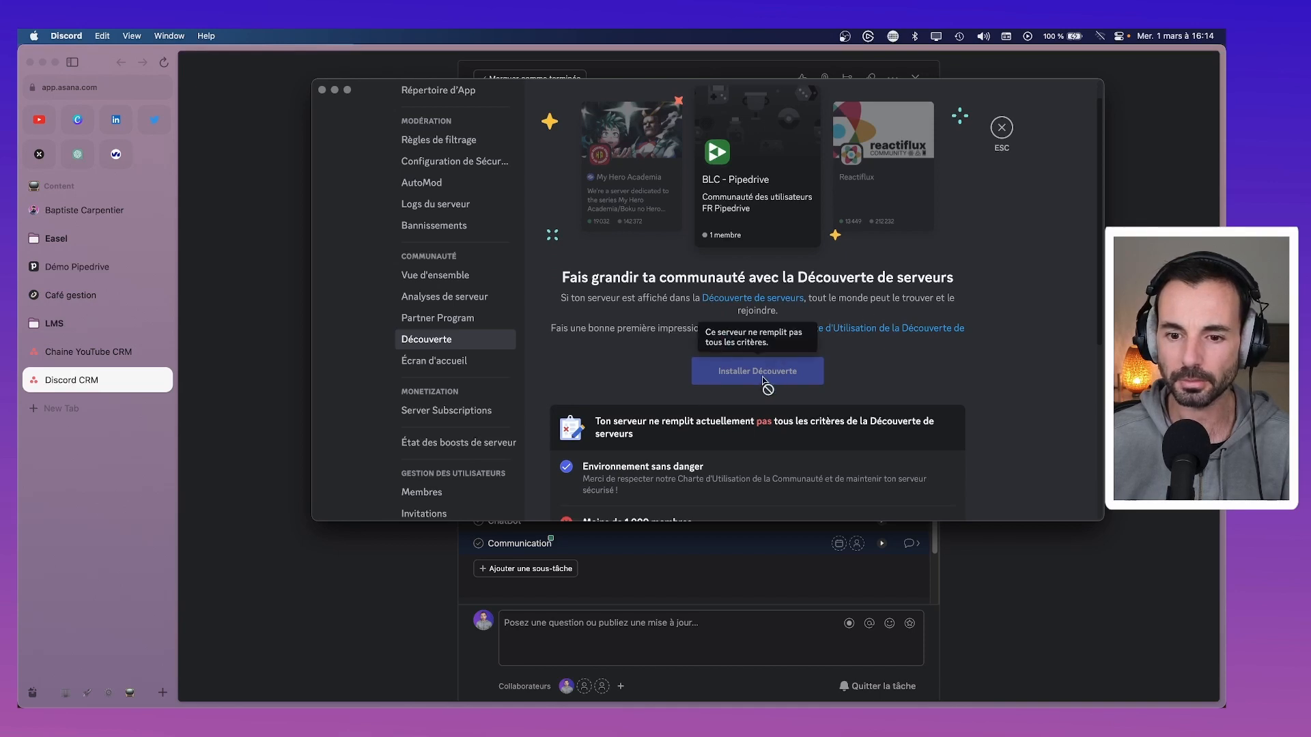
scroll(764, 372, down, 5)
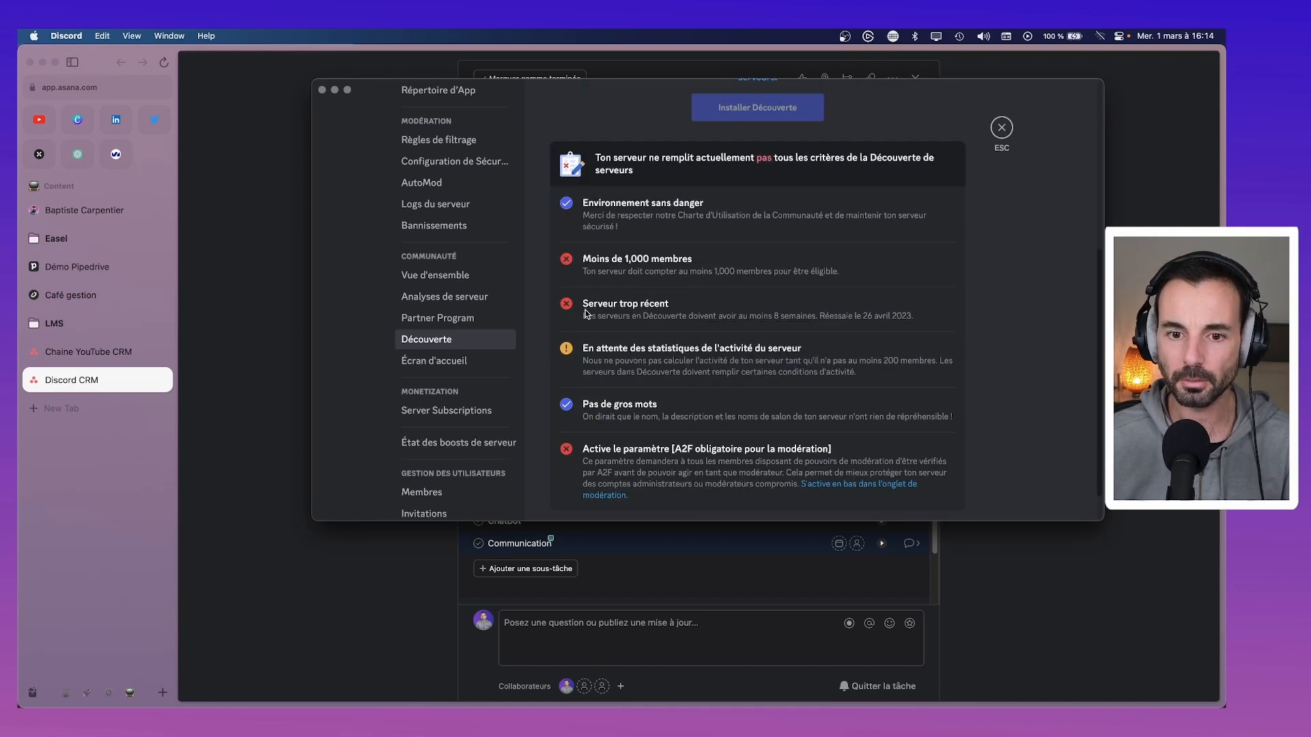
scroll(610, 344, down, 1)
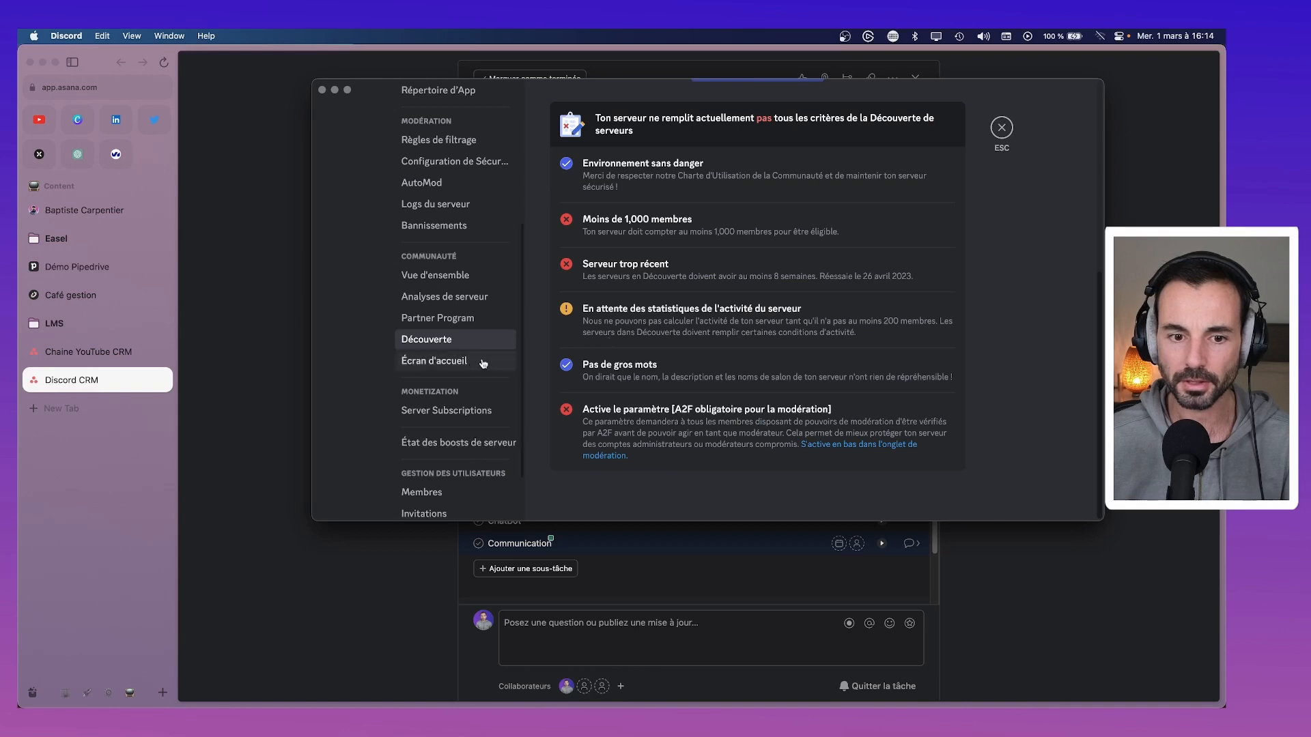
click(445, 361)
click(615, 227)
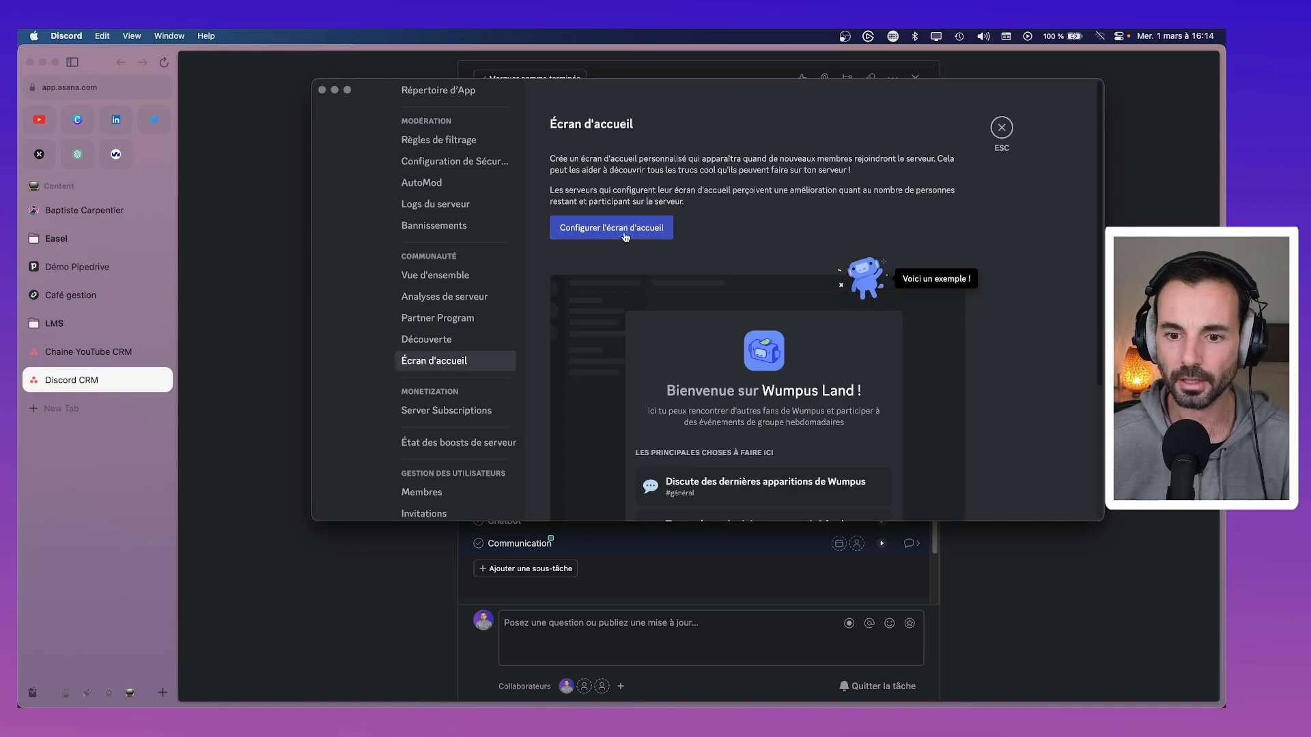
click(687, 210)
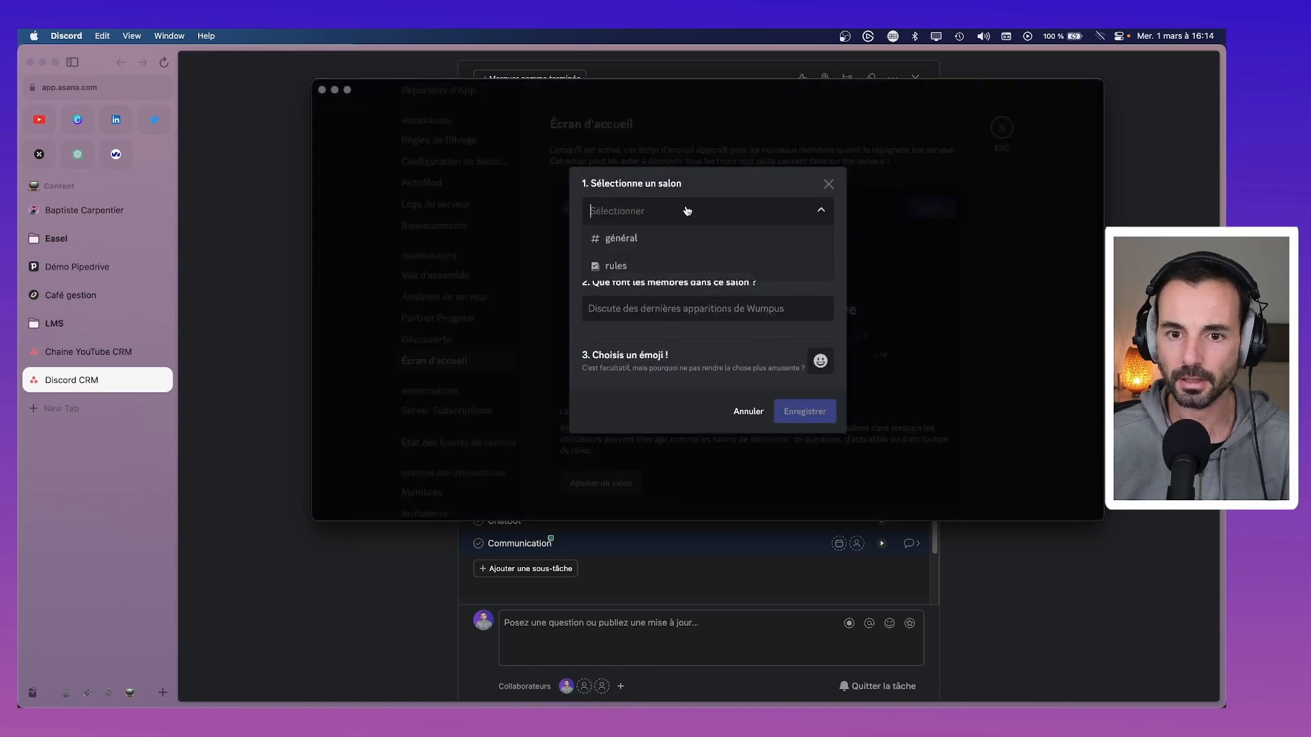
click(828, 185)
click(1001, 128)
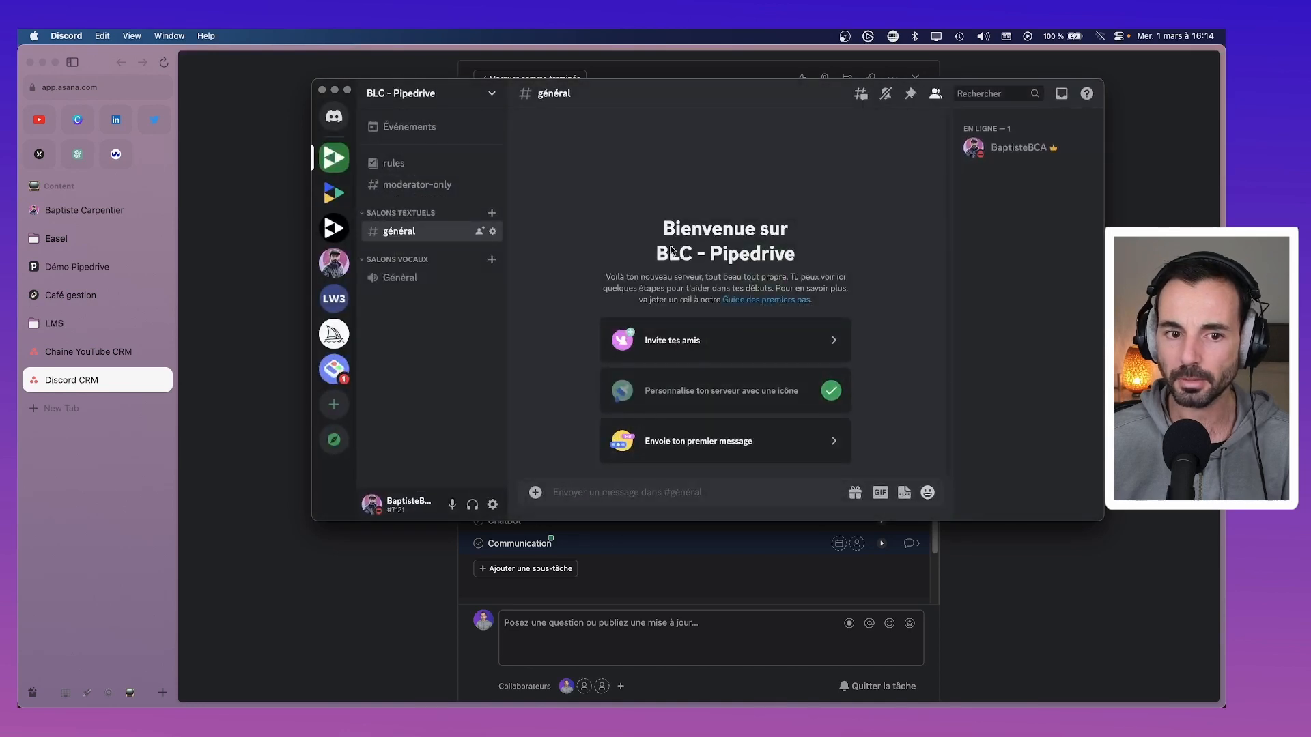
Switch to Asana, stop the timer on the "Créer le serveur" subtask and start the one on "Créer les chaines".
click(1028, 634)
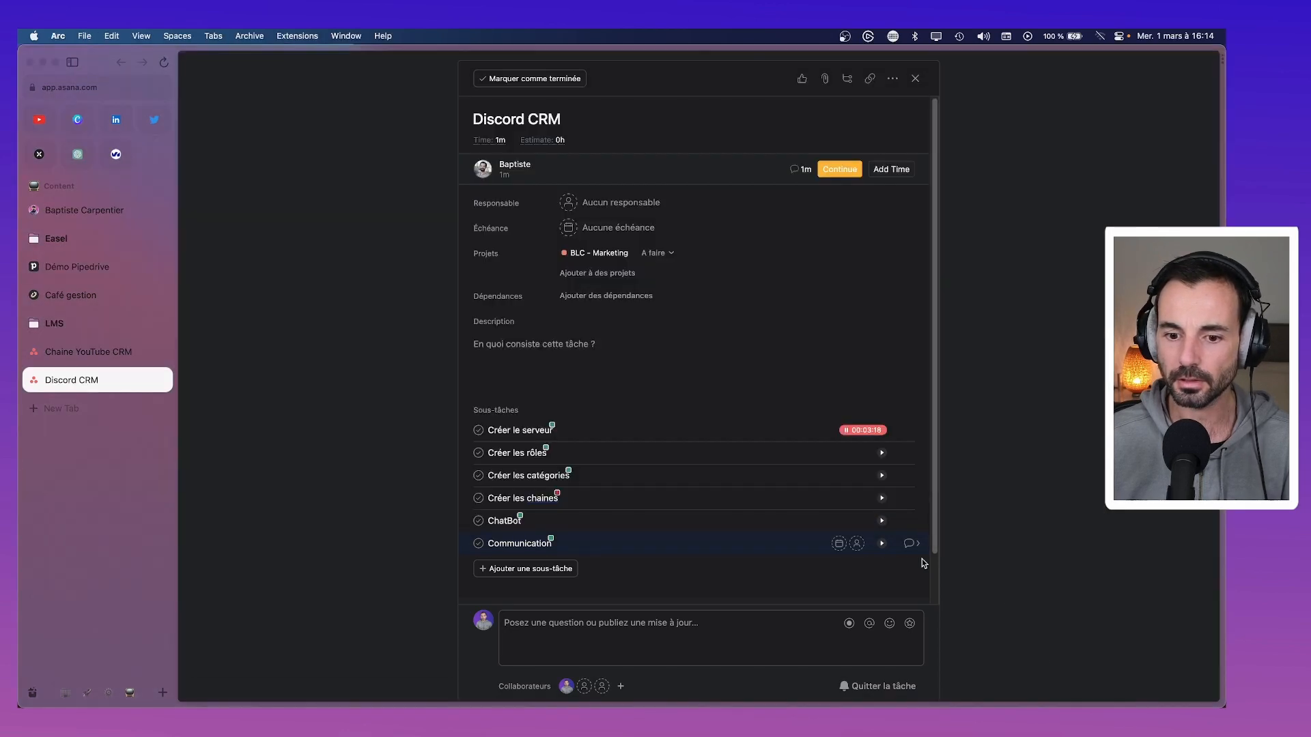
click(865, 431)
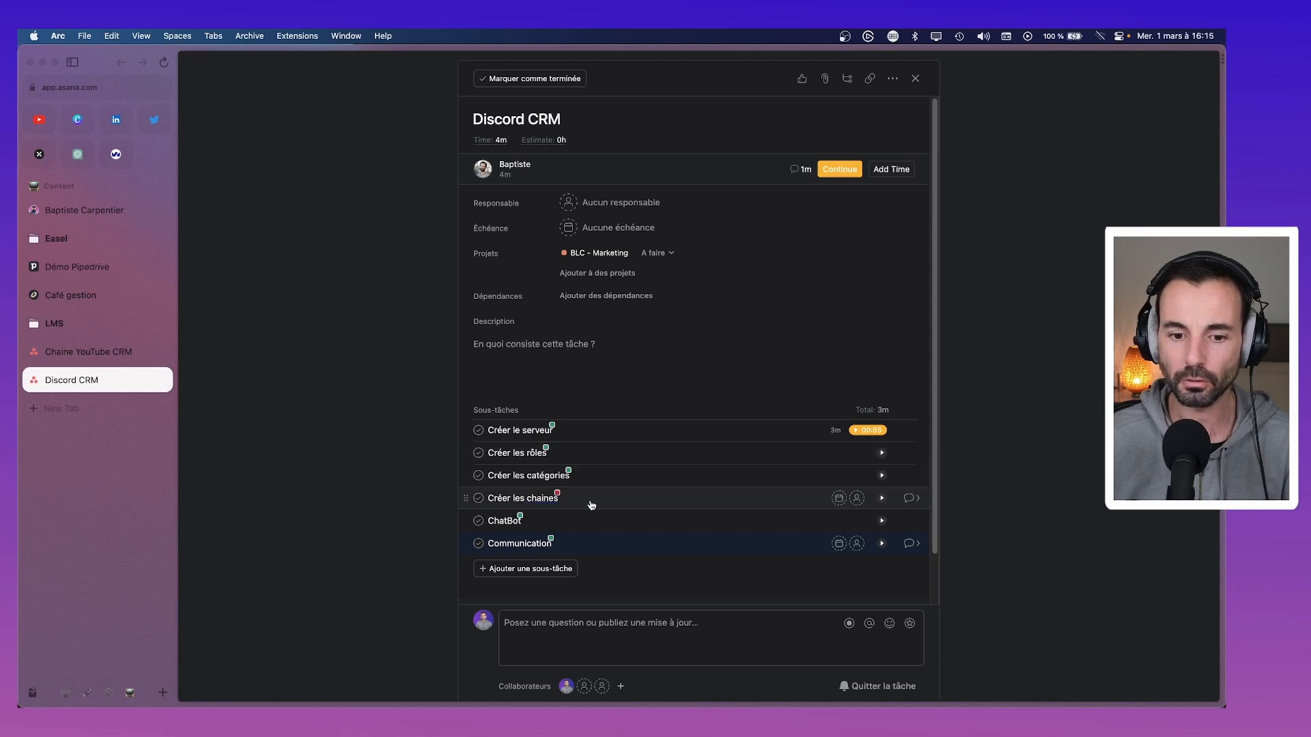
click(882, 498)
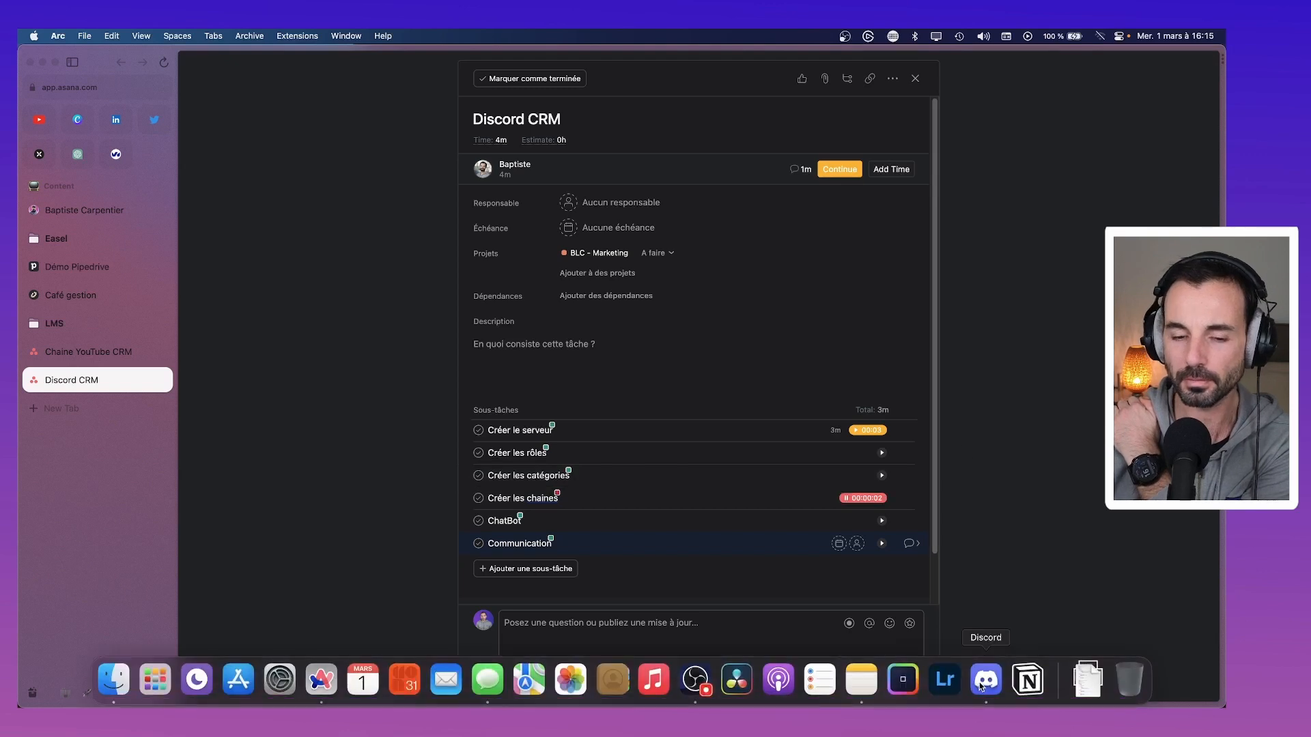
Switch to Discord and create a public text channel named "bienvenue" in the BLC - Pipedrive server.
click(986, 680)
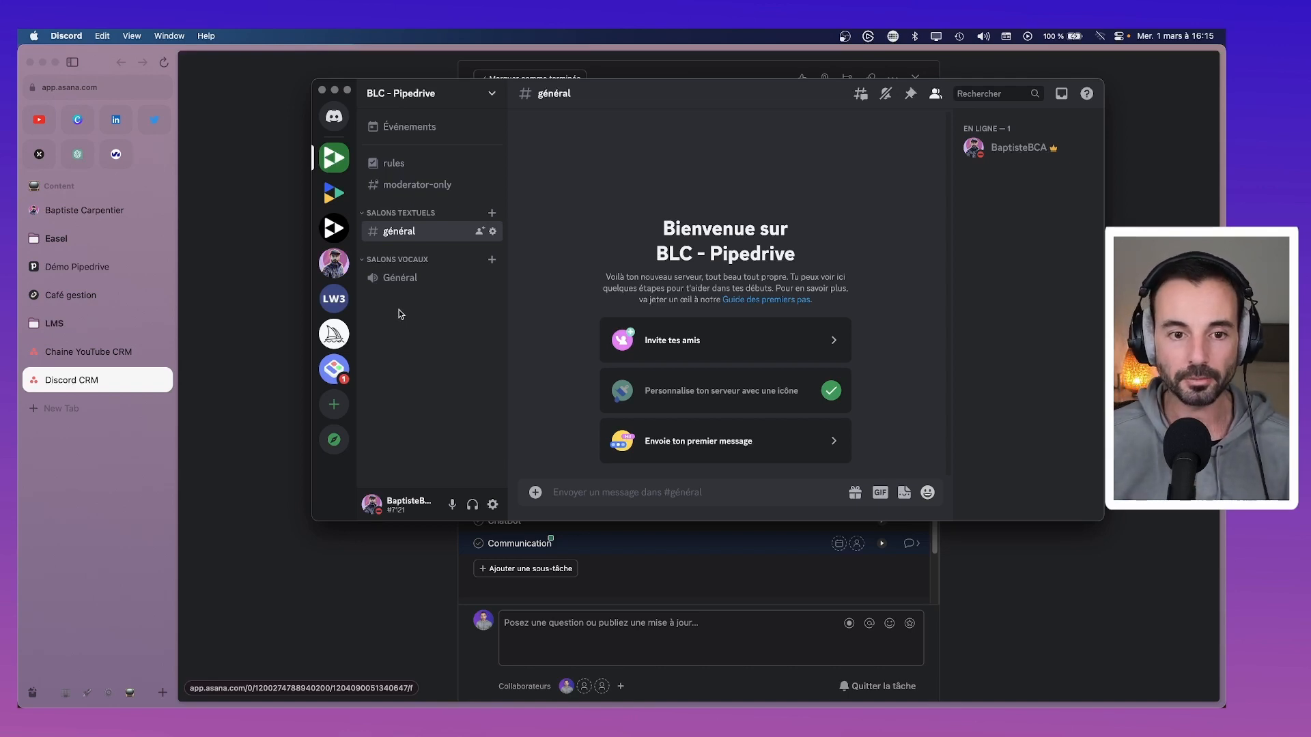
right_click(400, 314)
click(430, 346)
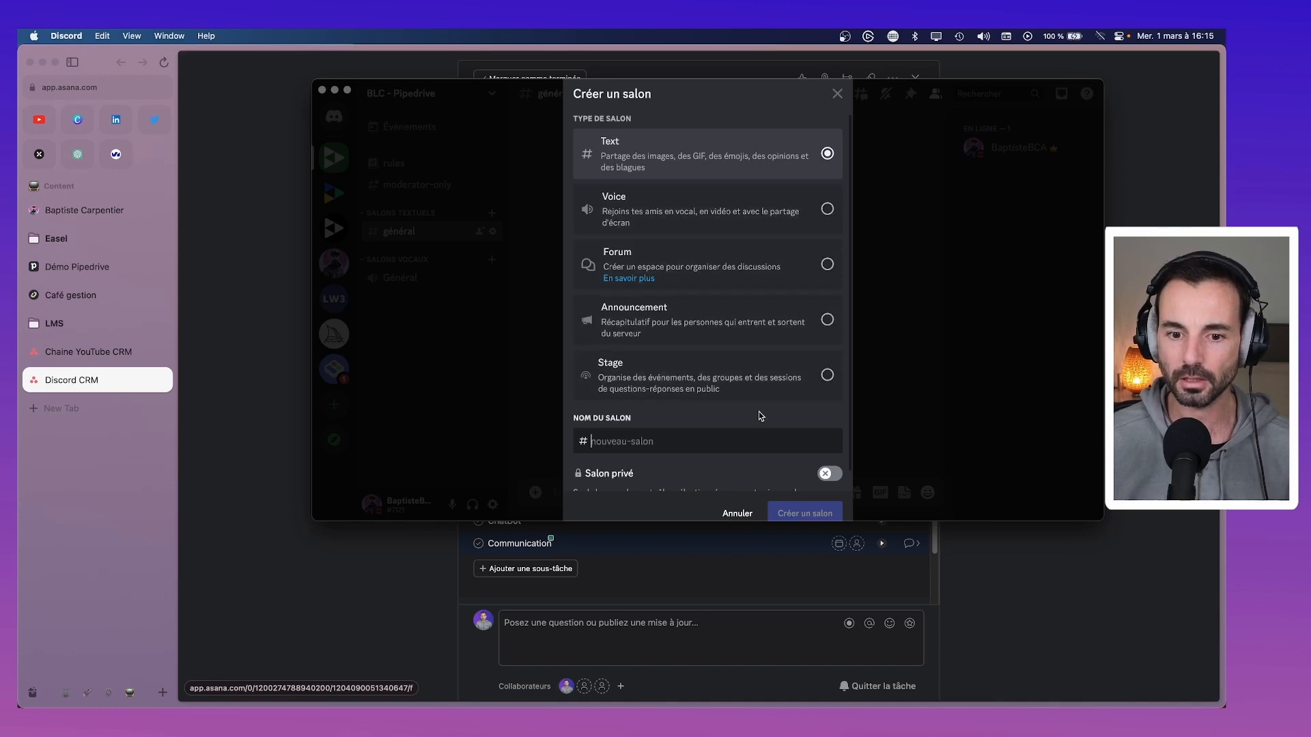
text(bienvenue)
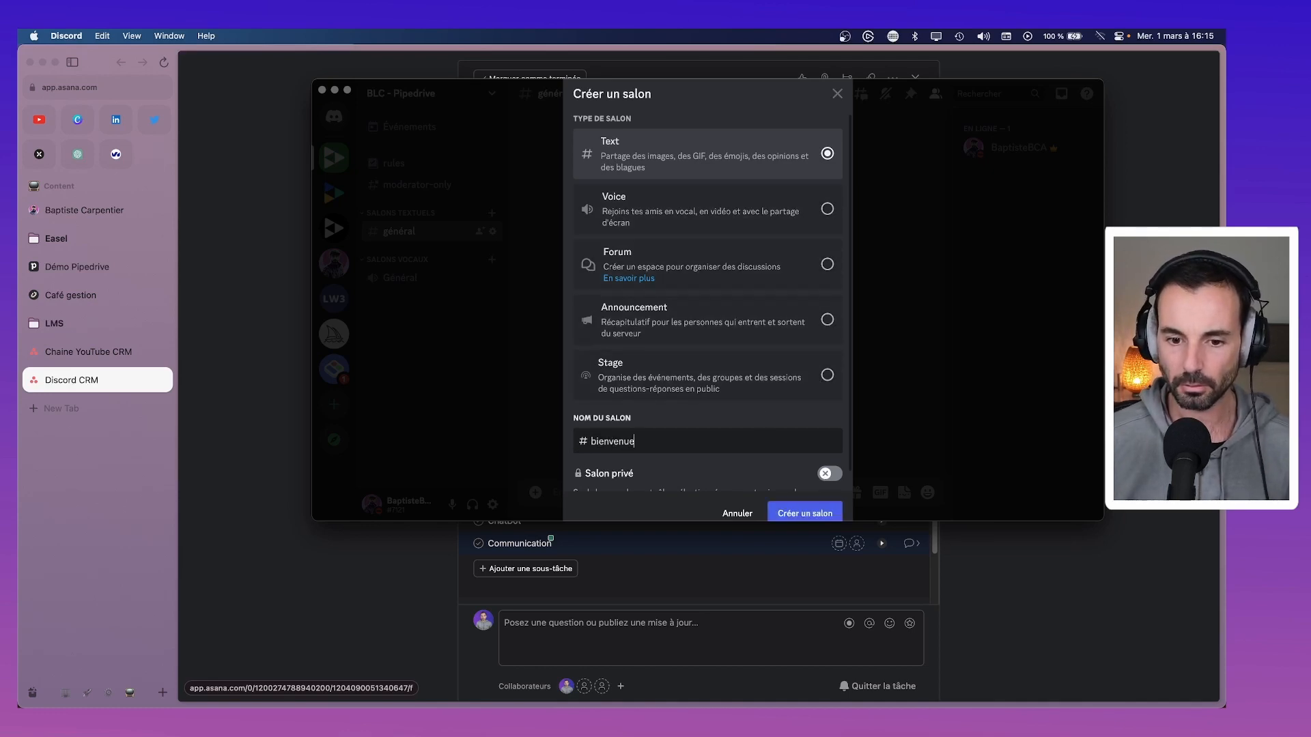
scroll(707, 300, down, 1)
click(804, 514)
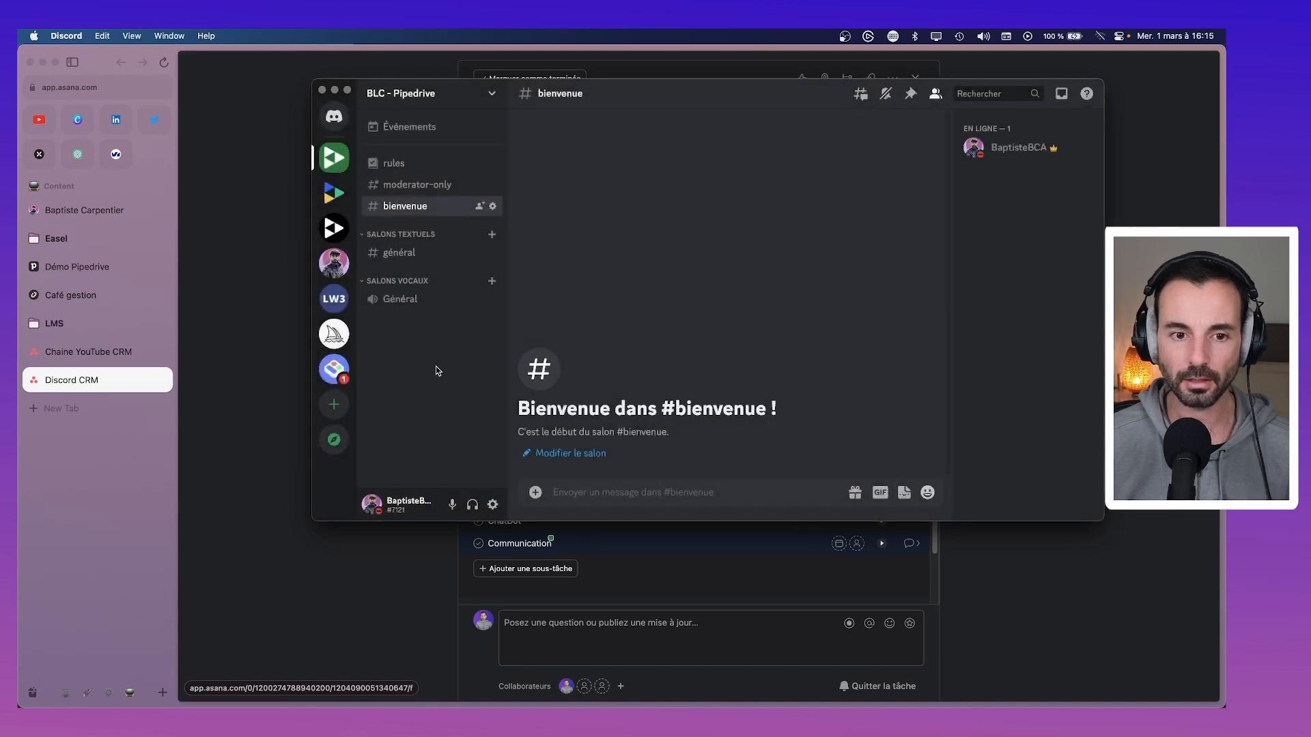
Set up the welcome screen in the server's community settings, choosing the rules channel as a recommended channel.
click(445, 103)
click(437, 178)
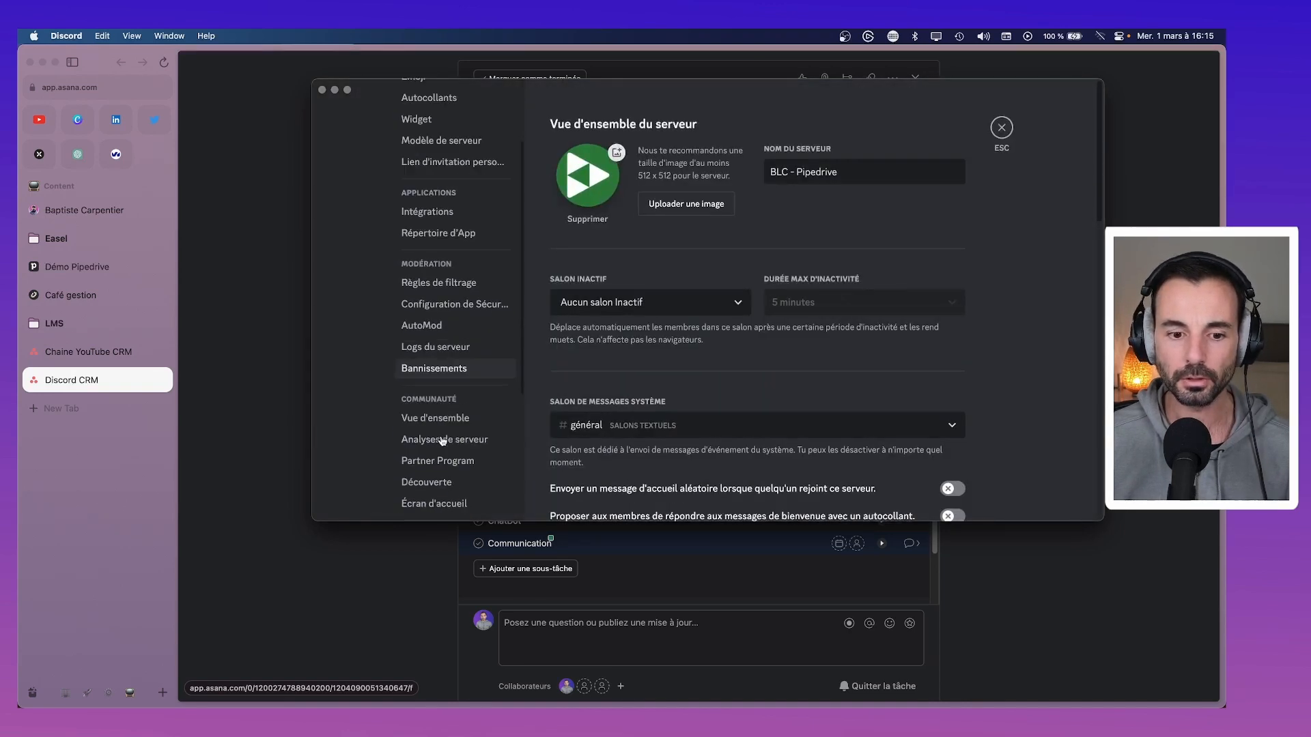
scroll(442, 440, down, 3)
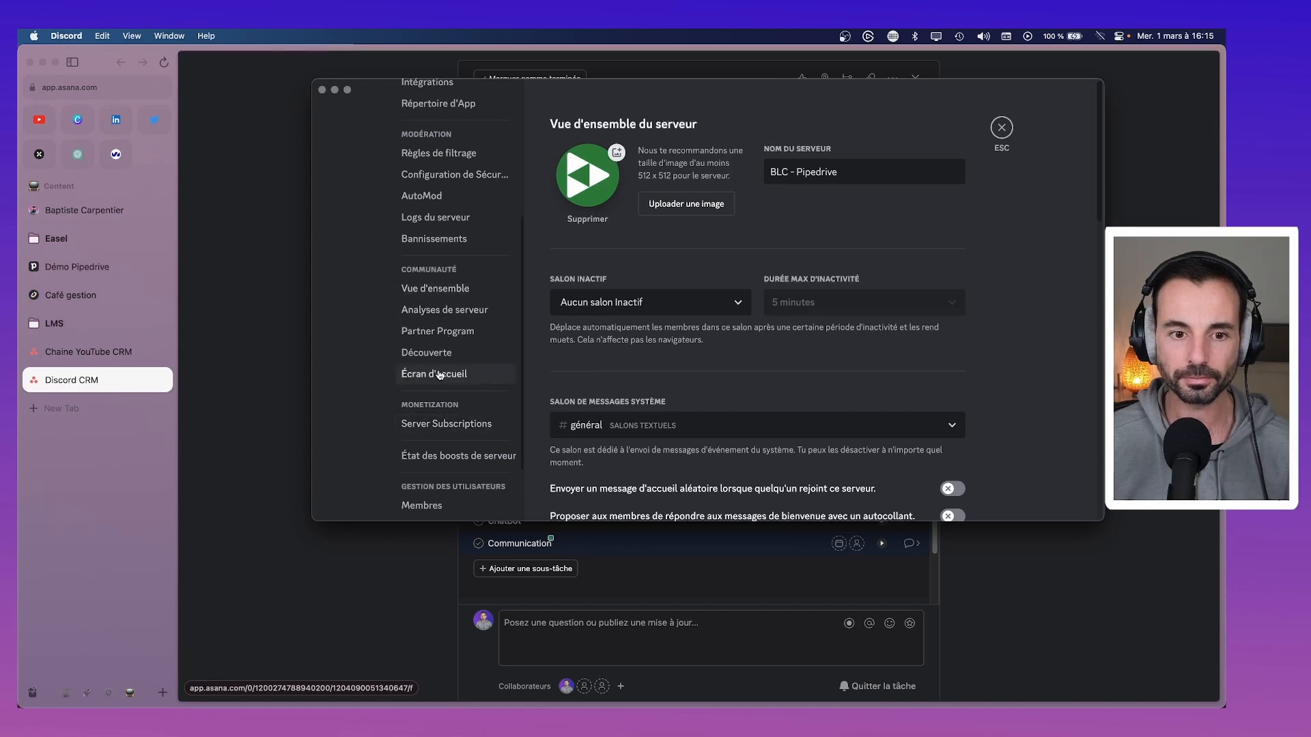
scroll(440, 374, up, 1)
click(436, 314)
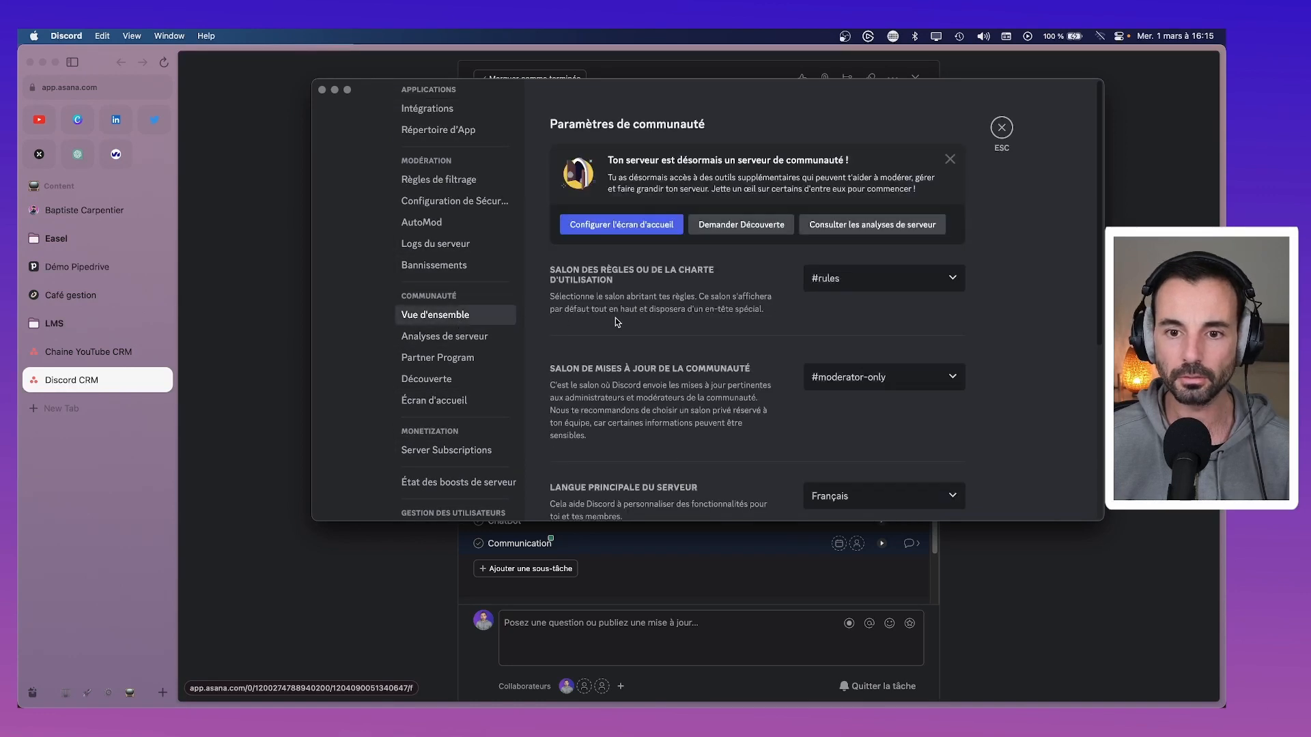
scroll(622, 322, down, 5)
click(444, 335)
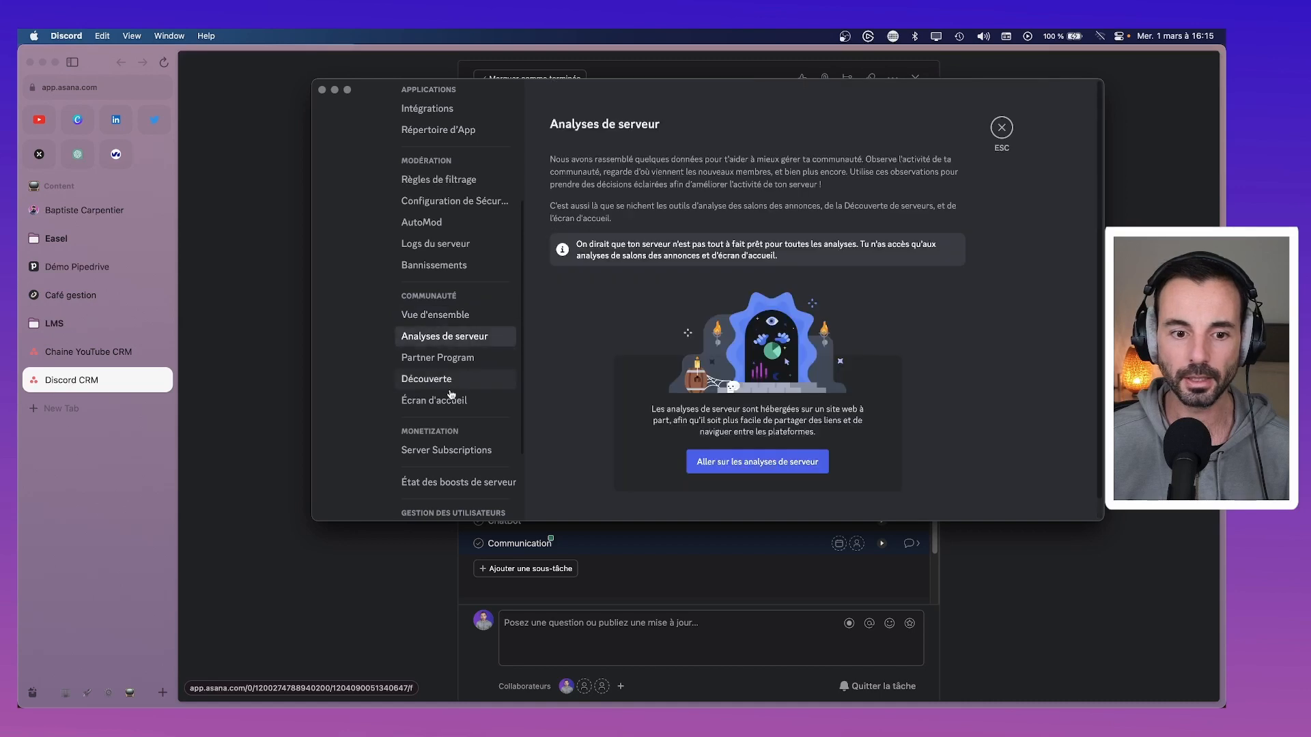
click(434, 400)
click(614, 224)
click(690, 222)
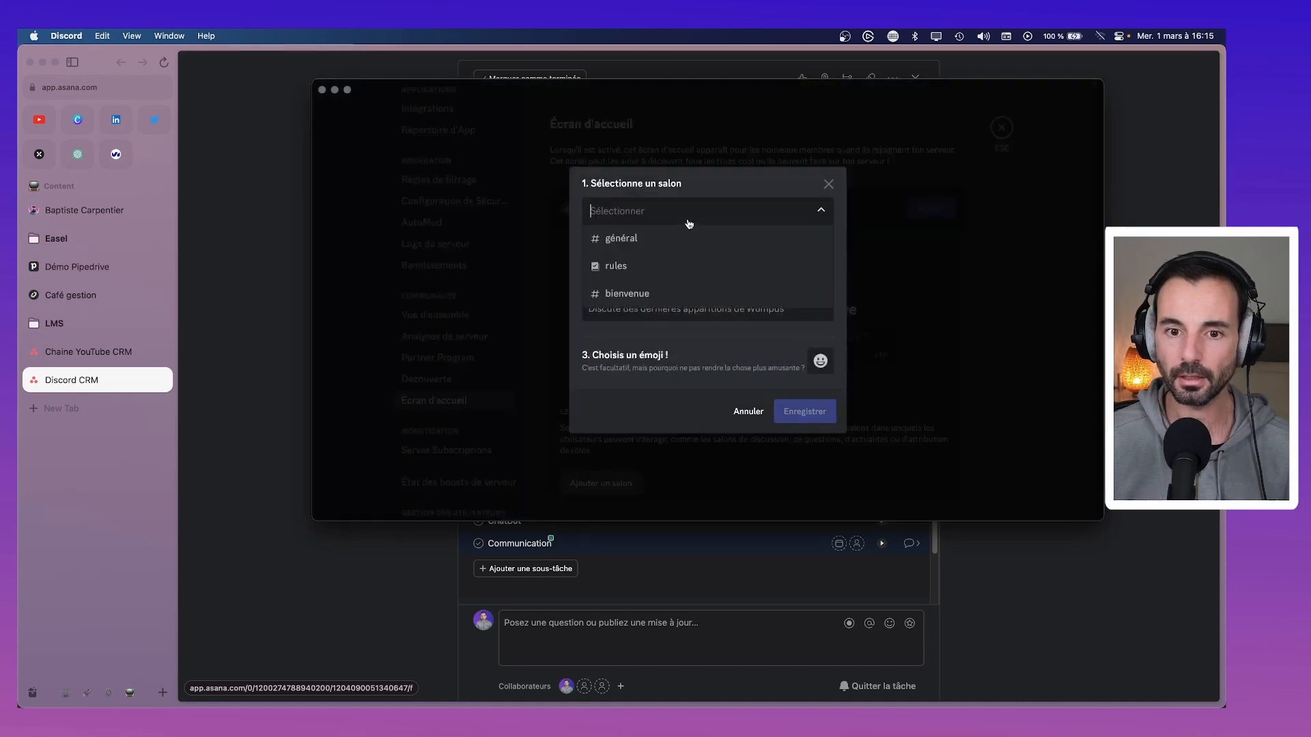
click(659, 292)
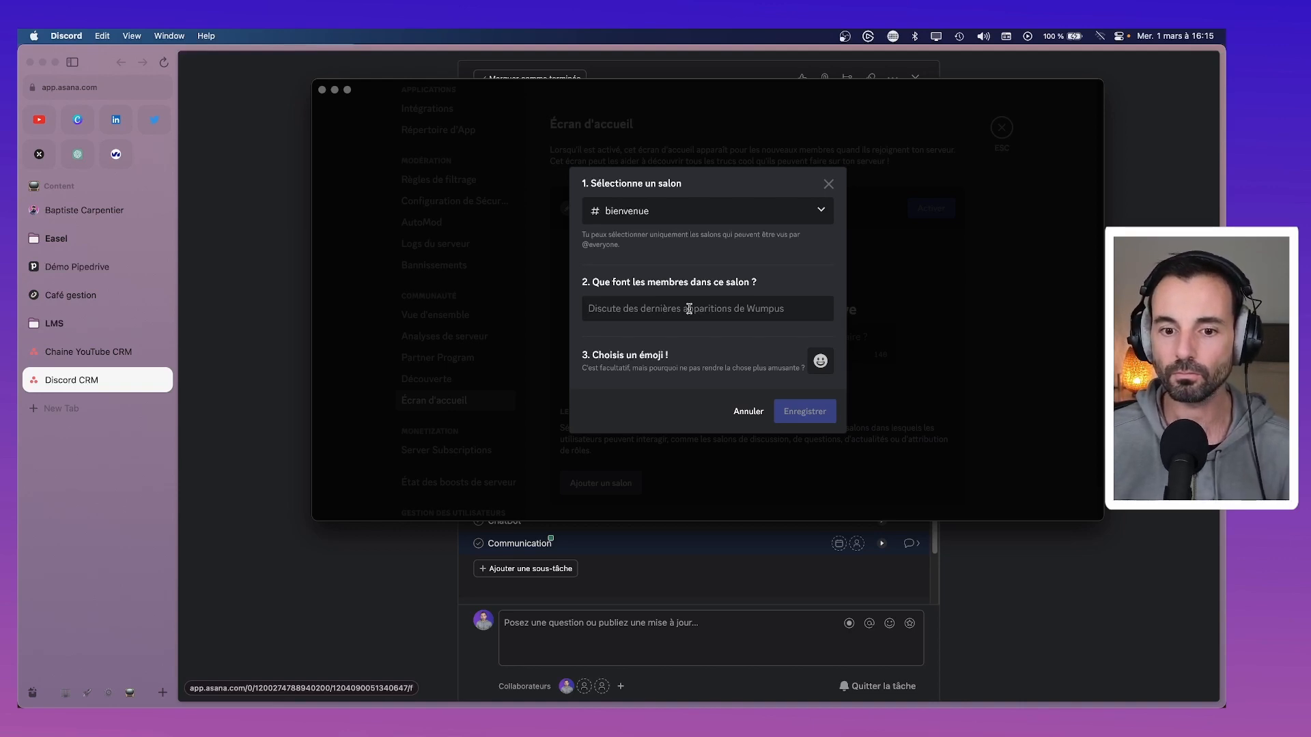
click(770, 209)
click(676, 256)
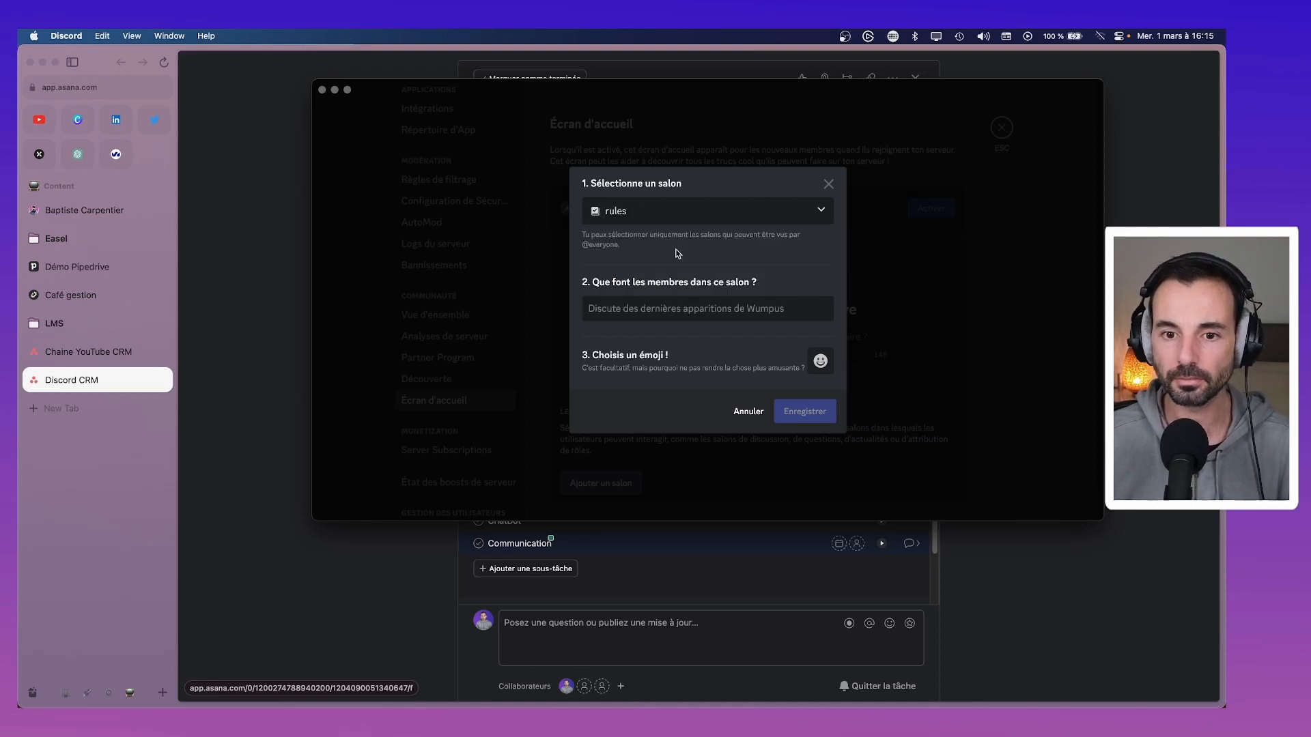
Describe the recommended rules channel as "Voir les règles du serveur", give it the wave emoji and save it.
click(710, 314)
text(Voir)
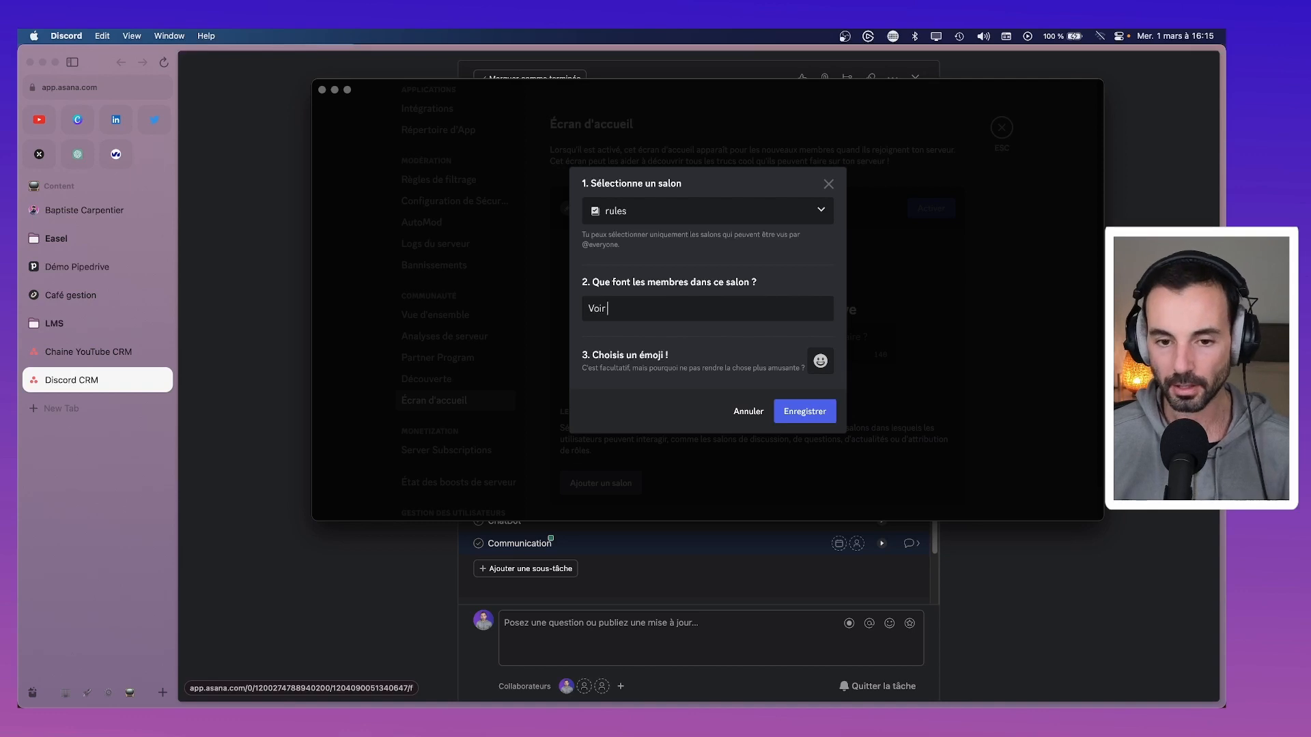
text( les règles d)
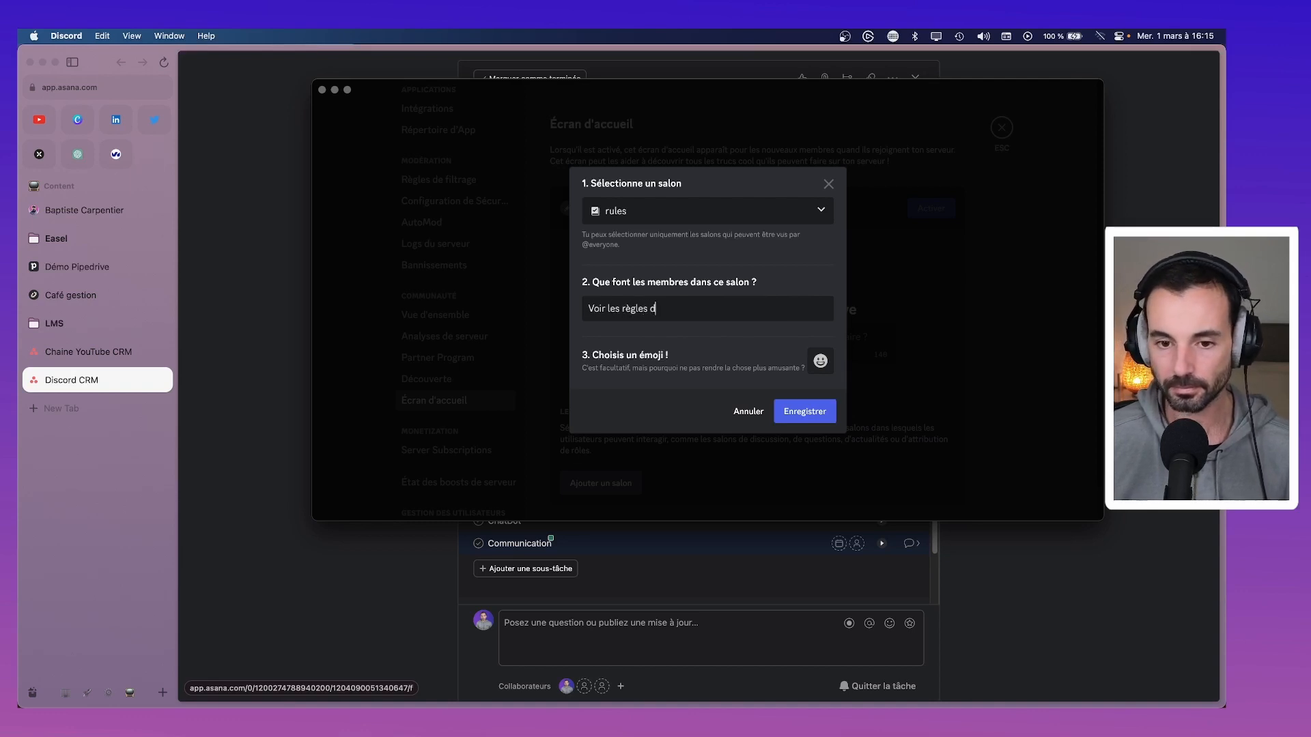
text(u serveur)
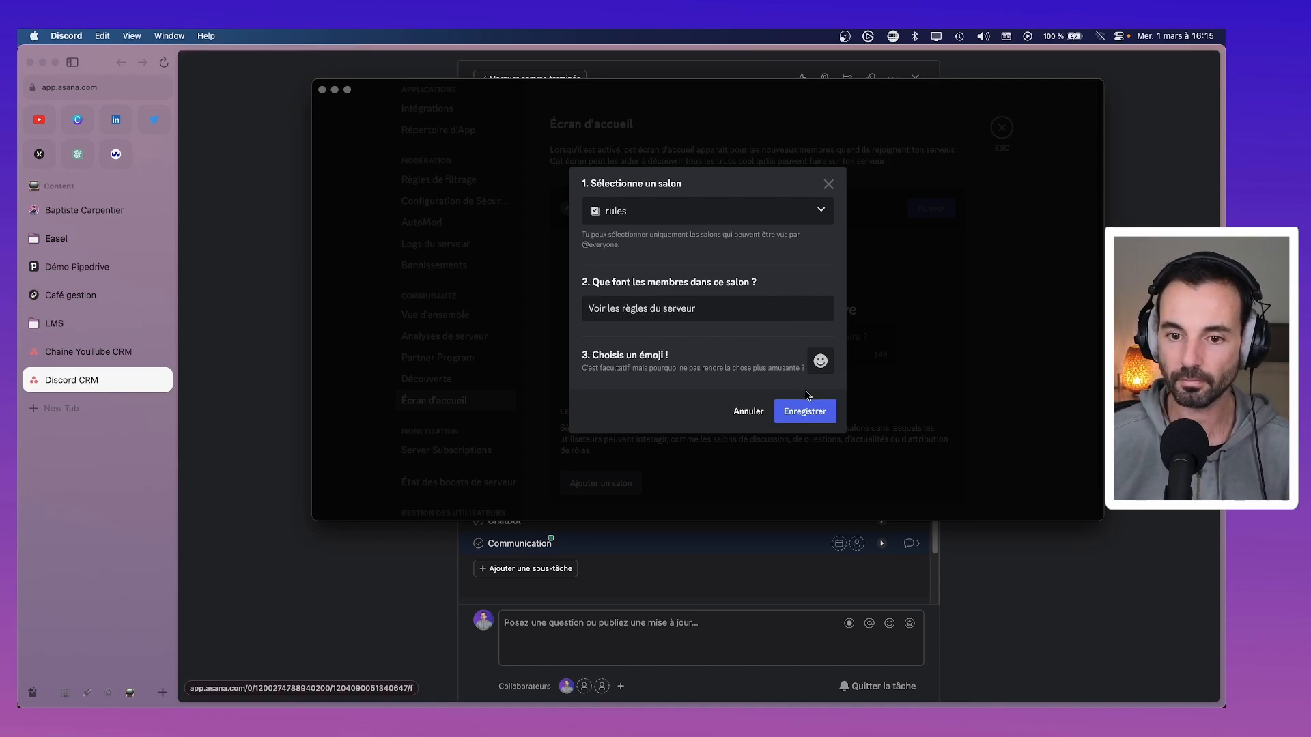
click(818, 366)
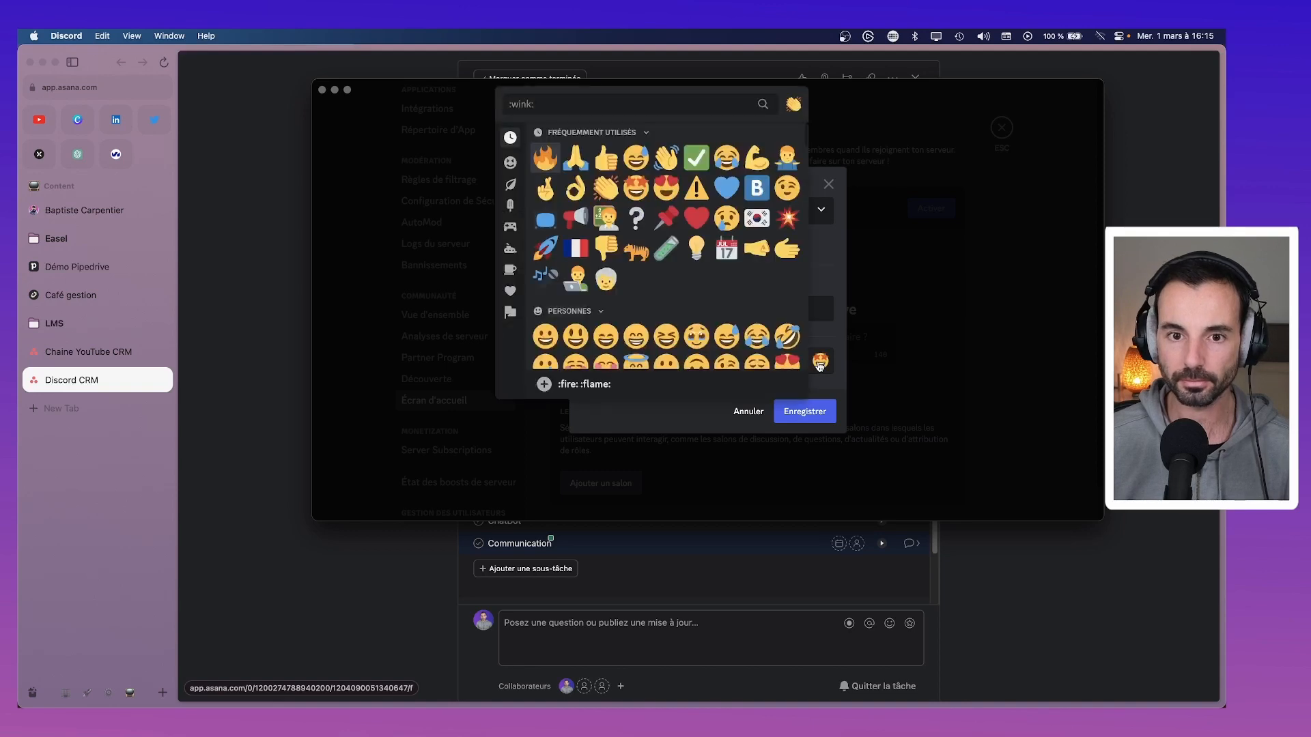
text(wave)
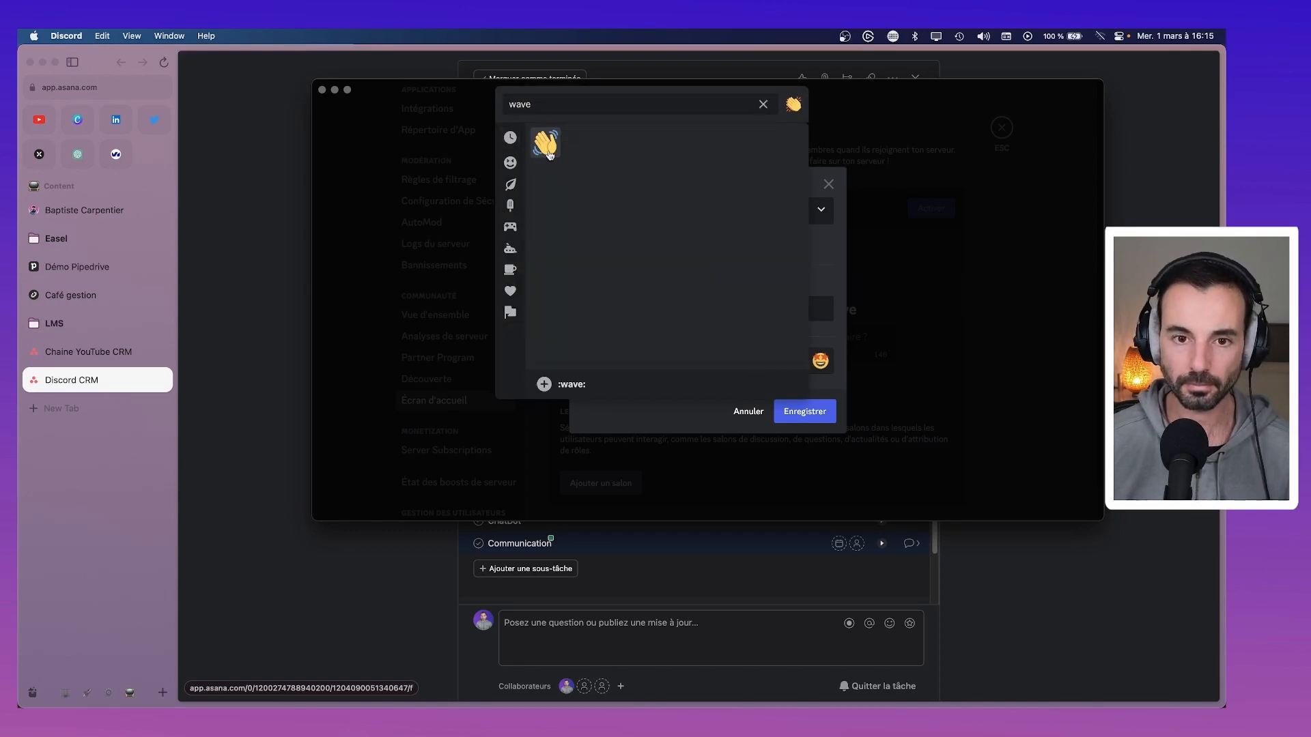
click(546, 143)
click(805, 411)
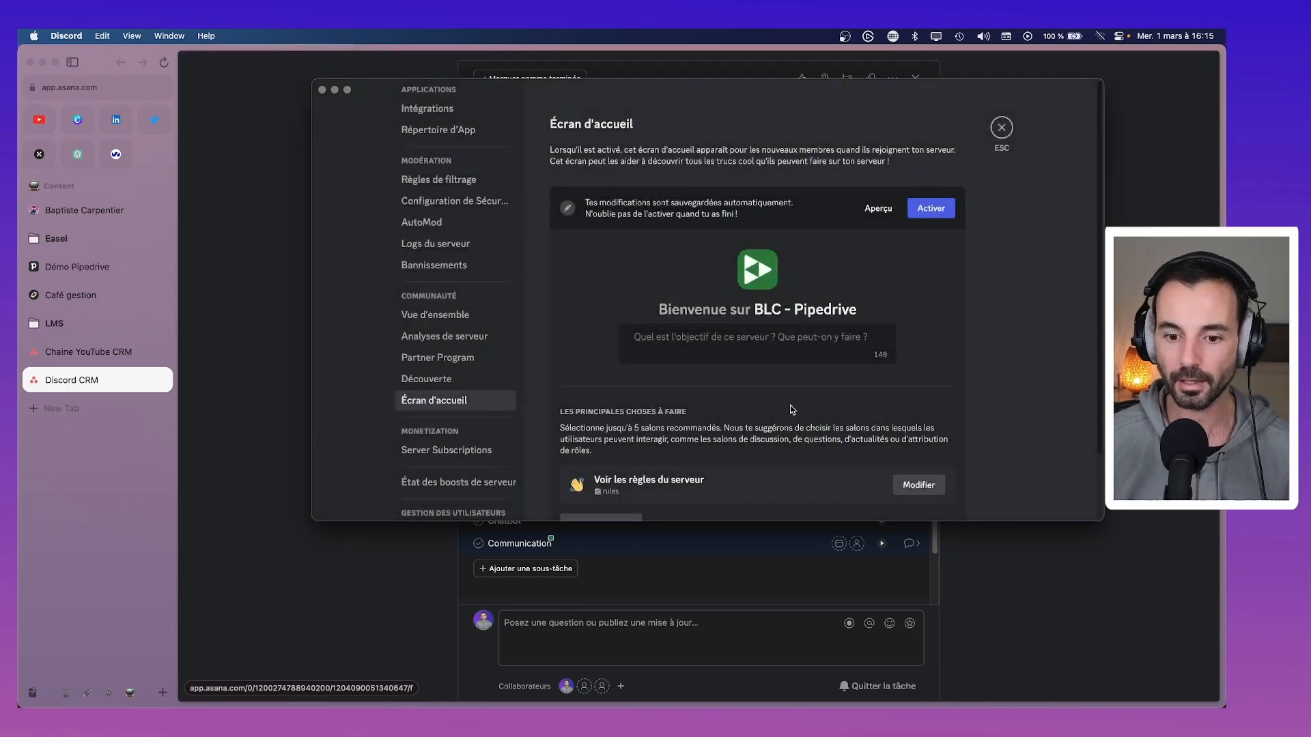
Activate the server's welcome screen.
scroll(791, 409, down, 2)
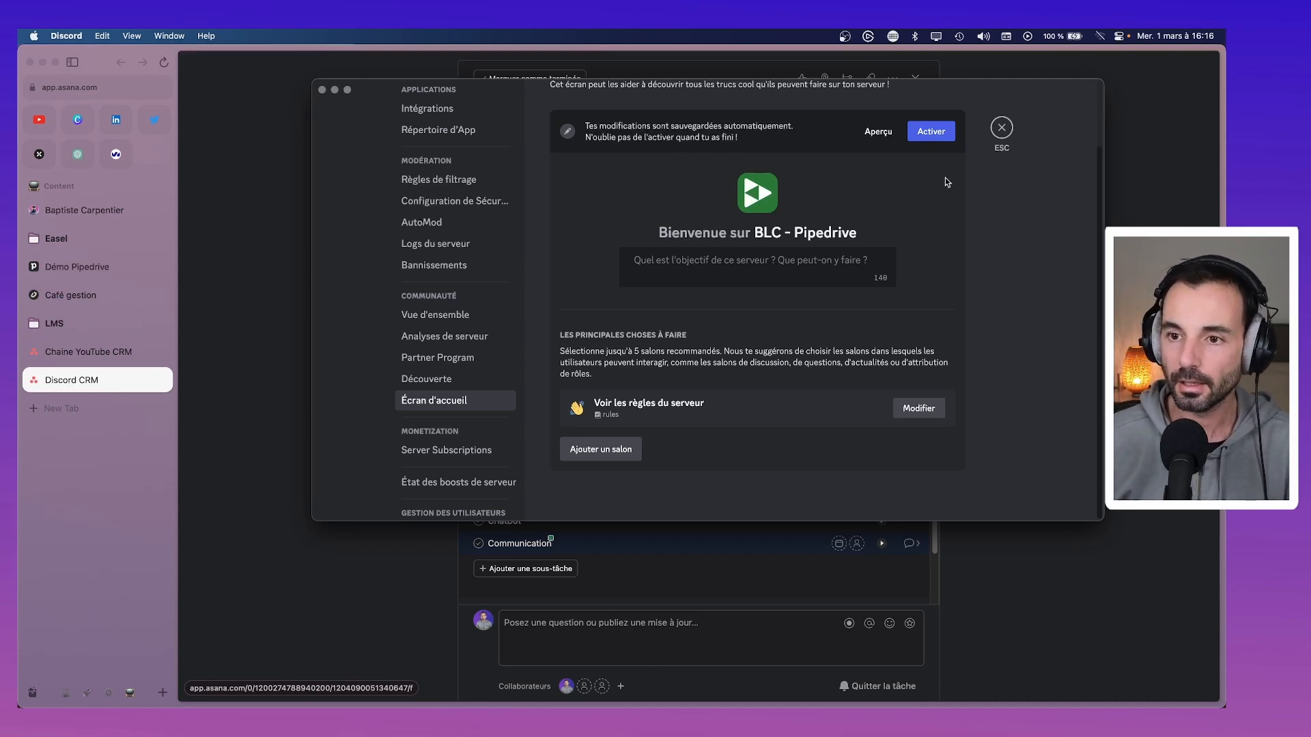
scroll(943, 190, up, 2)
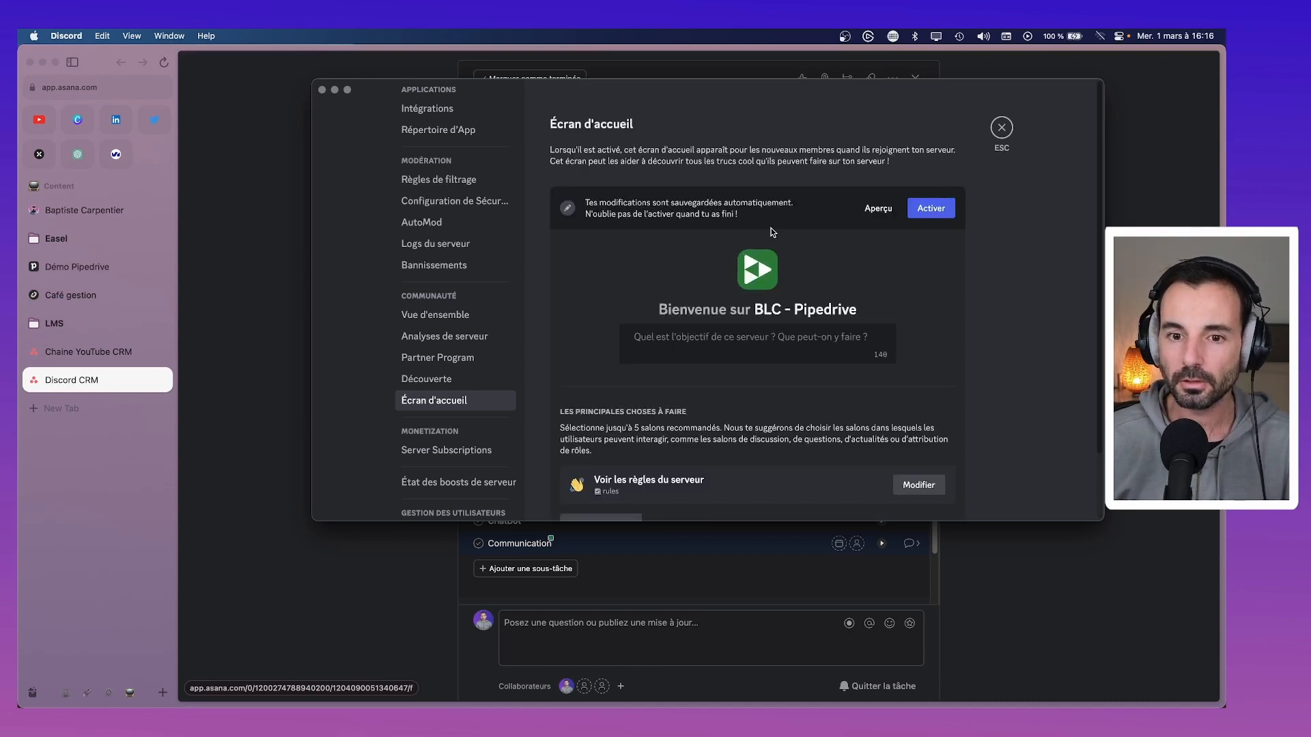
click(929, 212)
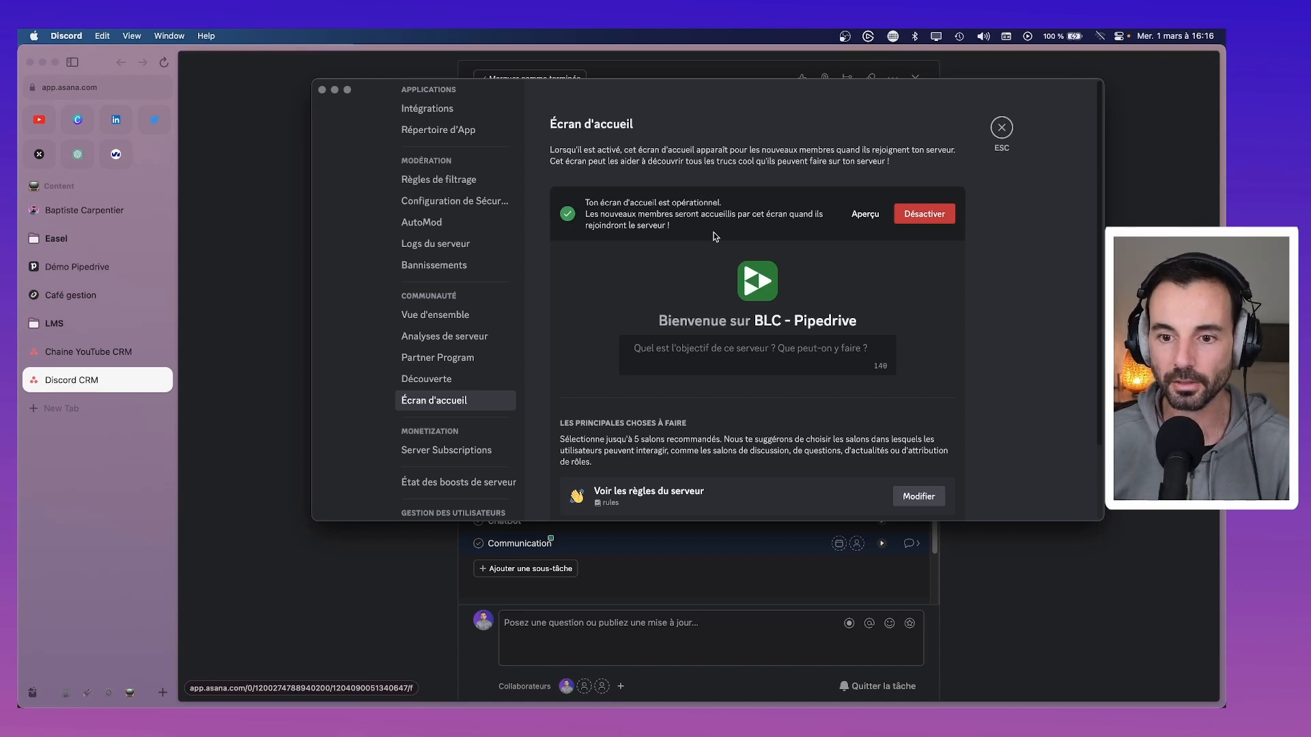
Enter "Communauté des utilisateurs Pipedrive FR" as the server's purpose on the welcome screen and leave the server settings.
scroll(714, 232, down, 2)
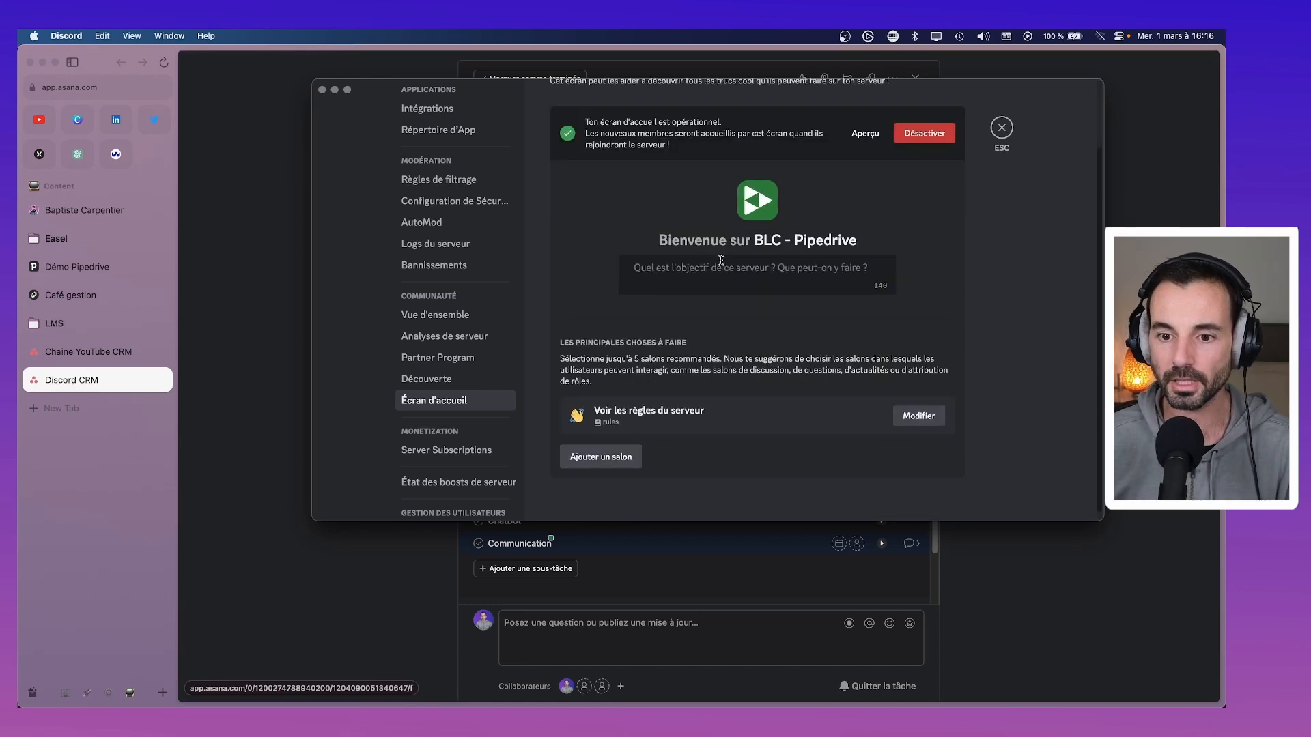
click(866, 270)
text(Commenc)
key(BackSpace)
key(BackSpace)
key(BackSpace)
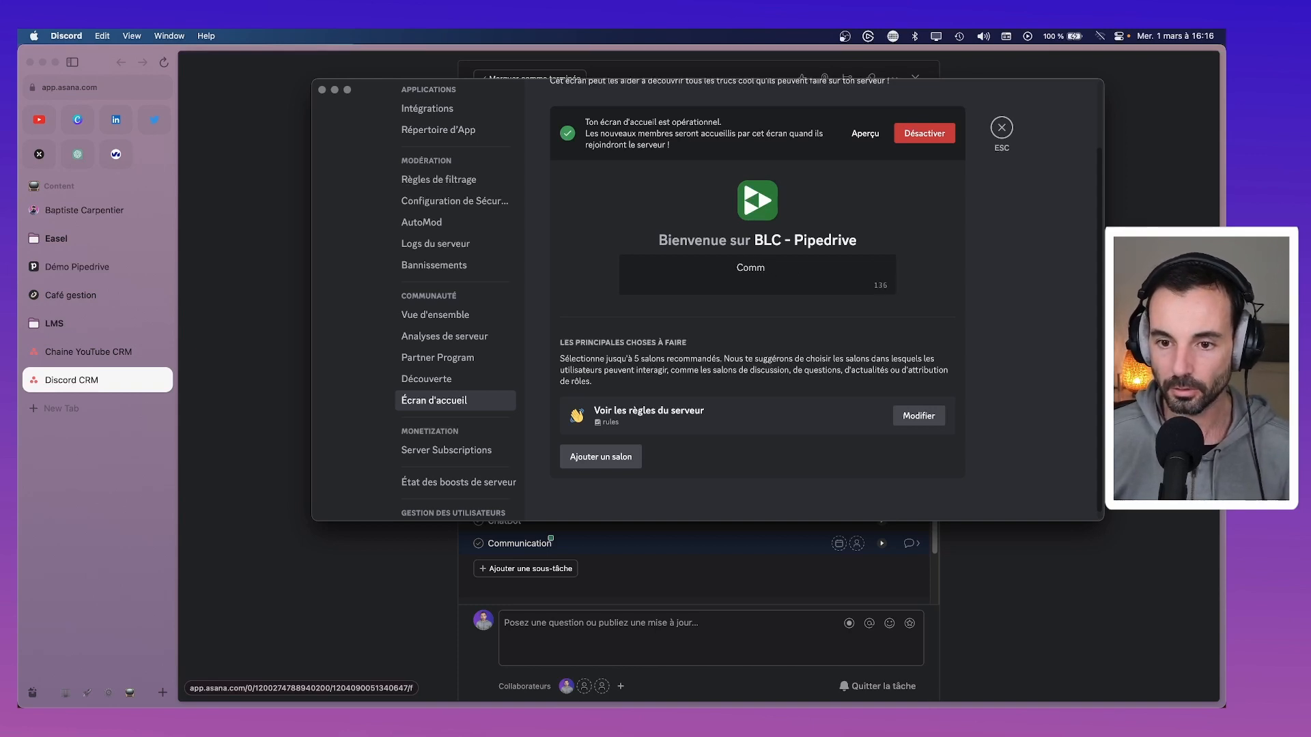
text(unauté des util)
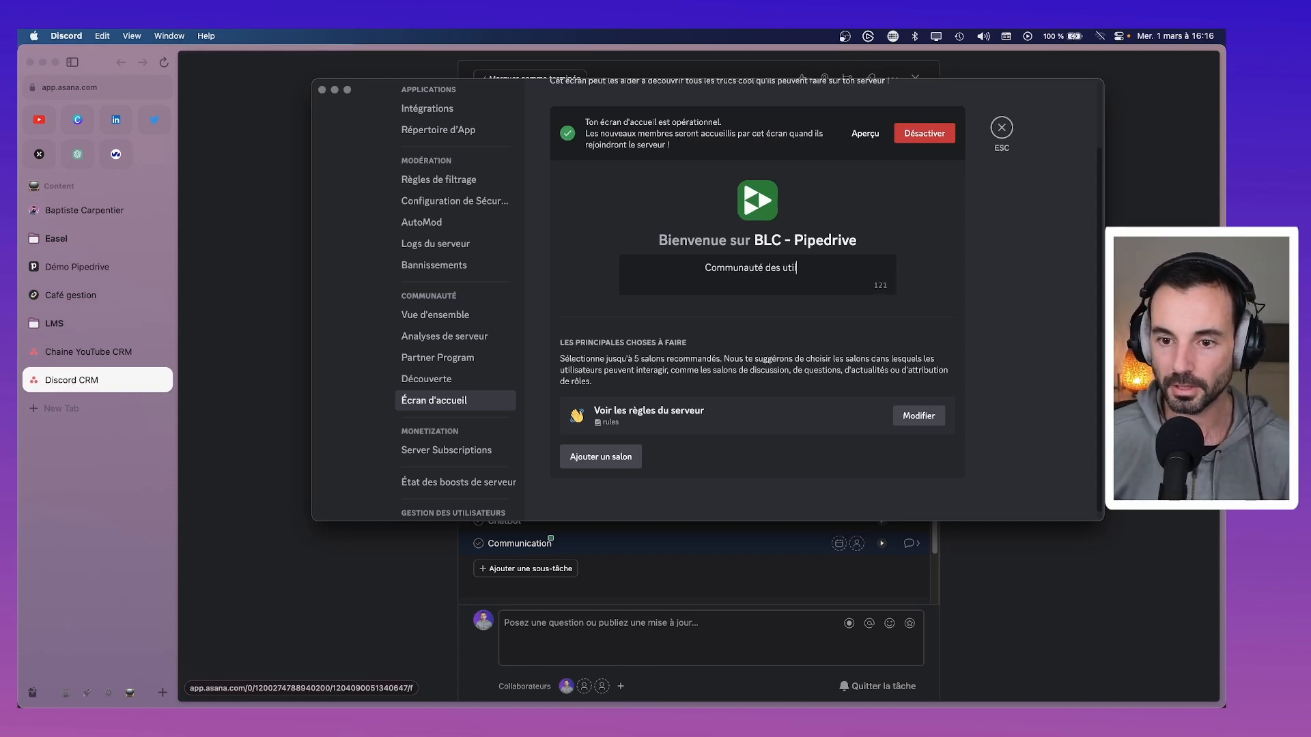
text(isateurs )
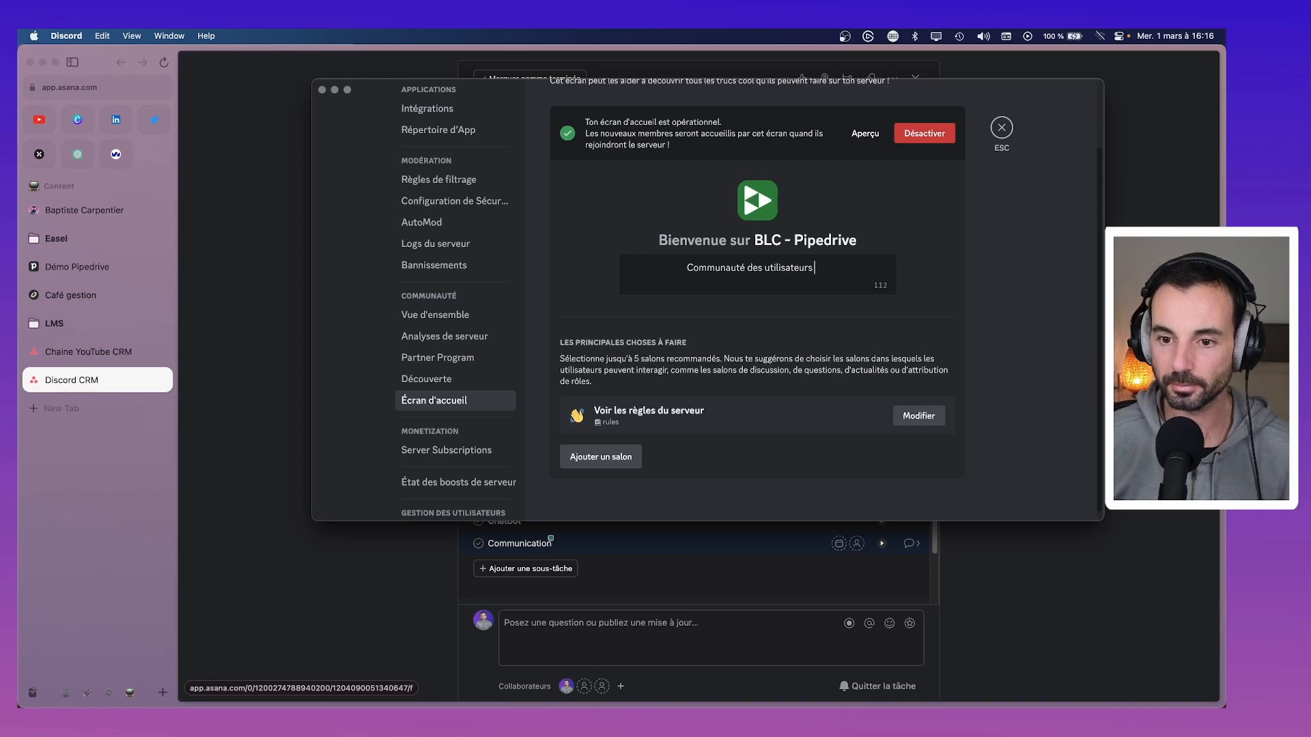
text(Pipedrive DR)
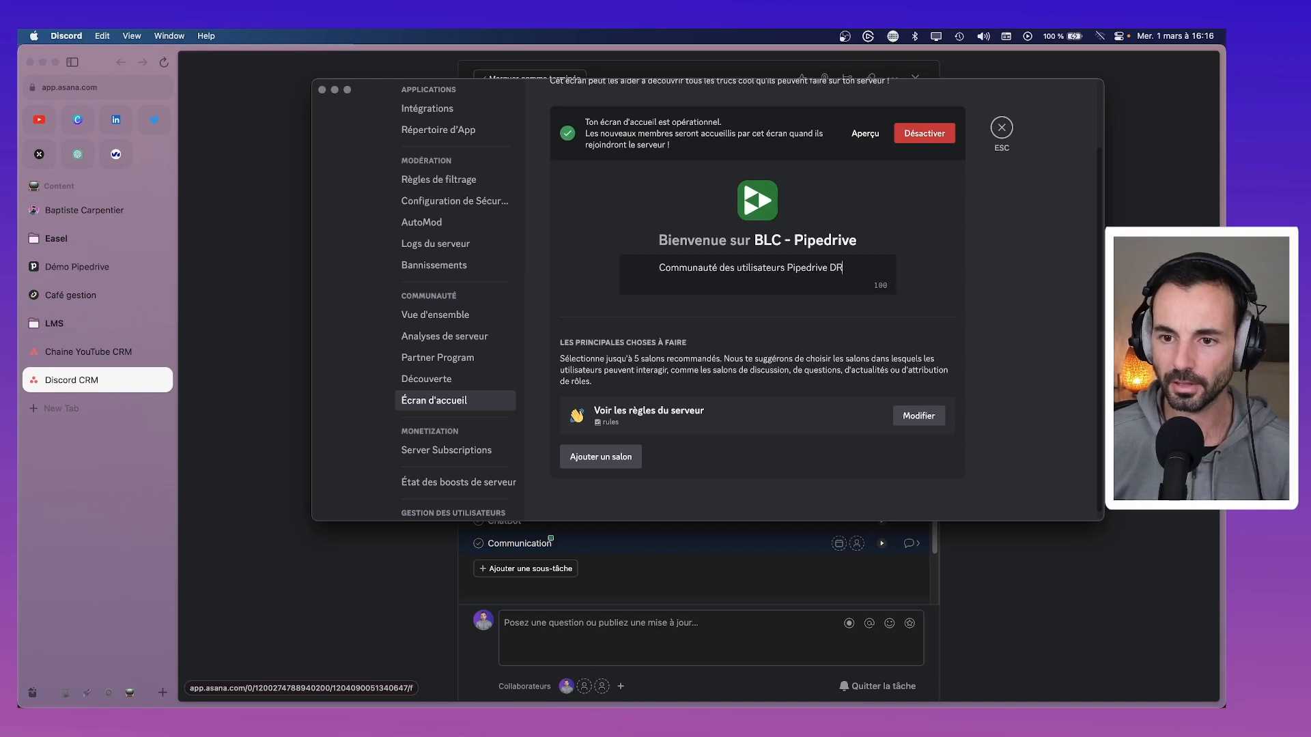
key(BackSpace)
key(BackSpace)
text(FR)
scroll(751, 390, up, 3)
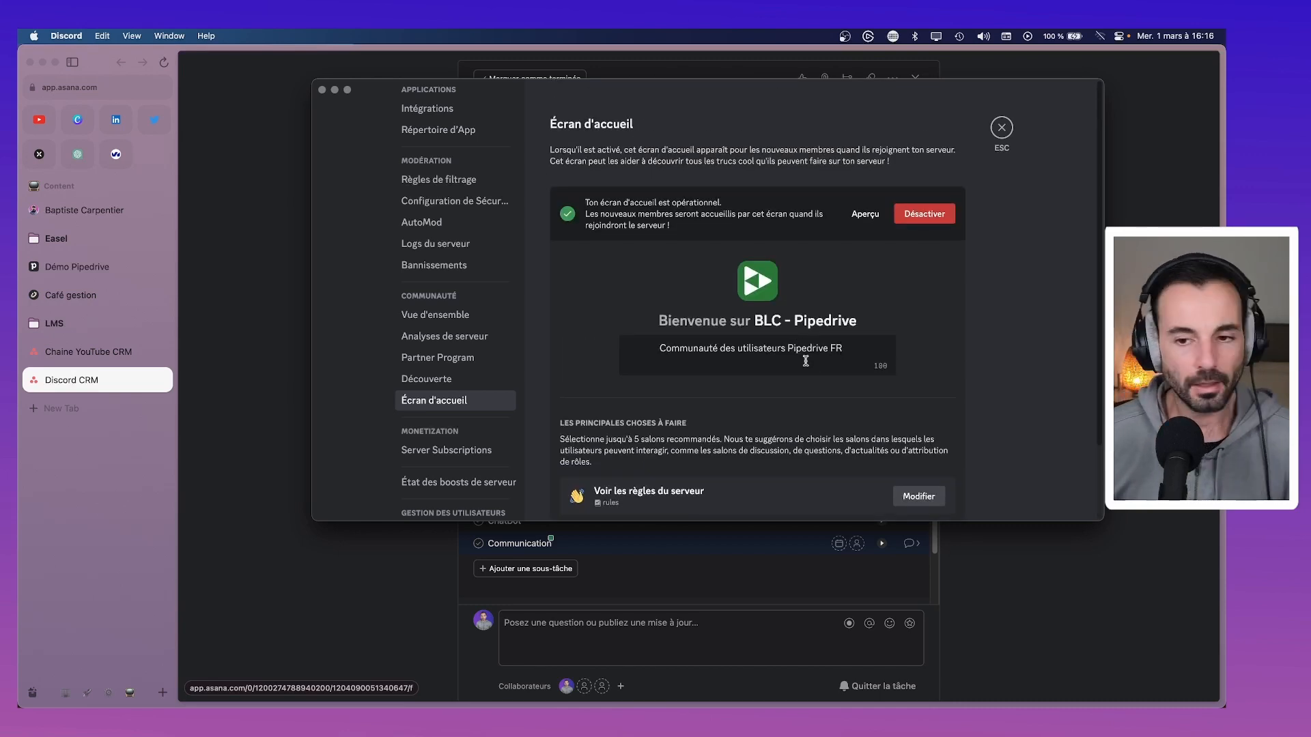
scroll(809, 373, down, 3)
scroll(809, 376, up, 3)
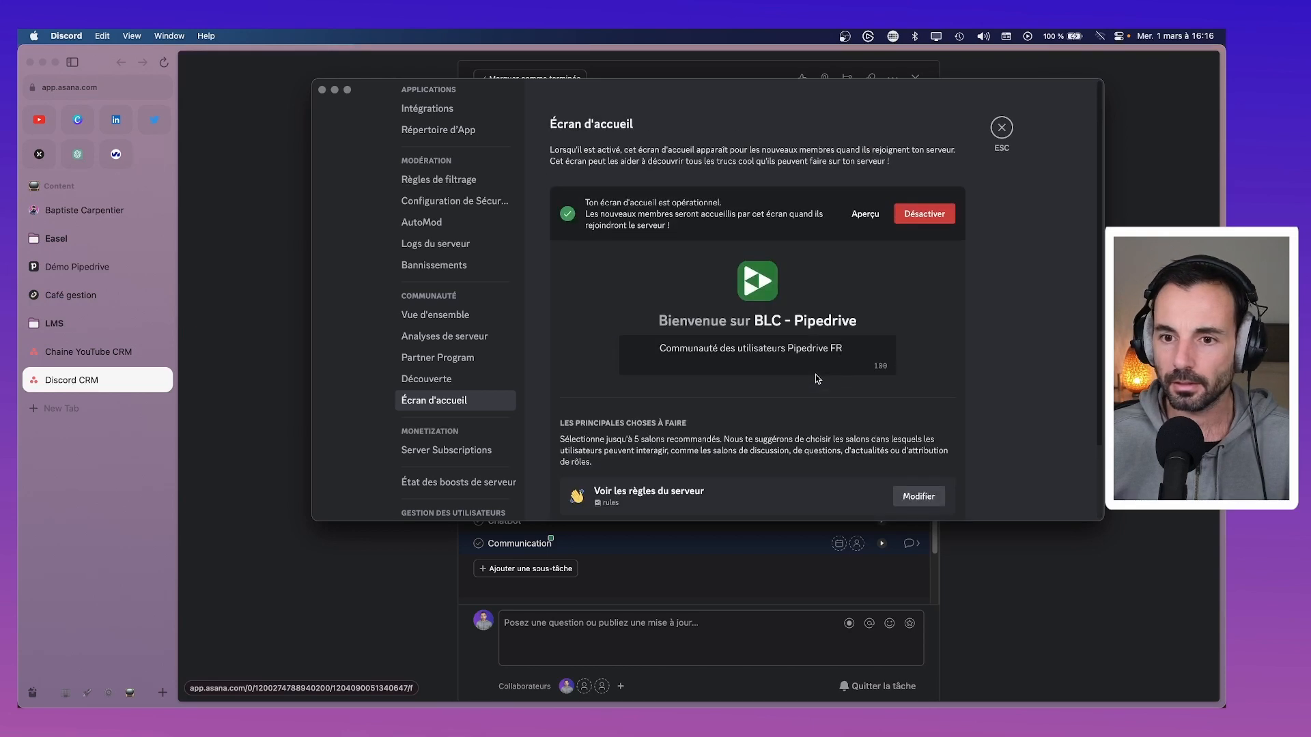
click(1008, 126)
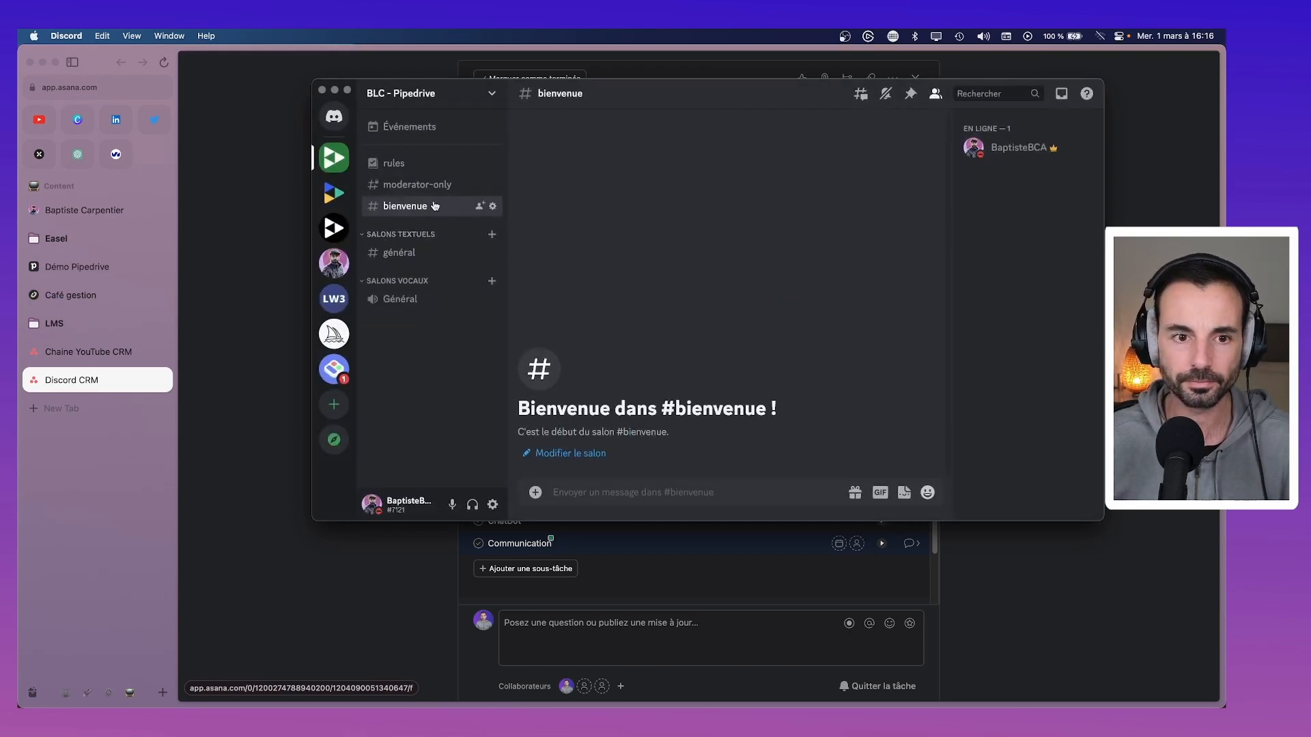
Move the moderator-only channel to the start of the channel list, above the rules channel.
click(392, 163)
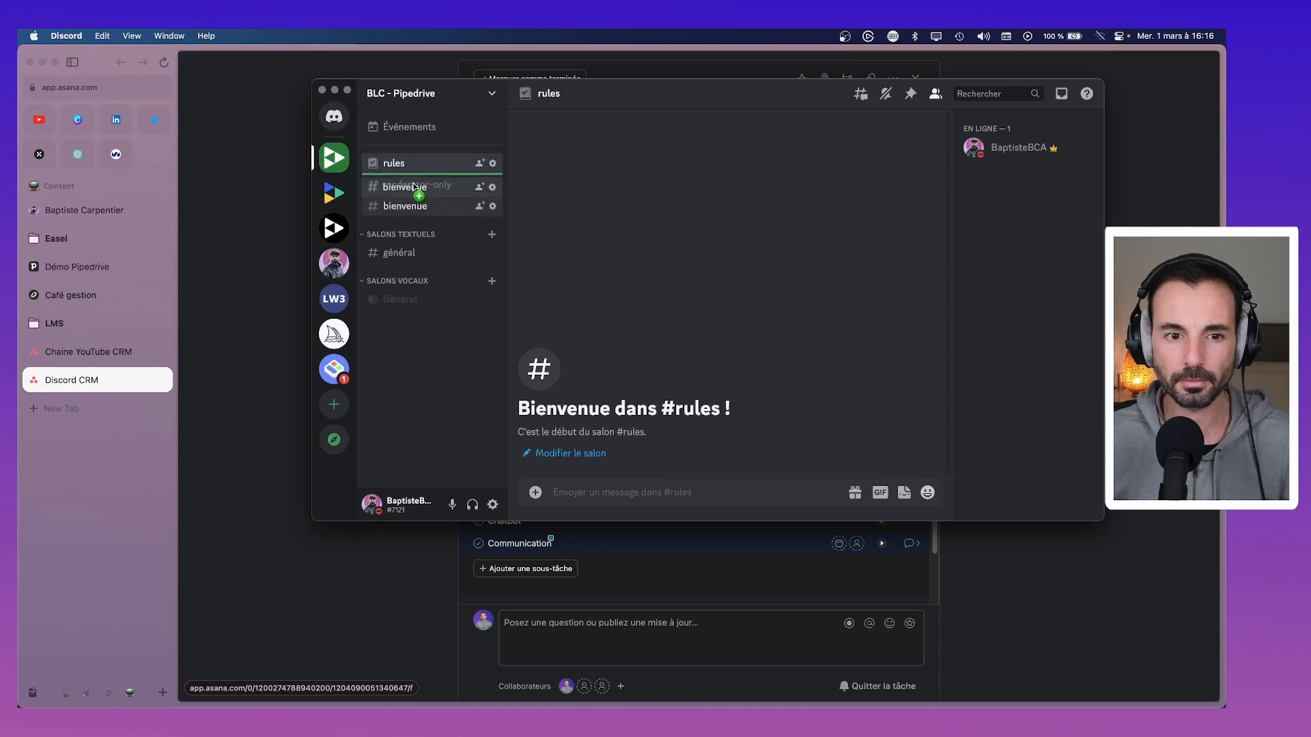
drag(425, 184, 426, 162)
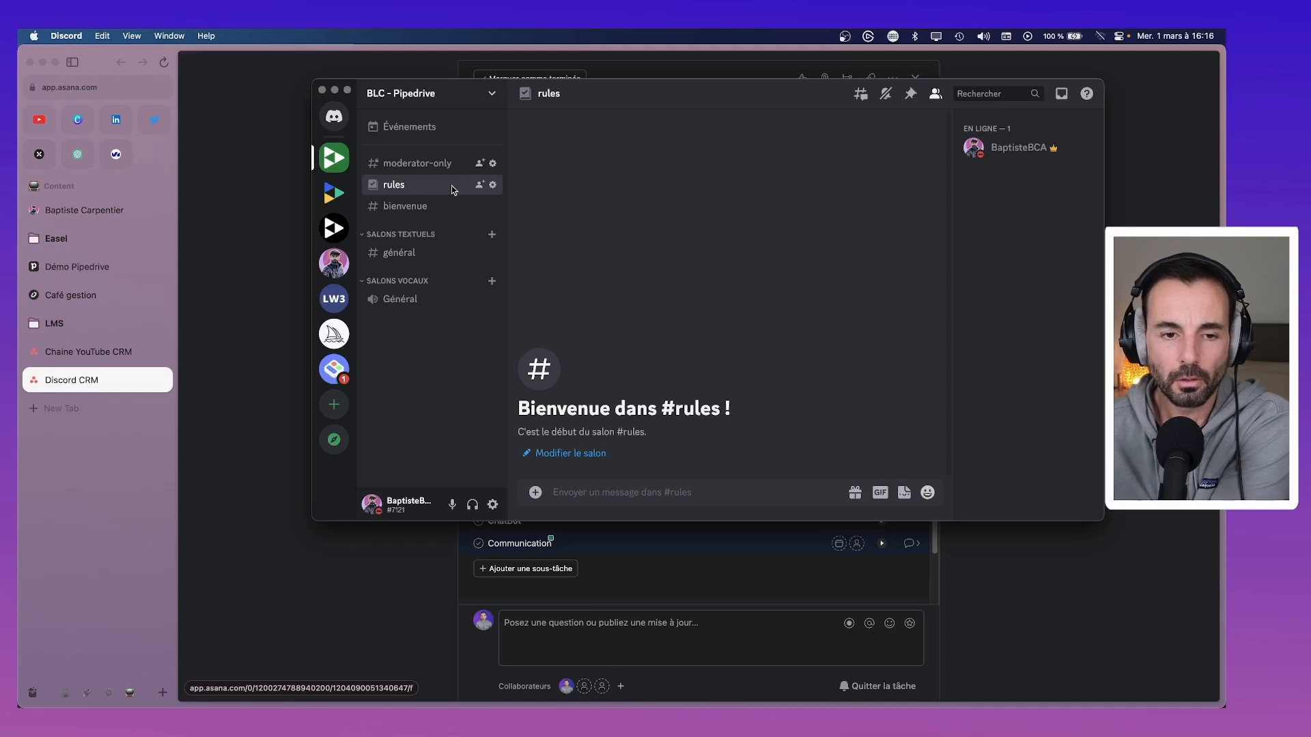
Create an Announcement channel named "annonces" in the server.
right_click(450, 344)
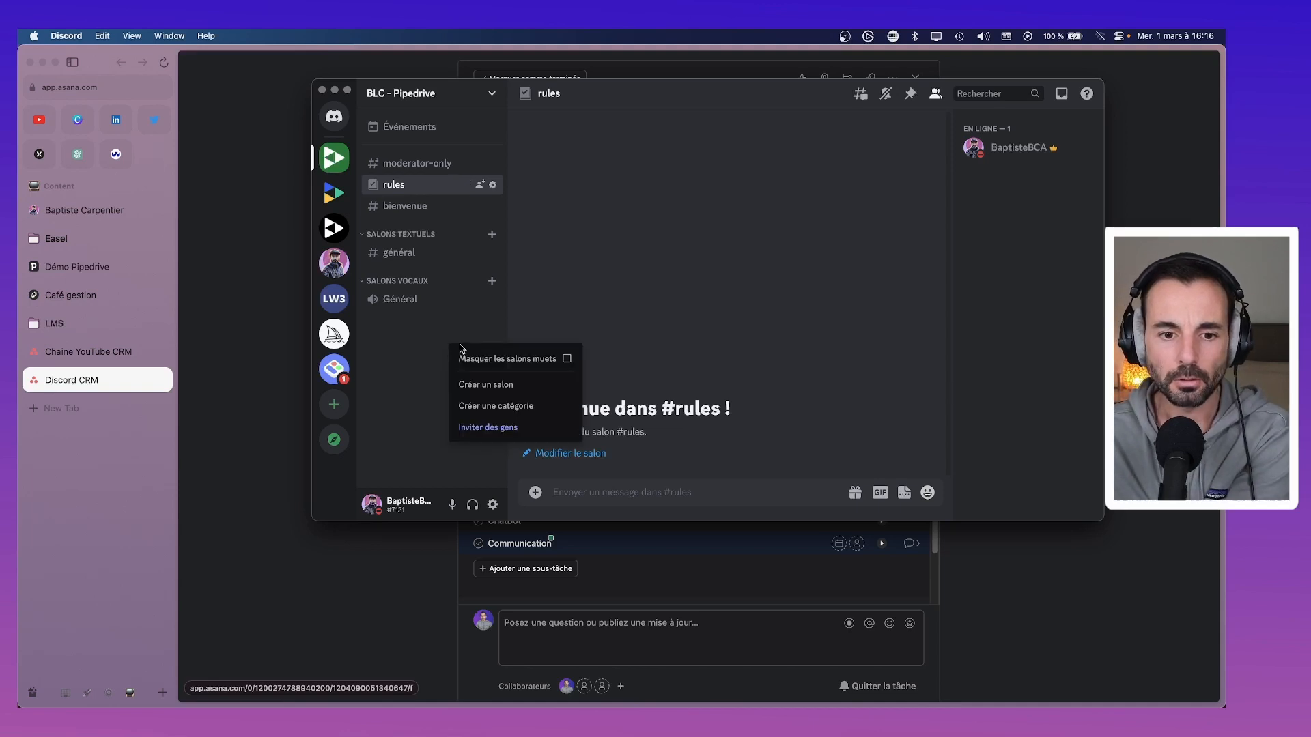
click(471, 384)
click(809, 331)
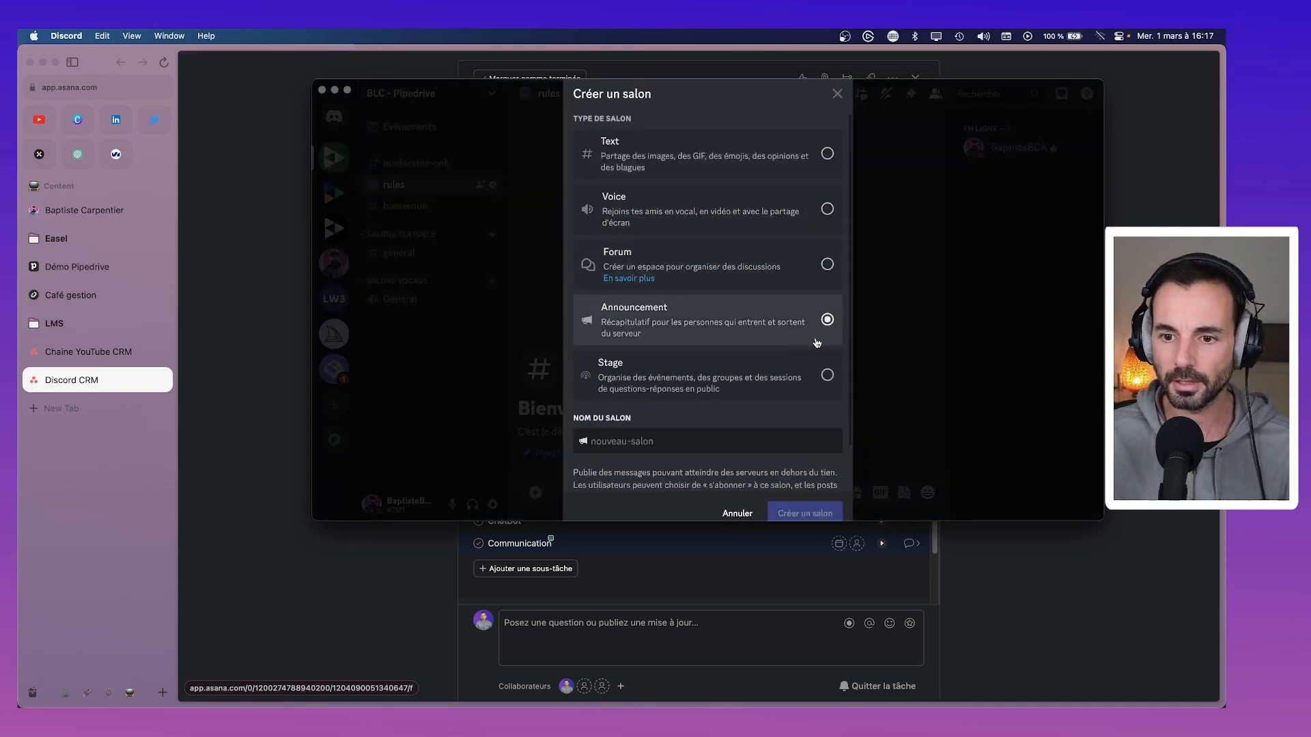
text(annonces)
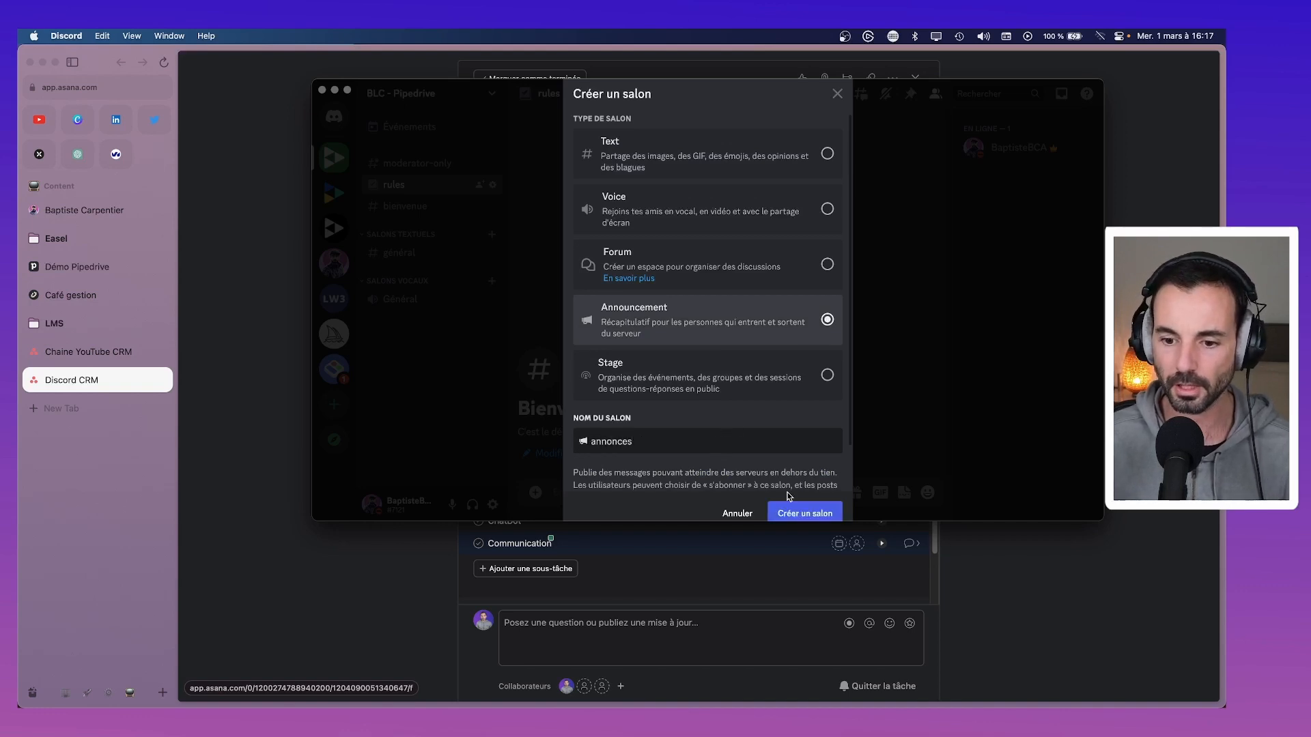
click(800, 512)
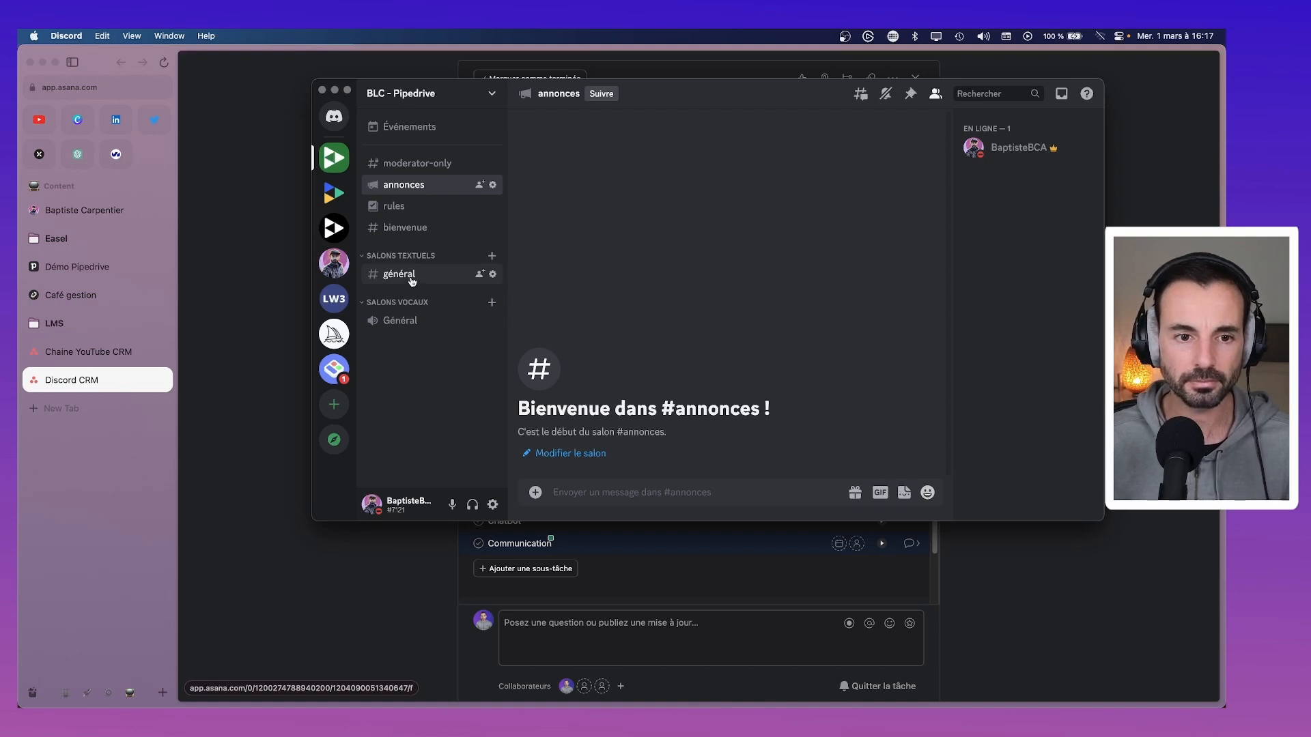
Review how the "Hack ta productivité" server organises its channels and categories, and return to the BLC - Pipedrive server.
click(334, 263)
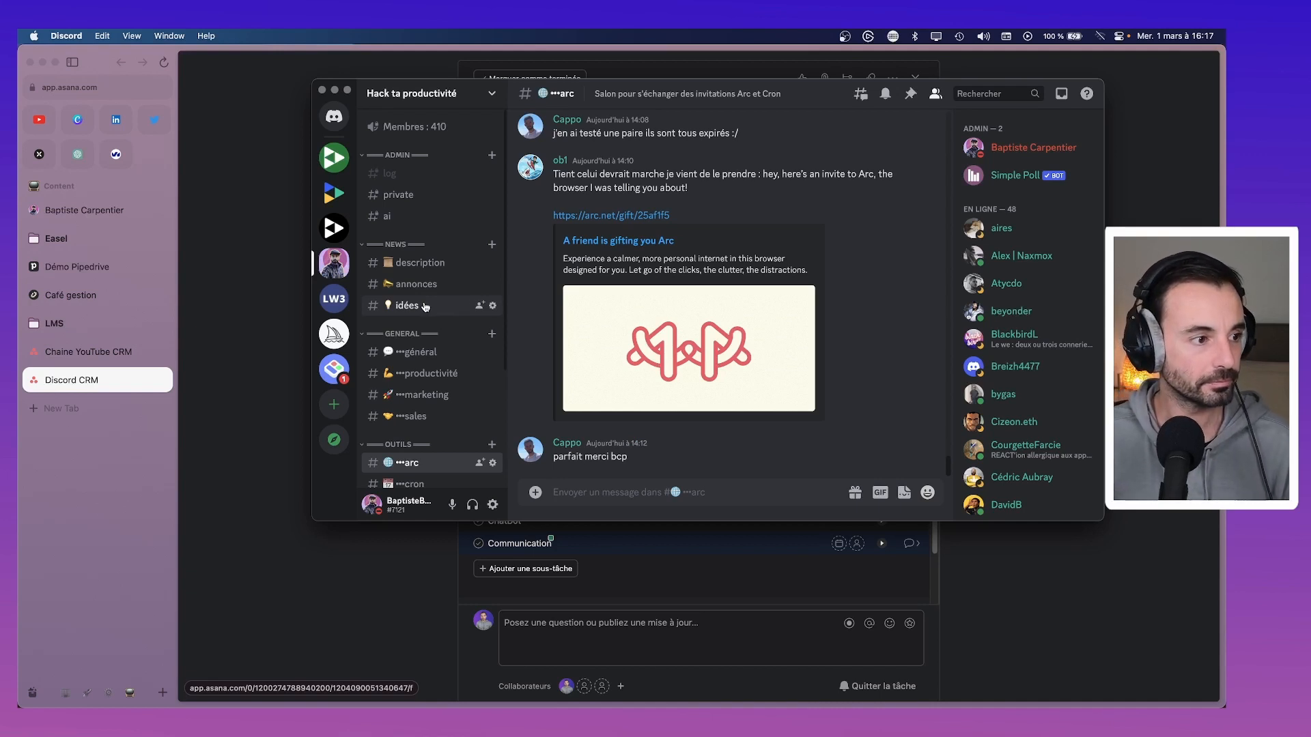
scroll(420, 309, down, 1)
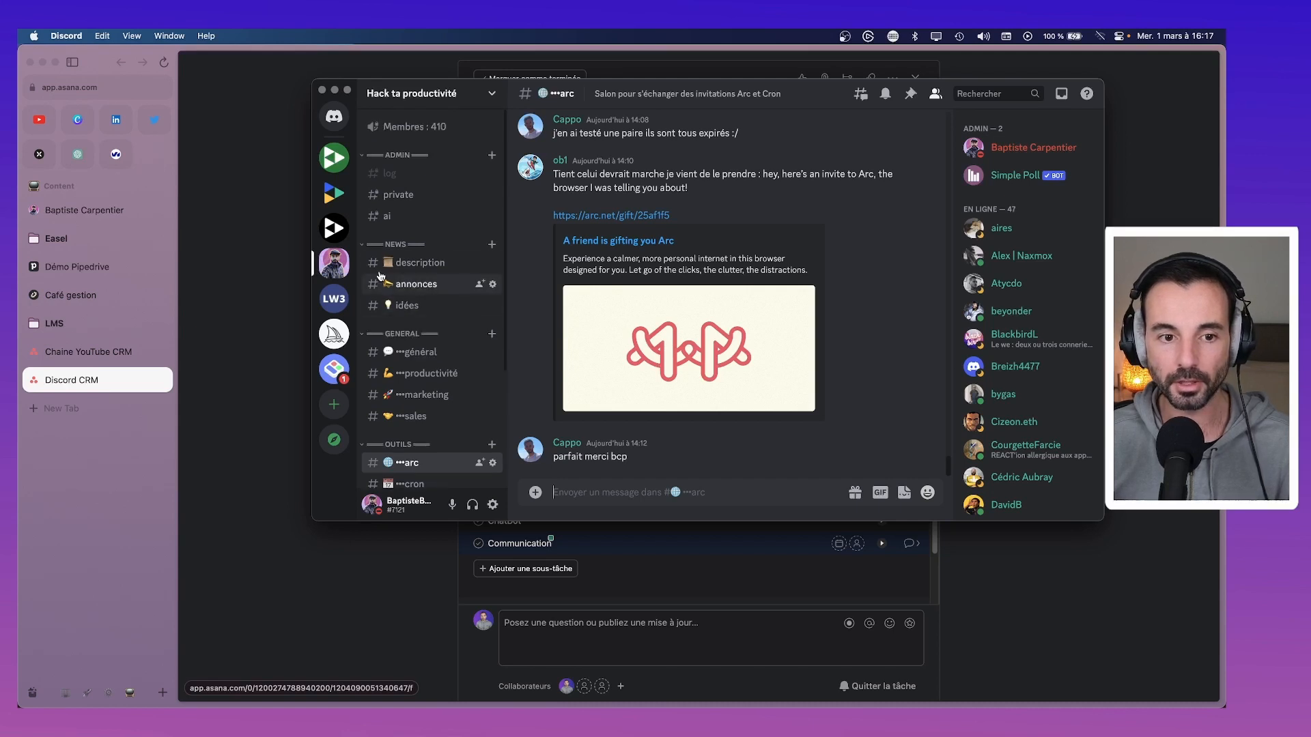
click(334, 162)
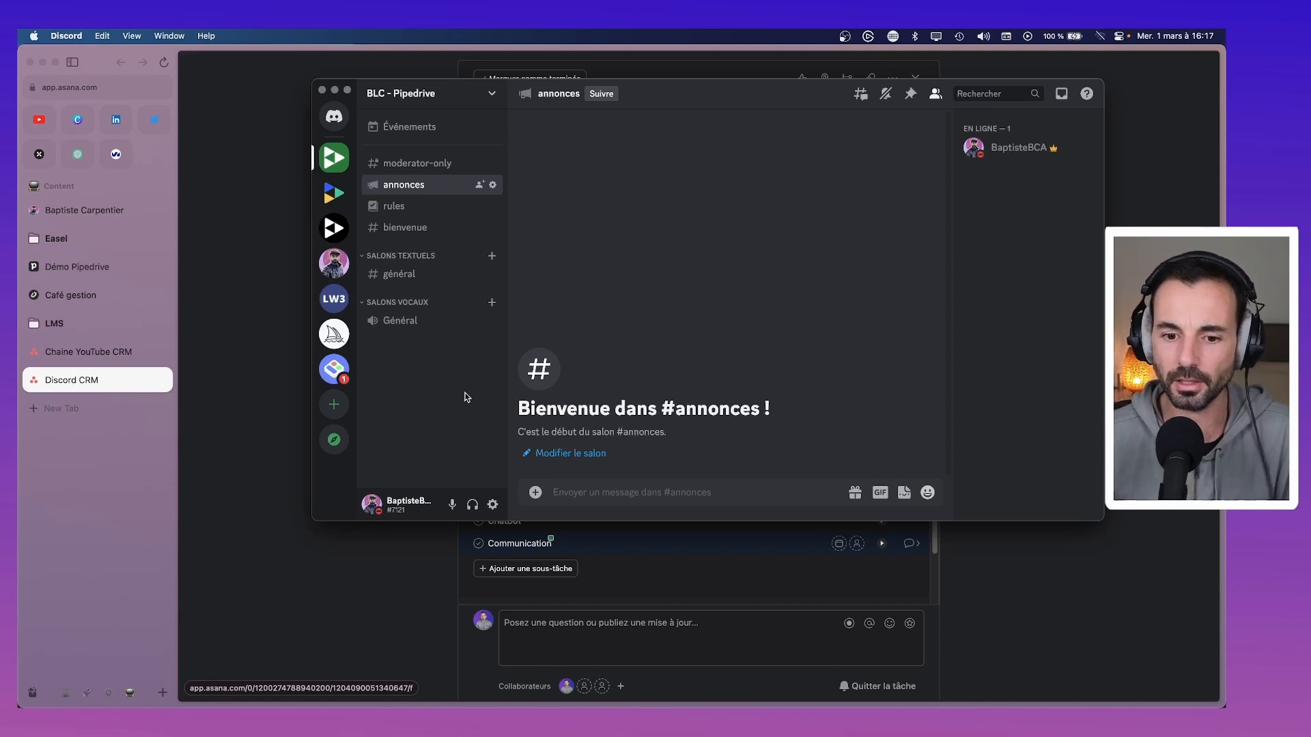
In Asana, stop the timer on the "Créer les chaines" subtask, start the one on "Créer les rôles", and return to Discord.
click(1052, 572)
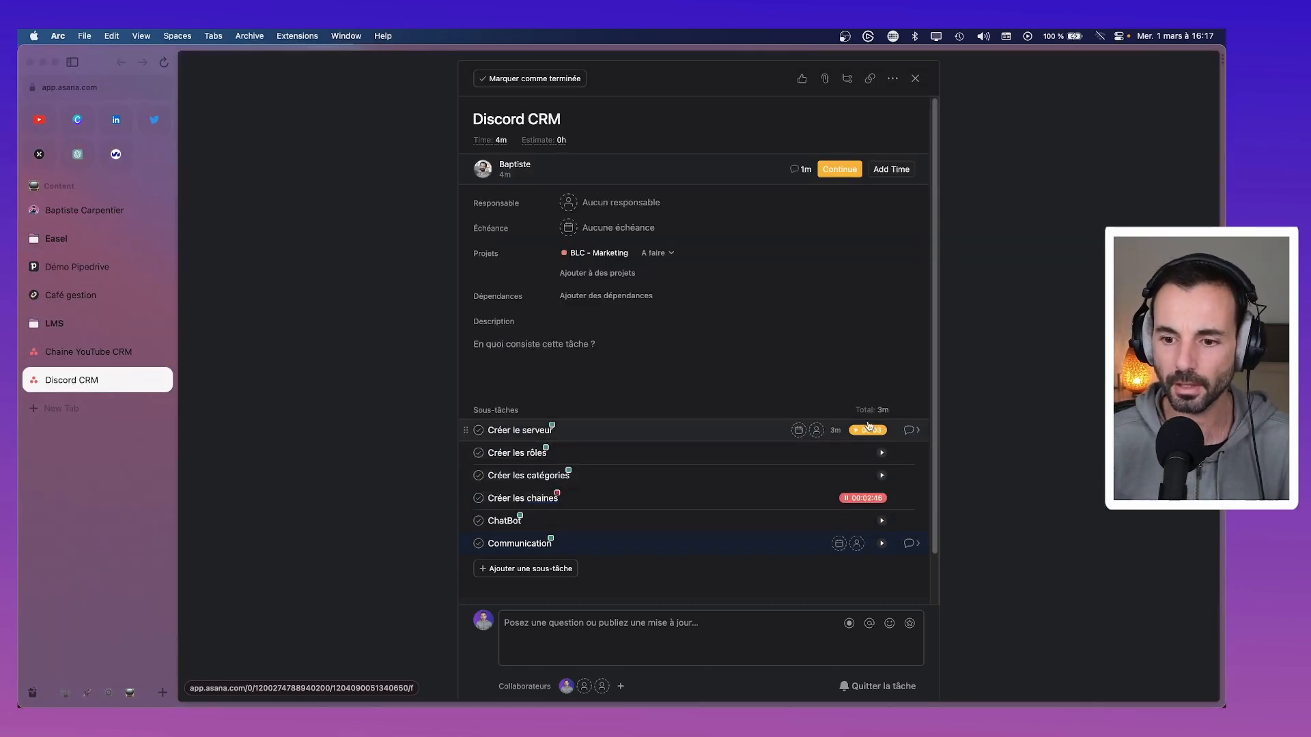
click(874, 499)
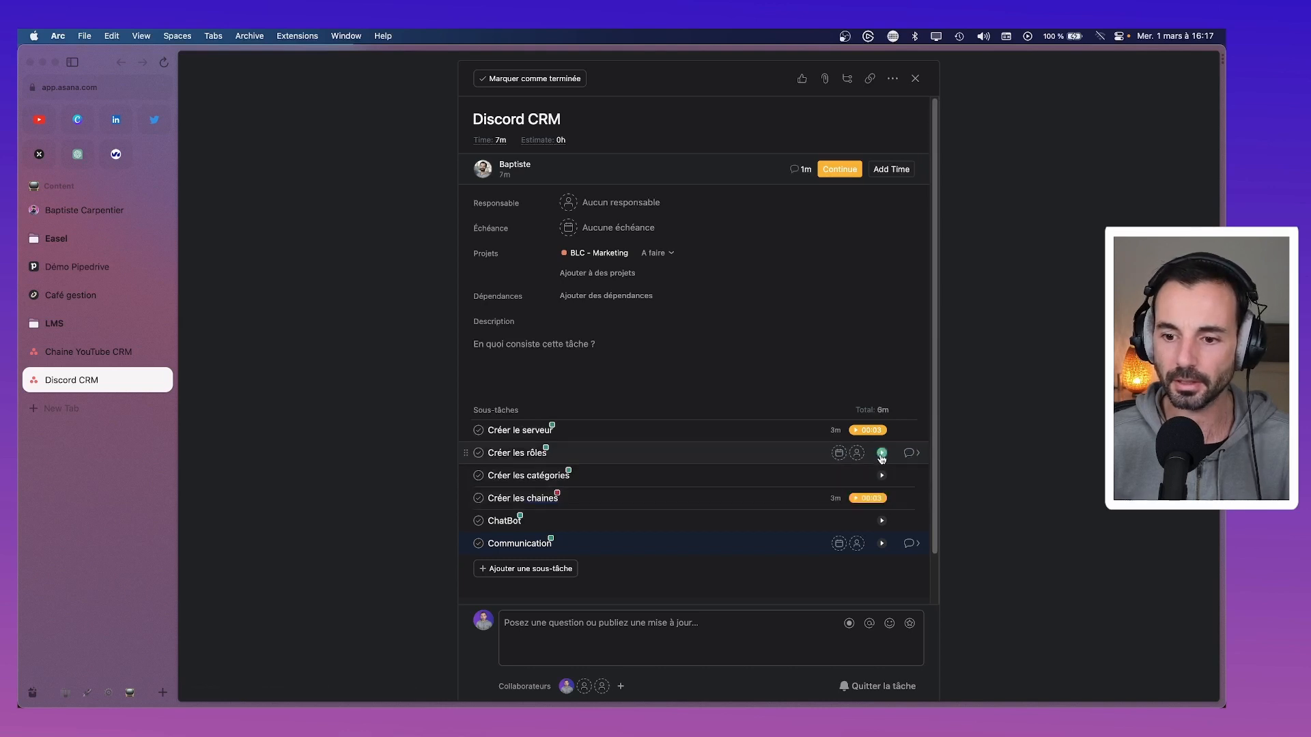
click(881, 452)
click(1022, 679)
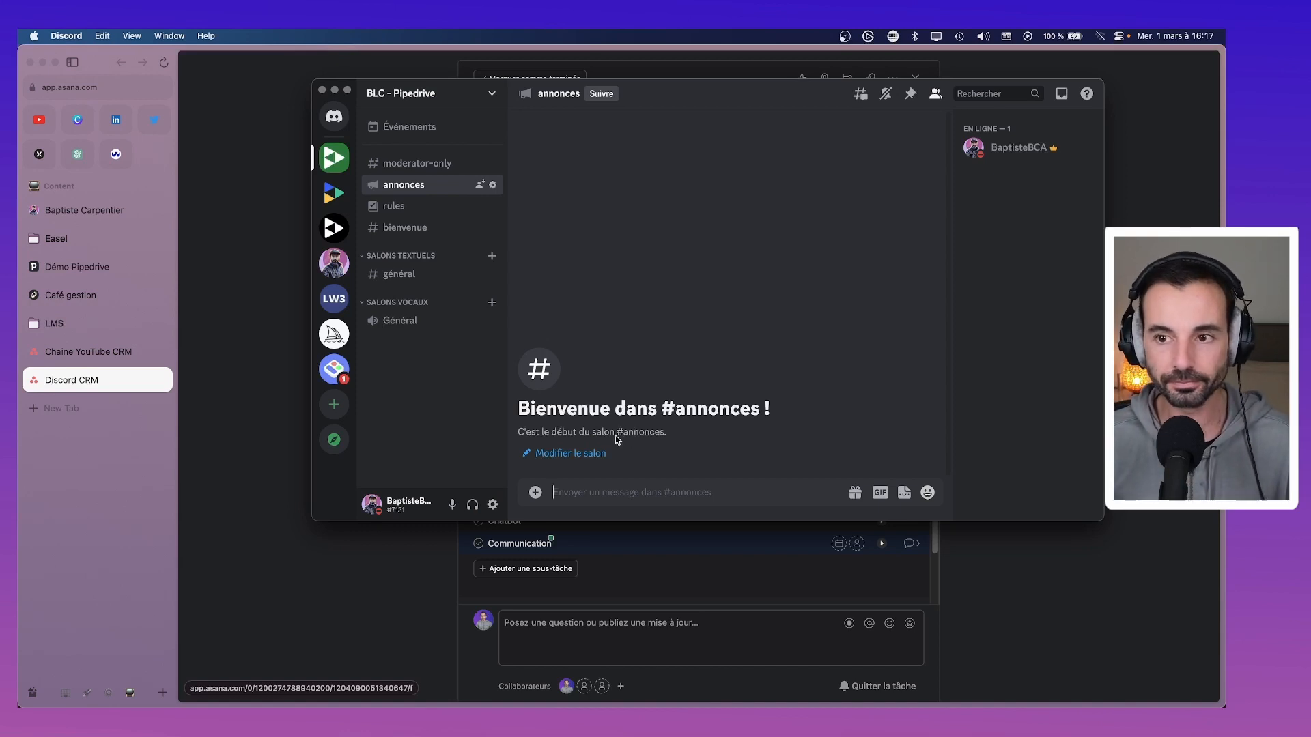
Create a non-private category named "Accueil" in the BLC - Pipedrive server.
right_click(422, 366)
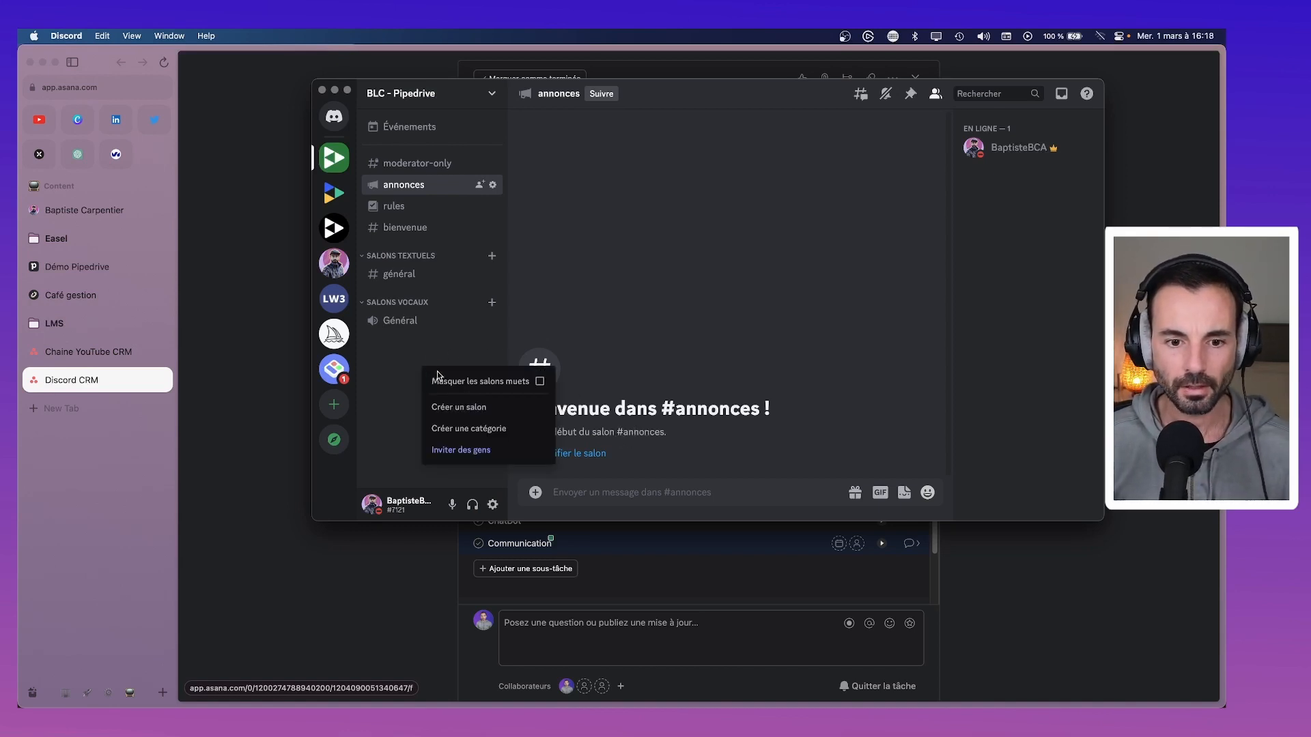
click(457, 428)
text(Accueil)
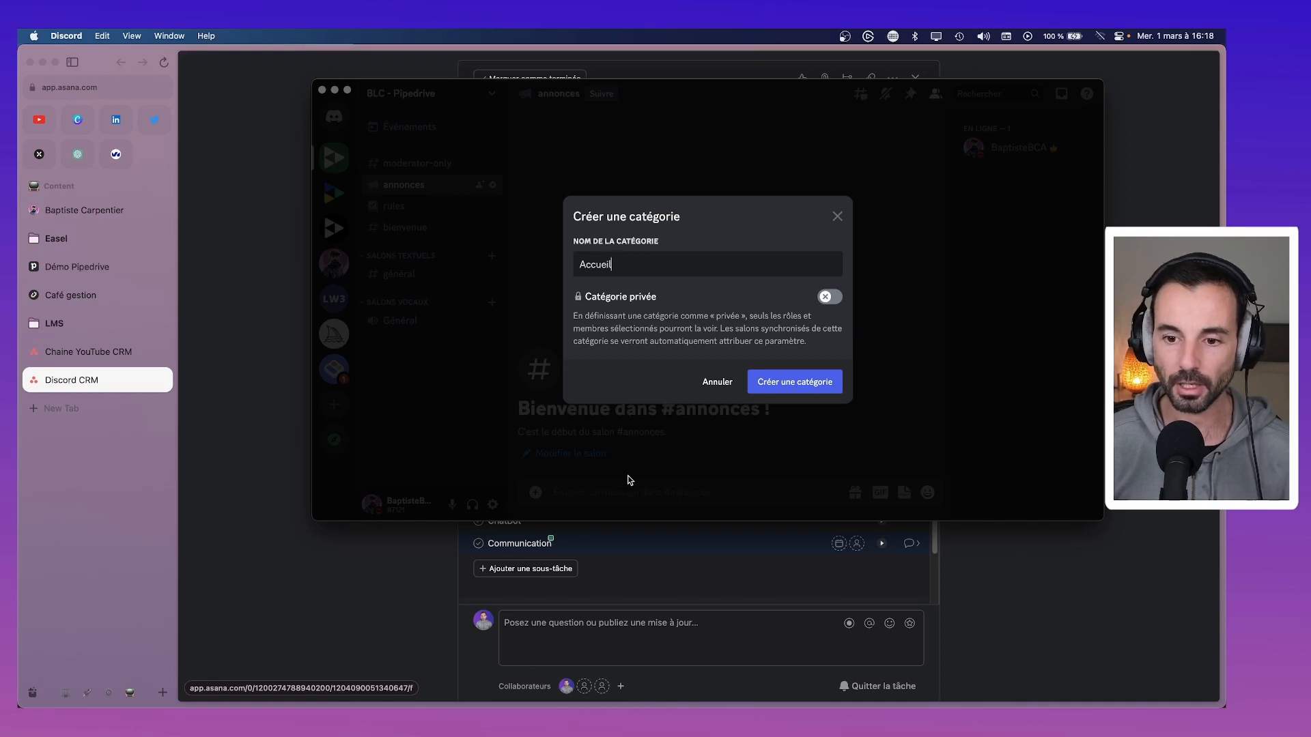
click(760, 378)
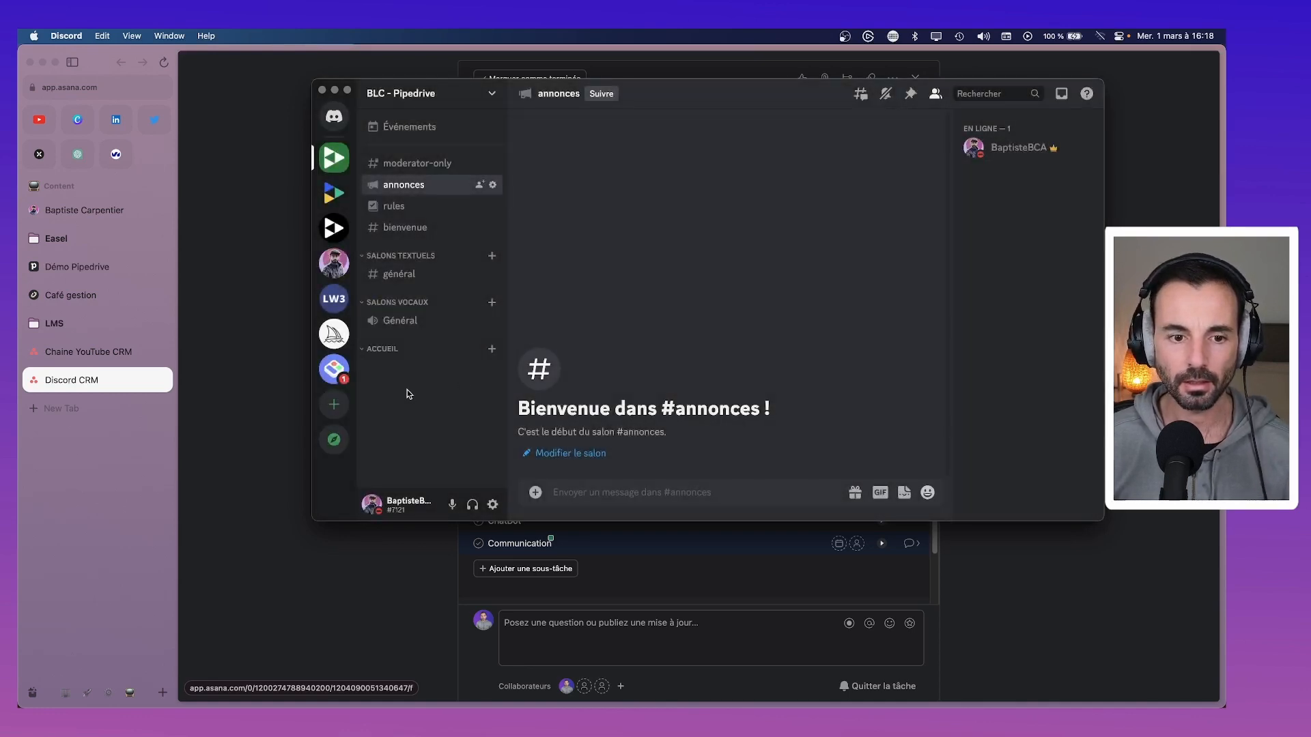
Move the annonces, bienvenue and rules channels into the Accueil category, synchronising the annonces and rules permissions with it.
mouse_move(403, 348)
mouse_down()
mouse_move(415, 150)
mouse_move(411, 352)
mouse_up()
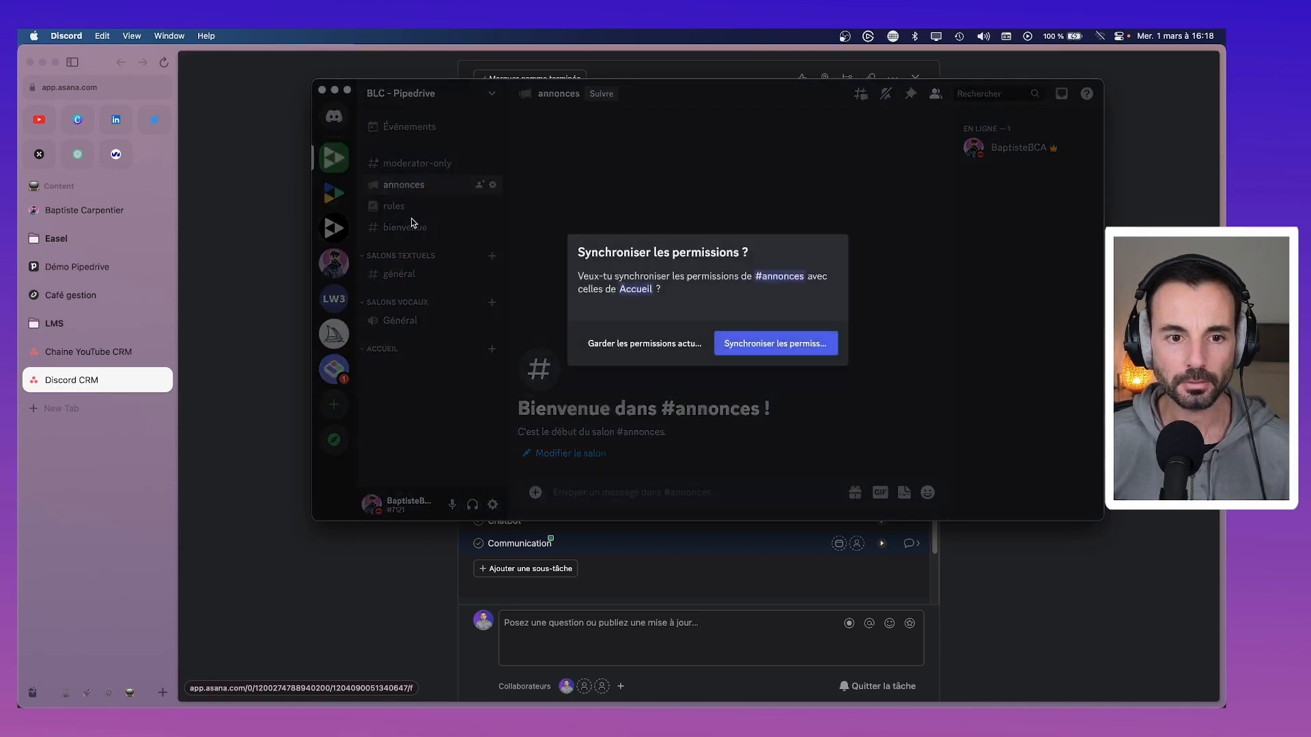
click(745, 336)
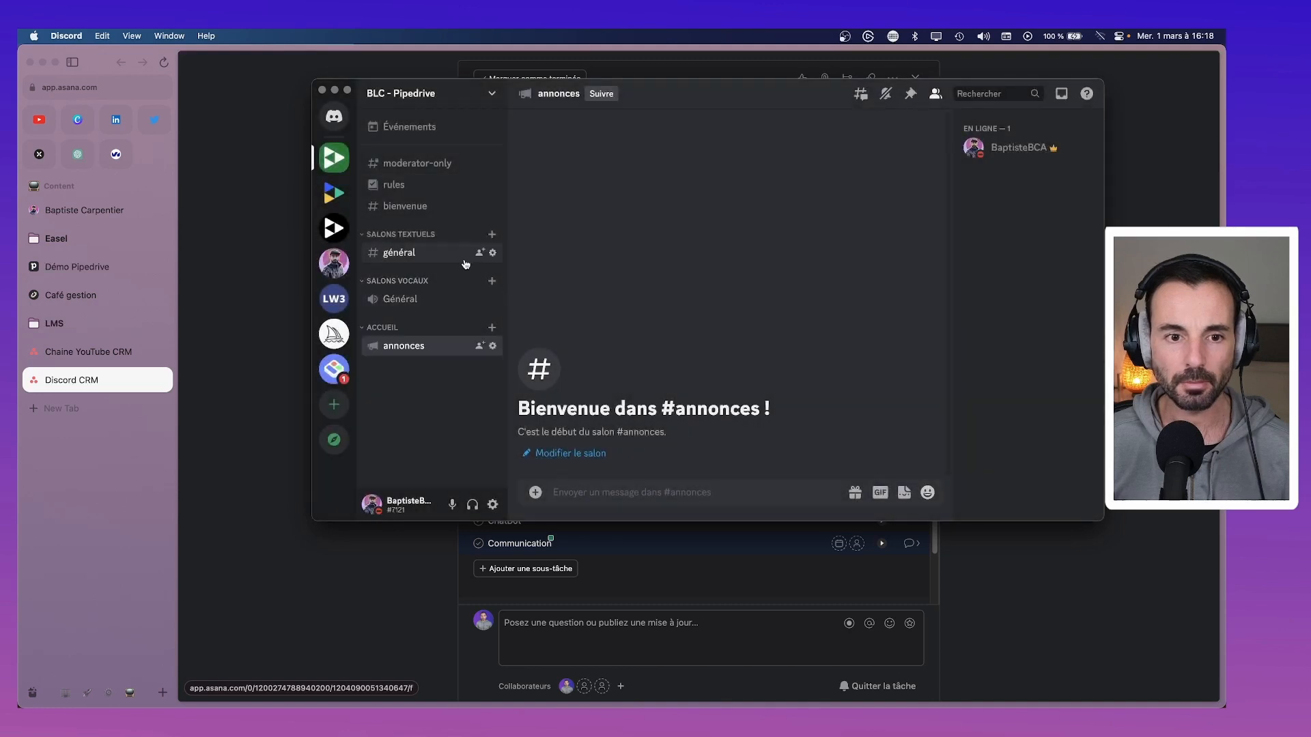
drag(426, 212, 426, 323)
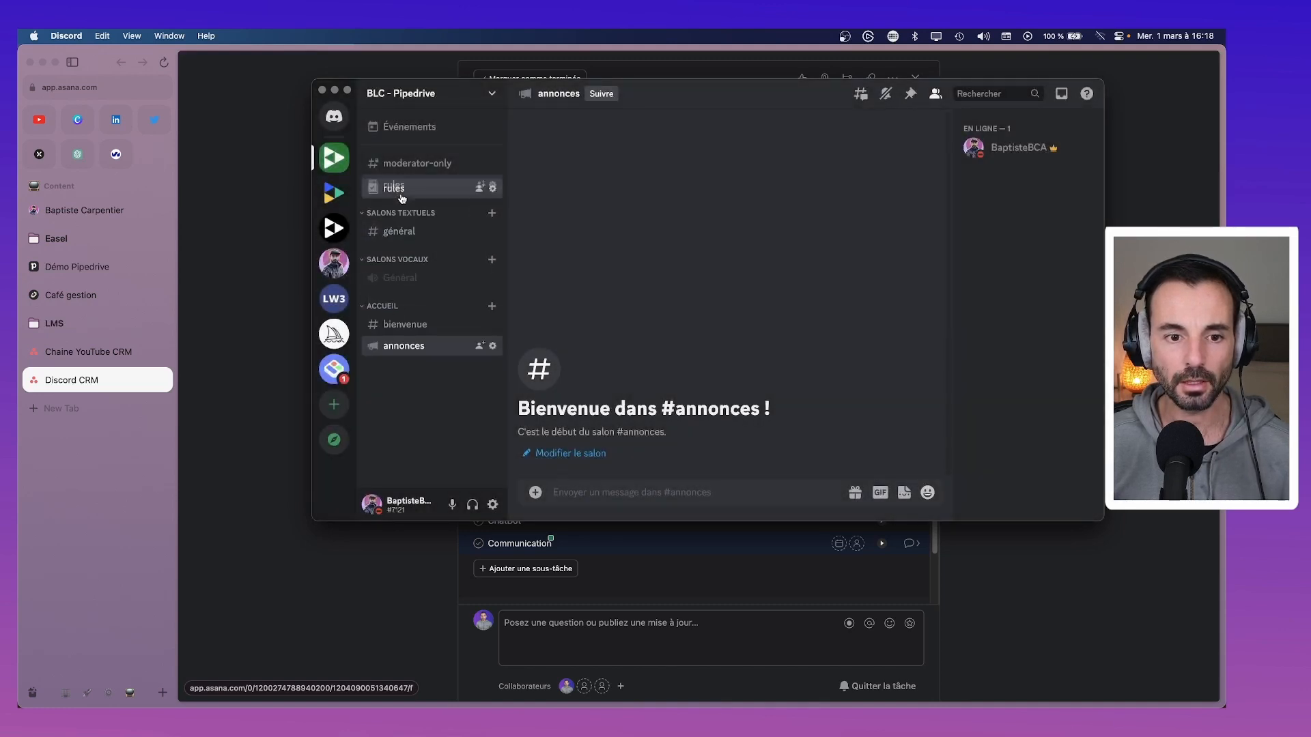
drag(398, 186, 419, 326)
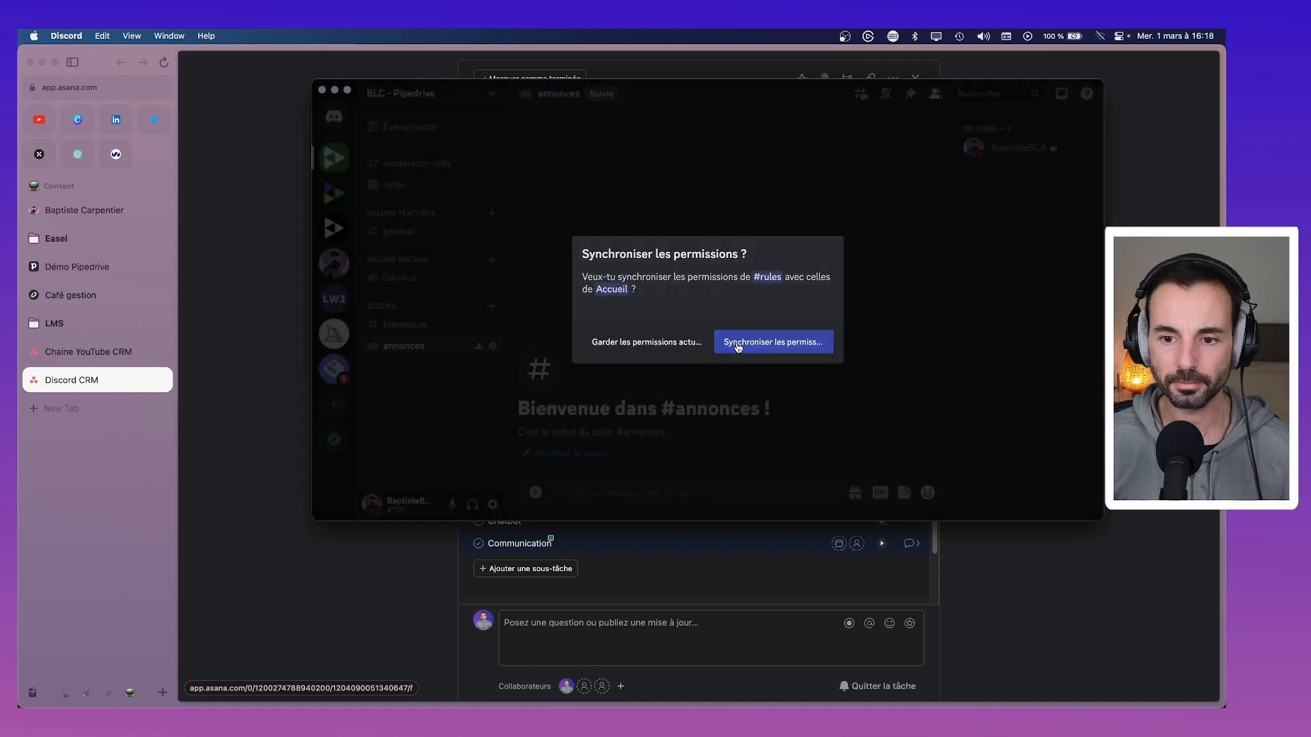
click(740, 343)
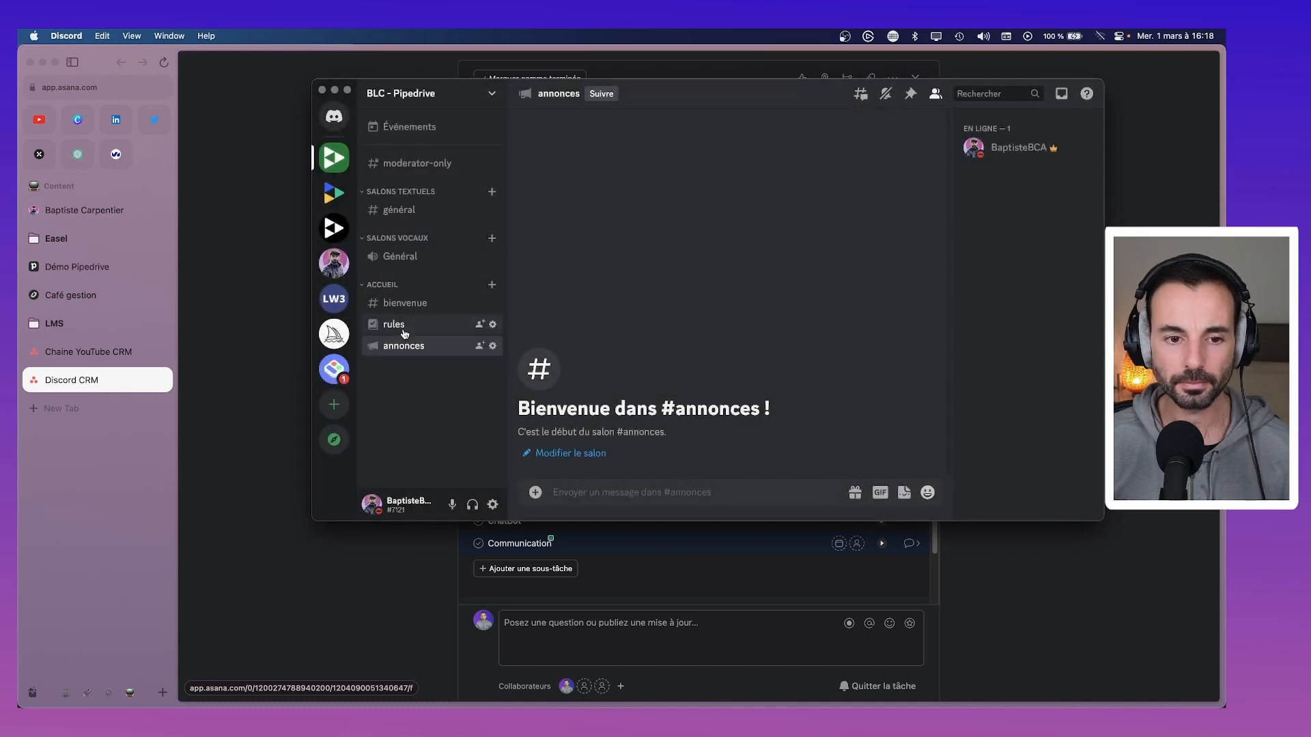
Check the Bento server's home channels as a model, and move rules above bienvenue in the BLC - Pipedrive server's Accueil category.
click(336, 370)
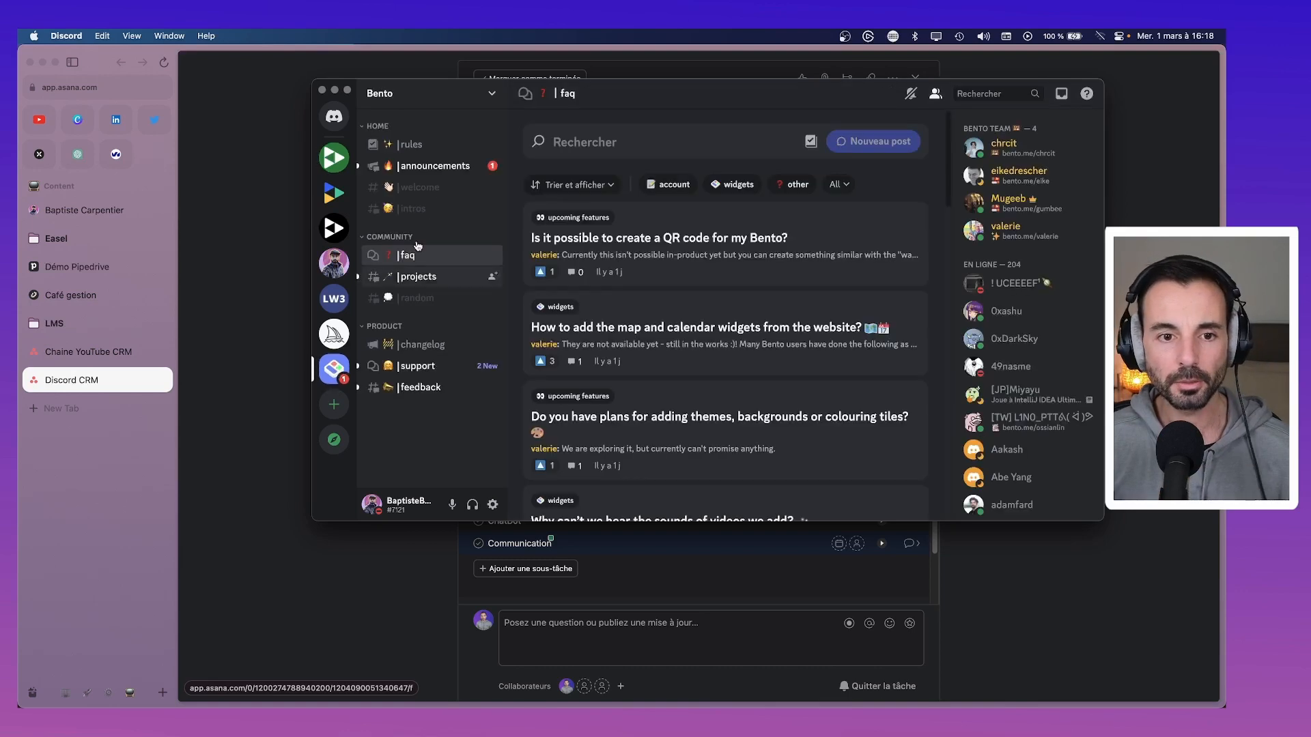
click(417, 187)
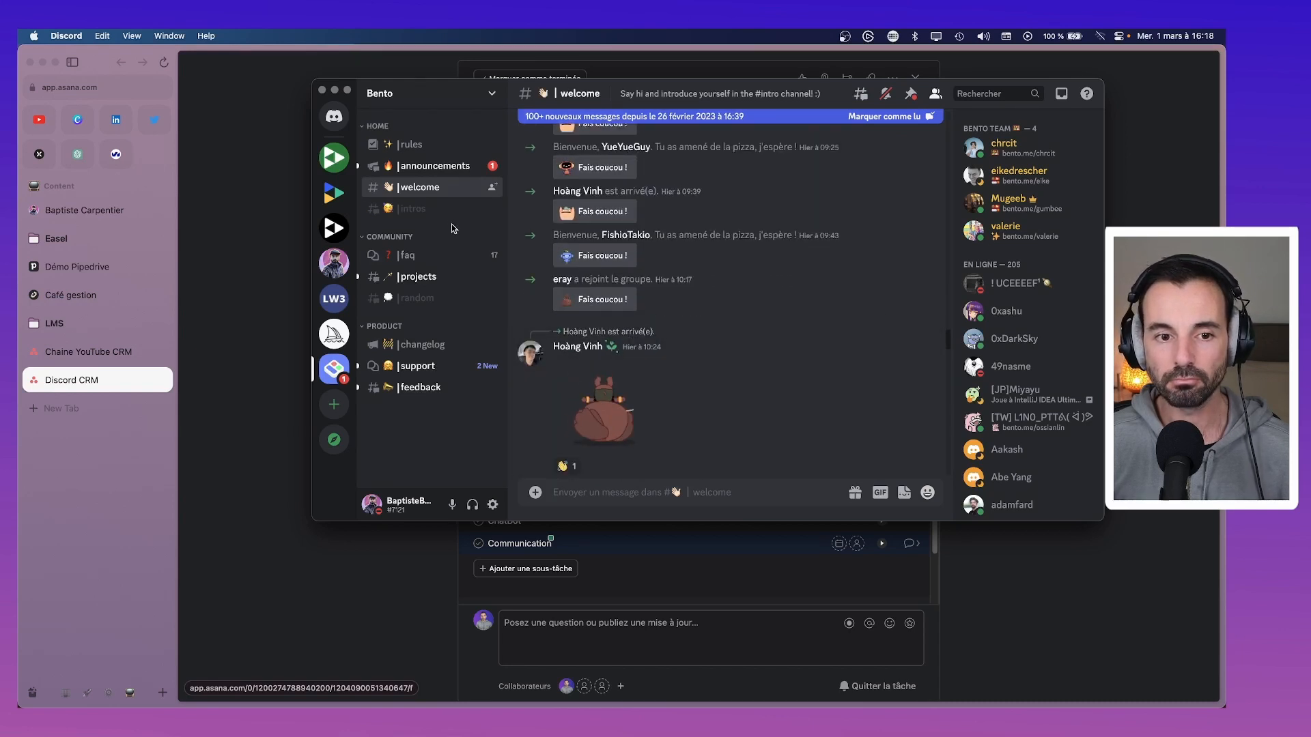
mouse_move(432, 210)
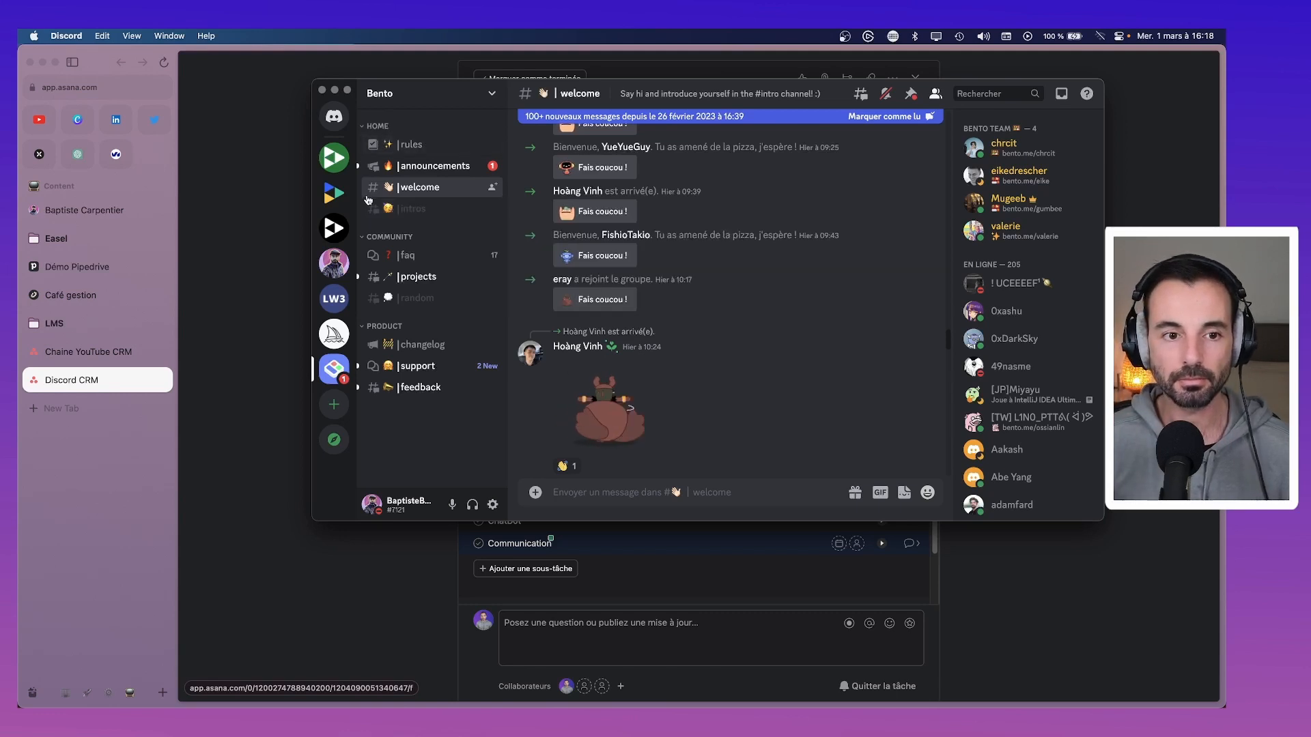
click(334, 158)
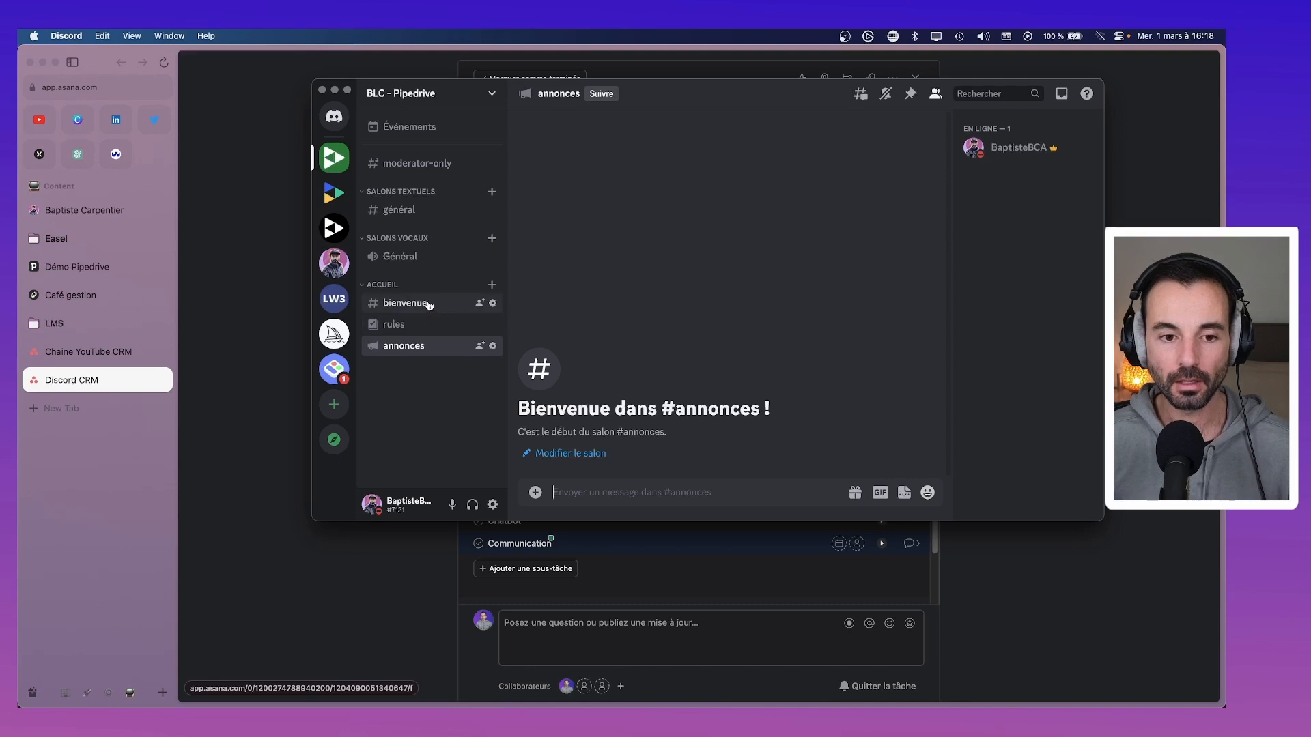
drag(429, 334, 431, 335)
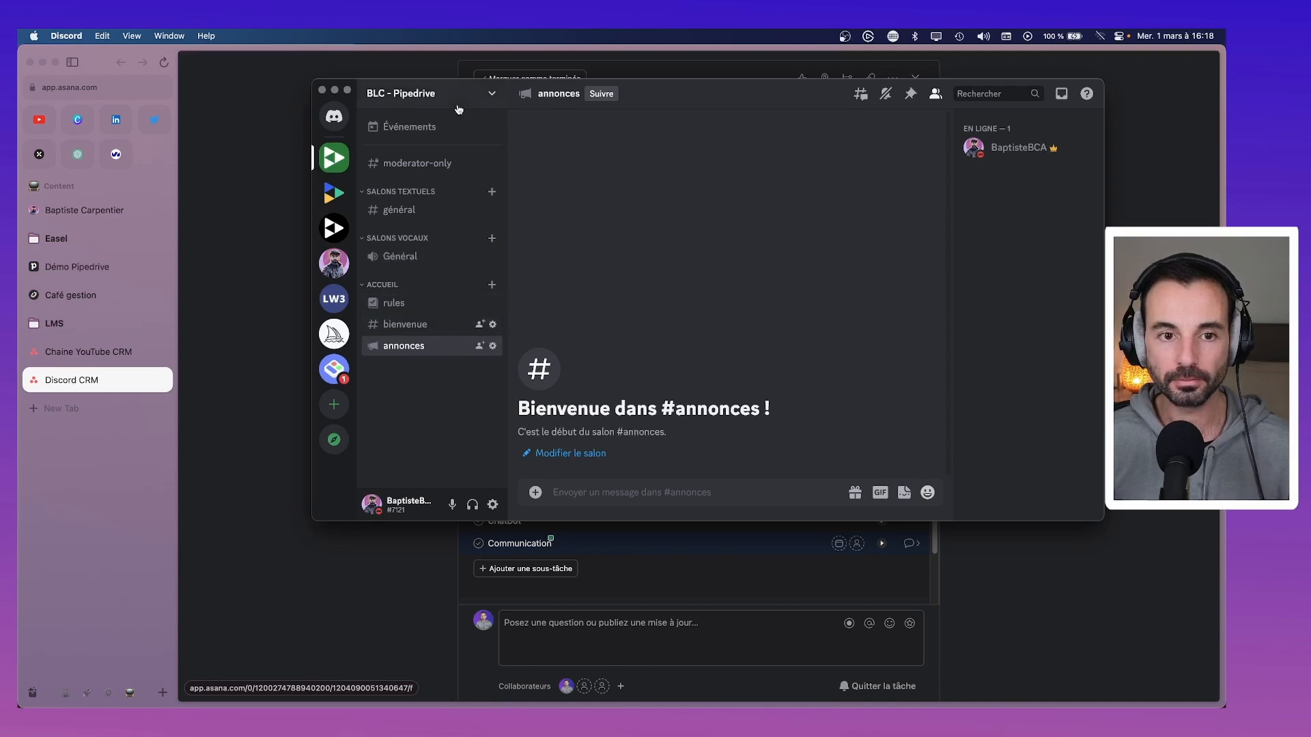
In the server overview settings, enable random welcome messages for new members and sticker replies to them, and save the changes.
click(436, 94)
click(465, 174)
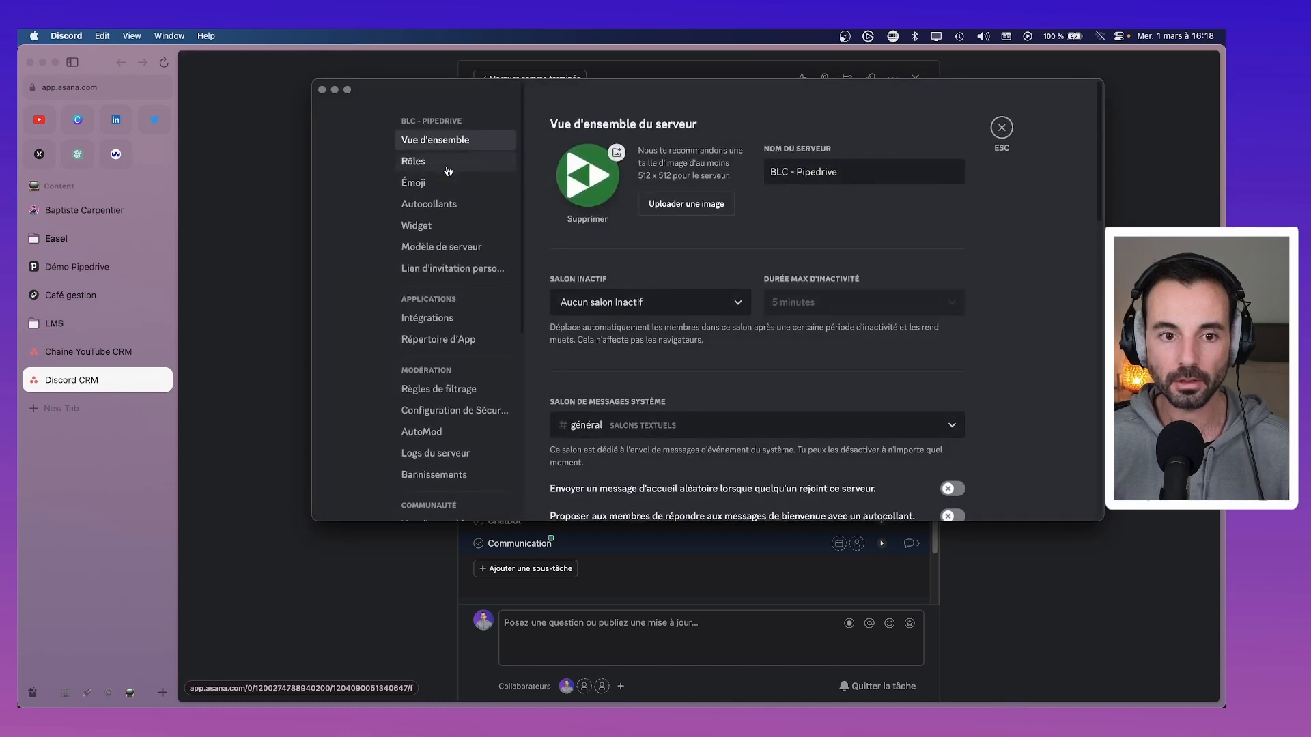
click(440, 202)
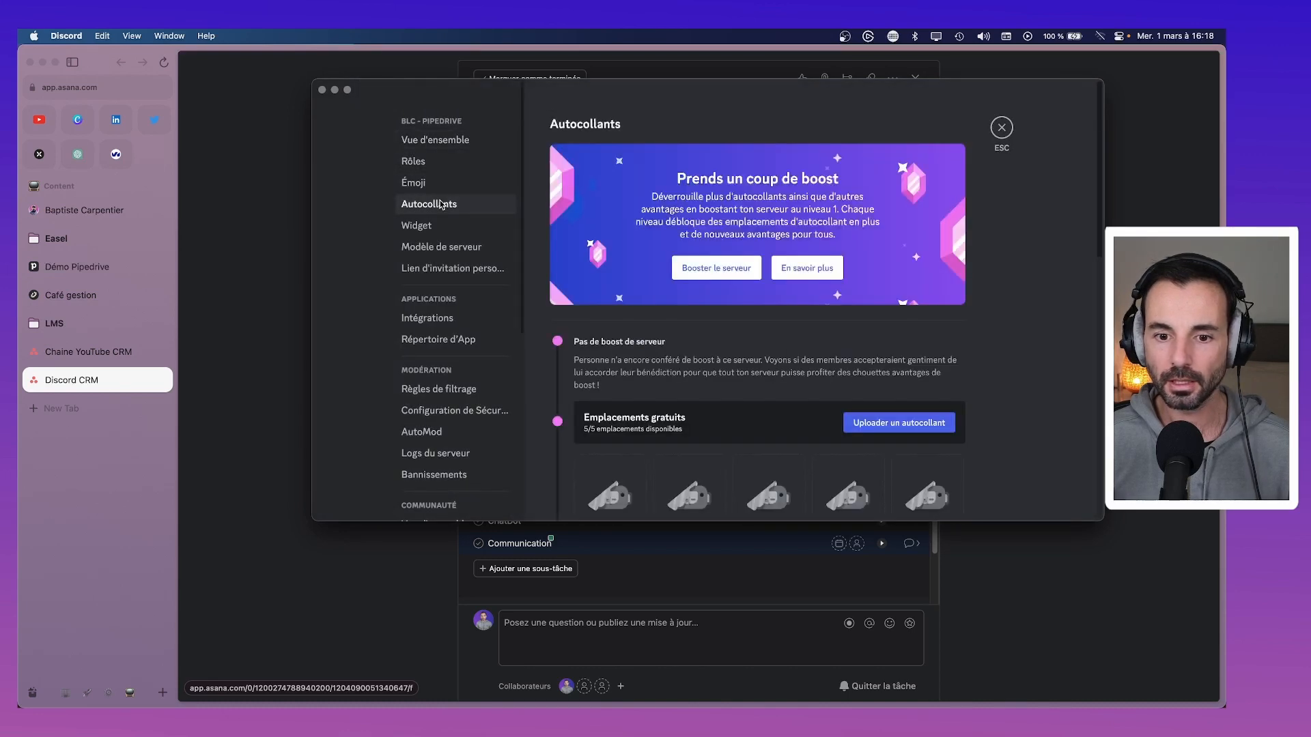
click(435, 139)
scroll(760, 301, down, 5)
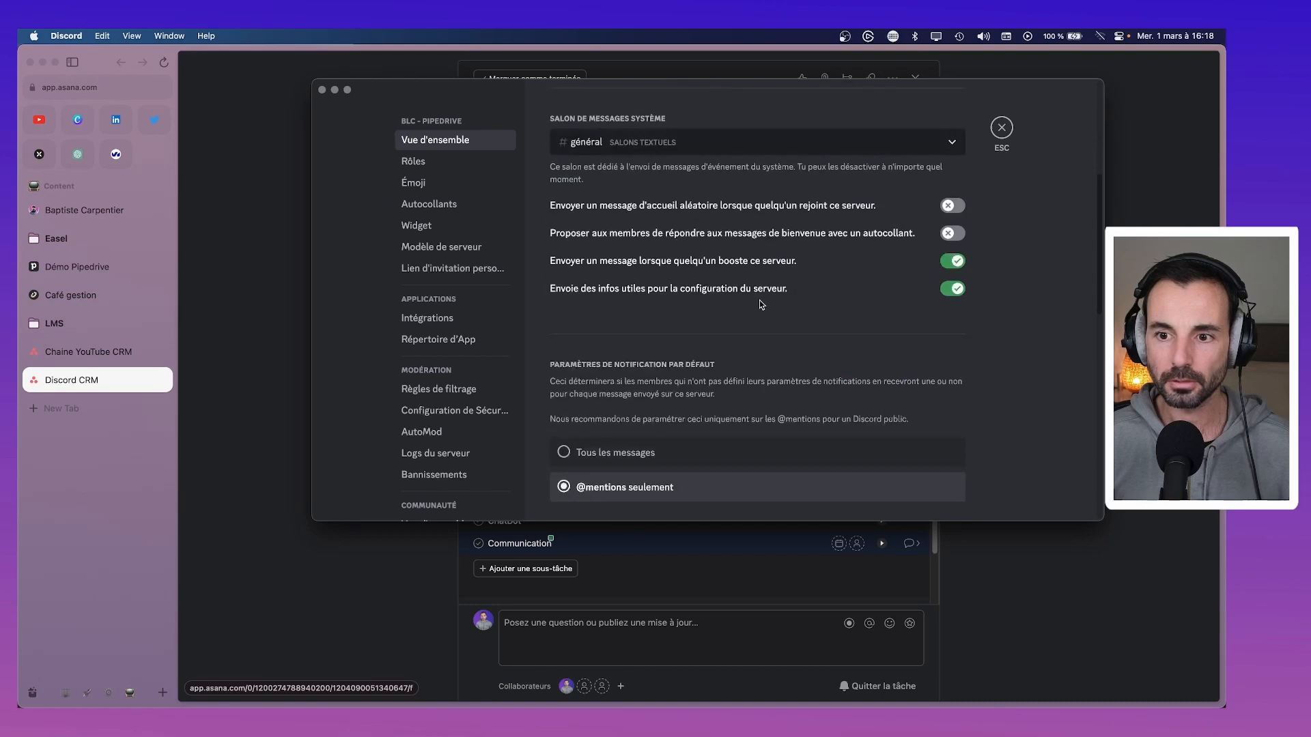
scroll(761, 306, down, 3)
scroll(762, 304, down, 5)
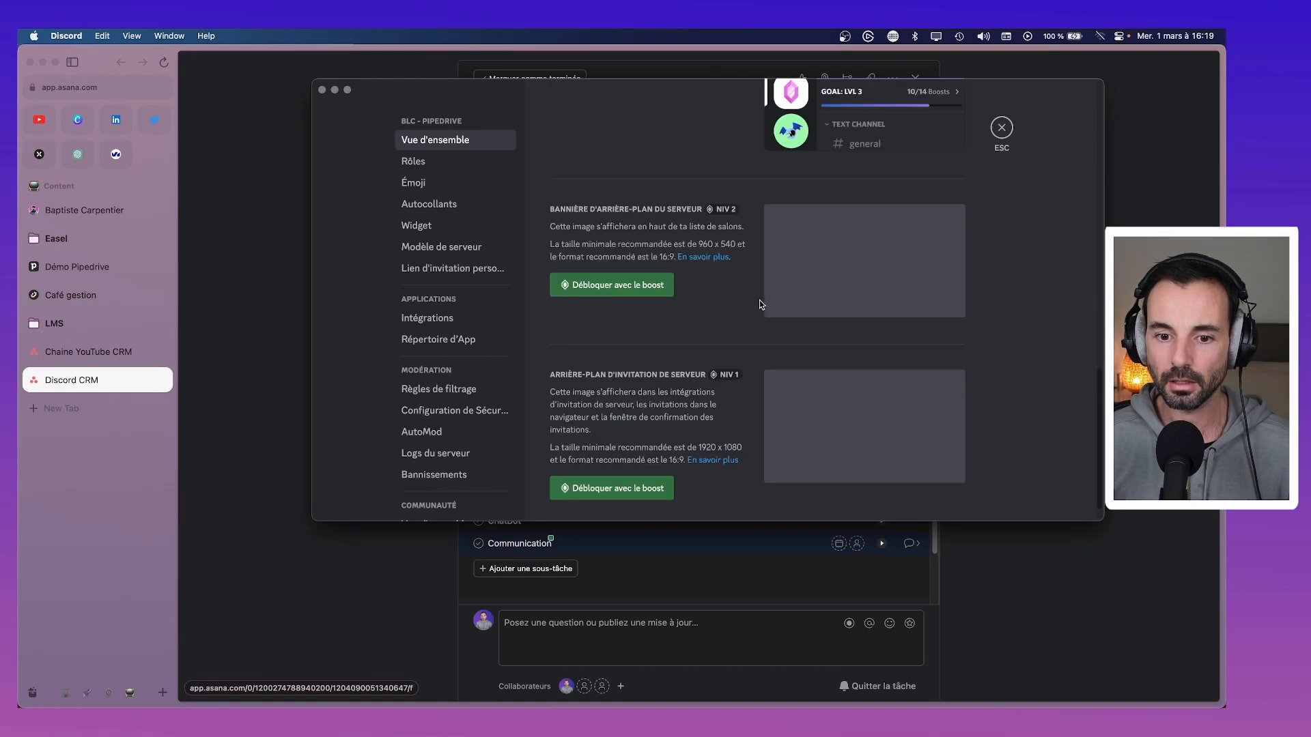
scroll(760, 300, up, 8)
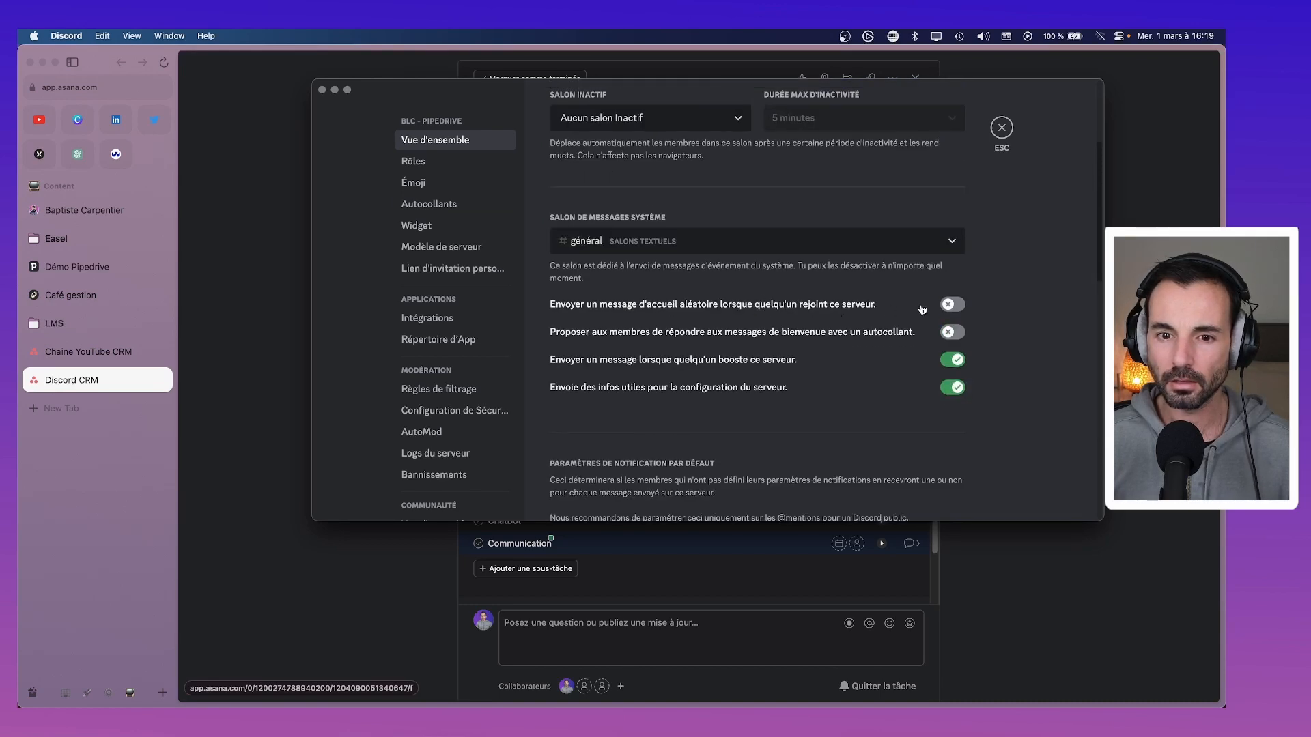
click(950, 304)
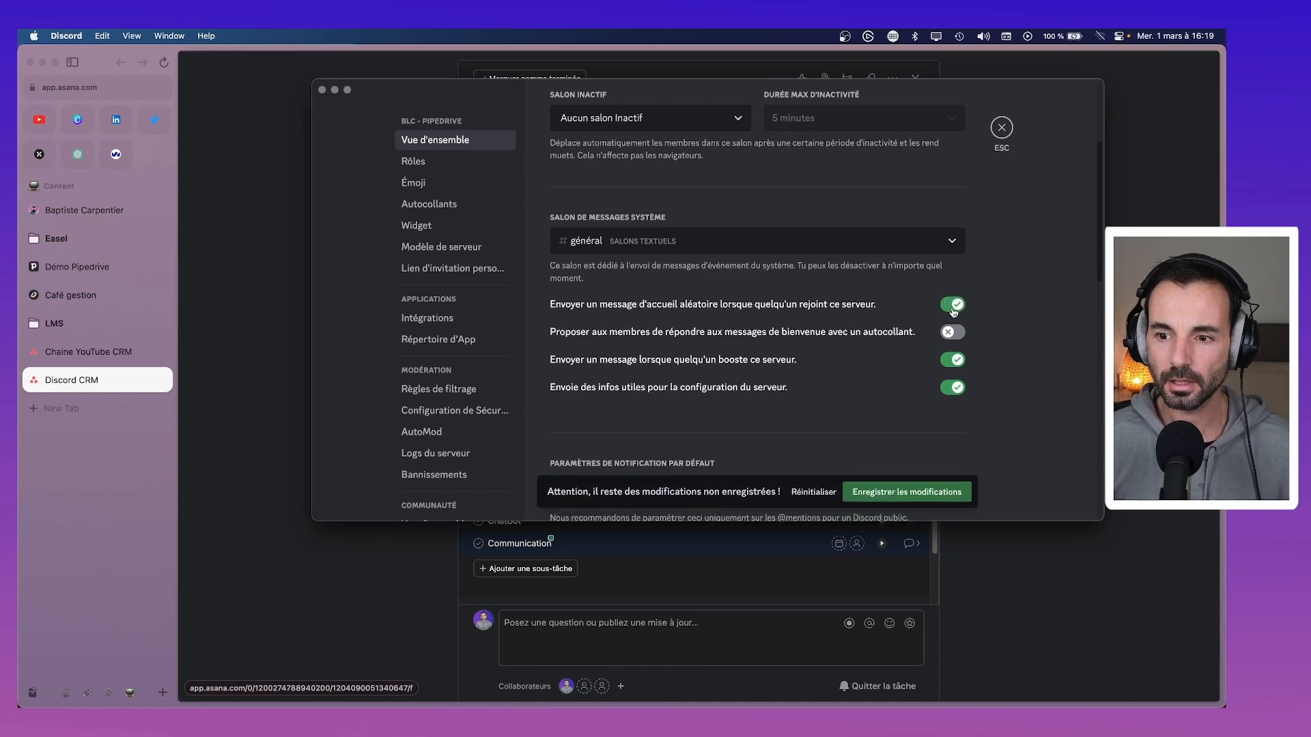
click(950, 332)
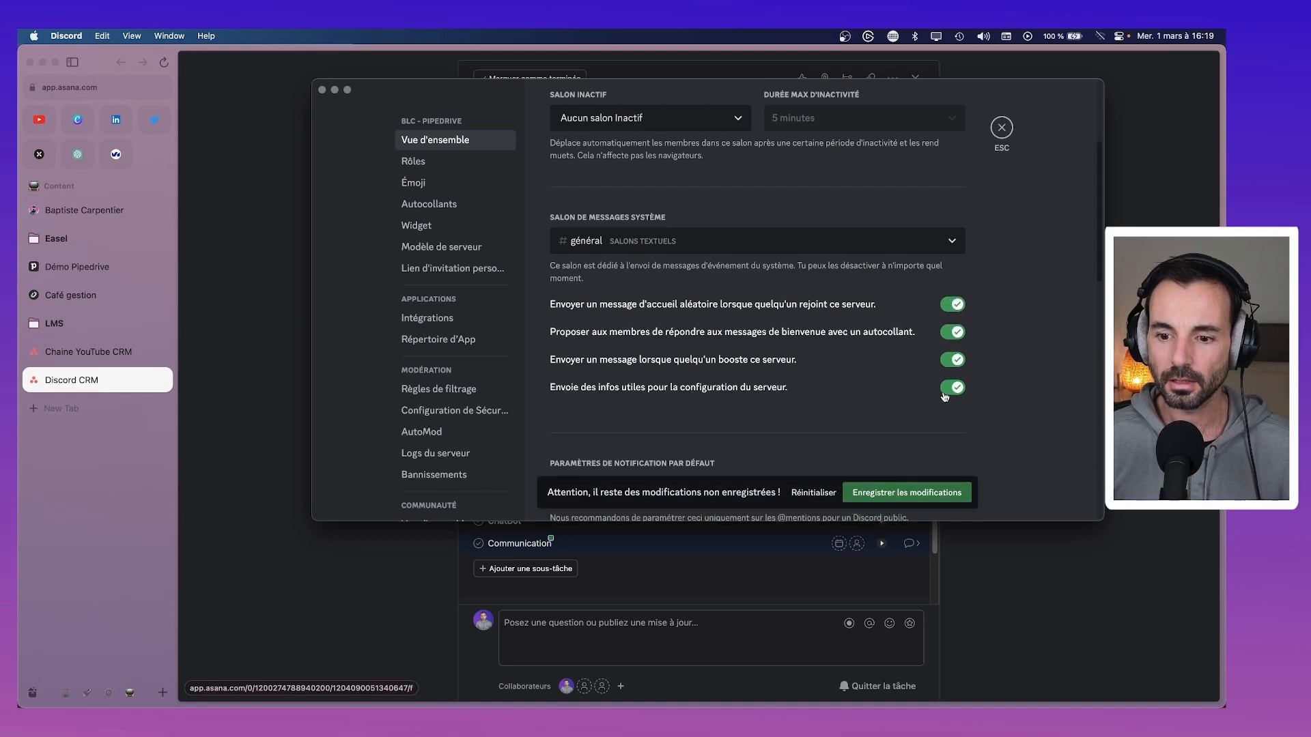
click(925, 493)
Set the system messages channel to bienvenue and save the server settings.
click(830, 252)
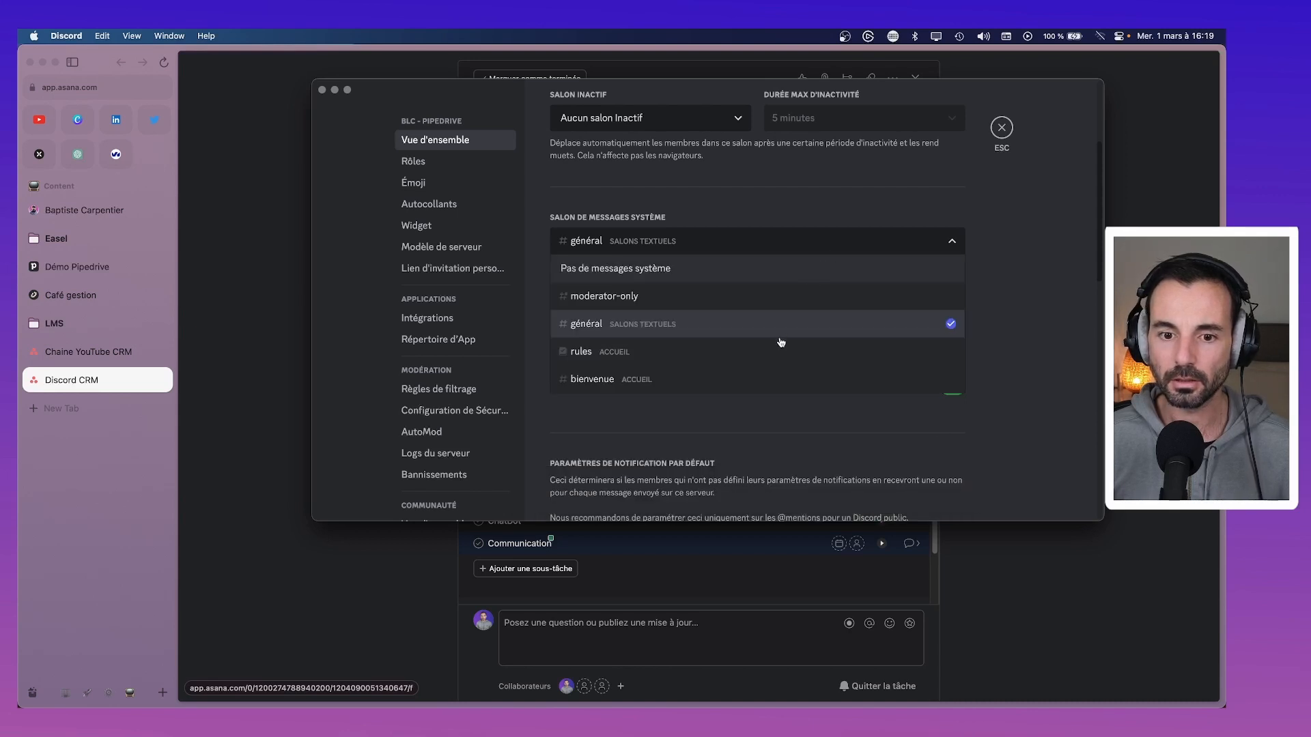
click(826, 378)
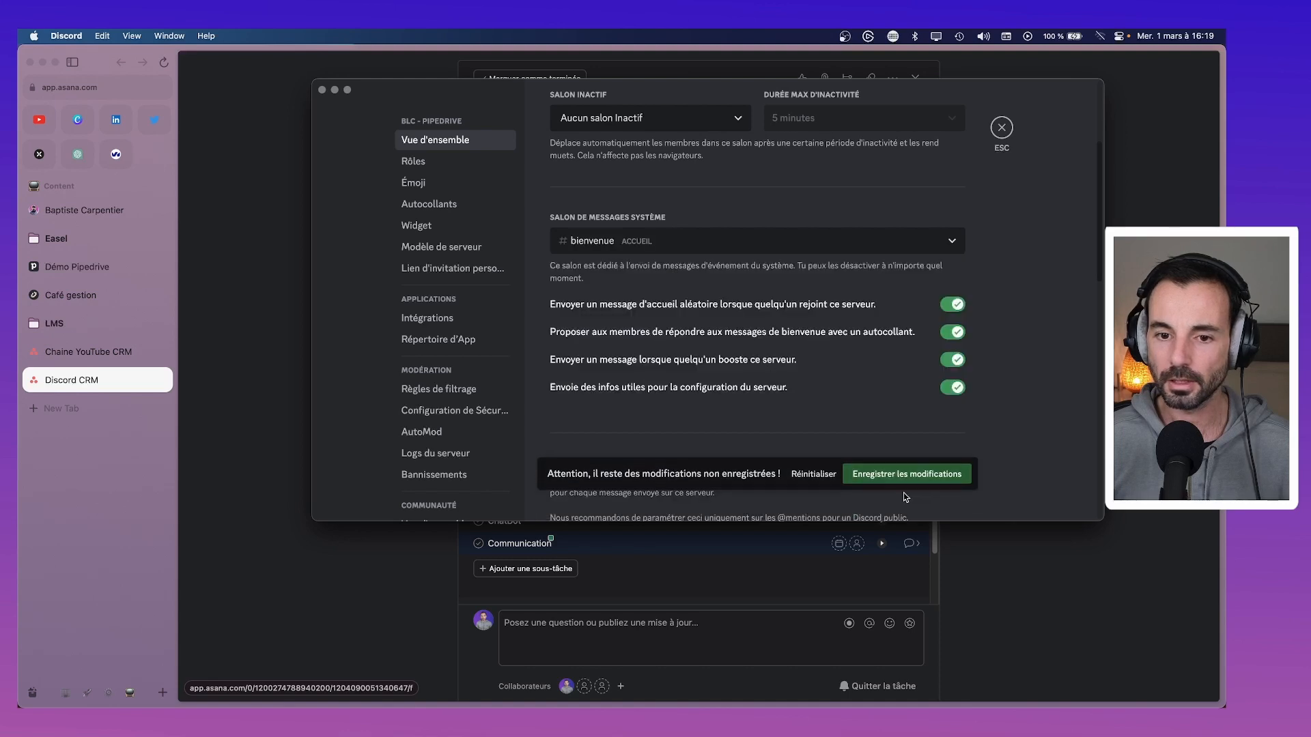
click(906, 496)
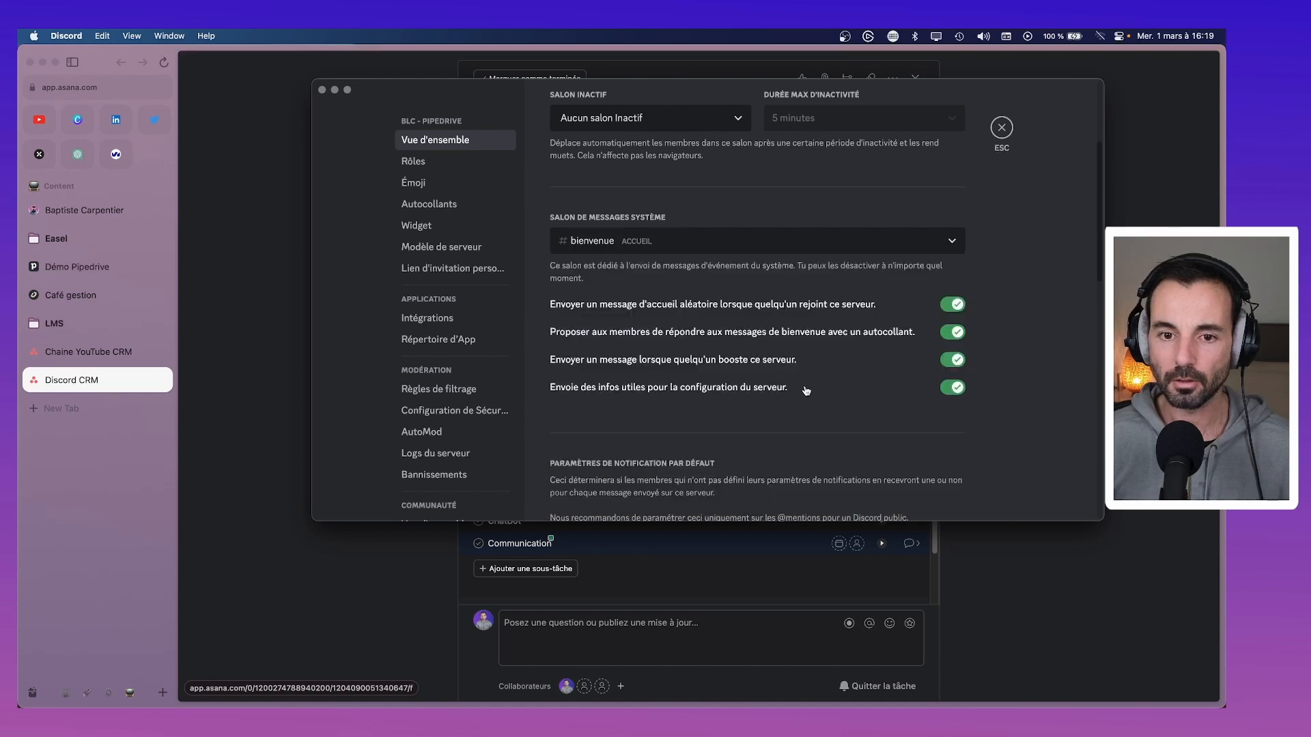
Leave the server settings, move the Accueil category above Salons textuels, and place annonces above bienvenue within it.
click(1002, 128)
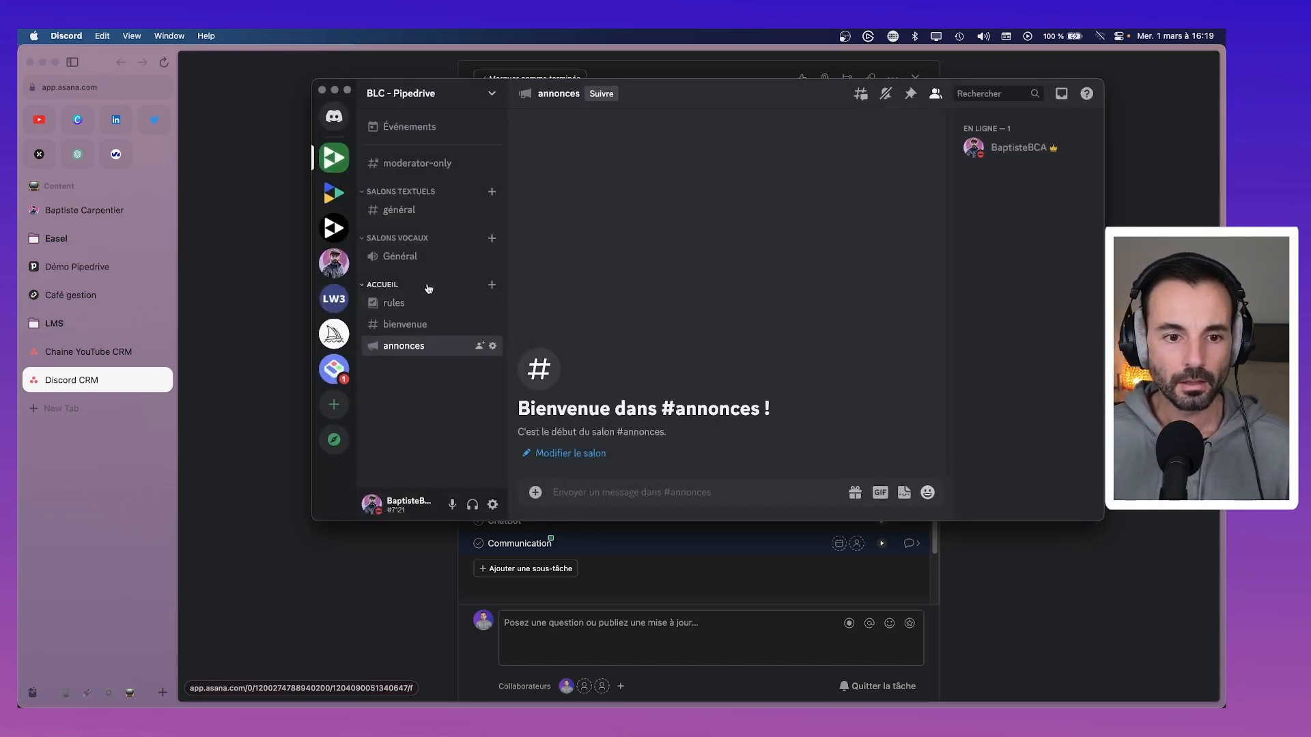
drag(431, 286, 437, 192)
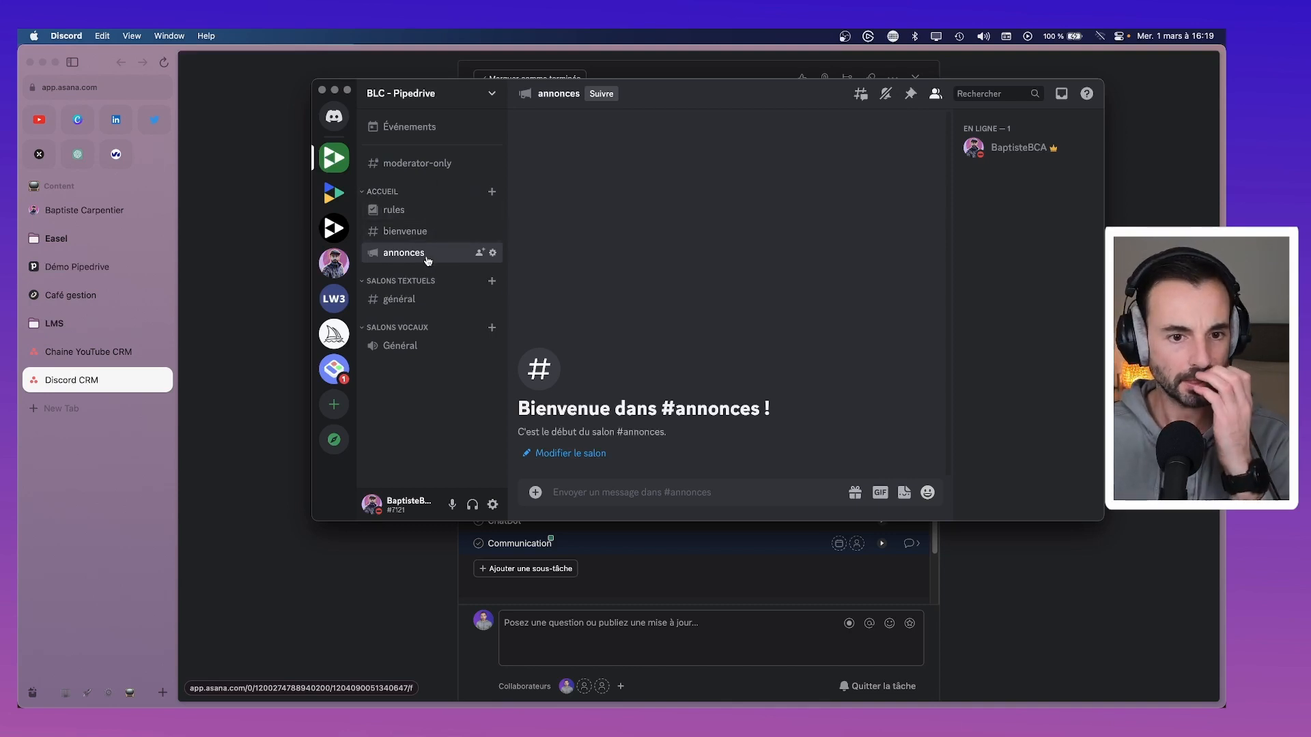
drag(424, 260, 435, 237)
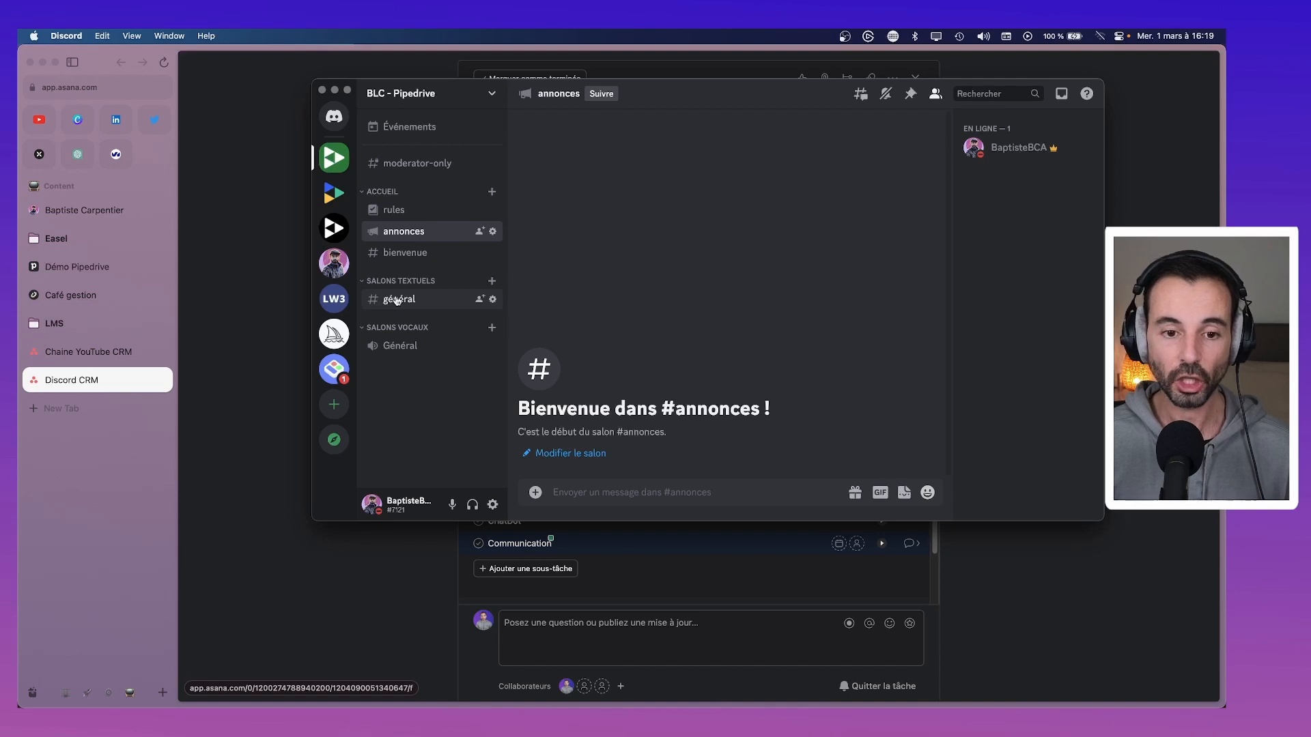
right_click(408, 409)
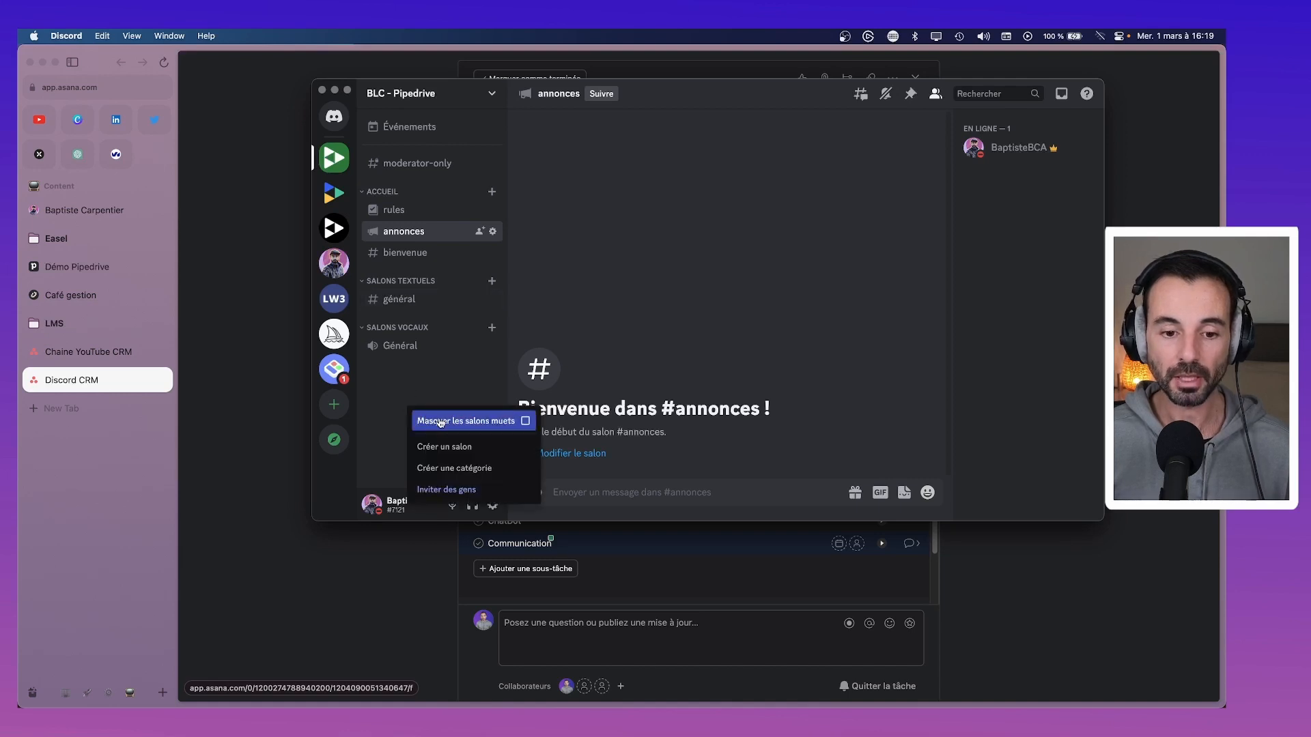
click(463, 467)
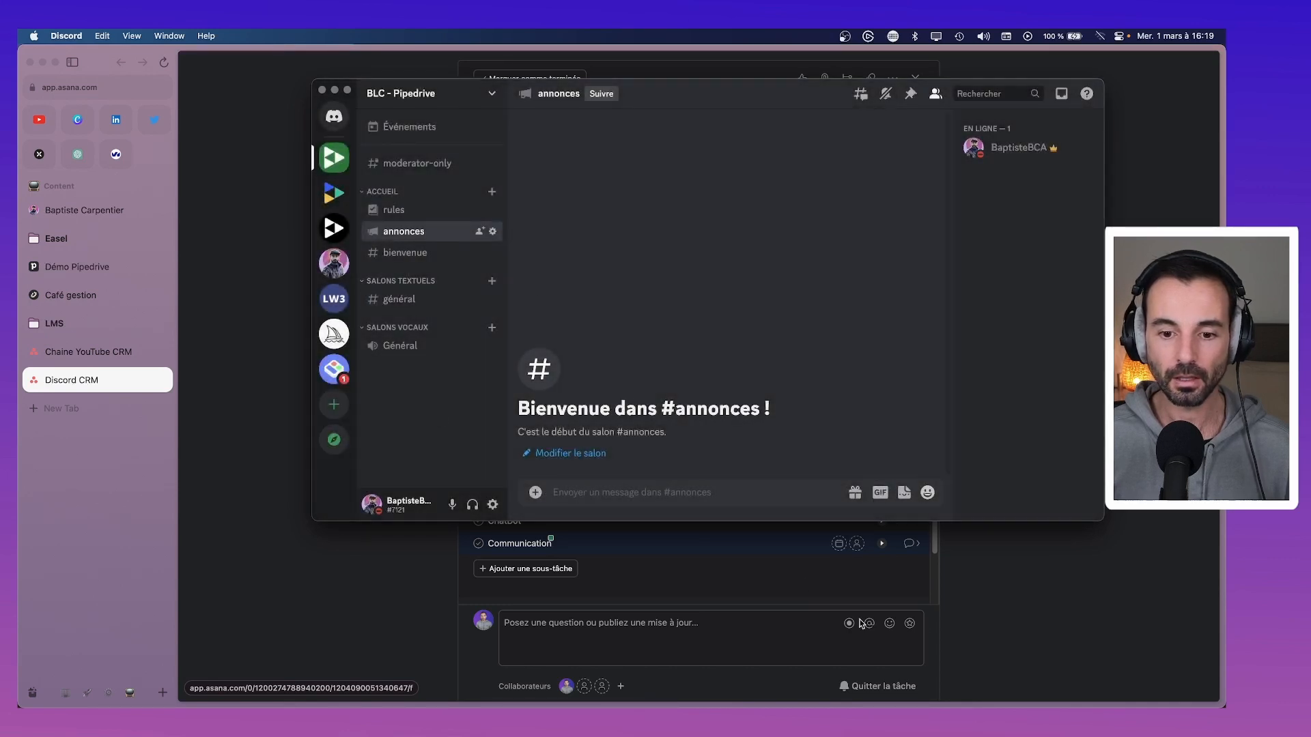
key(super+Tab)
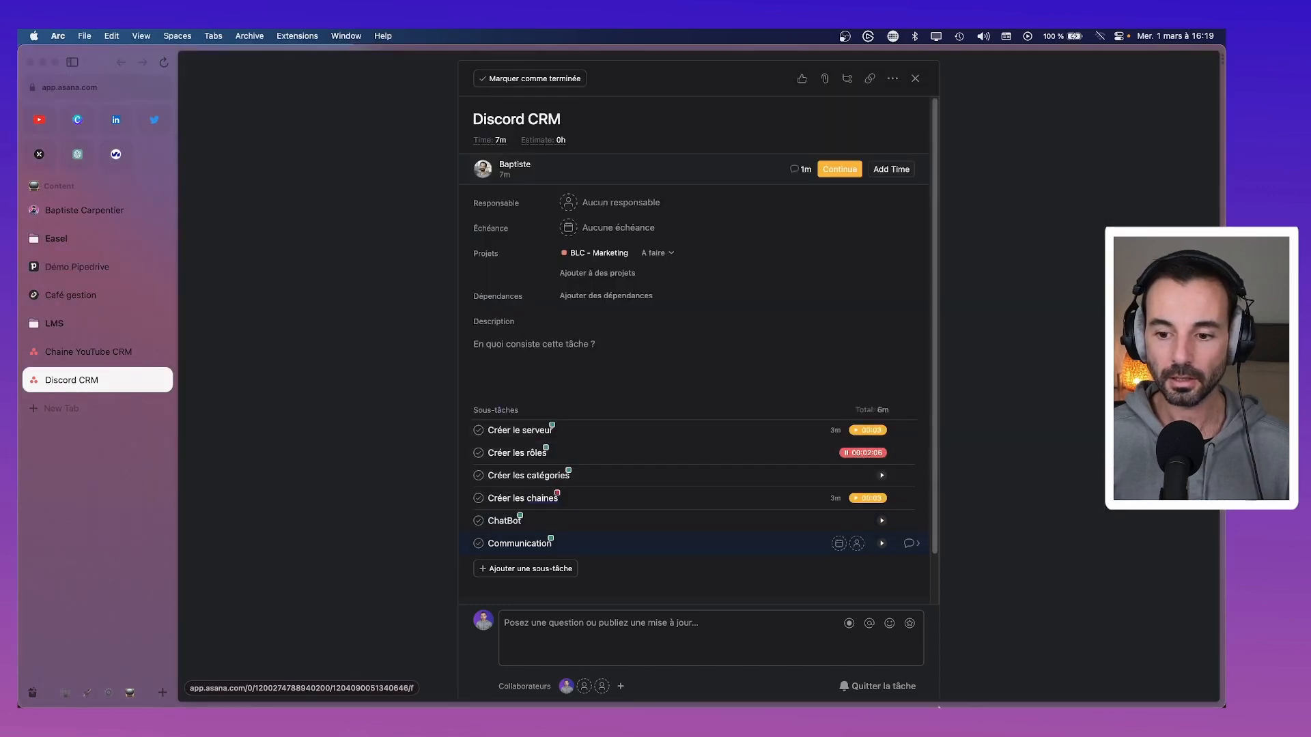
click(985, 680)
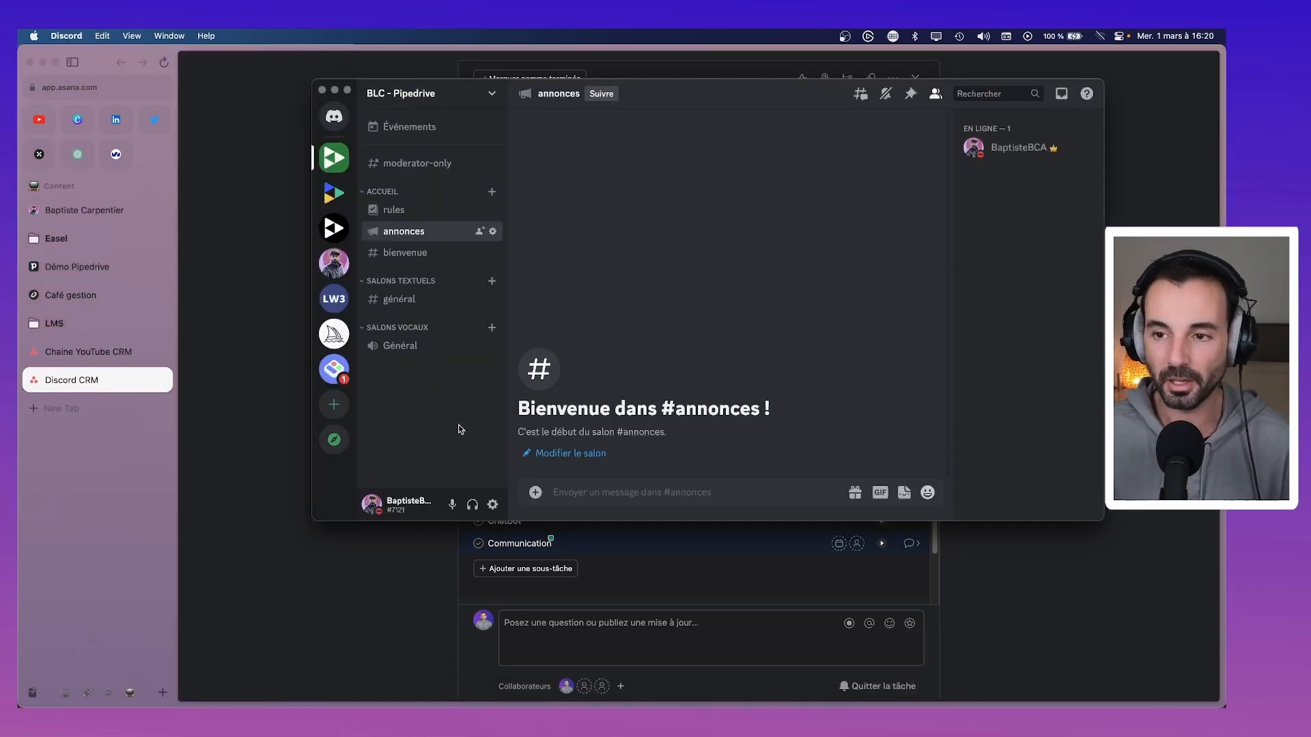
click(412, 96)
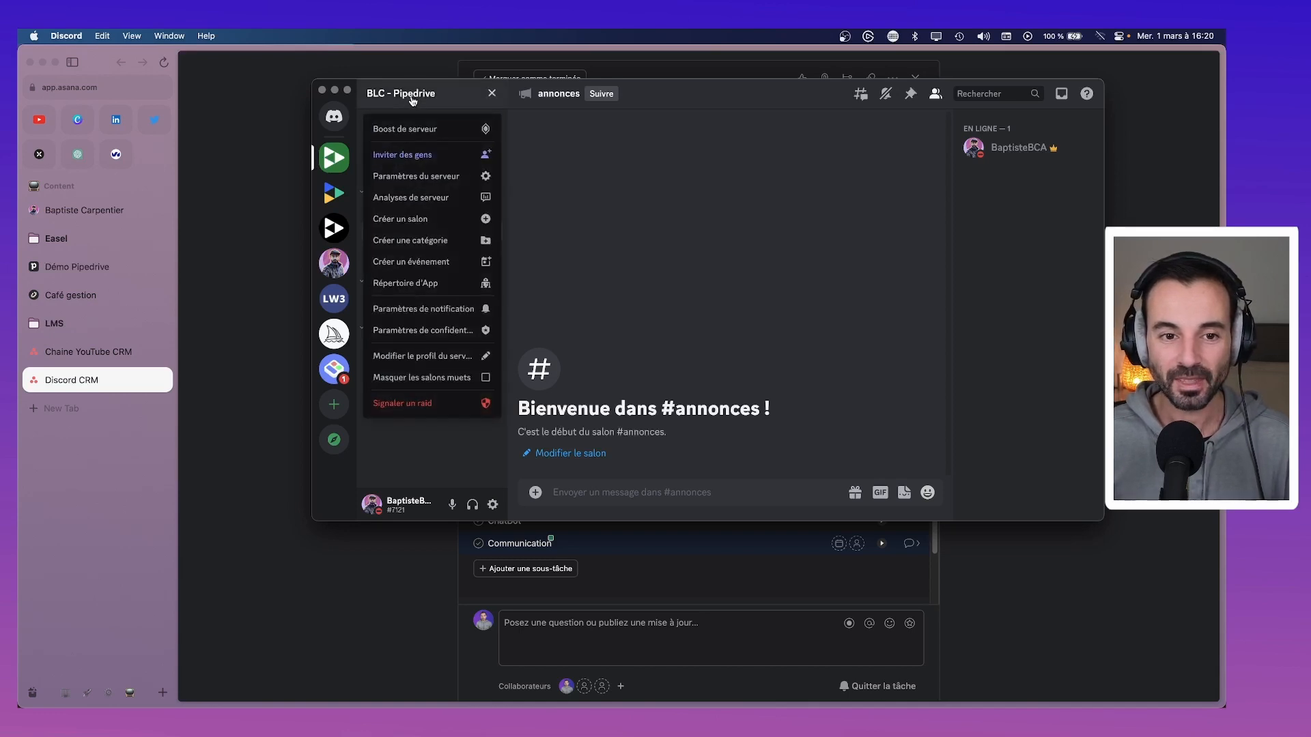
click(422, 178)
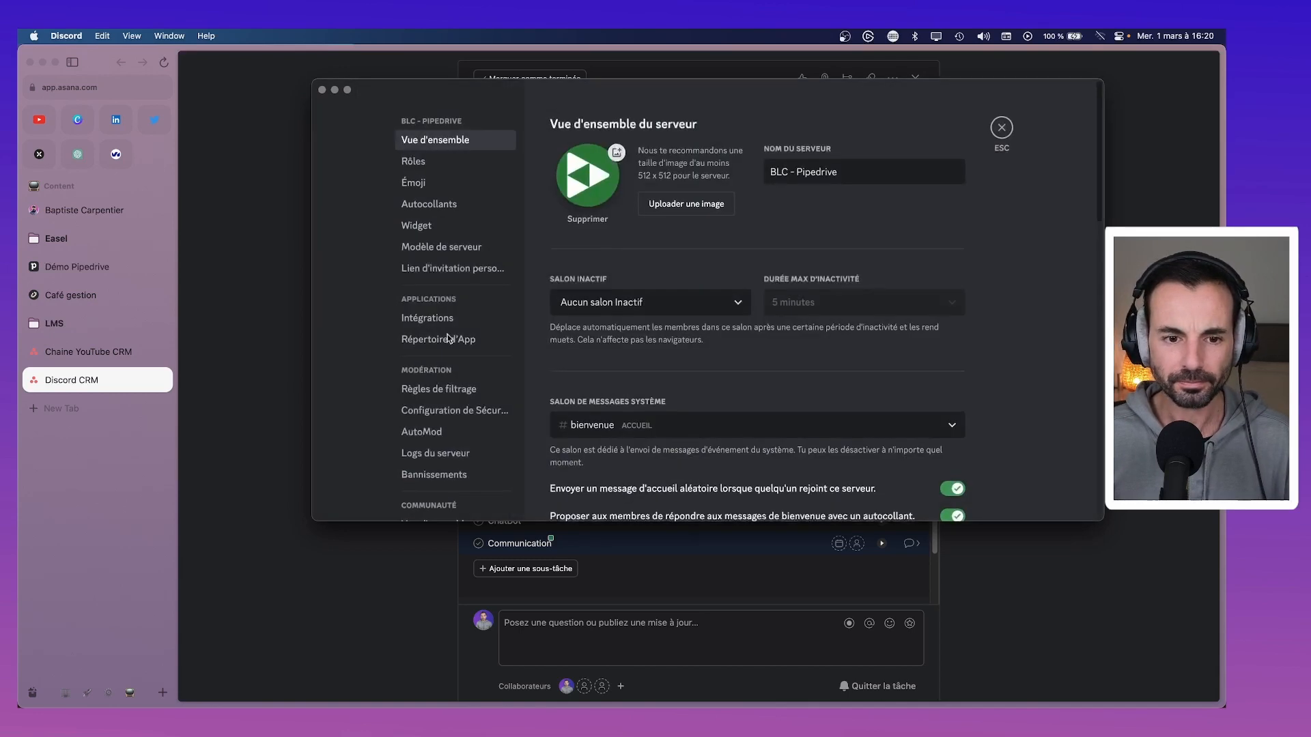
scroll(435, 424, down, 5)
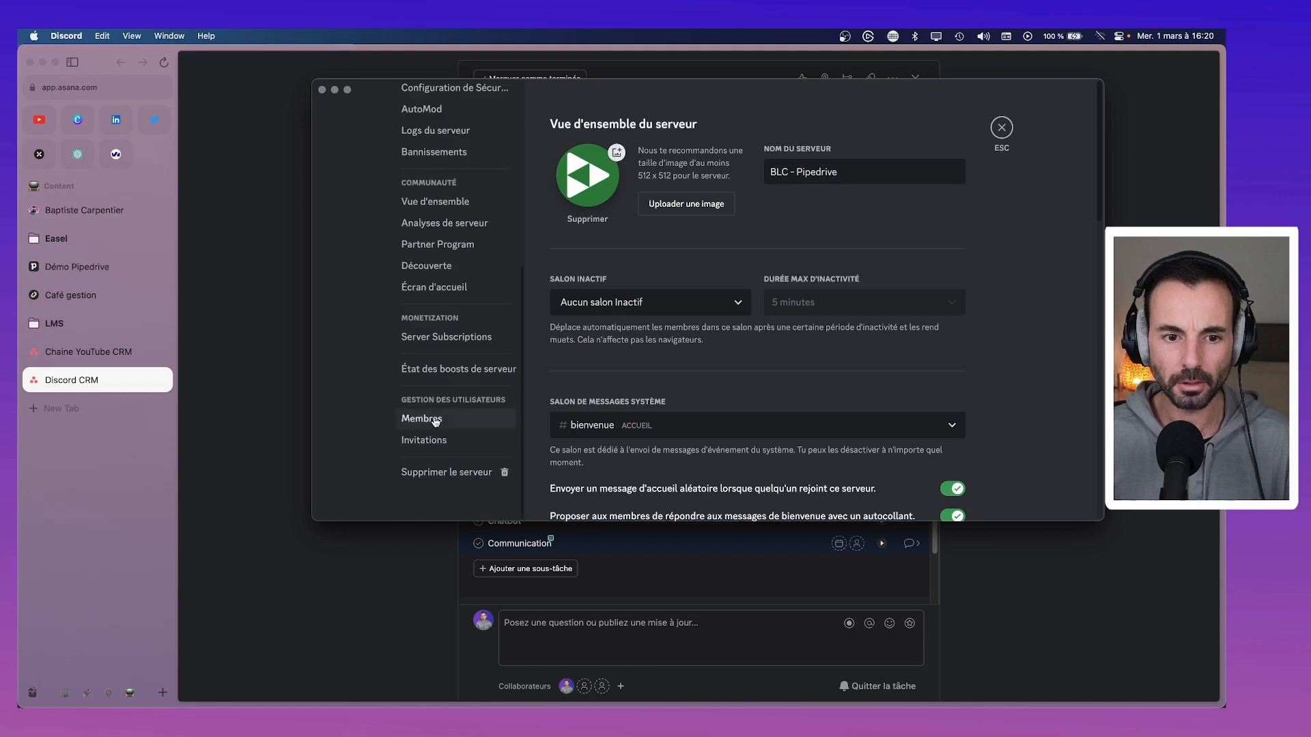
scroll(434, 421, up, 5)
click(413, 161)
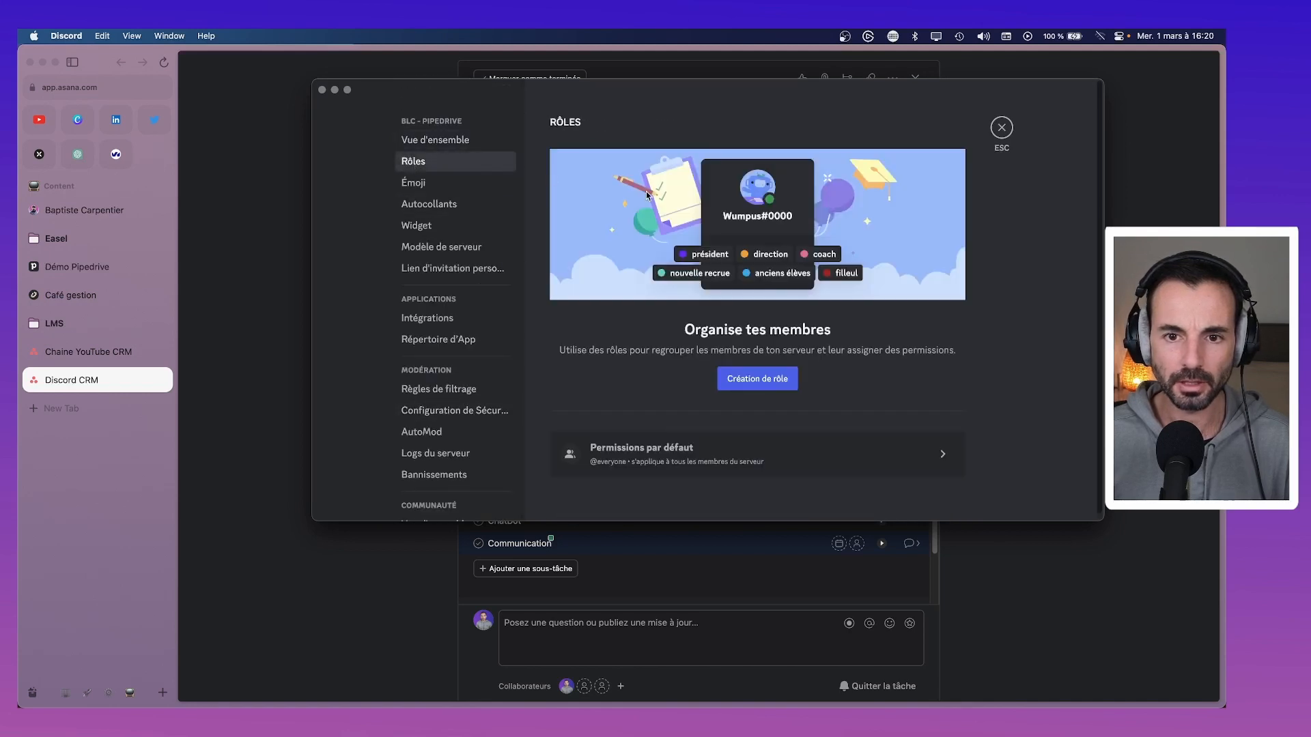
click(800, 452)
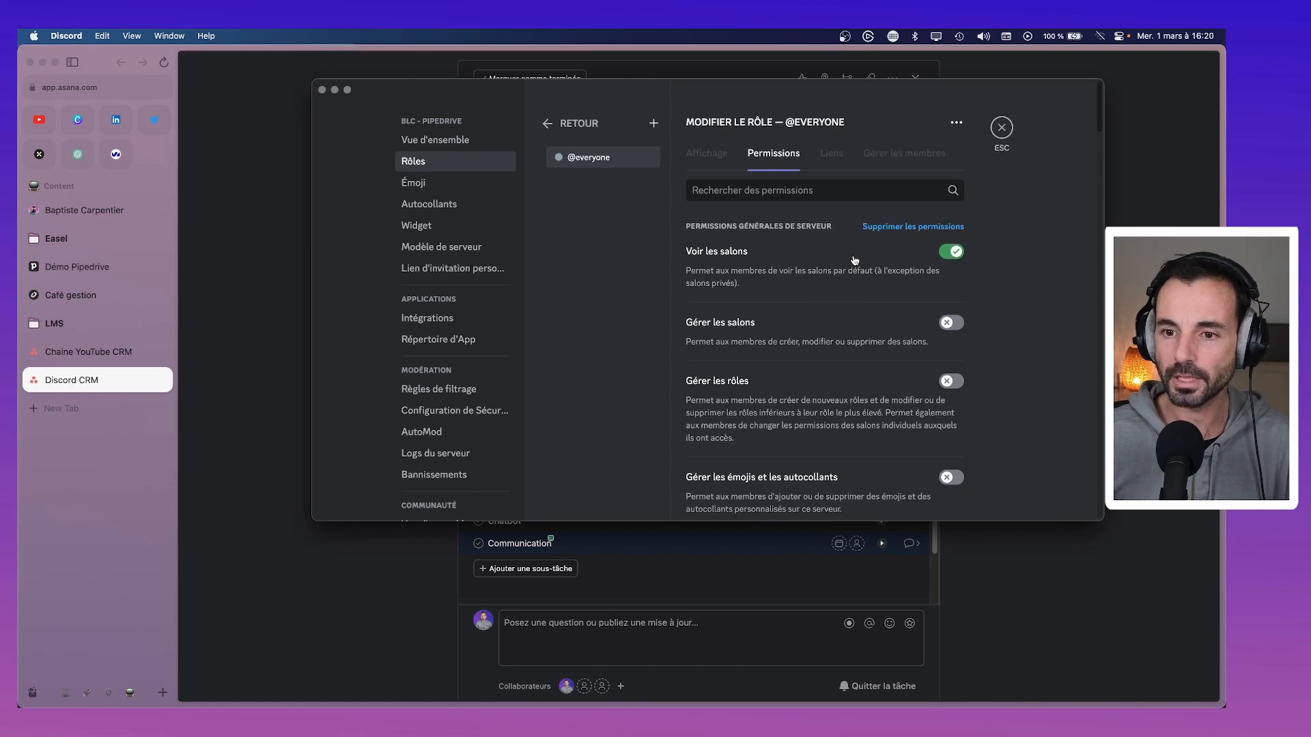
scroll(1033, 299, down, 6)
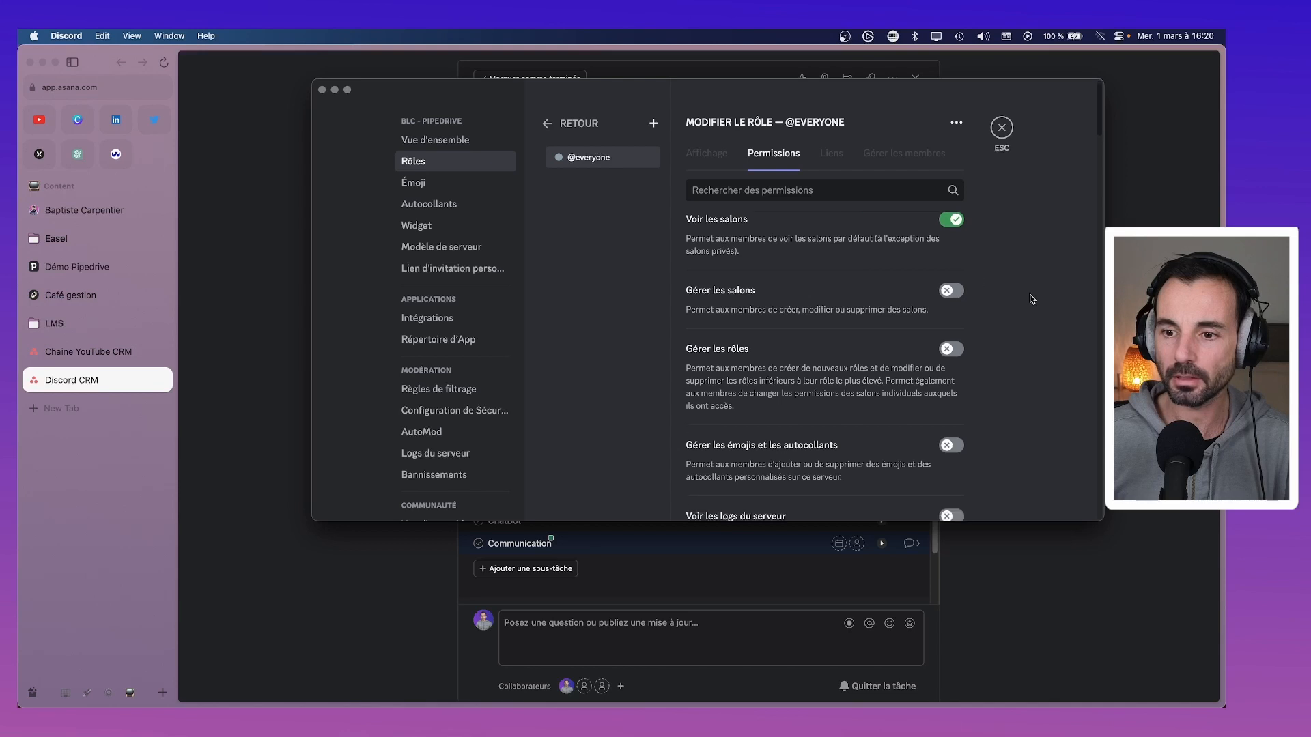
scroll(1016, 299, down, 2)
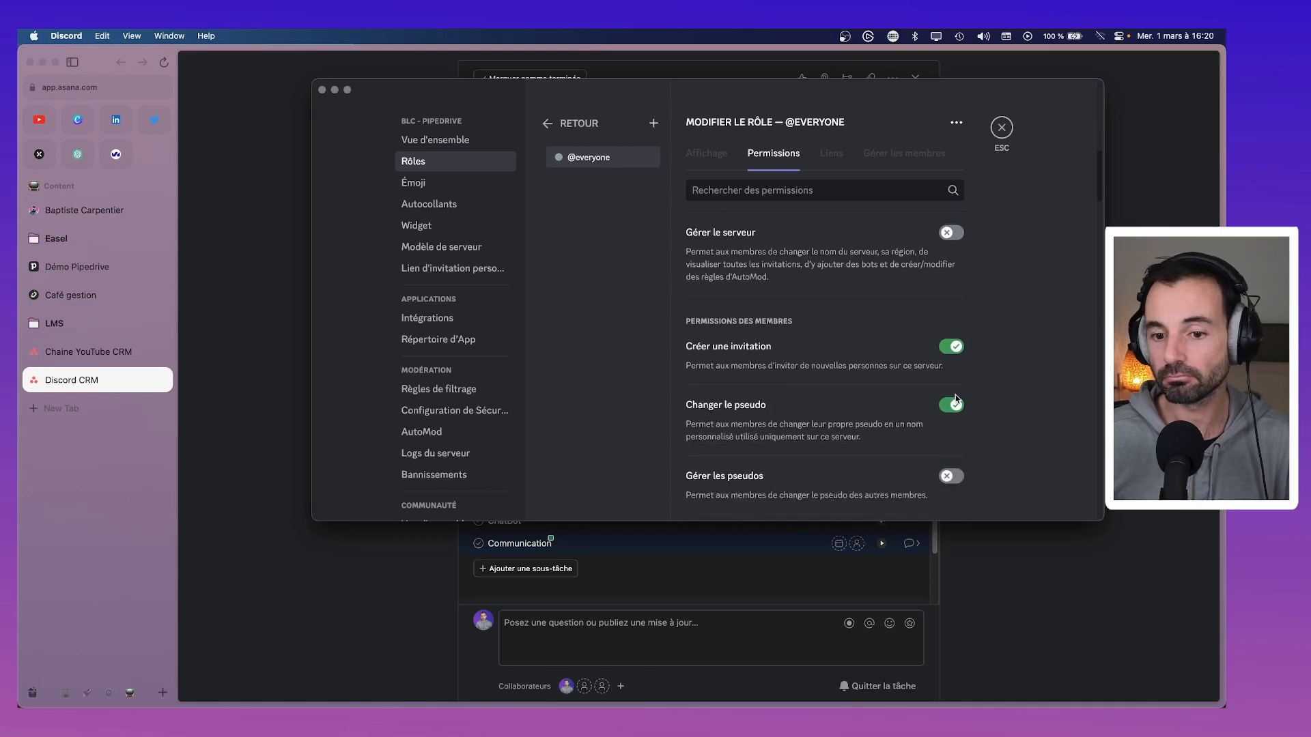
scroll(970, 403, down, 8)
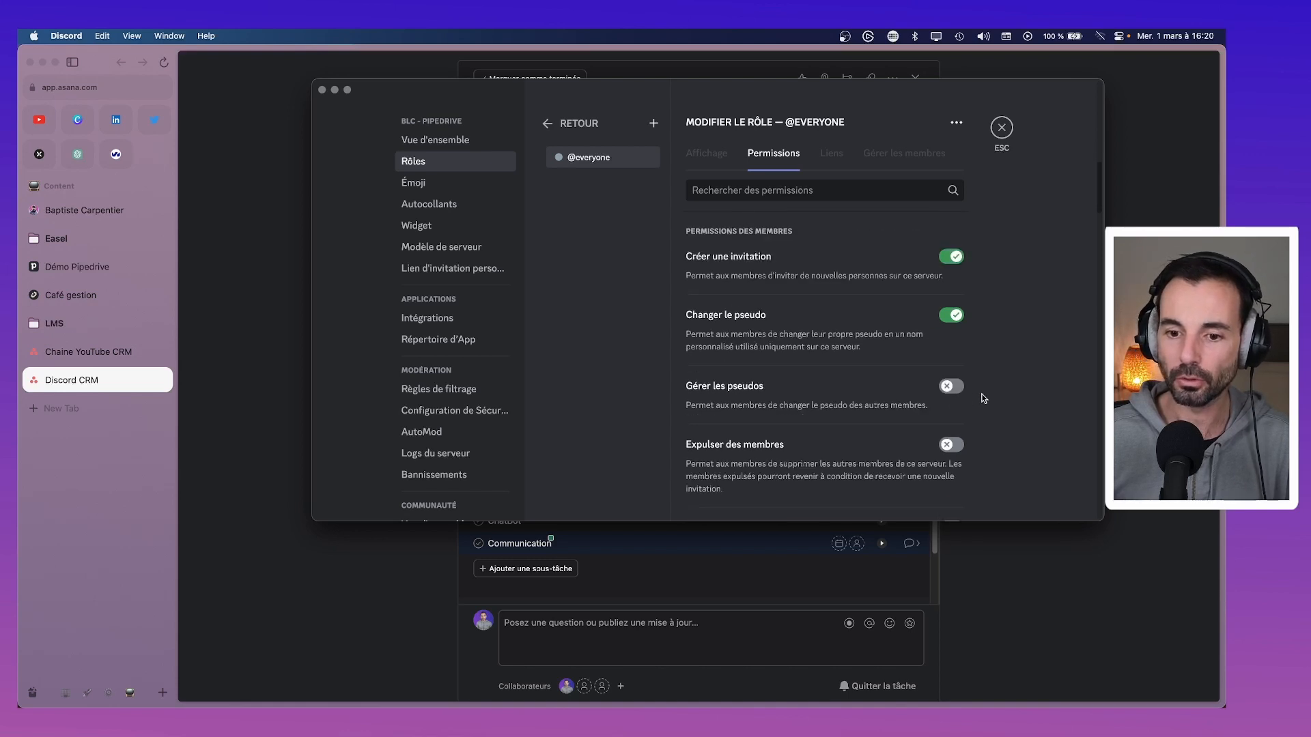
scroll(983, 398, down, 3)
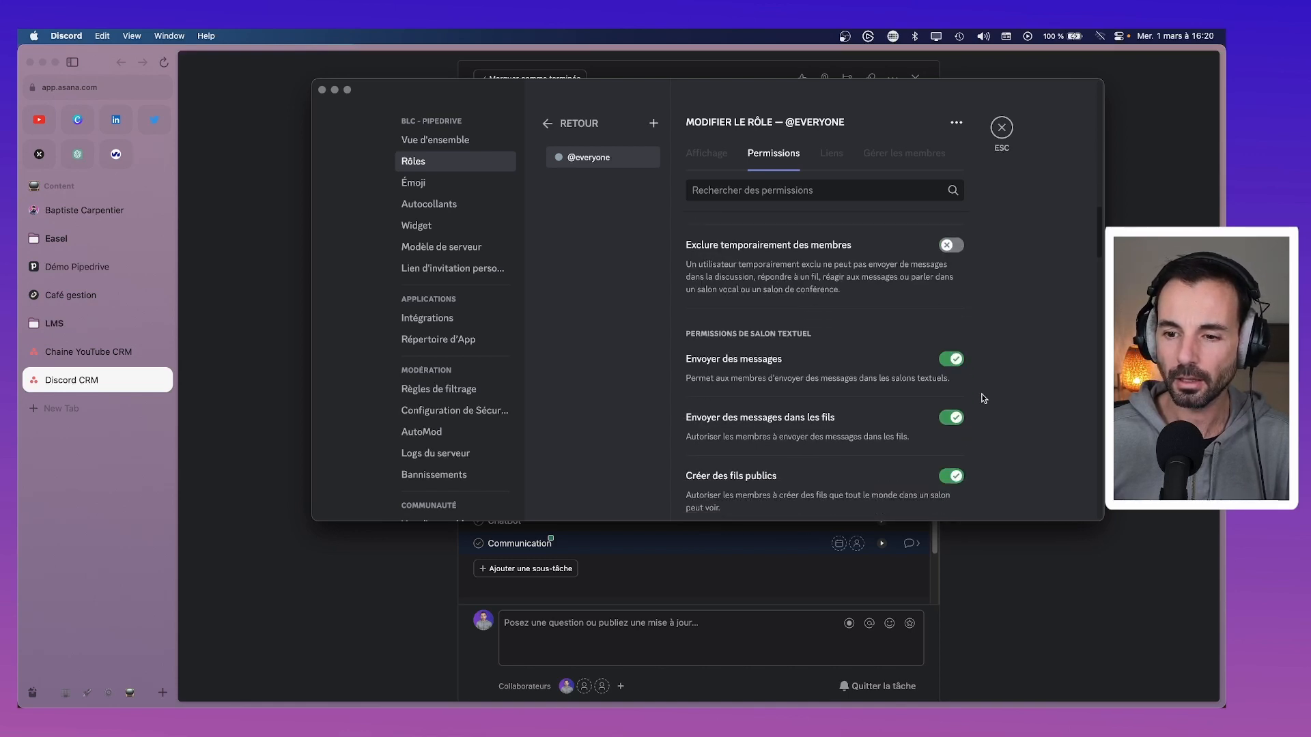
click(951, 343)
scroll(958, 409, down, 3)
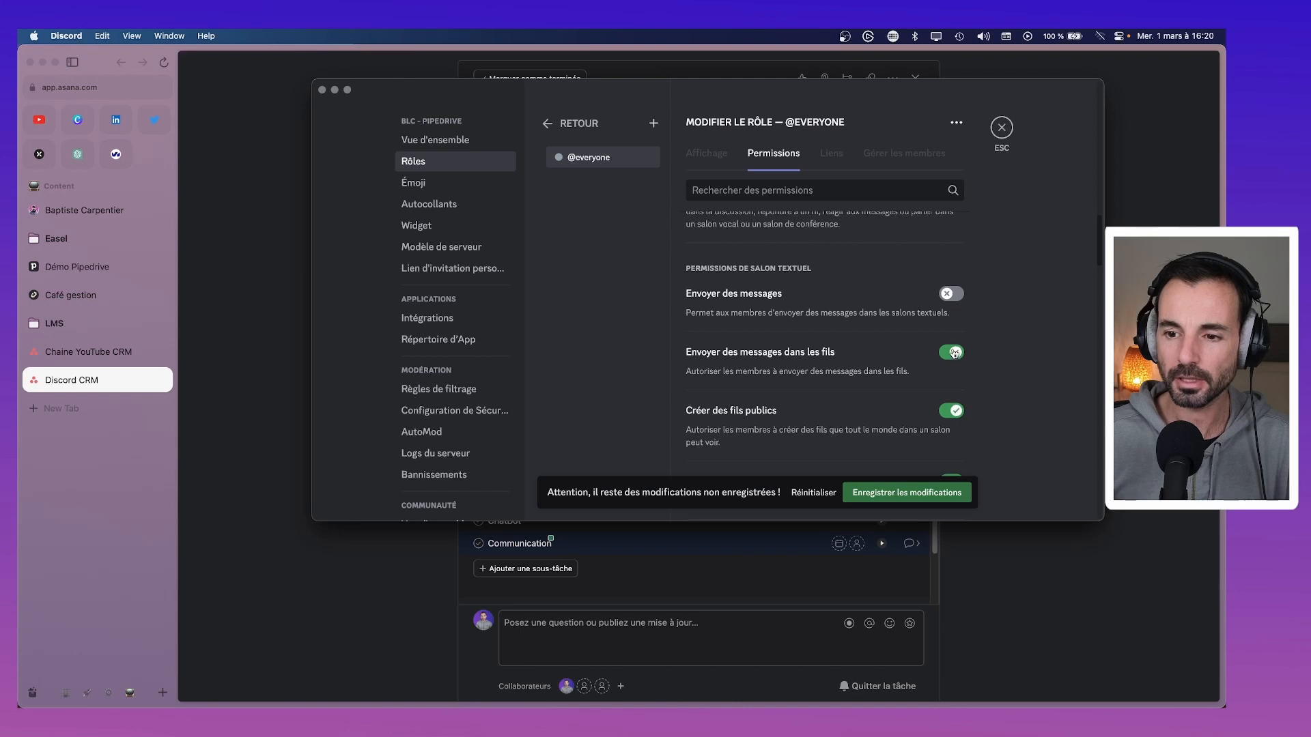
click(954, 352)
click(956, 411)
scroll(959, 408, down, 5)
click(955, 380)
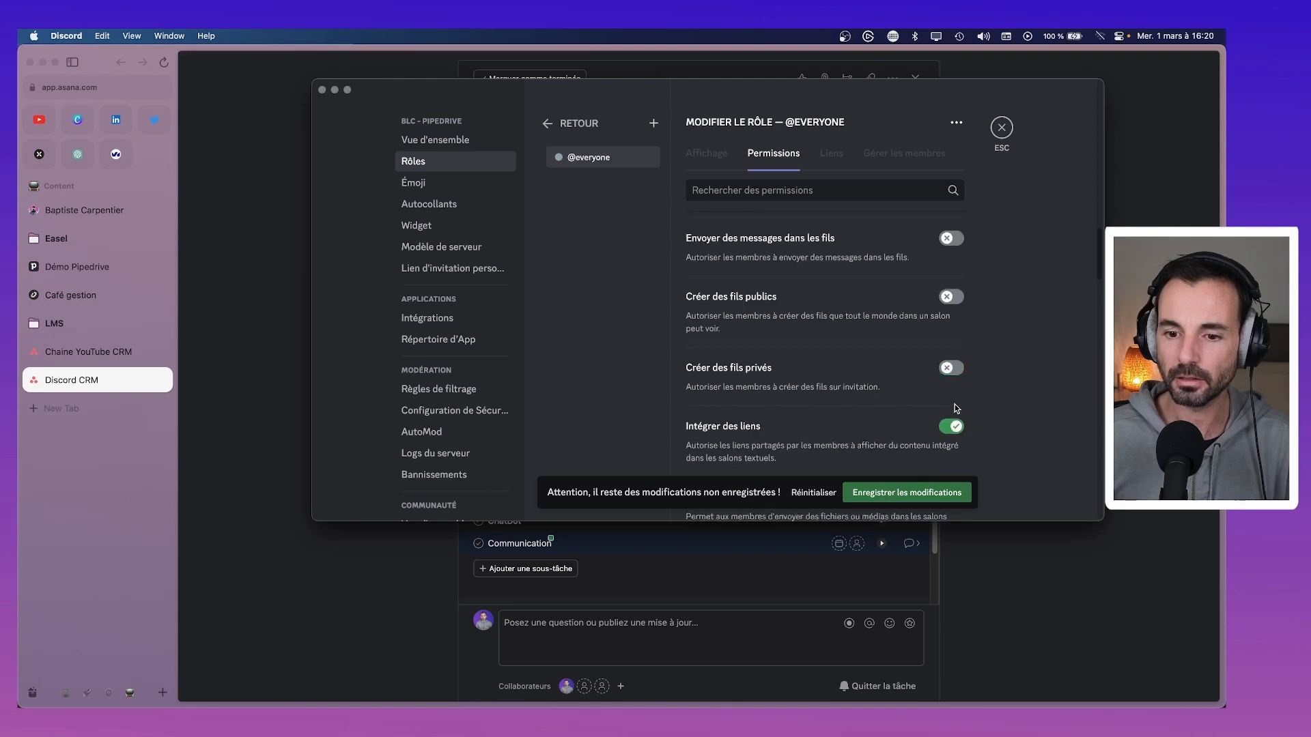
scroll(956, 403, down, 1)
click(956, 417)
scroll(956, 417, down, 4)
click(956, 424)
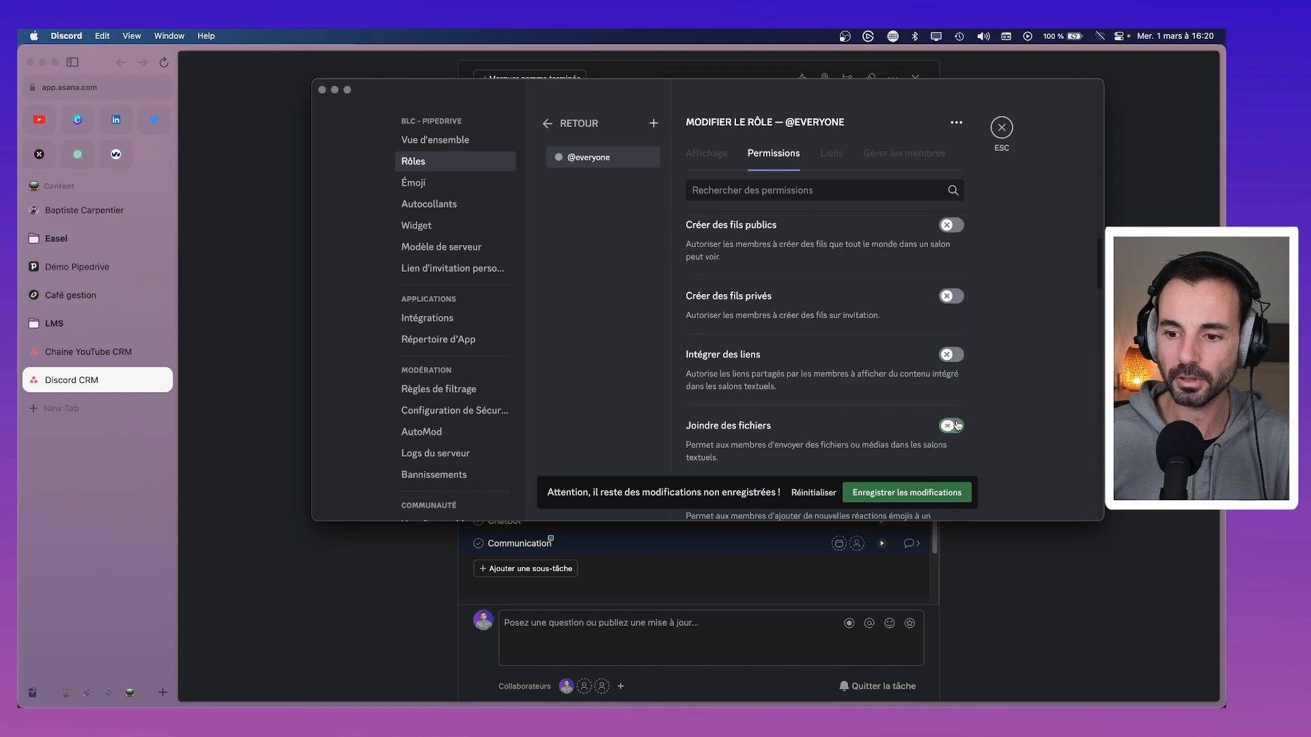
scroll(956, 422, down, 4)
click(955, 417)
click(956, 418)
scroll(957, 410, down, 5)
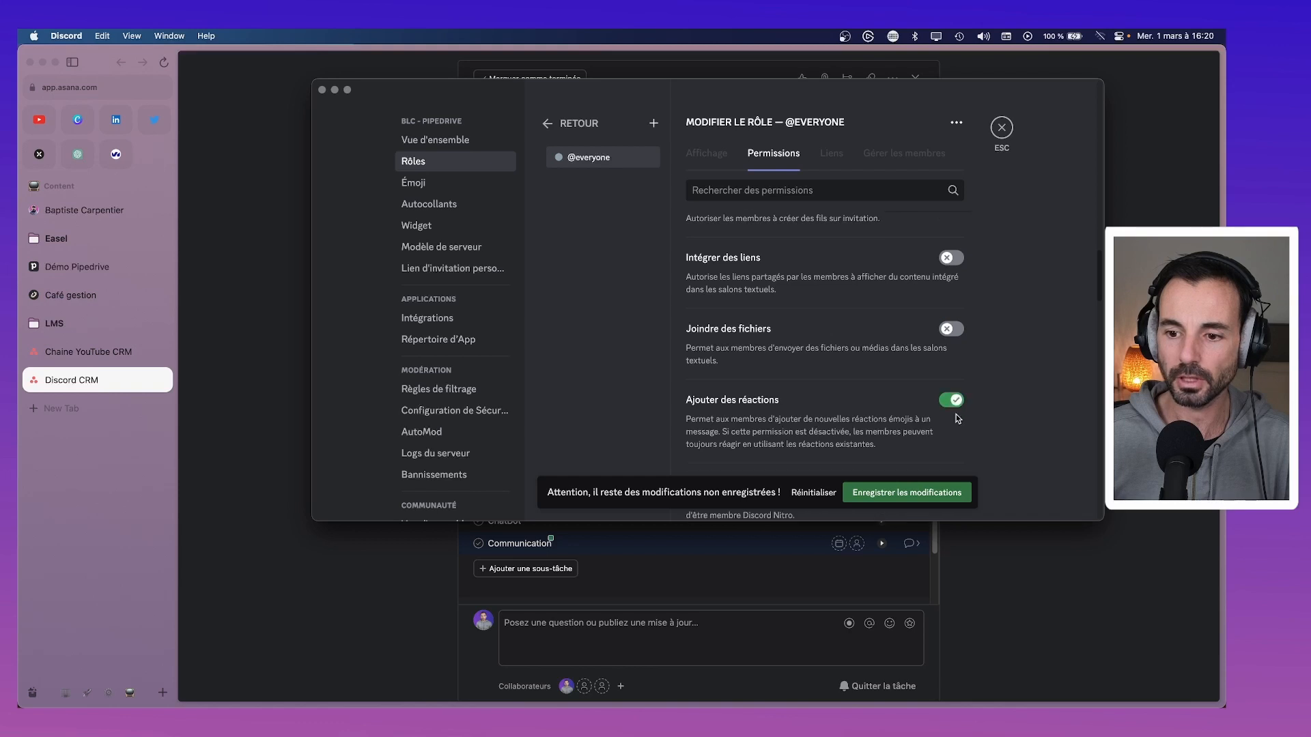
click(954, 372)
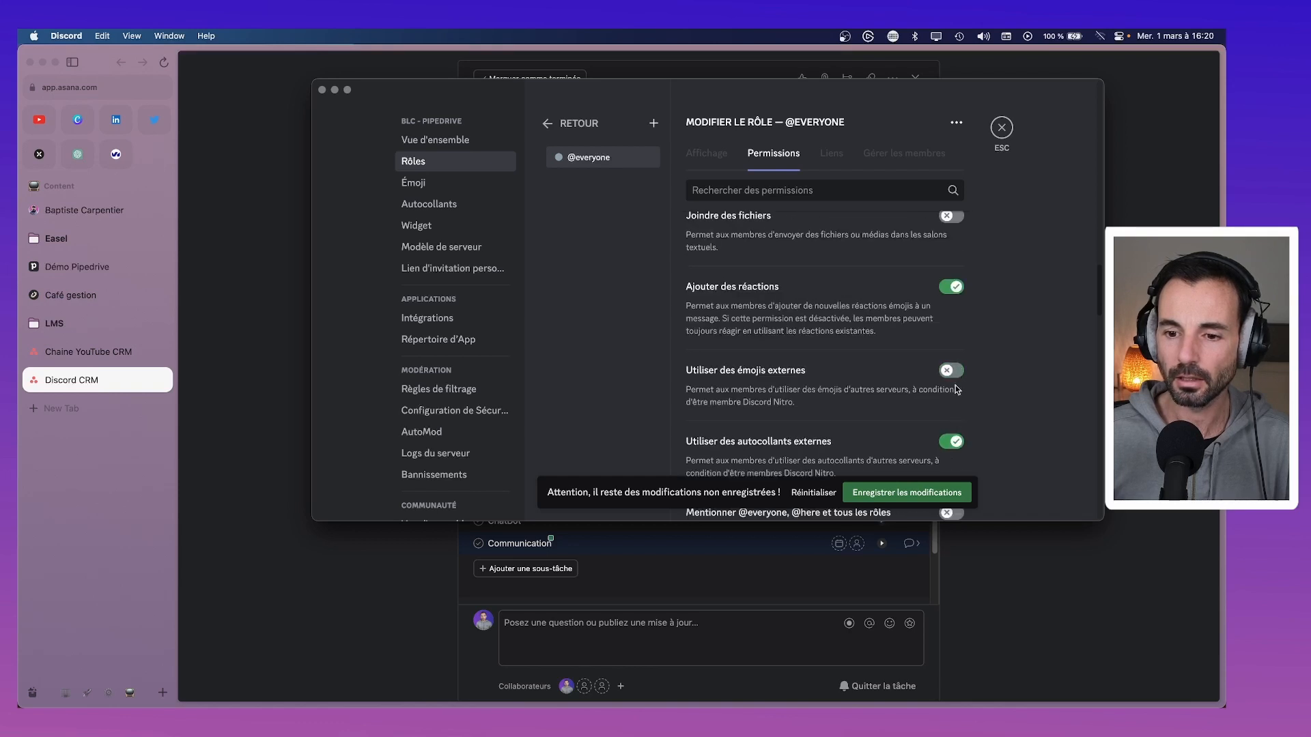
scroll(956, 382, down, 1)
click(957, 410)
scroll(957, 410, down, 12)
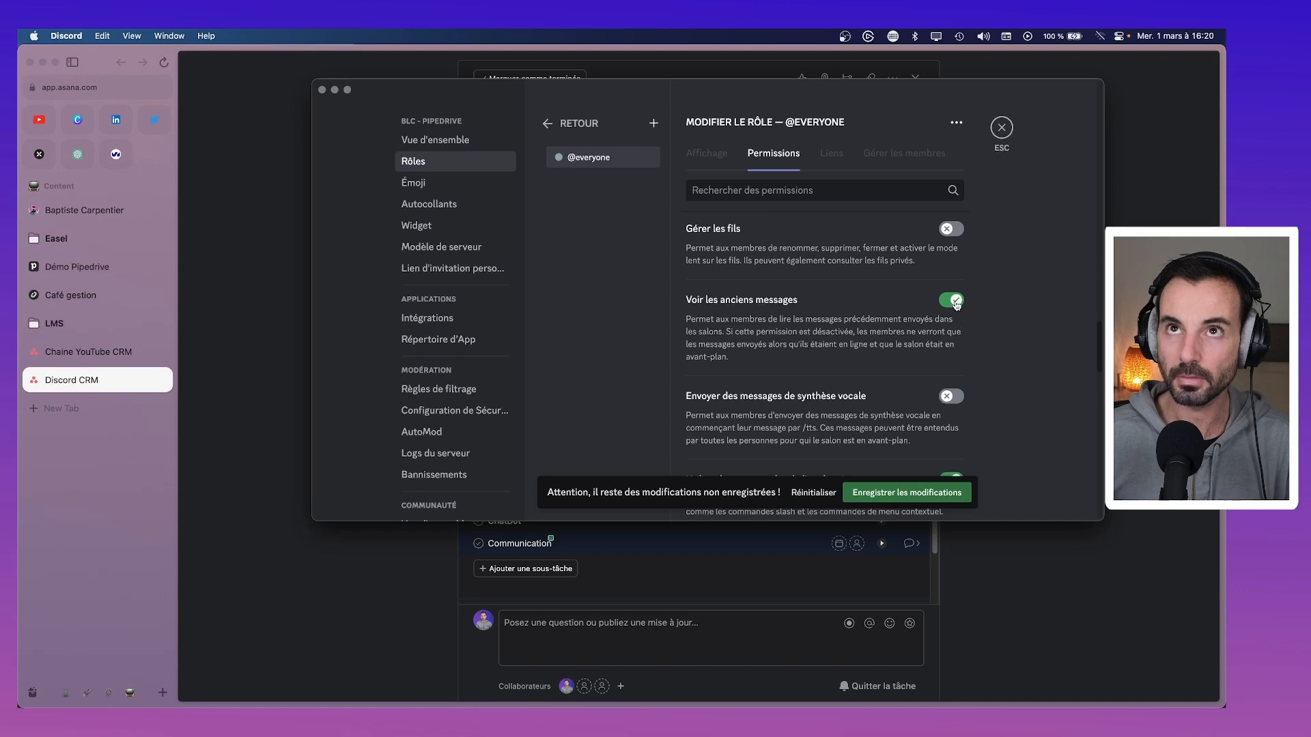
scroll(954, 372, down, 6)
scroll(954, 372, up, 7)
scroll(955, 372, down, 5)
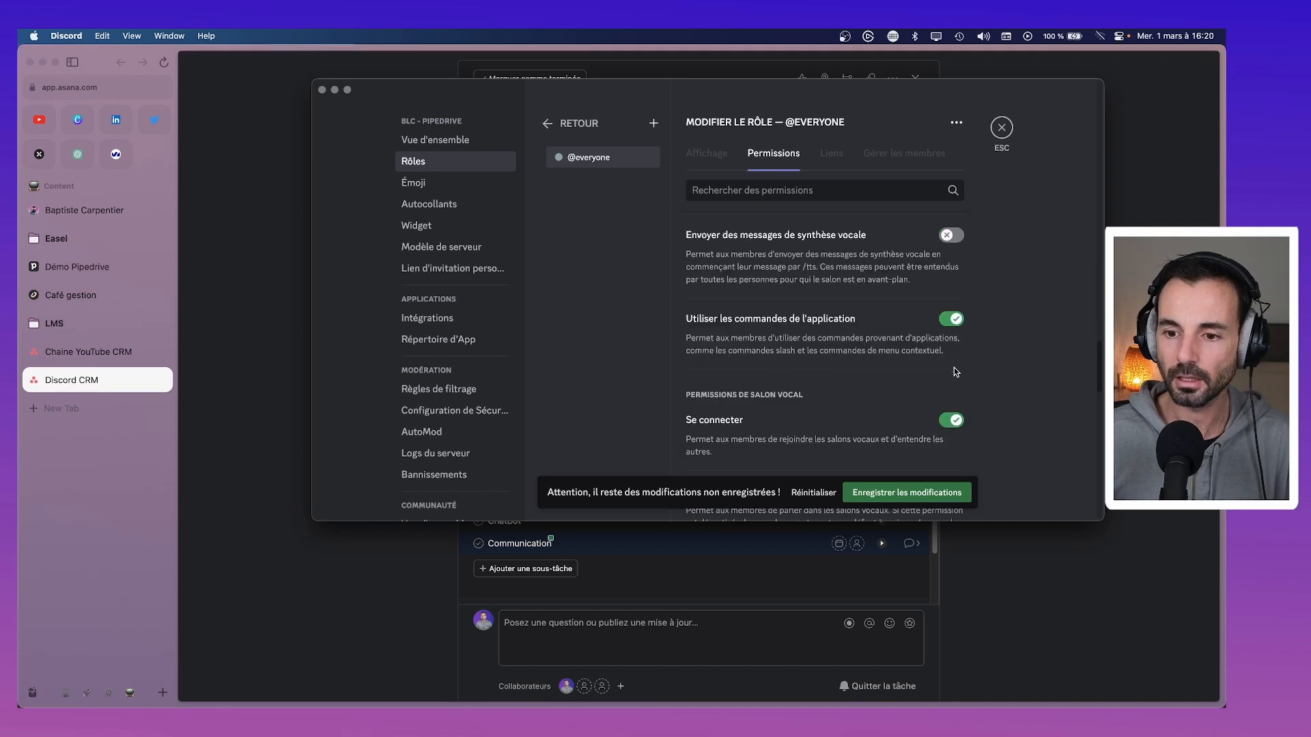
scroll(961, 401, down, 2)
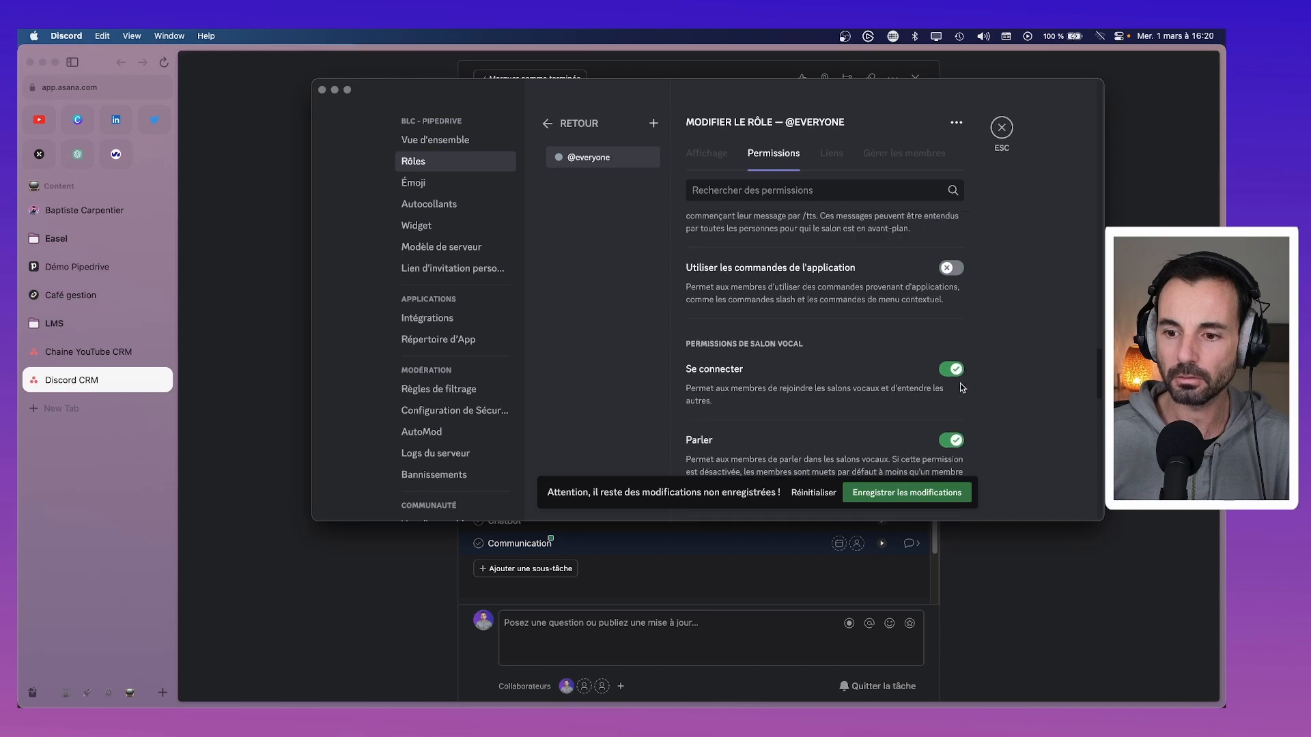
click(953, 370)
scroll(955, 382, down, 2)
scroll(957, 403, down, 2)
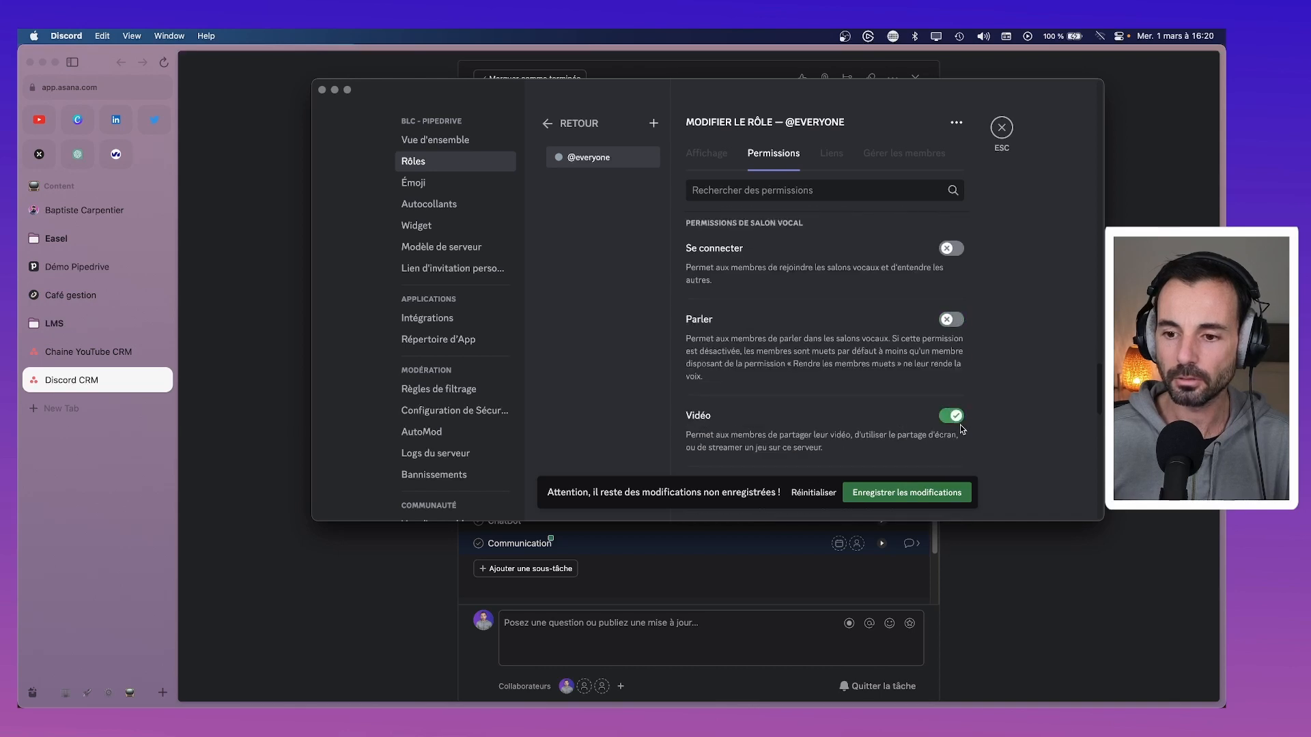
click(955, 417)
scroll(955, 410, down, 3)
click(954, 328)
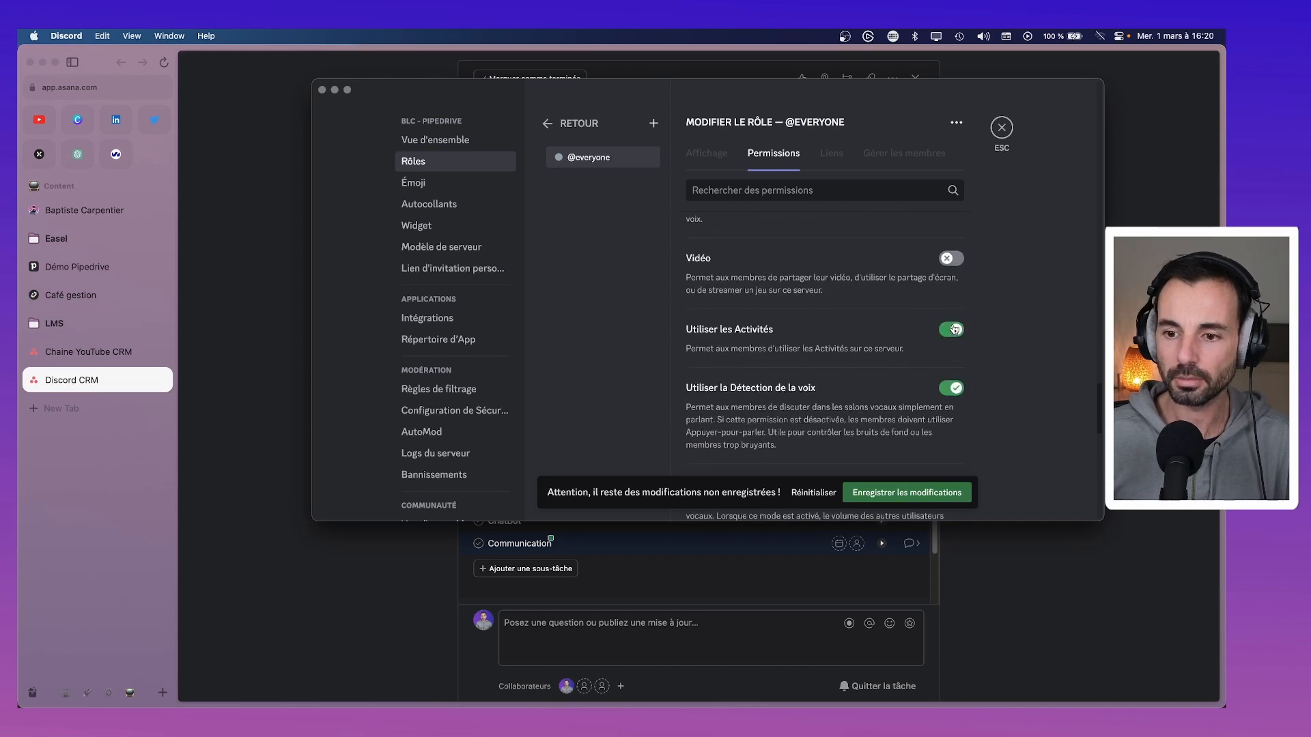
click(953, 388)
scroll(954, 403, down, 5)
scroll(953, 410, down, 5)
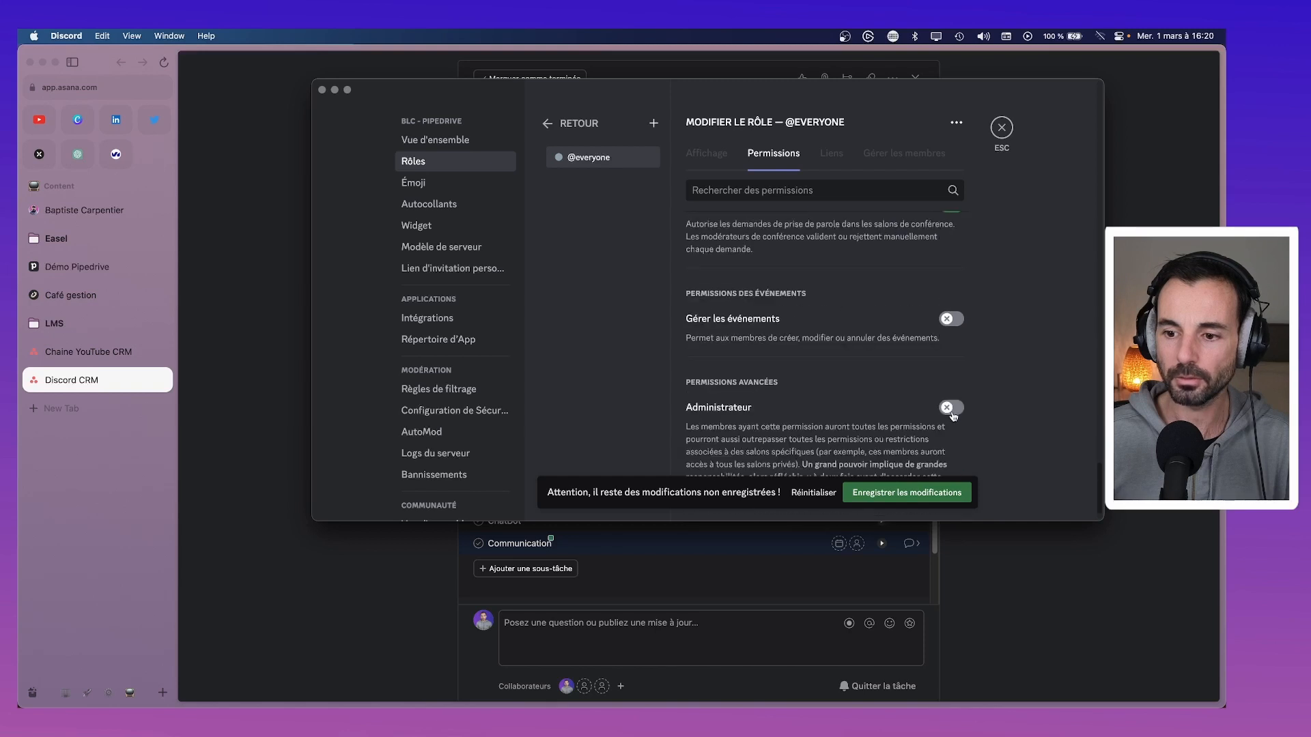
scroll(953, 403, up, 5)
scroll(954, 390, down, 1)
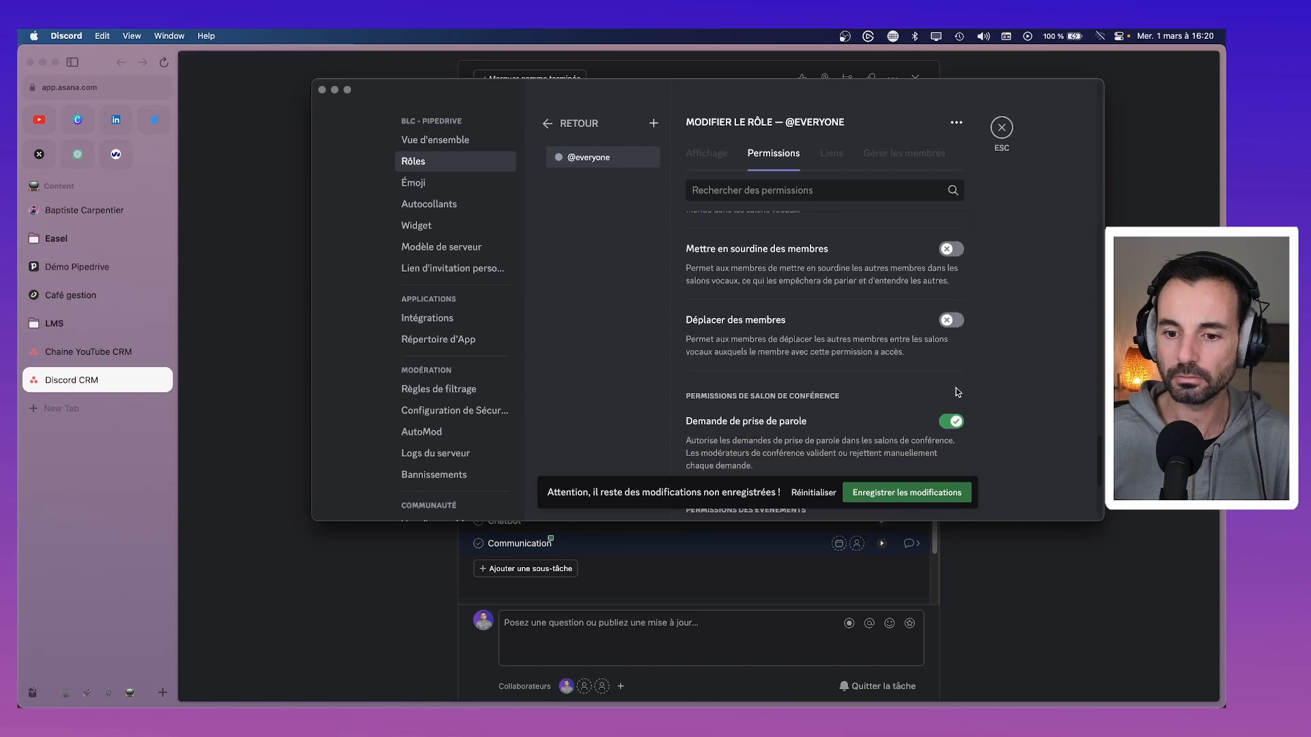
scroll(887, 409, down, 1)
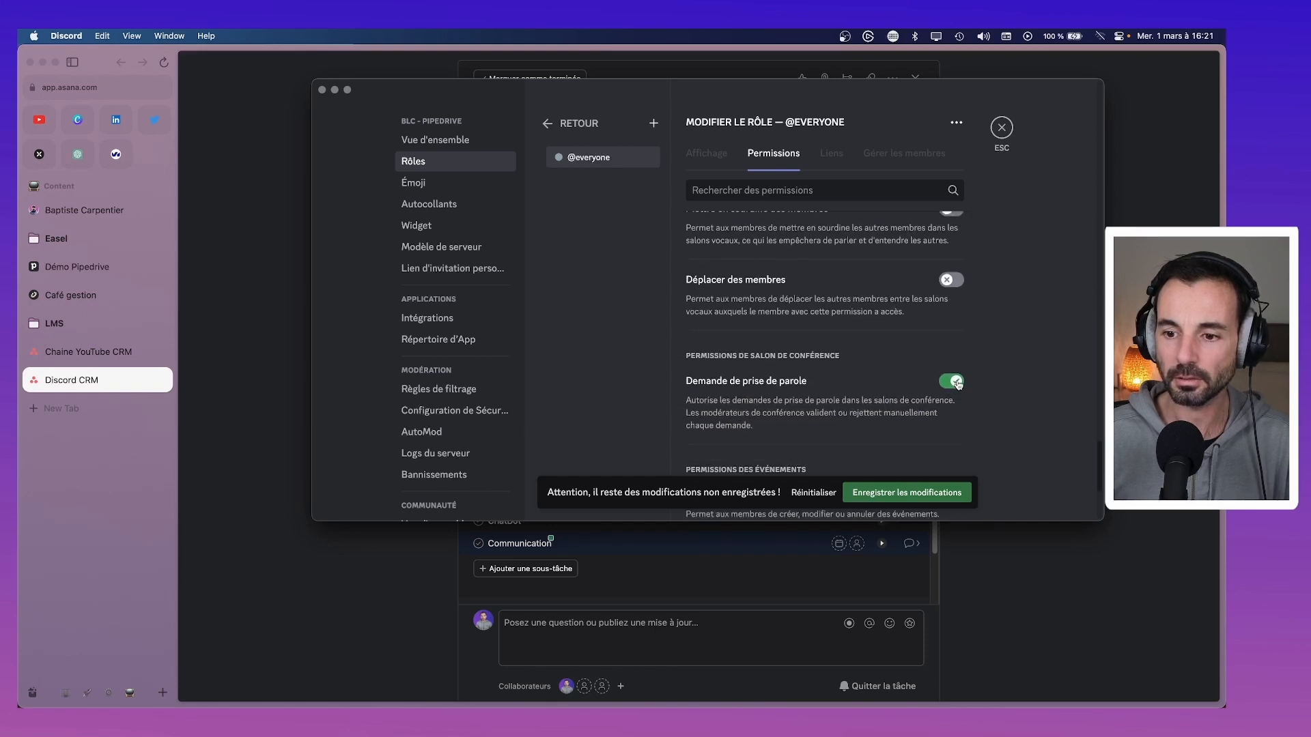
click(957, 382)
scroll(947, 400, down, 5)
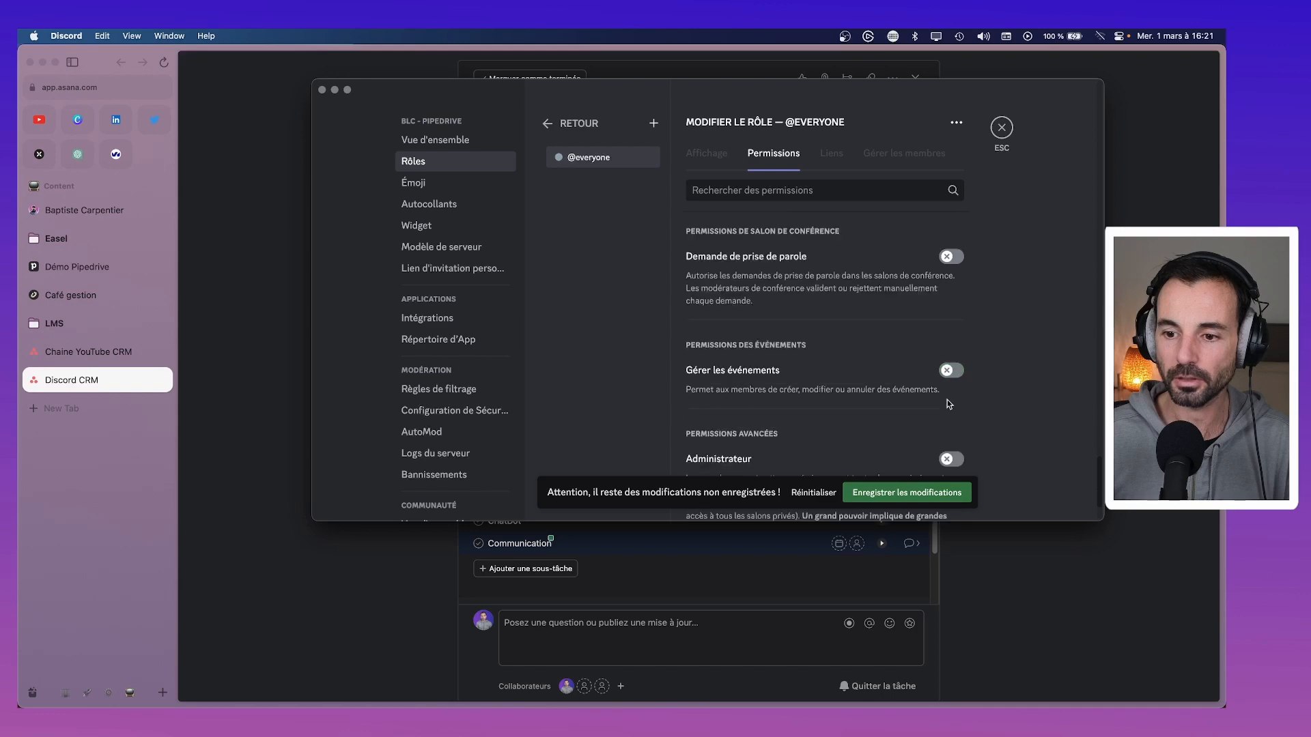
click(933, 493)
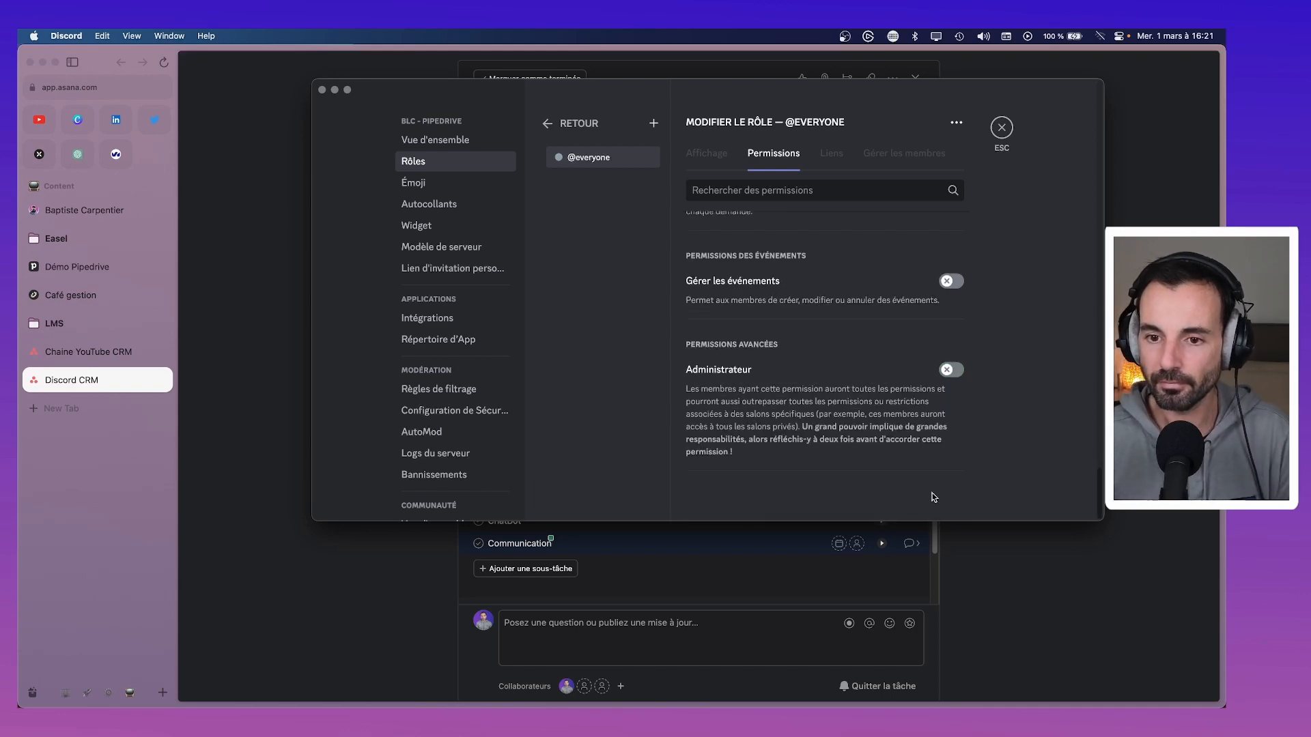
scroll(953, 378, up, 15)
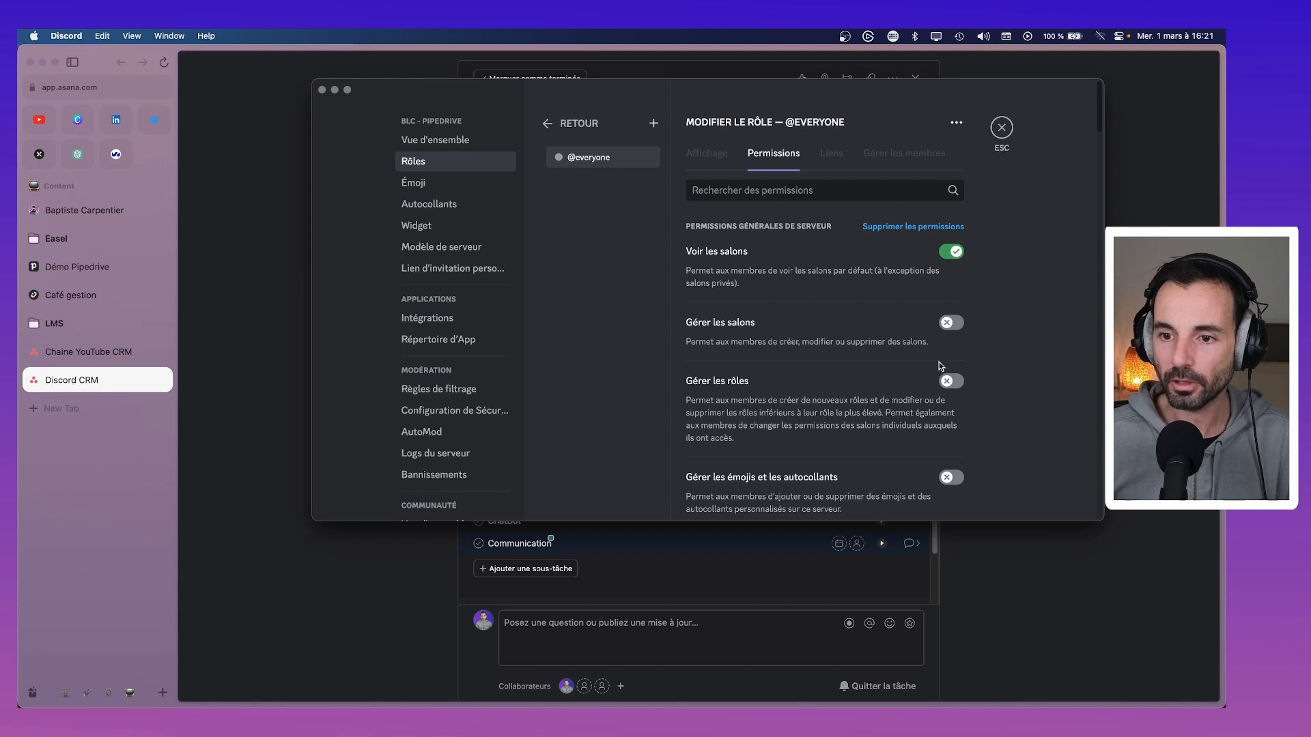
scroll(949, 362, down, 4)
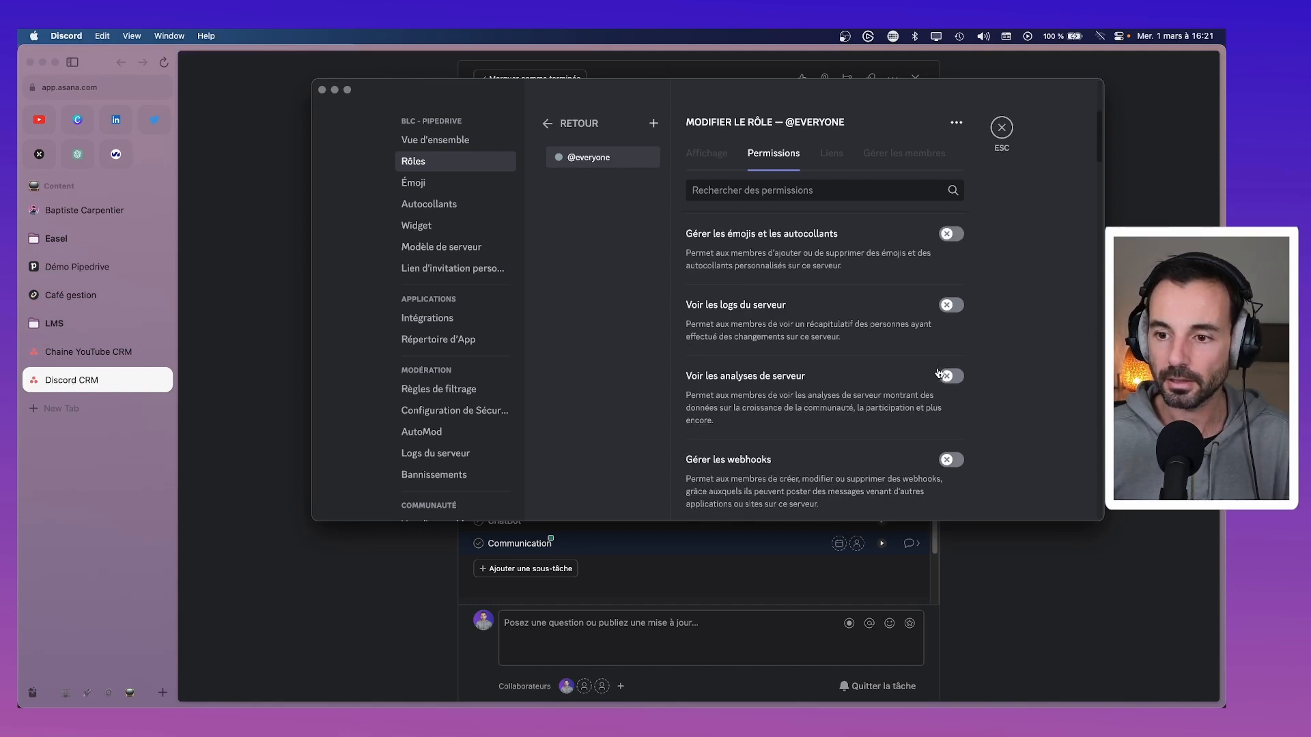
scroll(938, 374, down, 4)
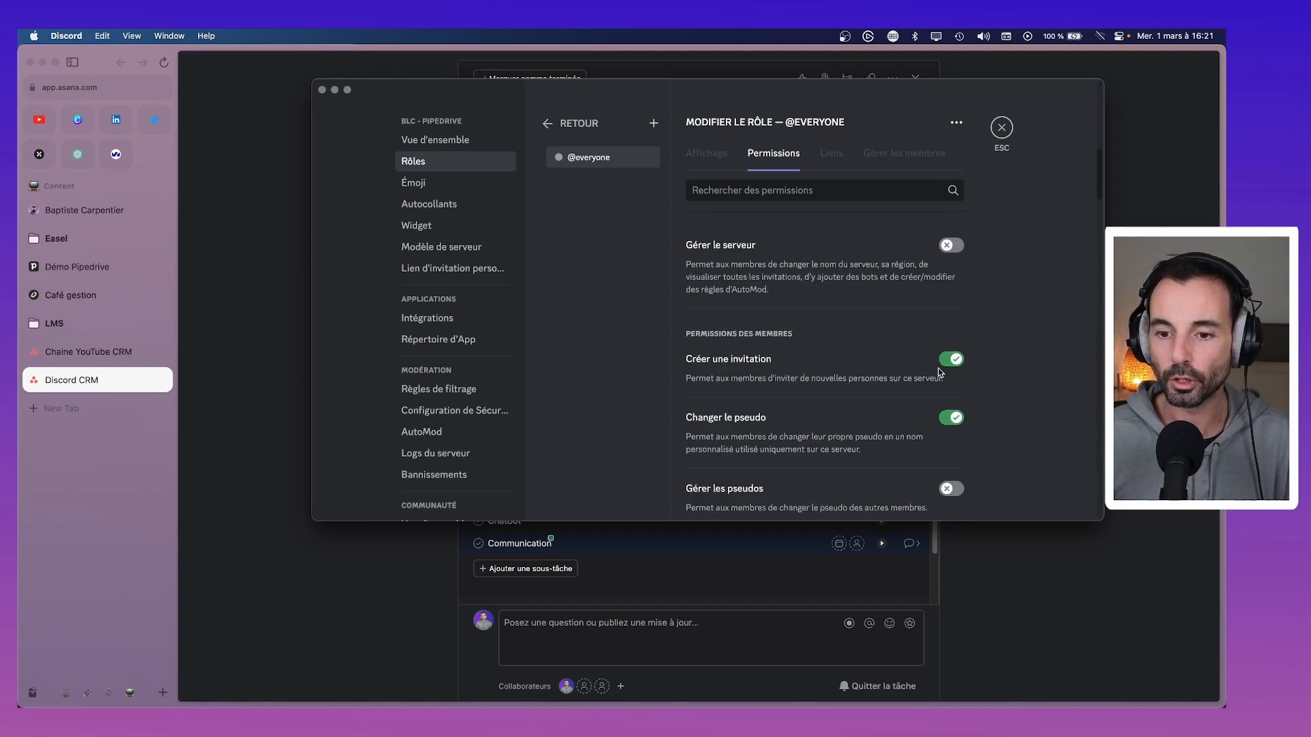
scroll(938, 372, down, 2)
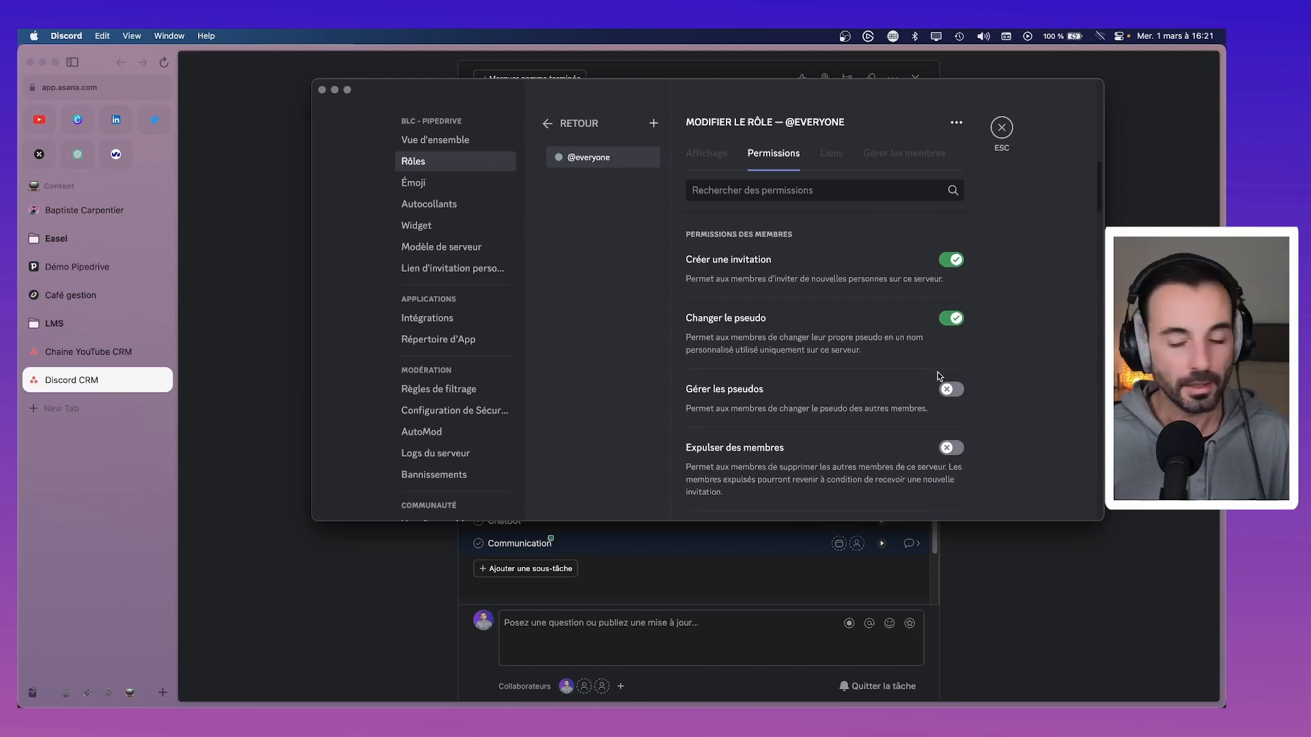
scroll(938, 374, down, 3)
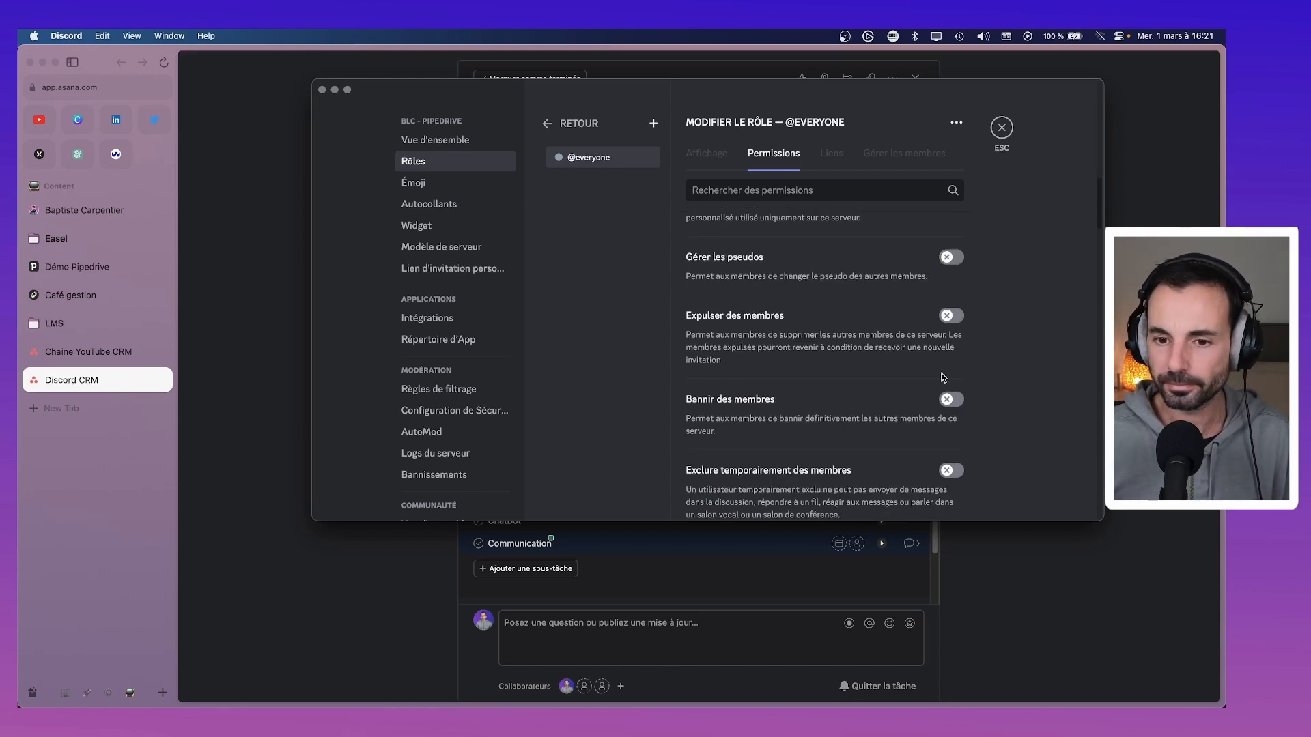
scroll(943, 376, down, 4)
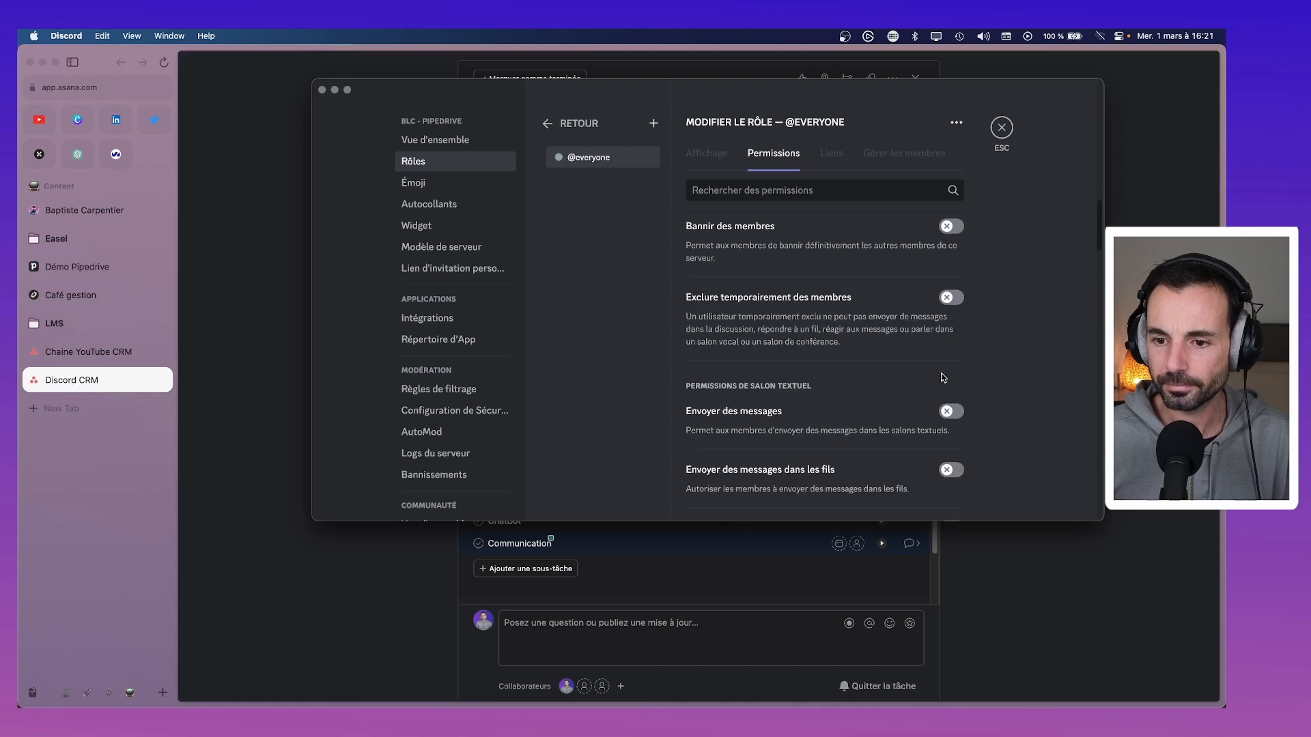
scroll(943, 377, down, 10)
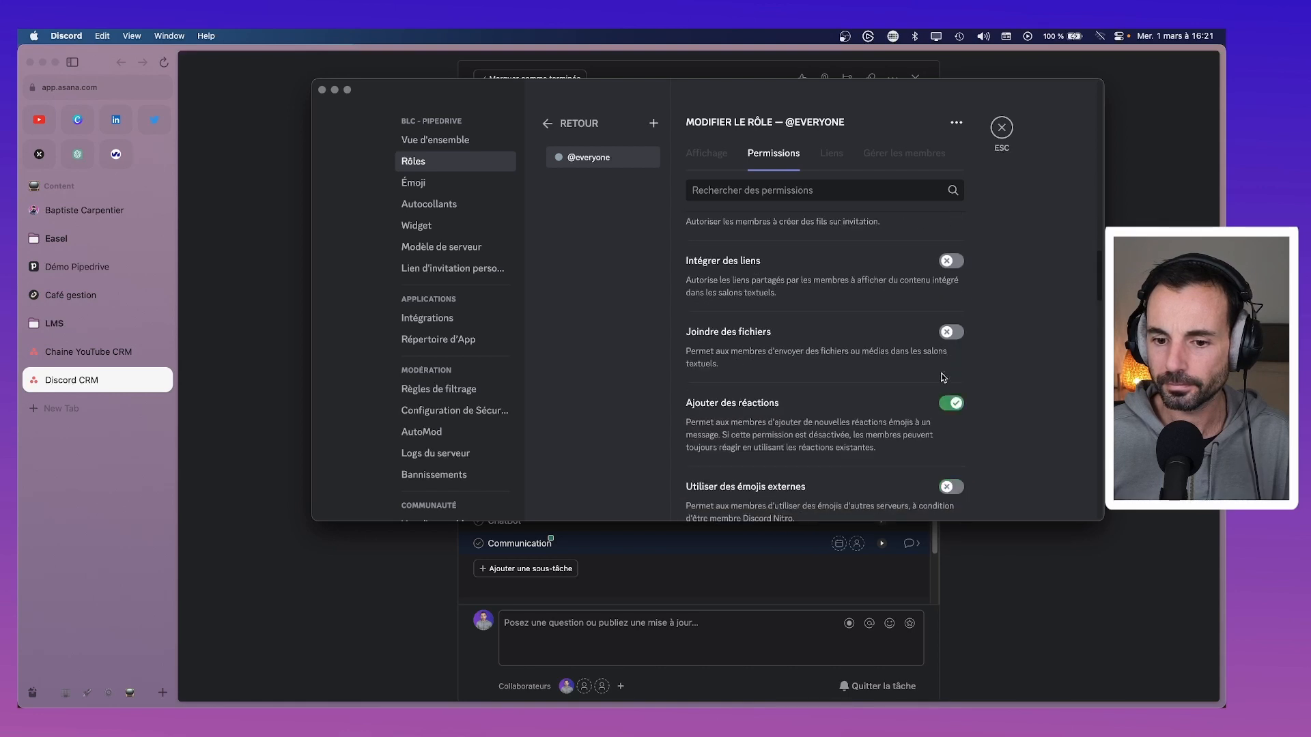
scroll(943, 377, down, 10)
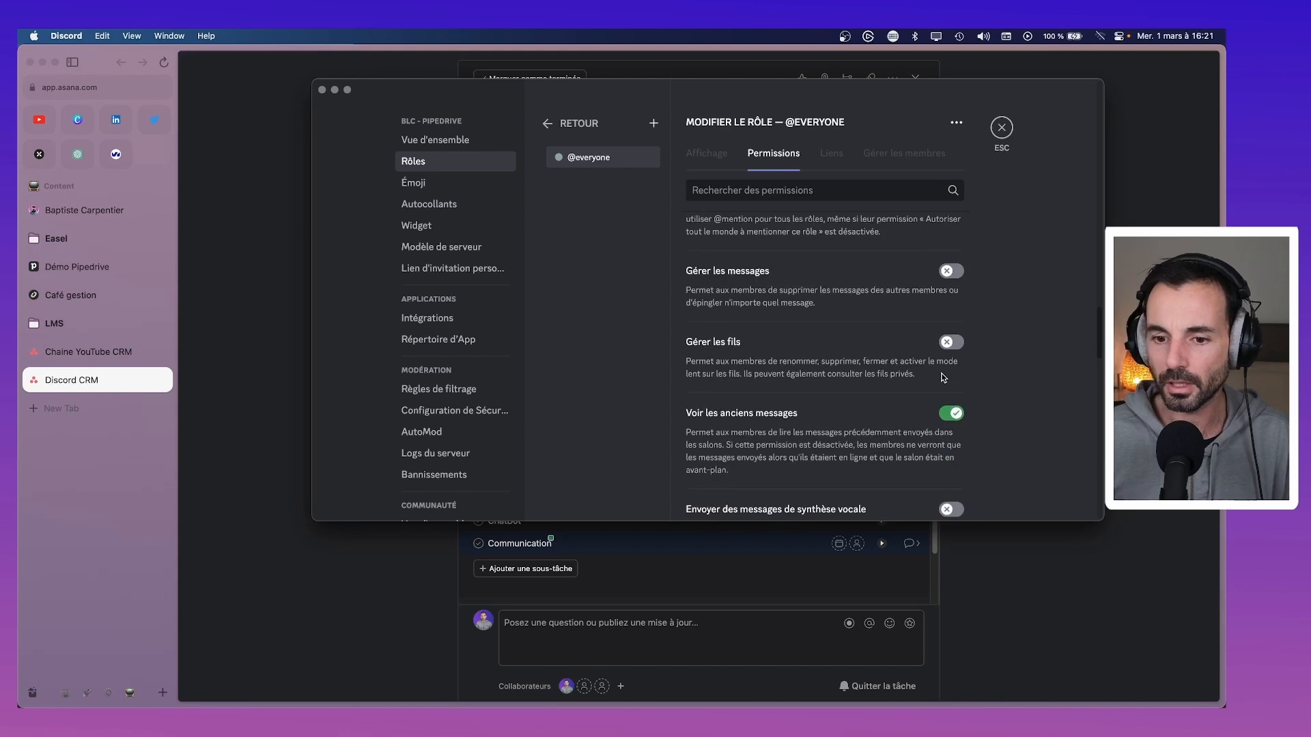
scroll(943, 377, down, 10)
key(Escape)
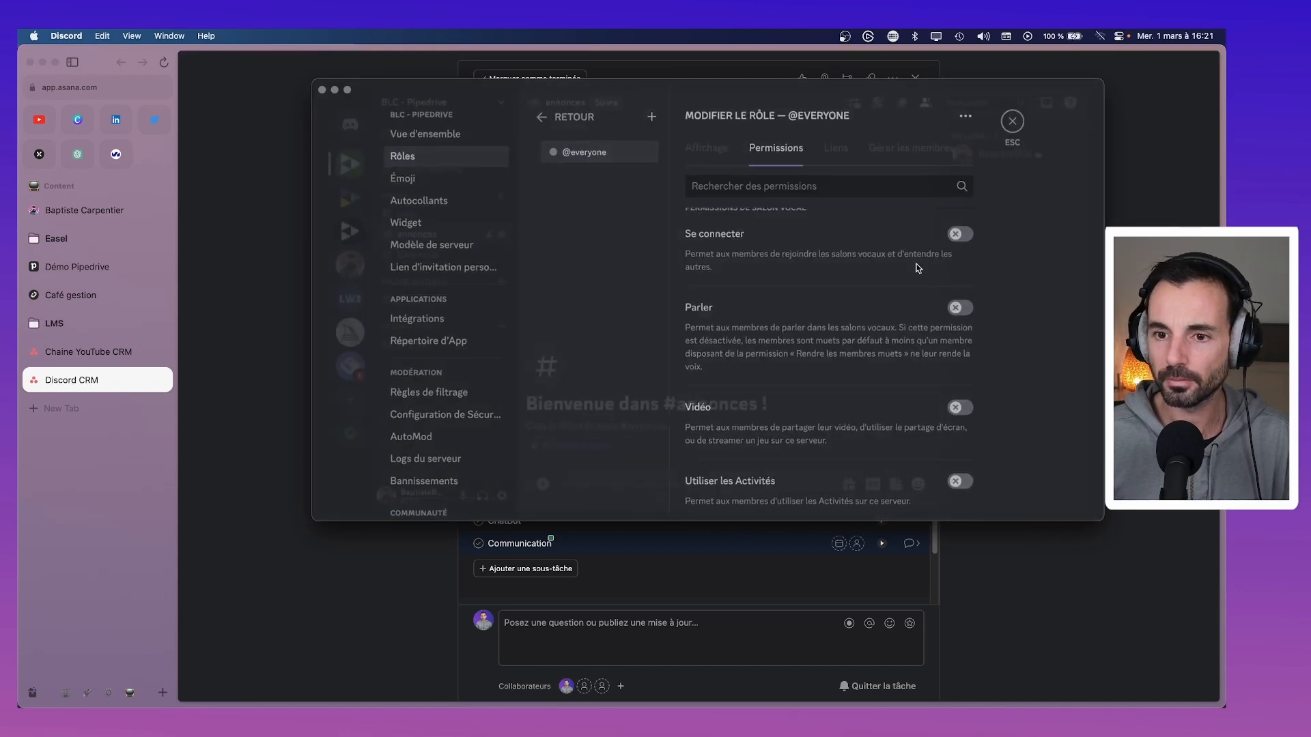
click(422, 95)
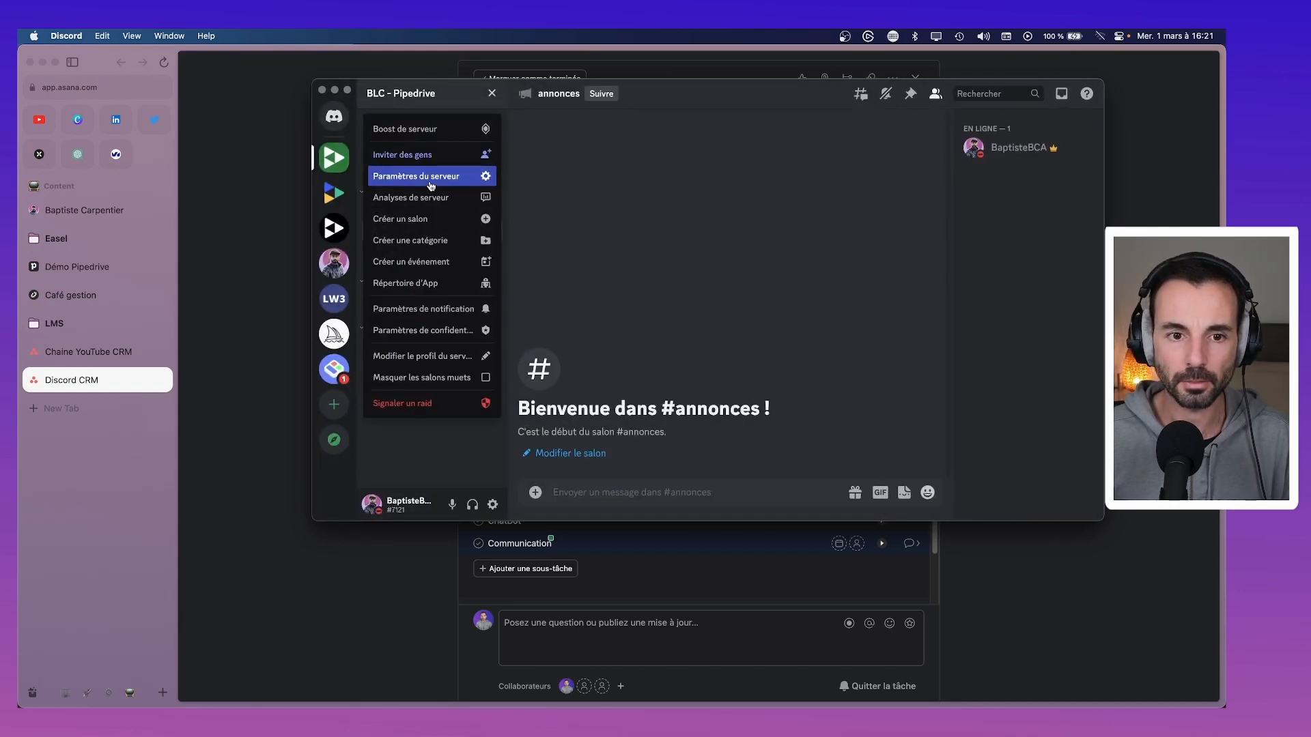
click(430, 179)
click(413, 161)
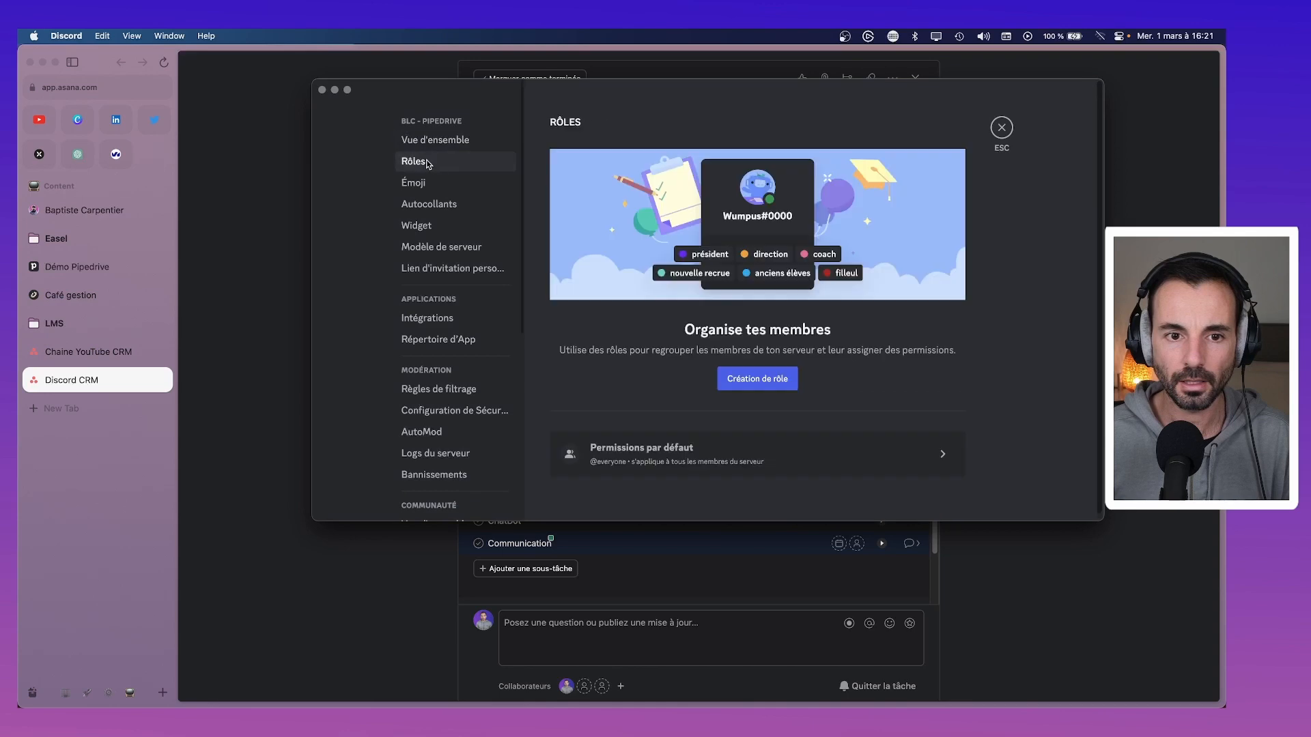
click(815, 454)
scroll(888, 293, down, 15)
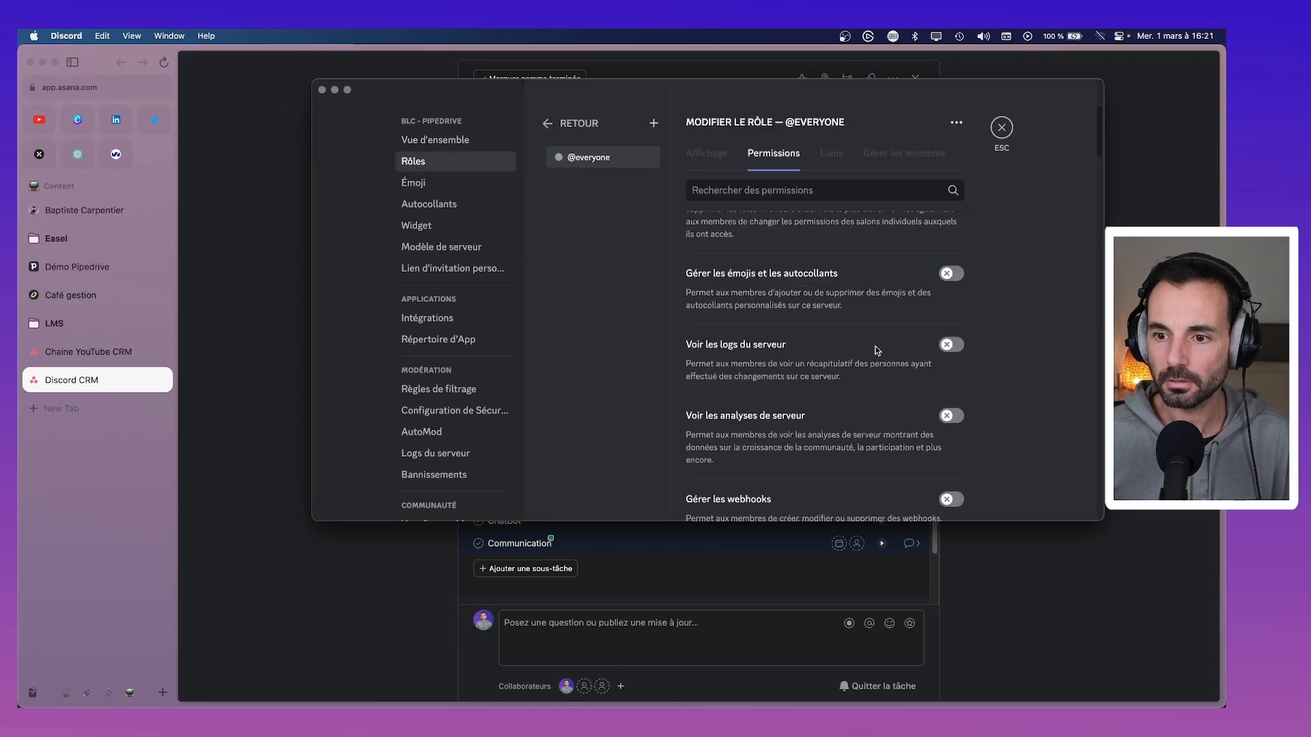
scroll(878, 355, up, 8)
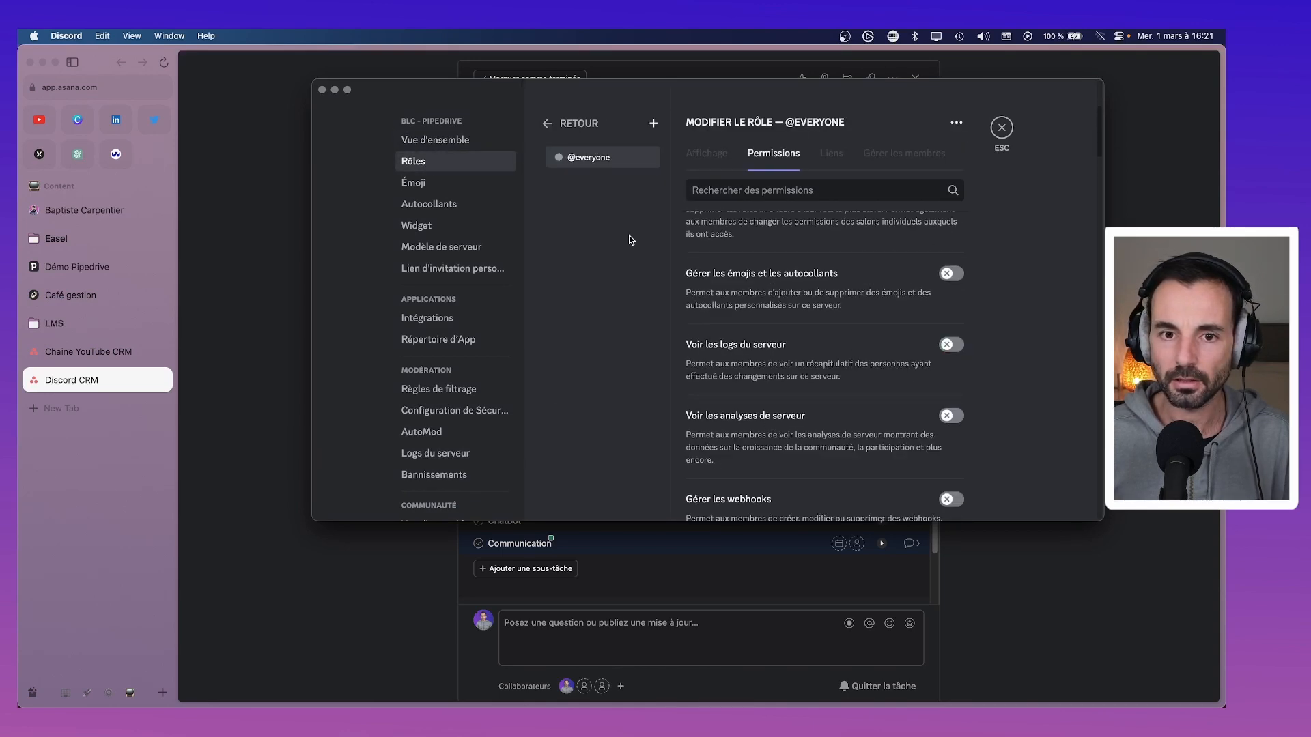
click(654, 124)
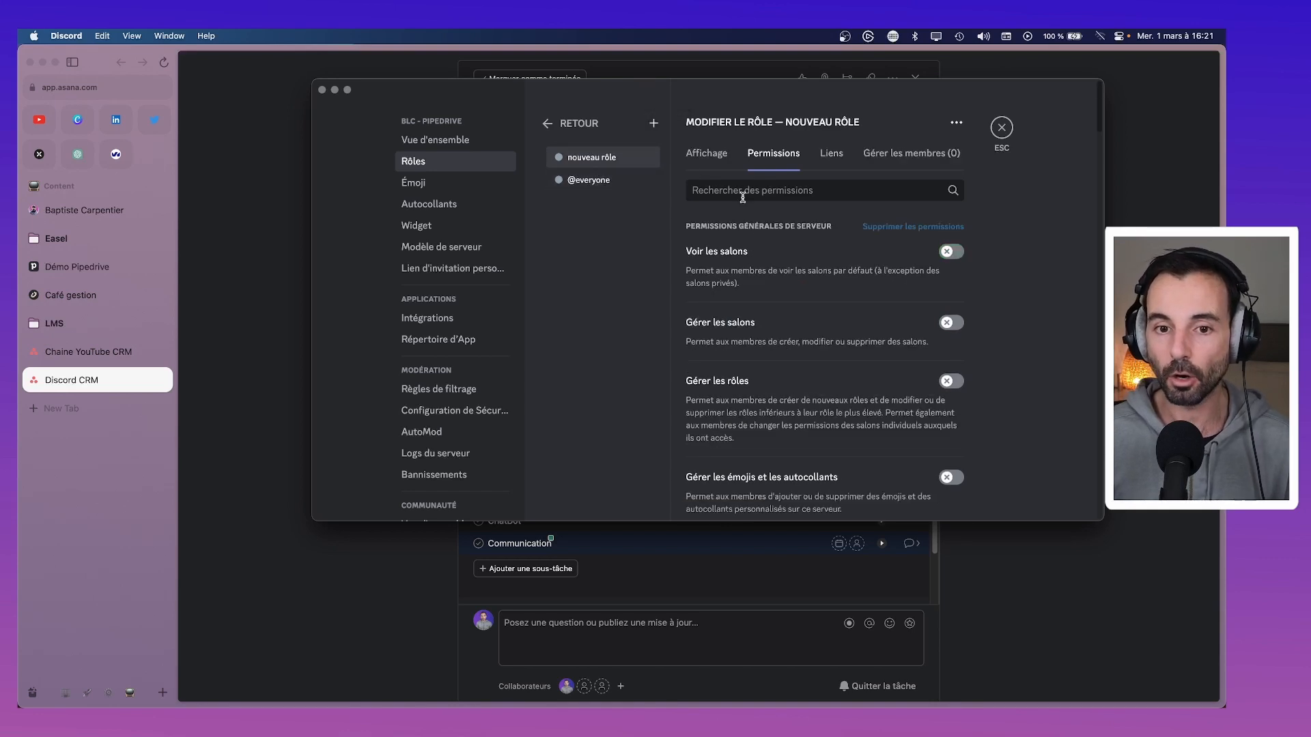
text(Mebres)
key(BackSpace)
key(BackSpace)
key(BackSpace)
key(BackSpace)
key(BackSpace)
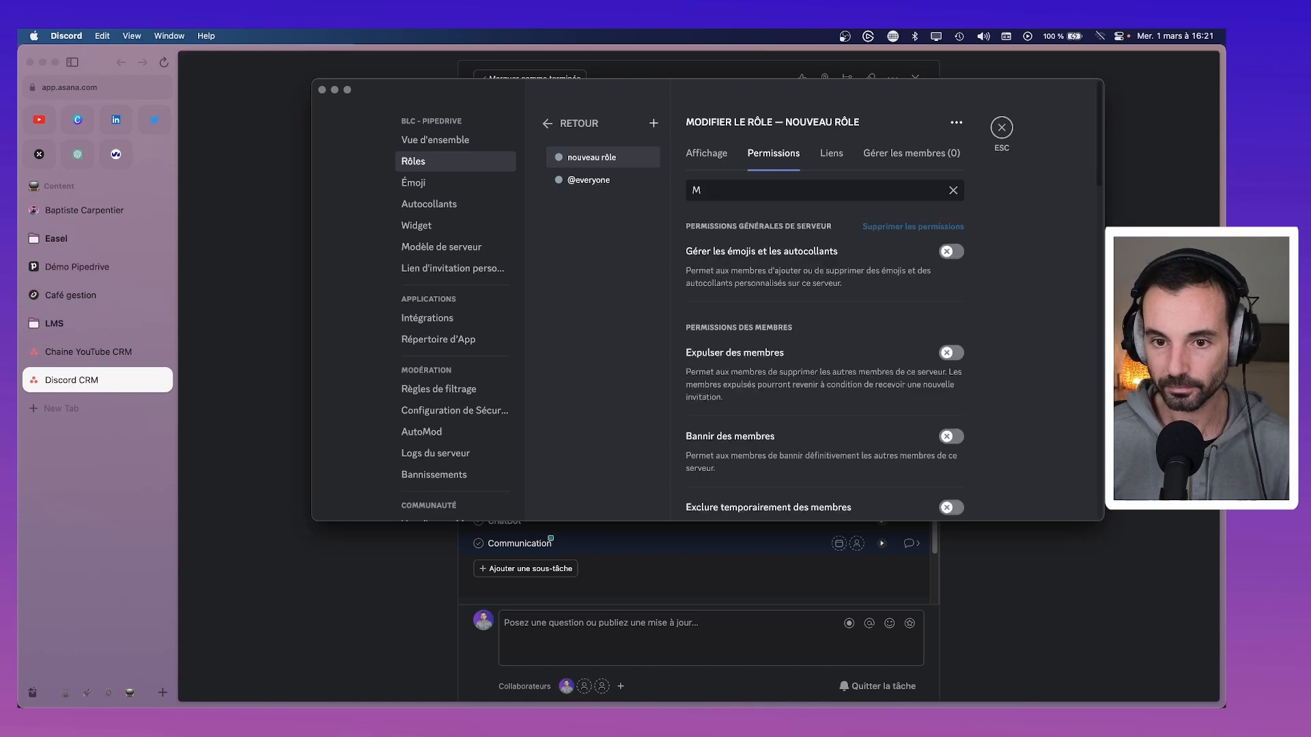
text(embrtesd)
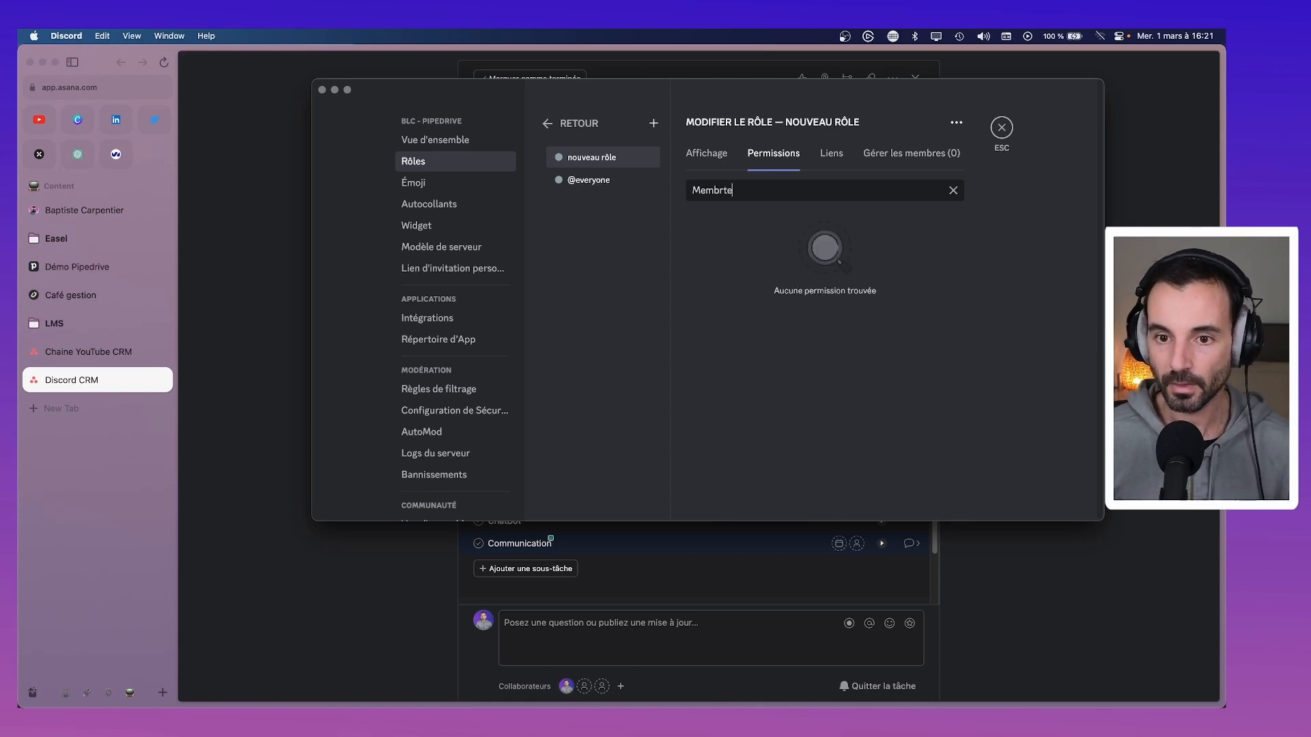
key(BackSpace)
key(BackSpace)
text(es)
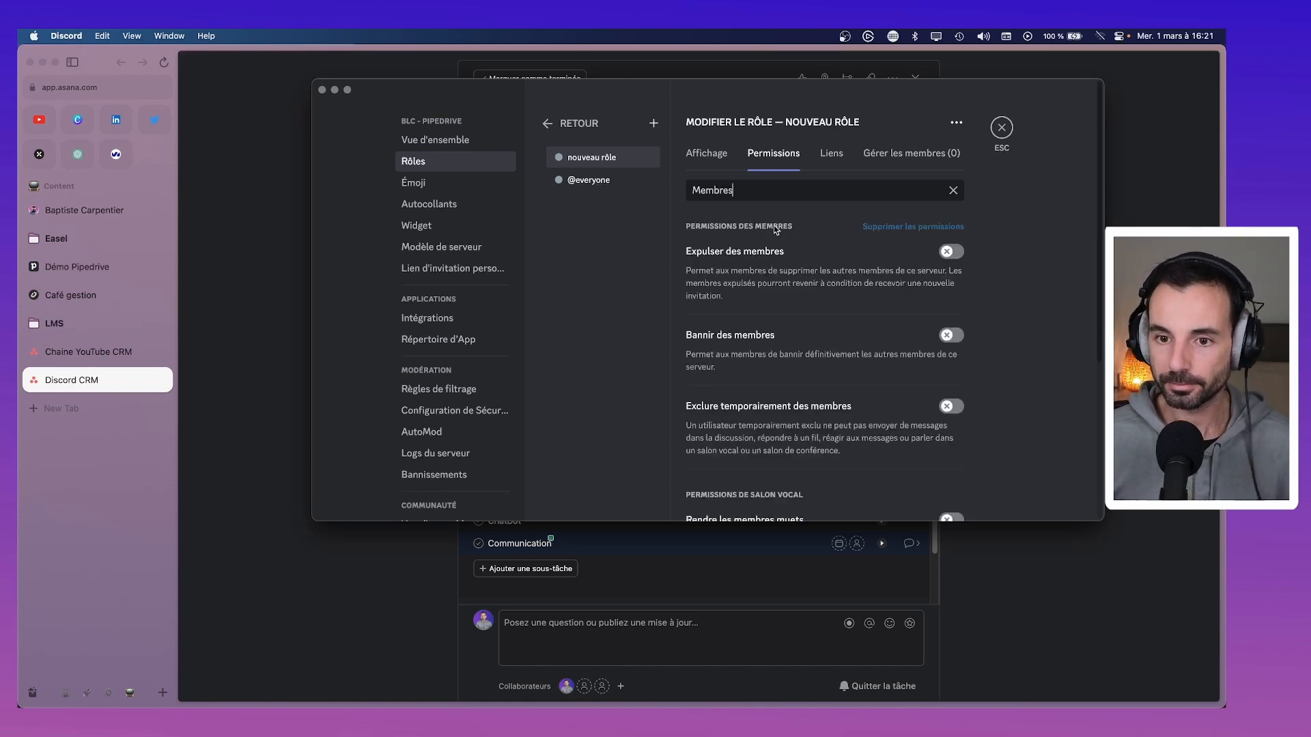
Set the new role's colour to light green and save the change.
click(717, 161)
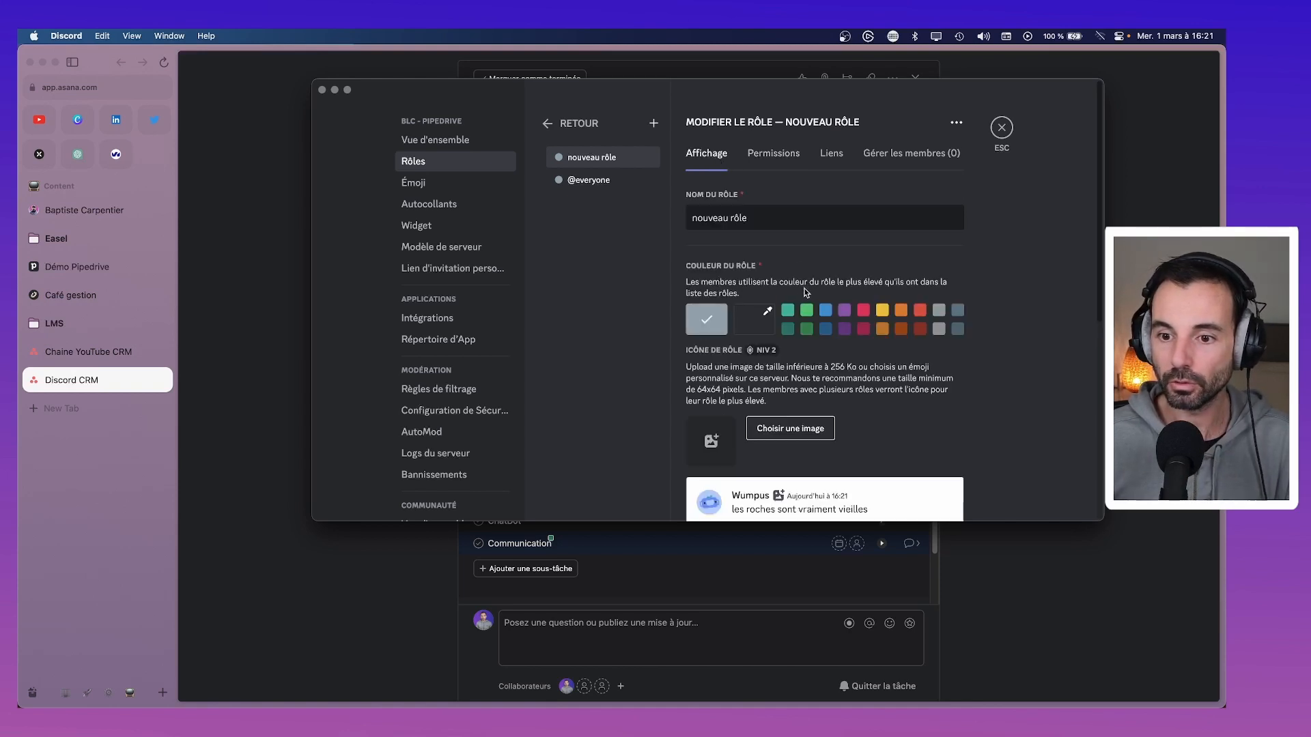
click(806, 314)
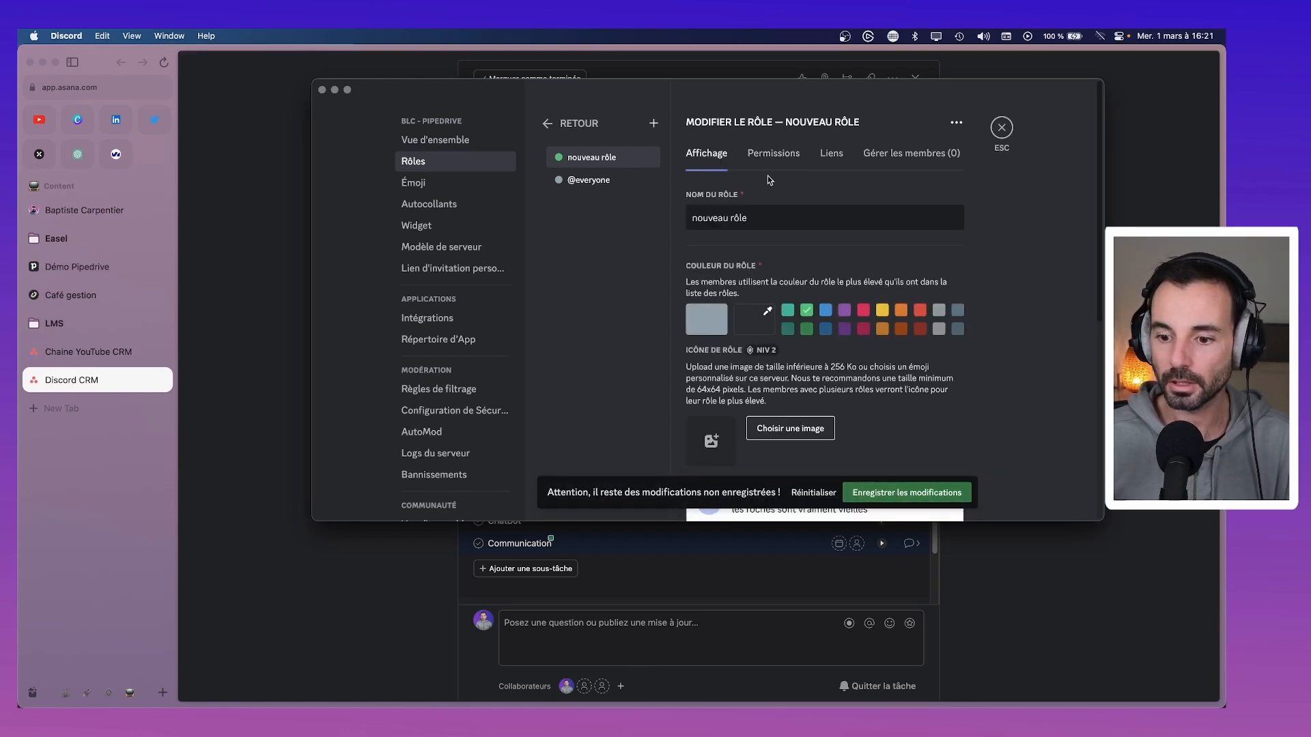
click(932, 490)
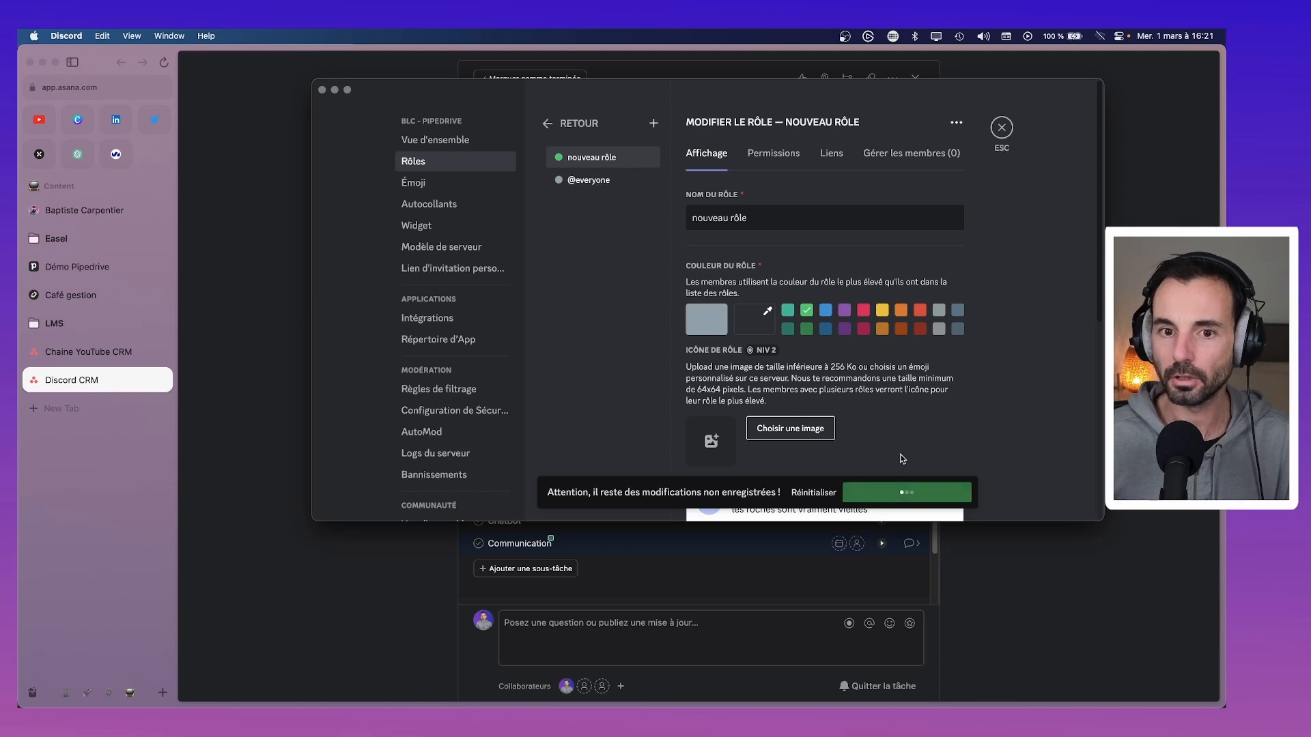
Enable the general server permission Voir les salons for the new green role.
click(774, 153)
scroll(929, 301, down, 2)
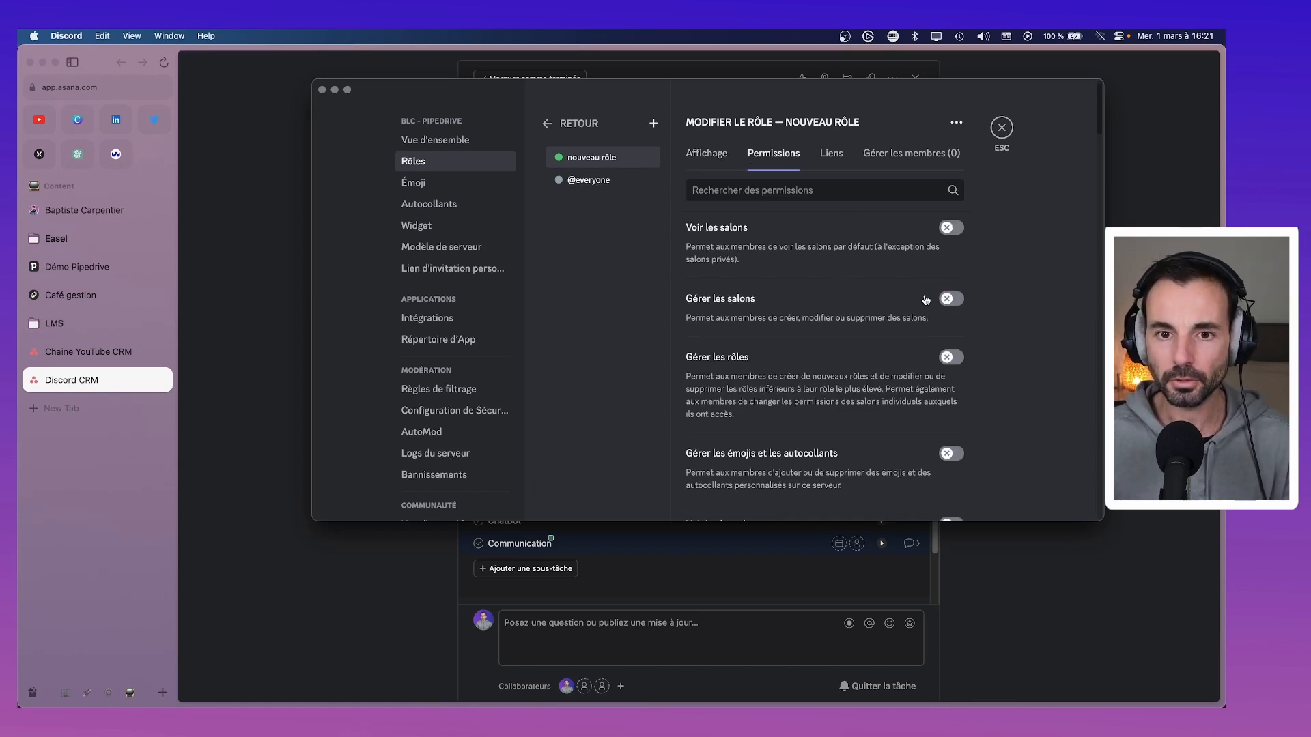
click(950, 230)
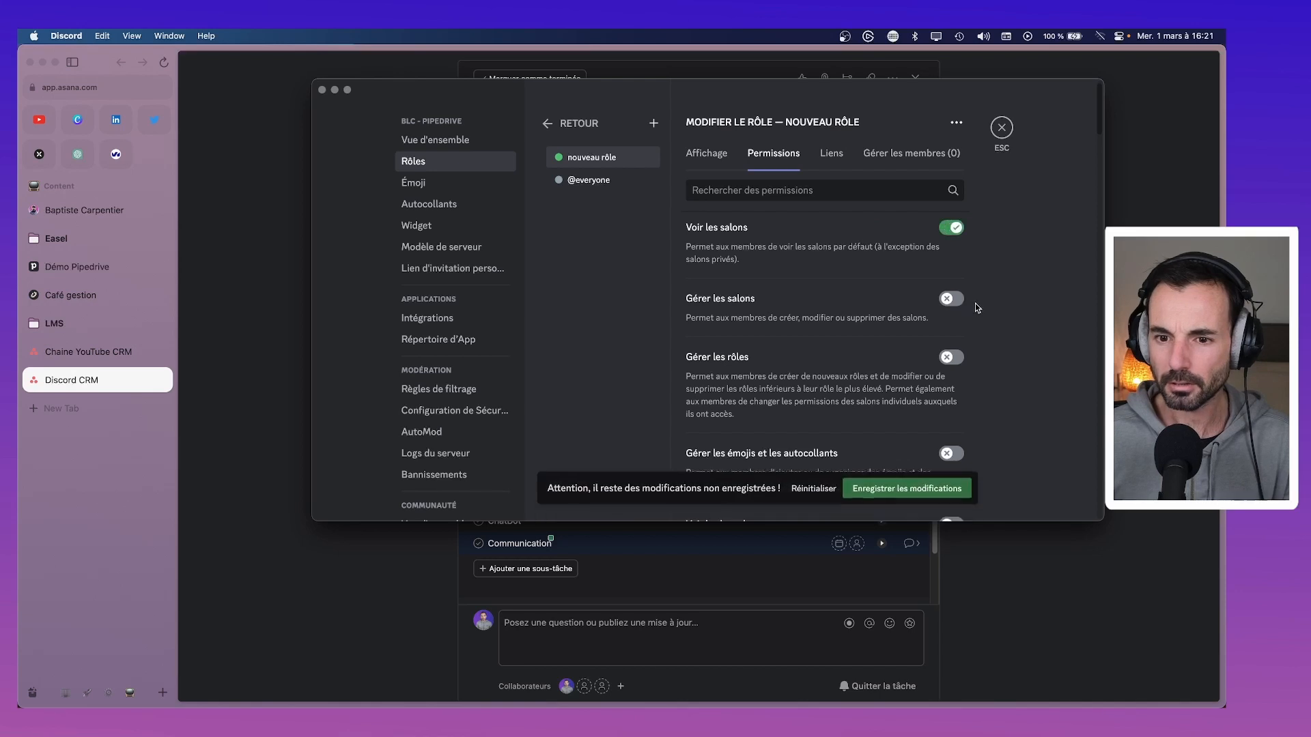
scroll(976, 304, down, 3)
scroll(976, 309, down, 4)
scroll(976, 308, up, 4)
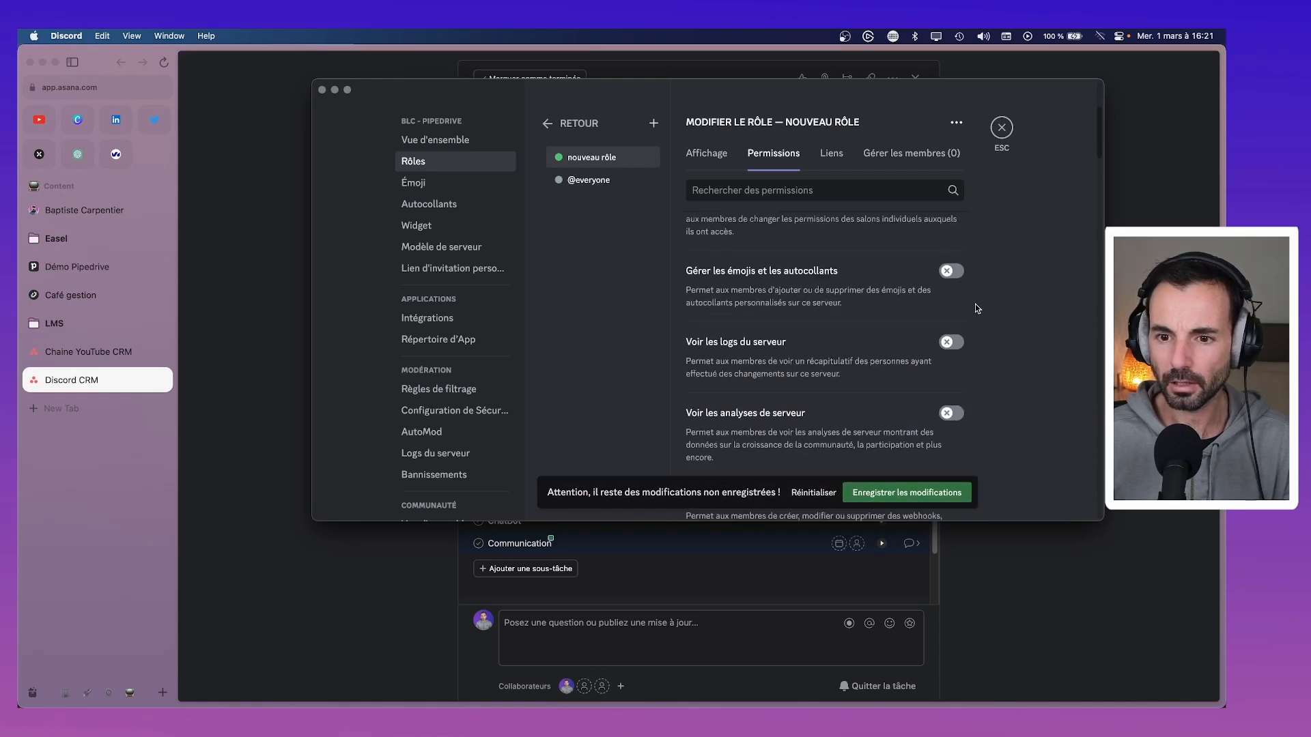
Enlarge the Discord window to fill nearly the whole screen and save the role's permission changes.
drag(1023, 522, 1038, 671)
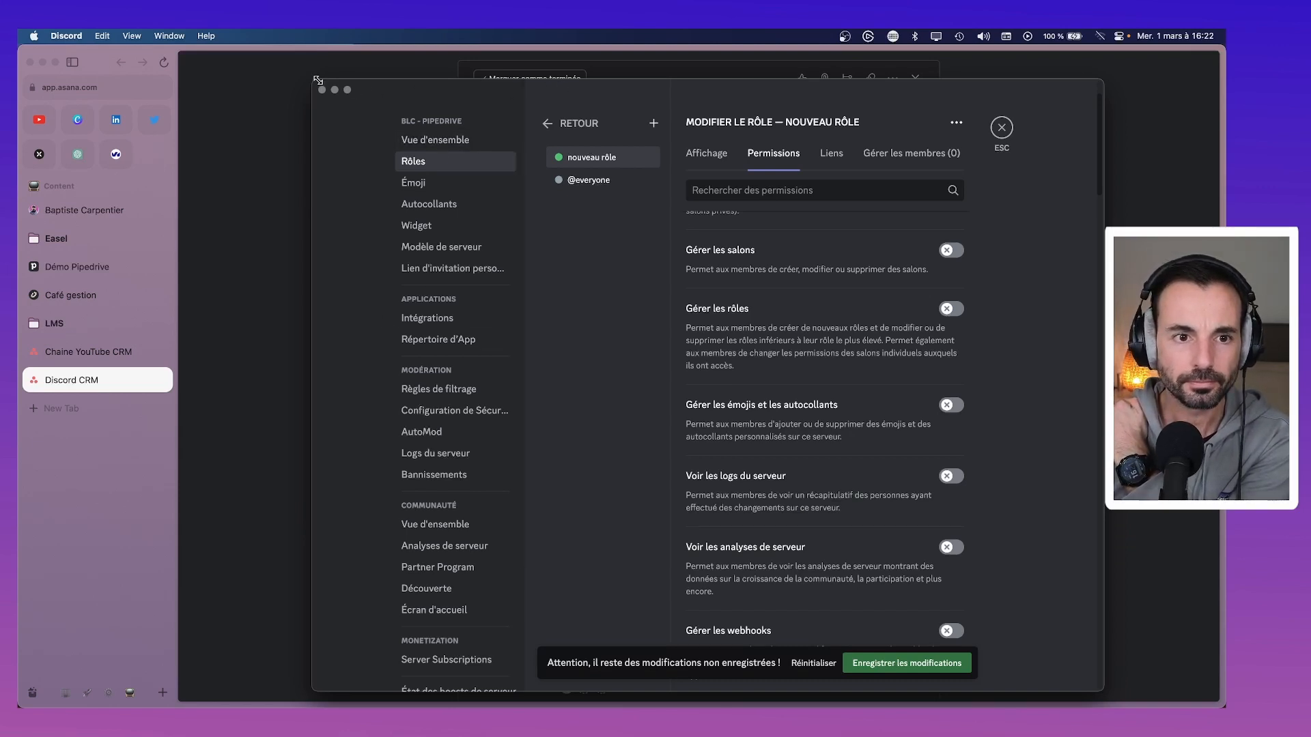
drag(313, 80, 19, 45)
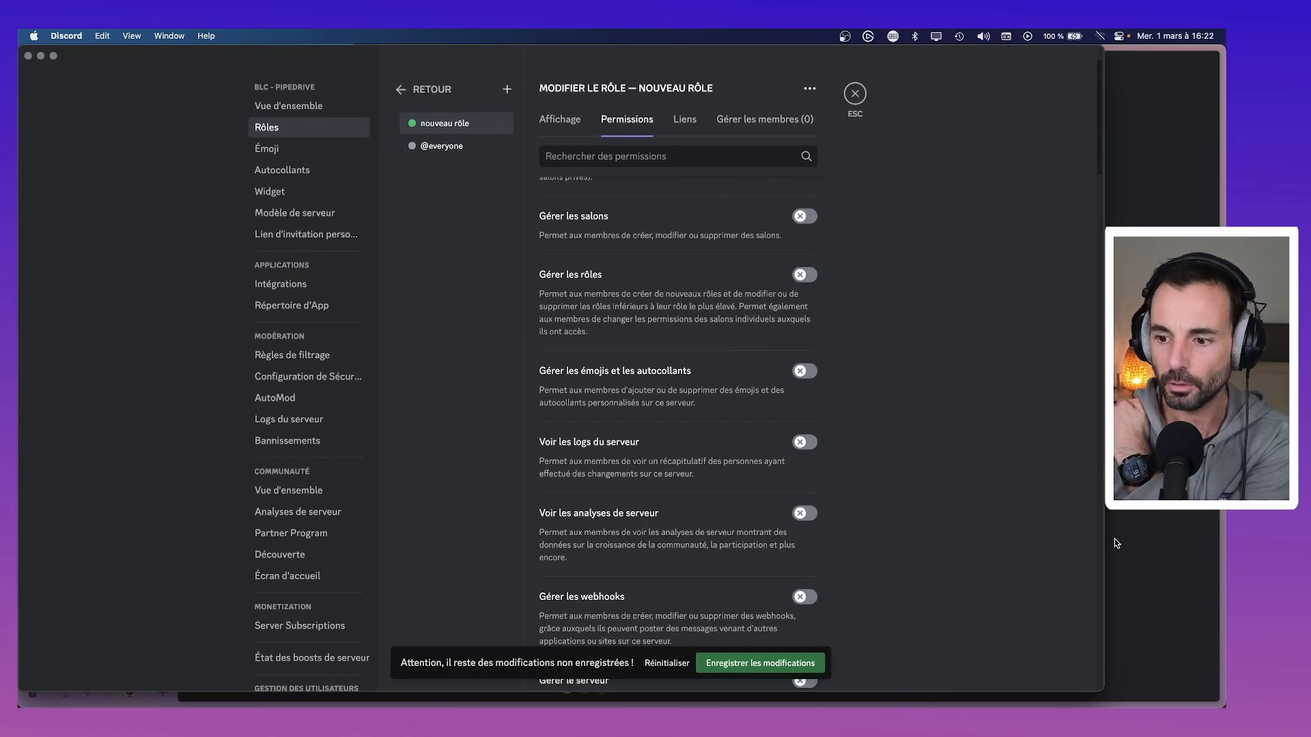
drag(1103, 529, 1223, 527)
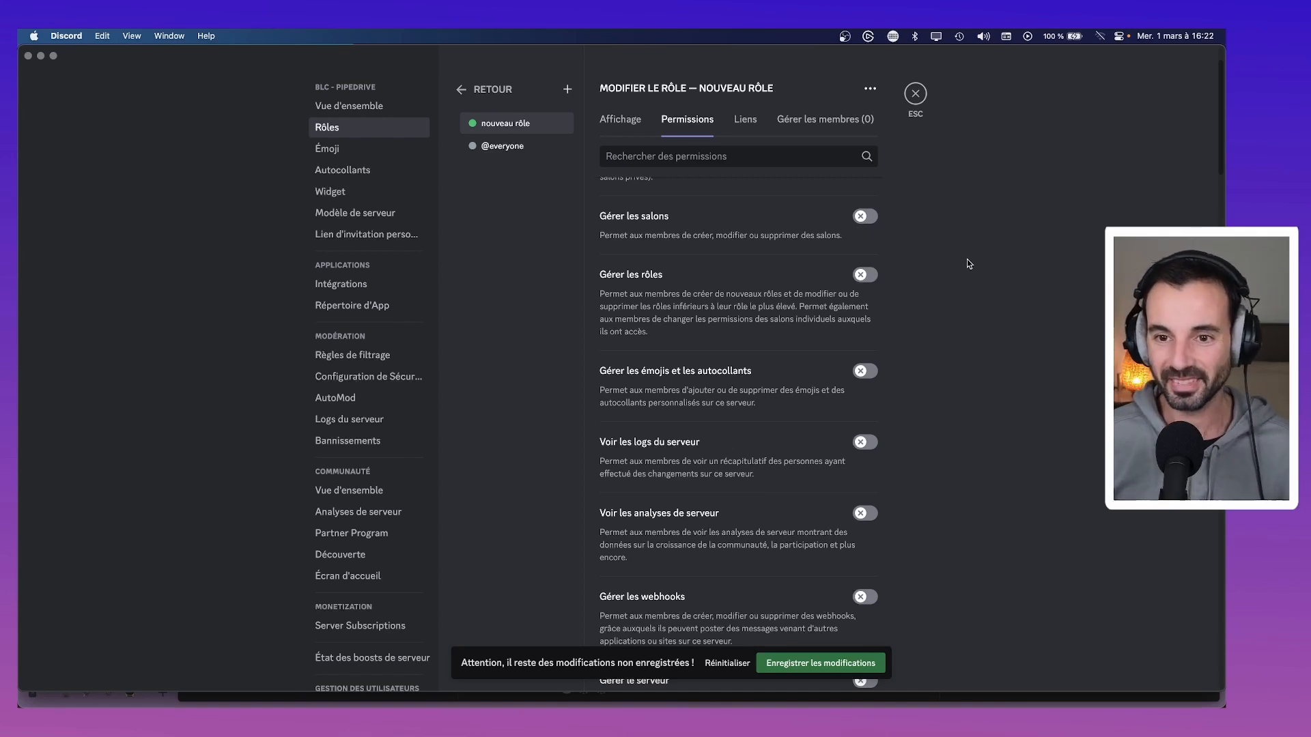
click(869, 663)
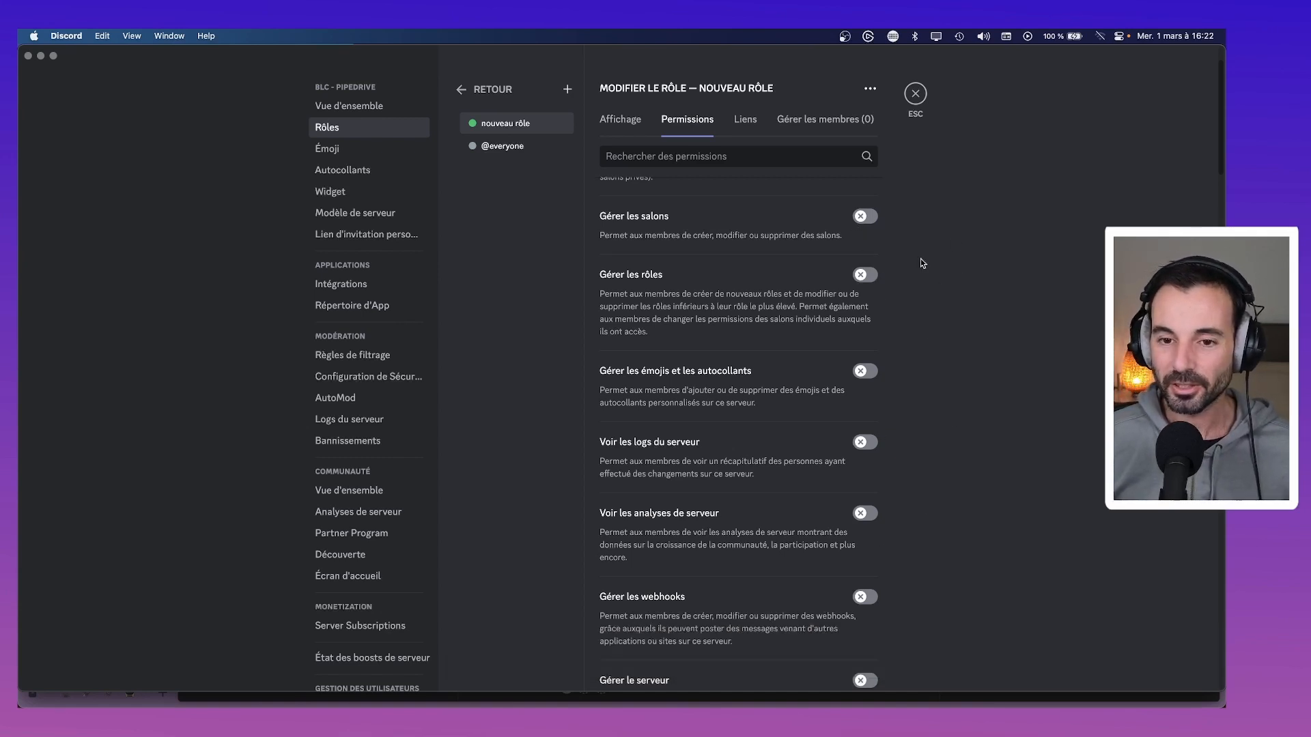
Enable the member permissions Créer une invitation and Changer le pseudo for the new role.
scroll(871, 309, up, 2)
scroll(871, 309, down, 3)
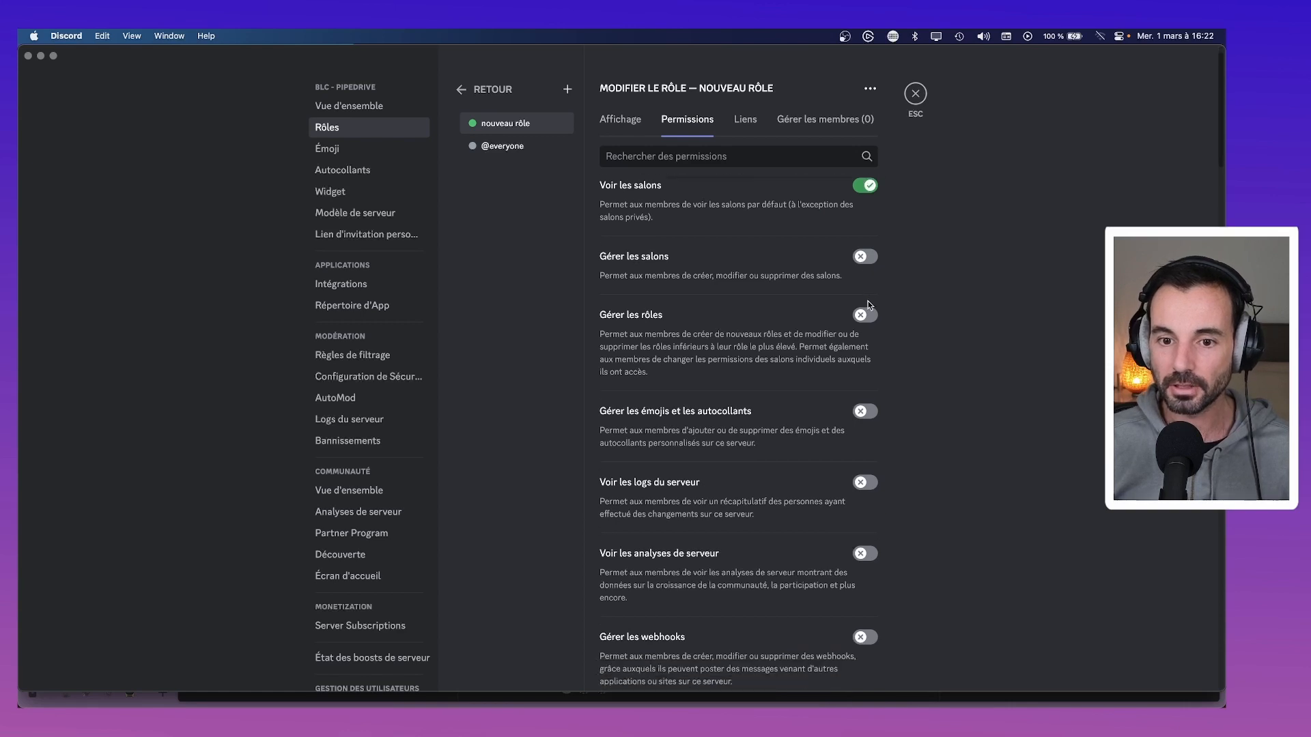
scroll(871, 308, down, 3)
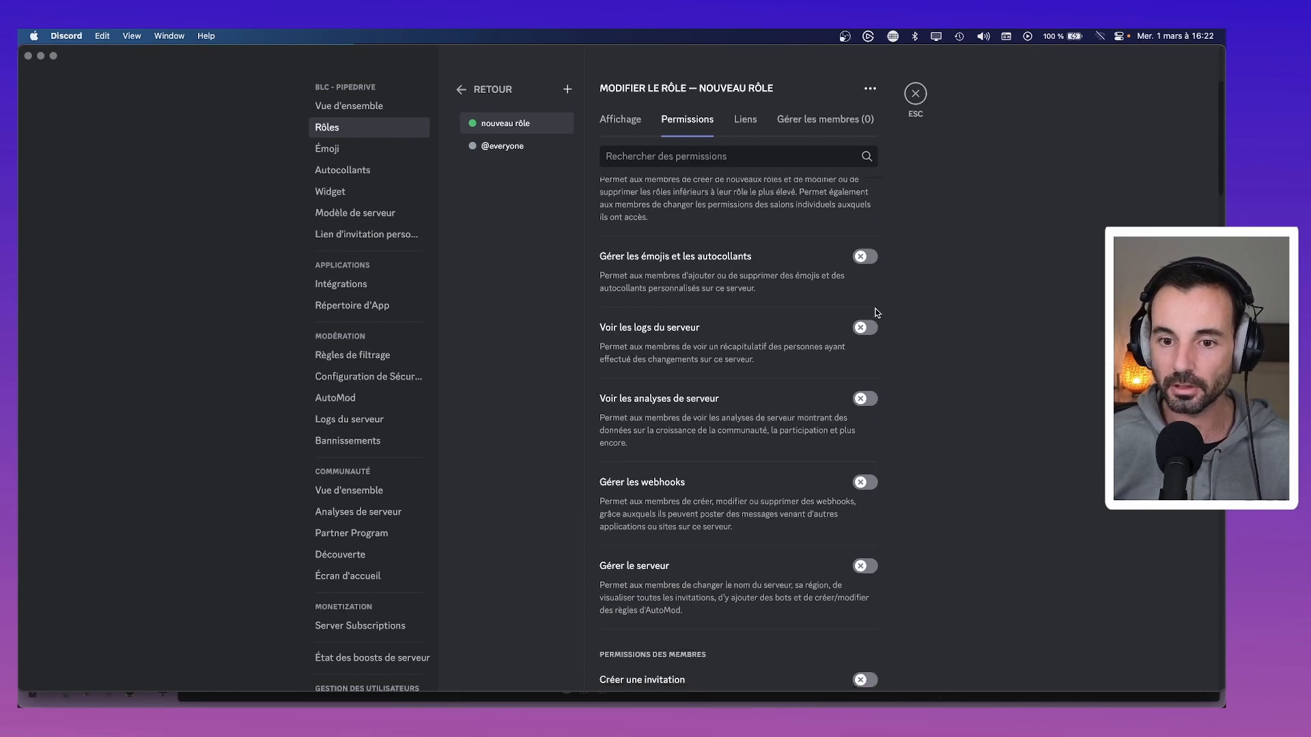
scroll(876, 314, down, 5)
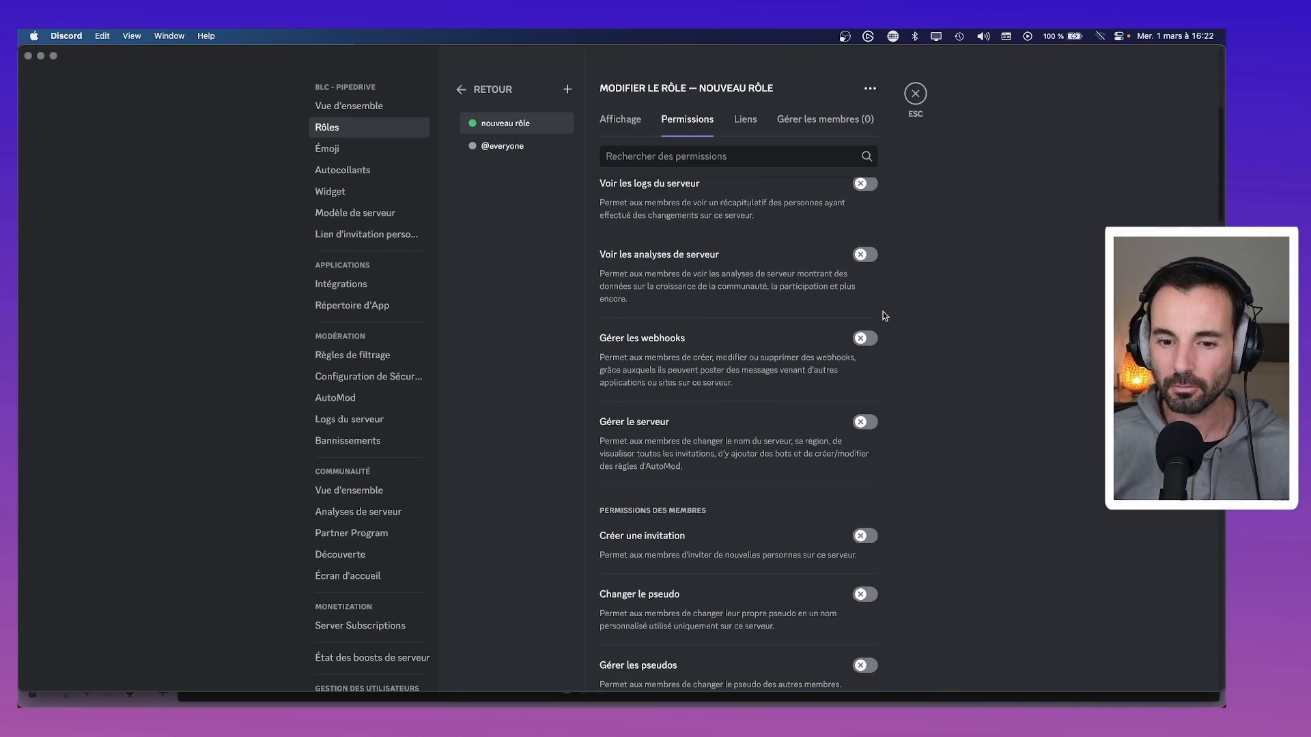
scroll(883, 311, down, 3)
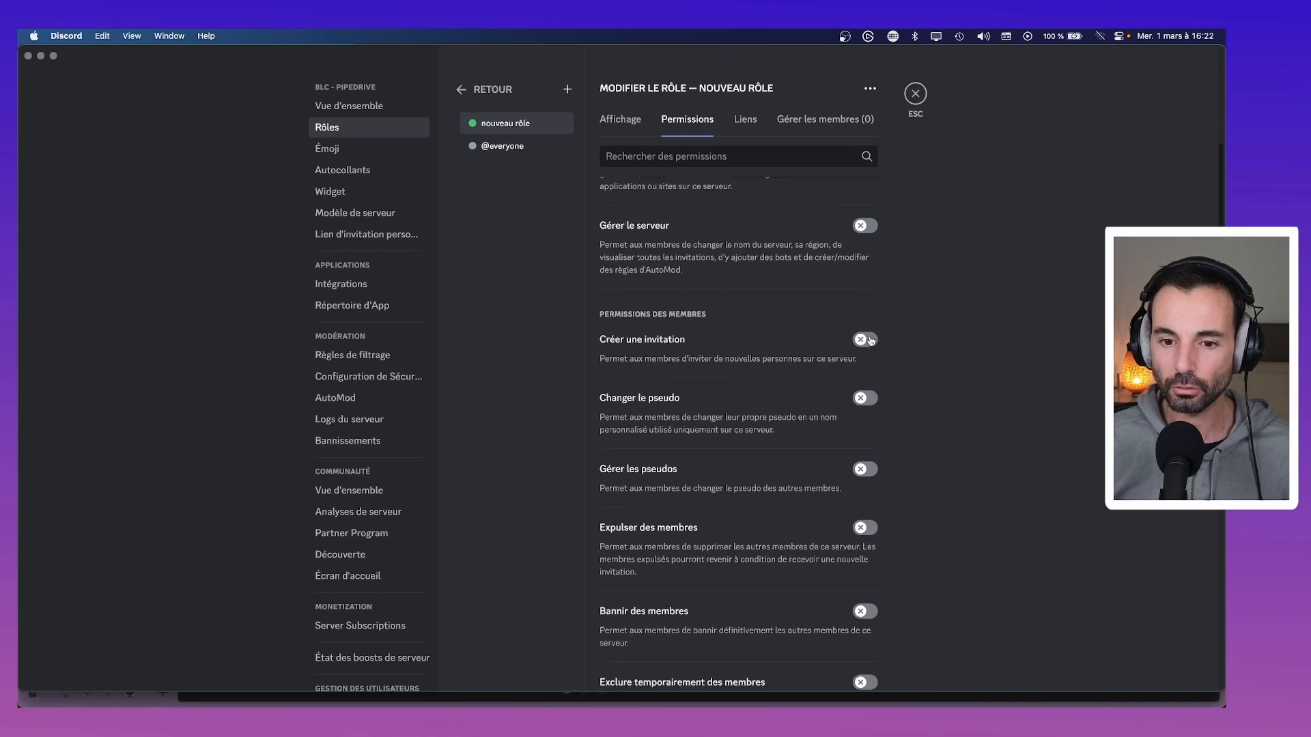
click(874, 324)
click(867, 382)
scroll(869, 384, down, 2)
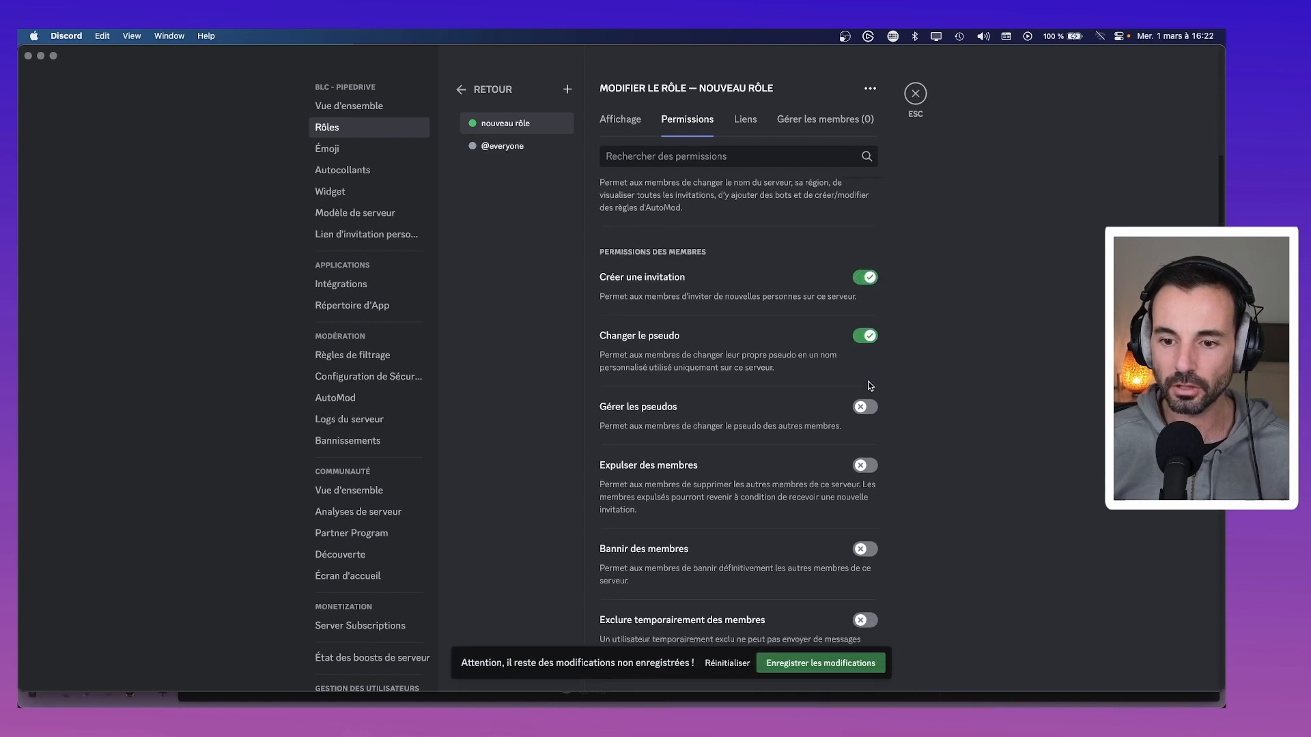
Enable the text channel permissions Envoyer des messages and Envoyer des messages dans les fils for the new role.
scroll(869, 386, down, 5)
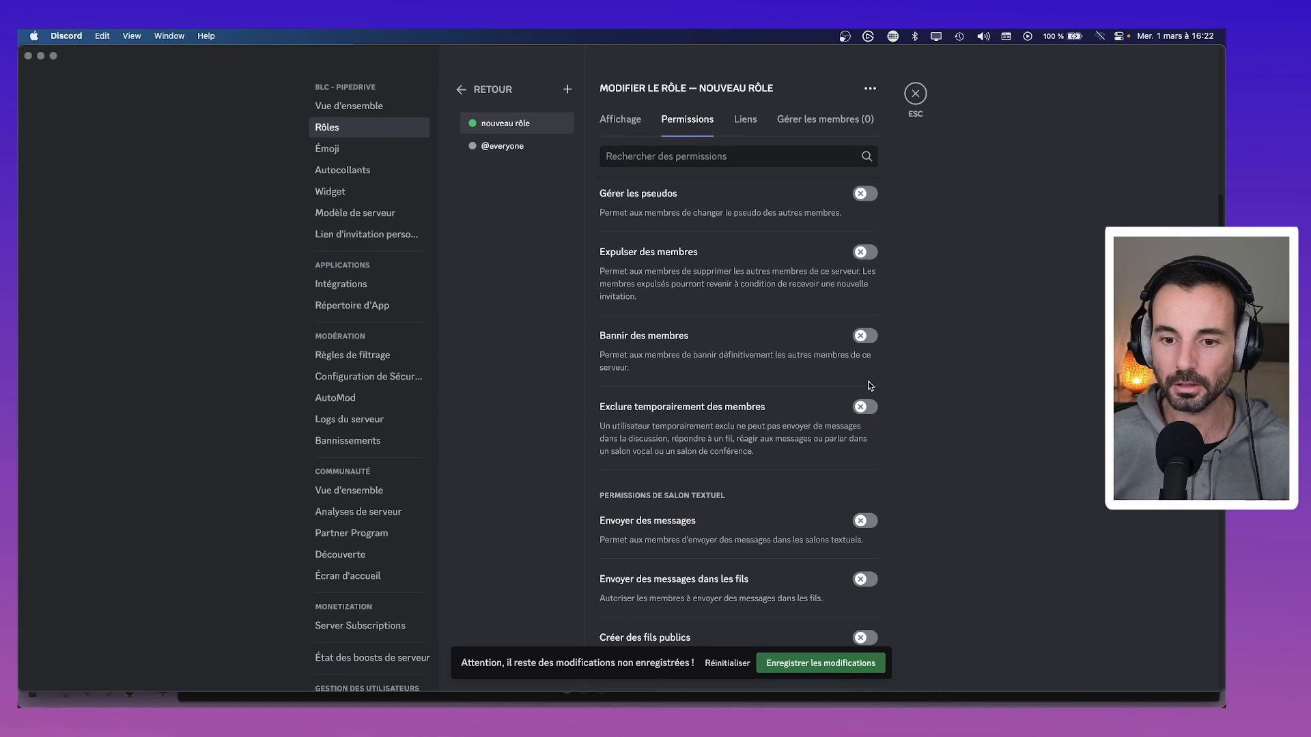
scroll(871, 386, down, 3)
click(868, 394)
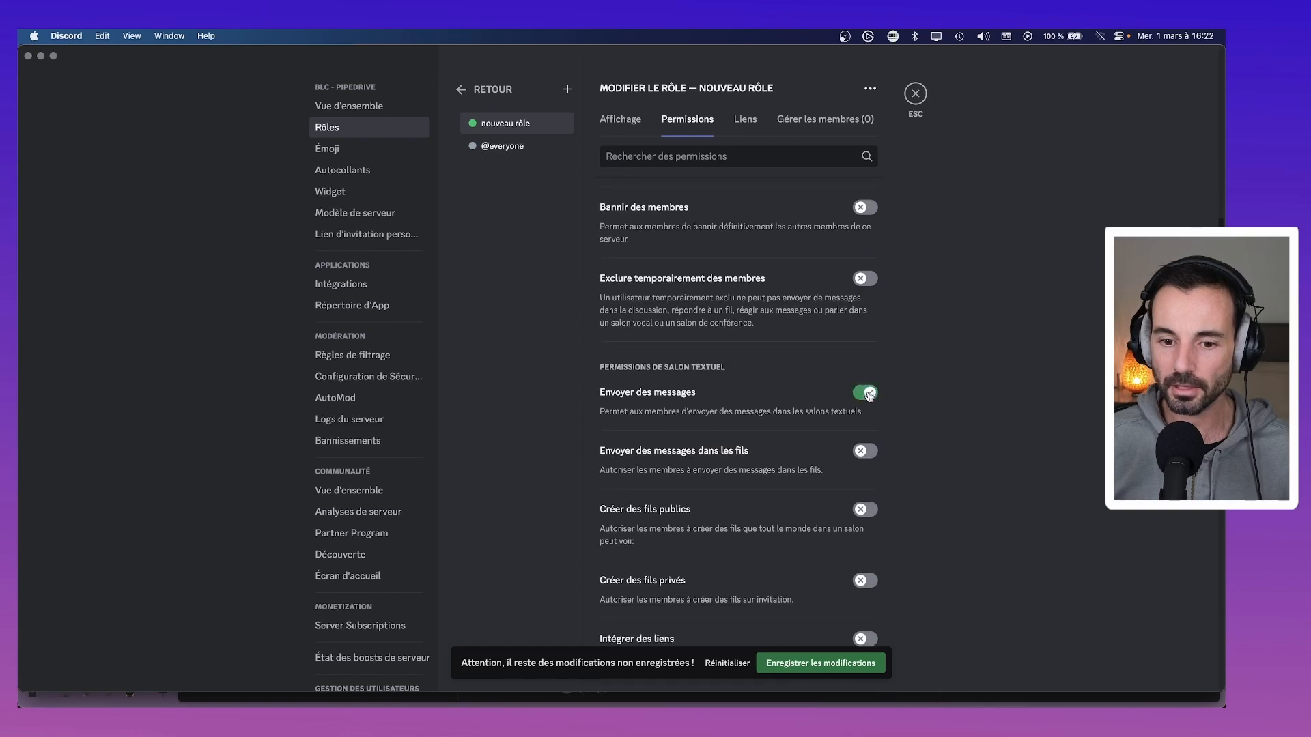
scroll(868, 396, down, 1)
click(867, 405)
scroll(867, 410, down, 1)
click(867, 434)
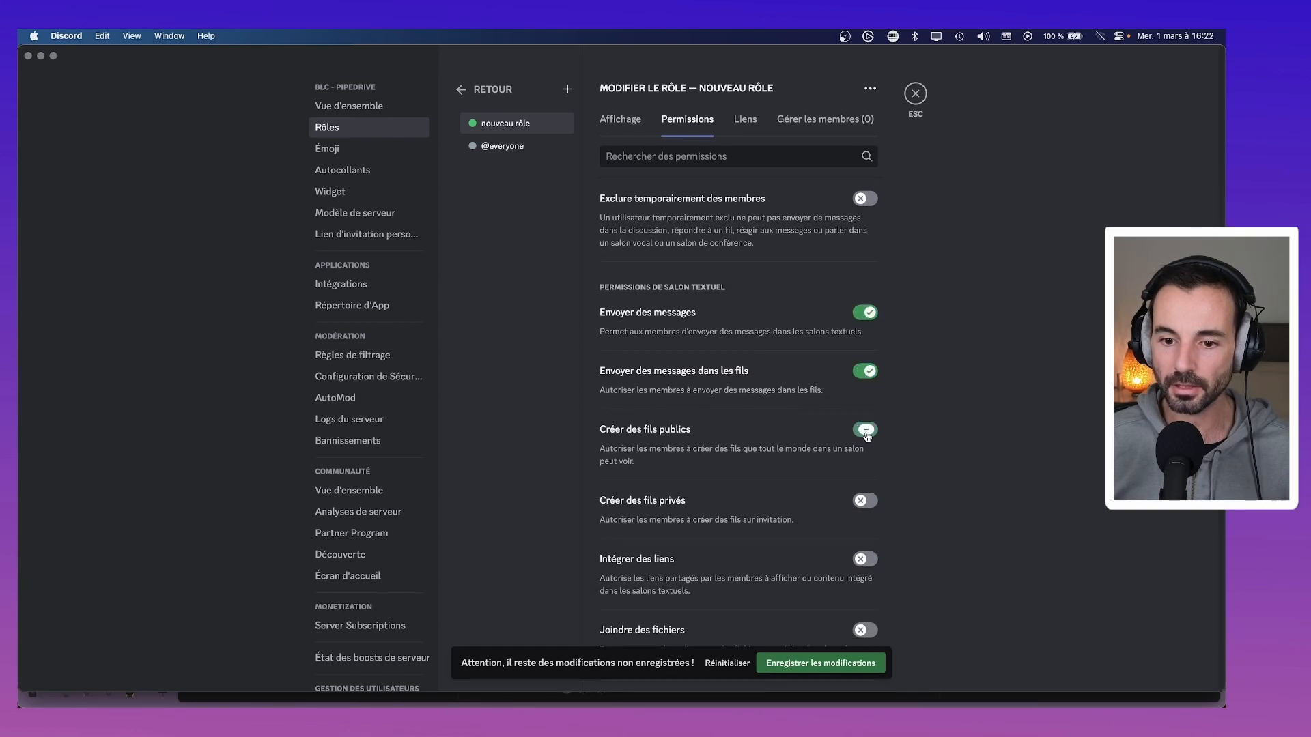
scroll(894, 430, down, 1)
click(868, 406)
scroll(871, 455, down, 1)
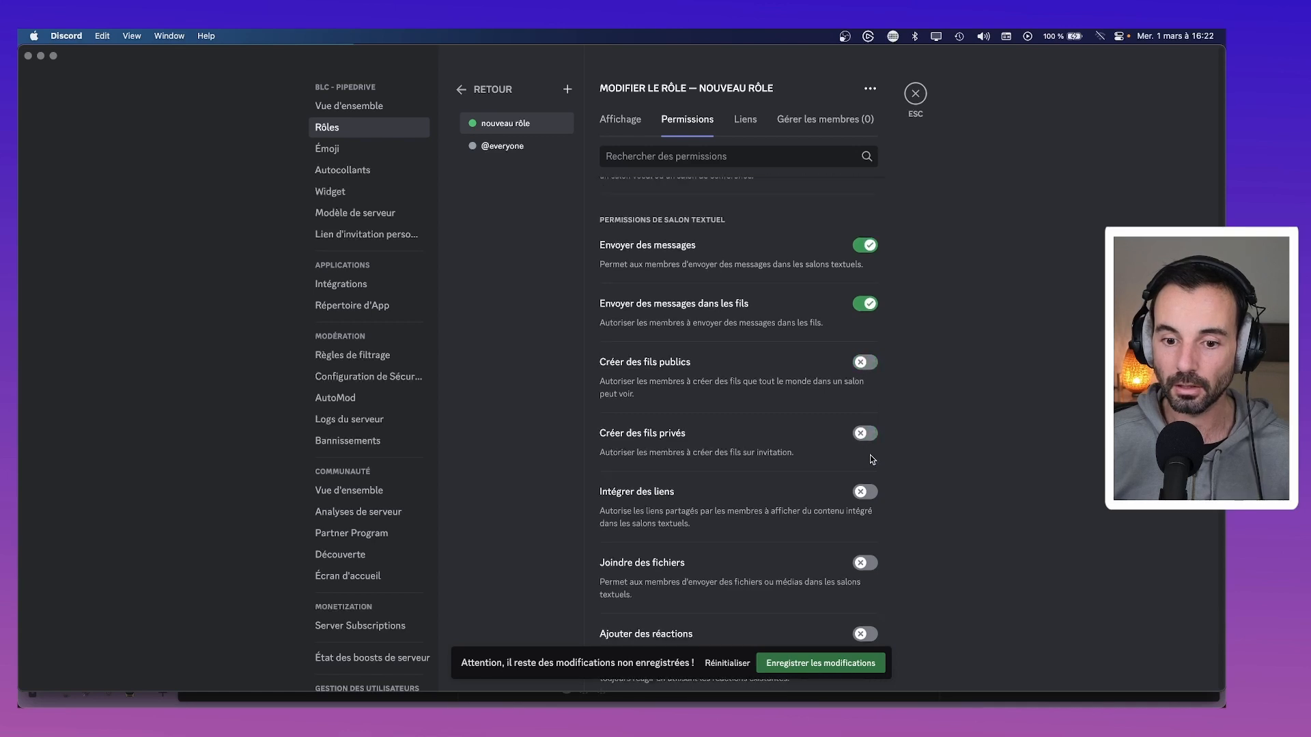
Enable Intégrer des liens, Joindre des fichiers and Ajouter des réactions for the new role.
scroll(873, 460, down, 1)
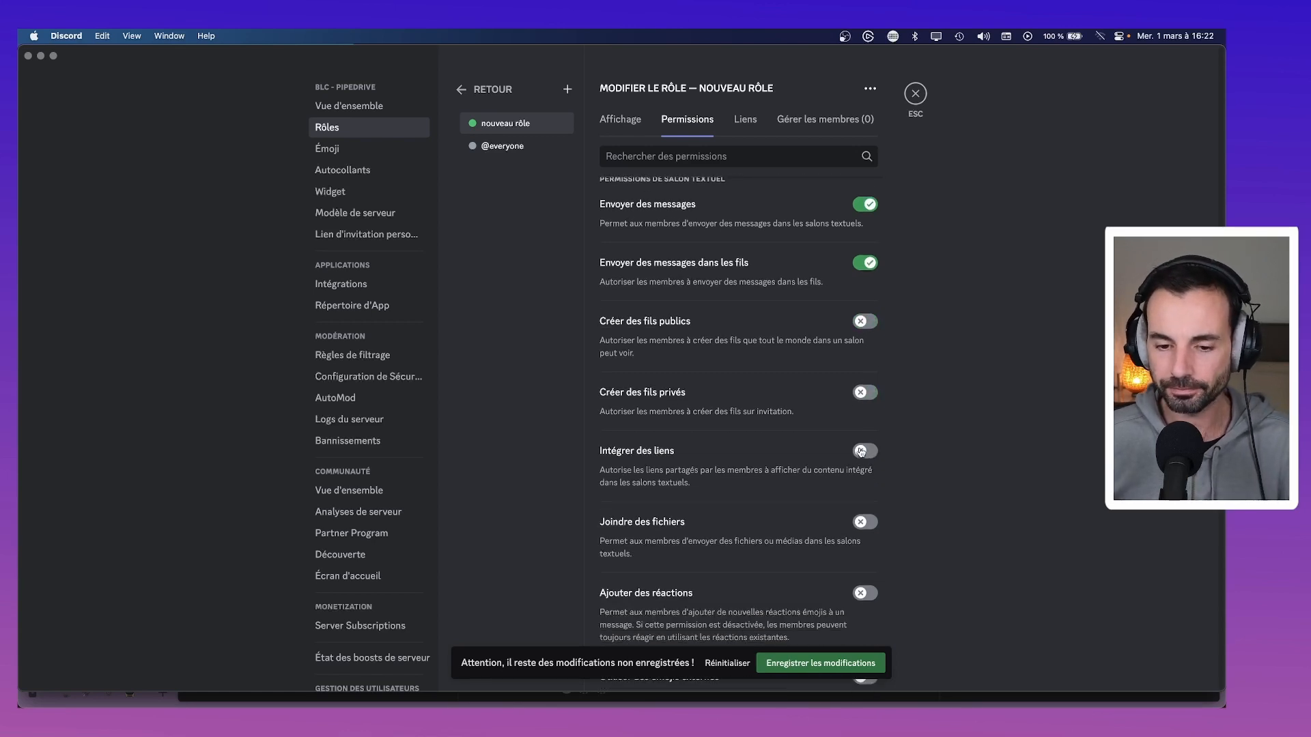
click(862, 451)
scroll(867, 470, down, 2)
click(863, 447)
scroll(863, 450, down, 1)
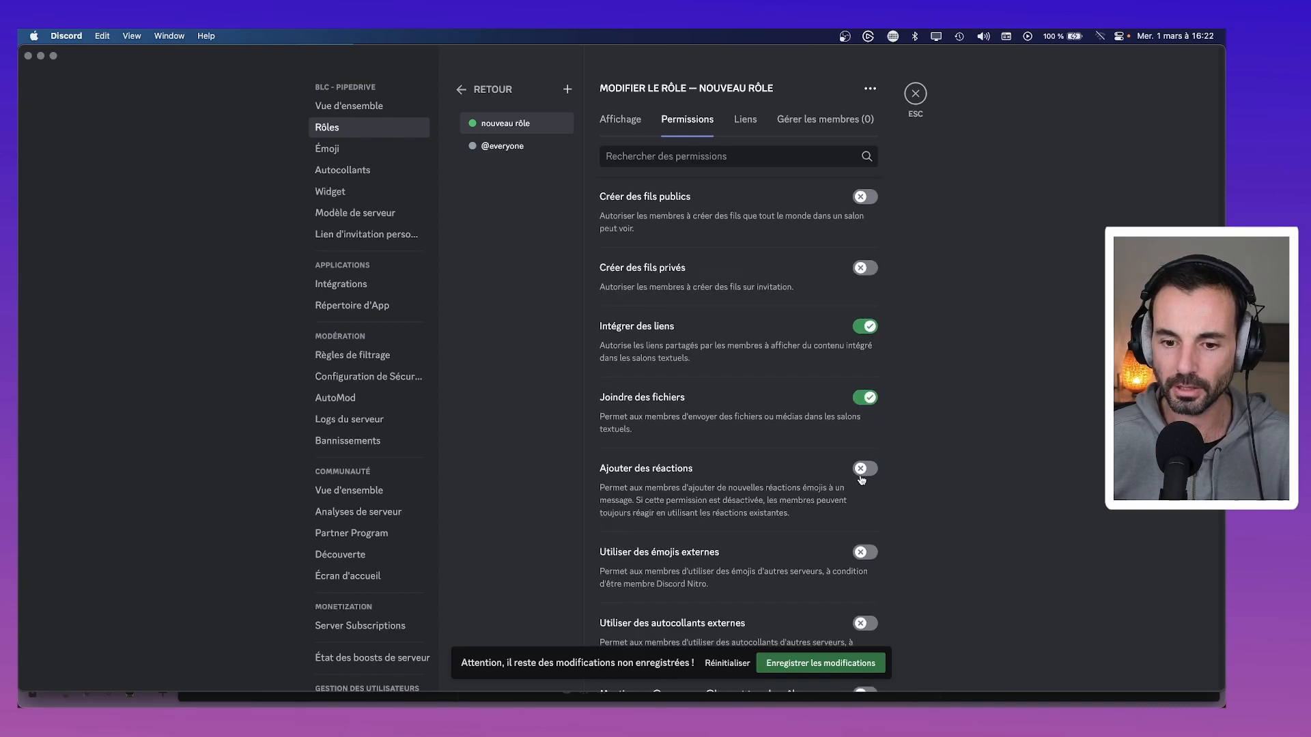
click(862, 474)
scroll(859, 486, down, 5)
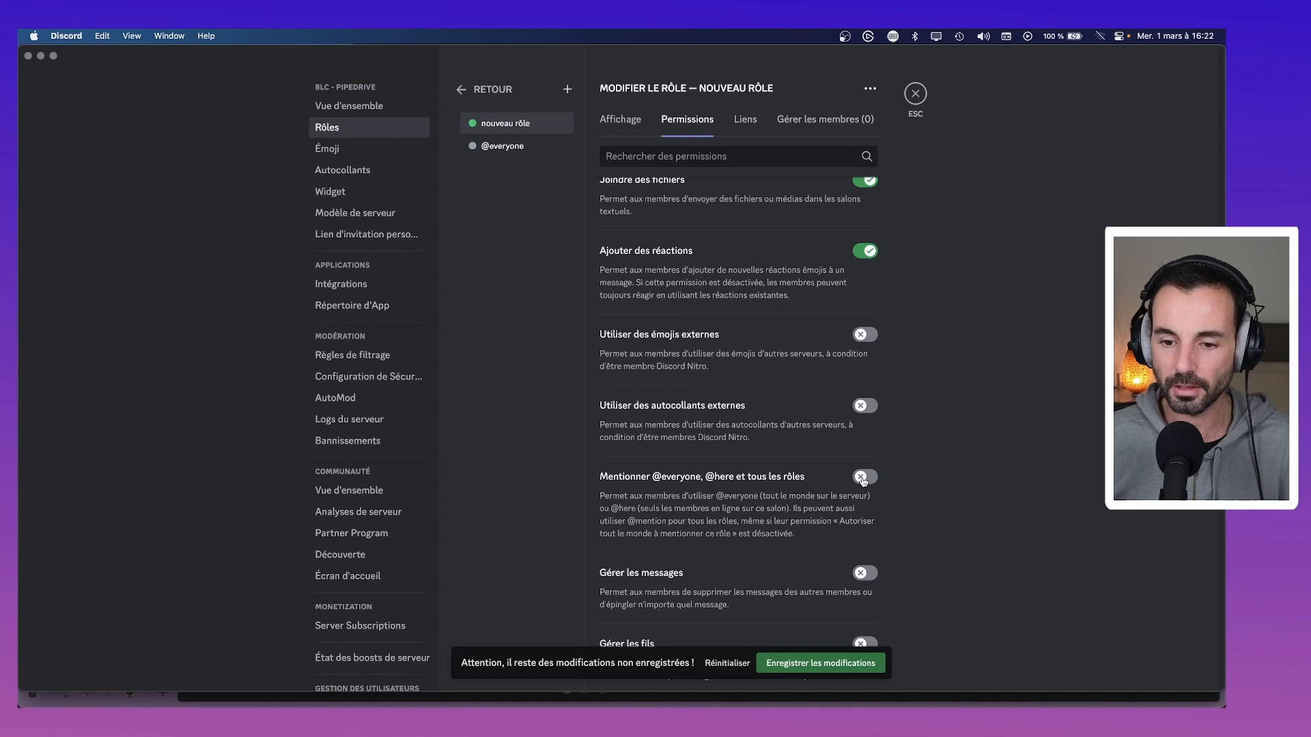
Enable the text channel permissions Voir les anciens messages and Utiliser les commandes de l'application for the new role.
scroll(862, 479, down, 3)
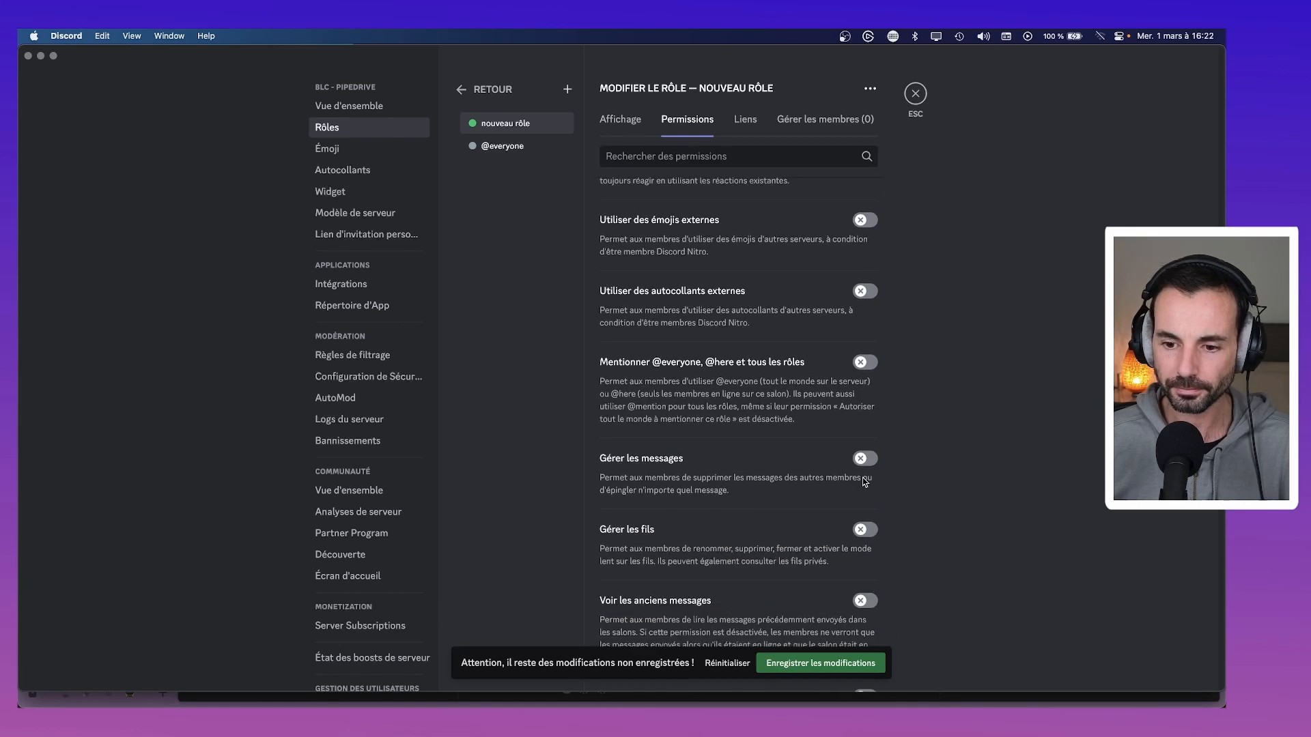
scroll(863, 481, down, 2)
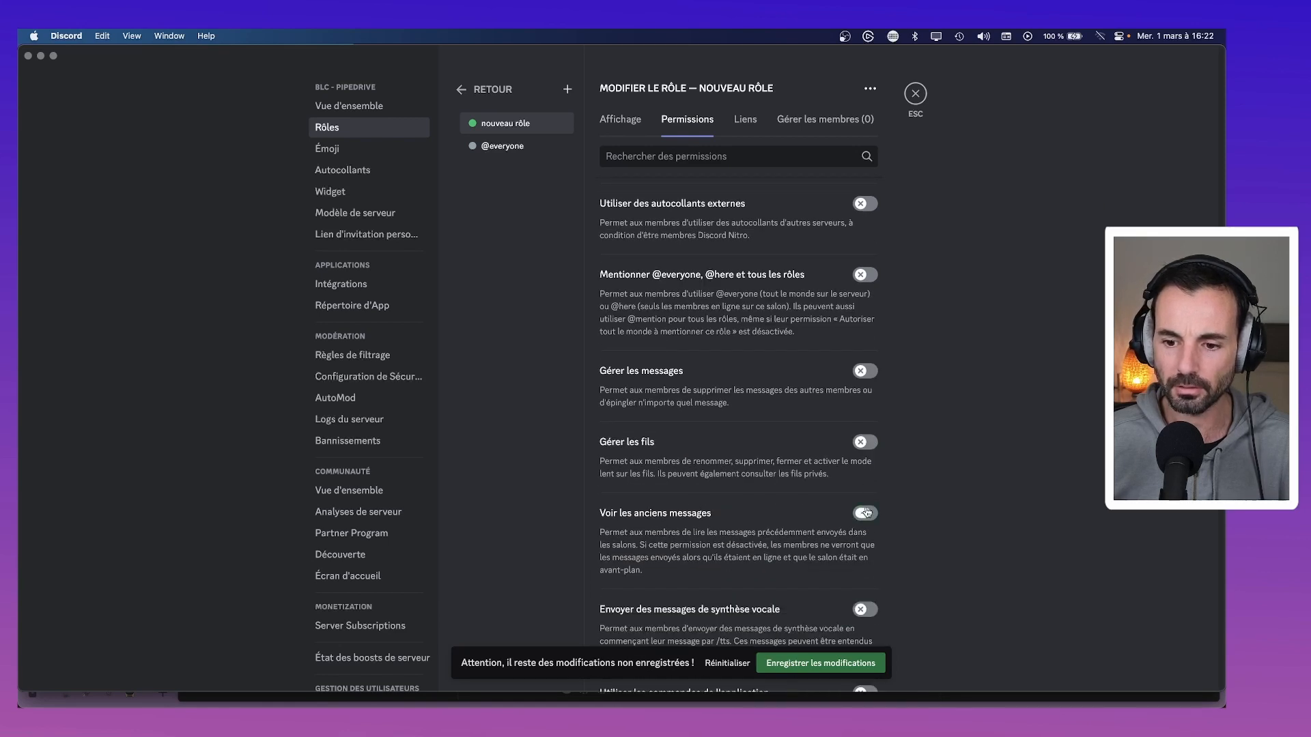
click(866, 513)
scroll(867, 508, down, 4)
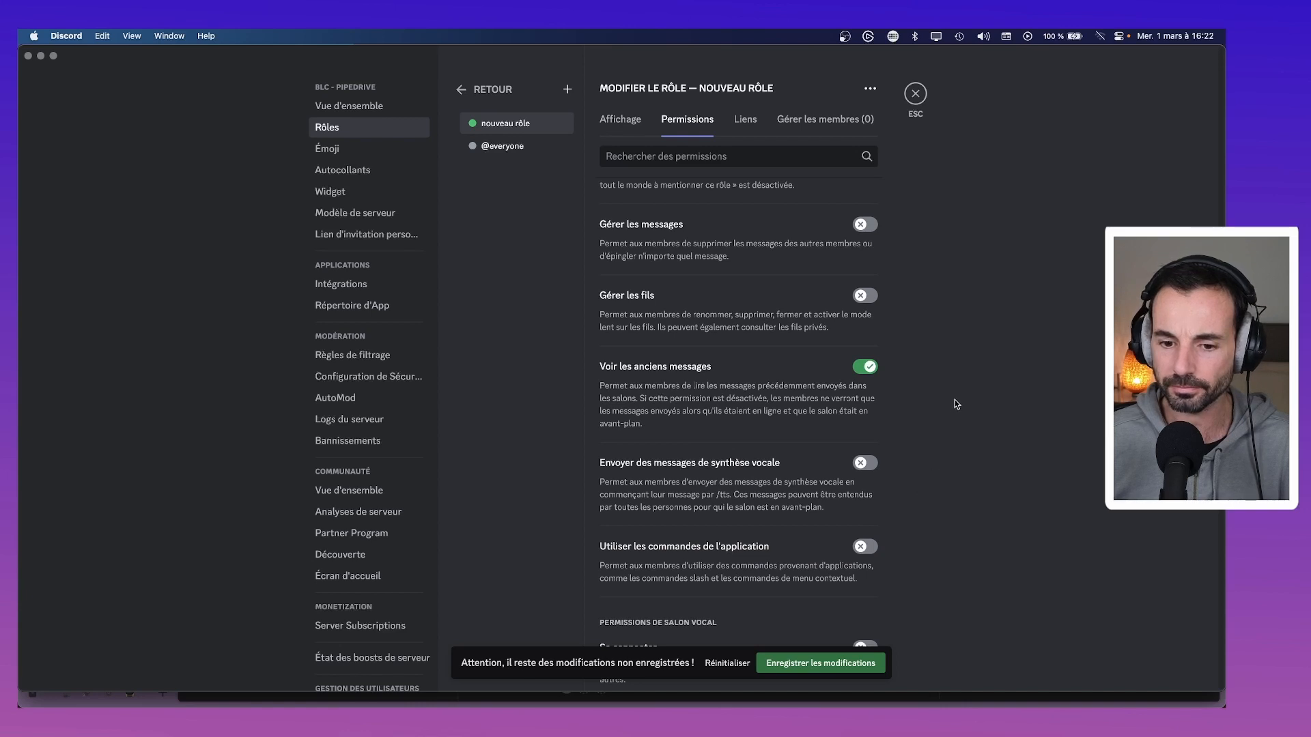
scroll(892, 422, down, 4)
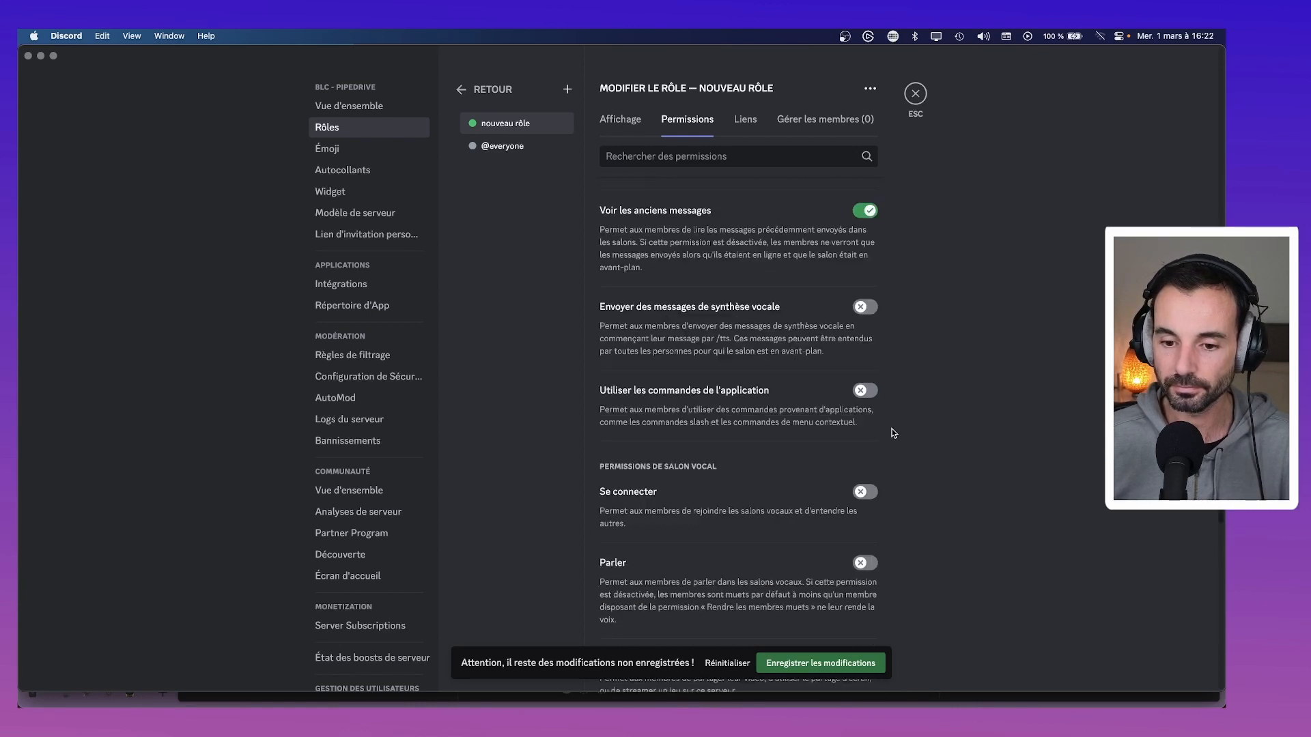
scroll(888, 426, down, 2)
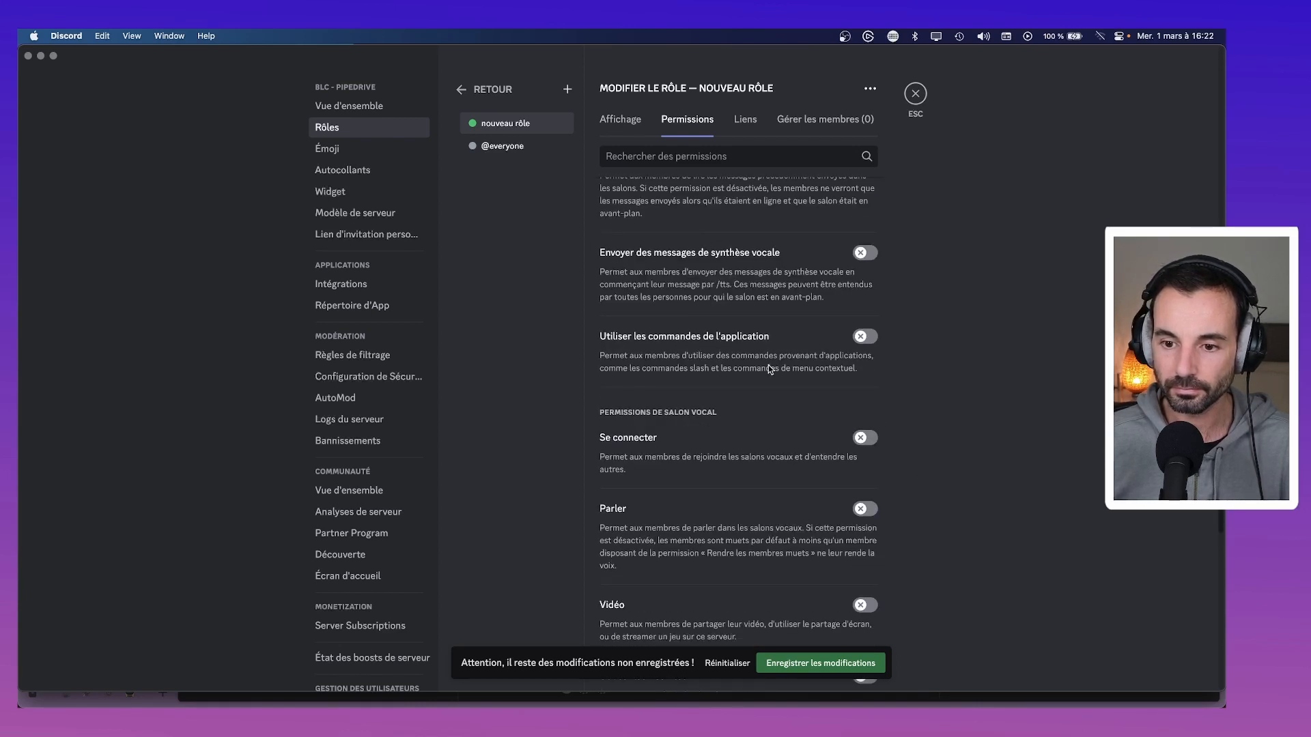
click(863, 338)
Enable the voice channel permissions Se connecter, Parler, Vidéo and Utiliser les Activités for the new role.
scroll(900, 407, down, 3)
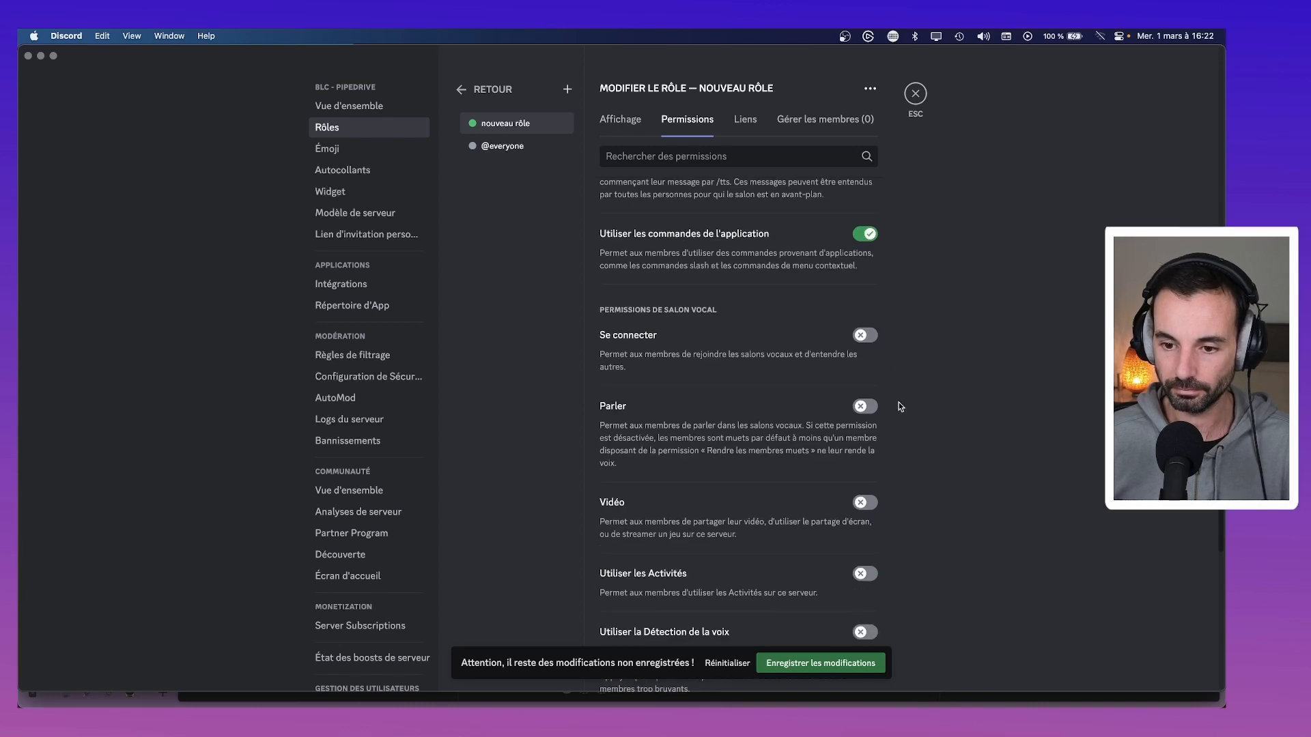
click(861, 336)
click(863, 407)
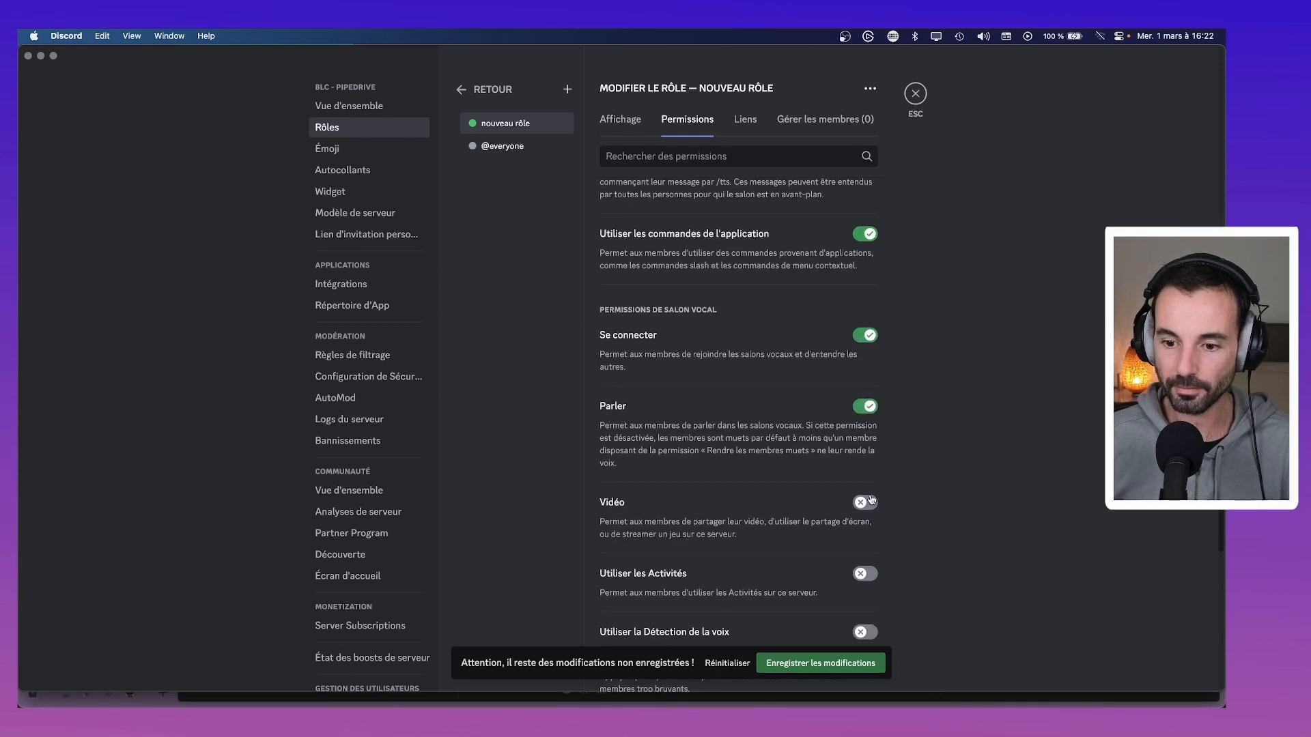
click(865, 503)
scroll(871, 500, down, 2)
click(870, 459)
scroll(873, 459, down, 1)
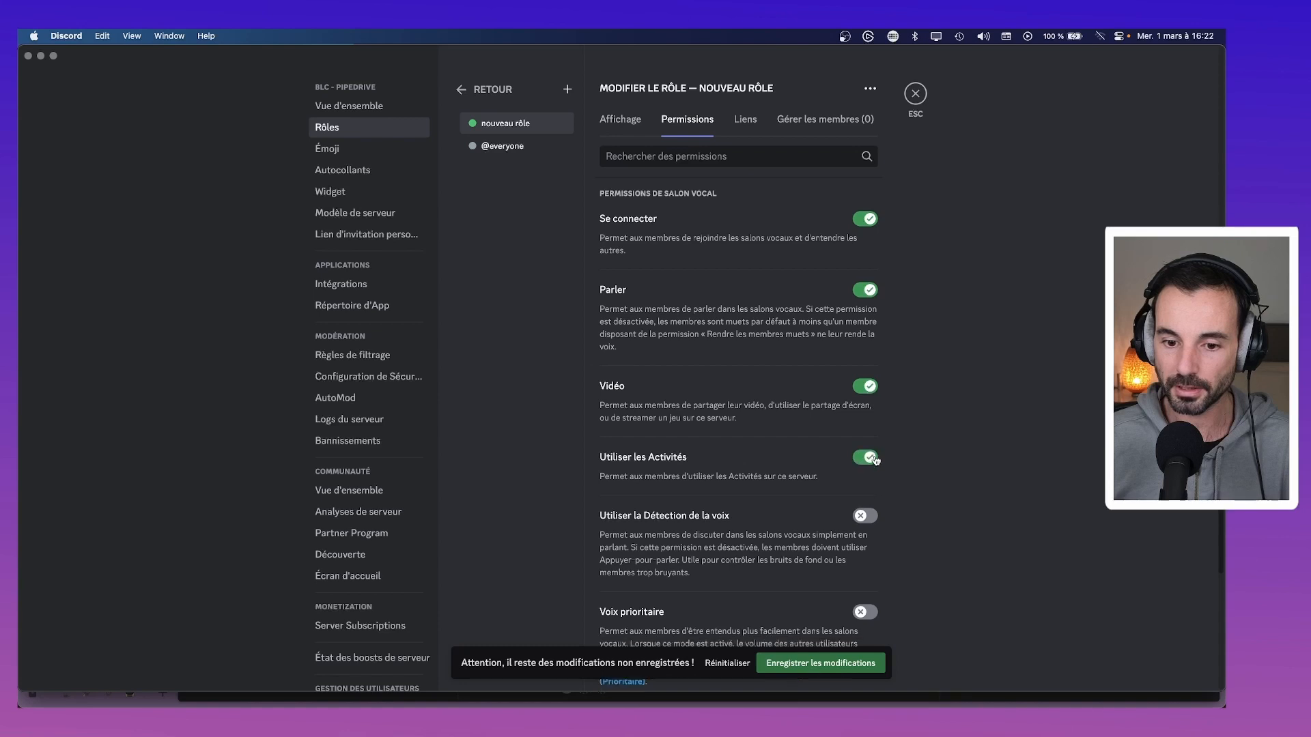
Enable Utiliser la Détection de la voix and Demande de prise de parole for the new role.
scroll(875, 459, down, 3)
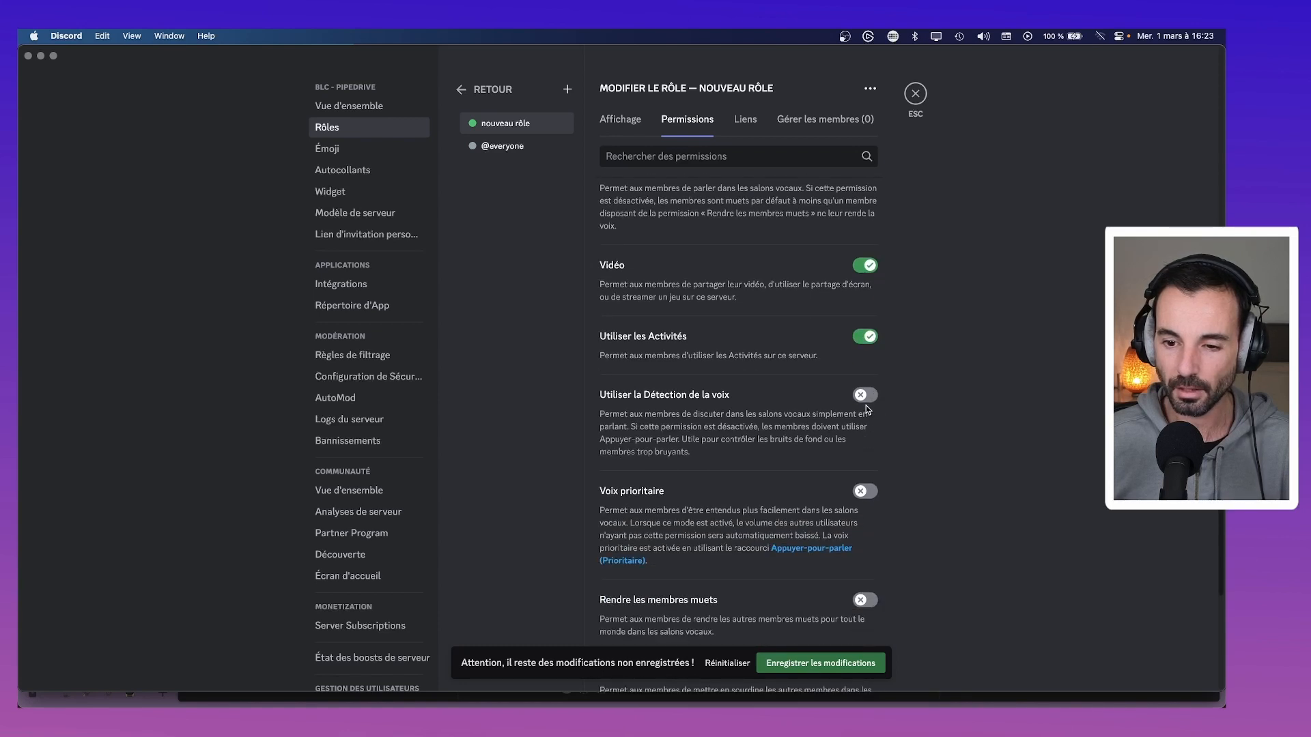
click(864, 399)
scroll(871, 454, down, 5)
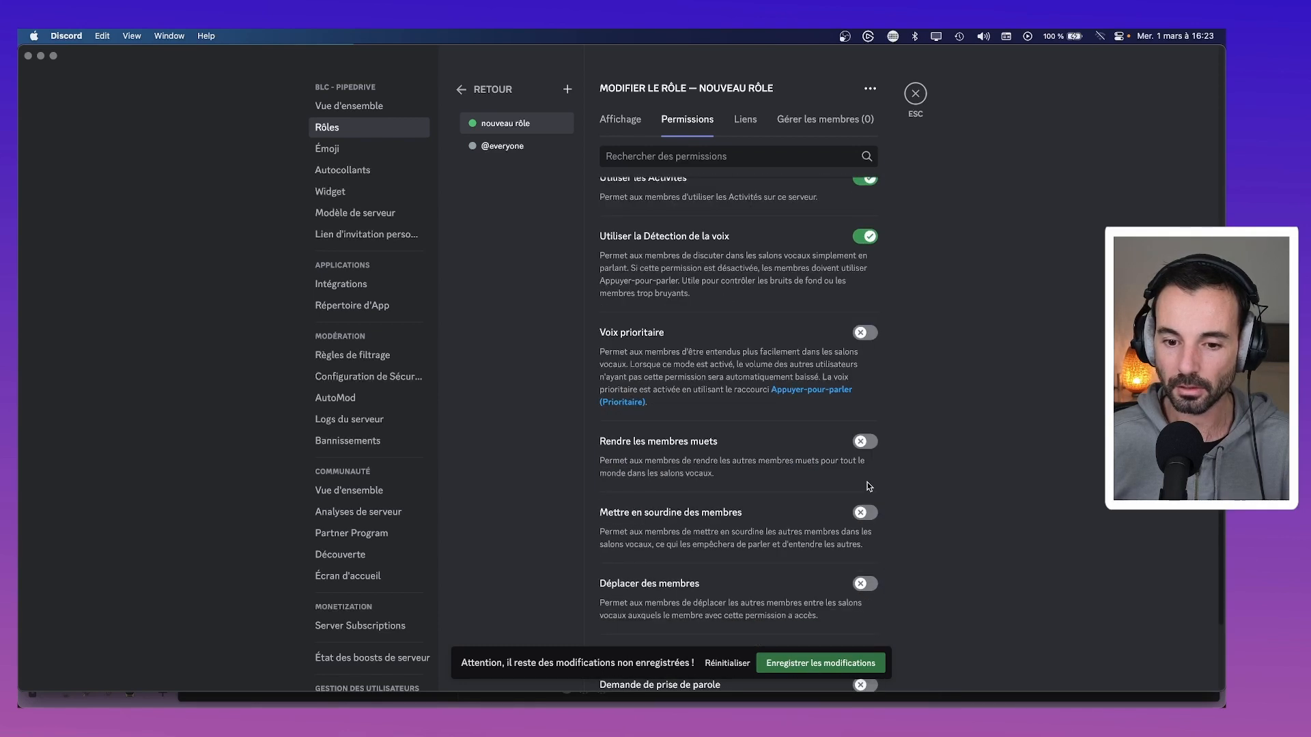
scroll(868, 486, down, 6)
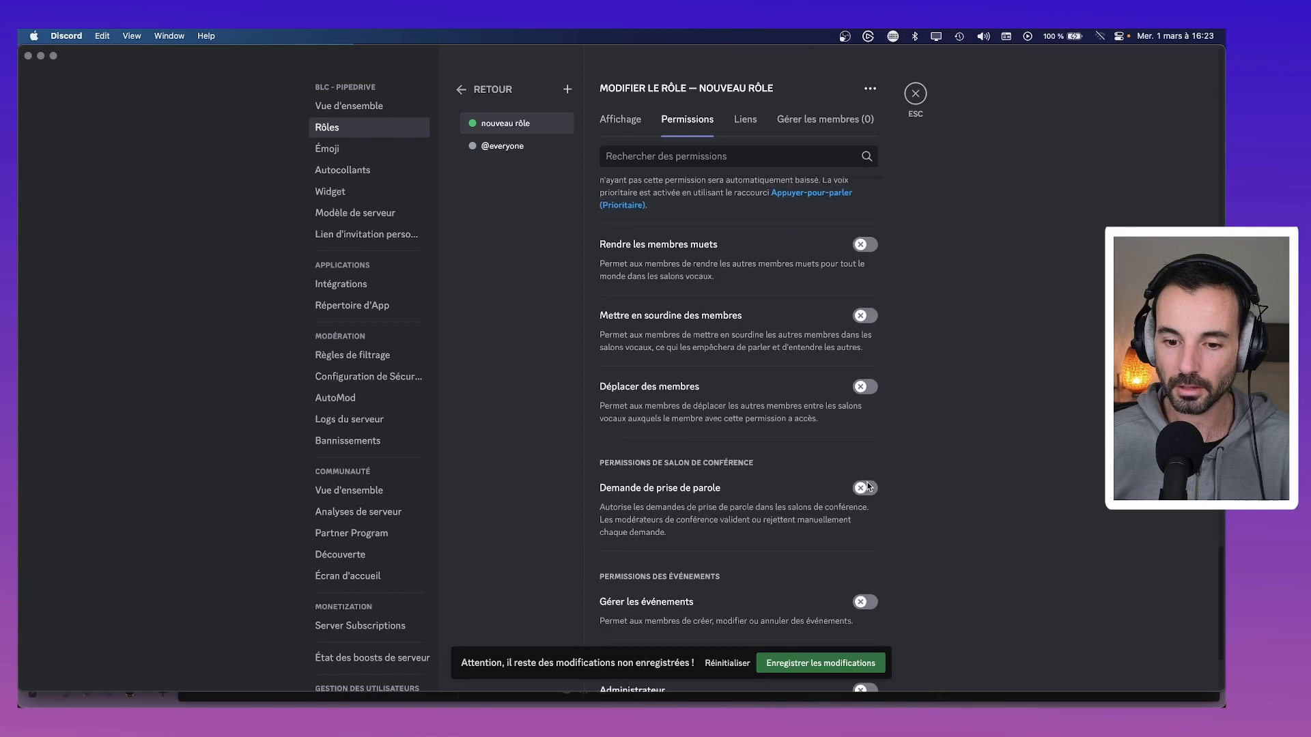
click(866, 444)
Save the role's permission changes and close the server settings.
scroll(918, 492, down, 2)
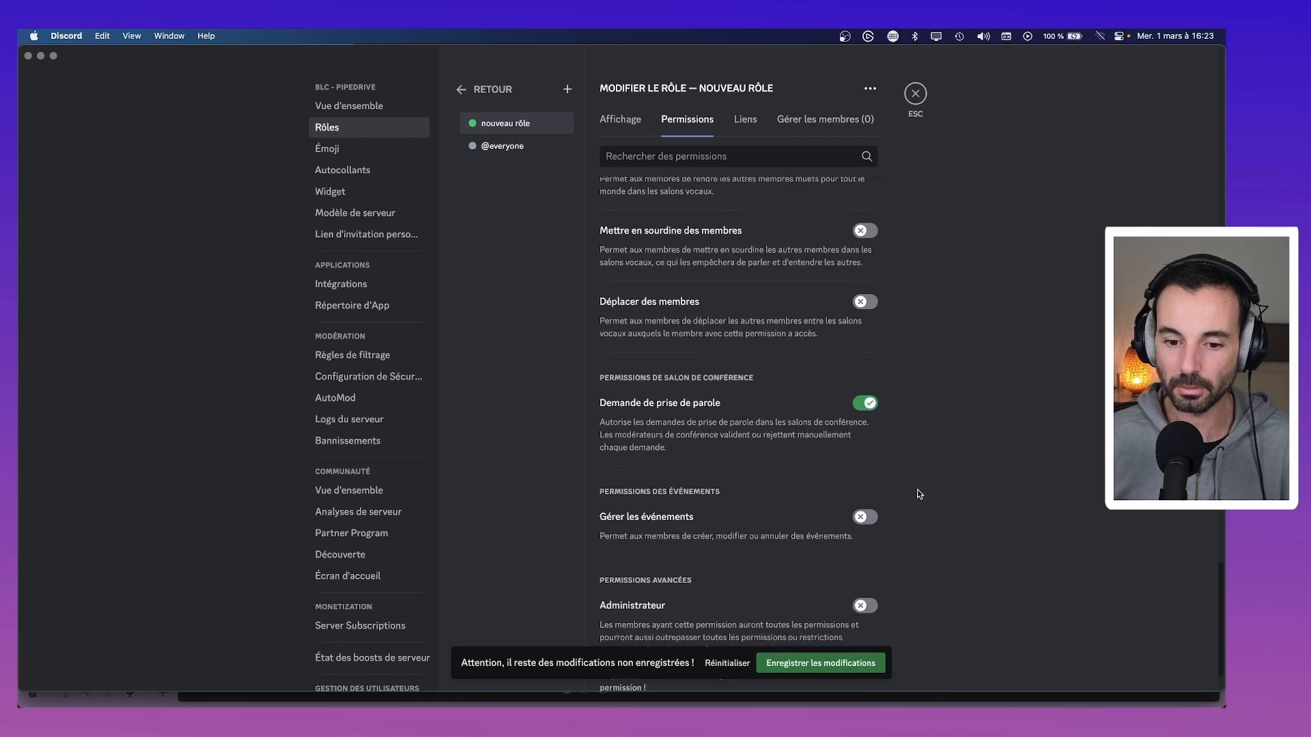
scroll(846, 430, down, 2)
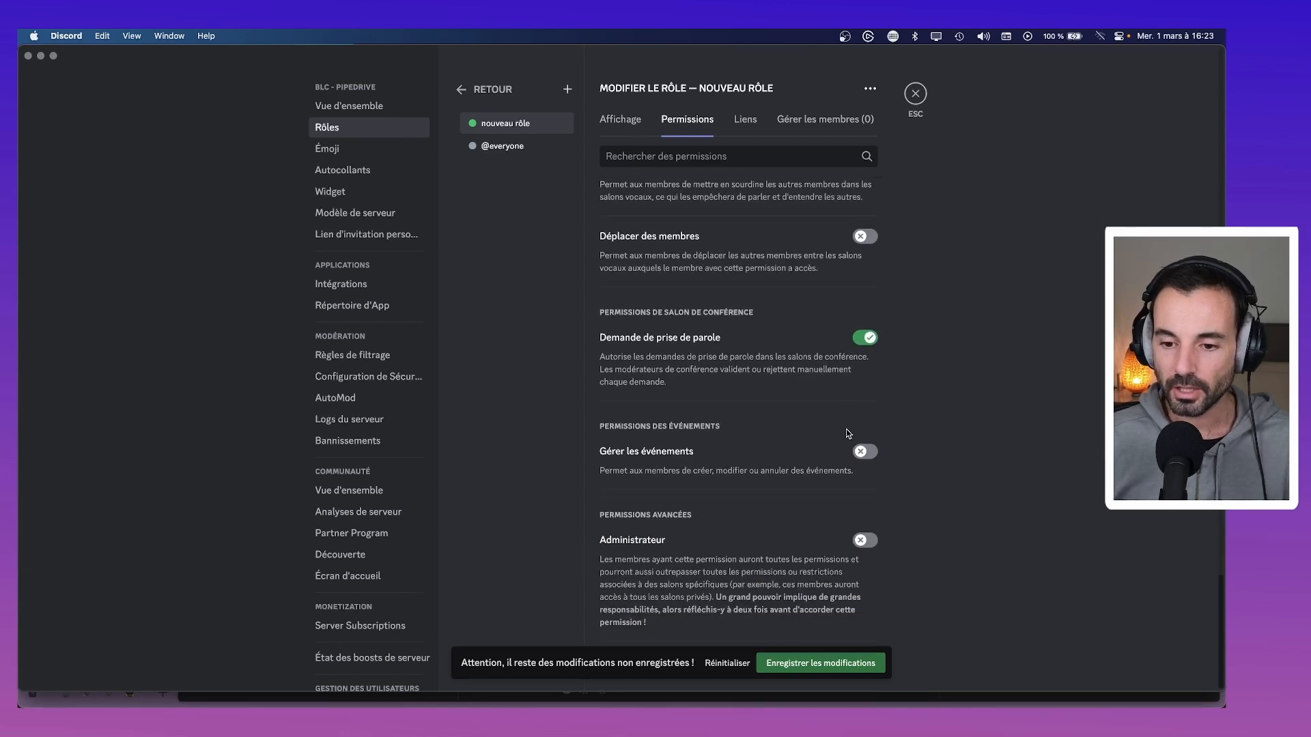
click(852, 662)
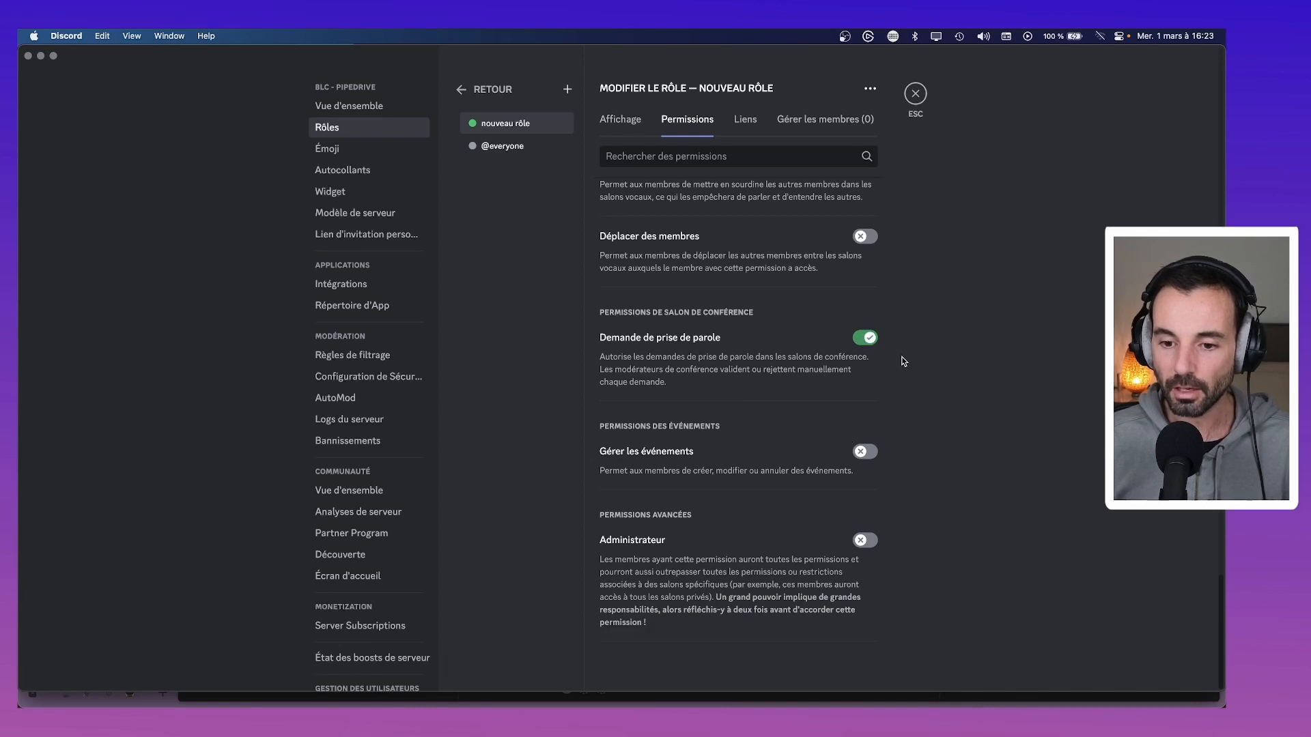
click(913, 103)
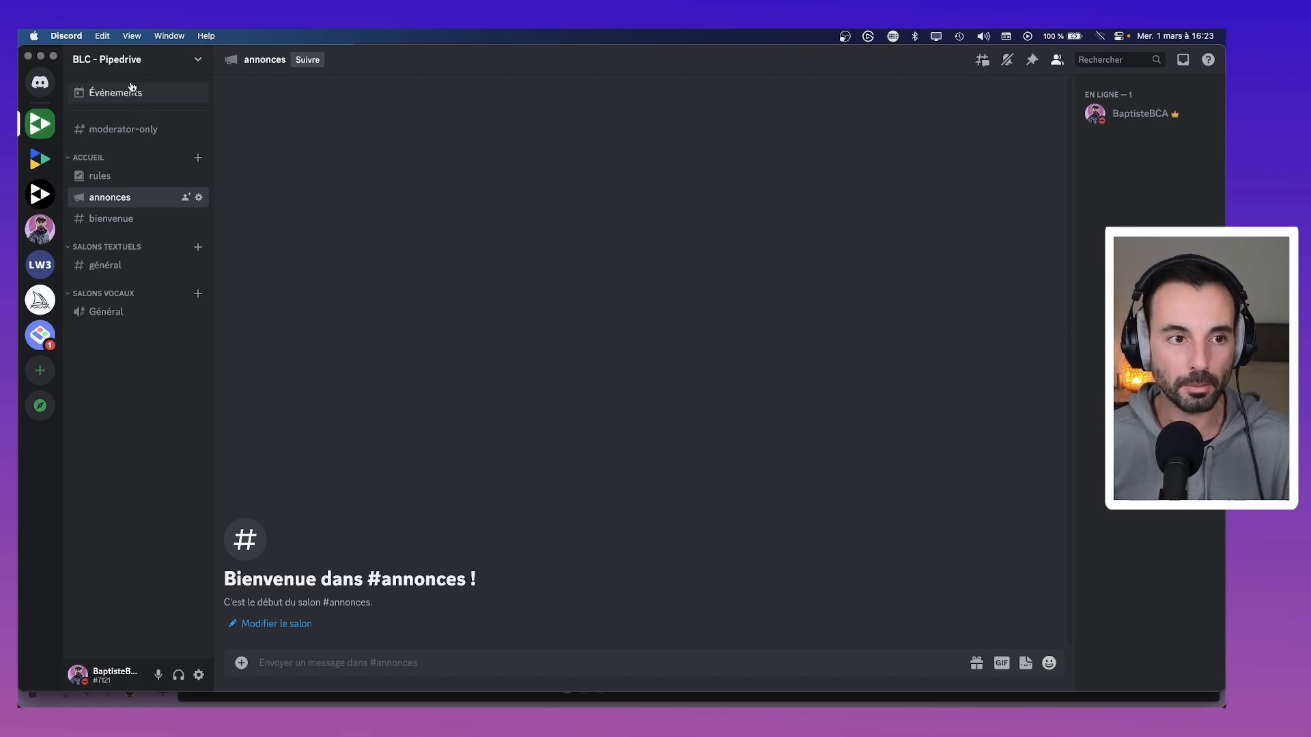
Reopen the new role from the server's role settings and rename it Membres.
click(130, 59)
click(171, 138)
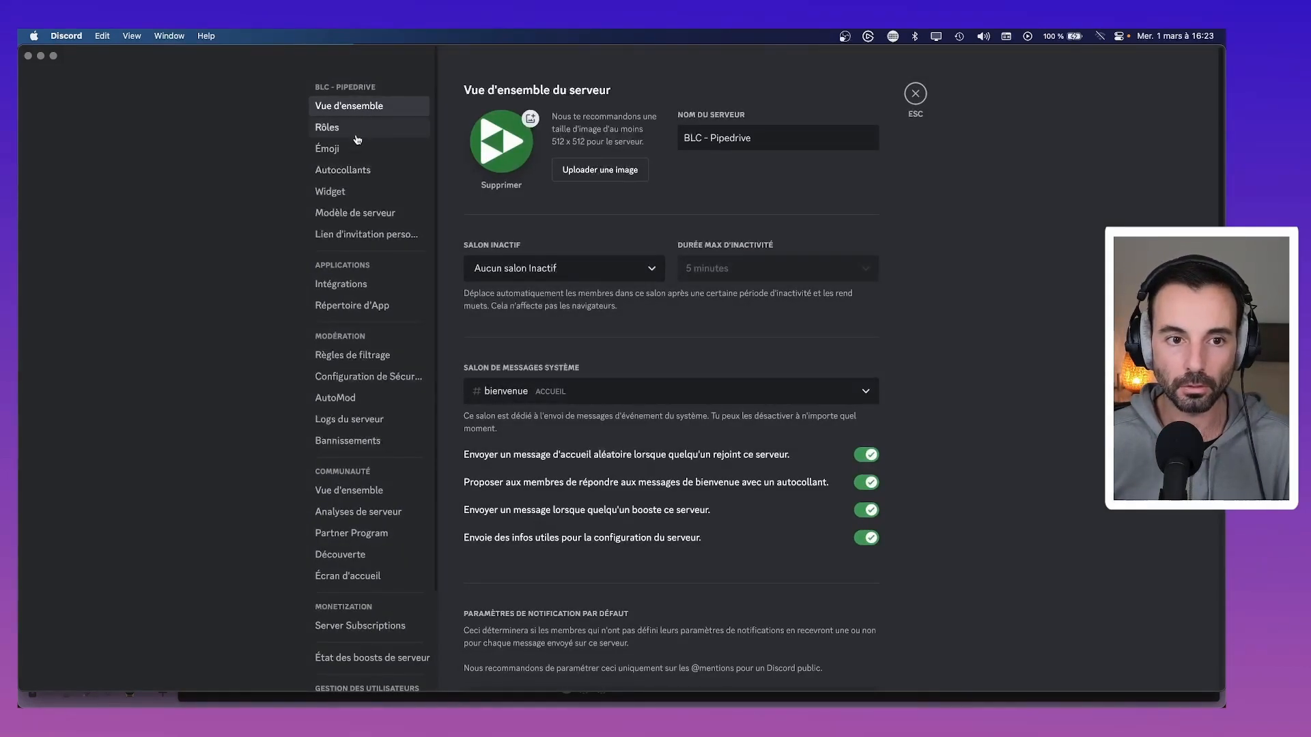
click(342, 127)
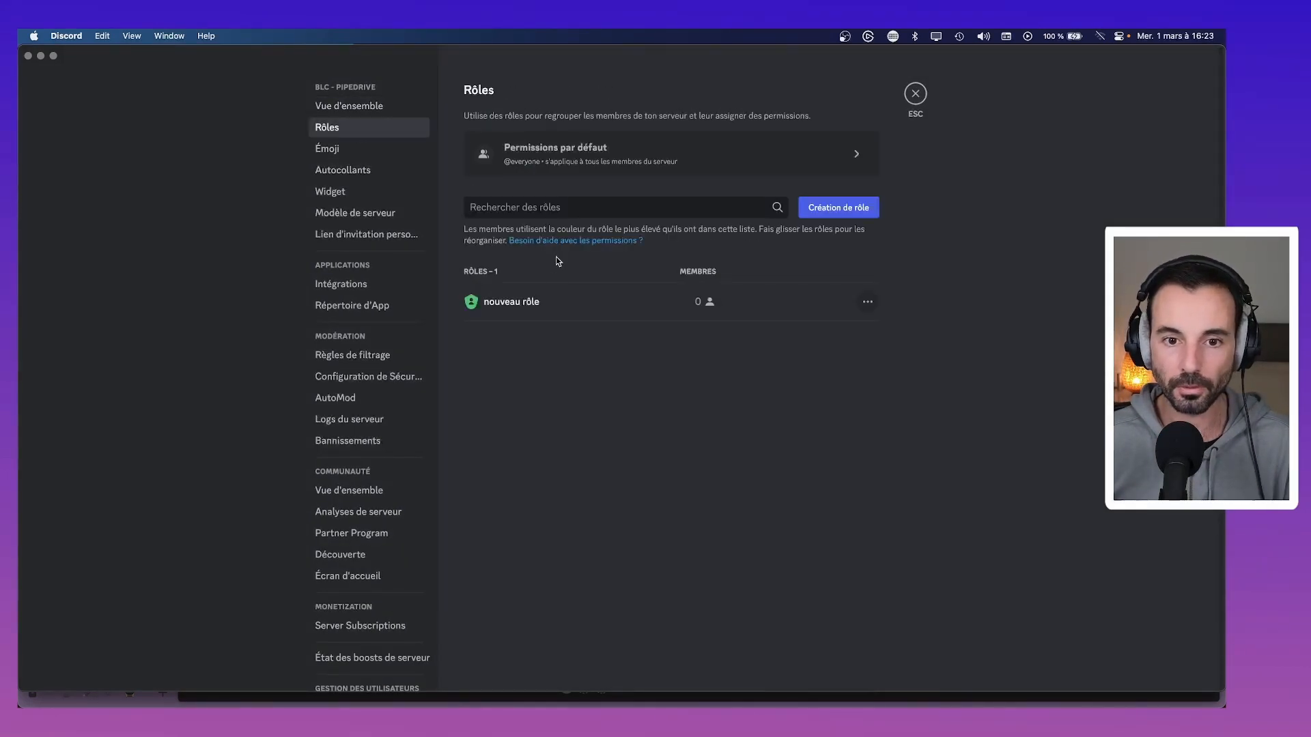
click(534, 309)
drag(659, 185, 604, 183)
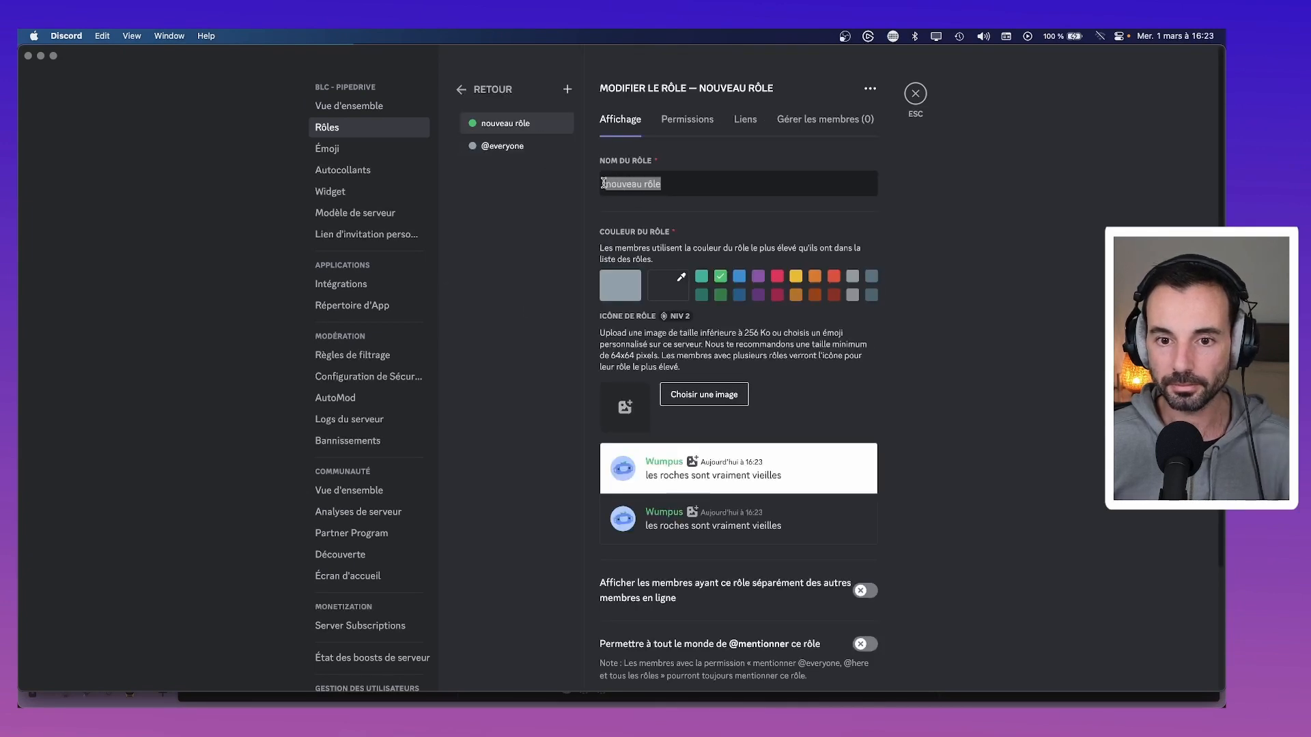
text(Mem)
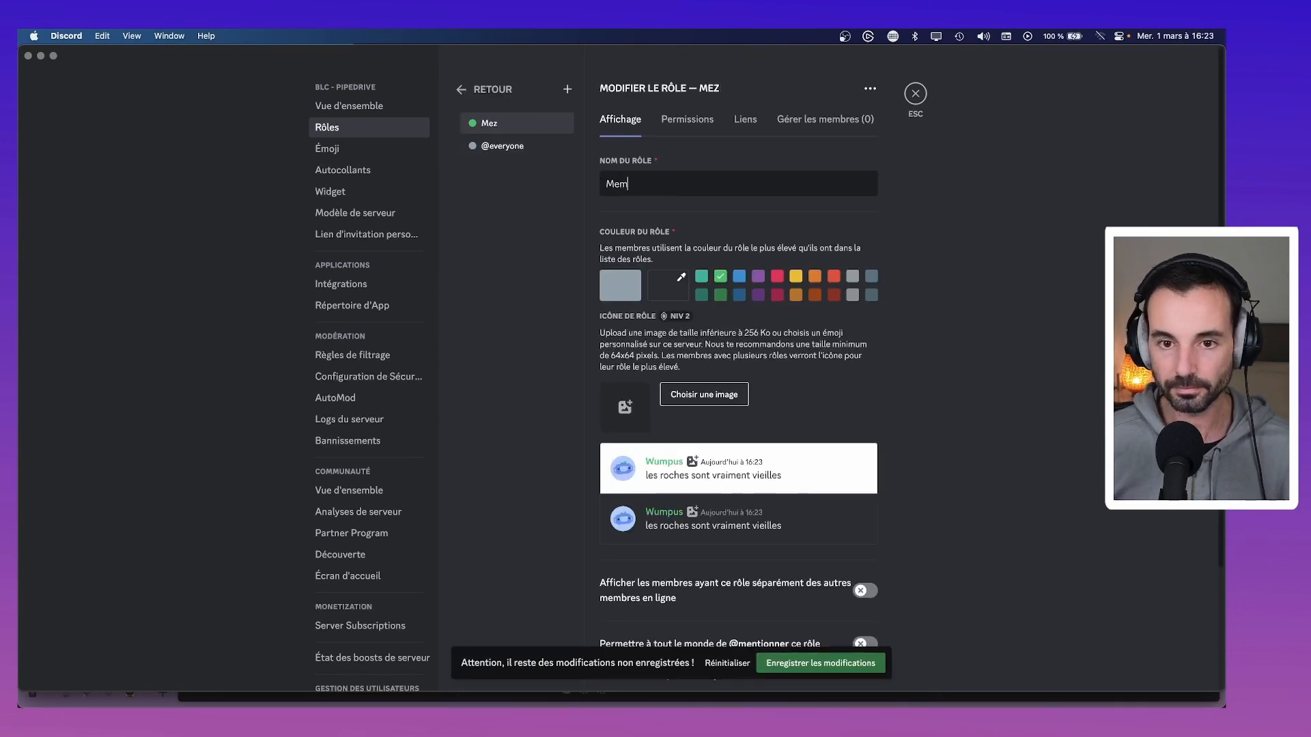
text(bres)
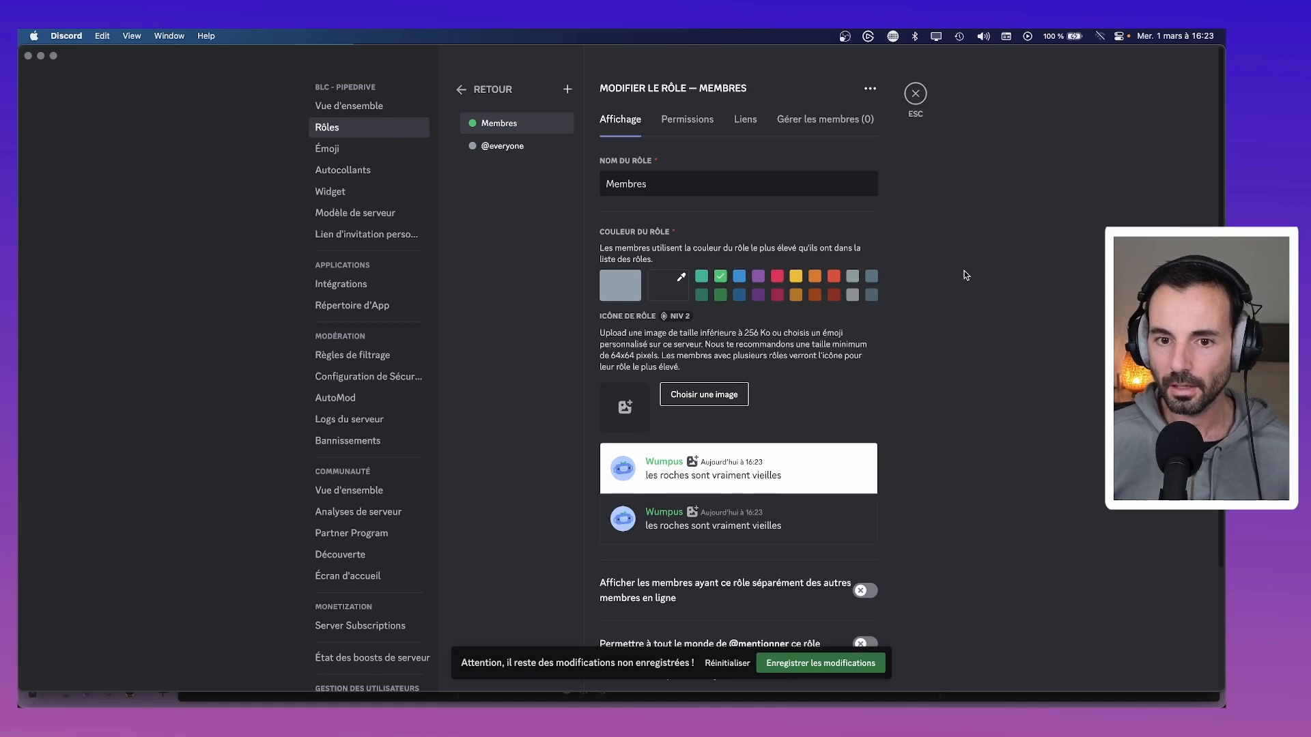
Set the Membres role to show its members separately from other online members and save the changes.
scroll(723, 307, down, 4)
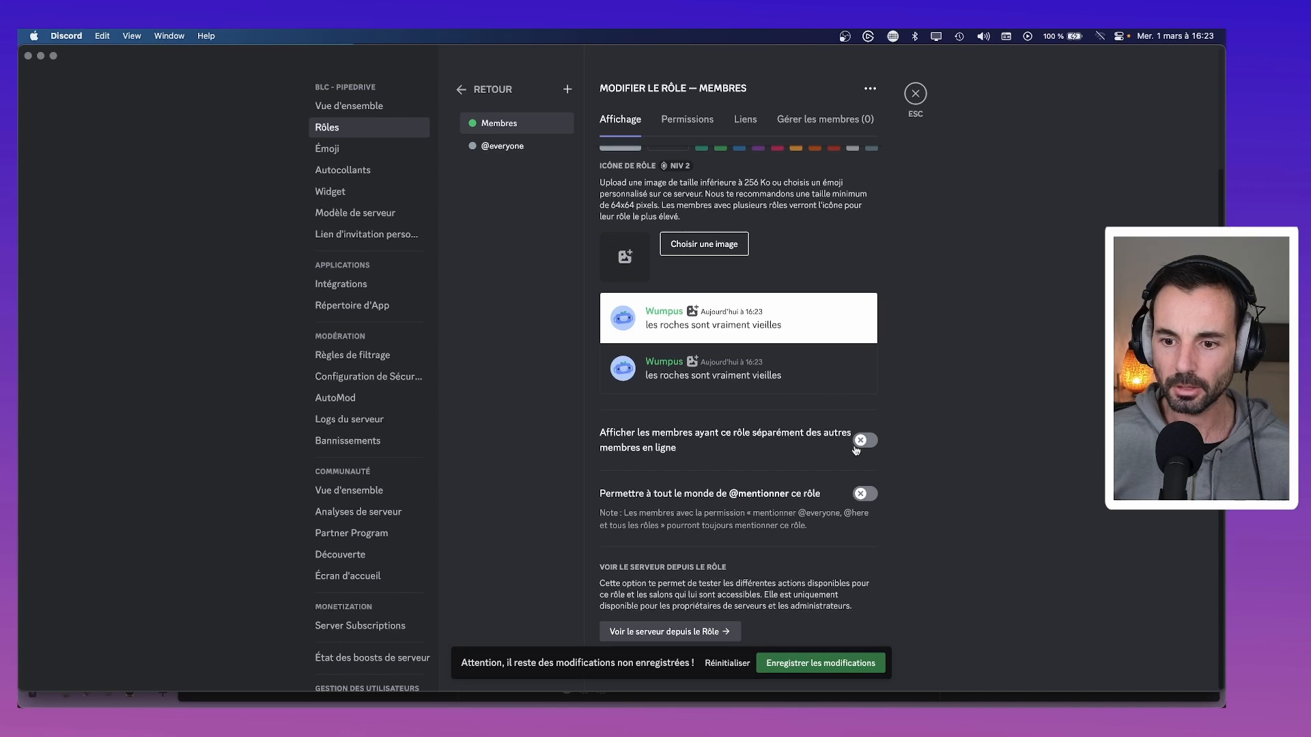
click(866, 441)
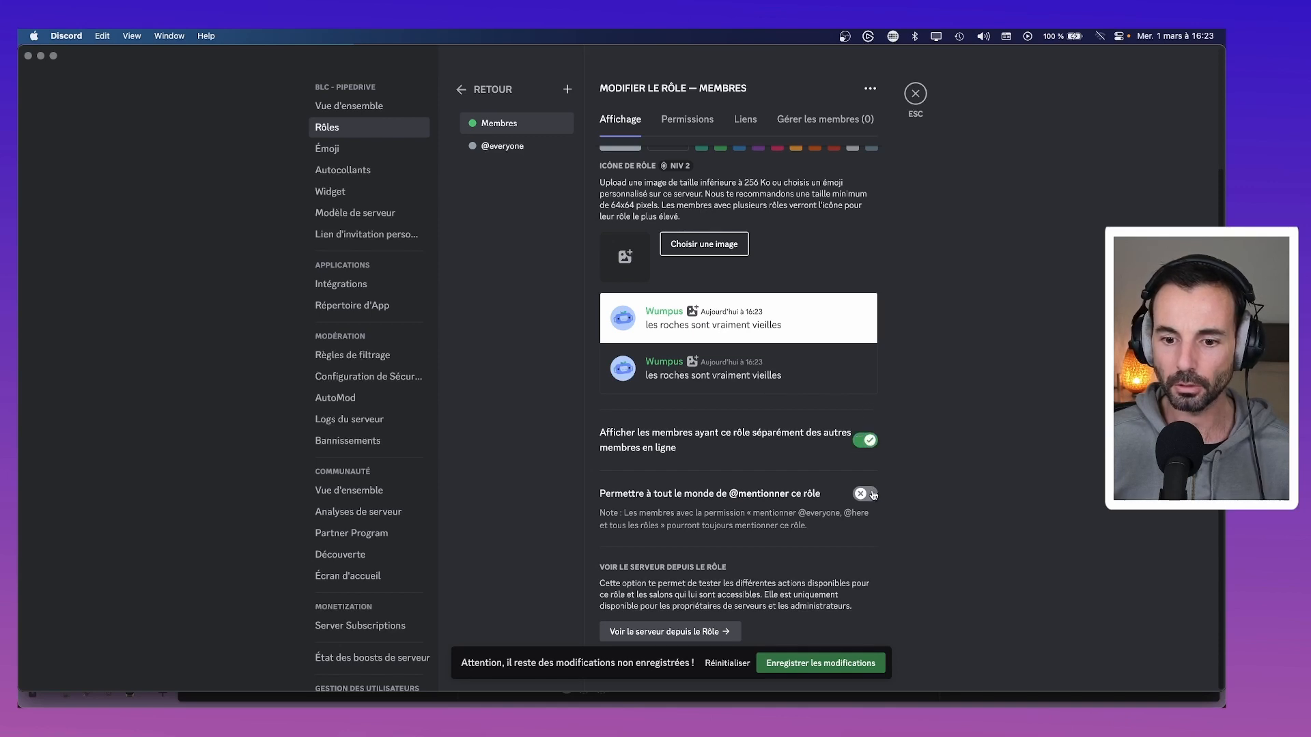
click(819, 663)
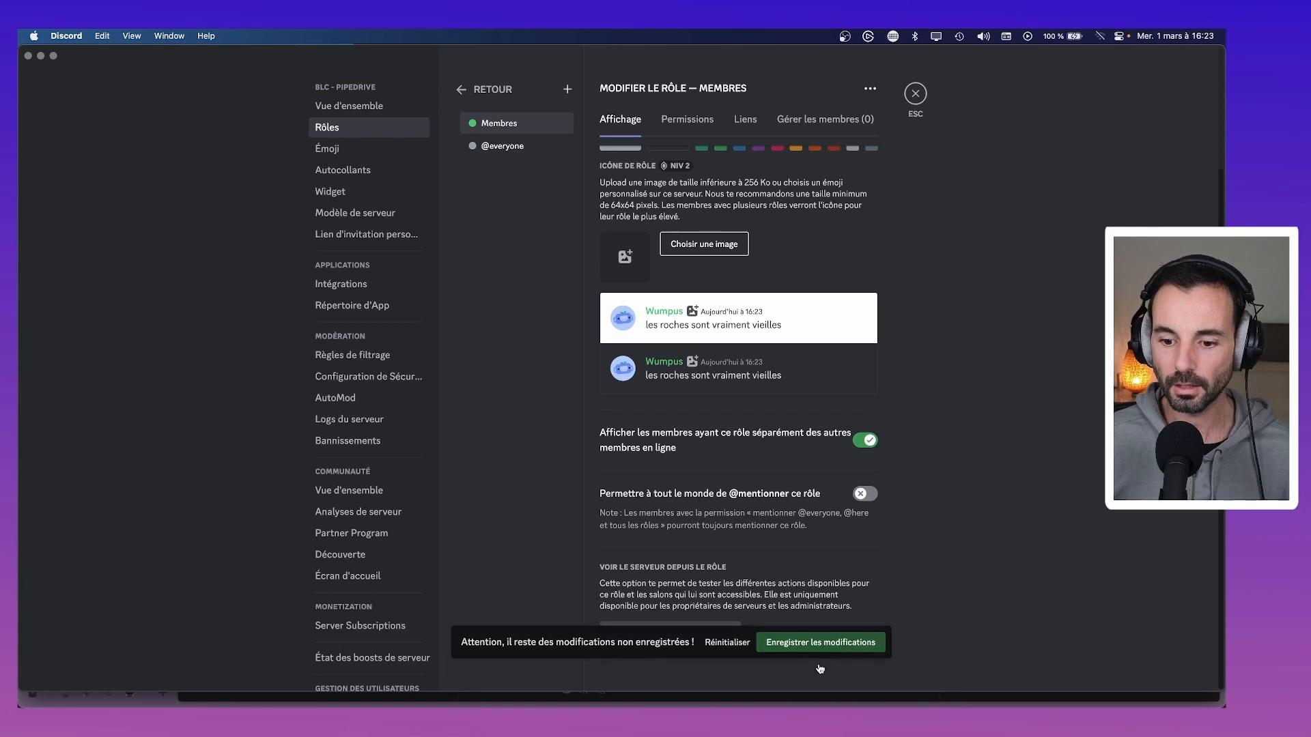
View the server as the Membres role, check which roles are selected for the preview, and view the rules channel.
click(675, 635)
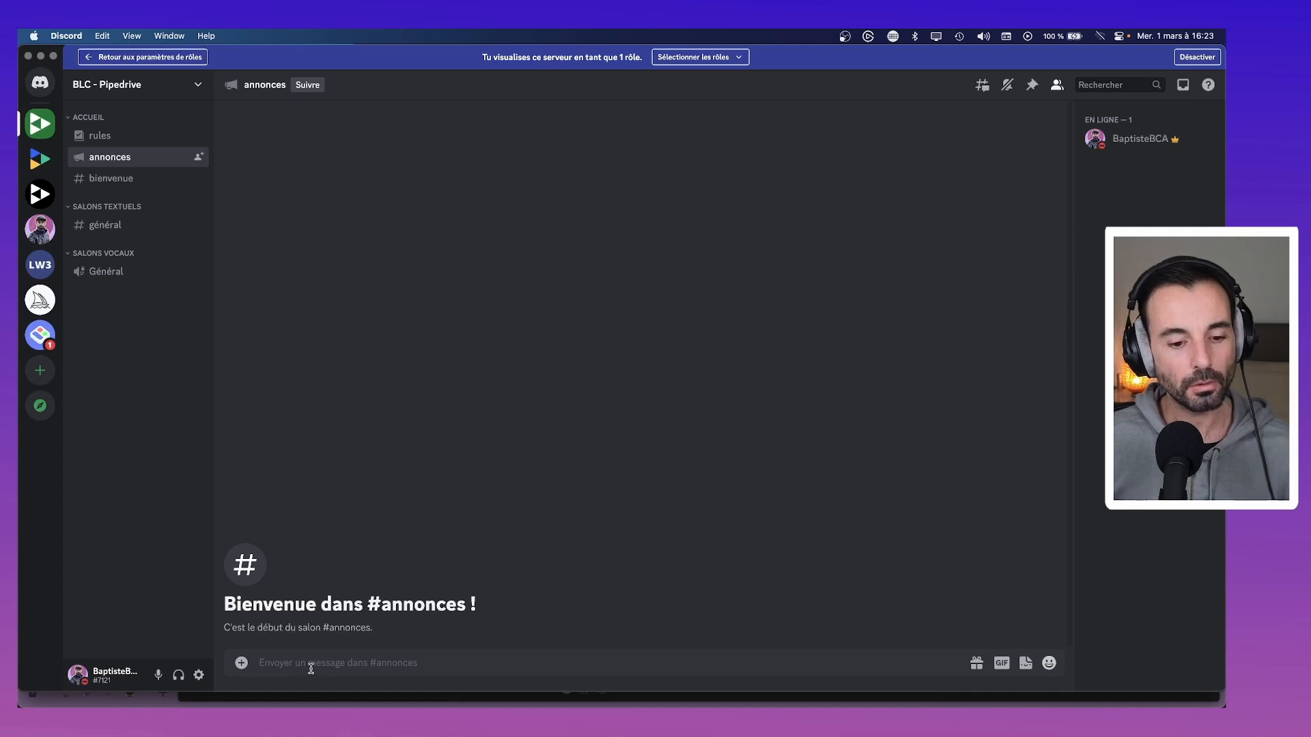
click(679, 55)
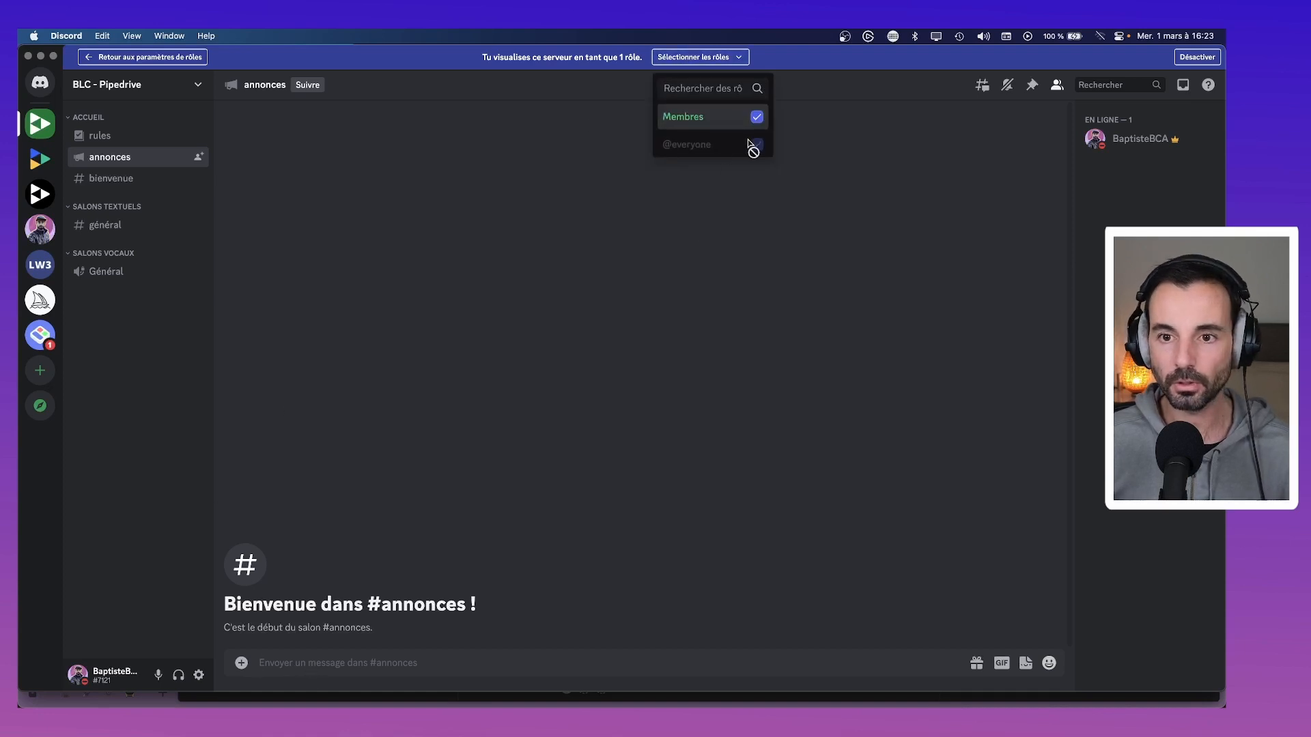
click(292, 266)
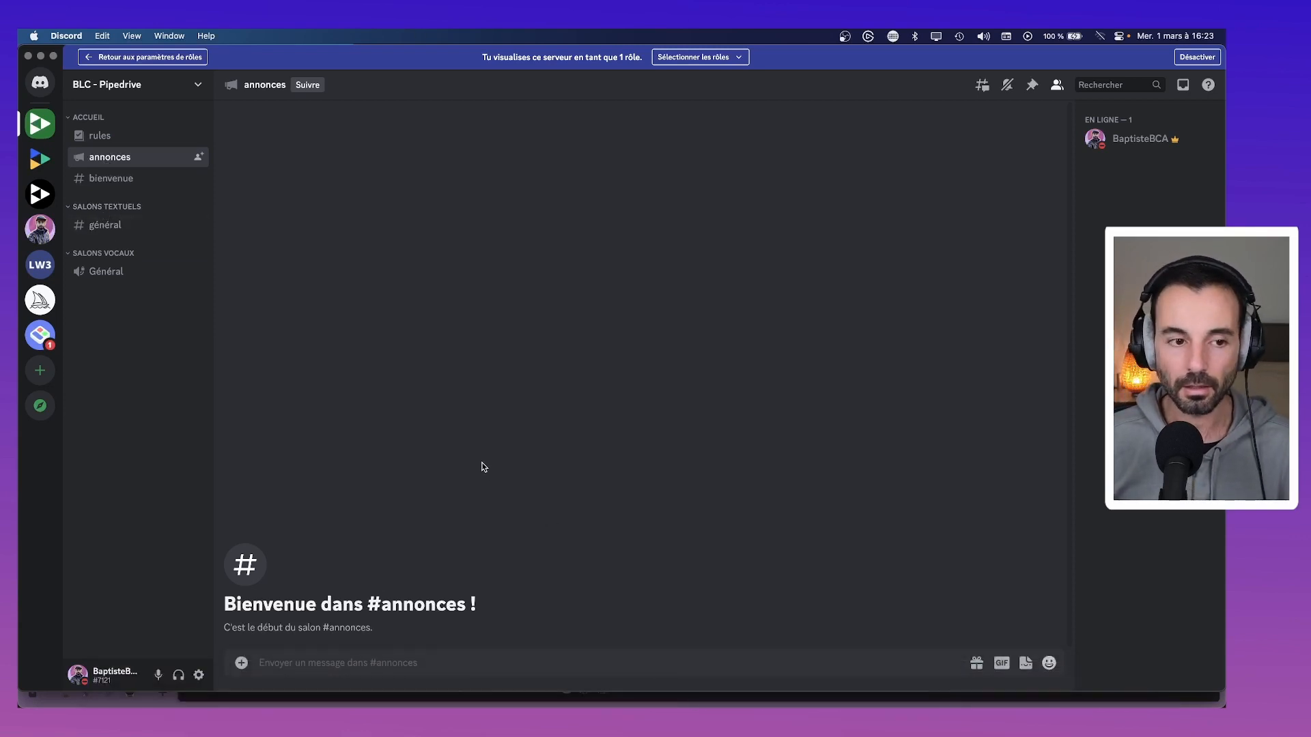
click(110, 139)
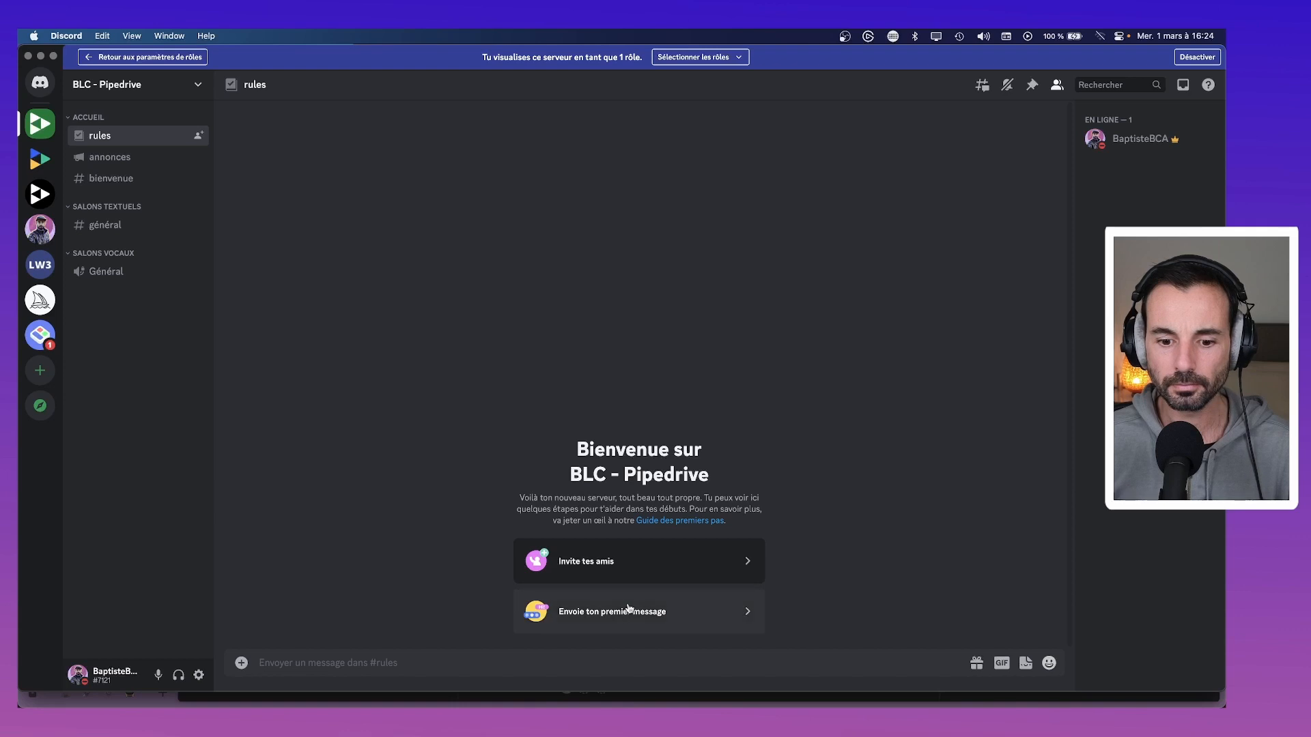
Examine the options available to the Membres role on the ACCUEIL category, including notification settings, and leave the role preview.
right_click(97, 119)
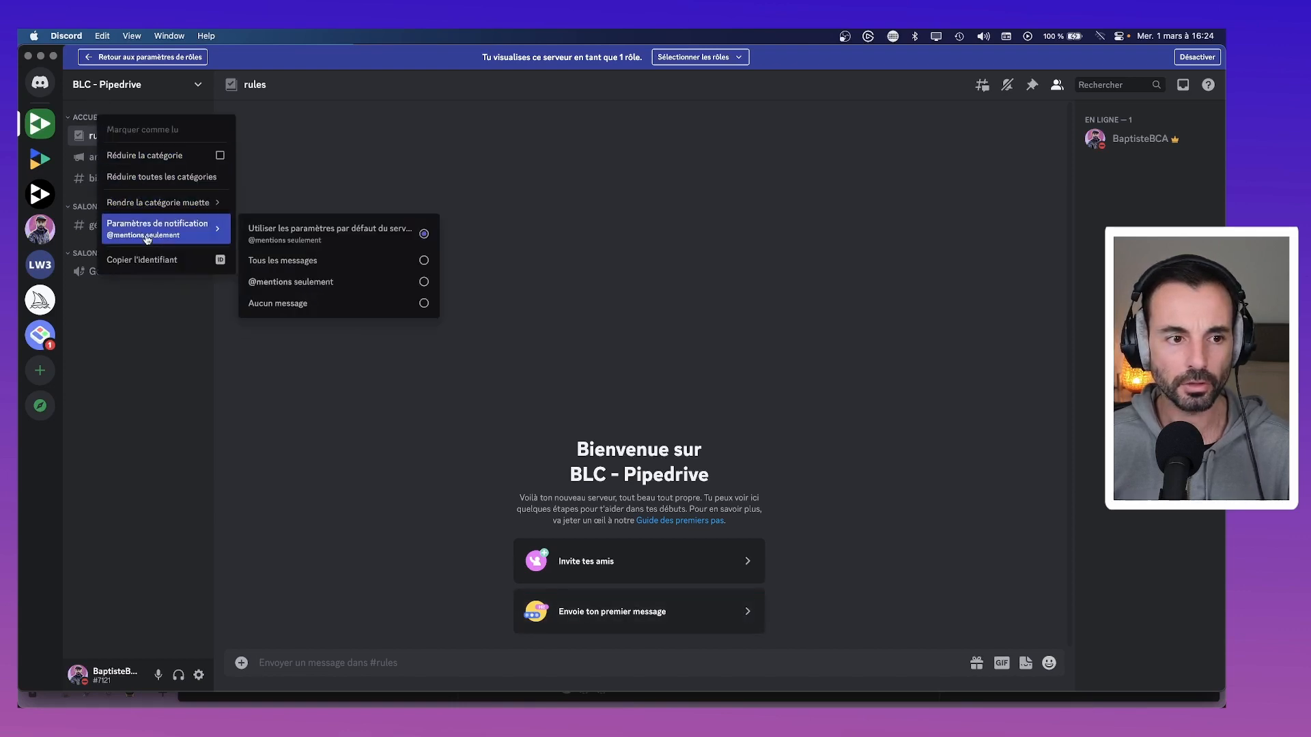
mouse_move(151, 231)
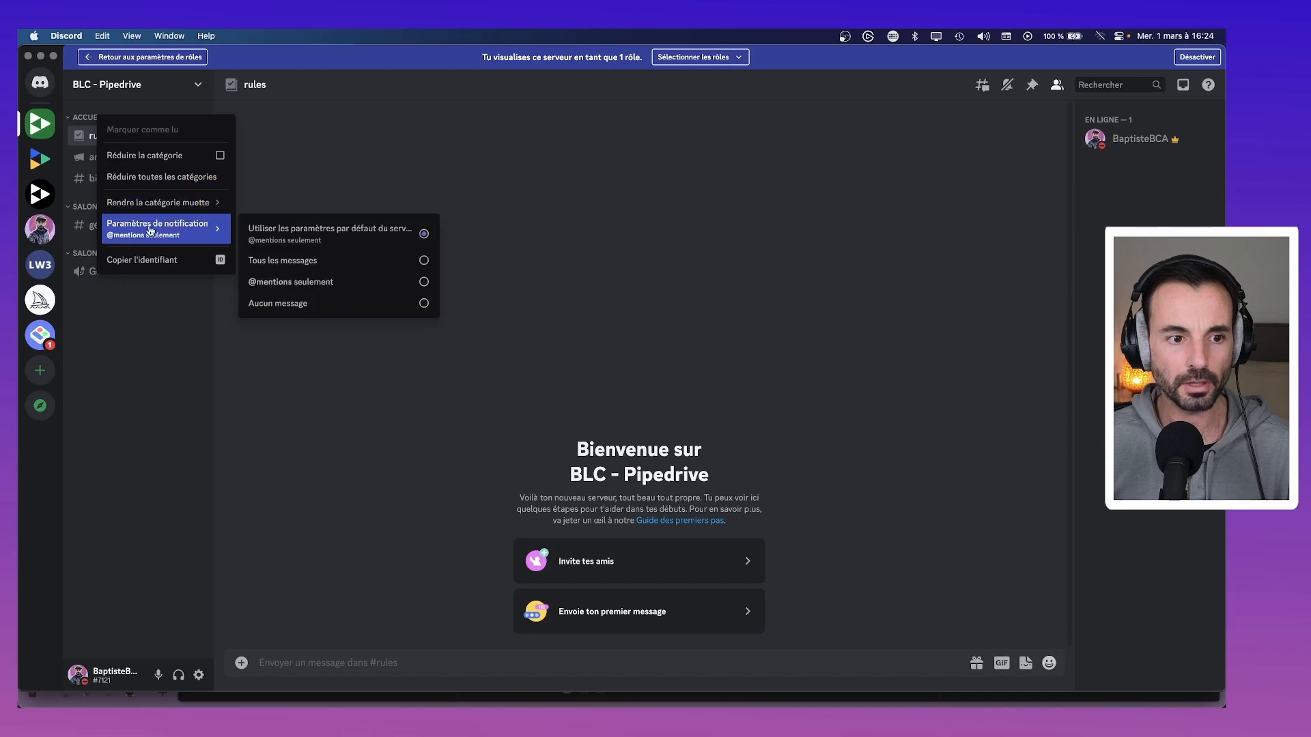
click(81, 120)
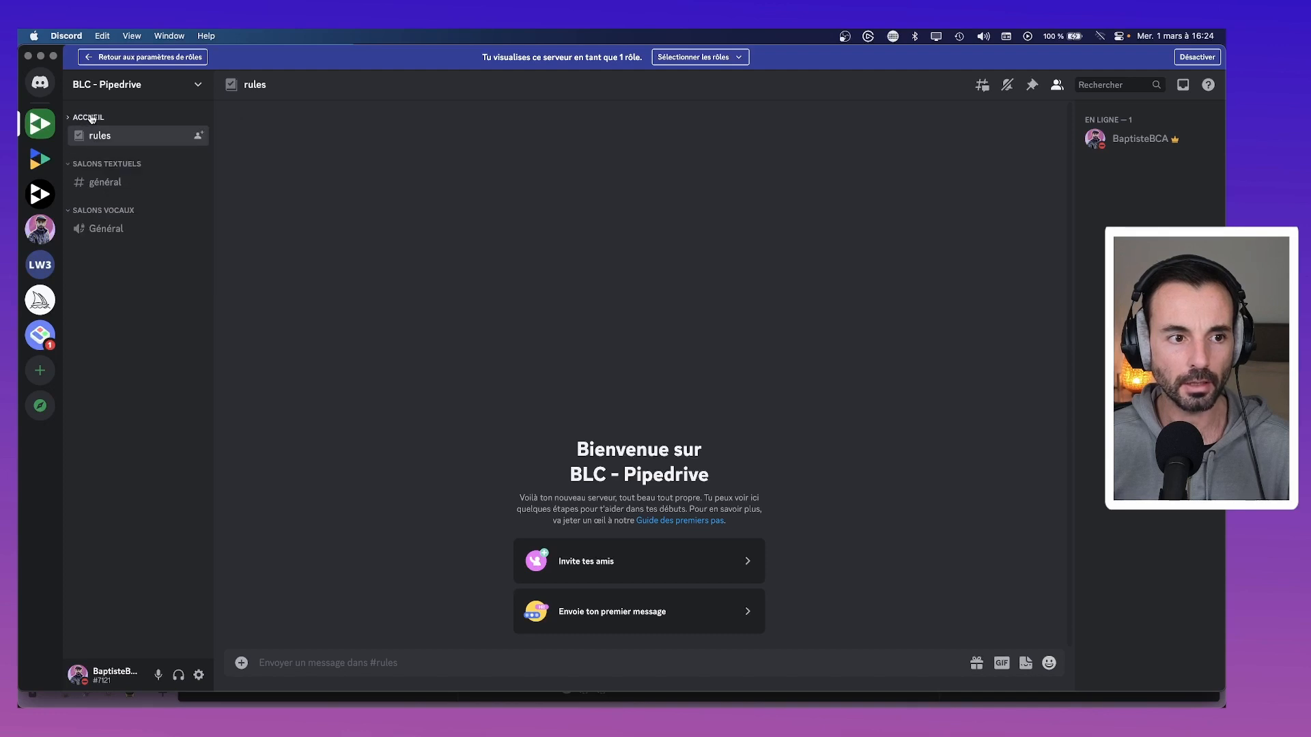
right_click(92, 118)
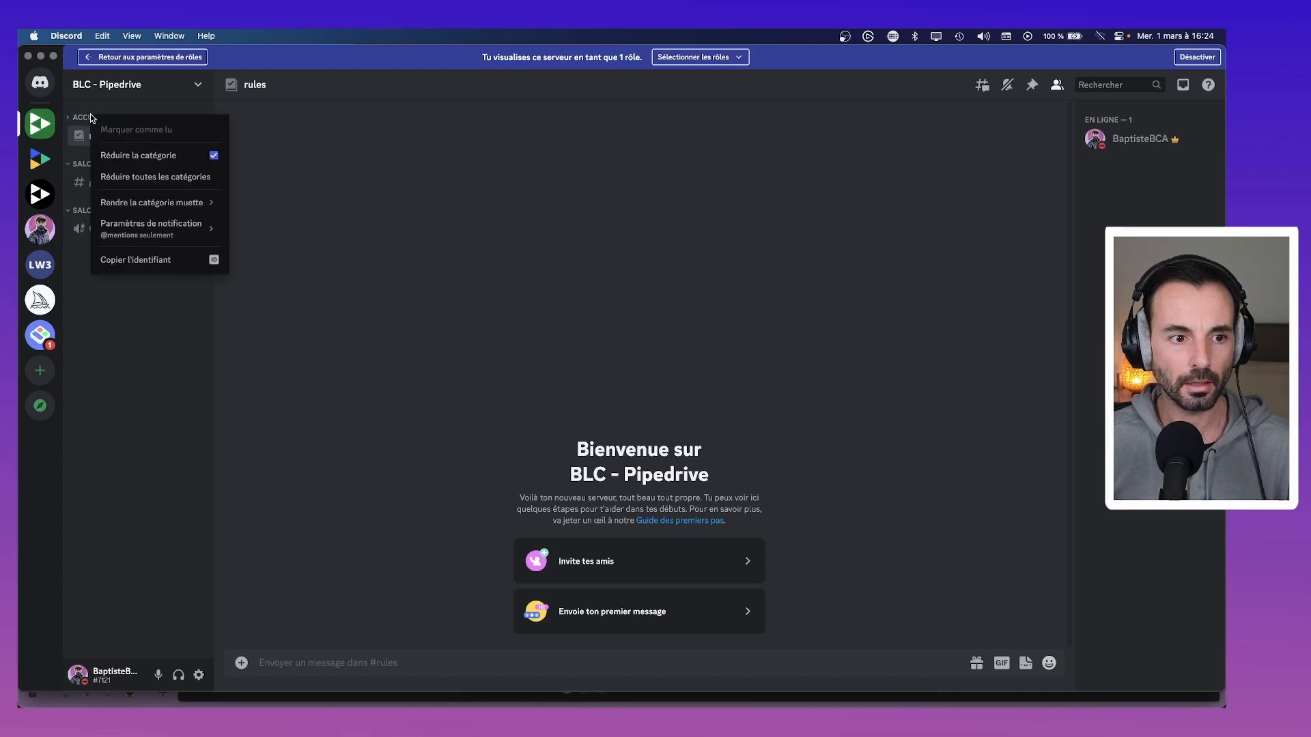
mouse_move(146, 233)
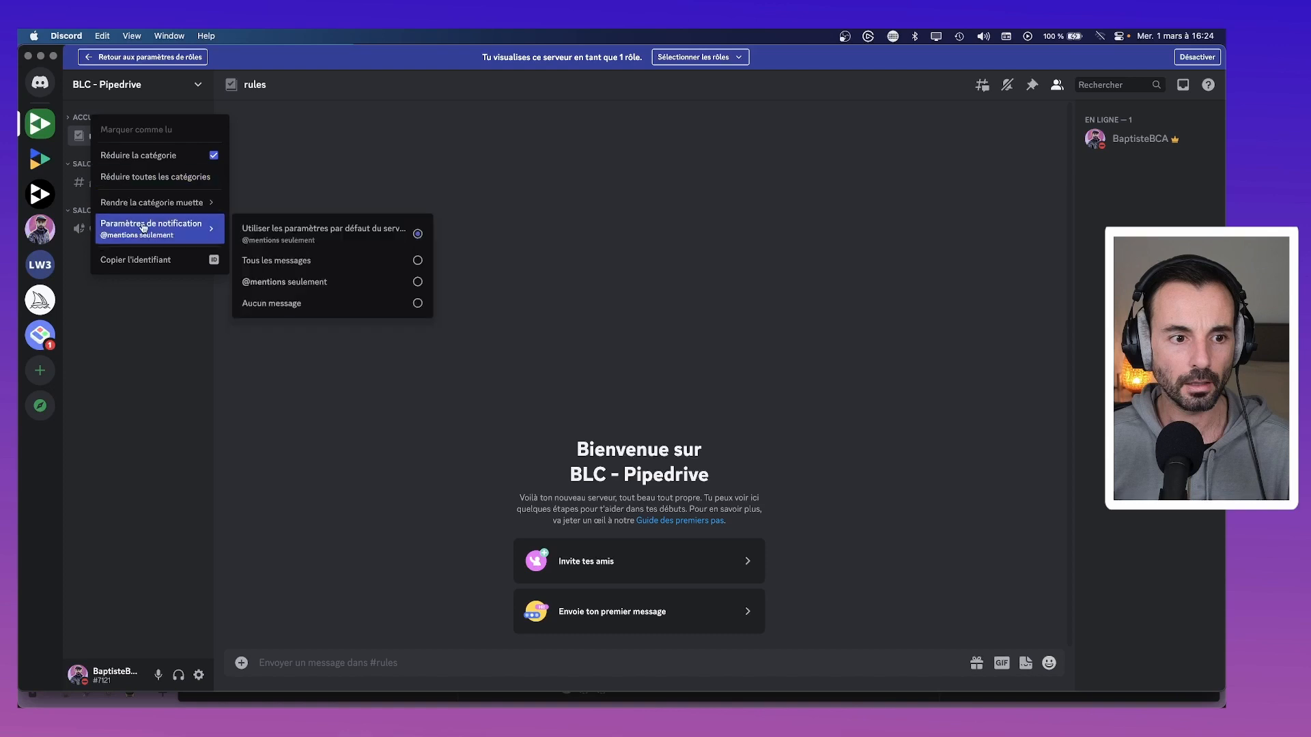
click(150, 326)
click(86, 118)
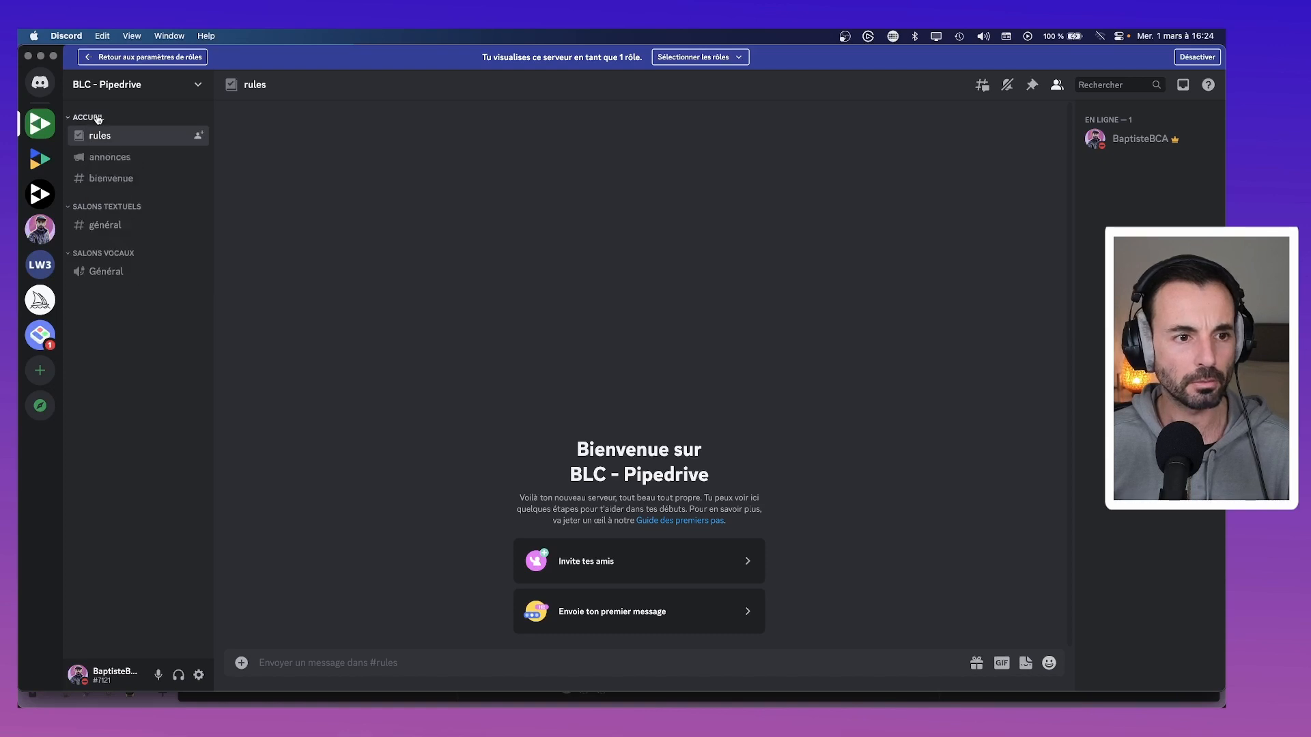
right_click(99, 118)
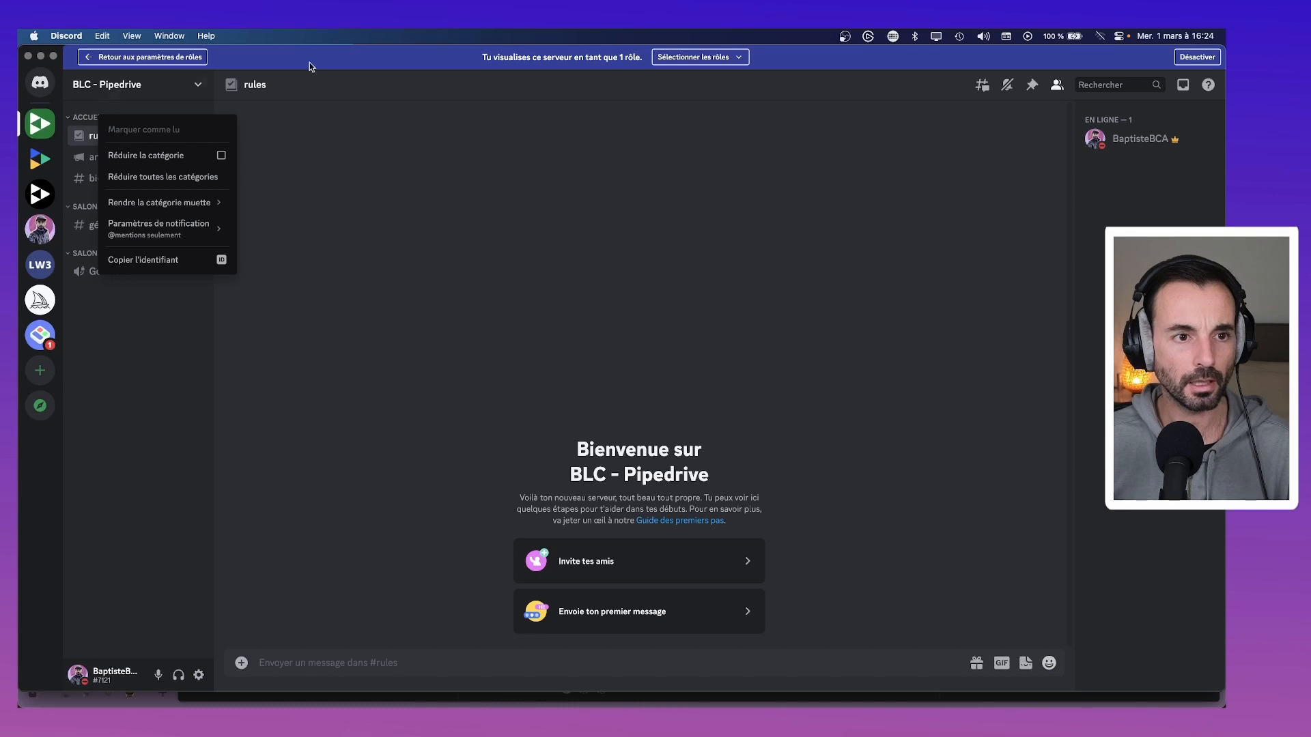
click(1189, 56)
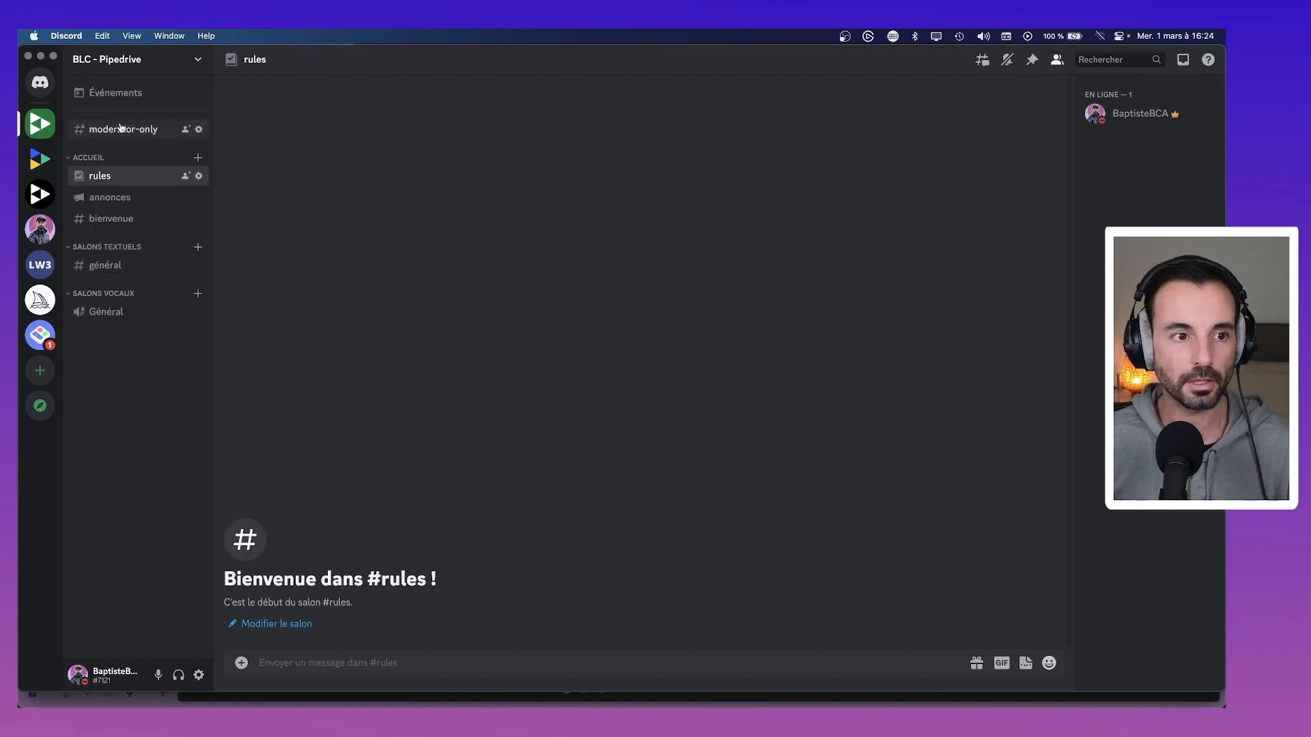
Edit the ACCUEIL category and add the Membres role to its advanced permissions.
right_click(100, 161)
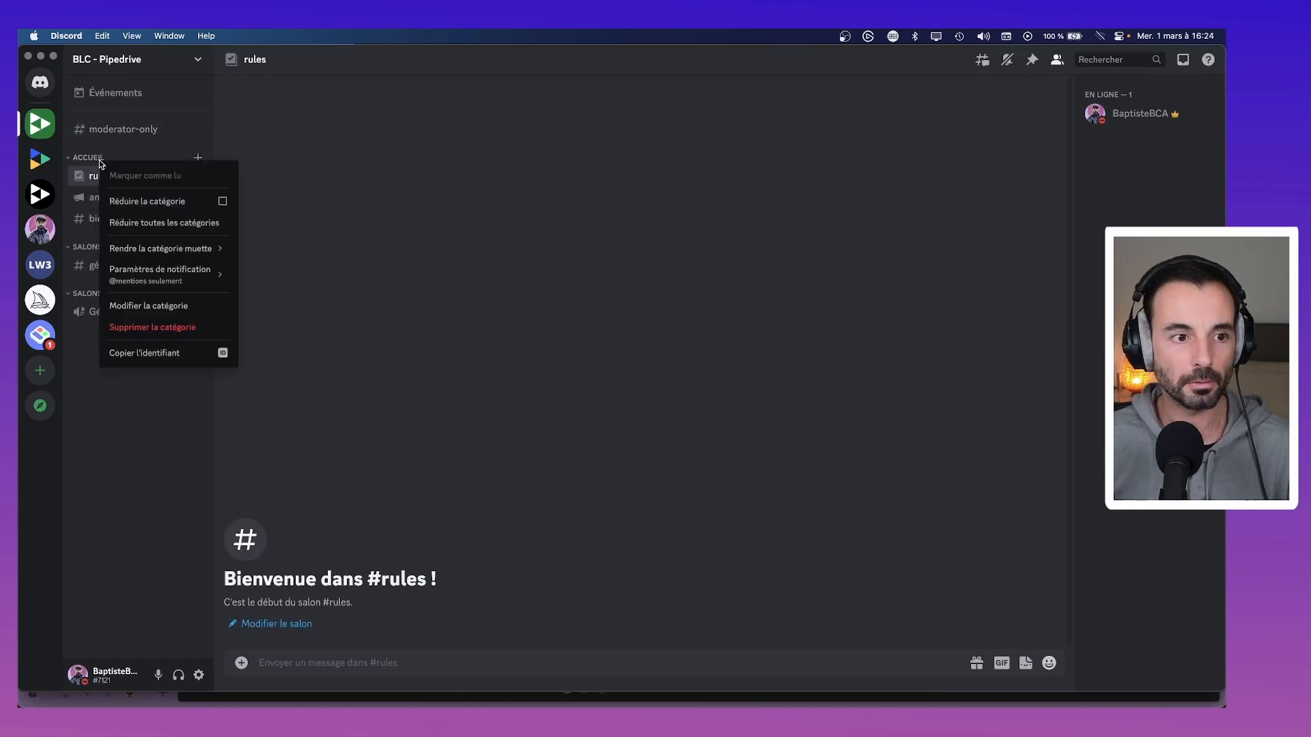
click(169, 304)
click(349, 129)
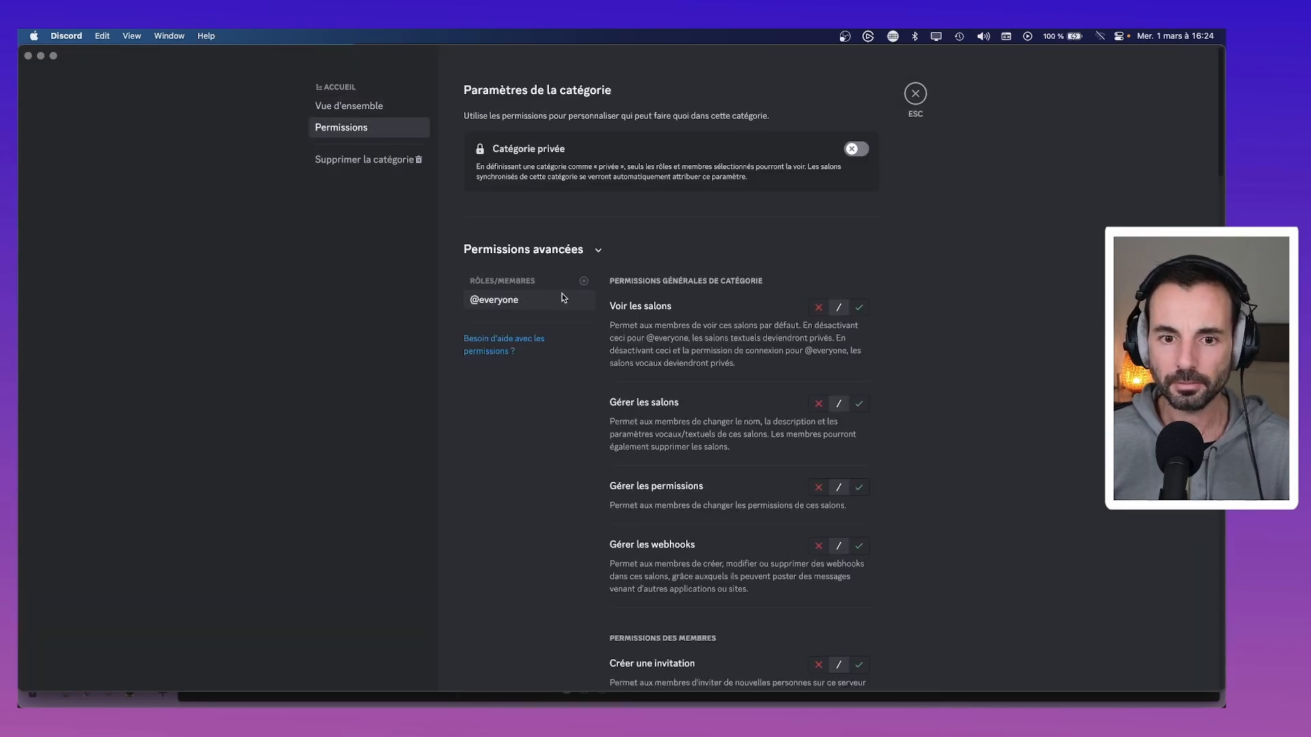
click(584, 281)
click(506, 375)
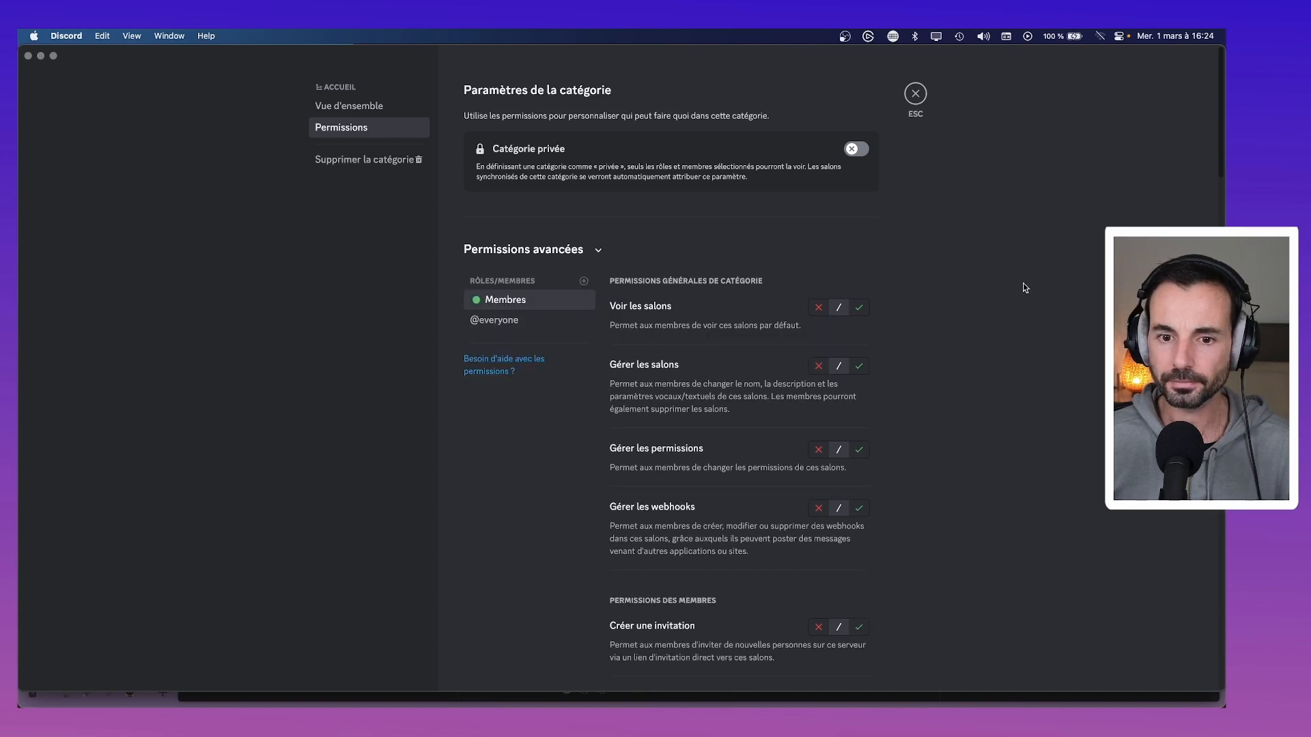
Deny Membres the "Se connecter" and "Envoyer des messages" permissions in the ACCUEIL category, save the changes and close the category settings.
scroll(827, 238, down, 1)
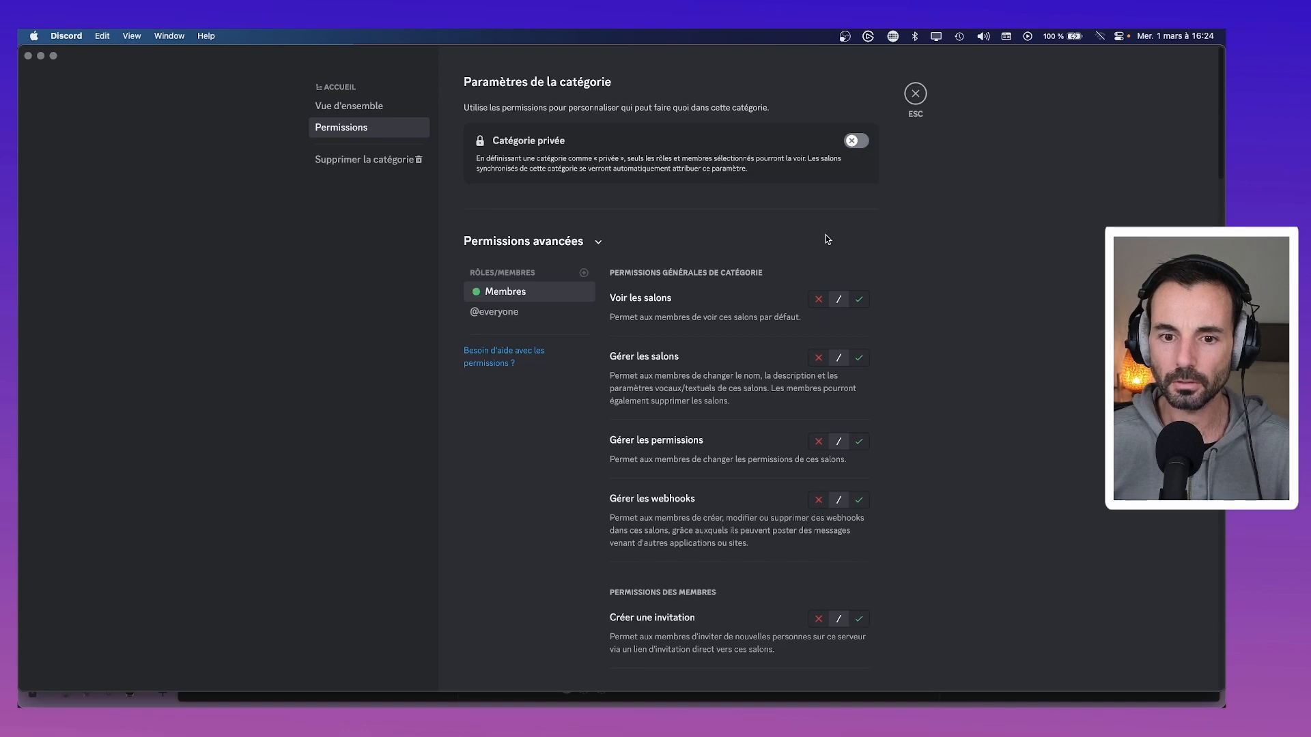
scroll(827, 239, down, 10)
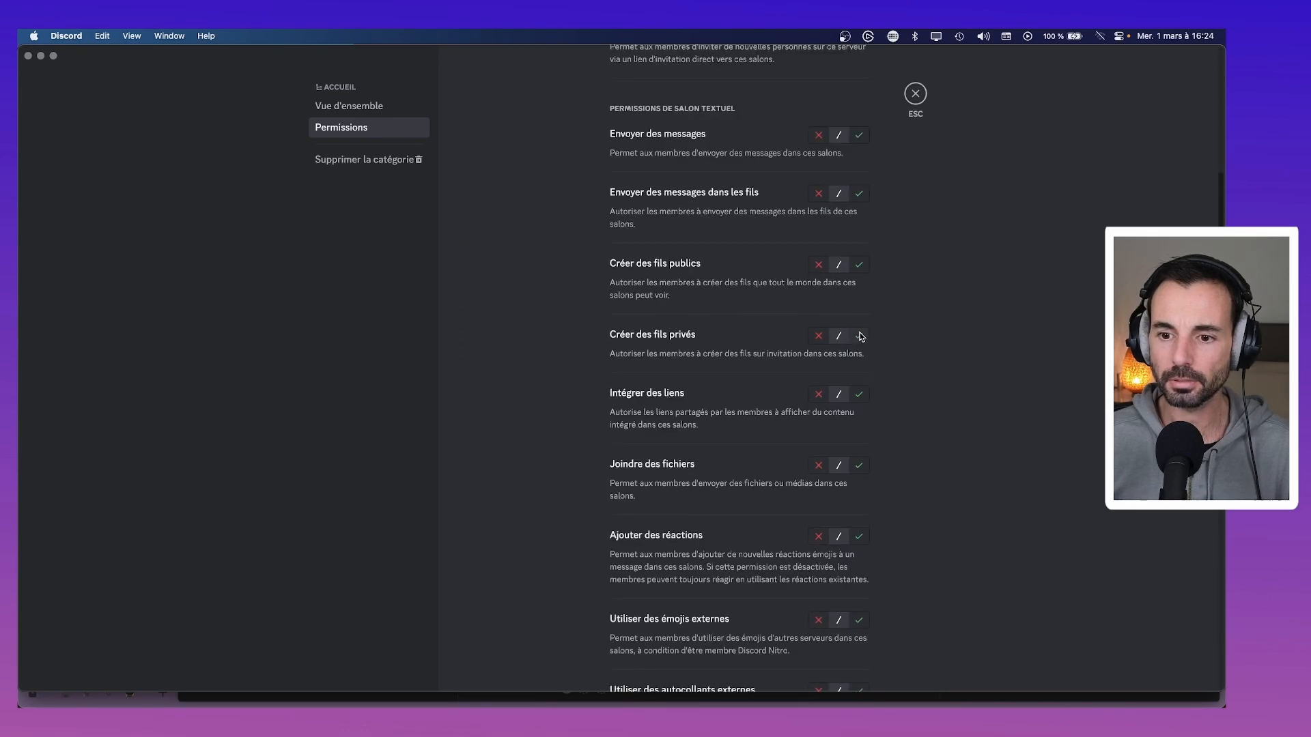
scroll(861, 336, down, 6)
scroll(860, 336, down, 5)
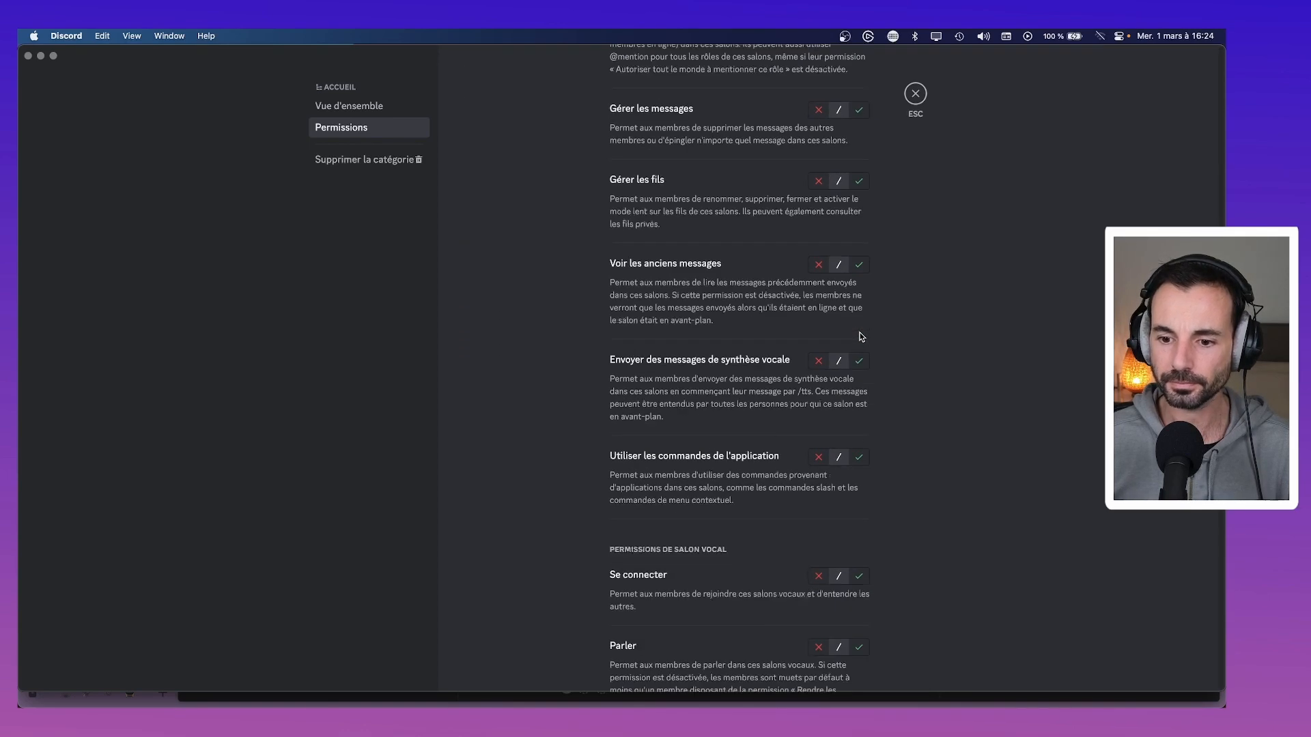
scroll(861, 336, down, 5)
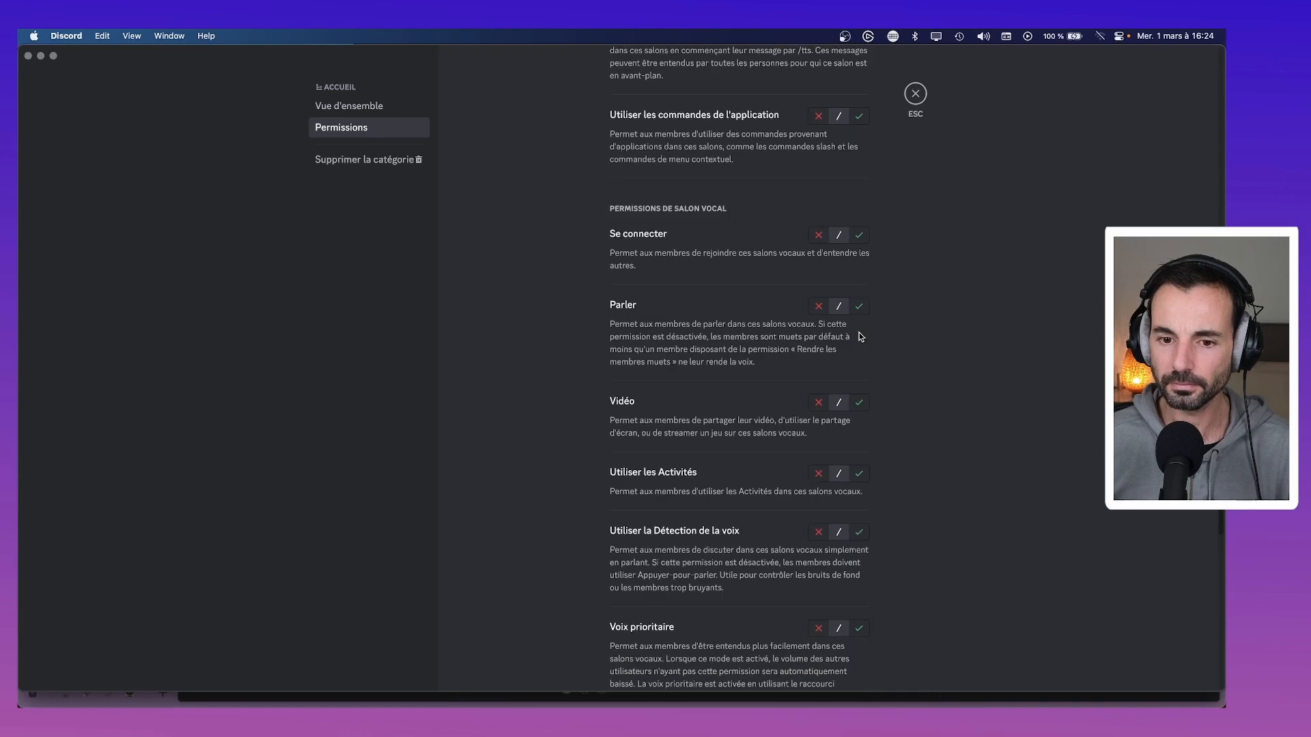
click(818, 235)
scroll(905, 339, up, 10)
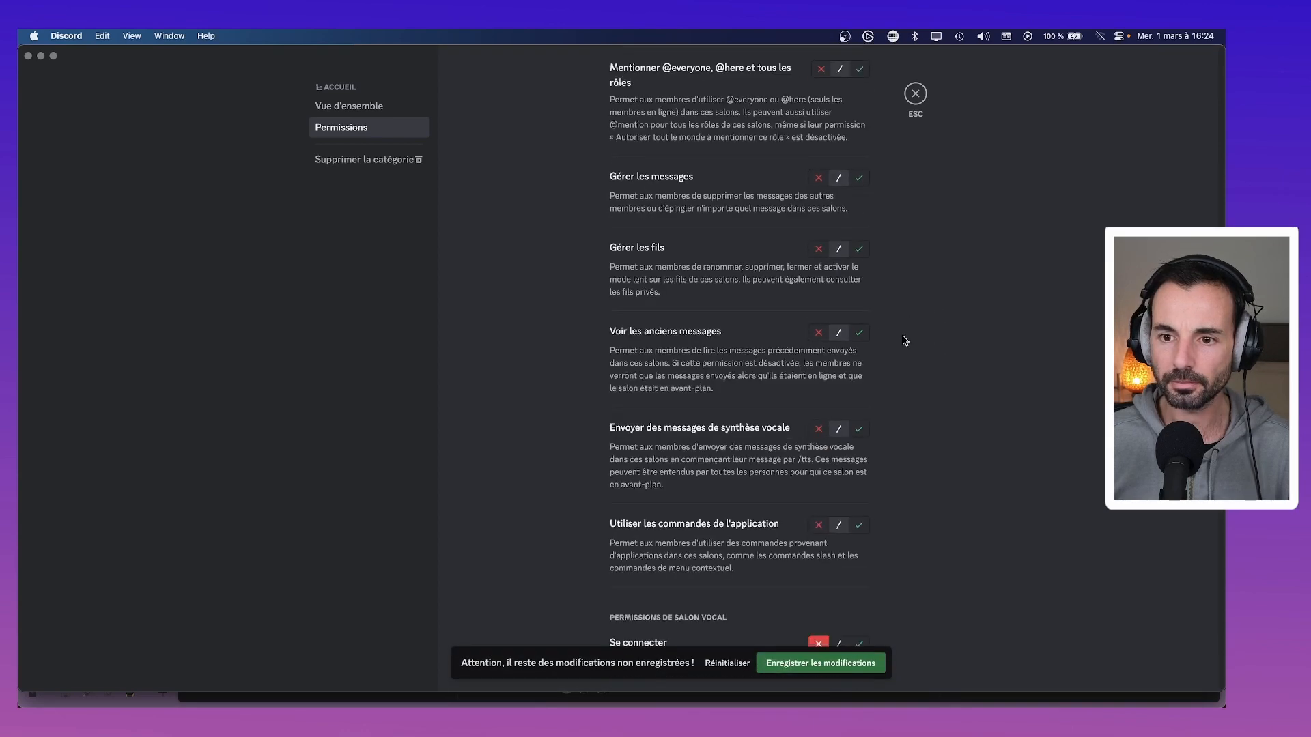
click(818, 141)
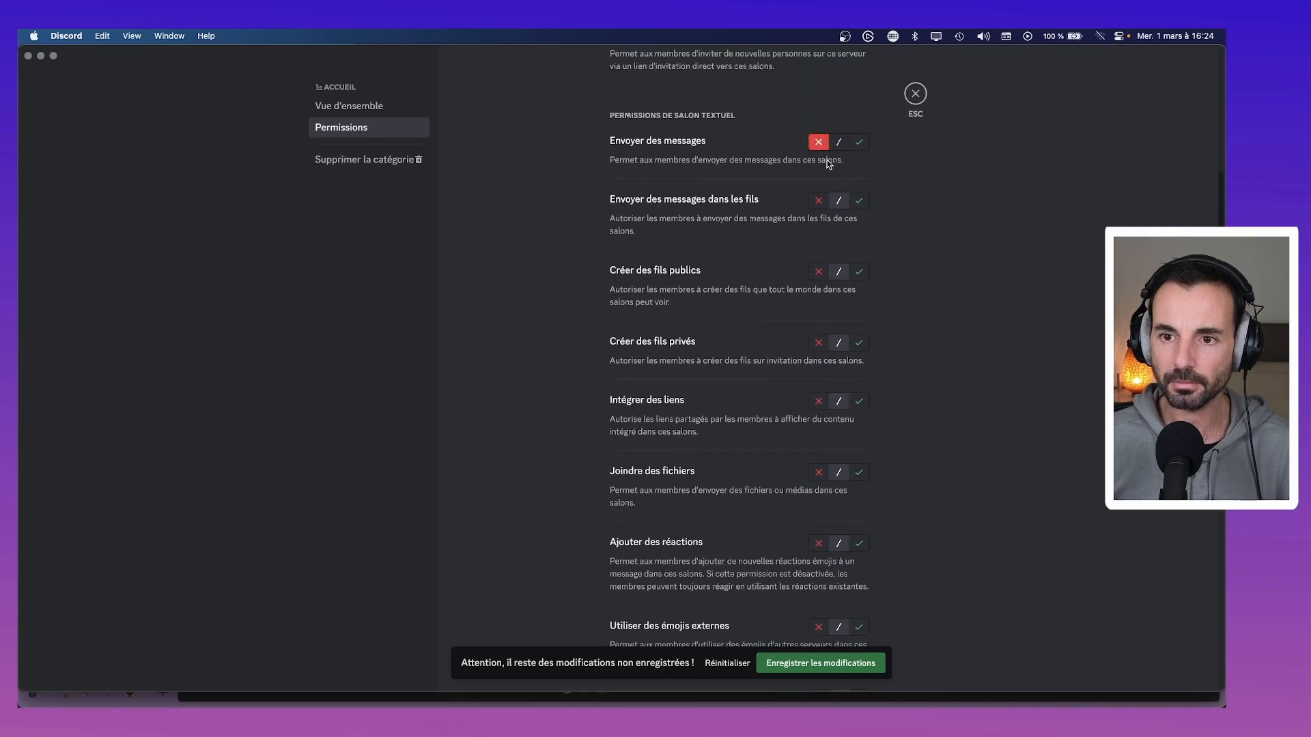
click(825, 660)
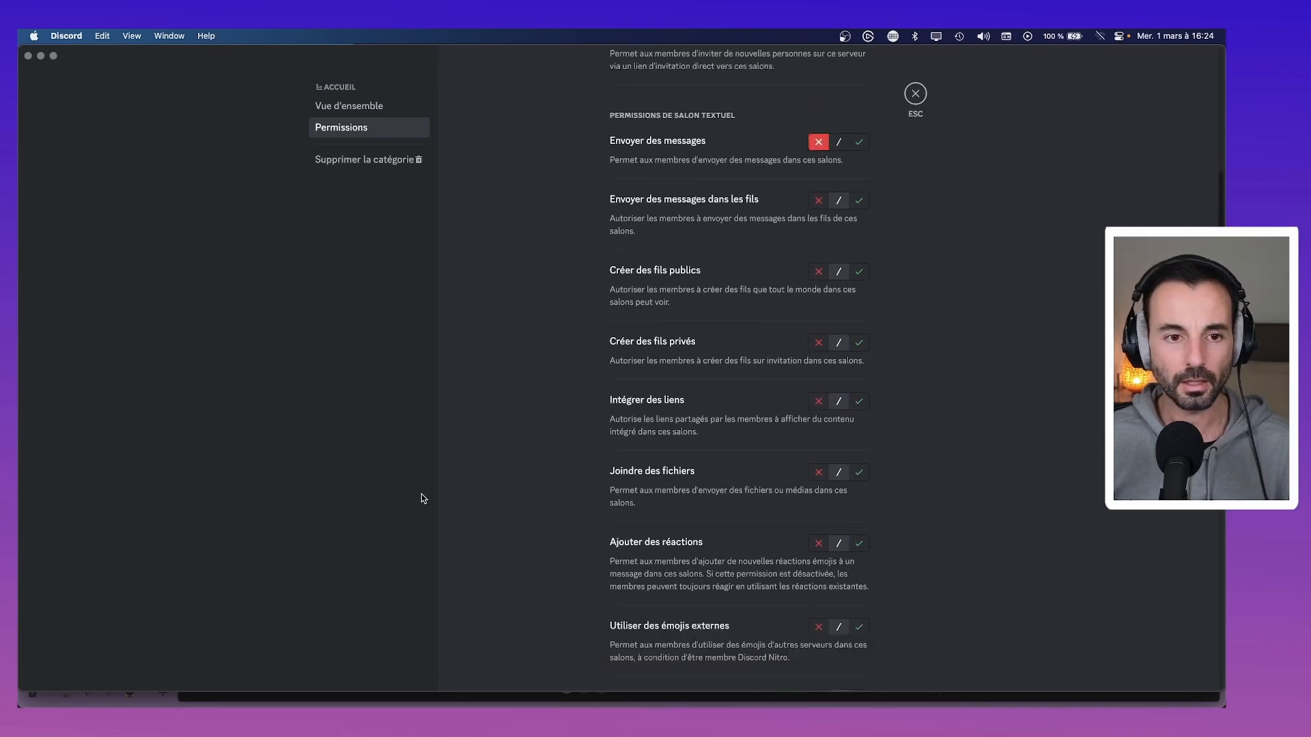
click(915, 94)
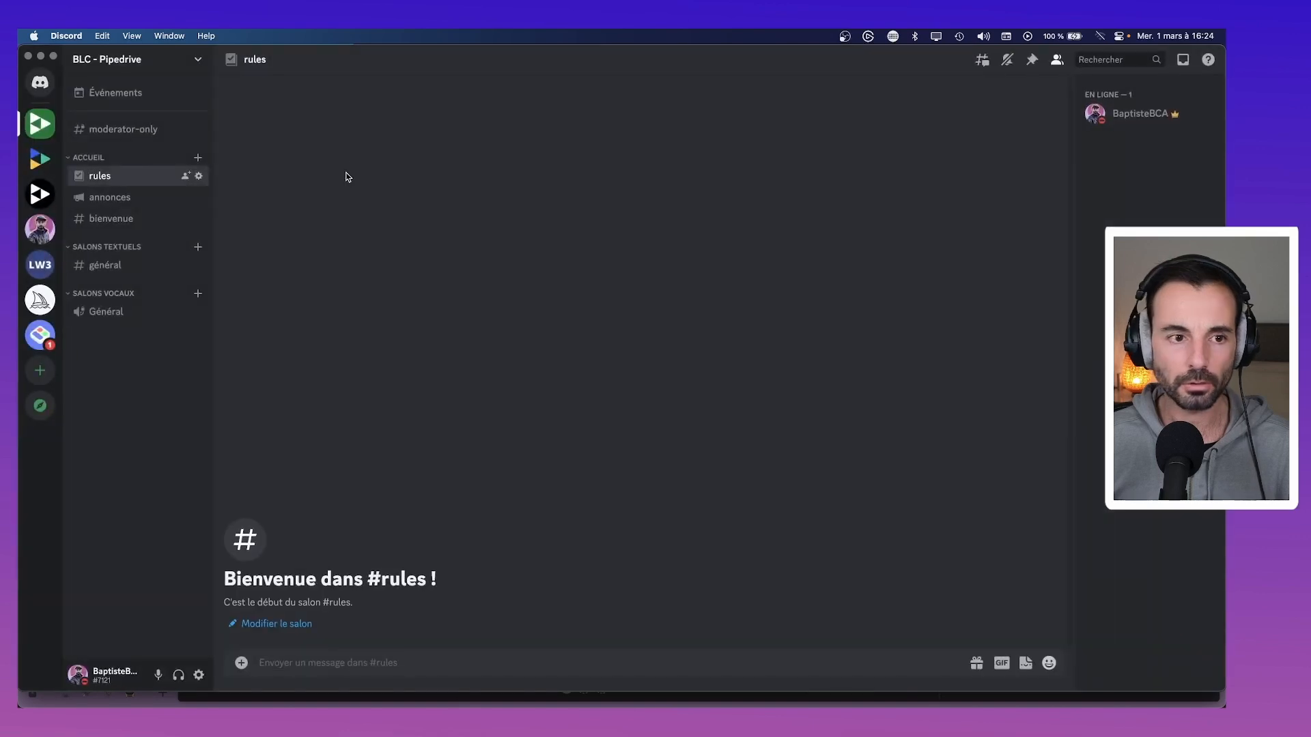
View the server as the Membres role, check whether messages can be sent in annonces and bienvenue, and leave the preview.
click(159, 71)
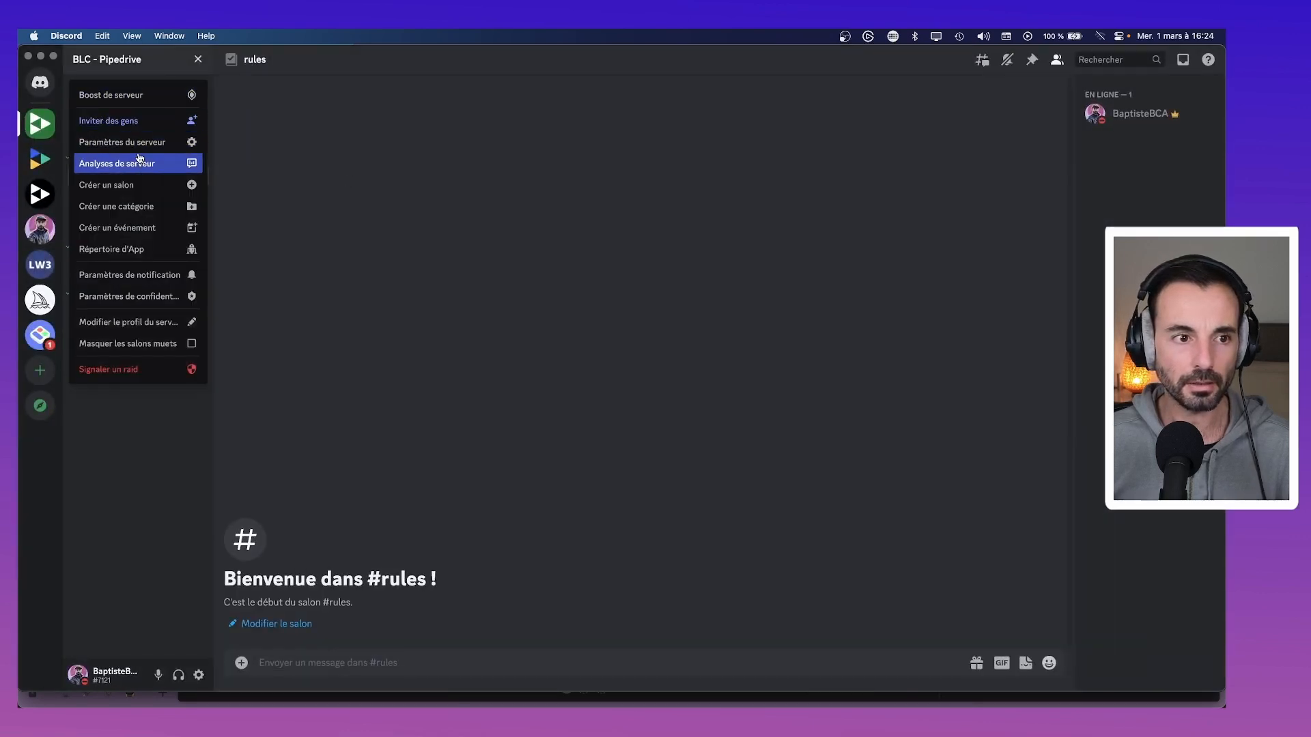
click(158, 142)
click(357, 129)
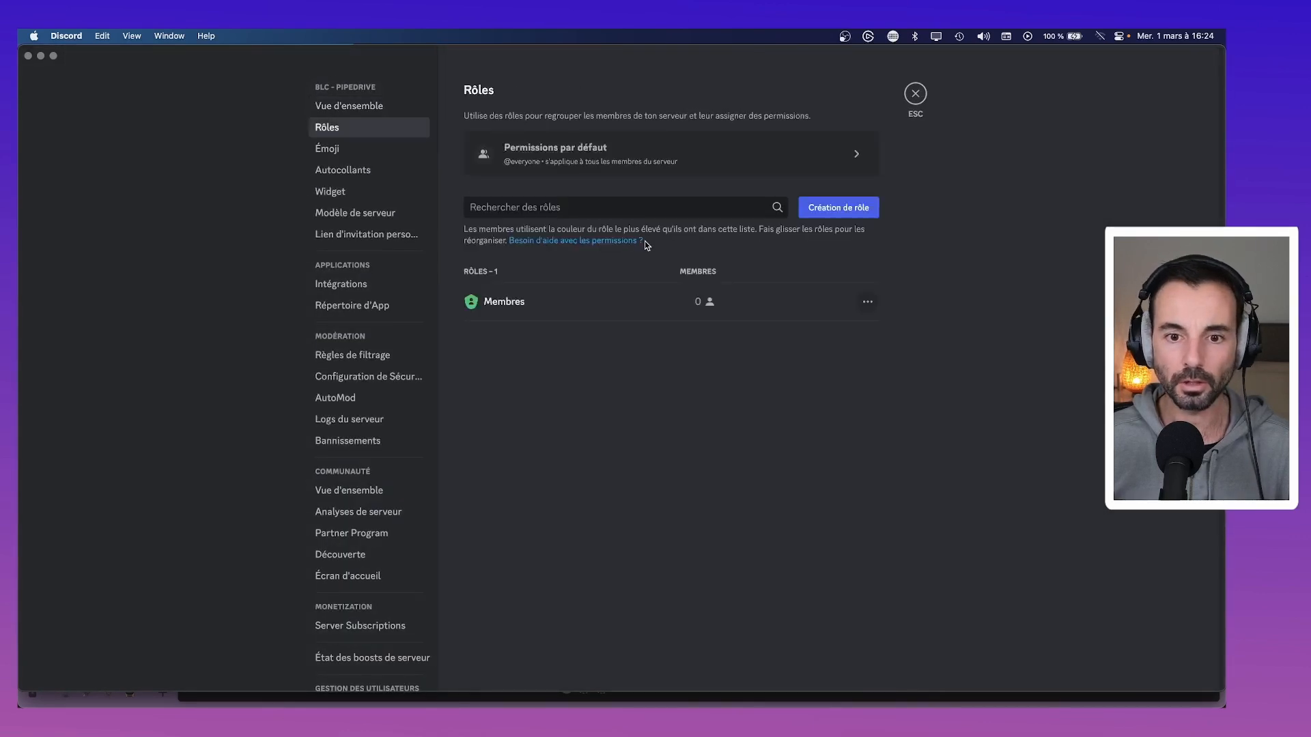
click(866, 307)
click(884, 322)
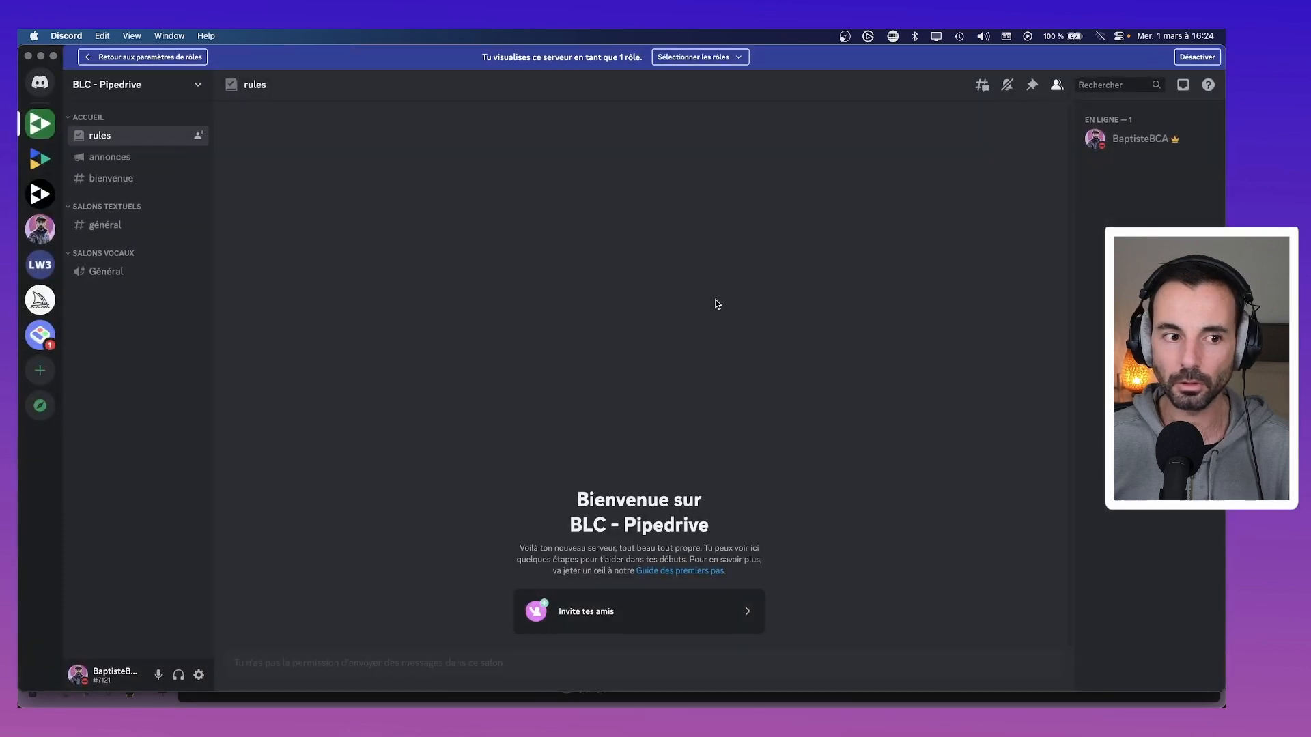
click(106, 157)
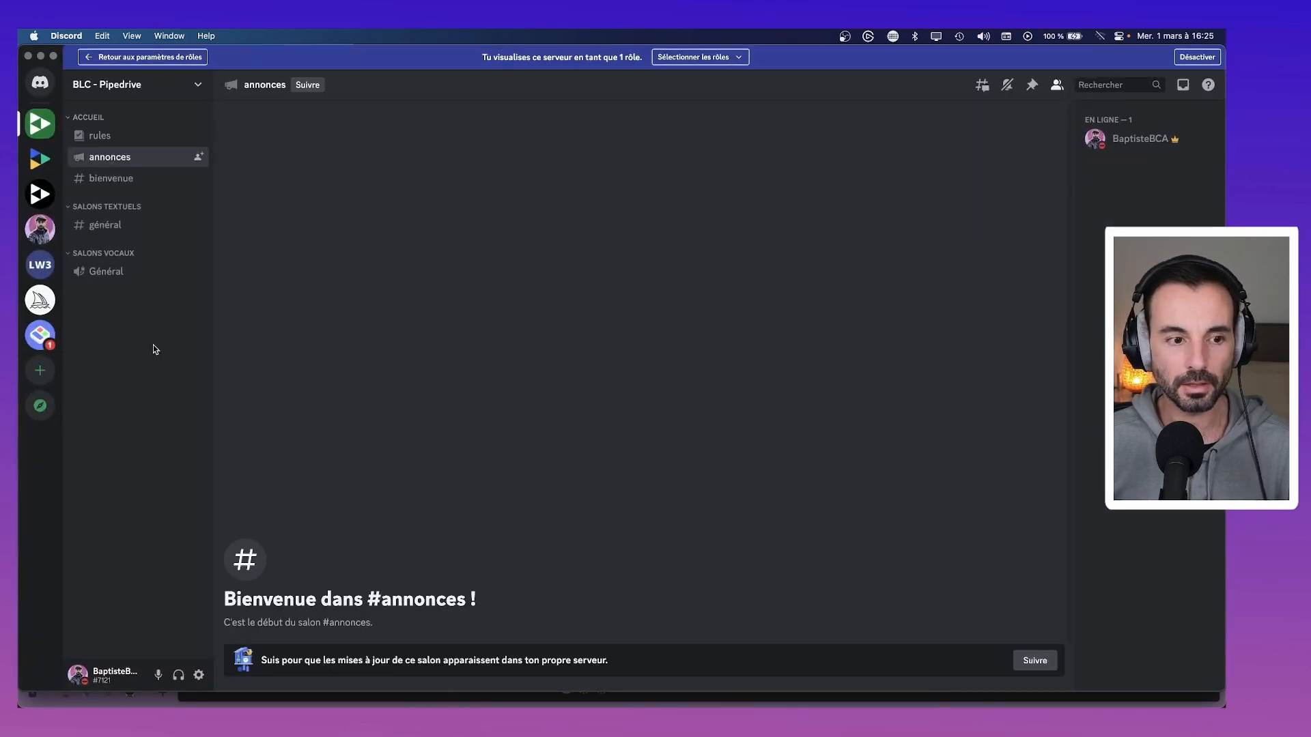
click(109, 179)
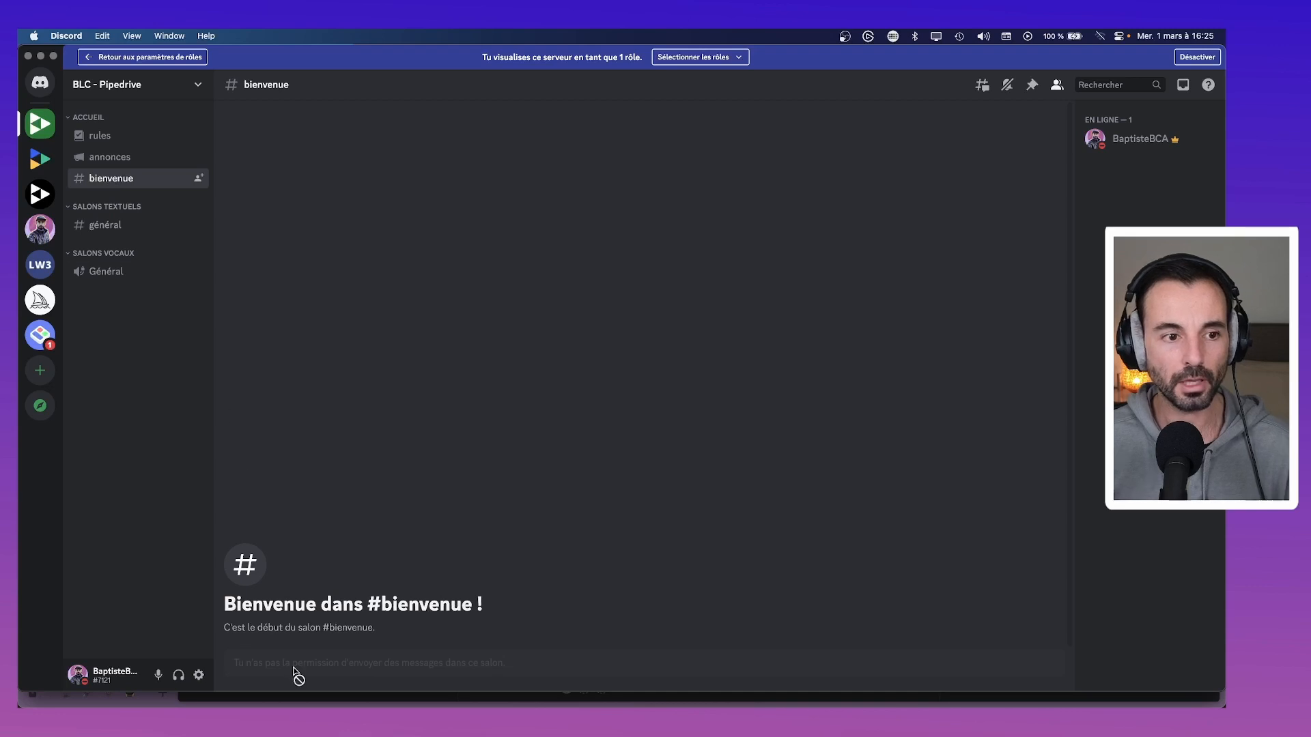
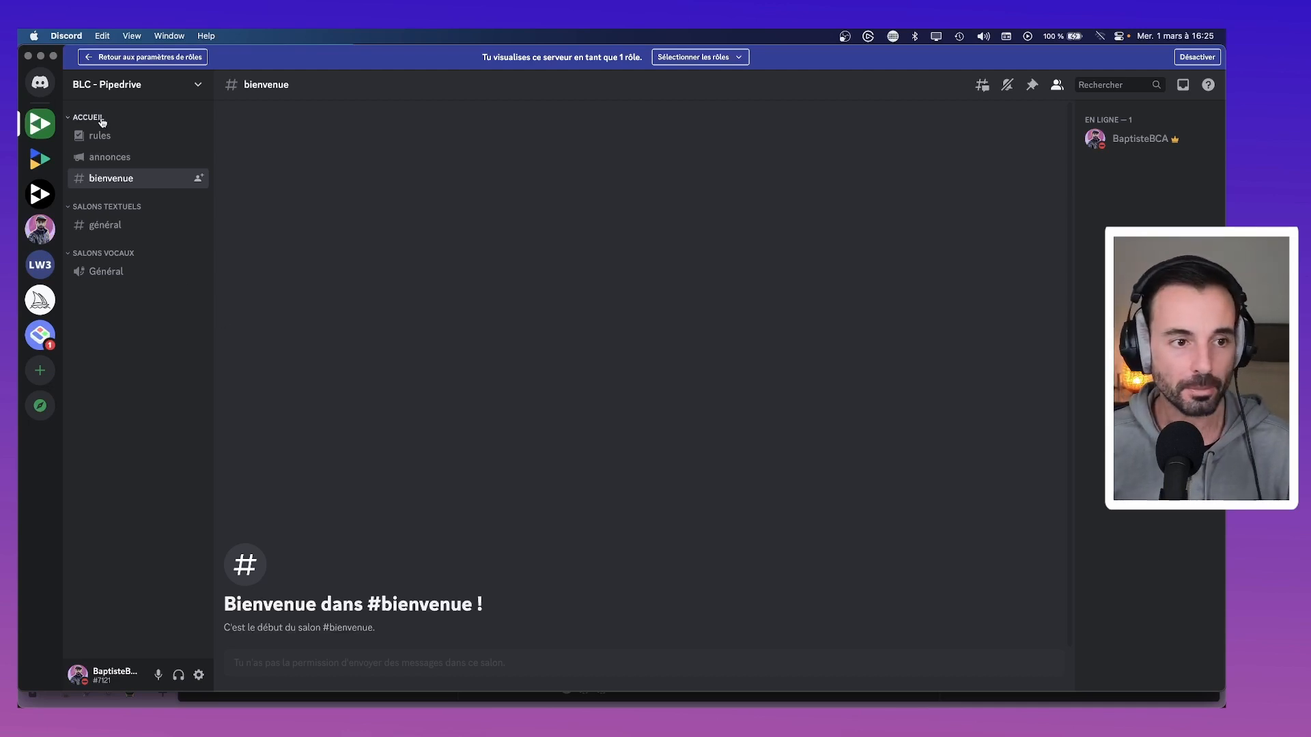
click(1197, 57)
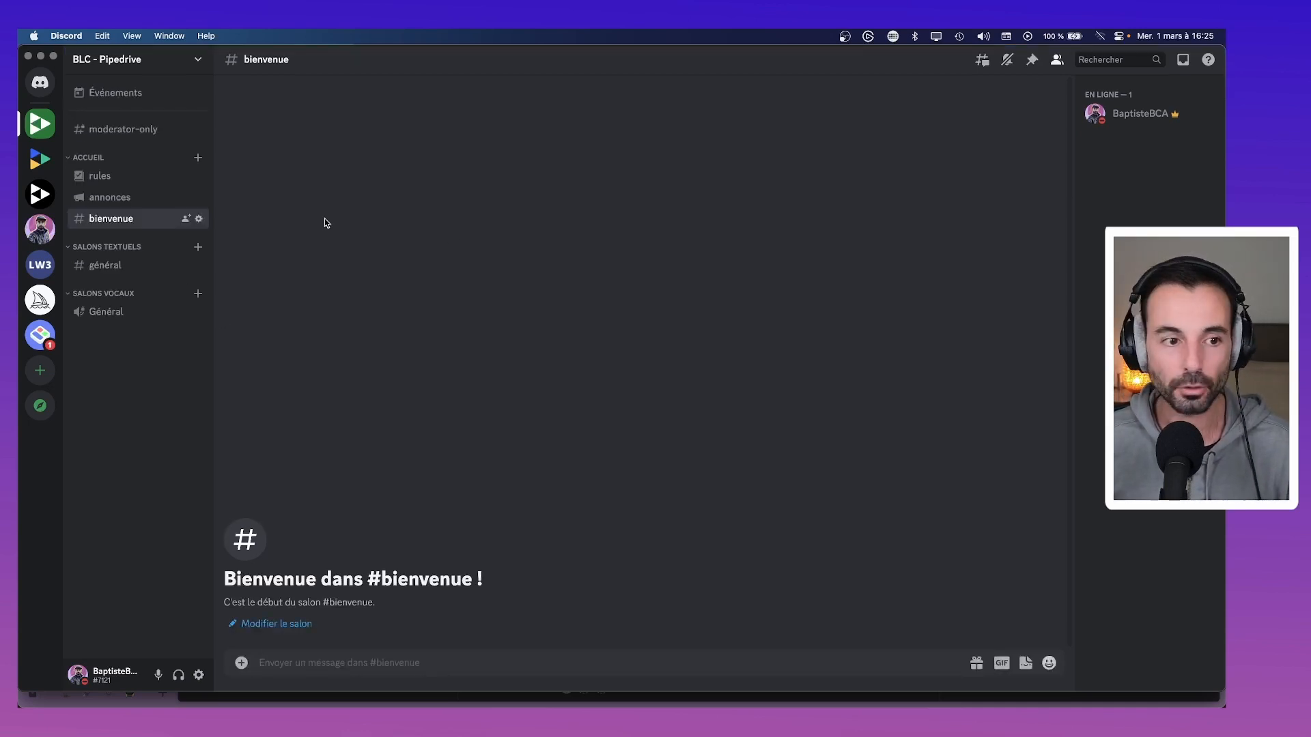
Switch to the Bento server and examine its rules and announcements channels as an example of a home category.
click(40, 335)
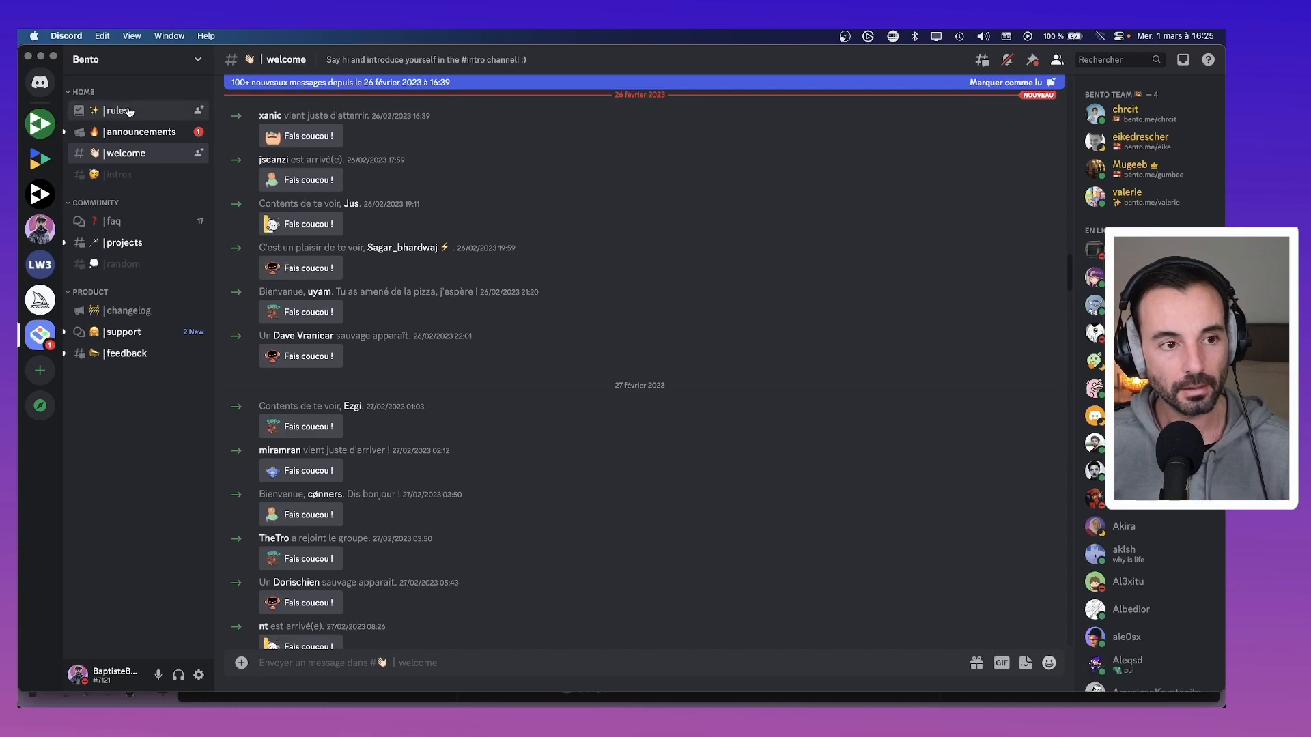
click(129, 111)
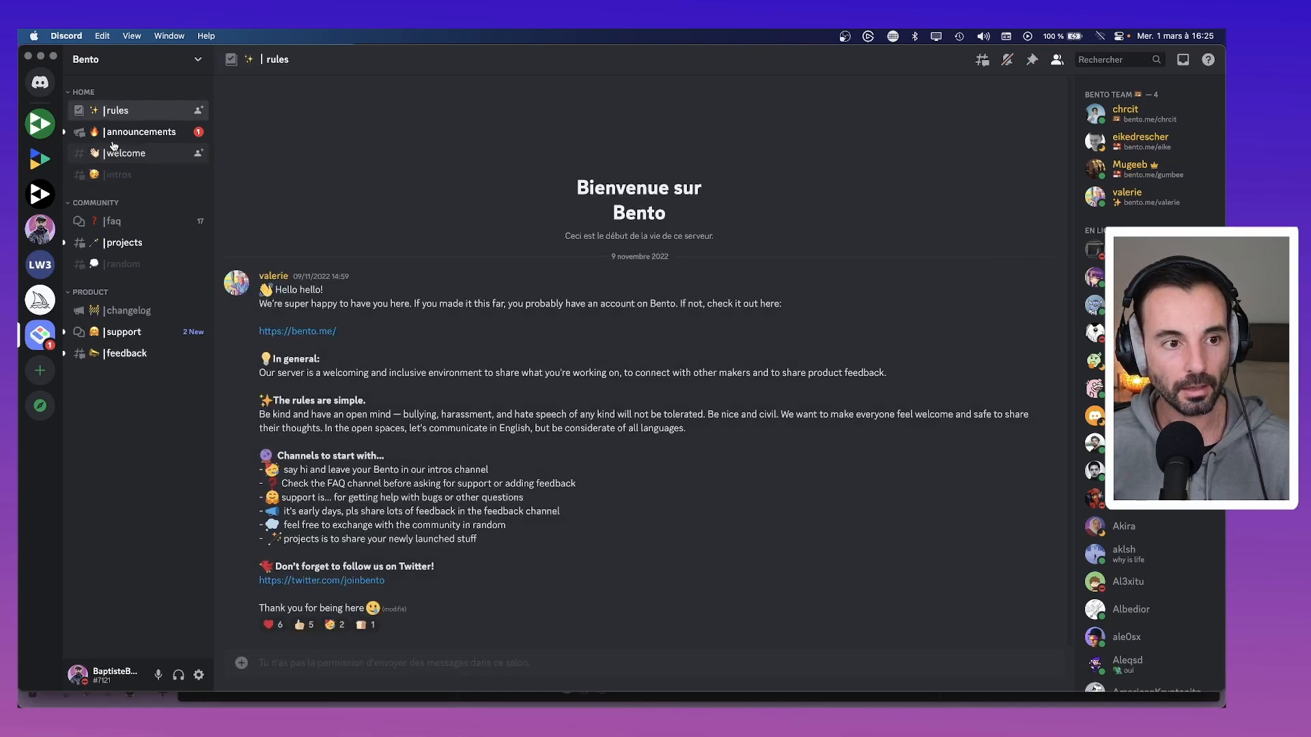
click(137, 132)
scroll(339, 434, down, 3)
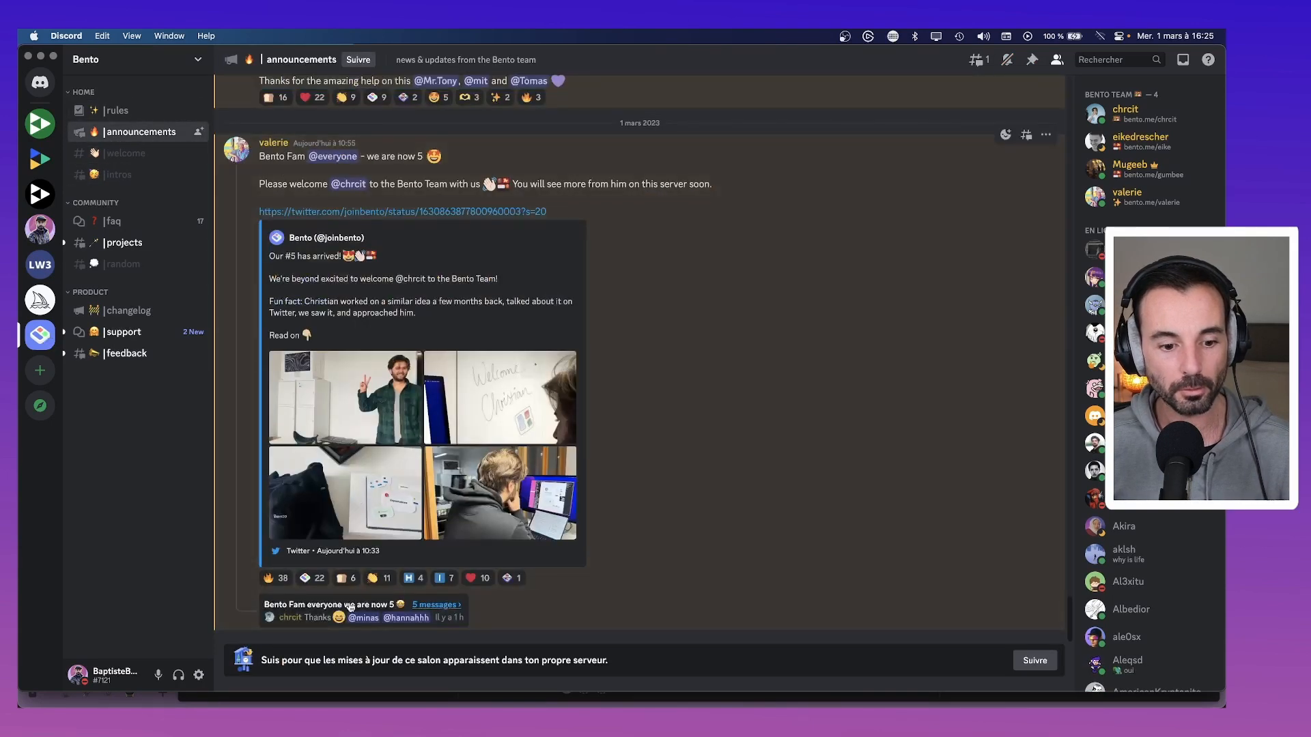
scroll(339, 434, up, 5)
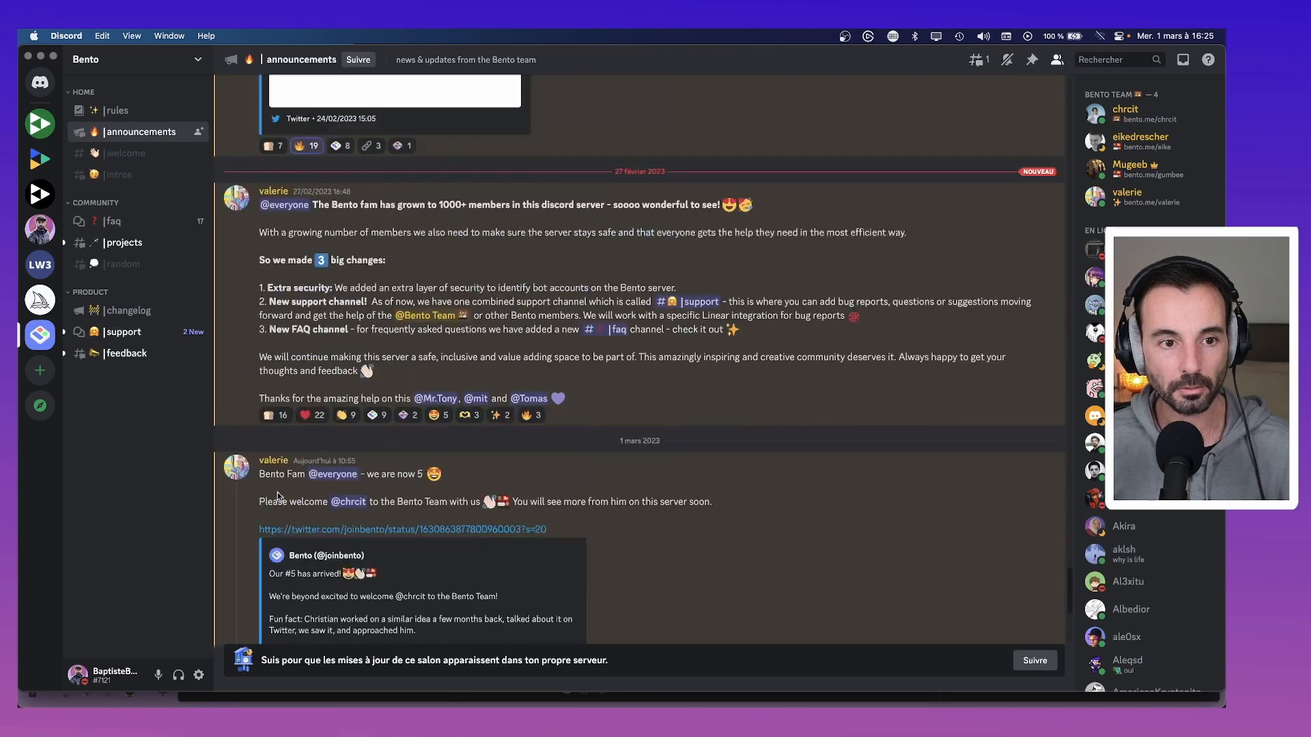
Browse the Bento server's welcome and intros channels to see how new members are greeted and introduce themselves.
click(137, 155)
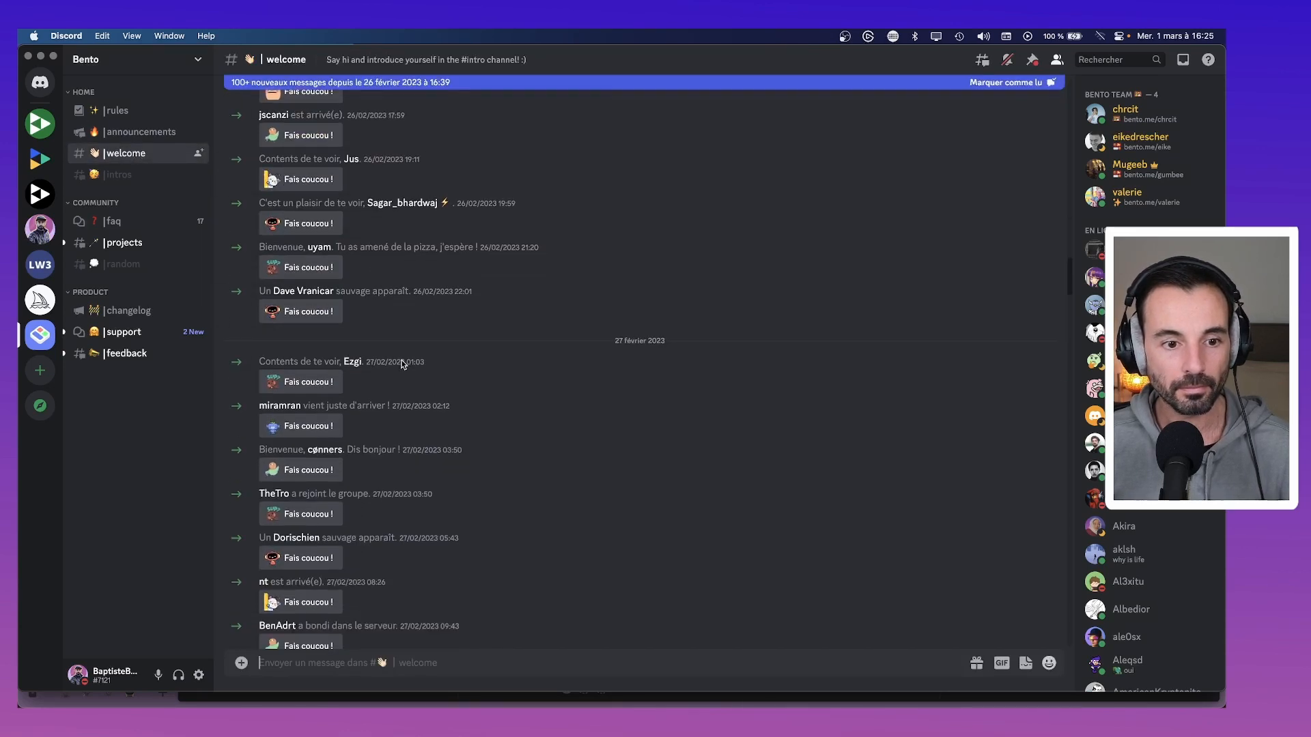
scroll(403, 365, down, 10)
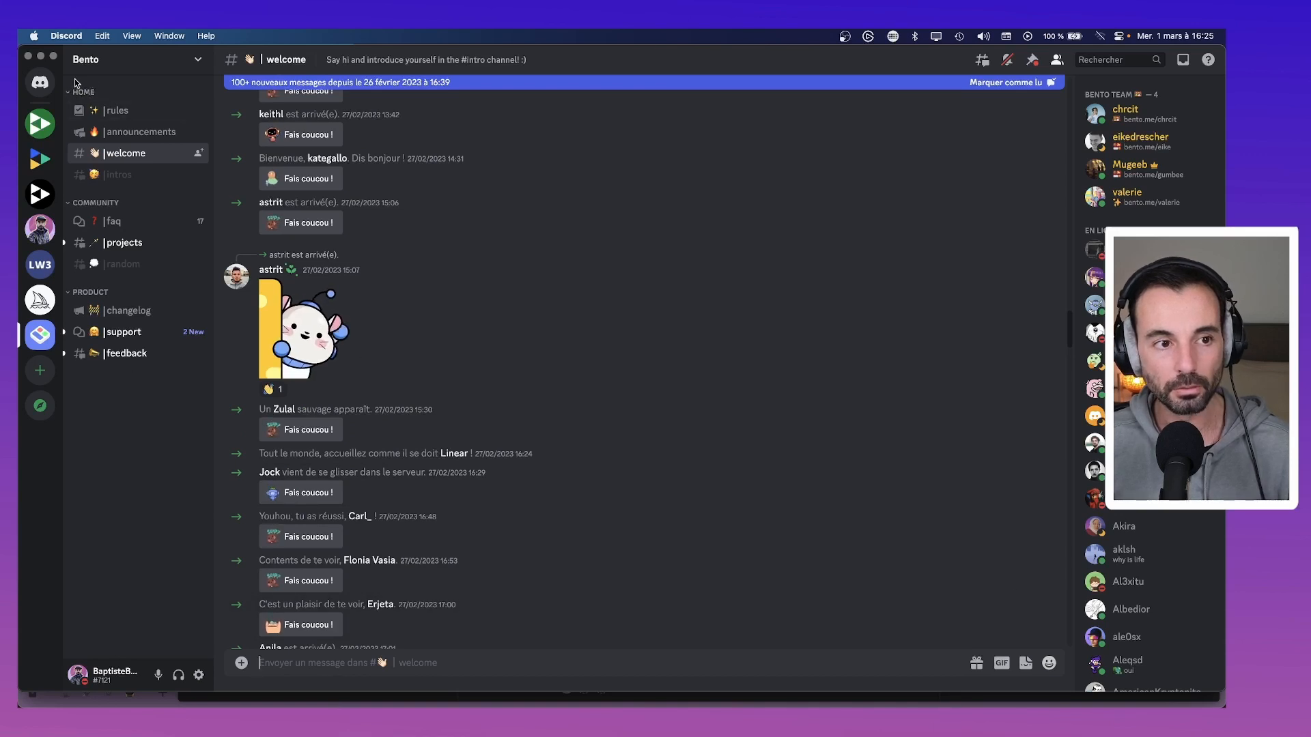
click(120, 175)
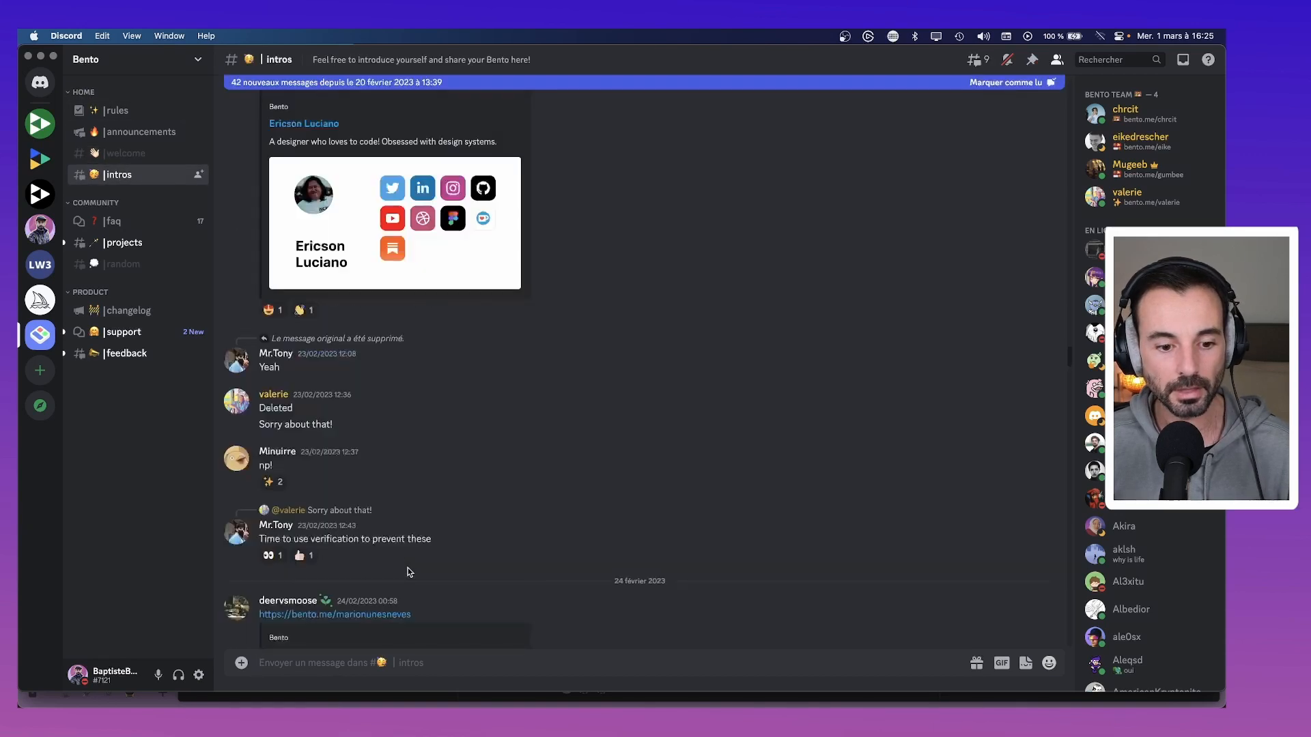
scroll(404, 572, down, 15)
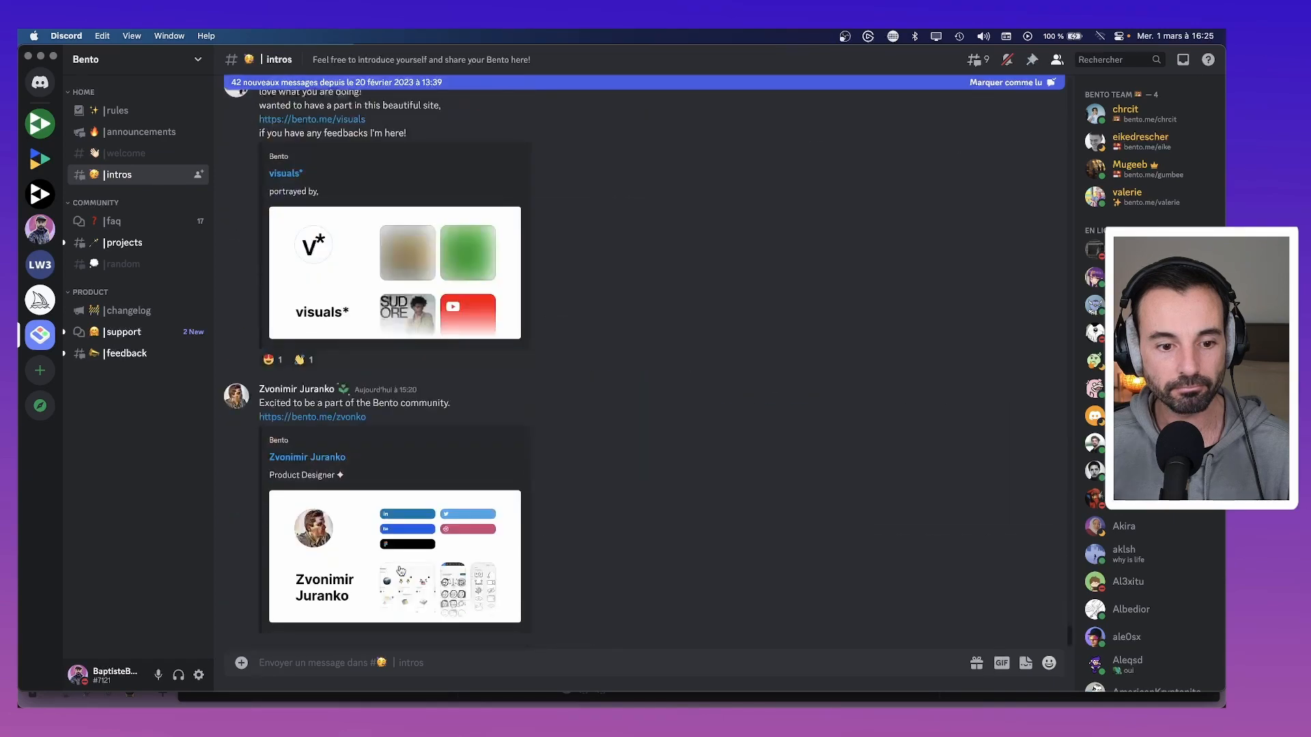
scroll(401, 570, up, 10)
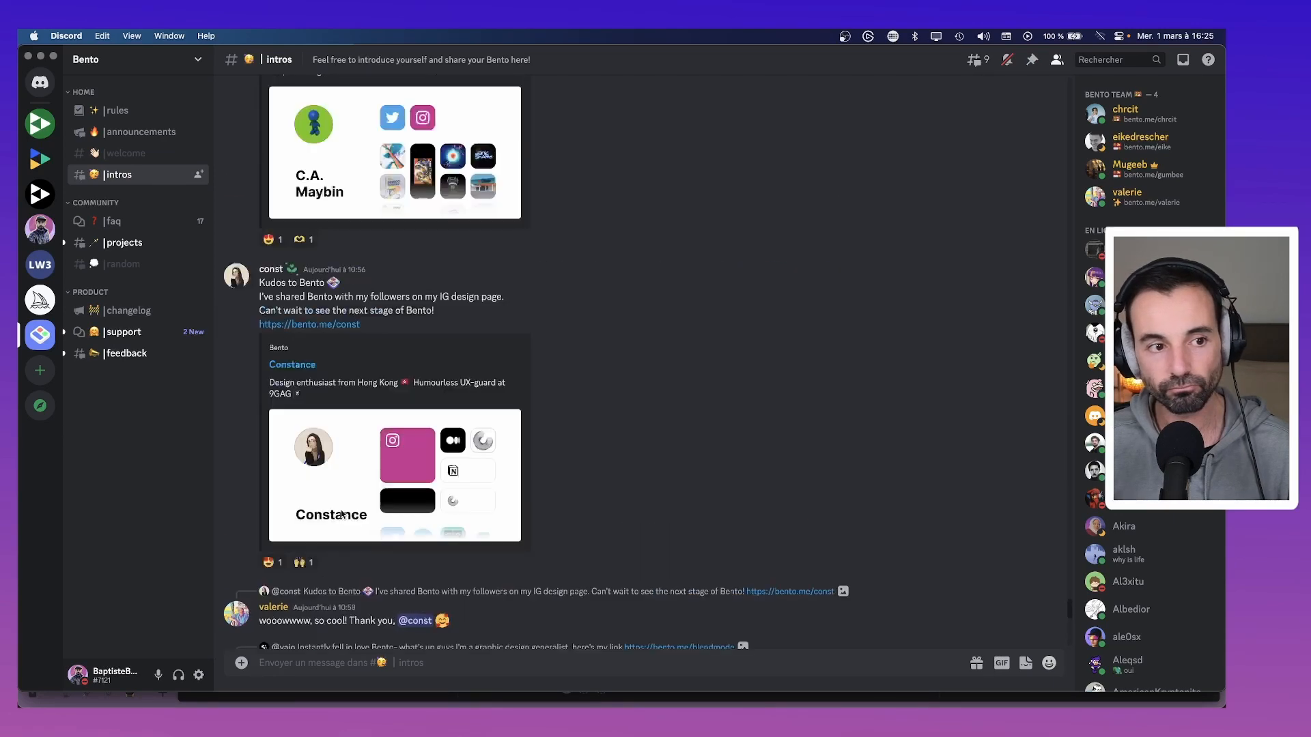
mouse_move(81, 238)
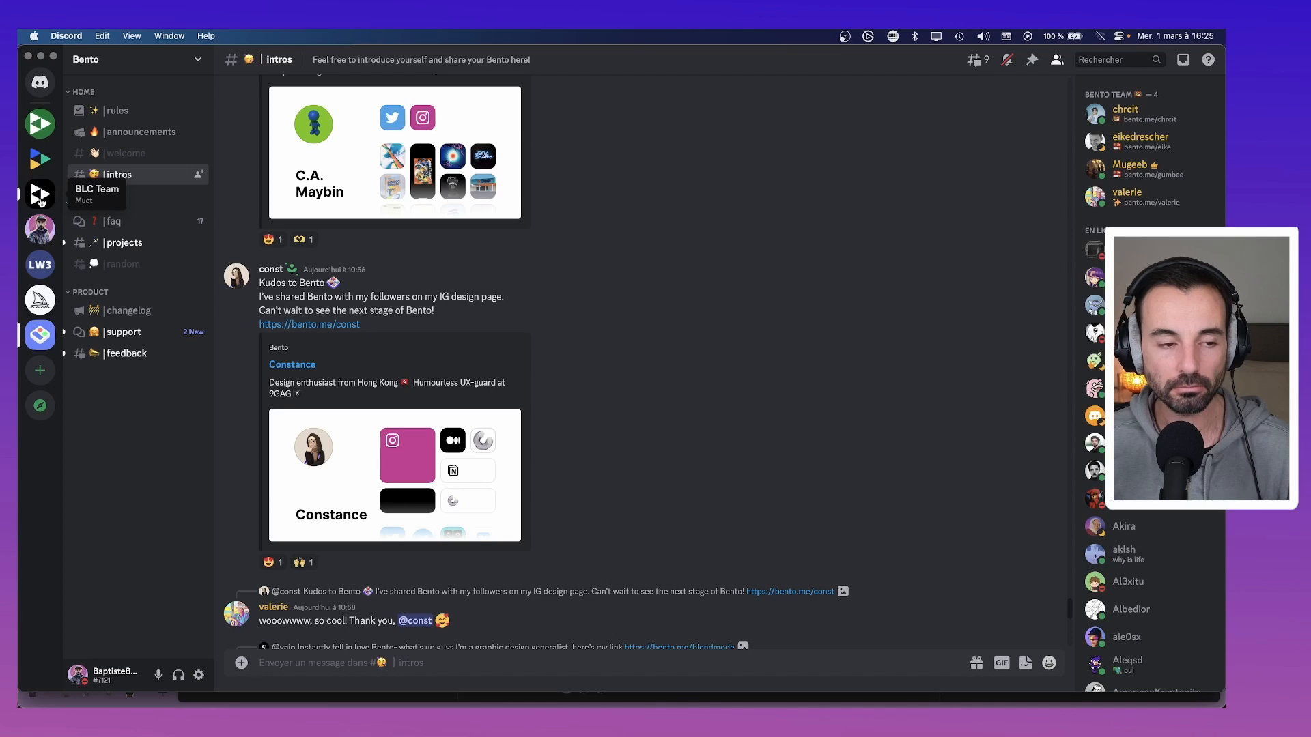
Return to the BLC - Pipedrive server and check the options available for the SALONS TEXTUELS category.
click(40, 124)
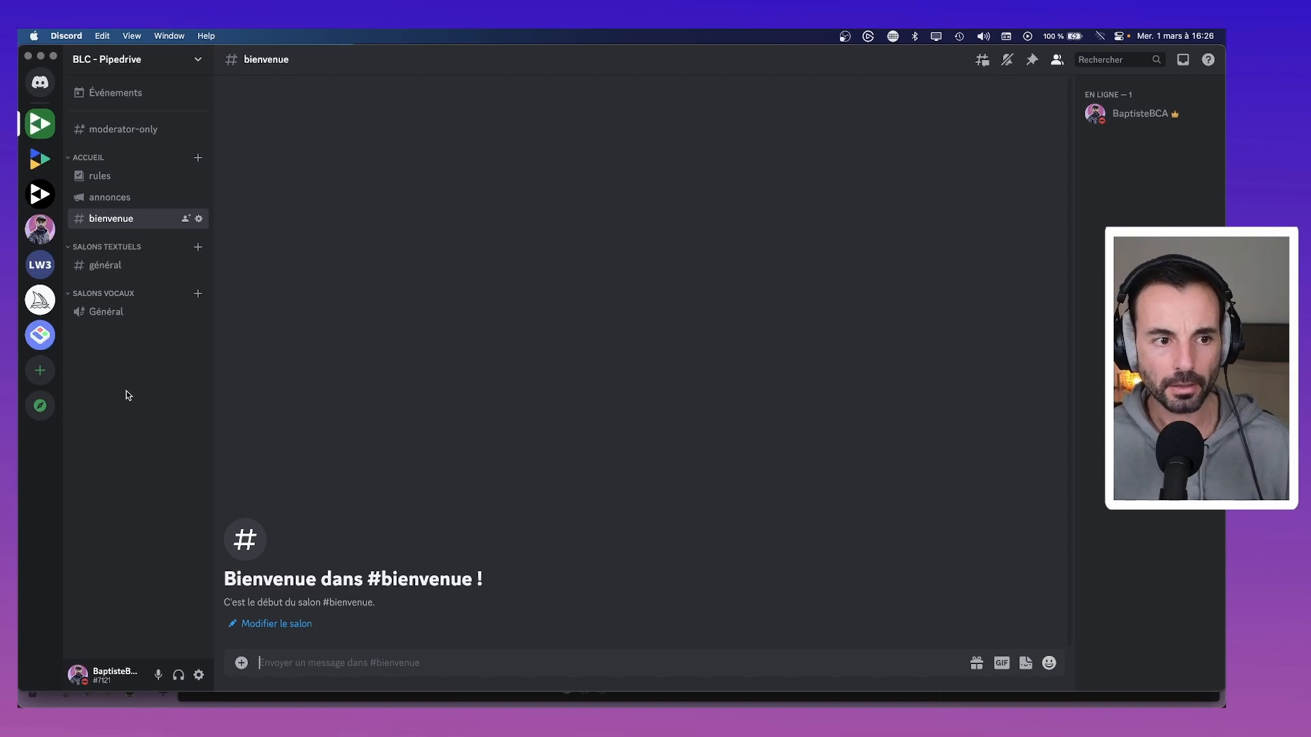
right_click(113, 248)
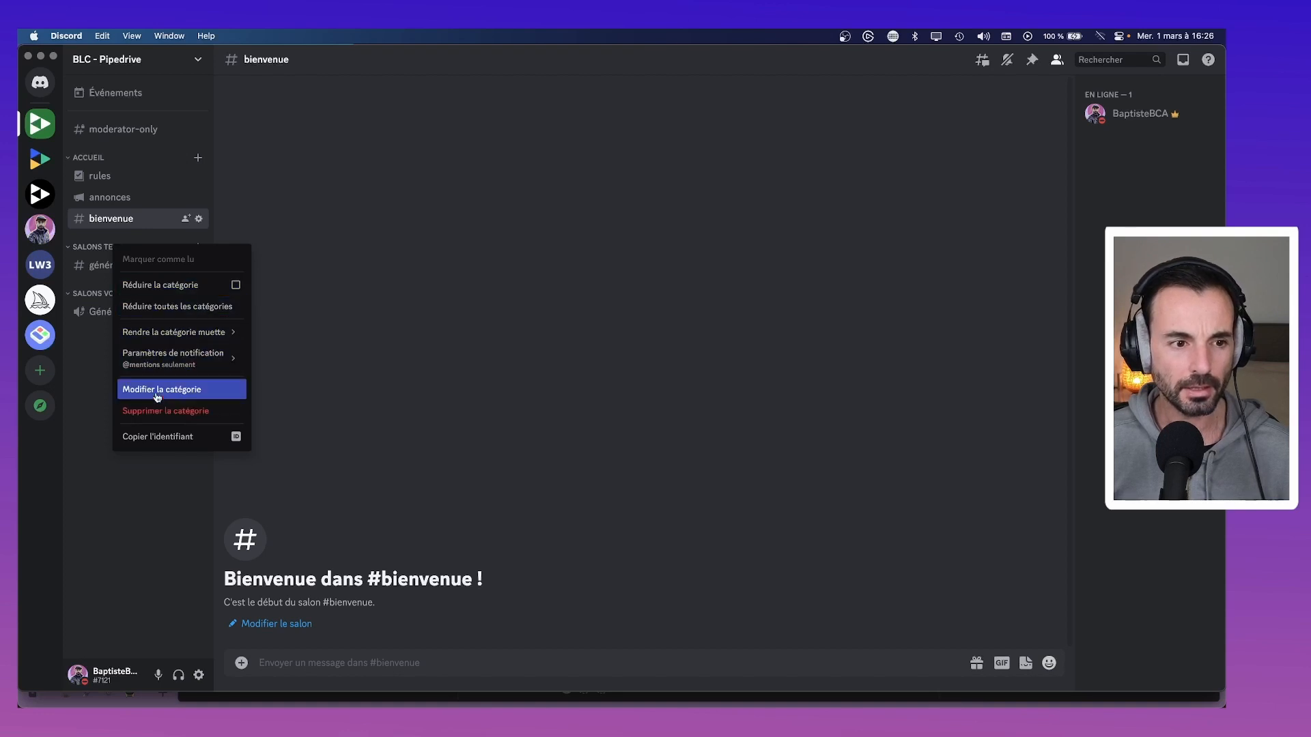
click(86, 354)
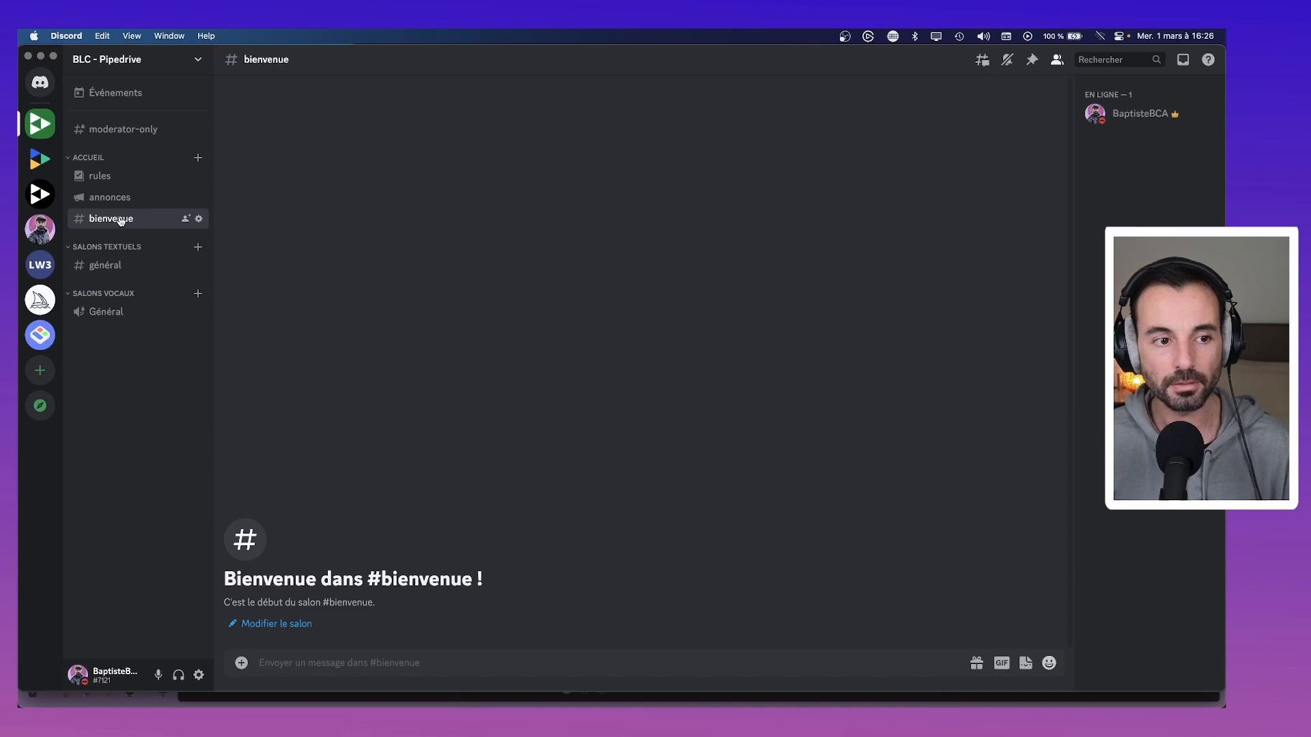
Move the bienvenue channel to SALONS TEXTUELS and back to ACCUEIL, synchronising its permissions with the category each time.
drag(119, 219, 127, 258)
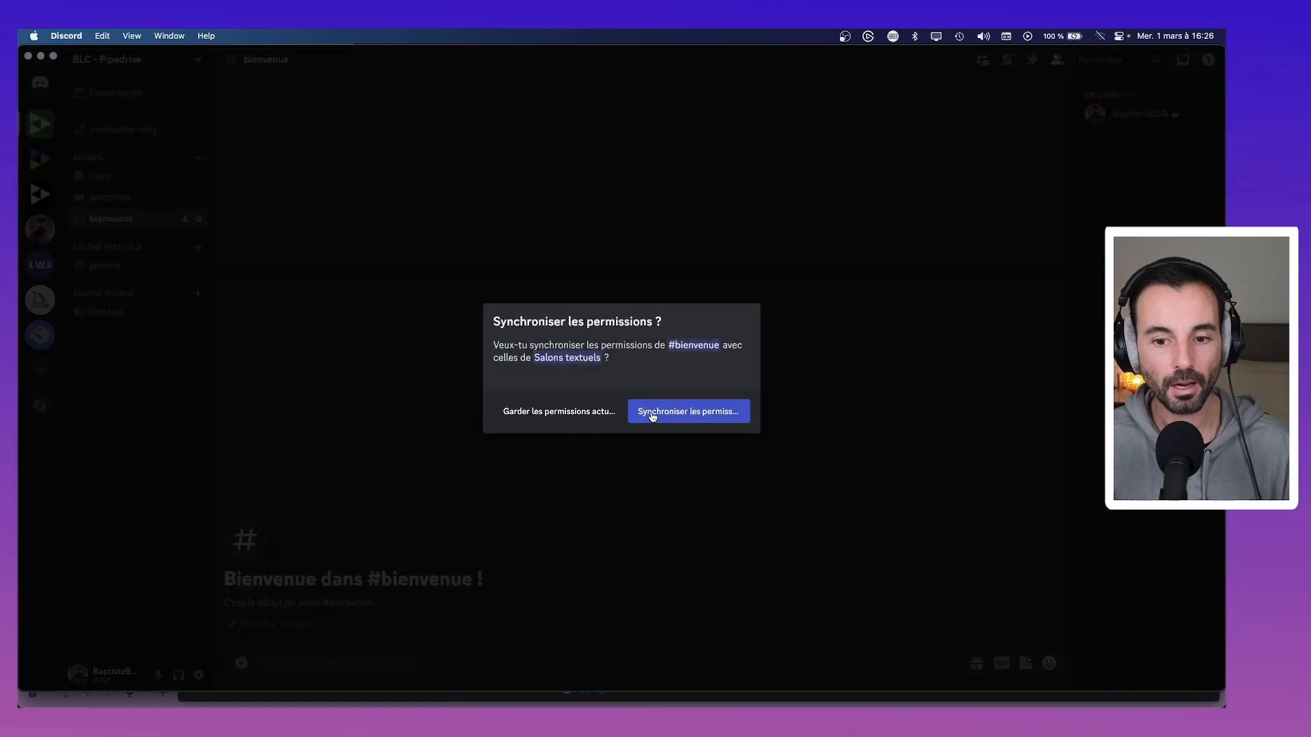
click(653, 413)
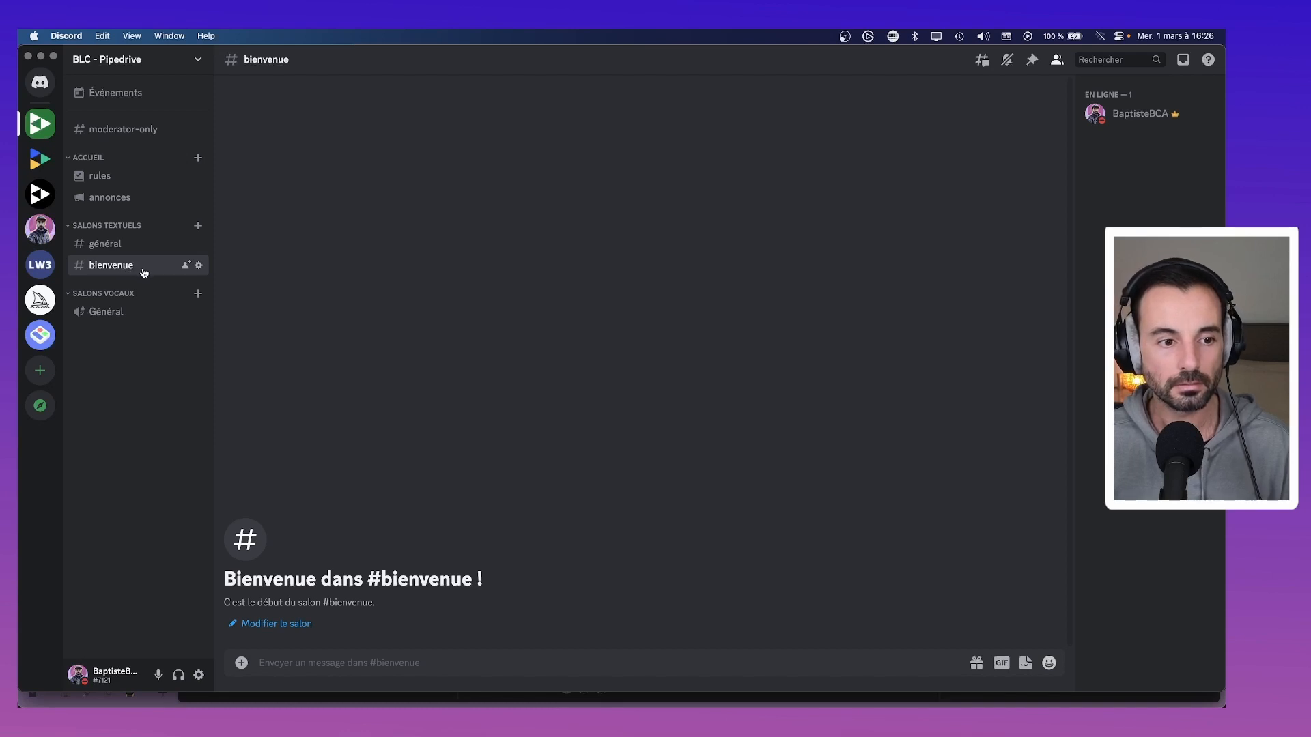
drag(142, 273, 112, 217)
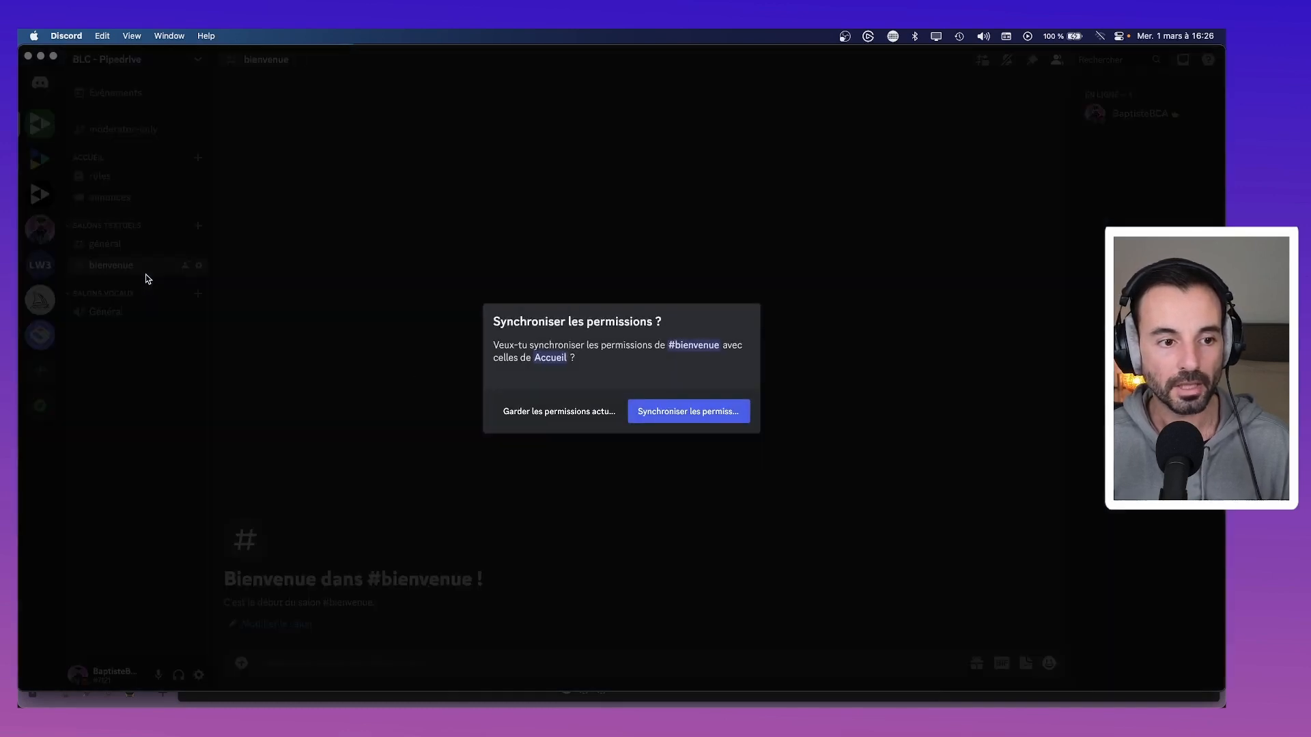
click(710, 419)
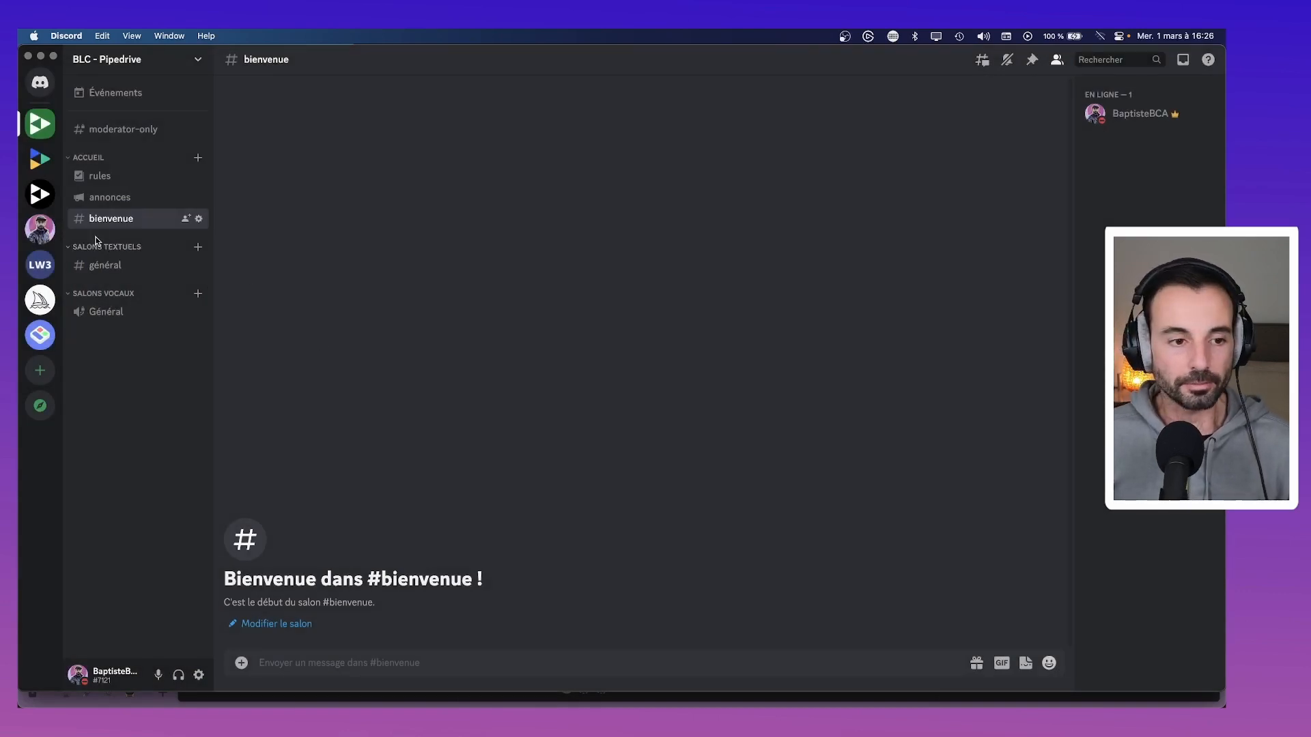
Browse the Hack ta productivité, Midjourney and Bento servers to compare how their discussion channels and categories are organised.
click(49, 234)
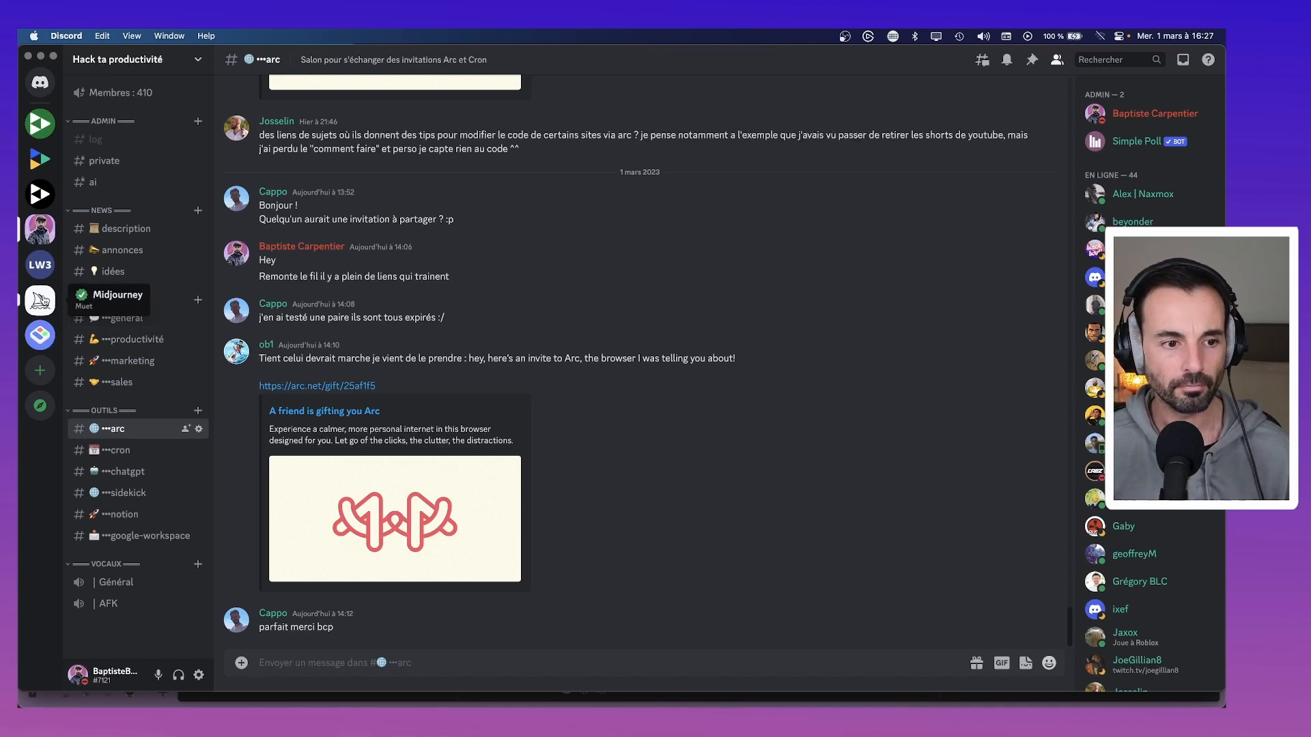
click(41, 301)
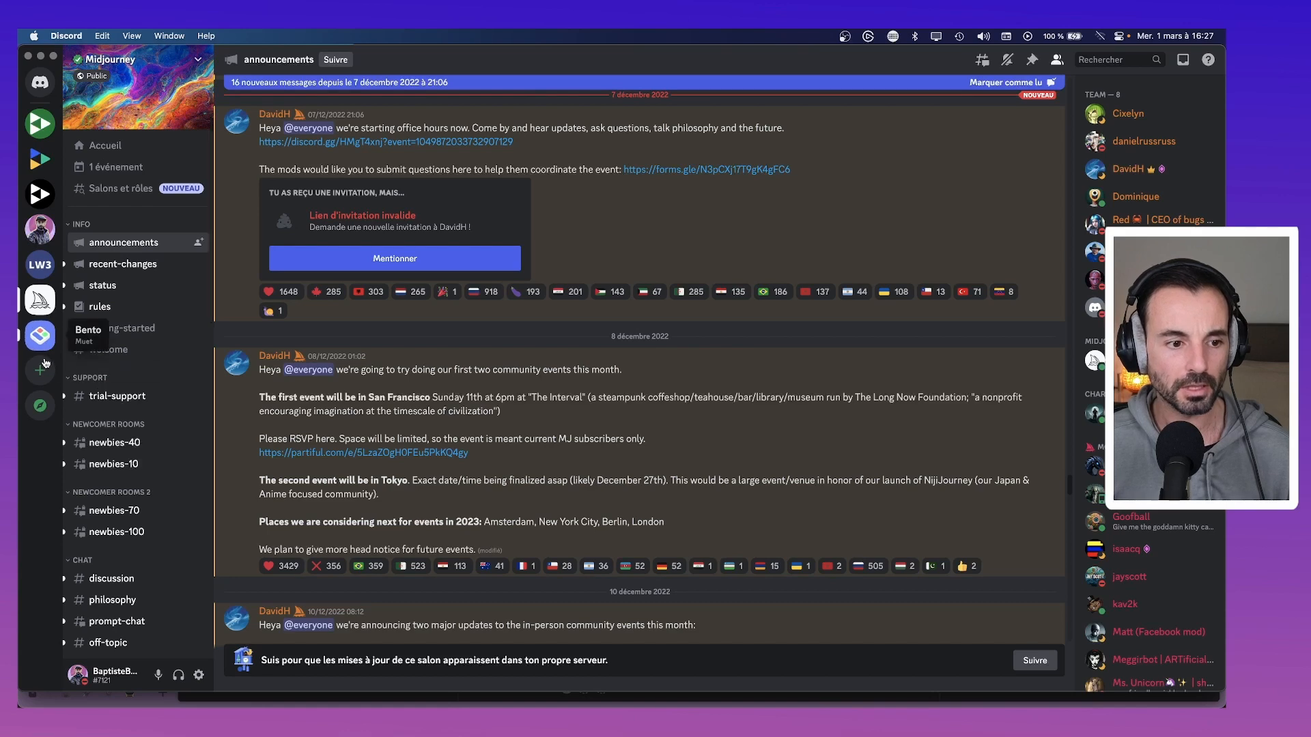
click(41, 336)
mouse_move(148, 335)
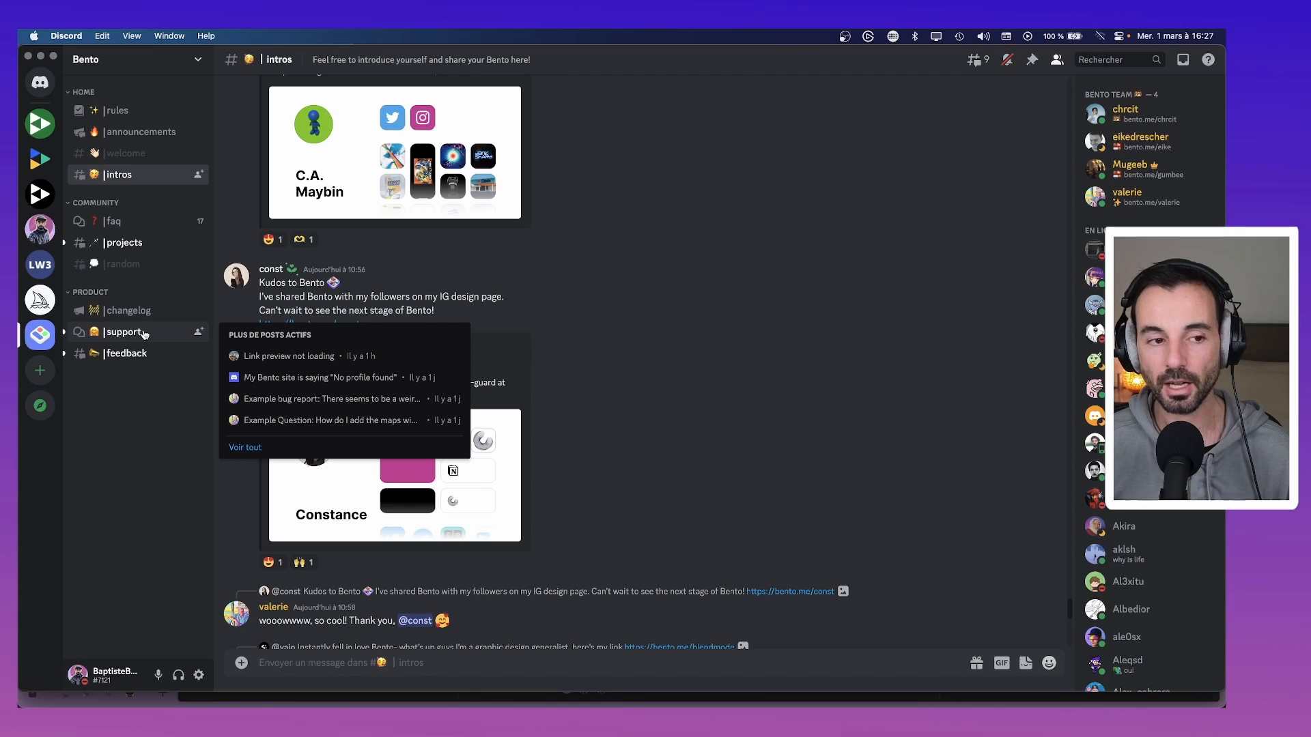
click(39, 230)
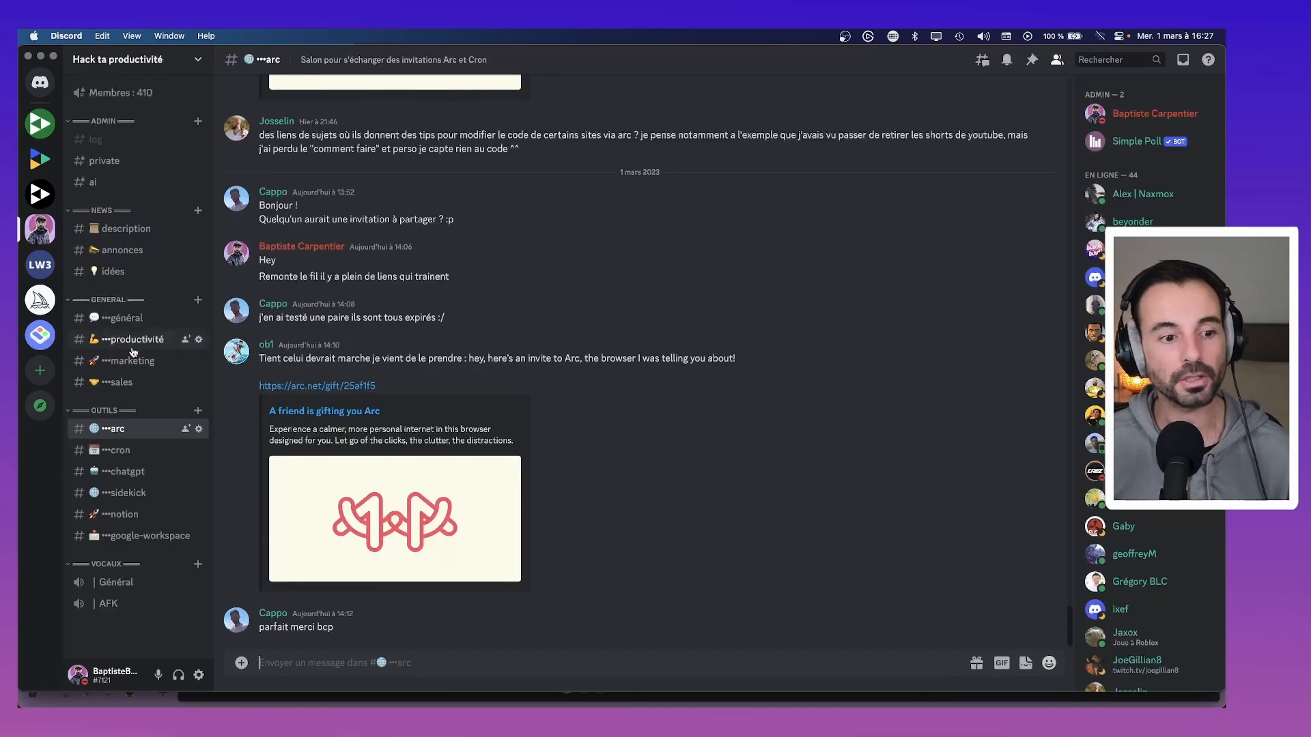
click(105, 323)
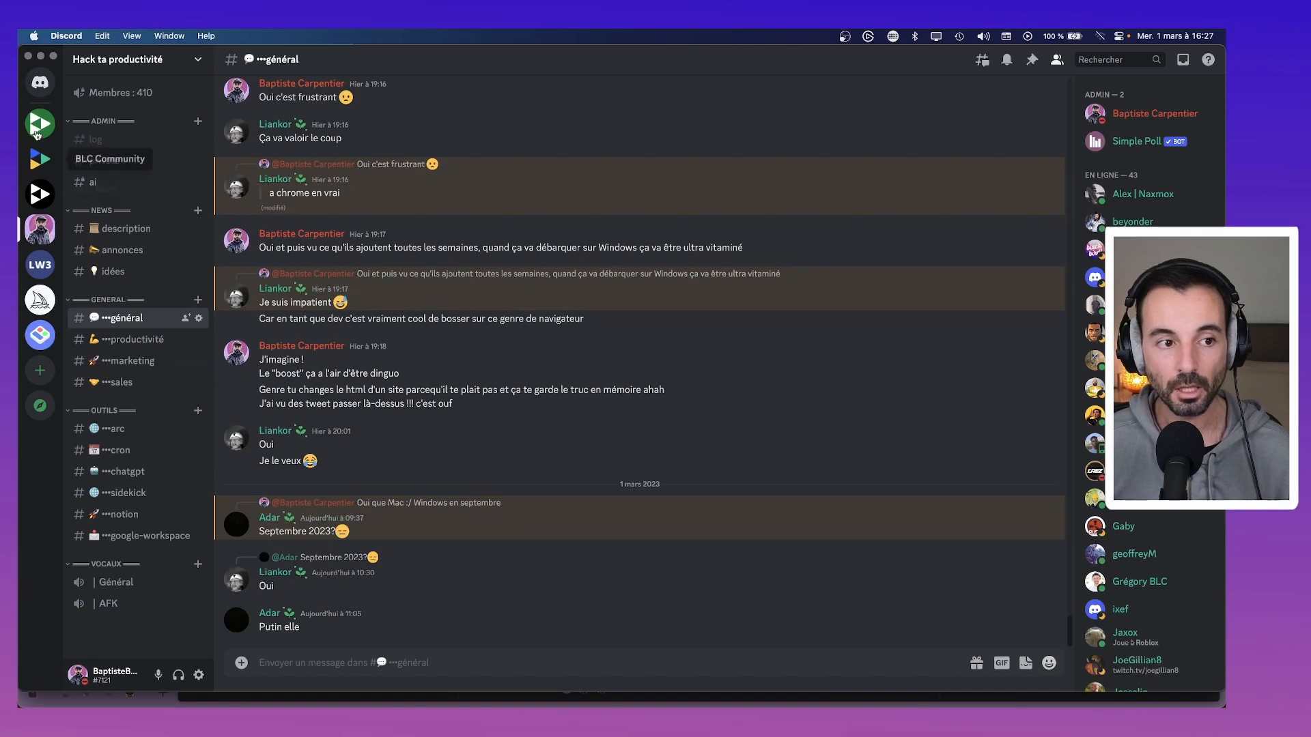
On the BLC - Pipedrive server, rename the général text channel to prospects, save it and check its permissions.
click(37, 133)
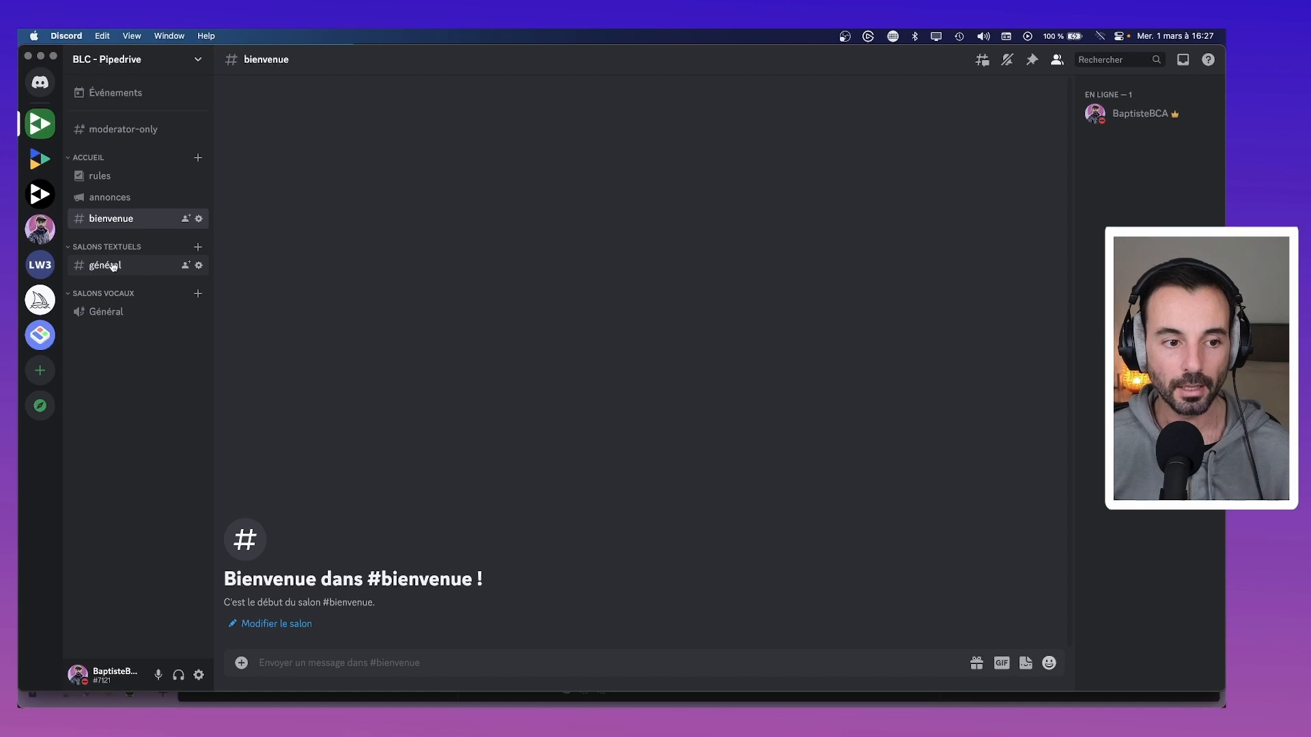
click(199, 265)
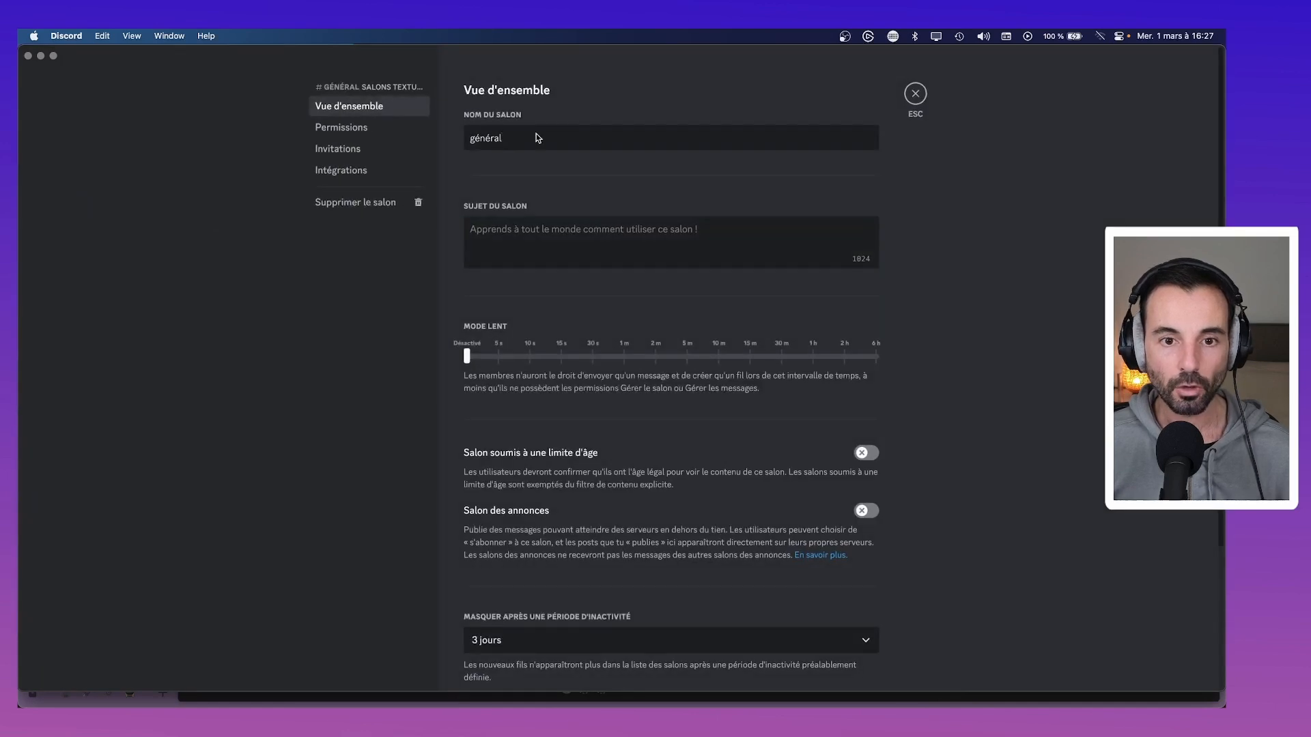
double_click(529, 136)
key(BackSpace)
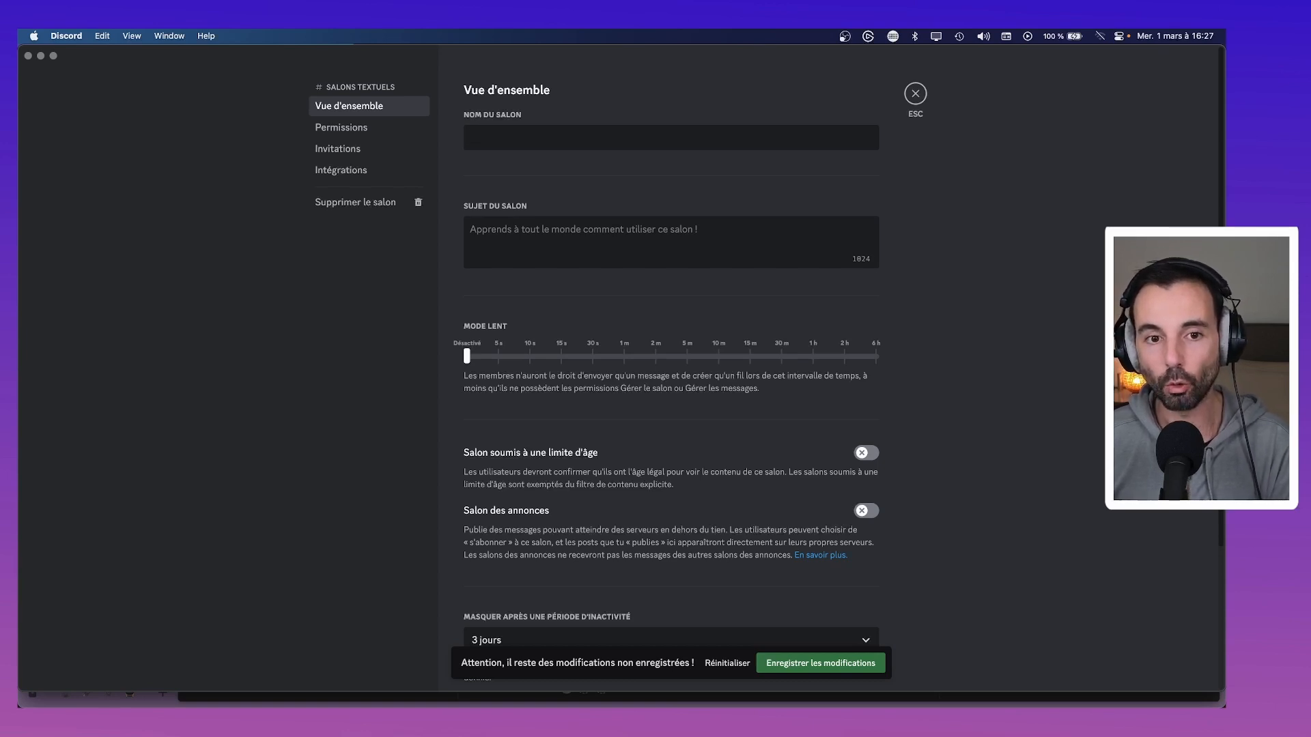
text(p)
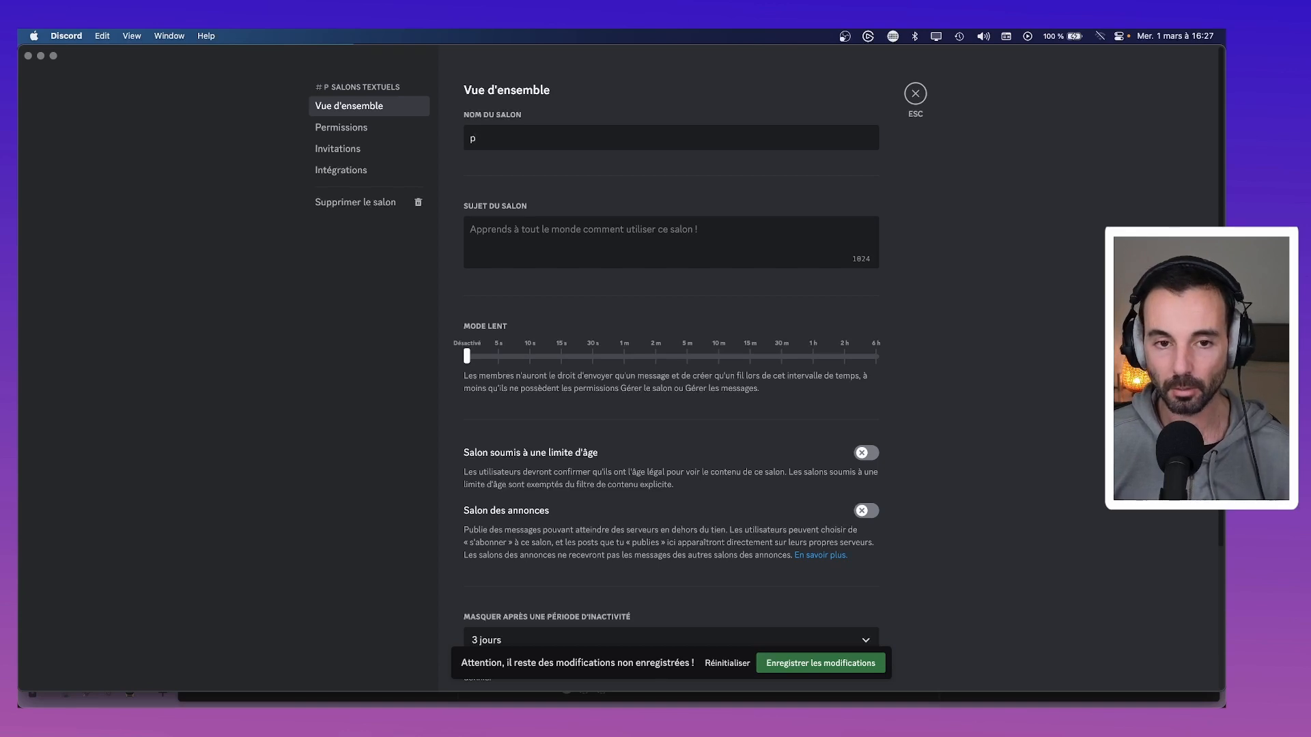
text(rosp)
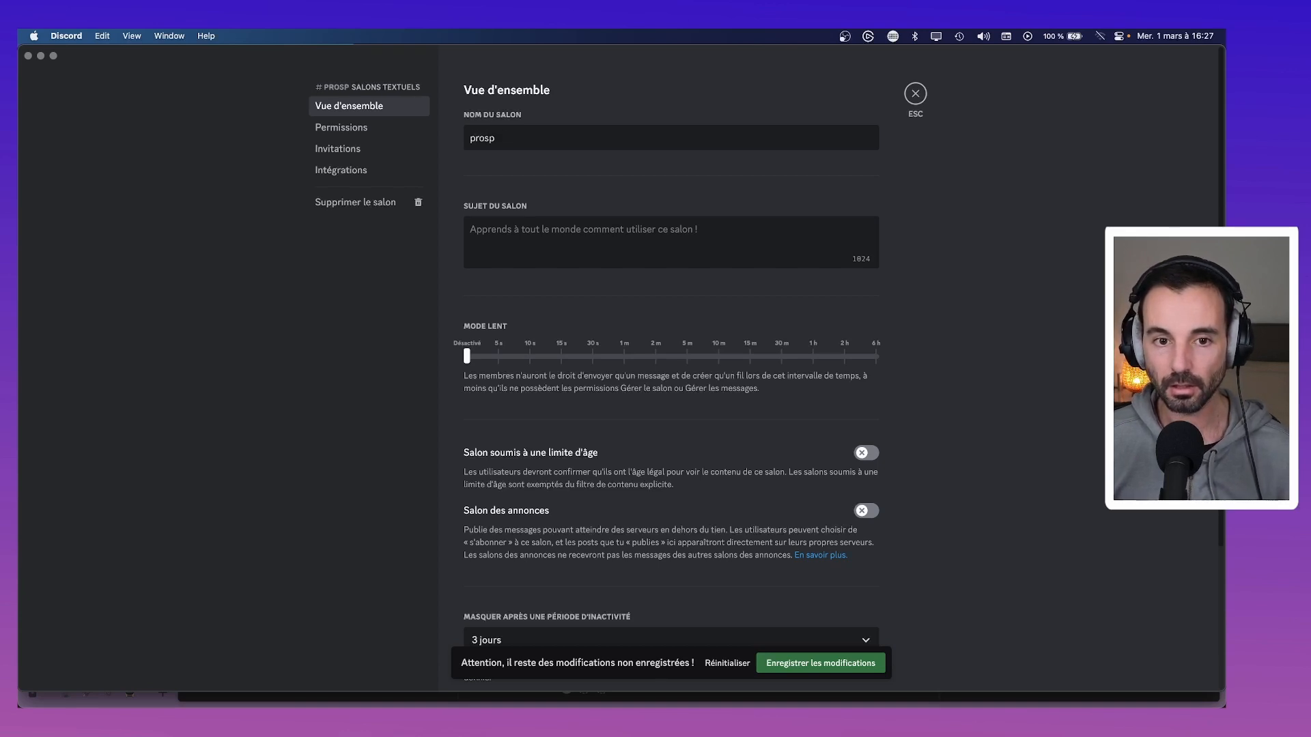
text(ects)
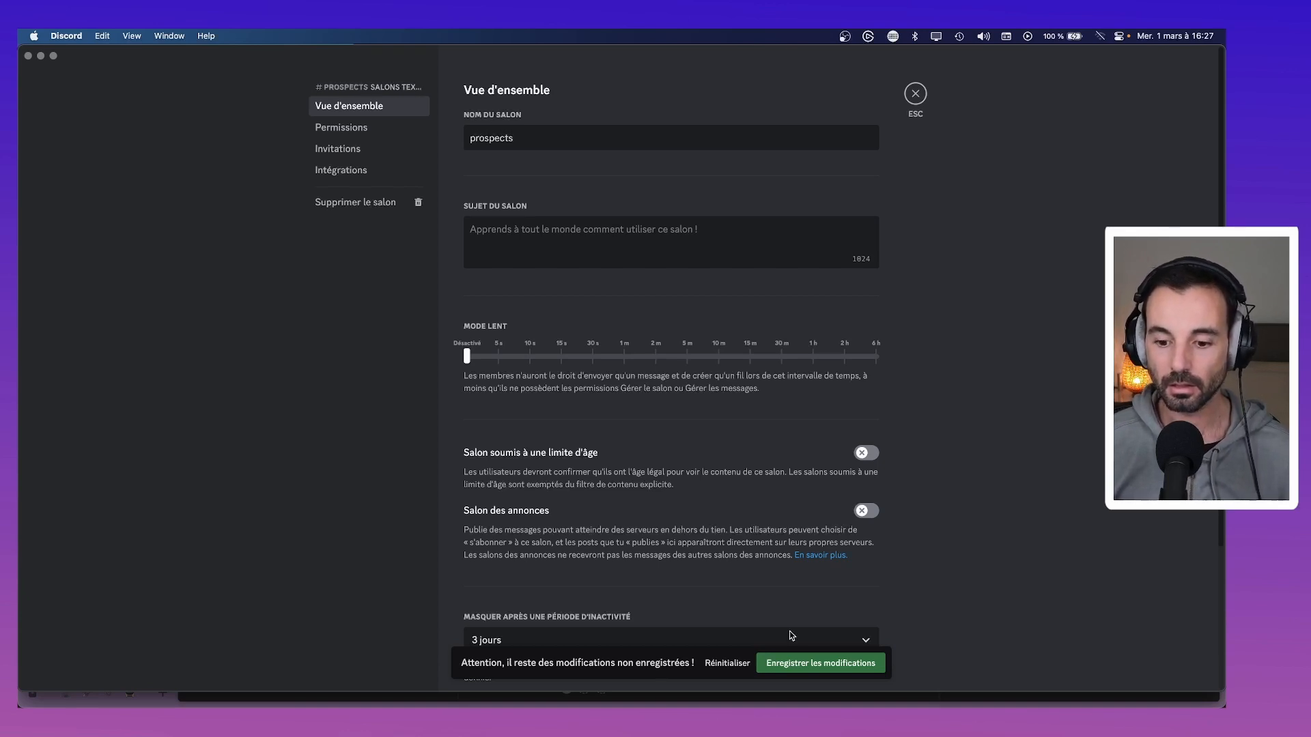
click(850, 665)
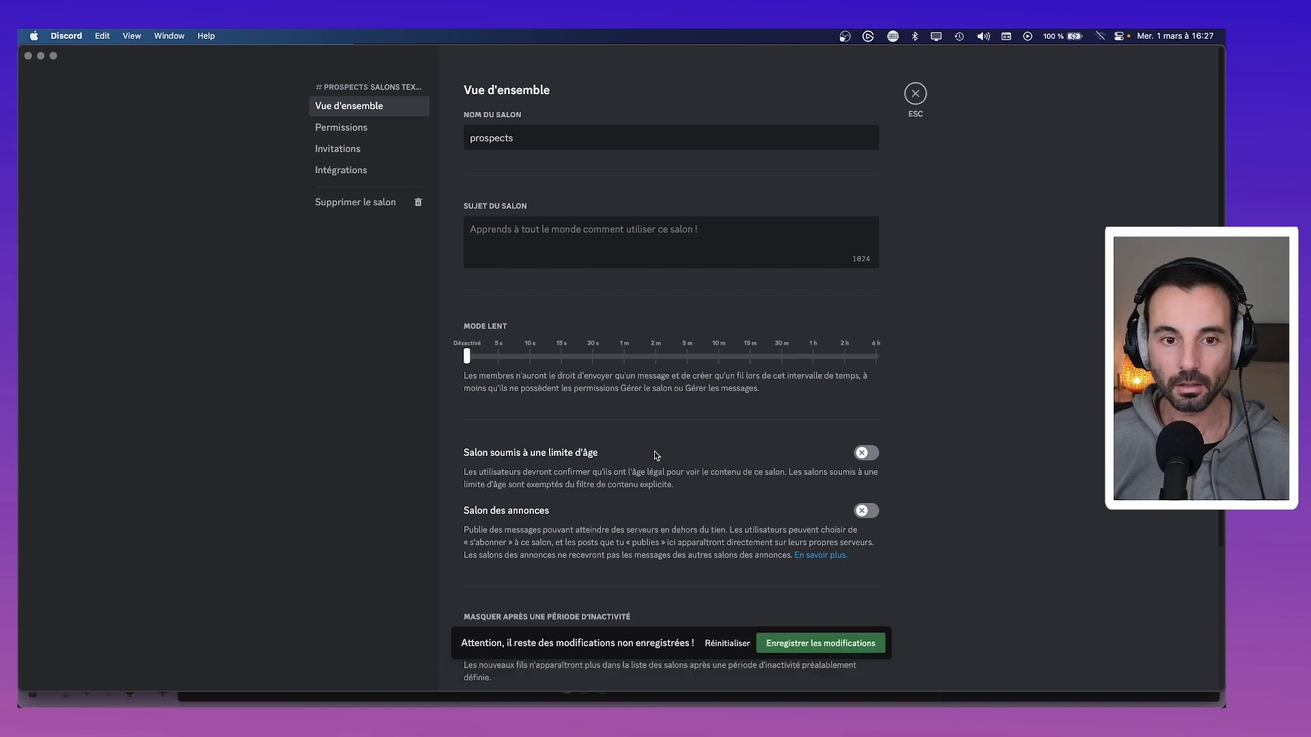
click(367, 130)
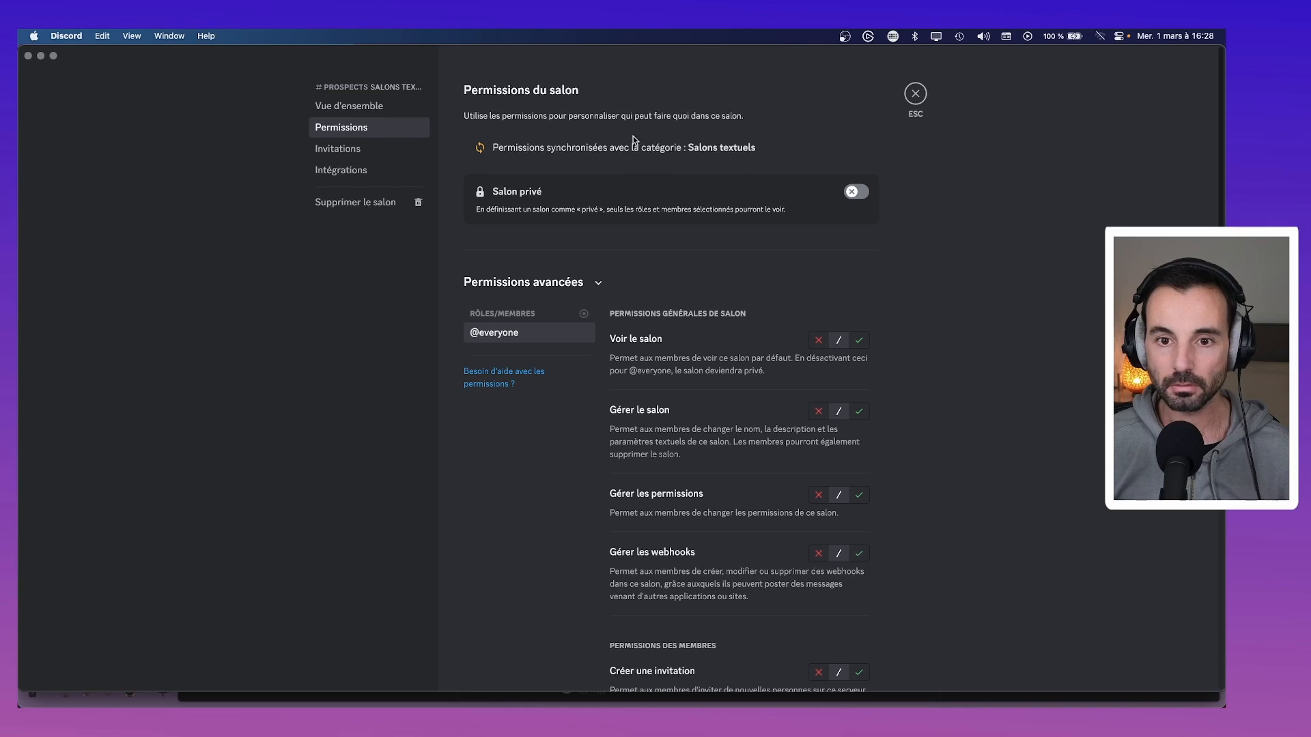
click(911, 95)
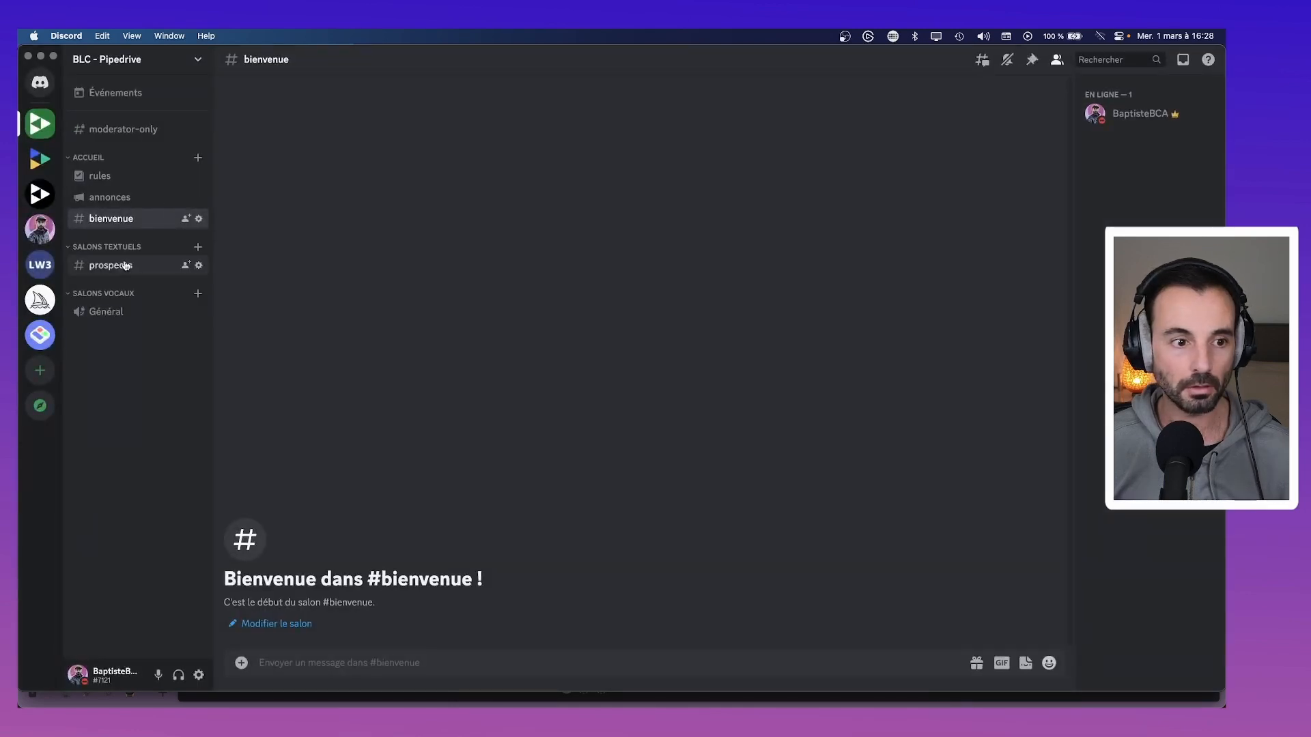
Preview the server as the Membres role to check access to the prospects channel, and return to the normal view.
click(157, 59)
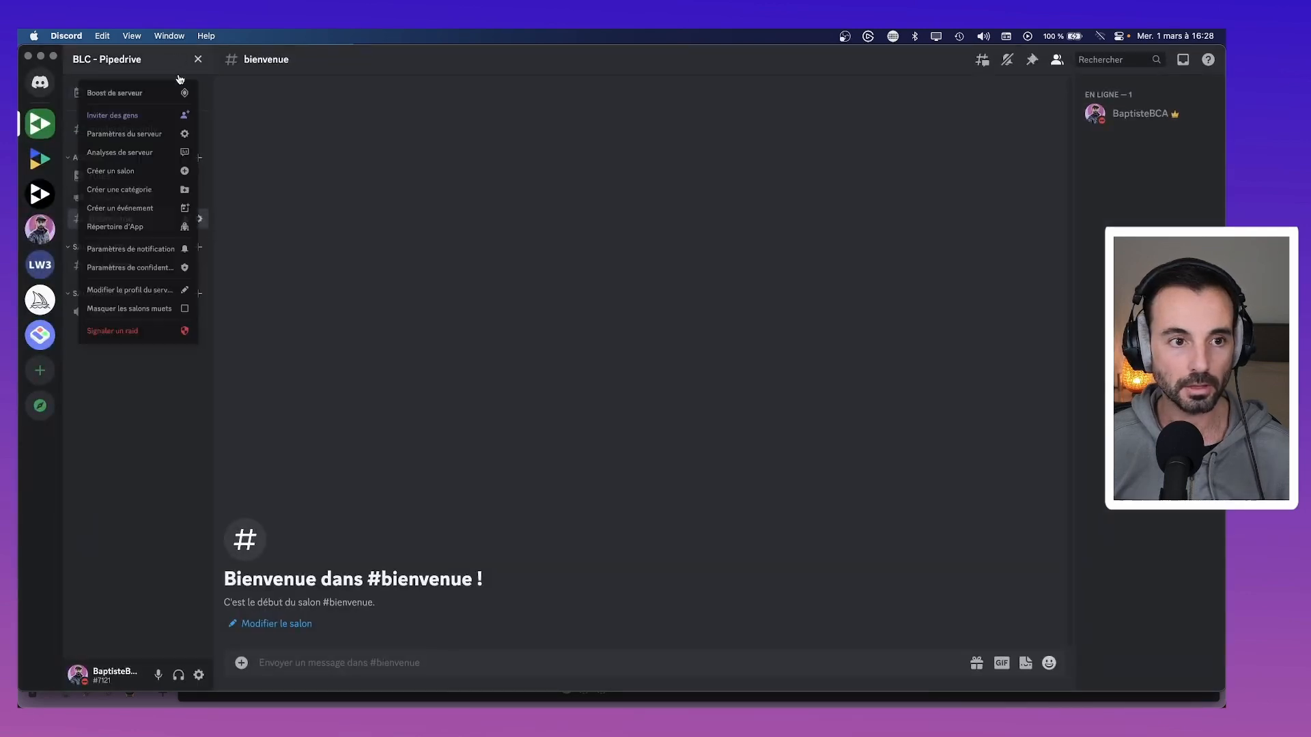
click(197, 136)
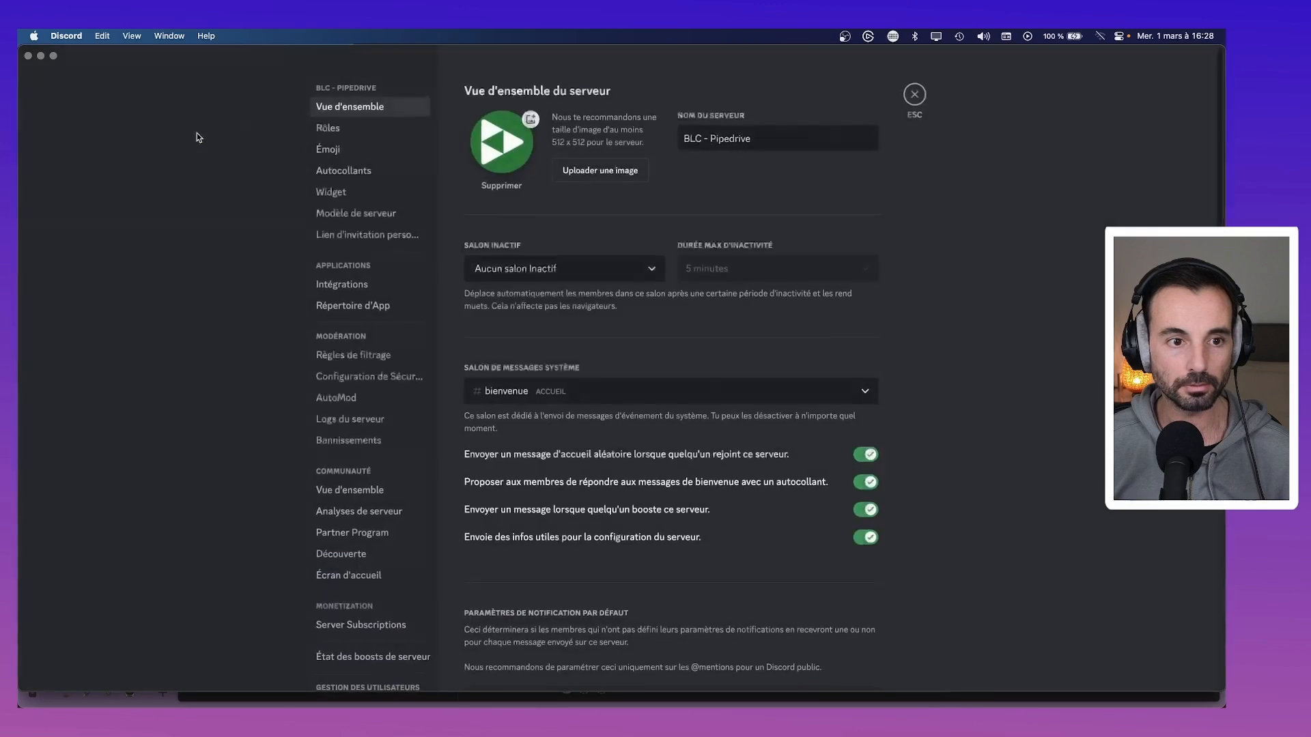
click(328, 127)
click(867, 303)
click(914, 321)
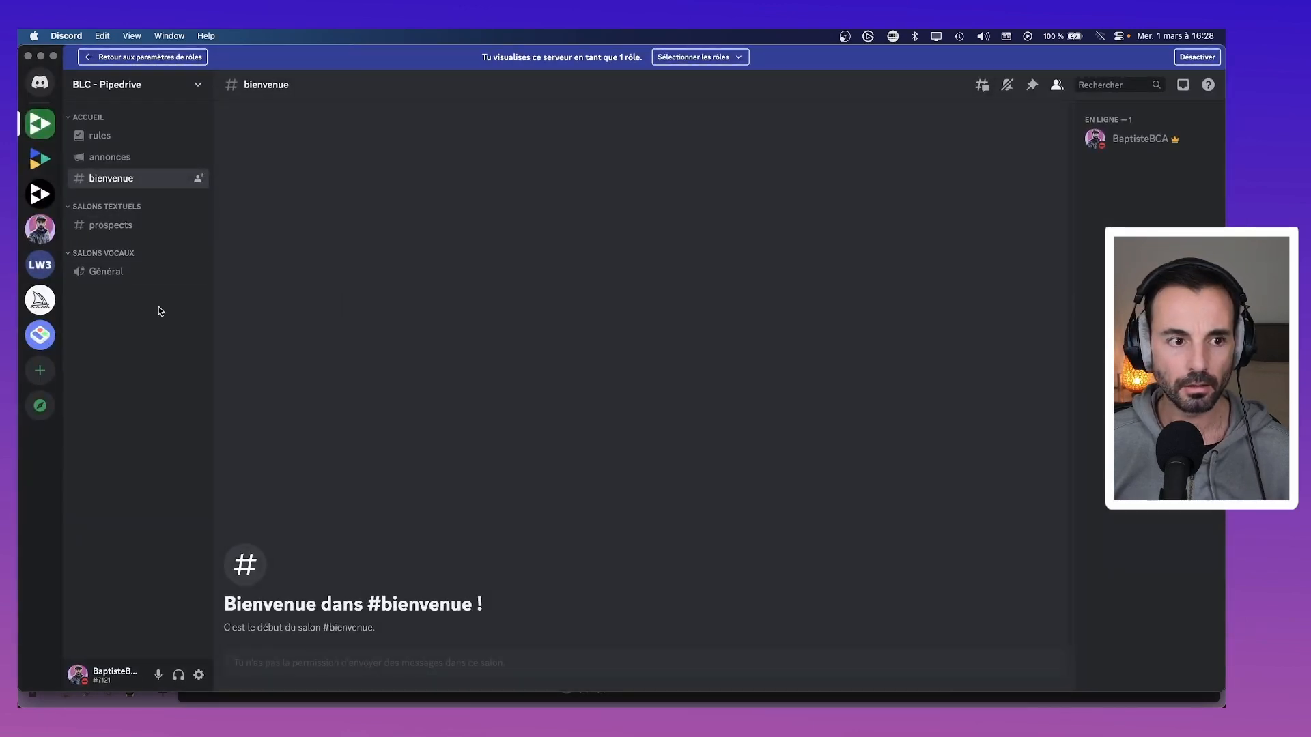
click(135, 233)
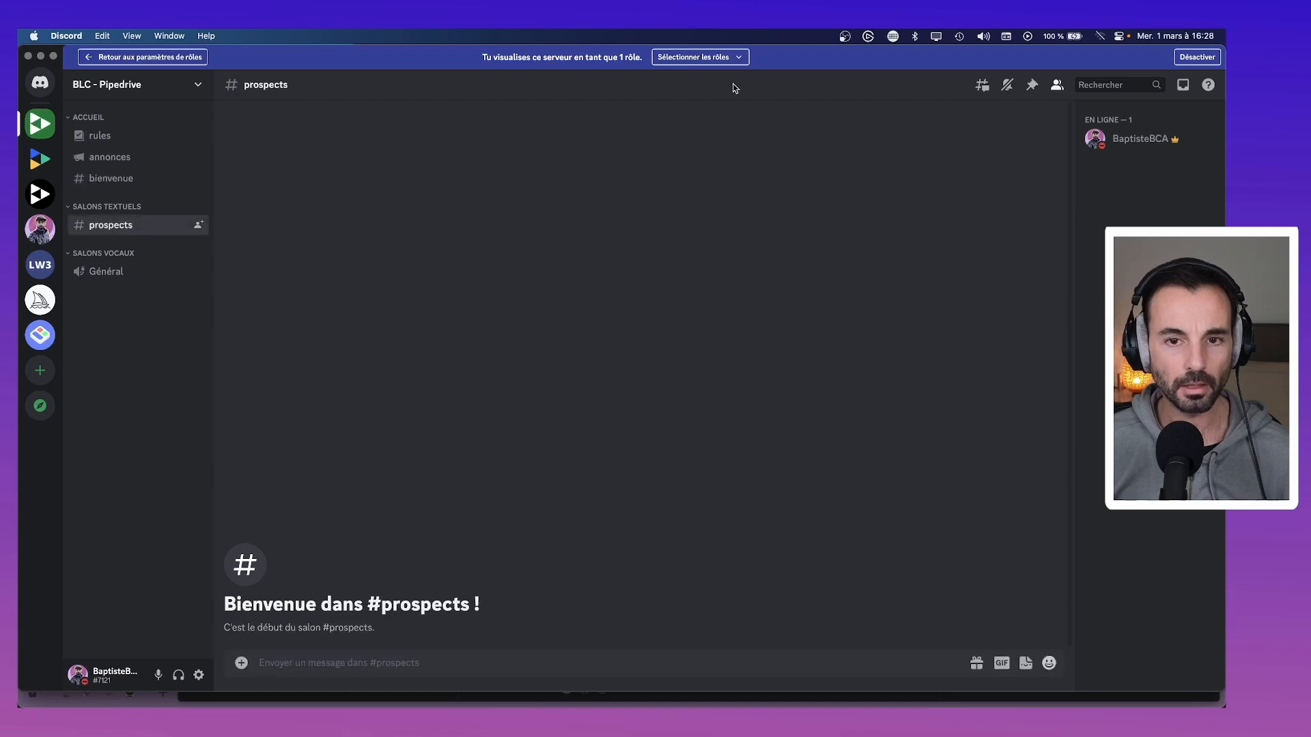
click(1196, 59)
click(159, 67)
click(145, 138)
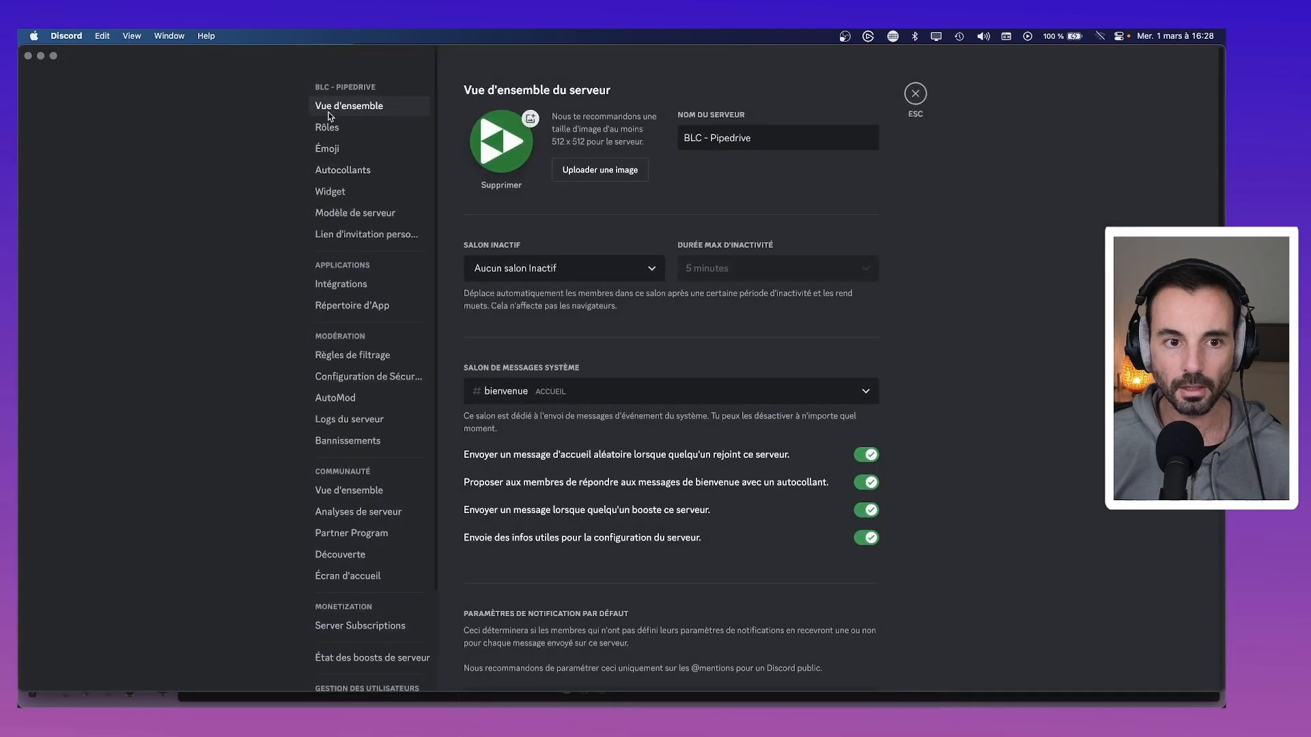
click(916, 94)
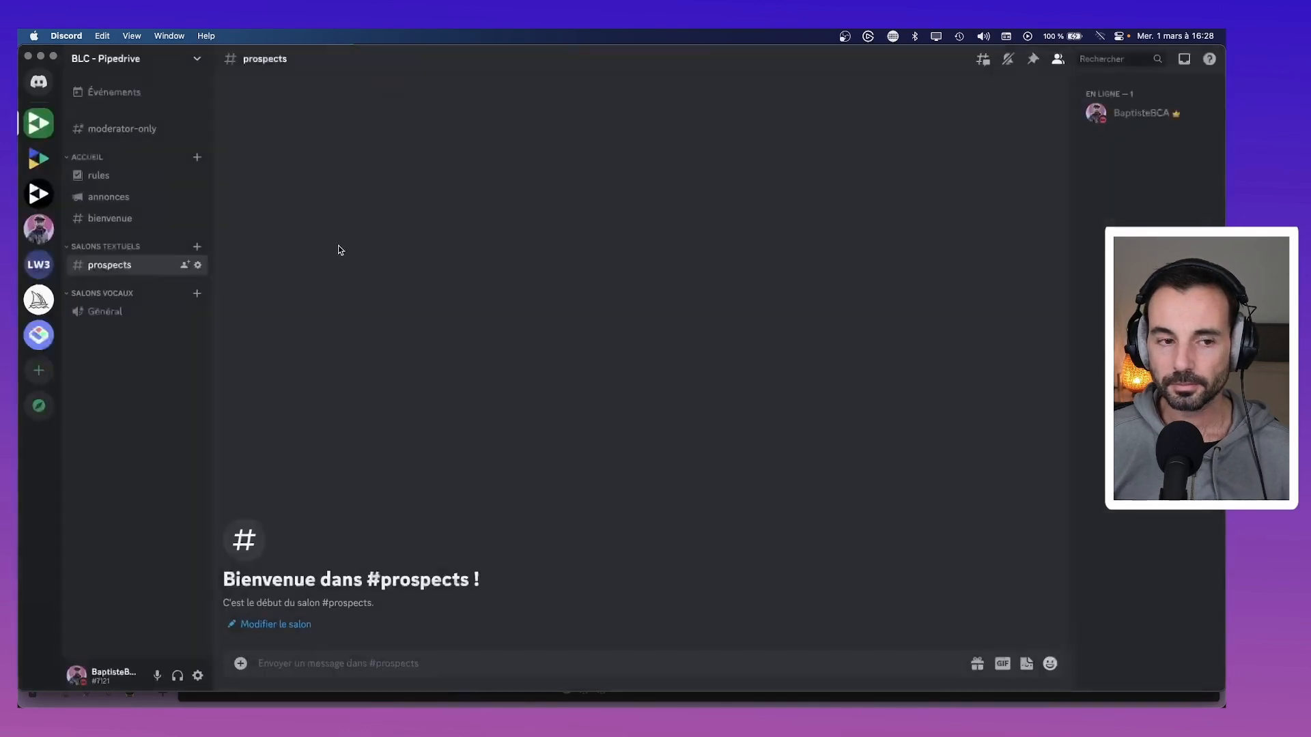
Duplicate the prospects channel as a new text channel named affaires.
right_click(140, 268)
mouse_move(184, 380)
click(184, 435)
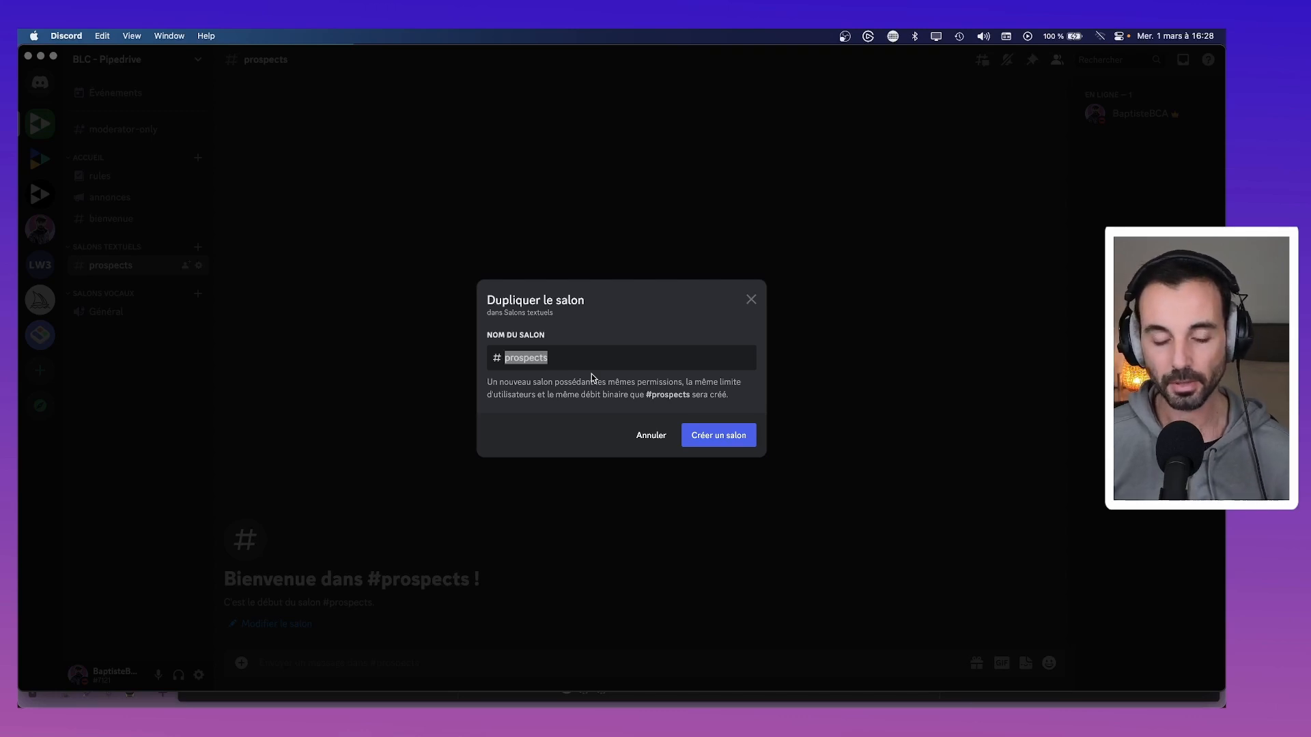
text(affaires)
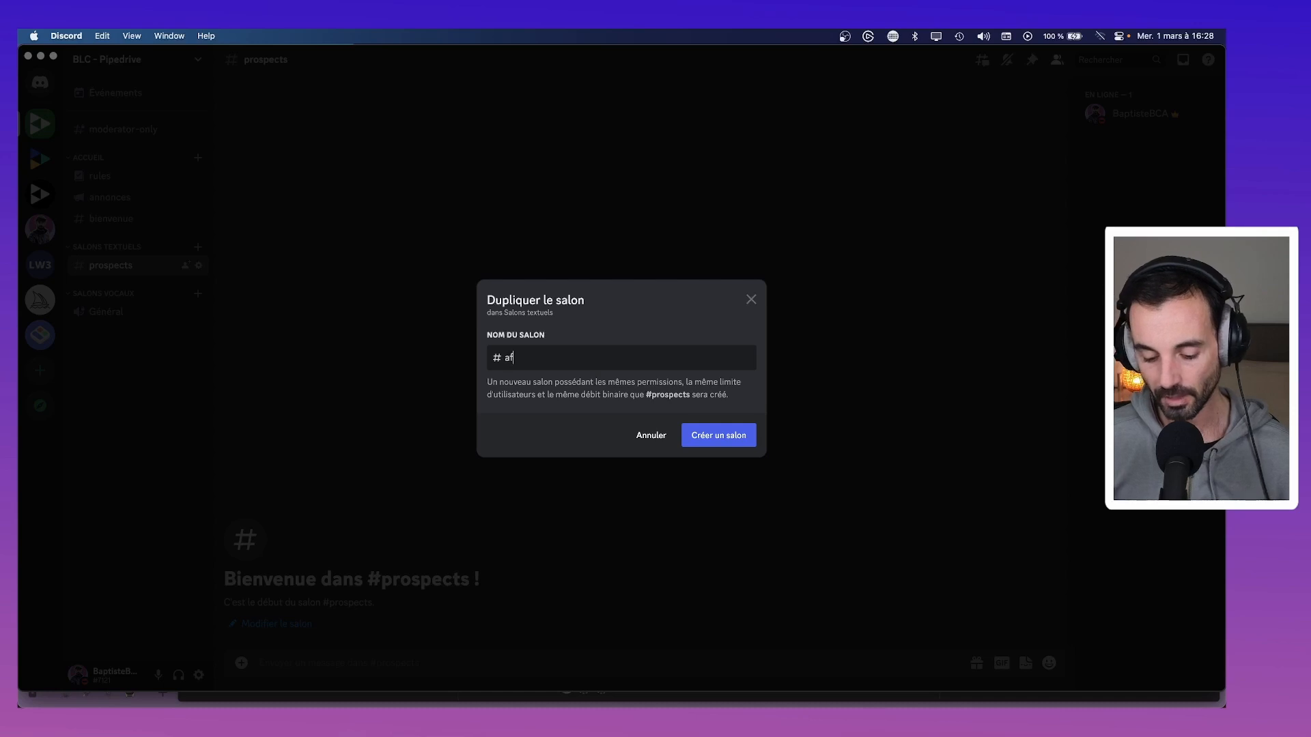
click(723, 447)
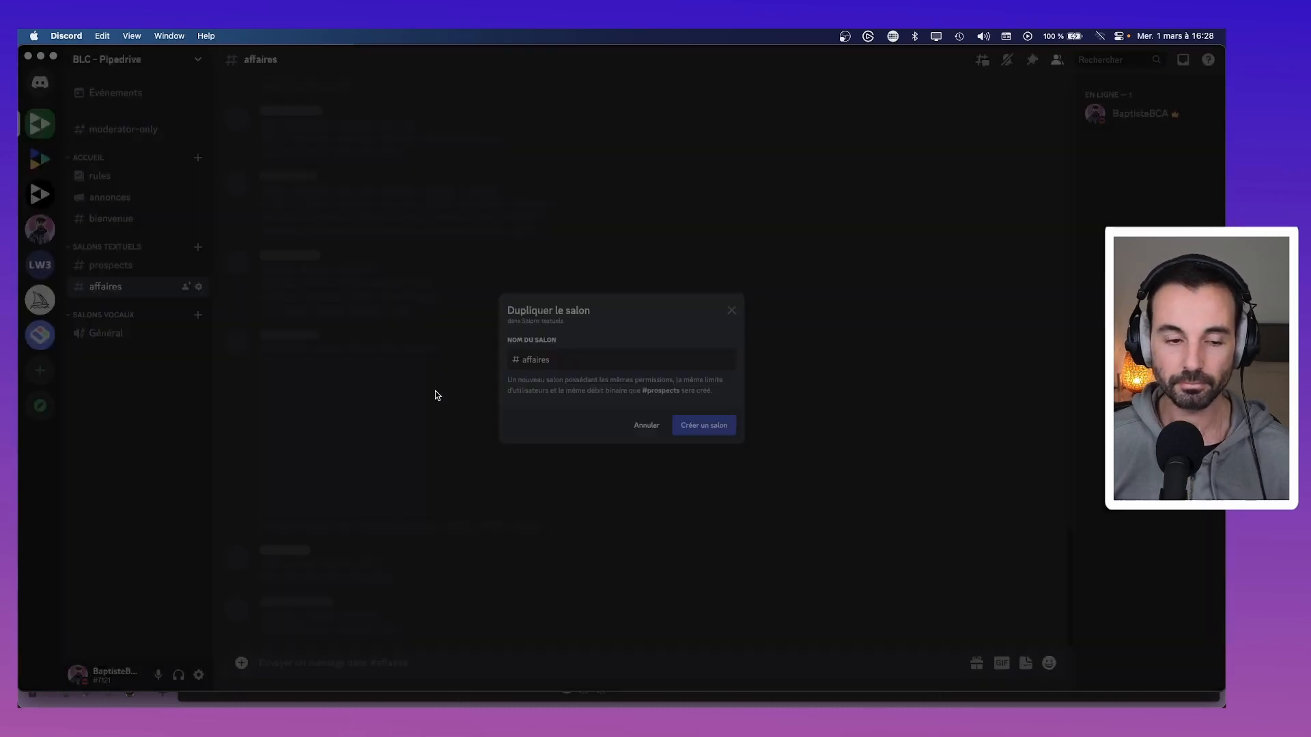
Open the available options for the affaires channel.
right_click(139, 289)
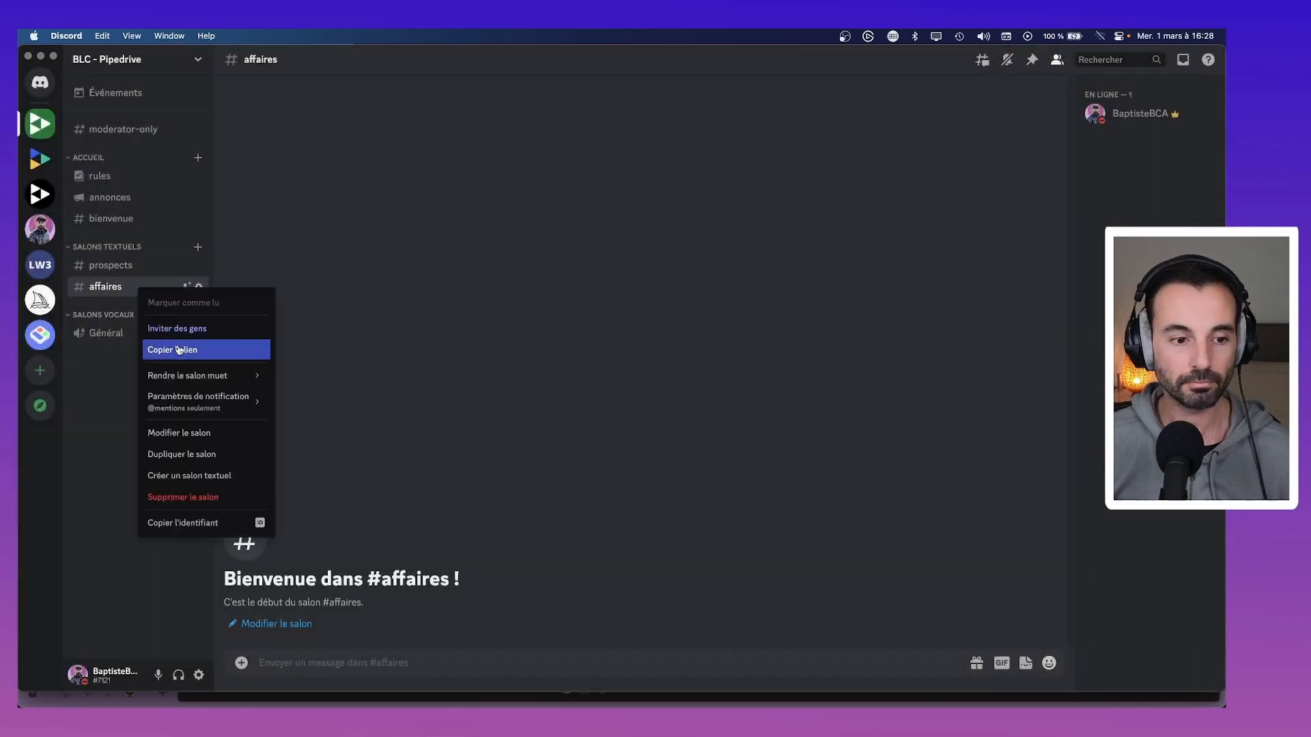
Duplicate the affaires channel as a new text channel named campagnes.
click(193, 454)
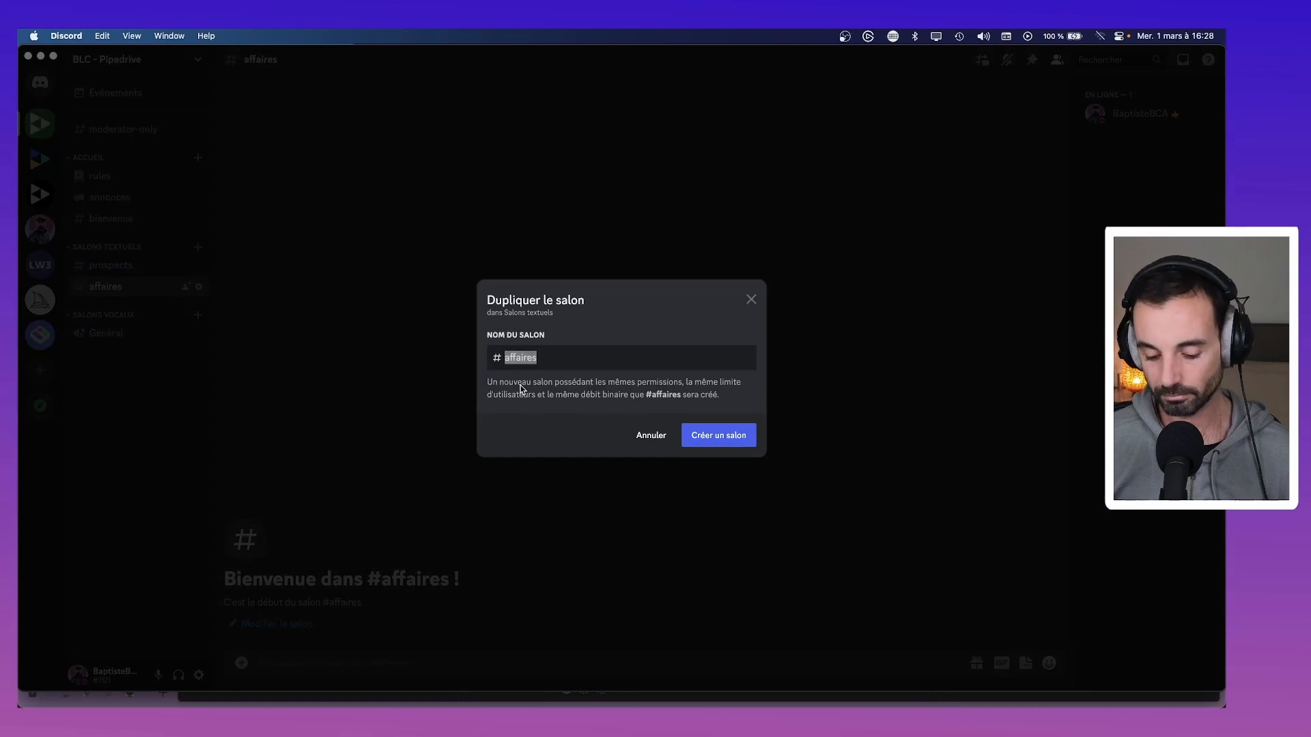
text(mar)
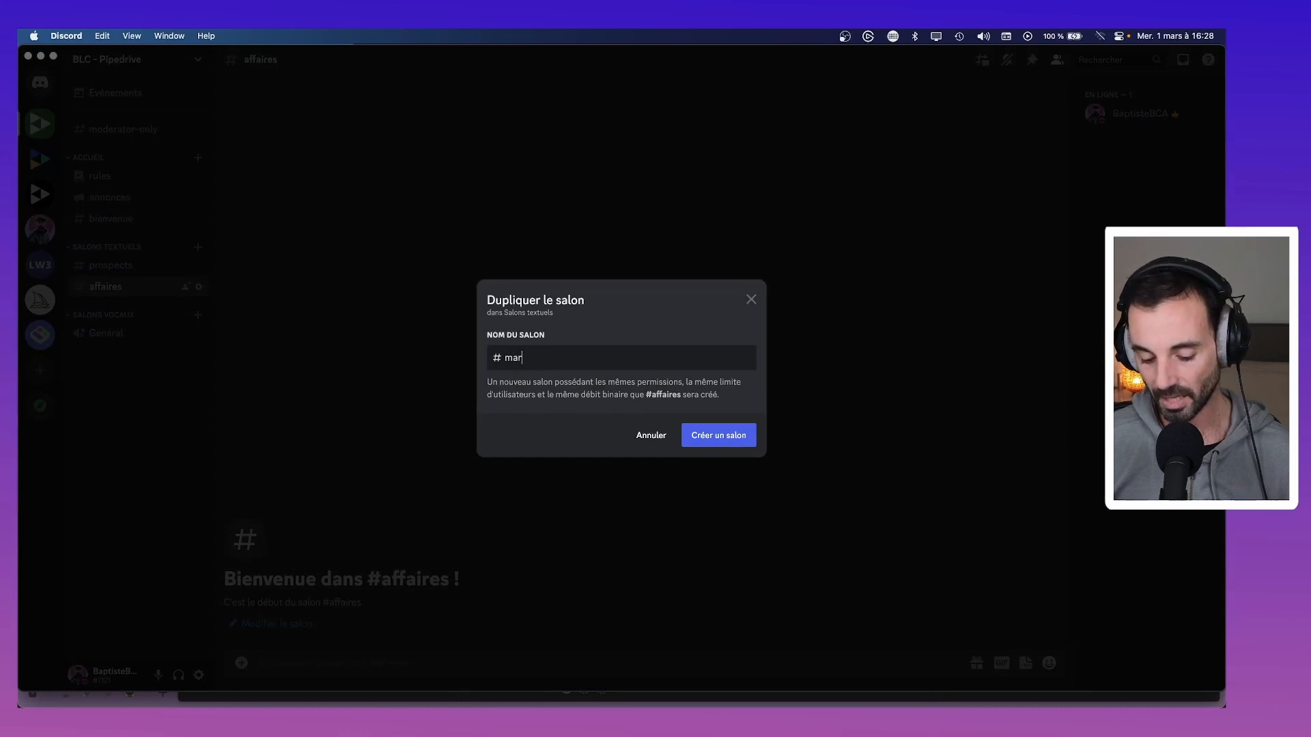
key(BackSpace)
key(BackSpace)
key(BackSpace)
text(campagnes)
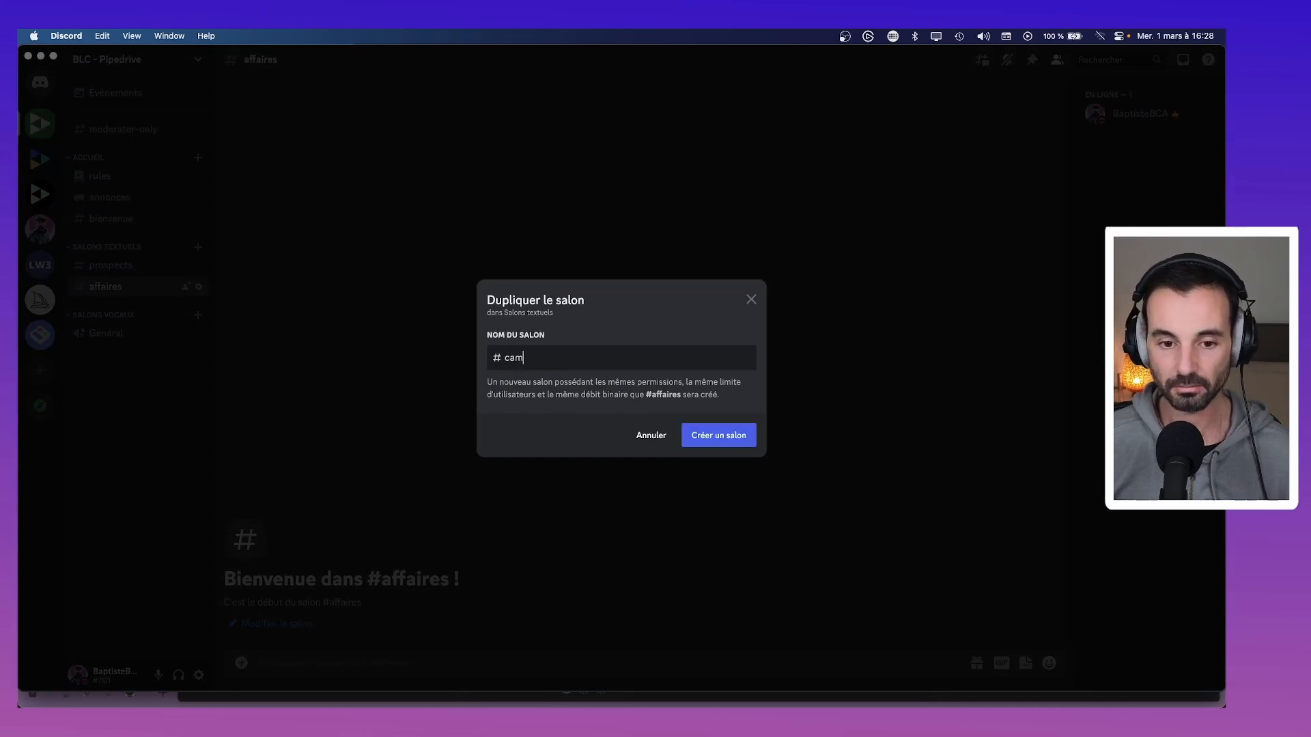
click(728, 434)
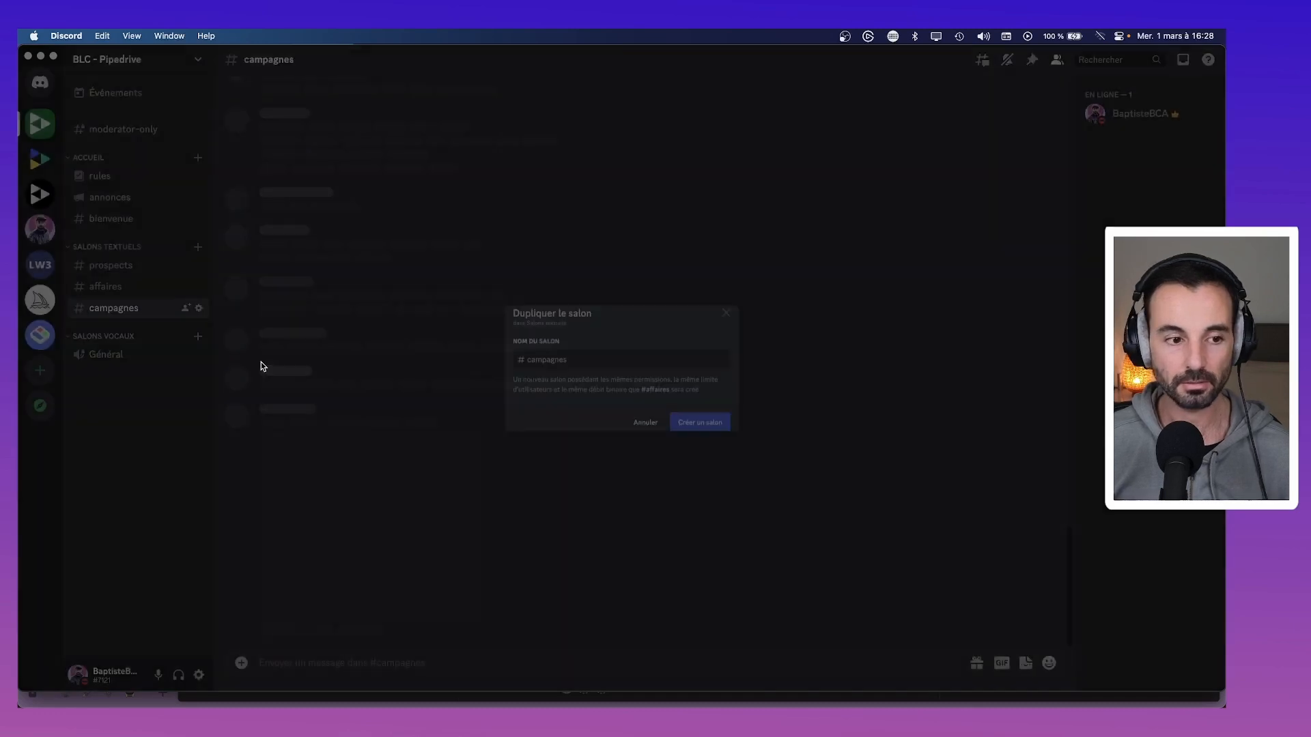
Duplicate the campagnes channel as projets, and move campagnes above prospects in the text channel list.
right_click(135, 311)
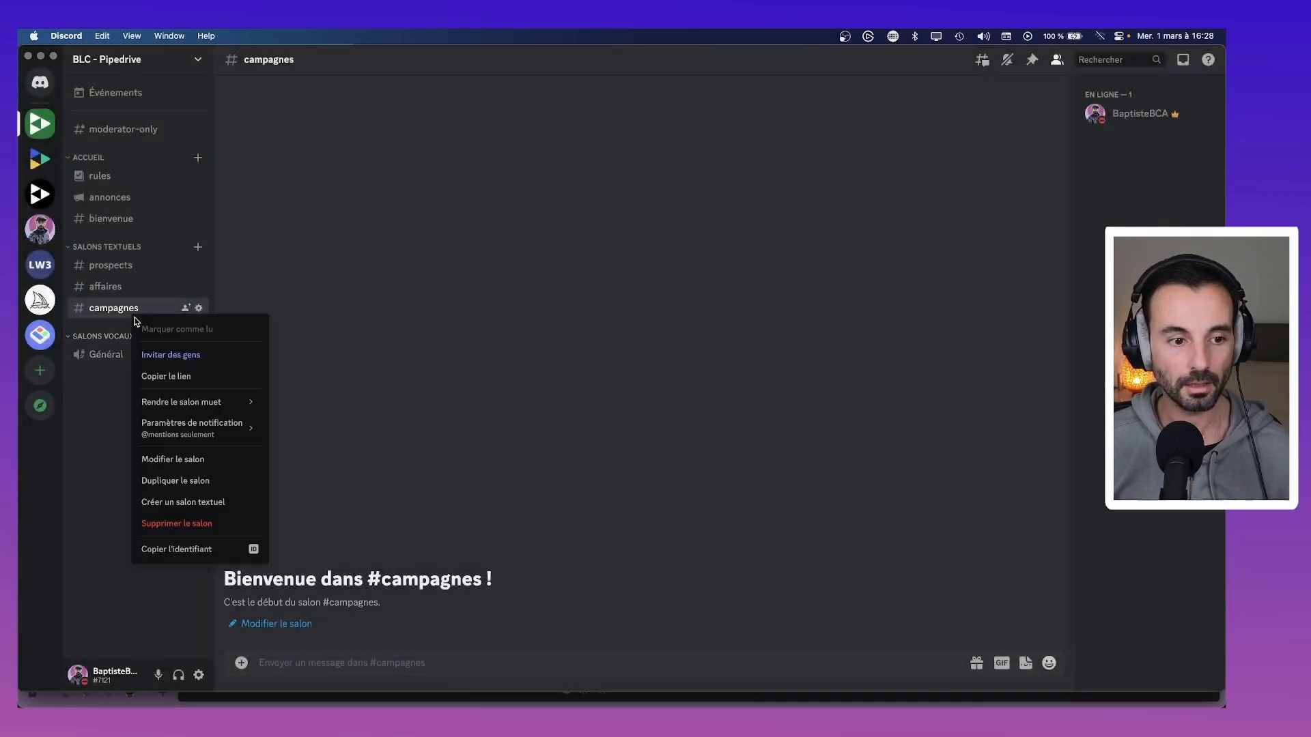
click(176, 481)
key(BackSpace)
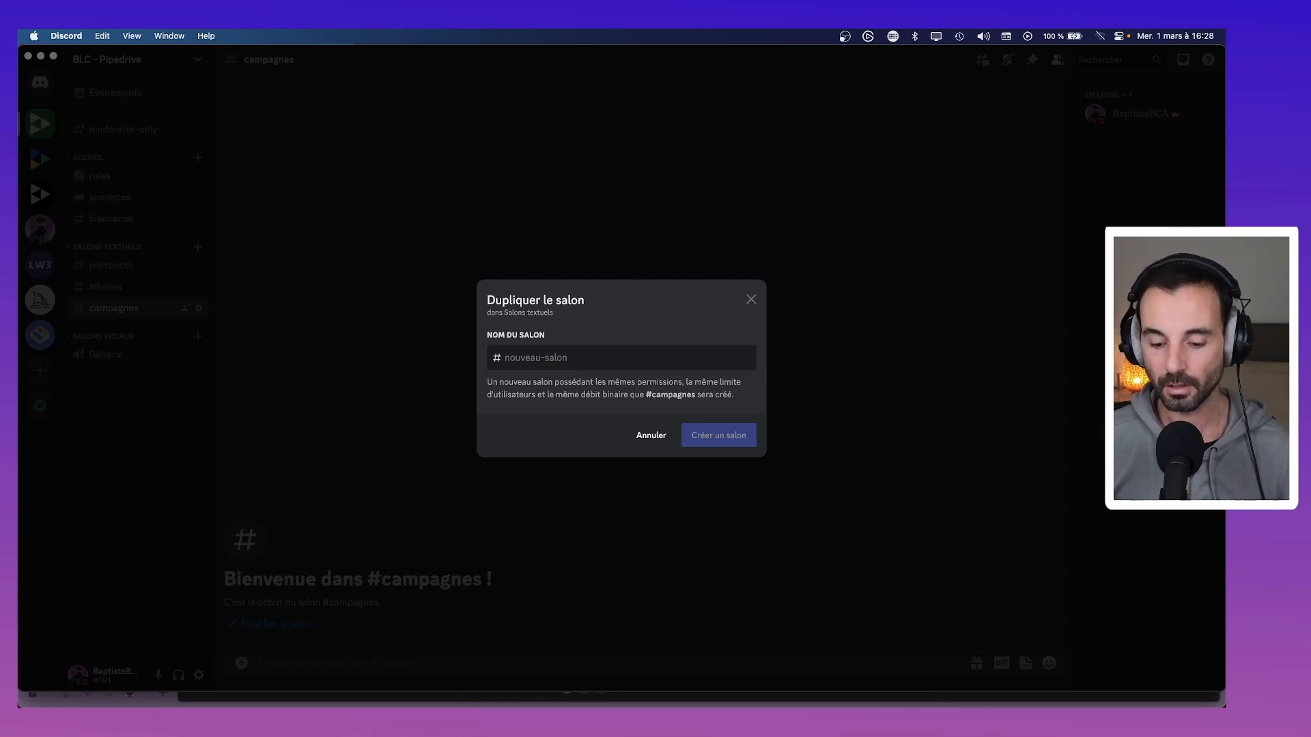
text(projets)
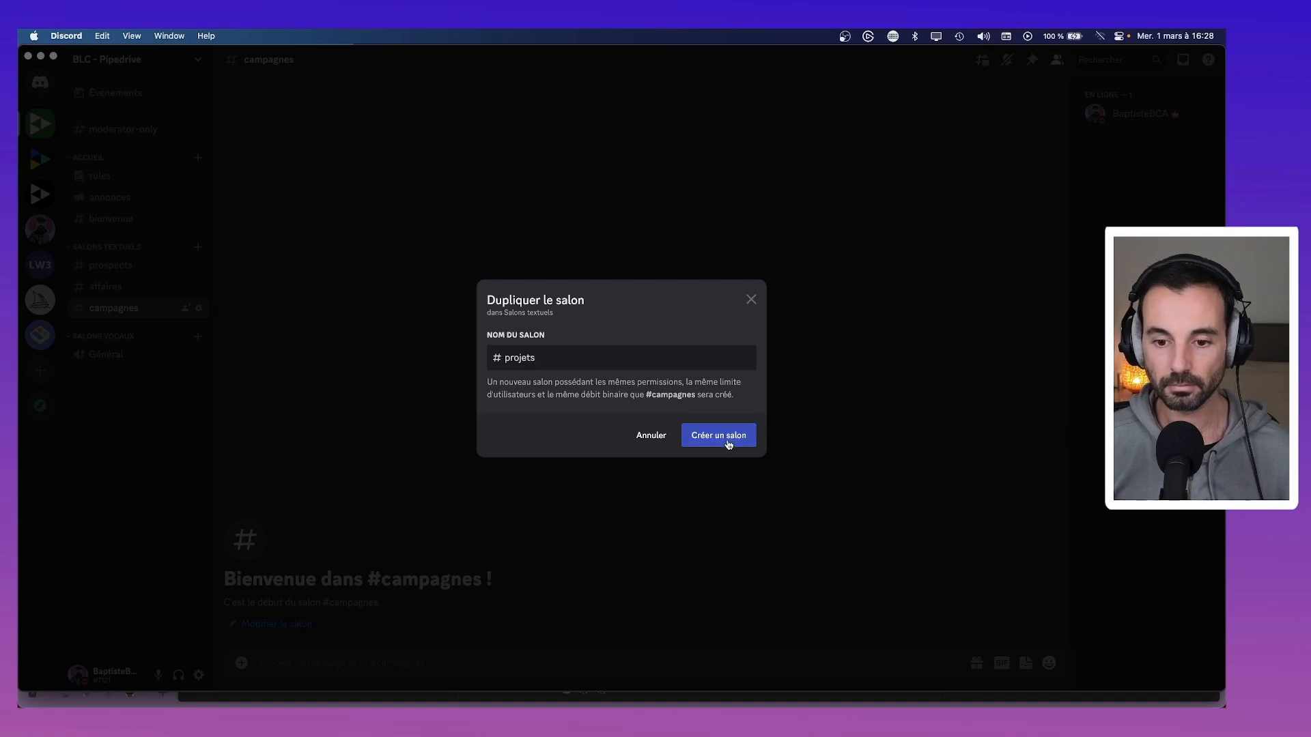
click(728, 444)
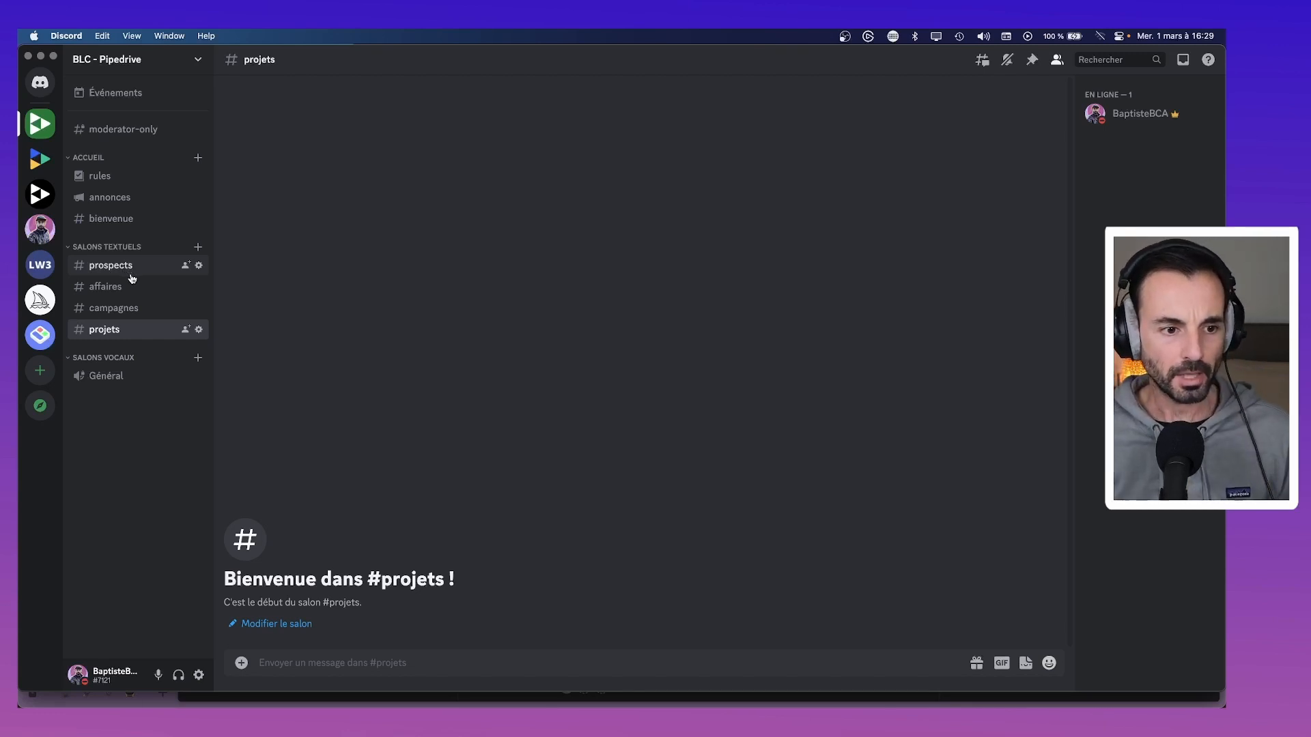
drag(132, 307, 136, 265)
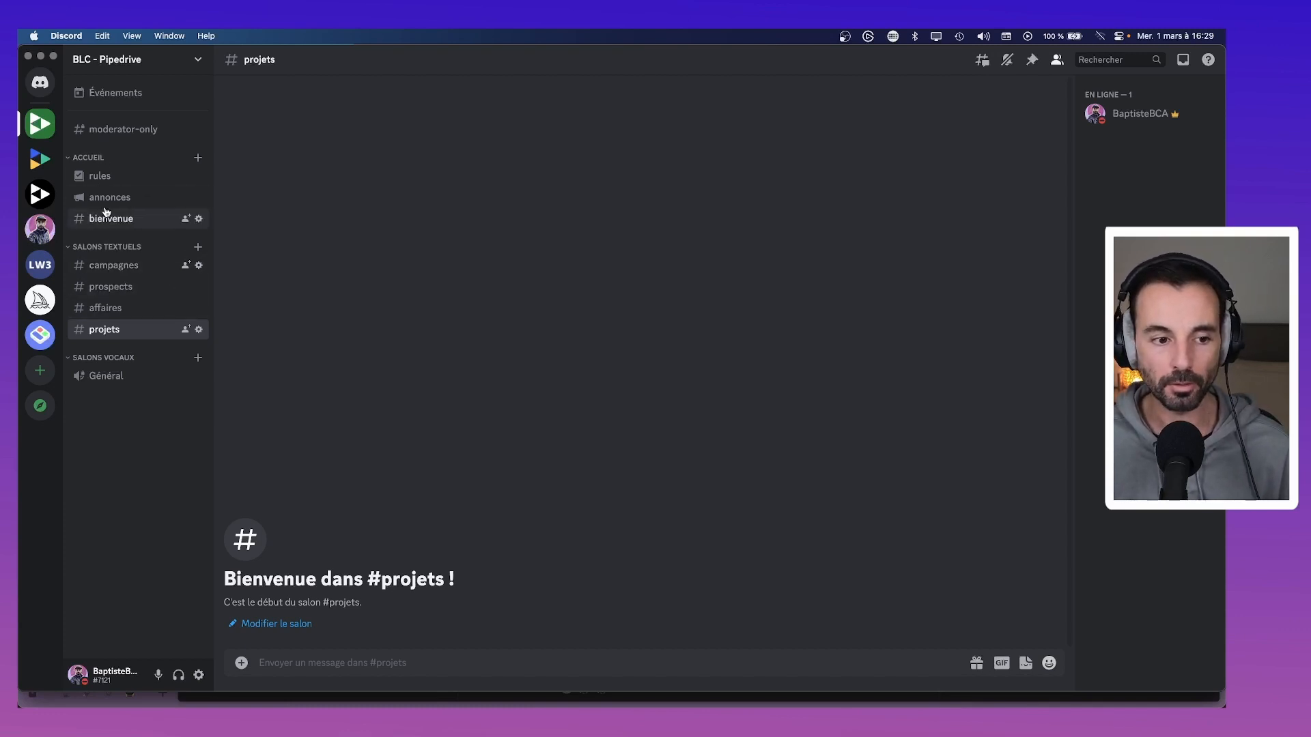
Rename the Salons textuels category to Fonctionnalités, save the change and leave the category settings.
right_click(112, 246)
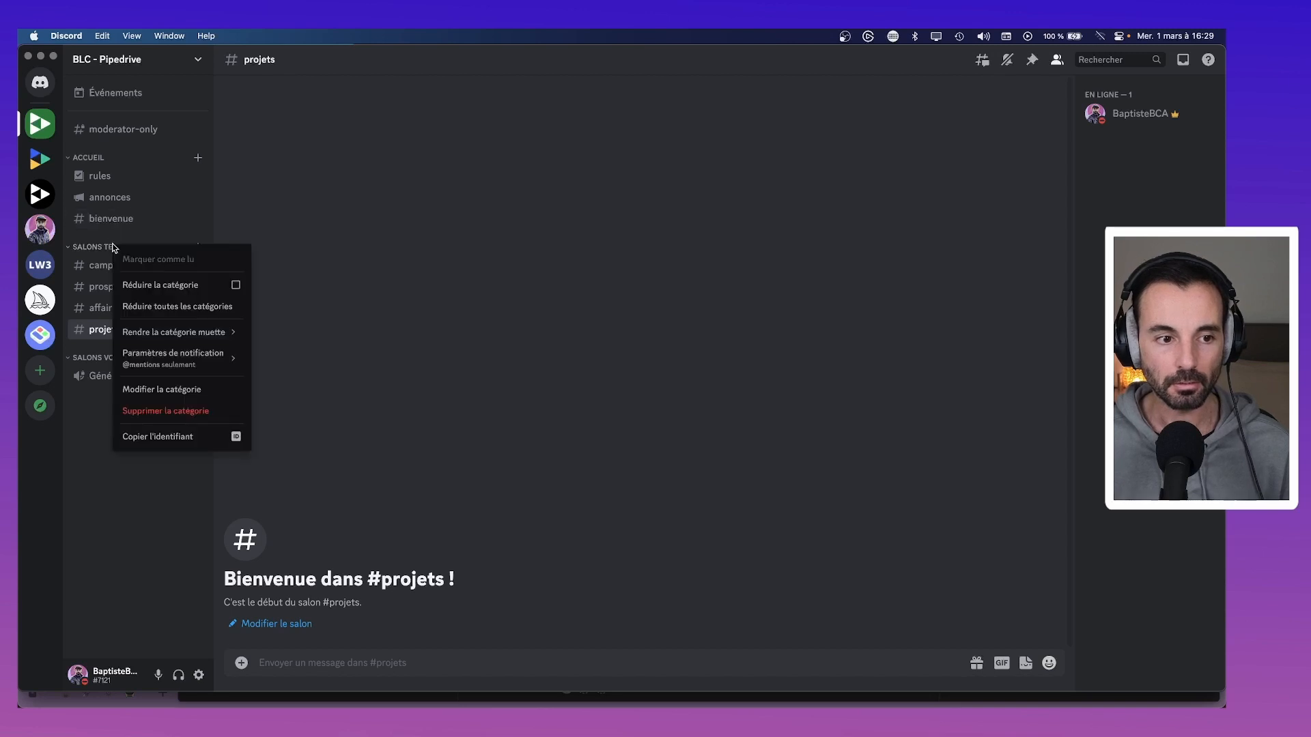
click(182, 391)
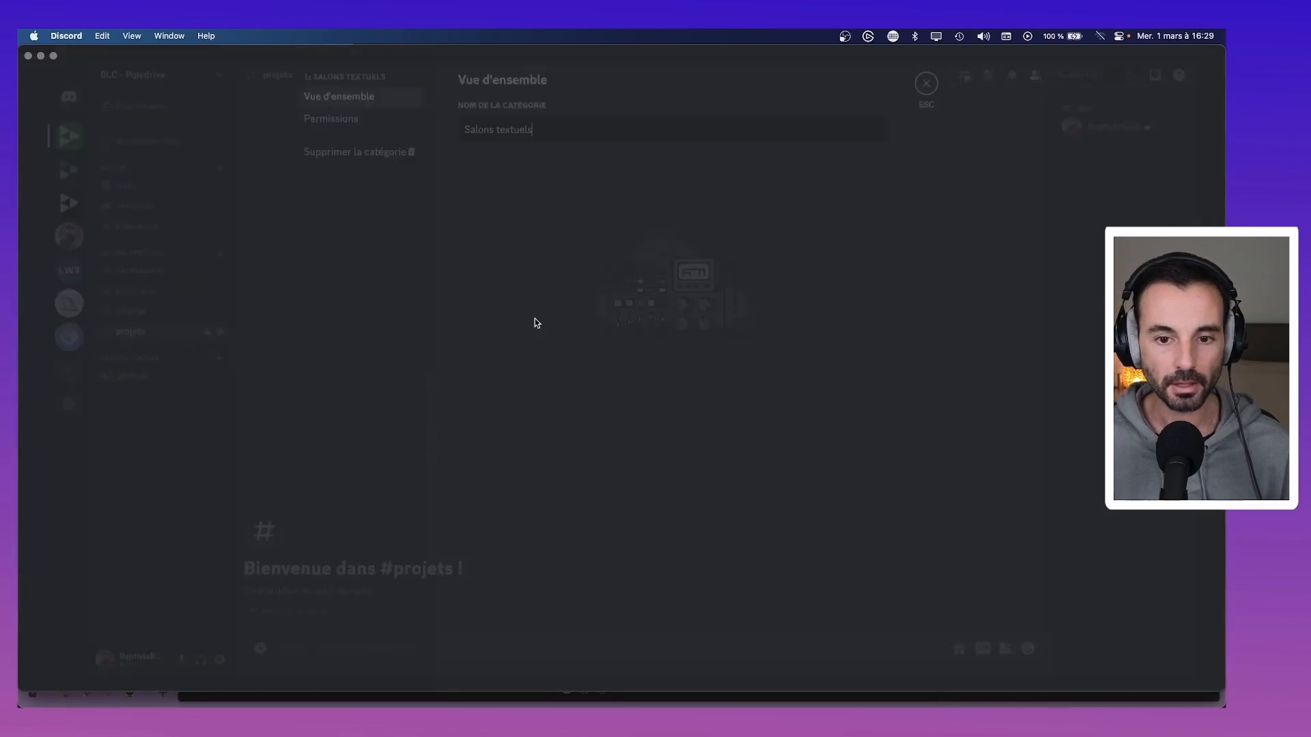
drag(537, 137, 461, 136)
text(Fon)
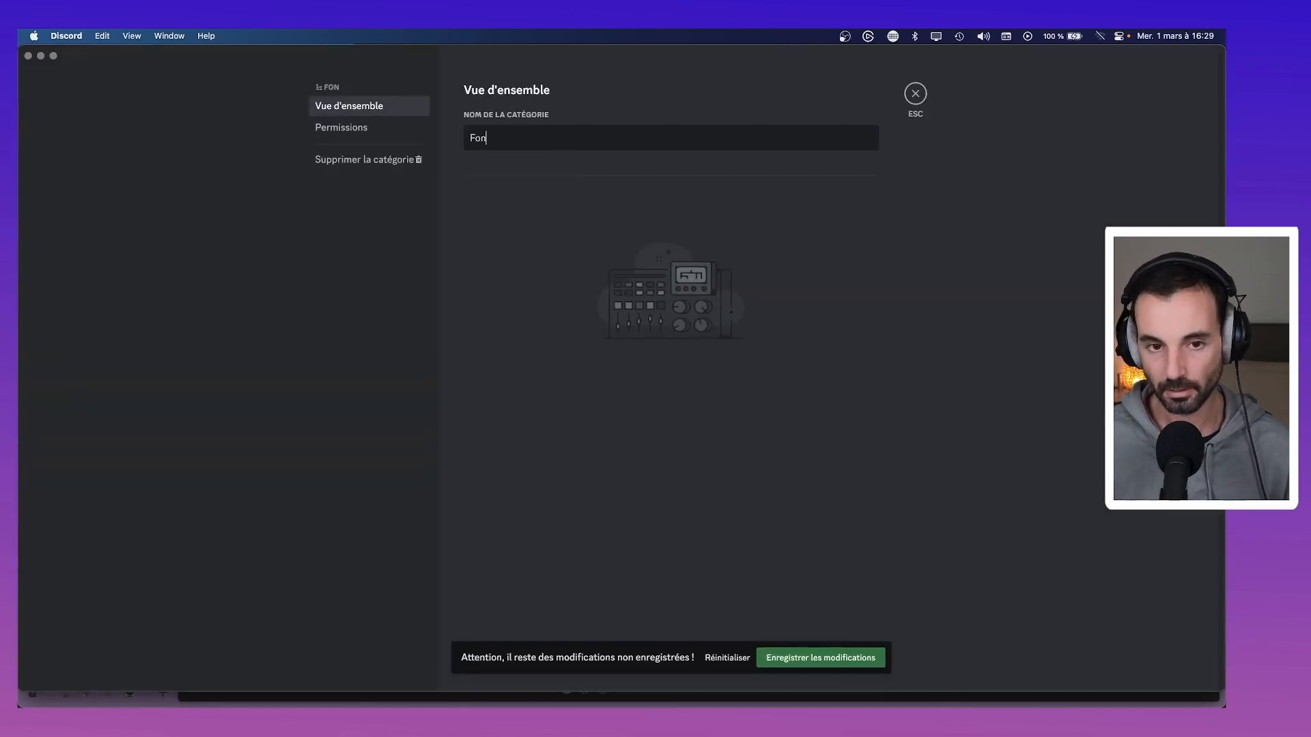
text(ctio)
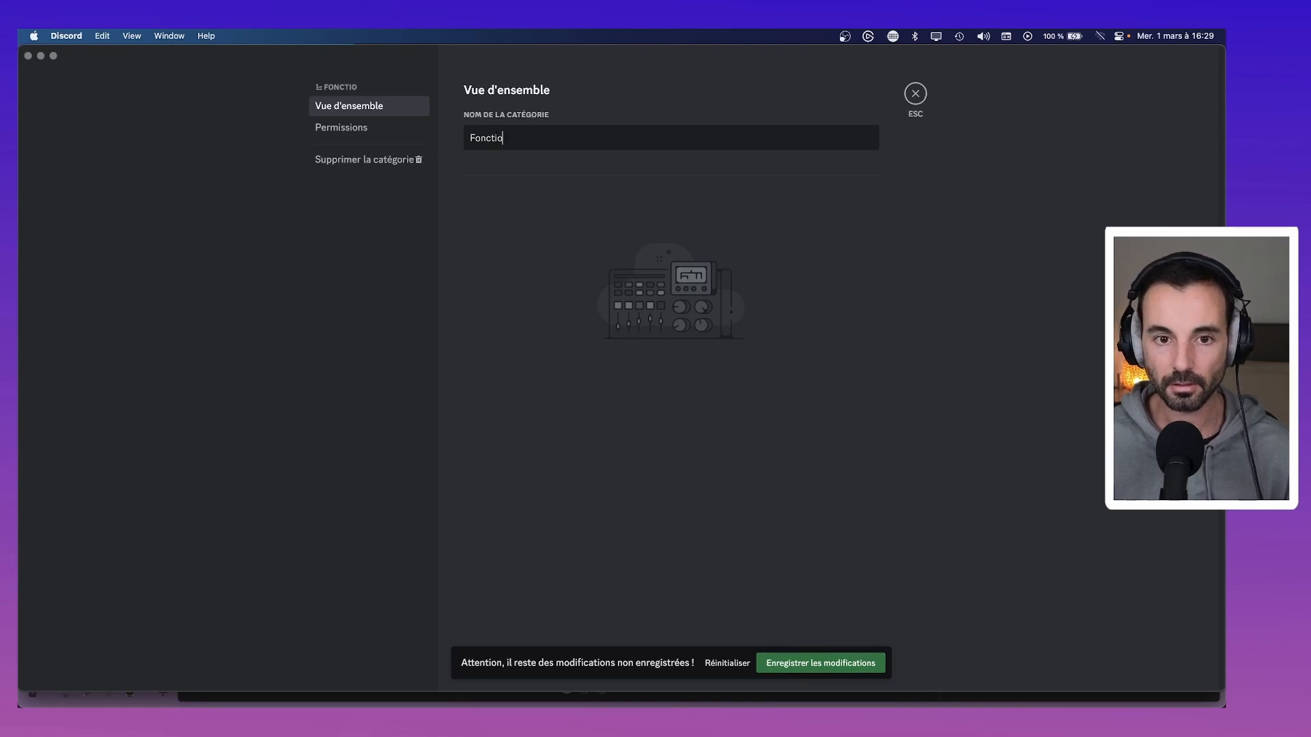
text(nnalités)
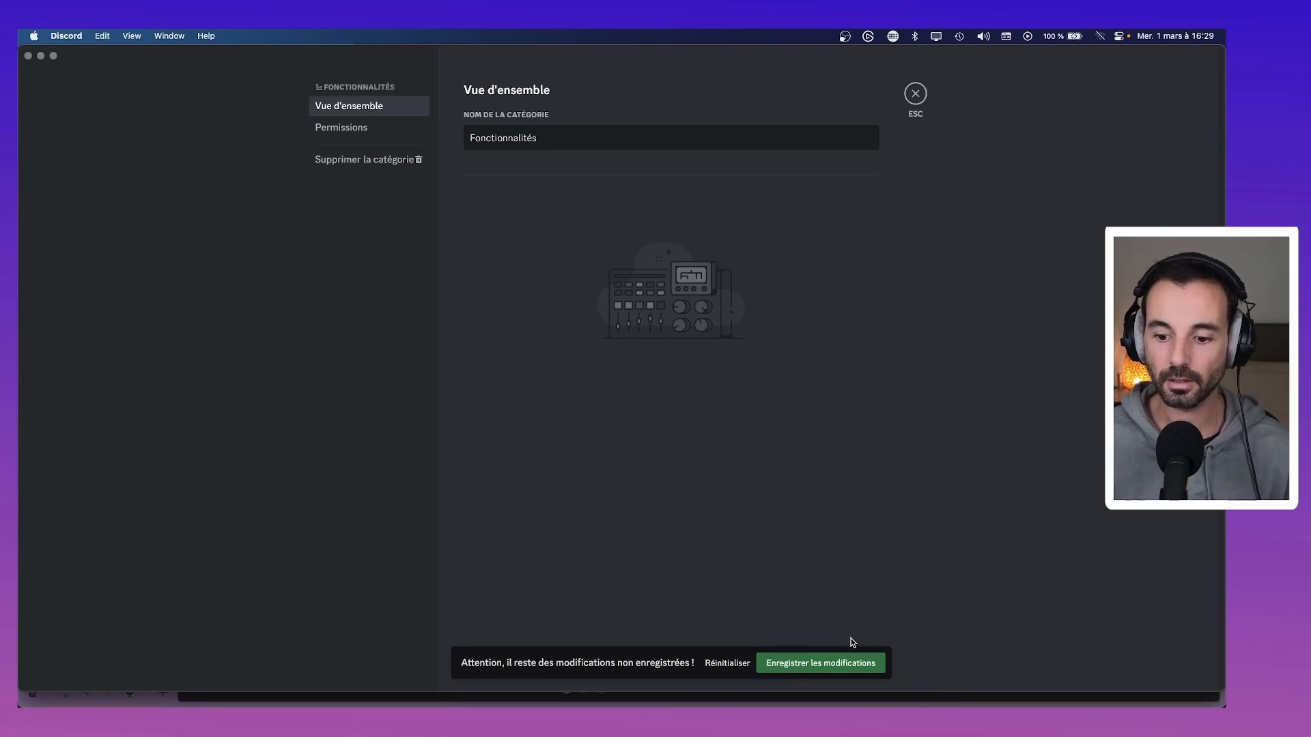
click(851, 660)
click(915, 94)
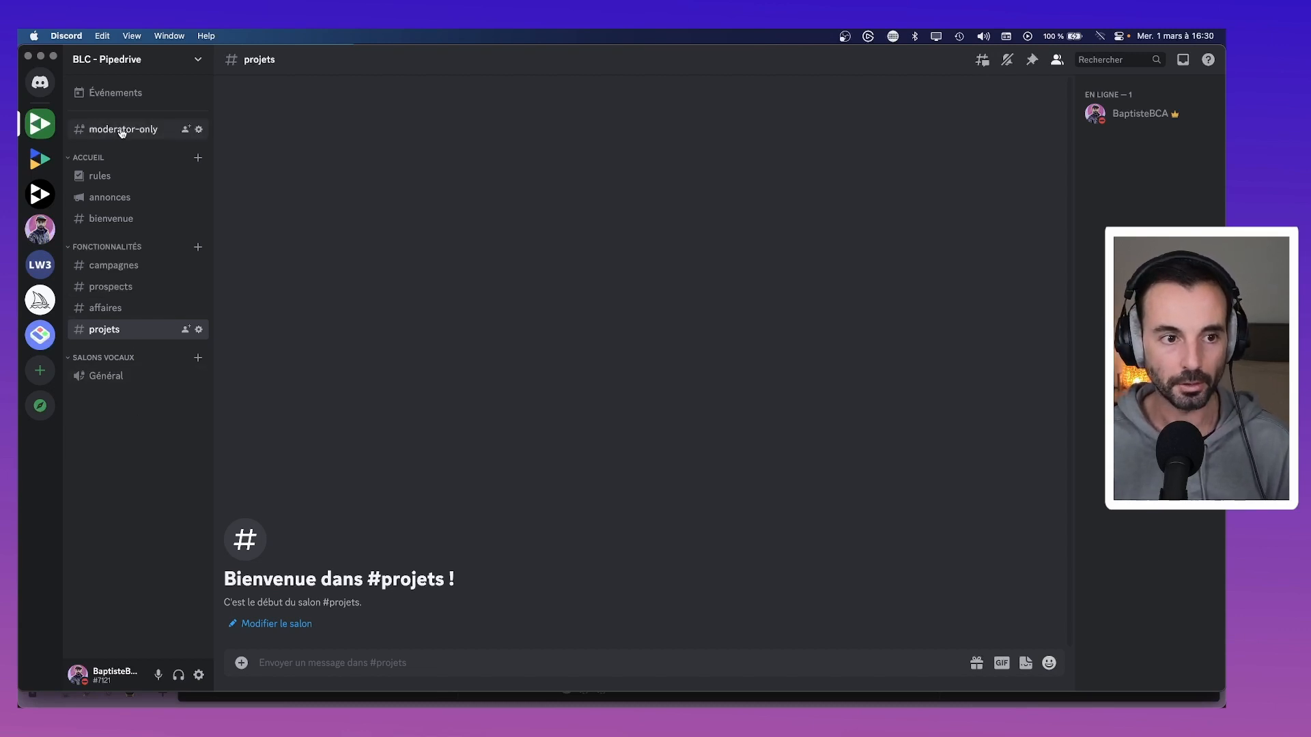
Review the rules, annonces and bienvenue channels, and look at the notification options of bienvenue.
click(118, 179)
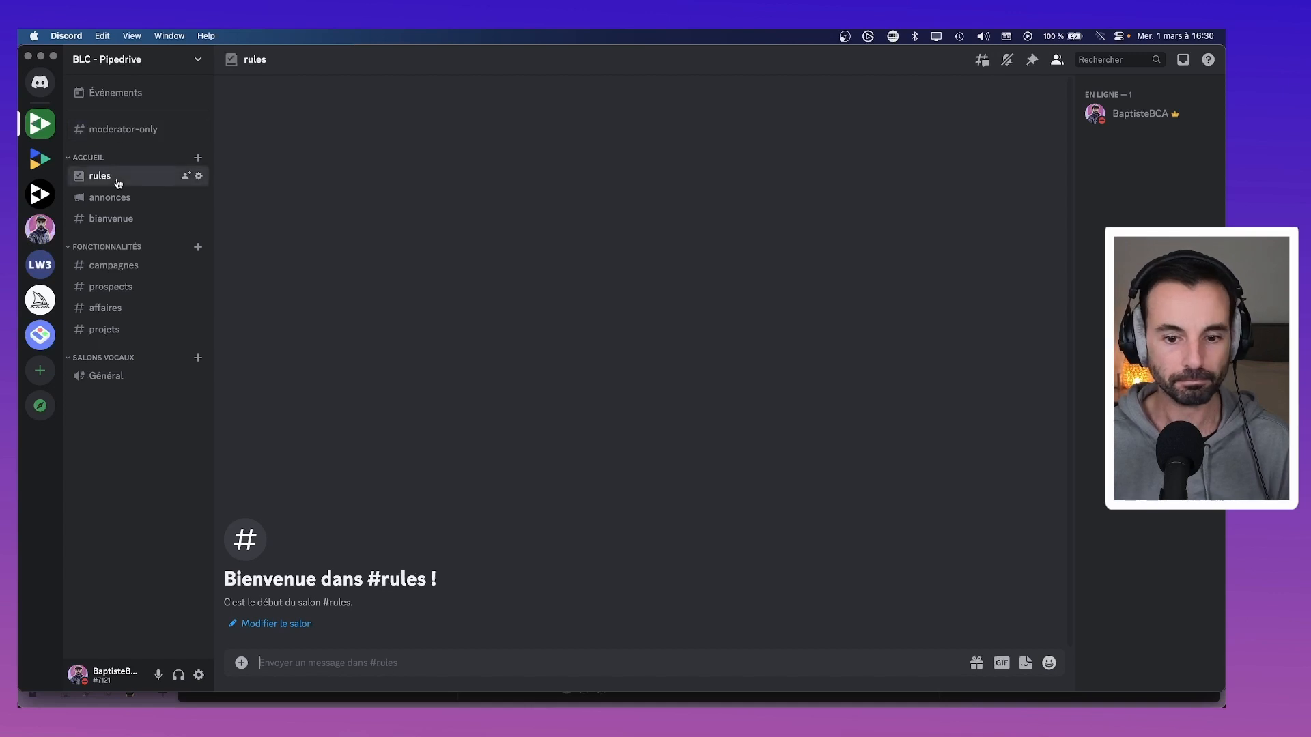
click(117, 198)
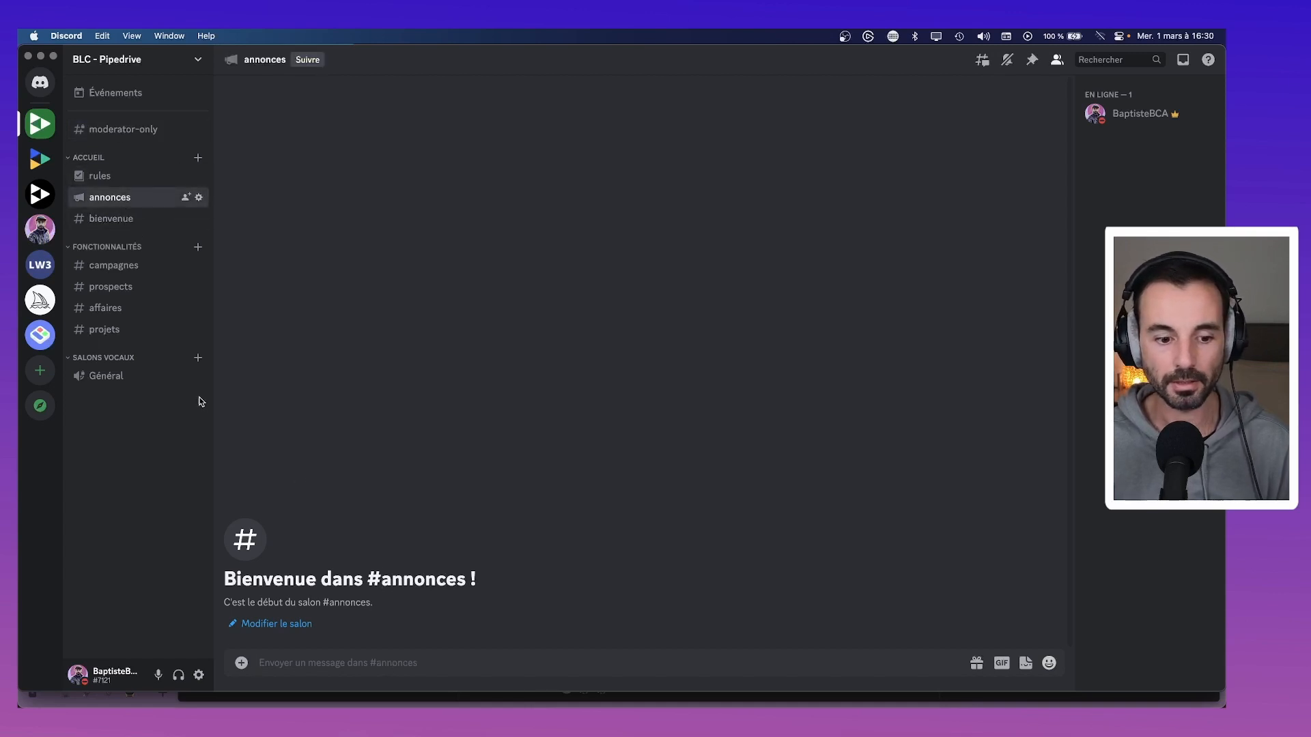
click(111, 220)
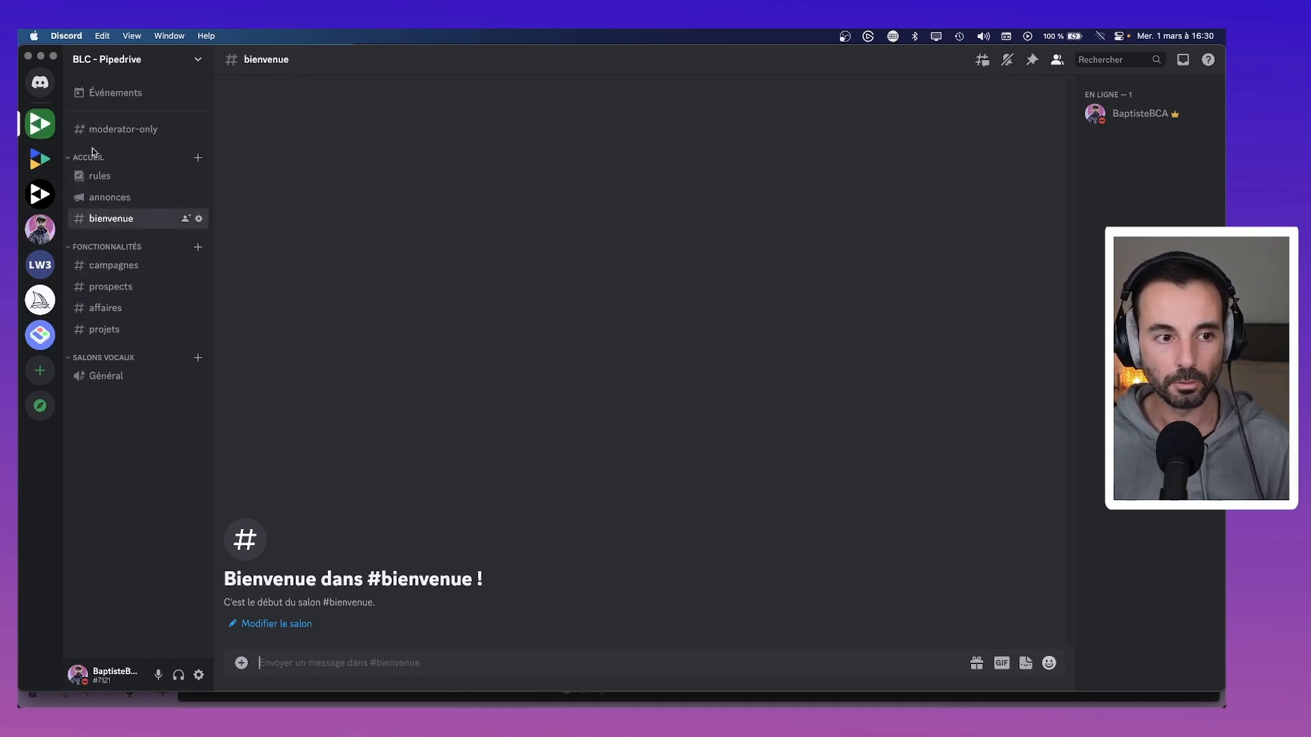
click(104, 175)
right_click(129, 219)
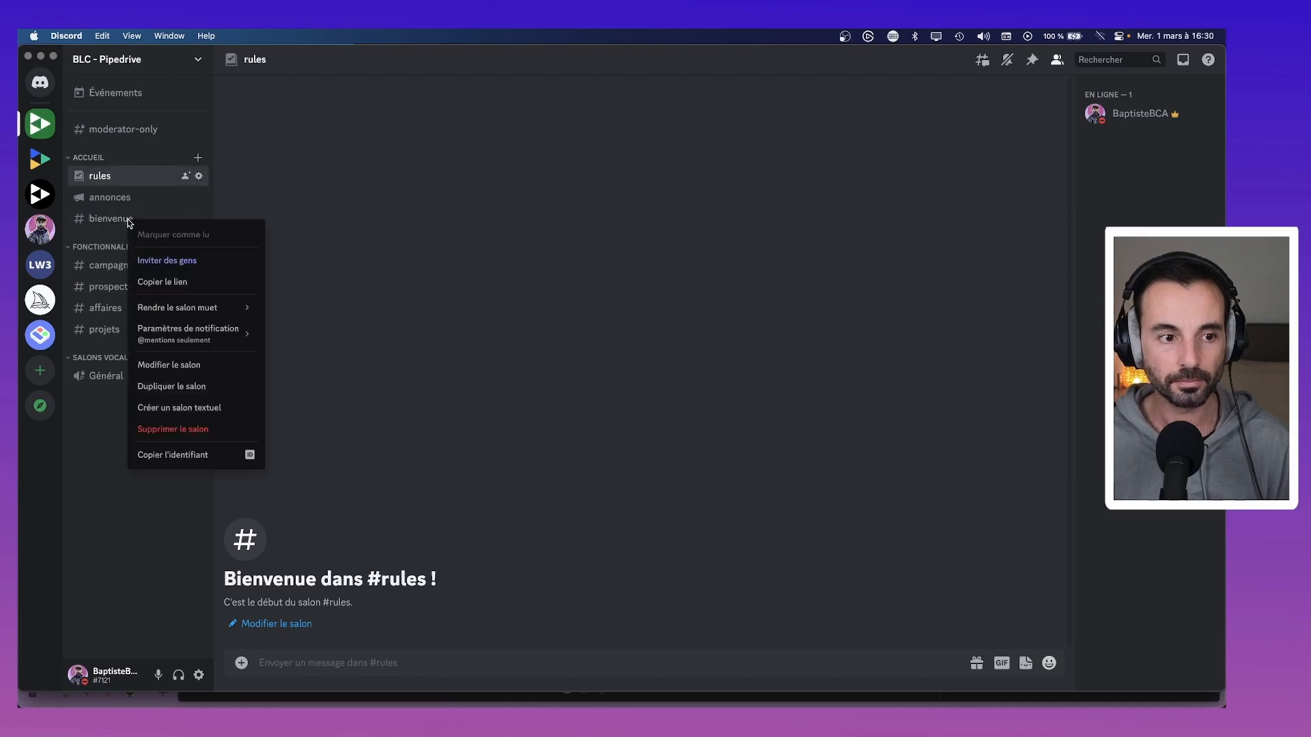
mouse_move(222, 329)
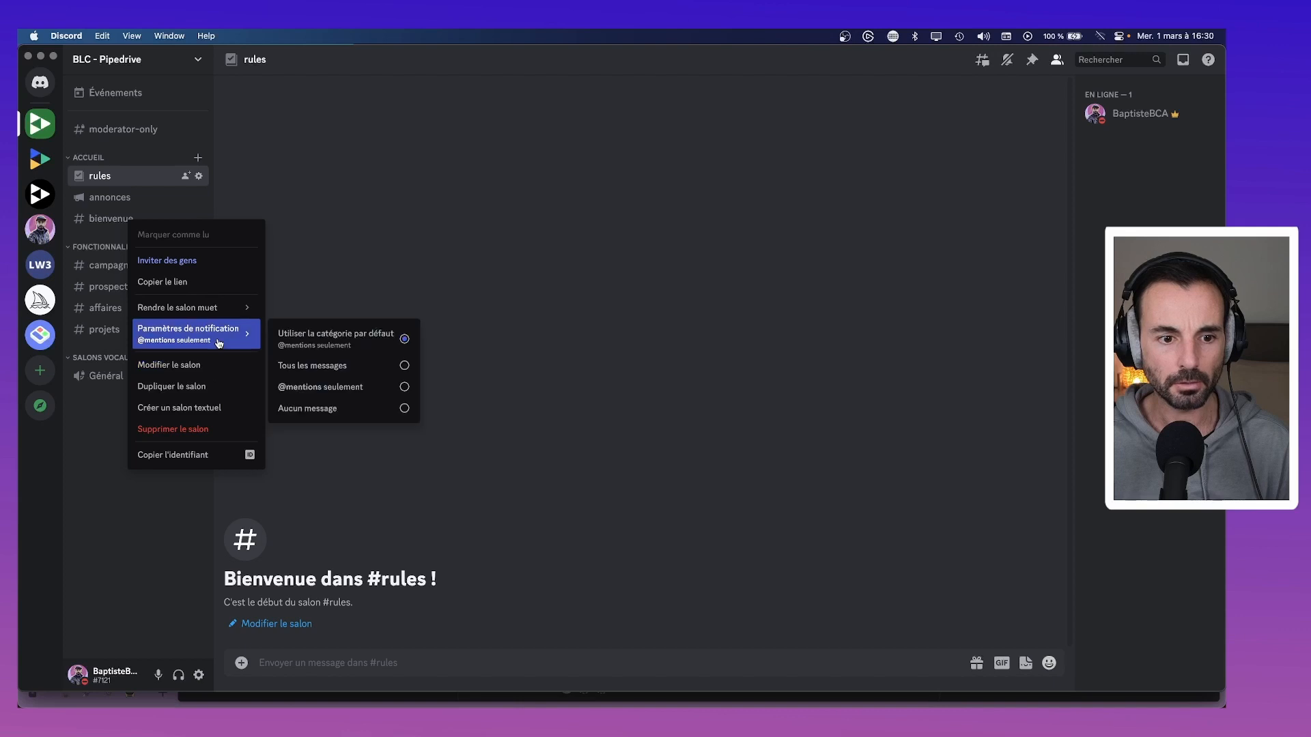
click(87, 441)
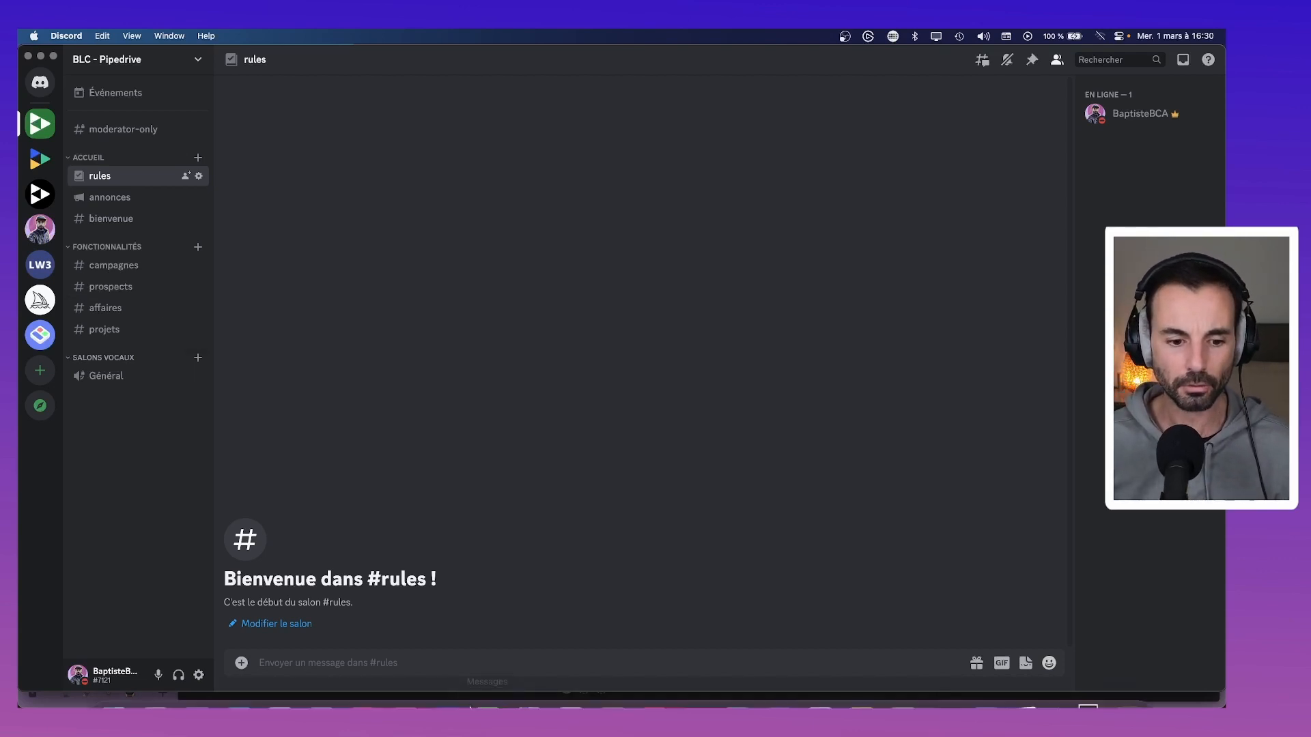
Open the Démo Pipedrive page in Arc, return to Discord and narrow its window so Pipedrive's sidebar shows beside it.
mouse_move(309, 703)
click(322, 681)
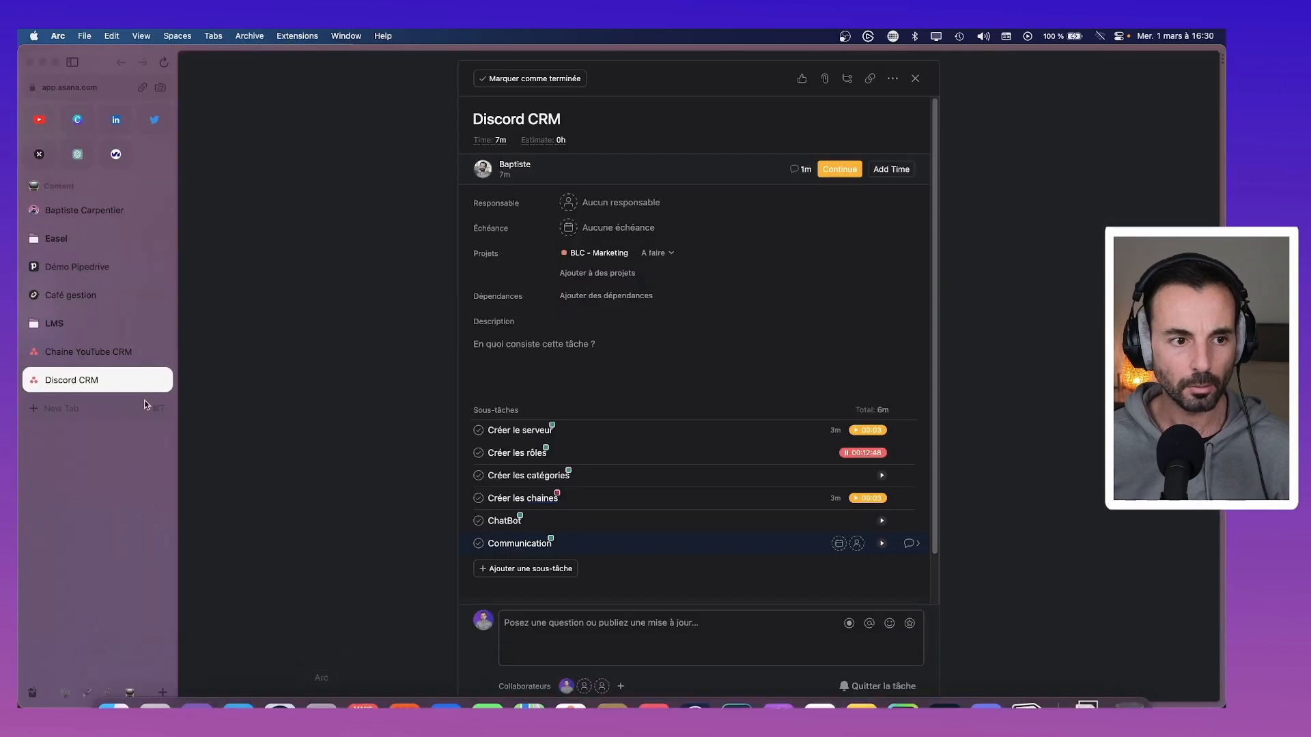
click(109, 266)
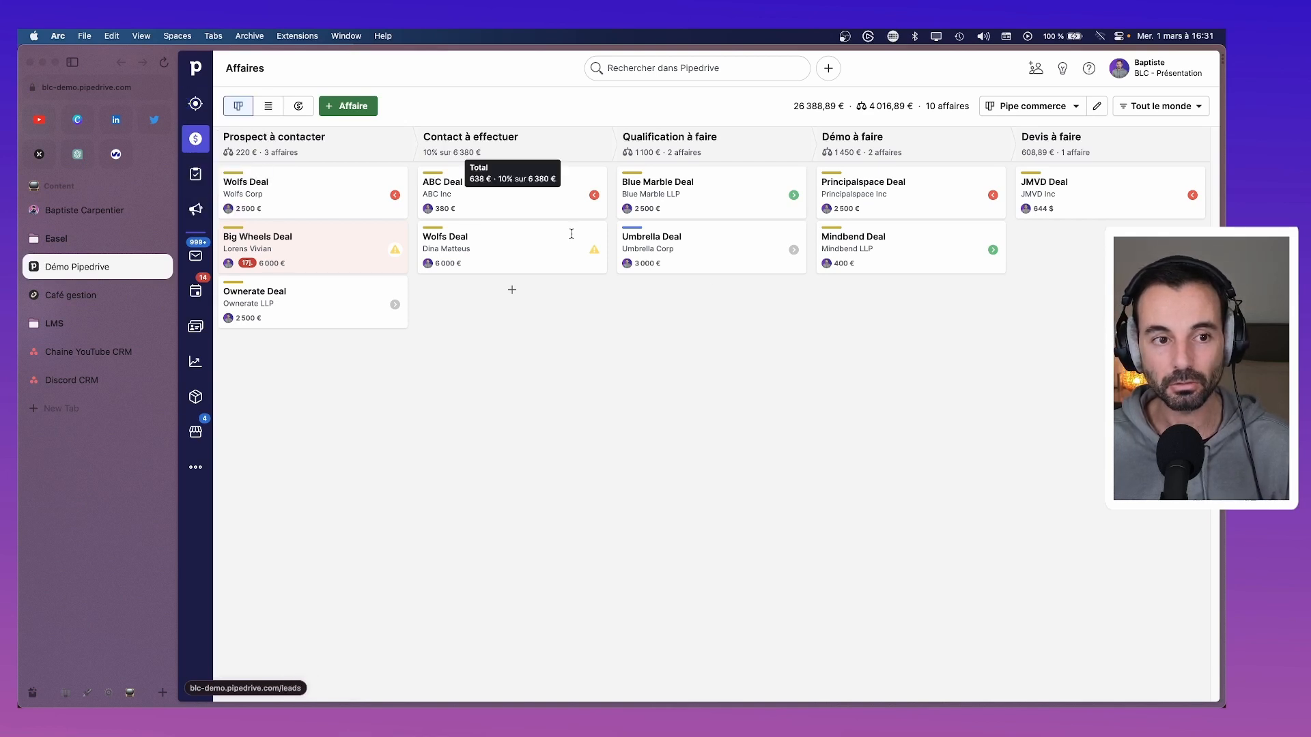
click(985, 680)
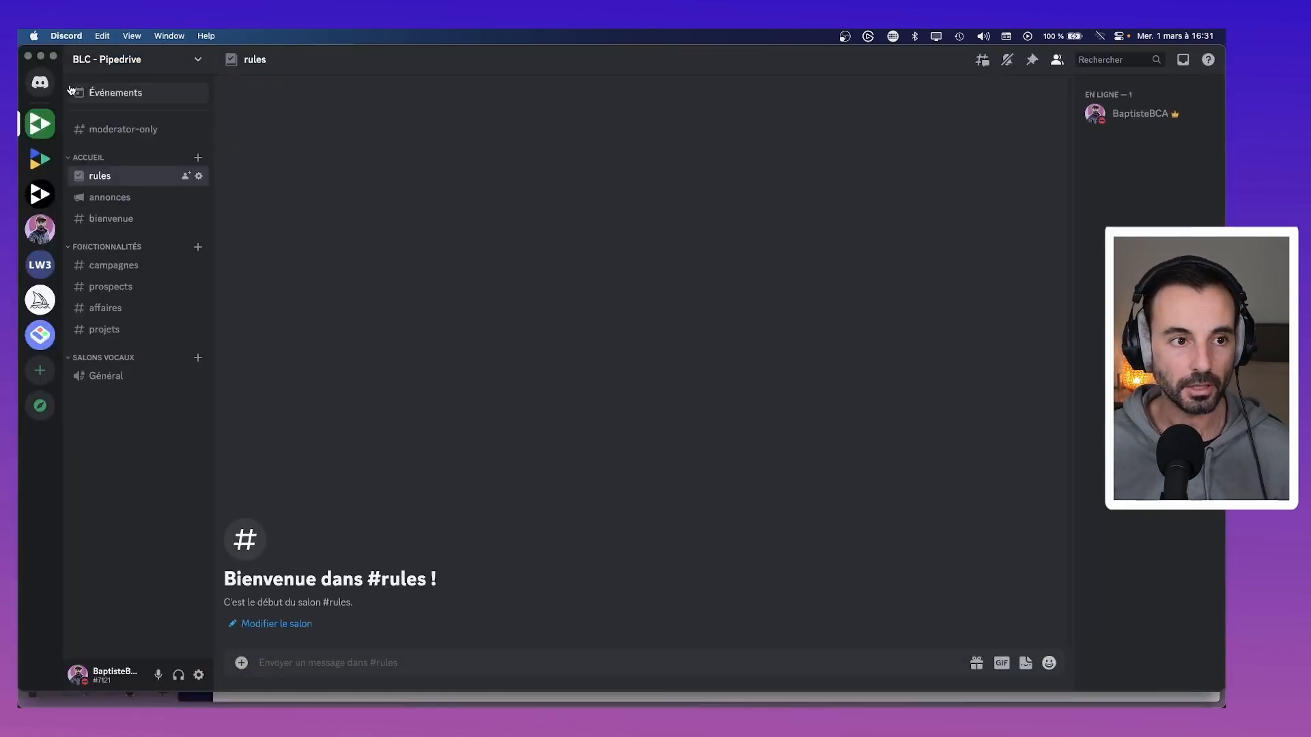
drag(19, 85, 243, 123)
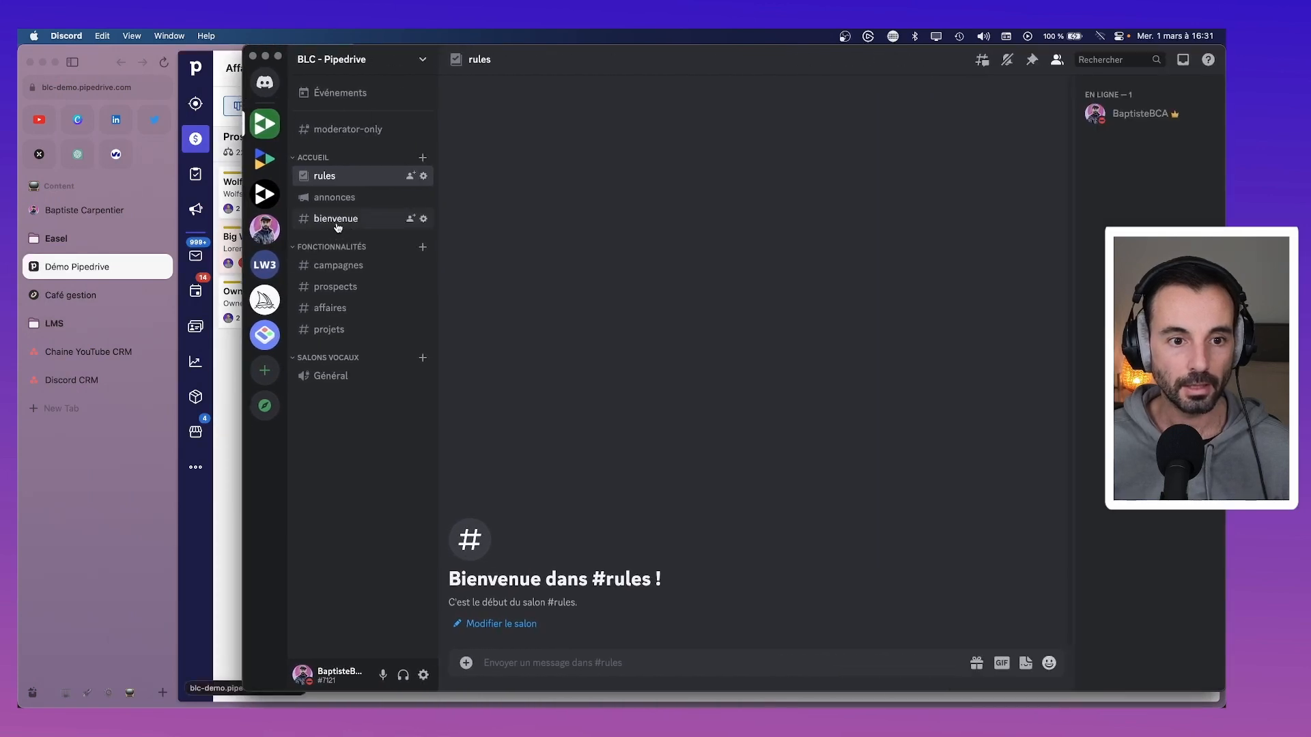
Reorder the Fonctionnalités channels to follow Pipedrive's sidebar: prospects, affaires, projets, campagnes.
mouse_move(352, 292)
mouse_down()
mouse_move(345, 262)
mouse_move(355, 286)
mouse_up()
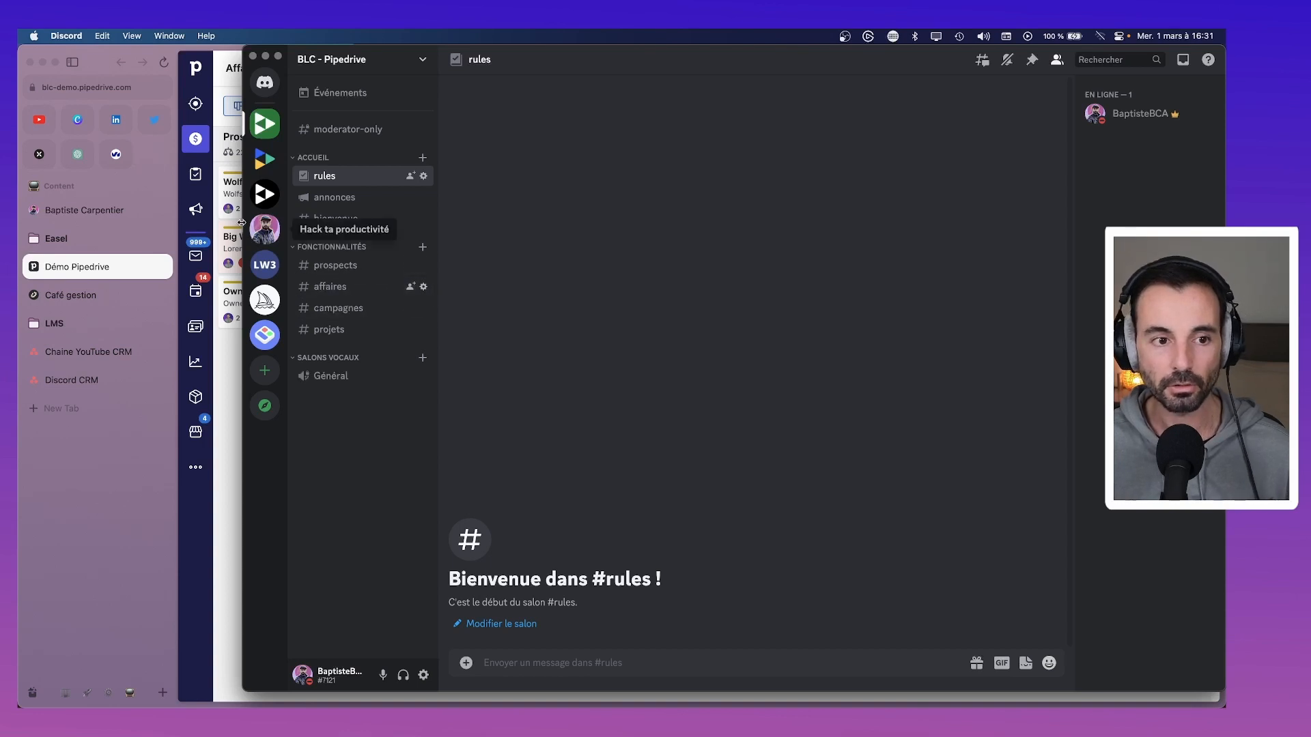
click(198, 175)
key(super+Tab)
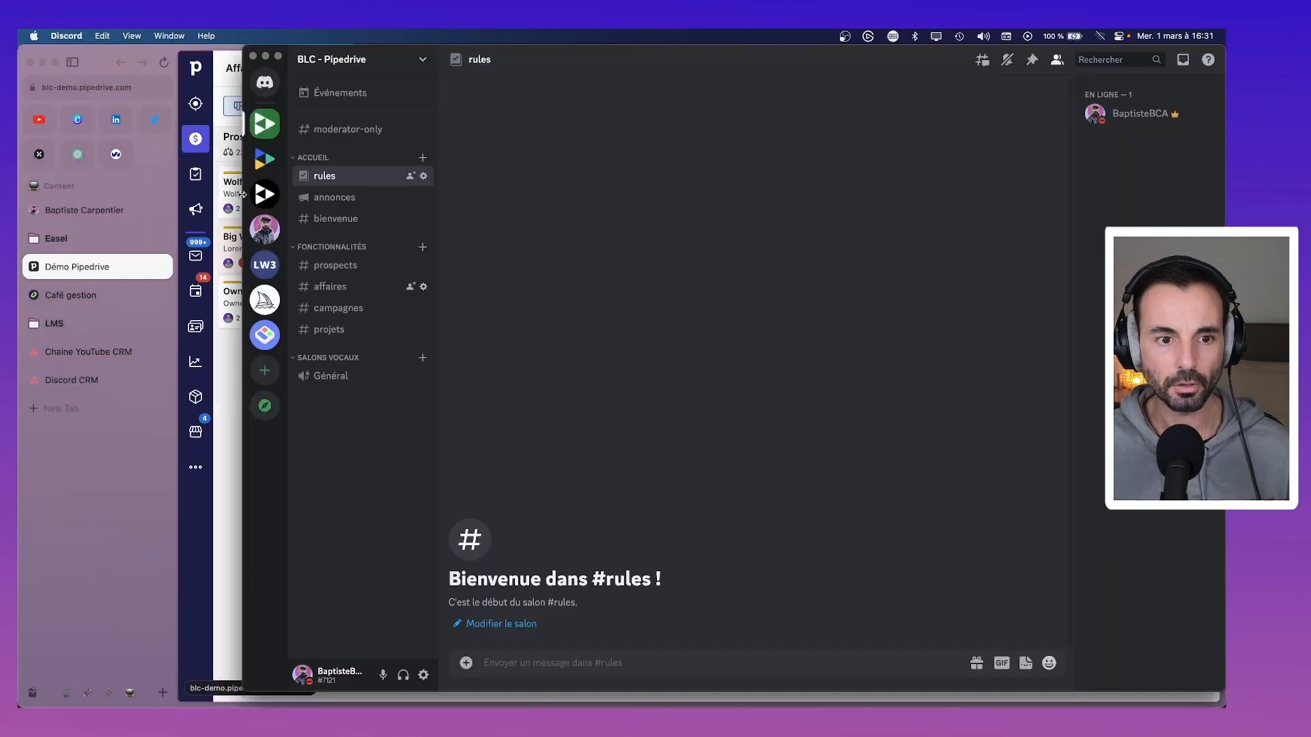
drag(338, 325, 333, 304)
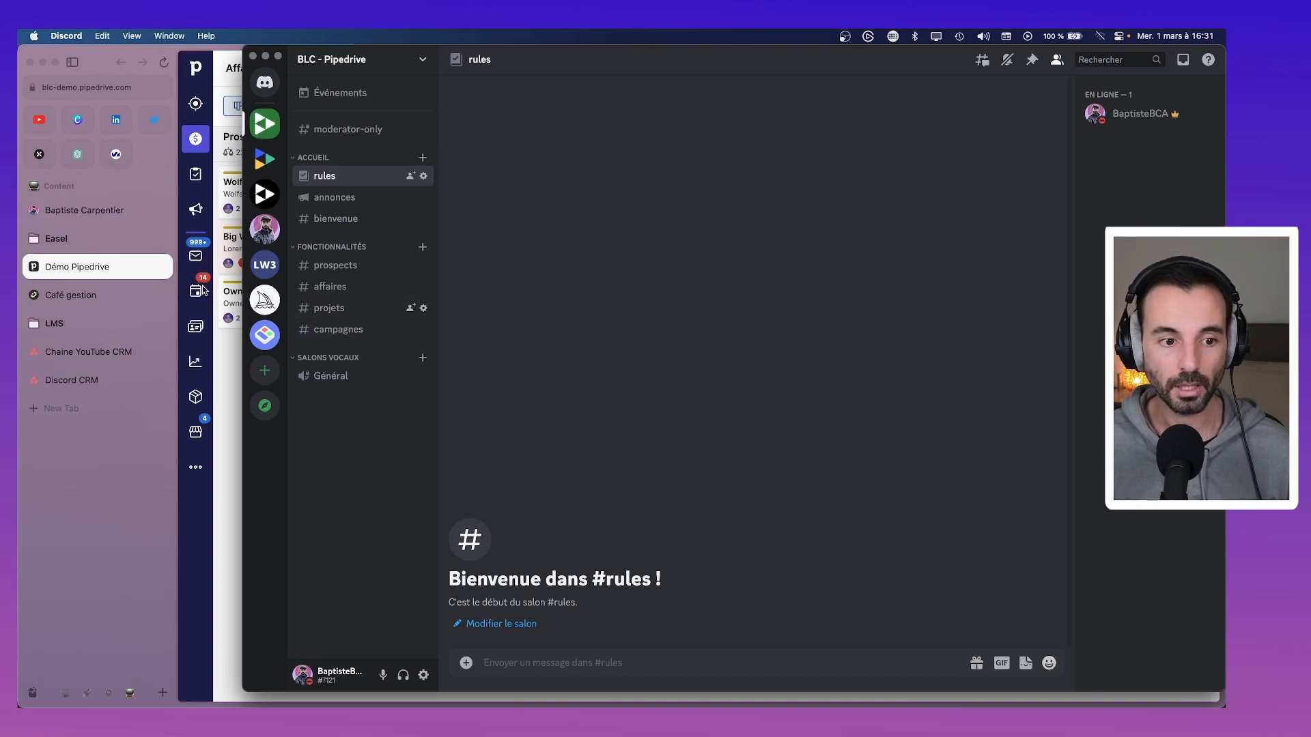
Duplicate the campagnes channel as a new channel named activités.
right_click(354, 347)
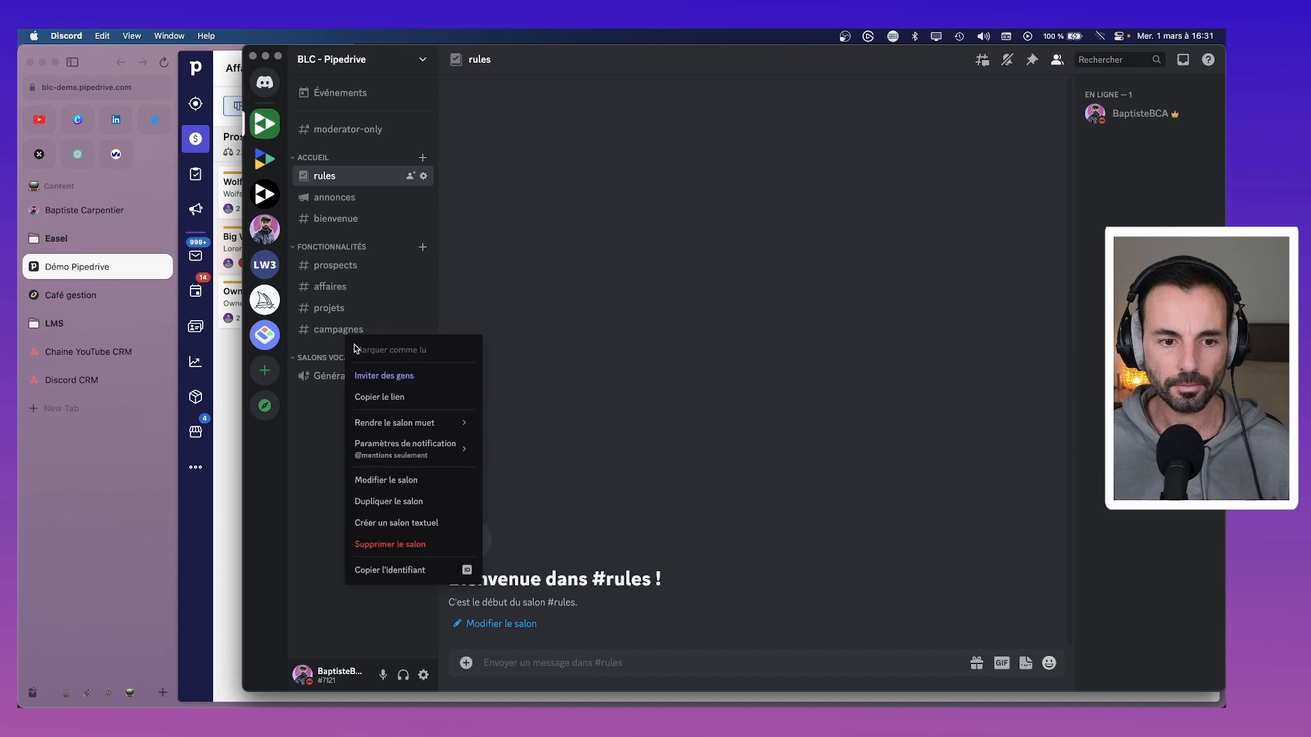
click(421, 501)
text(a)
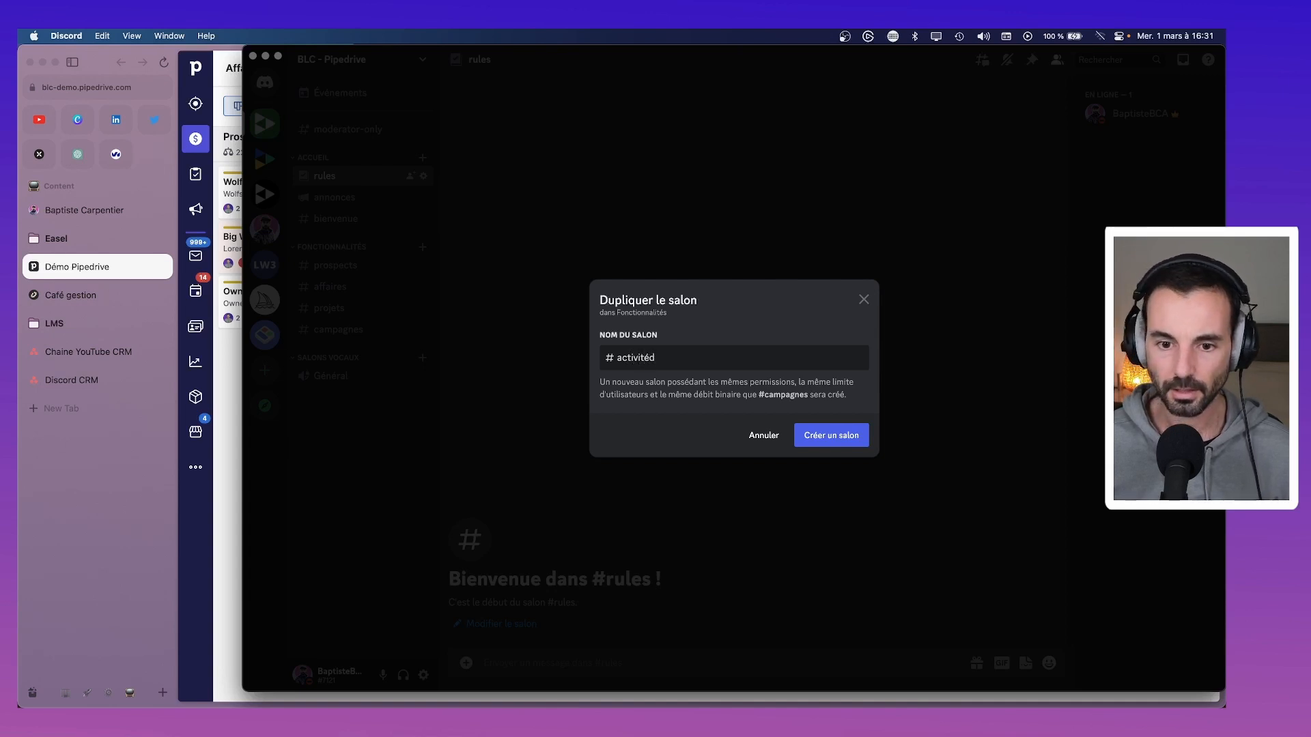
text(ctivités)
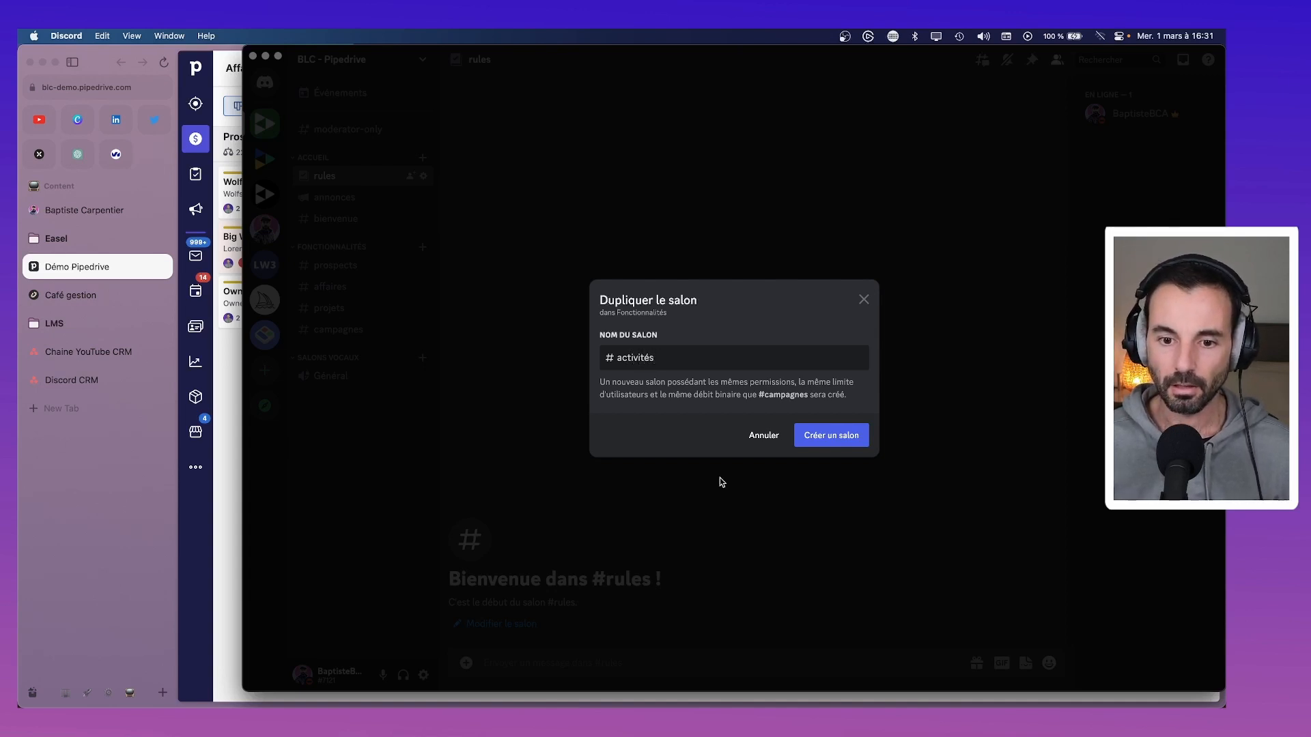
click(821, 436)
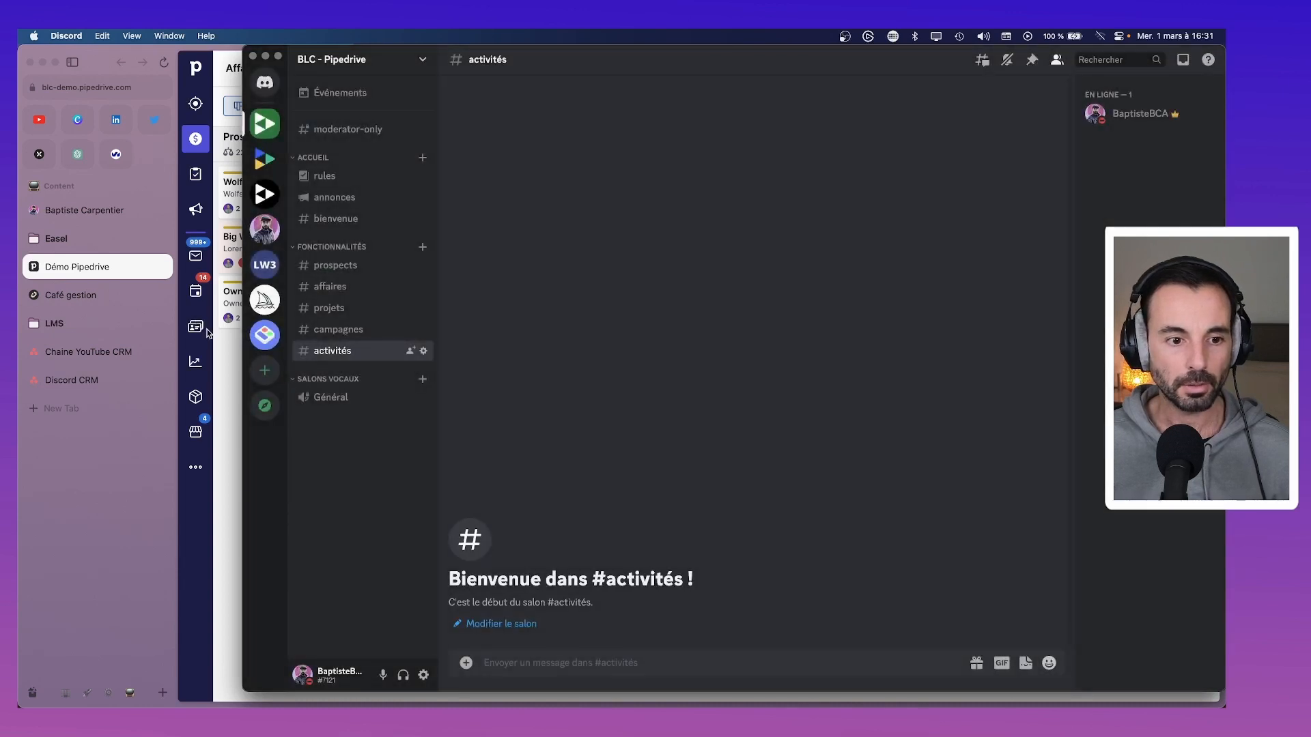
Check the contacts entry in Pipedrive's sidebar in Arc, return to Discord and duplicate the activités channel as contacts.
click(203, 333)
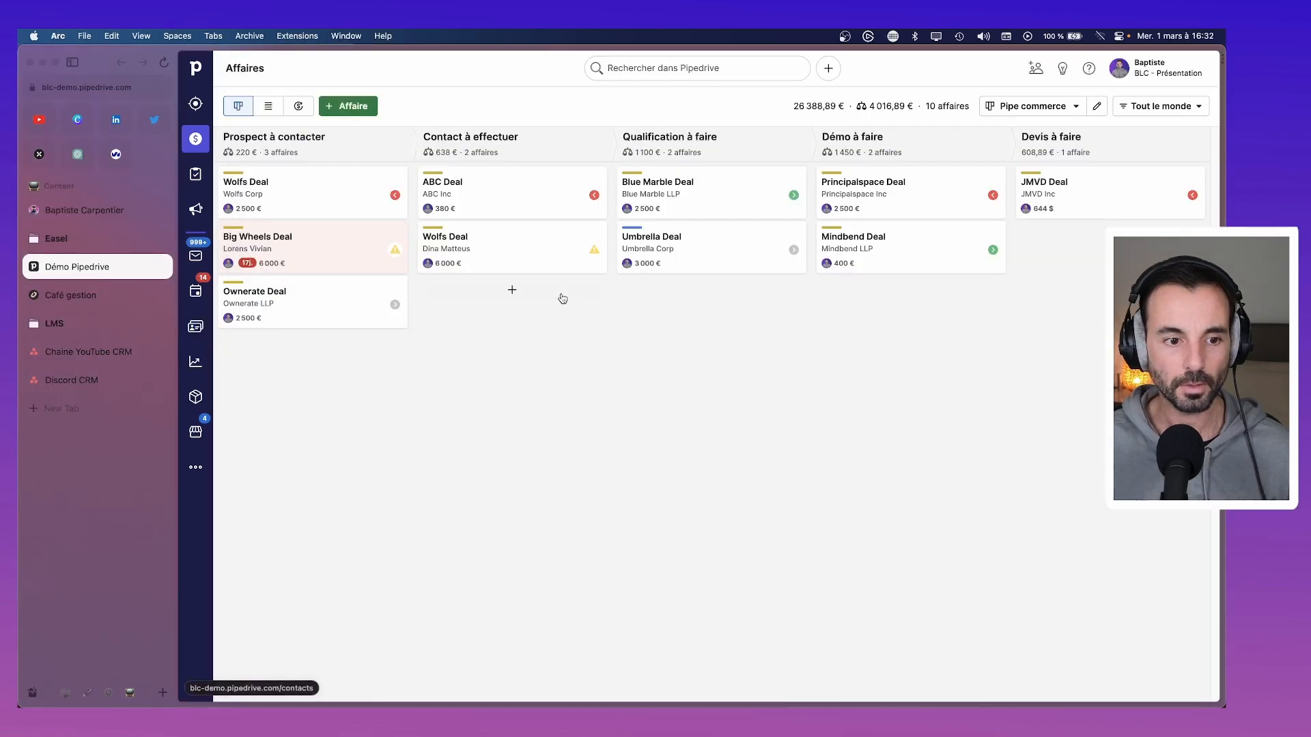
click(970, 685)
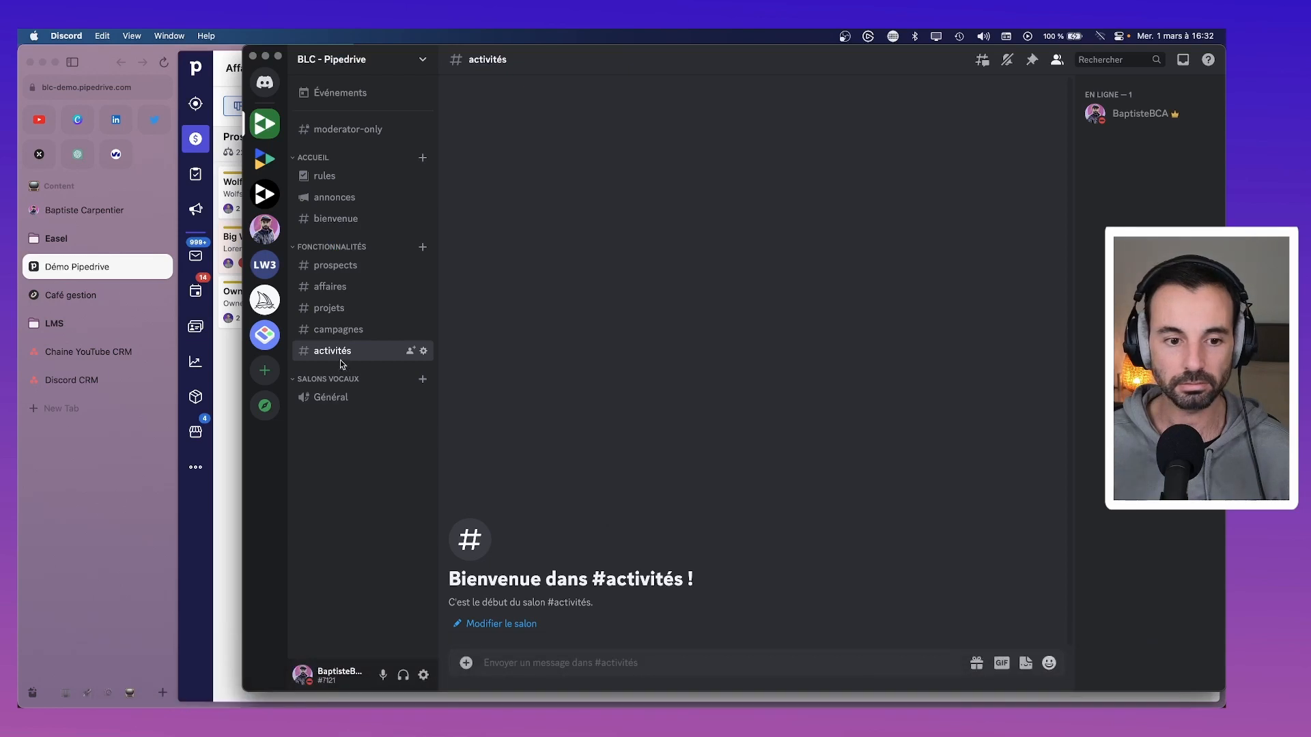
right_click(341, 353)
click(395, 508)
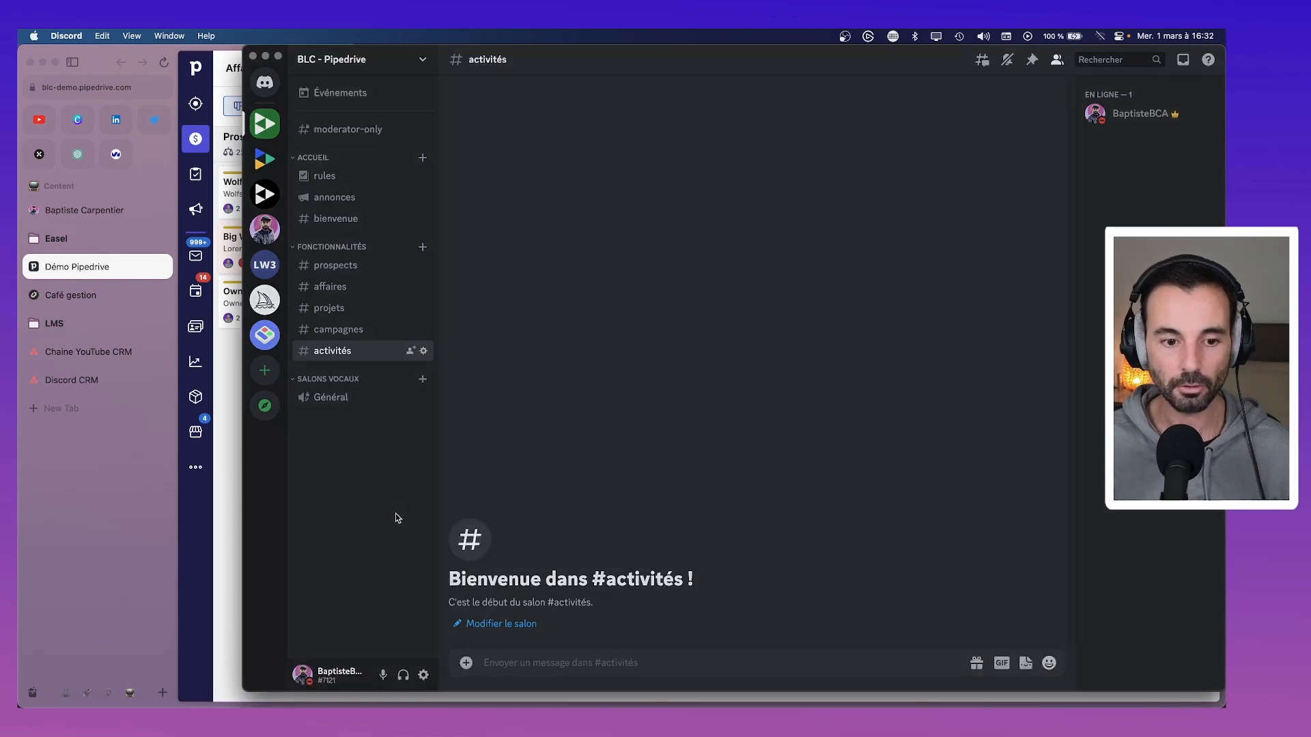
text(contacts)
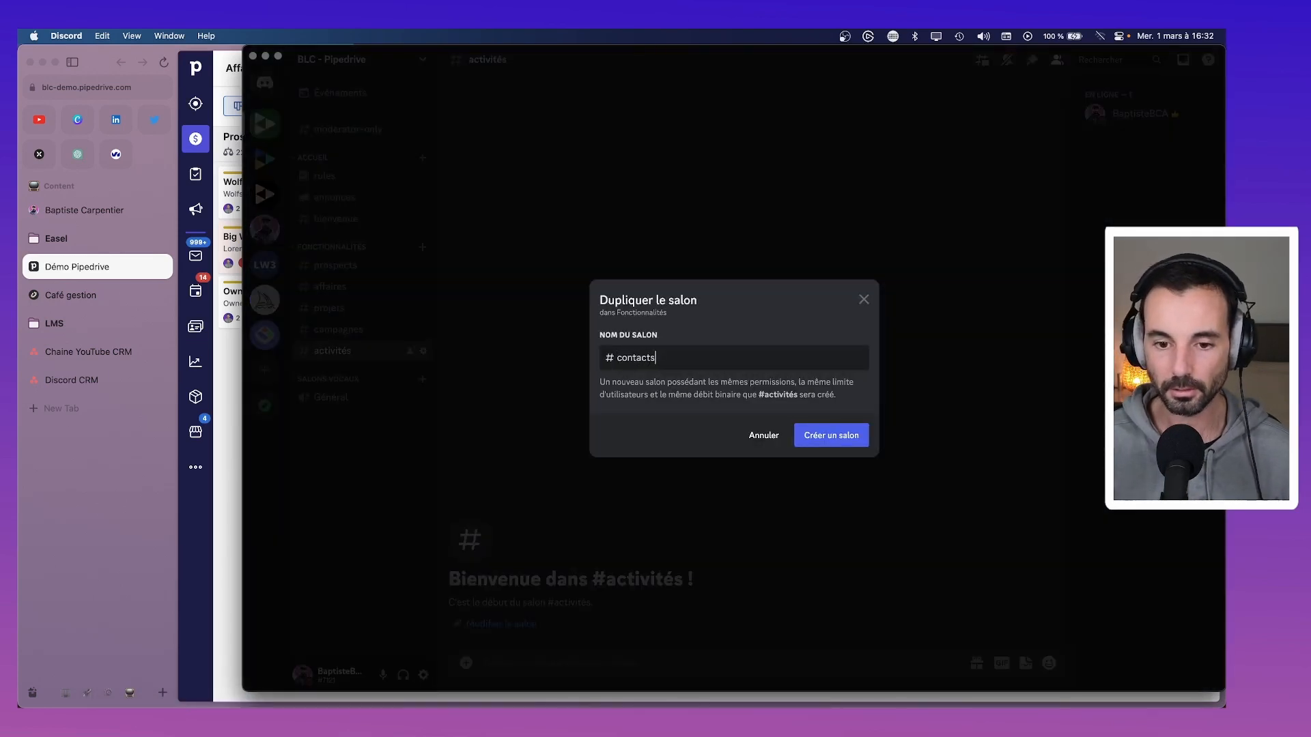
click(828, 437)
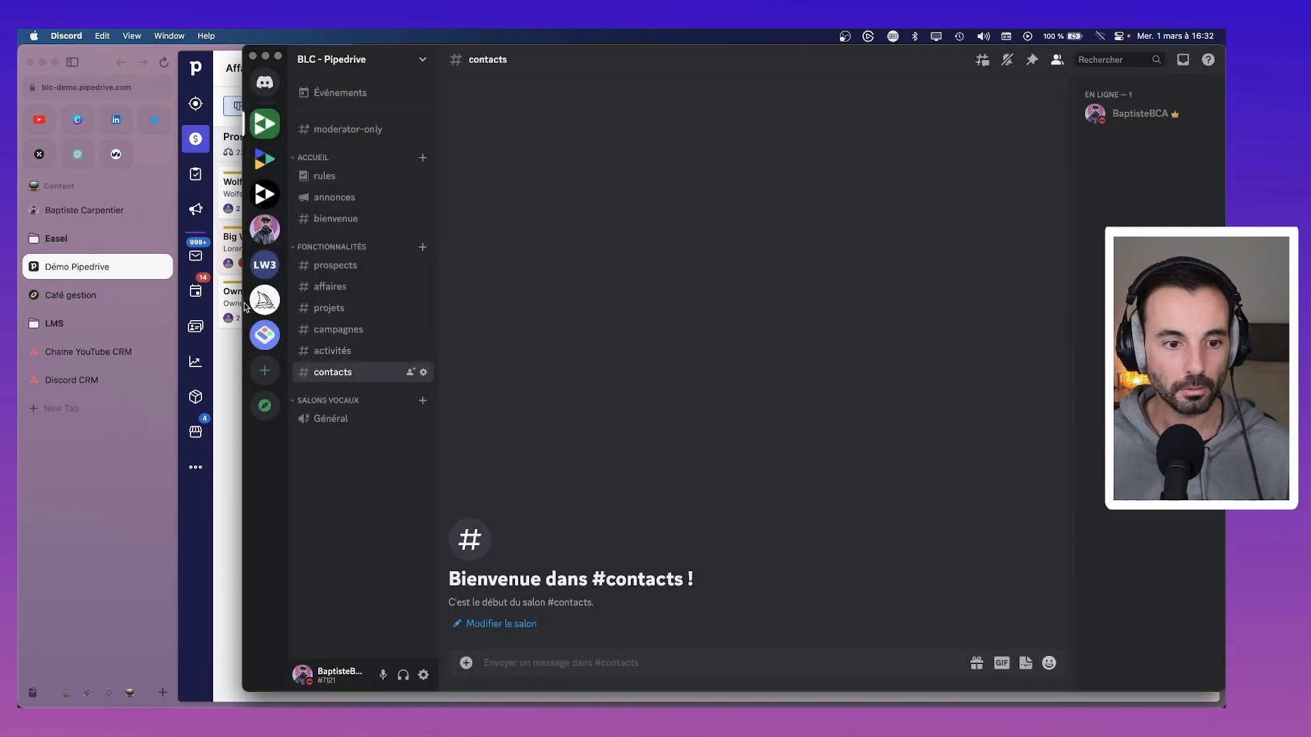
Duplicate the contacts channel as a new channel named dashboard.
right_click(337, 381)
click(371, 535)
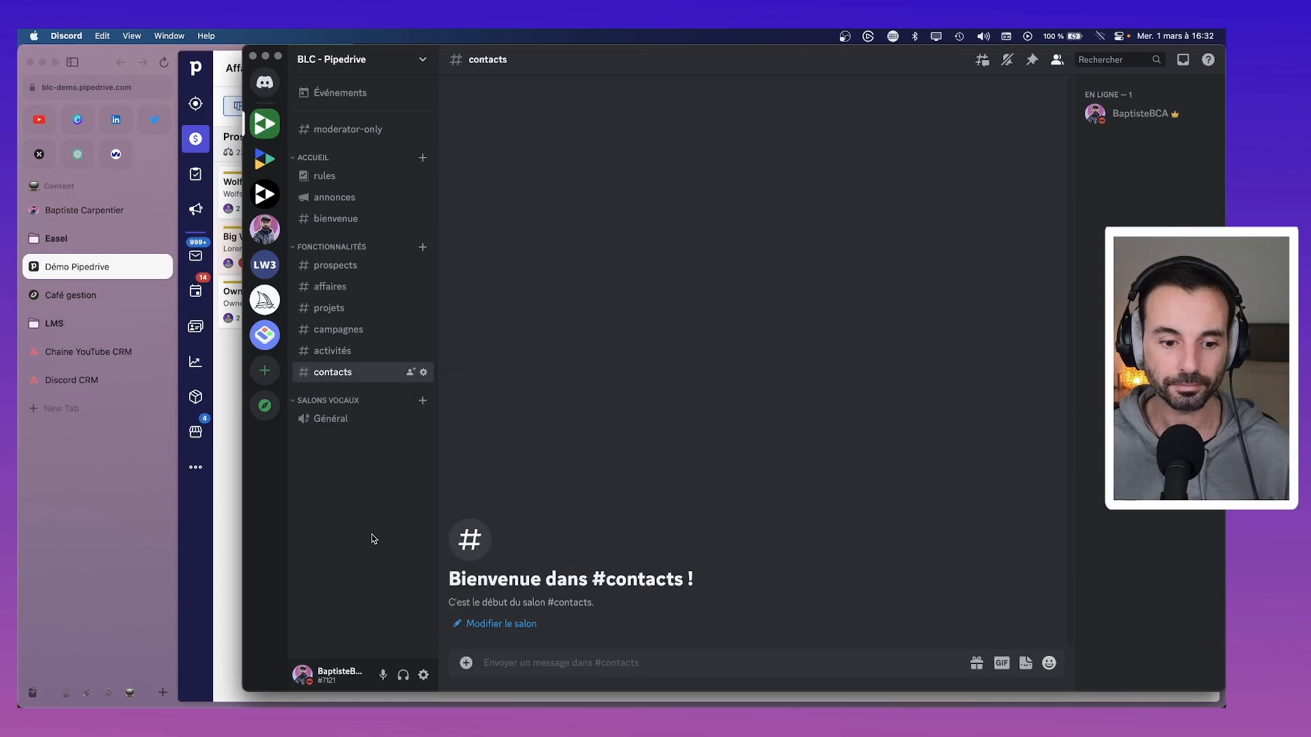
text(dashb)
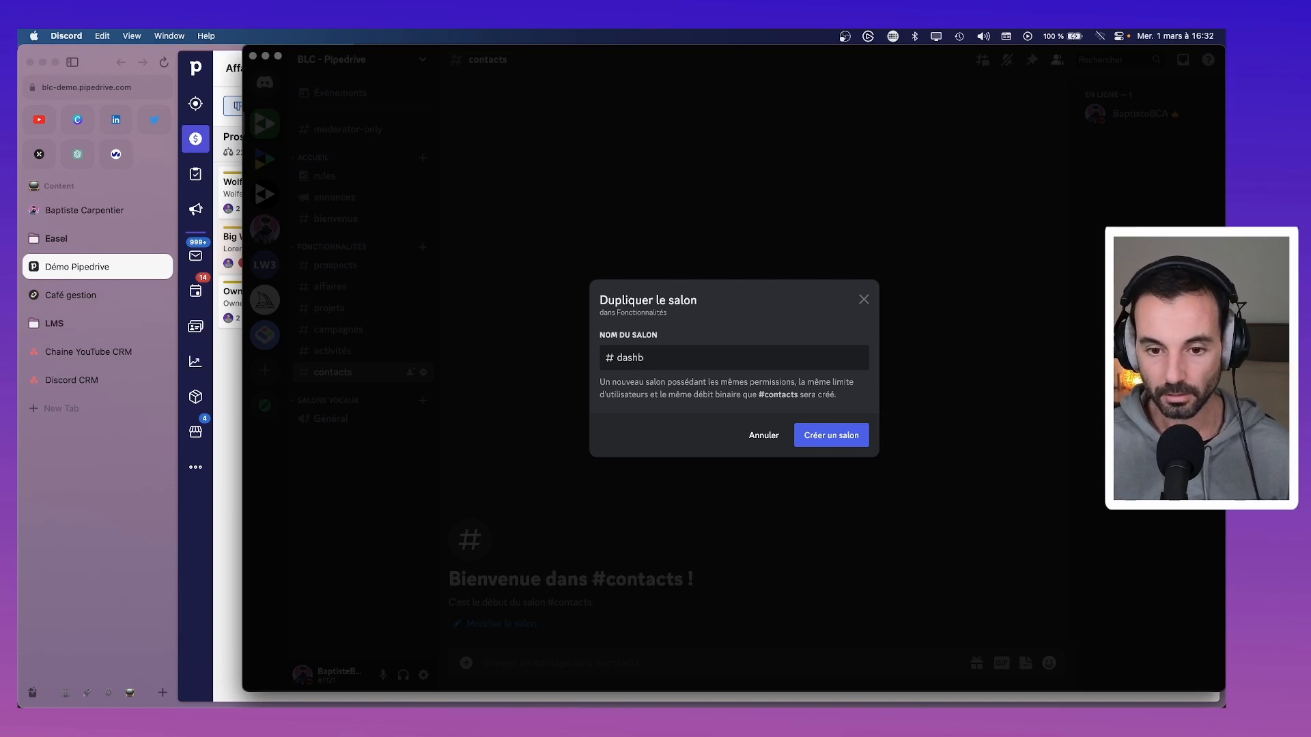
text(oard)
click(806, 440)
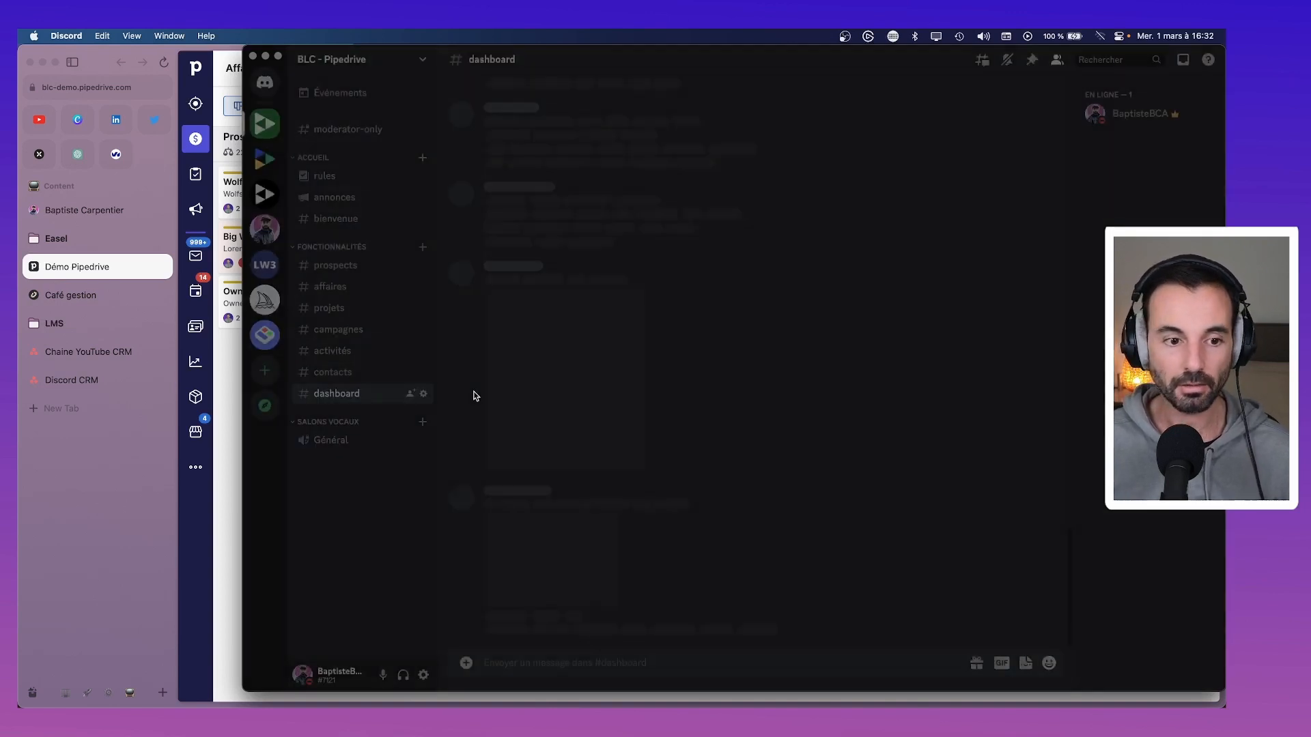
Check the reporting entry's name in Pipedrive's sidebar in Arc, return to Discord and rename the dashboard channel as éclairages.
click(233, 344)
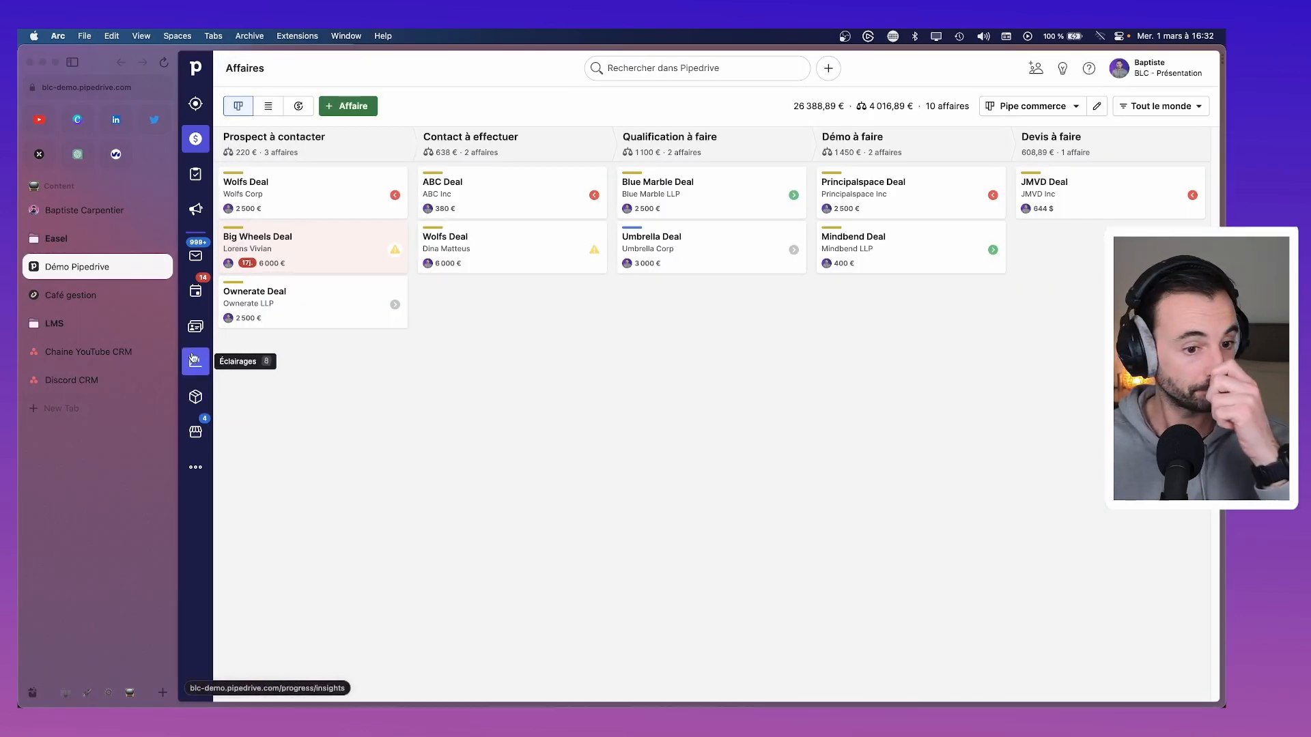
click(986, 689)
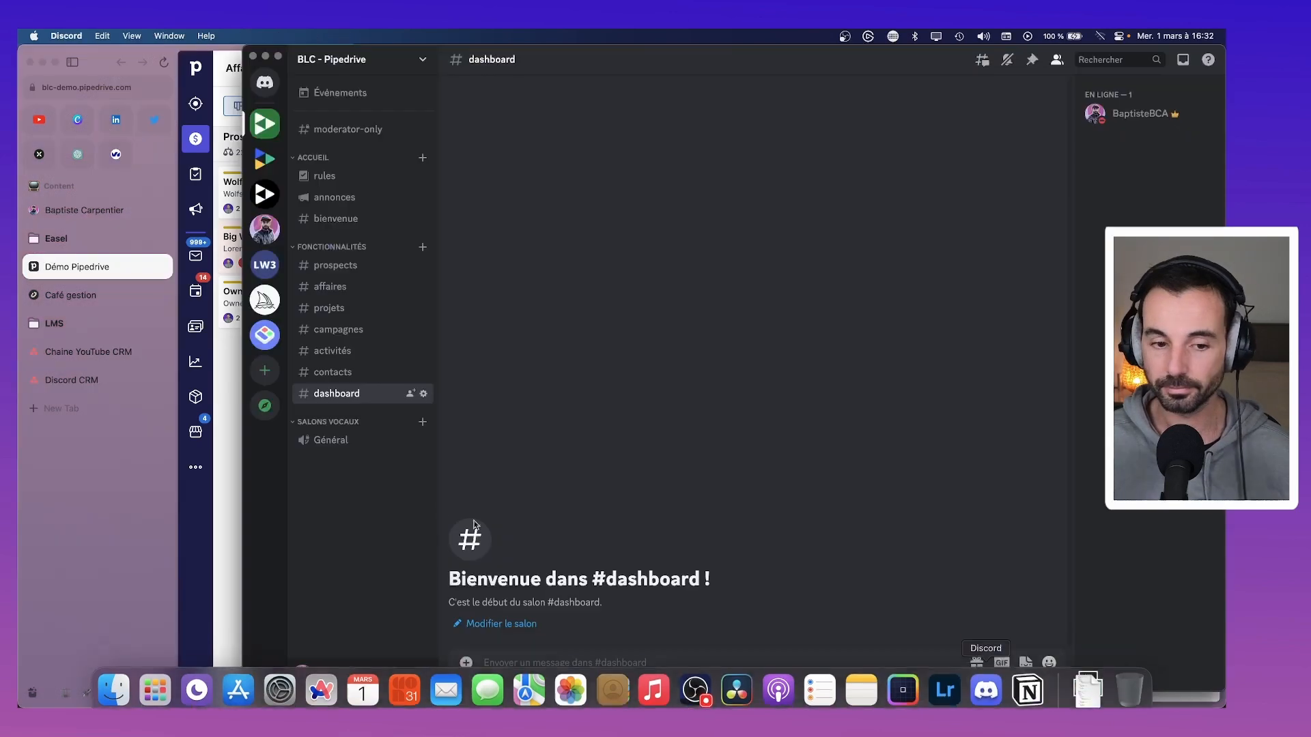
right_click(332, 396)
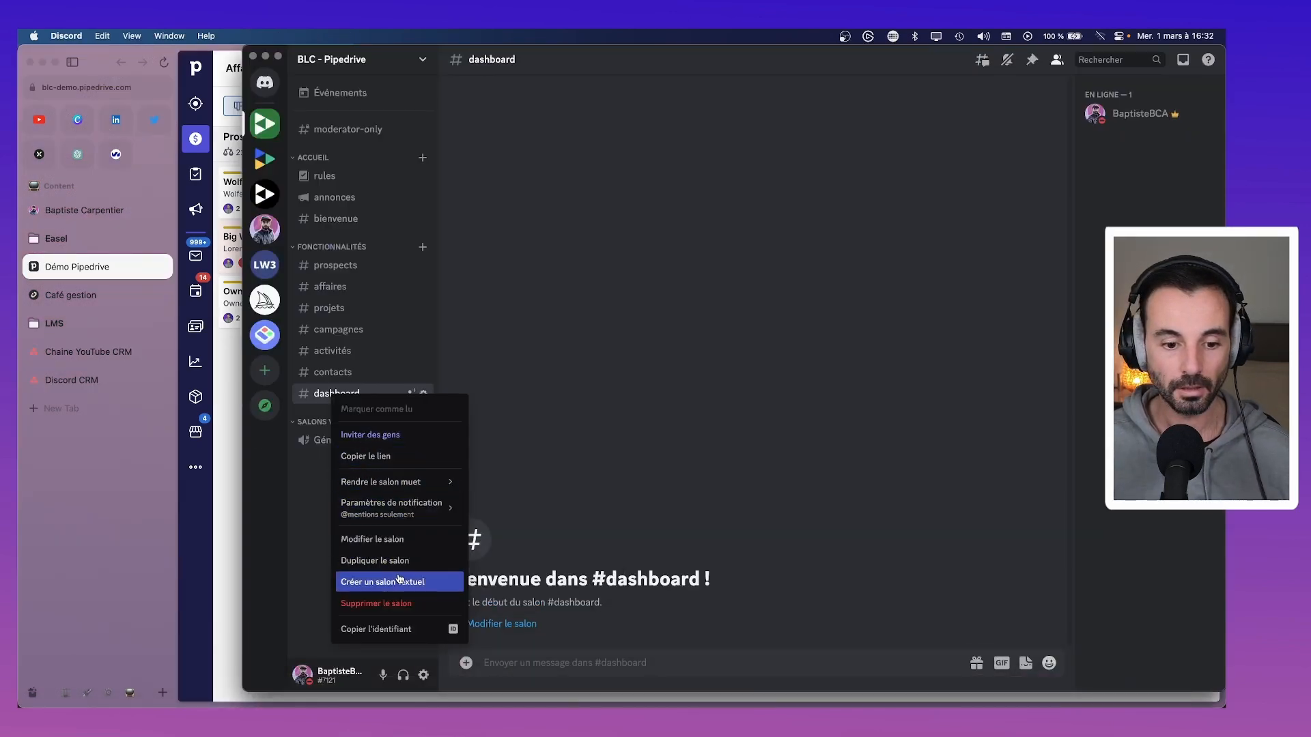
click(380, 540)
triple_click(705, 137)
key(BackSpace)
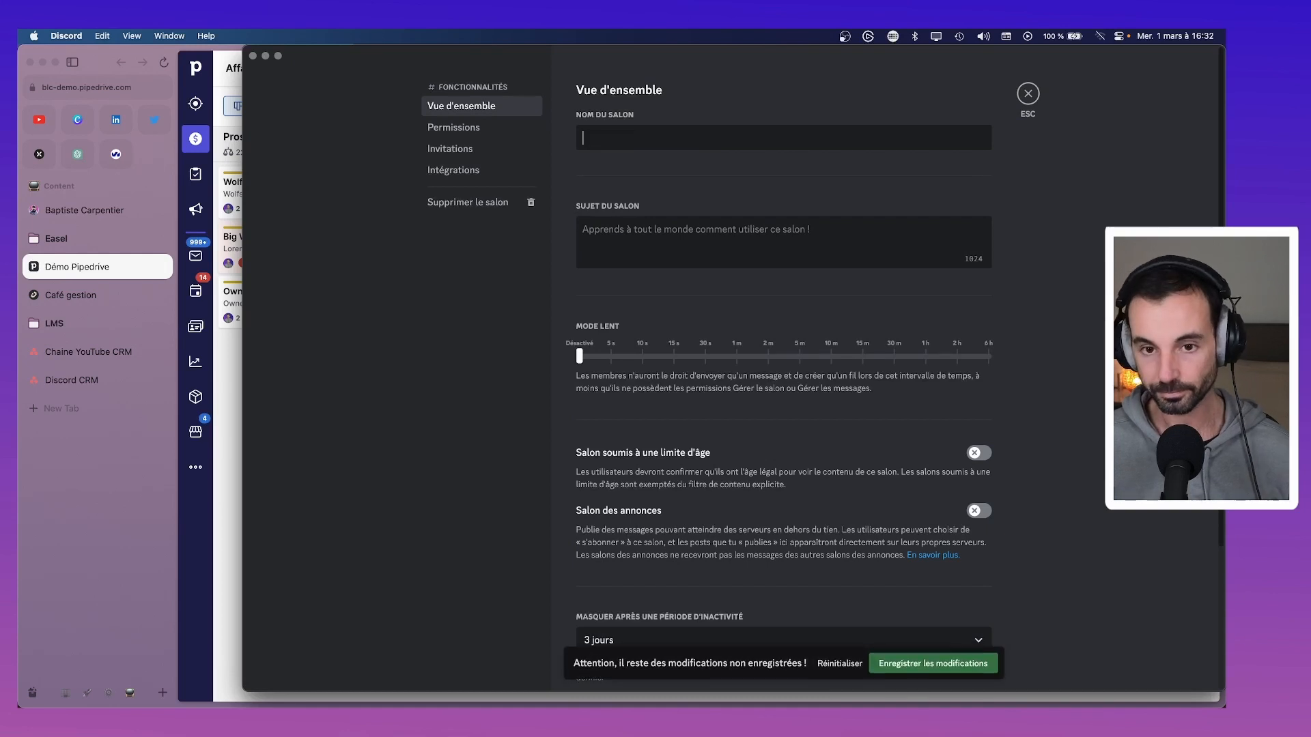
text(éclairages)
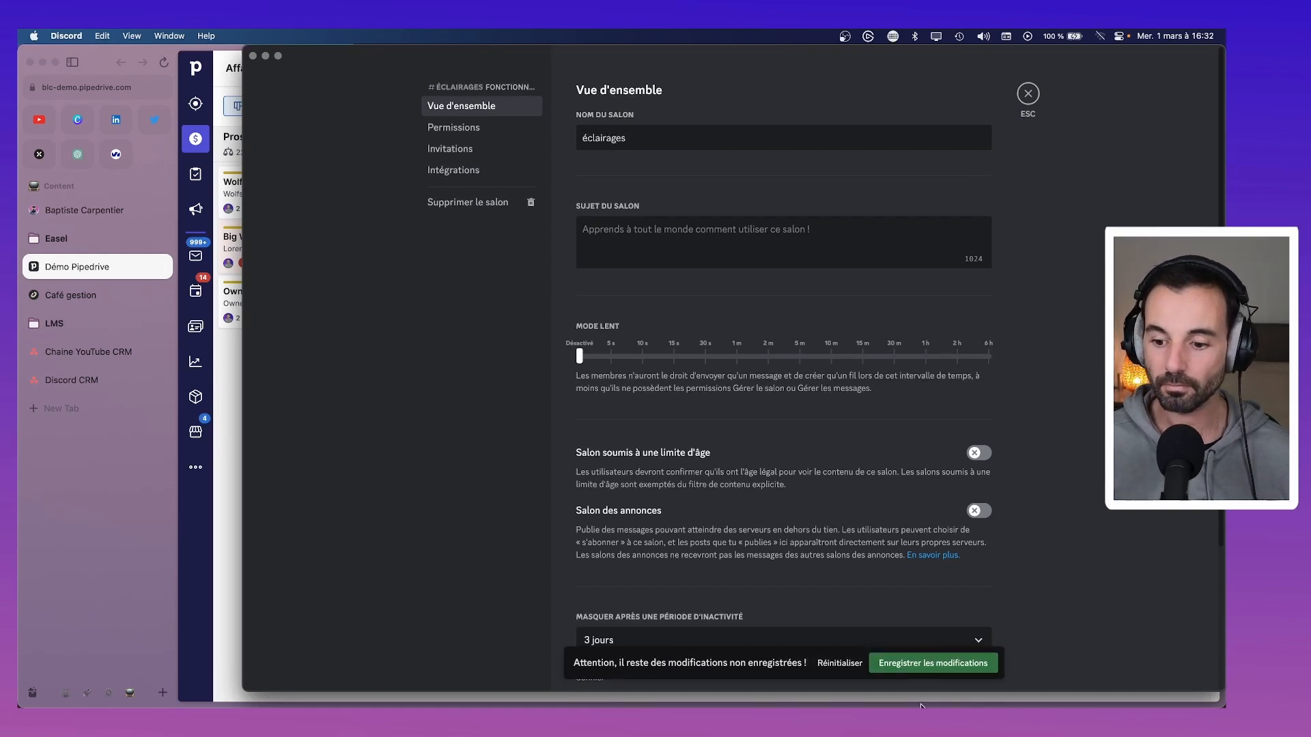
click(933, 663)
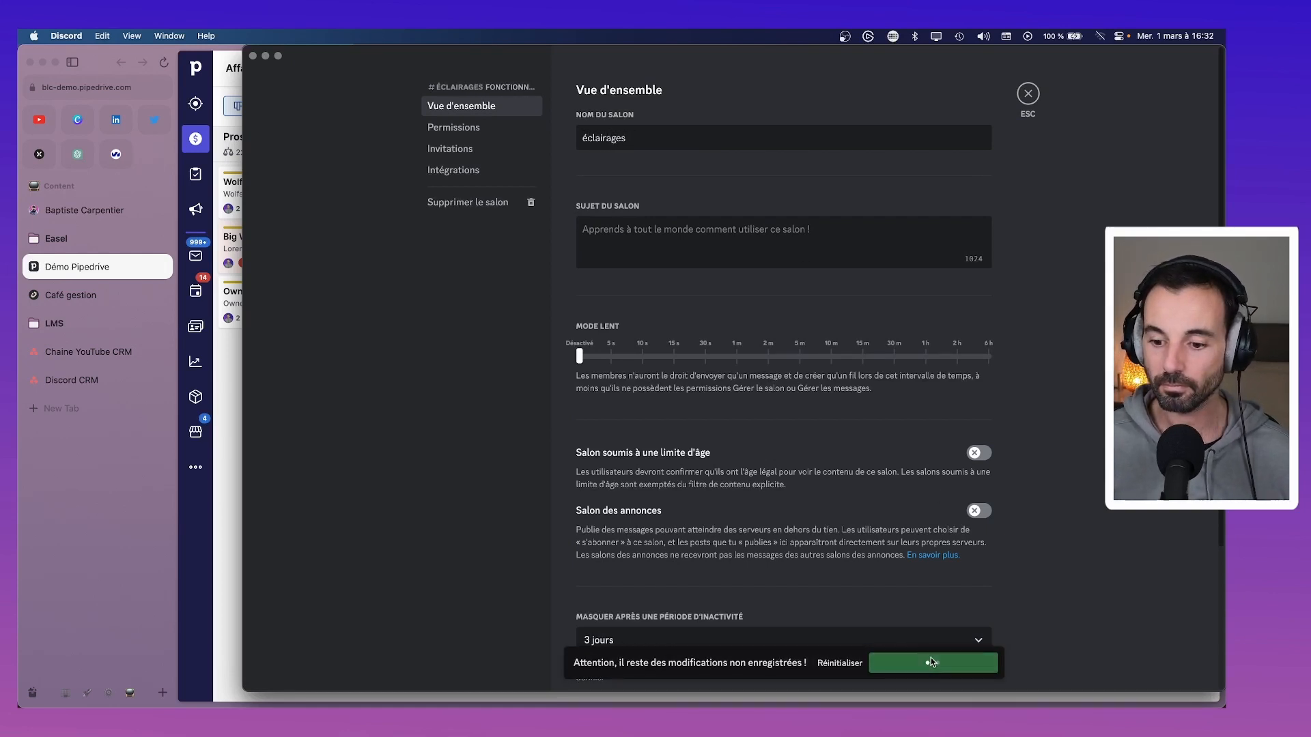
click(1023, 97)
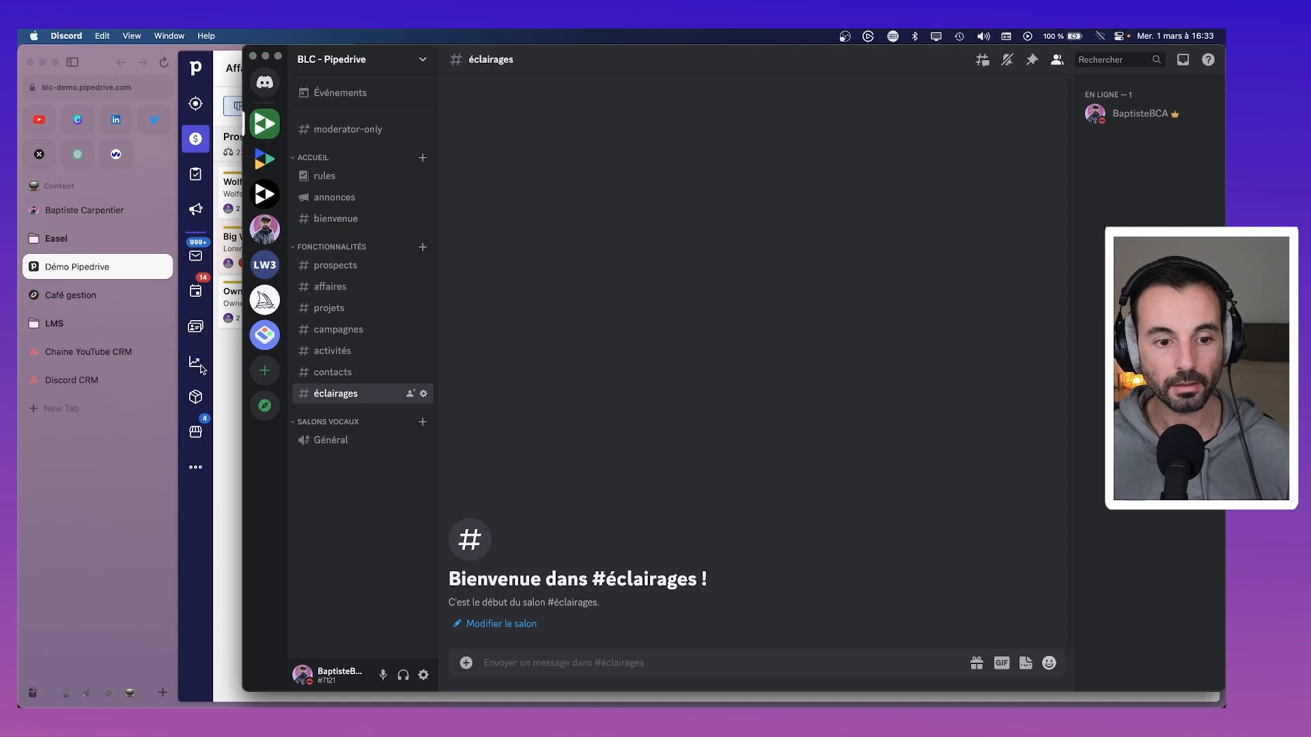
Duplicate the éclairages channel as a new channel named produits.
right_click(349, 404)
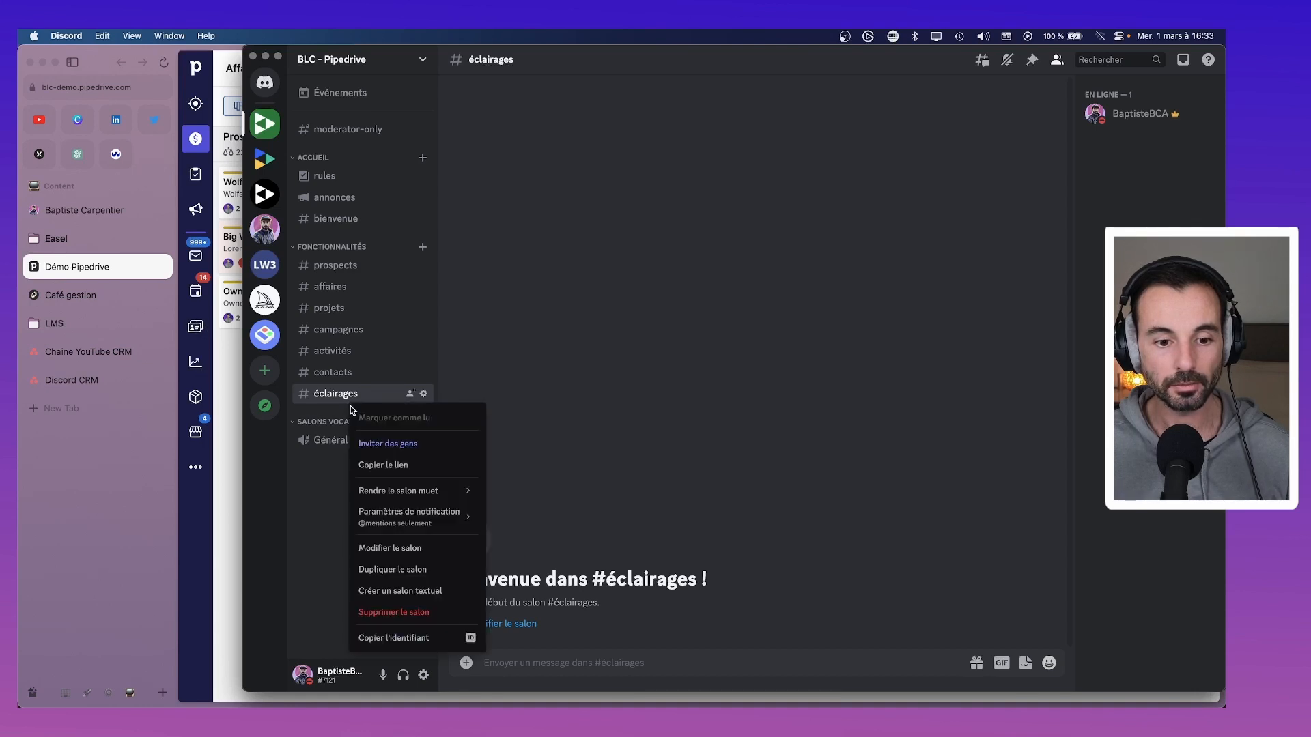
click(389, 565)
text(produits)
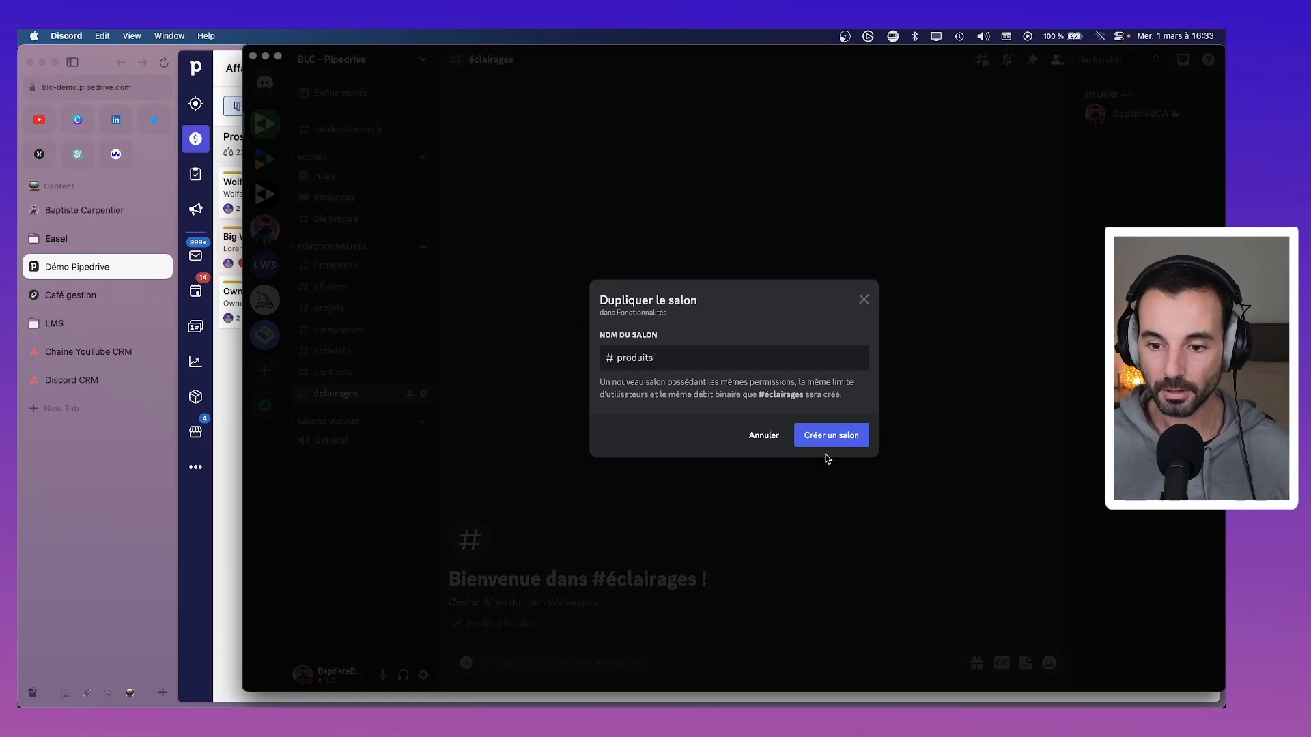
click(863, 434)
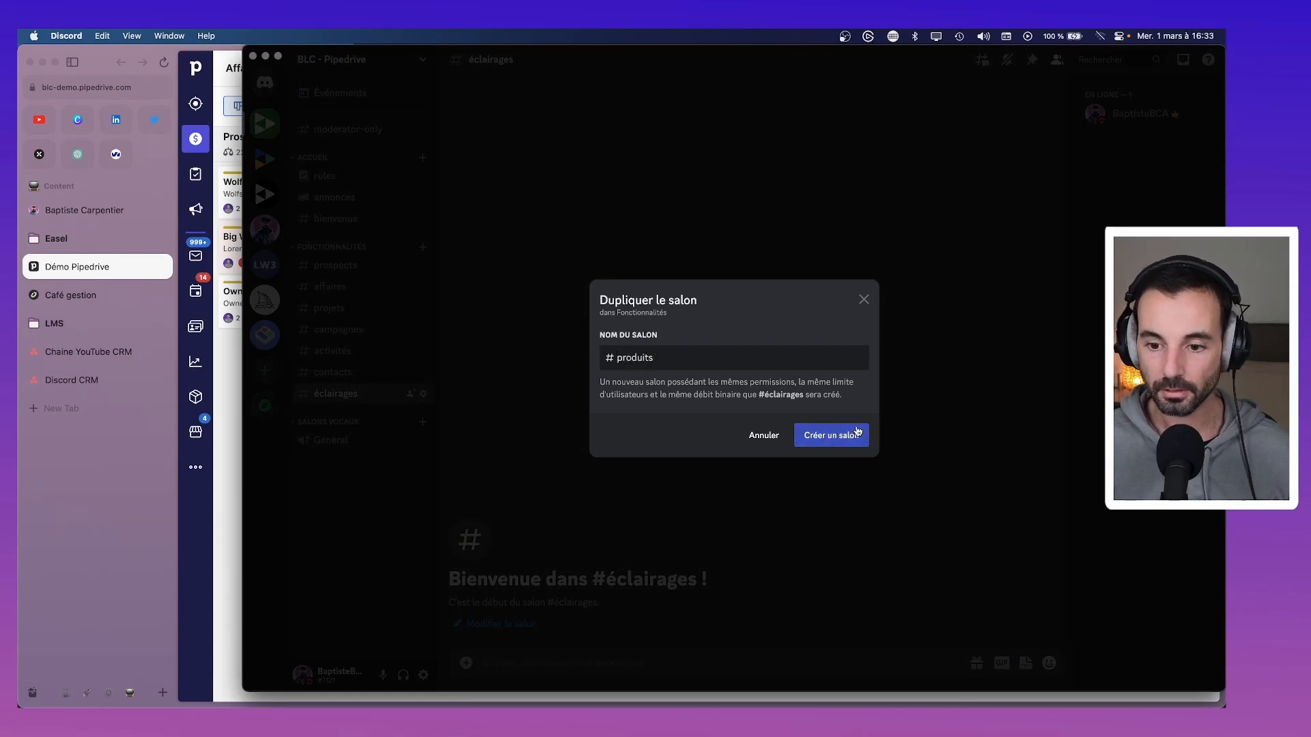
Check the entry below products in Pipedrive's sidebar in Arc, return to Discord and duplicate the produits channel as marketplace.
click(203, 399)
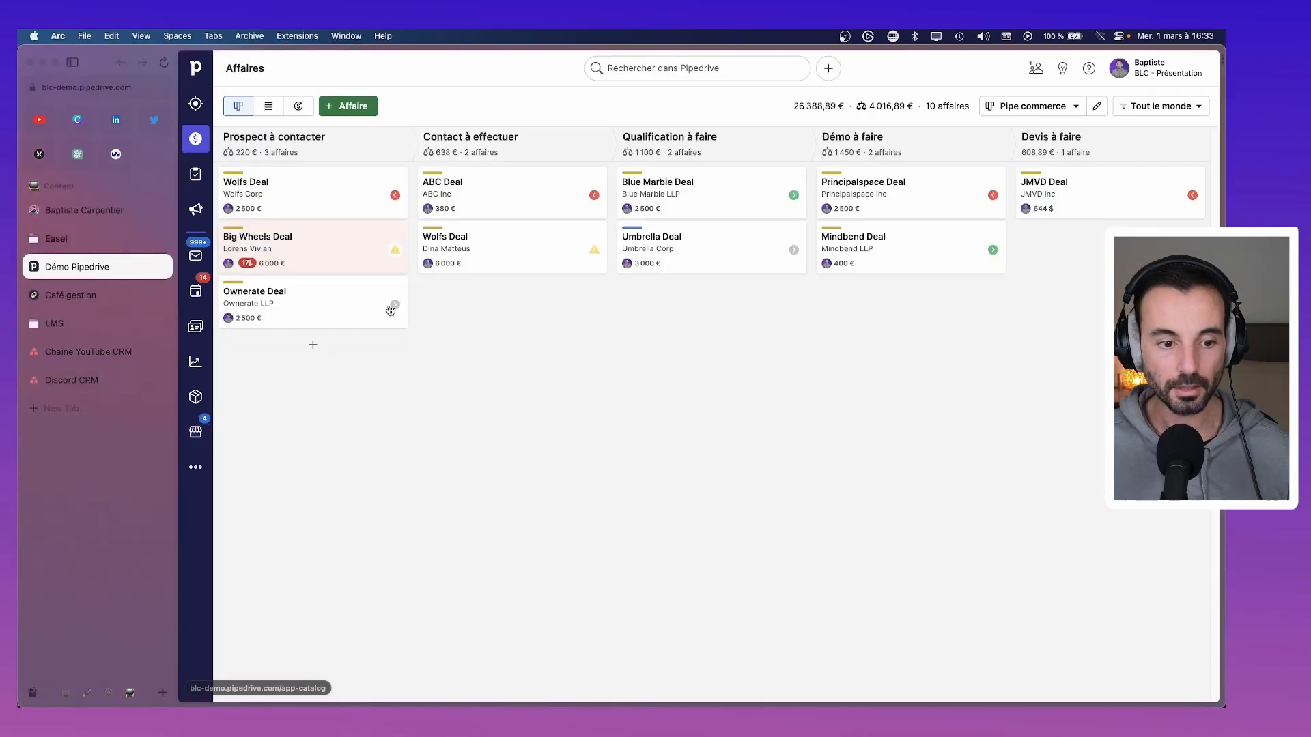
mouse_move(903, 679)
click(983, 681)
right_click(352, 416)
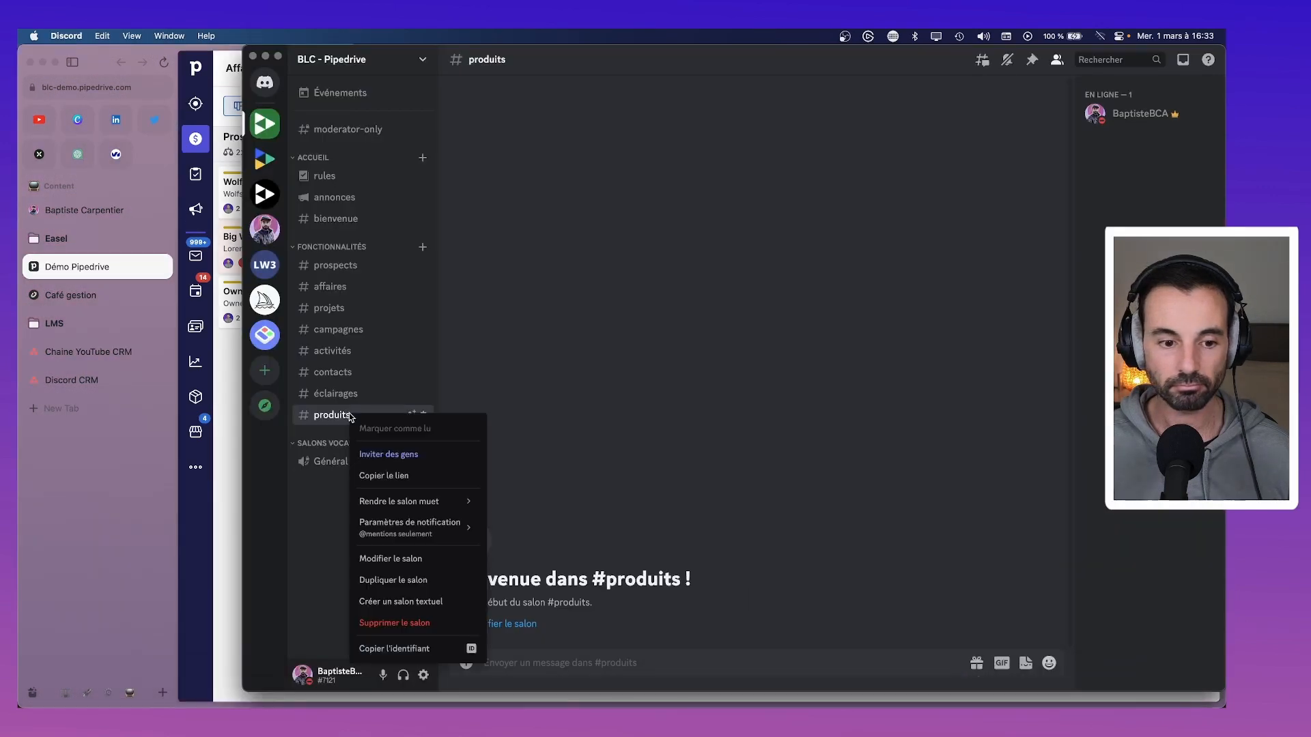
click(405, 580)
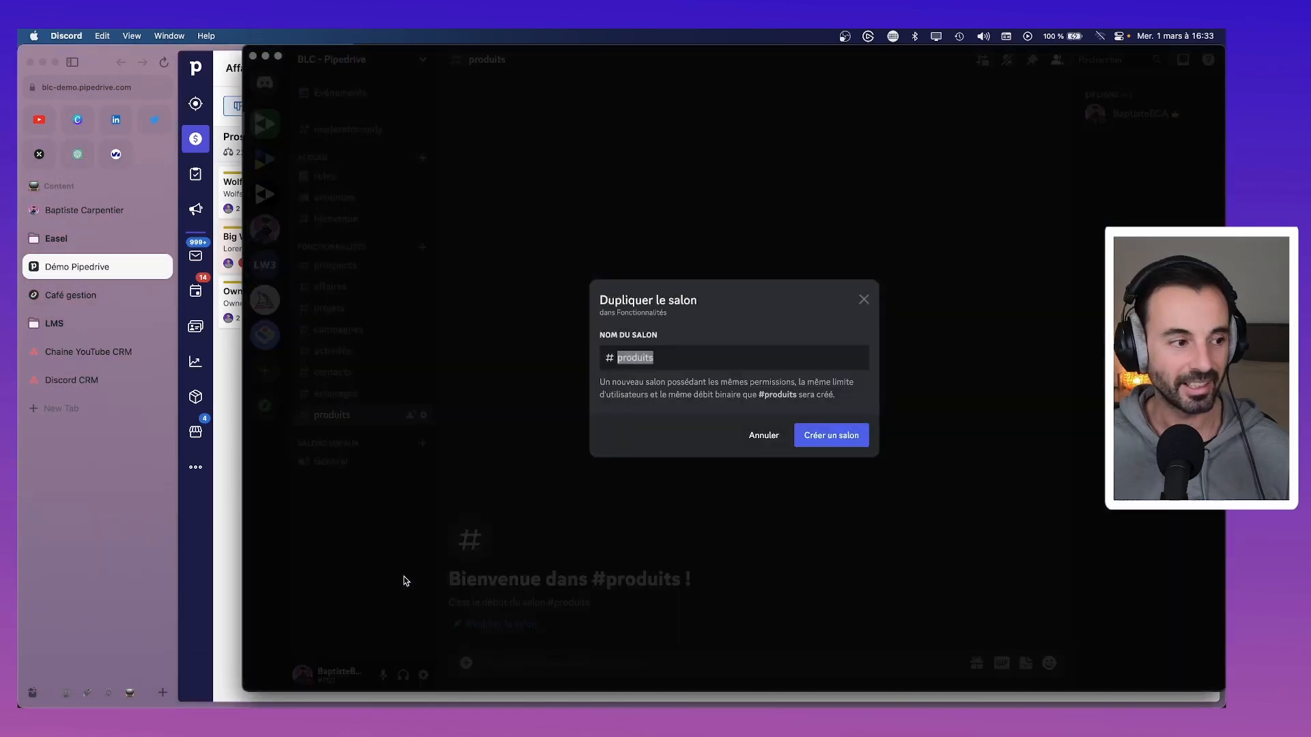
text(marketplace)
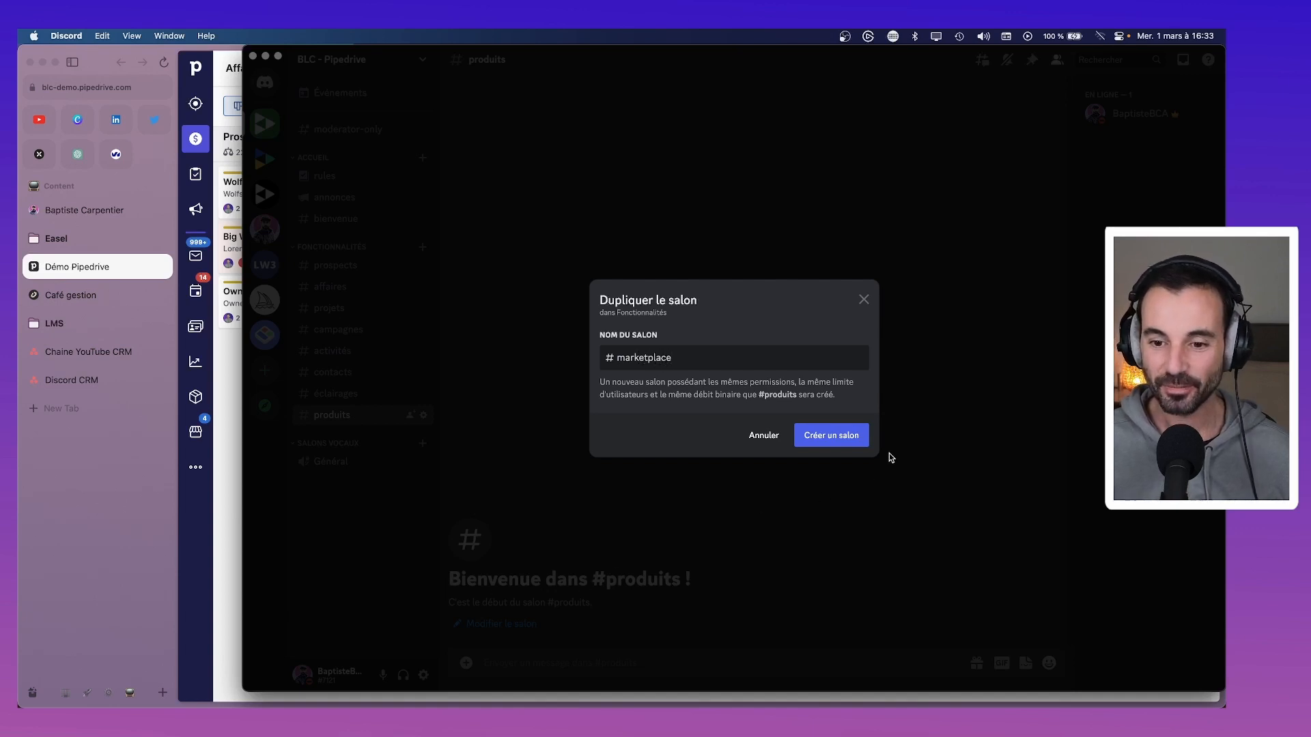
click(845, 439)
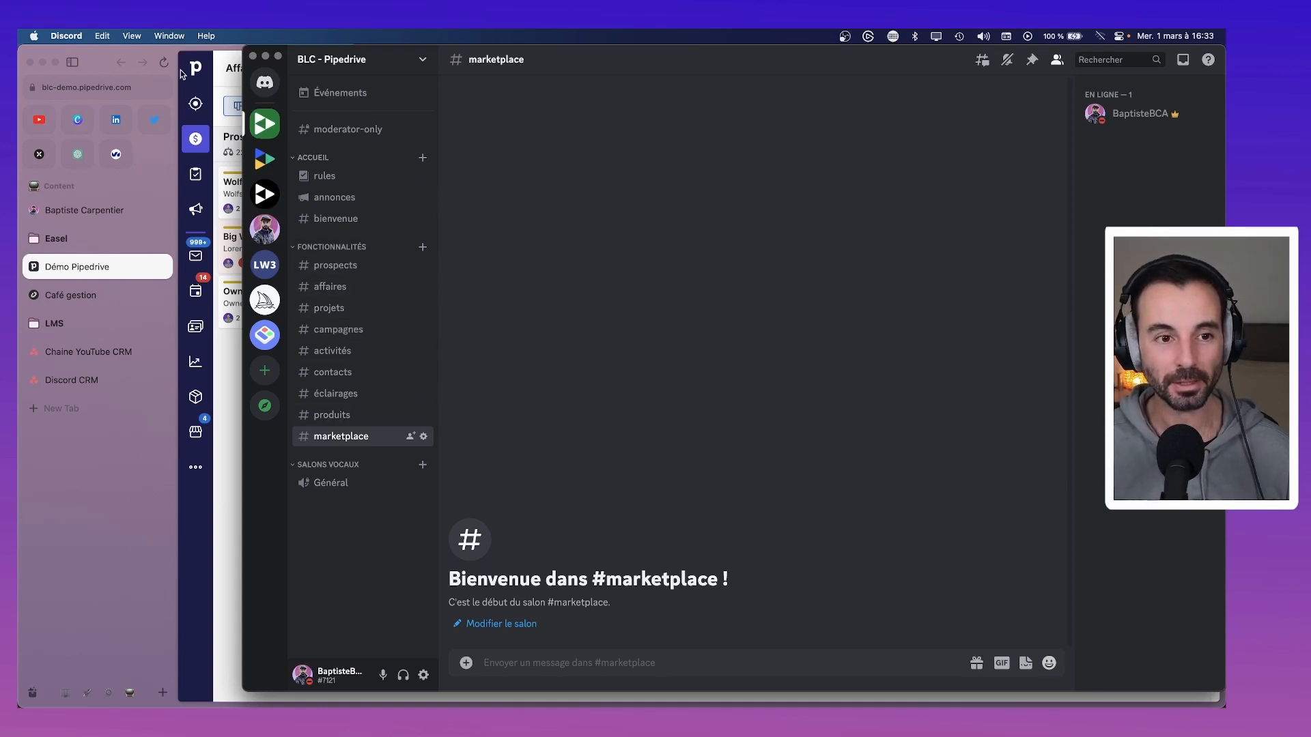
Review Pipedrive's sidebar in Arc, return to Discord and create a non-private category named Métier.
click(208, 61)
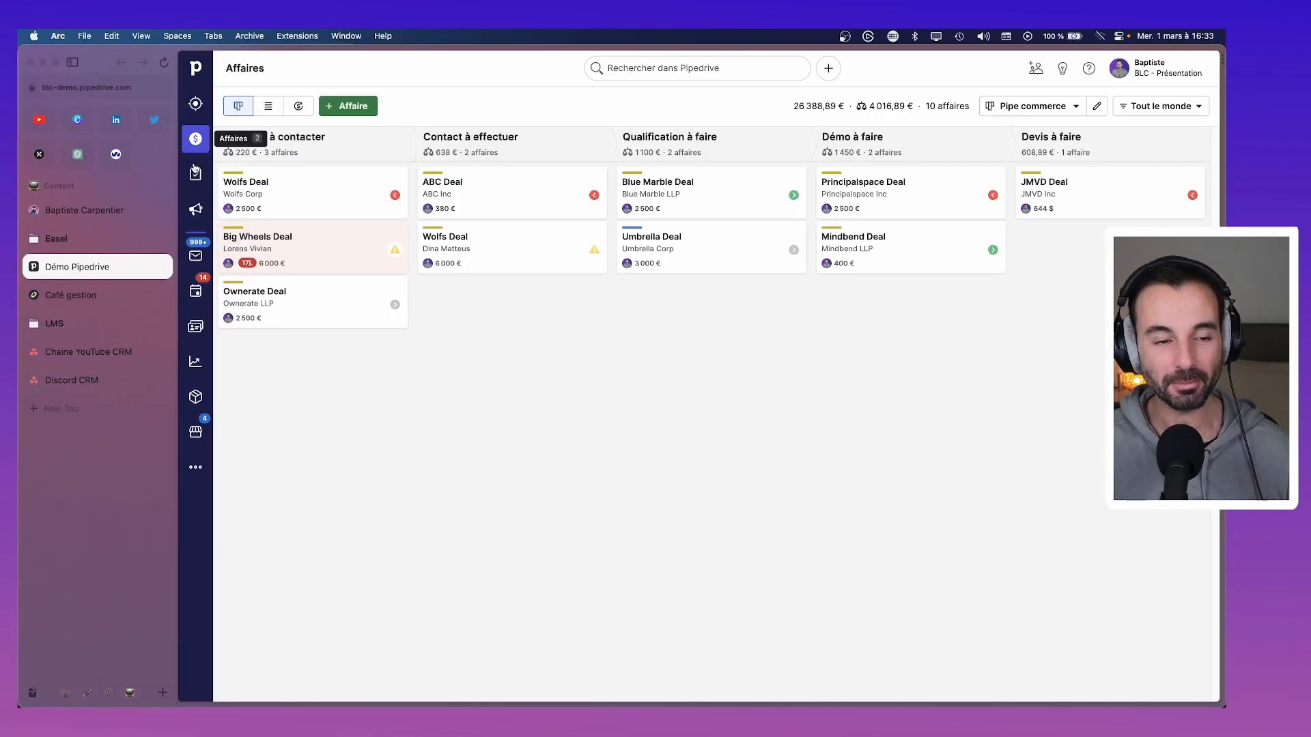
click(955, 681)
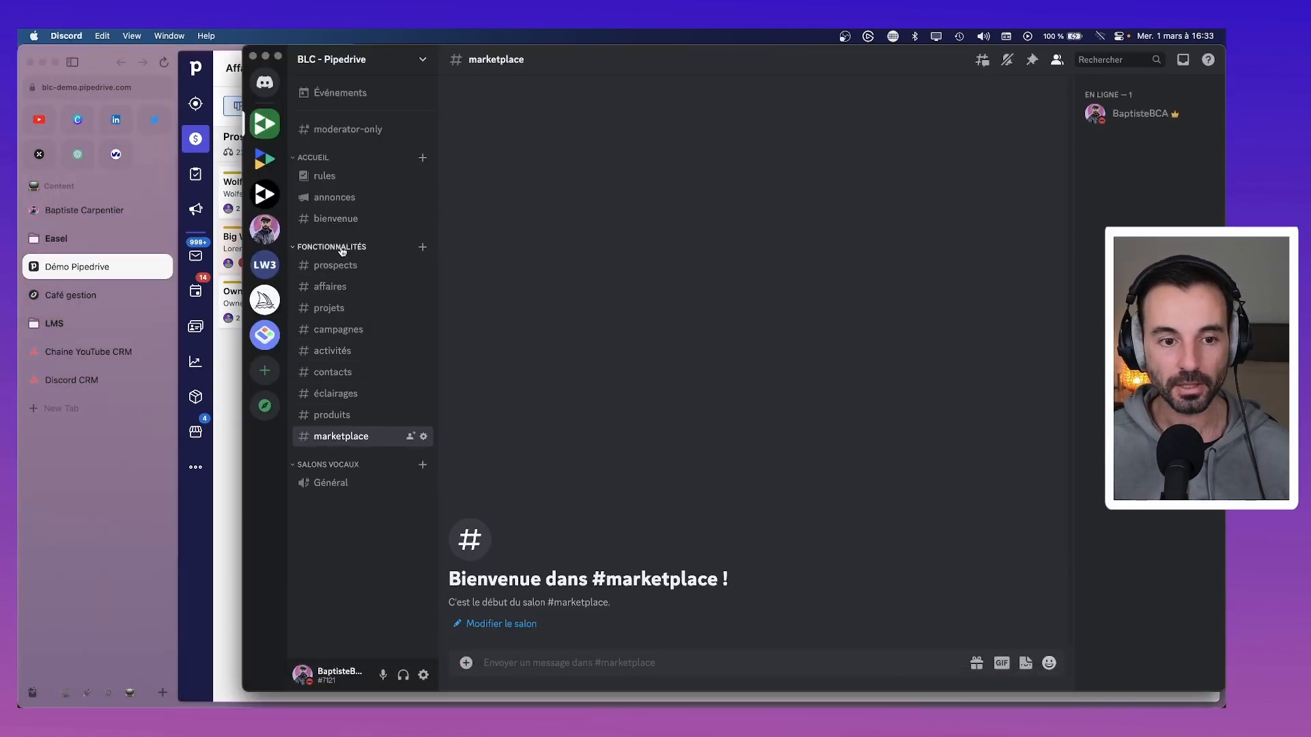
right_click(357, 553)
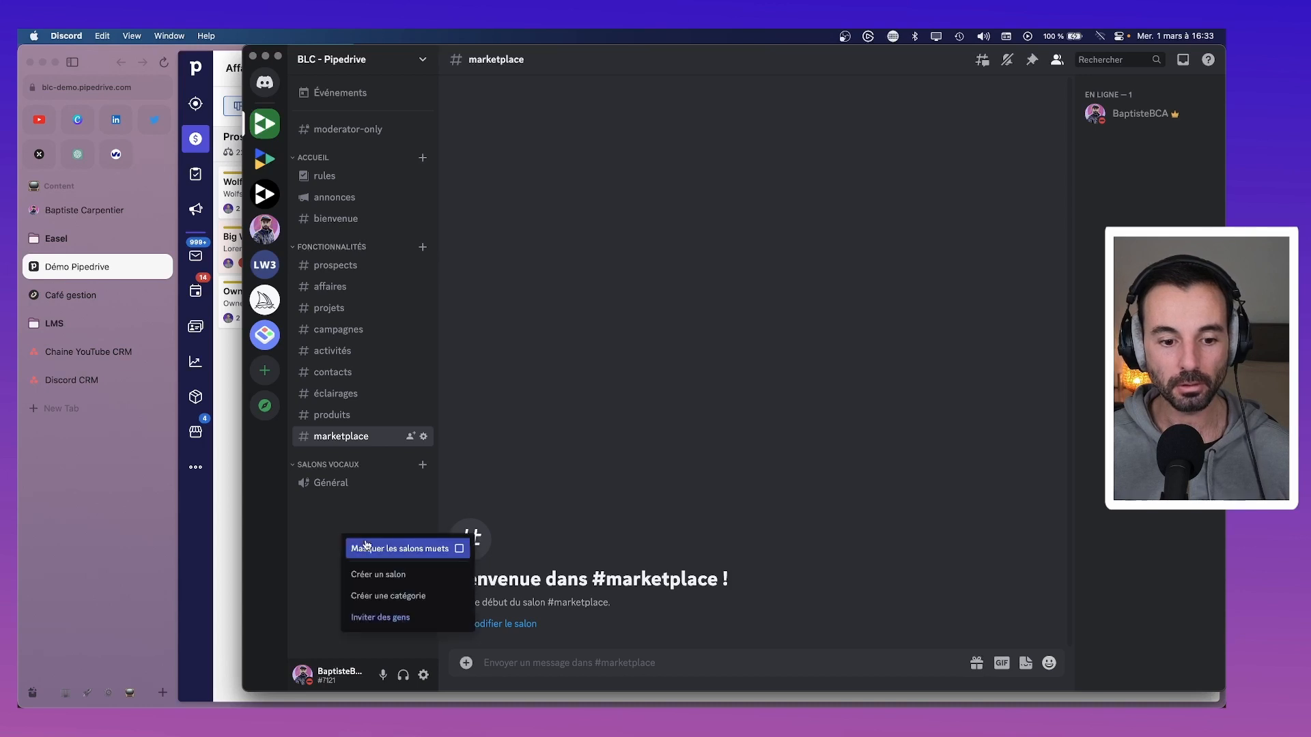
click(406, 597)
text(Métier)
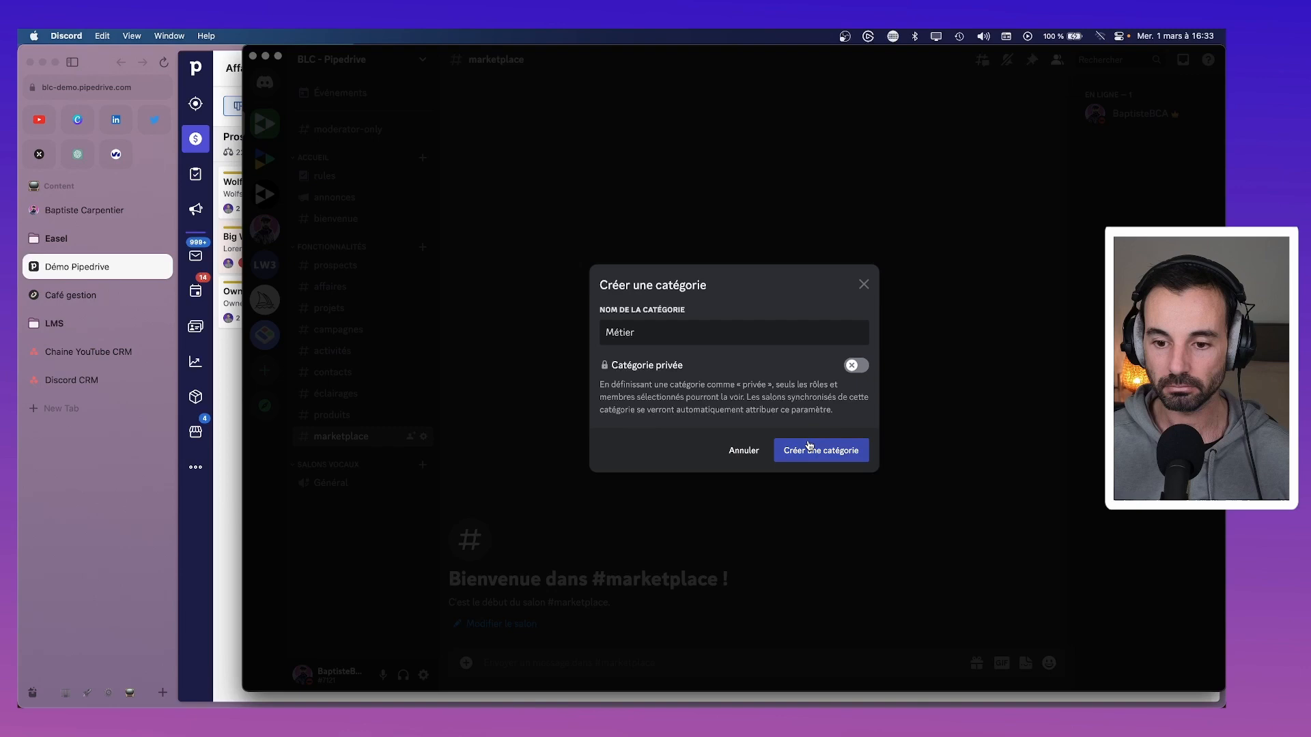
click(806, 448)
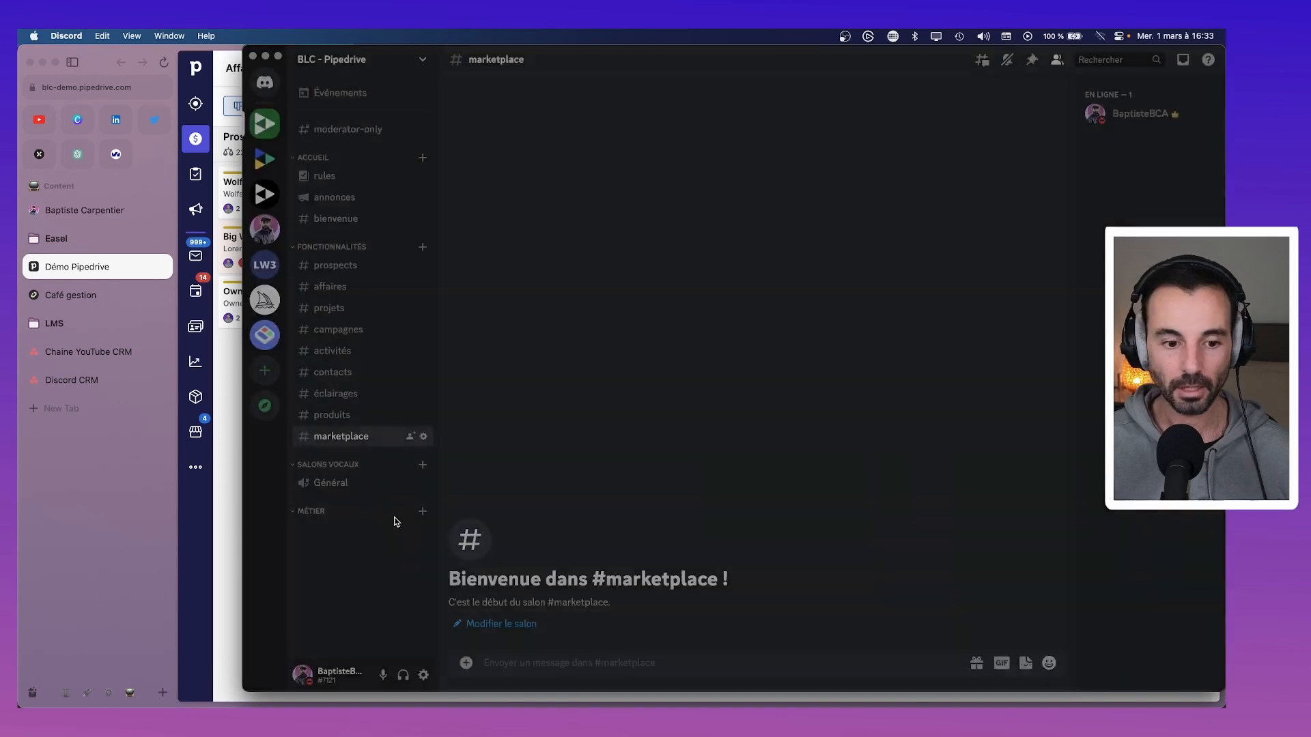
Create a text channel named marketing in the Métier category.
click(423, 512)
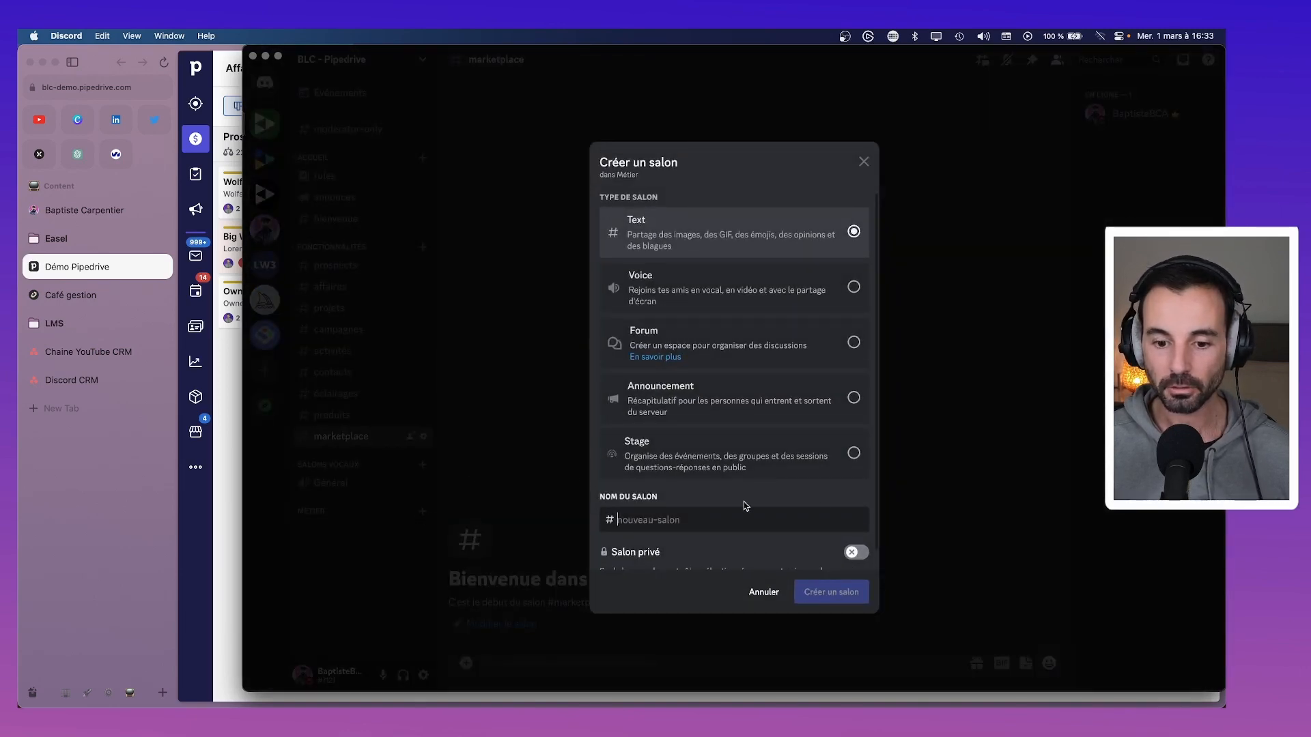
scroll(688, 524, down, 1)
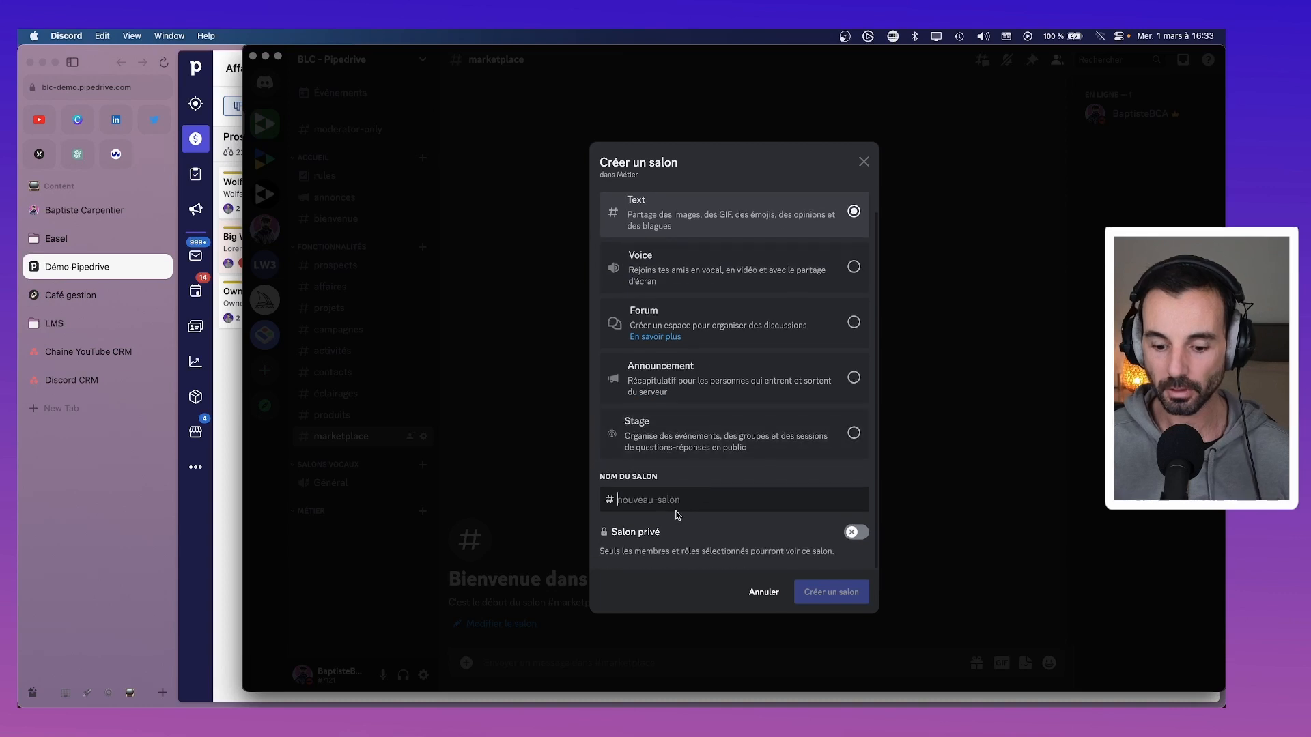
text(marketing)
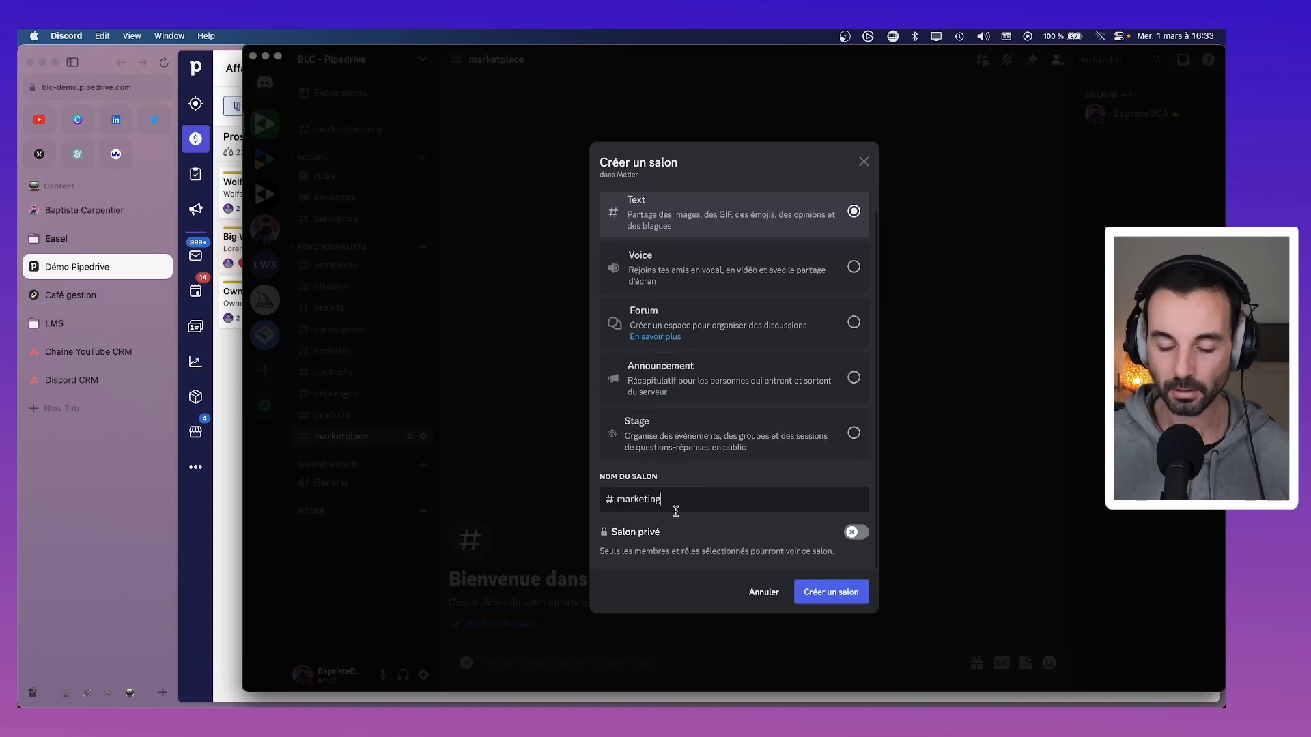
click(830, 592)
Duplicate the marketing channel as a new channel named sales.
right_click(342, 529)
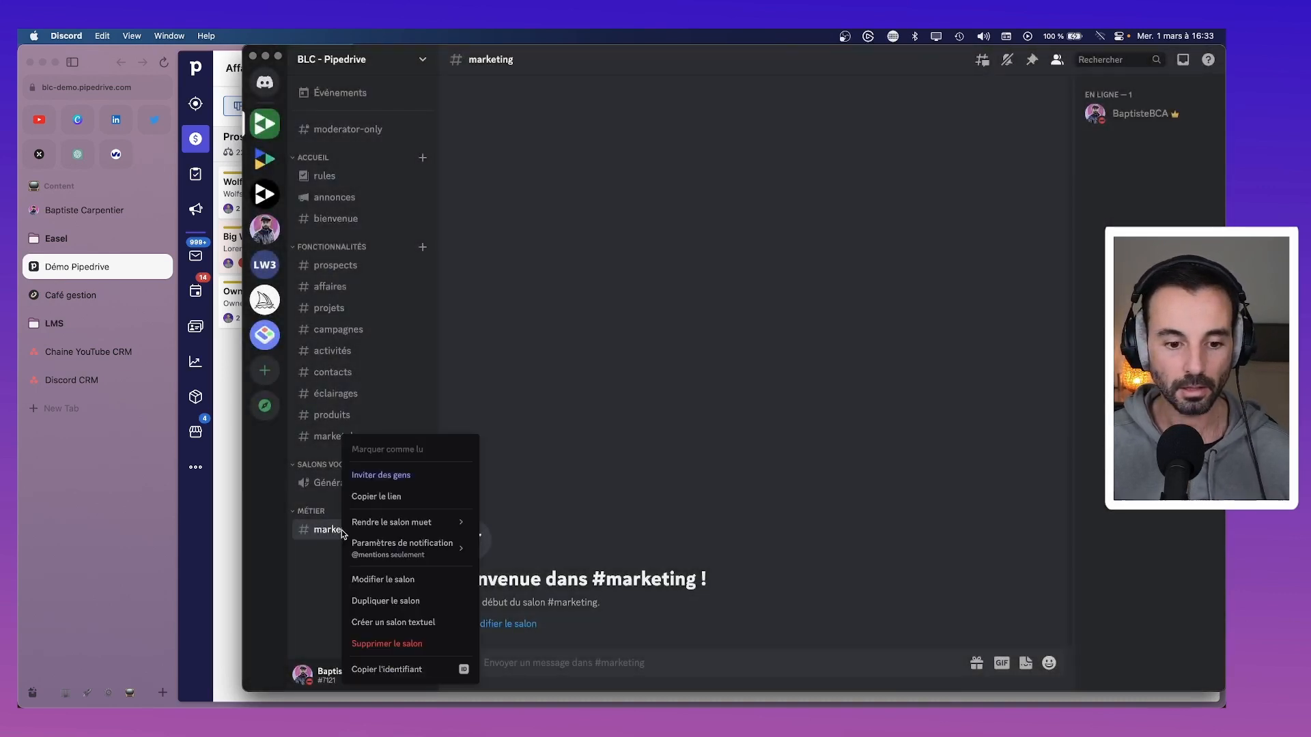
click(385, 600)
text(sales)
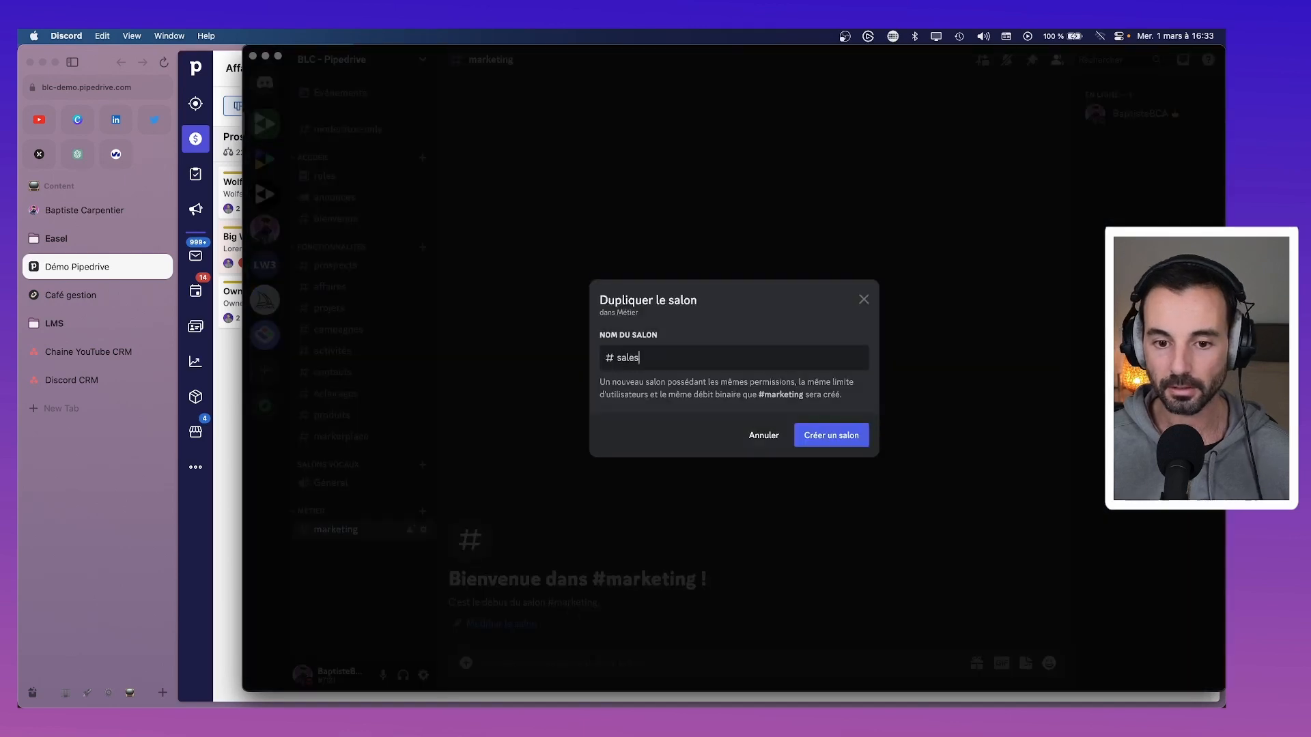
click(830, 435)
Duplicate the sales channel in the Métier category as a new channel named projet.
right_click(371, 550)
mouse_move(435, 560)
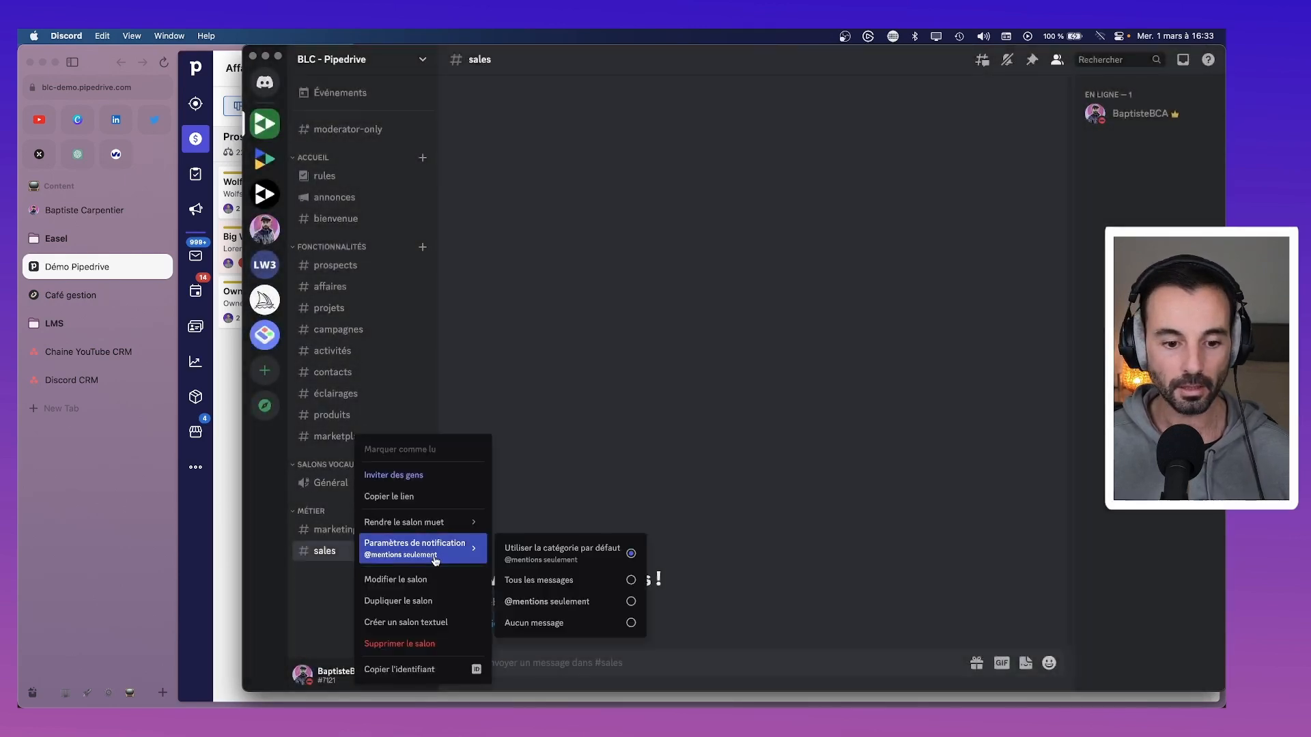
click(410, 601)
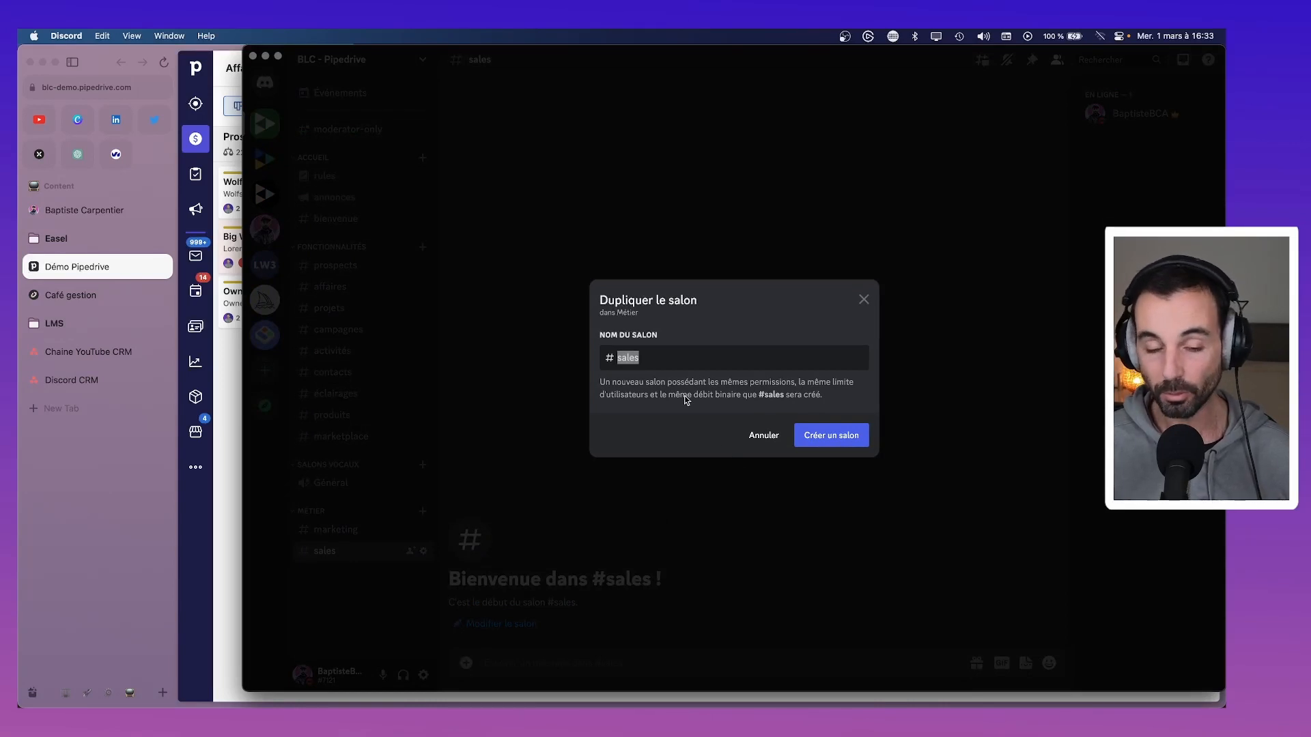
text(projet)
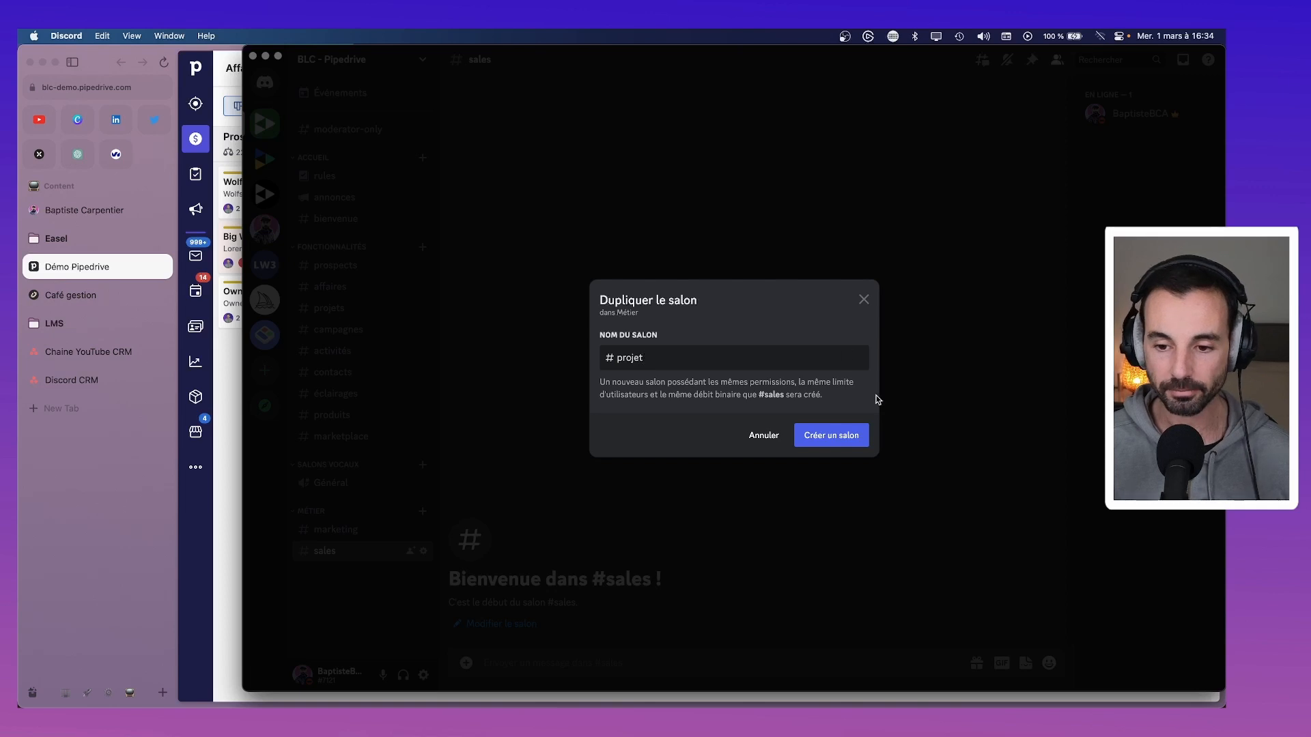
click(846, 445)
Duplicate the projet channel in the Métier category as a new channel named support.
right_click(348, 568)
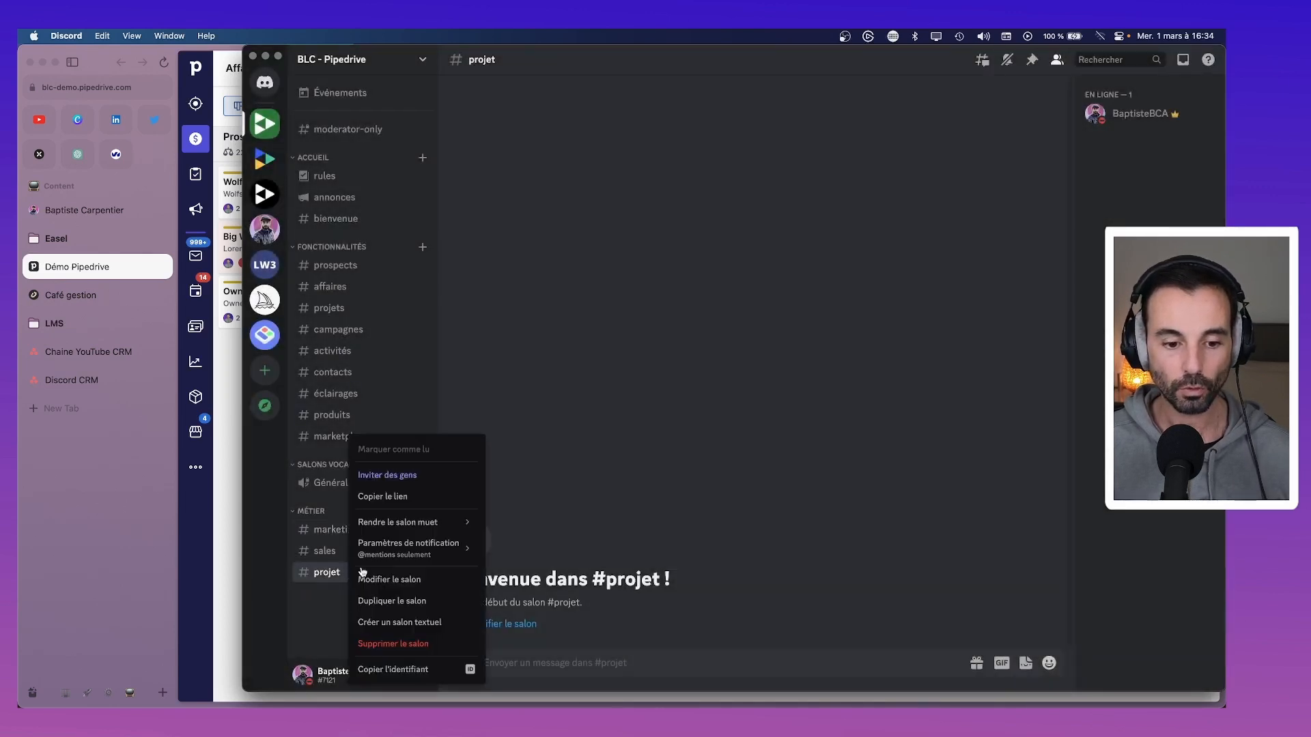
click(410, 598)
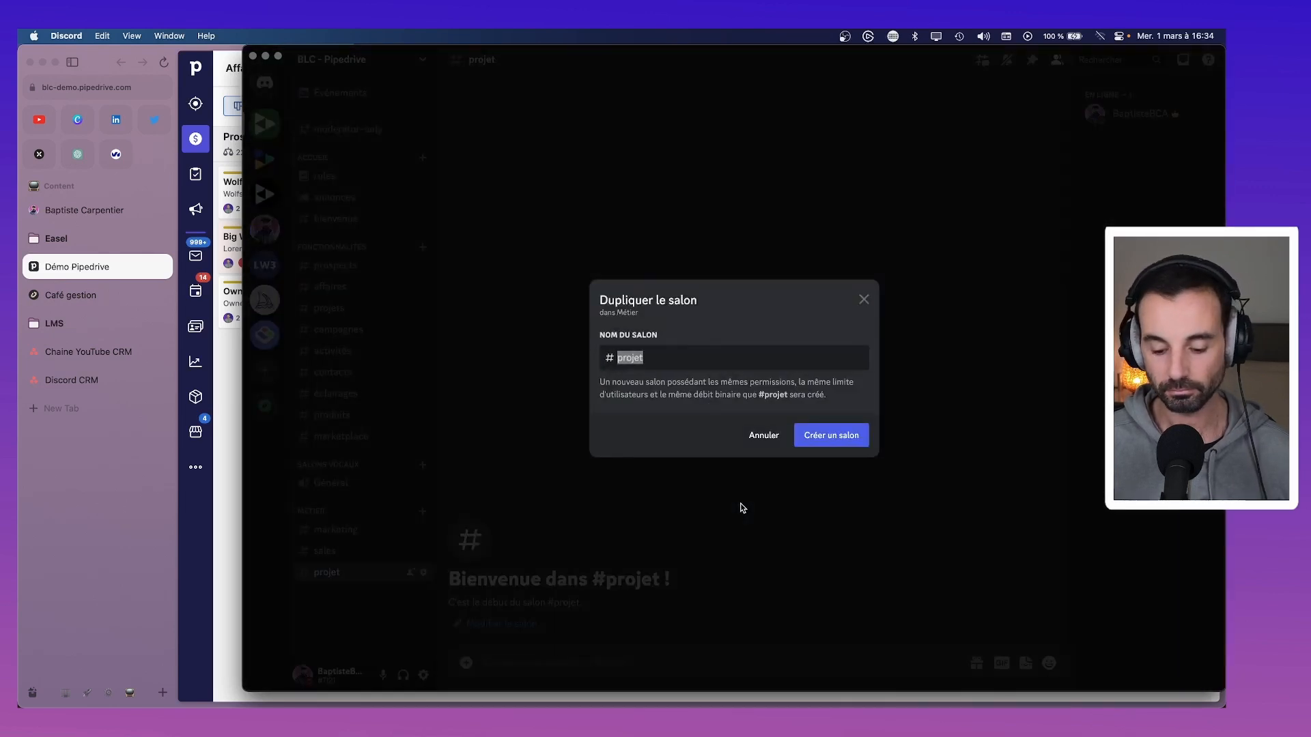
text(support)
click(865, 435)
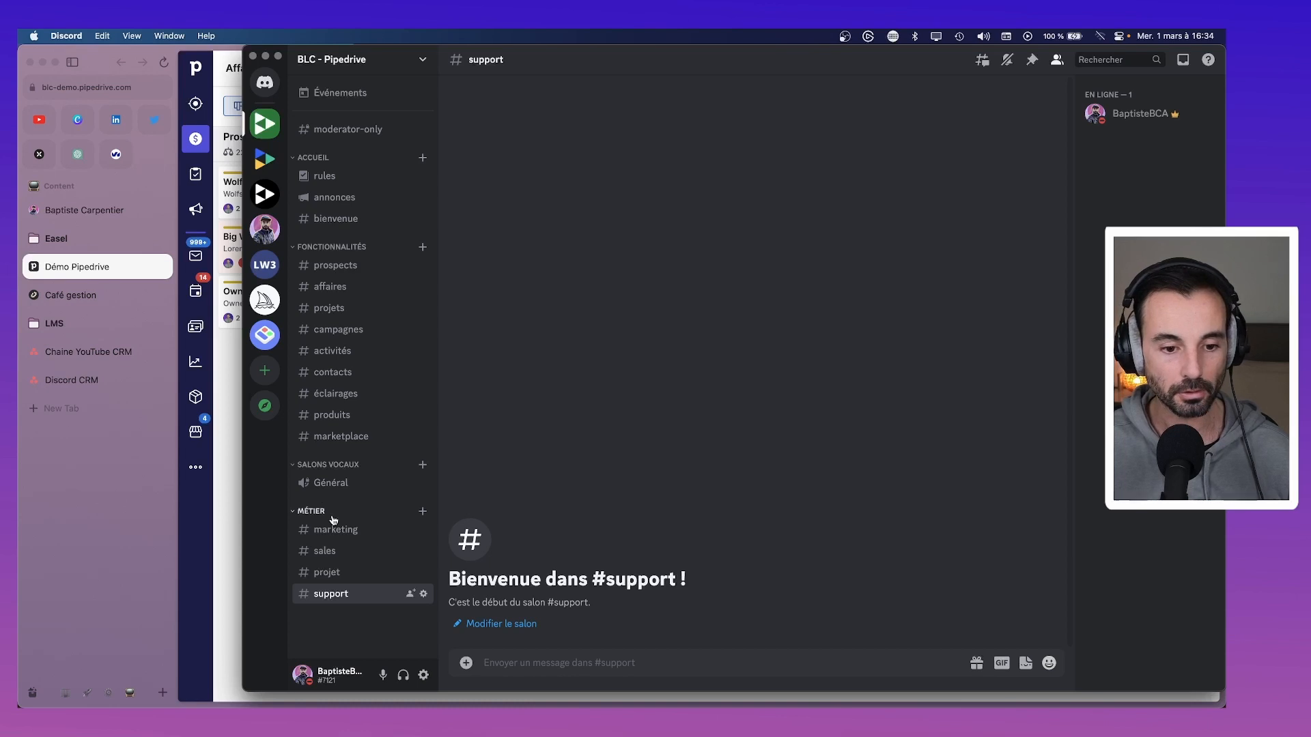
drag(337, 480, 354, 614)
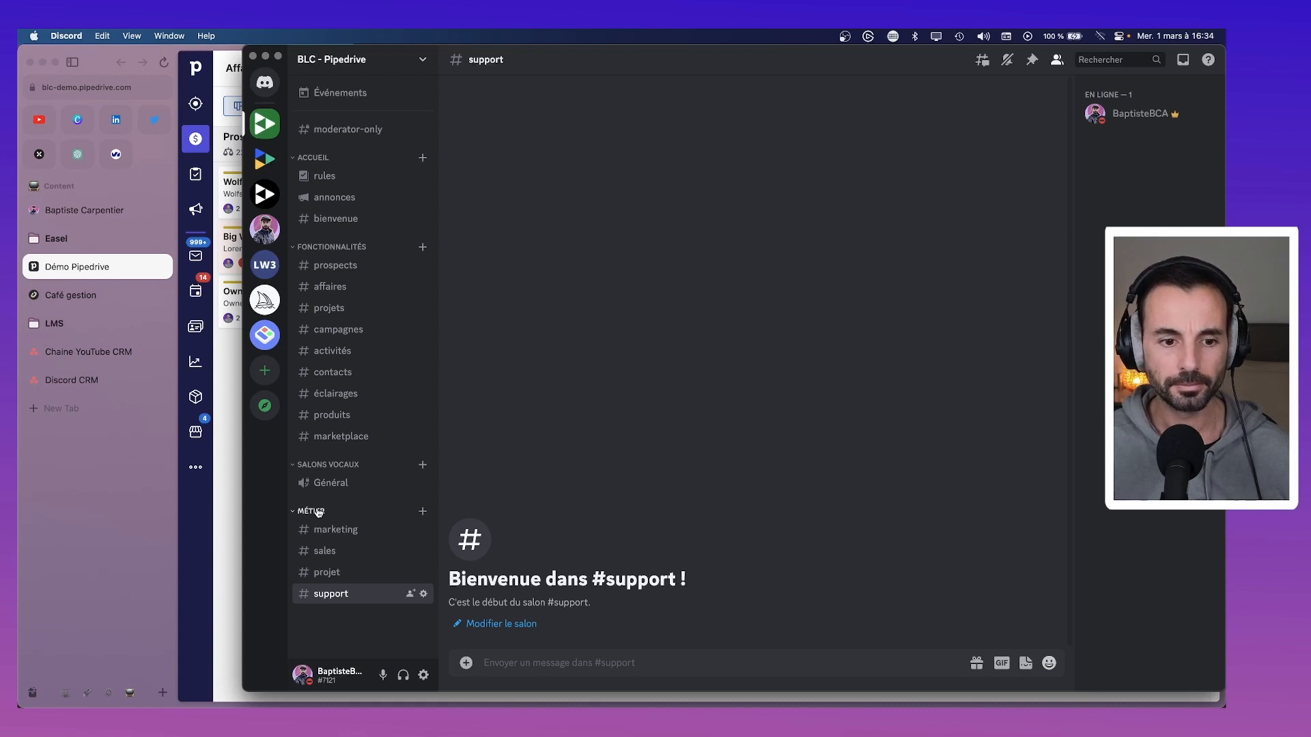
Rename the marketplace channel in the Fonctionnalités category as integrations, save the change and leave the channel settings.
right_click(342, 437)
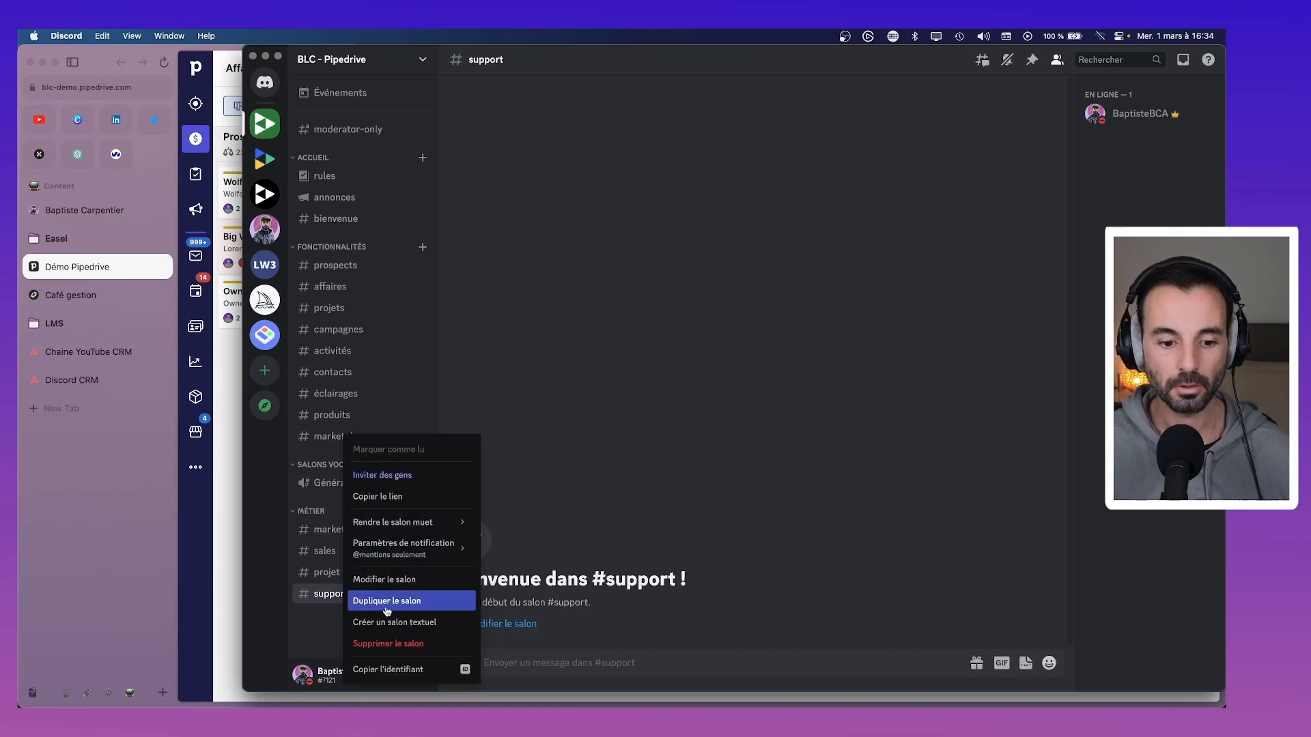
click(384, 579)
key(super+a)
text(intef)
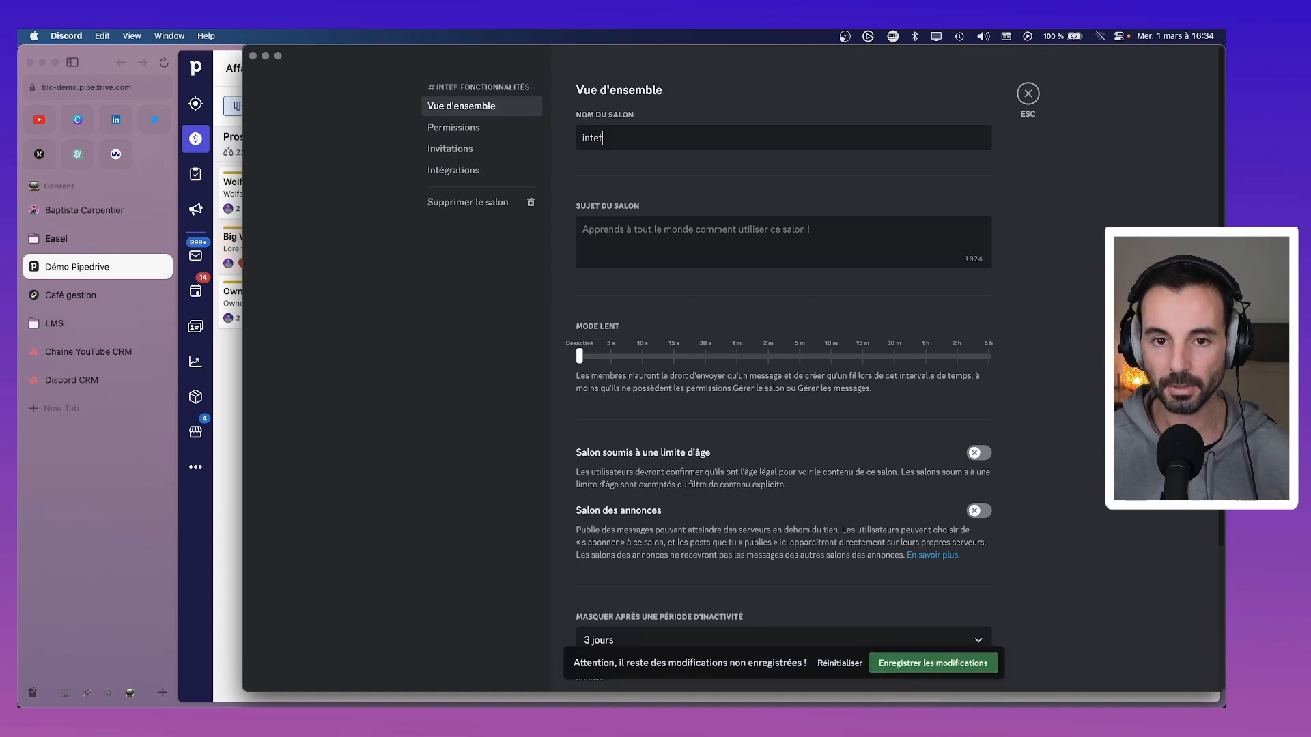
key(BackSpace)
text(grations)
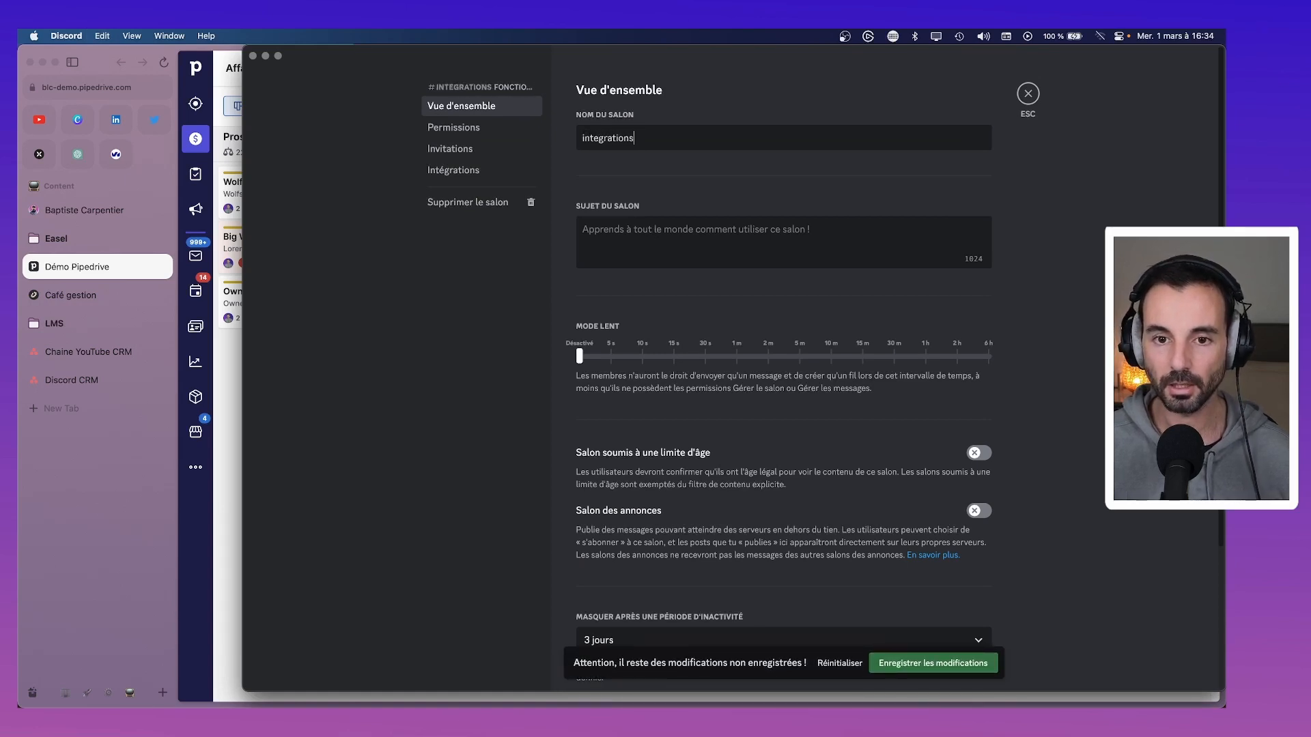
click(933, 667)
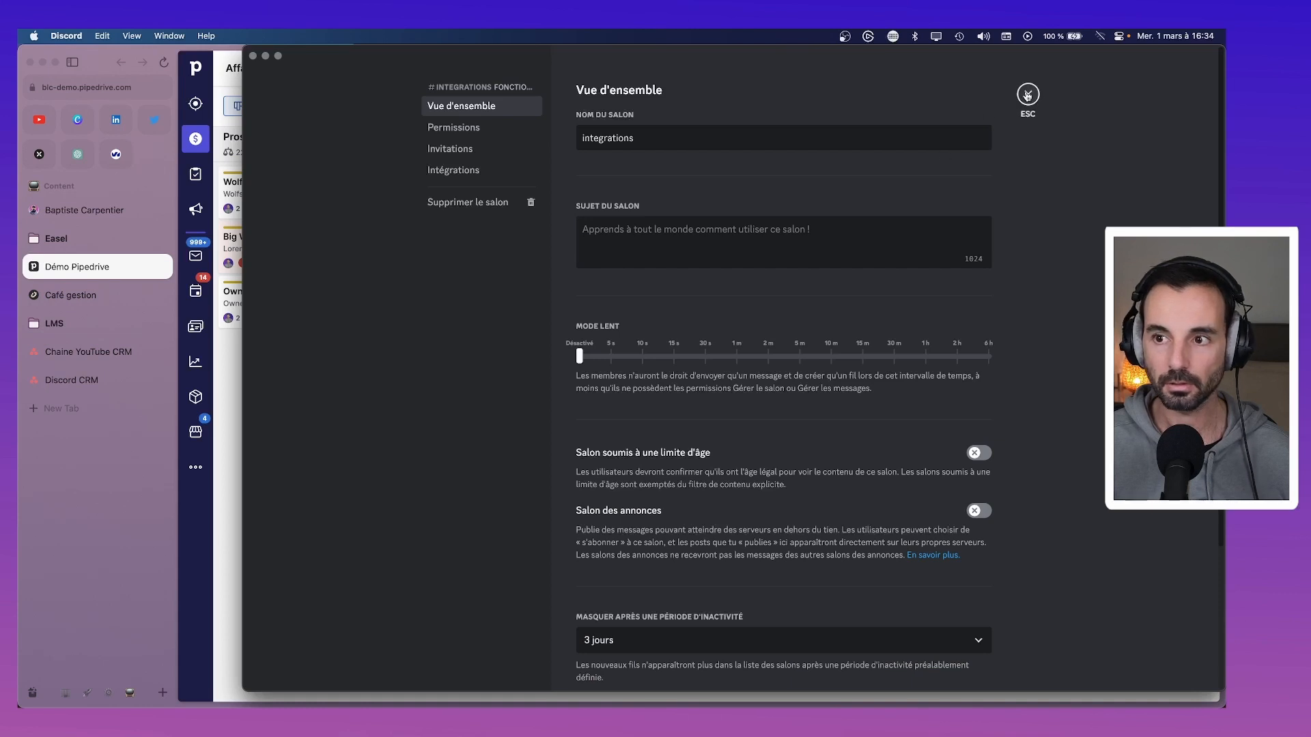
click(1027, 94)
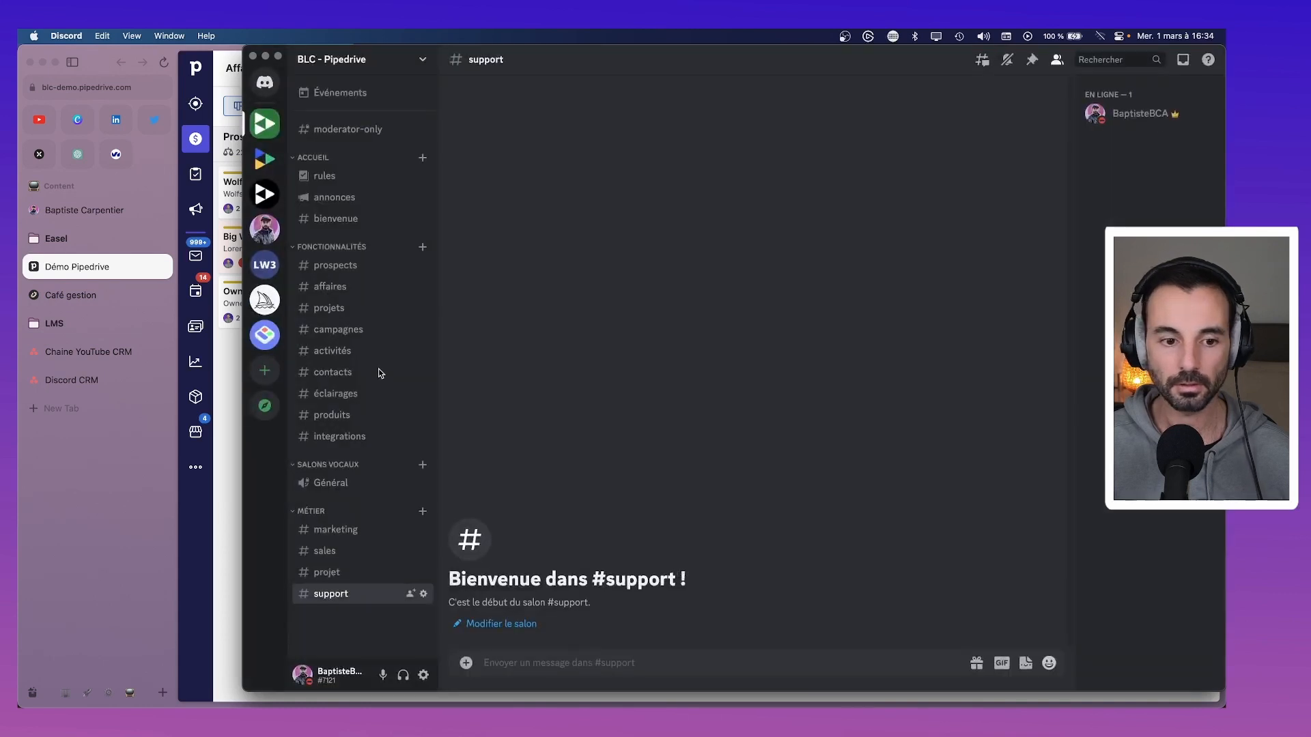
Delete the produits channel from the Fonctionnalités category.
right_click(352, 419)
click(382, 623)
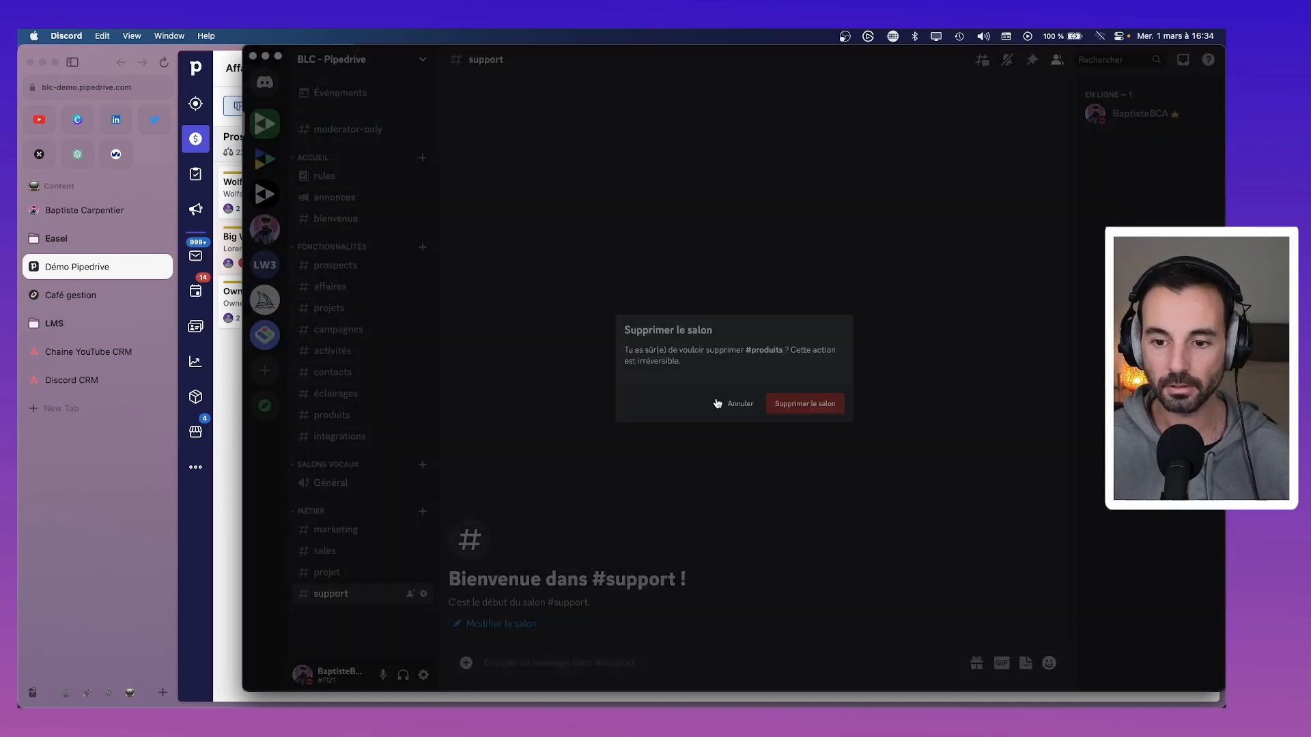
key(Return)
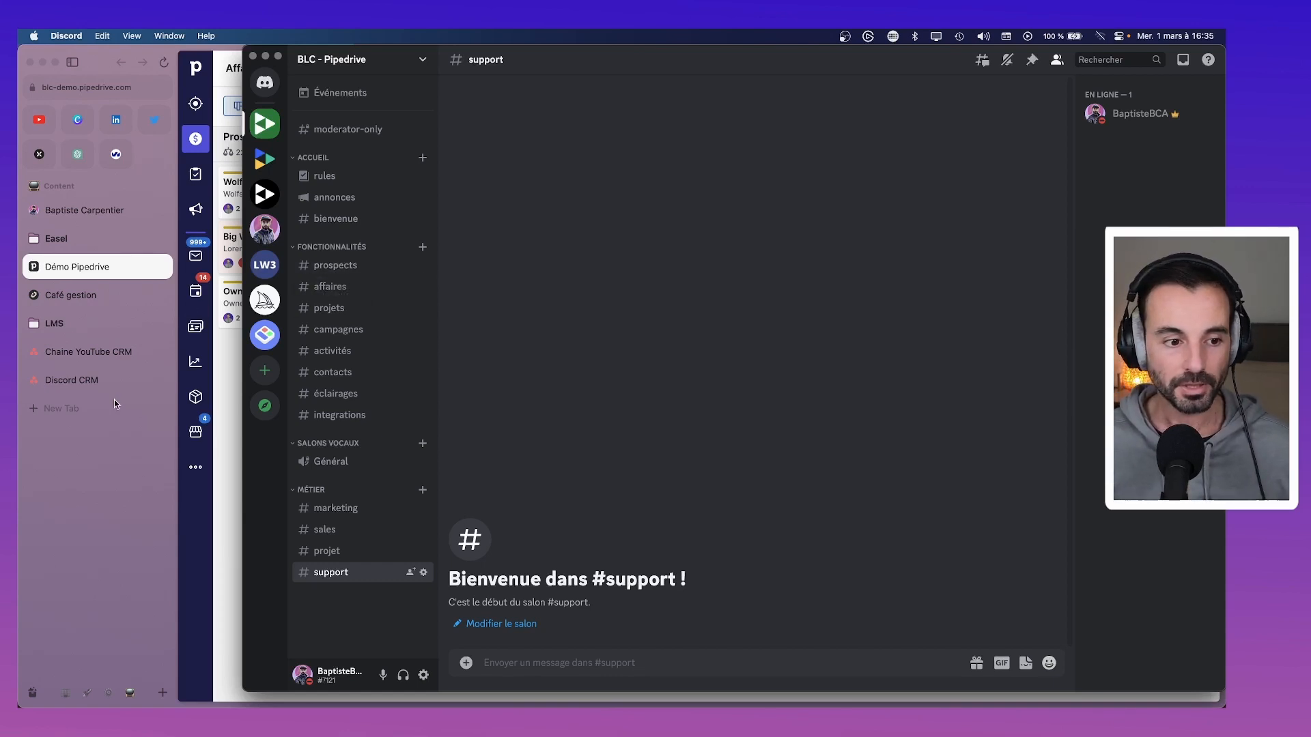
Switch to the Discord CRM task in Arc, stop the timer on Créer les rôles and start the one on ChatBot.
click(84, 355)
click(83, 355)
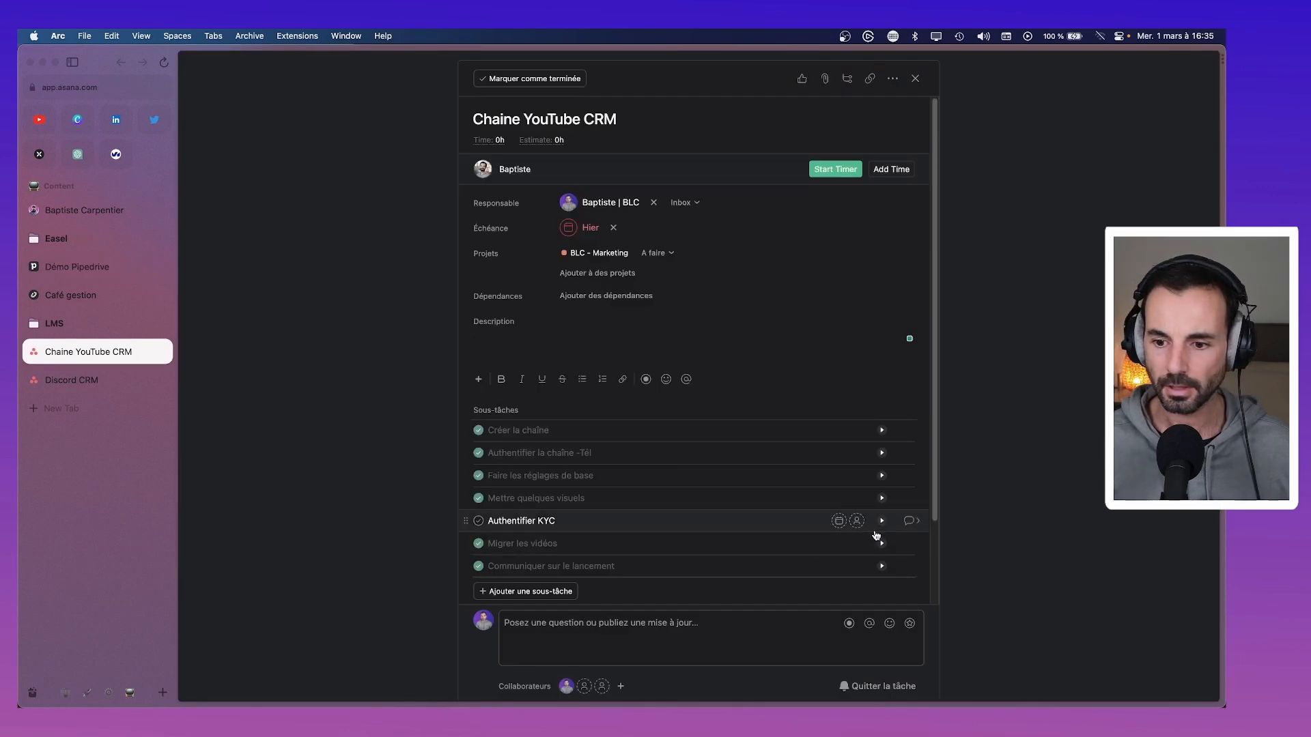
click(110, 377)
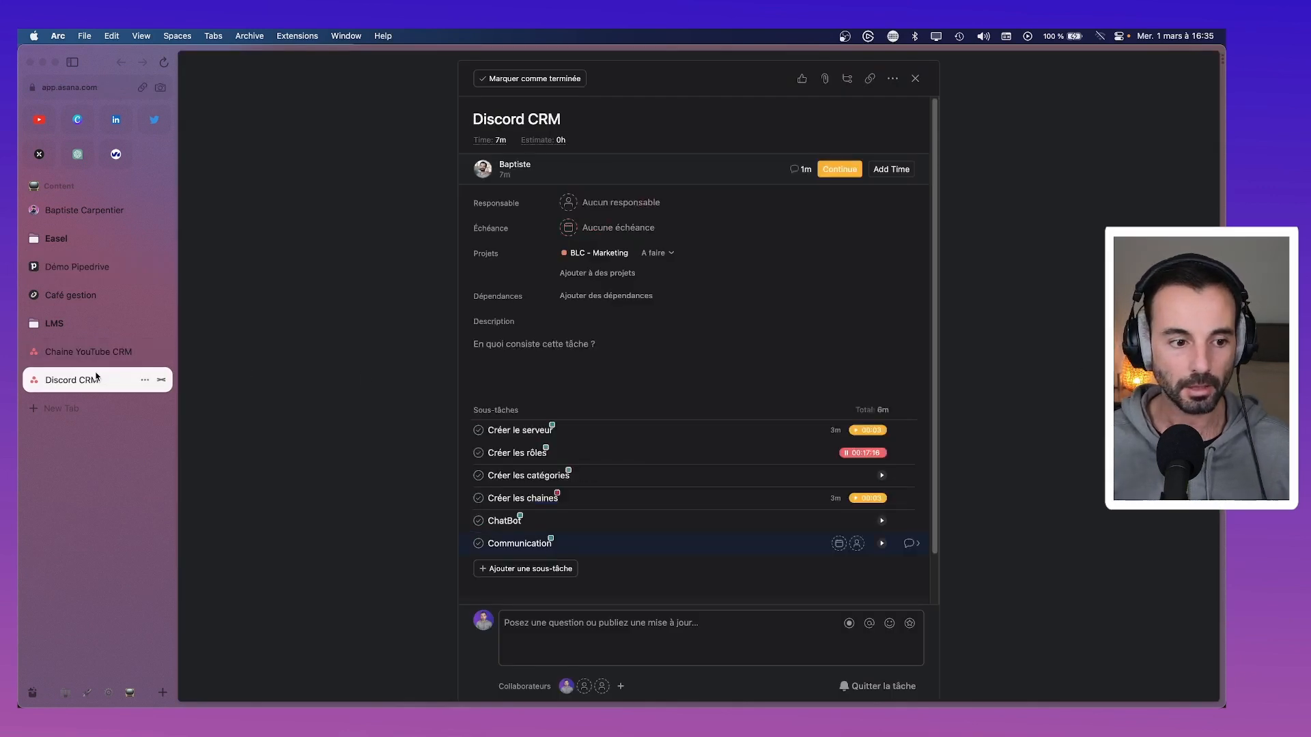
click(867, 454)
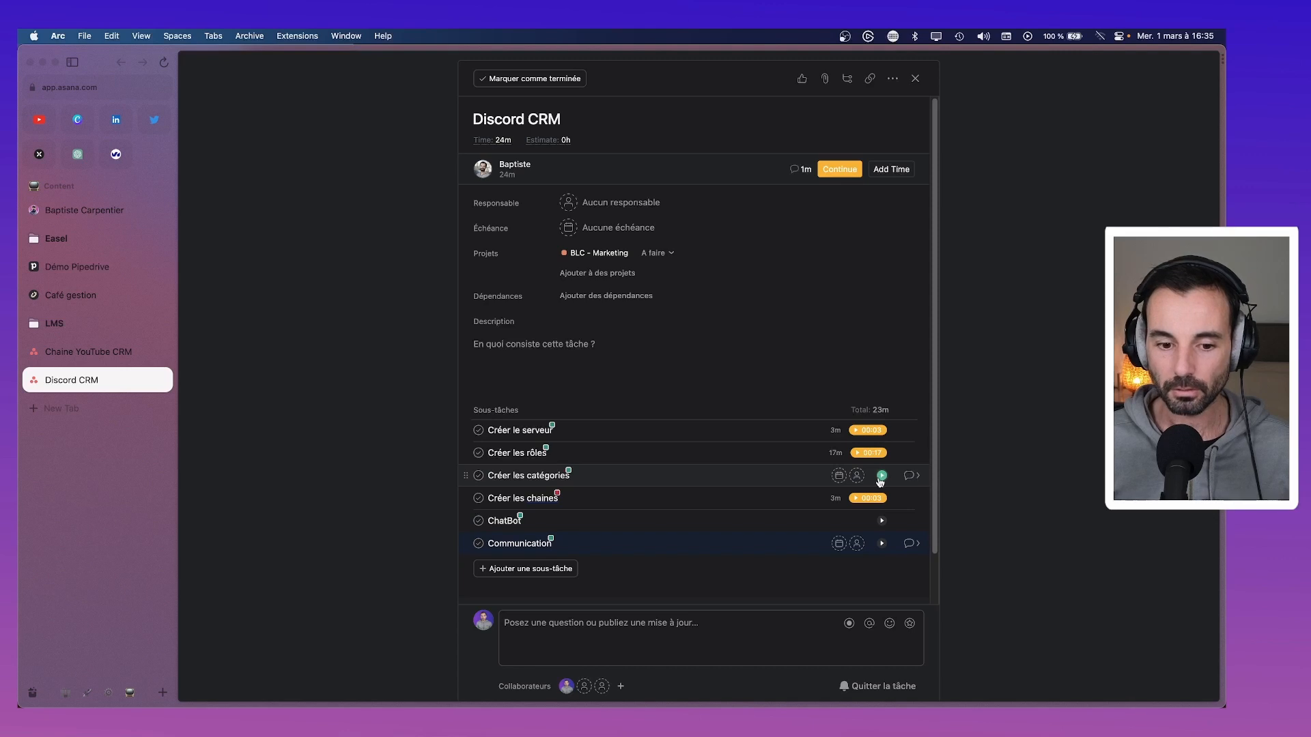
click(882, 522)
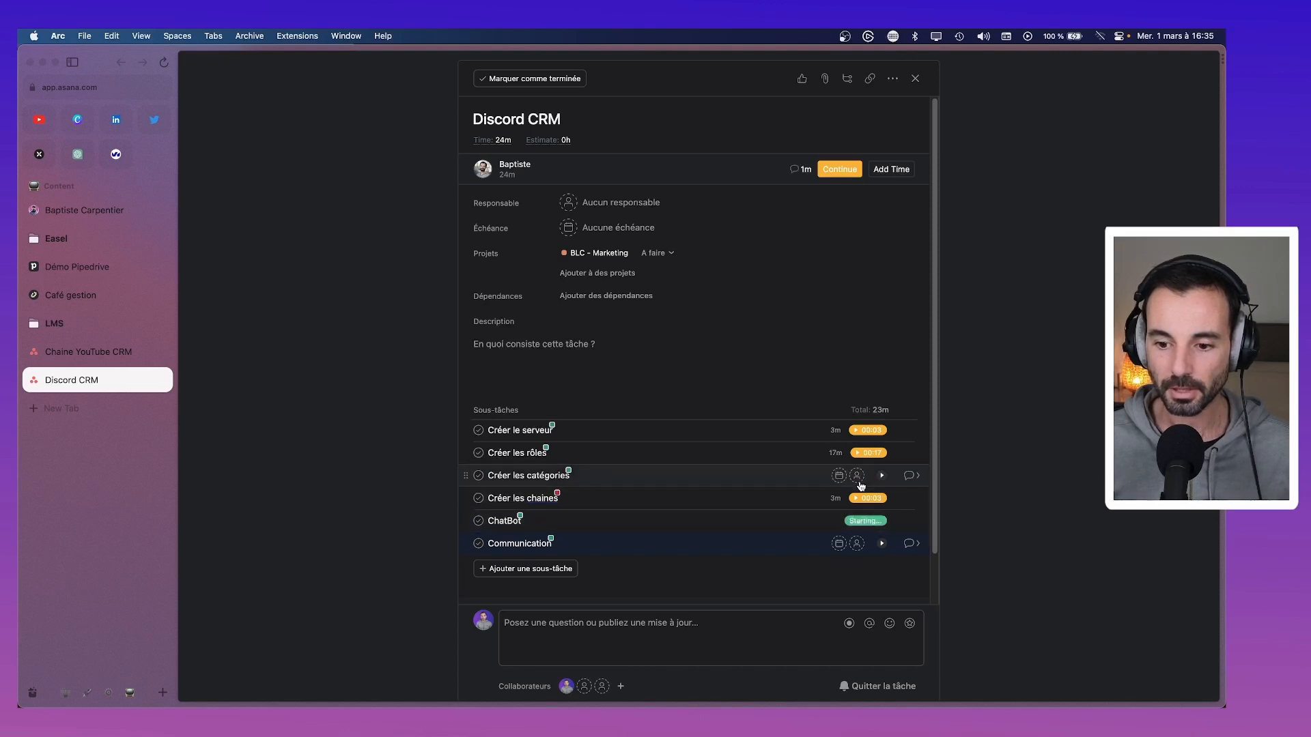
Open mee6.xyz in a new tab and go to the account's list of servers.
key(super+t)
text(mee6.xyz)
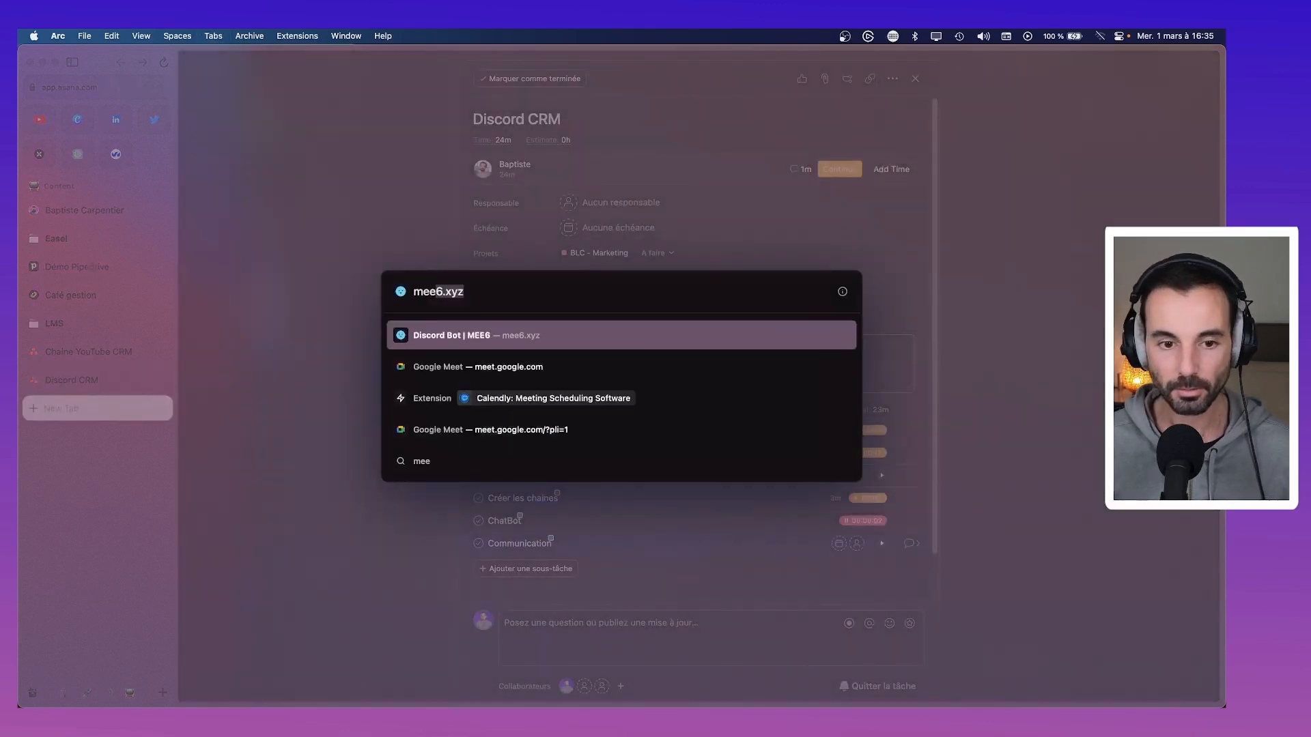
key(Return)
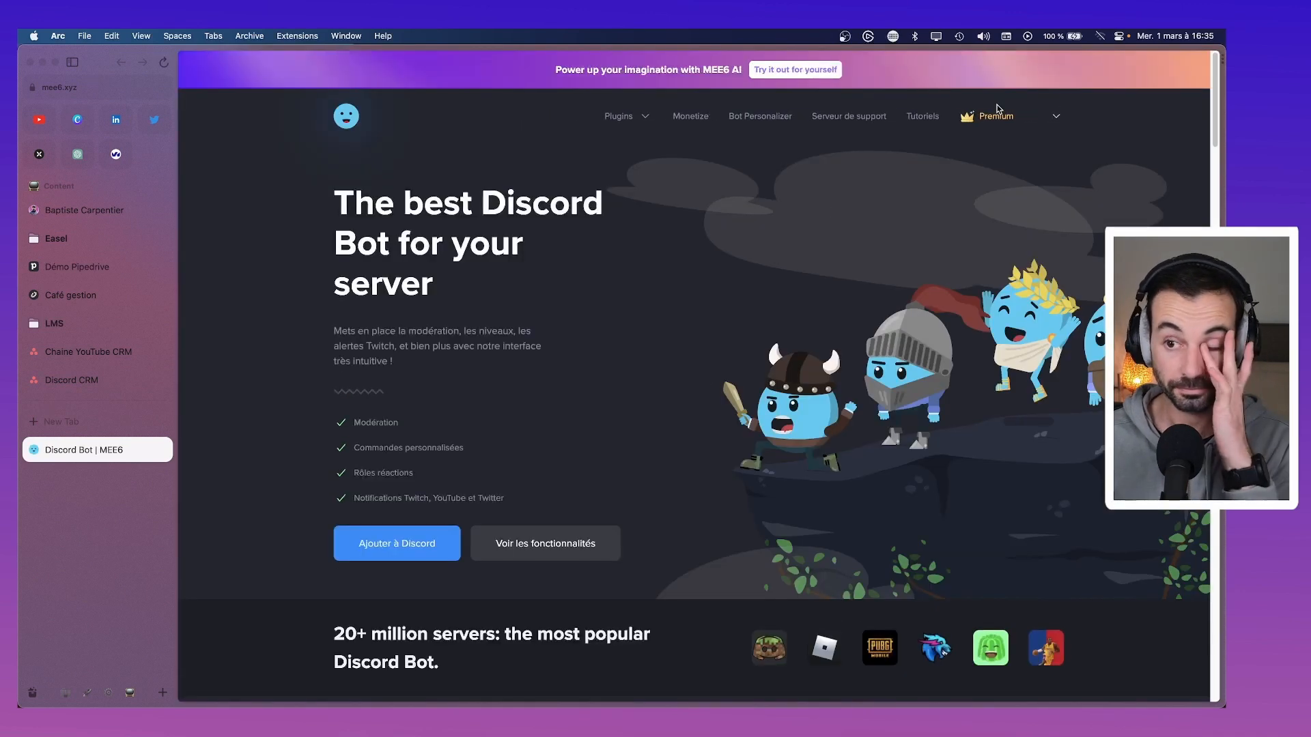
click(1035, 116)
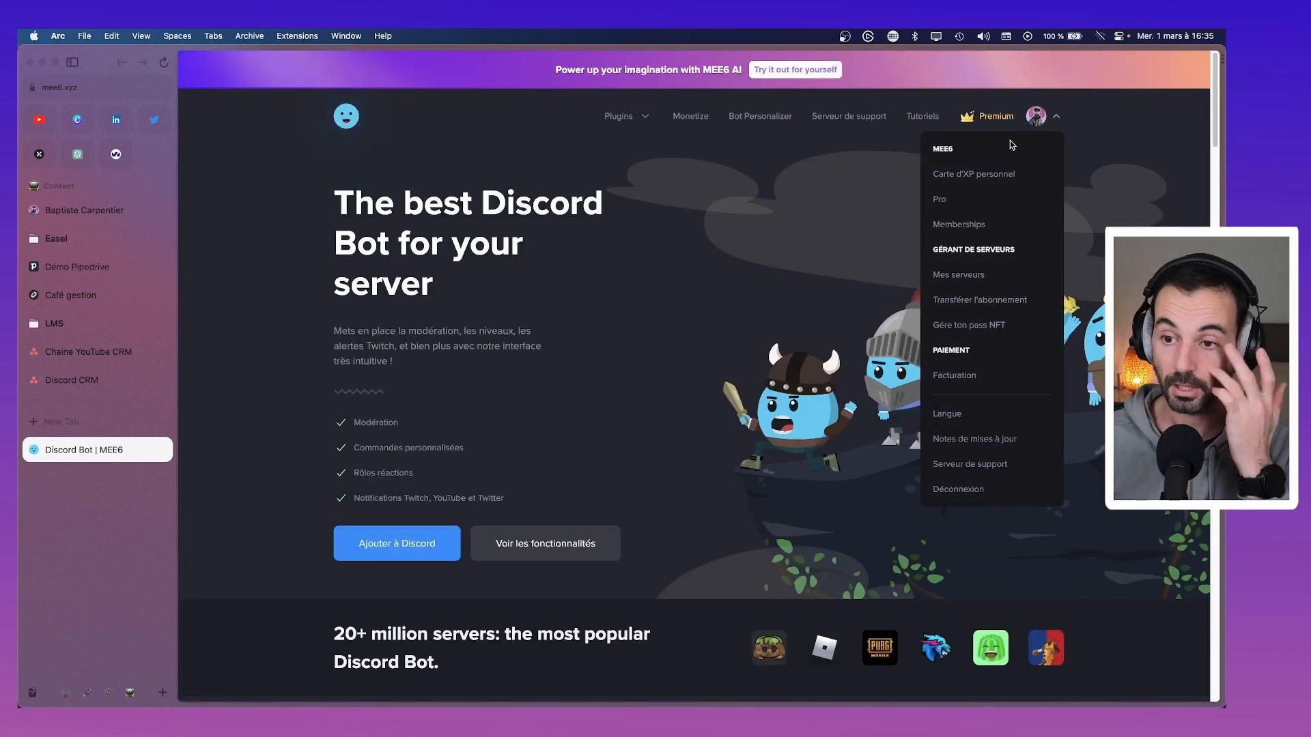
click(969, 272)
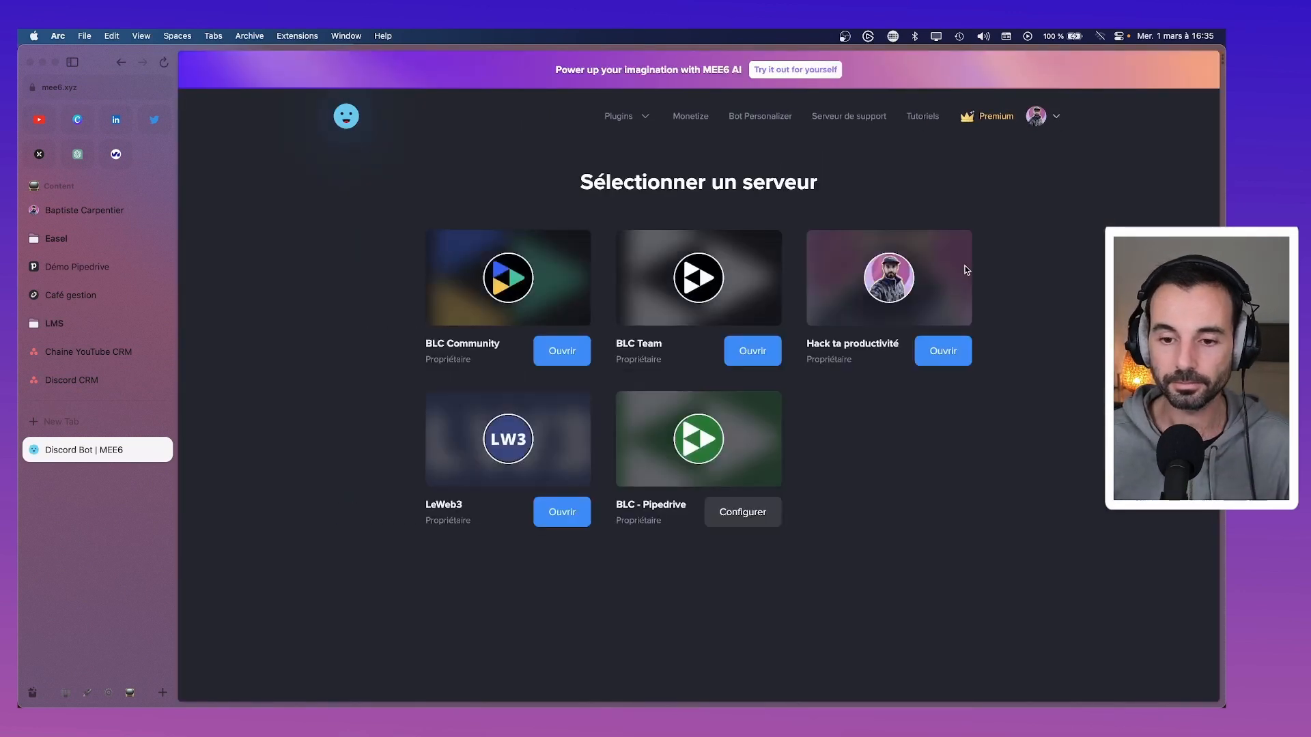
Add the MEE6 bot to the BLC - Pipedrive server, authorizing all requested permissions and completing the human check.
click(751, 514)
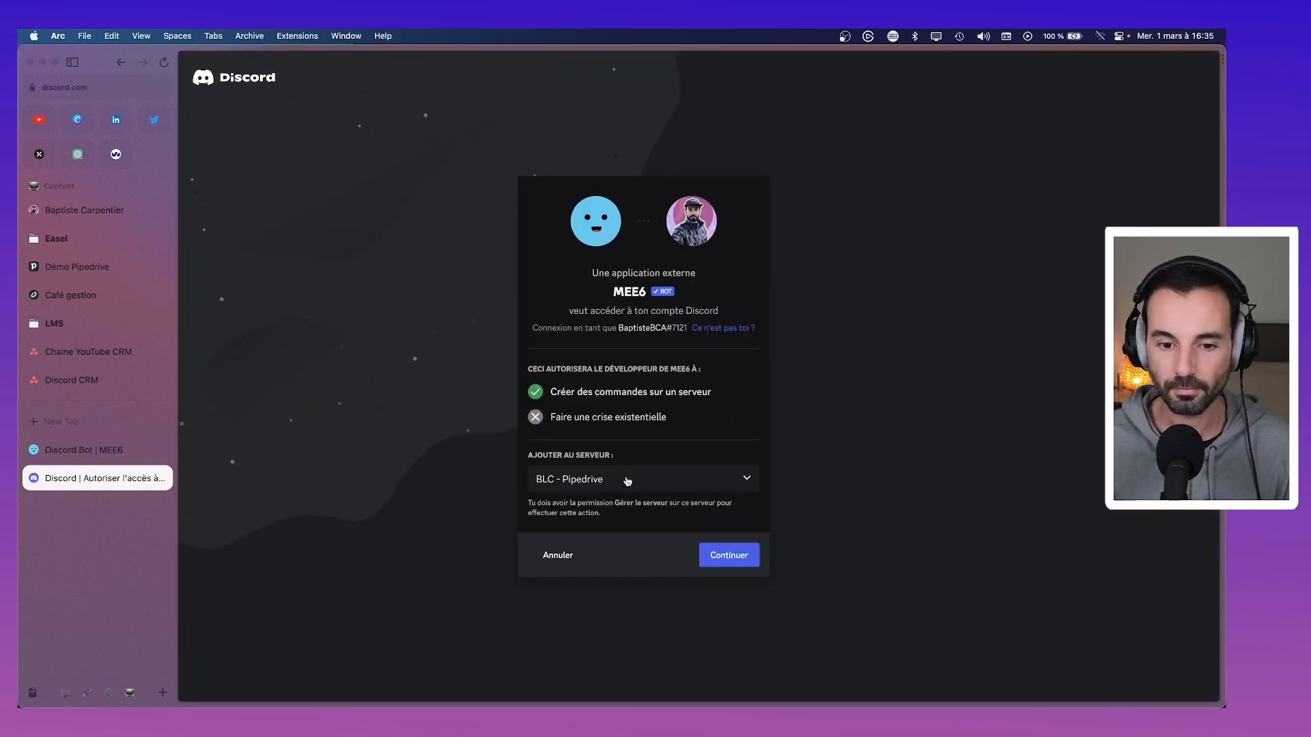
click(735, 553)
scroll(663, 408, down, 6)
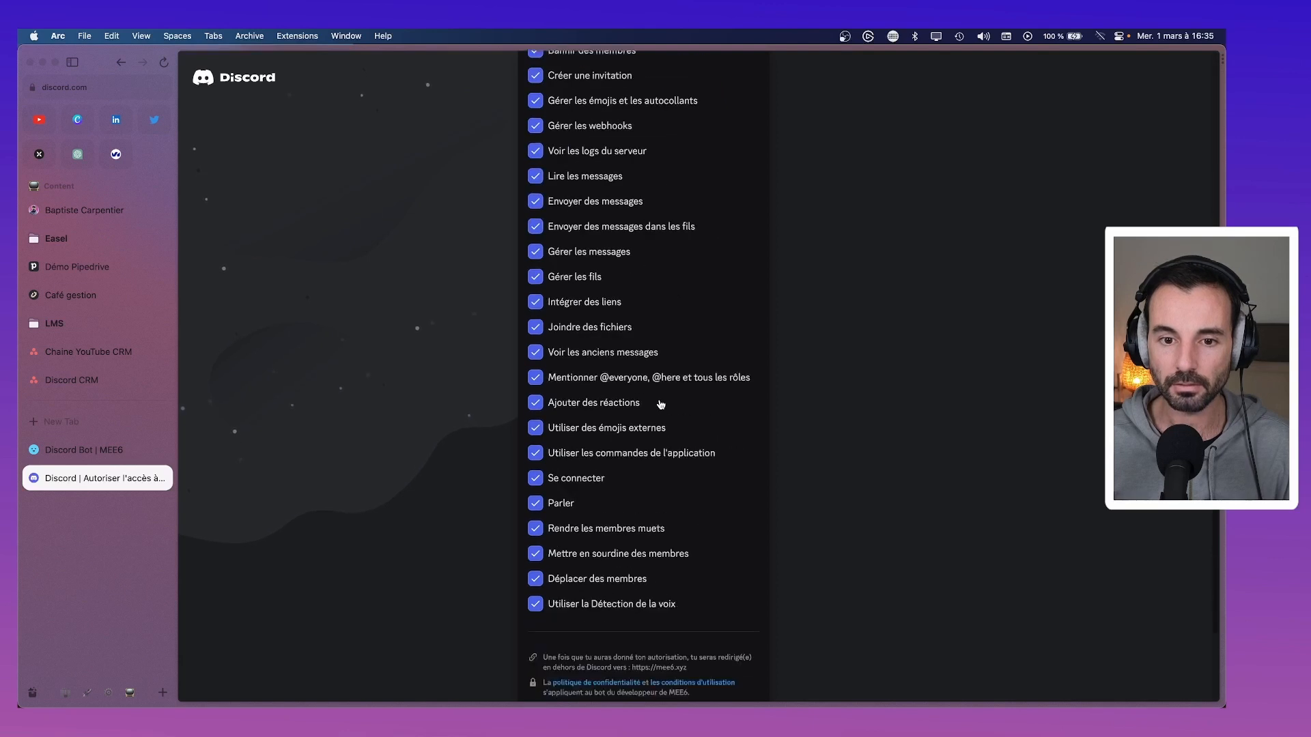
click(715, 674)
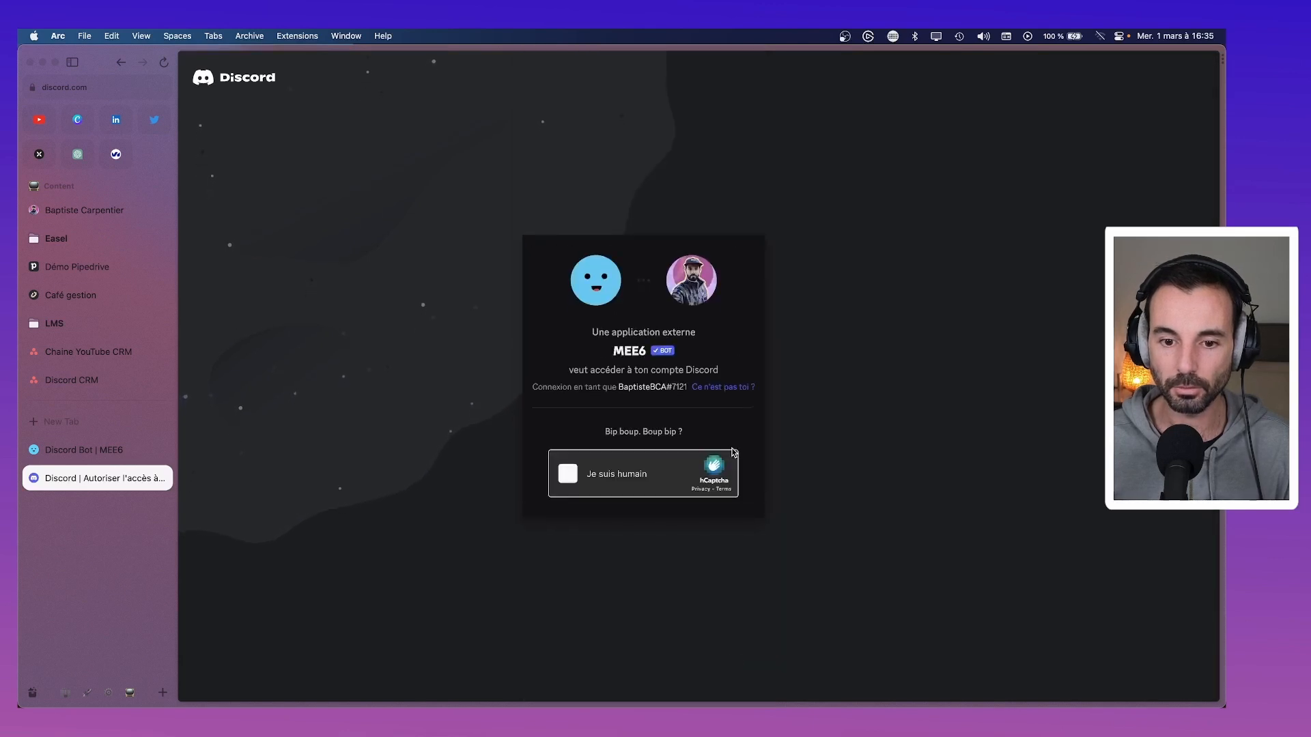
click(566, 478)
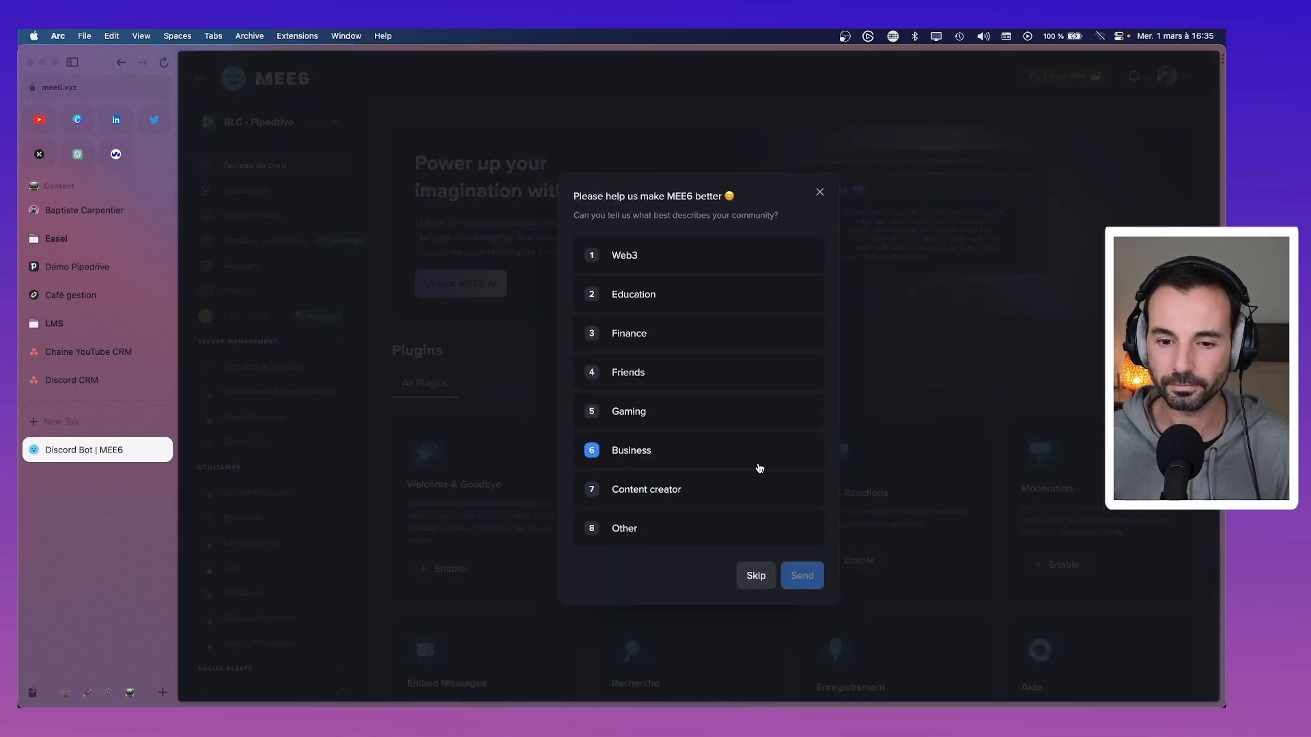
Answer the MEE6 community survey with Business and submit it.
click(664, 457)
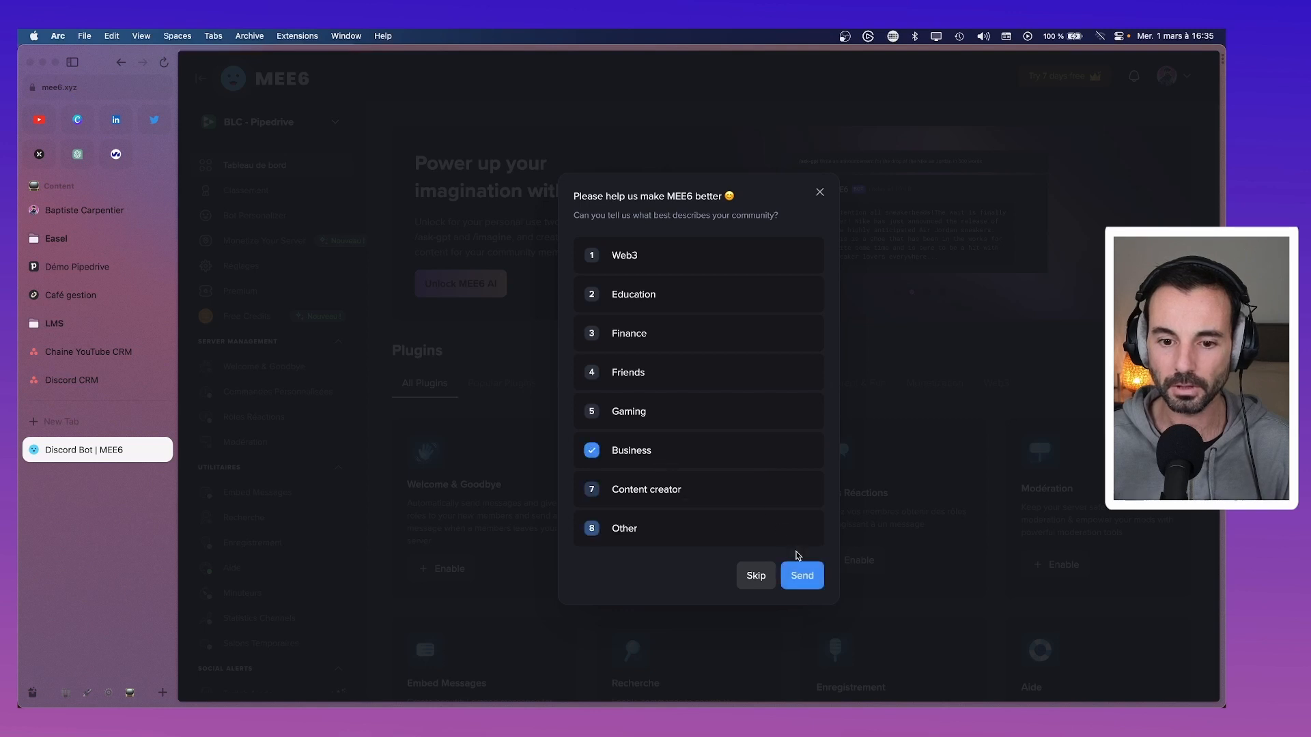
click(802, 576)
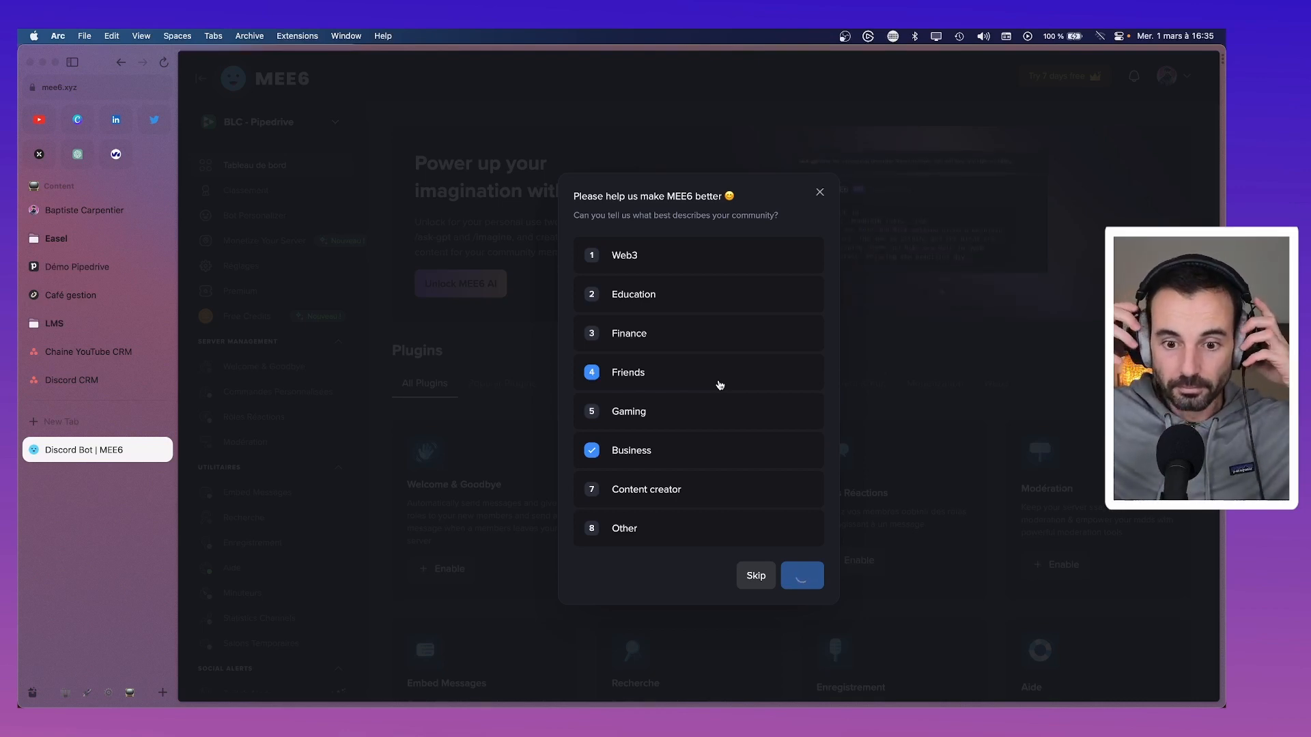
Switch to Discord and check the annonces and bienvenue channels for messages about the added bot.
mouse_move(1015, 703)
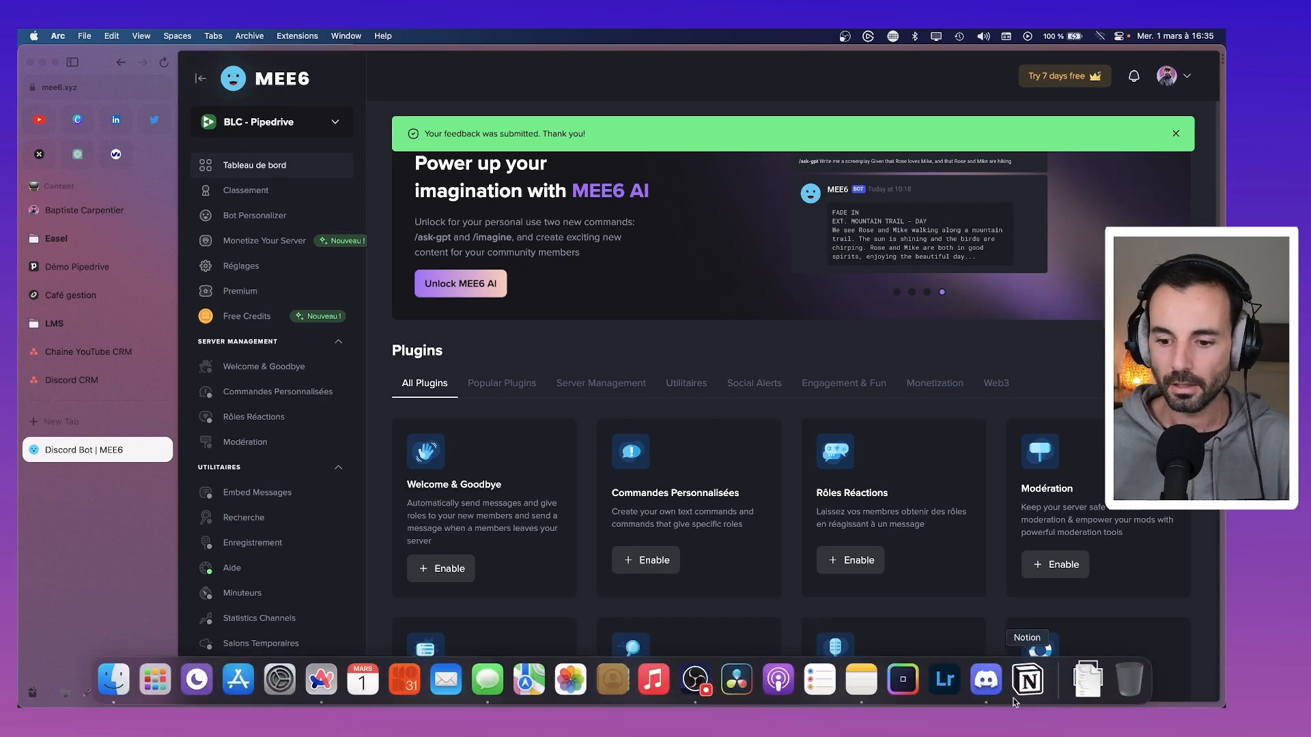
click(983, 687)
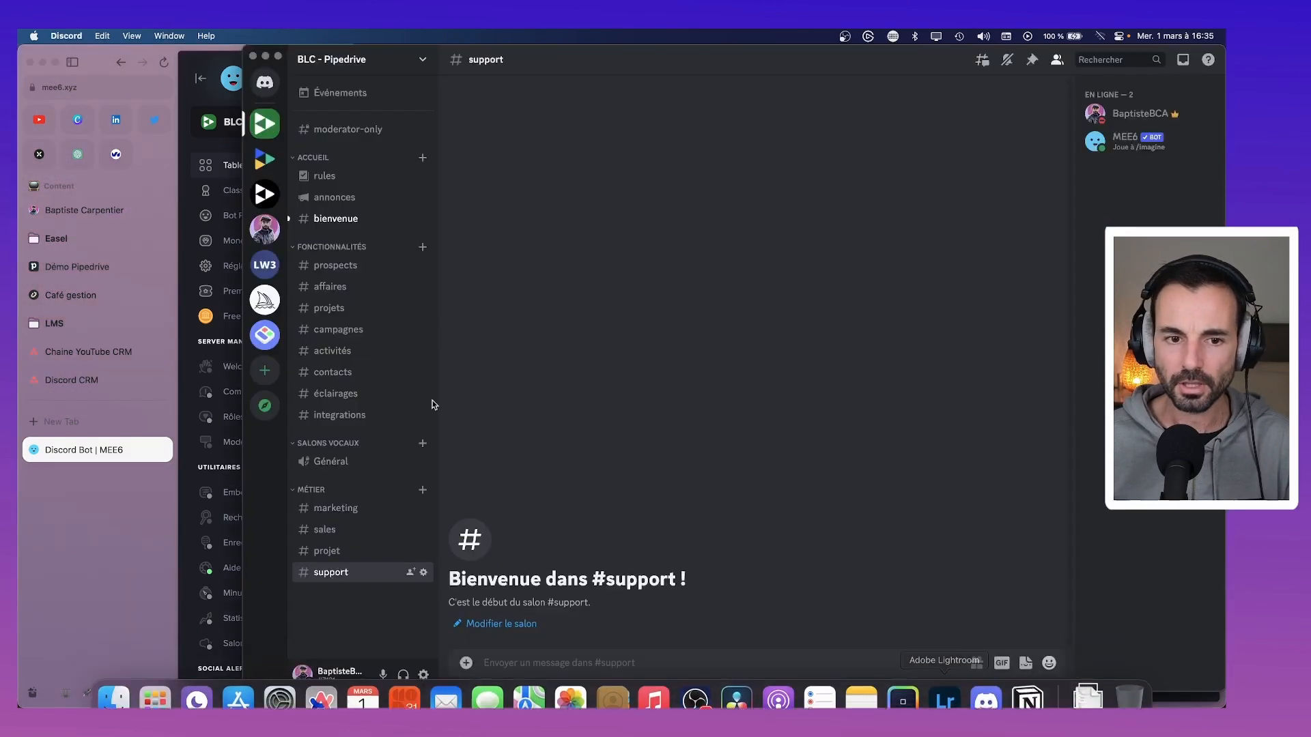
click(334, 198)
click(346, 219)
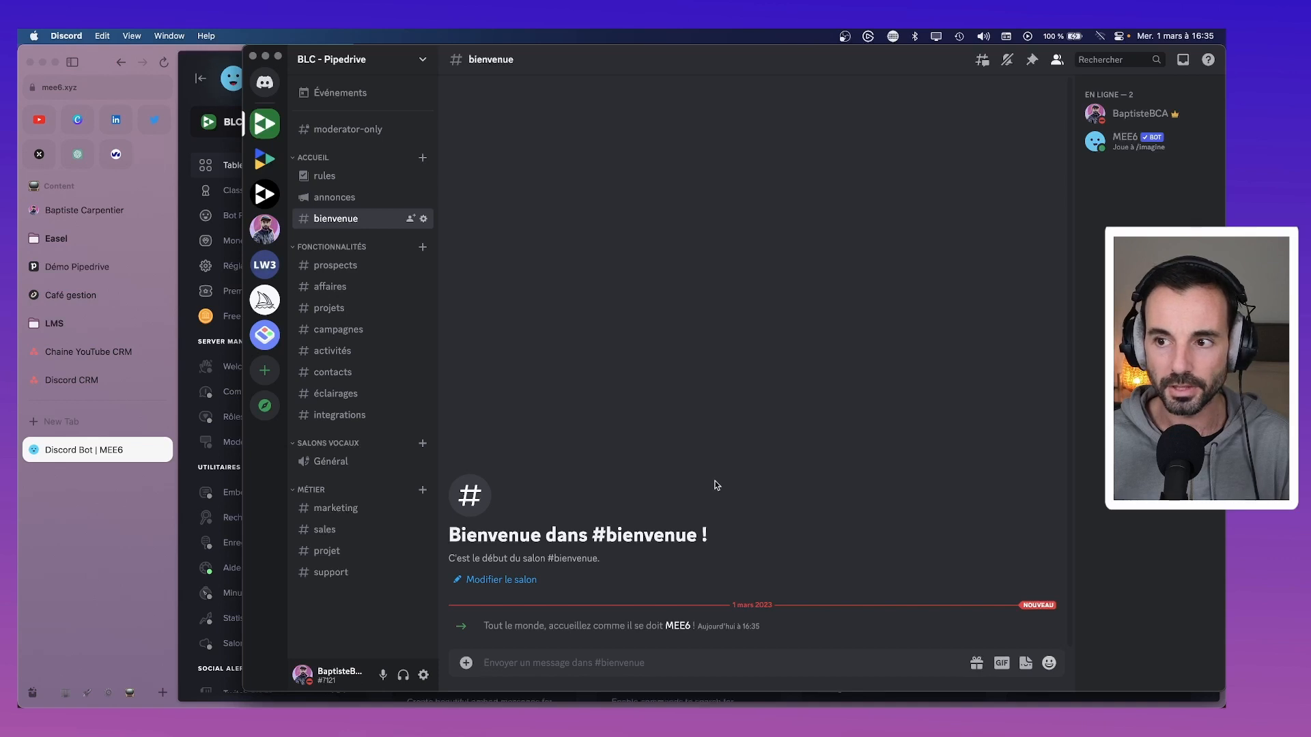
Open the BLC - Pipedrive server settings and review the roles, members and invitations.
click(321, 59)
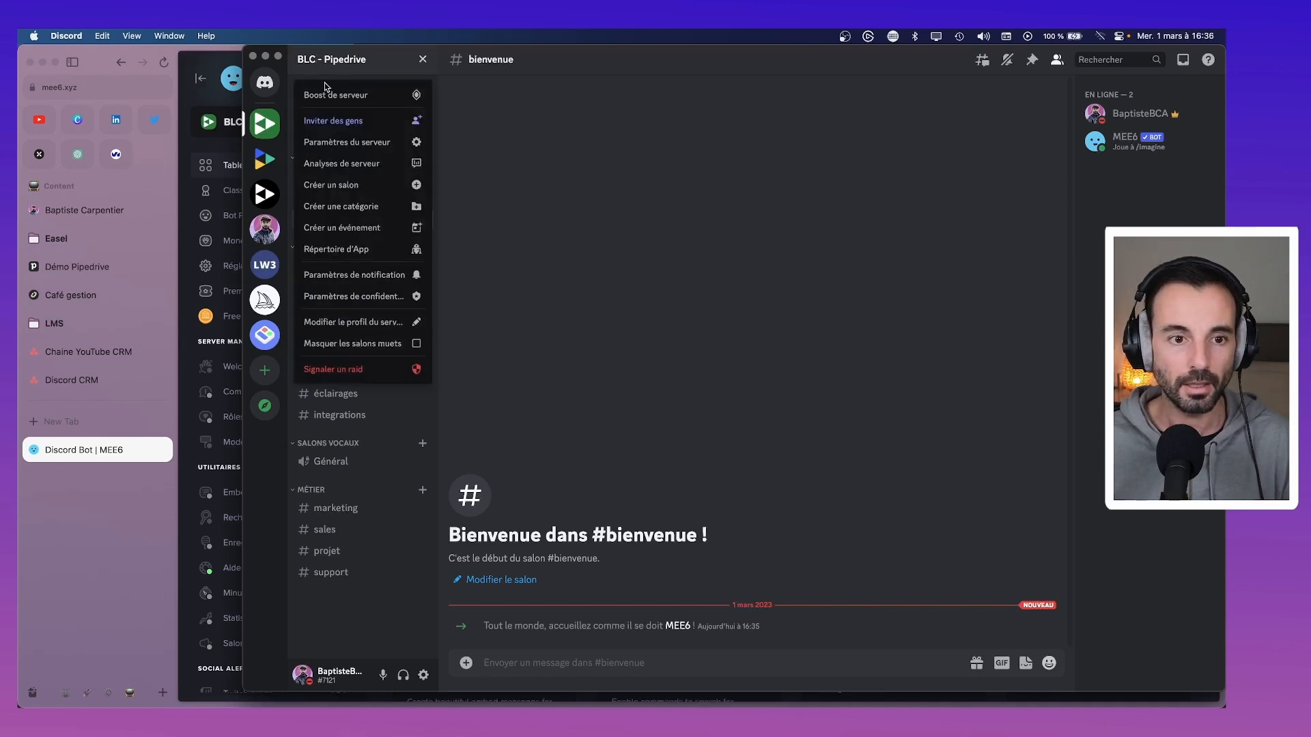
click(360, 144)
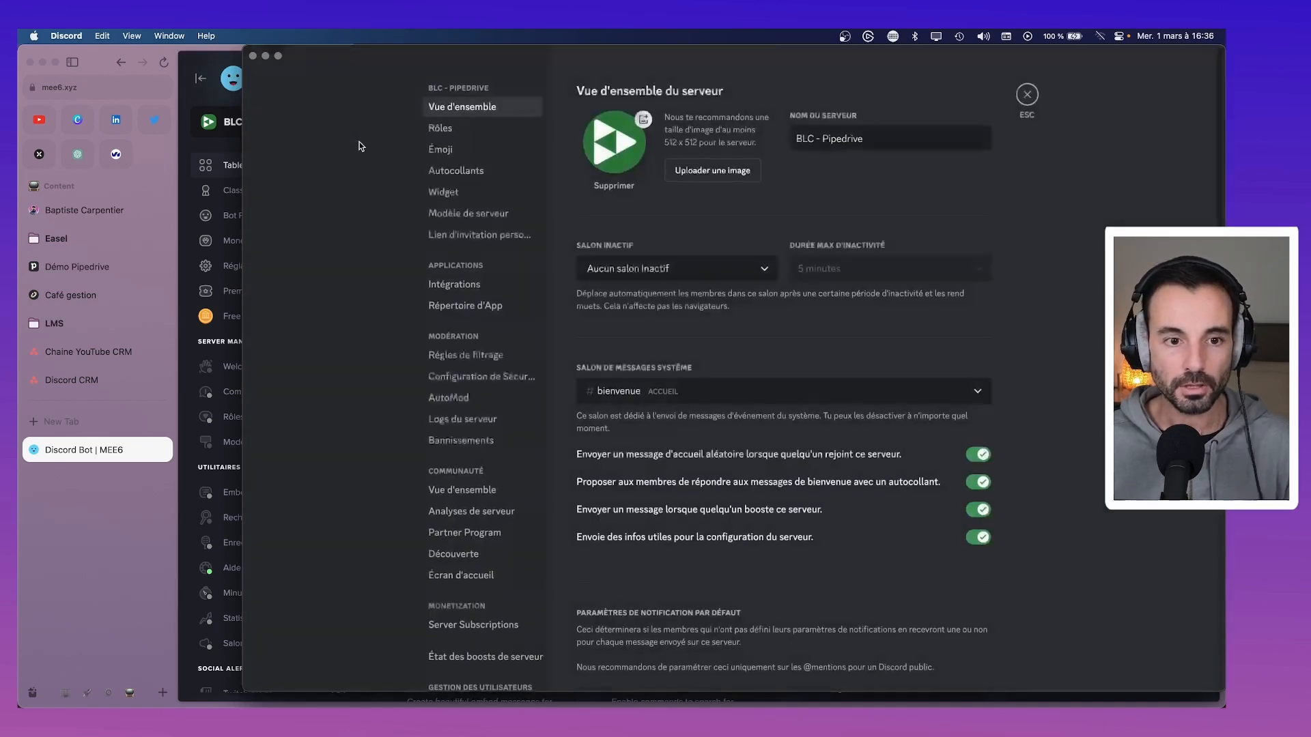
click(442, 129)
scroll(477, 369, down, 3)
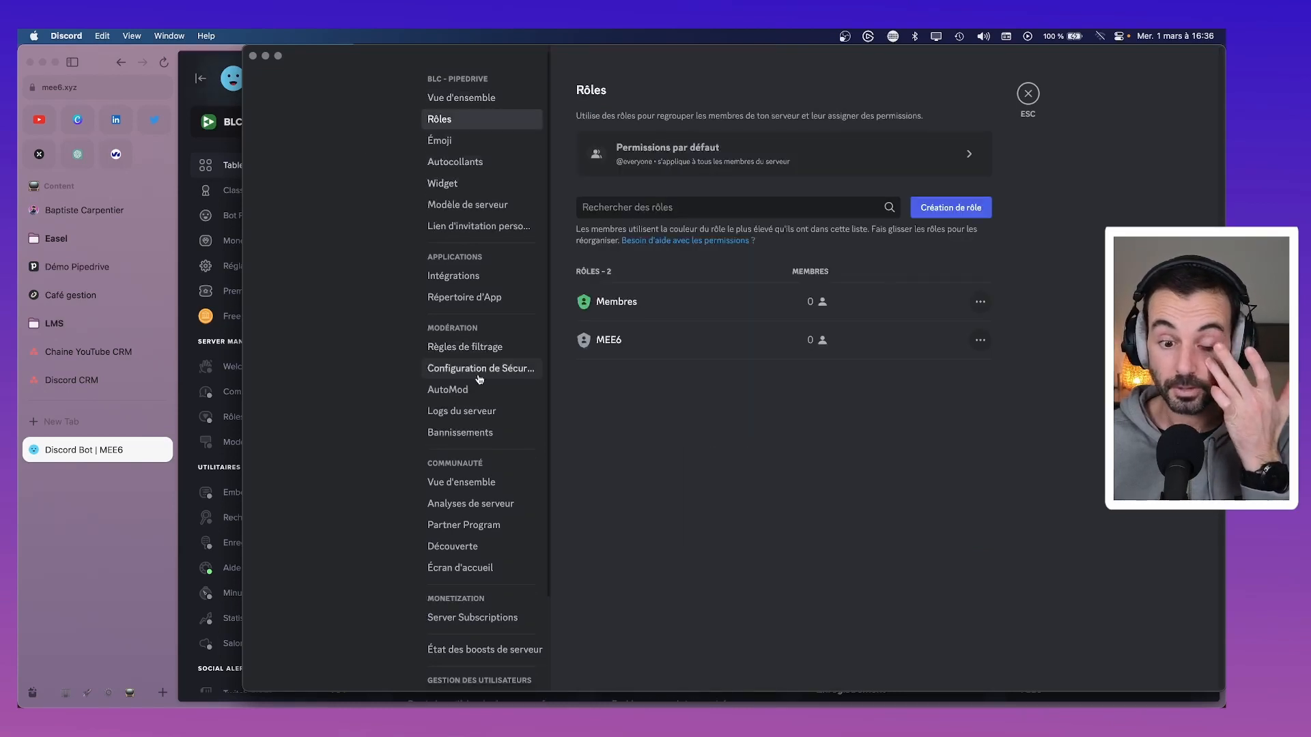
scroll(492, 399, down, 1)
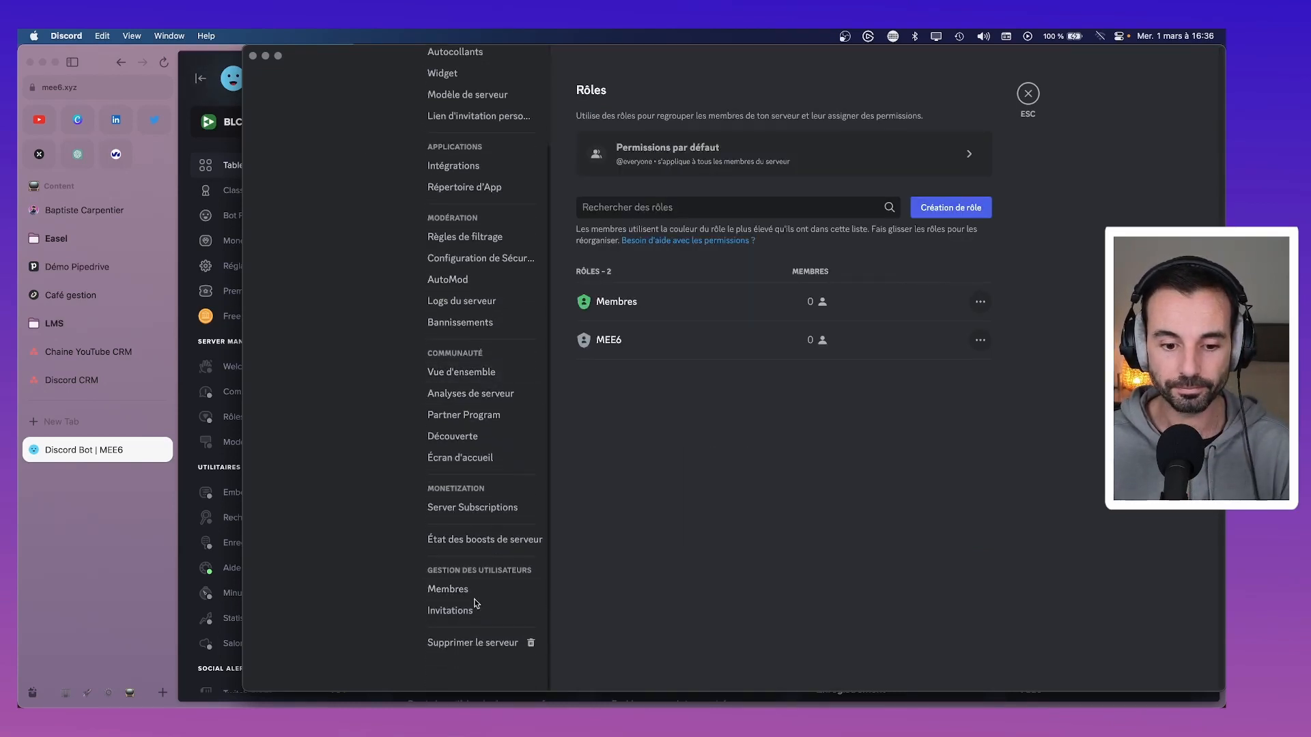
click(468, 588)
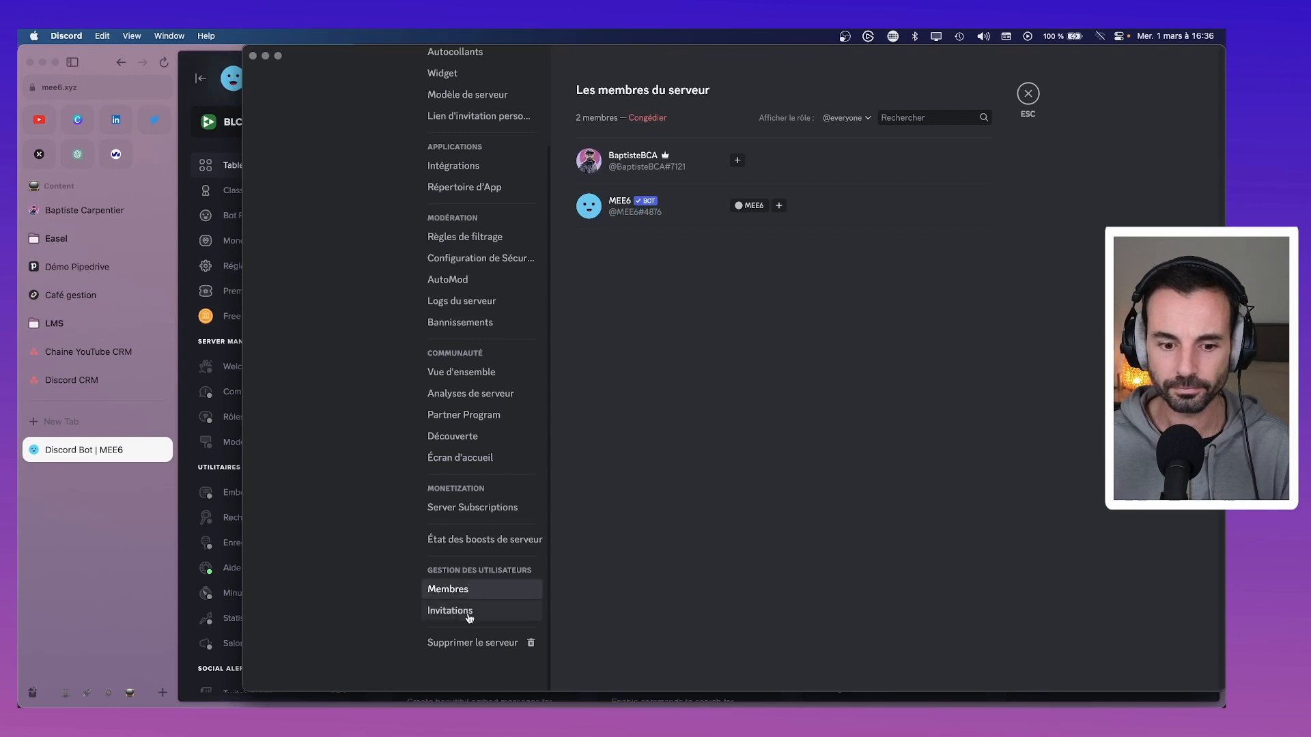
click(467, 612)
scroll(465, 602, up, 3)
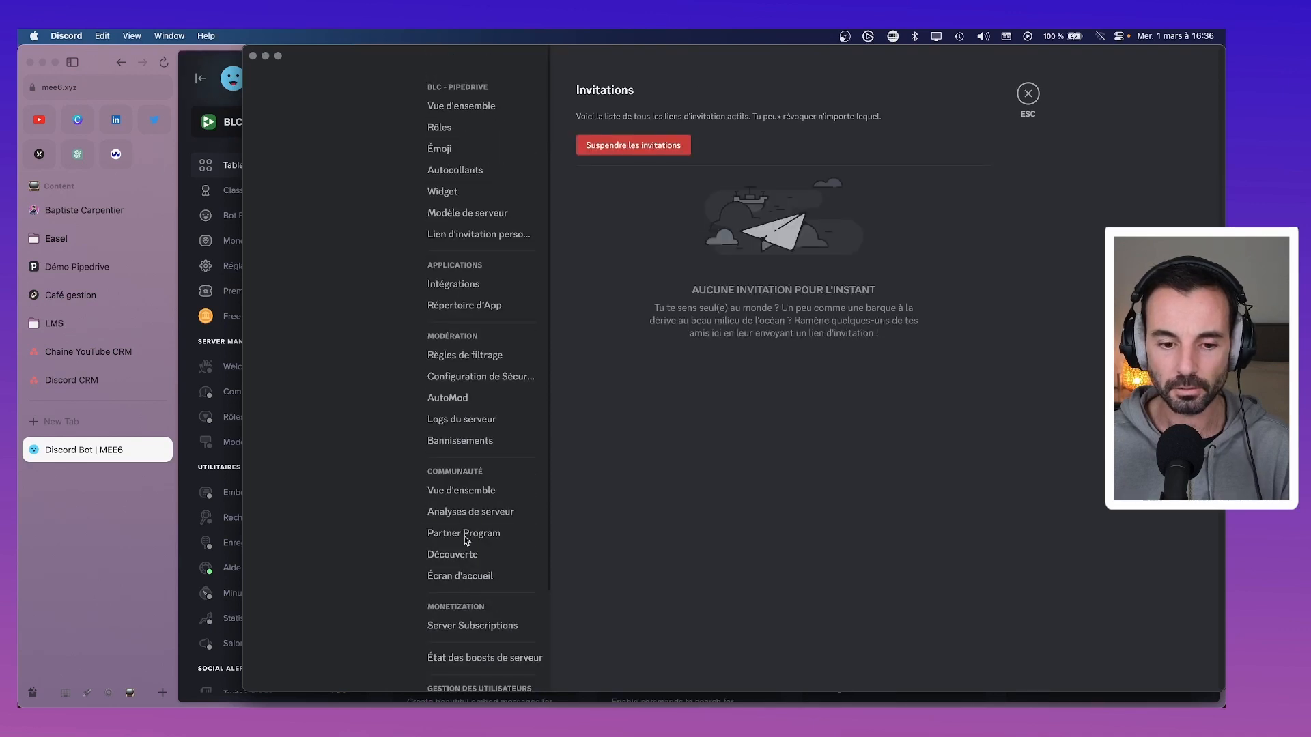
Review the server's community overview settings, bans and server logs.
click(468, 494)
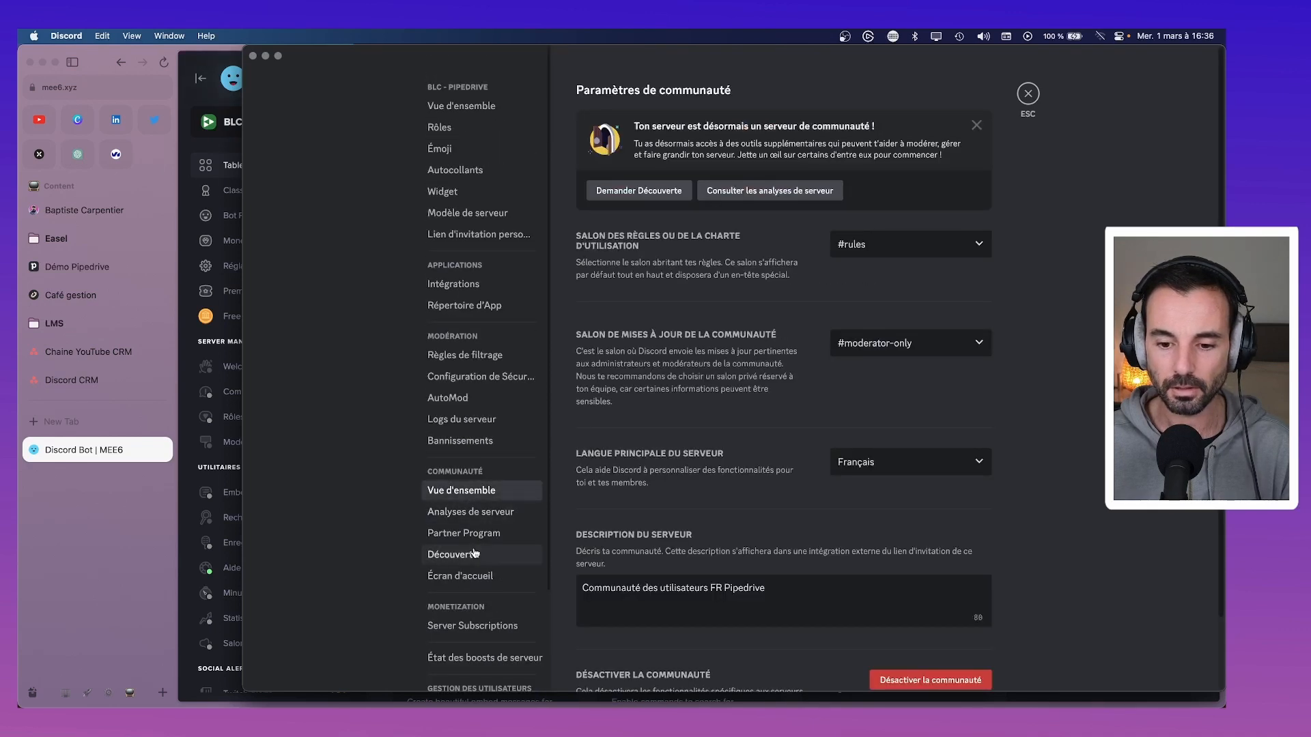
scroll(714, 573, down, 1)
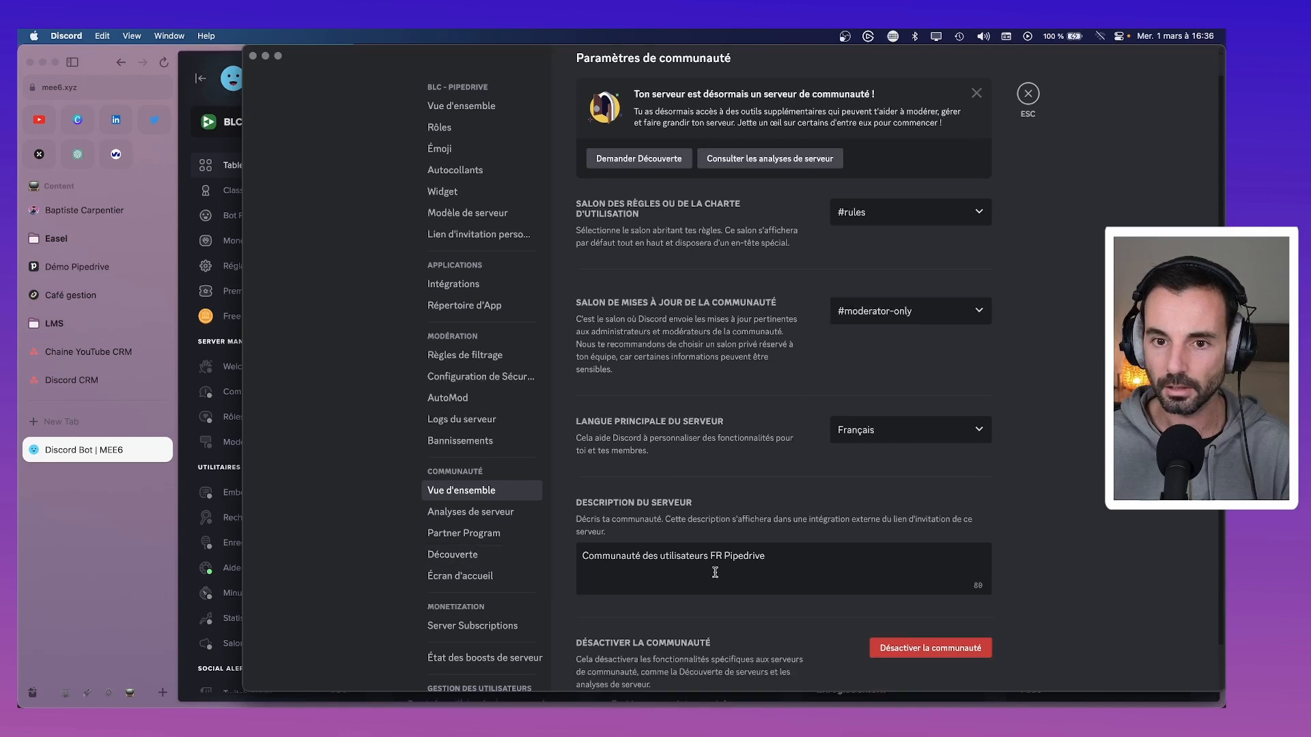
scroll(715, 572, down, 2)
scroll(714, 573, up, 3)
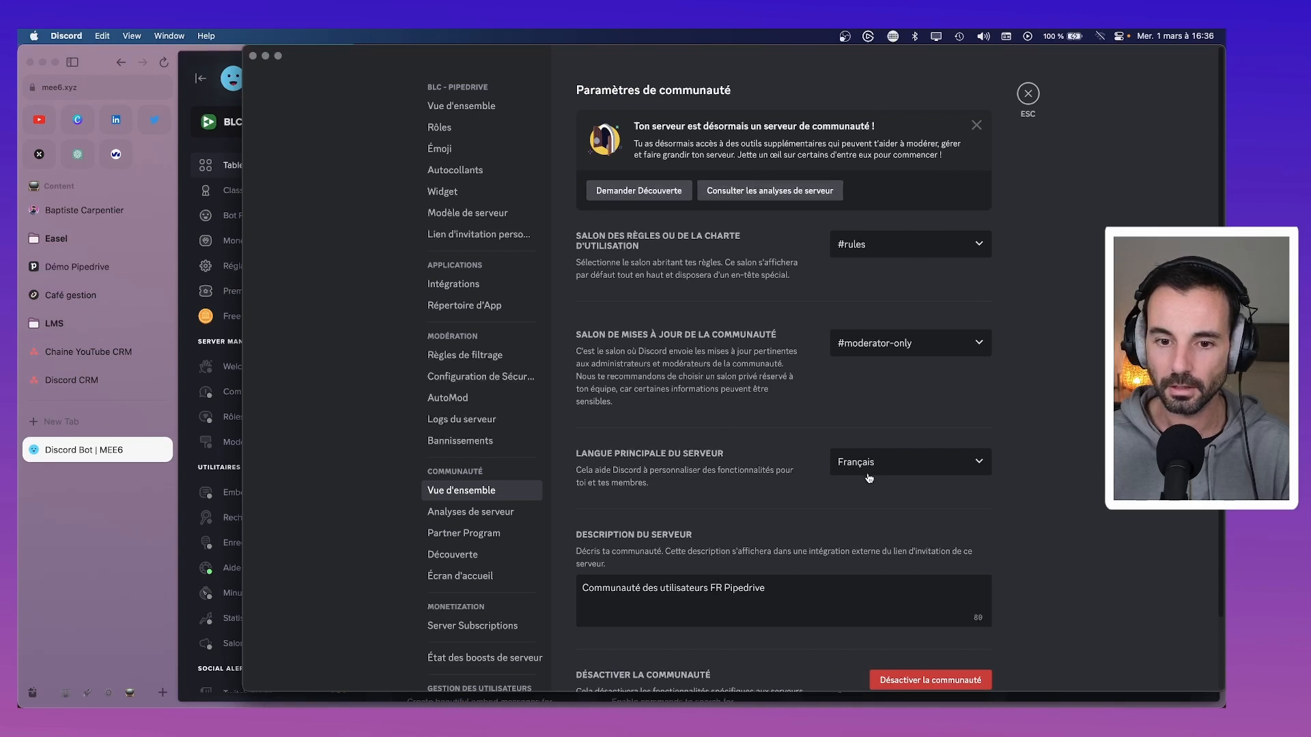
click(497, 438)
click(486, 419)
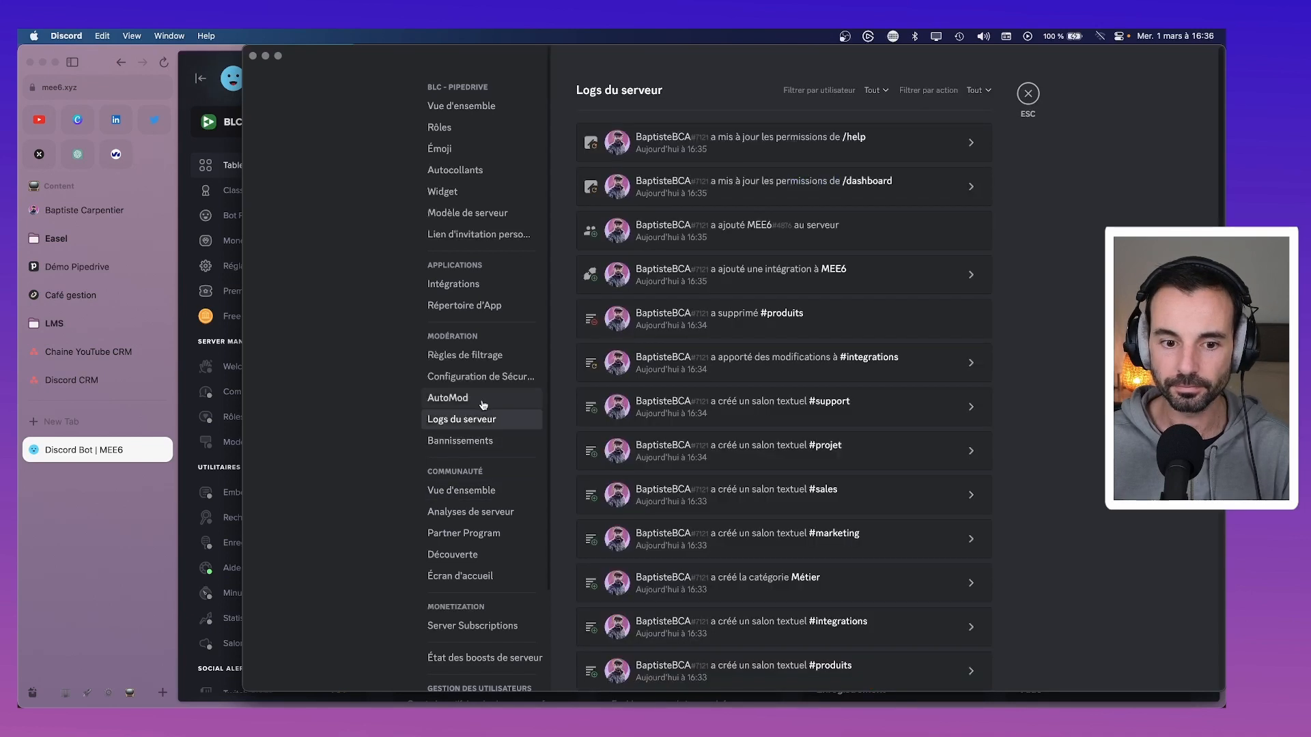
Open AutoMod and examine the configuration of the rule that blocks suspected spam content.
click(449, 398)
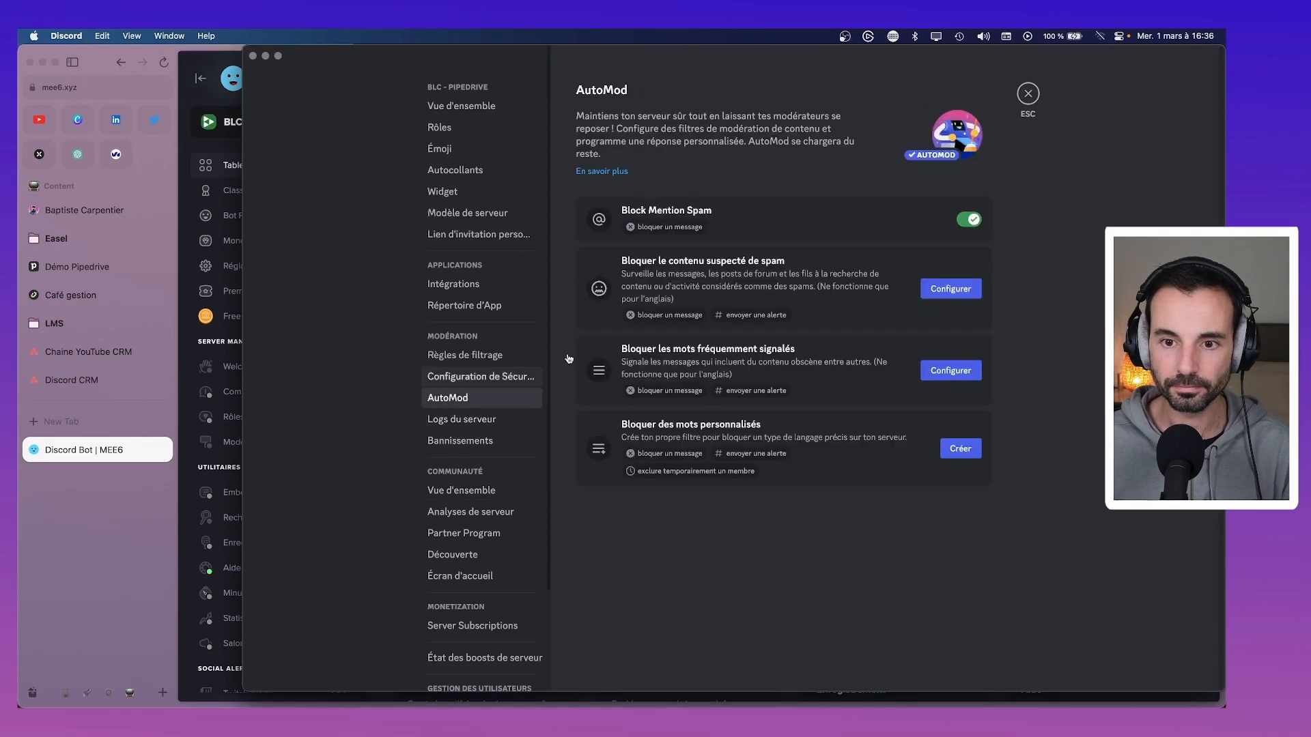
click(953, 290)
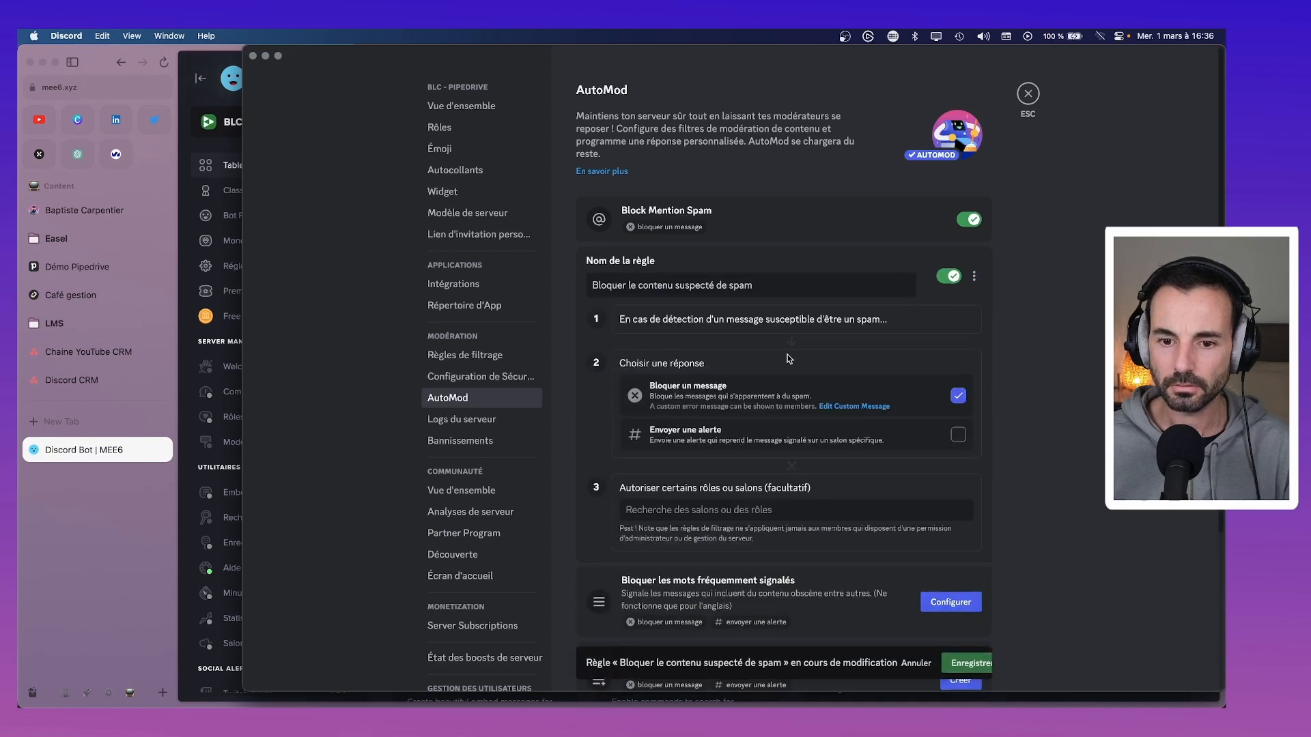
scroll(788, 354, down, 3)
Configure the AutoMod rule for frequently flagged words to cover obscene content, insults and sexual content.
click(953, 486)
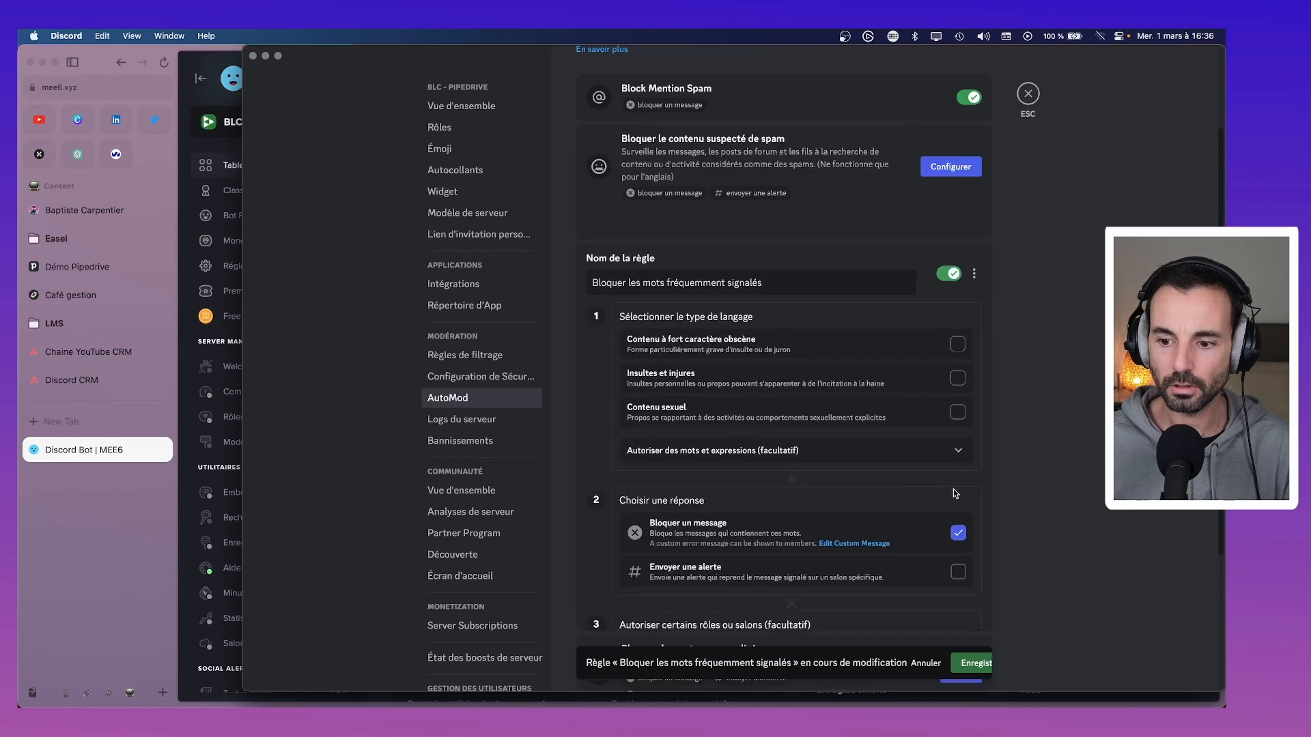
scroll(953, 489, down, 2)
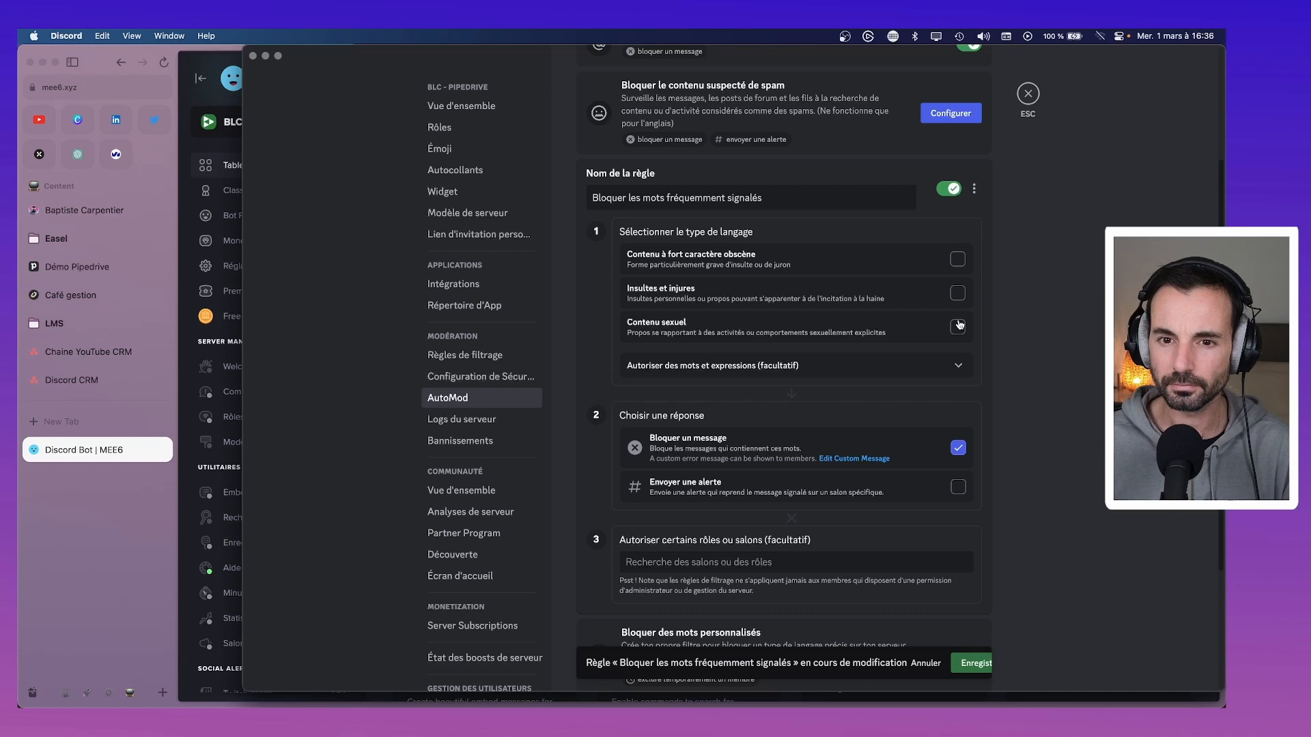
click(958, 259)
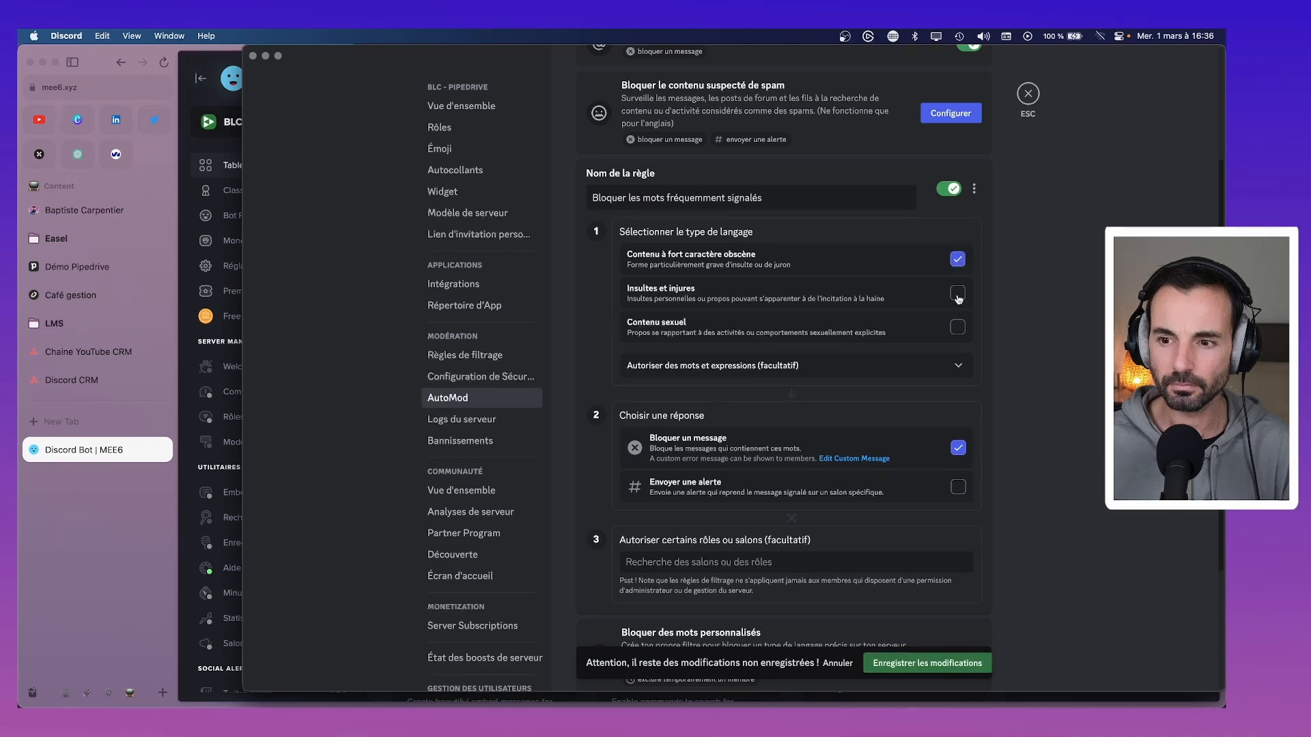
click(958, 293)
click(958, 326)
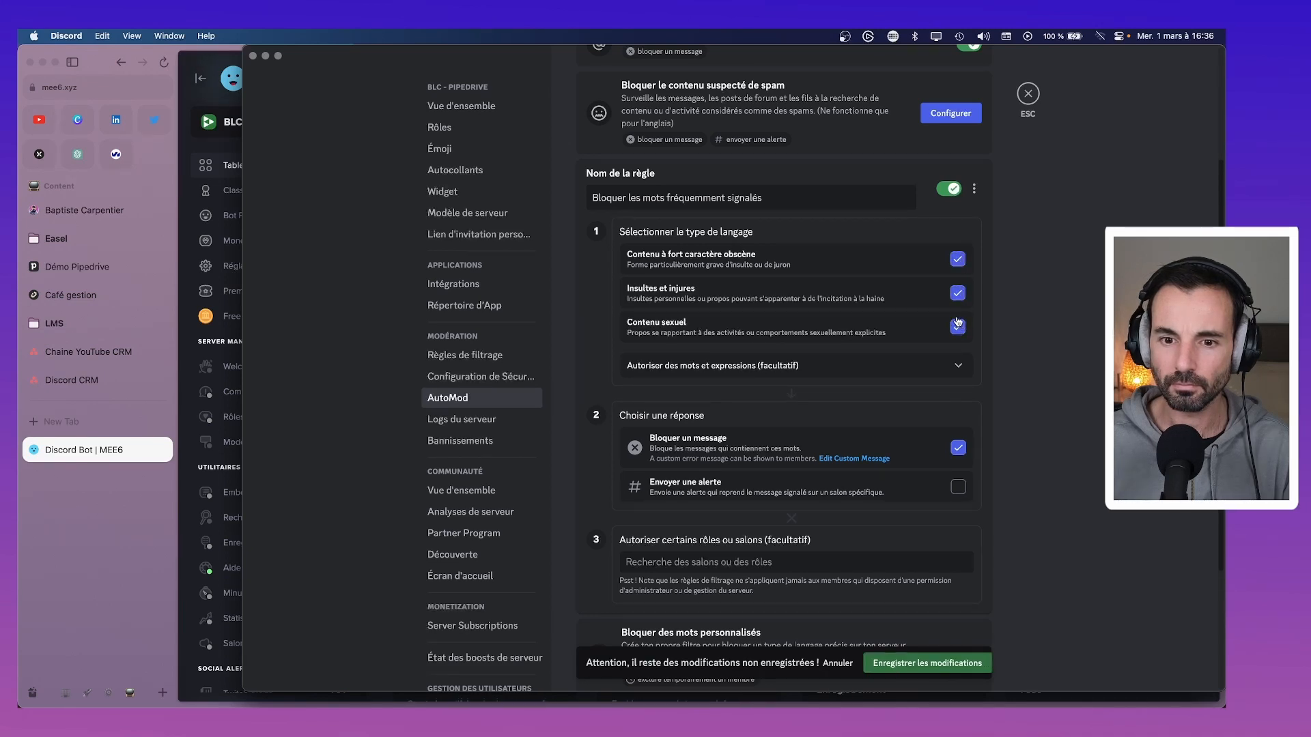
scroll(956, 321, down, 3)
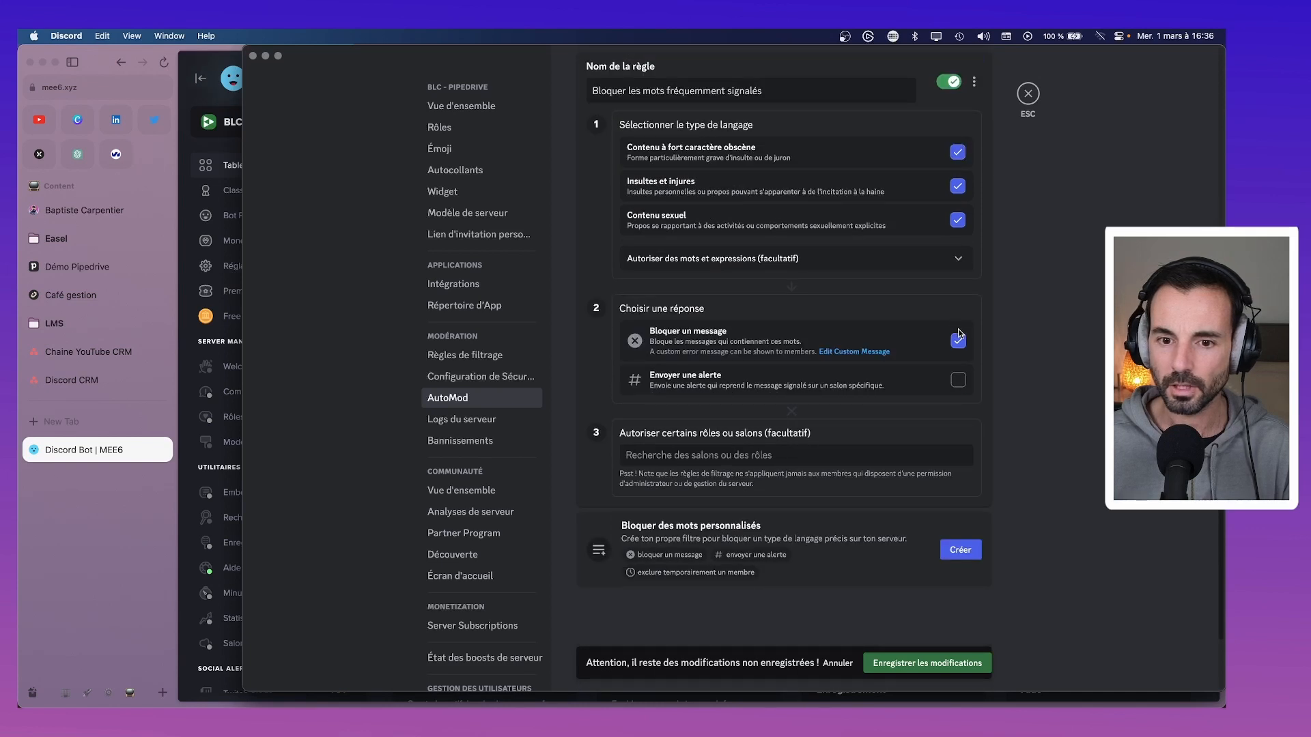
scroll(959, 395, down, 1)
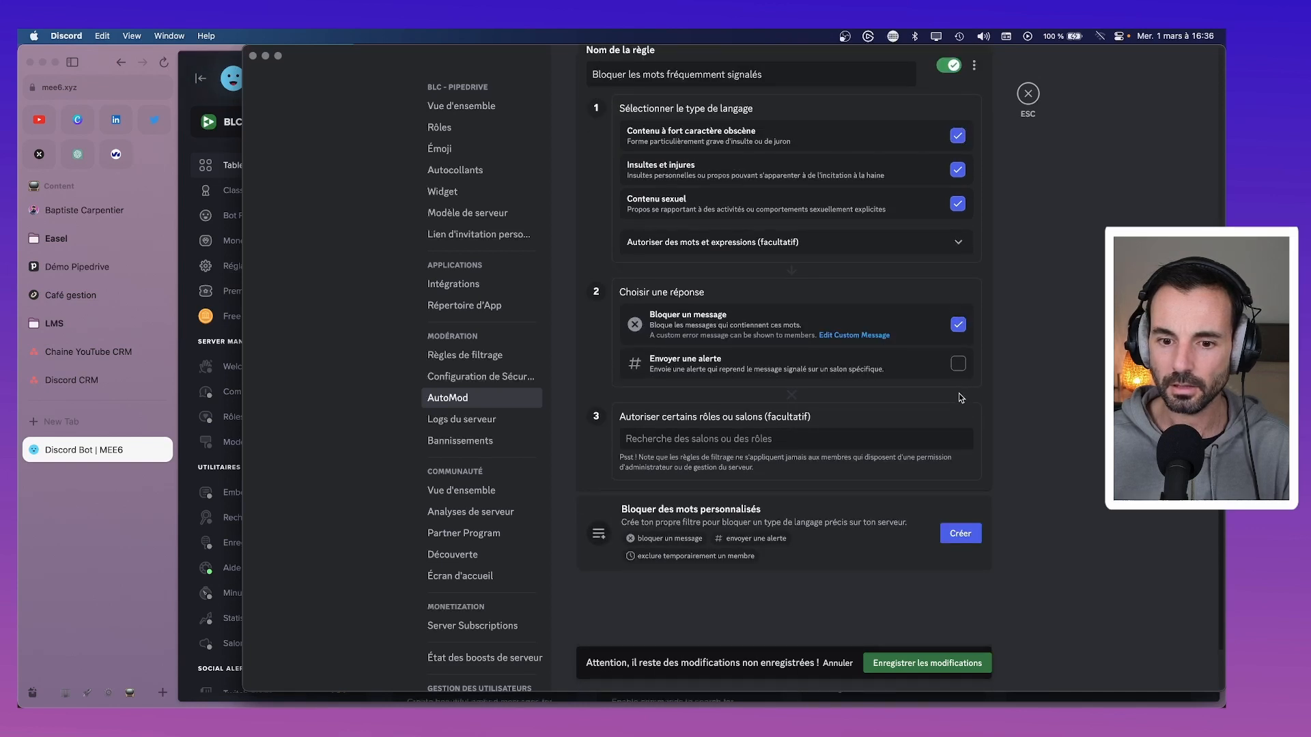
Exempt the moderator-only channel from the flagged-words rule and save the changes.
click(763, 439)
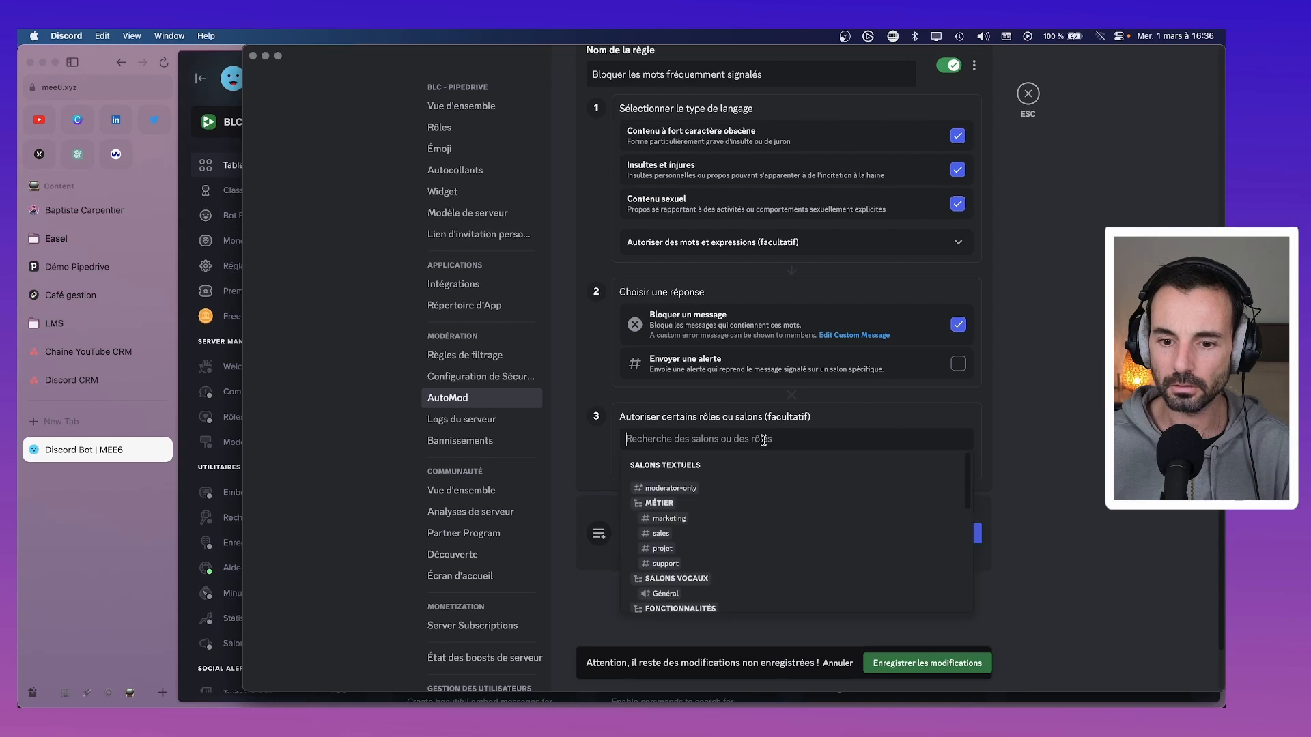
click(672, 488)
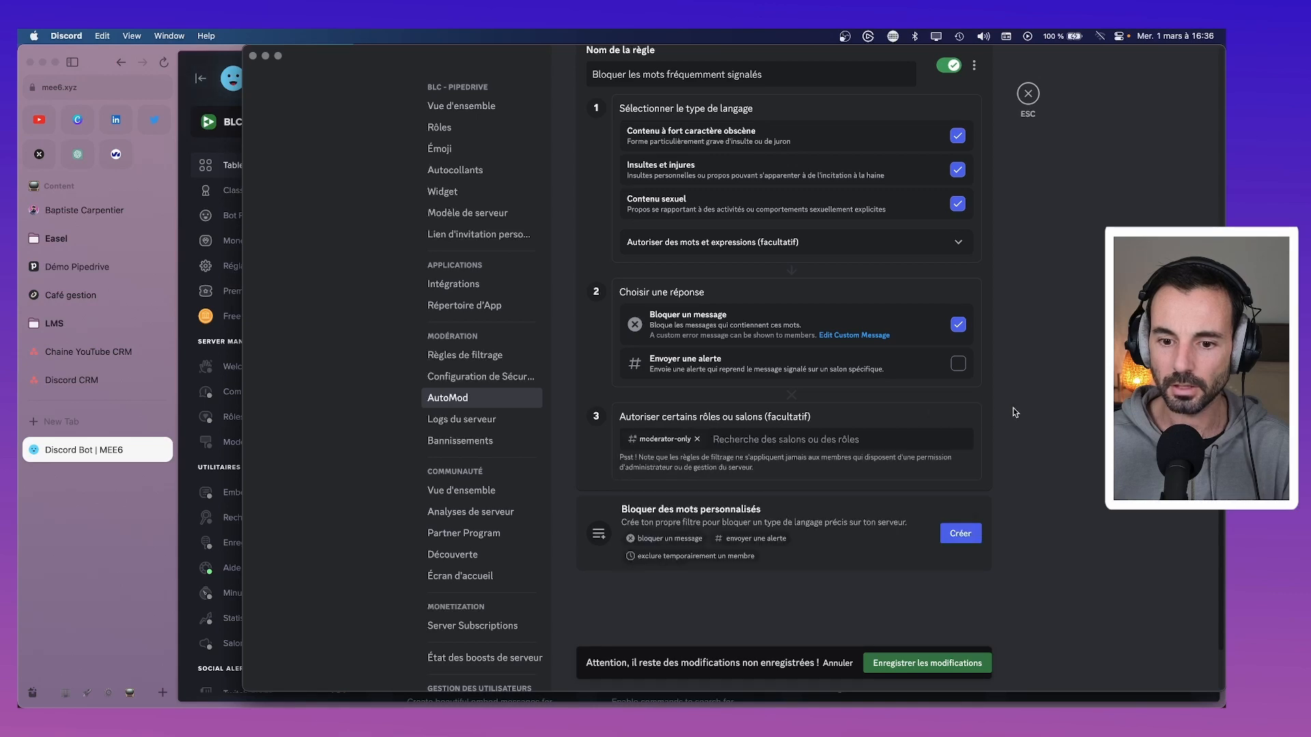
scroll(992, 418, down, 2)
scroll(899, 419, up, 8)
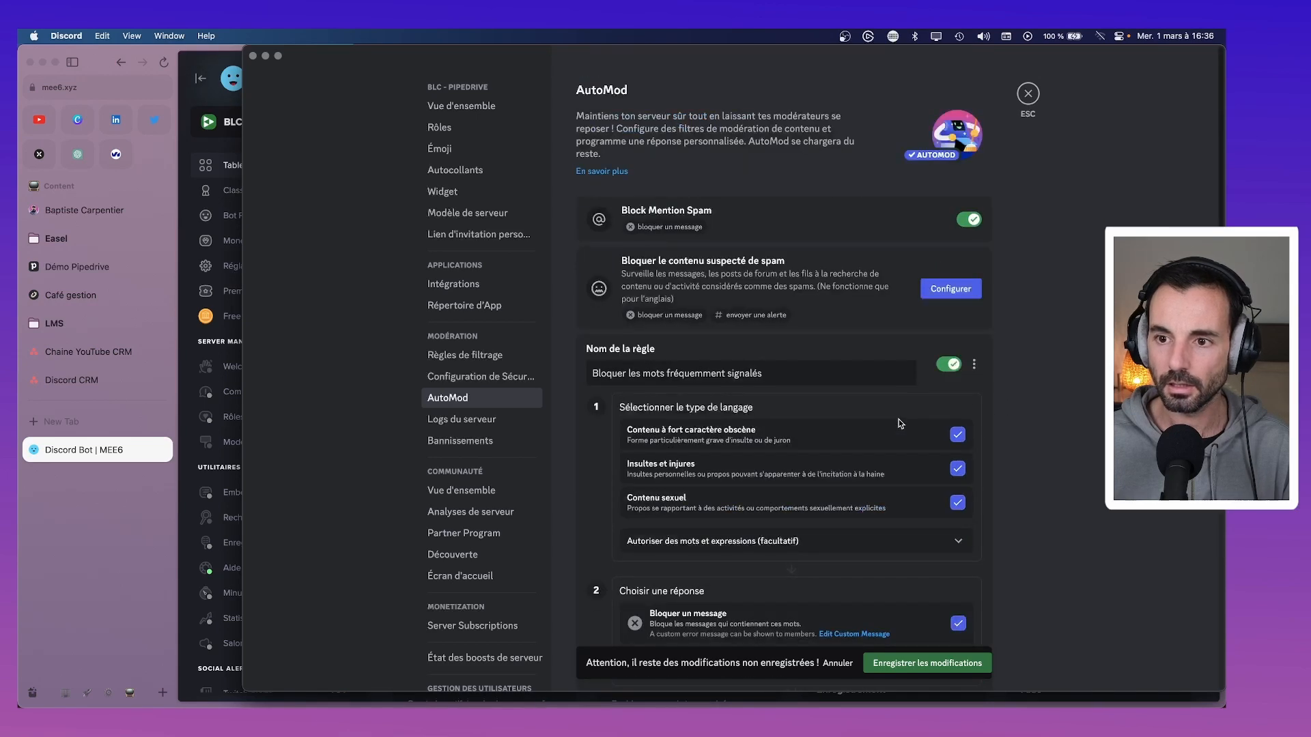
scroll(898, 419, down, 7)
click(952, 657)
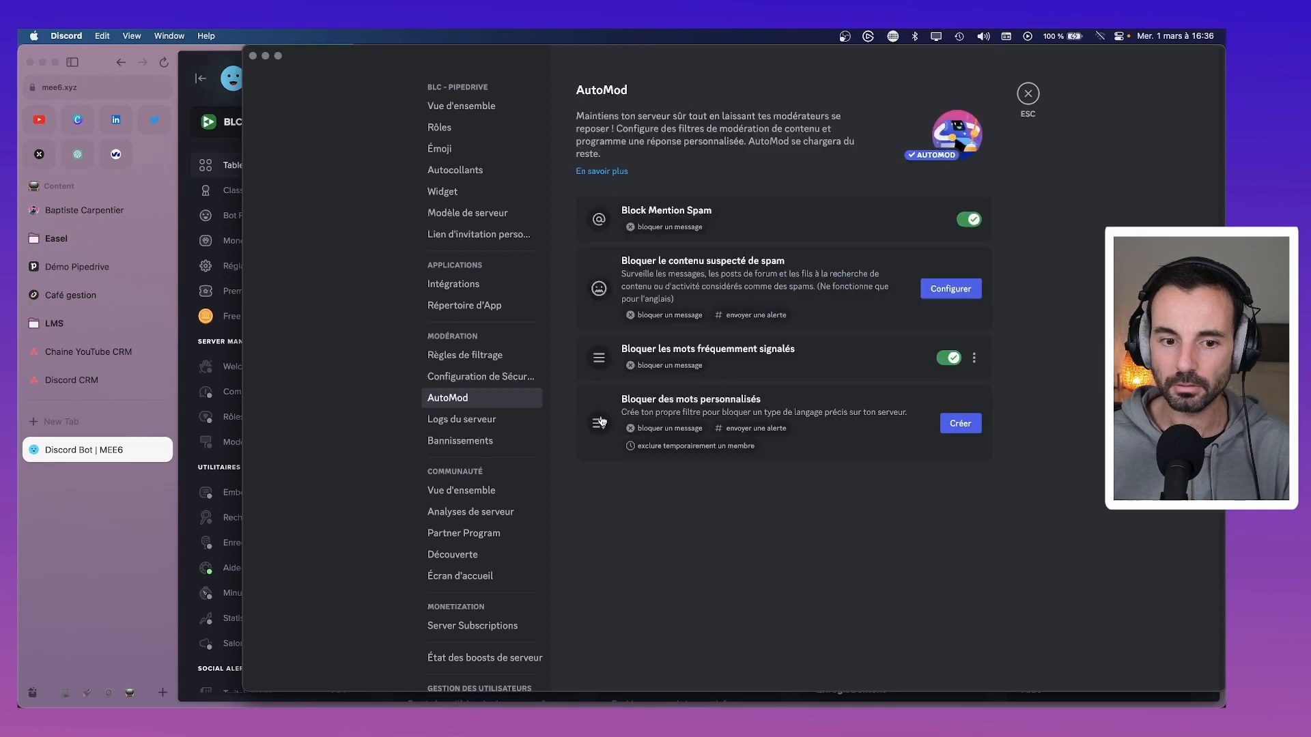
Examine the verification levels in the server's security configuration and leave the server settings.
click(471, 378)
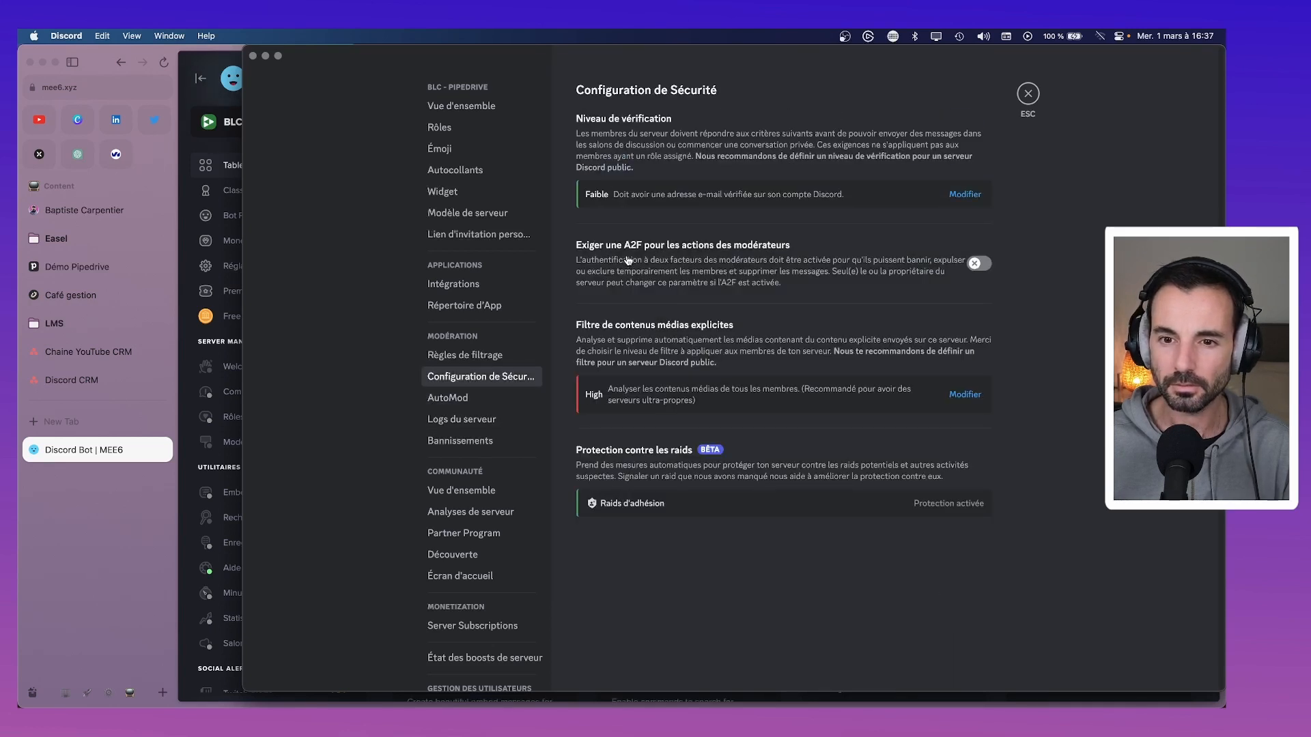
click(962, 196)
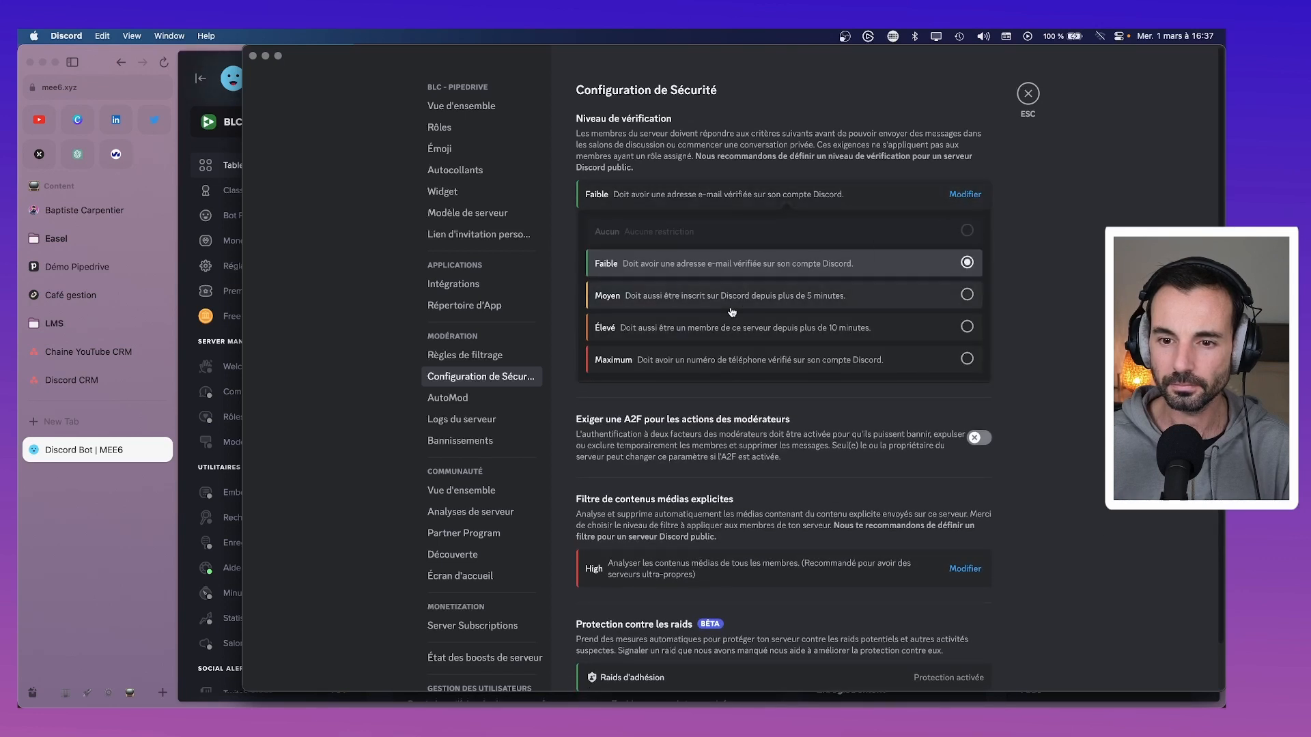
click(1028, 96)
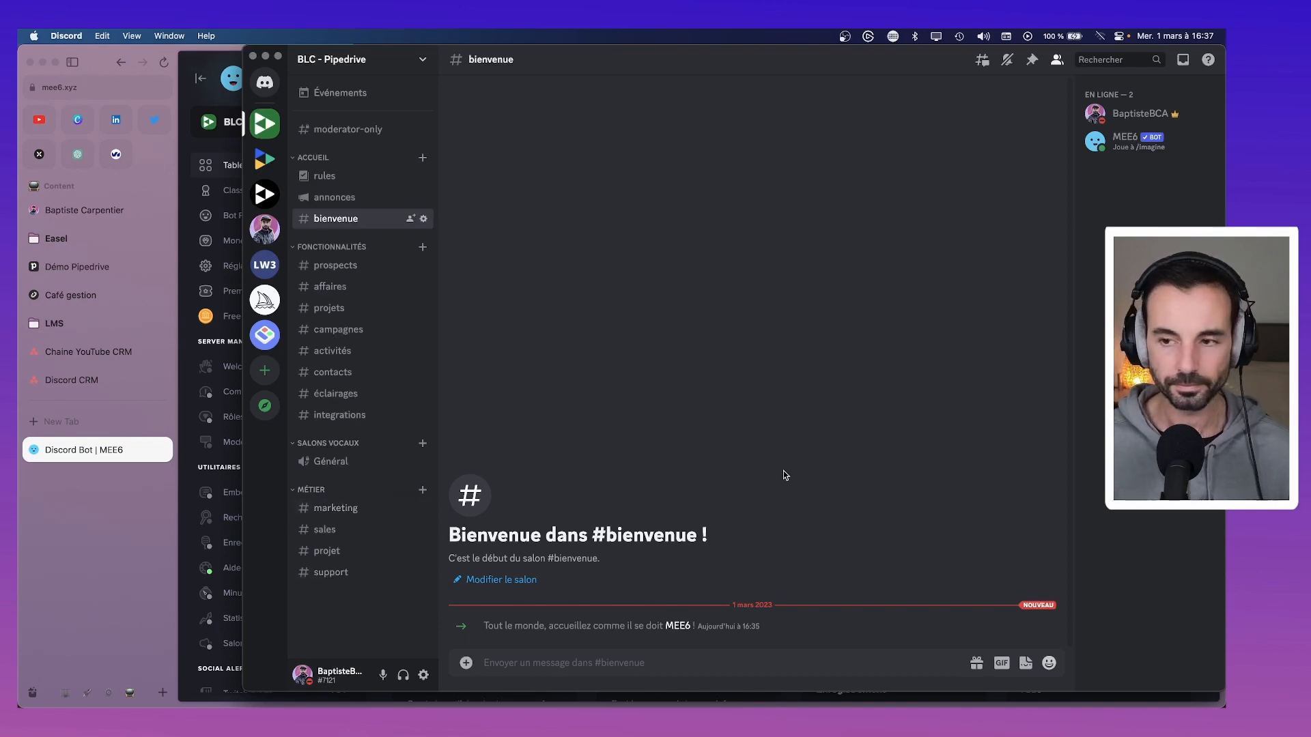
Check the deals pipeline in the Pipedrive demo account and return to the Discord server.
click(353, 250)
click(353, 250)
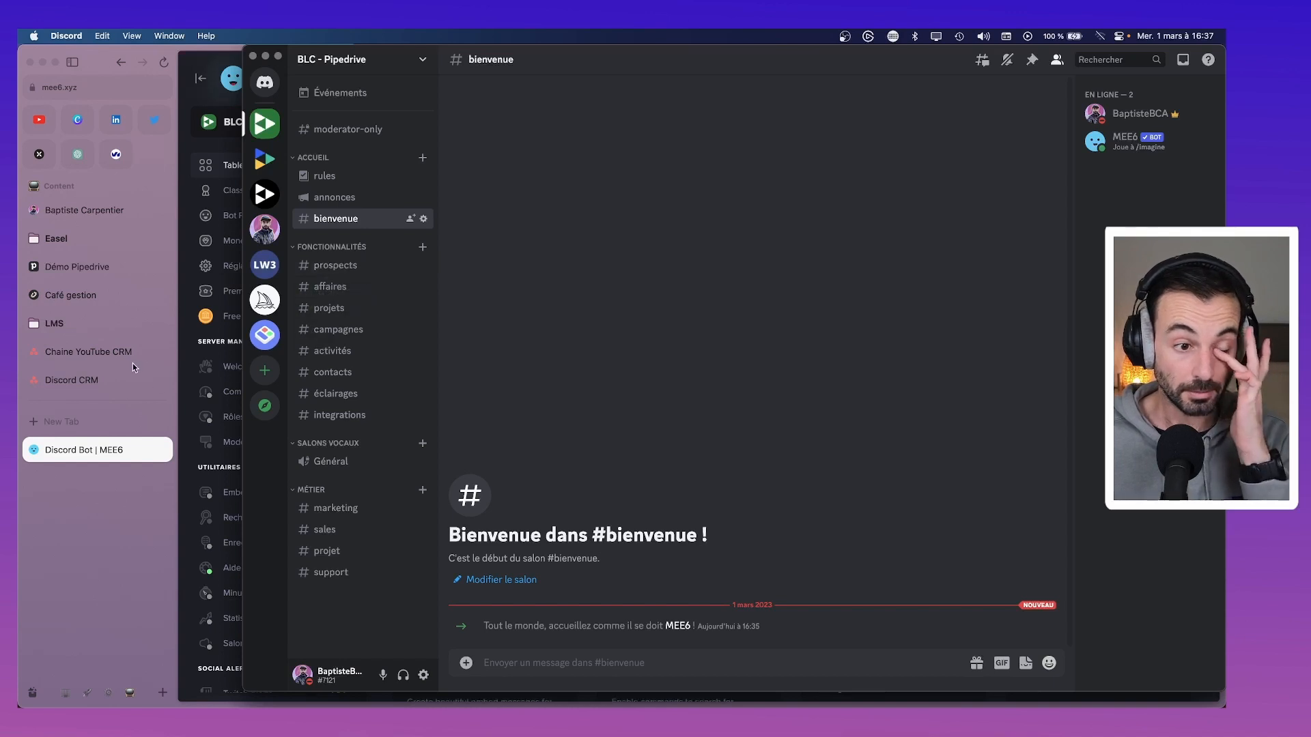
click(77, 267)
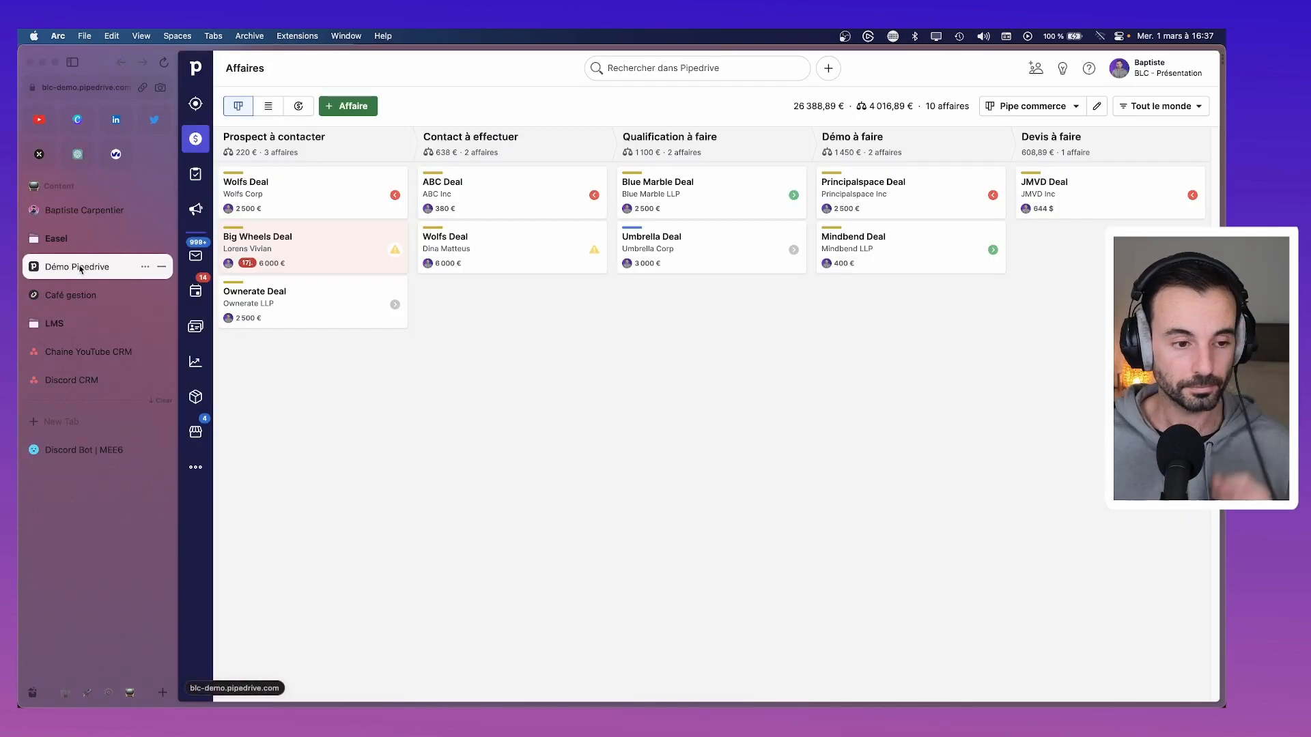
click(81, 452)
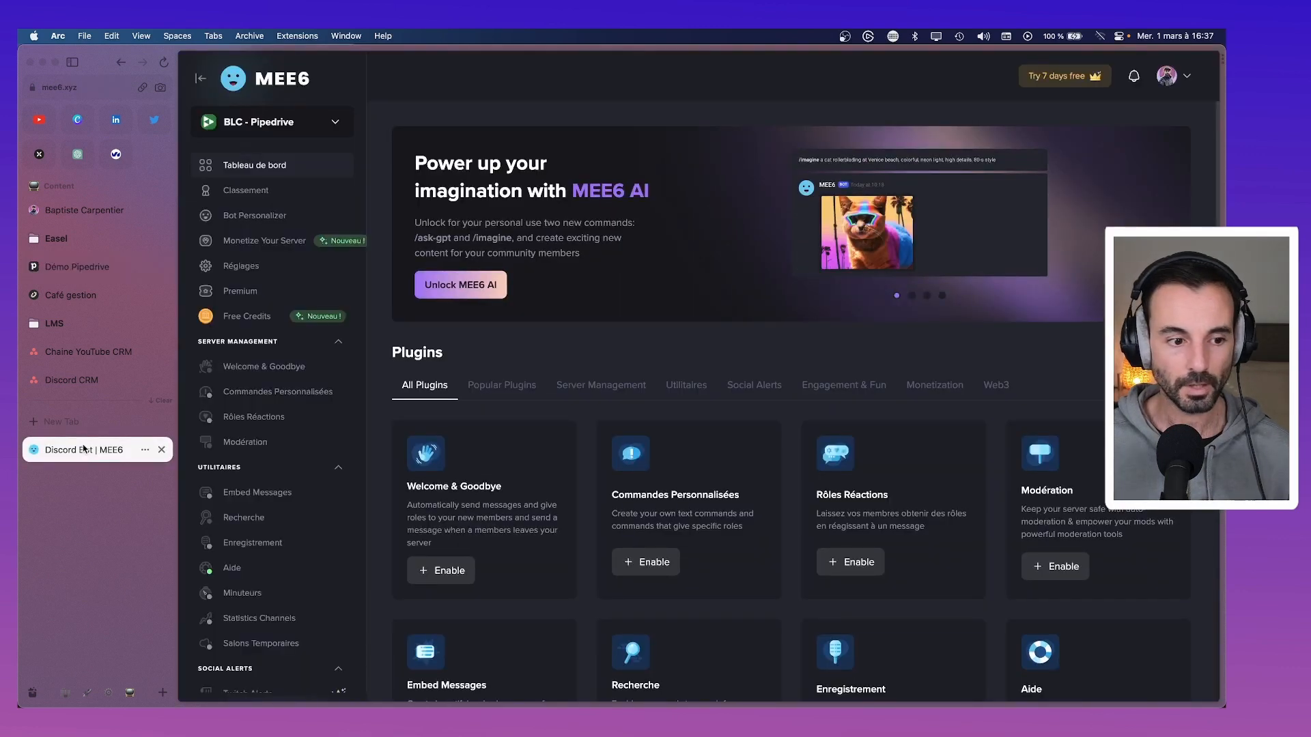
key(super+Tab)
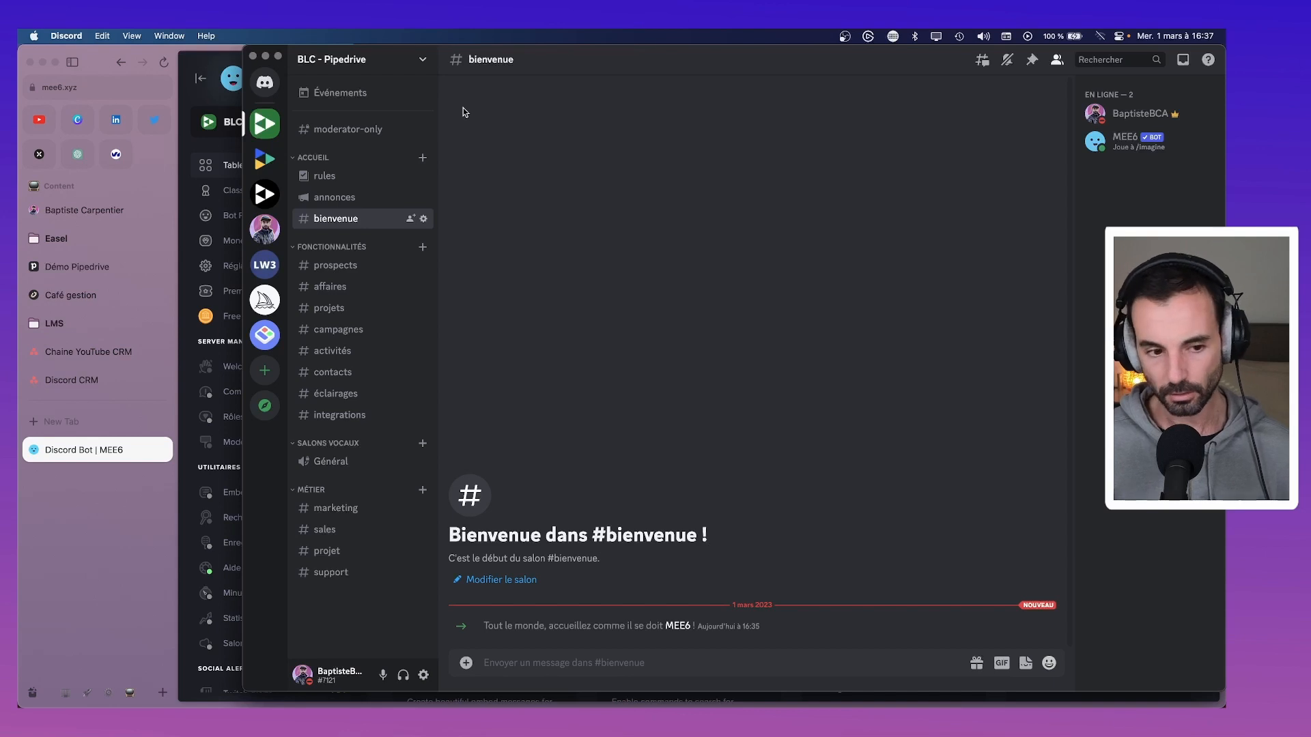
Switch to the Arc browser and open emojipedia.org in a new tab.
click(118, 492)
key(super+t)
text(rem)
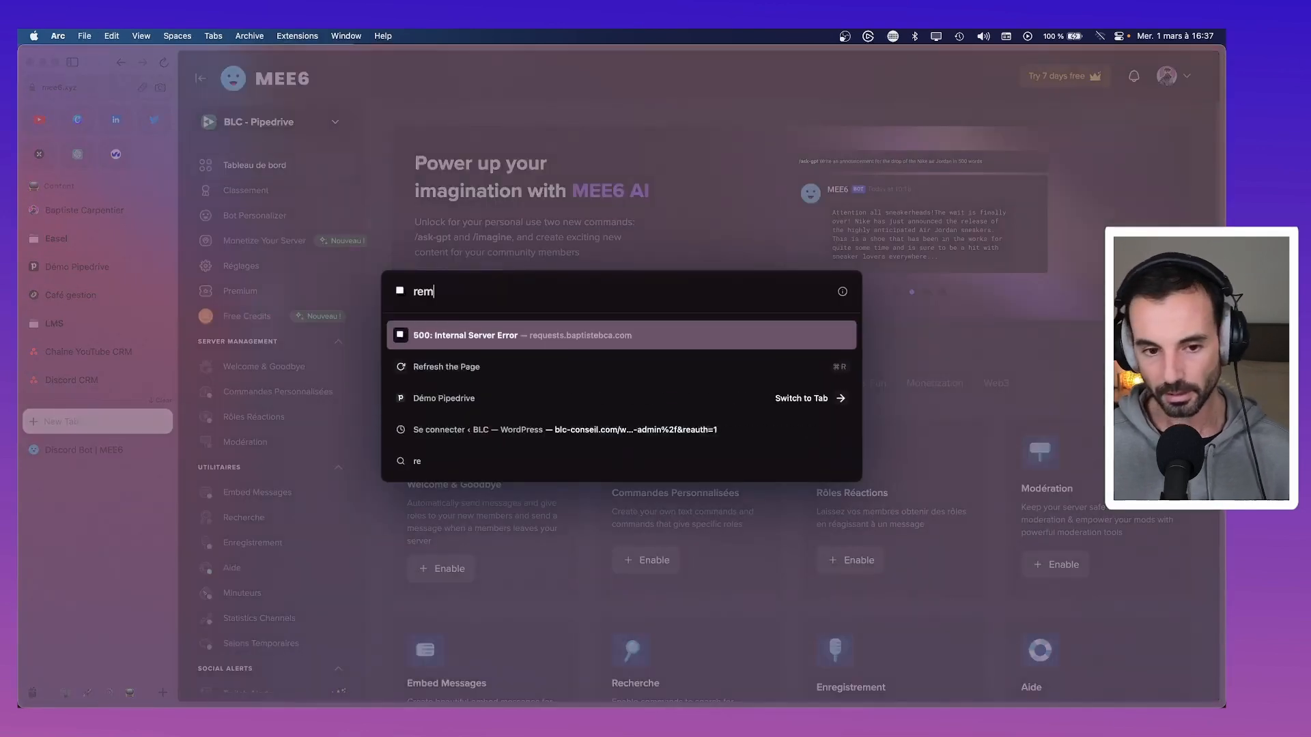
key(BackSpace)
key(BackSpace)
key(BackSpace)
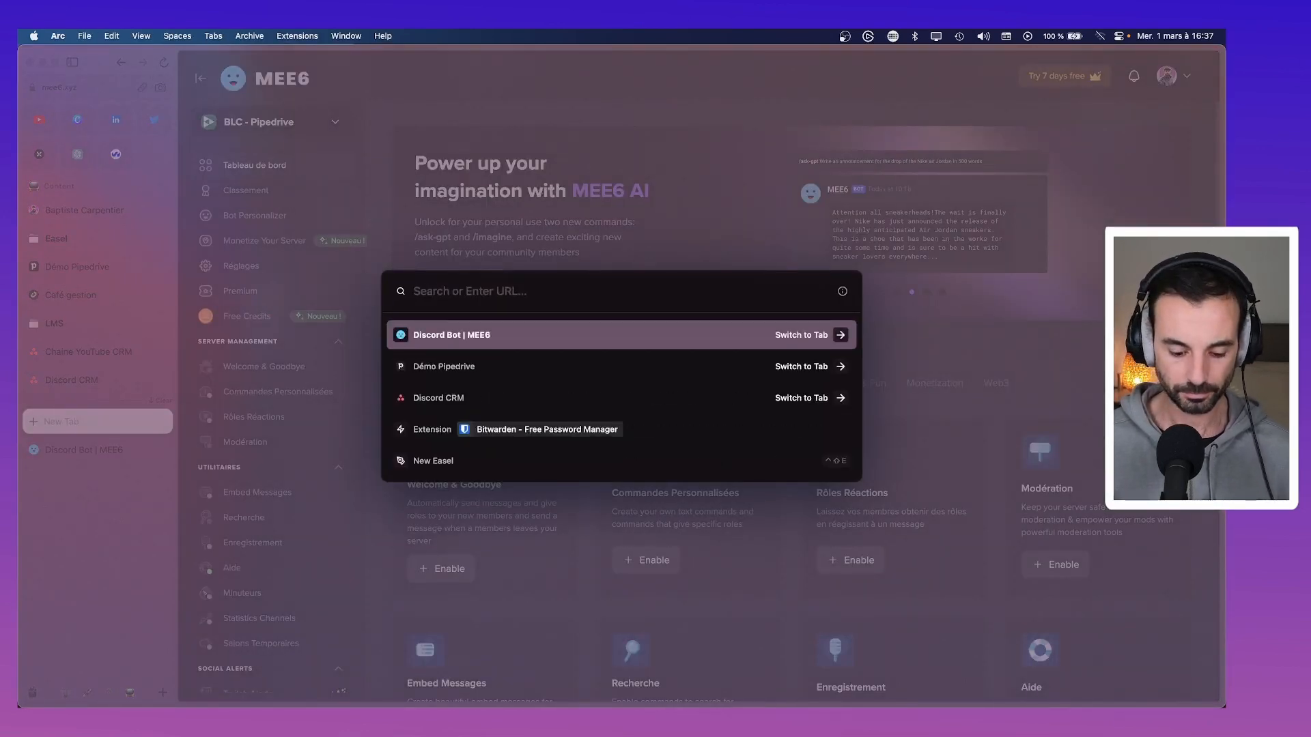
text(emojipedia.org)
key(Return)
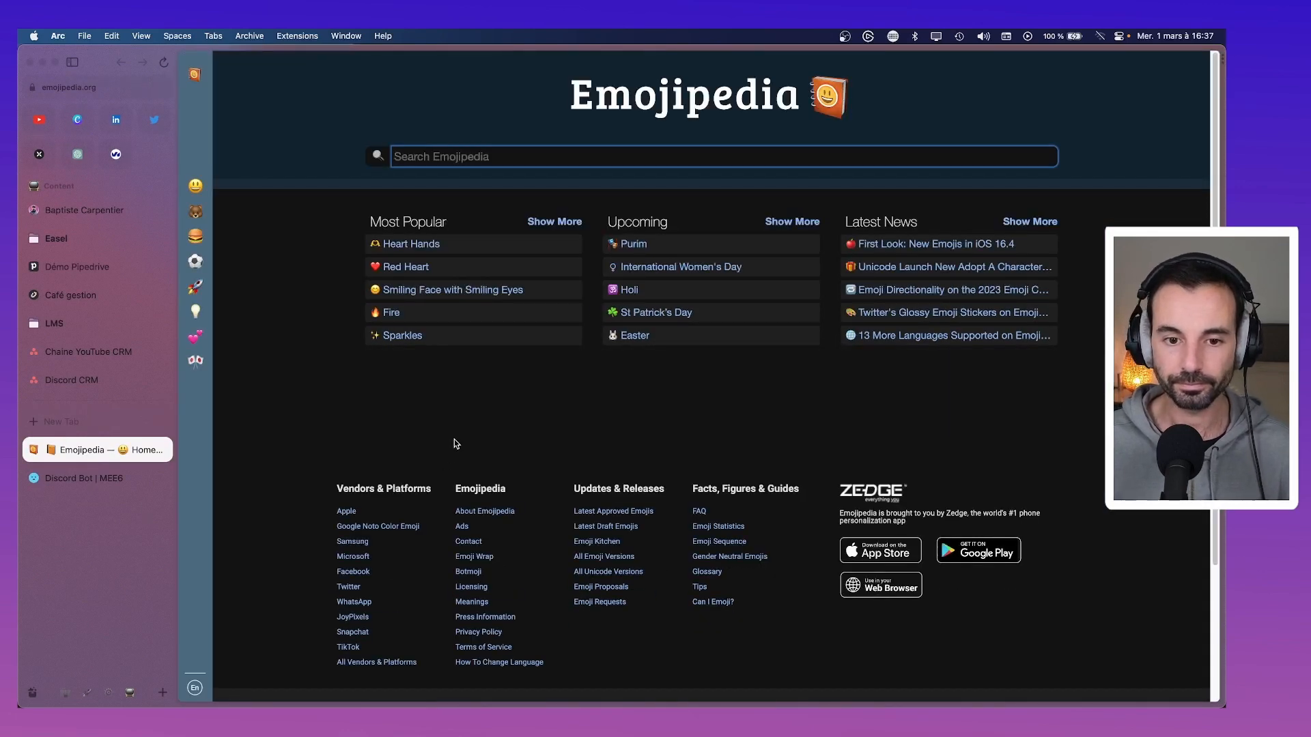
Open the Démo Pipedrive page in a split view beside Emojipedia in the Arc browser.
key(super+Tab)
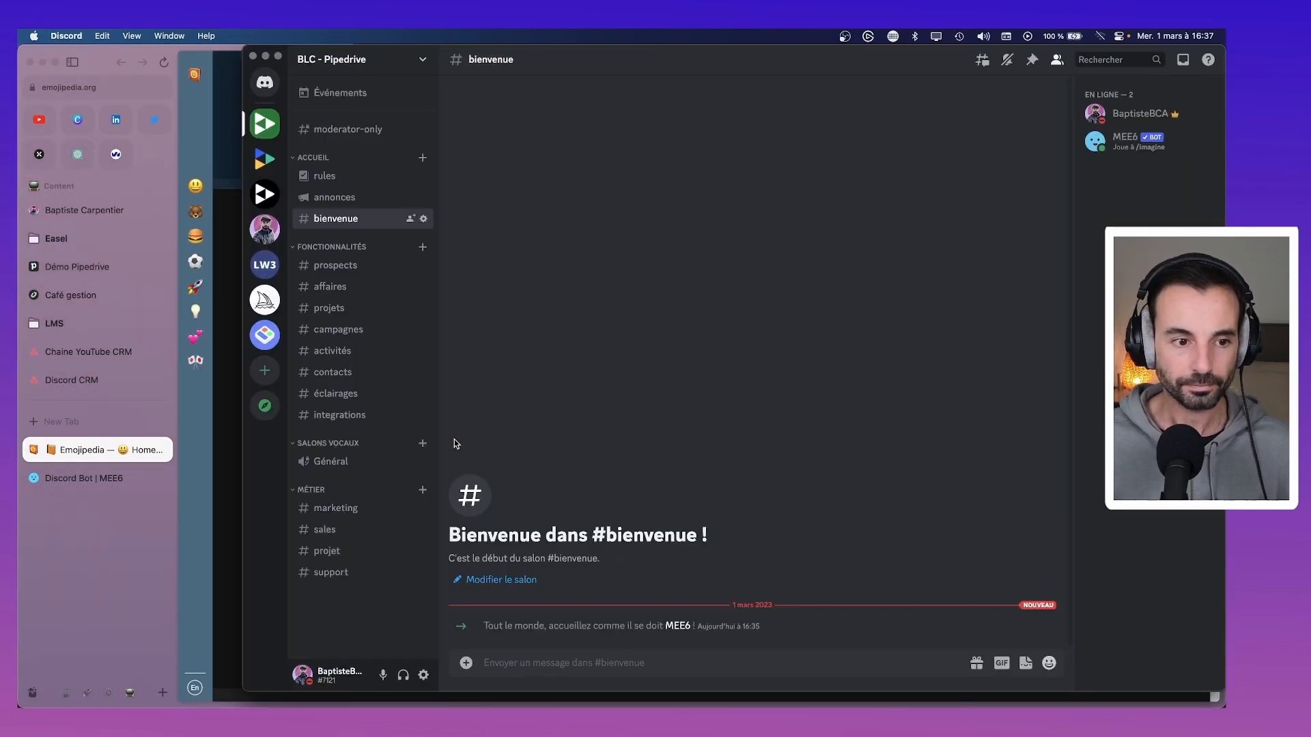
key(super+Tab)
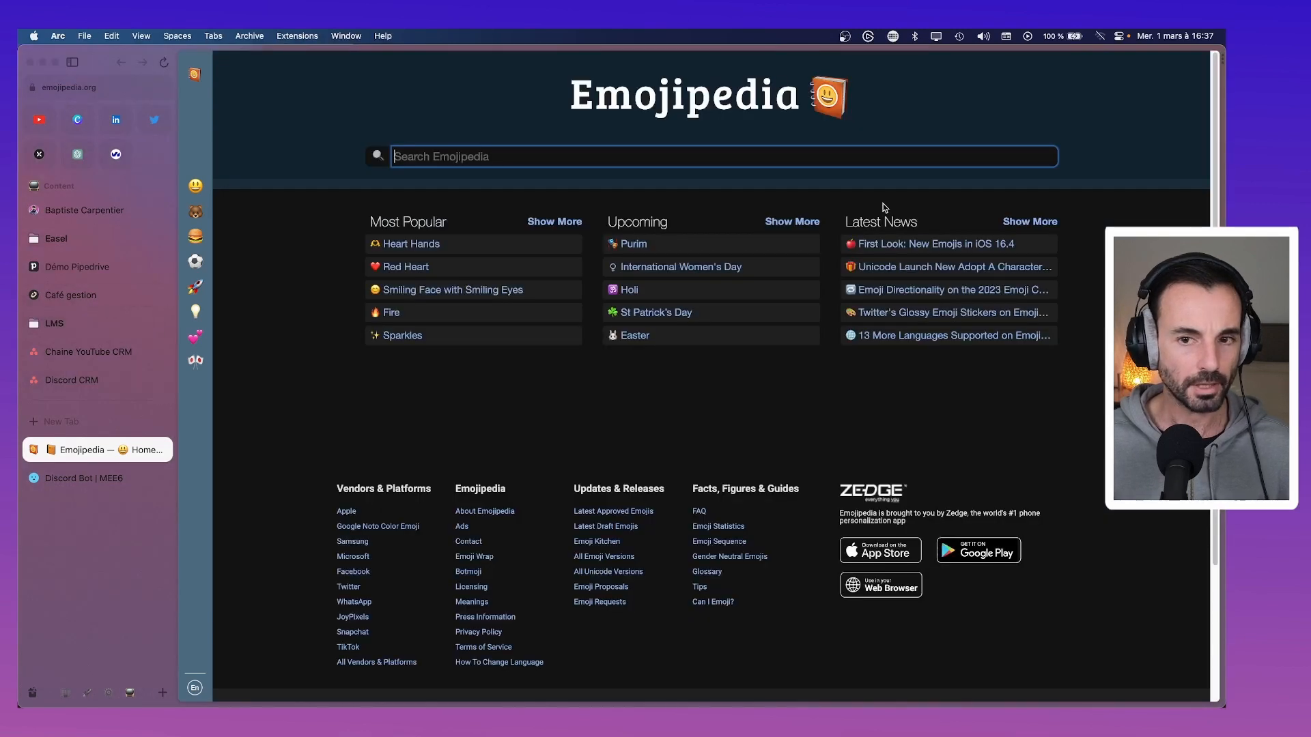
click(1210, 68)
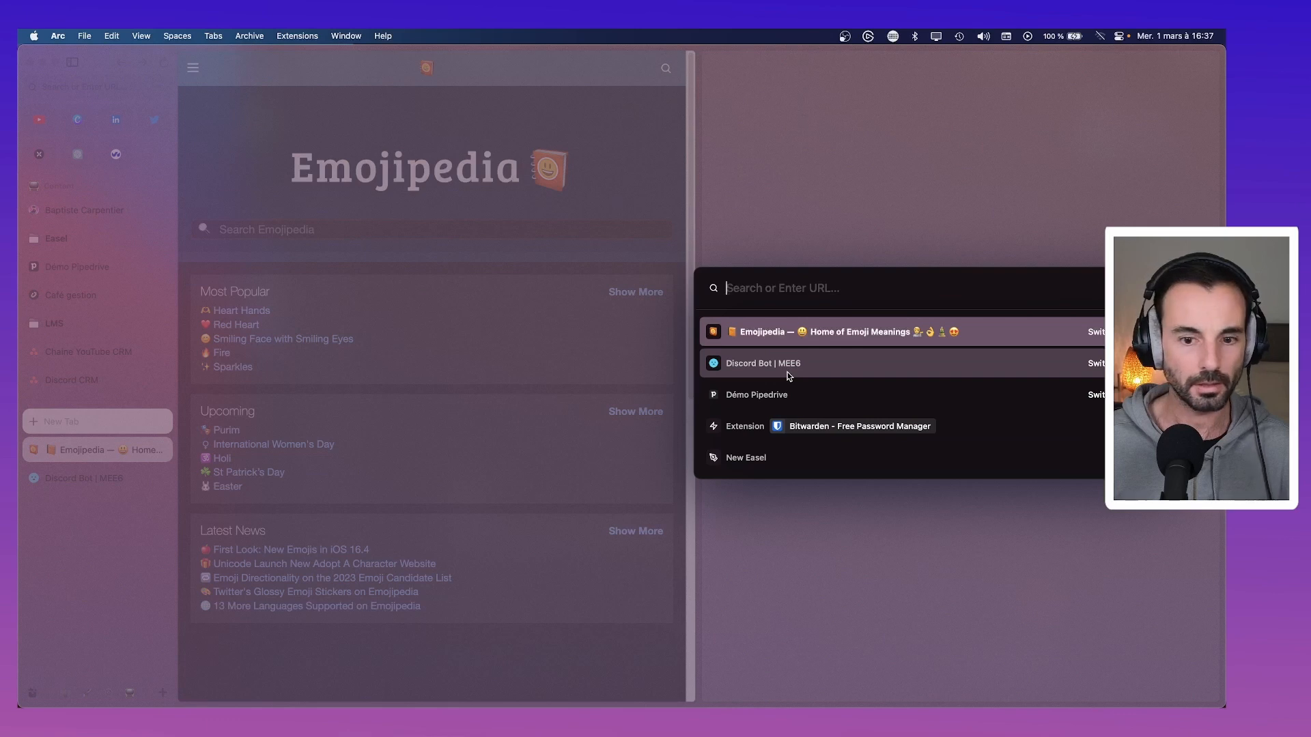
click(834, 394)
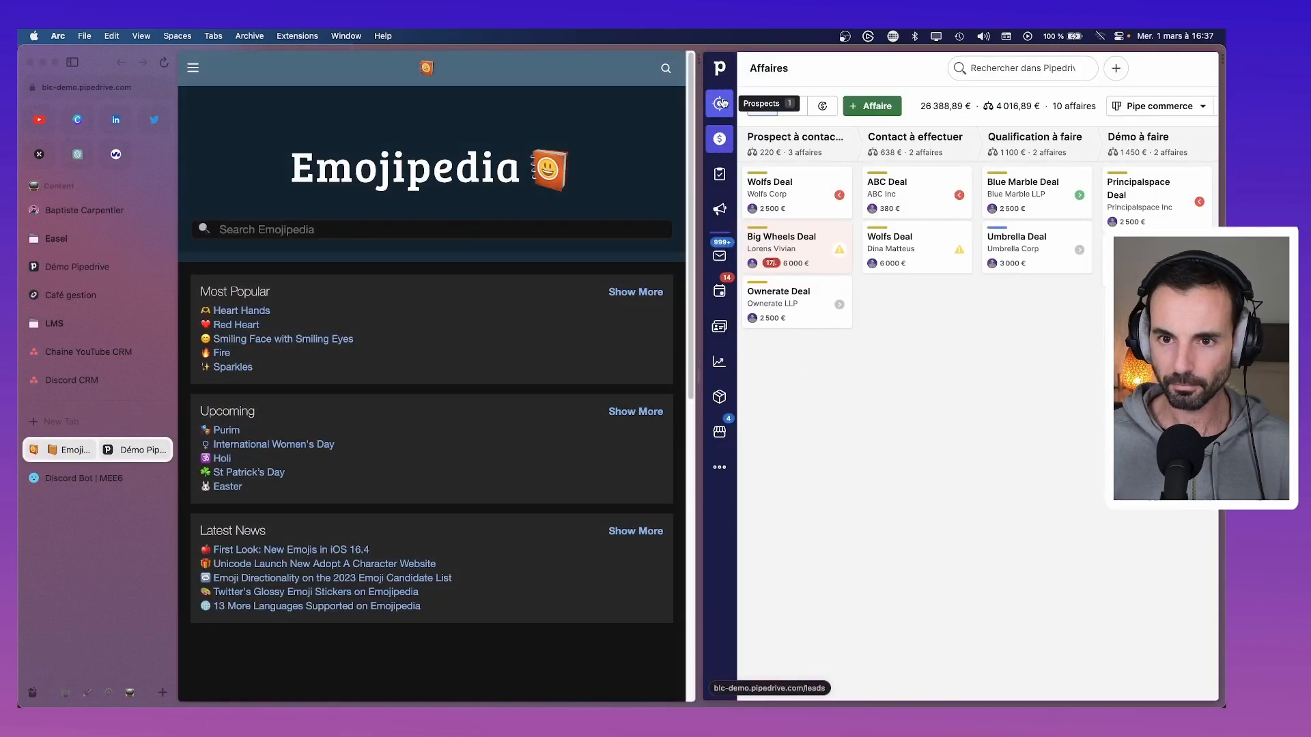
Search Emojipedia for "target" and copy the Bullseye emoji.
click(481, 229)
text(ta)
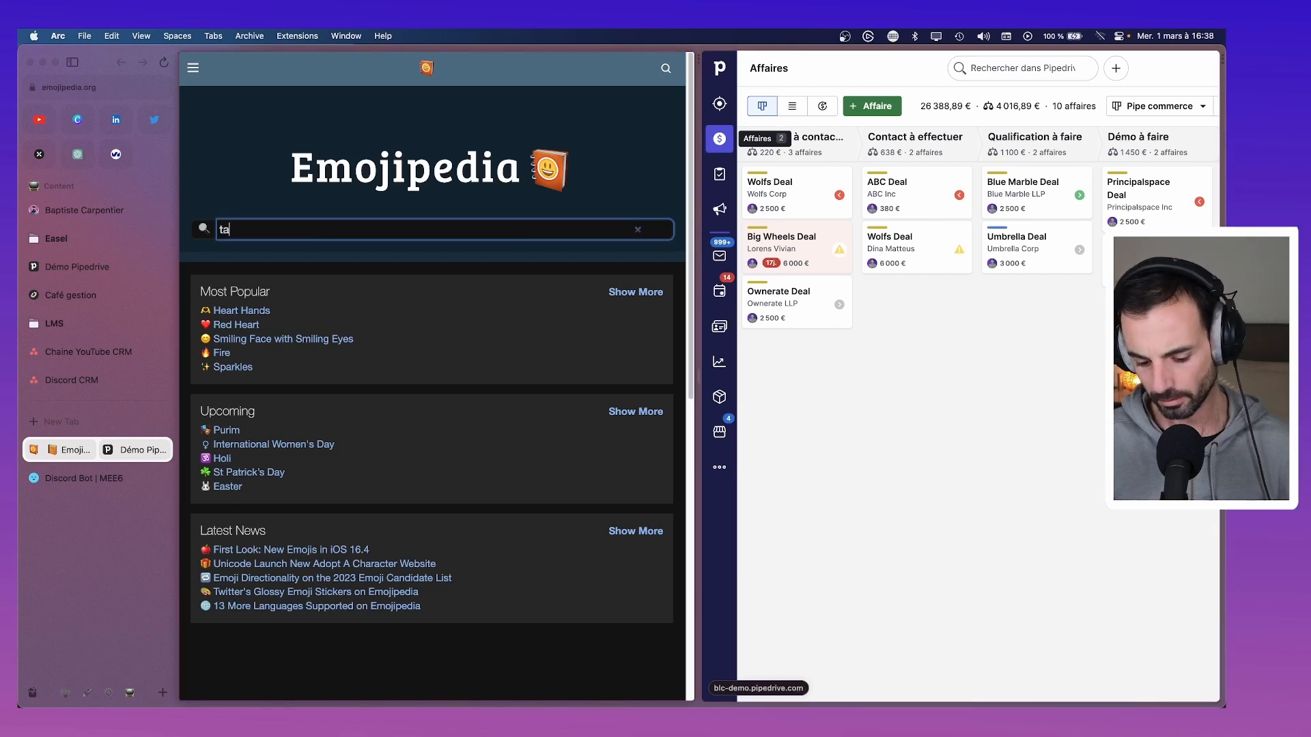
text(rget)
key(Return)
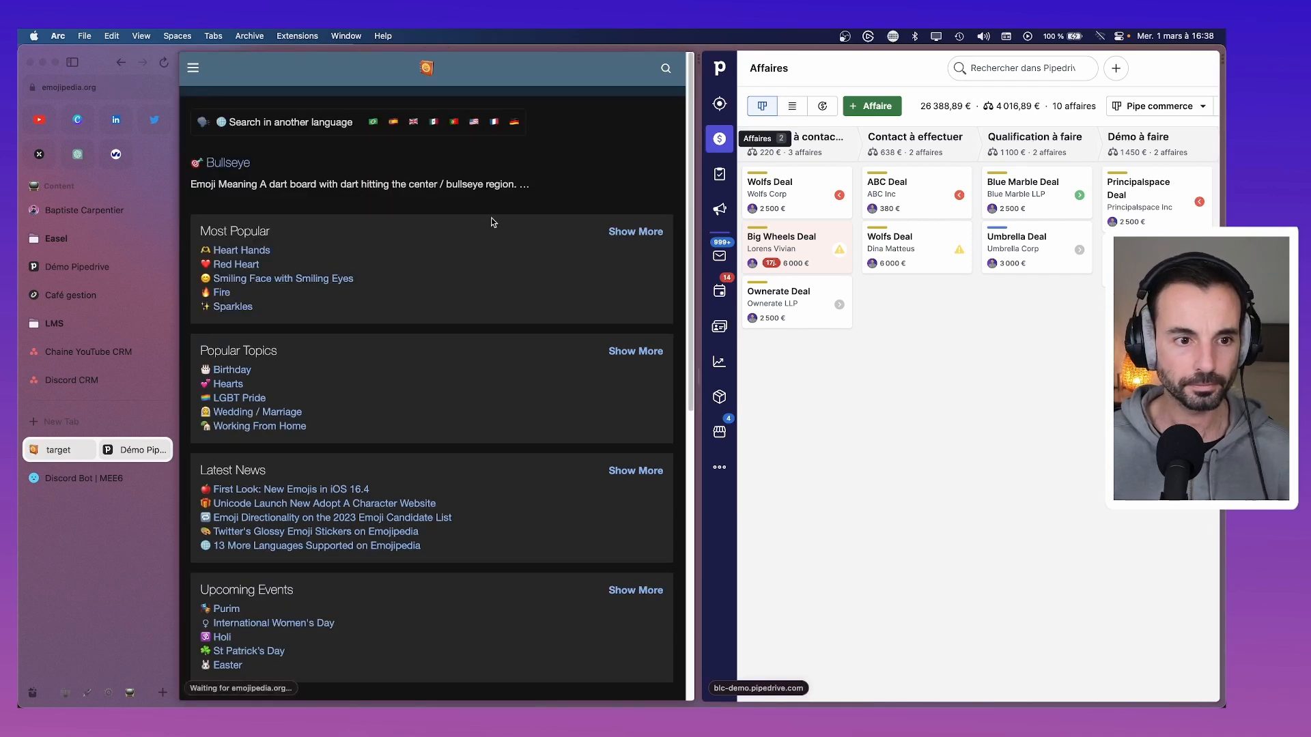
click(268, 175)
click(374, 249)
Switch to Discord, put the Bullseye emoji before the prospects channel's name, save the change and leave the channel settings.
key(super+Tab)
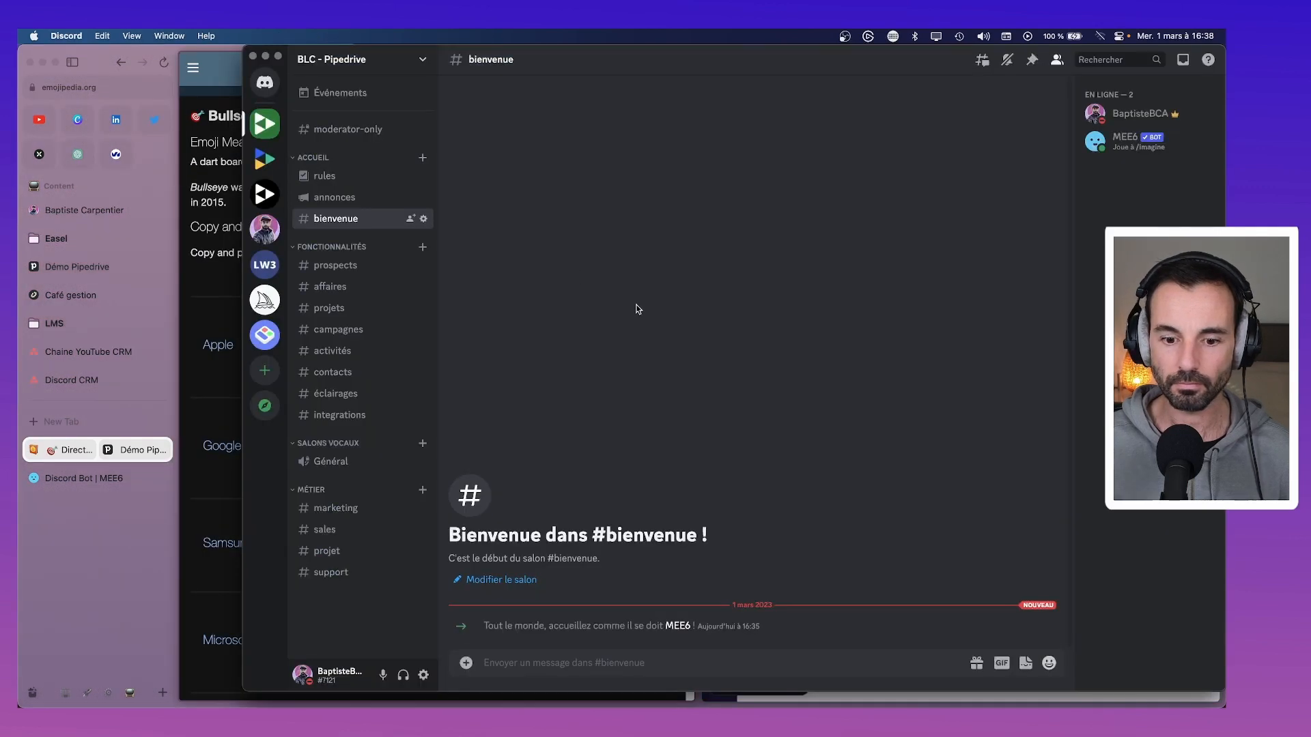
right_click(350, 265)
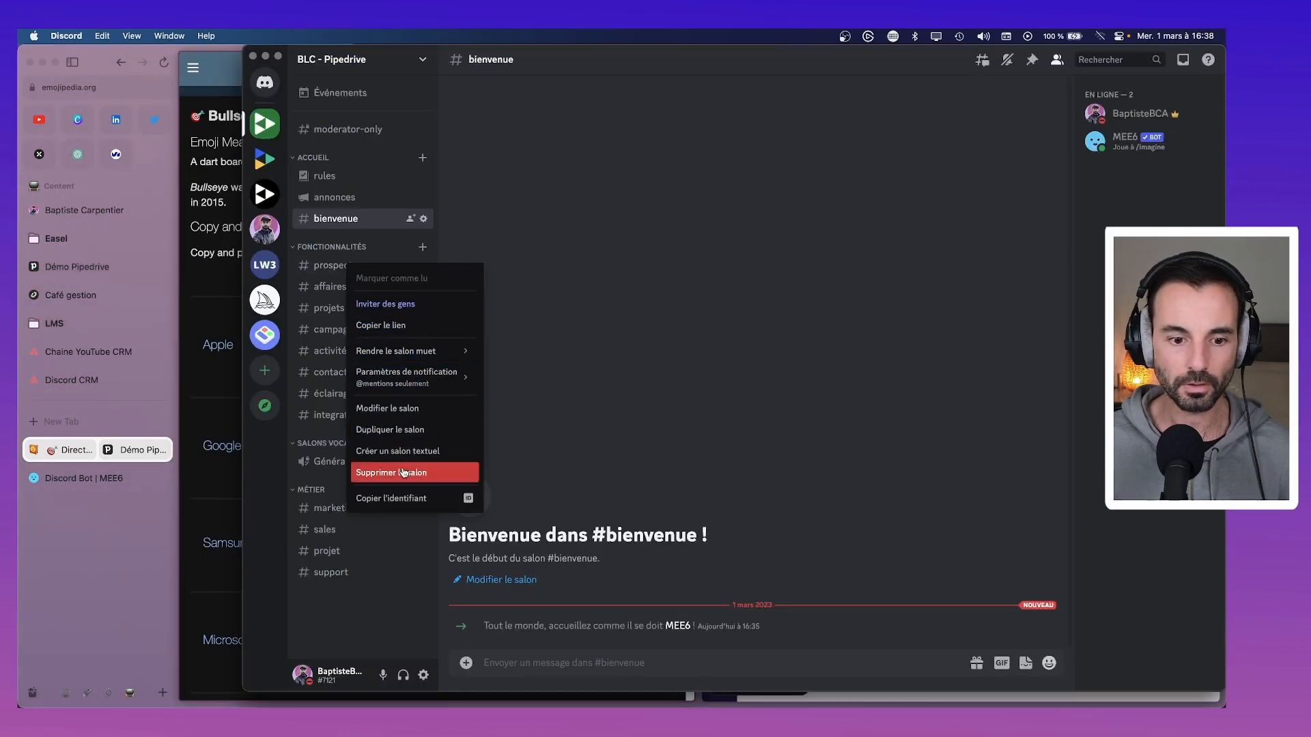
click(388, 409)
click(583, 139)
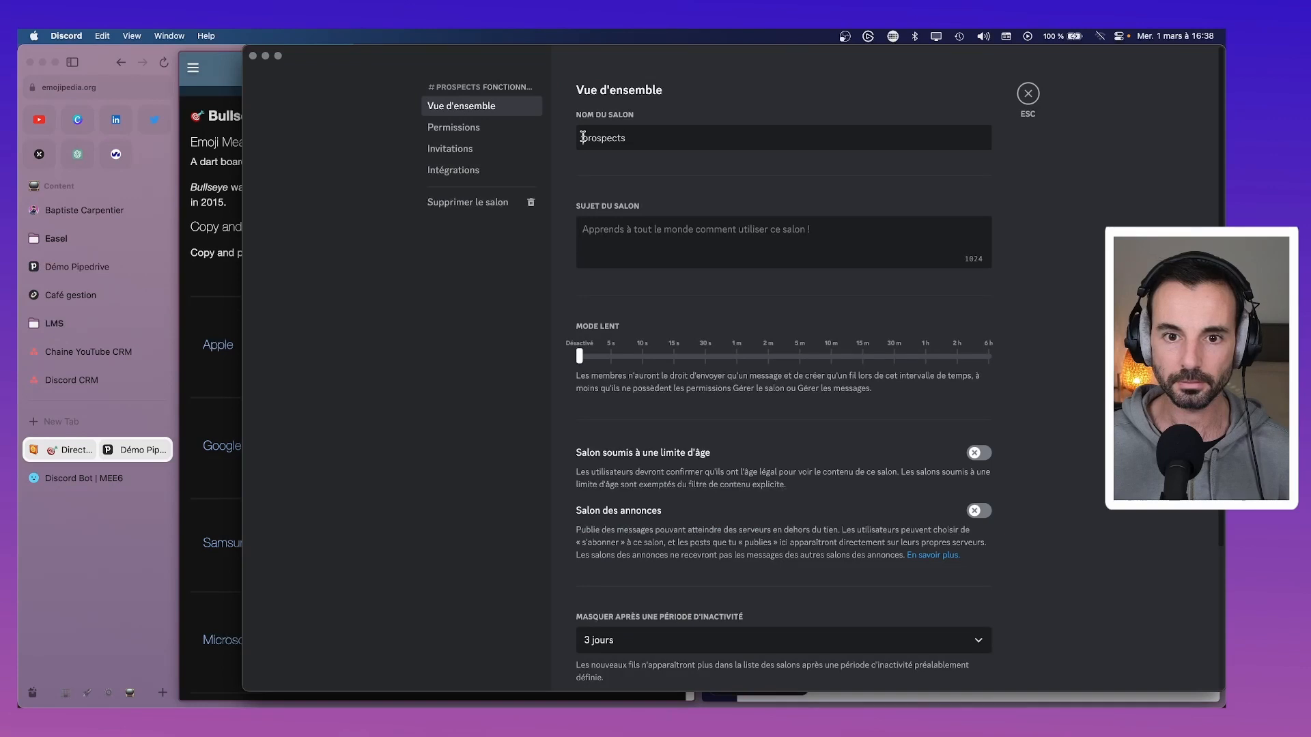
key(super+v)
click(932, 663)
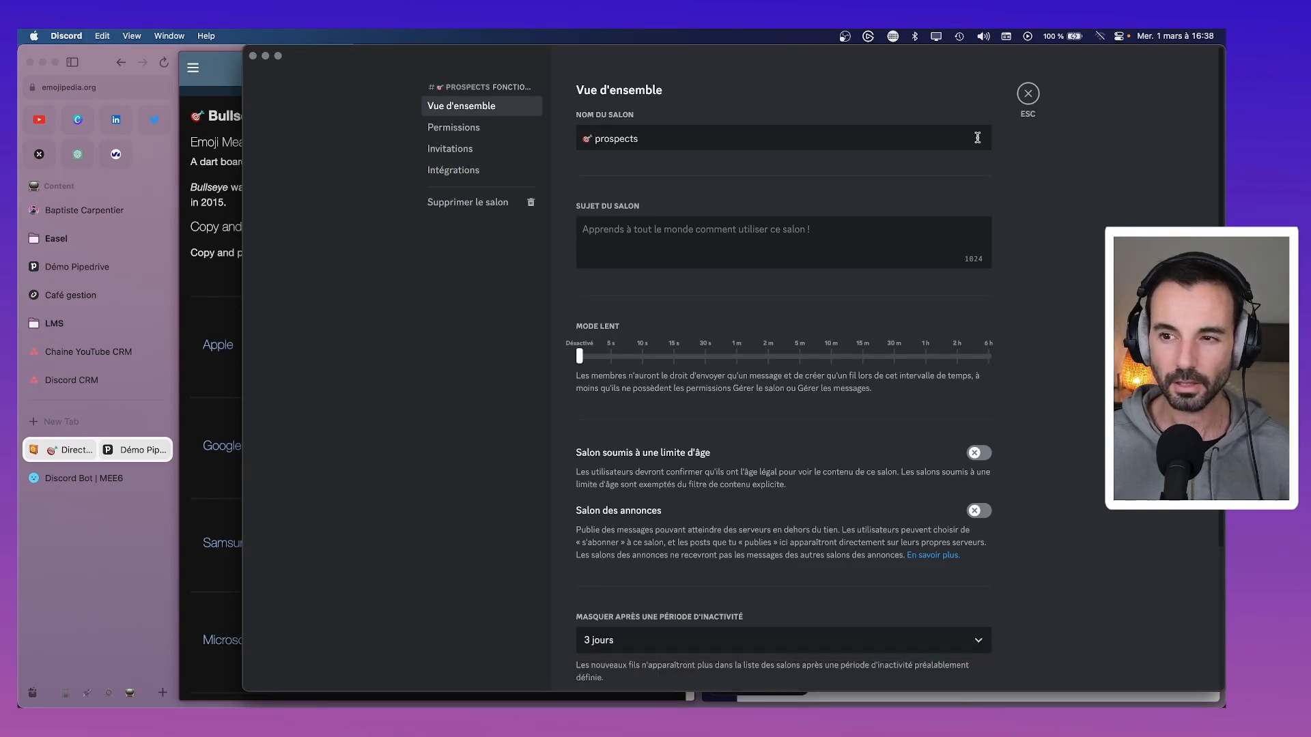
click(1027, 93)
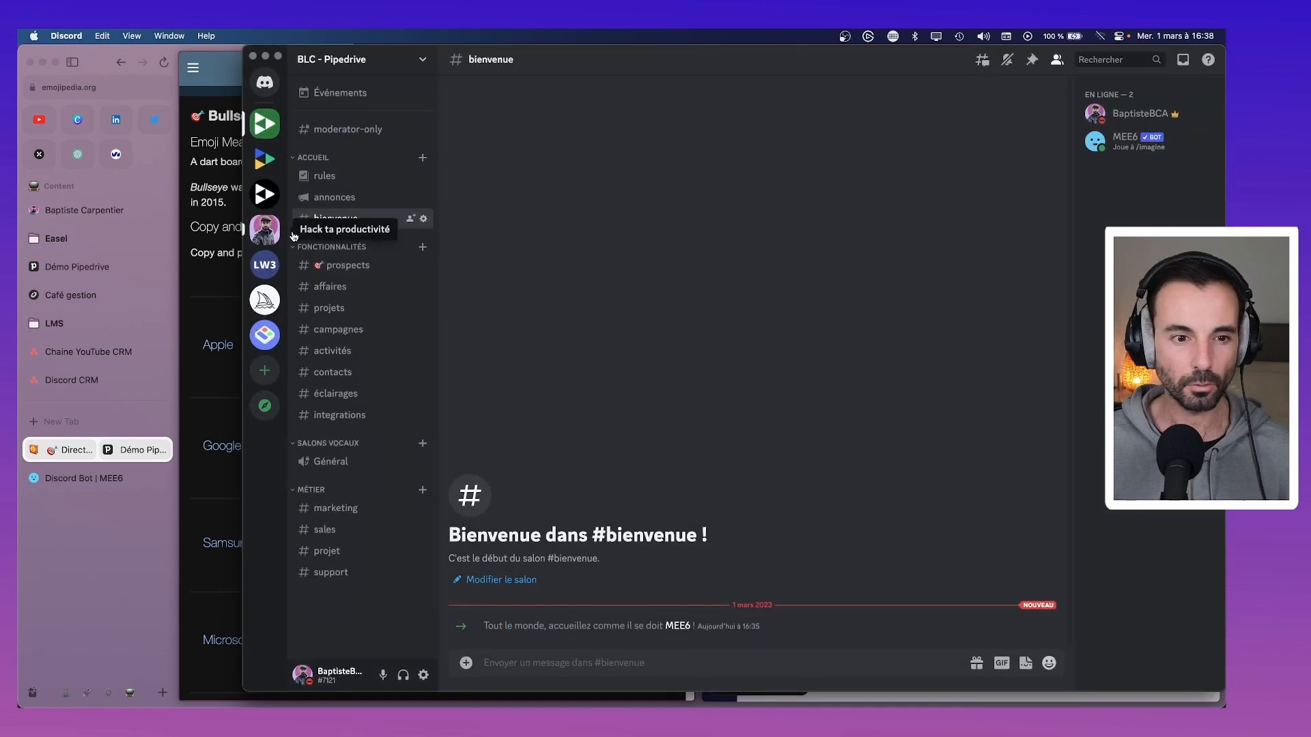
Examine how the Hack ta productivité and Bento servers use emojis in channel names, and return to the BLC - Pipedrive server.
click(265, 231)
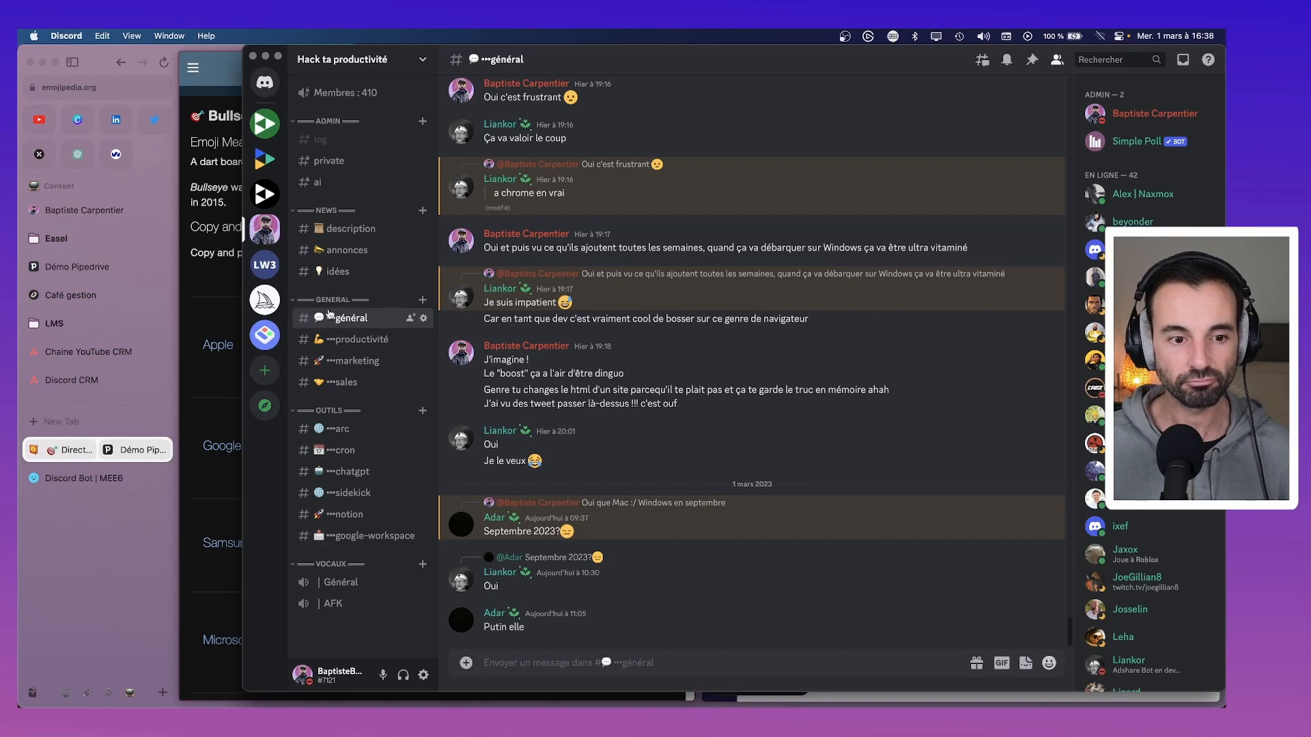
click(267, 332)
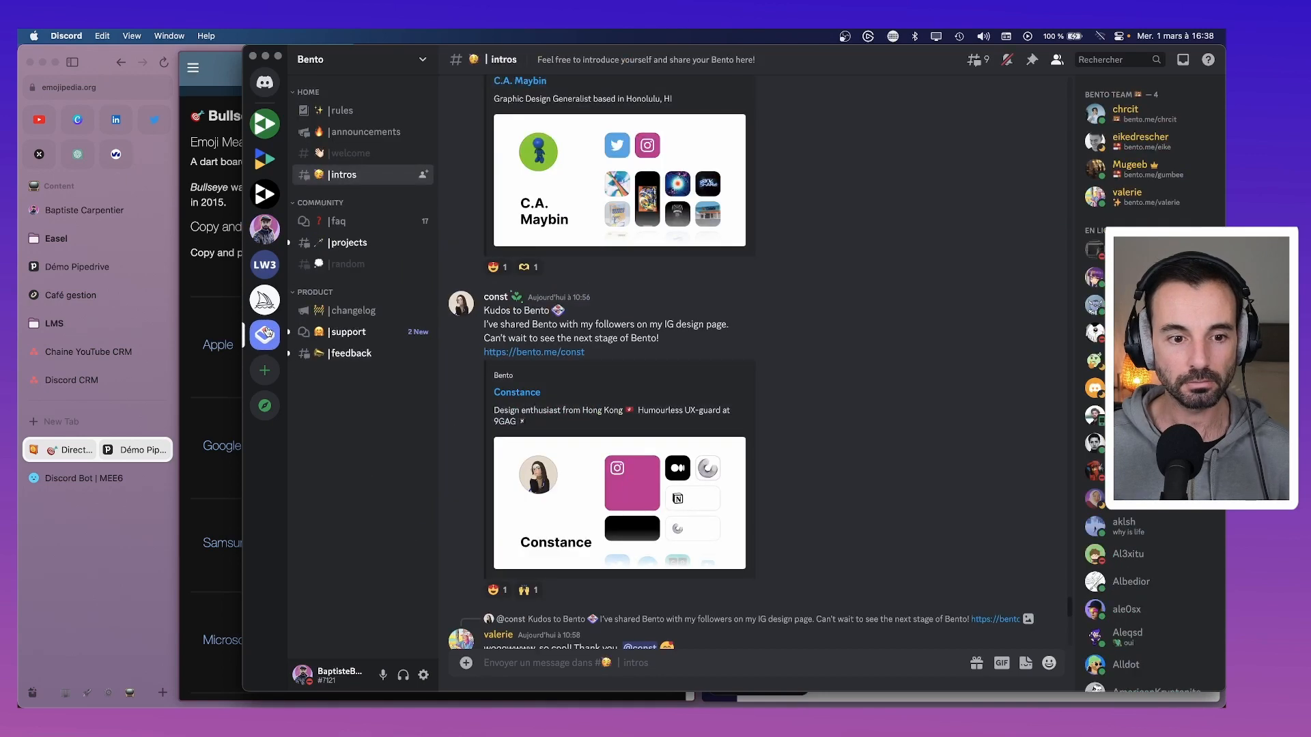
mouse_move(337, 347)
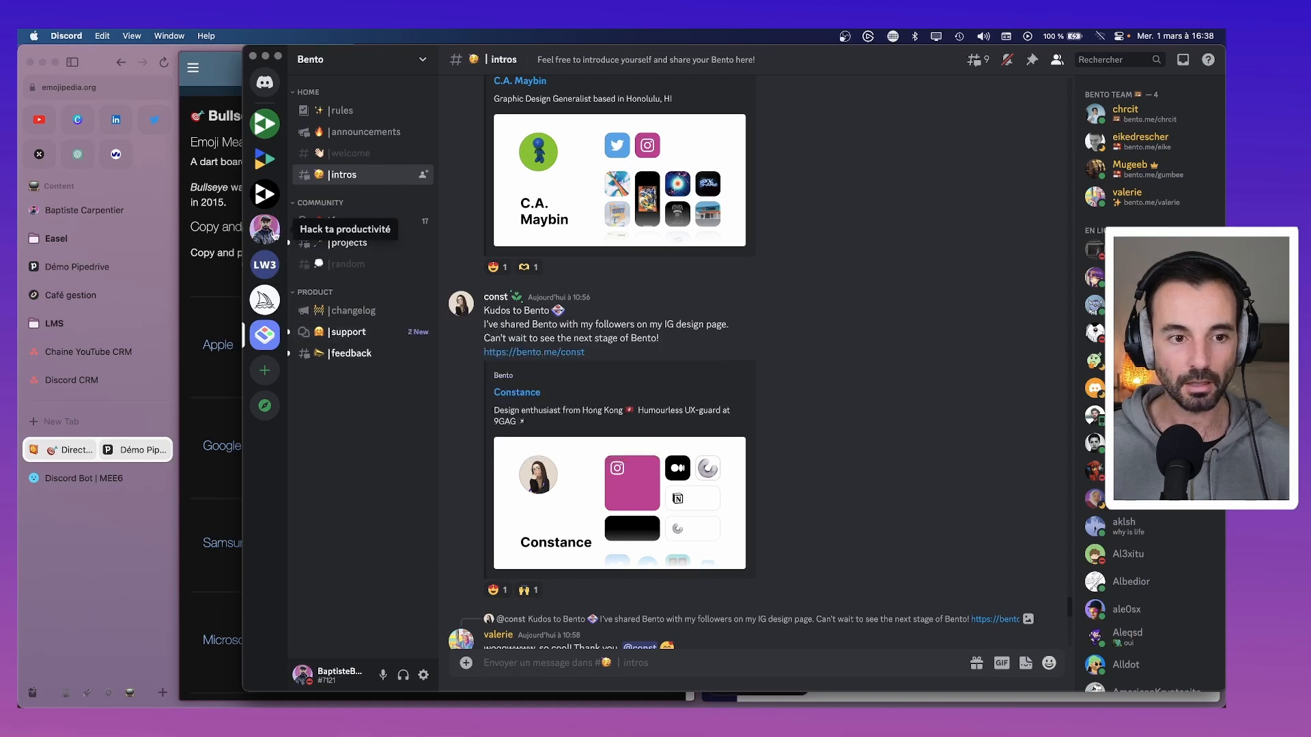
click(267, 127)
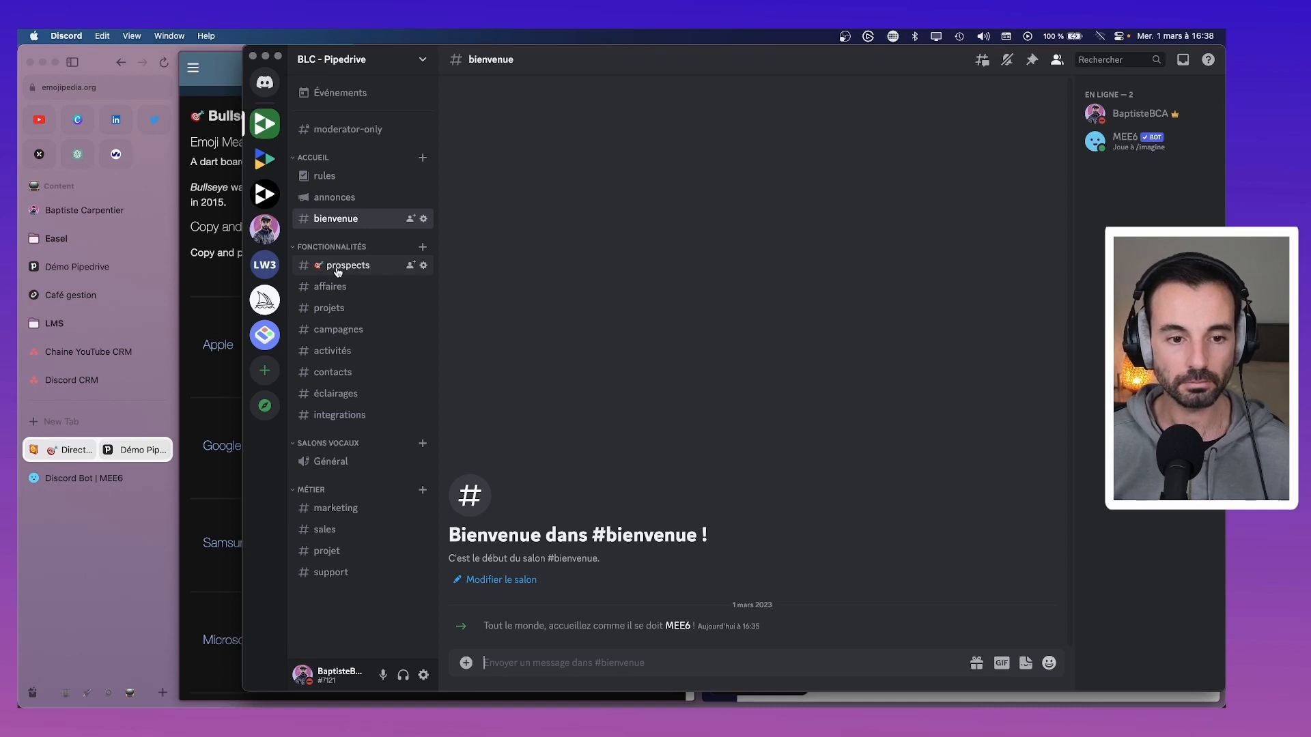
Switch to Arc, widen the Emojipedia pane, search for "dollar" and copy the Money Bag emoji.
key(super+Tab)
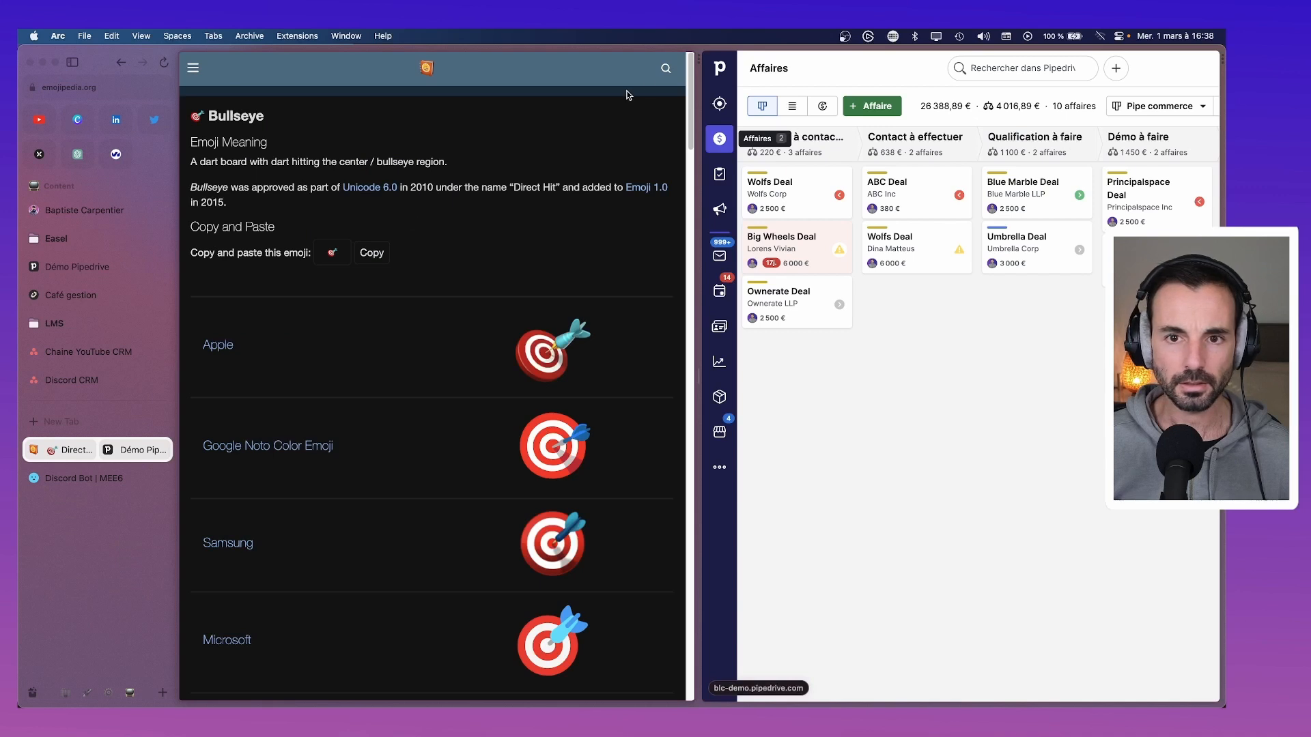
drag(699, 379, 913, 377)
click(758, 73)
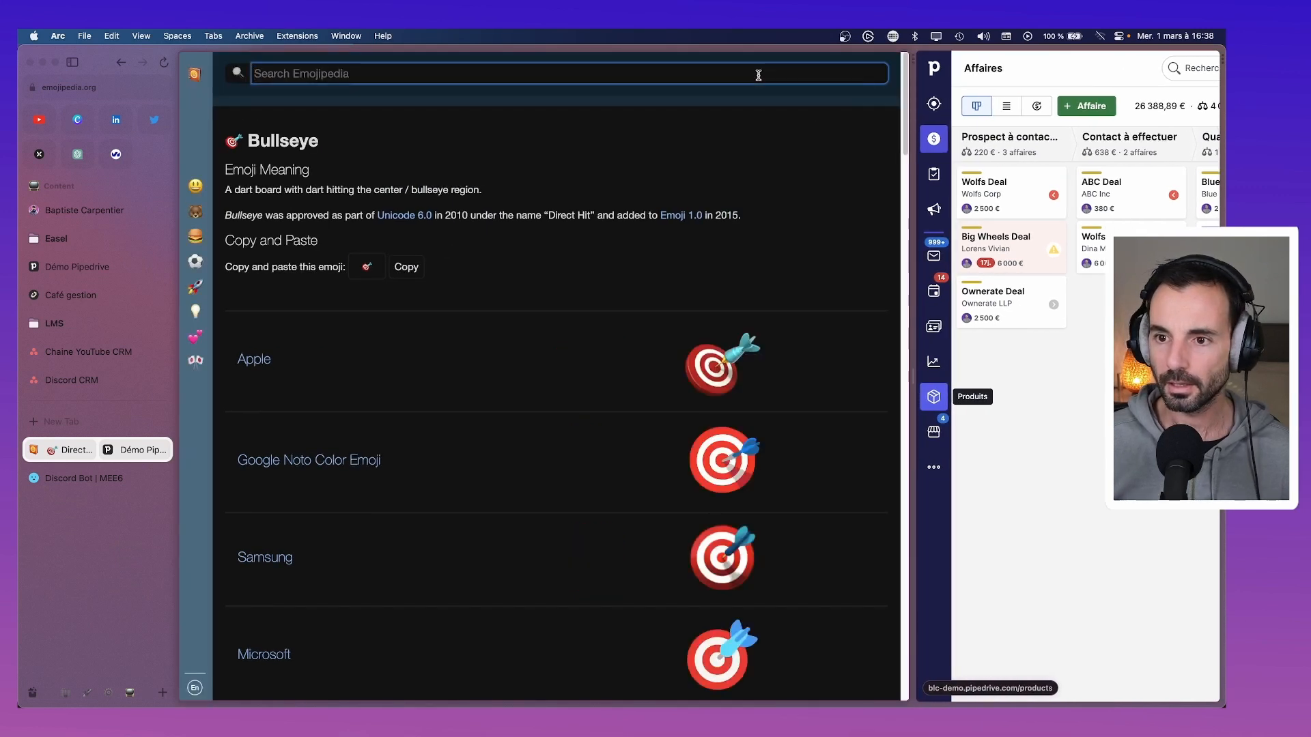
text(dollar)
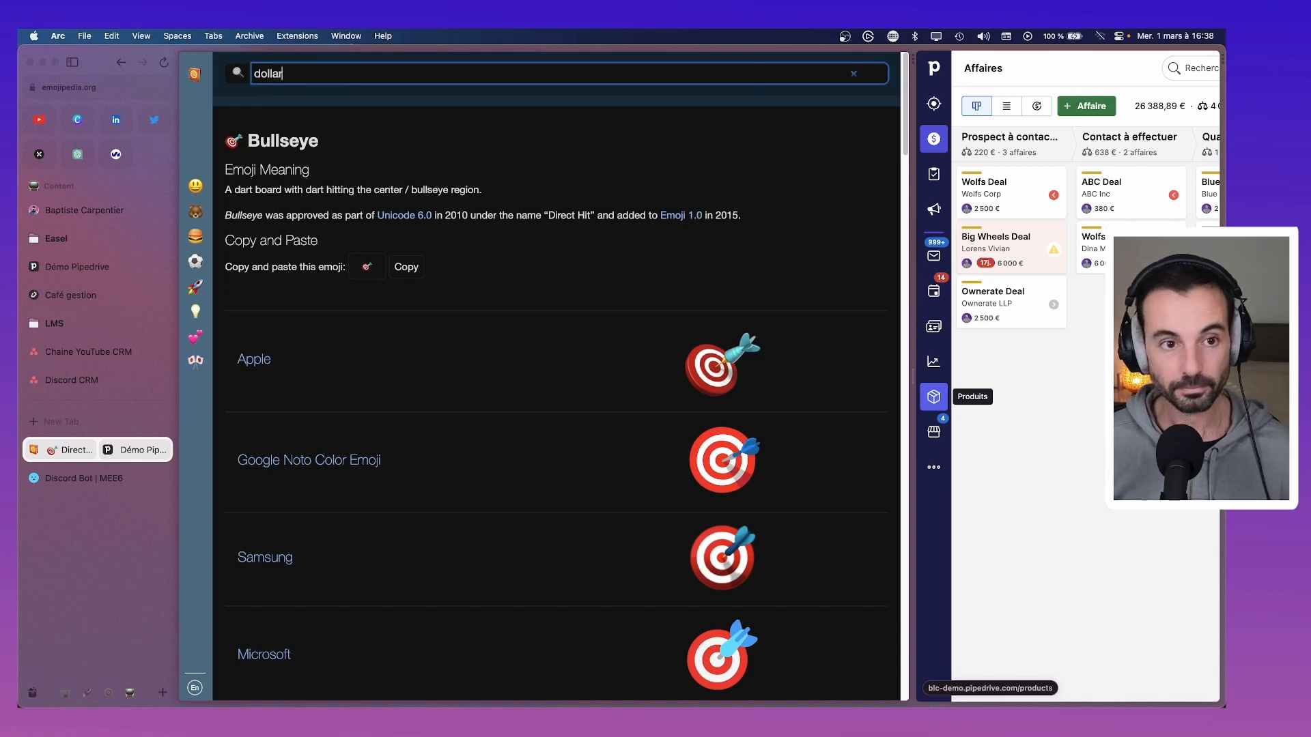
key(Return)
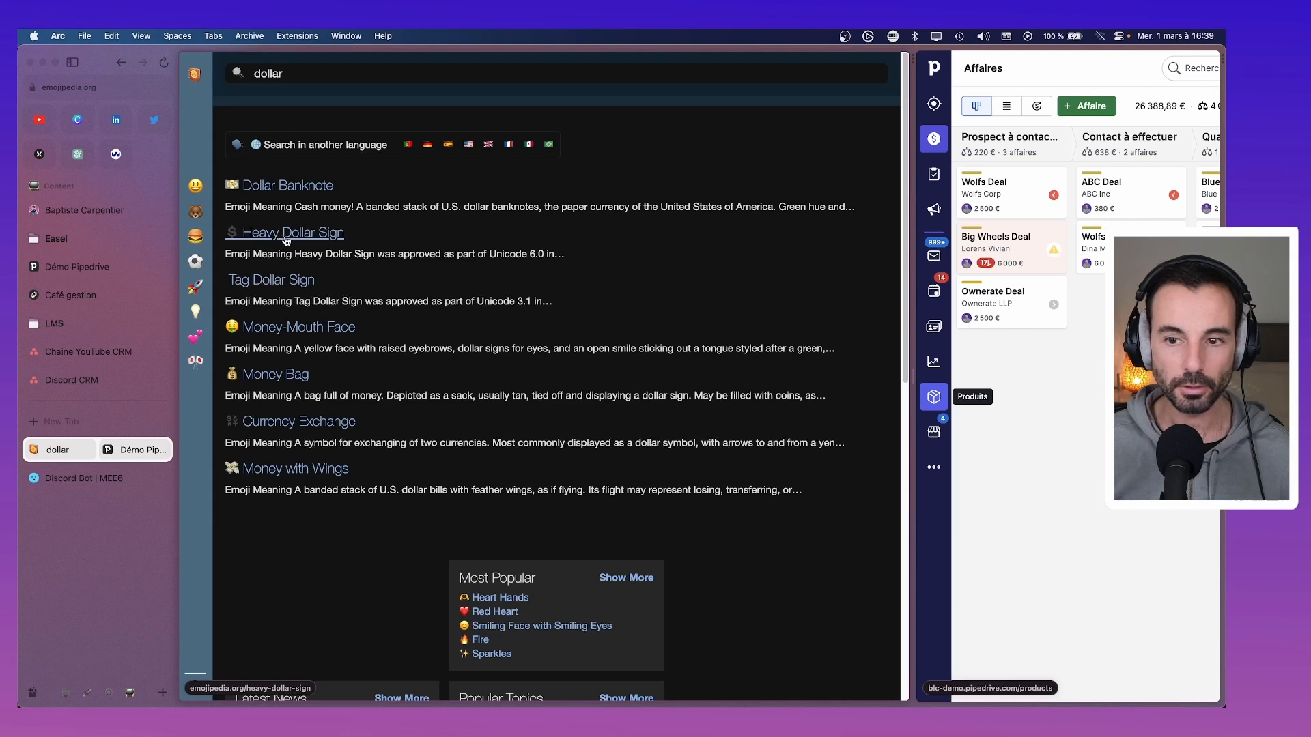
click(275, 374)
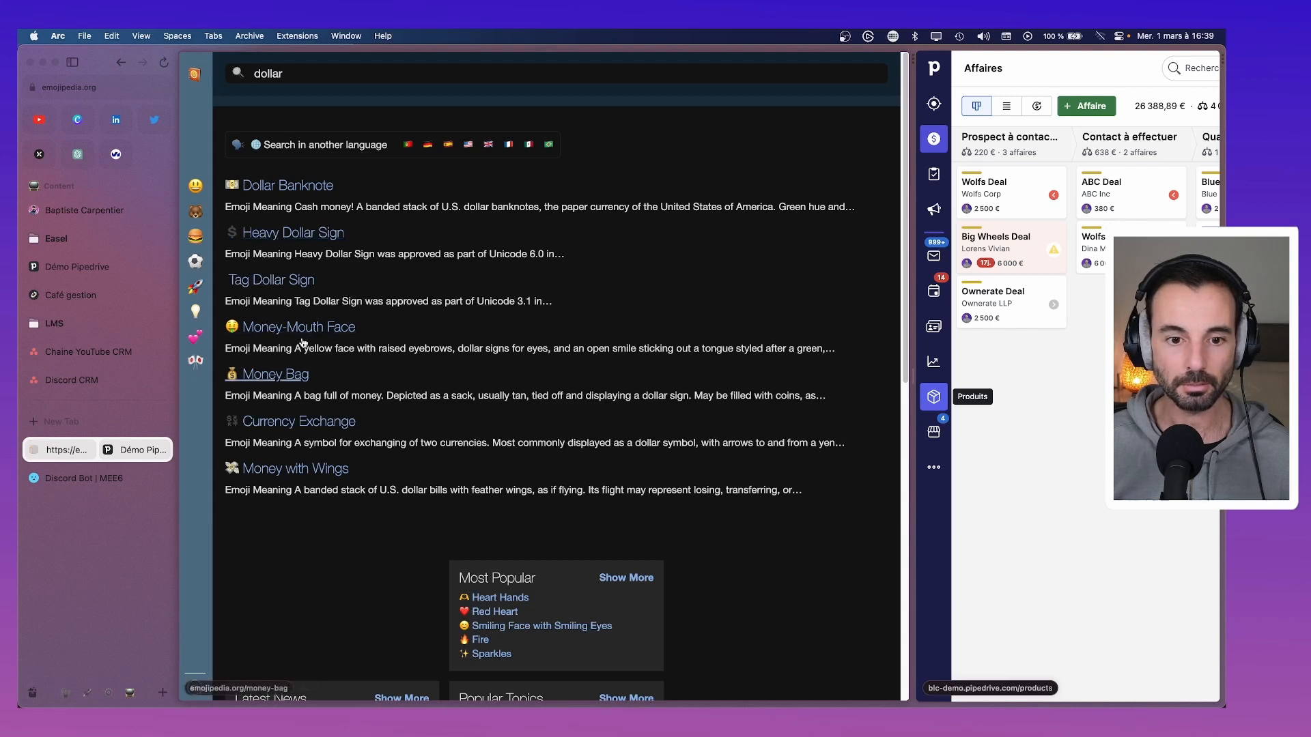
click(407, 307)
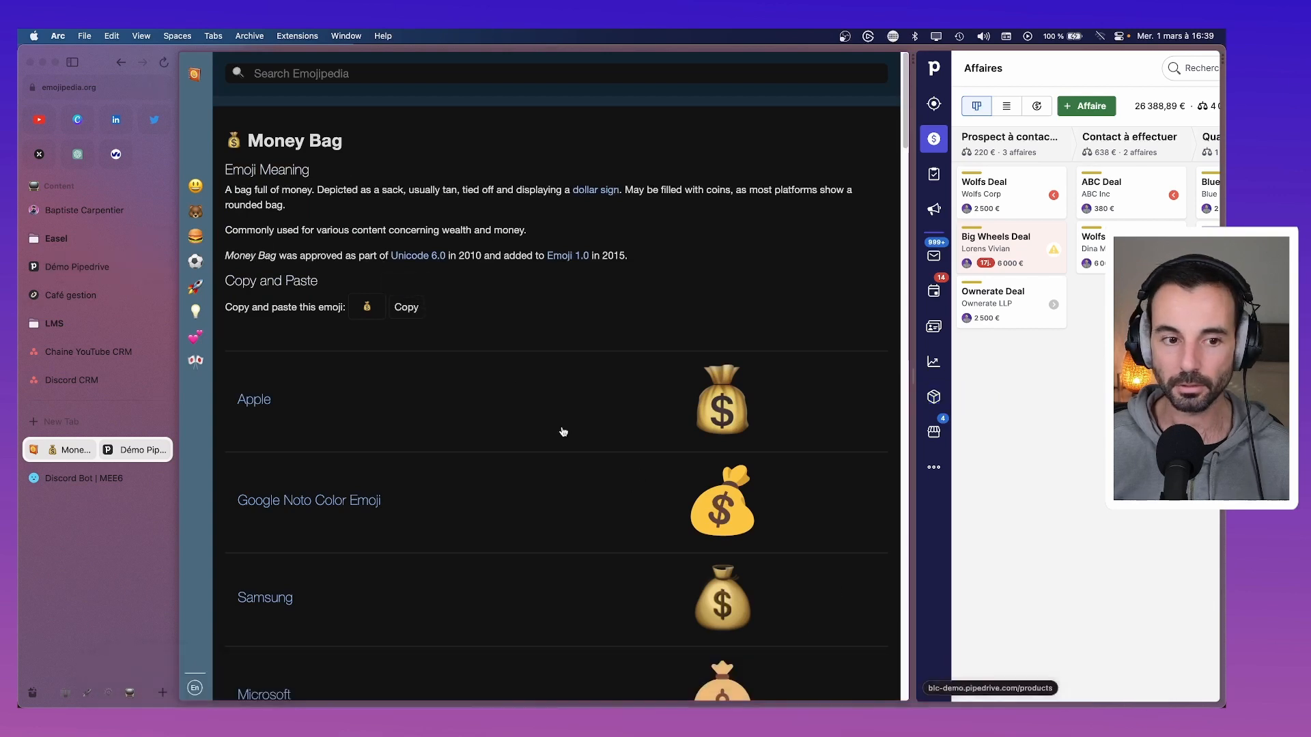
Switch to Discord, put the Money Bag emoji before the affaires channel's name, save the change and leave the channel settings.
click(986, 679)
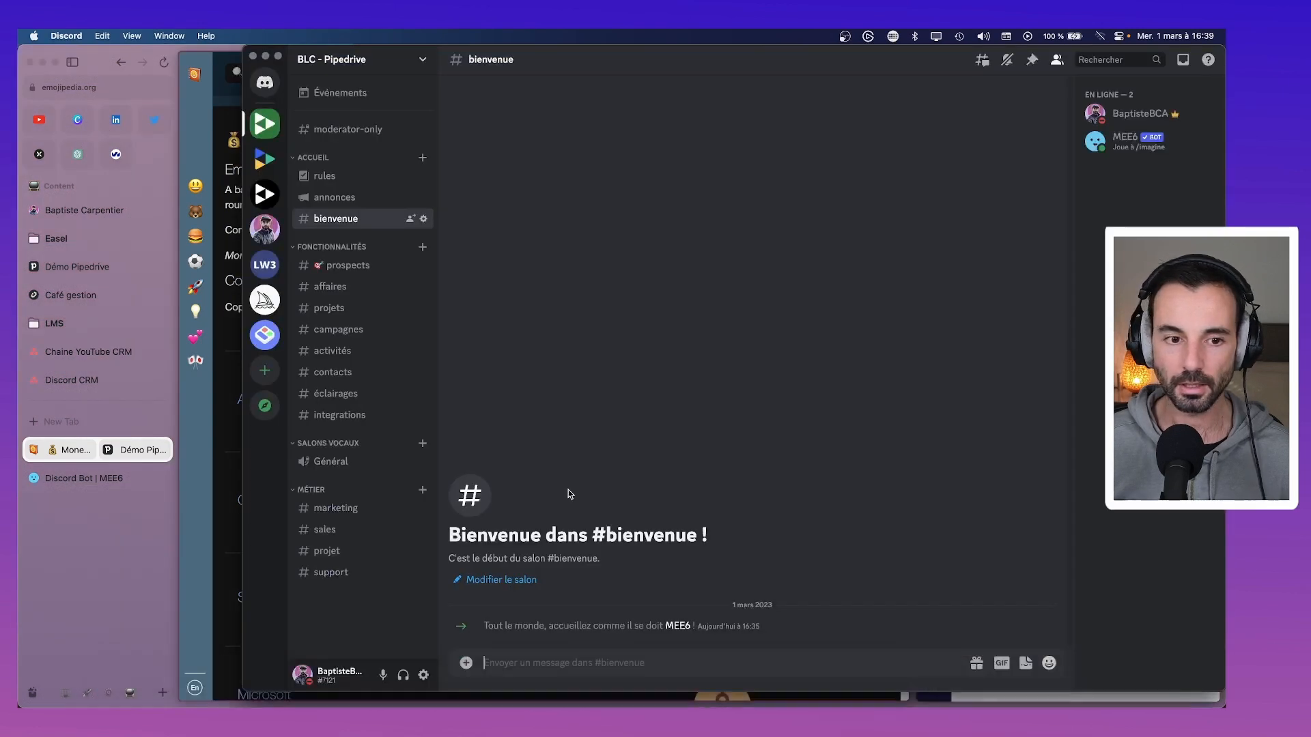
right_click(336, 288)
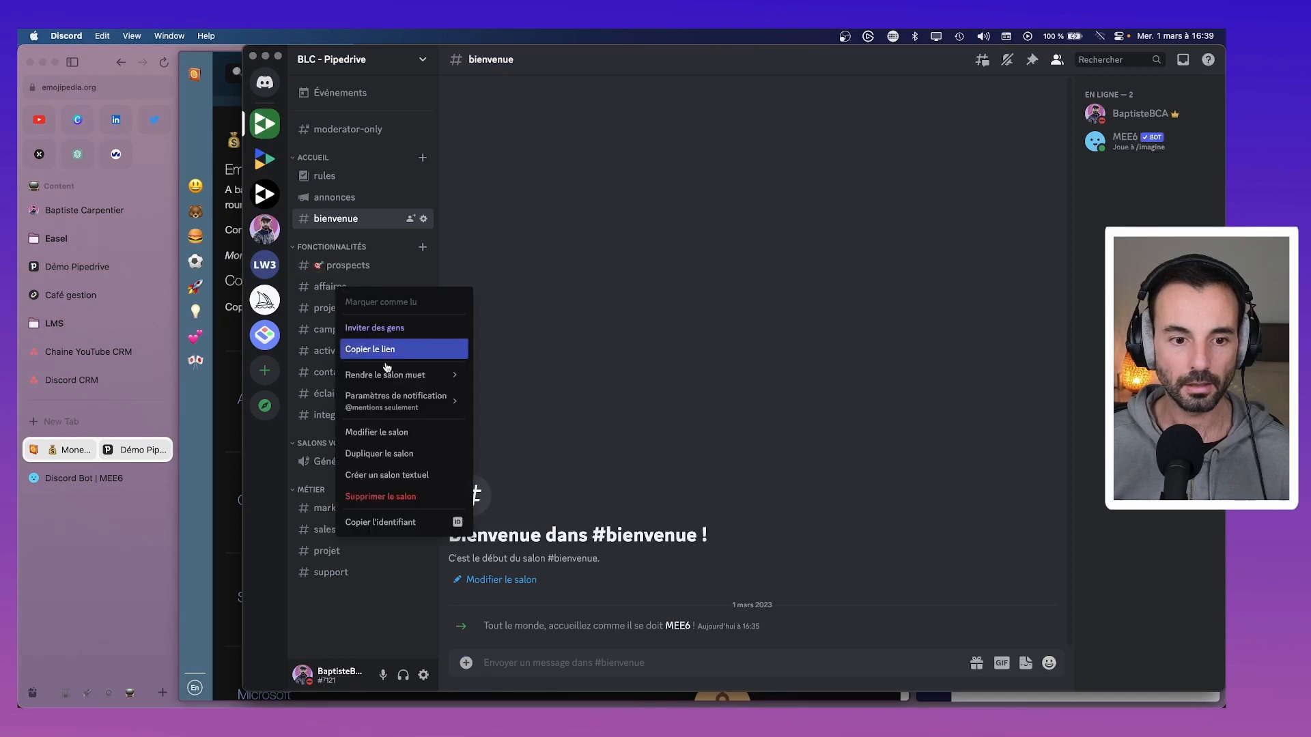
click(400, 444)
click(583, 138)
key(super+v)
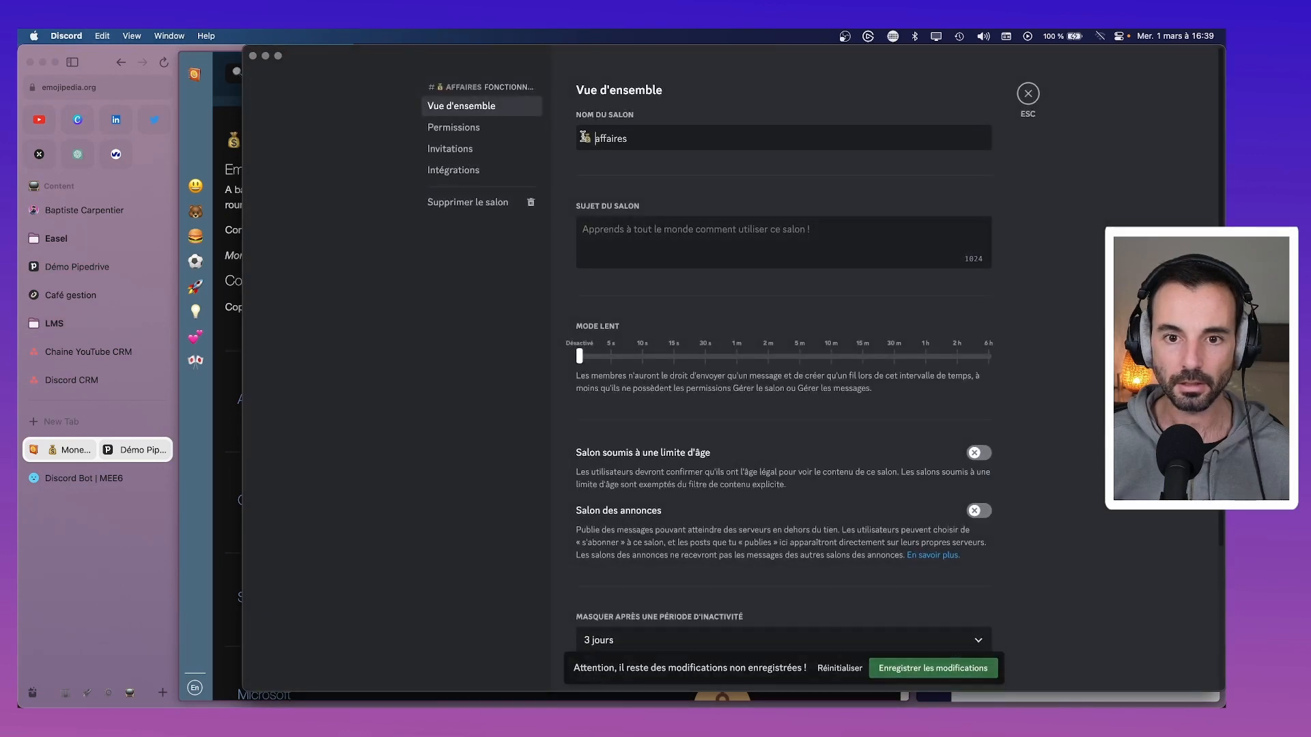
click(881, 667)
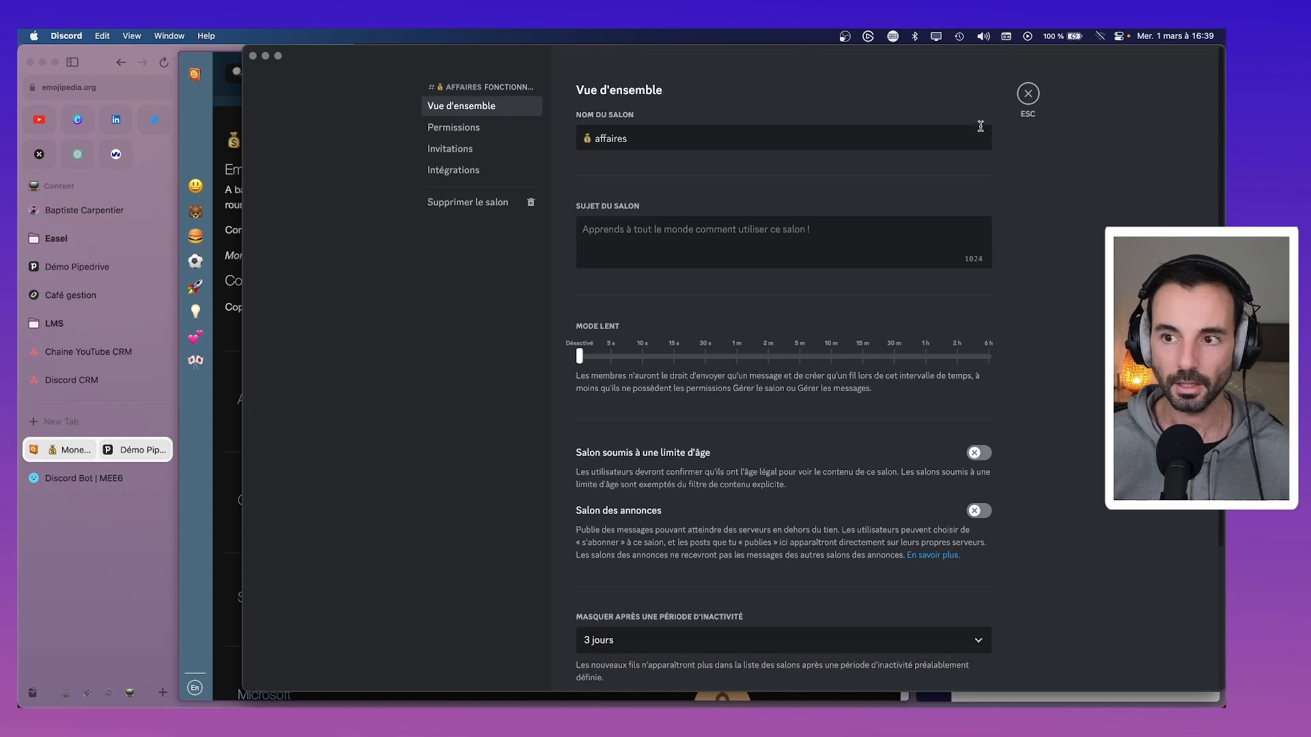
click(1028, 94)
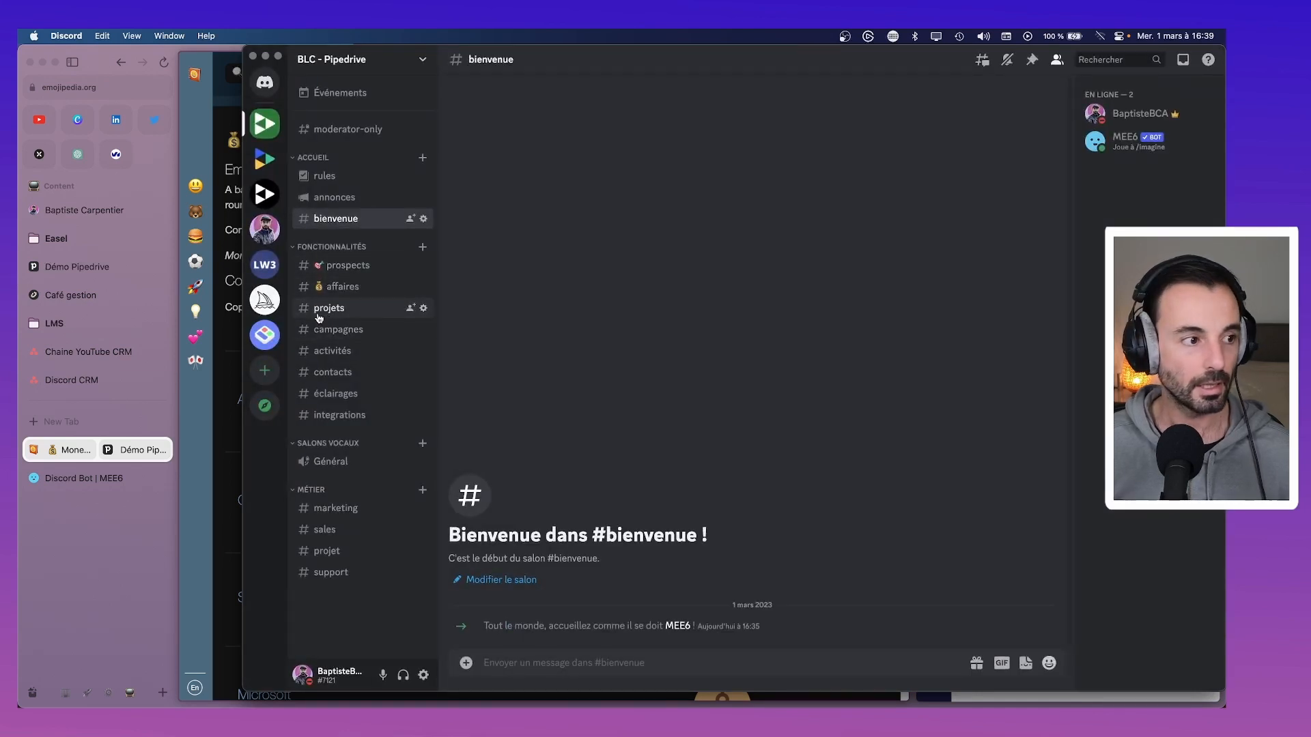
Switch to Arc and search Emojipedia for "task" to find an emoji for the projets channel.
key(super+Tab)
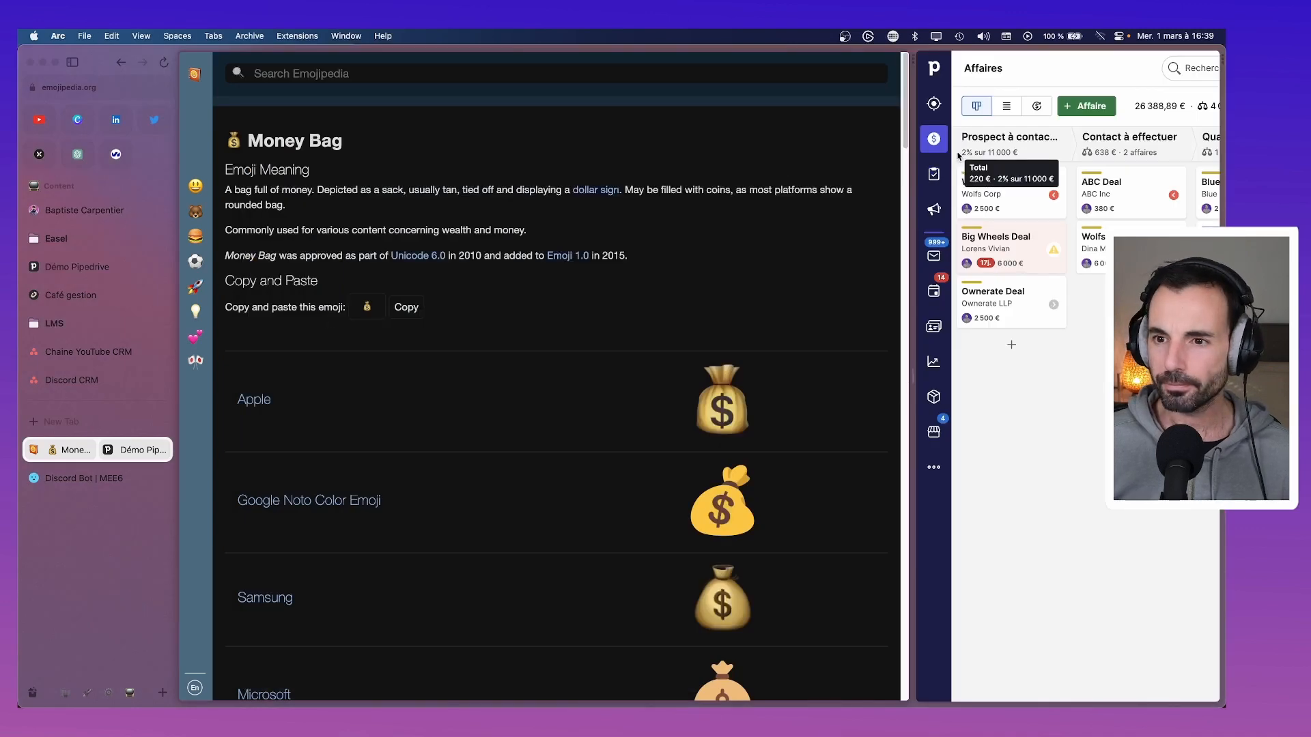
click(413, 73)
text(task)
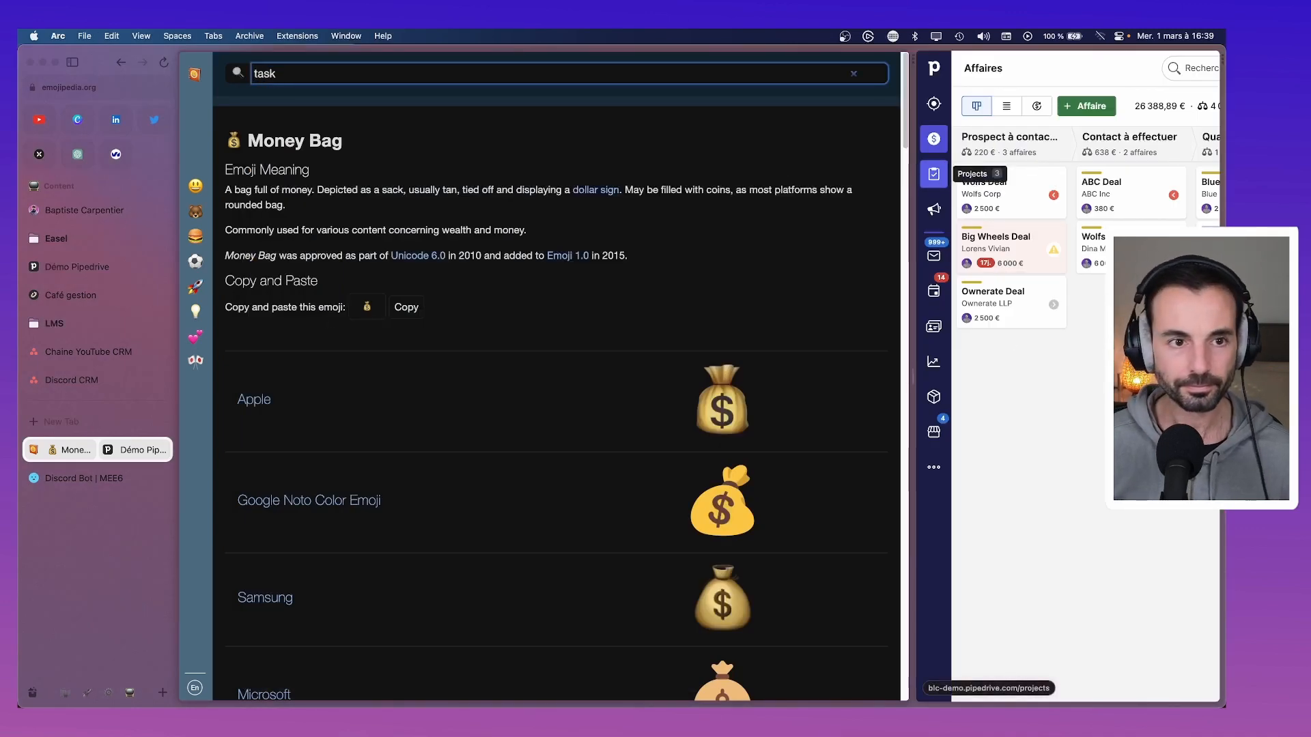
key(Return)
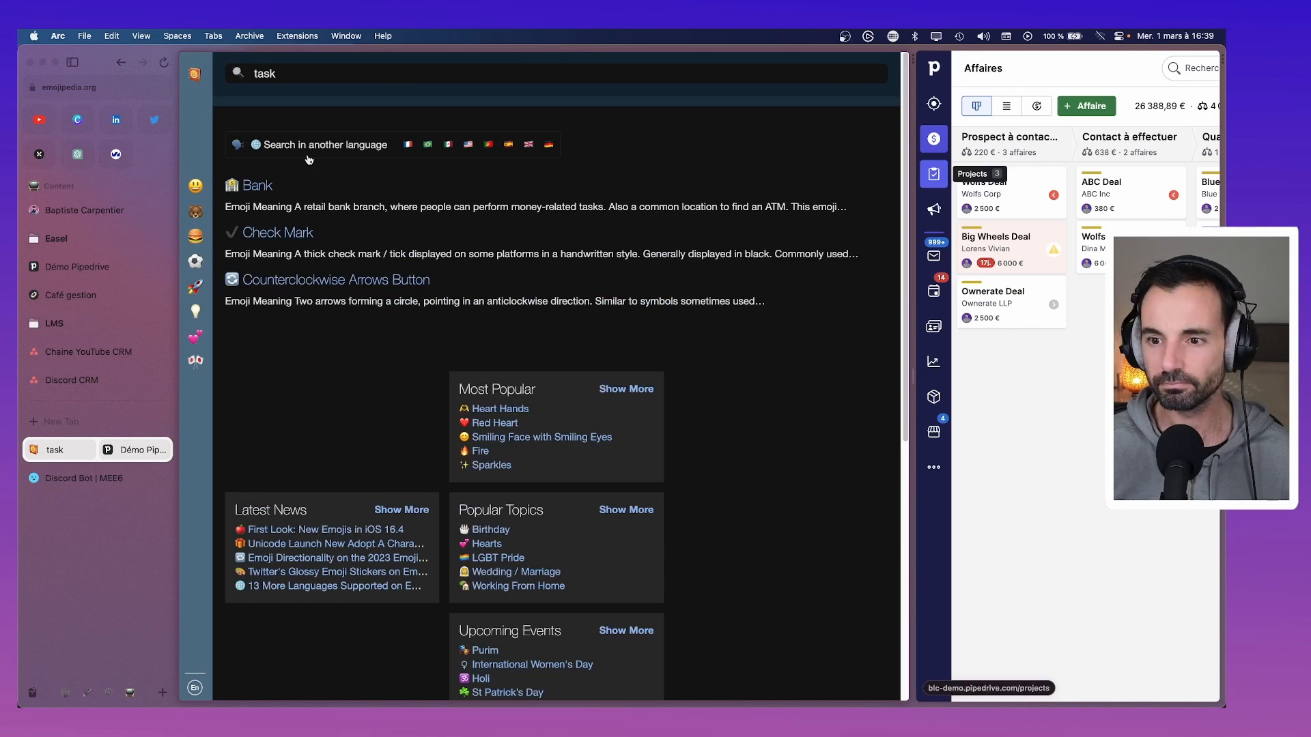
Try to search Emojipedia for "check", returning to the previous results page to submit the search again.
click(303, 77)
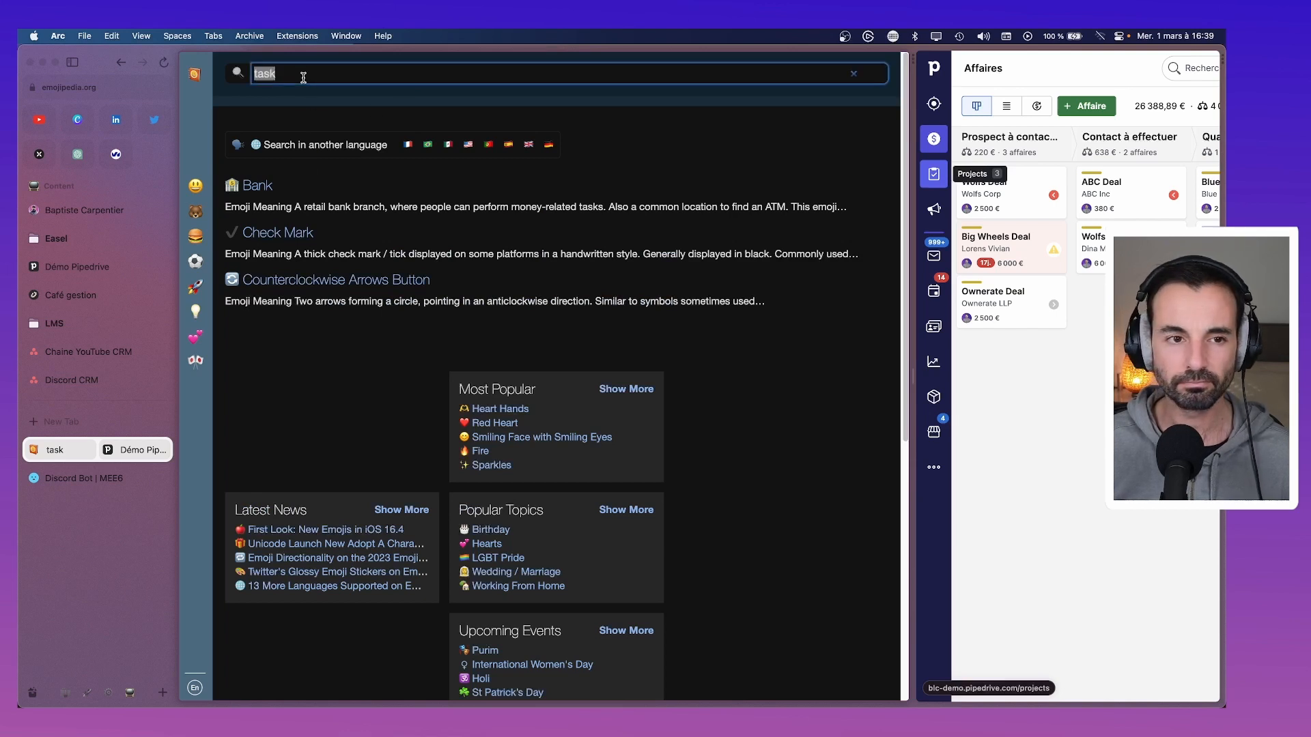
key(BackSpace)
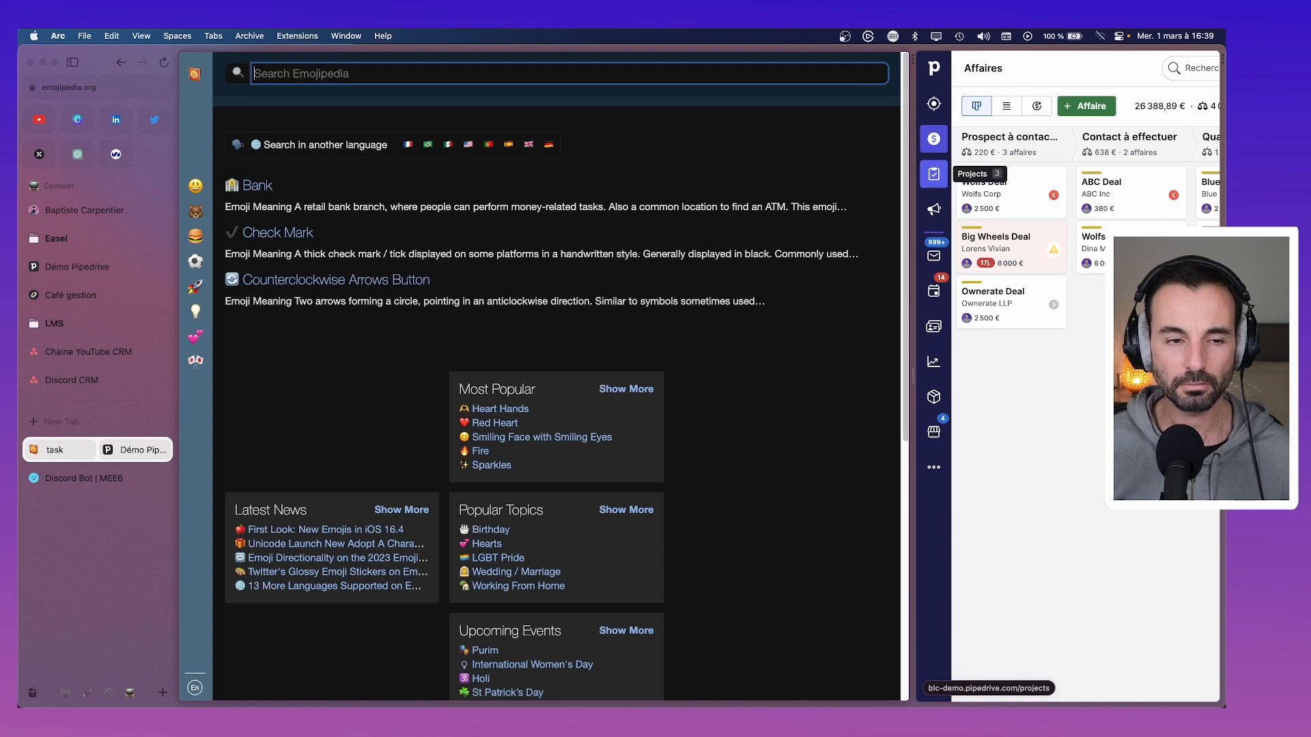
text(check)
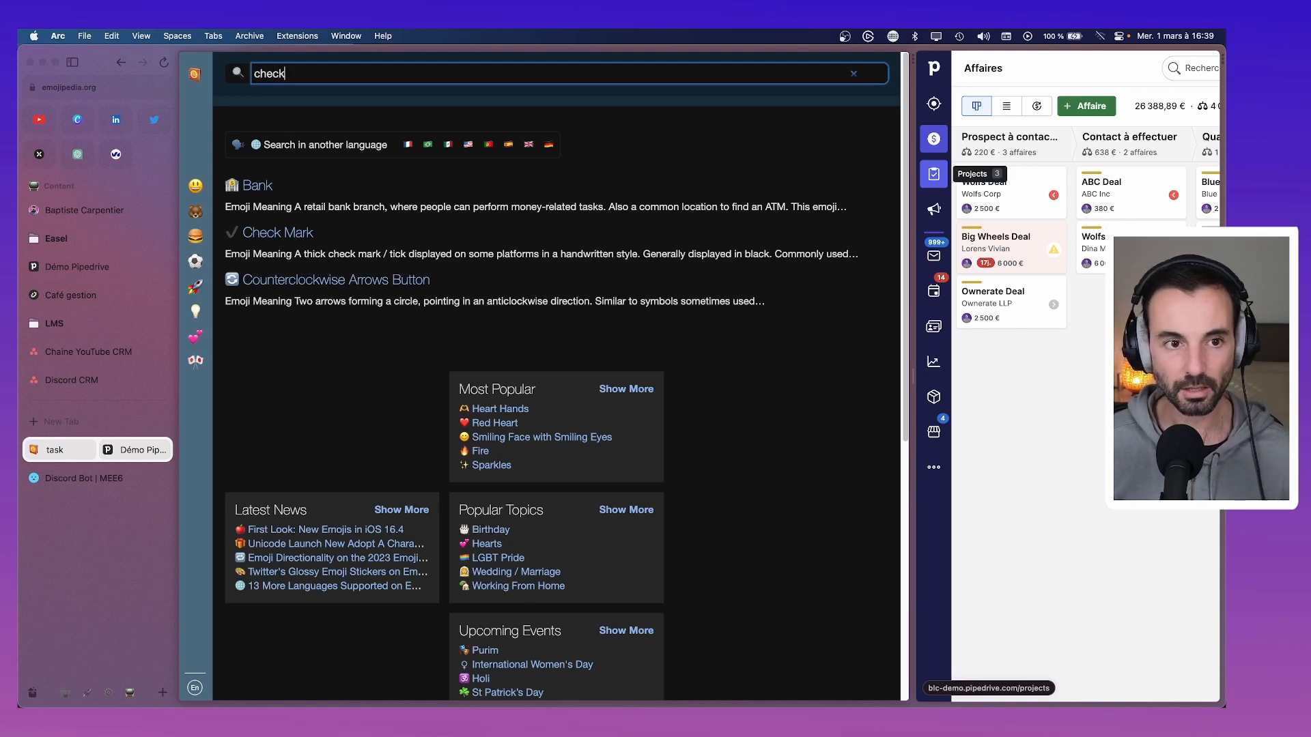
key(Return)
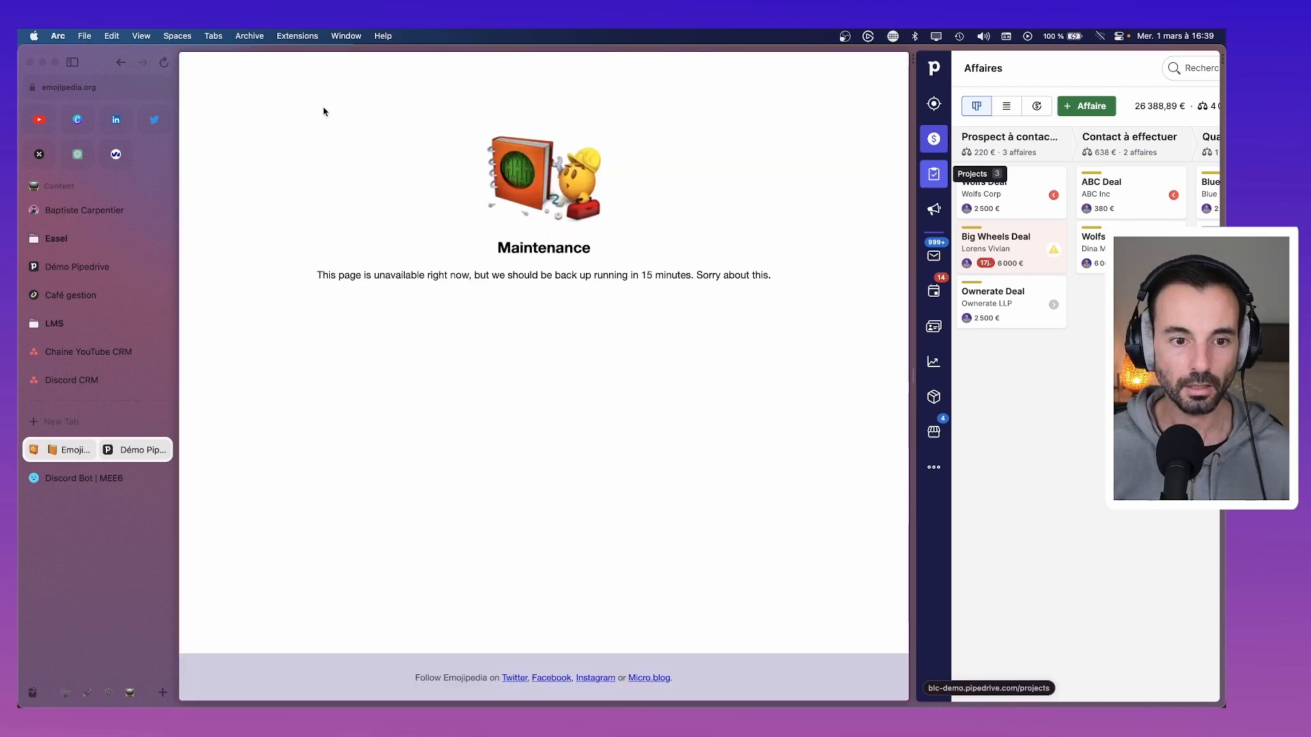
key(super+bracketleft)
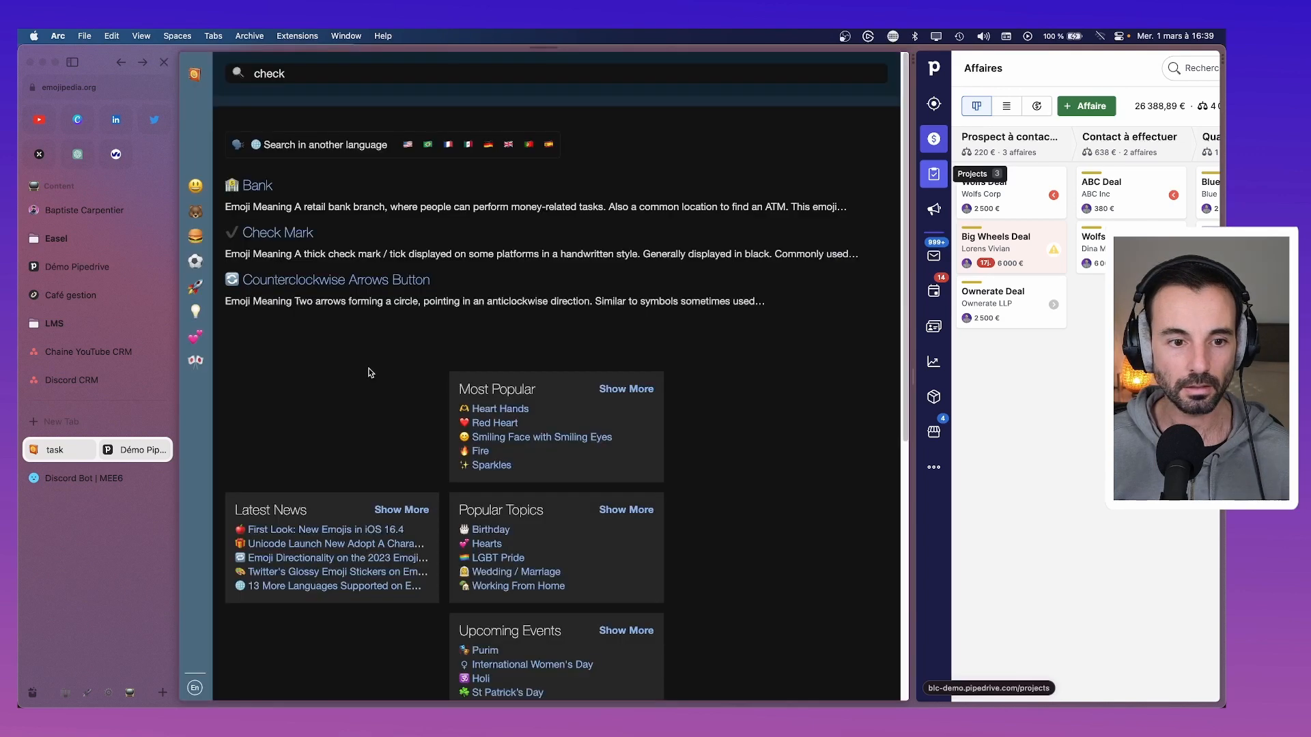
click(319, 70)
key(Return)
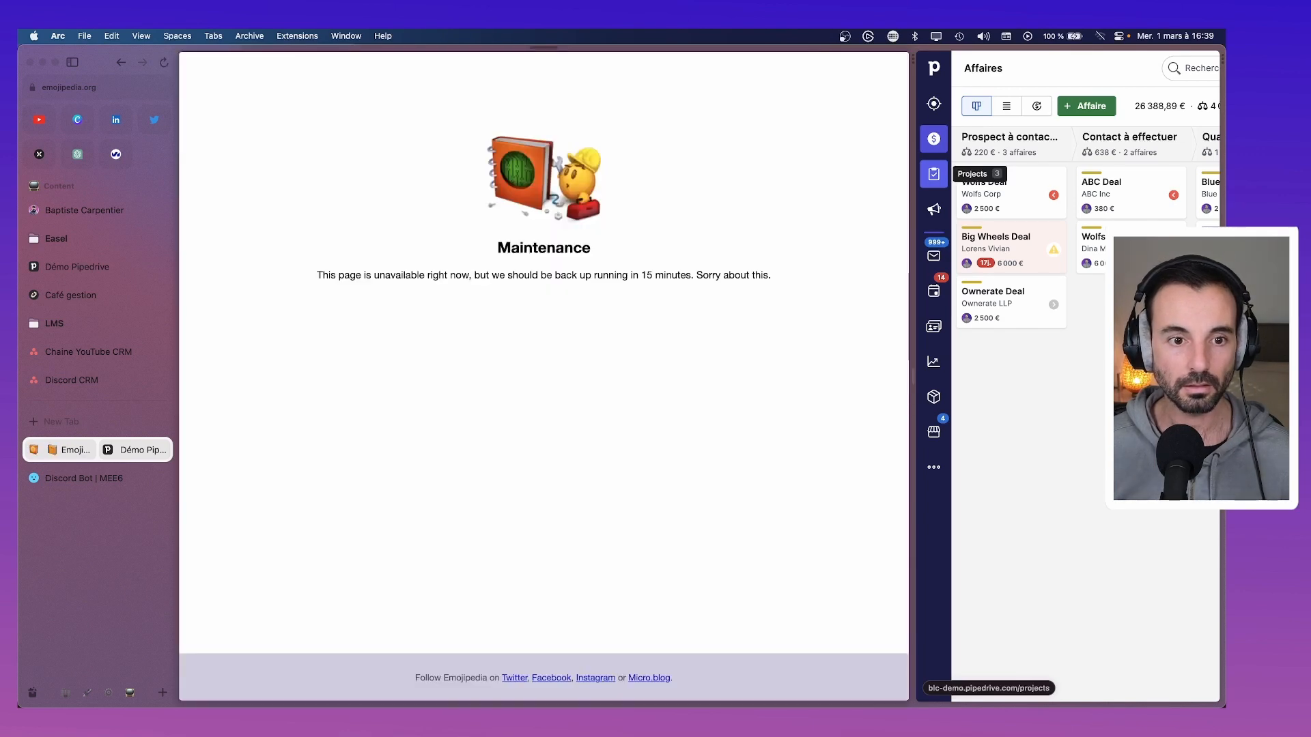
Try to search Emojipedia for "check" from its home page, returning to that page.
key(super+bracketleft)
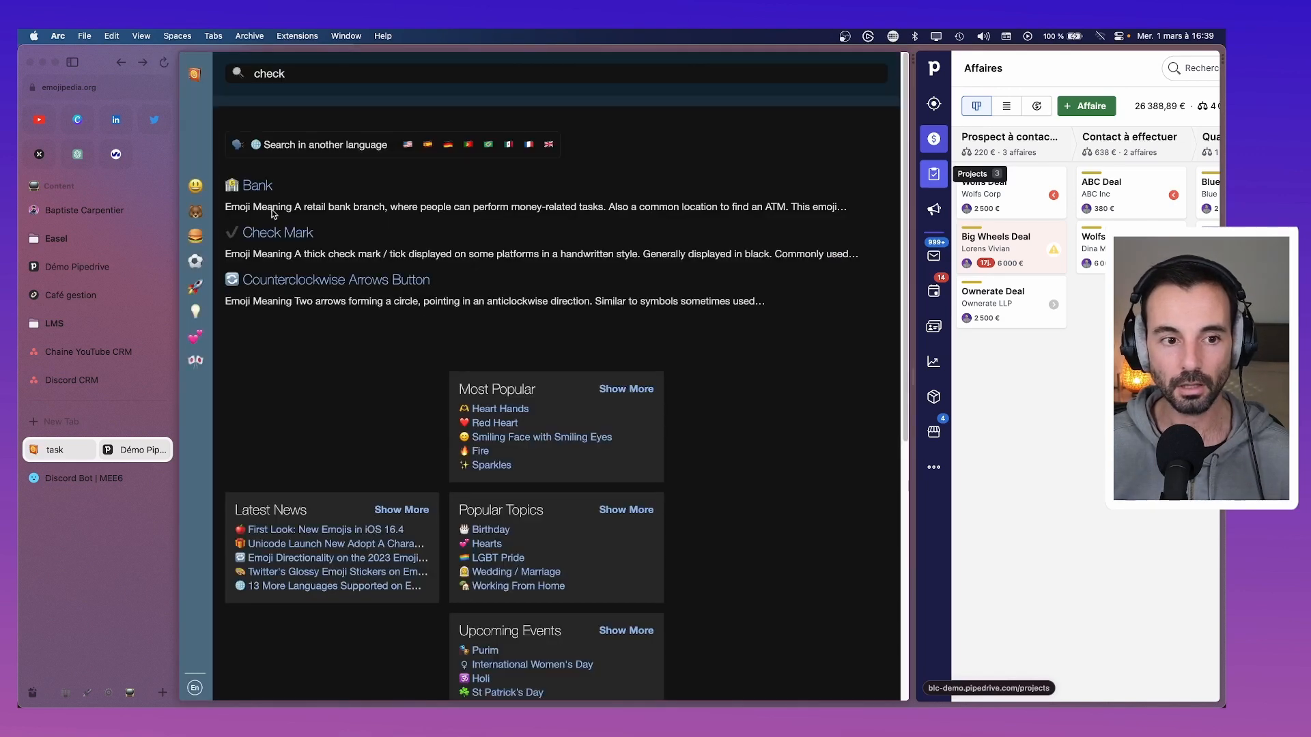
click(196, 80)
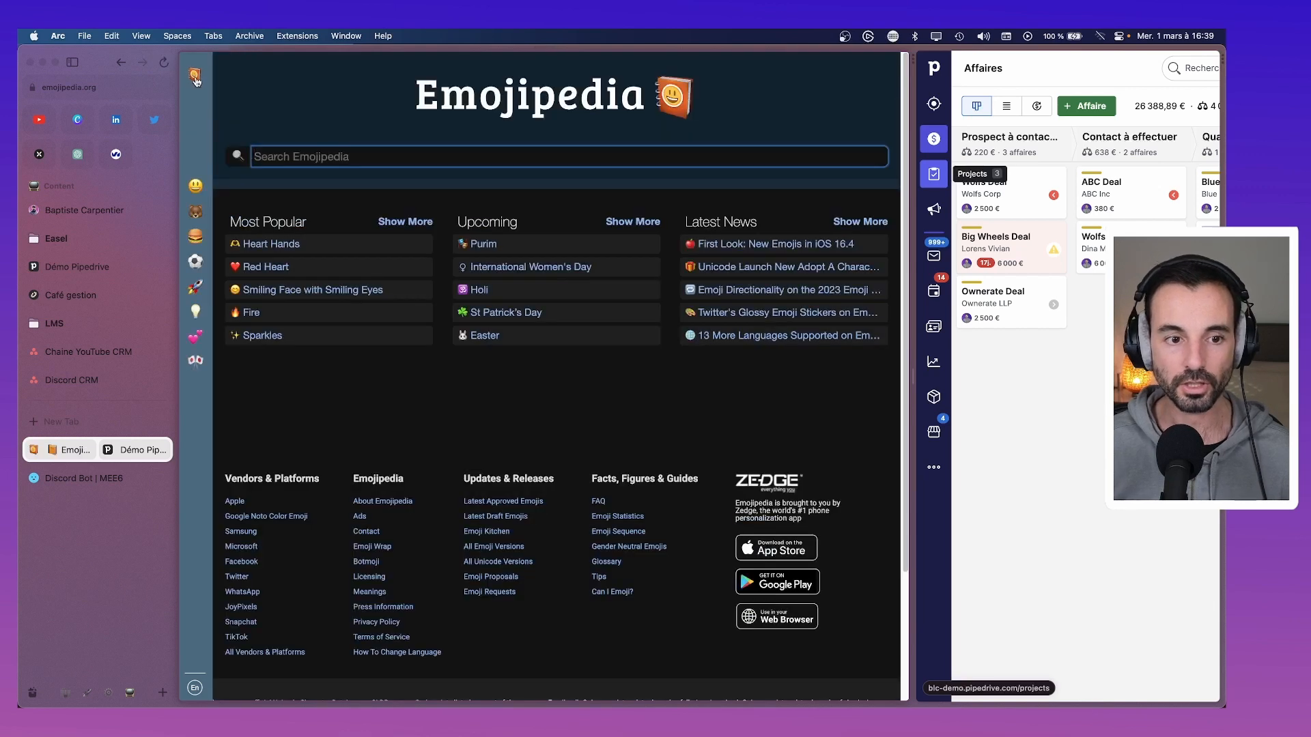
text(check)
key(Return)
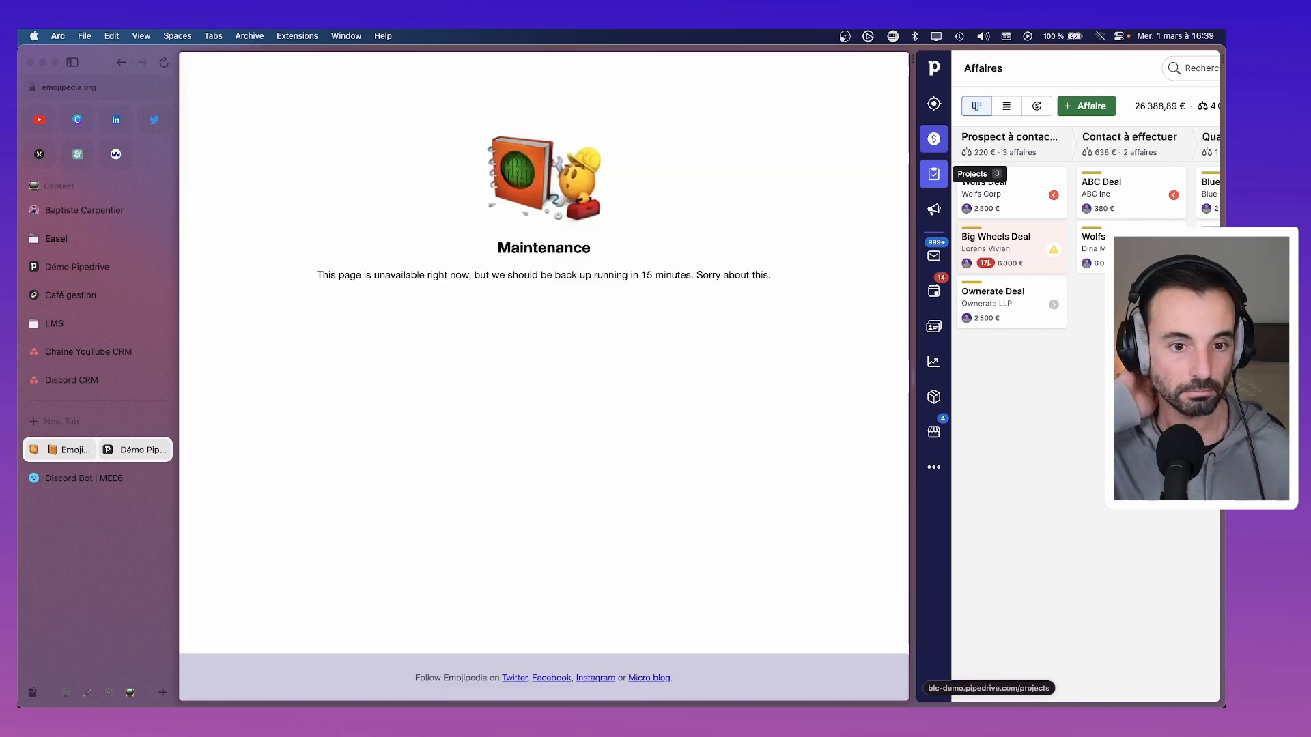
key(super+bracketleft)
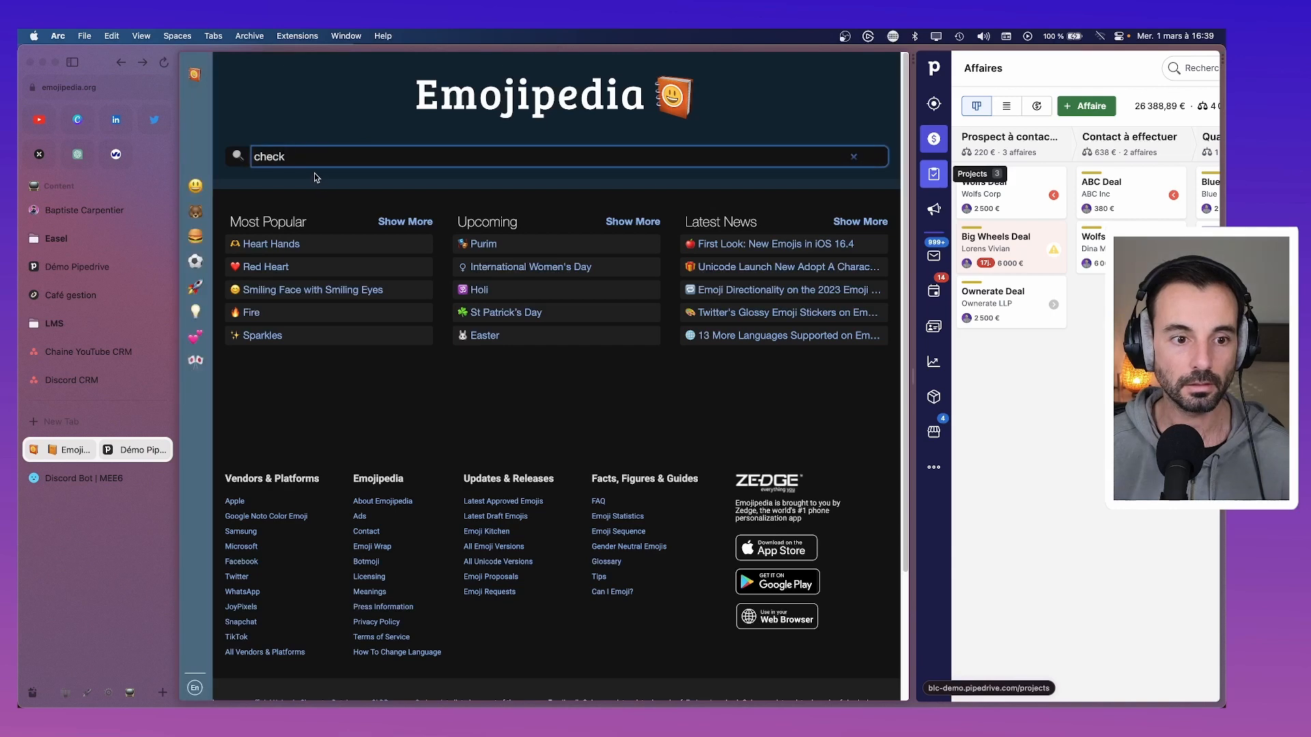
click(287, 268)
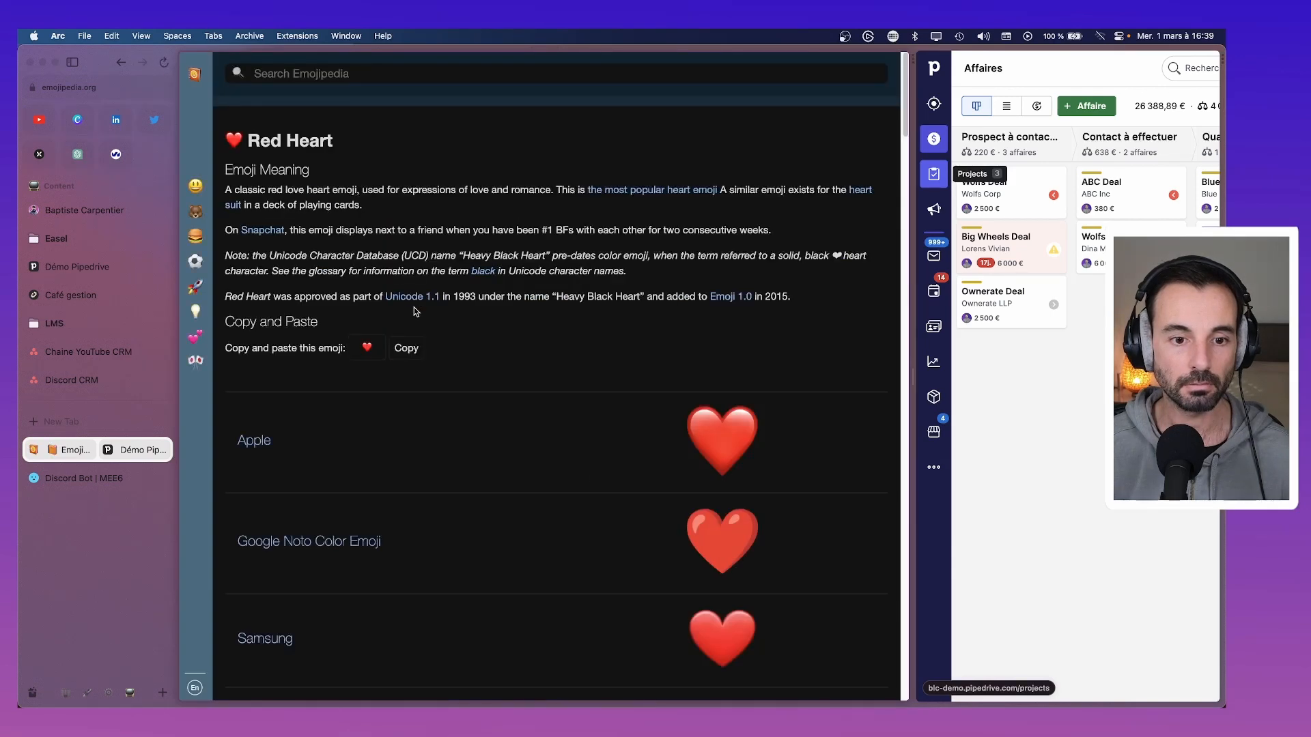
key(super+bracketleft)
Search Emojipedia for "tasks", open the Check Mark entry and copy its emoji.
click(403, 165)
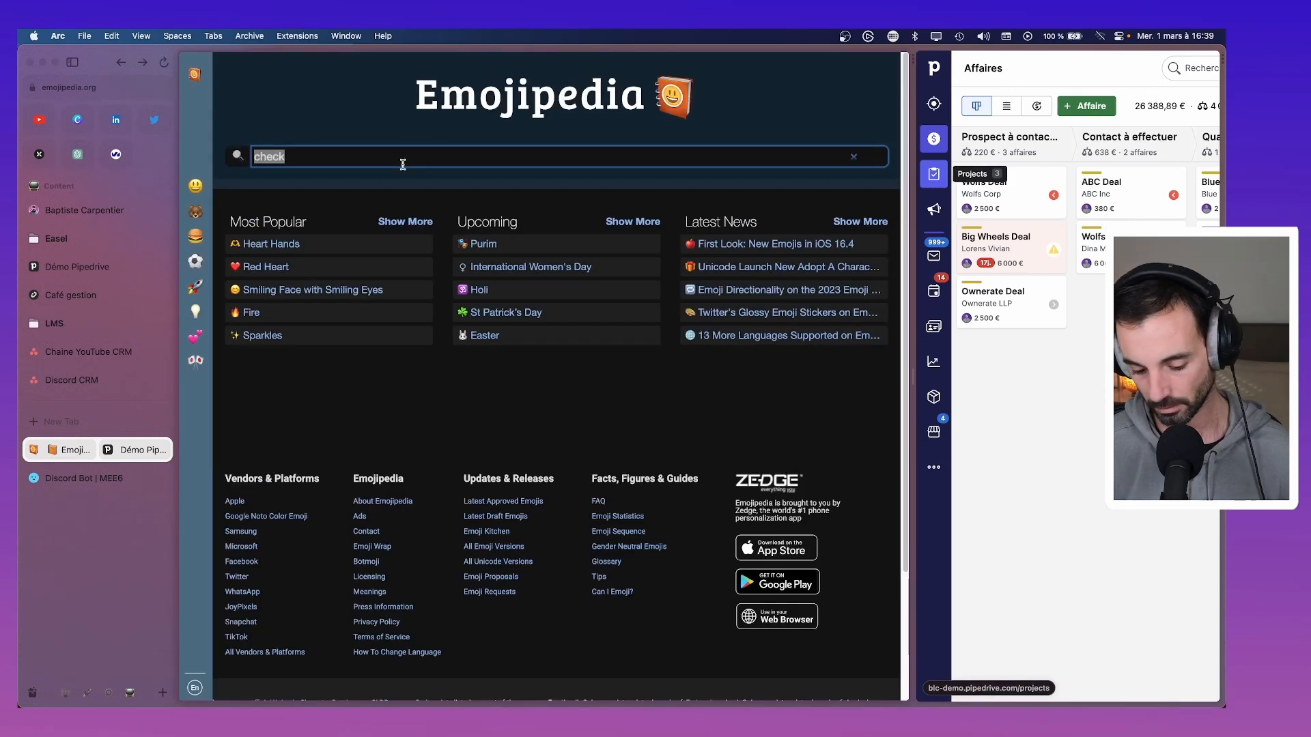
text(tasks)
key(Return)
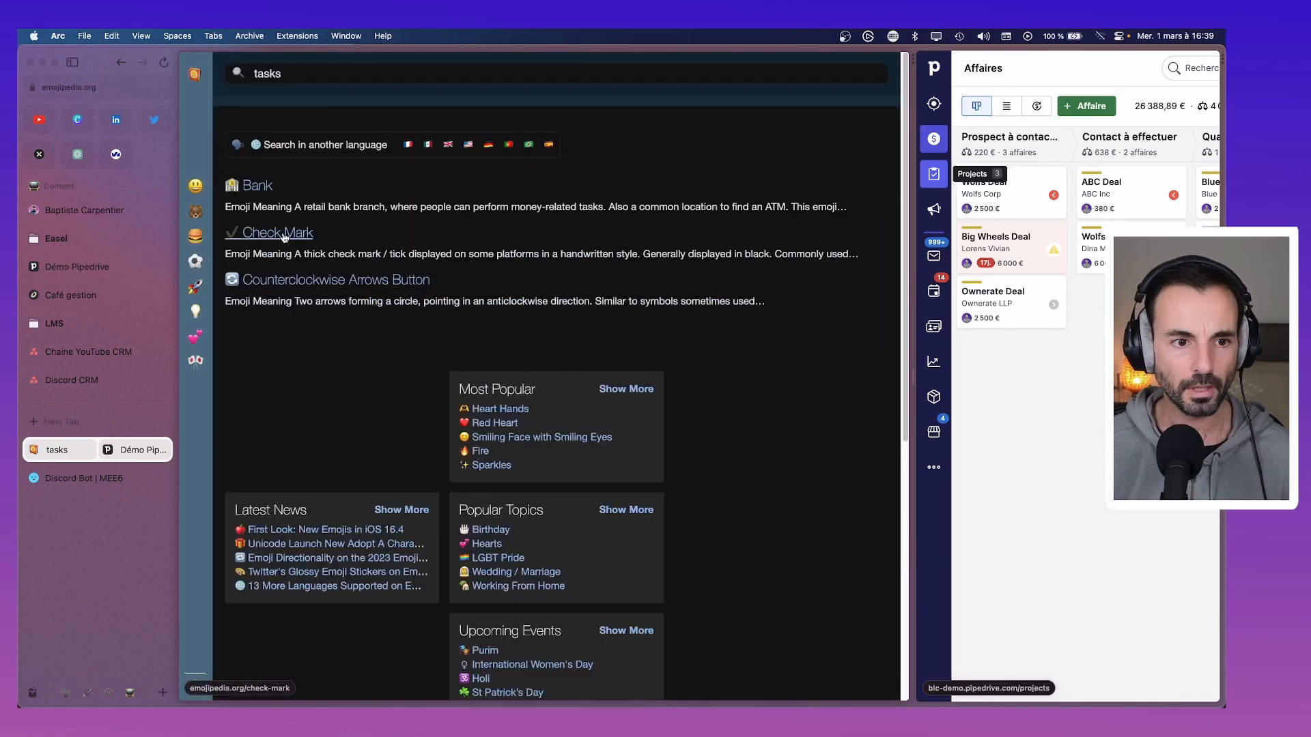
click(284, 236)
click(408, 350)
Switch to Discord, put the Check Mark emoji before the projets channel's name, save the change and leave the channel settings.
key(super+Tab)
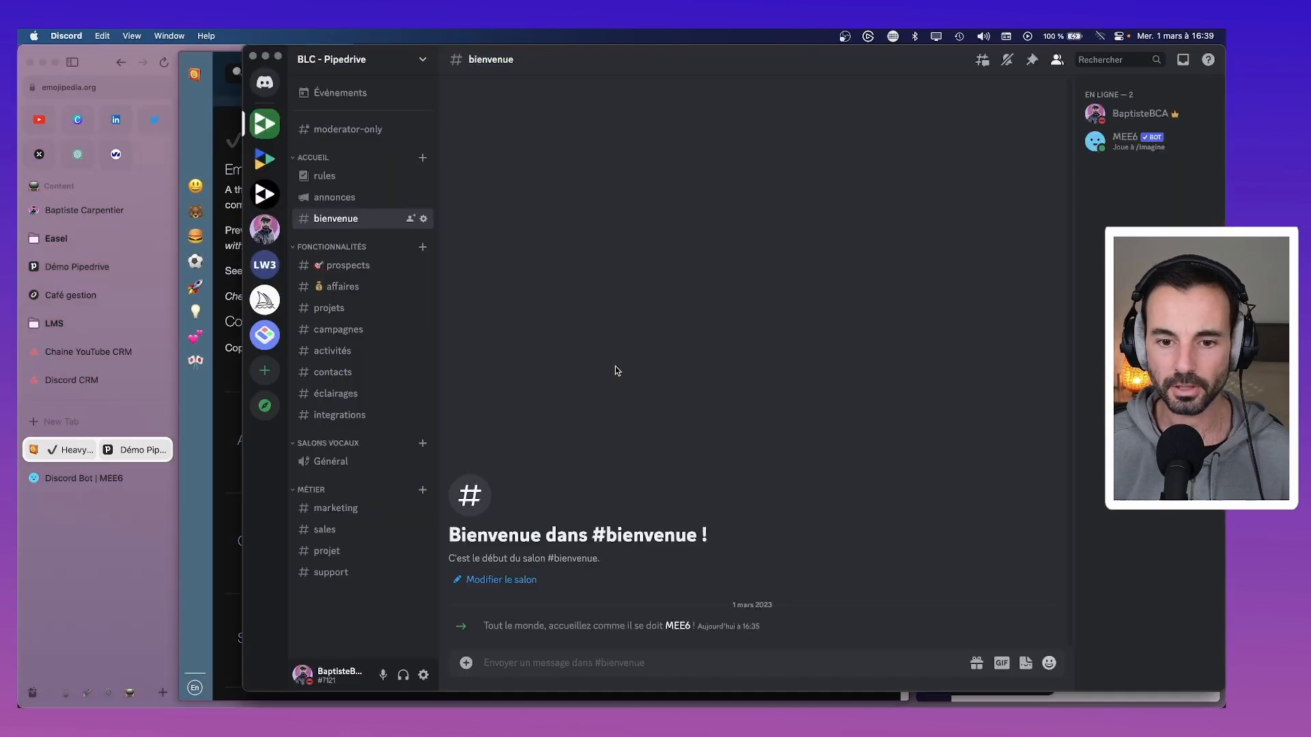
right_click(315, 307)
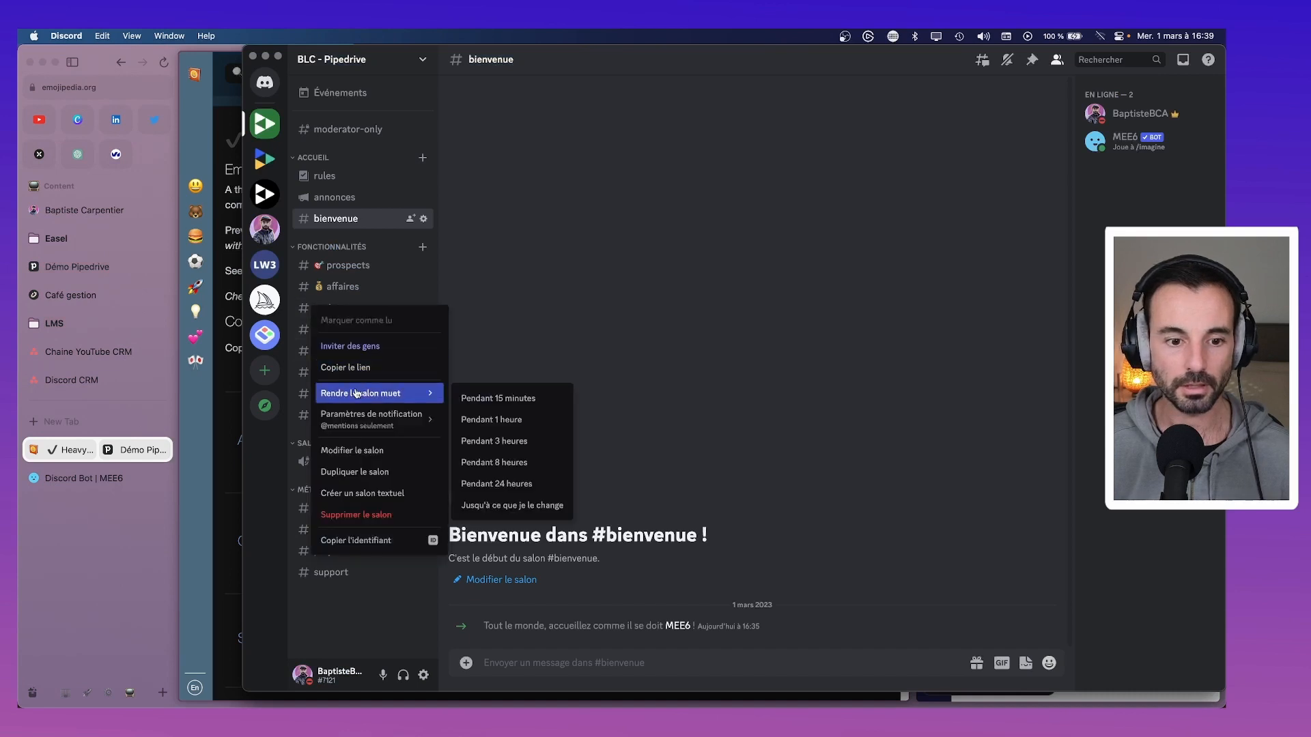
click(350, 448)
click(581, 139)
key(super+v)
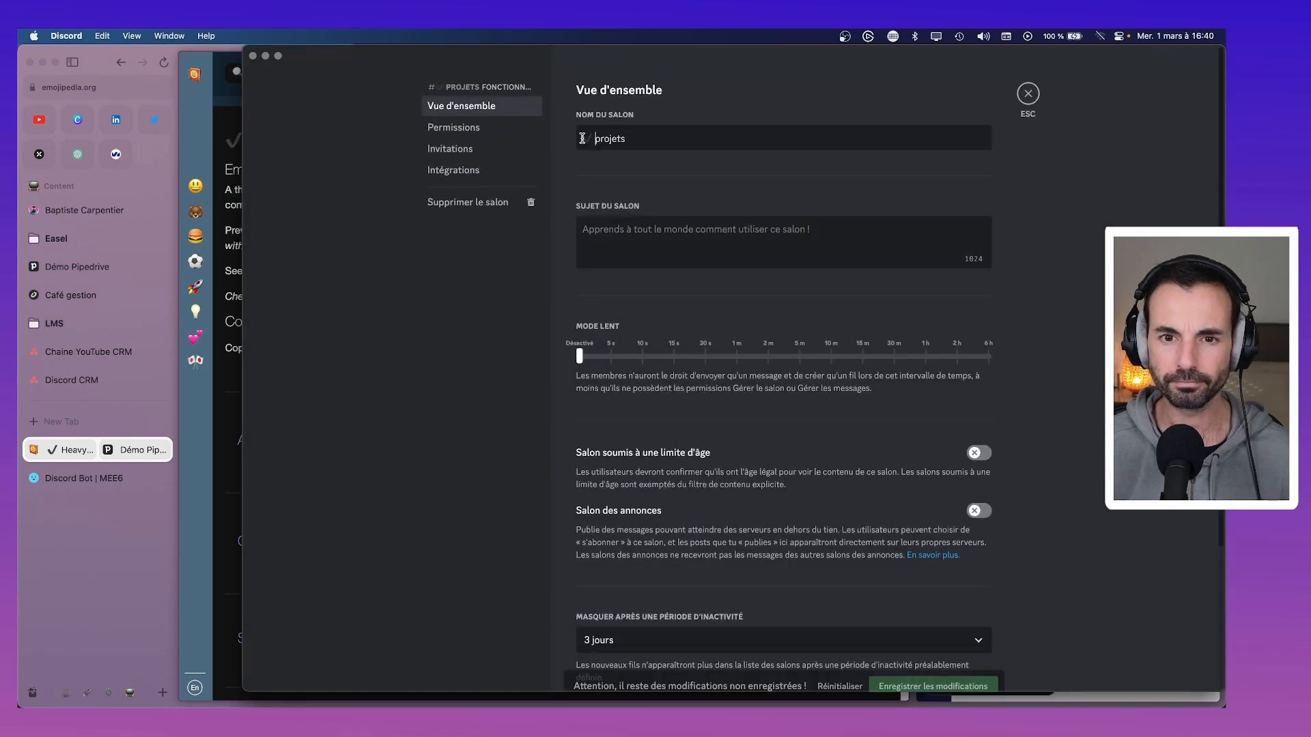
click(933, 663)
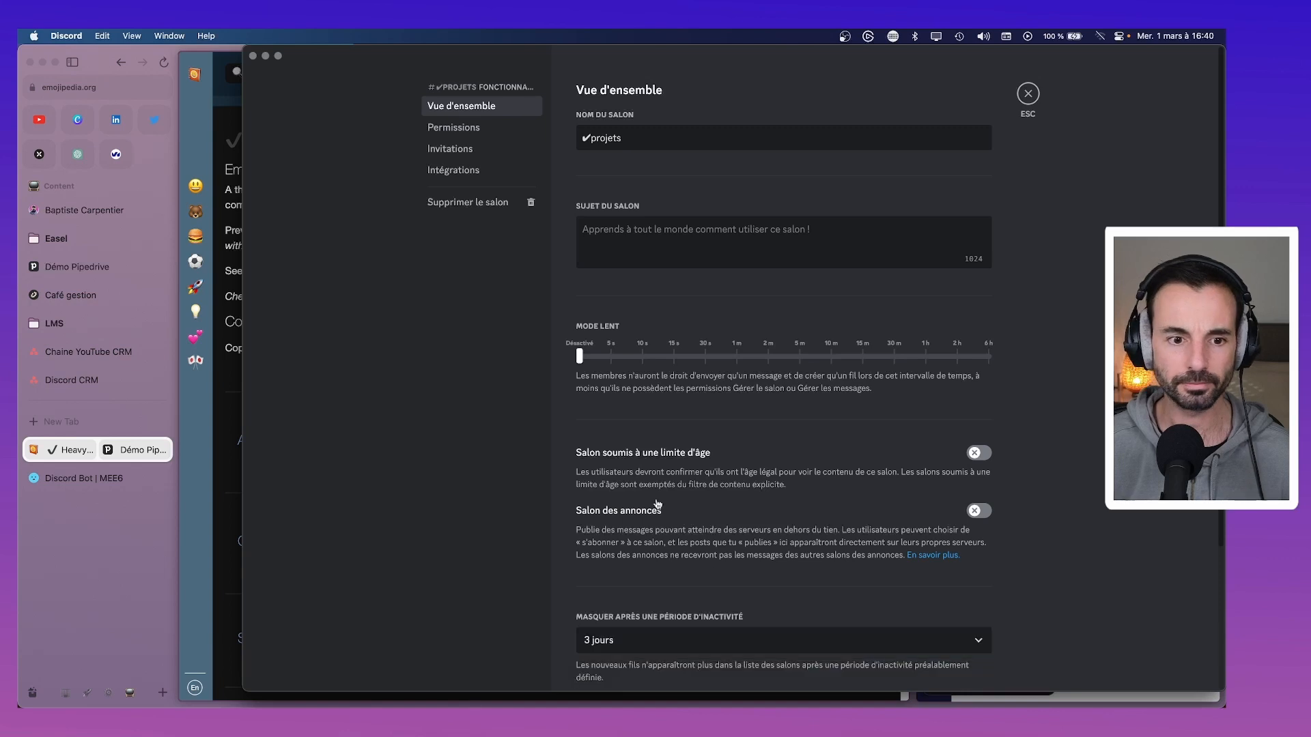
click(1028, 93)
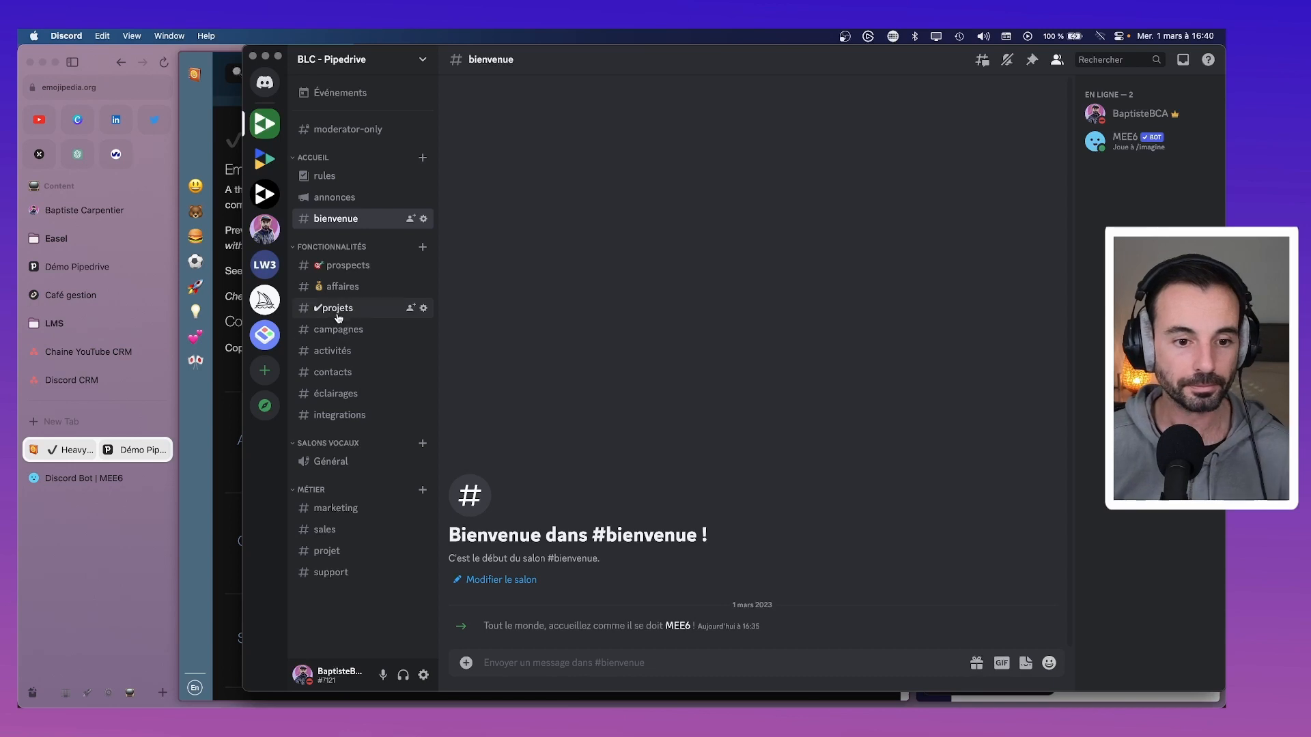
Open the prospects channel's settings, switch to Arc and look up "barre verticale mac" on Google in a new tab.
right_click(337, 273)
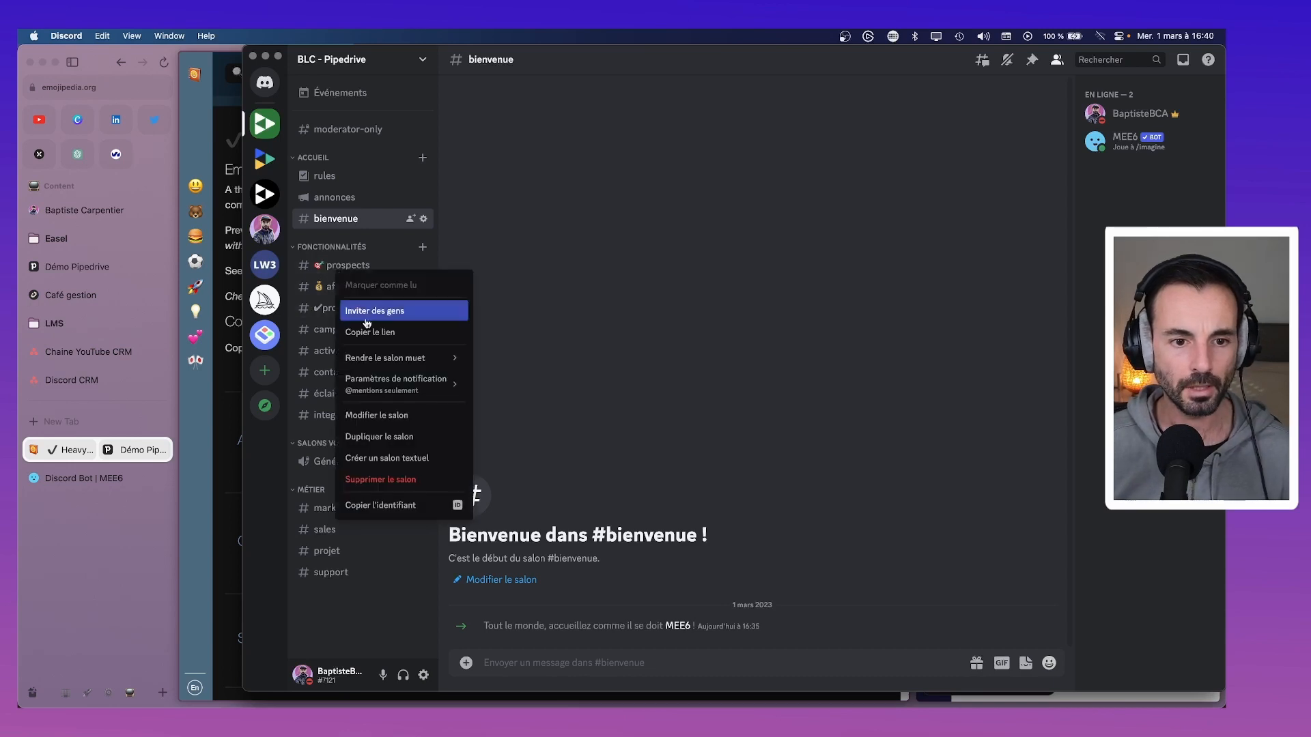
click(379, 415)
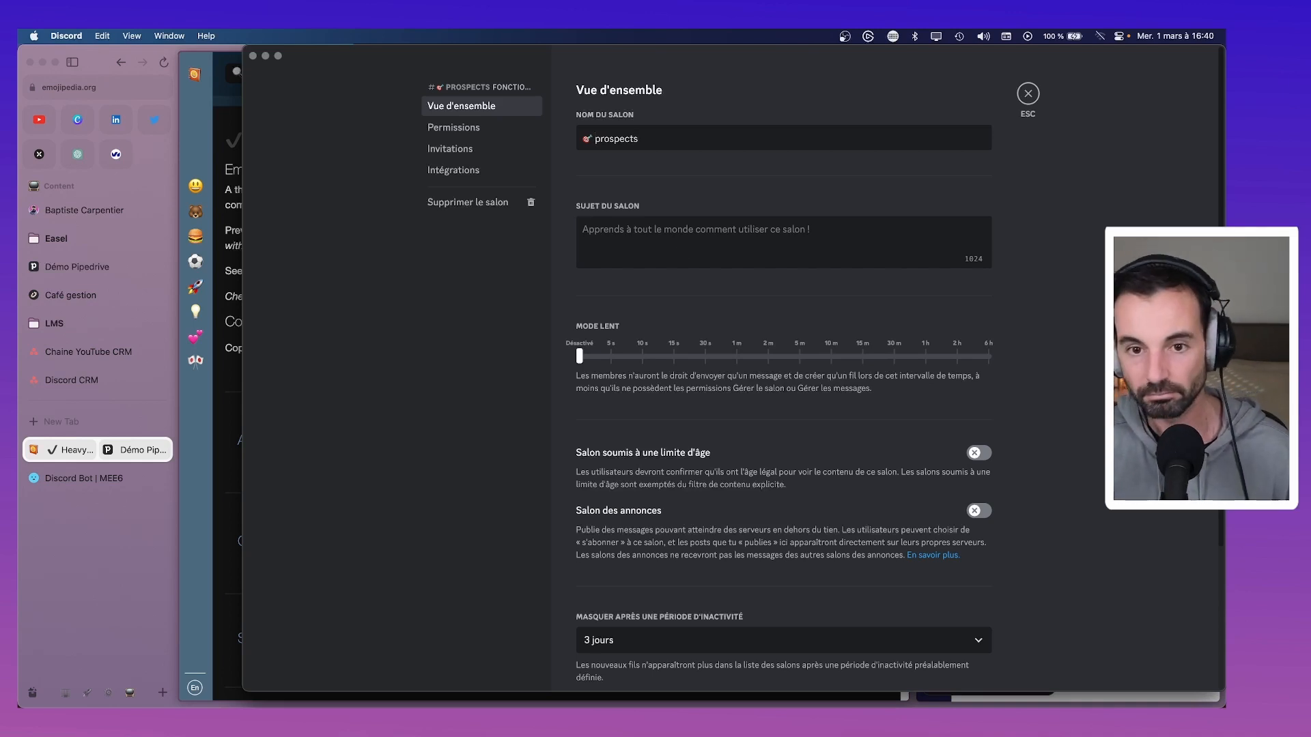
click(123, 532)
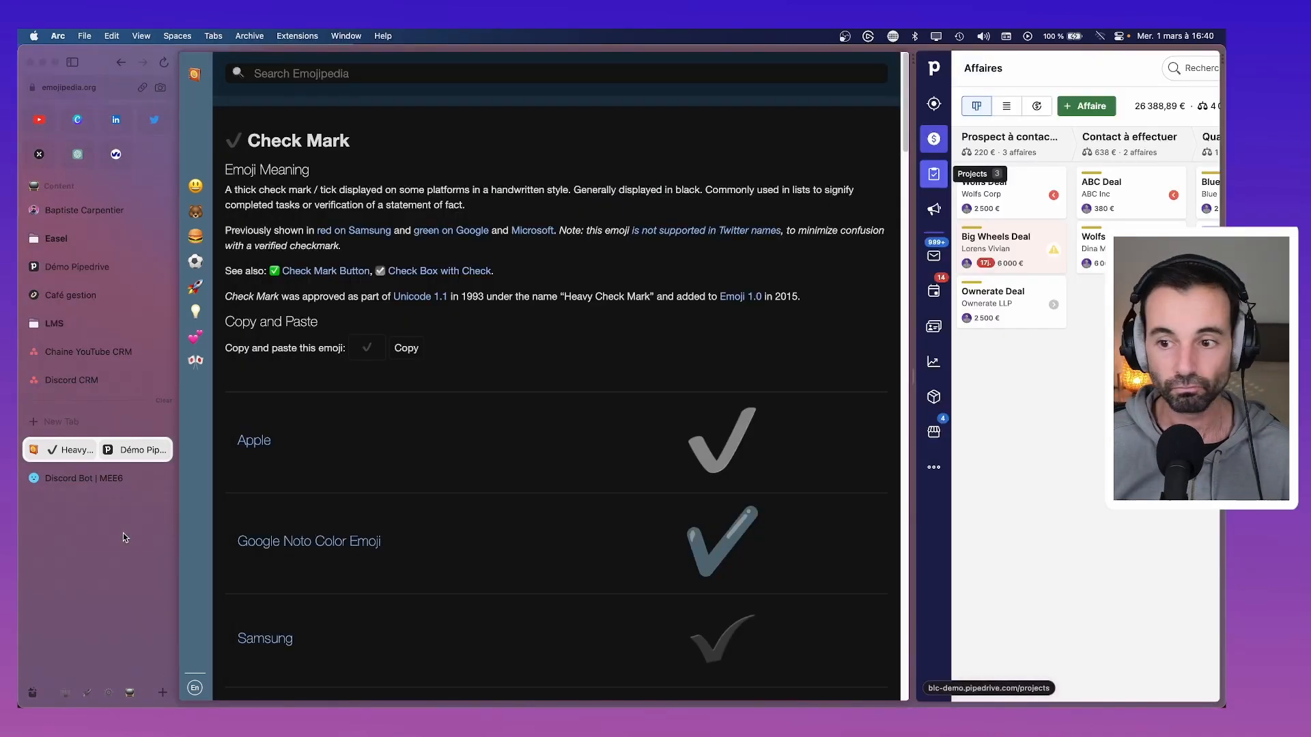
key(super+t)
text(barre)
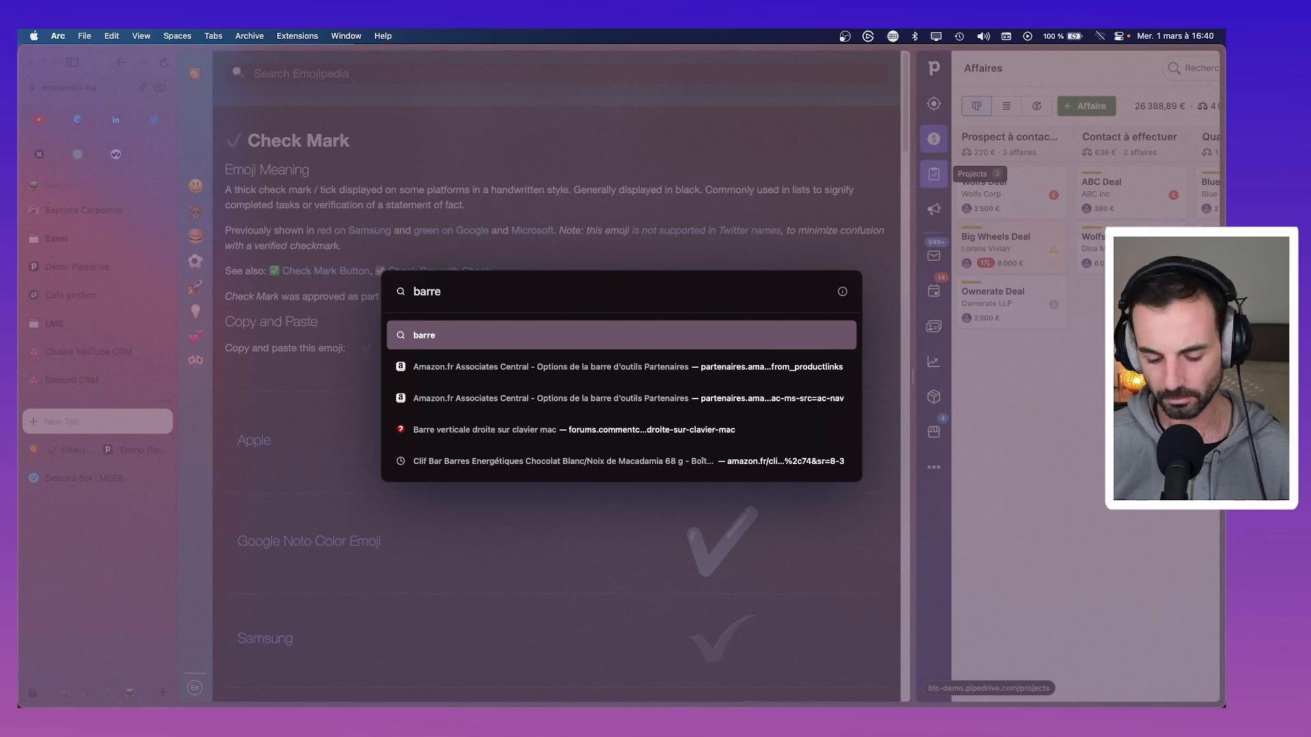
text( vertic)
key(BackSpace)
key(BackSpace)
key(BackSpace)
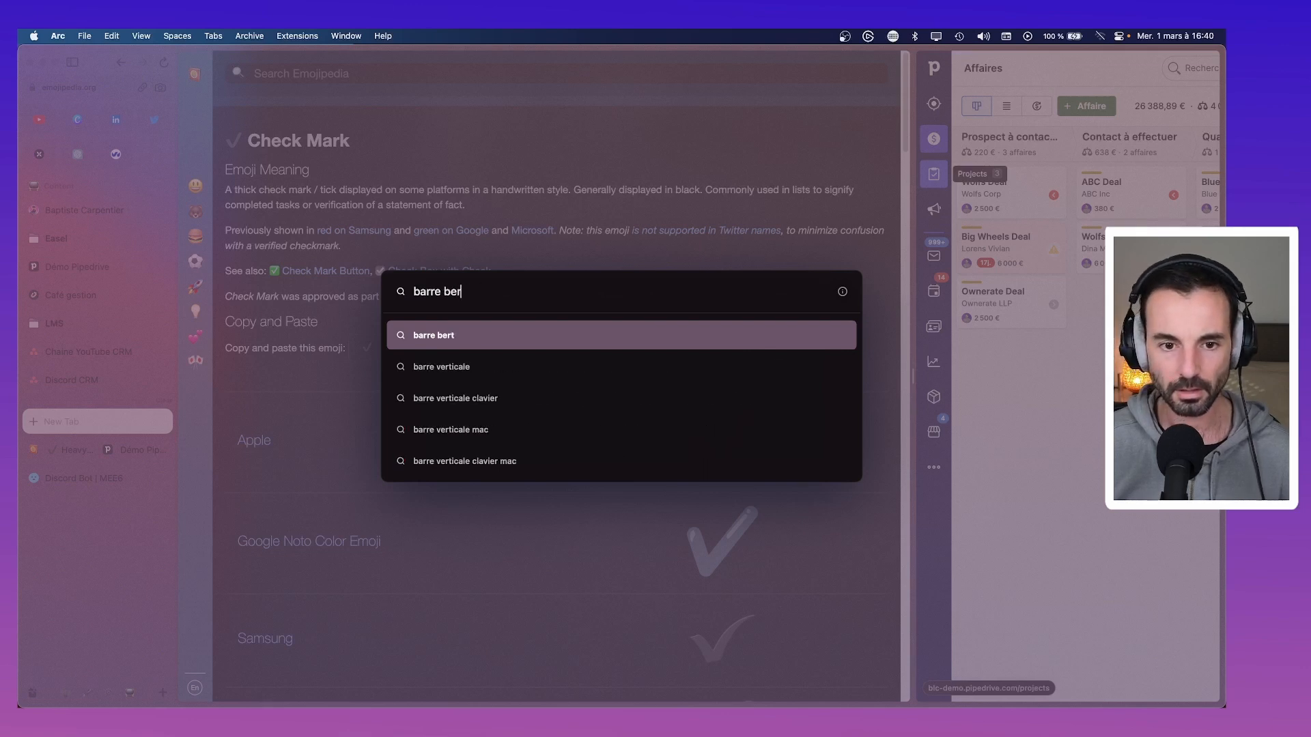
key(BackSpace)
key(BackSpace)
key(BackSpace)
text(verticale ùa)
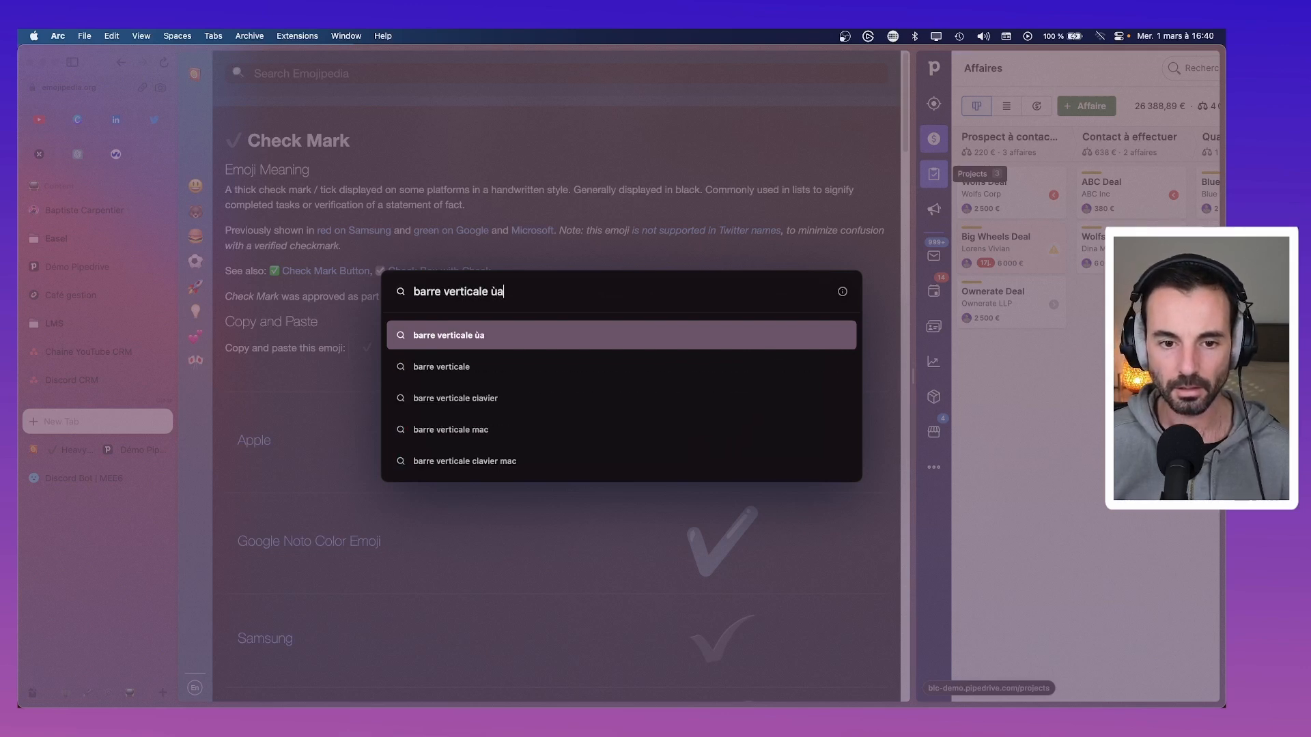
text(c)
key(Return)
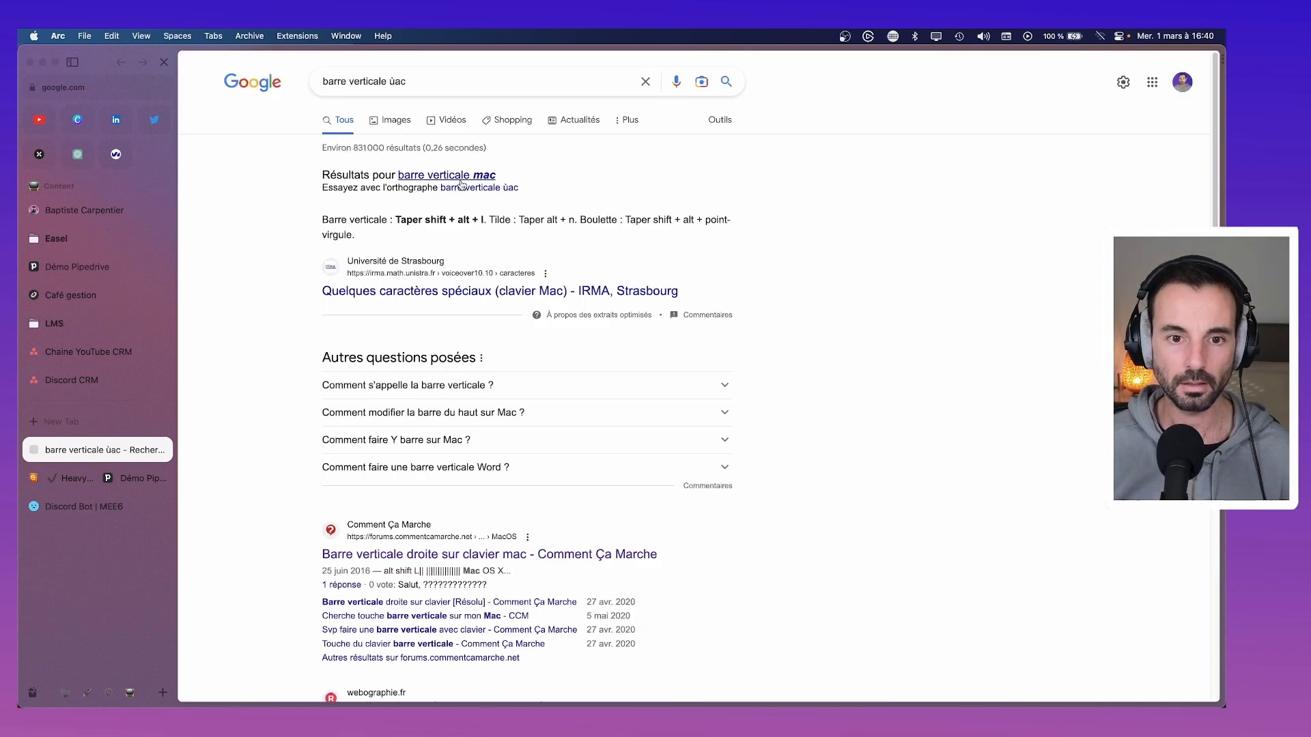
click(461, 181)
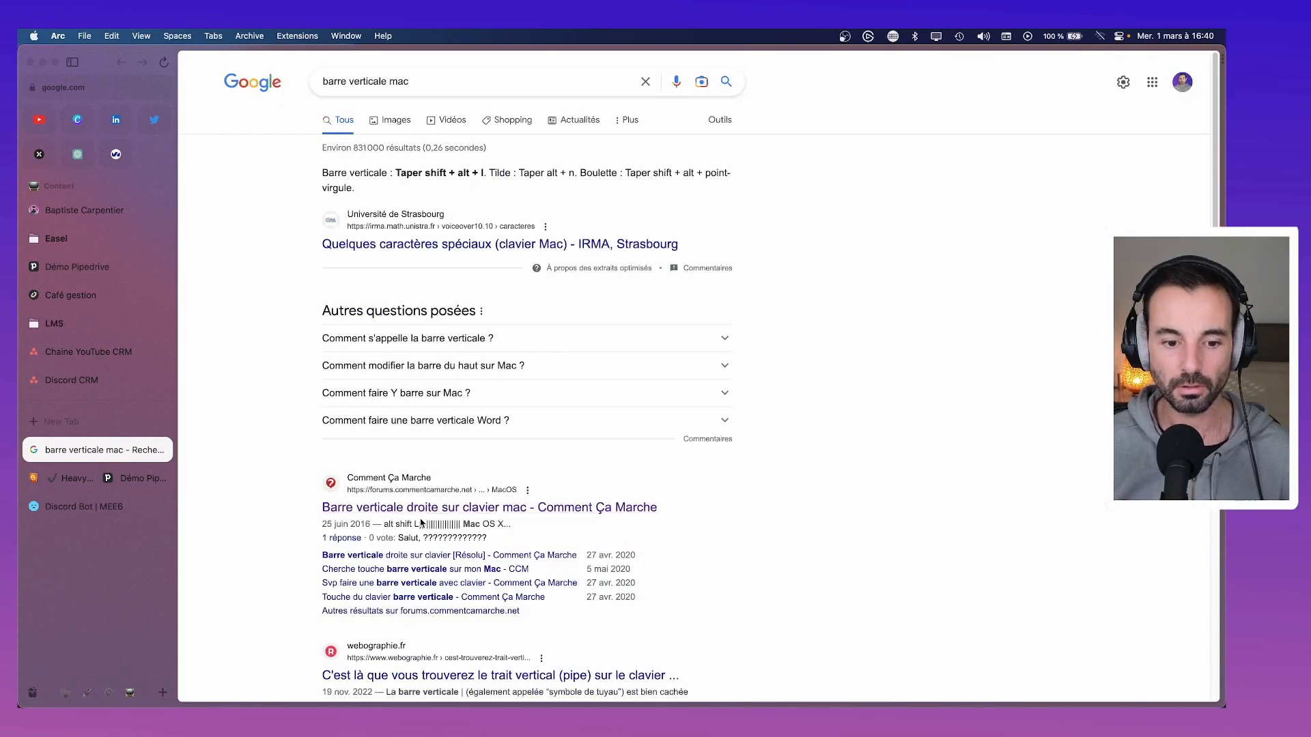
Switch to Discord, try to insert a vertical bar between the emoji and the prospects channel's name, and leave the channel settings.
key(super+Tab)
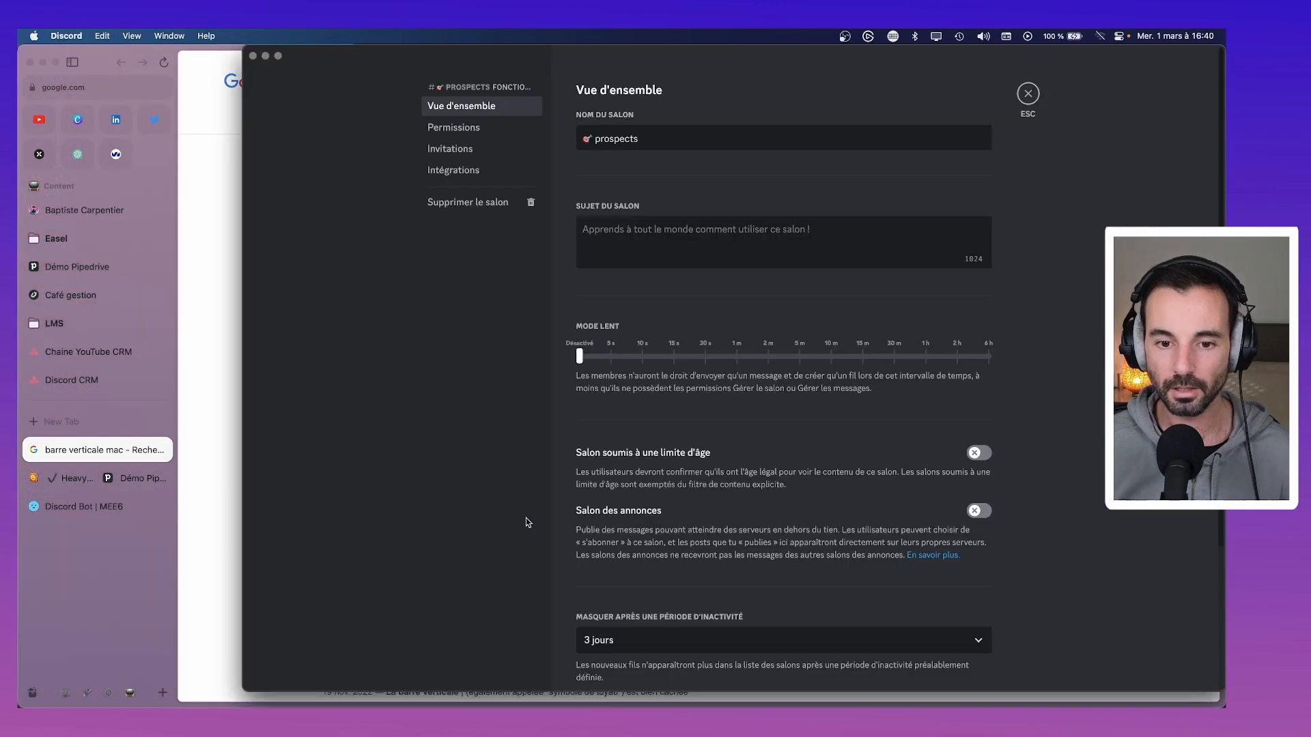
click(641, 139)
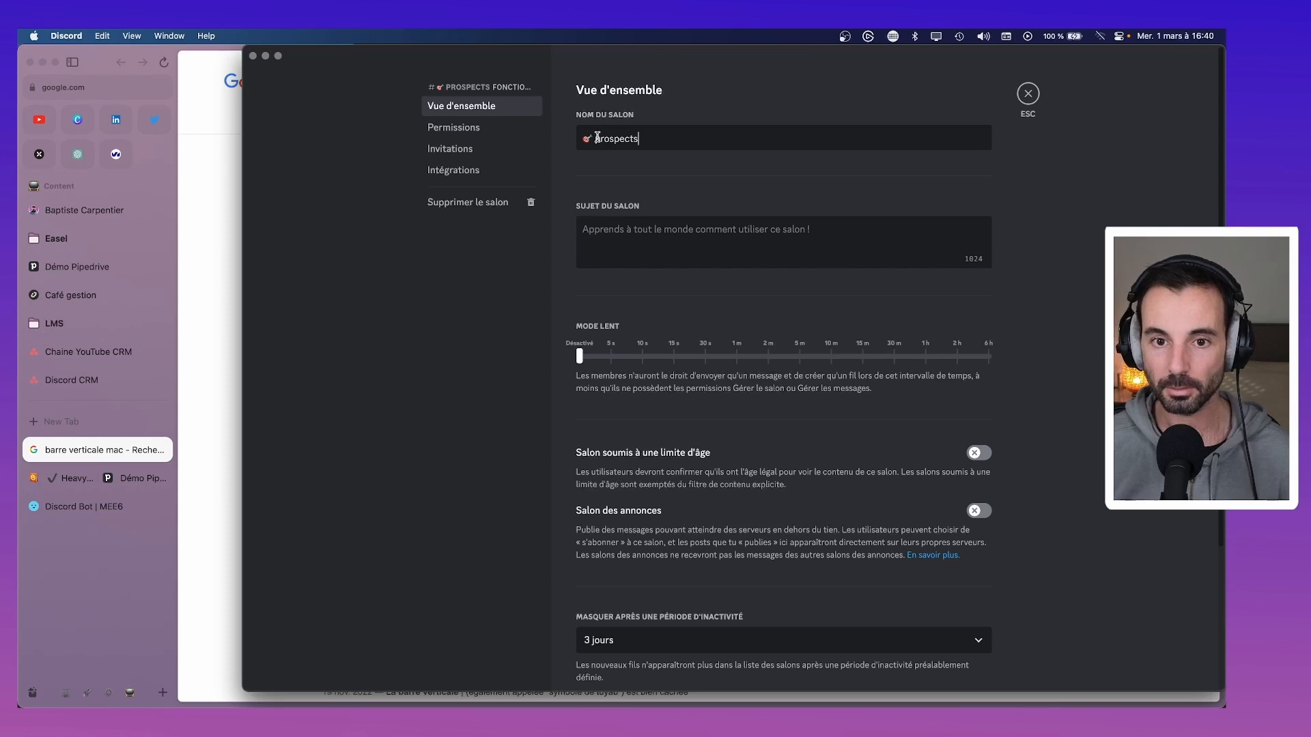
text(|)
key(BackSpace)
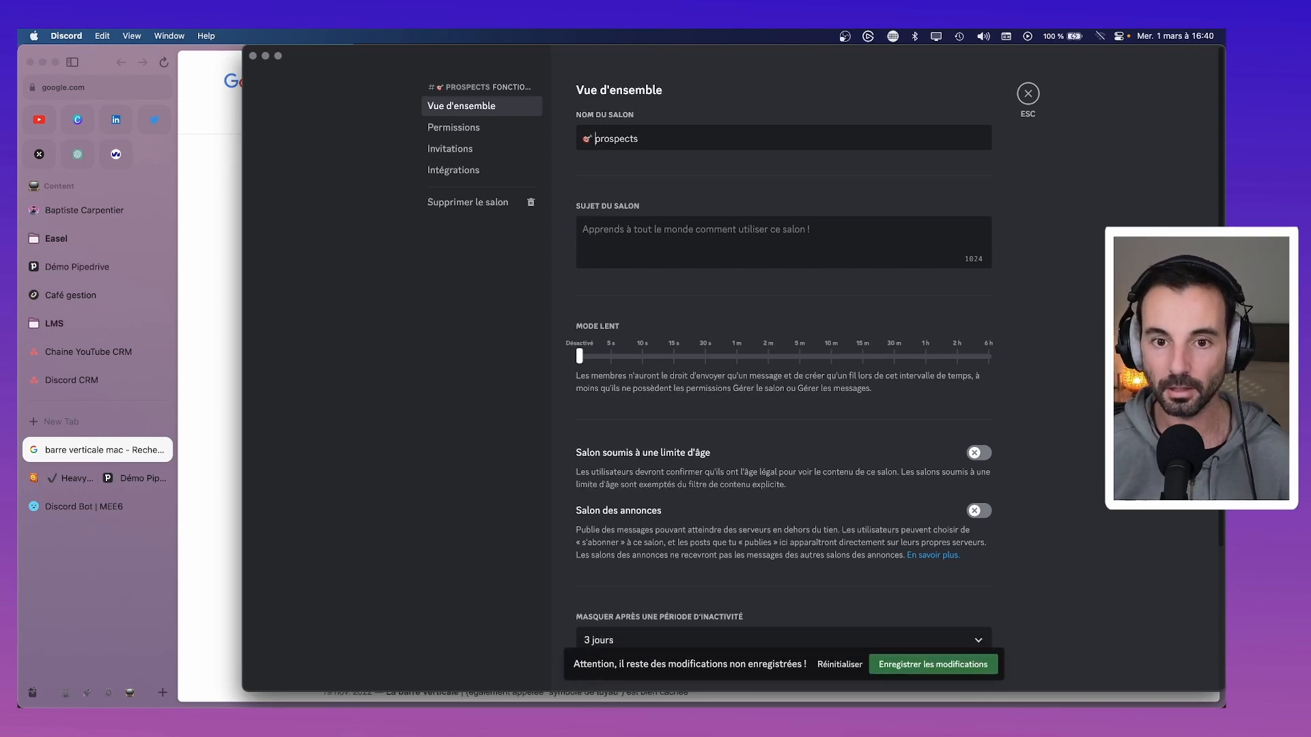
click(1026, 109)
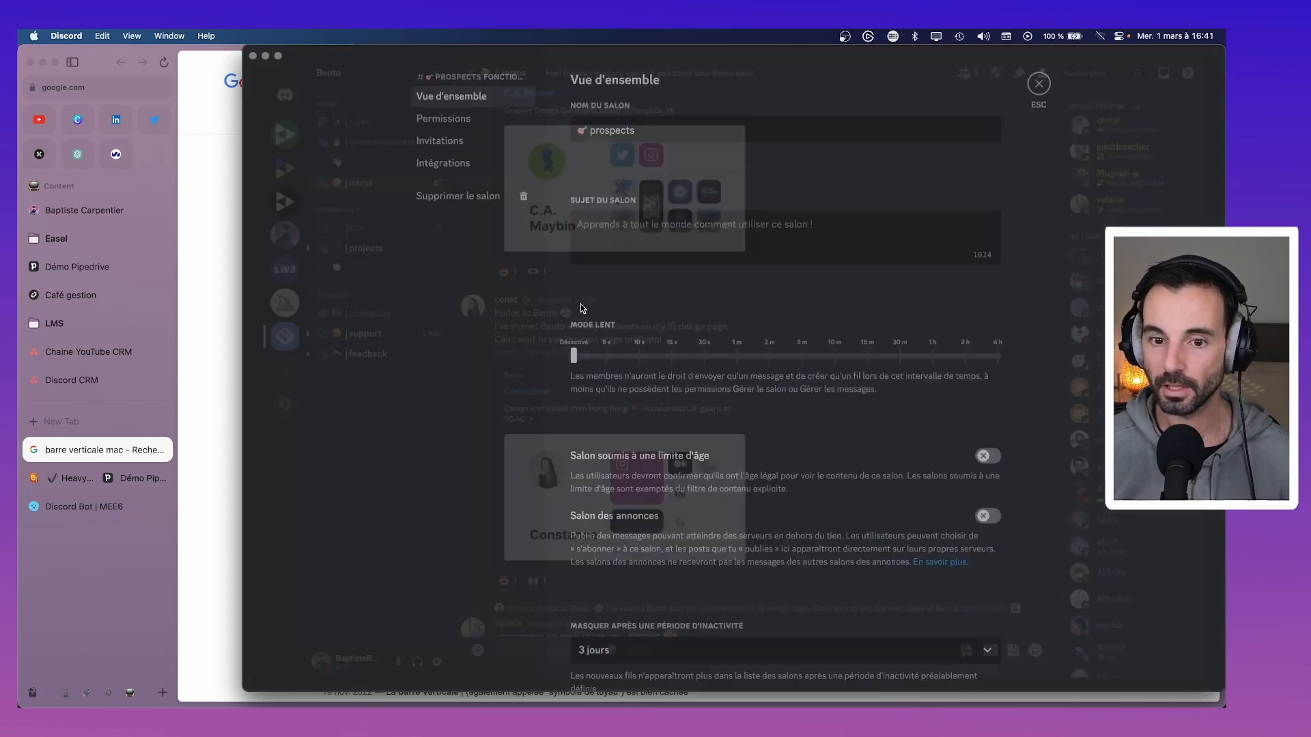
On the Hack ta productivité server, open the général channel's settings, copy a separator dot from its name and leave the settings.
click(265, 230)
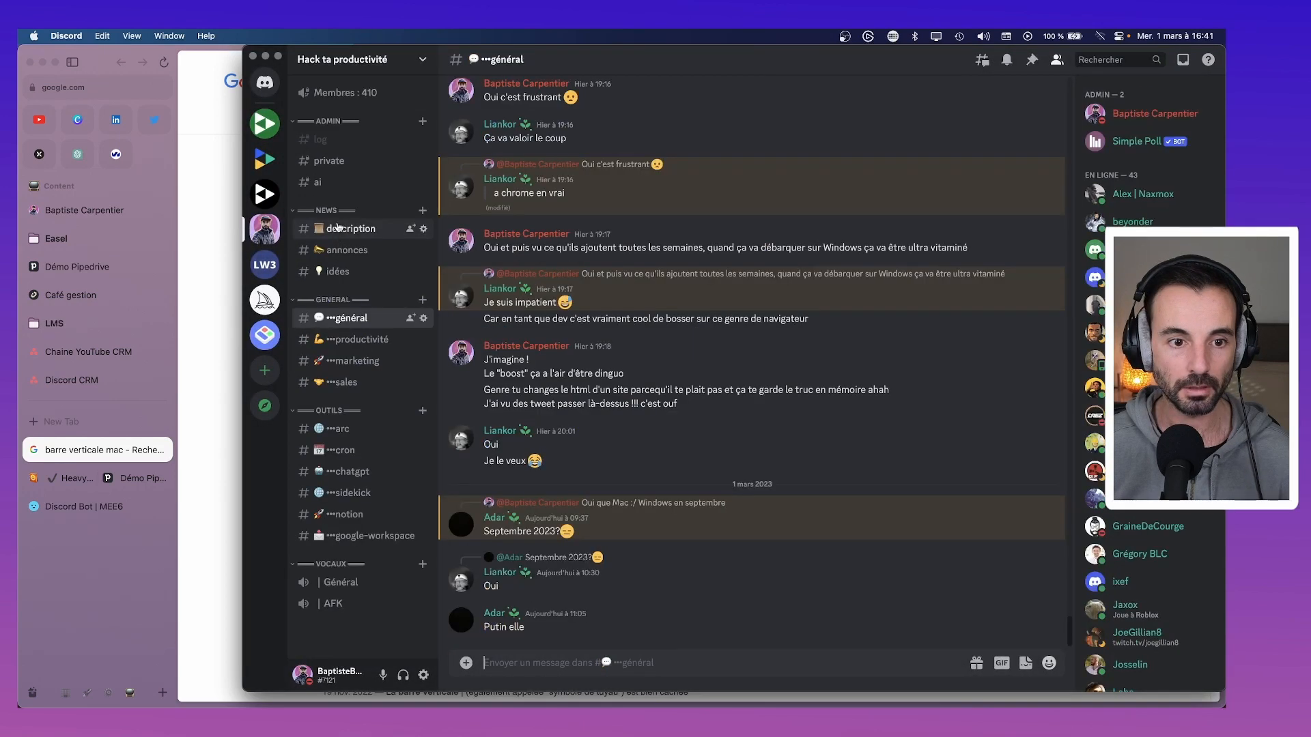
right_click(345, 318)
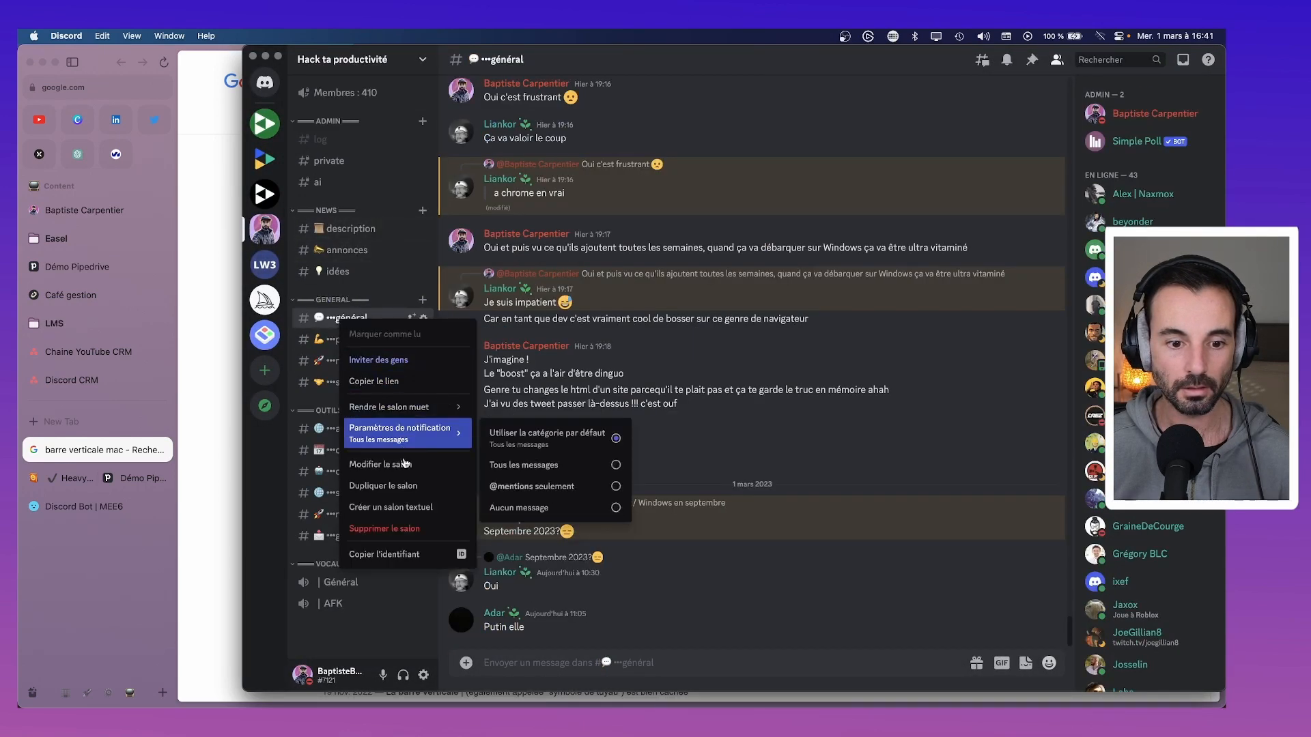
click(380, 465)
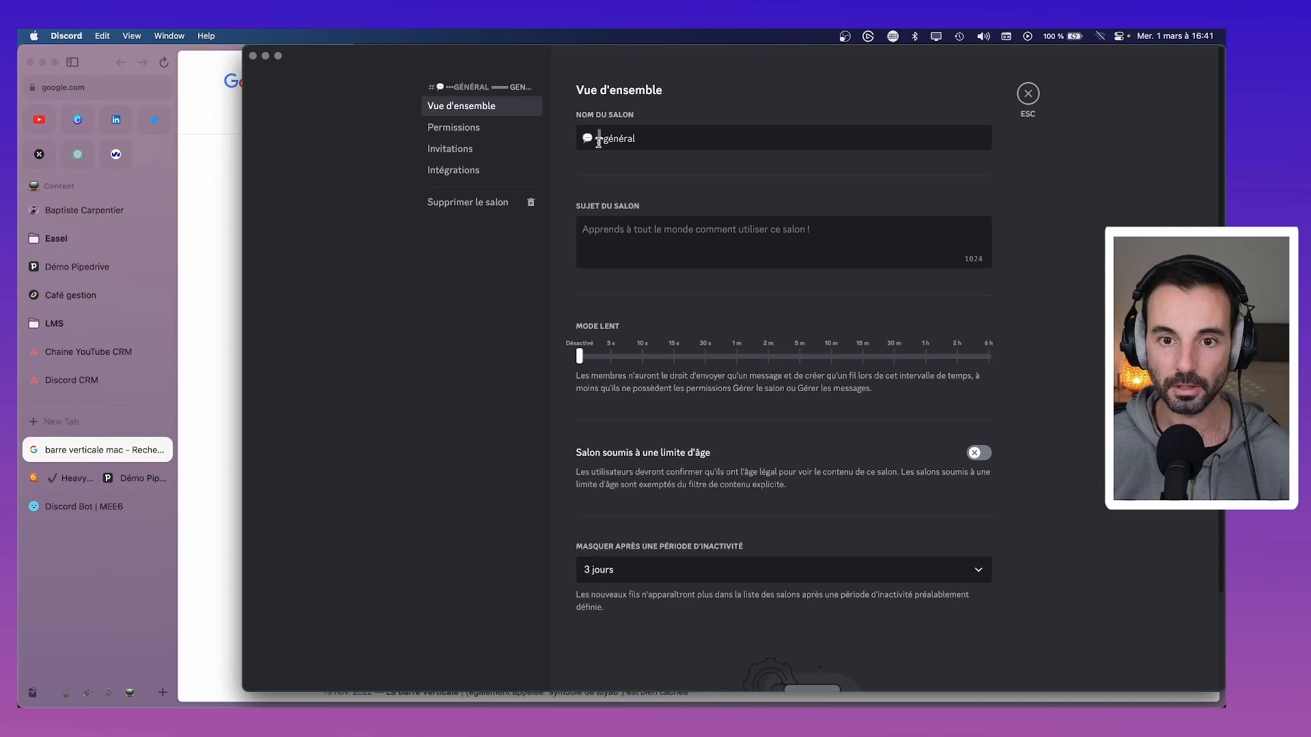
click(1028, 94)
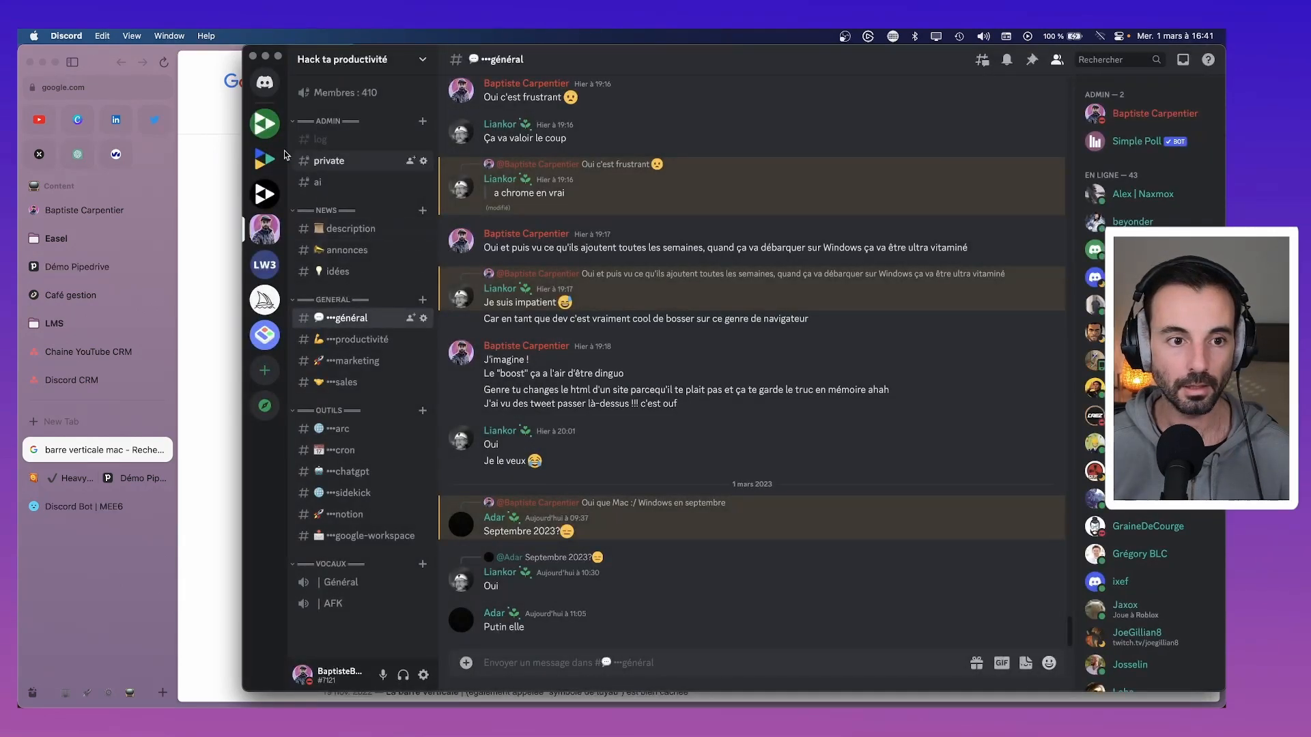
Return to the BLC - Pipedrive server and insert three separator dots between the emoji and the prospects channel's name.
click(265, 123)
right_click(344, 271)
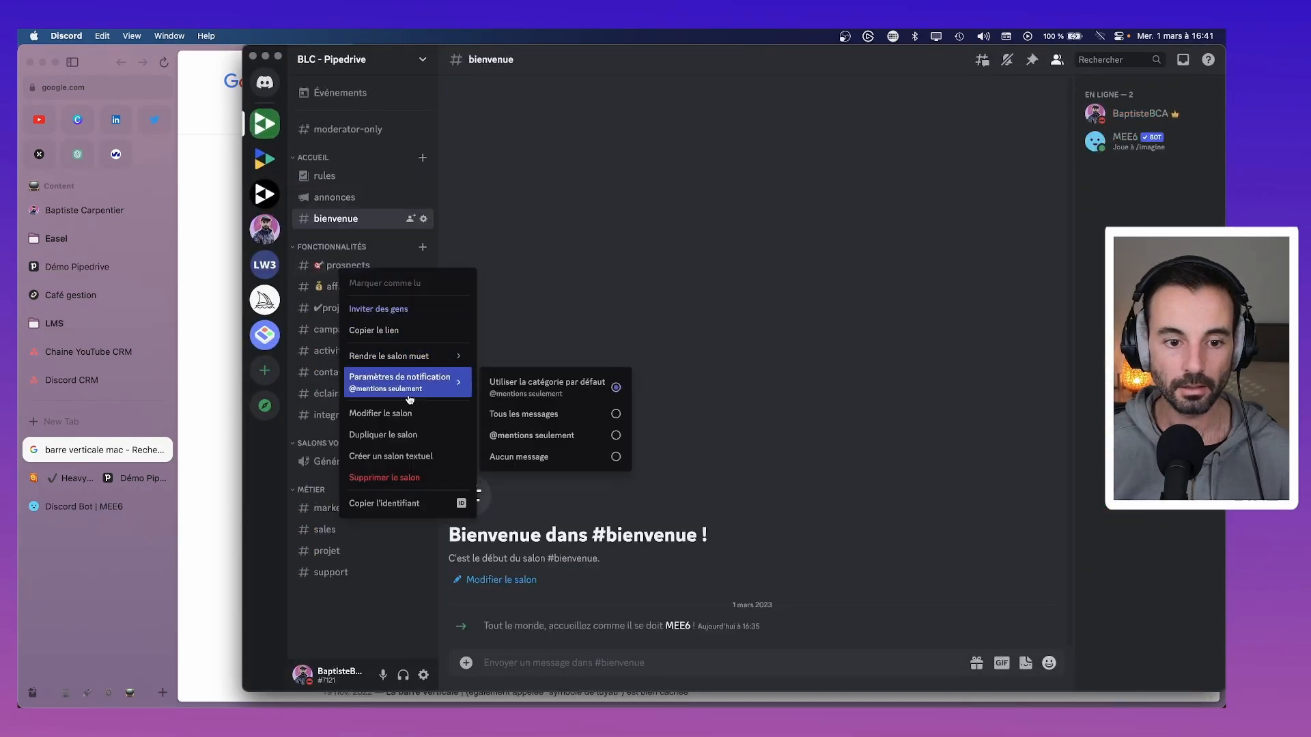
click(382, 413)
click(595, 139)
key(super+v)
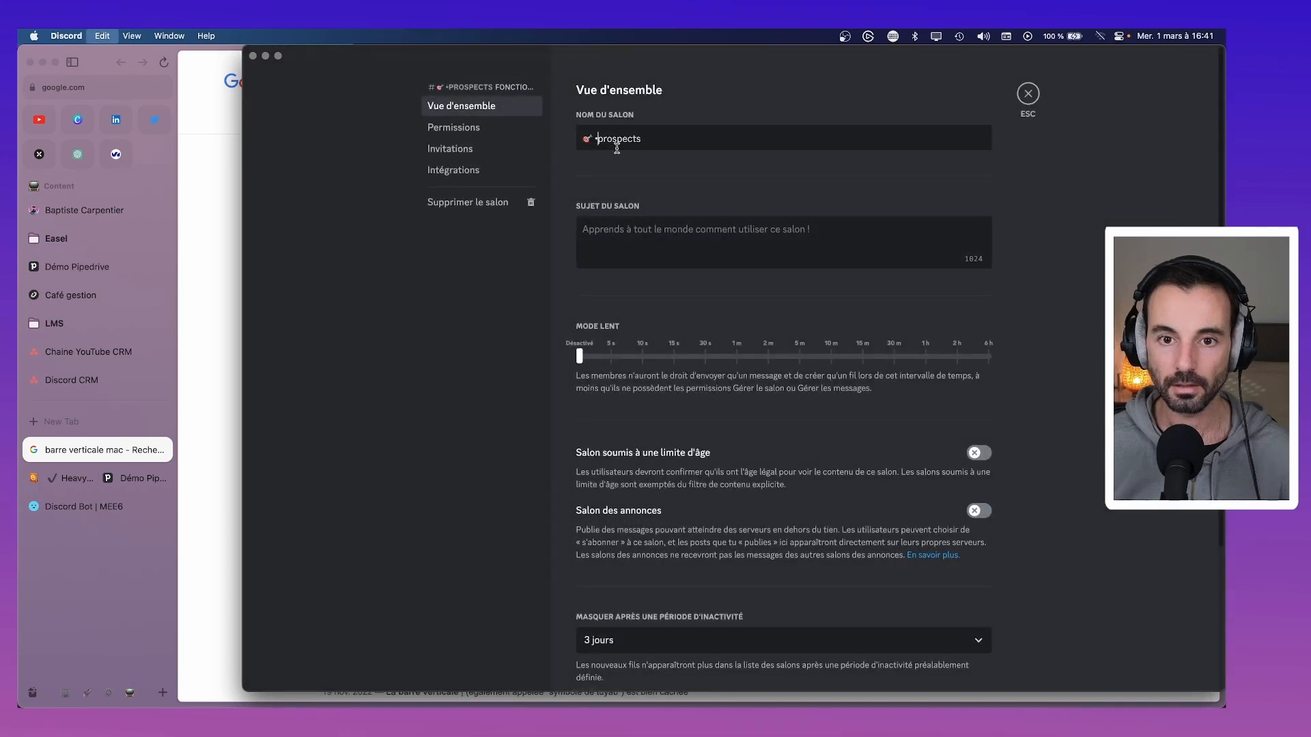
key(super+v)
key(super+v)
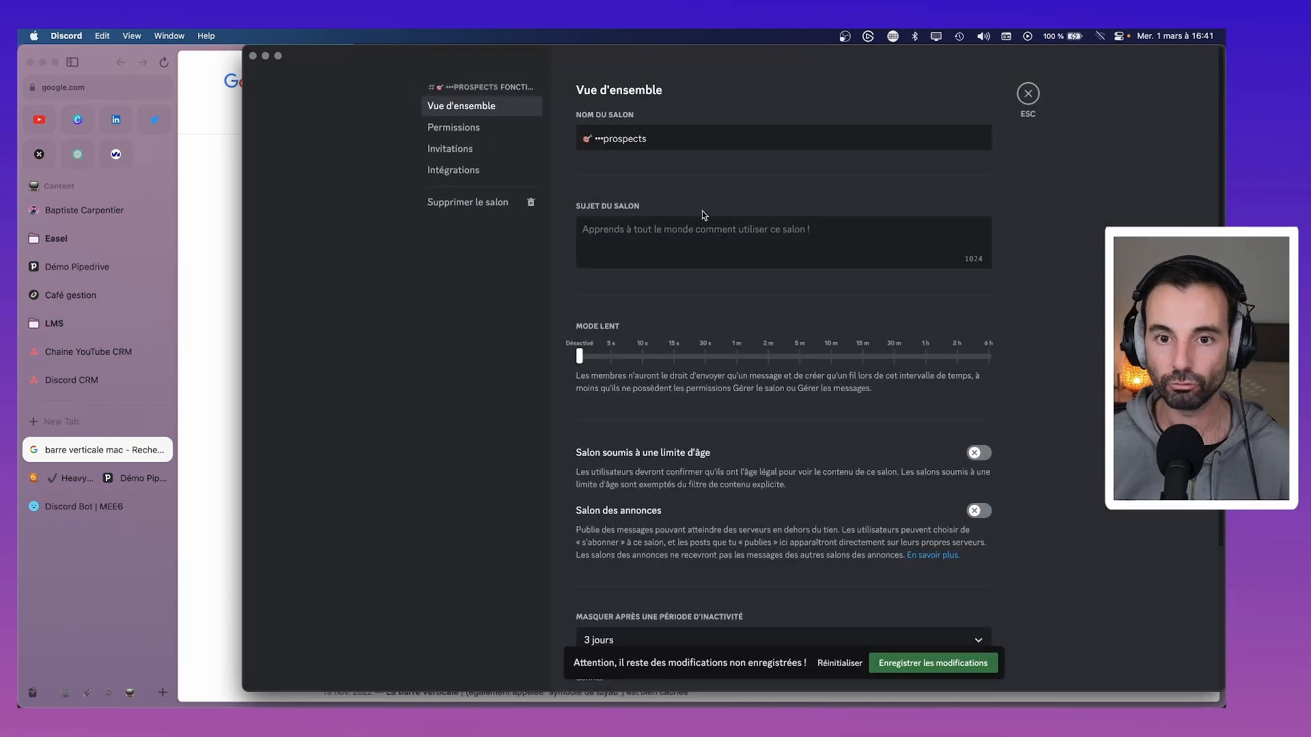
Copy the three separator dots from the prospects channel's name, save the change and leave the channel settings.
key(shift+Left)
key(shift+Left)
key(shift+Left)
key(super+c)
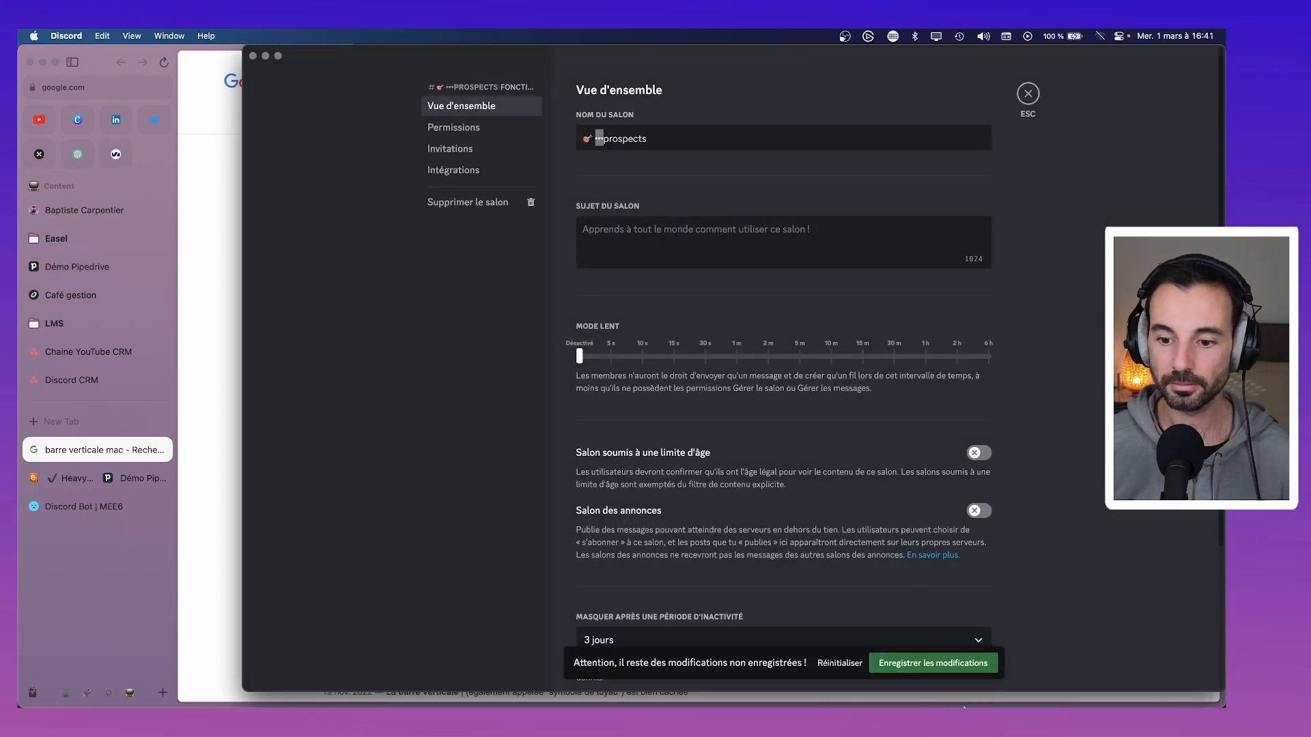
click(963, 669)
click(1027, 96)
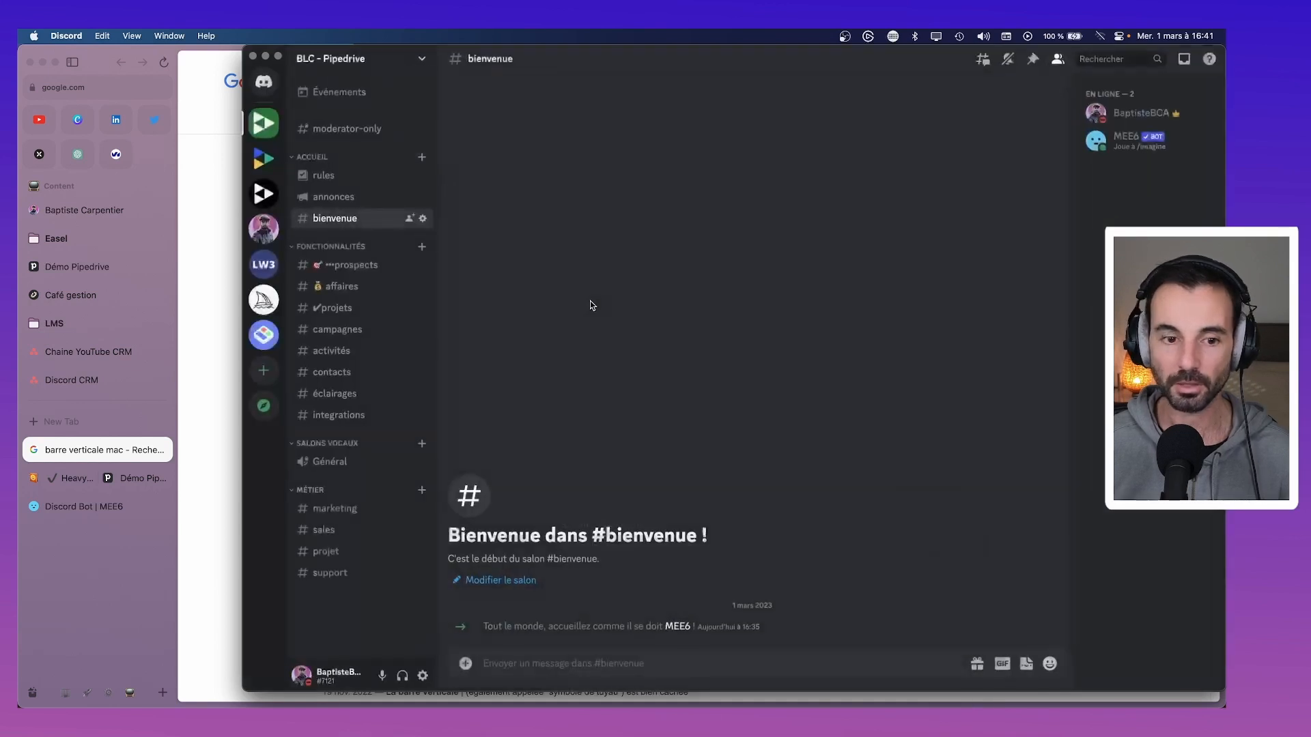
Insert the three copied separator dots between the emoji and the affaires channel's name, save the change and leave the settings.
right_click(342, 294)
click(372, 427)
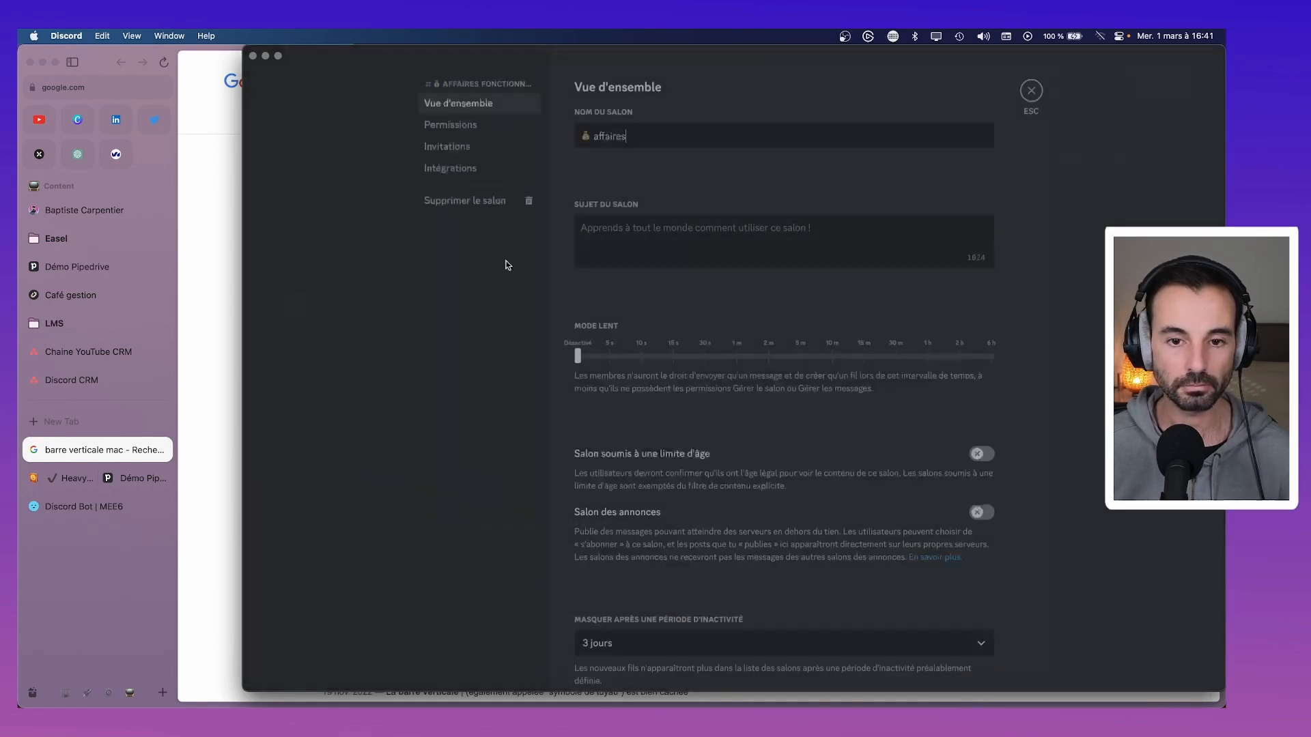
click(590, 144)
key(super+v)
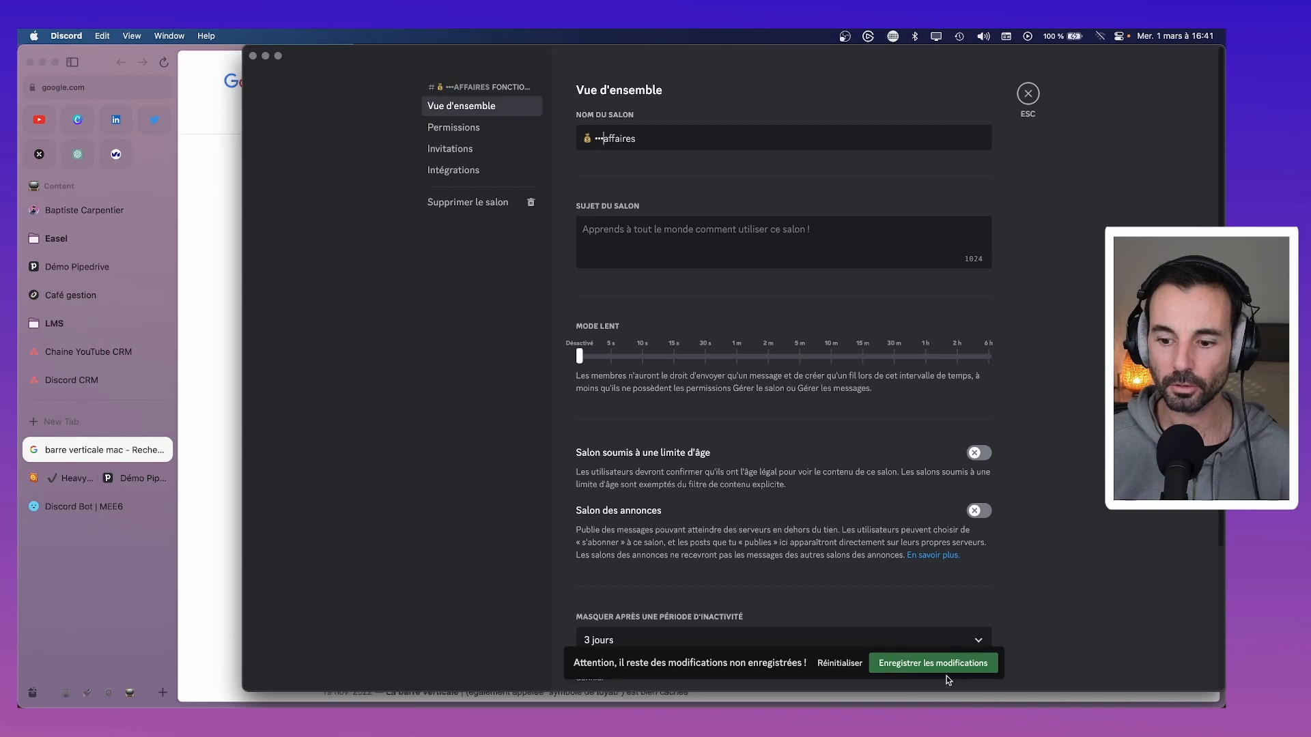
click(946, 668)
click(1027, 93)
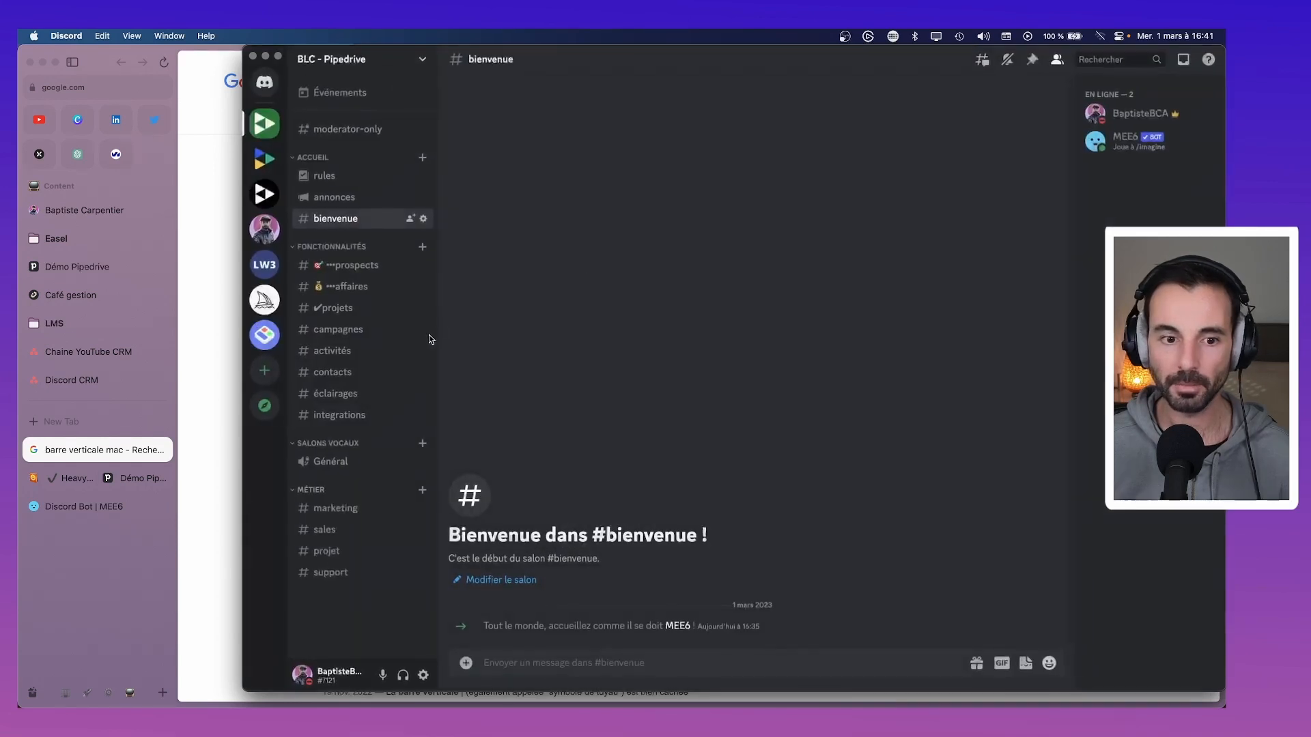
Insert the three copied separator dots between the check mark and the projets channel's name, save and leave the channel settings.
right_click(327, 313)
click(382, 443)
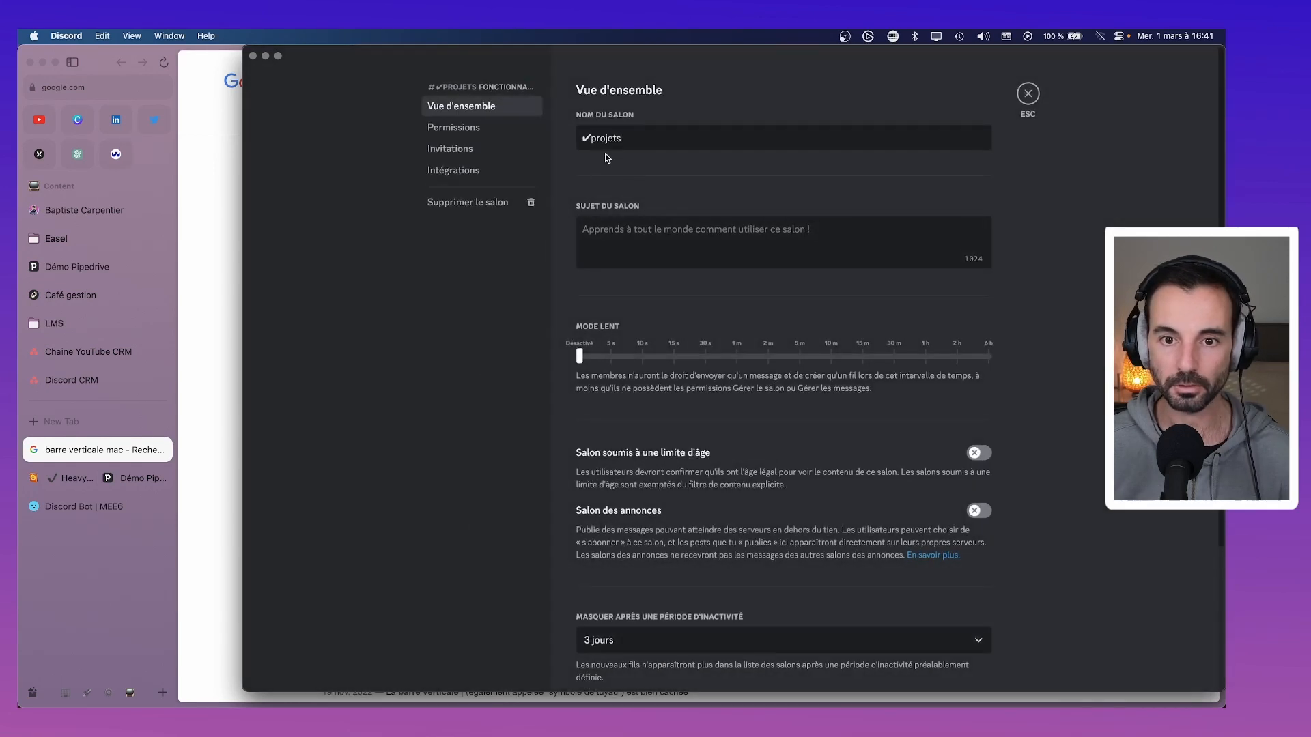
click(591, 140)
key(super+v)
click(949, 664)
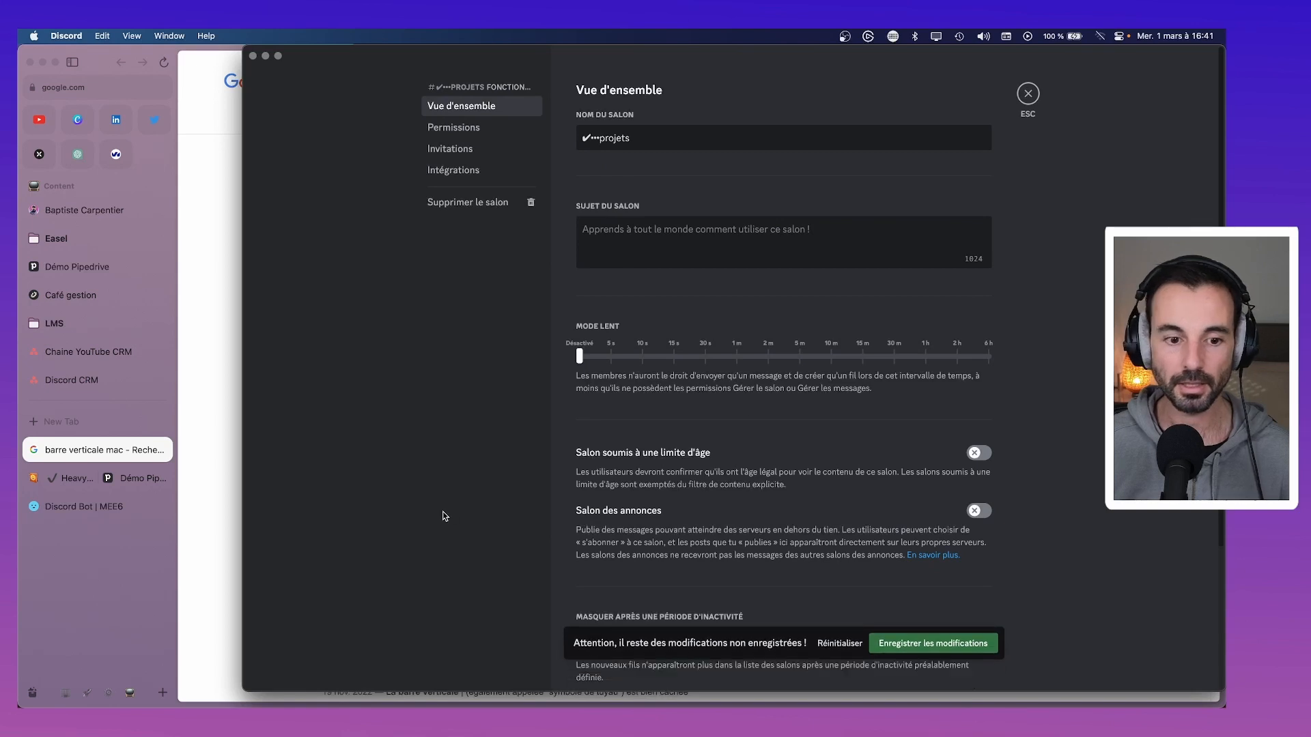
click(1028, 93)
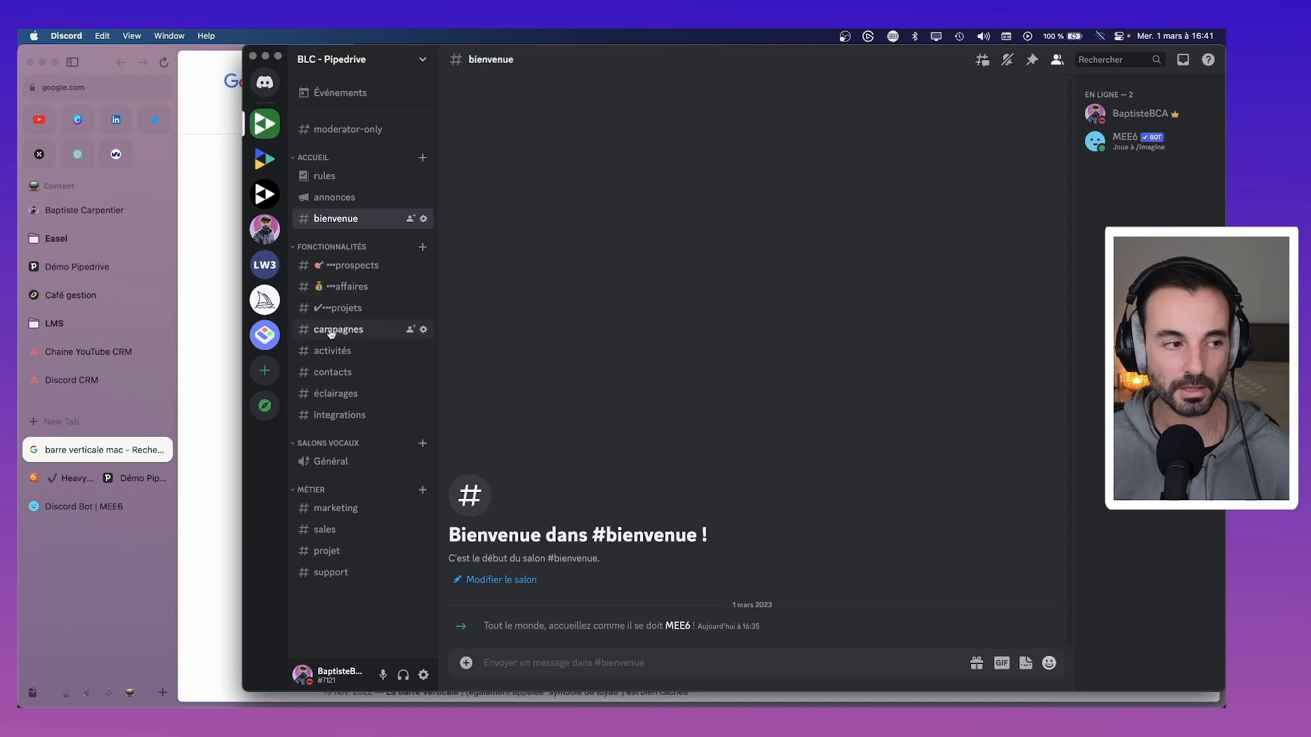
Switch to the Arc browser and search Emojipedia for "tool".
click(128, 481)
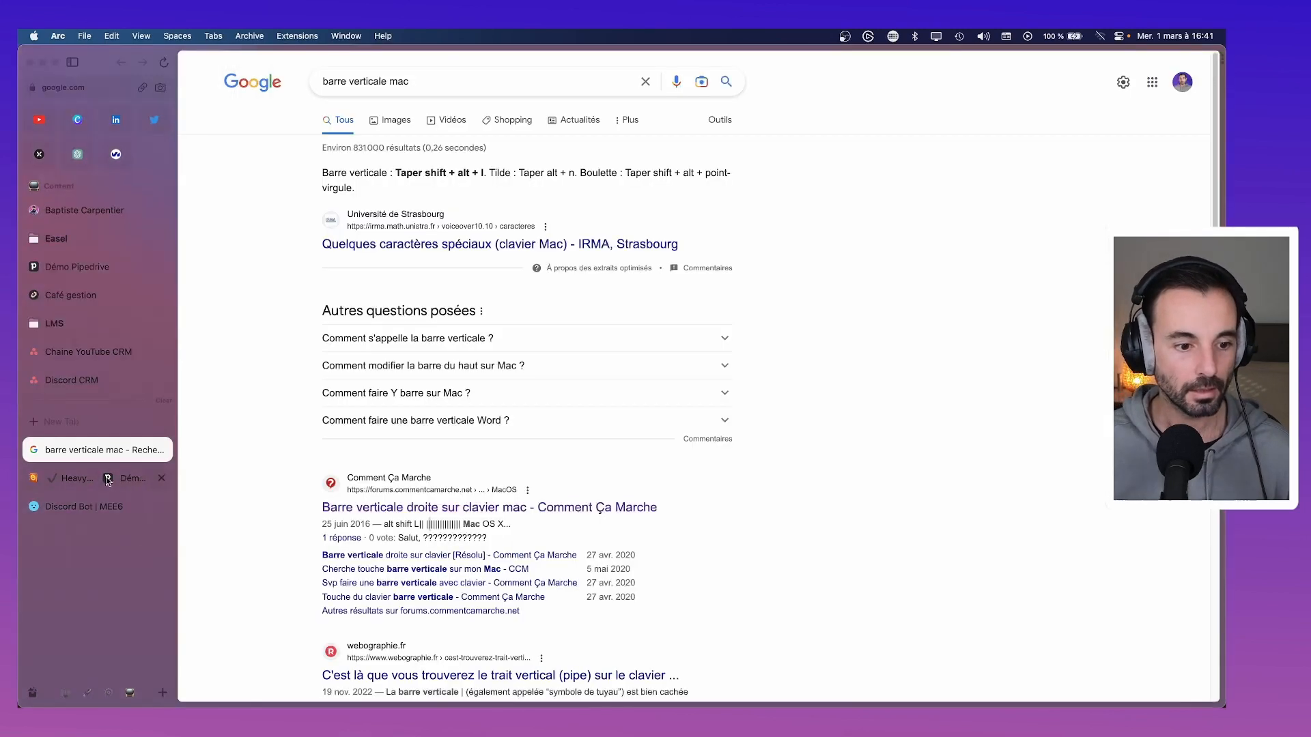
click(88, 481)
click(374, 76)
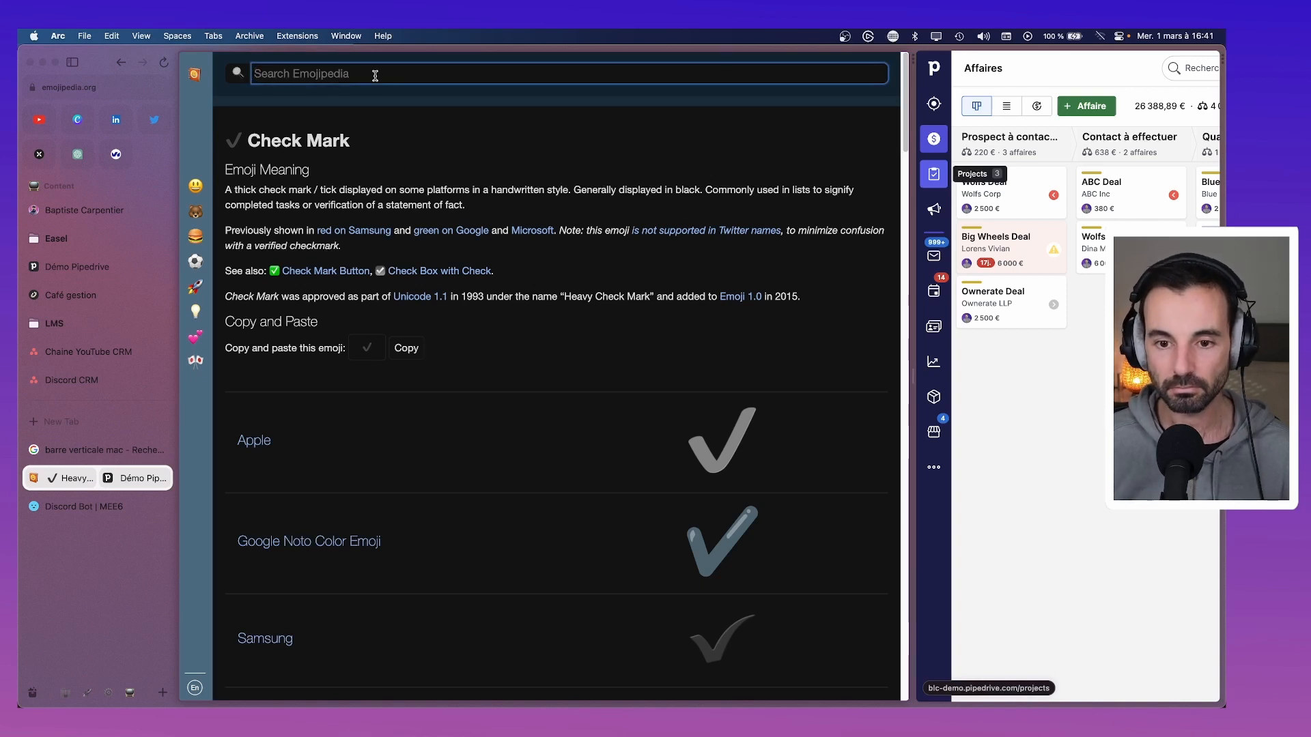
text(tool)
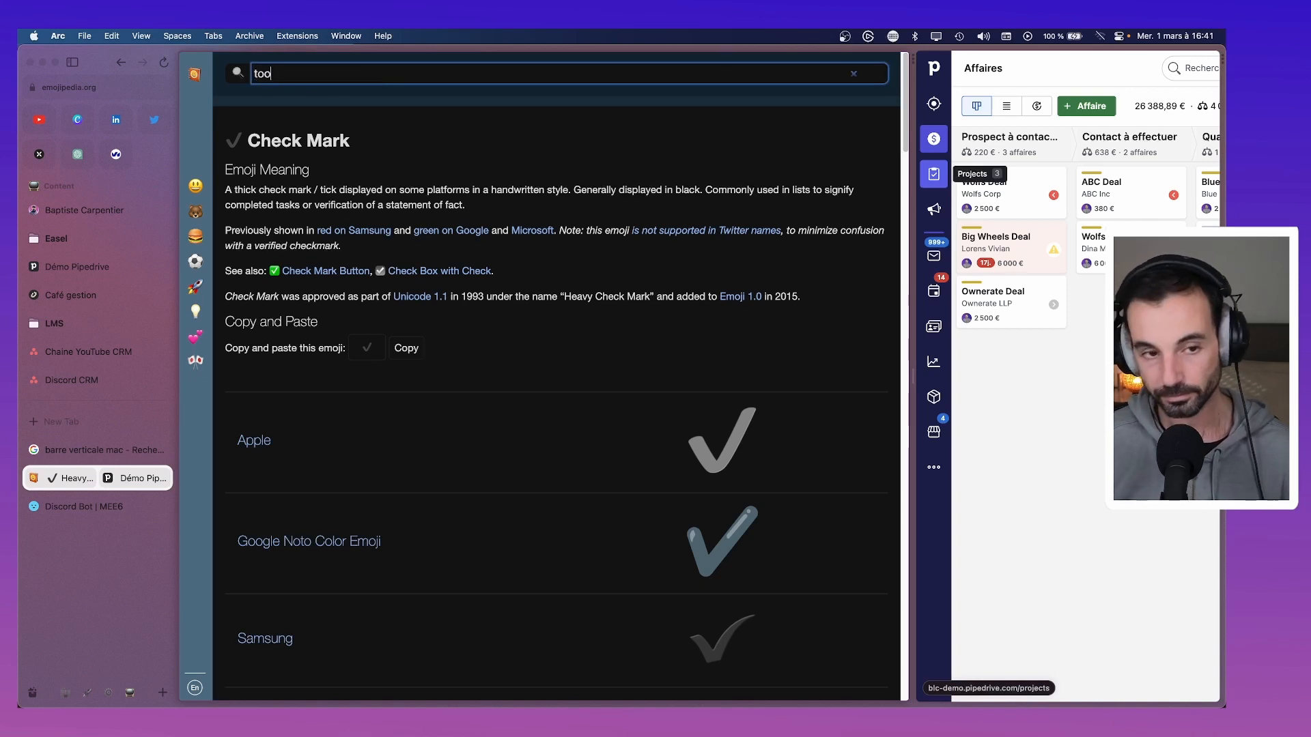
key(Return)
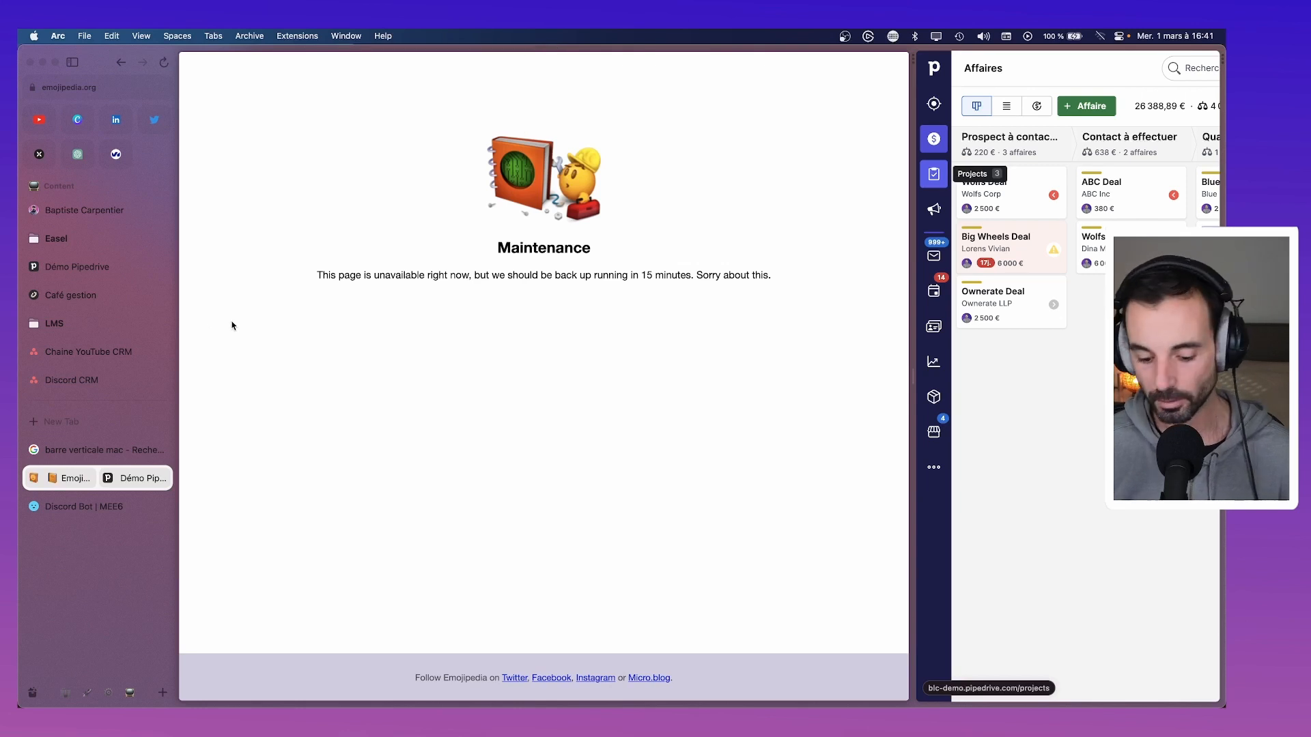
Bring up the macOS character viewer and search it for "outil".
key(ctrl+super+space)
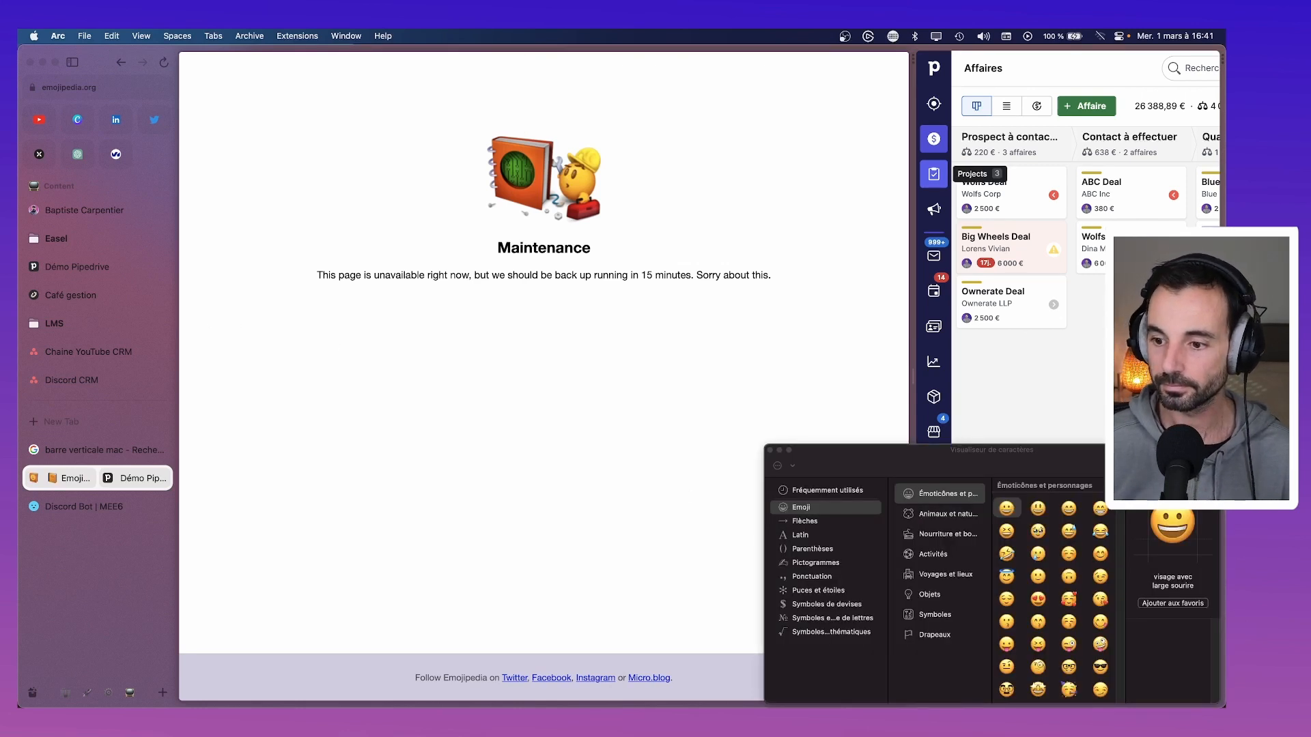
click(827, 490)
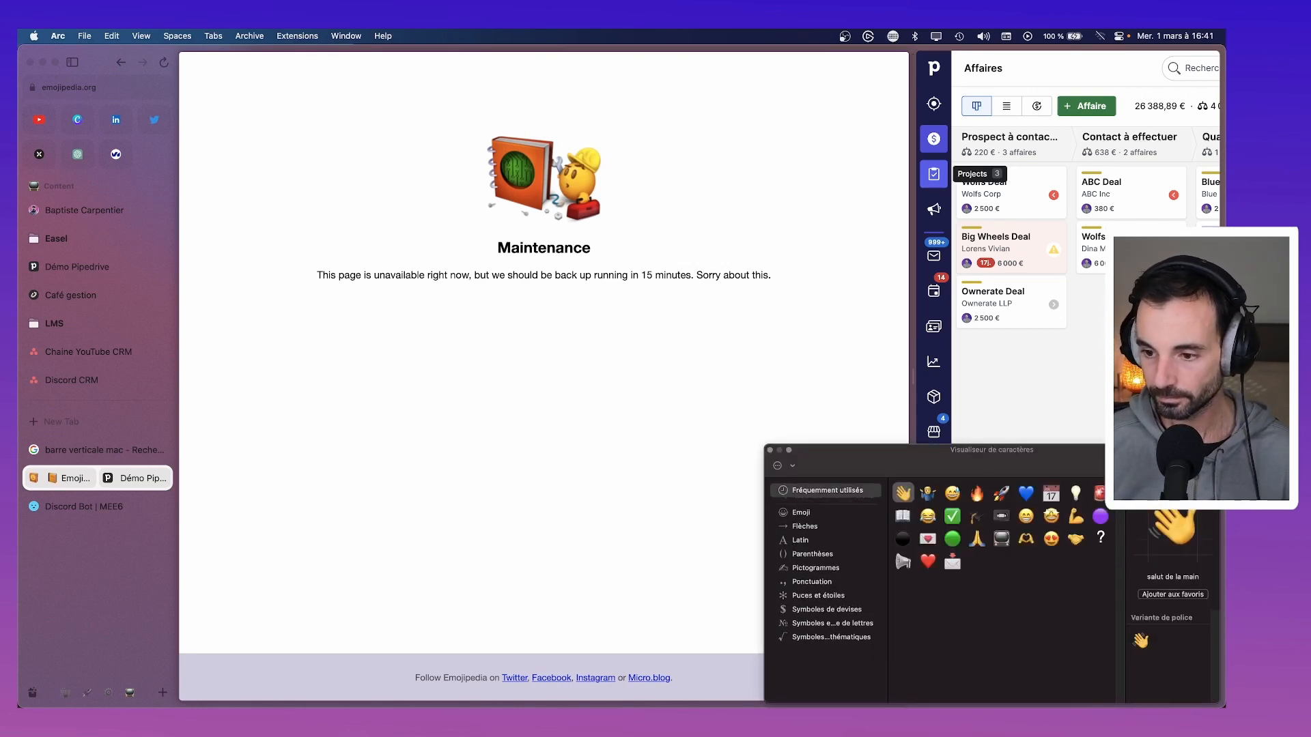
text(ouyil)
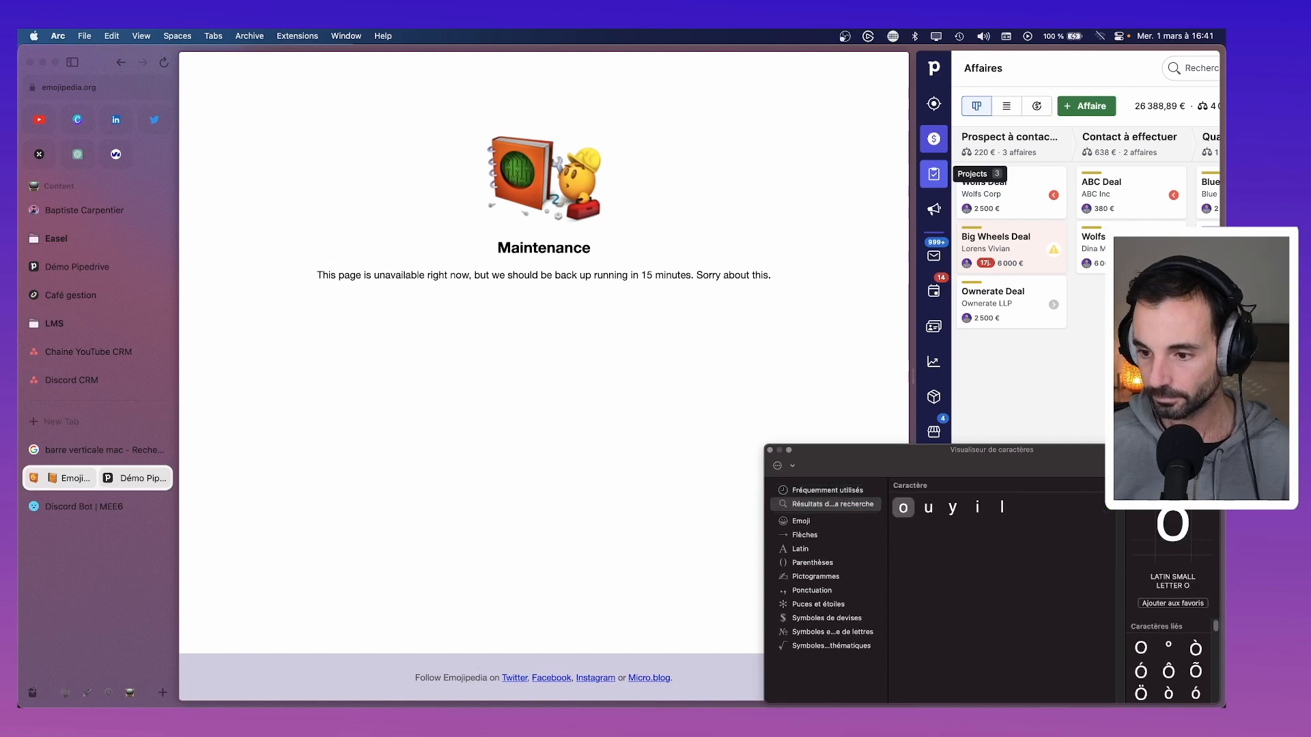
key(BackSpace)
key(BackSpace)
key(BackSpace)
text(til)
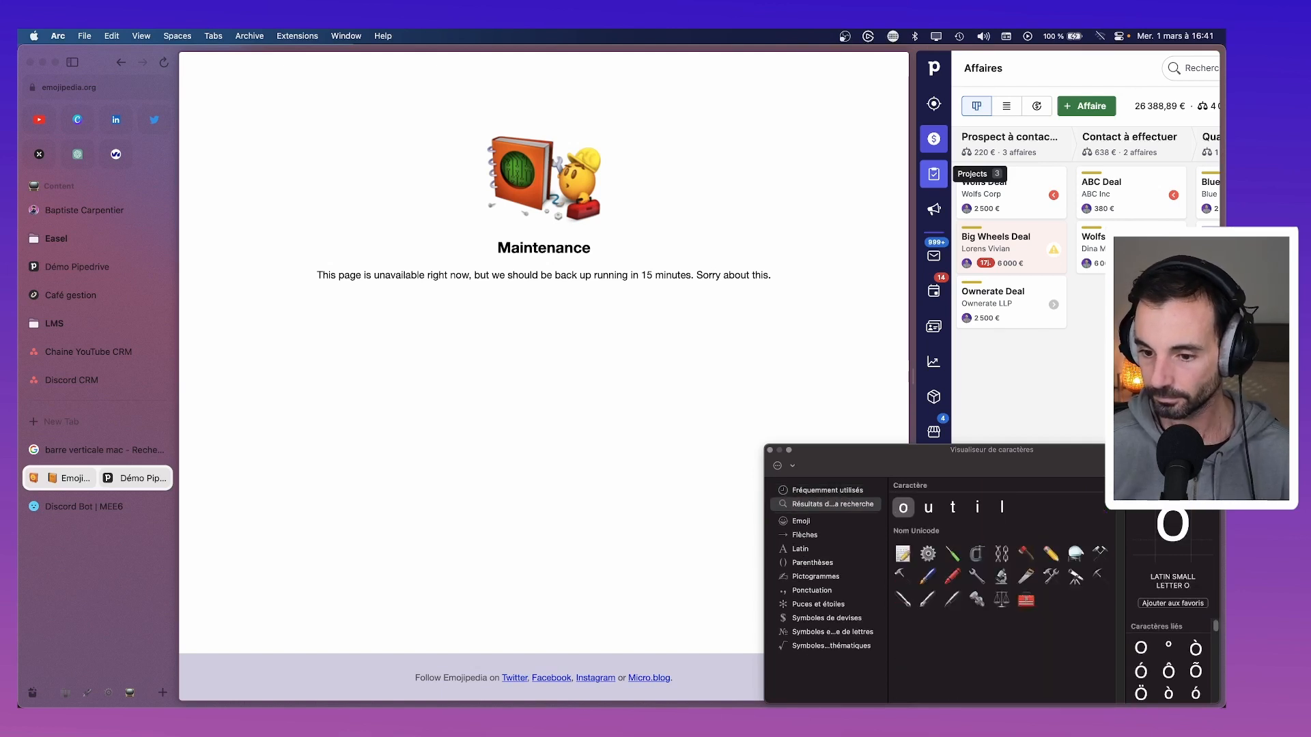
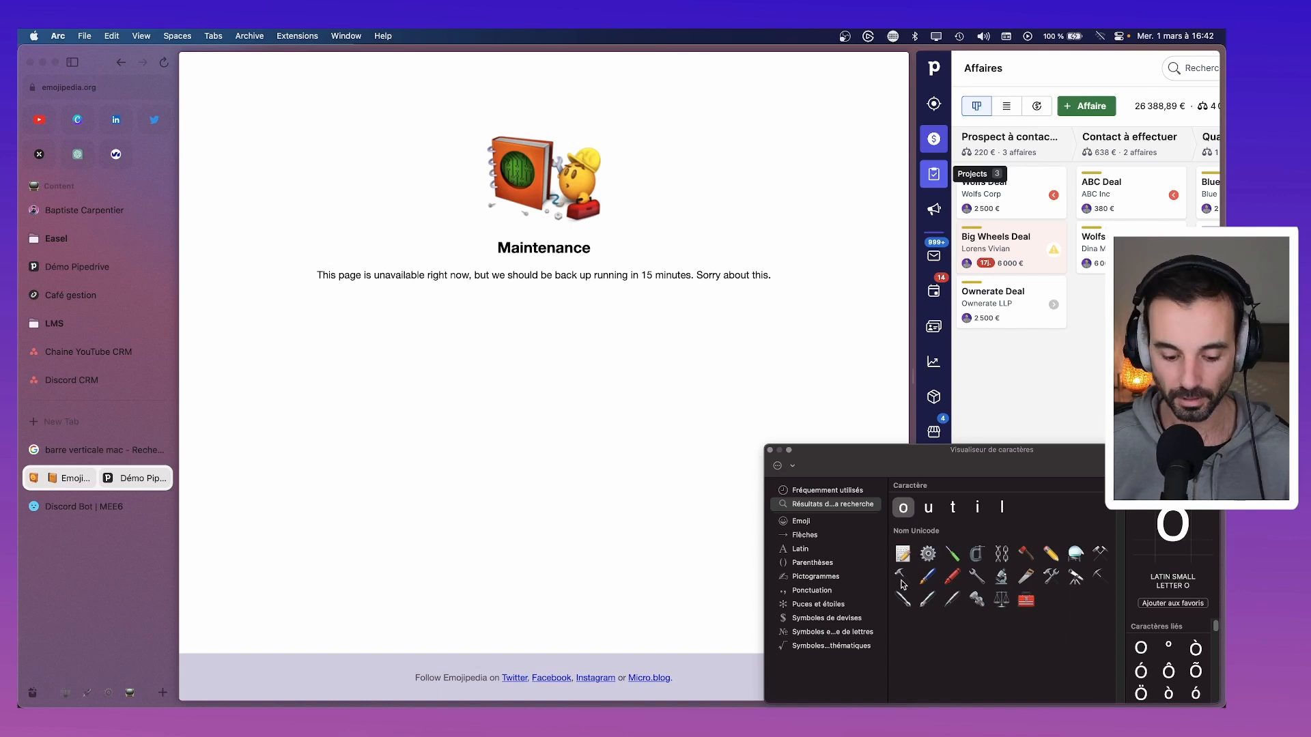
Open the projets channel's settings in Discord and replace the check mark in its name with the hammer emoji from the character viewer.
key(super+Tab)
right_click(341, 307)
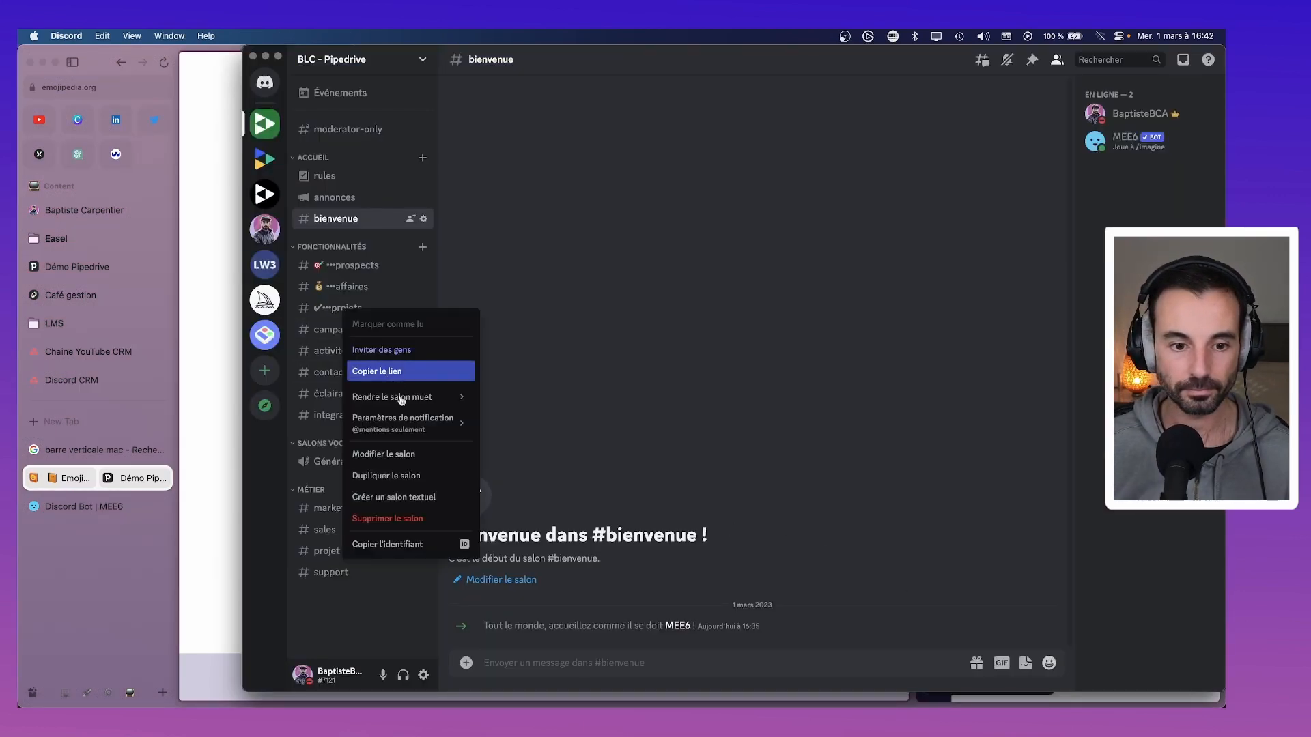
click(393, 454)
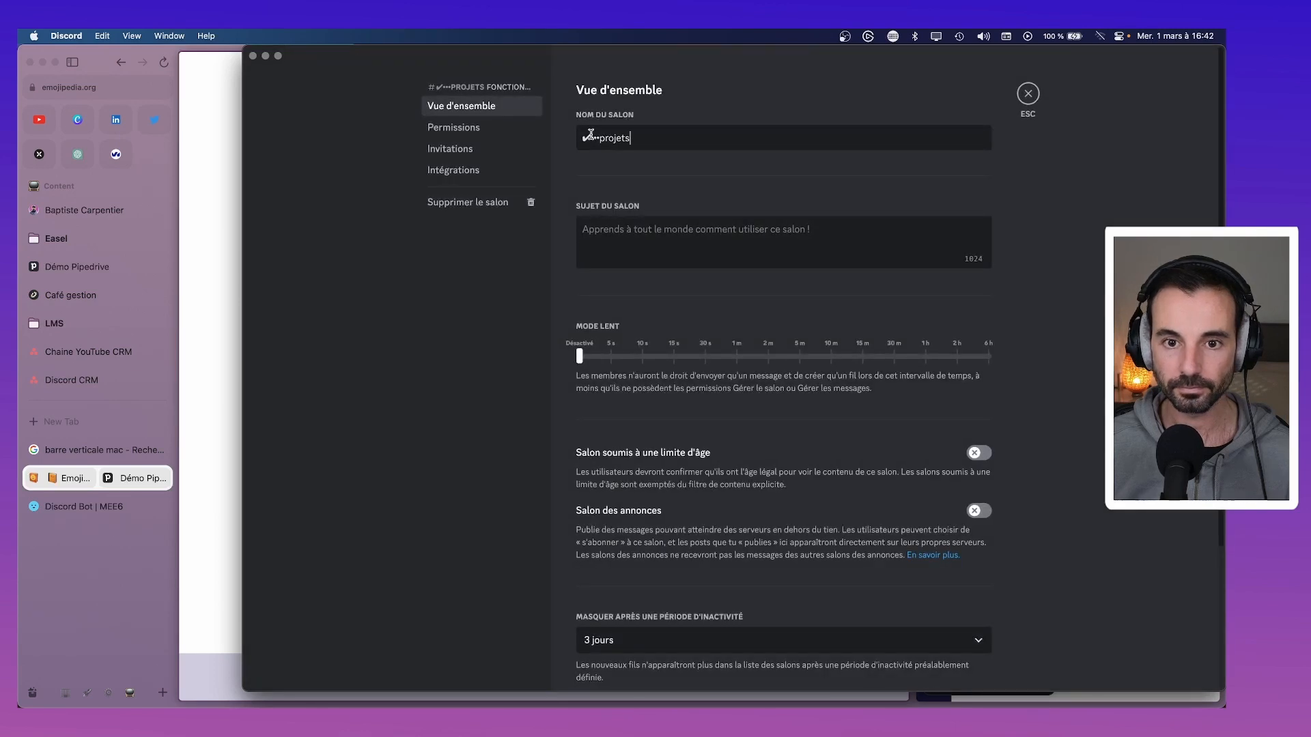
key(super+Tab)
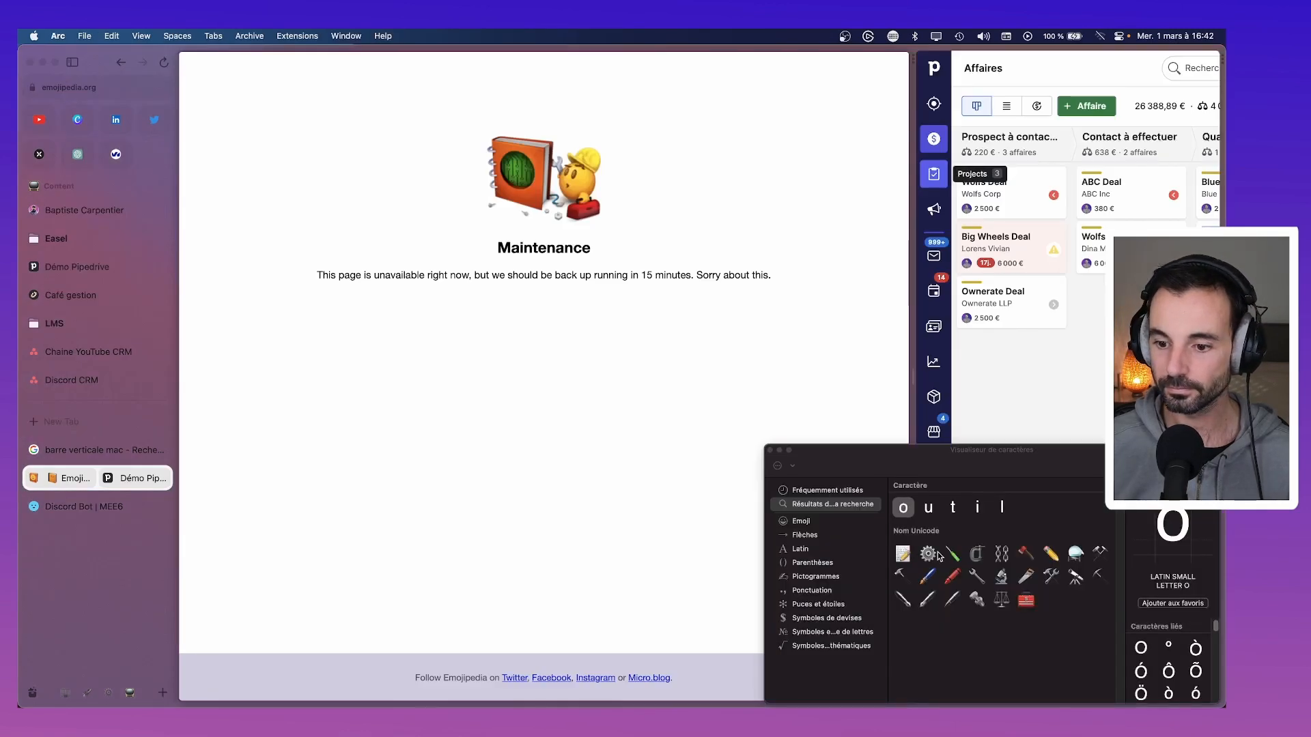
drag(1012, 469, 697, 281)
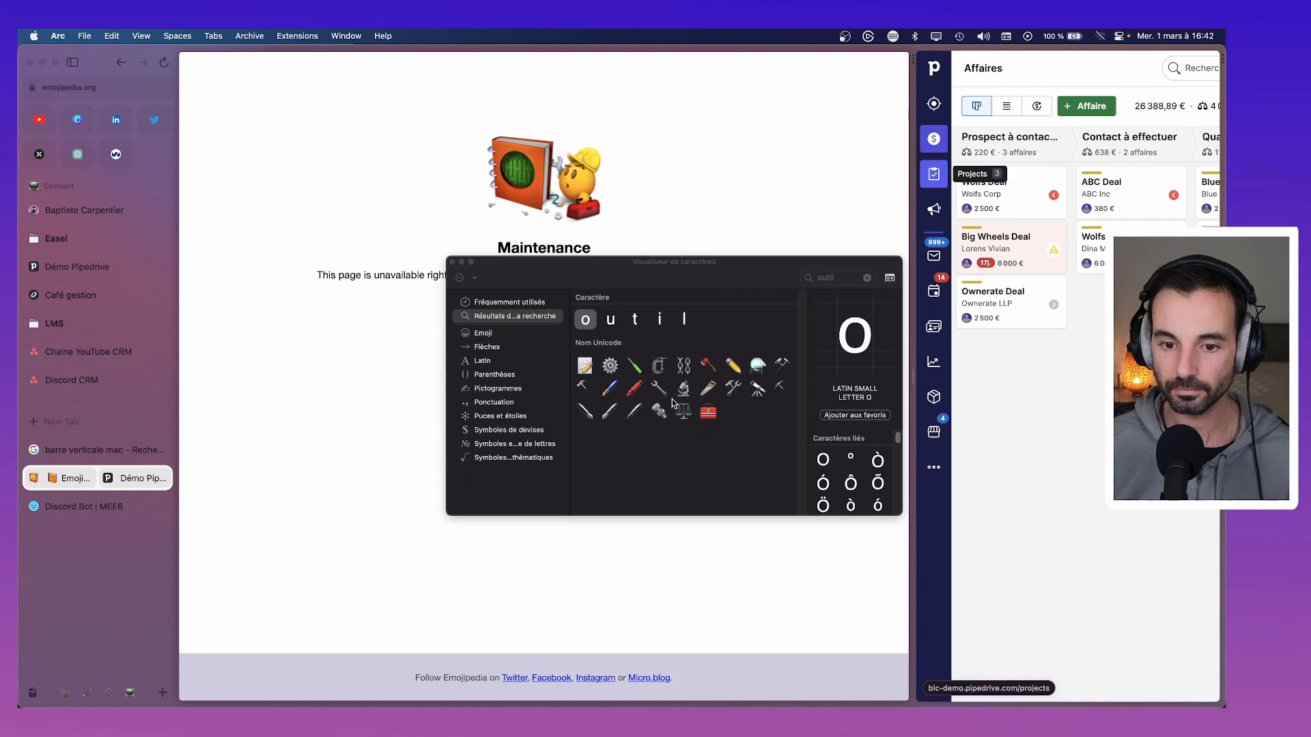
click(585, 387)
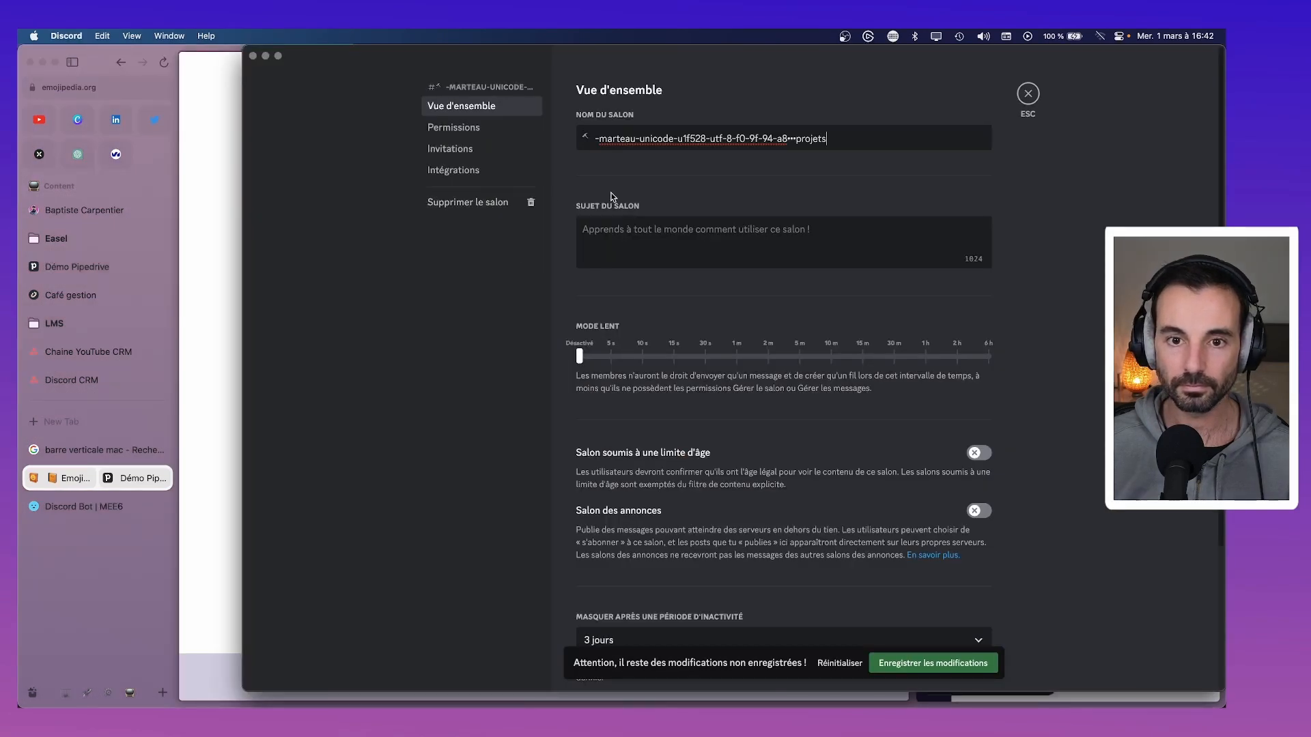
drag(596, 137, 765, 136)
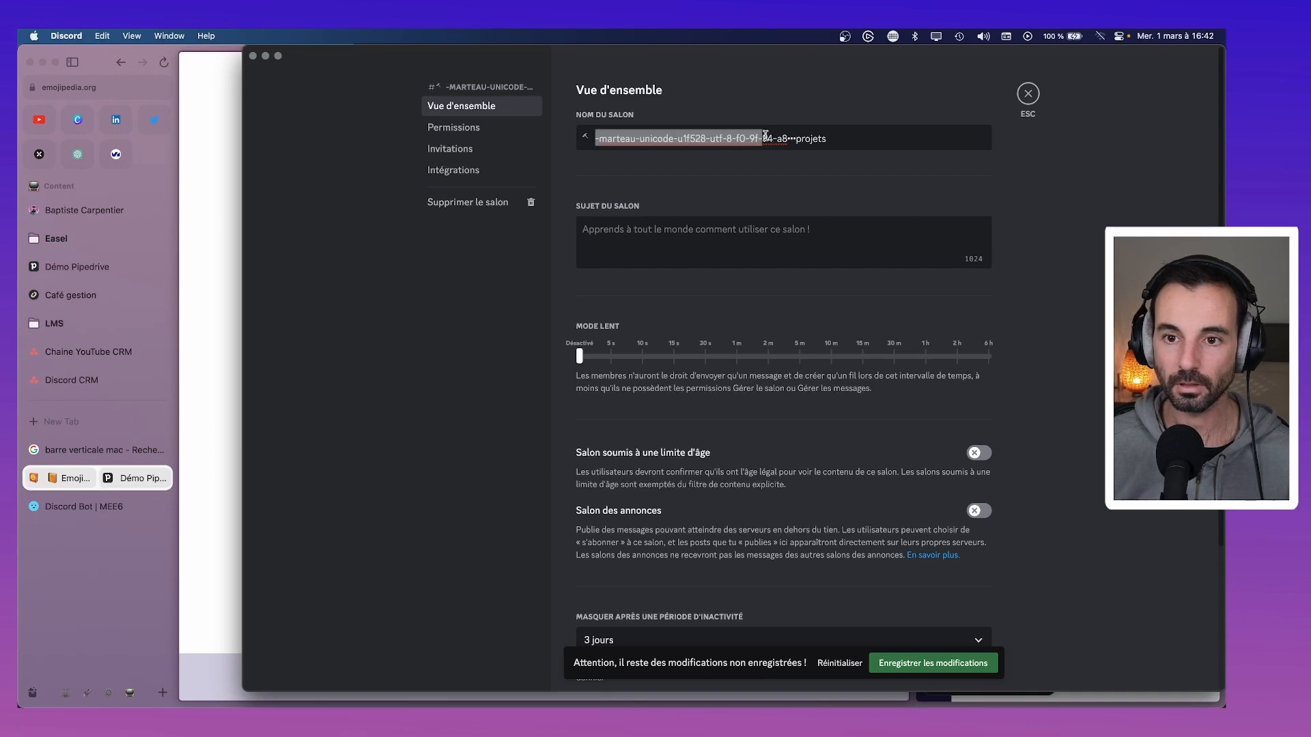
key(BackSpace)
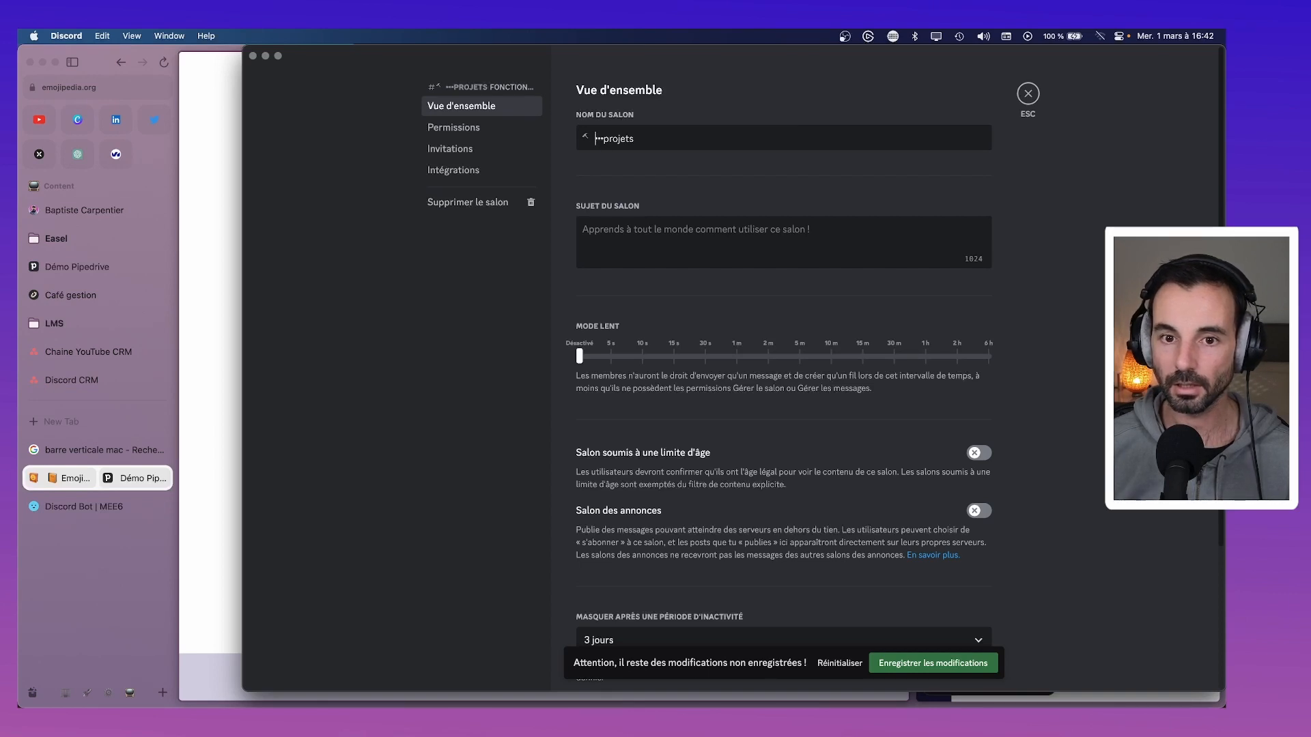
key(BackSpace)
key(super+z)
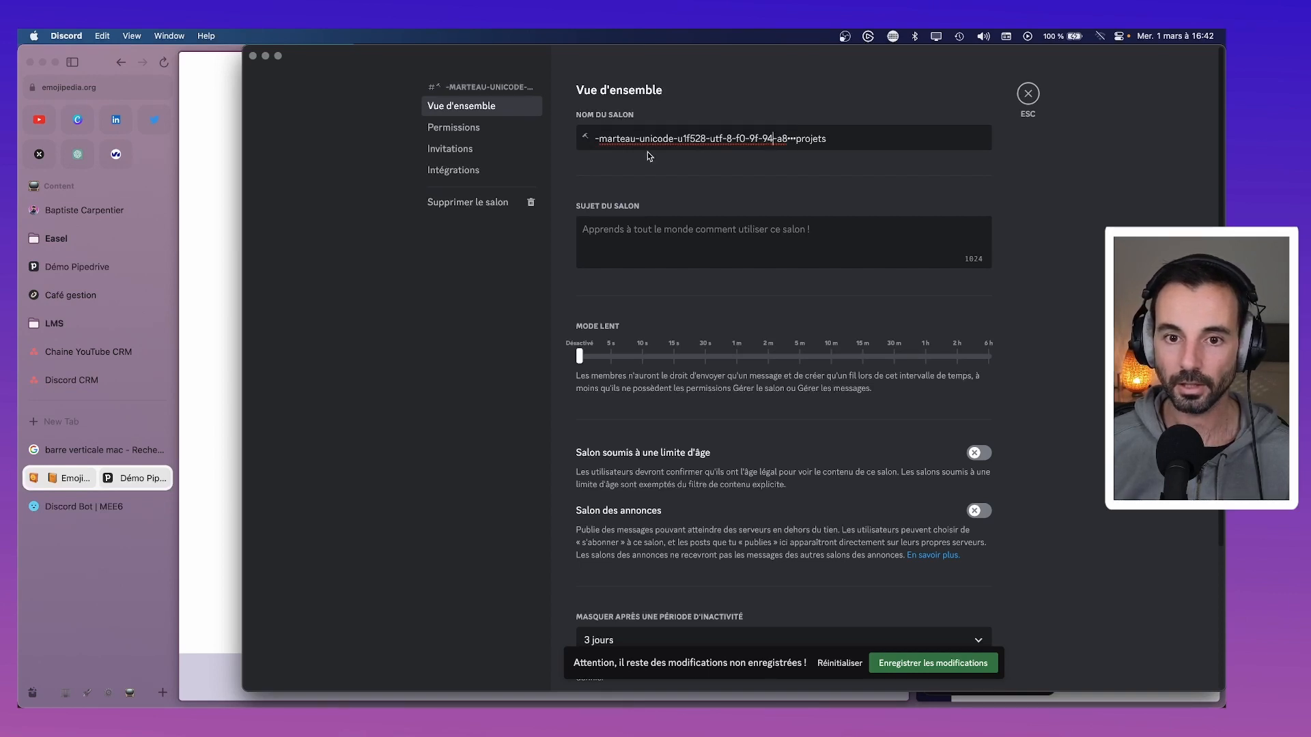
Delete the Unicode description between the hammer emoji and the dots in the projets channel's name, save and leave the settings.
drag(586, 138, 791, 134)
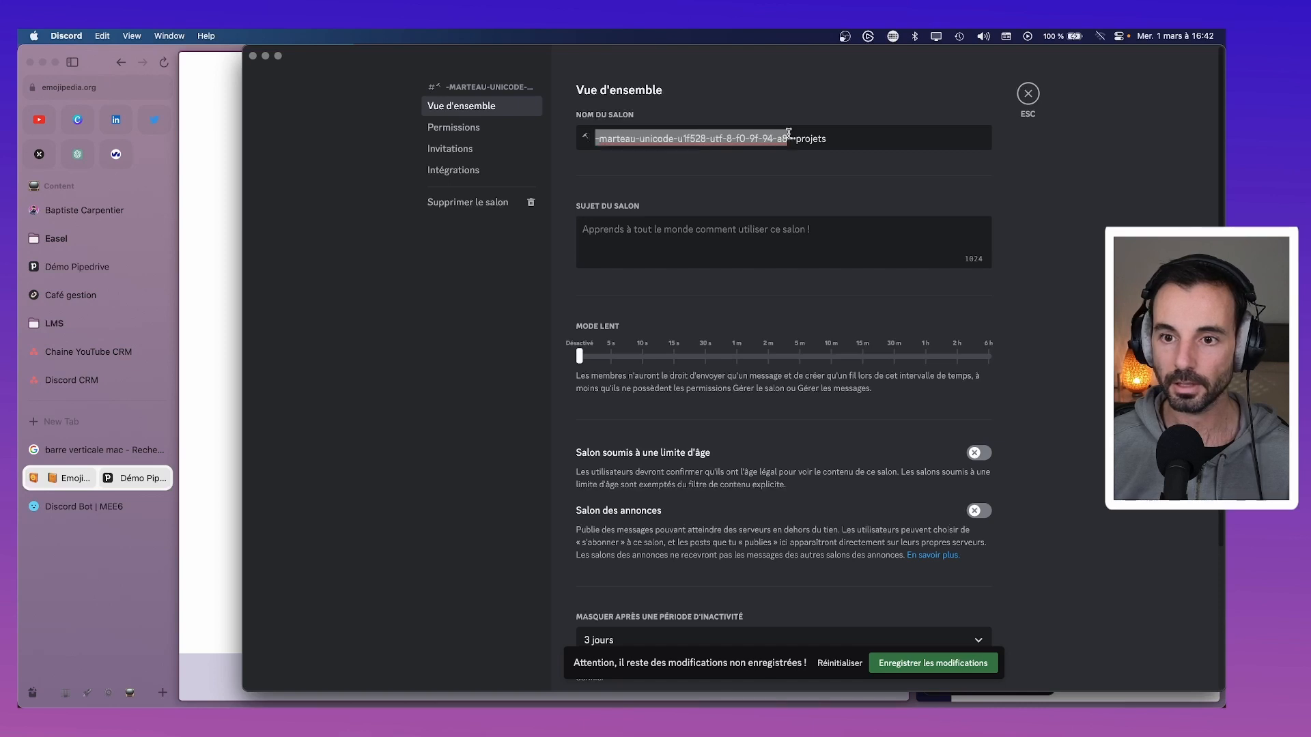
key(BackSpace)
click(940, 663)
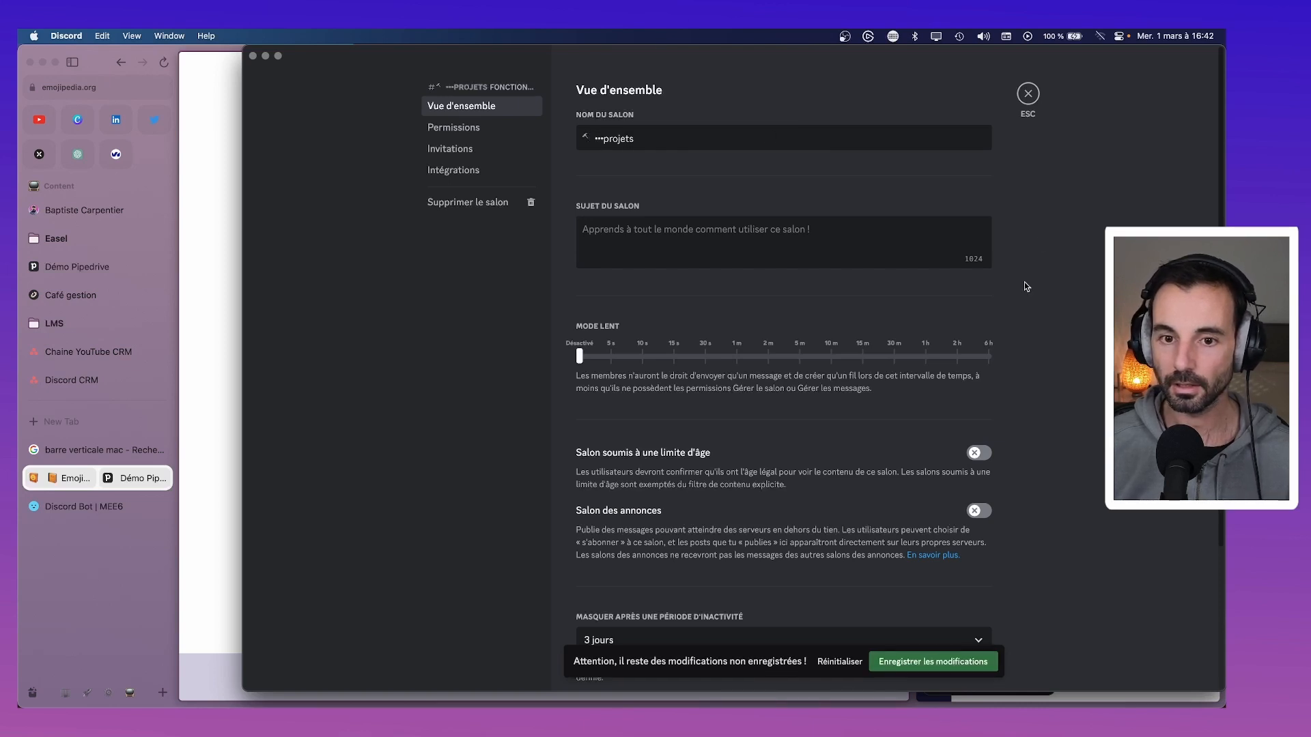
click(1028, 95)
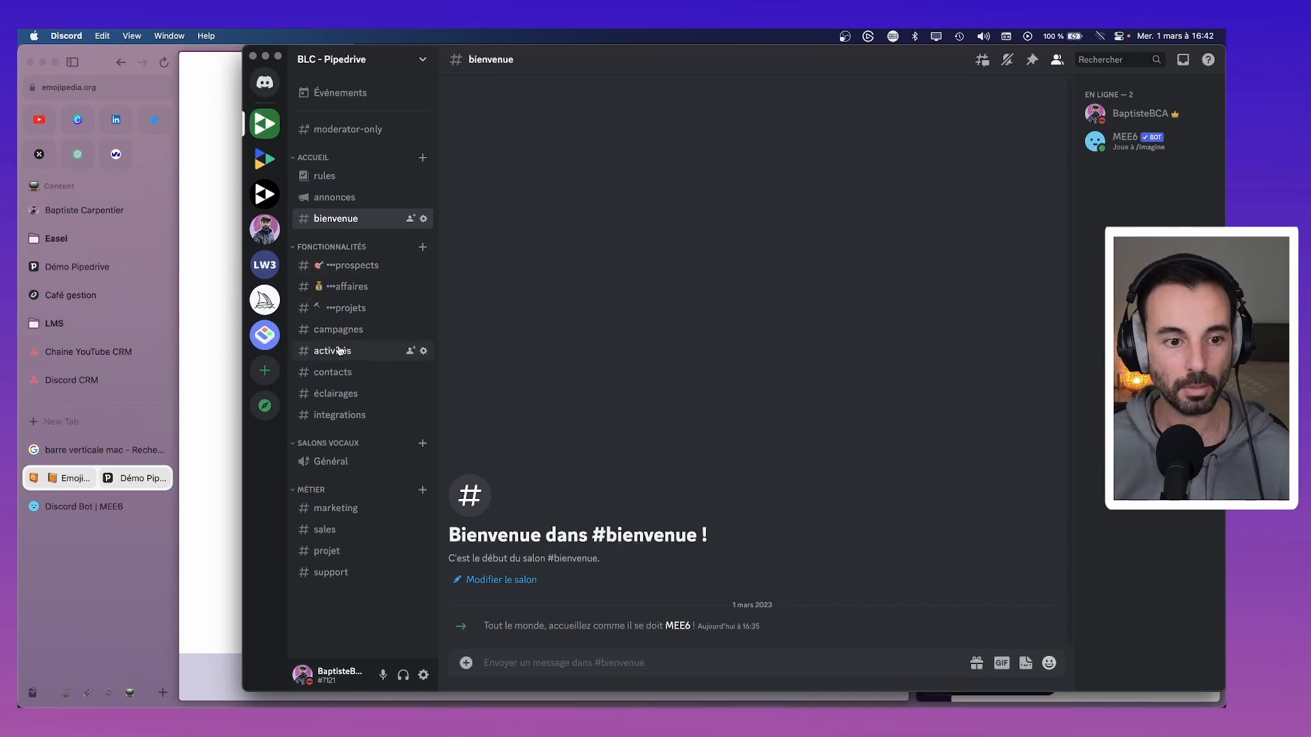
Check the Campaigns icon in Pipedrive in Arc, and open the campagnes channel's settings in Discord.
key(super+Tab)
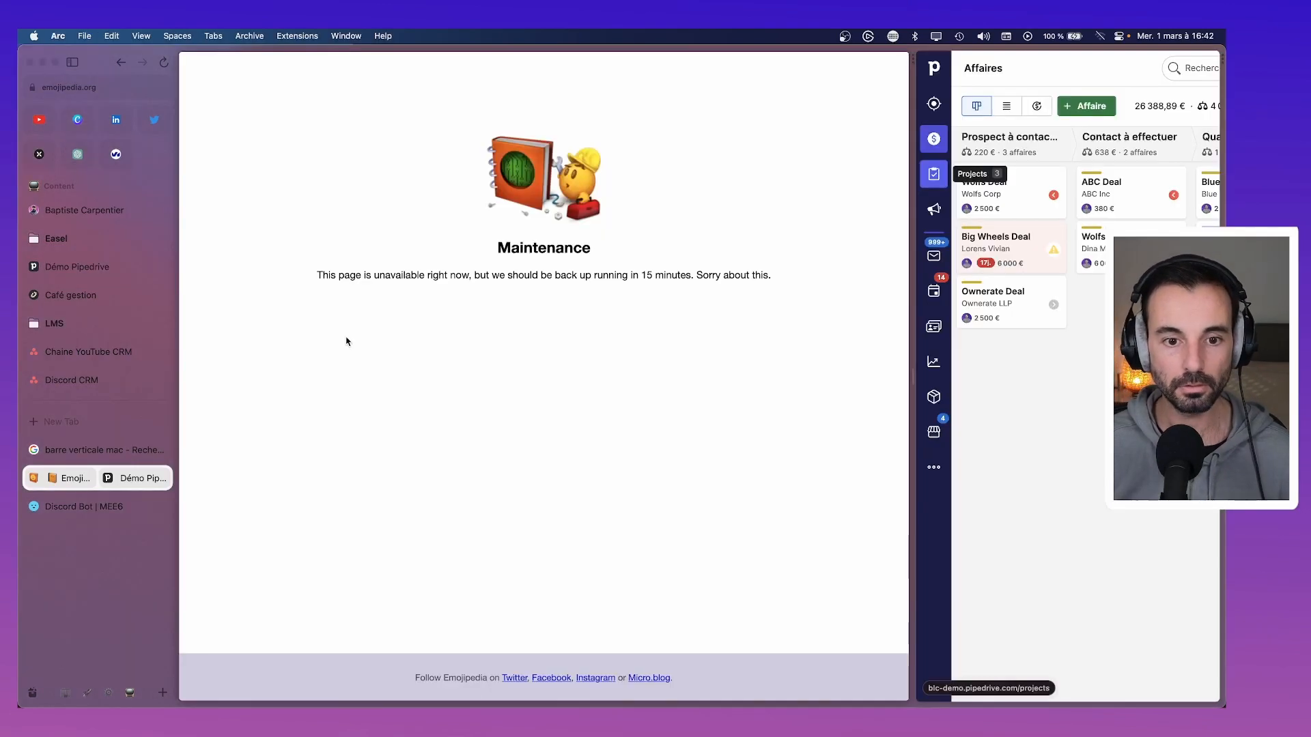
click(122, 472)
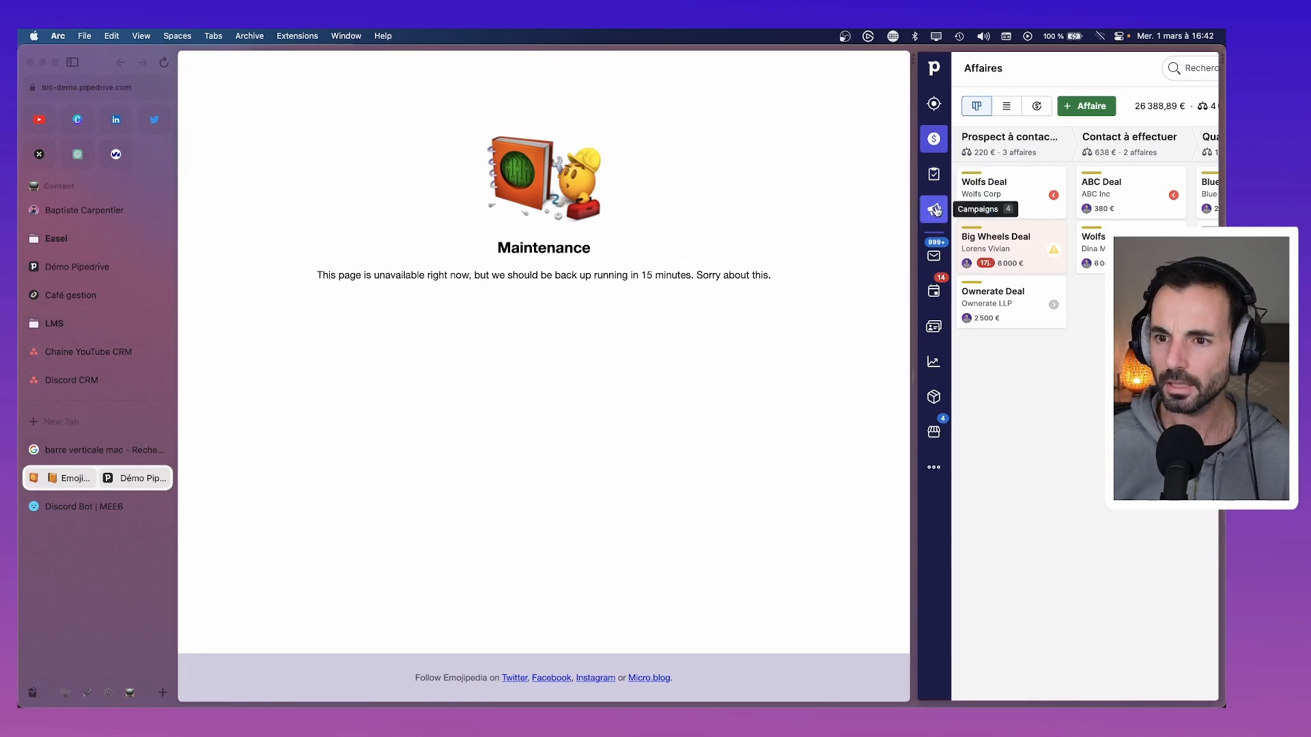
key(super+Tab)
right_click(338, 330)
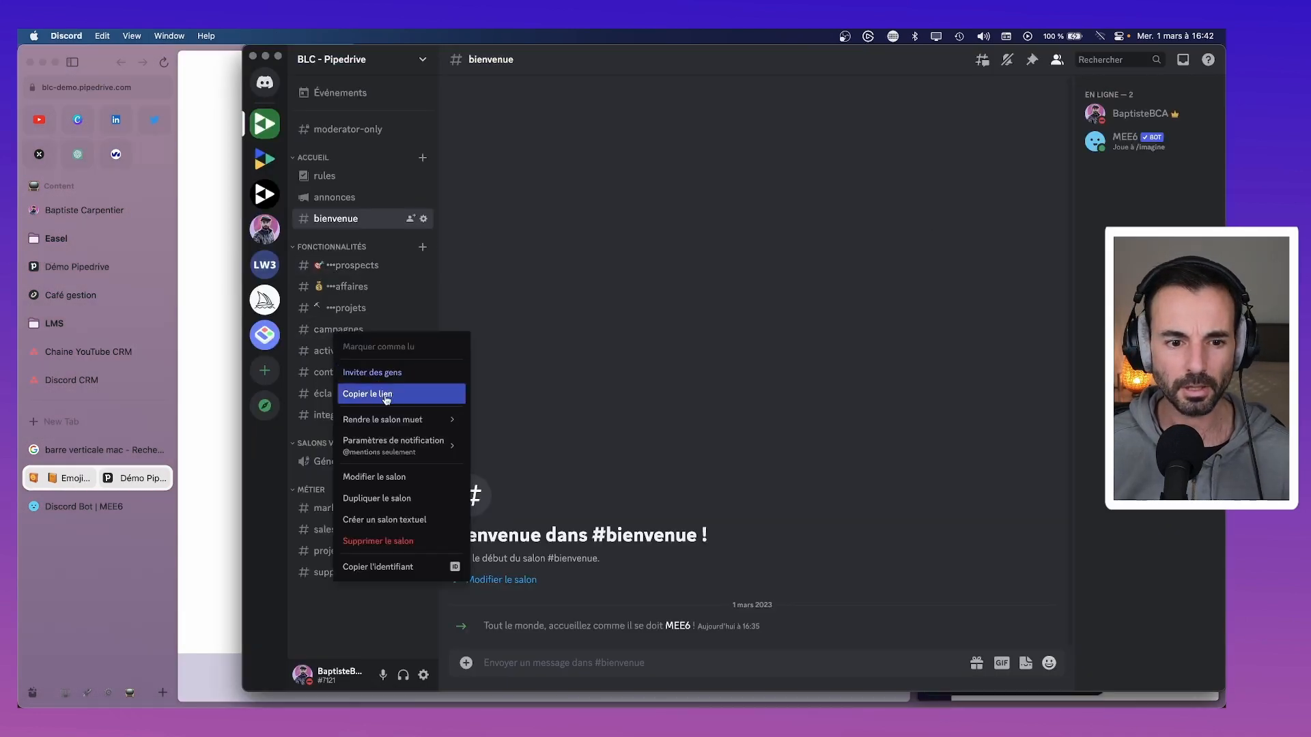
click(403, 476)
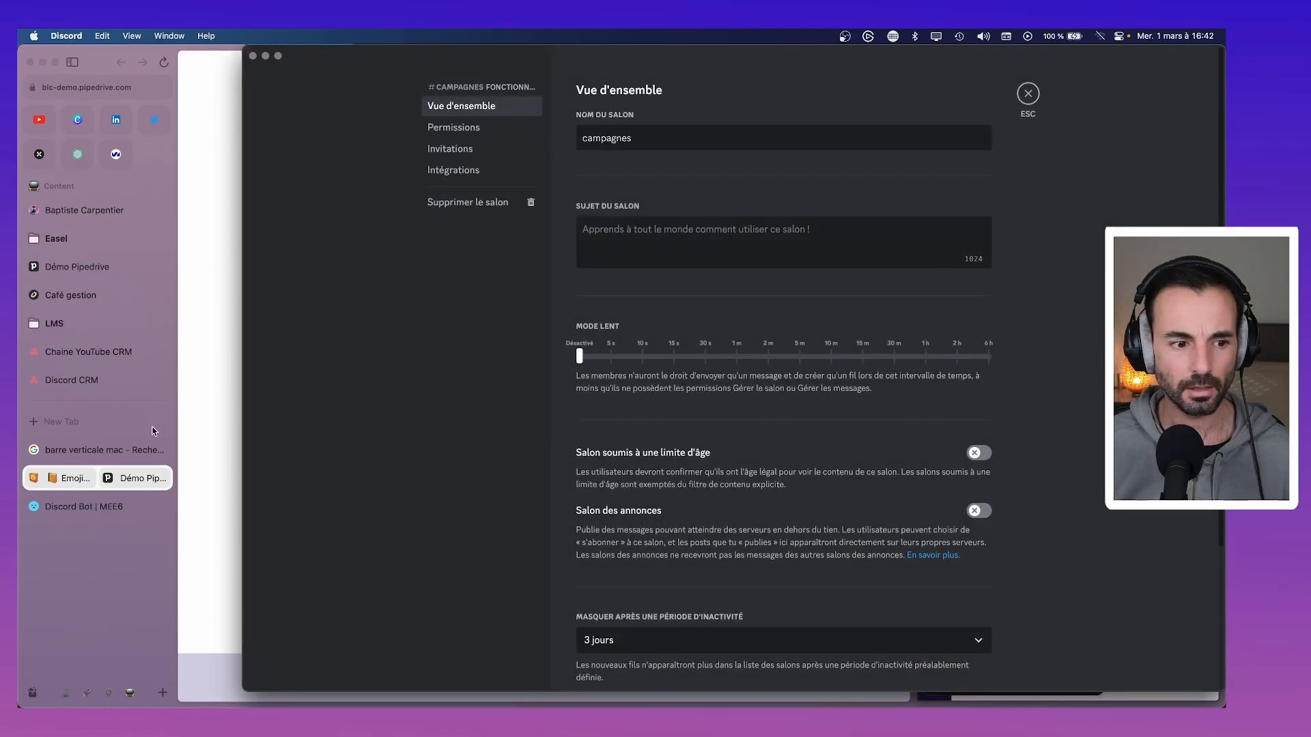
Search Emojipedia in Arc for "loud", copy the Loudspeaker emoji and return to the campagnes channel's settings in Discord.
click(77, 478)
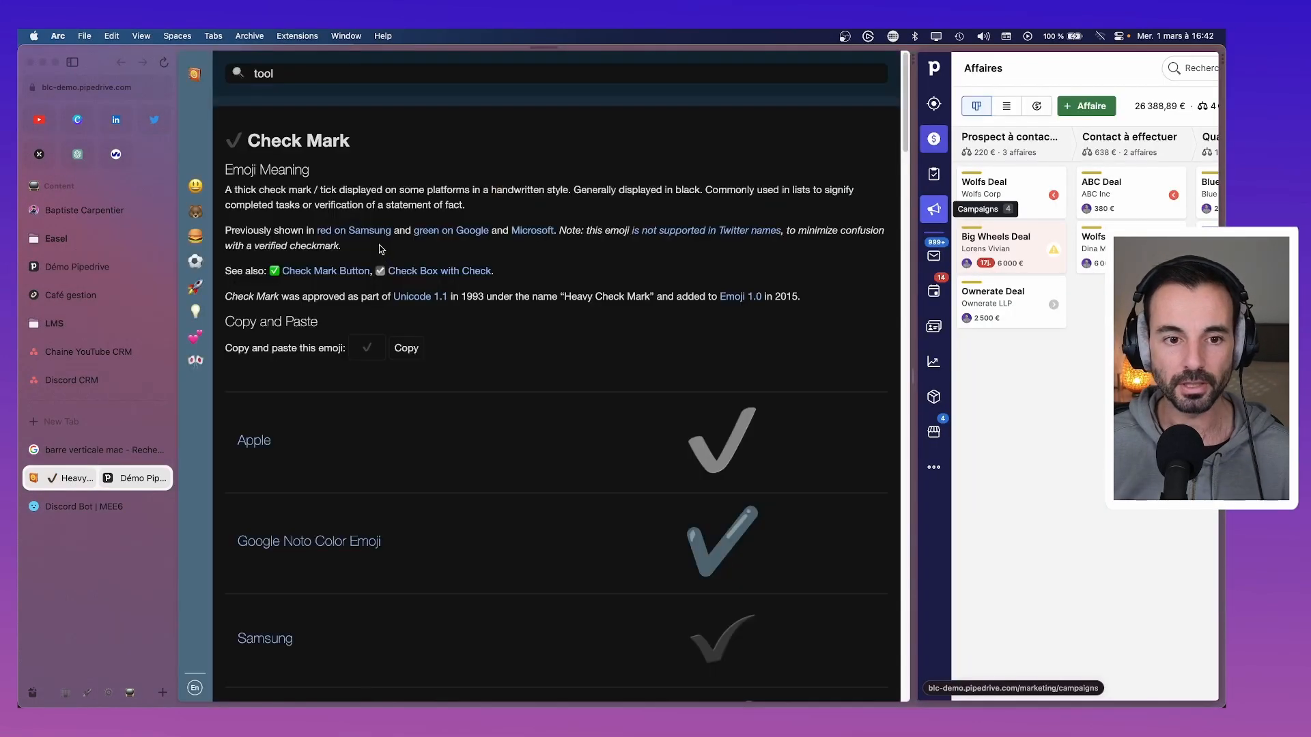
click(349, 77)
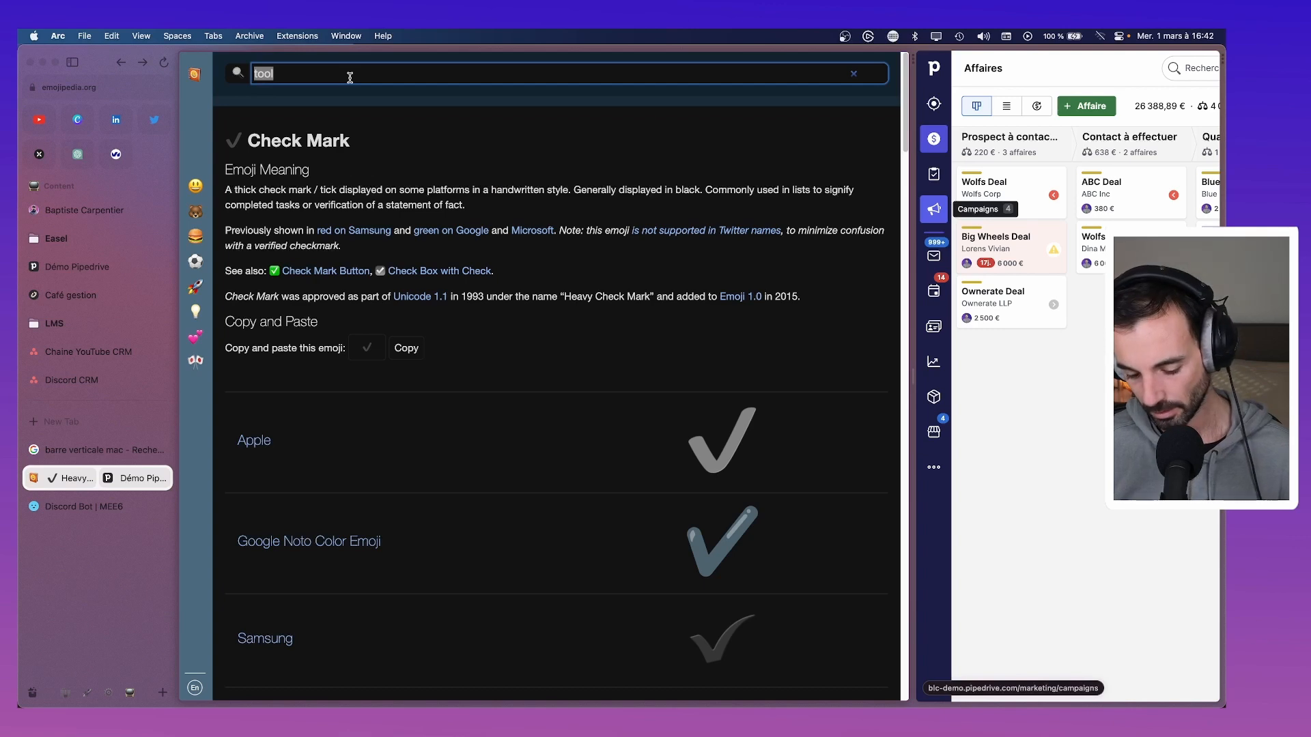
key(BackSpace)
key(Return)
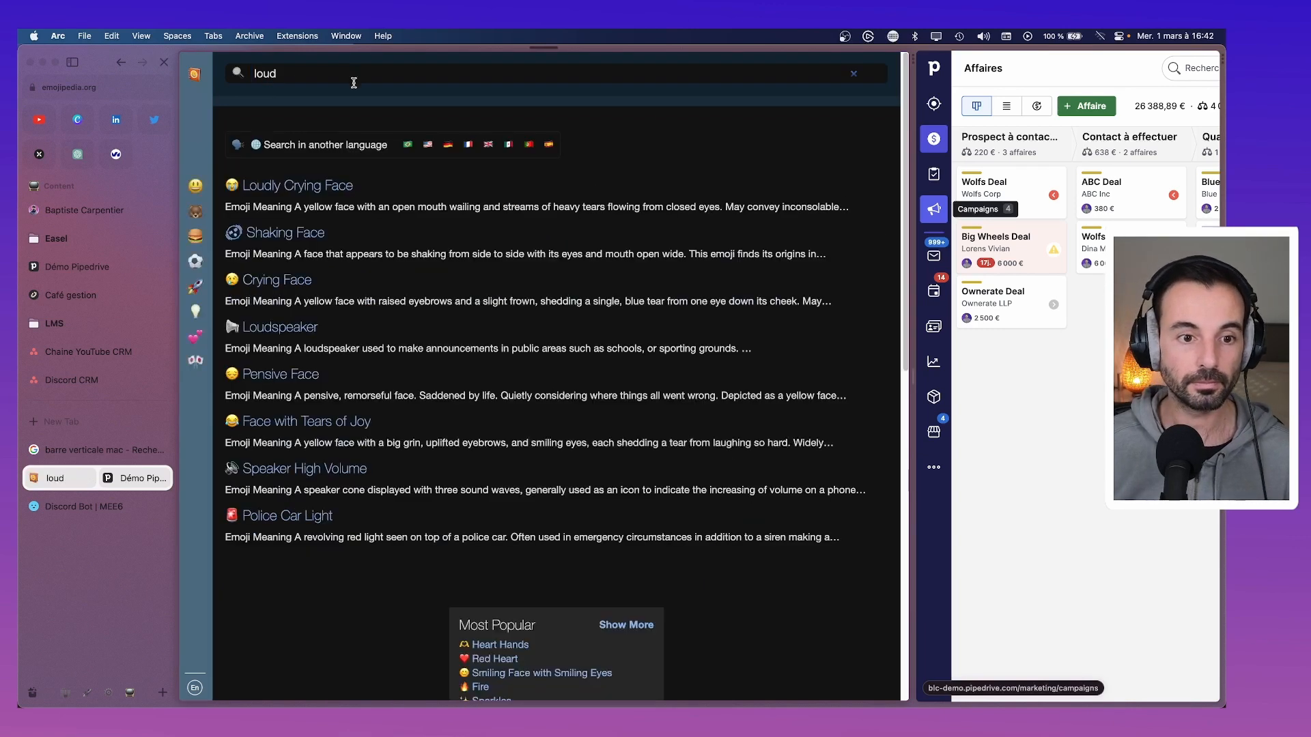
click(283, 328)
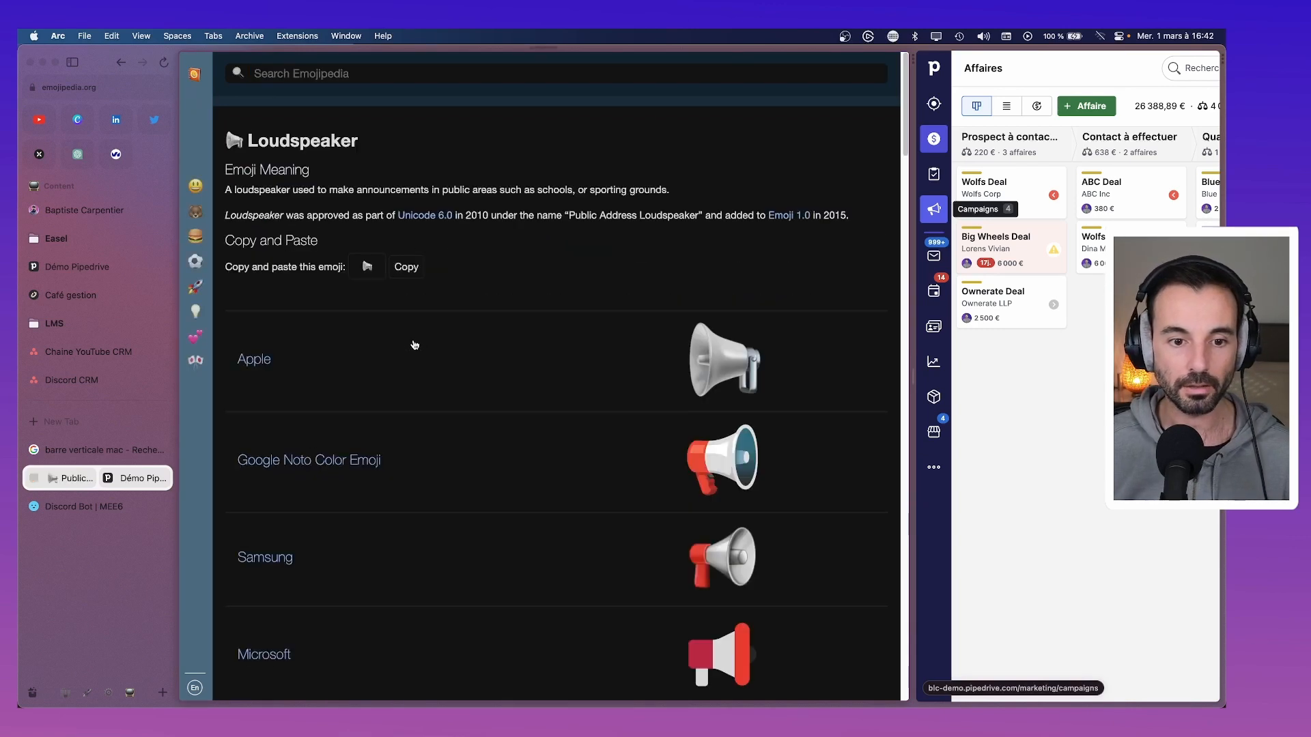
click(406, 267)
key(super+Tab)
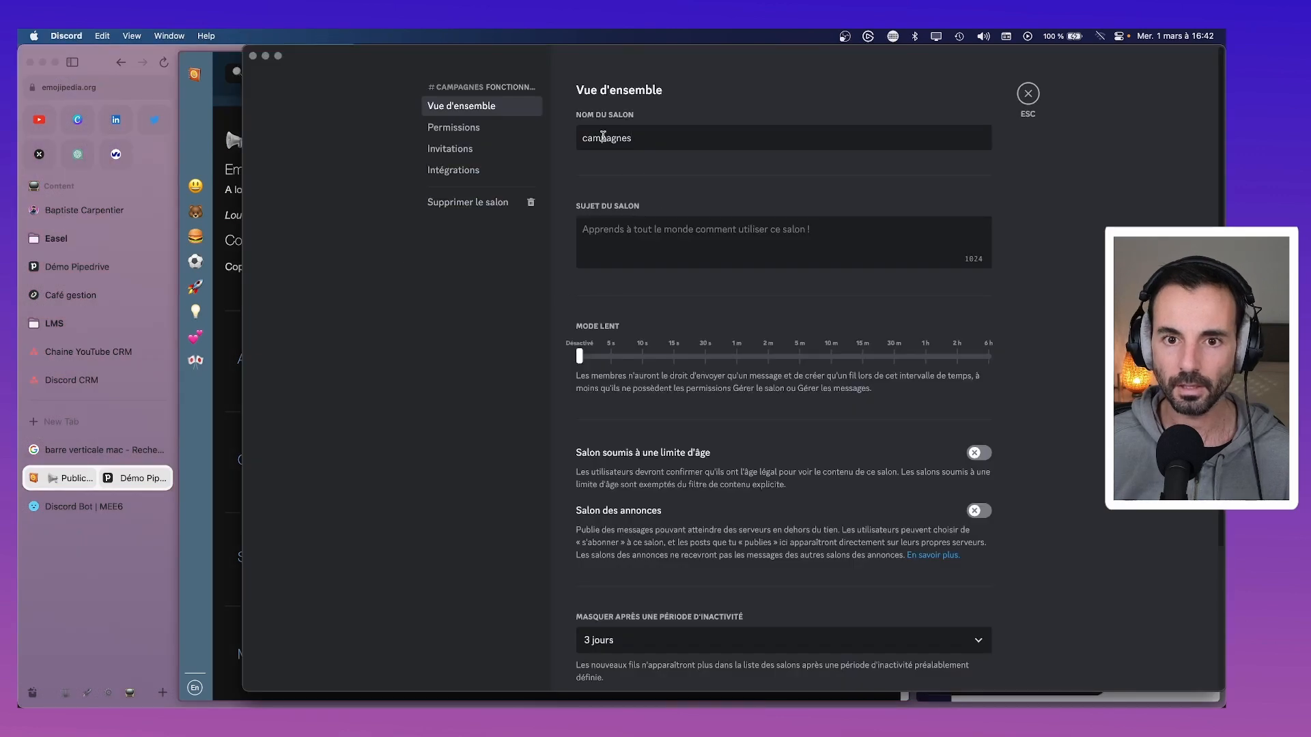
Insert the copied loudspeaker emoji in front of the campagnes channel's name, save the change and leave the settings.
click(577, 137)
key(super+v)
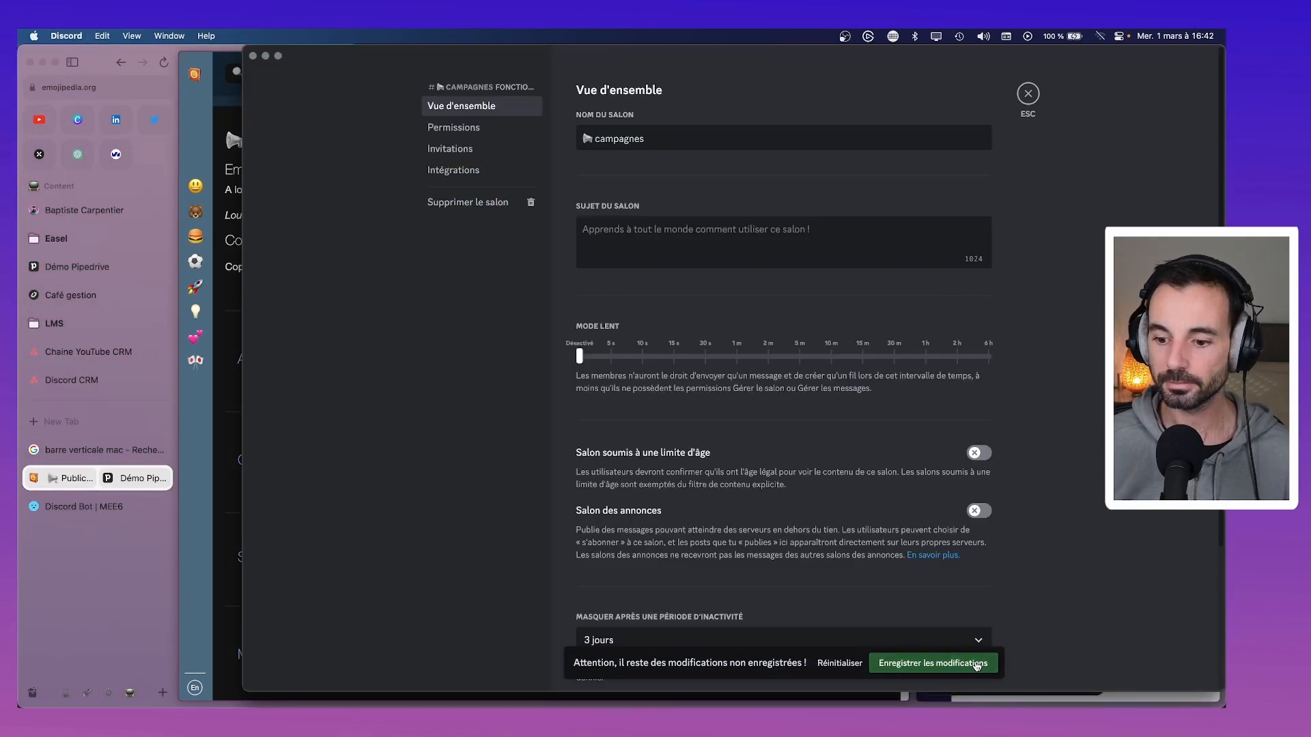
click(976, 665)
click(1027, 94)
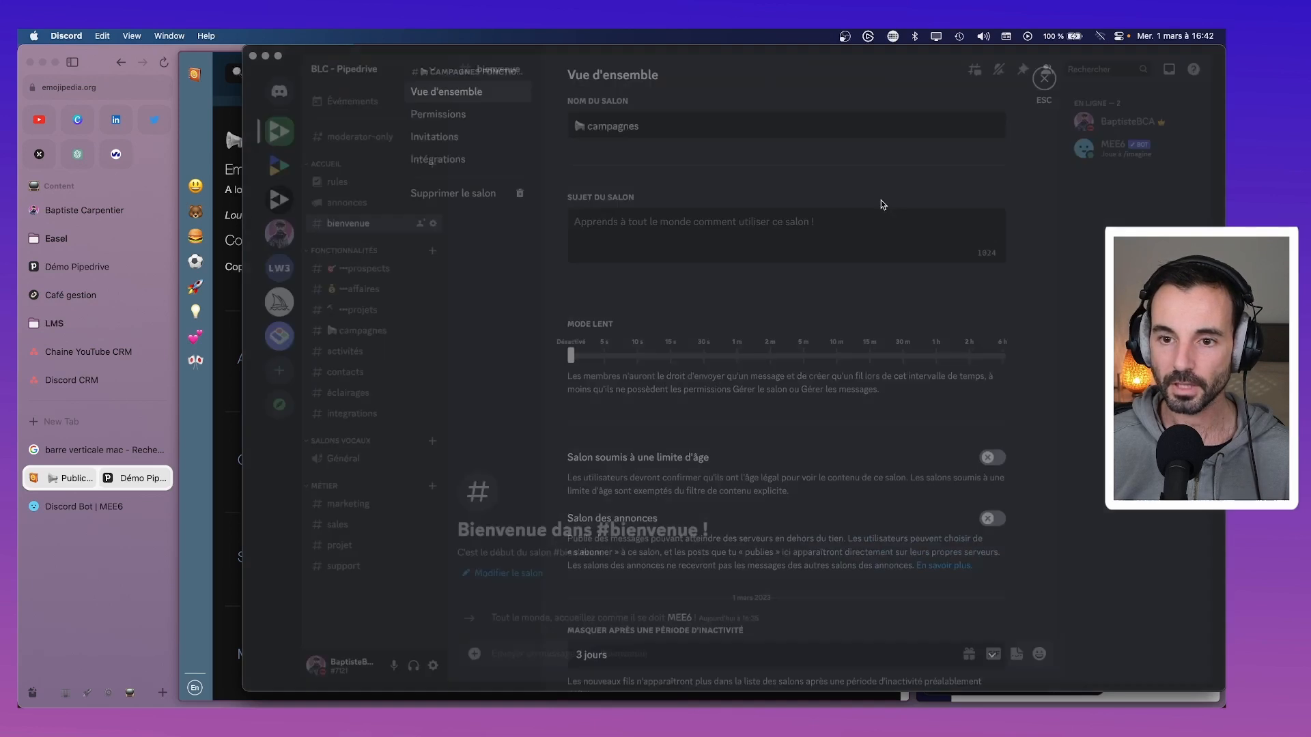
Switch to Arc, search Emojipedia for "calendar", copy the Calendar emoji and return to Discord.
key(super+Tab)
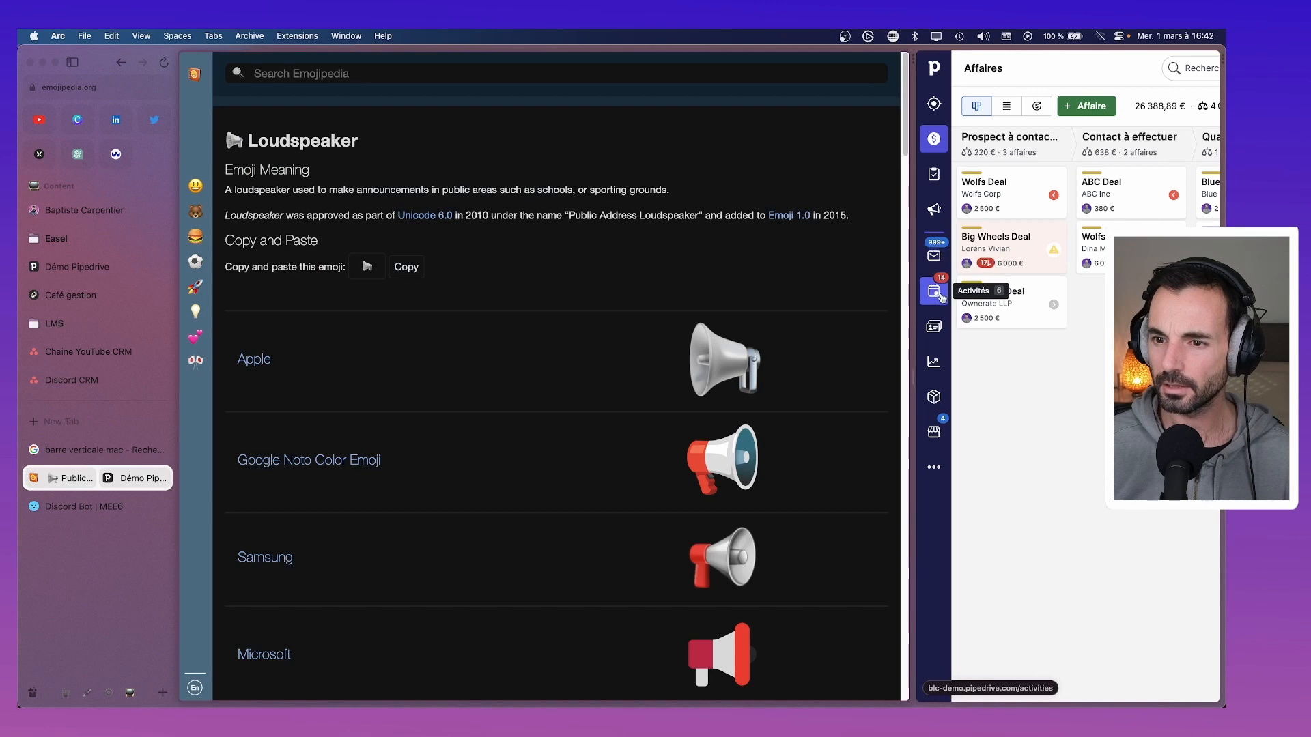
key(super+Tab)
key(super+Tab)
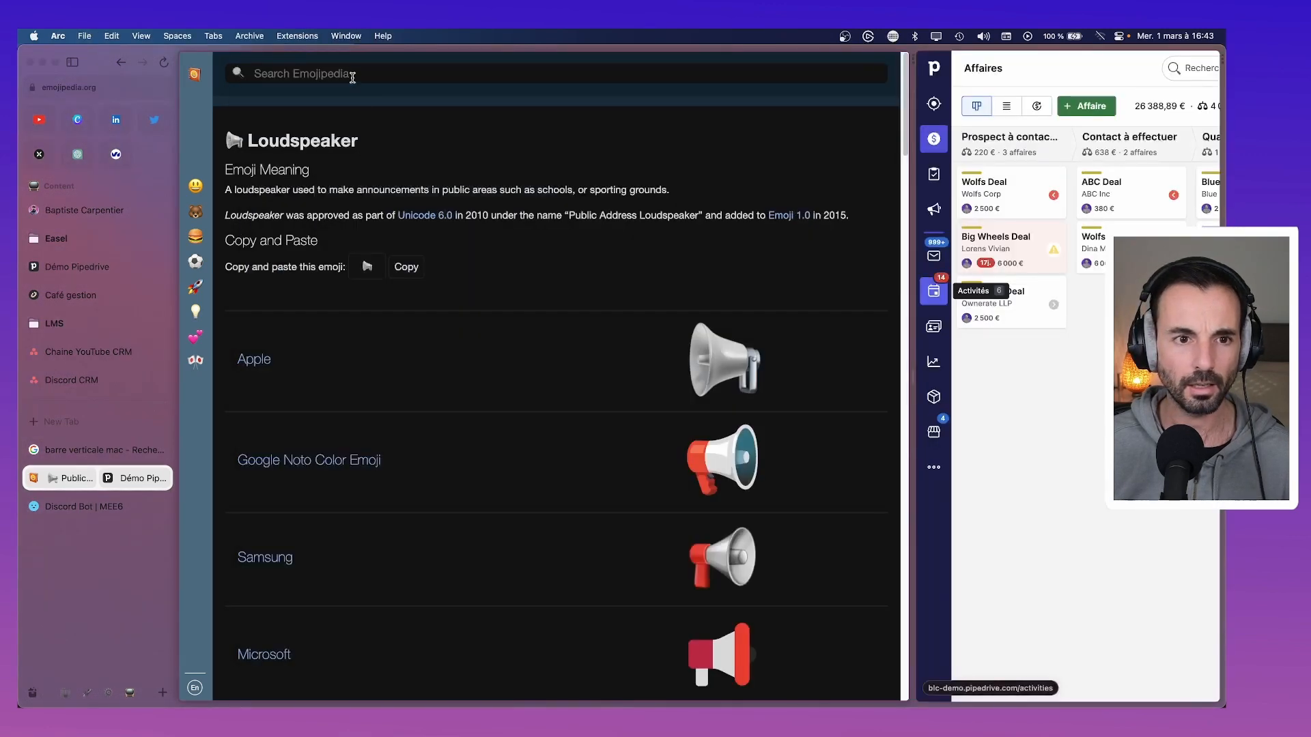
click(351, 75)
text(cal)
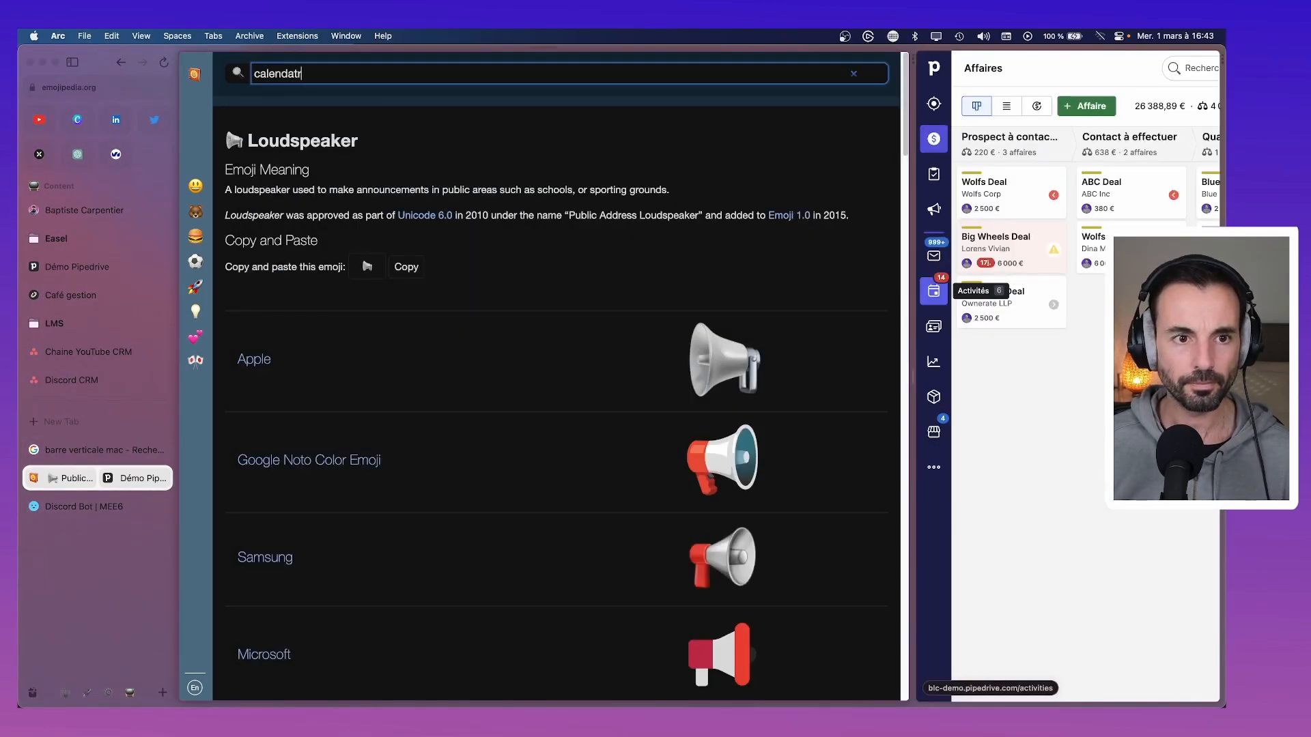
text(endatr)
key(Return)
key(BackSpace)
key(BackSpace)
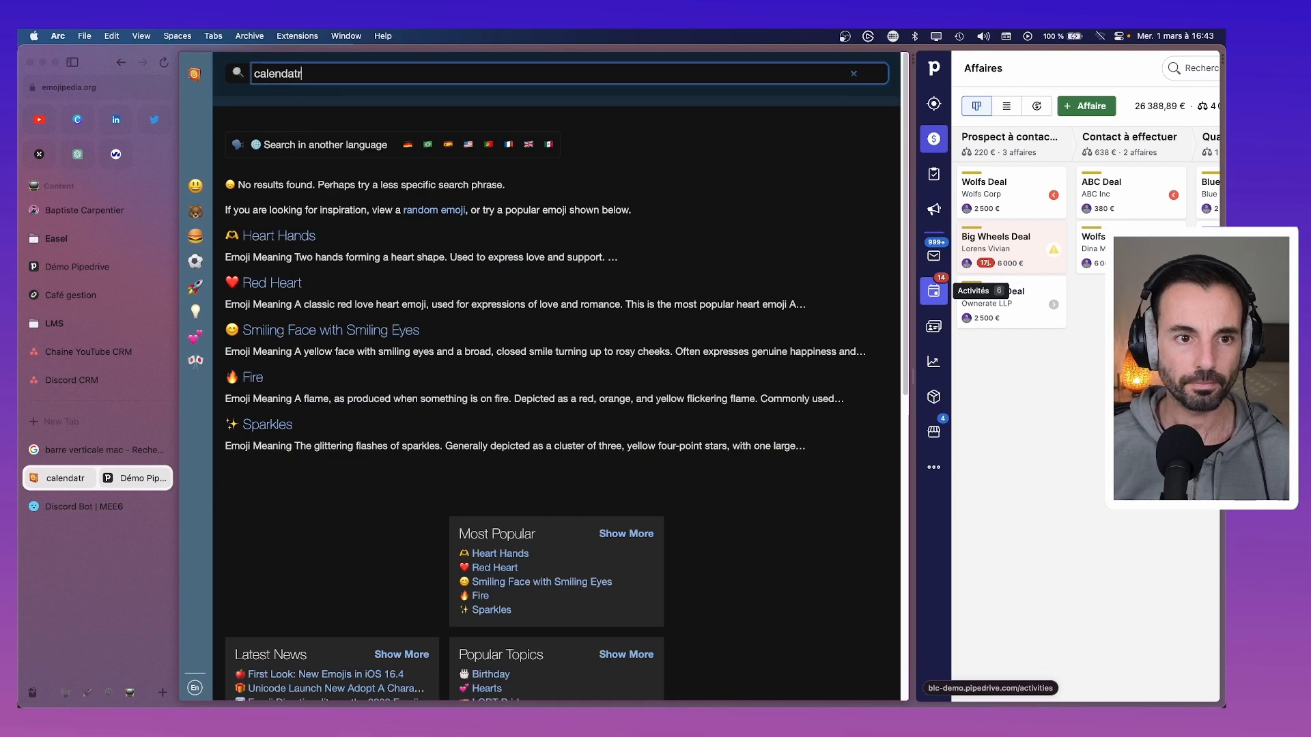
key(Return)
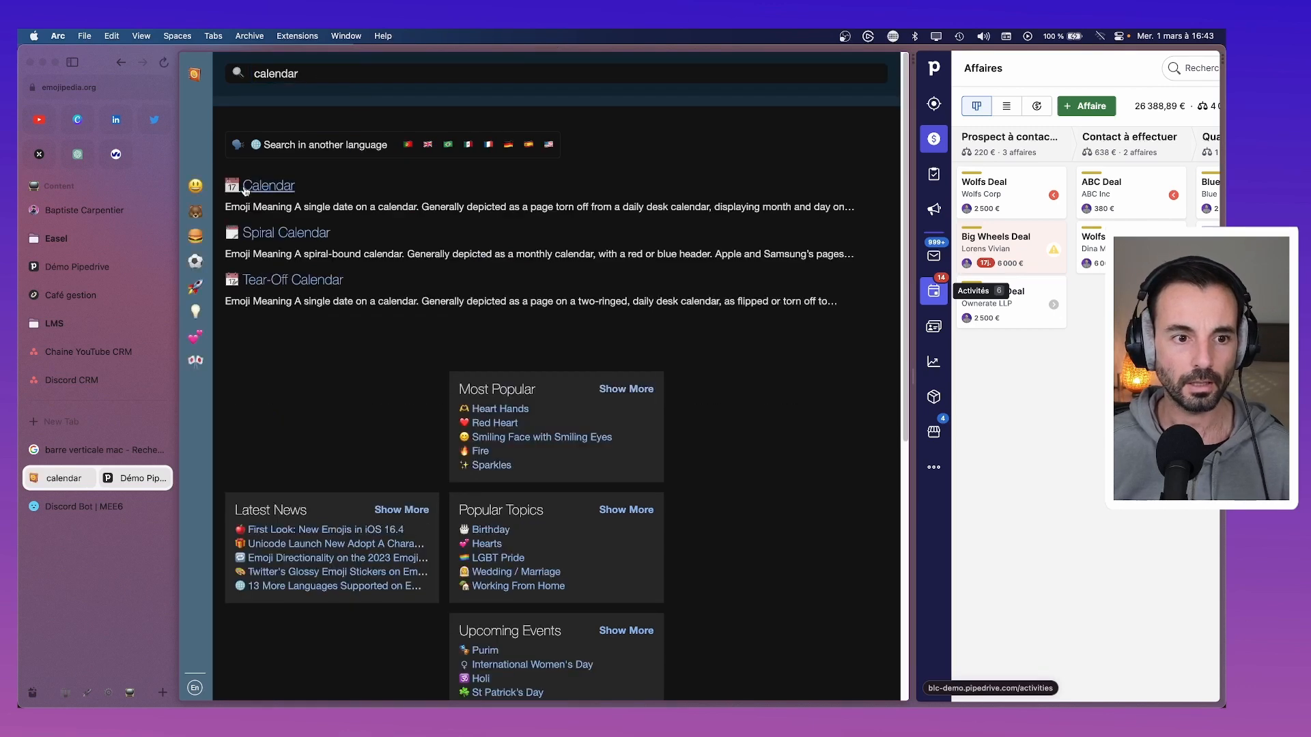
click(300, 178)
scroll(365, 404, down, 4)
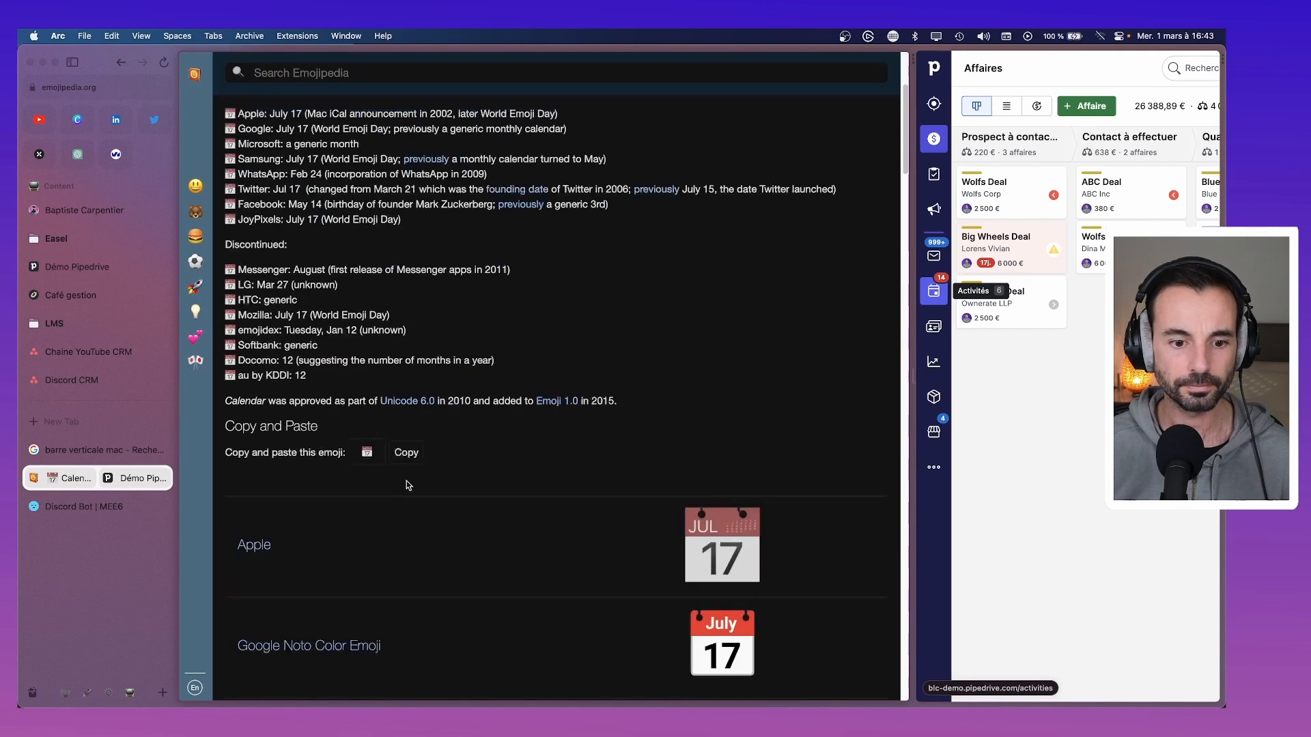
key(super+Tab)
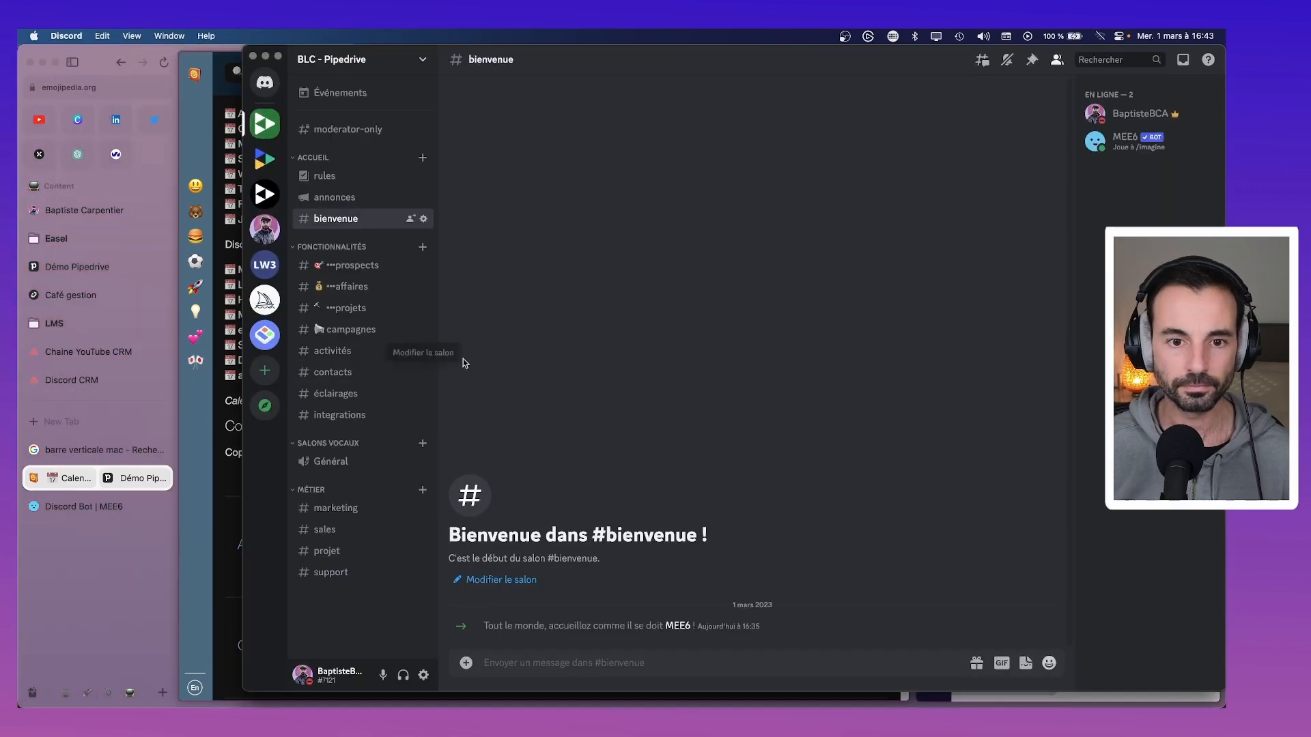
Open the activités channel's settings, insert the calendar emoji in front of its name, save and leave the settings.
right_click(341, 347)
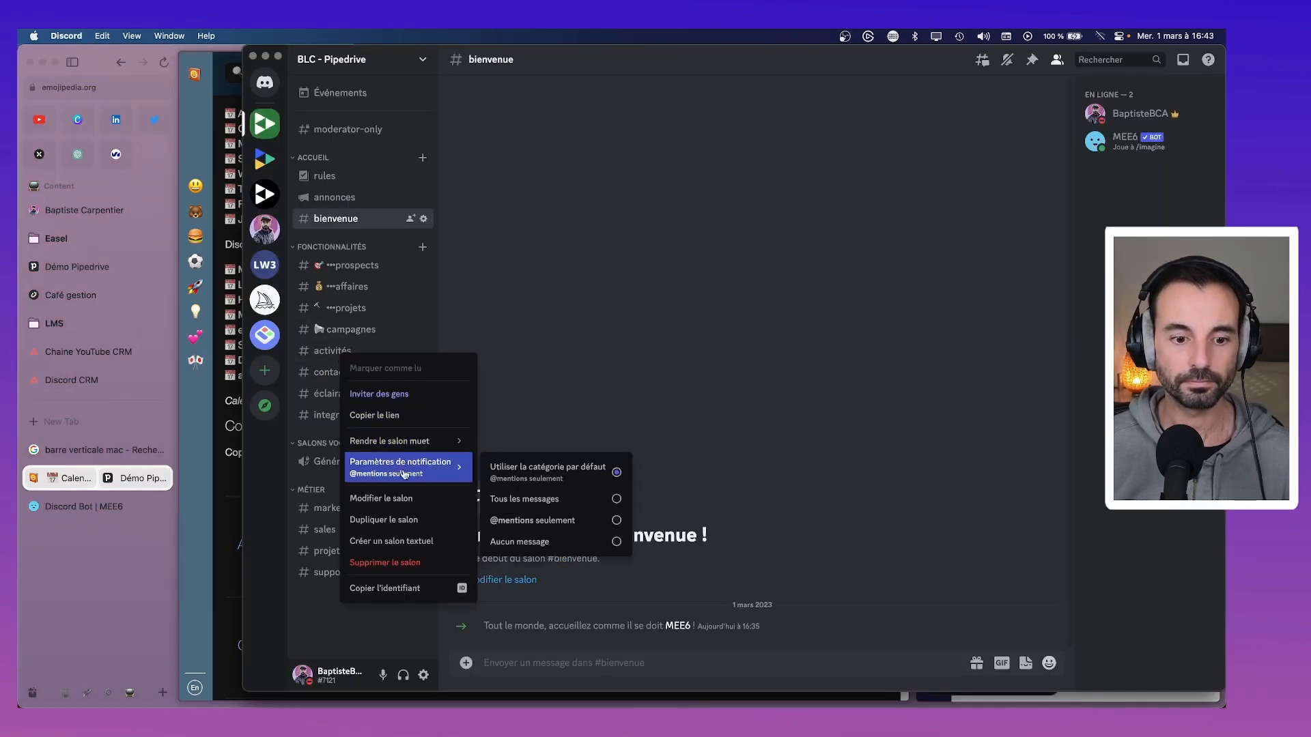
click(407, 496)
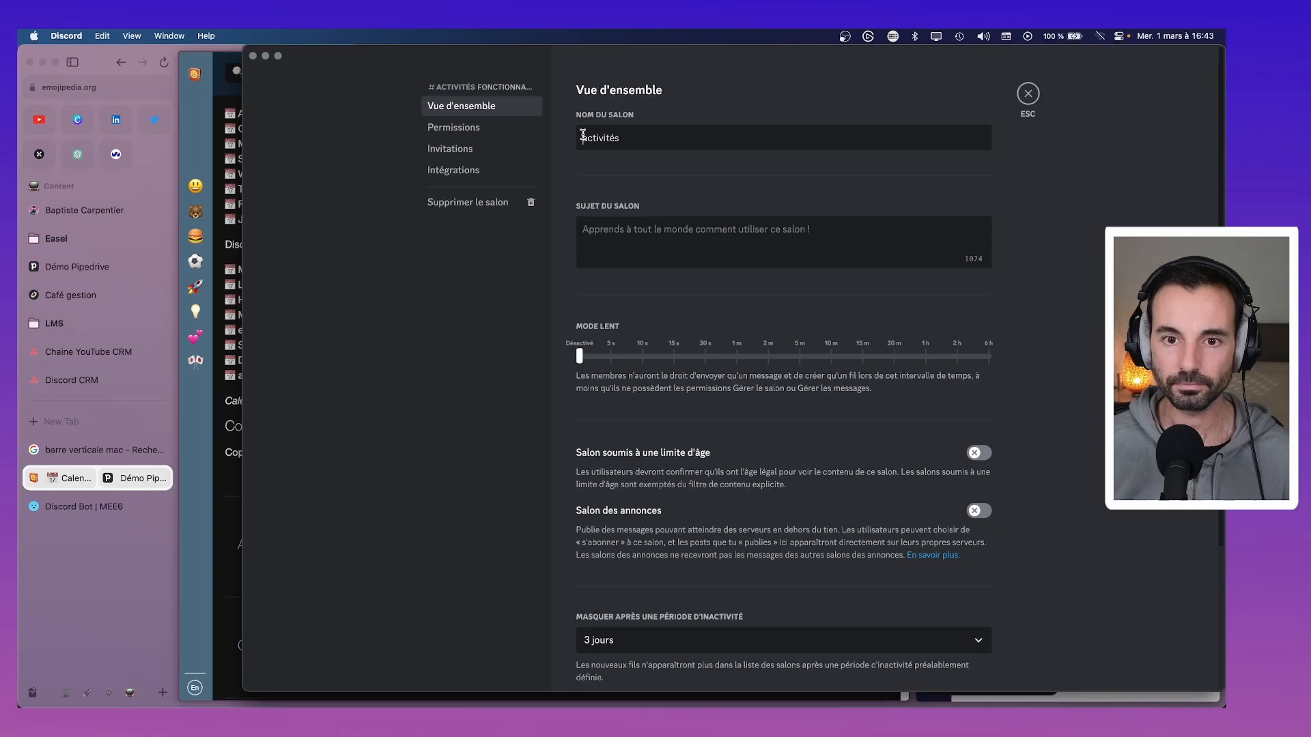
click(582, 135)
key(super+v)
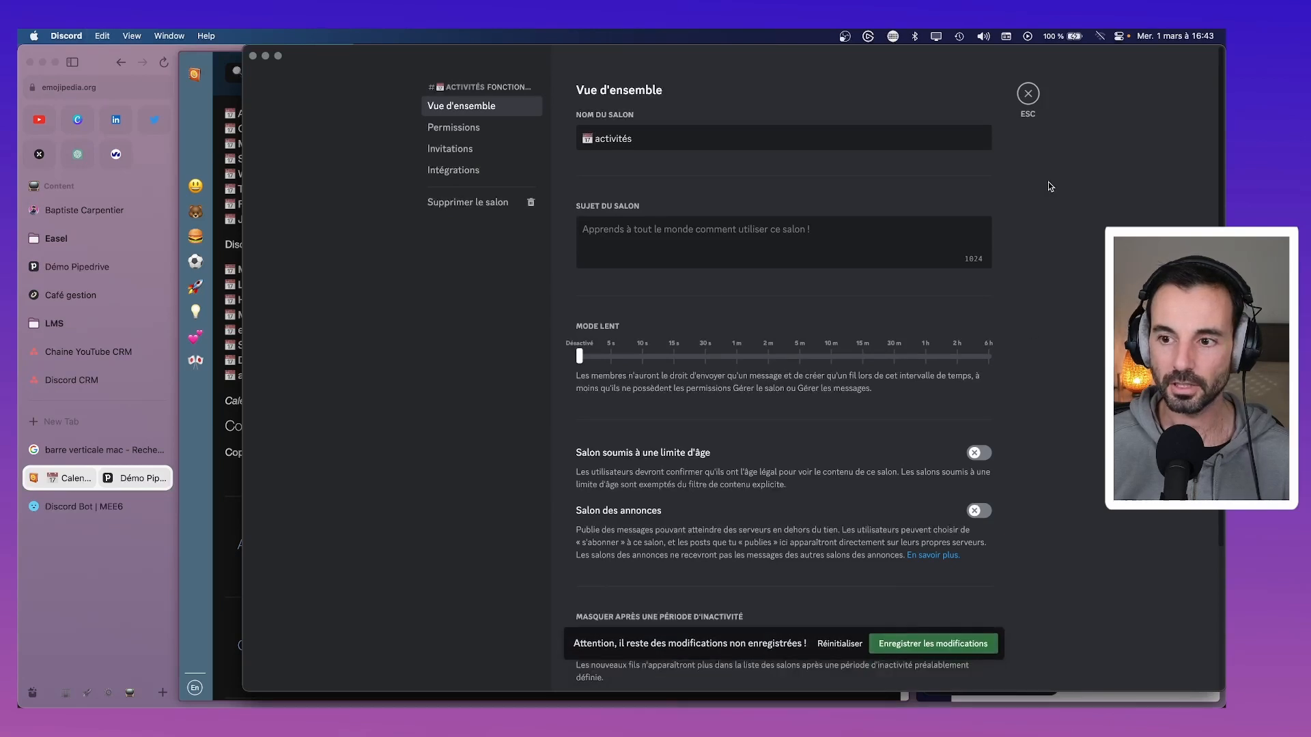
click(1028, 94)
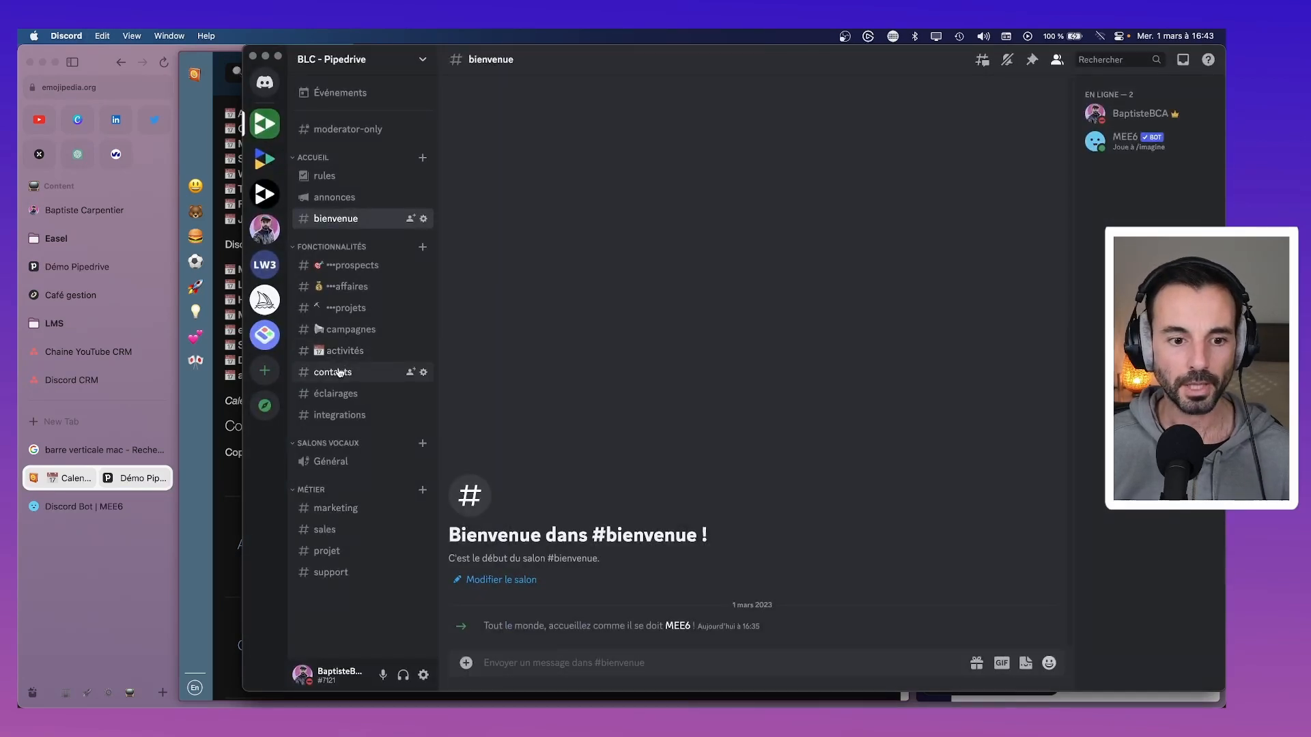
Switch to Arc, search Emojipedia for "card" and look through the results for an emoji matching Pipedrive's Contacts icon.
key(super+Tab)
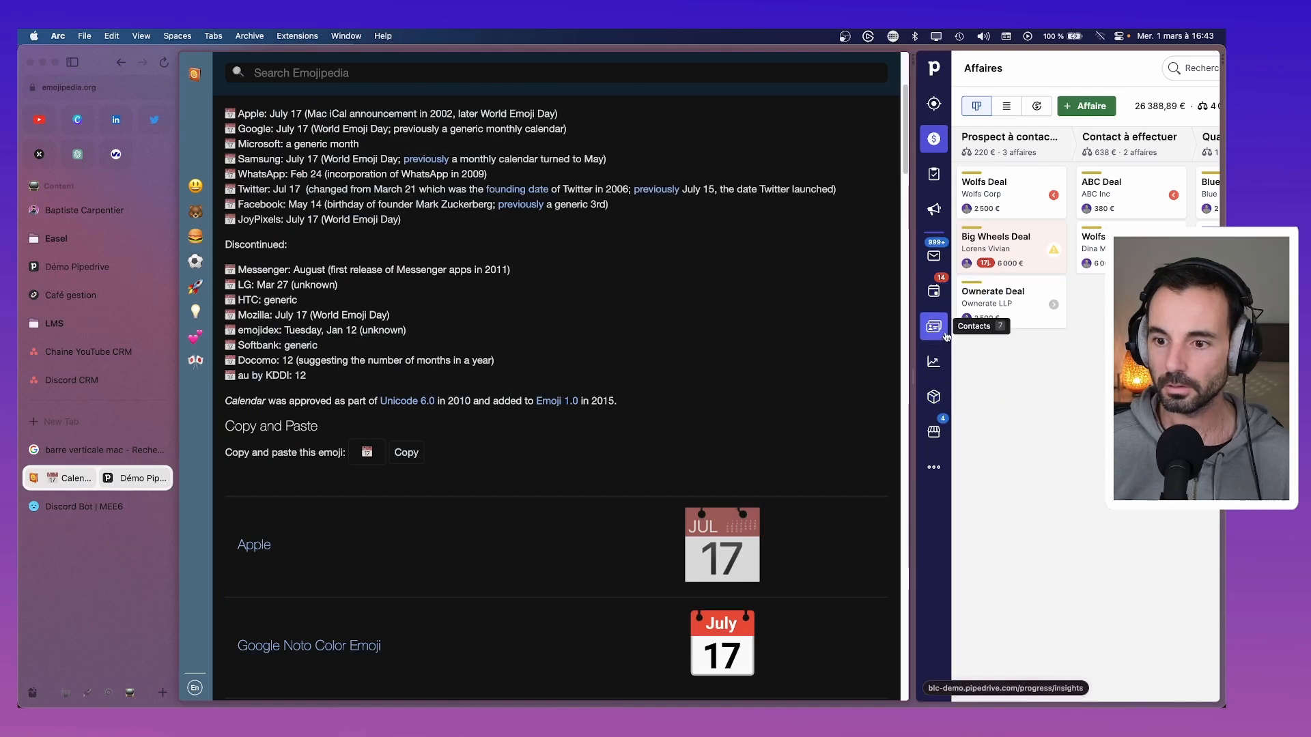
click(291, 73)
text(card)
key(Return)
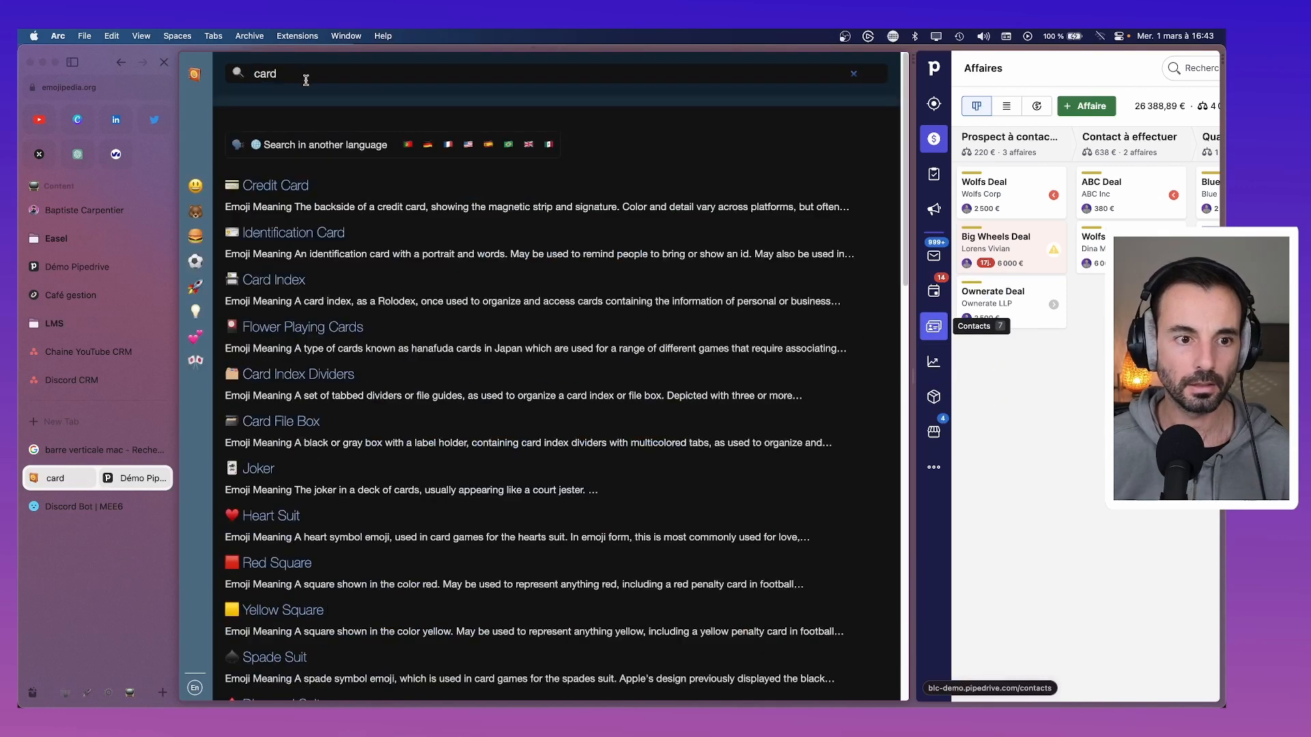
scroll(271, 356, down, 5)
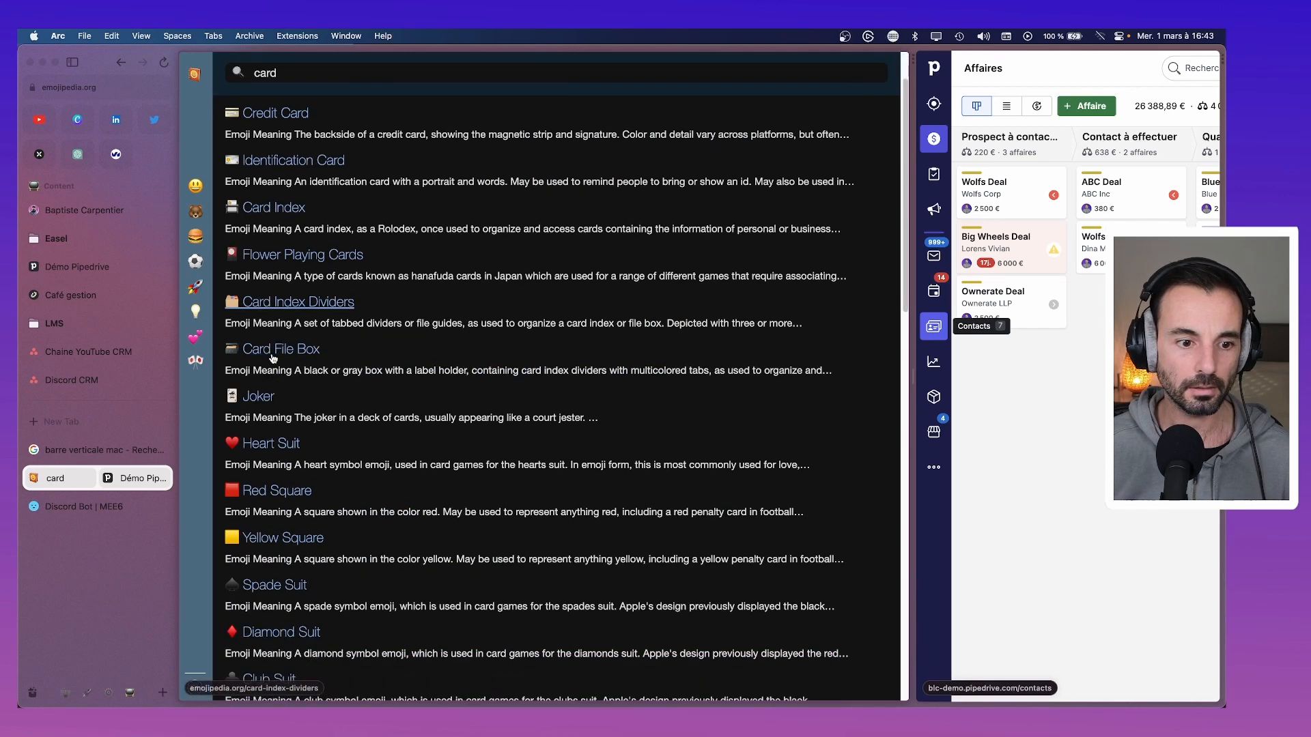
scroll(272, 356, down, 10)
scroll(271, 357, up, 15)
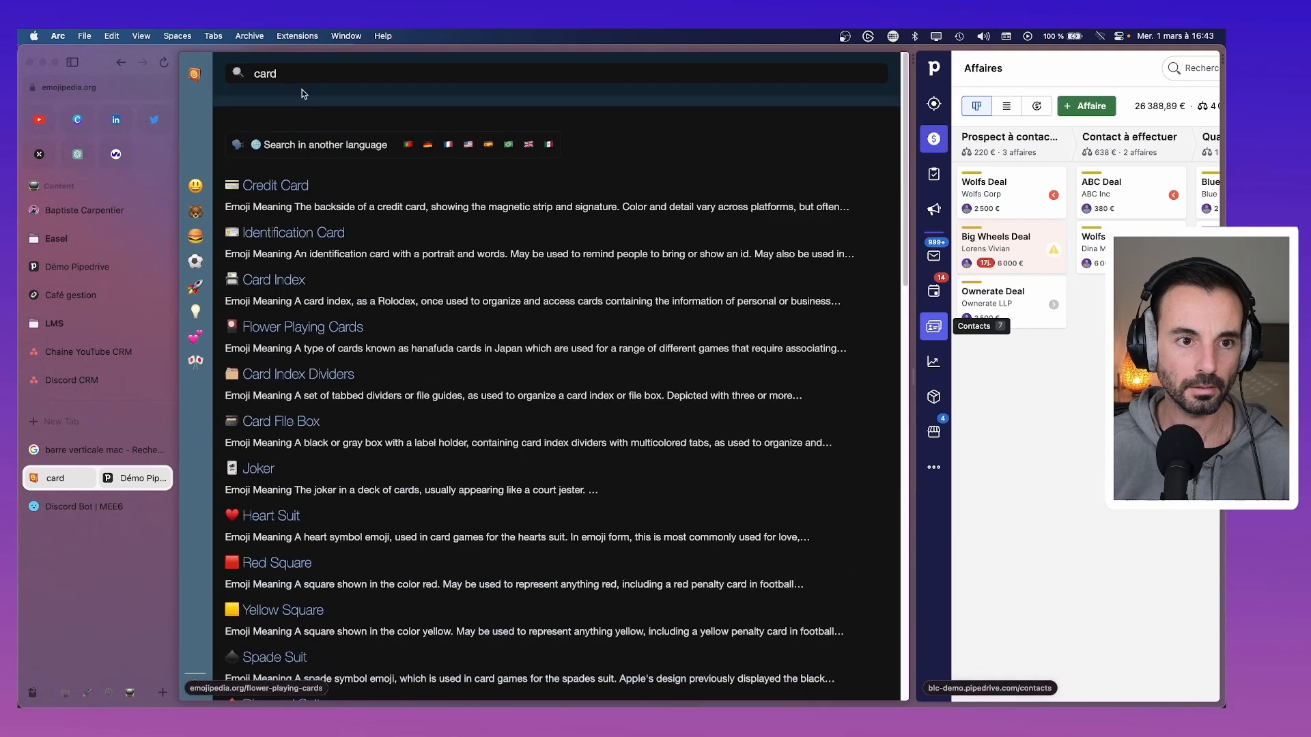
Search Emojipedia for "adress".
click(301, 77)
text(adress)
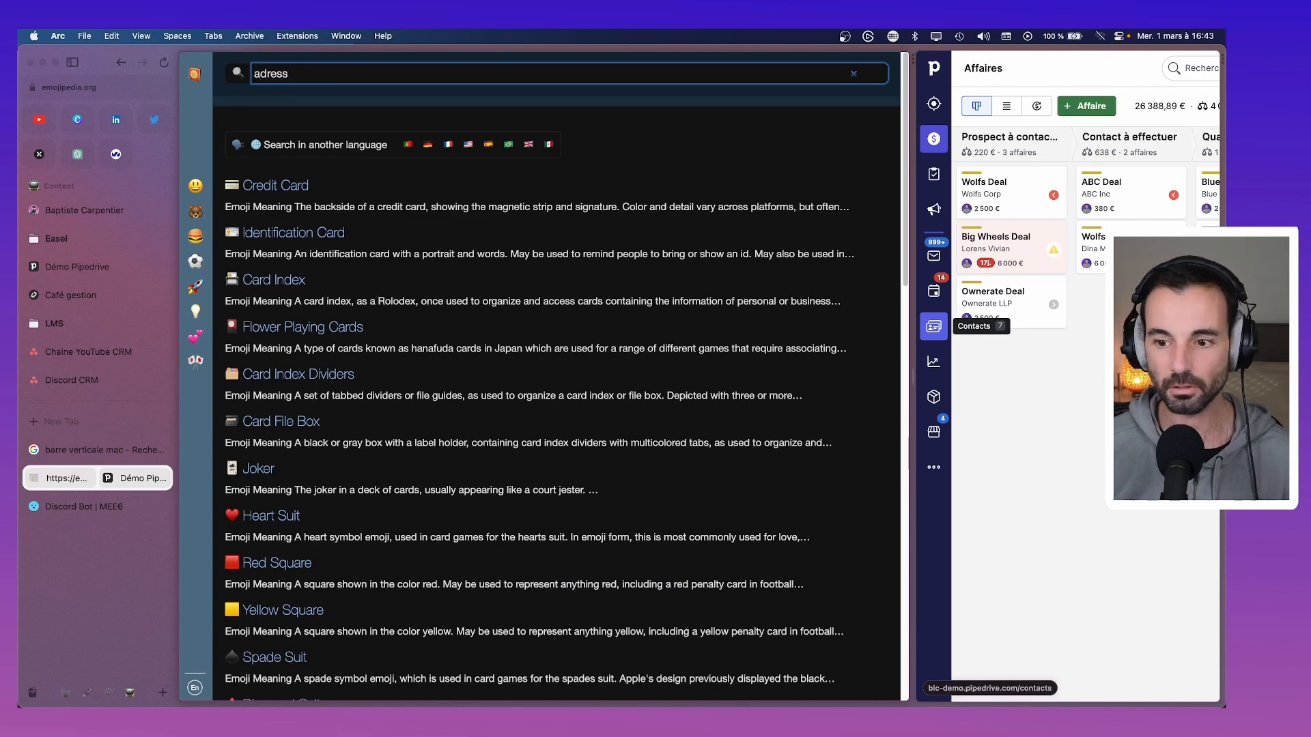
key(Return)
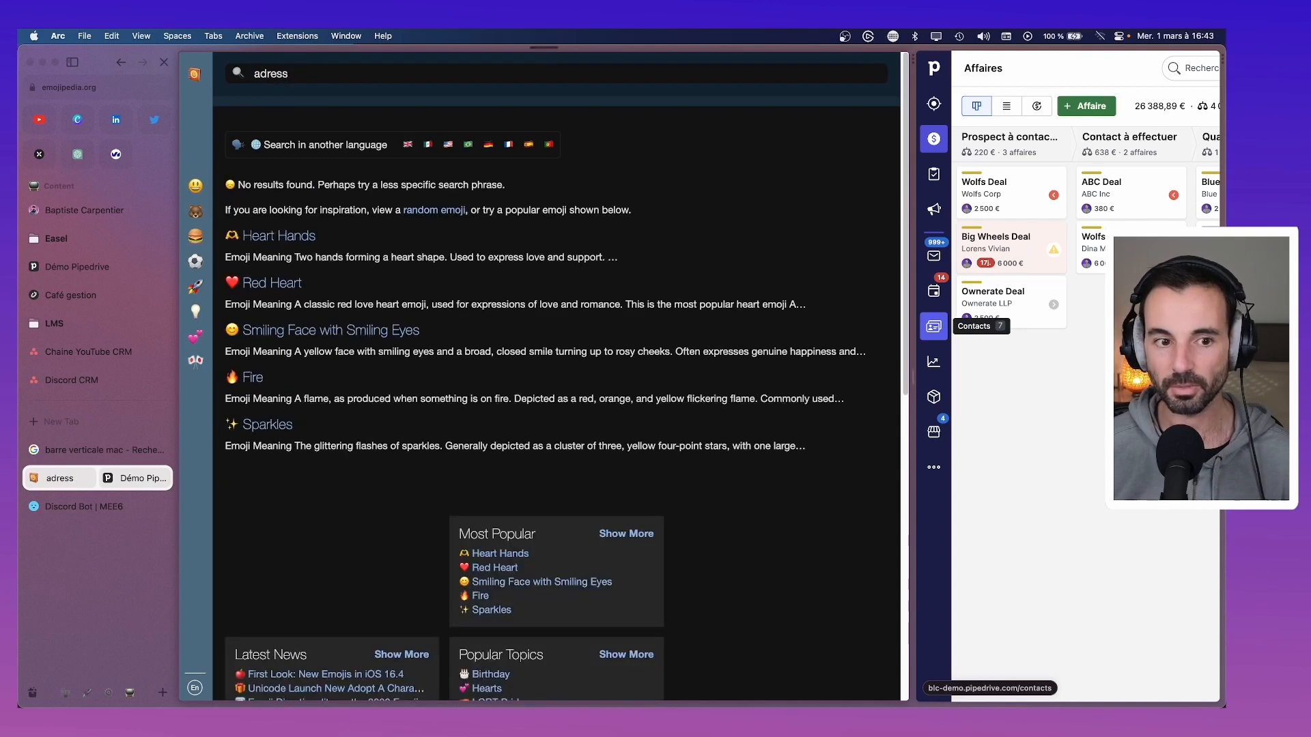
Search Emojipedia for "id", copy the Identification Card emoji and return to Discord.
click(303, 73)
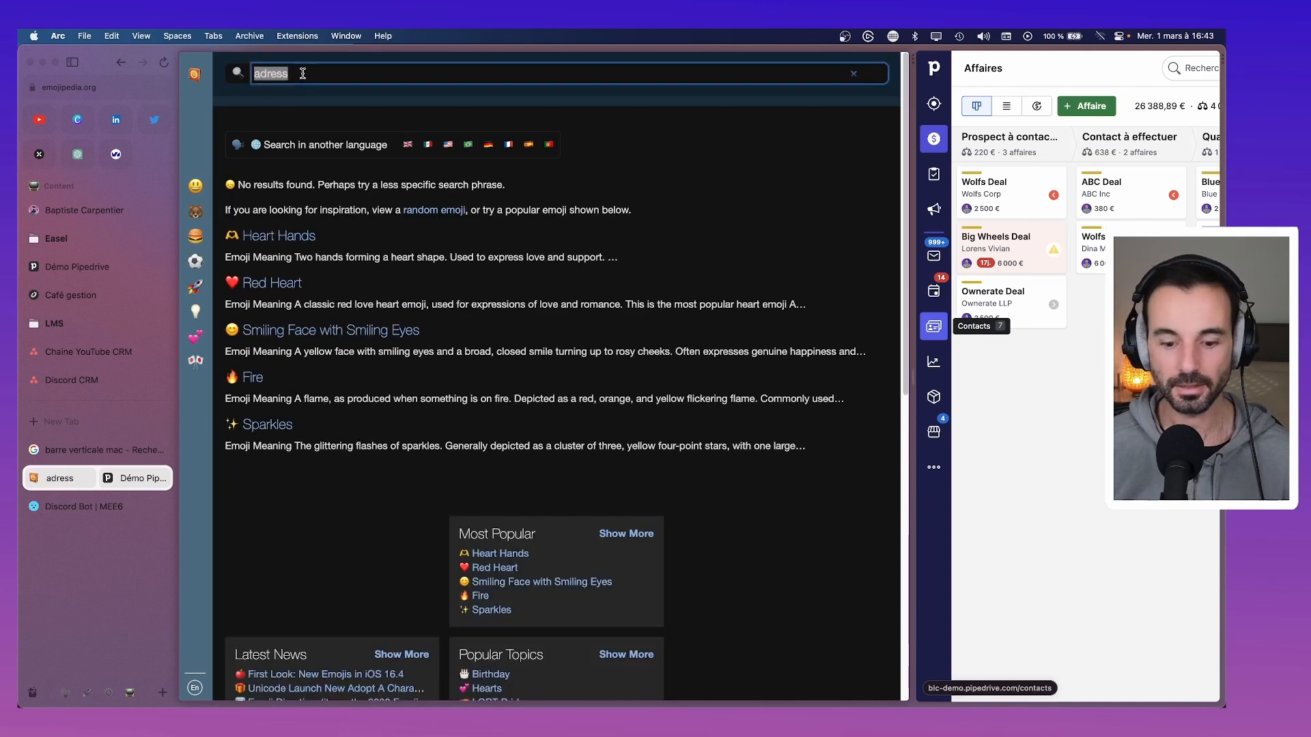
text(id)
key(Return)
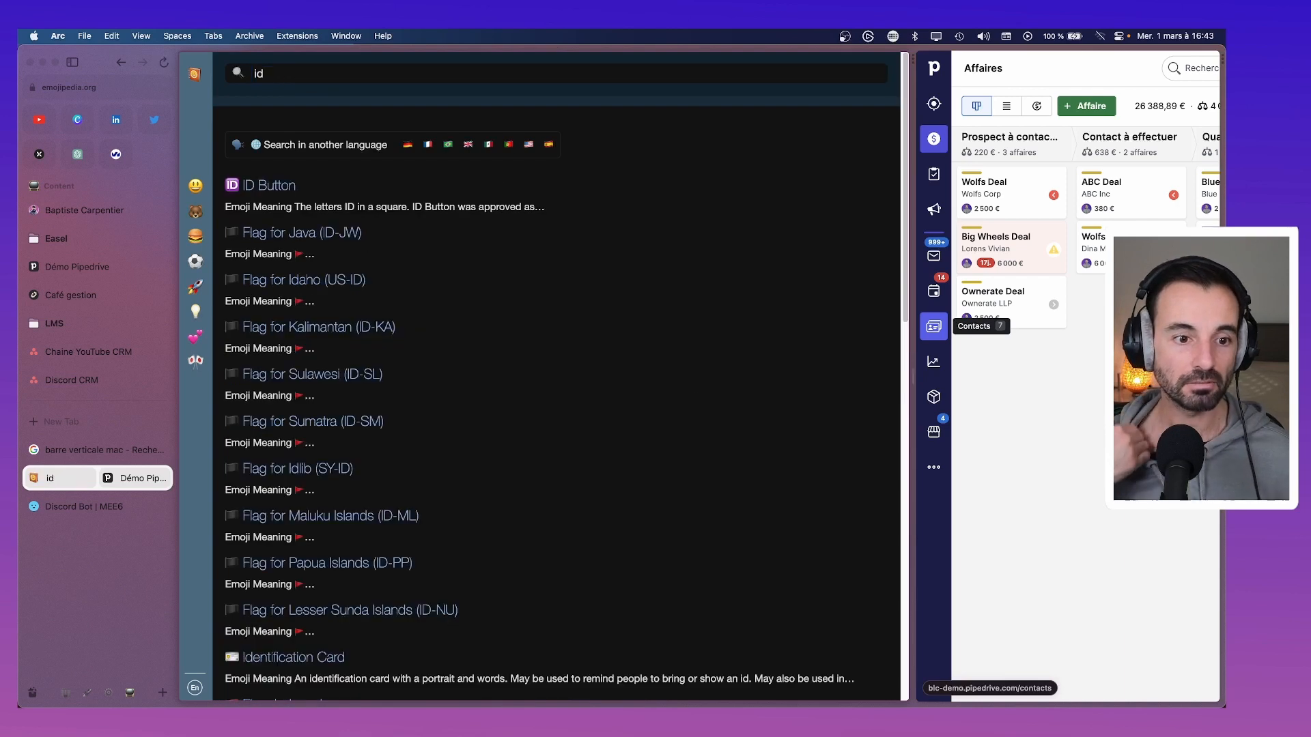
scroll(316, 309, down, 5)
scroll(316, 309, up, 6)
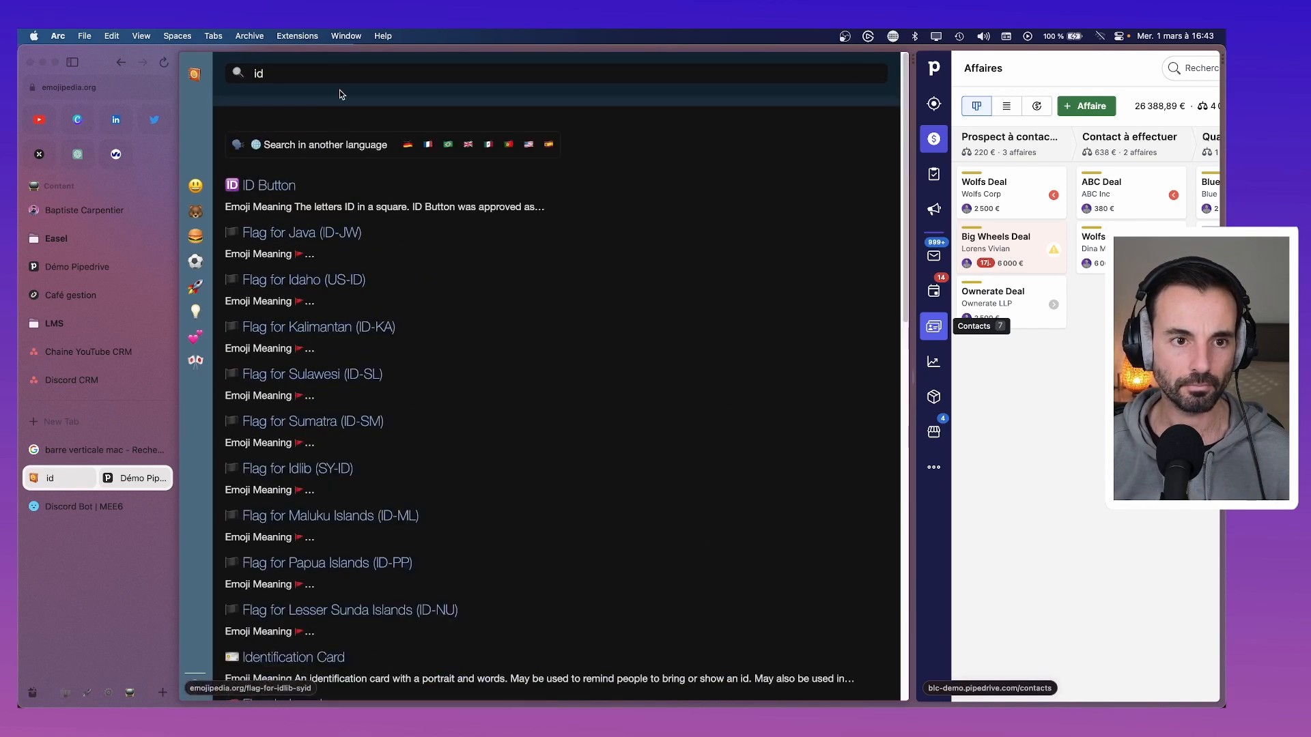
scroll(294, 348, down, 6)
click(271, 385)
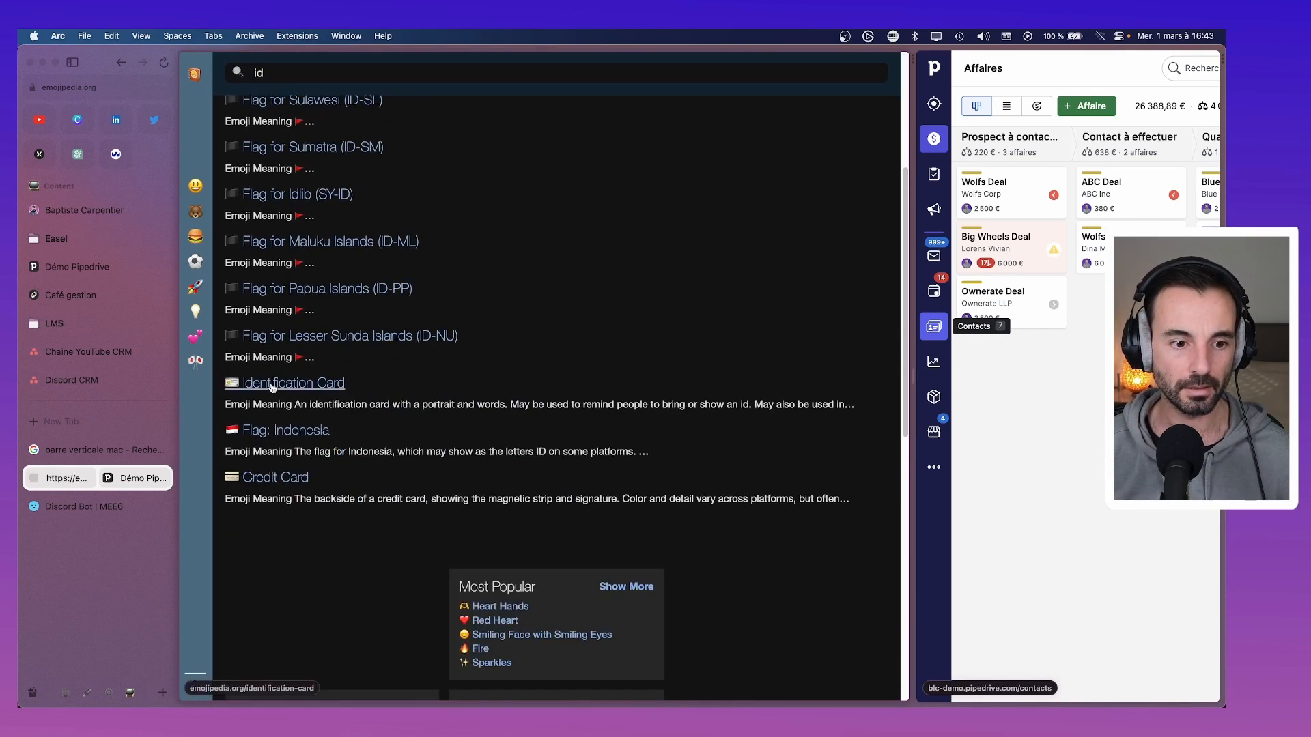
click(406, 302)
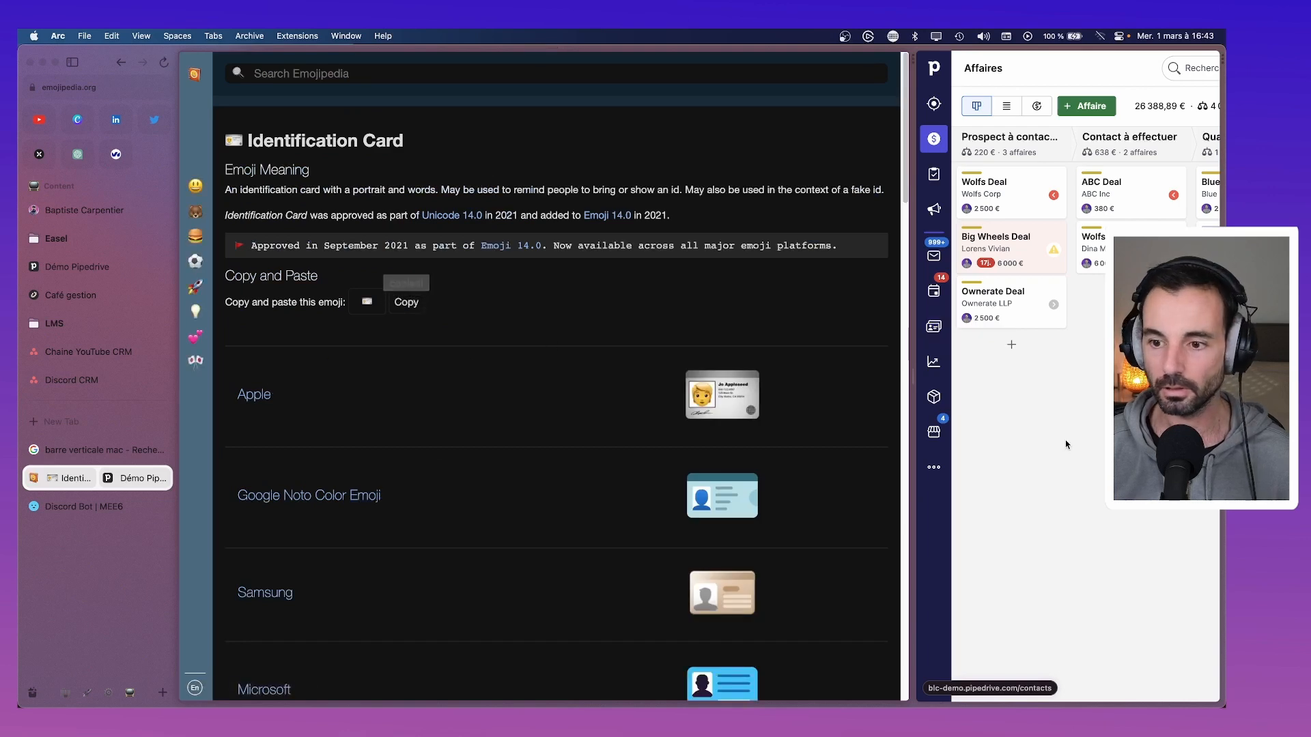
key(super+Tab)
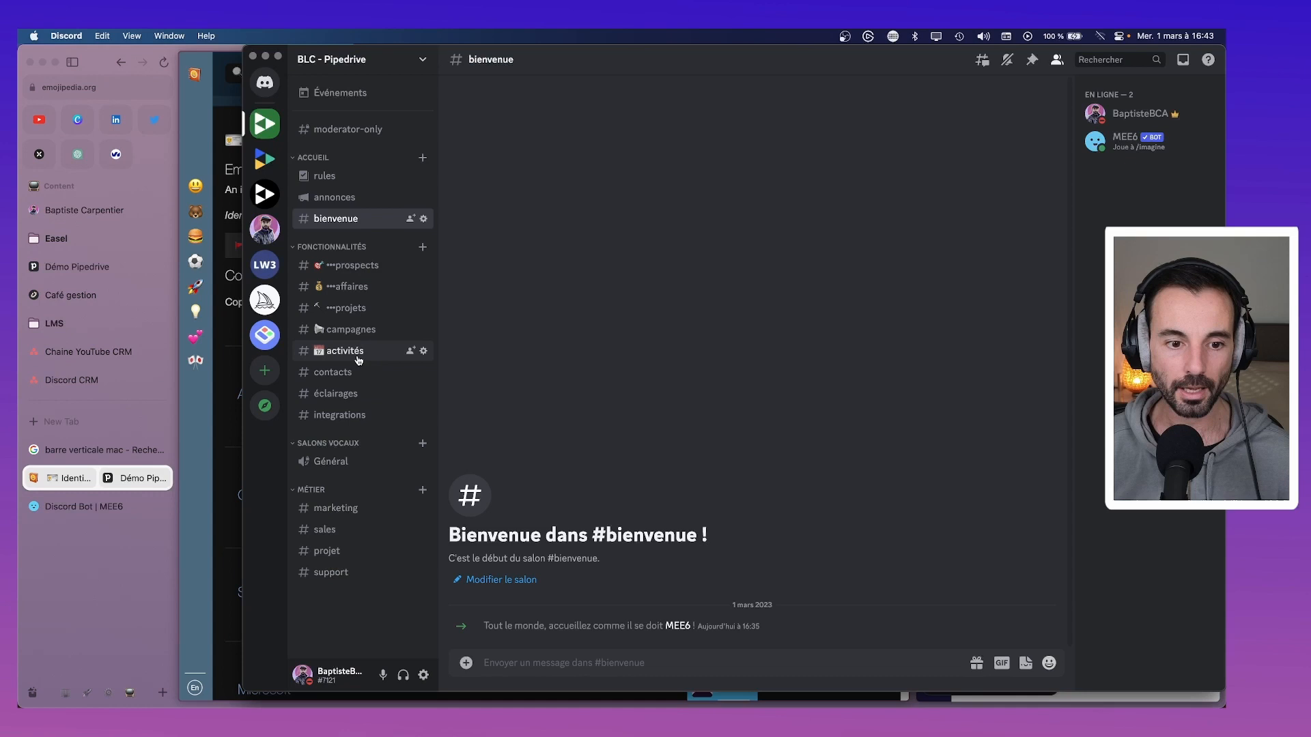
Open the contacts channel's settings, insert the identification card emoji in front of its name, save and leave the settings.
right_click(333, 373)
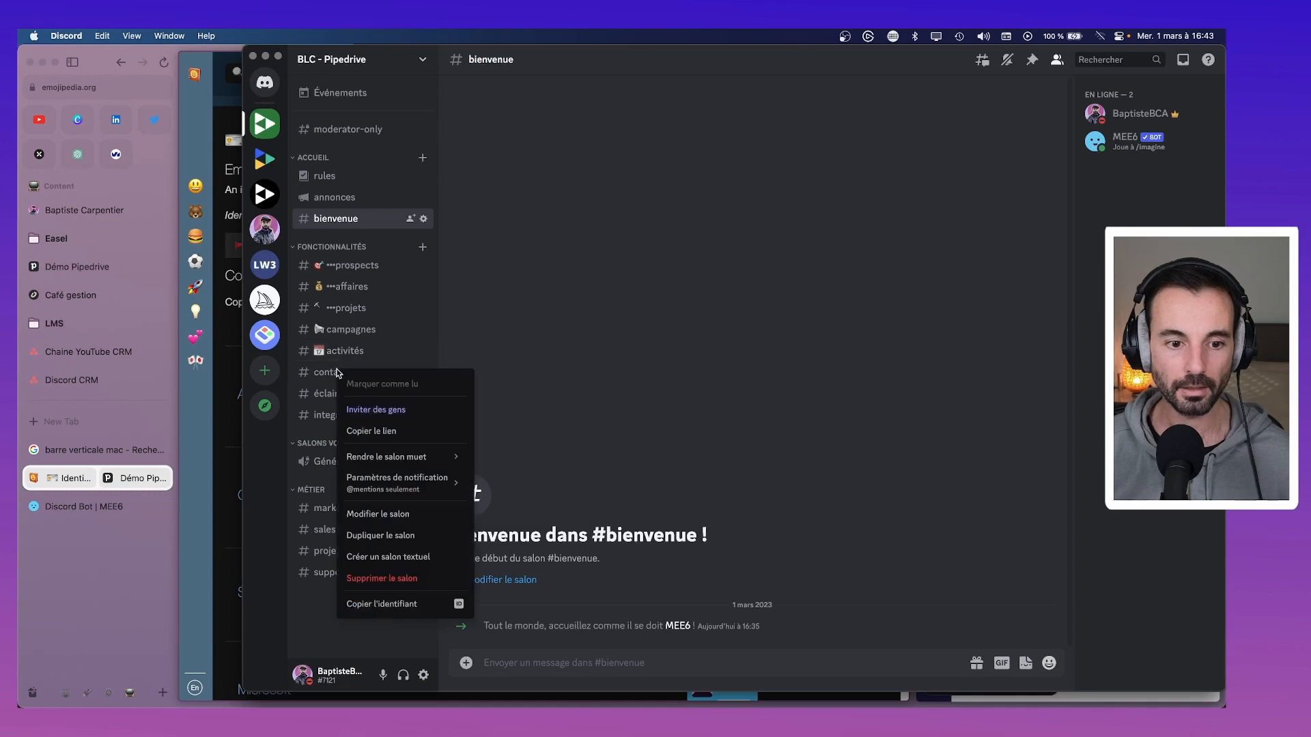
click(374, 514)
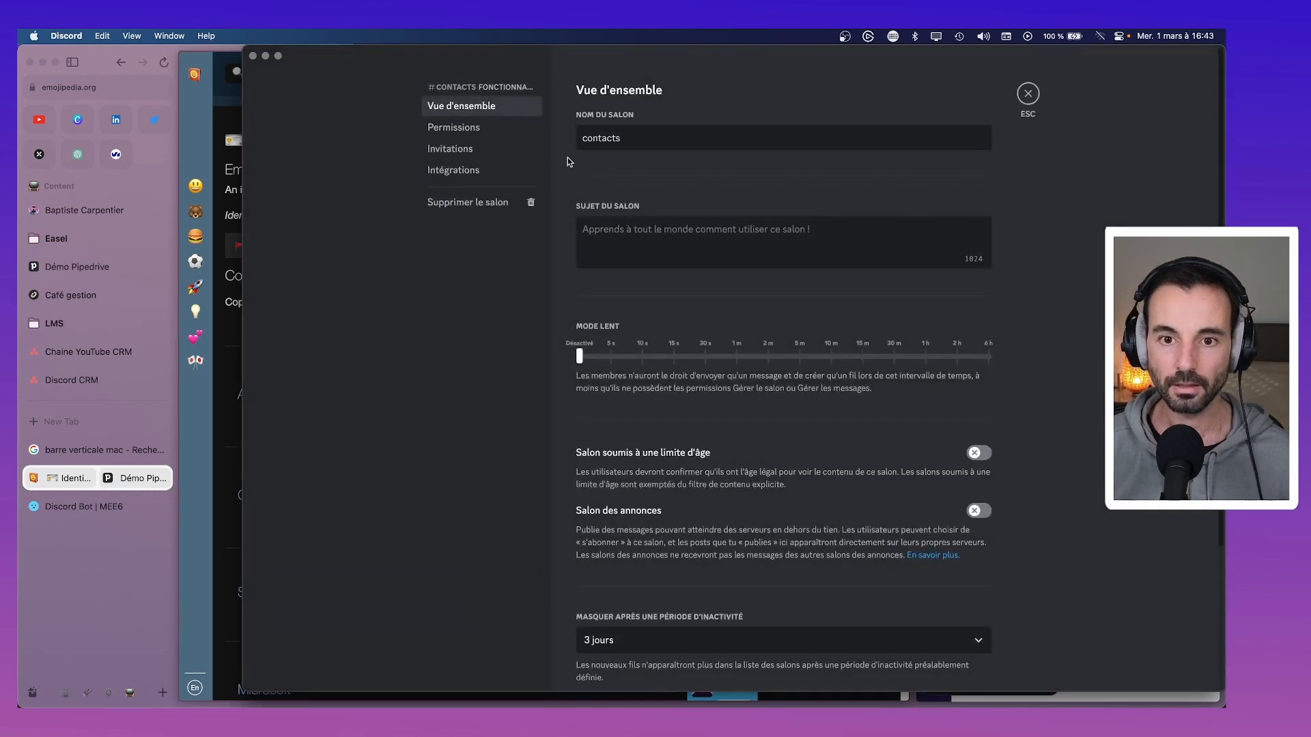
click(581, 138)
key(super+v)
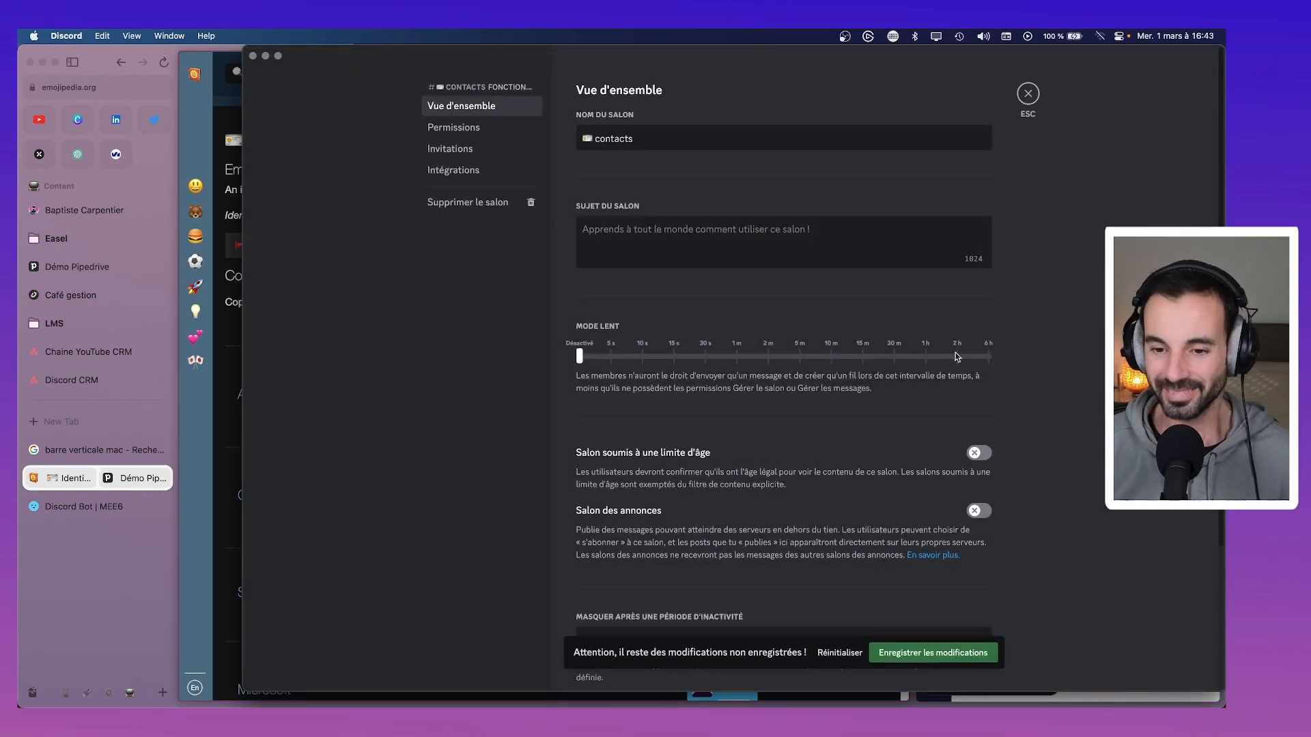
key(Return)
click(1022, 96)
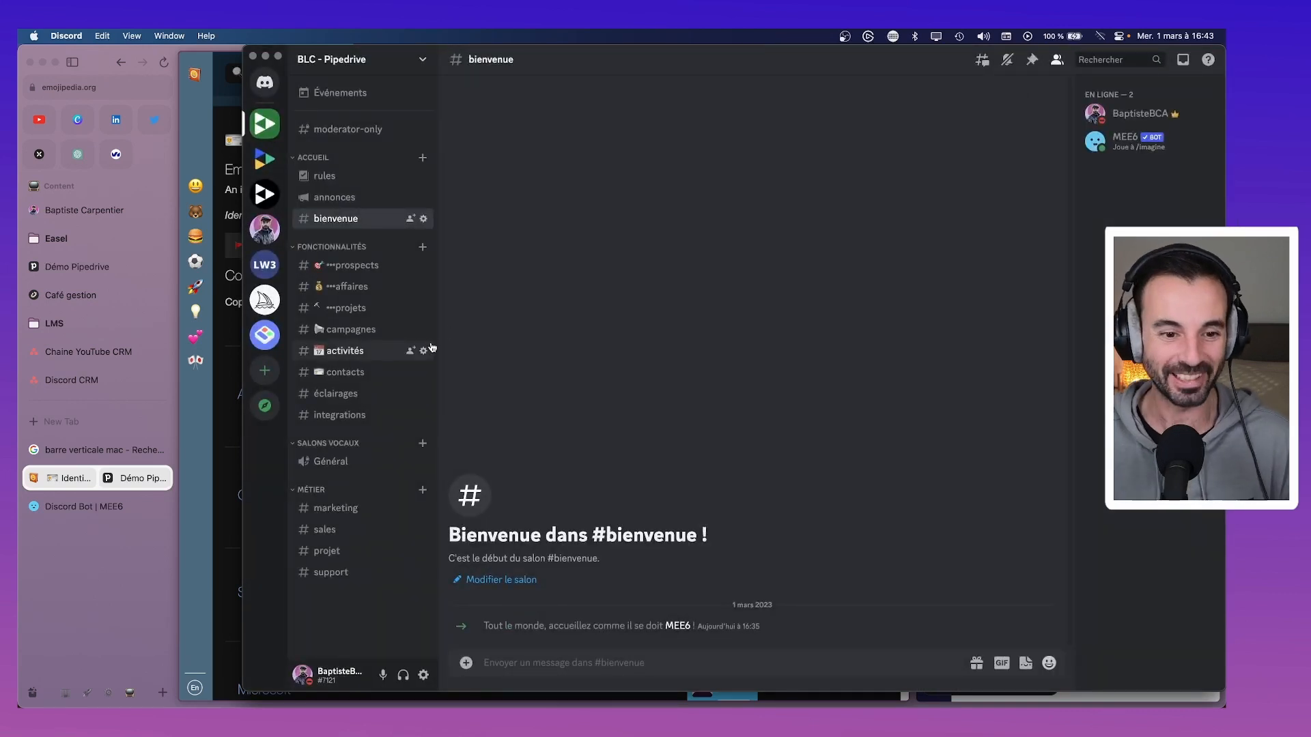
Switch to Arc, check Pipedrive's Éclairages icon and search Emojipedia for "chart".
key(super+Tab)
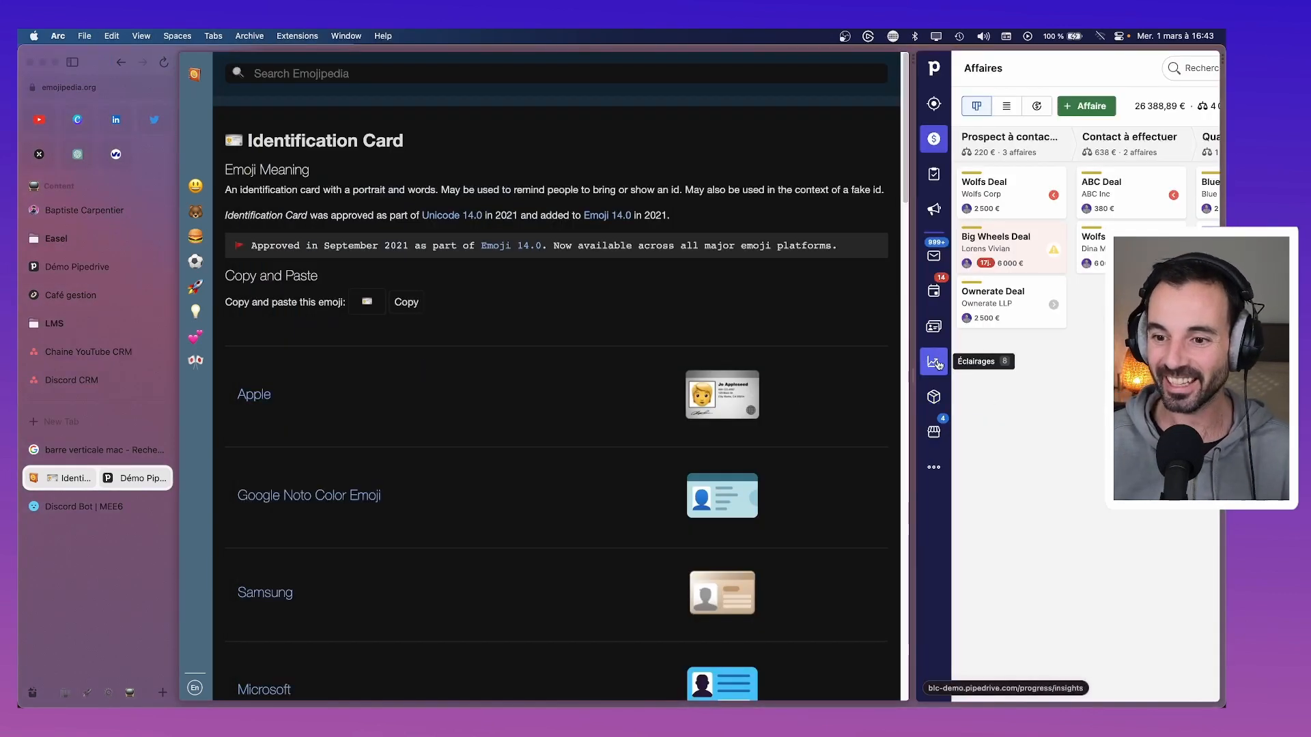
click(371, 74)
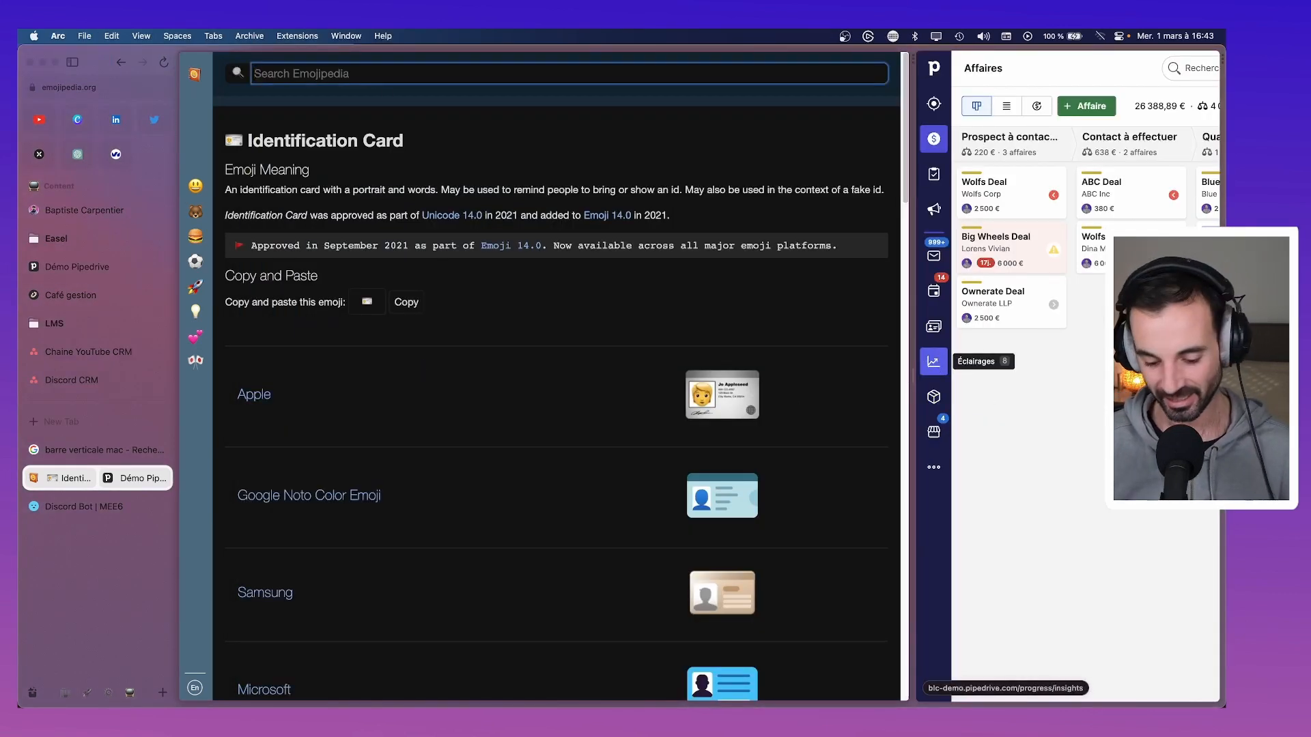
text(chart)
key(Return)
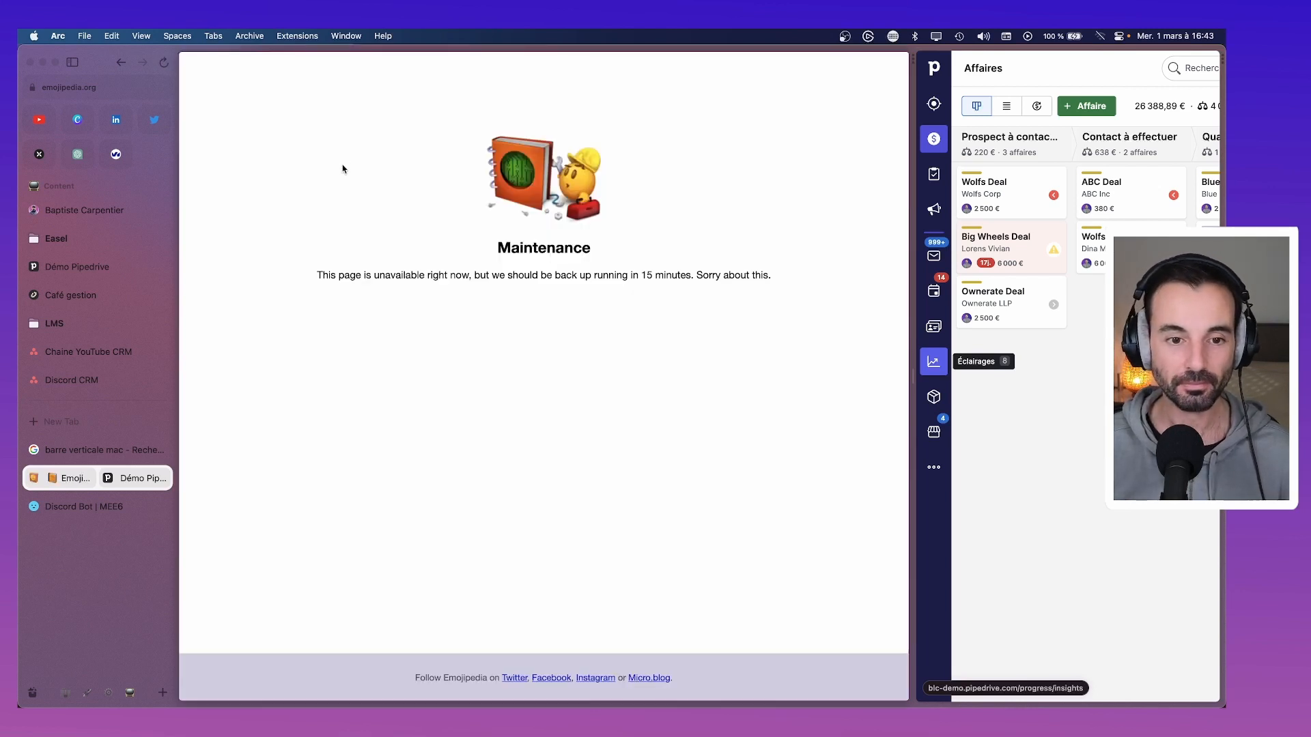
Open the macOS character viewer and search it for "graphique".
mouse_move(863, 707)
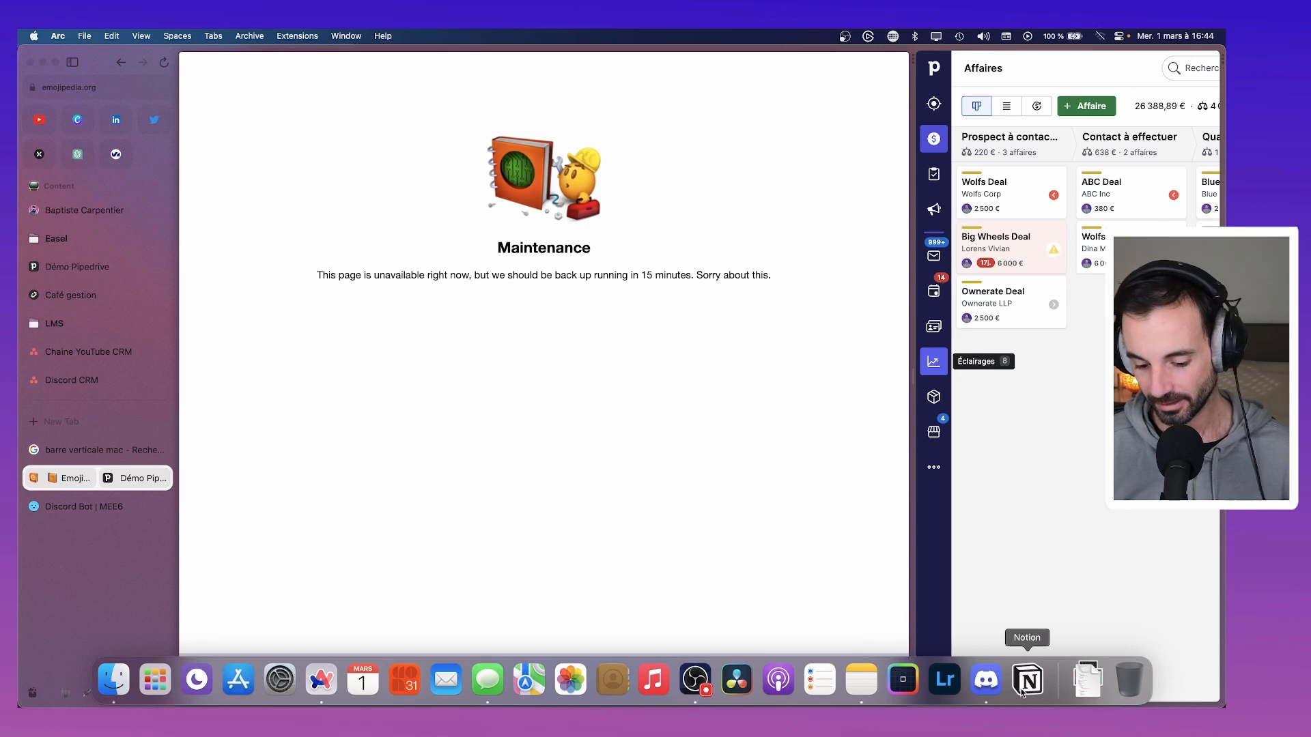
key(ctrl+super+space)
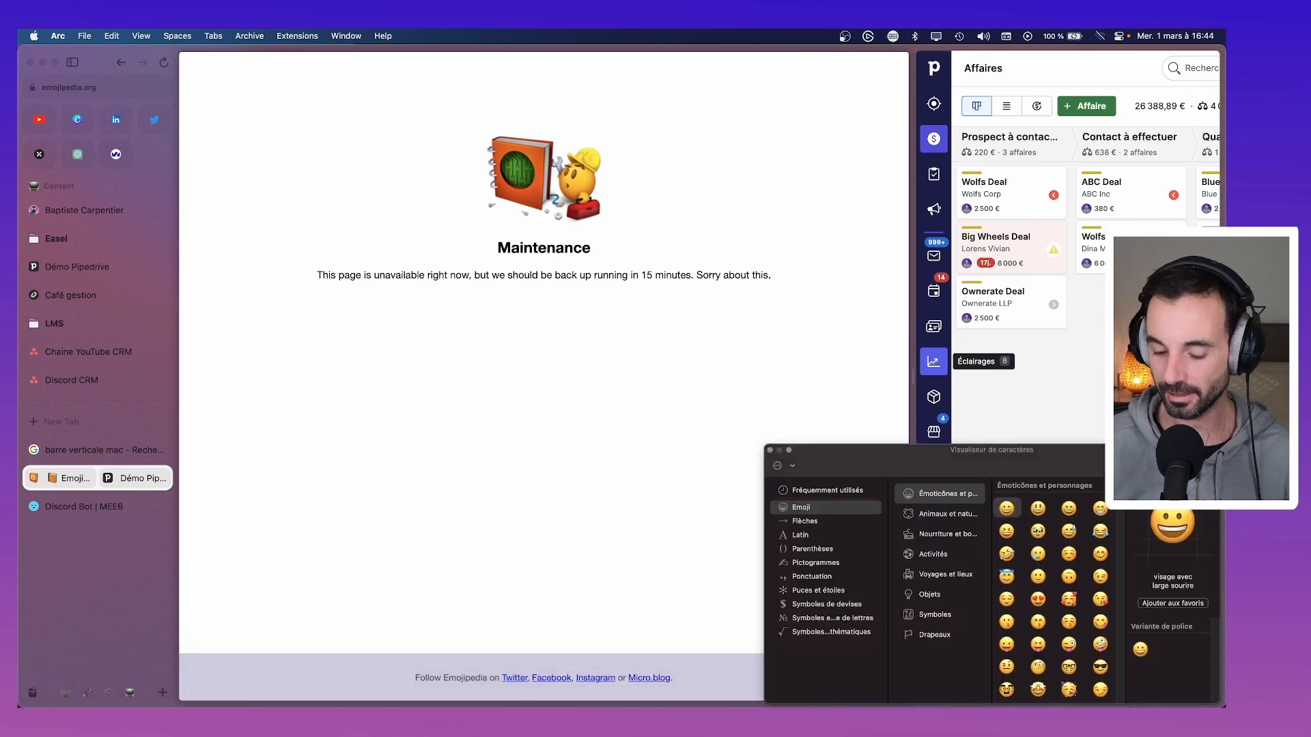
text(graphique)
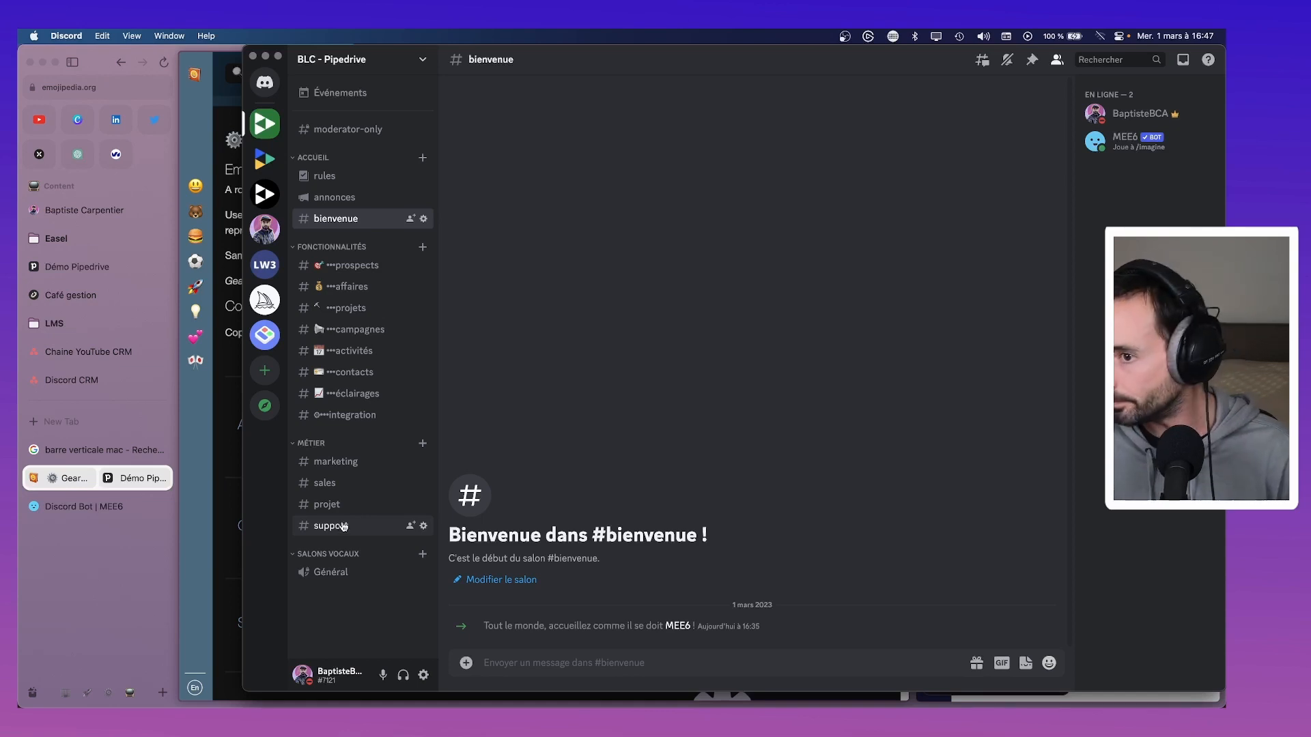
Duplicate the bienvenue channel in the Accueil category under the name "présentation".
right_click(327, 223)
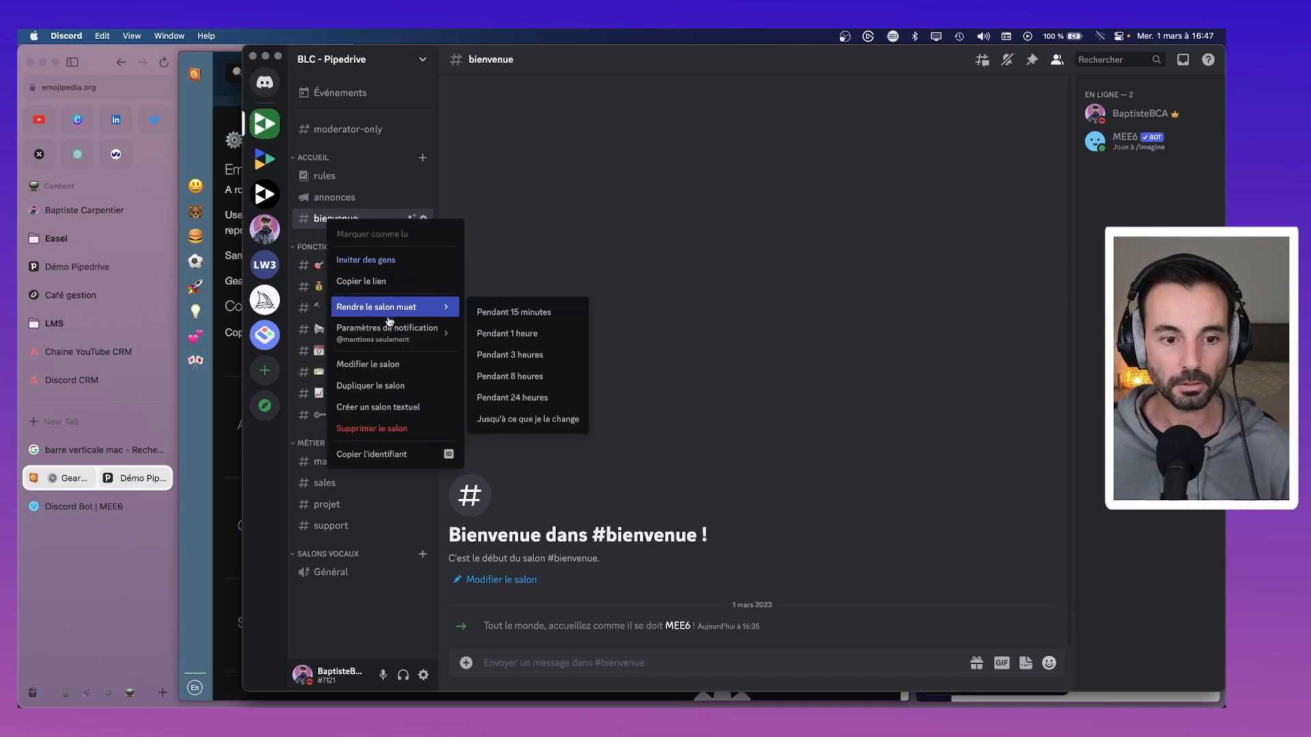
click(394, 387)
text(se-pr)
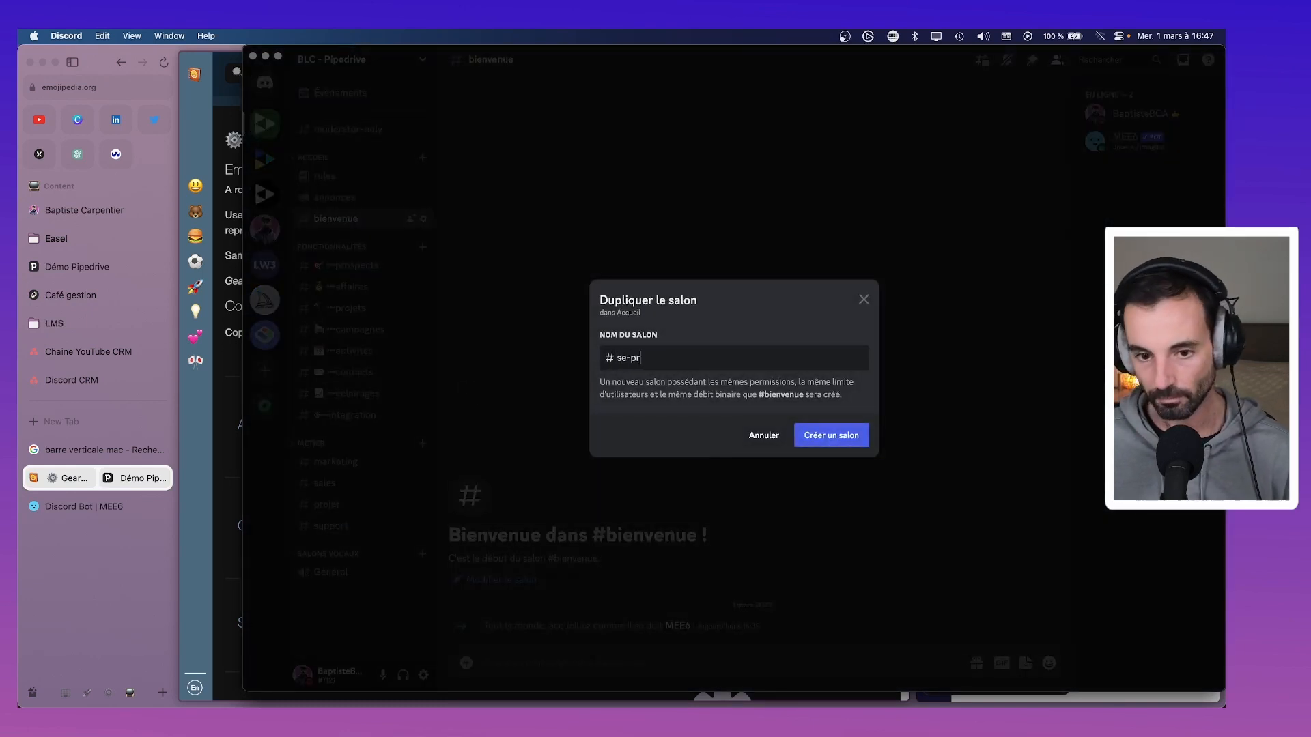
key(BackSpace)
key(BackSpace)
key(BackSpace)
key(BackSpace)
key(BackSpace)
text(présentation)
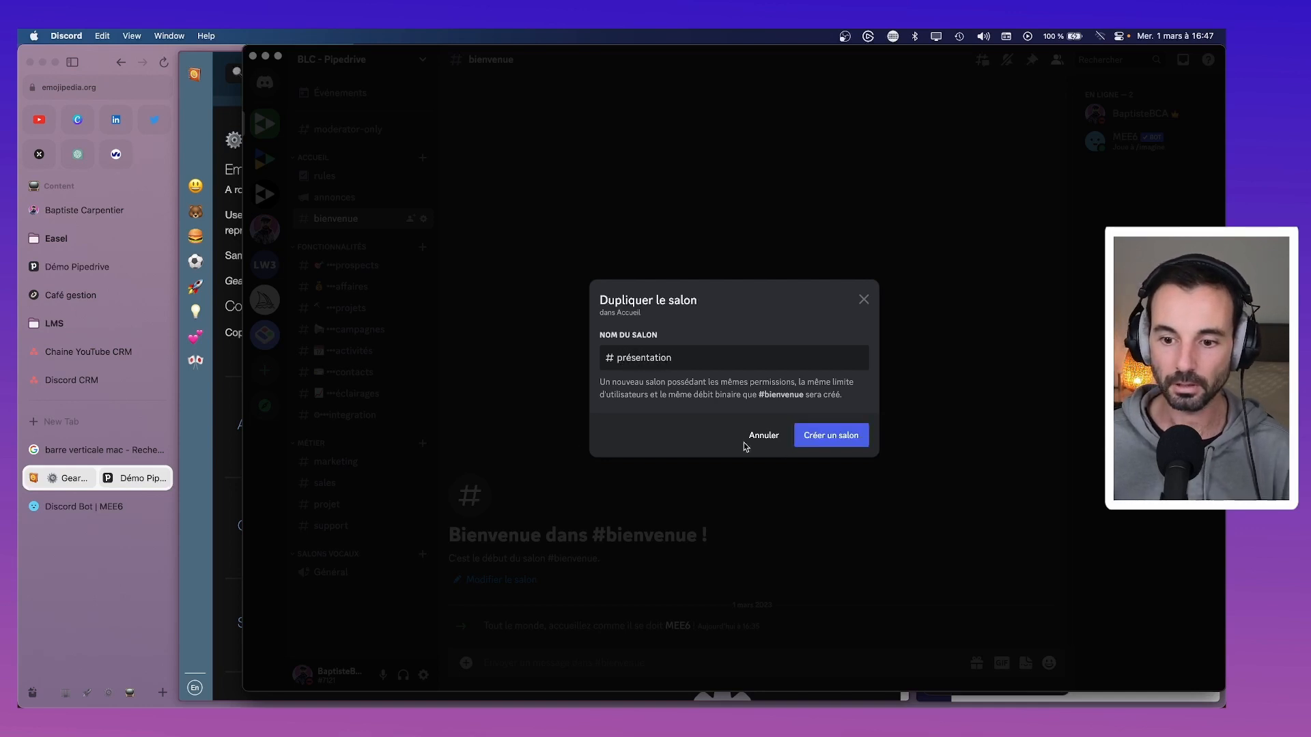
click(831, 437)
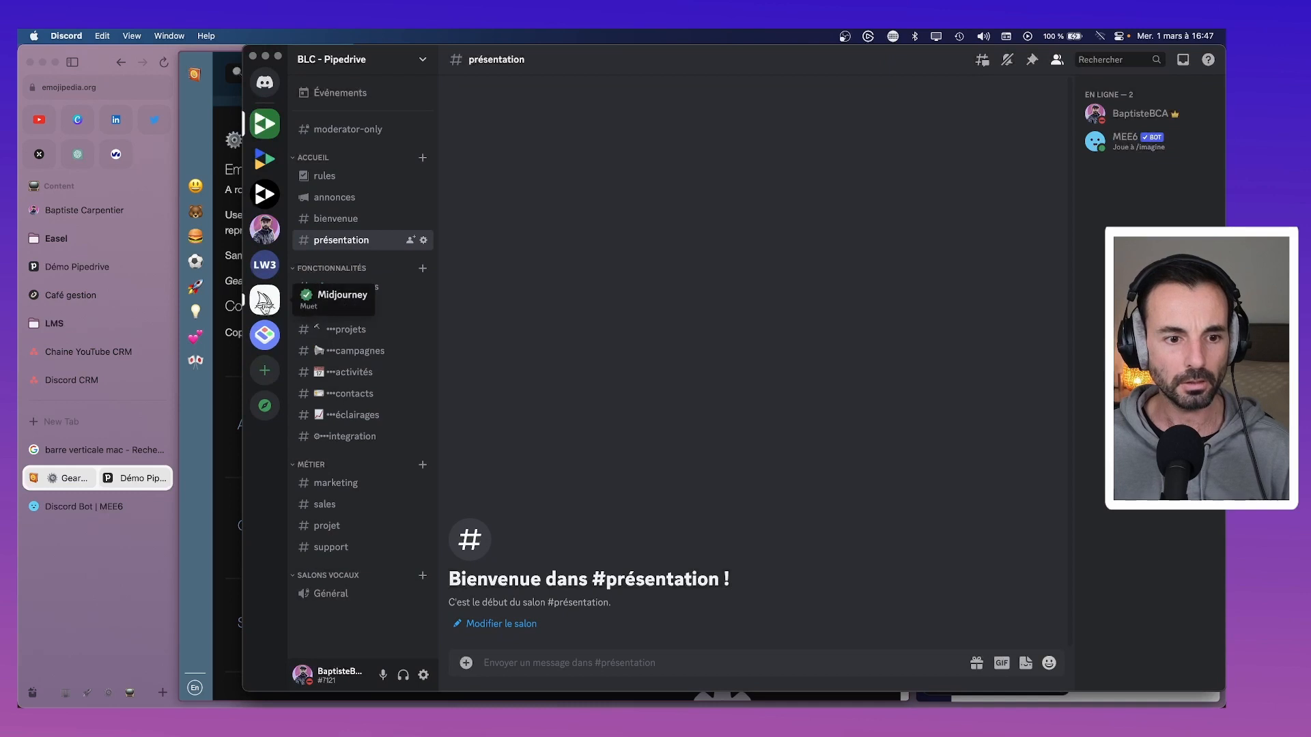
Examine the channel naming on the Bento, Hack ta productivité and BLC Team servers and return to BLC - Pipedrive.
click(265, 334)
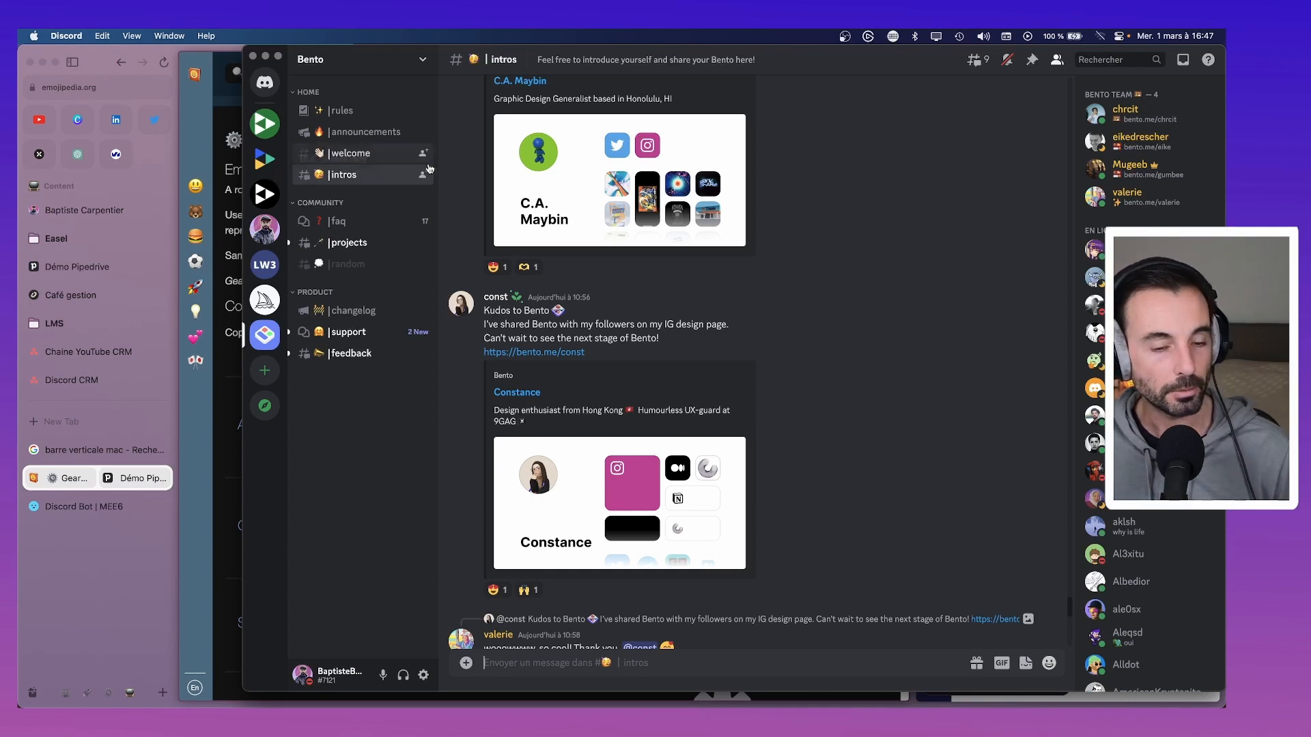
mouse_move(316, 217)
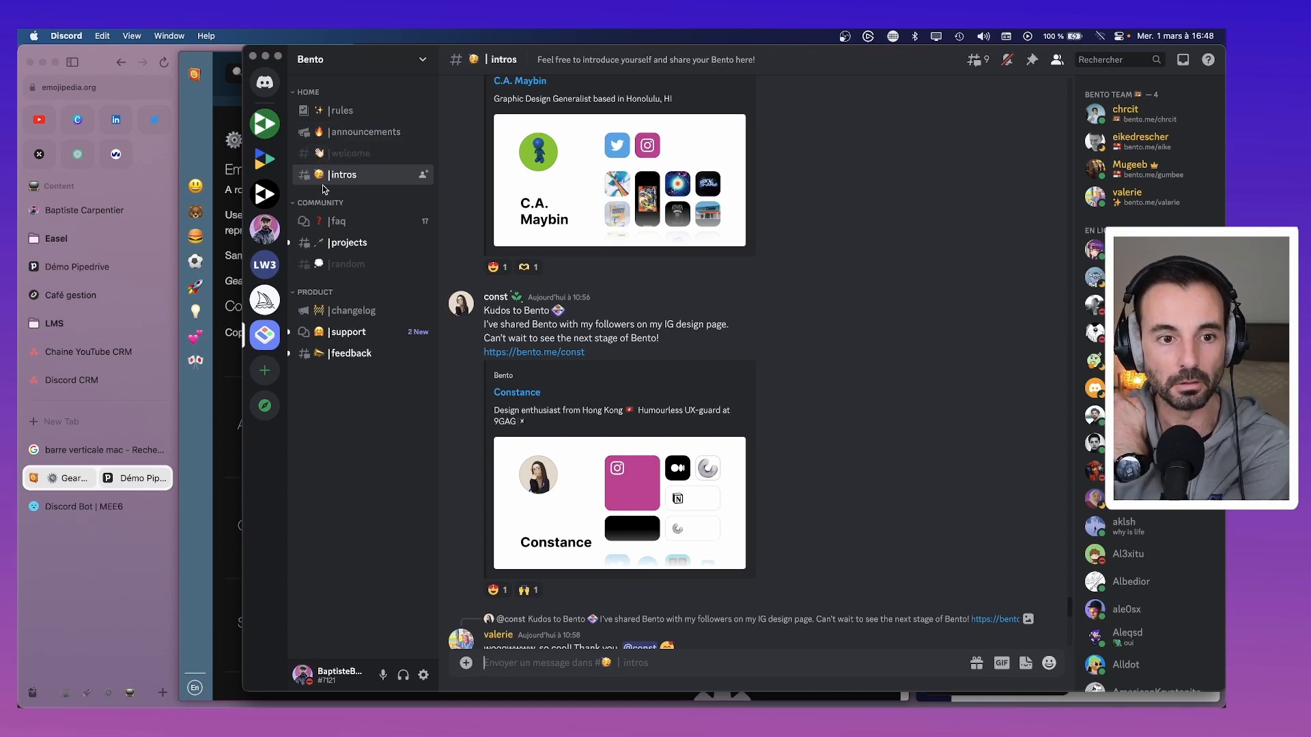
mouse_move(323, 178)
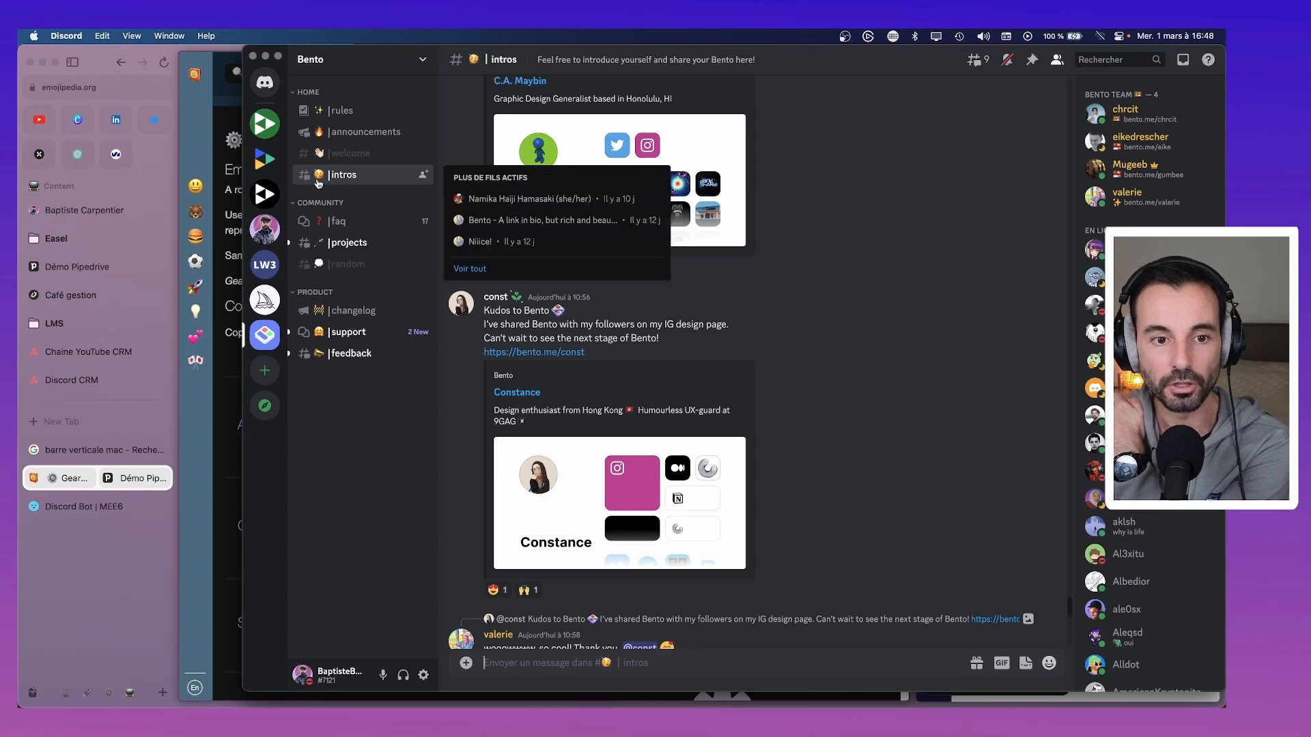
click(266, 194)
click(266, 226)
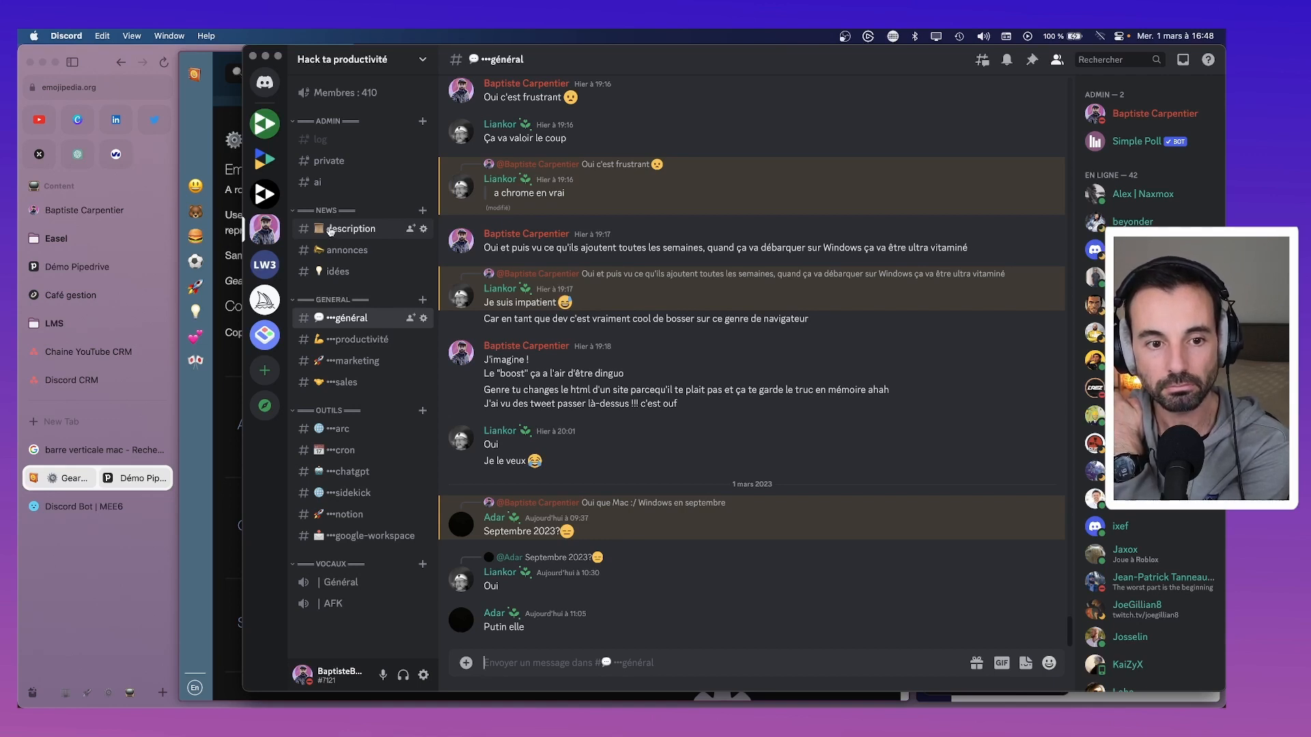
click(265, 194)
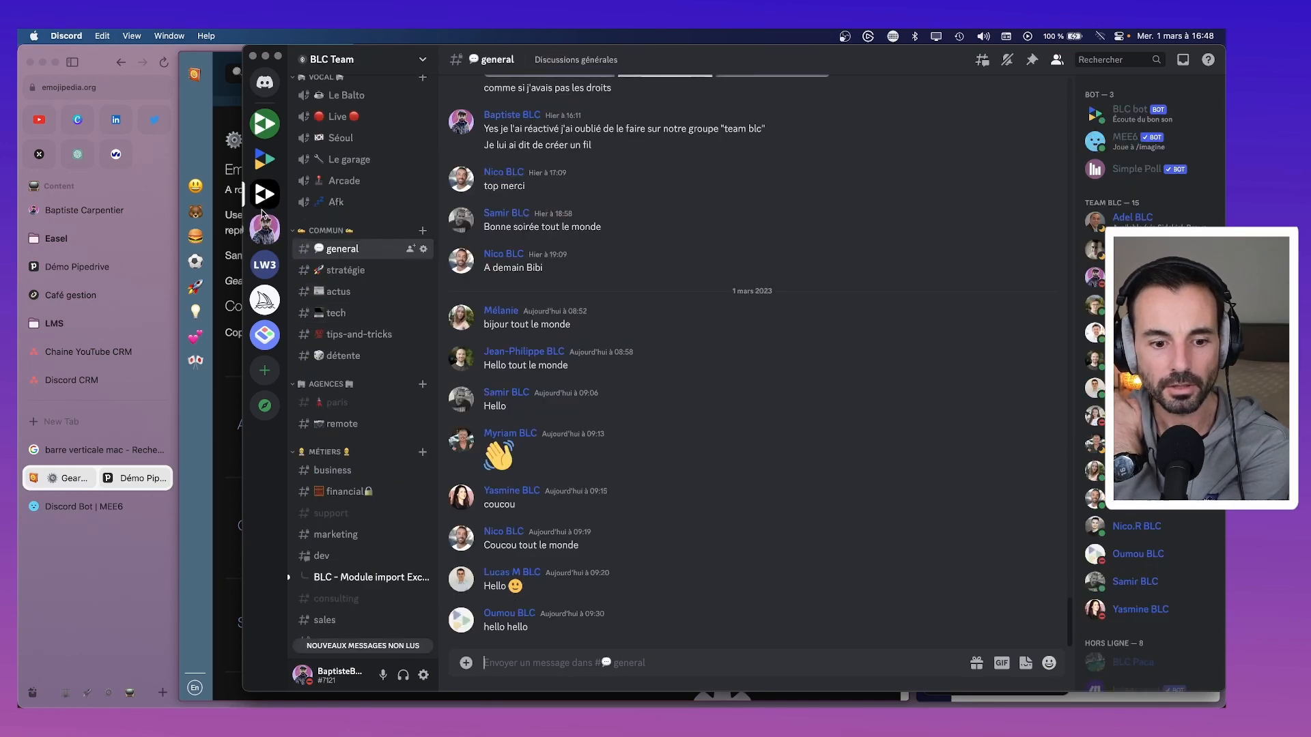
click(265, 124)
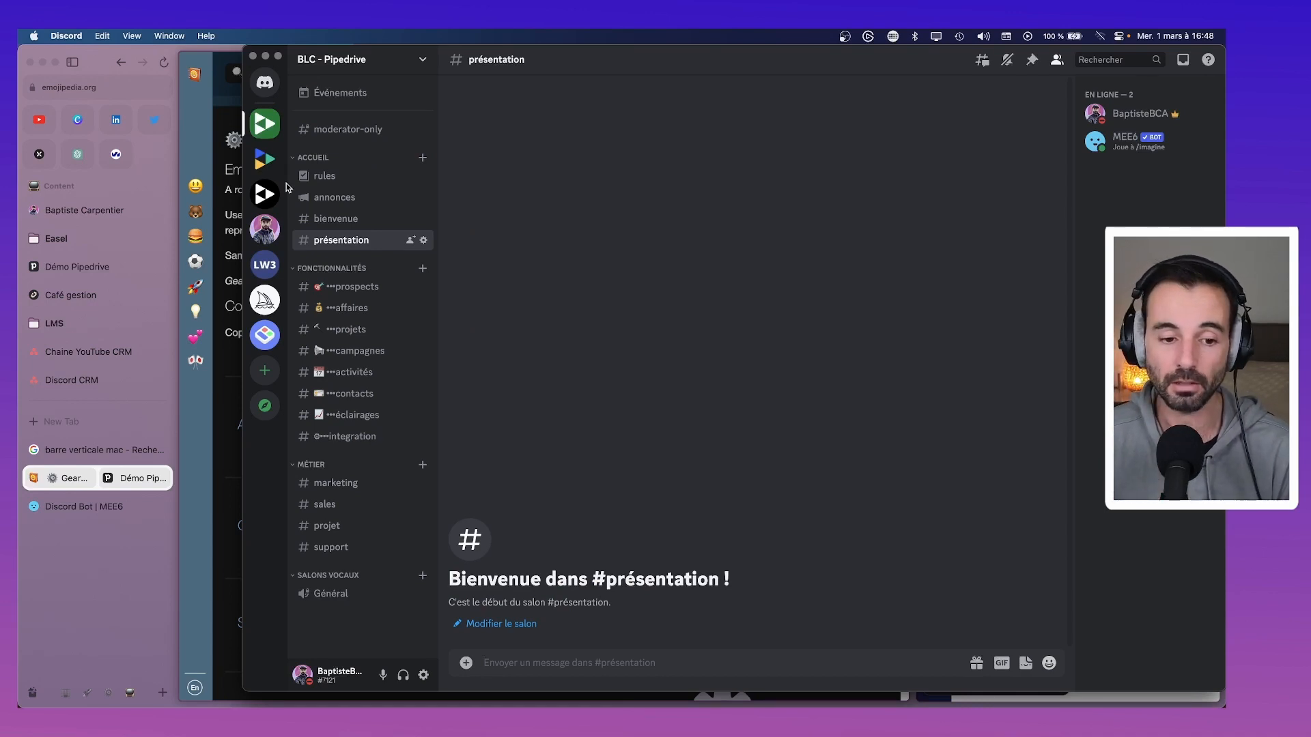
Open the integration channel's settings, try replacing the symbol in front of its name with the gear emoji and save.
right_click(338, 437)
click(379, 580)
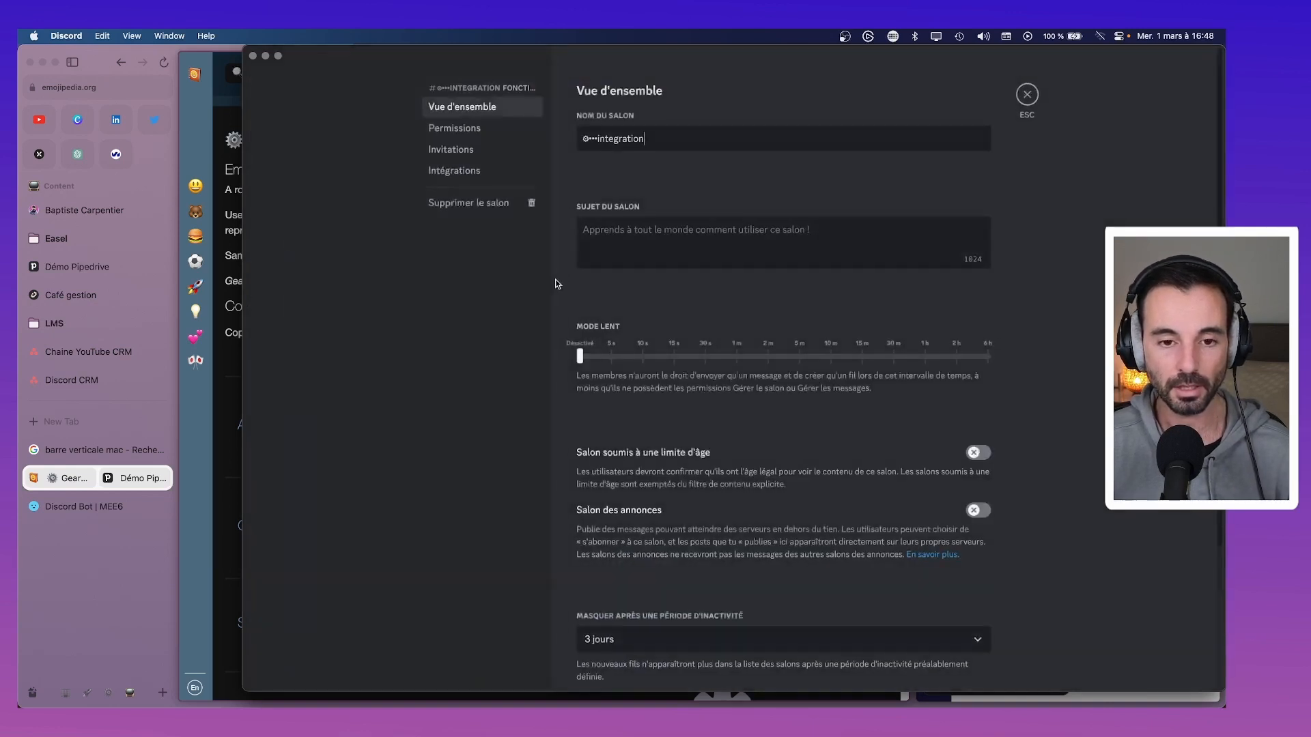
click(582, 134)
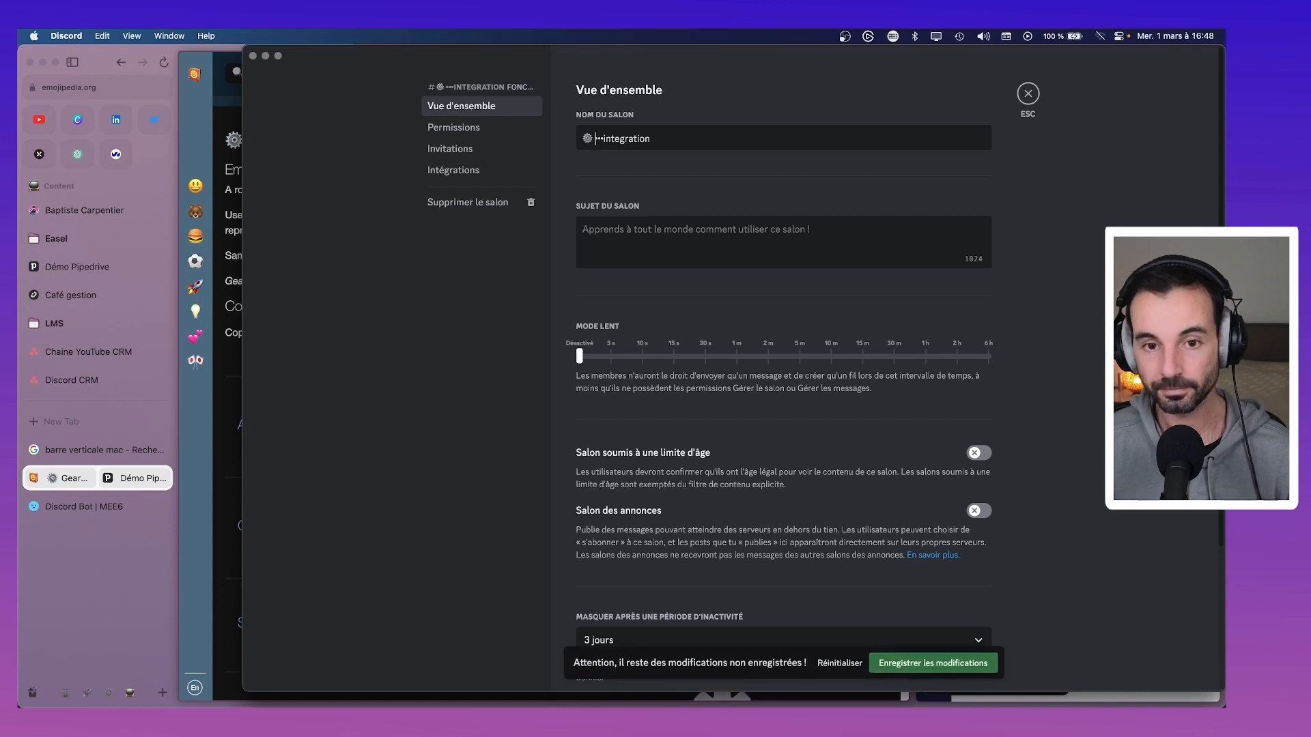
click(922, 663)
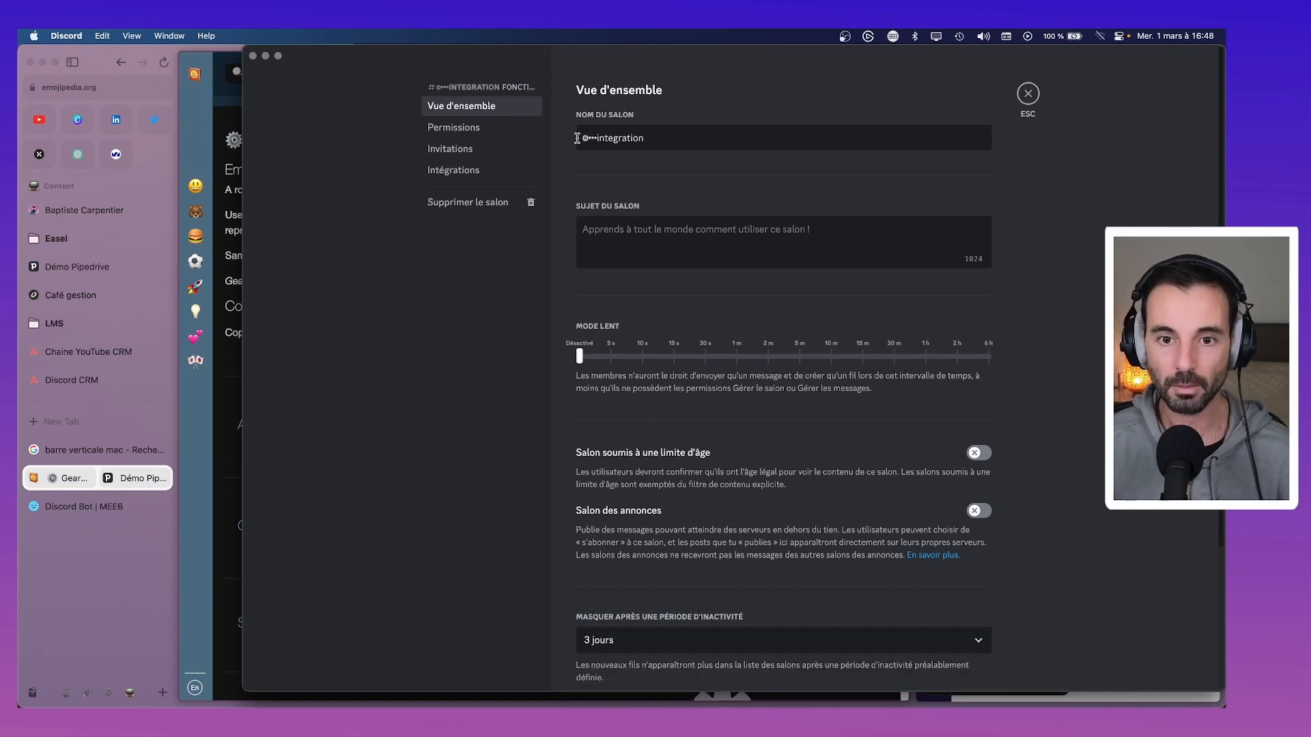
Add the gear emoji at the end of the integration channel's name, delete the one in front and save.
click(706, 133)
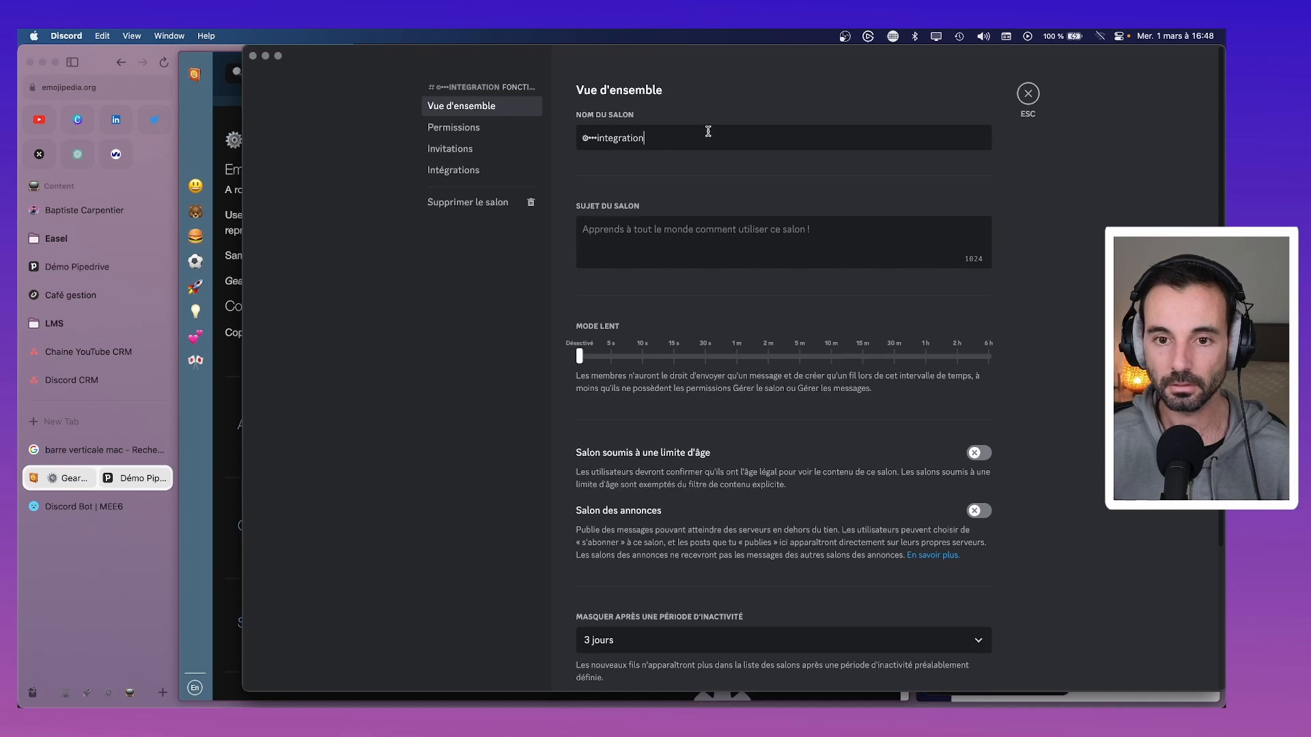
text(⚙)
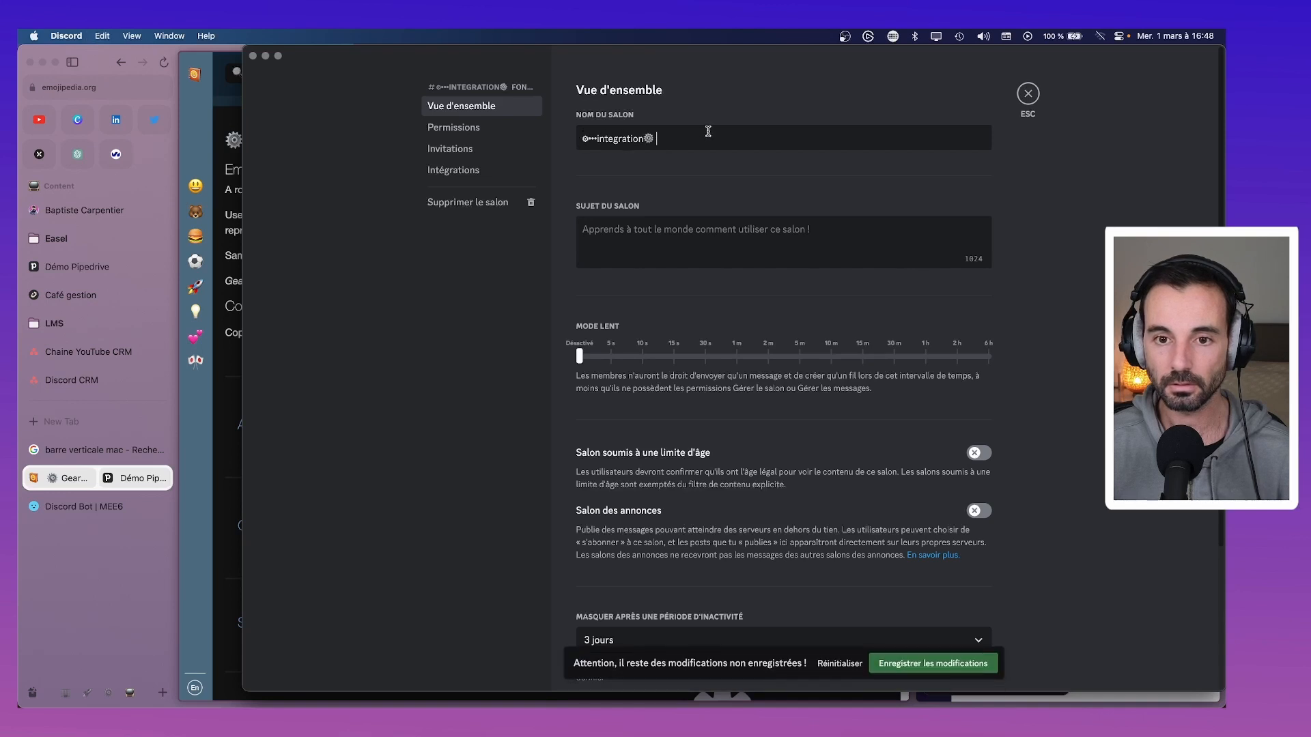
click(587, 138)
key(BackSpace)
click(921, 652)
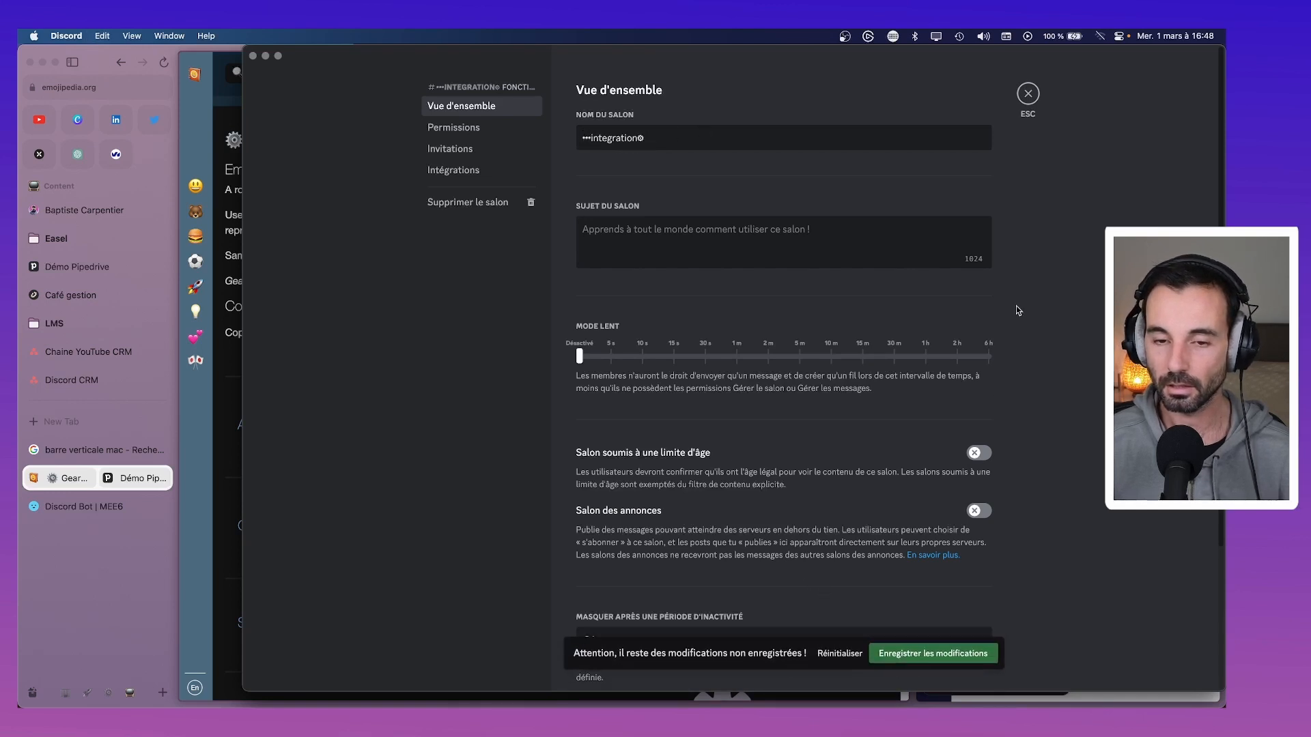
Delete the gear emoji from the end of the integration channel's name and put the cursor in front of the dots.
click(780, 133)
key(BackSpace)
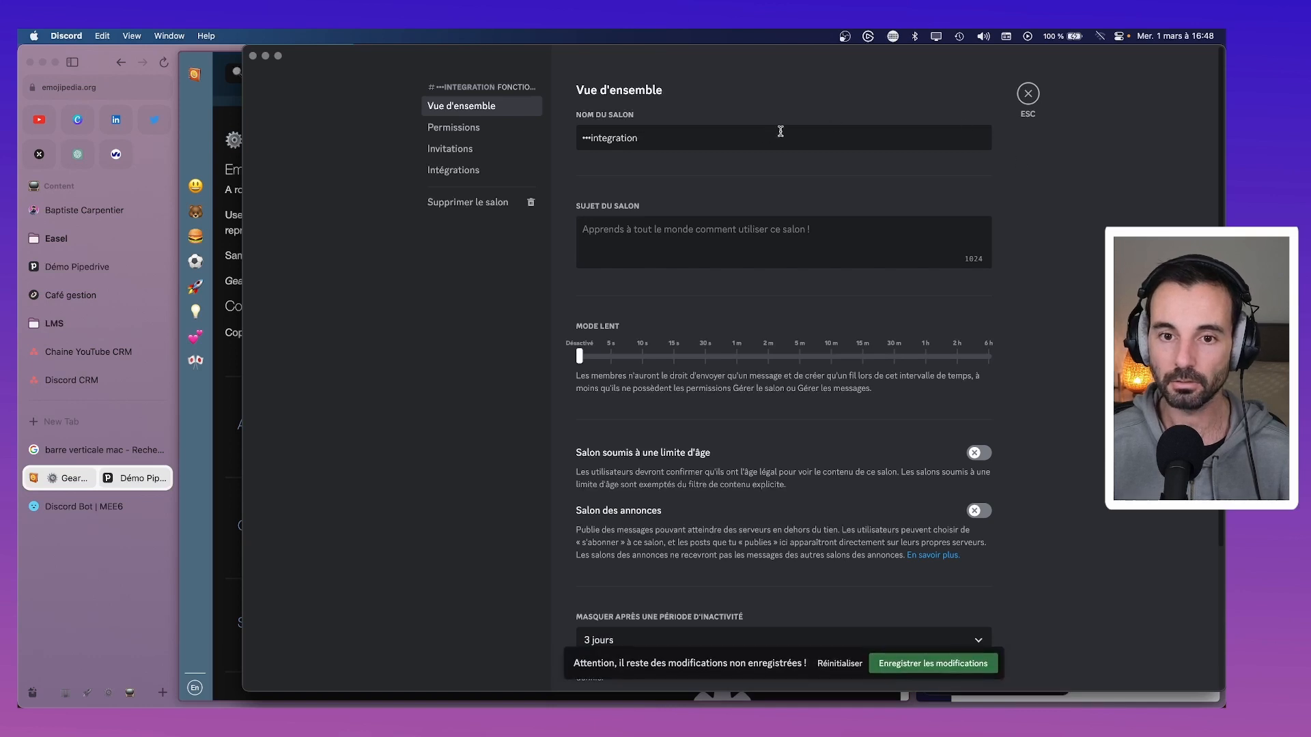
key(super+Tab)
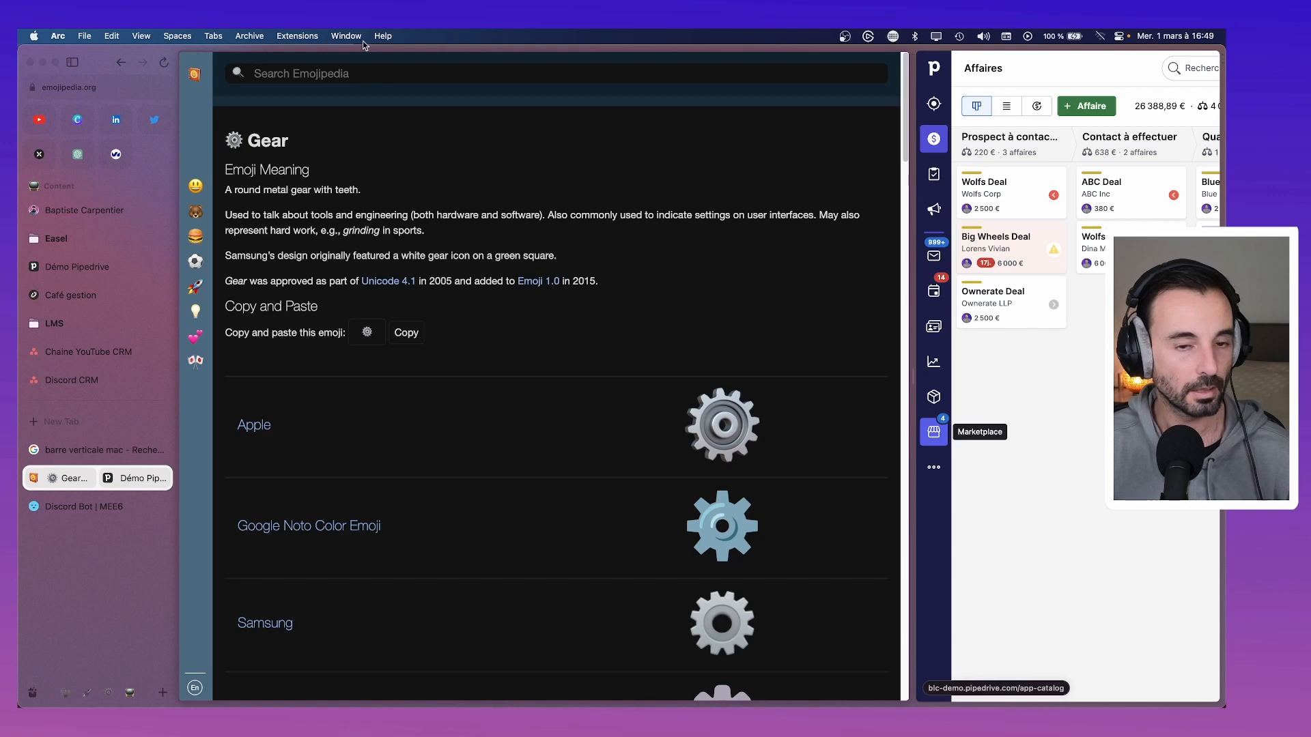
key(super+Tab)
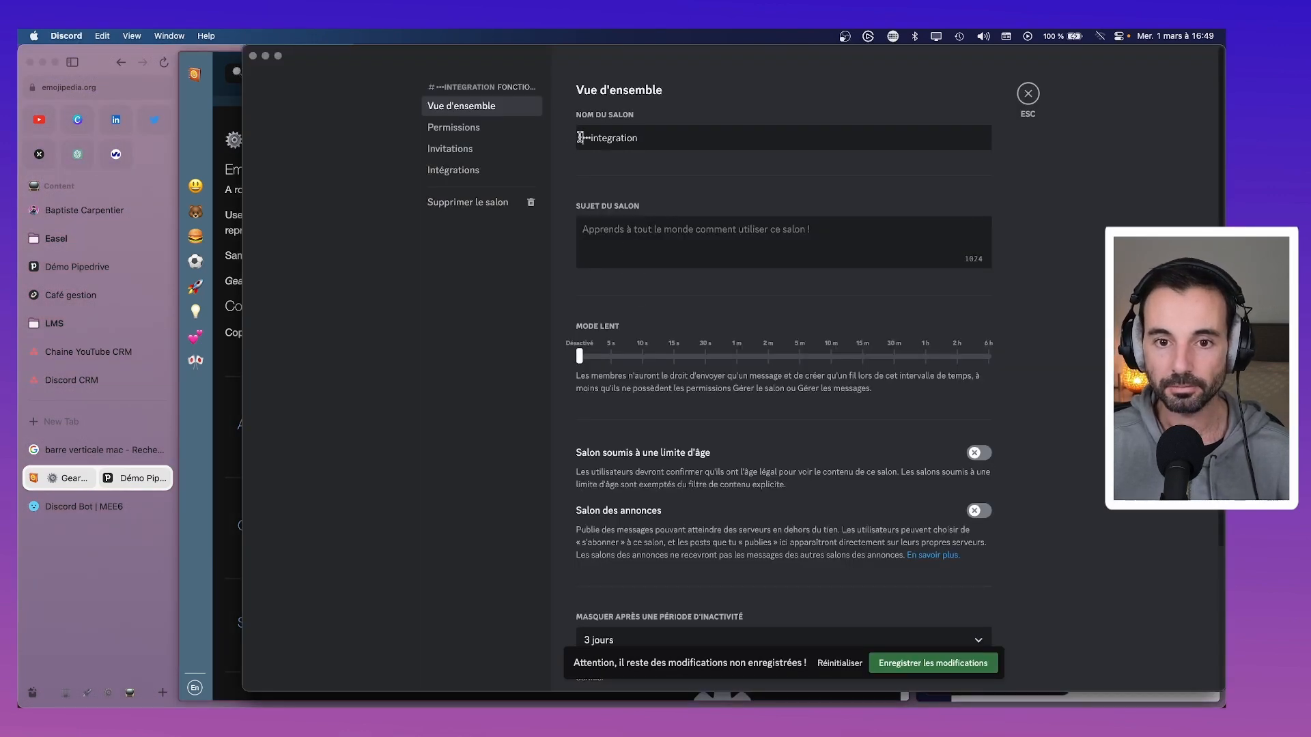
Switch to Arc, search Emojipedia for "arrow" and examine the designs of the Left-Right Arrow emoji.
key(super+Tab)
click(323, 74)
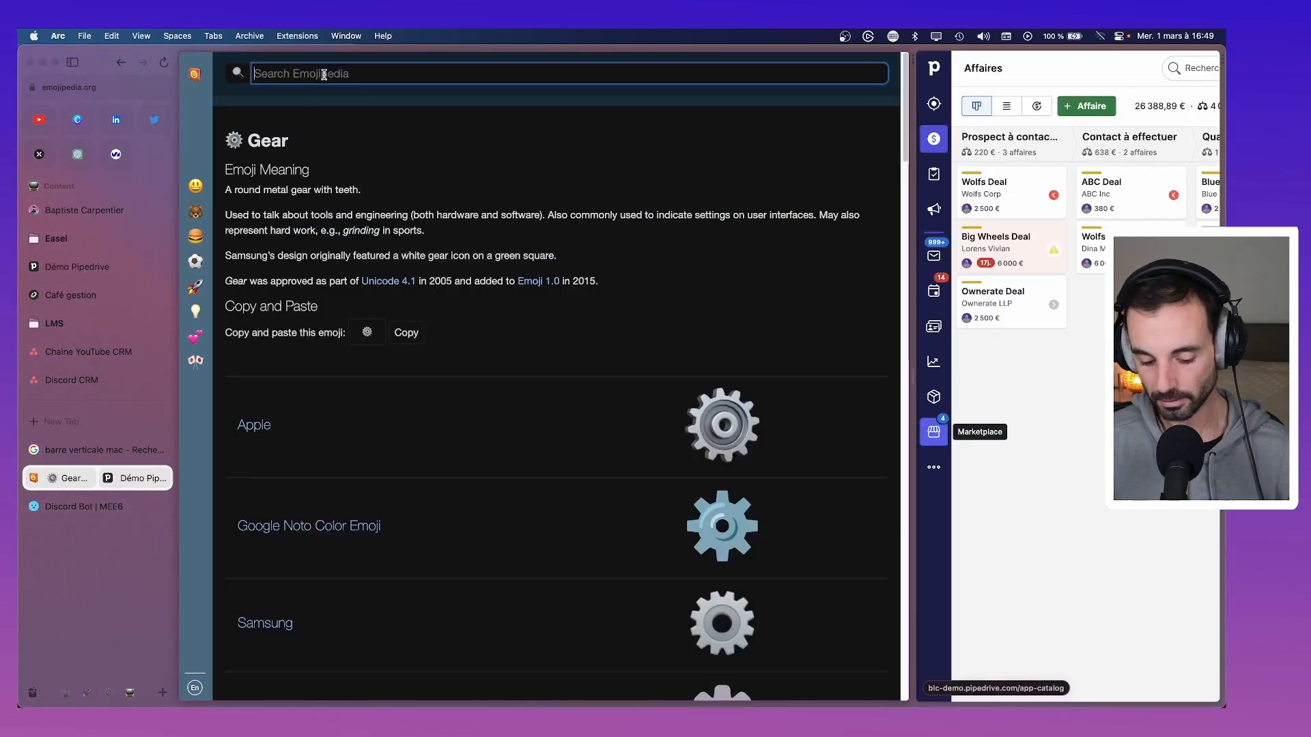
text(arrow)
key(Return)
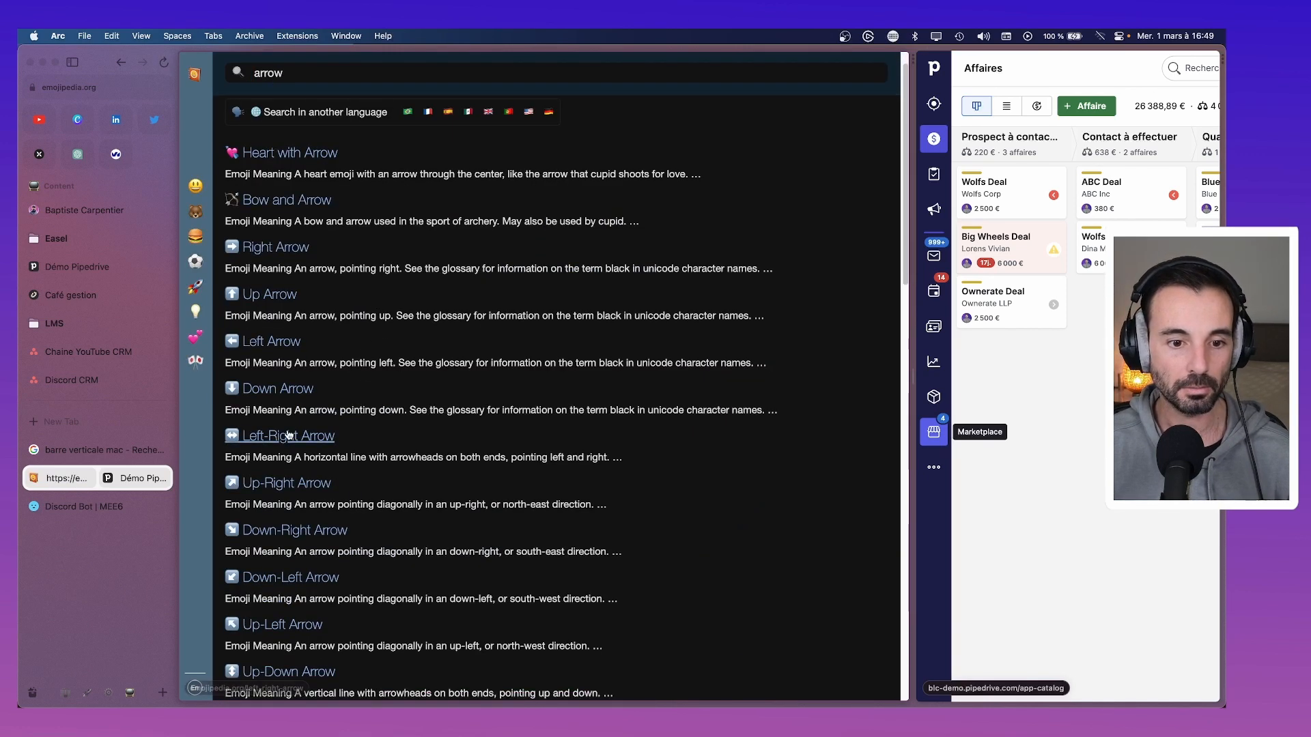
click(278, 437)
scroll(629, 392, down, 8)
scroll(631, 395, down, 5)
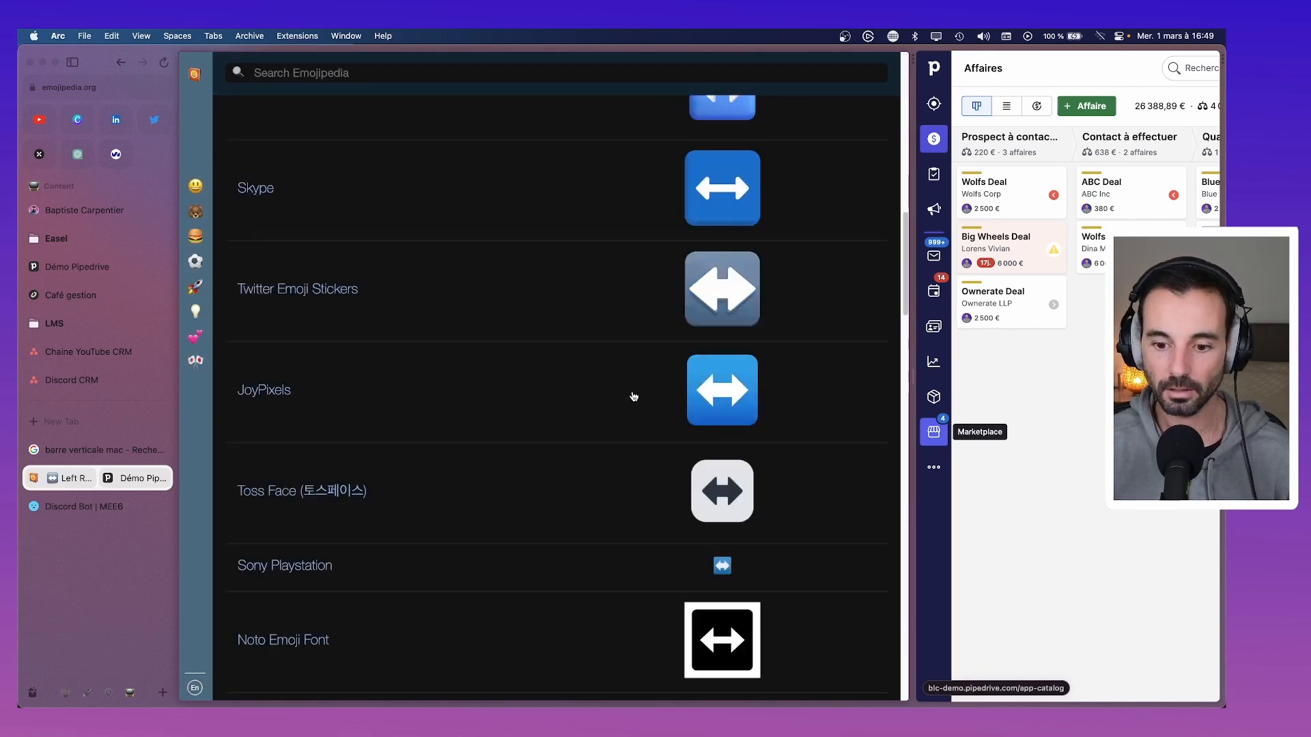
scroll(629, 394, up, 15)
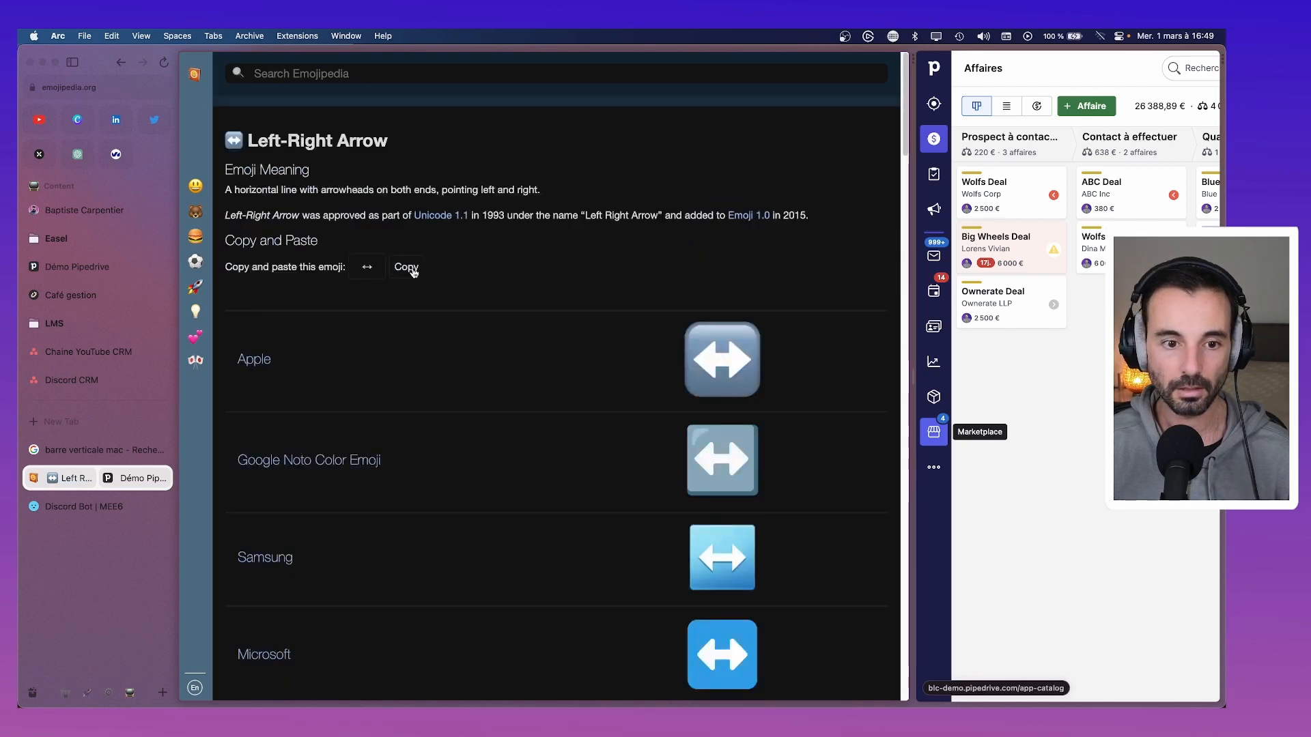
Return to the Emojipedia arrow results and look through the other arrow emojis.
key(super+bracketleft)
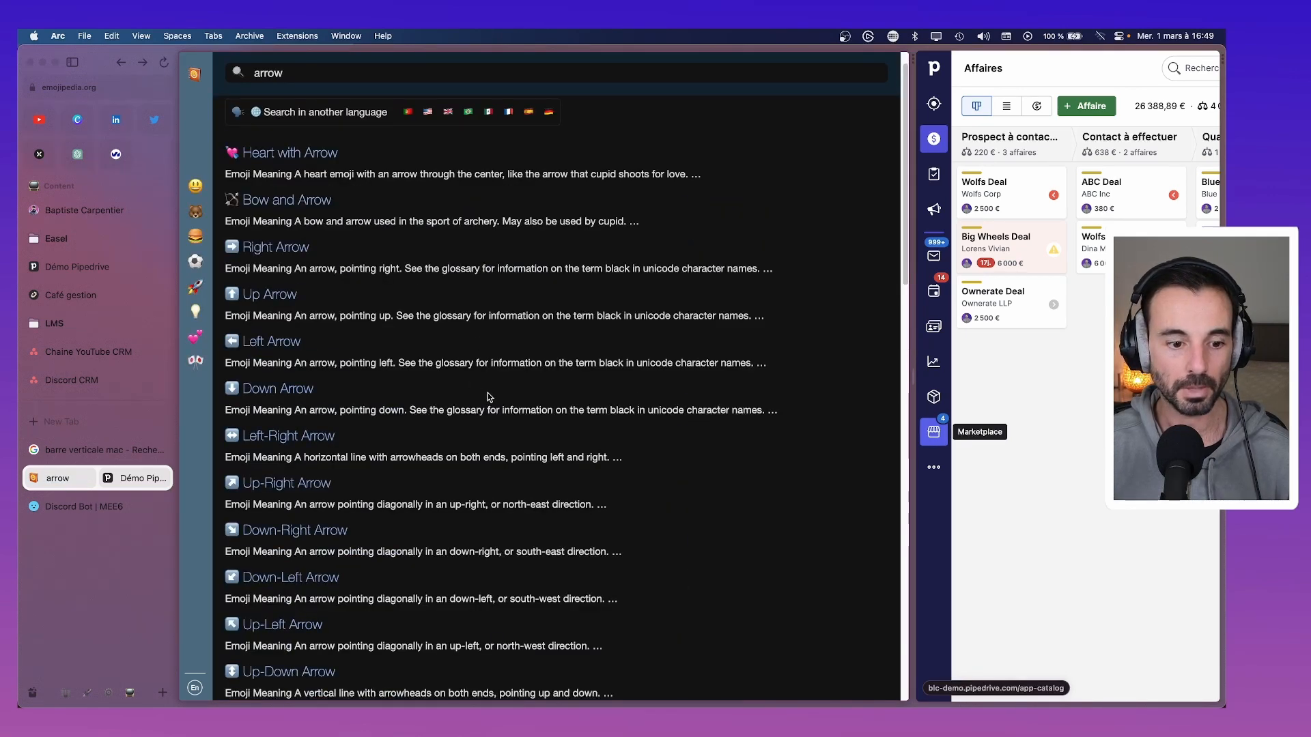
scroll(485, 396, down, 4)
scroll(480, 389, down, 2)
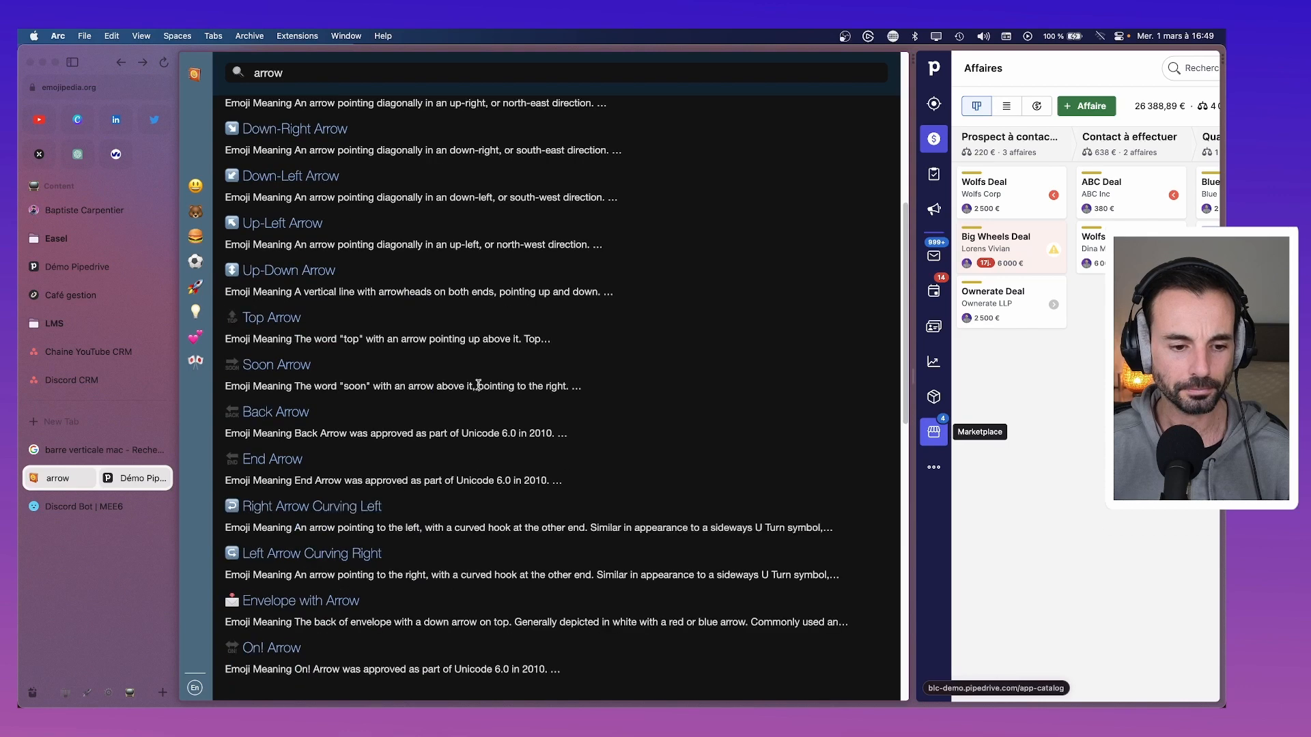
scroll(464, 375, up, 7)
Search Emojipedia for "sync".
triple_click(325, 83)
double_click(320, 73)
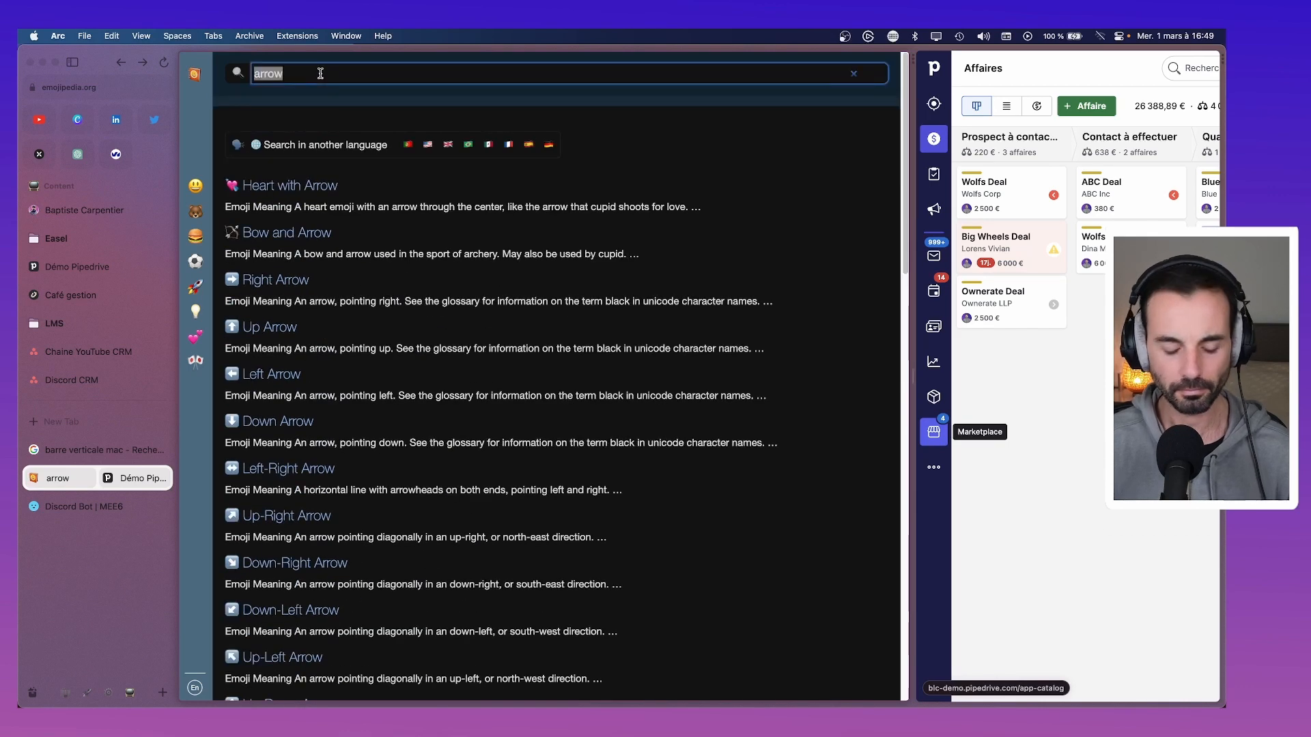
text(sync)
key(Return)
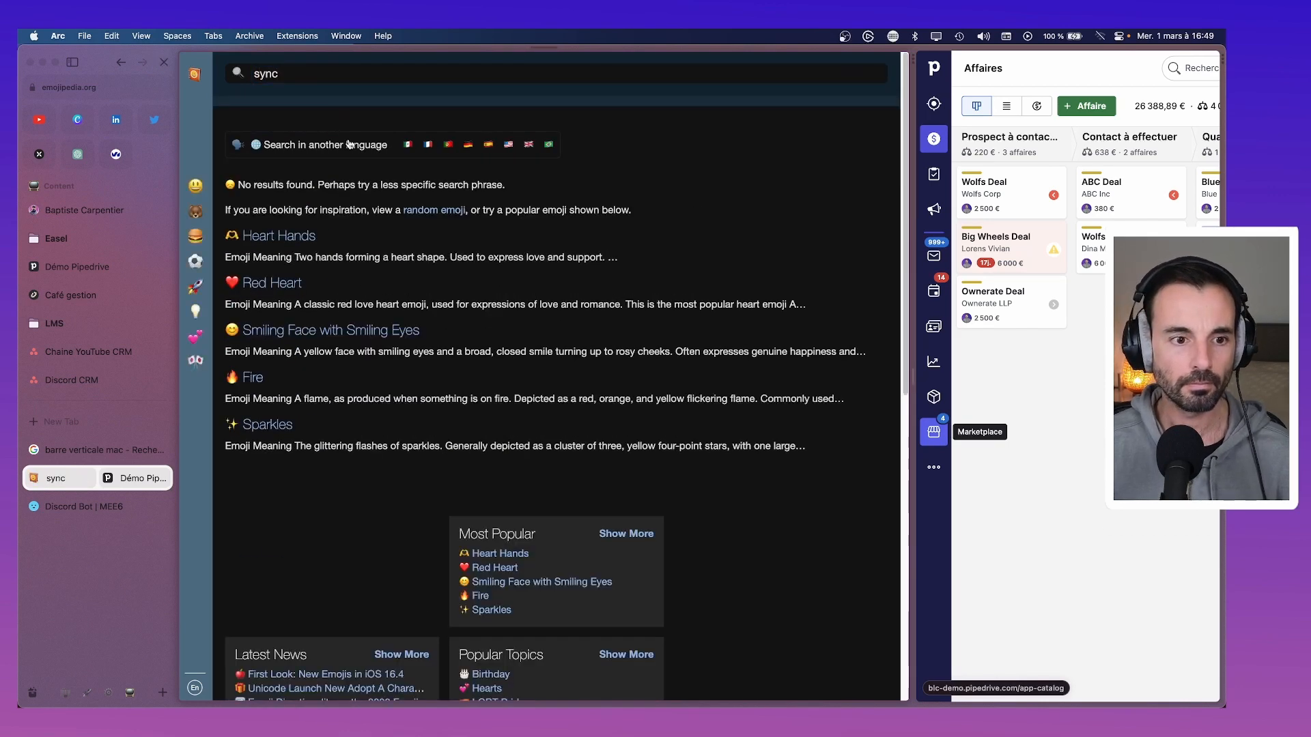
Search Emojipedia for "store" and copy the Shopping Bags emoji.
double_click(317, 69)
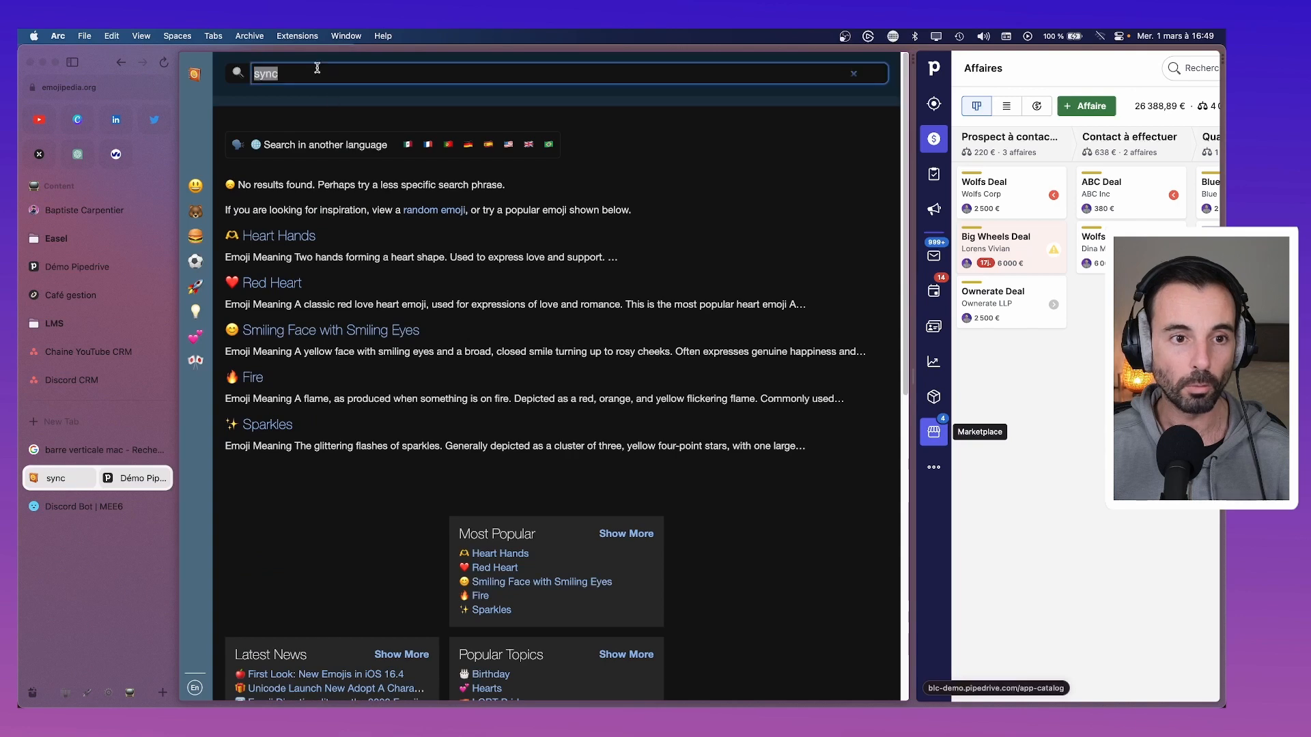
text(store)
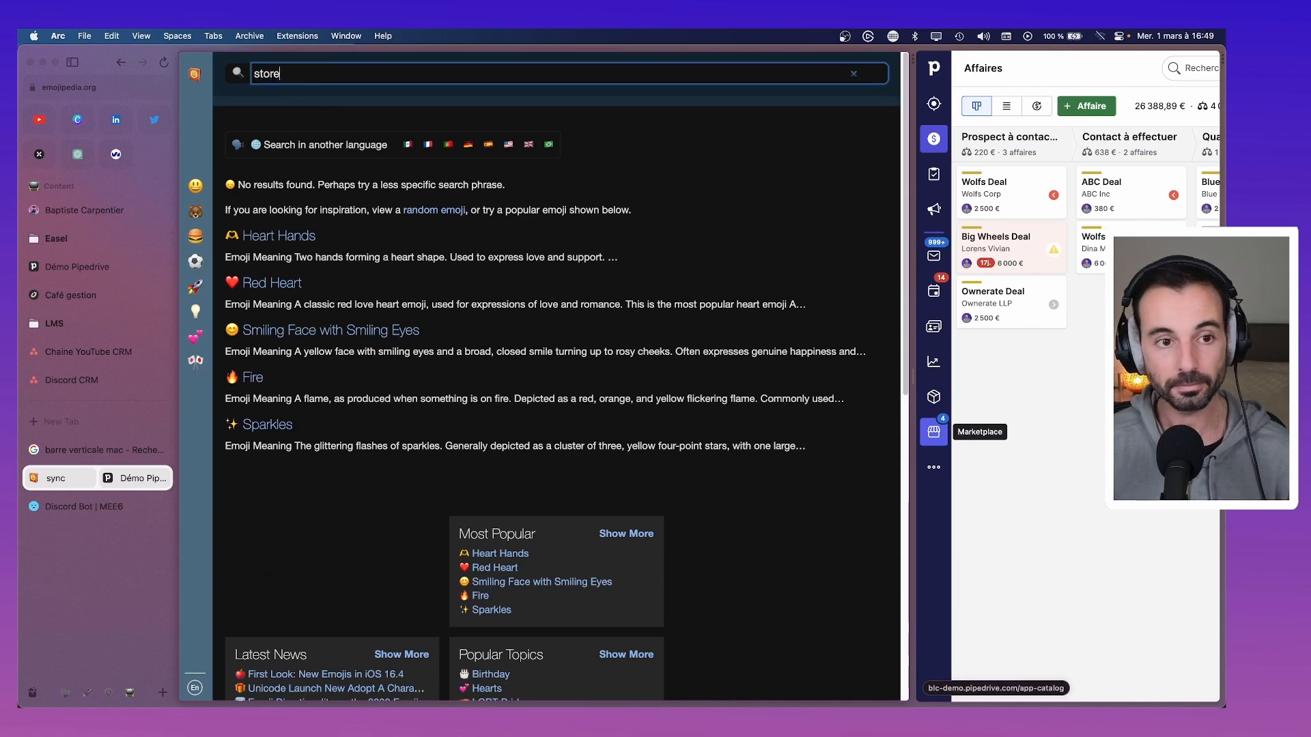
key(Return)
scroll(273, 355, down, 1)
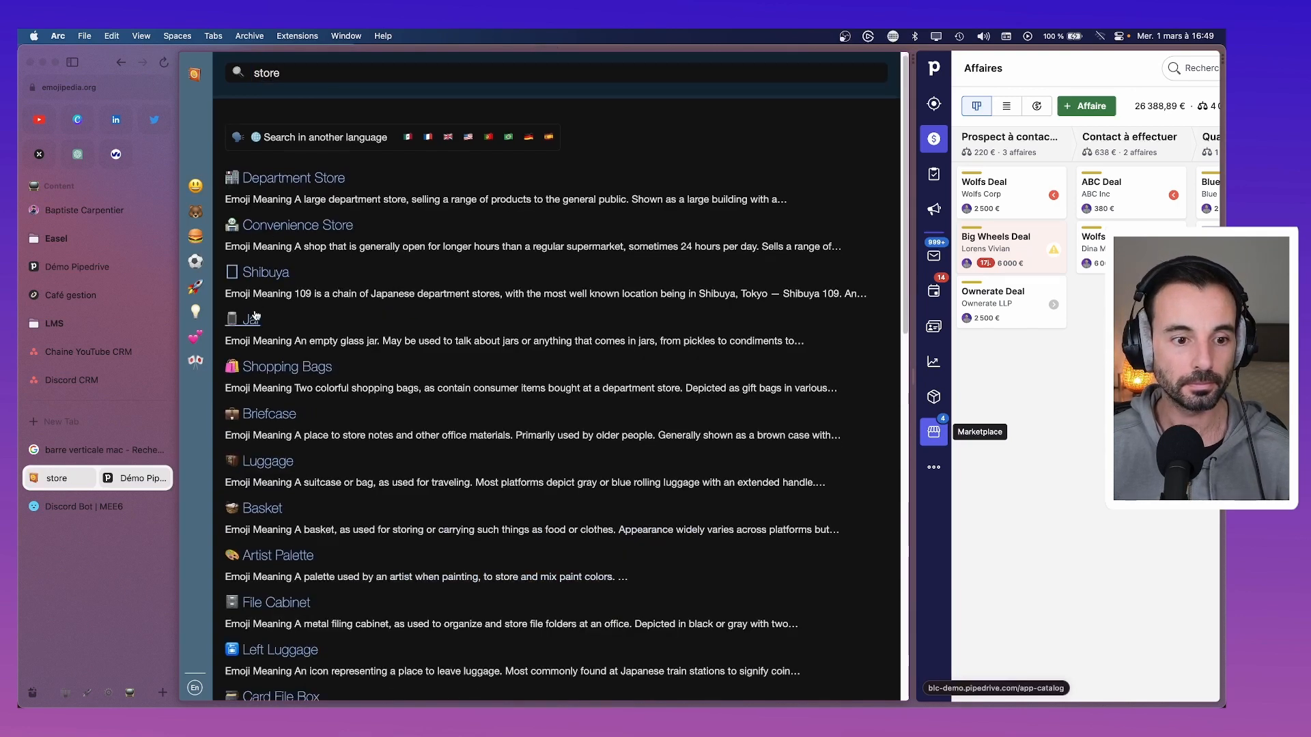
click(273, 345)
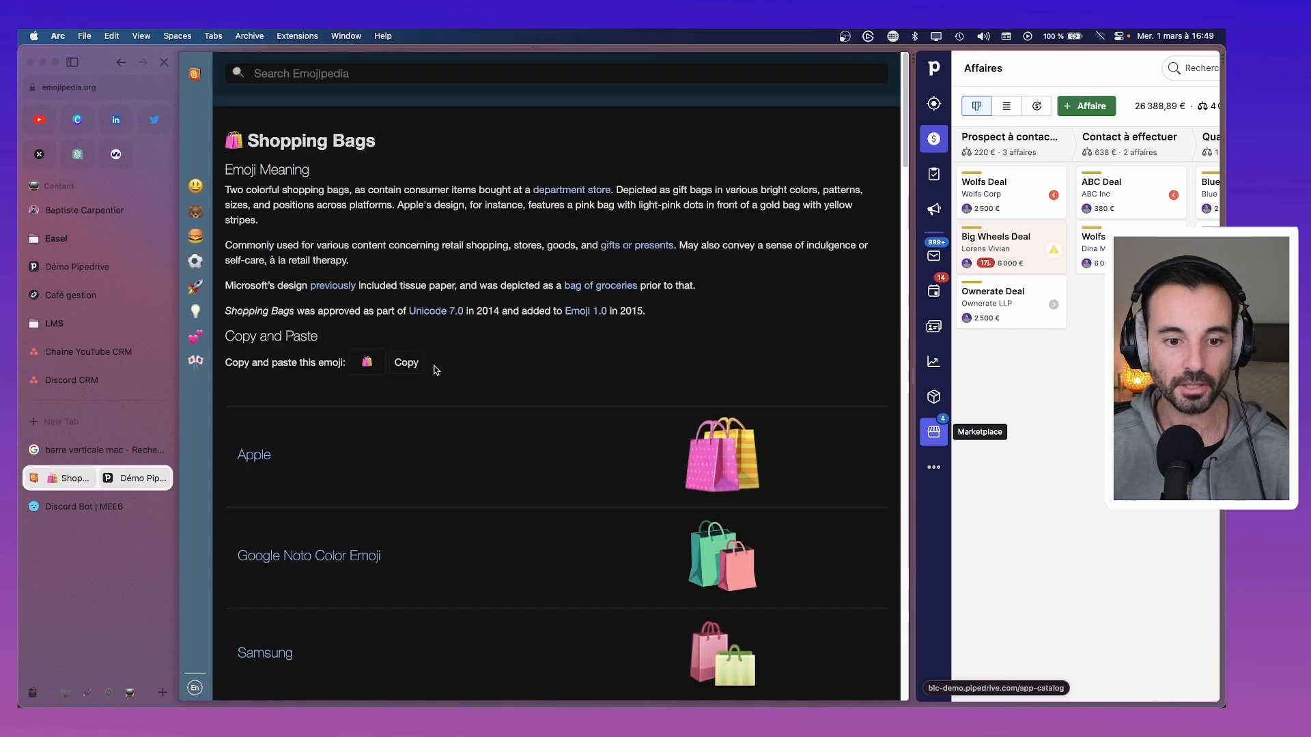
click(410, 365)
Return to Discord, paste the shopping bags emoji in front of the integration channel's name, save and leave the settings.
key(super+Tab)
key(super+v)
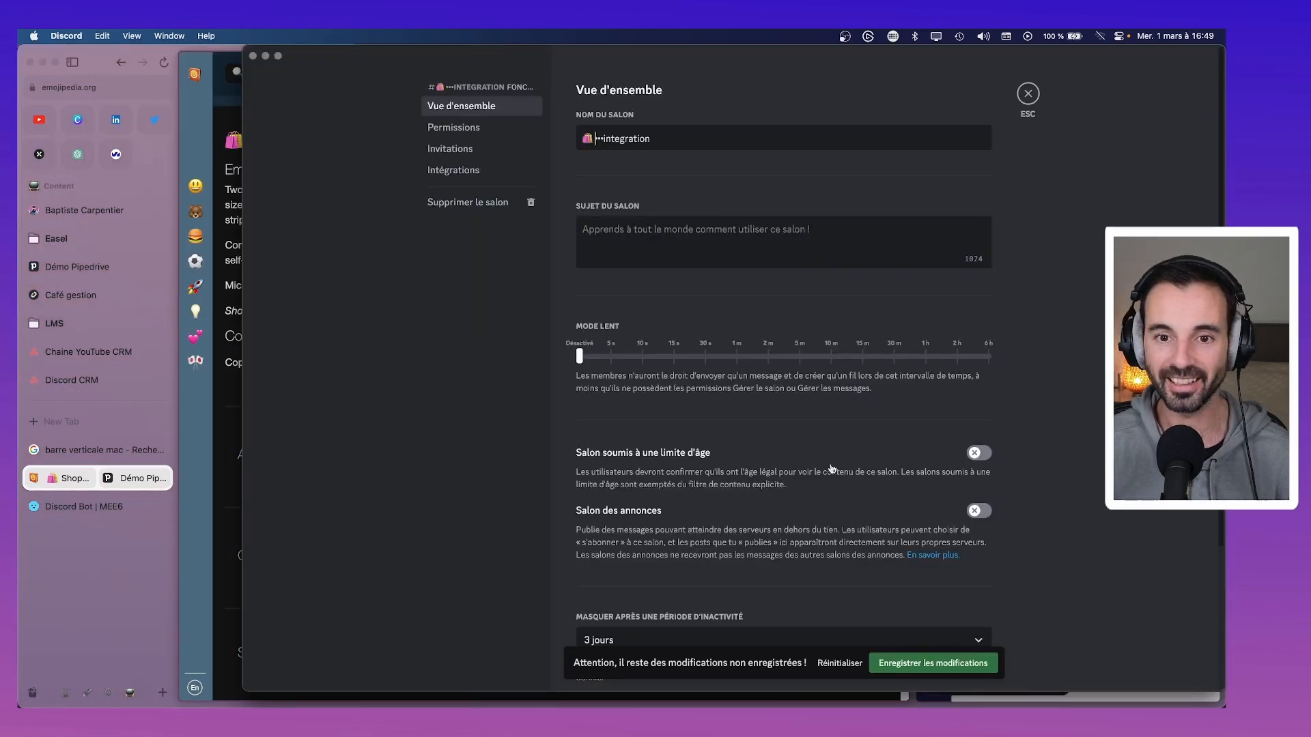
click(954, 666)
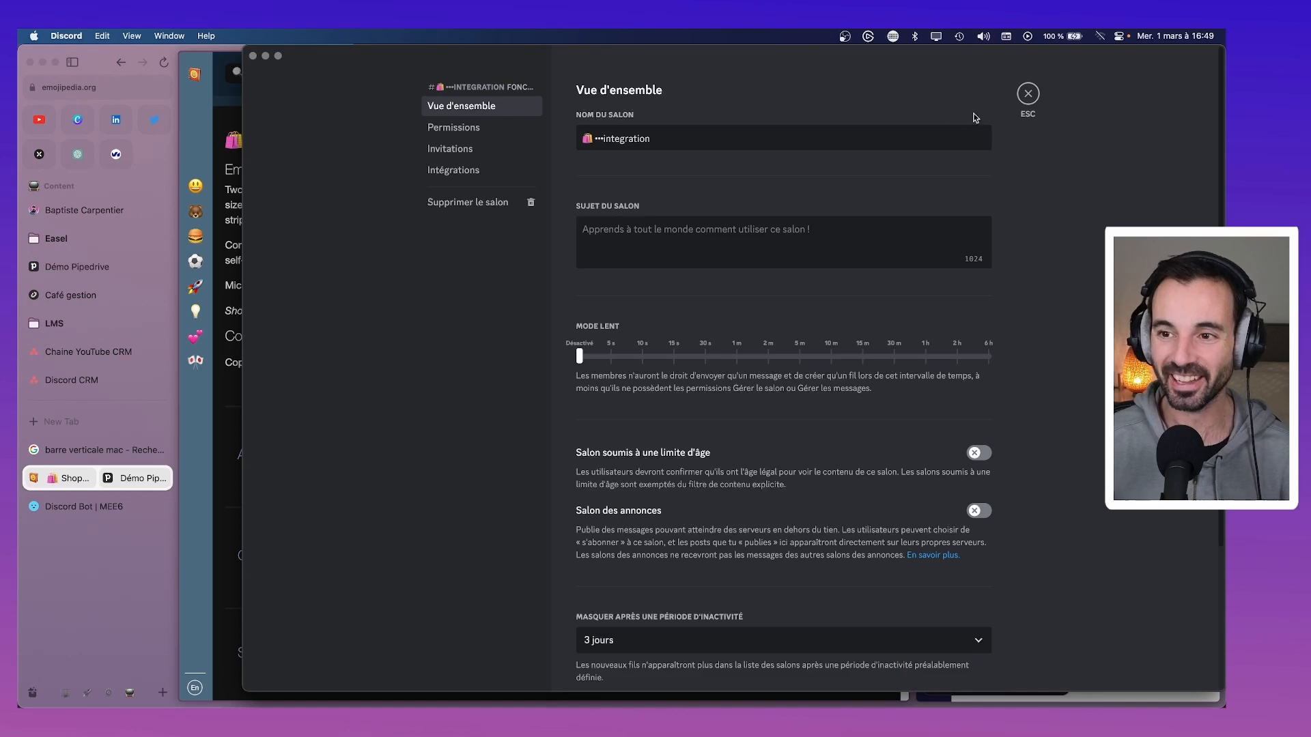
click(1027, 93)
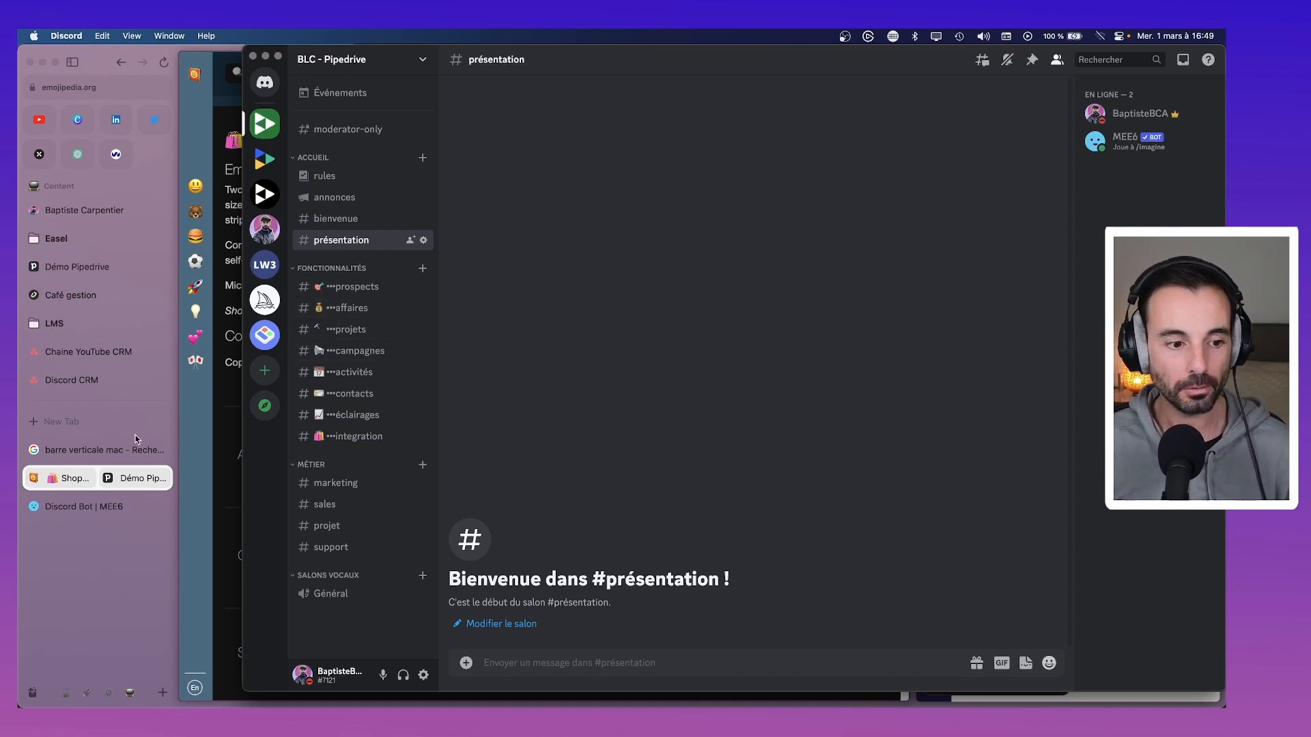
Switch to the MEE6 dashboard in the browser and look through the available plugins.
click(81, 508)
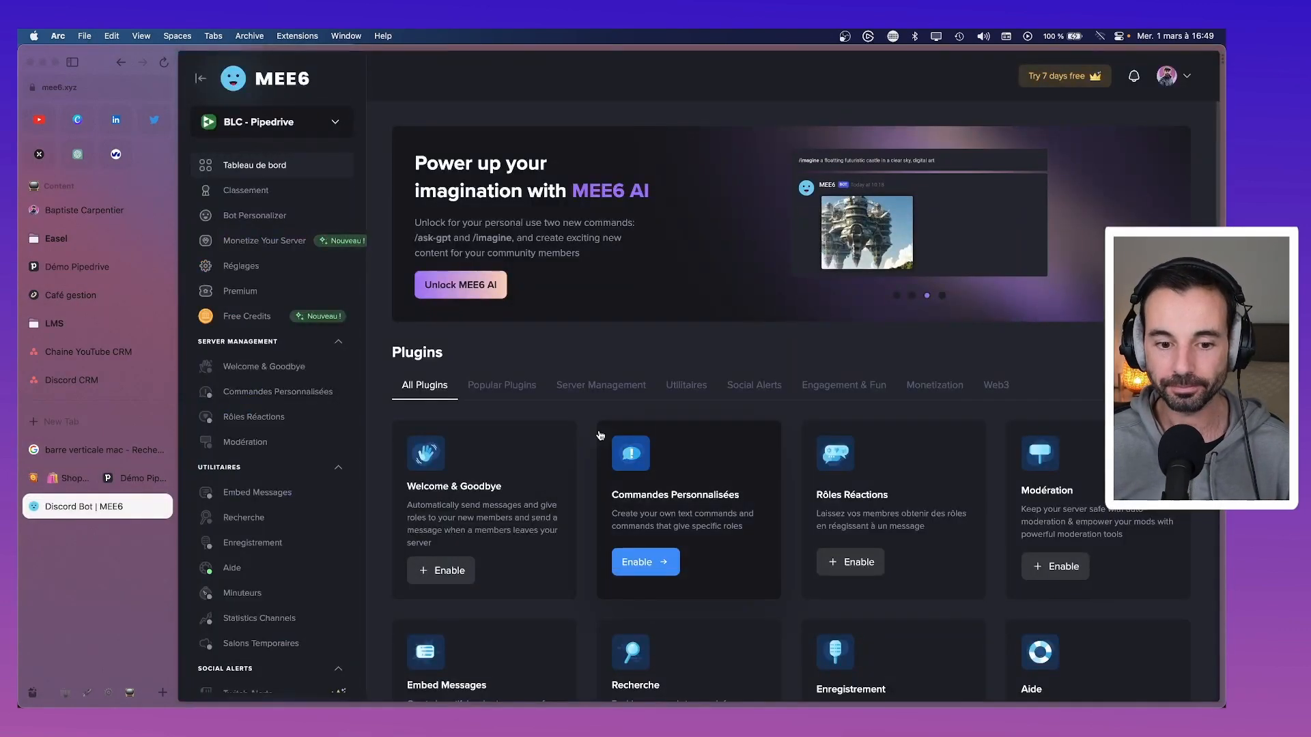
scroll(792, 453, down, 5)
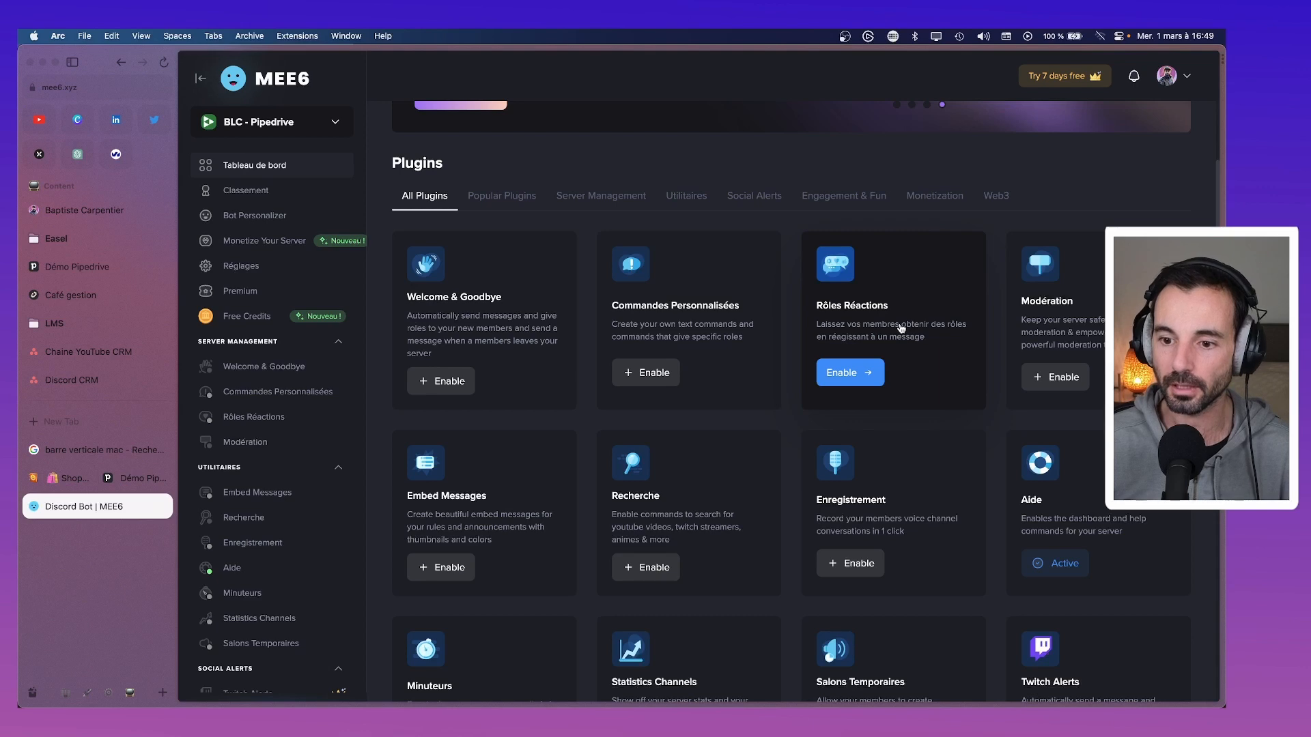
scroll(892, 326, down, 4)
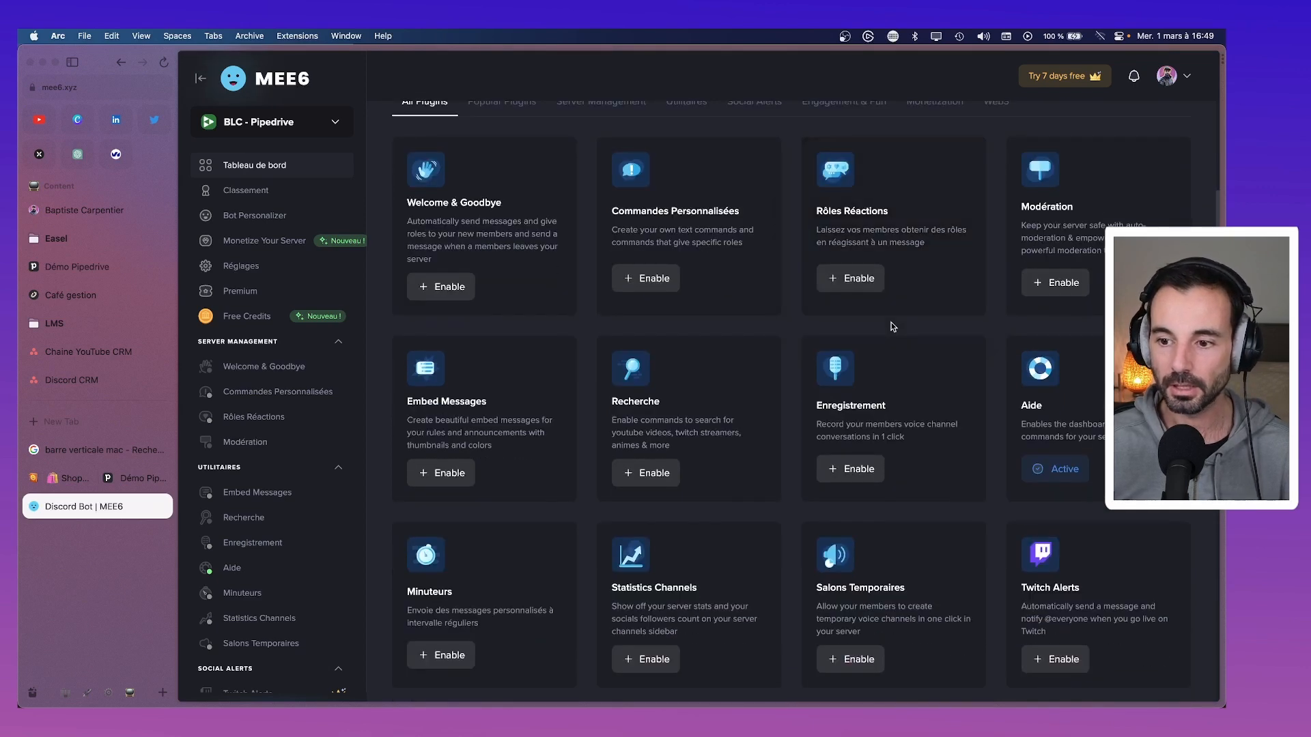
scroll(894, 329, down, 1)
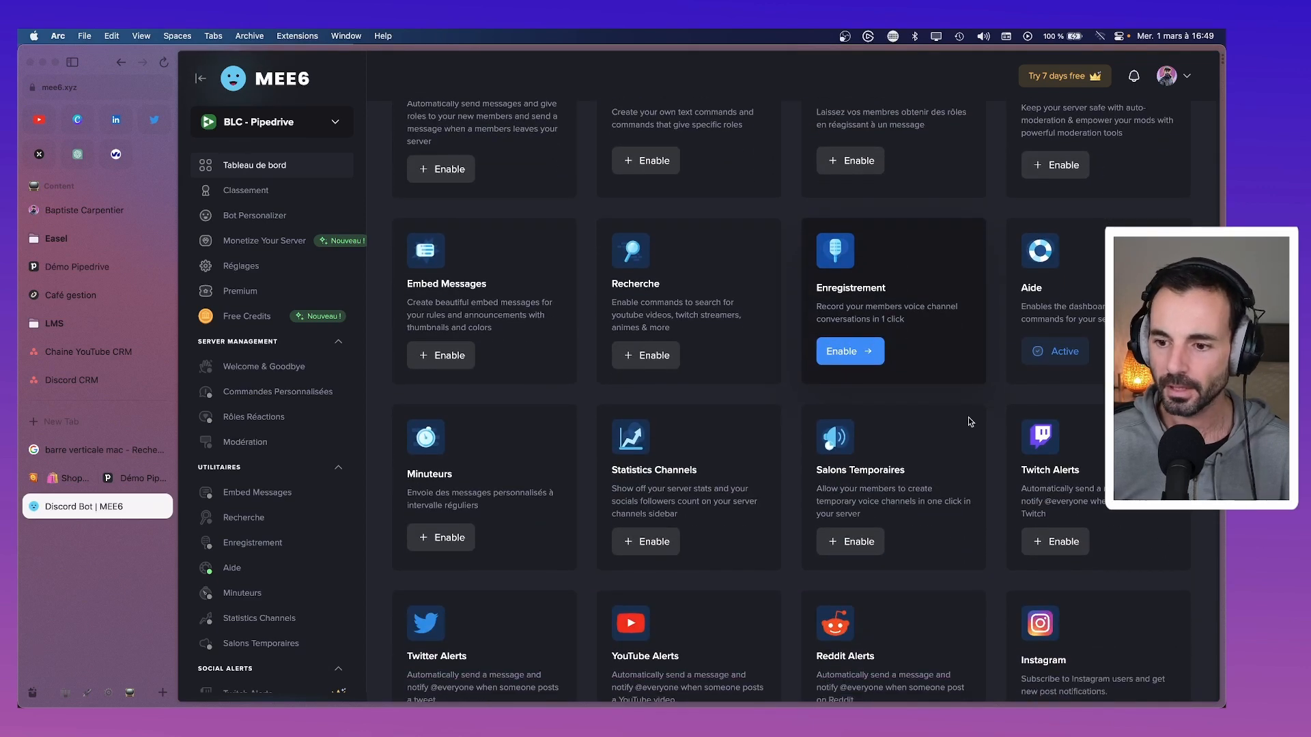
scroll(1072, 552, down, 3)
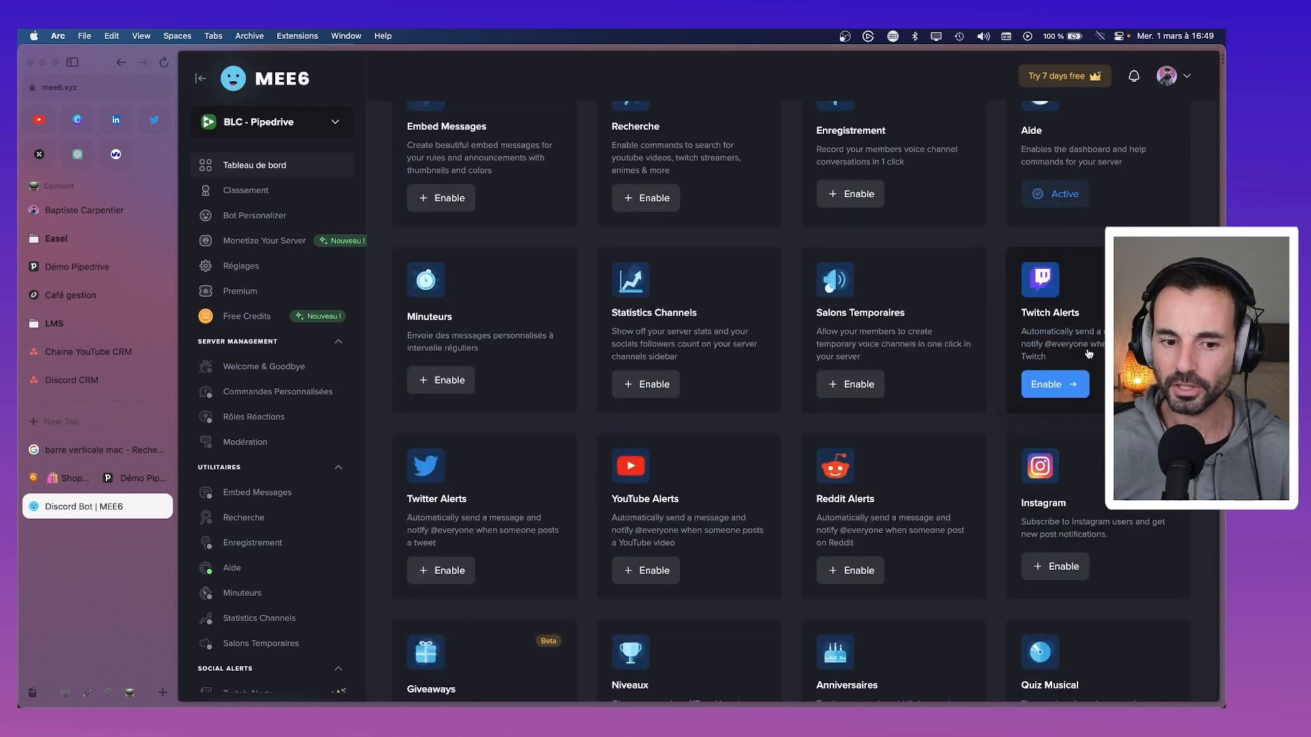
scroll(1088, 347, down, 4)
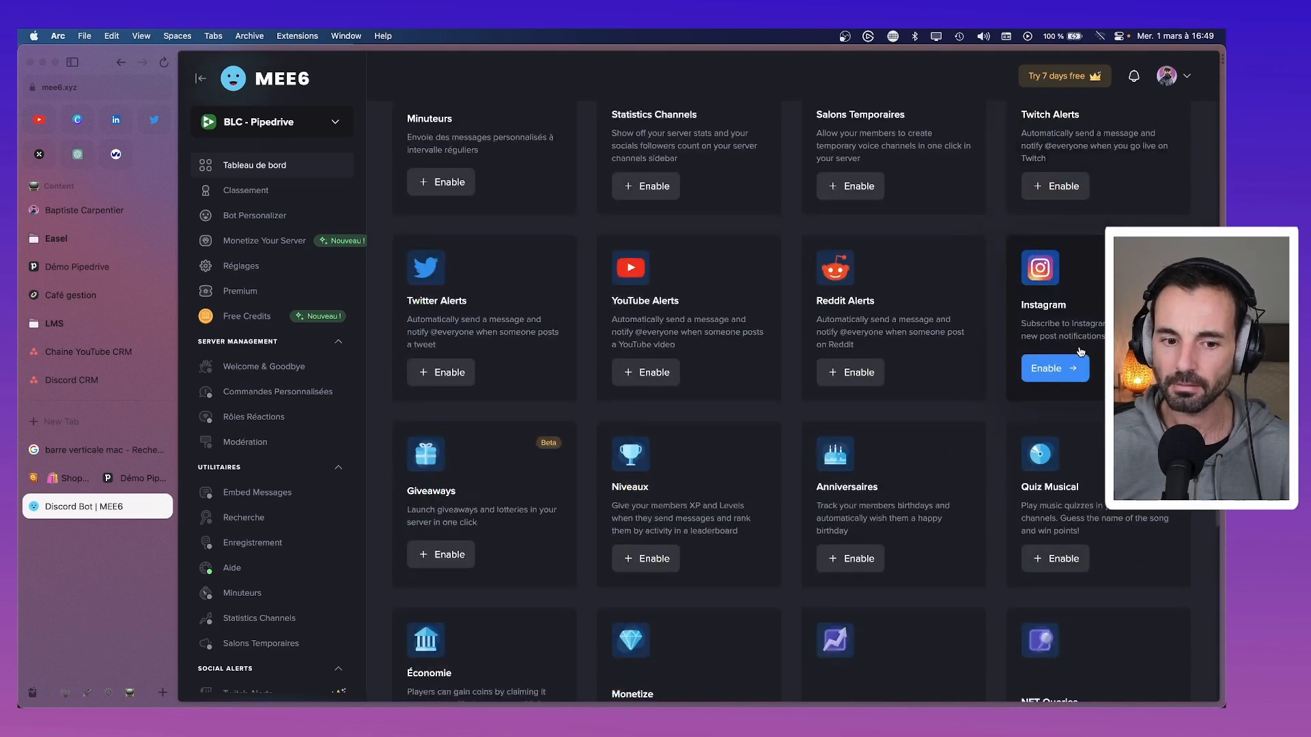
scroll(1082, 352, down, 1)
scroll(1078, 362, down, 9)
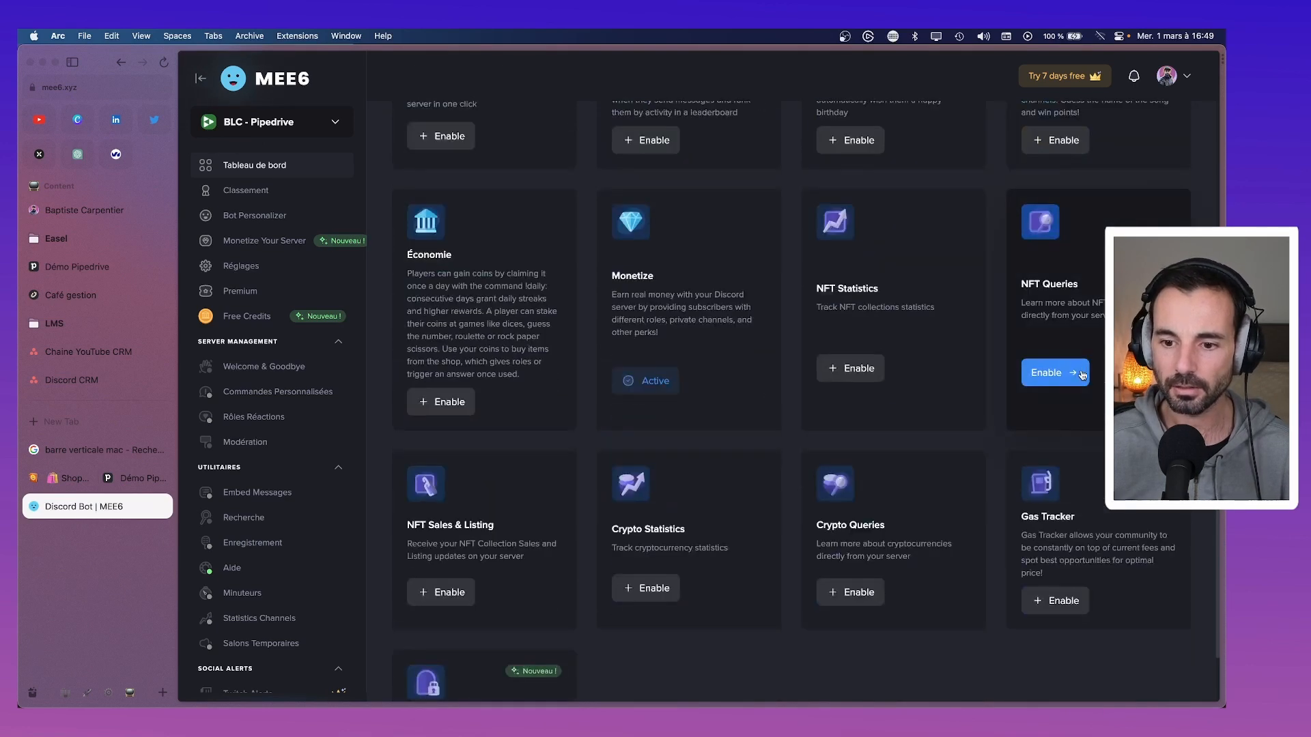
scroll(853, 500, up, 15)
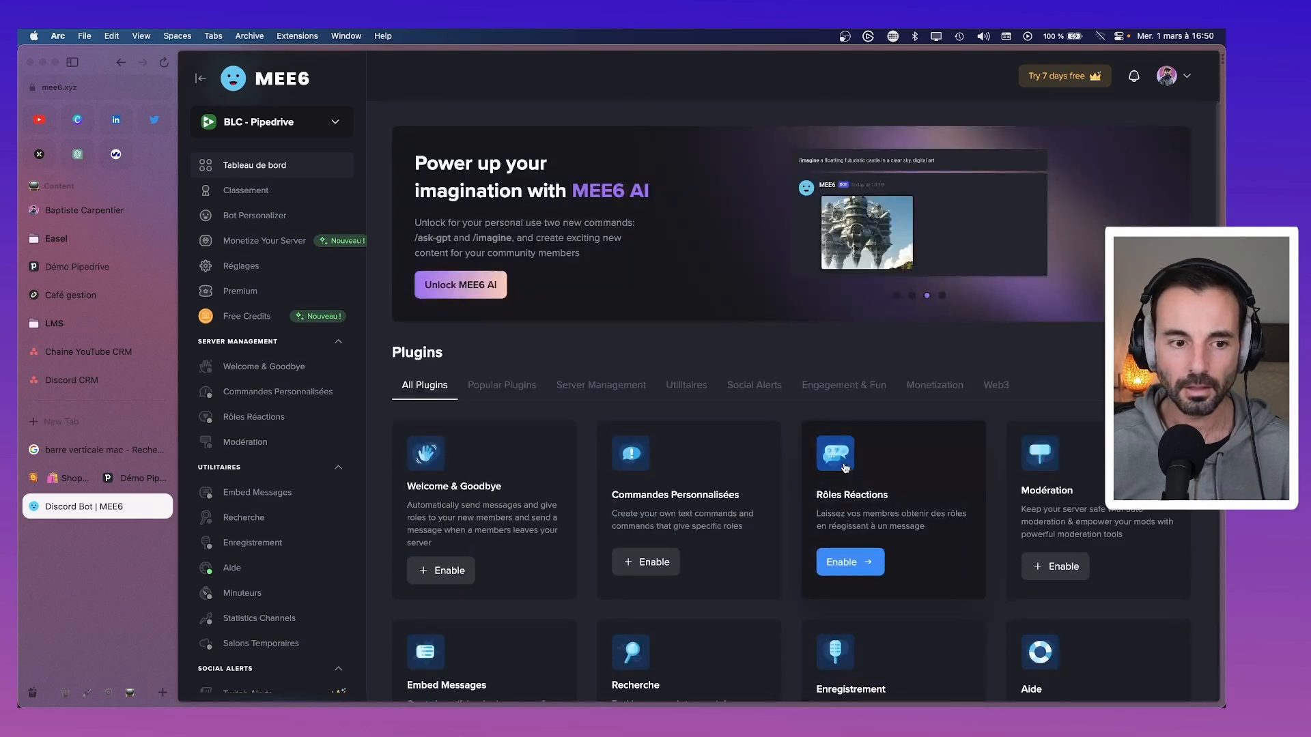
Enable the Rôles Réactions and Welcome & Goodbye plugins for the server.
click(232, 369)
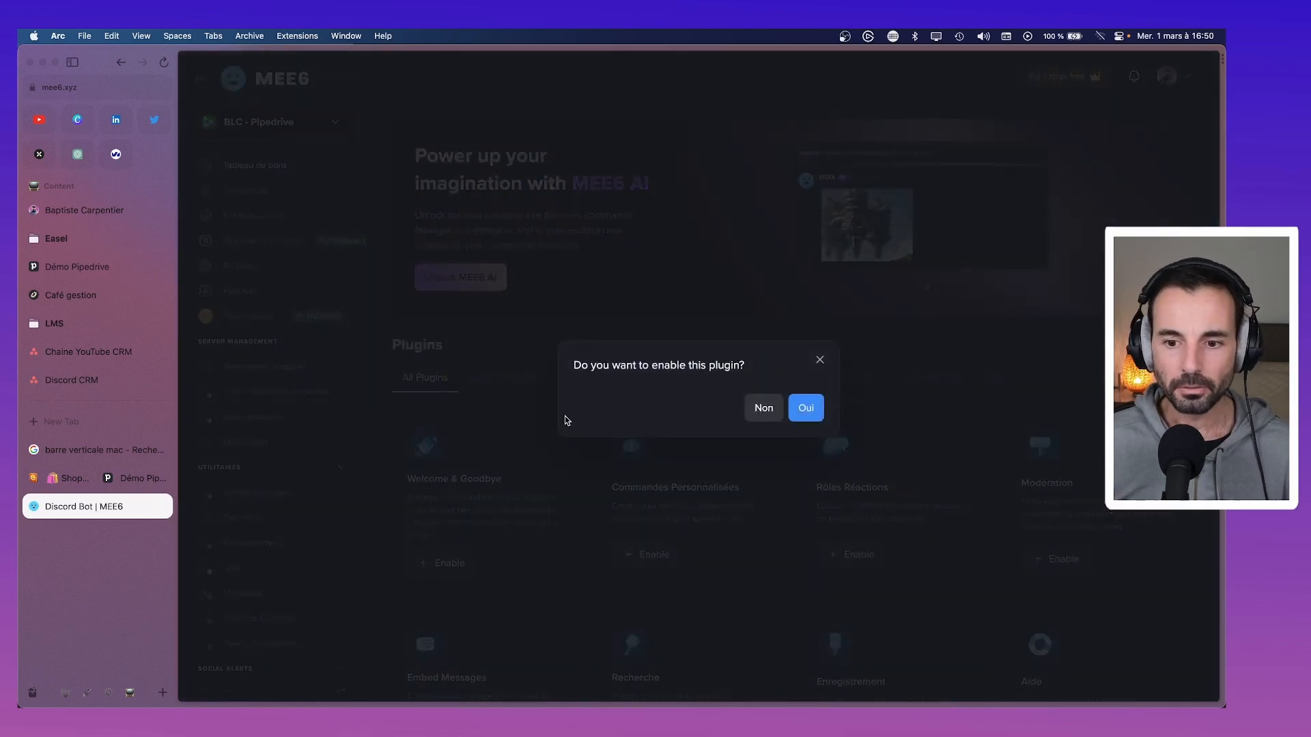
click(766, 409)
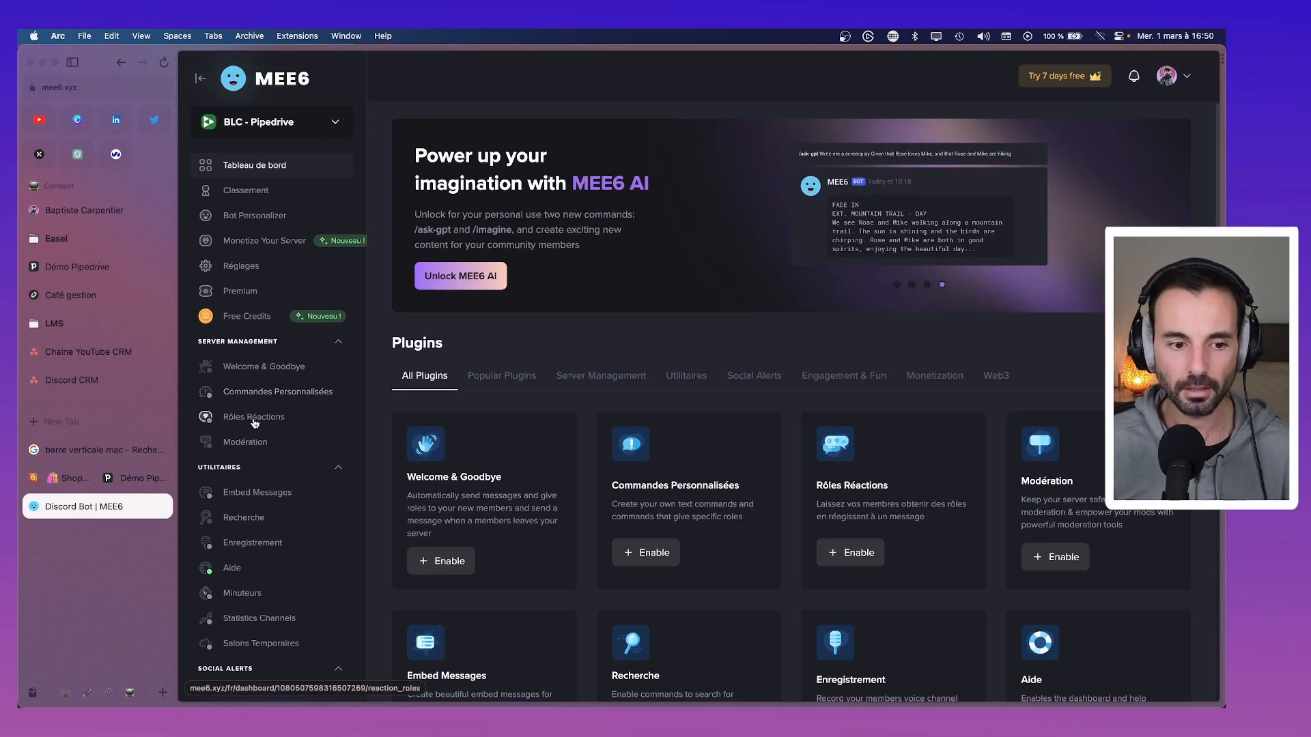
click(251, 420)
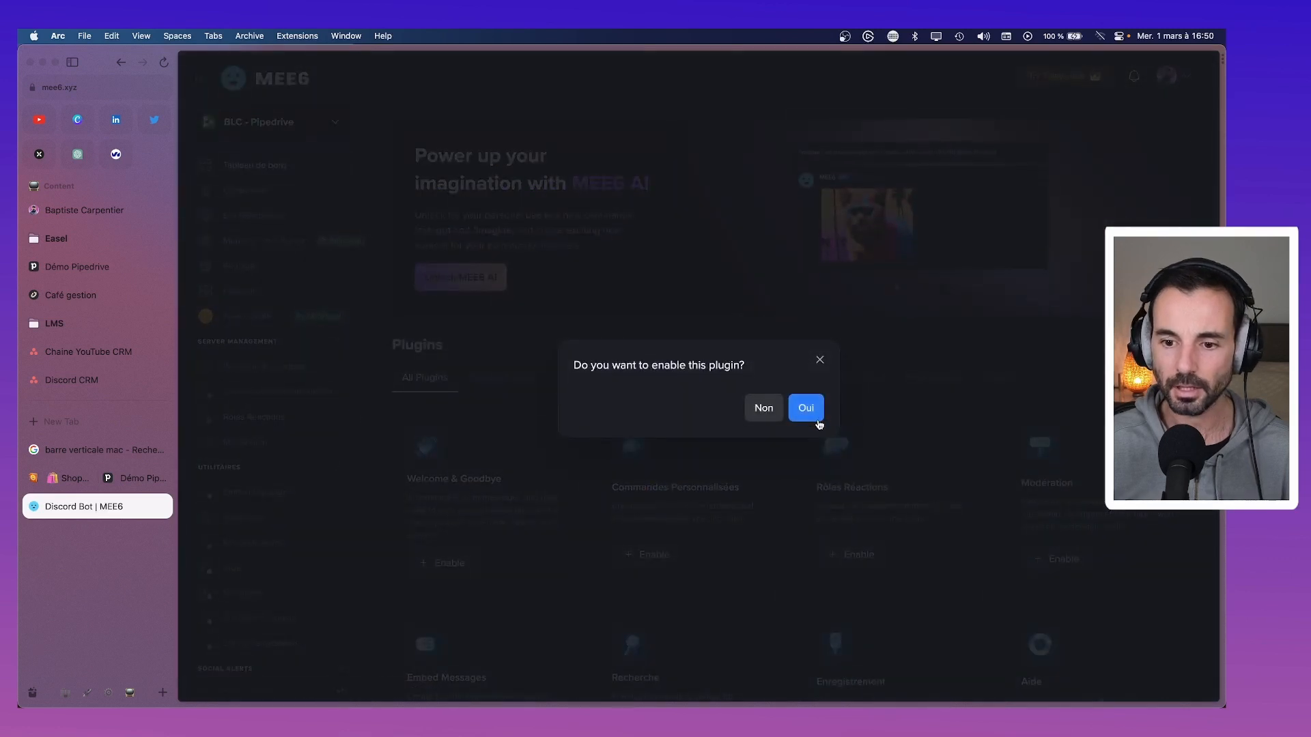
click(813, 413)
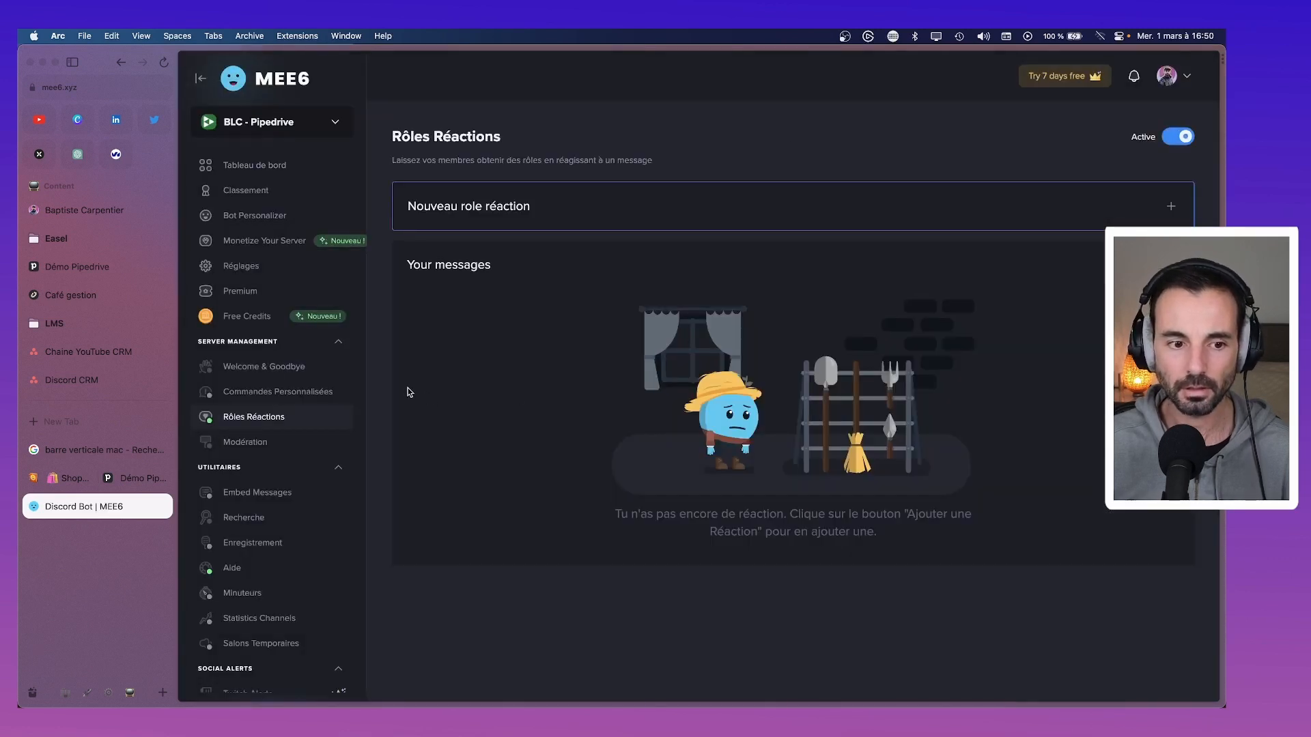
click(811, 408)
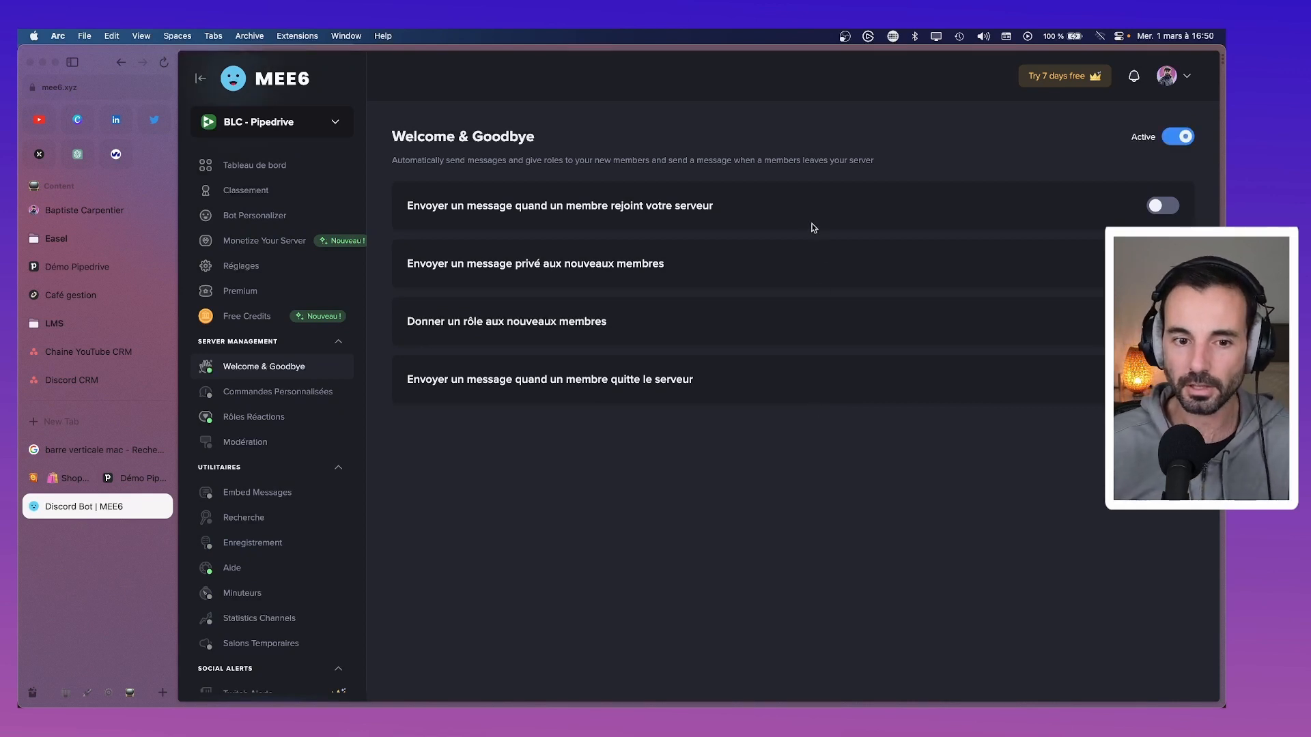
Turn on giving a role to new members in Welcome & Goodbye, choose the Membres role and save.
click(1163, 321)
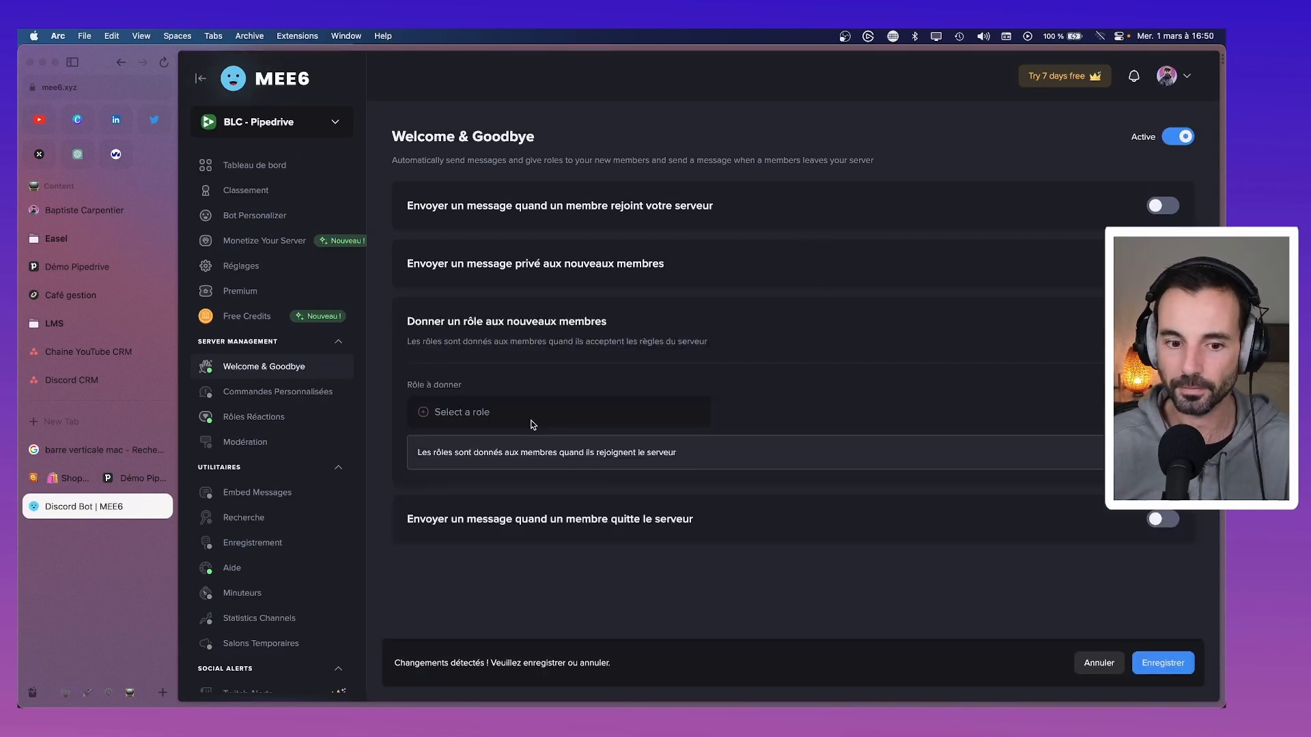
click(421, 413)
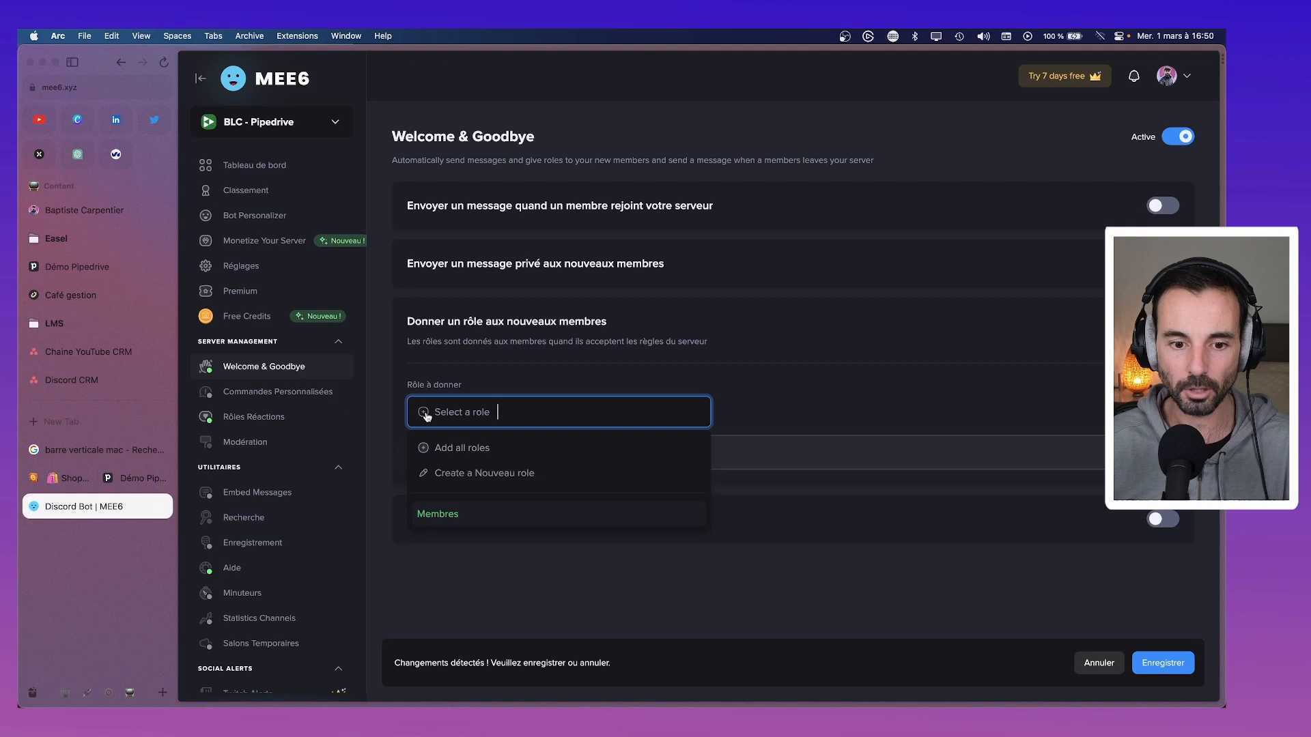
click(444, 512)
click(824, 468)
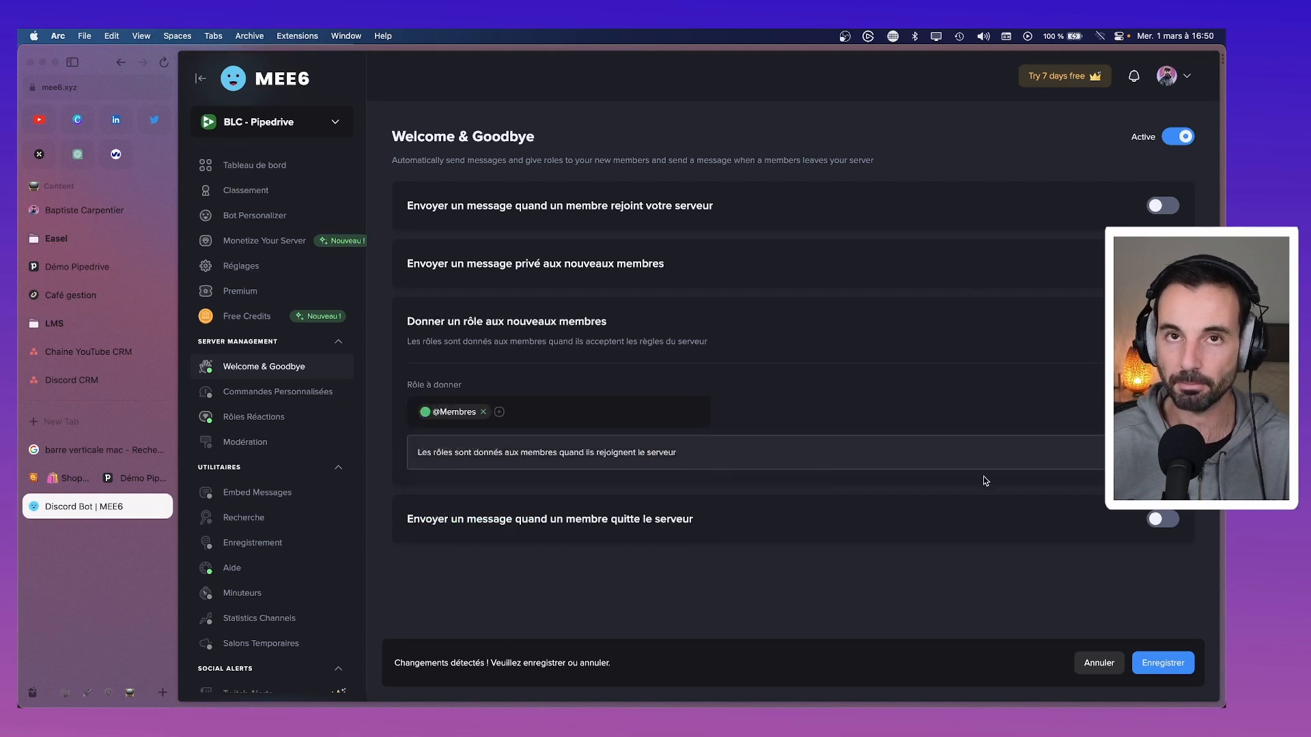
click(1163, 666)
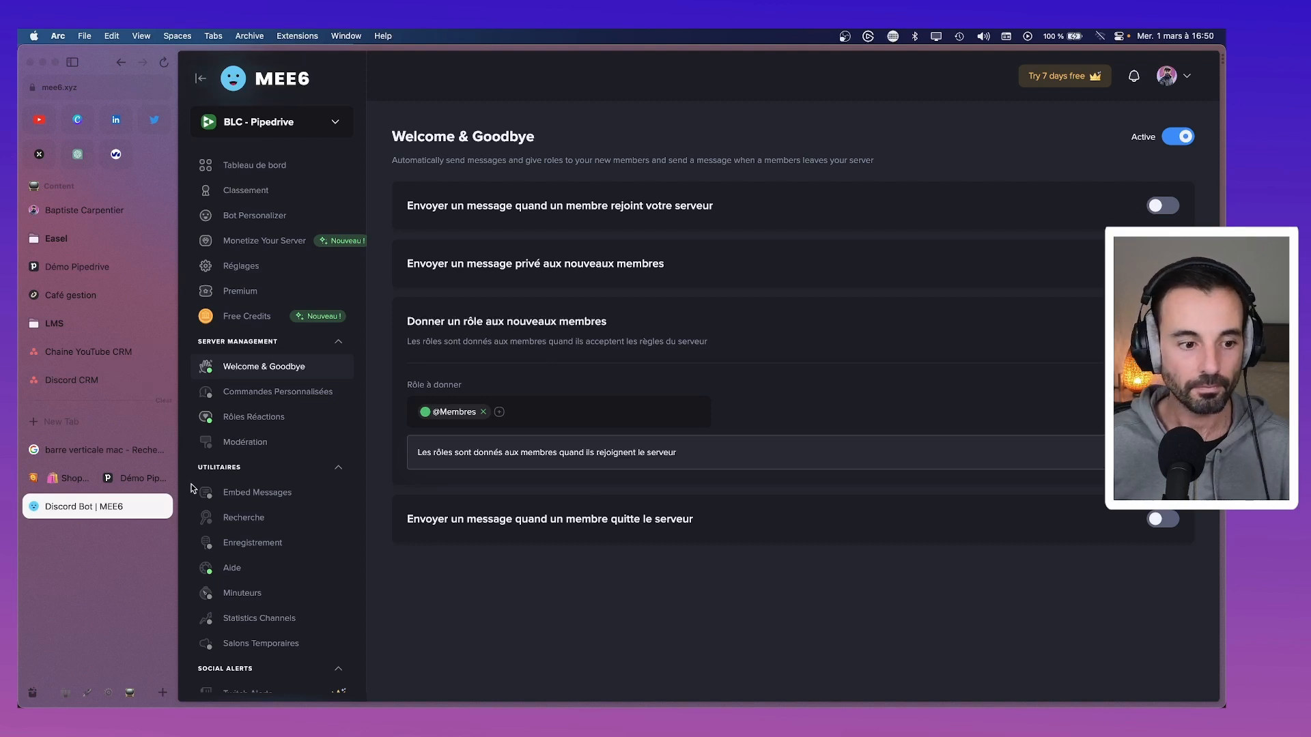
Return to Discord and review the community overview in the BLC - Pipedrive server settings.
key(super+Tab)
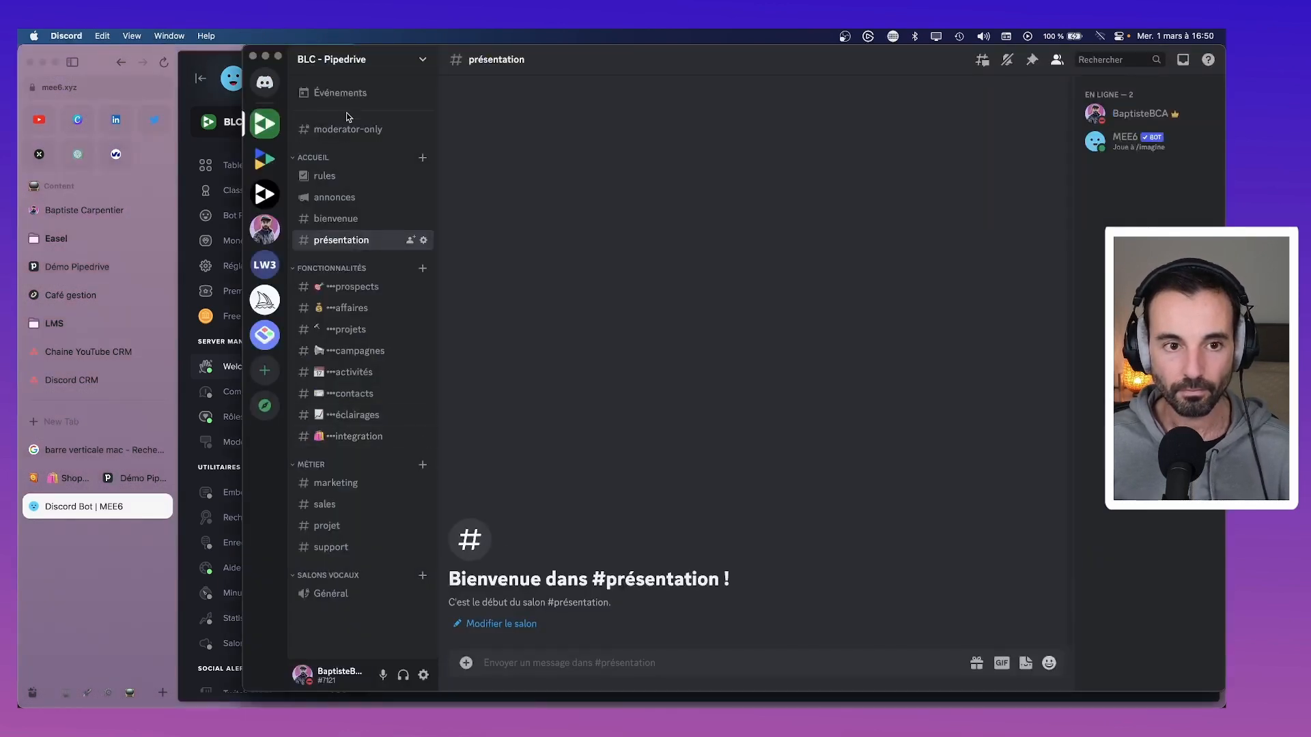
click(338, 61)
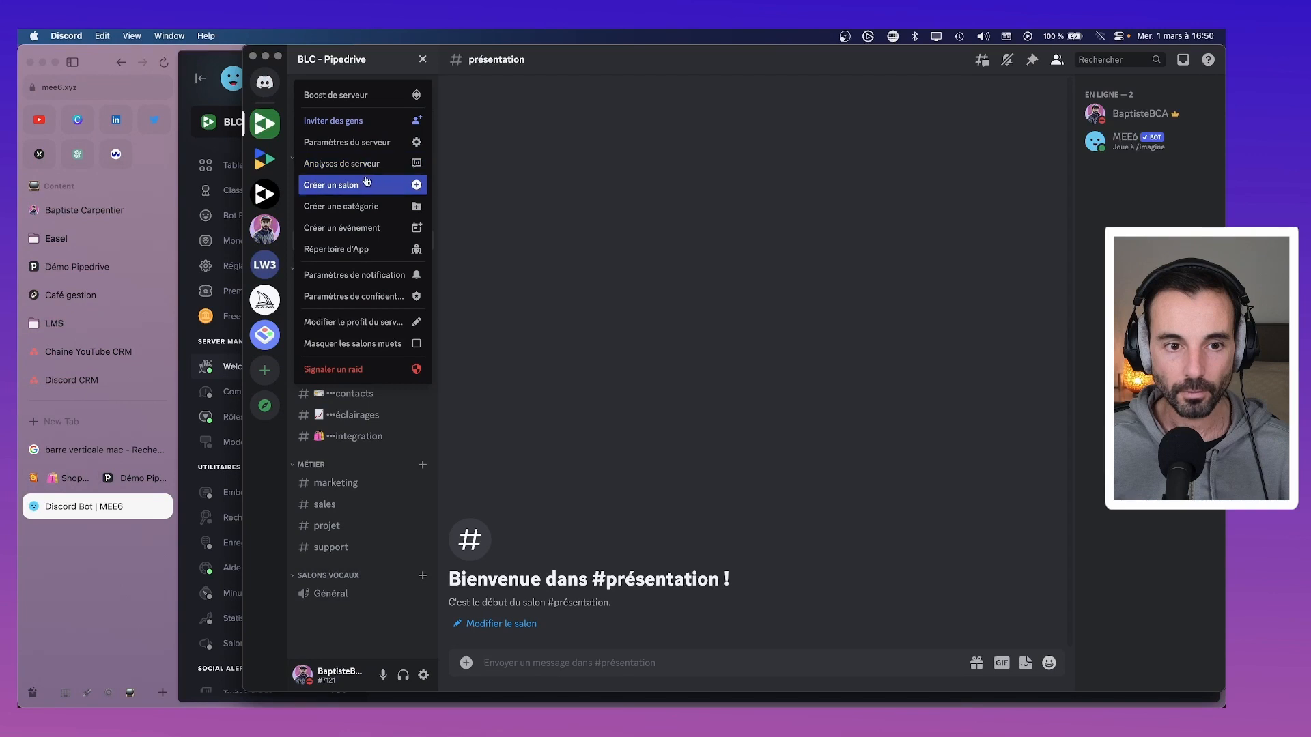
click(347, 143)
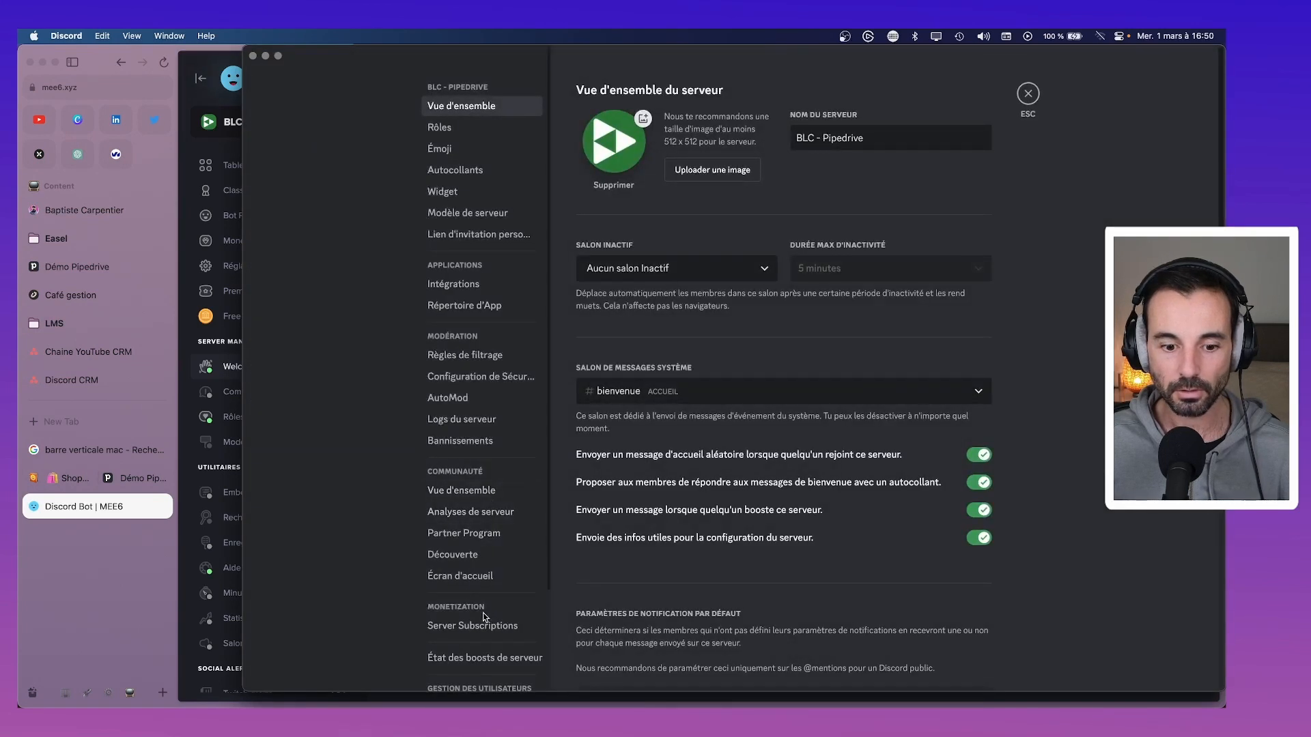
click(486, 497)
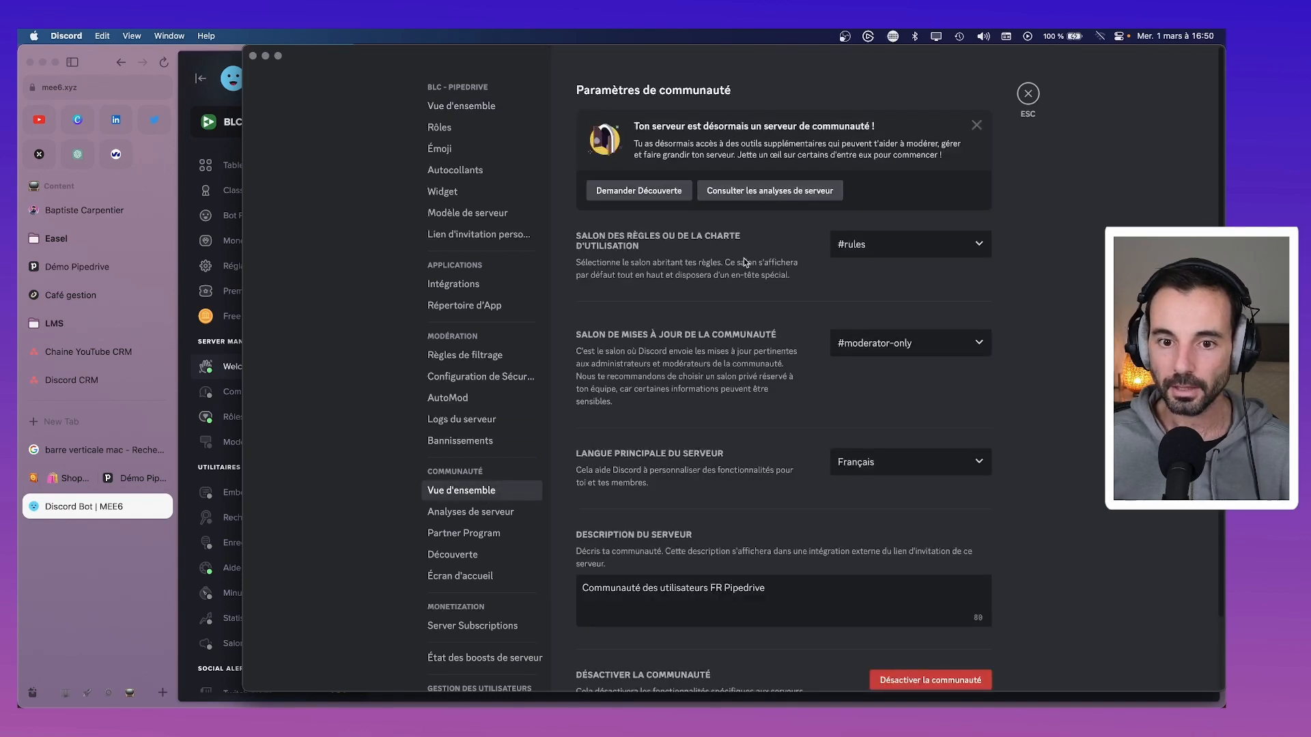
scroll(743, 258, down, 1)
scroll(888, 341, down, 2)
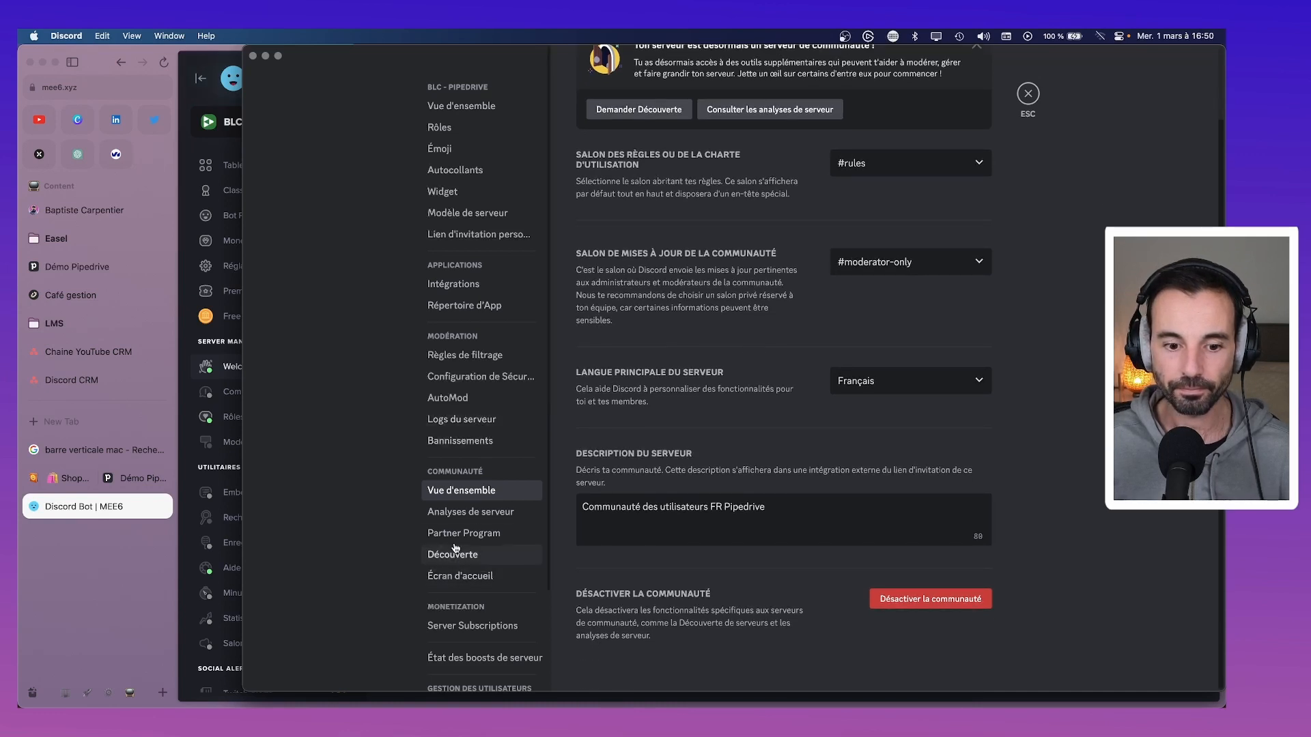
Add the présentation channel to the server's welcome screen with the description "Se présenter" and save.
click(459, 575)
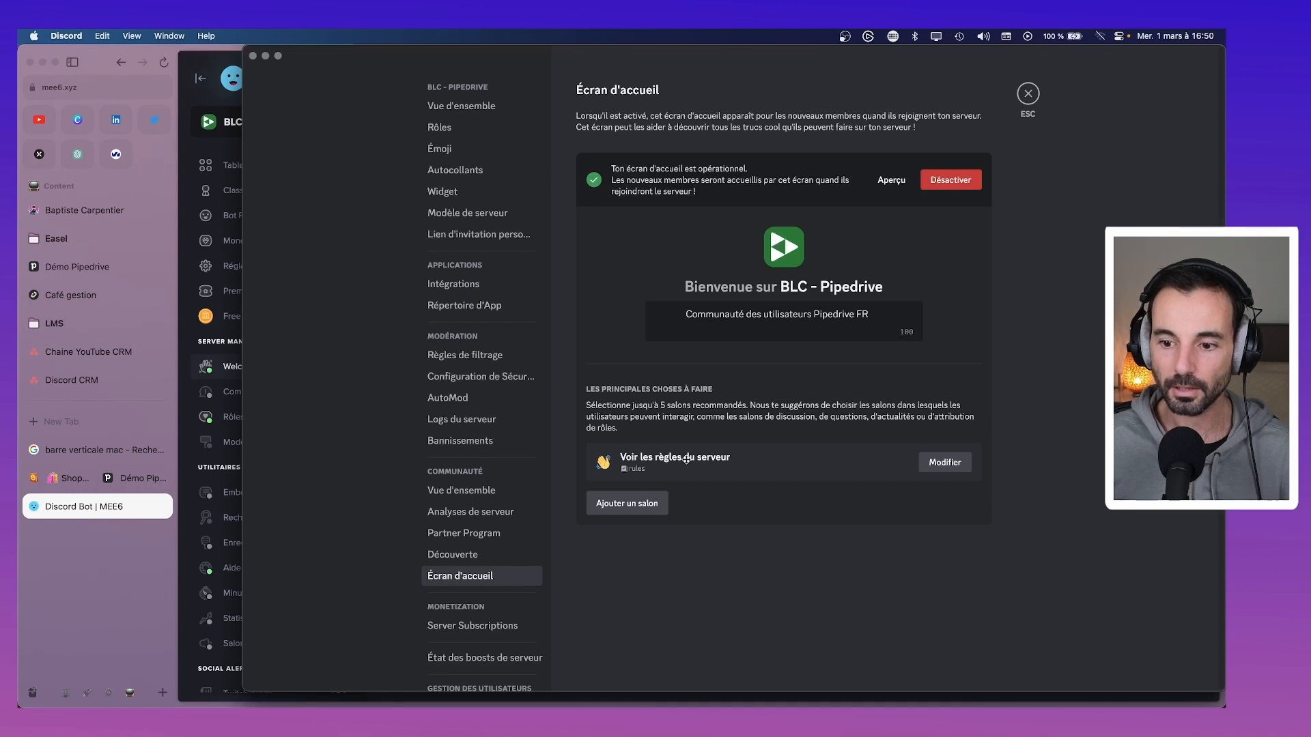
click(624, 512)
click(697, 279)
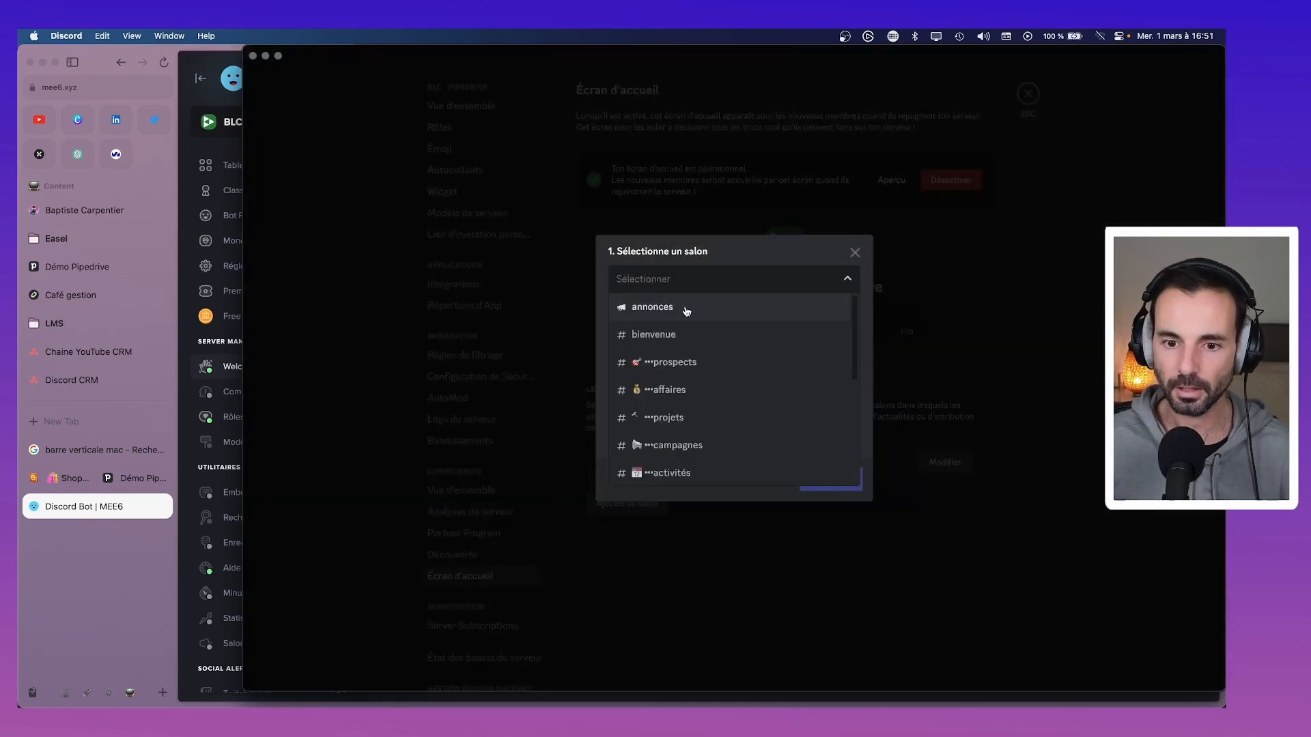
scroll(681, 403, down, 5)
scroll(681, 419, down, 3)
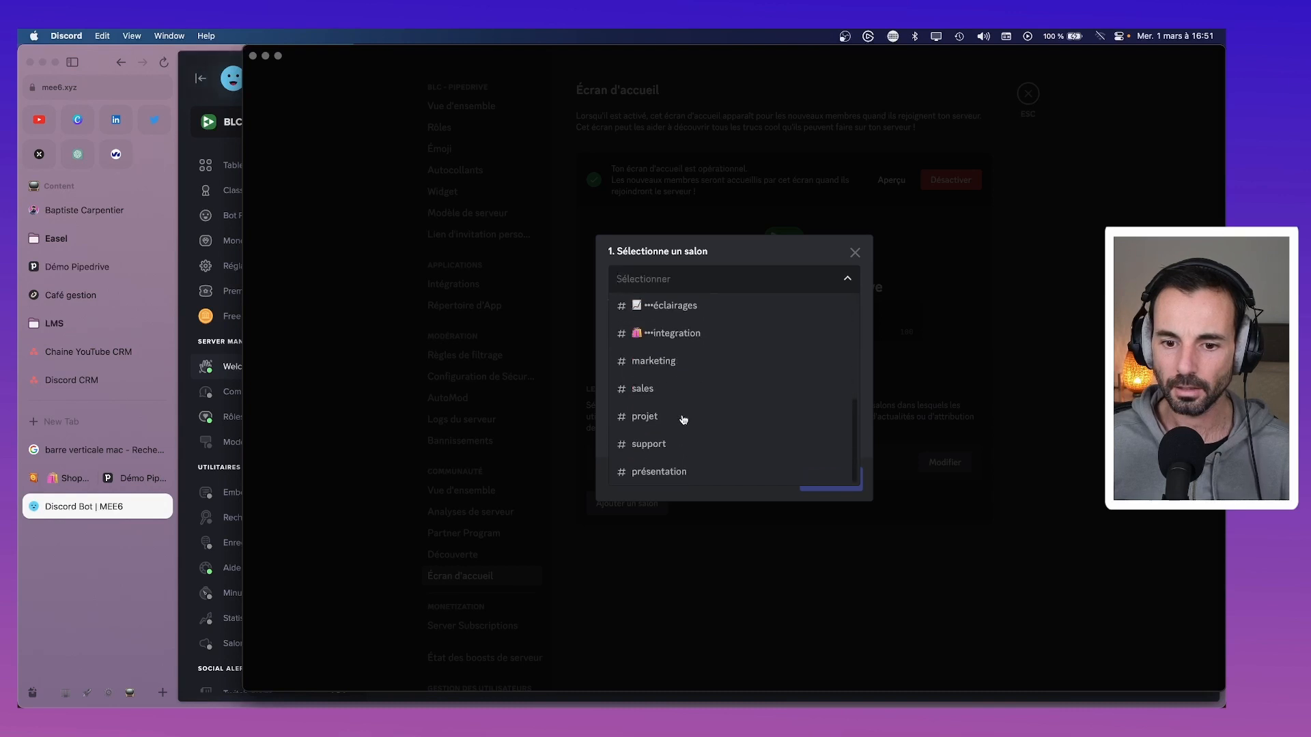
click(685, 469)
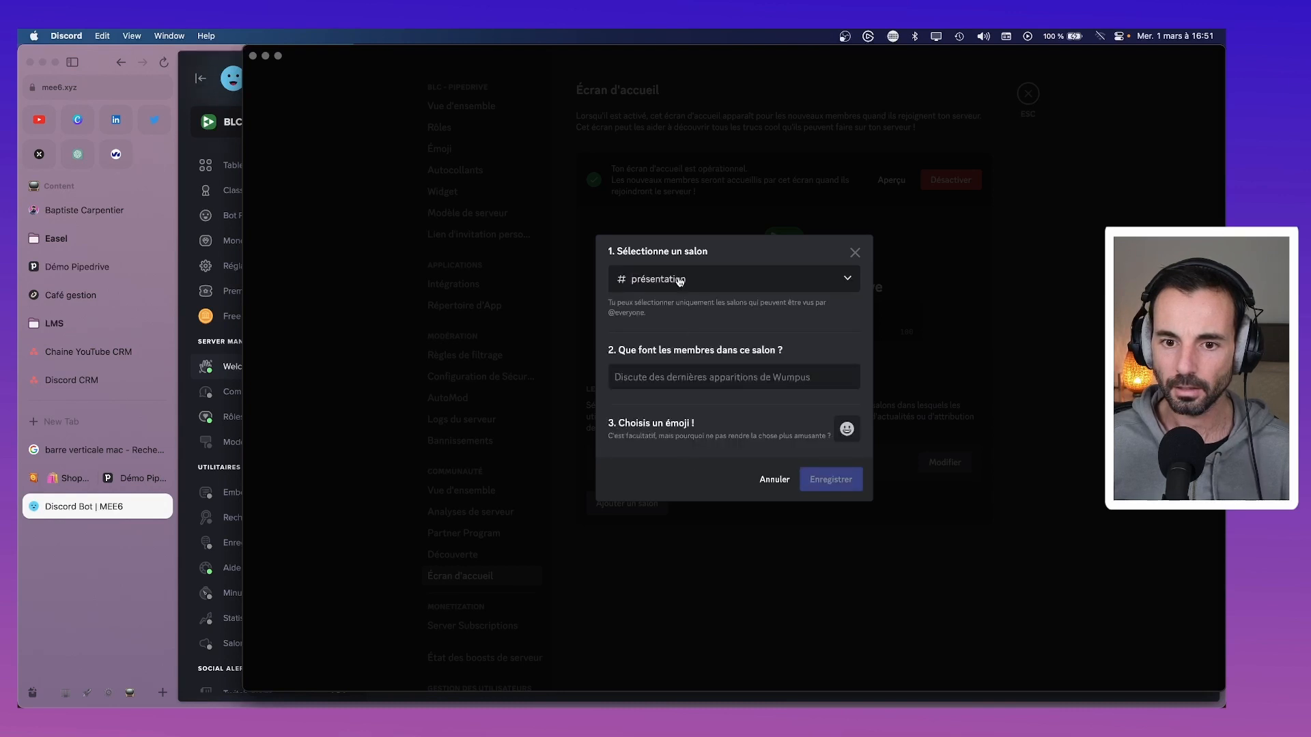
text(Se pr)
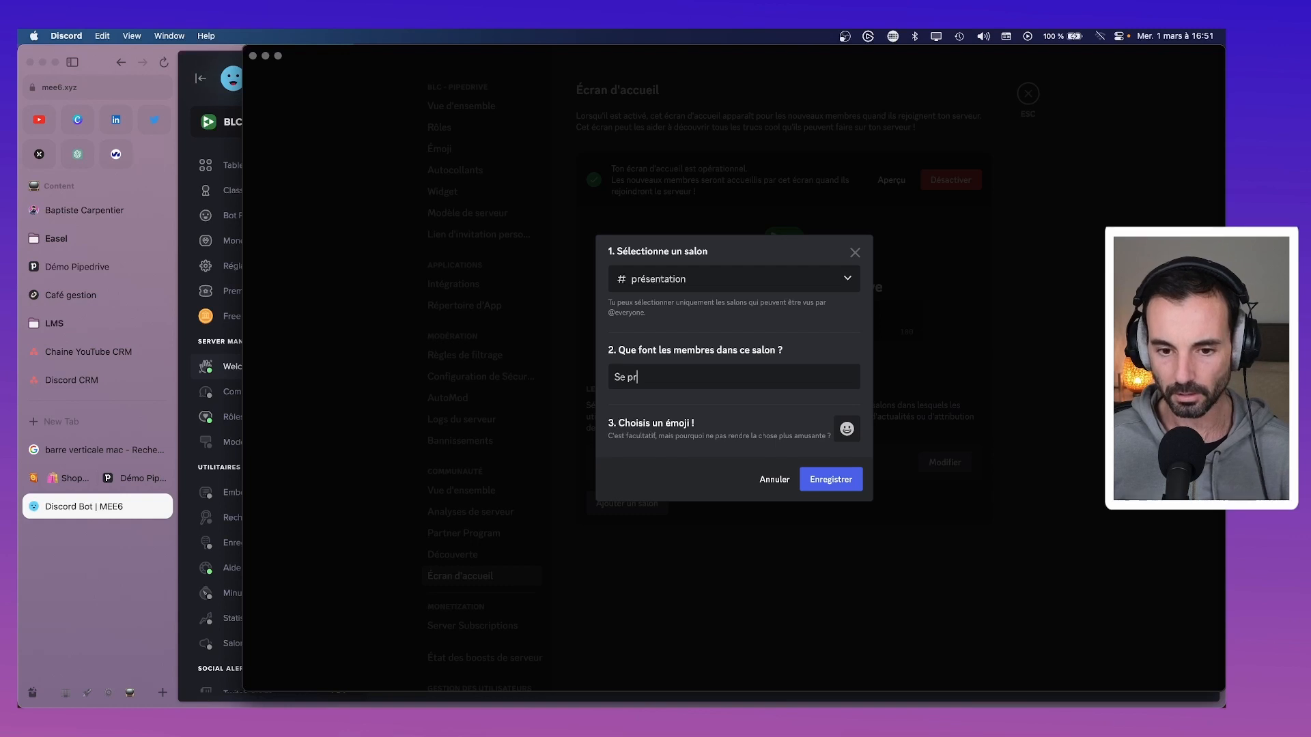
text(ésenter)
click(831, 481)
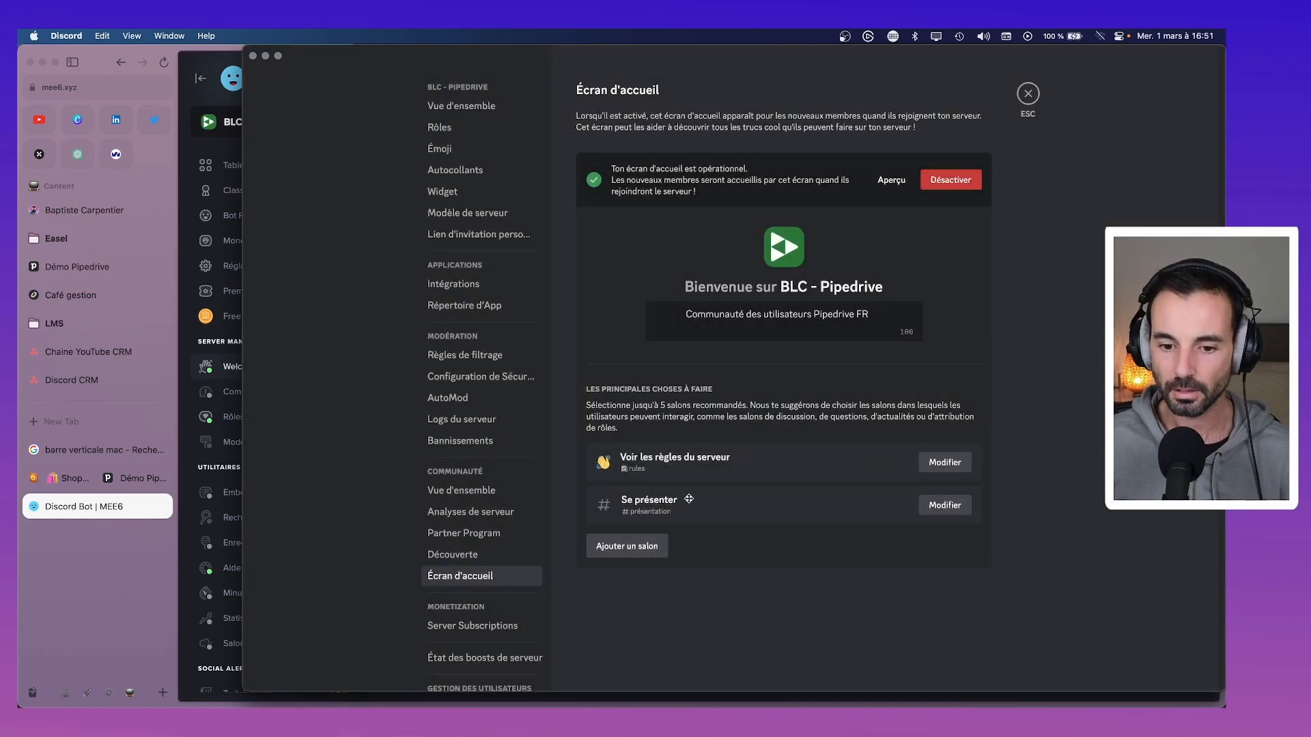
Give the "Se présenter" entry on the welcome screen the waving hand emoji and save.
click(945, 506)
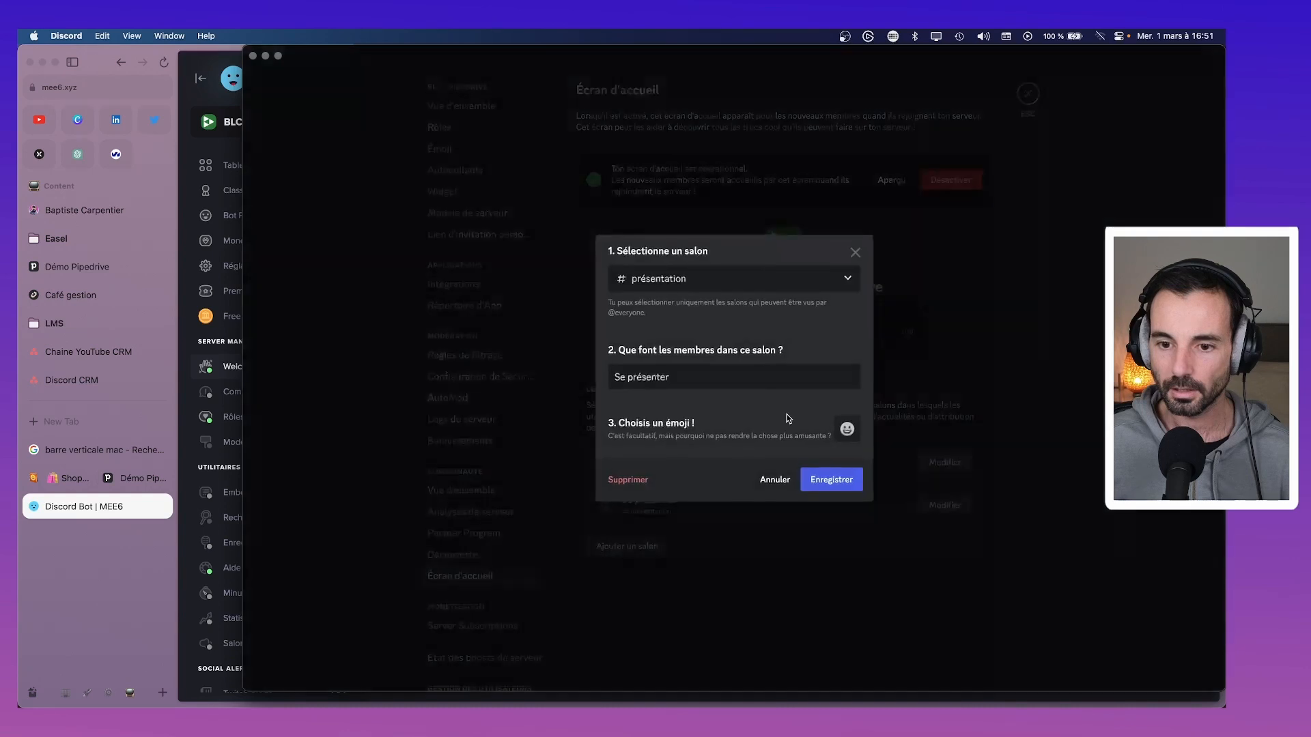
click(835, 428)
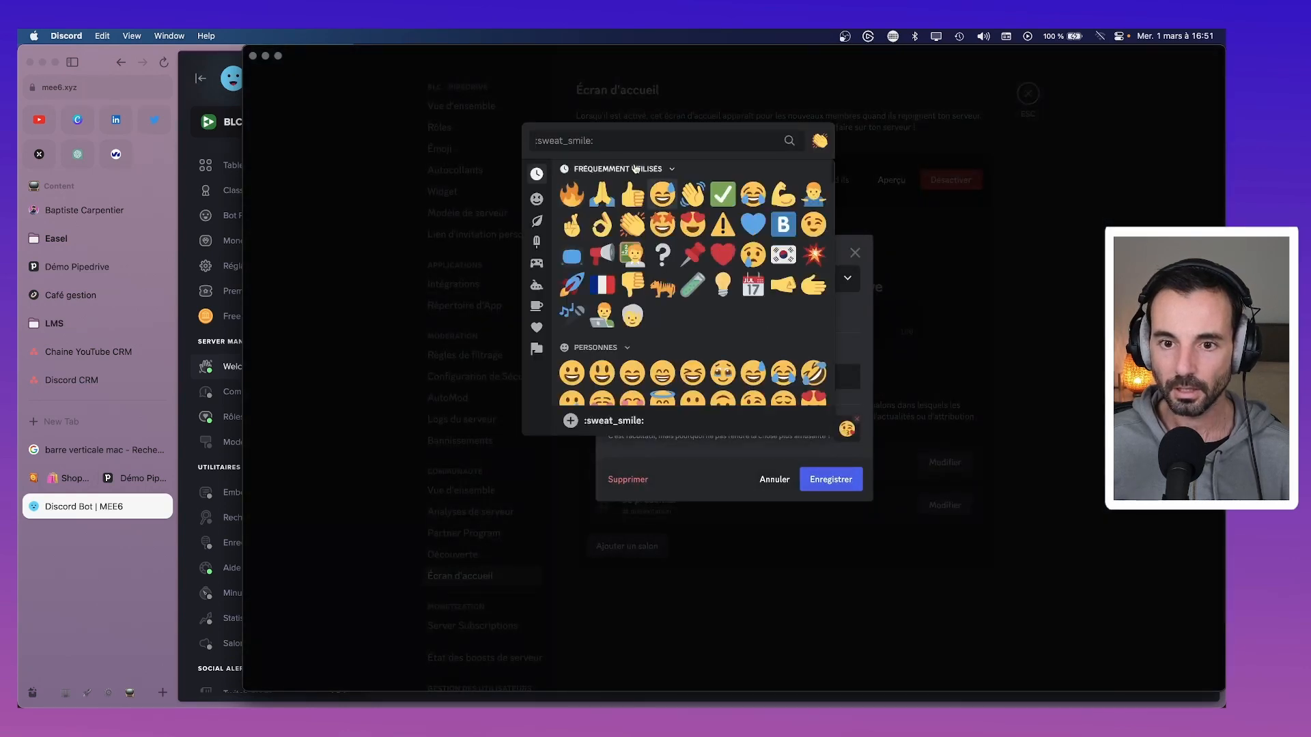
text(wave)
click(575, 176)
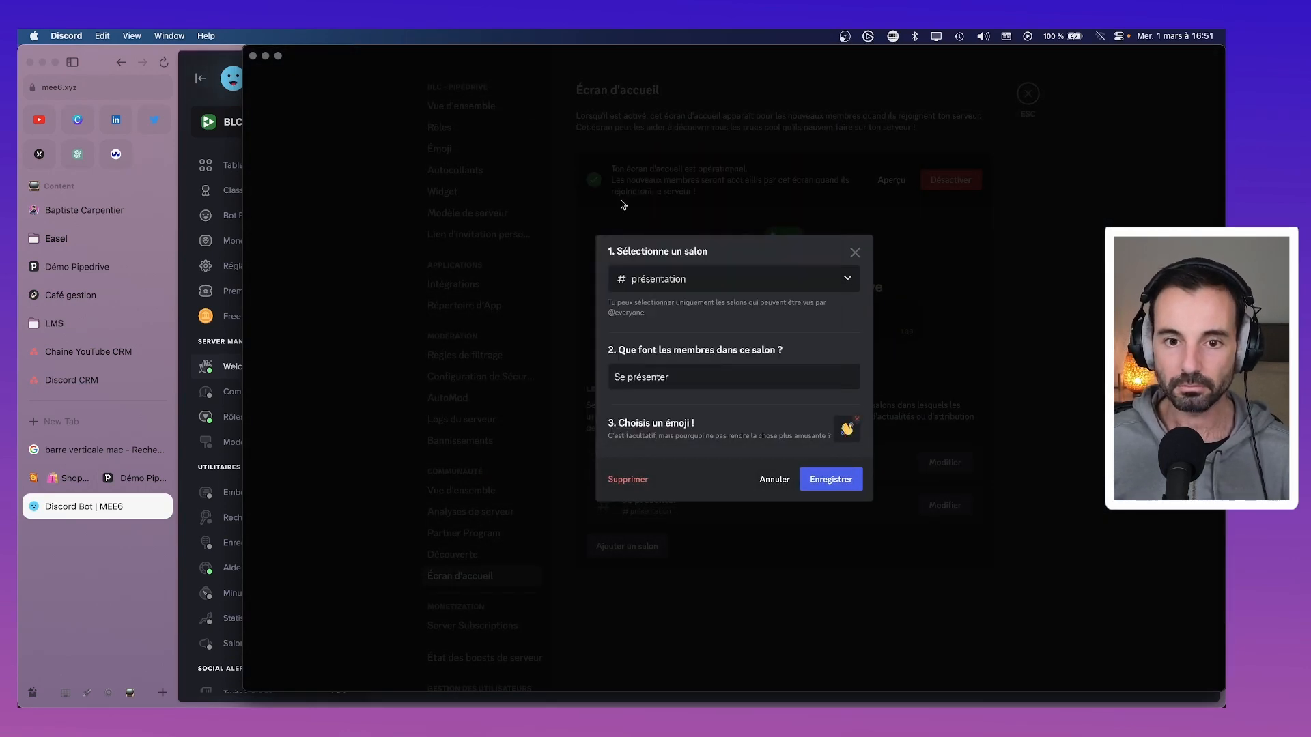
click(824, 476)
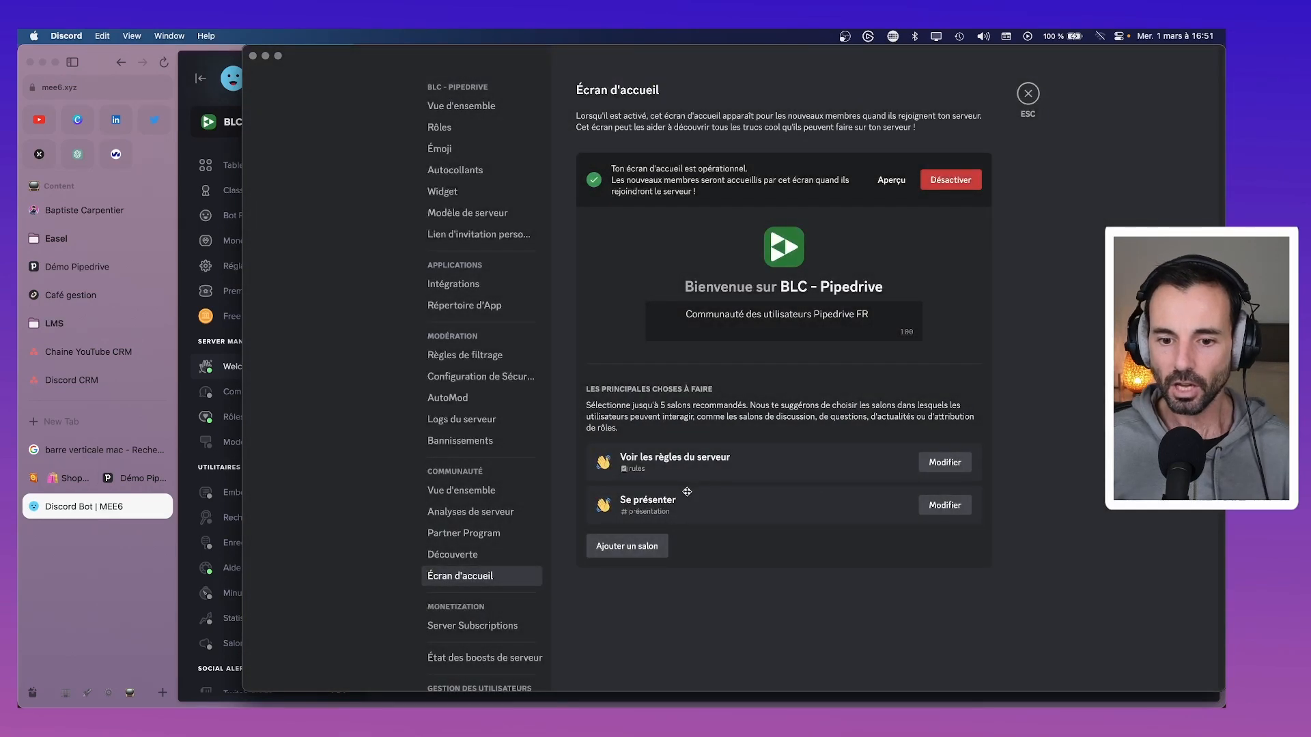
Change the emoji of the "Voir les règles du serveur" welcome entry to the newspaper and save.
click(944, 462)
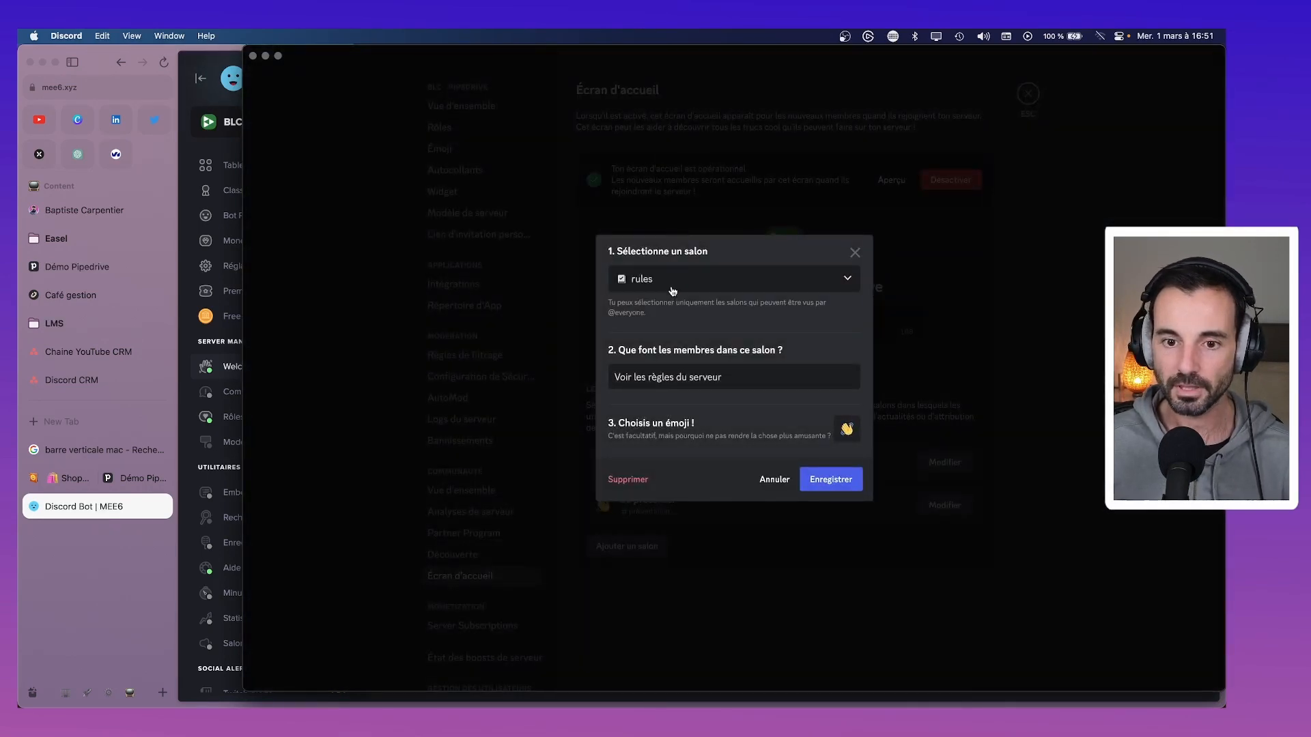
click(847, 429)
text(rules)
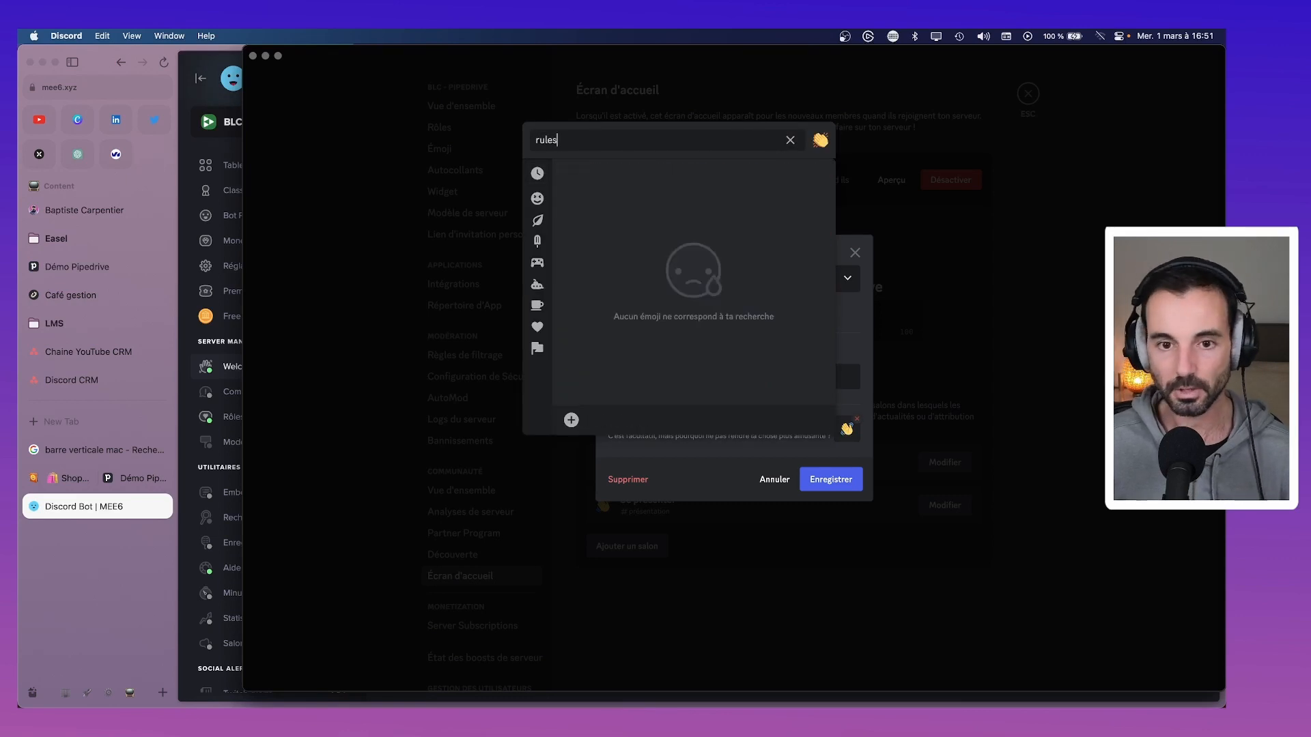
key(BackSpace)
key(BackSpace)
key(BackSpace)
key(BackSpace)
key(BackSpace)
text(paper)
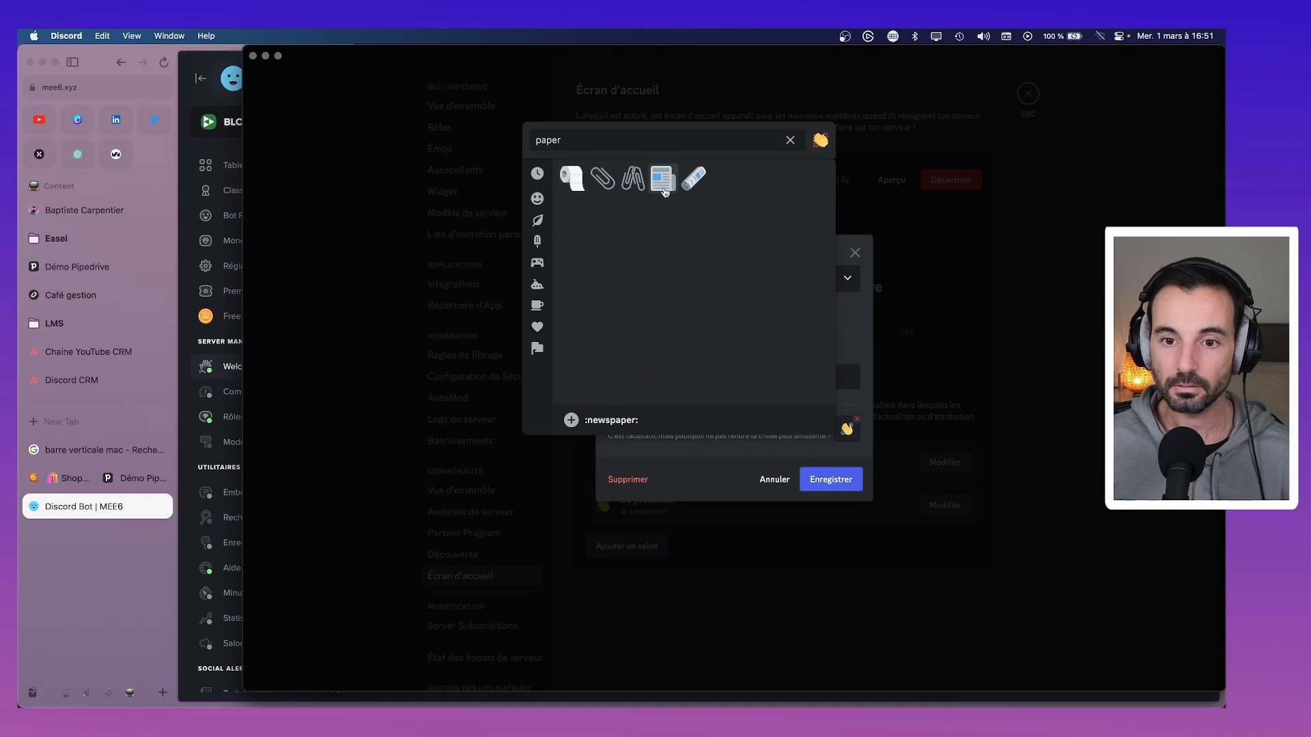
click(663, 194)
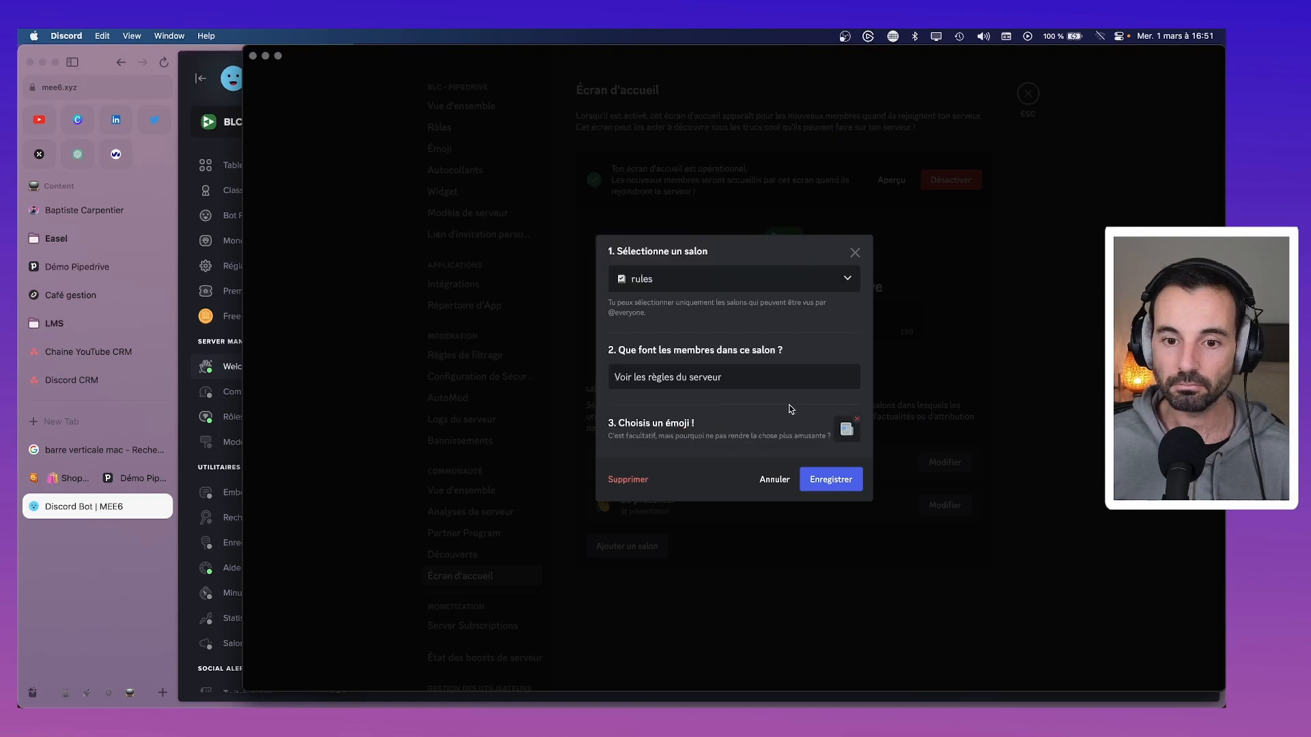
click(832, 481)
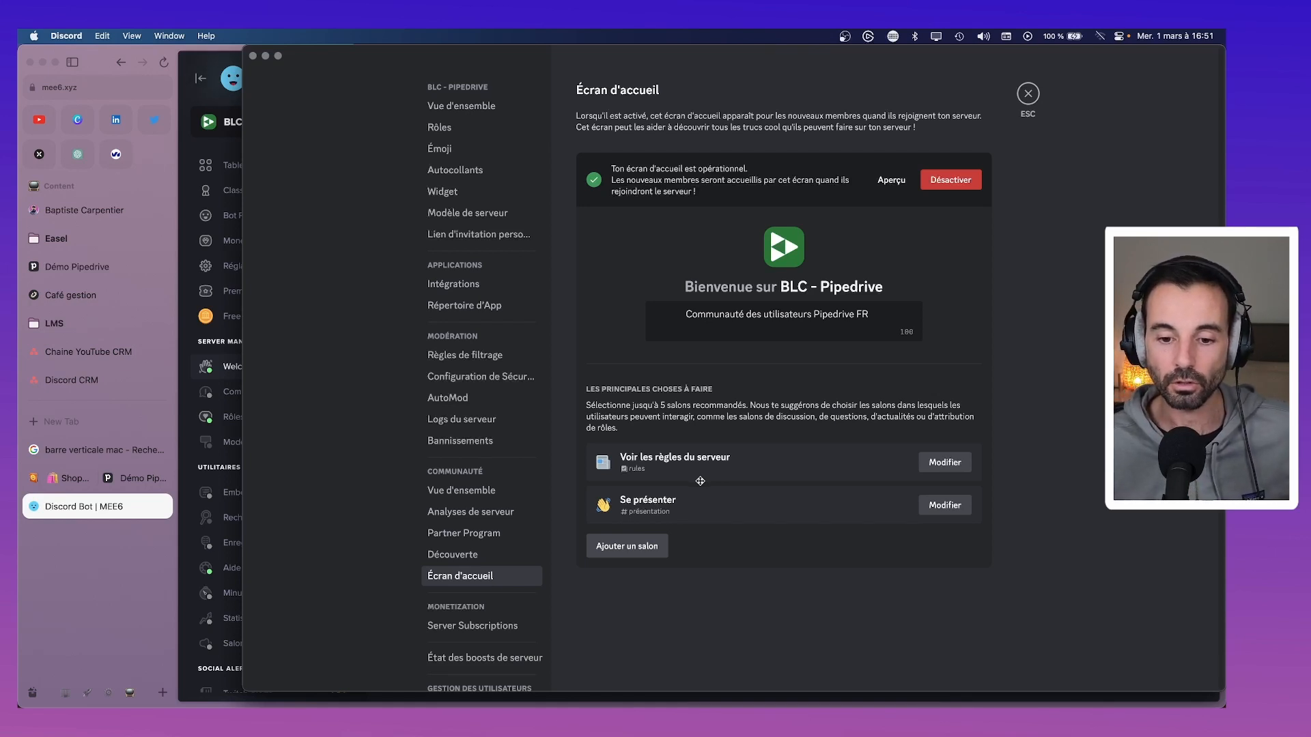
Leave the welcome screen settings and view the role-selection channel of the BLC Community server.
click(1024, 99)
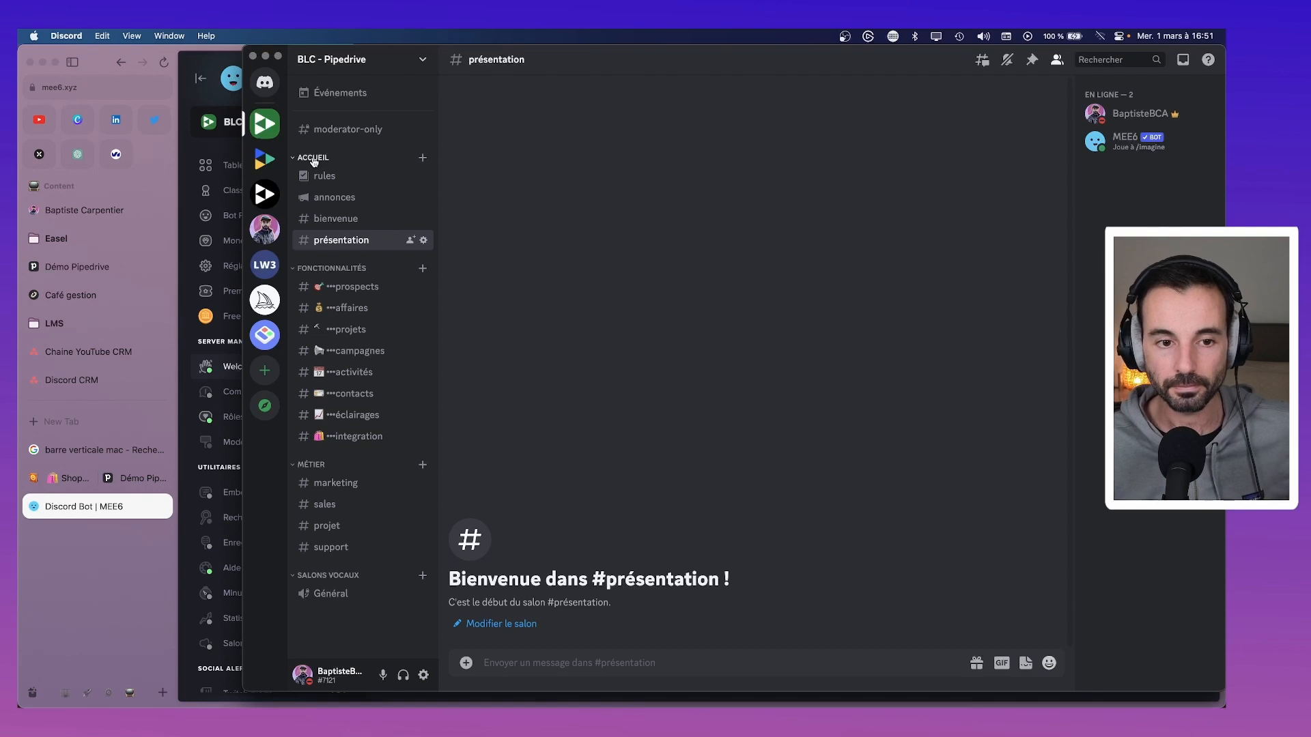
click(264, 194)
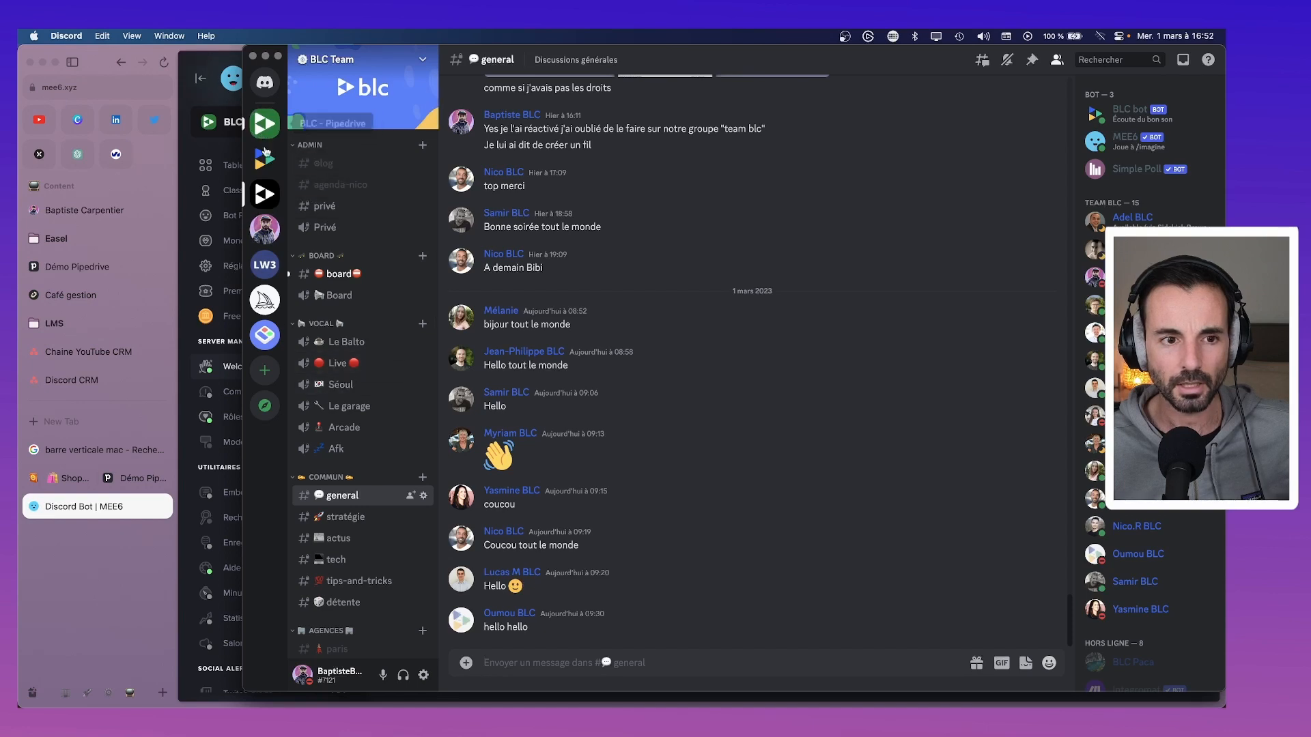
click(264, 124)
scroll(334, 244, up, 5)
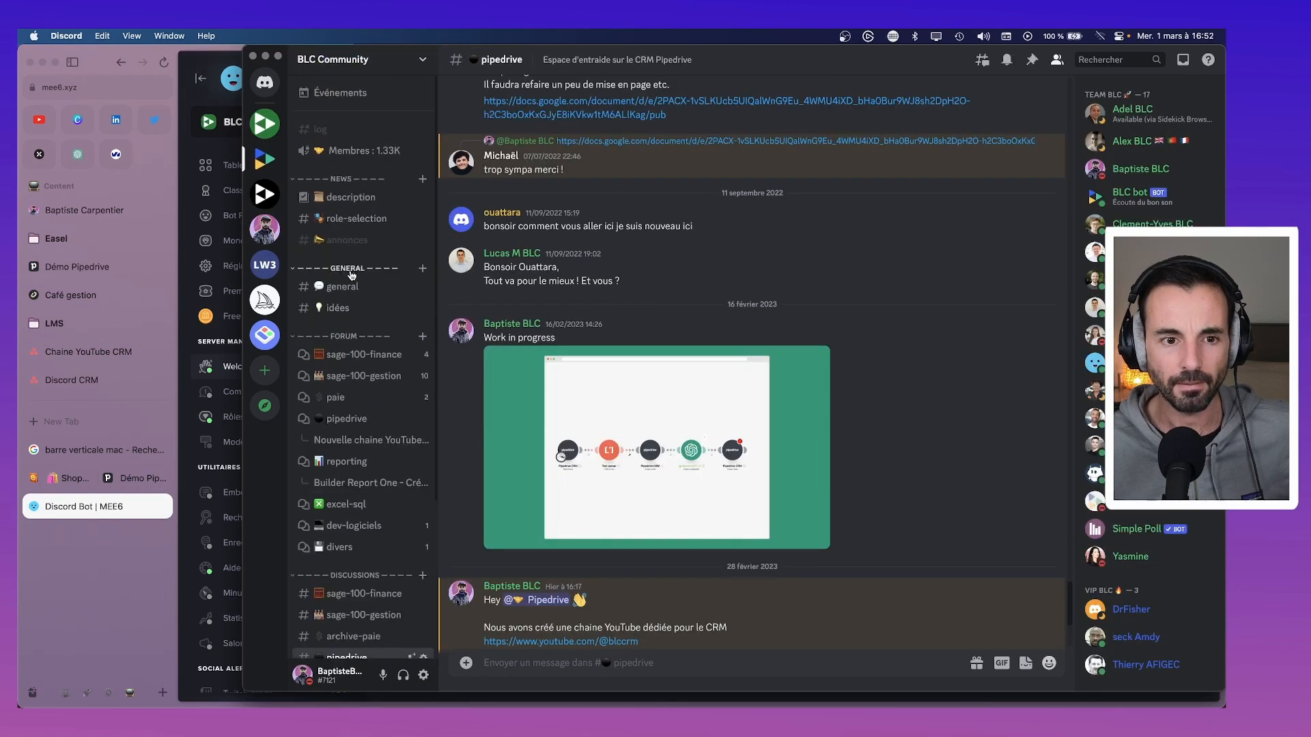
click(355, 219)
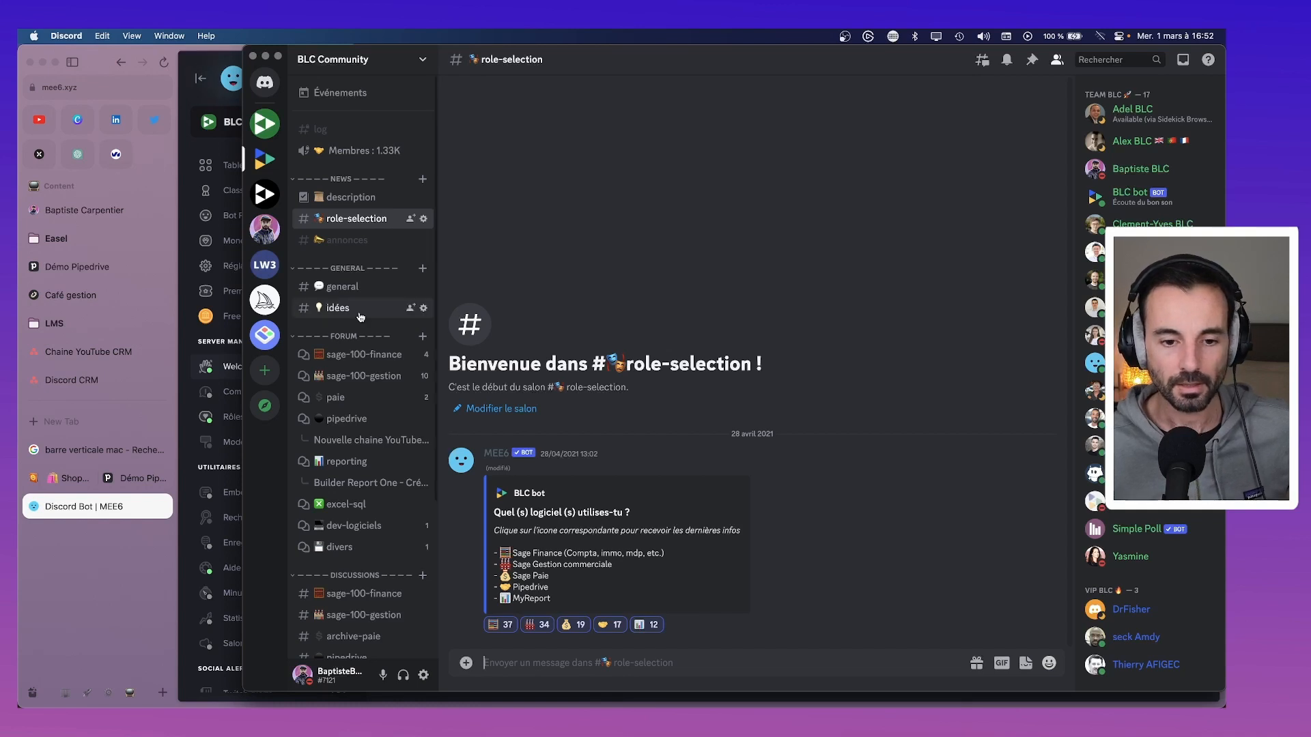
Switch to the MEE6 dashboard and start a new reaction role for the BLC - Pipedrive server.
click(144, 506)
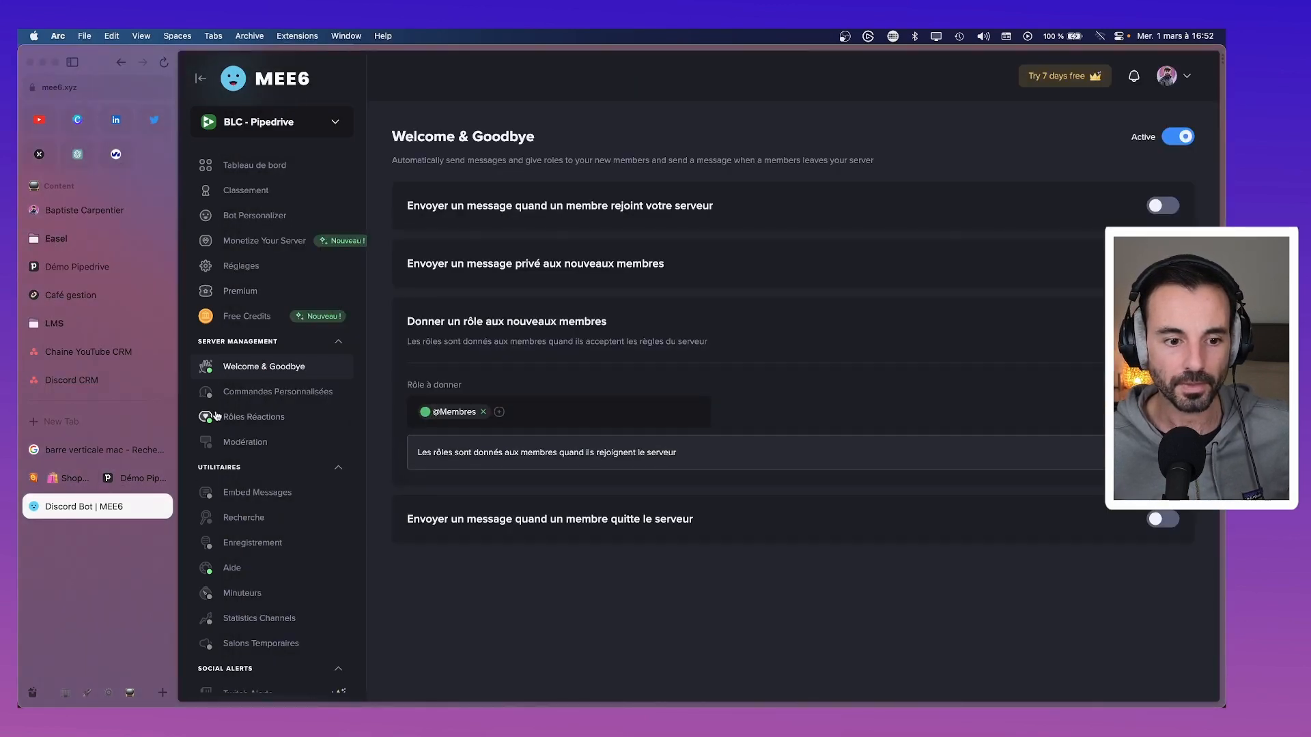
click(254, 418)
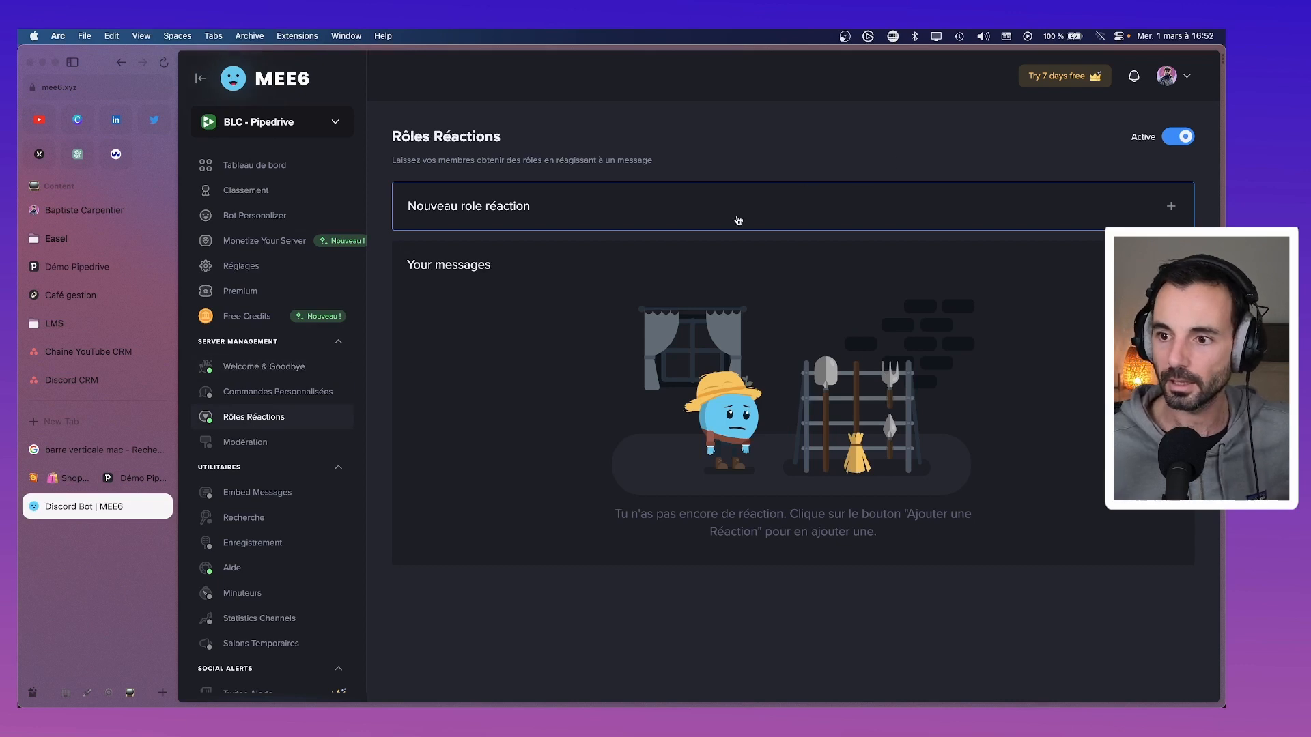
click(801, 212)
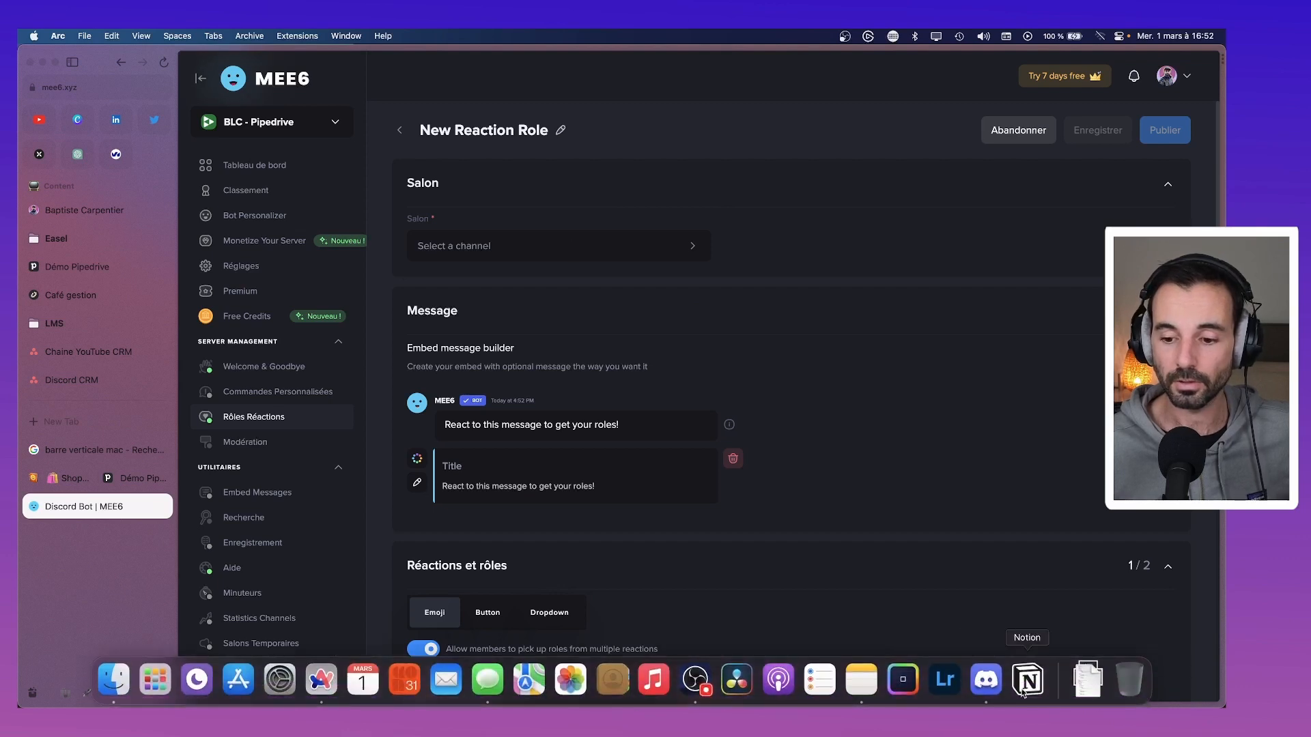
Switch to Discord and duplicate the présentation channel of the BLC - Pipedrive server as role-reaction.
click(1018, 682)
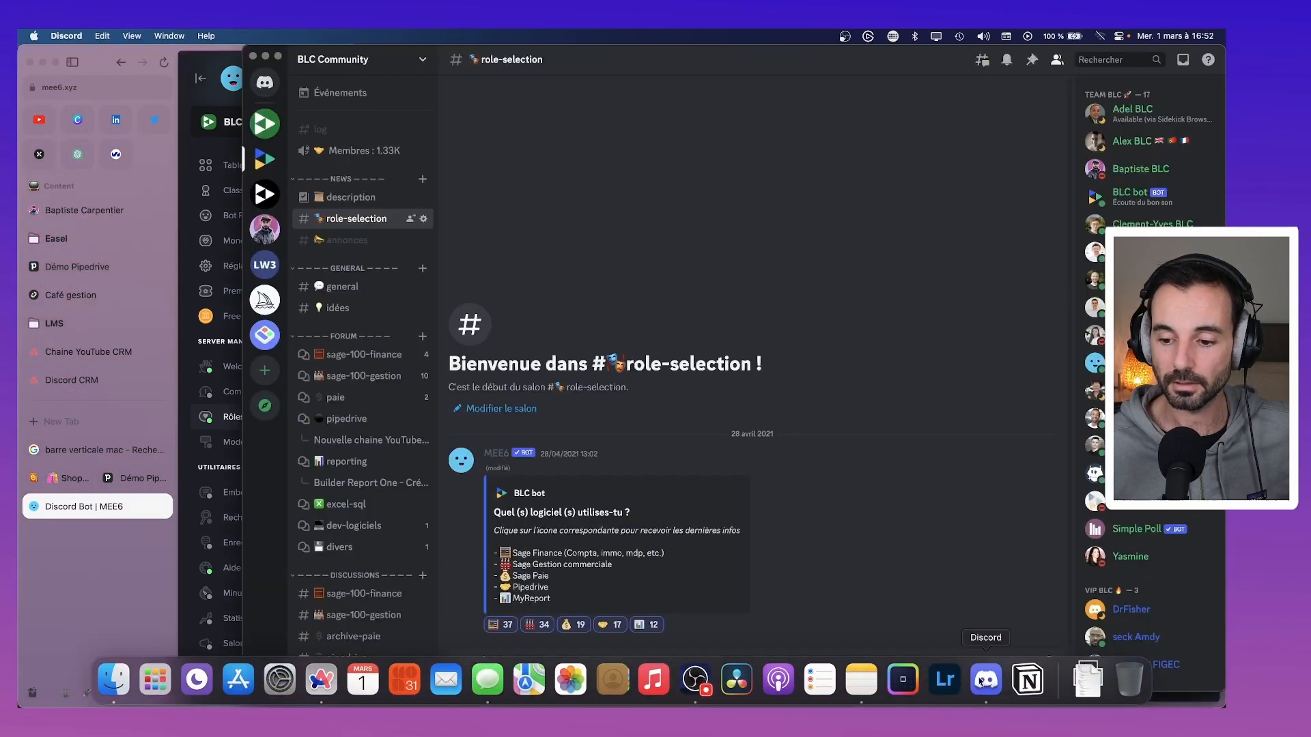
click(264, 124)
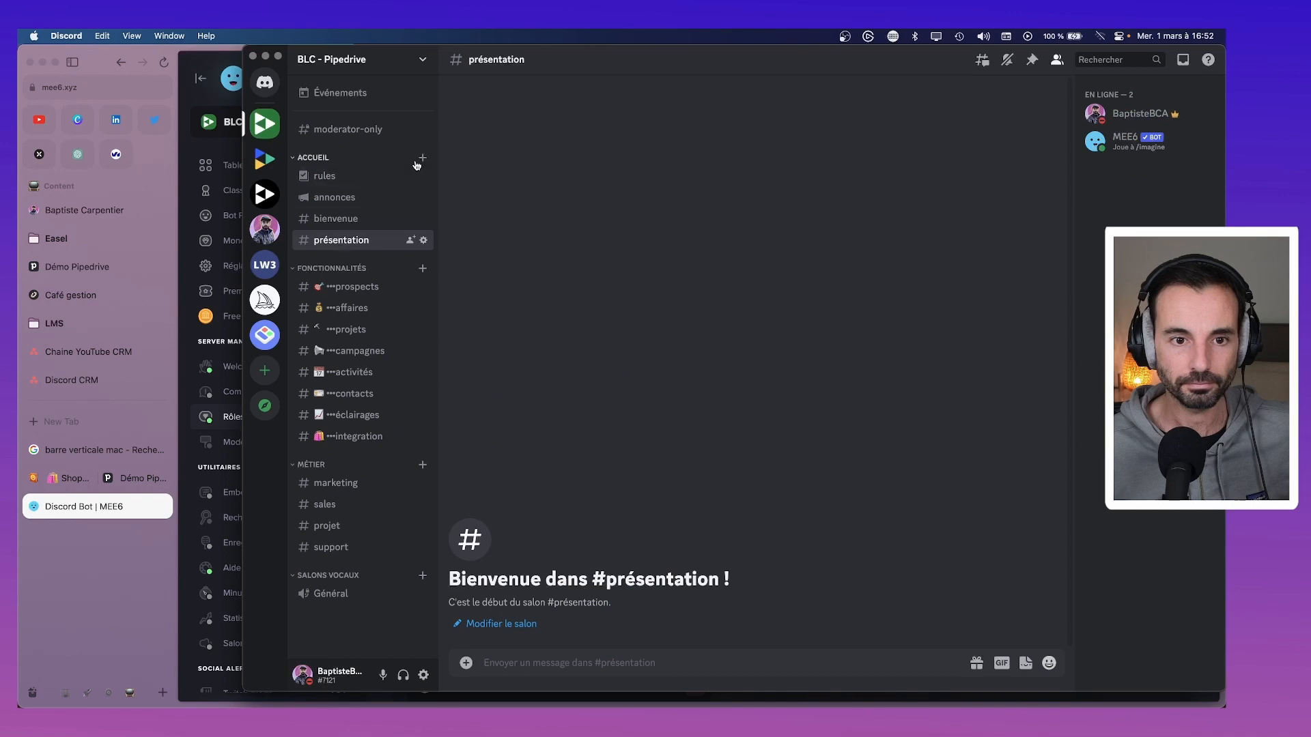
right_click(342, 246)
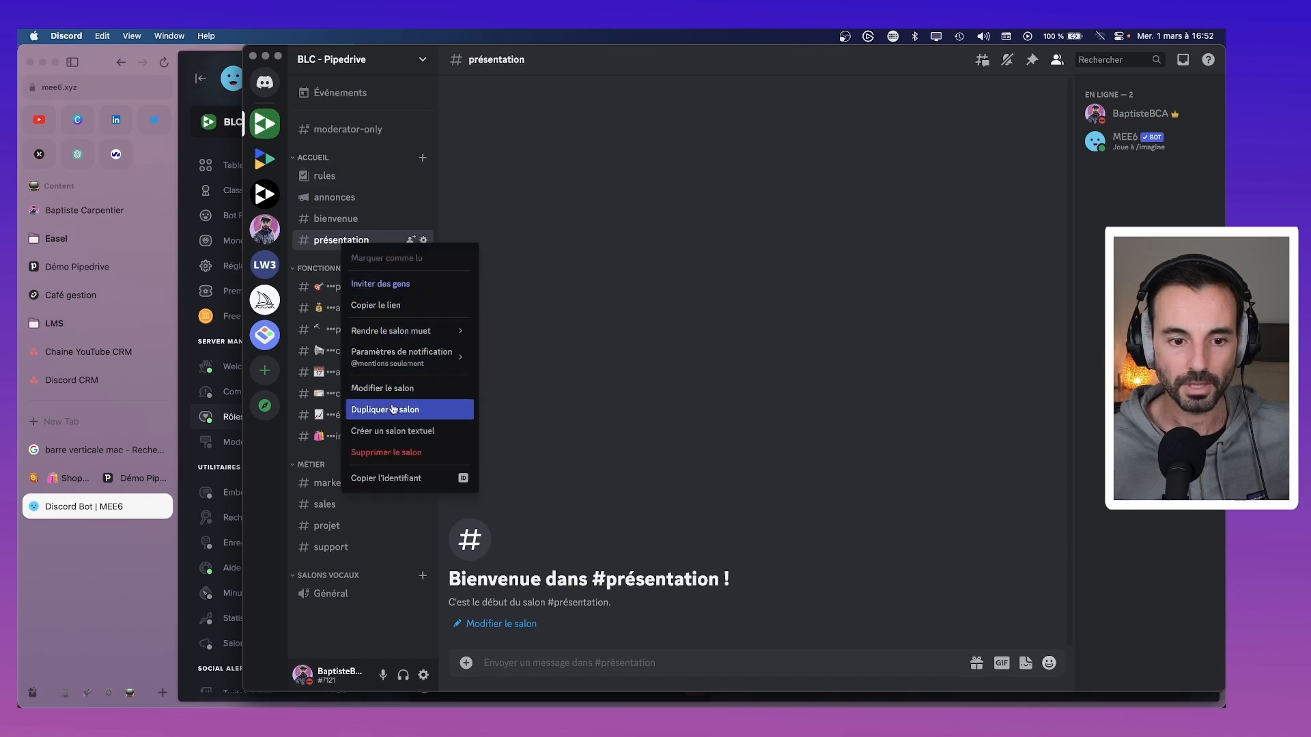
mouse_move(387, 348)
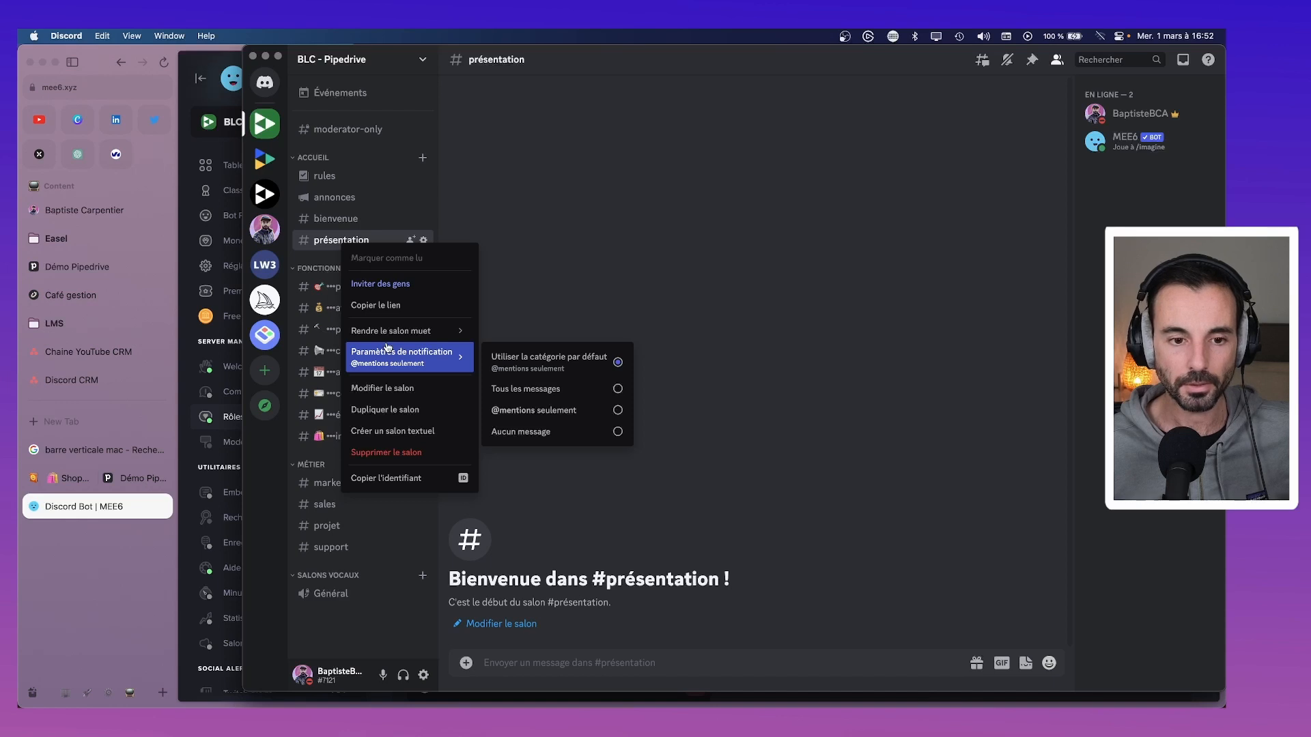
click(407, 407)
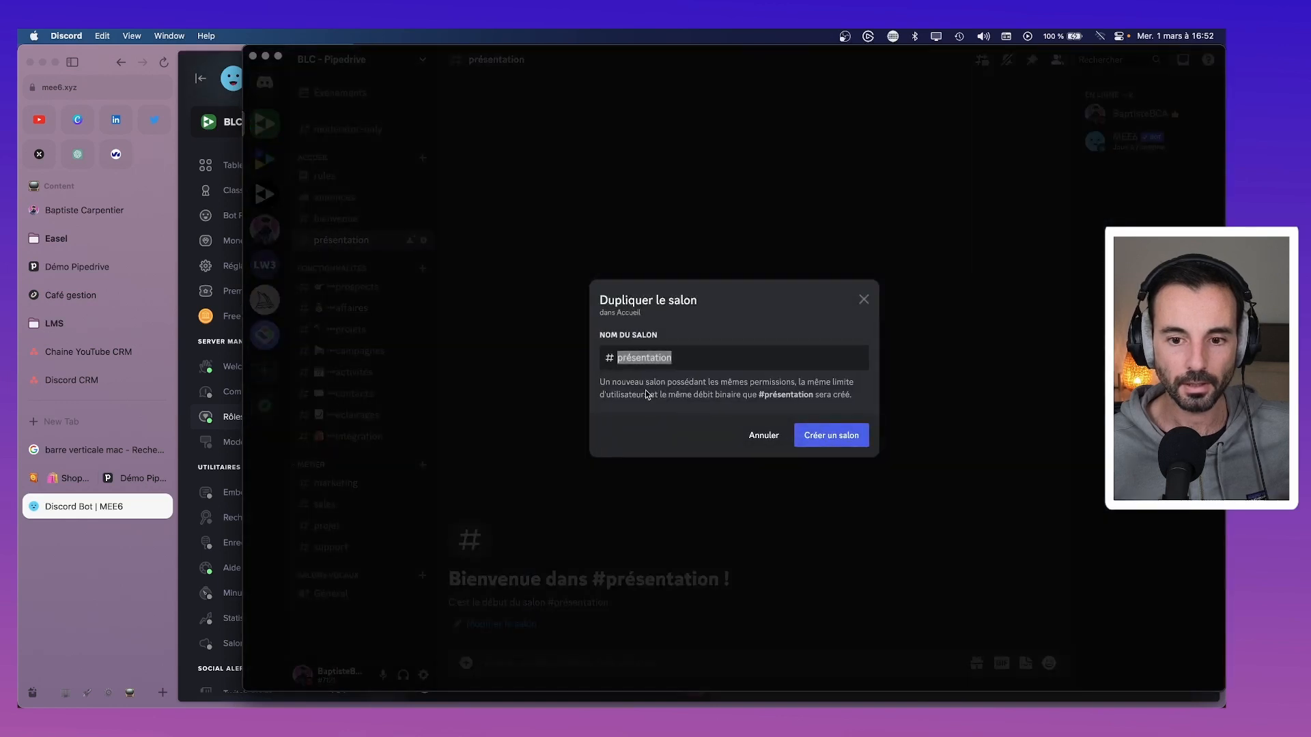
text(role-)
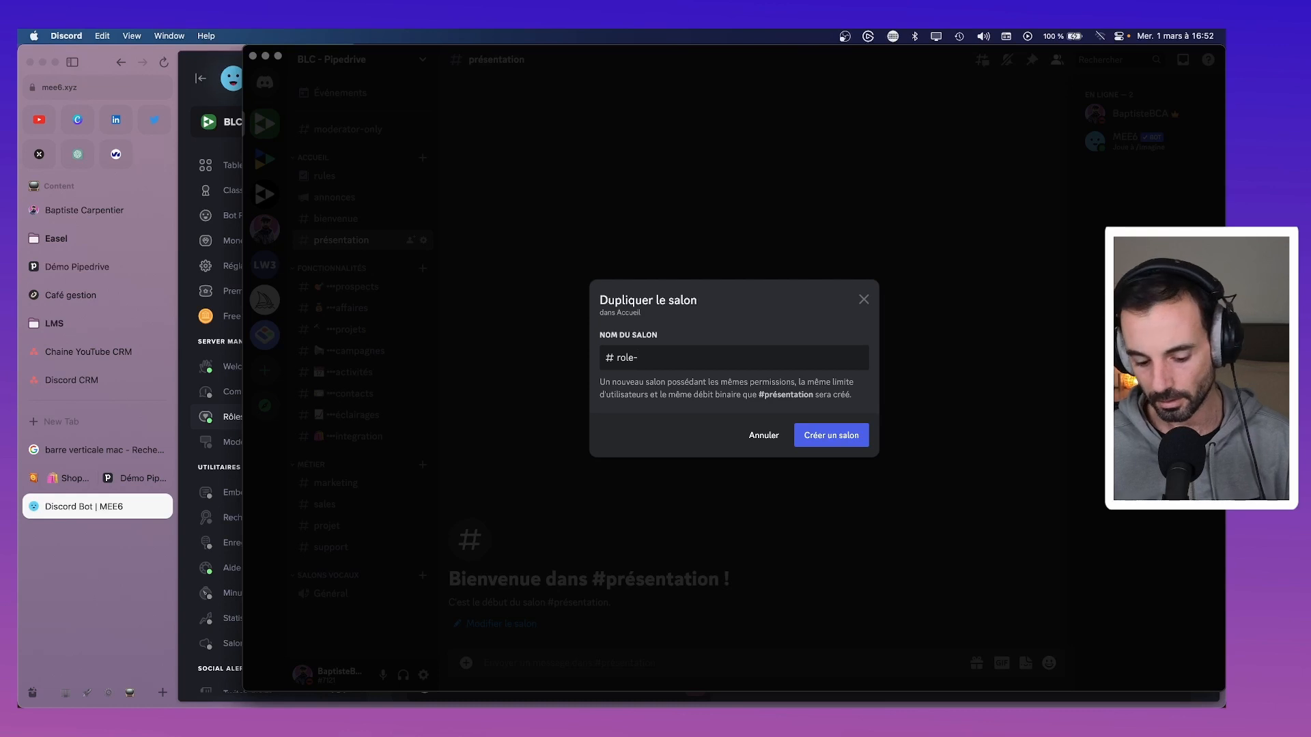
text(reaction)
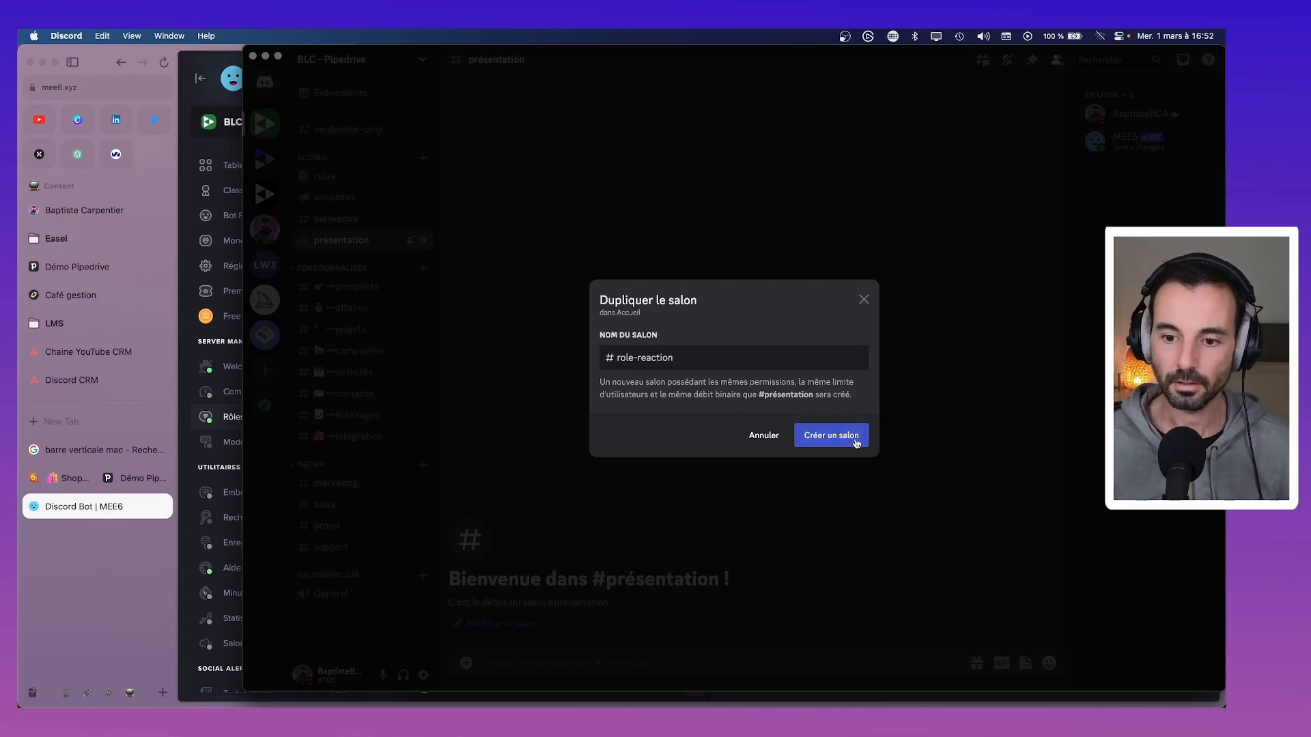
click(845, 435)
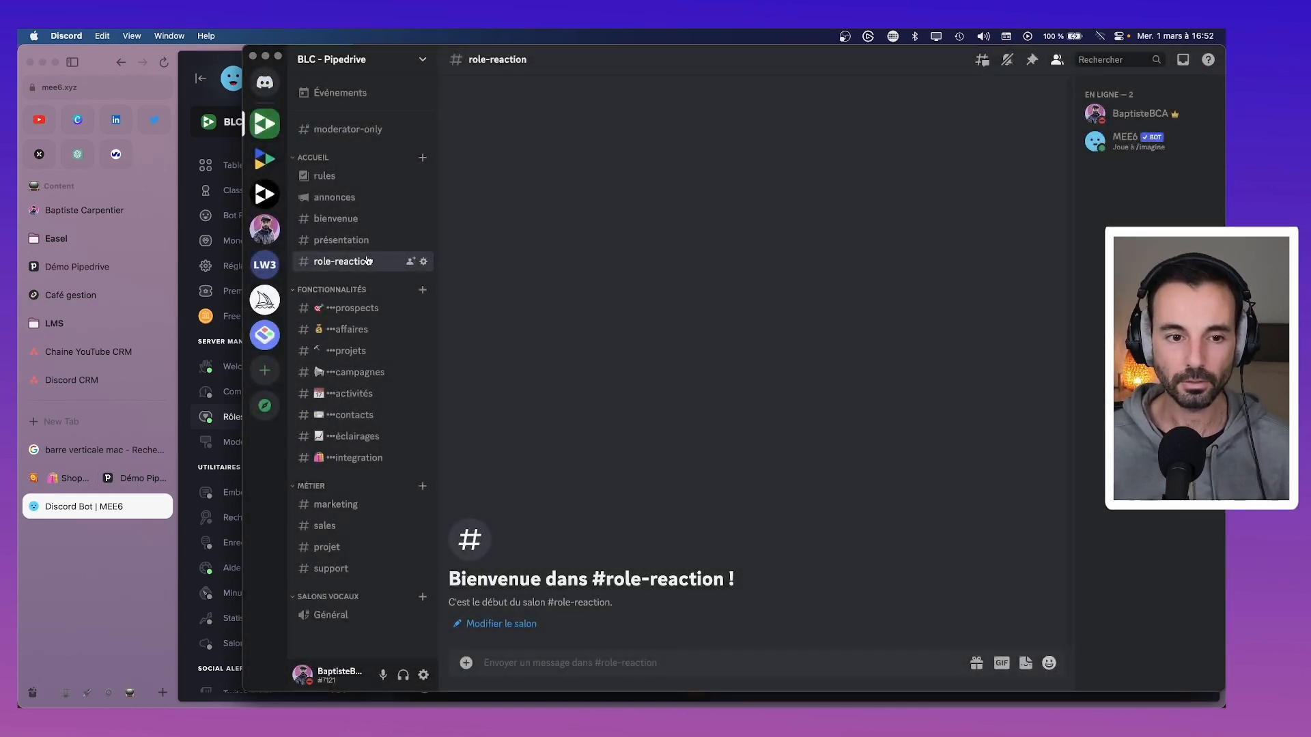
Review the advanced permissions of the Membres role in the role-reaction channel's settings.
right_click(366, 260)
click(433, 401)
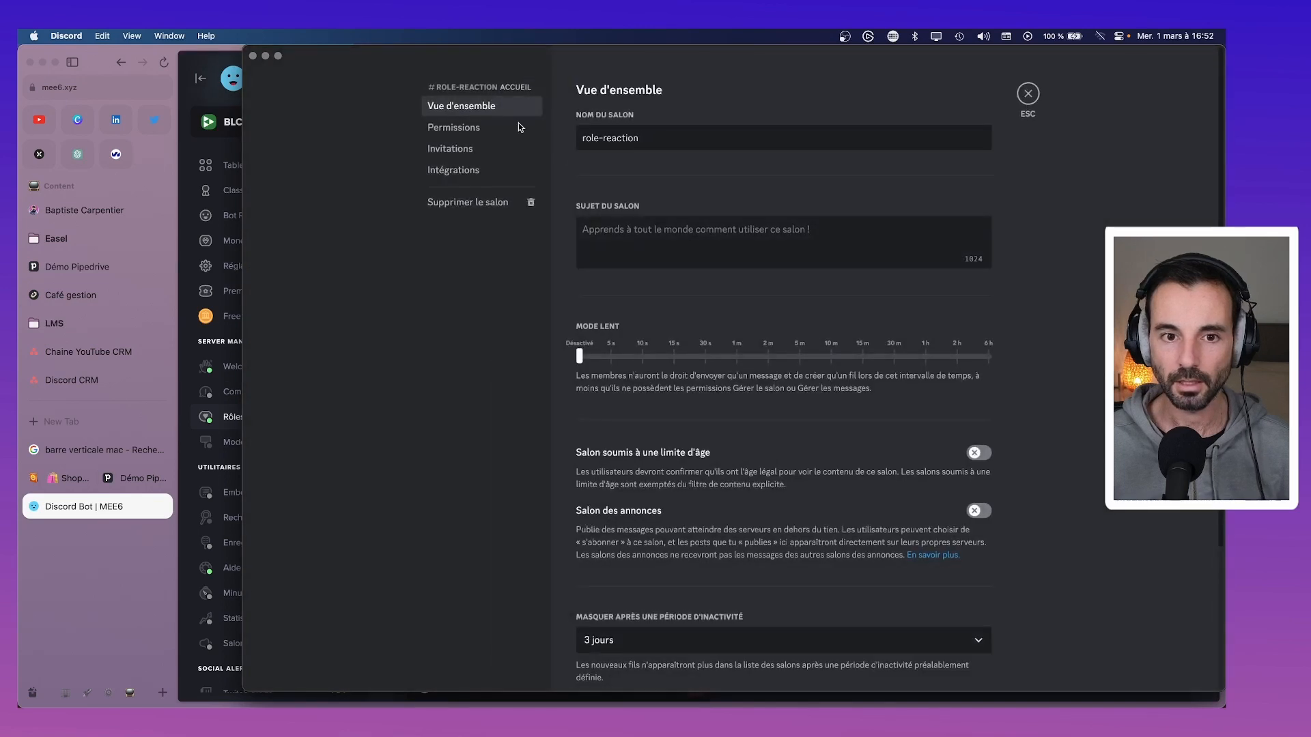
click(521, 129)
click(621, 339)
scroll(871, 407, down, 6)
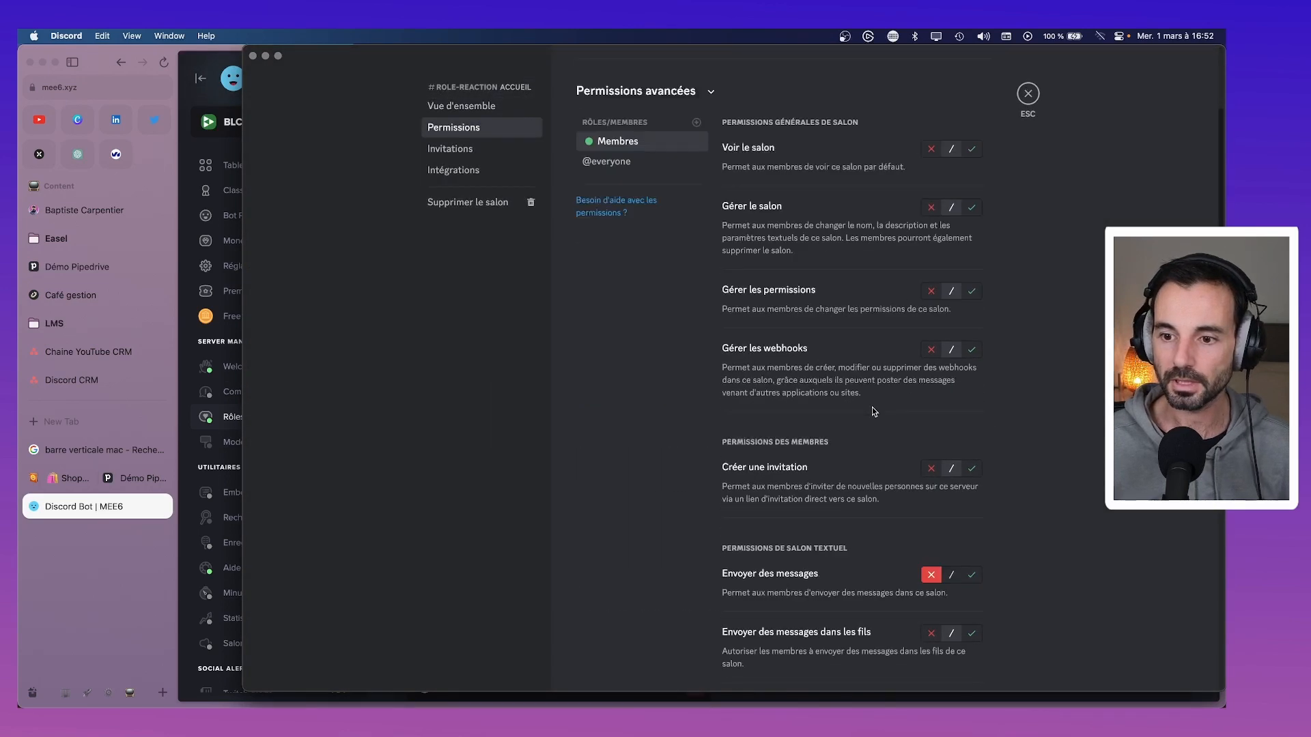
scroll(927, 403, down, 2)
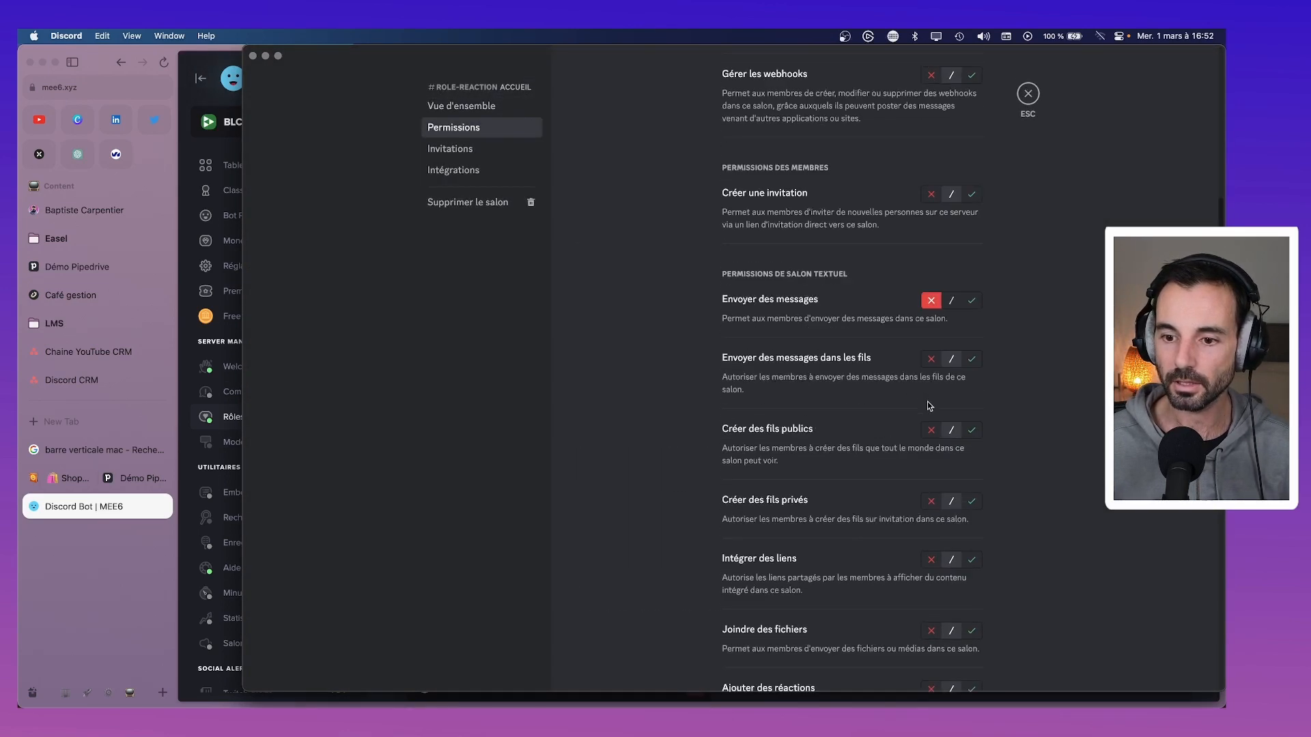
scroll(927, 405, down, 10)
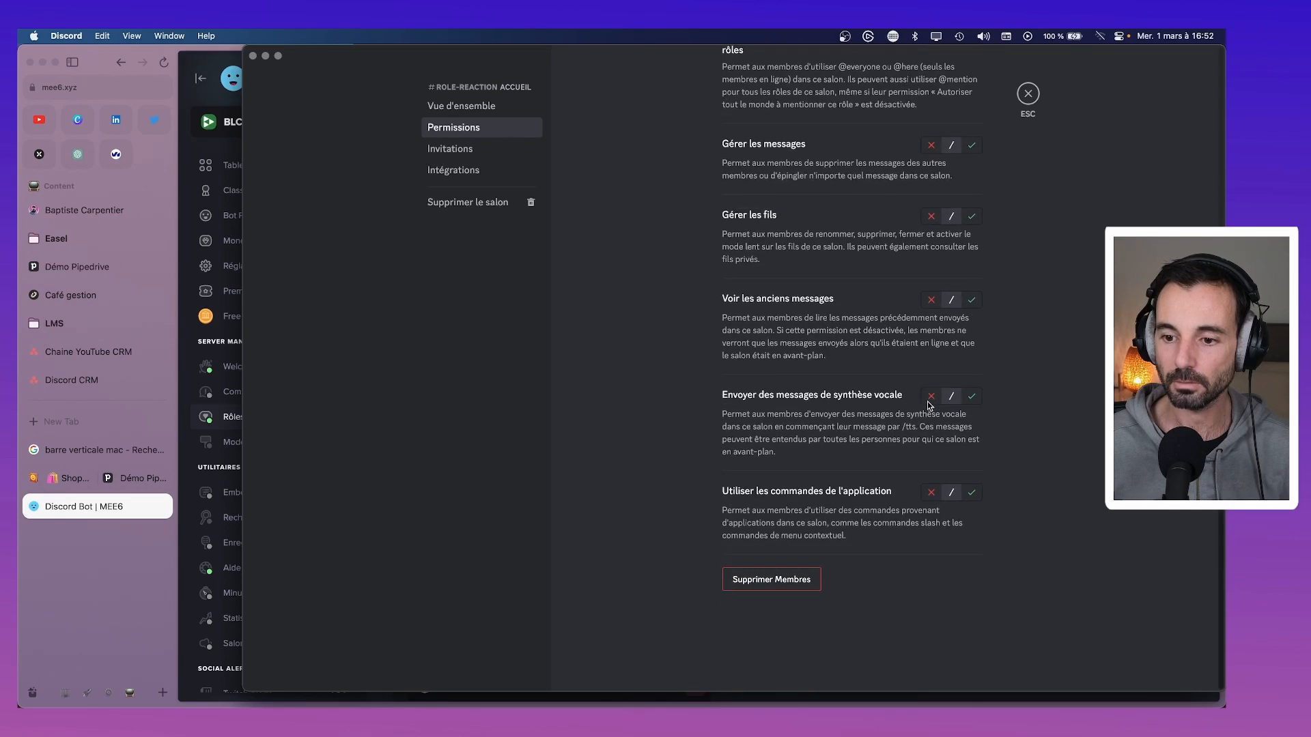
scroll(928, 406, up, 7)
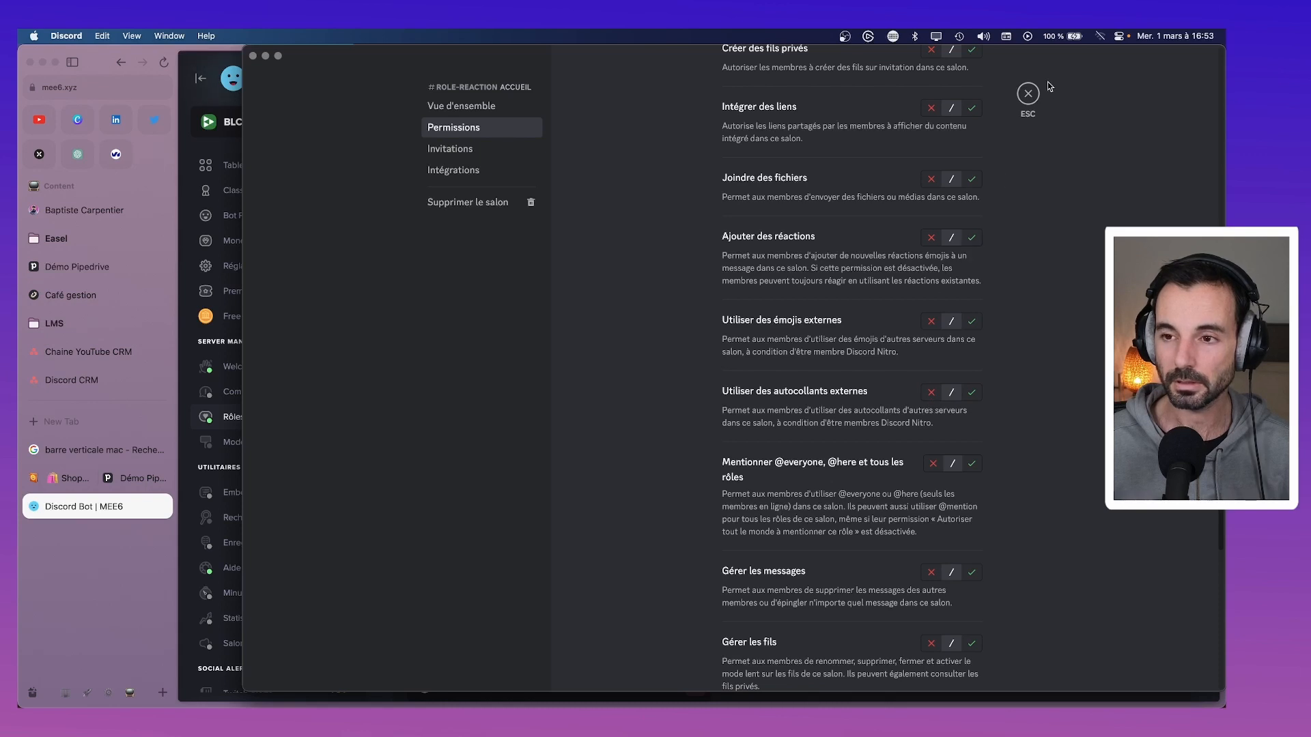
click(1027, 94)
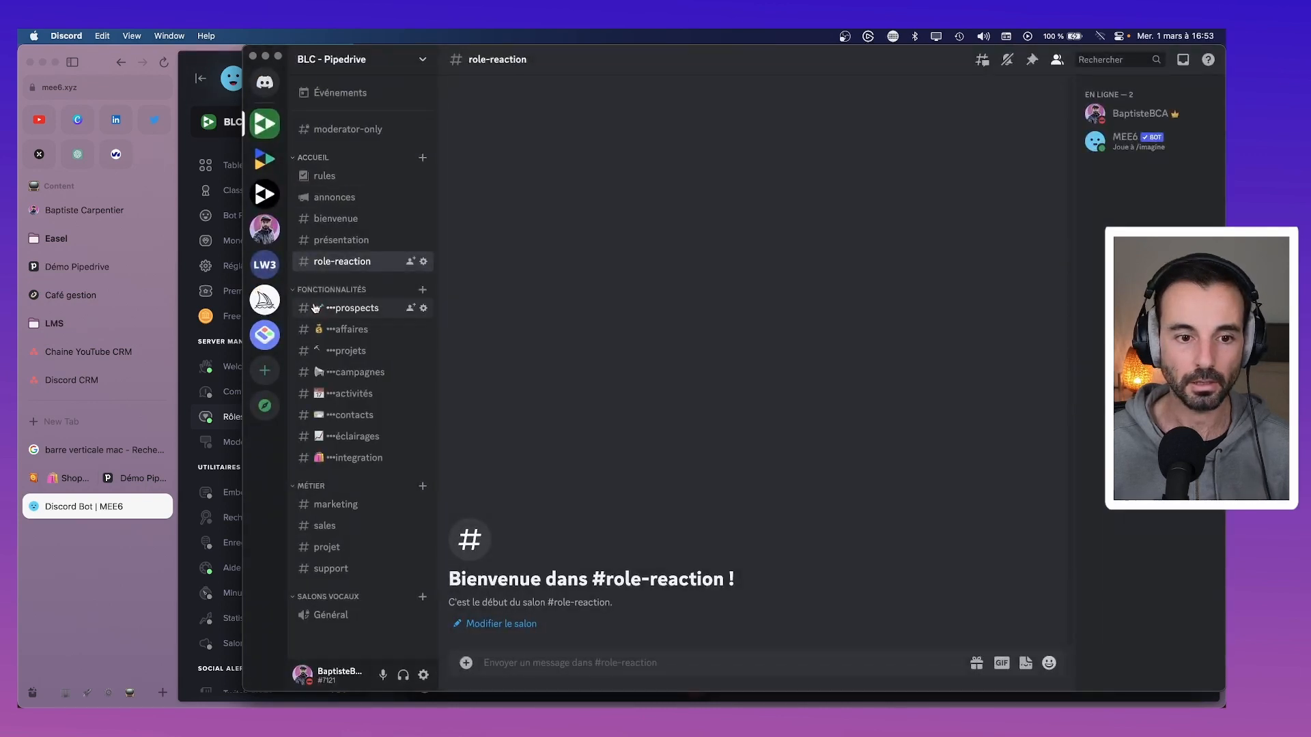
right_click(322, 160)
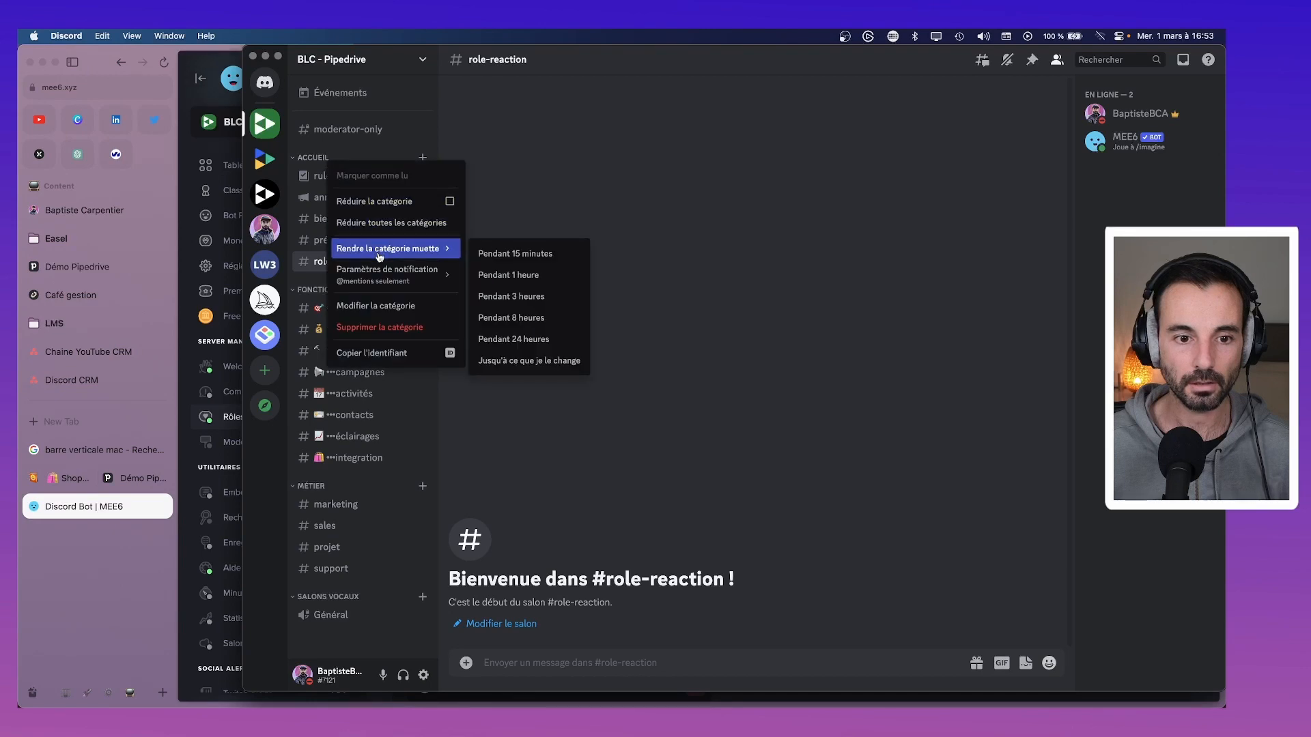
click(374, 305)
click(467, 128)
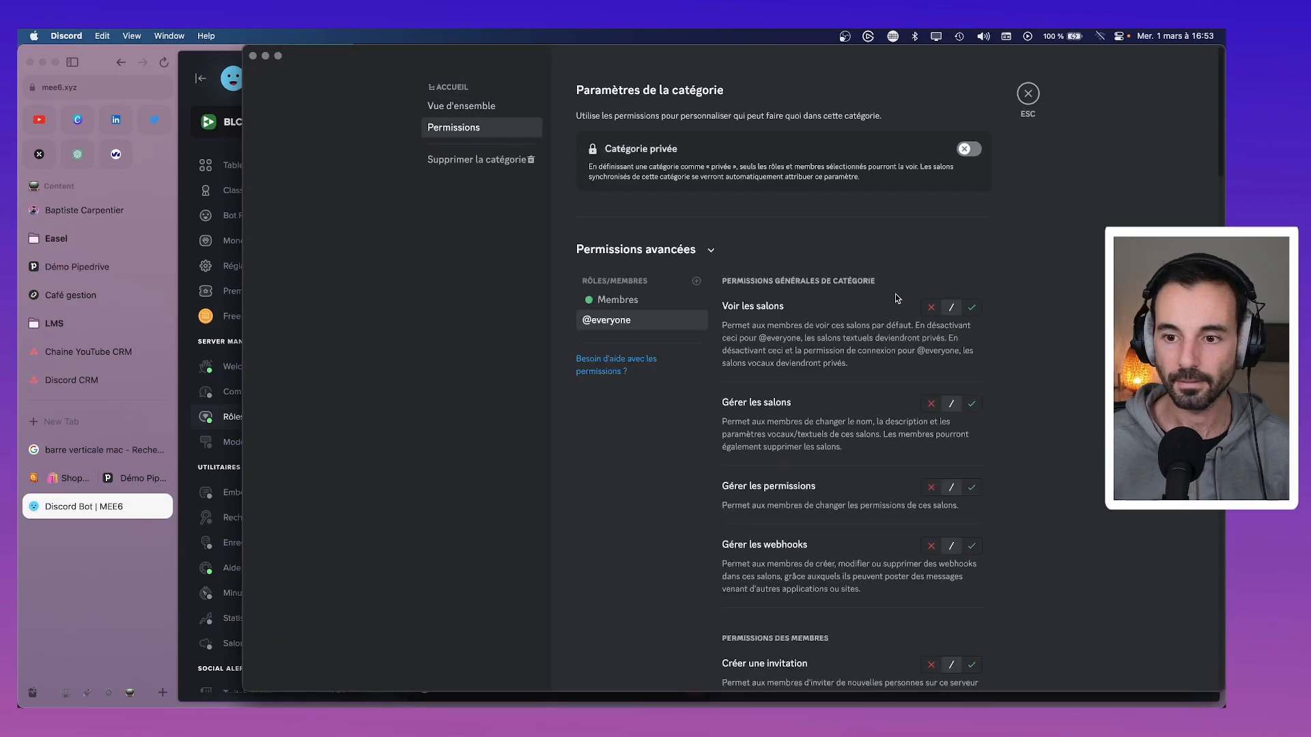
scroll(936, 325, down, 15)
scroll(945, 334, down, 20)
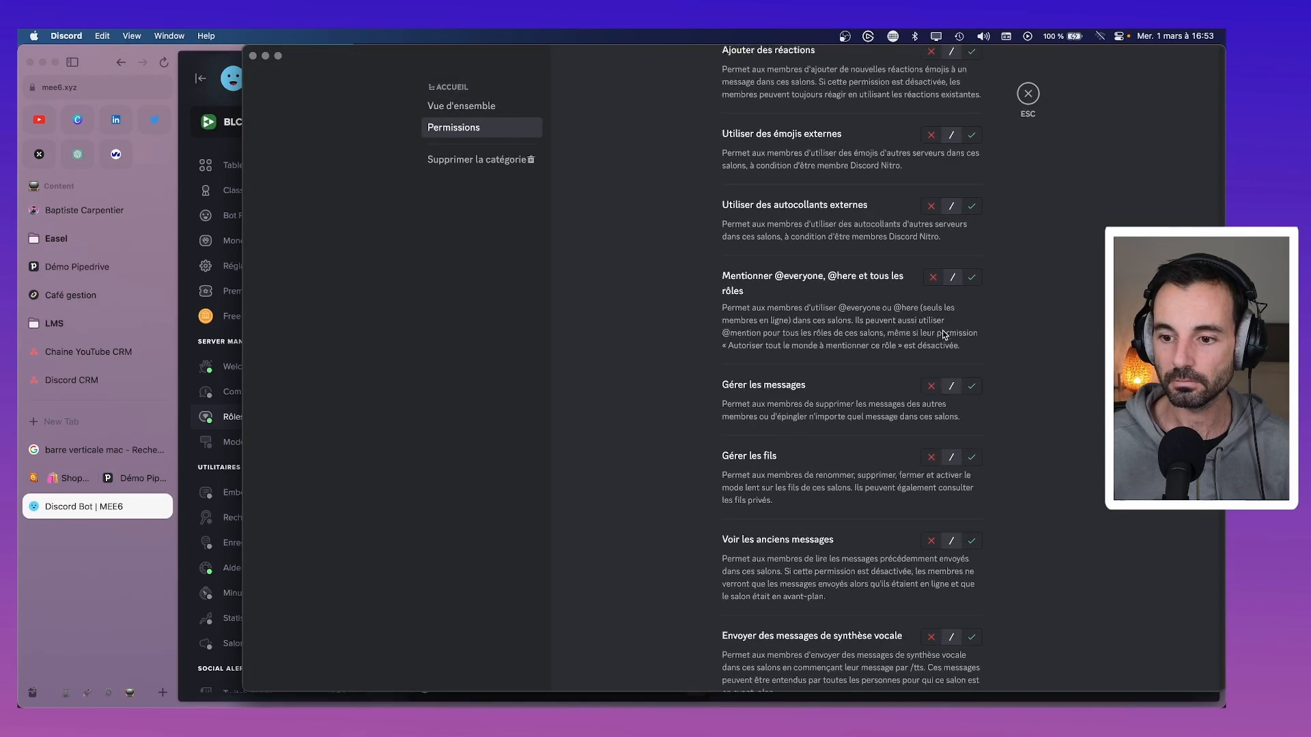
scroll(945, 333, down, 5)
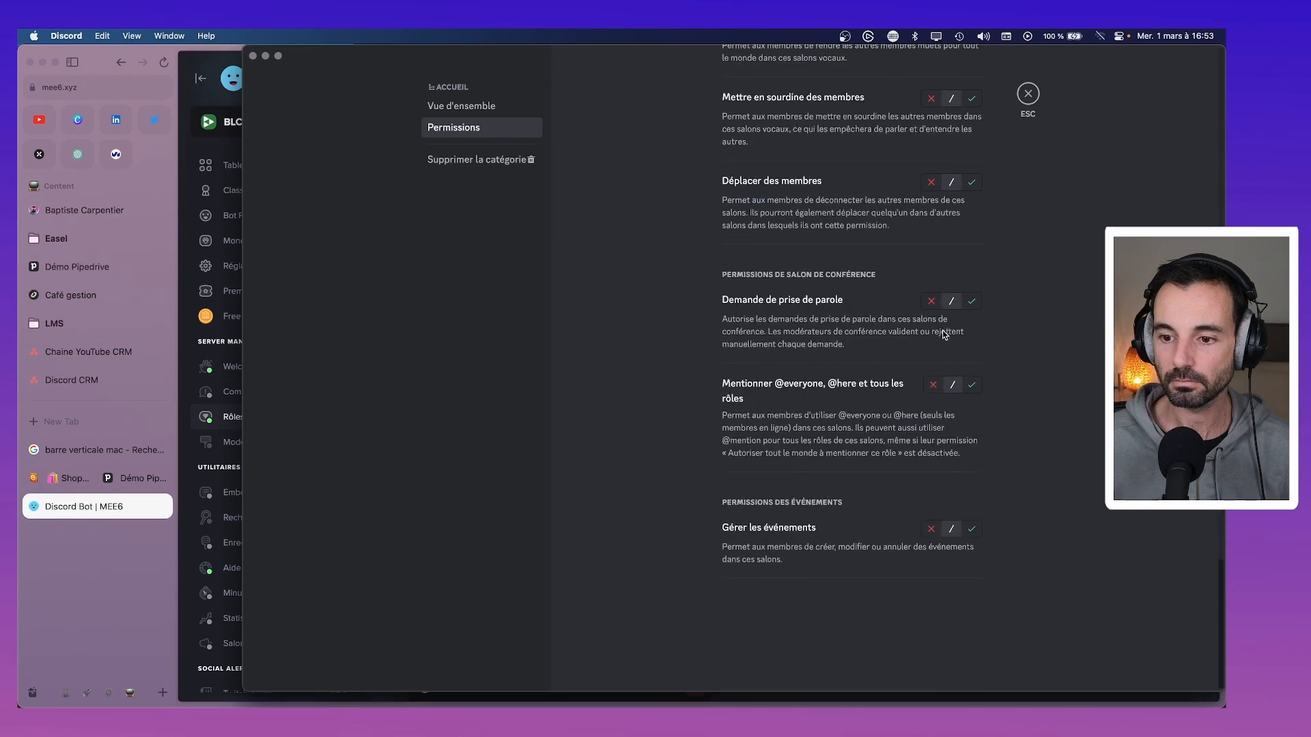
scroll(992, 232, up, 20)
click(1027, 93)
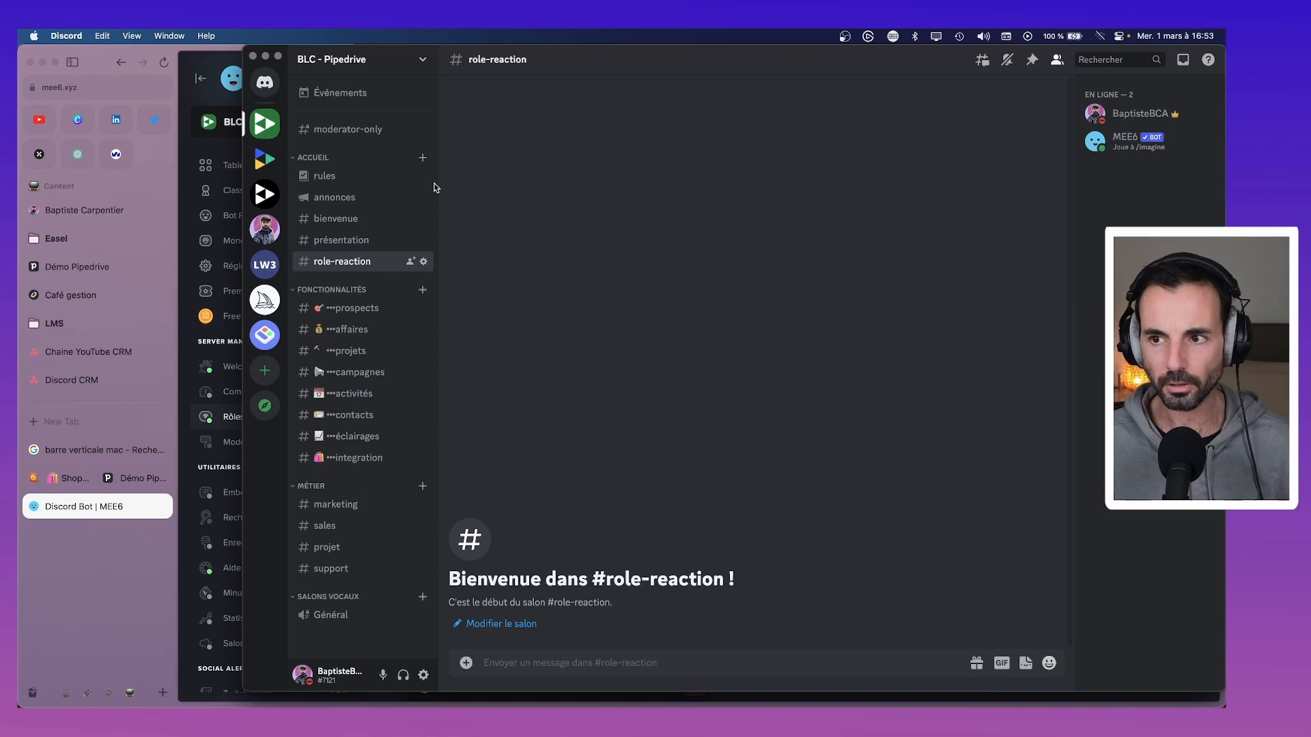
Switch back to MEE6 and look for role-reaction among the channels available to the new reaction role.
key(super+Tab)
click(470, 239)
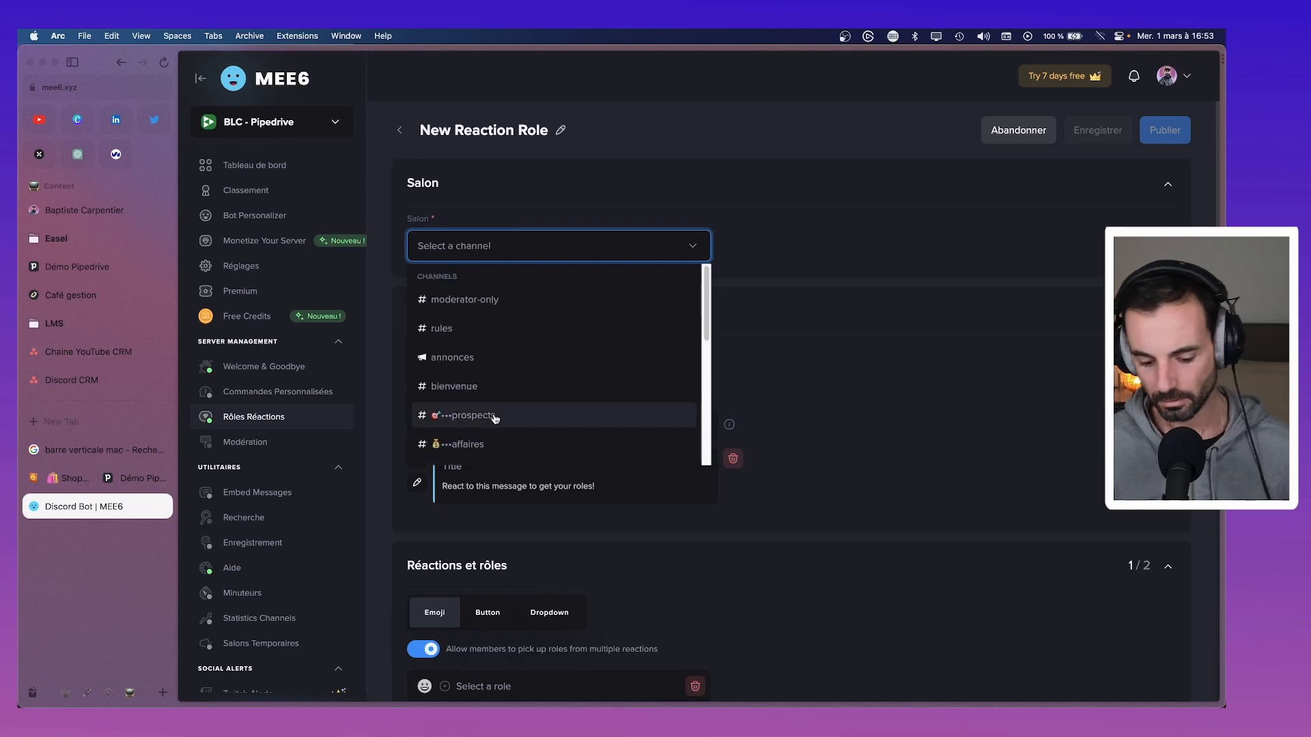
scroll(580, 345, down, 8)
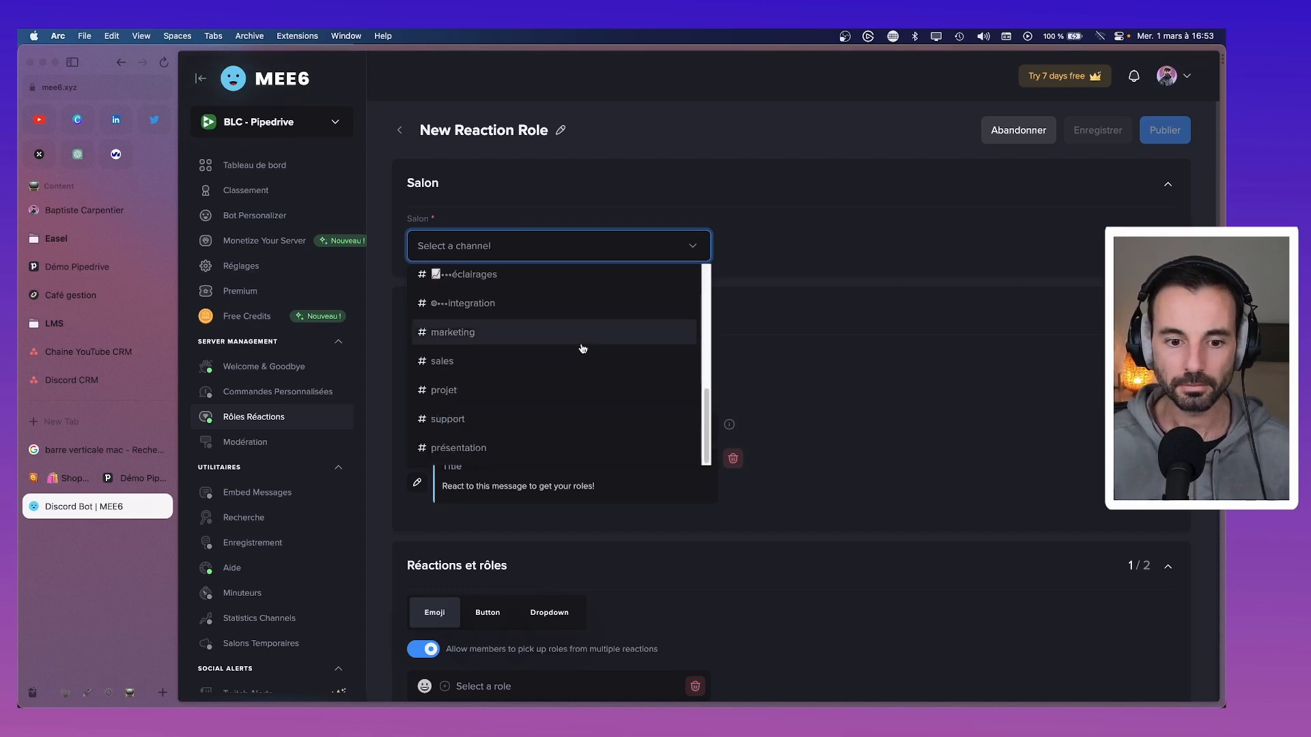
scroll(567, 326, up, 8)
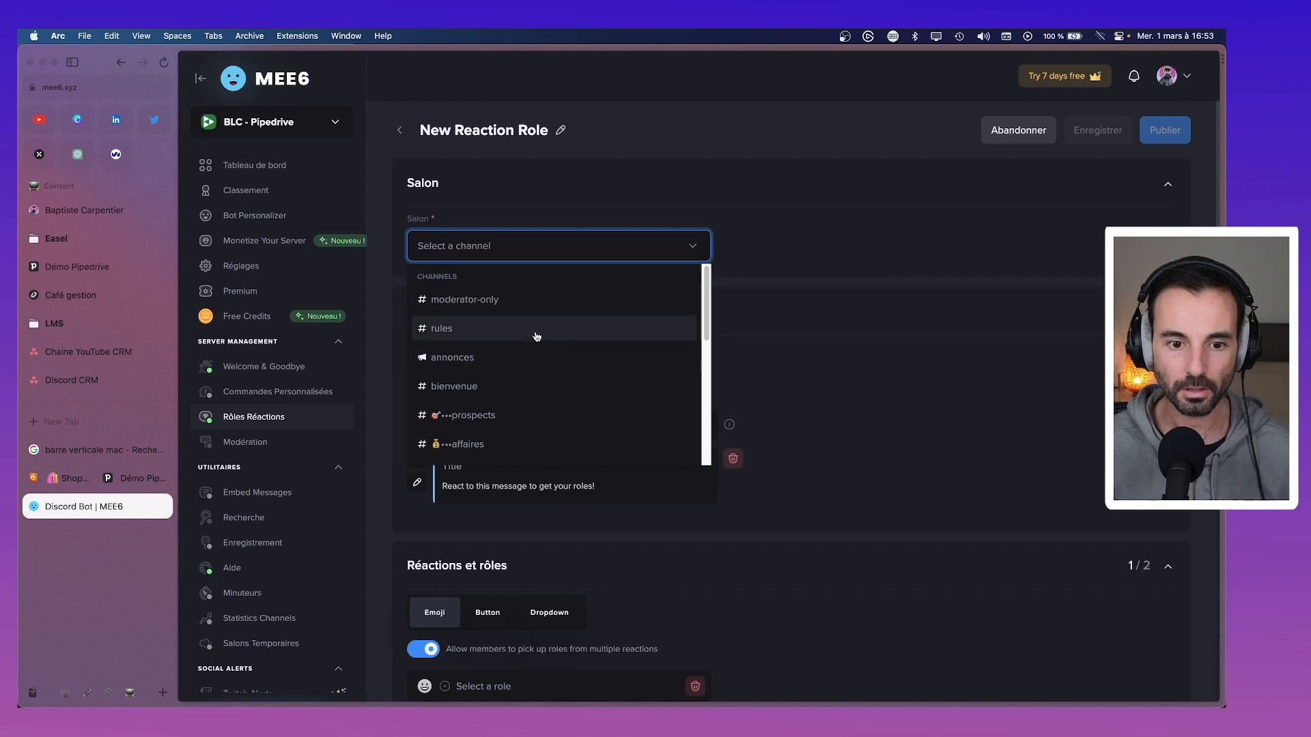
click(846, 241)
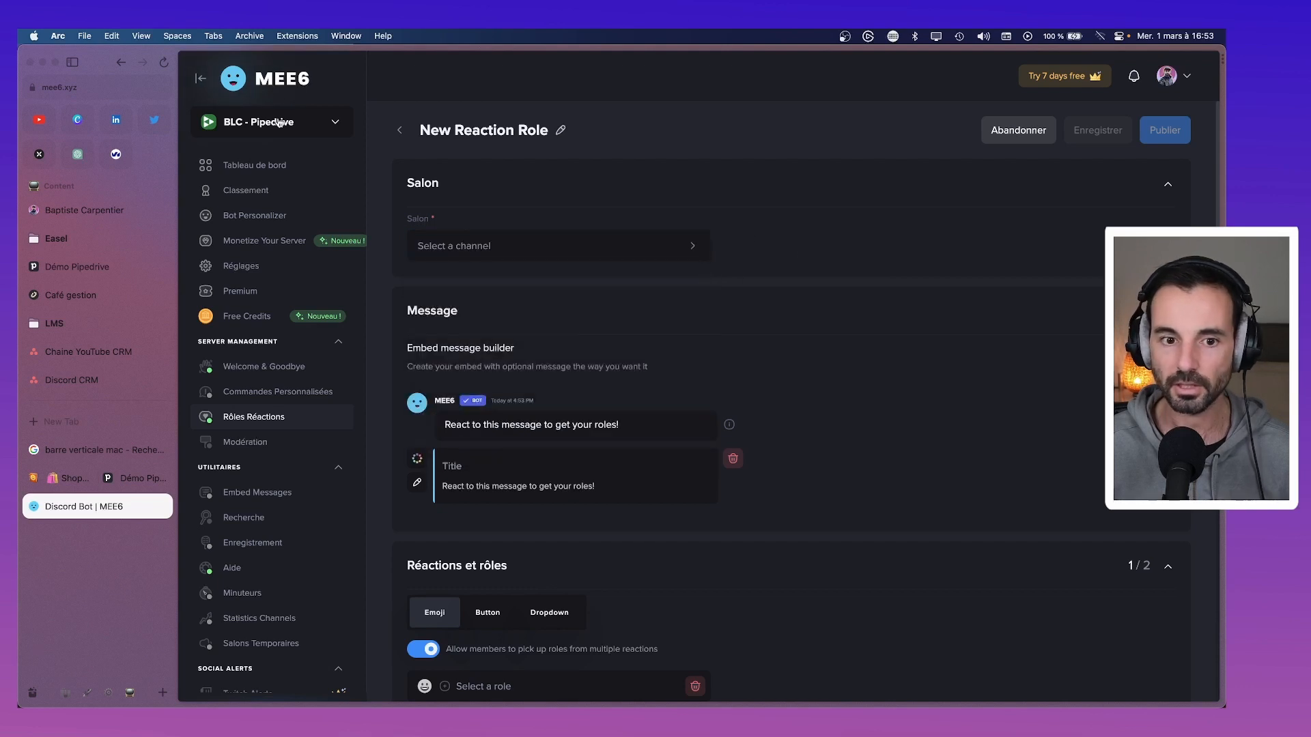
Reload the MEE6 page and choose role-reaction as the channel for the new reaction role.
click(164, 62)
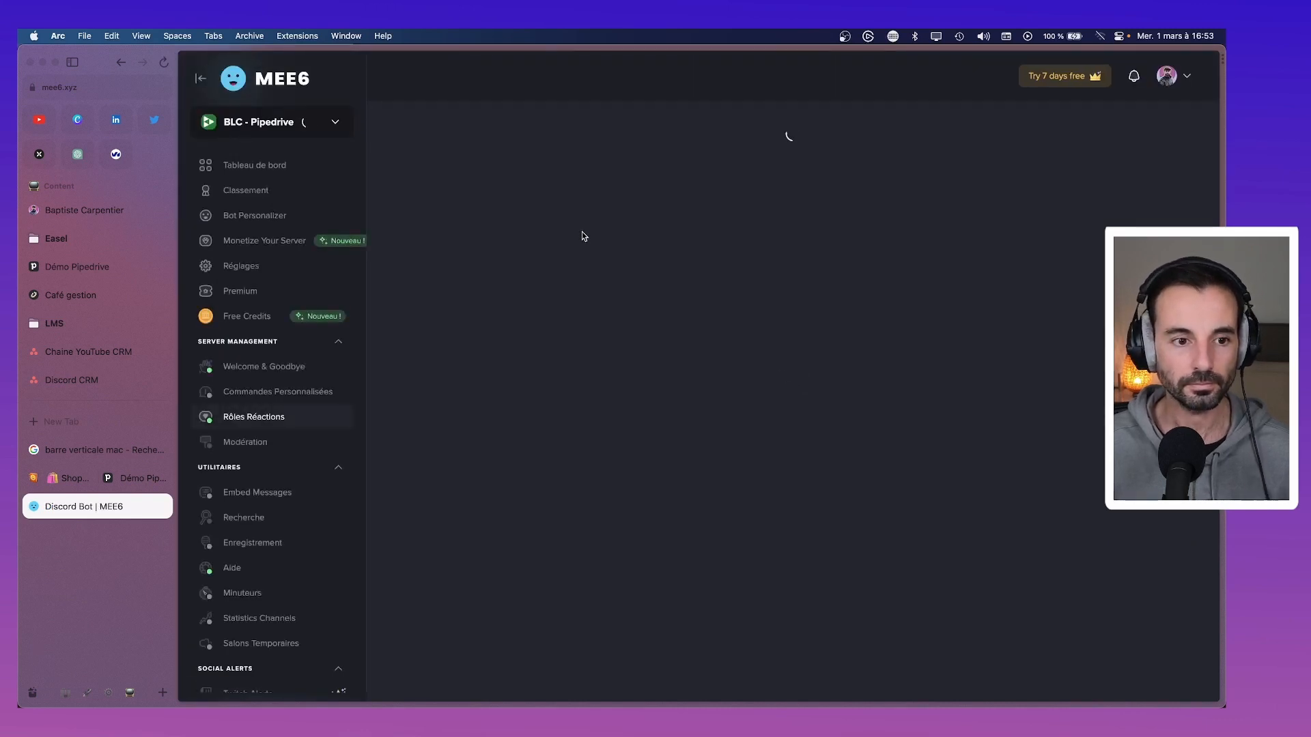
click(580, 251)
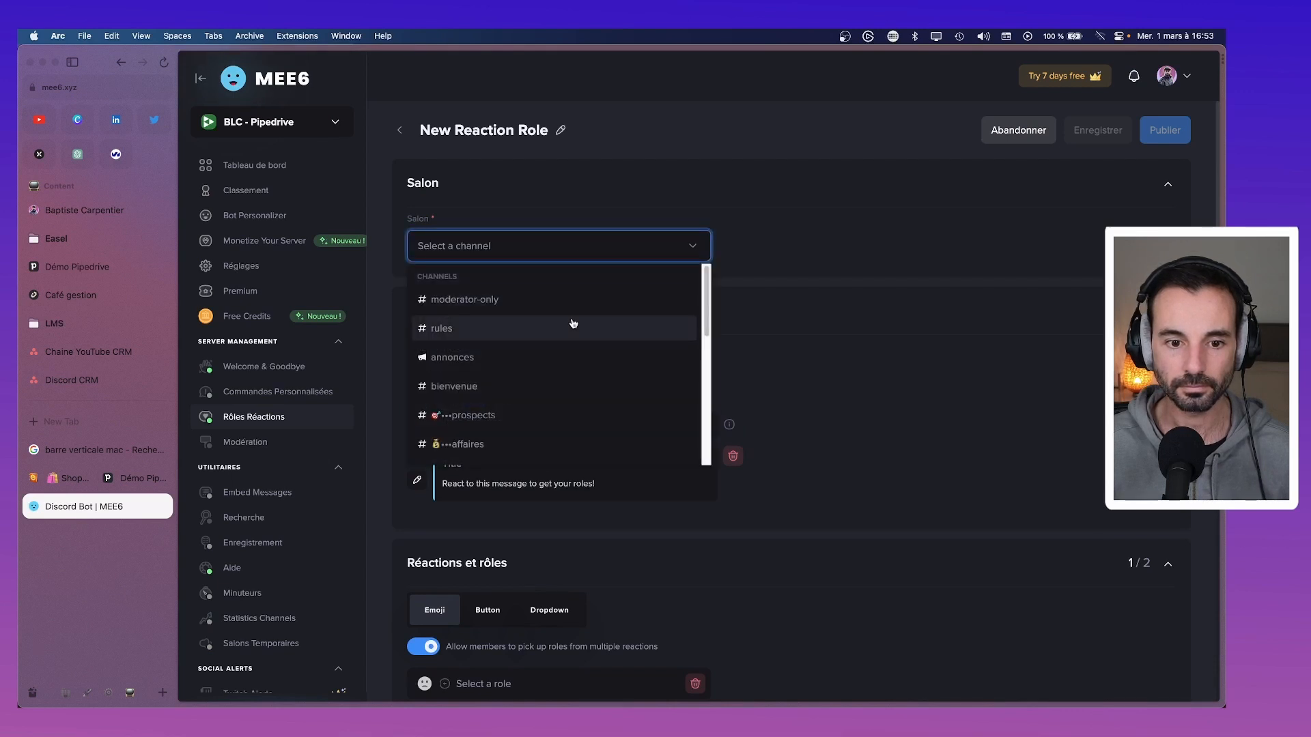
scroll(570, 350, down, 5)
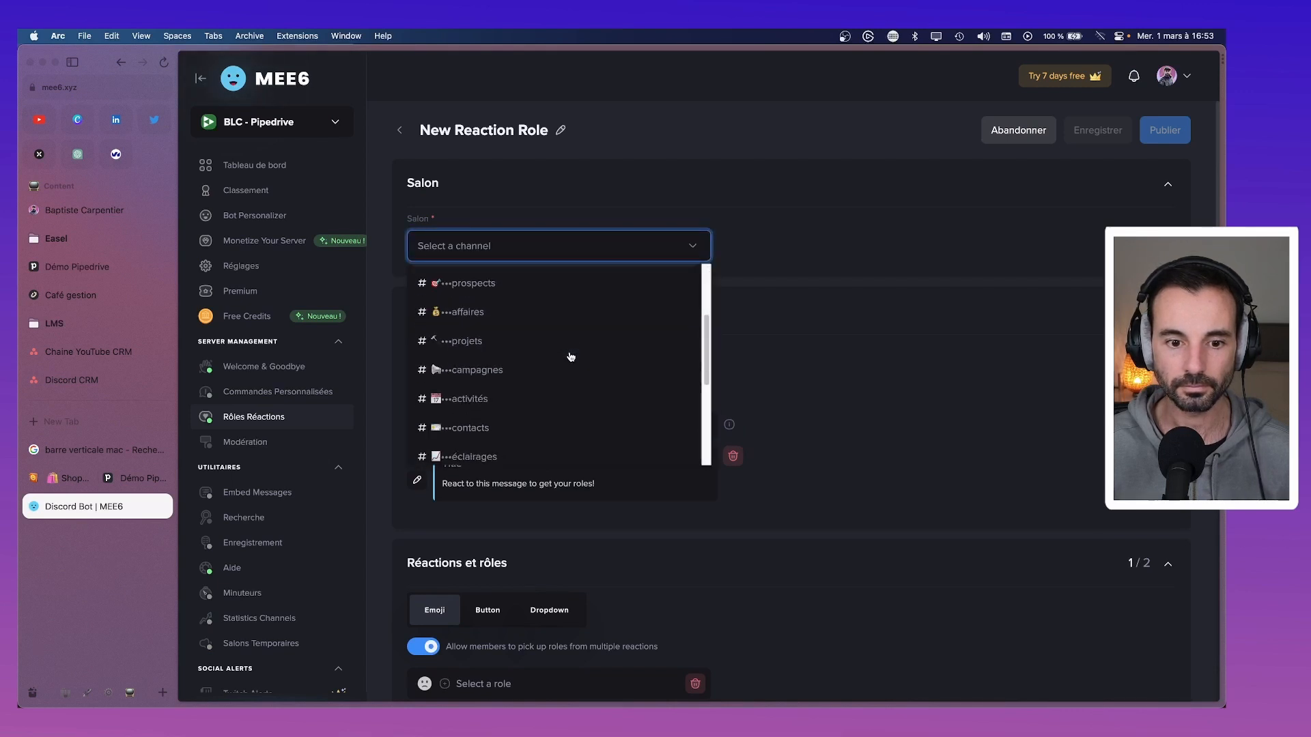
scroll(571, 356, down, 3)
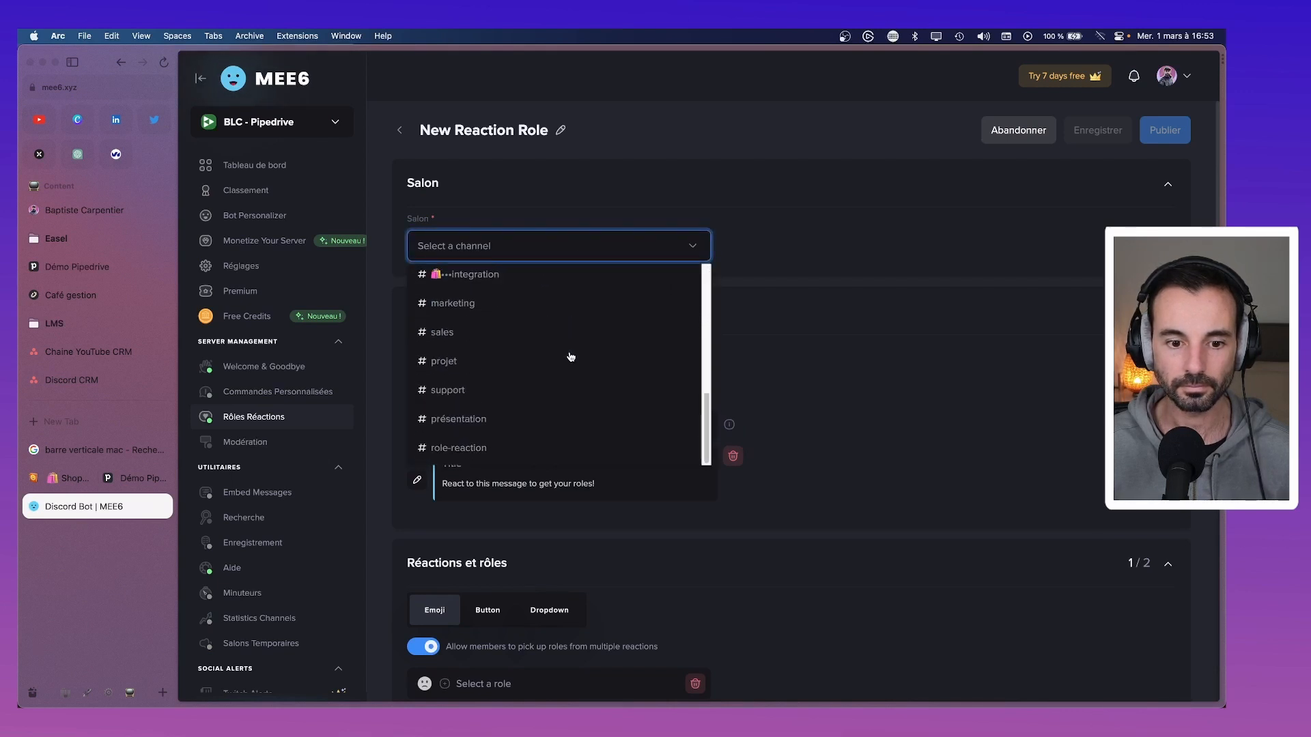
click(531, 445)
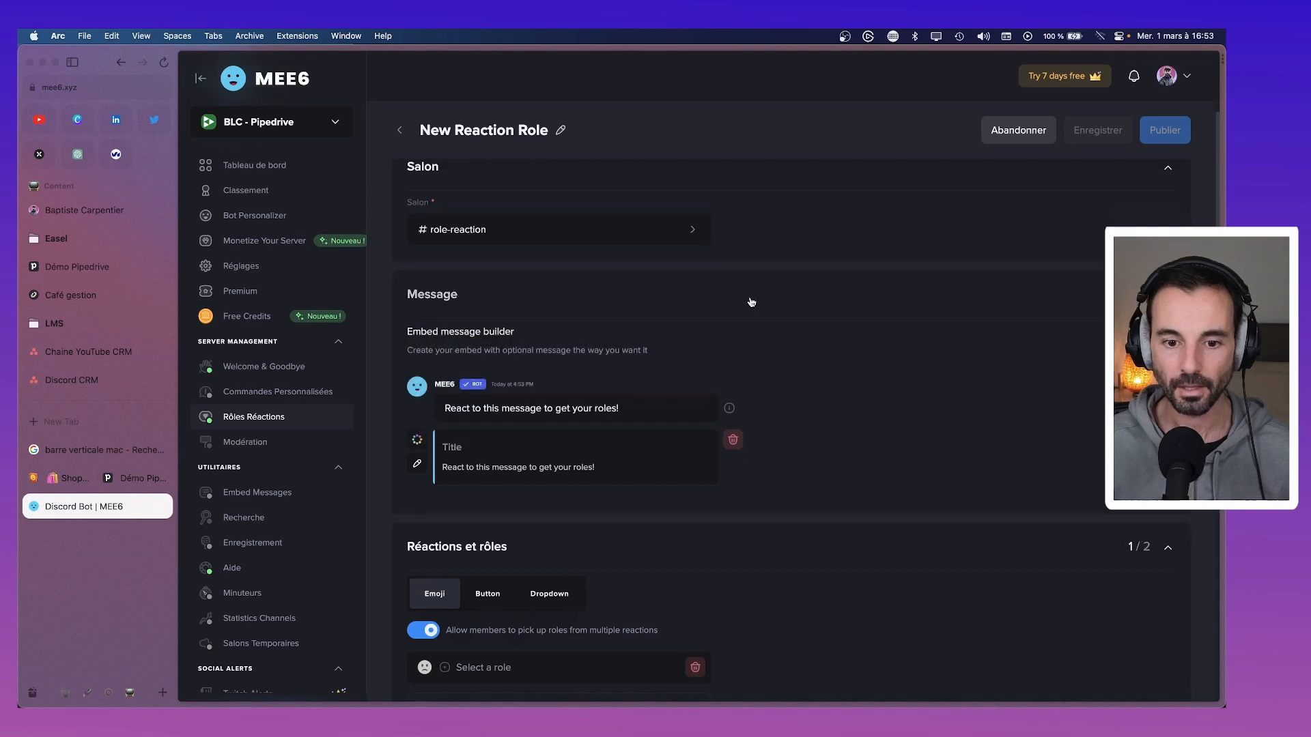
Replace the reaction role's message text with "Choisissez l'icone qui correspond à votre métier".
scroll(751, 299, down, 1)
click(653, 388)
drag(653, 388, 431, 386)
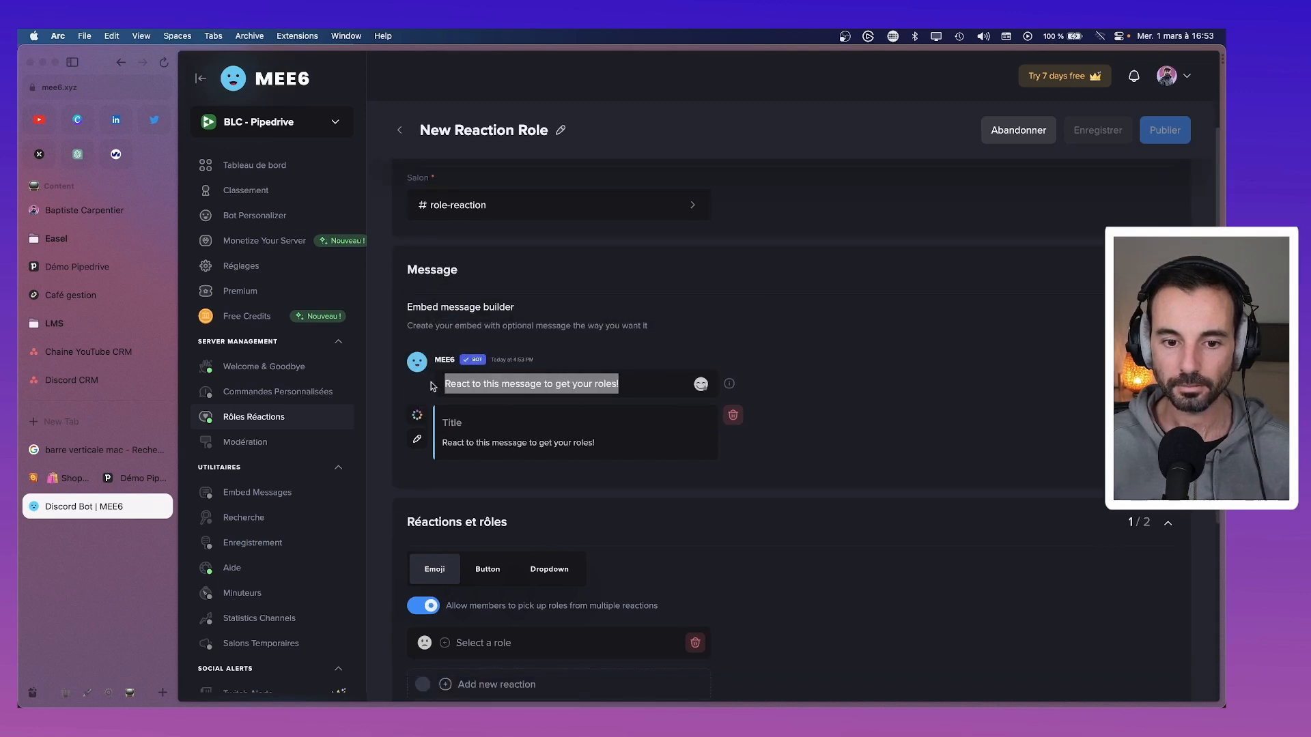
text(Choisis)
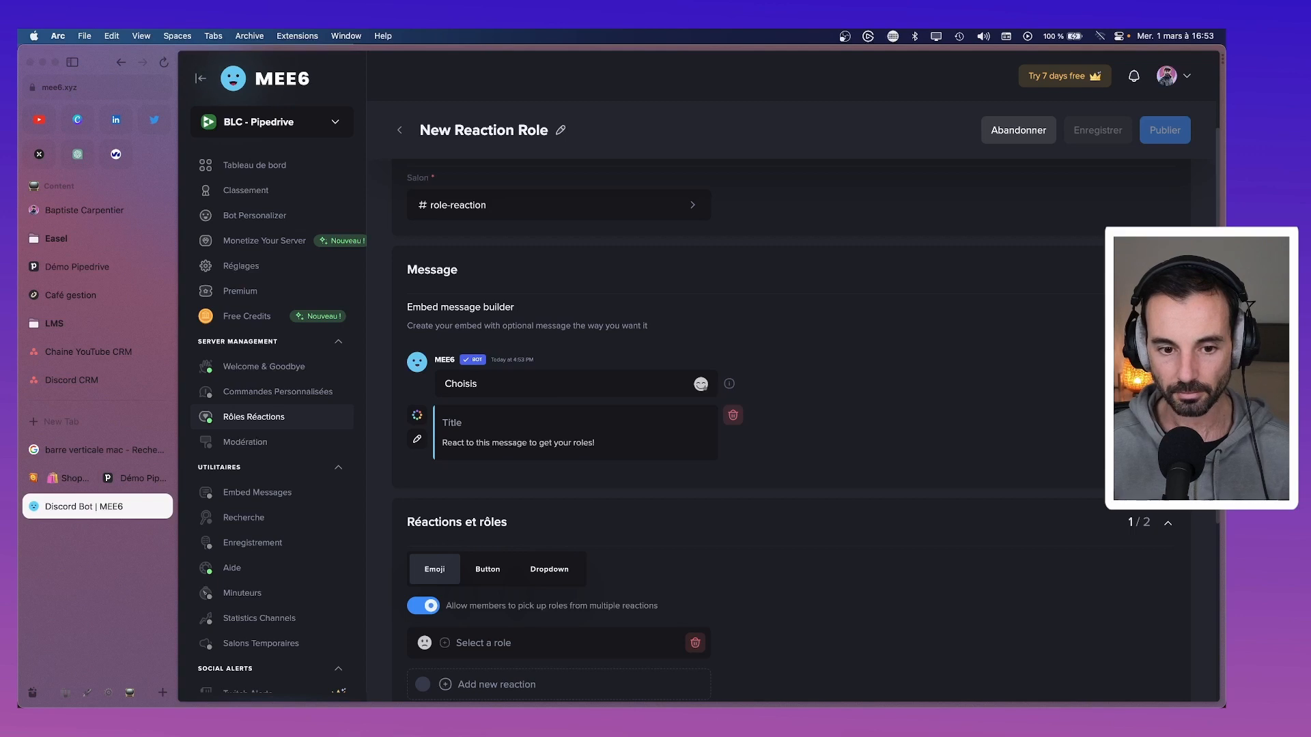
text(sez l'icone quelle)
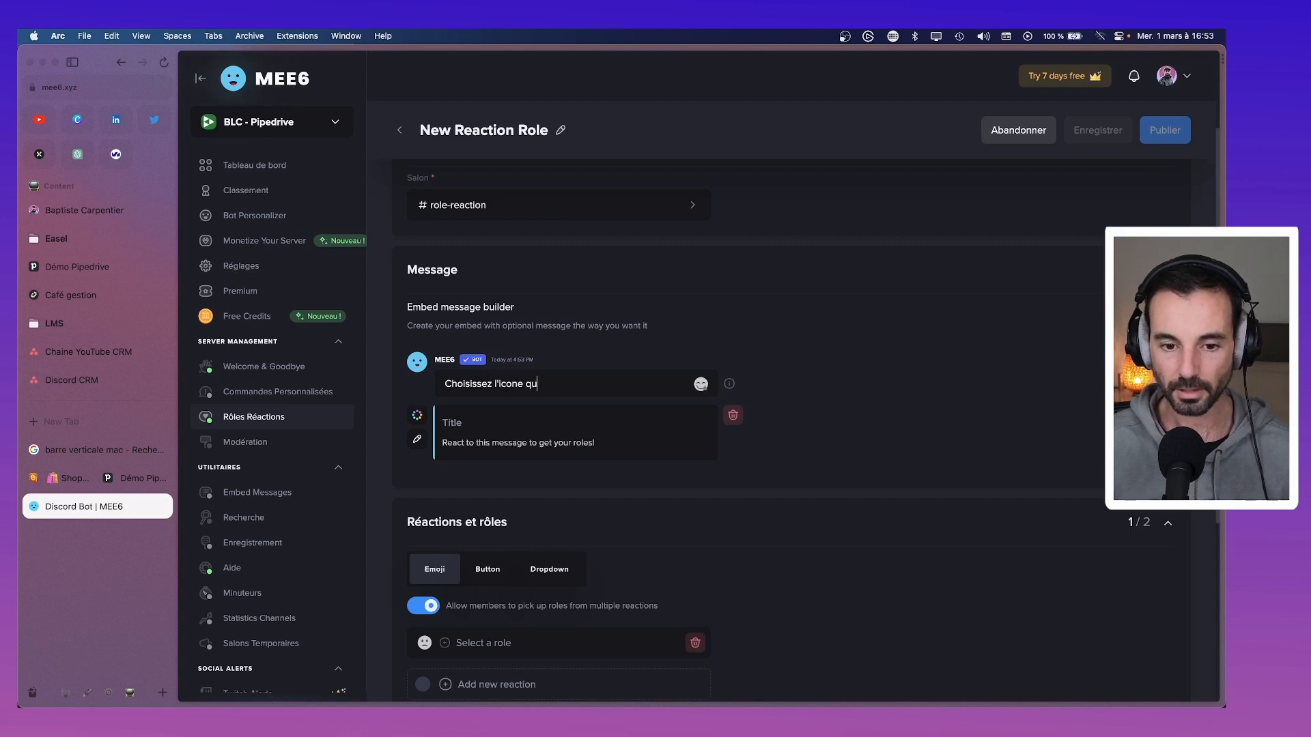
key(BackSpace)
key(BackSpace)
key(BackSpace)
key(BackSpace)
text(one qui c)
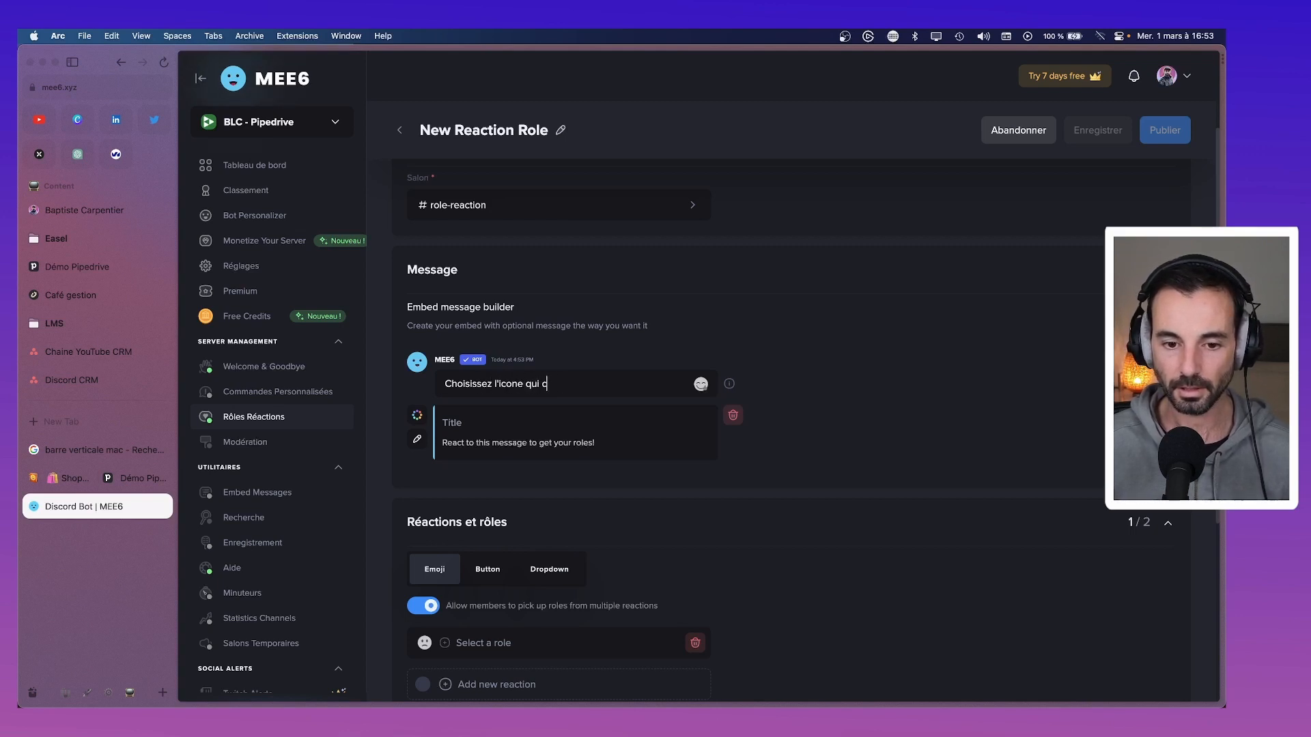
text(orrespond à vo)
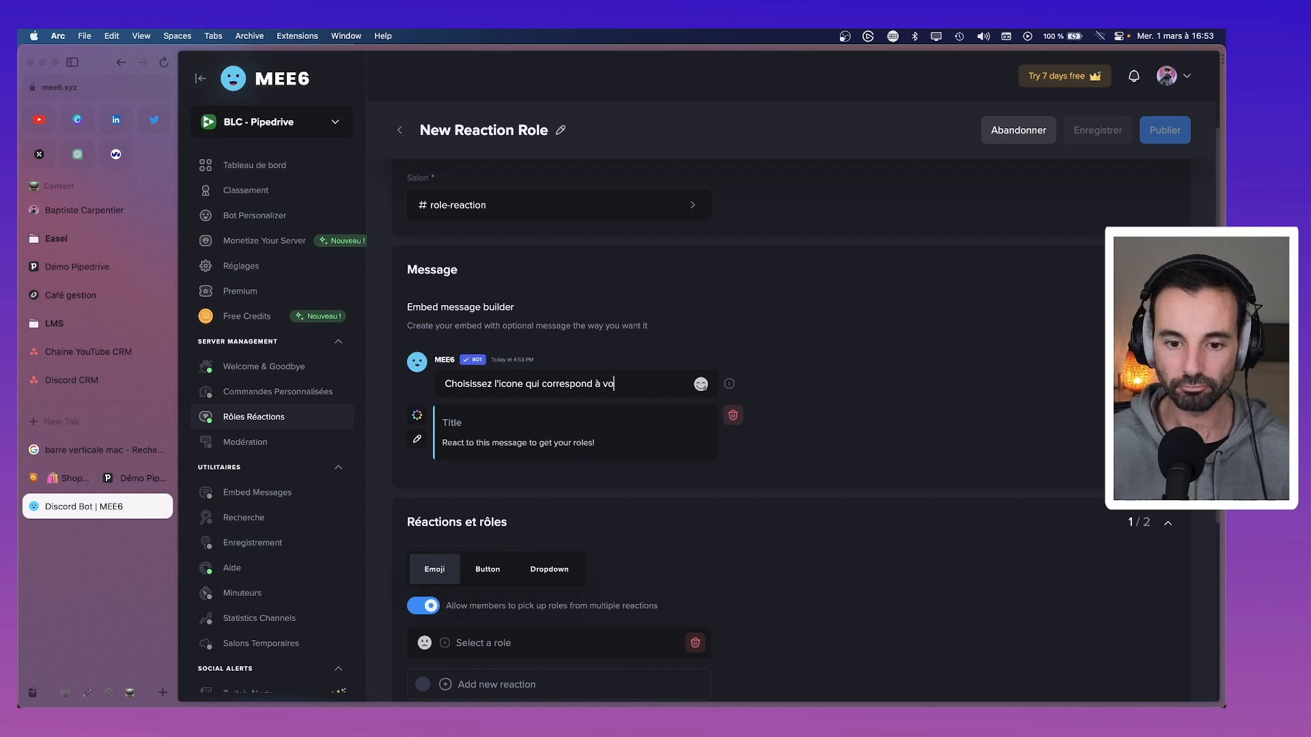
text(tre métier)
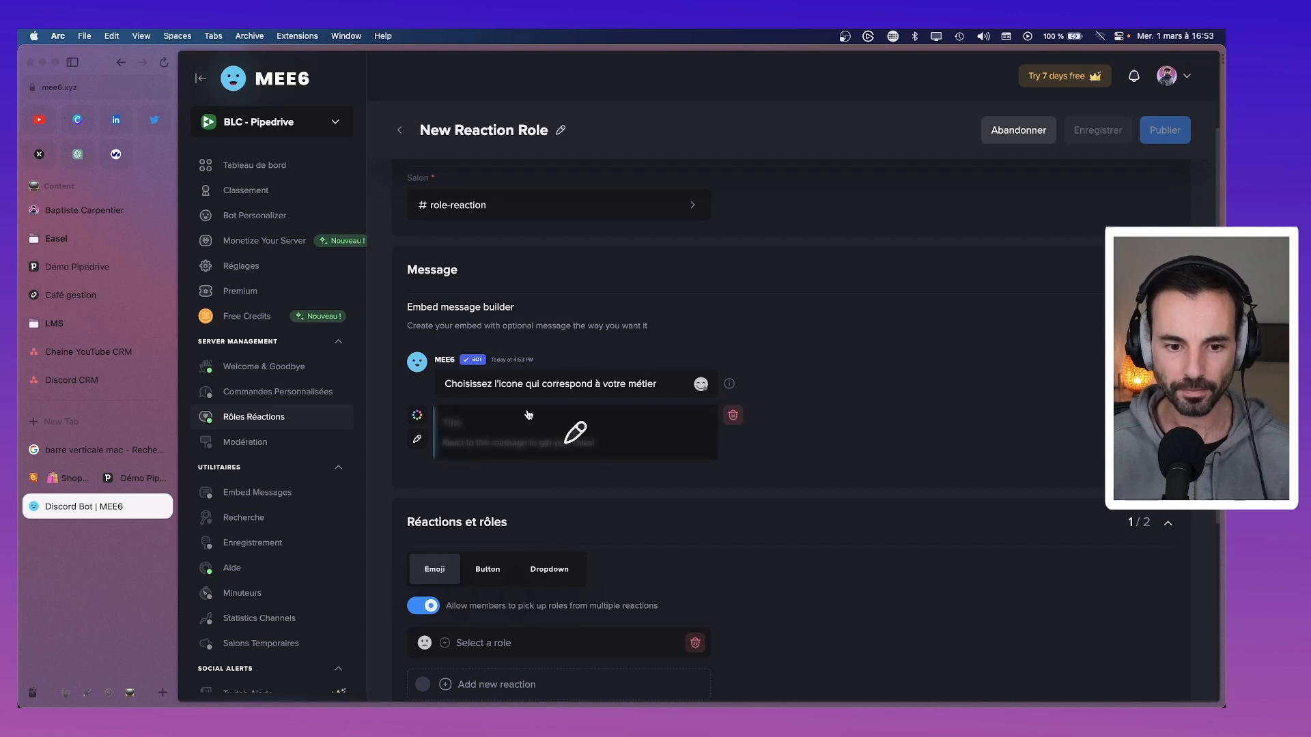
Remove the embed from the message and correct the spelling of "icone" to "icône" in its text.
scroll(512, 421, down, 1)
click(577, 425)
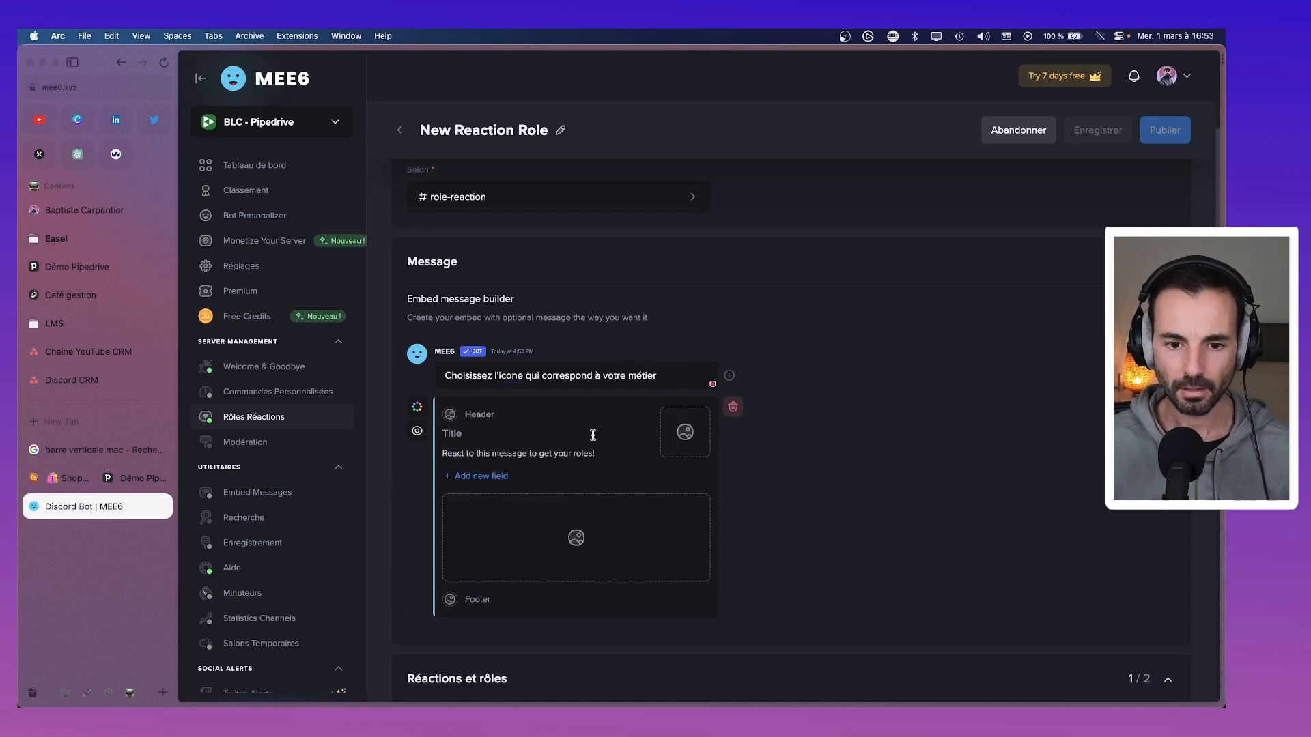
scroll(594, 437, down, 5)
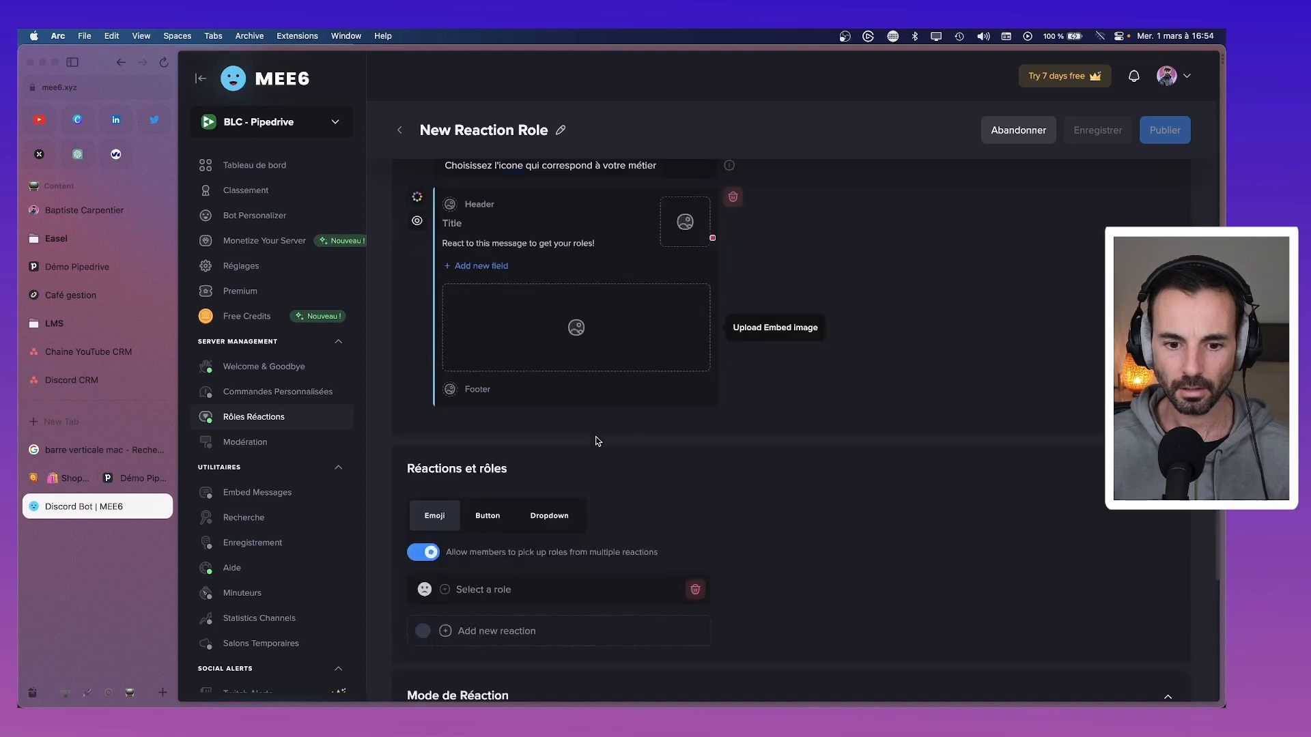
scroll(539, 471, down, 2)
scroll(516, 492, up, 4)
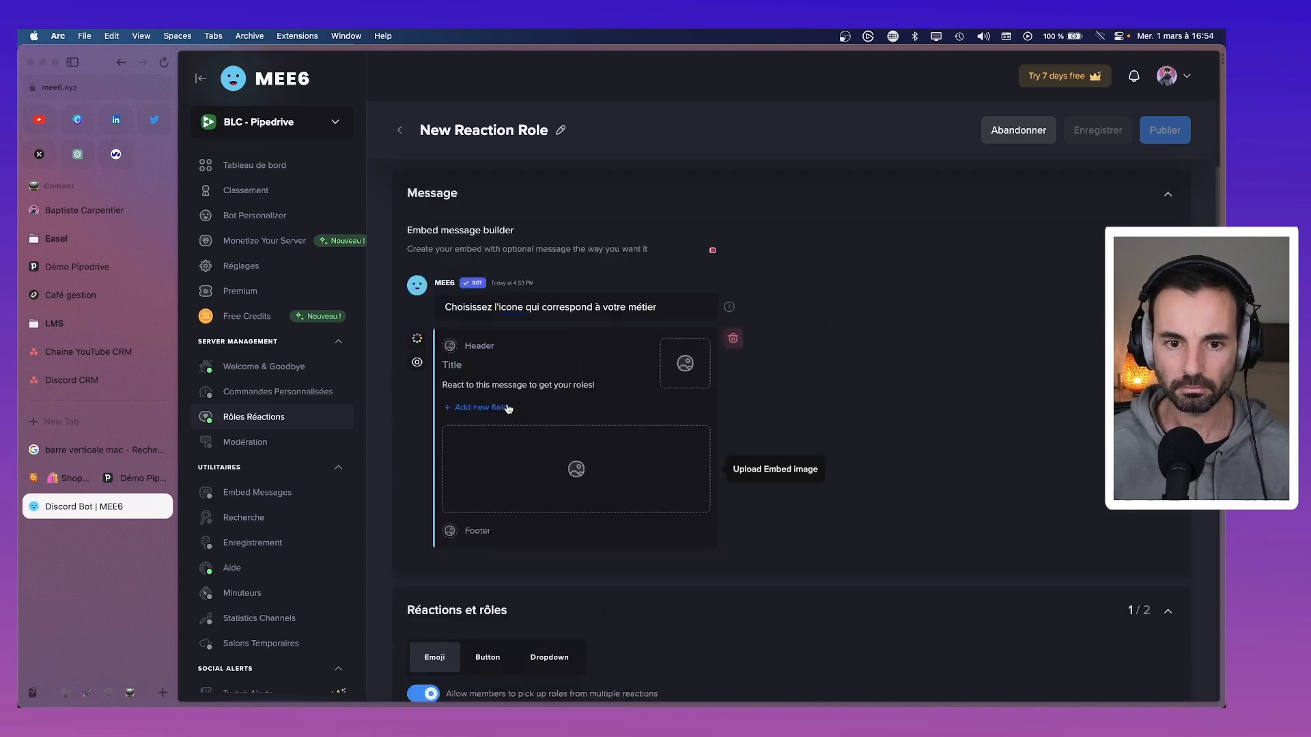
click(733, 339)
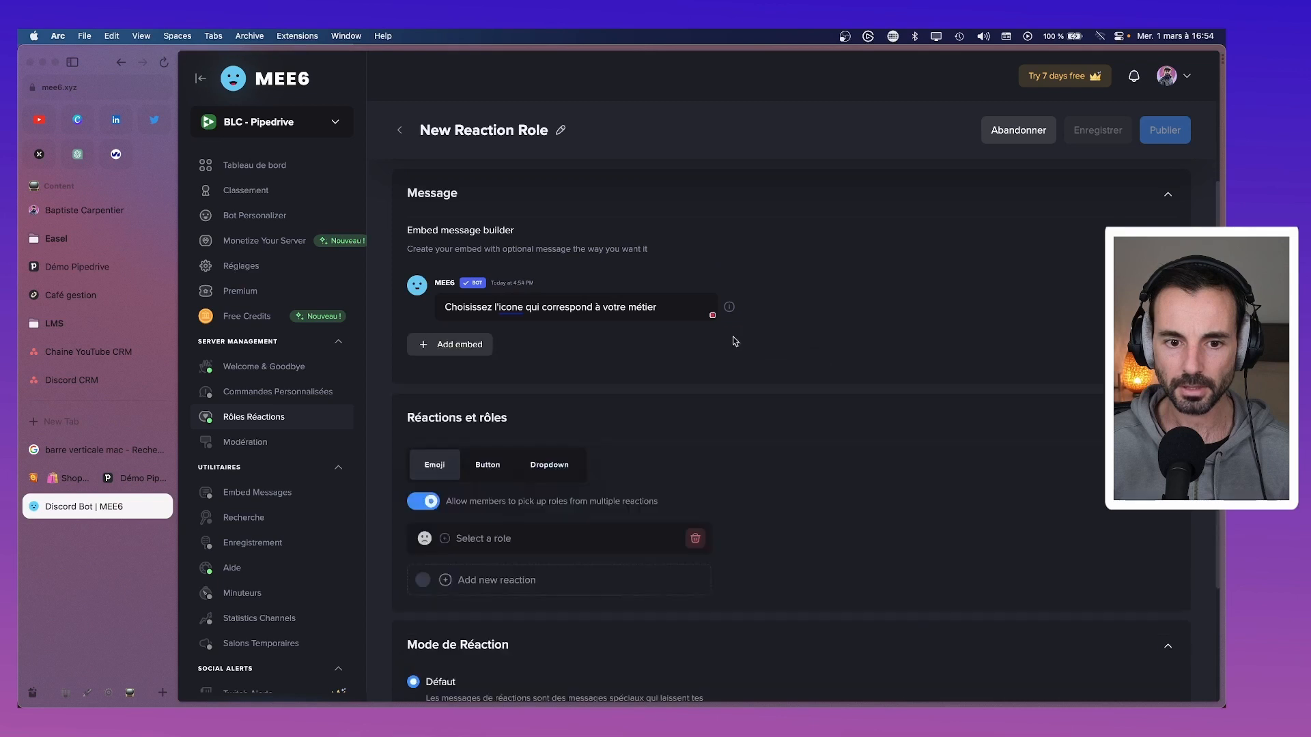
right_click(523, 301)
click(546, 334)
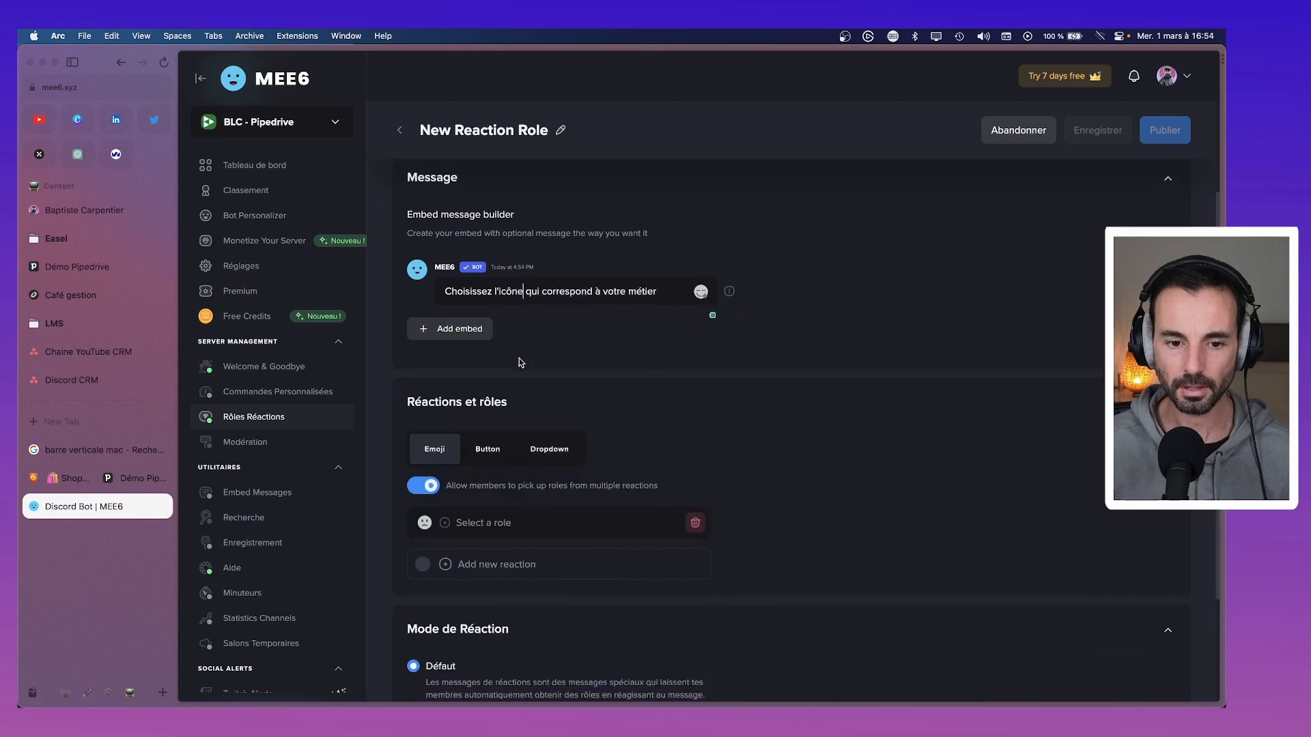
Find the tv emoji and set it as the emoji of the first reaction.
scroll(521, 362, down, 2)
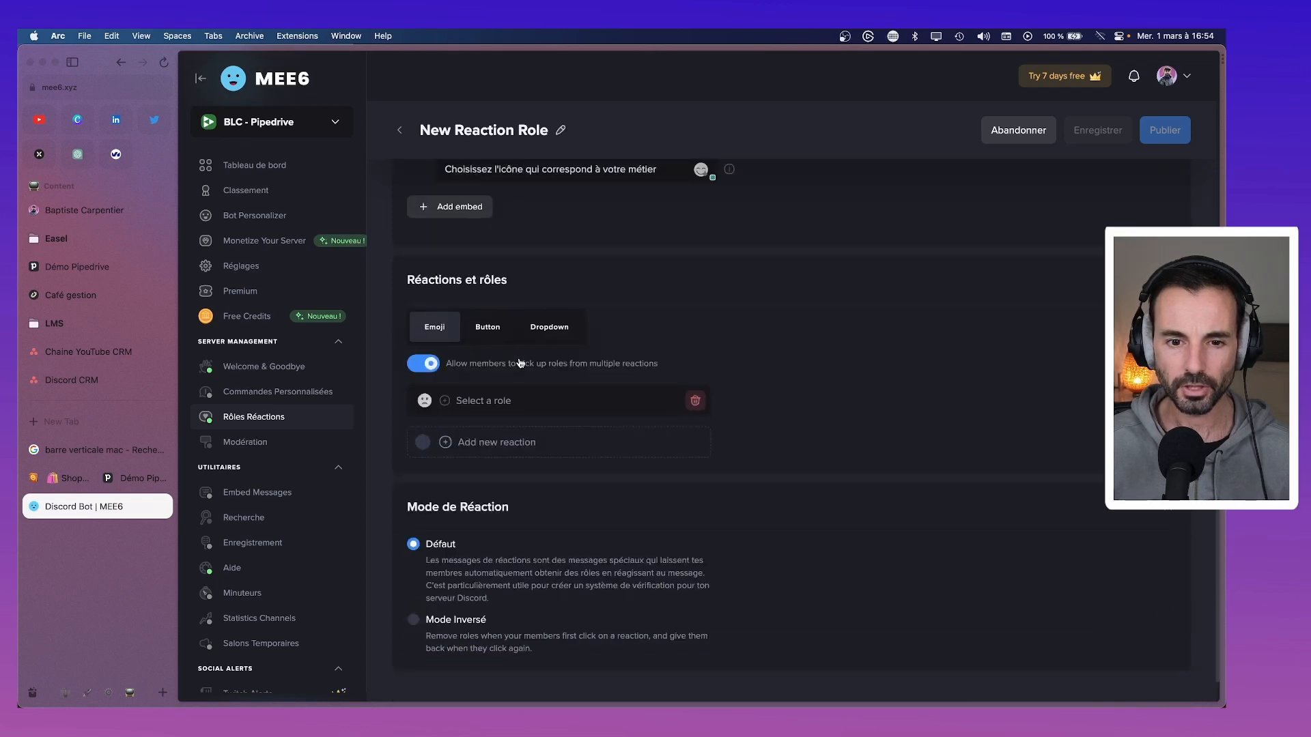
click(483, 401)
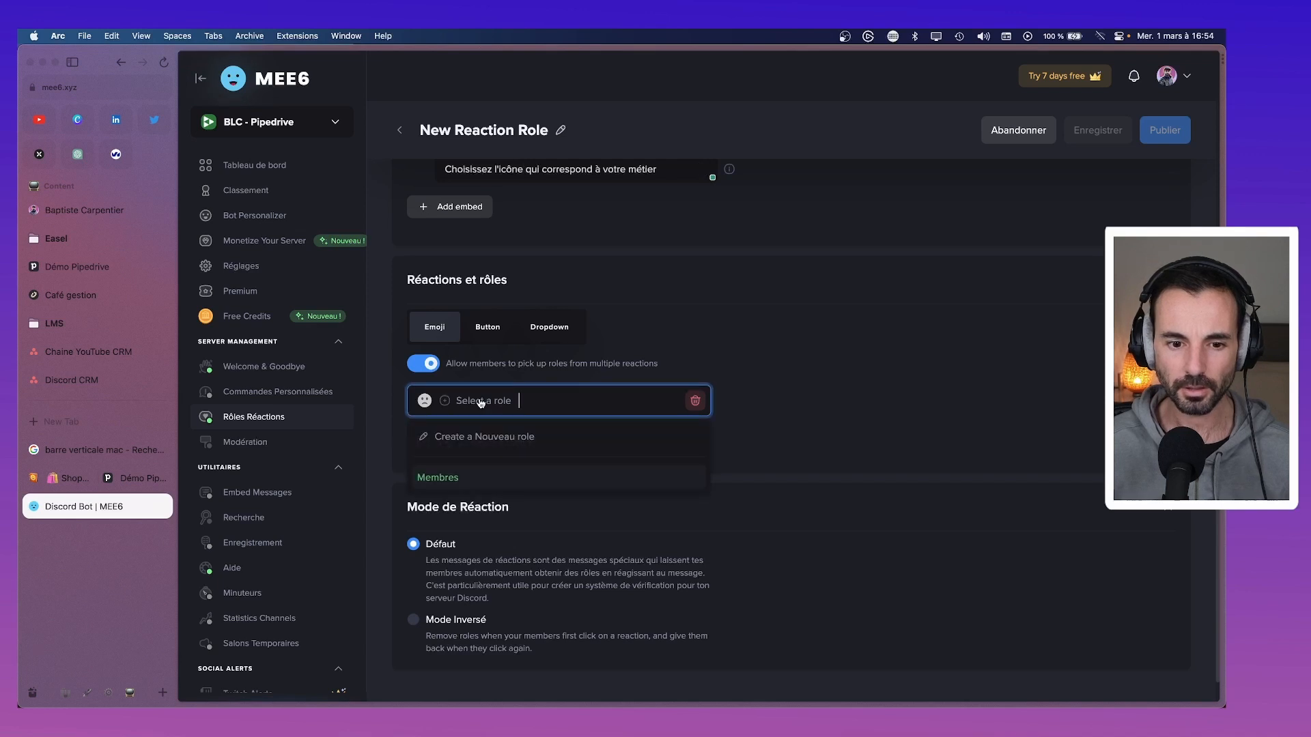
click(426, 402)
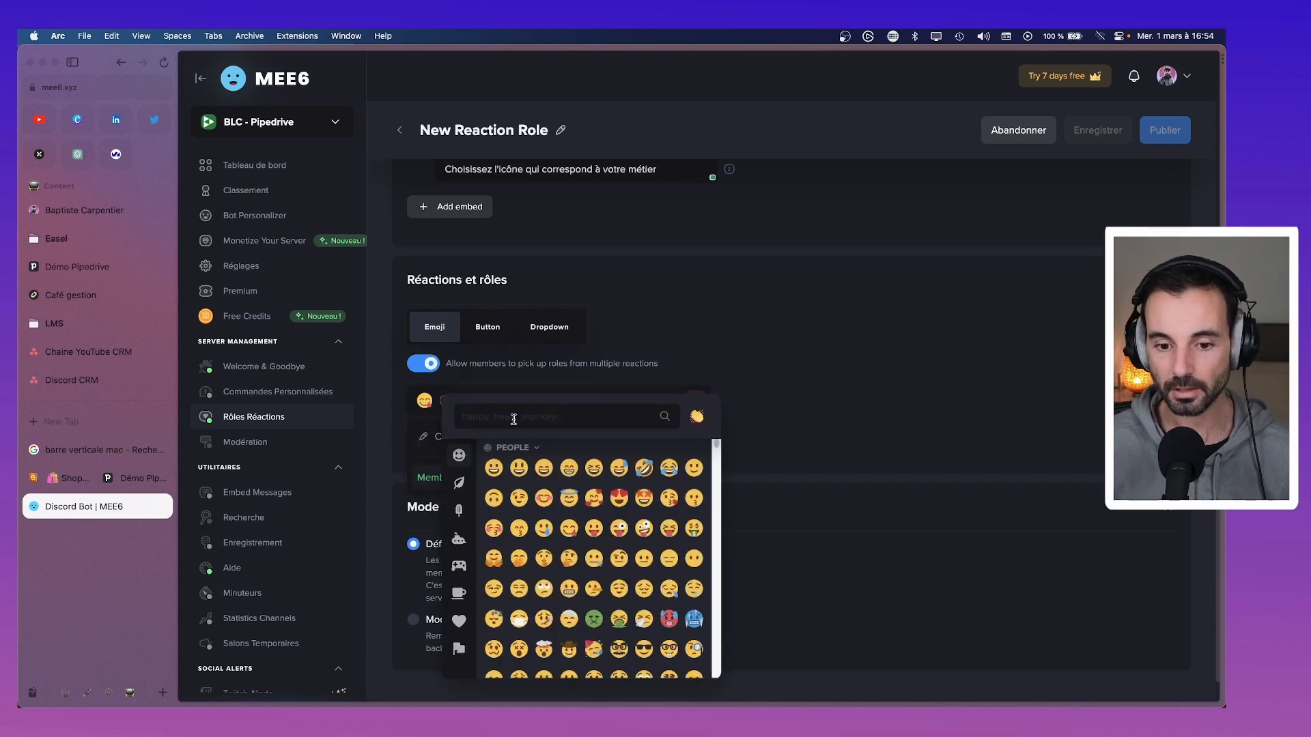
text(tv)
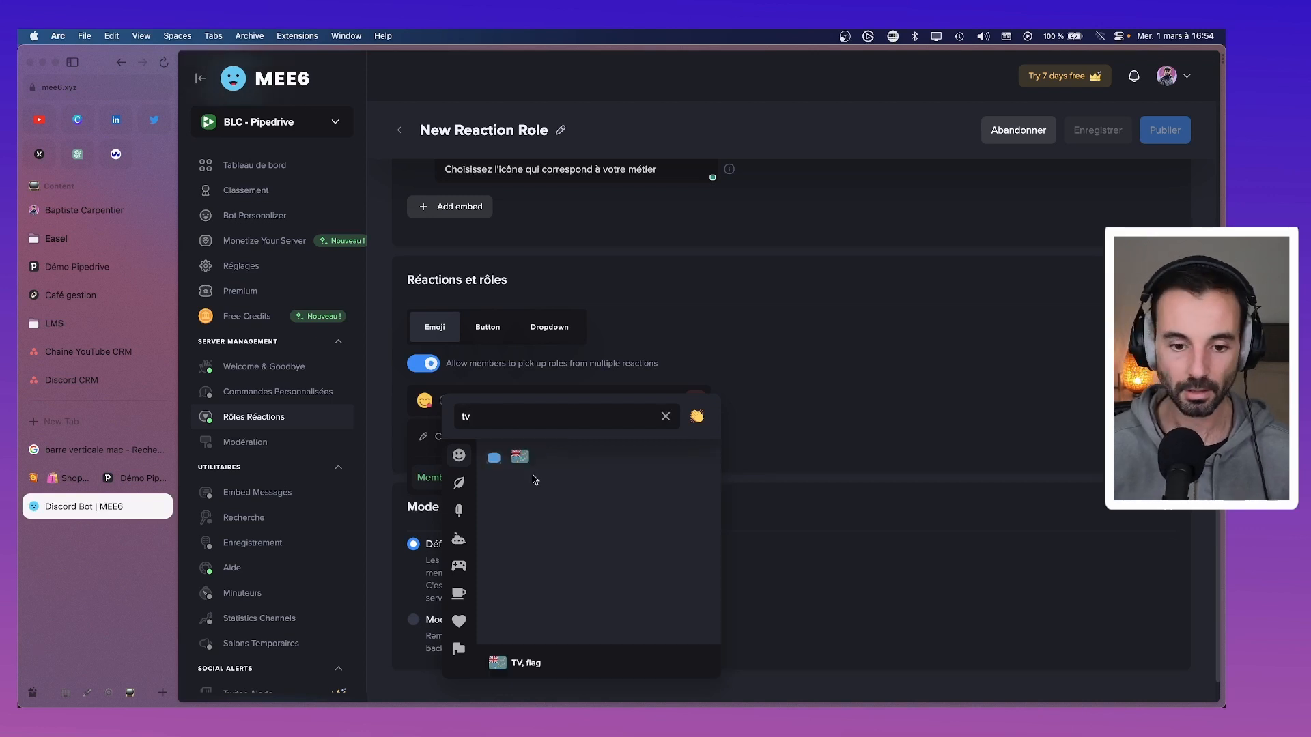
click(495, 461)
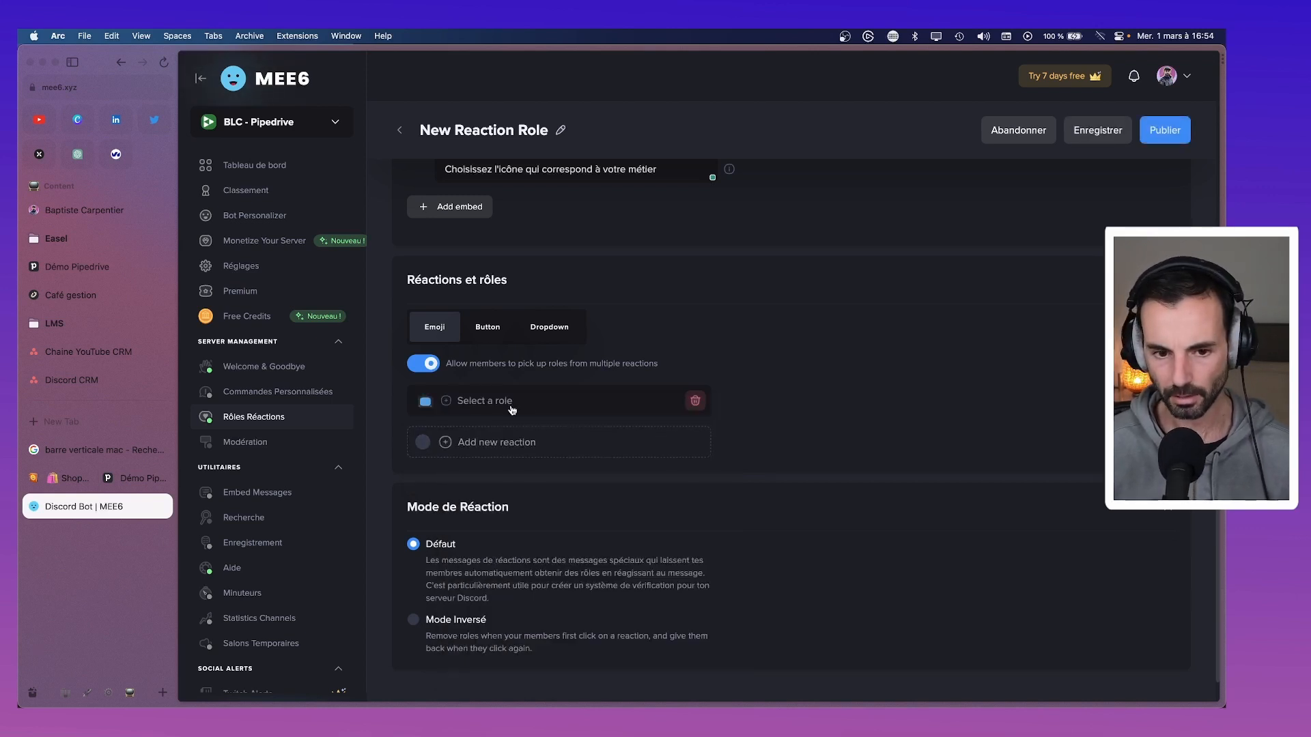
Save the new reaction role as a draft without assigning a role to its reaction.
click(510, 403)
click(873, 329)
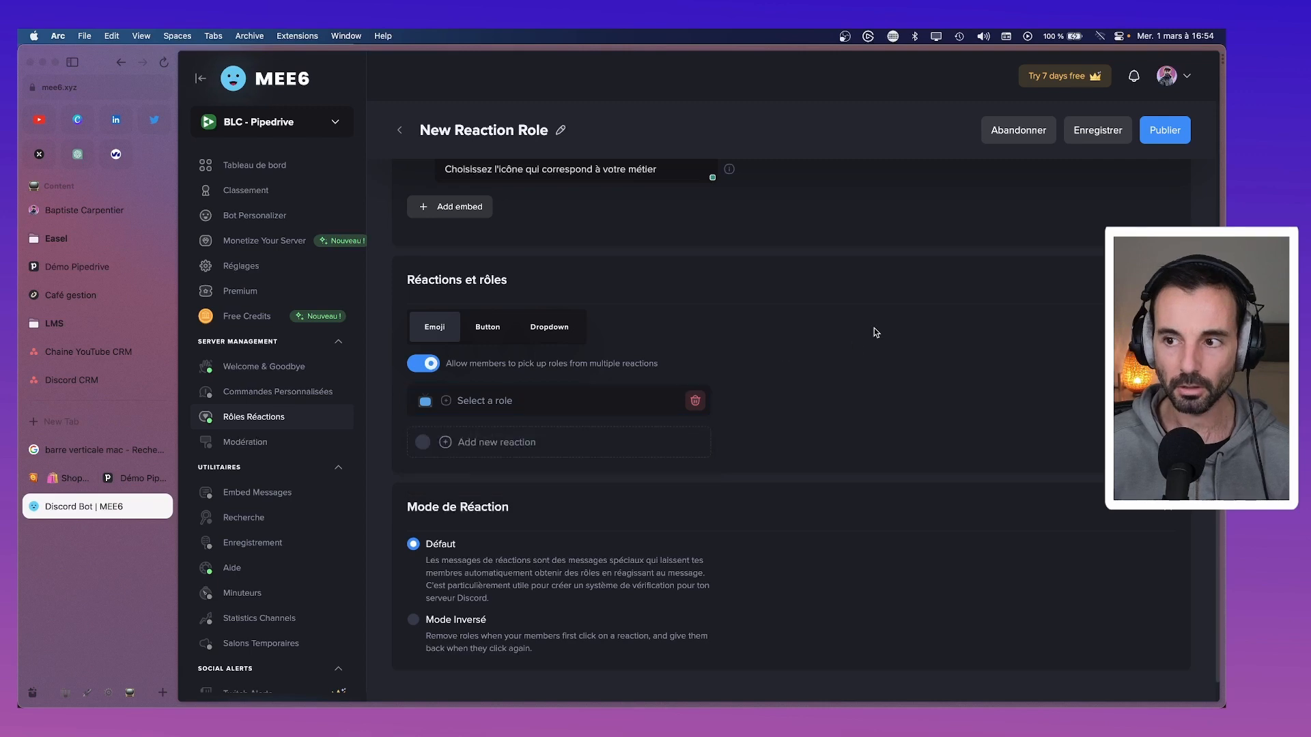
click(1099, 130)
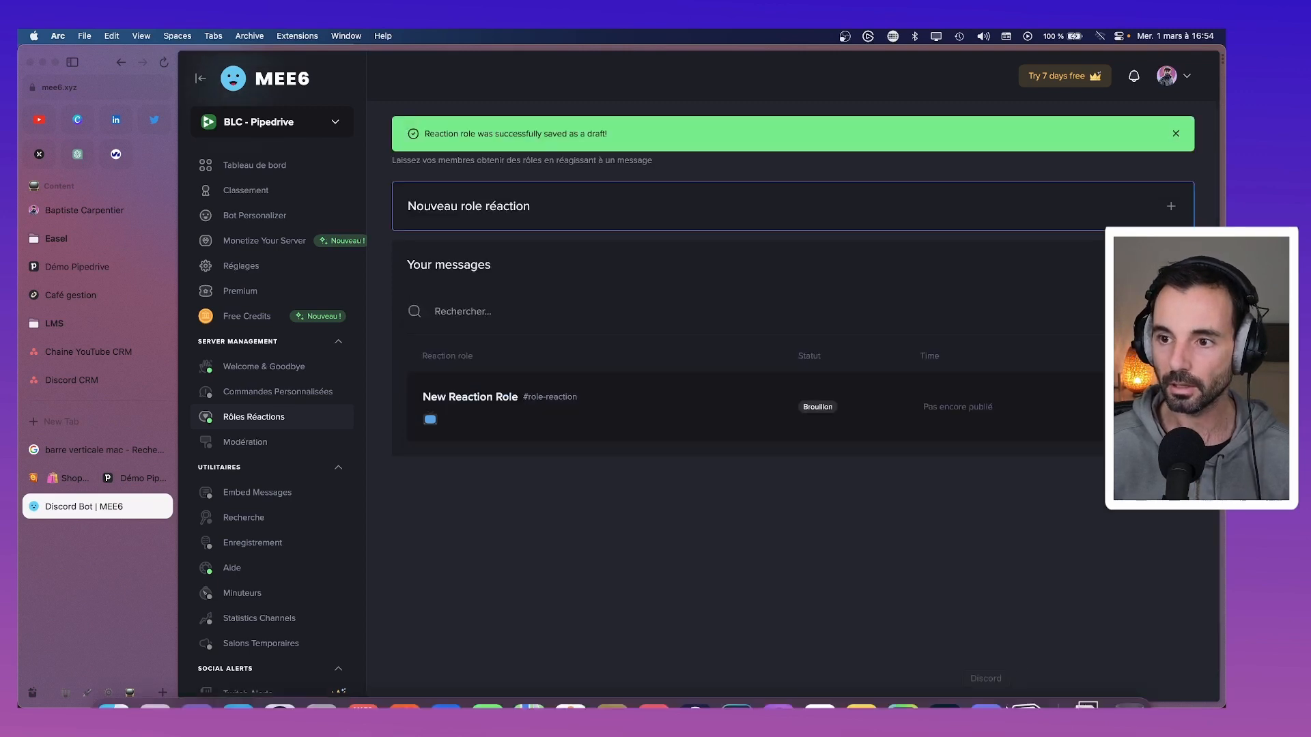
Switch to Discord and create a new role in the BLC - Pipedrive server settings.
click(990, 683)
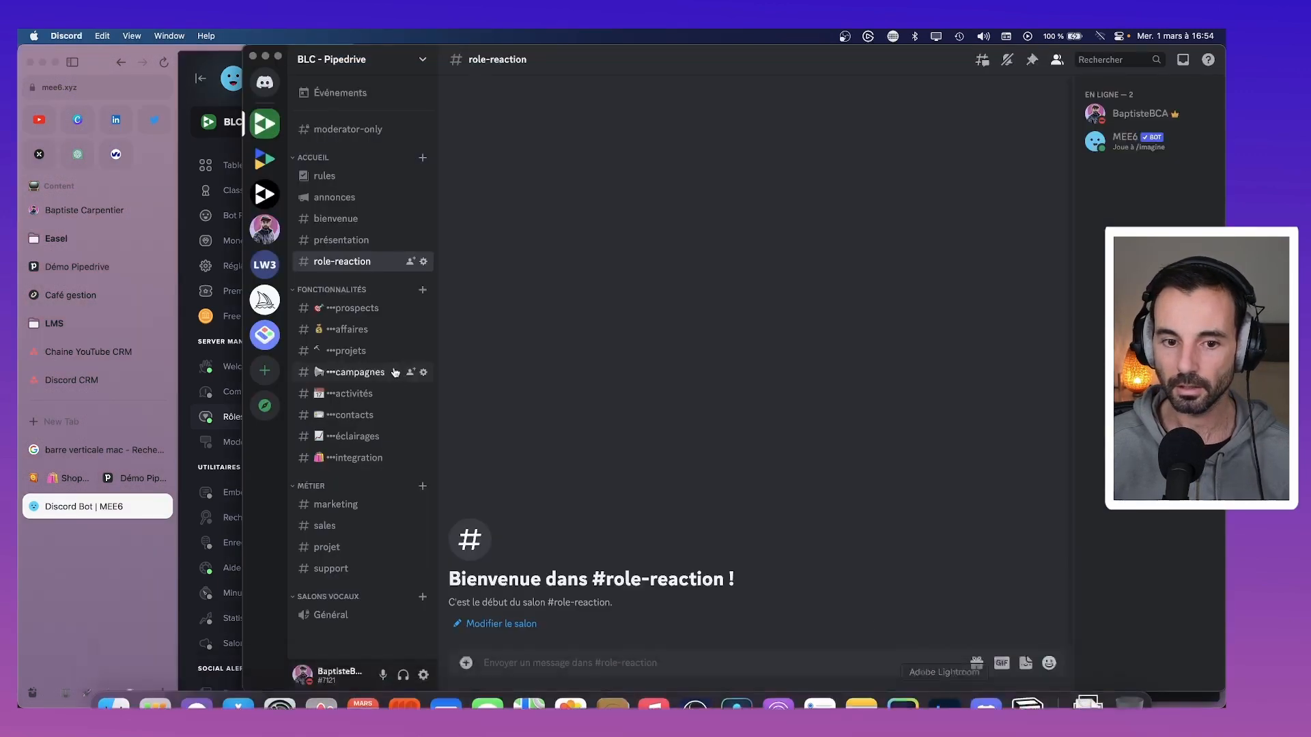
click(367, 58)
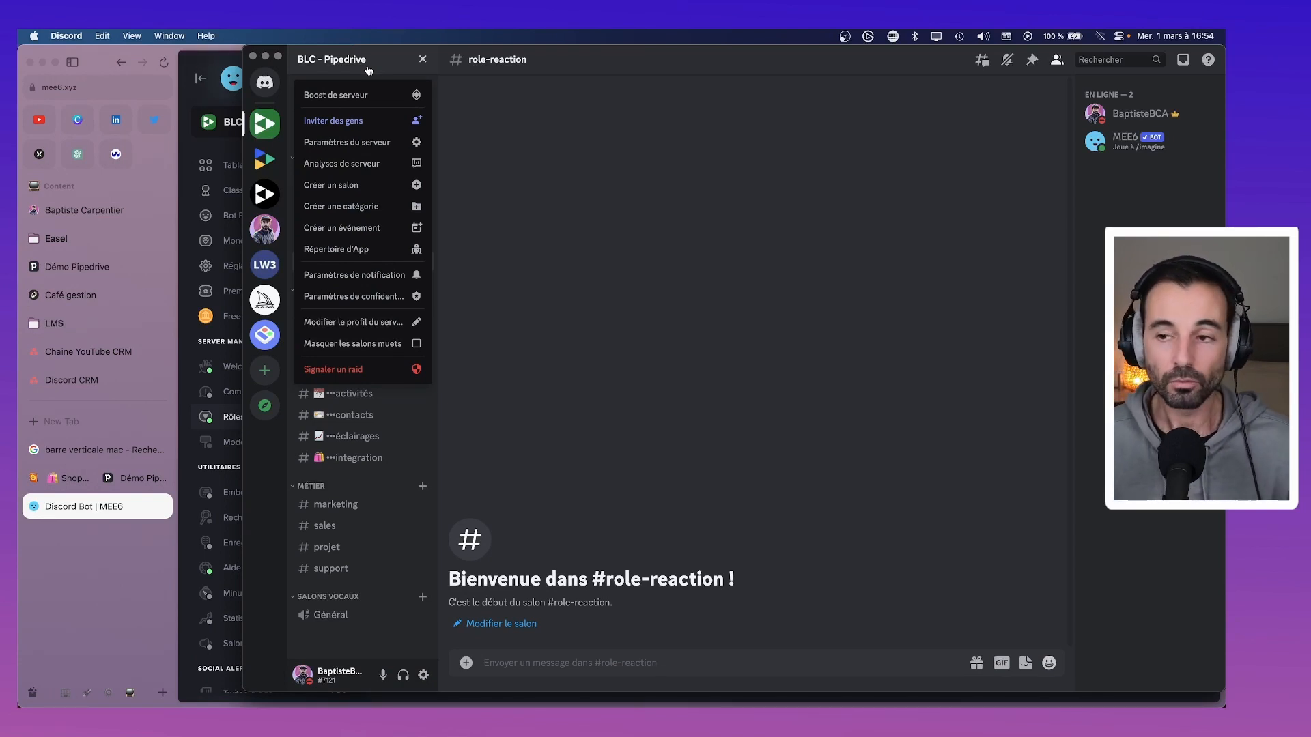
click(355, 142)
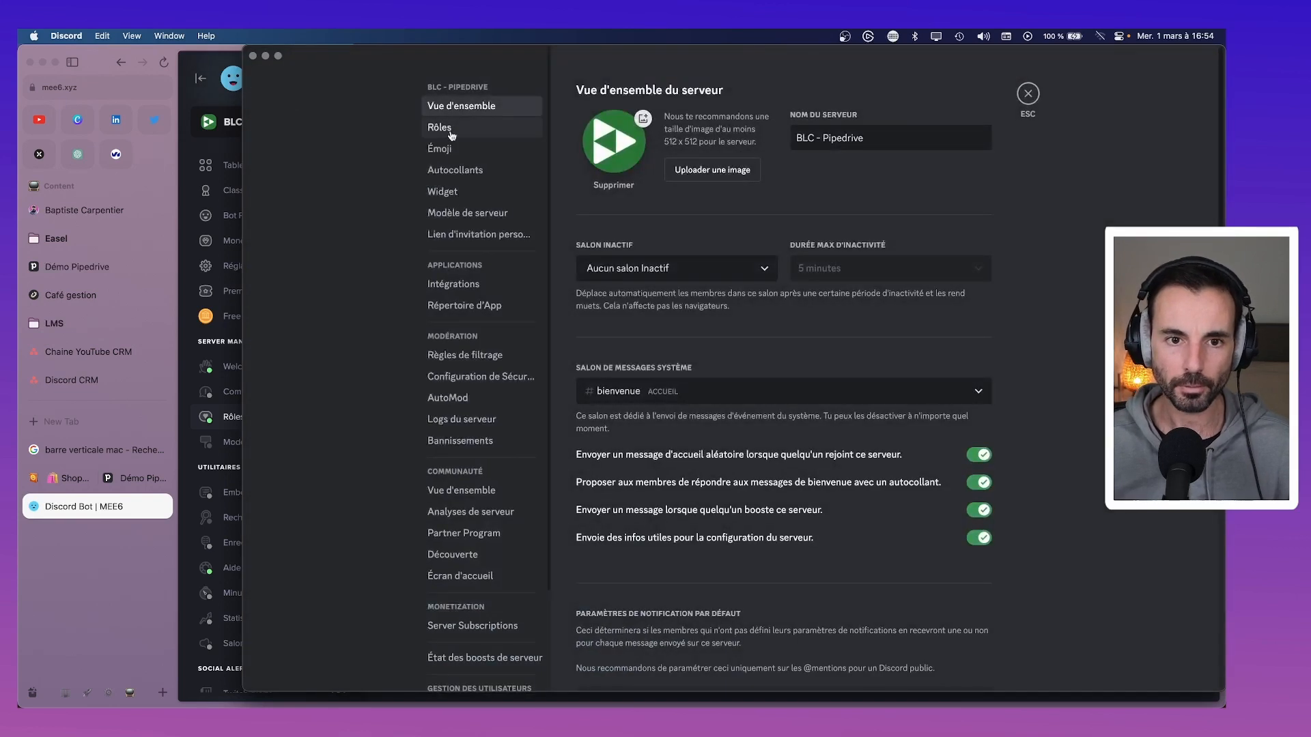
click(478, 127)
click(950, 207)
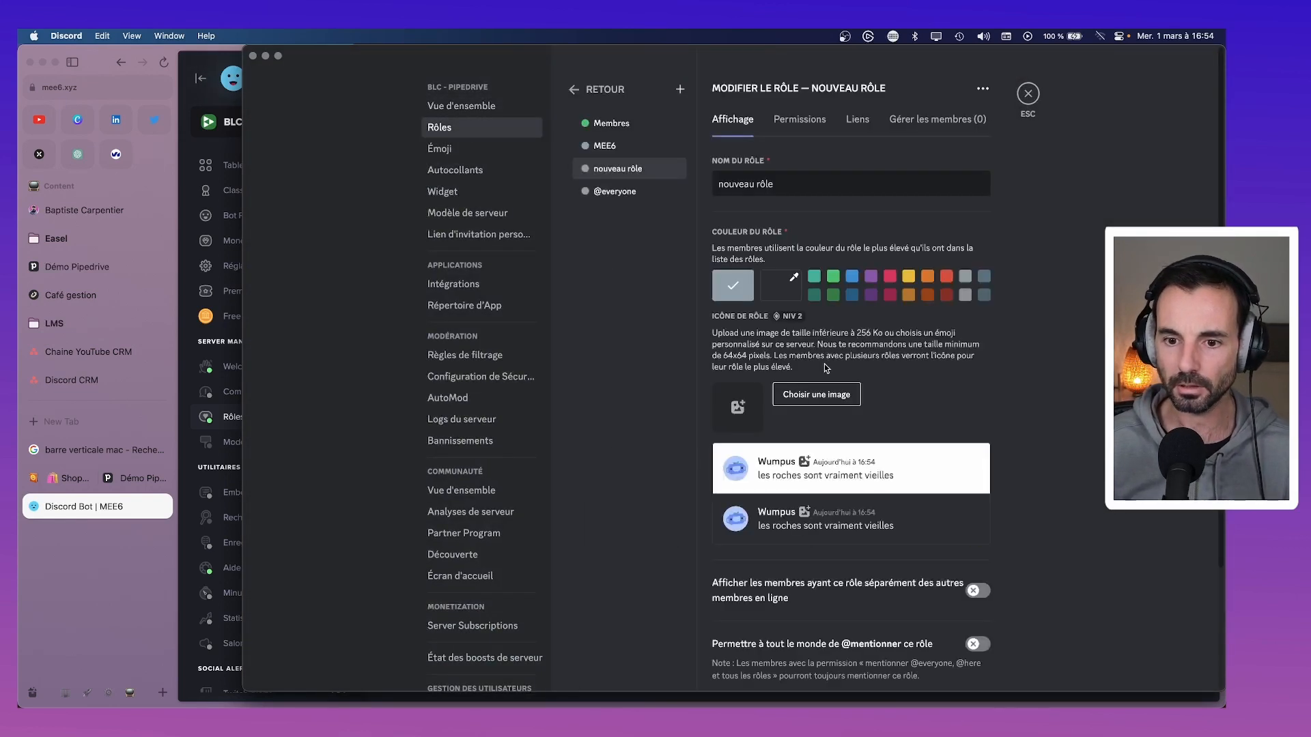
Name the new role Marketing, give it the dark gold colour and save the changes.
drag(814, 181, 696, 190)
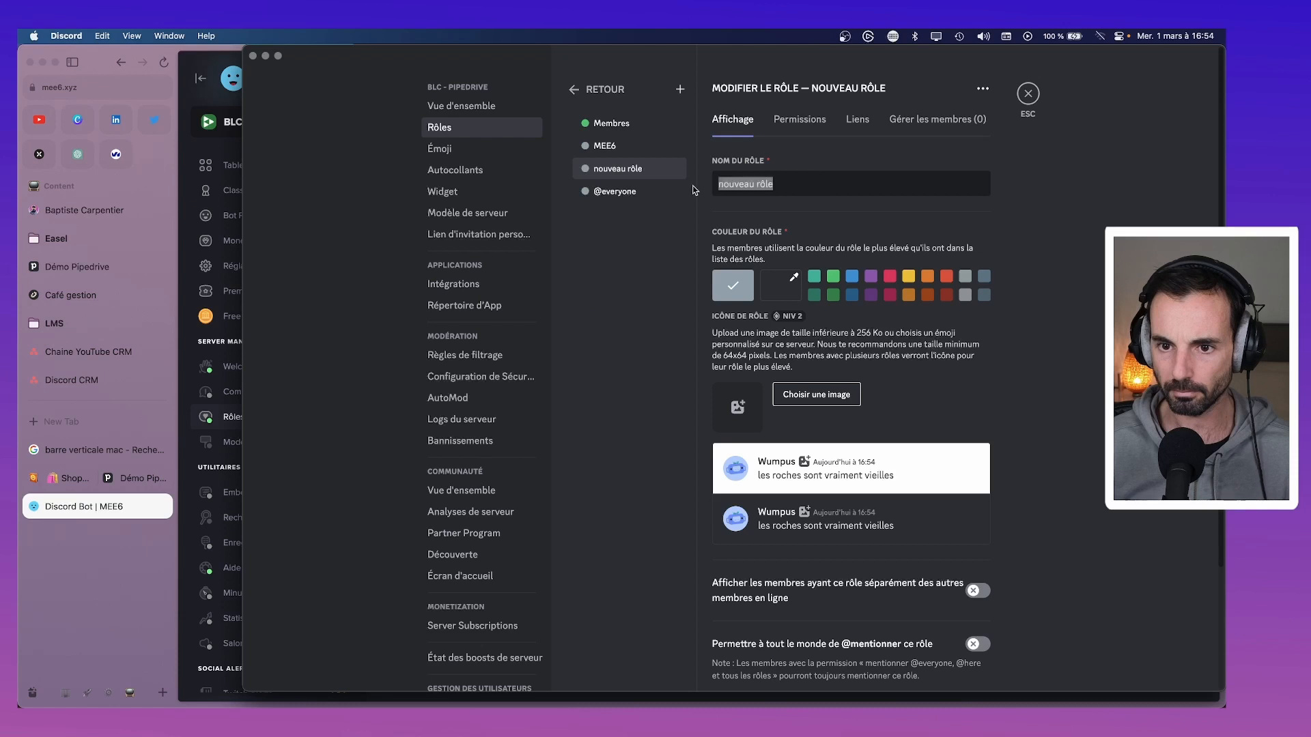
text(Marjketing)
key(BackSpace)
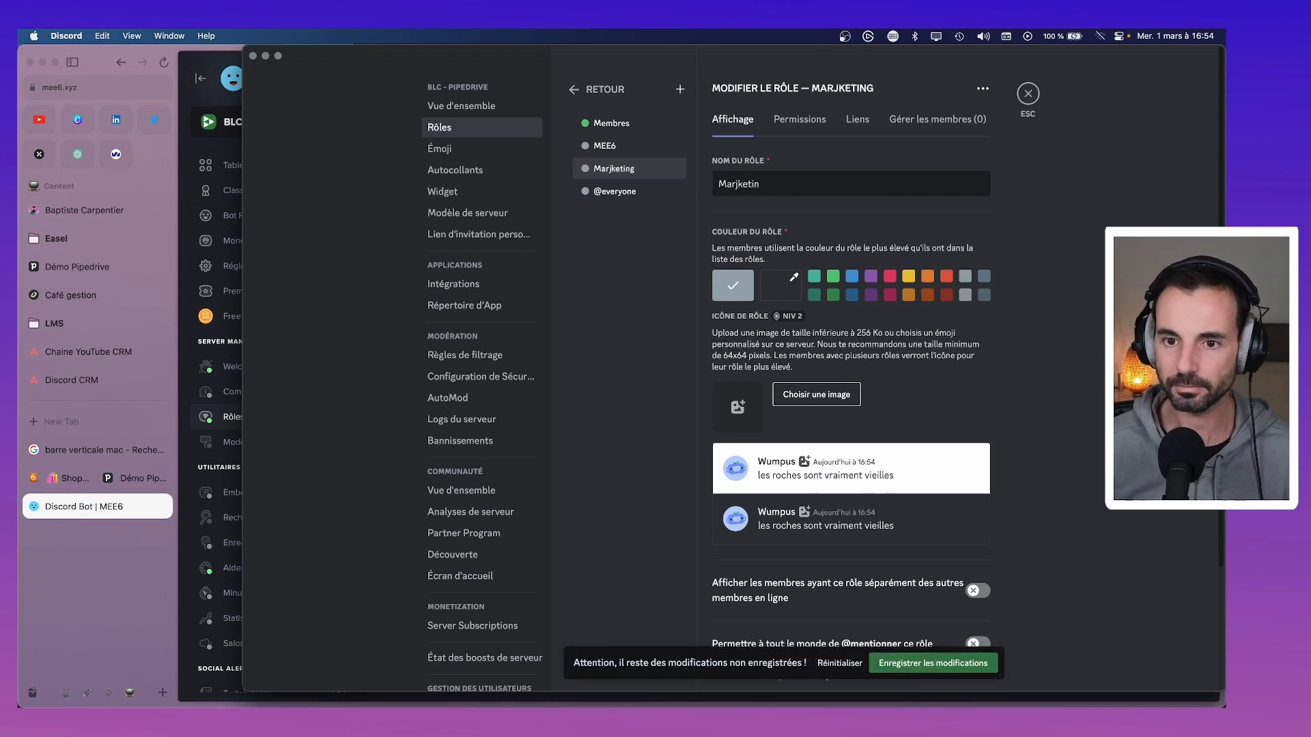
key(BackSpace)
text(keting)
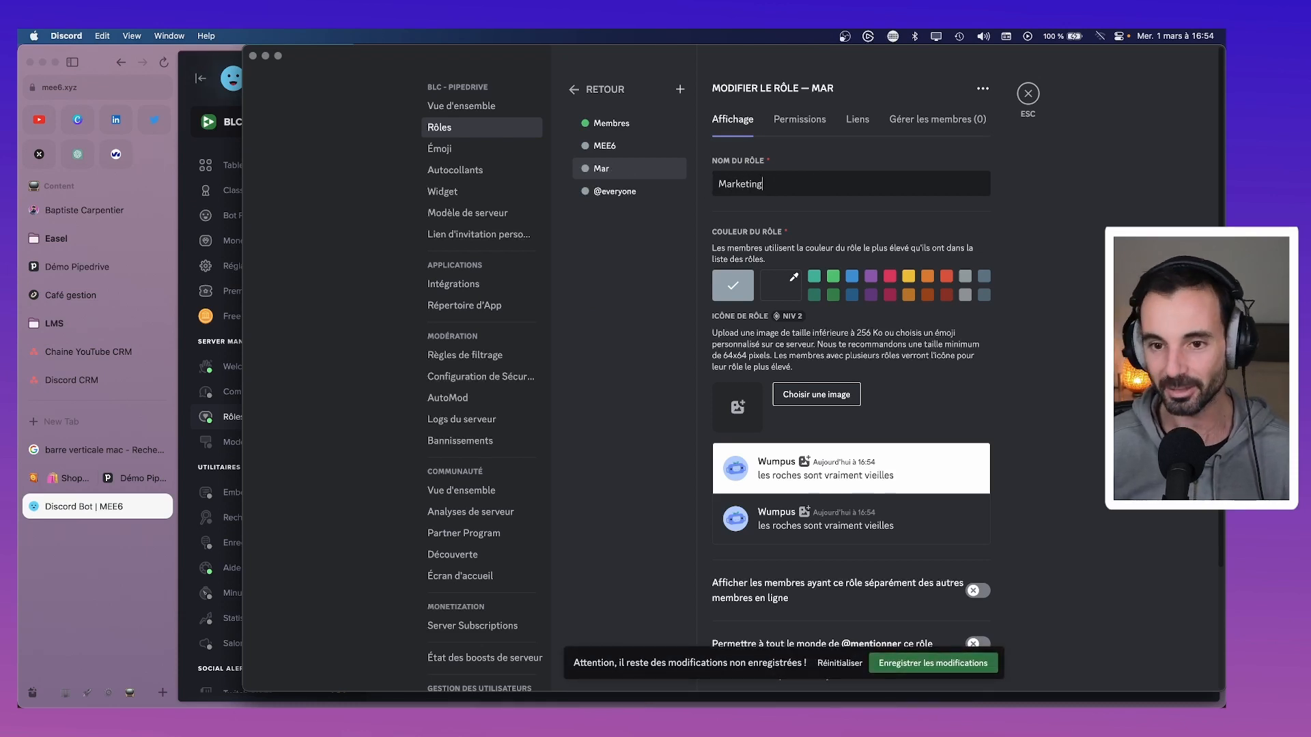
click(930, 278)
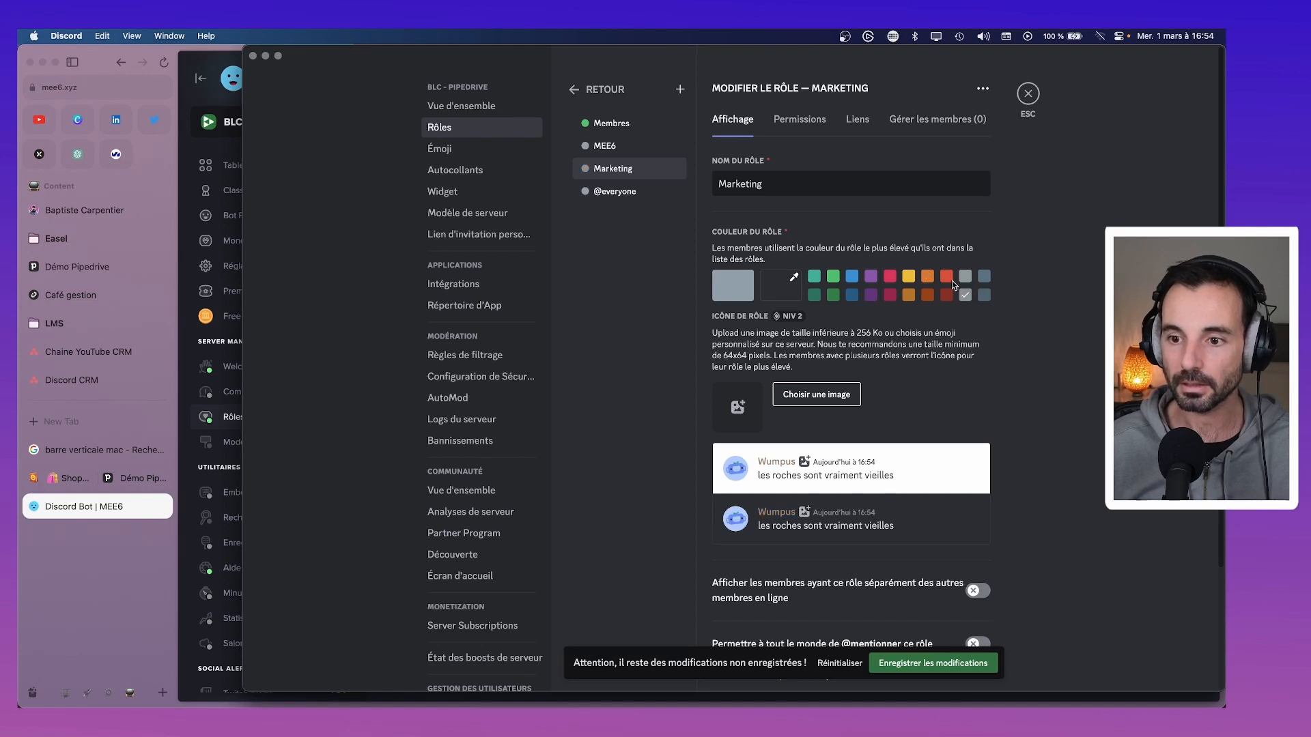
click(908, 294)
click(937, 659)
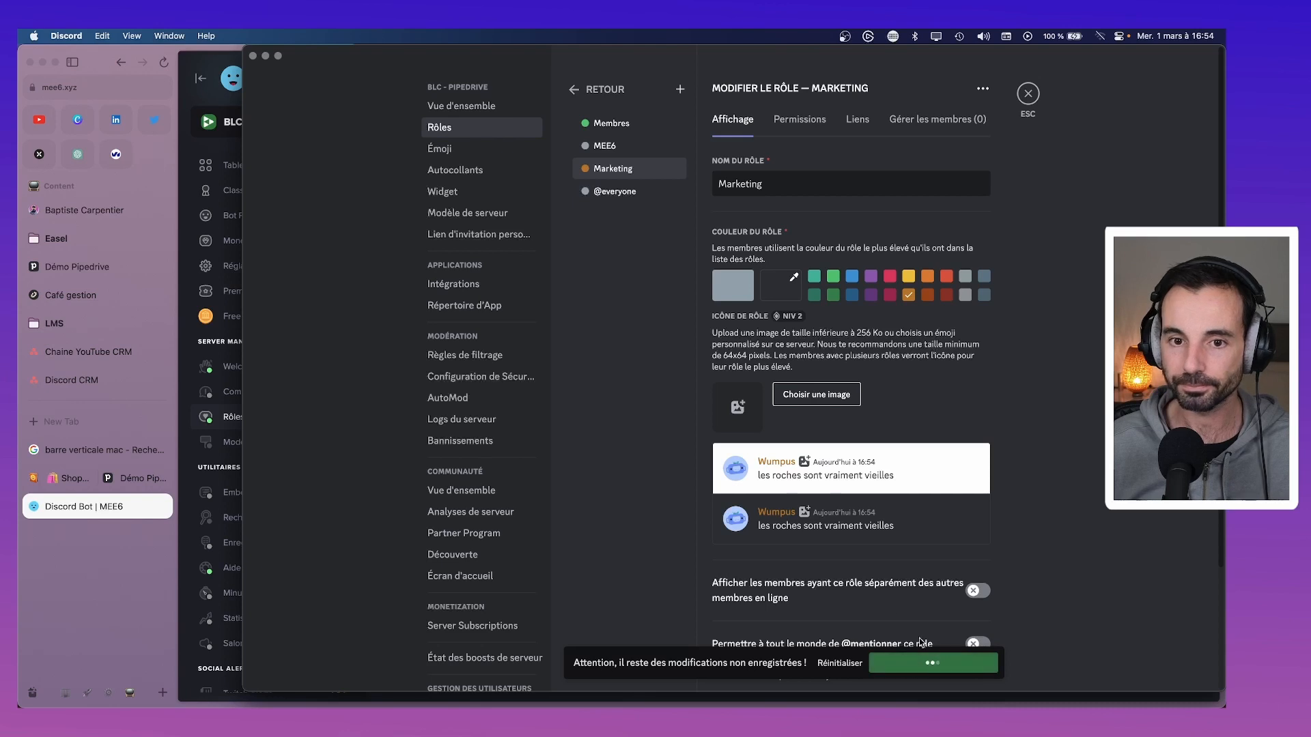
Create another role named Sales with the light blue colour and save it.
click(680, 89)
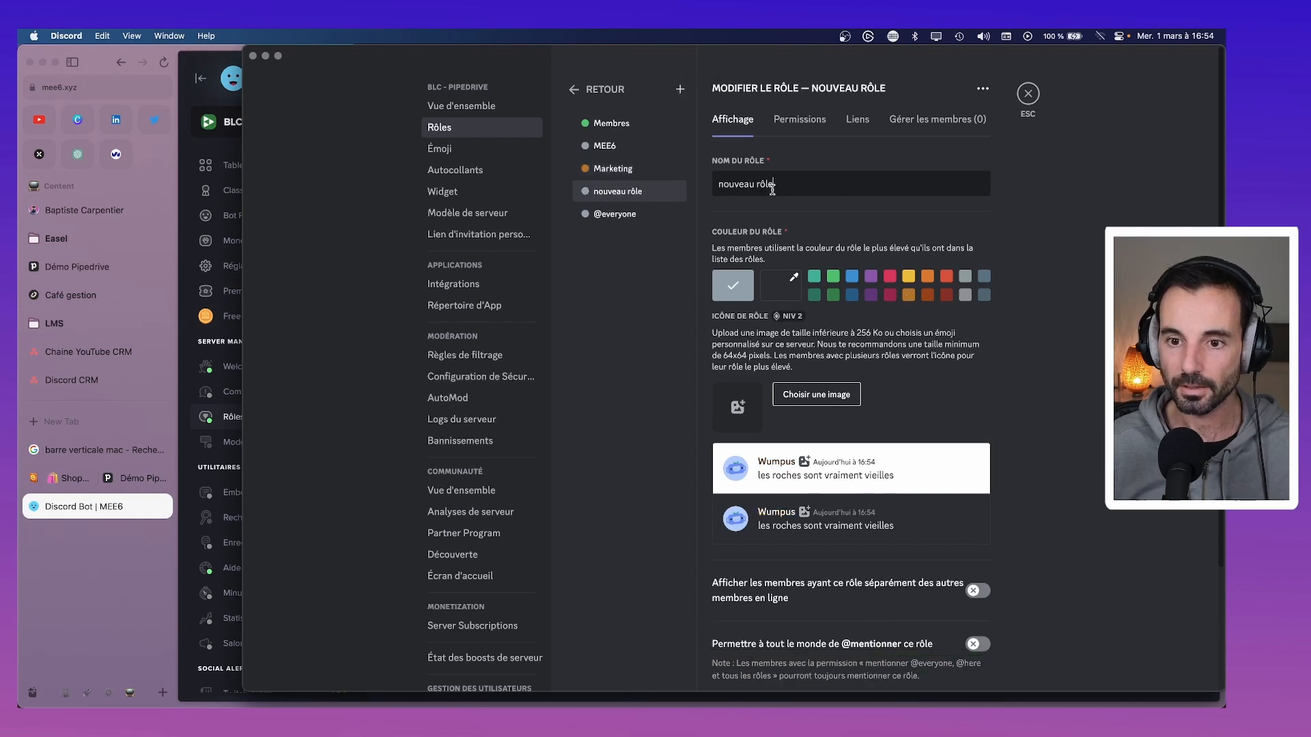
drag(772, 184, 710, 188)
text(Sakes)
key(BackSpace)
key(BackSpace)
key(BackSpace)
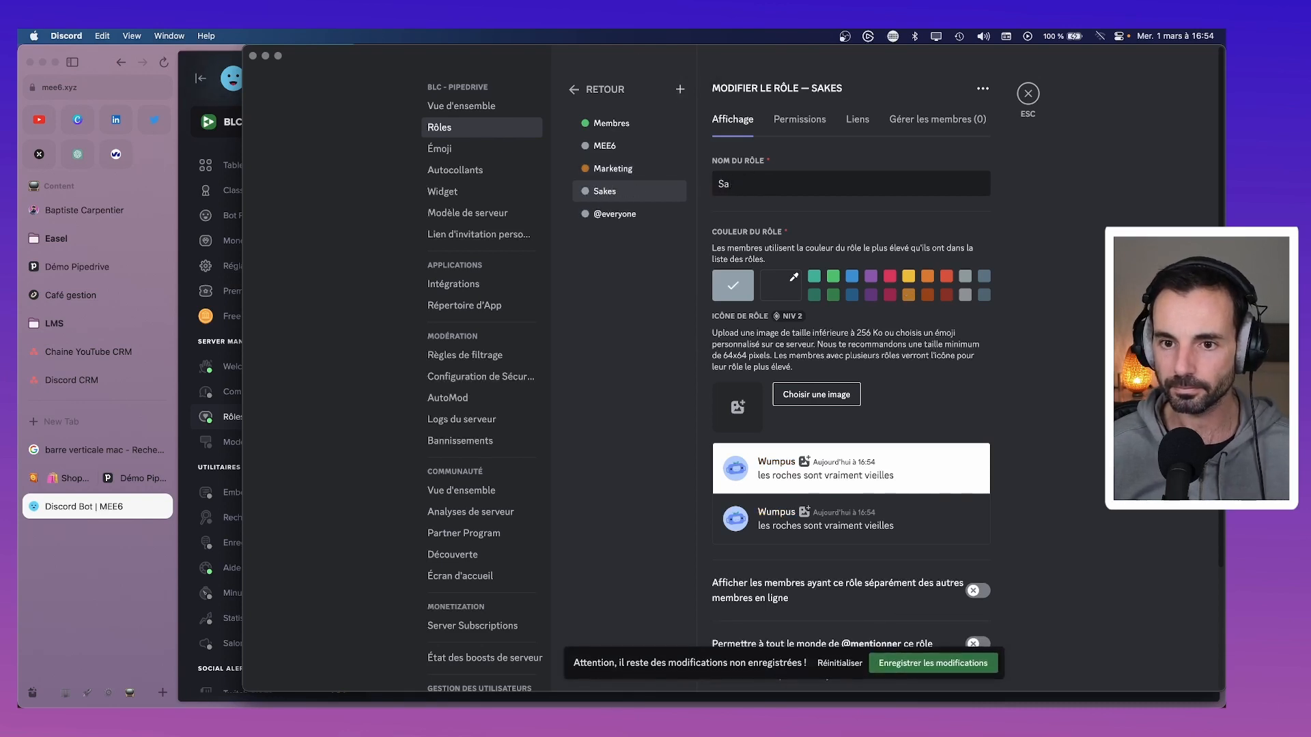
key(BackSpace)
key(BackSpace)
key(BackSpace)
text(lkes)
key(BackSpace)
key(BackSpace)
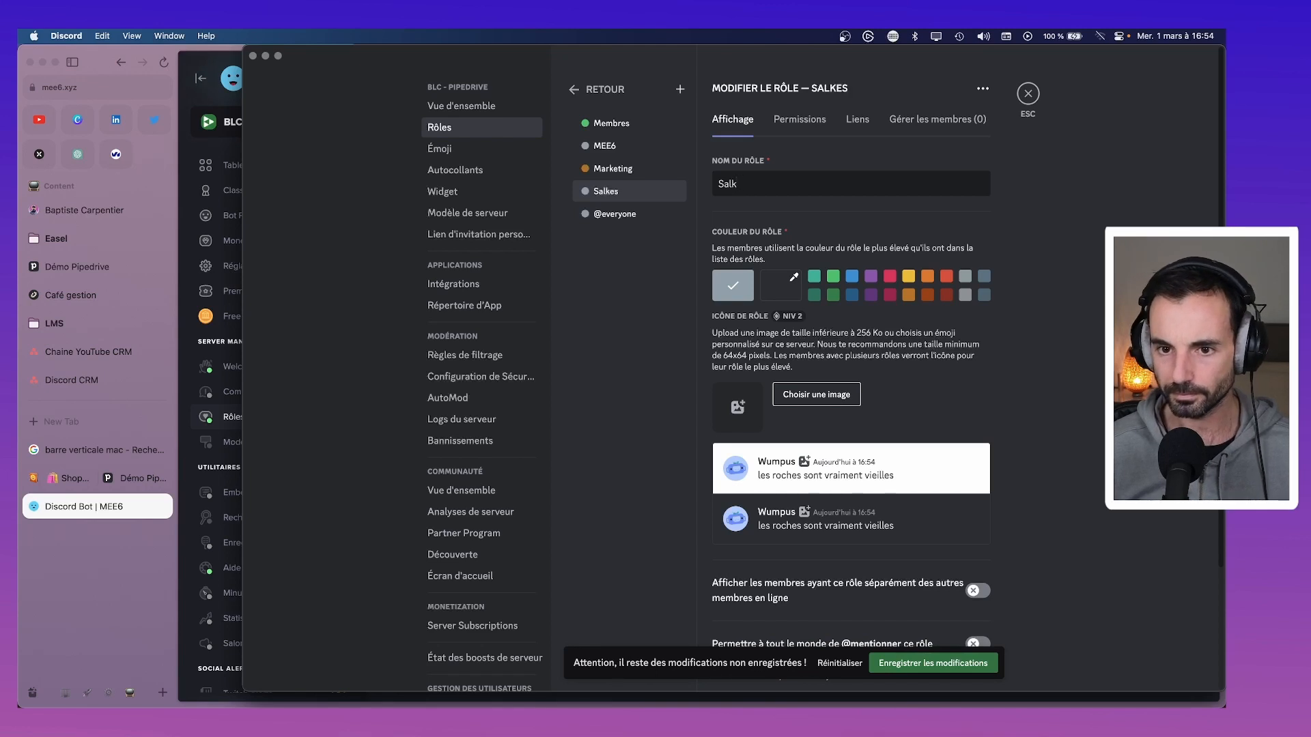
click(852, 275)
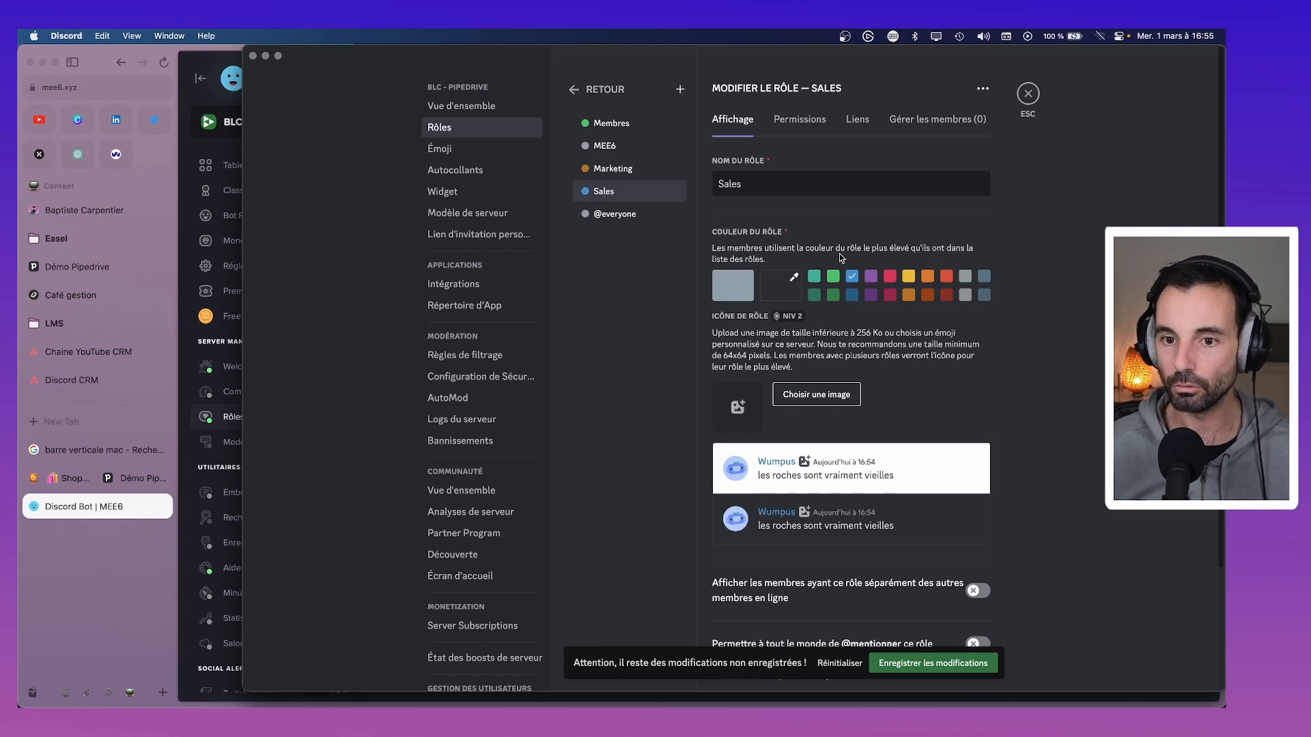
click(887, 663)
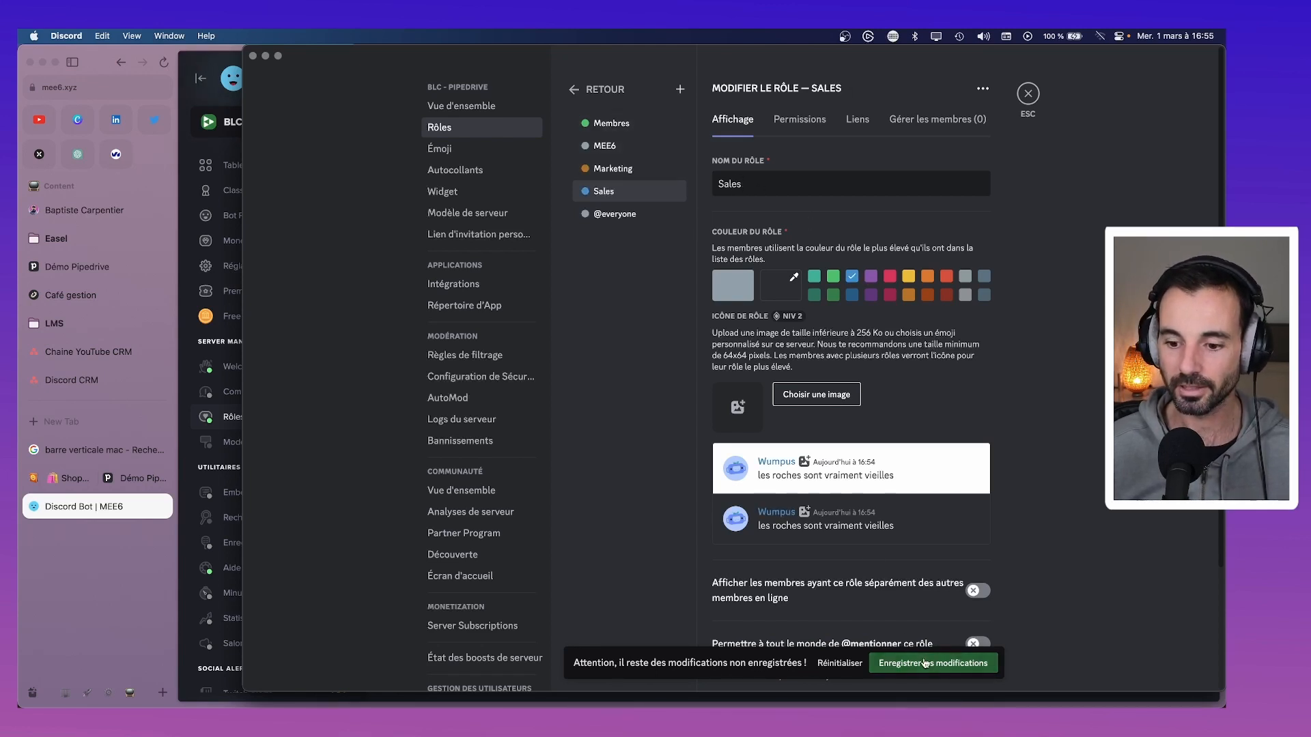
Create another server role named Projet with the light purple colour.
click(680, 89)
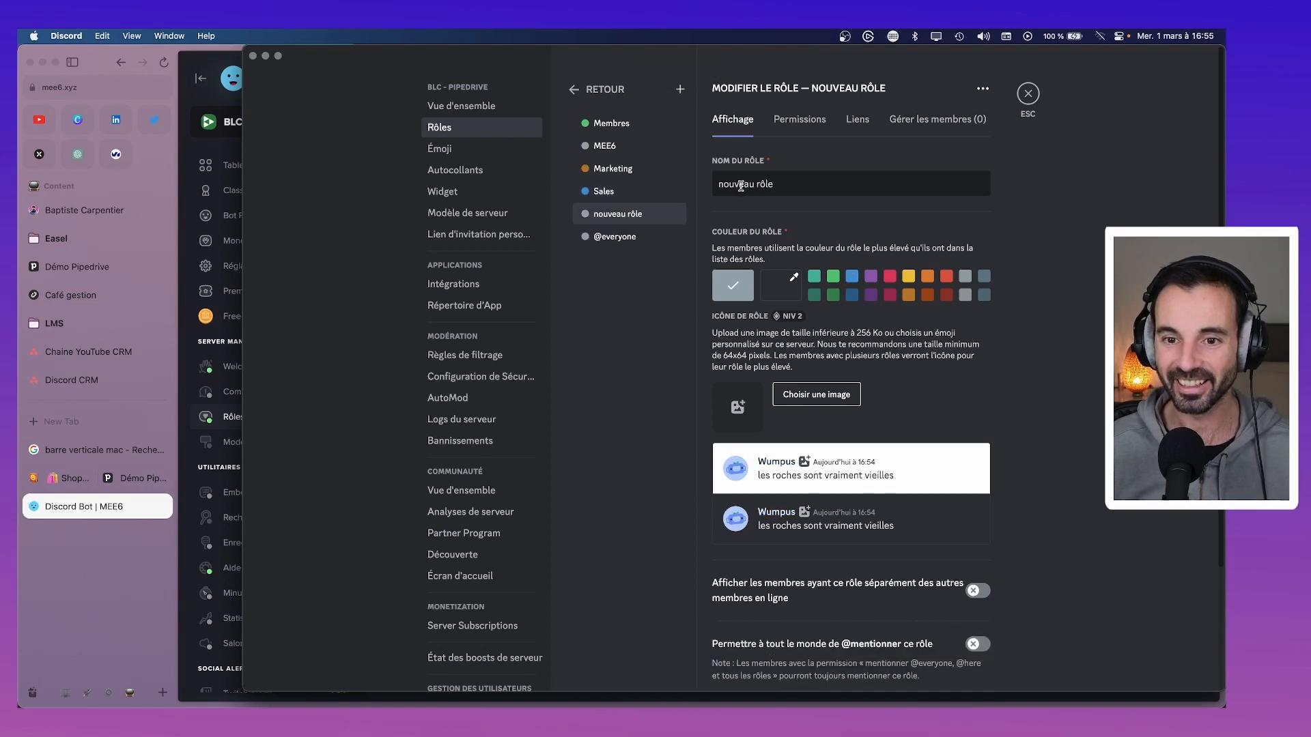
key(super+a)
text(Projet)
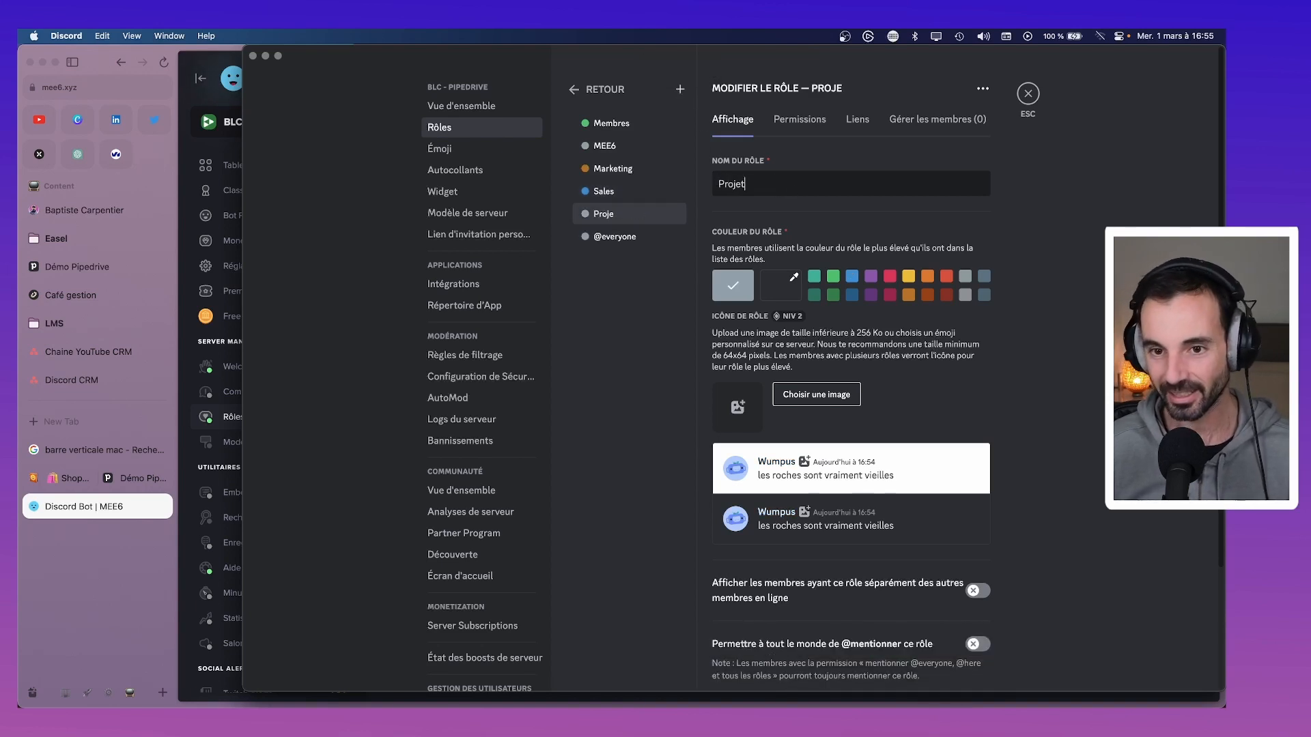
click(870, 276)
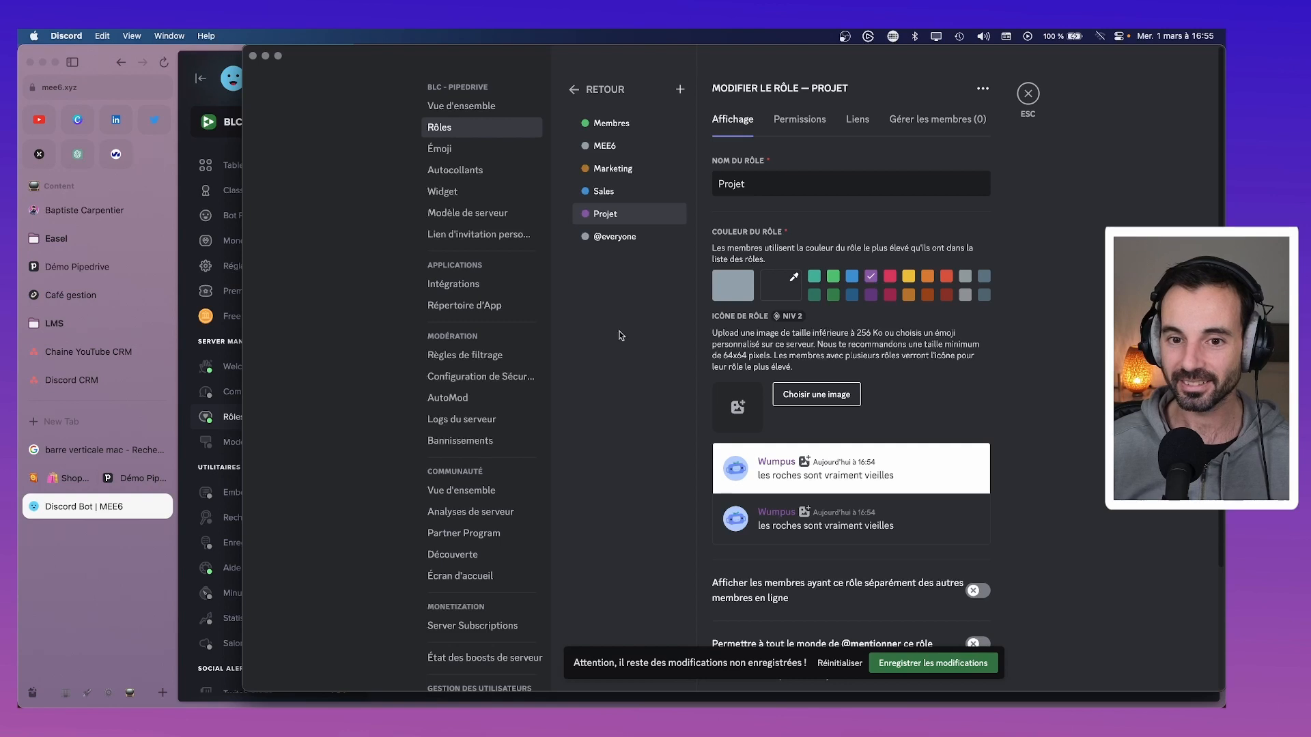
Create a role named Support with the bright pink colour and save the changes.
click(680, 89)
drag(785, 189, 715, 179)
text(Support)
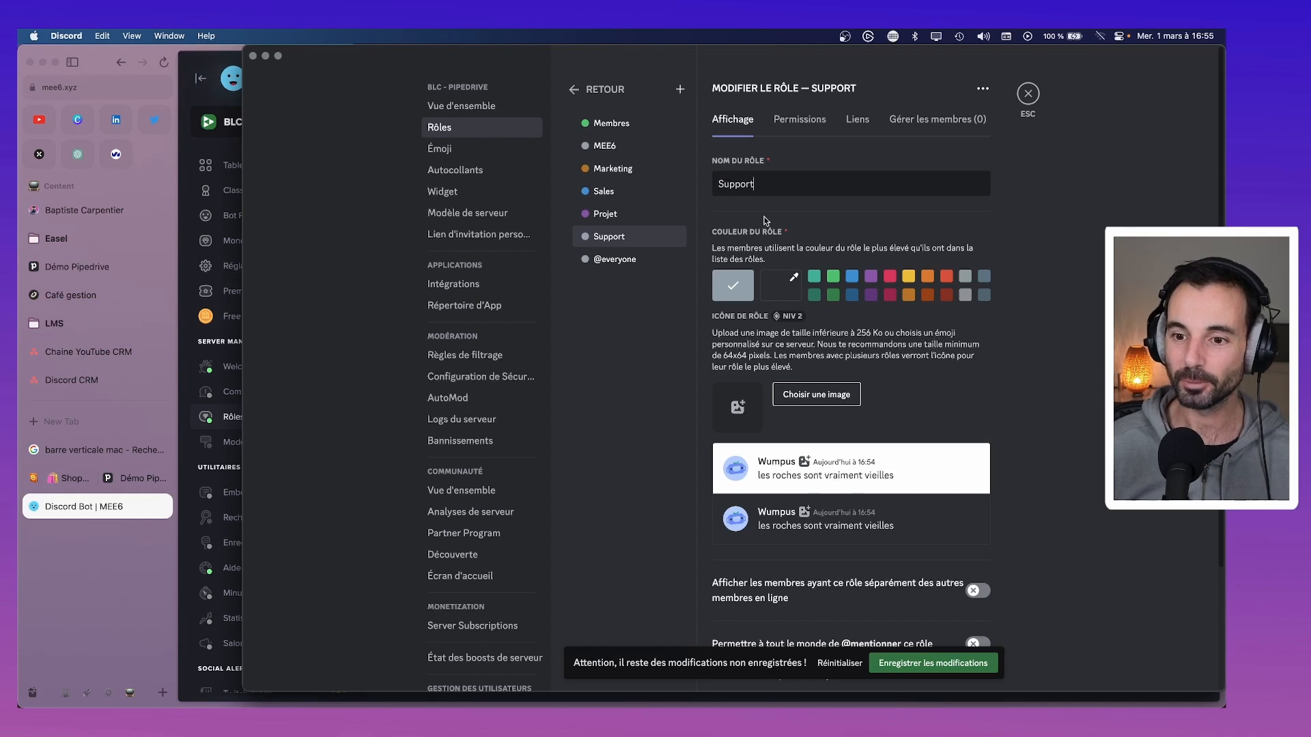
click(889, 277)
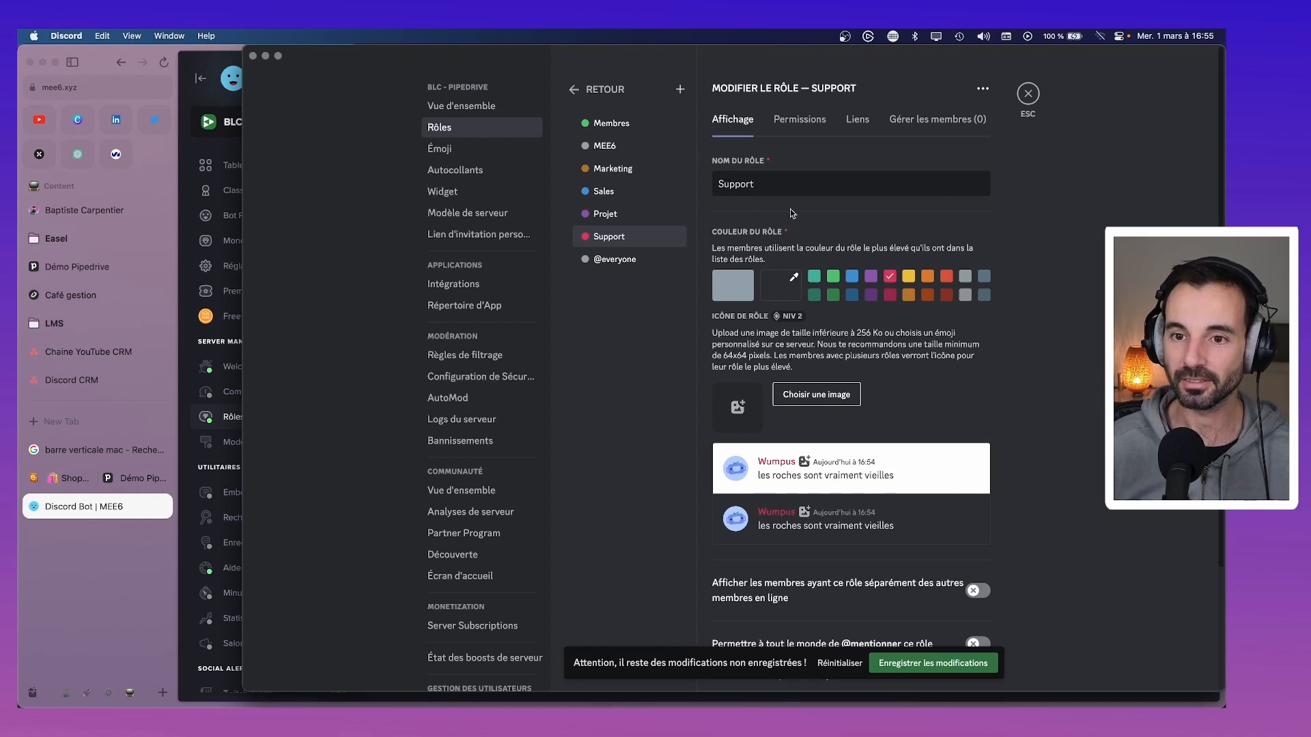
click(918, 659)
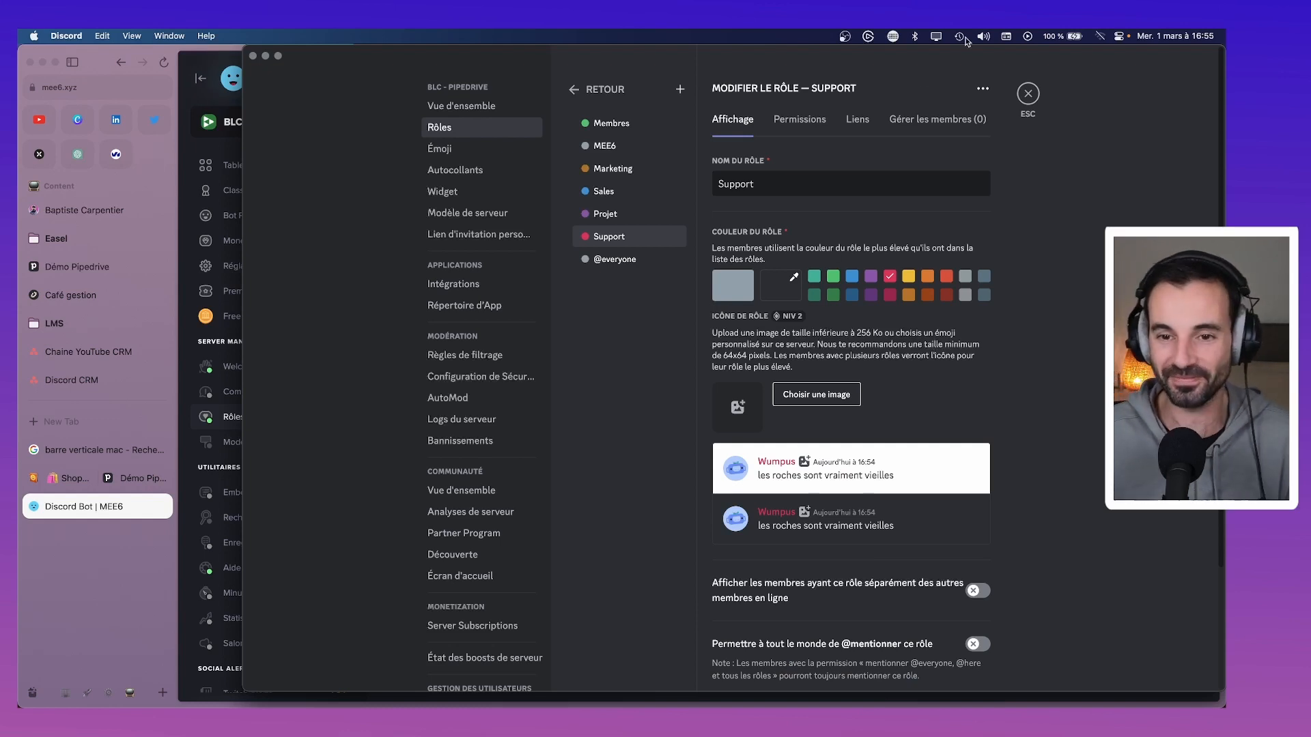
Leave the server settings and switch to MEE6 in Arc, going to the reactions and roles of the reaction role message.
click(1027, 93)
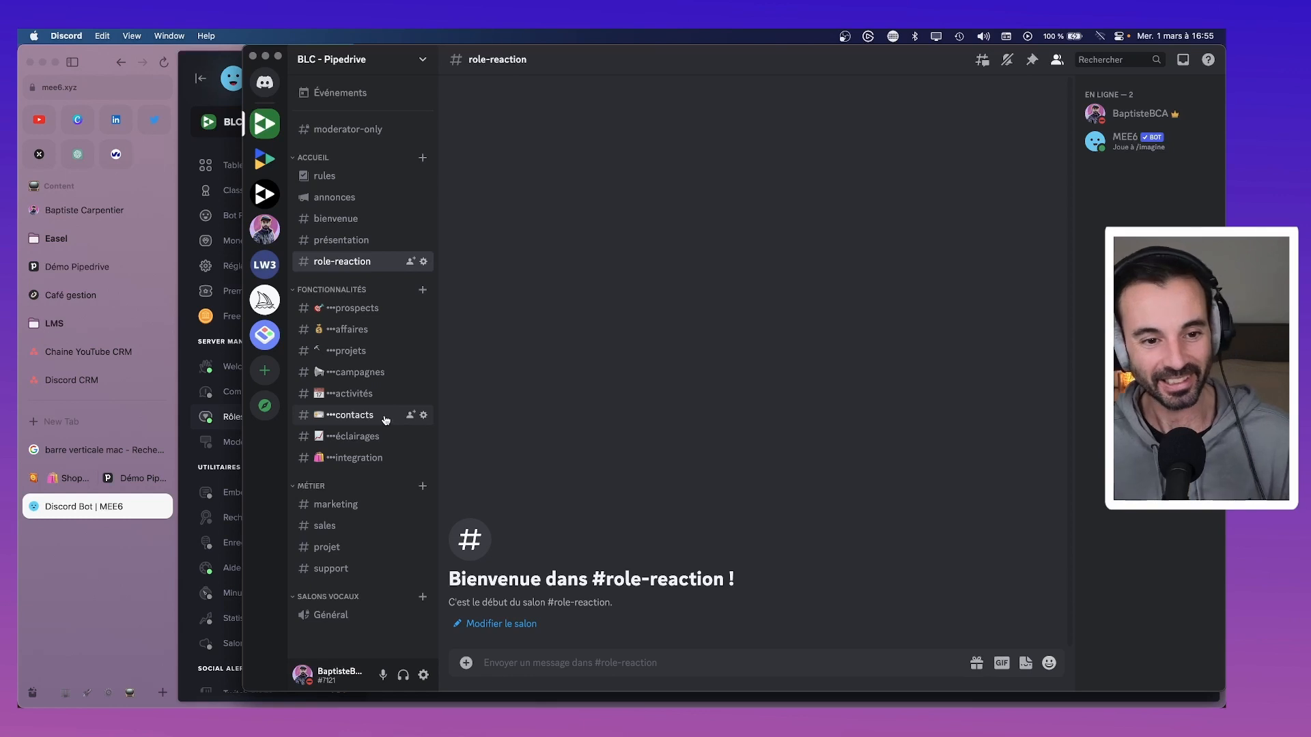
key(super+Tab)
click(595, 440)
scroll(546, 393, down, 3)
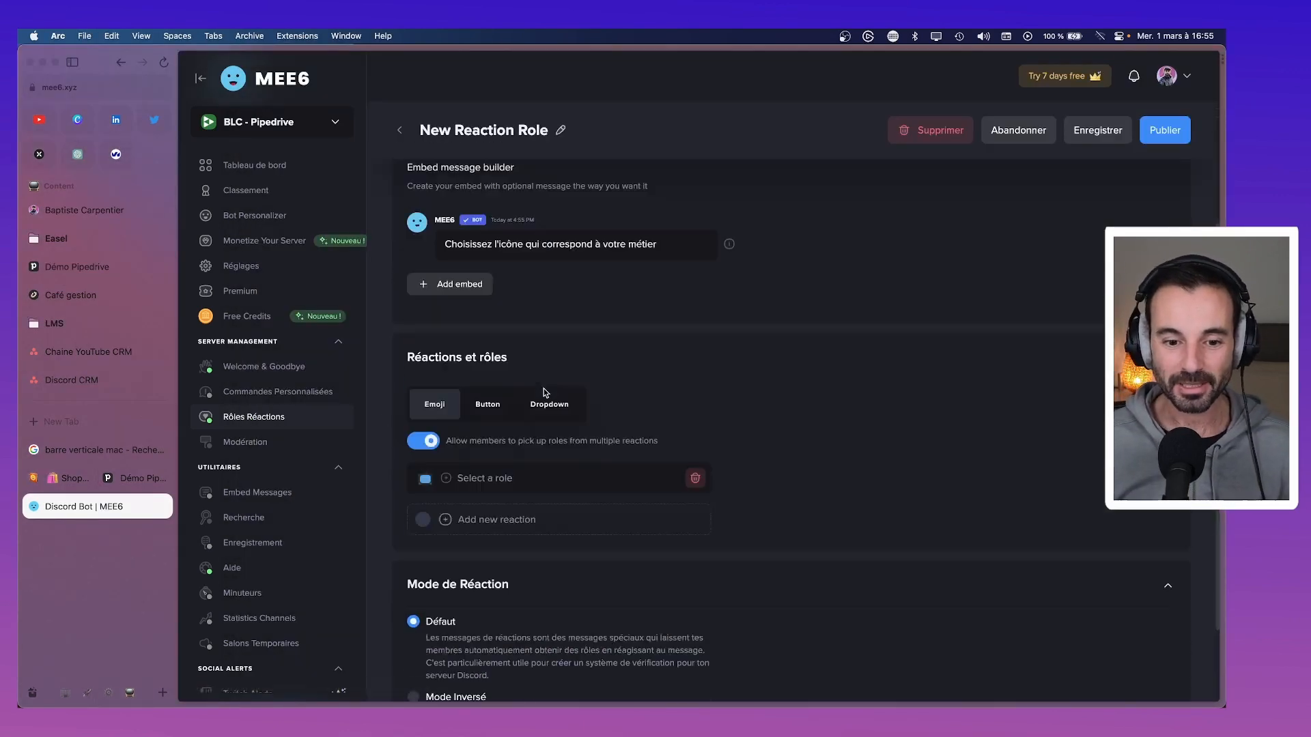
scroll(504, 388, down, 3)
Assign the Marketing role to the existing emoji reaction.
click(482, 370)
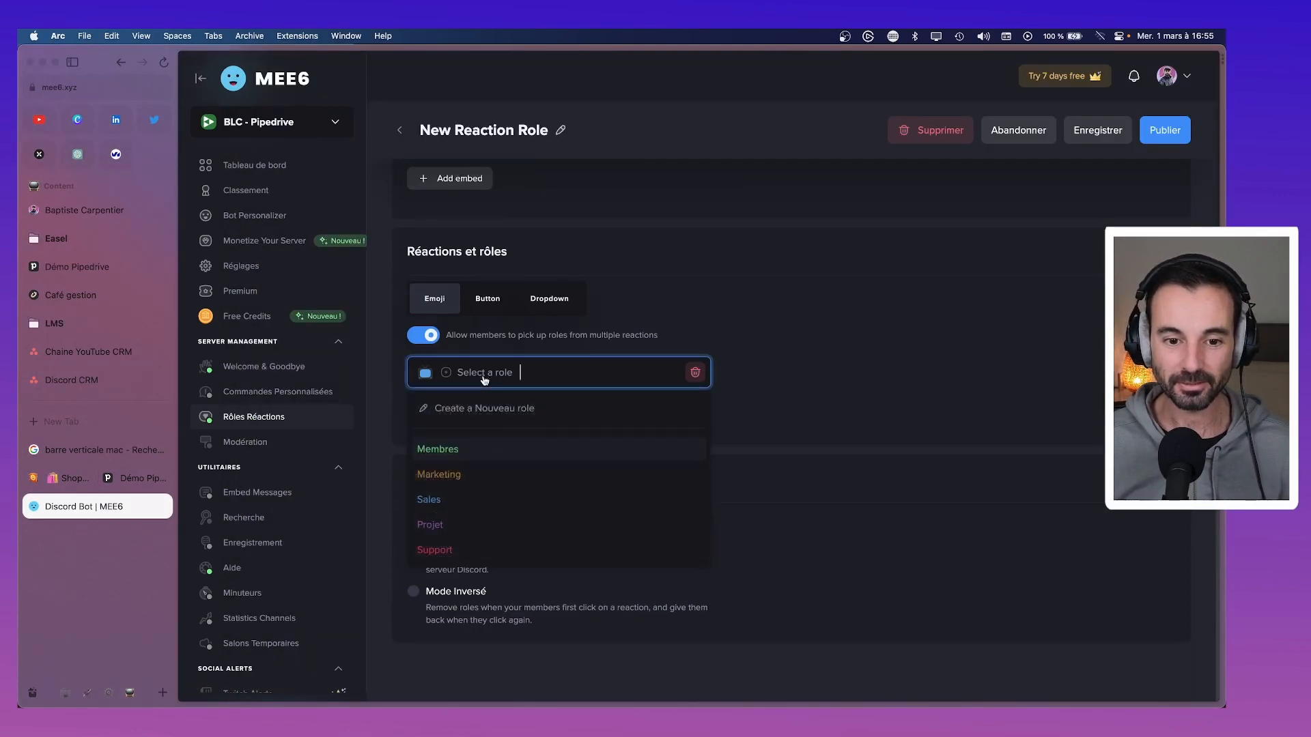
click(490, 476)
click(755, 345)
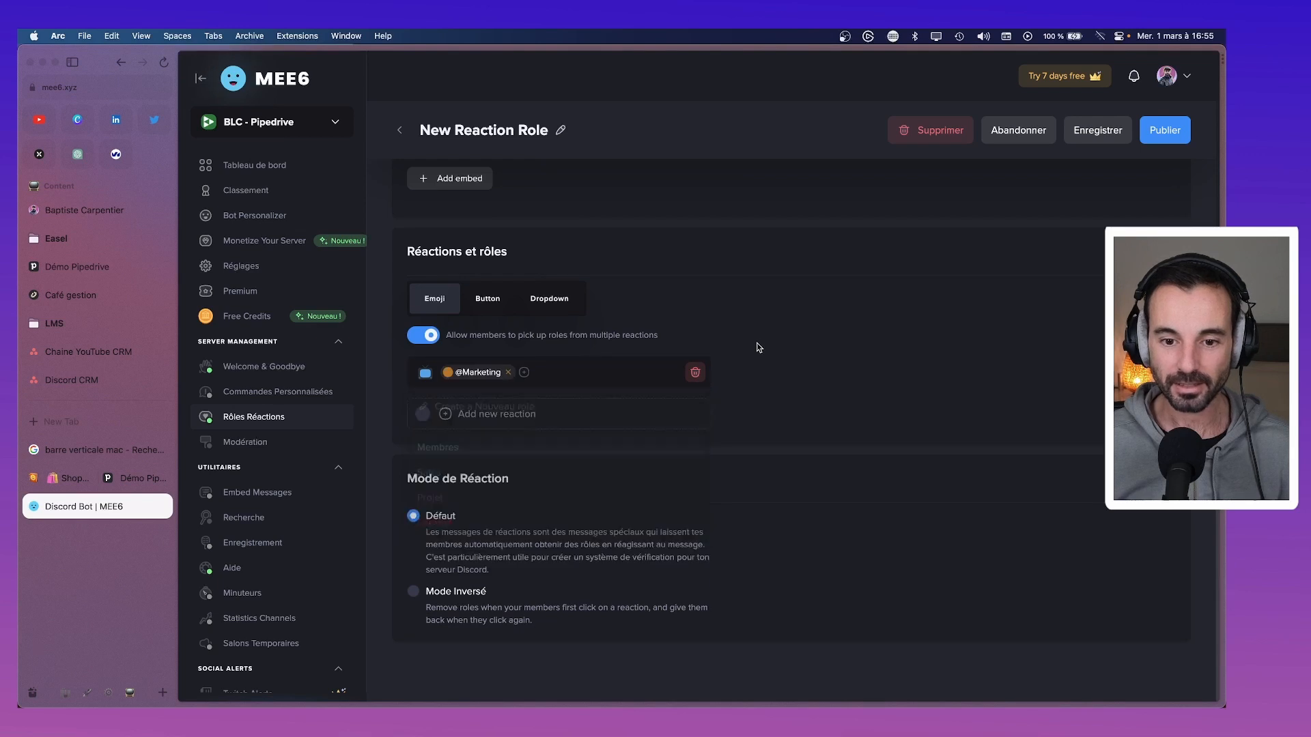
Add a second reaction with the money bag emoji and assign the Sales role to it.
click(427, 413)
click(424, 414)
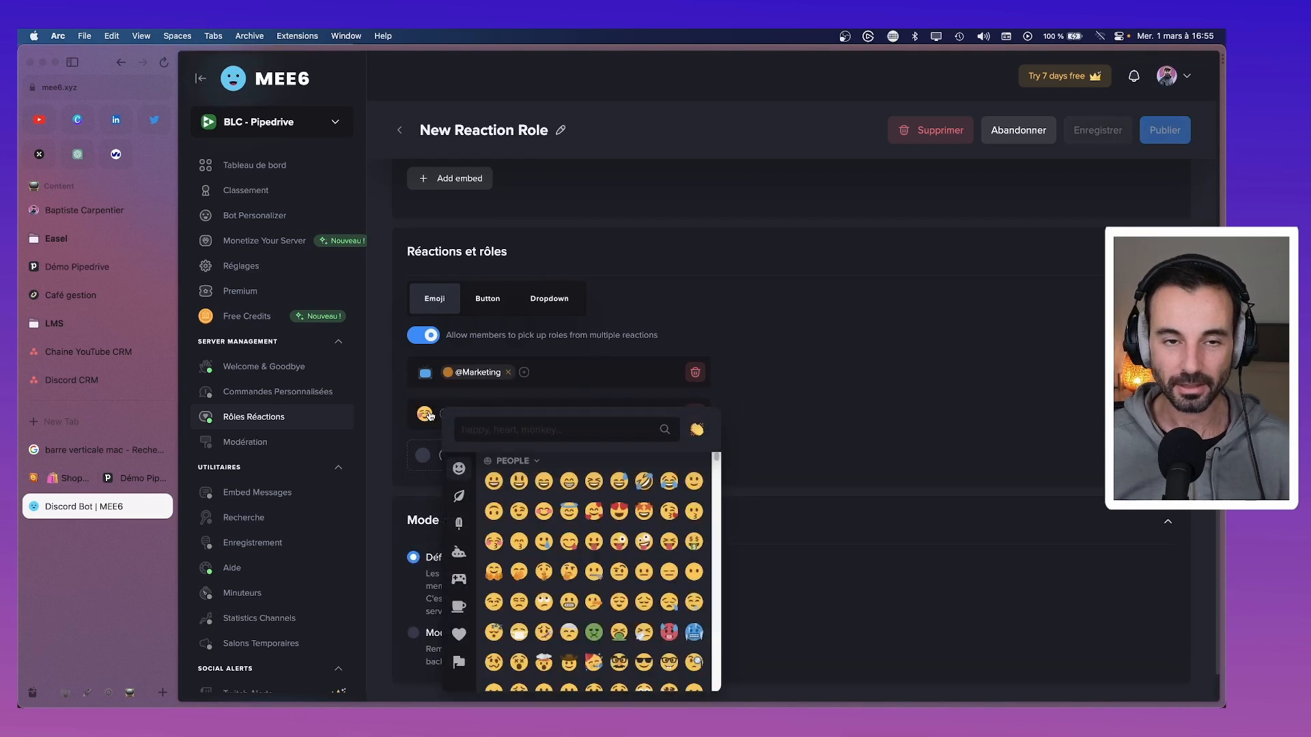
click(565, 425)
text(dolla)
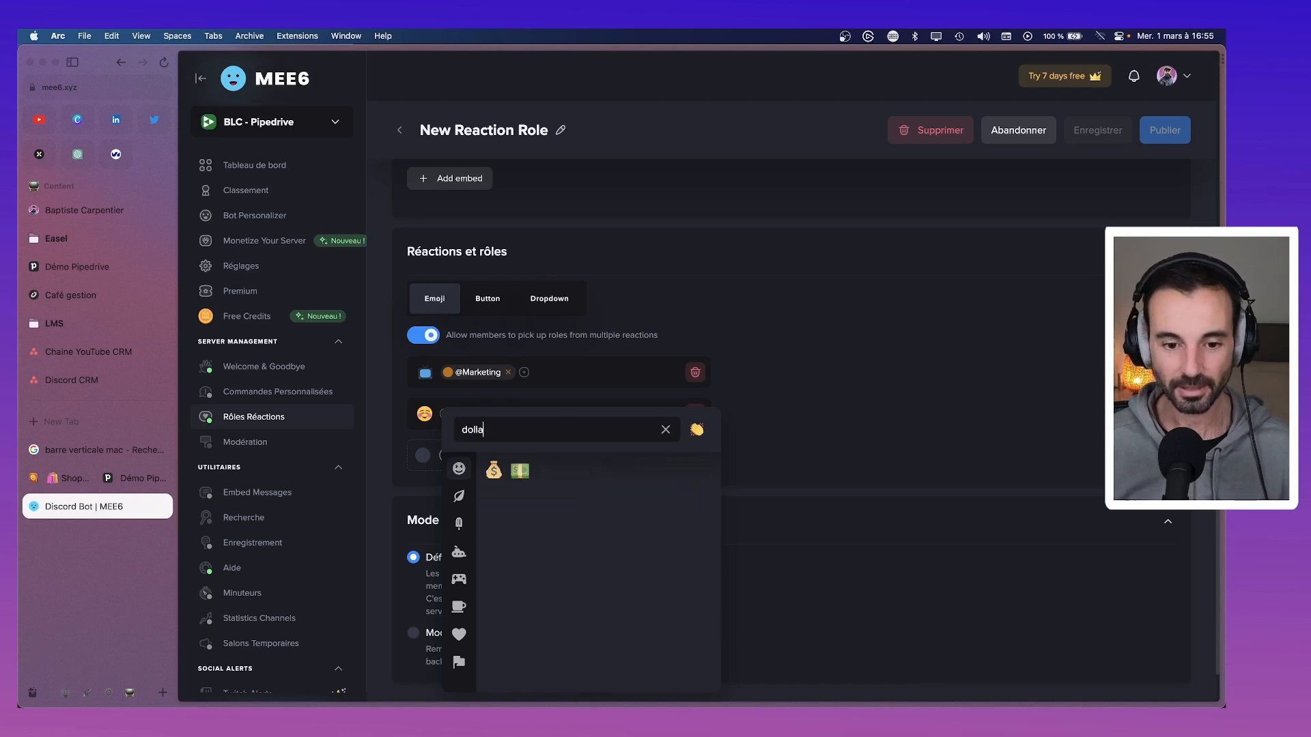
click(493, 471)
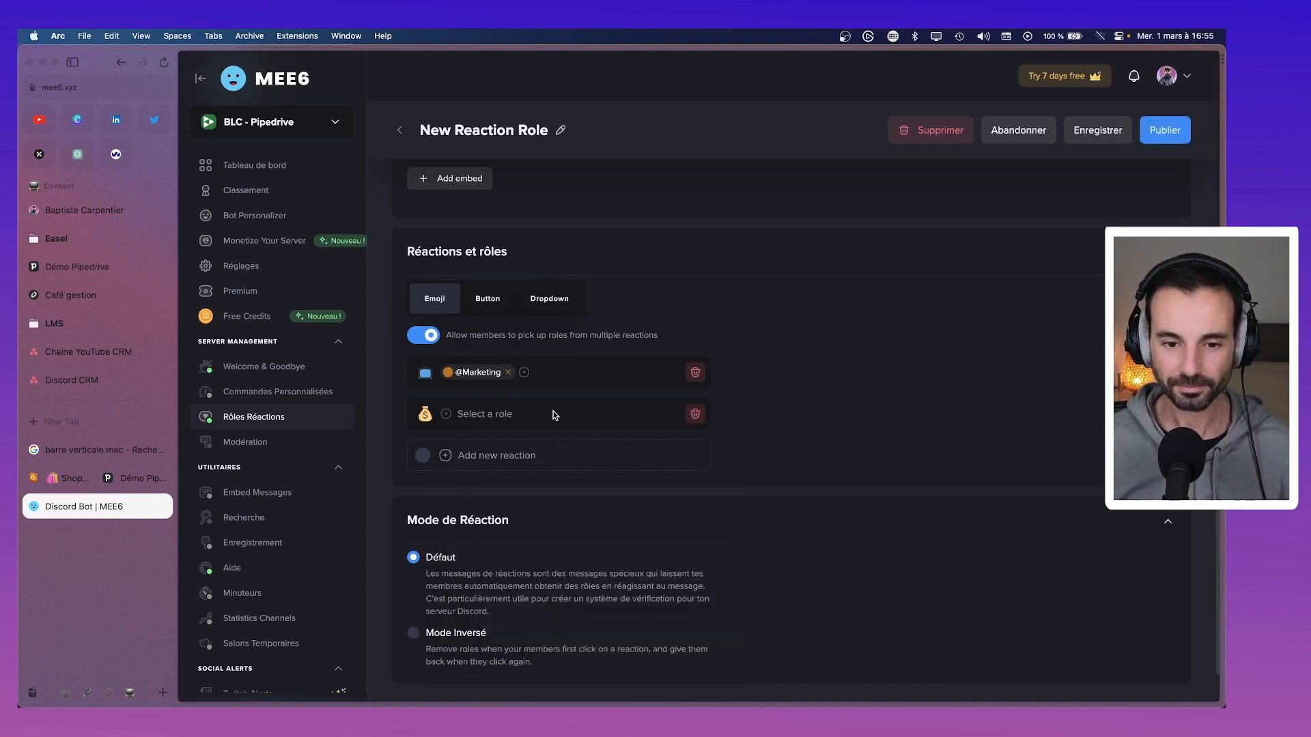
click(450, 415)
text(sa)
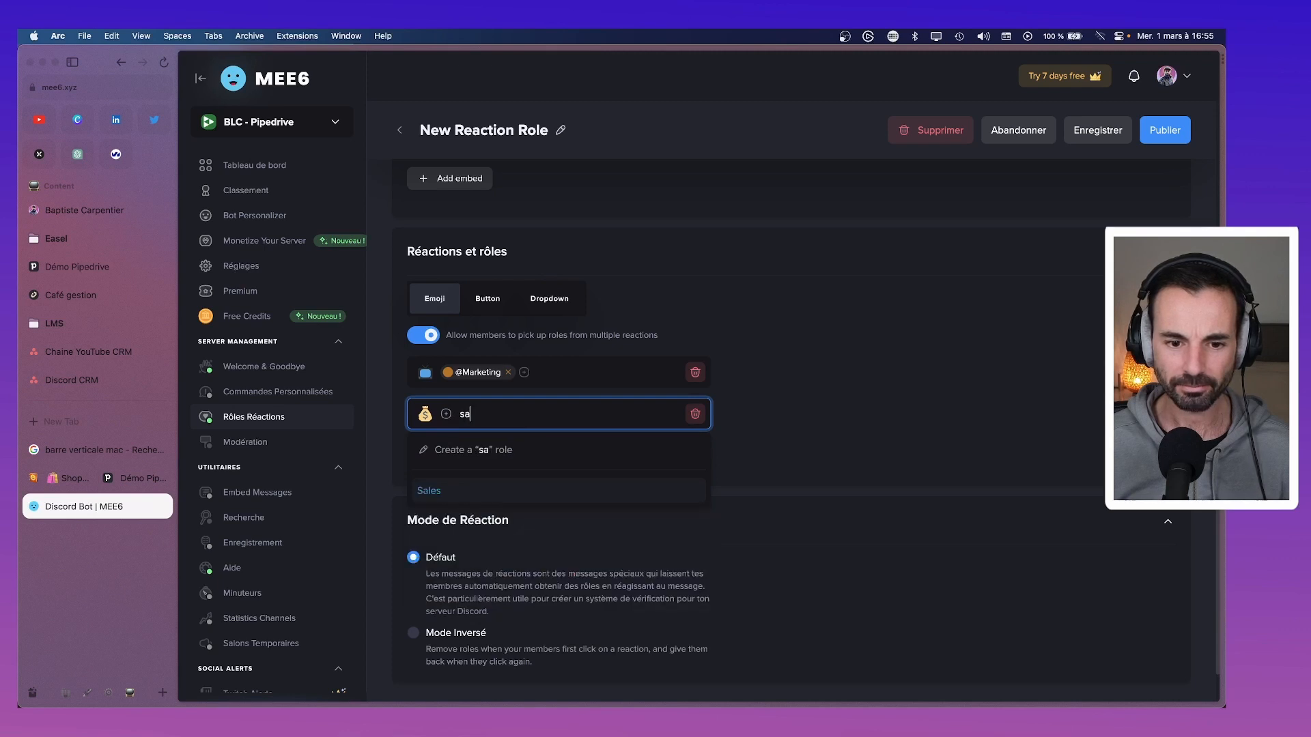
click(449, 490)
Try to add a third reaction below the Sales one.
click(444, 451)
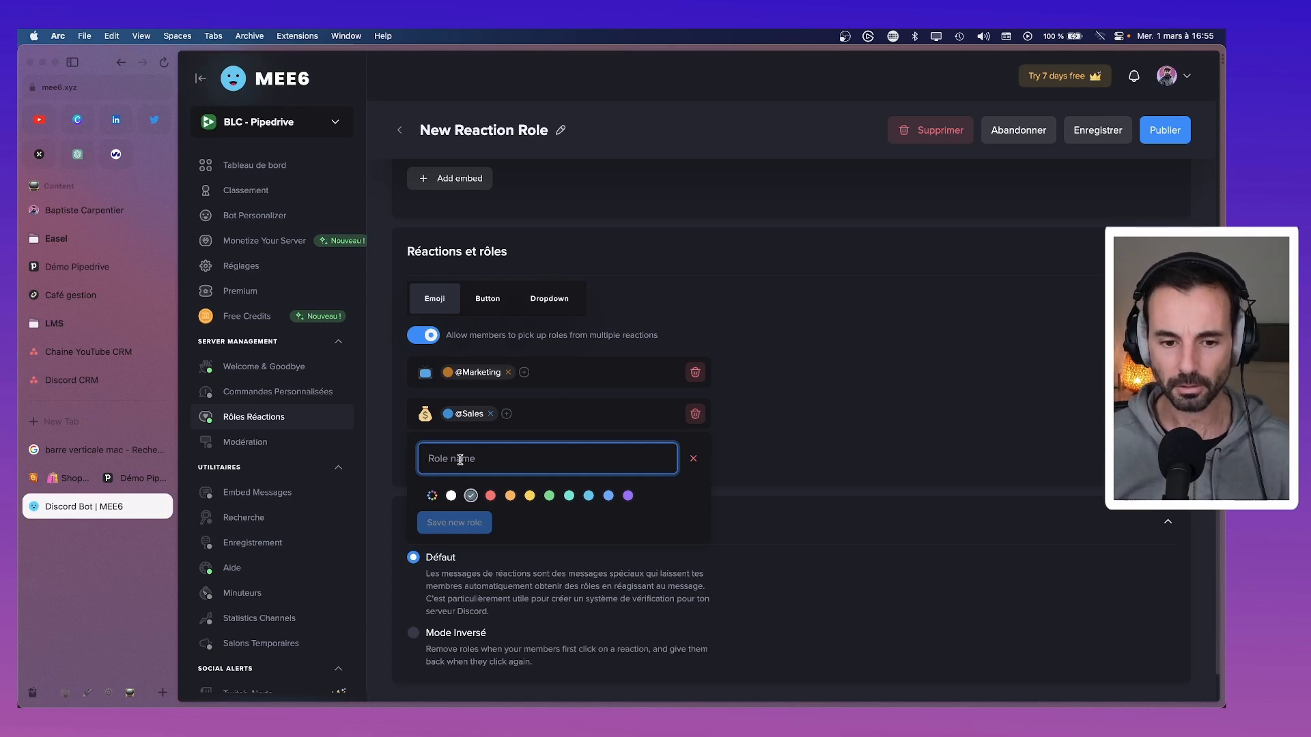
click(796, 408)
click(540, 450)
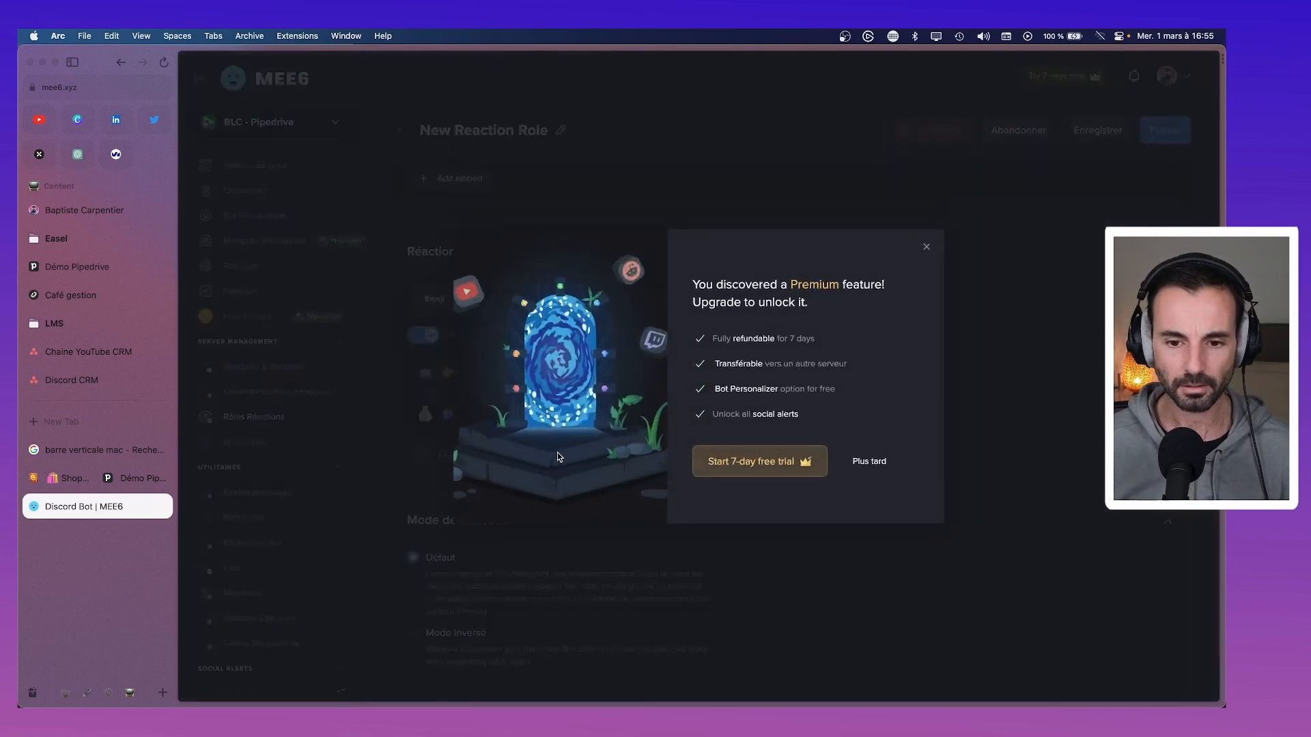
click(927, 246)
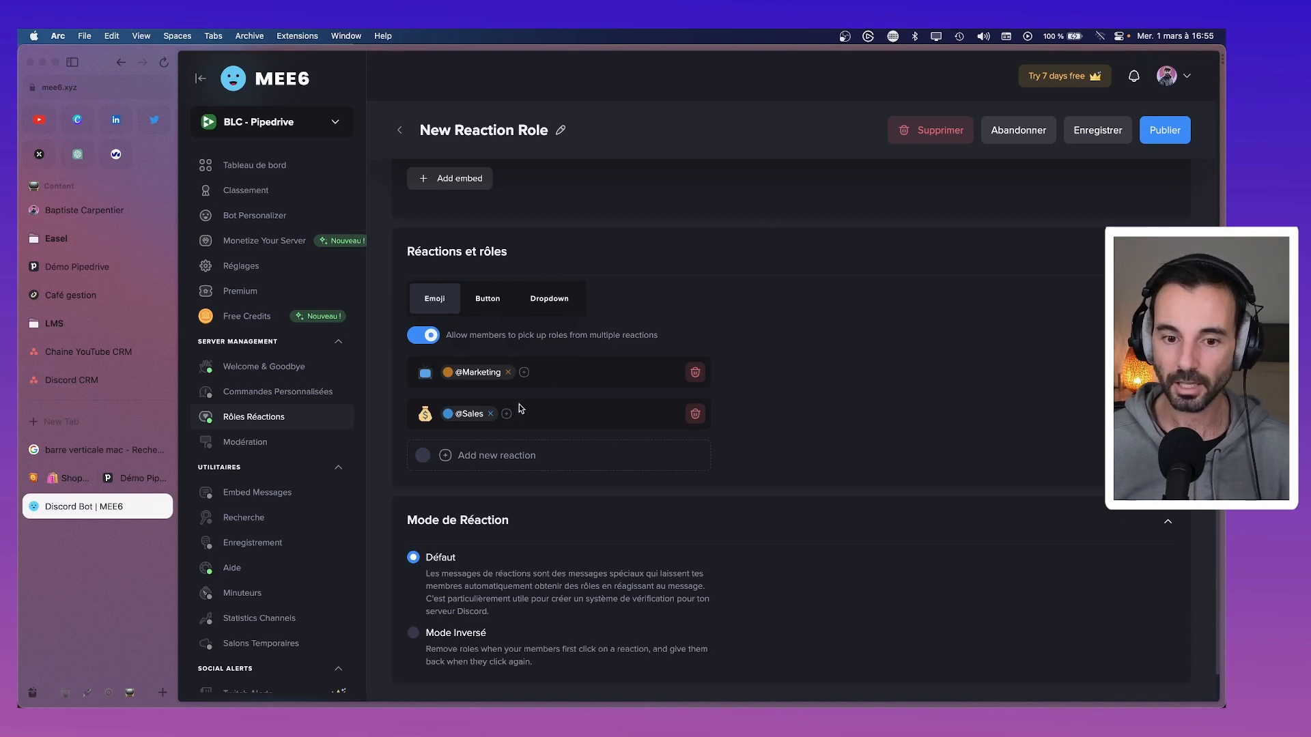
Compare the MEE6 Premium plans with the free plan's limits and view the checkout for the one-year offer.
click(1064, 76)
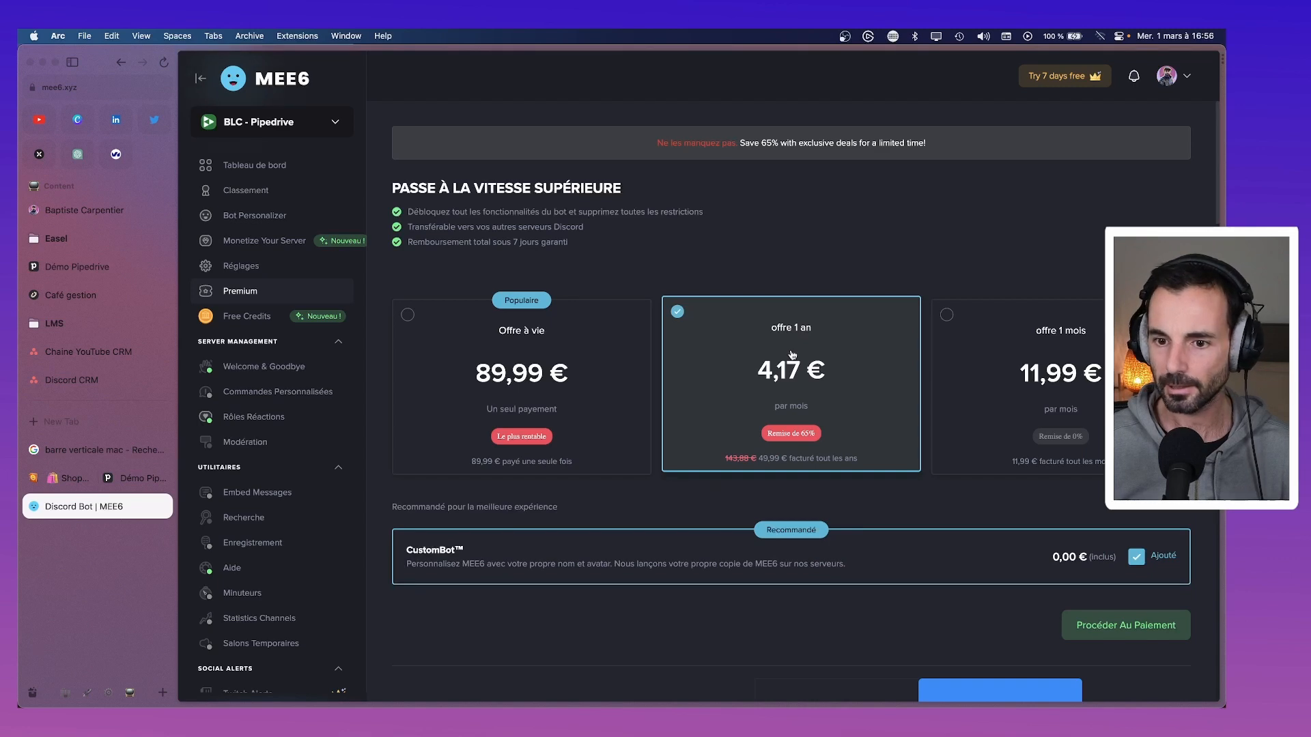
scroll(795, 358, down, 20)
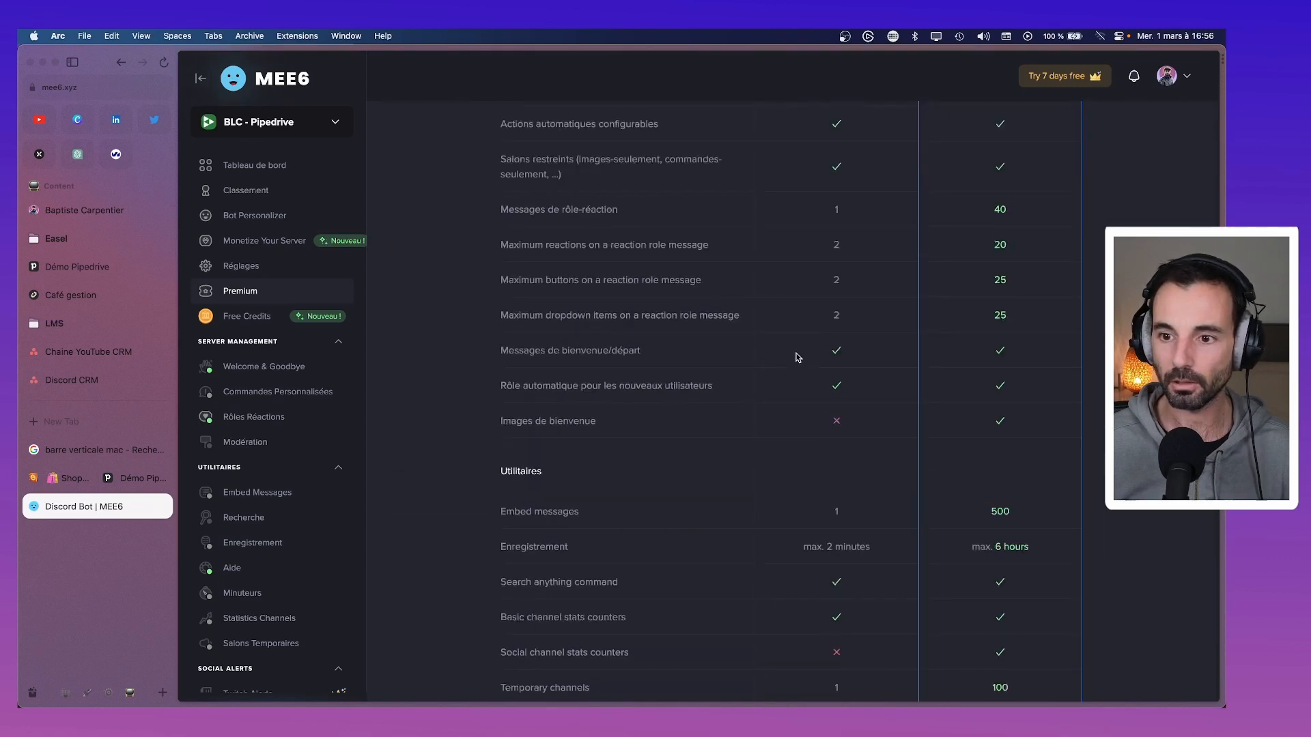
scroll(803, 364, up, 20)
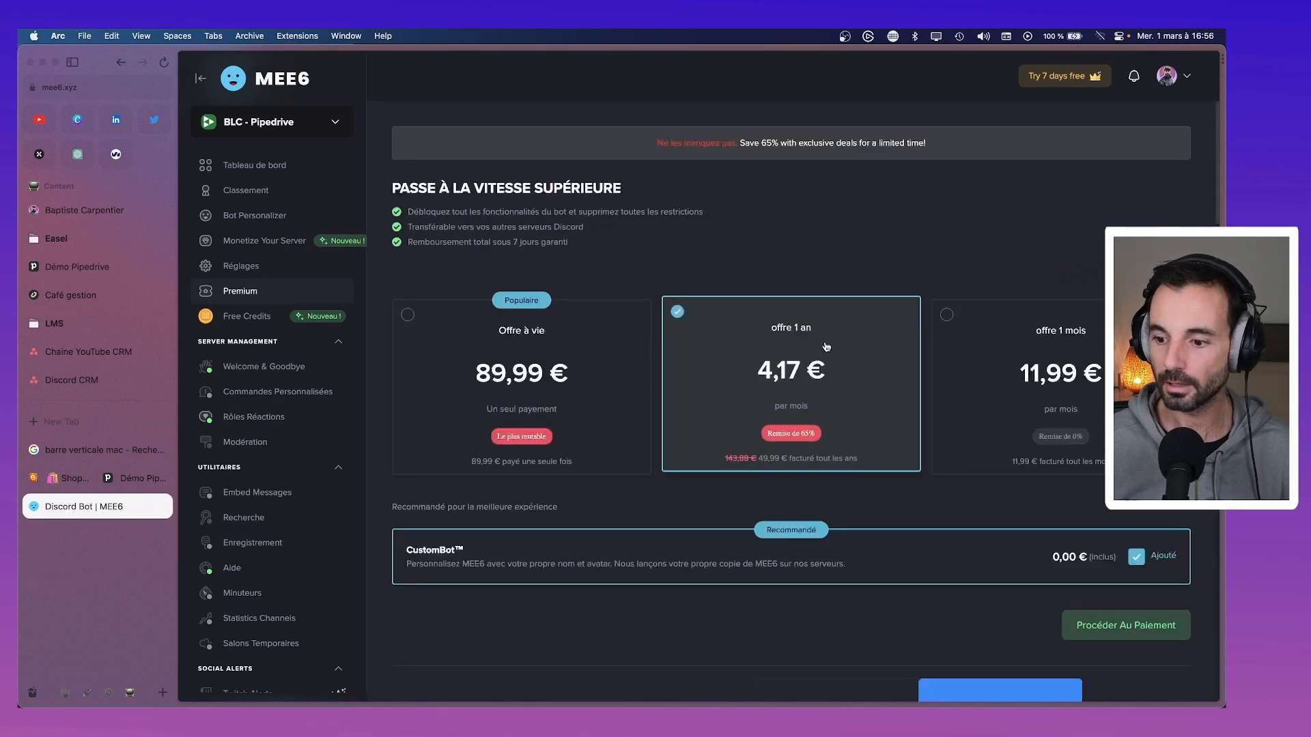
scroll(819, 355, down, 2)
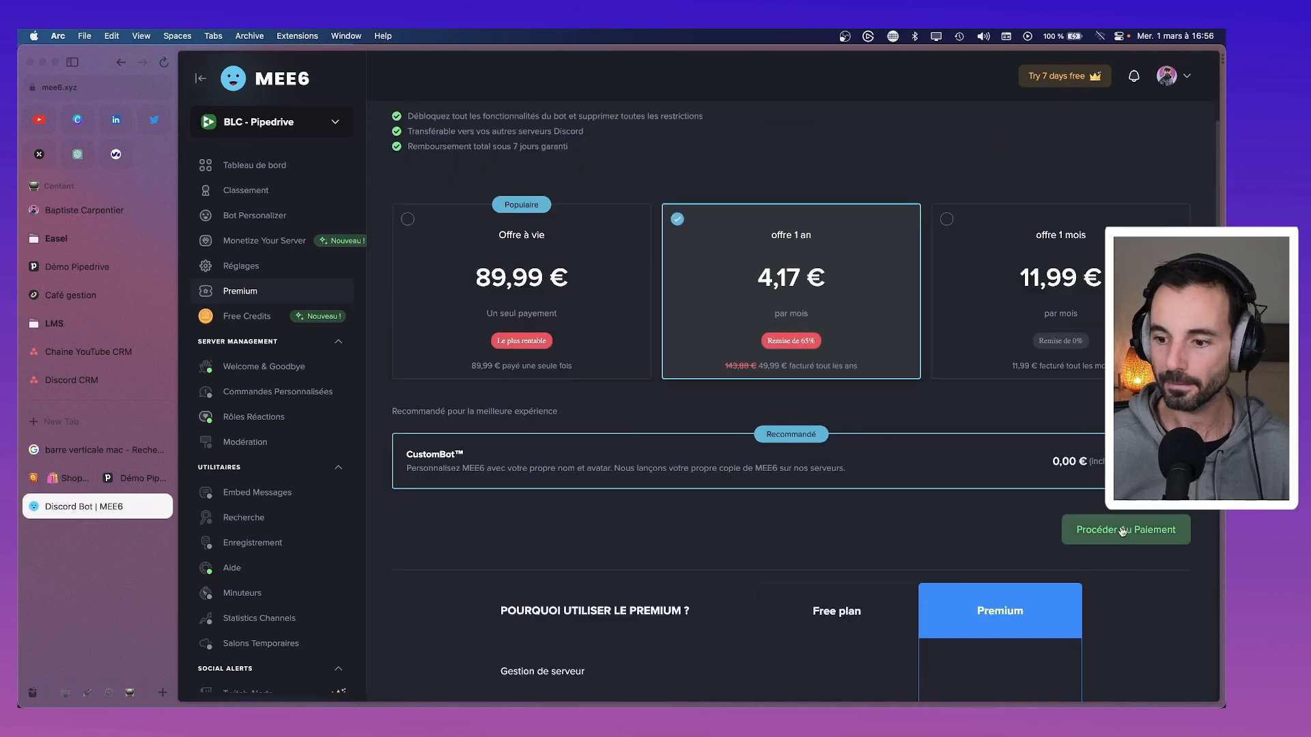
click(1122, 531)
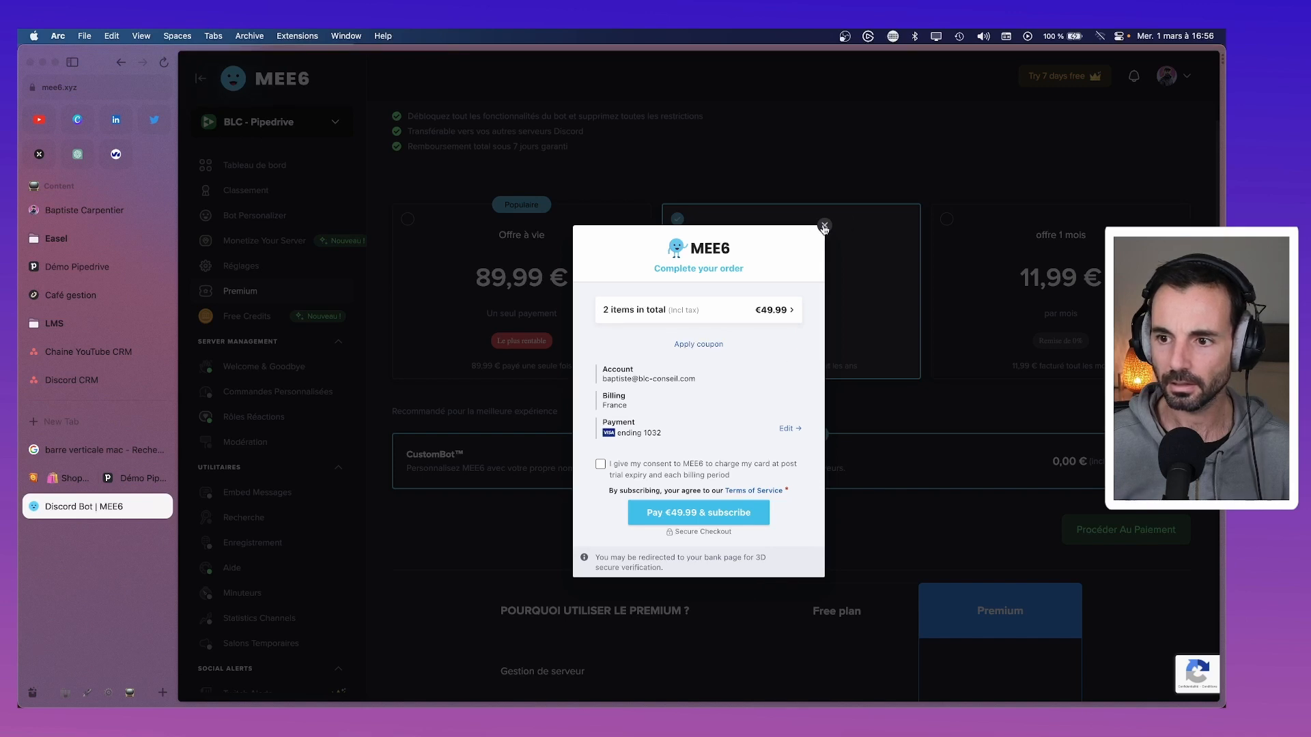
click(824, 227)
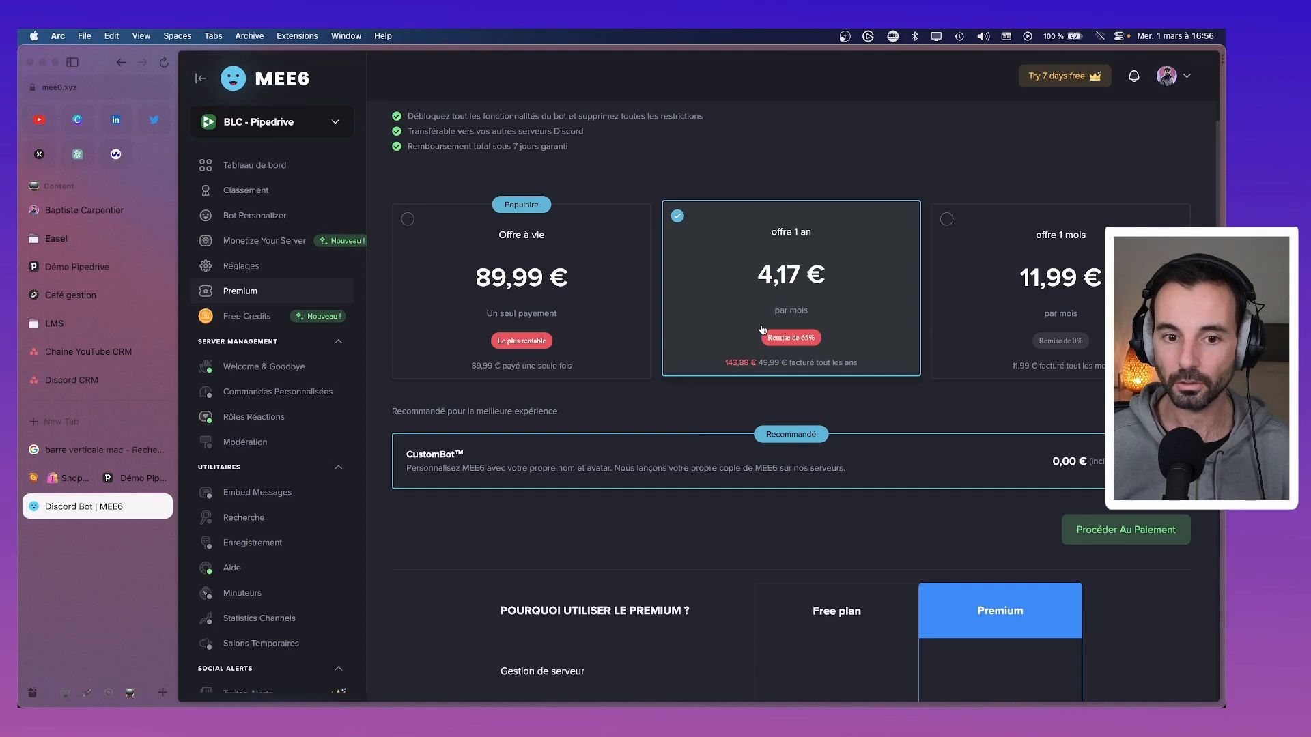
Select the one-month Premium offer and remove the CustomBot add-on.
click(1085, 327)
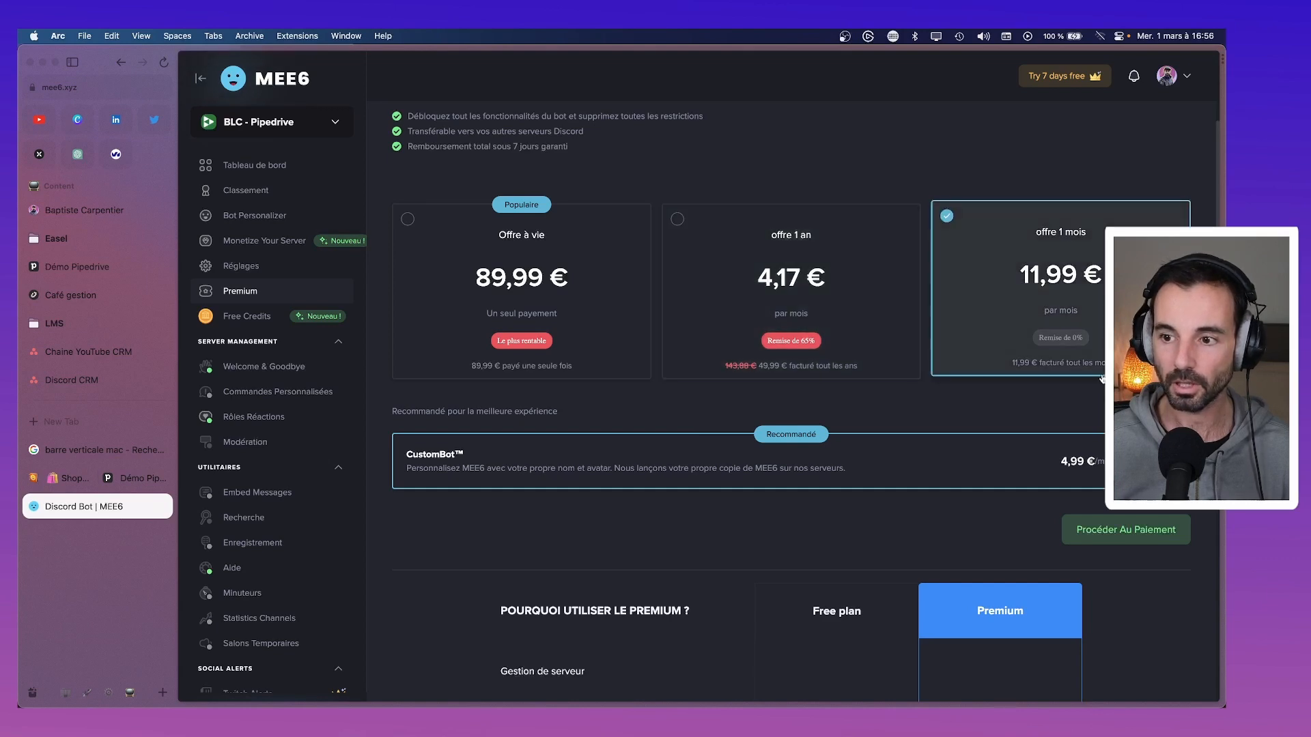
scroll(967, 428, down, 10)
scroll(968, 430, up, 15)
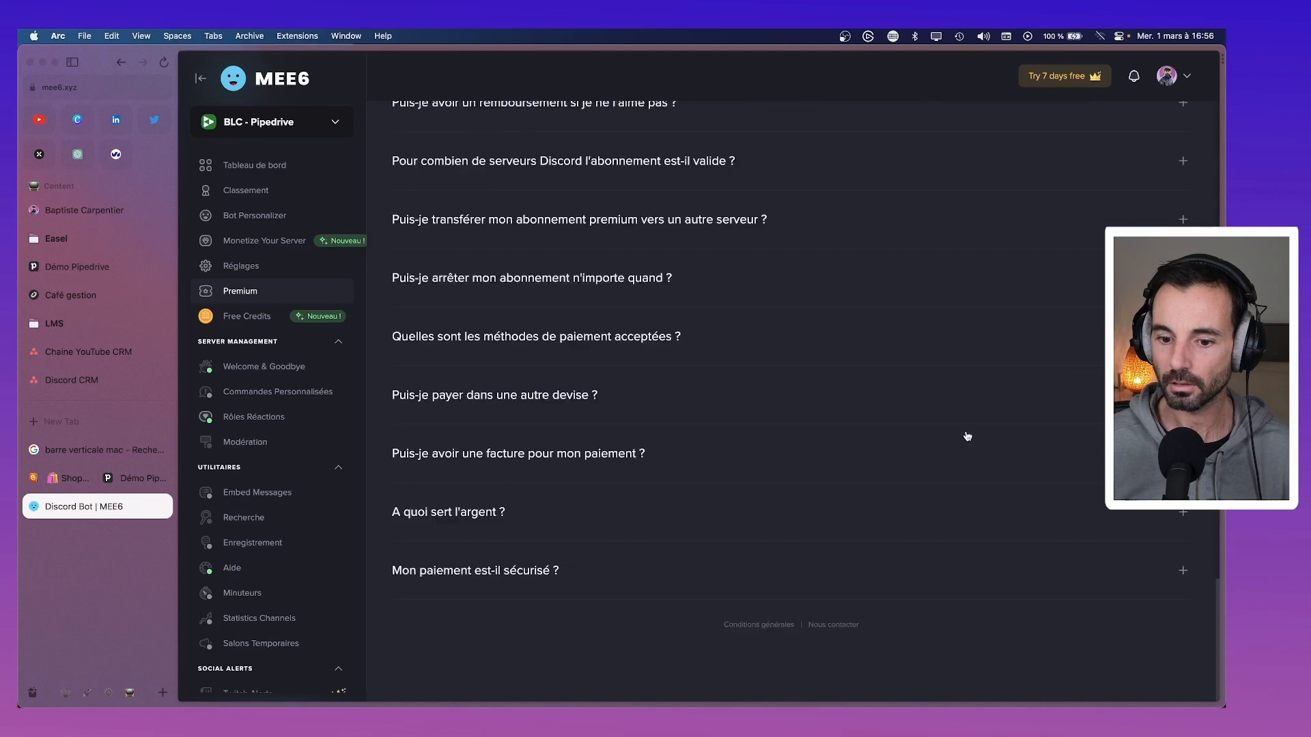
click(1100, 624)
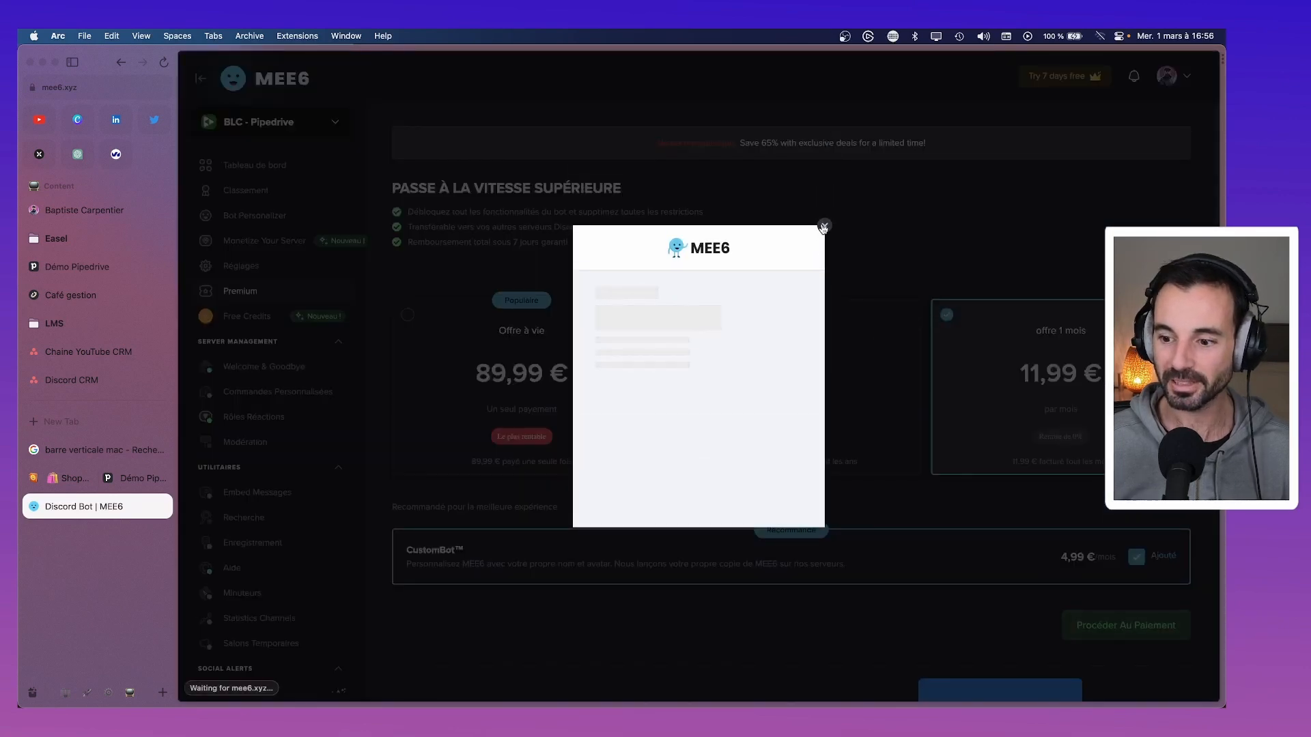
click(1139, 598)
click(1136, 558)
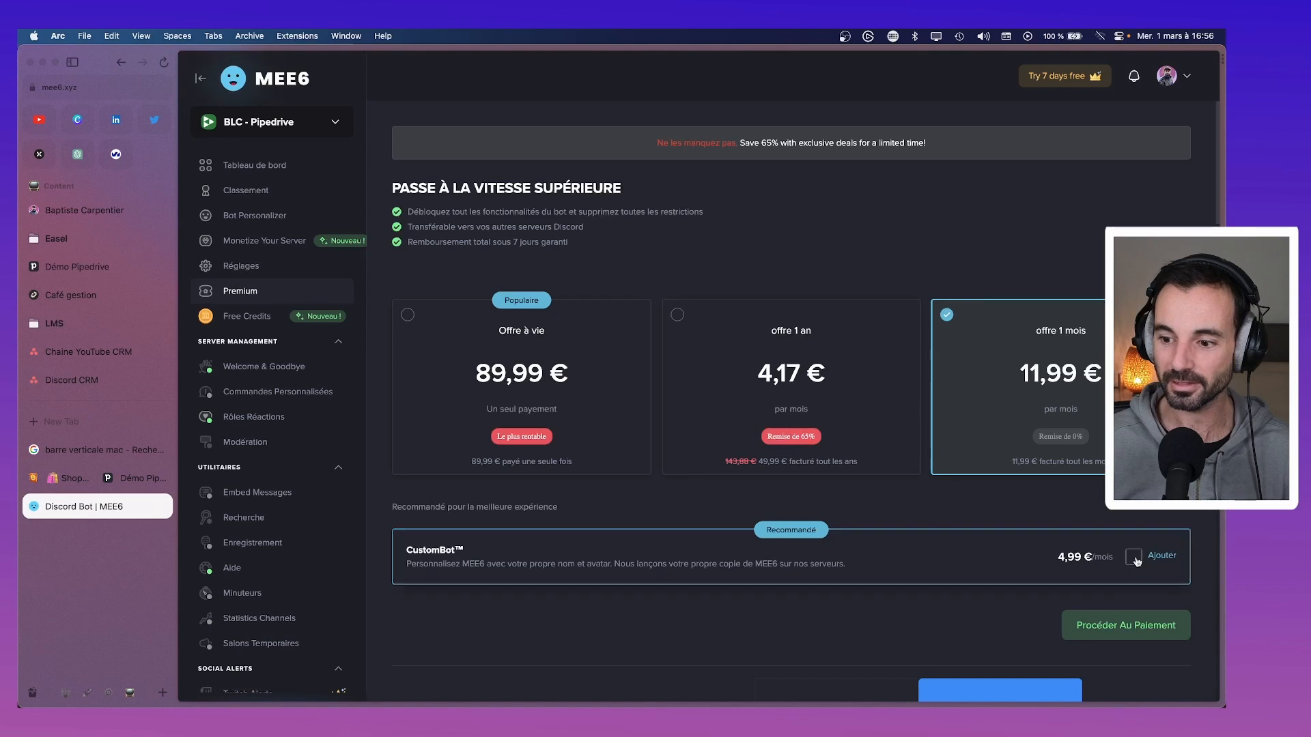
Check out the one-month Premium plan, consent to the card charge and pay €11.99 to subscribe.
click(1137, 635)
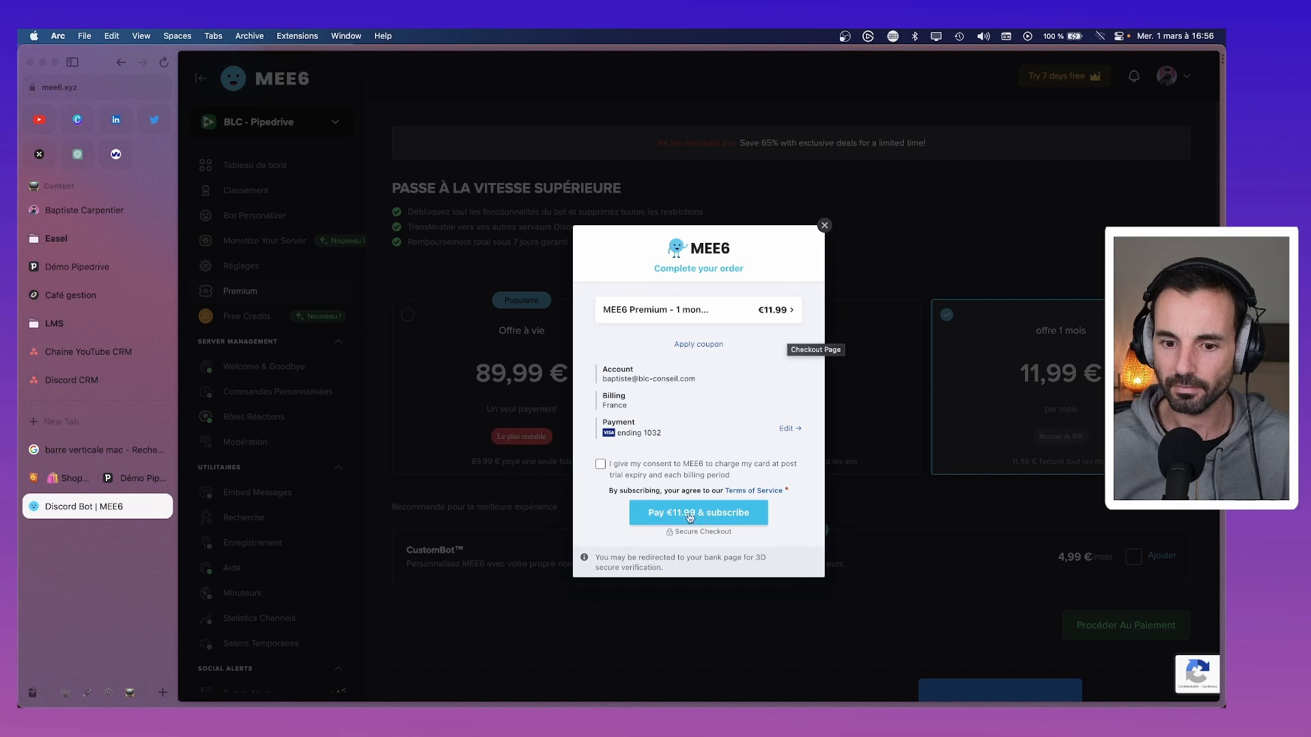
click(601, 464)
click(680, 514)
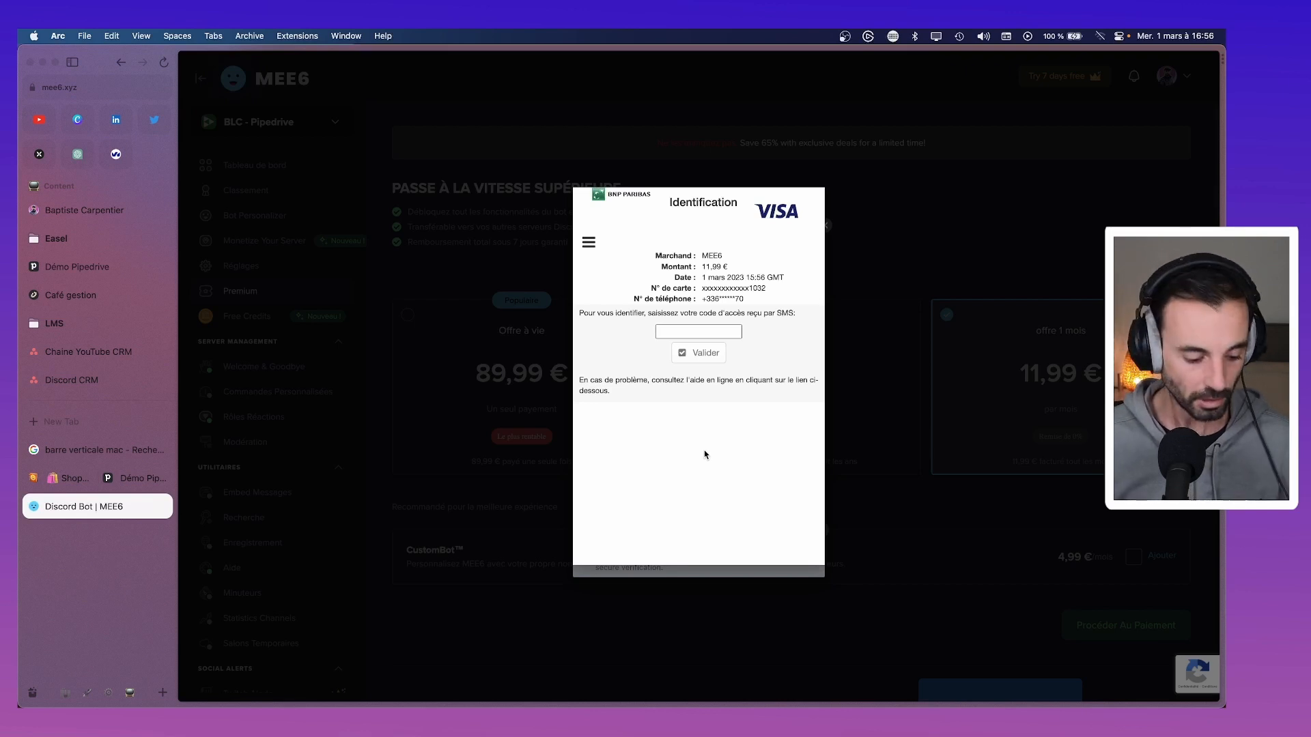
mouse_move(577, 706)
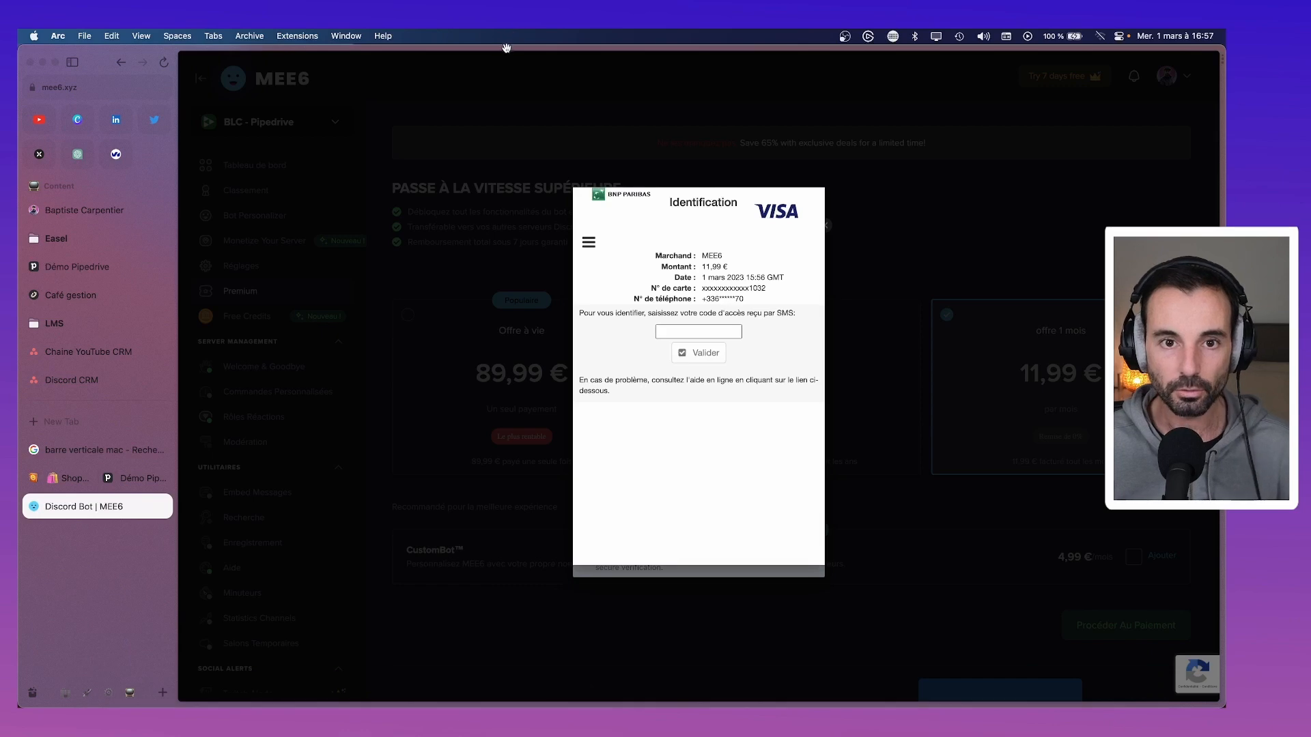
key(super+Tab)
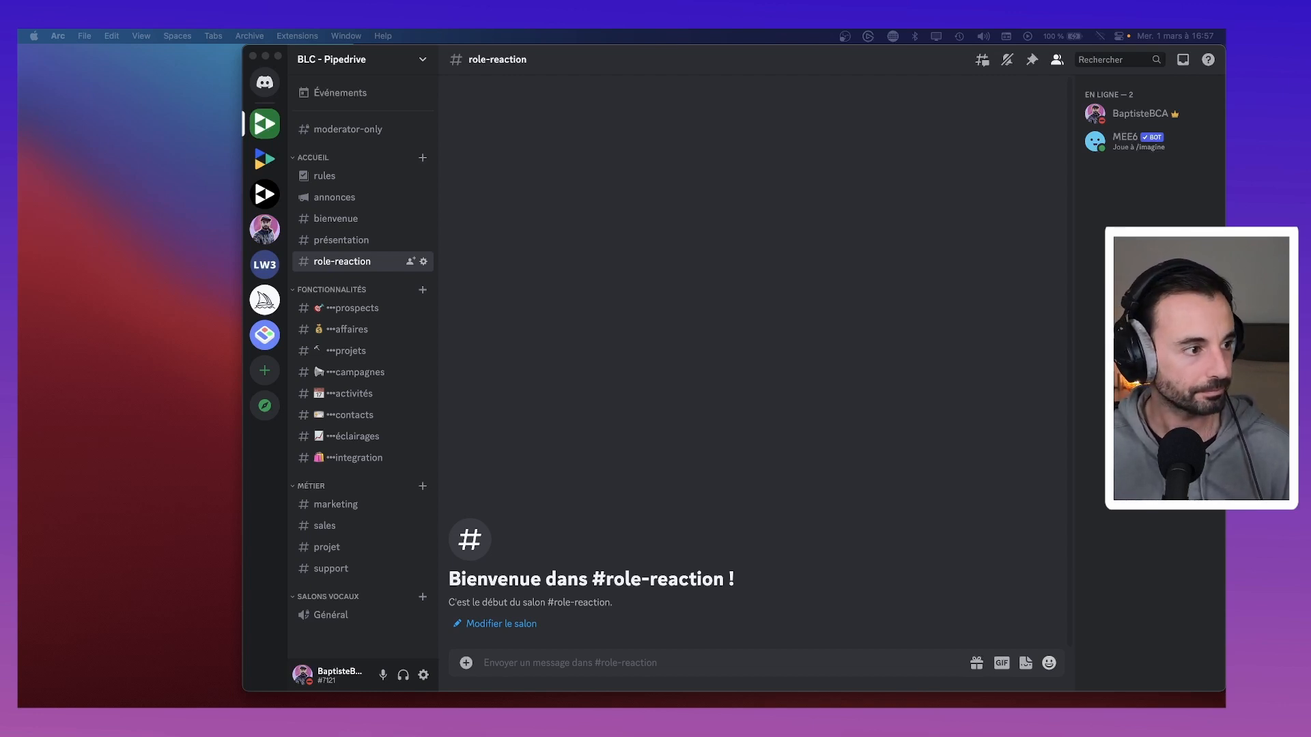
key(super+Tab)
drag(581, 112, 553, 147)
click(714, 373)
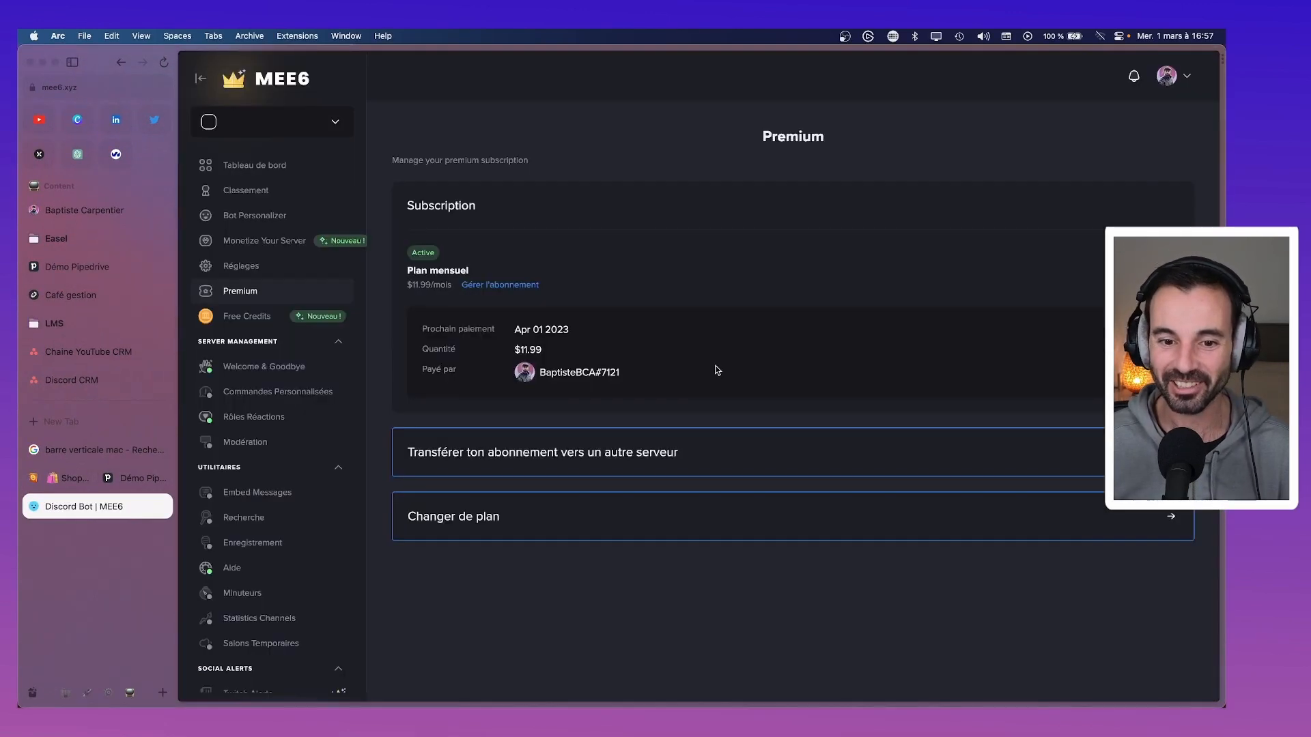
Reopen the saved reaction role draft and go to its reactions and roles.
click(262, 415)
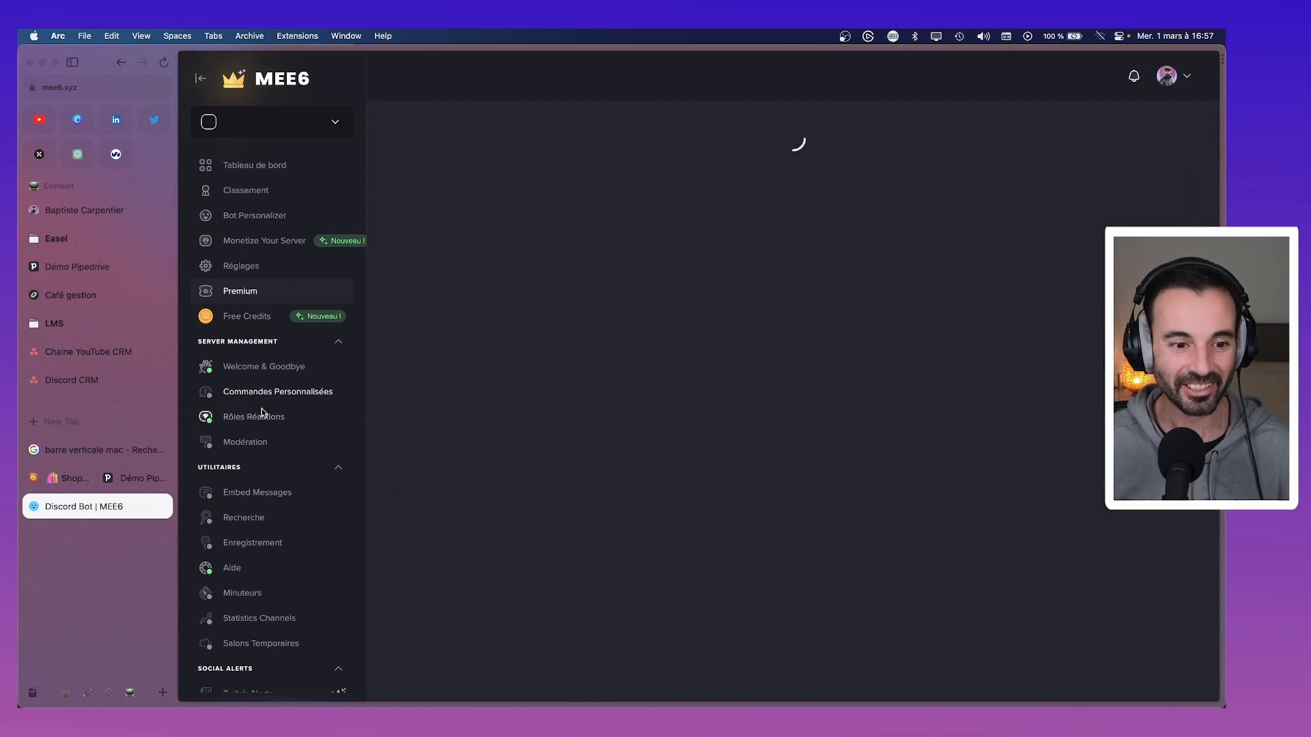
click(584, 380)
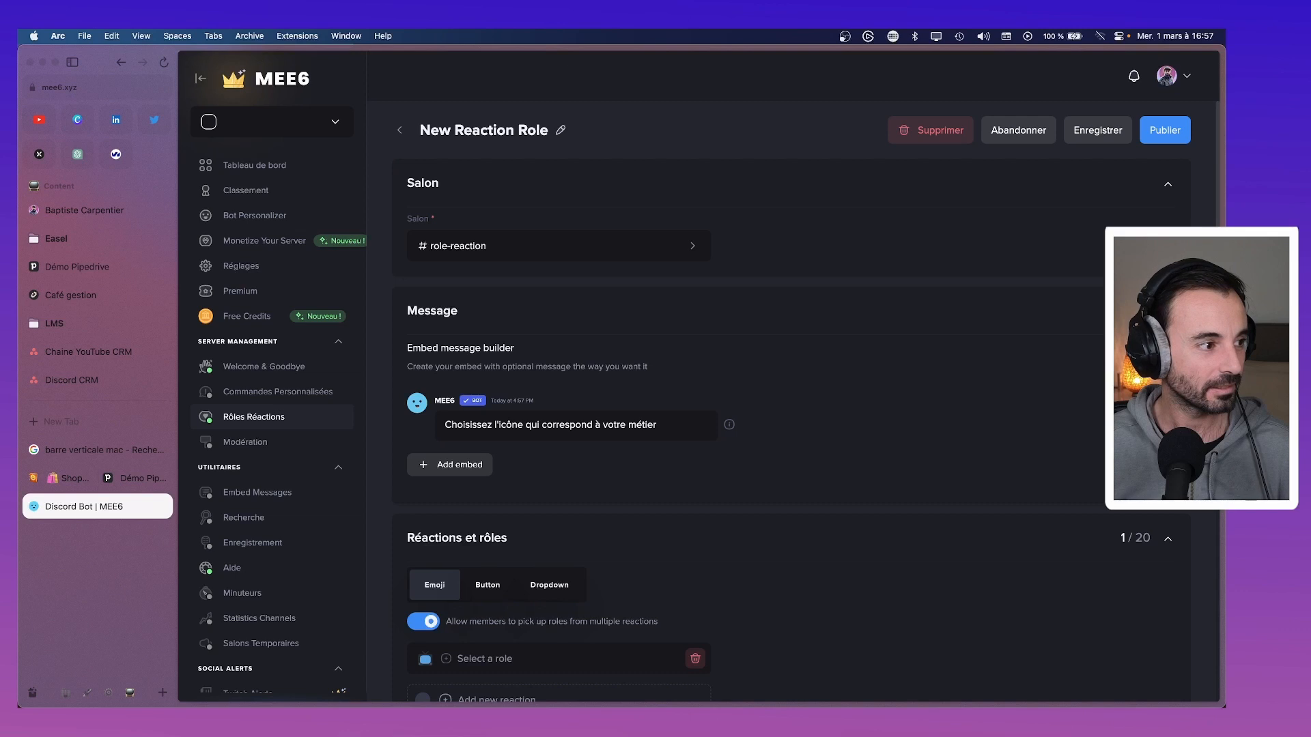
scroll(532, 406, down, 4)
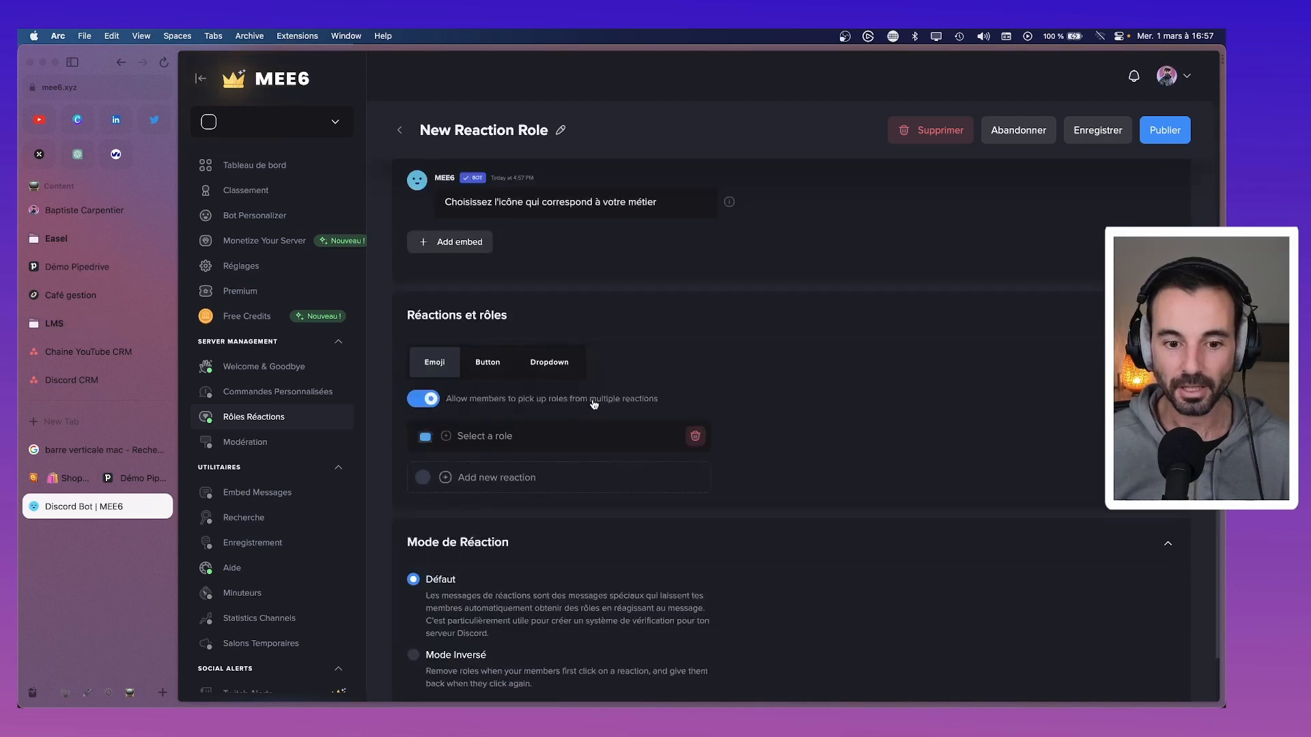
Assign the Marketing role to the existing first reaction of the reaction role message.
scroll(594, 405, up, 4)
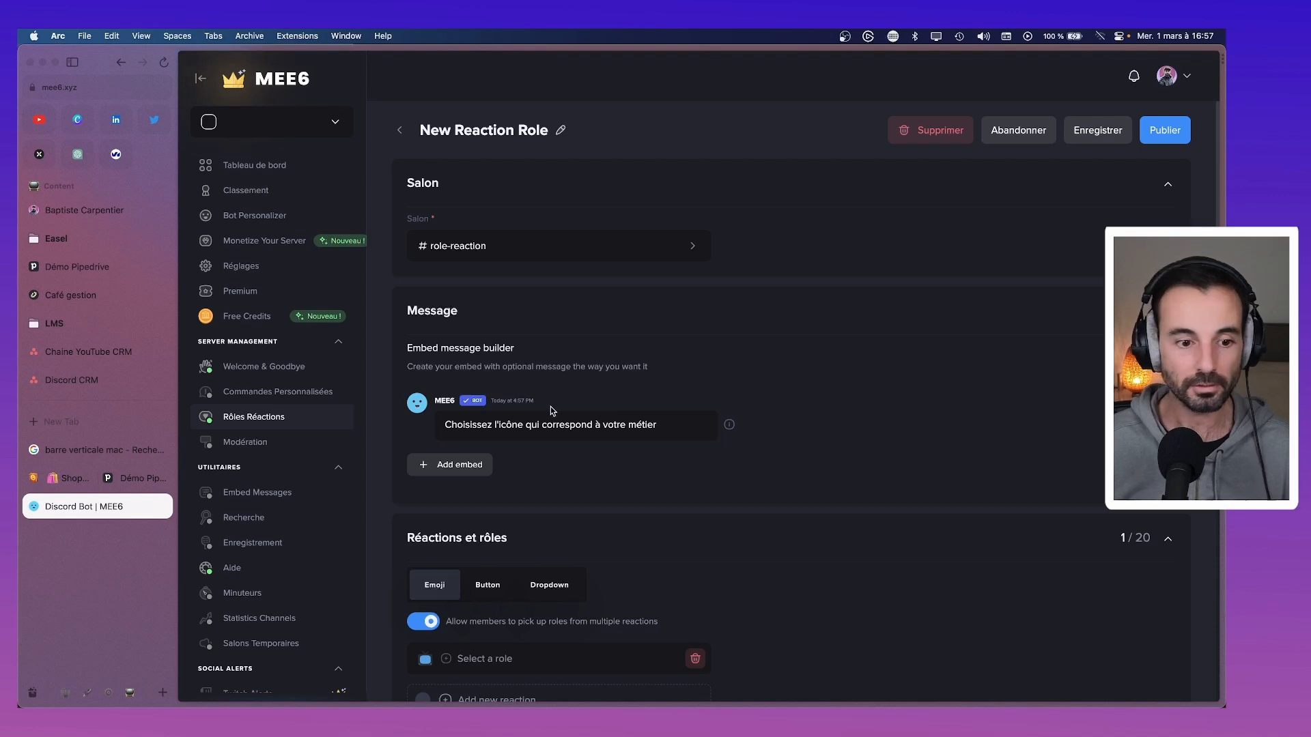
scroll(526, 426, down, 4)
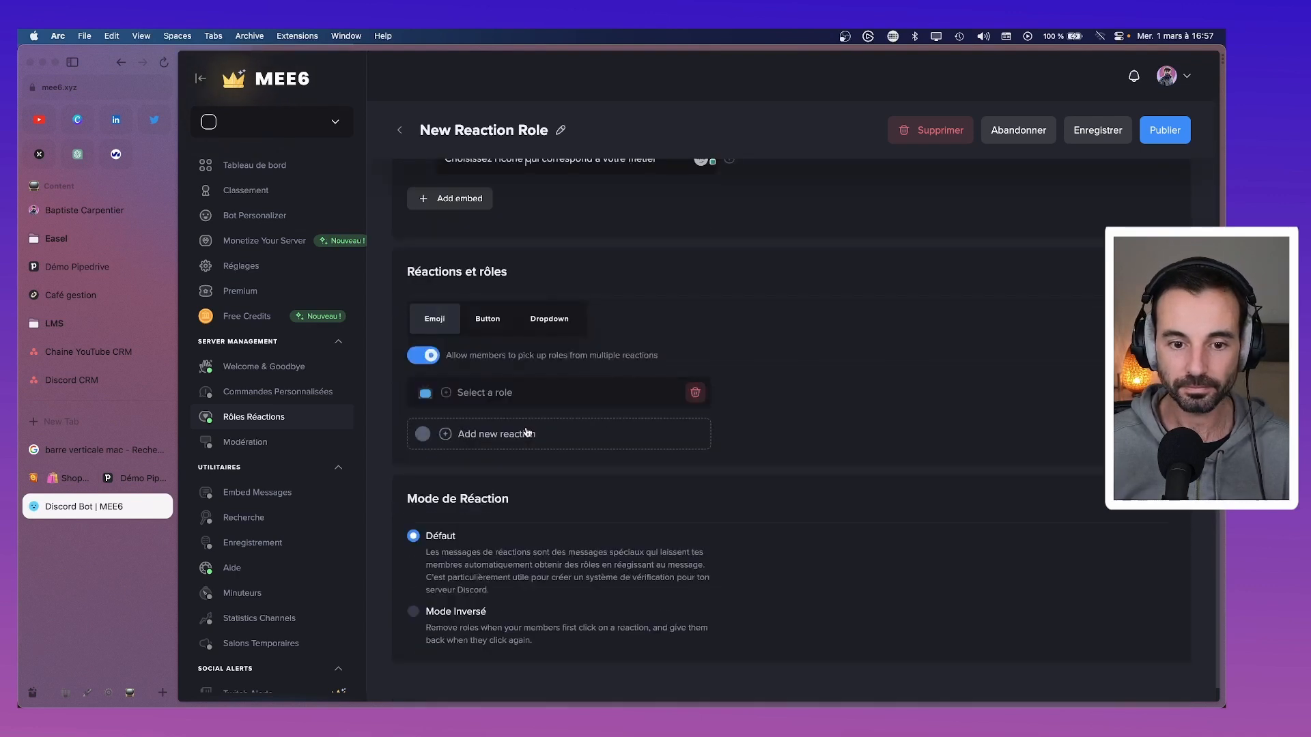
click(505, 393)
click(450, 495)
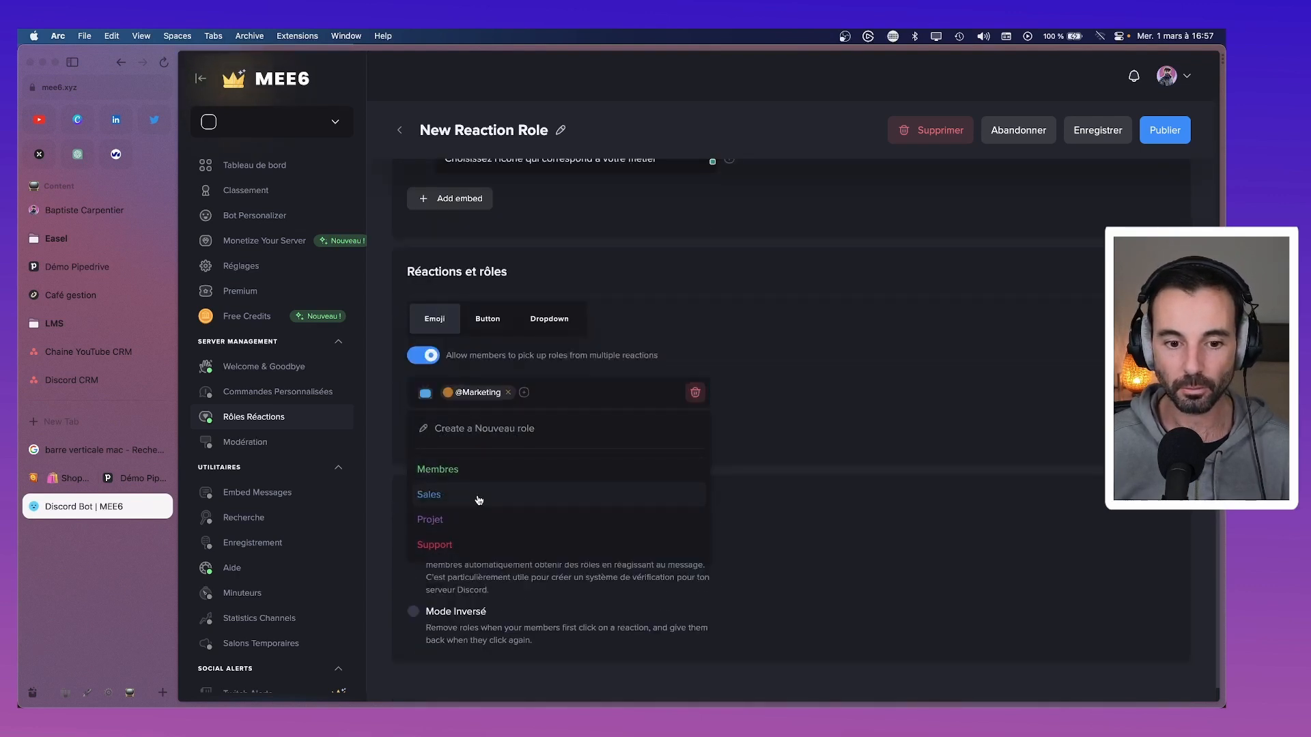
Add a second reaction that gives the Sales role and set its emoji to the money bag.
click(444, 436)
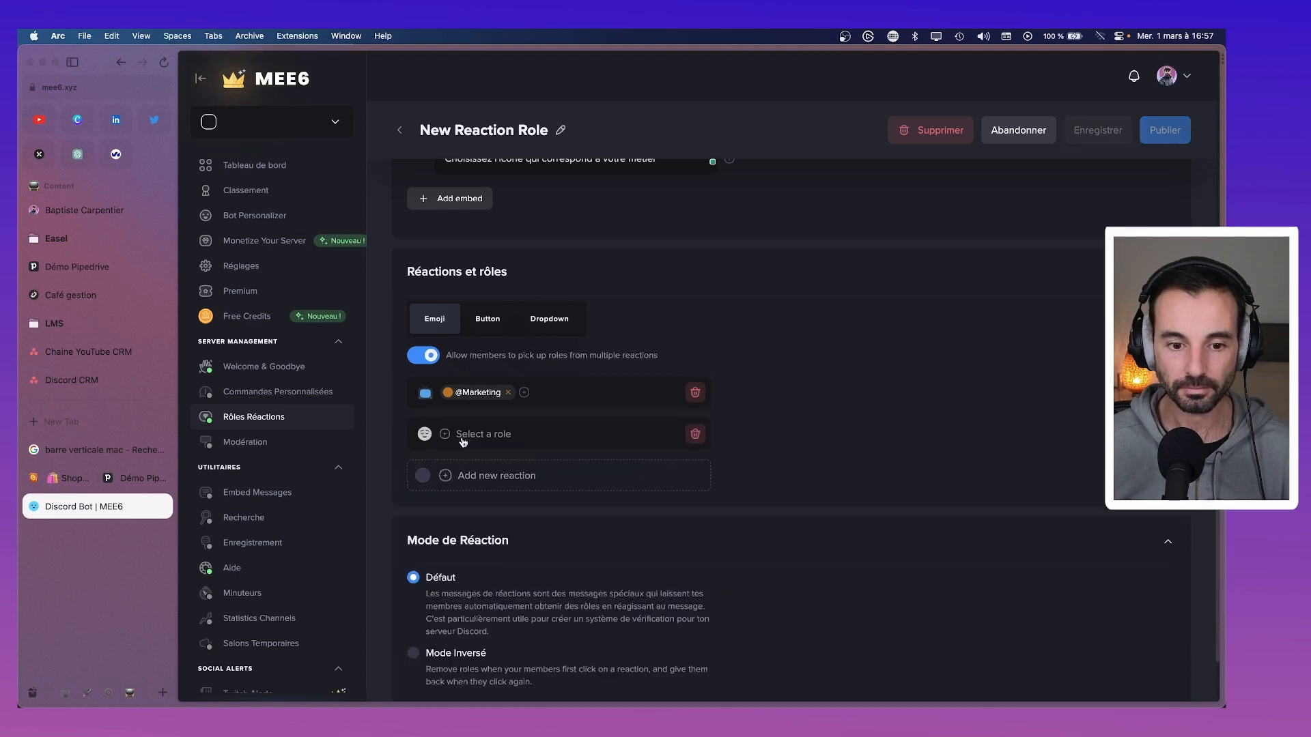
click(479, 436)
text(sale)
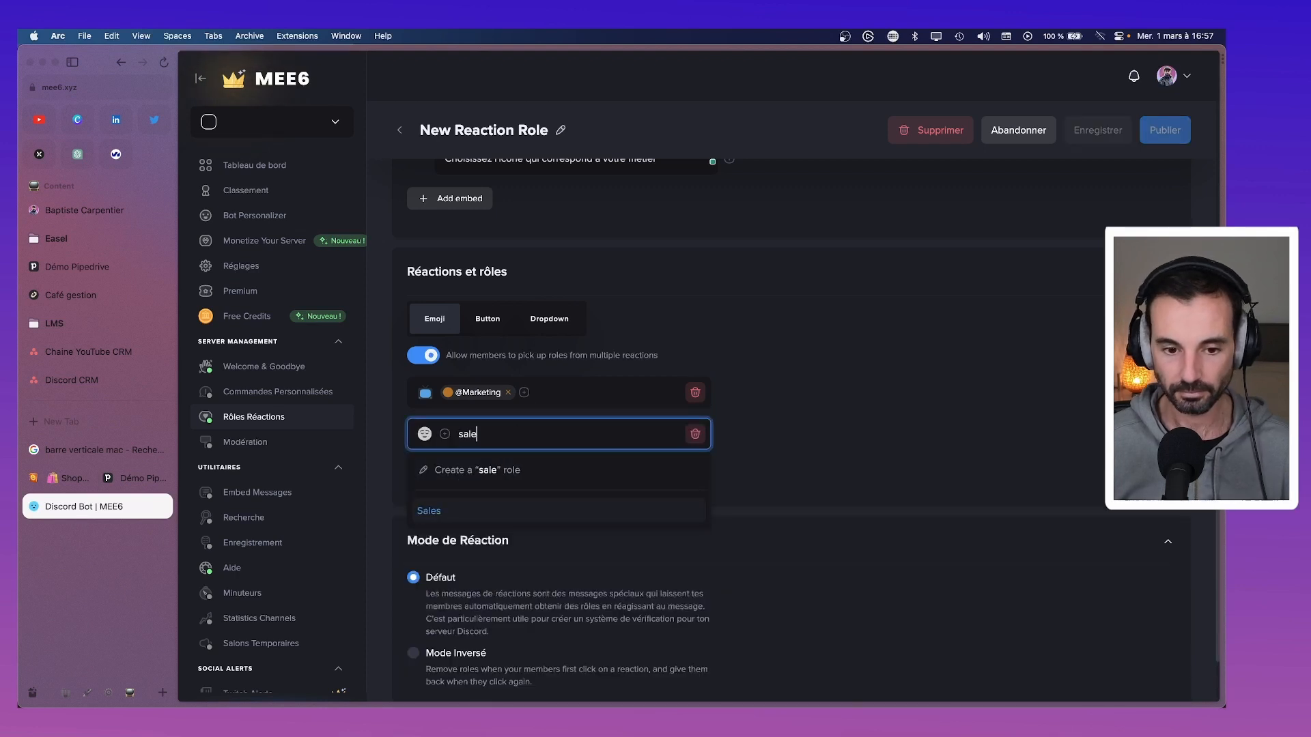
click(488, 510)
click(424, 434)
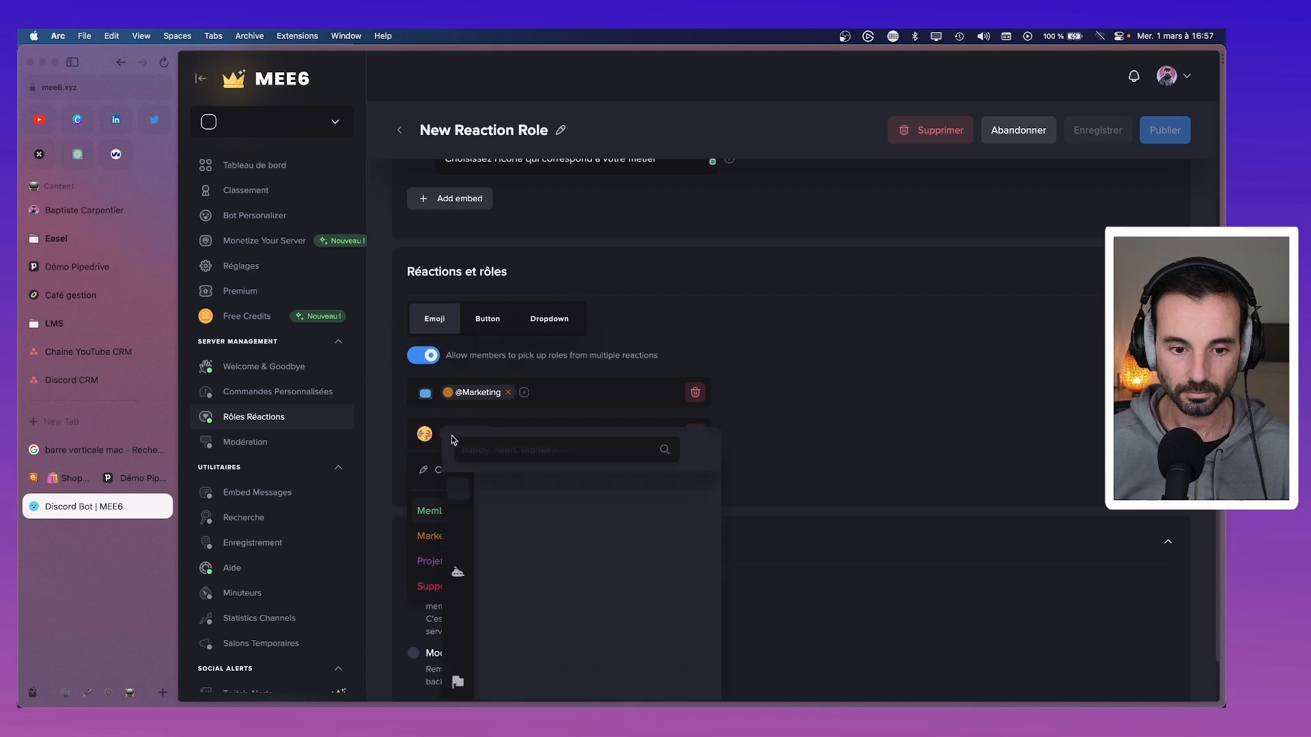
text(dola)
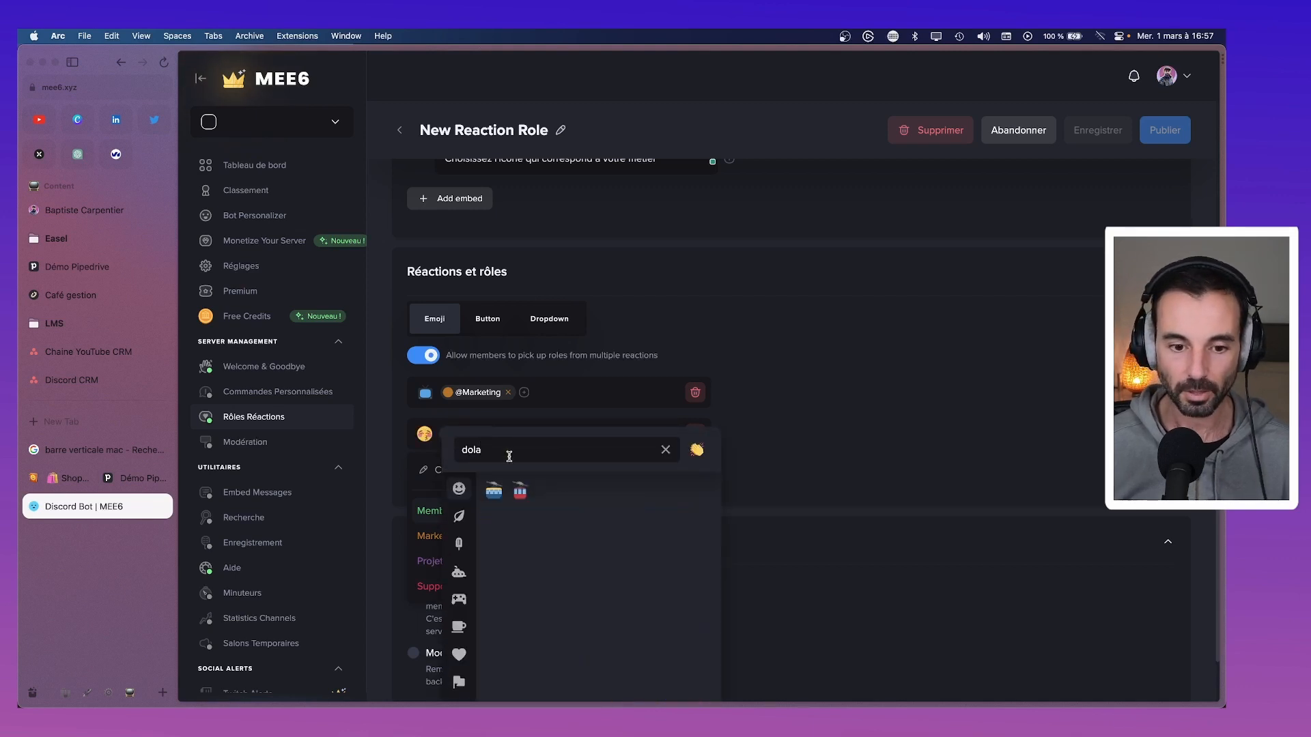
key(BackSpace)
text(l)
click(545, 493)
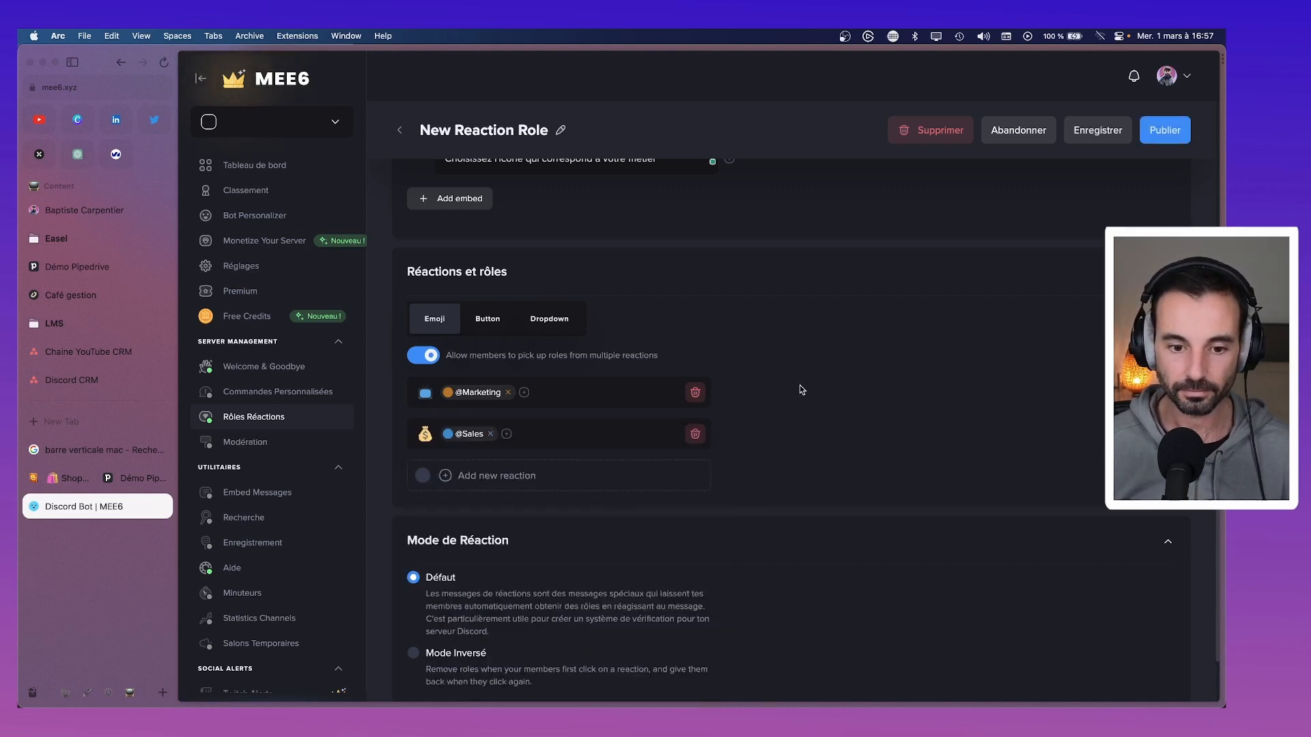
Add a third reaction that gives the Projet role and set its emoji to the screwdriver.
click(488, 475)
click(488, 475)
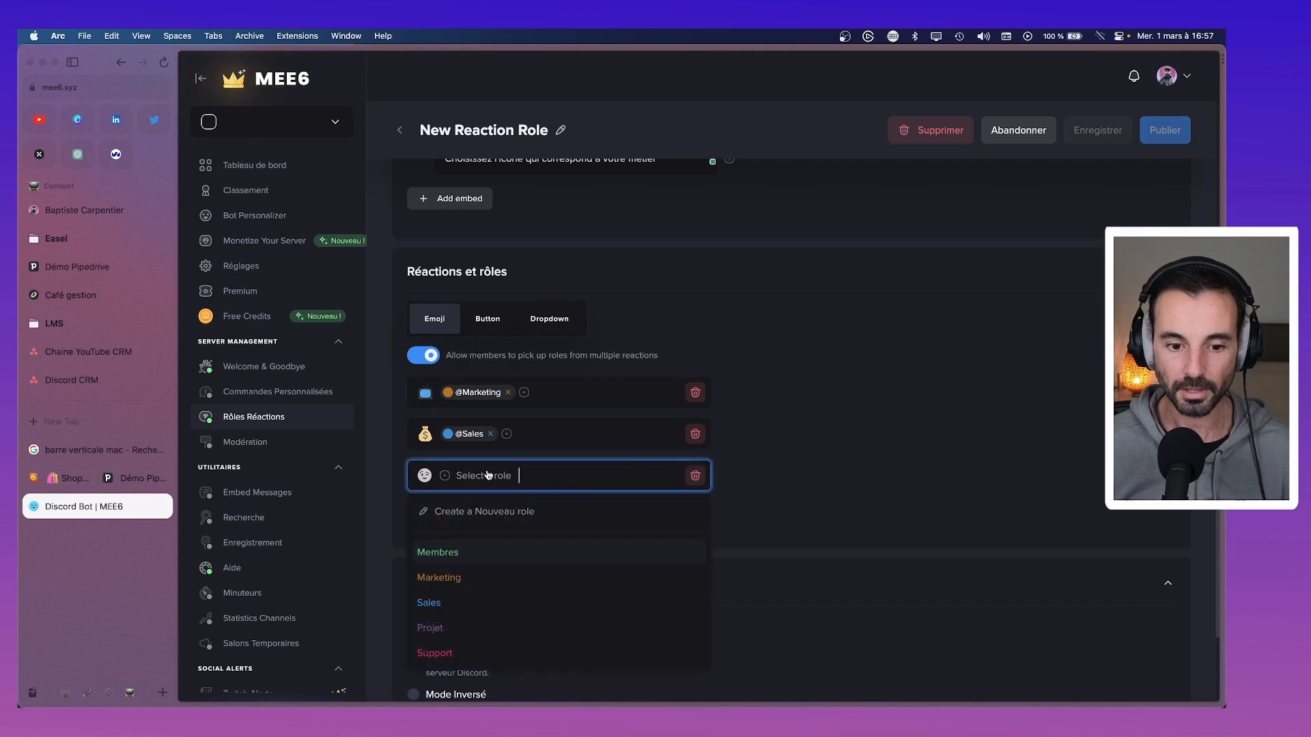
text(pr)
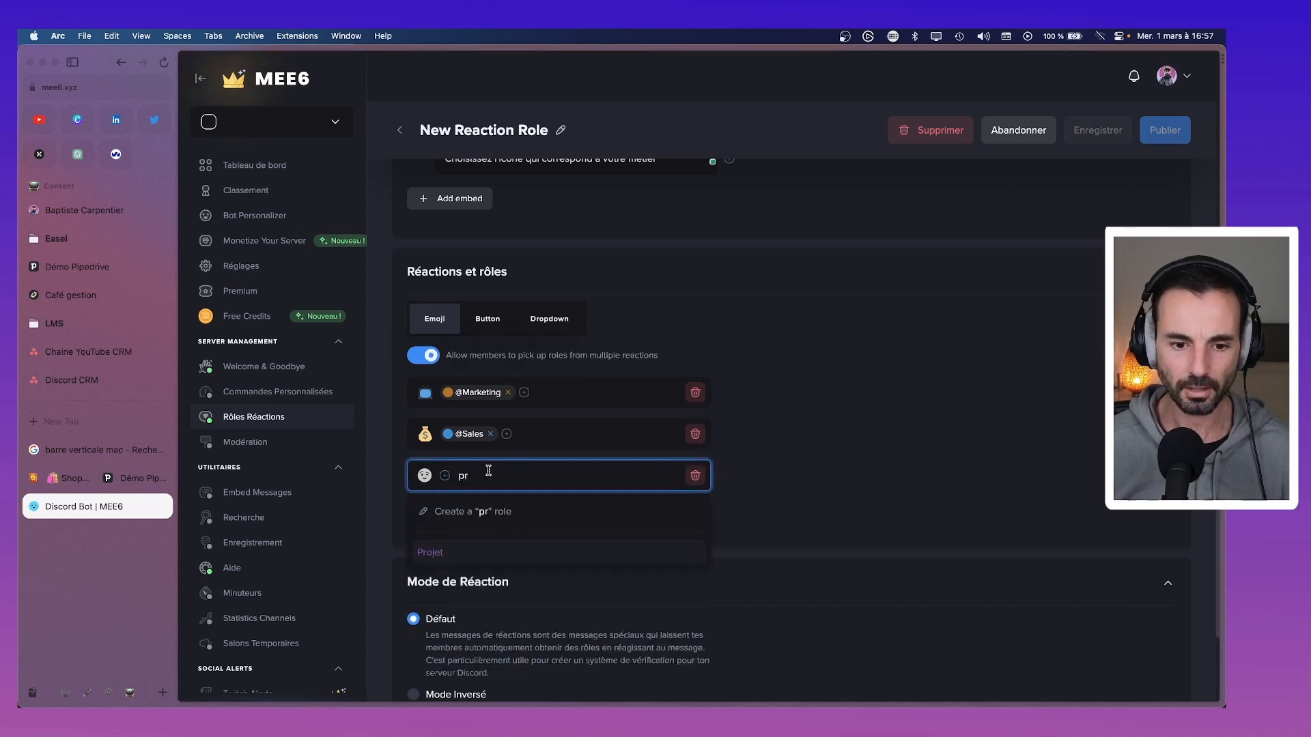
key(Return)
click(423, 475)
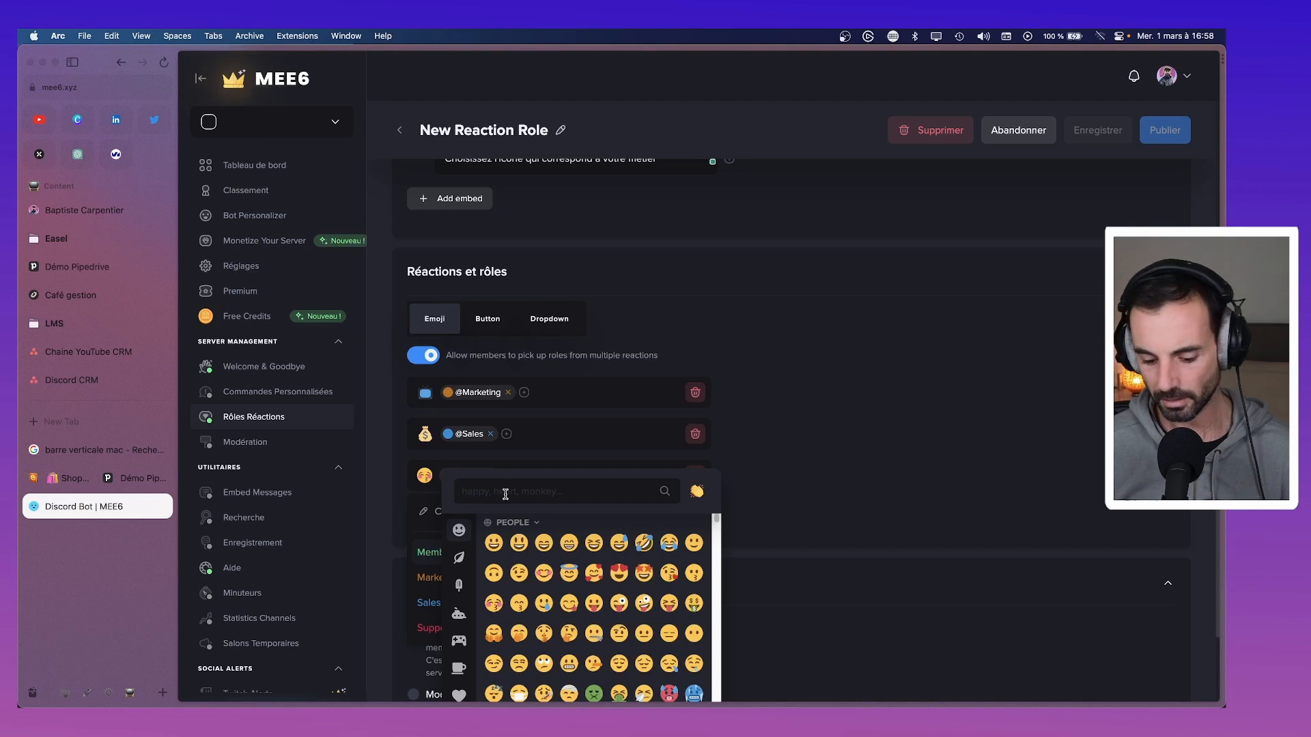
text(tool)
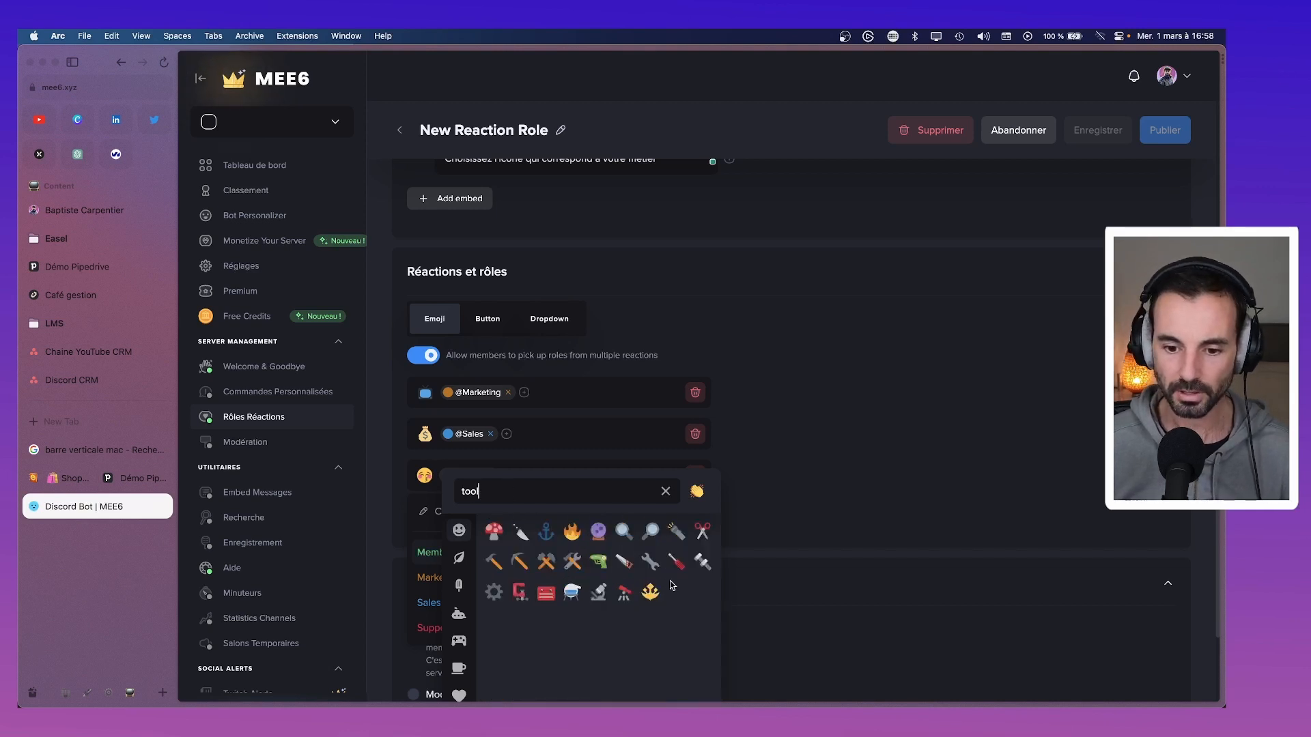
click(676, 561)
Add a fourth reaction that gives the Support role and set its emoji to the person tipping a hand.
click(463, 519)
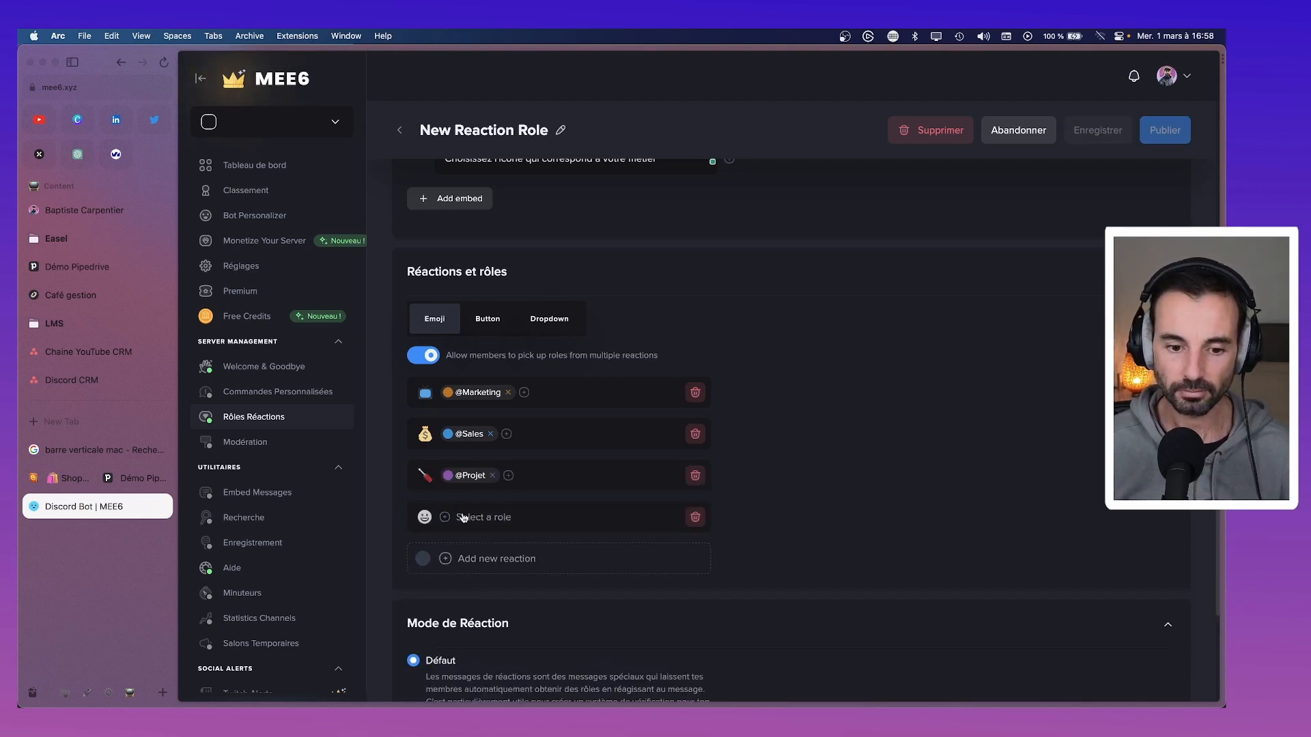
click(467, 520)
text(s)
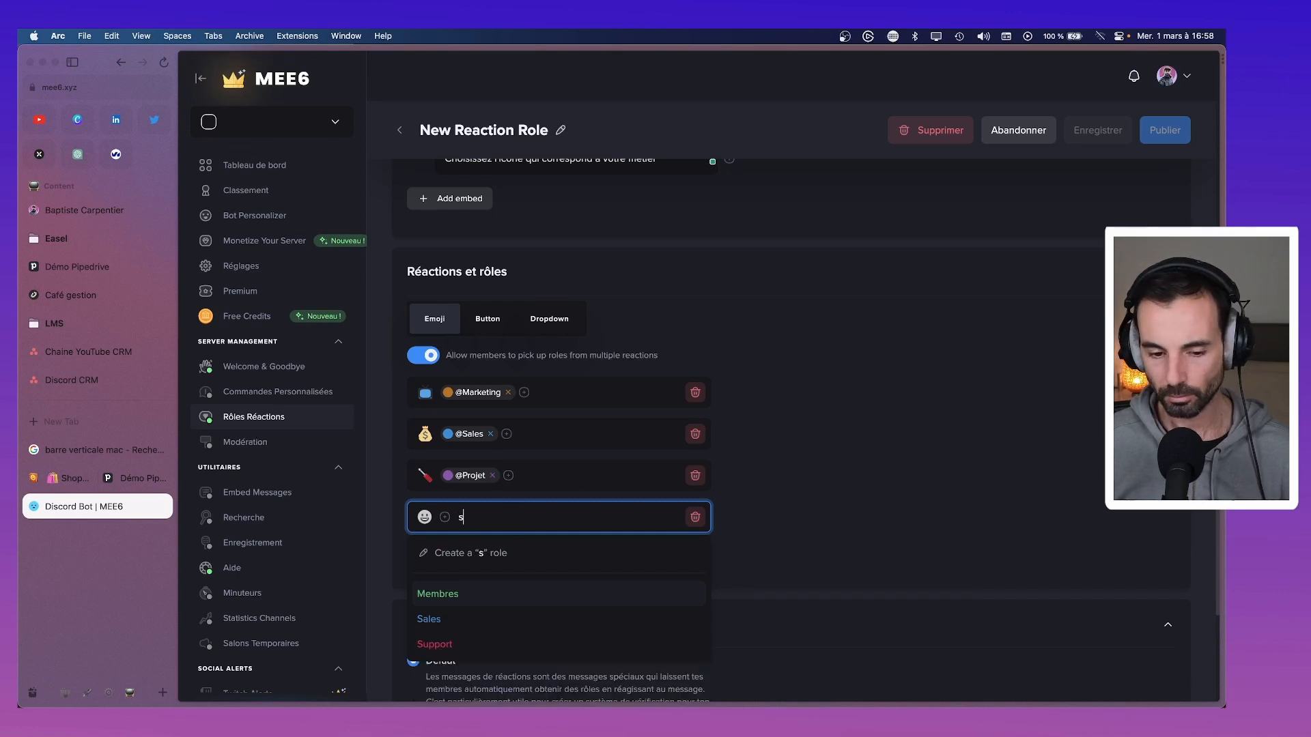
text(uppo)
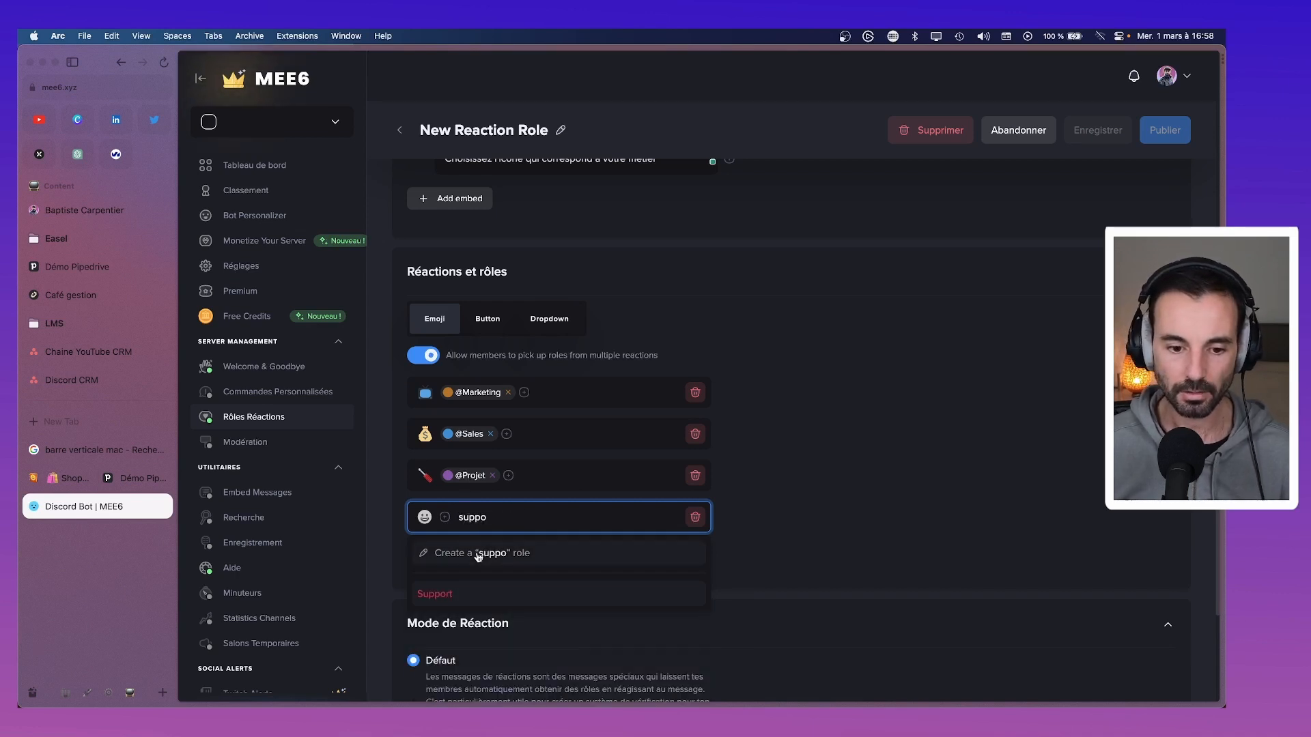
click(482, 593)
click(425, 517)
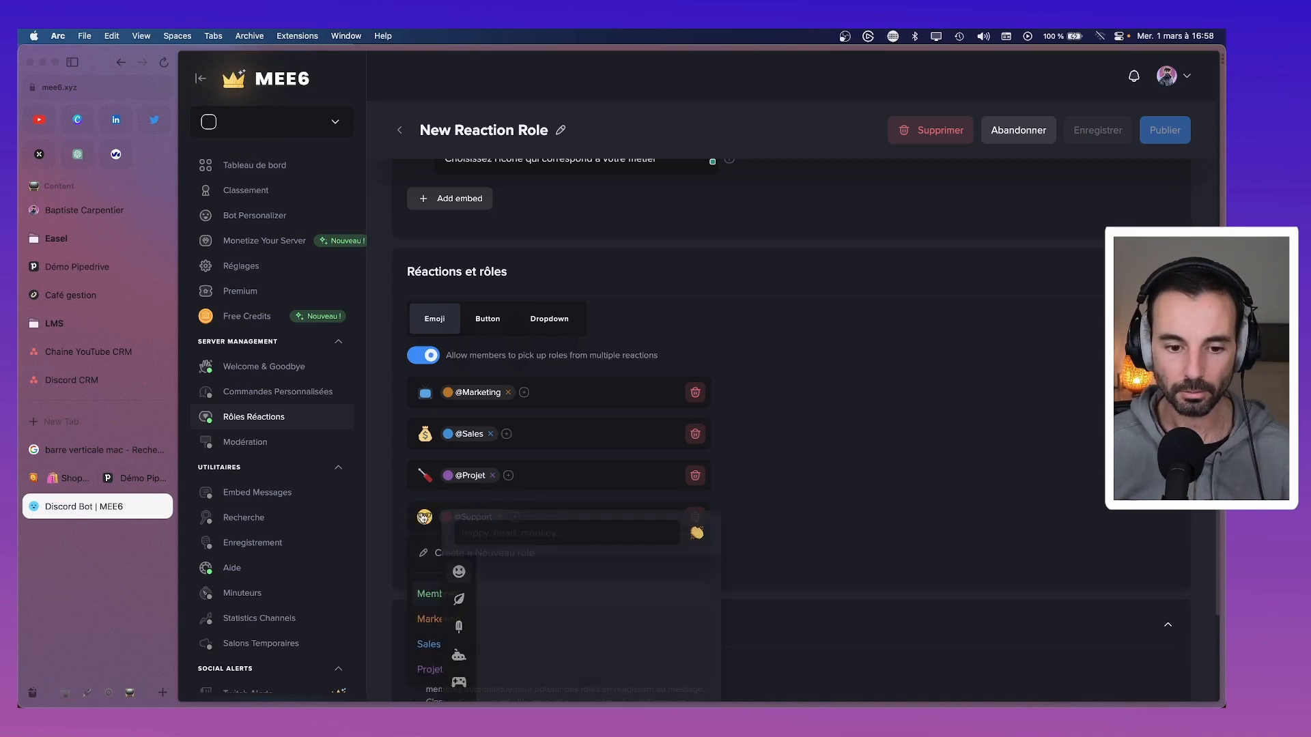
text(help)
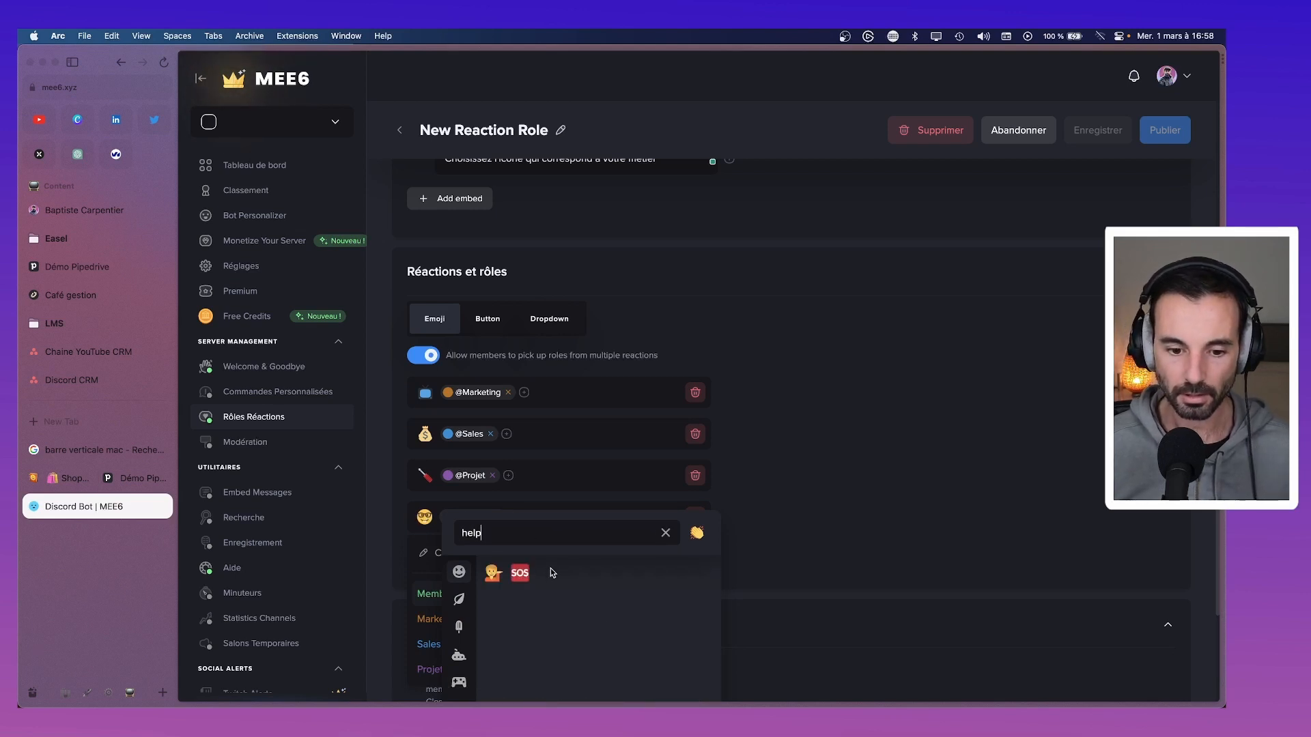
click(493, 572)
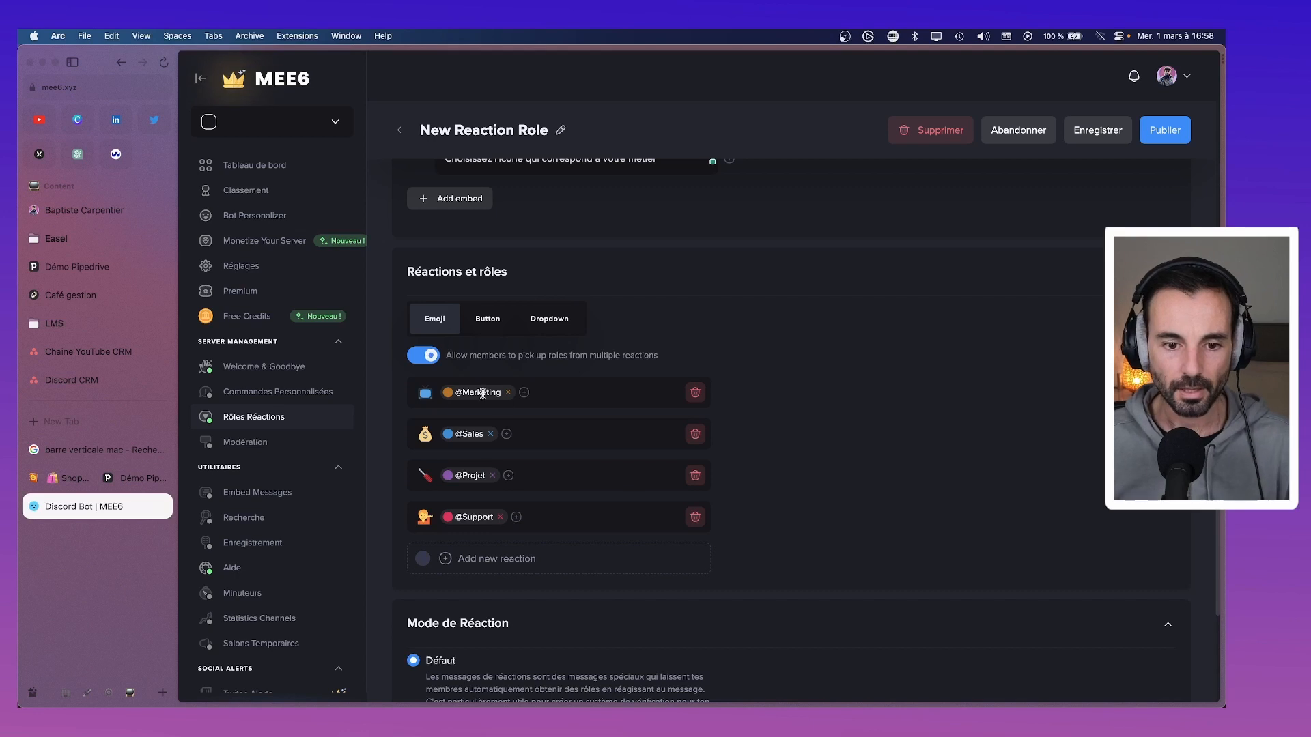
Review the reaction role settings, publish the message and switch to Discord to view it in the role-reaction channel.
scroll(646, 516, down, 3)
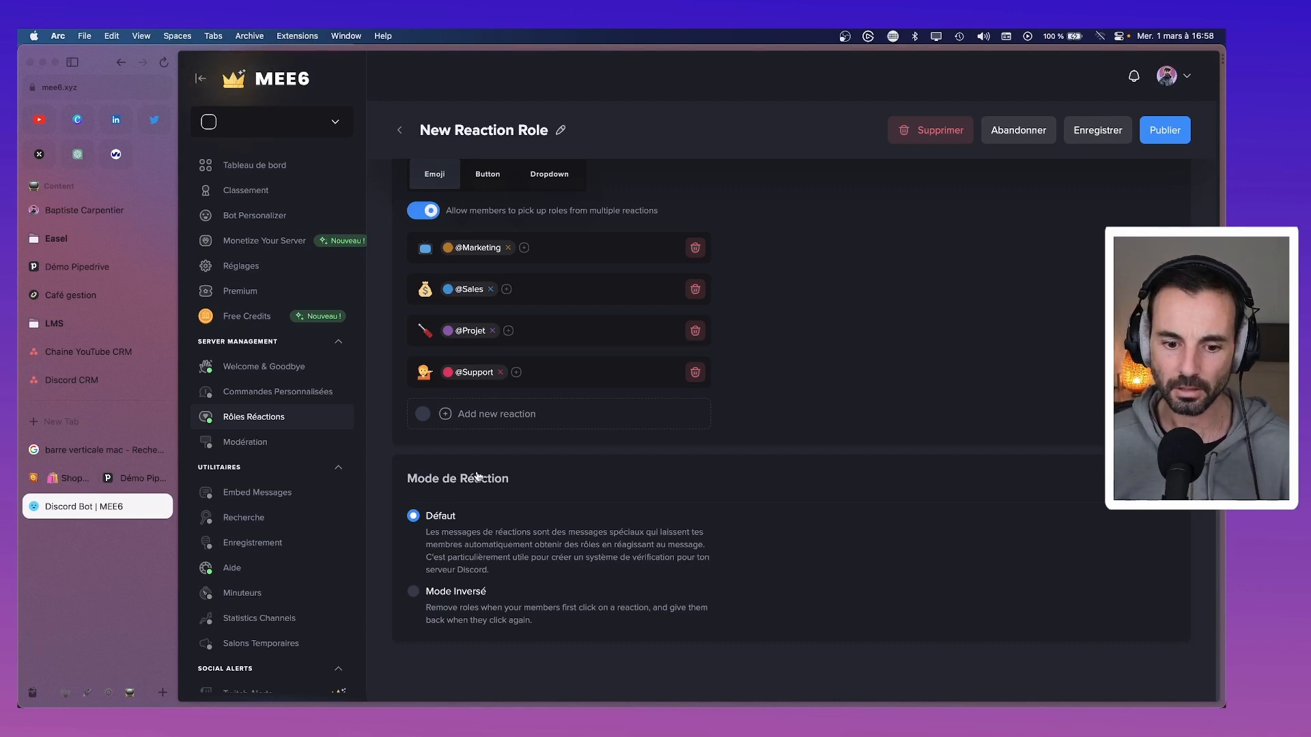
scroll(991, 231, up, 7)
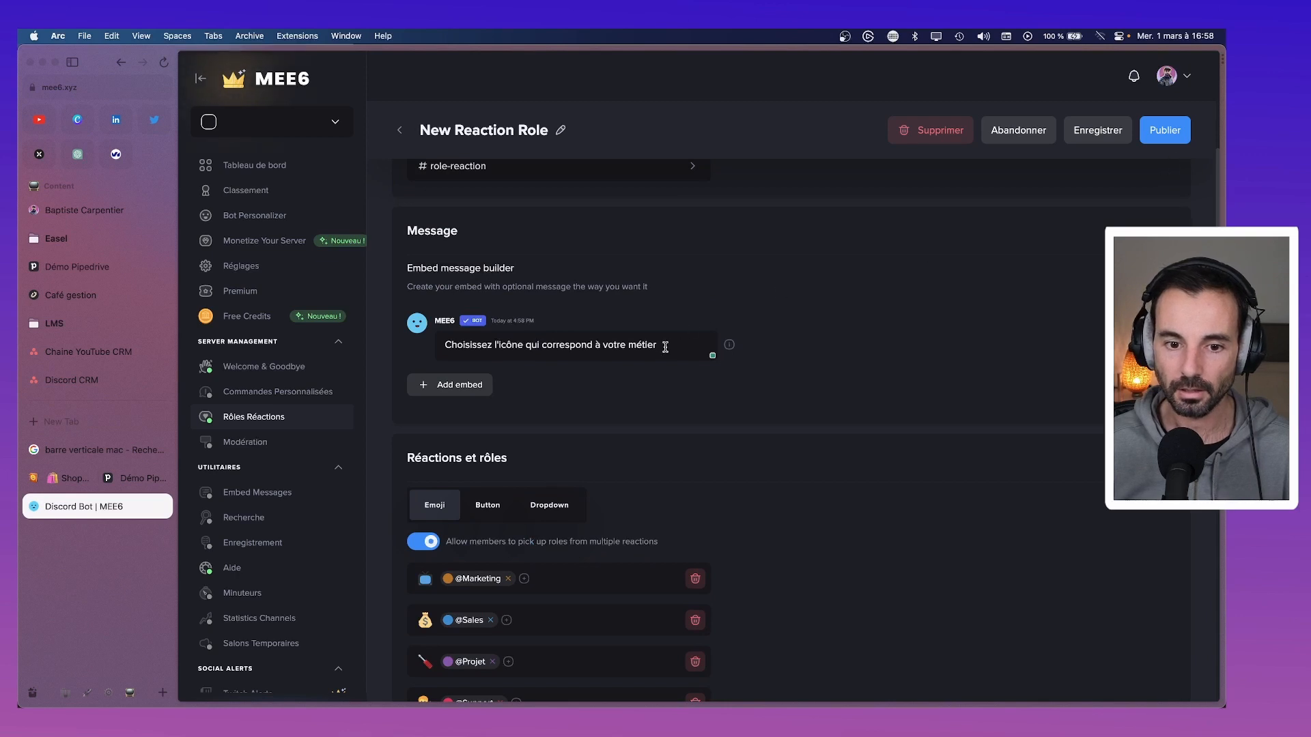
click(1147, 133)
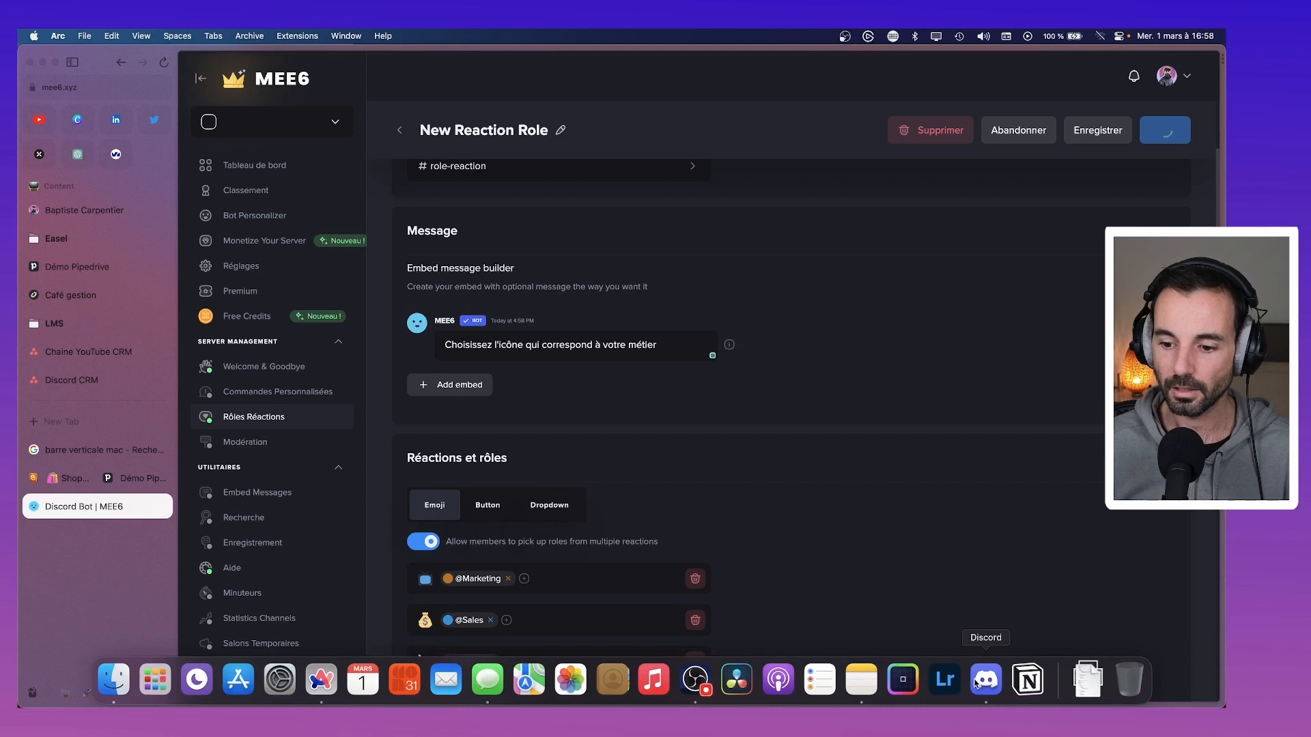
click(983, 679)
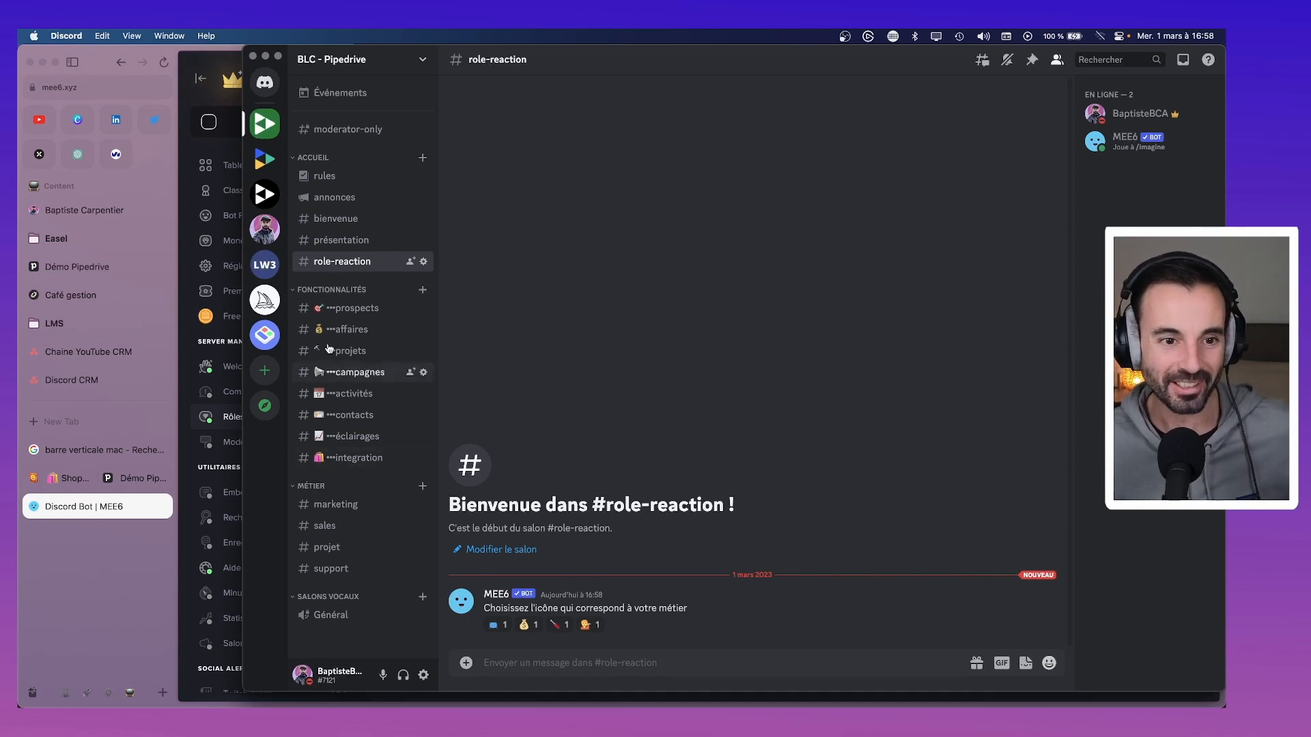
View the role-selection message on the BLC Community server as an example and return to the BLC - Pipedrive server.
click(265, 194)
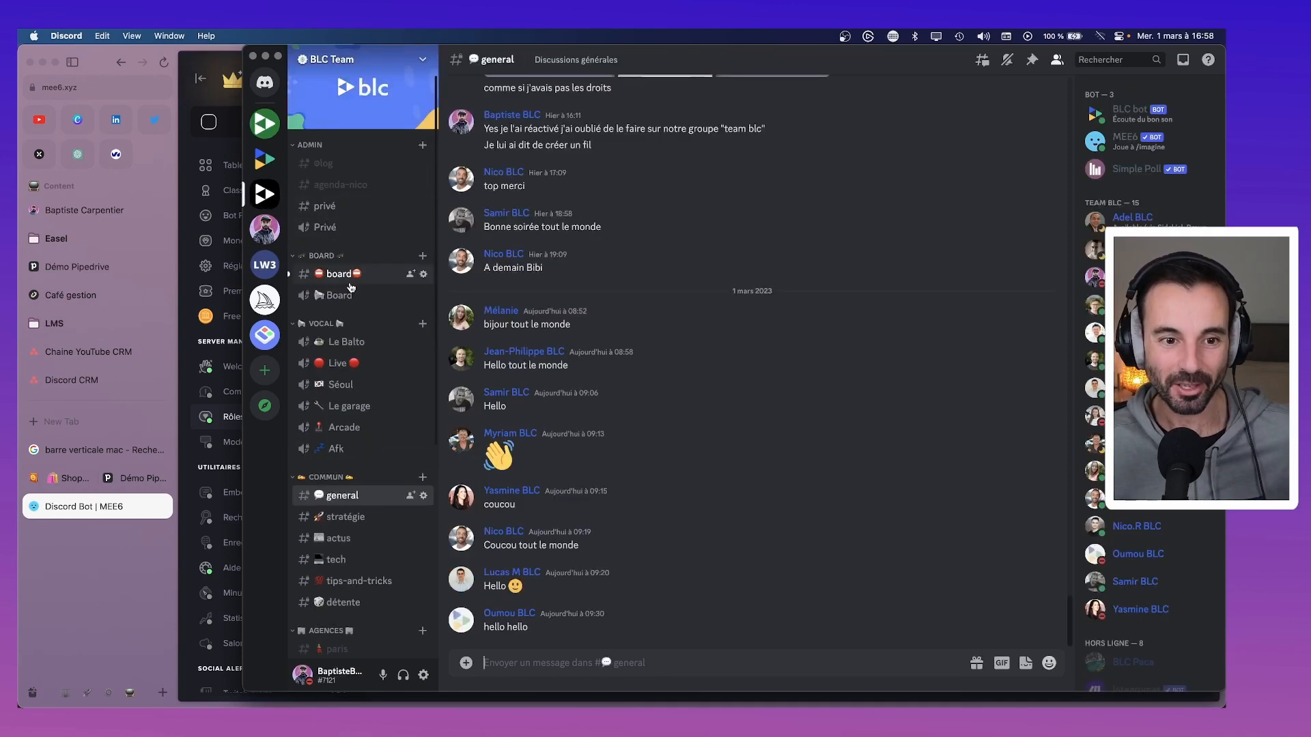
click(261, 157)
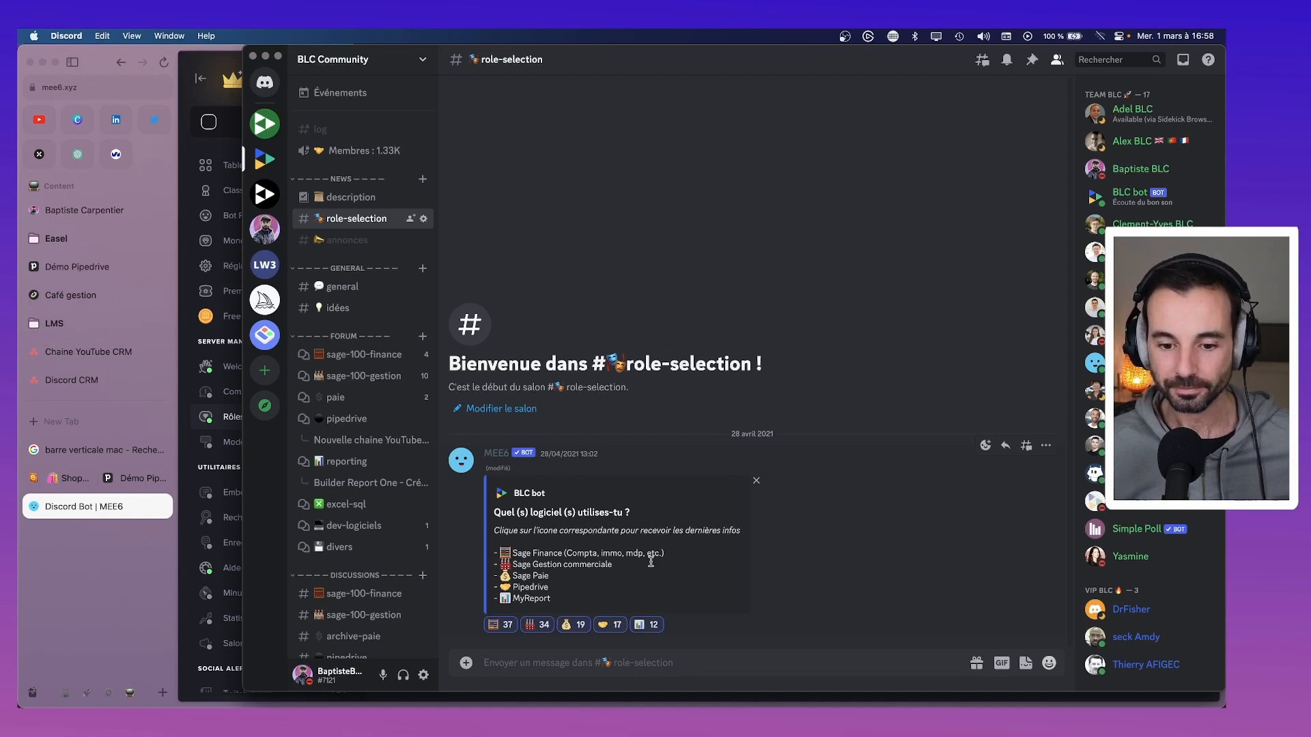
click(266, 127)
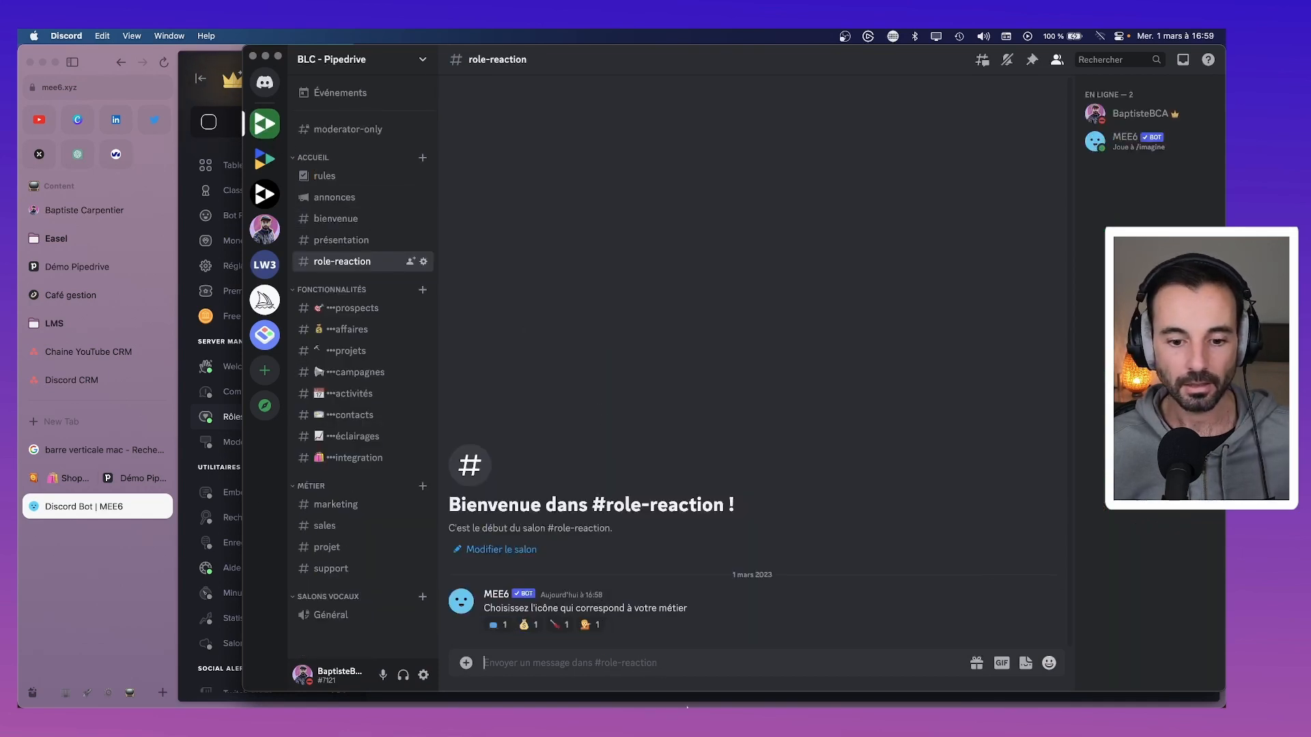
Switch back to MEE6 in Arc, reopen the published New Reaction Role and add an embed to its message.
click(105, 596)
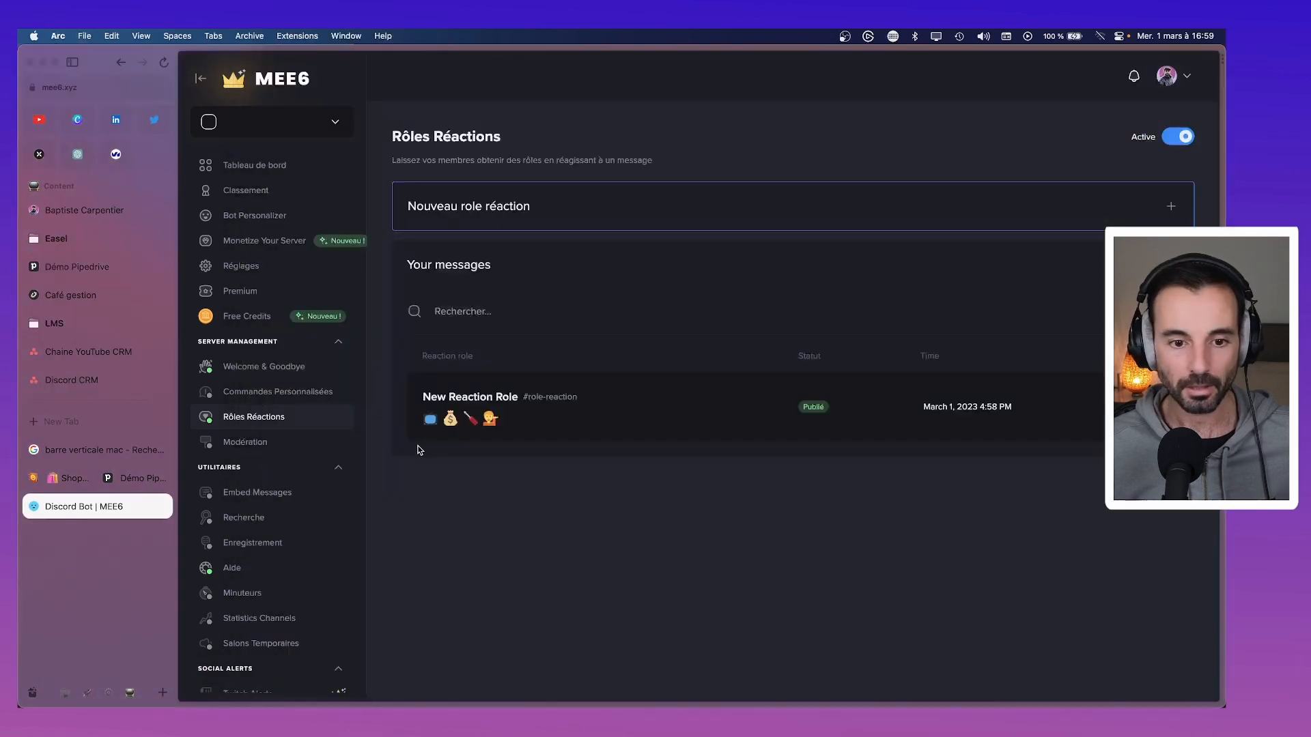
click(597, 393)
scroll(633, 366, down, 3)
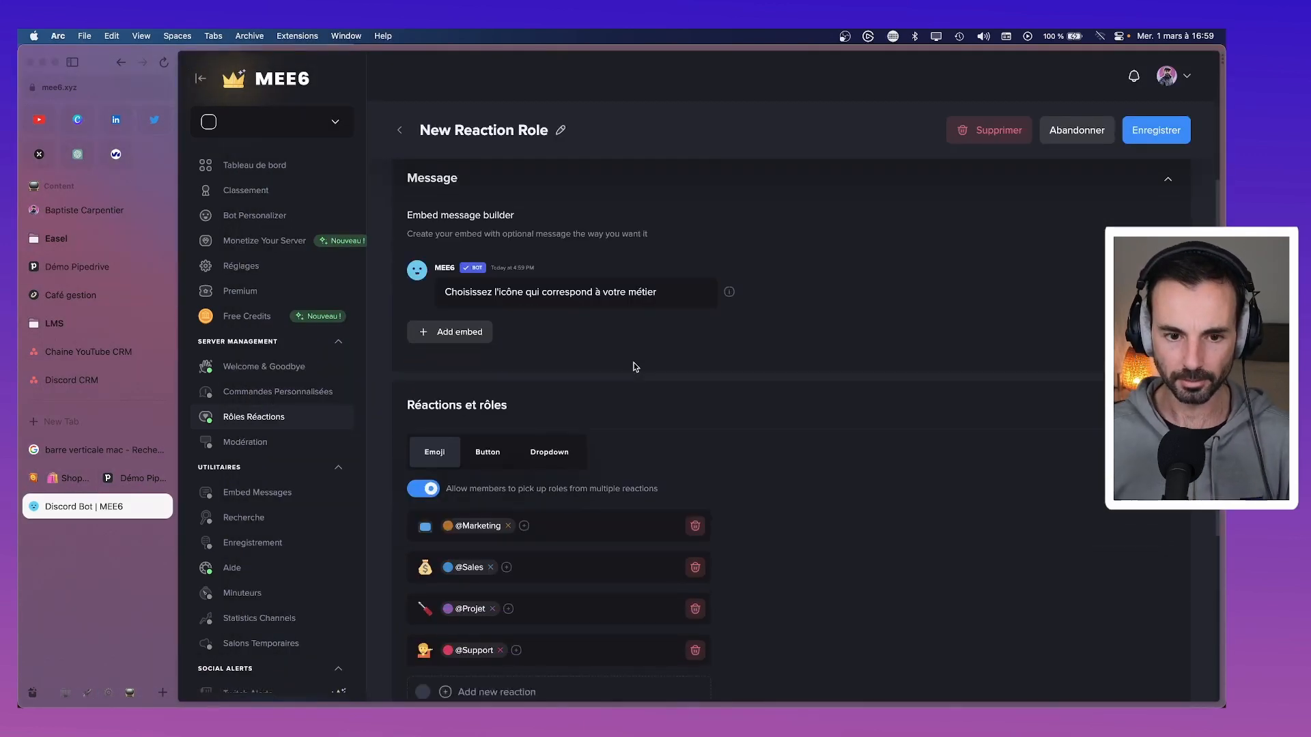
click(464, 332)
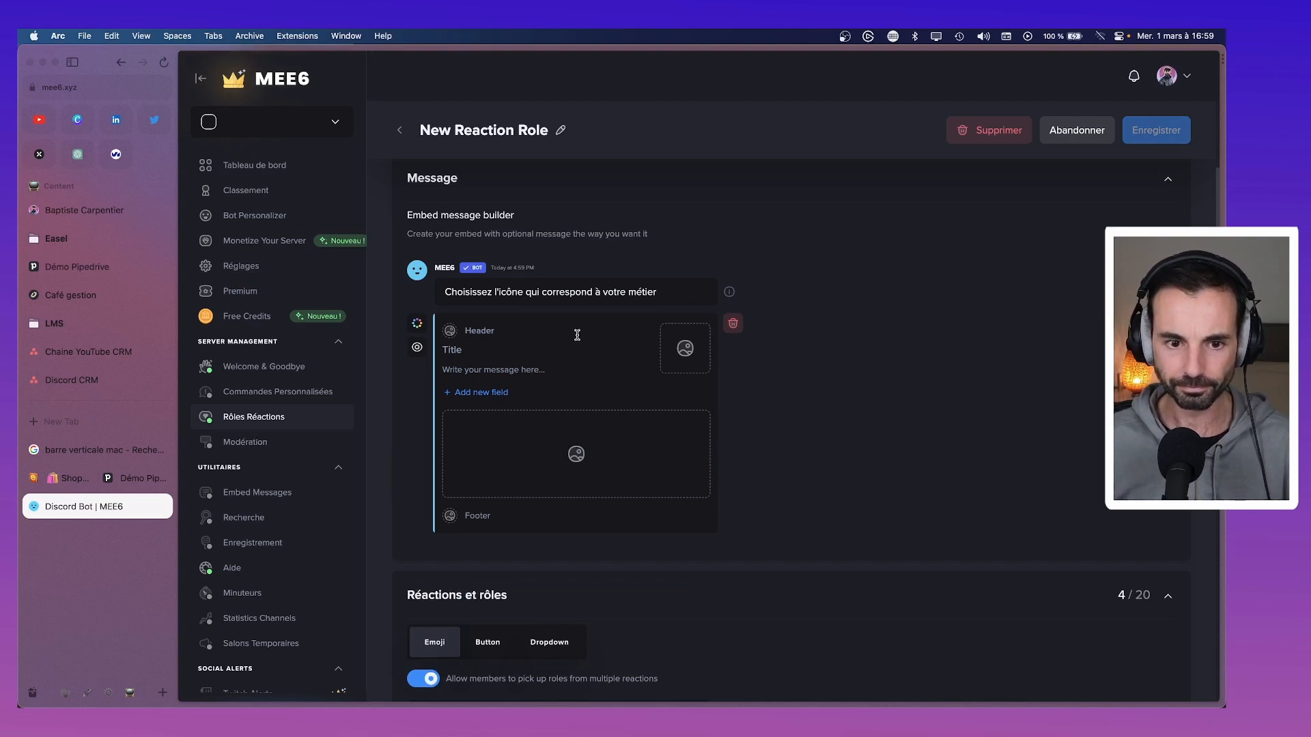
scroll(576, 334, down, 8)
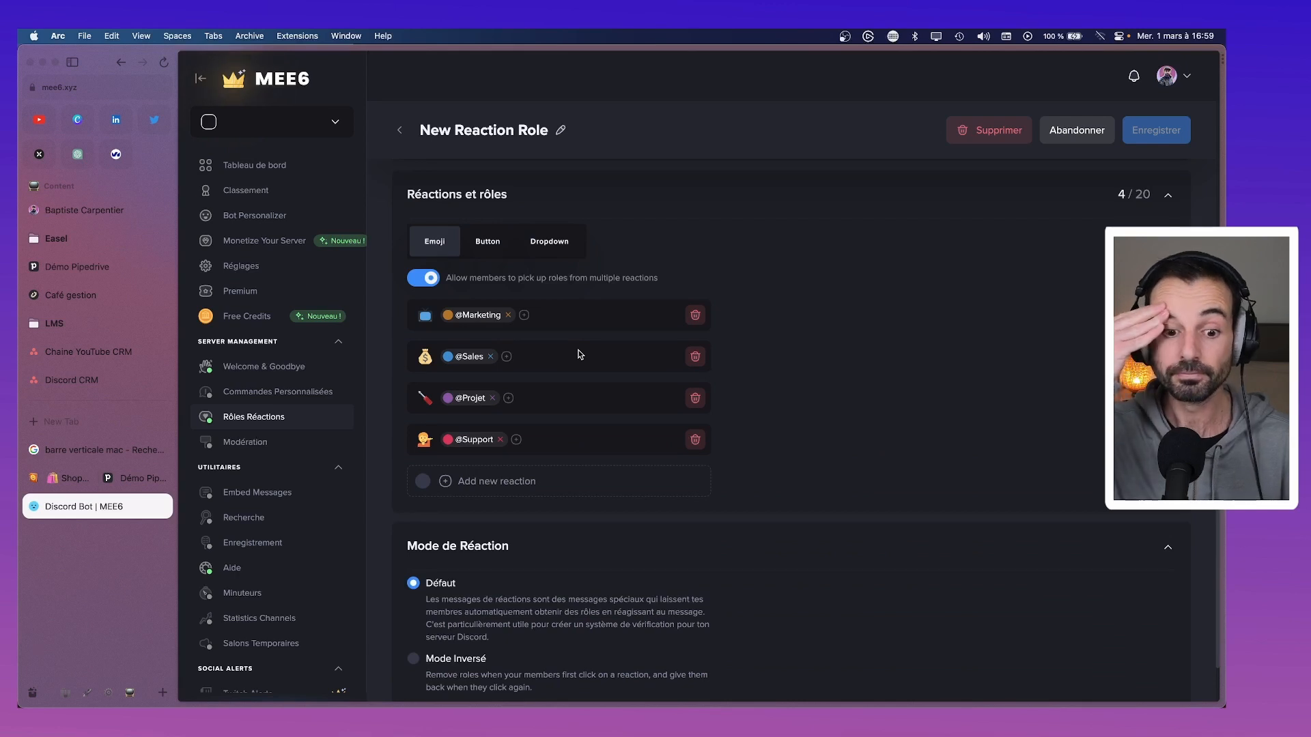
scroll(579, 353, up, 8)
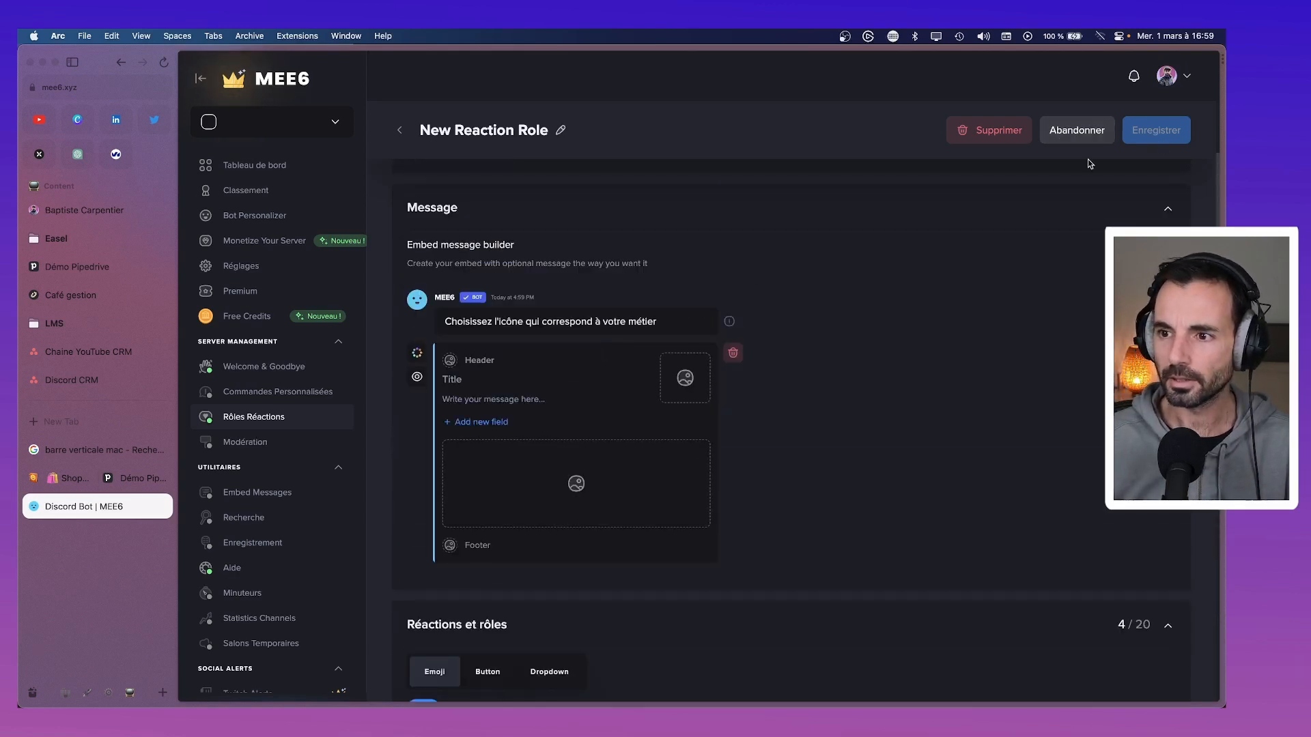
Switch MEE6 to the BLC Community server and open its existing Reaction Message from the reaction roles.
click(1164, 79)
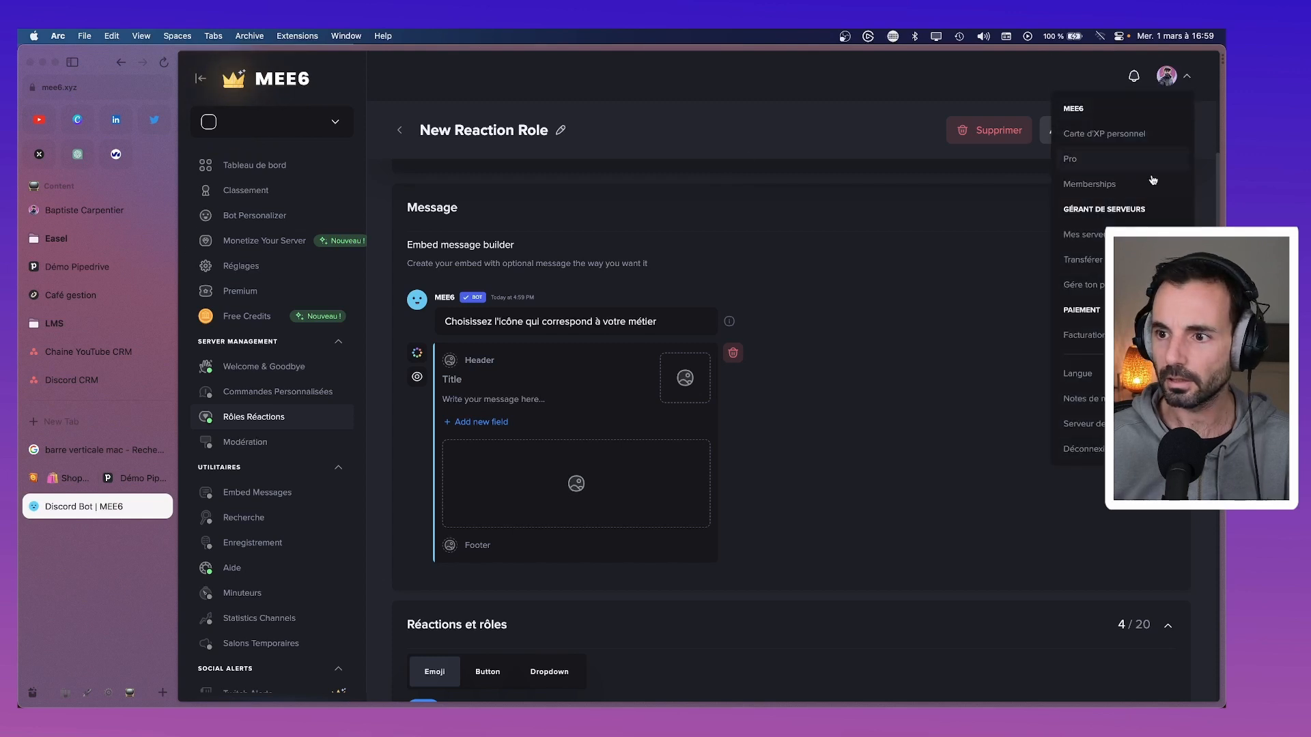
click(1118, 213)
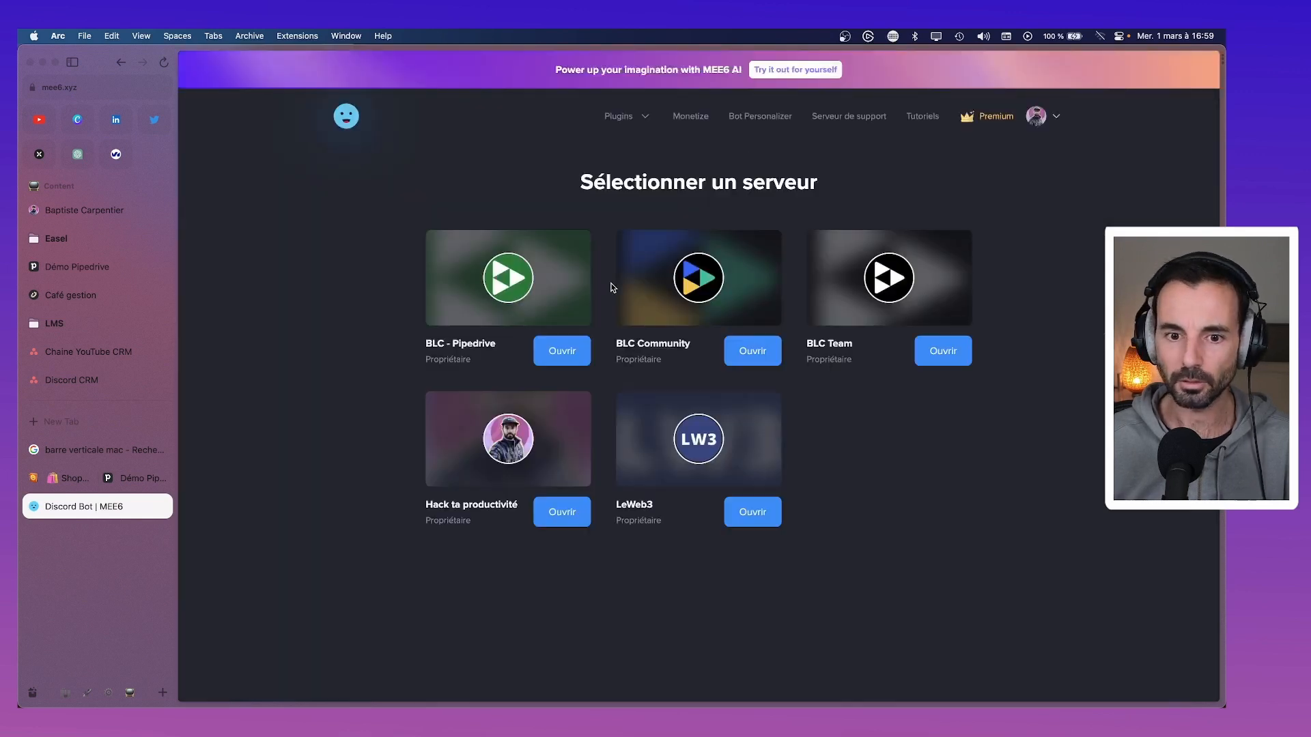
click(765, 351)
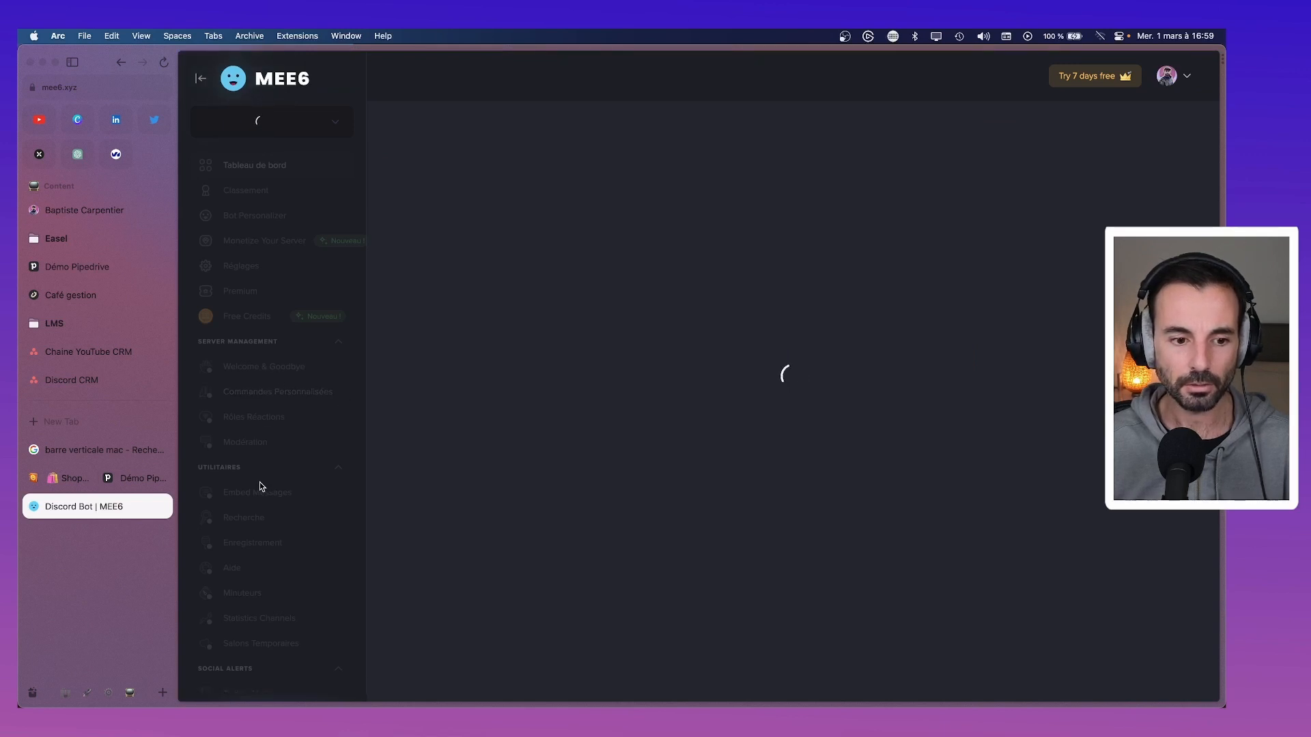
click(244, 418)
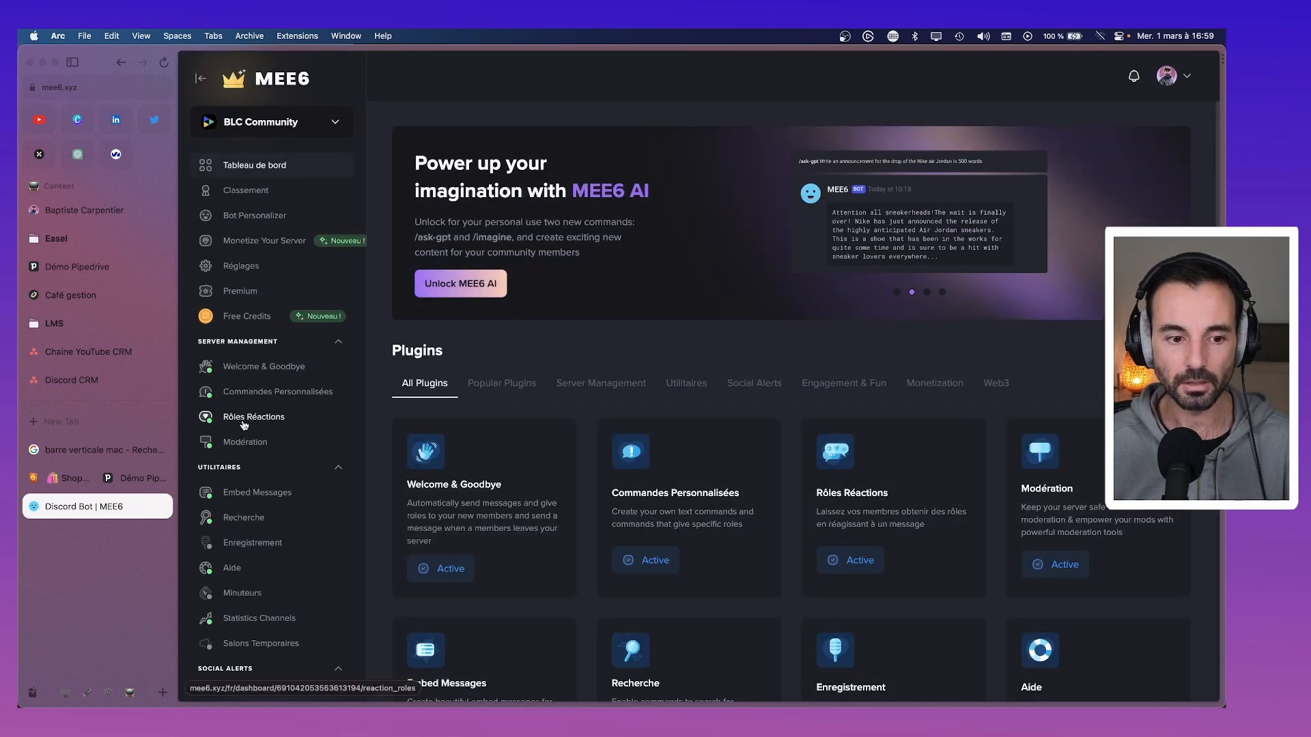
click(620, 413)
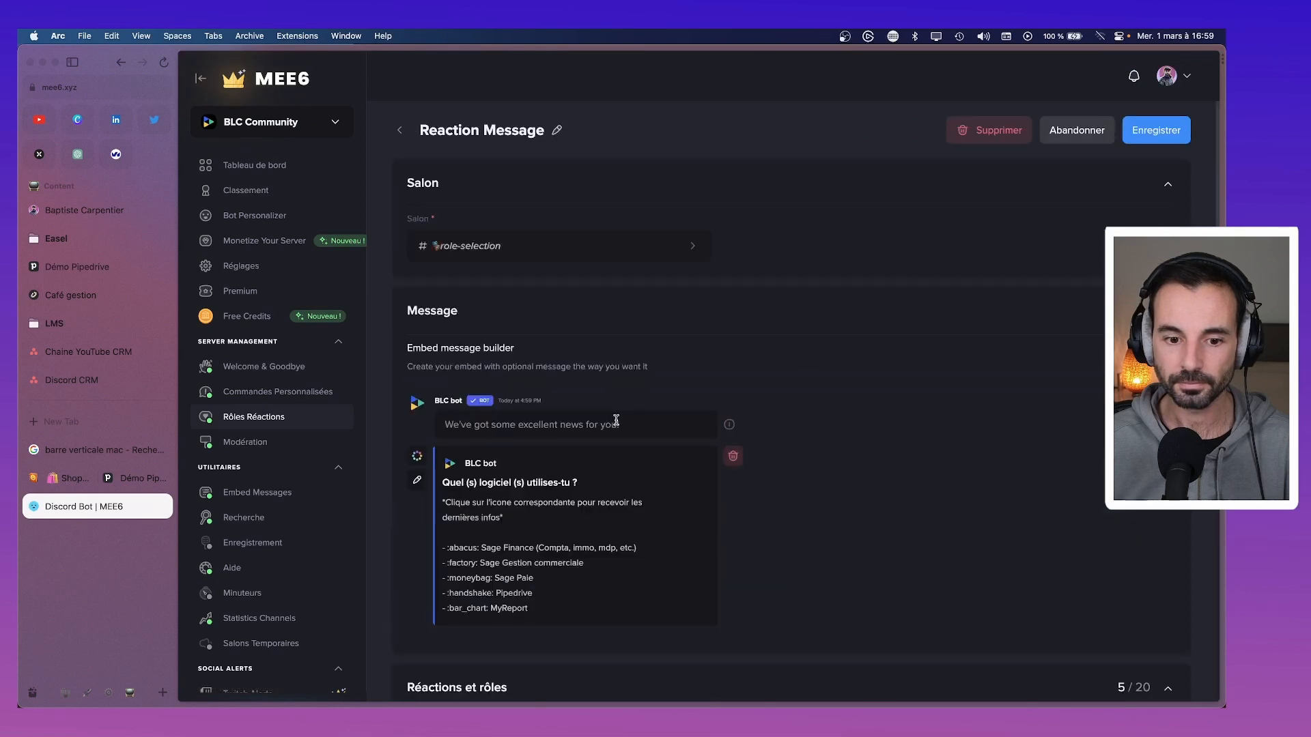
Examine the Reaction Message's embed text, optional message field and emoji-to-role reactions as an example.
scroll(578, 488, down, 1)
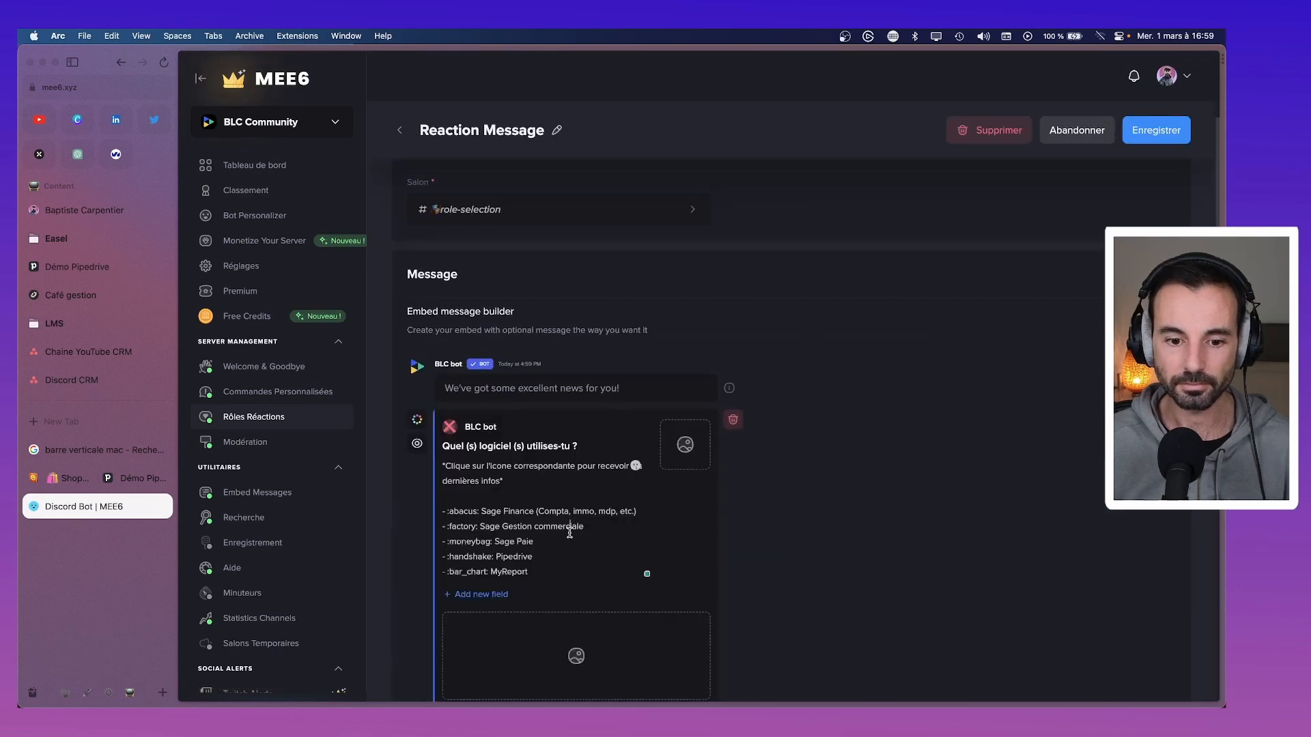
drag(558, 571, 424, 458)
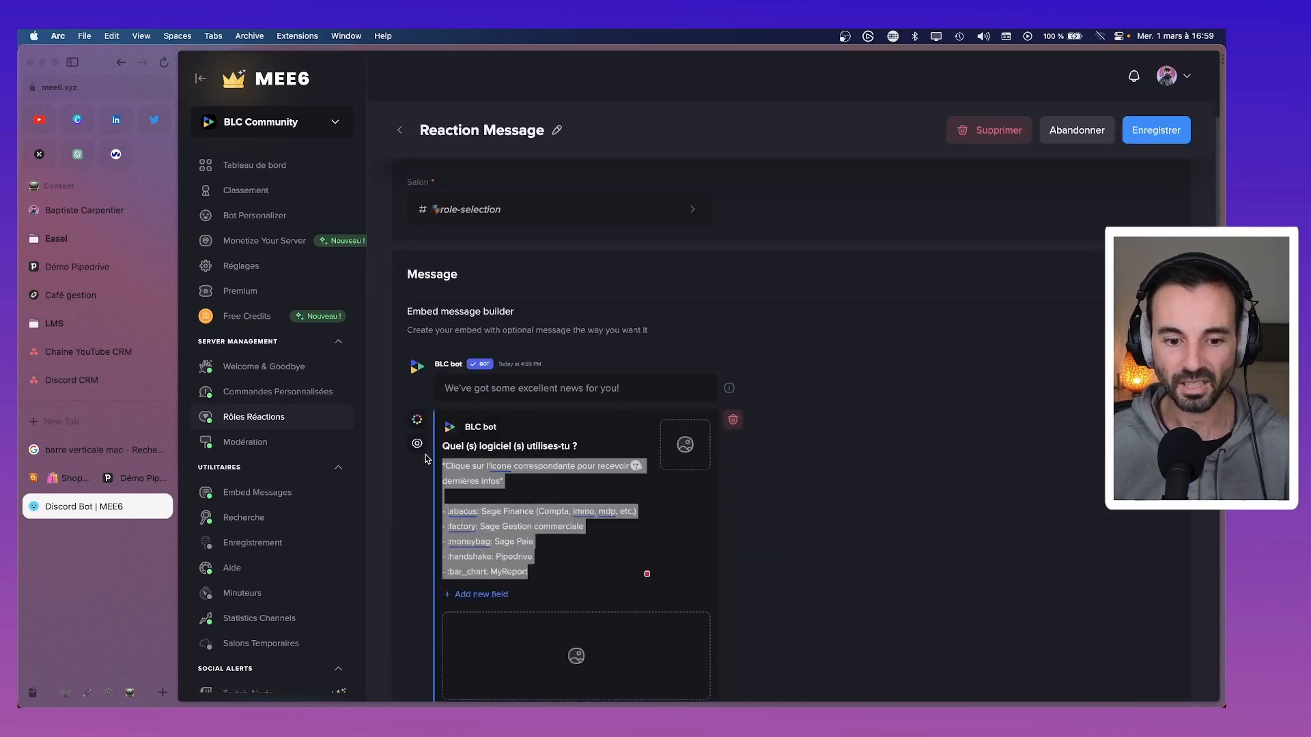
click(602, 520)
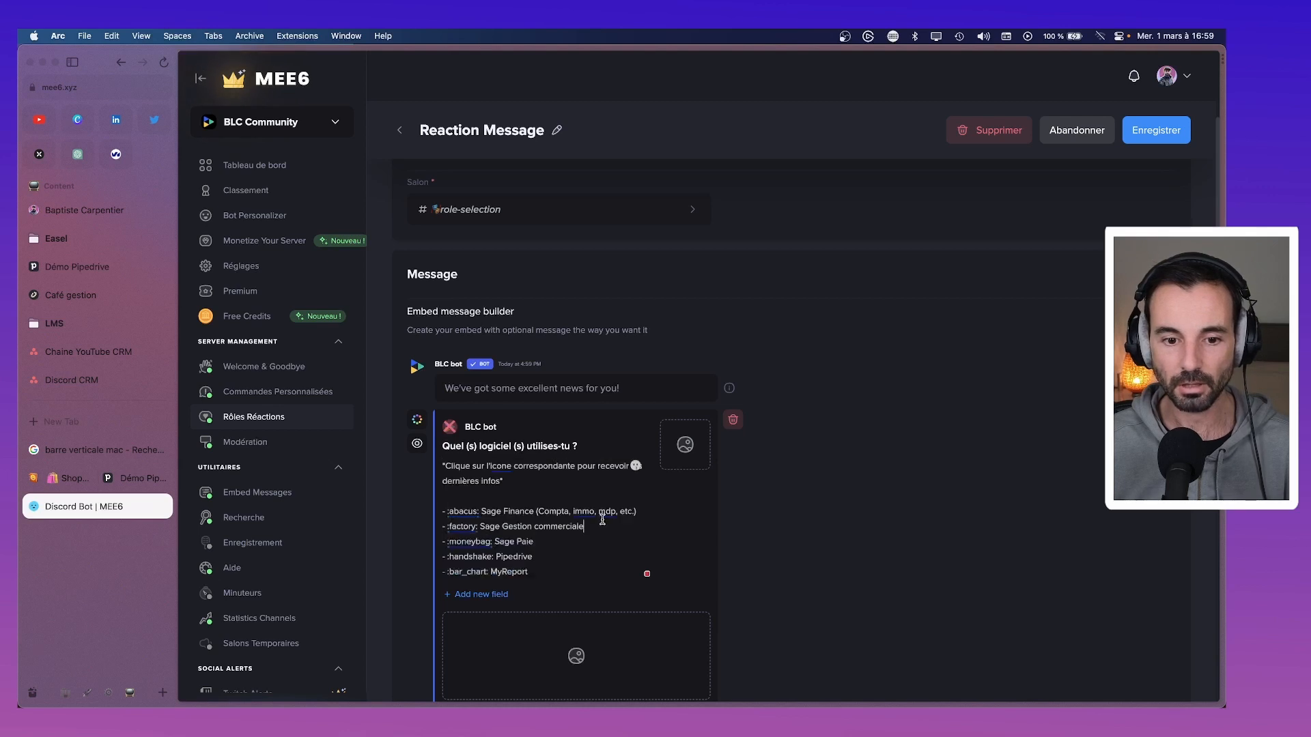
click(546, 387)
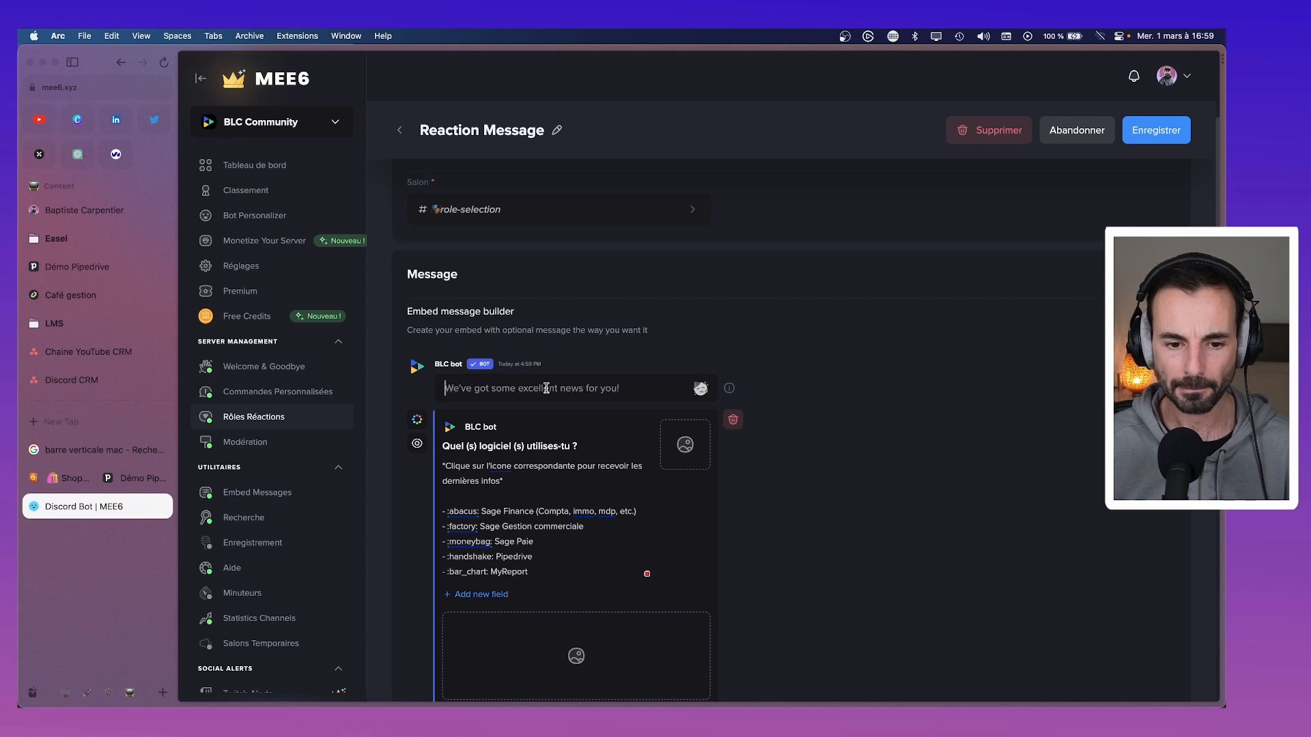
scroll(546, 387, down, 5)
scroll(548, 392, down, 3)
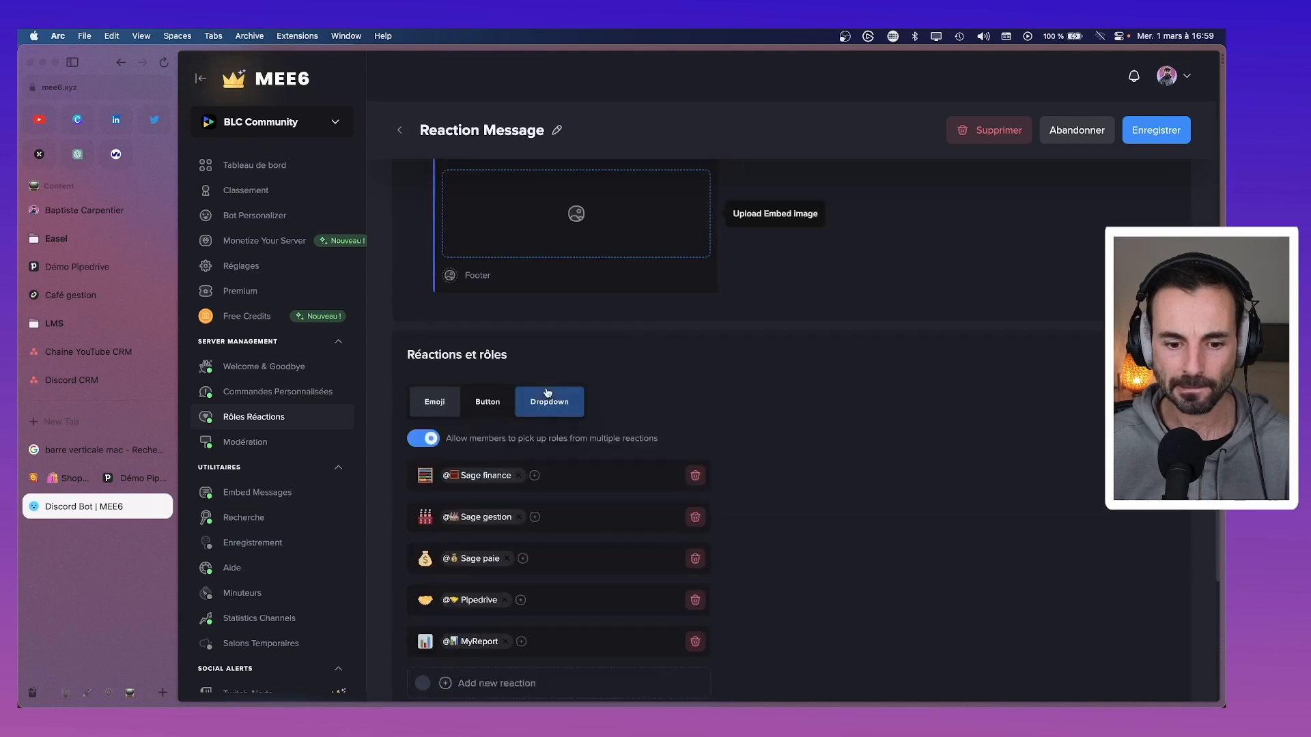
scroll(547, 393, up, 10)
Return to the BLC - Pipedrive server in MEE6 and reopen its published New Reaction Role.
key(super+bracketleft)
key(super+bracketleft)
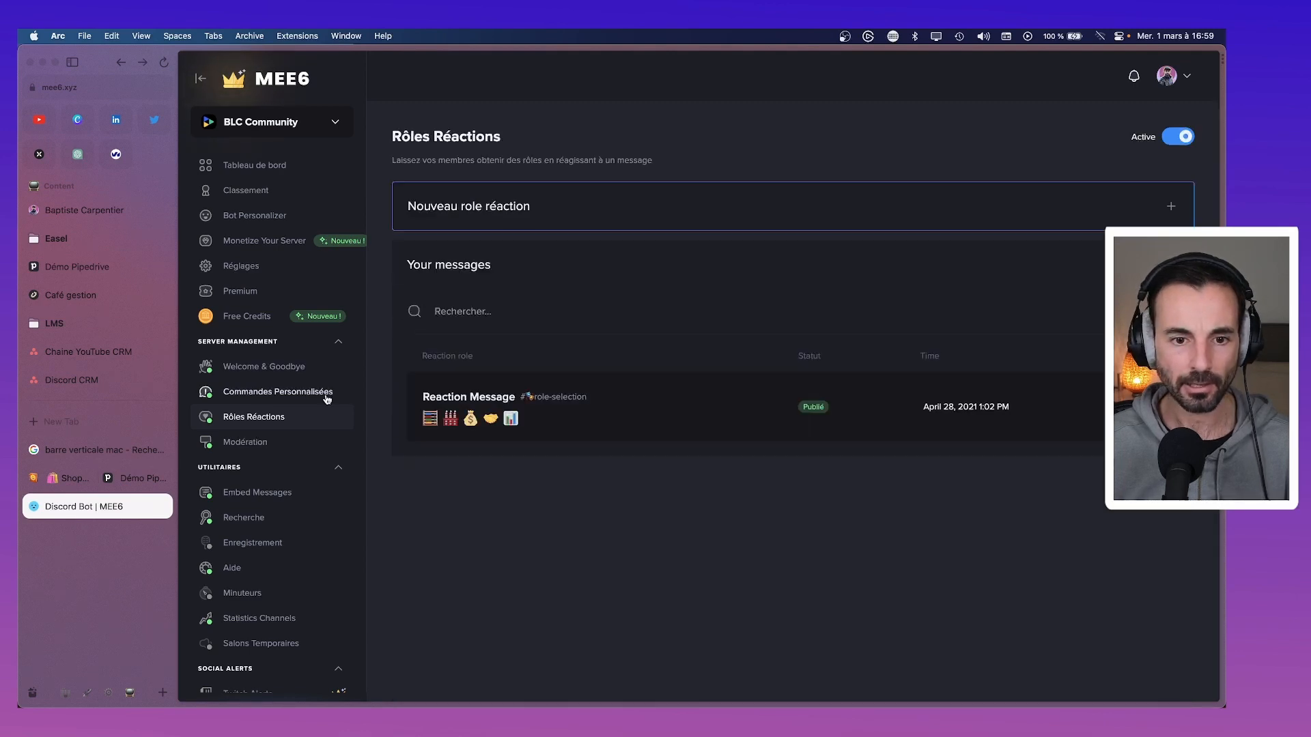
key(super+bracketleft)
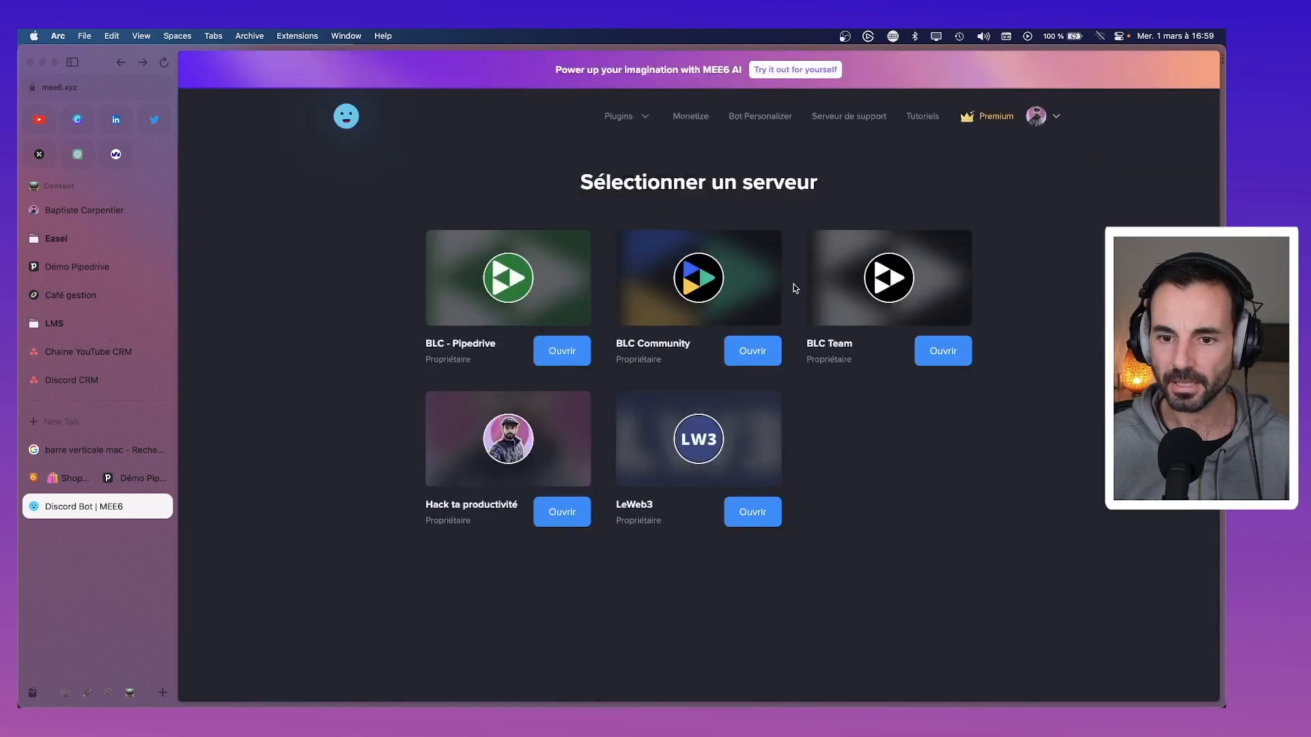
click(511, 292)
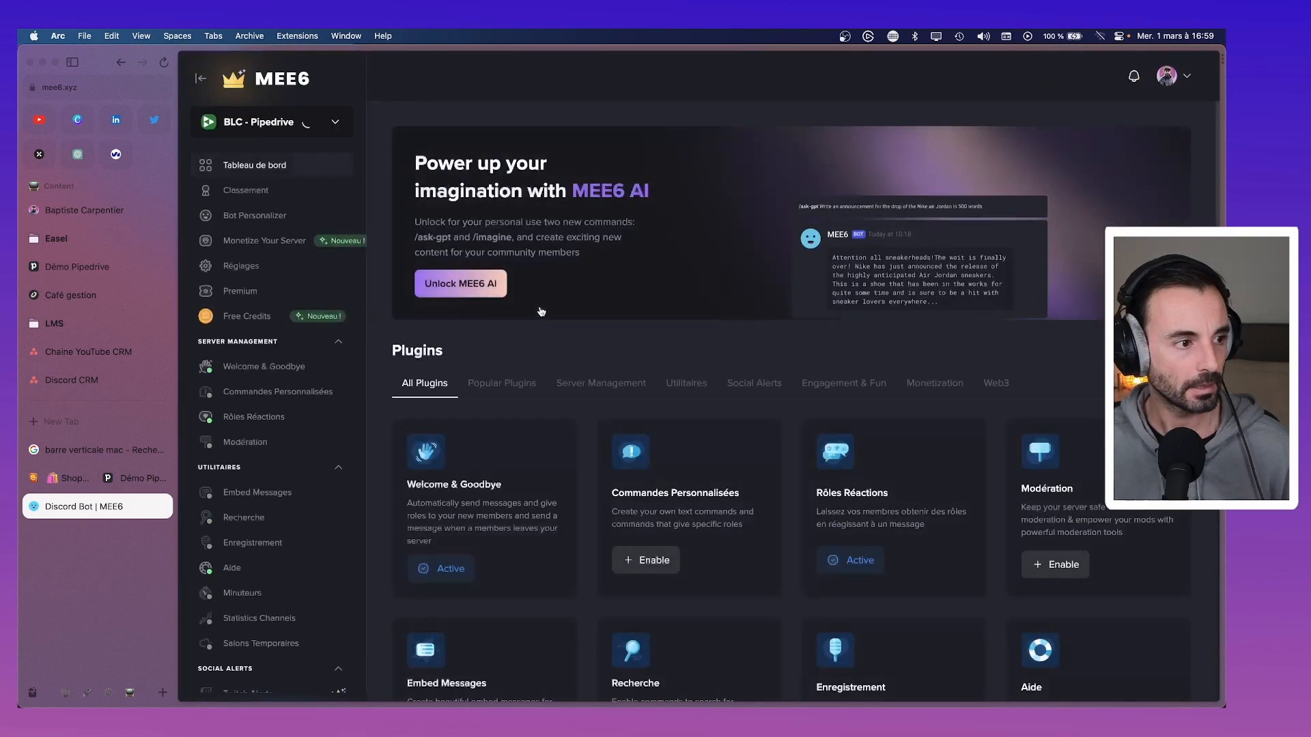
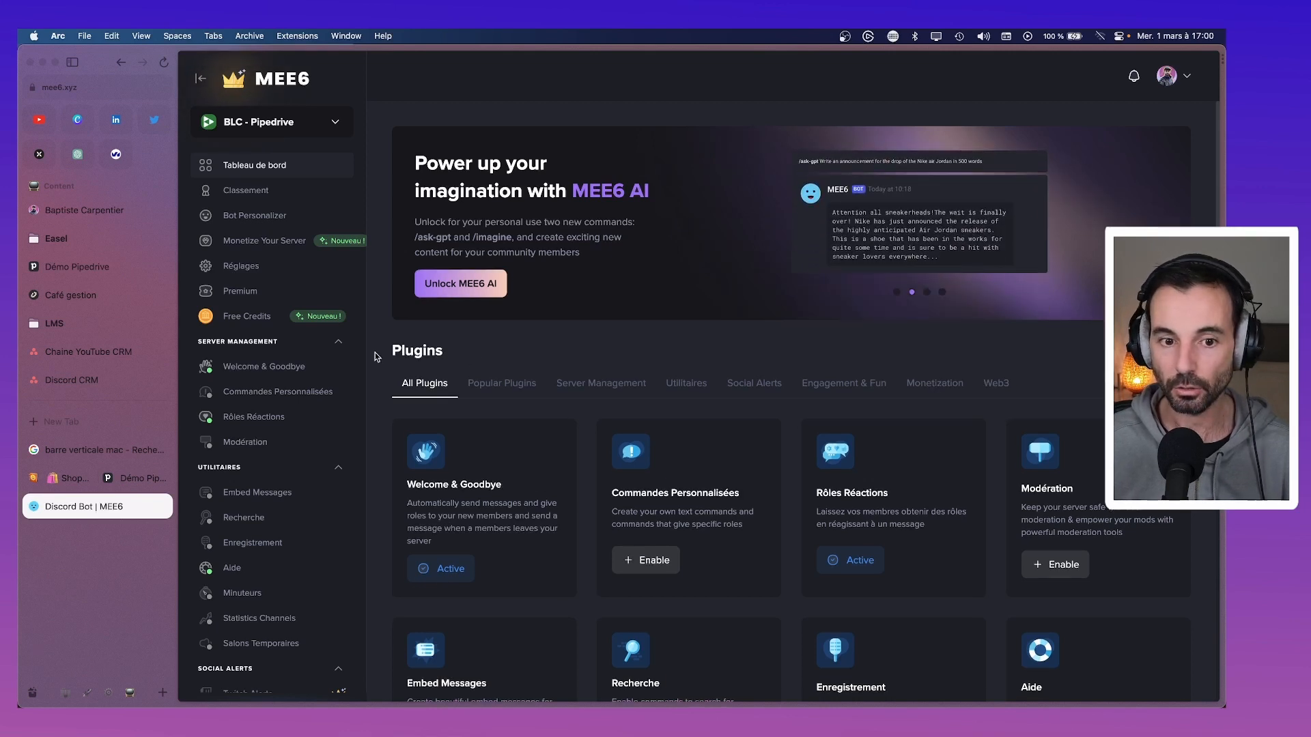
click(1170, 85)
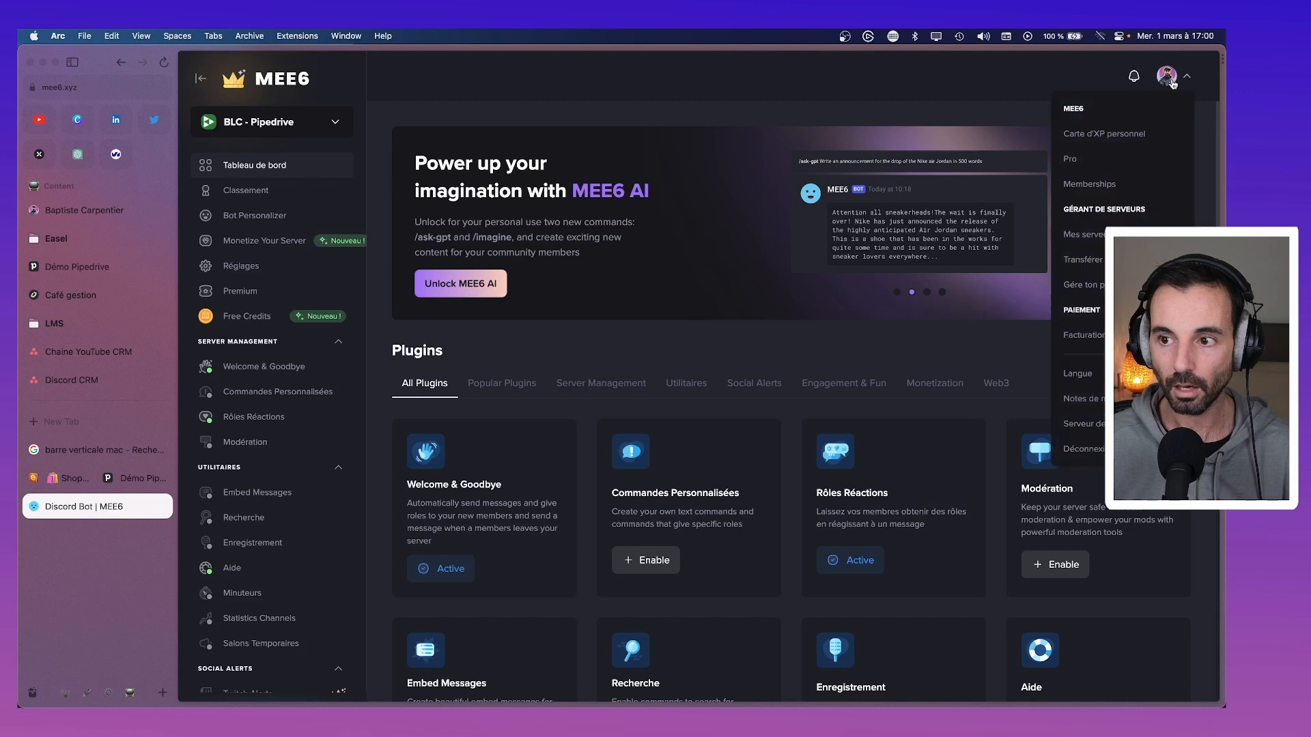
click(253, 416)
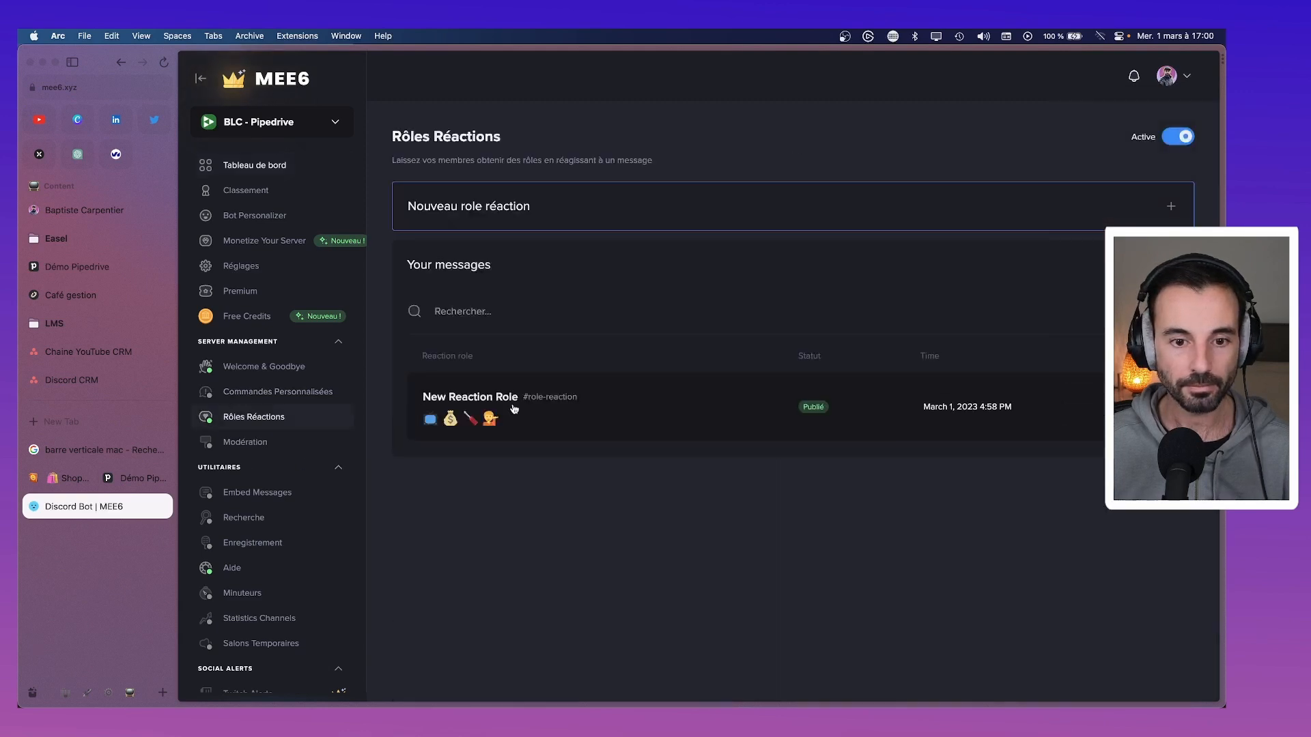
click(564, 407)
scroll(562, 301, down, 5)
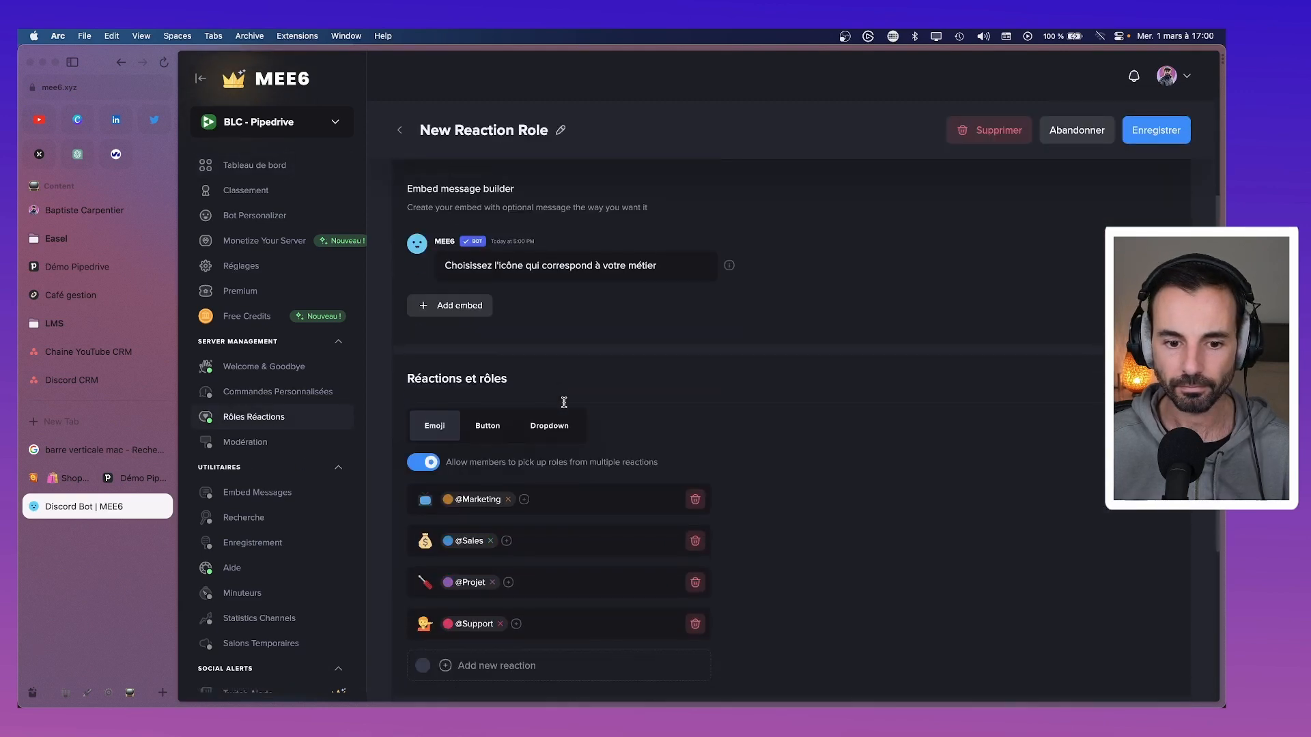
End the message's first line with a colon and add a line below it with the TV emoji and "= Marketing".
click(576, 267)
click(669, 265)
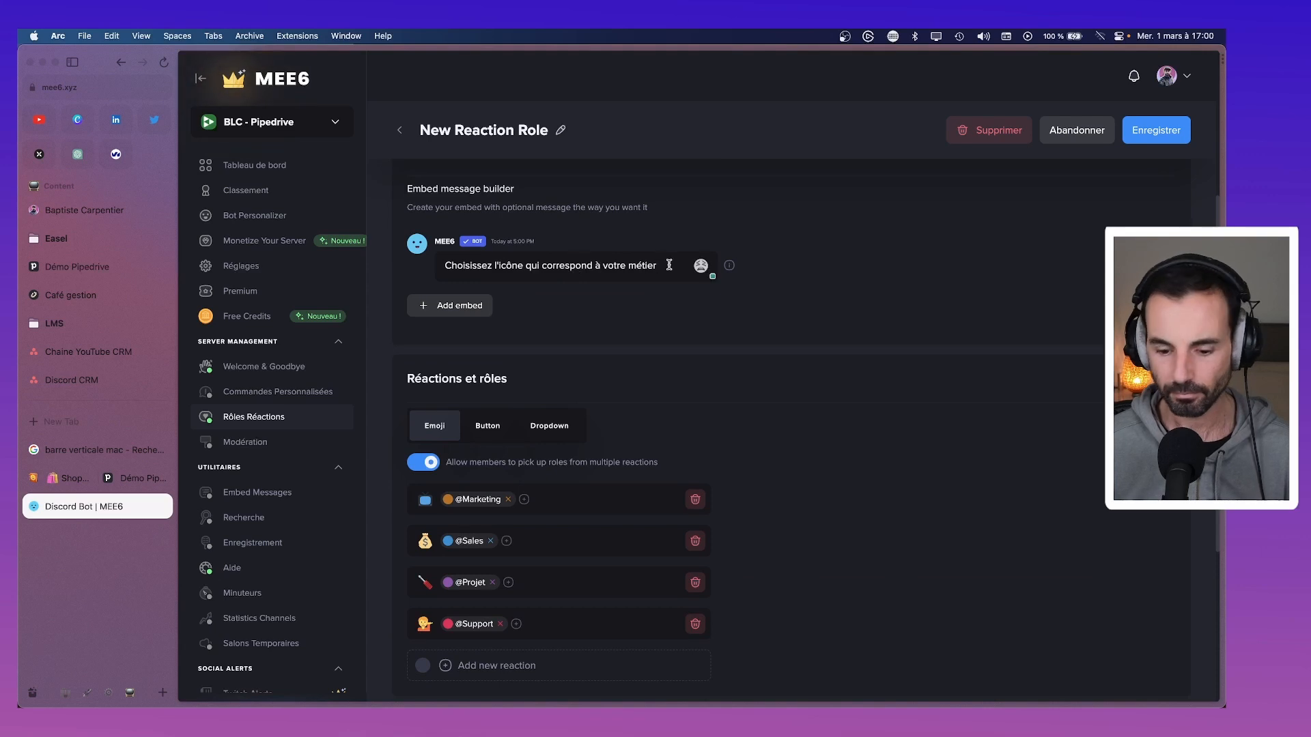
text(:)
key(Return)
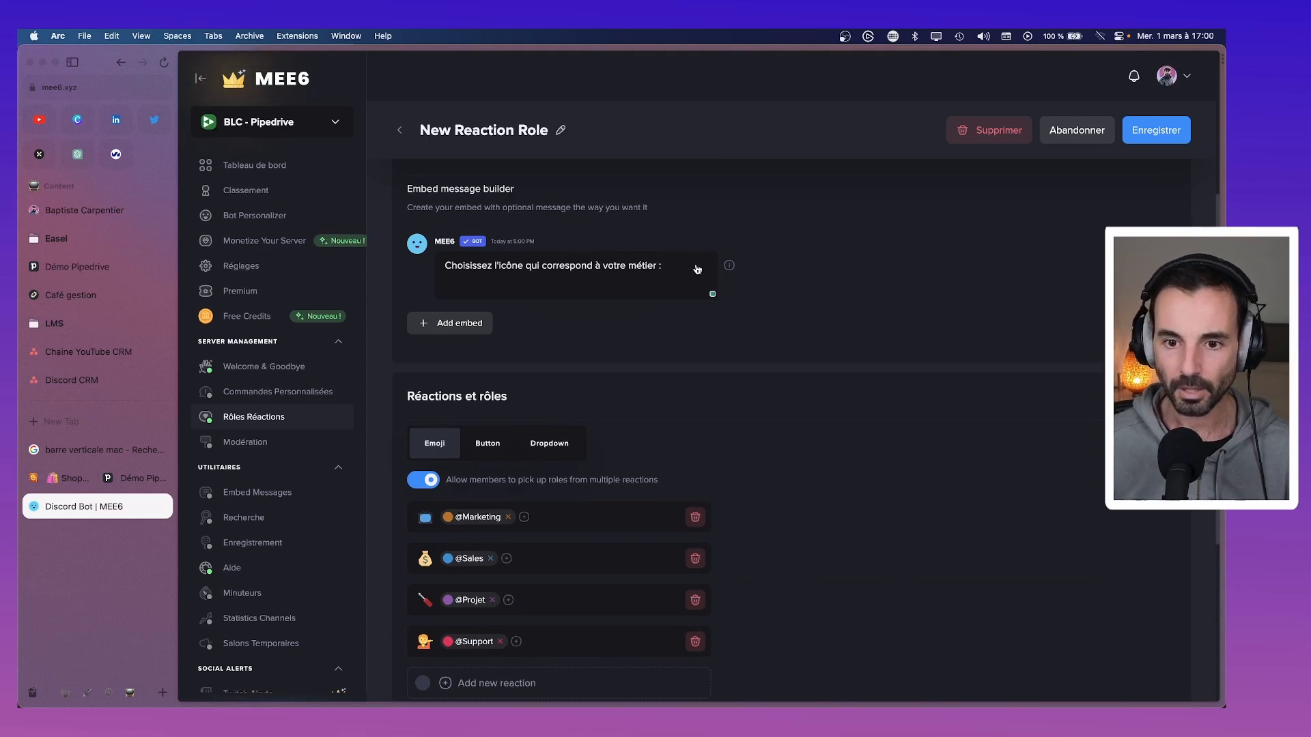
click(699, 266)
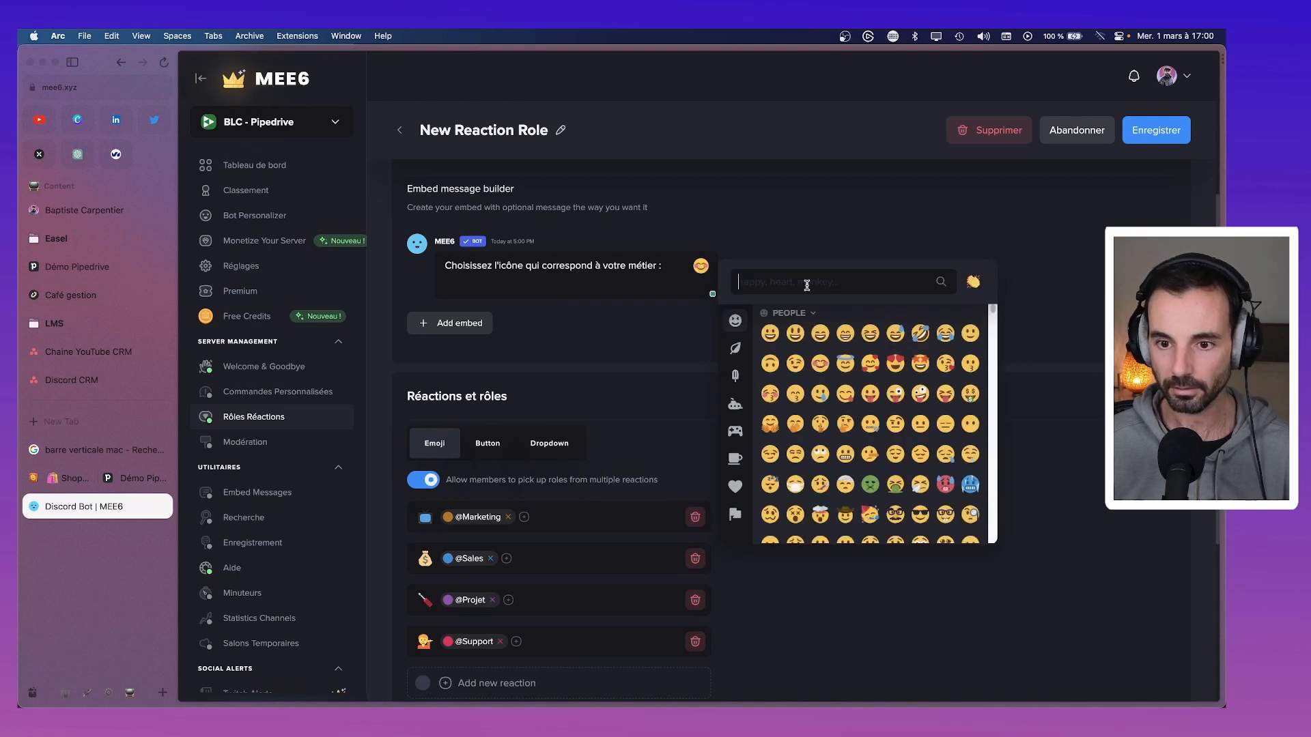
text(desktop)
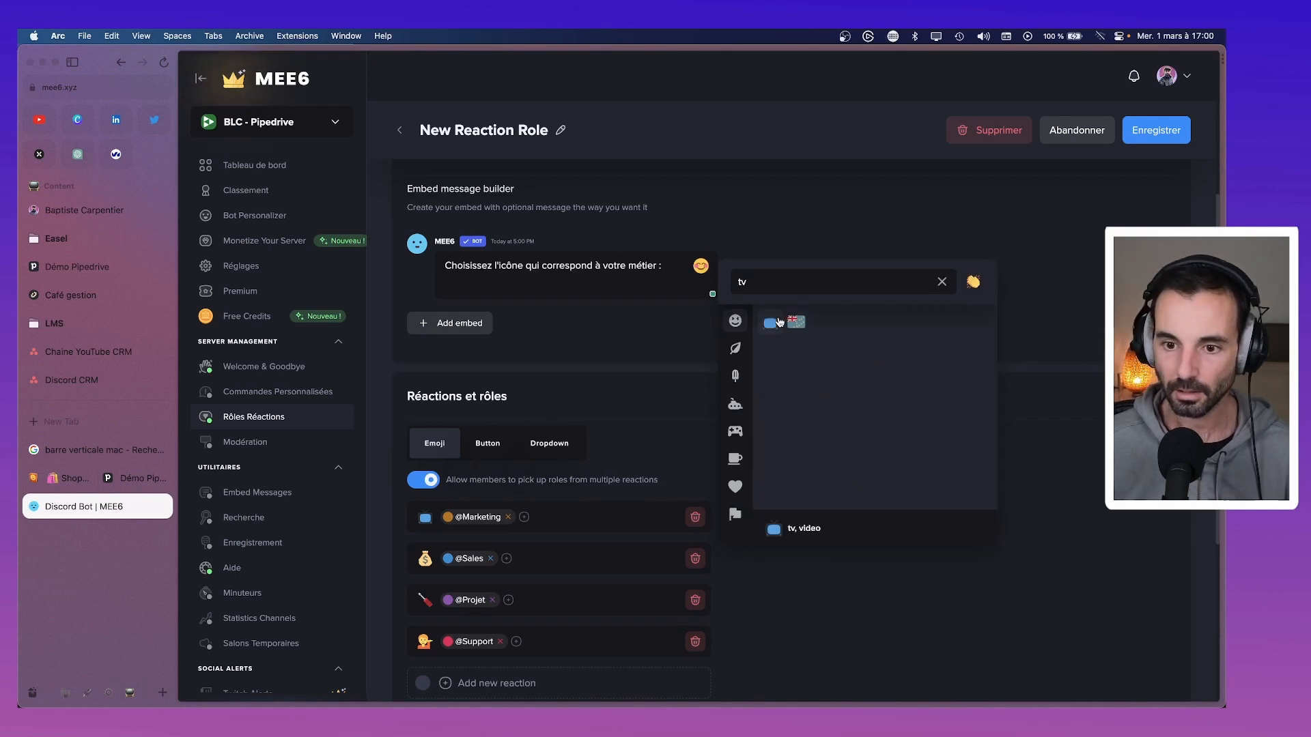
click(770, 321)
text(= Ma)
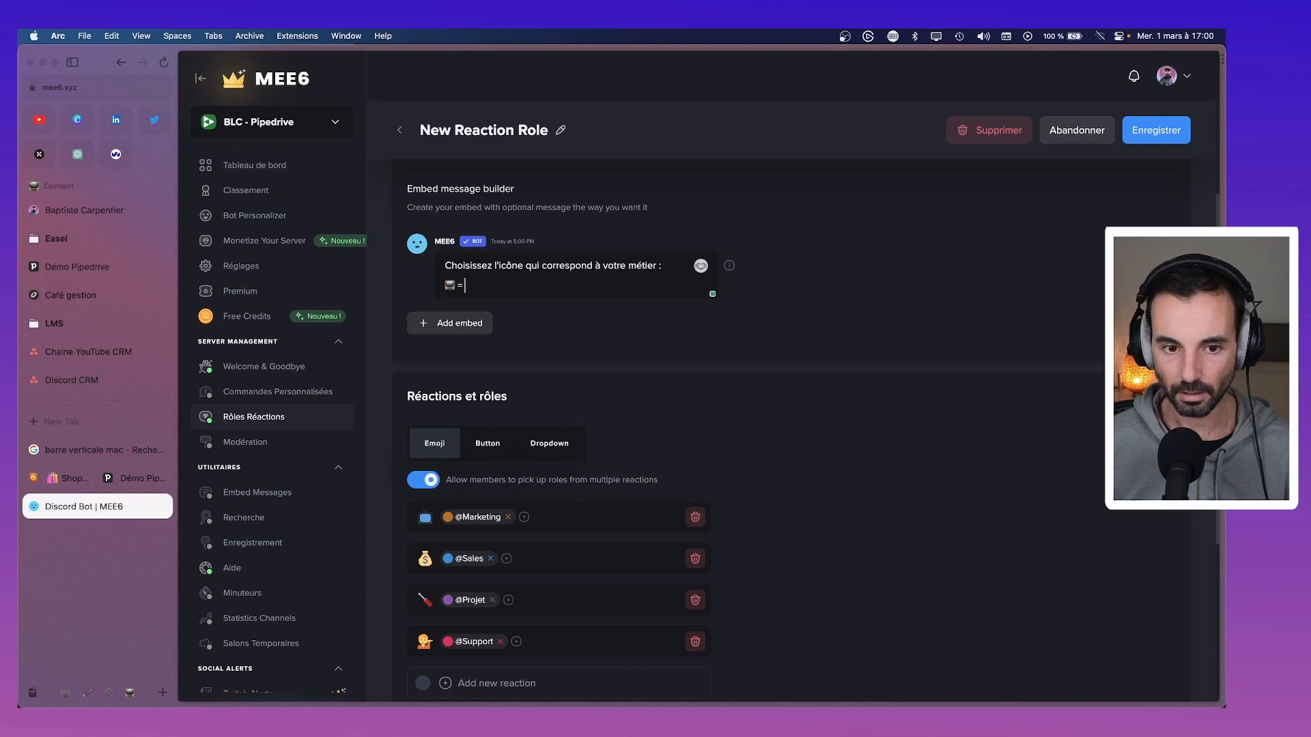
text(r)
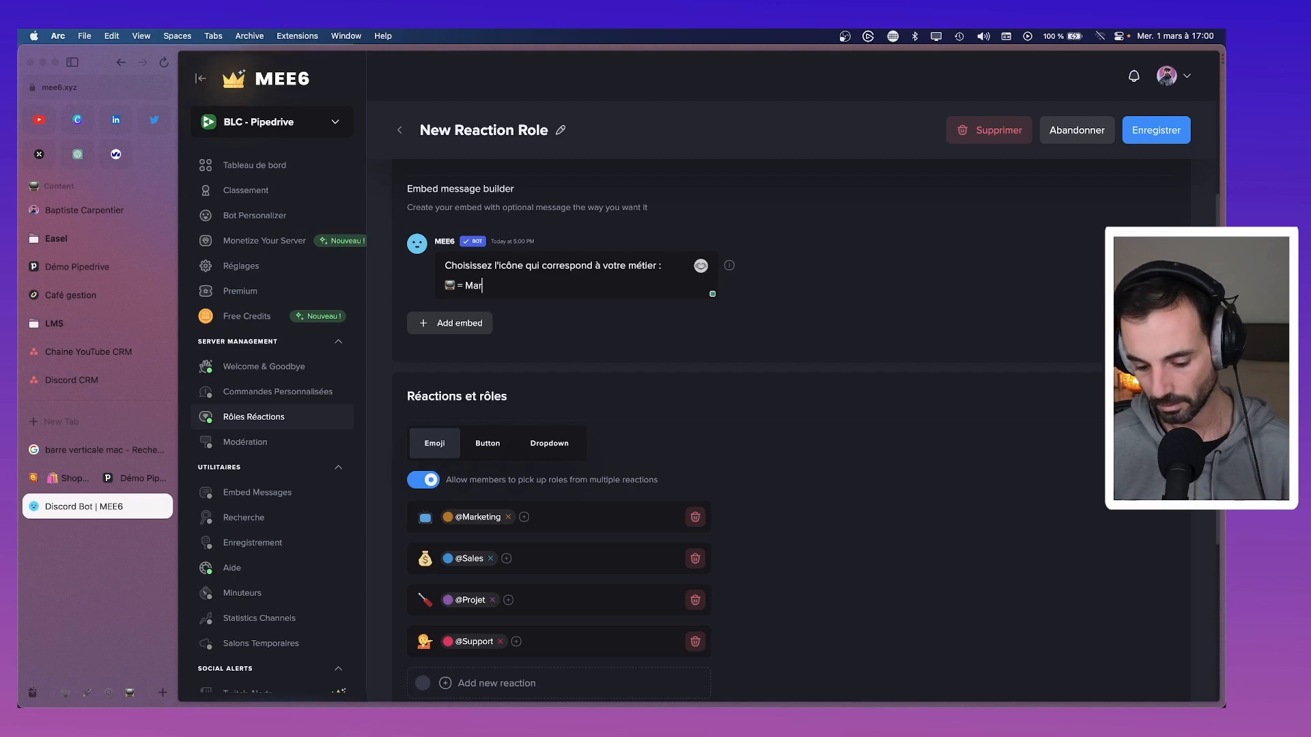
text(keting)
key(Return)
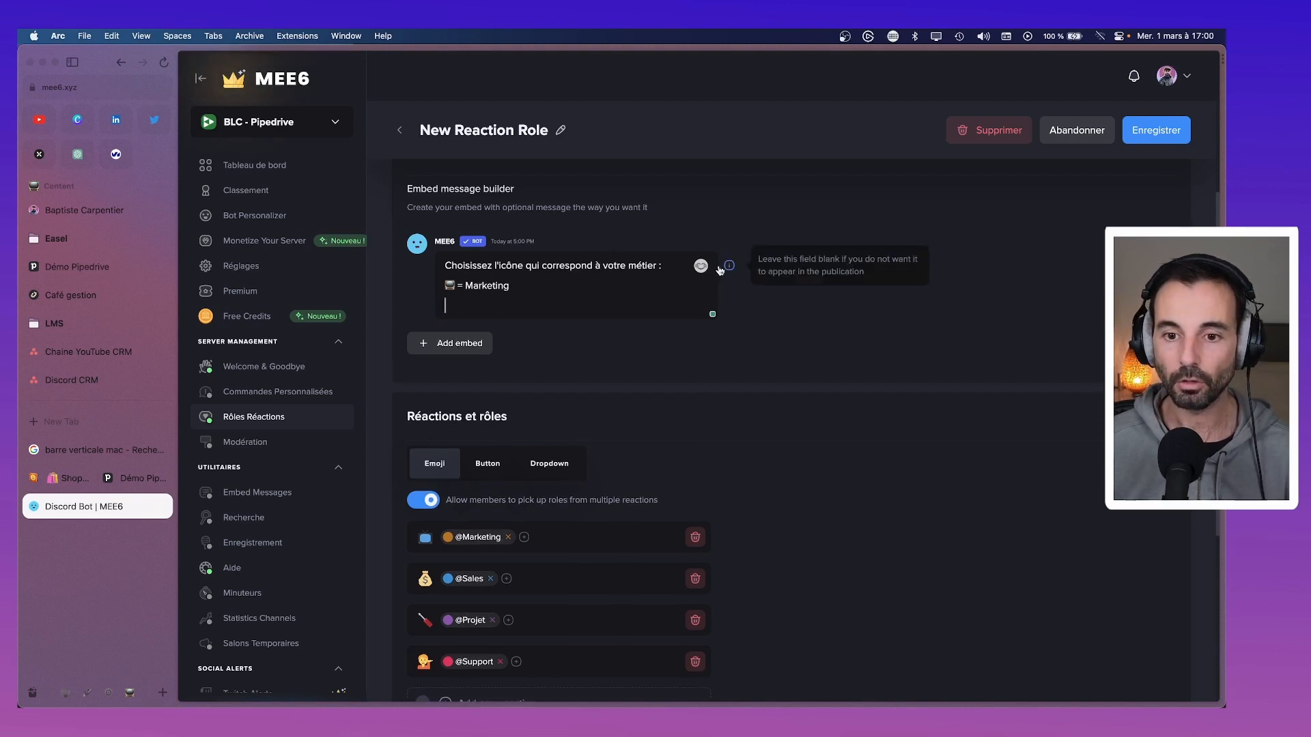
Add a line to the message with the money bag emoji and "= Sales".
click(701, 266)
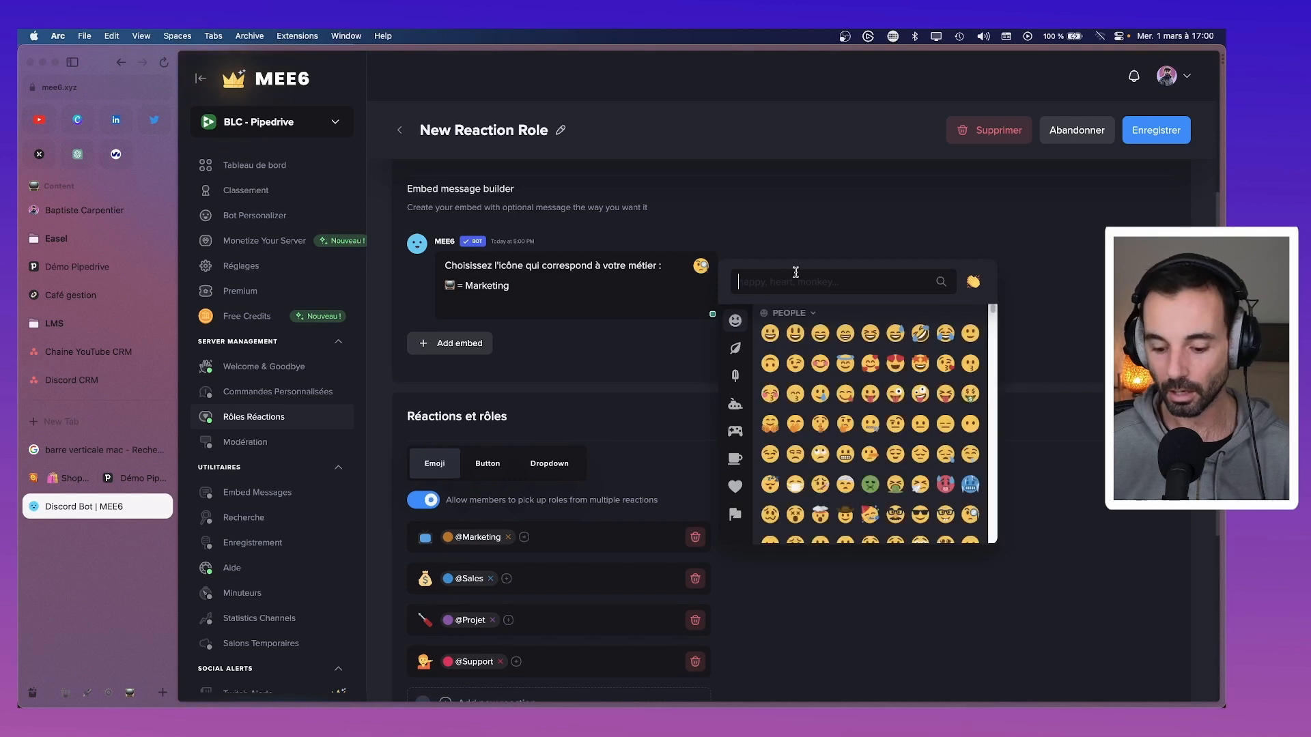
text(doll)
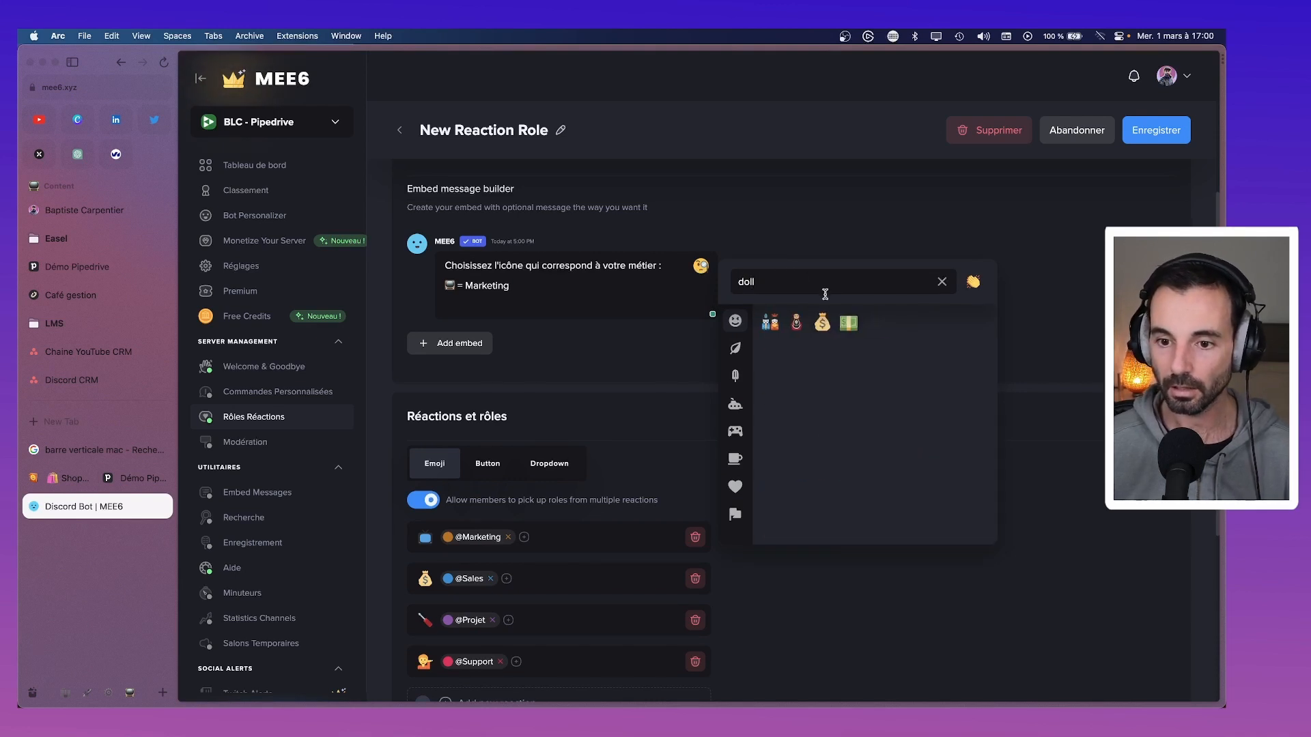
click(822, 323)
text(=)
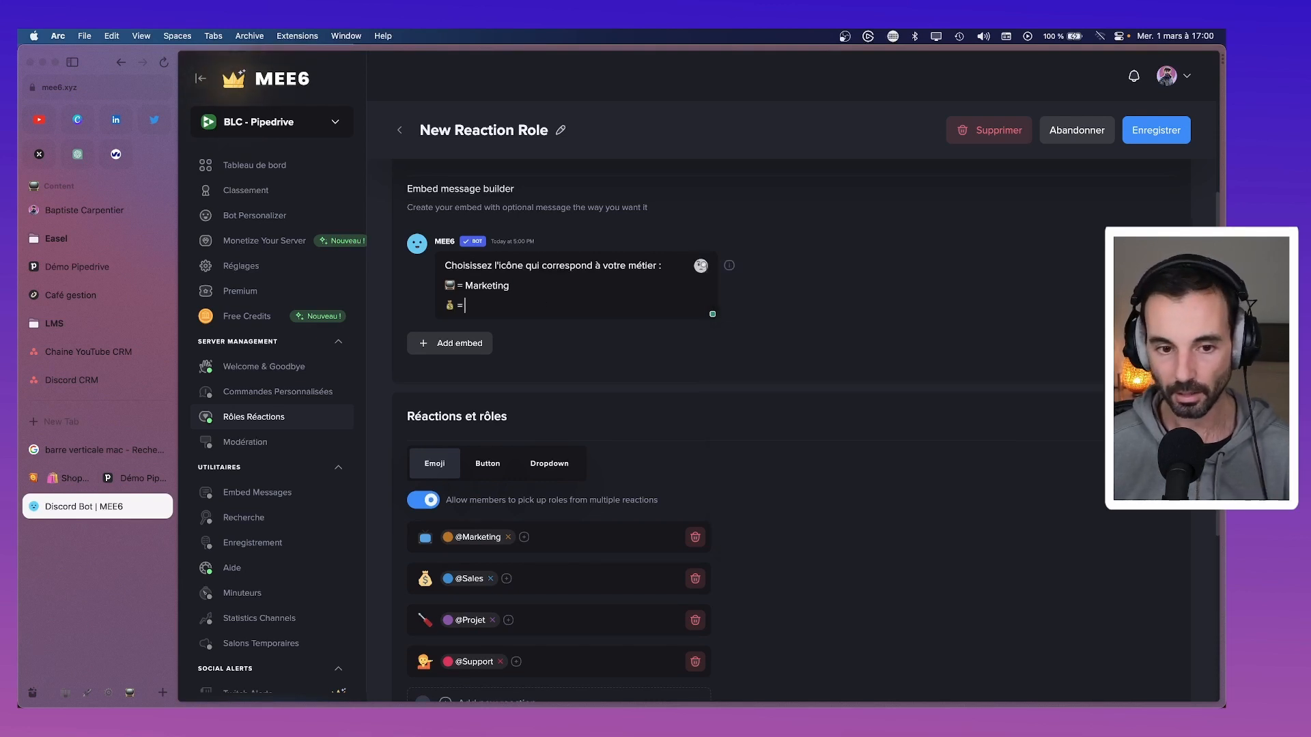
text( Sales)
key(Return)
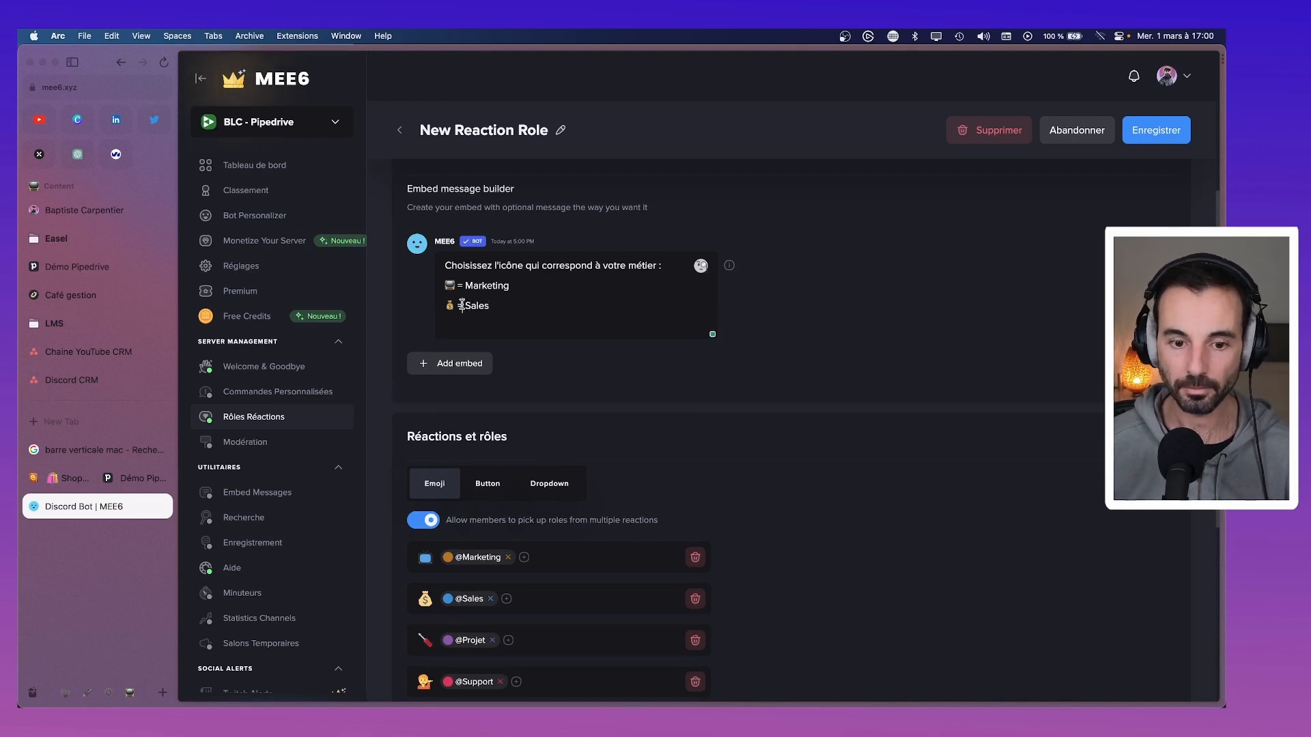
Replace the equals signs in the Sales and Marketing lines with colons.
key(BackSpace)
text(:)
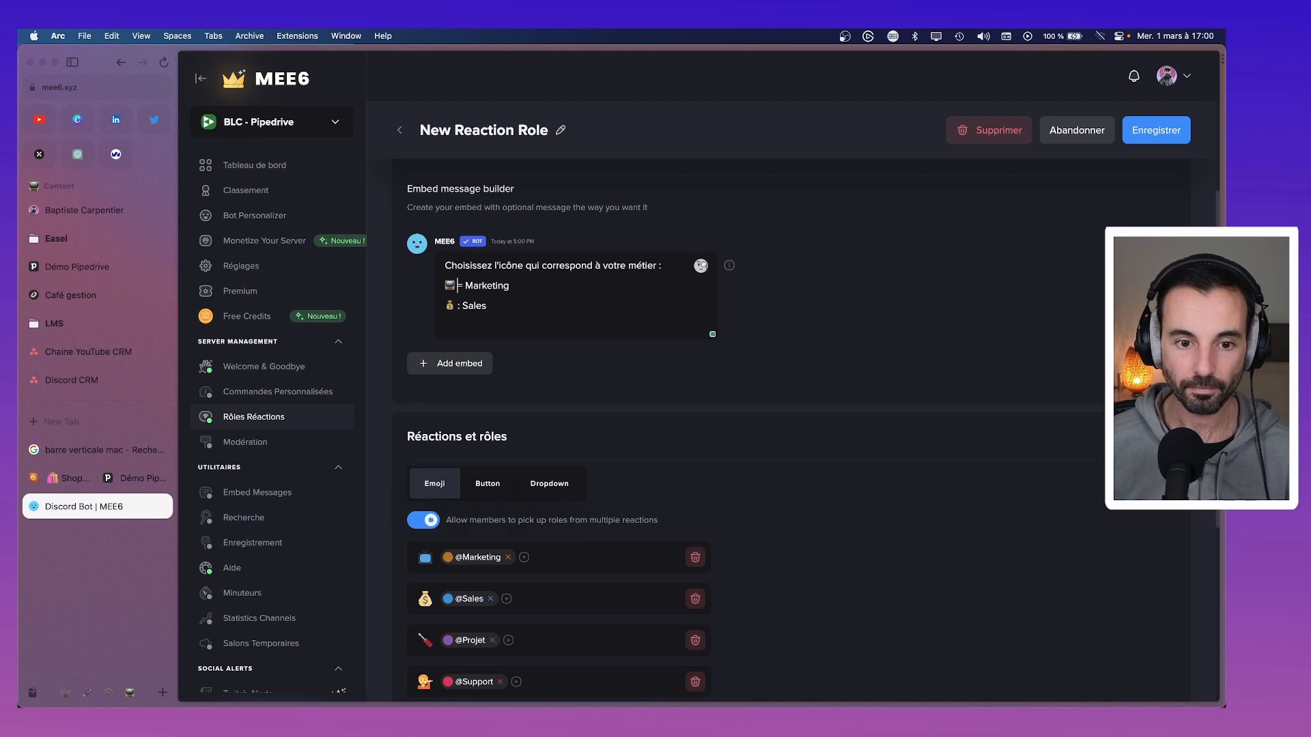
key(BackSpace)
text(:)
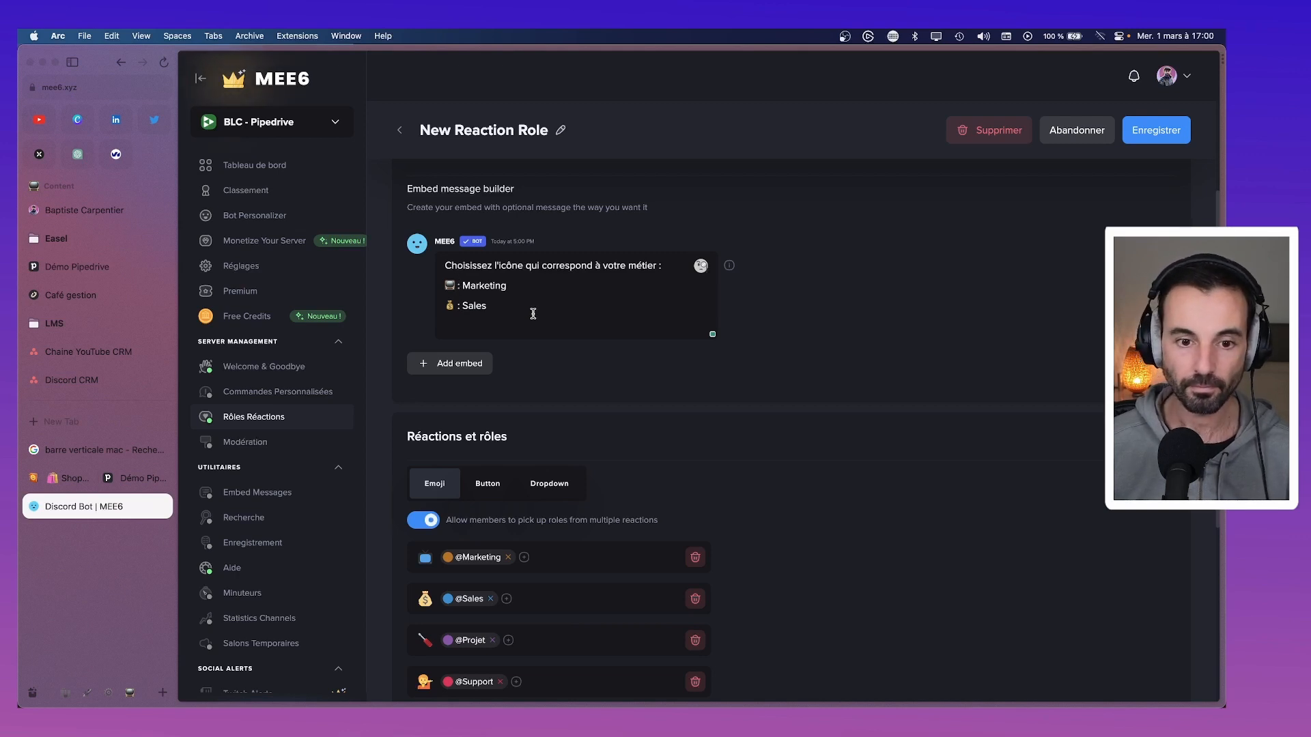
Add a line under Sales with the screwdriver emoji and ": Projet".
key(Return)
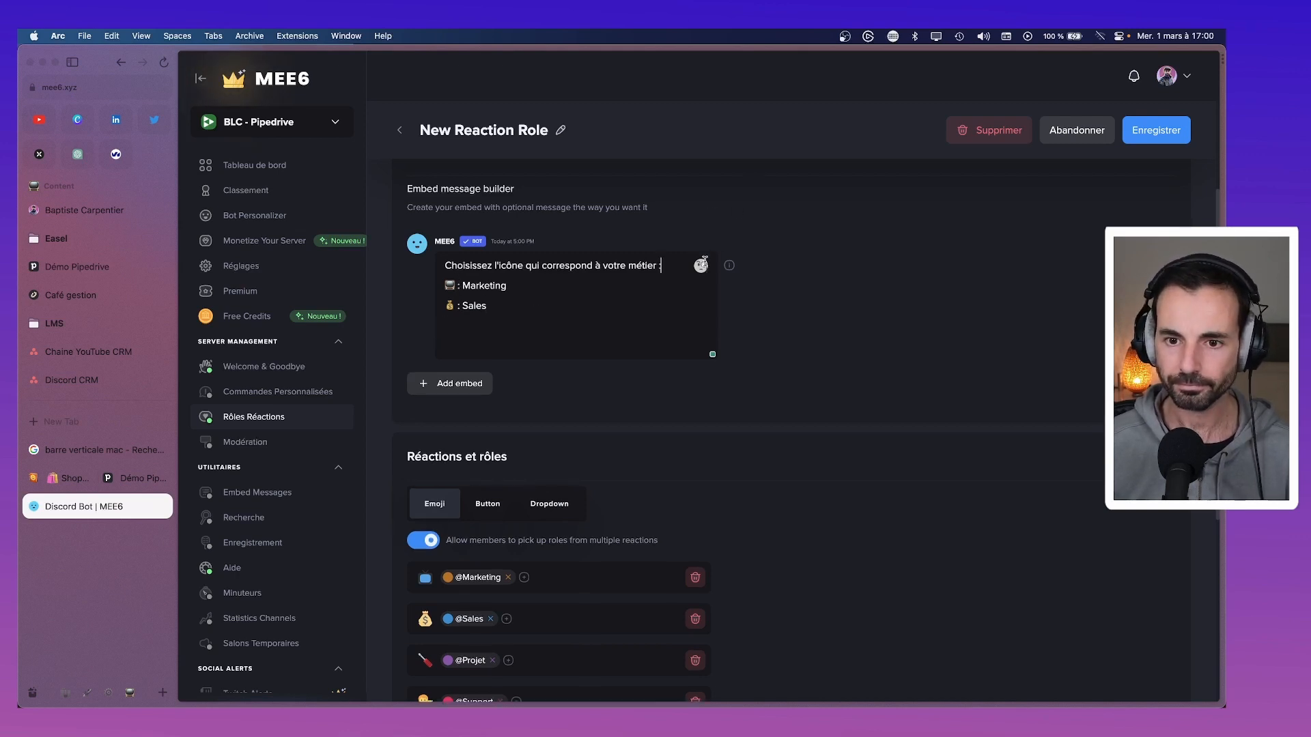
click(701, 265)
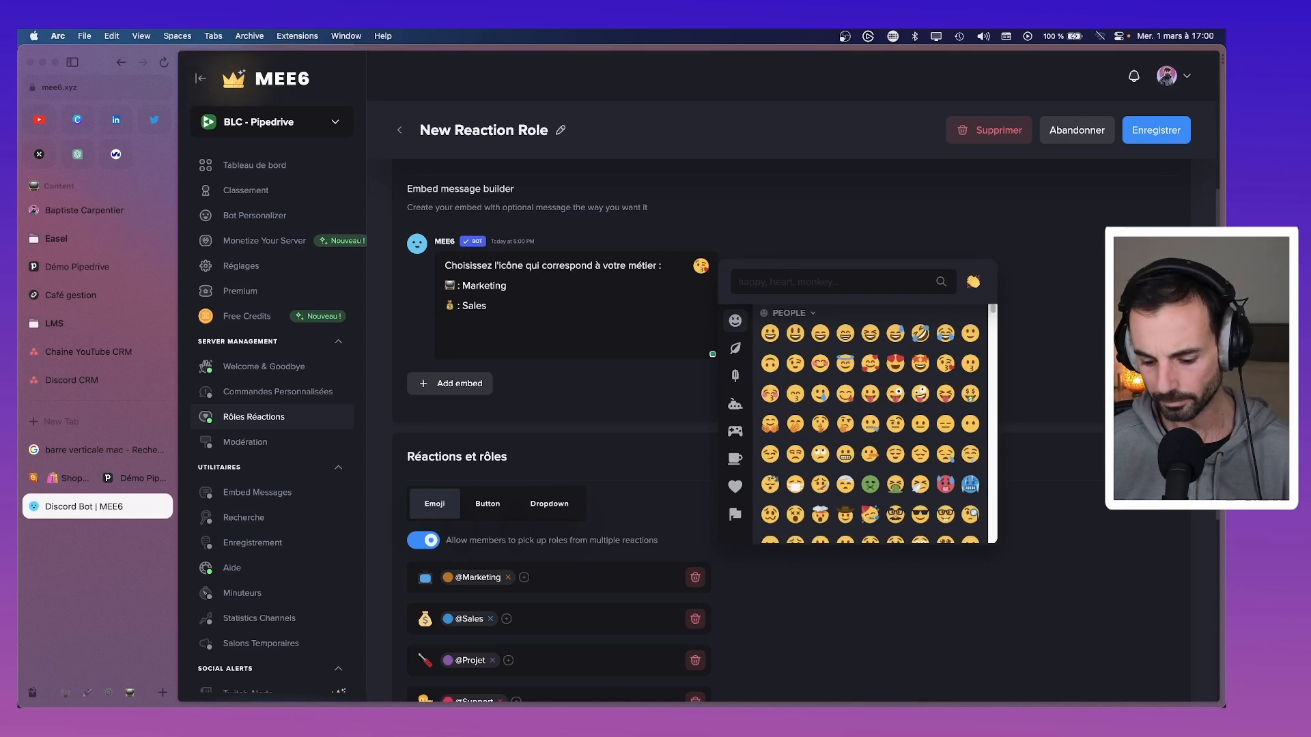
text(tool)
click(948, 351)
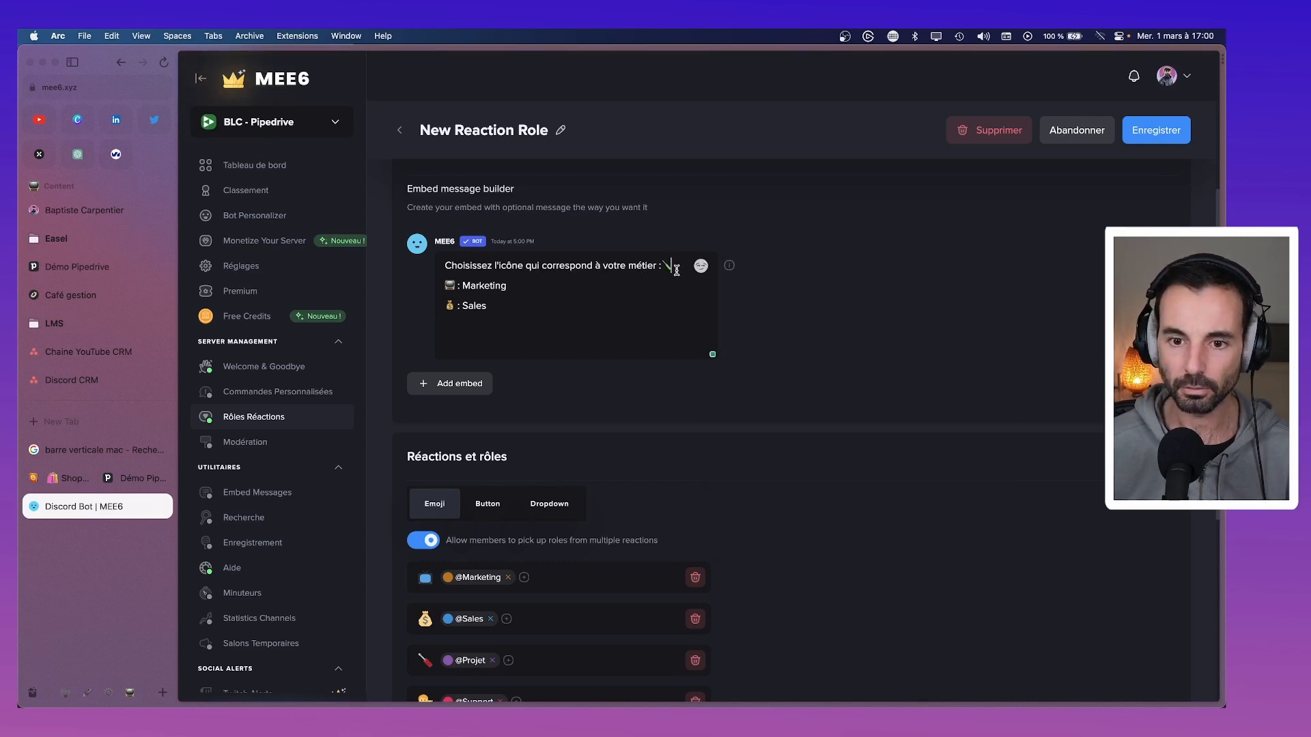
drag(676, 269, 661, 269)
key(super+x)
key(Down)
key(Return)
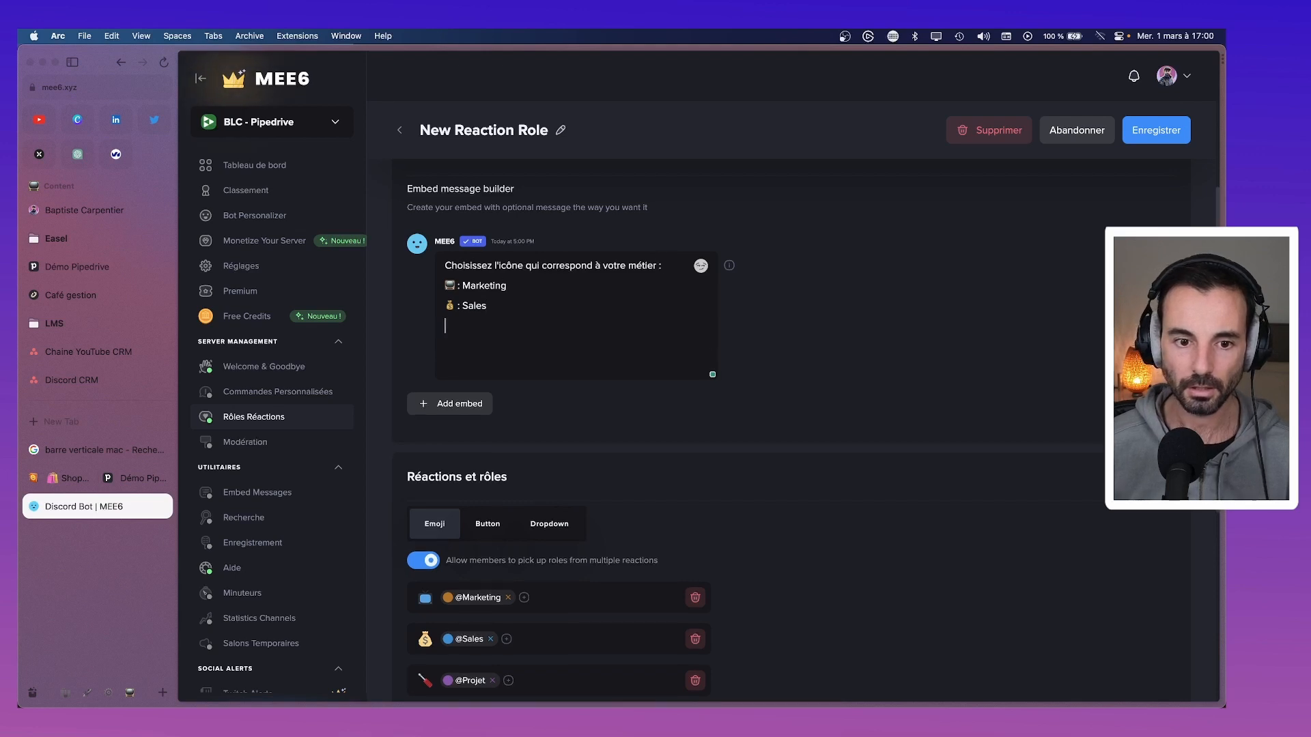
key(super+v)
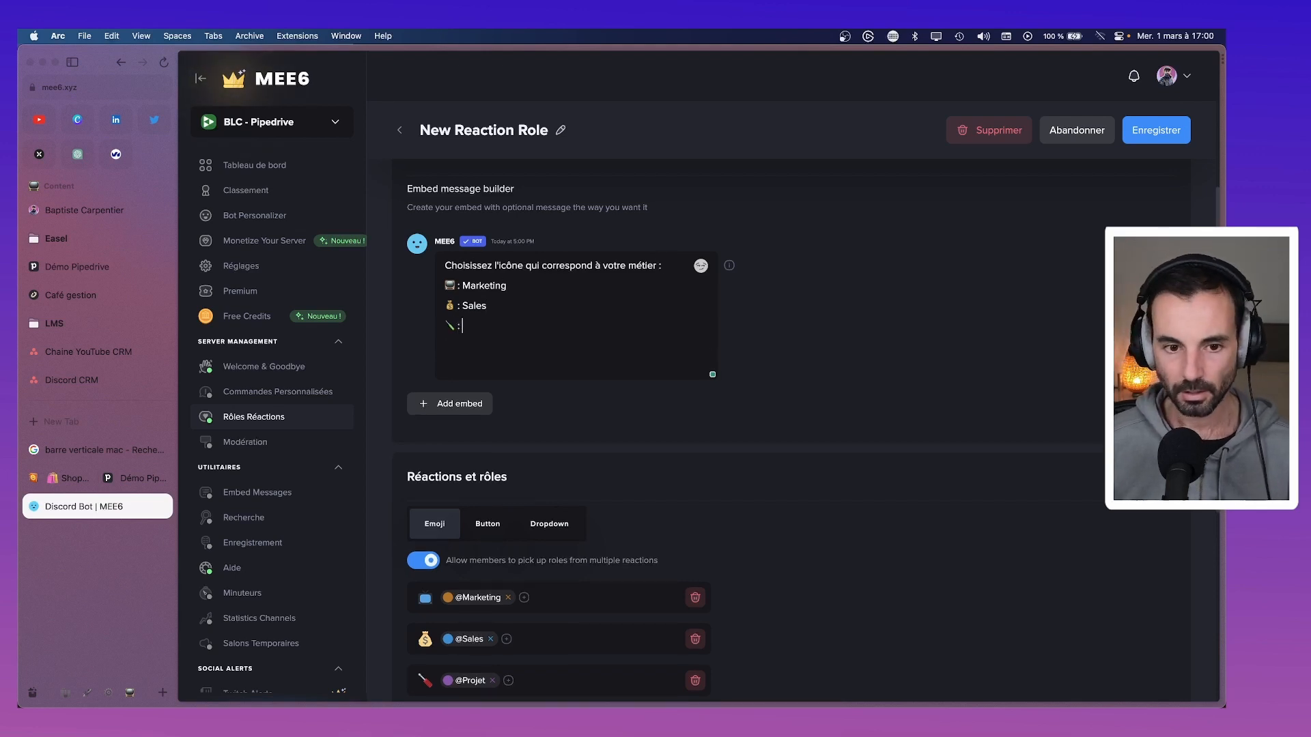
text(: Projet)
key(Return)
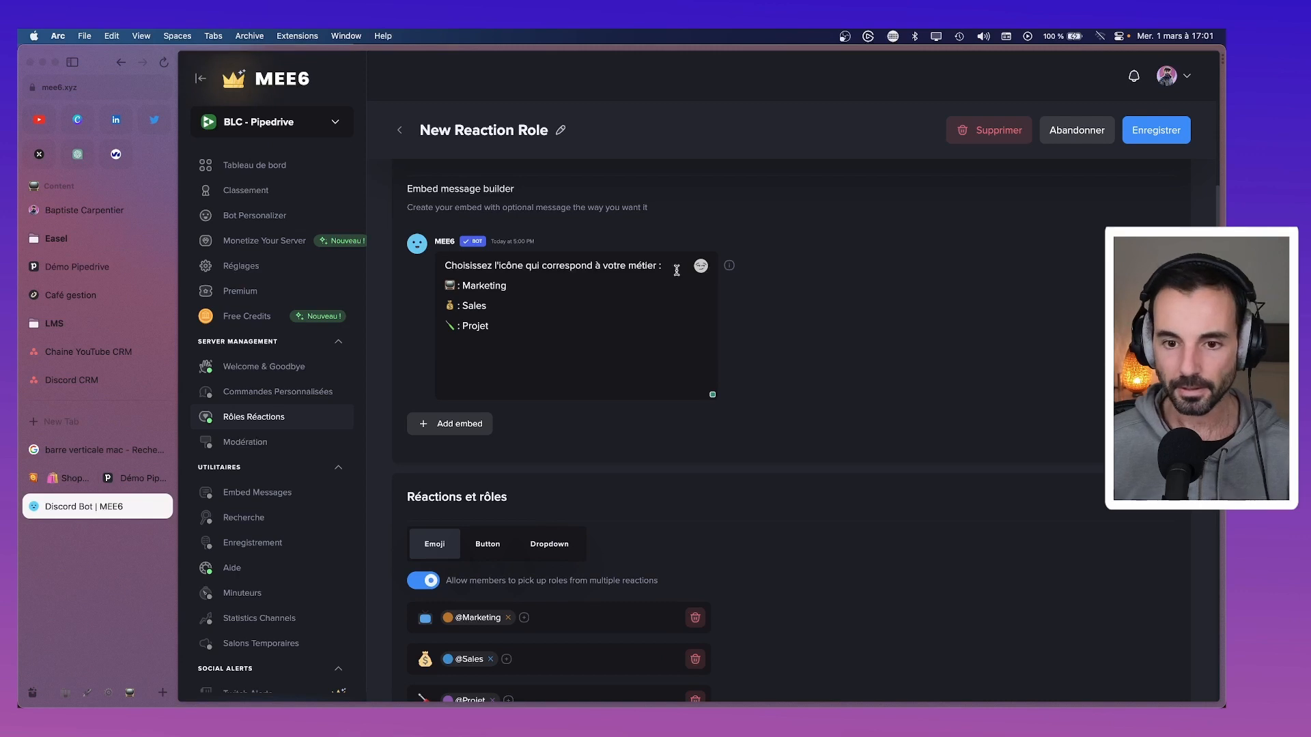
Add a line under Projet with the person emoji found by searching "help", followed by ": Support".
scroll(723, 307, up, 1)
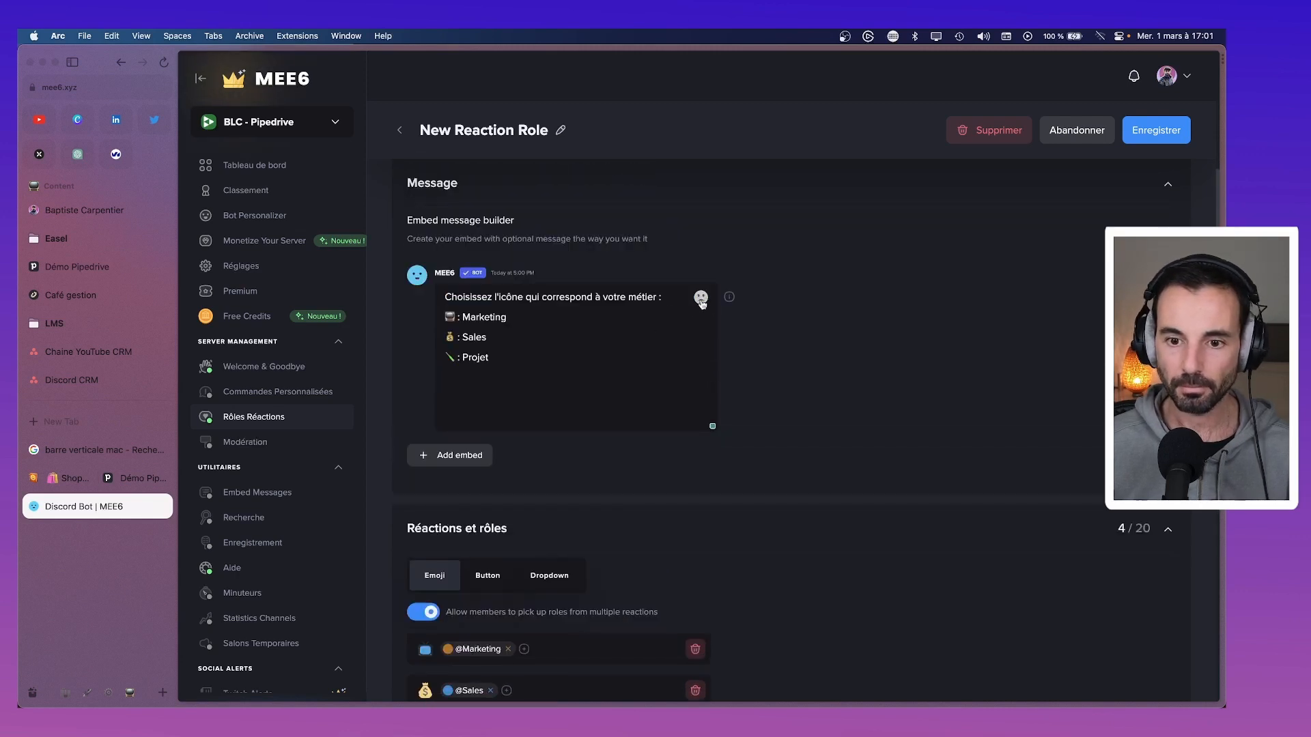
click(702, 300)
text(help)
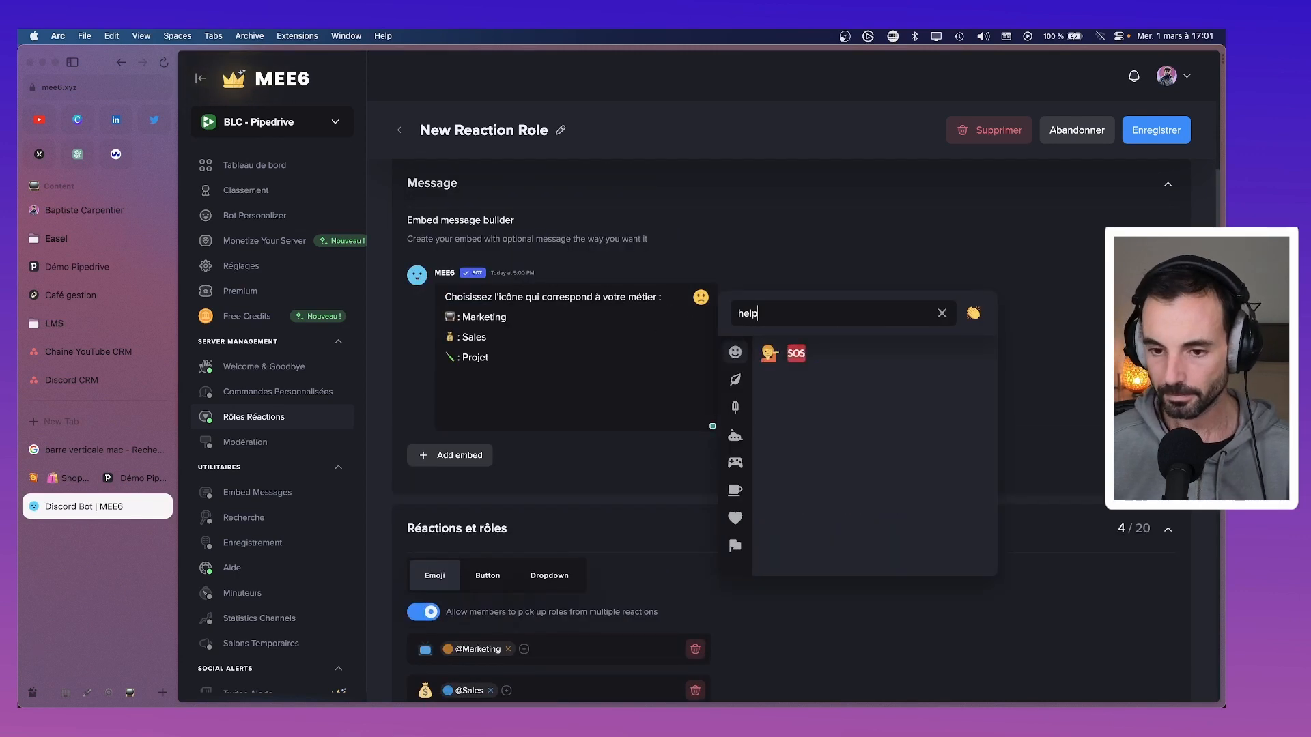
click(770, 353)
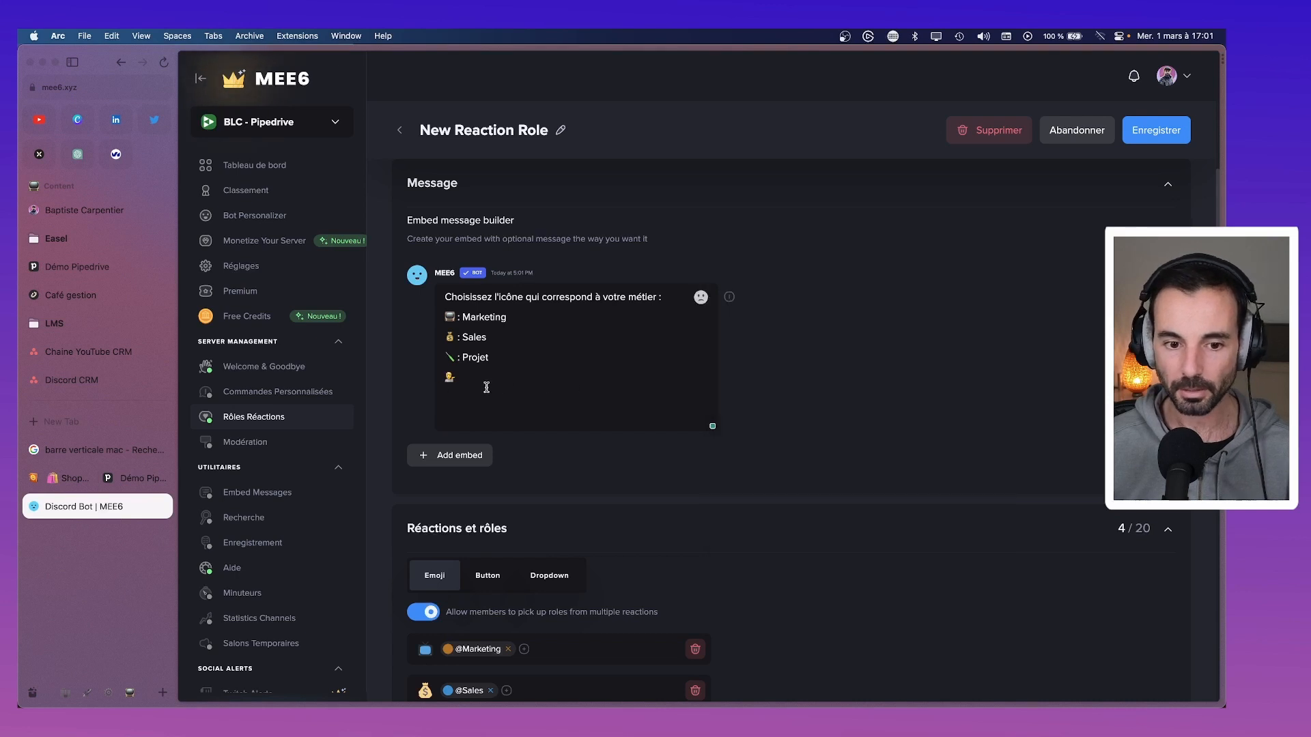
scroll(486, 387, down, 5)
scroll(422, 558, up, 4)
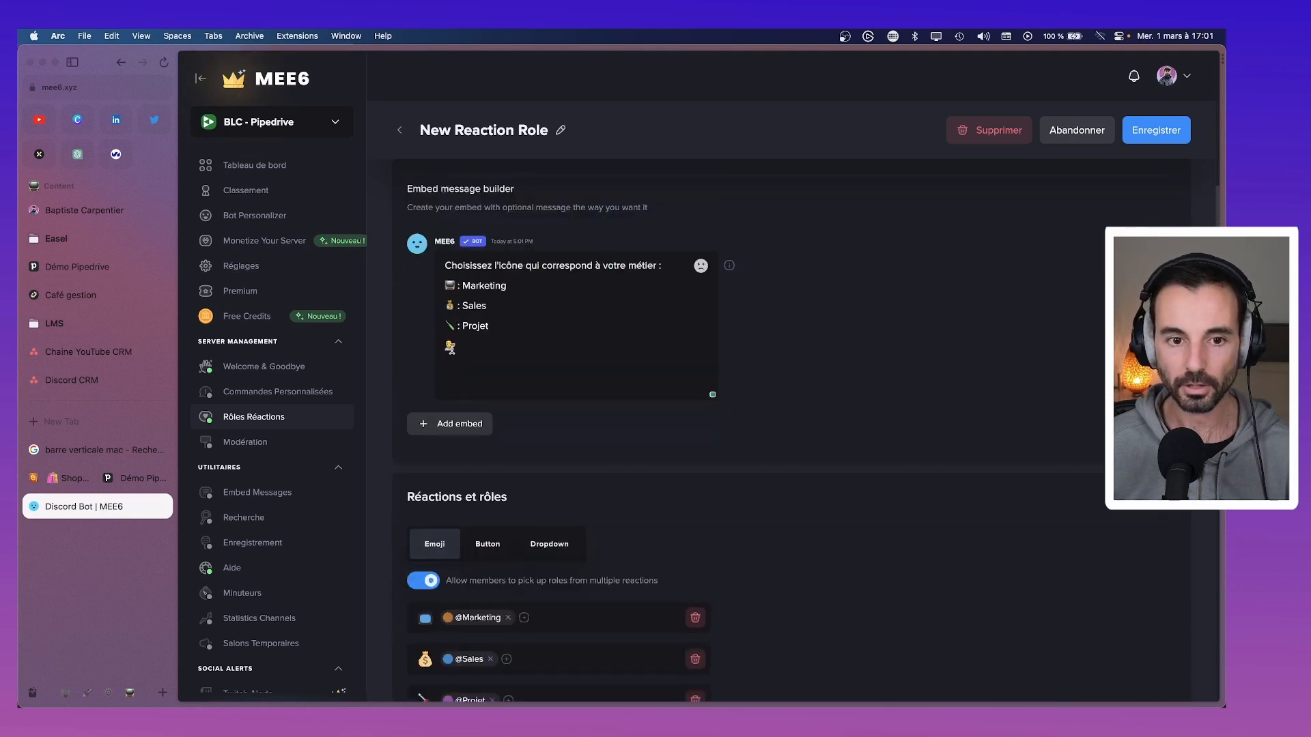
click(472, 343)
text(: Support)
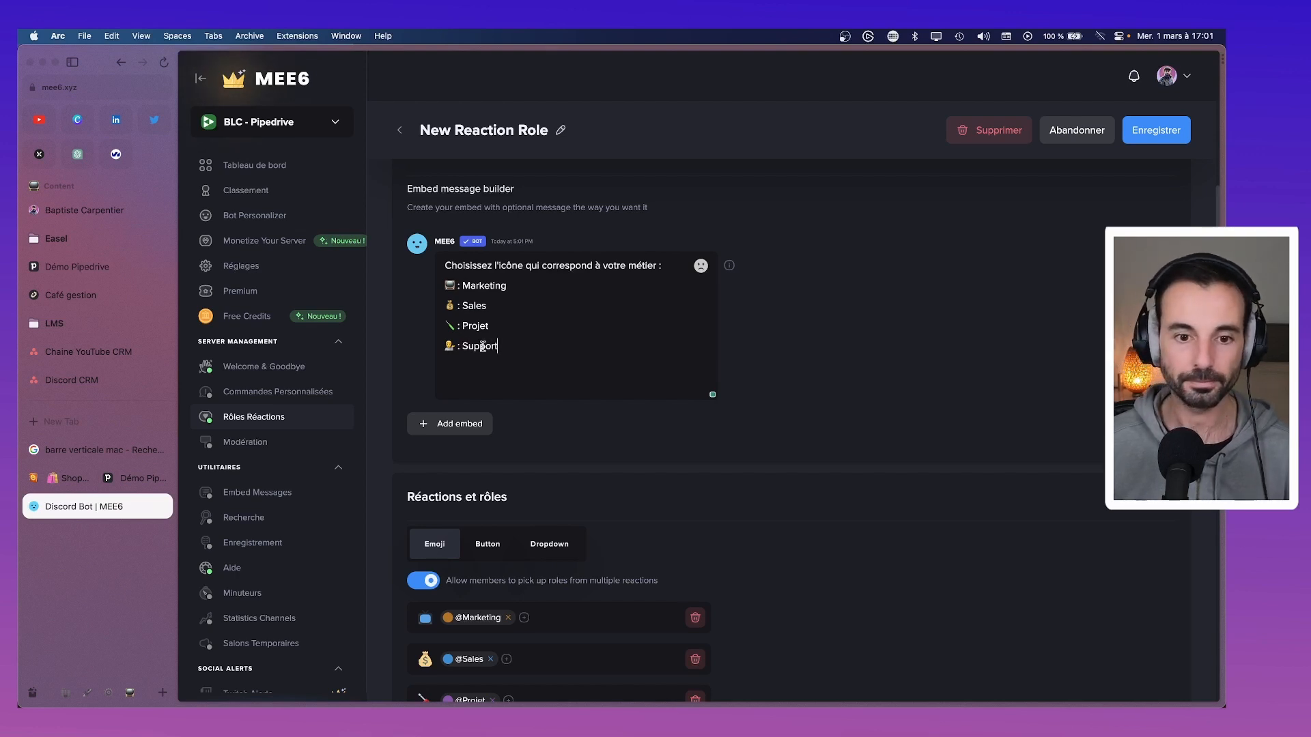
click(775, 341)
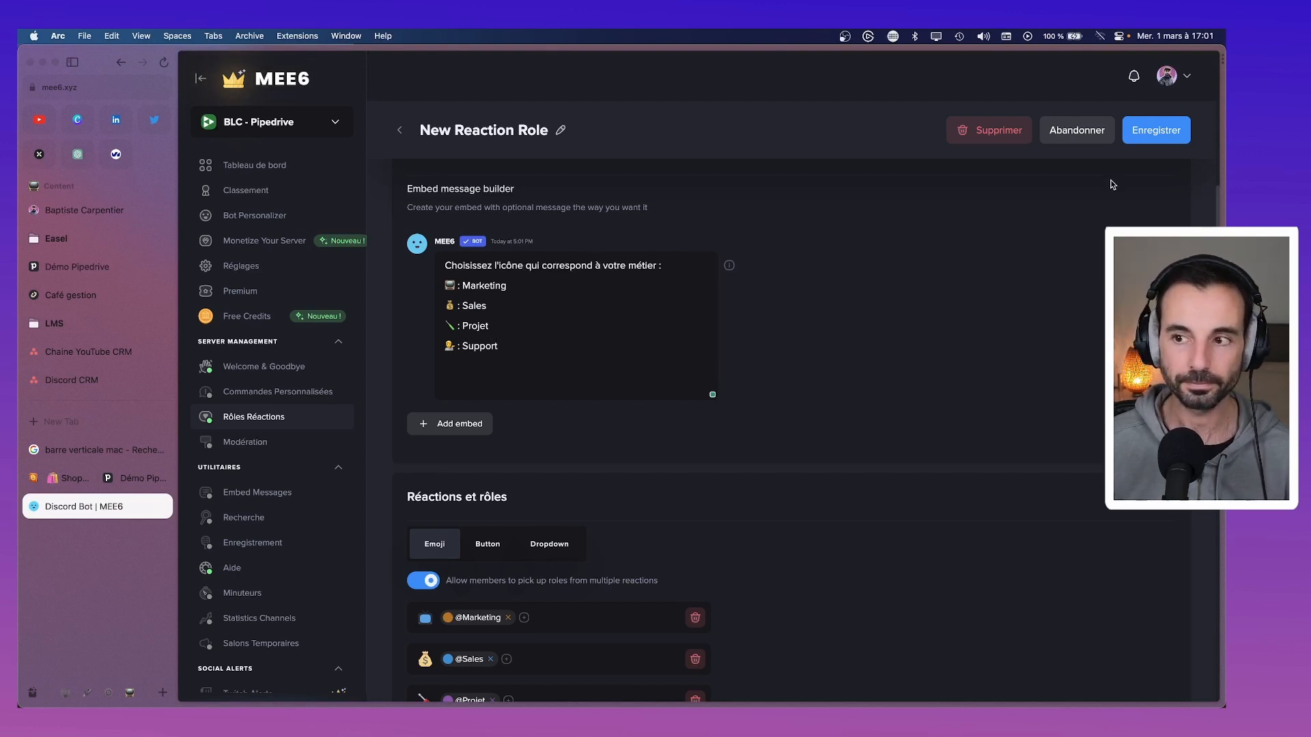
Save the reaction role and switch to Discord to check the message in the role-reaction channel.
click(1152, 137)
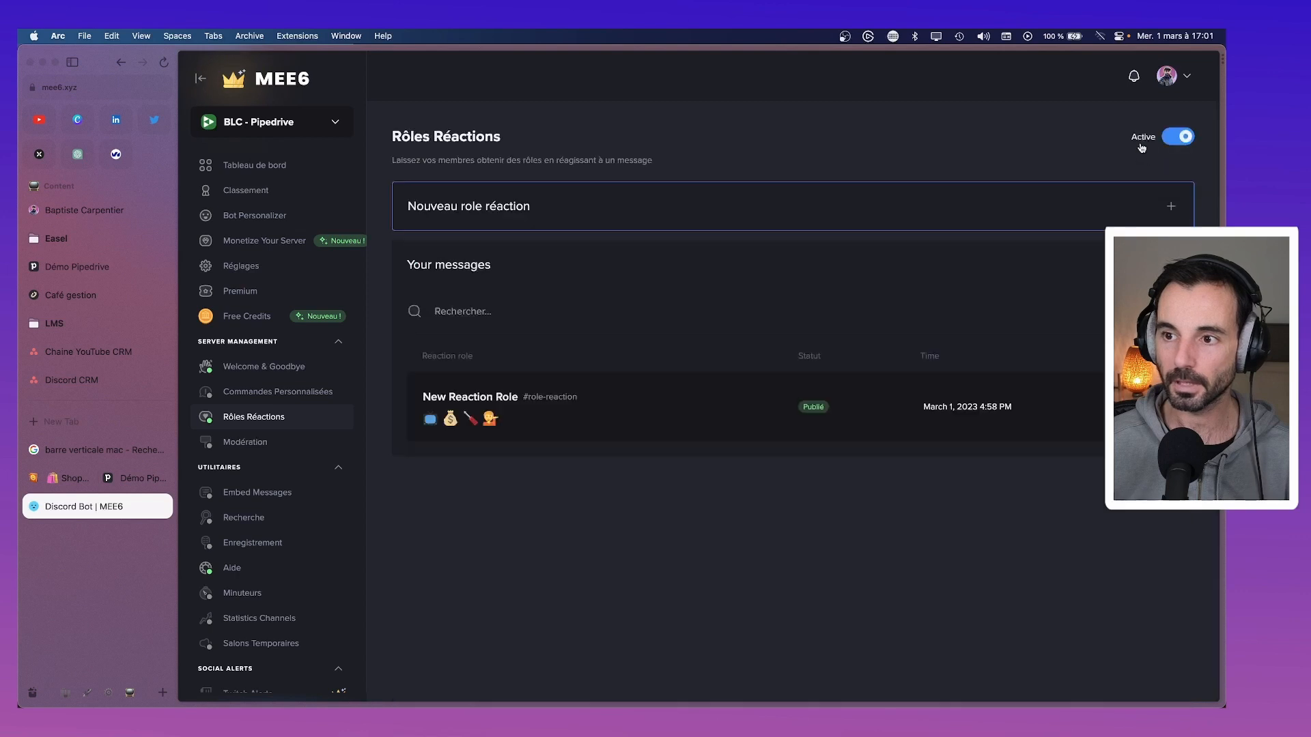
mouse_move(912, 693)
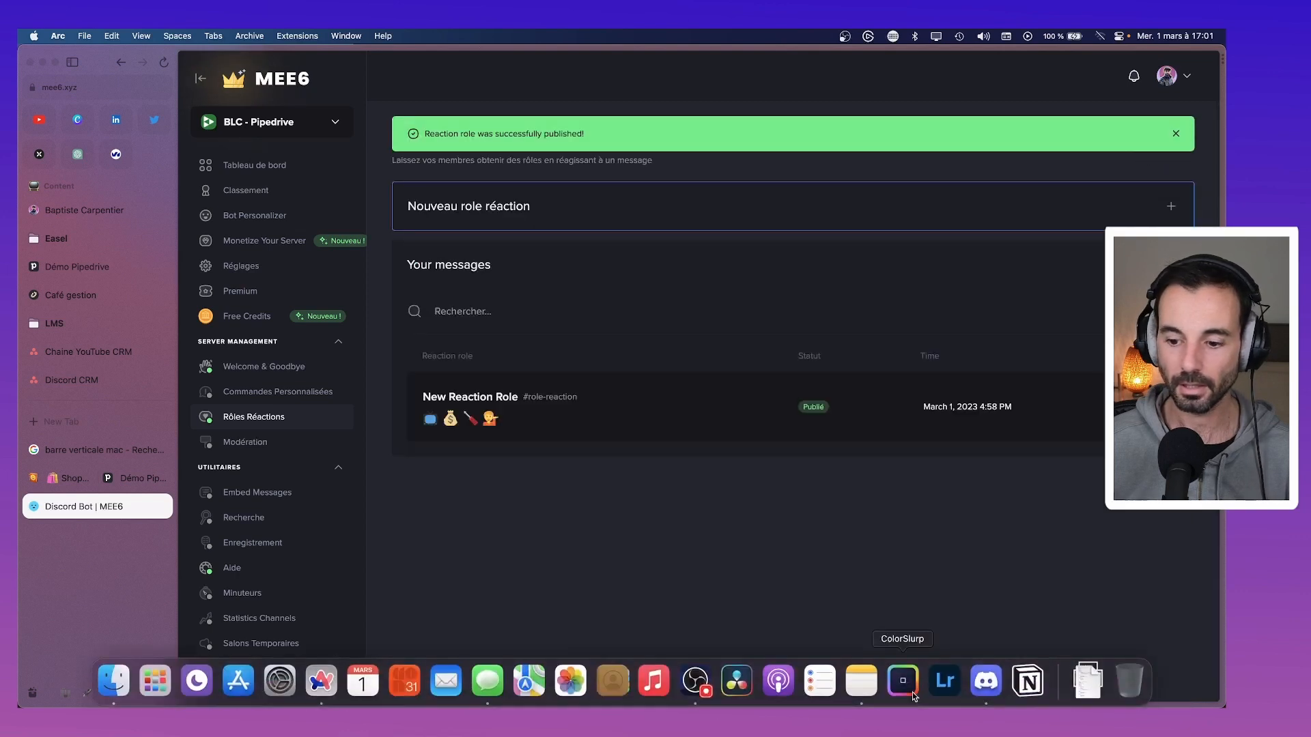
click(986, 680)
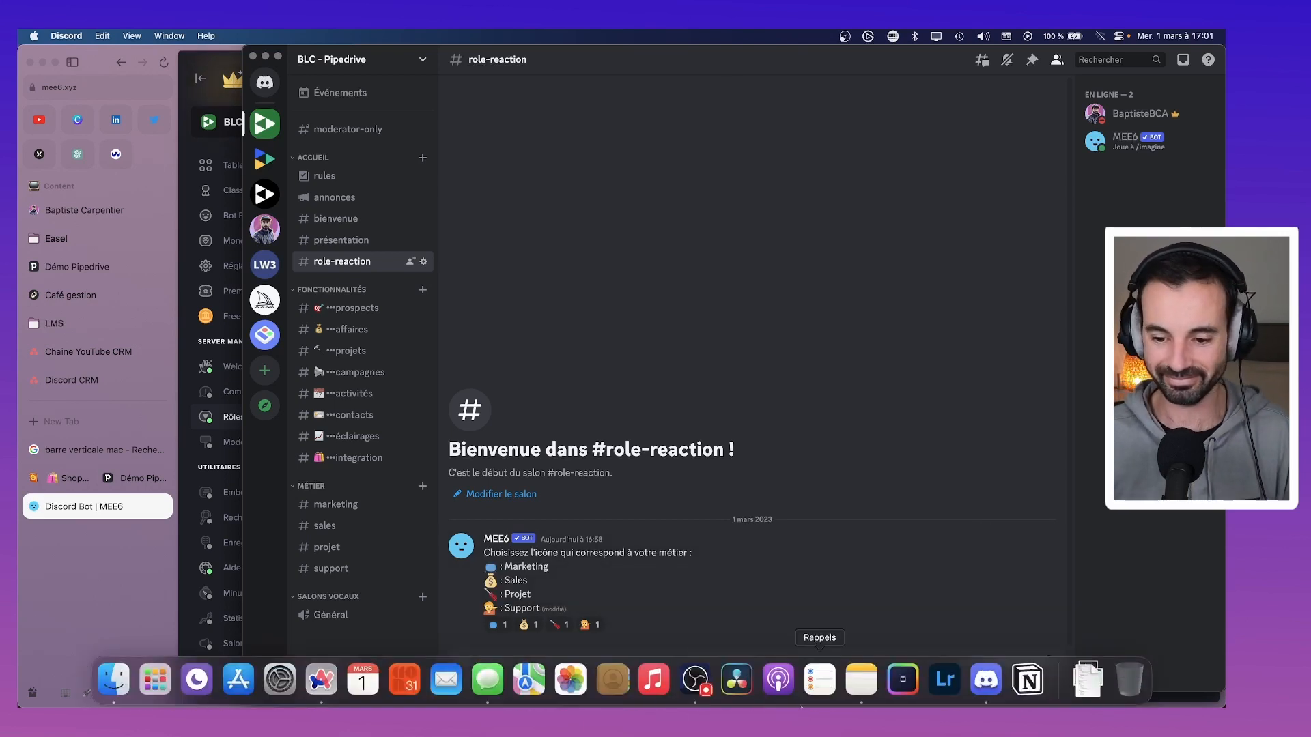
Return to MEE6, reopen New Reaction Role and cut the four emoji legend lines from the message text.
key(super+Tab)
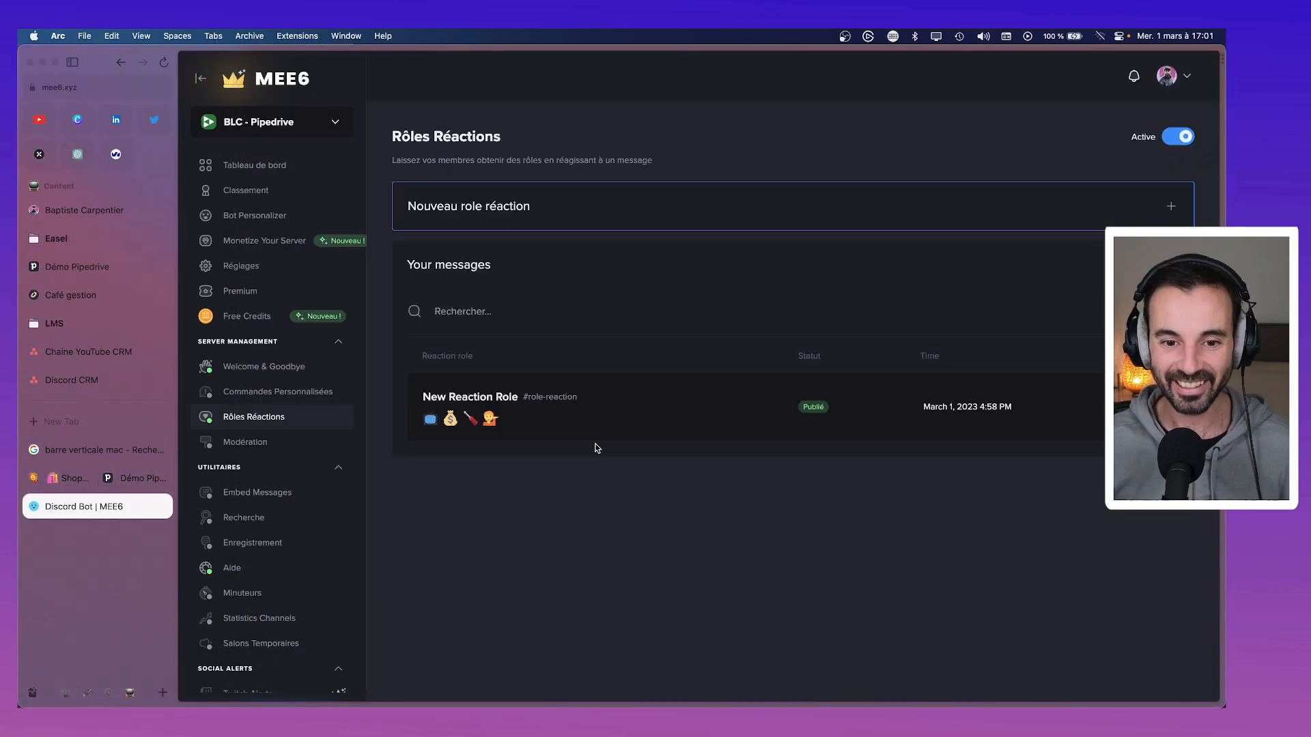
click(588, 431)
scroll(477, 502, down, 1)
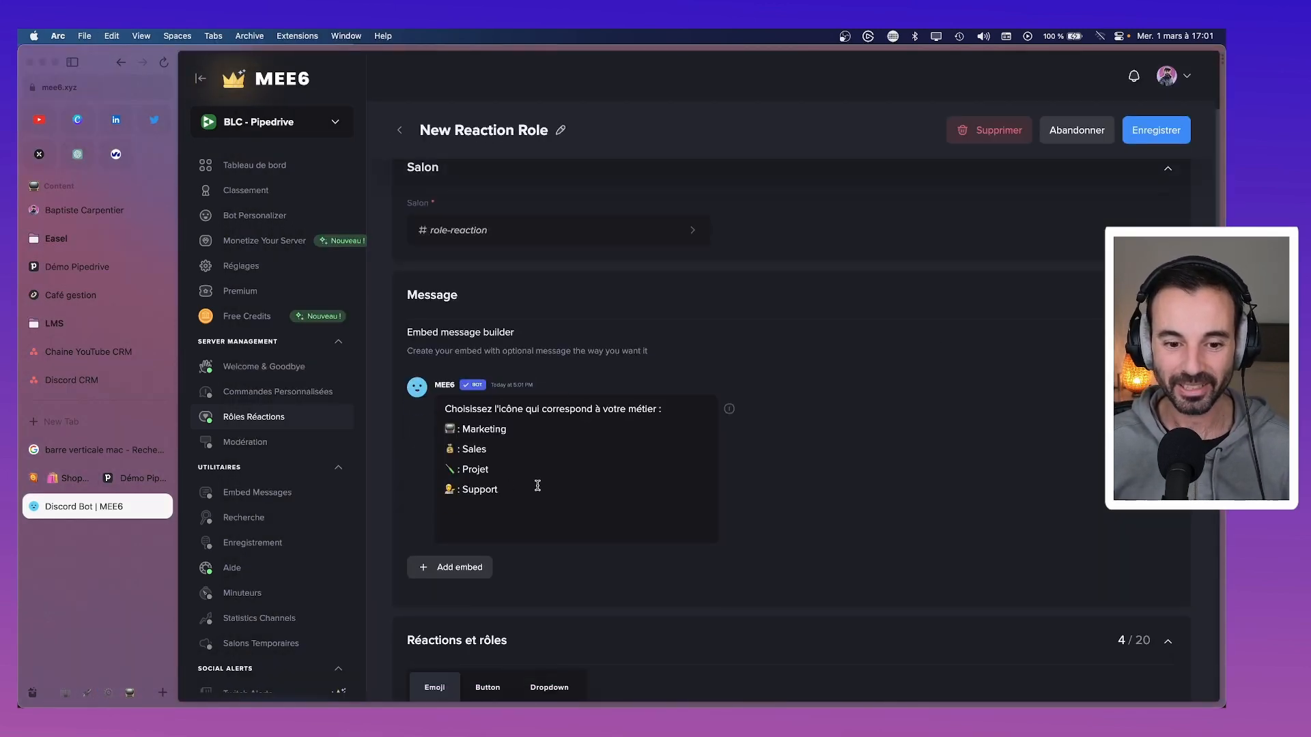
drag(538, 486, 440, 427)
key(BackSpace)
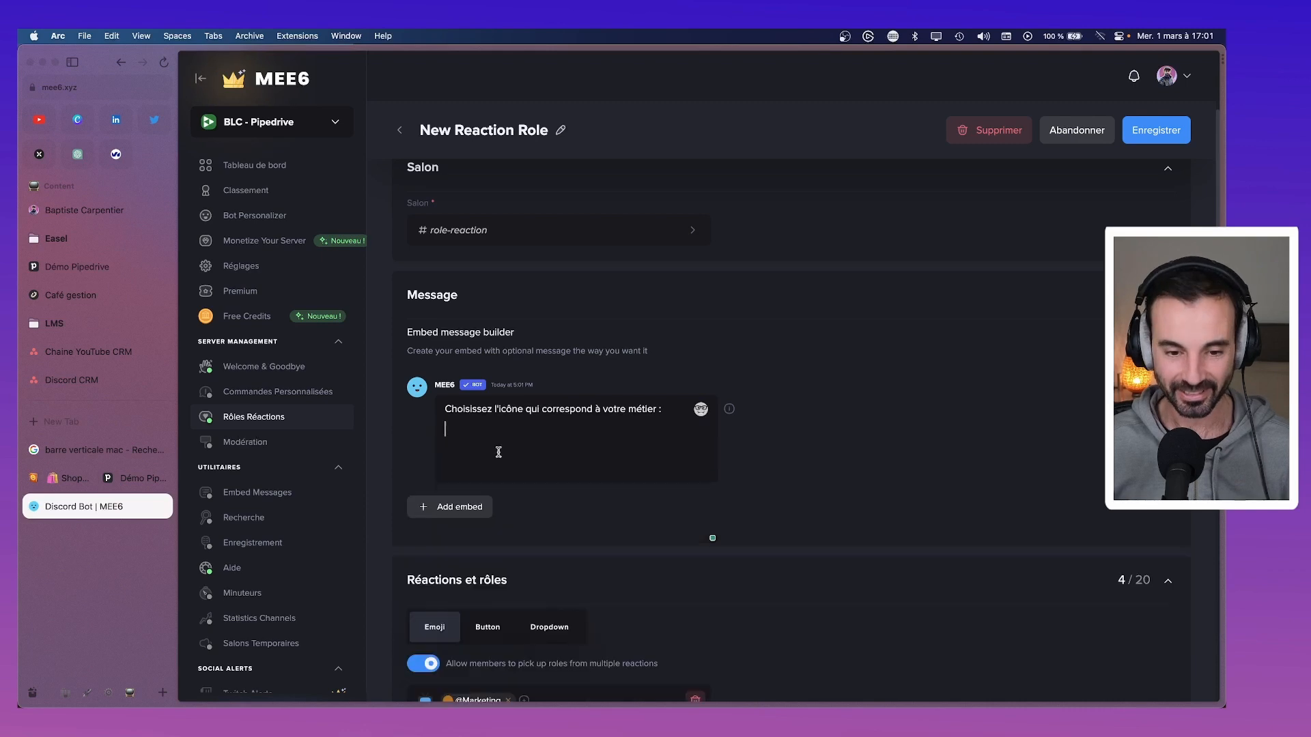
key(BackSpace)
Add an embed to the message and paste the Marketing, Sales, Projet and Support legend into its description.
click(464, 486)
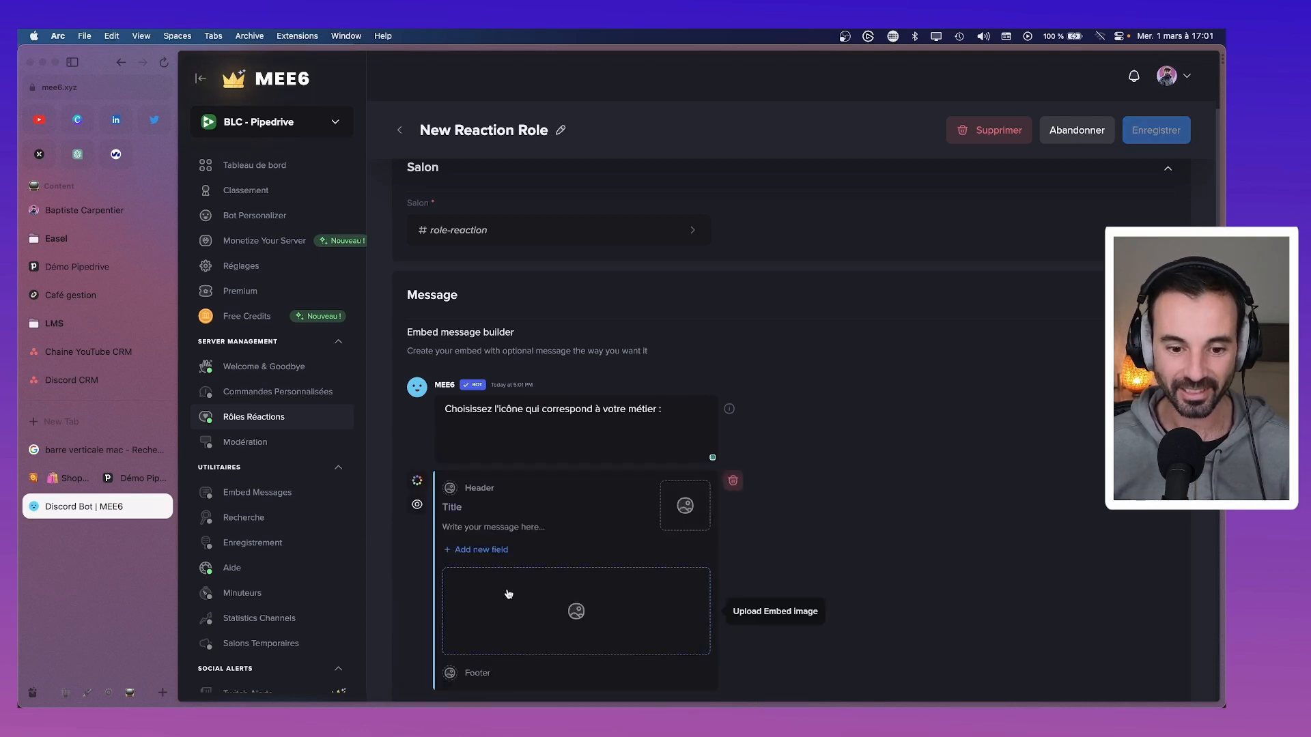
click(508, 594)
key(Escape)
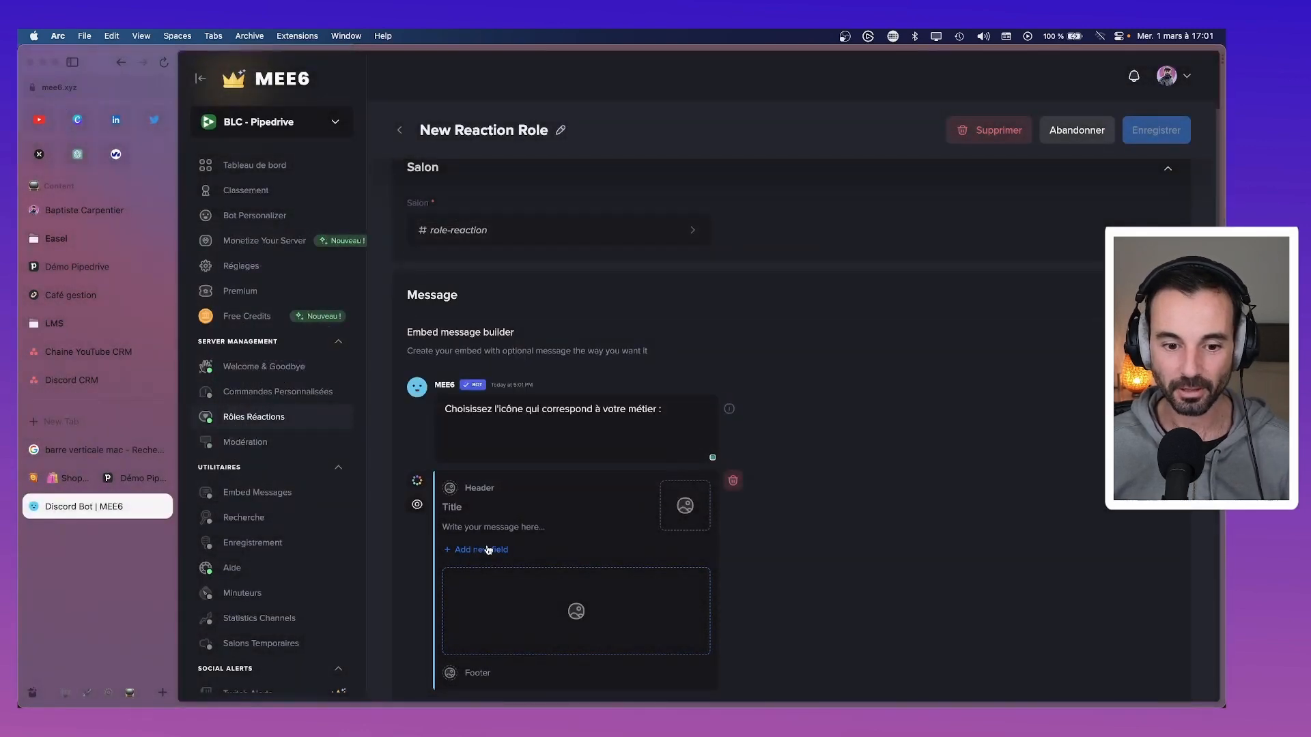
click(478, 527)
key(super+v)
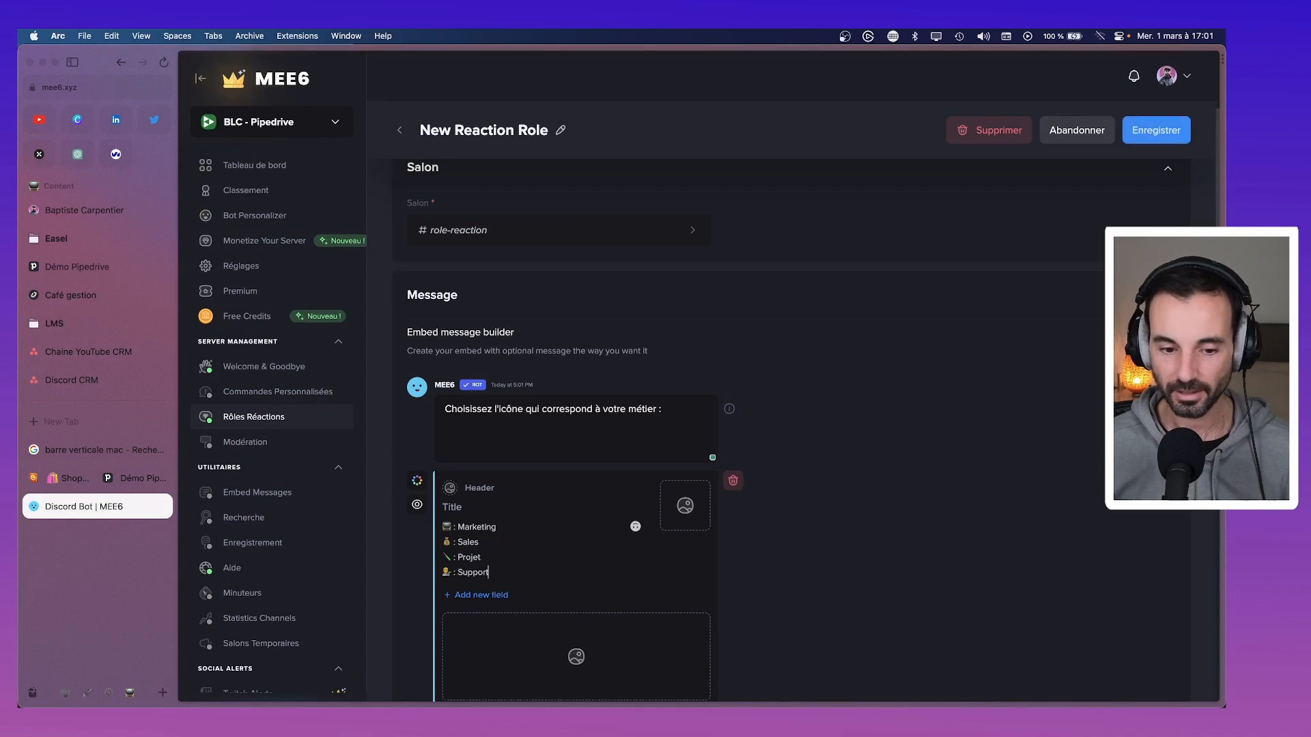
scroll(775, 536, down, 5)
Save the reaction role with its embed, check the updated message in Discord and return to MEE6.
click(1169, 130)
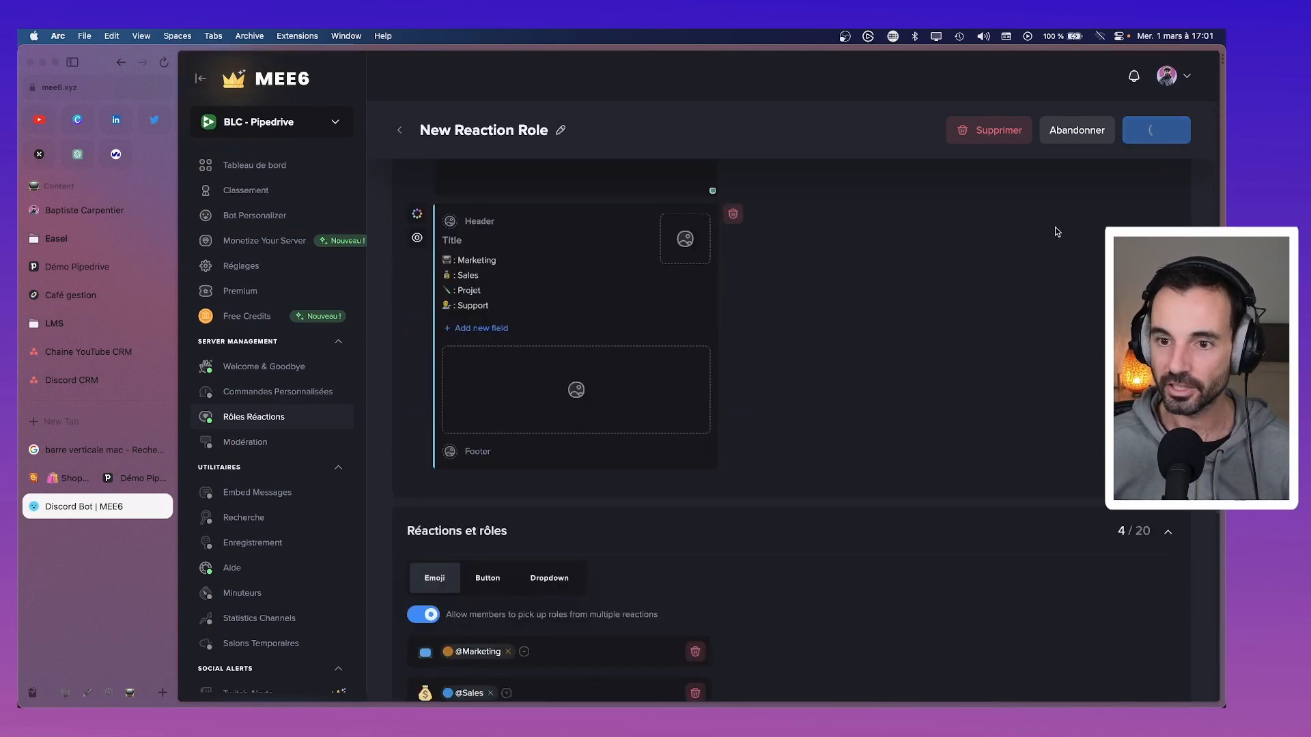
key(super+Tab)
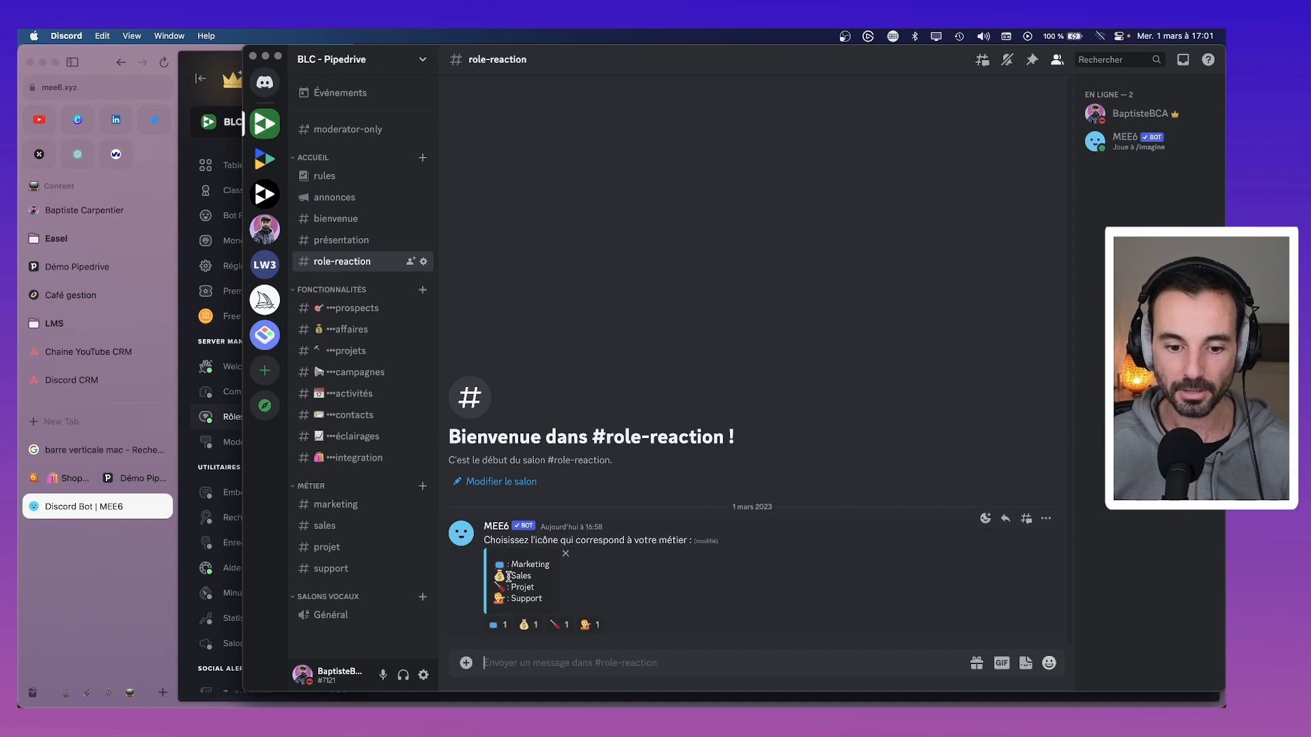
key(super+Tab)
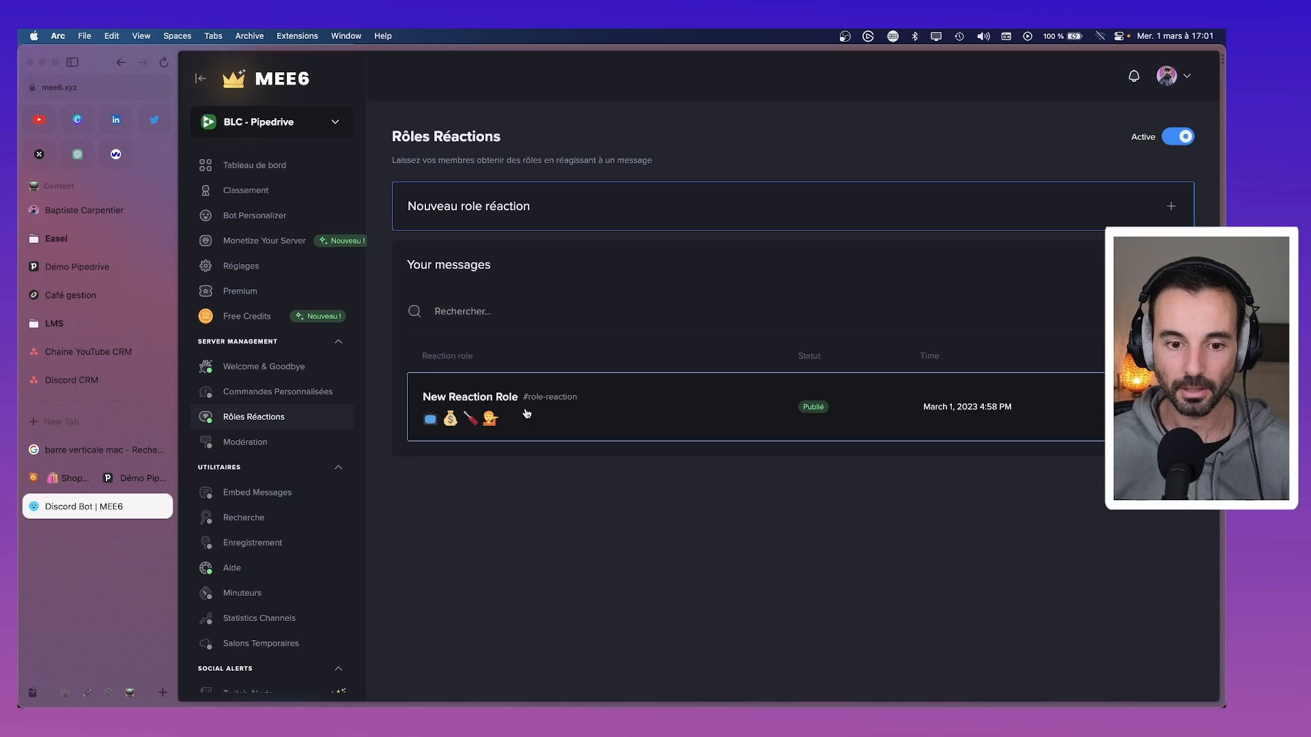
Reopen New Reaction Role for editing and delete the TV emoji before ": Marketing" in the embed.
click(584, 399)
scroll(584, 409, down, 3)
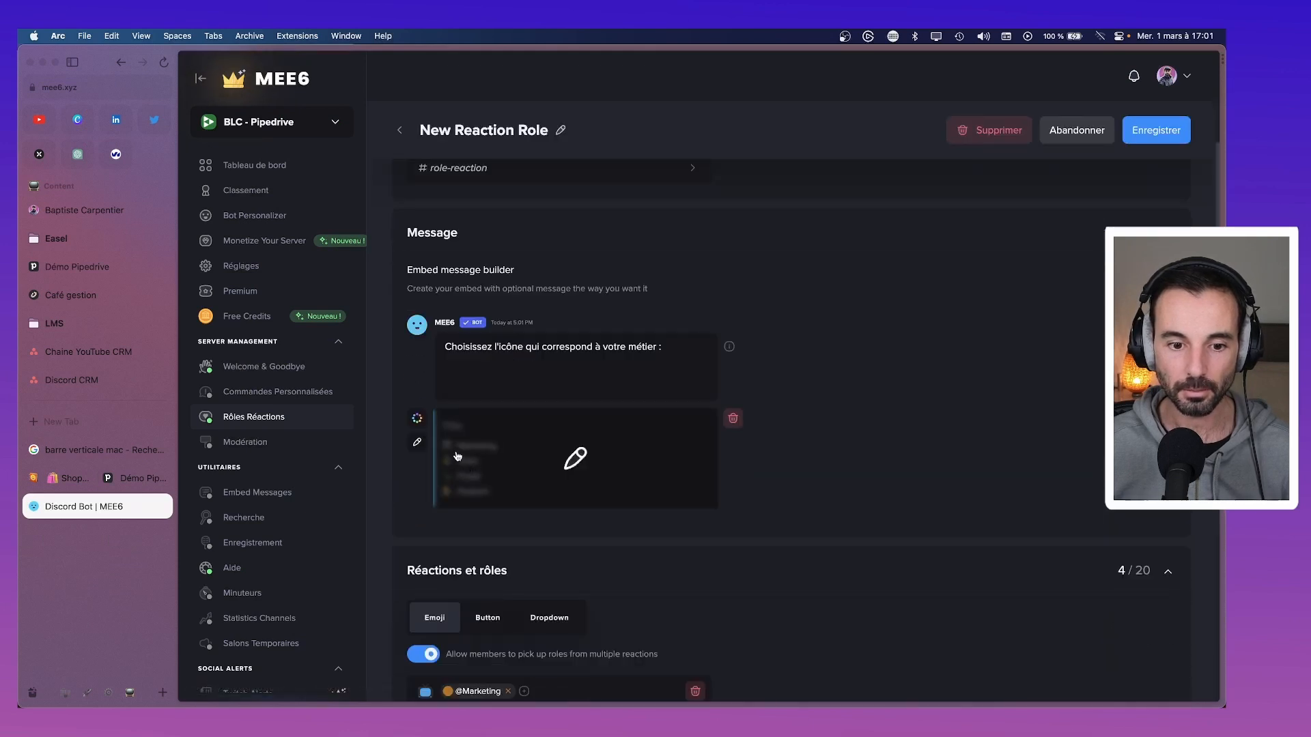
click(558, 456)
click(451, 470)
key(BackSpace)
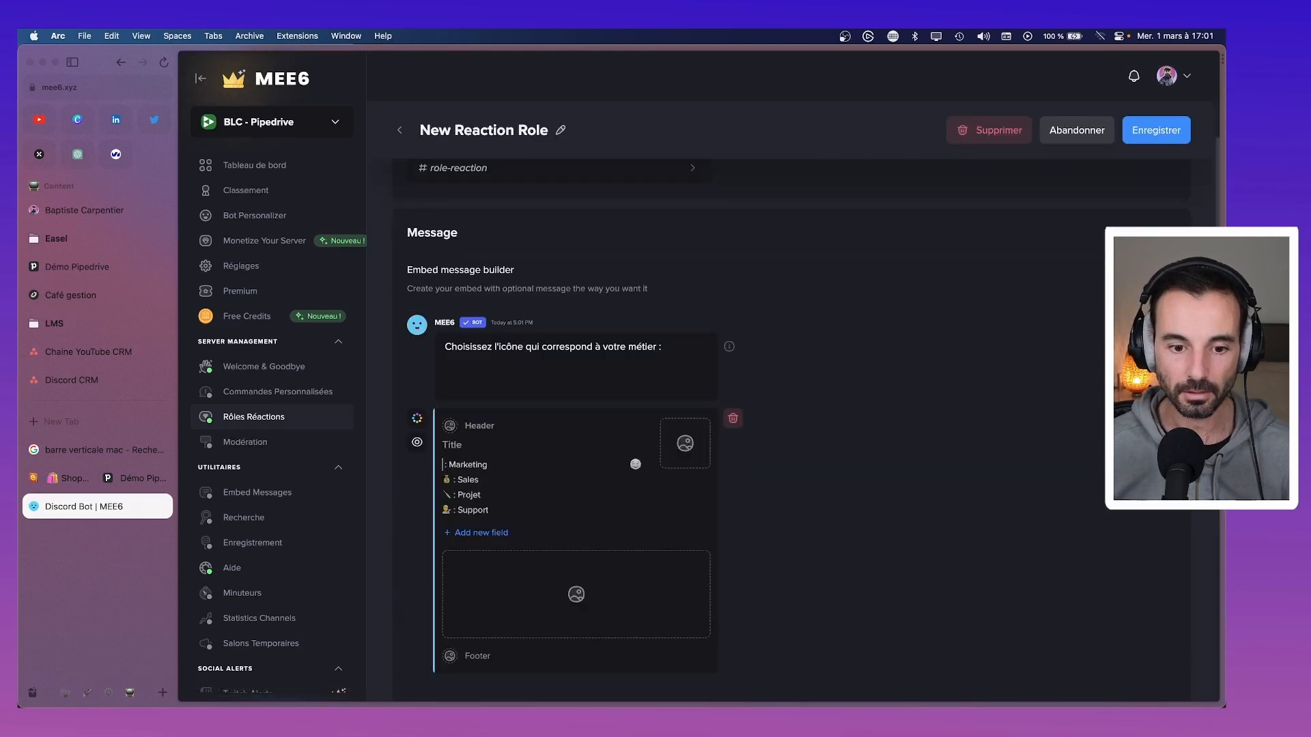
Search the embed description's emoji picker for a rocket with "rock", "fus" and "rocke".
click(635, 464)
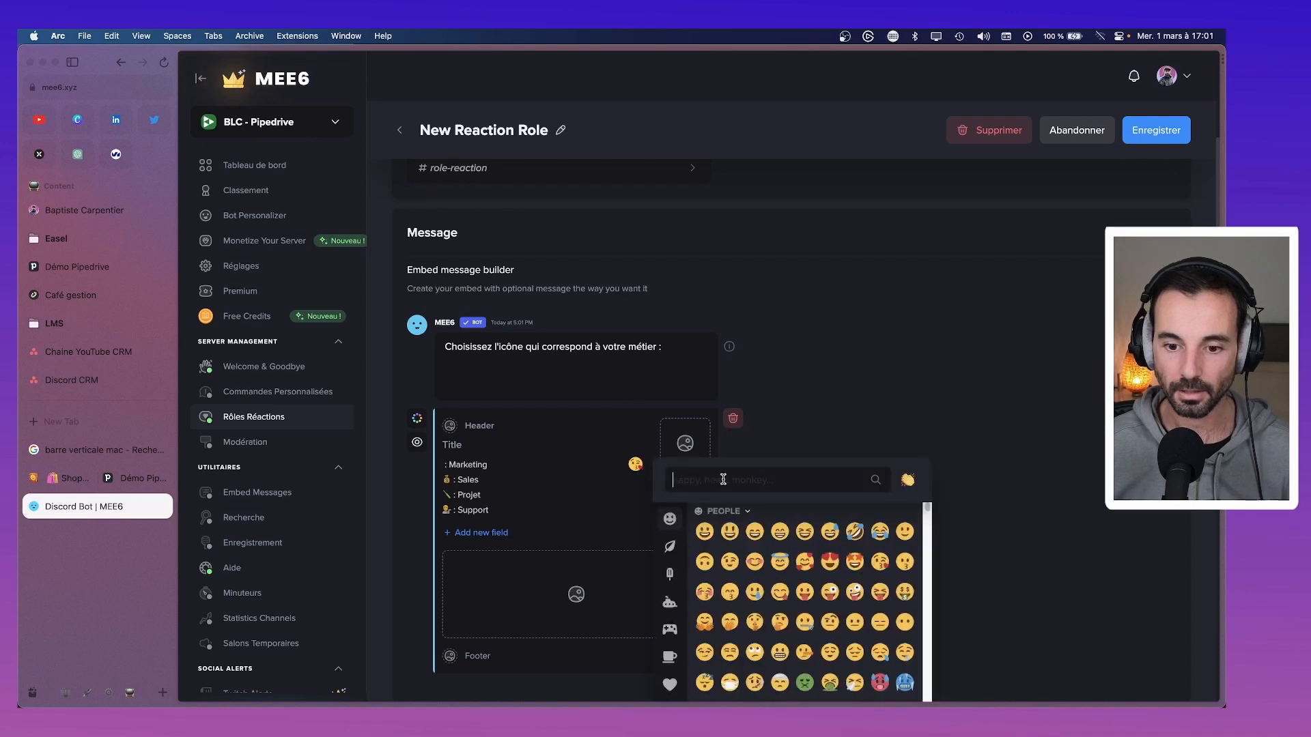
text(rock)
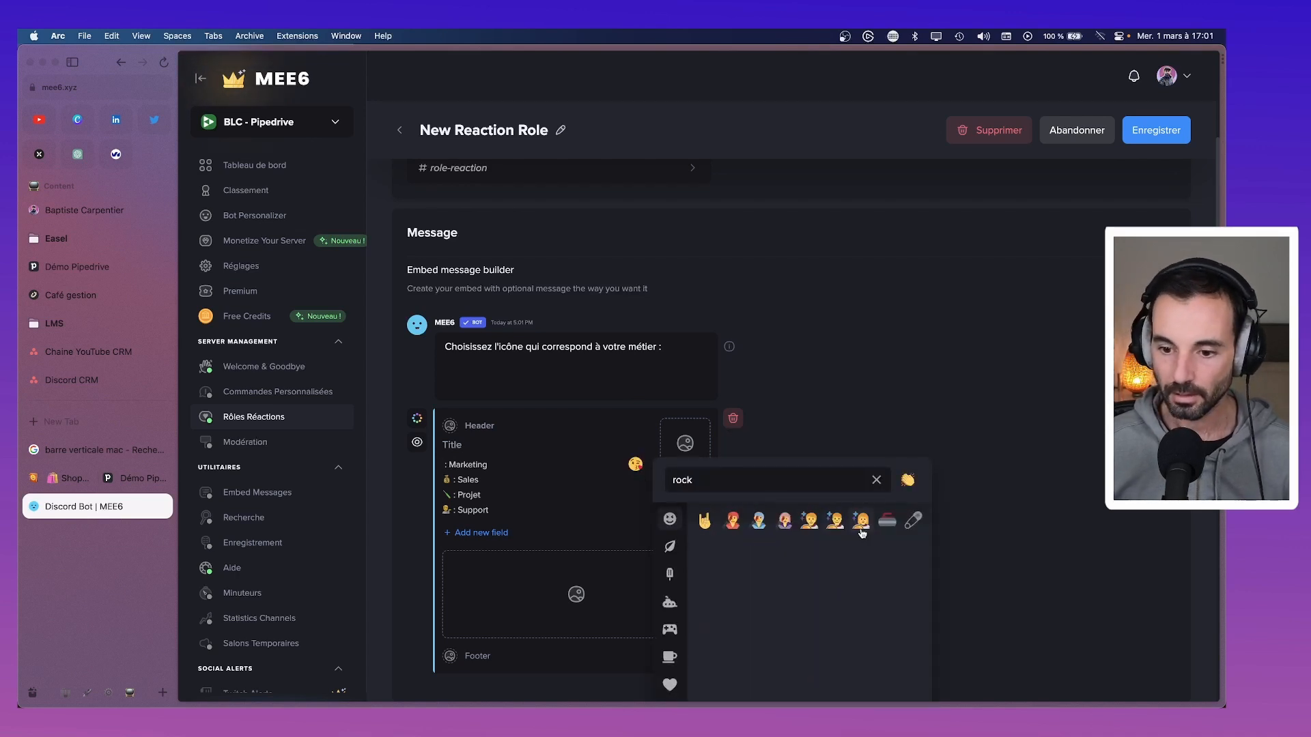
key(BackSpace)
key(BackSpace)
key(BackSpace)
key(BackSpace)
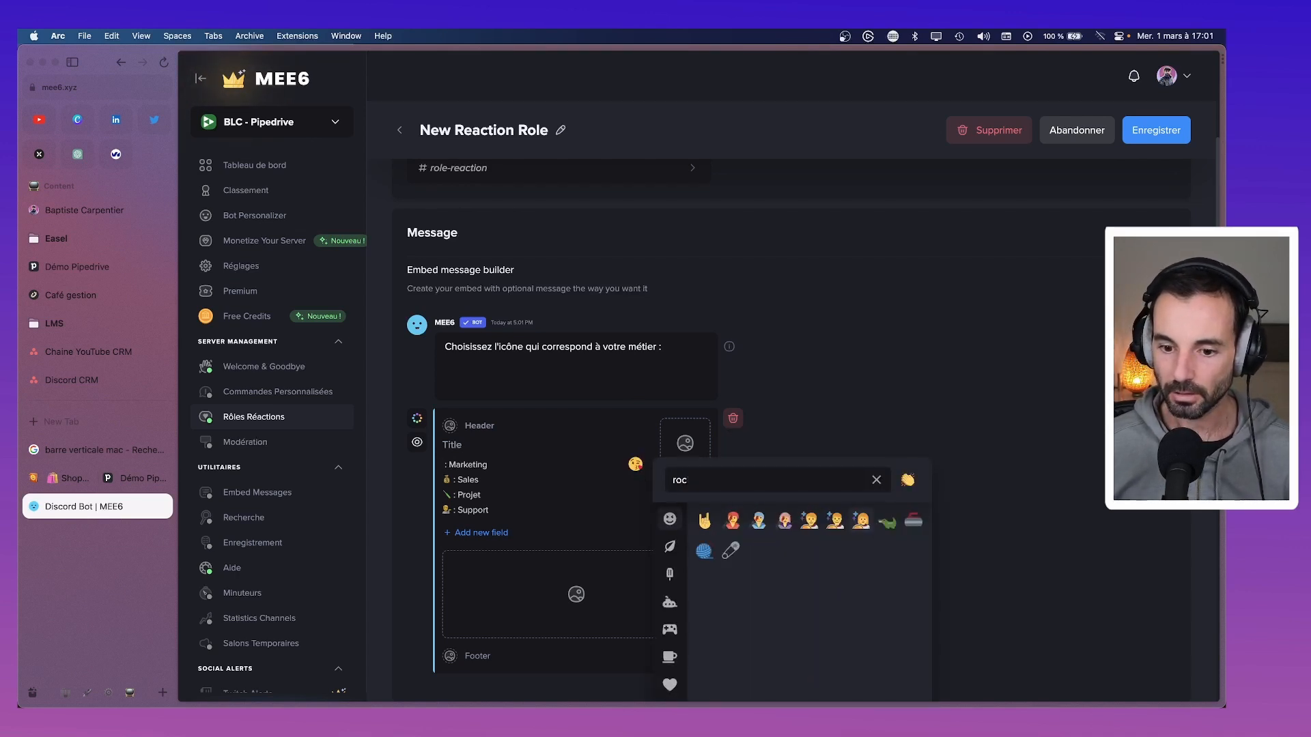
text(fus)
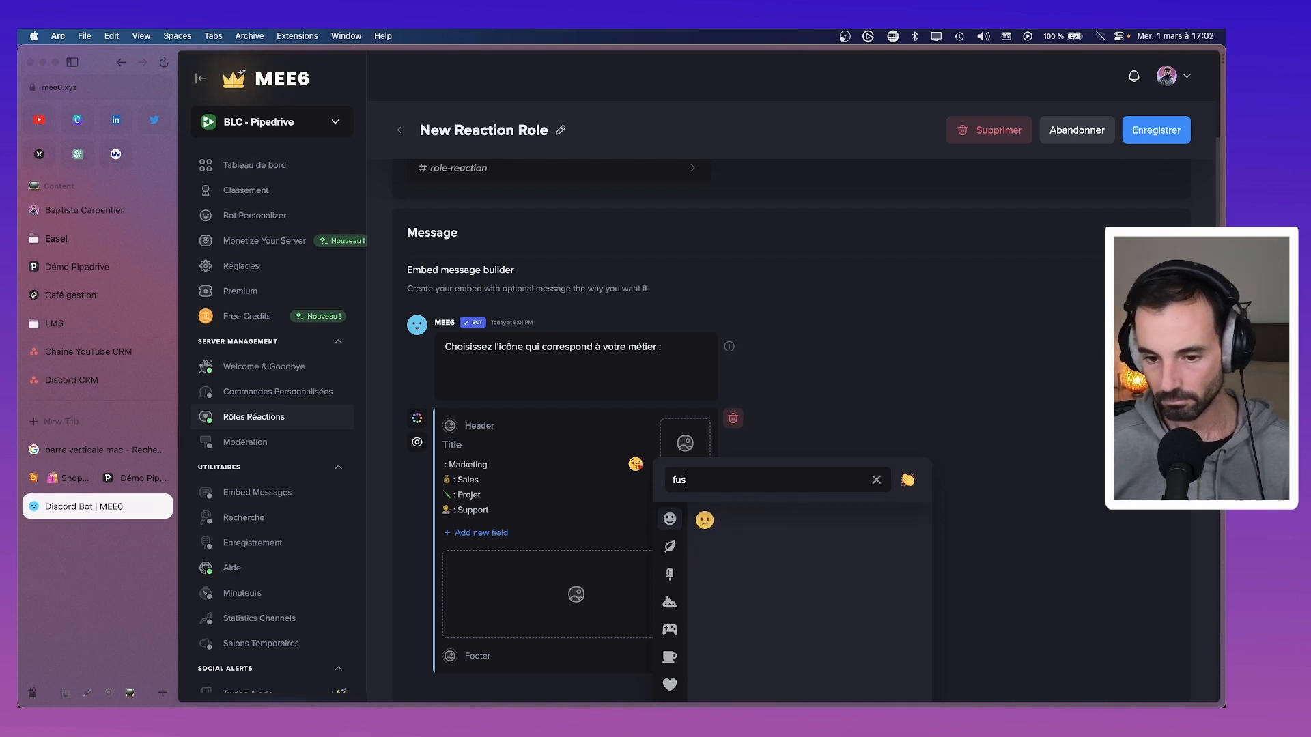
key(BackSpace)
key(BackSpace)
text(roc)
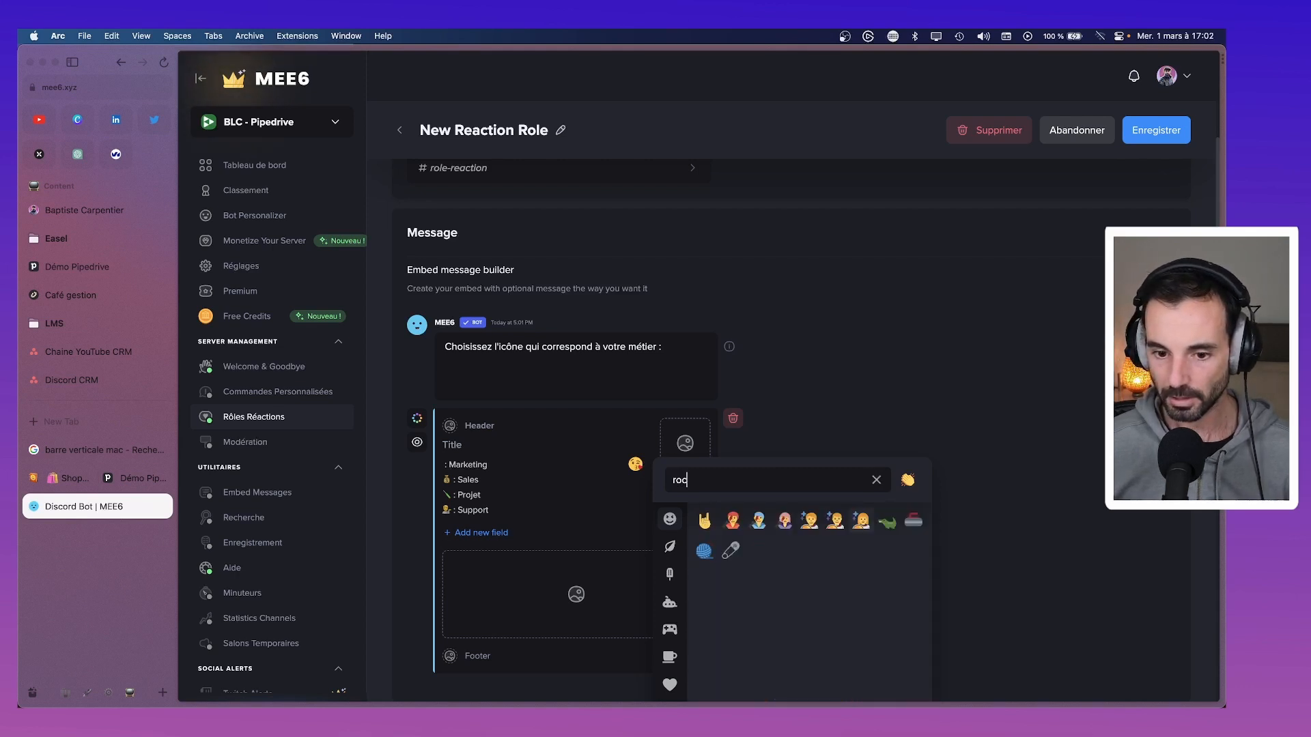
text(ke)
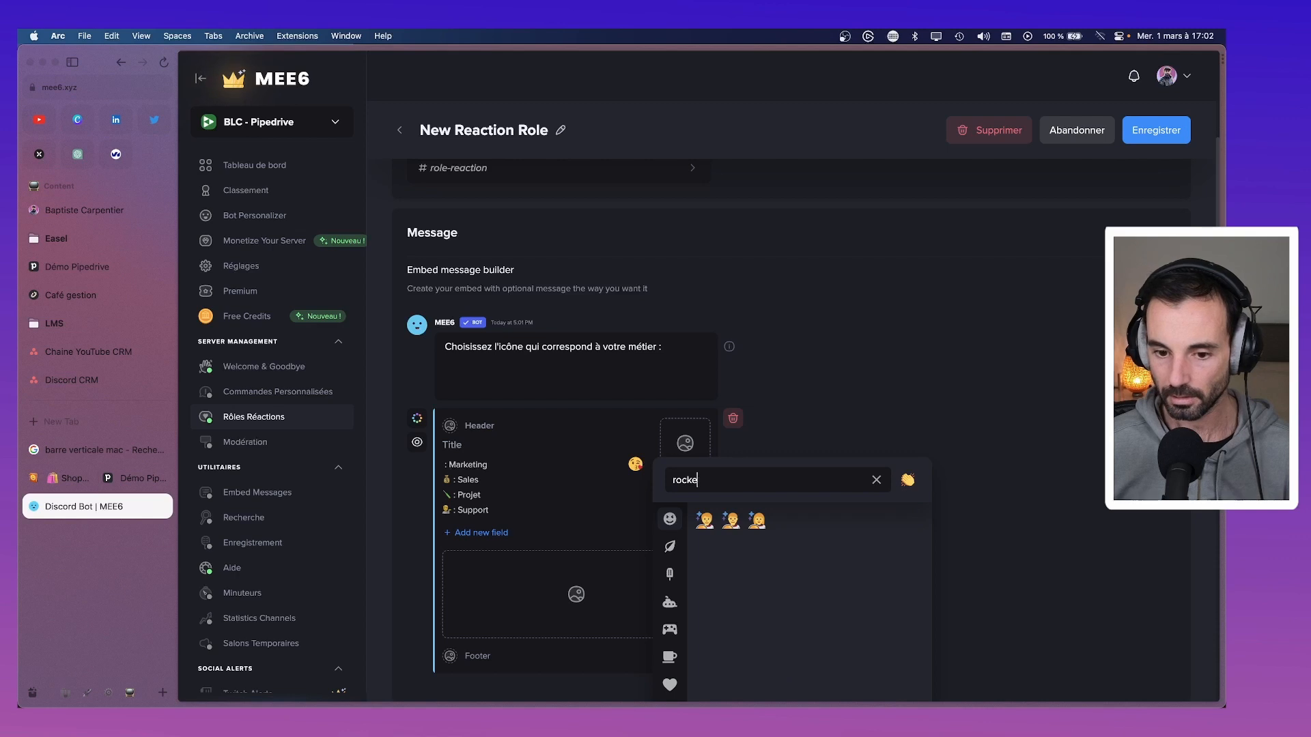
key(BackSpace)
key(BackSpace)
key(BackSpace)
key(BackSpace)
key(BackSpace)
click(905, 381)
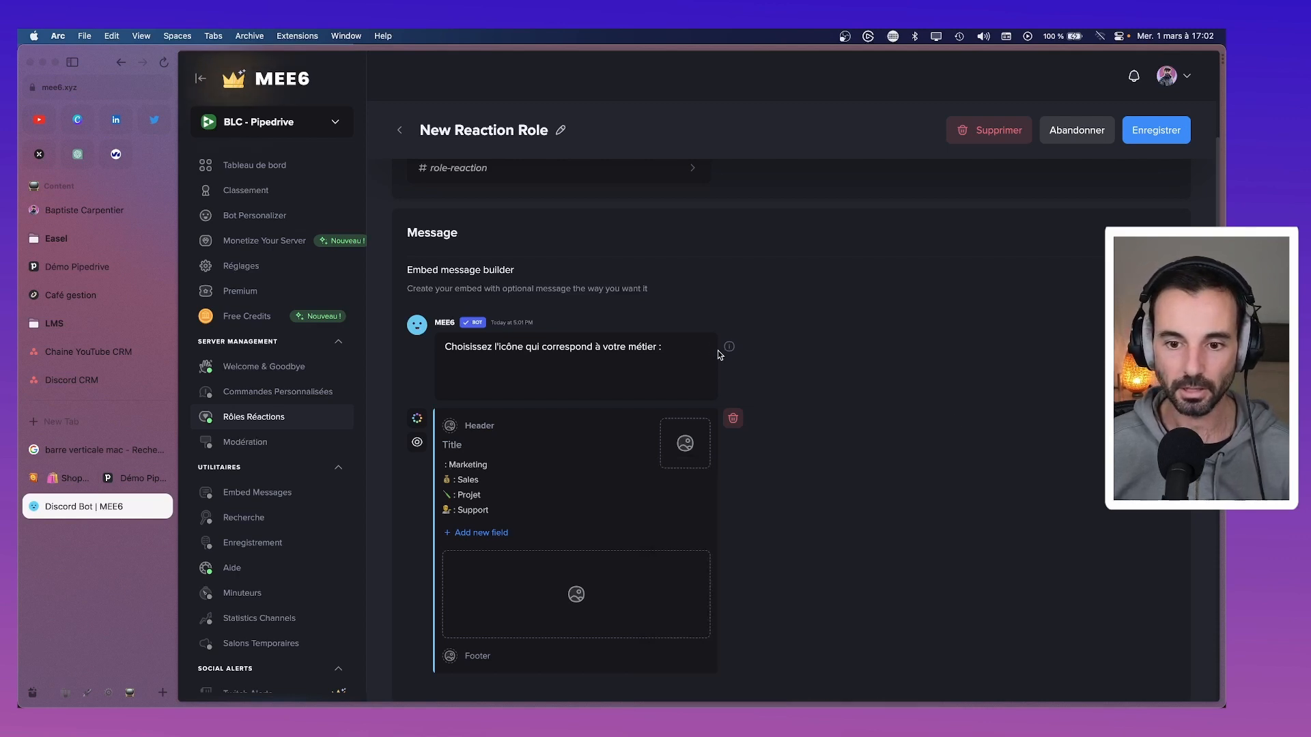
Search the main message text's emoji picker for a rocket with "rock", and clear the search.
click(700, 347)
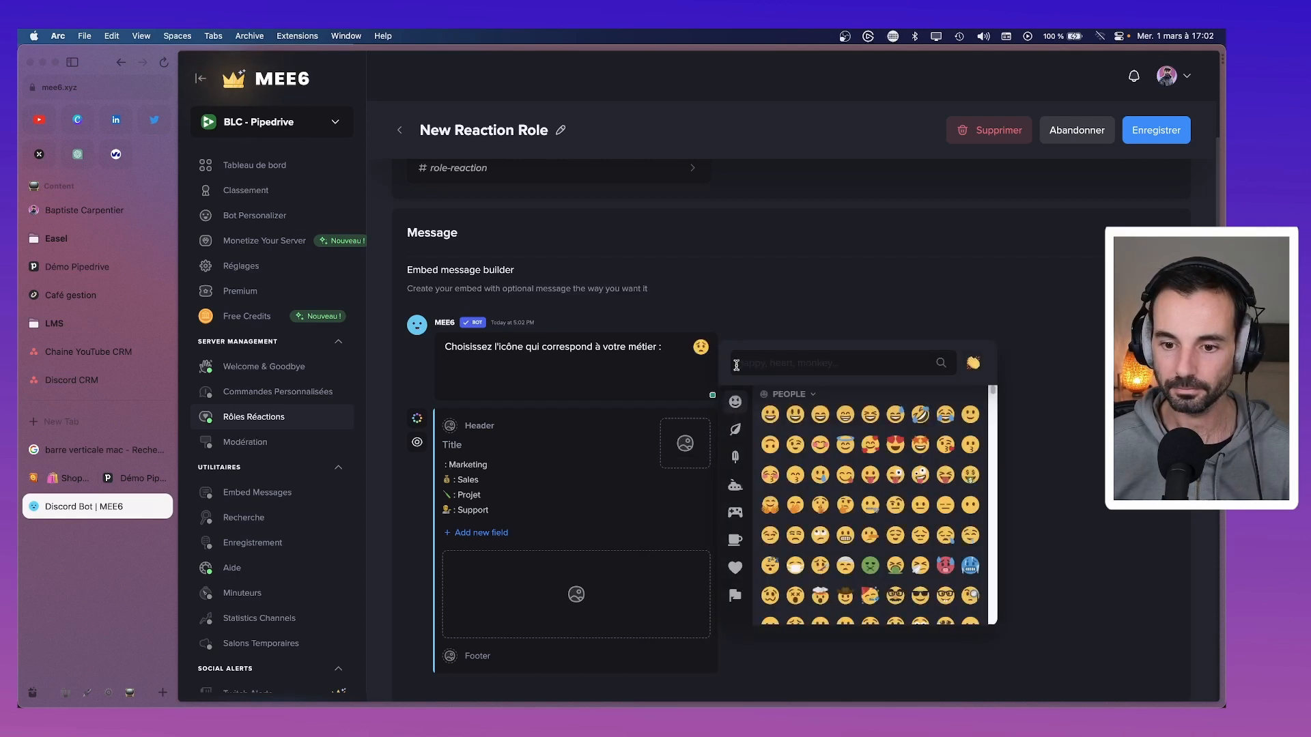
text(rock)
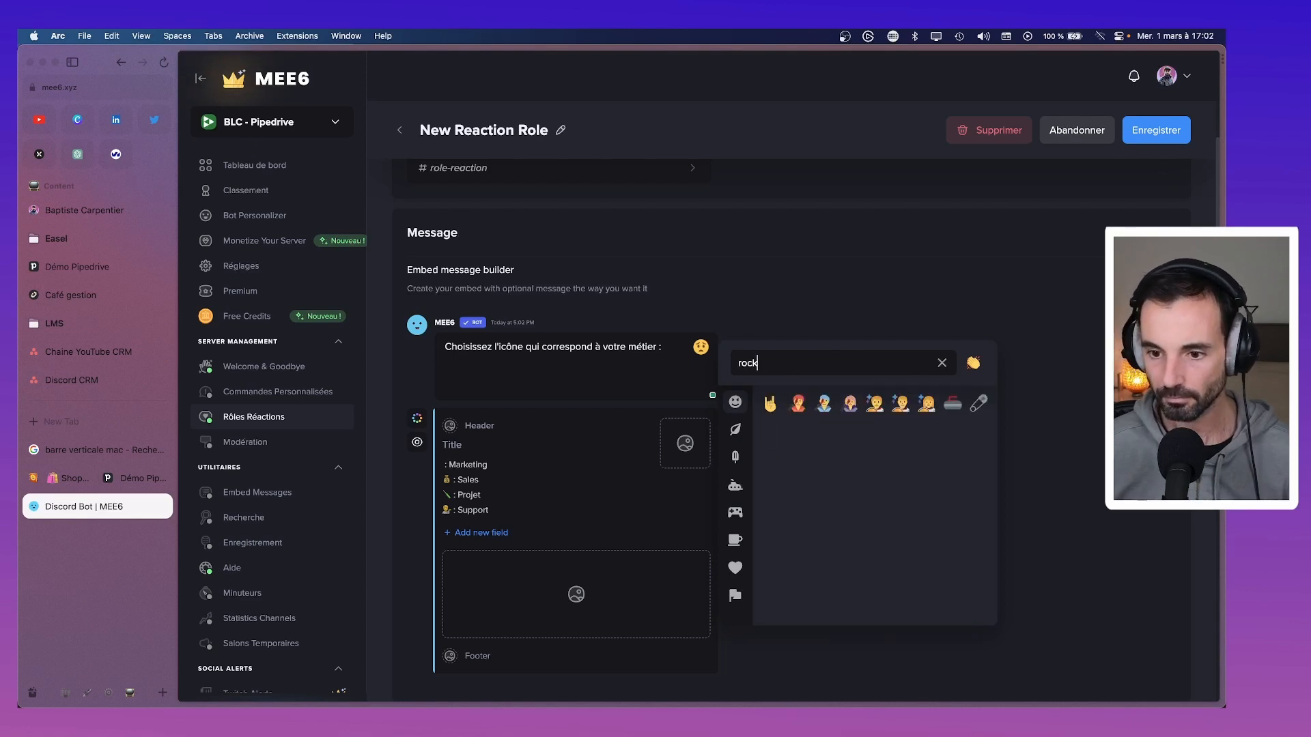
key(BackSpace)
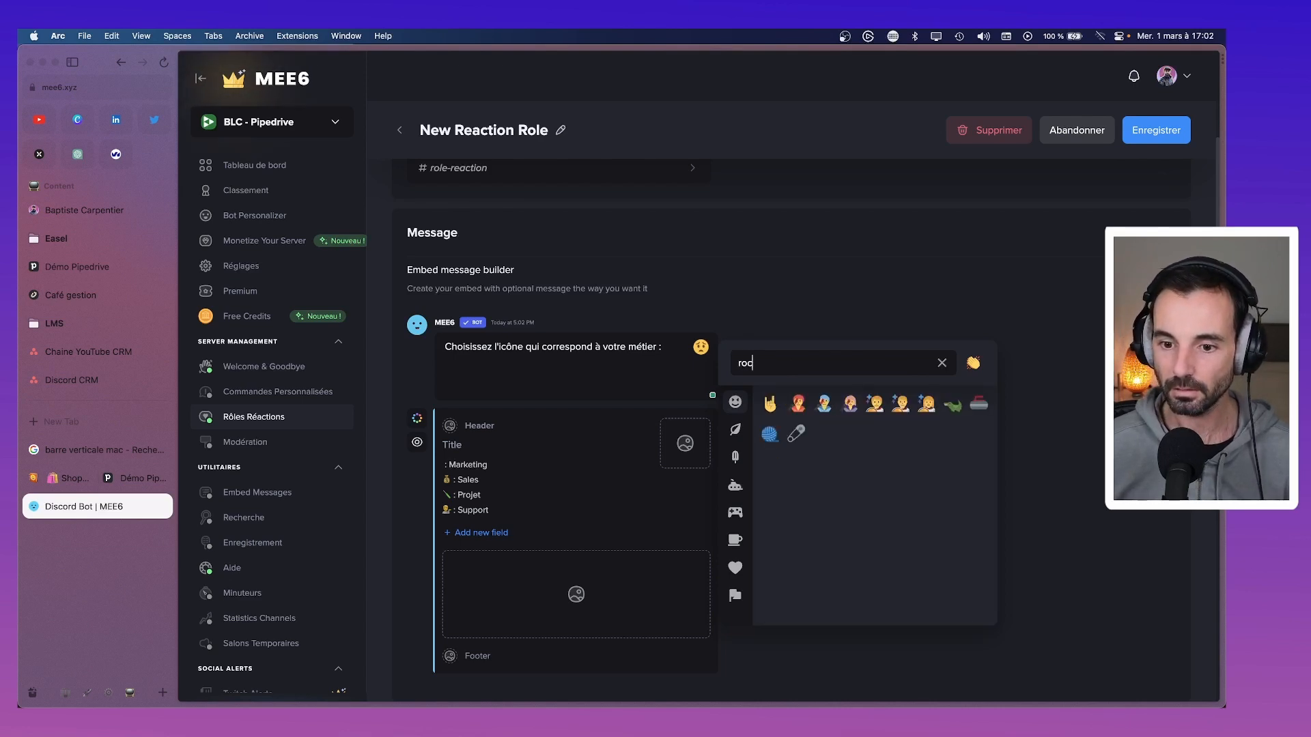
key(BackSpace)
key(BackSpace)
key(BackSpace)
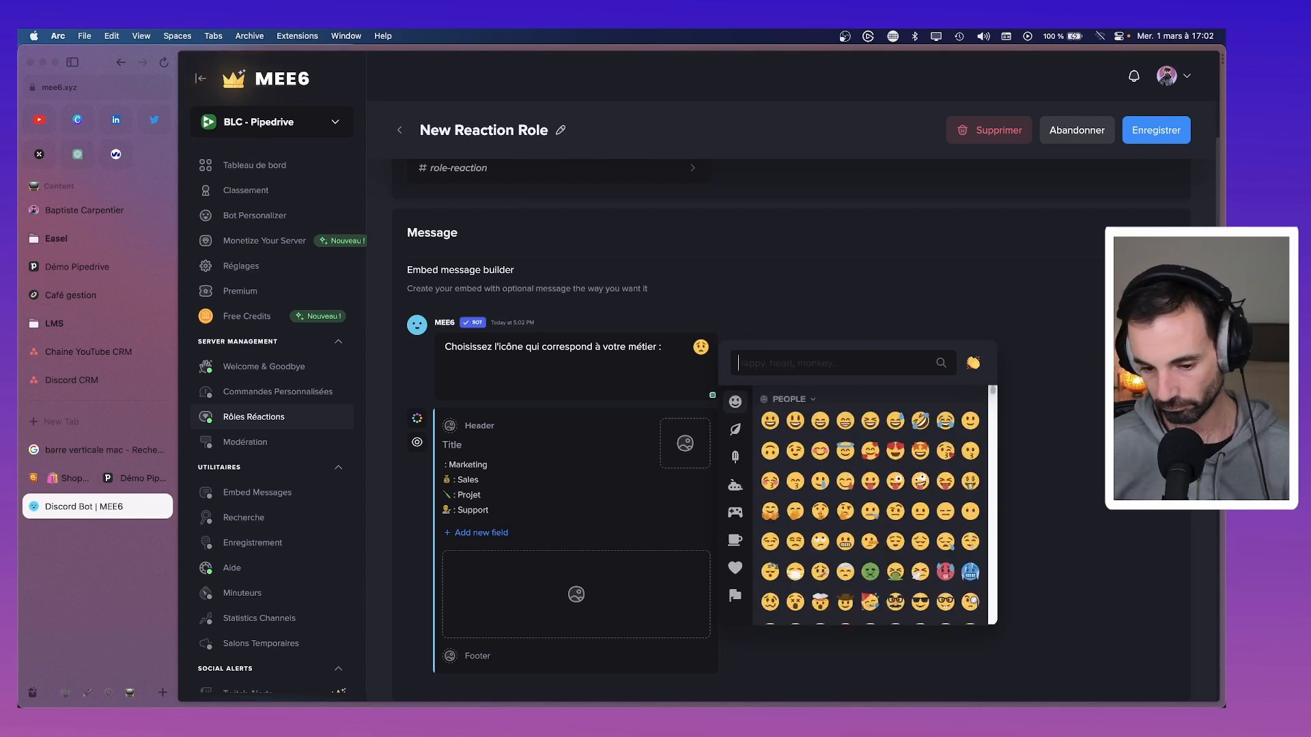
Find the rocket emoji in the macOS character viewer with "fusée" and insert it into the emoji picker's search.
mouse_move(945, 704)
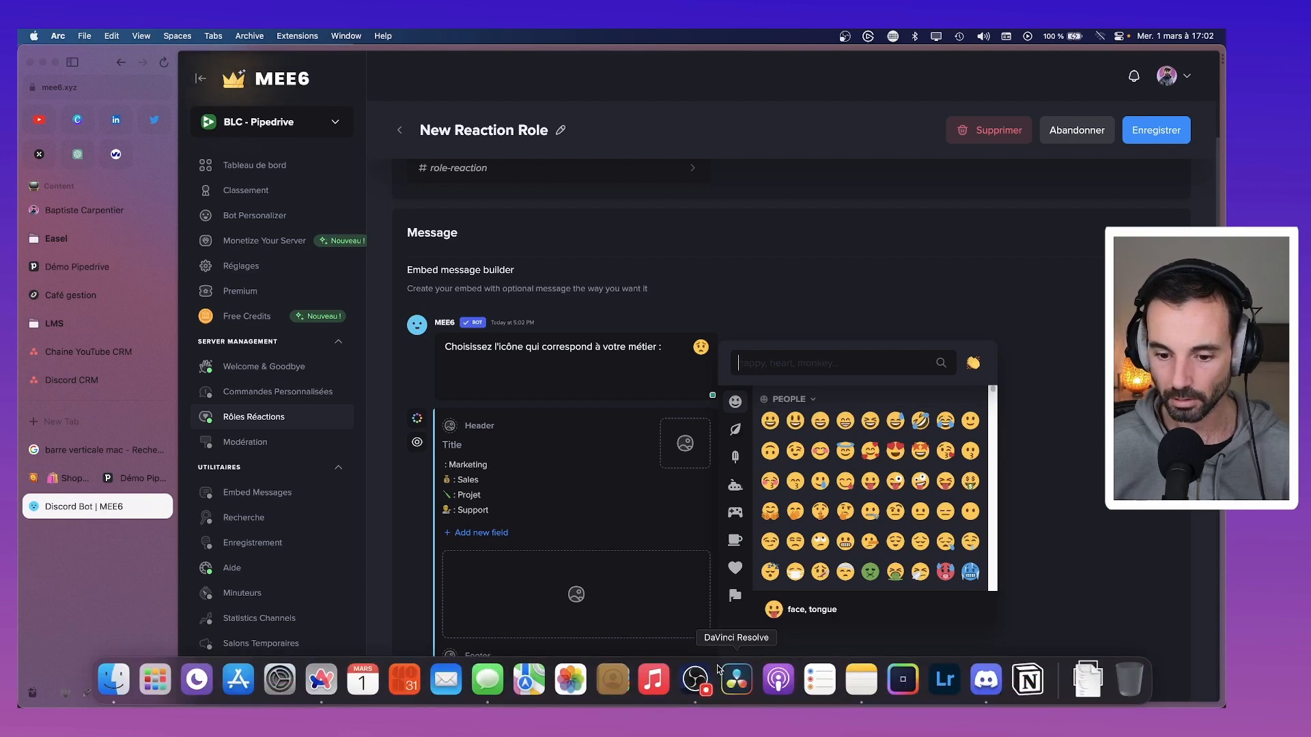
key(ctrl+super+space)
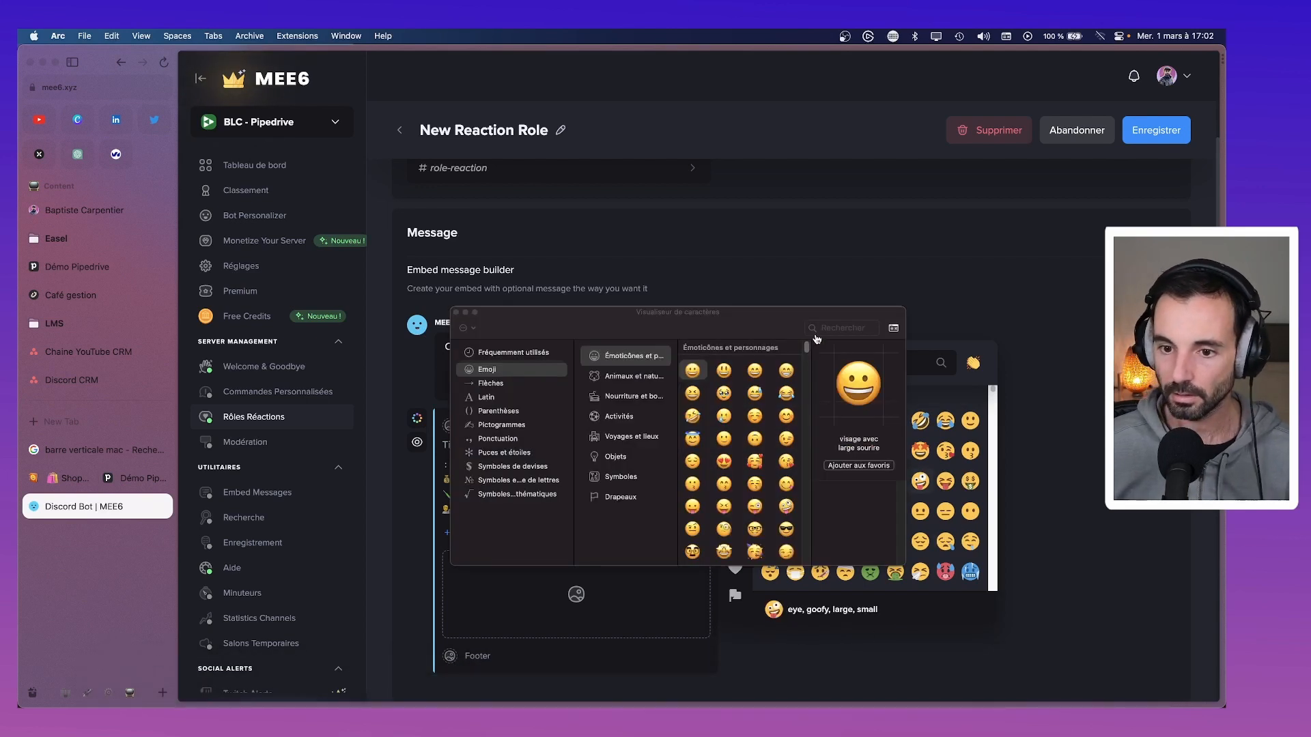
click(831, 330)
text(fusée)
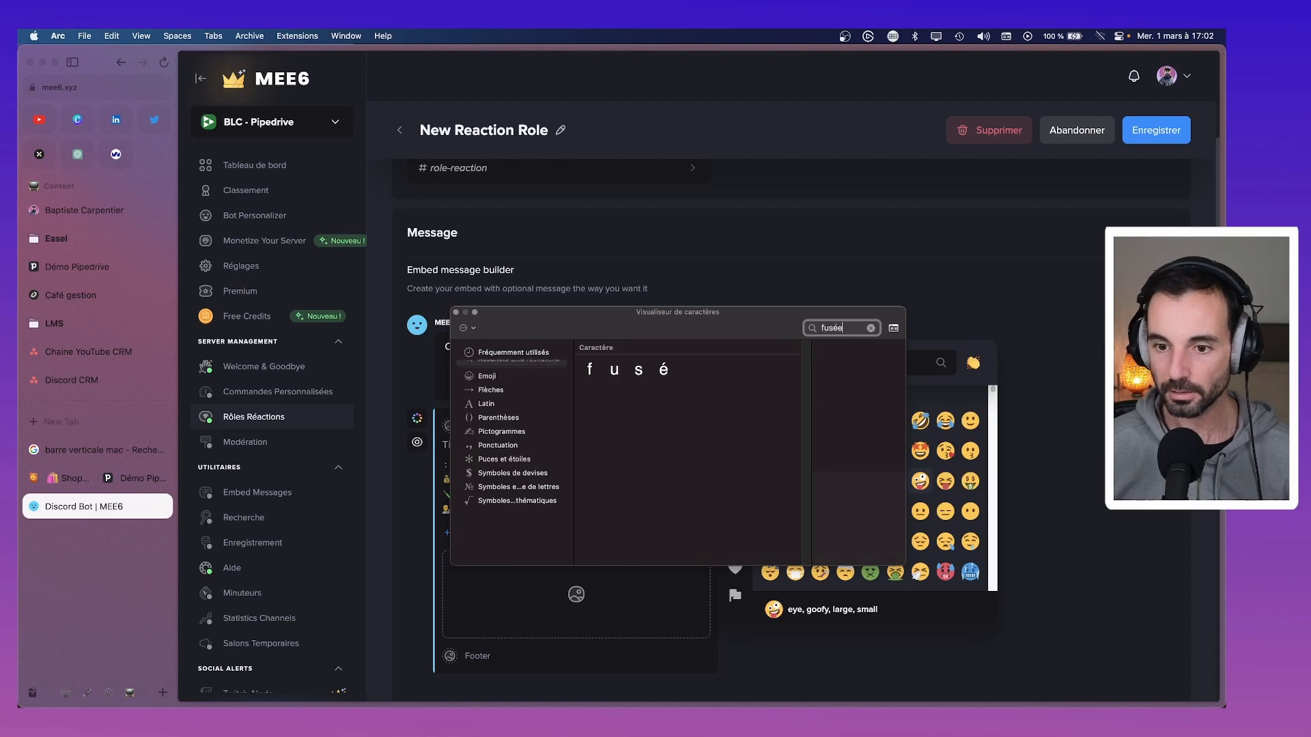
double_click(588, 417)
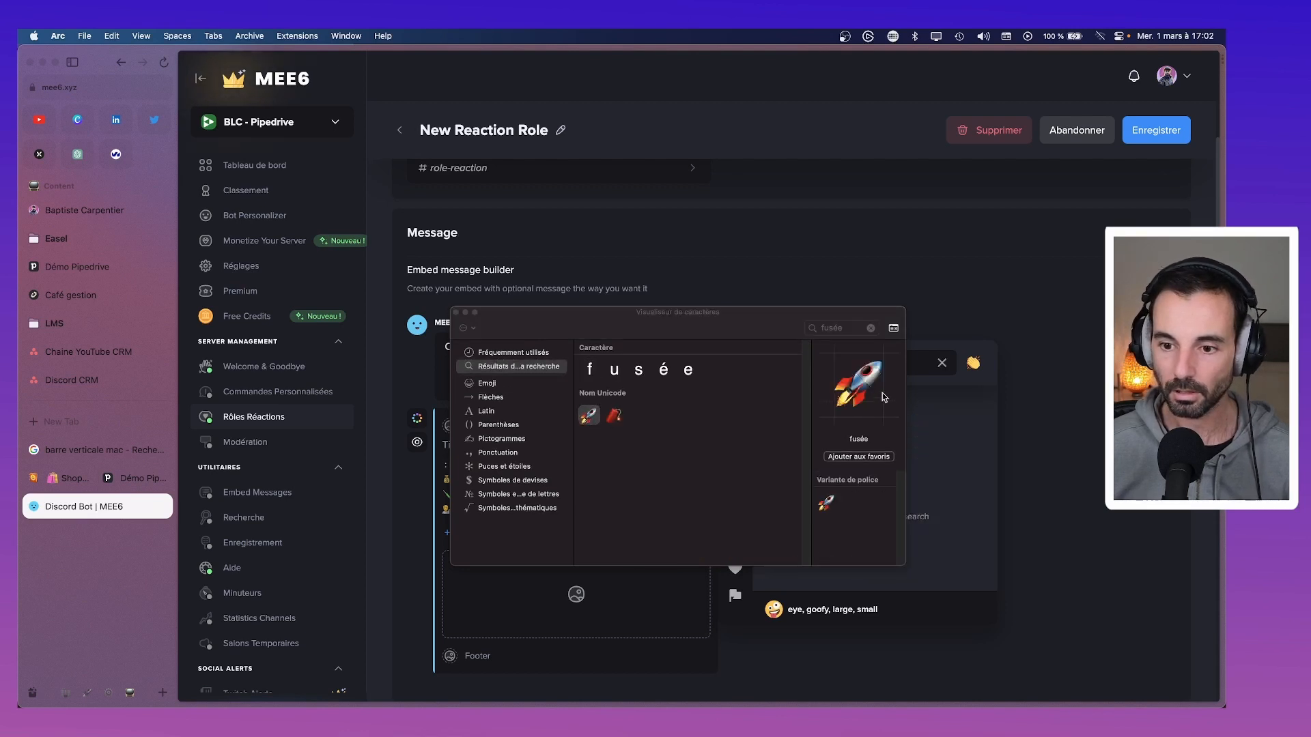
Move the rocket emoji from the emoji picker's search into the embed description before ": Marketing", tidying the spacing and colon.
click(456, 312)
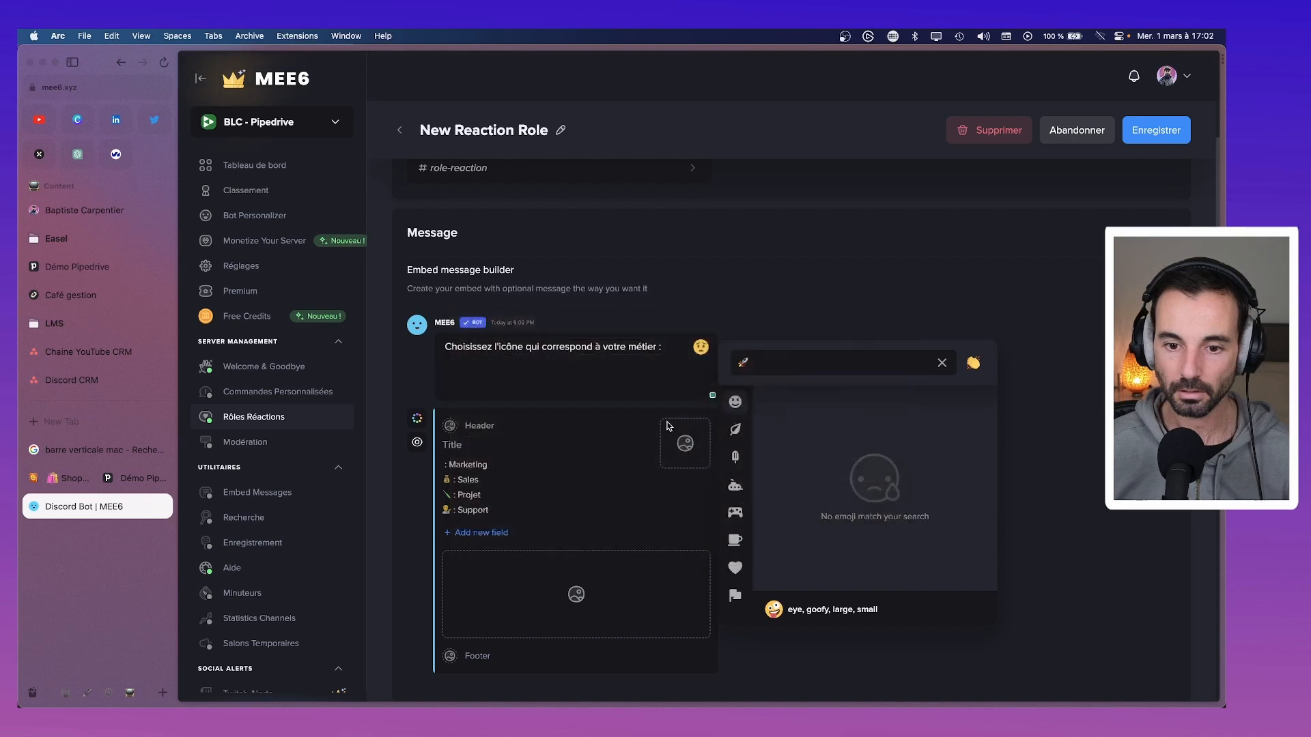
drag(771, 372, 727, 366)
key(super+c)
click(557, 491)
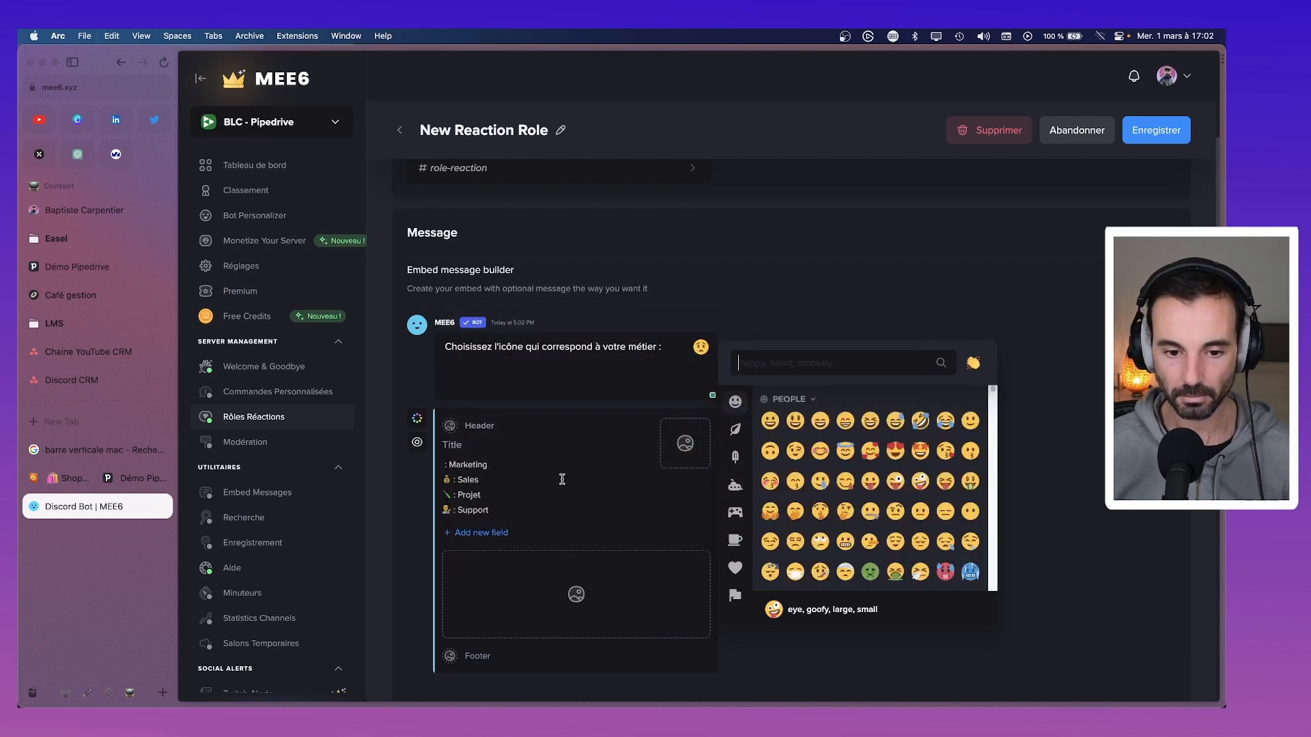
click(444, 464)
key(super+v)
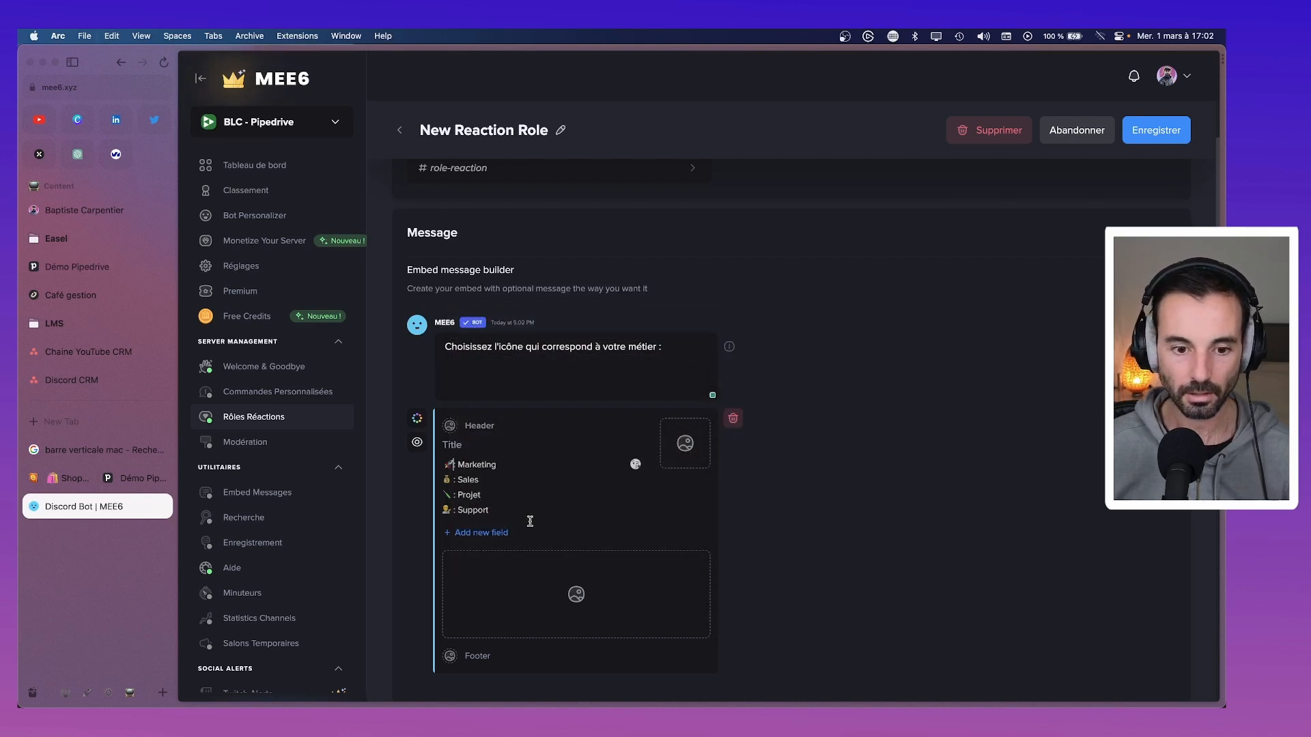
key(Delete)
key(Delete)
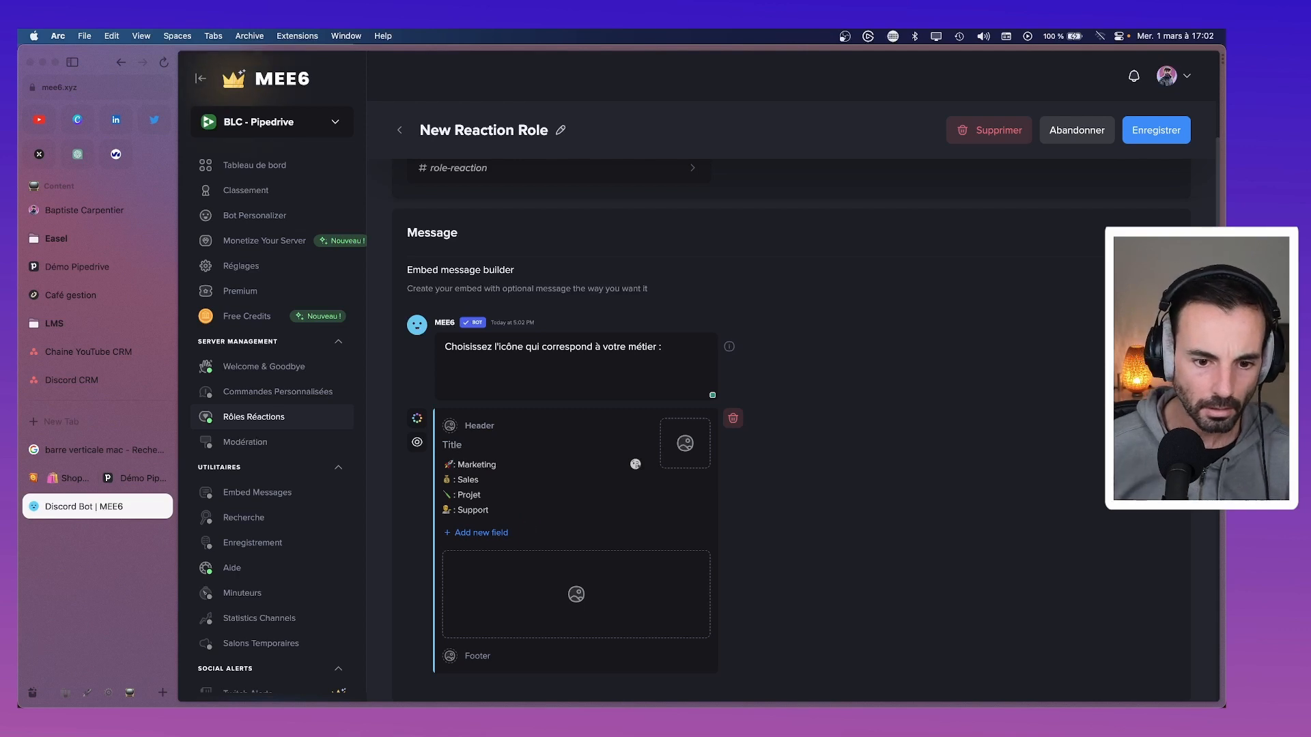
key(Delete)
key(Delete)
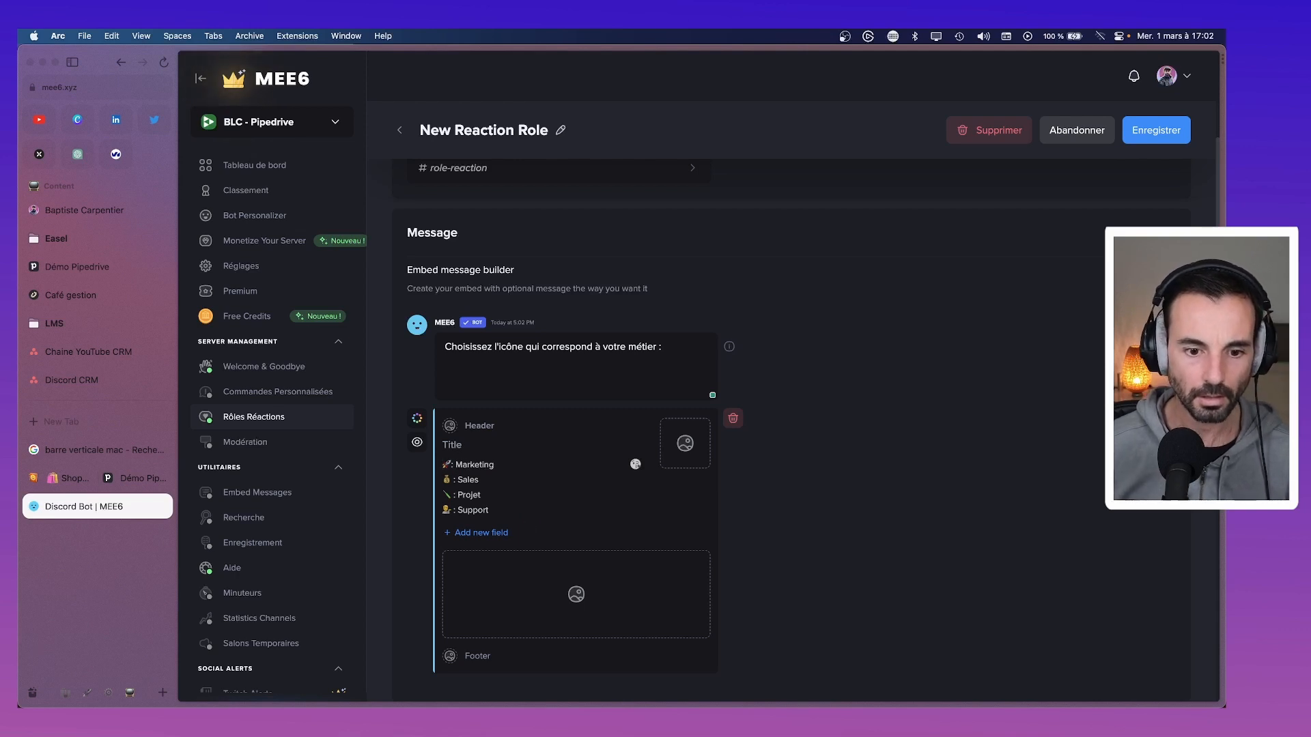
text(:)
Add a new reaction below the Support one and open its emoji picker.
scroll(514, 493, down, 4)
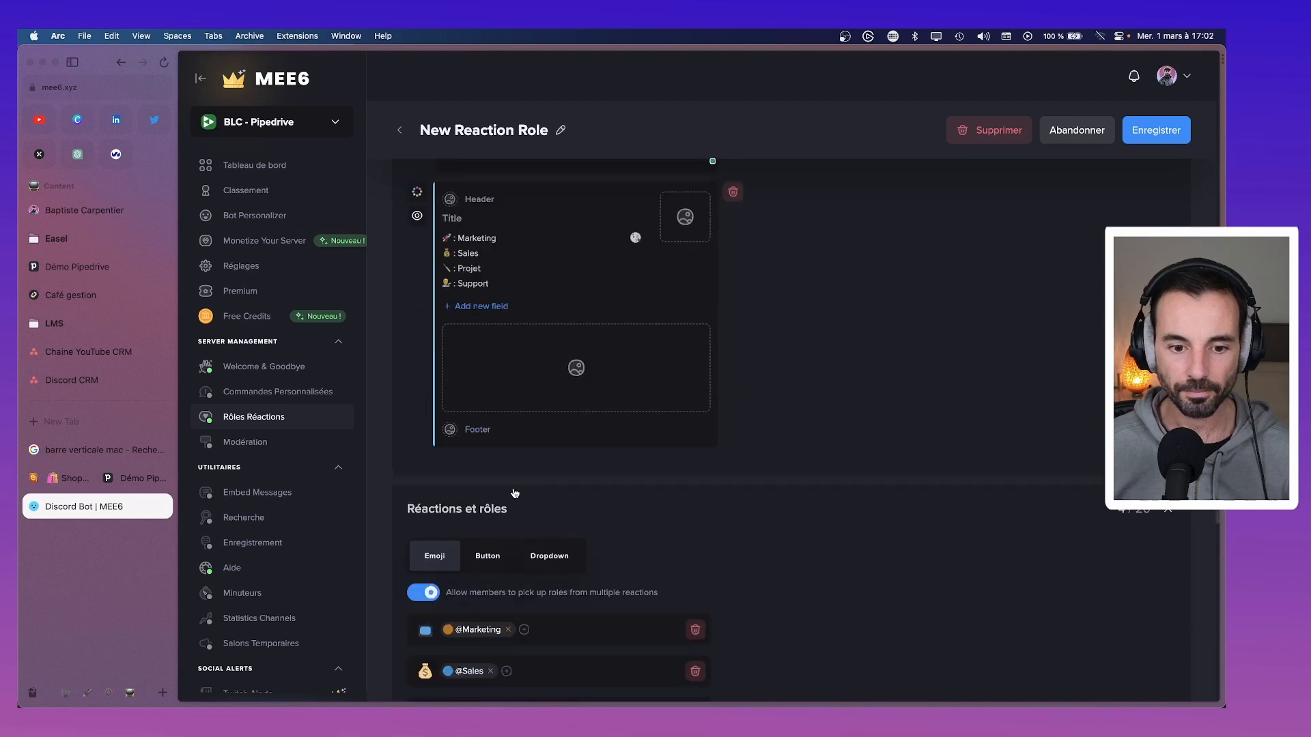
scroll(614, 435, down, 3)
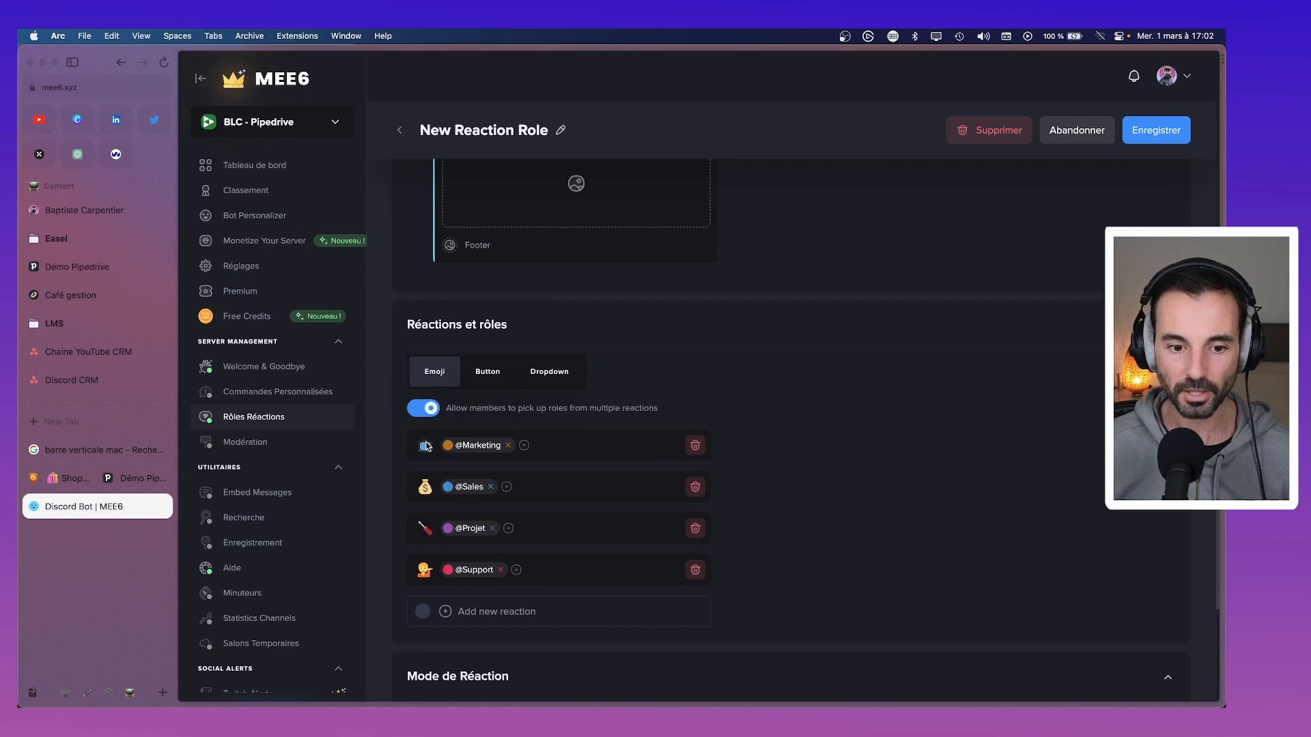
click(432, 609)
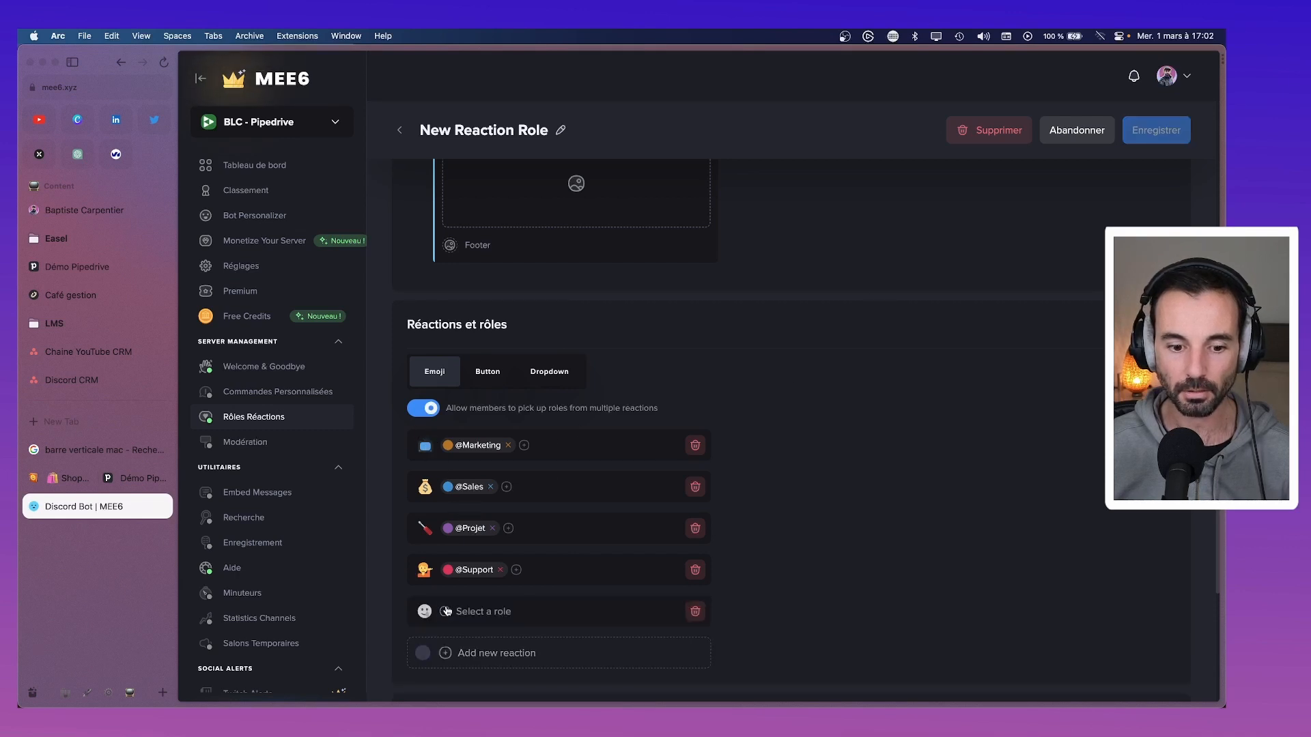
click(424, 611)
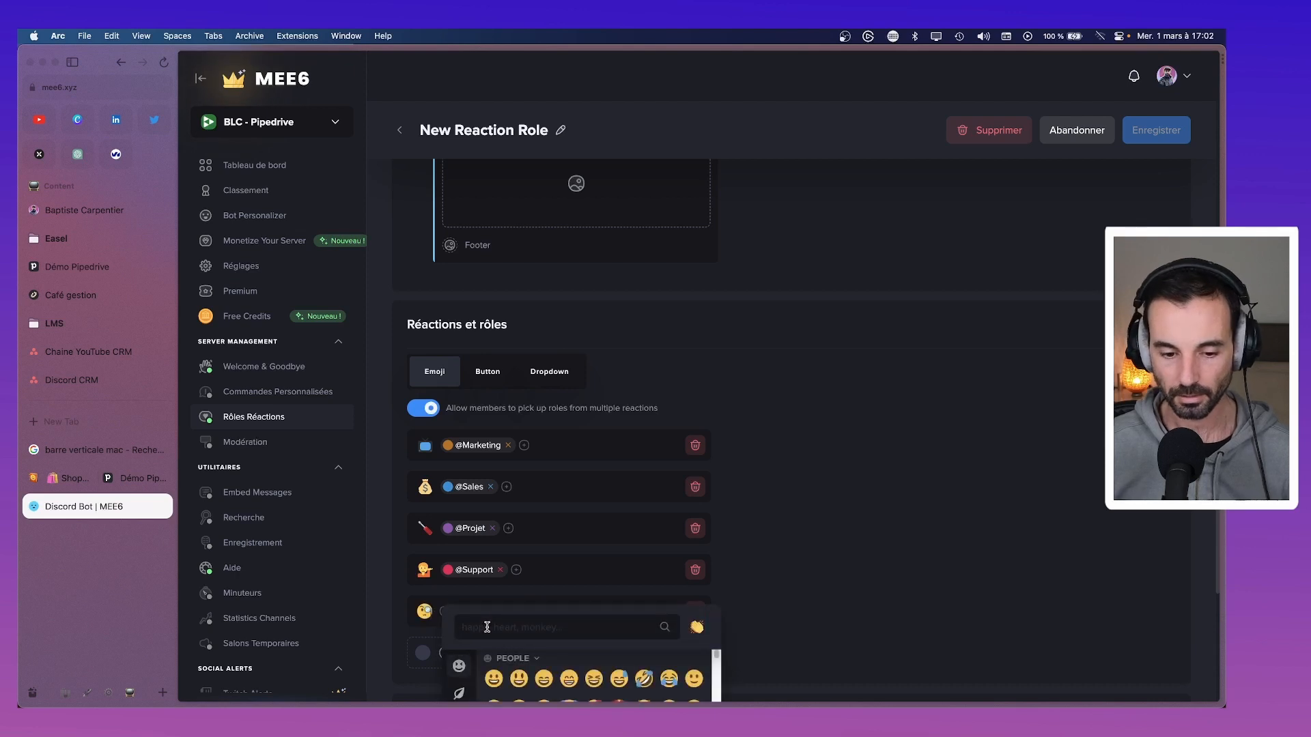
Search the new reaction's emoji picker for a rocket with "rock".
click(488, 628)
scroll(487, 628, down, 3)
text(/)
key(BackSpace)
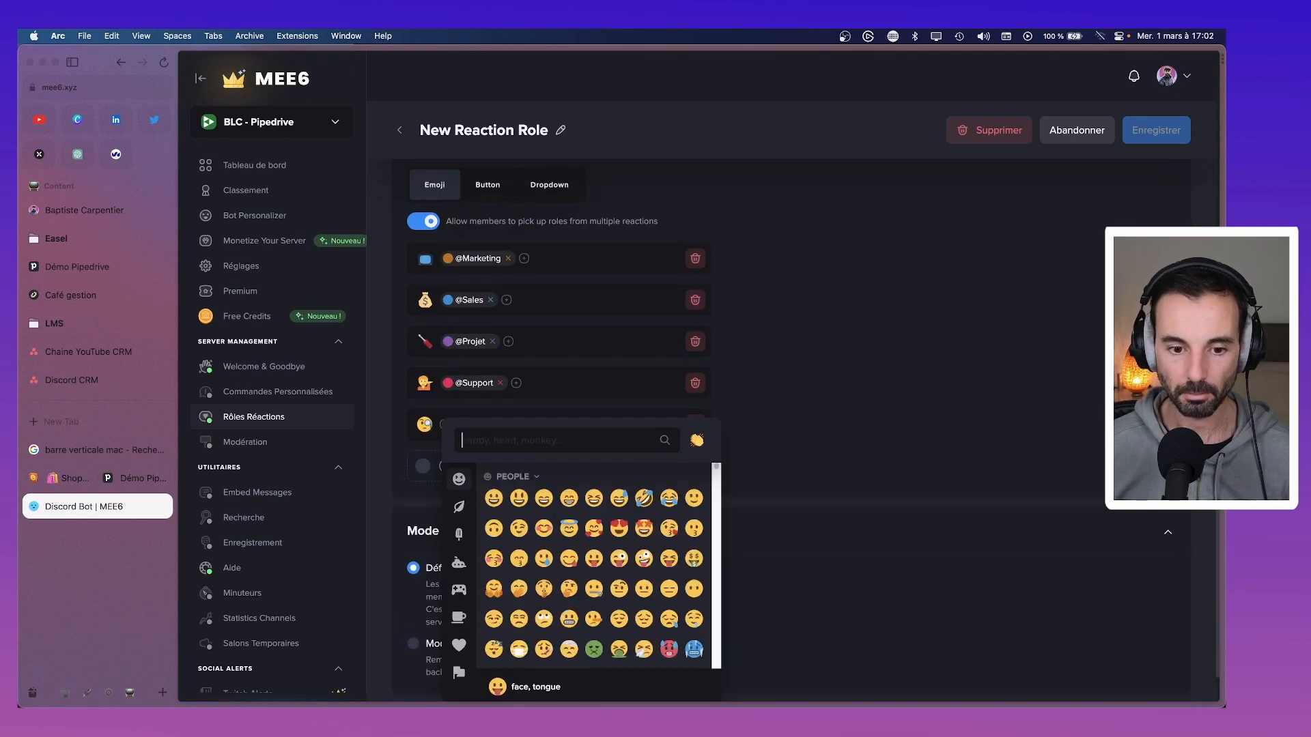
scroll(530, 565, down, 6)
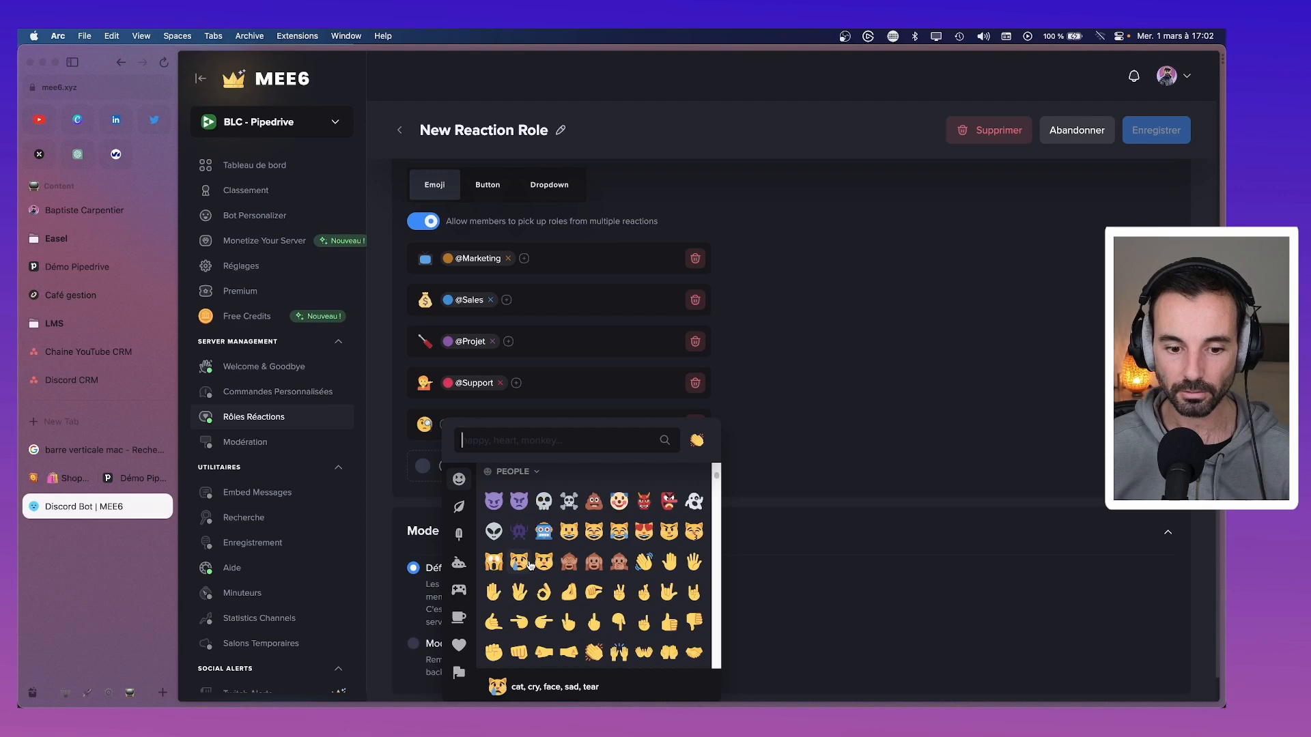
text(roc)
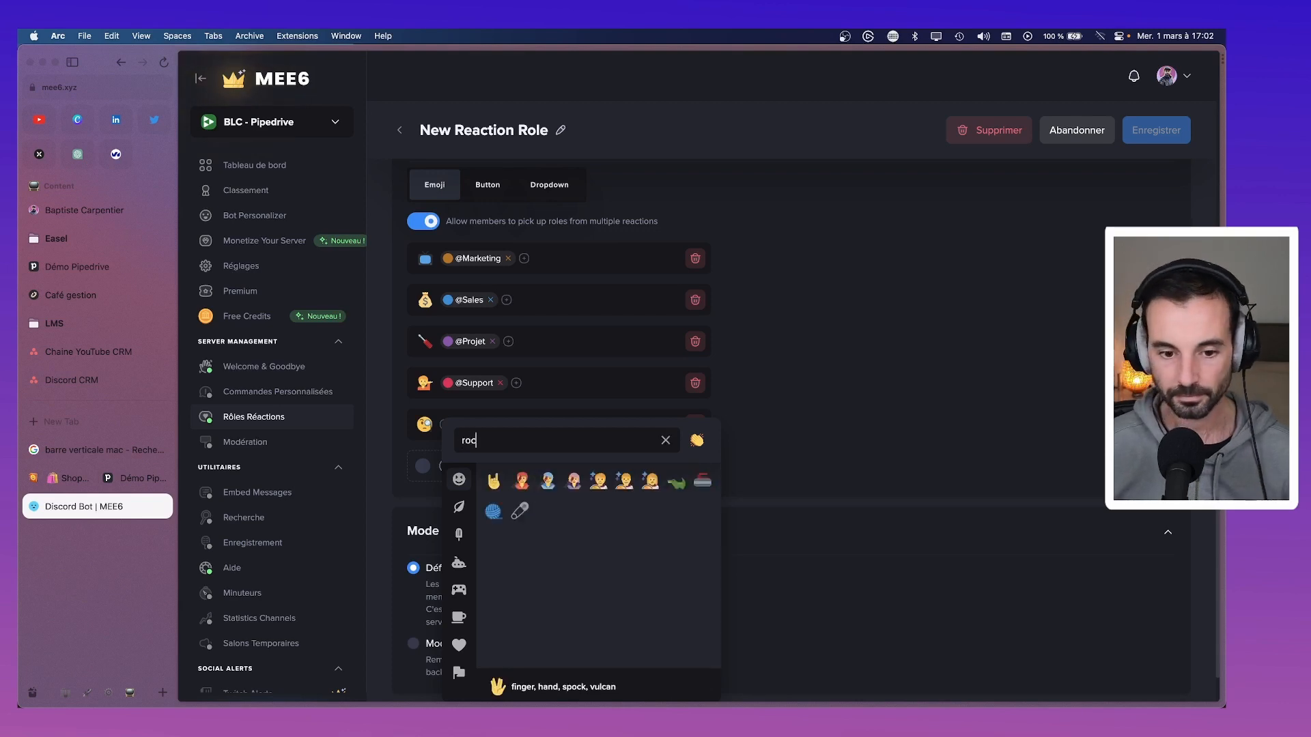
text(k)
Replace the emoji search with "mail" and choose the letter with a heart for the new reaction.
key(BackSpace)
key(BackSpace)
key(BackSpace)
key(BackSpace)
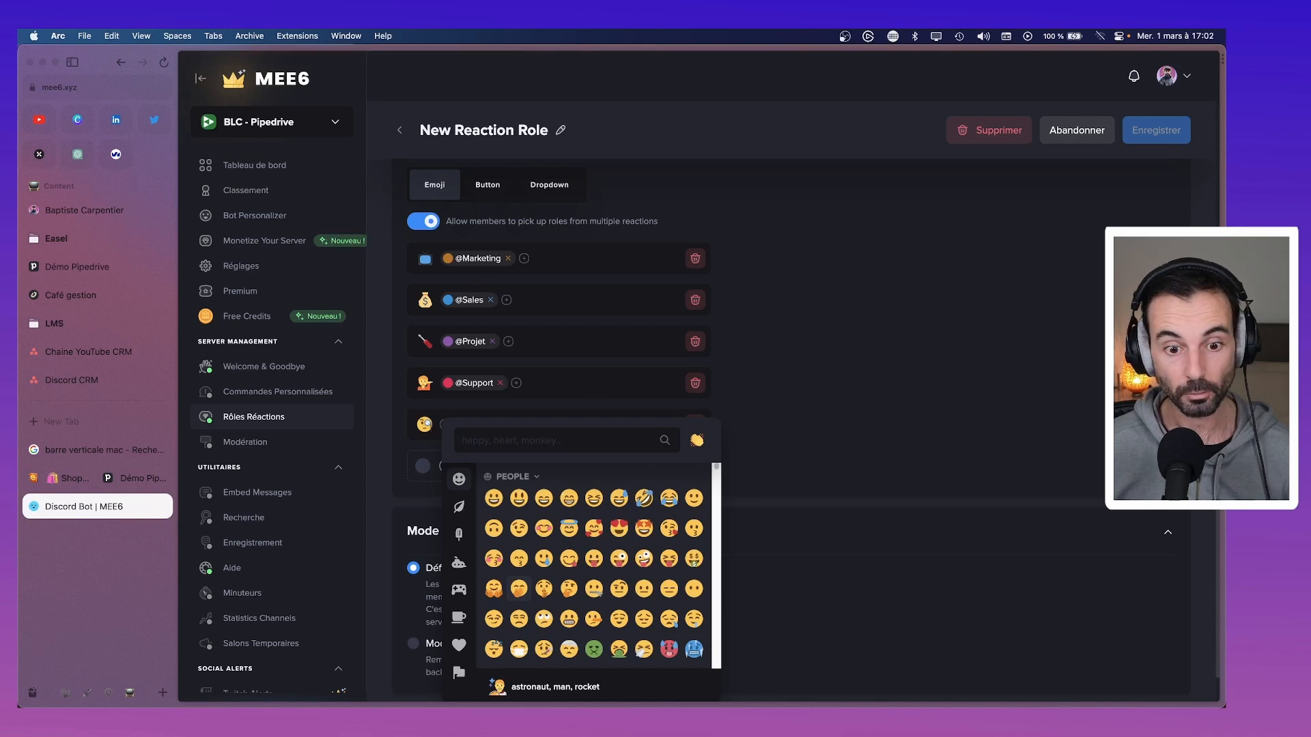
text(mail)
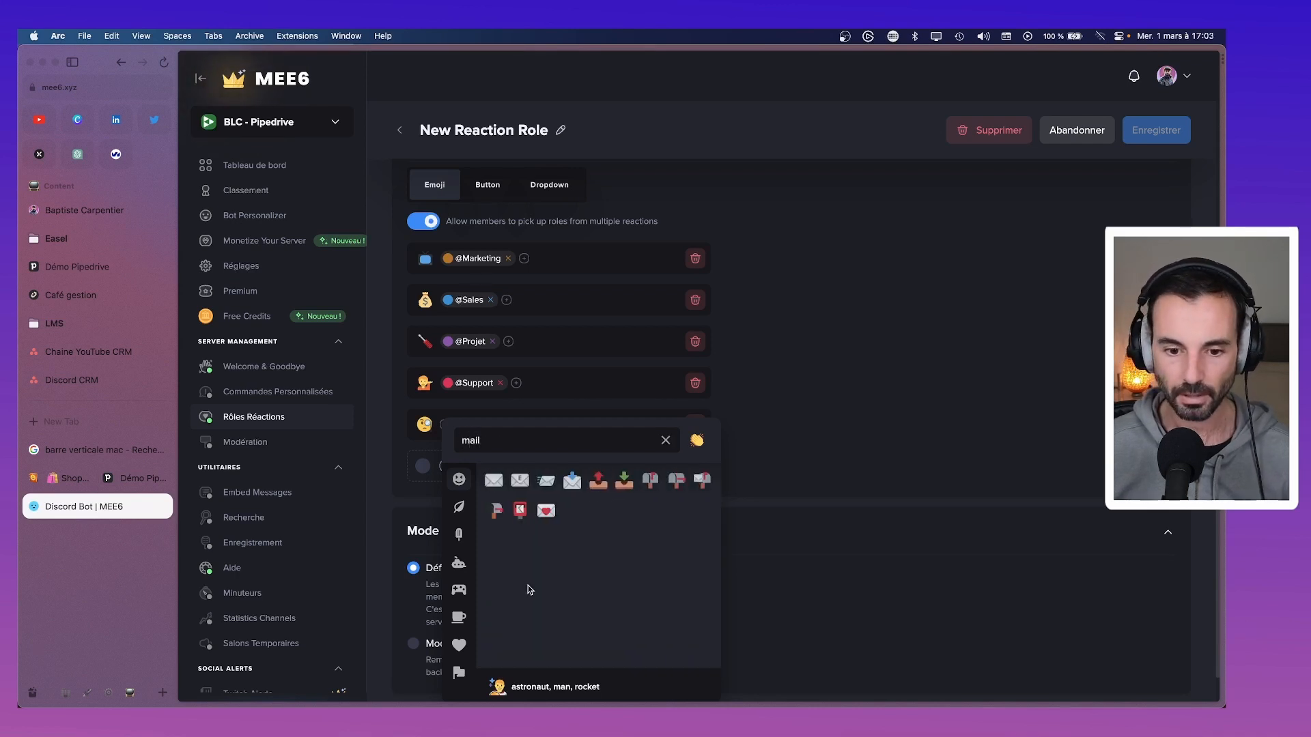
click(547, 511)
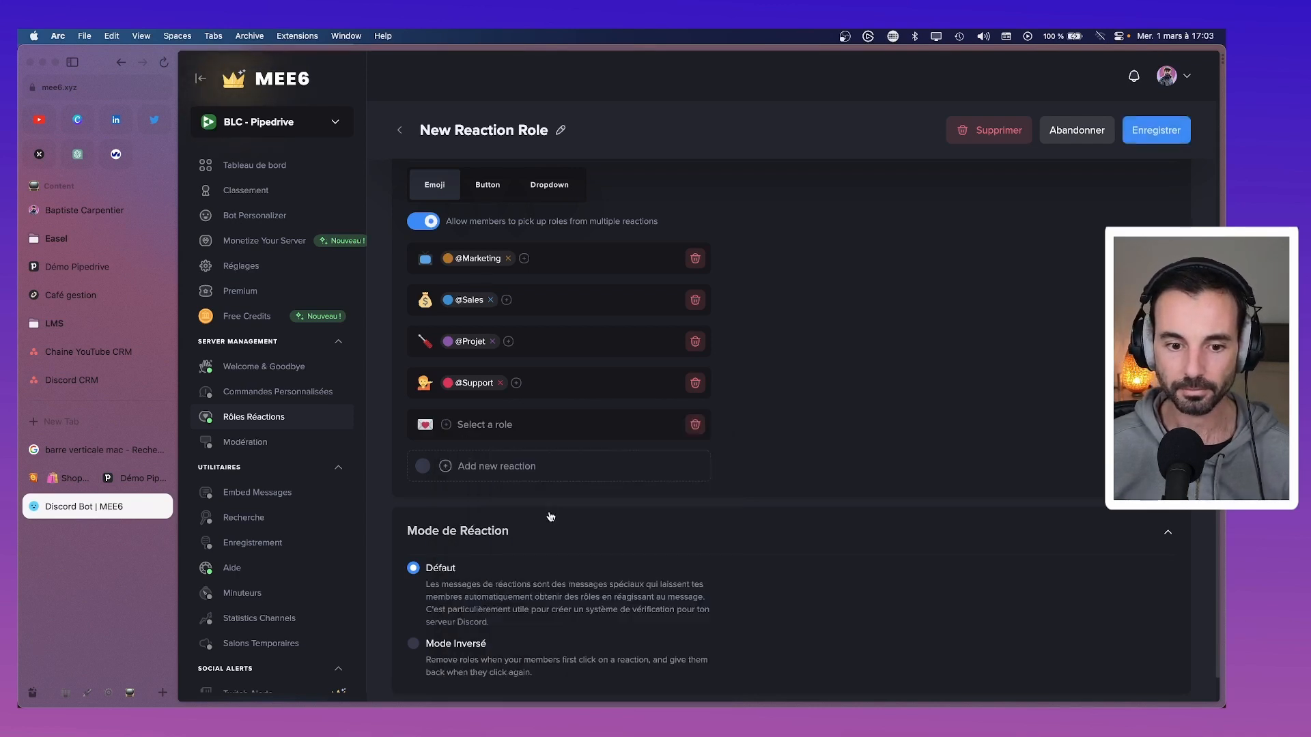
Delete the TV emoji reaction for Marketing and assign the Marketing role to the heart letter reaction.
scroll(498, 326, up, 3)
scroll(437, 444, down, 1)
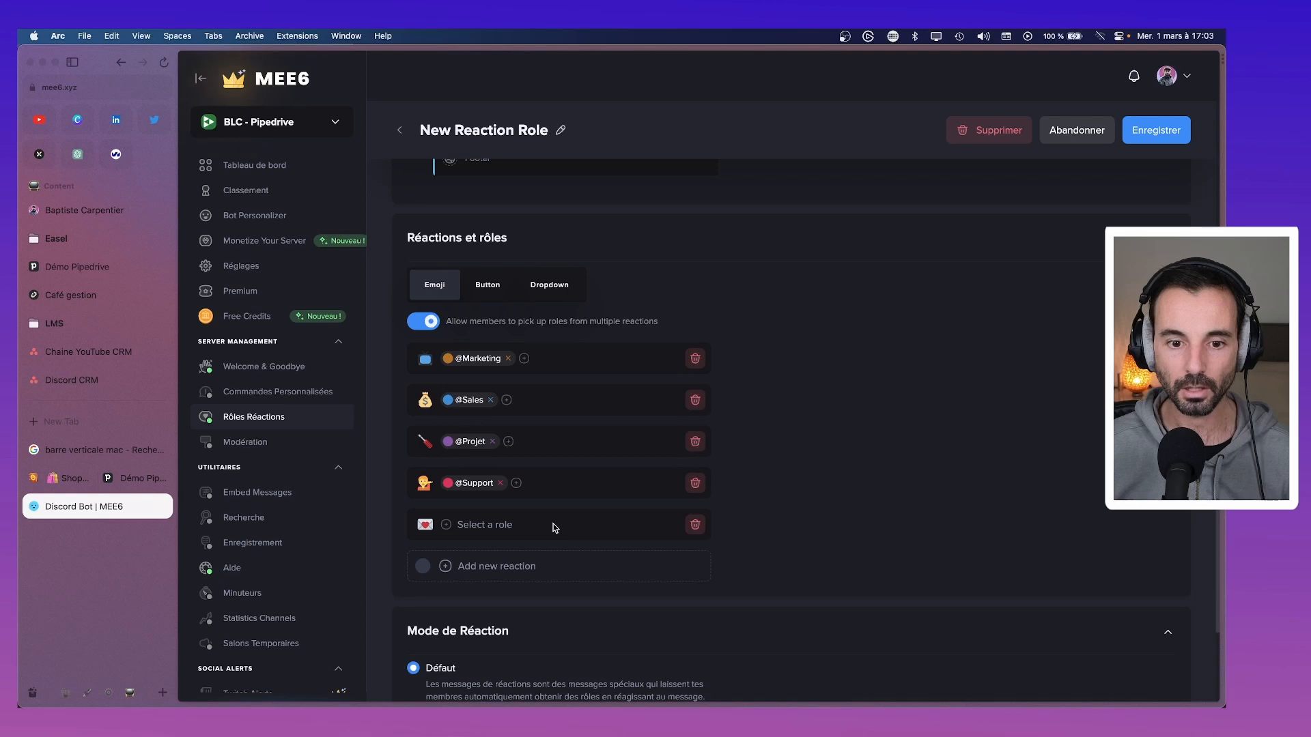
click(508, 358)
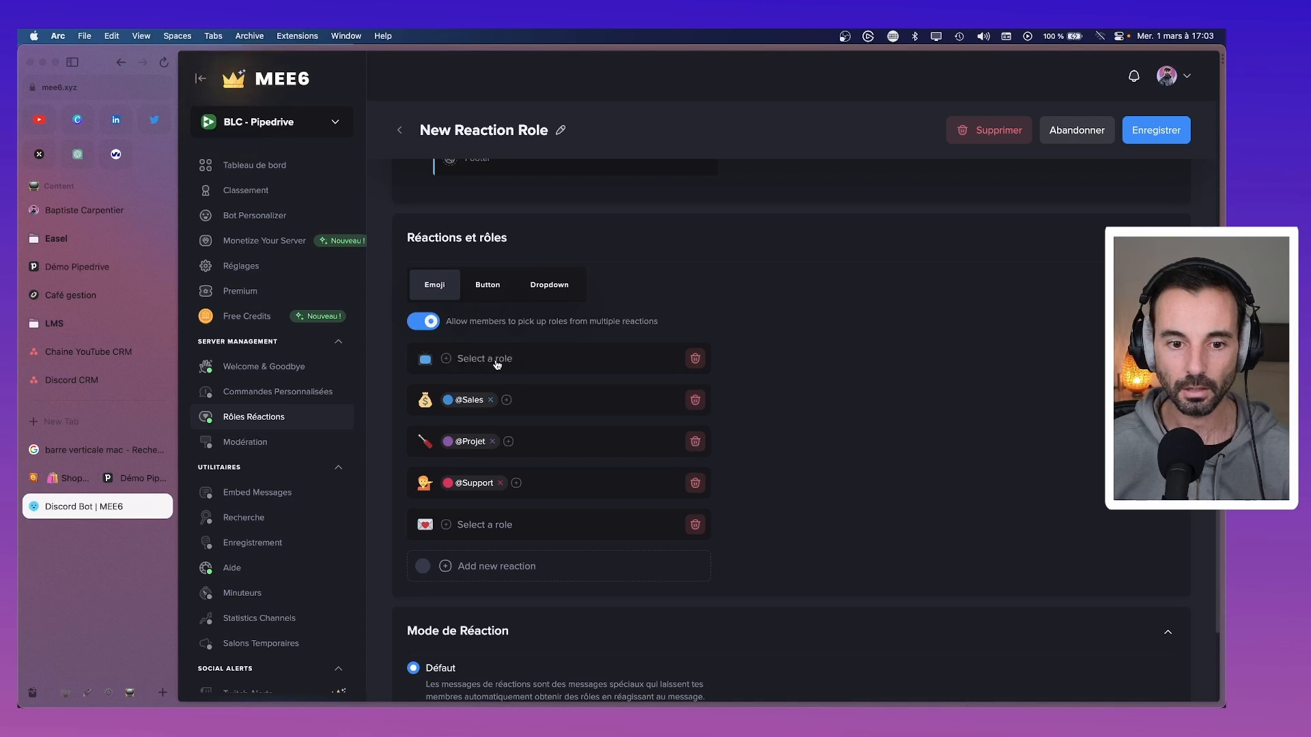
click(470, 365)
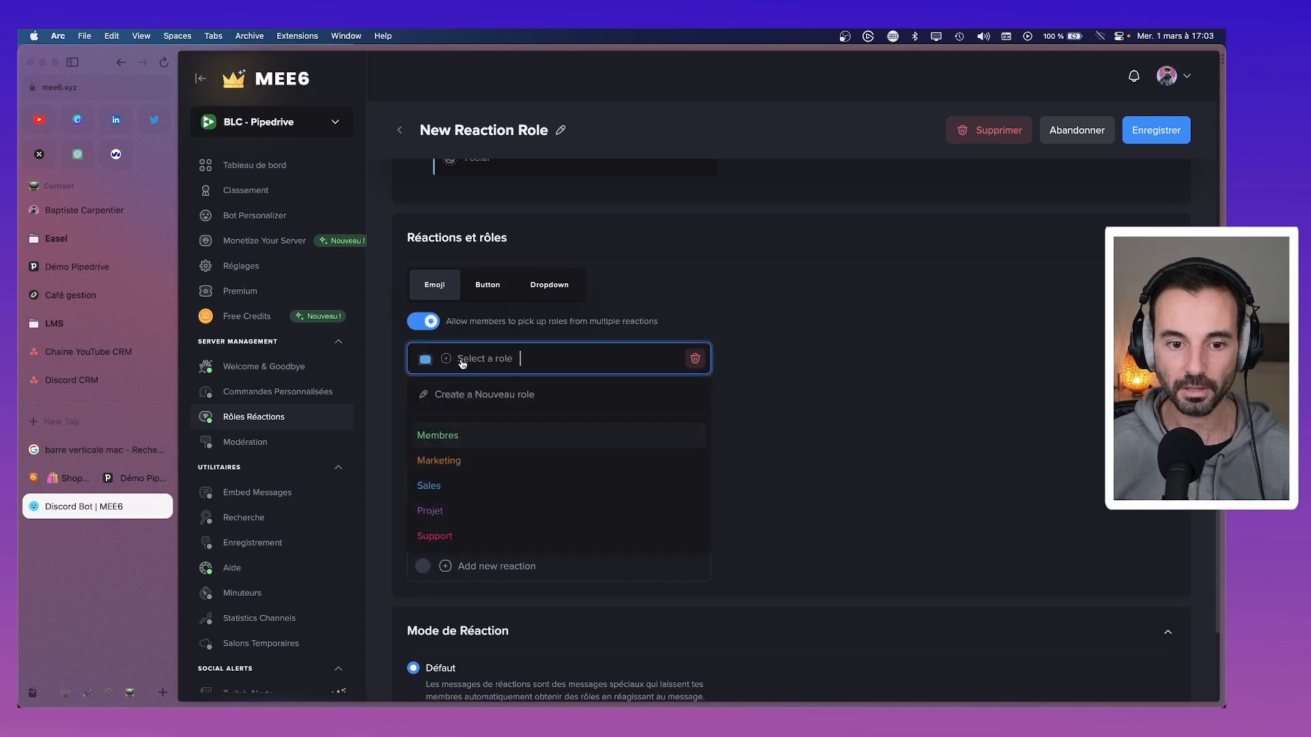
click(695, 362)
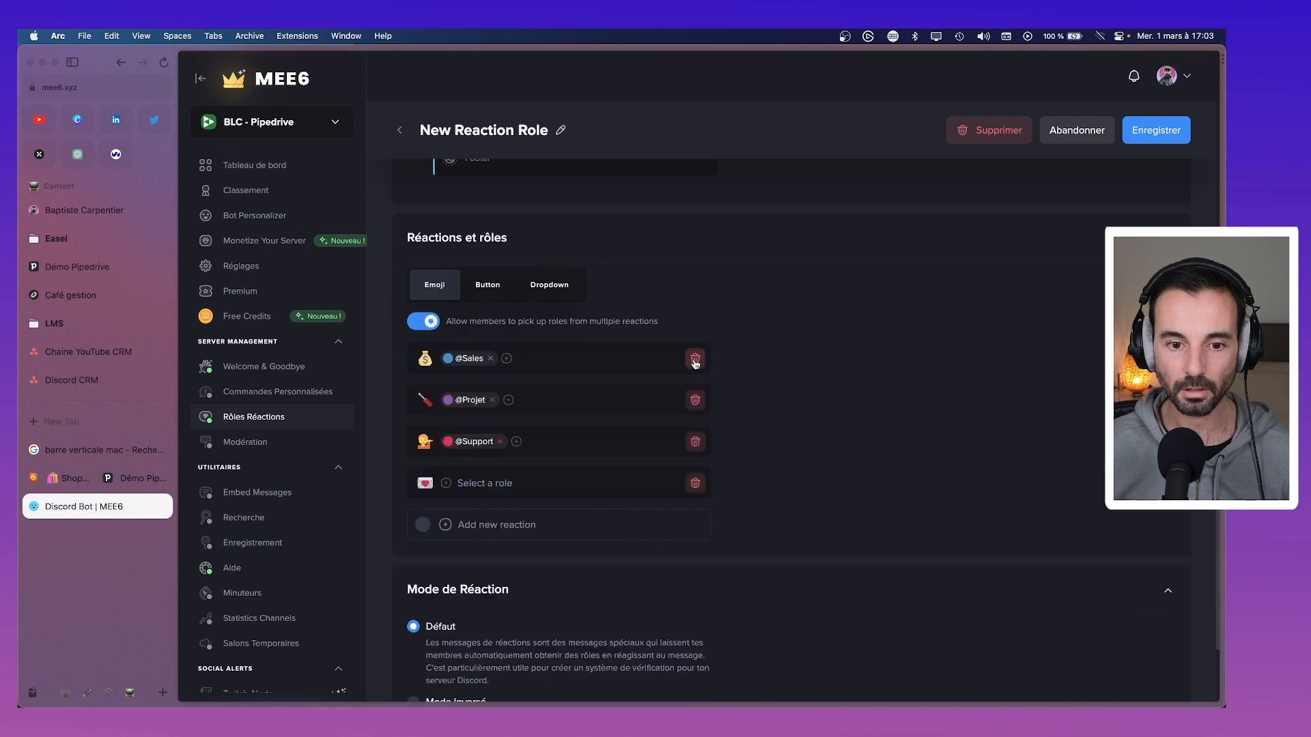
click(446, 484)
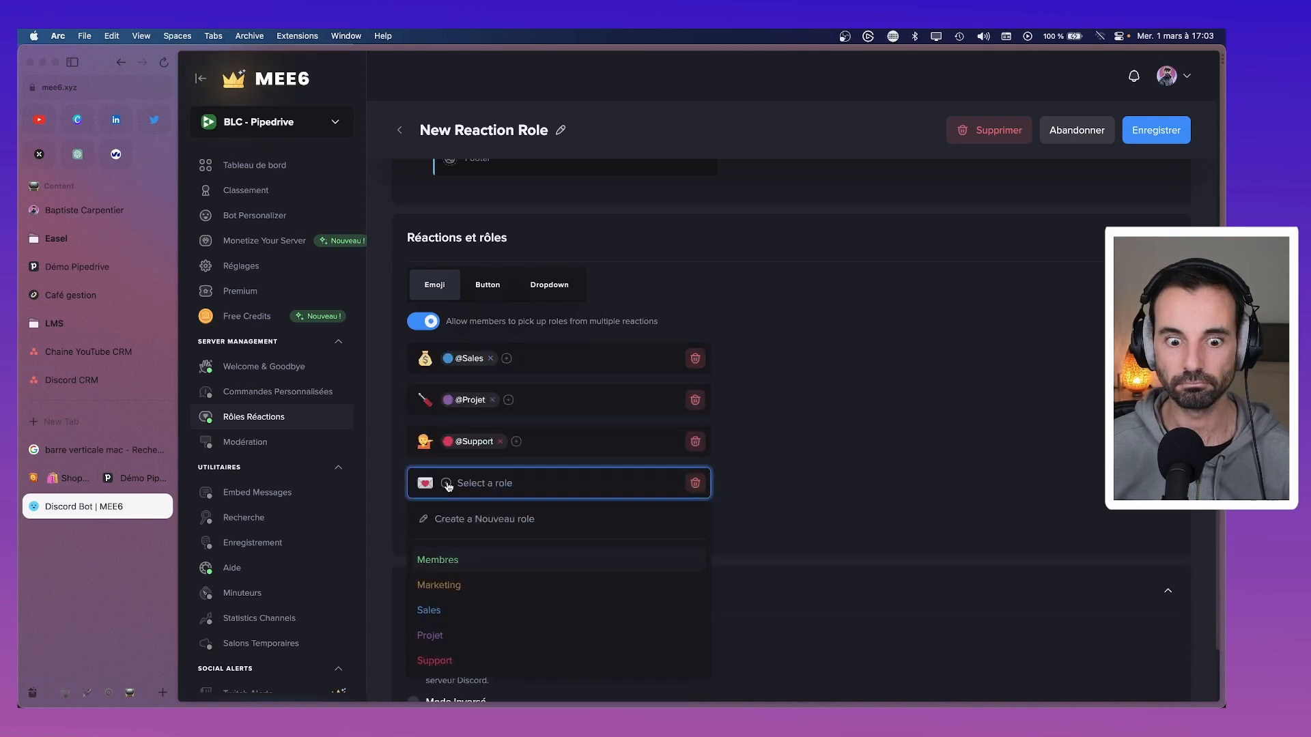
click(521, 567)
Move the Marketing line of the embed description to the end of the legend, below Support.
scroll(805, 439, up, 5)
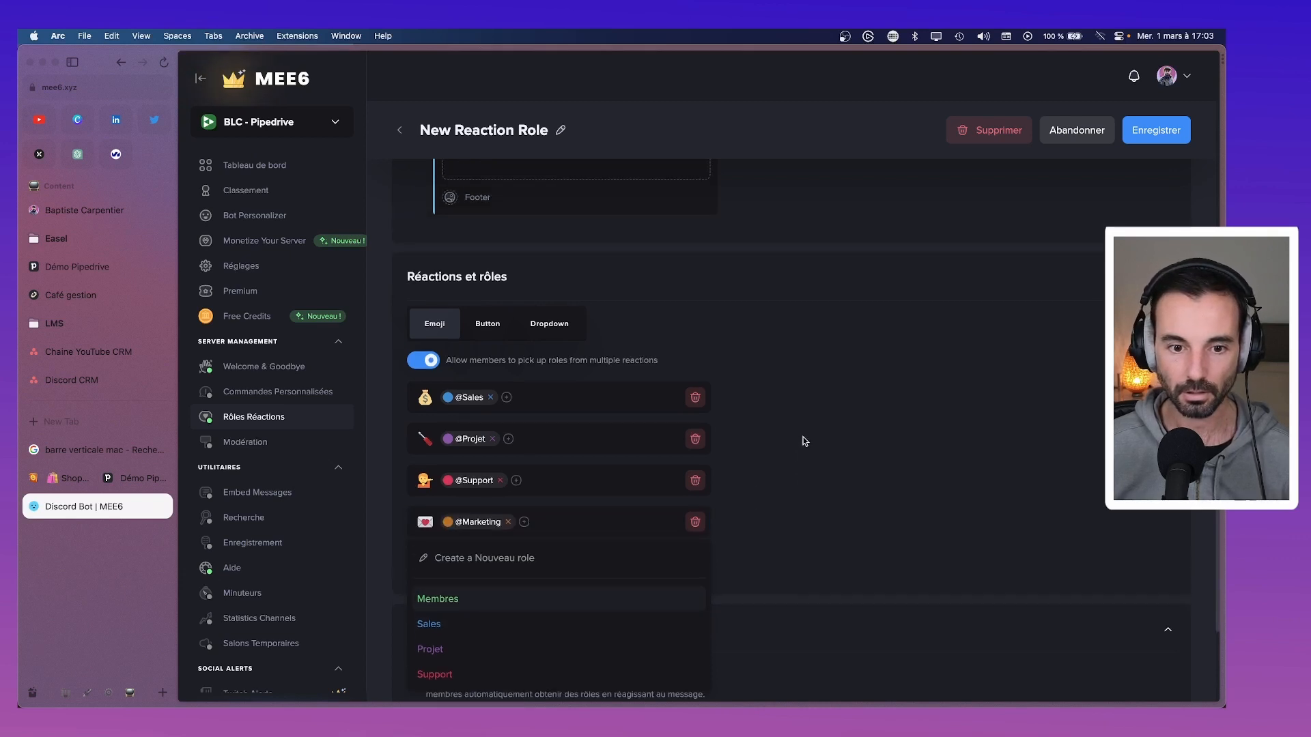
drag(508, 241, 438, 242)
click(503, 290)
key(Return)
key(ctrl+v)
key(BackSpace)
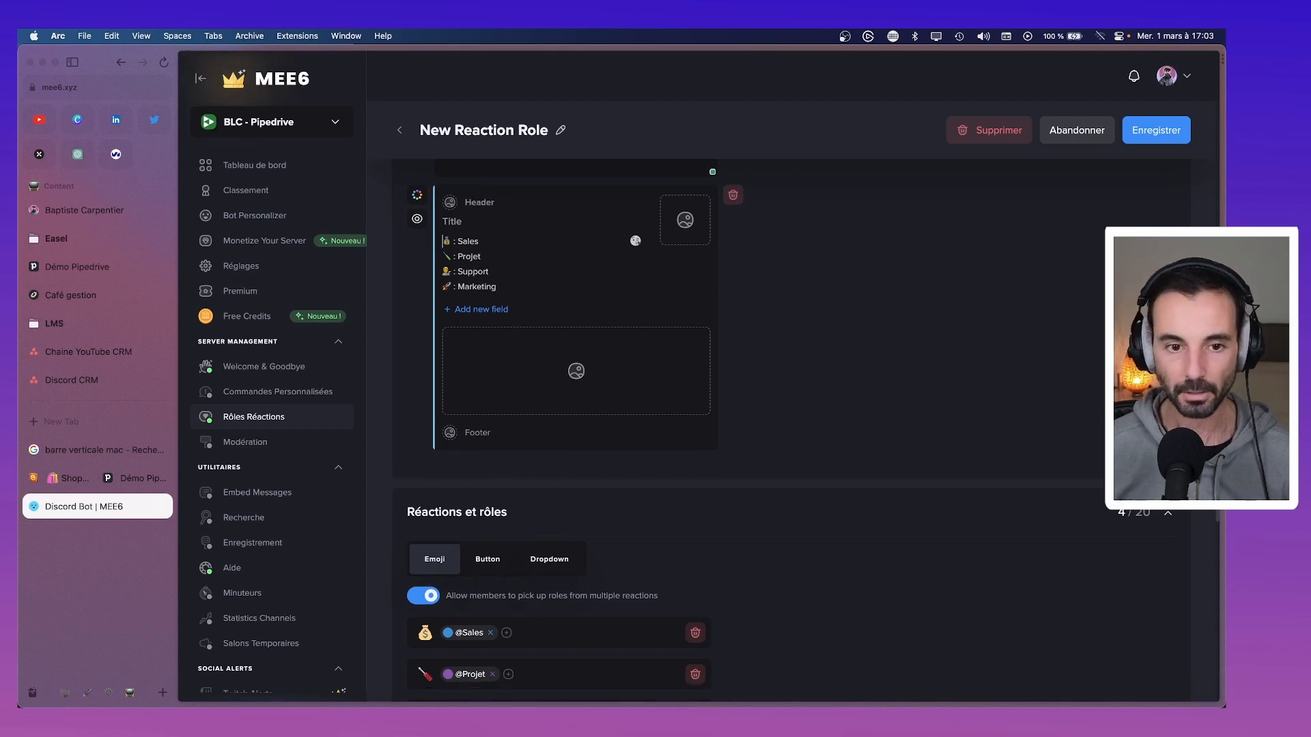
Replace the rocket before ": Marketing" in the embed with the heart letter emoji, found with "mail".
click(452, 285)
key(BackSpace)
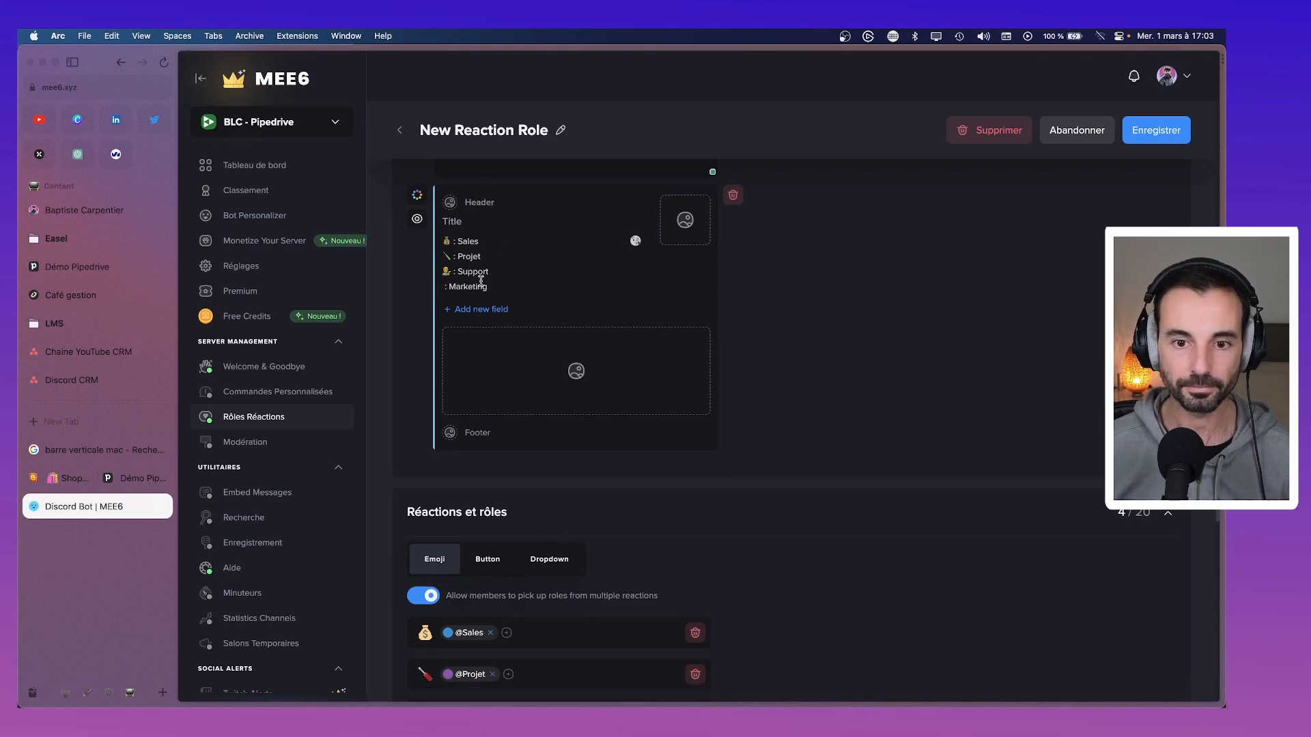
click(635, 241)
click(683, 264)
text(mail)
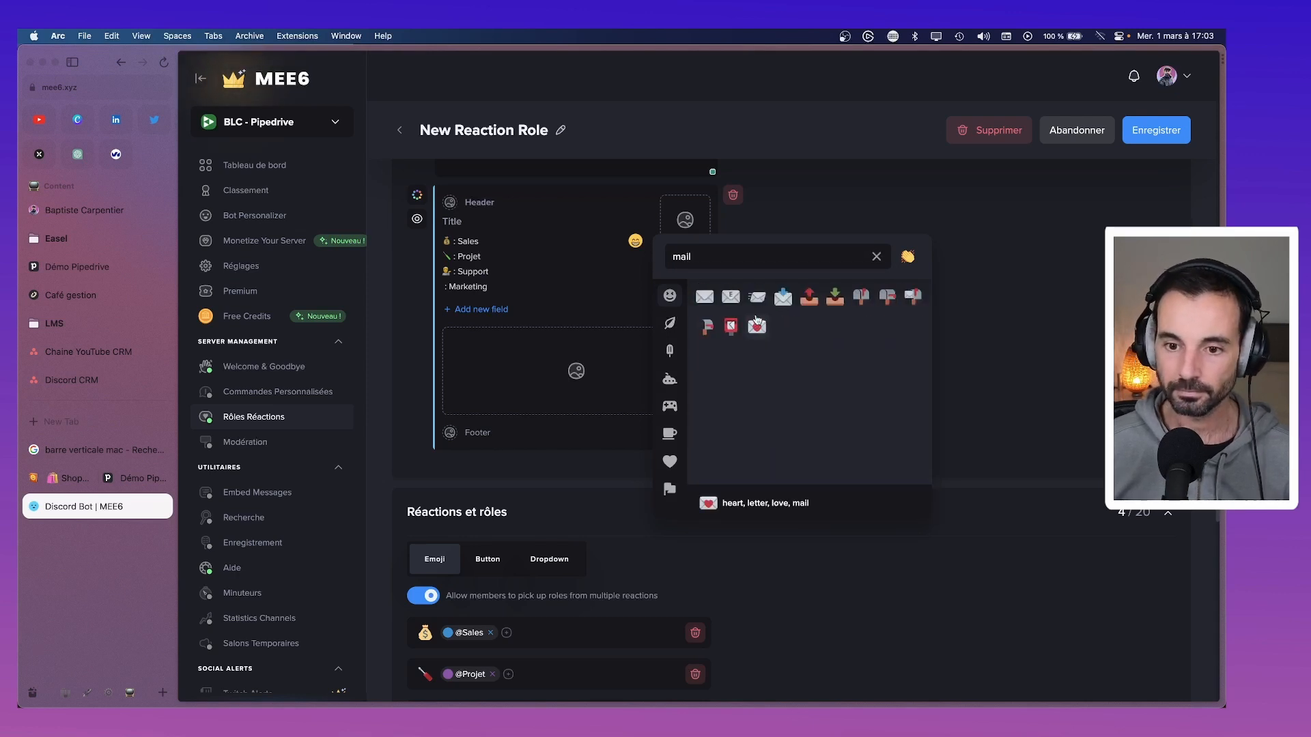
click(757, 325)
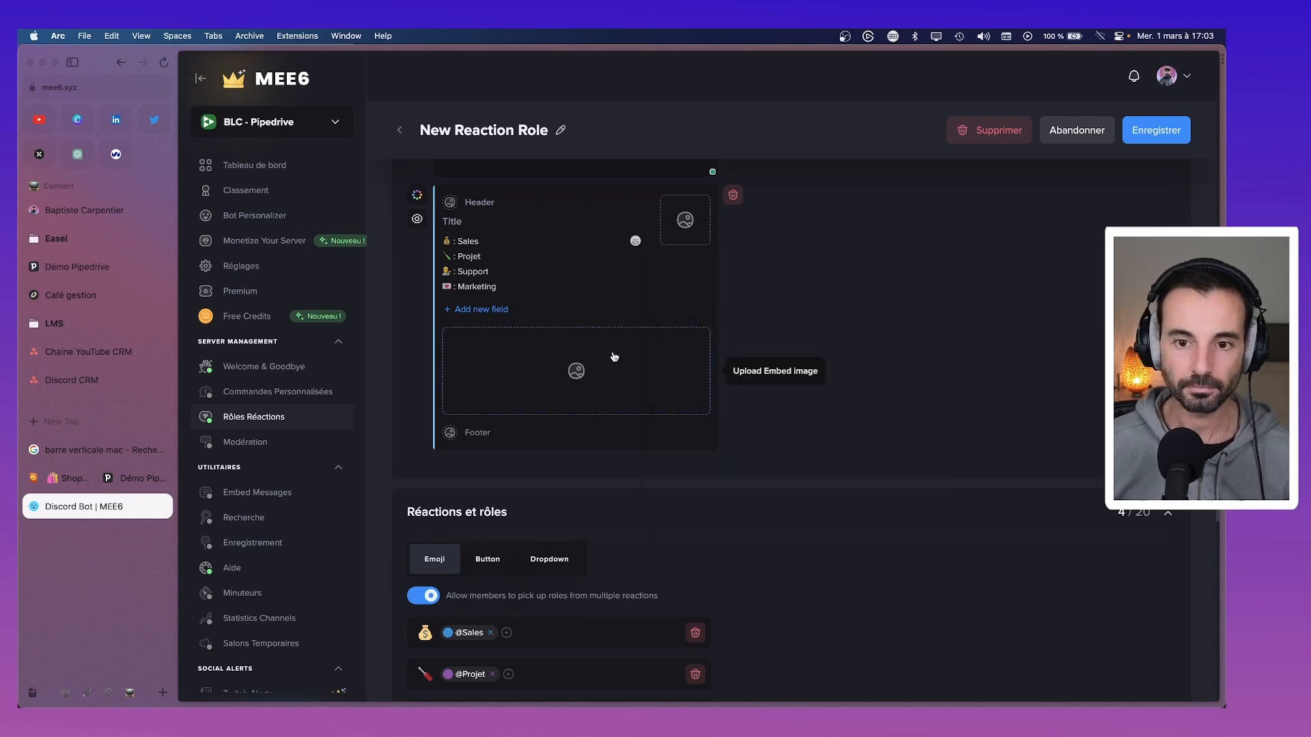
Save the reaction role and check the updated message in Discord's role-reaction channel before returning to MEE6.
click(1150, 131)
key(super+Tab)
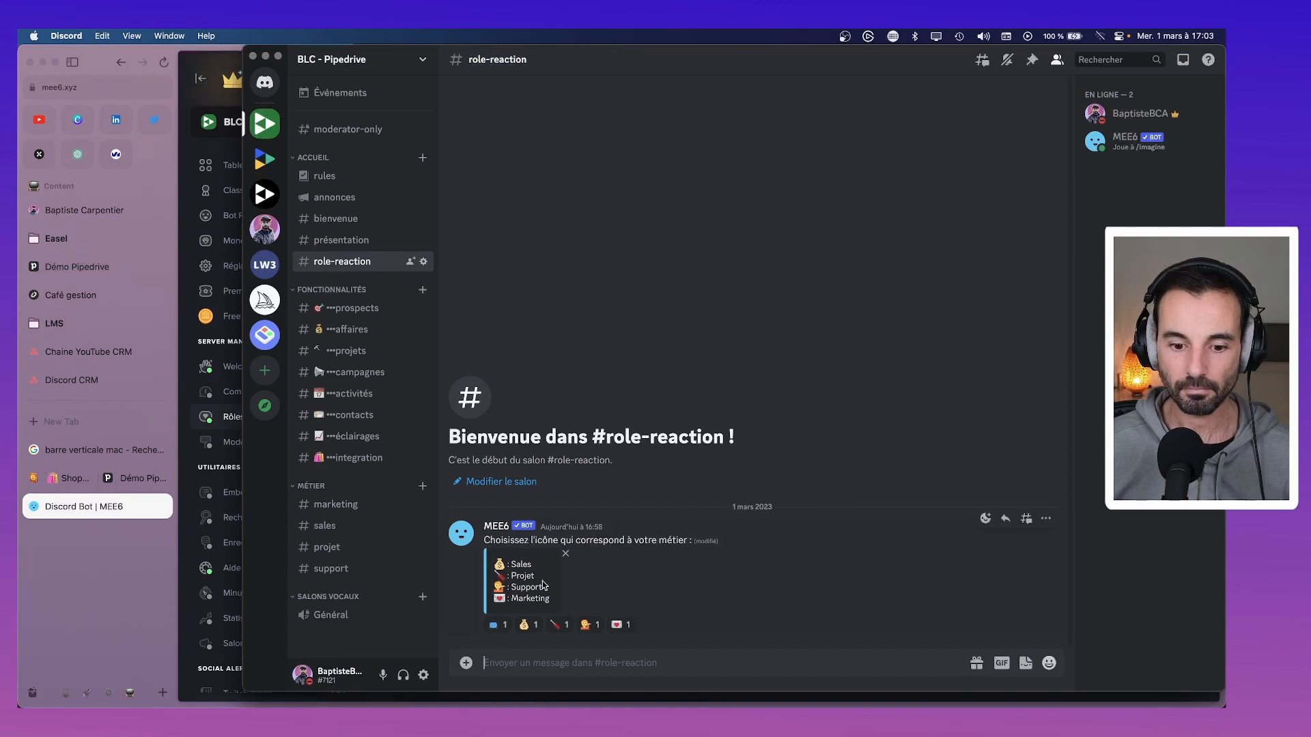
key(super+Tab)
Review the reactions and embed legend, save the reaction role again and dismiss the error dialog.
scroll(542, 533, down, 5)
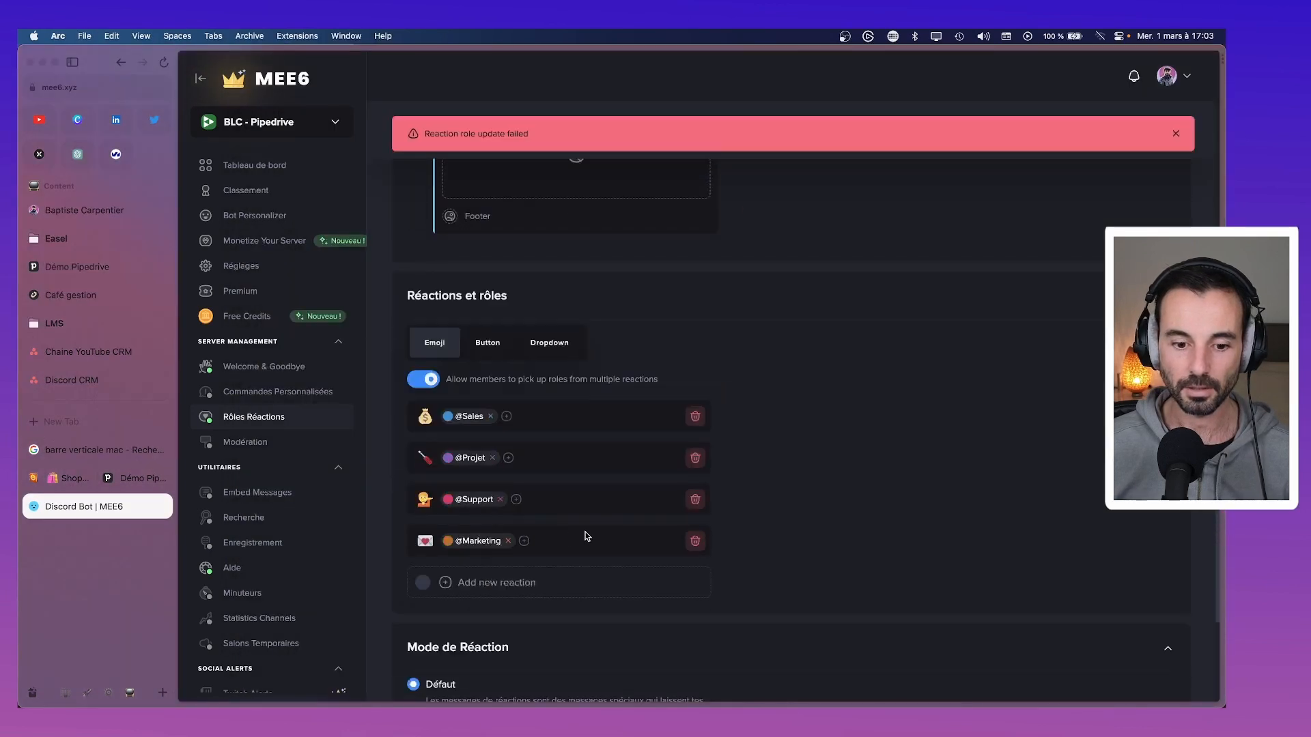
scroll(669, 442, up, 12)
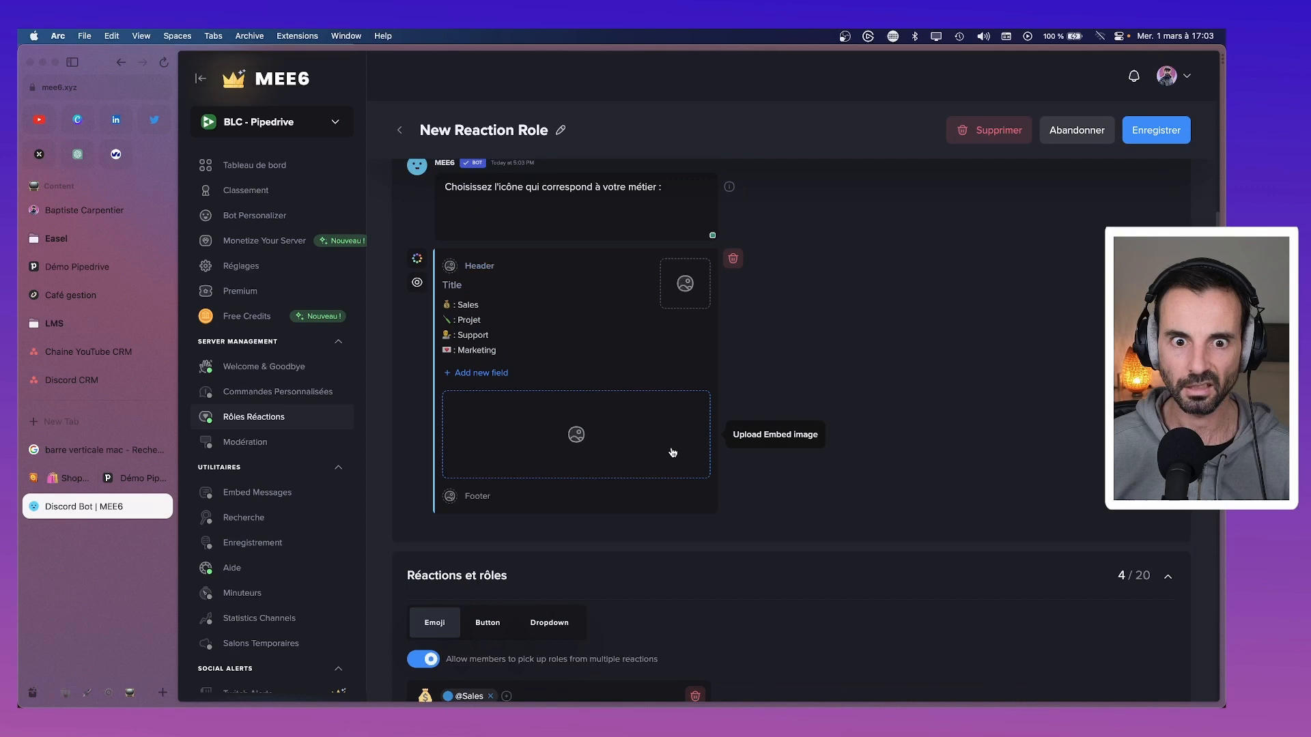
click(1142, 130)
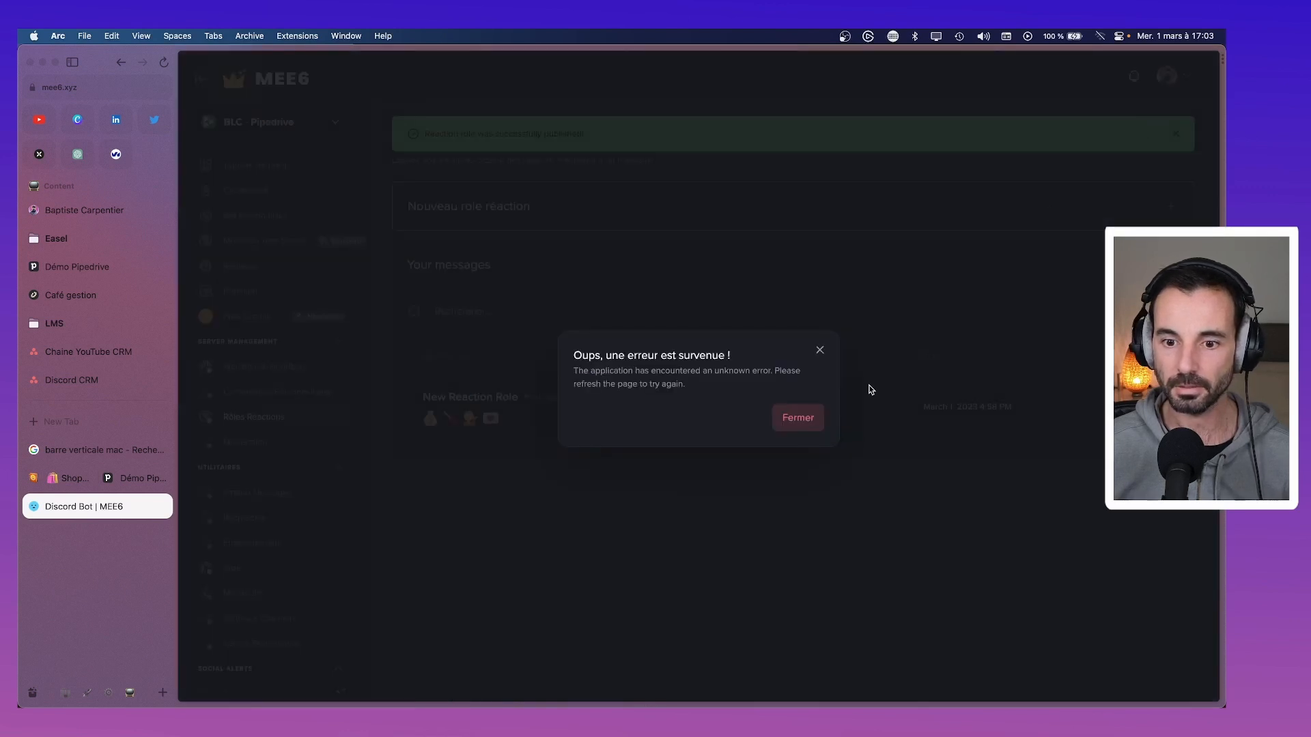
click(809, 419)
Reopen New Reaction Role, reload the page and check its embed legend against the four emoji reactions.
click(808, 424)
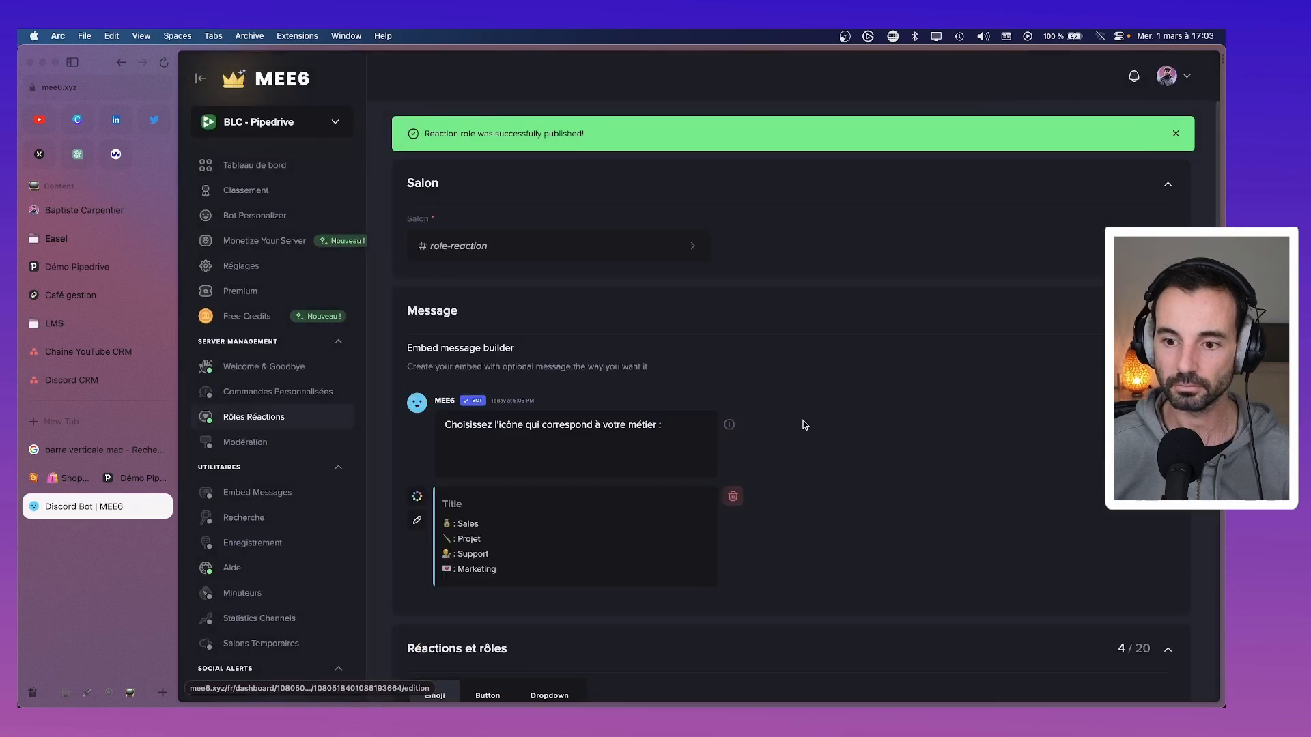
scroll(682, 341, down, 5)
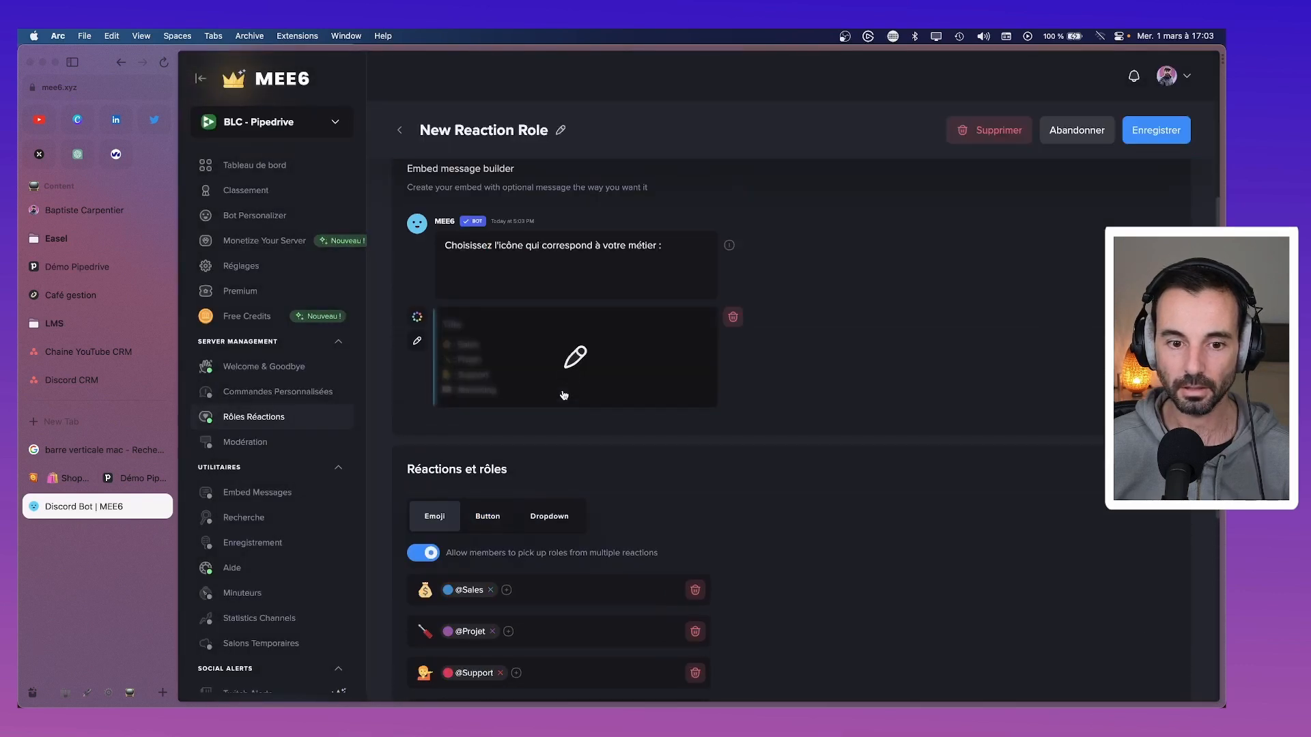
scroll(519, 469, down, 2)
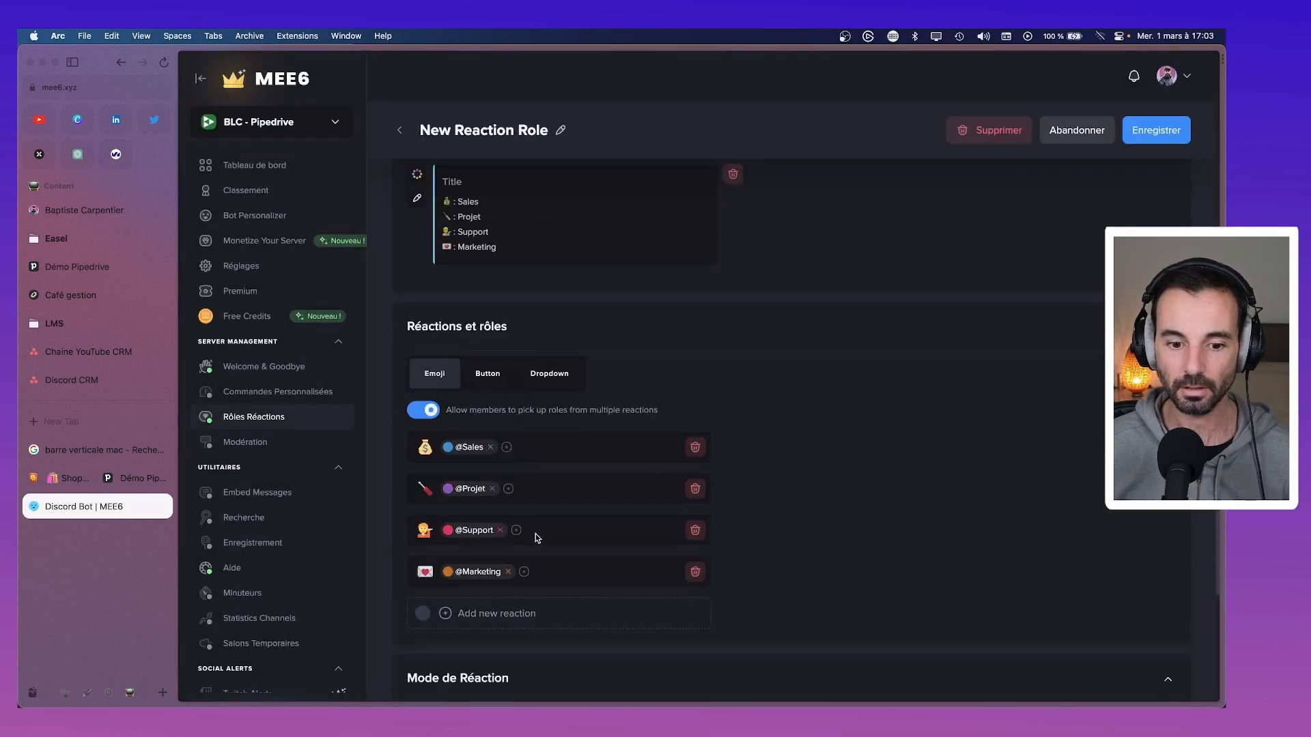
scroll(537, 539, up, 3)
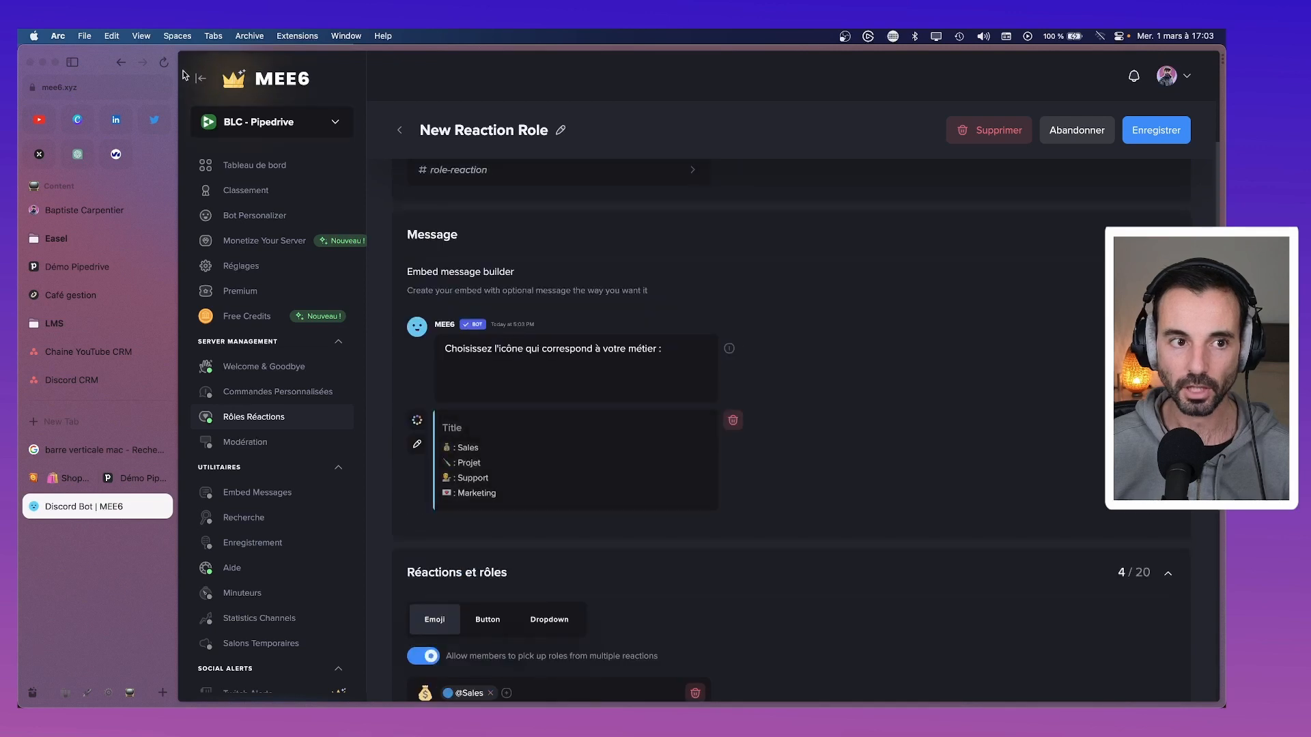
key(cmd+r)
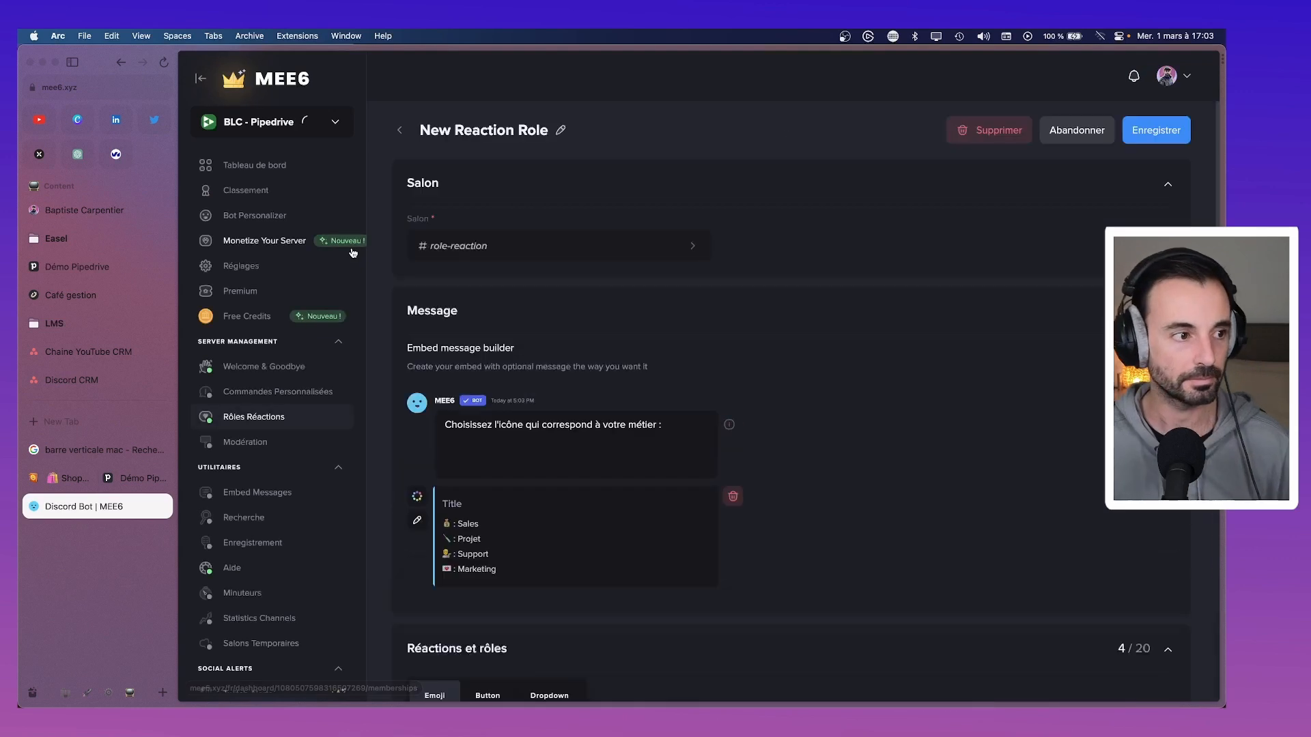
scroll(553, 447, down, 5)
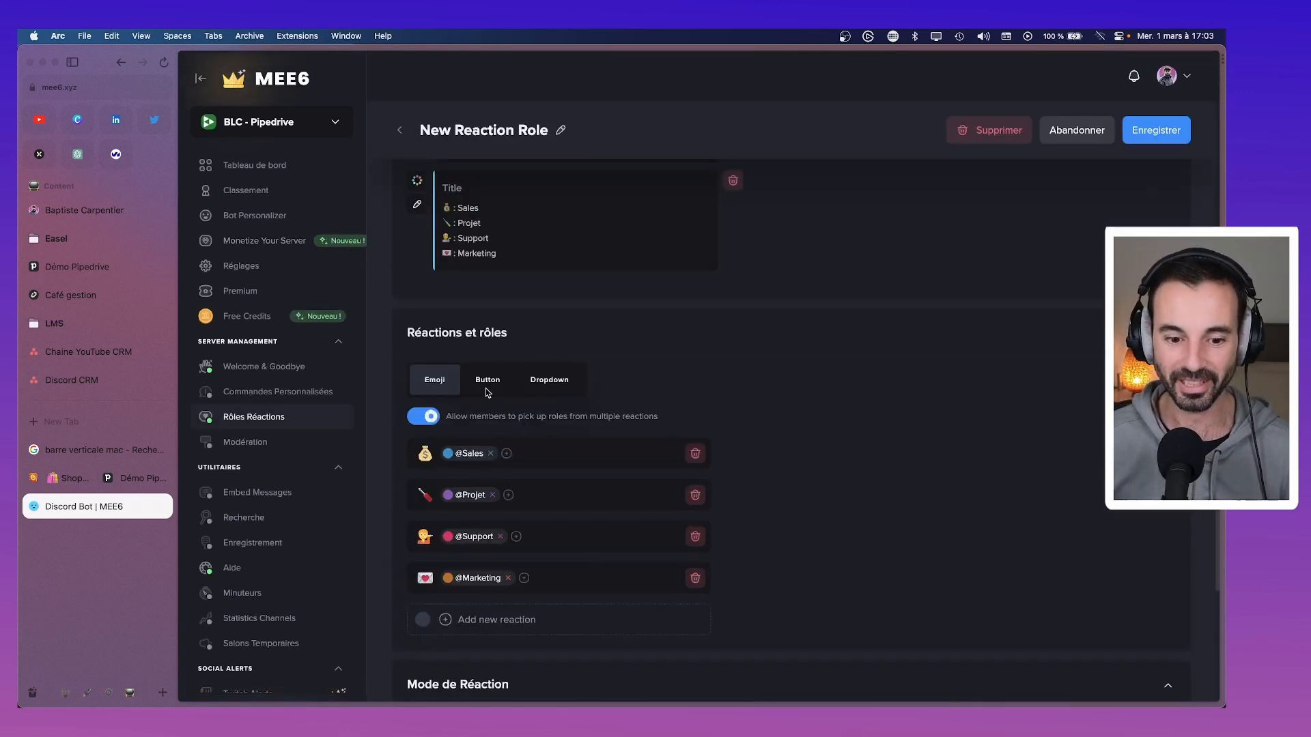
Save the reaction role, look at the published message in Discord's role-reaction channel, and return to MEE6.
scroll(491, 444, up, 2)
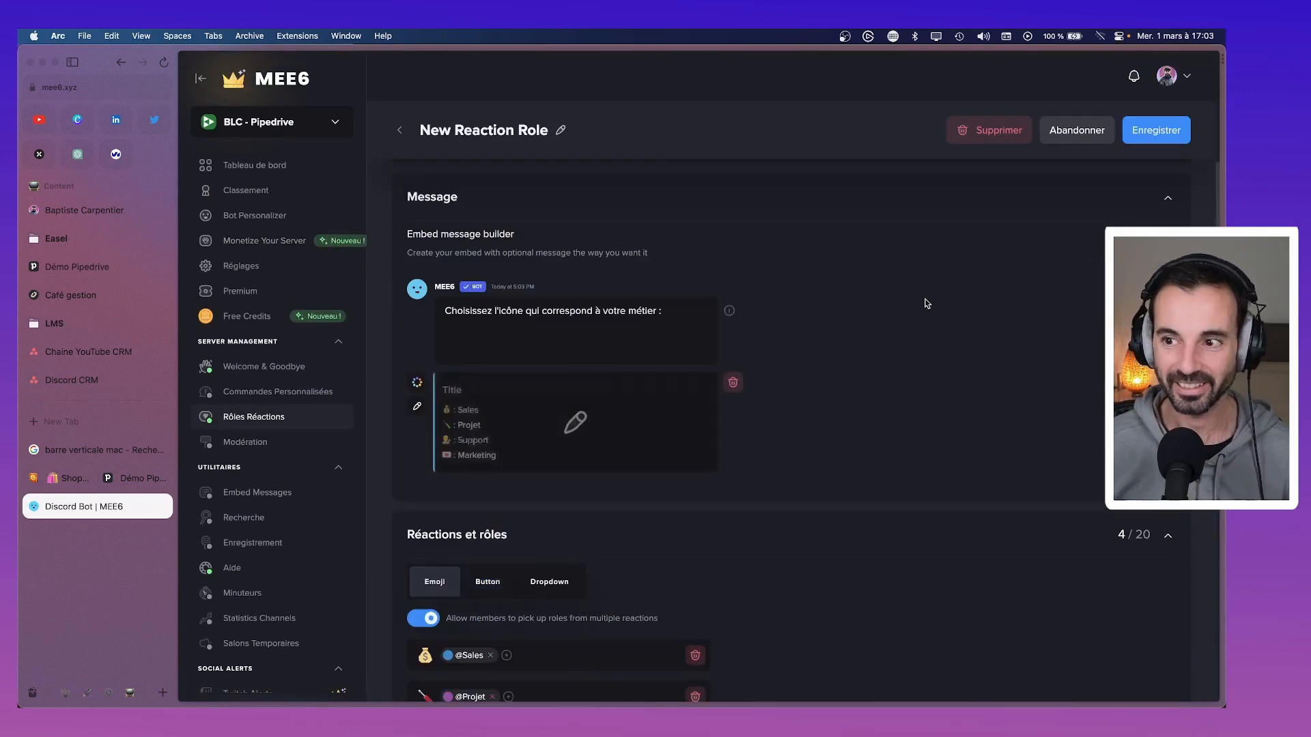
click(1131, 137)
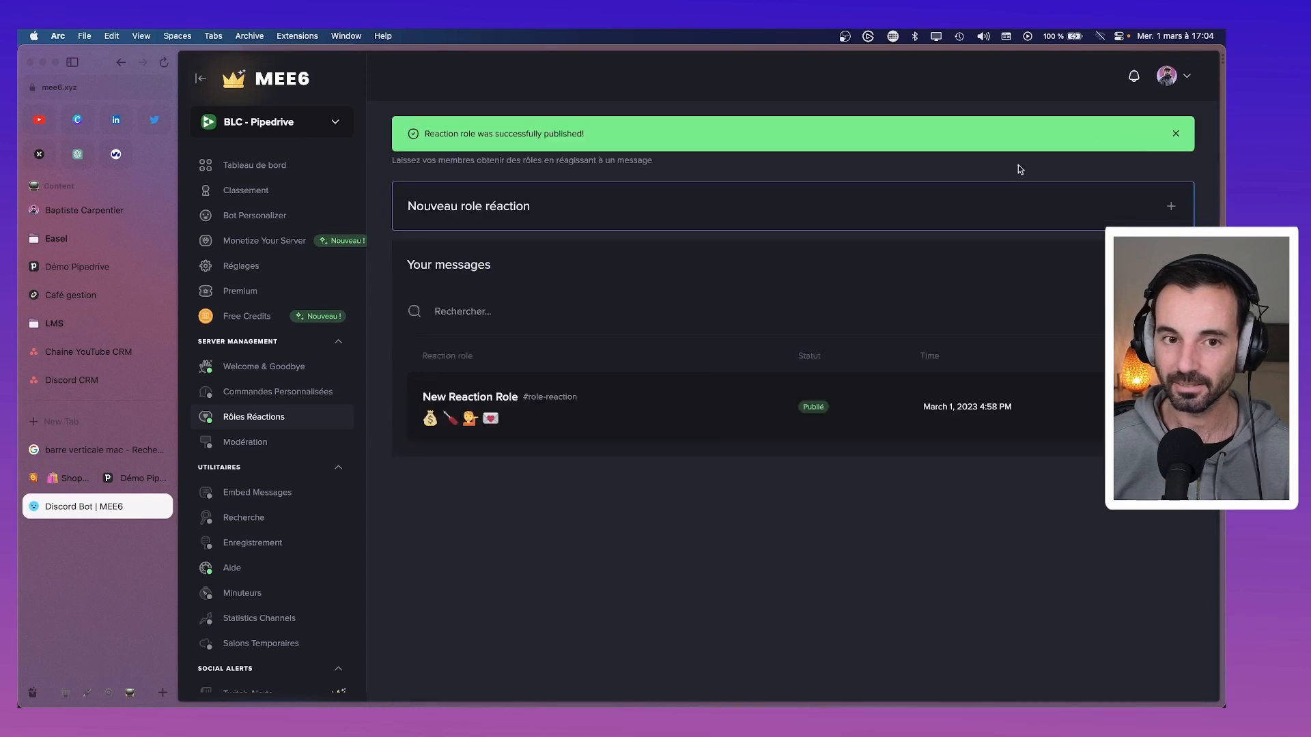
key(super+Tab)
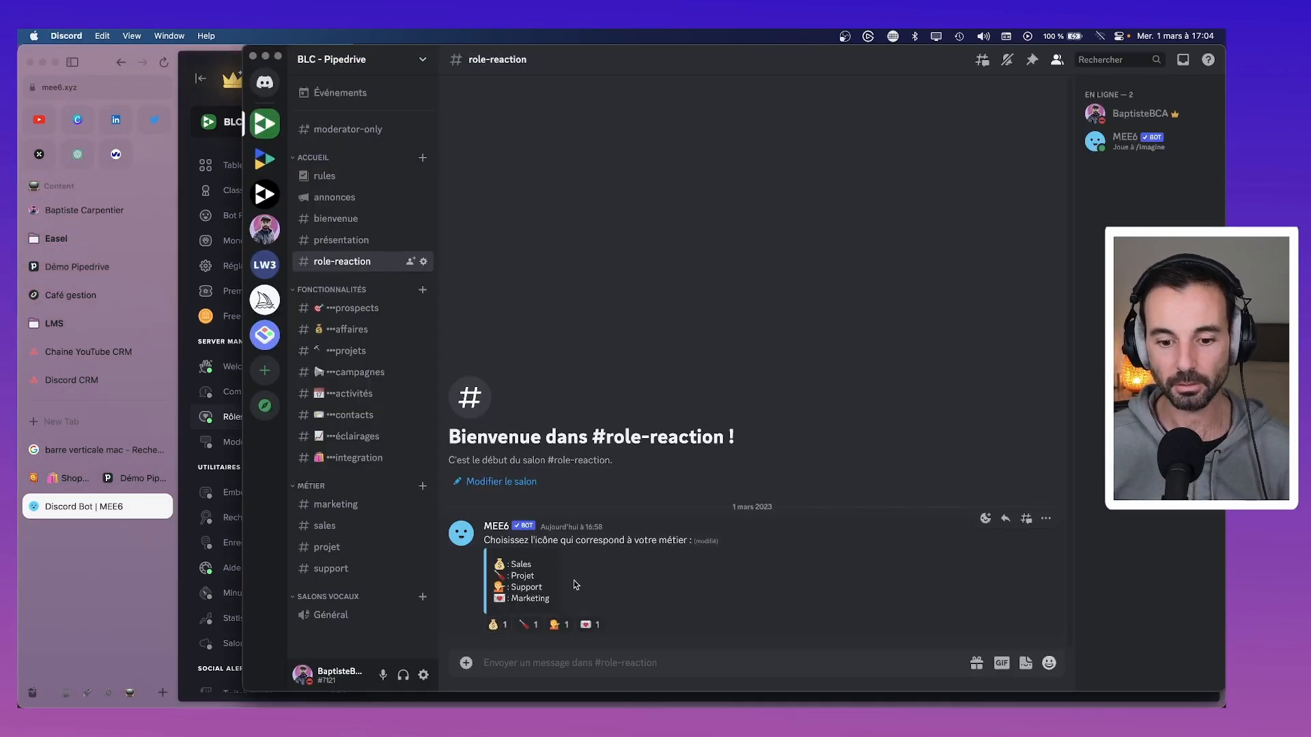
key(super+Tab)
Reopen the New Reaction Role message and add a blank reaction row after the Marketing reaction.
click(546, 424)
scroll(532, 423, down, 5)
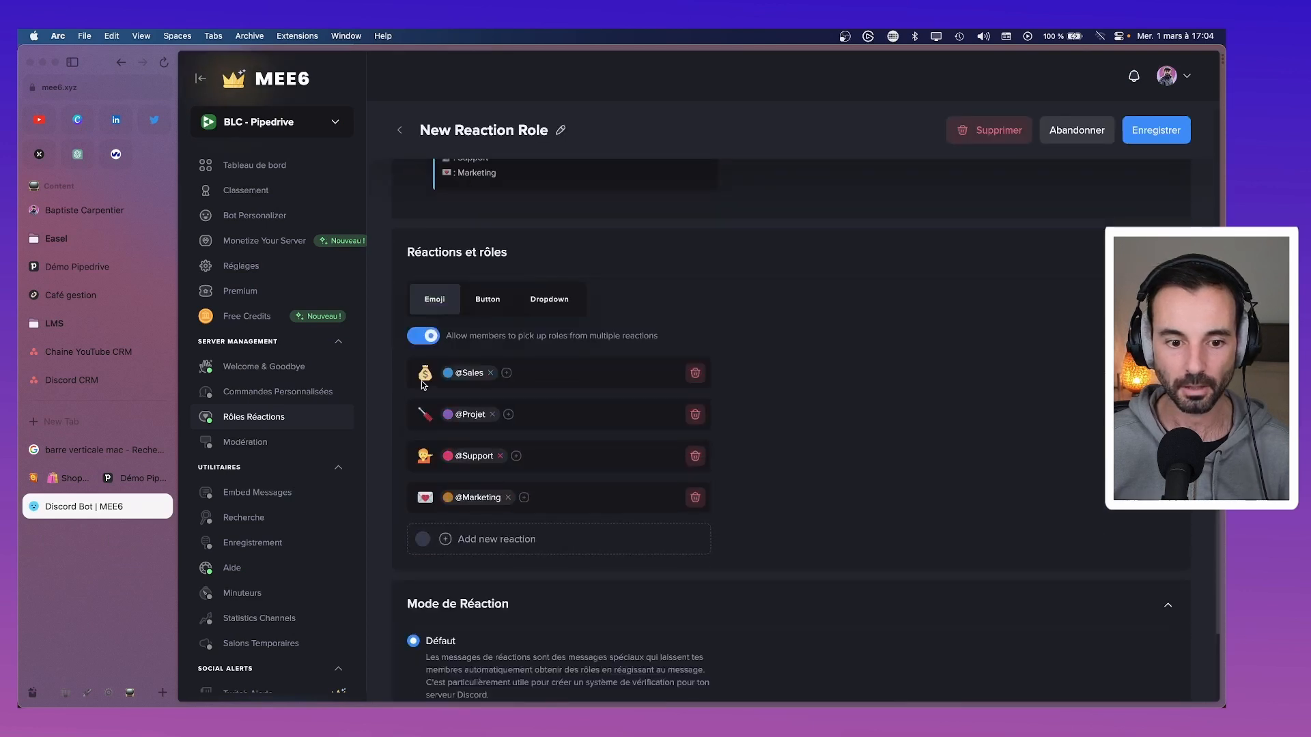
scroll(530, 400, down, 1)
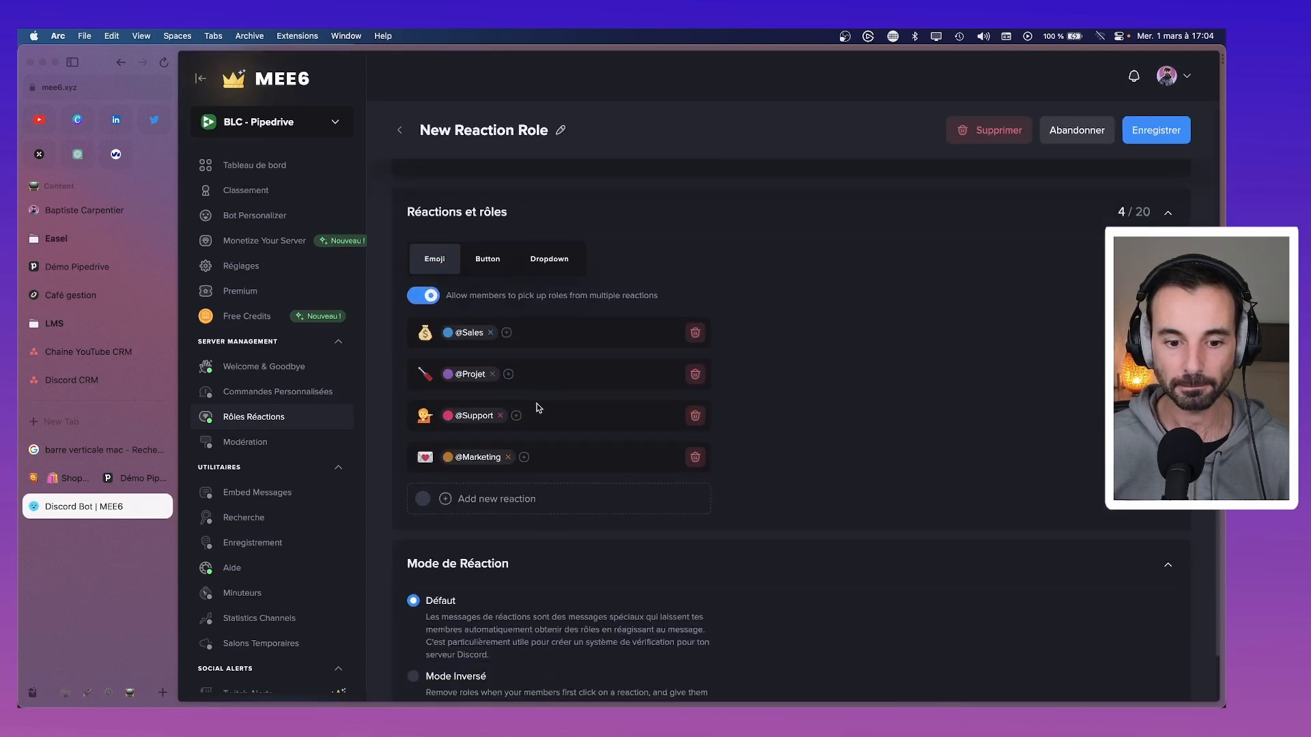
scroll(536, 408, down, 1)
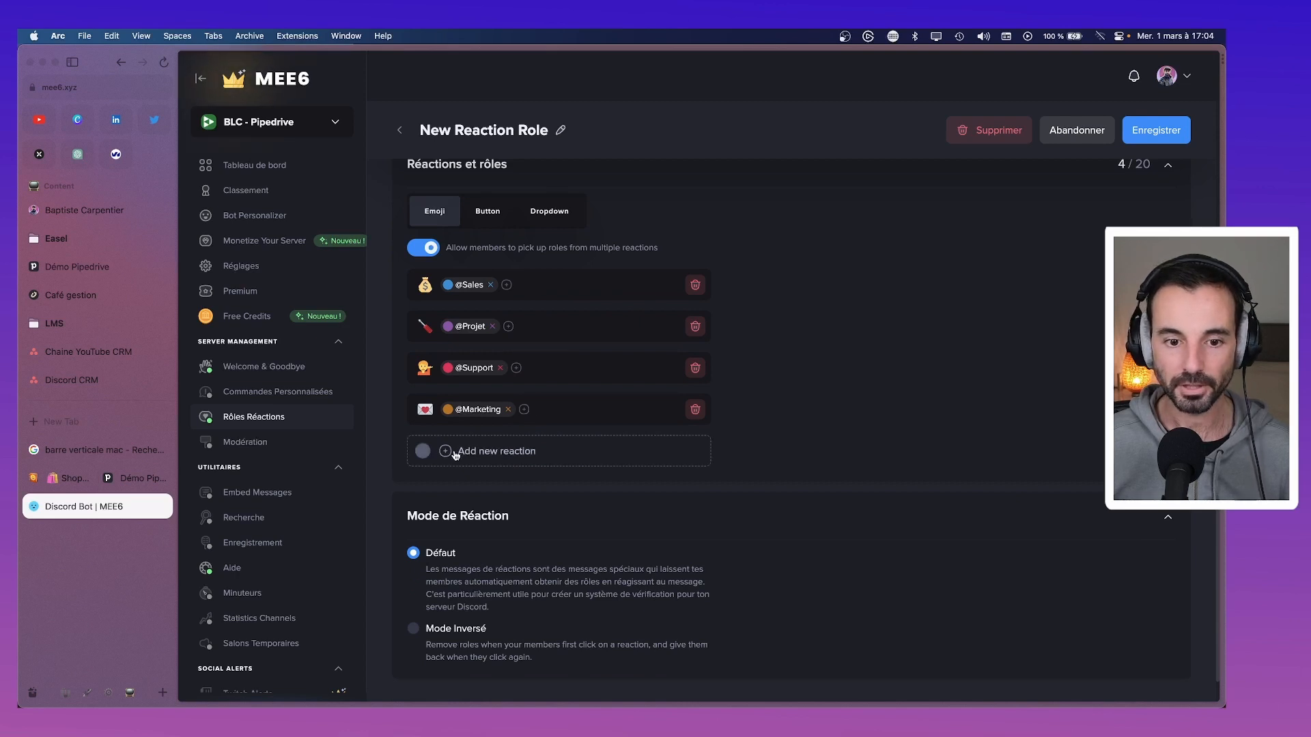
click(416, 459)
click(424, 452)
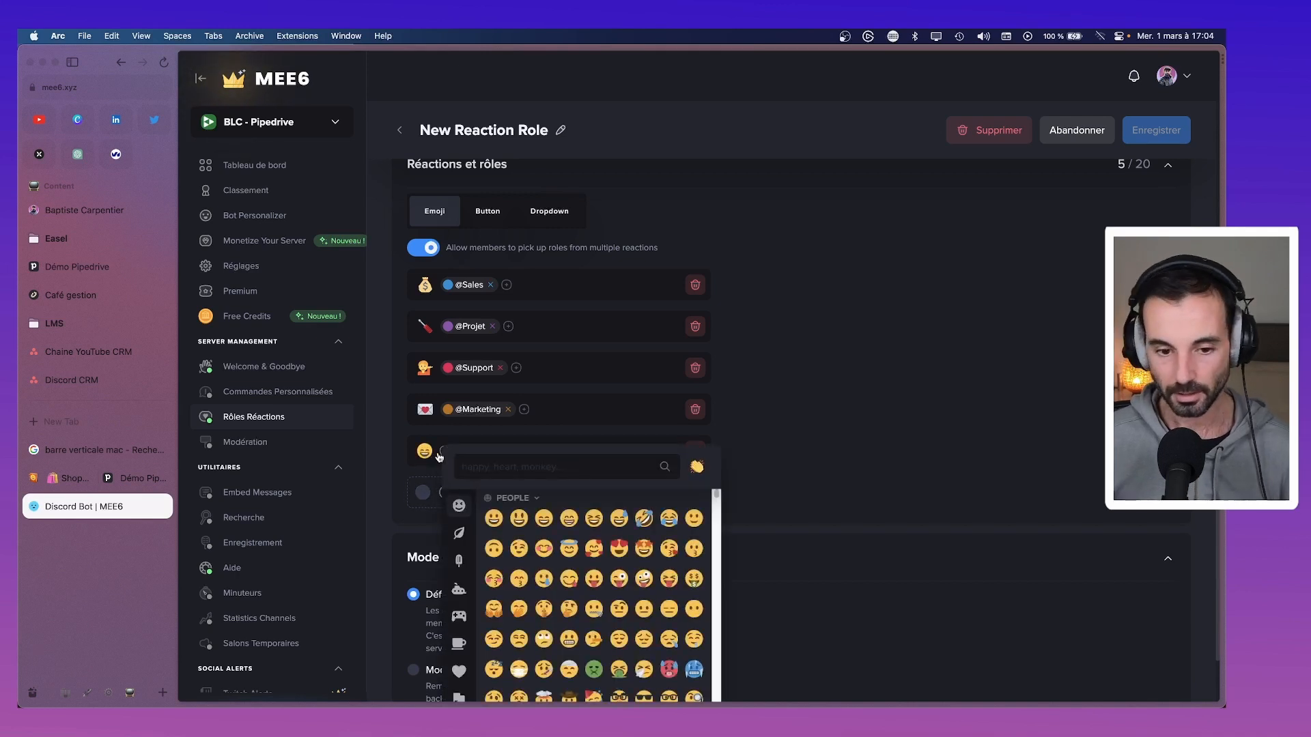
click(537, 466)
text(tool)
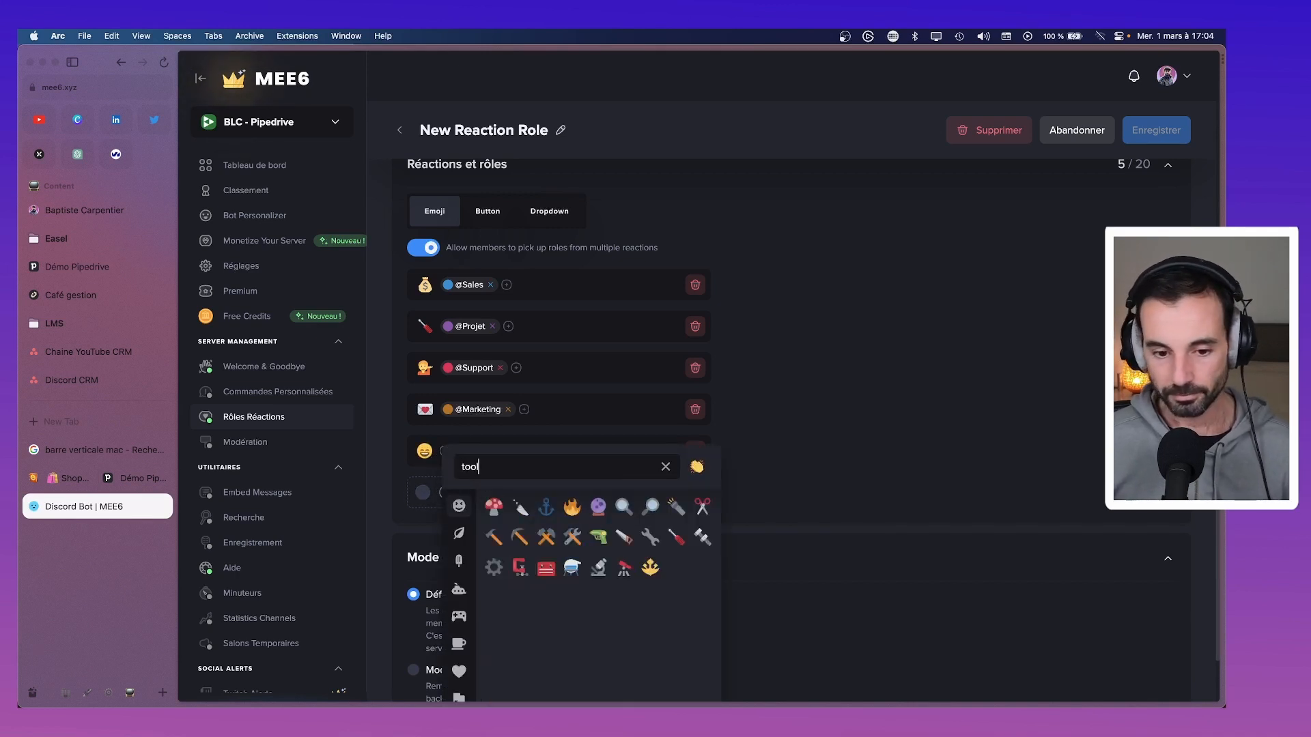
click(675, 536)
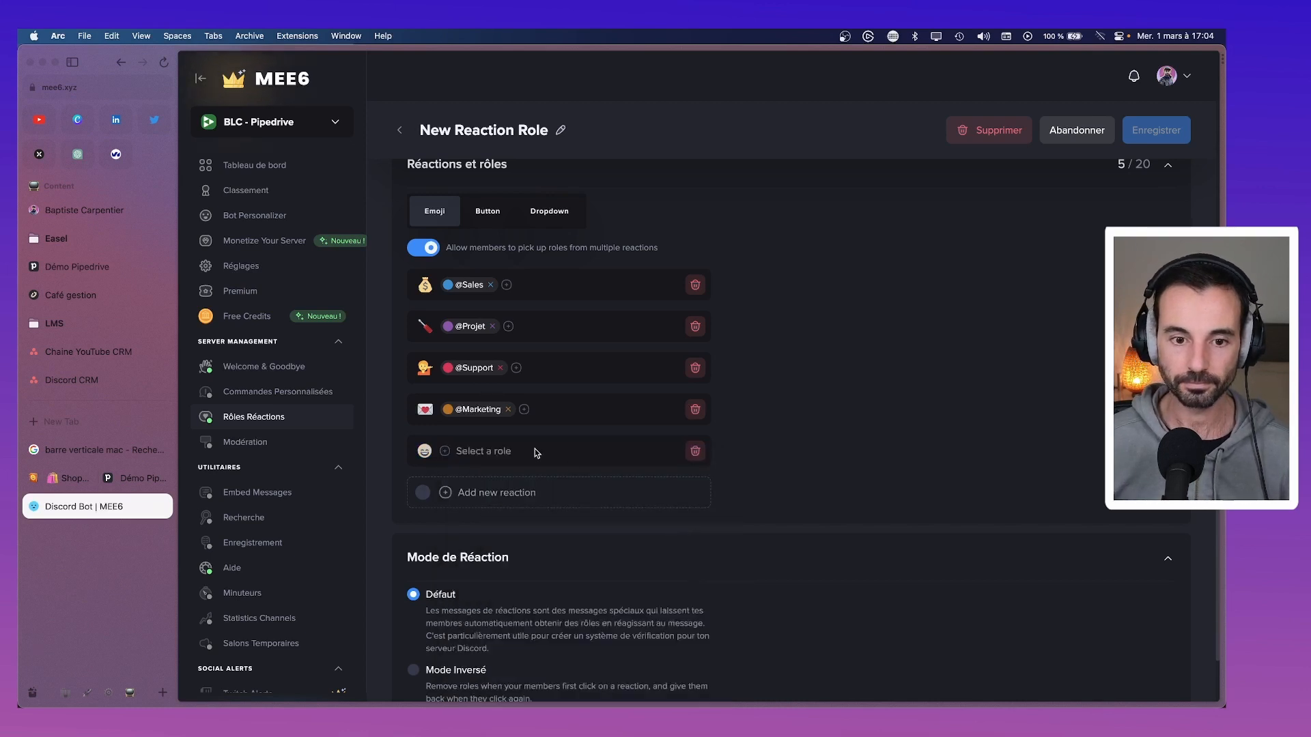
click(477, 451)
text(sa)
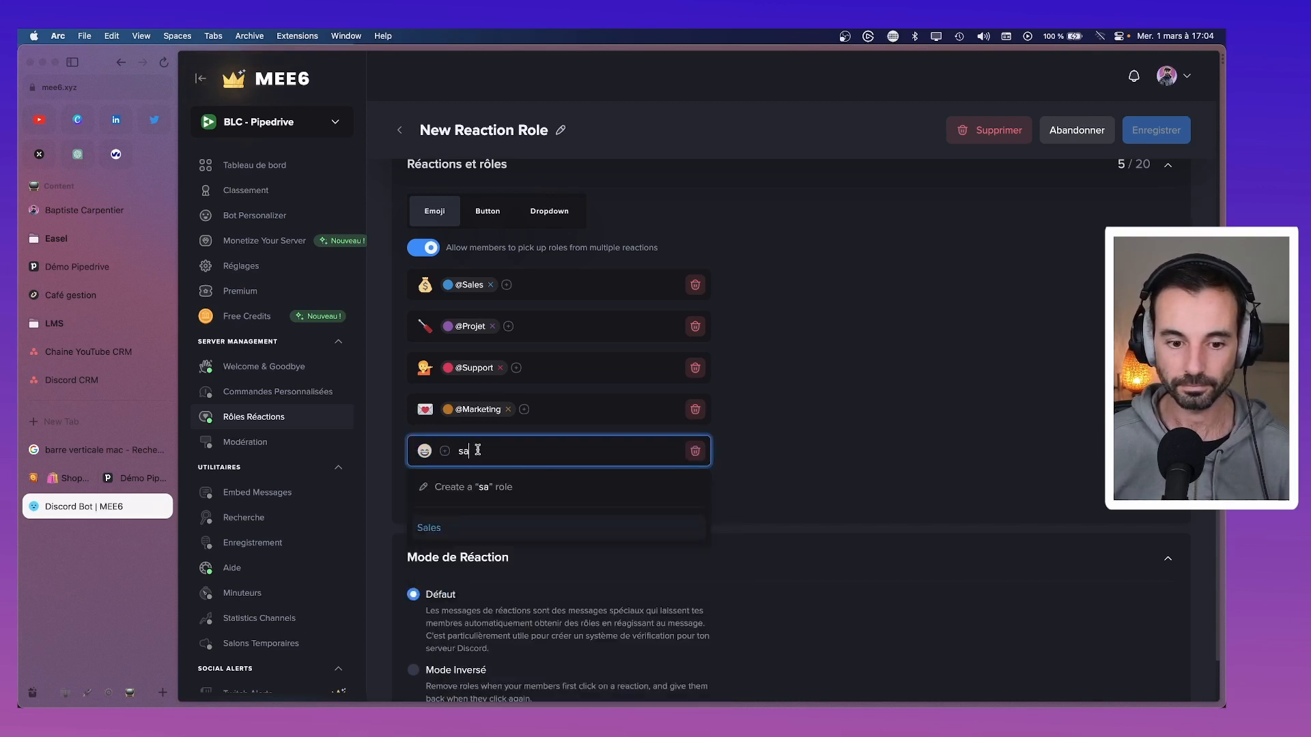
key(BackSpace)
key(BackSpace)
text(prk)
key(BackSpace)
key(BackSpace)
key(BackSpace)
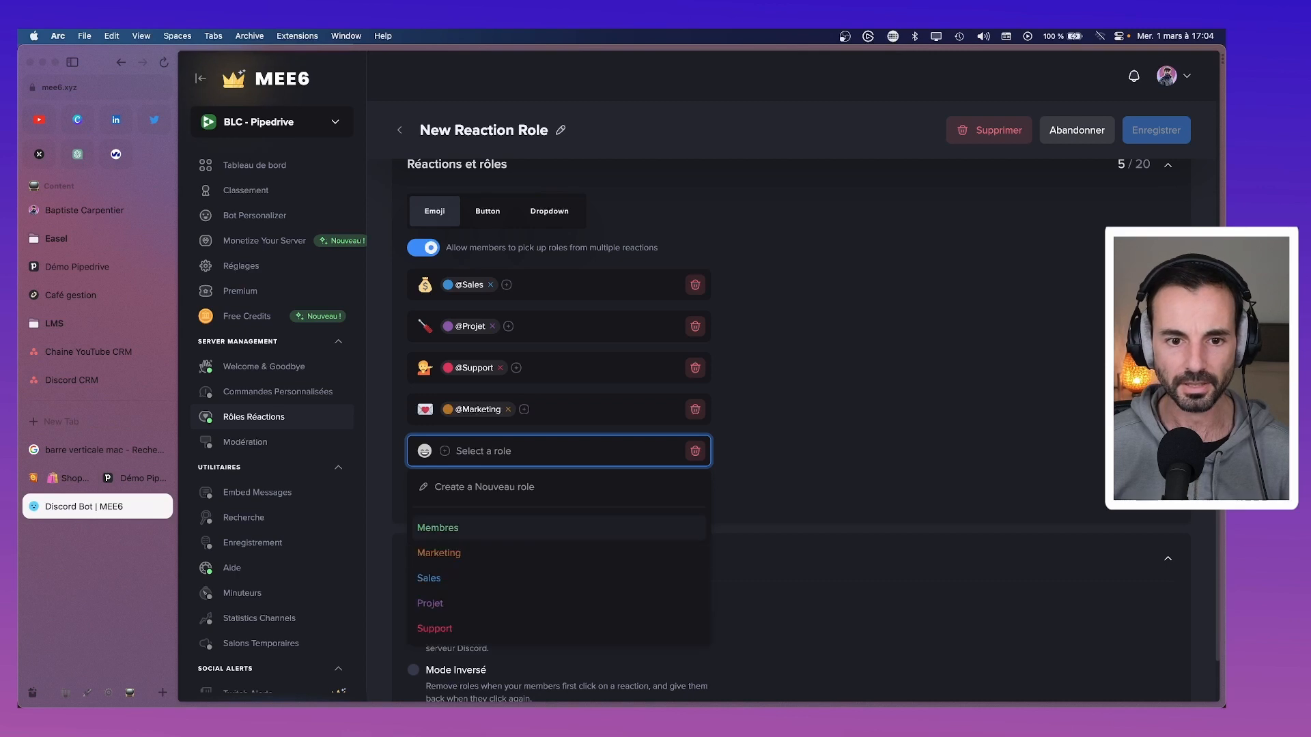
click(736, 350)
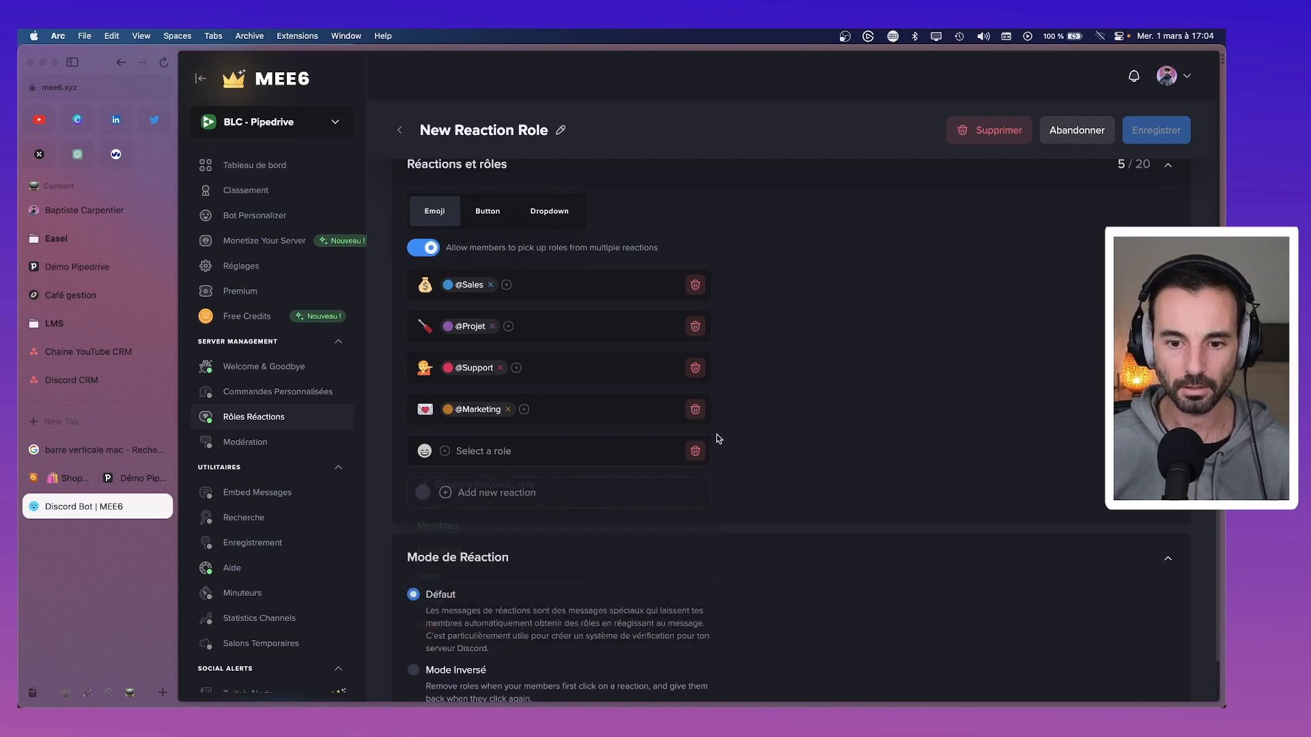
Delete the Marketing, Support, Projet and Sales reactions, keeping only the blank reaction row.
click(695, 409)
click(695, 367)
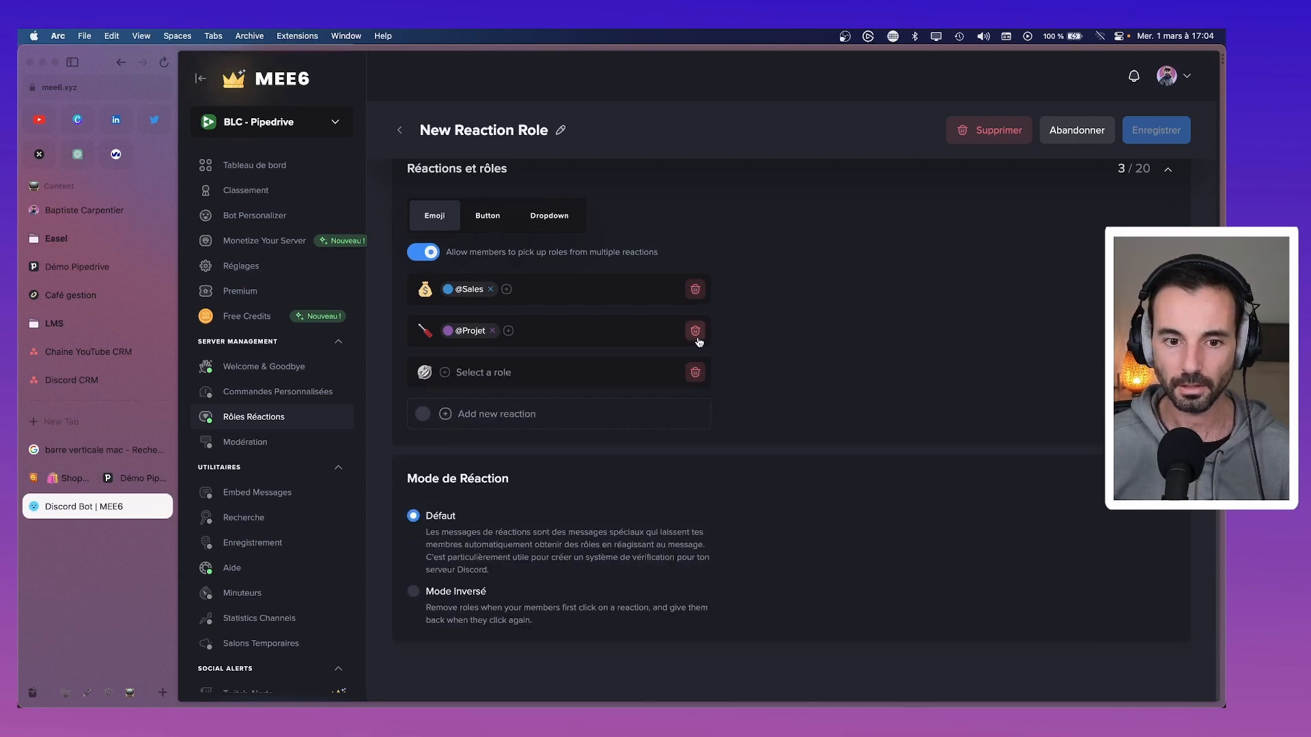
click(696, 334)
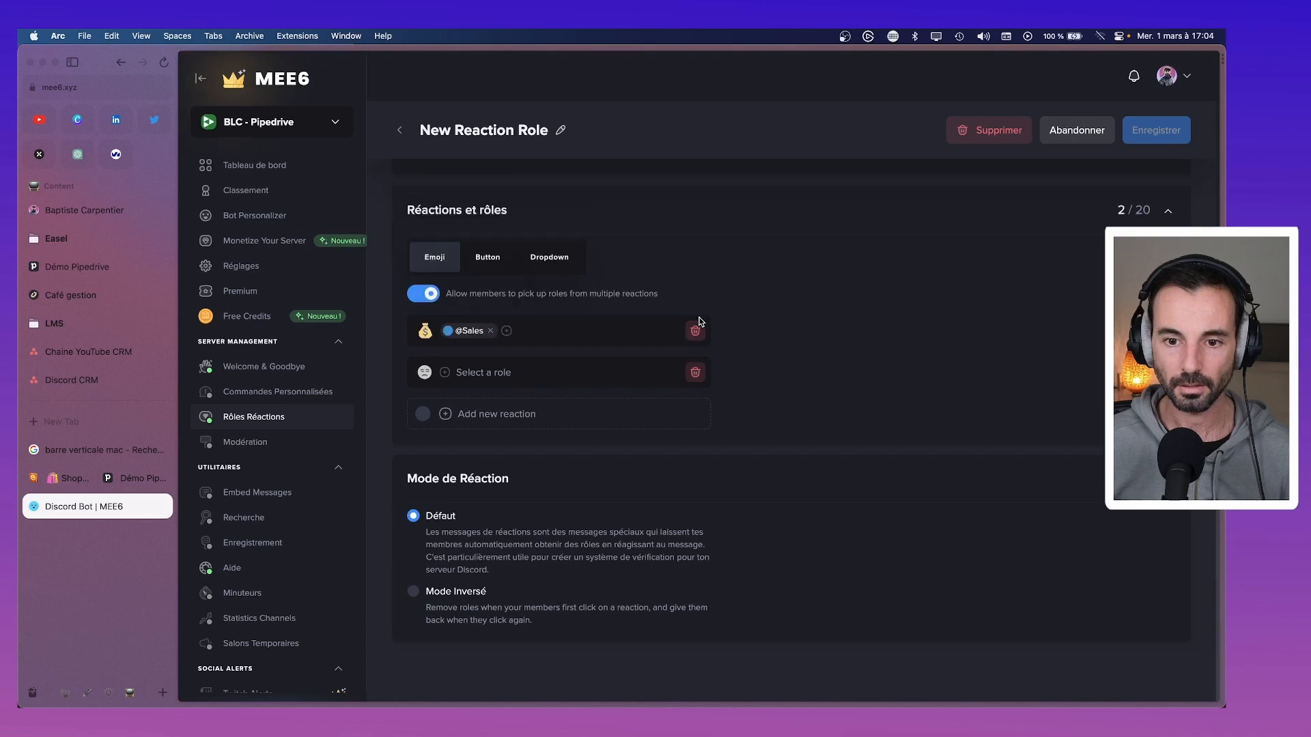
click(696, 335)
Assign the Marketing role to the blank reaction and give it the heart letter emoji, found with "mail".
click(449, 375)
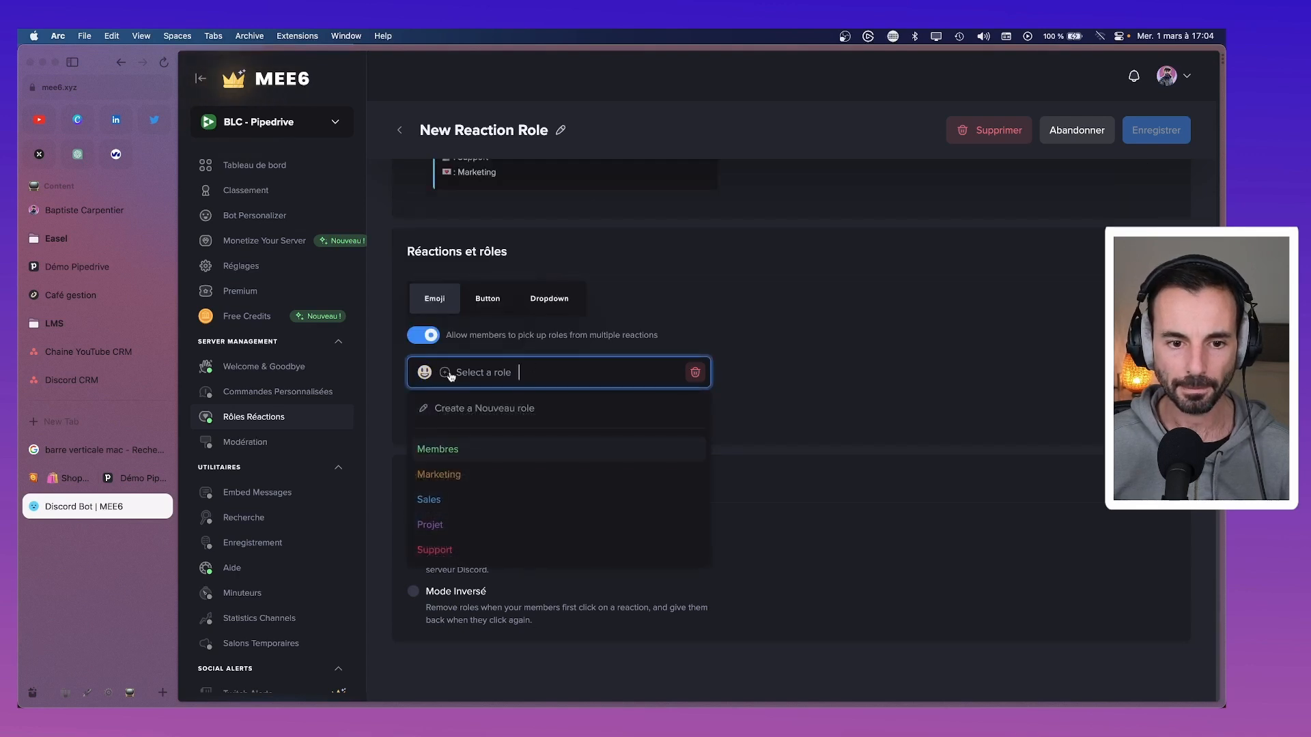
click(468, 465)
click(424, 372)
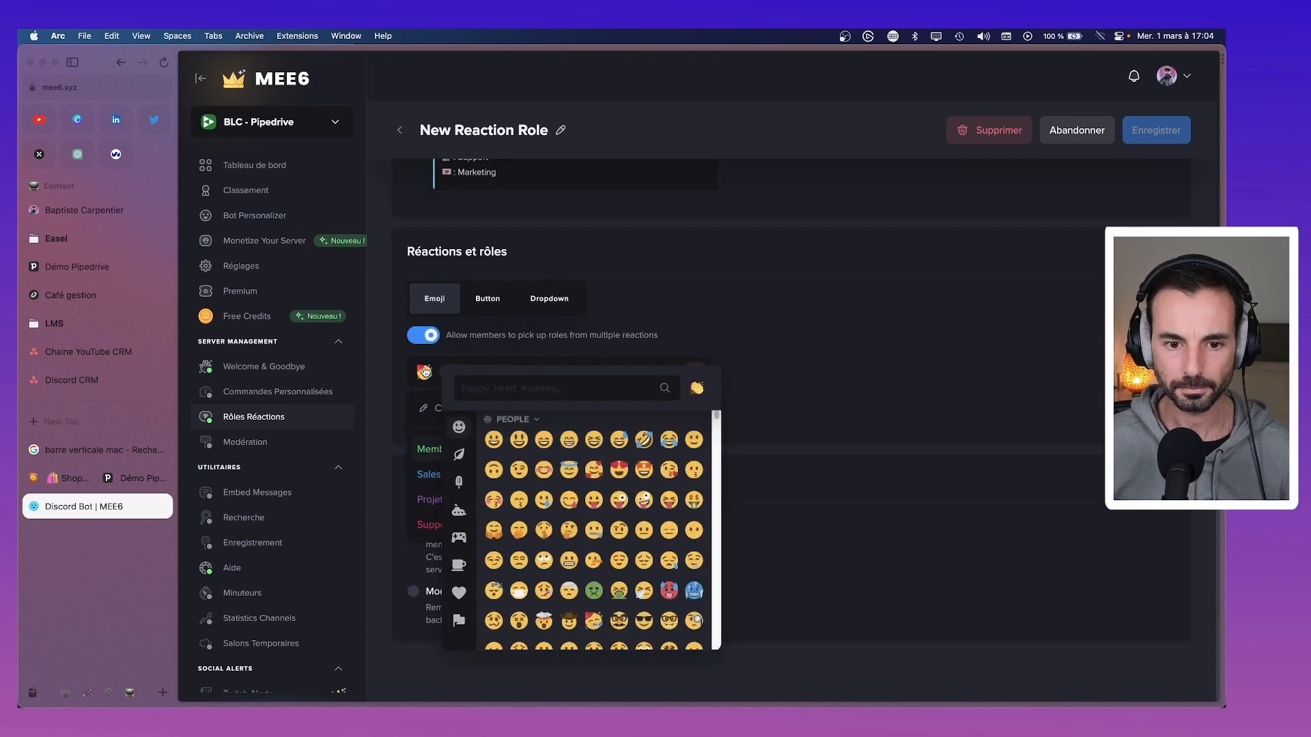
text(mail)
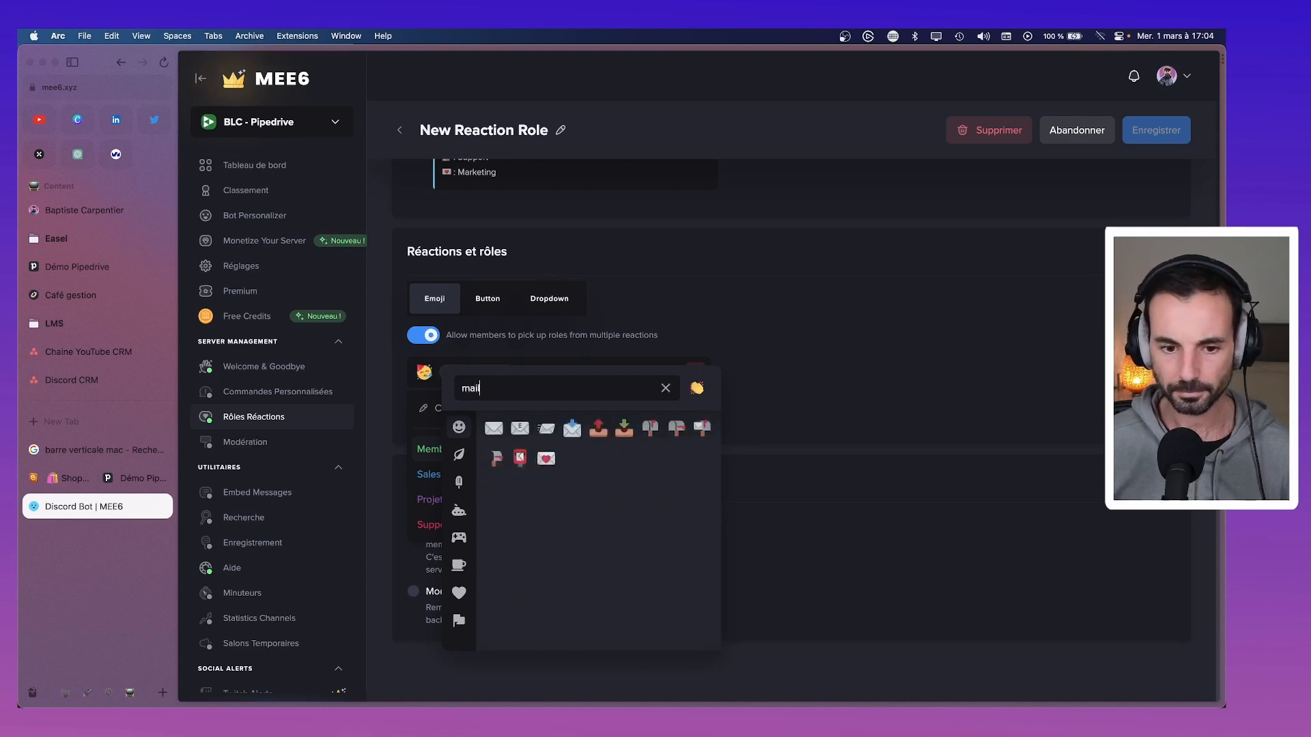
click(545, 458)
Add a second reaction with the Sales role and the money bag emoji, found with "dollar".
click(459, 415)
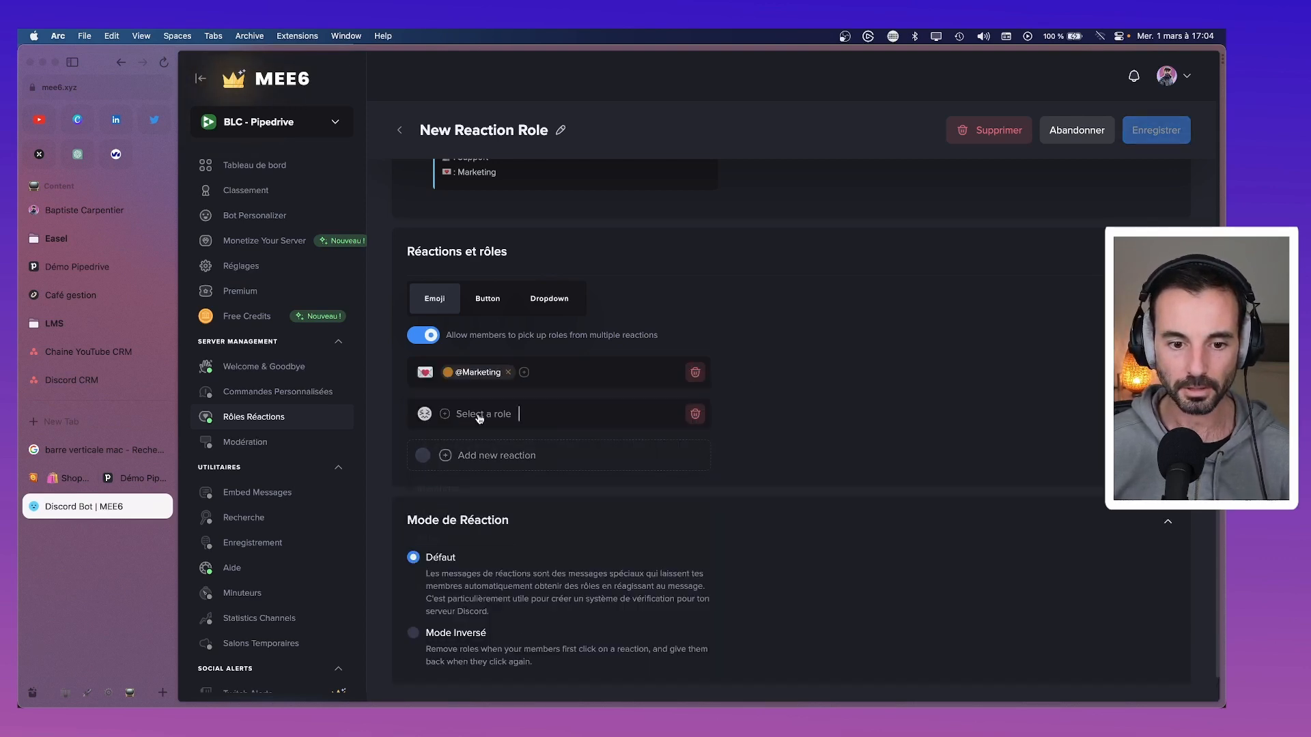
click(478, 415)
text(ds)
key(BackSpace)
key(BackSpace)
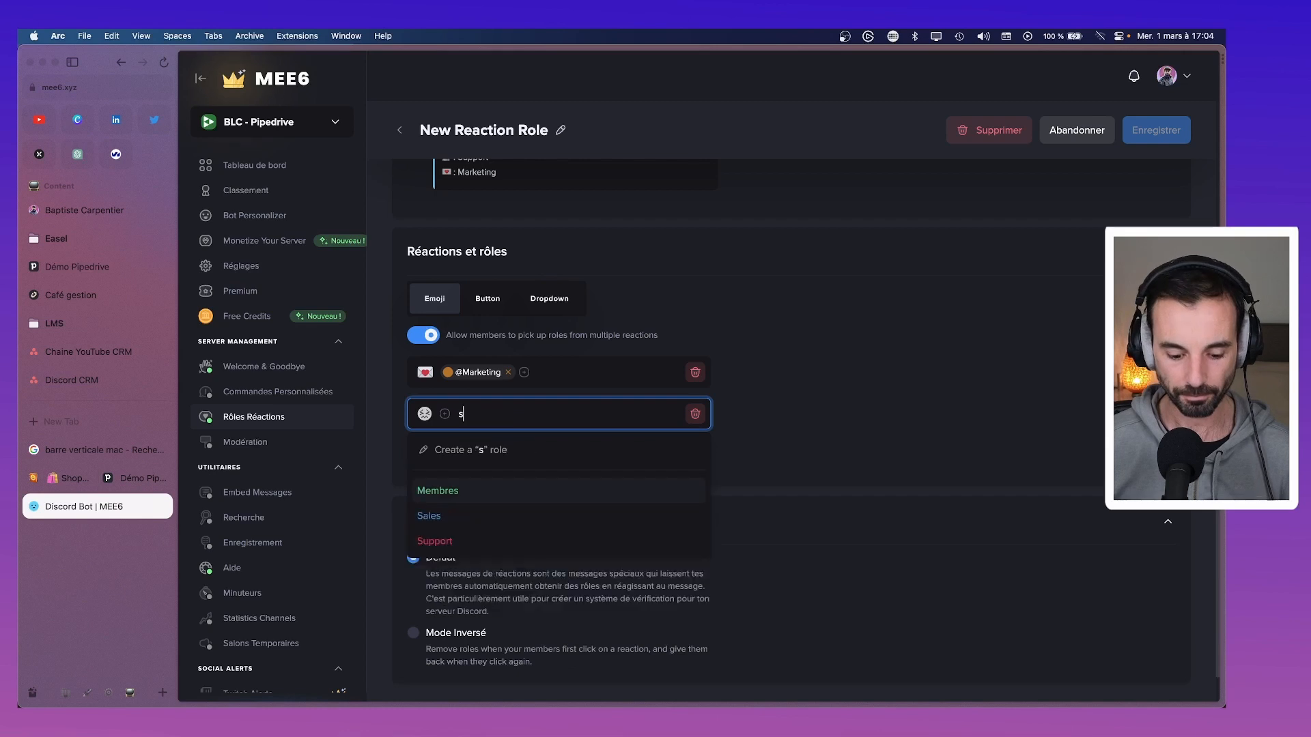
text(sales)
click(442, 489)
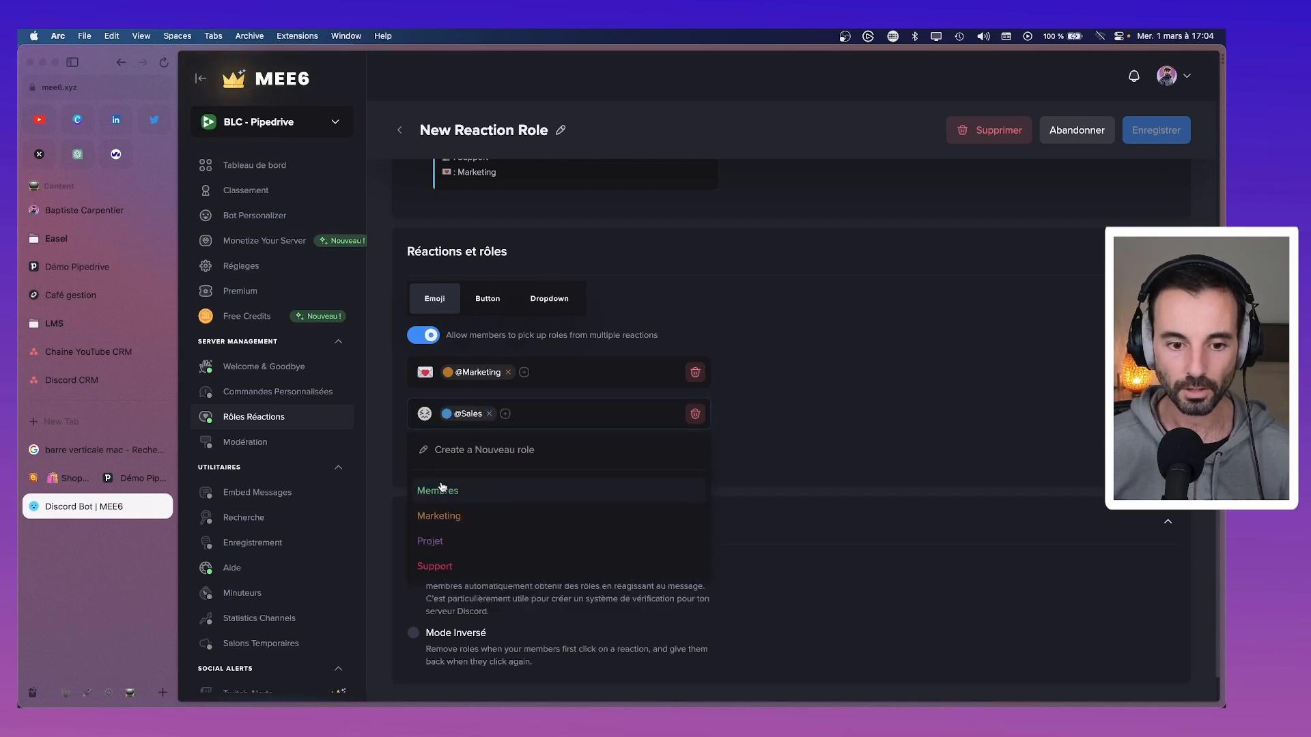
click(424, 414)
text(dollar)
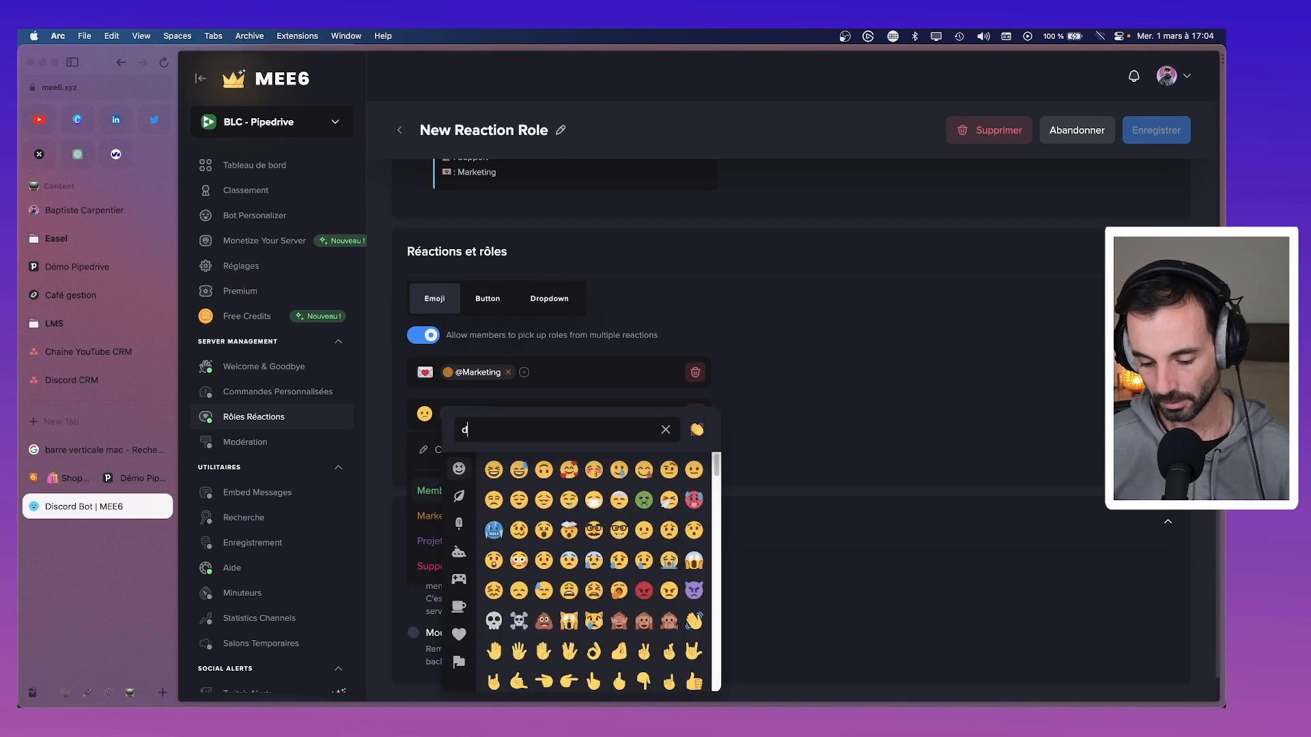
click(492, 473)
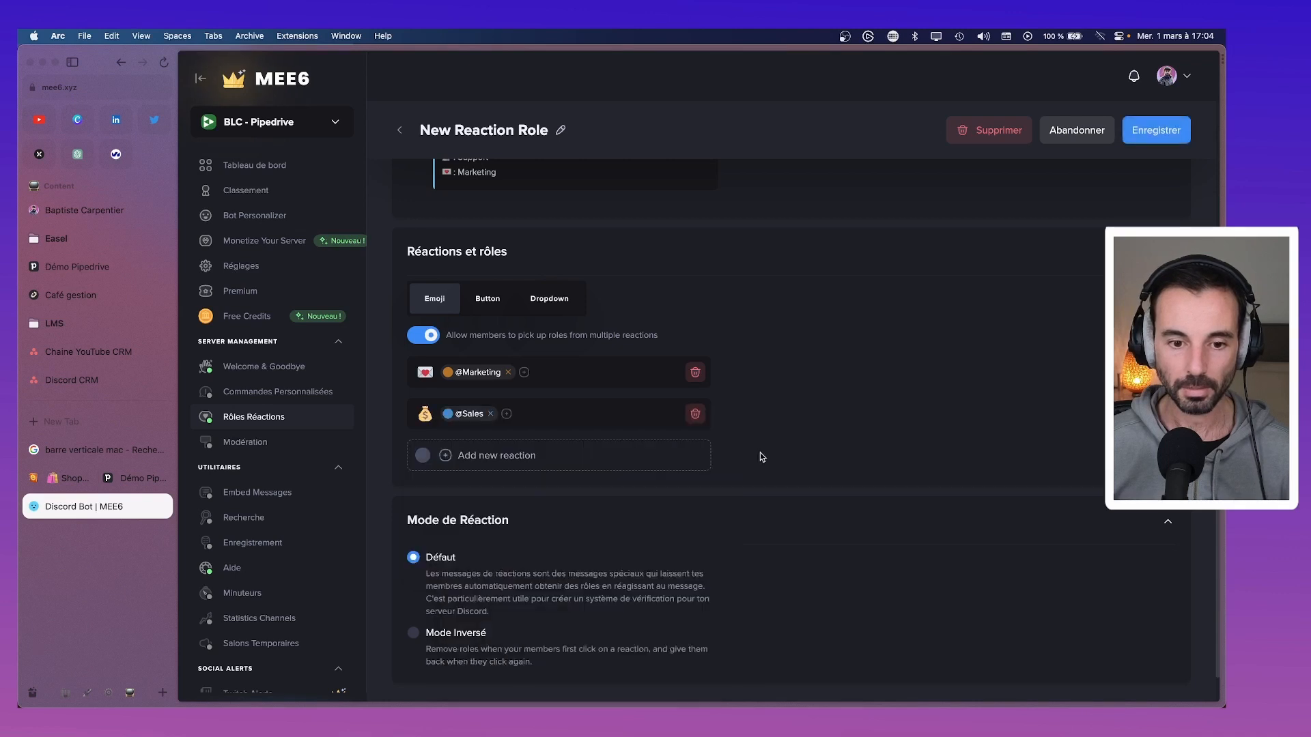
Add a third reaction with the Projet role and the screwdriver emoji, found with "tool".
click(483, 456)
click(497, 461)
text(prkj)
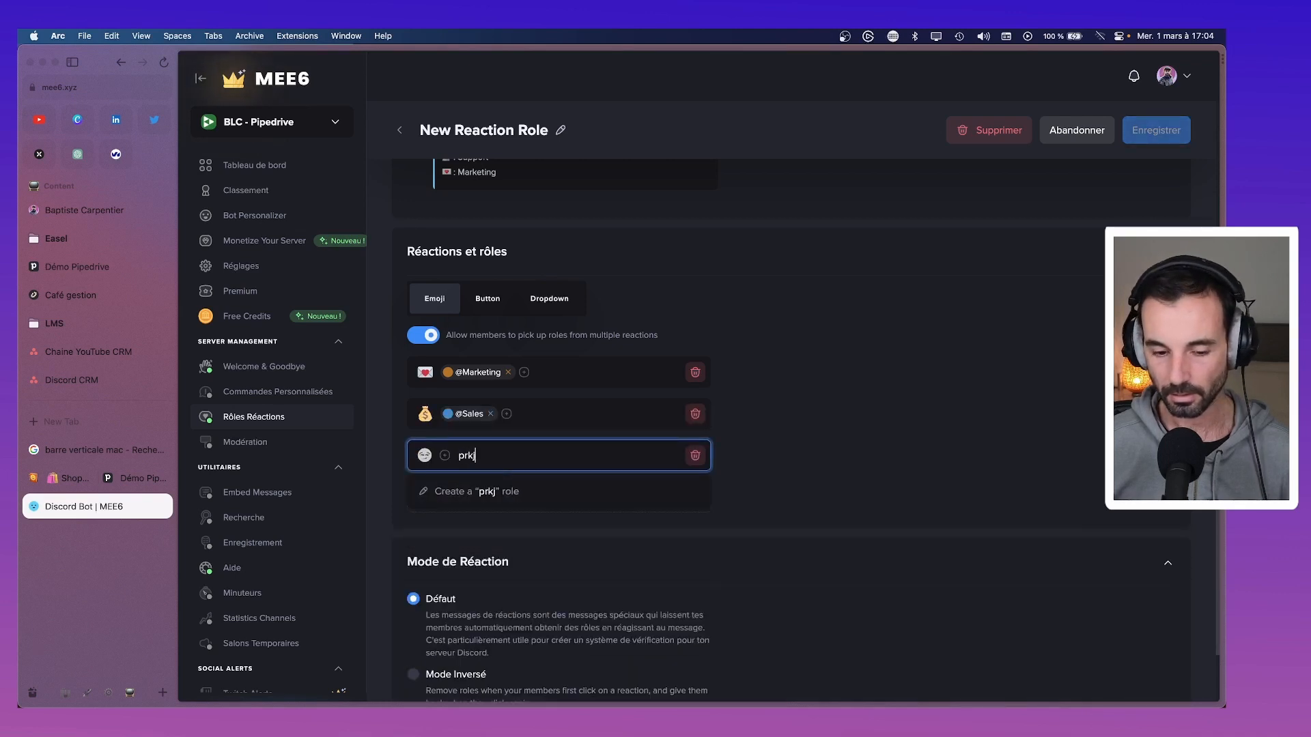
key(BackSpace)
key(BackSpace)
text(oj)
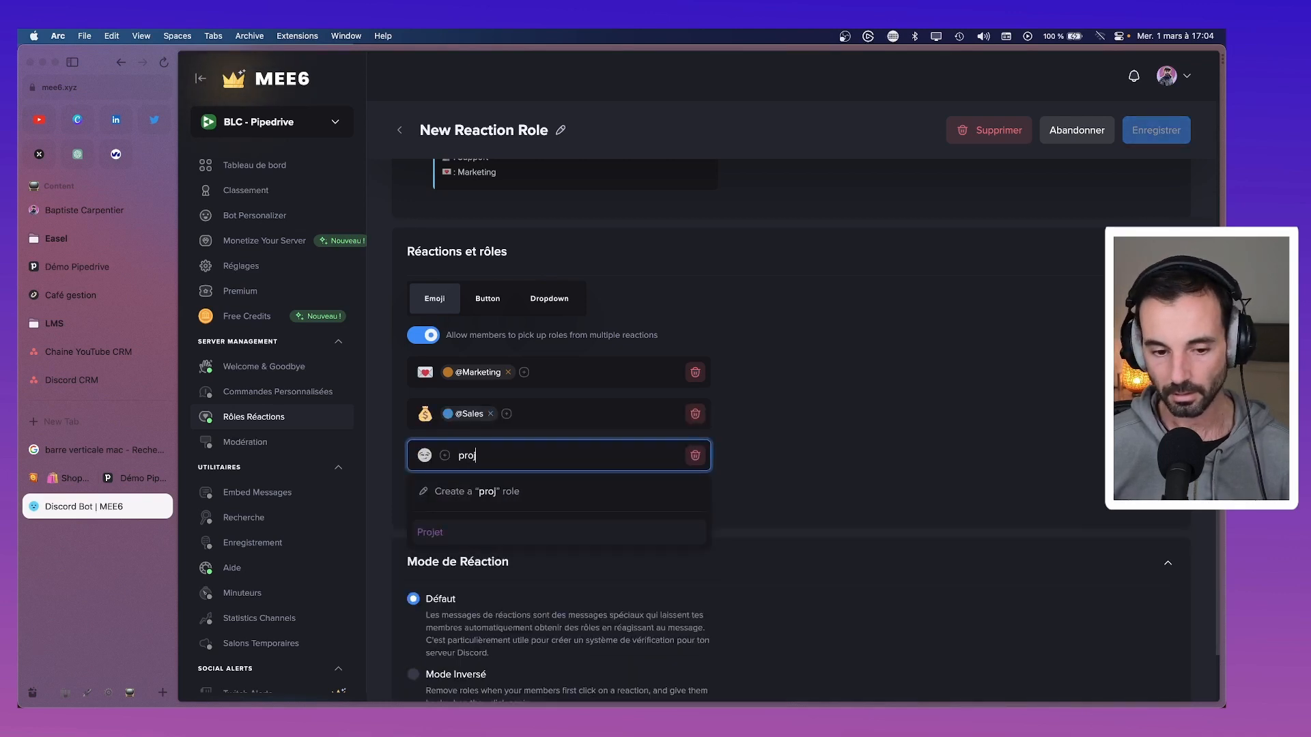
click(482, 541)
click(424, 455)
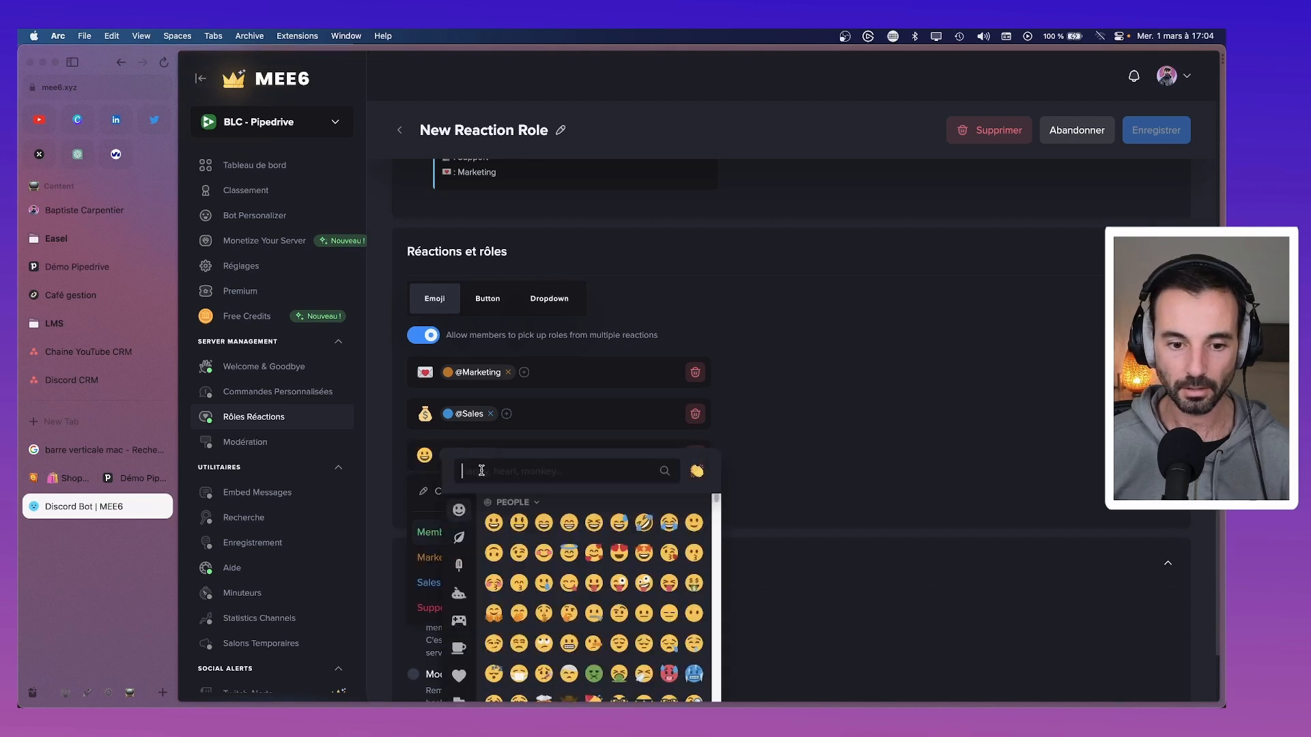
text(tool)
click(686, 545)
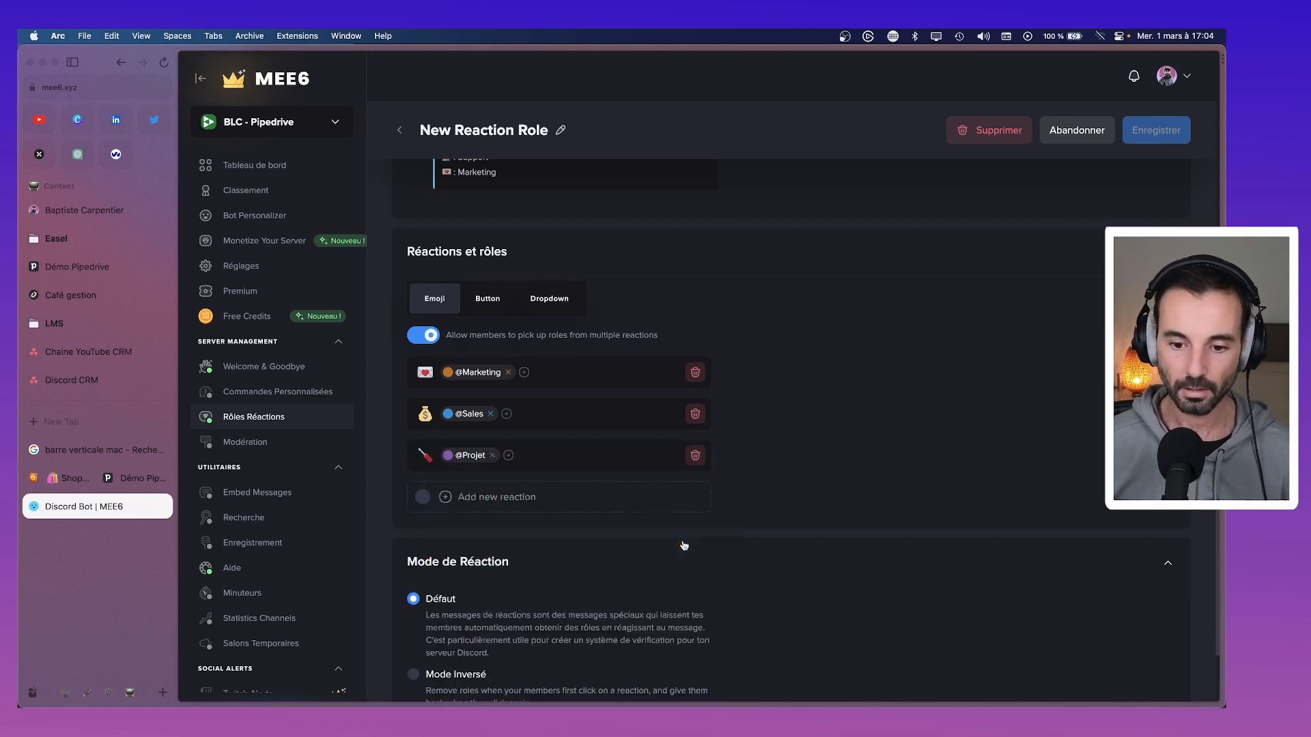
Add a fourth reaction with the Support role and the hand-tipping person emoji, found with "help".
click(514, 493)
click(502, 499)
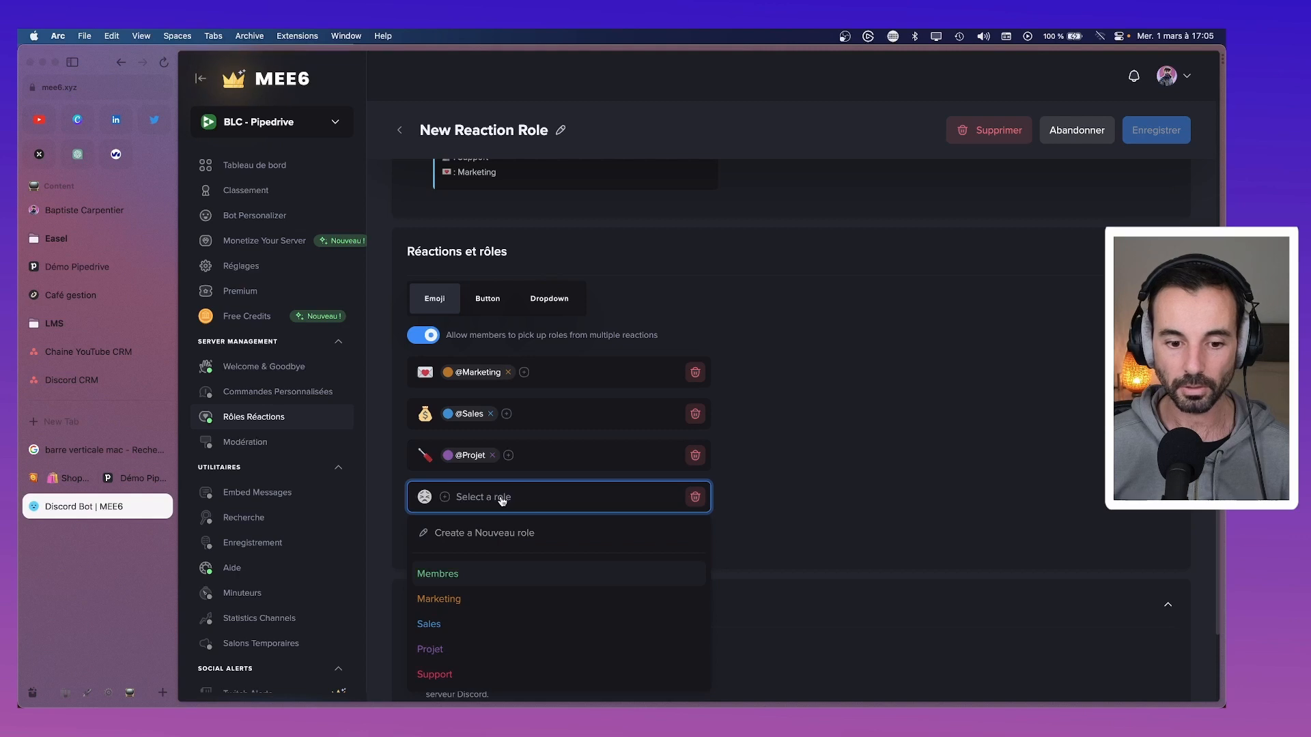
text(supp)
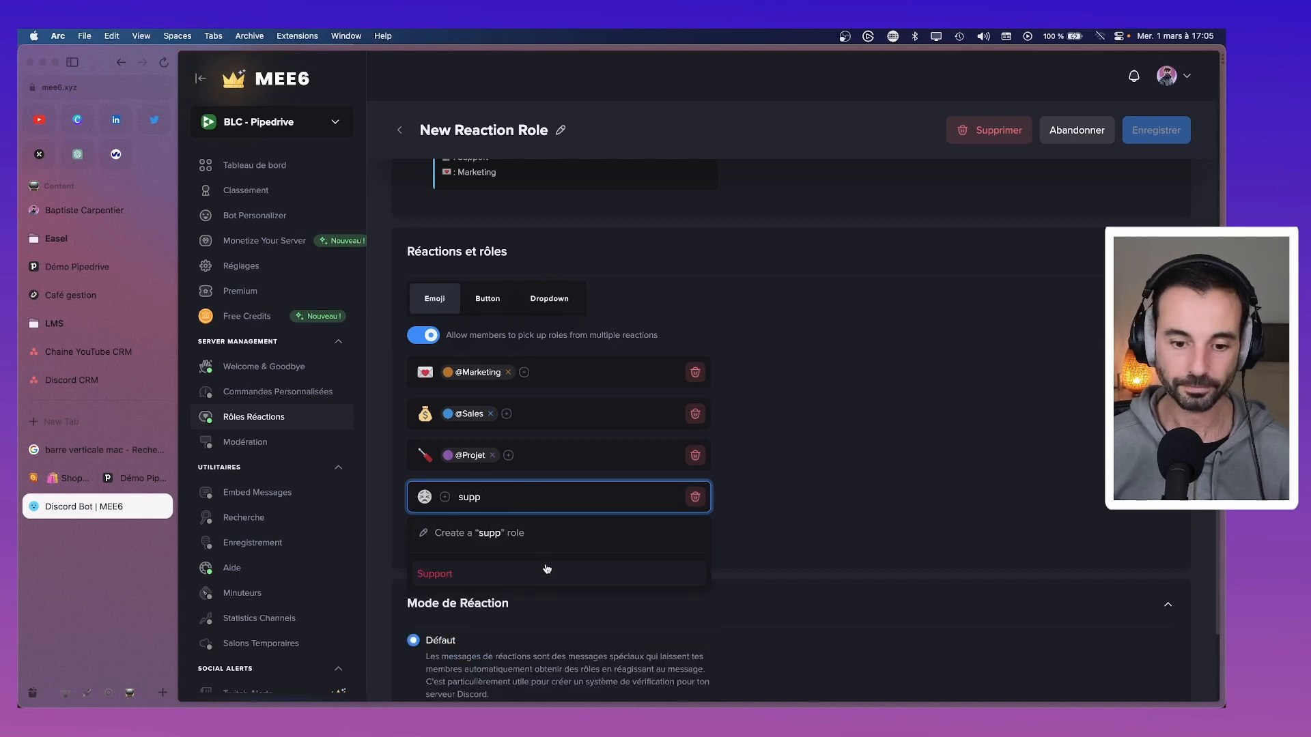
click(540, 570)
click(430, 495)
text(helpo)
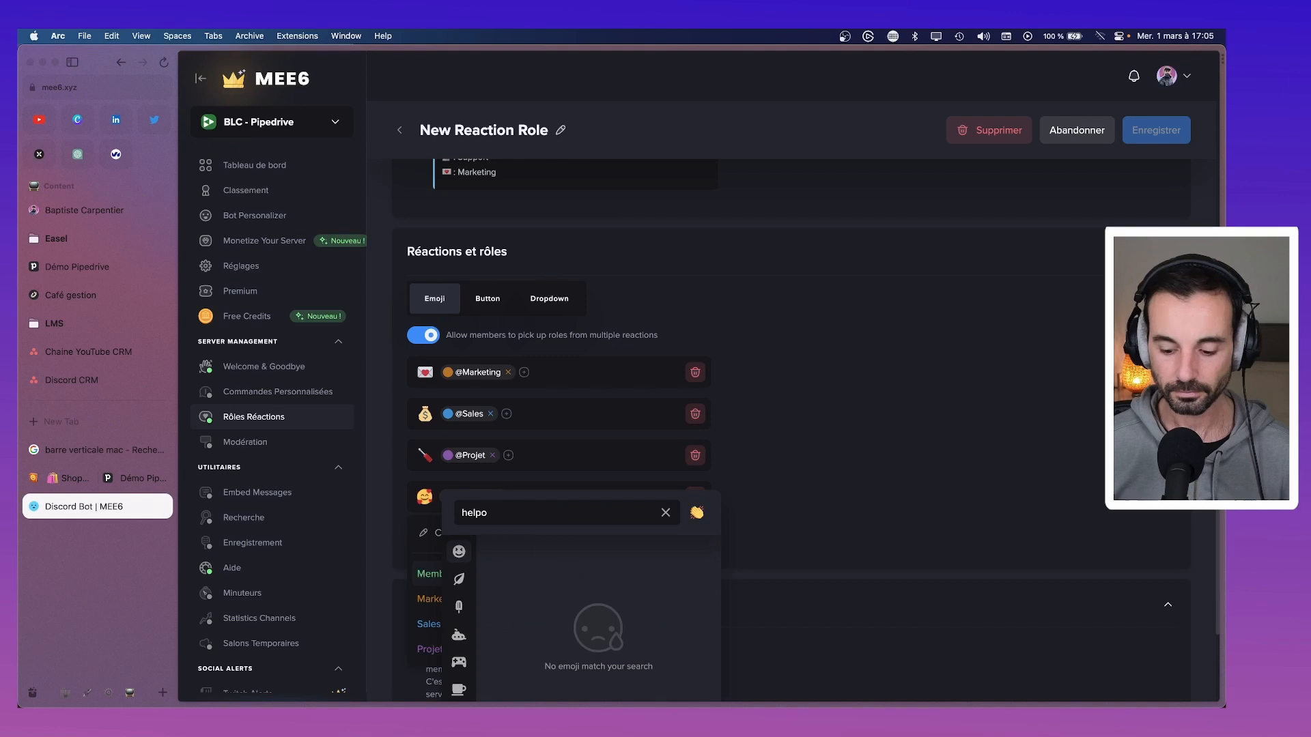
key(BackSpace)
click(488, 557)
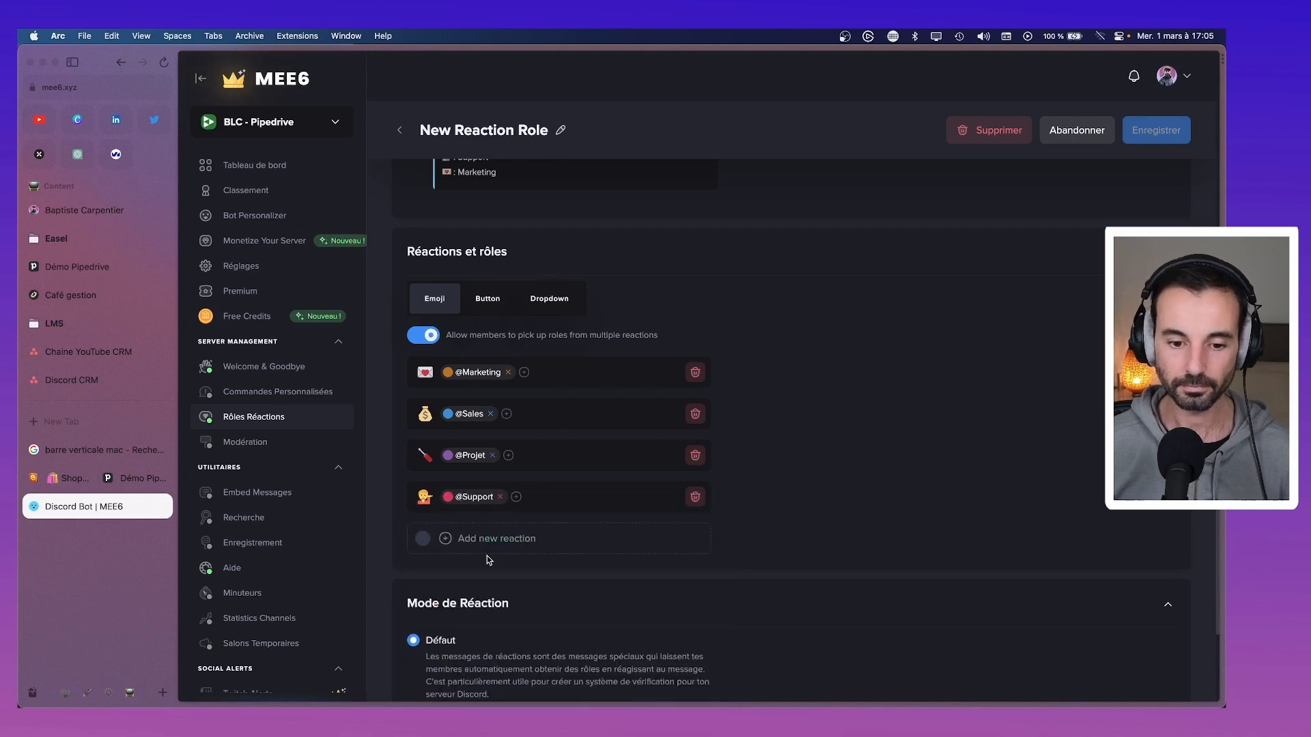
Move the heart letter ": Marketing" line above ": Sales" in the embed legend and save the reaction role.
click(642, 274)
scroll(641, 276, up, 3)
click(539, 459)
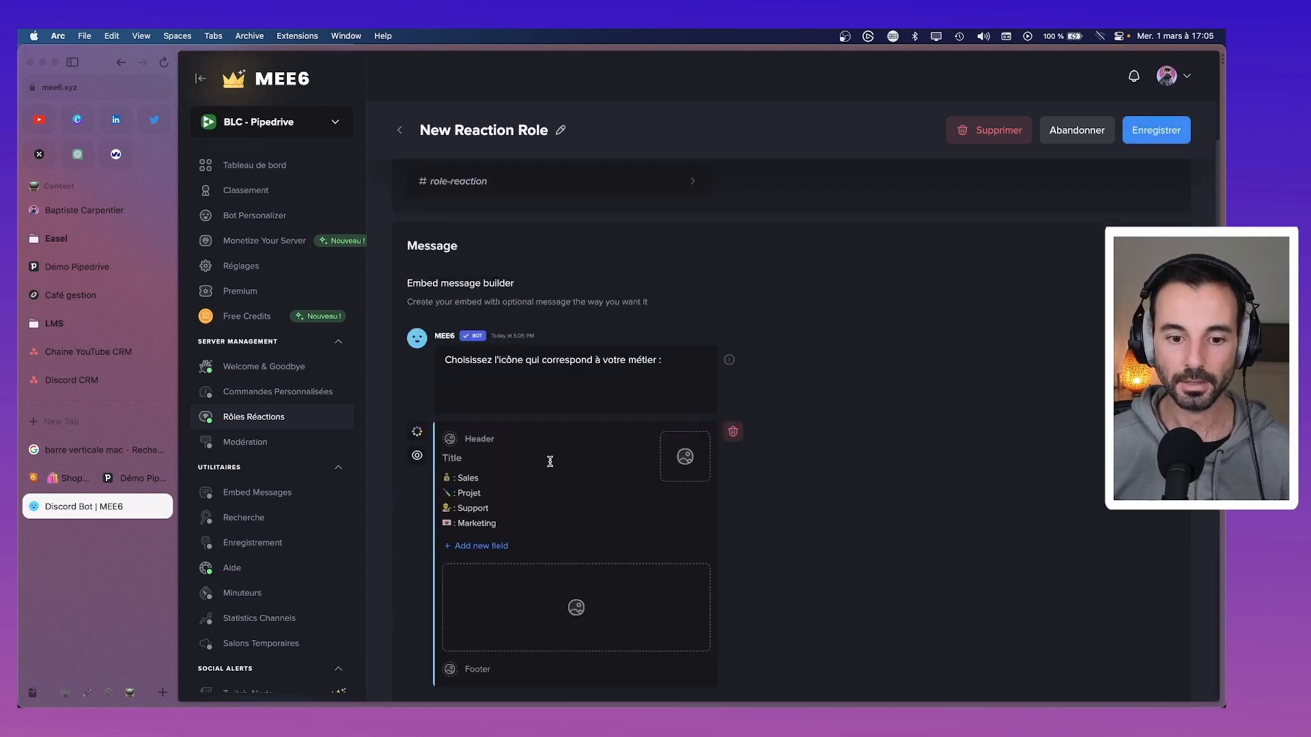
scroll(509, 468, down, 2)
drag(505, 464, 423, 470)
key(super+c)
key(BackSpace)
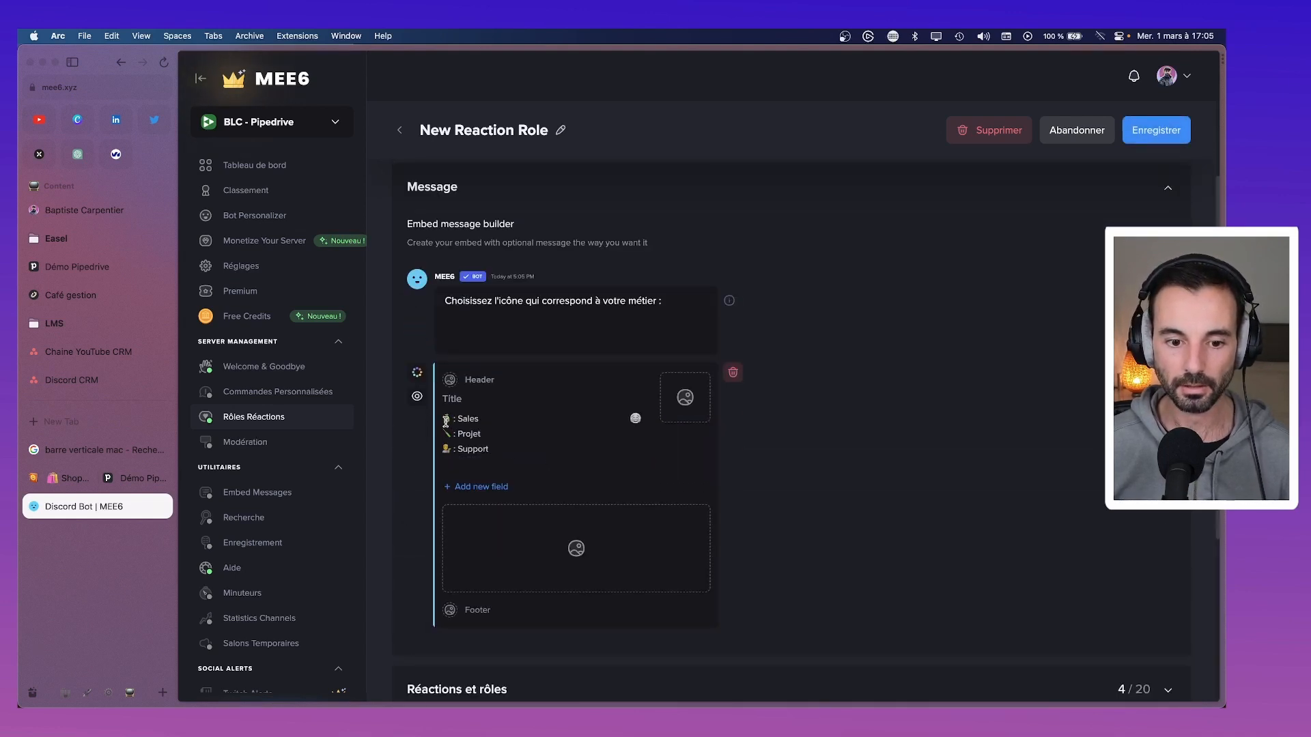
key(BackSpace)
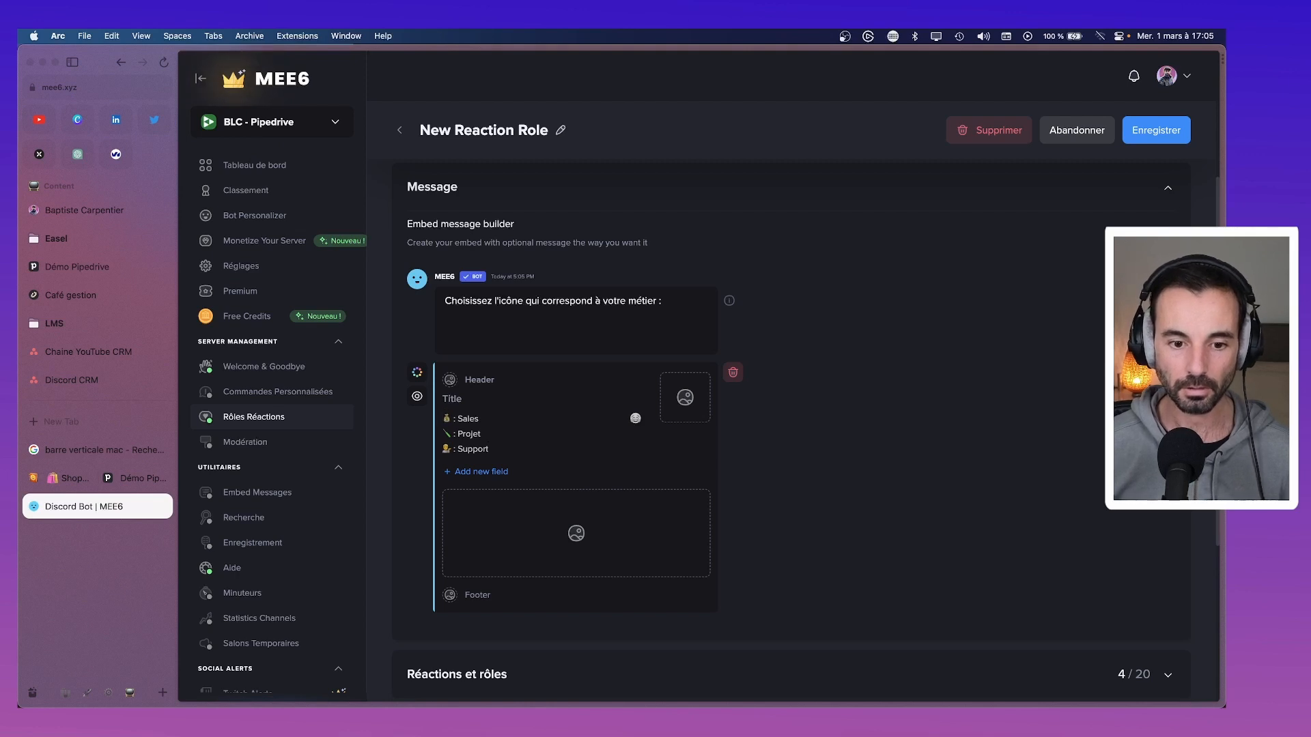
key(Return)
key(Up)
key(super+v)
scroll(560, 406, up, 2)
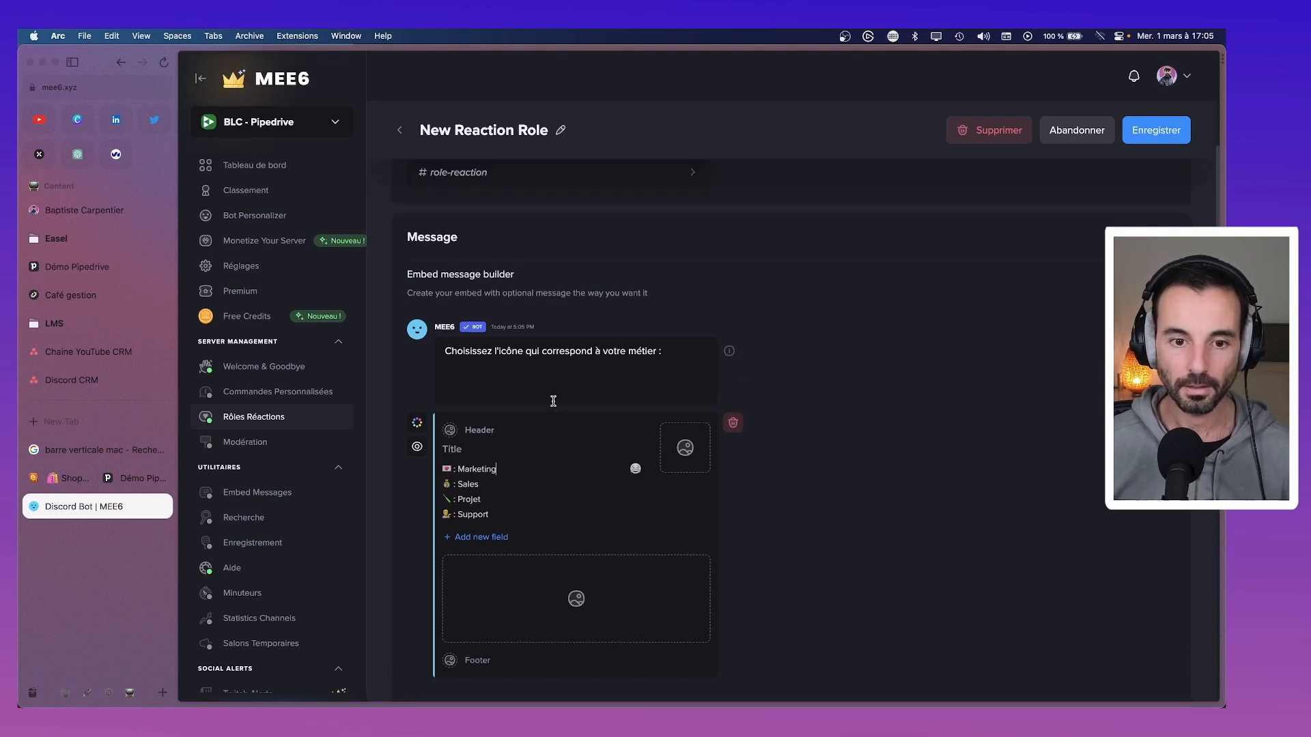
click(1153, 139)
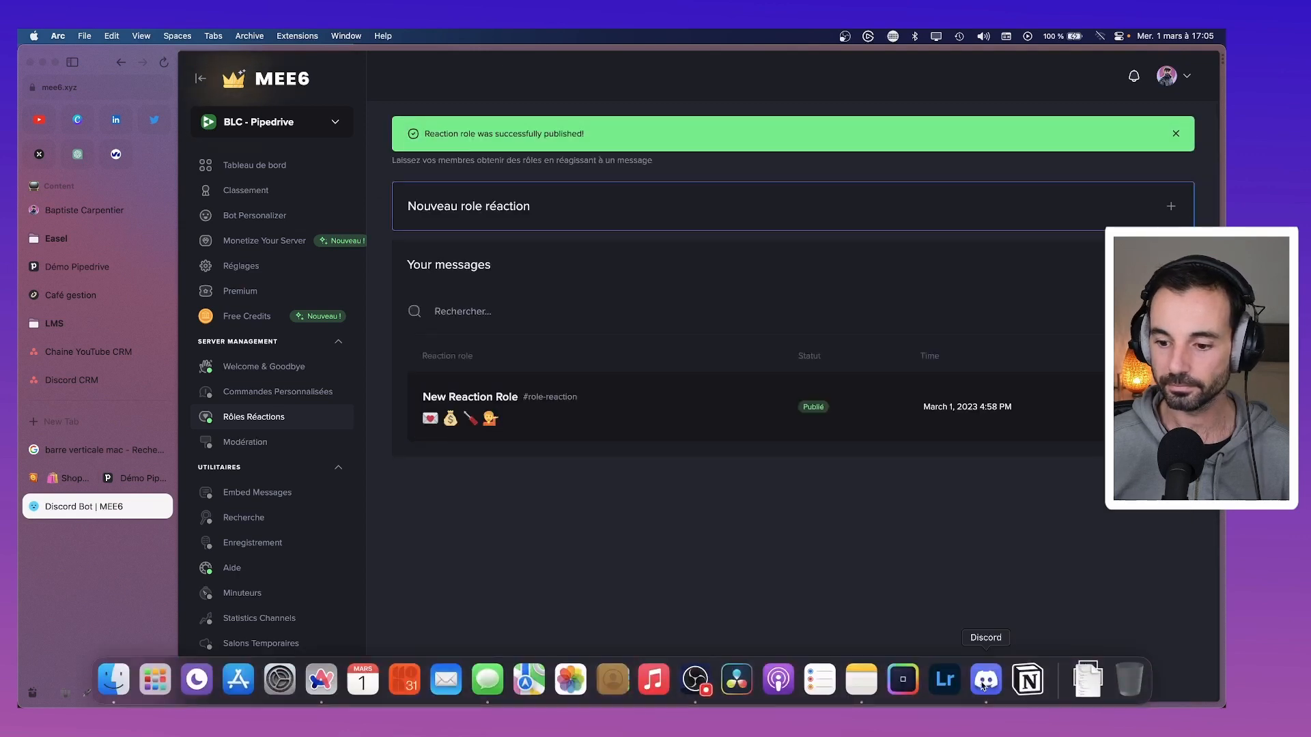
Compare the reaction and legend order of the role-reaction message in Discord with the reaction role settings in MEE6.
click(985, 685)
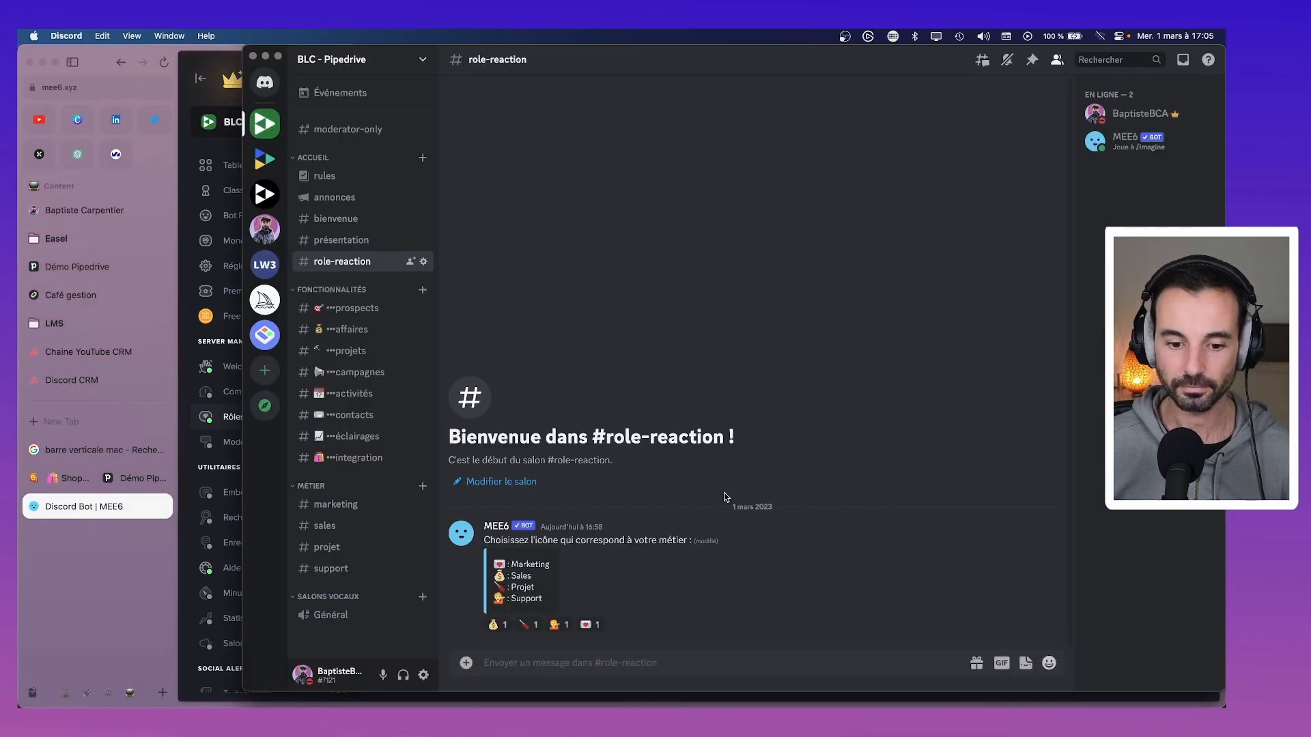
key(super+Tab)
click(813, 383)
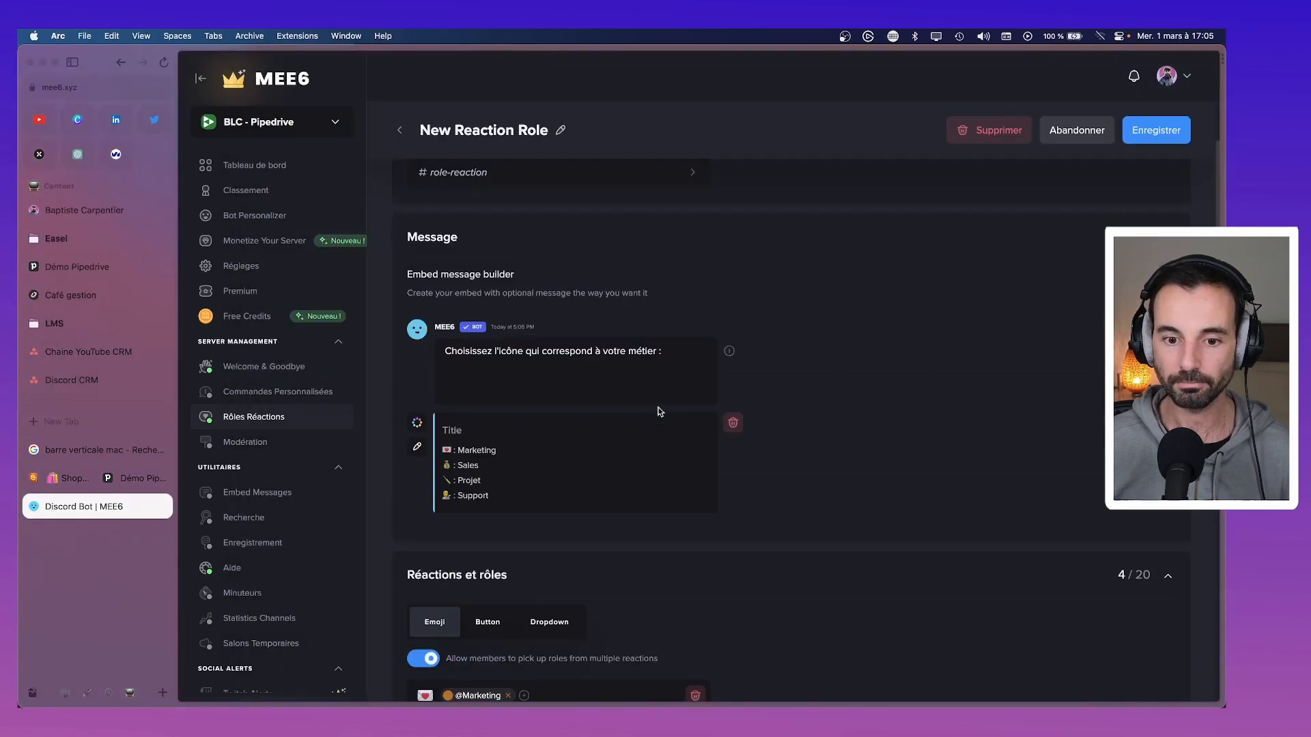
scroll(660, 411, down, 5)
scroll(660, 411, down, 2)
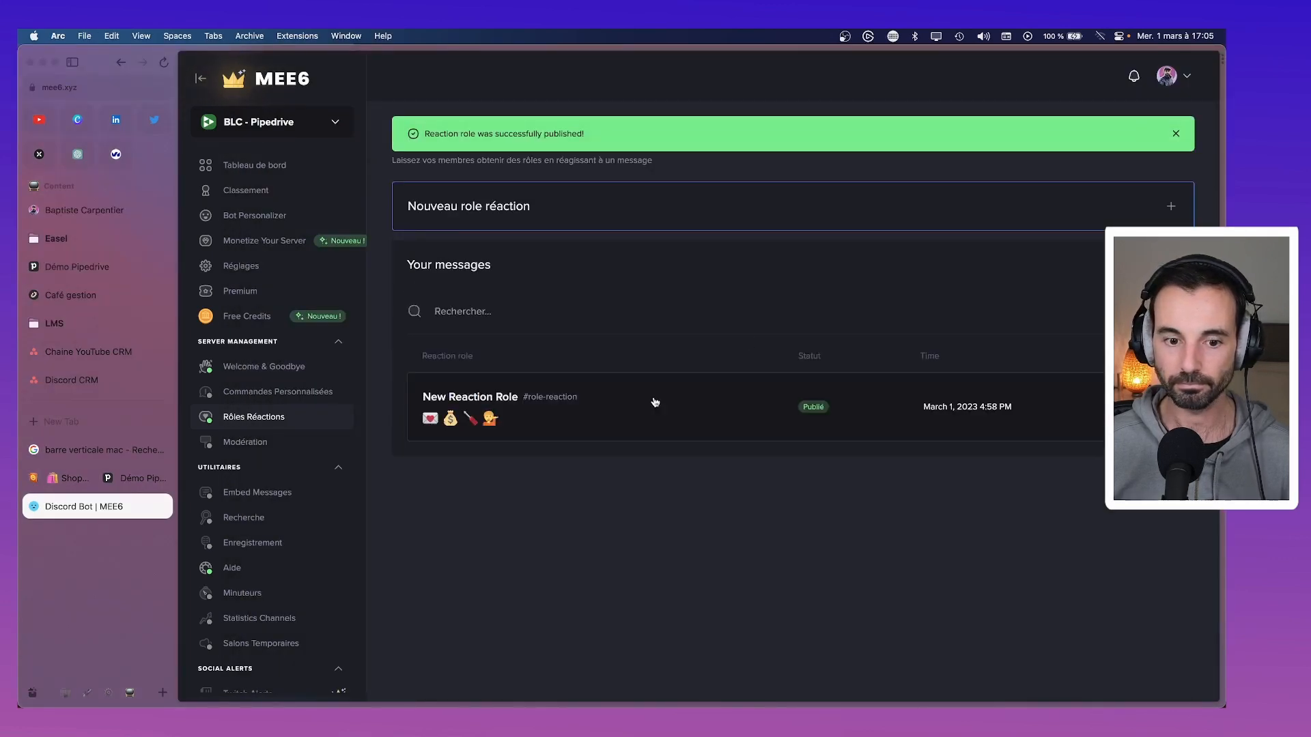
click(654, 402)
key(super+Tab)
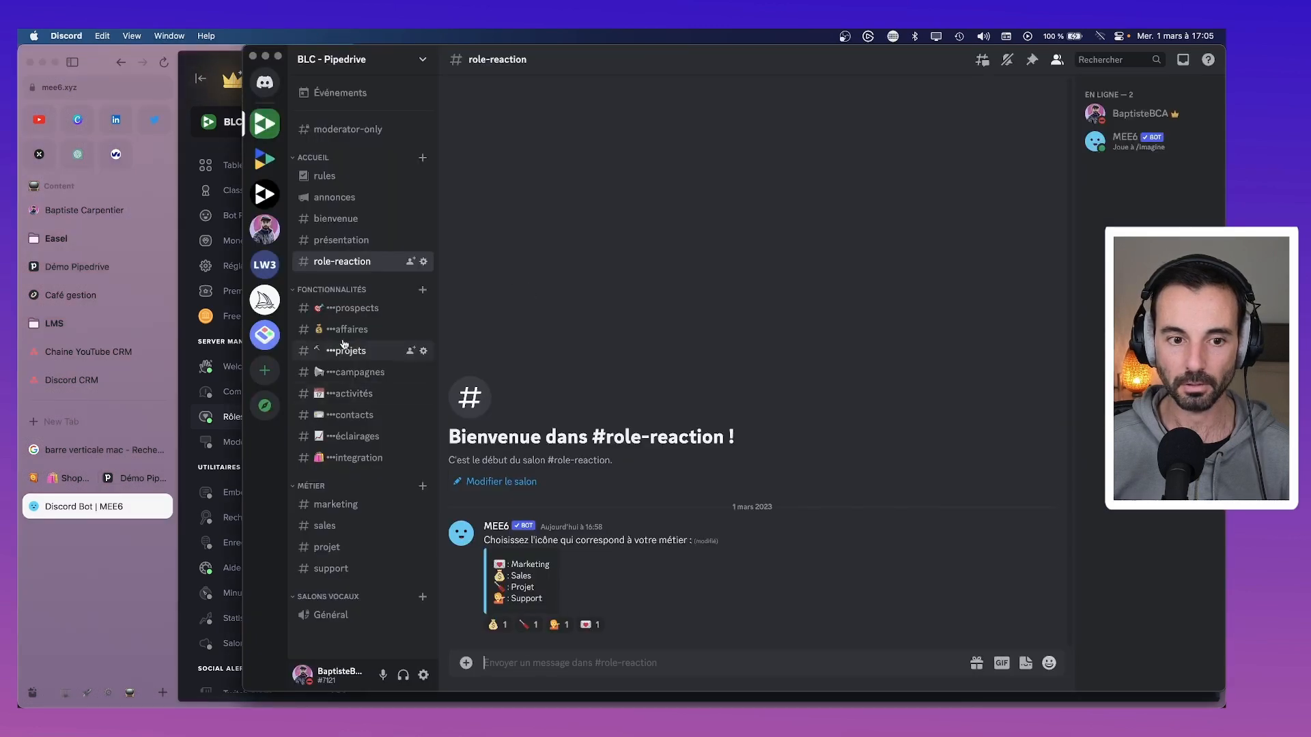
click(342, 241)
click(347, 263)
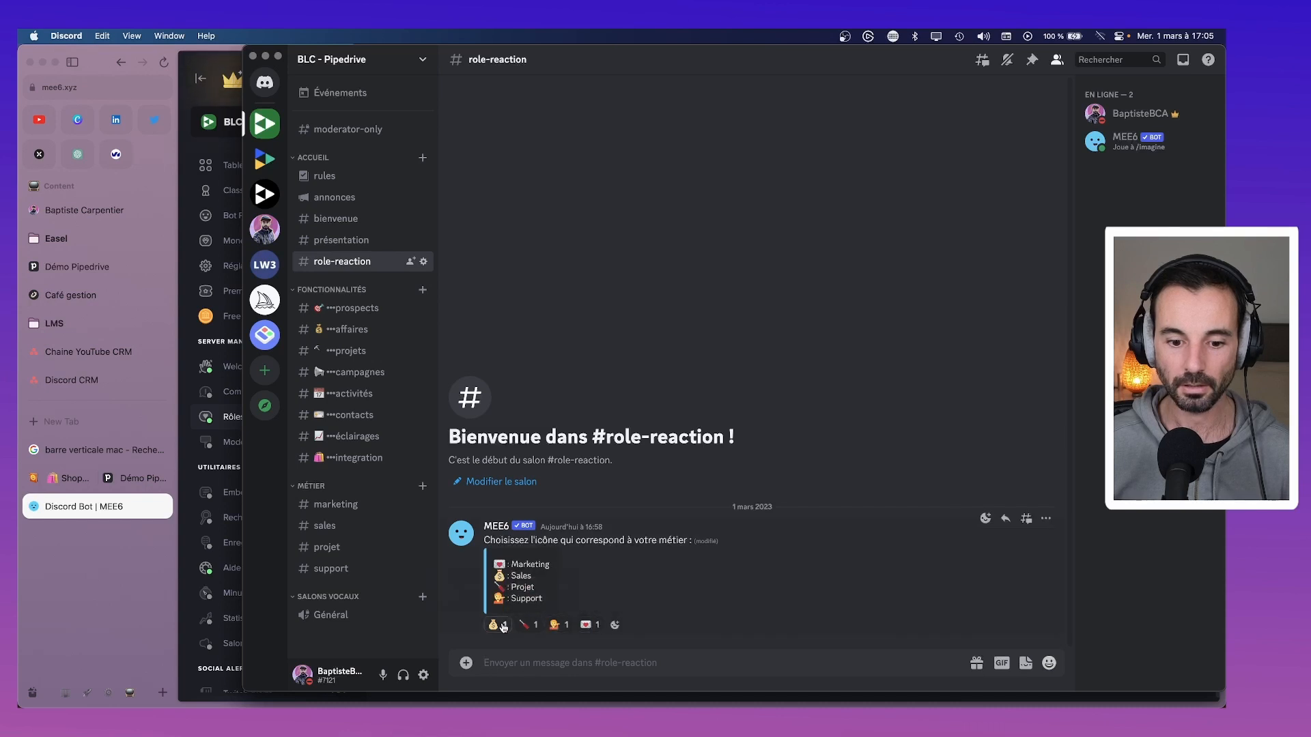
Delete the existing MEE6 reaction message from the role-reaction channel in Discord.
click(1045, 518)
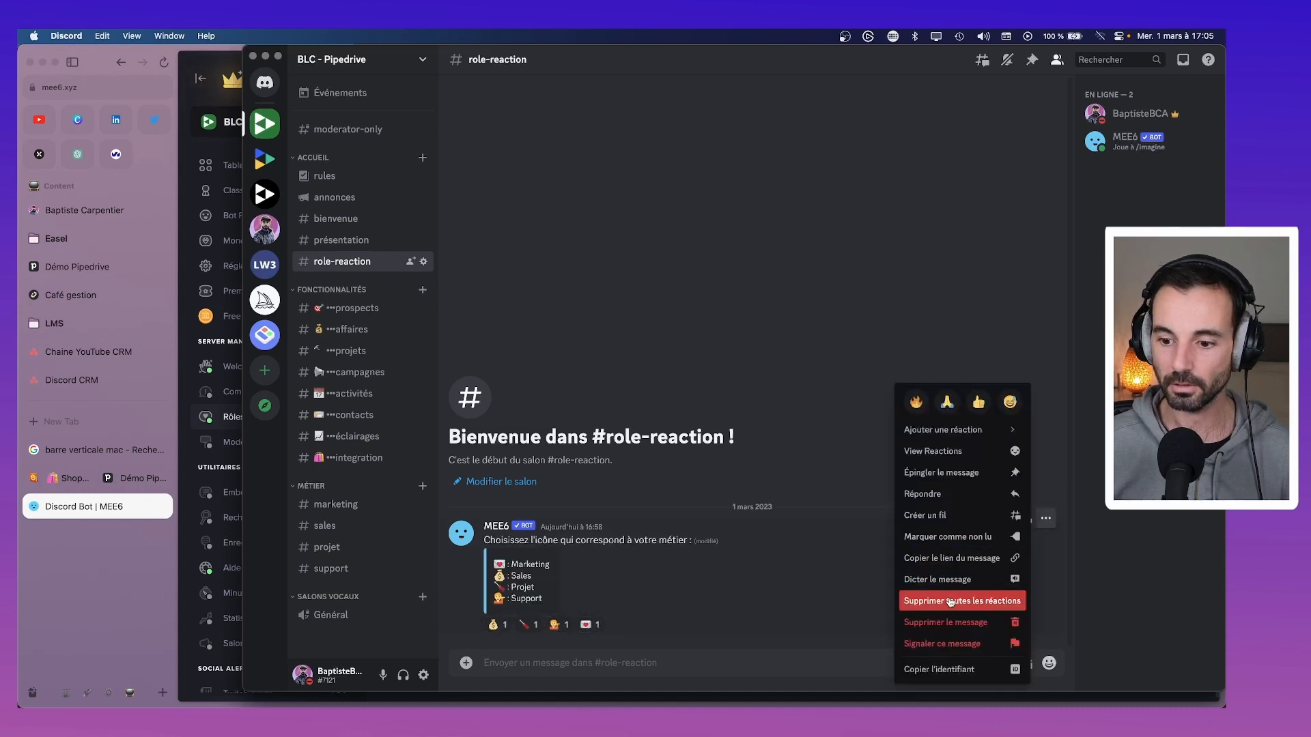
click(949, 622)
click(834, 499)
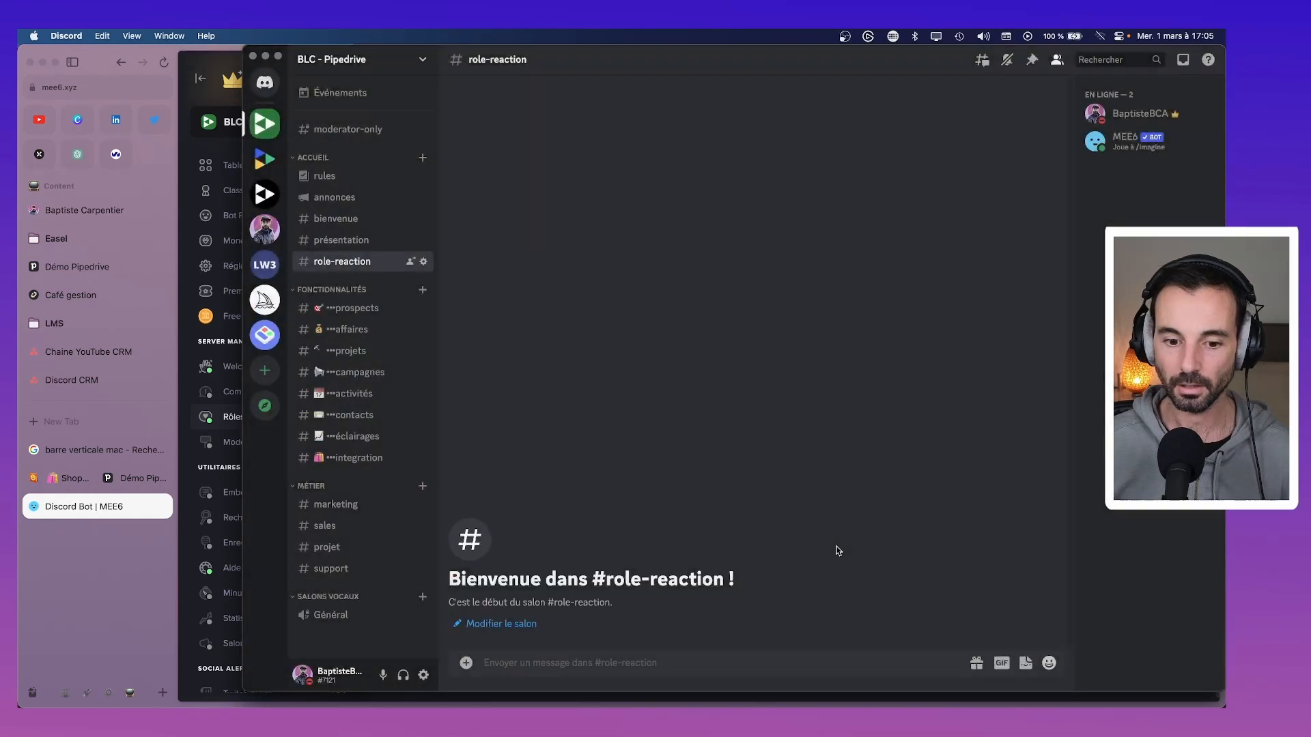
Switch to MEE6, save the reaction role to republish its message, and return to Discord's role-reaction channel.
key(super+Tab)
click(1152, 139)
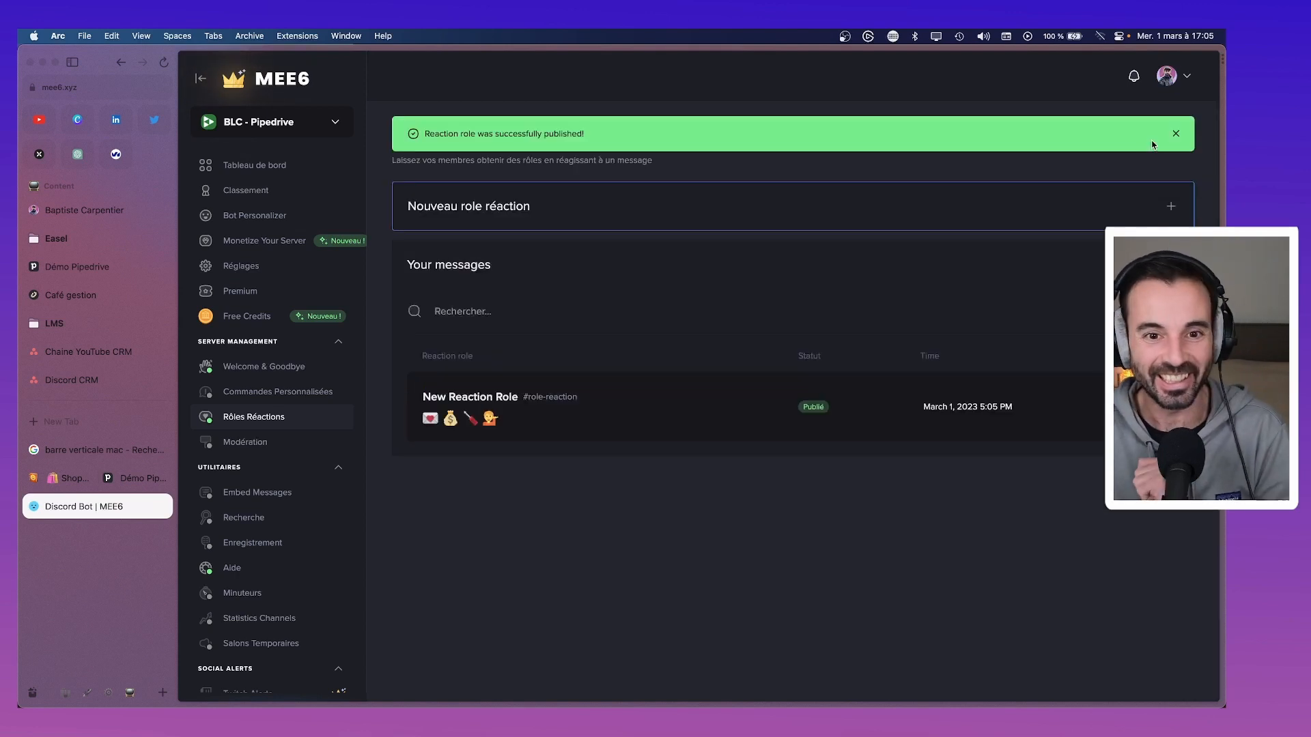
key(super+Tab)
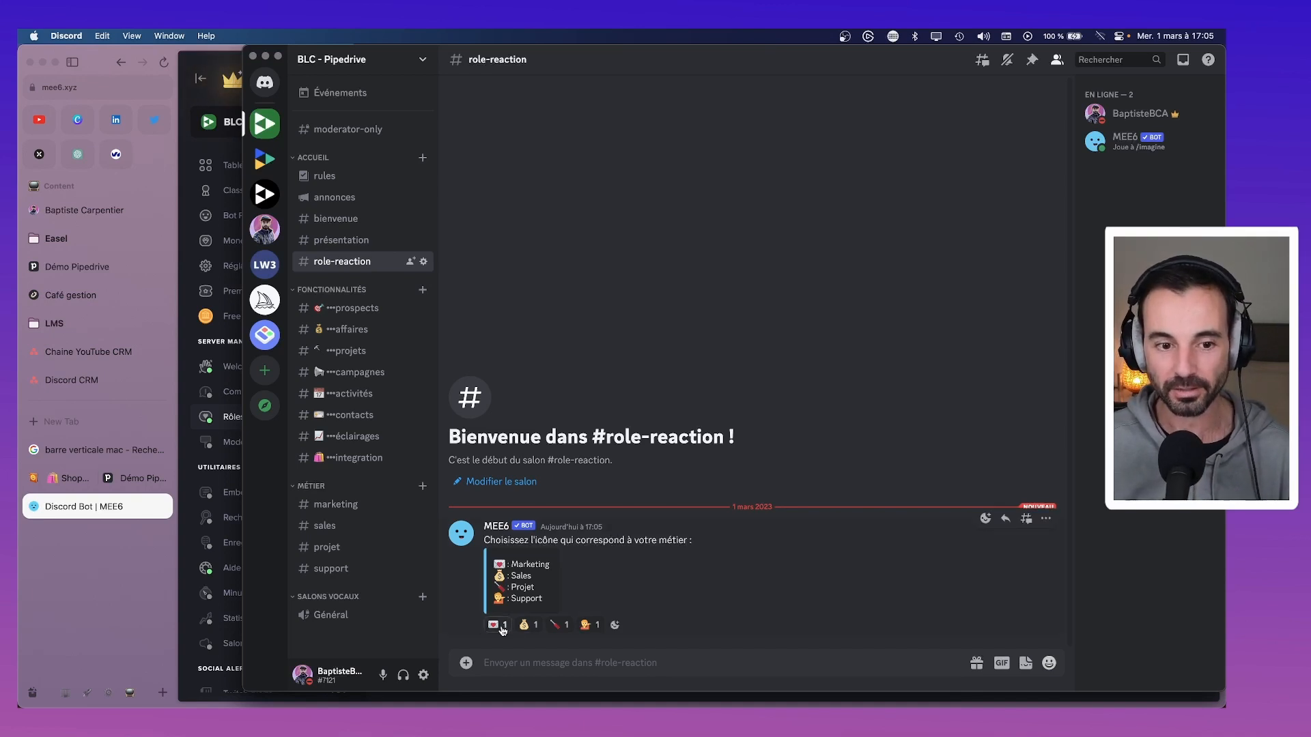
Review the permissions of the marketing channel in the Métier category and close its settings.
right_click(369, 506)
click(408, 579)
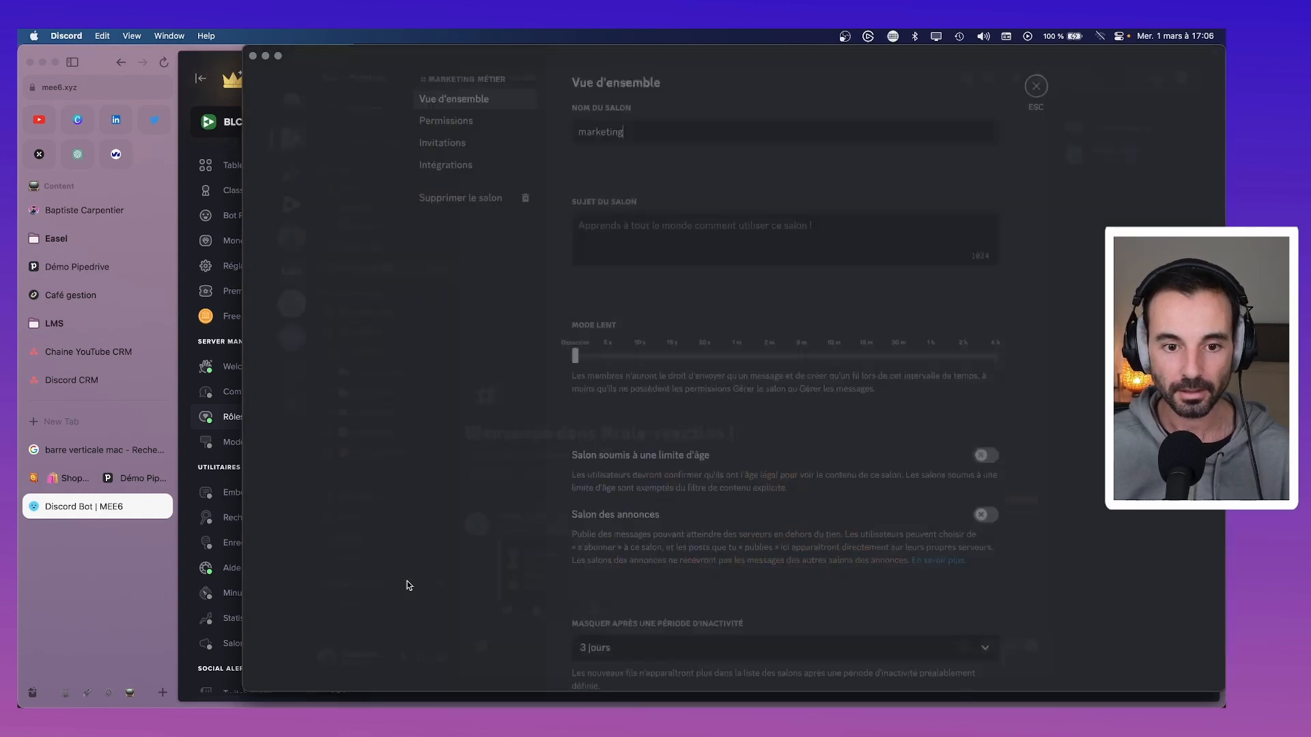
click(464, 127)
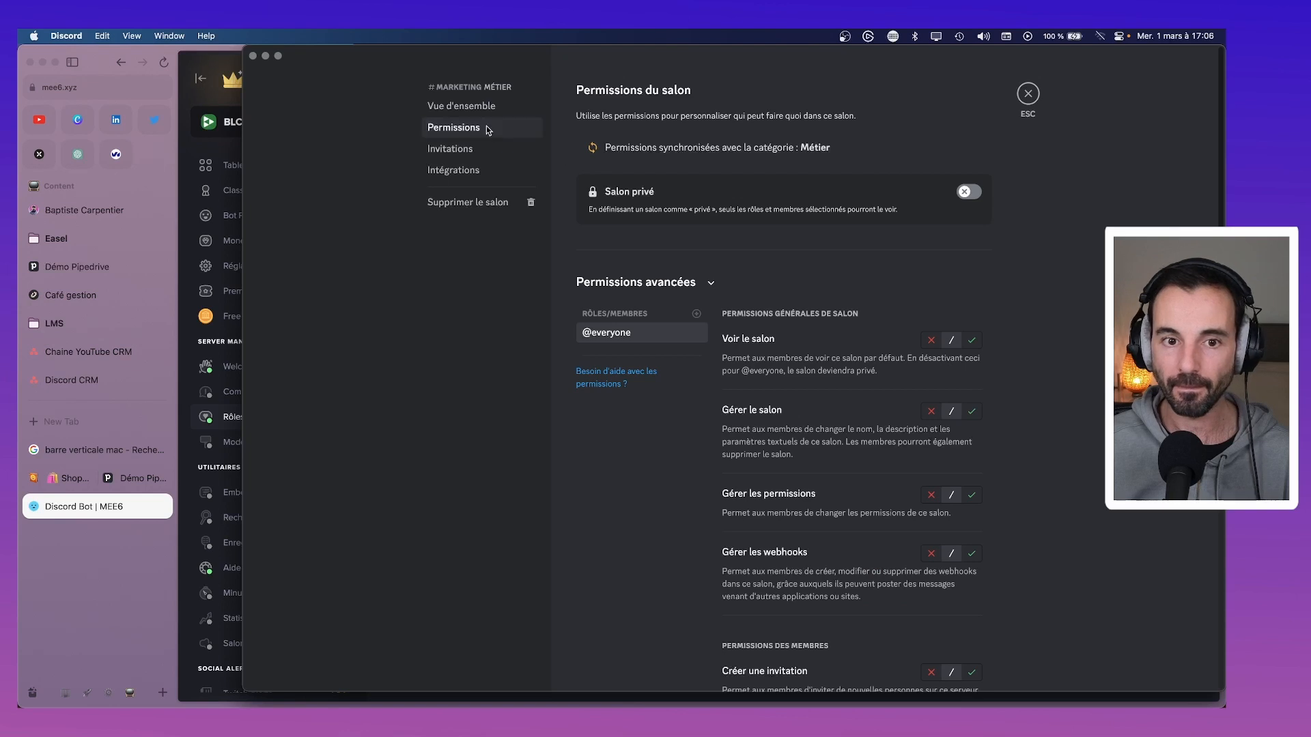
click(1028, 94)
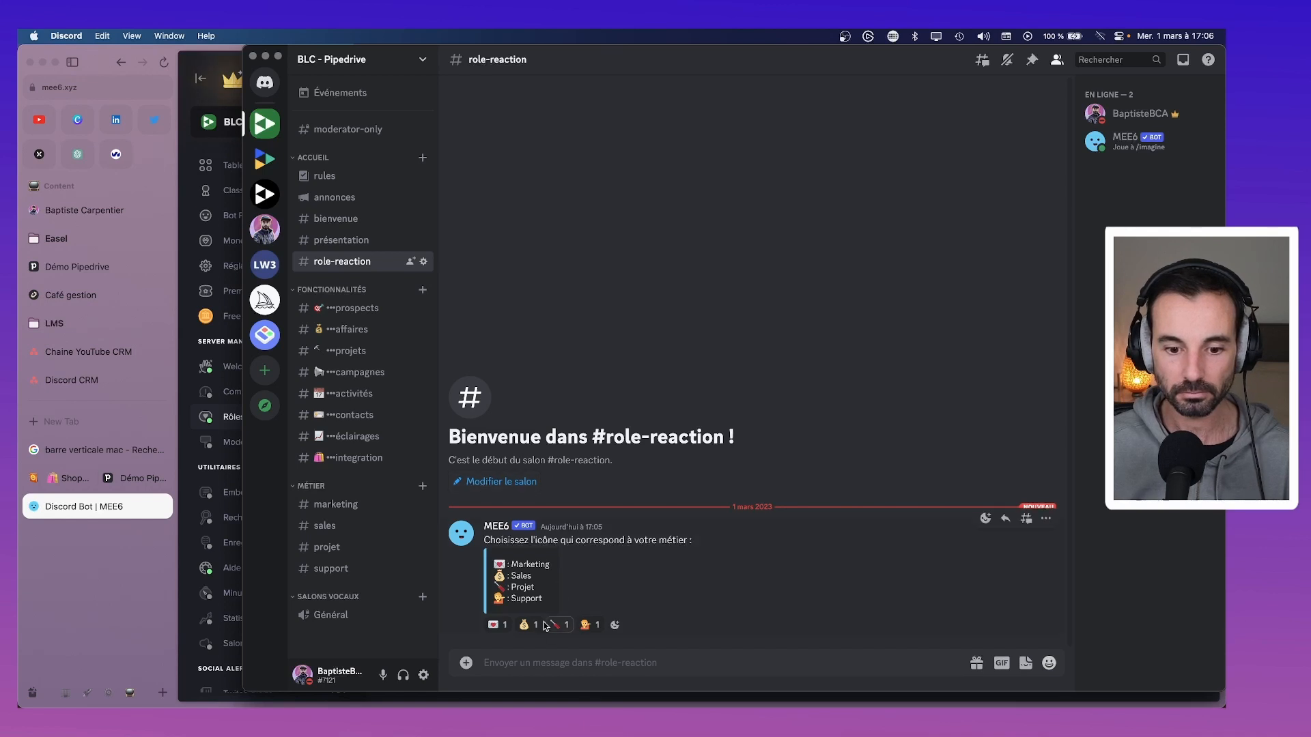
Open the présentation channel's settings, then find the Waving Hand emoji on Emojipedia with "wave" and copy it.
right_click(344, 242)
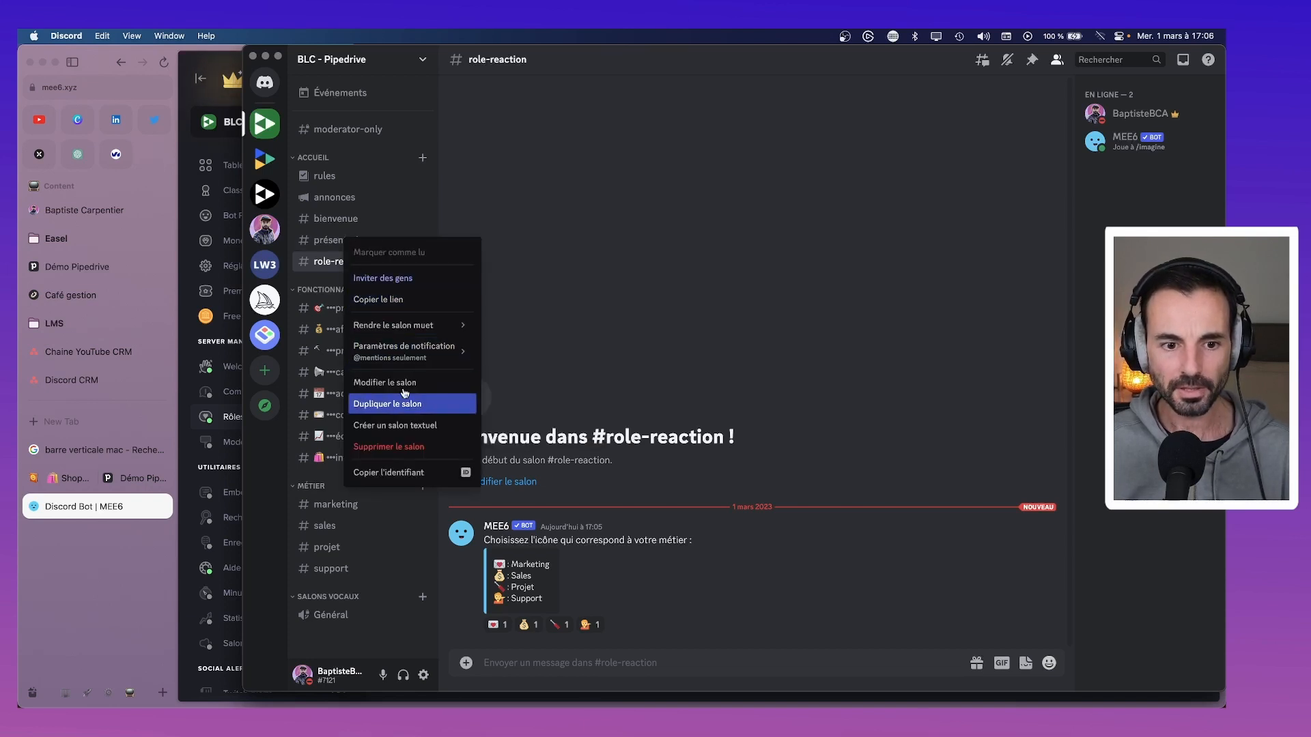
click(382, 381)
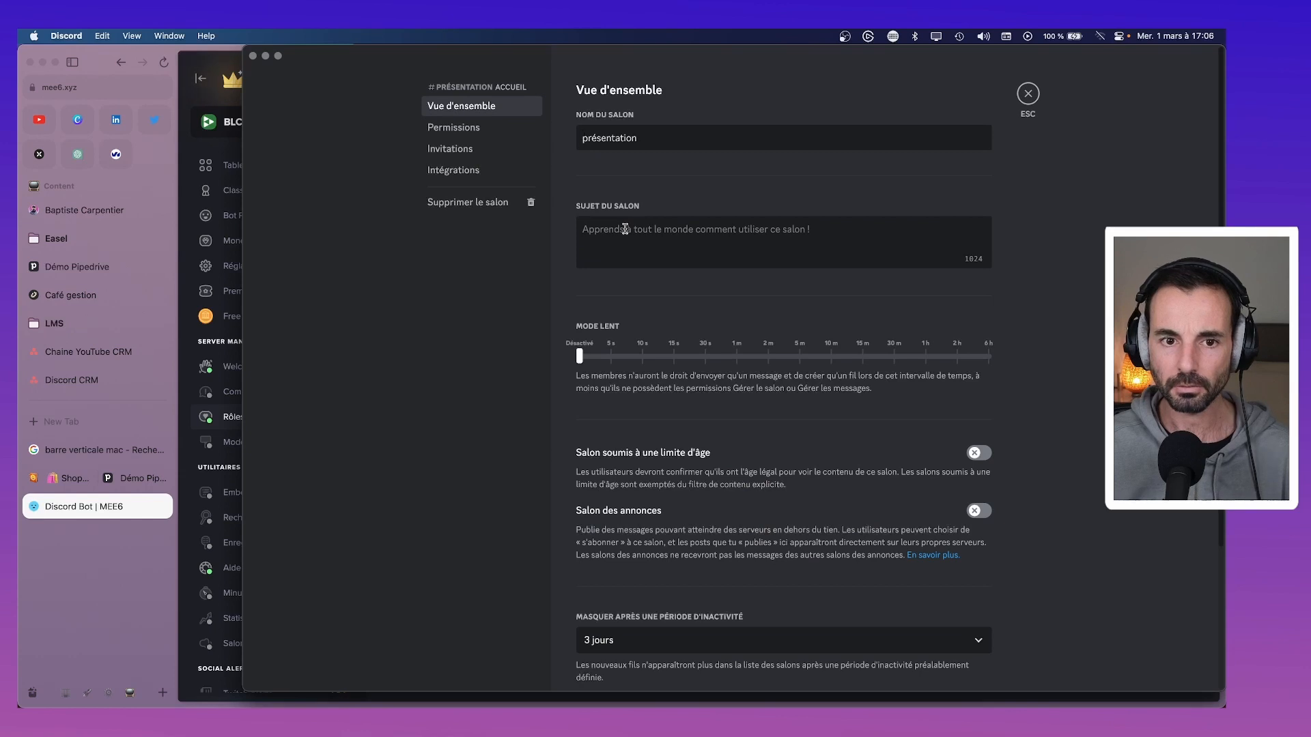
key(super+Tab)
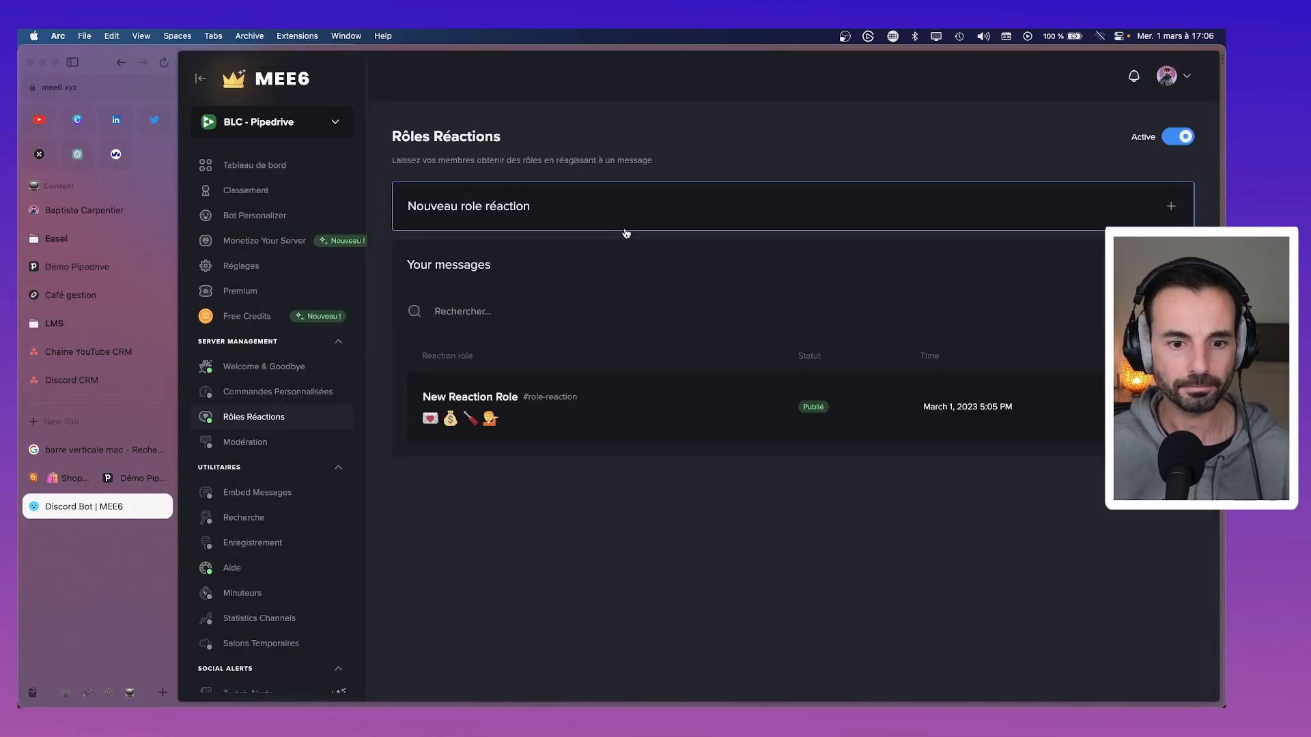
click(91, 477)
click(473, 69)
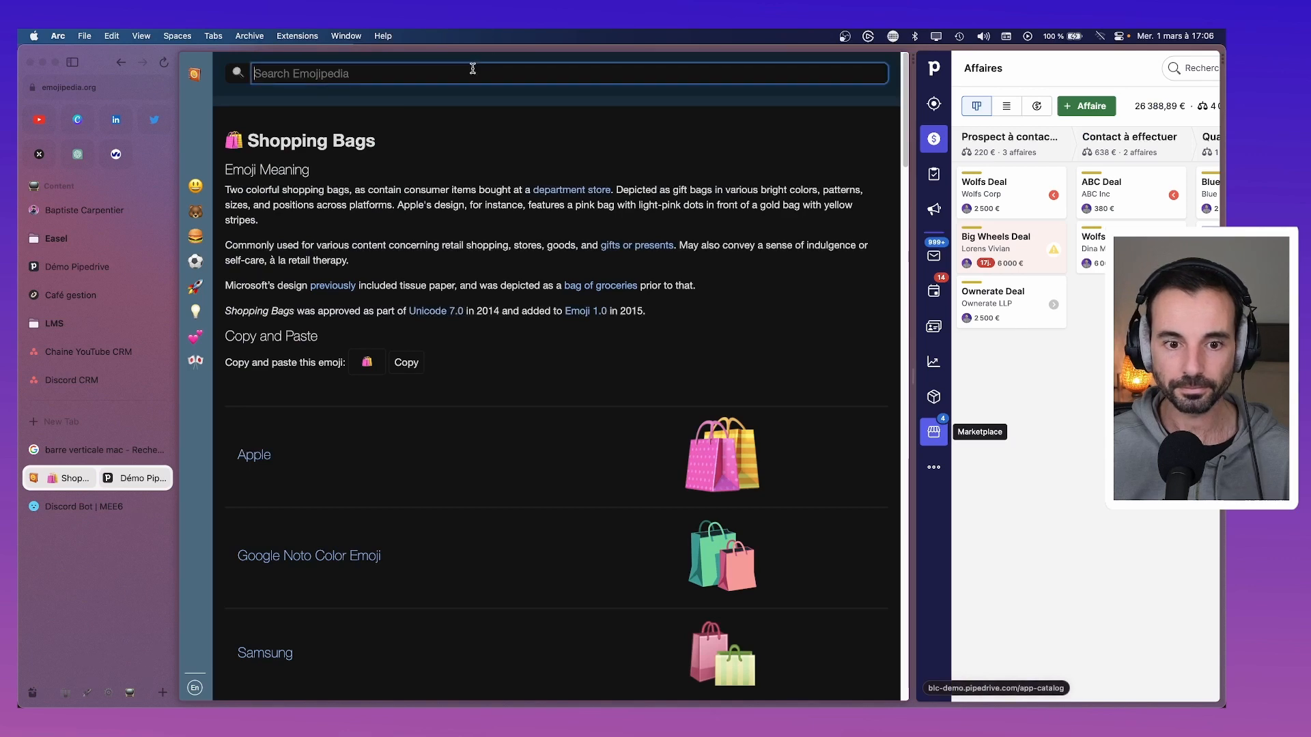
text(wave)
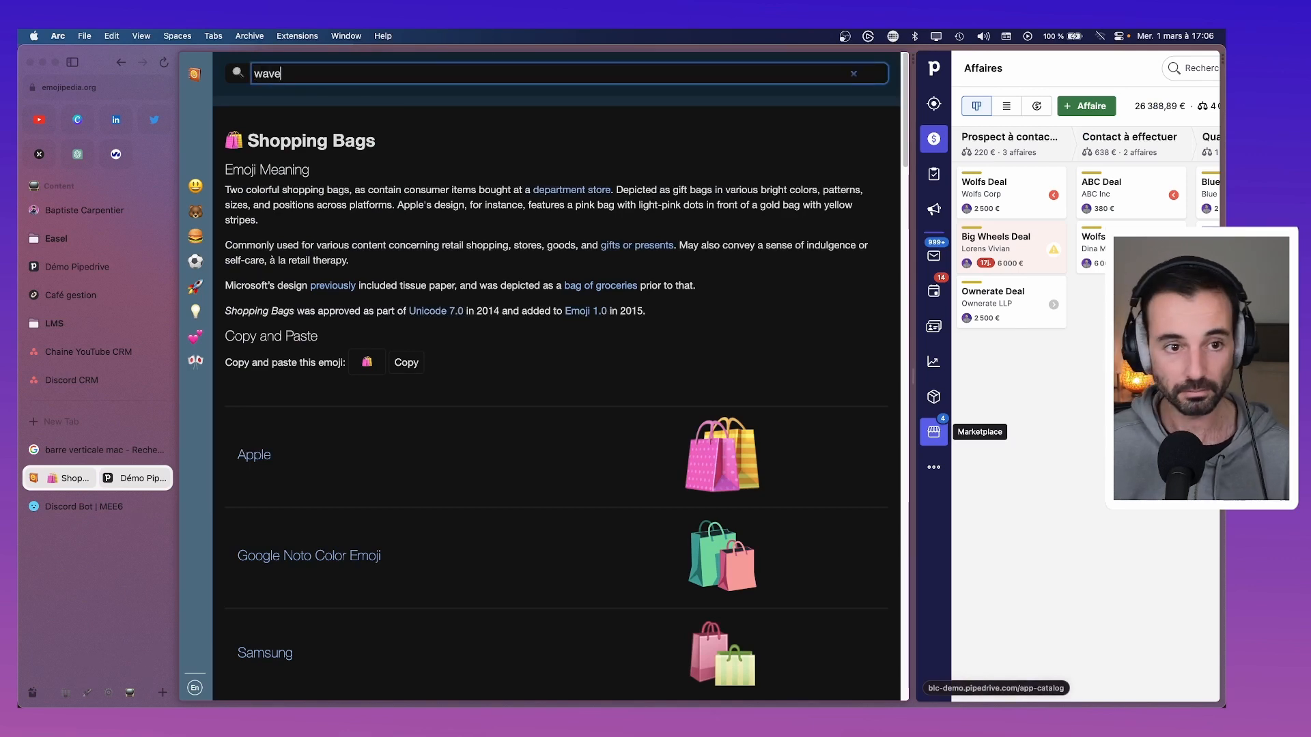
key(Return)
click(263, 234)
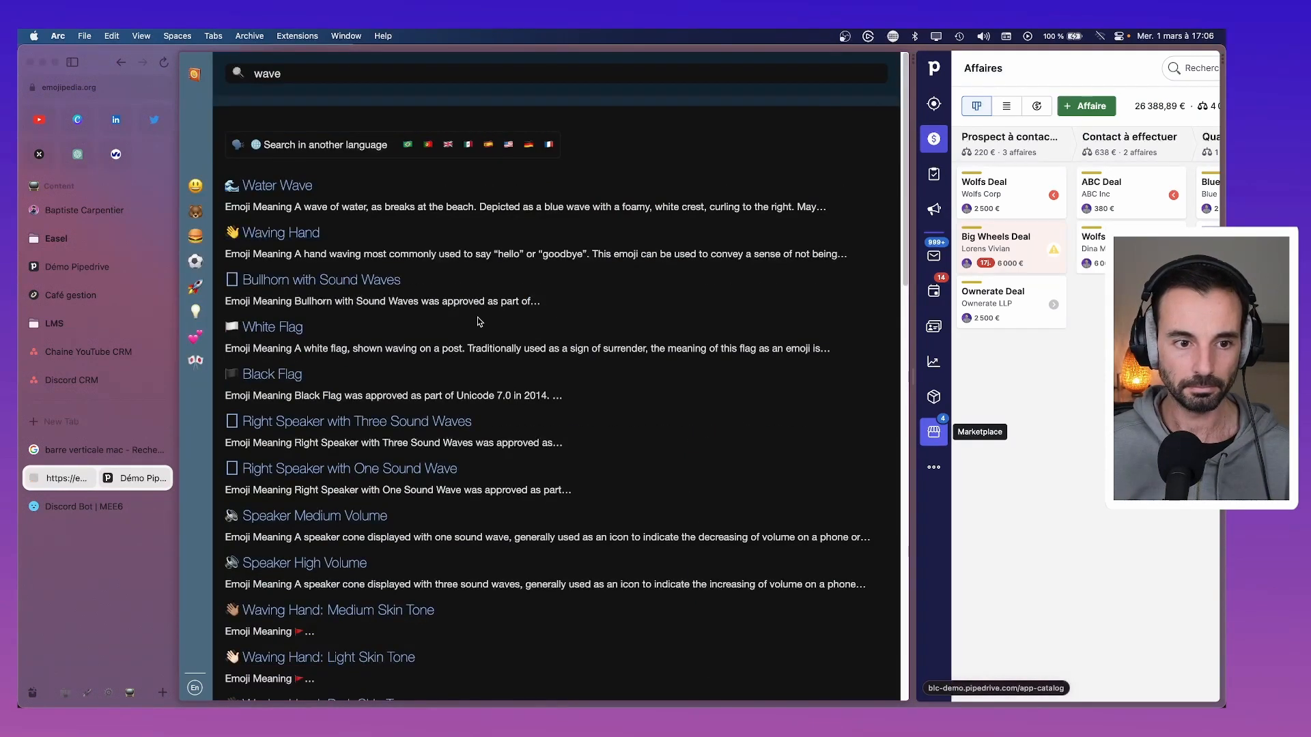
click(409, 293)
Back in Discord, put the waving hand emoji before the présentation channel's name and save the change.
key(super+Tab)
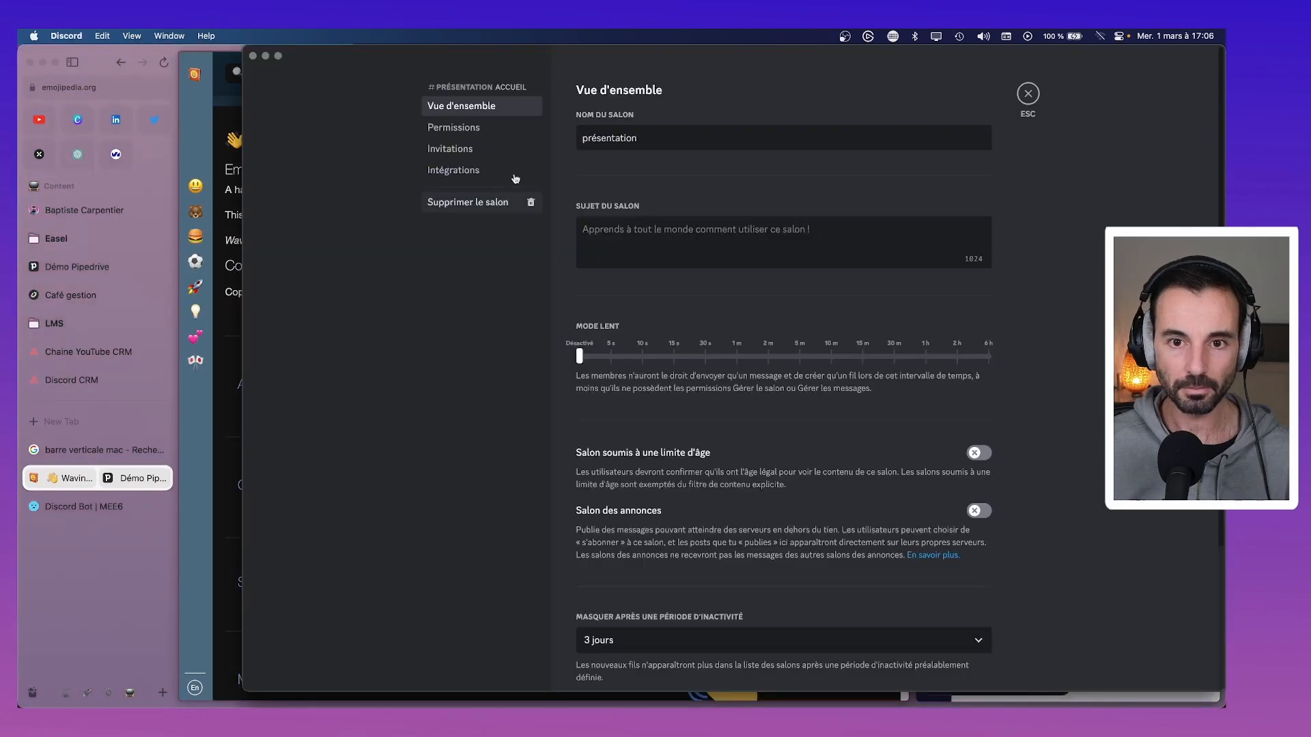
key(super+v)
click(933, 663)
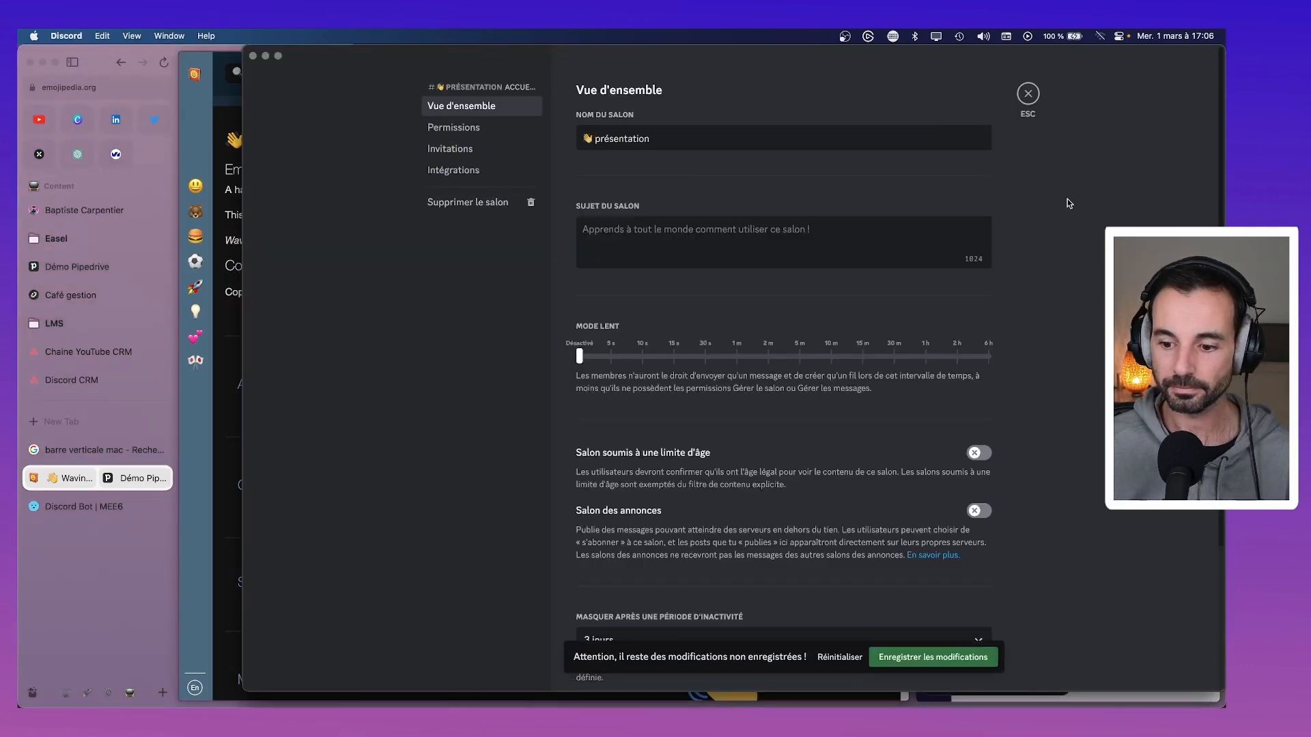
click(1028, 94)
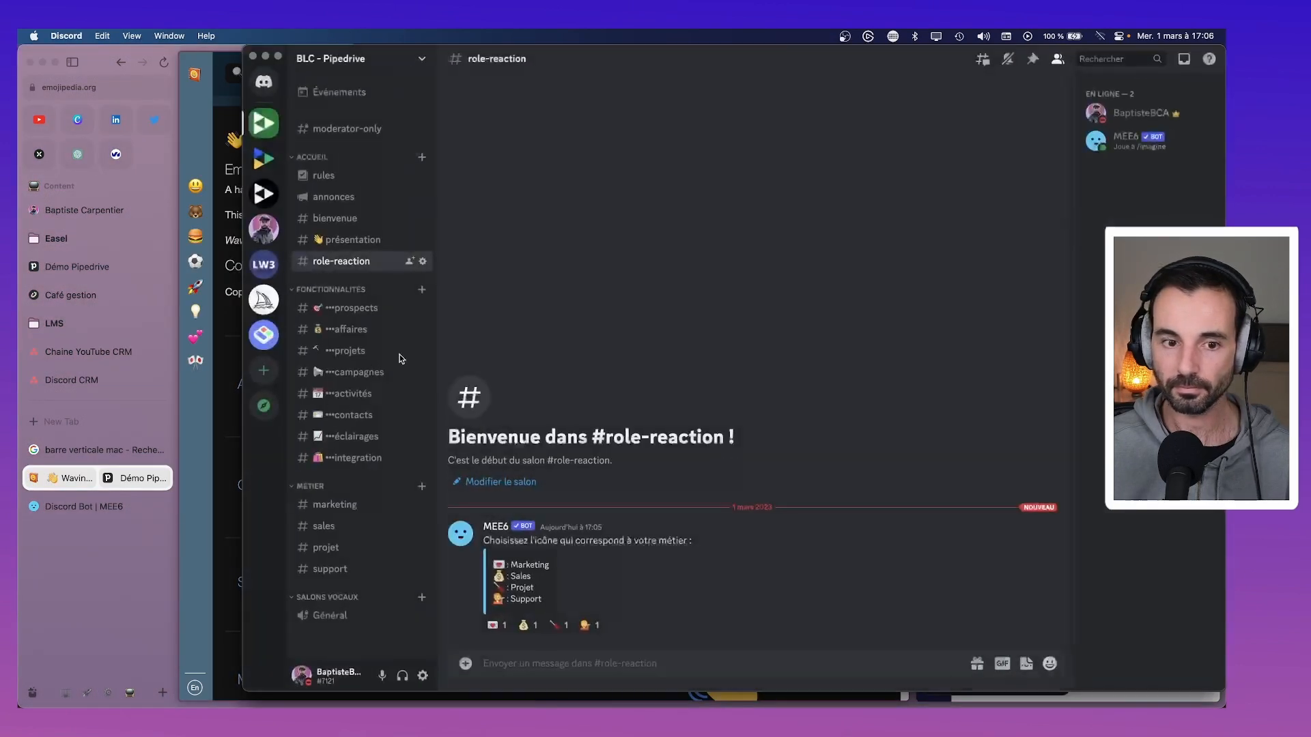
Delete the bienvenue channel from the Accueil category.
click(336, 219)
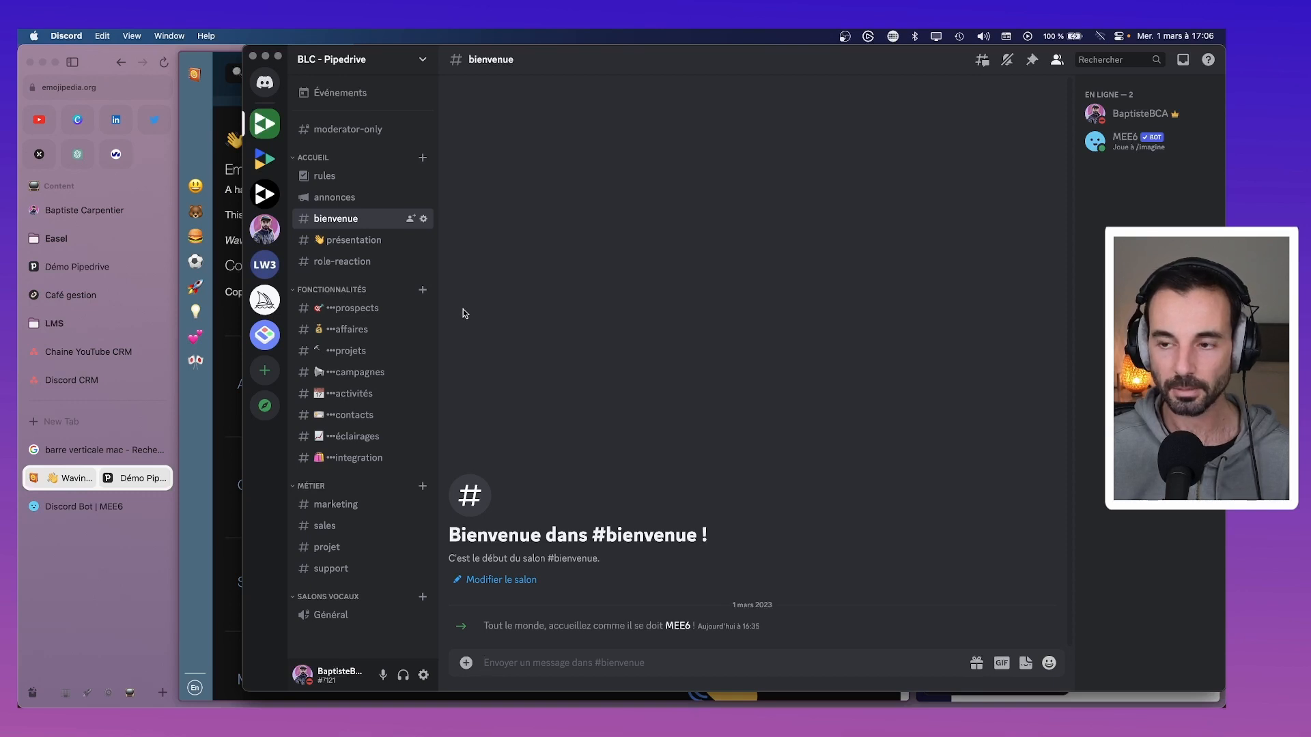
right_click(352, 220)
click(393, 424)
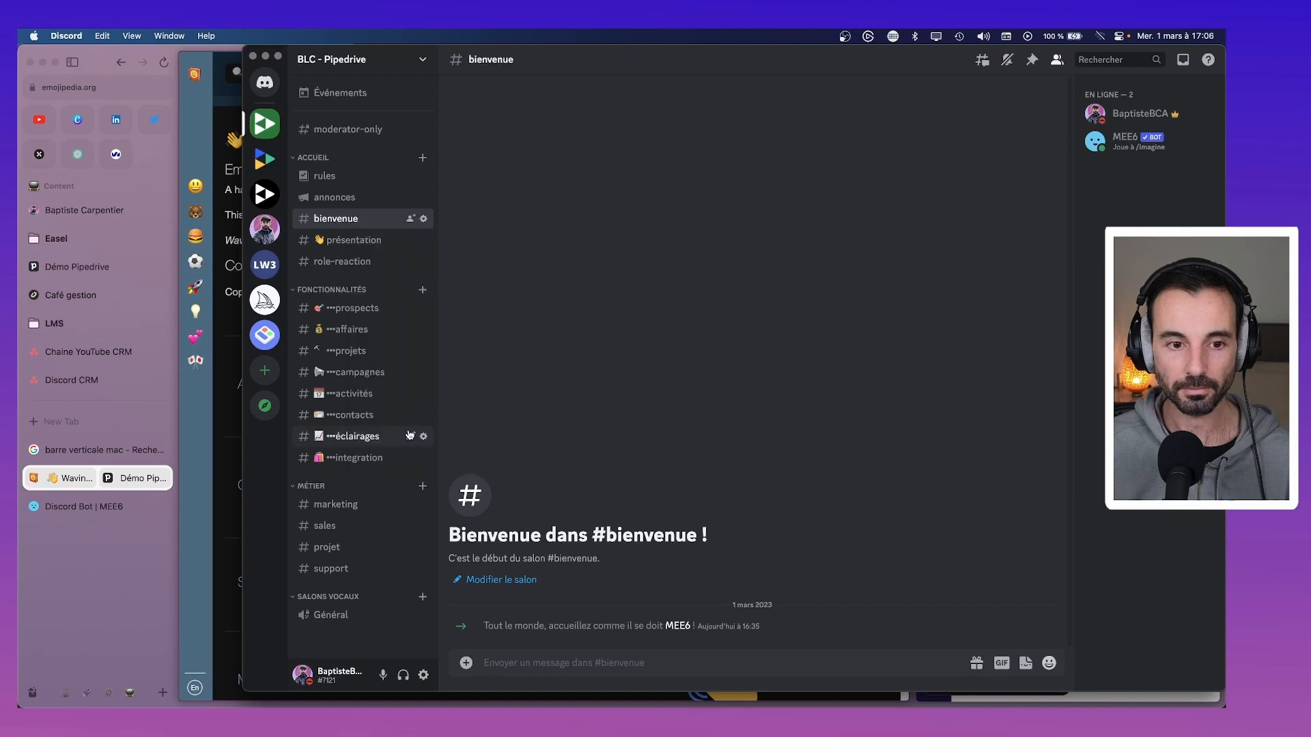
click(817, 410)
Examine the BLC - Pipedrive server's overview settings, including the system messages channel choices and default notifications.
click(342, 59)
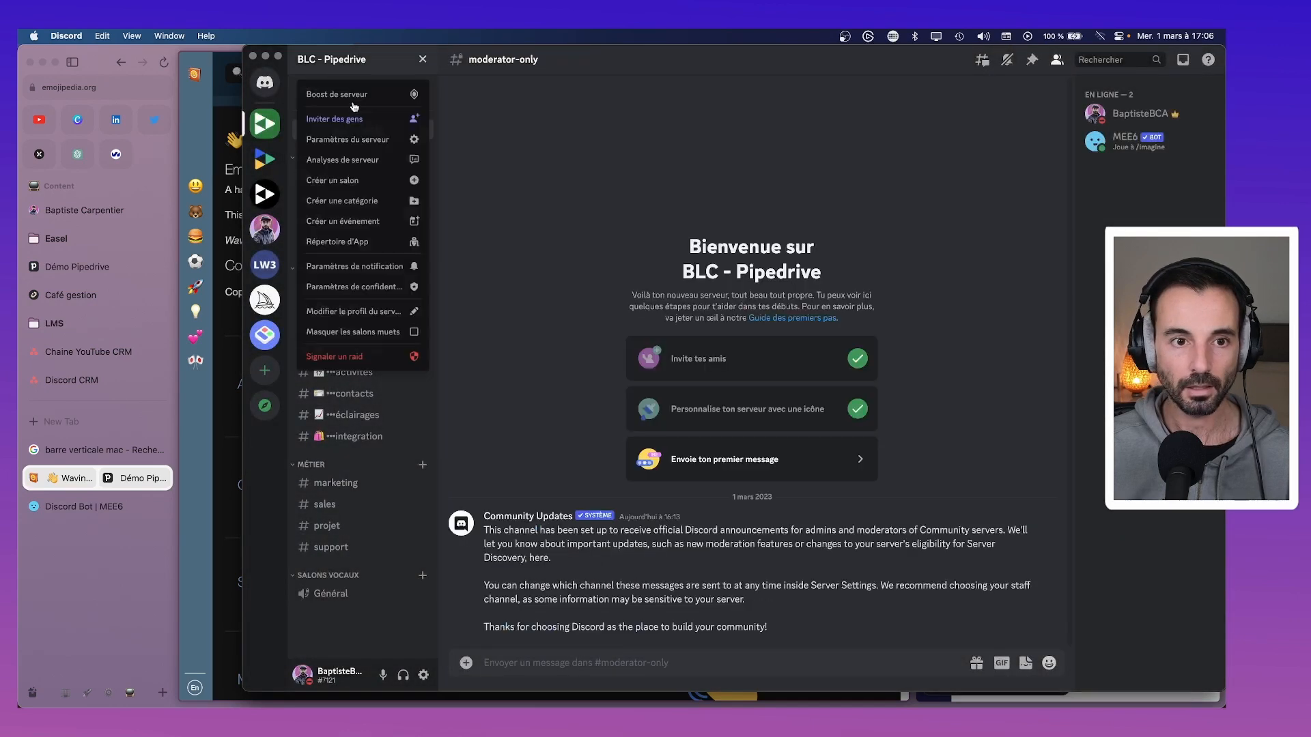
click(362, 144)
click(475, 130)
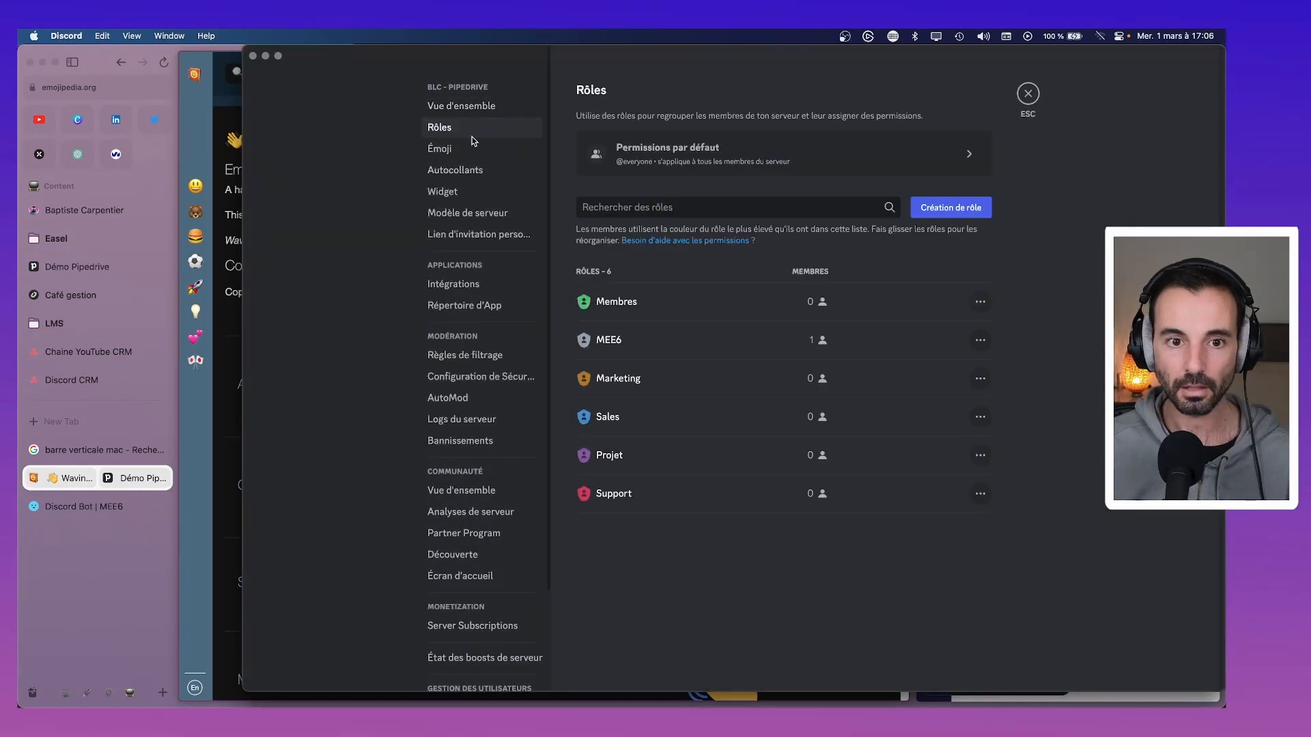
click(479, 113)
scroll(915, 396, down, 1)
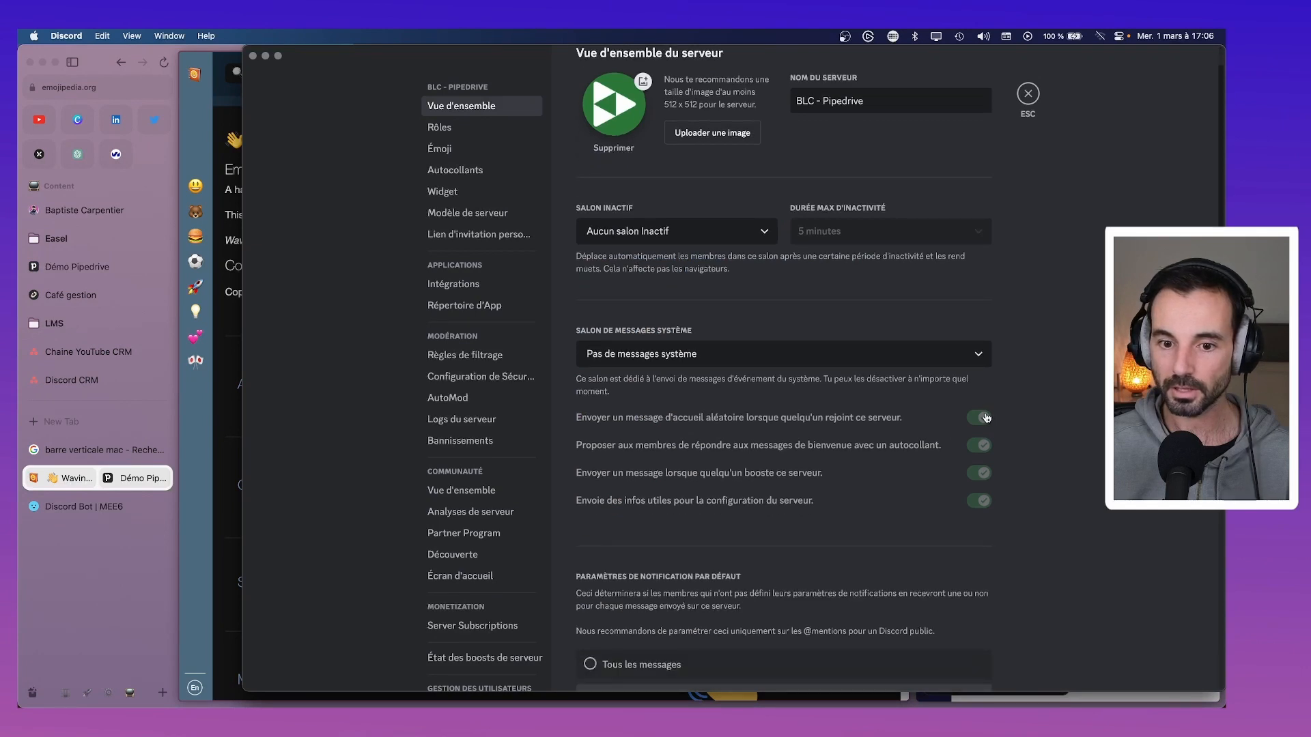
click(965, 356)
click(972, 356)
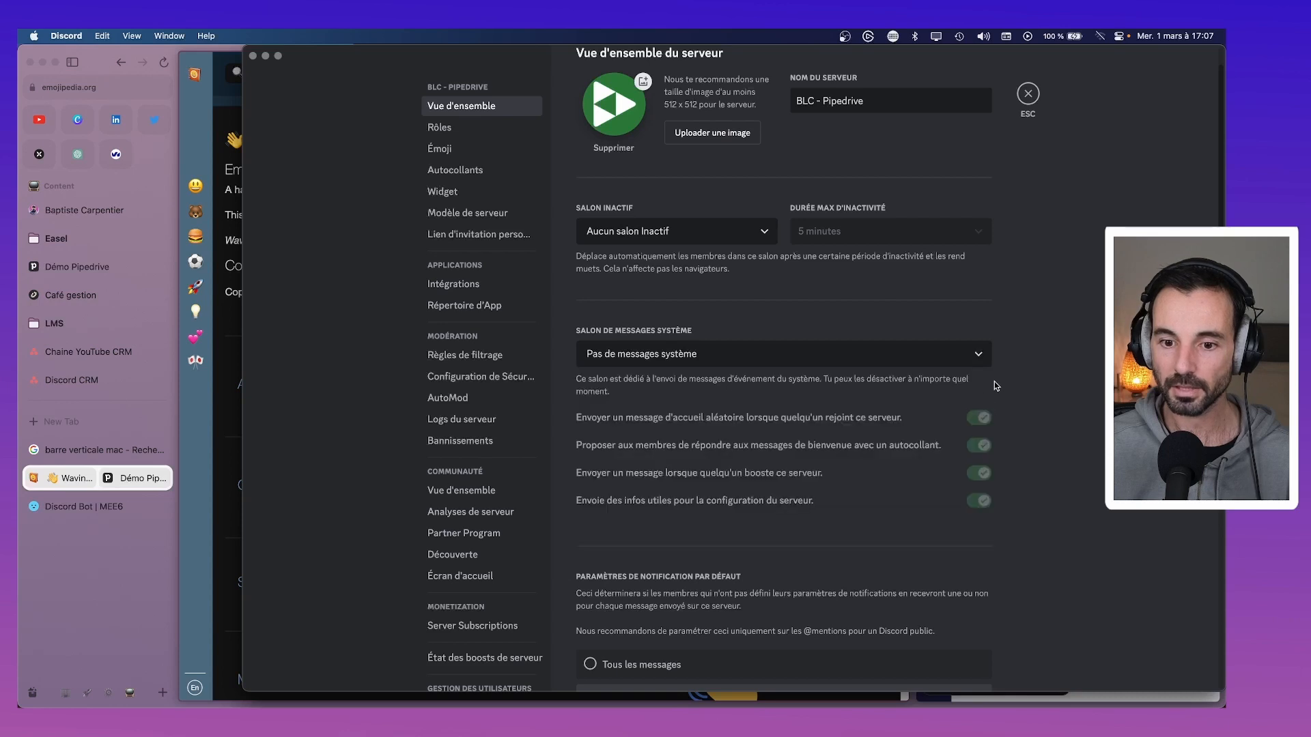
click(959, 354)
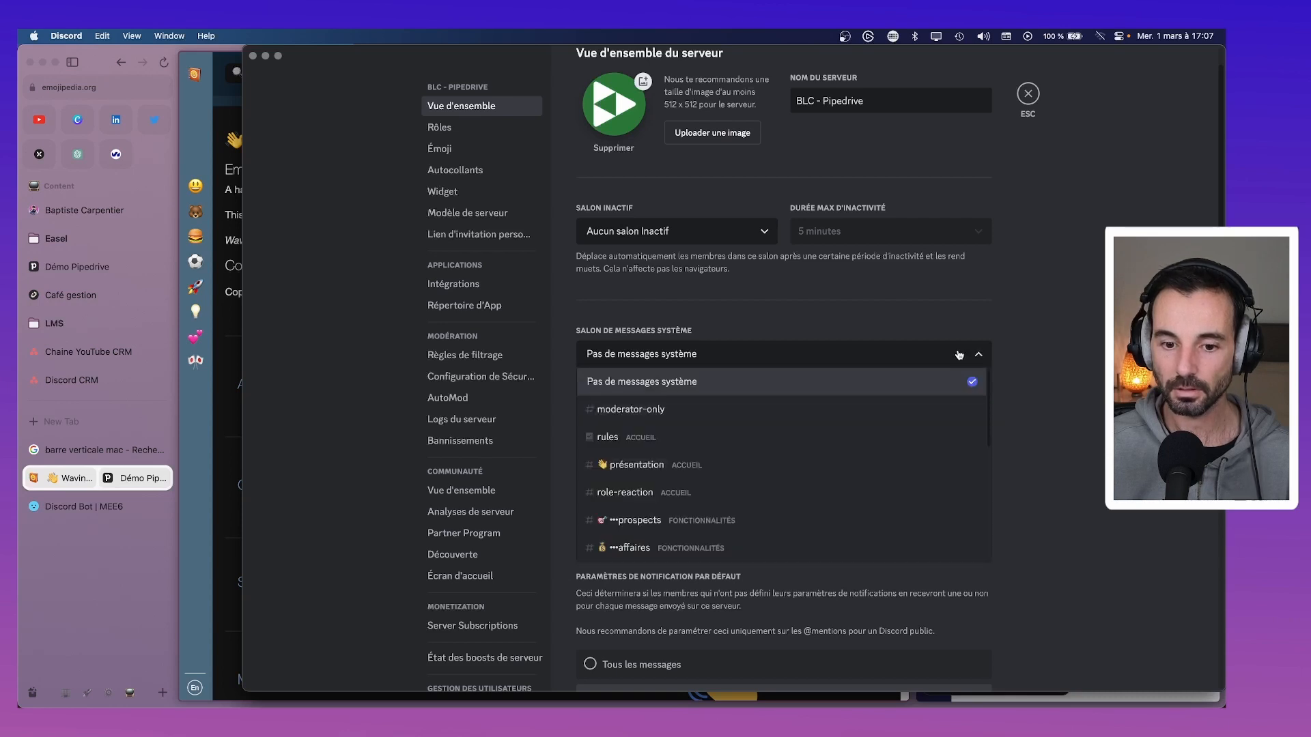
click(960, 355)
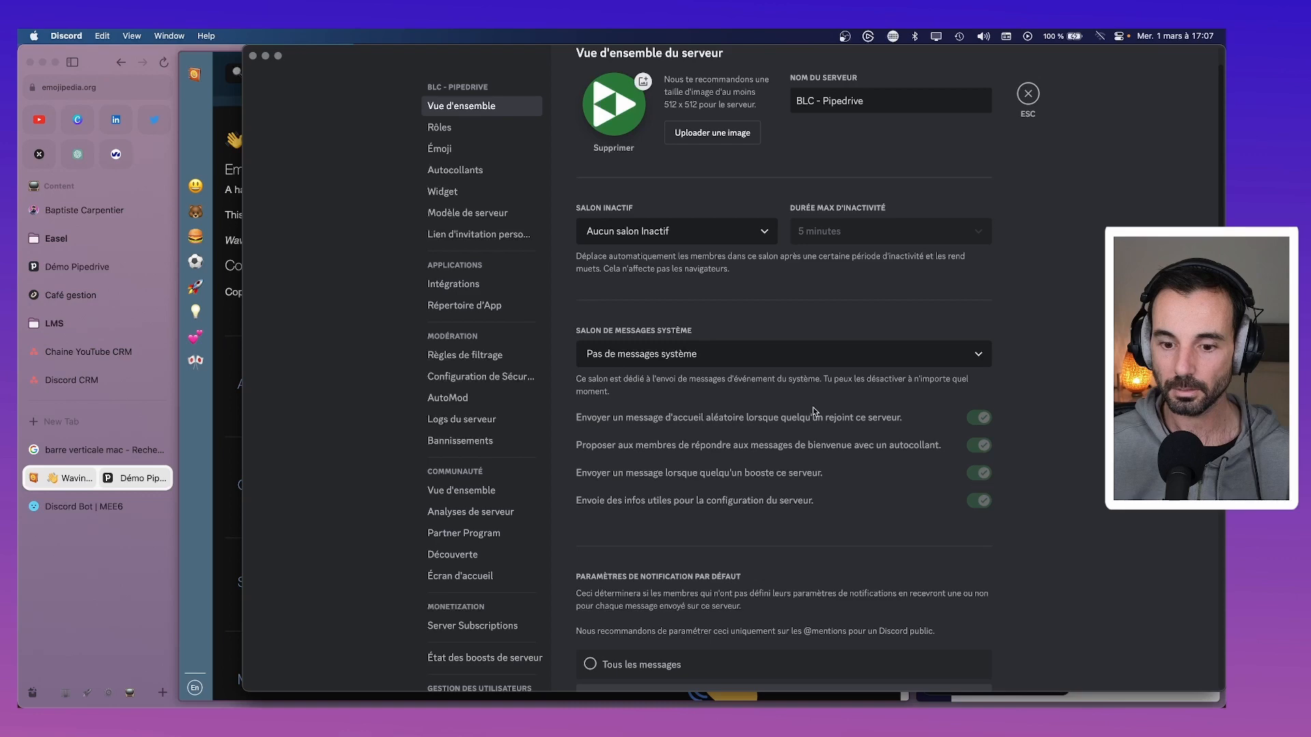
scroll(792, 451, down, 5)
scroll(794, 454, down, 2)
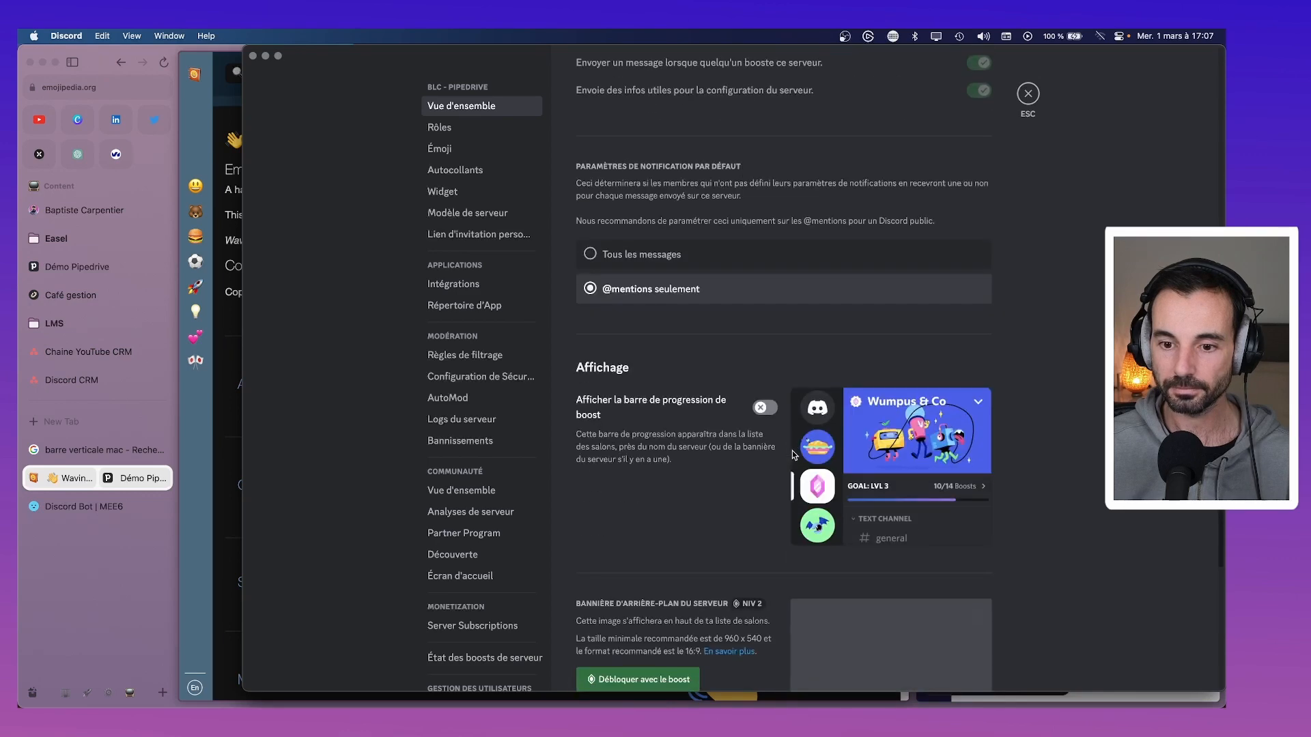
scroll(794, 455, up, 7)
click(1027, 93)
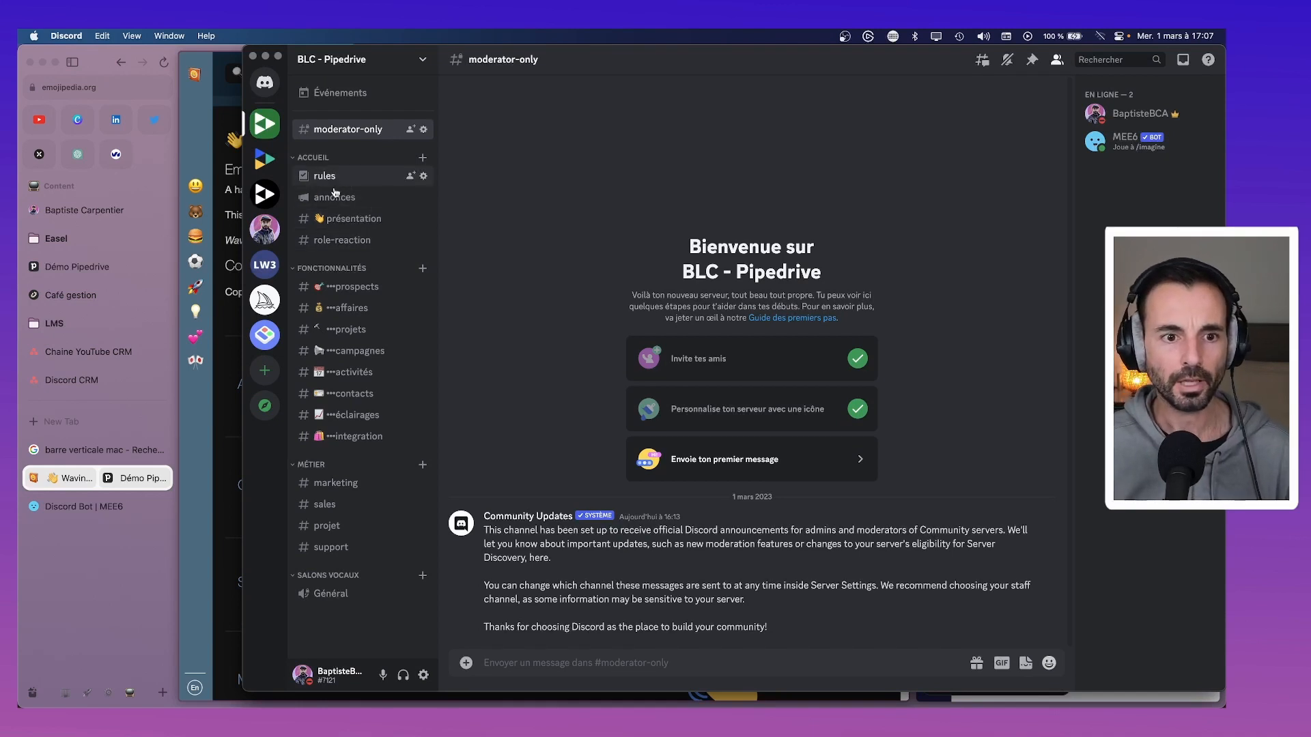
In the BLC Community server, inspect the role-selection channel's name and emoji in its settings.
click(261, 195)
click(265, 159)
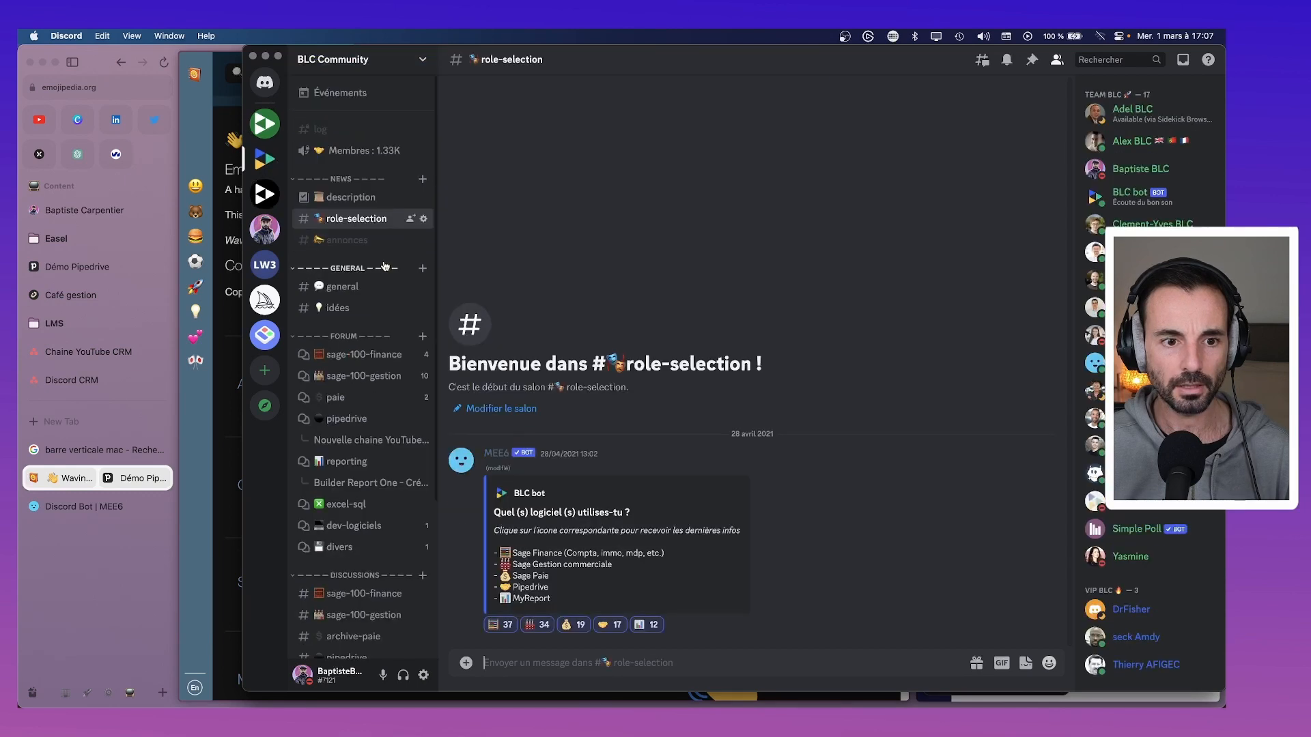
right_click(349, 219)
click(396, 367)
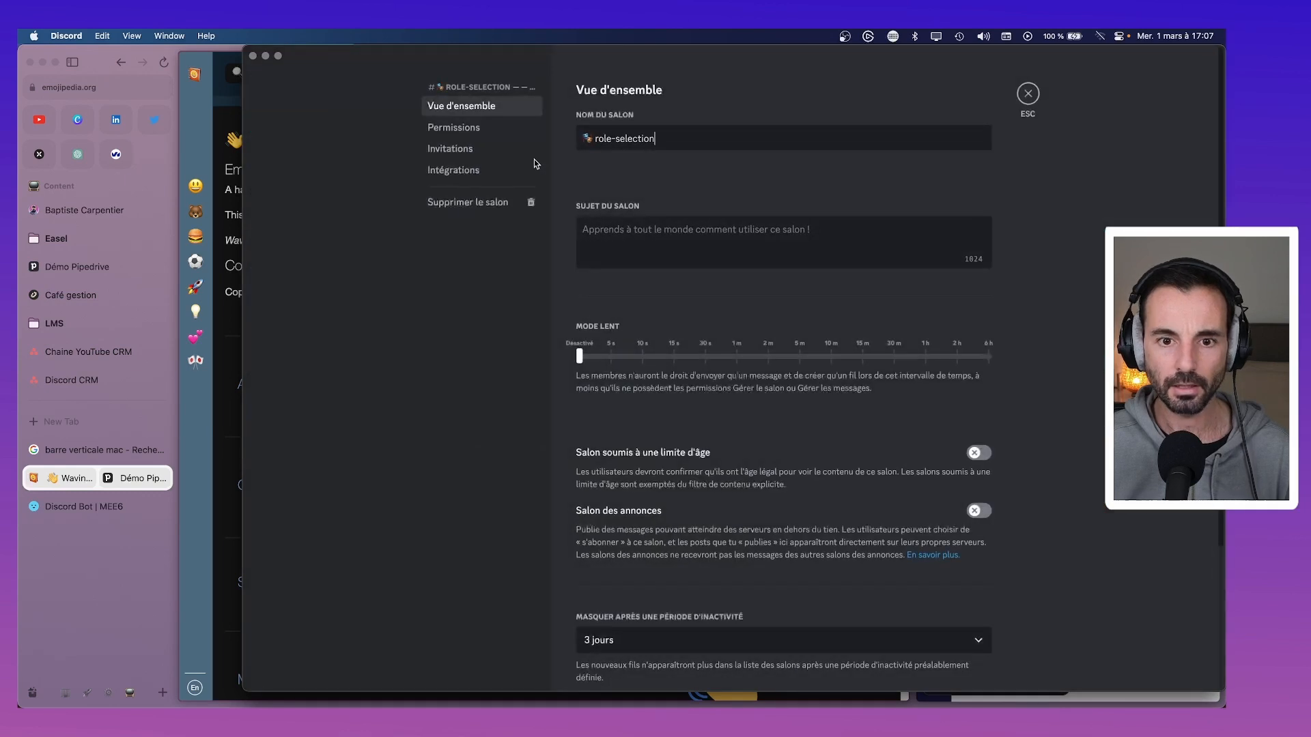
click(1028, 94)
In the BLC - Pipedrive server, paste the emoji copied from role-selection before the role-reaction channel's name and save the change.
click(265, 124)
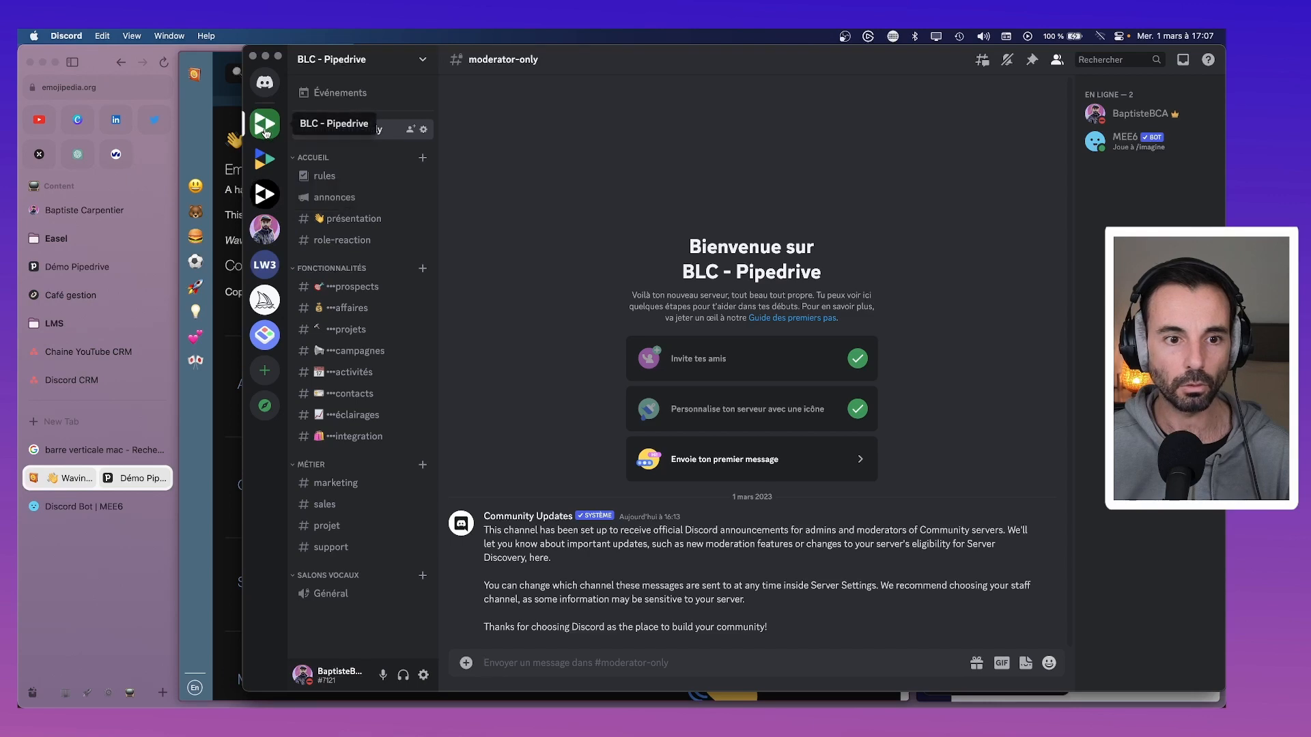
right_click(338, 243)
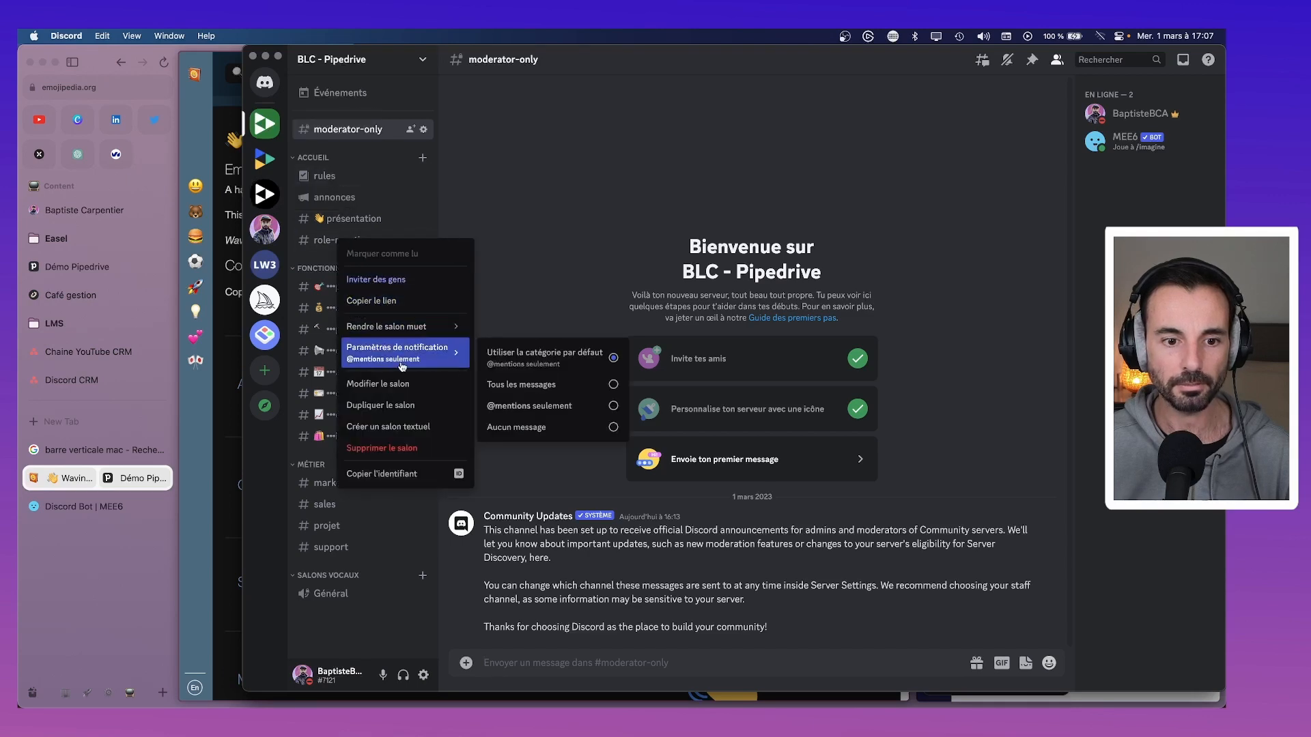
click(403, 385)
click(583, 139)
key(super+v)
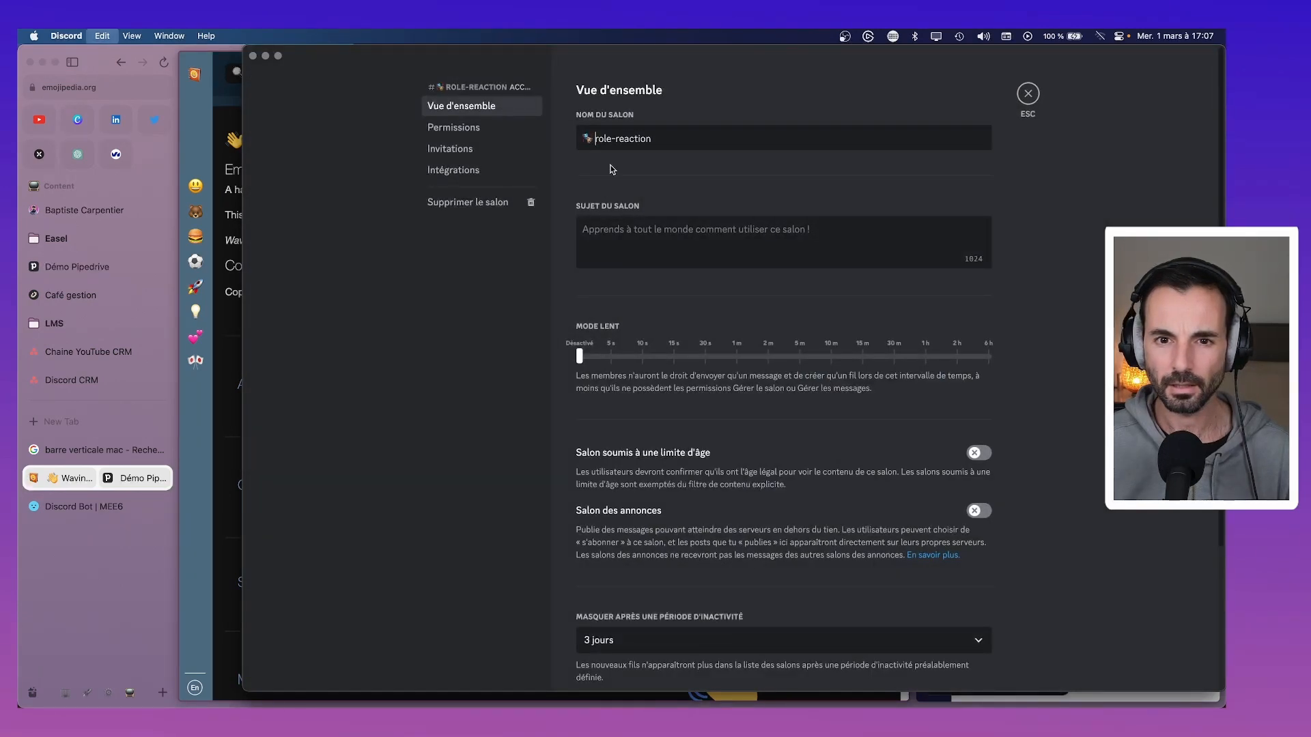
click(930, 662)
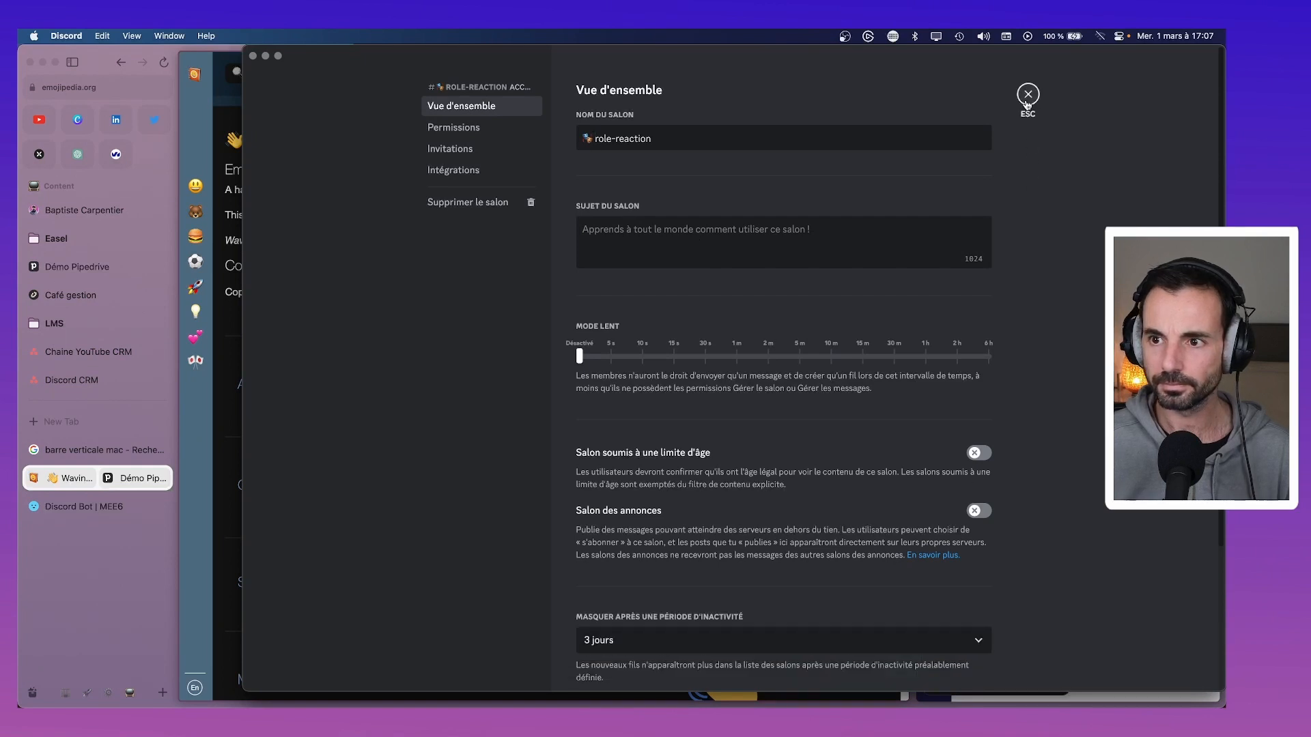
click(1027, 93)
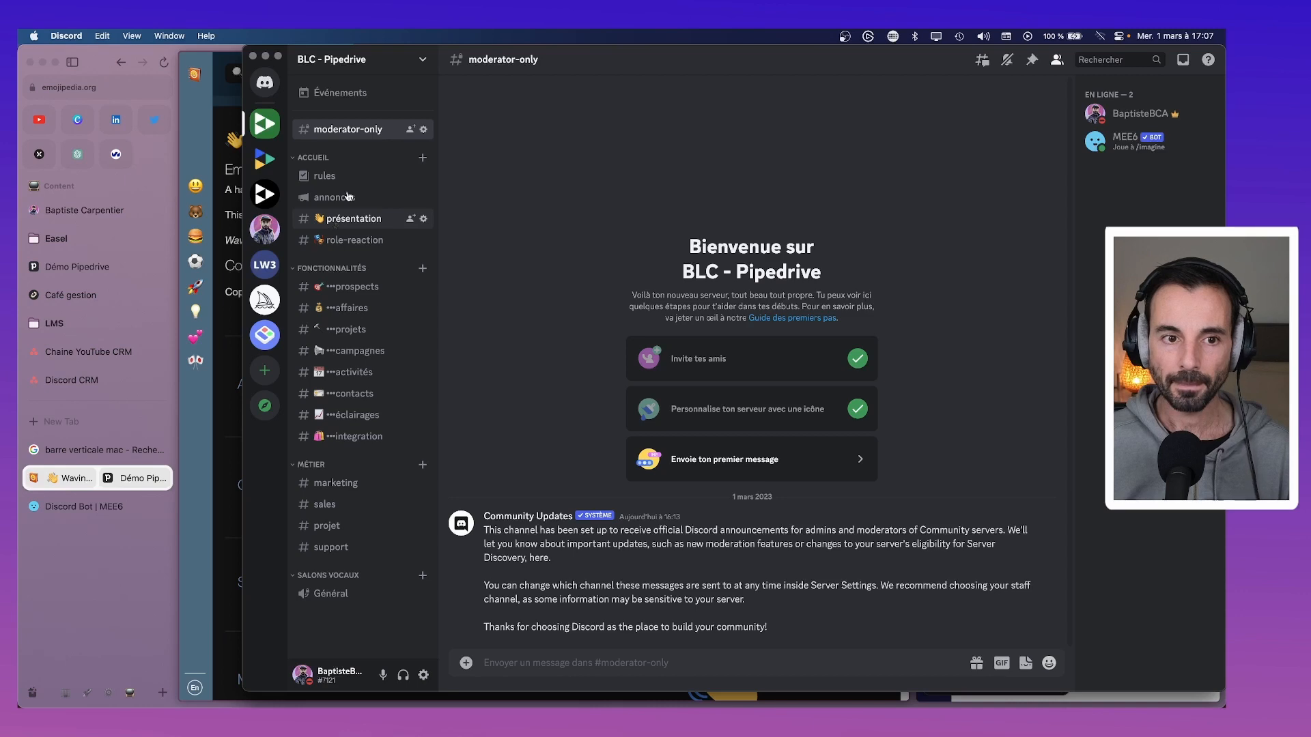
View the server as the Membres role, check the role-reaction and présentation channels, and leave the preview.
click(355, 60)
click(360, 140)
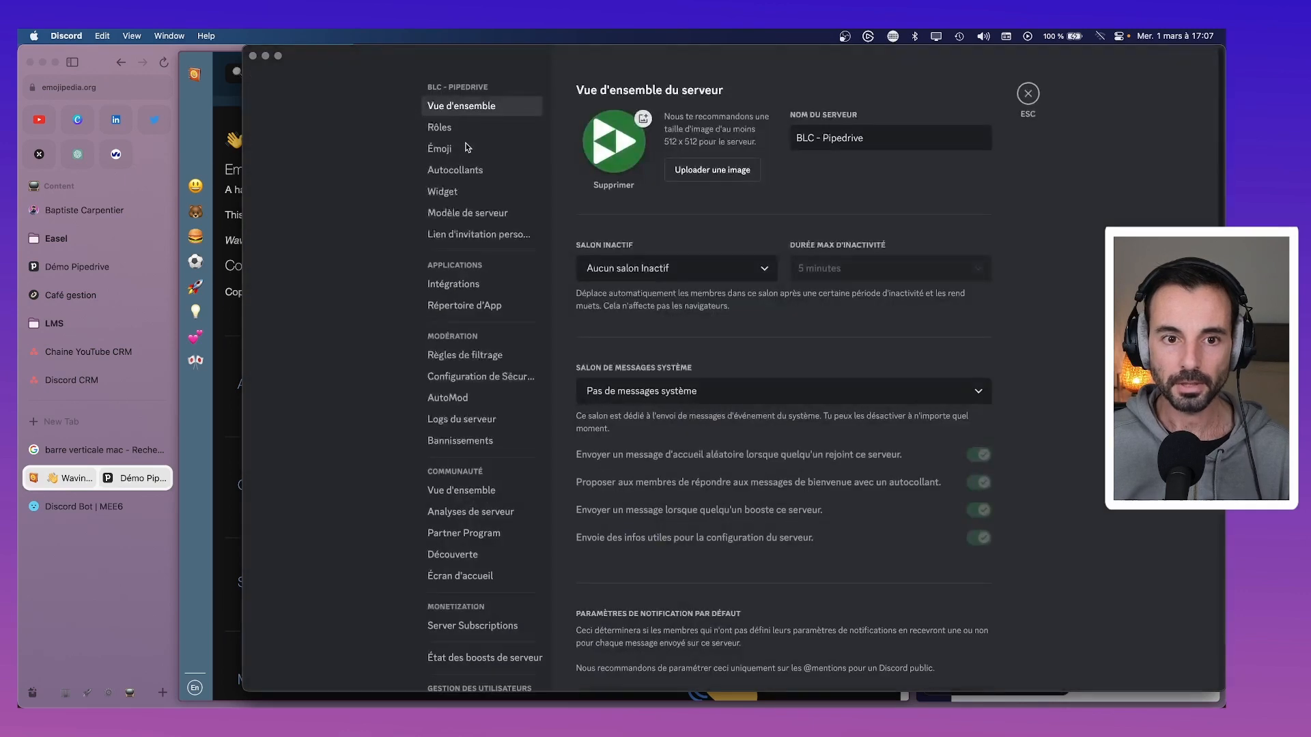
click(441, 128)
click(980, 301)
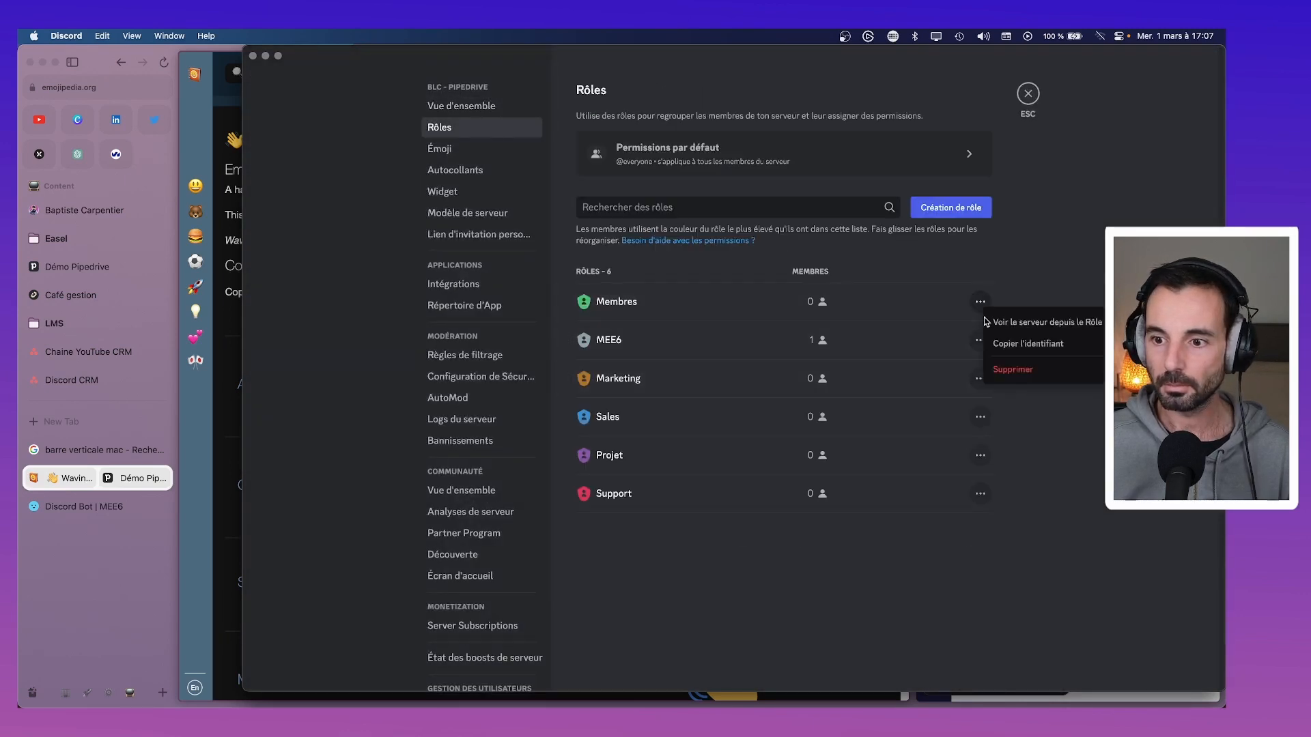
click(1024, 323)
click(345, 199)
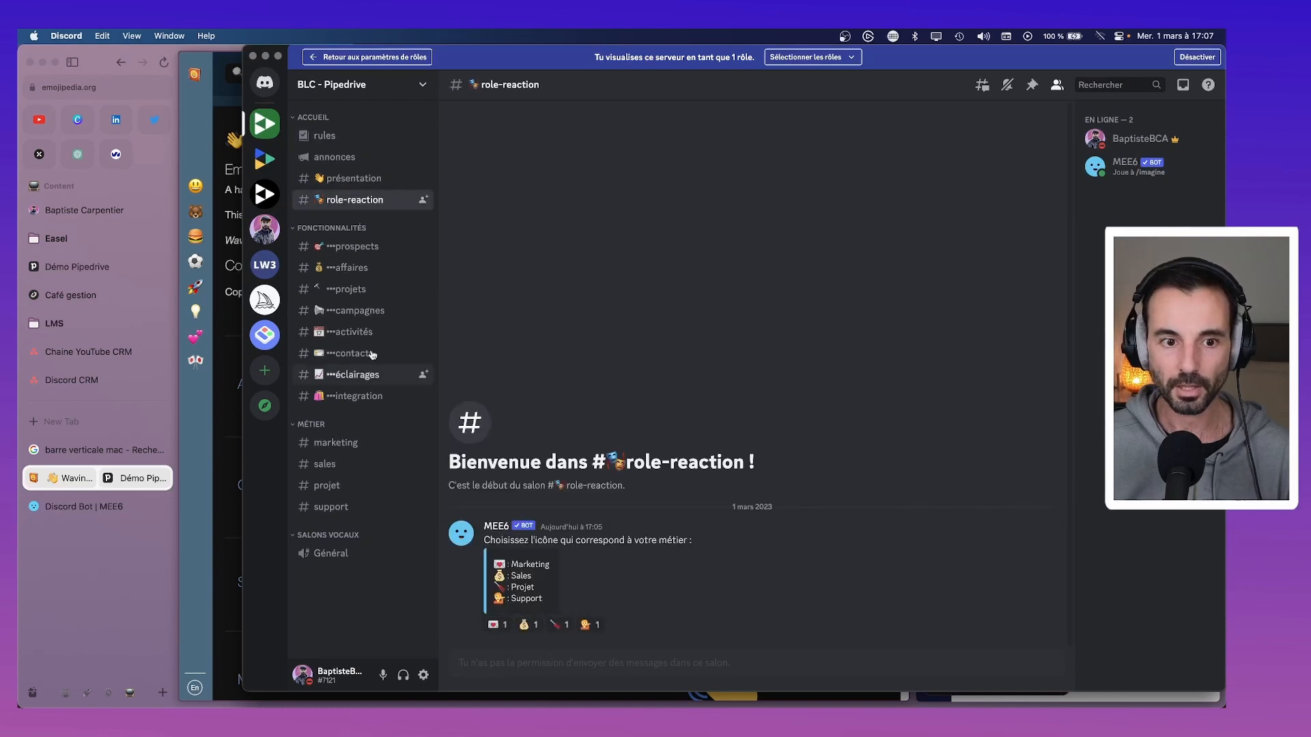
click(337, 180)
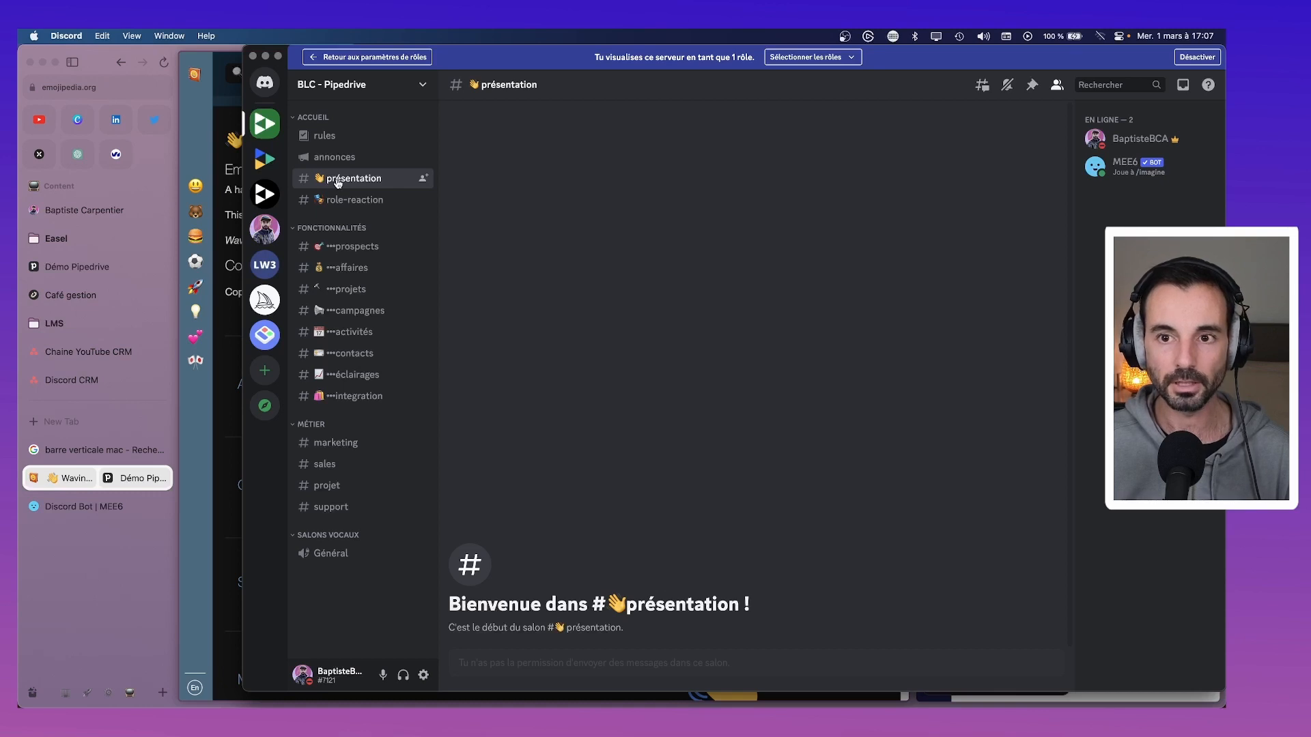
click(1187, 58)
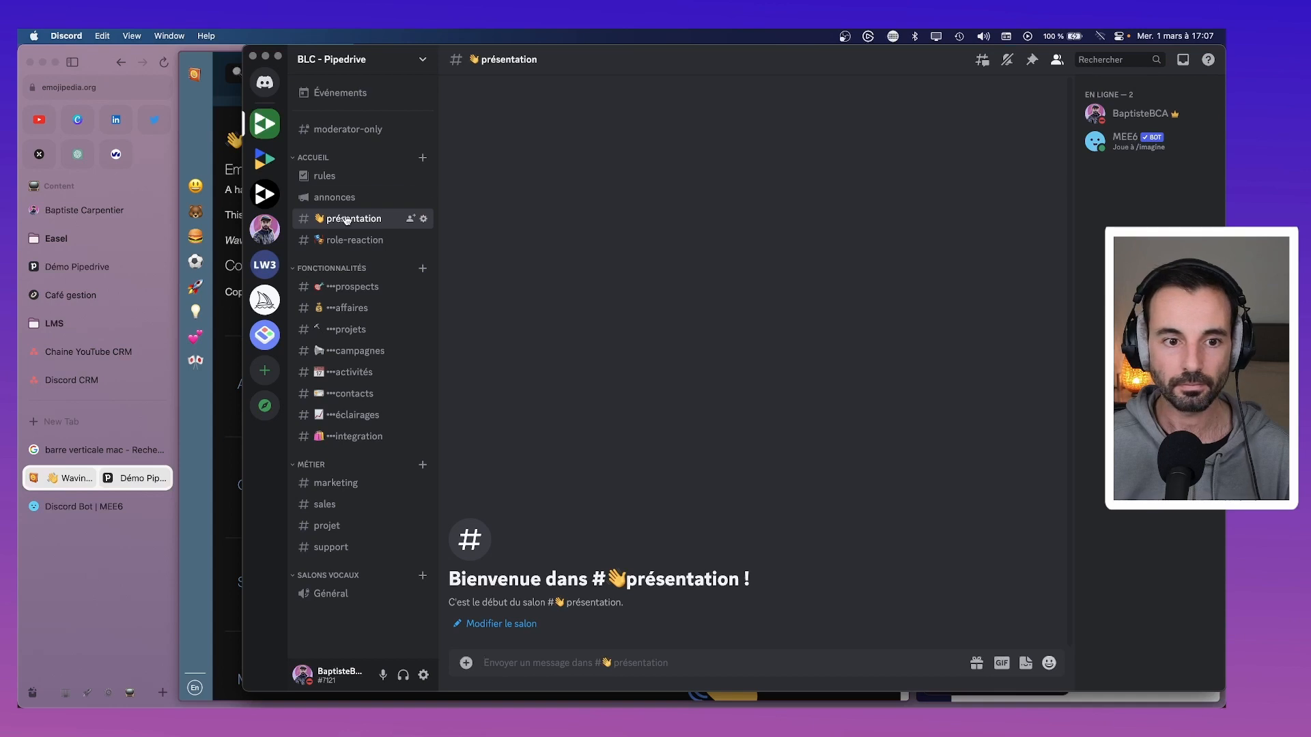
Move the présentation channel below role-reaction in the Accueil category.
drag(347, 220, 350, 243)
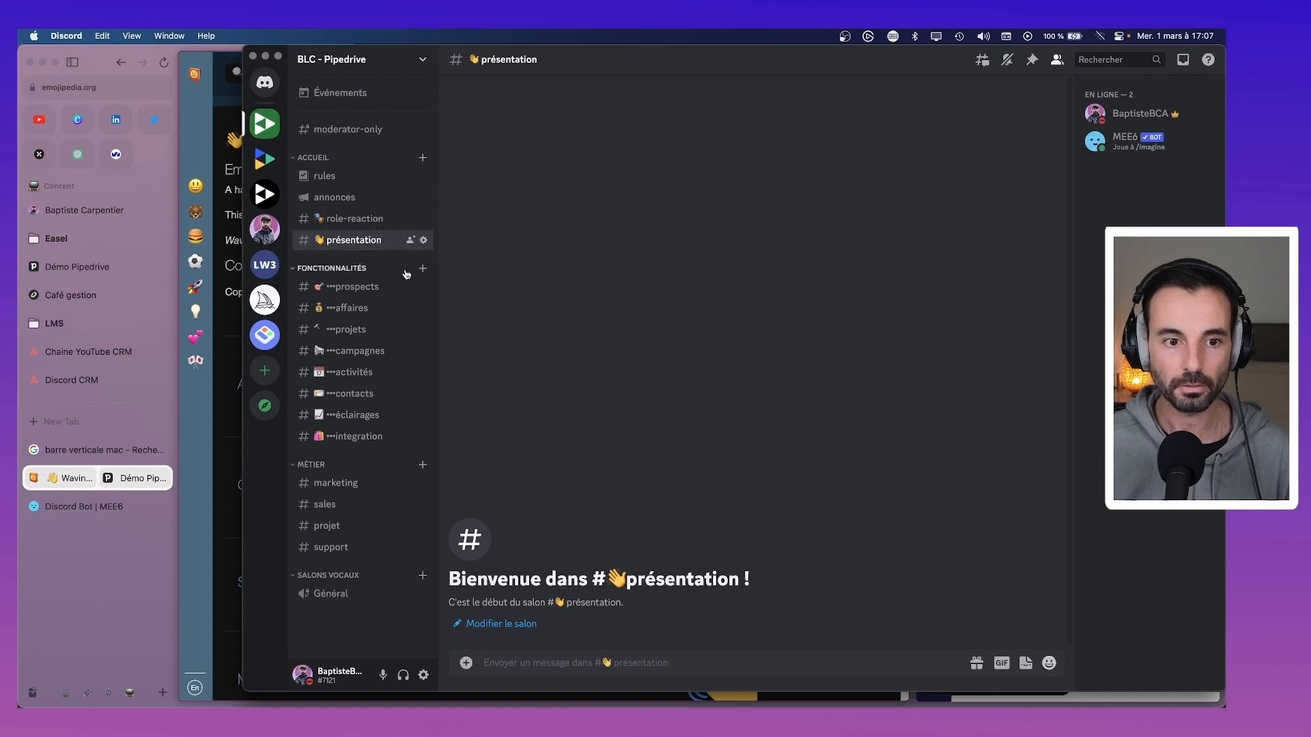
right_click(365, 245)
click(393, 383)
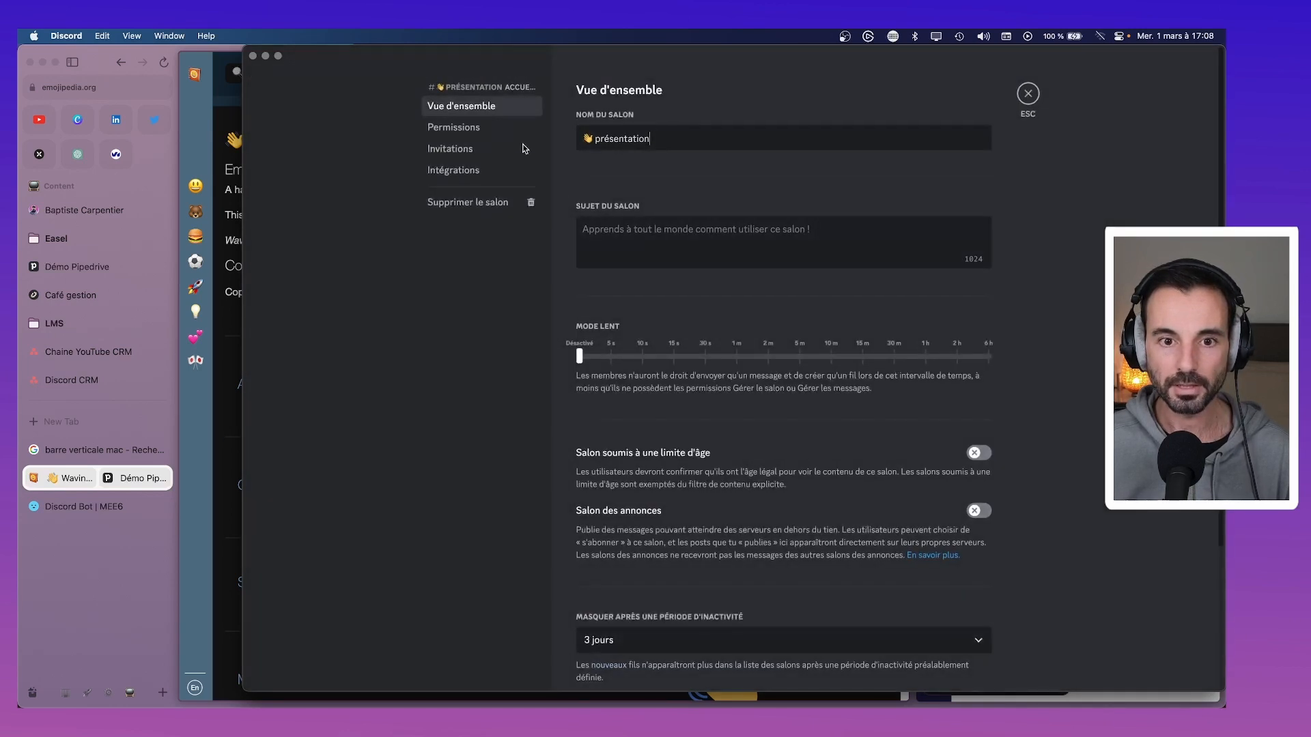
click(519, 127)
scroll(840, 417, down, 5)
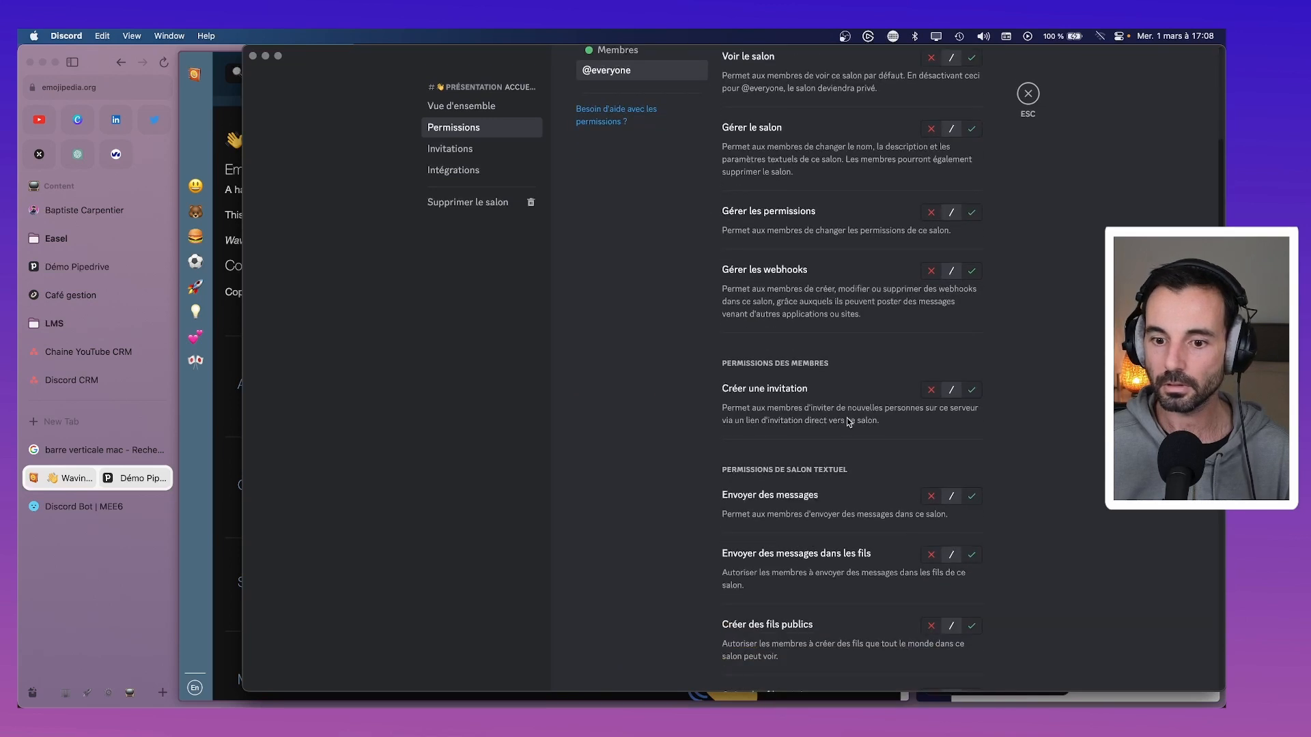
scroll(849, 421, down, 3)
click(972, 287)
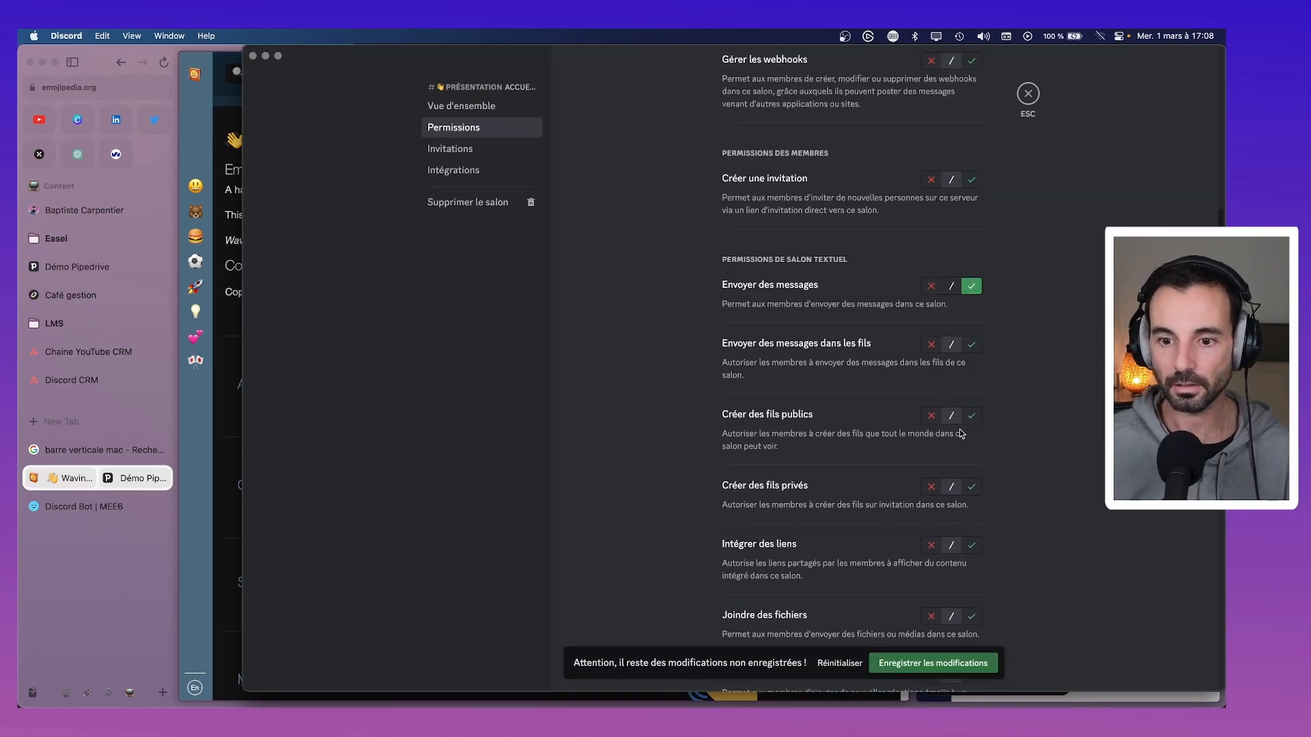
click(971, 345)
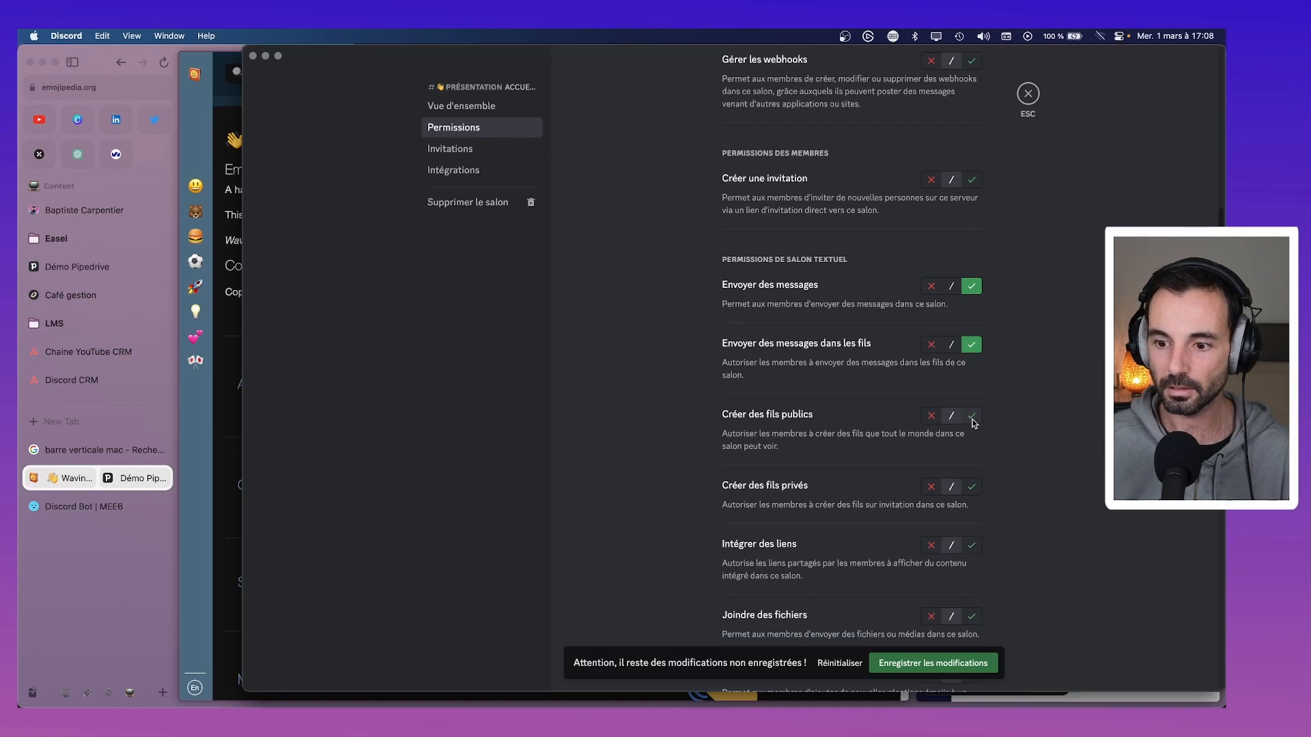
click(975, 669)
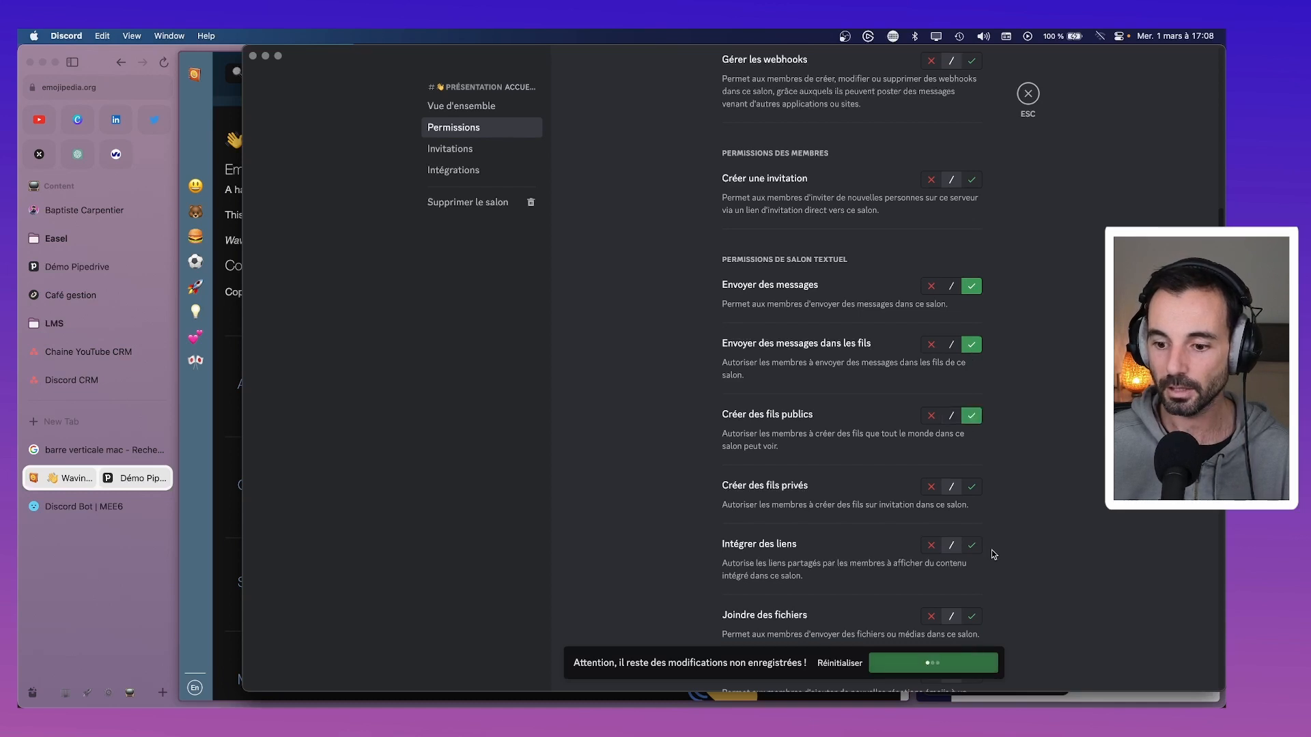
click(1027, 93)
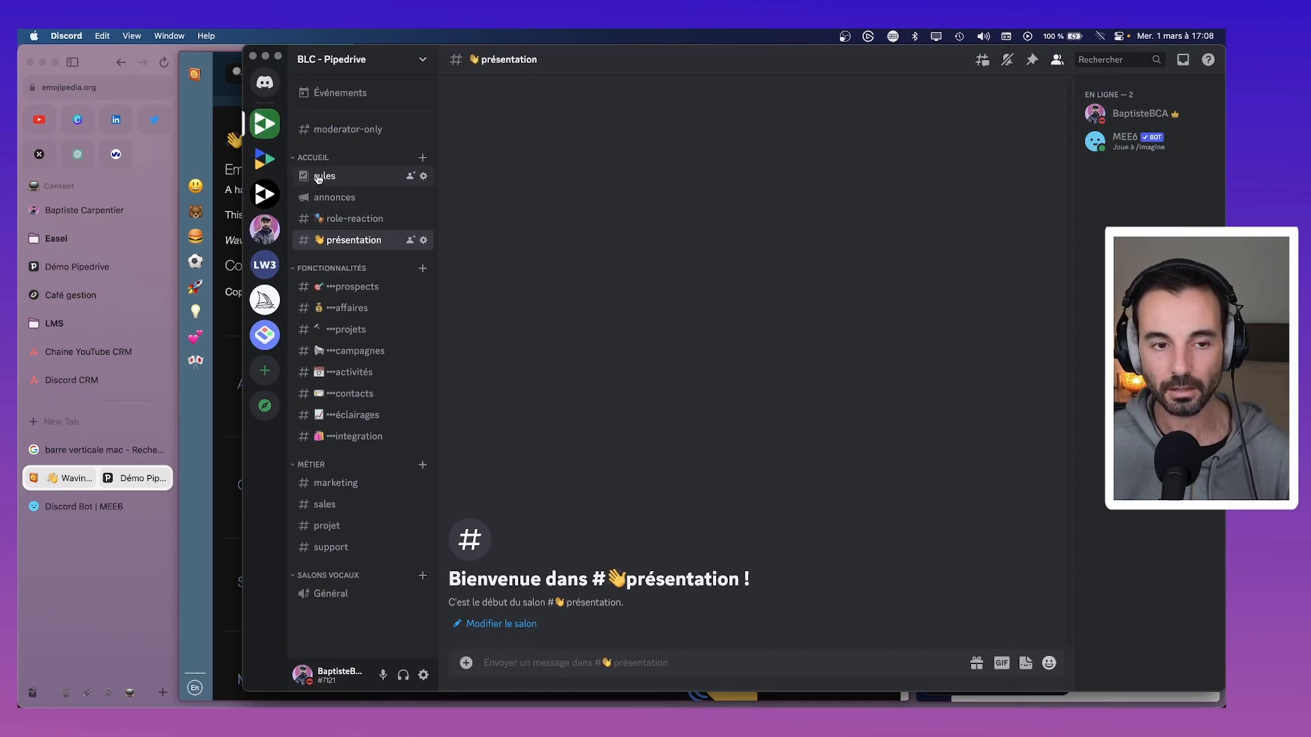
right_click(347, 239)
click(396, 384)
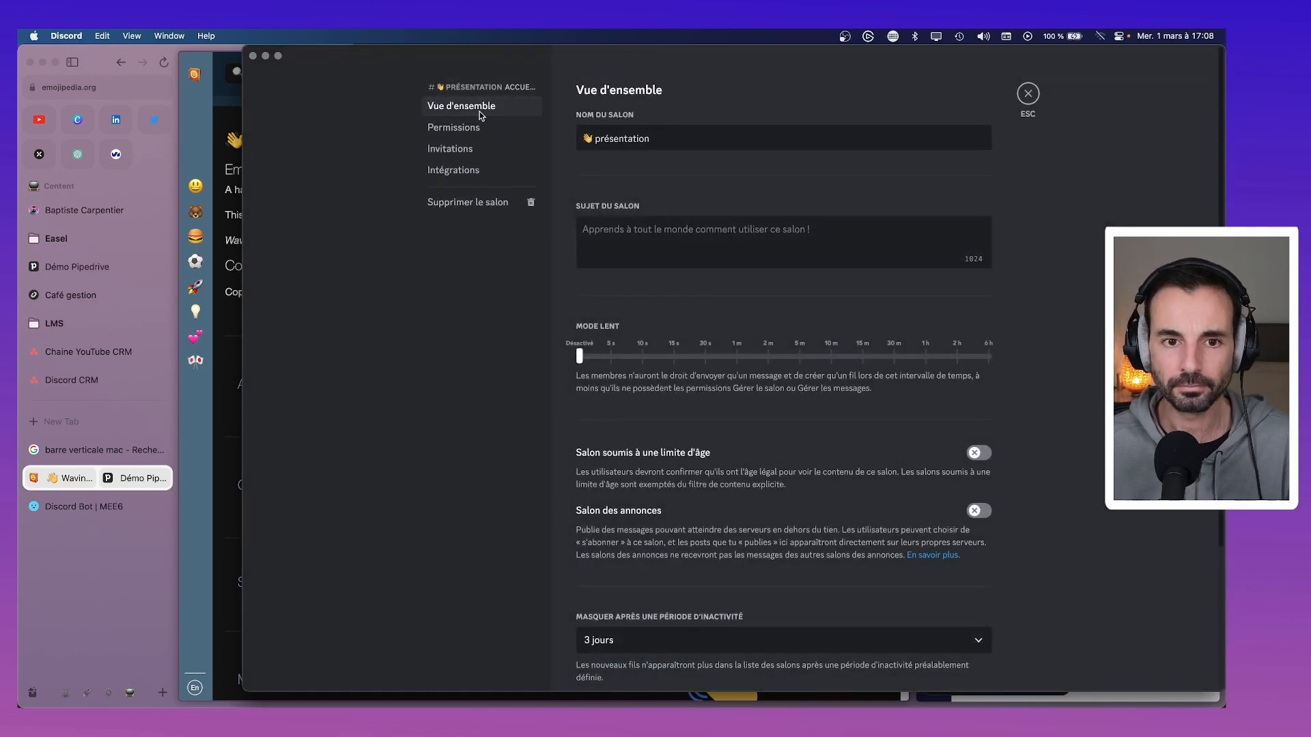
click(1028, 93)
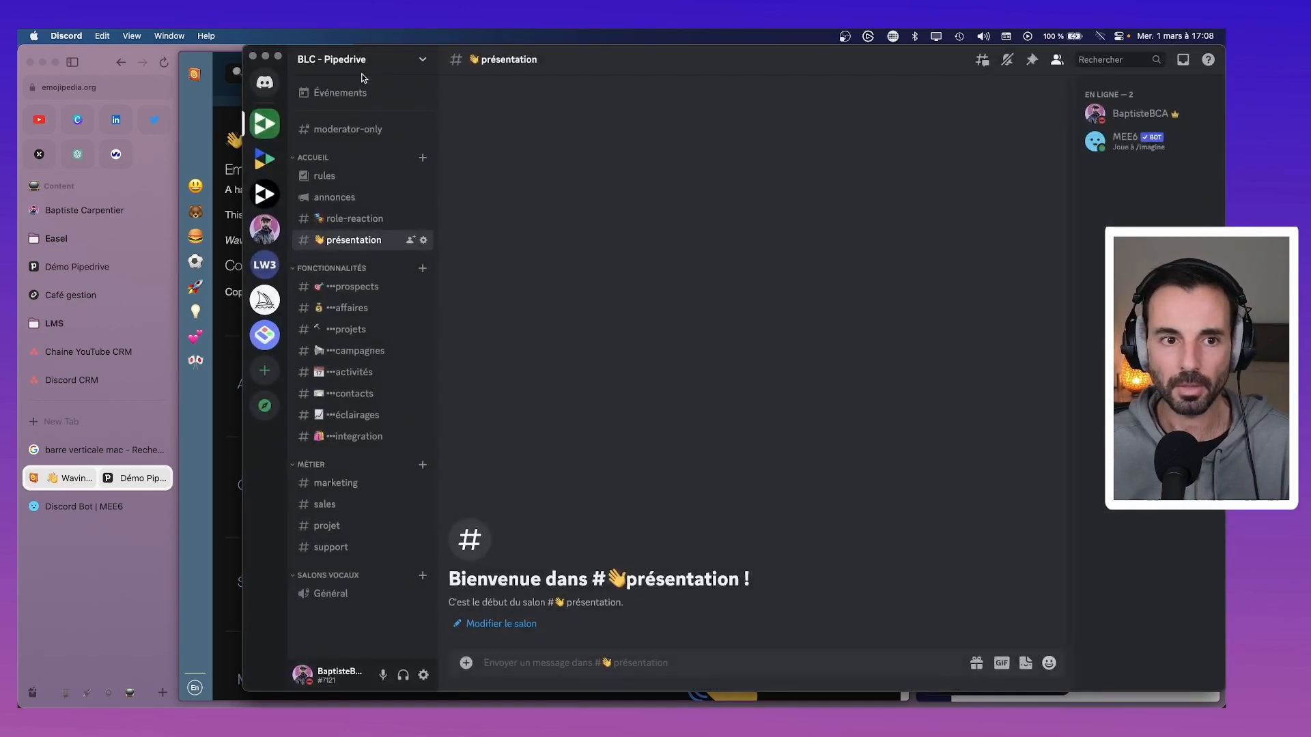
Preview the server as the Membres role again to check whether the présentation channel accepts messages, and exit the preview.
click(362, 65)
click(341, 142)
click(439, 127)
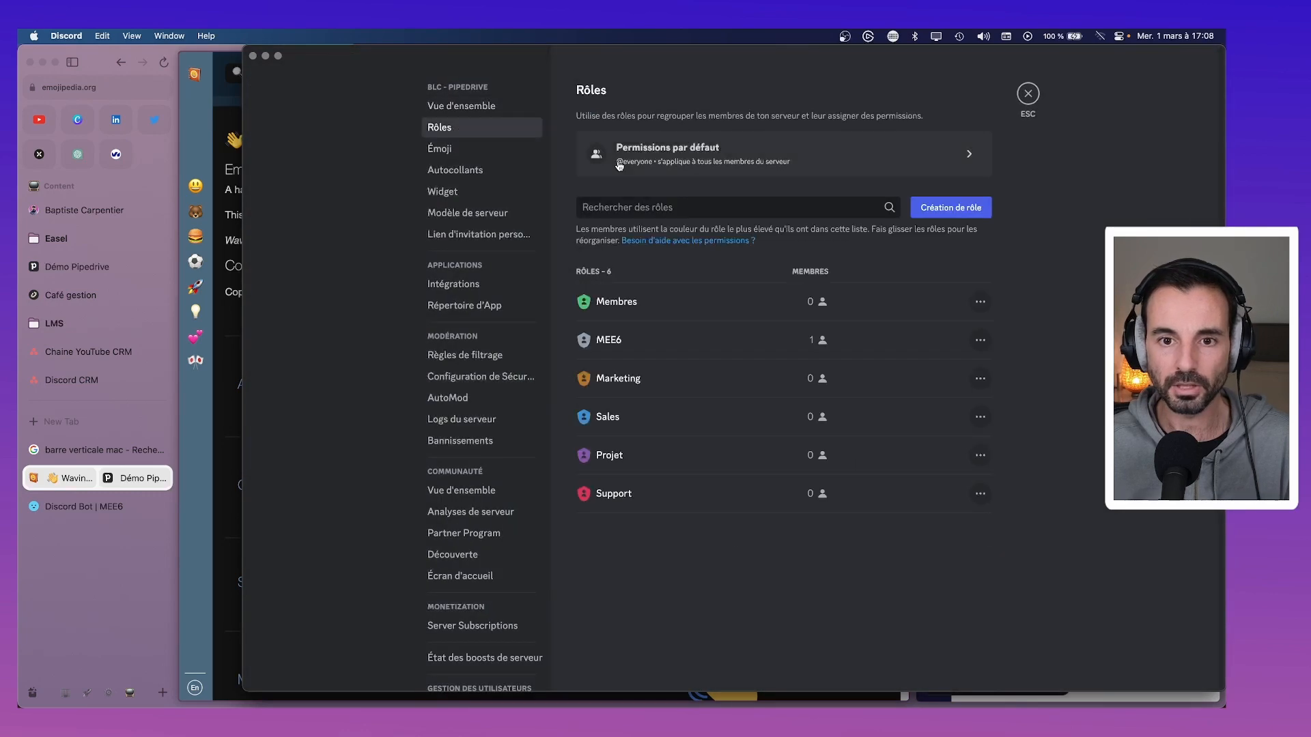
click(977, 301)
click(1006, 321)
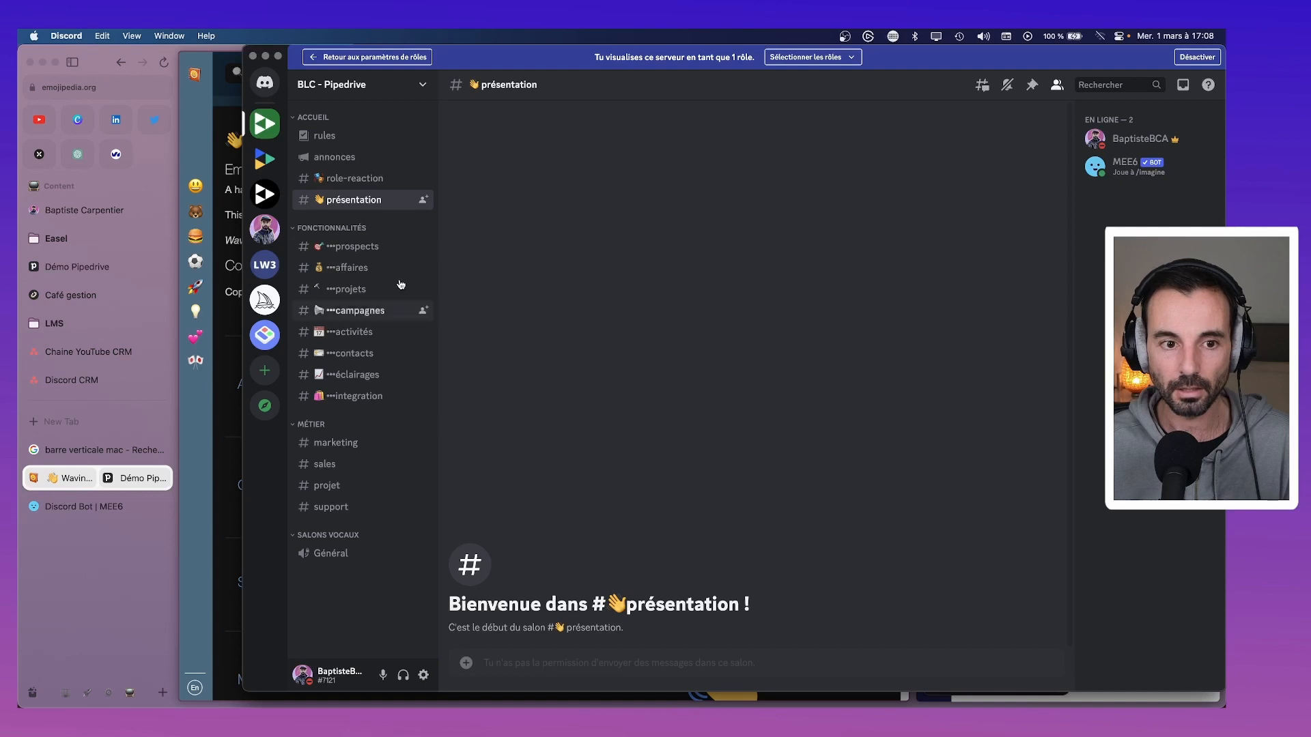
click(812, 59)
click(396, 206)
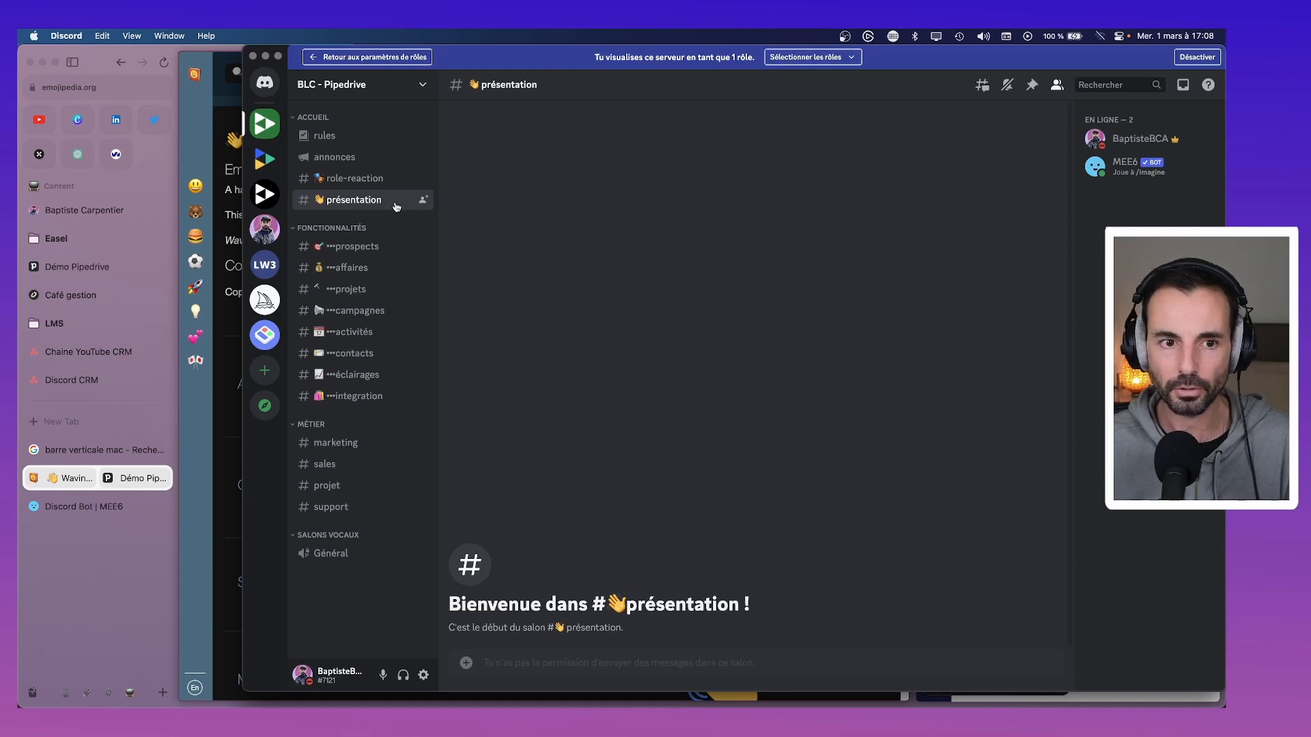
click(1196, 56)
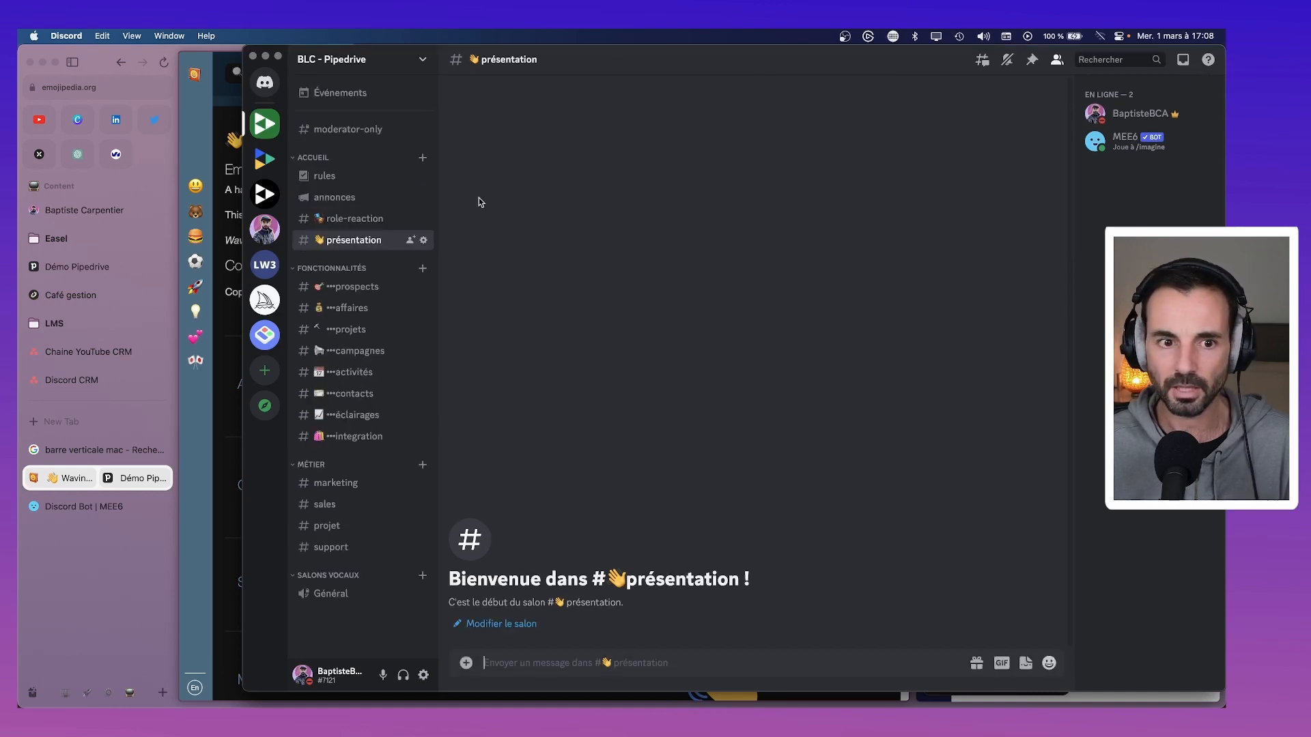
right_click(364, 239)
click(410, 379)
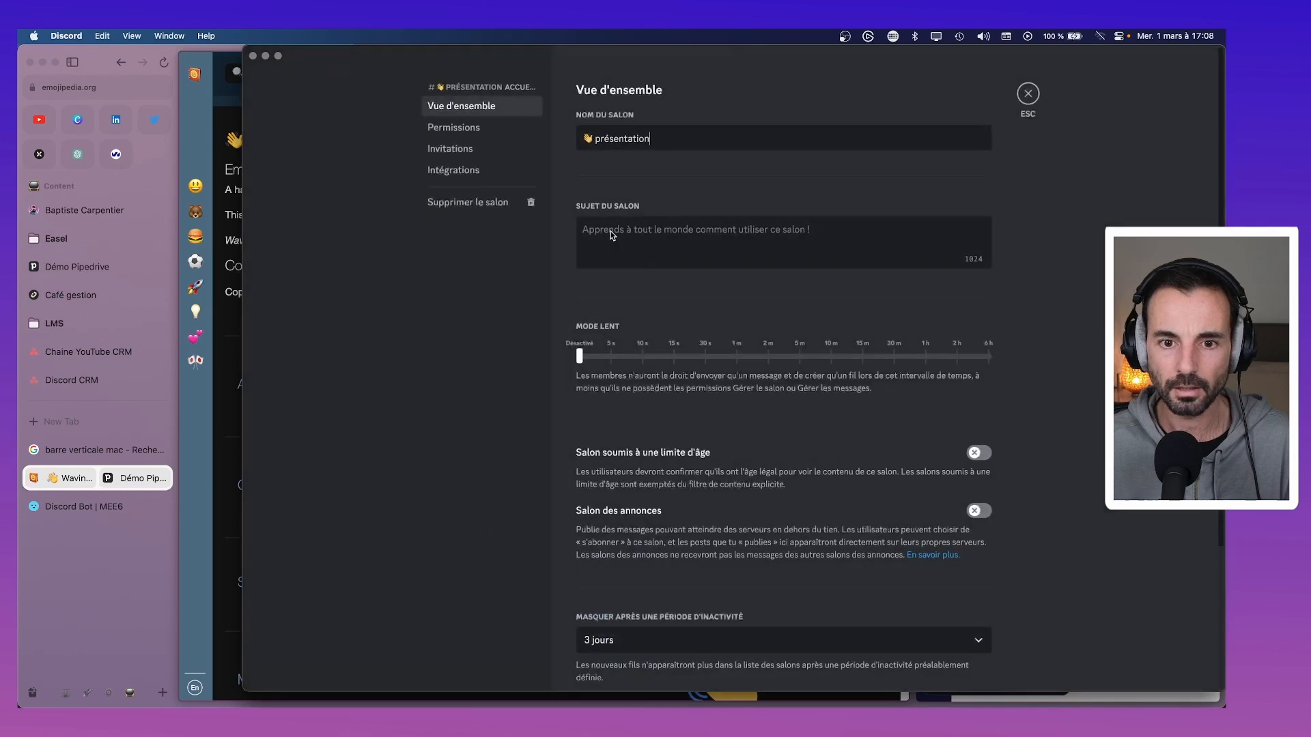
click(496, 129)
scroll(768, 408, down, 8)
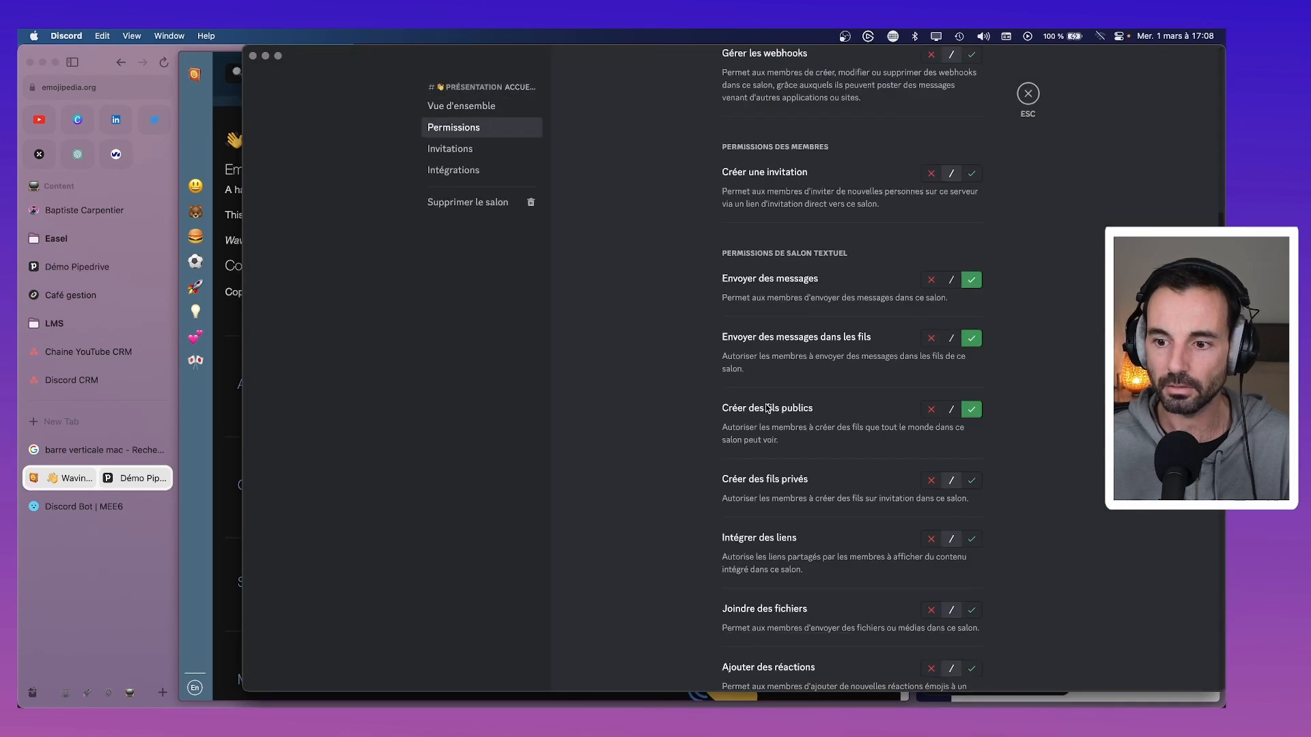
click(951, 279)
click(951, 338)
click(951, 409)
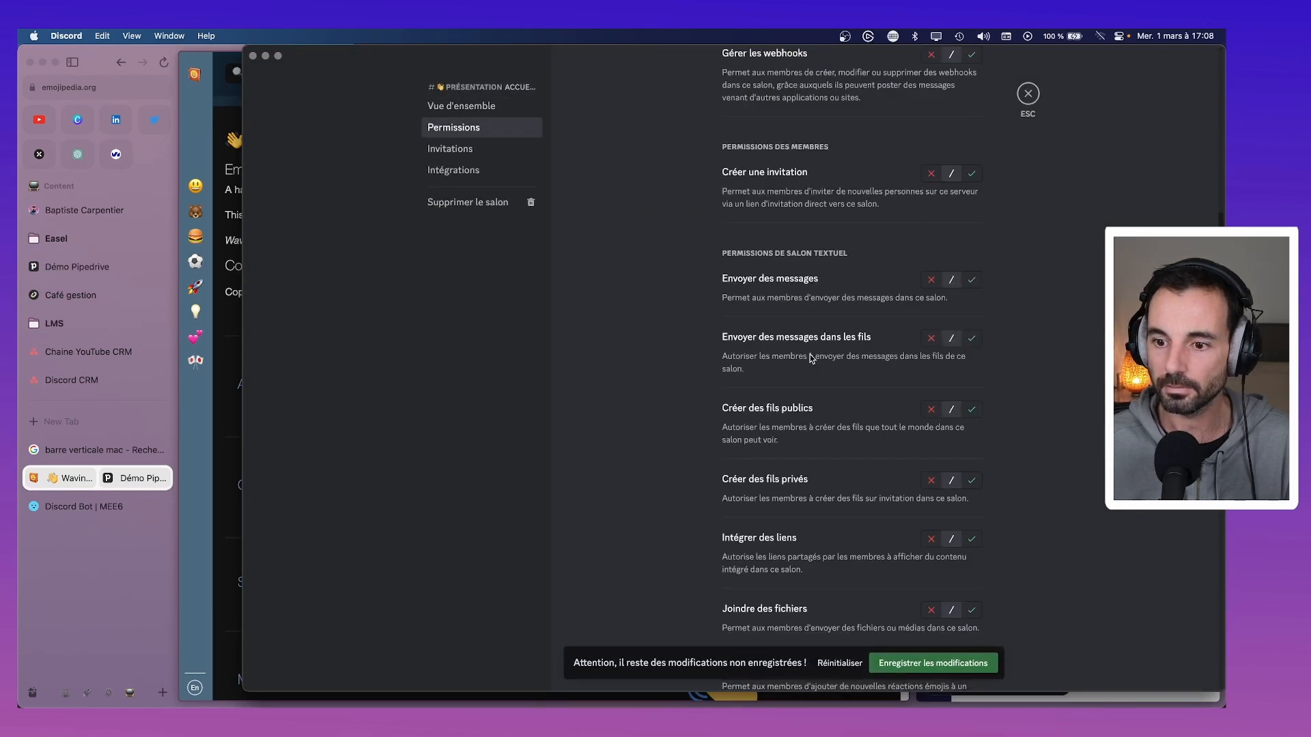
Review the Membres role's permissions for the présentation channel and save the permission changes.
scroll(683, 286, up, 5)
click(931, 531)
scroll(969, 410, down, 3)
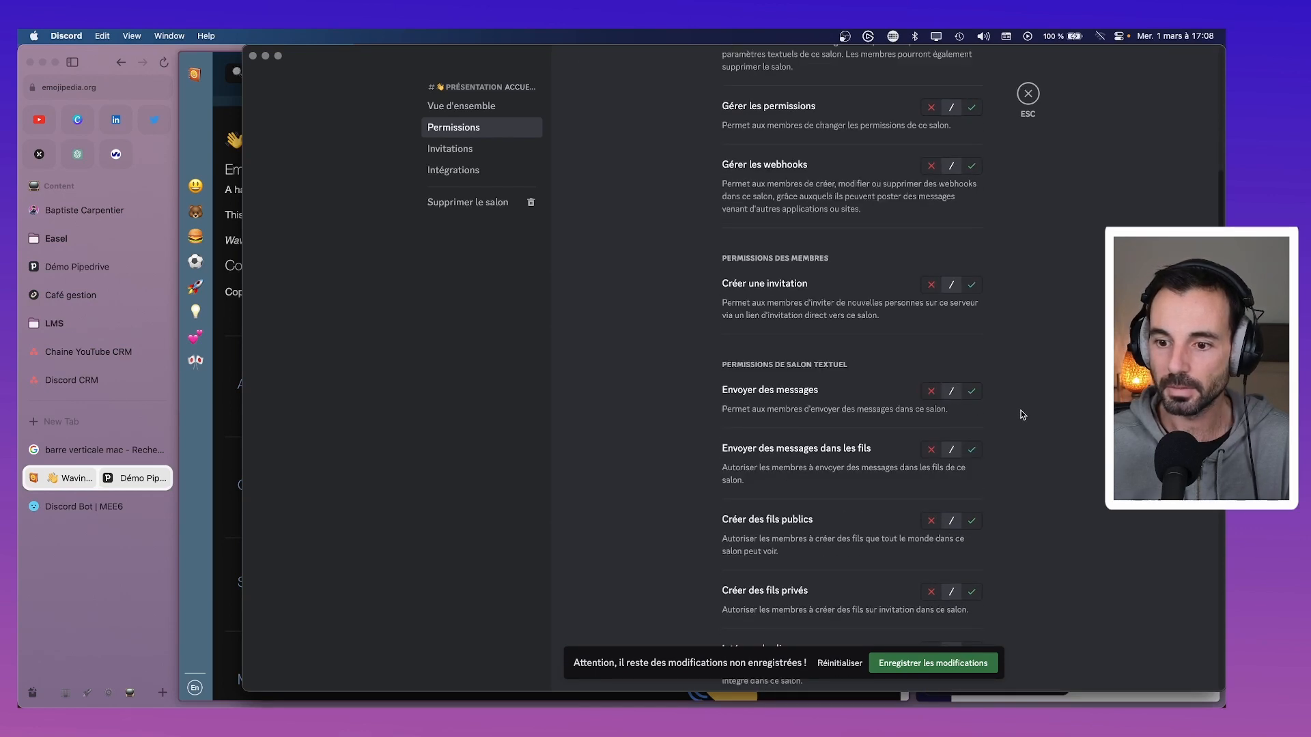
scroll(1021, 411, down, 10)
scroll(1024, 415, down, 6)
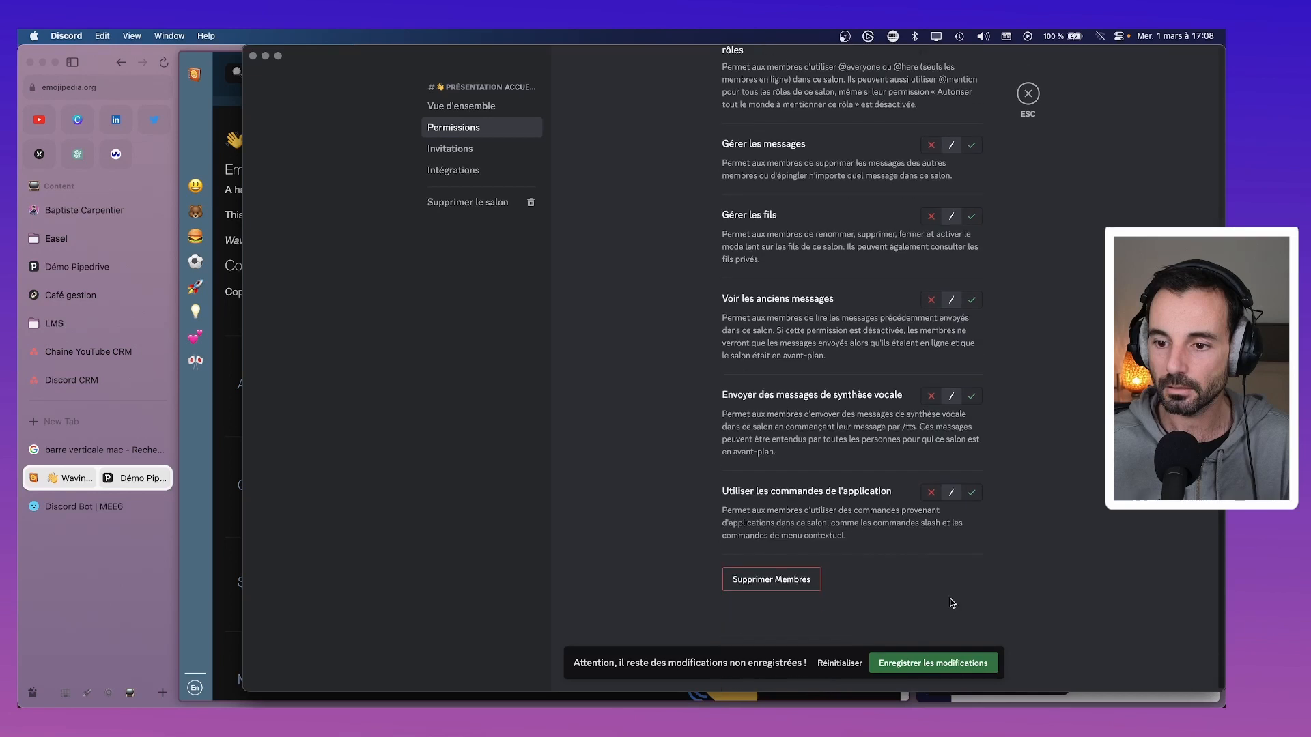
click(955, 662)
key(Escape)
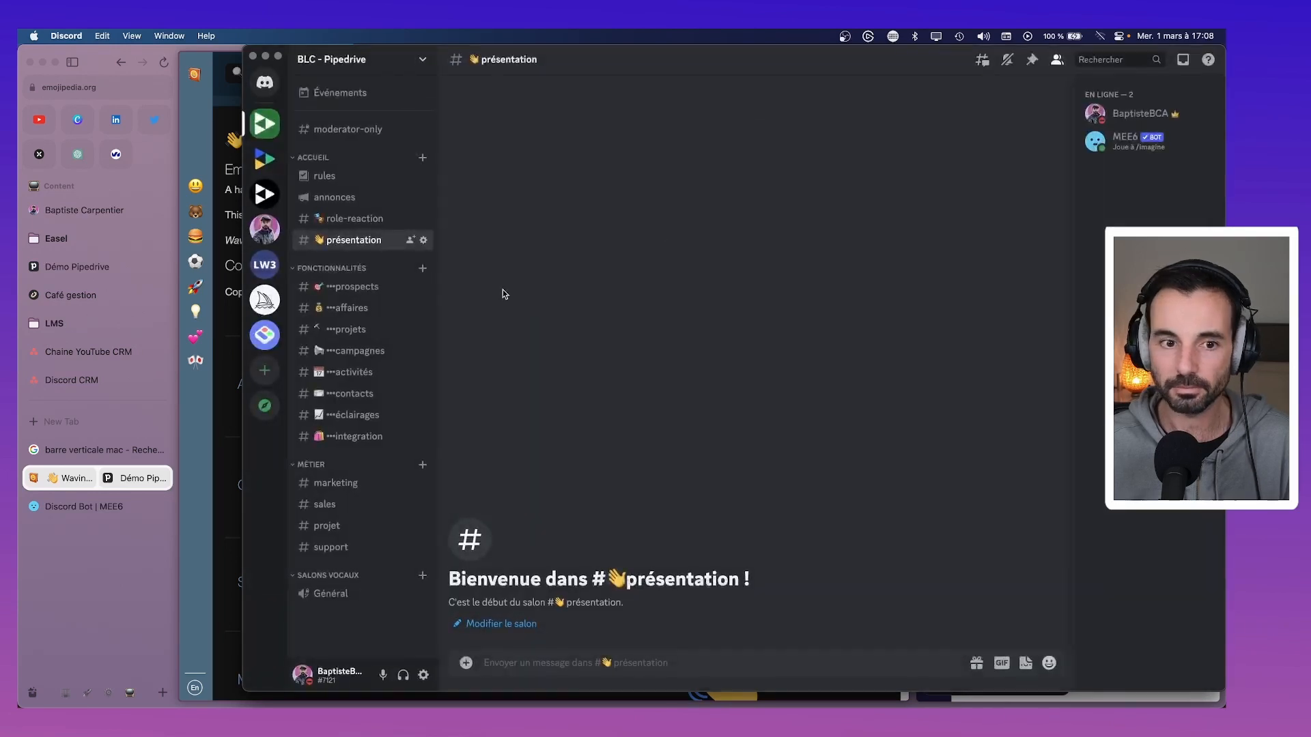
Open the roles list in the BLC - Pipedrive server settings.
click(374, 63)
click(423, 199)
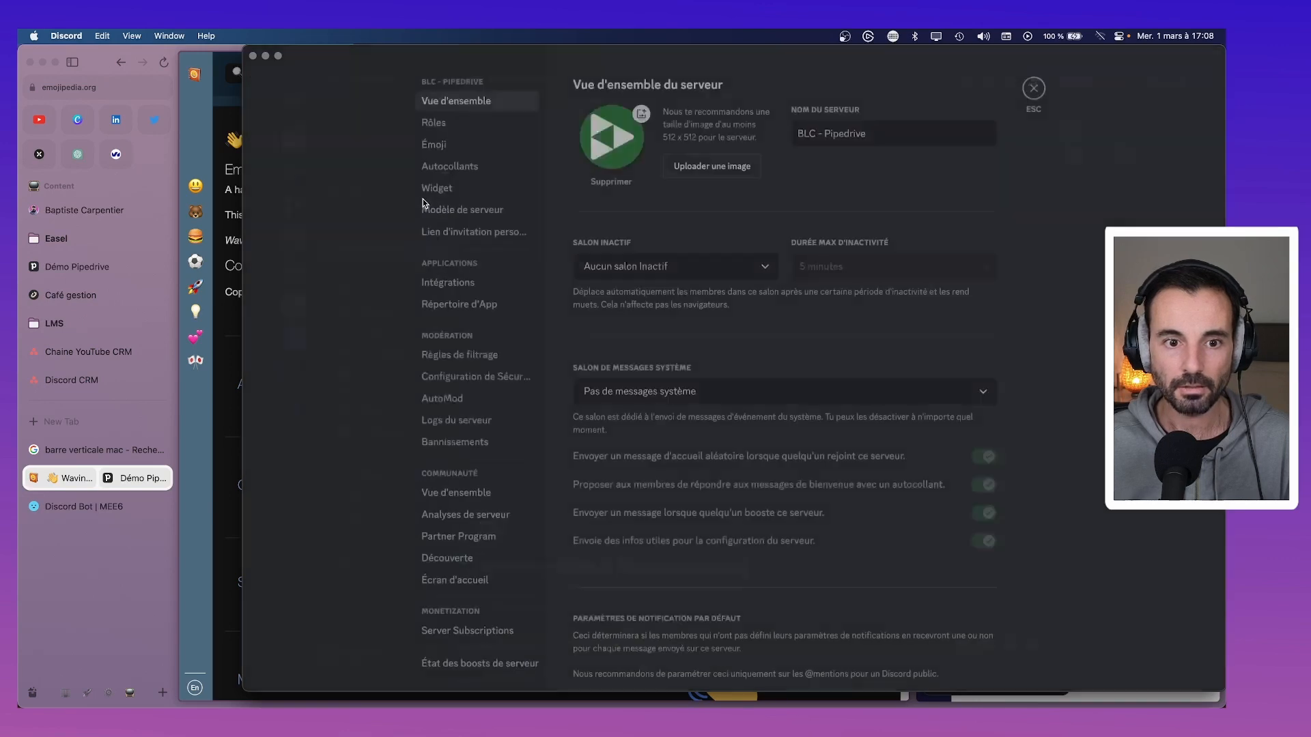
click(439, 127)
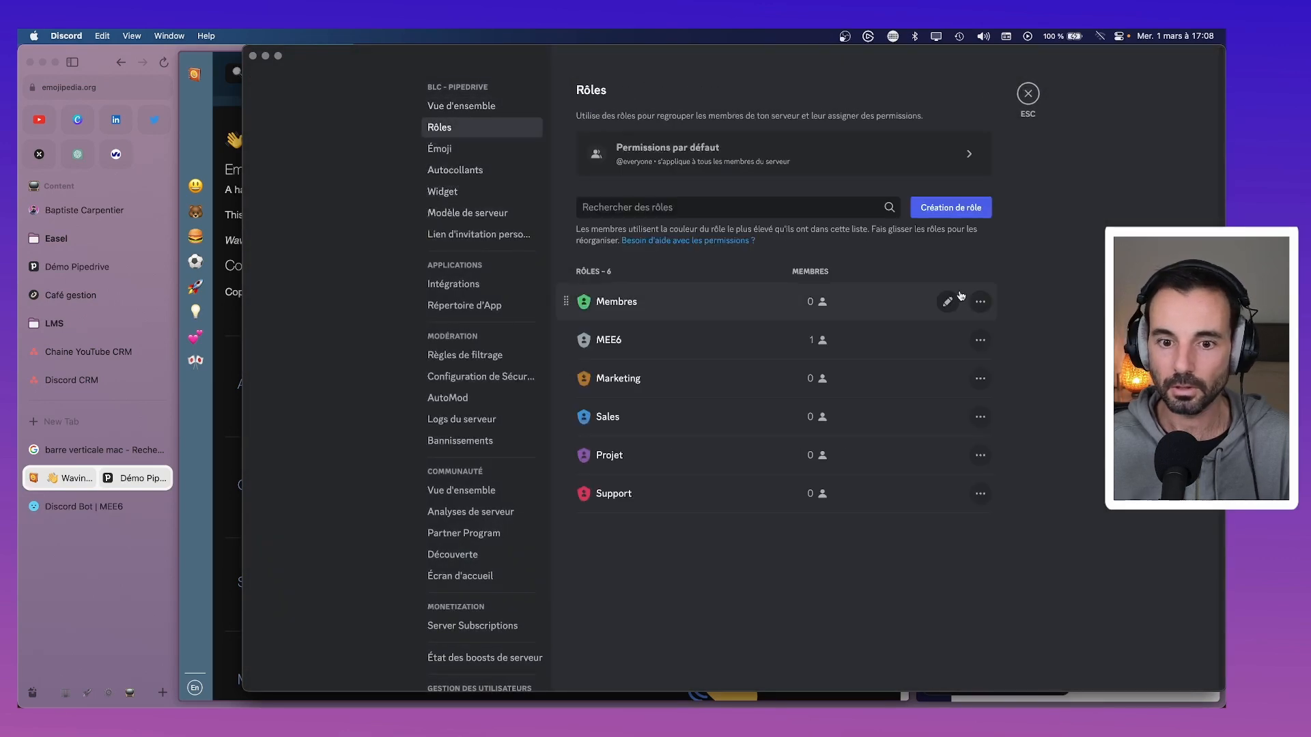
Preview the server as the Membres role and check the role-reaction, annonces, rules, prospects and integration channels.
click(980, 301)
click(995, 321)
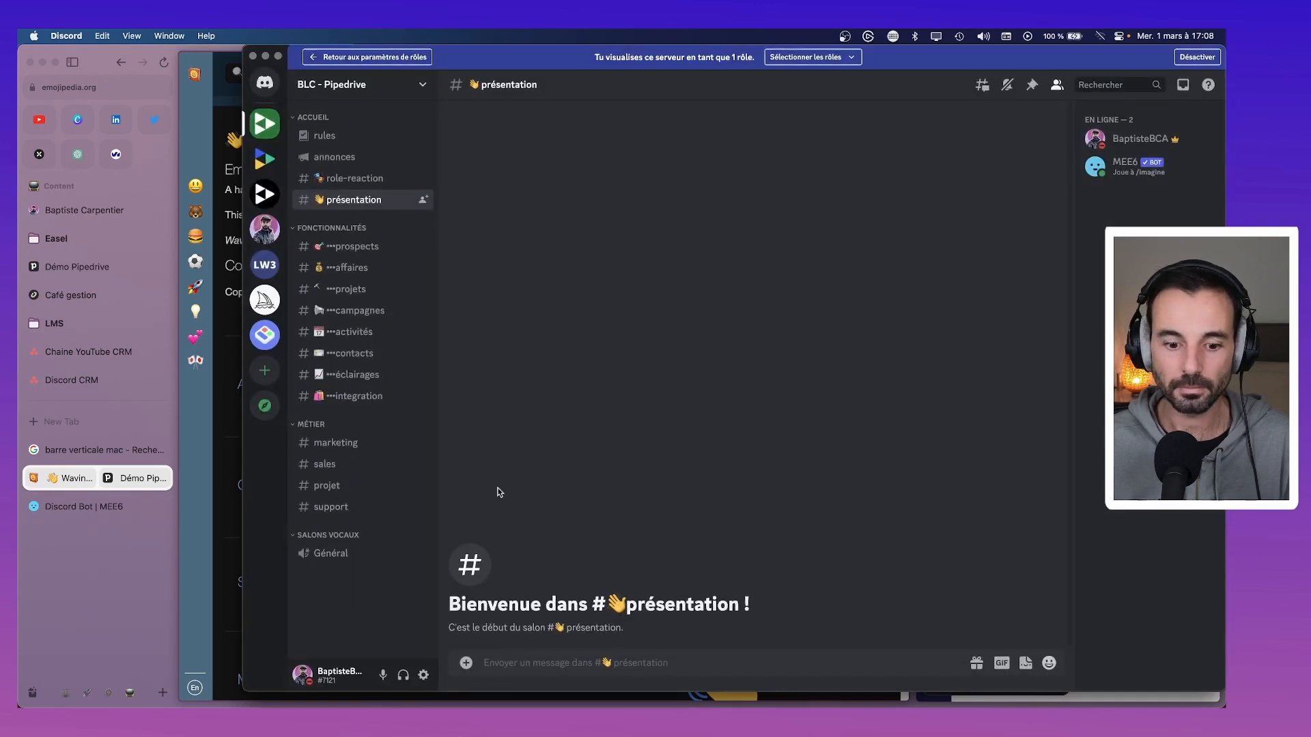
click(358, 179)
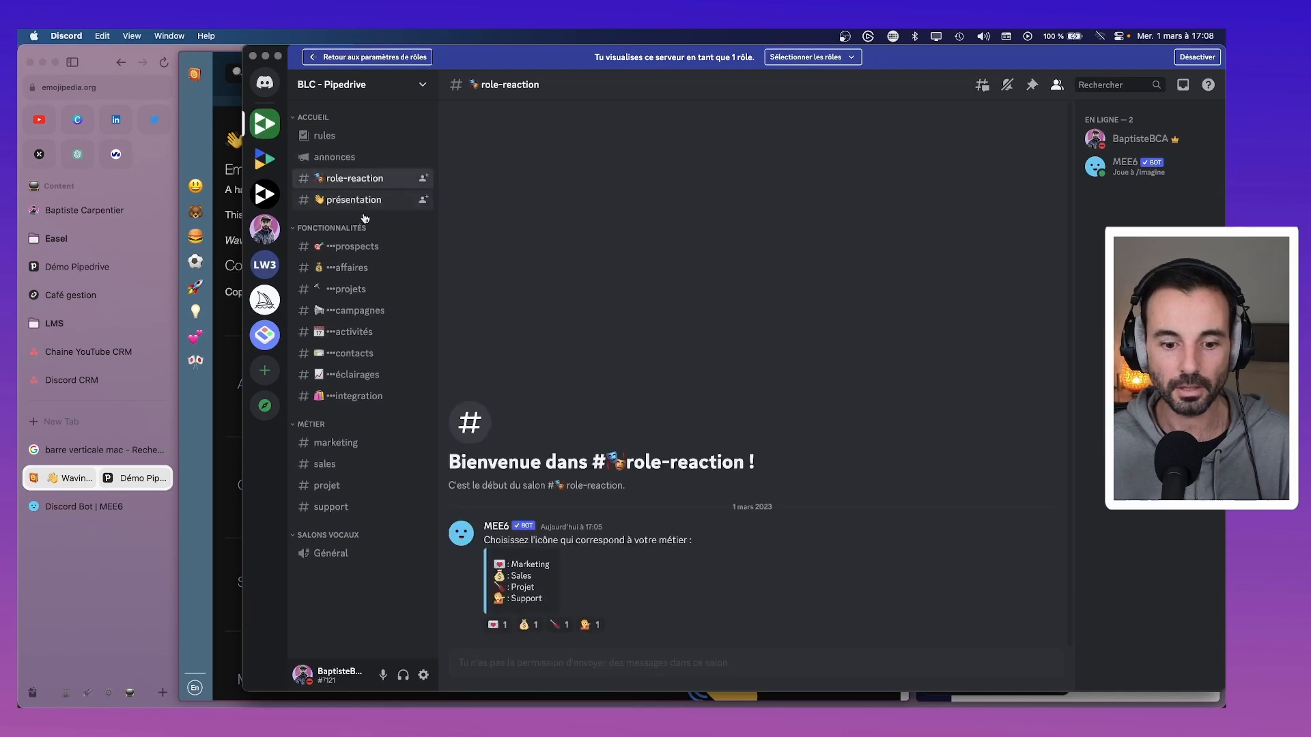
click(339, 157)
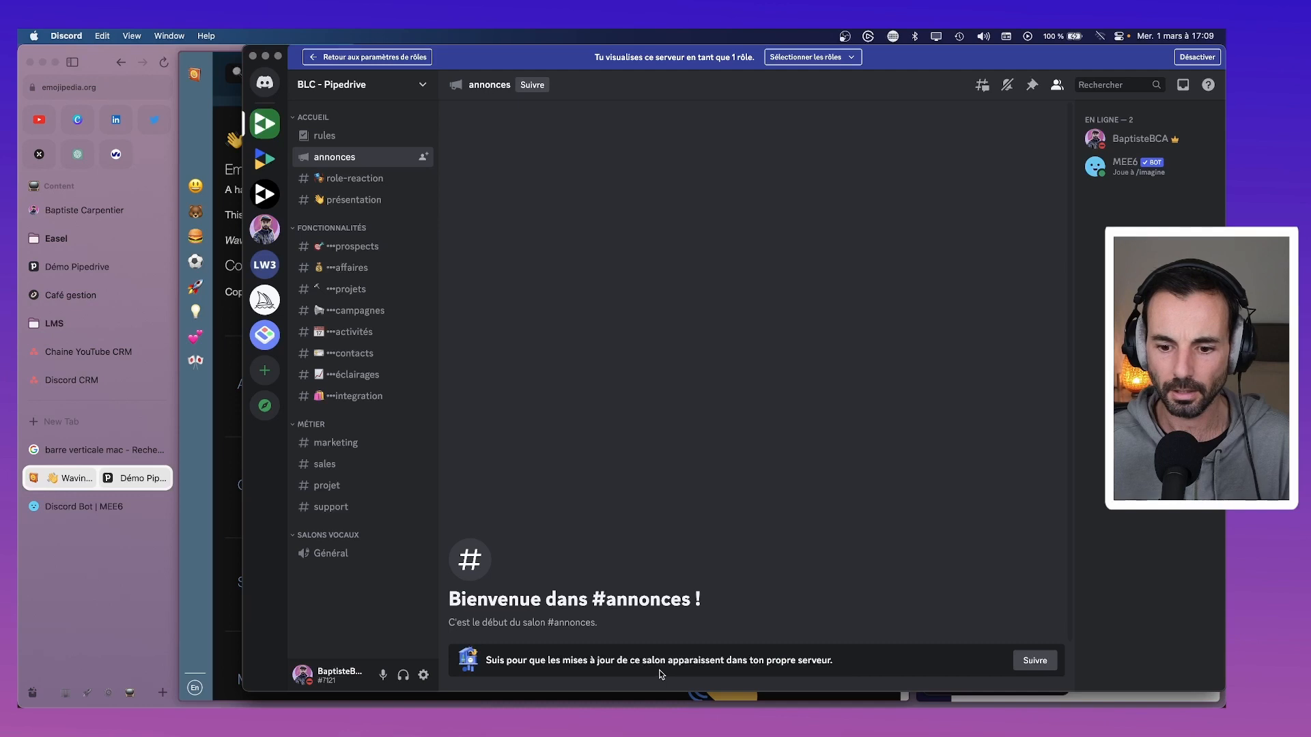
click(348, 143)
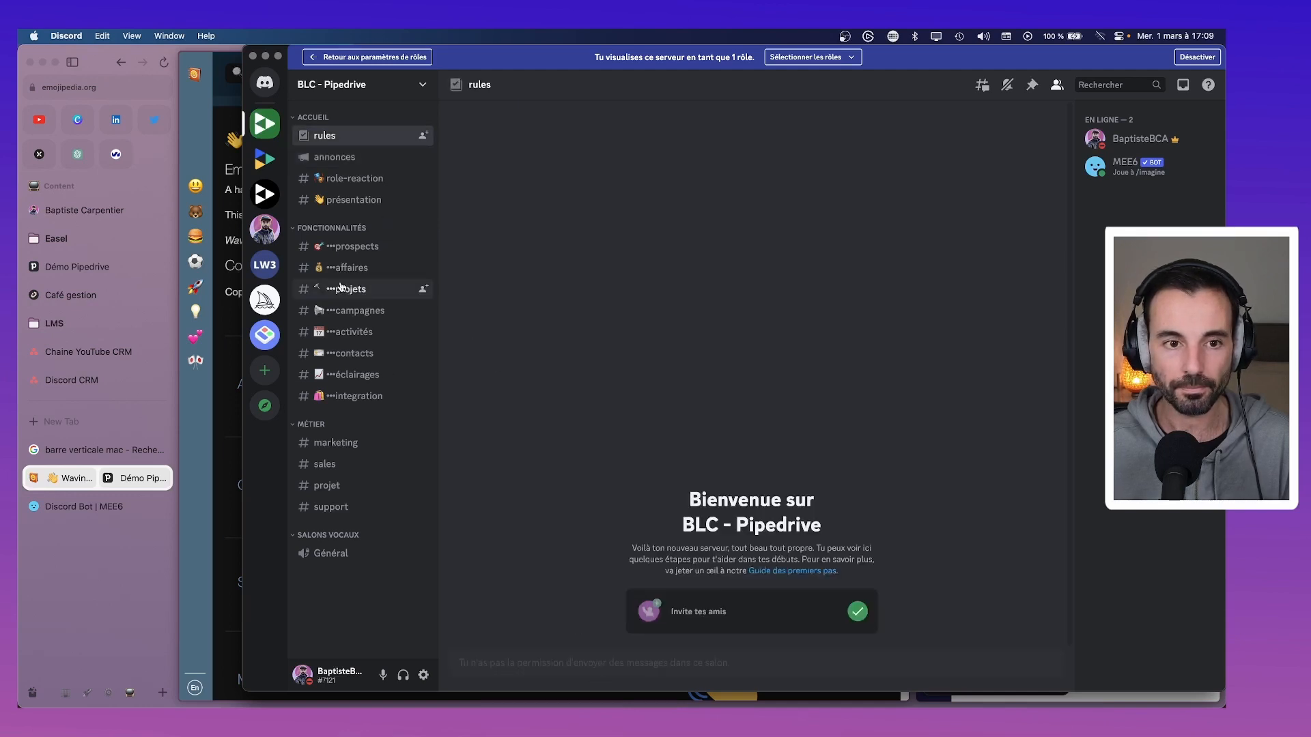
click(344, 249)
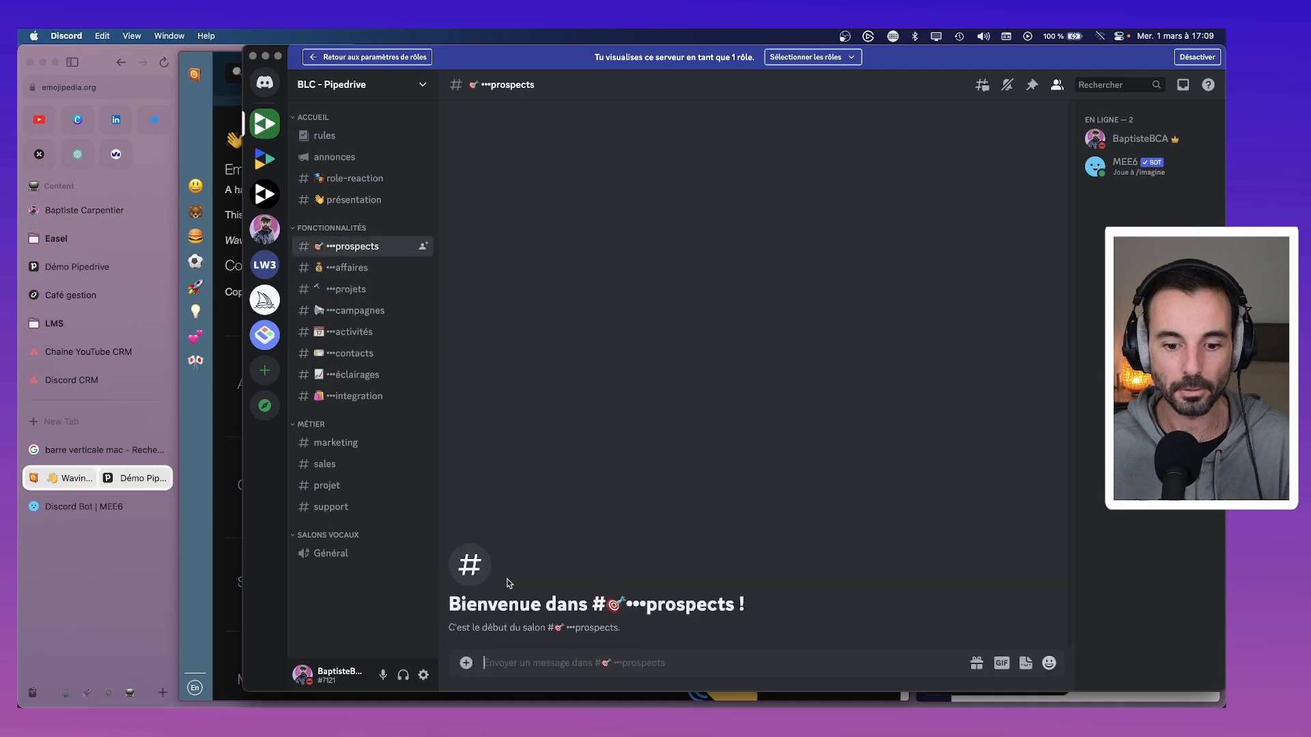
click(360, 396)
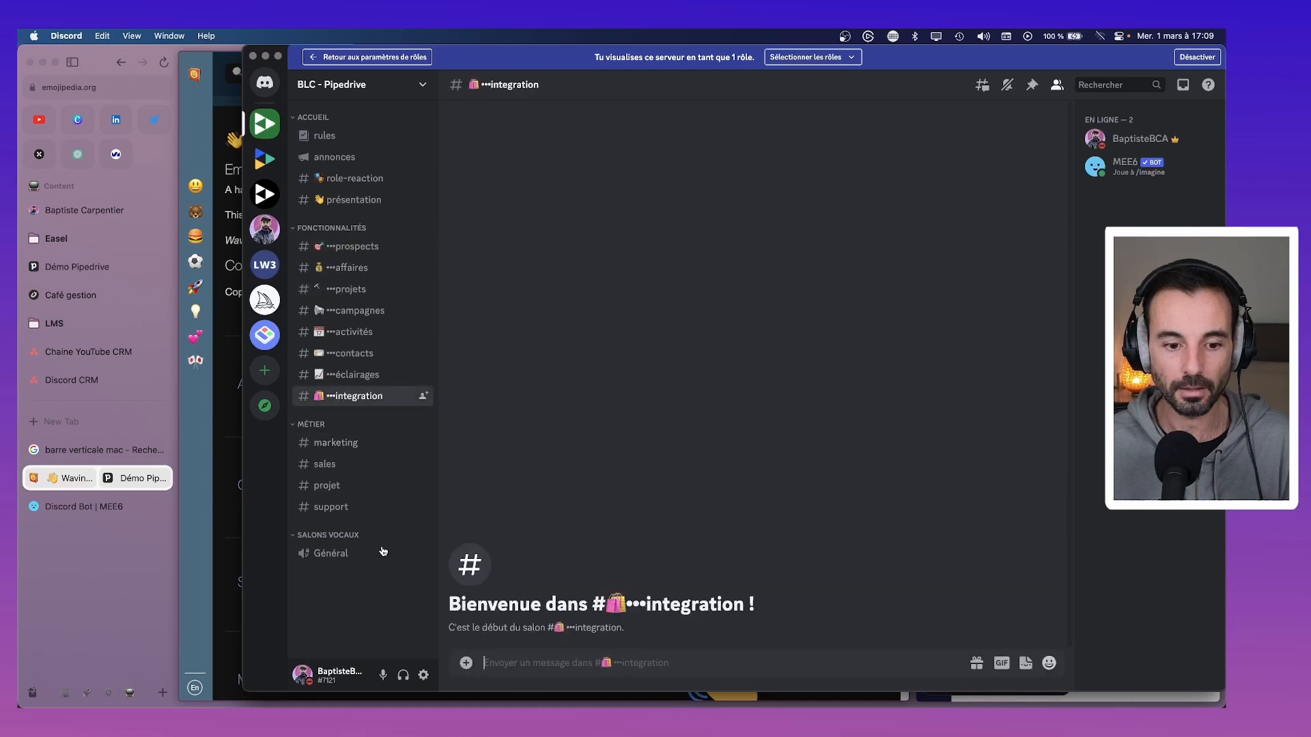
Check the marketing channel, Général voice channel and server options as a member, disconnecting from voice and ending the role preview.
click(338, 445)
click(342, 555)
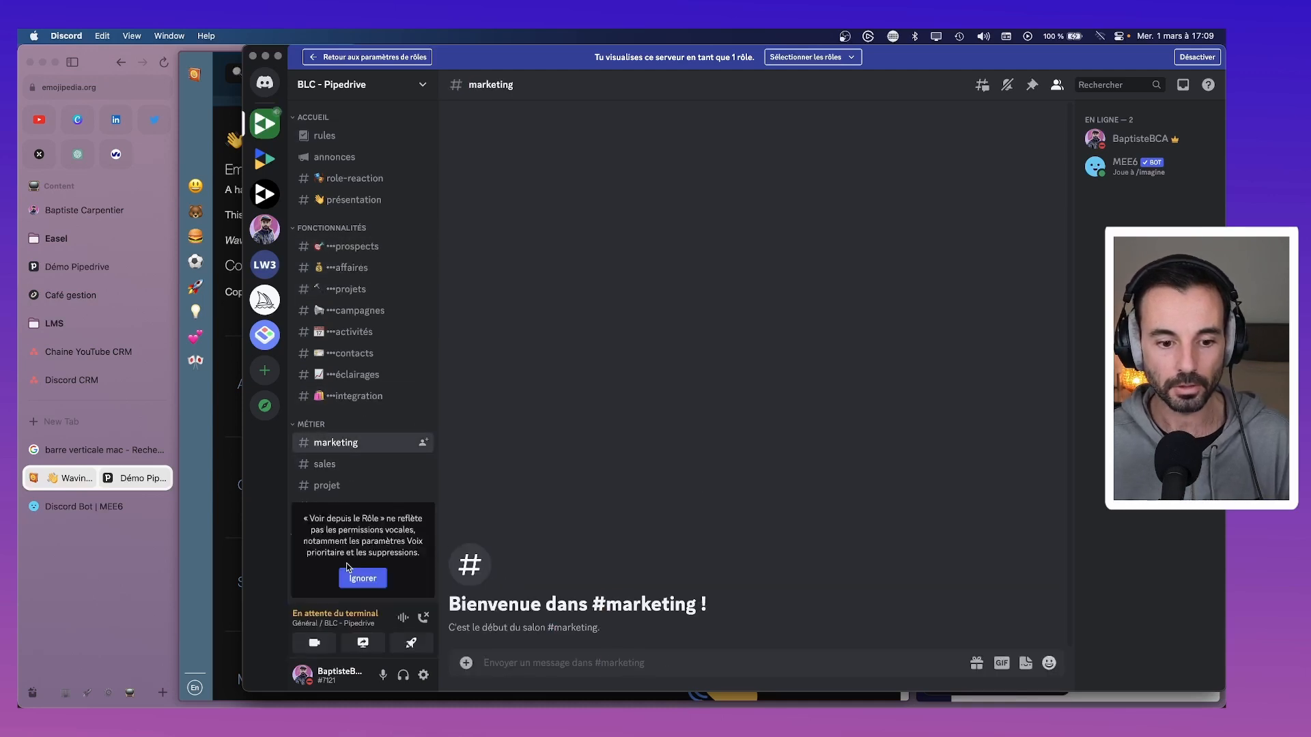
click(418, 617)
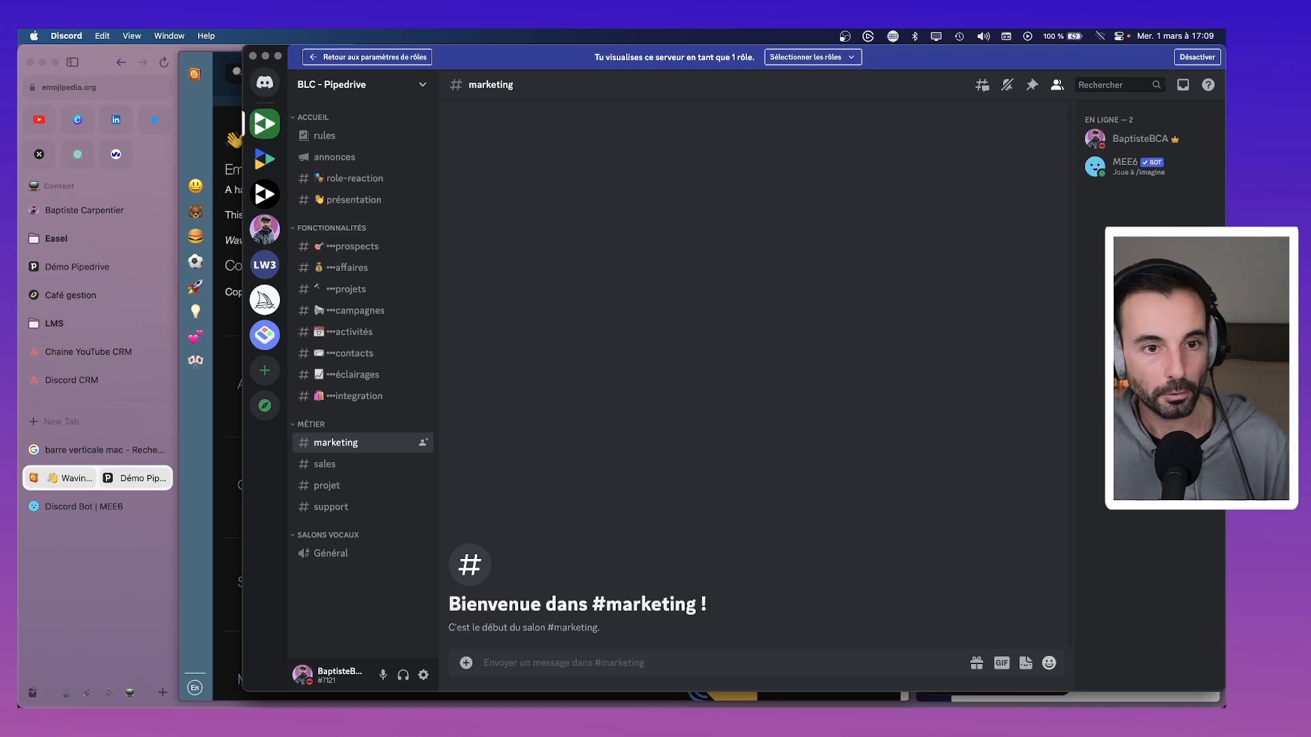
click(345, 85)
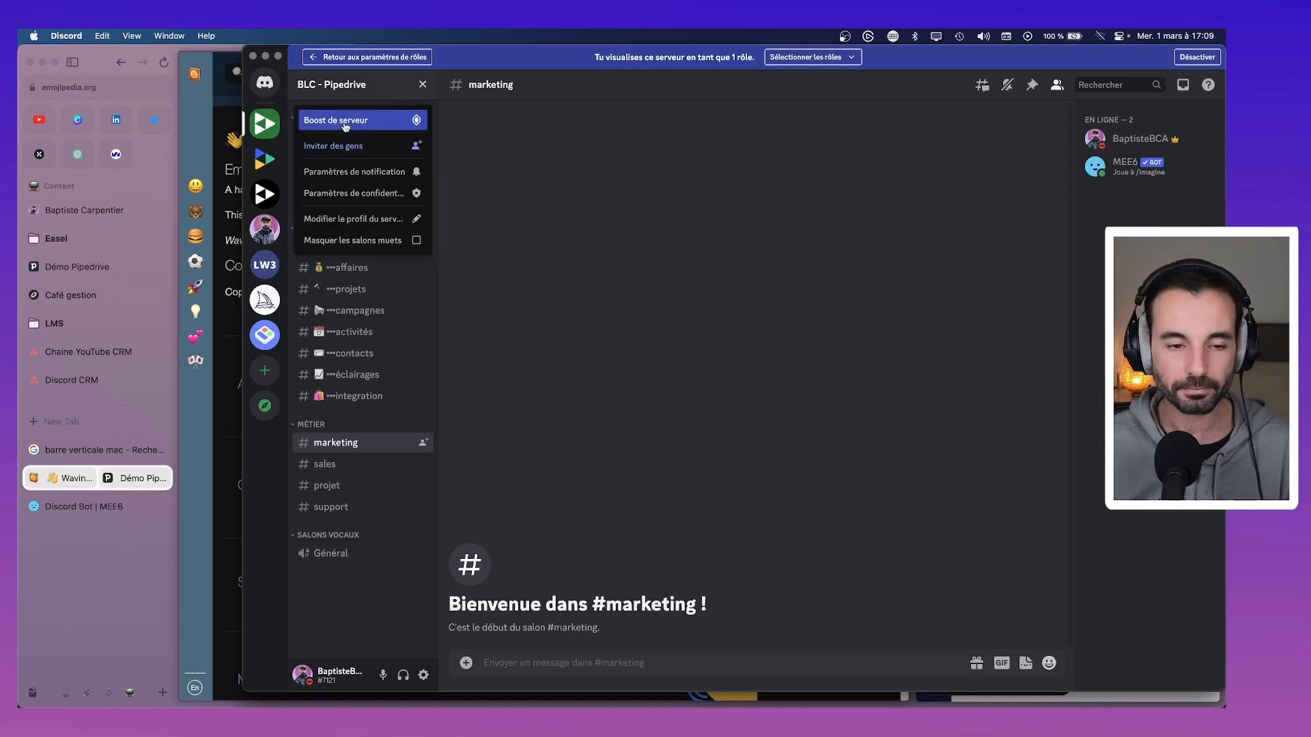
click(1197, 57)
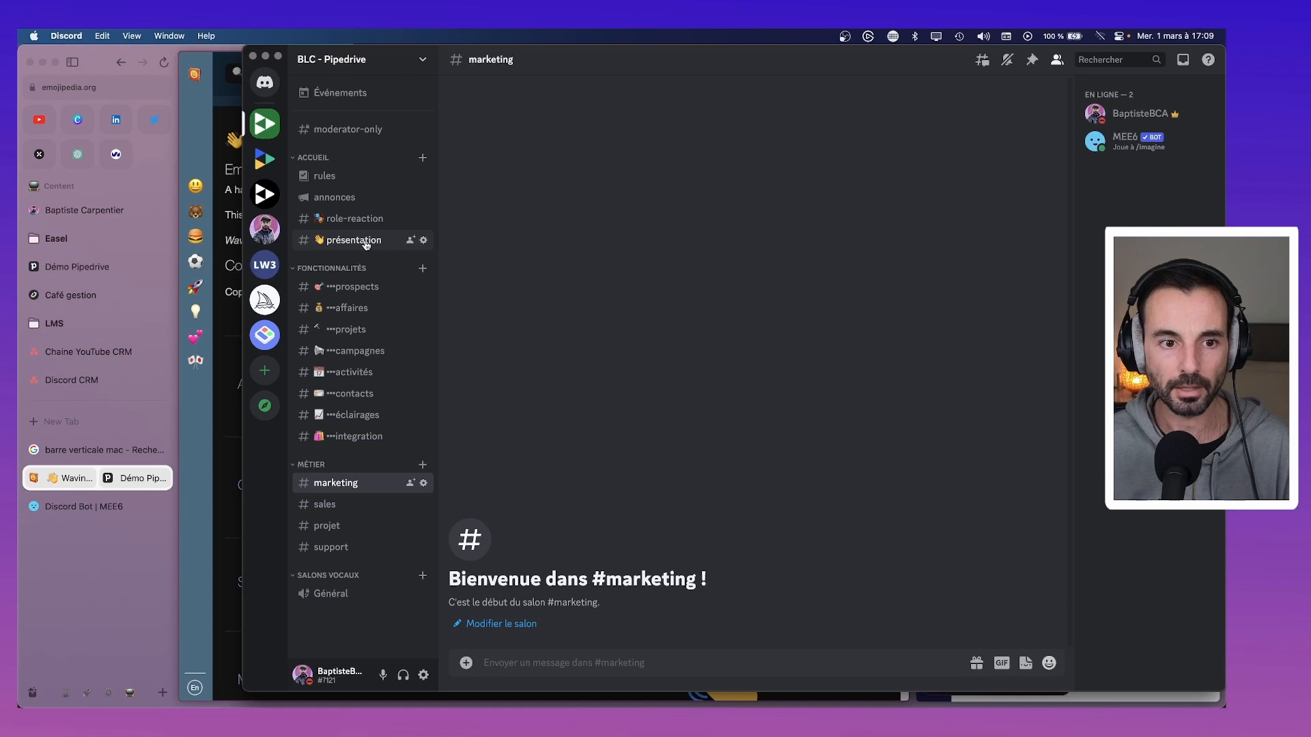
Look at the server's rules channel and compare it with the rules post on the Bento server.
click(338, 180)
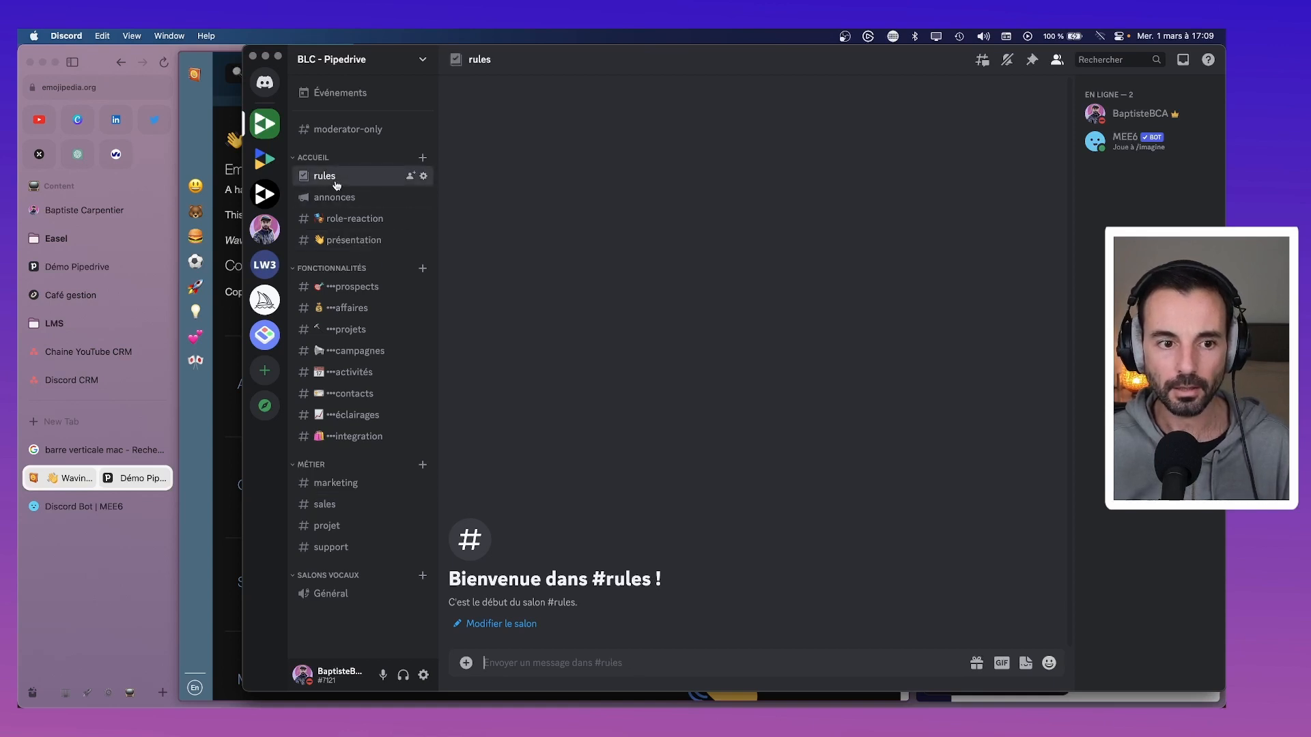
click(265, 335)
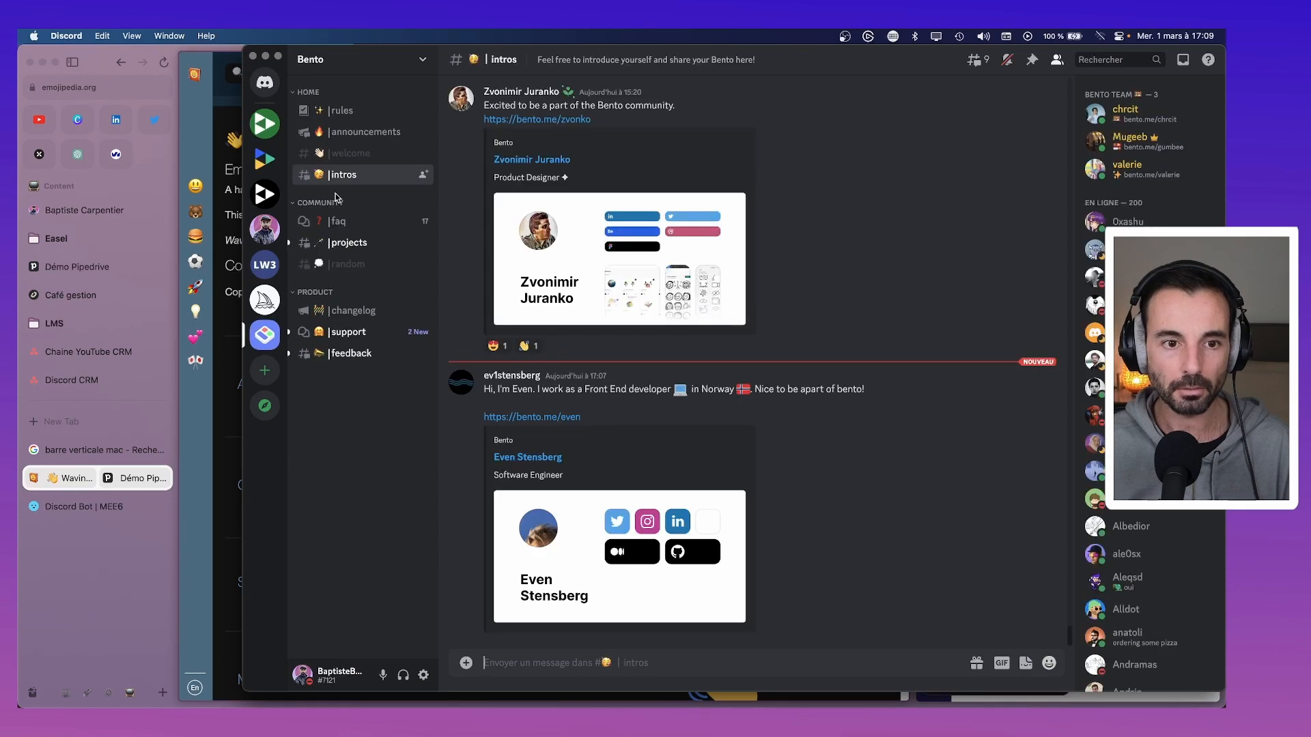
click(359, 115)
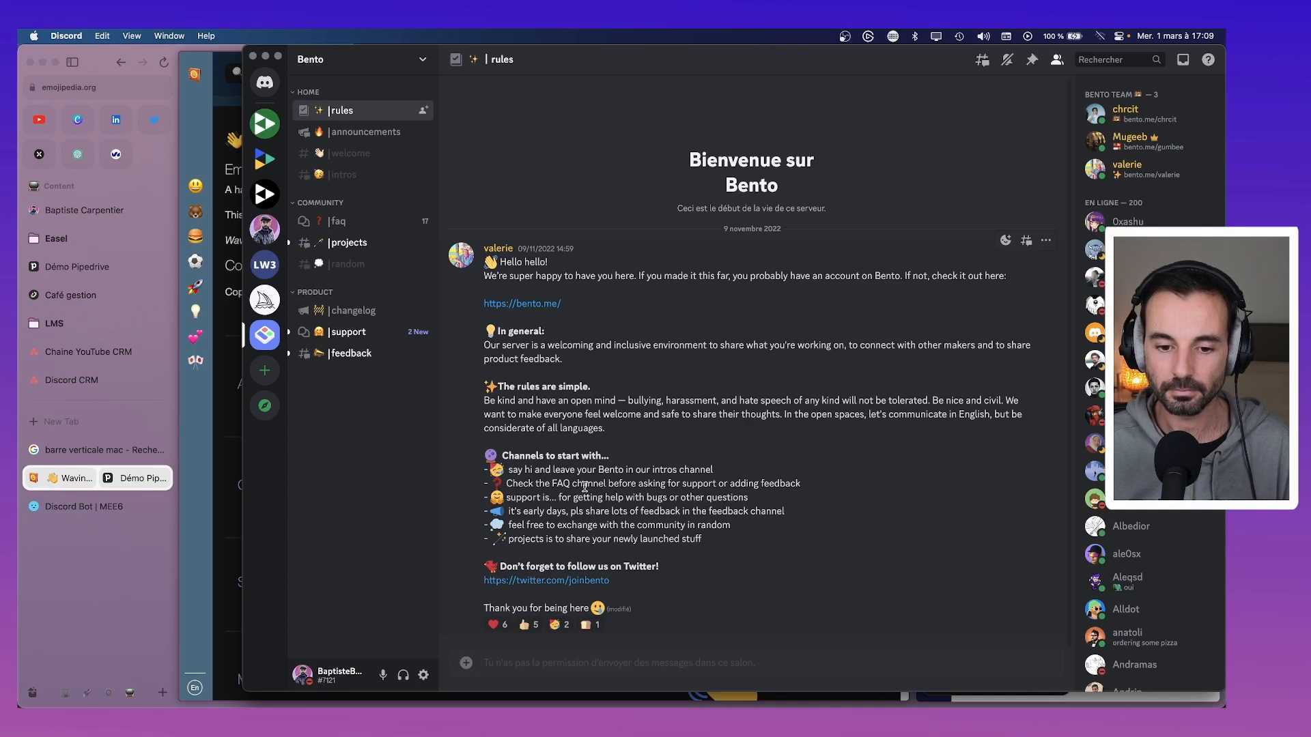
click(264, 123)
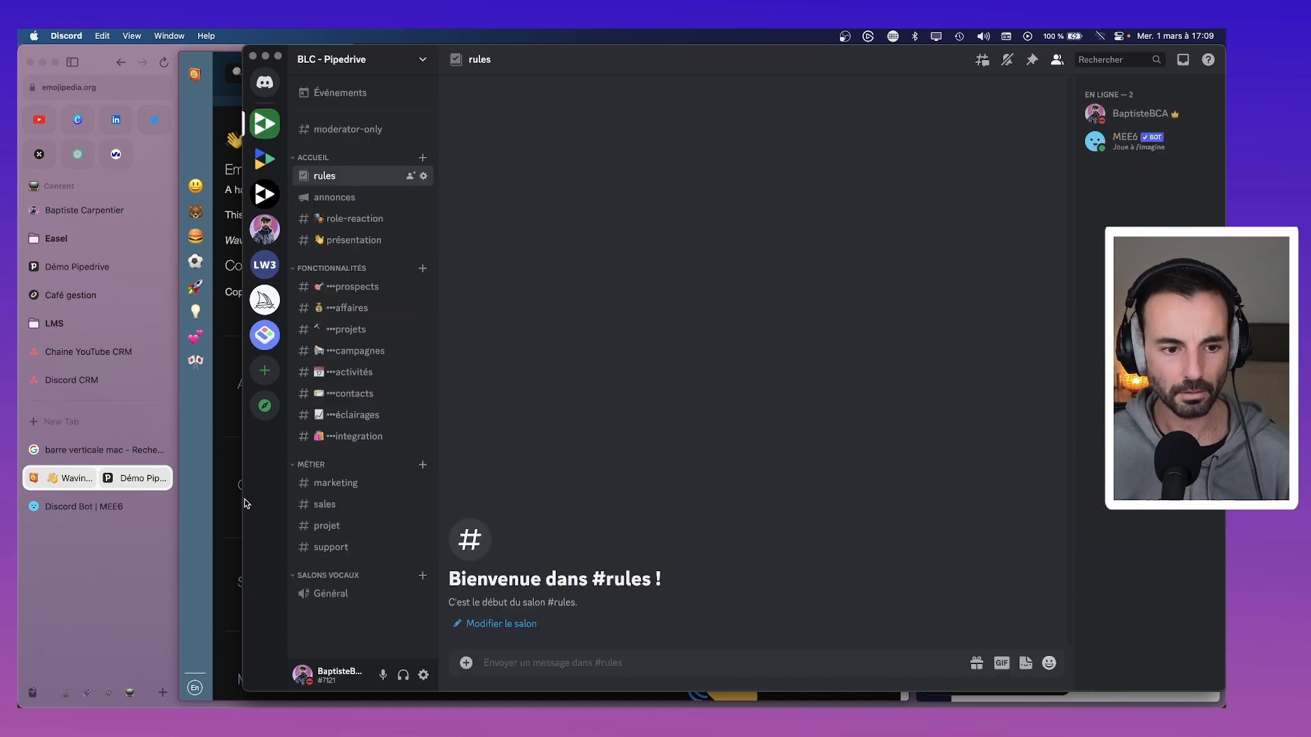
Switch to the MEE6 dashboard in Arc, enable the Embed Messages plugin and reload the page.
click(149, 512)
click(149, 511)
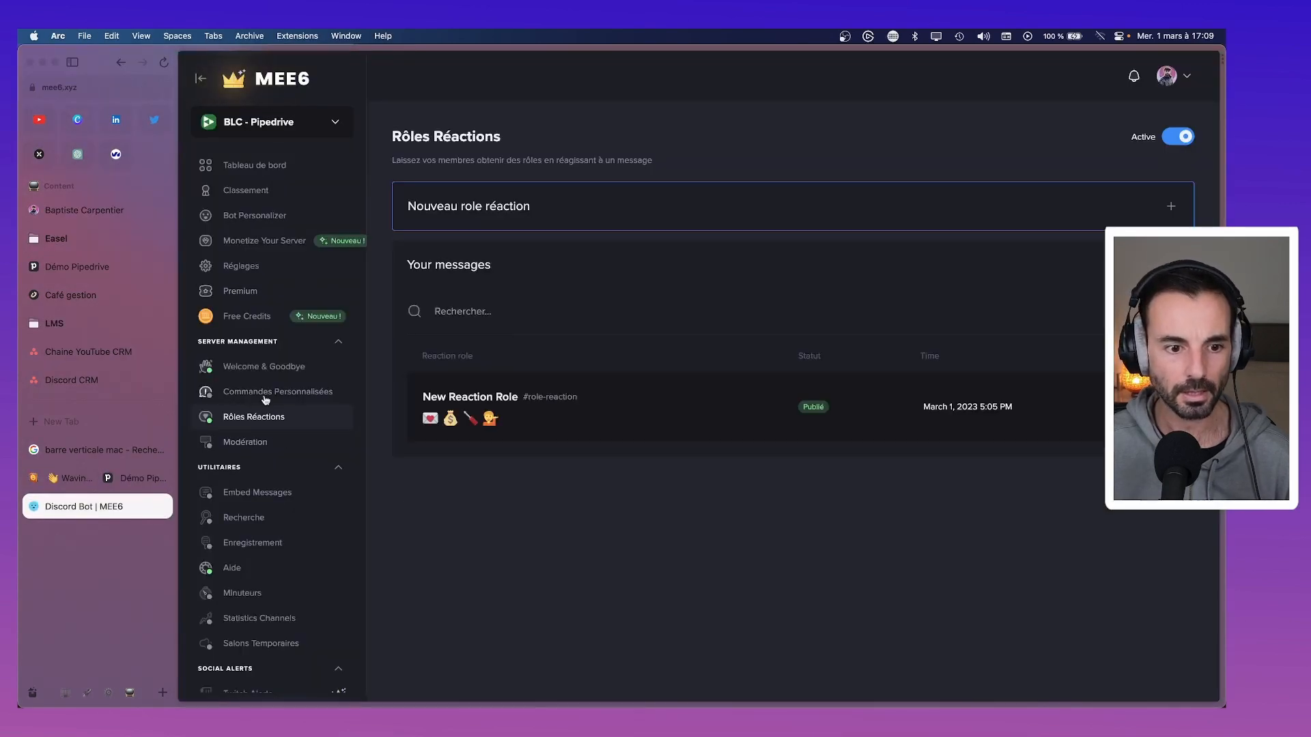
click(260, 492)
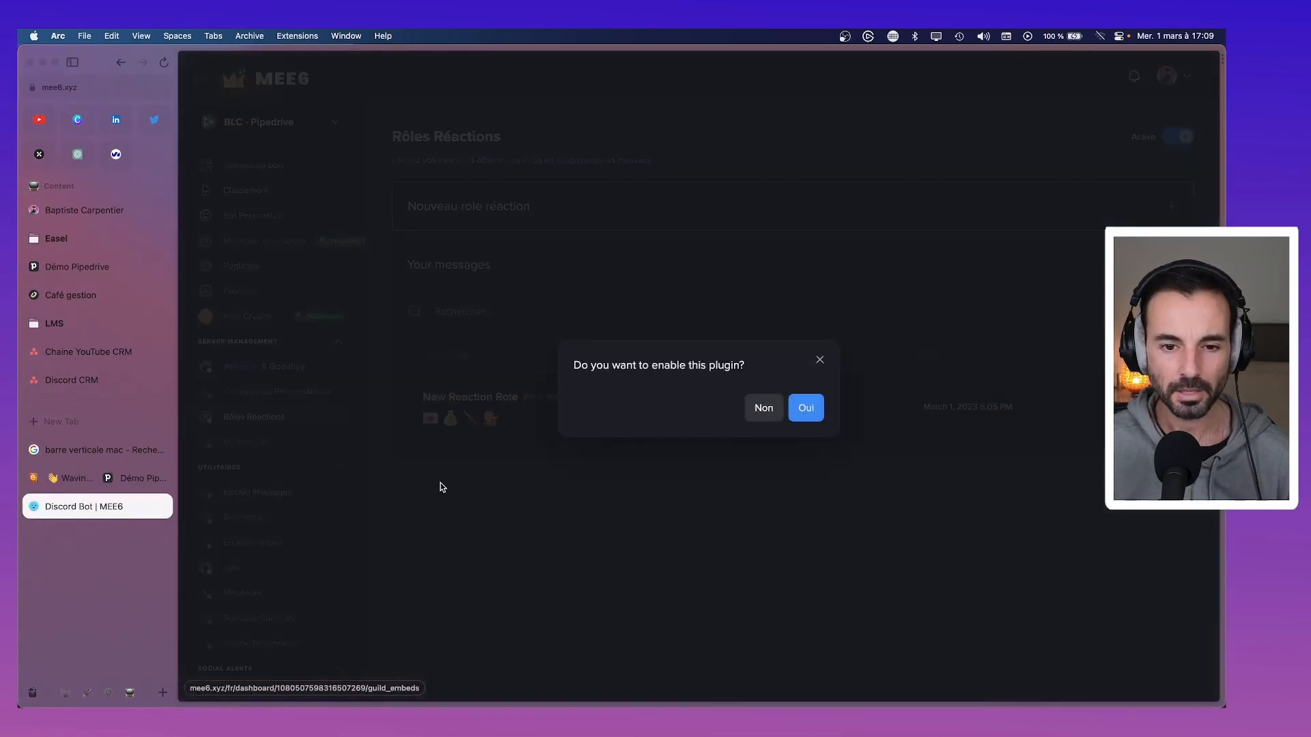
click(803, 408)
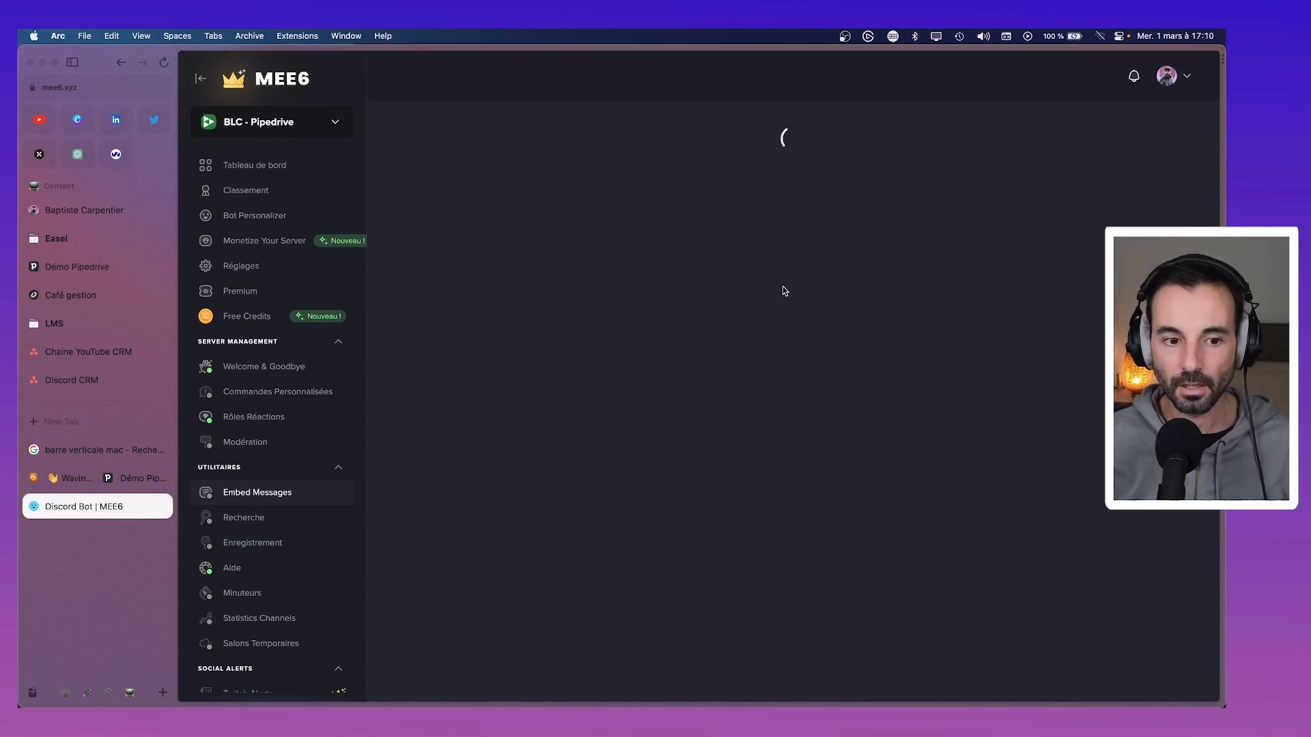
click(164, 64)
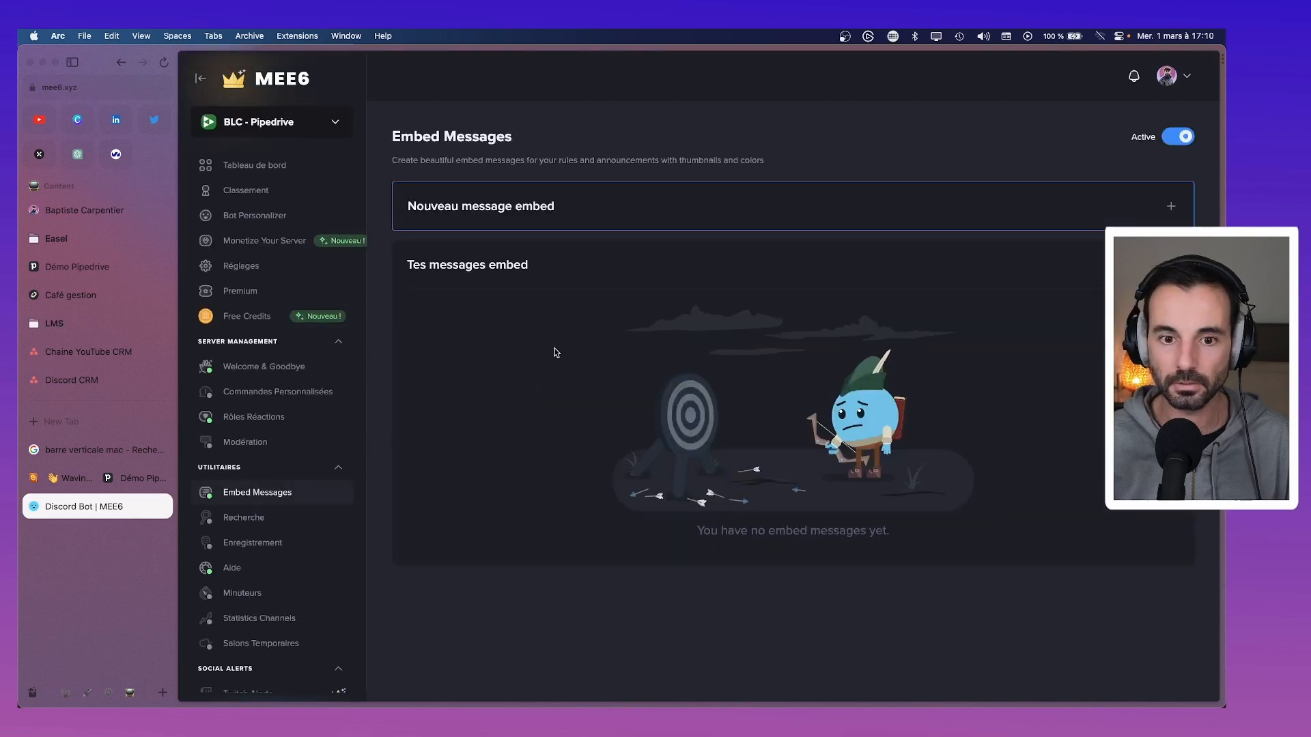
Create a new embed message for the rules channel and name it "Règles du serveur".
click(731, 227)
click(447, 246)
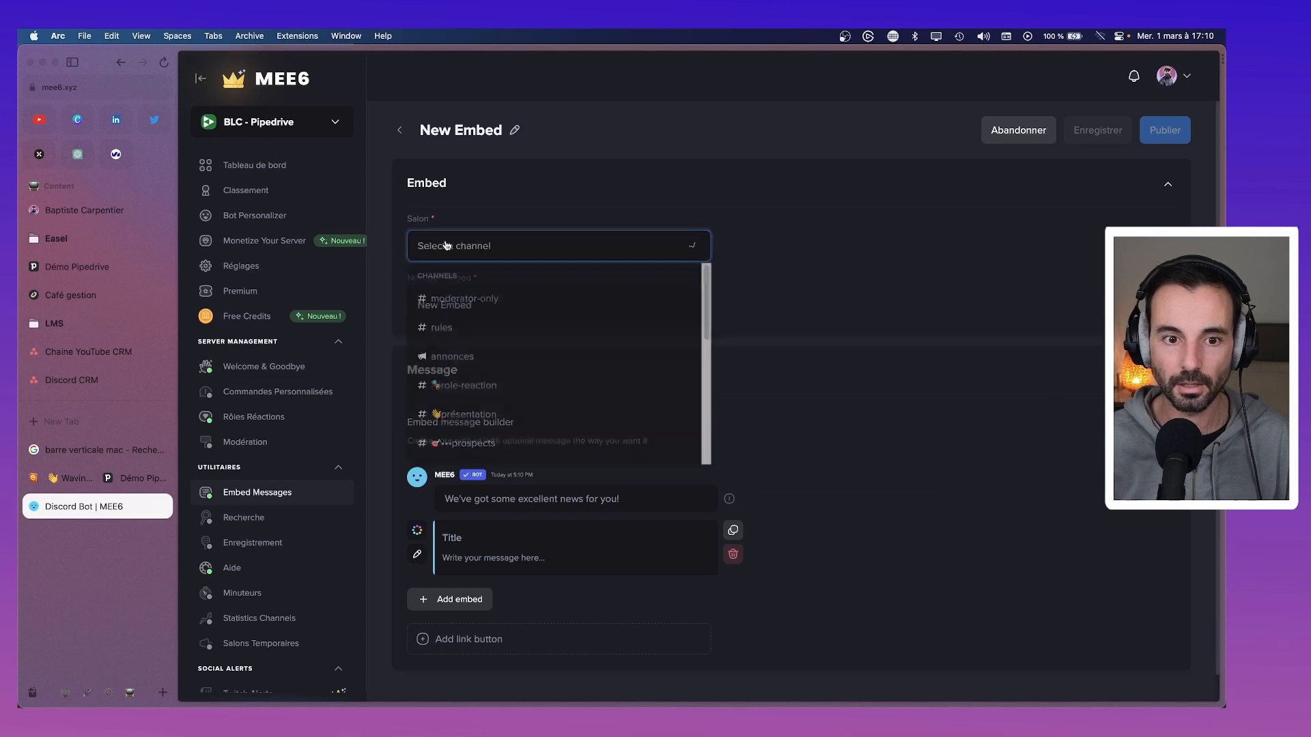
click(478, 327)
click(507, 305)
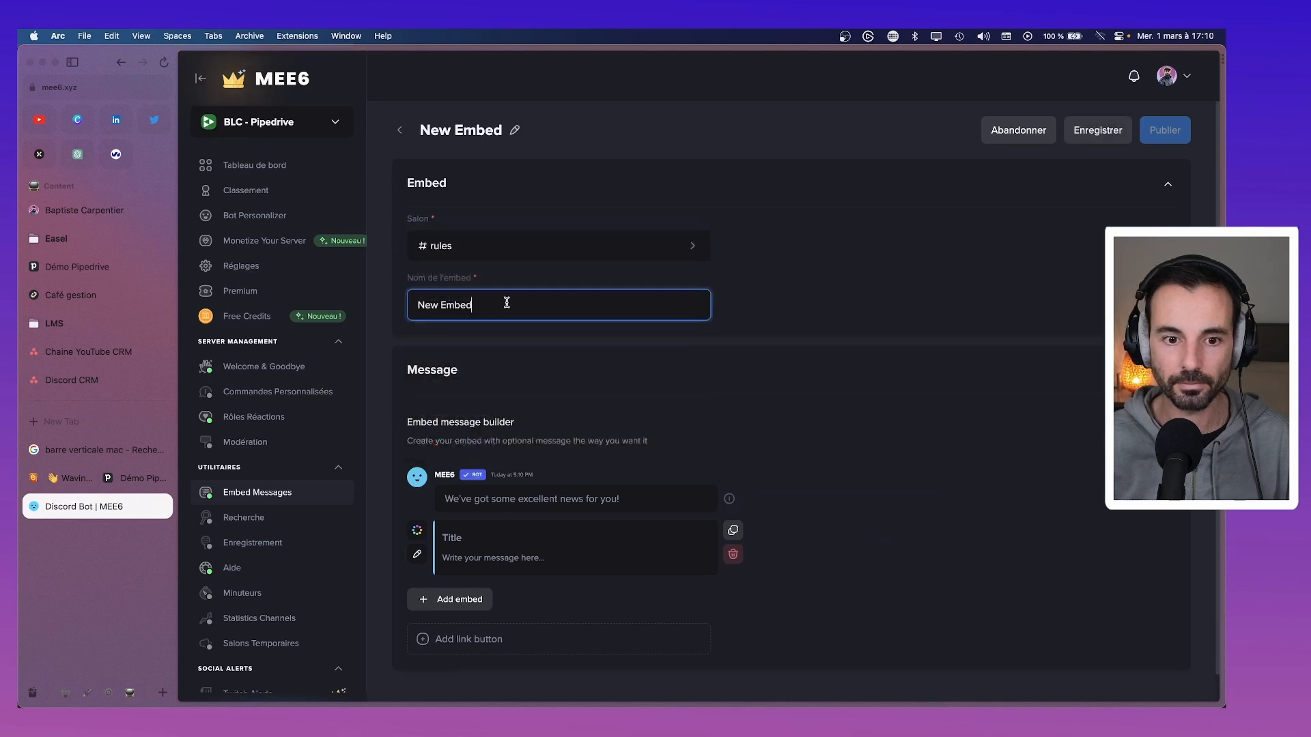
drag(507, 305, 374, 298)
text(Règles)
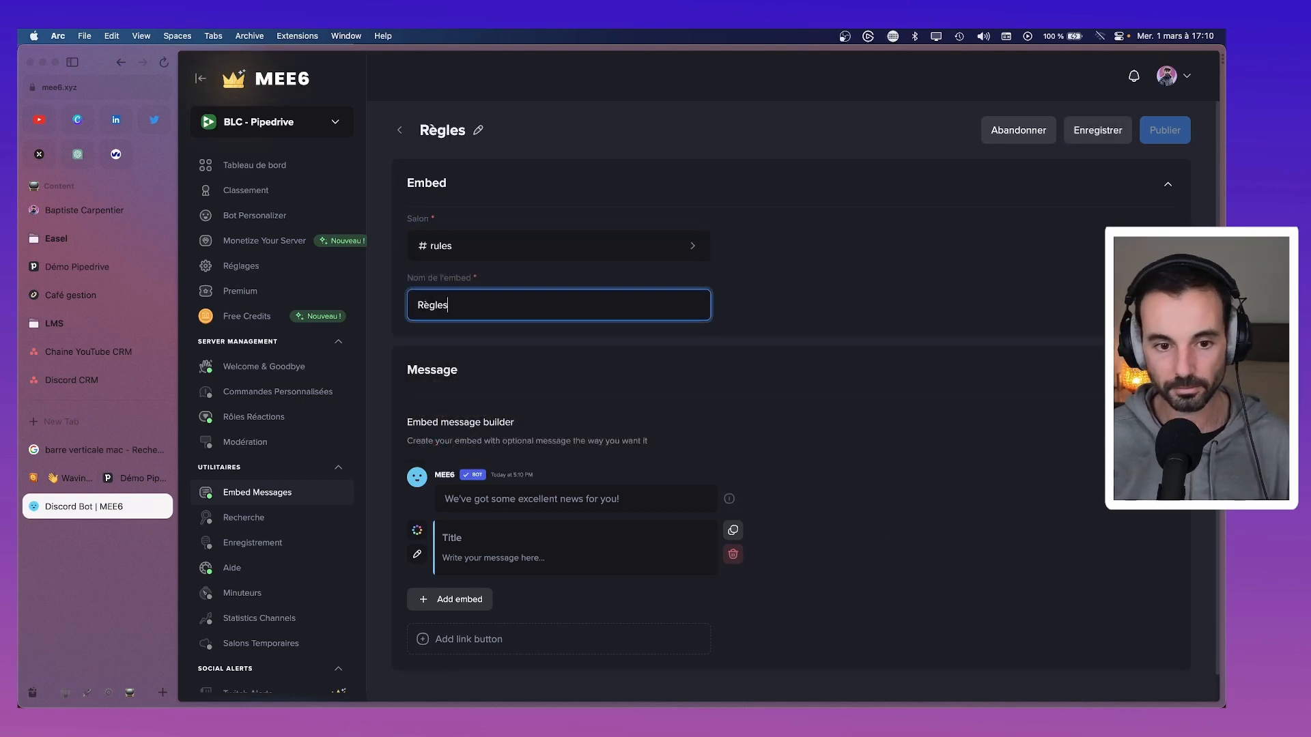
text( du serveur)
Copy the embed's name "Règles du serveur" into the message text above the embed.
scroll(505, 372, down, 1)
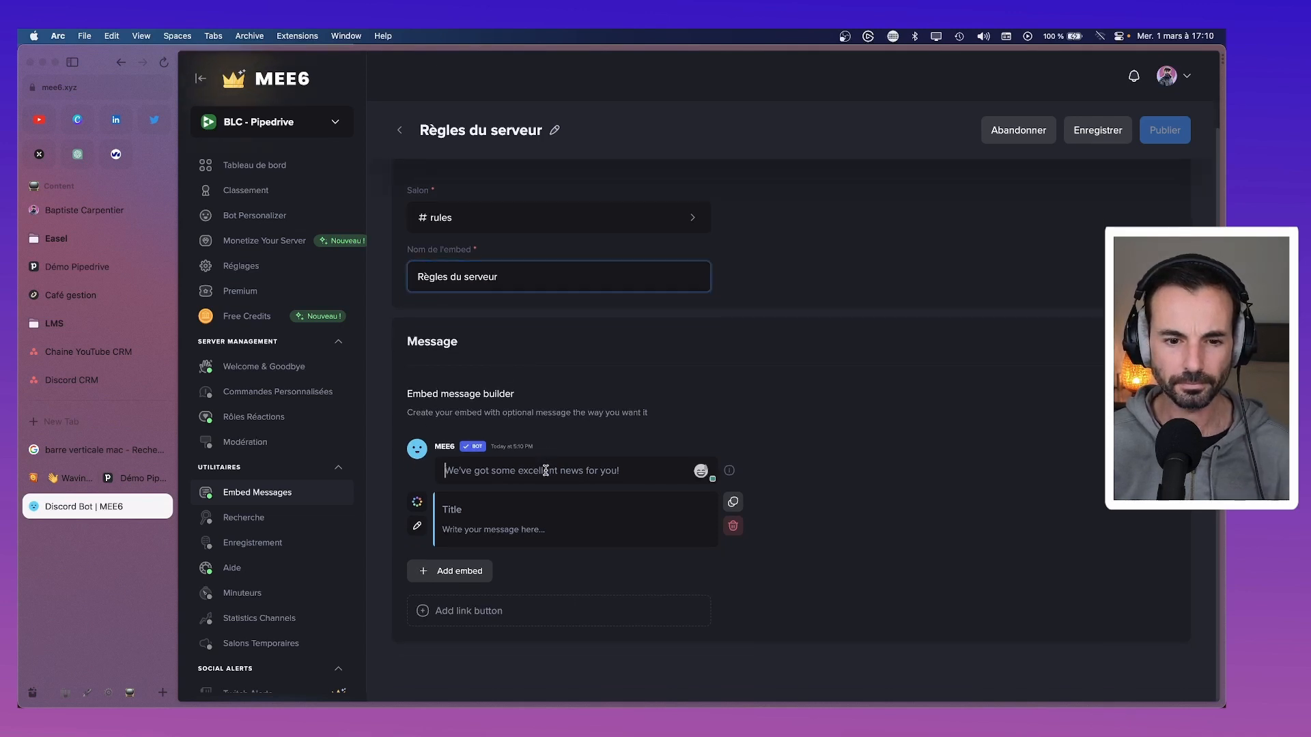
drag(509, 276, 400, 276)
key(super+c)
click(490, 470)
key(super+v)
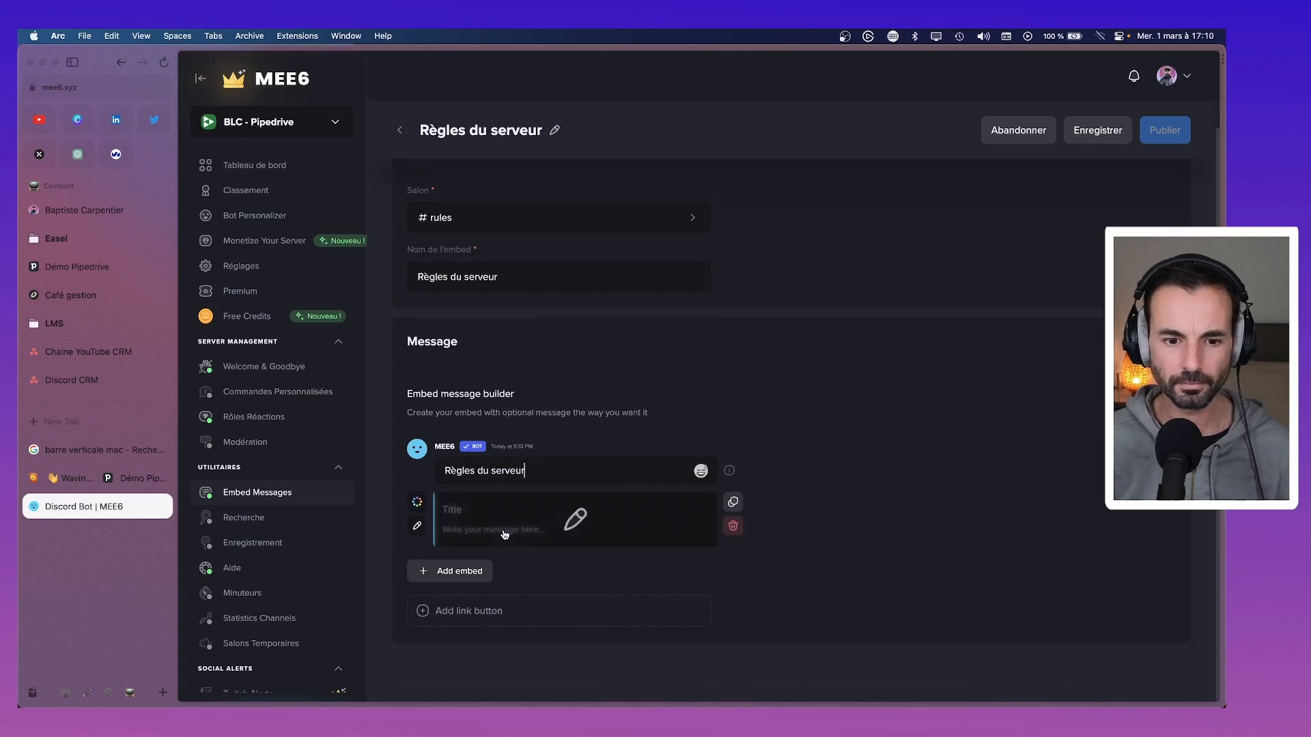
Fill in both the embed's title and its message body with "Règles du serveur".
click(498, 517)
scroll(466, 447, down, 4)
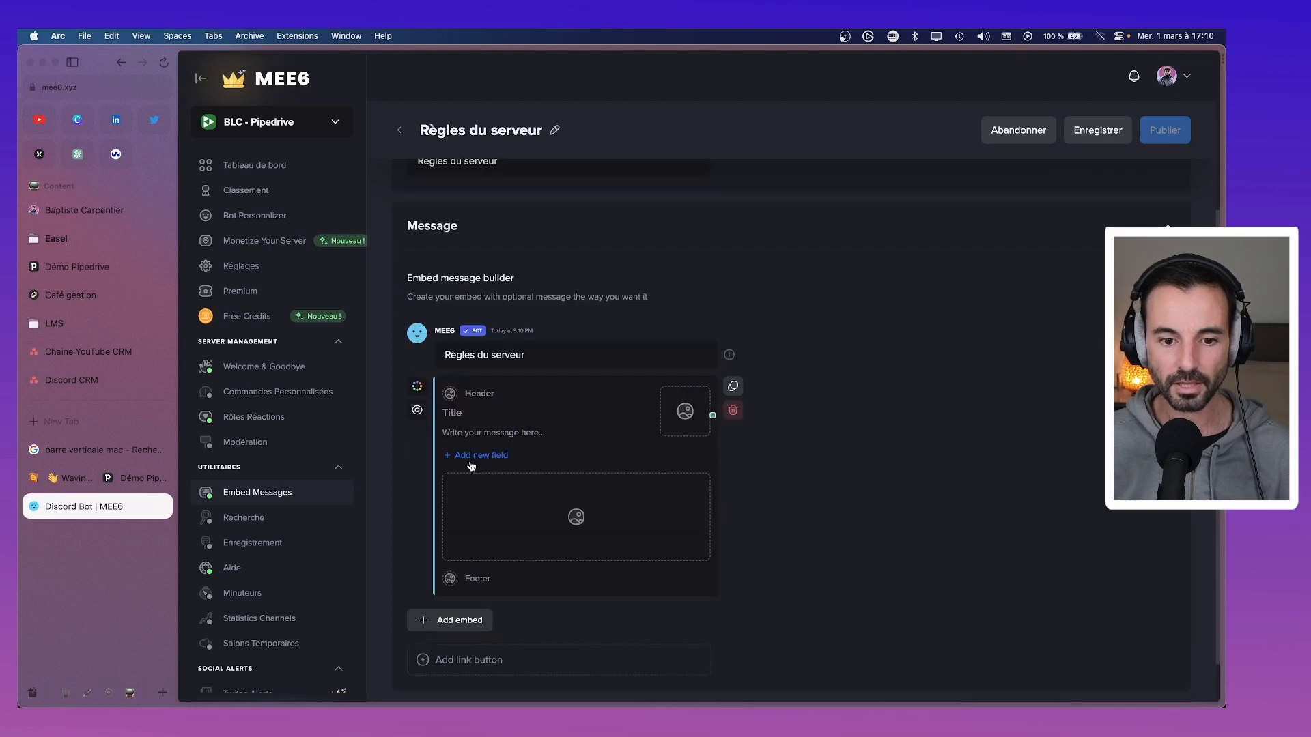
click(467, 410)
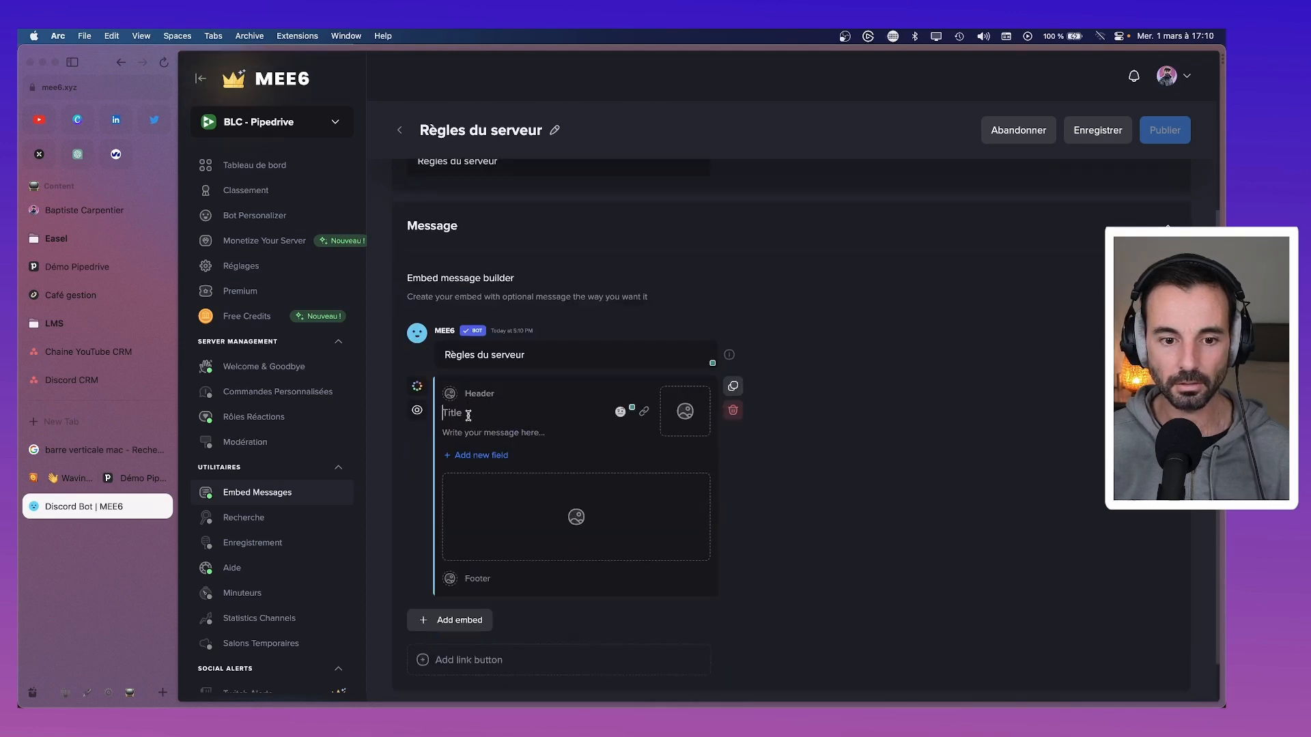
key(super+v)
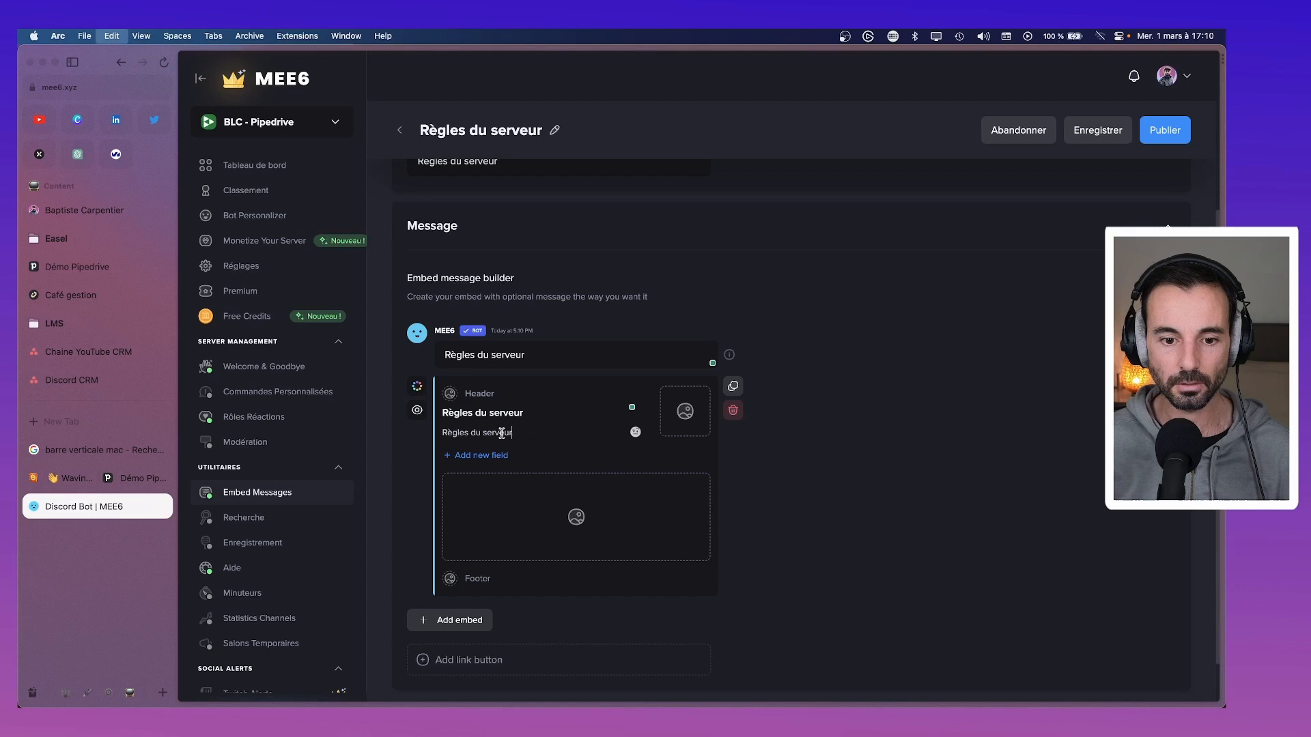
click(512, 505)
click(1031, 497)
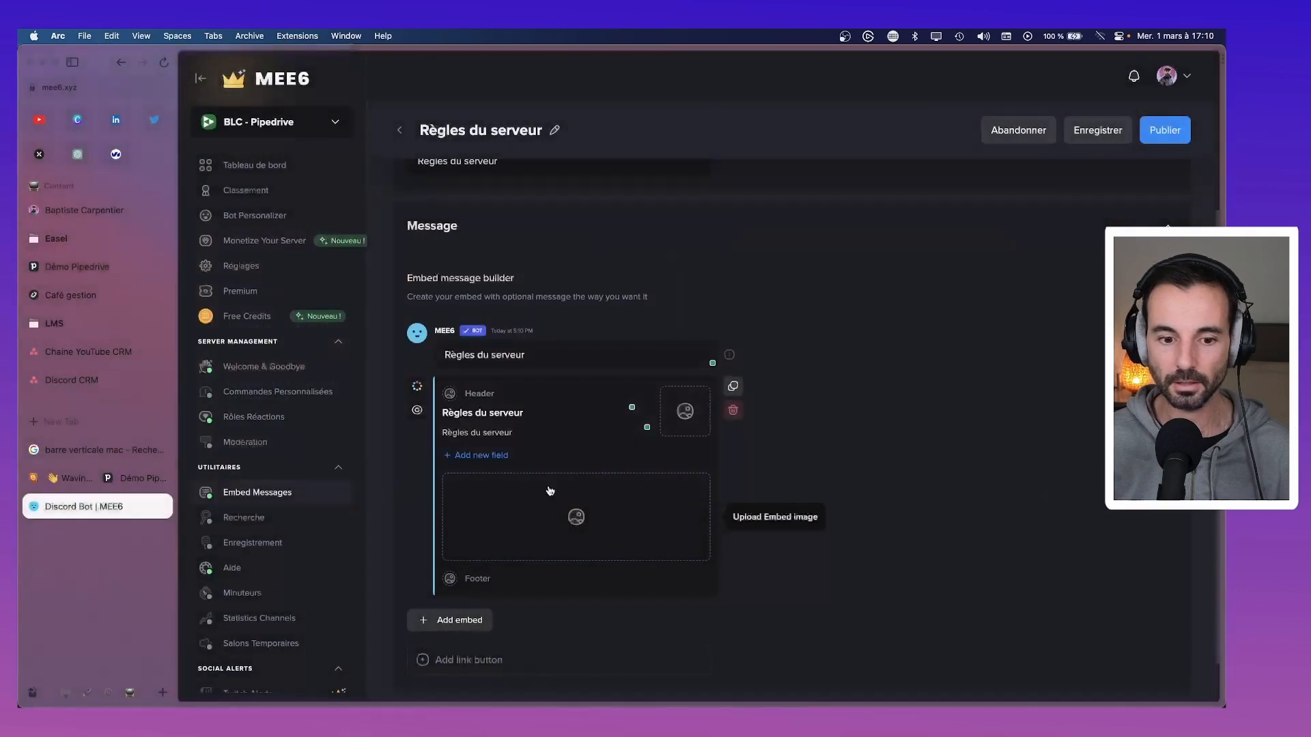
Publish the embed, check the posted message in Discord's rules channel and return to the MEE6 dashboard.
drag(536, 433, 428, 429)
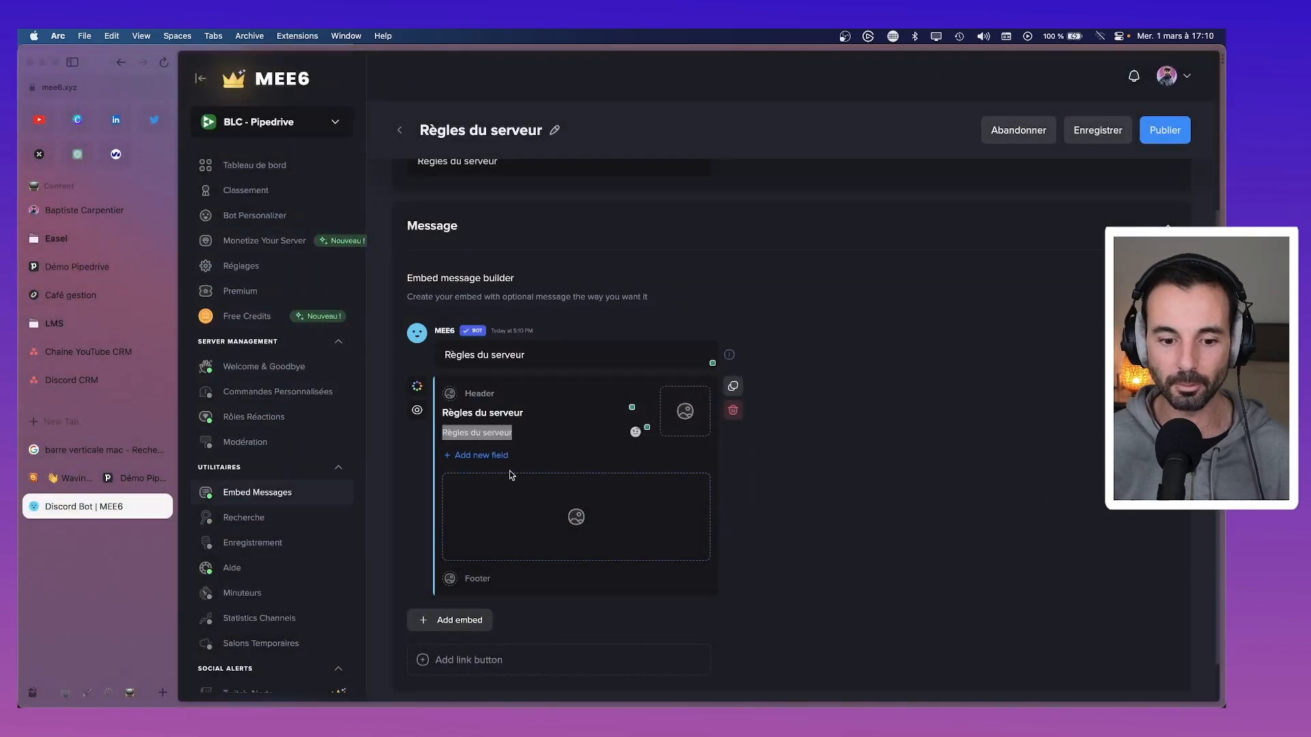
click(1164, 129)
key(super+Tab)
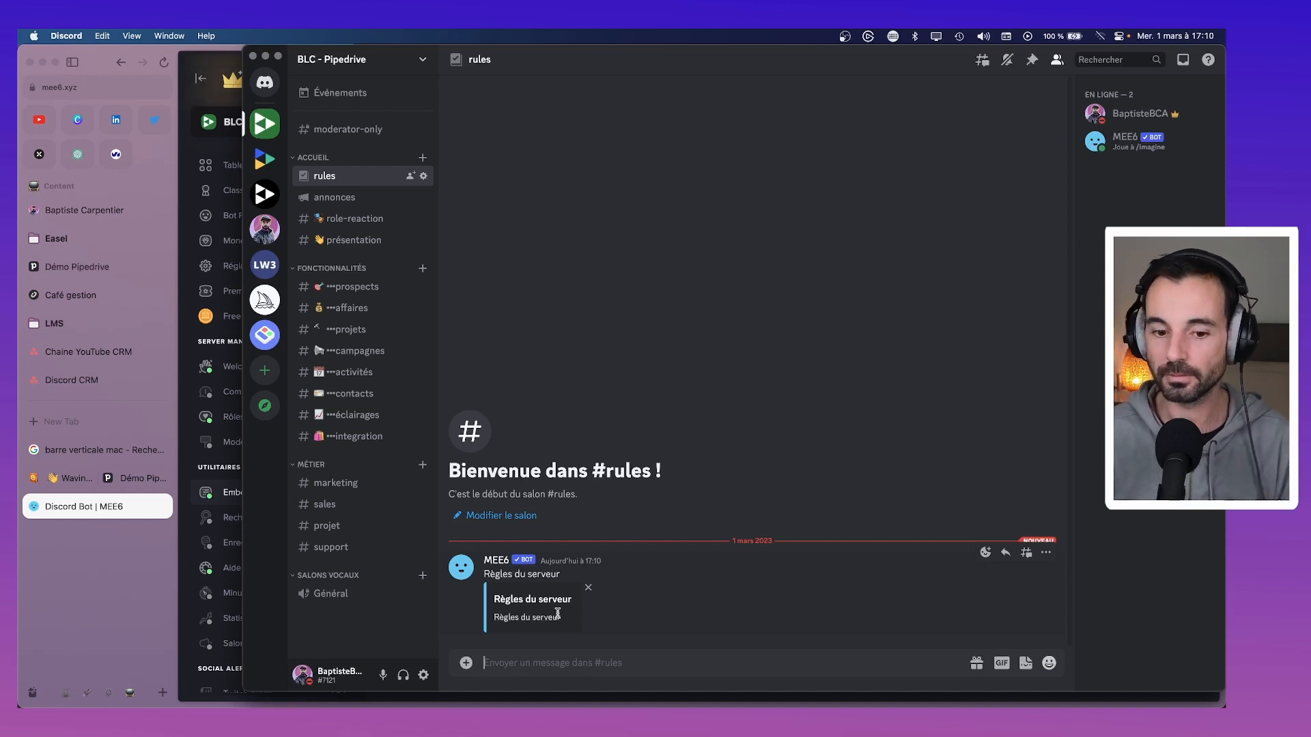
key(super+Tab)
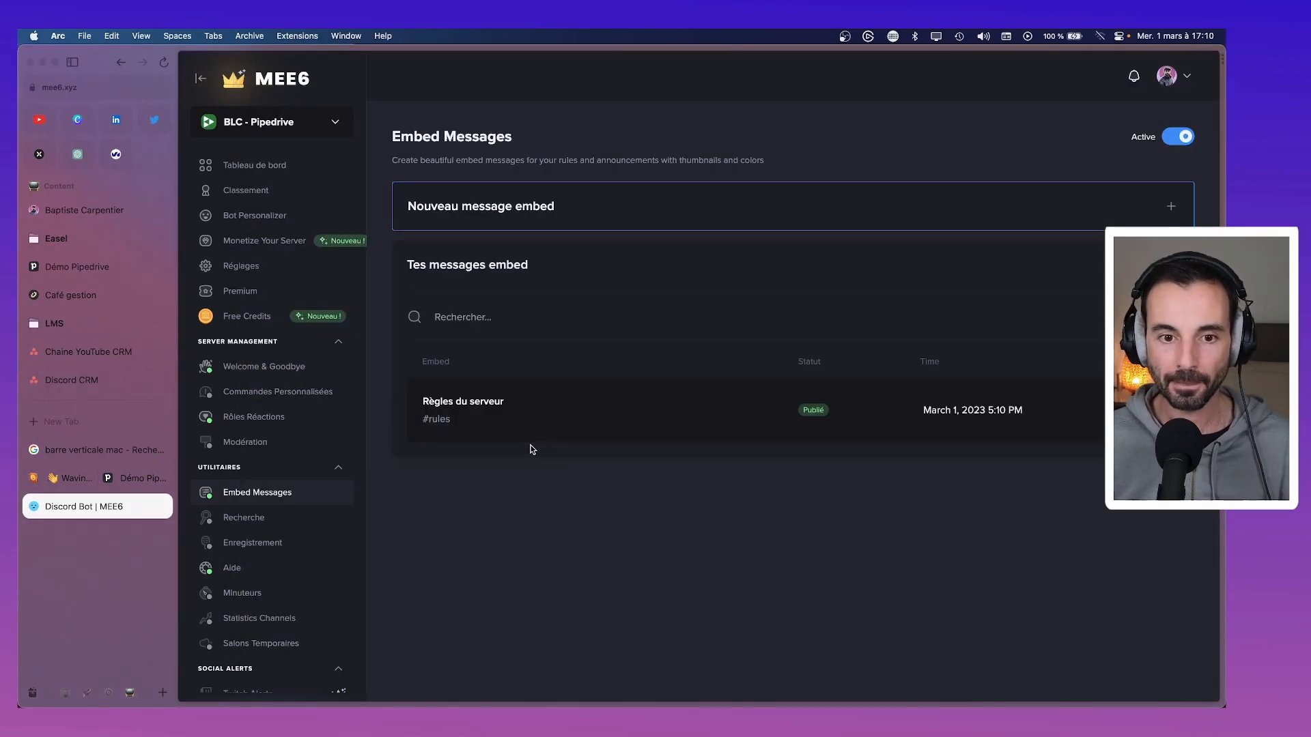
Reopen the published "Règles du serveur" embed for editing and compare its parts with the message posted in Discord.
click(601, 407)
scroll(587, 437, down, 1)
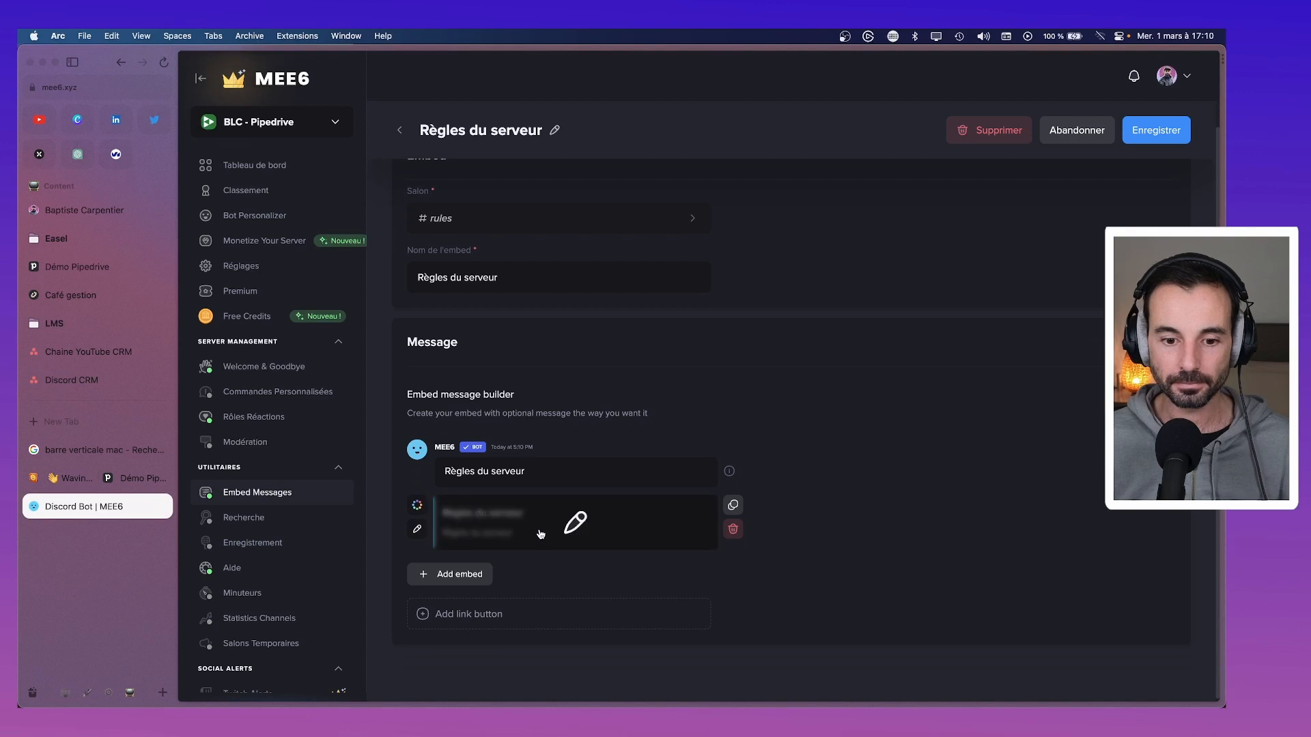
click(541, 533)
key(super+Tab)
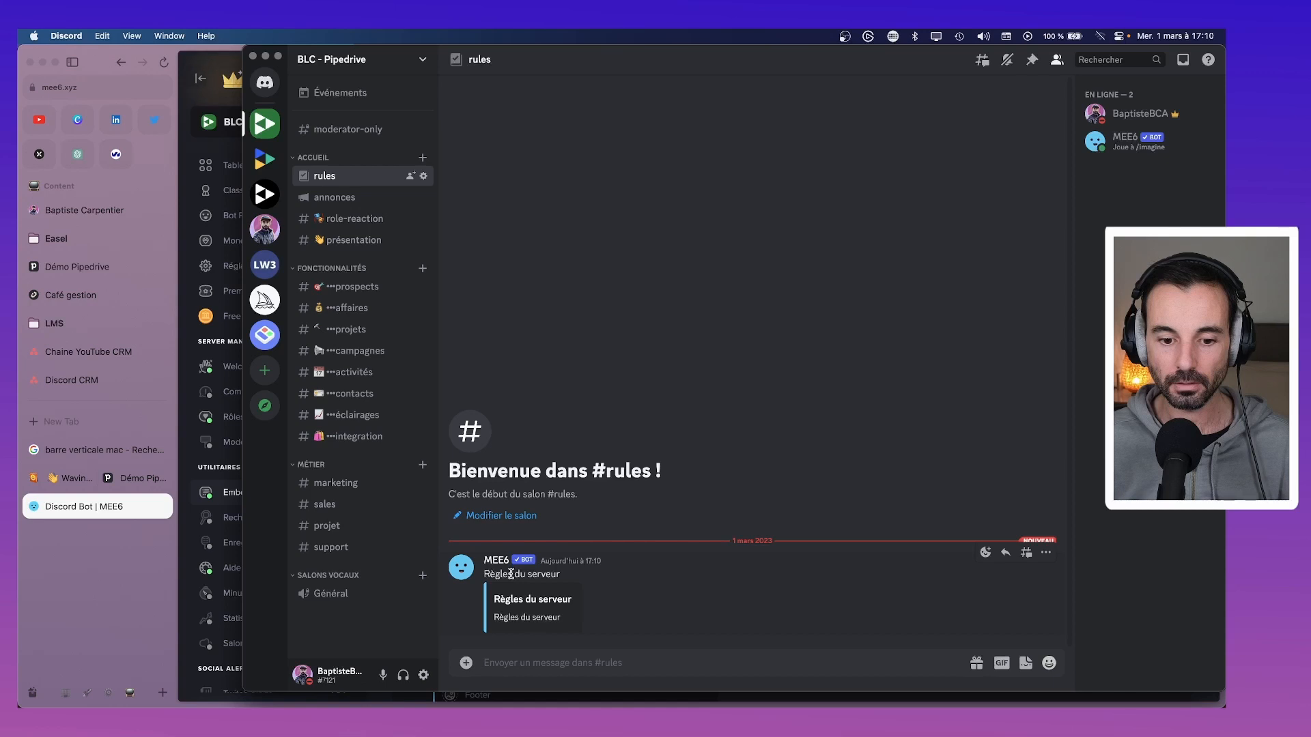
key(super+Tab)
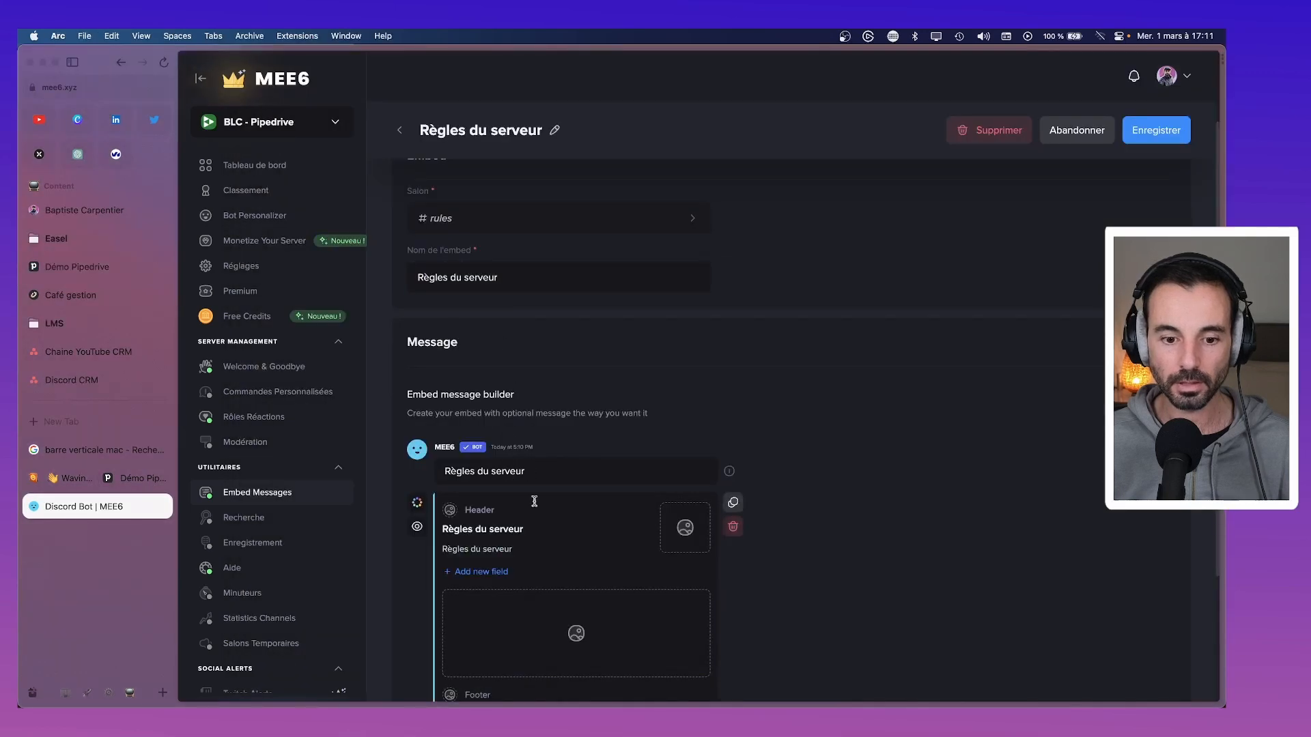
Replace the embed's title with "Quelques règles avant de commencer".
click(520, 531)
drag(549, 524, 430, 527)
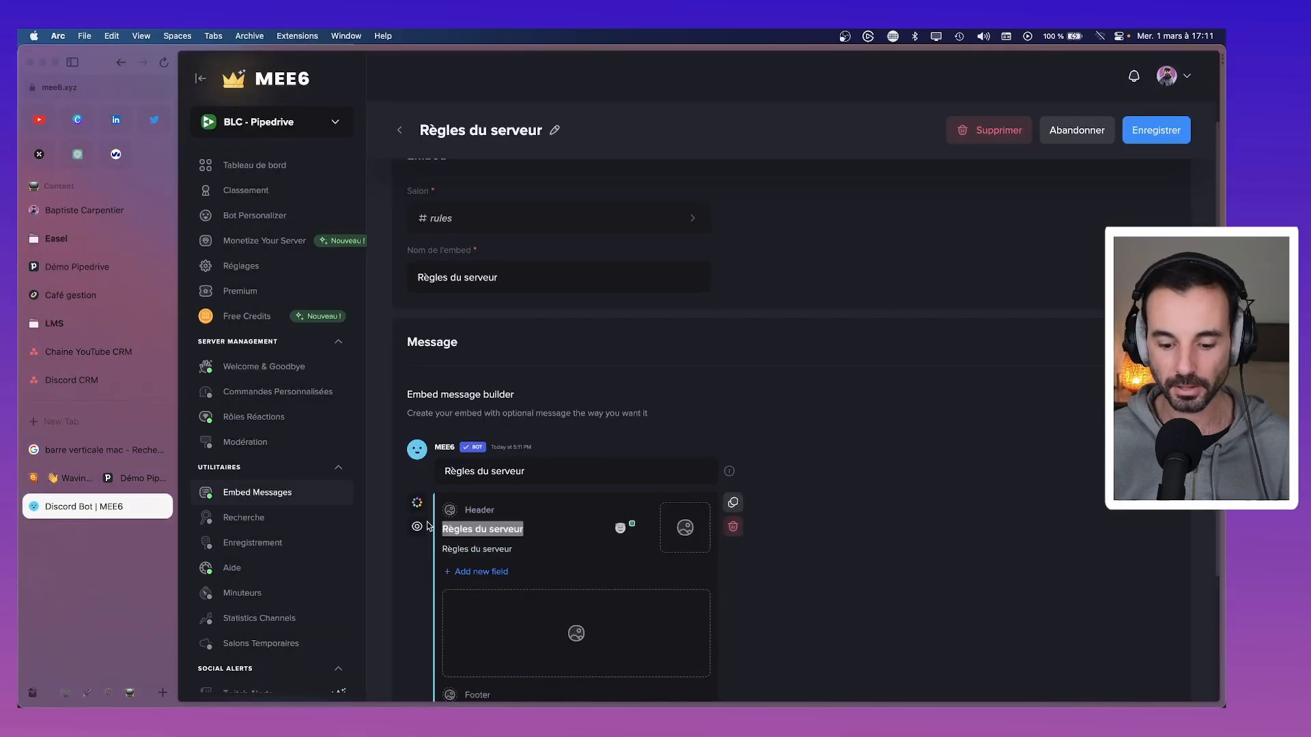
key(Caps_Lock)
text(QU)
key(BackSpace)
key(Caps_Lock)
text(ue)
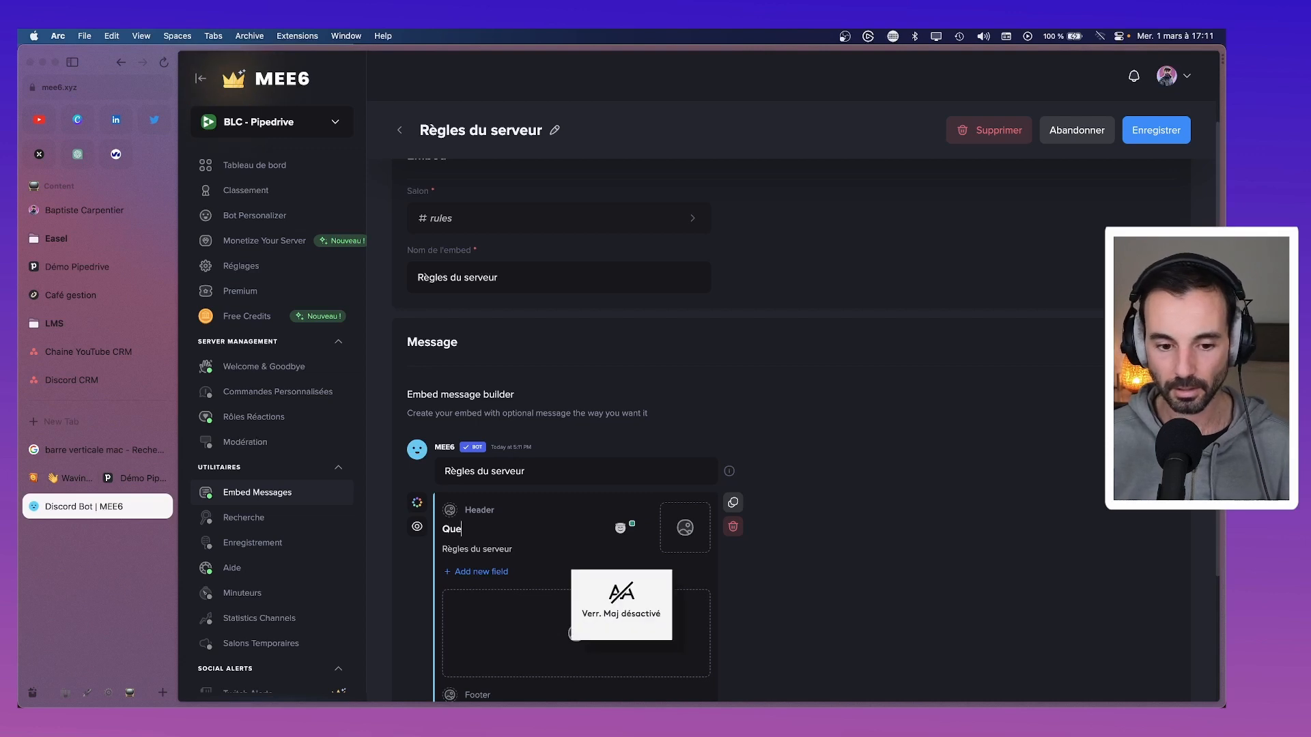
text(lques règles av)
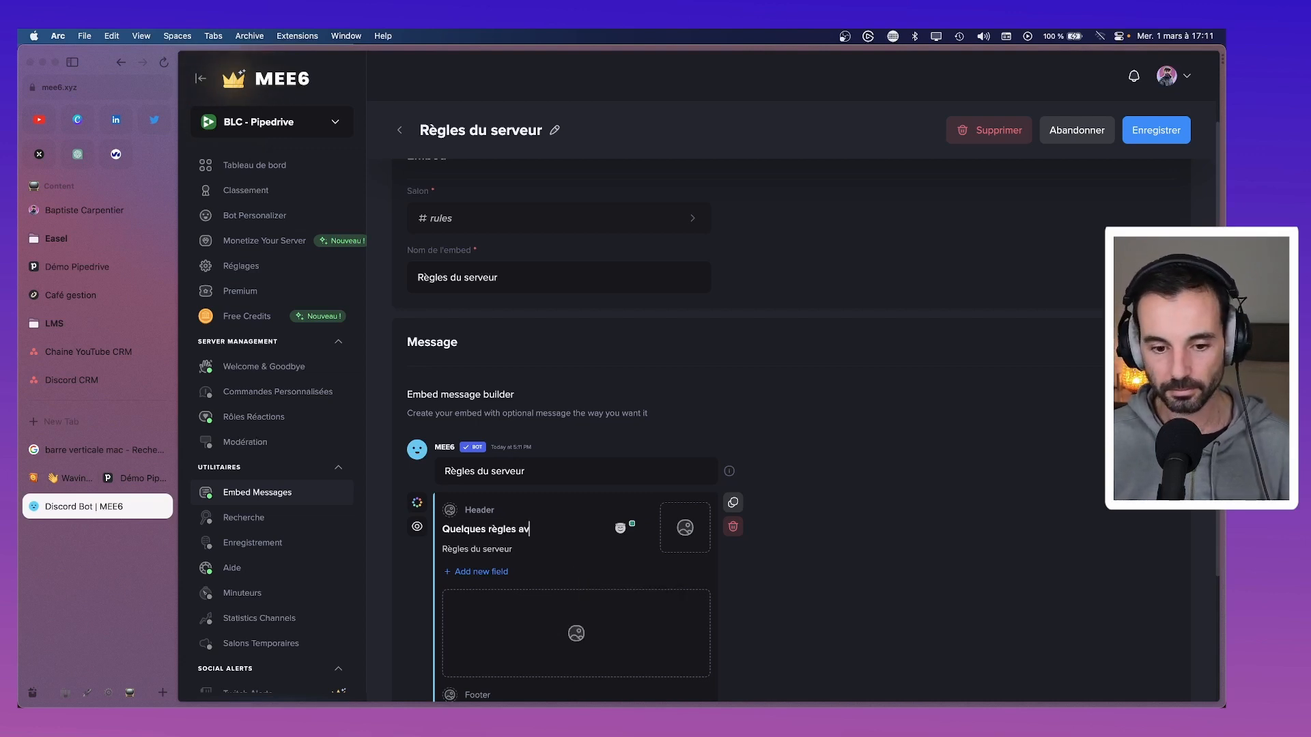
text(ant de commencer)
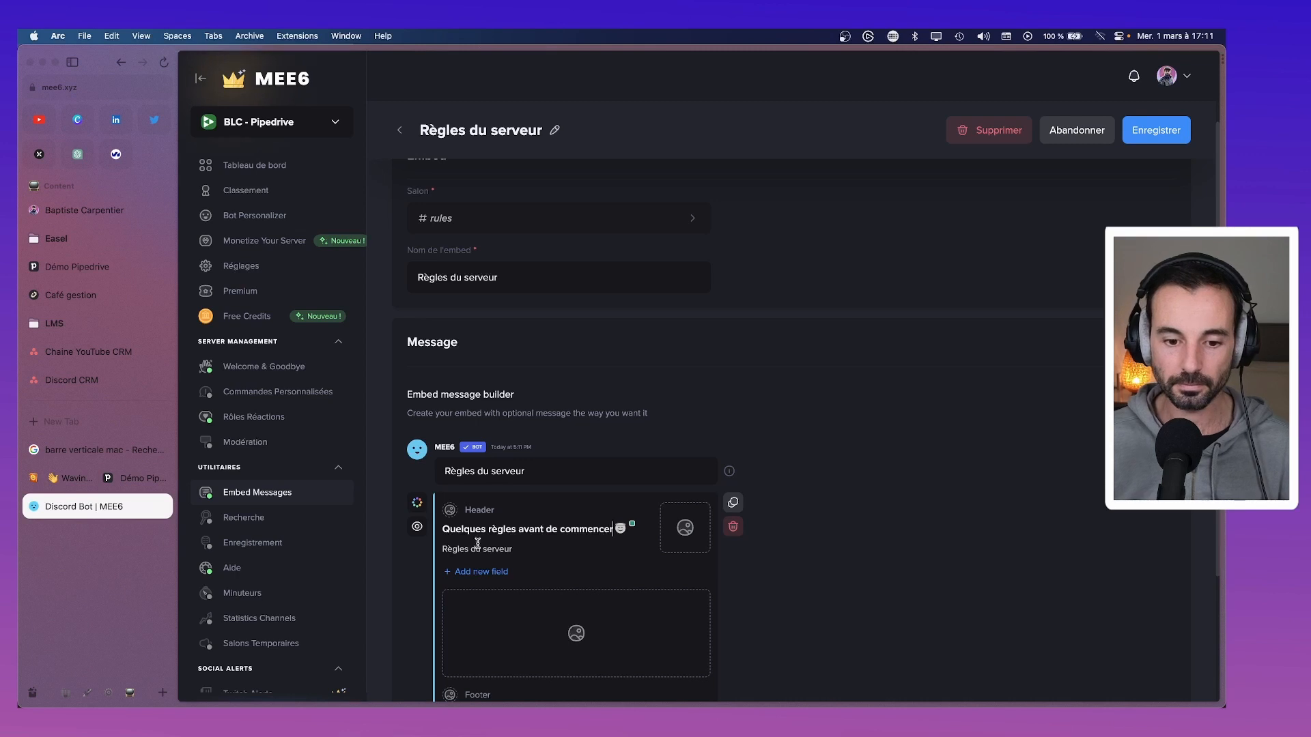
Replace the embed's body text with the first rule, "- Discuter dans le respect des autres".
drag(513, 549, 444, 544)
key(BackSpace)
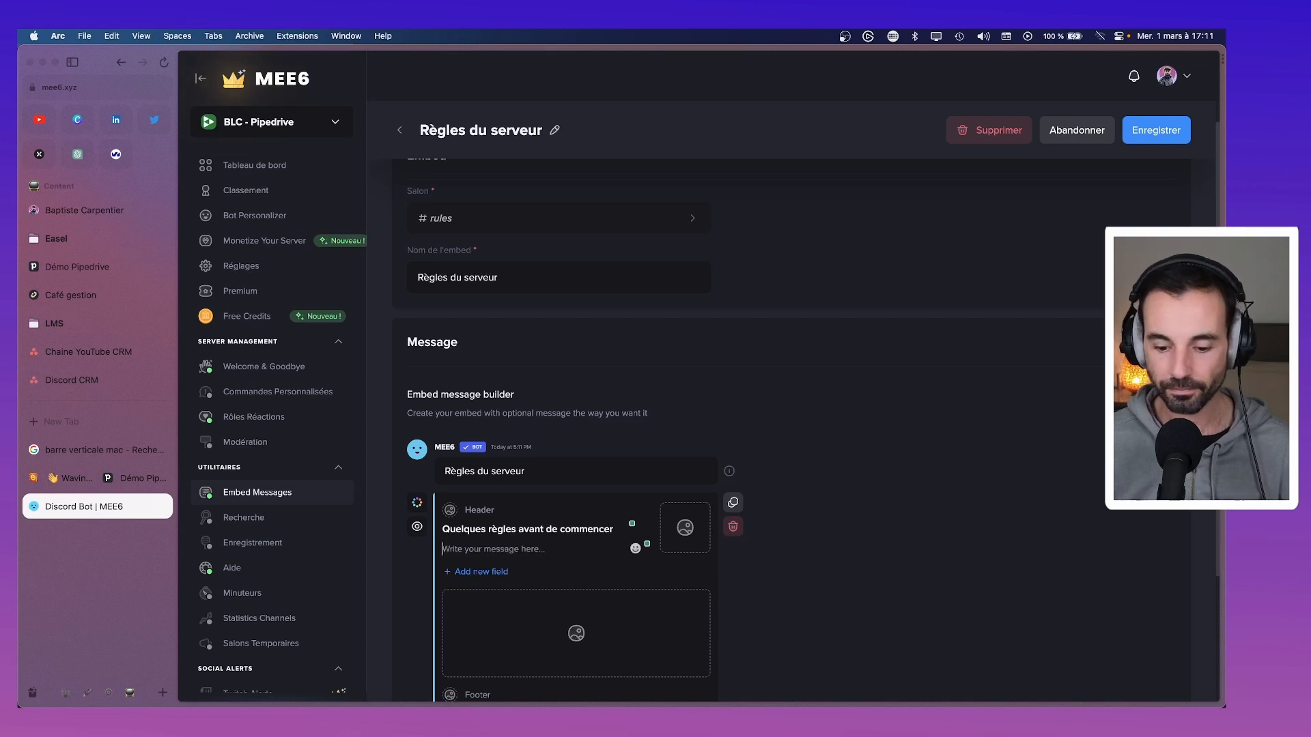
text(-)
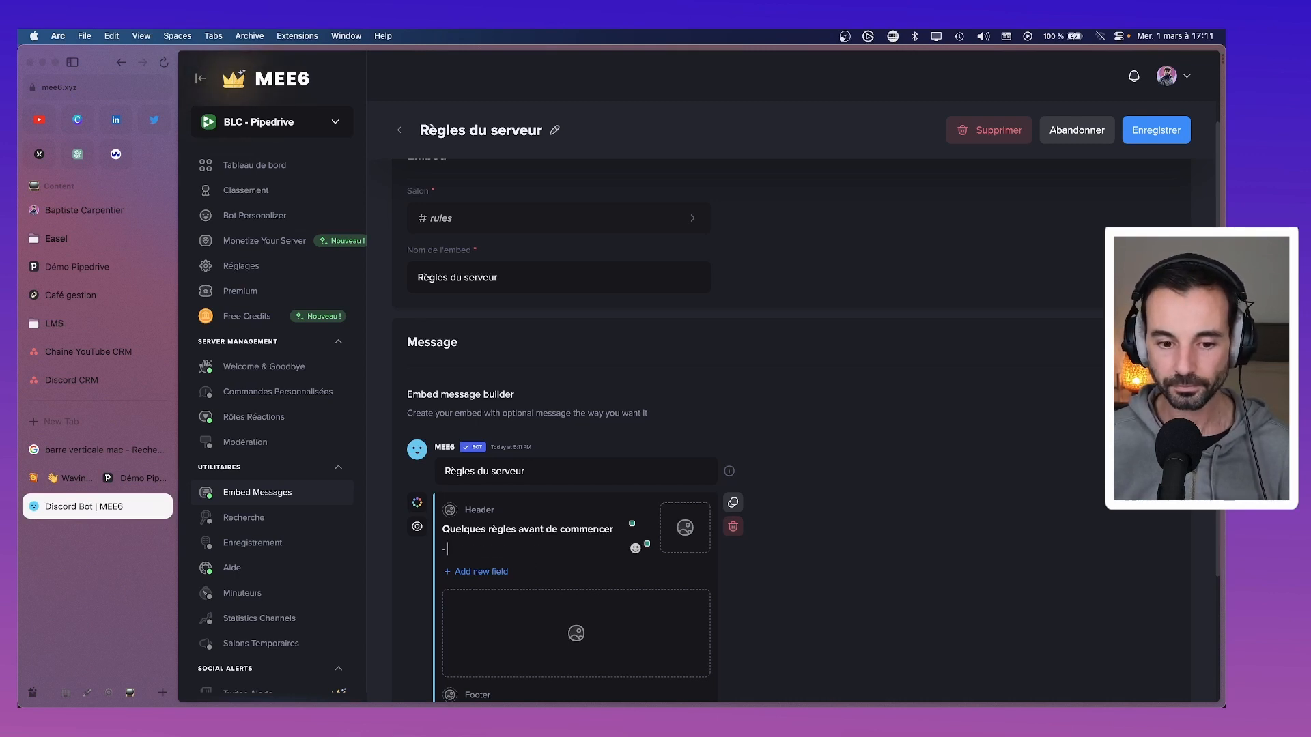
text( Discuter )
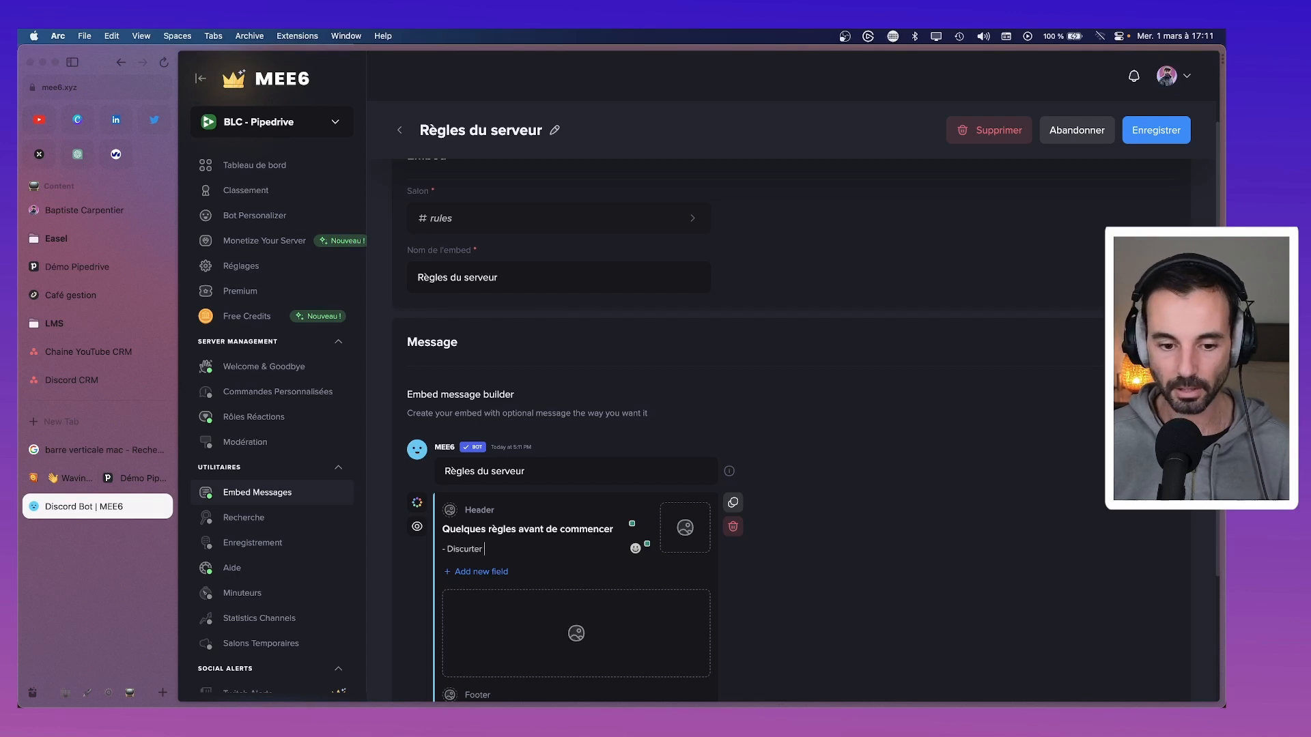
text(r da)
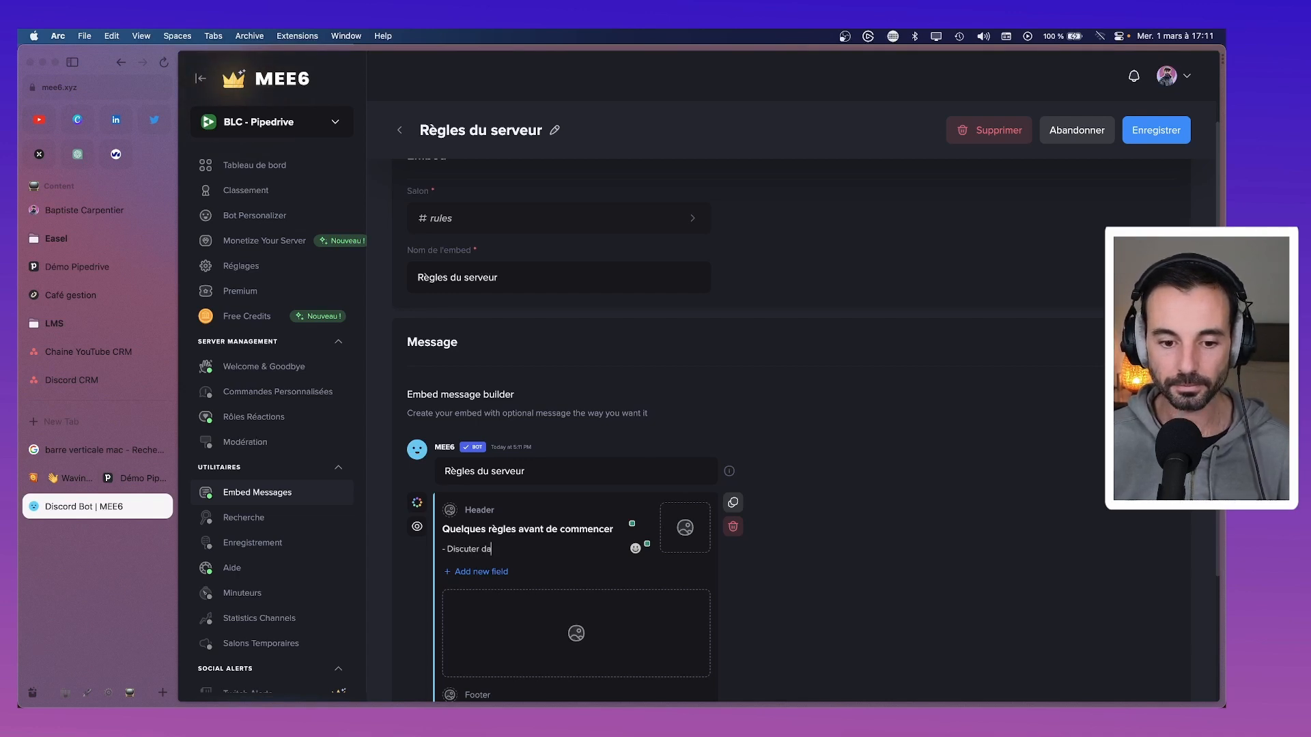
text(ns le)
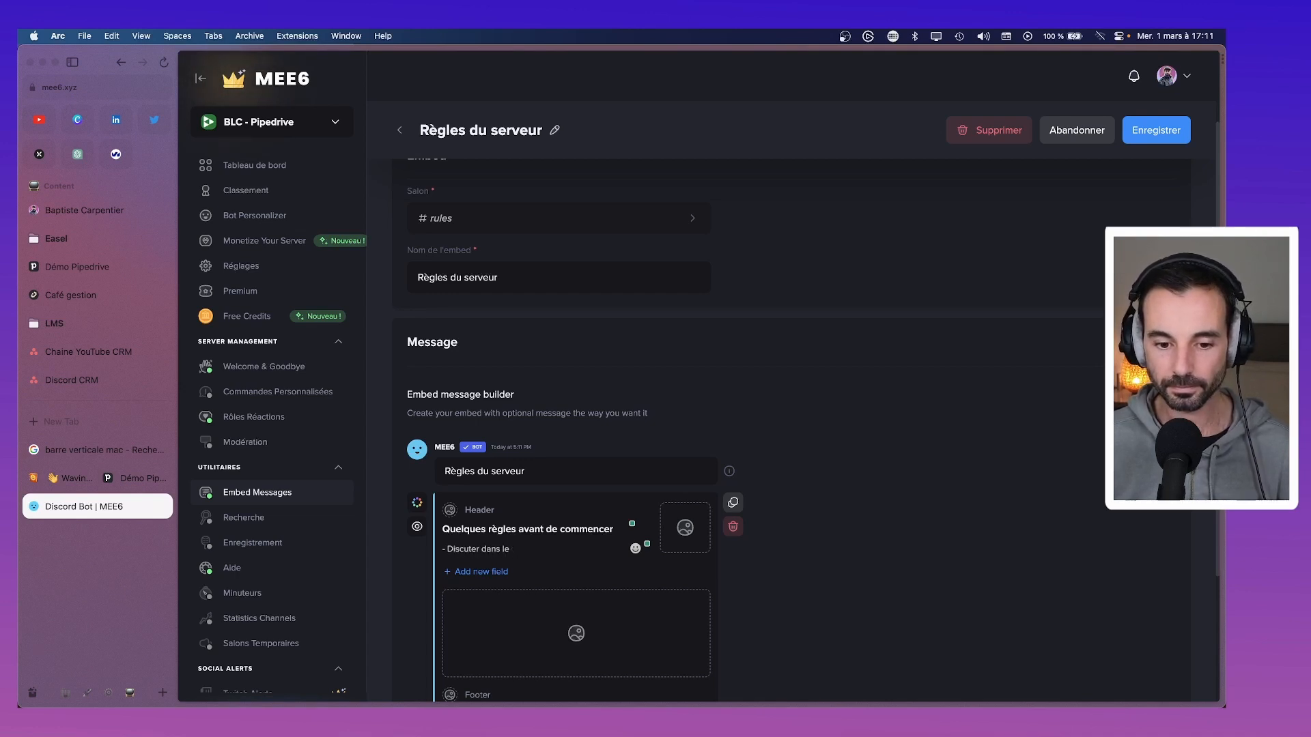
text( respect des a)
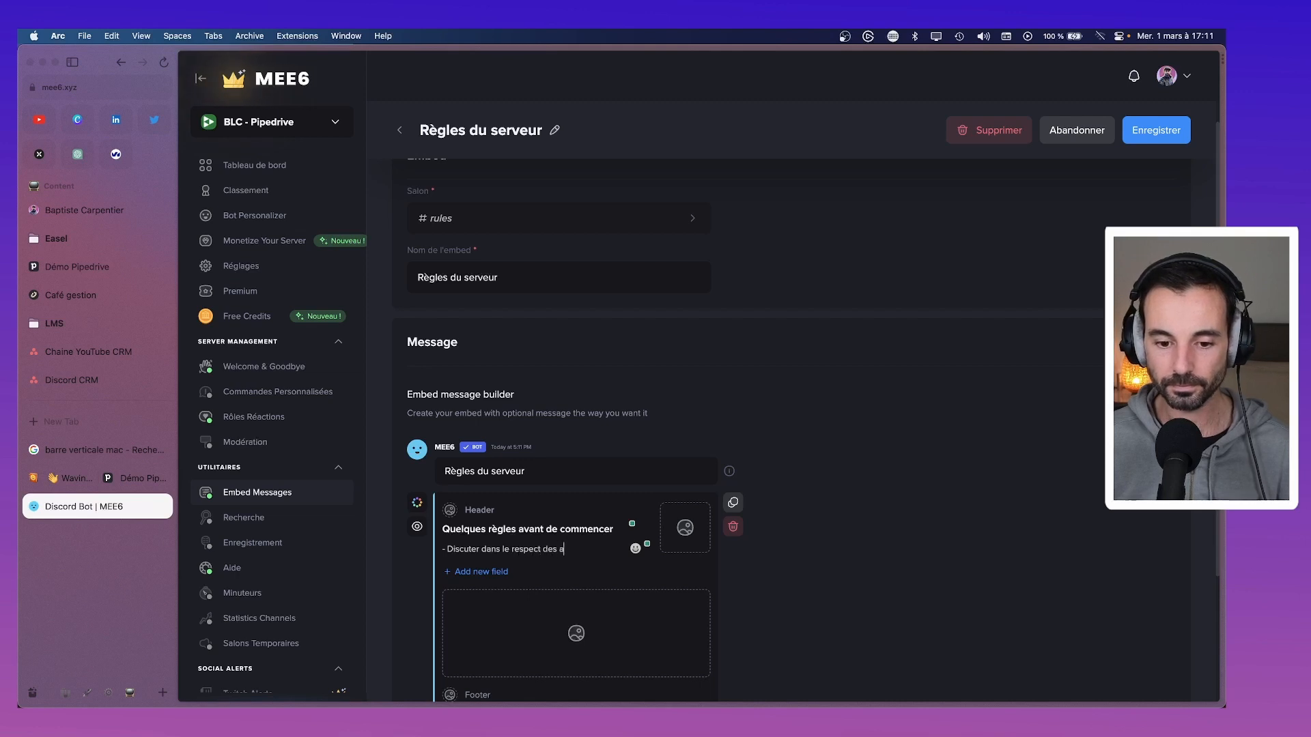
text(utres)
Add a second line "- Se présenter dans" to the embed's body, ending with a mention of the role-reaction channel.
key(Return)
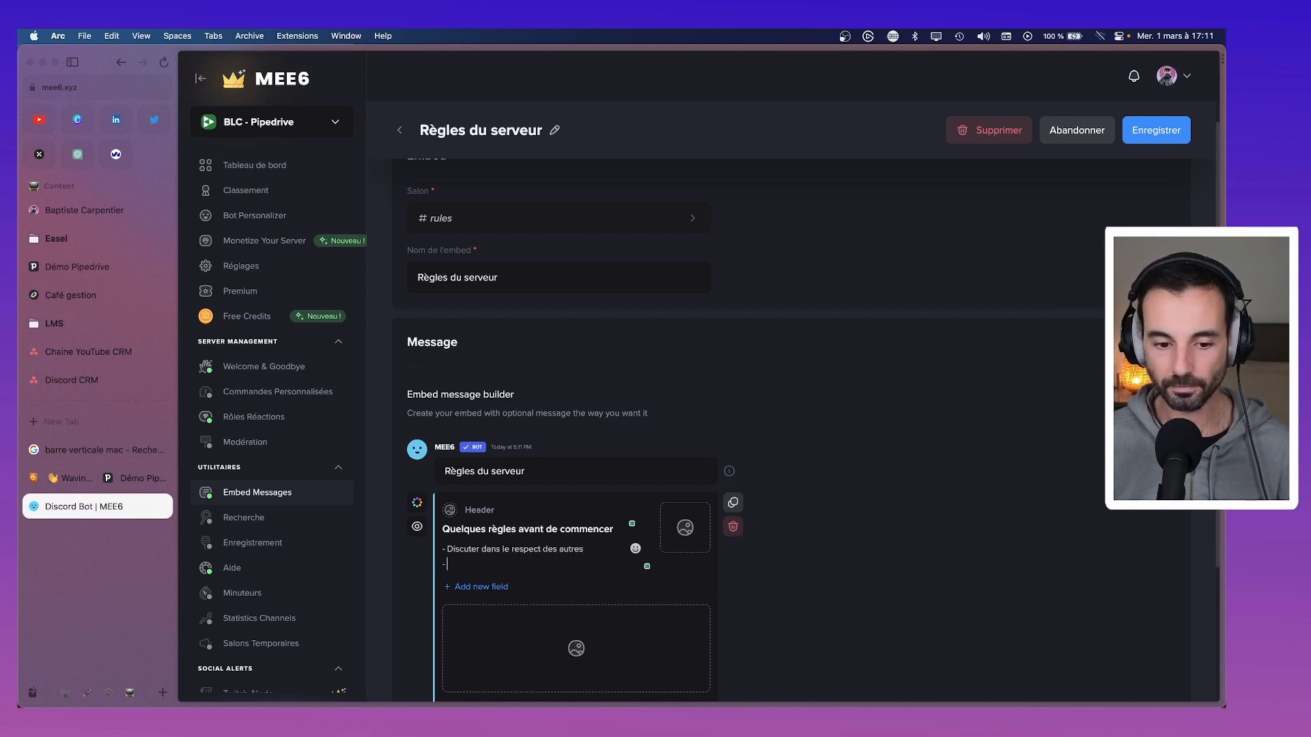
text(- Se pré)
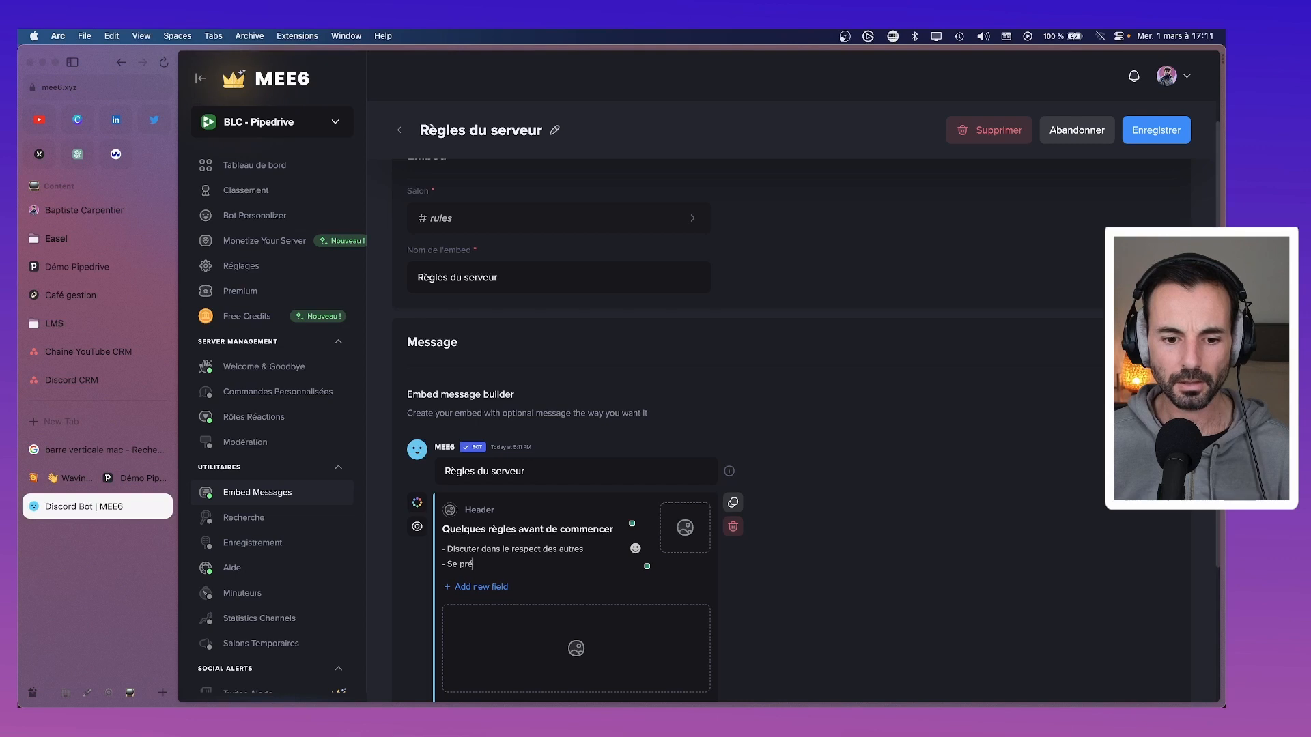
text(senter dans )
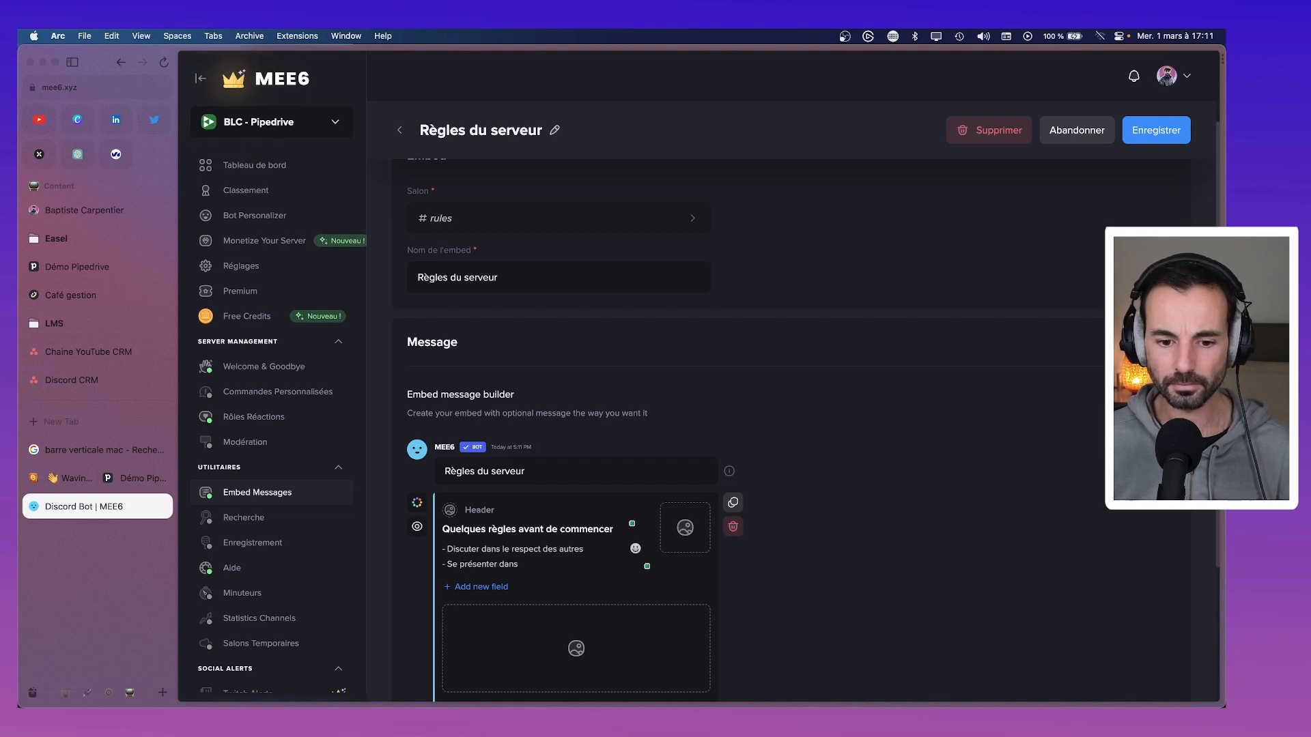
text(#)
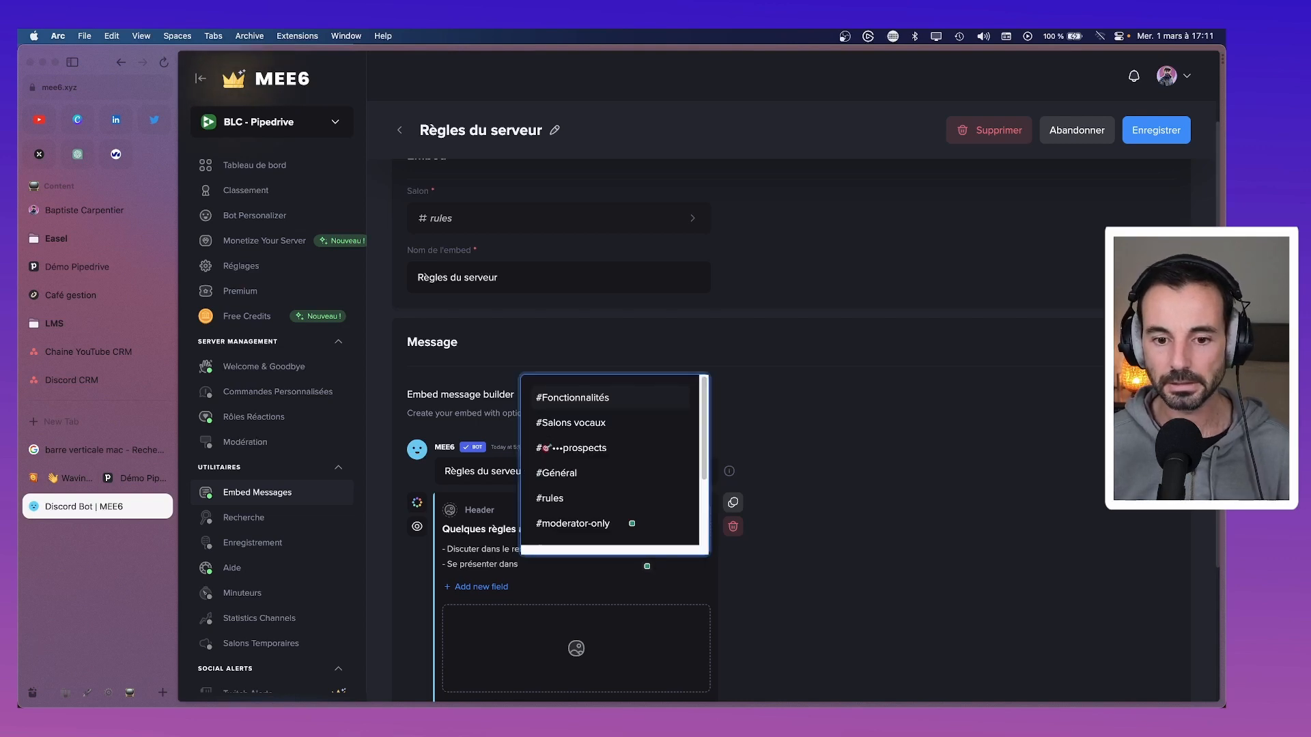
key(super+Tab)
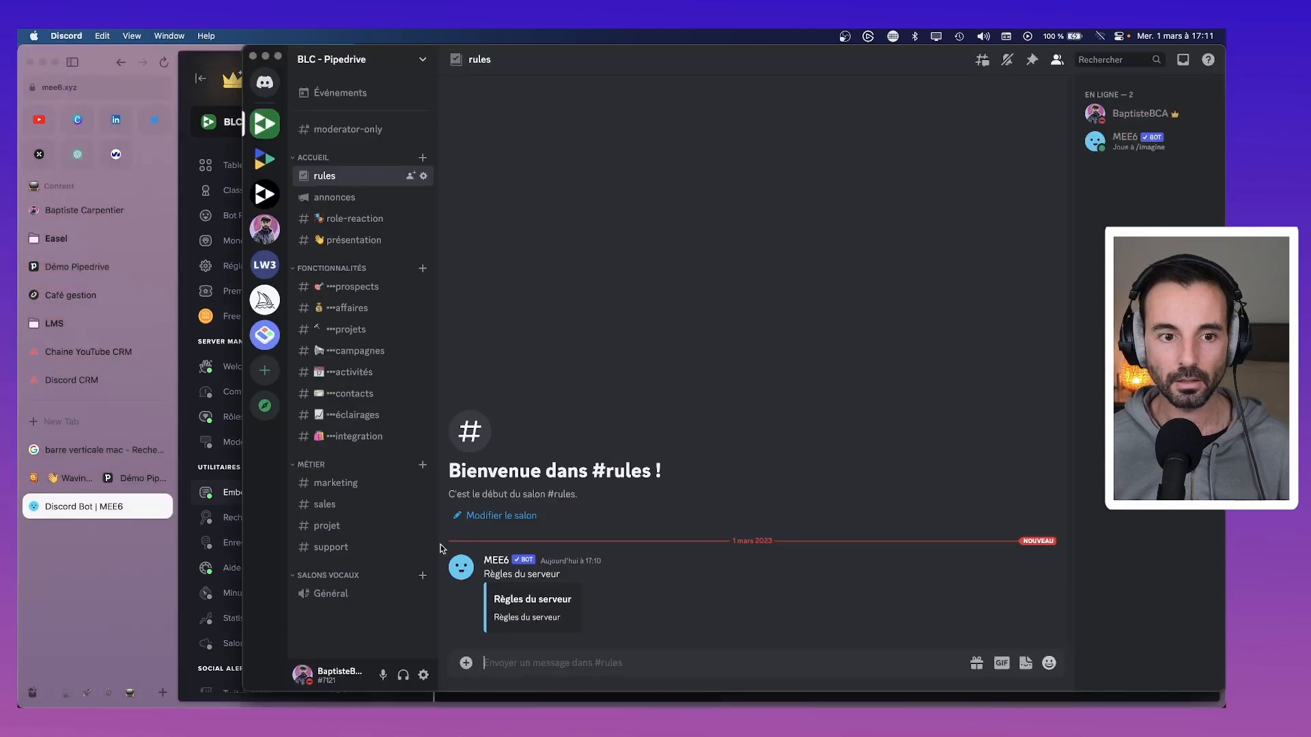
key(super+Tab)
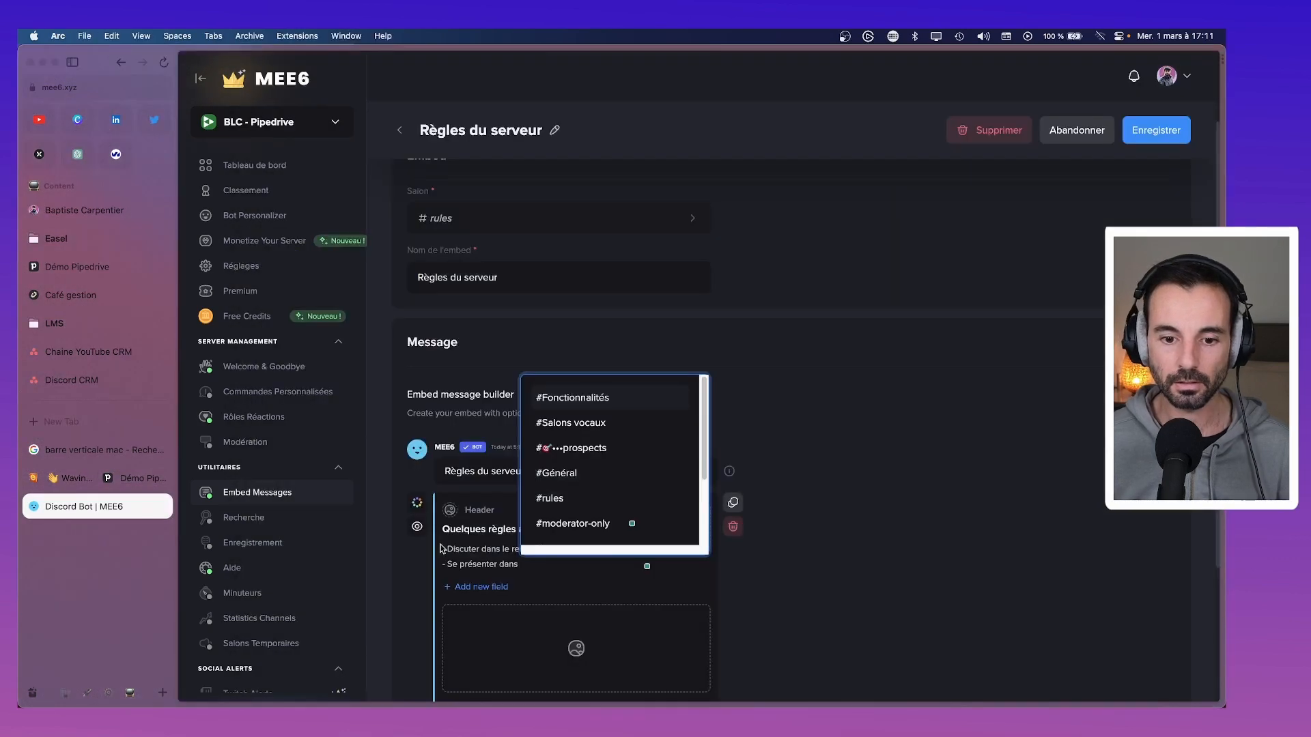
text(rol)
key(Return)
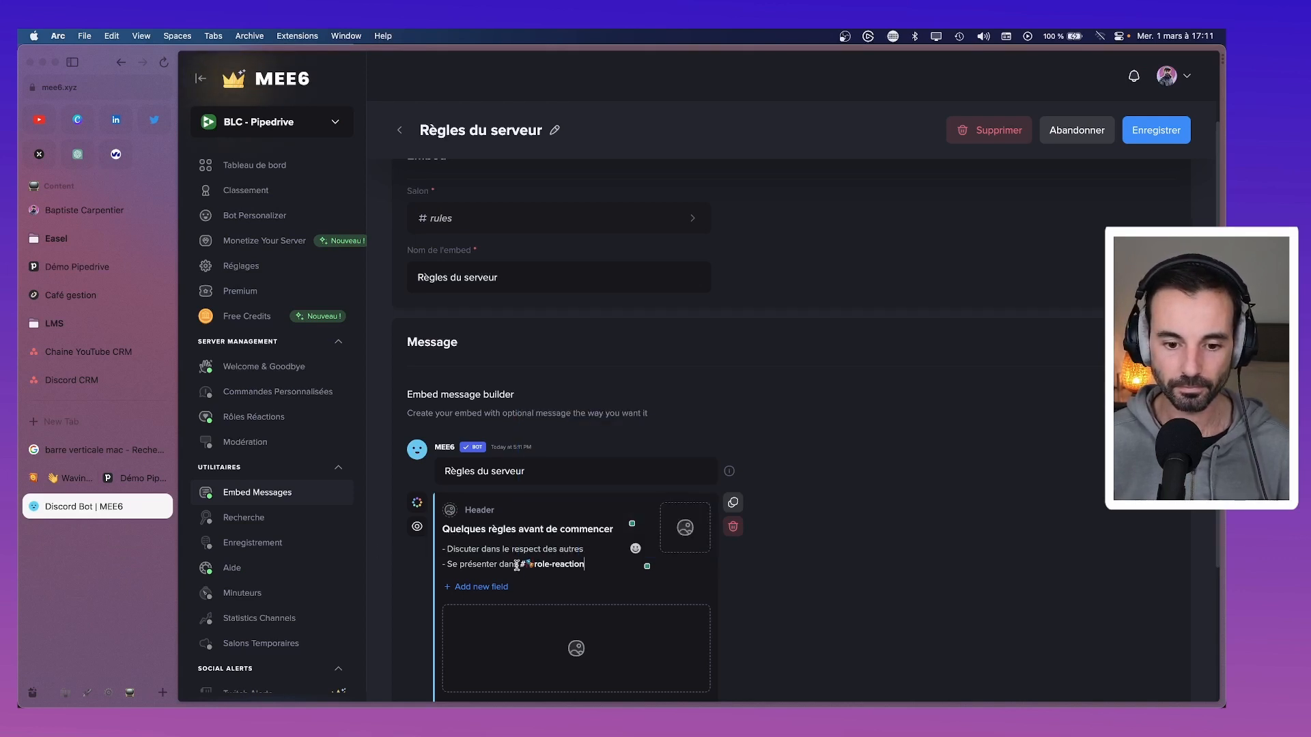
Reword the second line to read "Choisir ses rôles" before the role-reaction channel mention.
drag(517, 564, 448, 560)
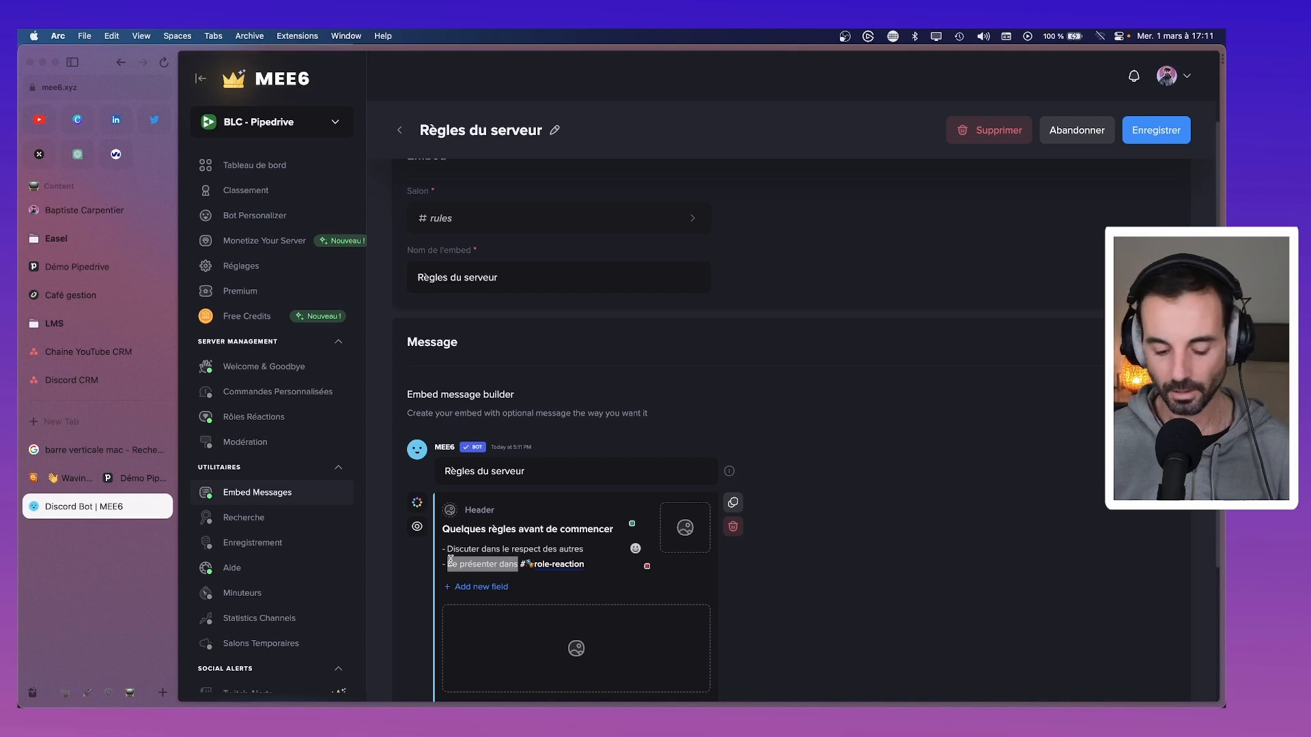
text(Choisir )
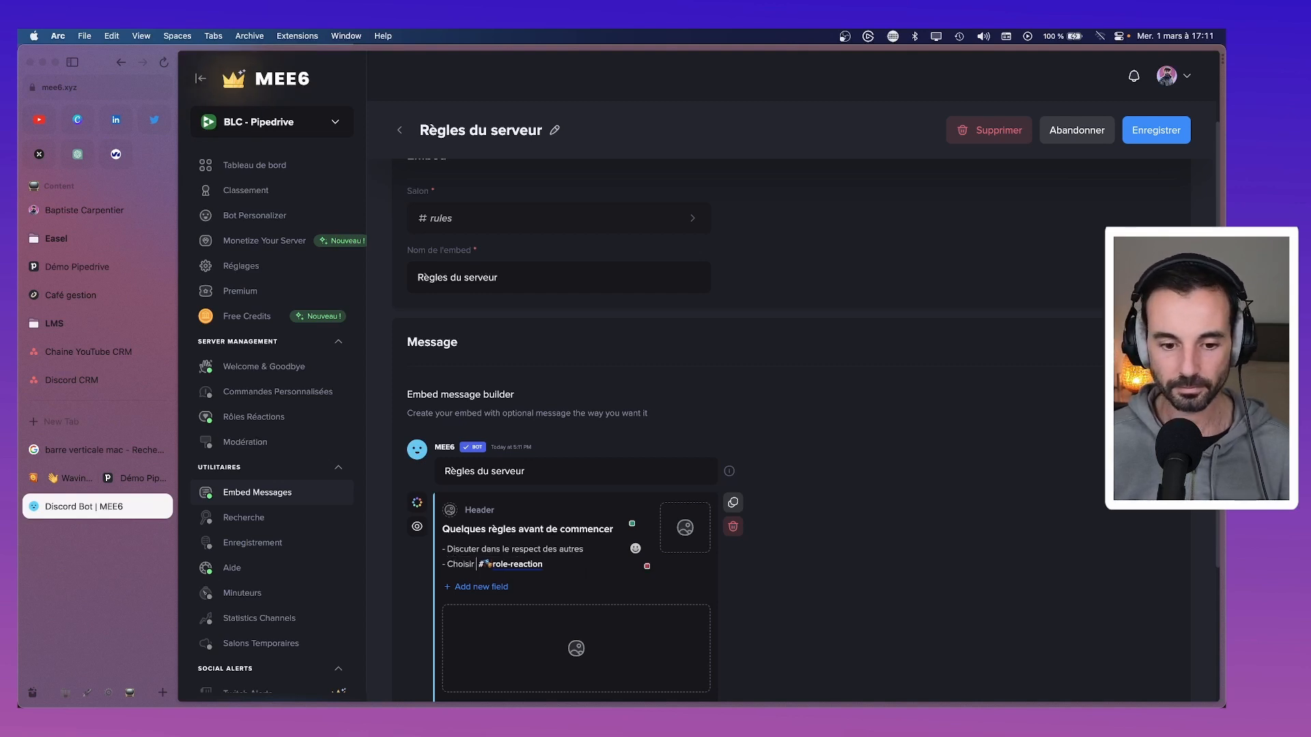
text(ses r^pmes)
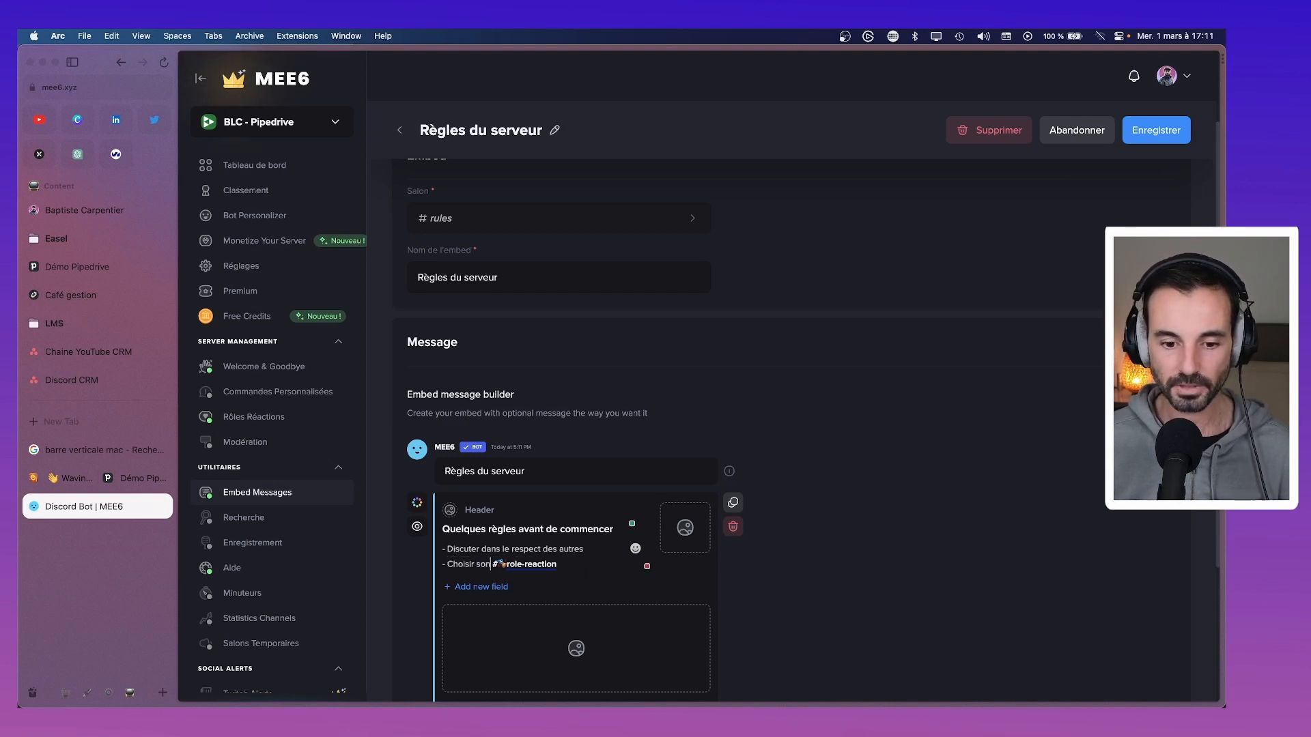
key(BackSpace)
key(BackSpace)
key(BackSpace)
key(BackSpace)
key(BackSpace)
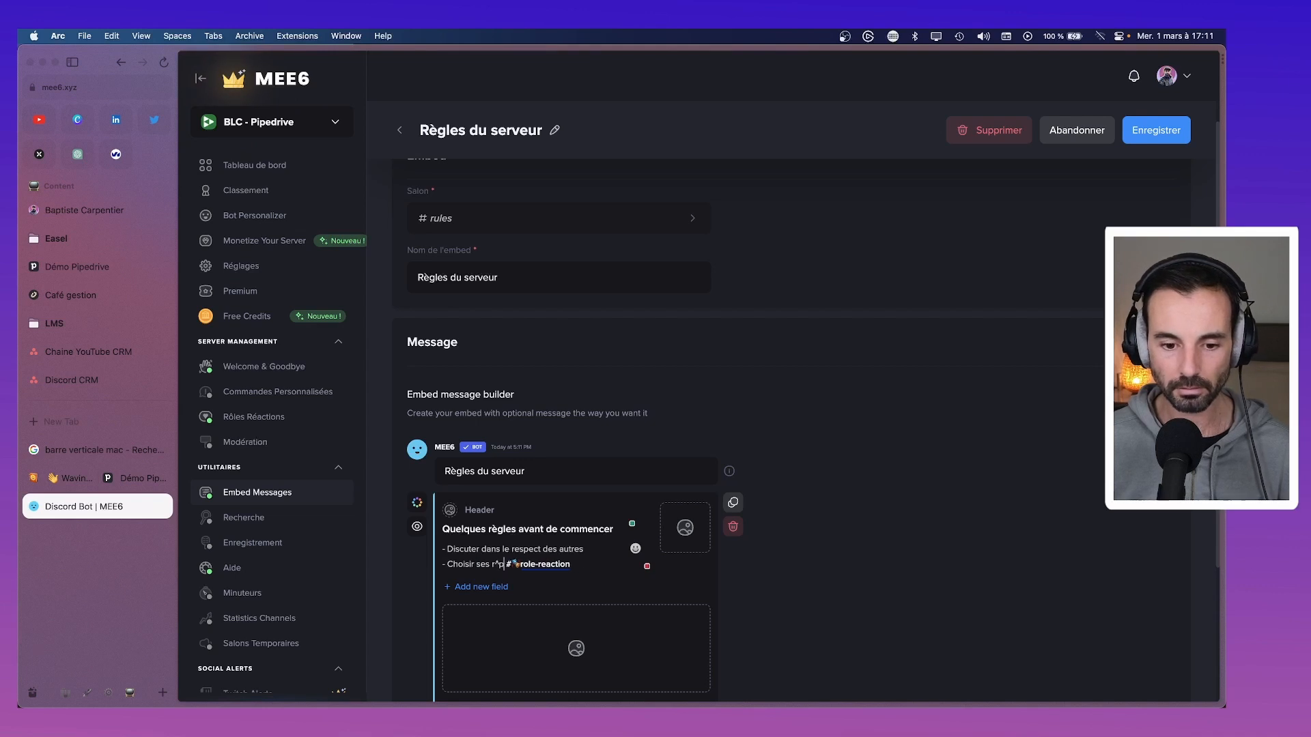
text(^pme)
key(BackSpace)
key(BackSpace)
key(BackSpace)
key(BackSpace)
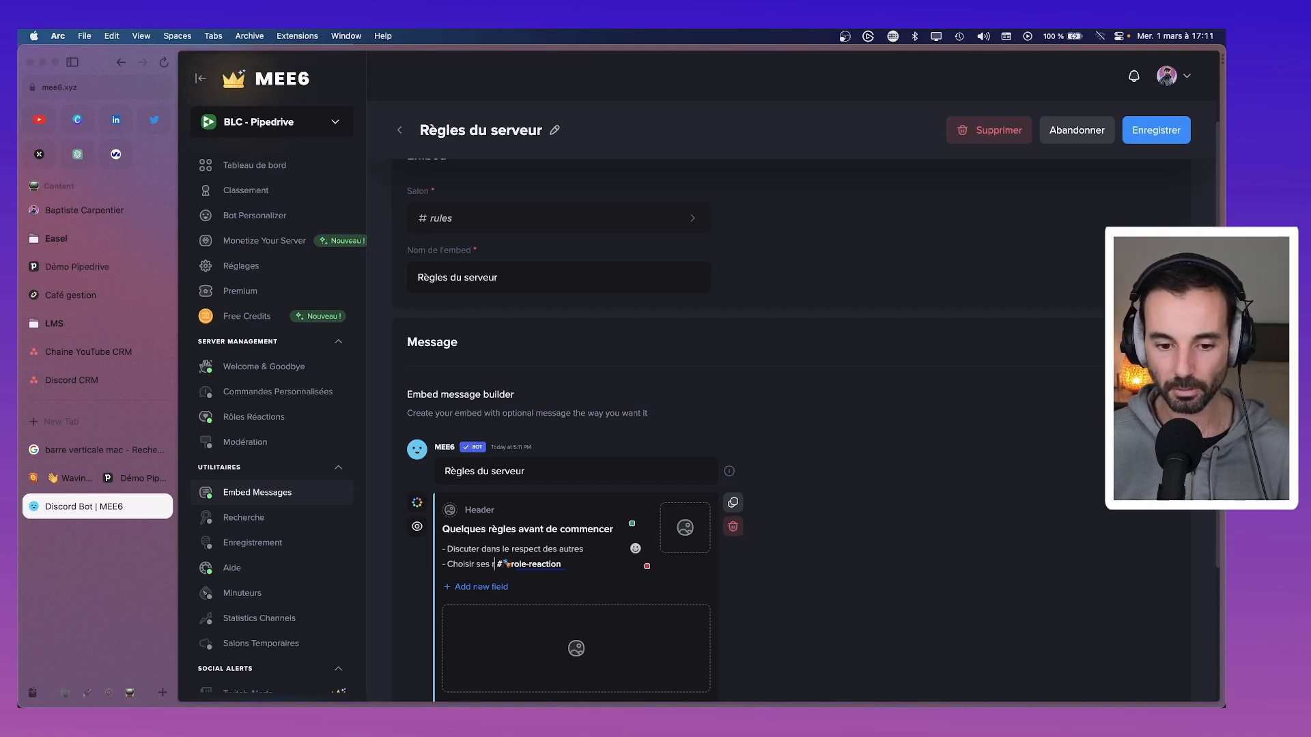
text(ôles)
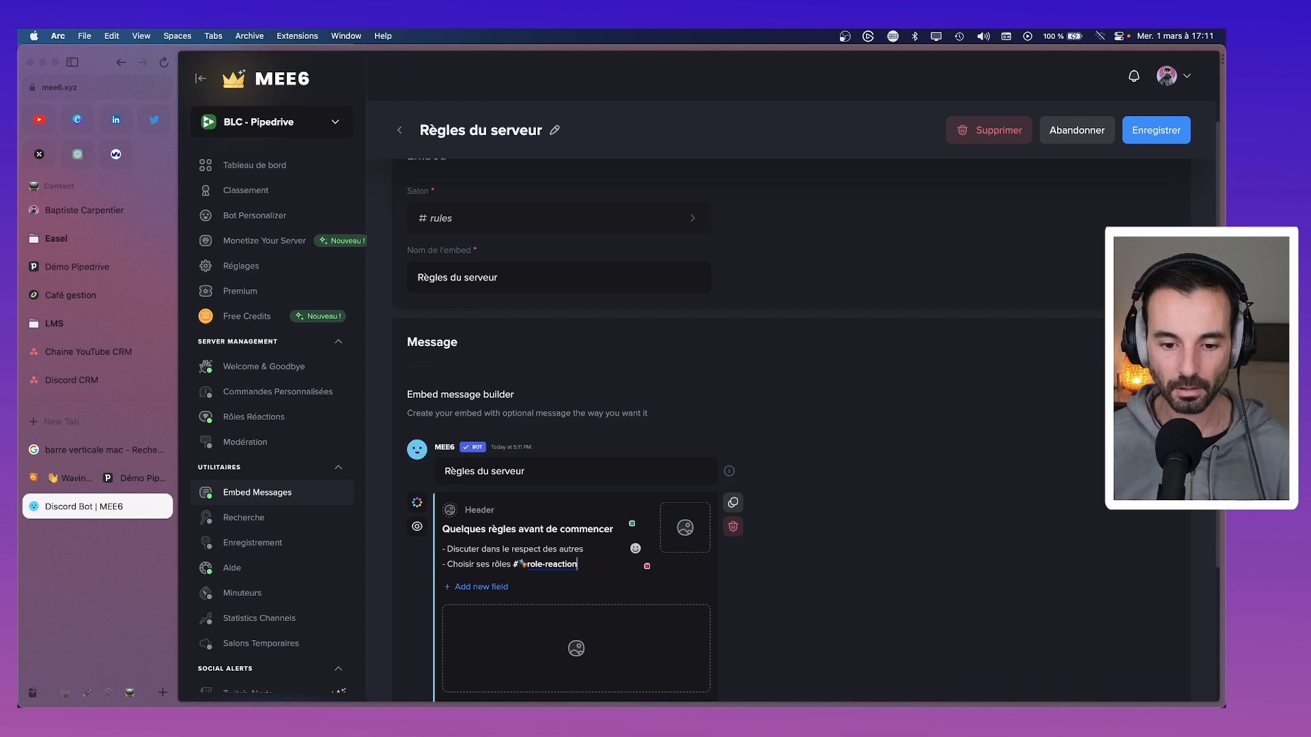
Add a third line "- Se présenter" to the embed's body, followed by a mention of the présentation channel.
key(Return)
text(- Se prés)
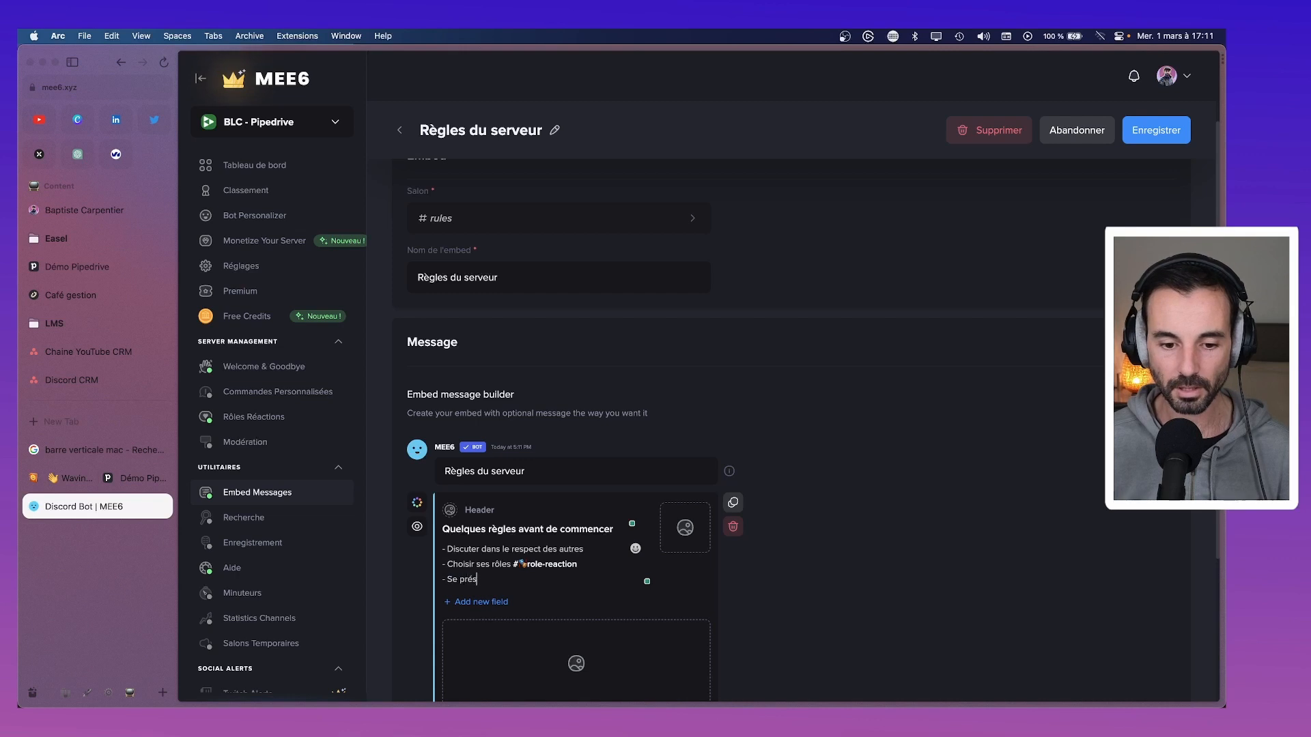
text(enter @#)
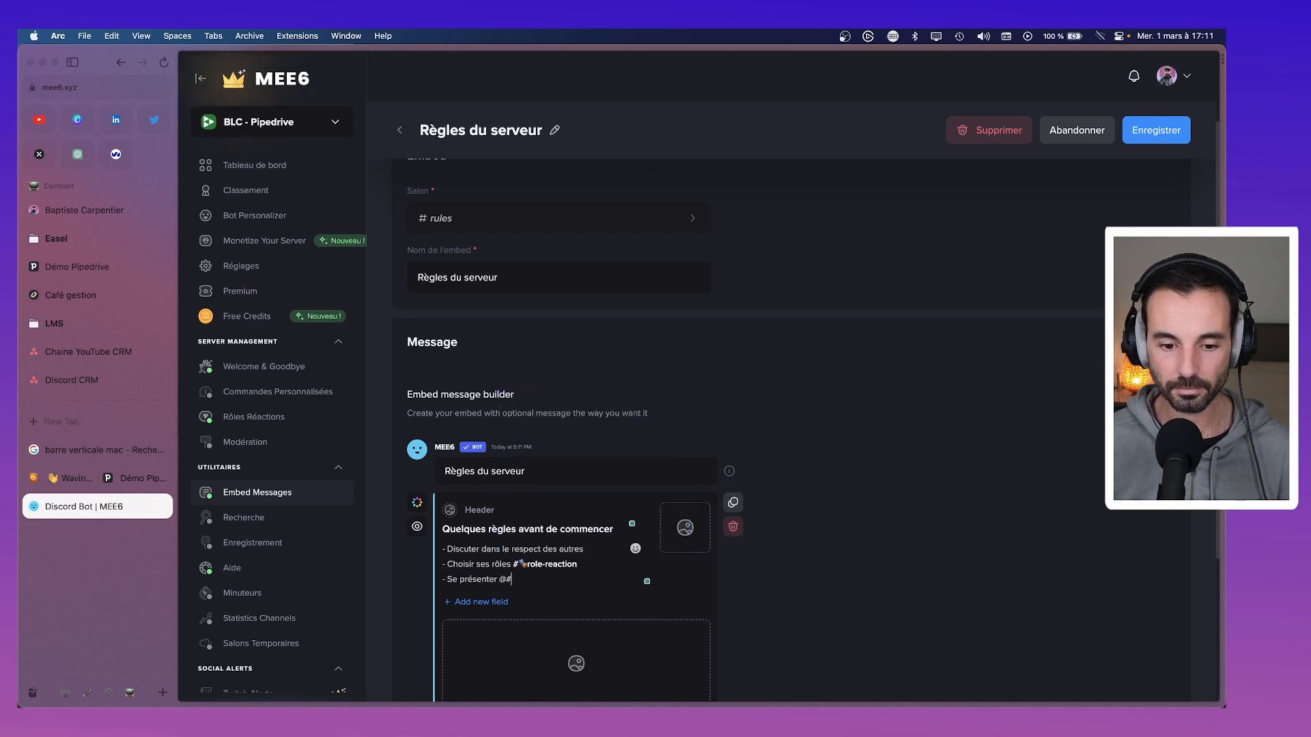
key(BackSpace)
key(BackSpace)
text(#👋)
text(pré)
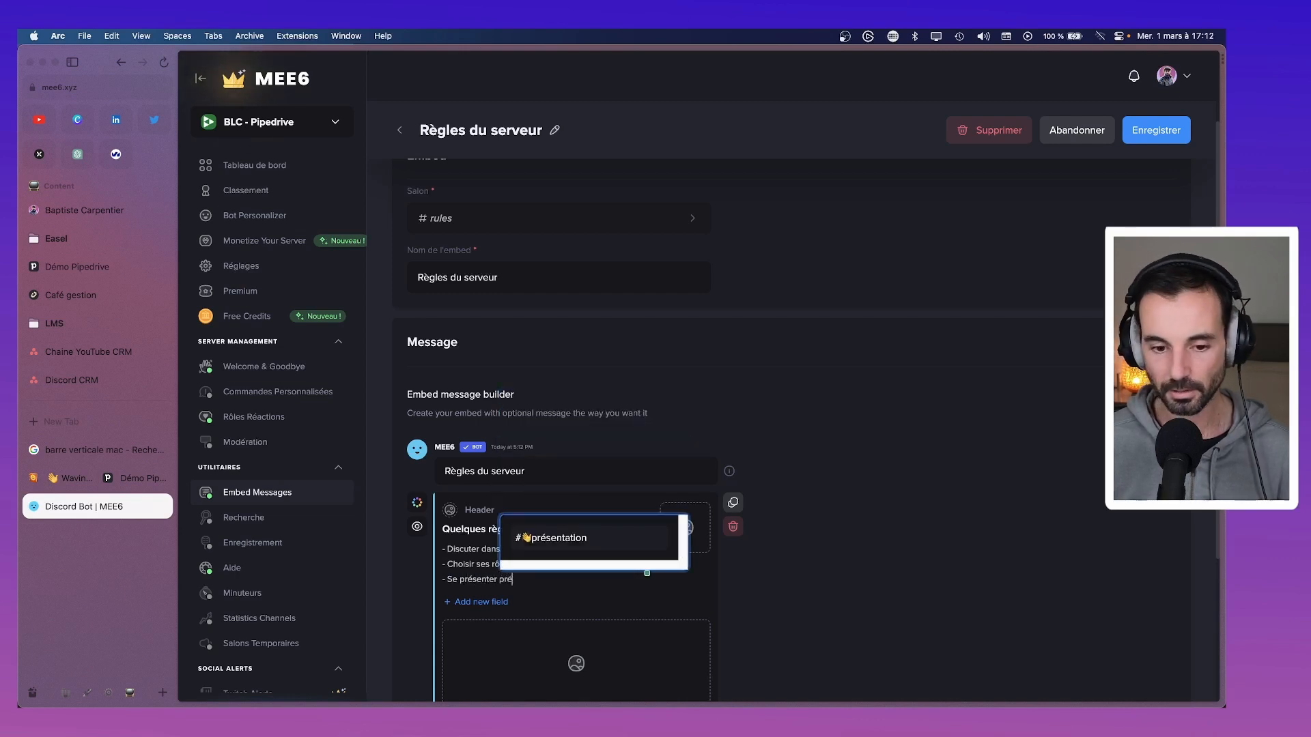
key(Return)
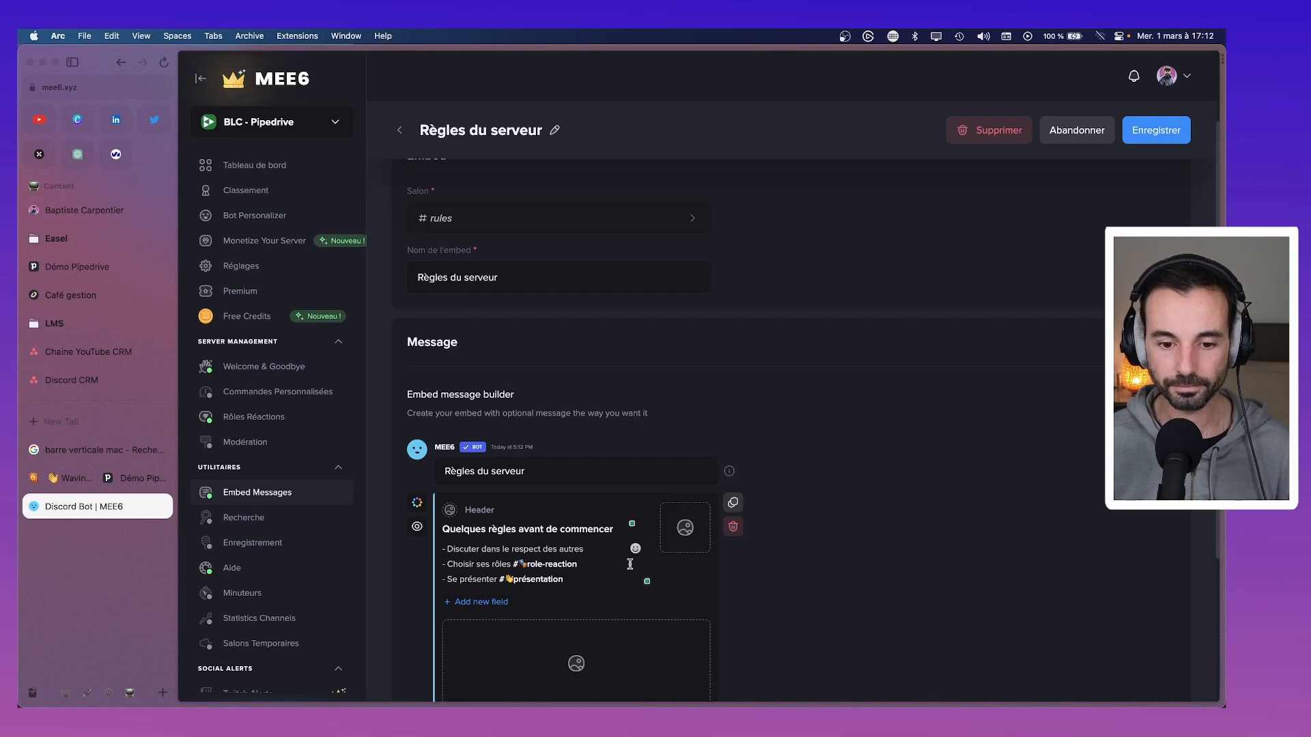
Change the word "règles" in the embed's title to "étapes" and save the embed.
scroll(630, 564, down, 2)
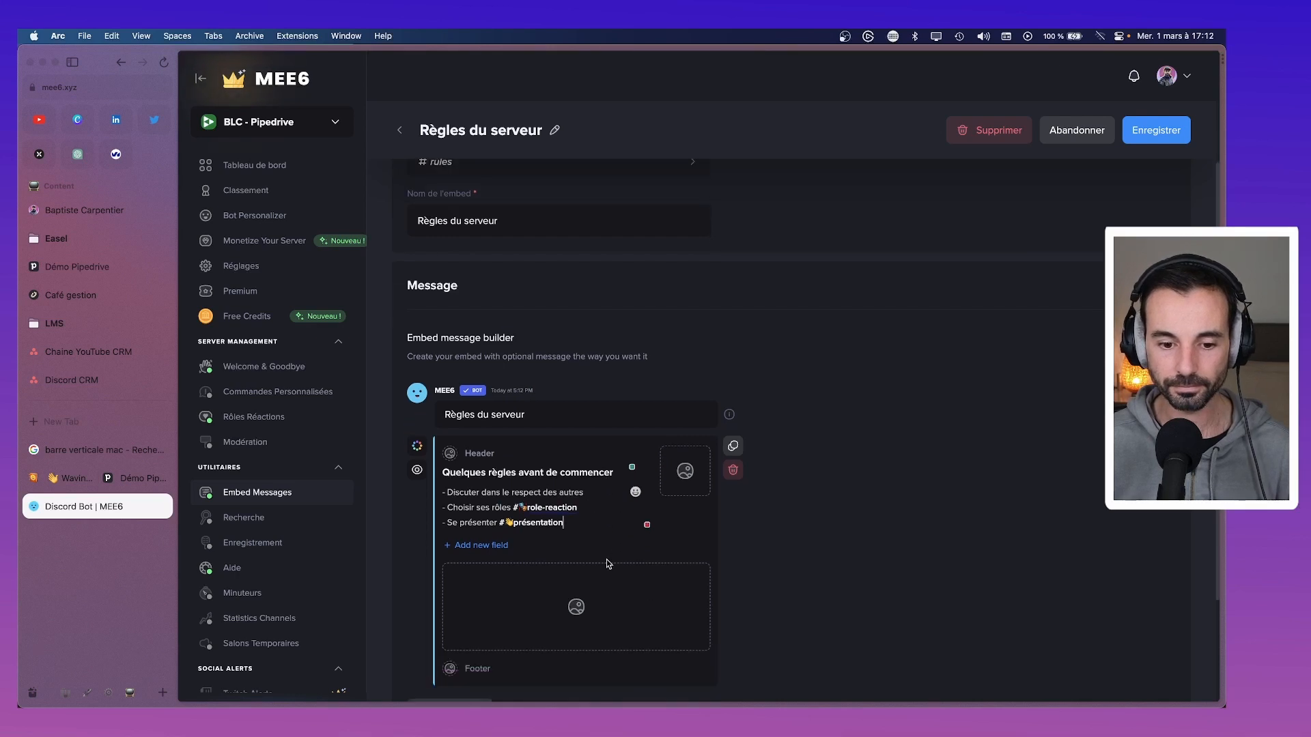
double_click(506, 470)
text(étapes)
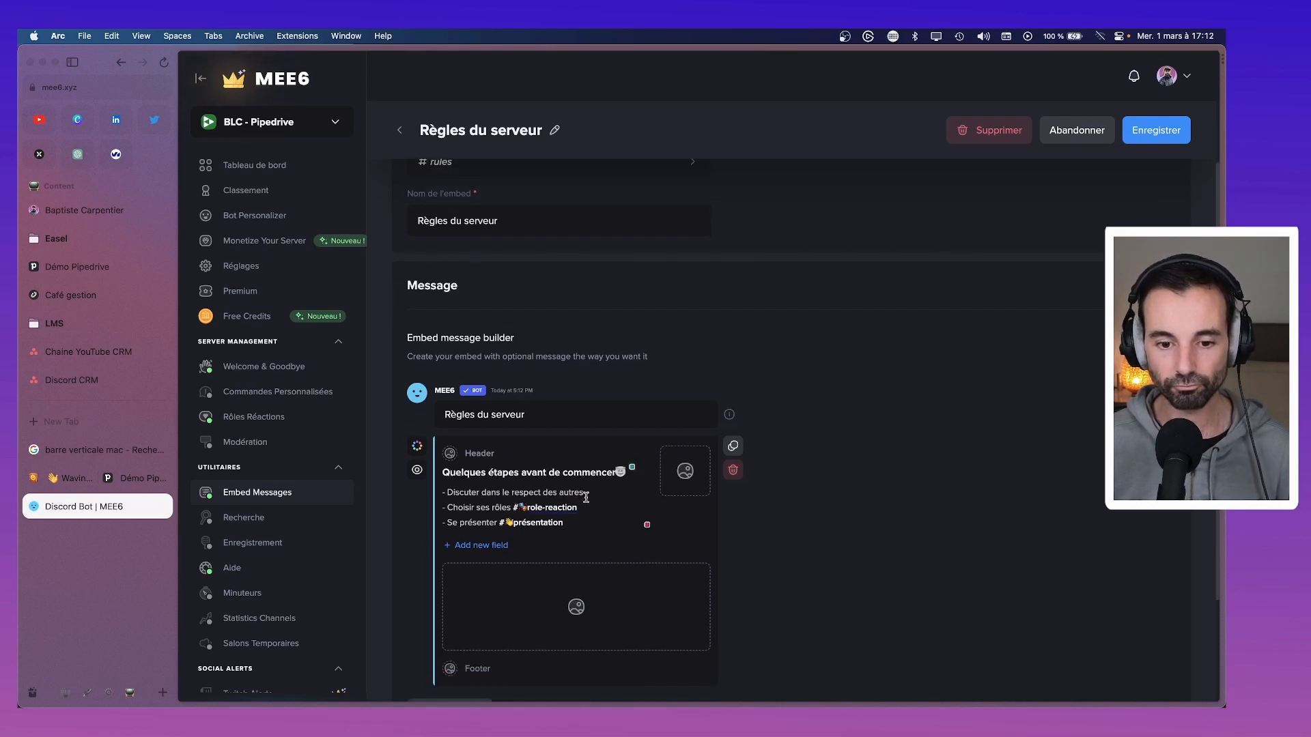
click(1155, 130)
Switch to Discord and review the updated rules message along with the role-reaction, présentation and annonces channels.
key(super+Tab)
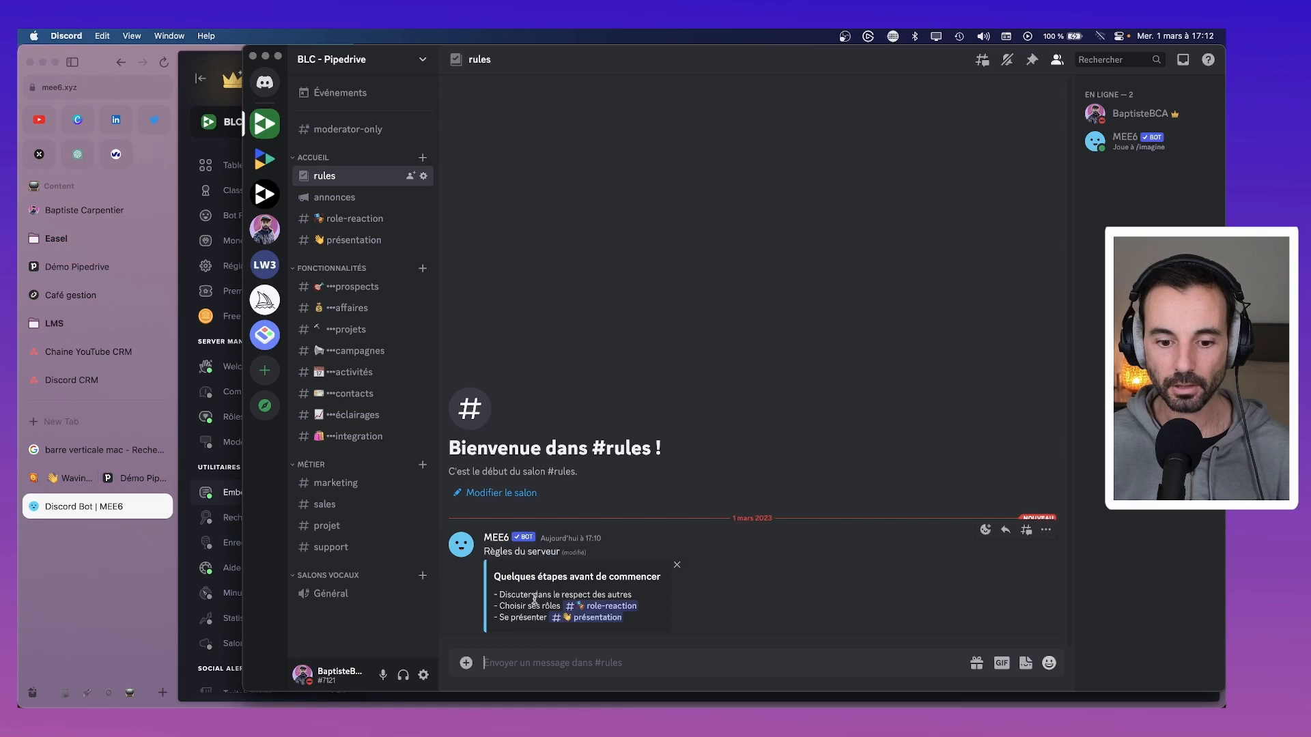
click(348, 218)
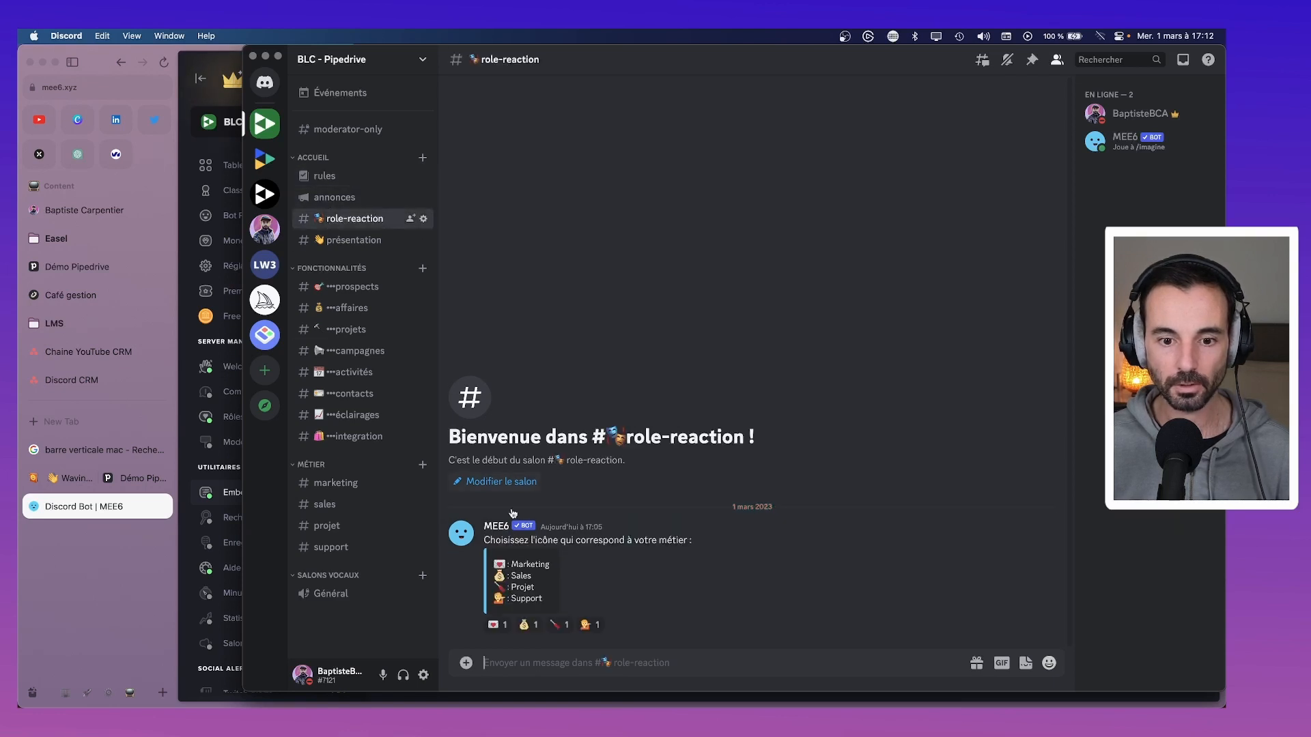
click(351, 241)
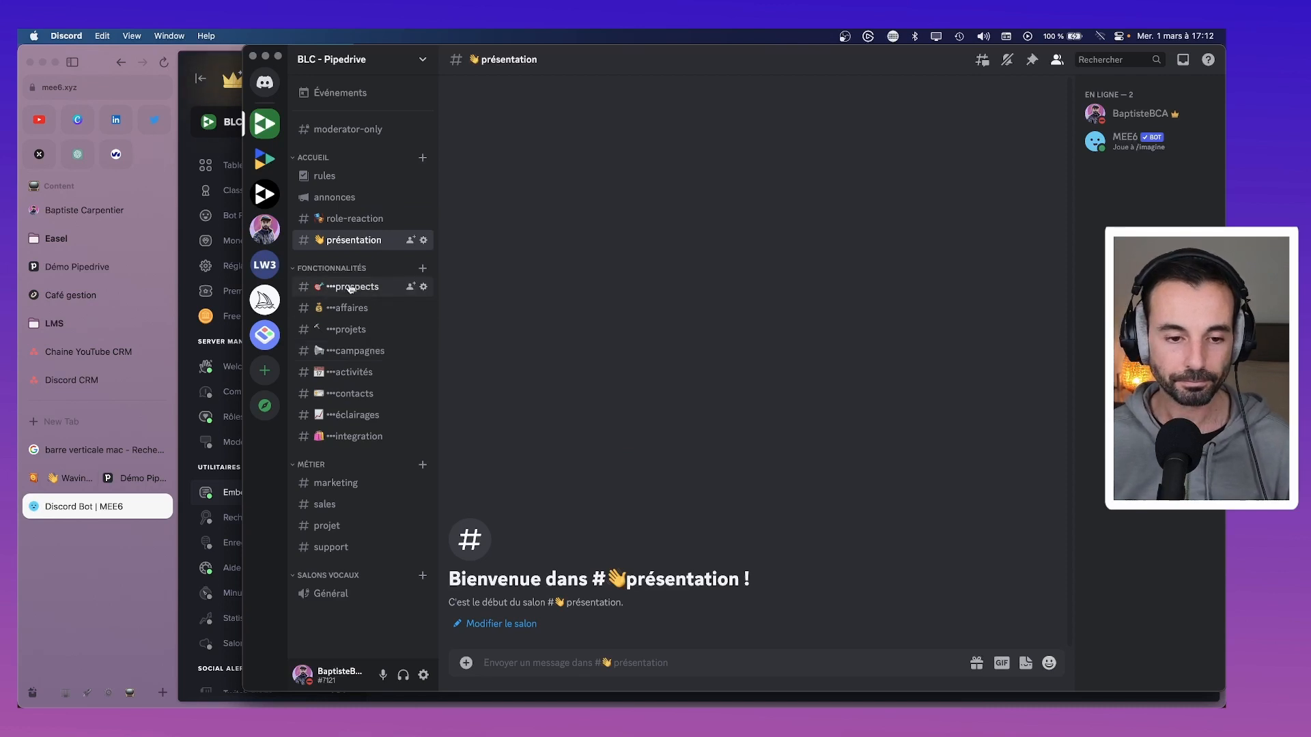
key(super+Tab)
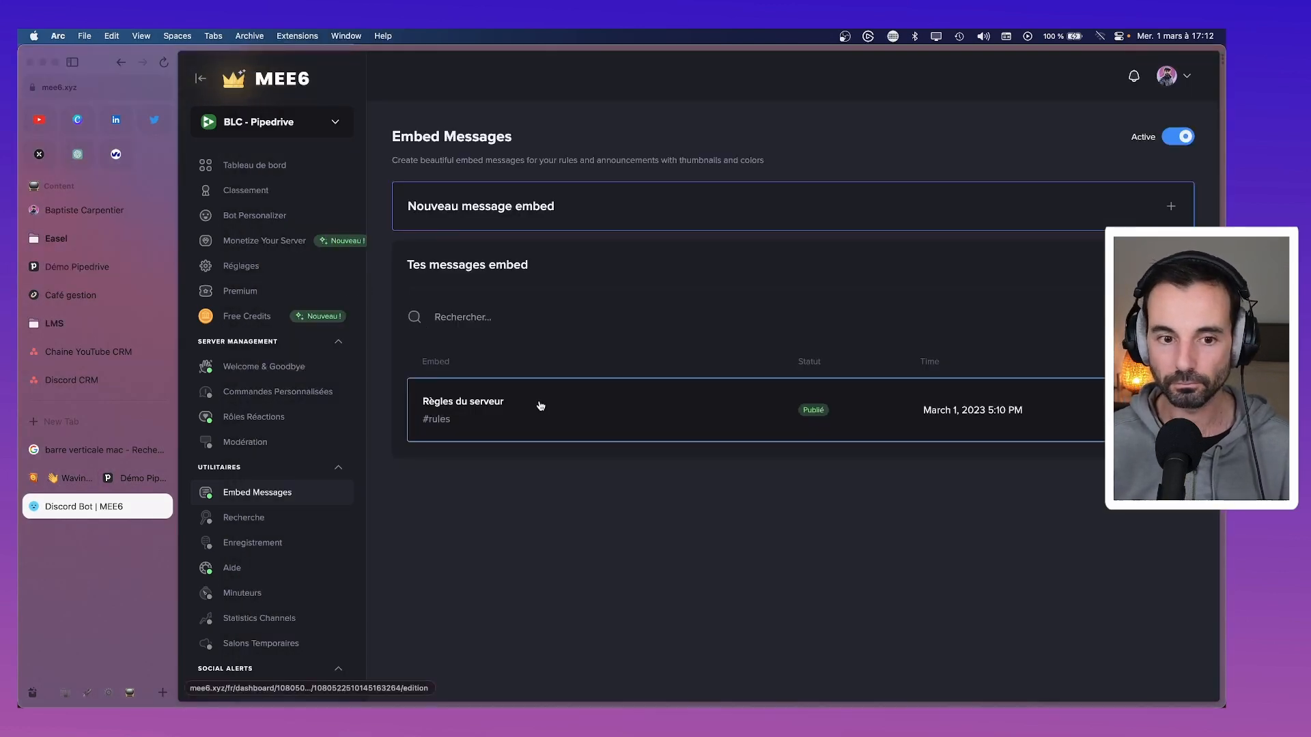
key(super+Tab)
click(353, 220)
click(347, 204)
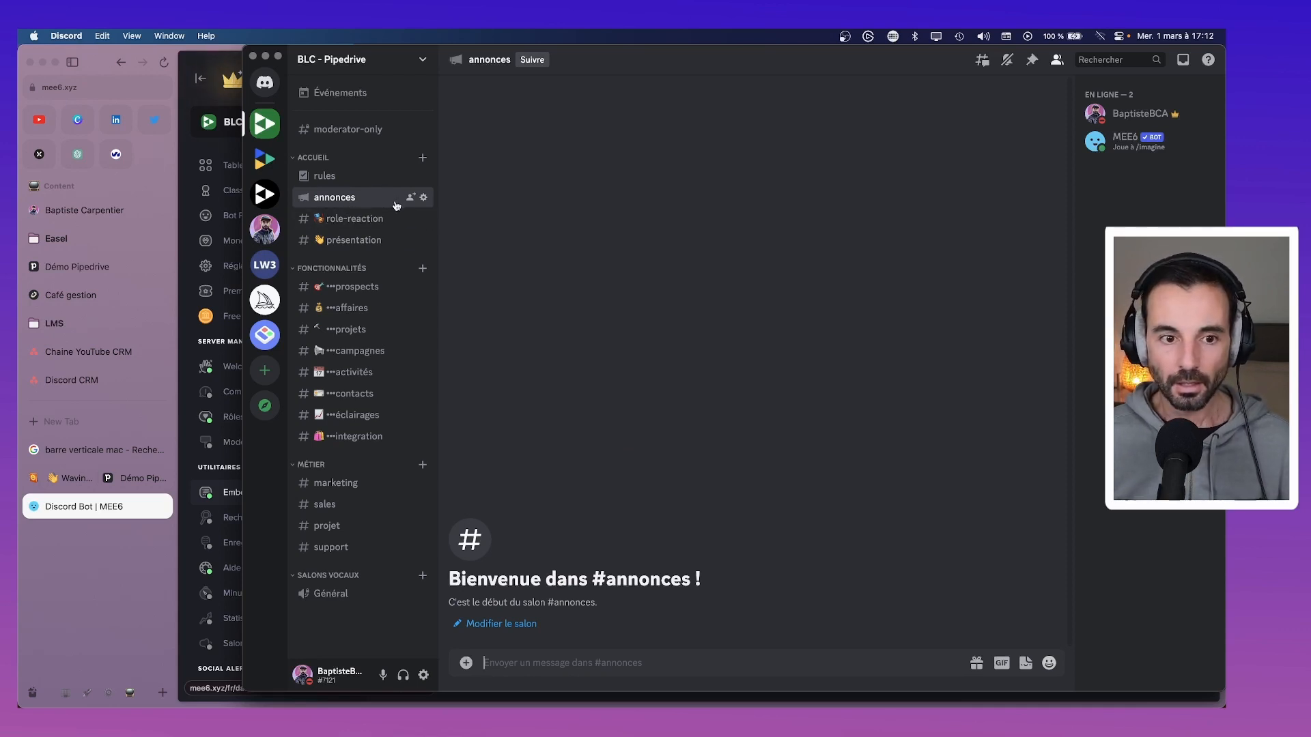
click(352, 180)
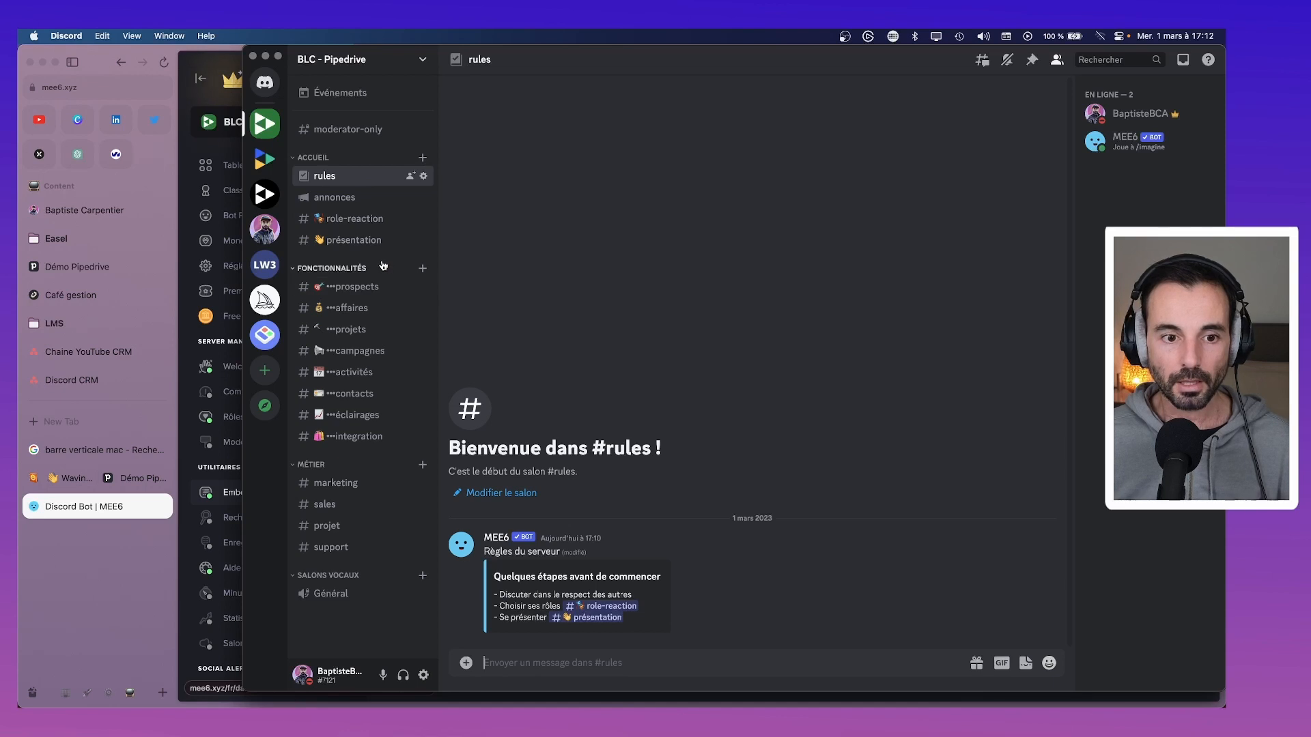
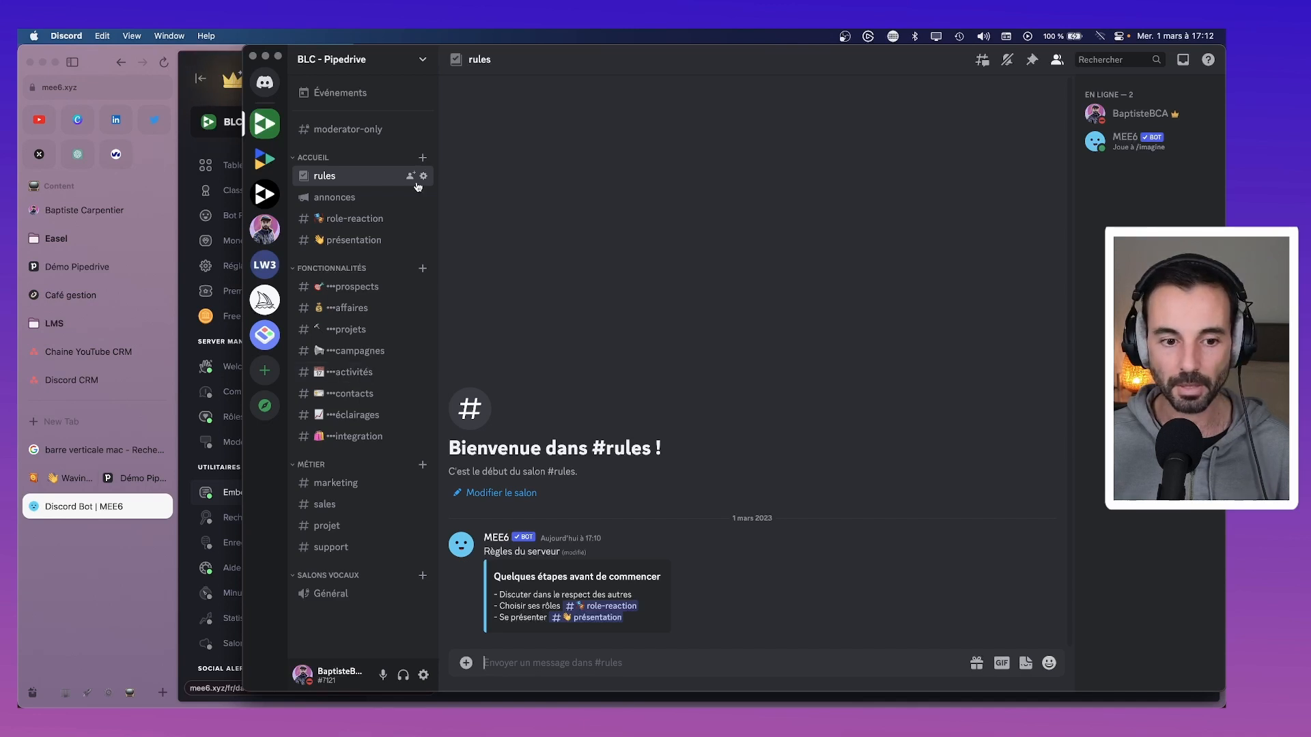
Switch to the Discord CRM task in Asana, stop the ChatBot timer and mark every subtask except Communication as complete.
mouse_move(880, 707)
click(693, 675)
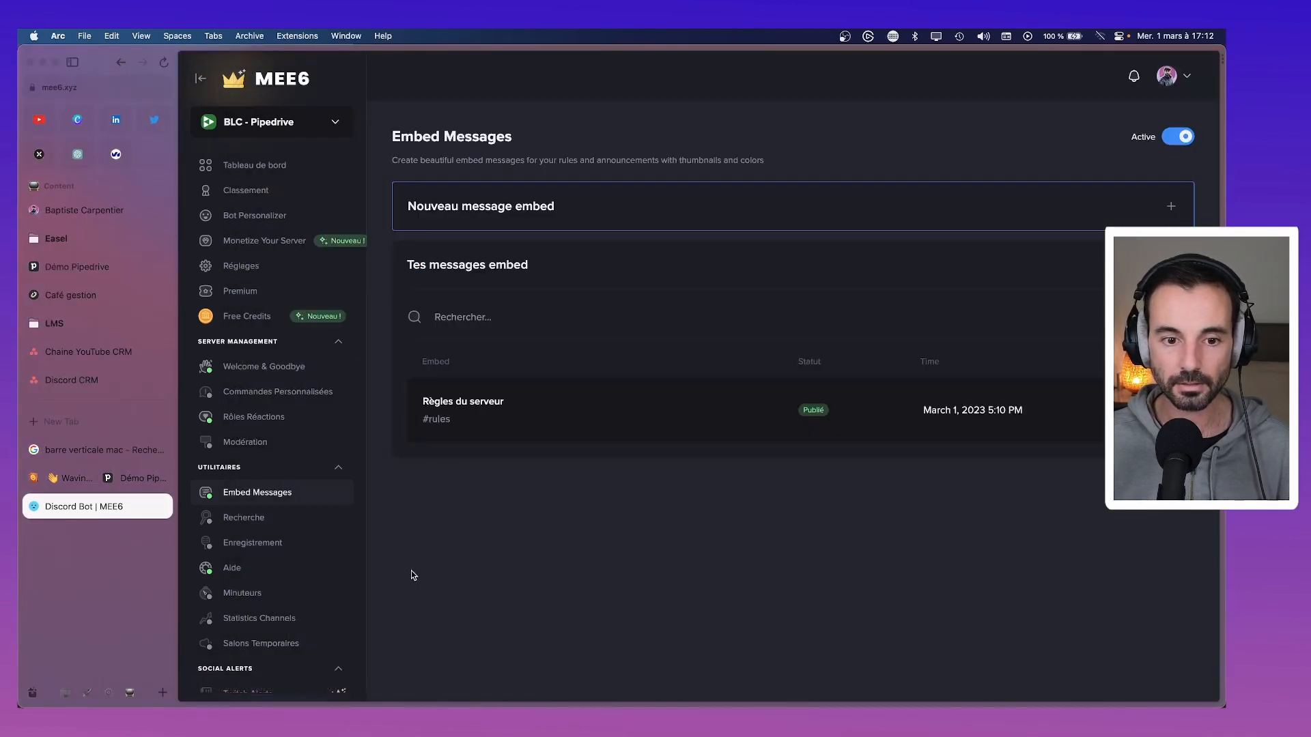
key(super+Tab)
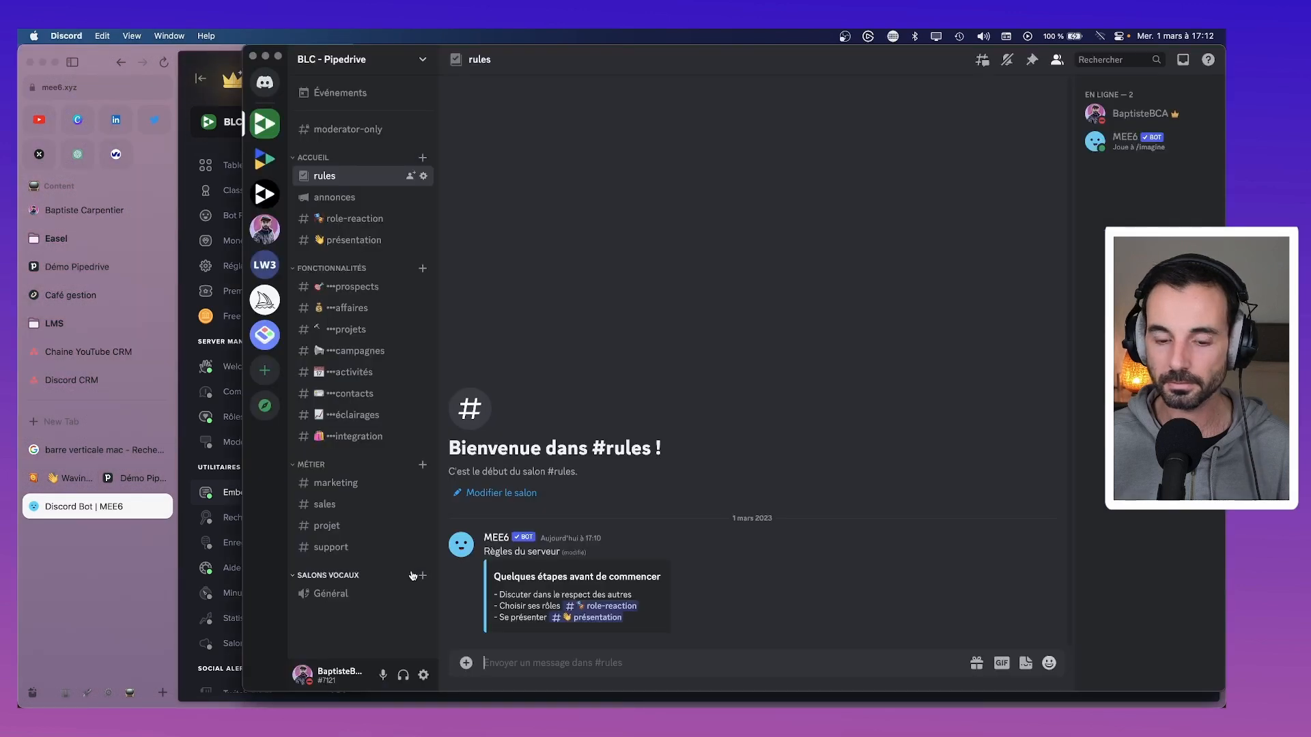
click(110, 576)
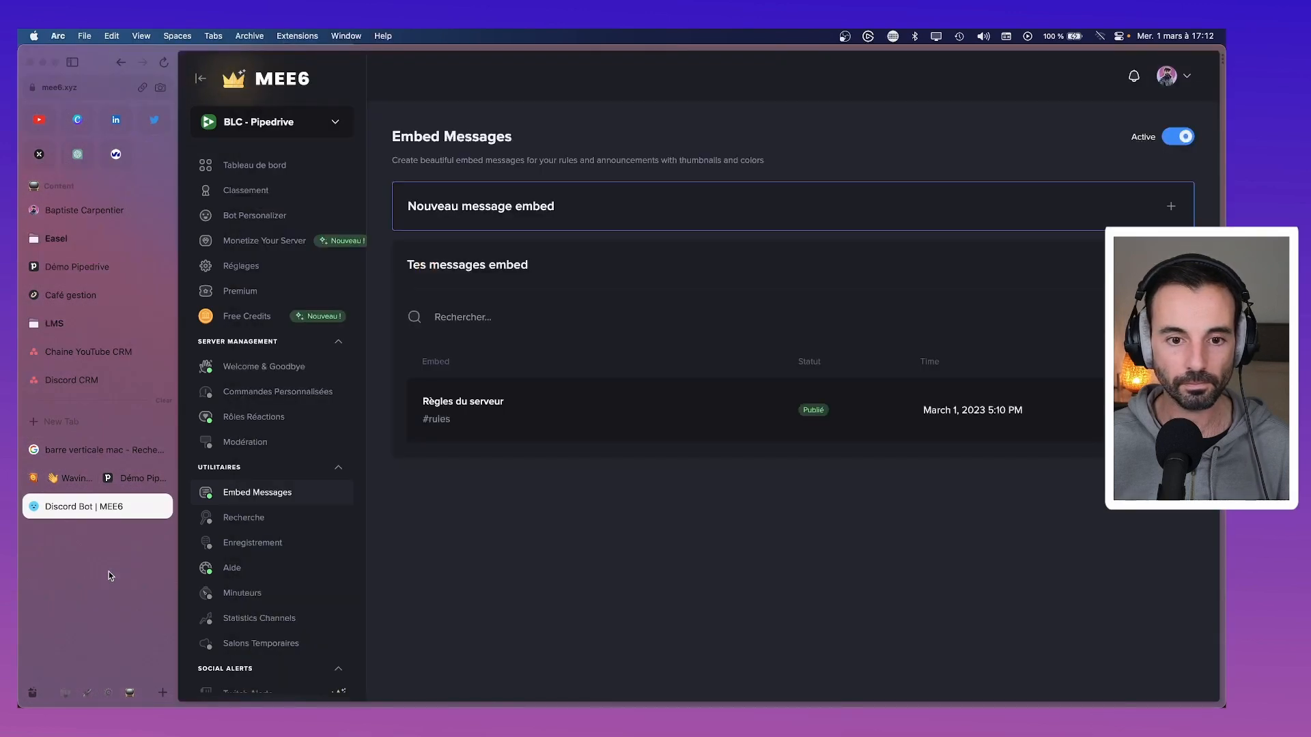
click(112, 353)
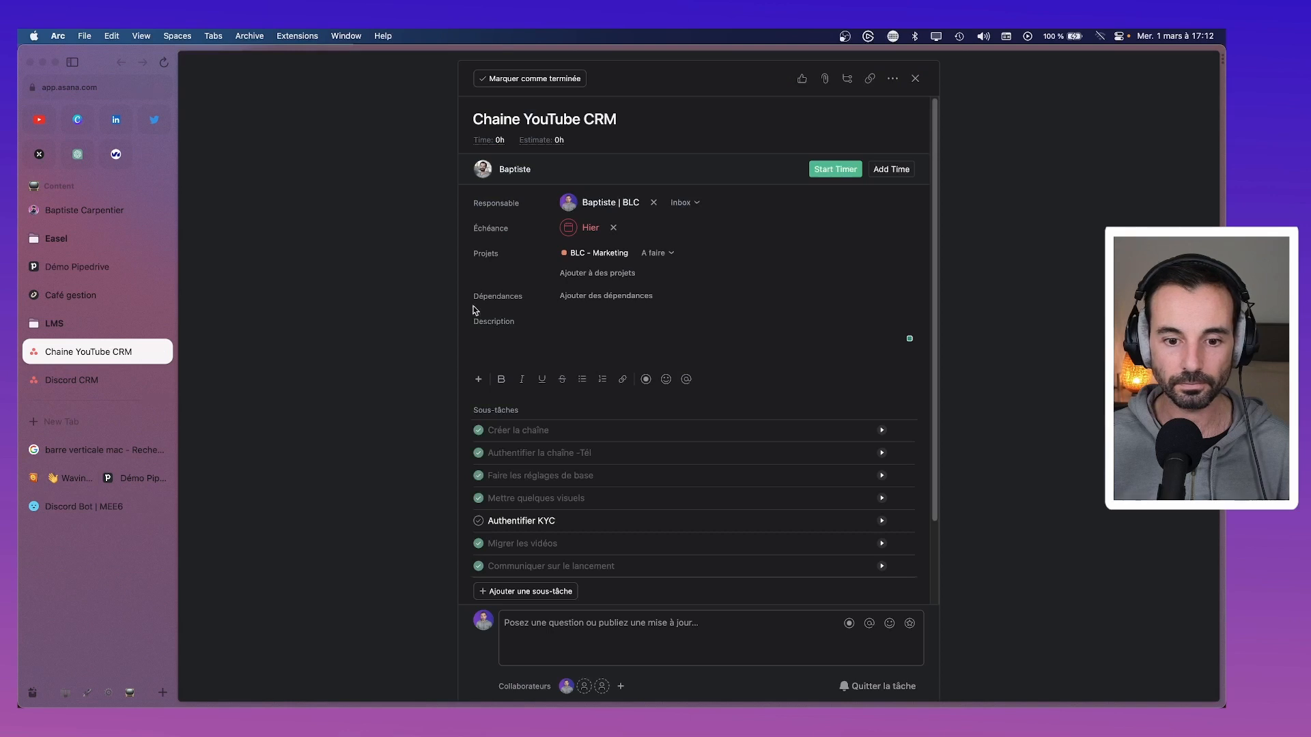
click(69, 381)
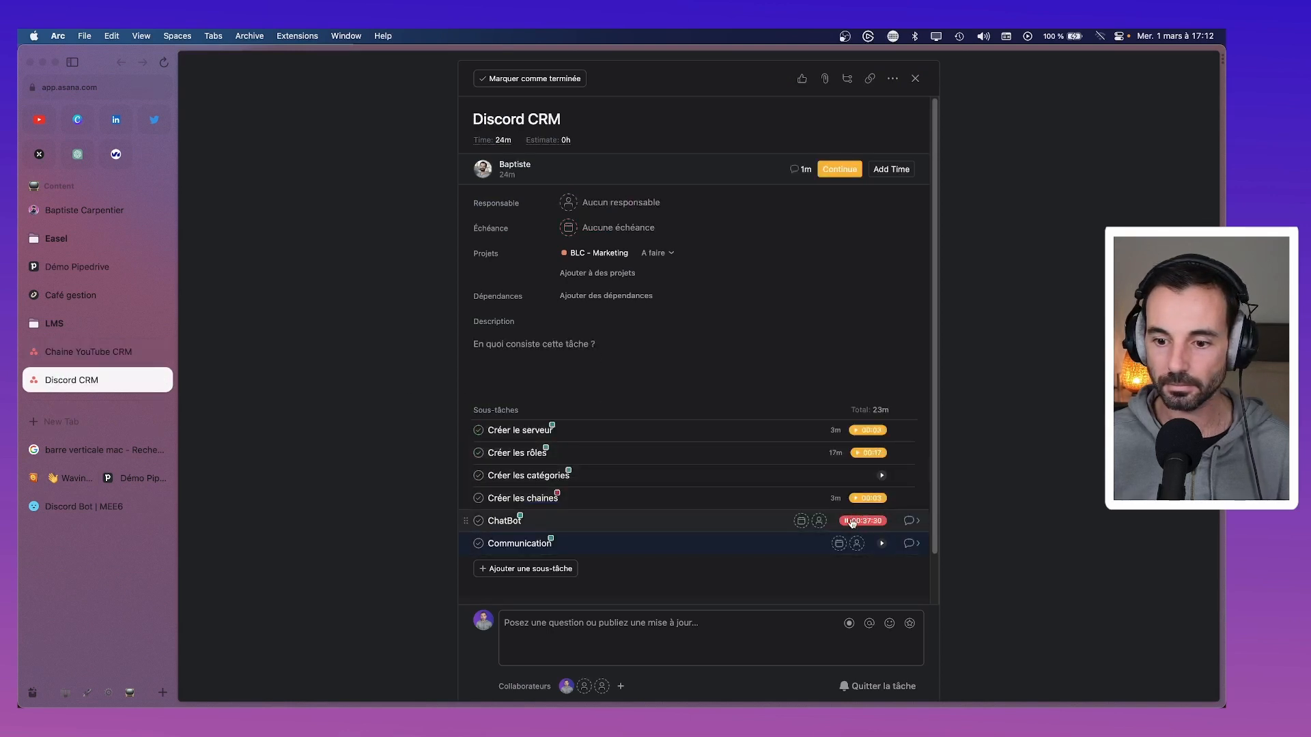
click(479, 430)
click(479, 452)
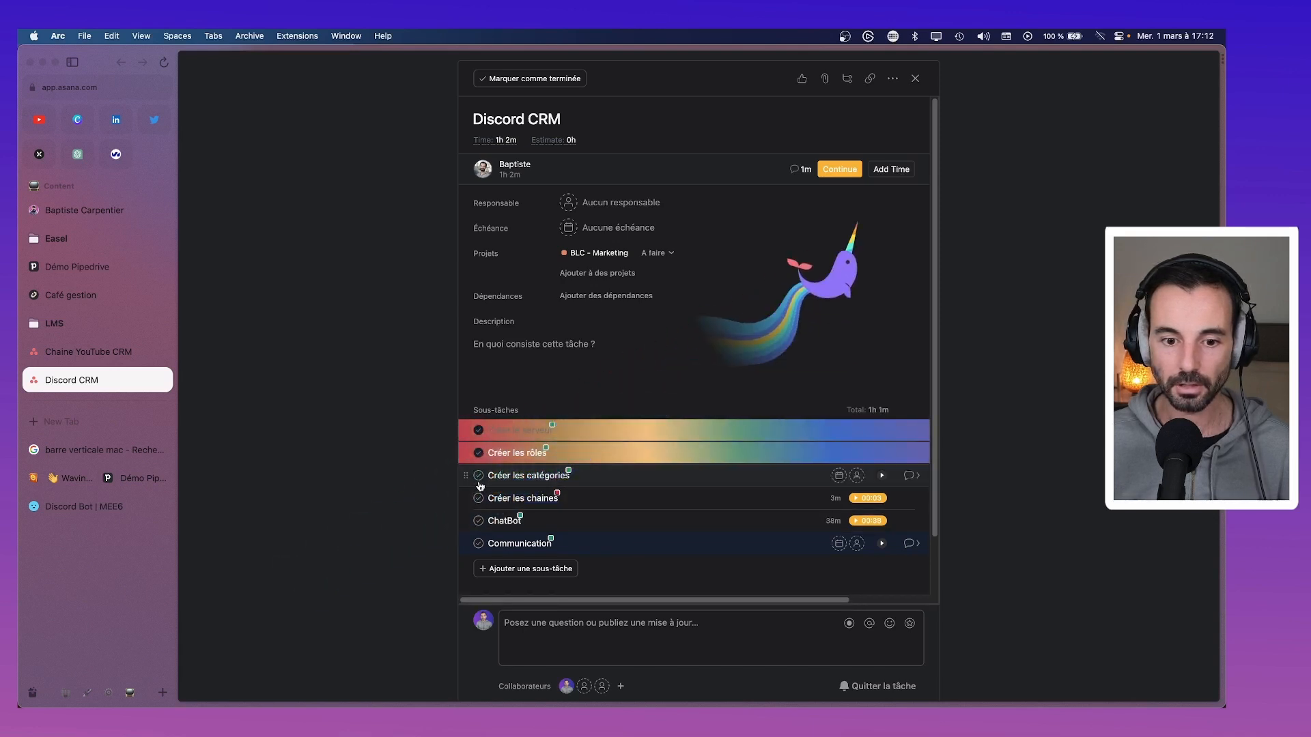
click(479, 476)
click(478, 498)
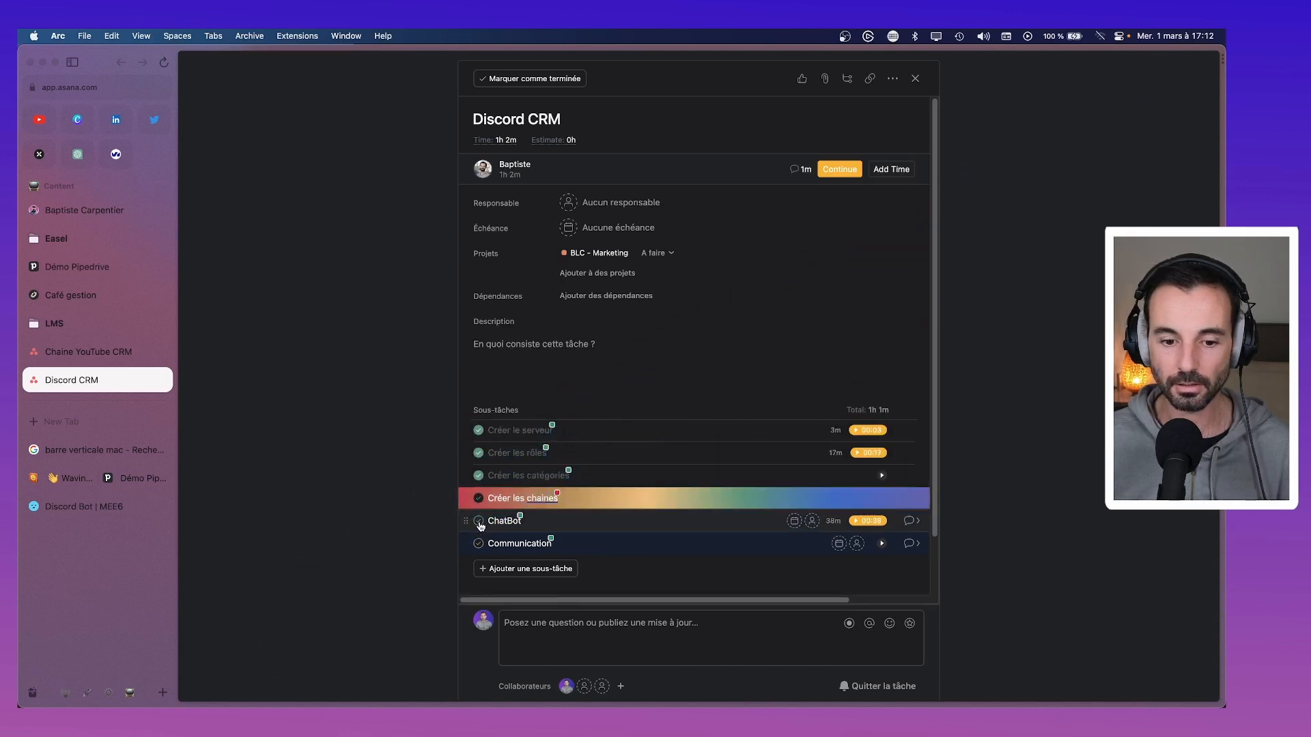
click(478, 521)
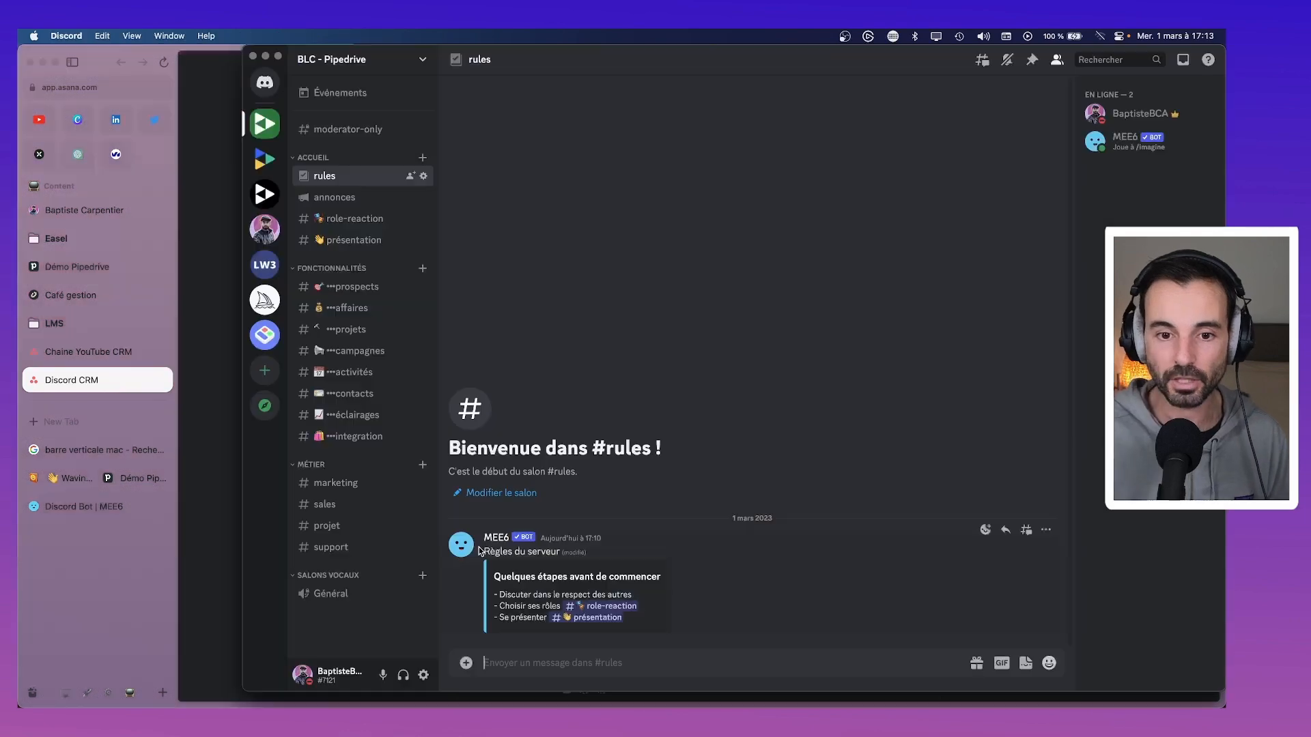
click(393, 63)
click(382, 142)
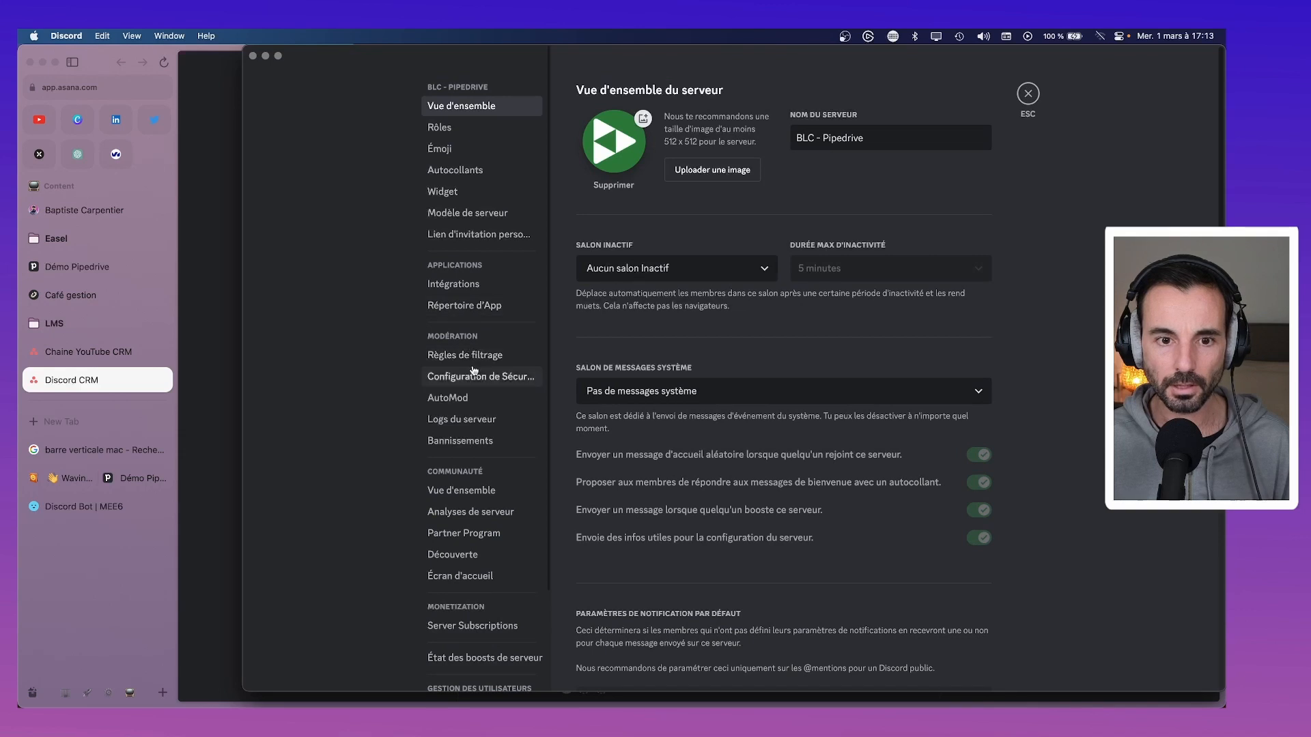
scroll(456, 256, down, 3)
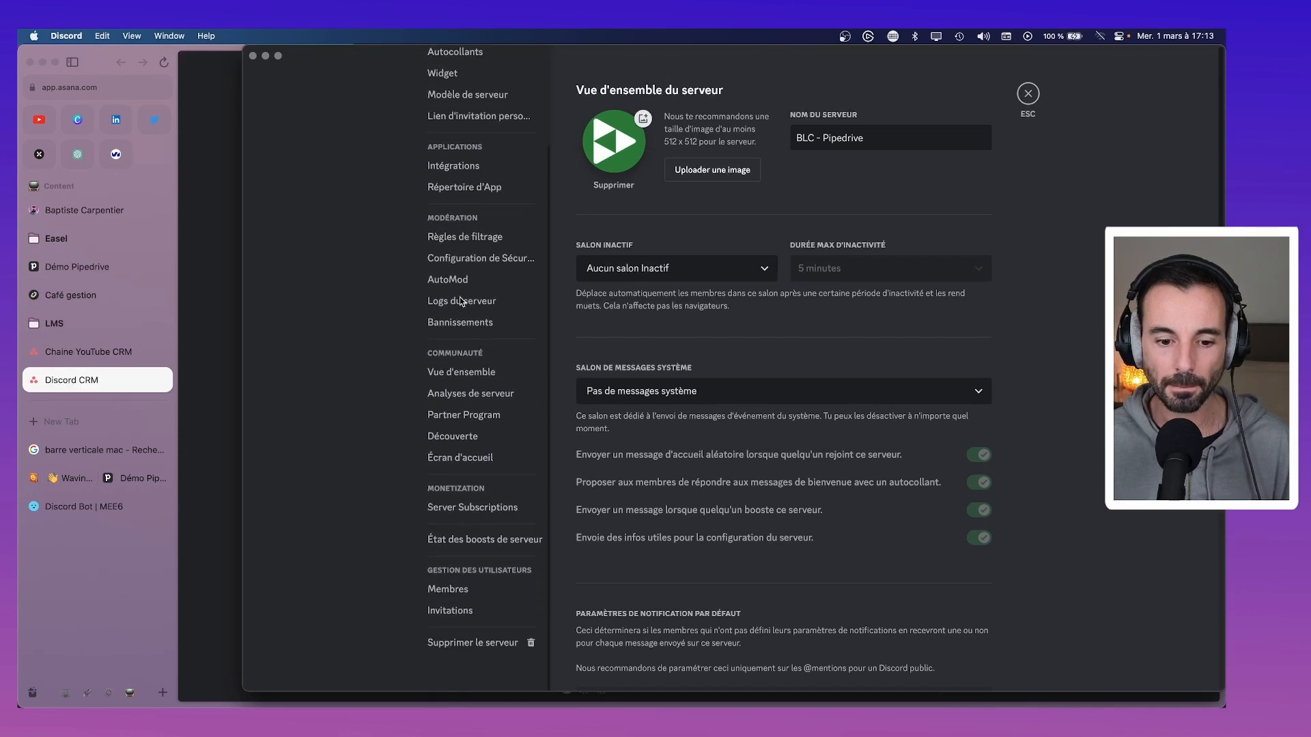
scroll(471, 301, up, 2)
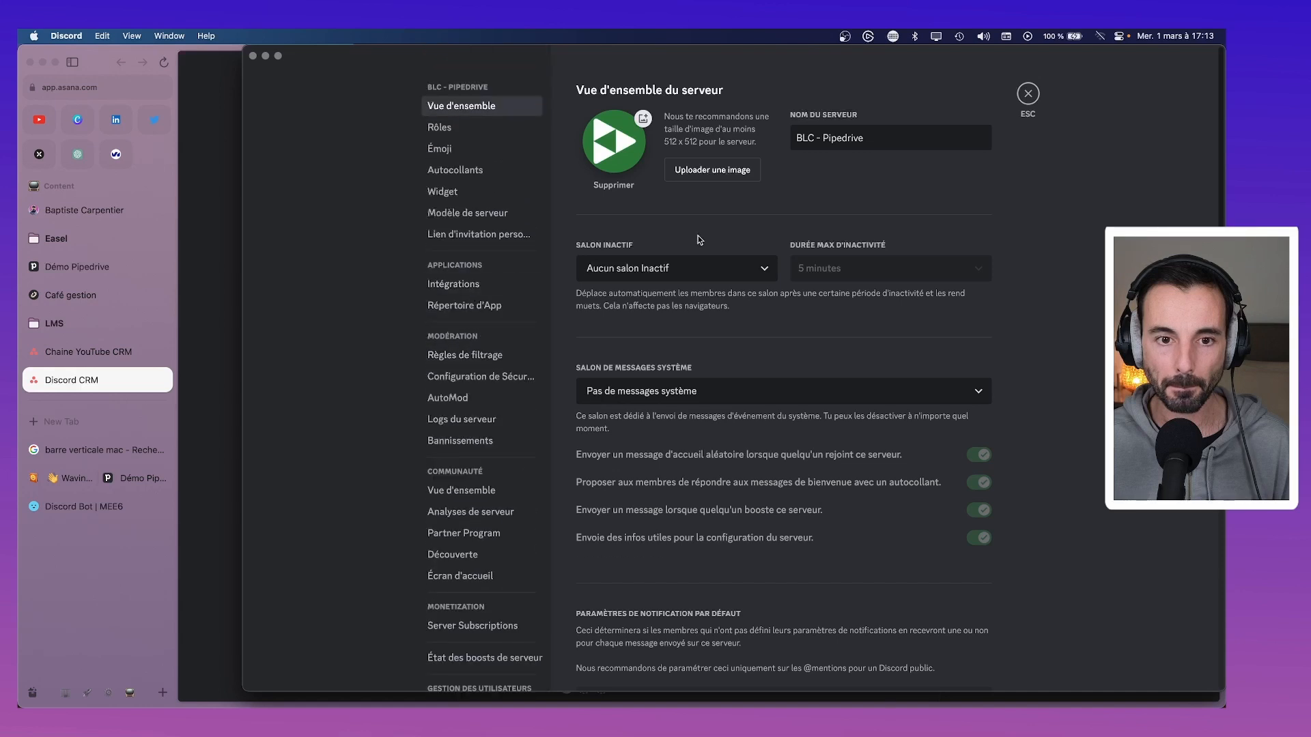
click(1028, 93)
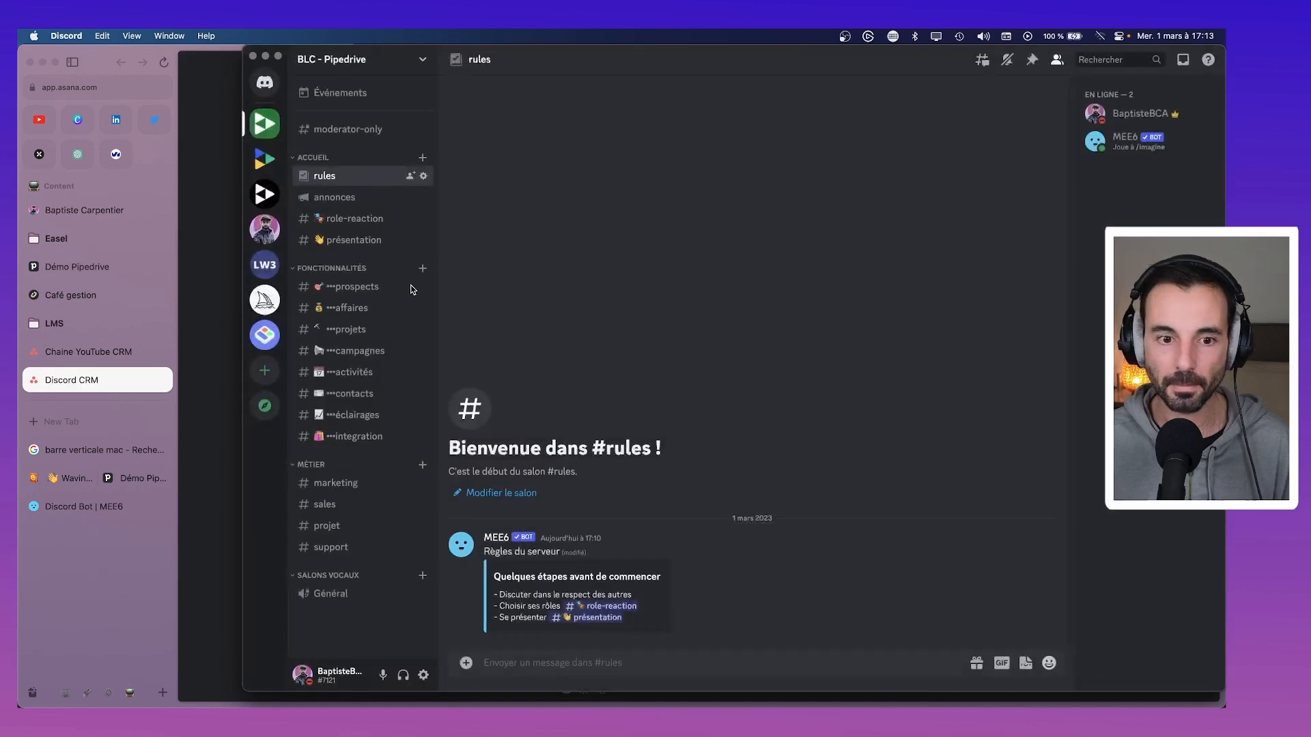
In Discord, open the rules channel's invitation settings and create a server invite.
right_click(336, 178)
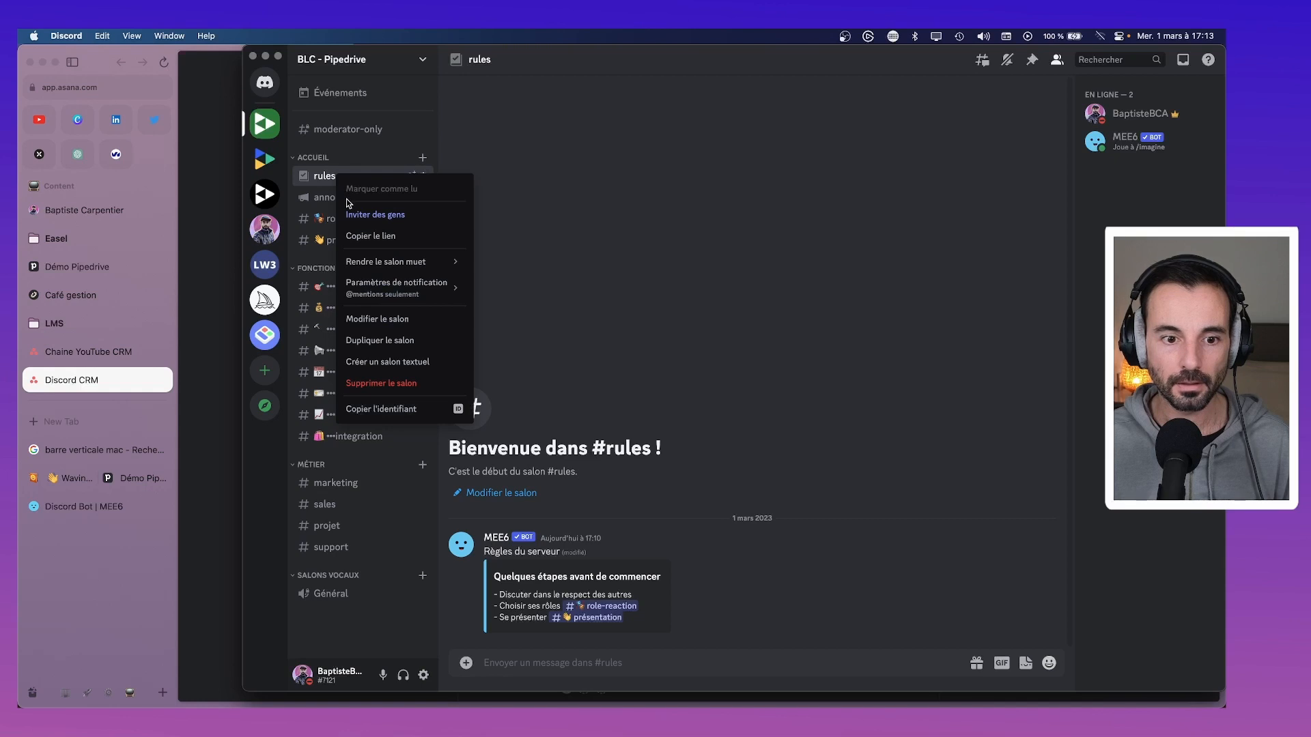
click(366, 318)
click(534, 150)
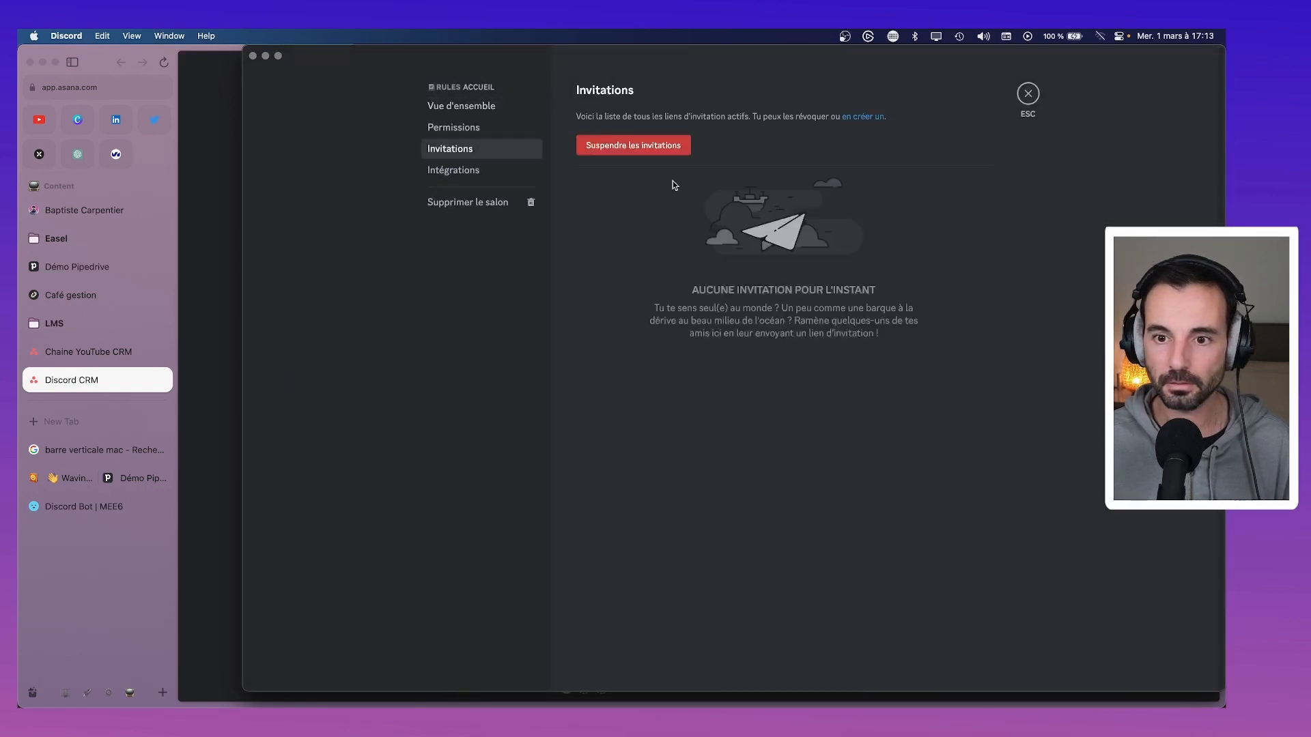
click(863, 118)
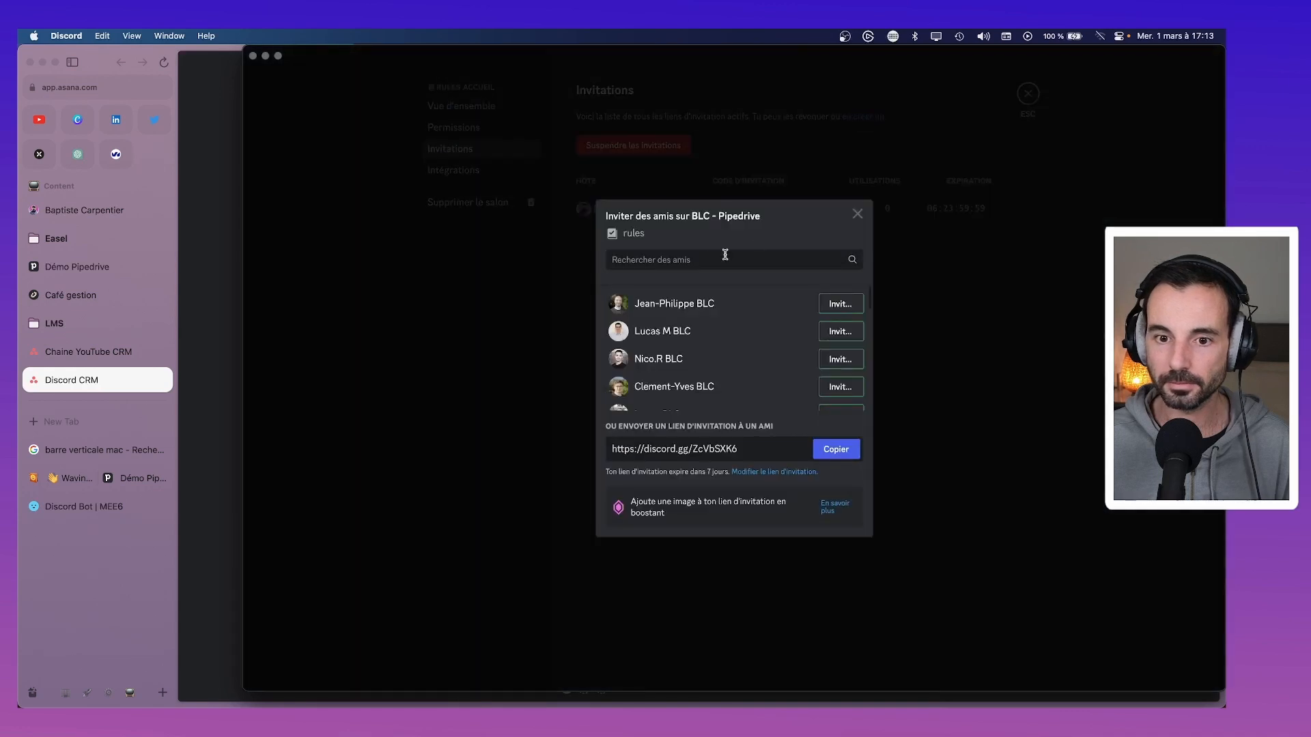
Generate a new invite link that never expires with unlimited uses, and copy it.
click(768, 472)
click(741, 326)
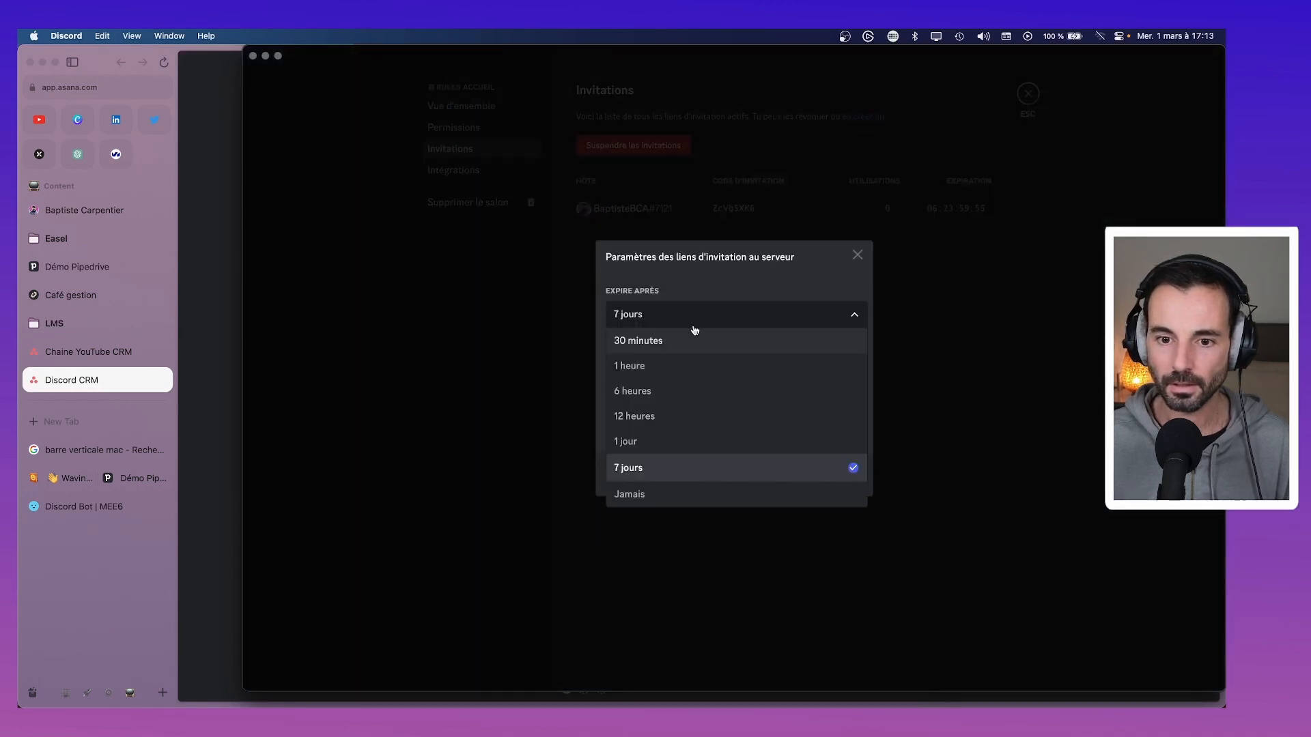
click(651, 493)
click(752, 364)
click(750, 398)
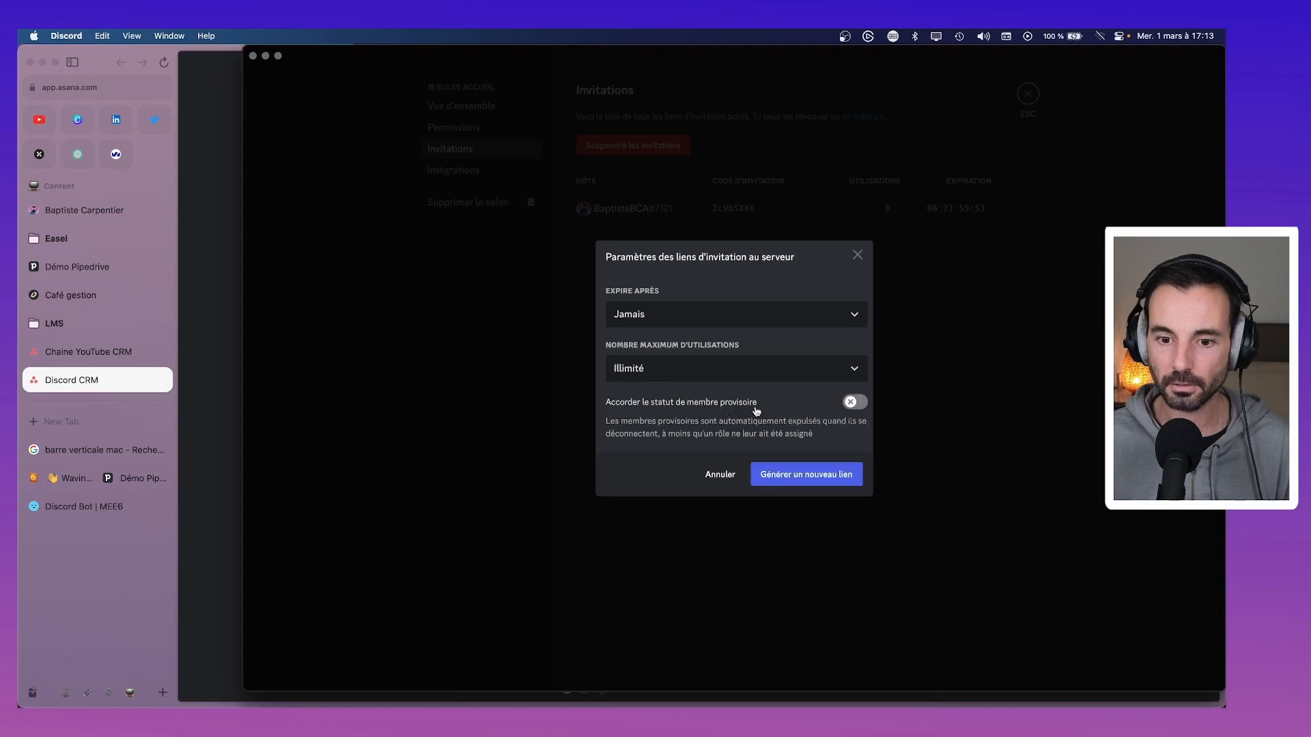
click(799, 477)
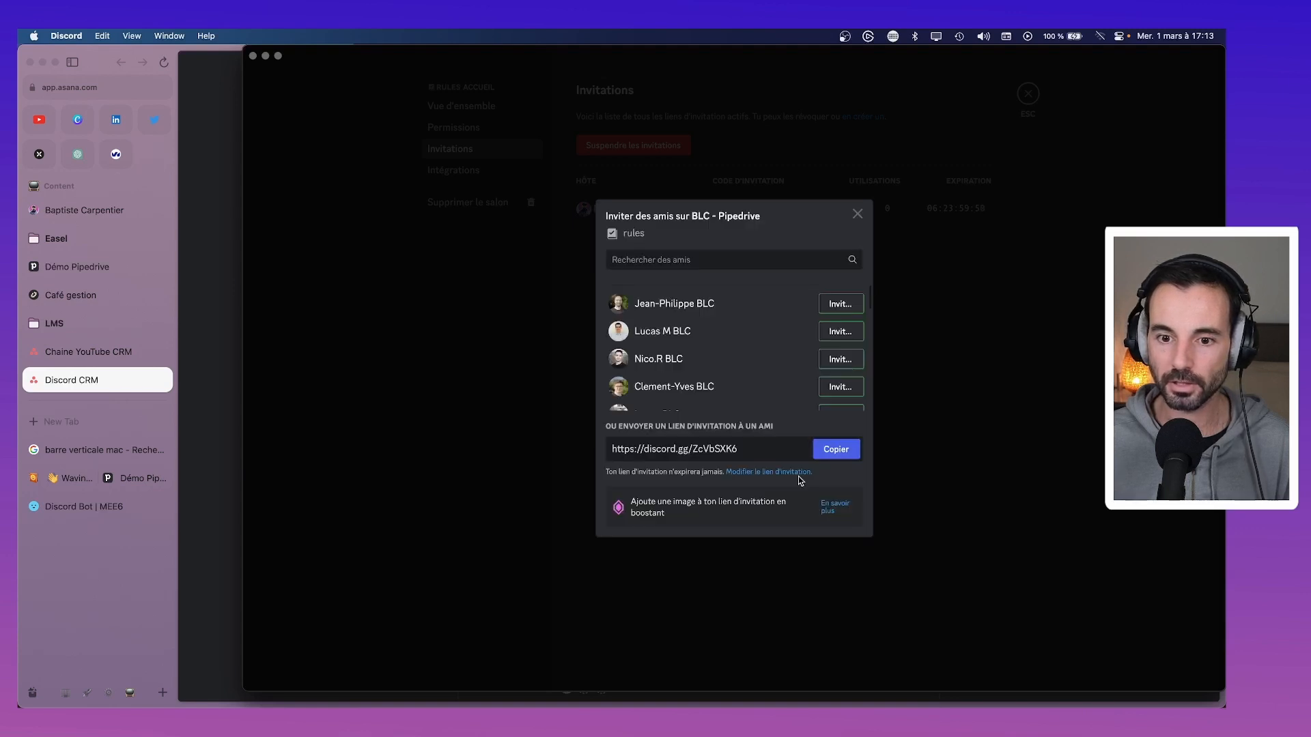
click(827, 455)
click(858, 215)
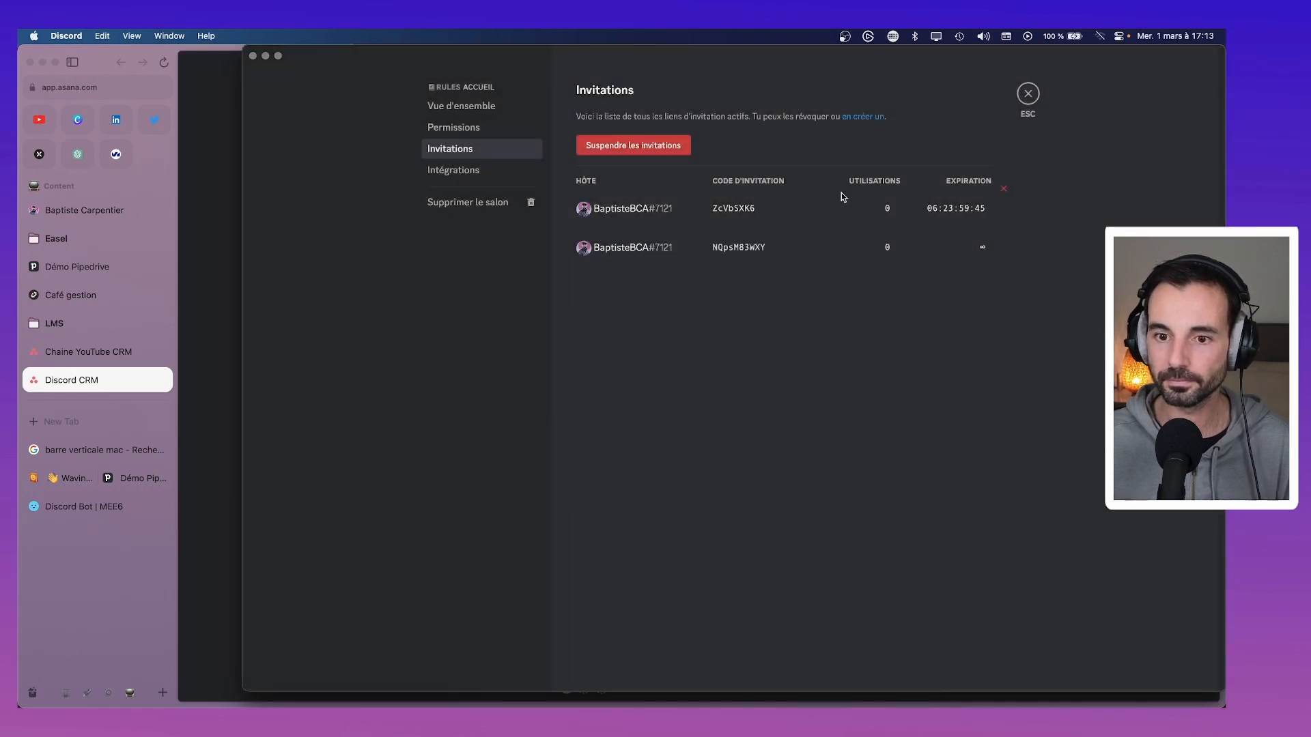
Revoke the invite with the 7-day expiry so only the permanent one is kept, and try selecting the permanent invite's code.
click(1003, 190)
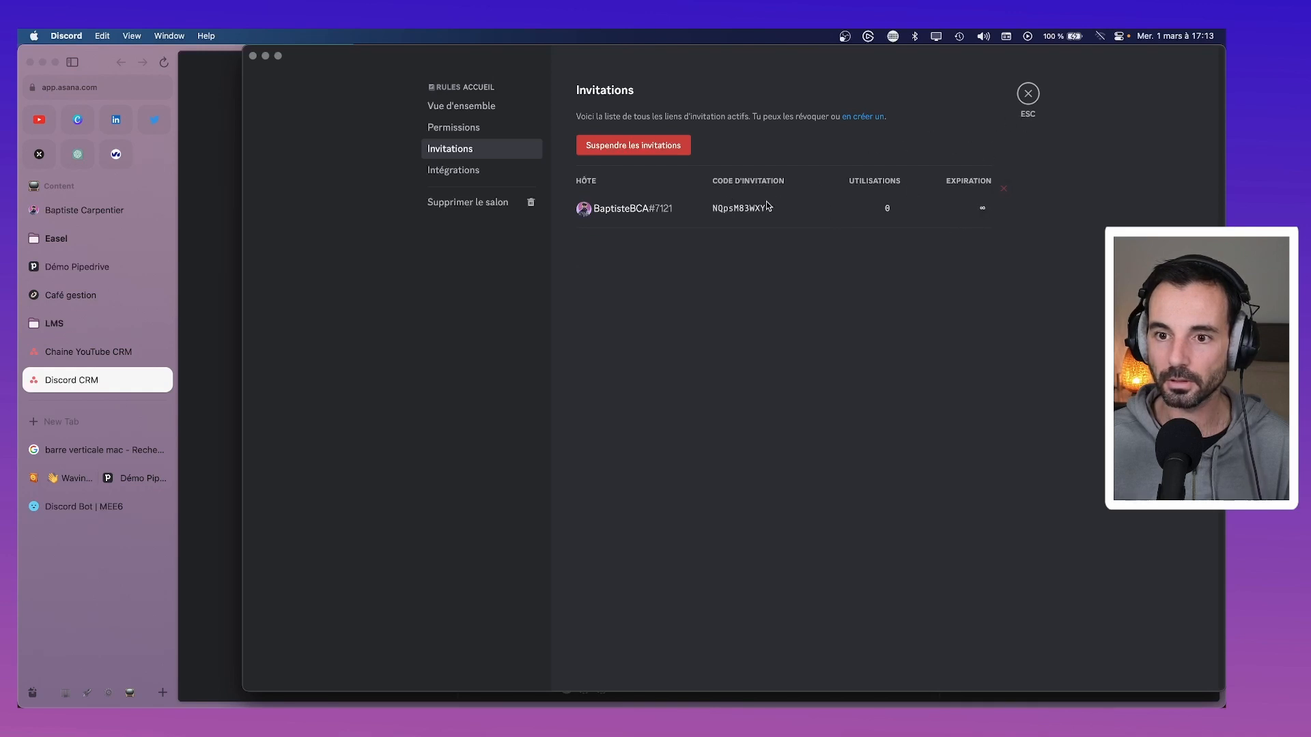
double_click(733, 212)
click(738, 213)
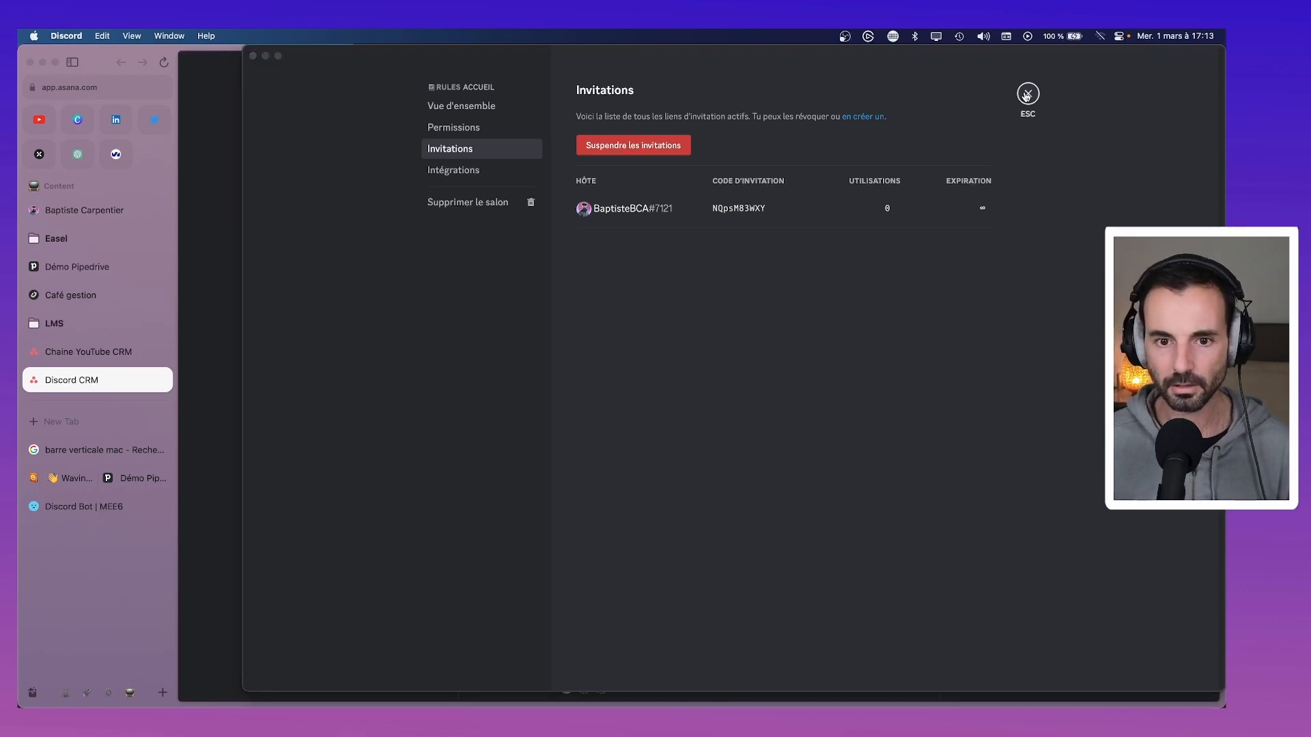
Check the copied invite link by pasting it into a new browser tab's address, and return to Discord to close the channel settings.
key(super+Tab)
key(super+t)
text(https://discord.gg/NQpsM83WXY)
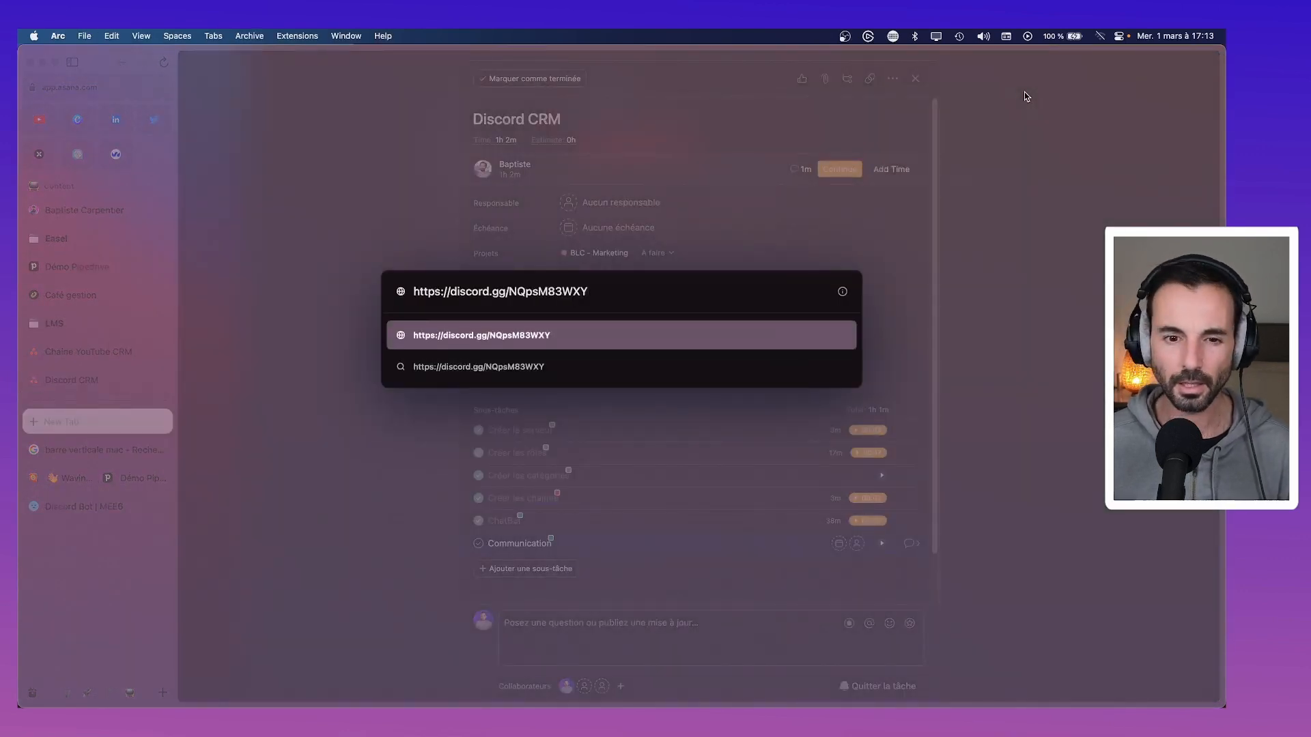
key(super+Tab)
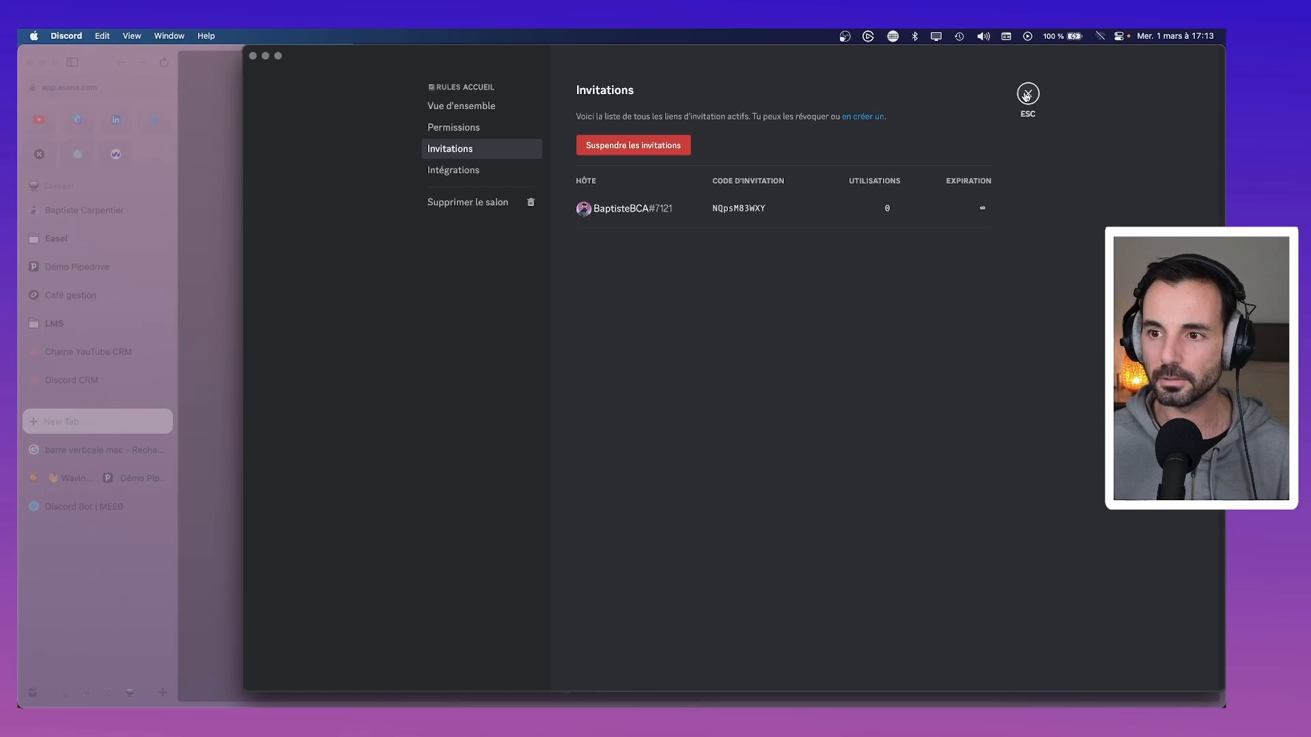
click(1028, 94)
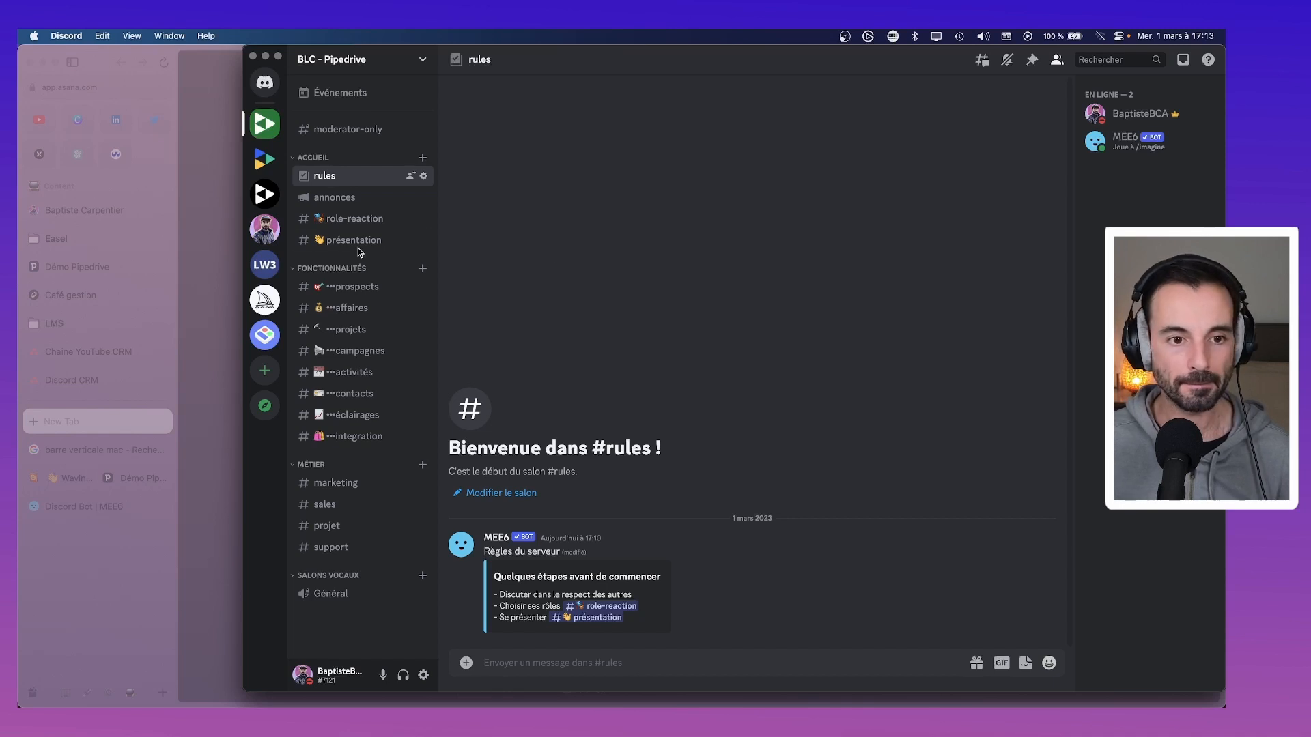
Switch to the BLC Community server, look over its pipedrive forum and open the annonces channel.
click(265, 159)
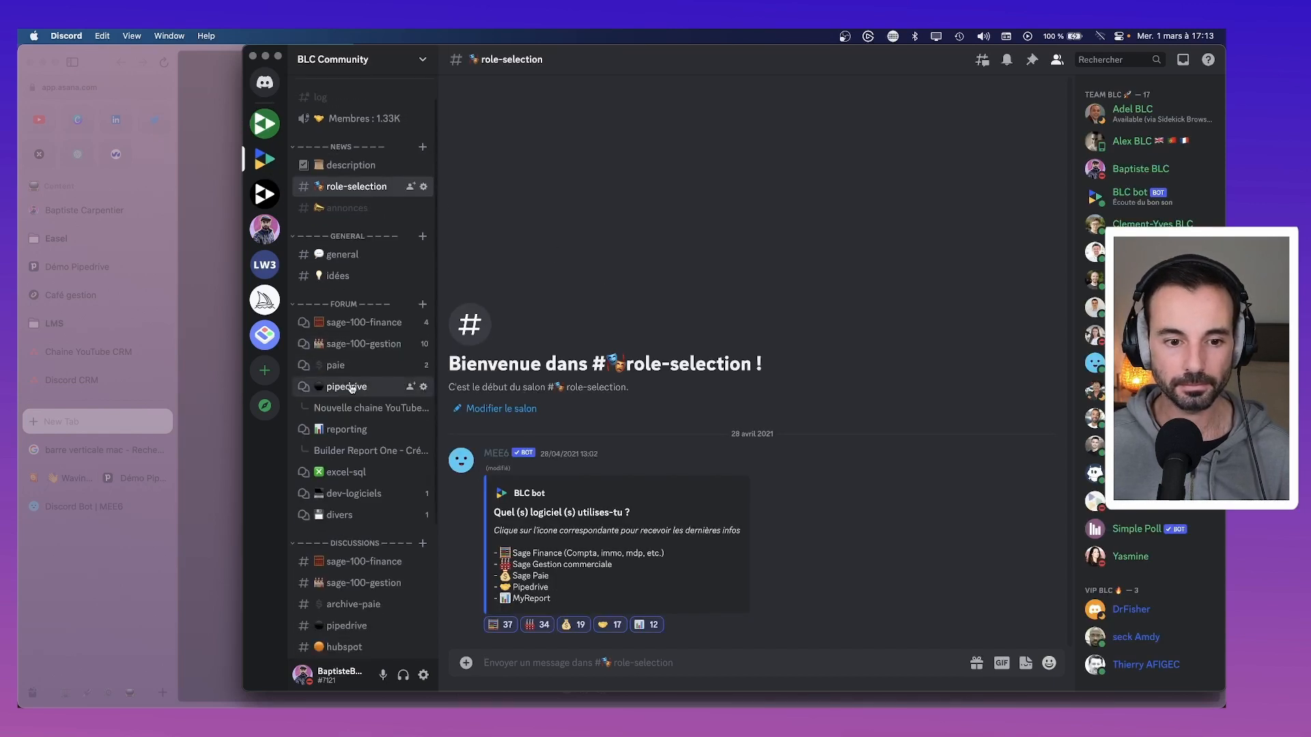
click(352, 387)
scroll(357, 393, down, 3)
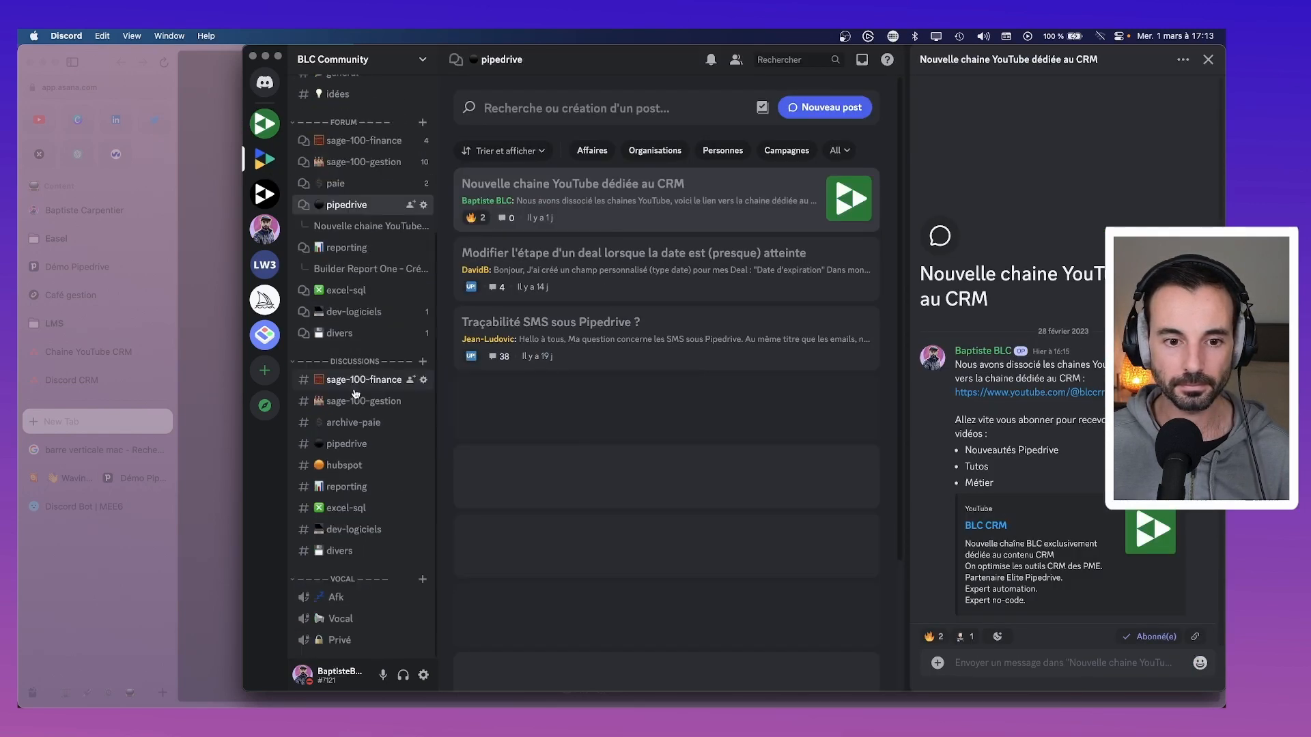
scroll(355, 393, up, 5)
click(347, 240)
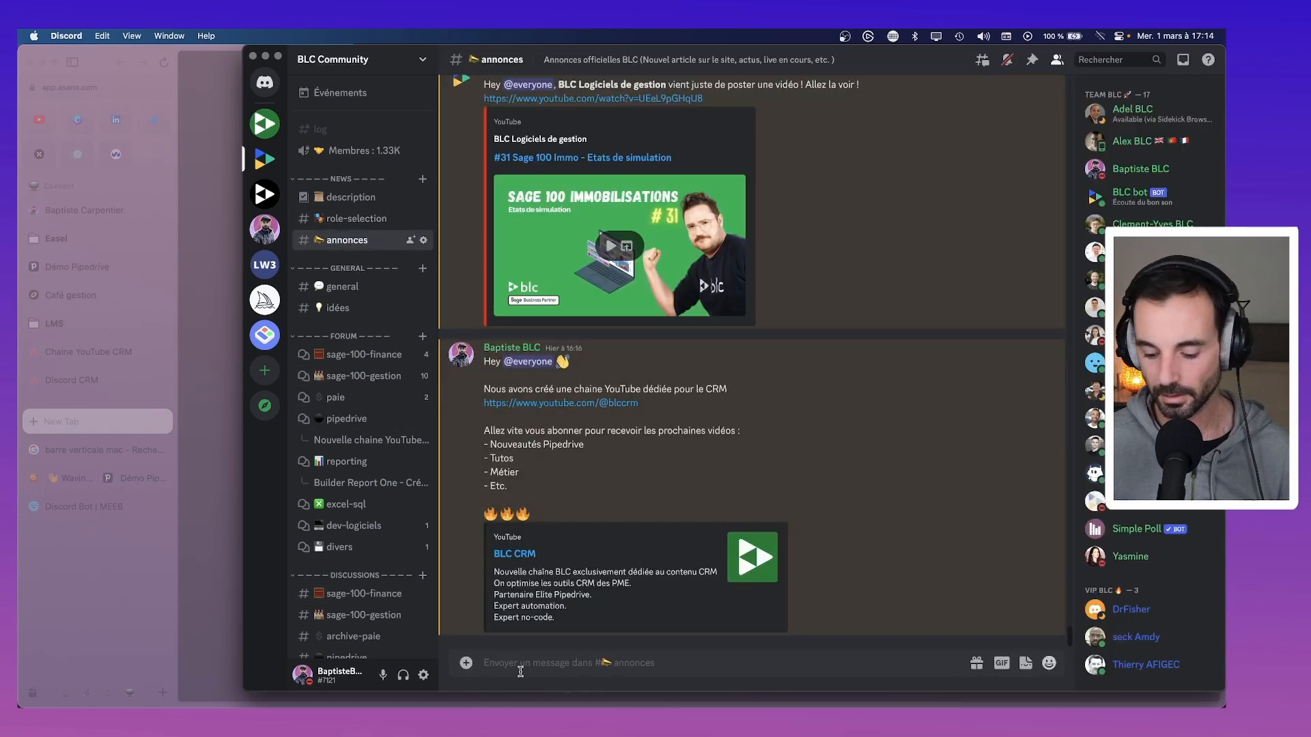
Start the announcement in the annonces channel with the bold title "Nouveau serveur Discord dédié au CRM", enclosed in double asterisks.
text(** Op)
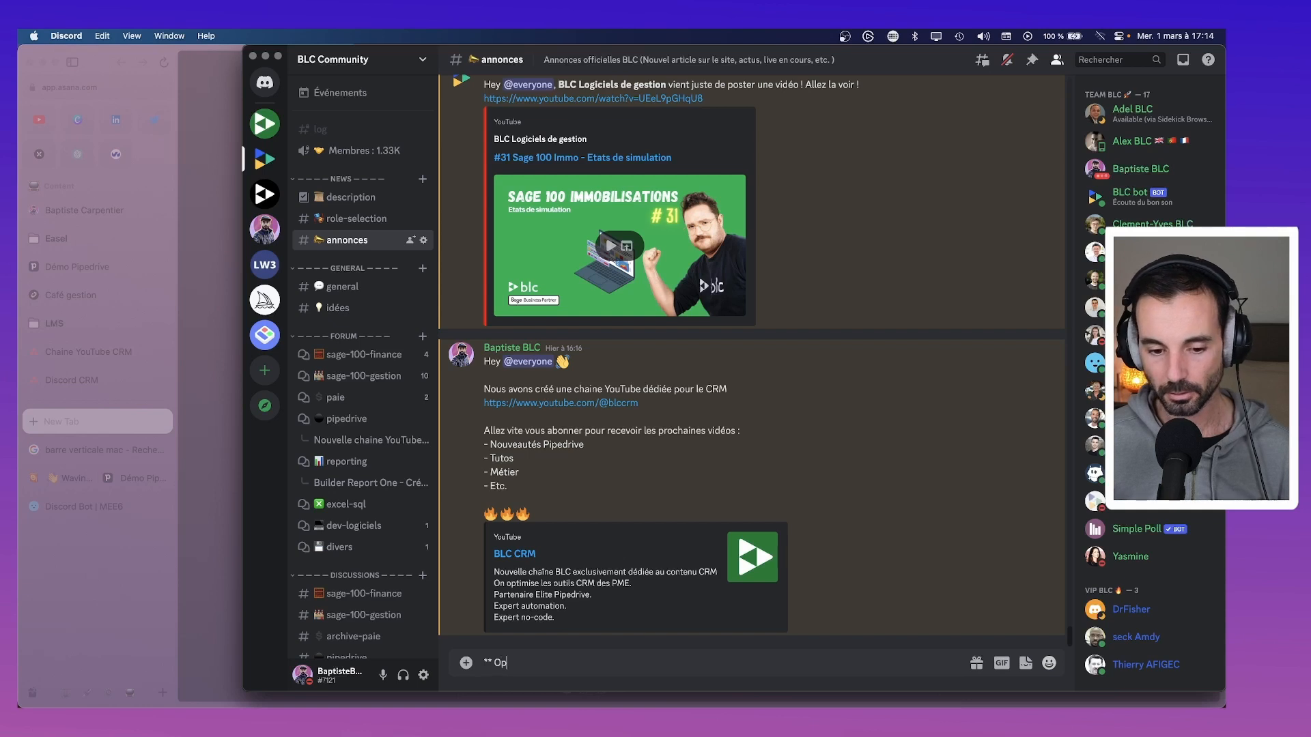
key(BackSpace)
text(yé)
key(BackSpace)
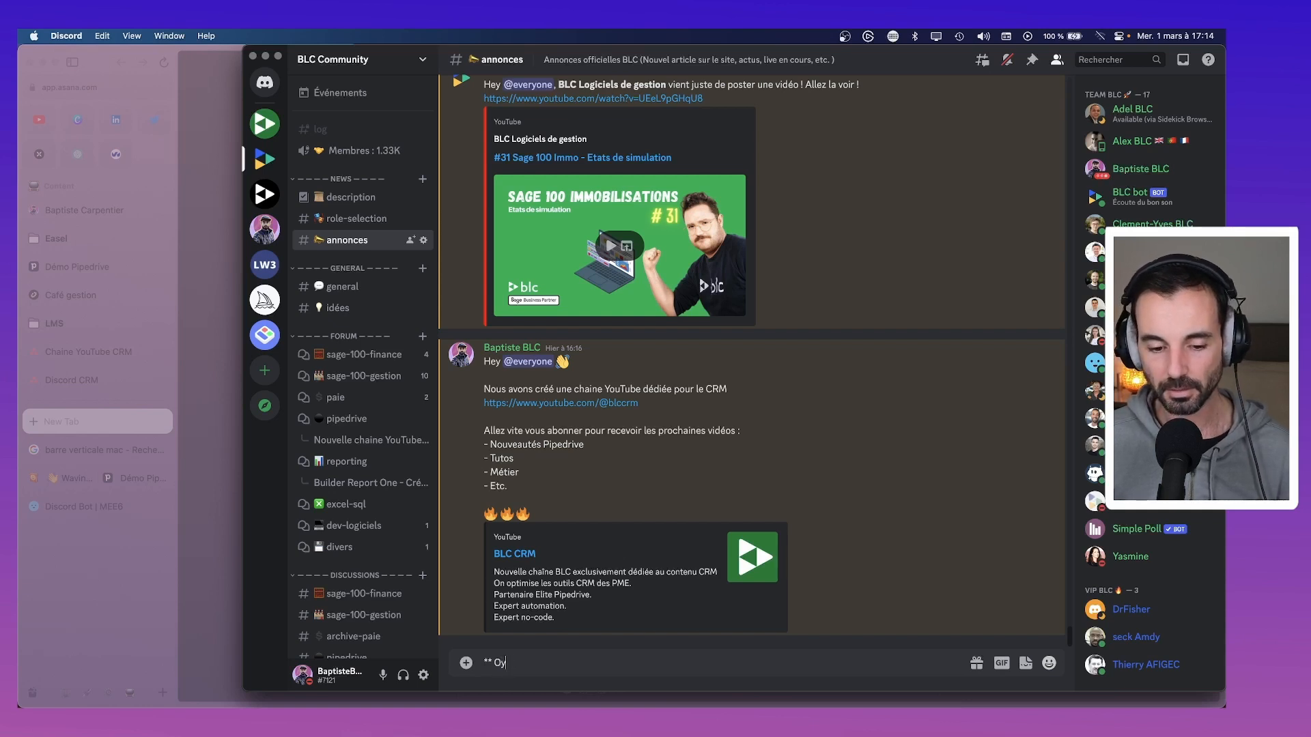
key(BackSpace)
key(BackSpace)
key(BackSpace)
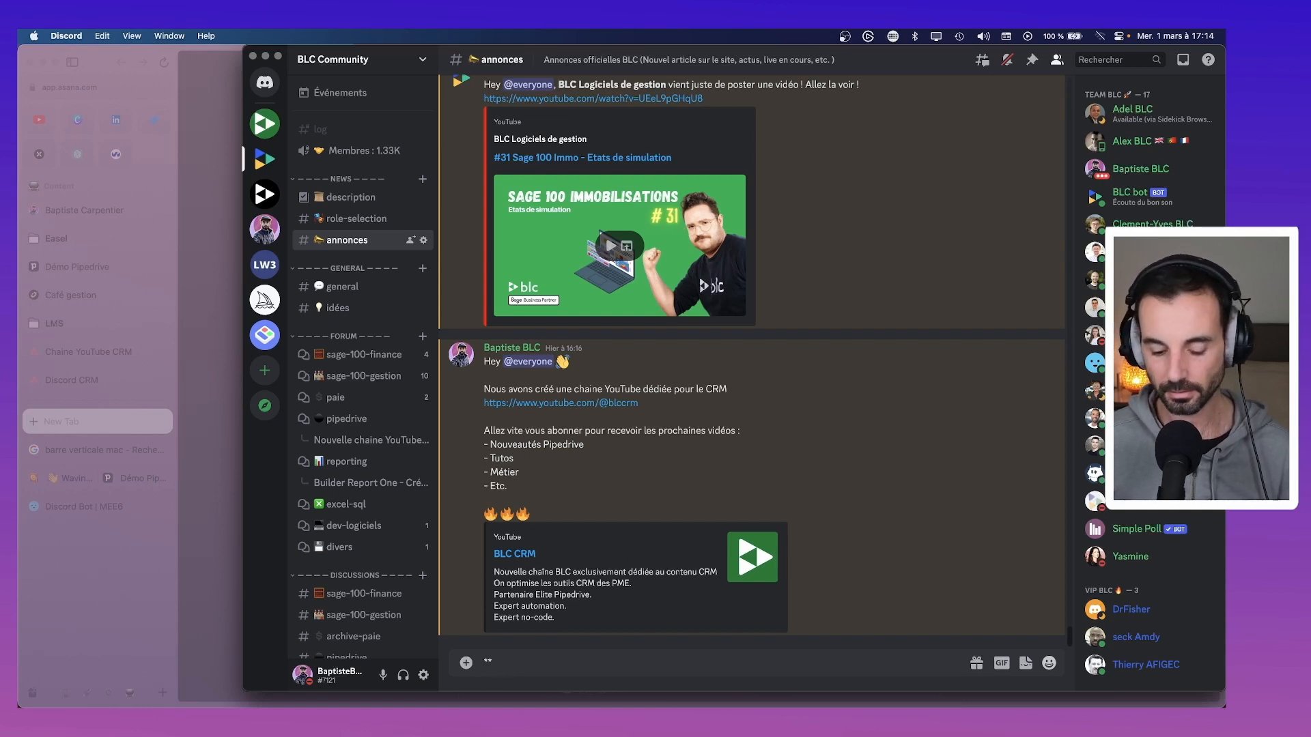
text(Nouveau)
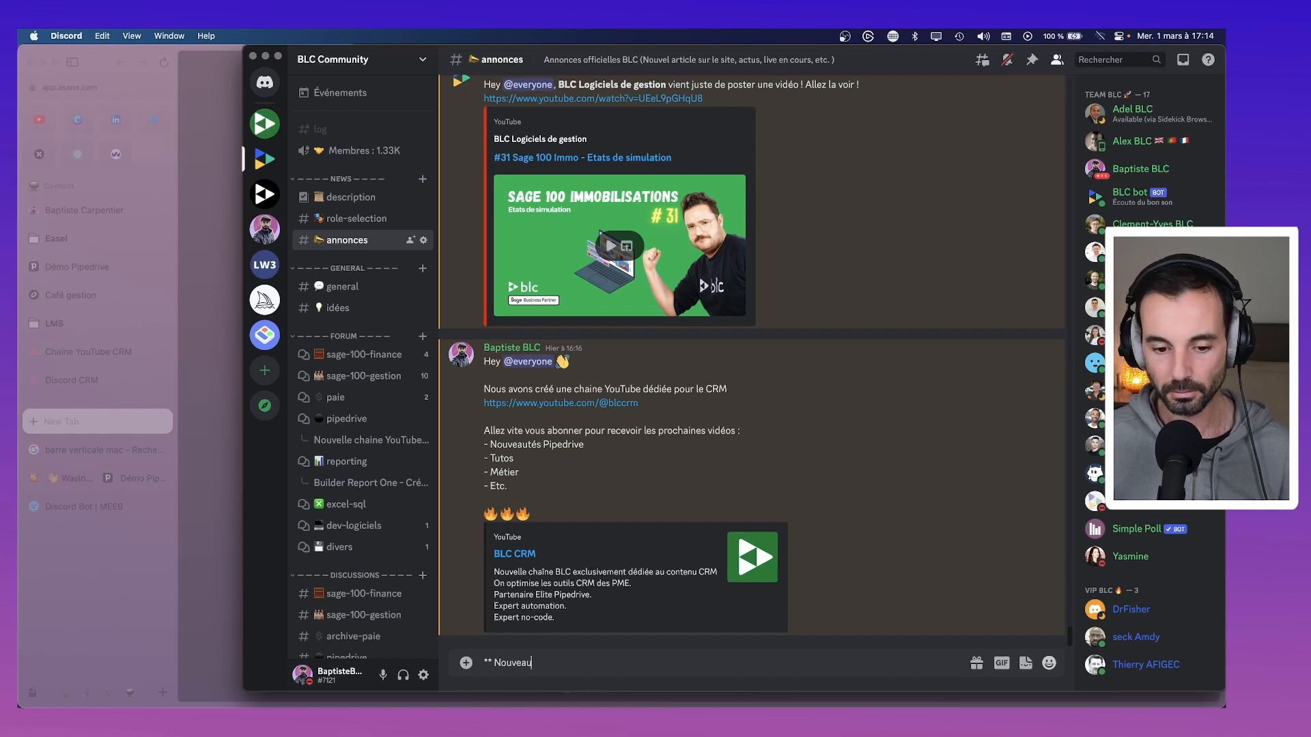
text( serveur Discor)
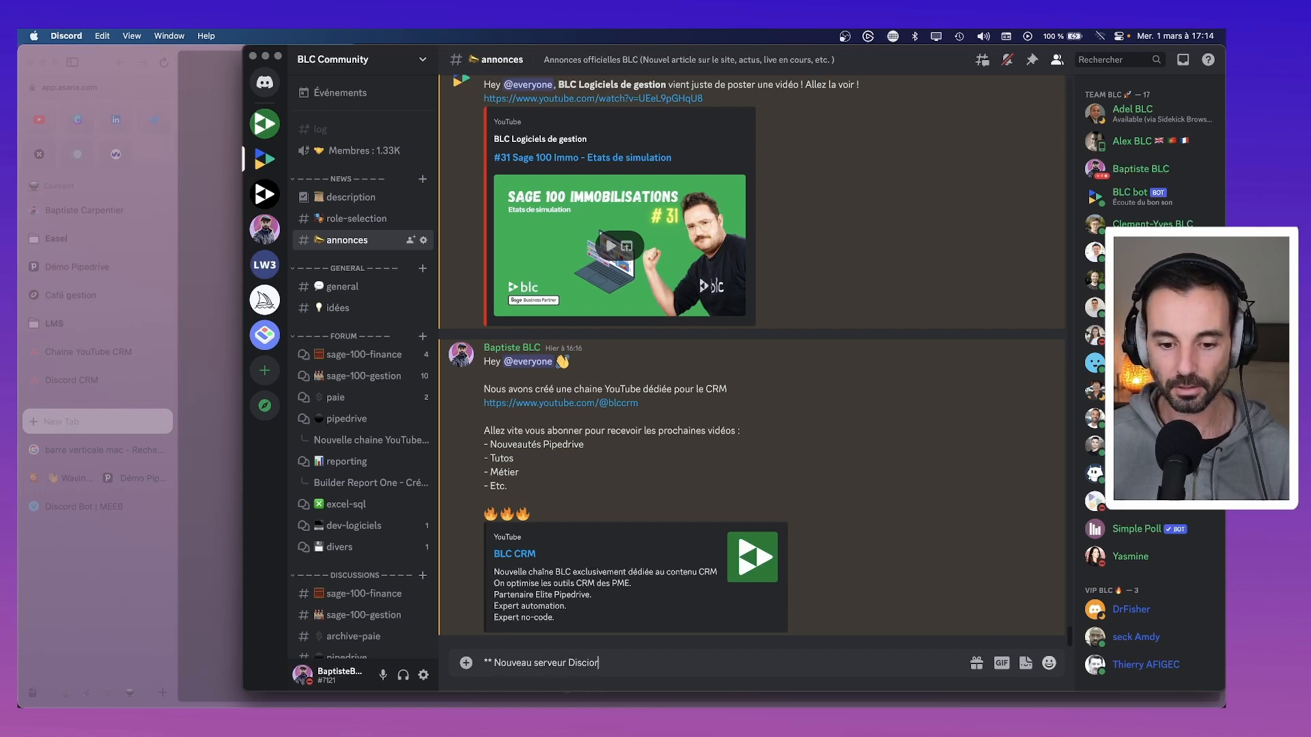
text(d dé)
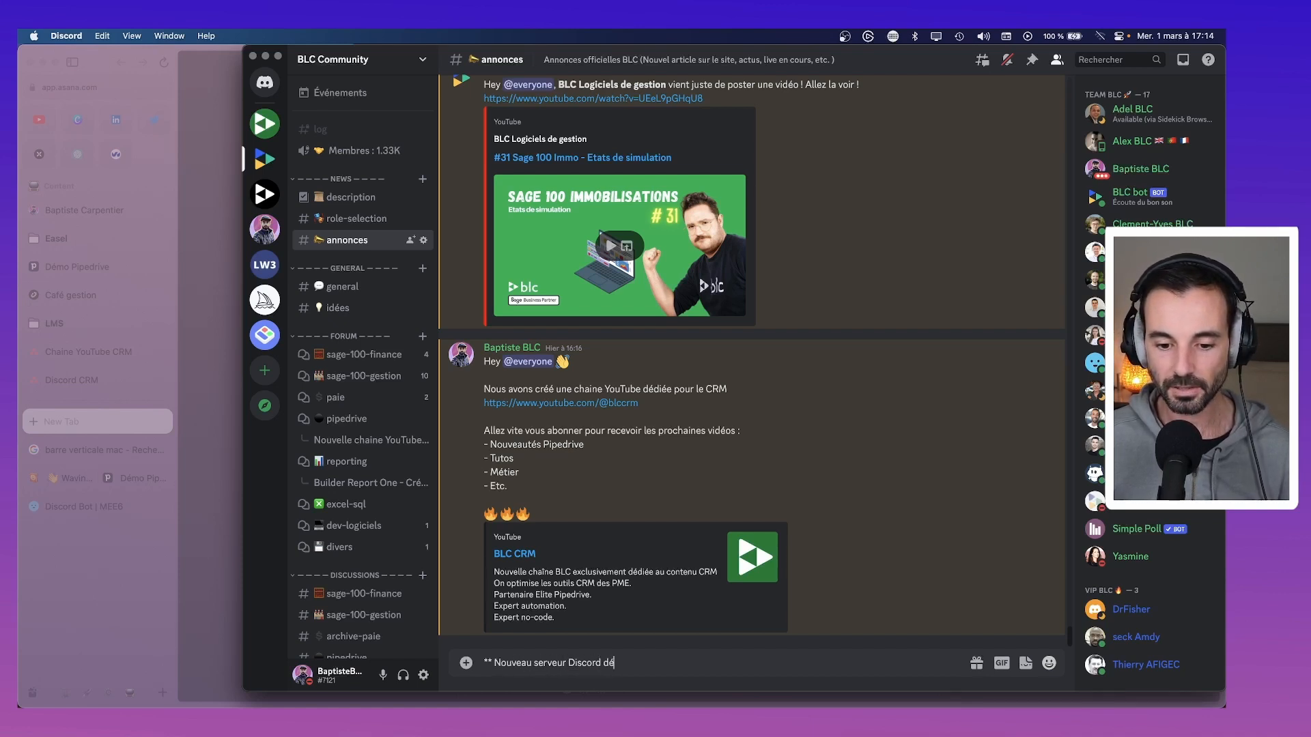
text(dié au CRM **)
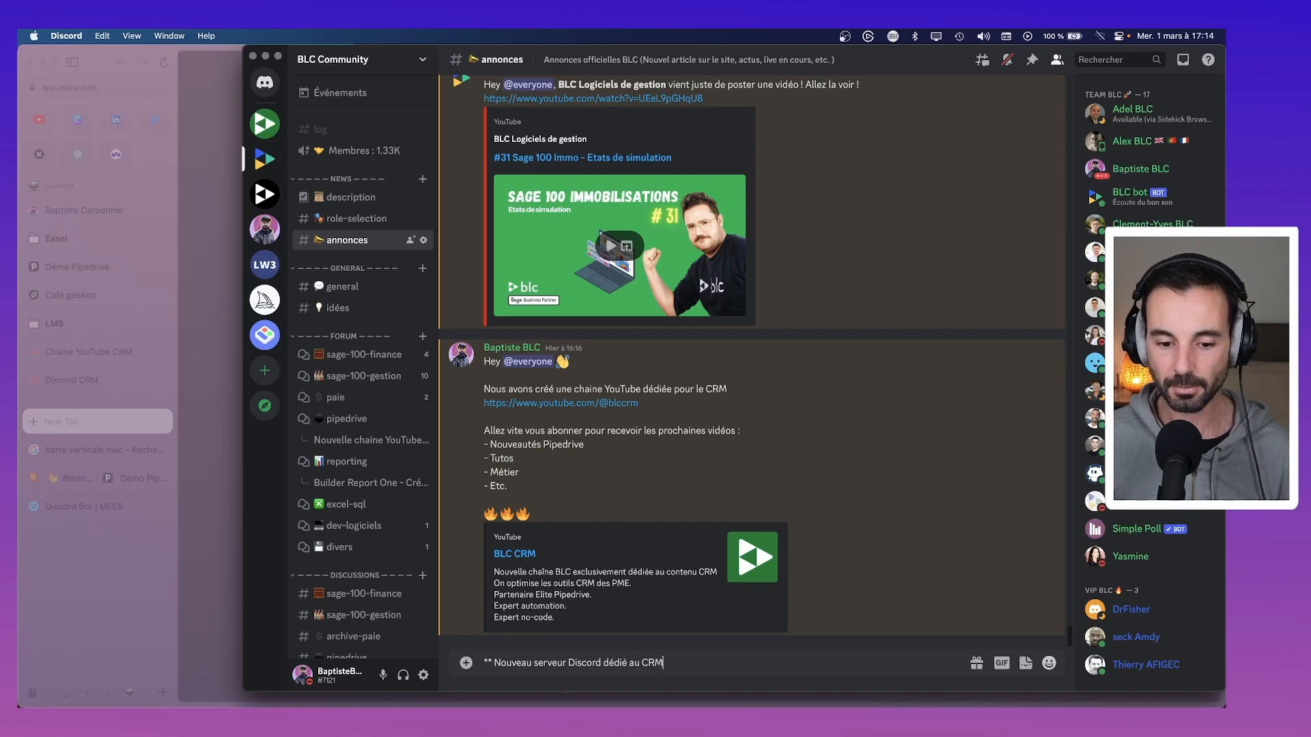
key(shift+Return)
text(Hey @ev)
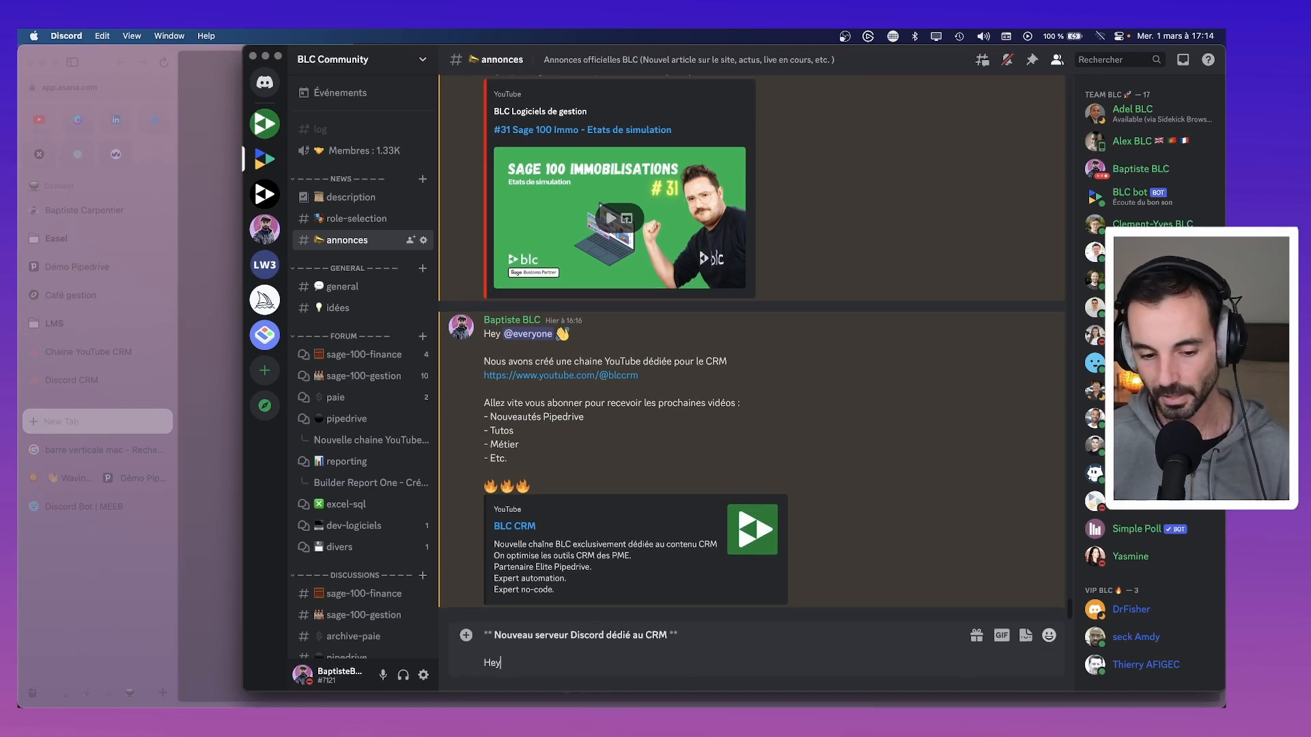
key(Down)
key(Down)
key(Down)
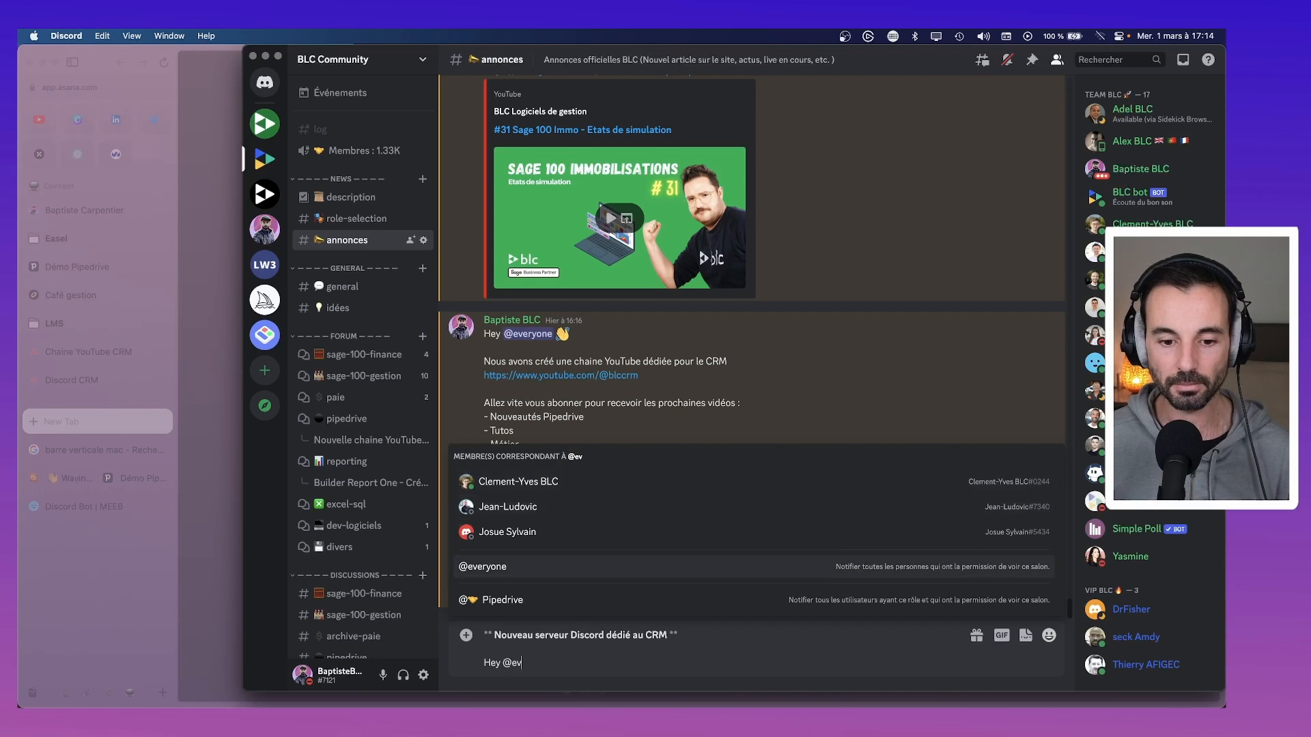
key(Return)
text(,)
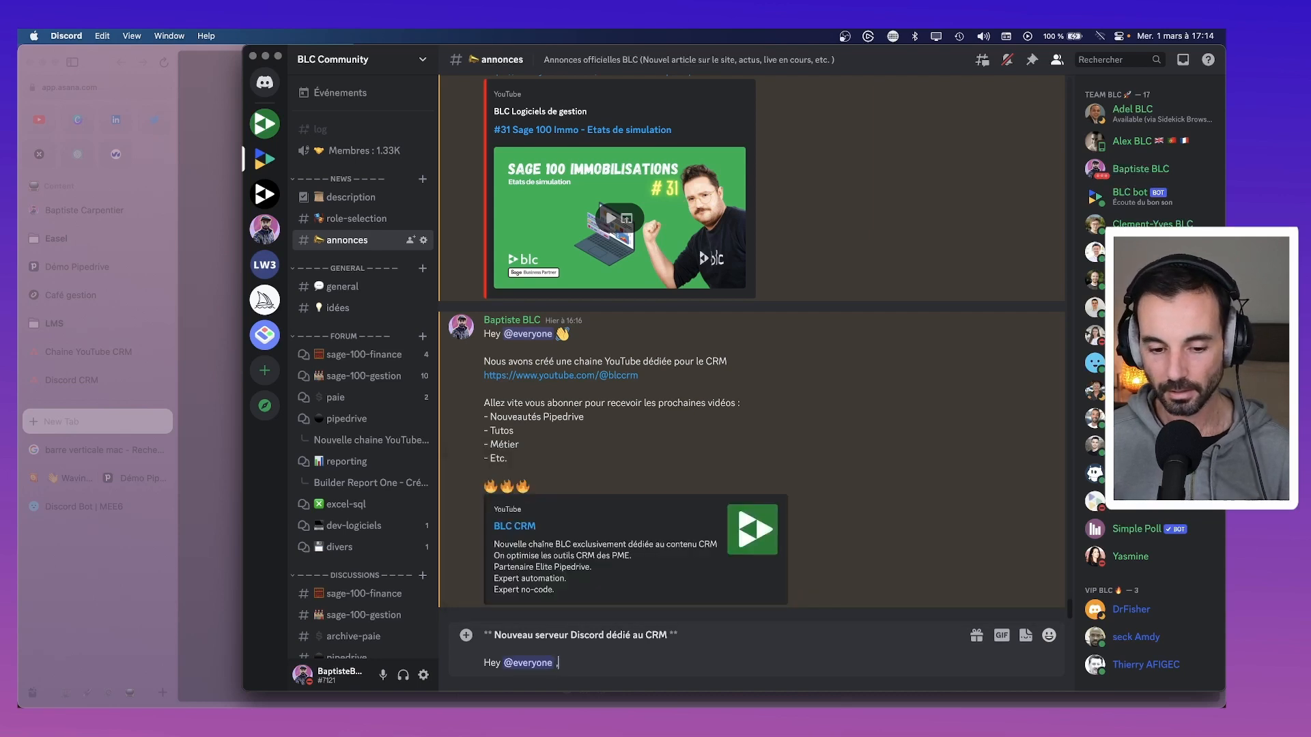
Write "Le nouveau serveur Discord dédié au CRM est créé :" below the greeting and put the copied permanent invite link under it.
key(shift+Return)
text(Le nouvrea)
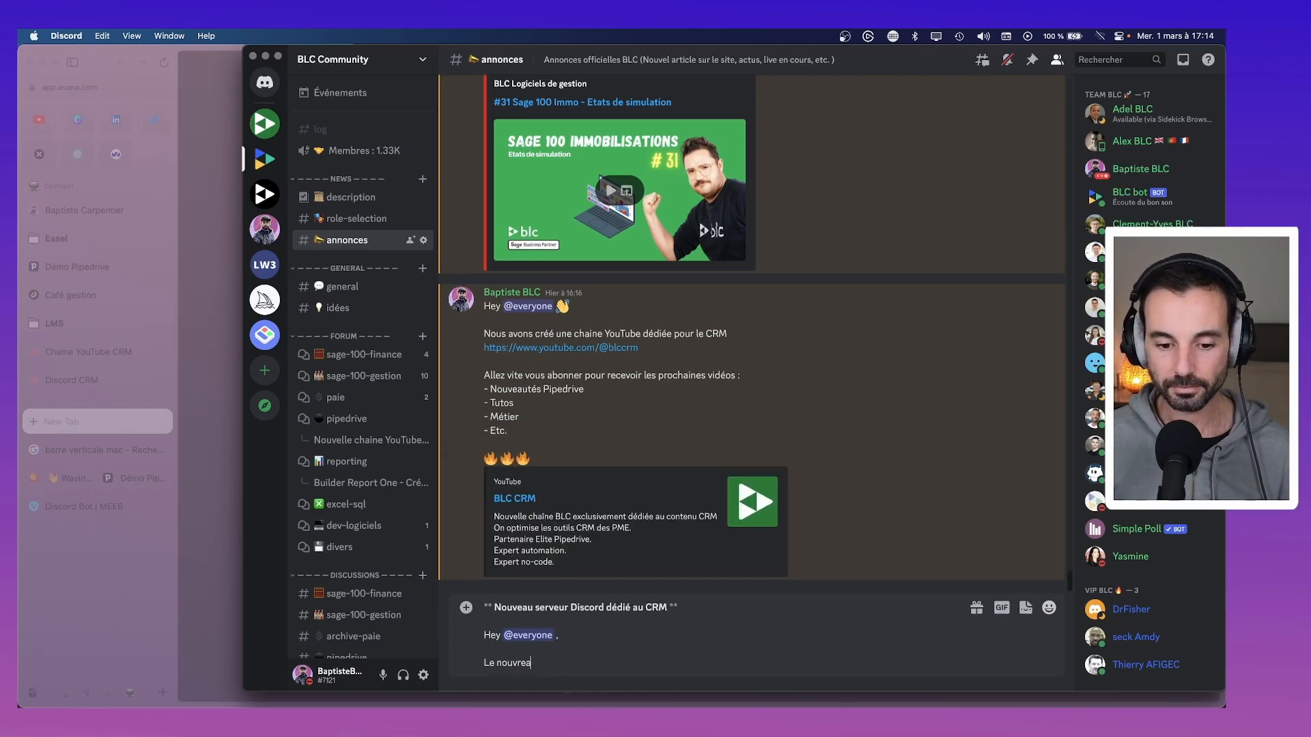
key(BackSpace)
key(BackSpace)
key(BackSpace)
text(eau)
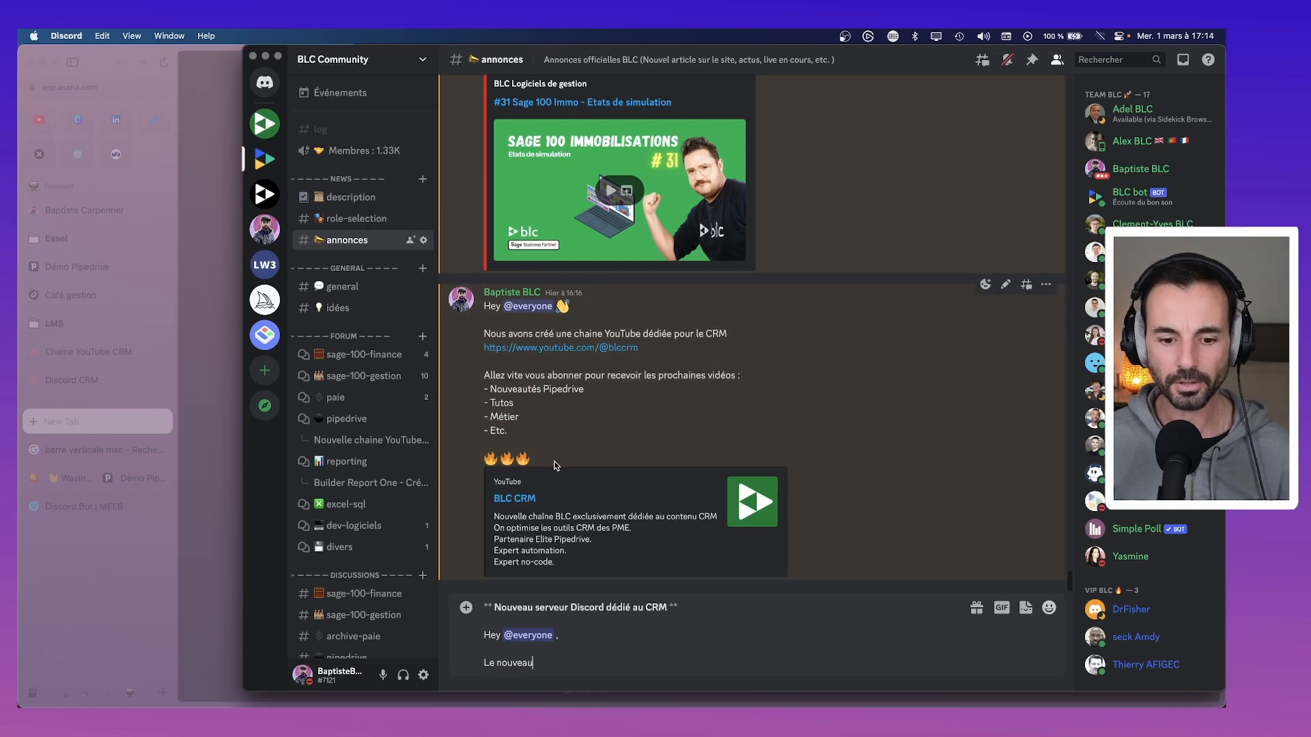
text( serveuir)
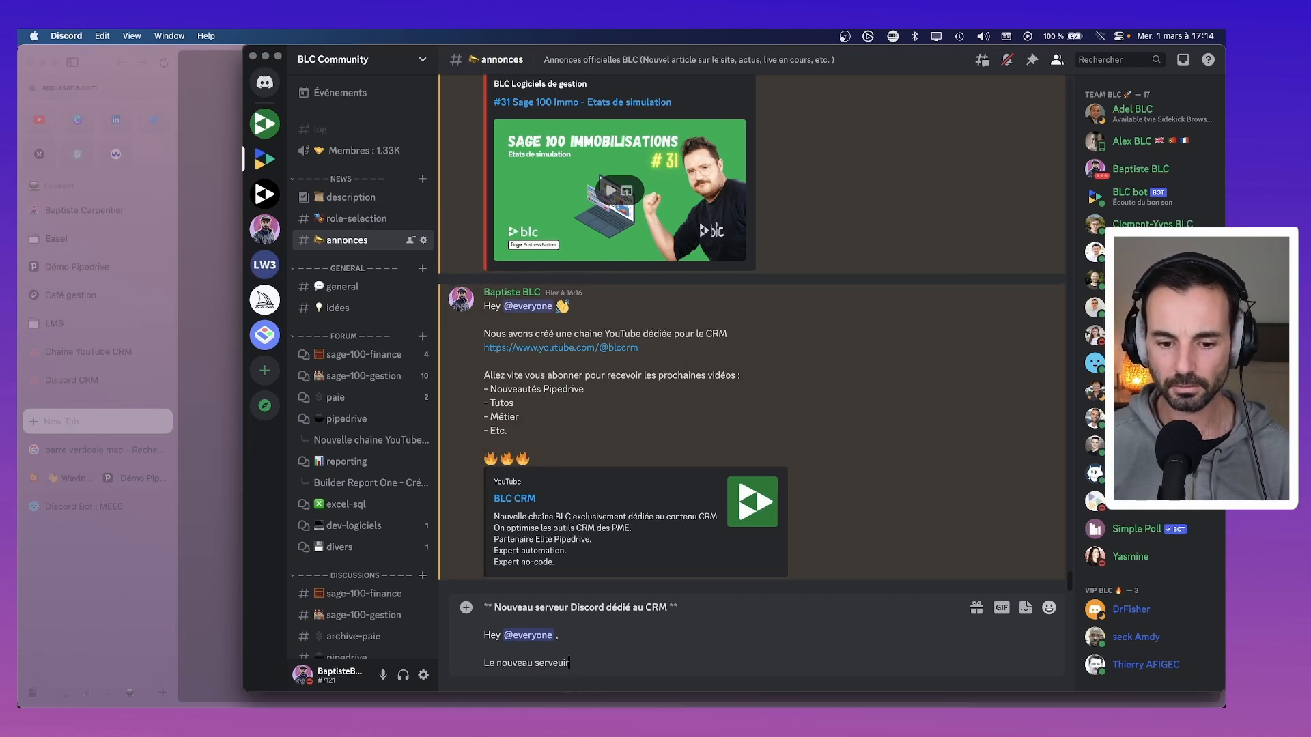
key(BackSpace)
key(BackSpace)
text(r)
text( Di)
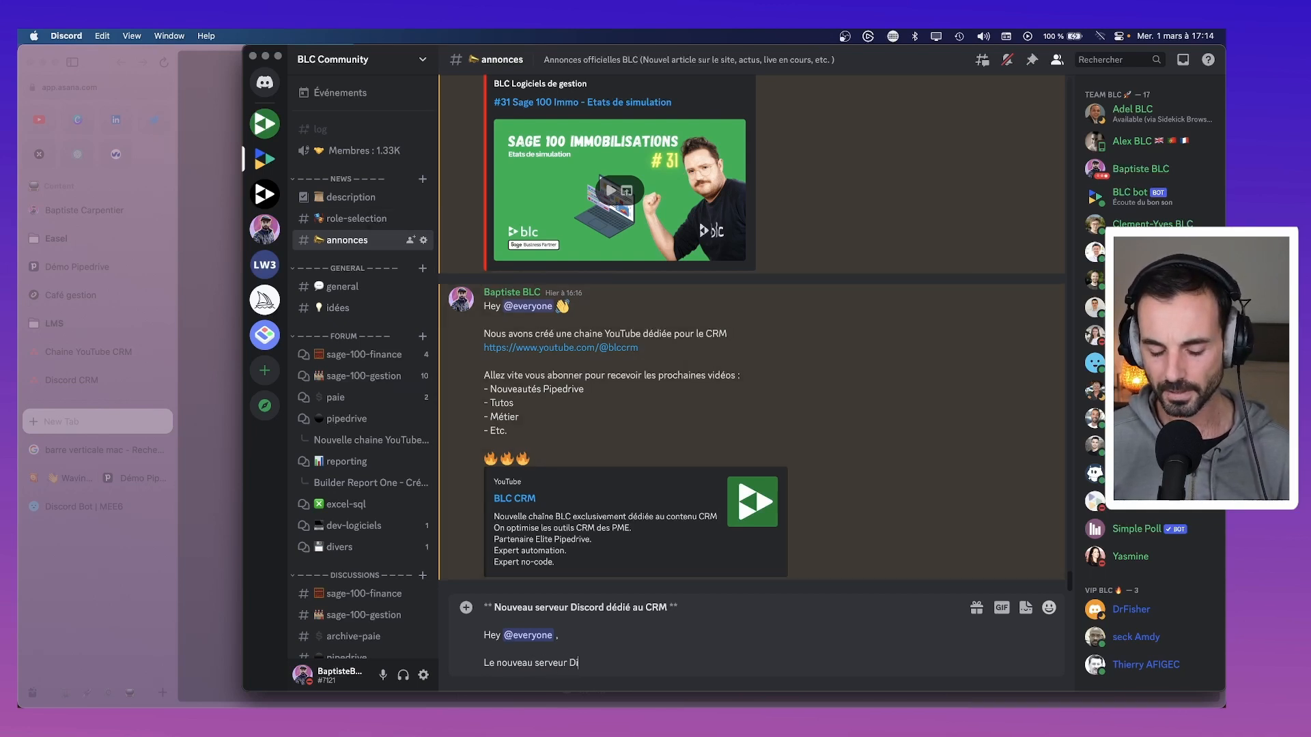
text(scord dédié au )
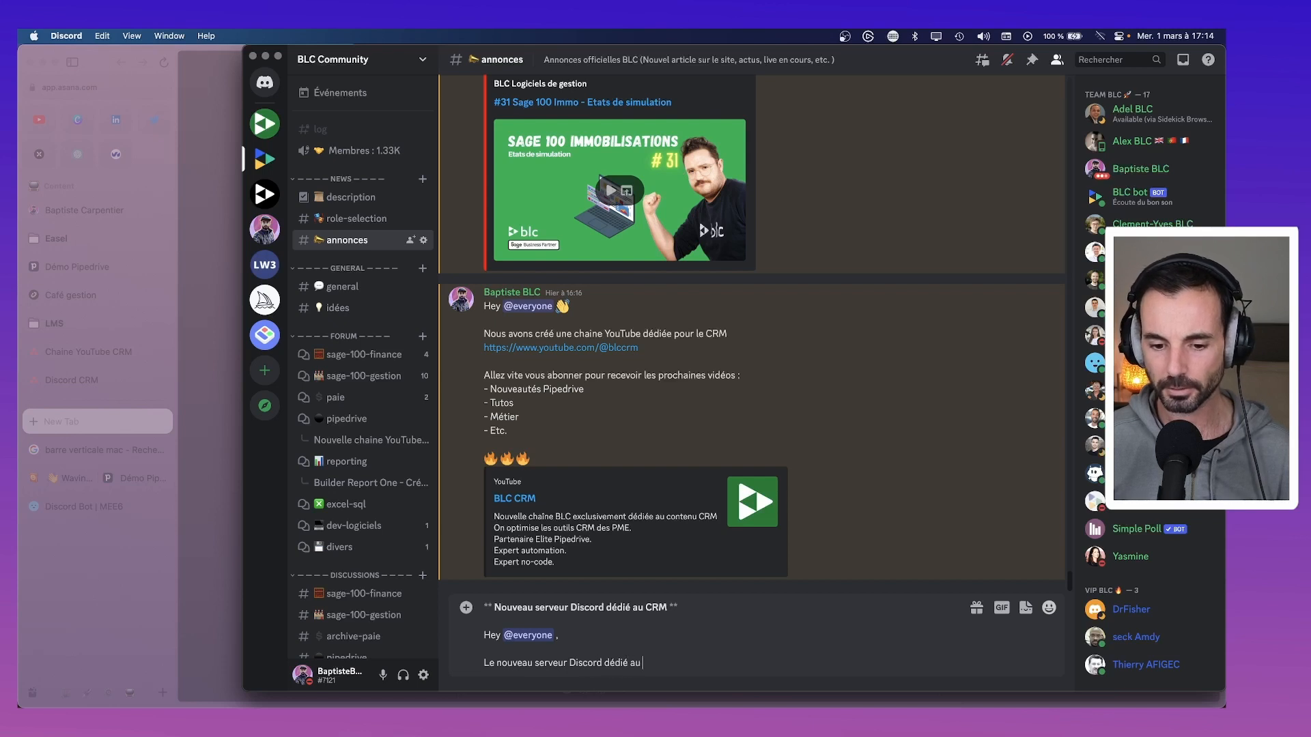
text(CRM est créé)
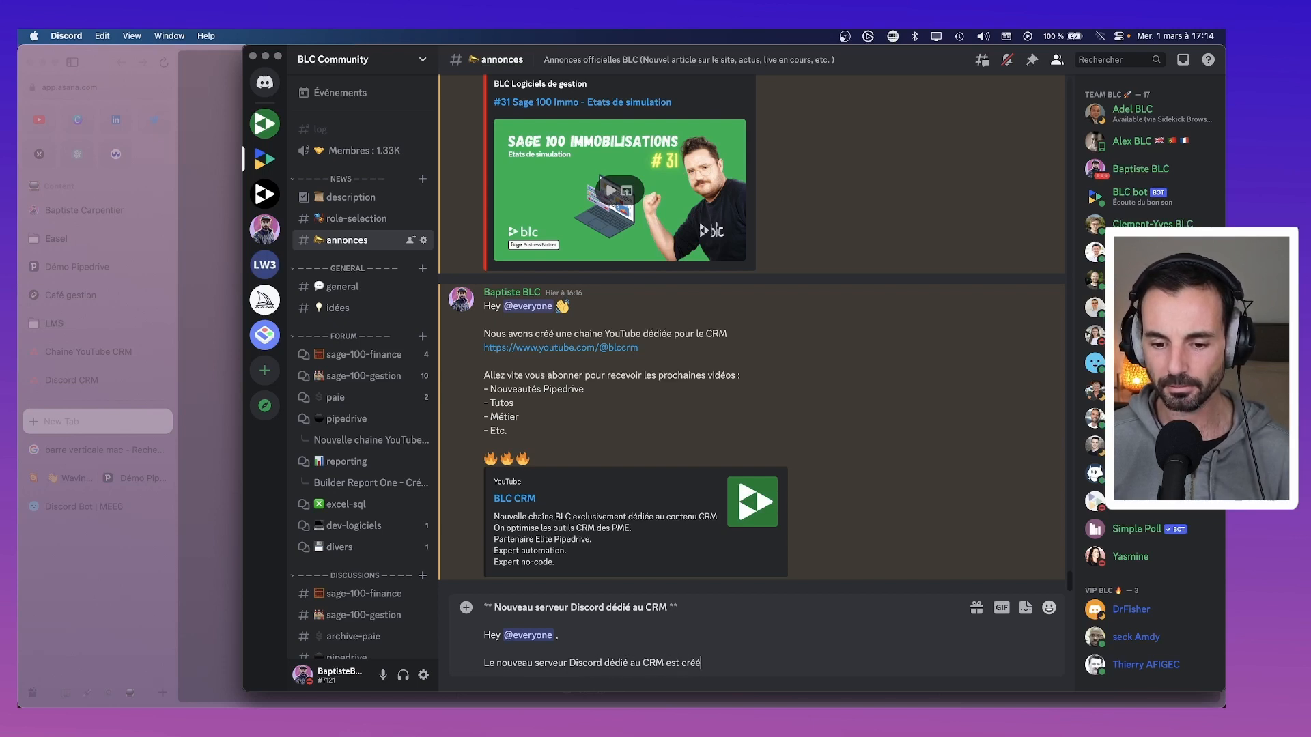
text( :)
key(shift+Return)
text(https://discord.gg/NQpsM83WXY)
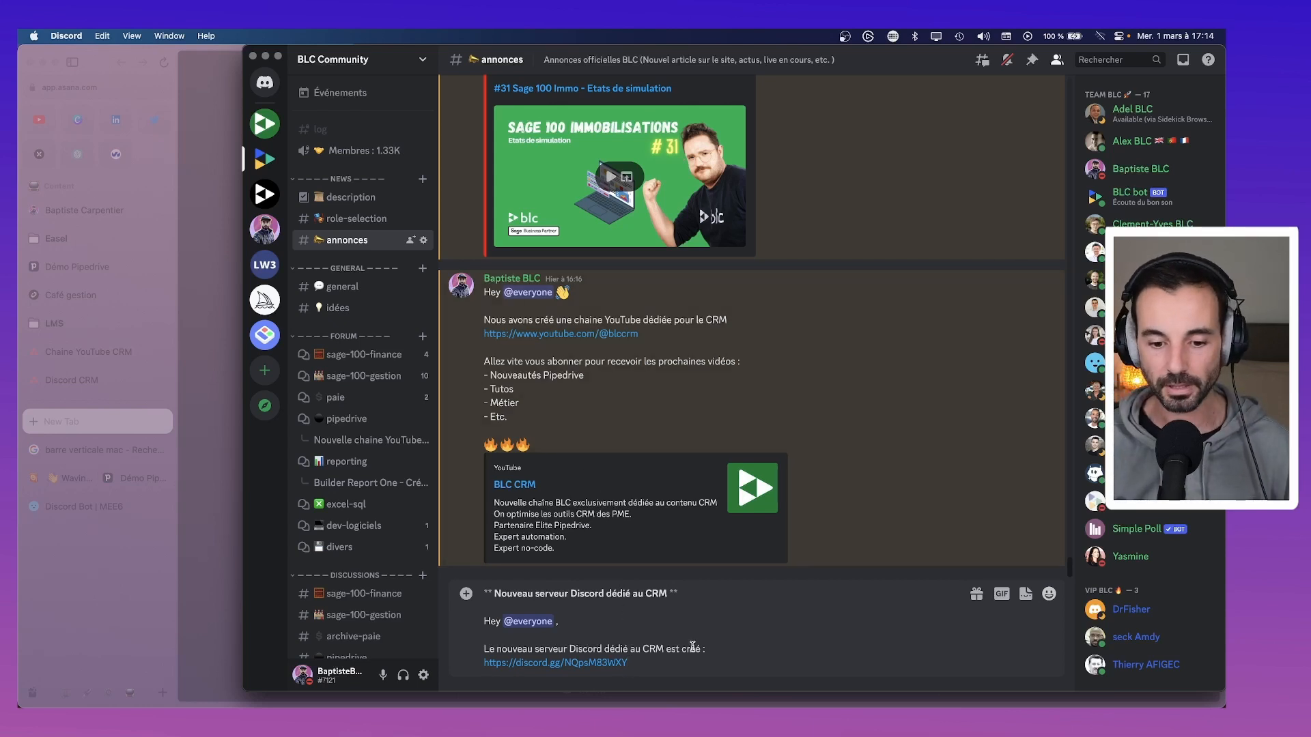
Add the closing sentence "Venez vite nous rejoindre dessus pour discuter Pipedrive et compagnie." below the link, followed by a blank line.
key(shift+Return)
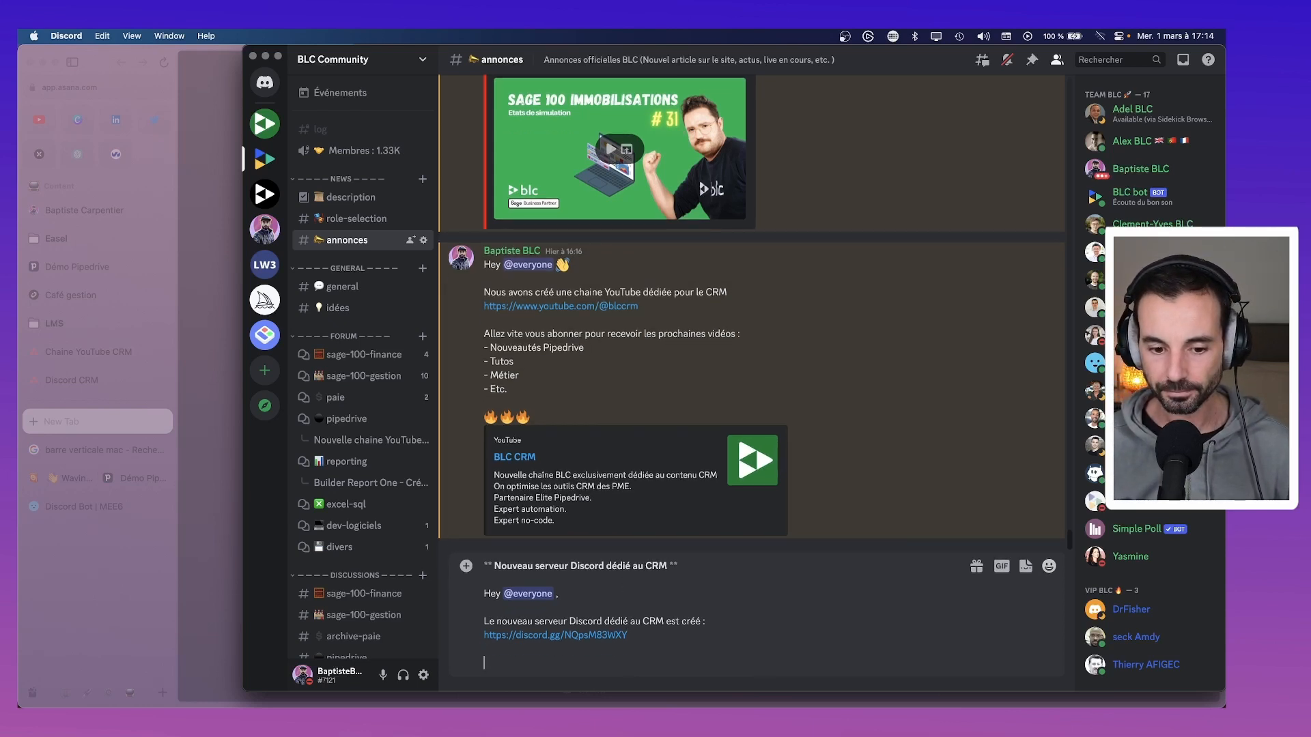
text(Venez vite de)
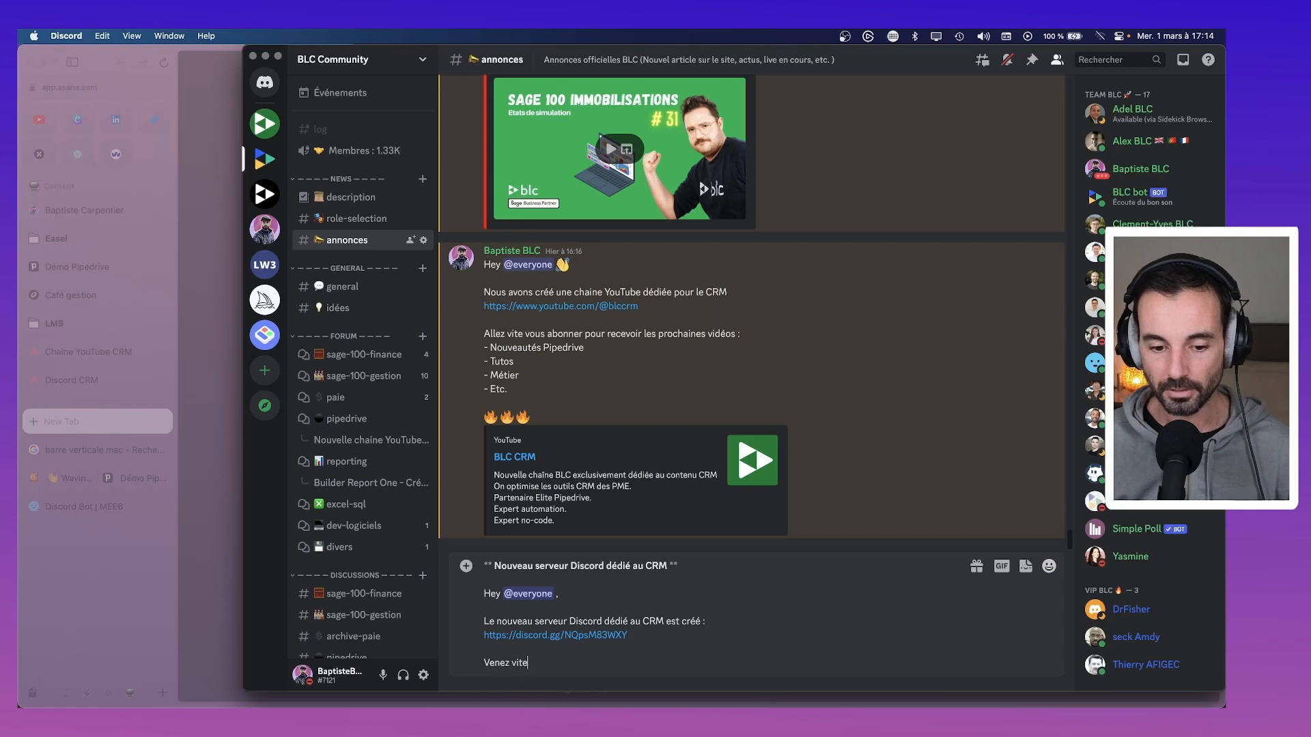
key(BackSpace)
key(BackSpace)
key(BackSpace)
text(nous rejo)
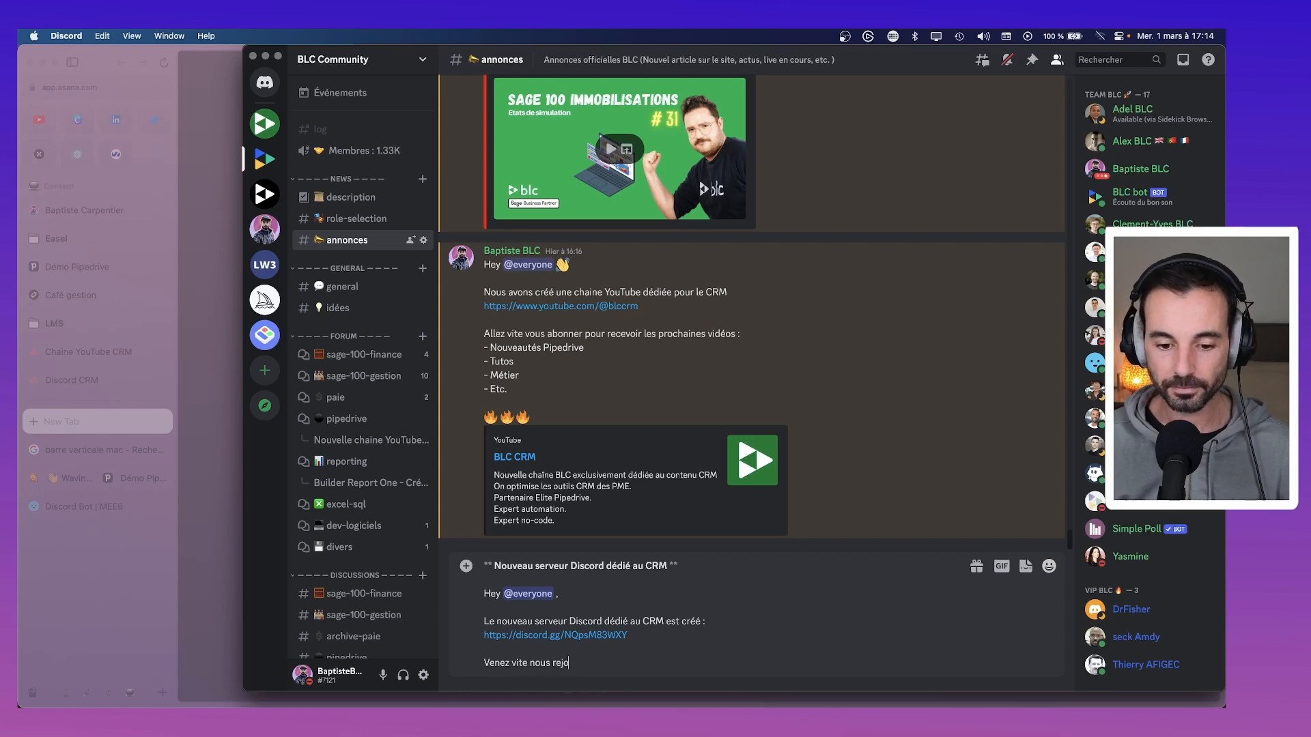
text(indre dess)
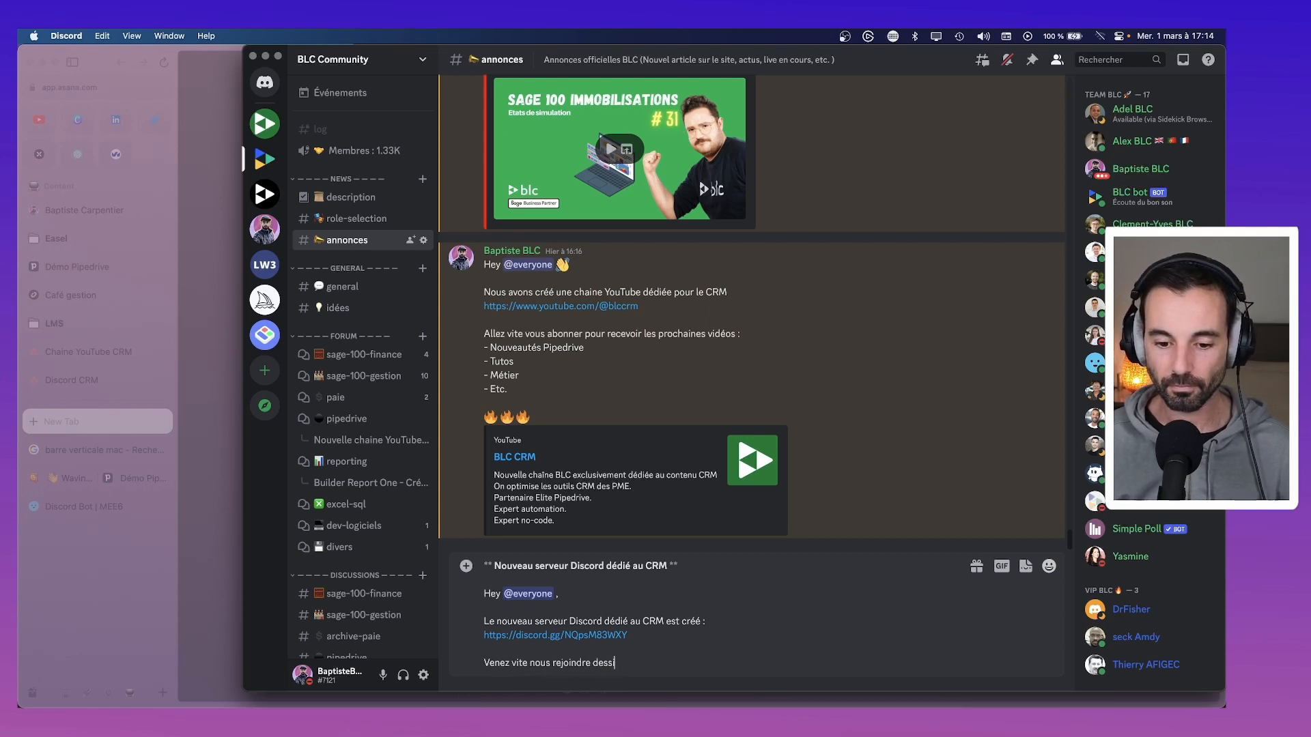
text(us pour discuter)
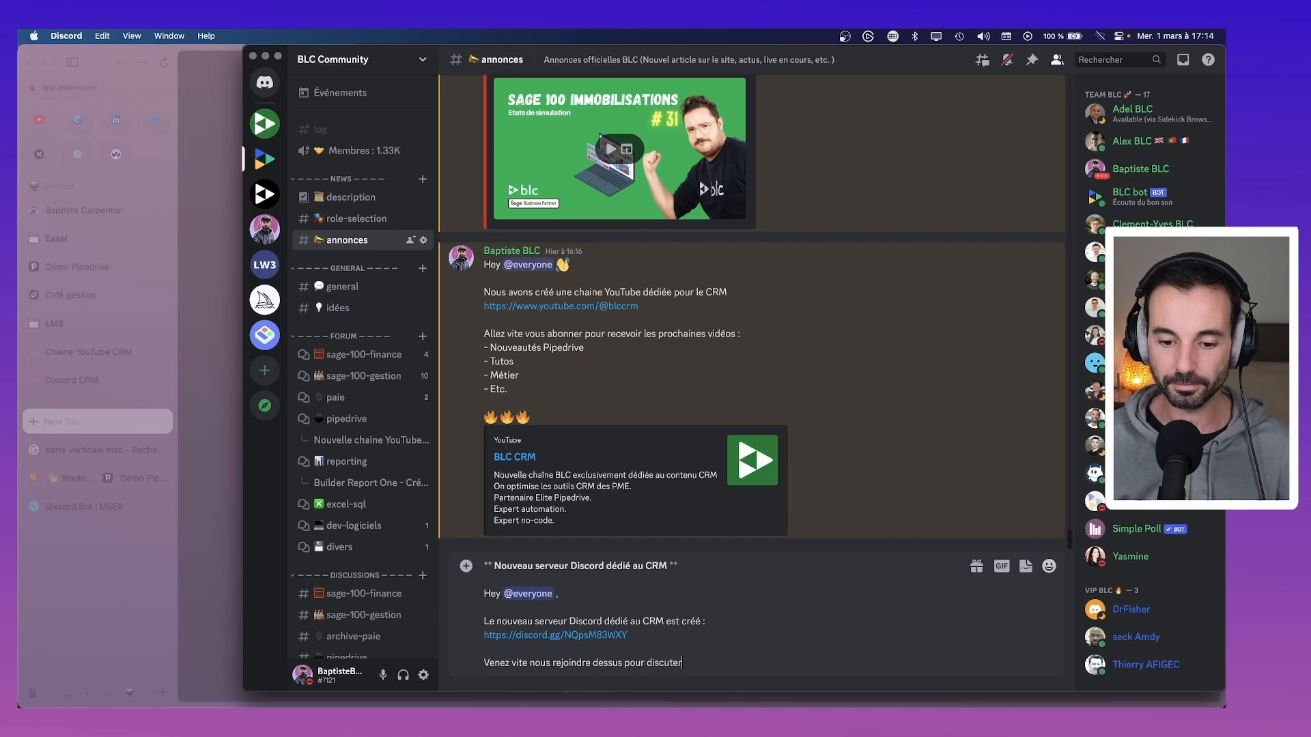
text( Pipedrive et c)
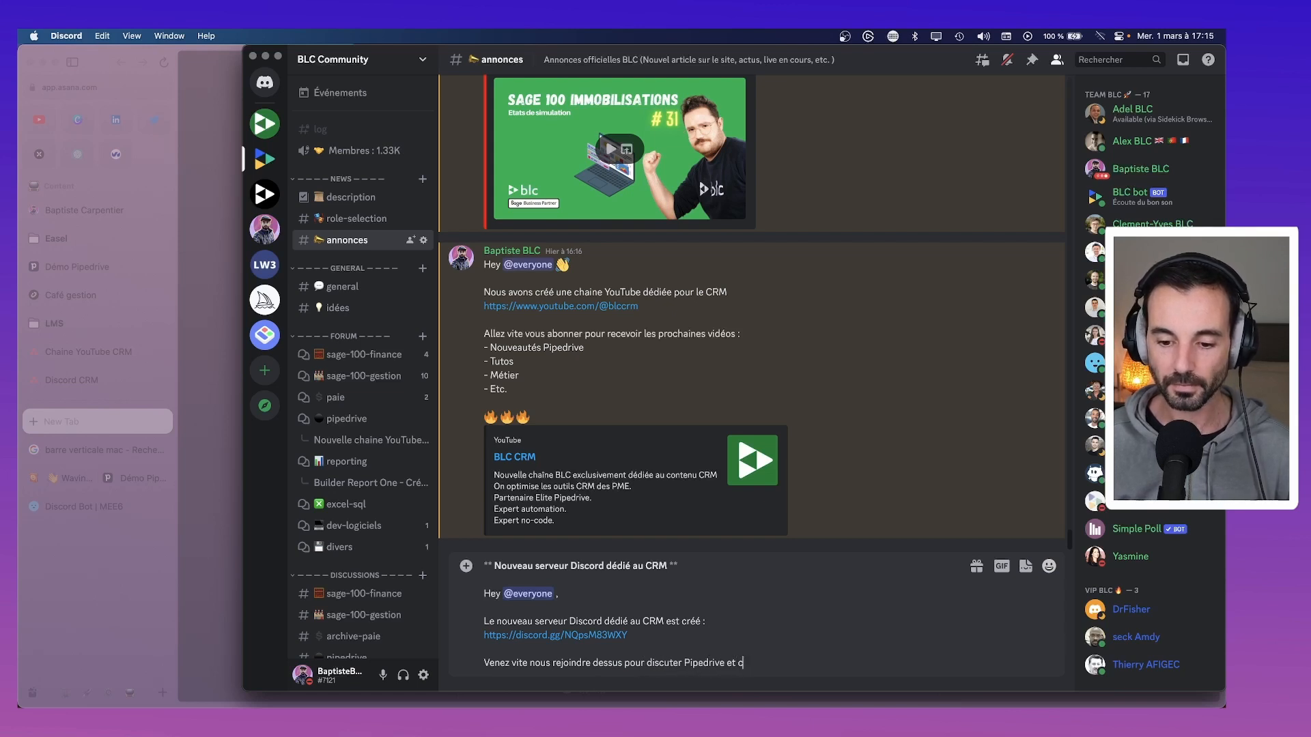
text(ompagnie.)
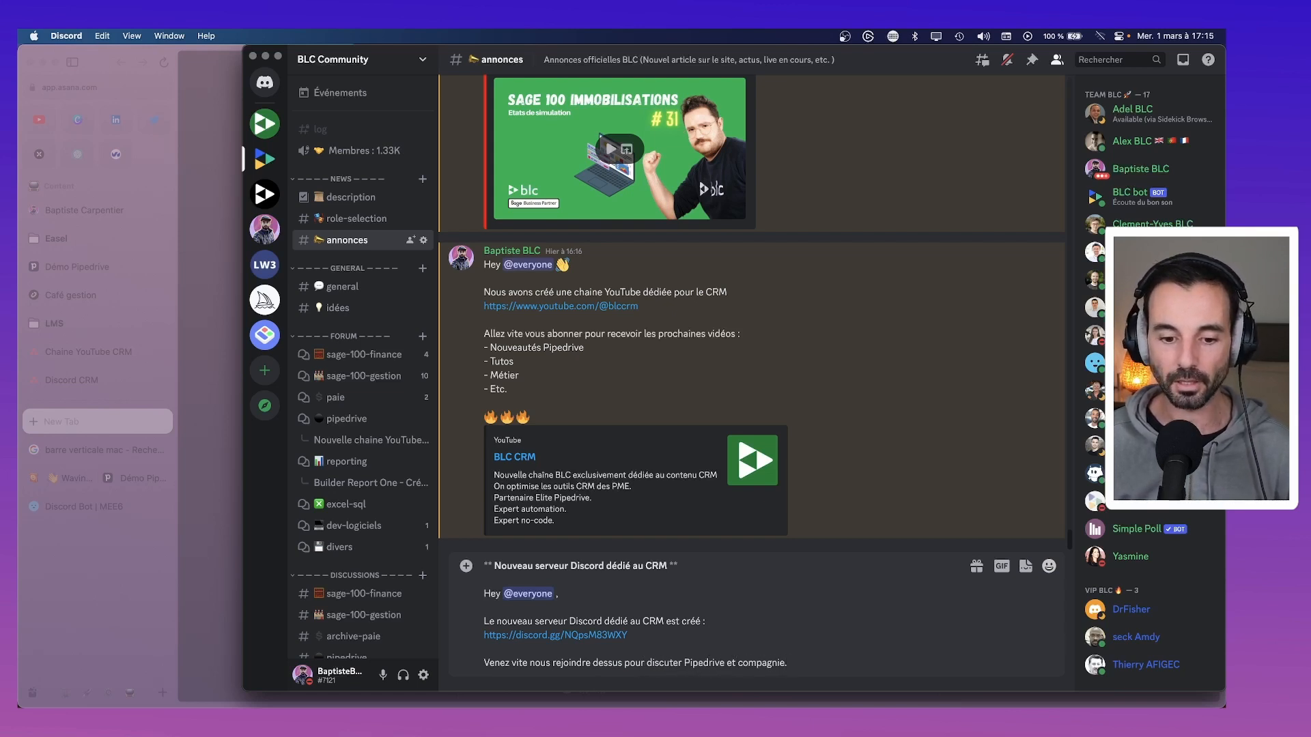
key(shift+Return)
key(shift+Return)
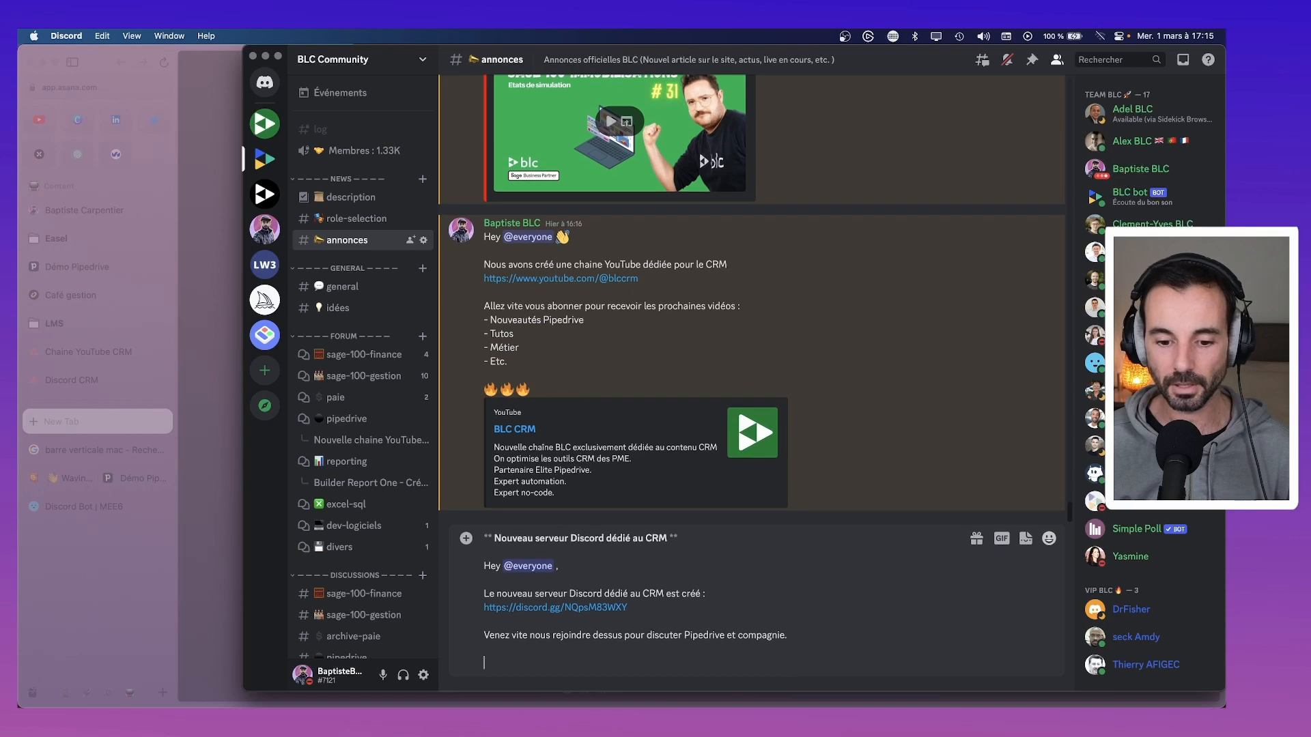
Insert a red loudspeaker emoji on its own line between the greeting and the announcement sentence, finding it by searching for "loud".
click(573, 567)
key(shift+Return)
key(shift+Return)
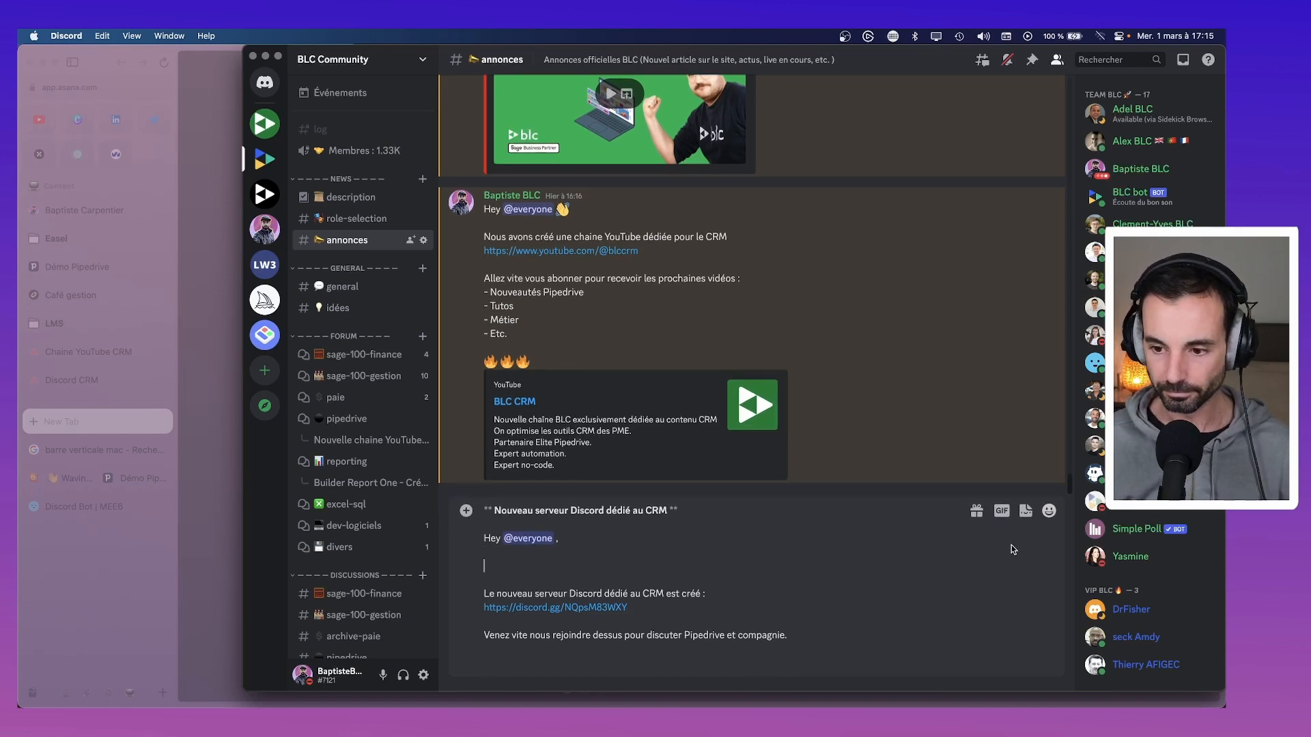
click(1047, 512)
text(ann)
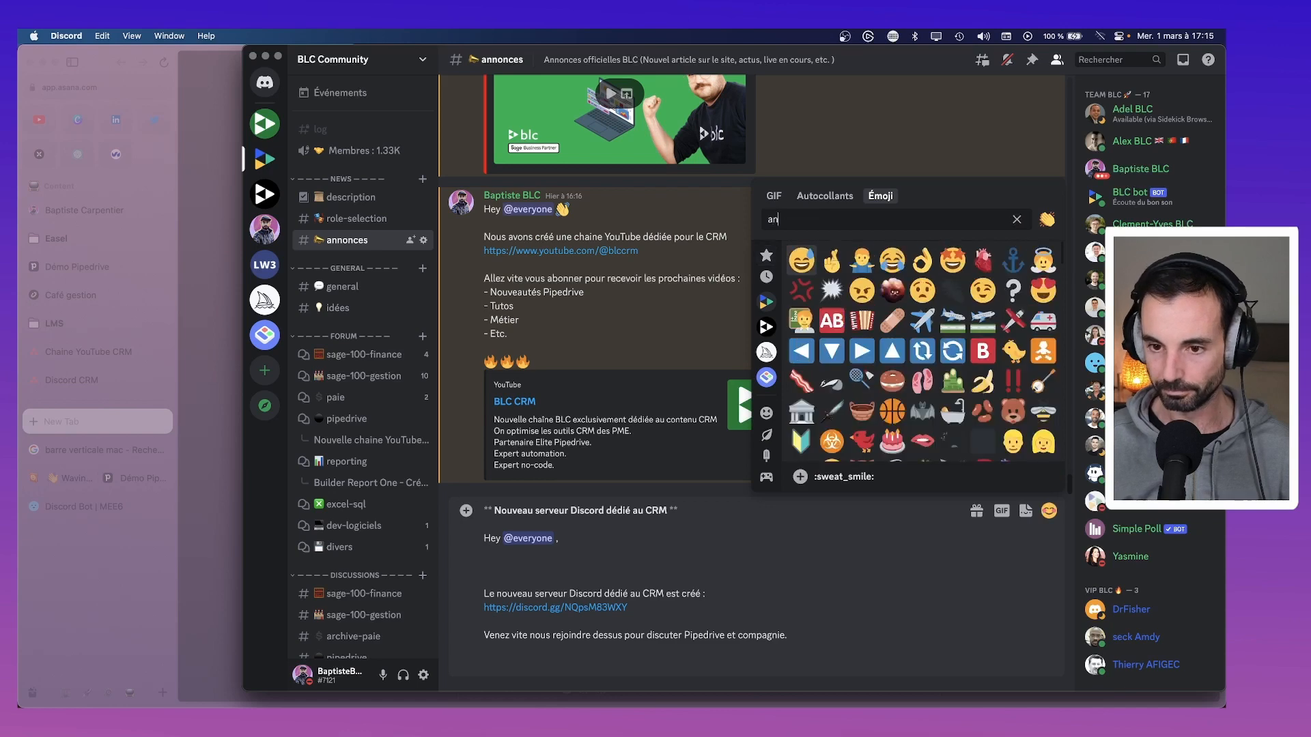
key(BackSpace)
key(BackSpace)
key(BackSpace)
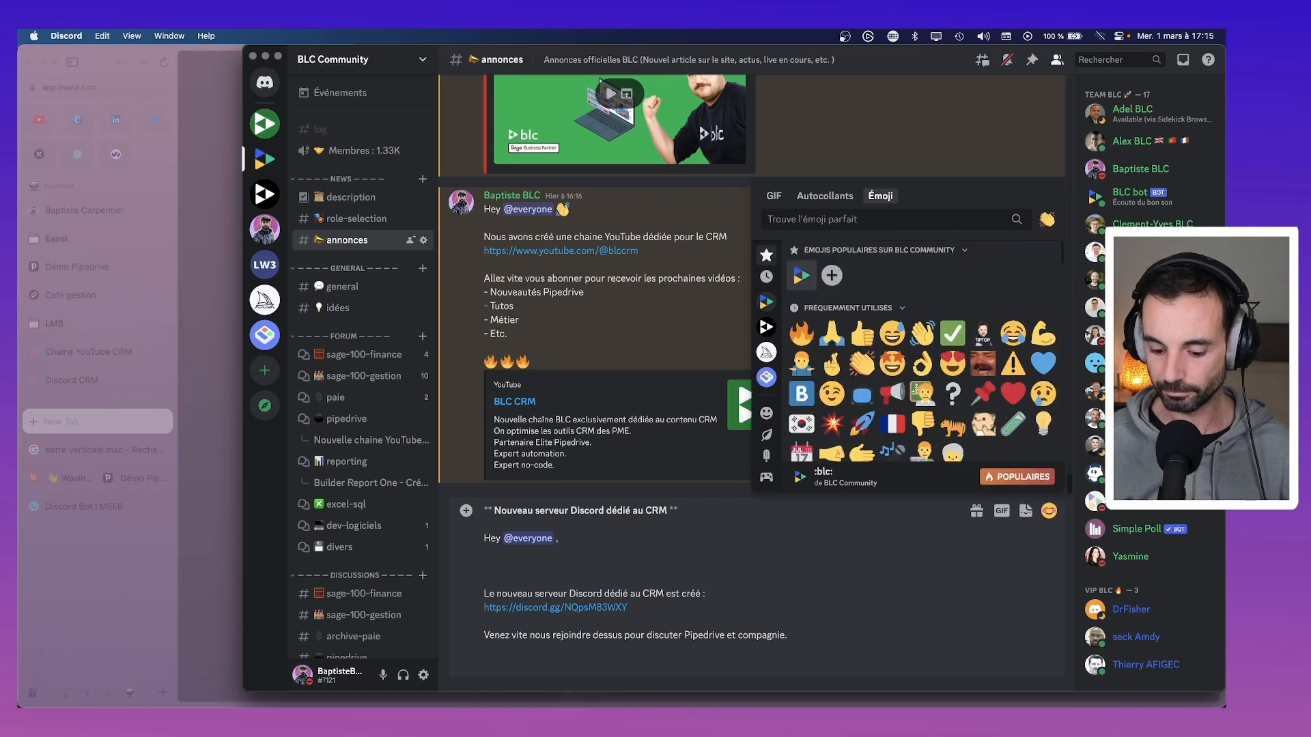
text(loud)
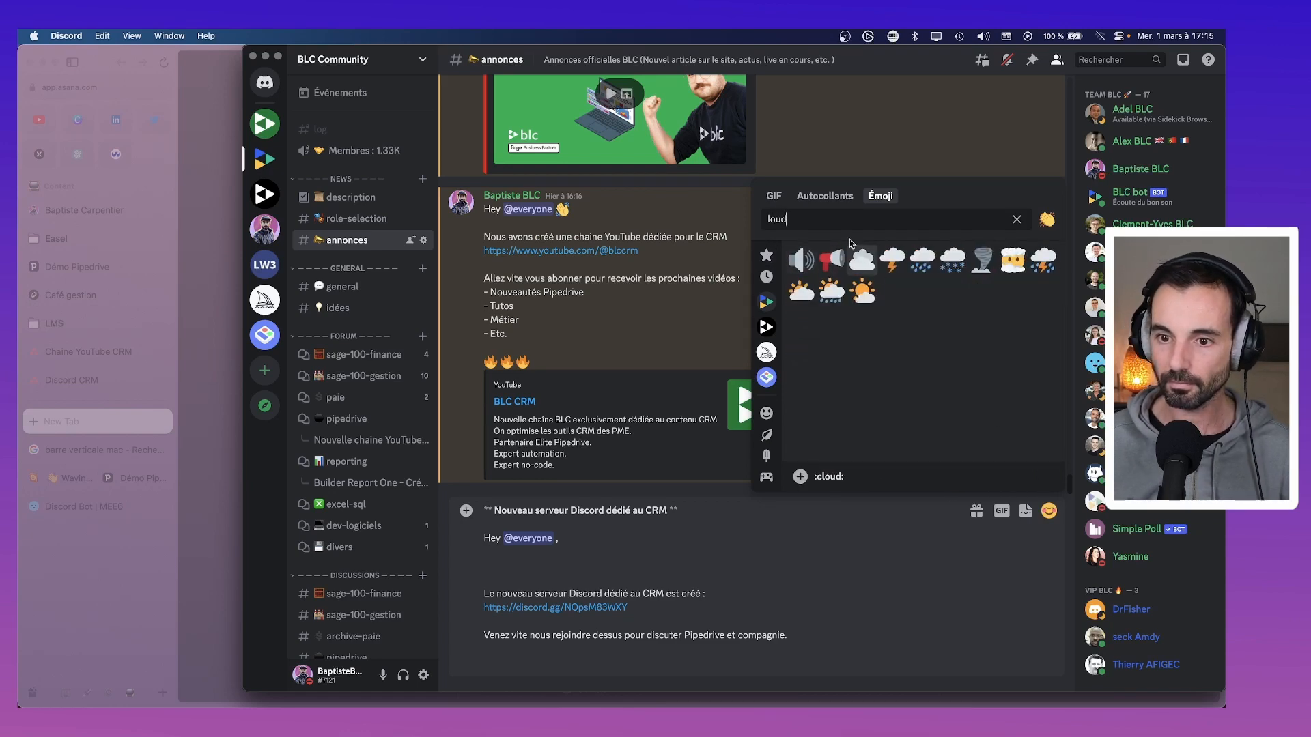
click(831, 260)
Copy the loudspeaker emoji and paste it so that the line holds three of them.
key(shift+super+Left)
key(super+c)
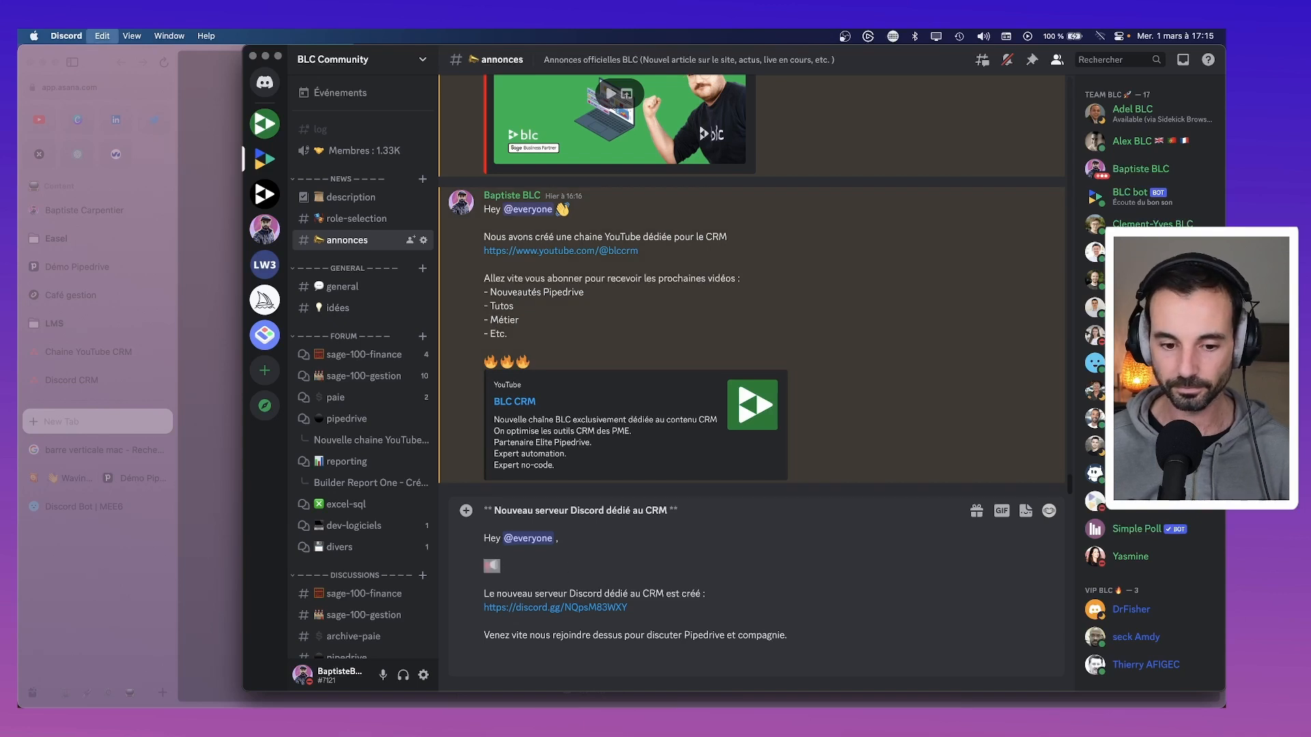
key(super+v)
key(super+v)
key(super+v)
click(534, 667)
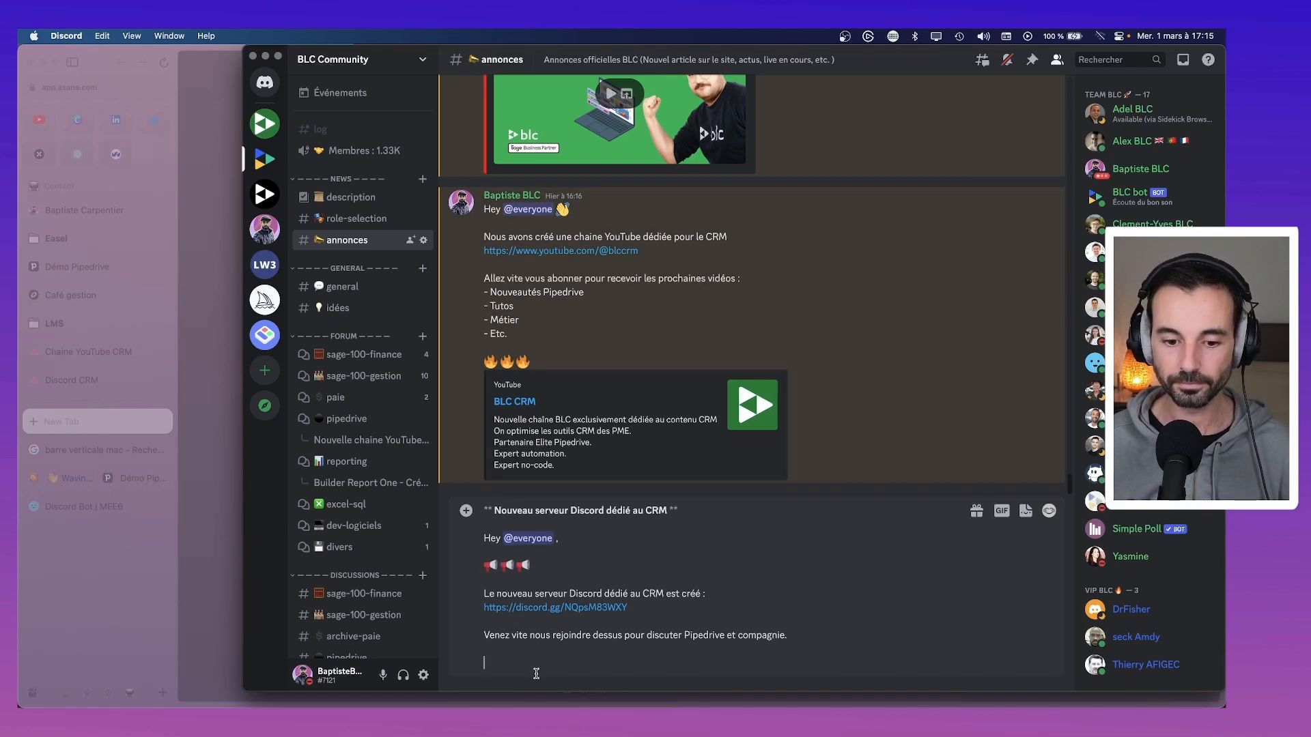
text(:wave)
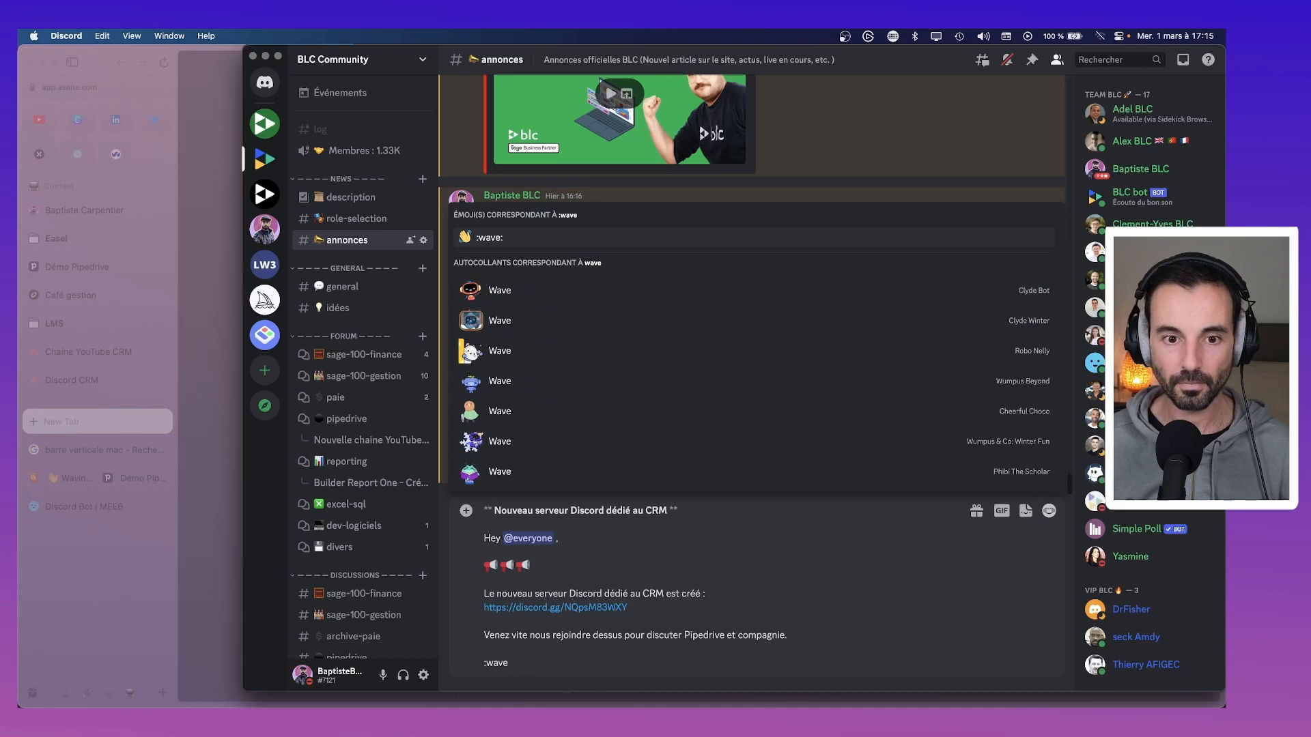
key(Return)
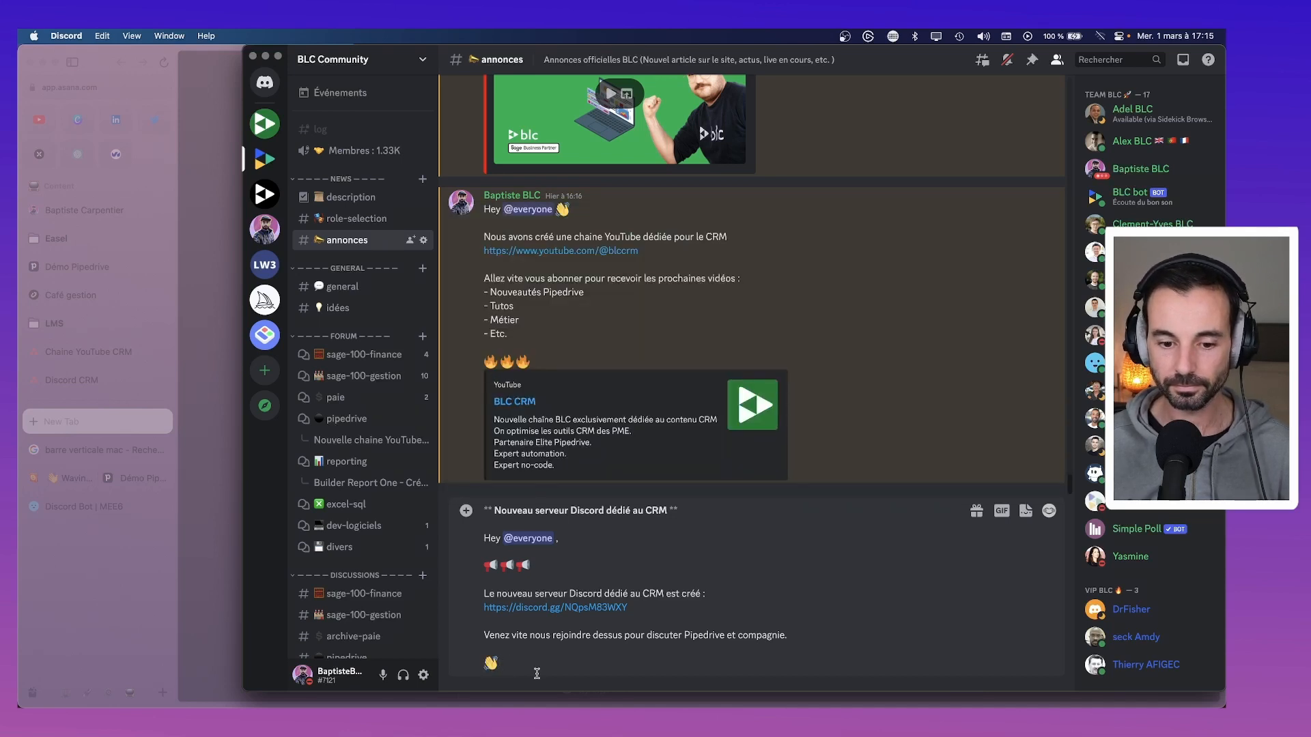
key(Return)
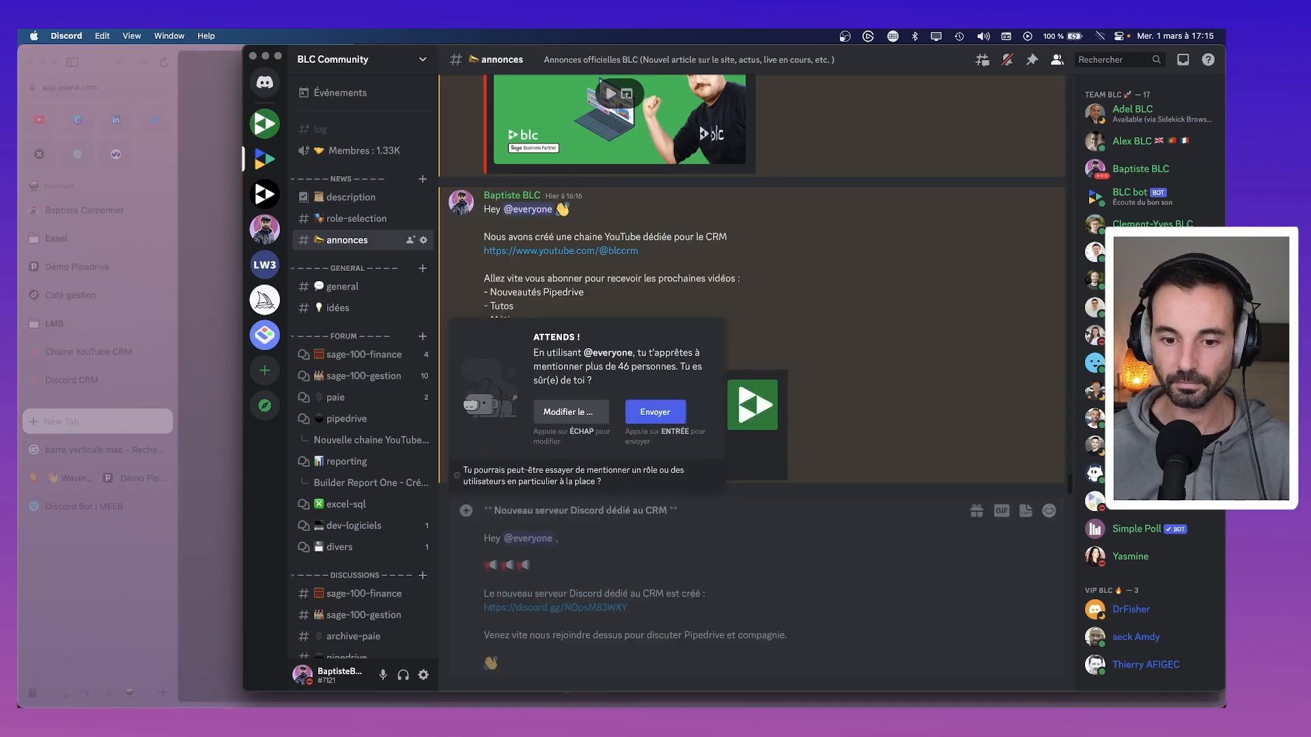
click(640, 422)
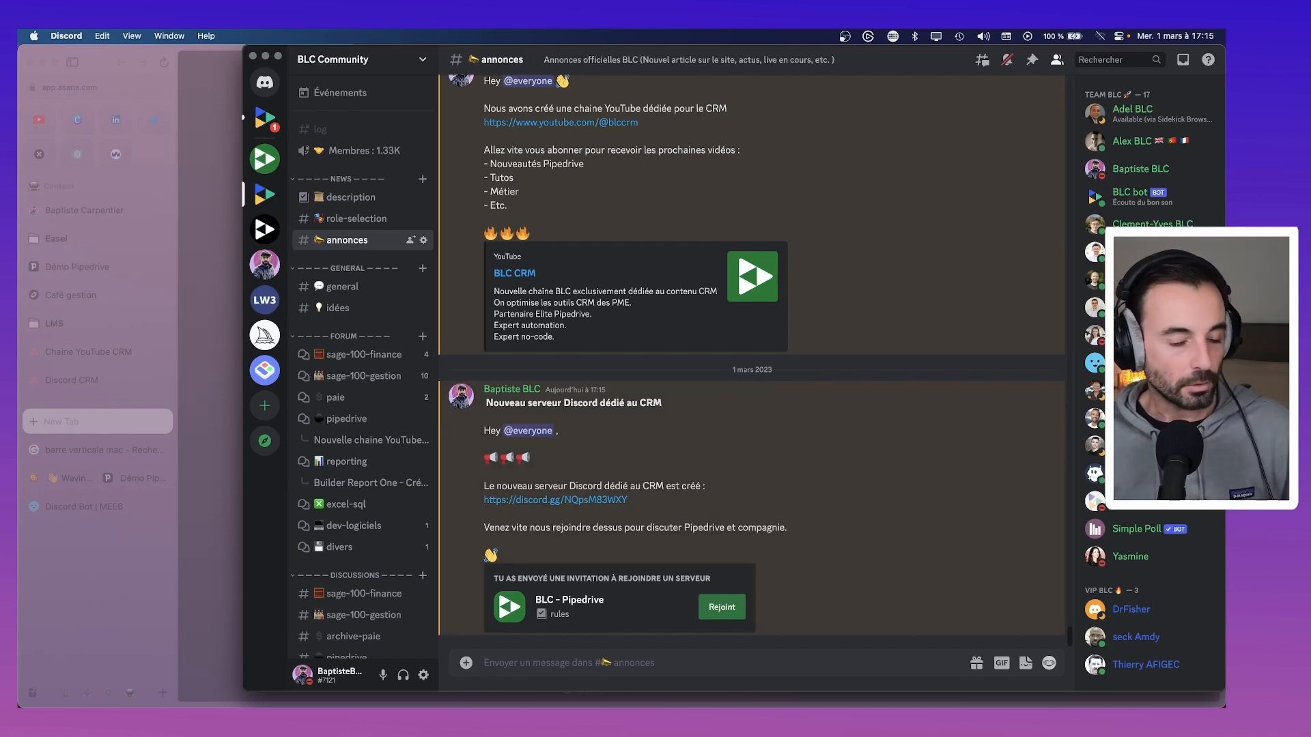
Copy the invite link from the announcement in BLC Community's annonces channel and return to the BLC - Pipedrive server.
click(262, 166)
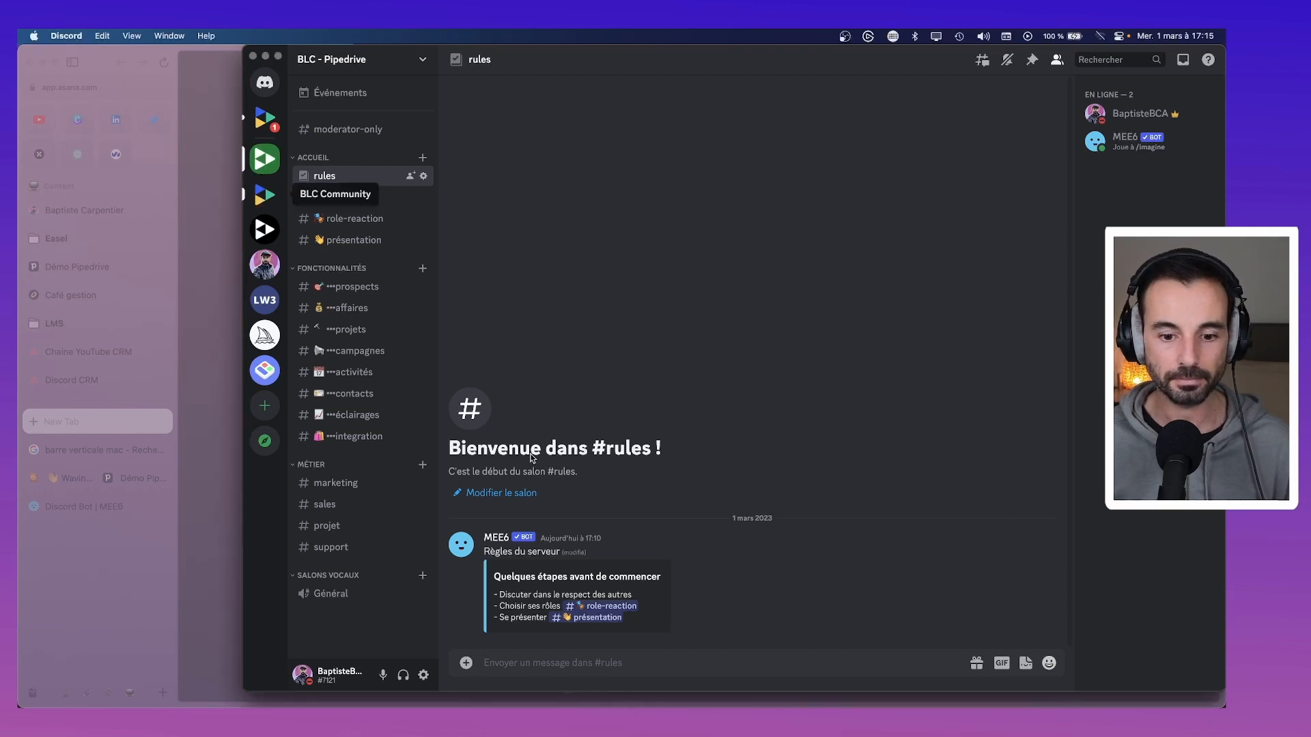
click(265, 194)
drag(628, 500, 482, 500)
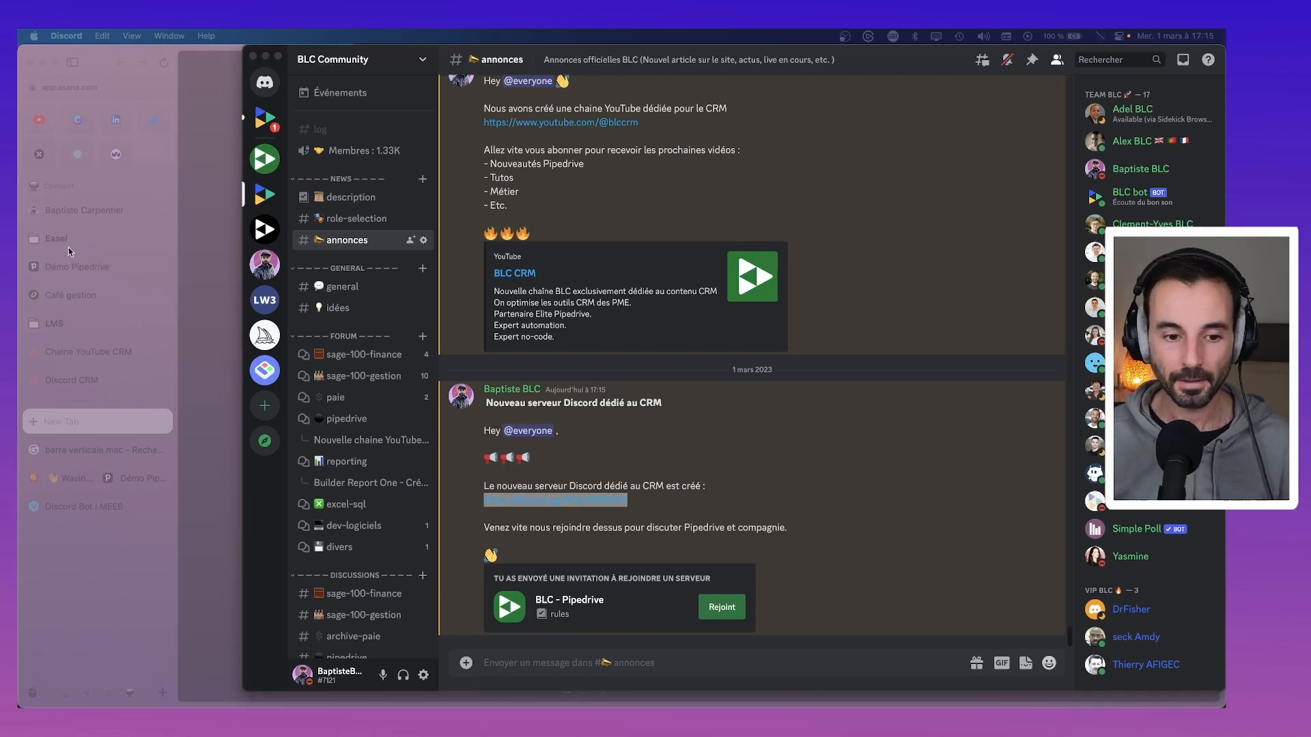
click(268, 164)
click(265, 159)
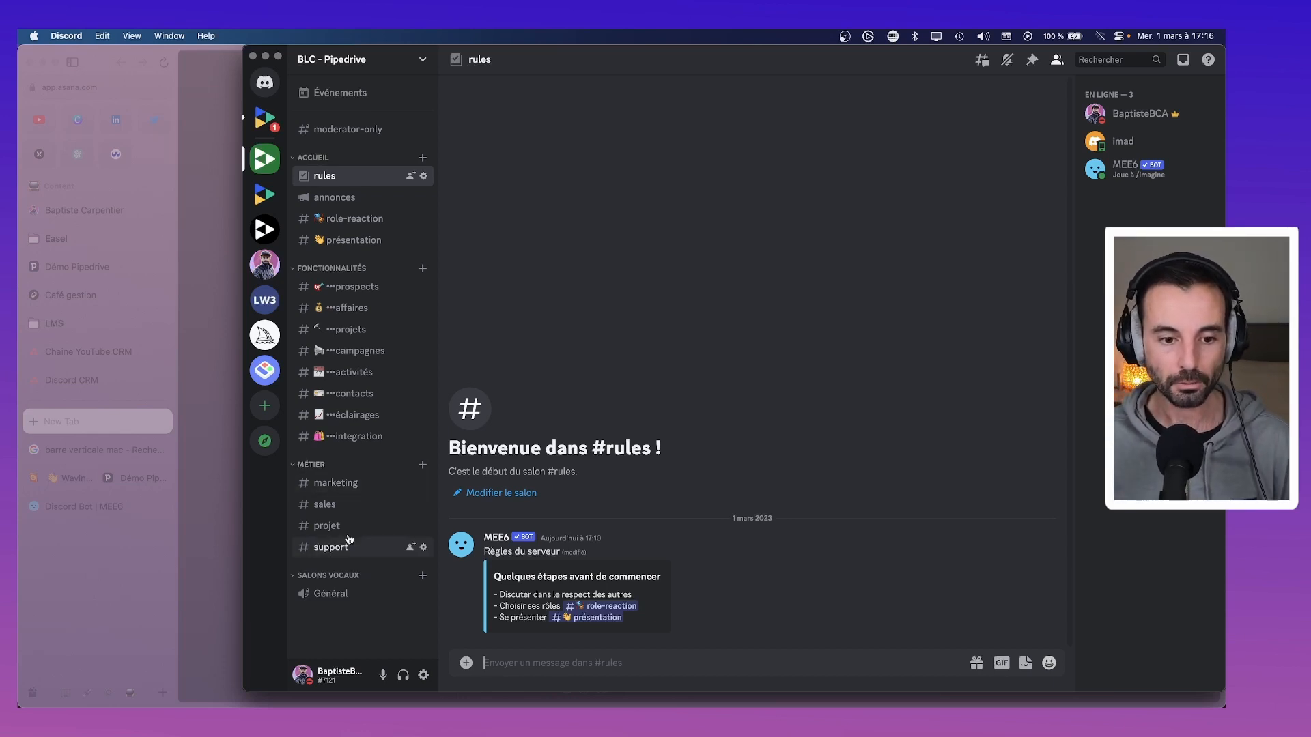
Look through the marketing and sales channels in the Métier category.
click(343, 485)
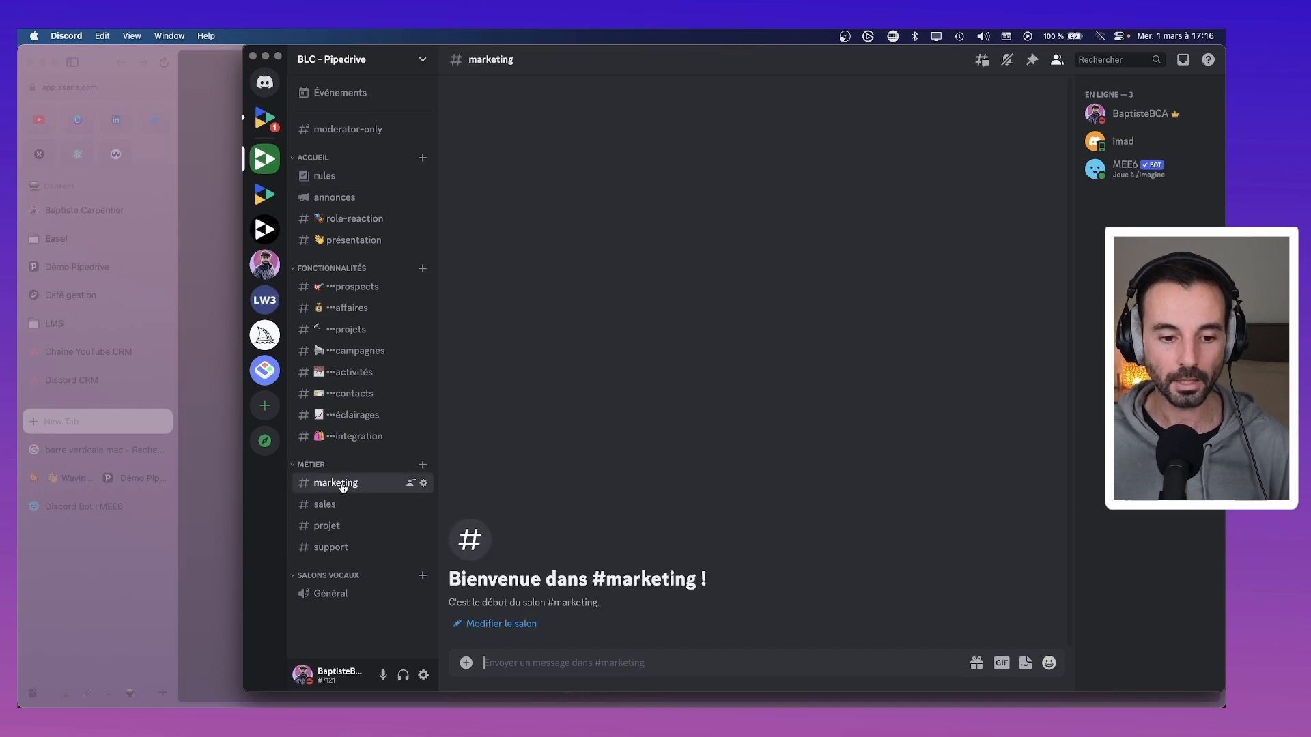
click(347, 505)
click(347, 485)
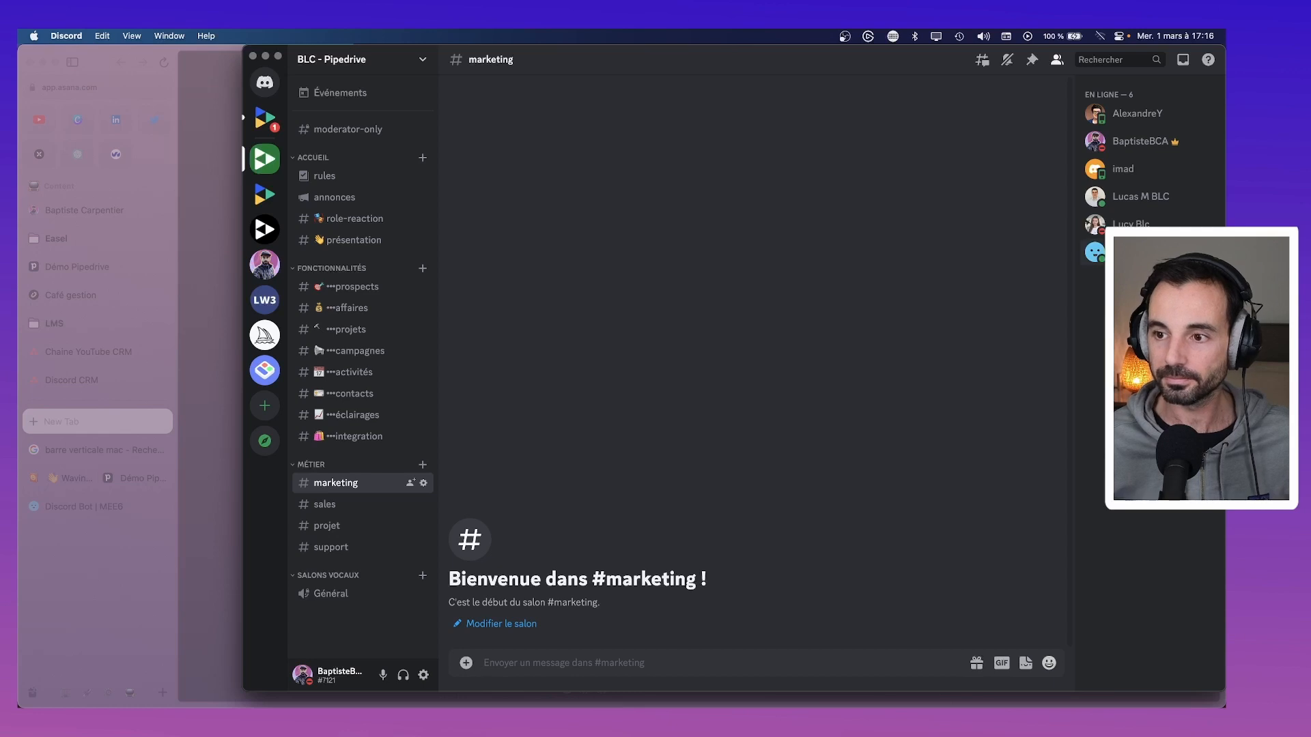
Create a new role named "Team BLC" in the BLC - Pipedrive server settings.
click(352, 60)
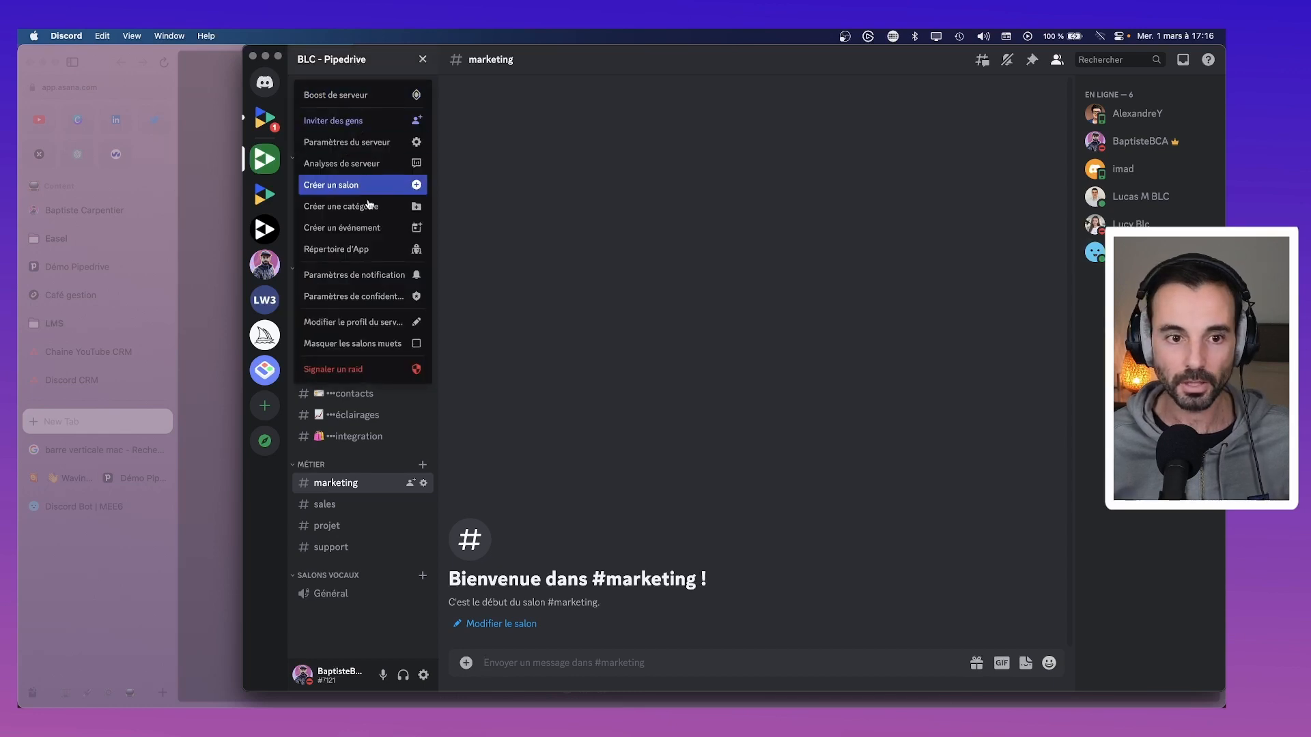
click(367, 141)
click(440, 128)
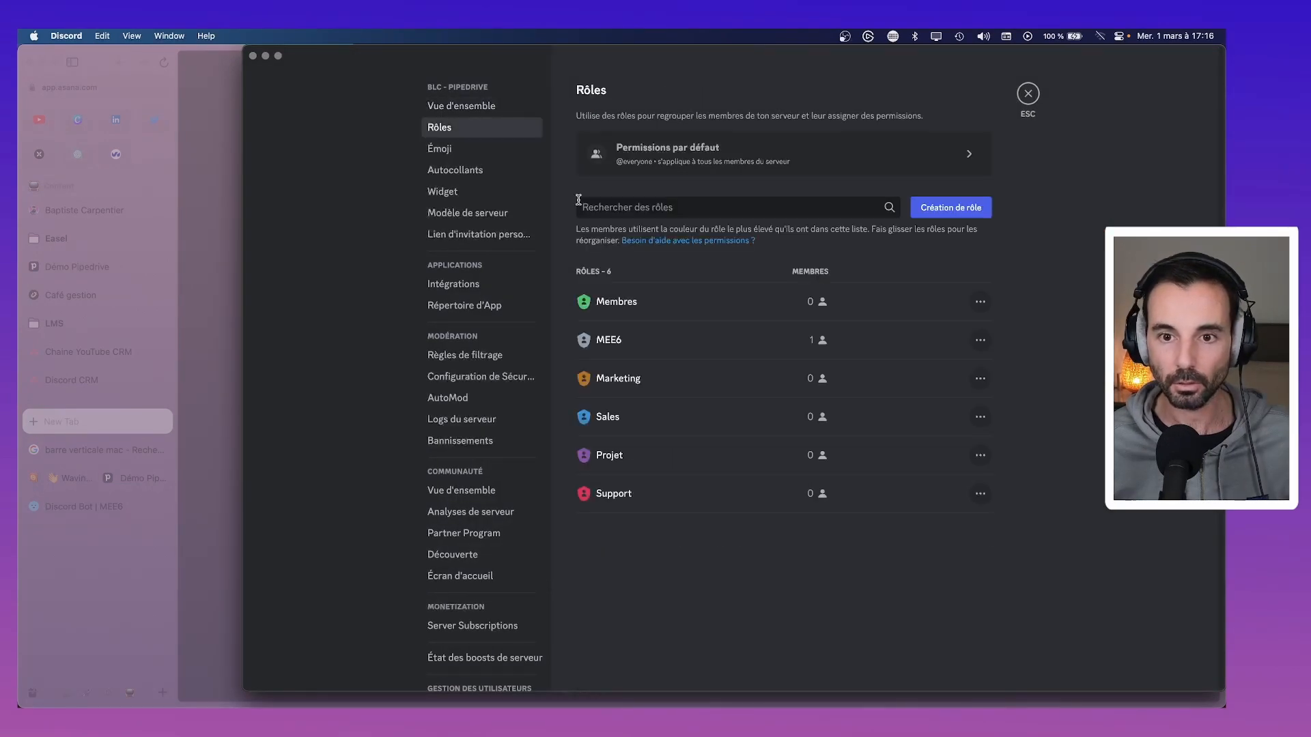
click(950, 207)
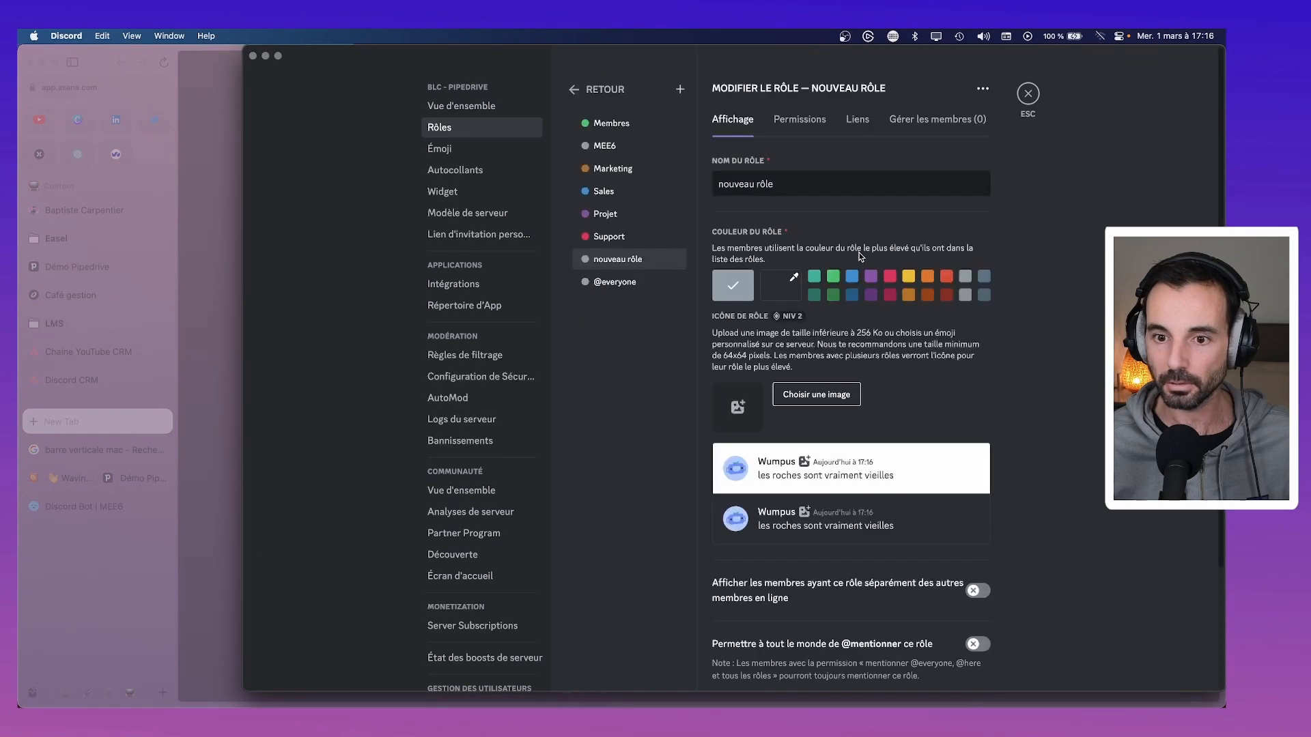
drag(788, 186, 632, 189)
text(T)
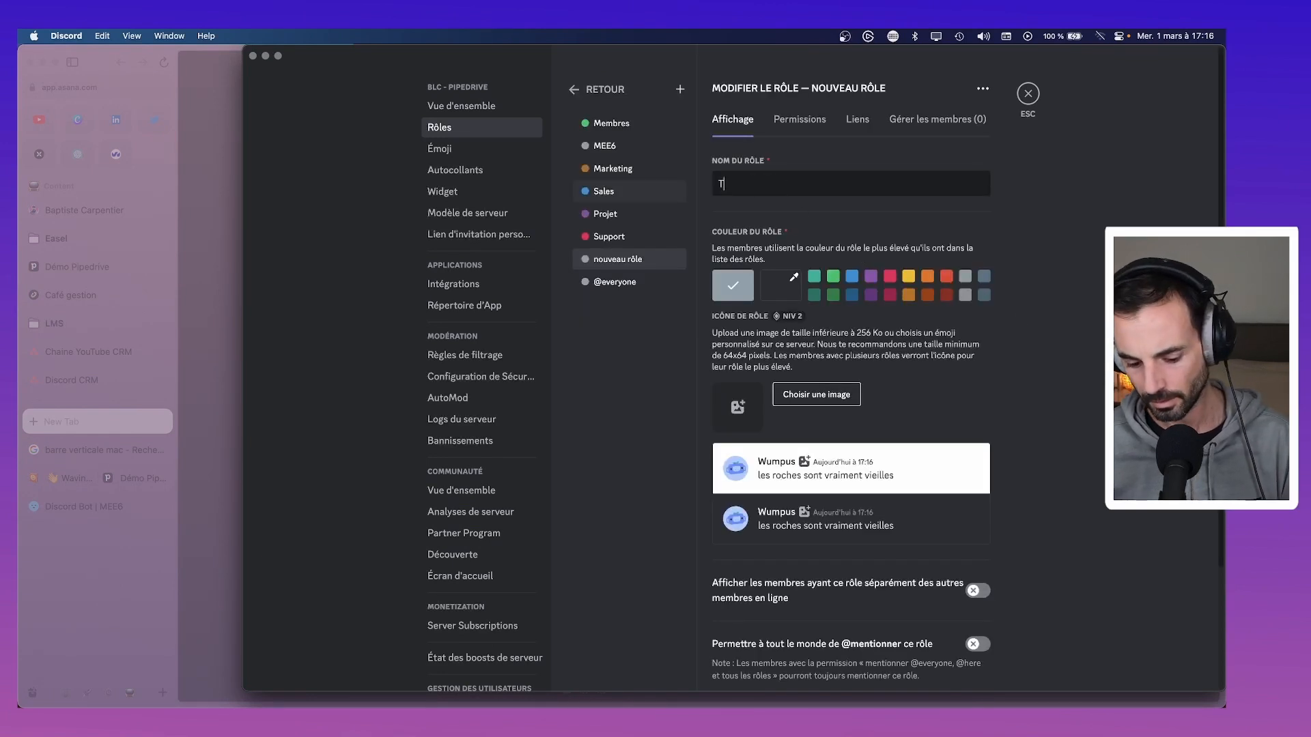
text(eam BMLC)
key(BackSpace)
key(BackSpace)
key(BackSpace)
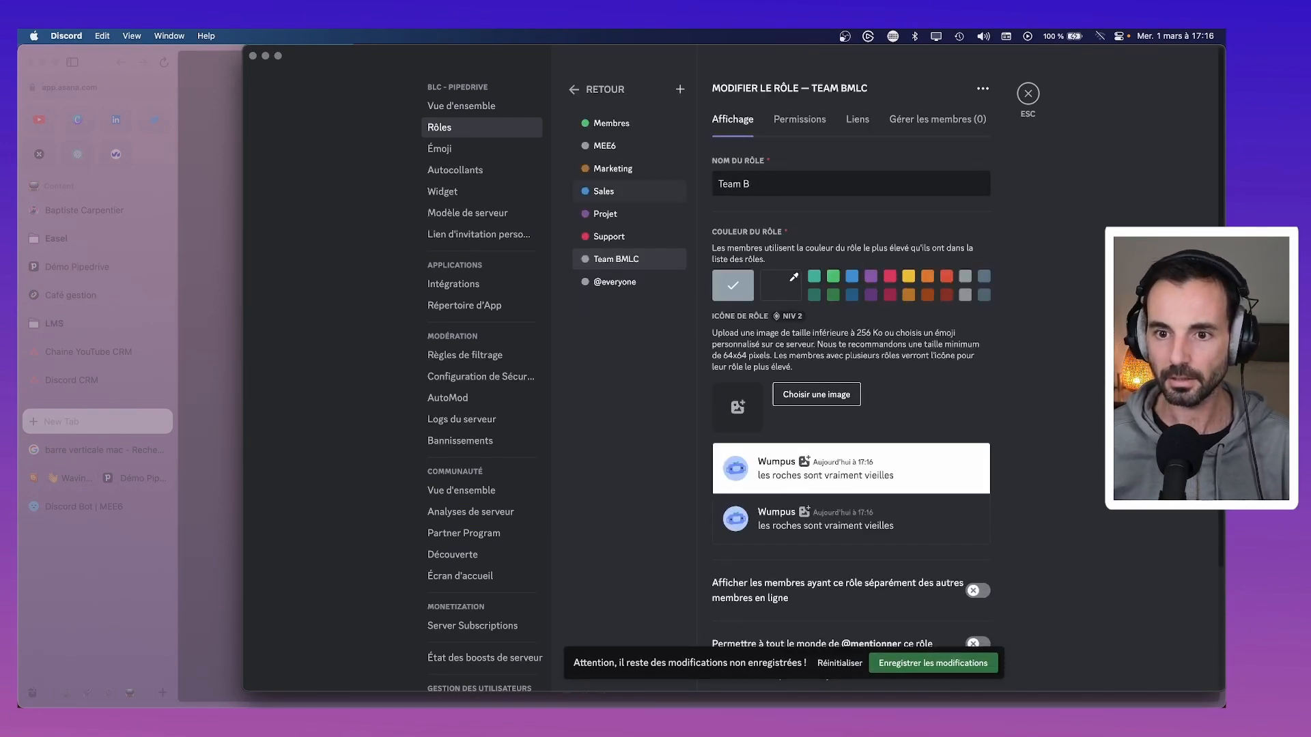
text(LC)
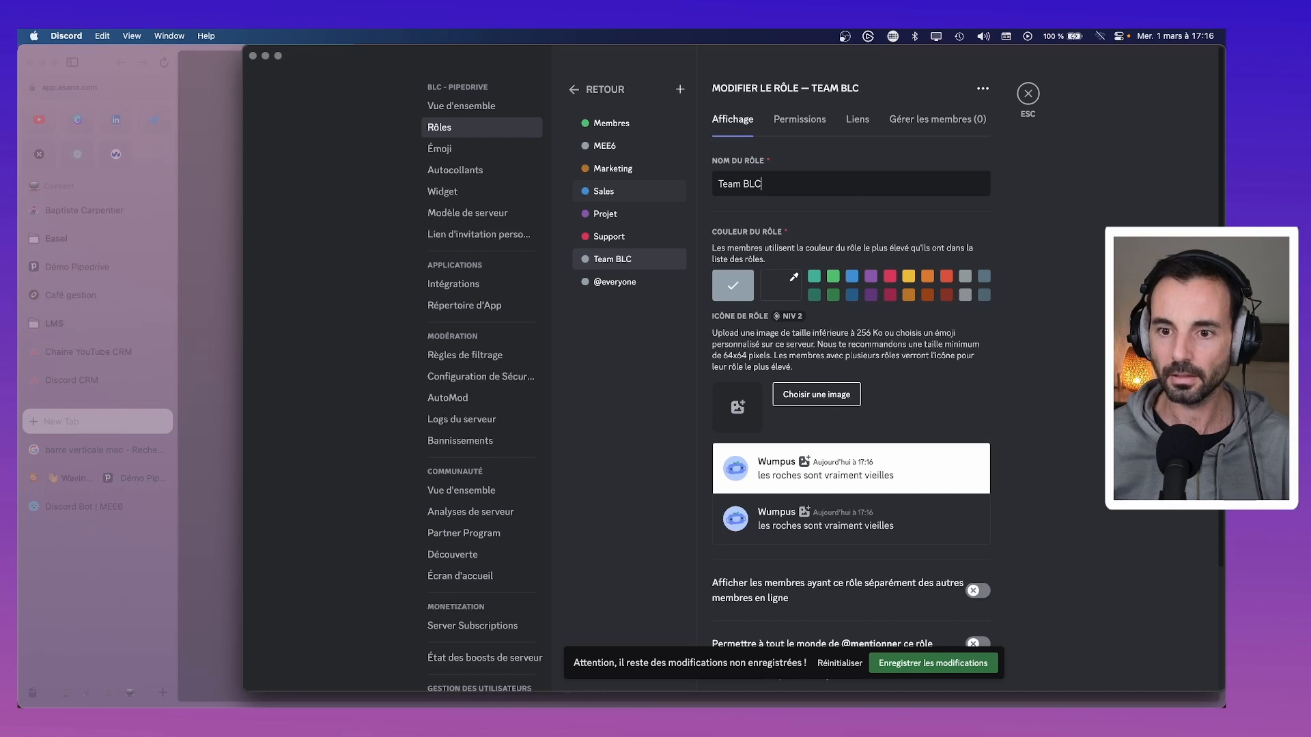
Give the Team BLC role a teal colour, display its members separately from other online members, save, and leave the server settings.
click(853, 278)
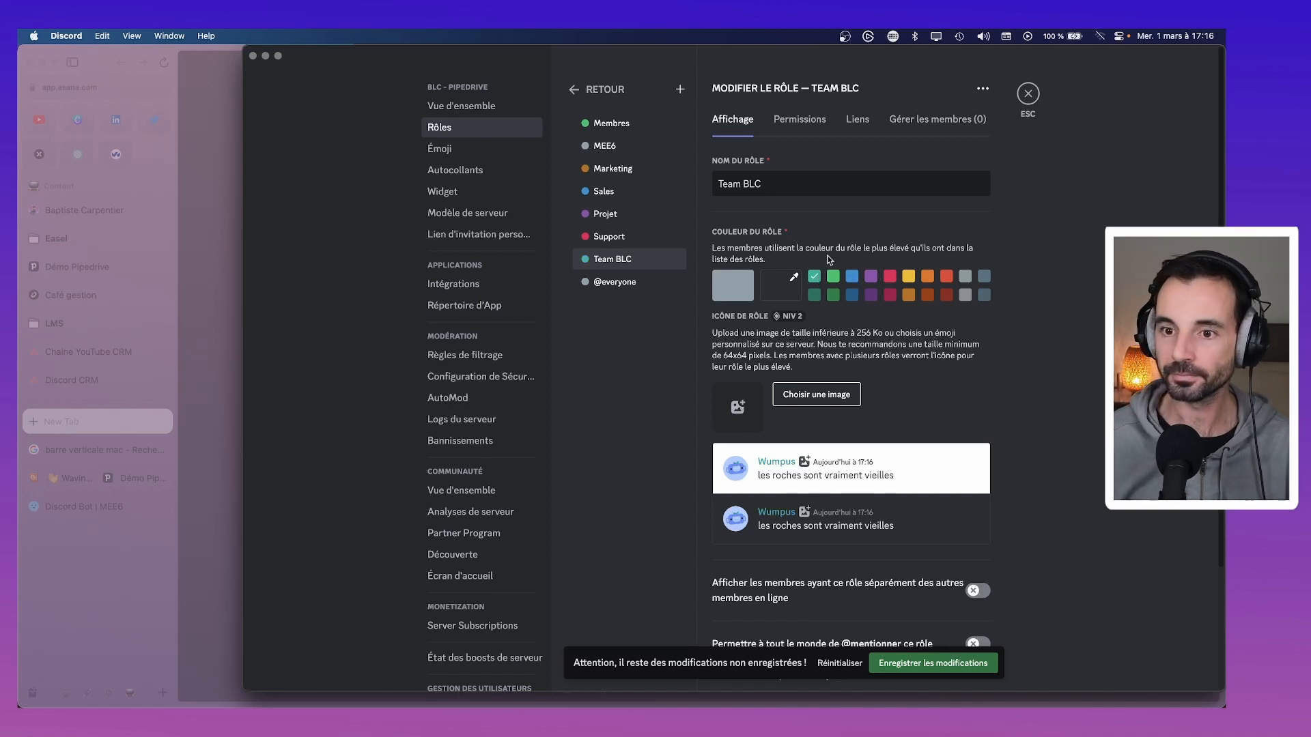
scroll(827, 411, down, 1)
scroll(827, 411, down, 5)
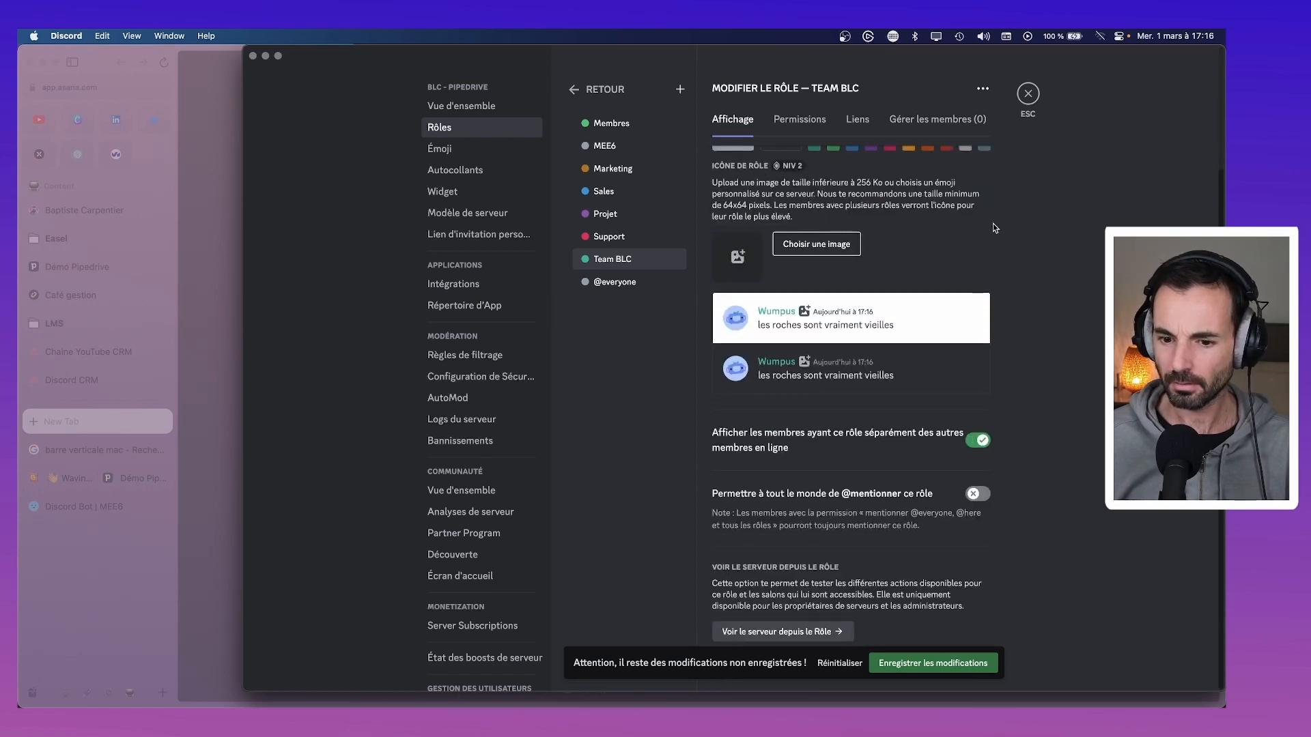
click(976, 660)
click(1028, 93)
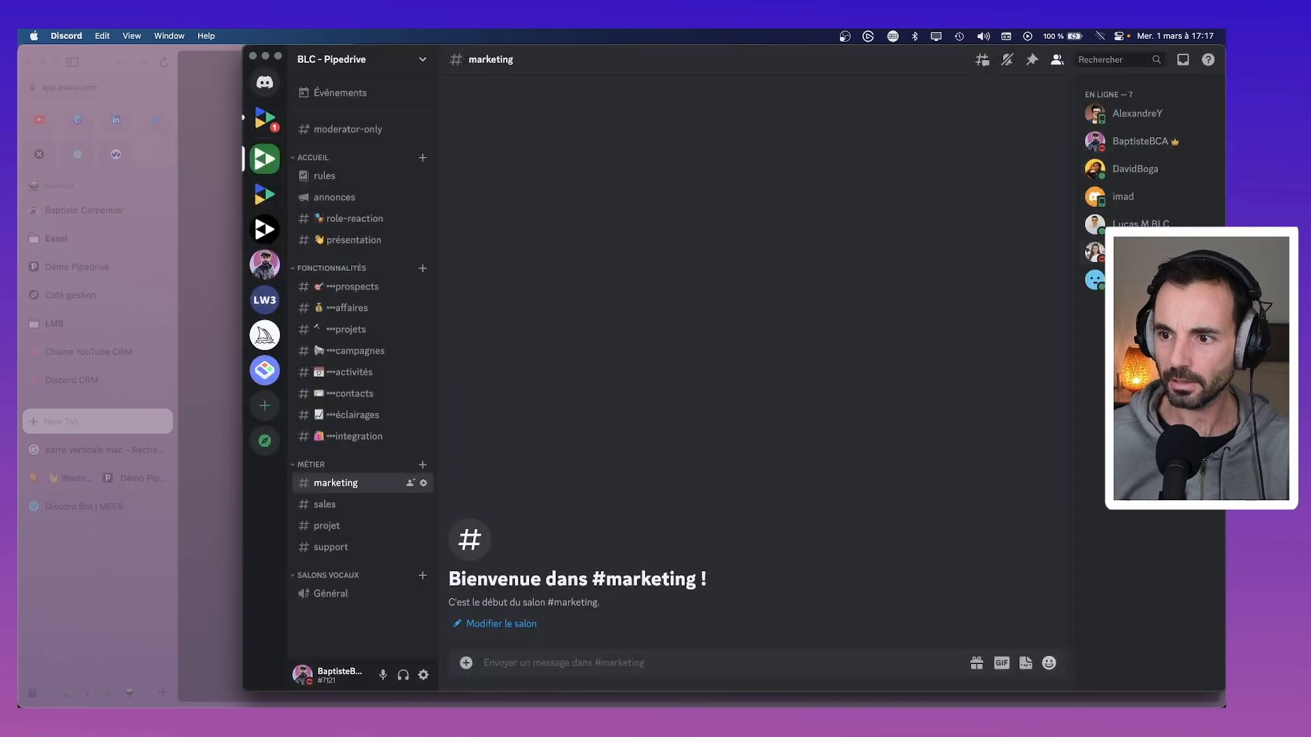
Assign the Team BLC role to the two online members whose nicknames end in BLC.
right_click(1119, 254)
mouse_move(1084, 622)
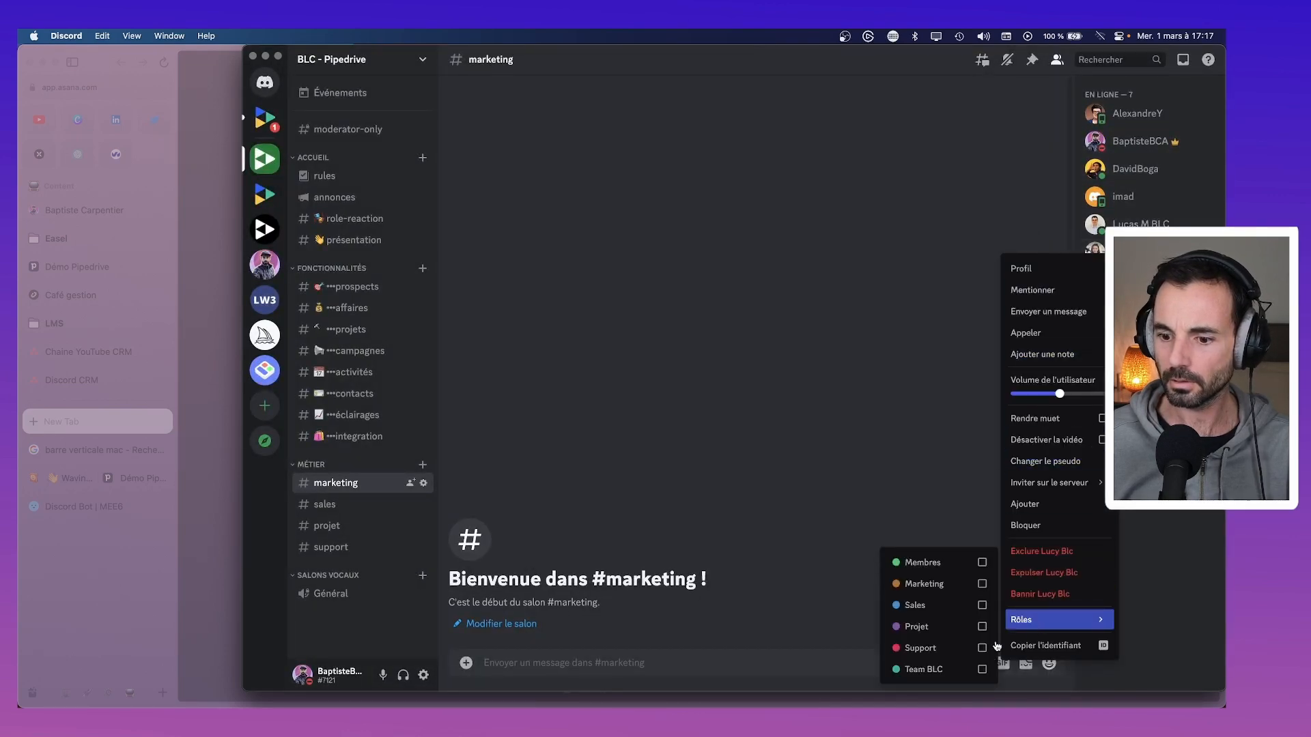
click(981, 670)
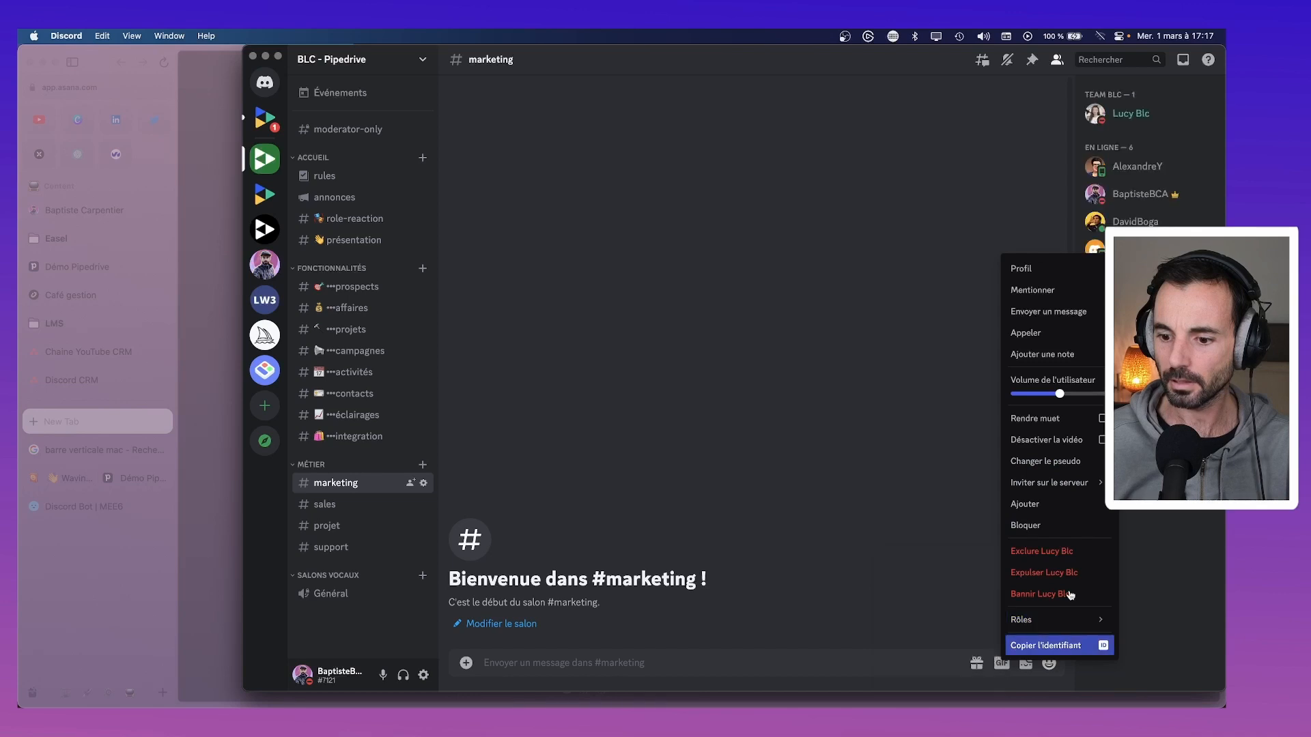
key(Escape)
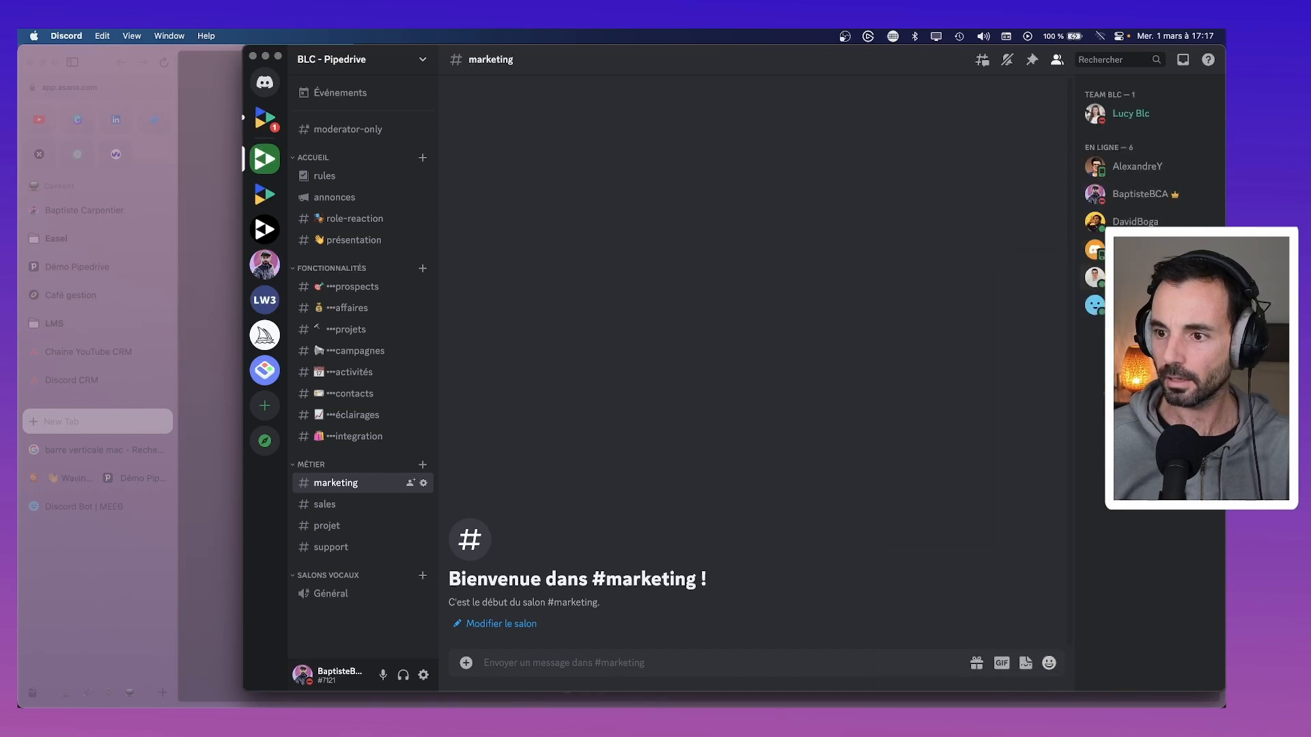
right_click(1137, 259)
mouse_move(1112, 509)
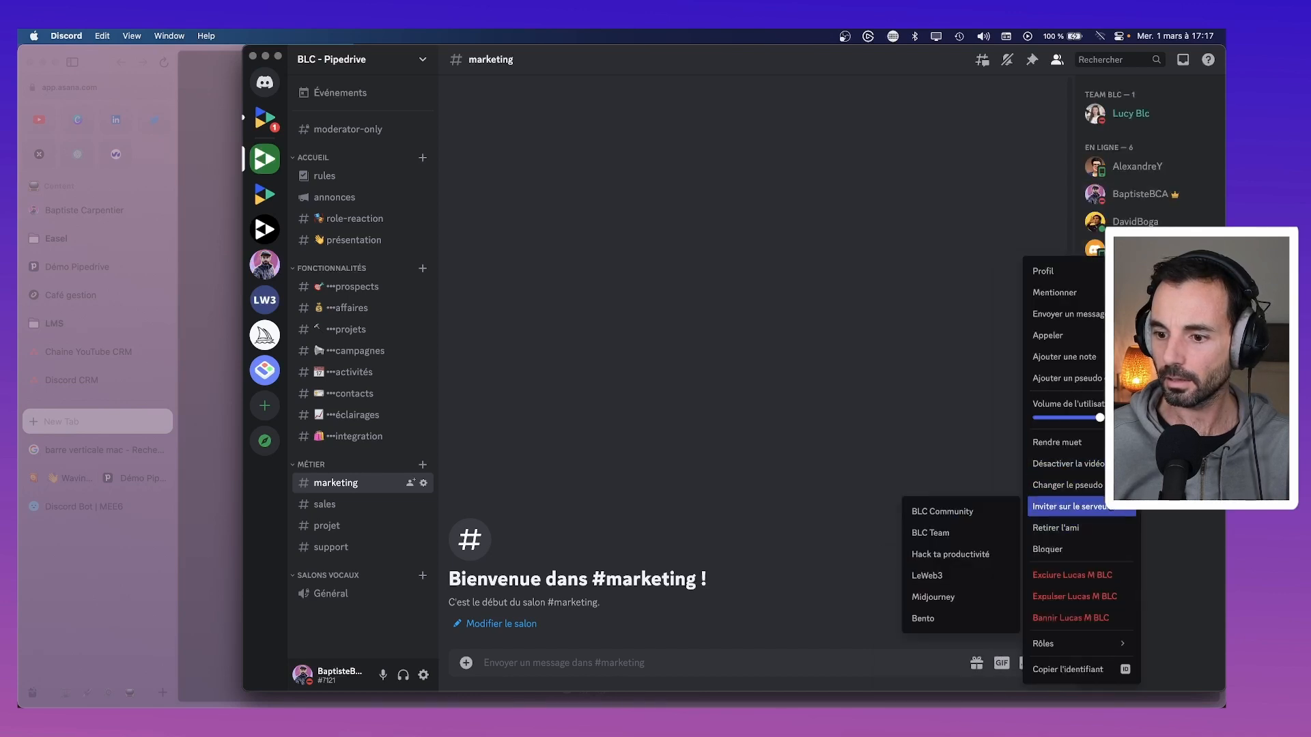
mouse_move(1071, 652)
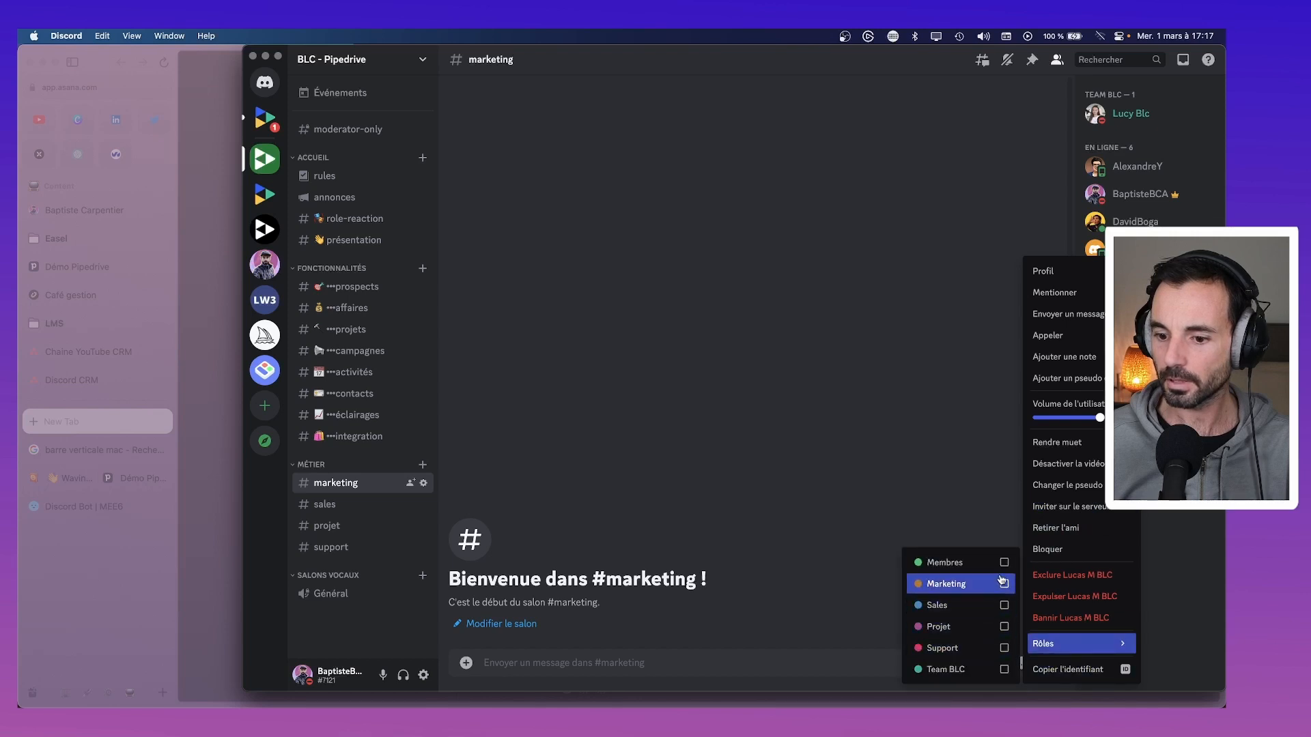
click(1003, 669)
key(Escape)
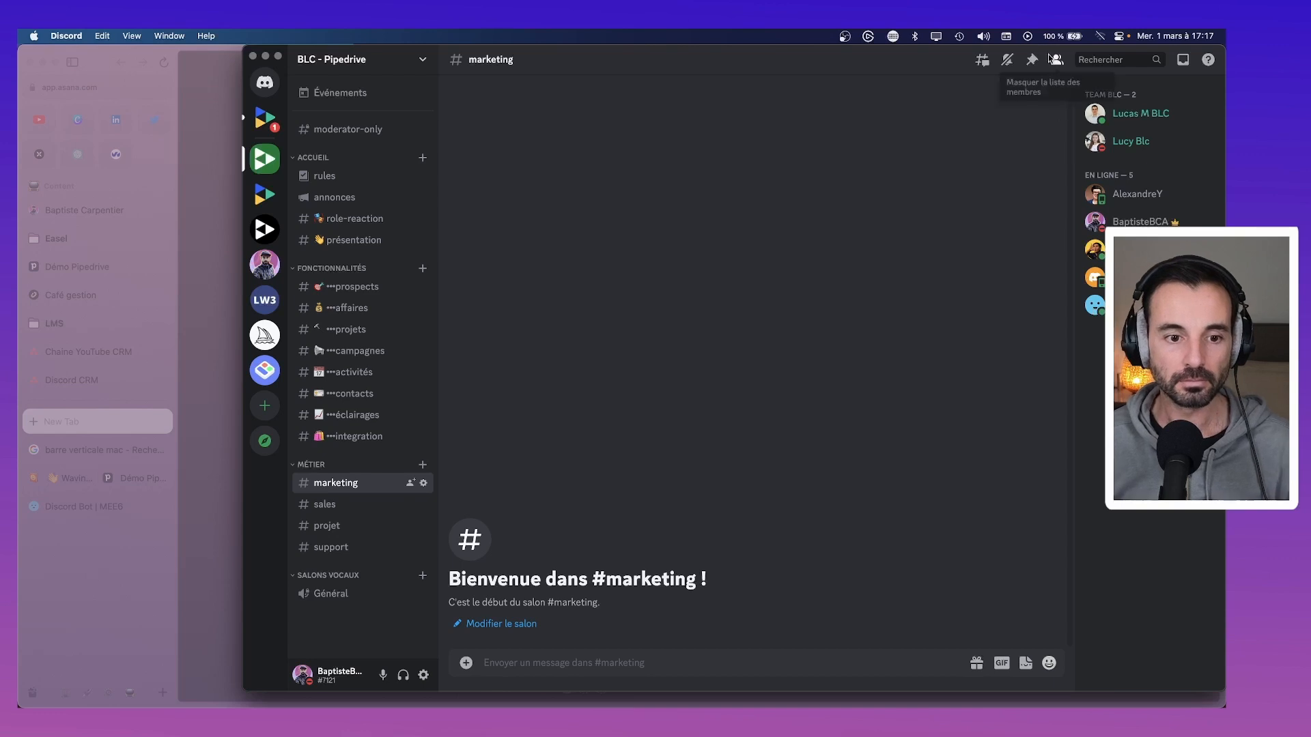
right_click(362, 244)
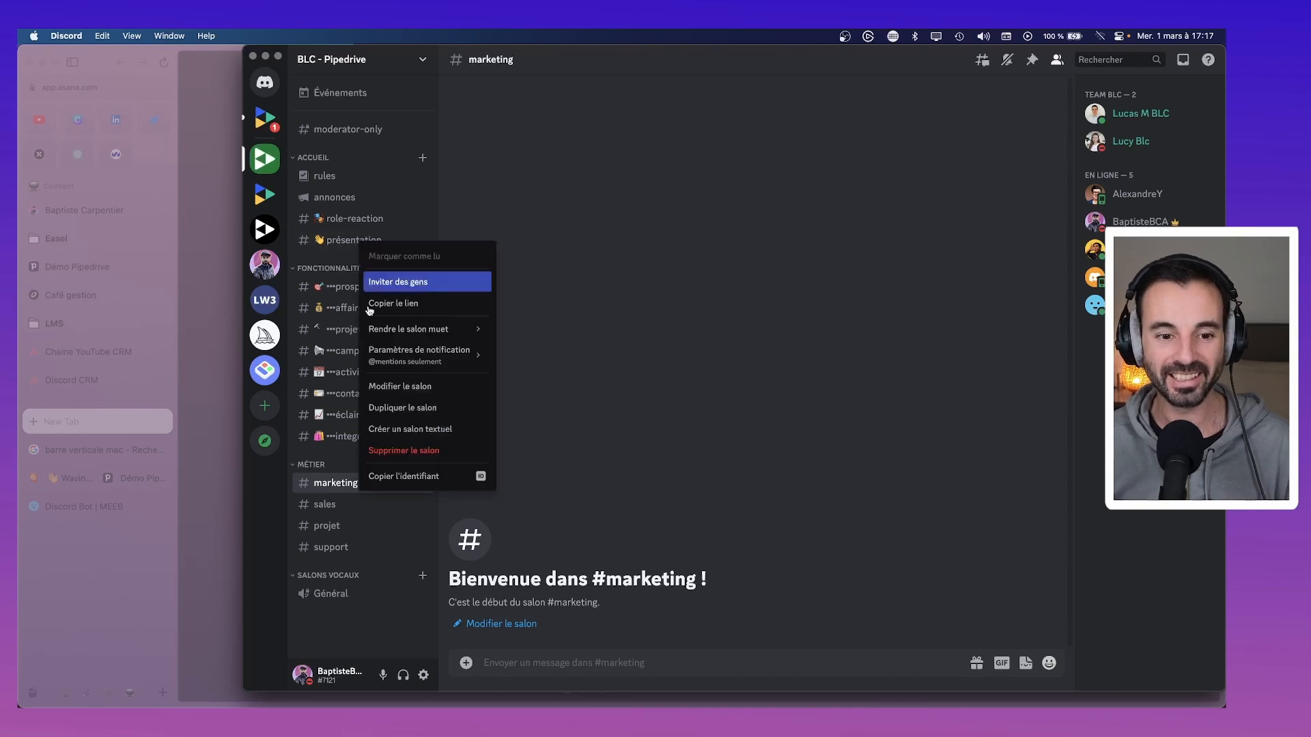
click(432, 408)
key(Right)
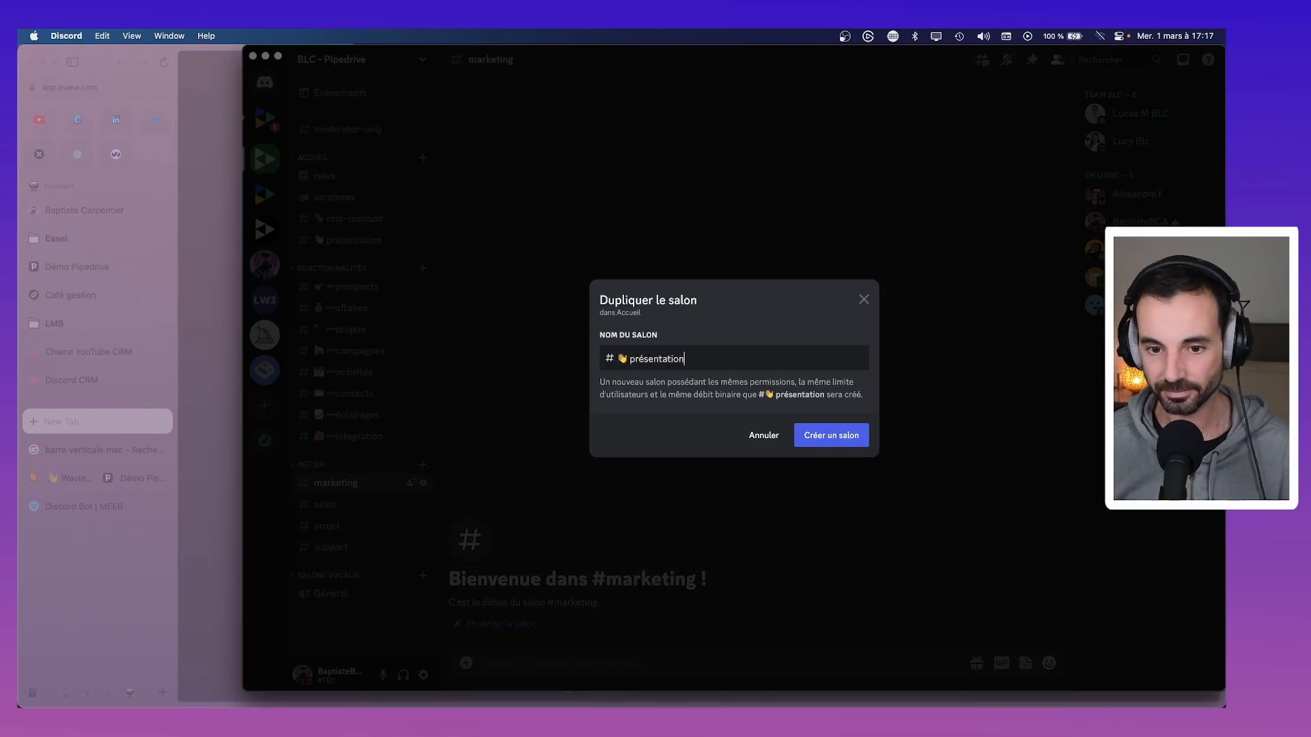
key(BackSpace)
key(BackSpace)
key(BackSpace)
key(BackSpace)
key(BackSpace)
key(BackSpace)
key(BackSpace)
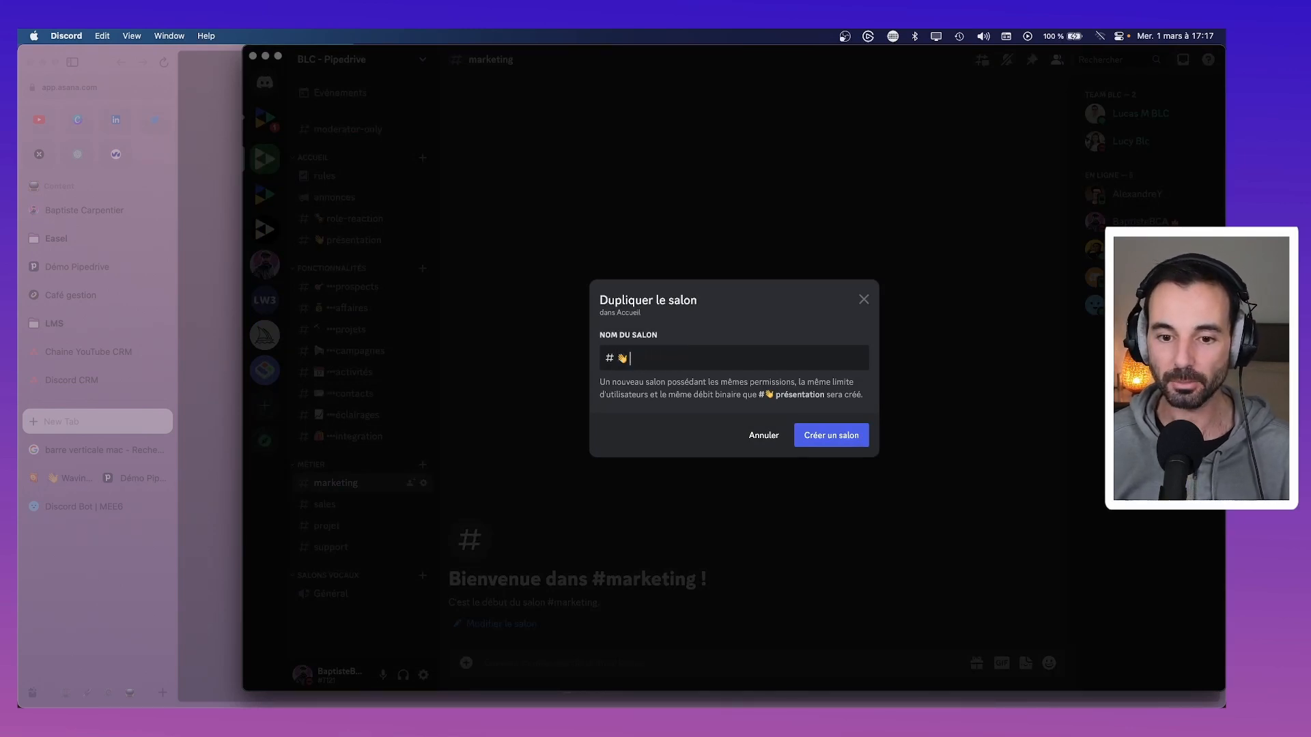
key(Escape)
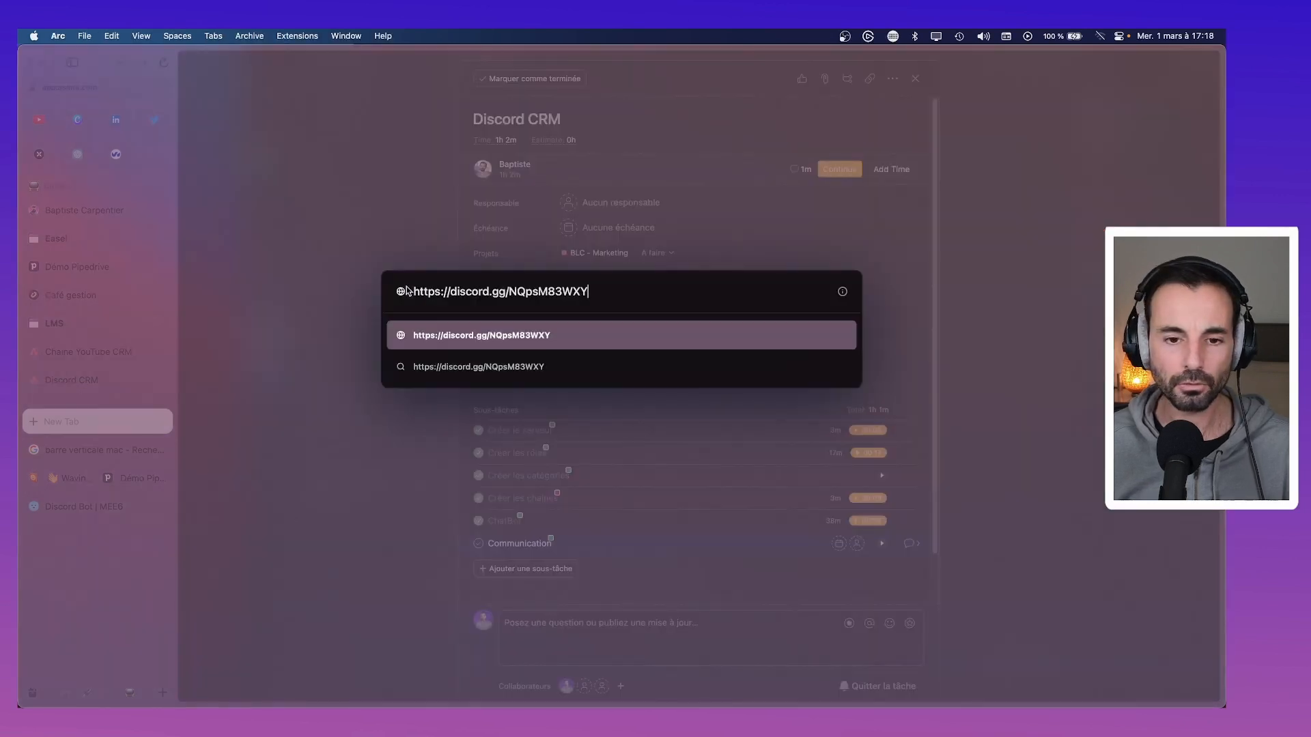
Switch to the MEE6 dashboard in Arc and examine the plugins available for the BLC - Pipedrive server.
key(Escape)
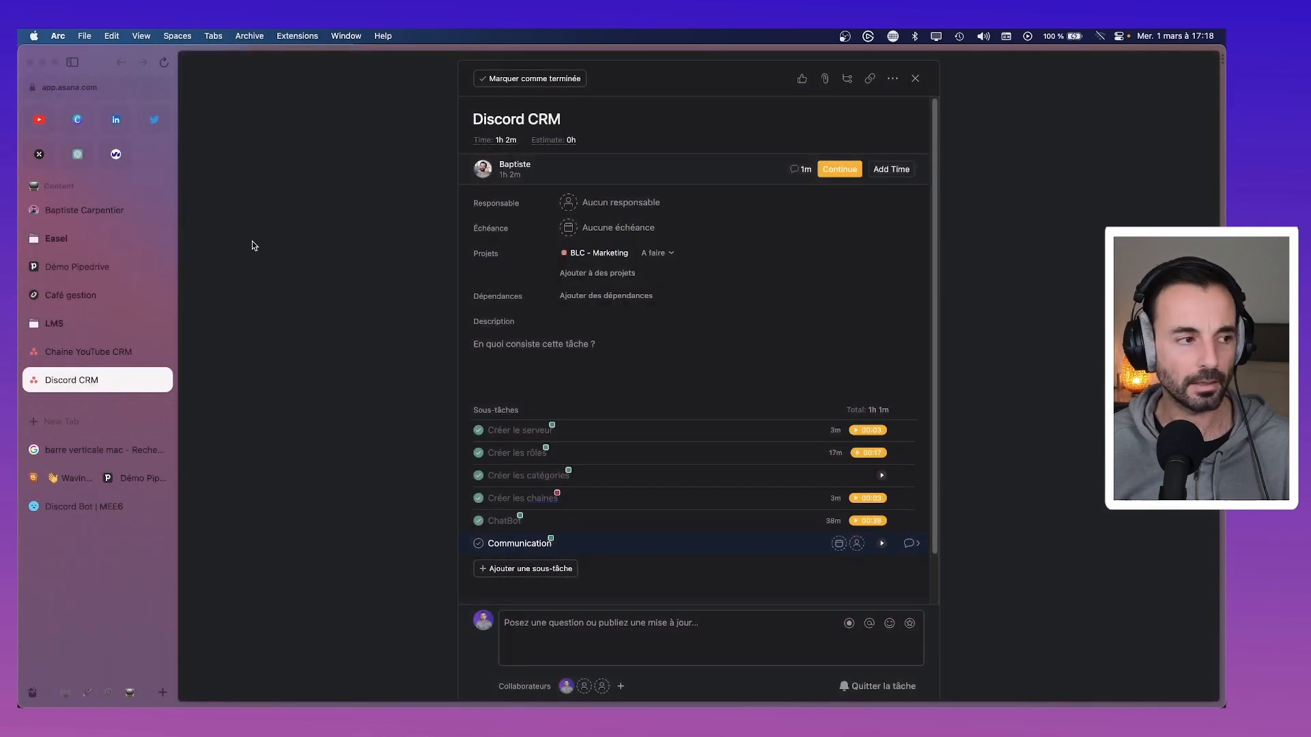
click(112, 503)
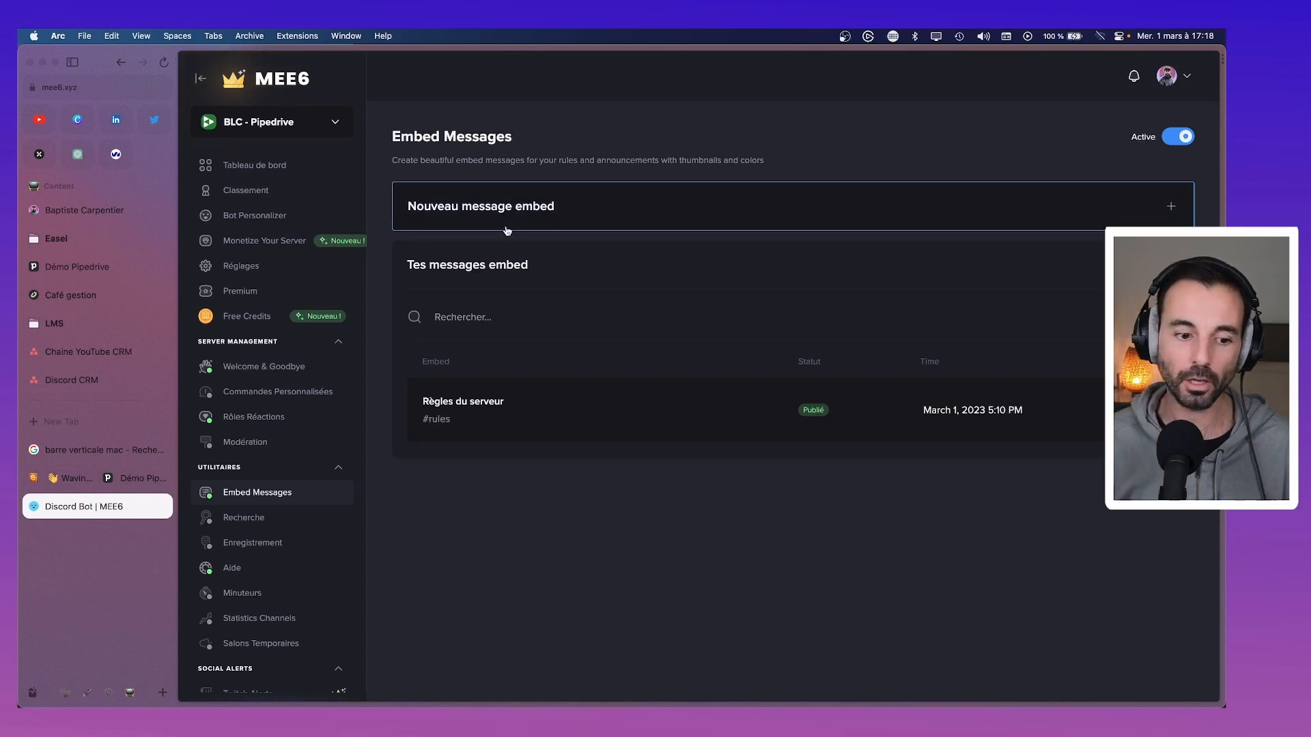
scroll(270, 393, down, 3)
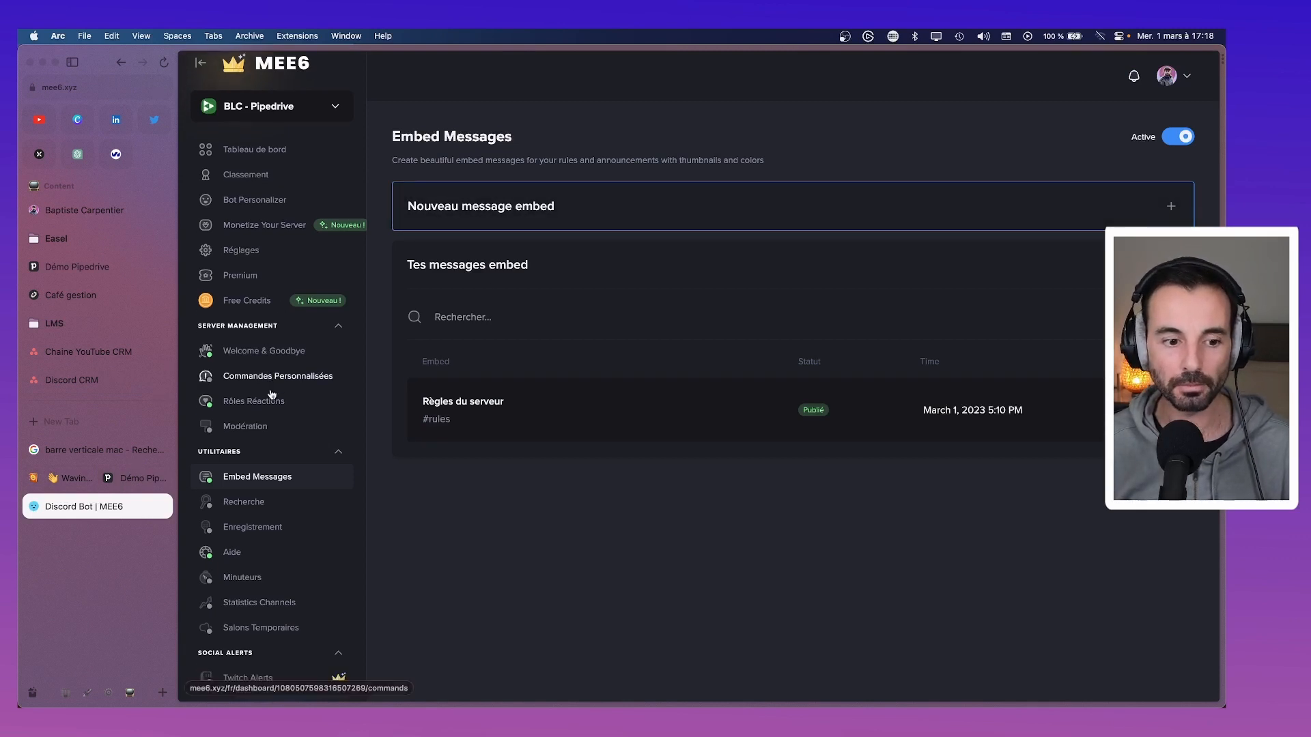
scroll(271, 394, down, 5)
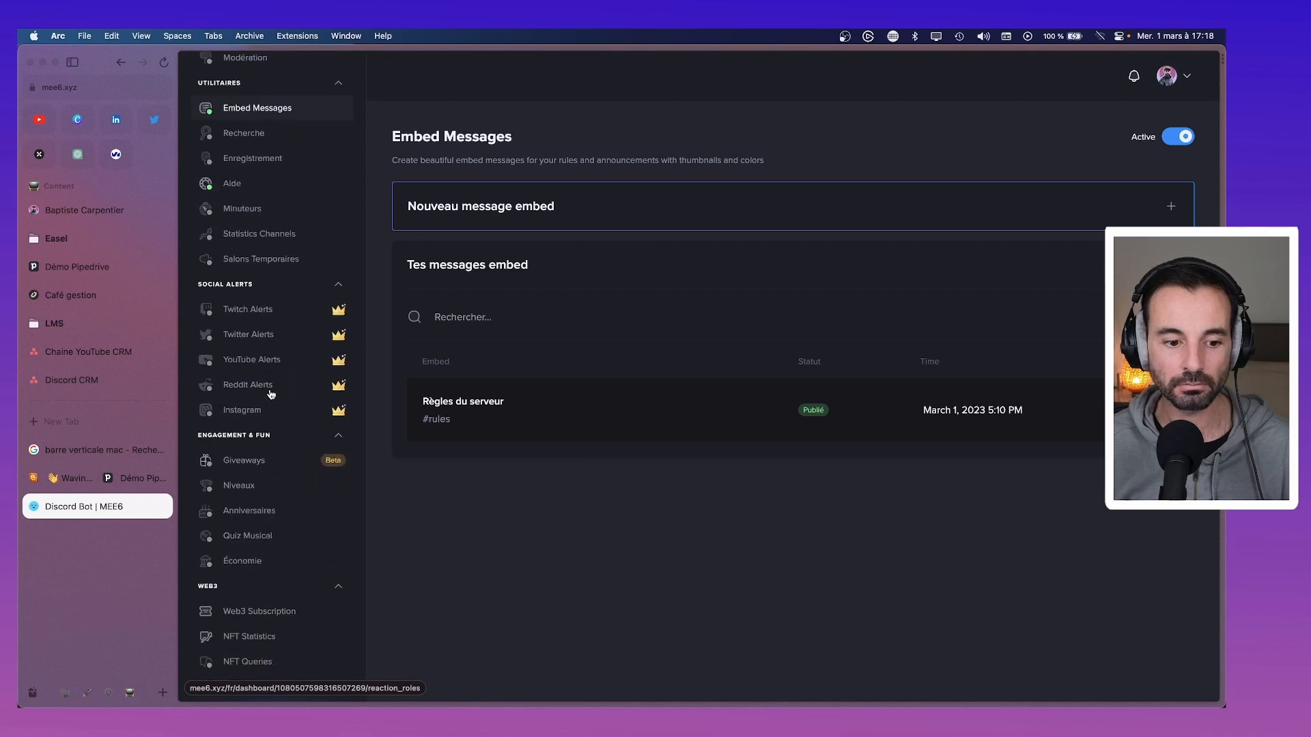
scroll(271, 394, up, 8)
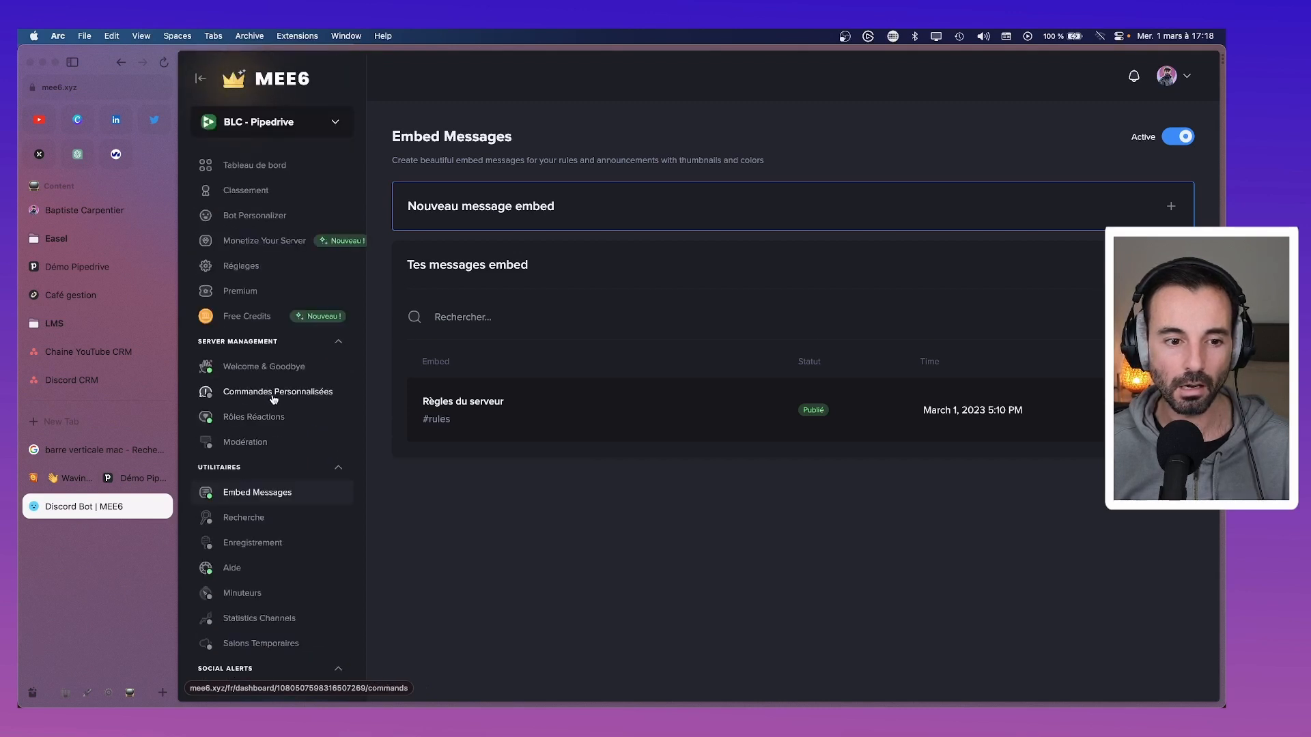
click(286, 166)
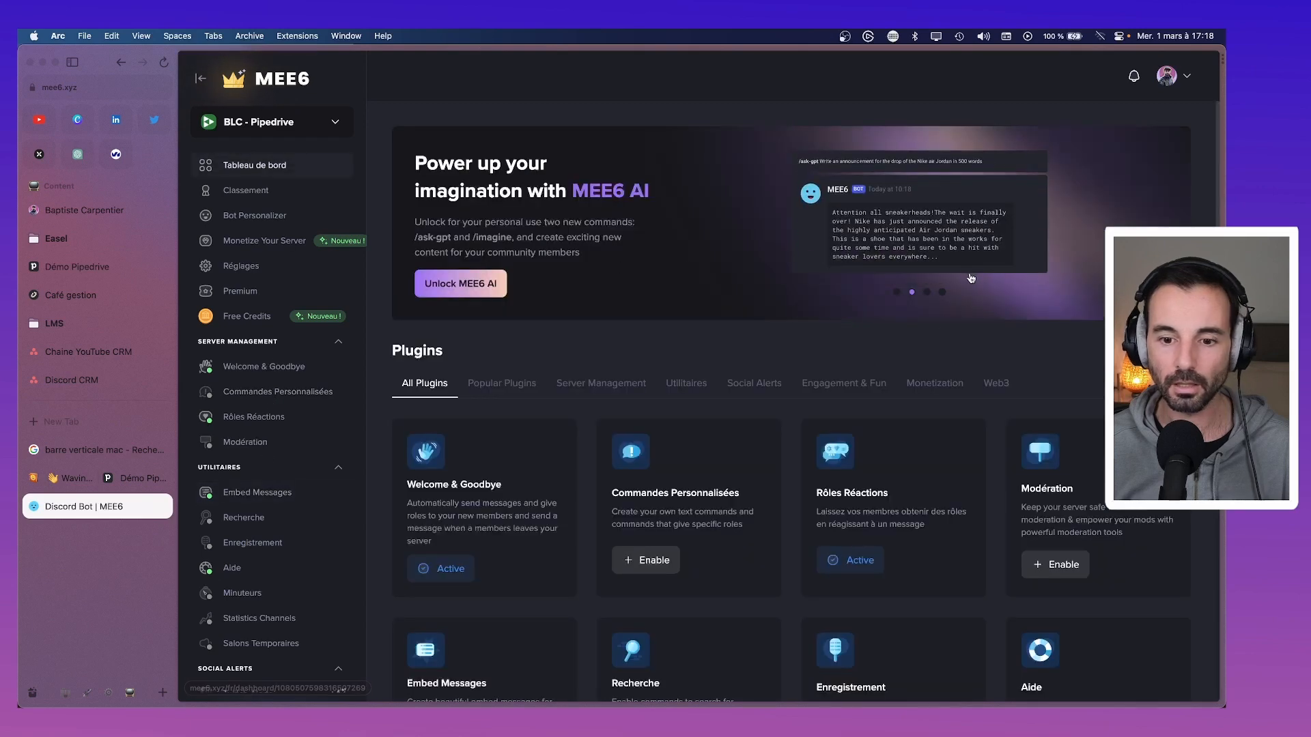
scroll(932, 337, down, 5)
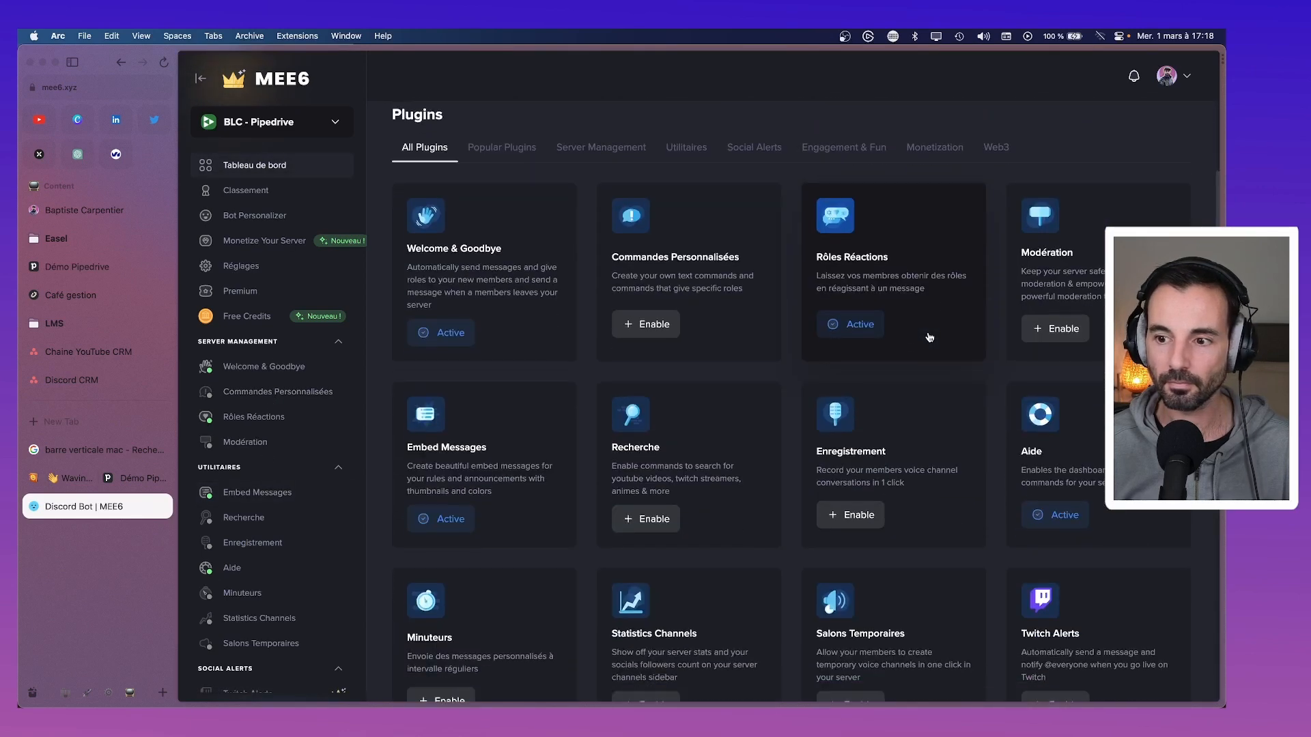
scroll(930, 337, down, 3)
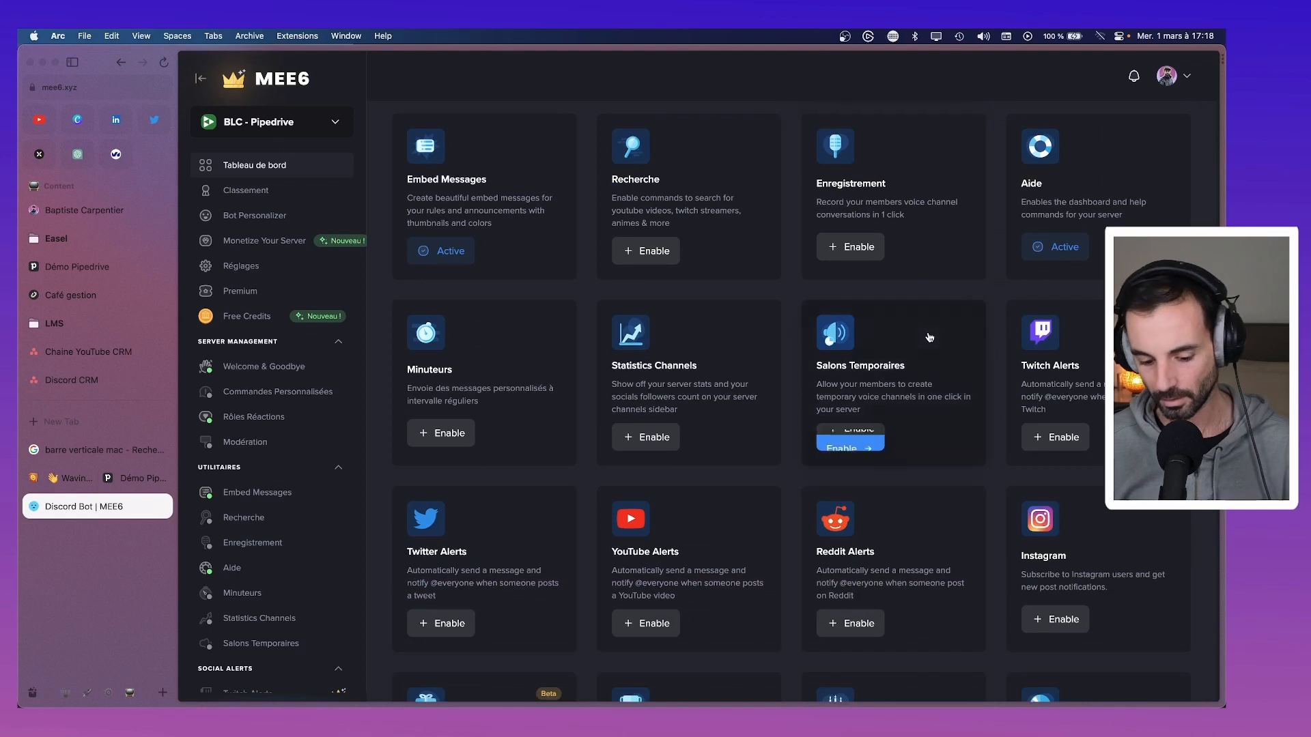
Search the MEE6 plugins page for "compt" and clear the search term.
key(super+f)
text(compt)
key(BackSpace)
key(BackSpace)
key(BackSpace)
key(BackSpace)
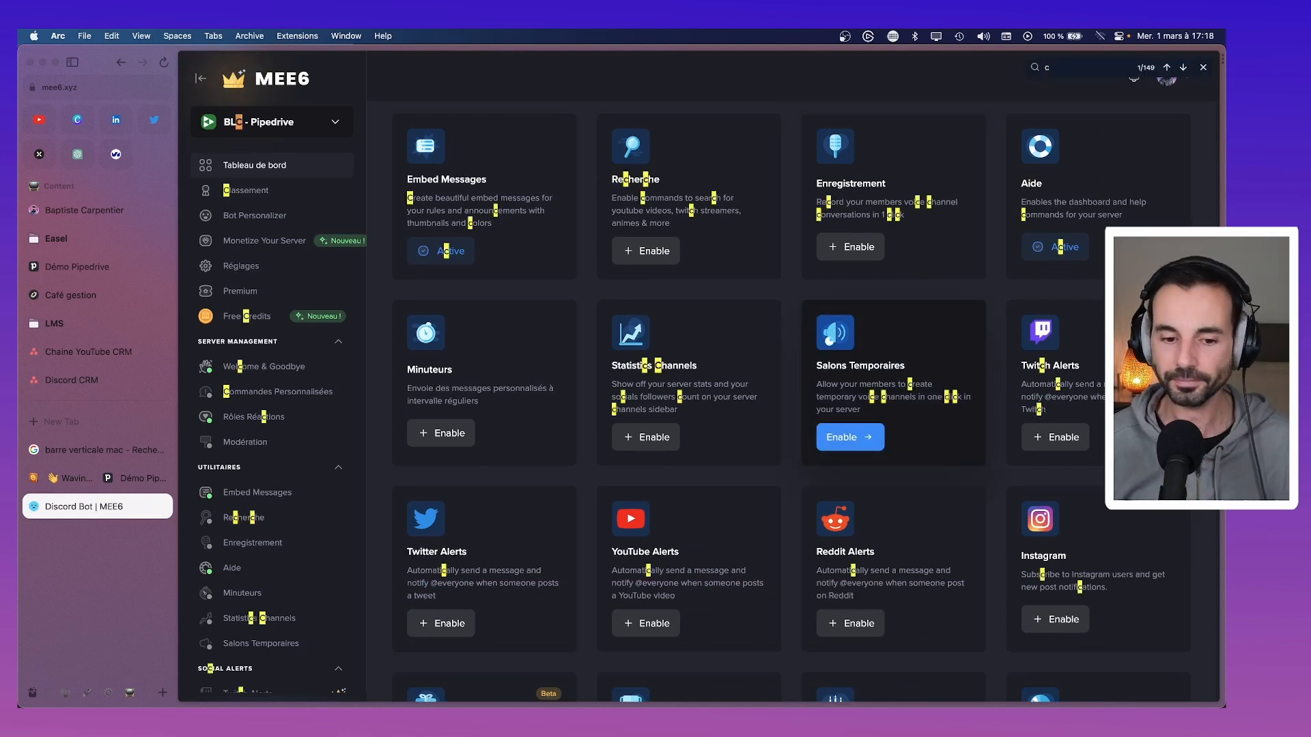
key(BackSpace)
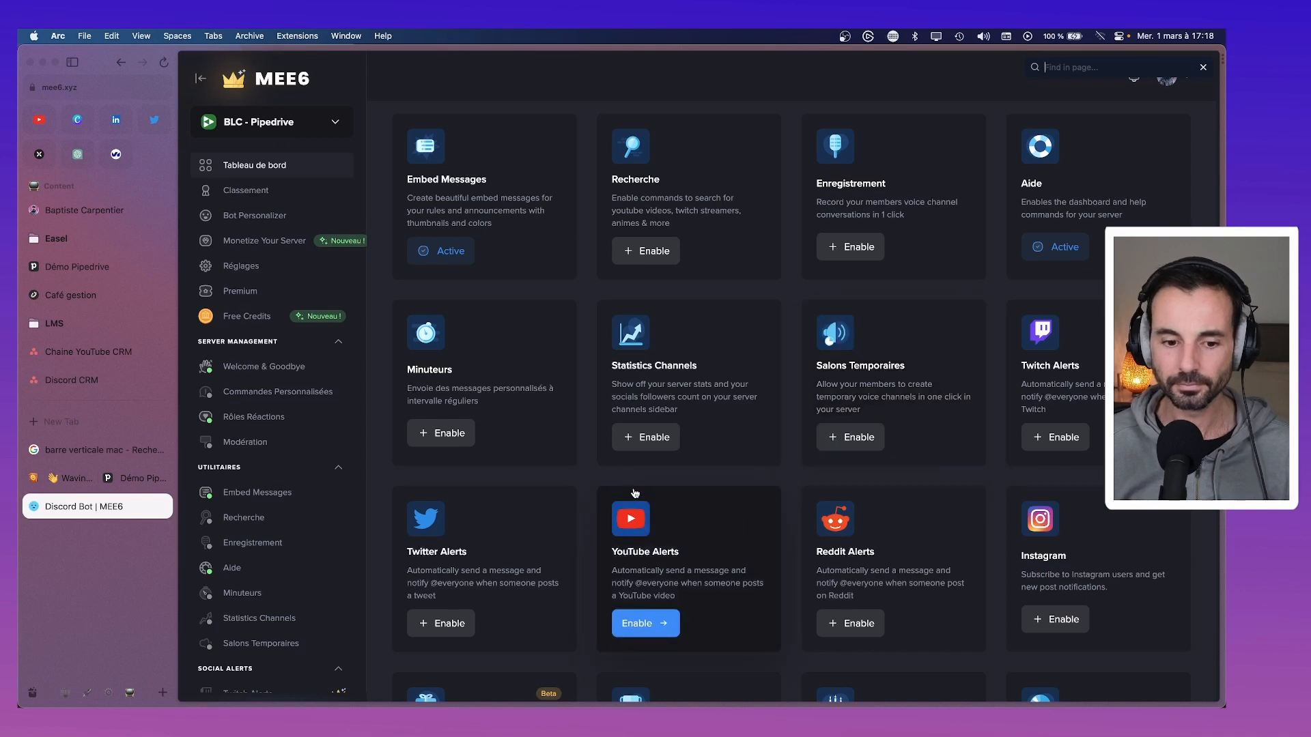
Enable the YouTube Alerts plugin for the BLC - Pipedrive server and start adding a new YouTube channel.
click(644, 621)
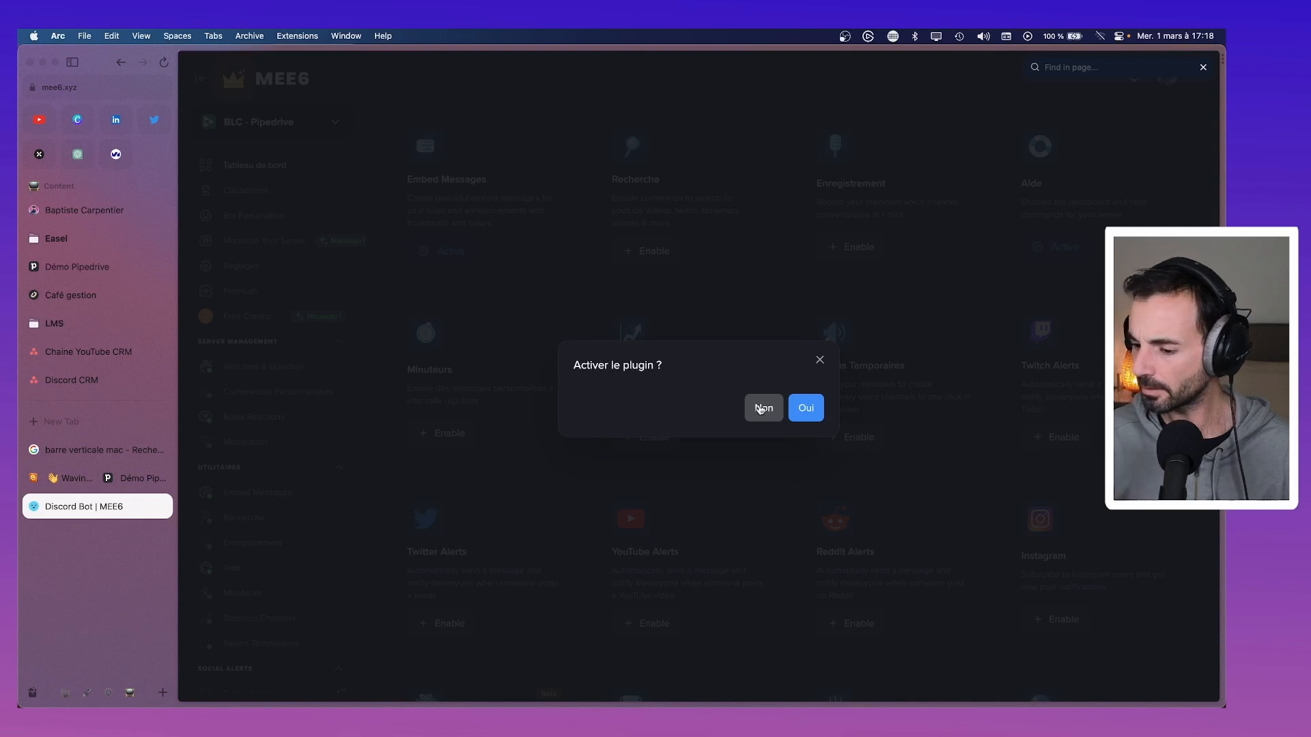
click(811, 413)
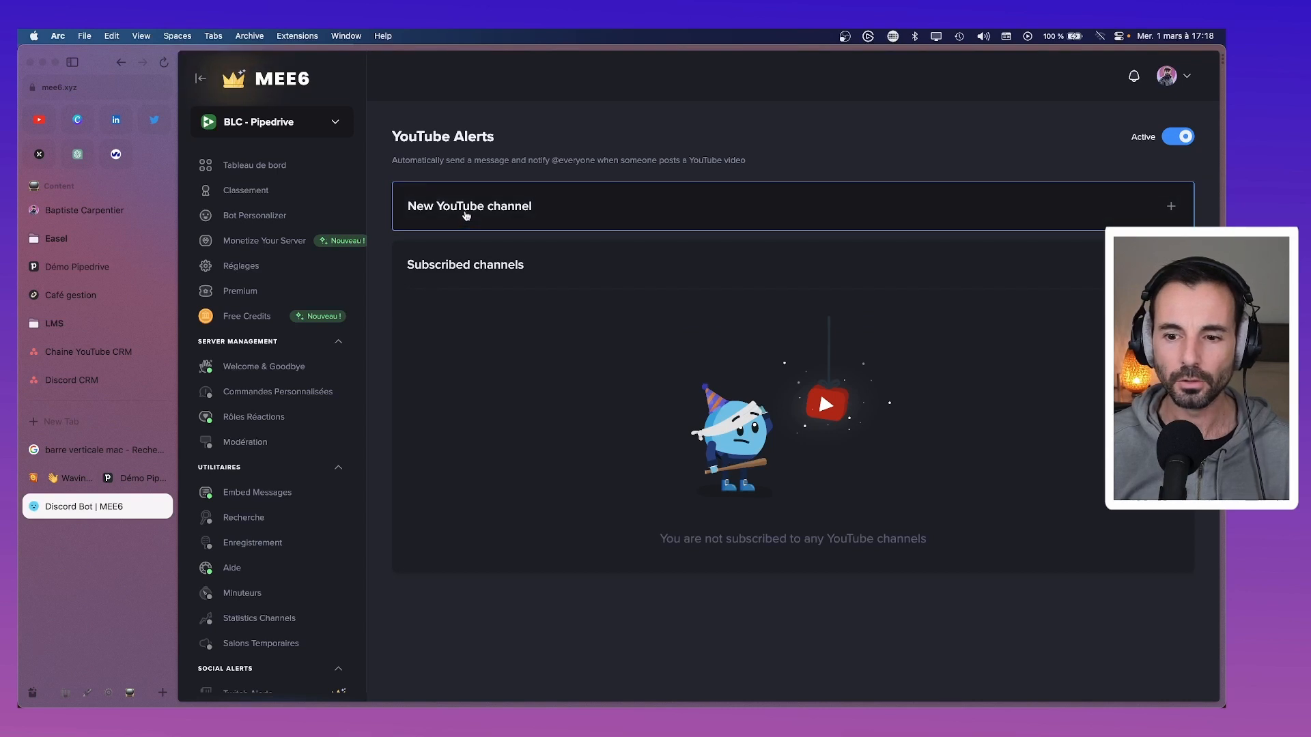
click(614, 214)
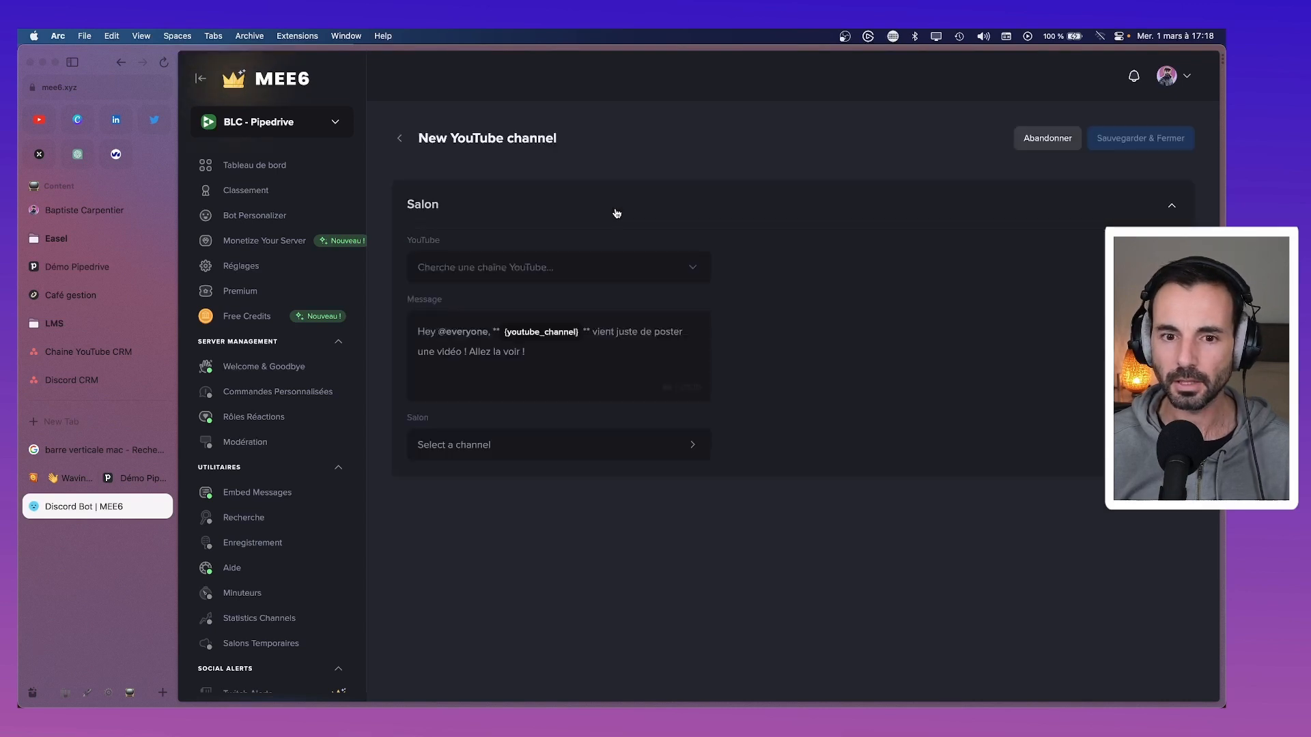
click(555, 268)
click(678, 271)
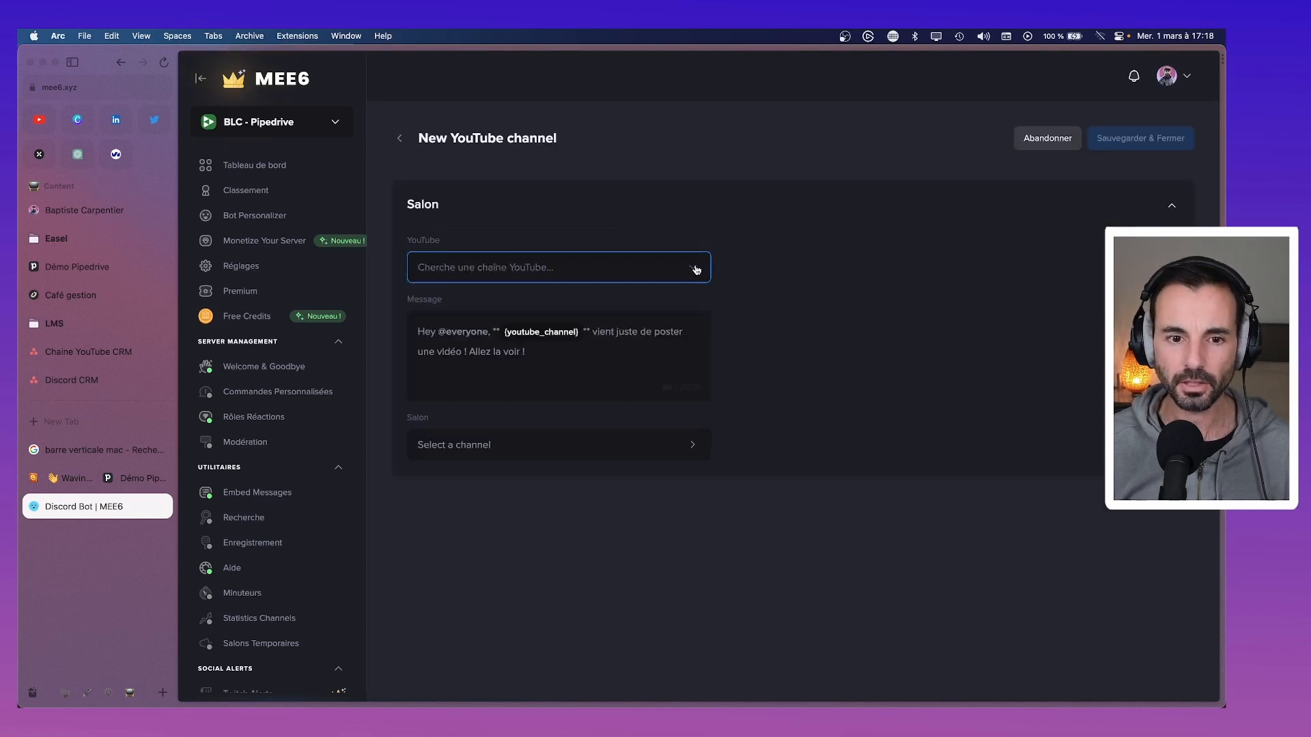
click(697, 271)
click(585, 276)
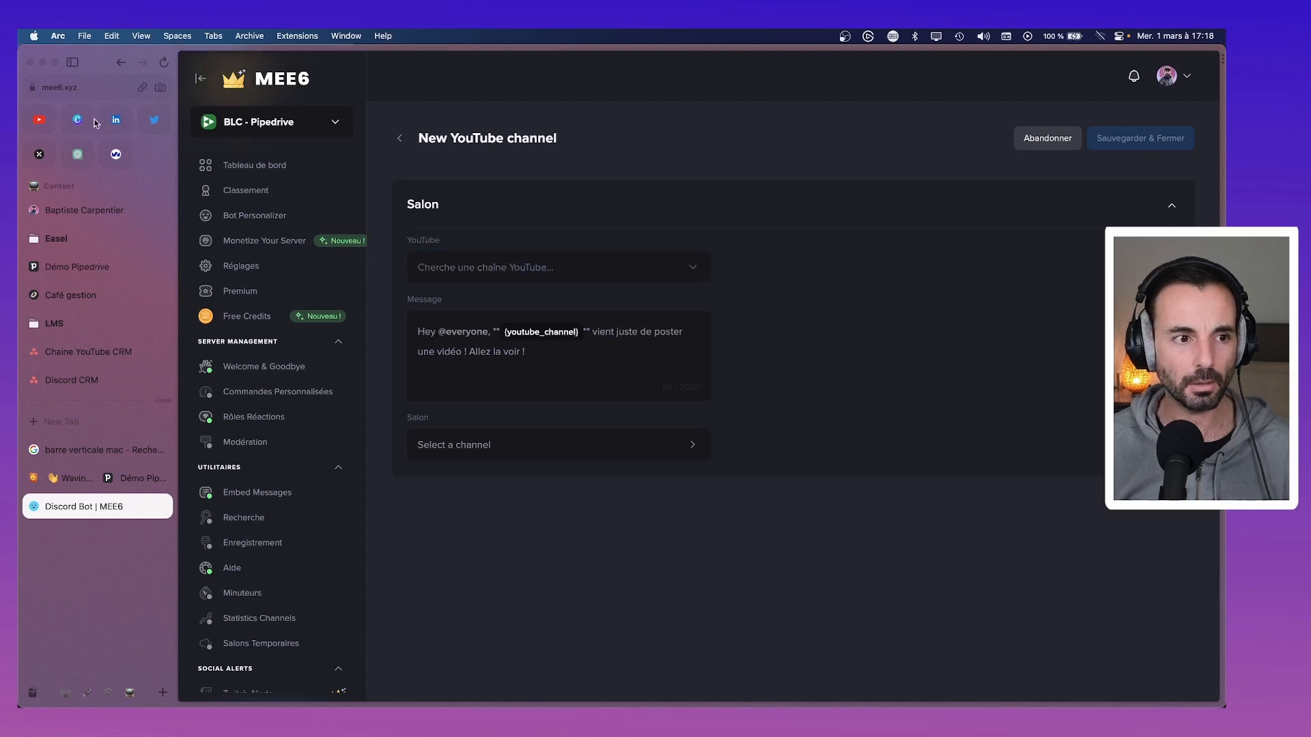
On YouTube, switch to the BLC CRM account, open its channel page and copy the channel URL.
click(39, 119)
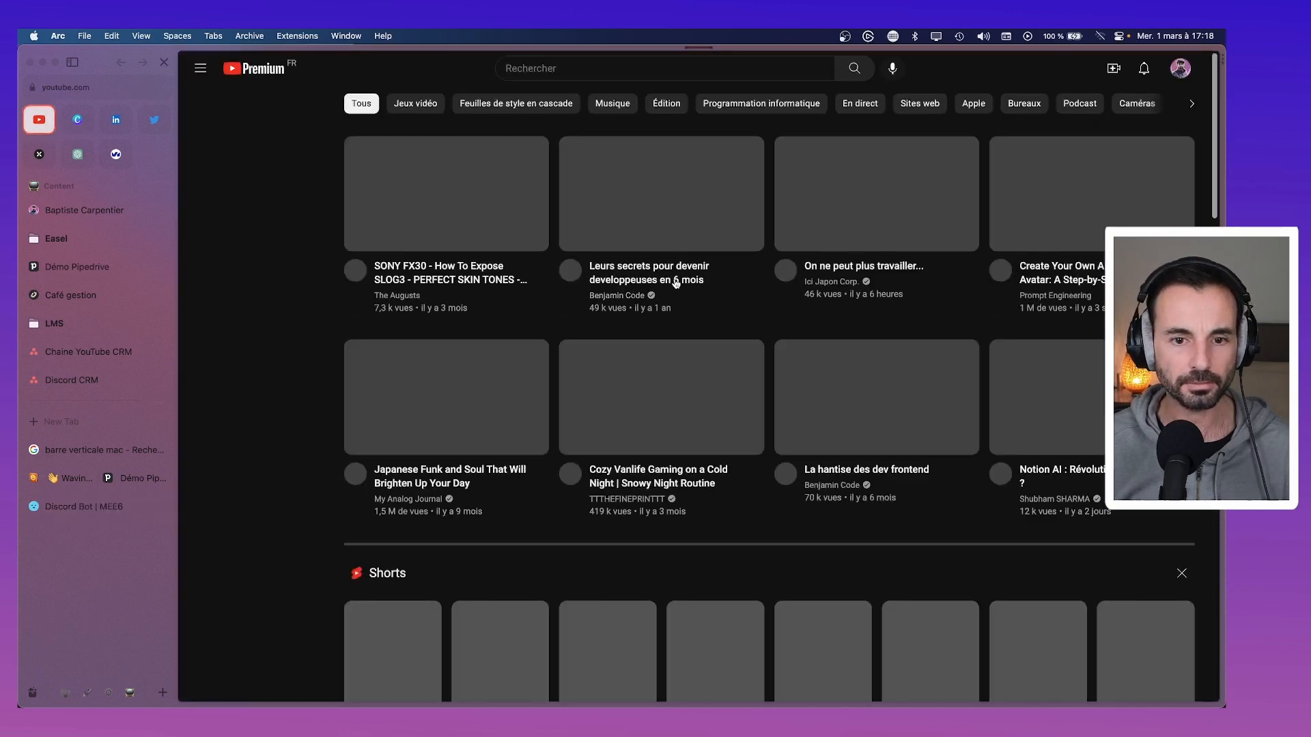
click(1180, 69)
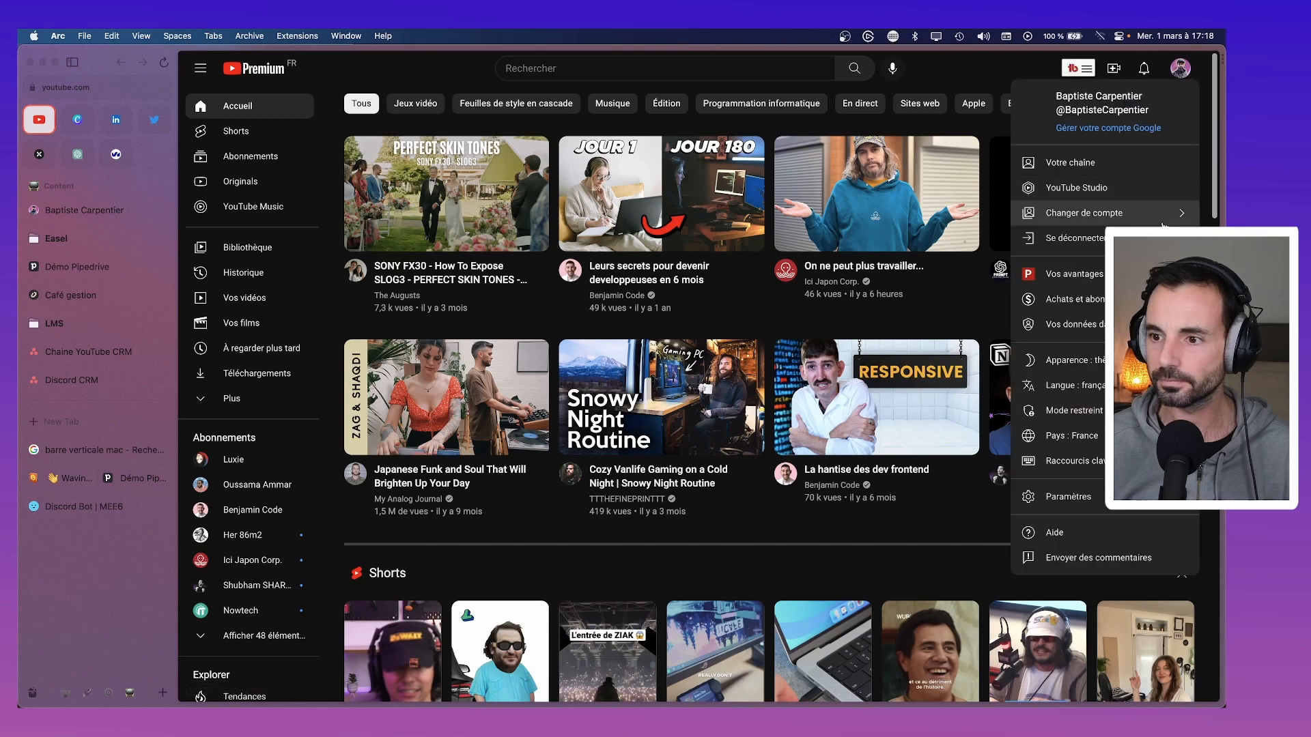
click(1159, 217)
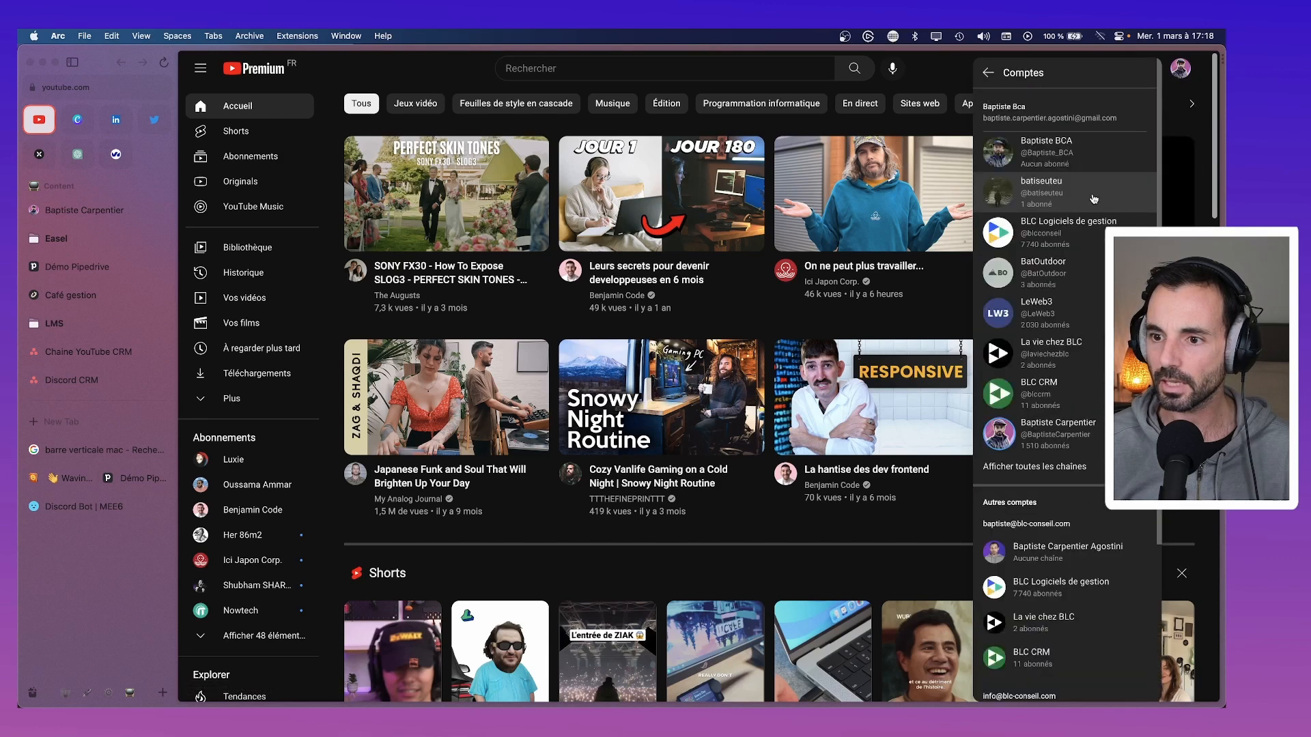
click(1041, 394)
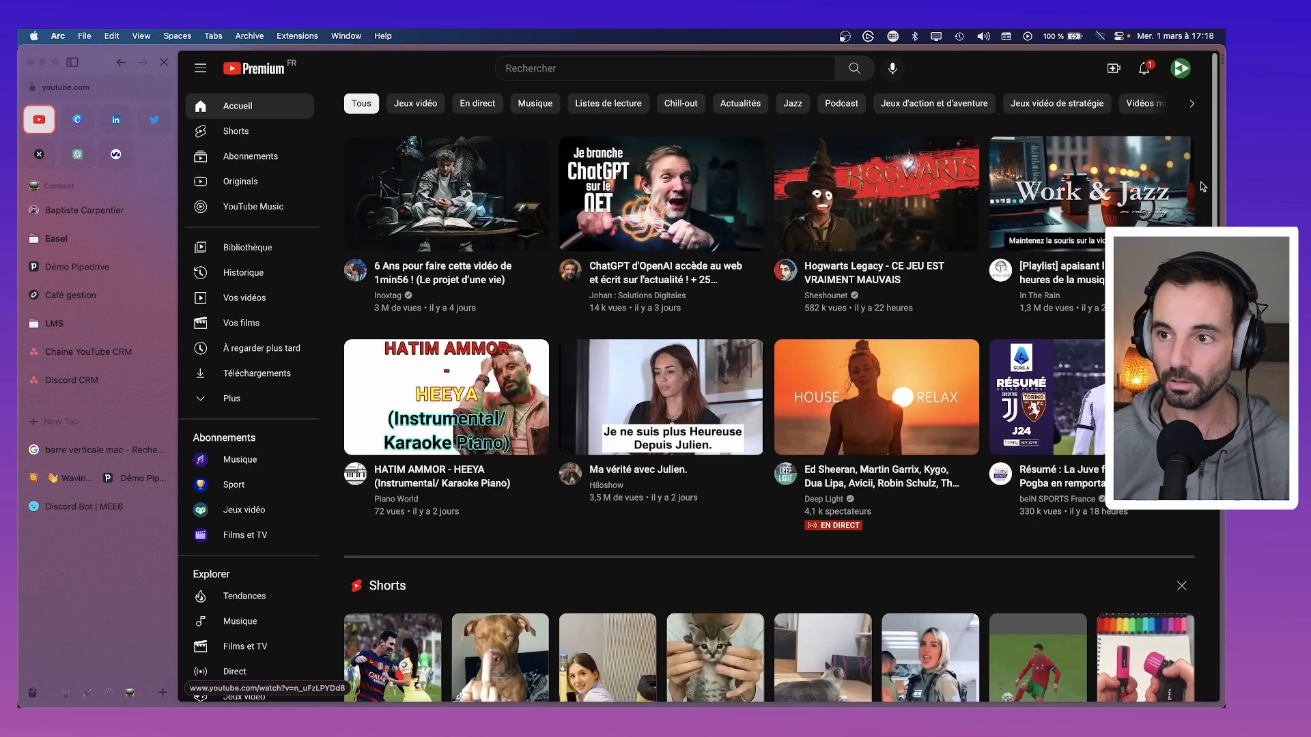
click(1179, 73)
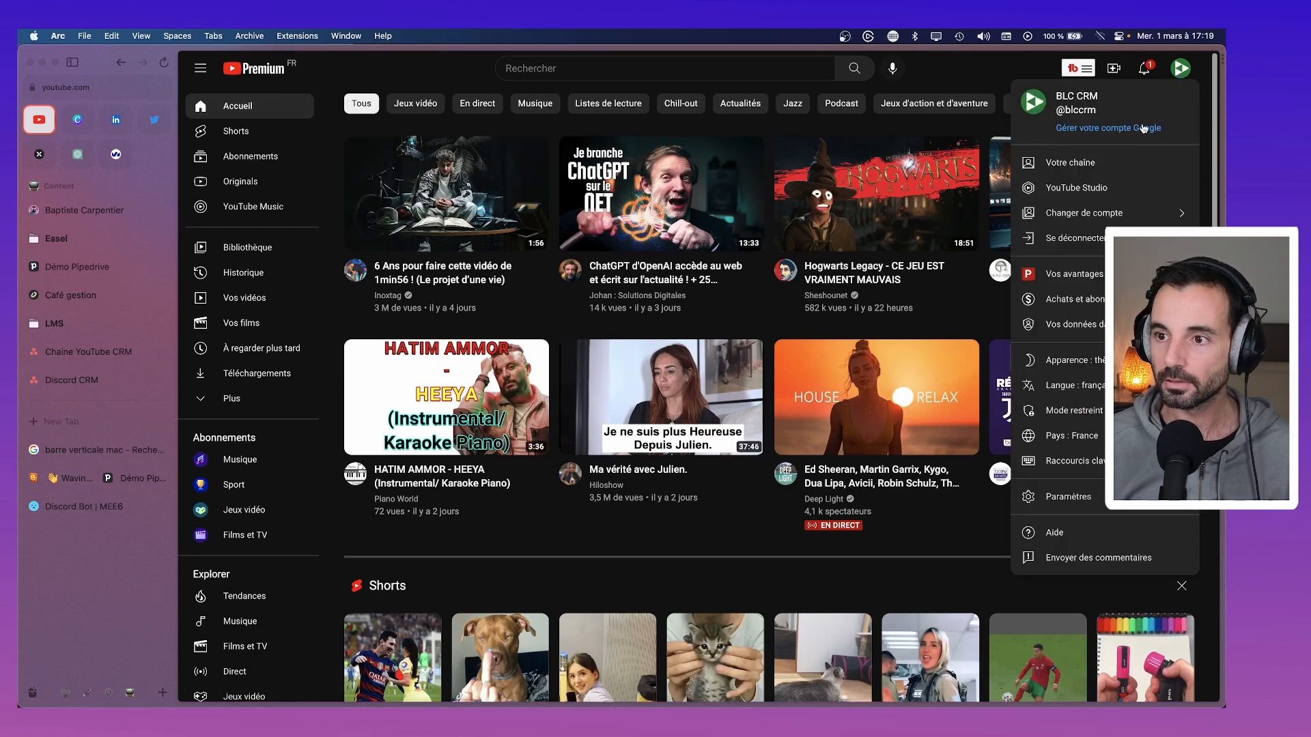
click(1078, 163)
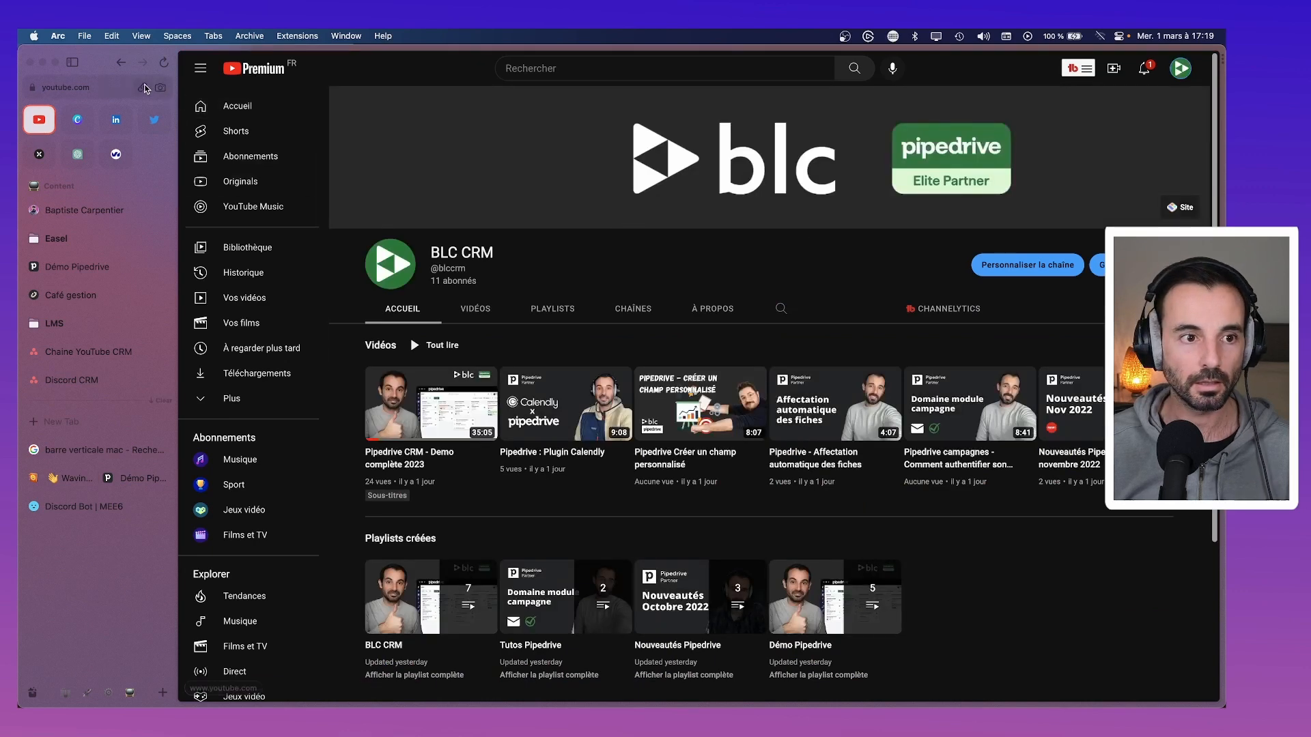
click(147, 89)
Back in MEE6, look up the copied channel URL and choose BLC CRM as the YouTube channel to follow.
click(91, 511)
click(555, 265)
key(super+v)
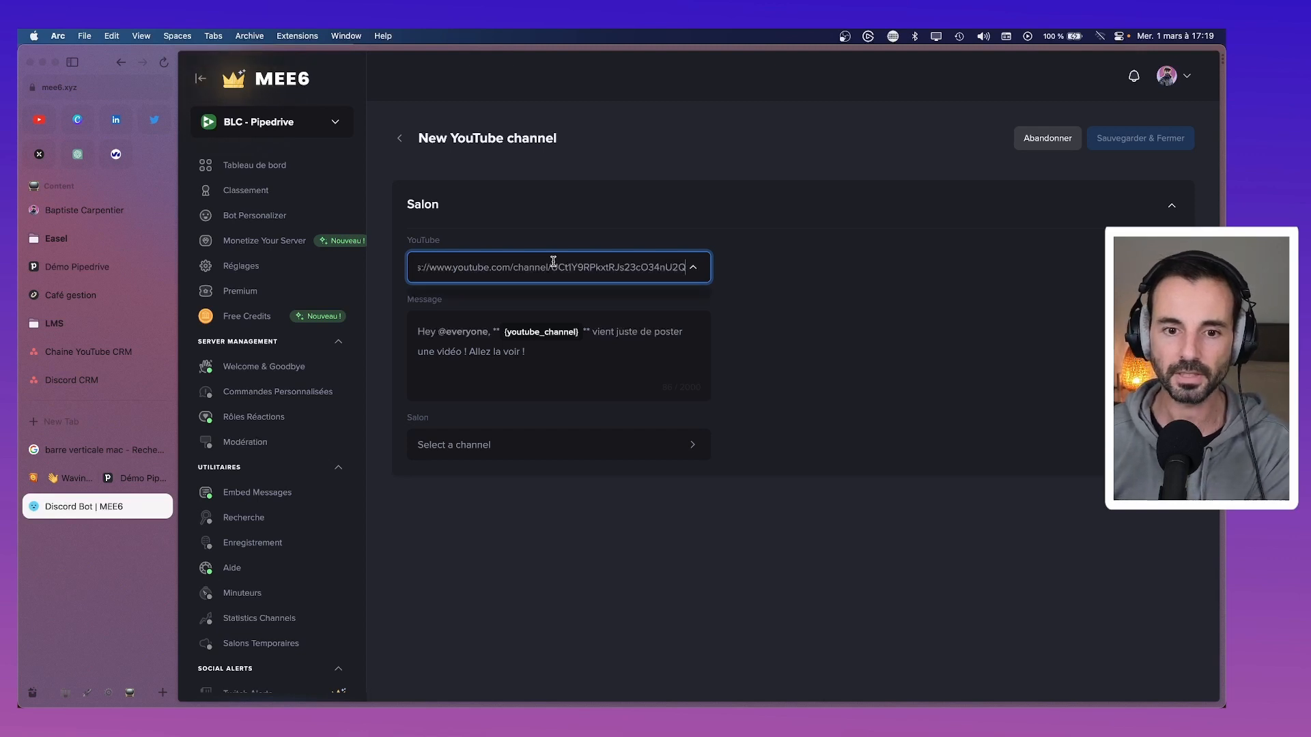
click(544, 271)
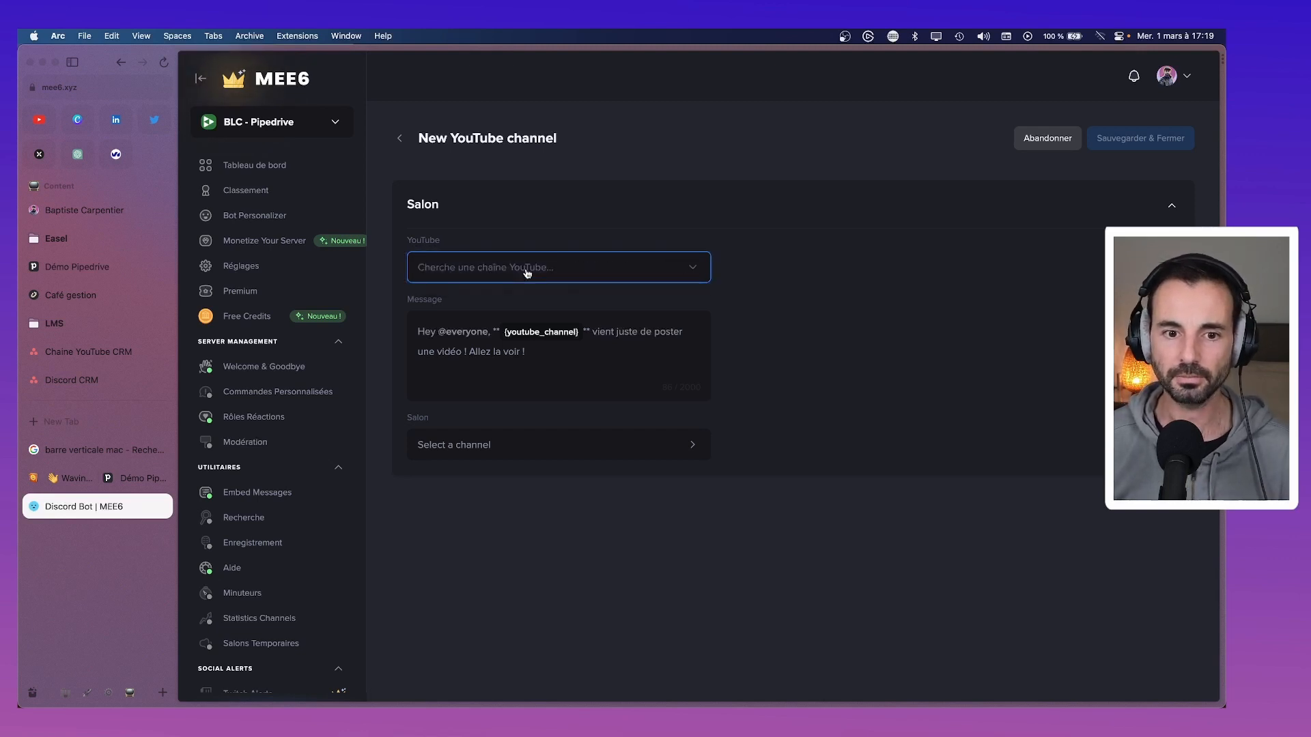
key(super+v)
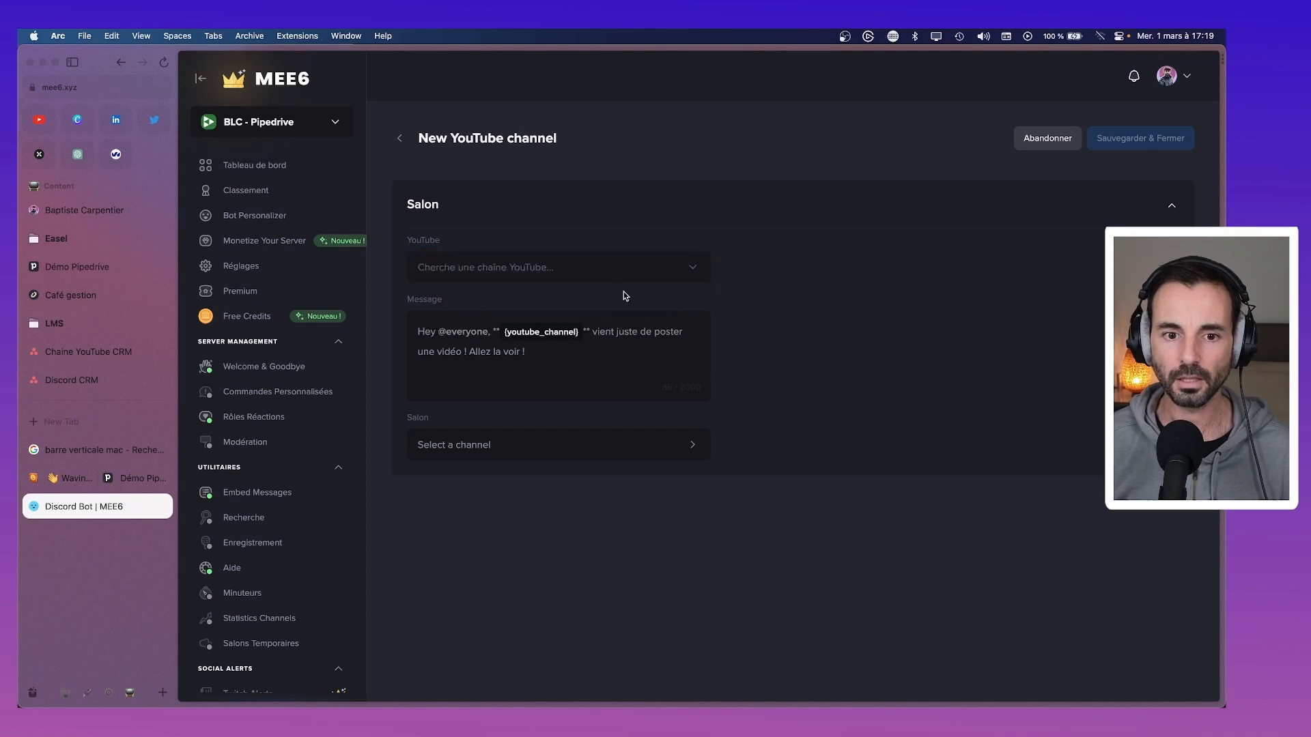
click(539, 302)
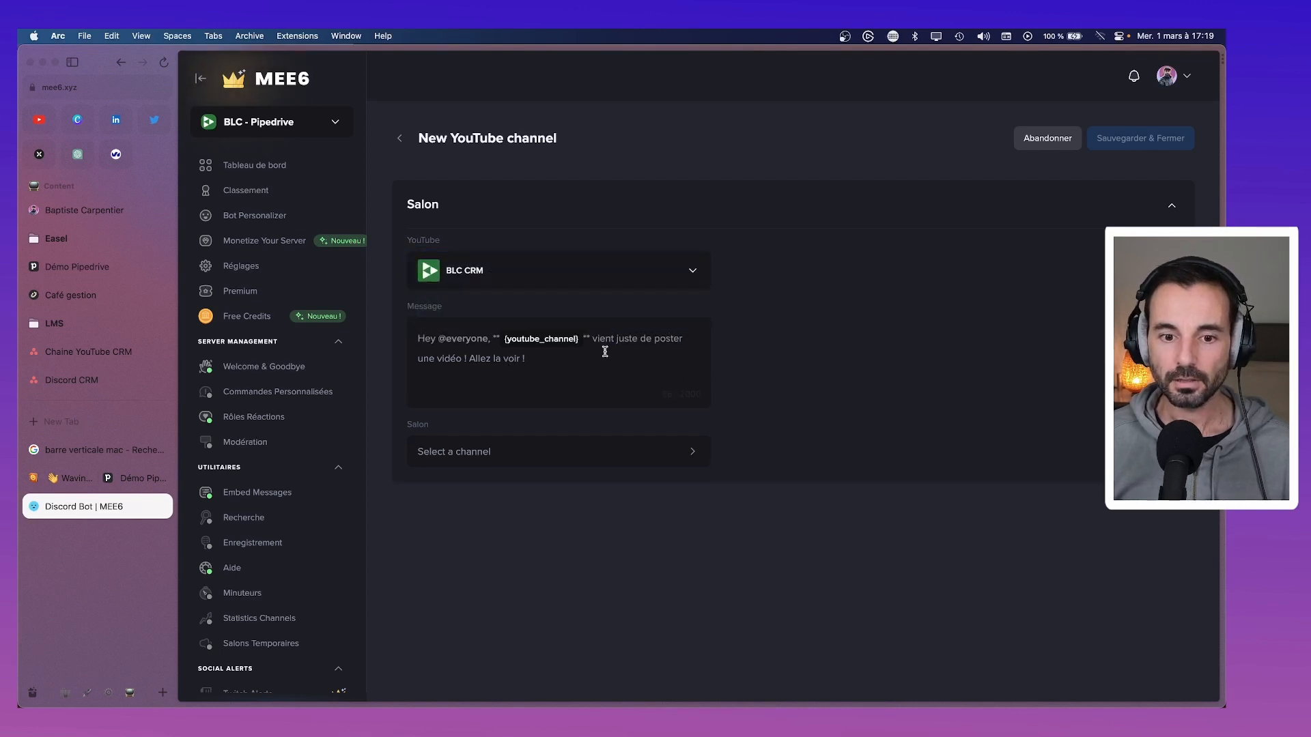
Select annonces as the Discord channel where the BLC CRM video alerts are posted.
click(489, 338)
text(,)
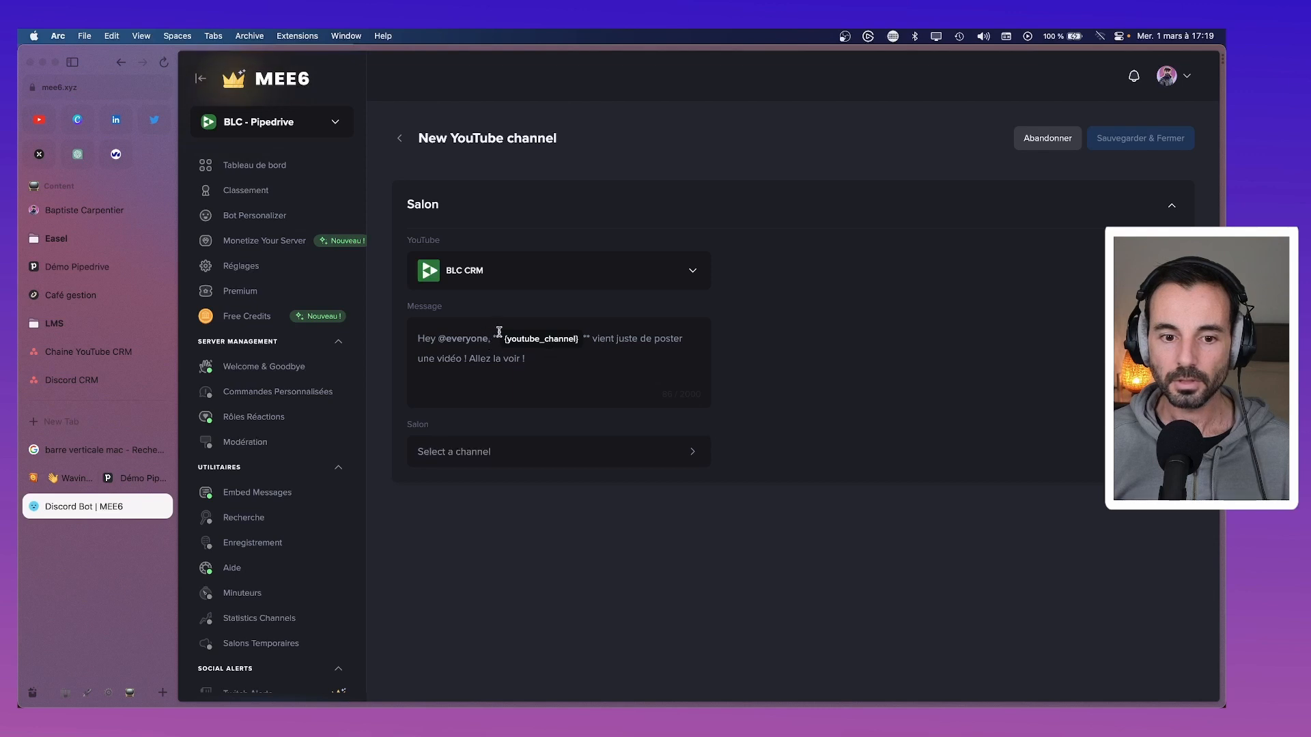
click(509, 451)
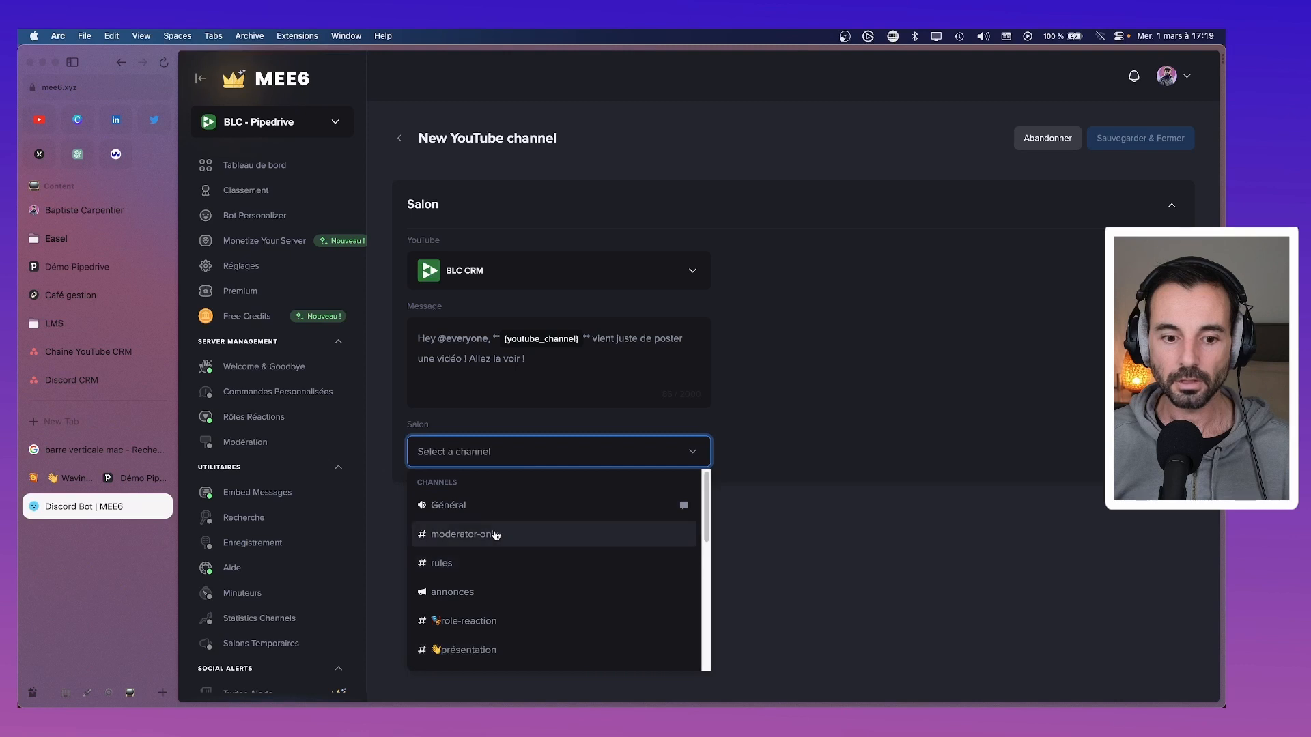
click(492, 592)
click(600, 366)
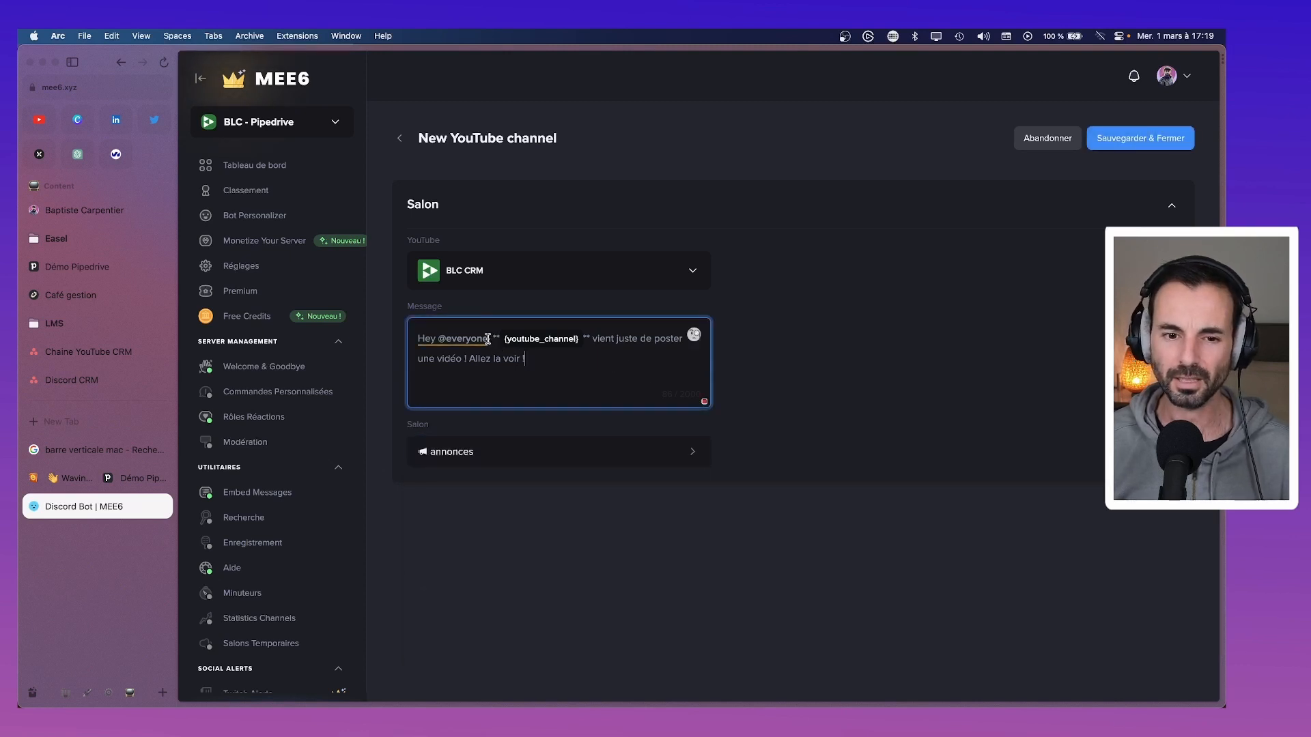
click(487, 339)
key(Return)
key(Return)
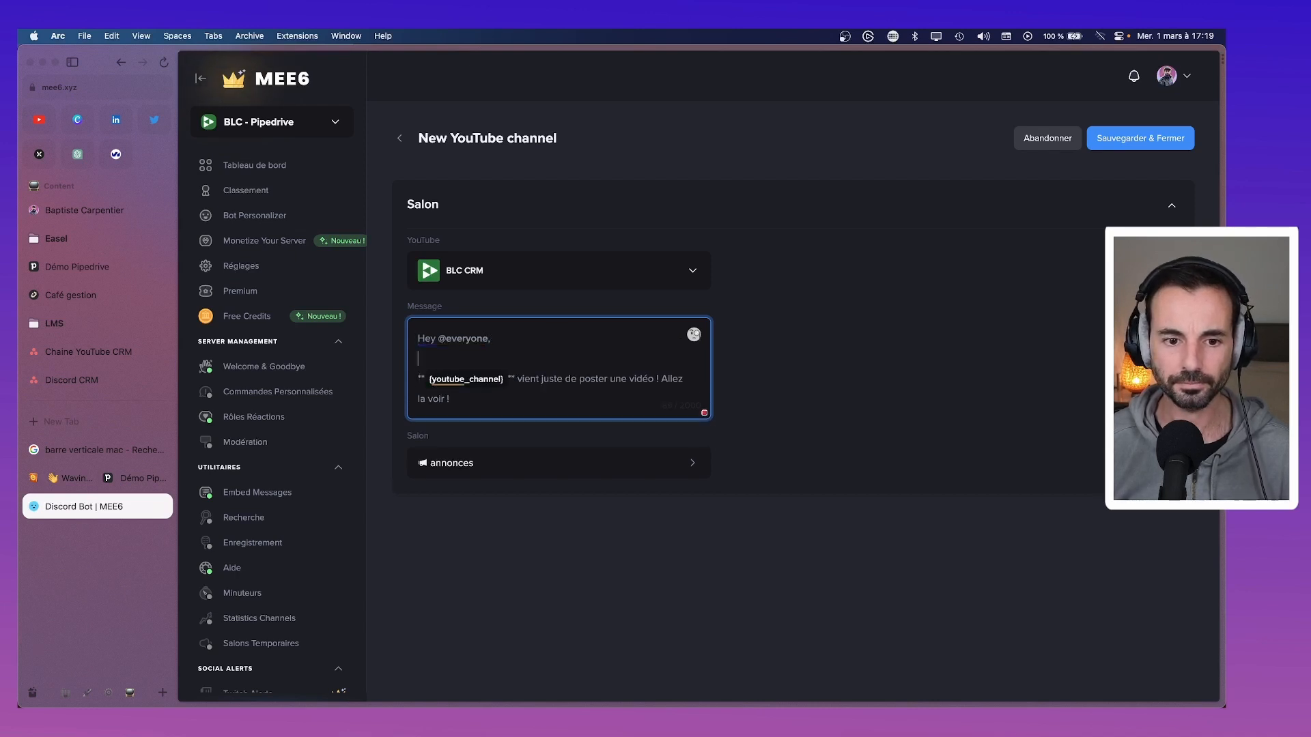
key(Return)
text(On vien)
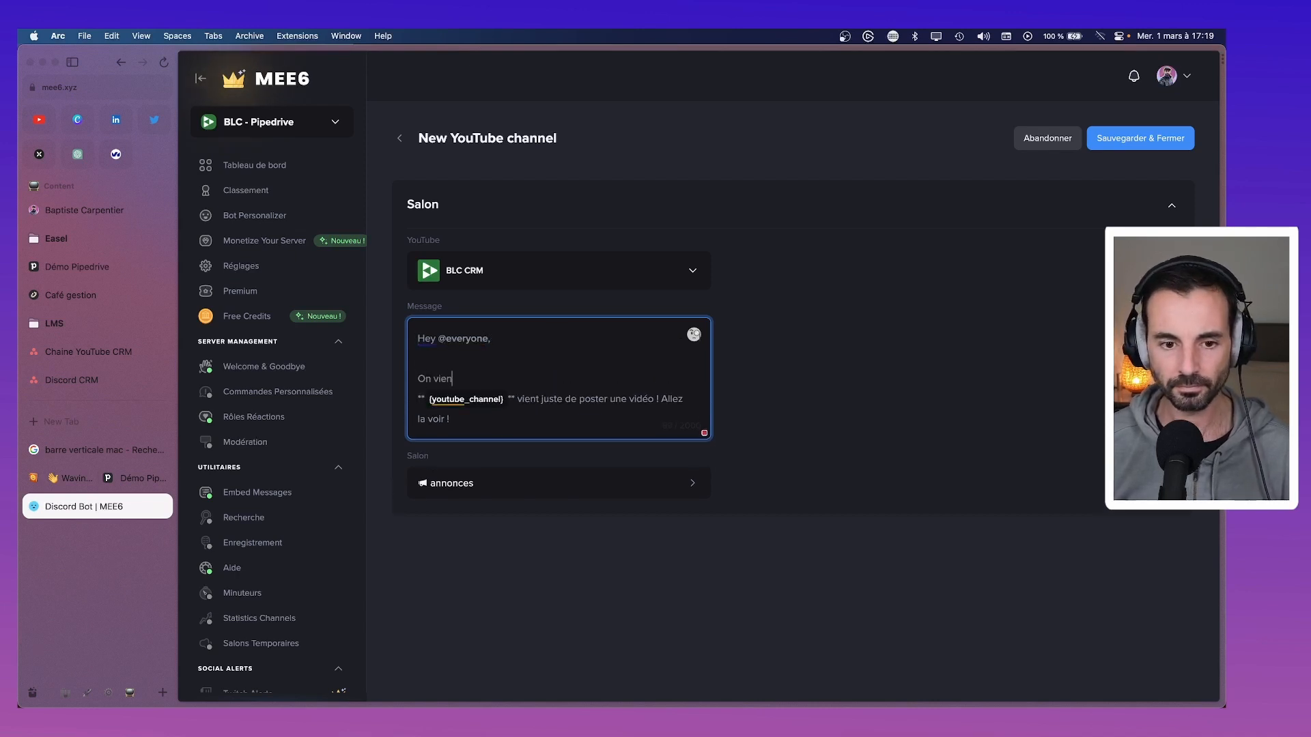
key(BackSpace)
key(BackSpace)
key(BackSpace)
key(BackSpace)
key(BackSpace)
key(BackSpace)
key(BackSpace)
Add the line "Une nouvelle est dispo sur YouTube" above the {youtube_channel} variable in the alert message.
text(Une nouvelle)
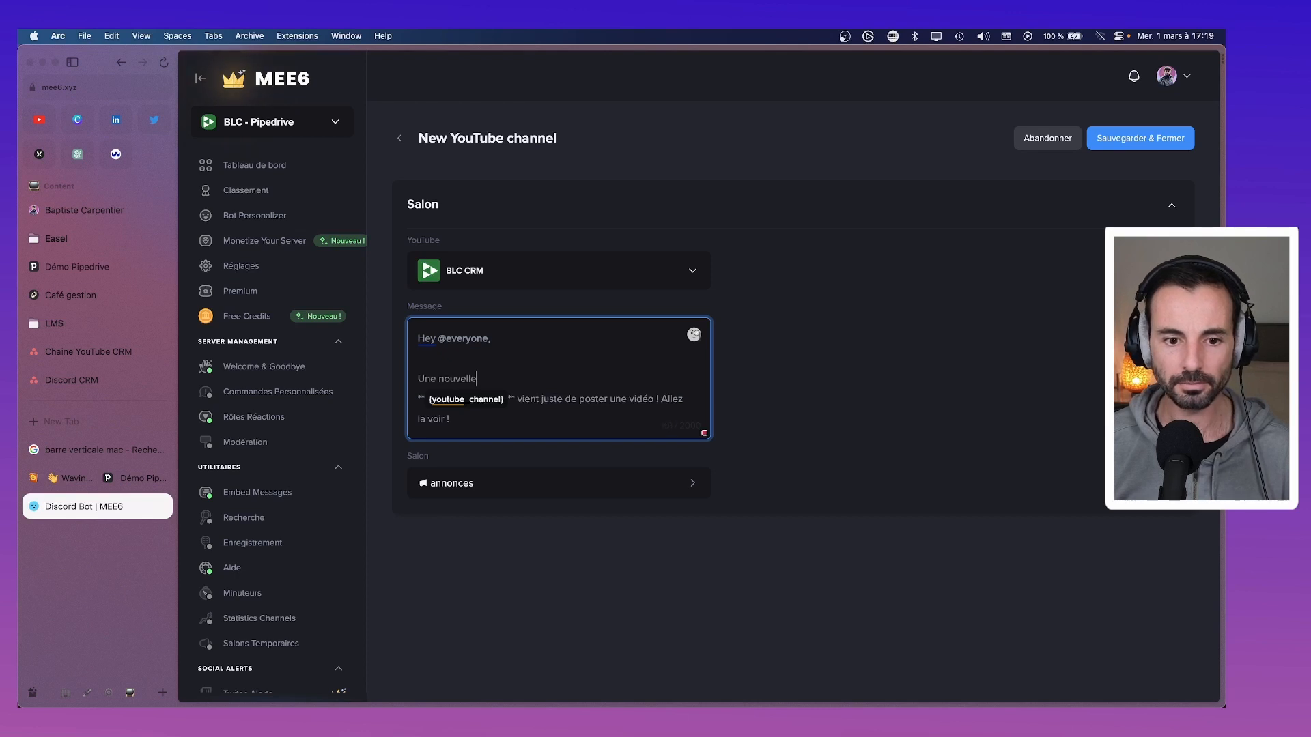
text( est dispo sur)
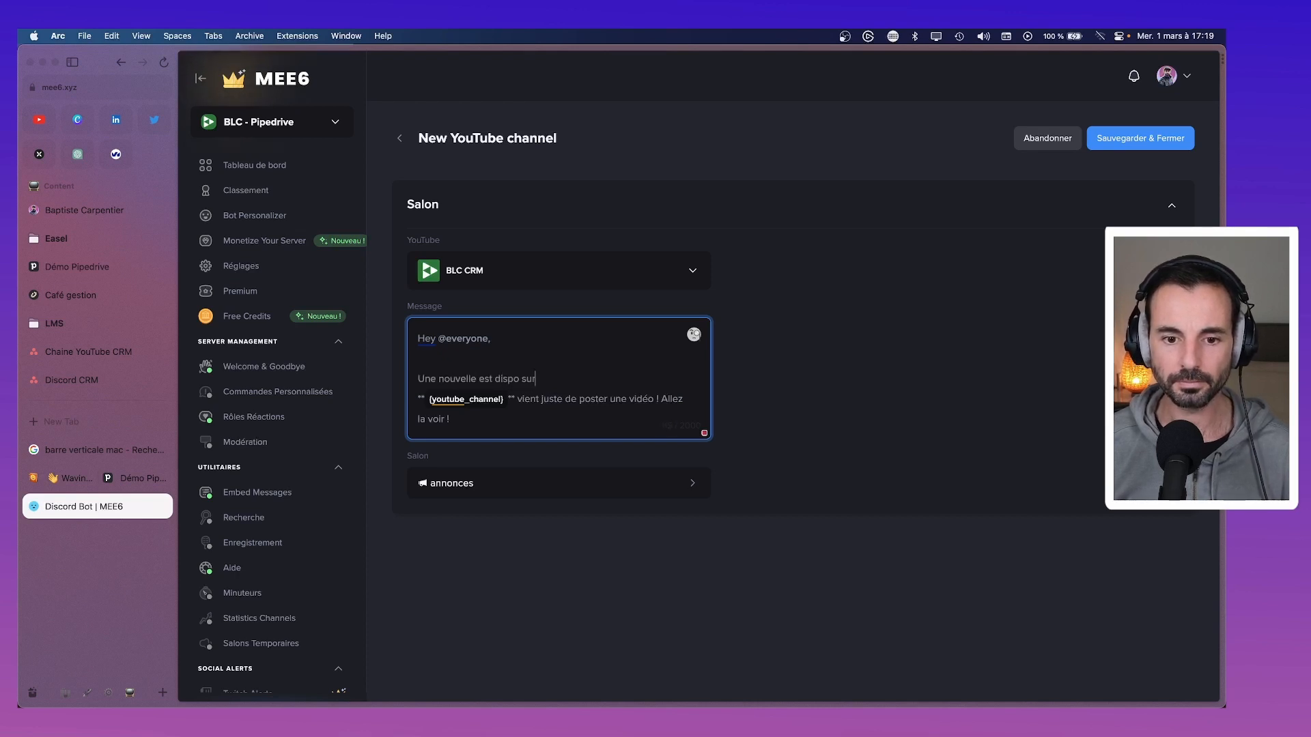
text( You)
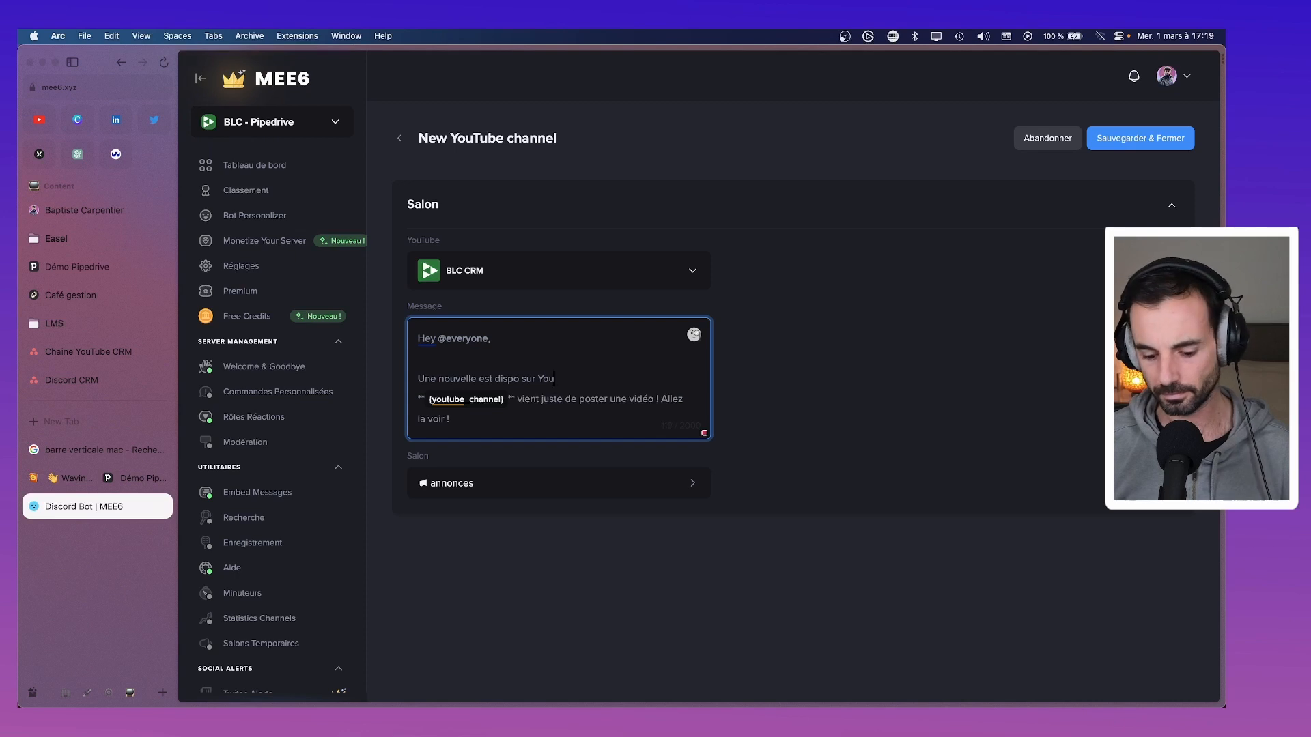
text(Tuvbe)
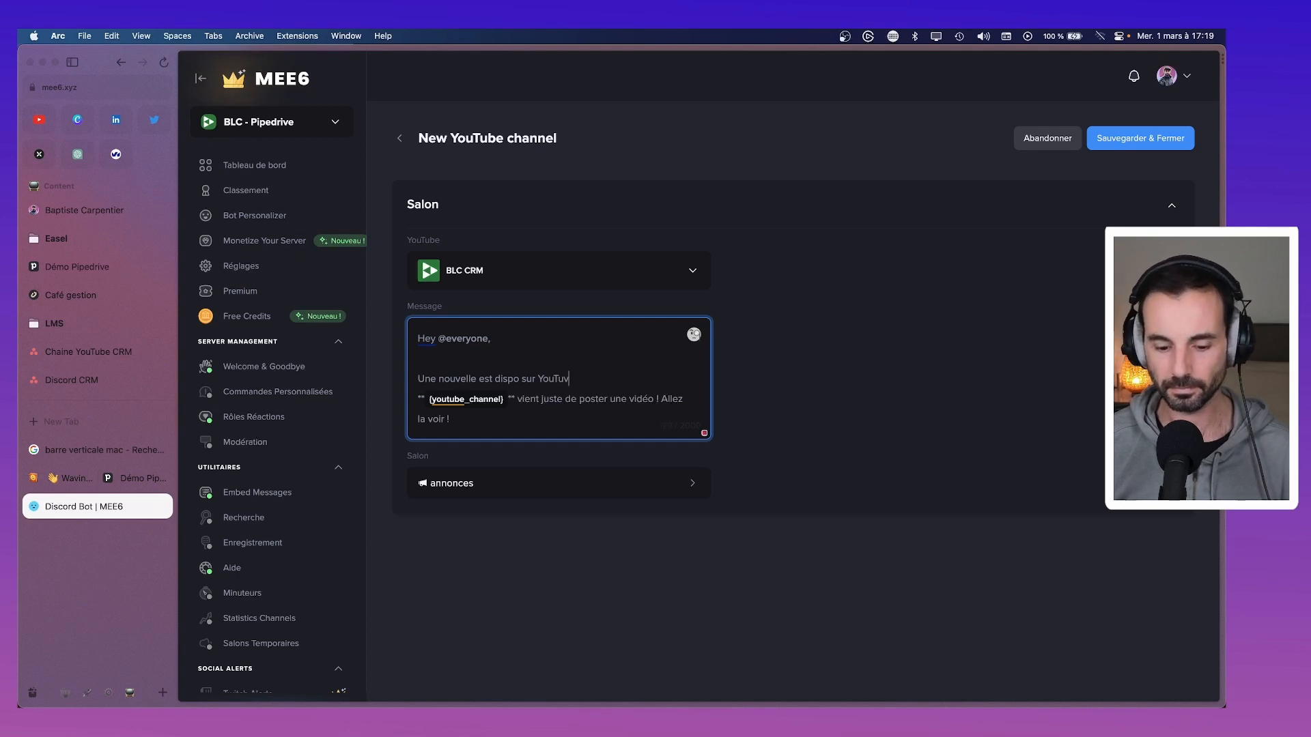
key(BackSpace)
text(be)
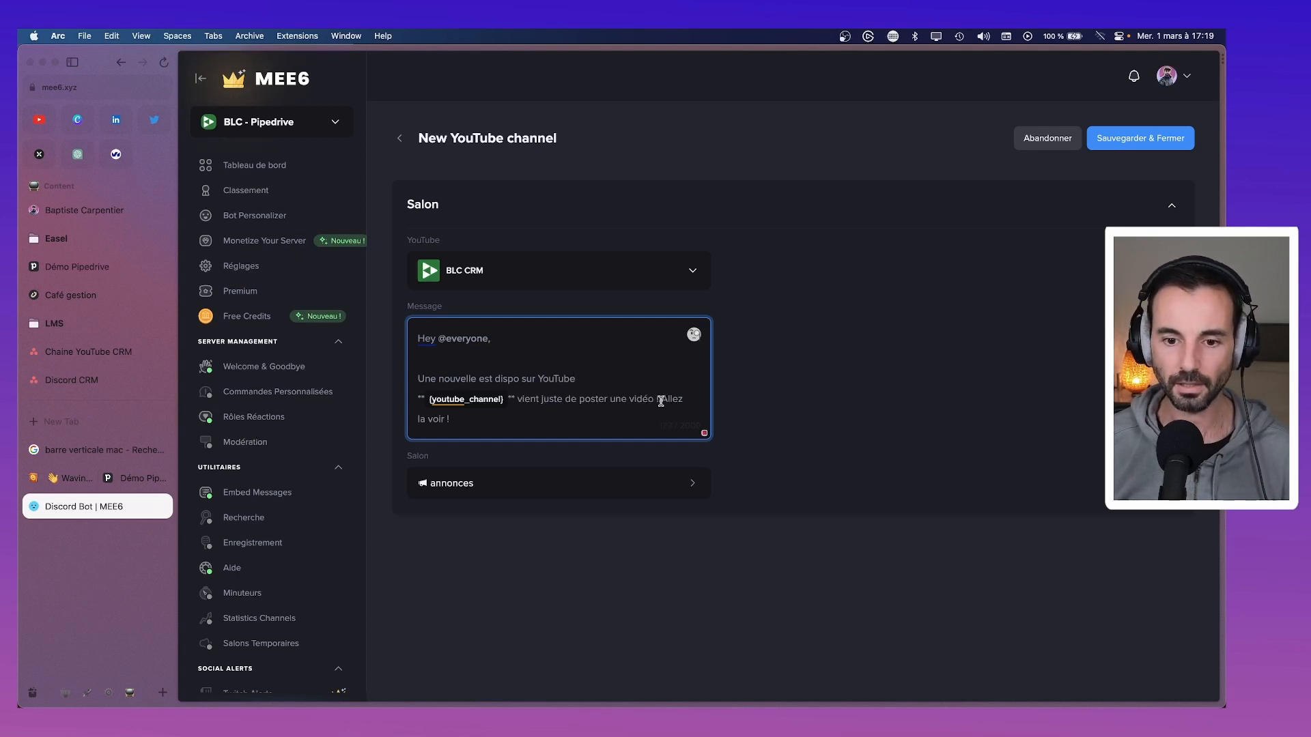
Remove "vient juste de poster une vidéo !" from the message and place "Allez la voir !" below an empty line.
drag(660, 399, 515, 399)
key(BackSpace)
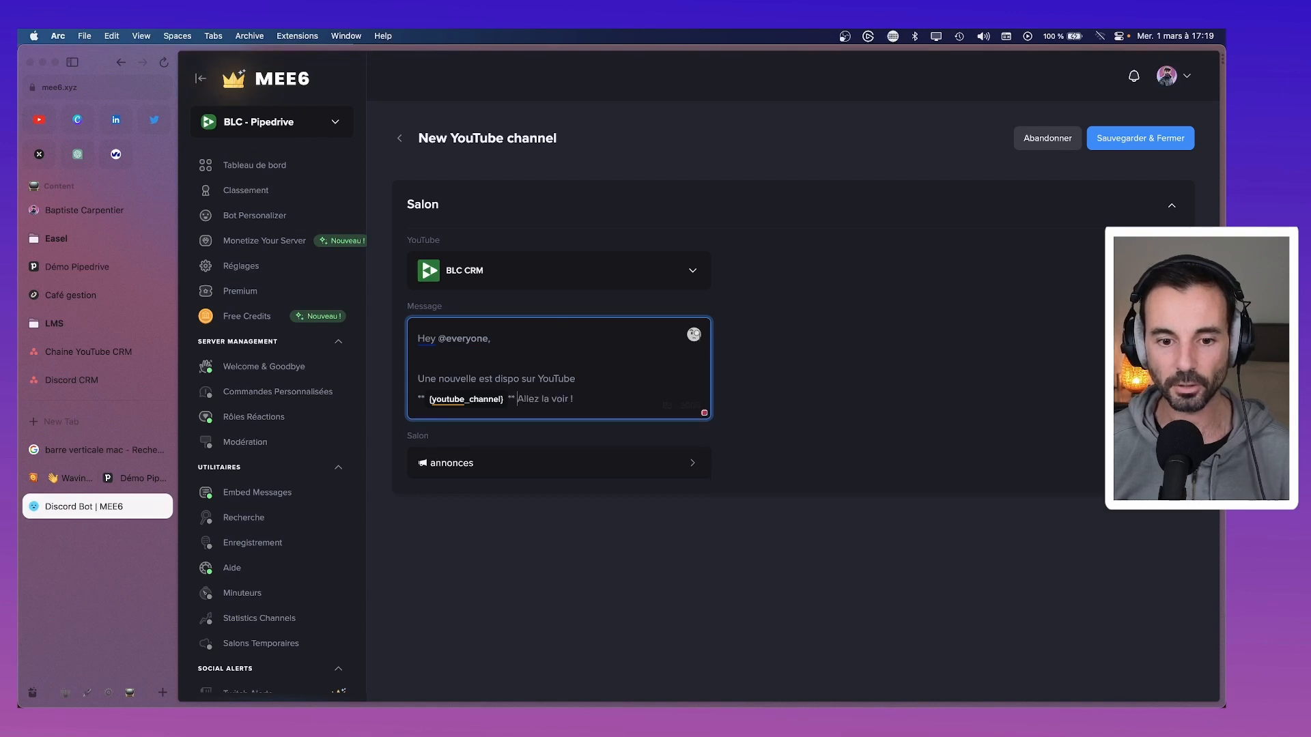
key(Return)
key(Return)
click(469, 416)
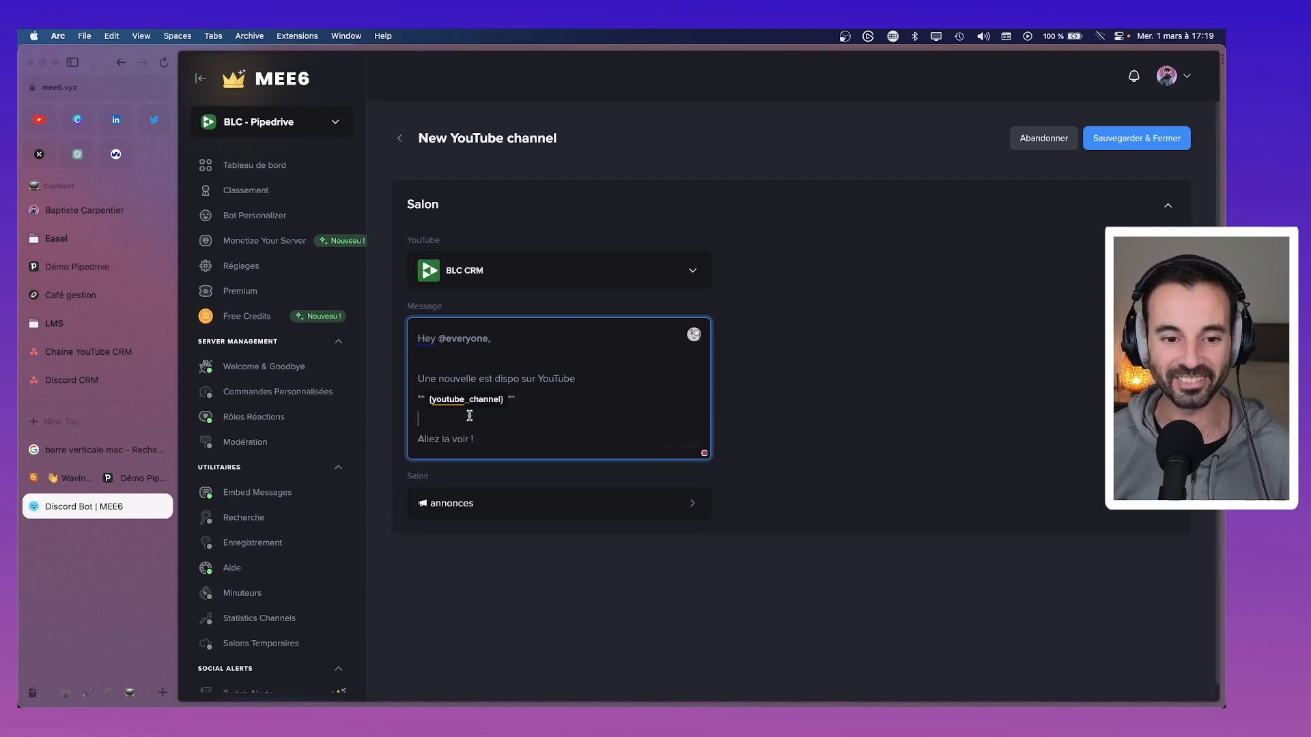
Save the YouTube alert, reopen the BLC CRM subscription to check its message, and save and close it again.
click(1142, 138)
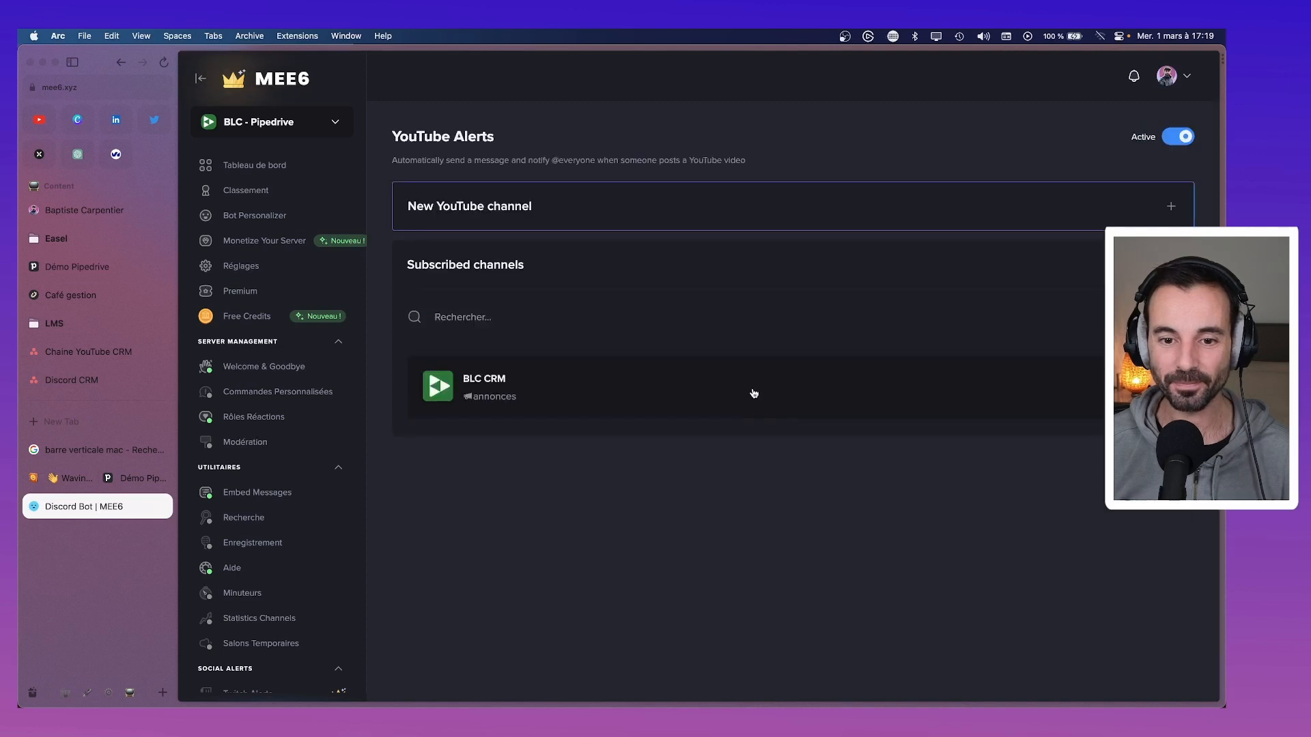
click(751, 391)
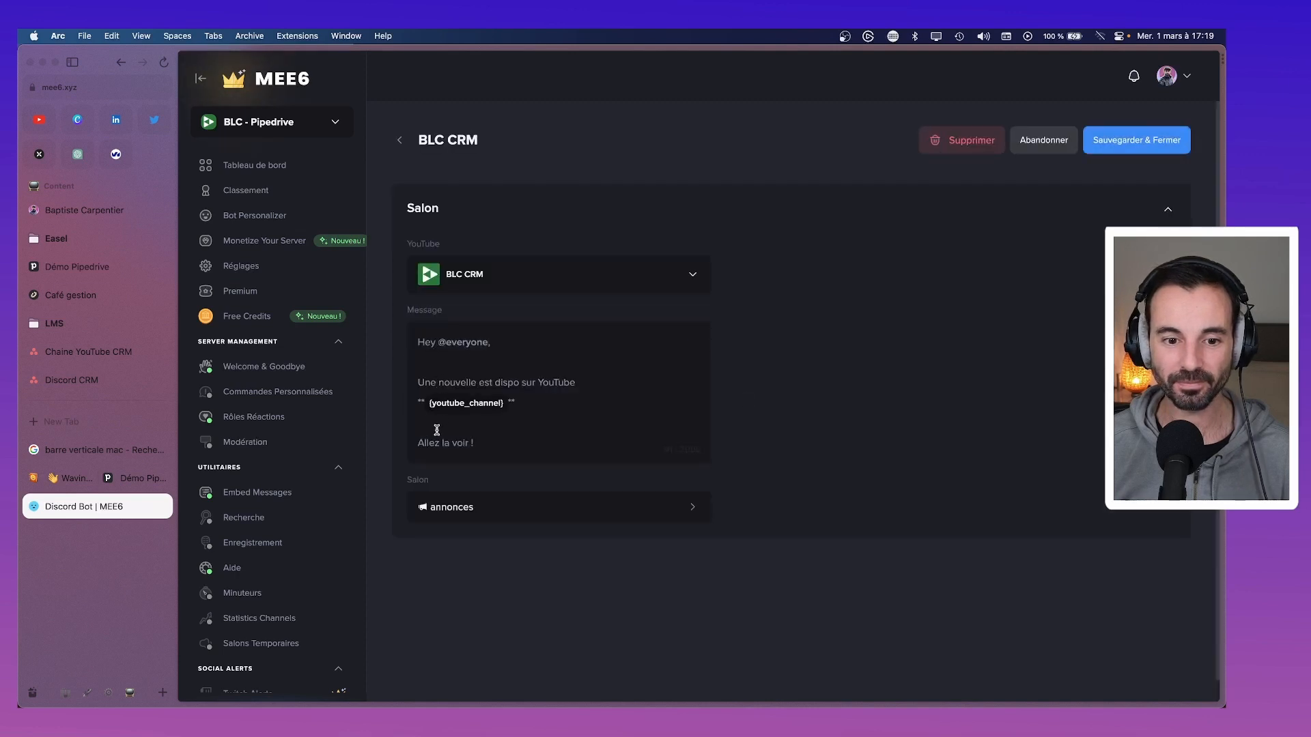
click(1118, 148)
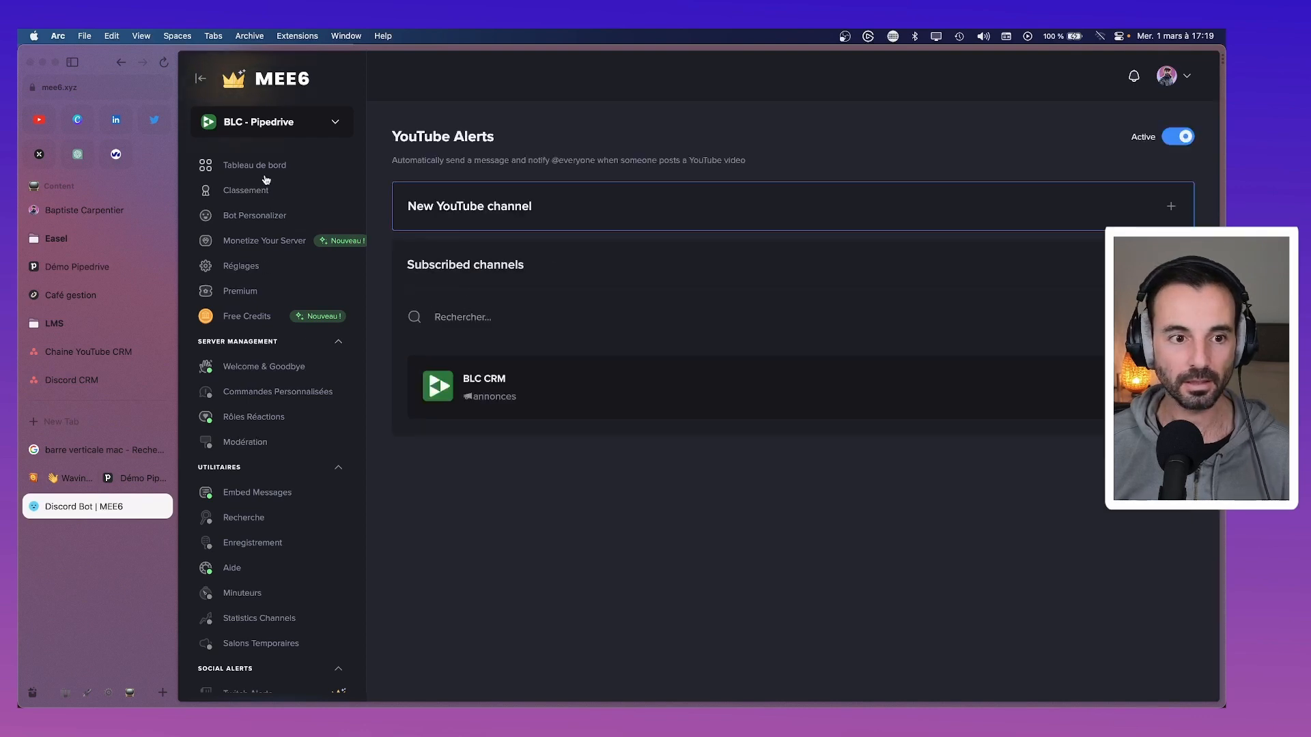
Enable the Twitch Alerts plugin from the plugins overview, return without connecting a Twitch account, and look through the remaining plugins.
click(265, 168)
scroll(727, 406, down, 6)
scroll(727, 406, down, 5)
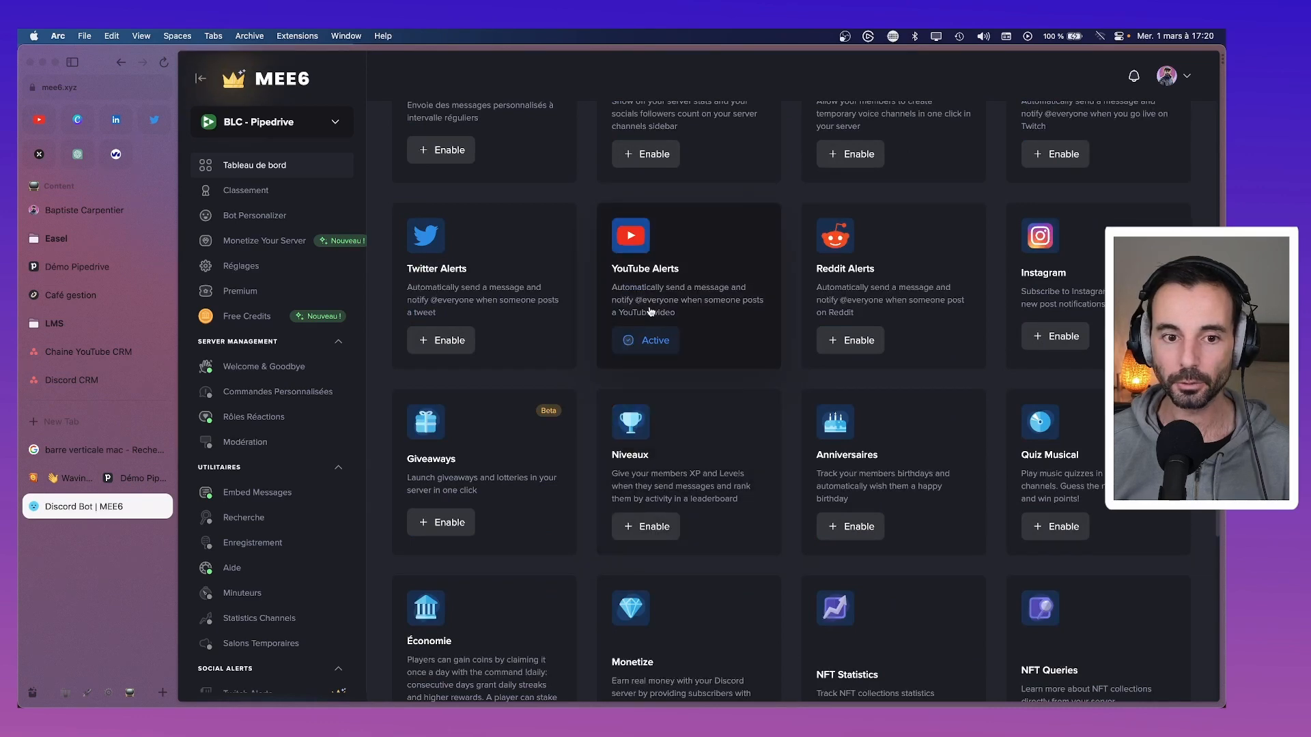
scroll(804, 343, up, 2)
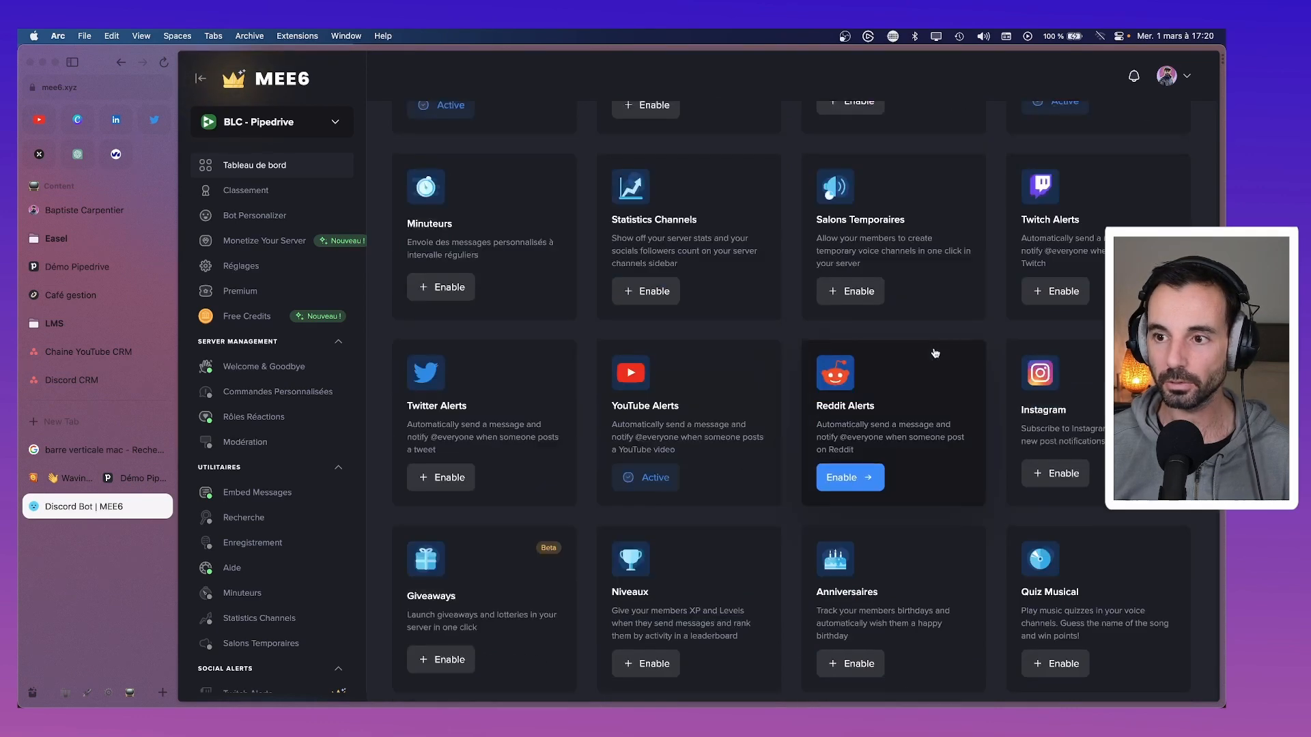
click(1071, 295)
click(808, 409)
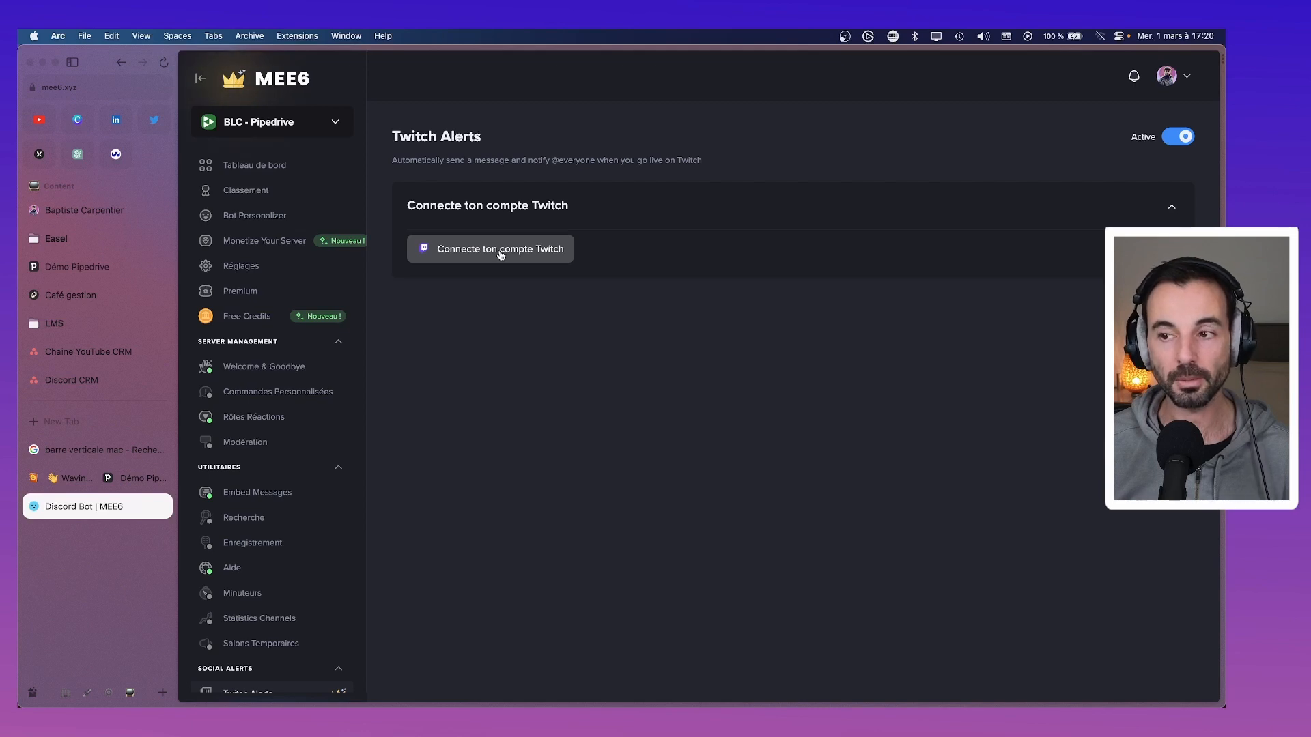
key(super+bracketleft)
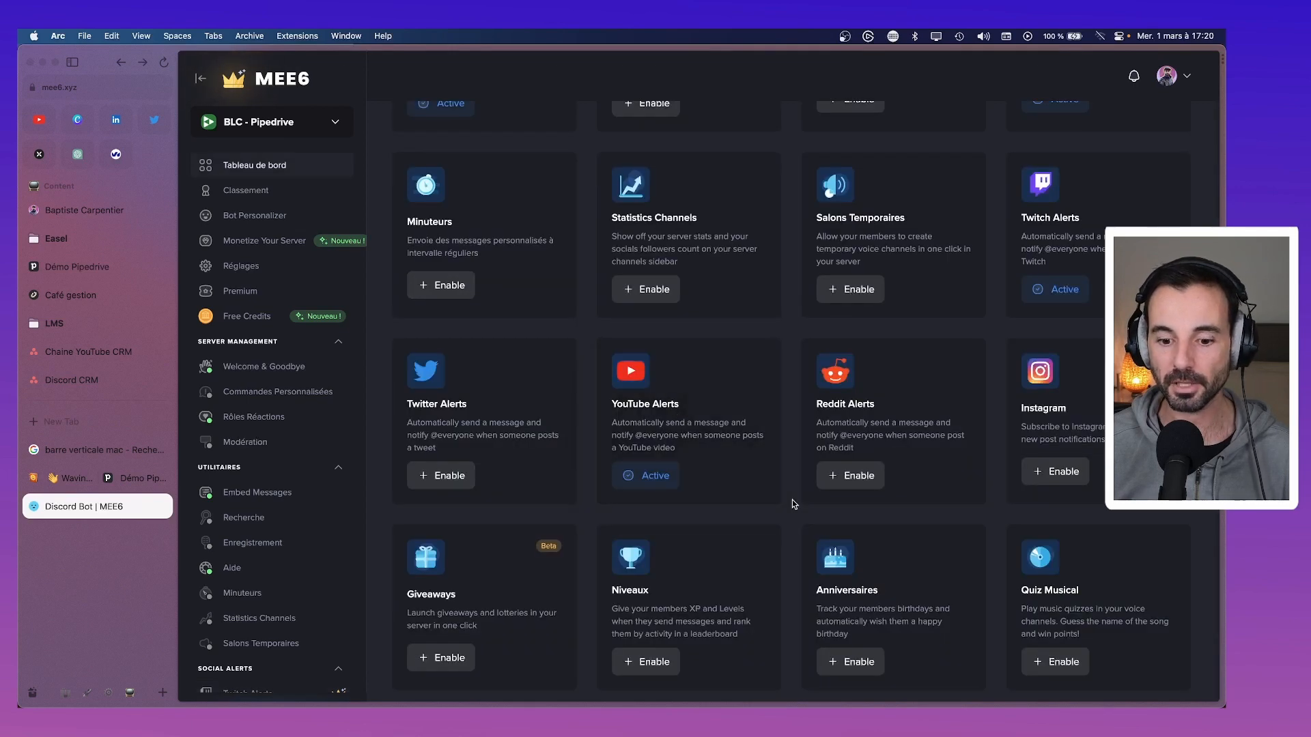
scroll(796, 506, down, 3)
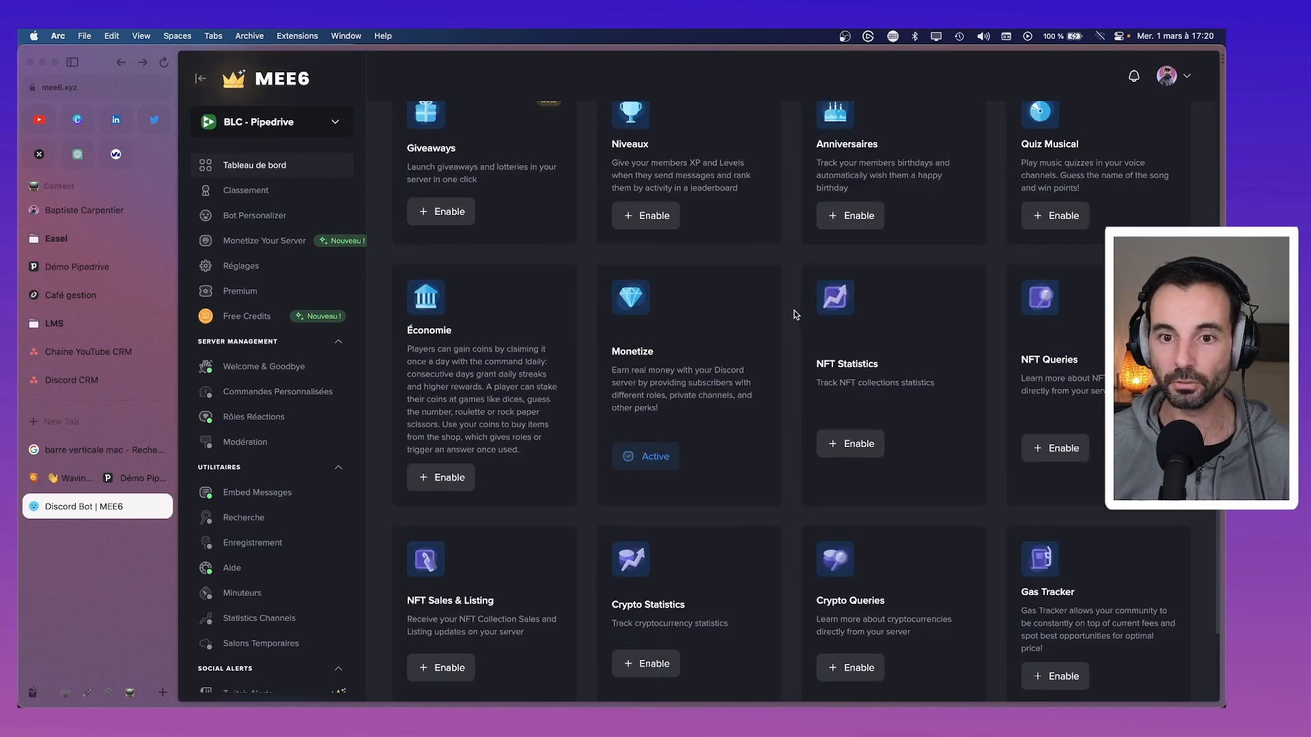
Enable the Niveaux plugin from the plugins overview.
scroll(784, 387, down, 1)
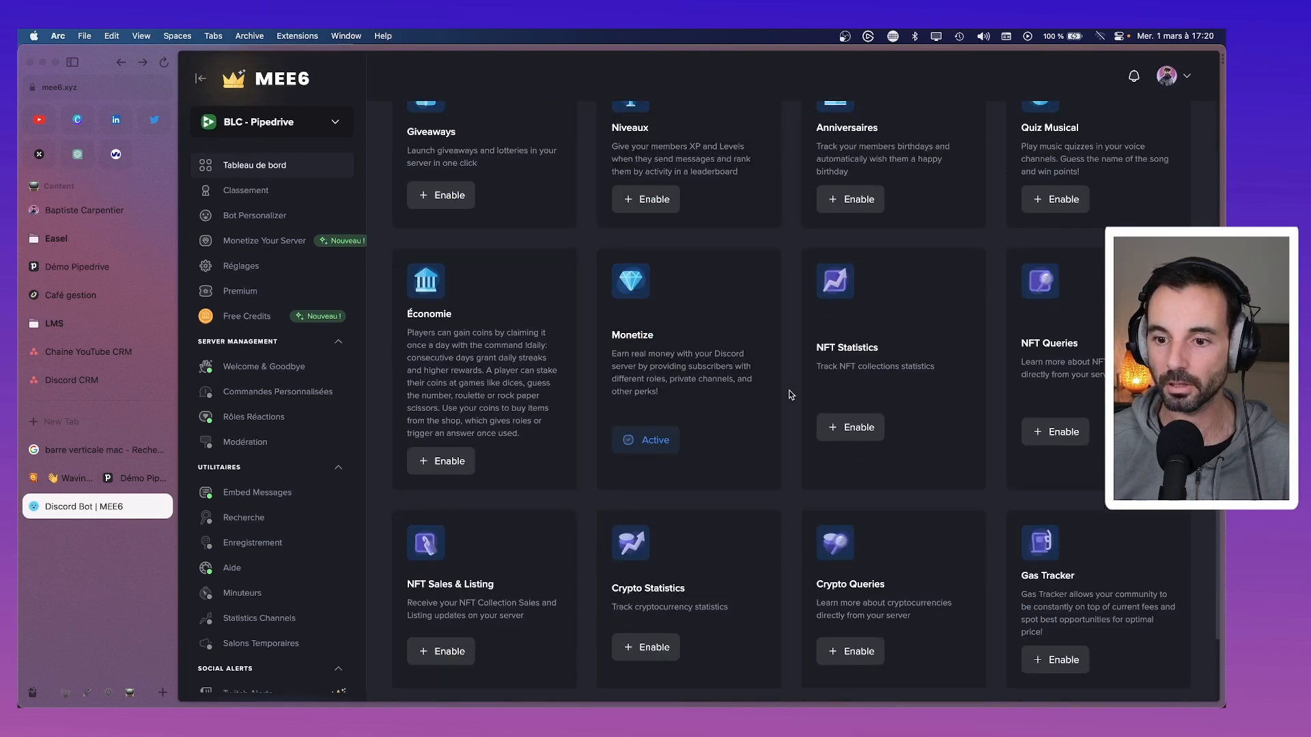
scroll(751, 389, up, 3)
click(649, 327)
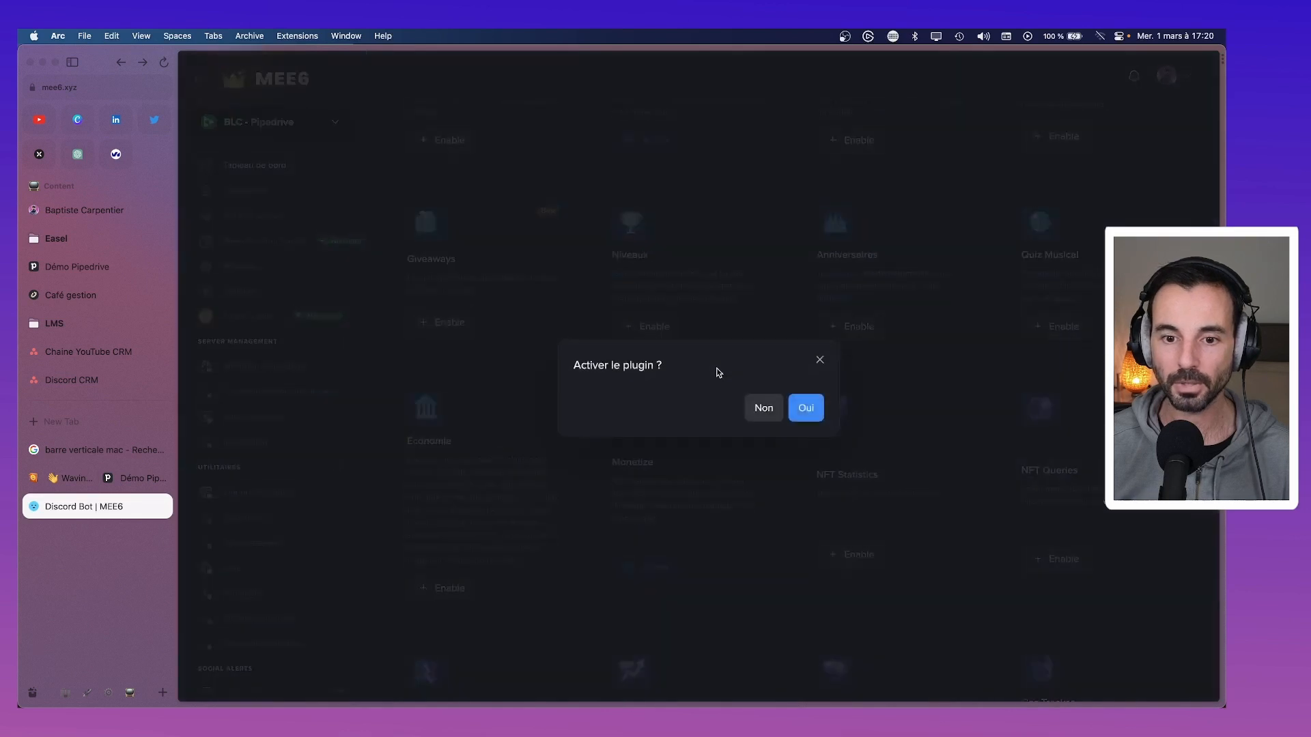
click(805, 407)
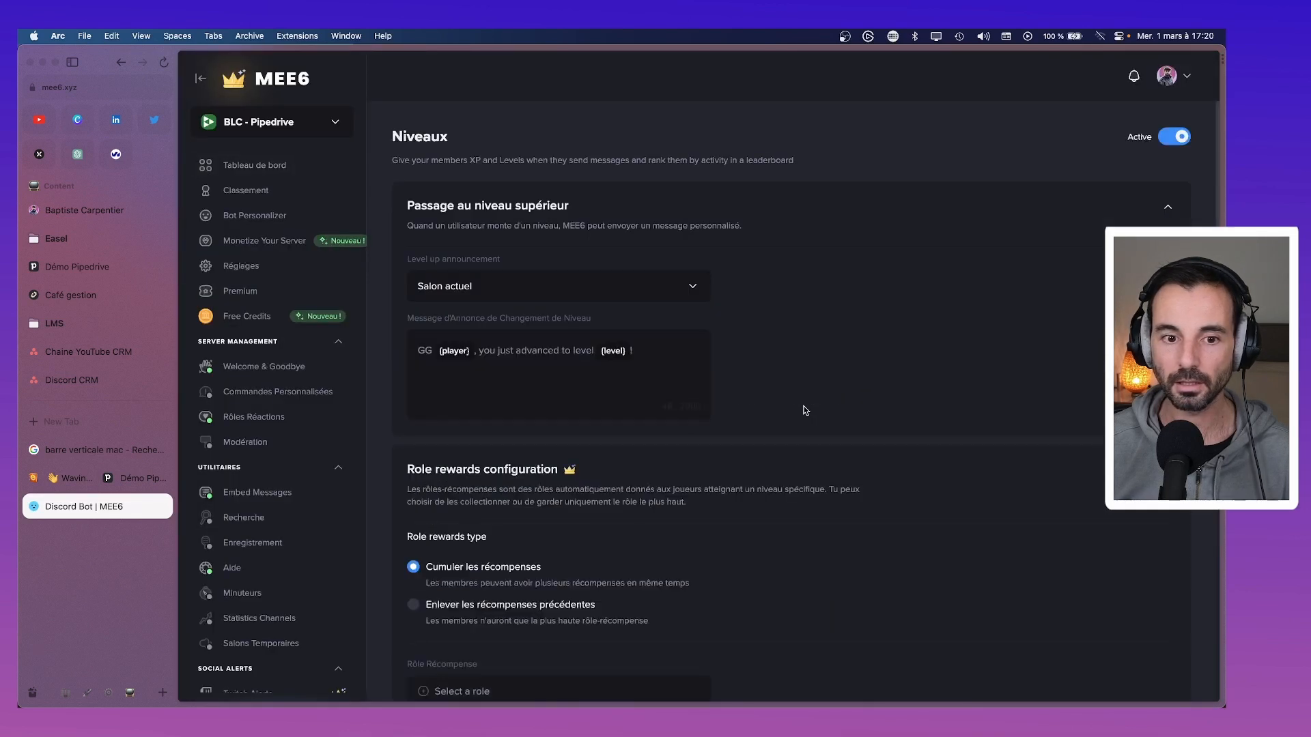
Set the level-up announcement to be sent as Message Privé and save the change.
click(649, 288)
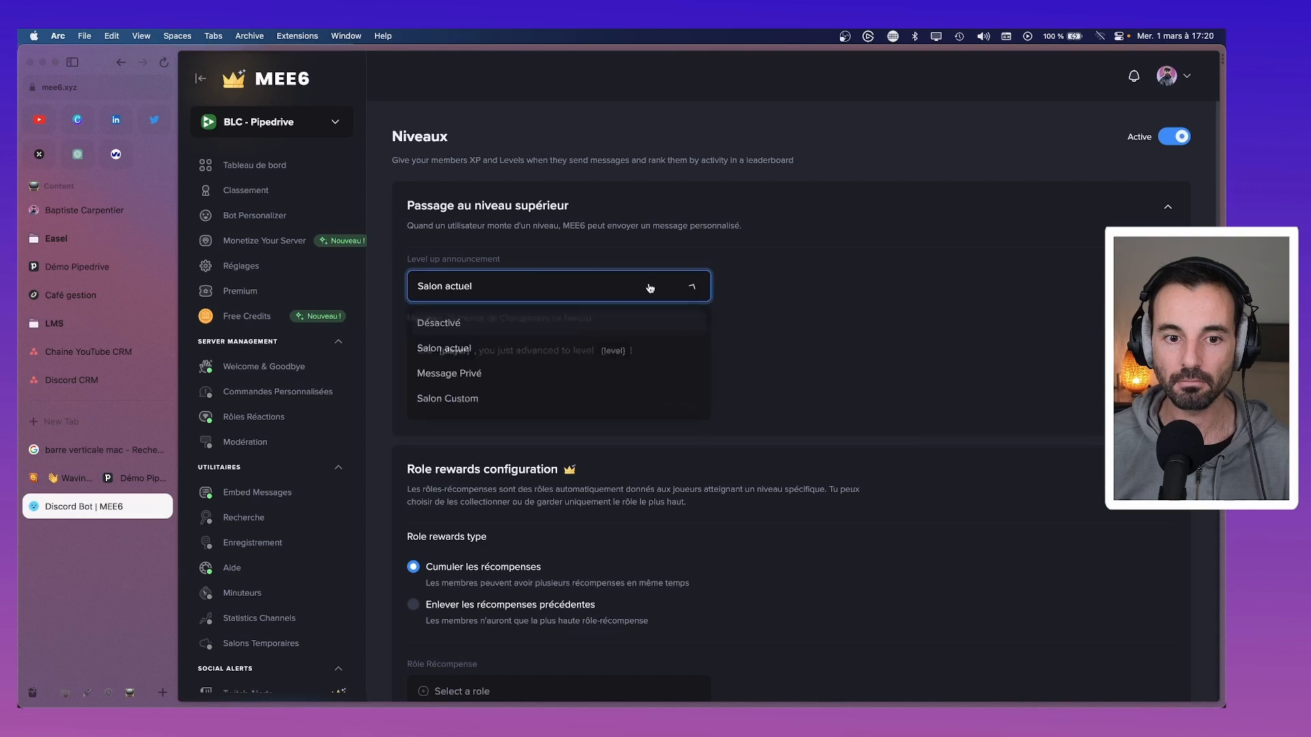
click(467, 381)
scroll(611, 415, down, 2)
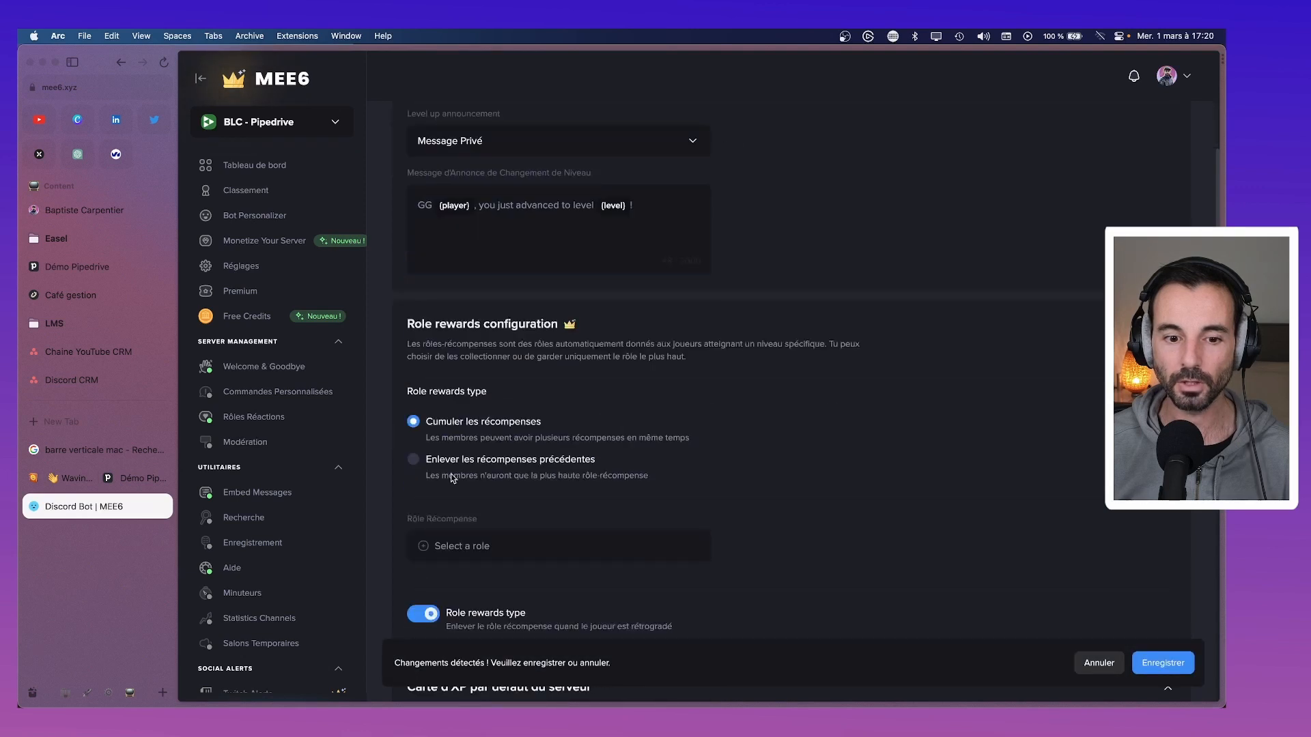
scroll(454, 481, down, 2)
click(1147, 669)
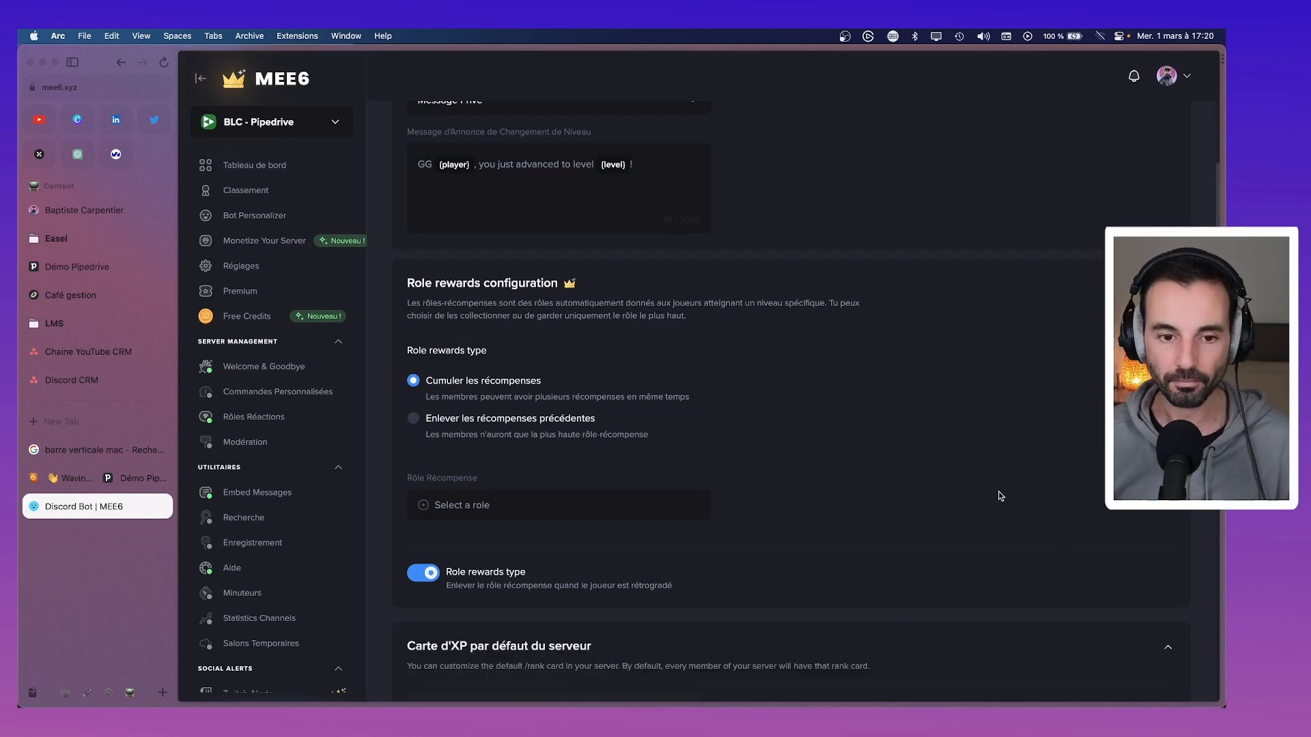
Replace "you just advanced to level" in the level-up announcement message with "tu avances au niveau".
scroll(851, 504, up, 3)
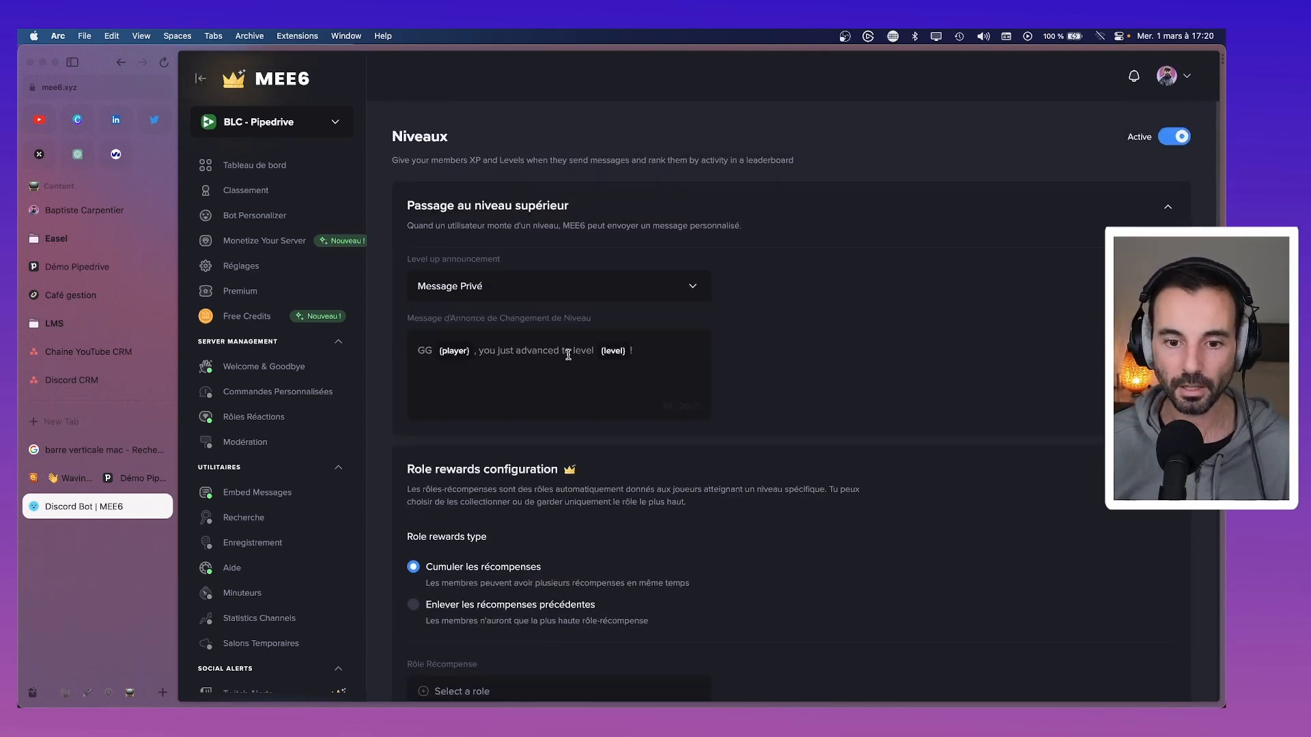
drag(594, 350, 480, 350)
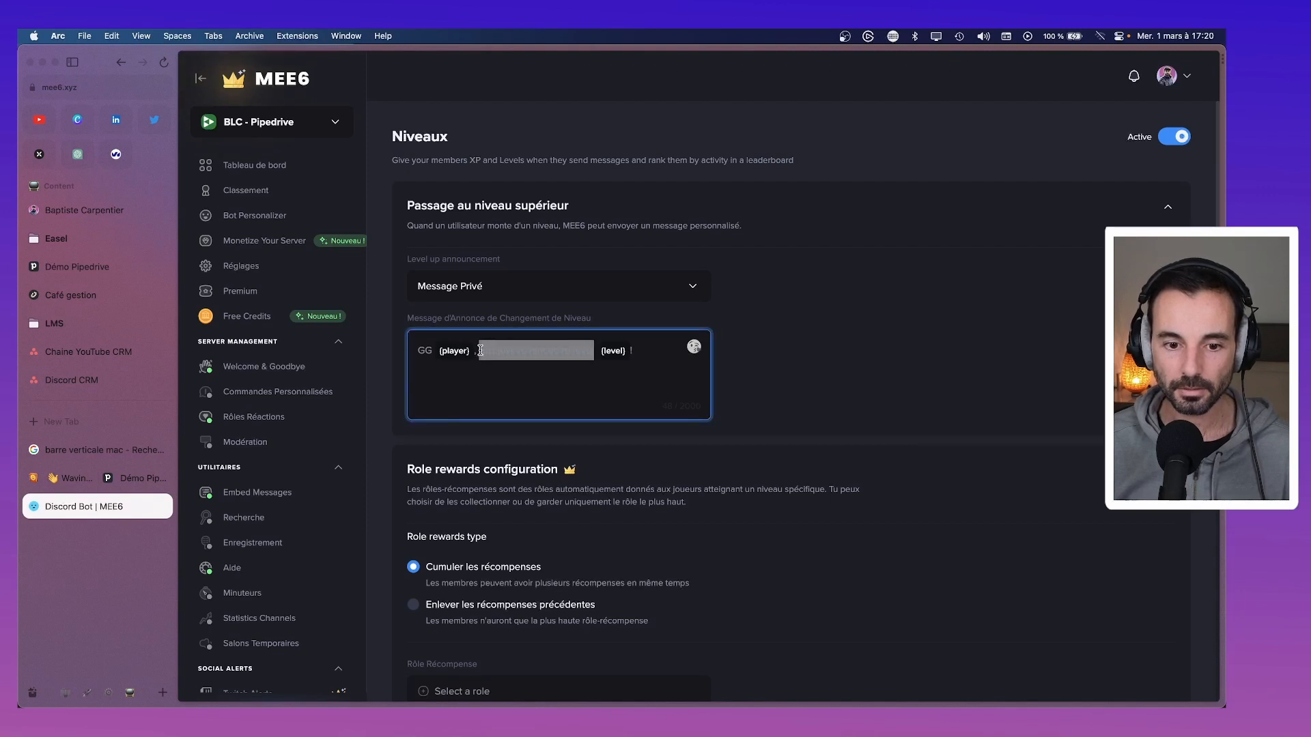
text(tu avances au n )
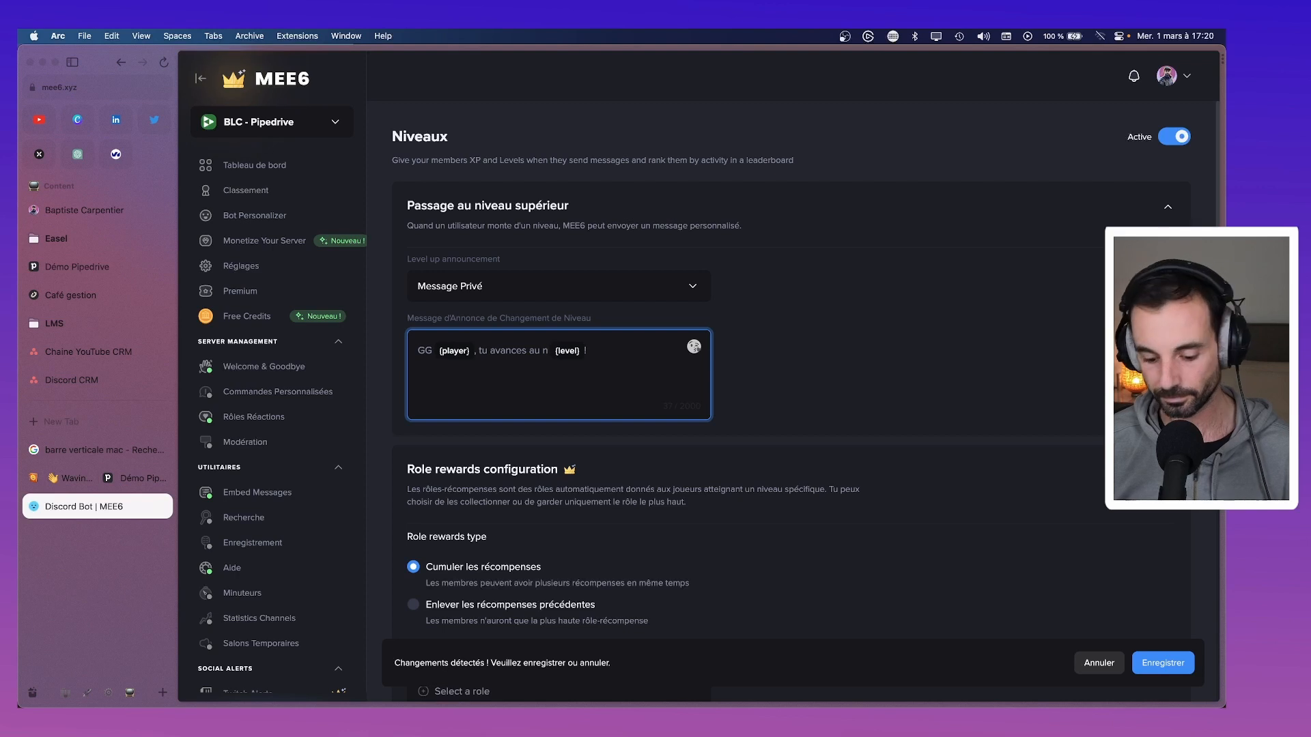
text(iveau)
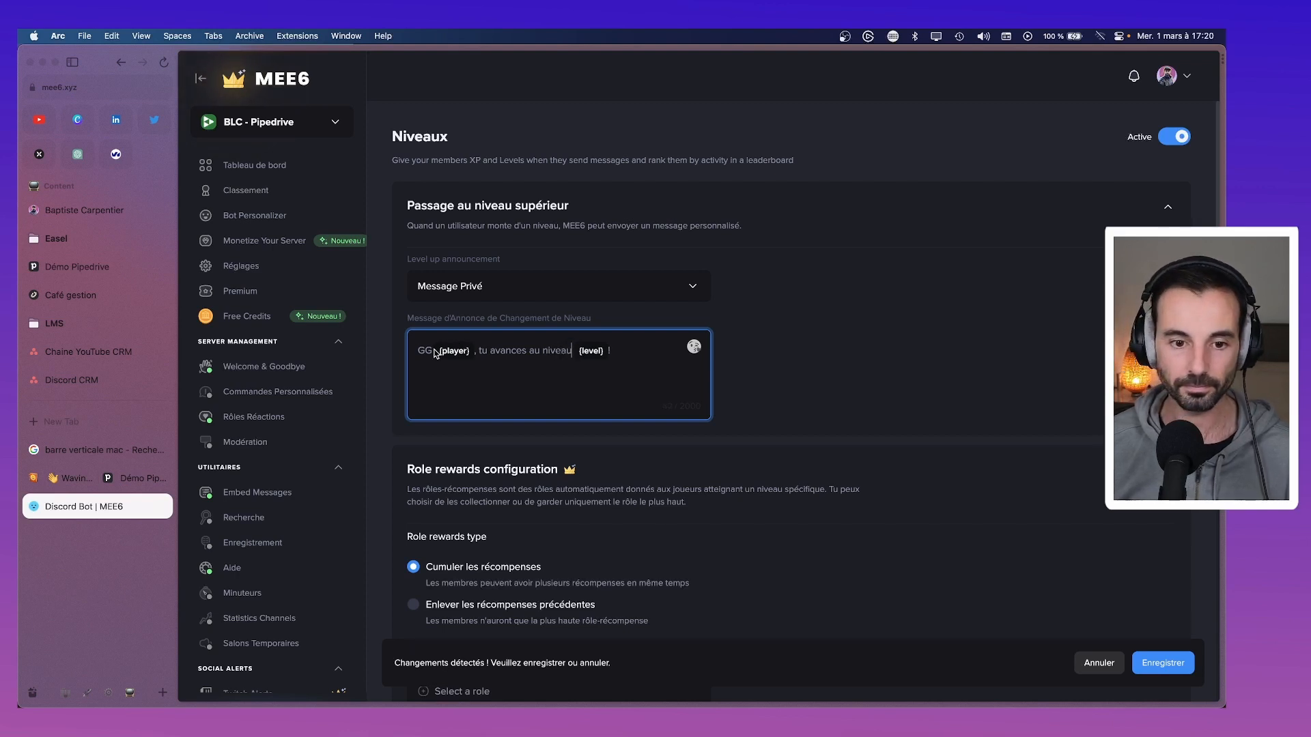
Replace "GG" with "Bravo" at the start of the level-up message and save the Niveaux settings.
drag(434, 353, 419, 350)
text(Bravi)
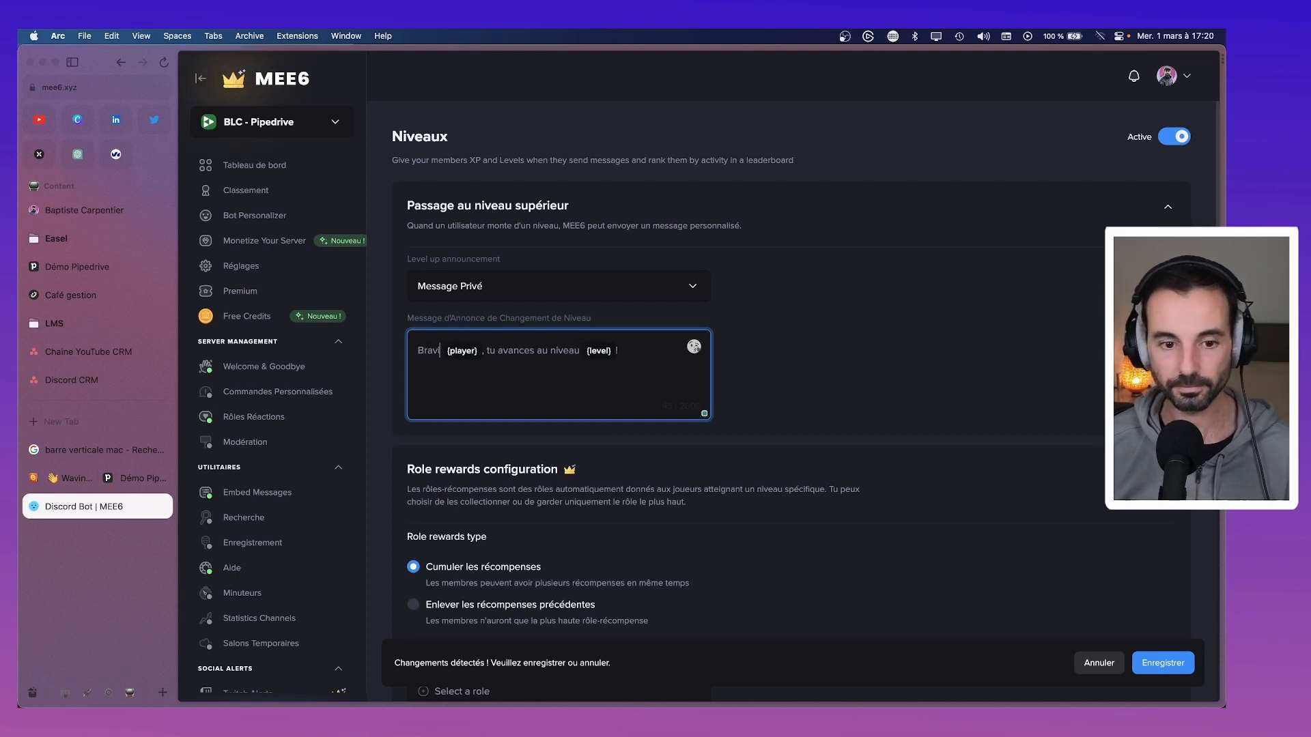
key(BackSpace)
text(o)
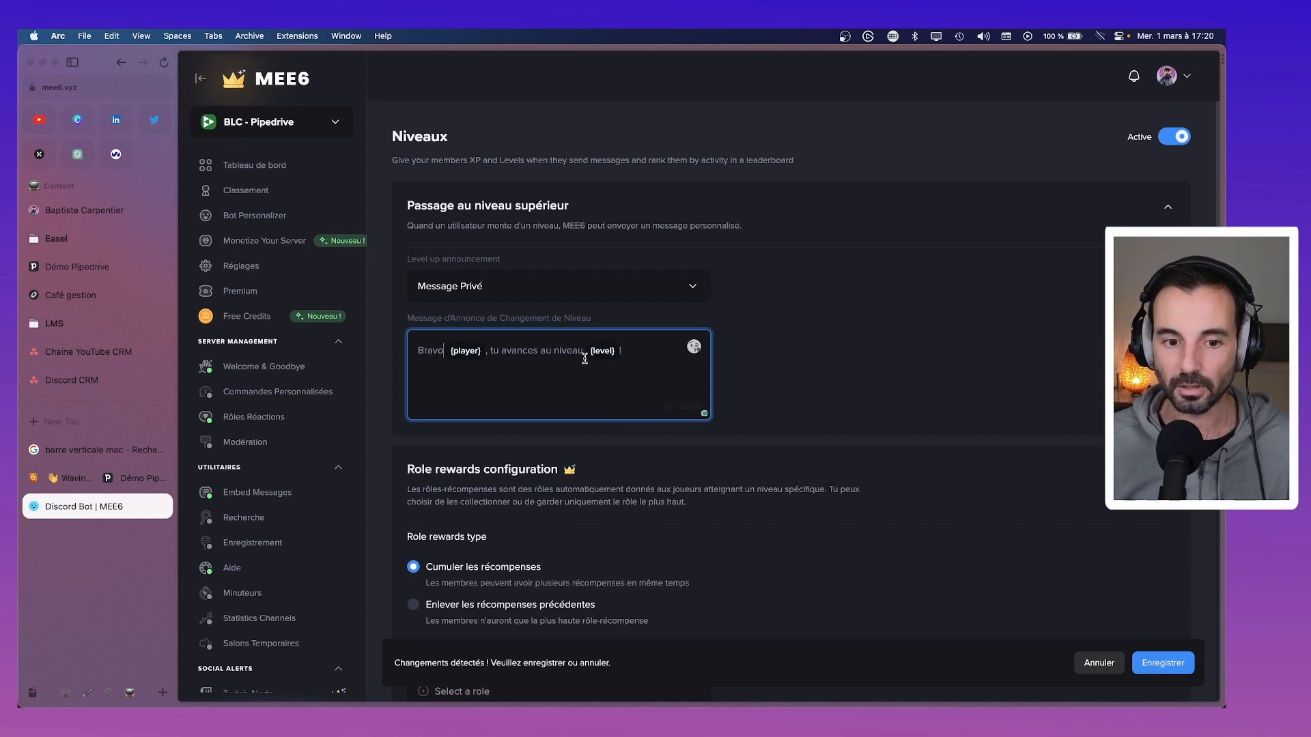
click(486, 352)
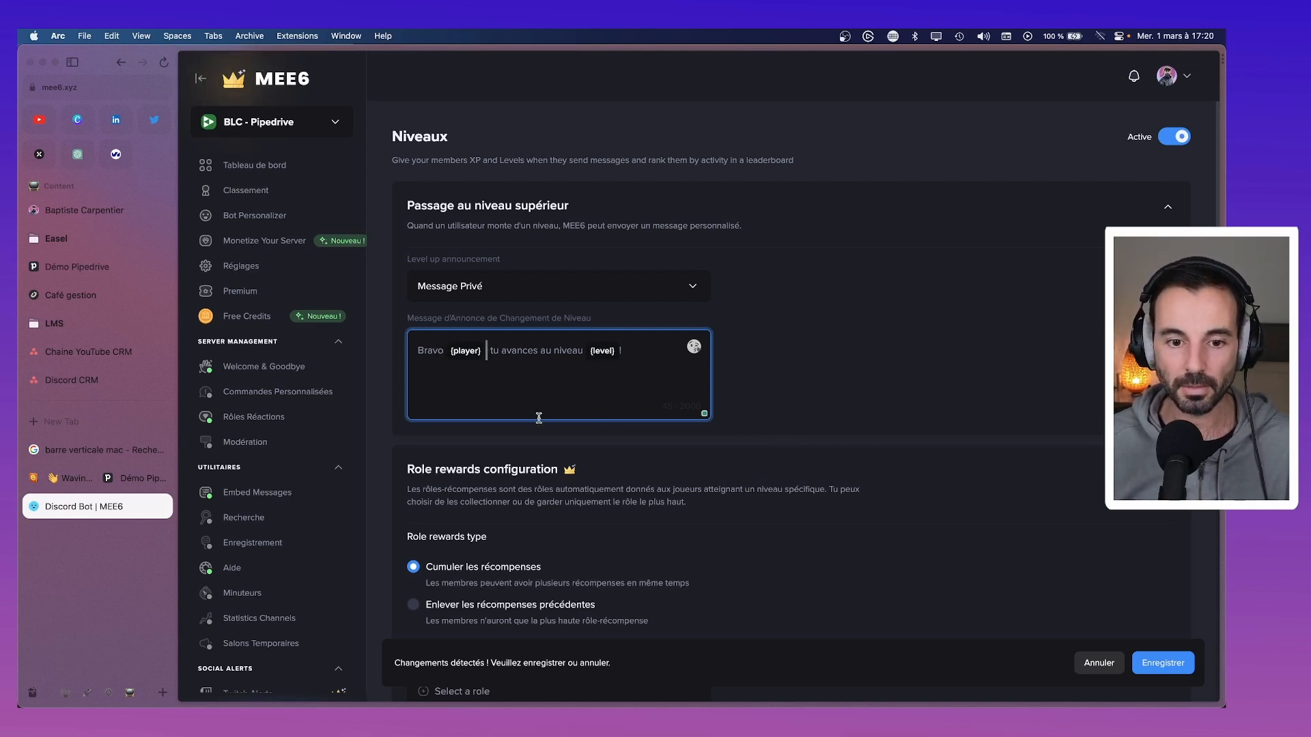
scroll(683, 465, down, 5)
click(1144, 658)
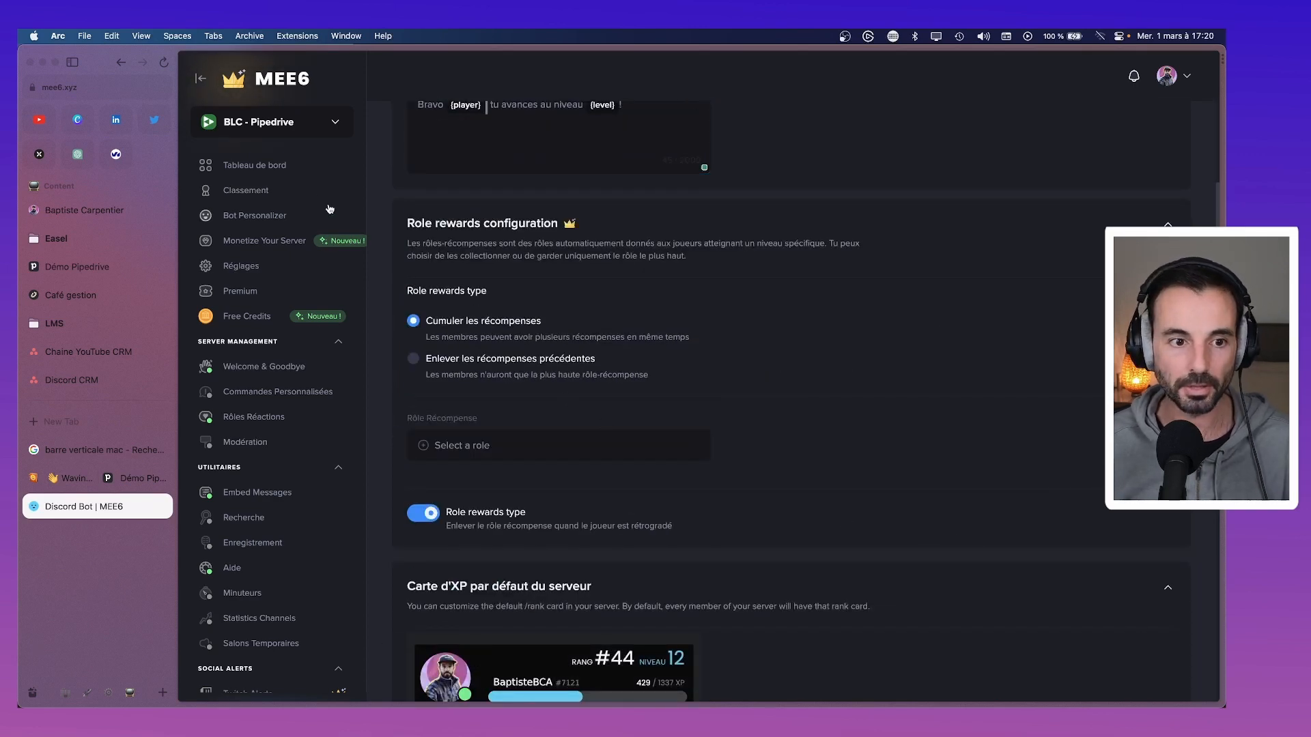
Return to the plugins overview, look through the remaining plugins, and enable Statistics Channels.
click(273, 166)
scroll(803, 386, down, 1)
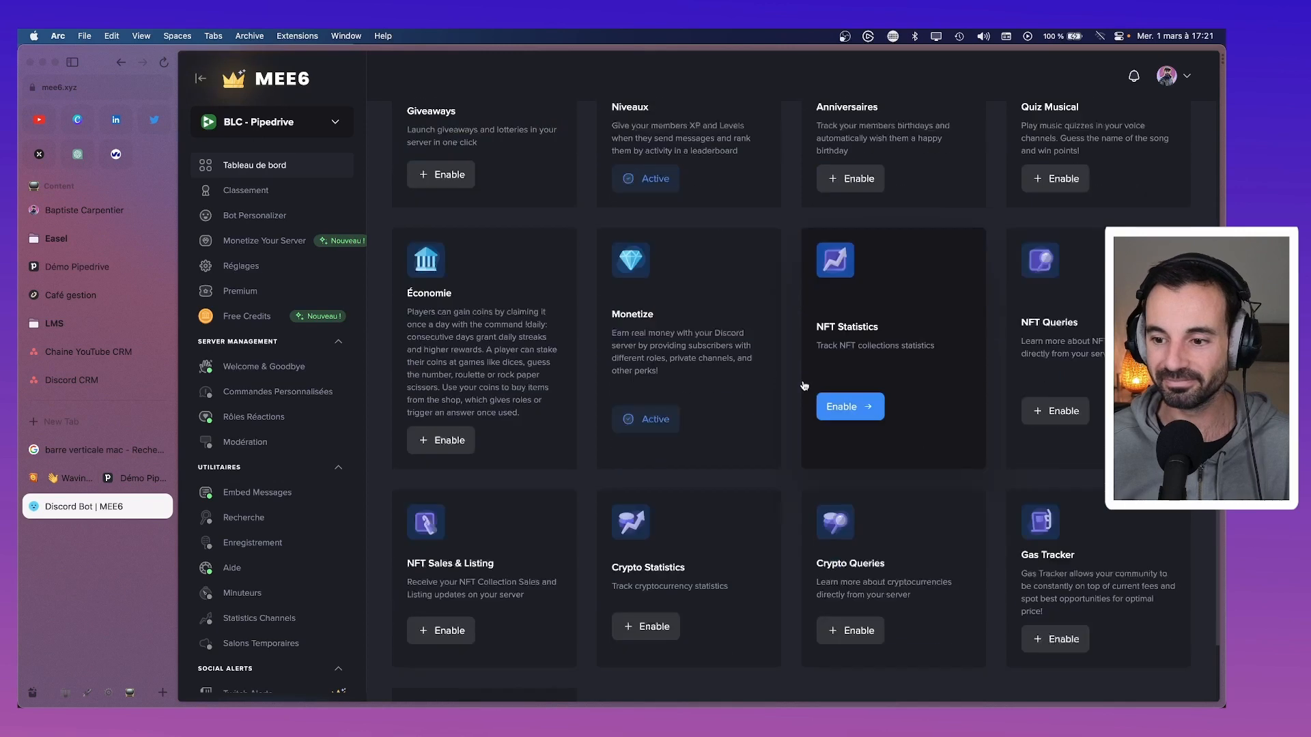
scroll(565, 542, down, 2)
scroll(565, 542, up, 5)
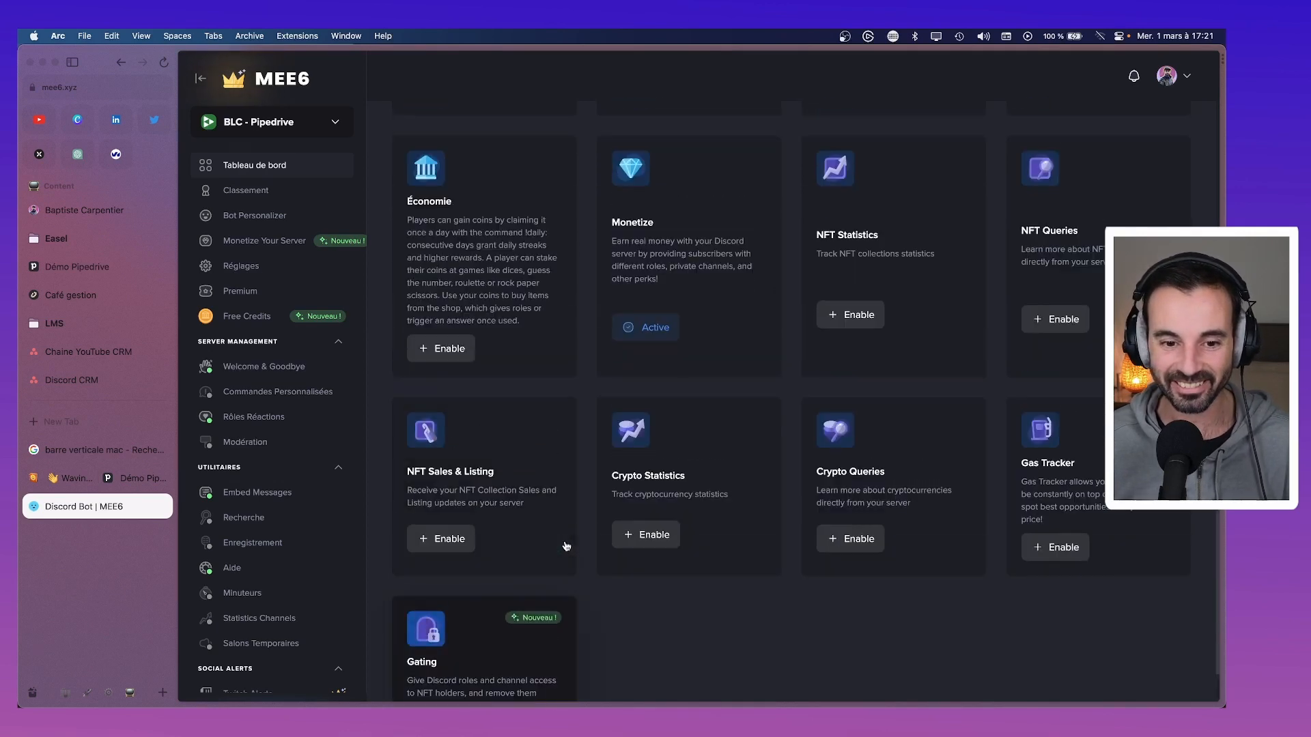
scroll(562, 537, up, 1)
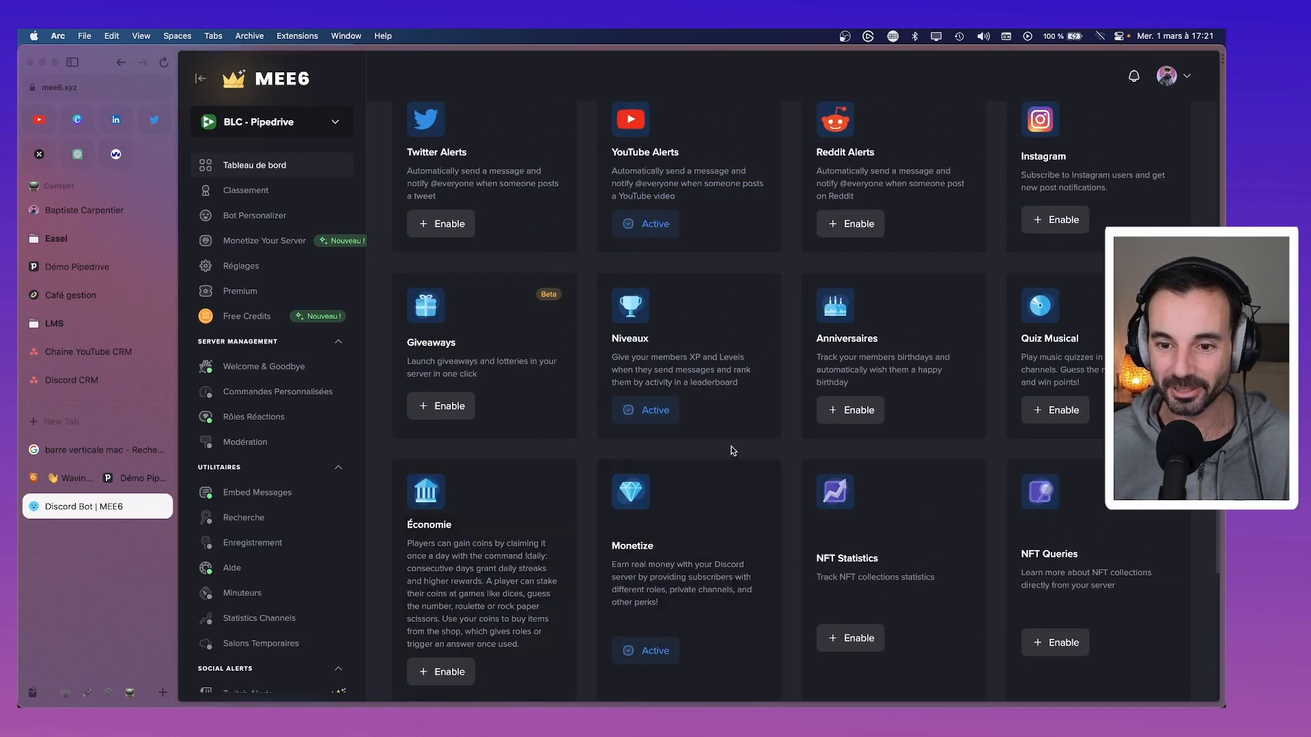
scroll(809, 412, up, 2)
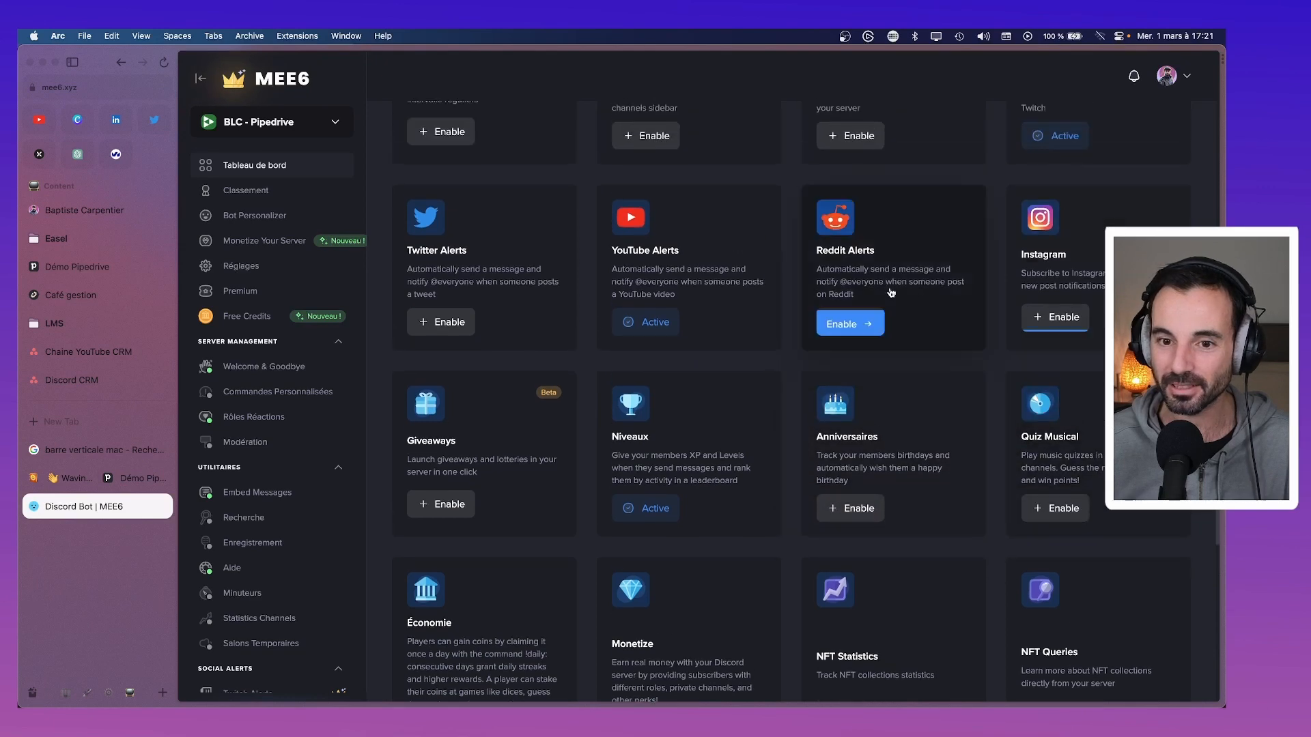
scroll(832, 301, up, 2)
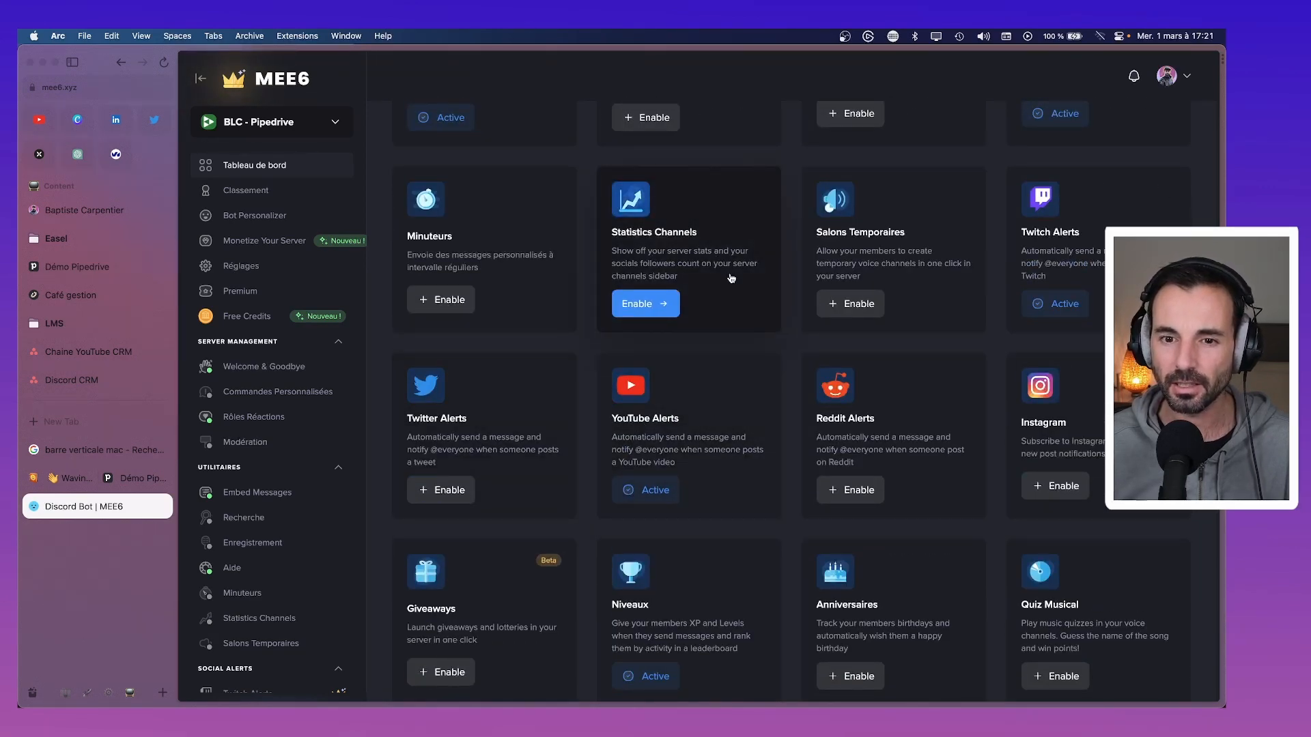
click(635, 309)
click(807, 410)
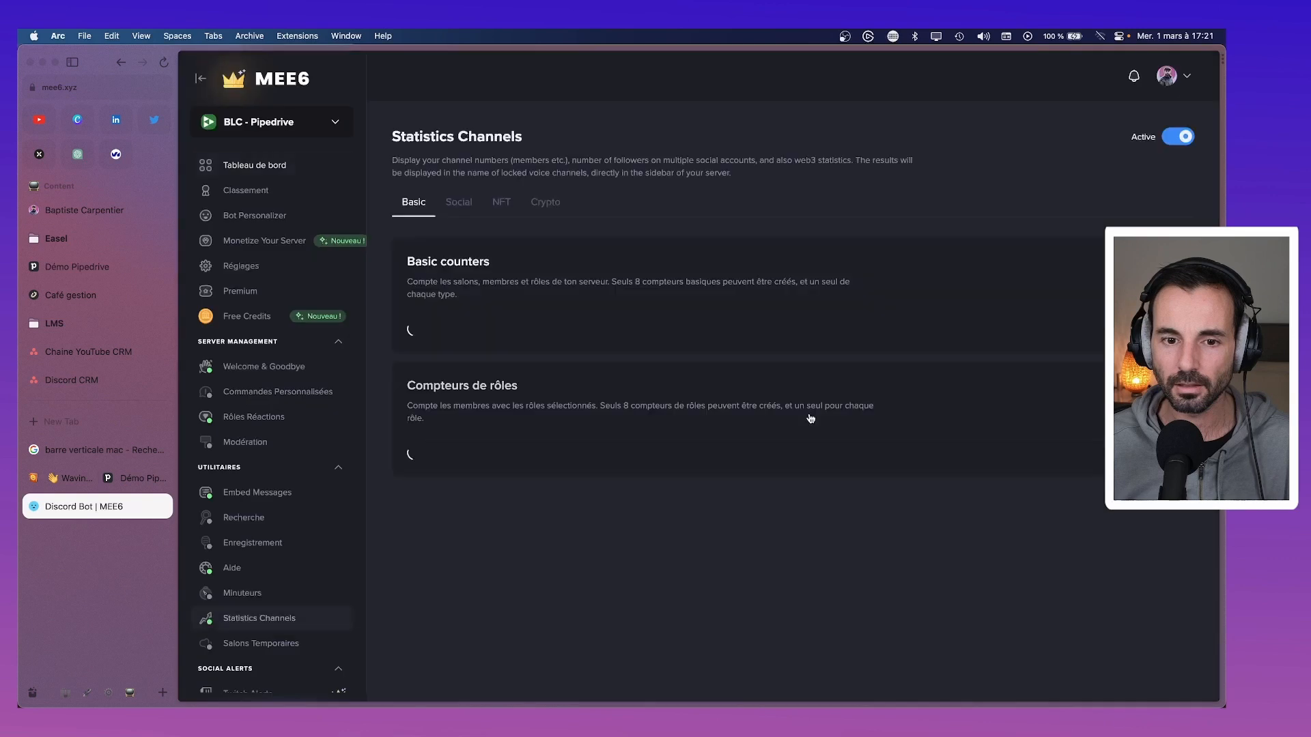
Create and save a basic counter of kind Humains with the channel name "Membres : {count}".
click(489, 355)
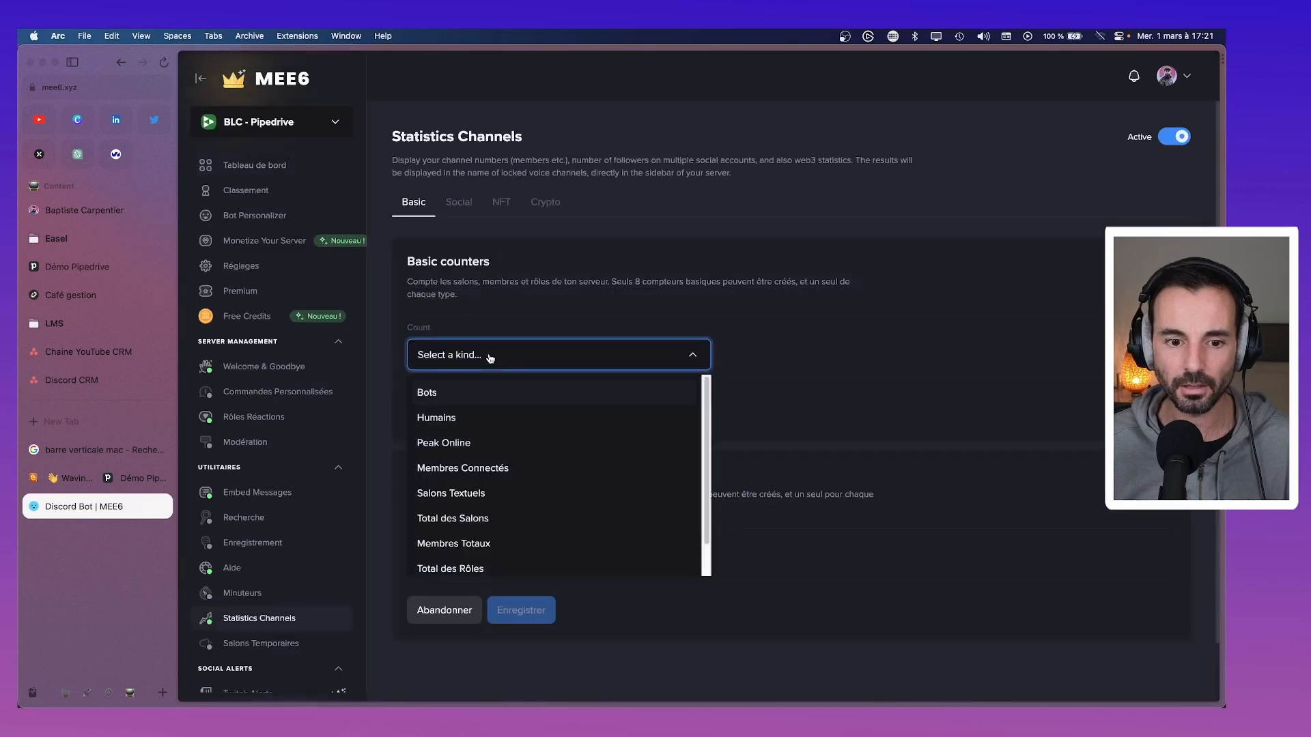
click(478, 417)
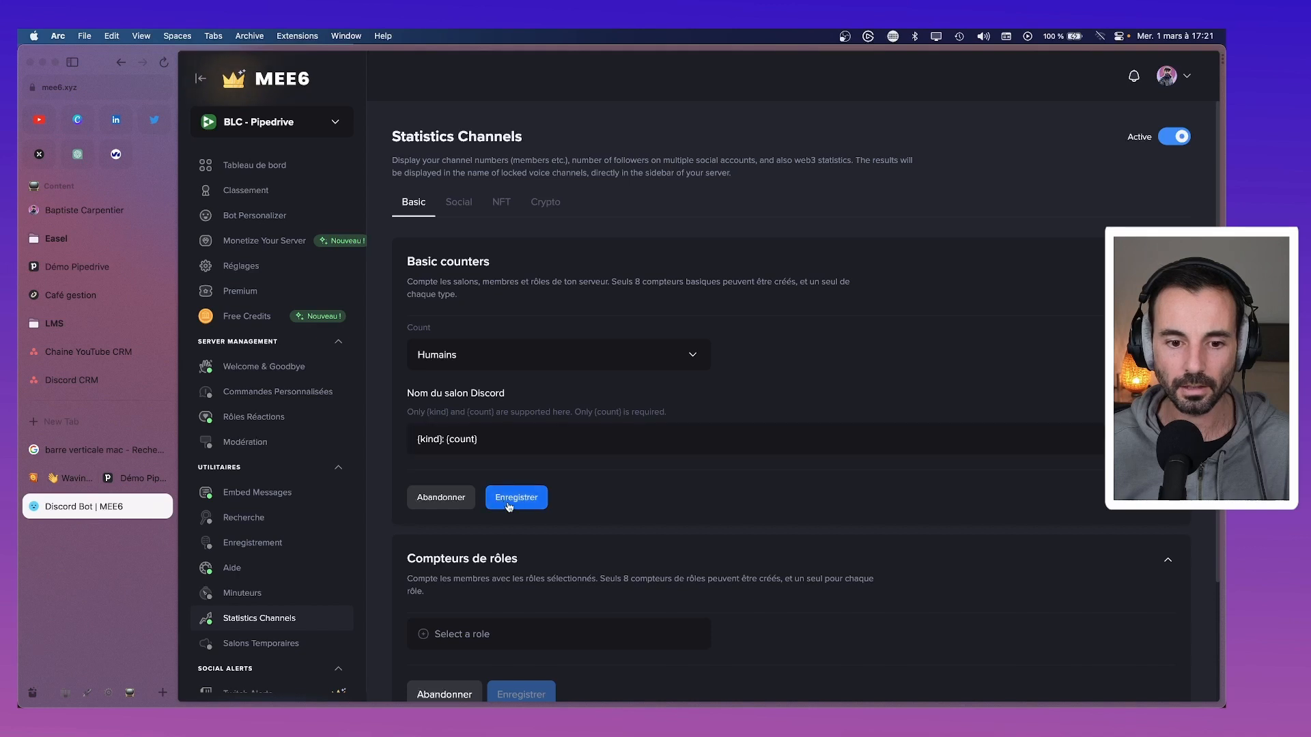
drag(443, 438, 401, 437)
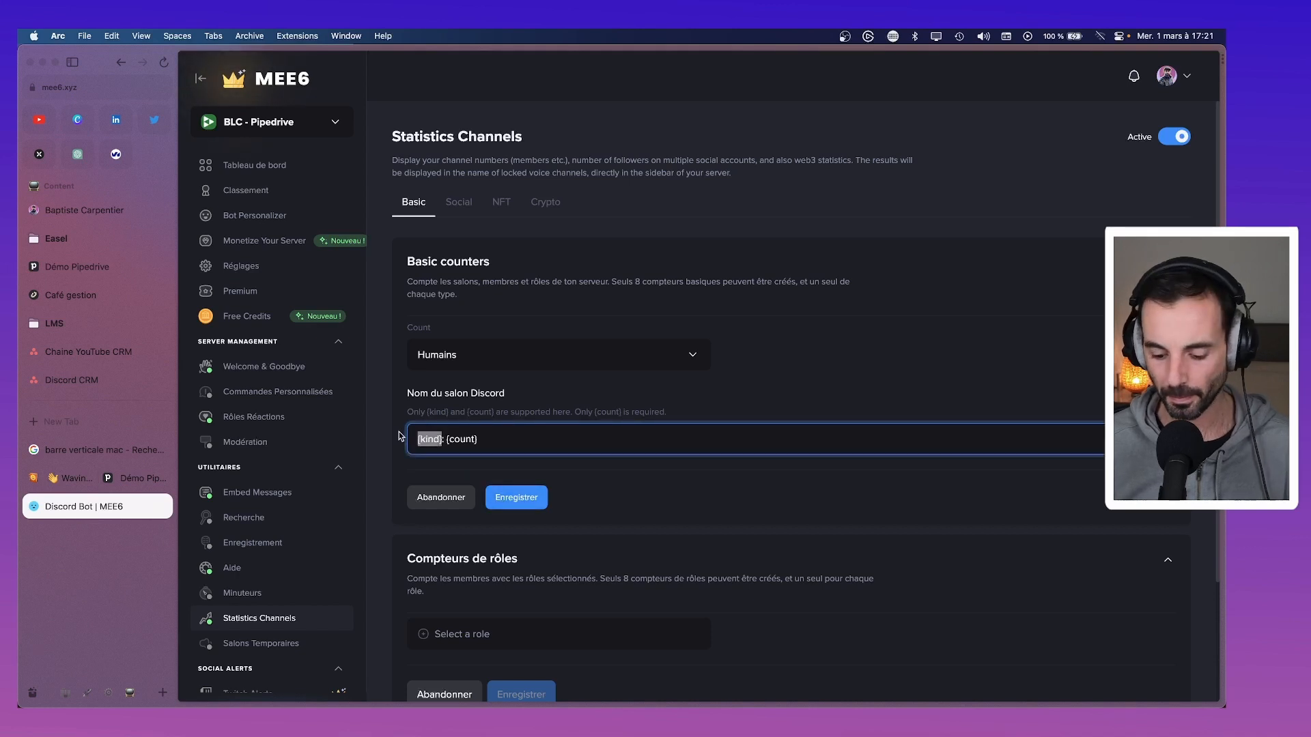
text(Membres)
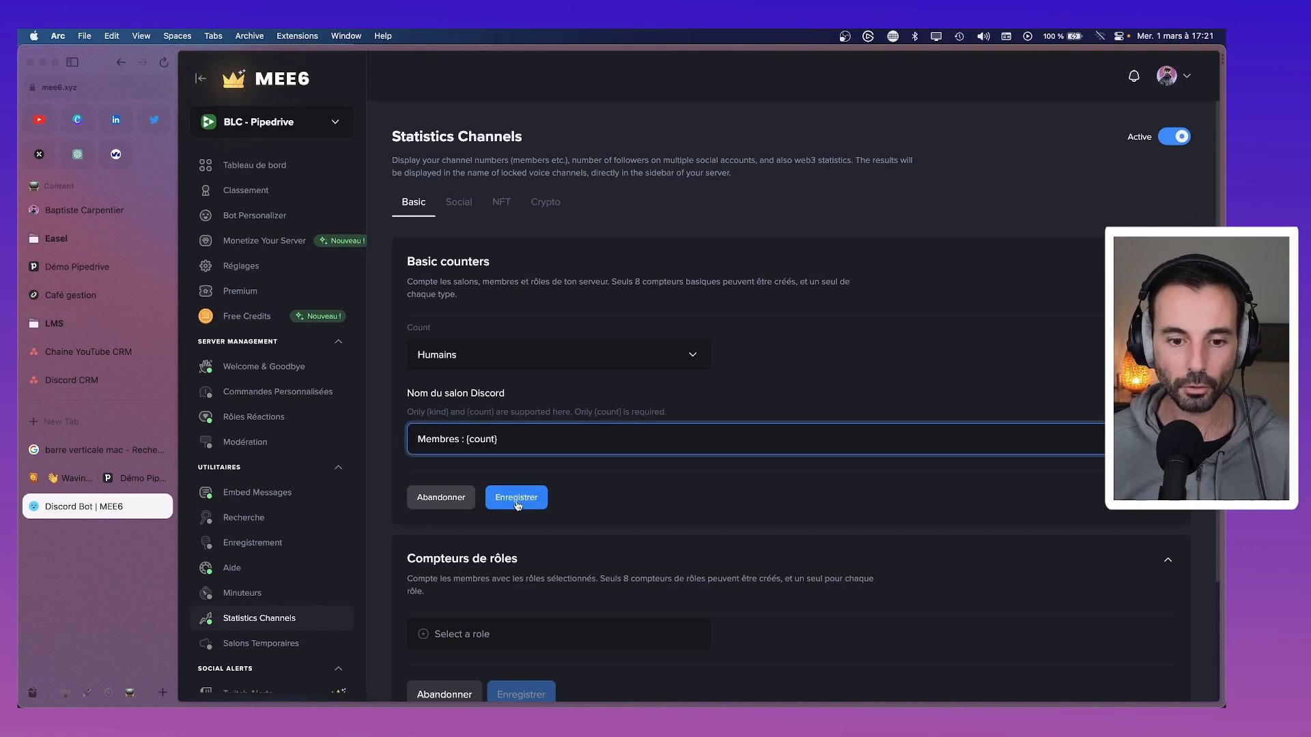
click(517, 504)
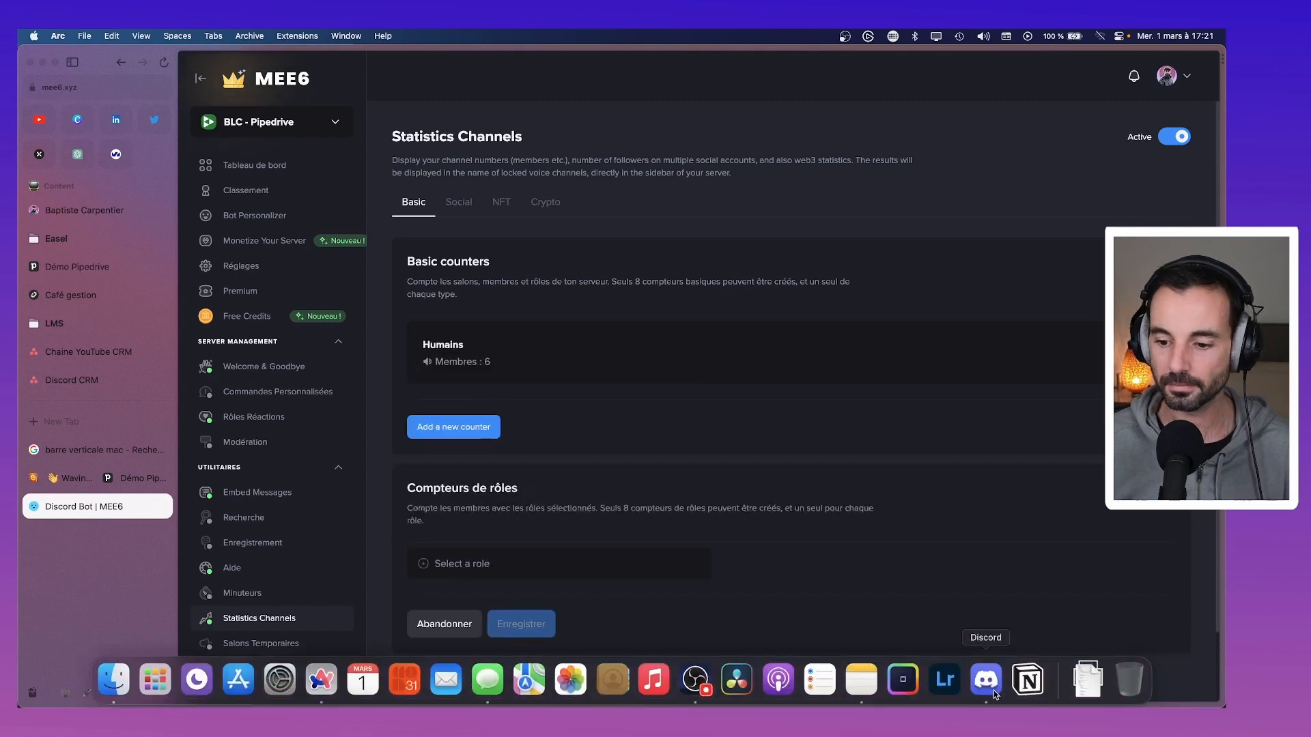
Switch to Discord, view the BLC - Pipedrive server as a role to check the member counter channel, and close the Discord window.
click(987, 680)
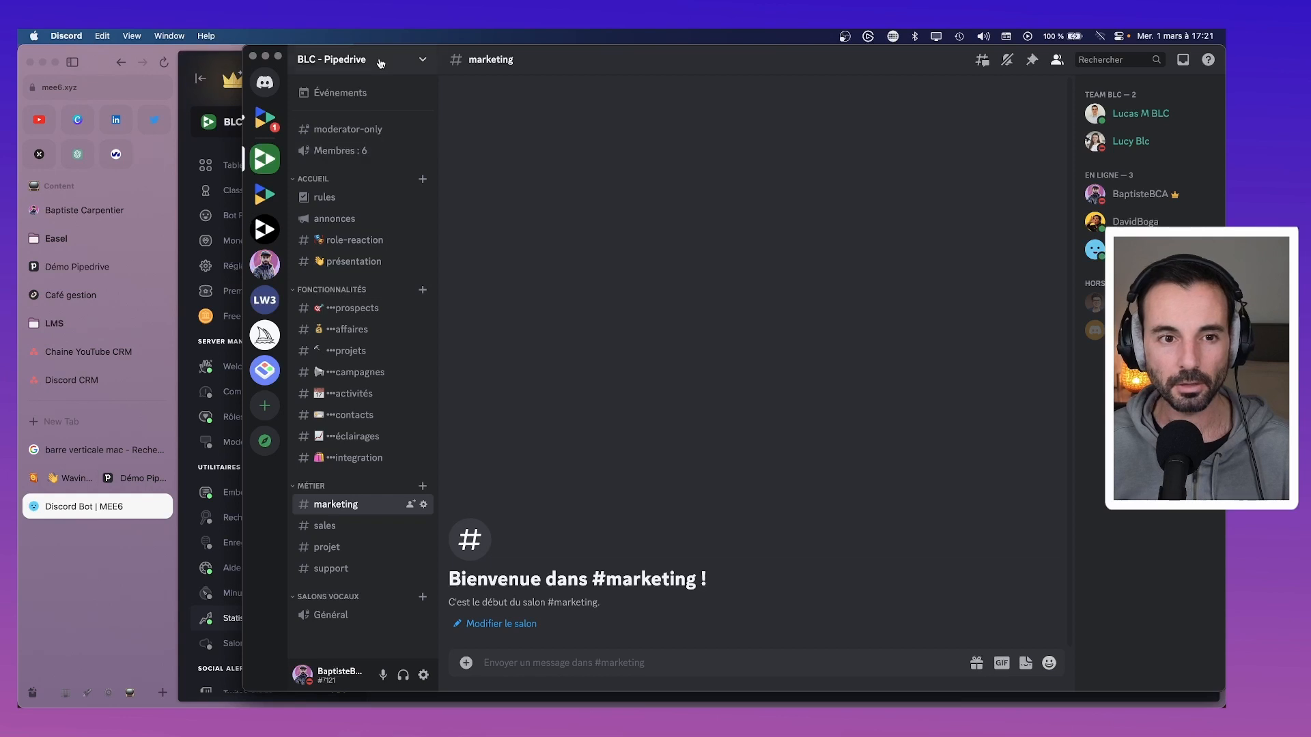
click(355, 60)
click(366, 162)
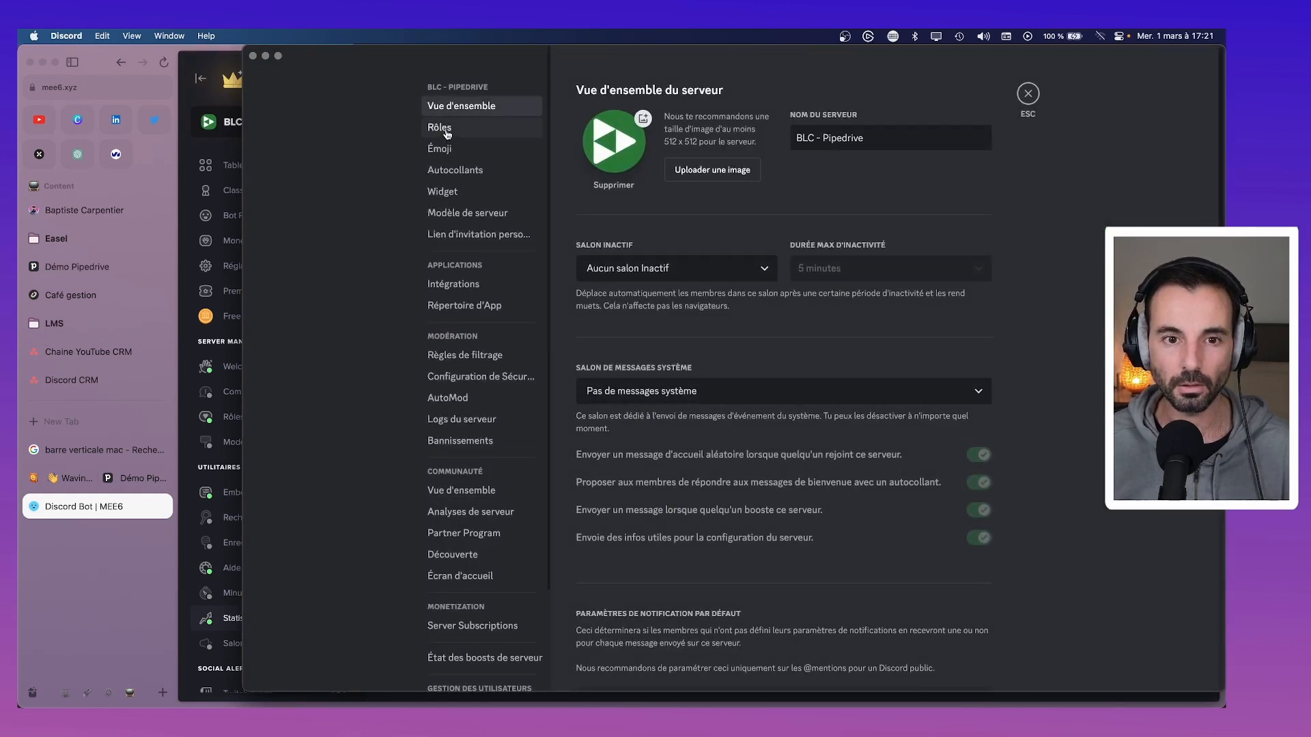
click(447, 133)
click(981, 298)
click(1000, 307)
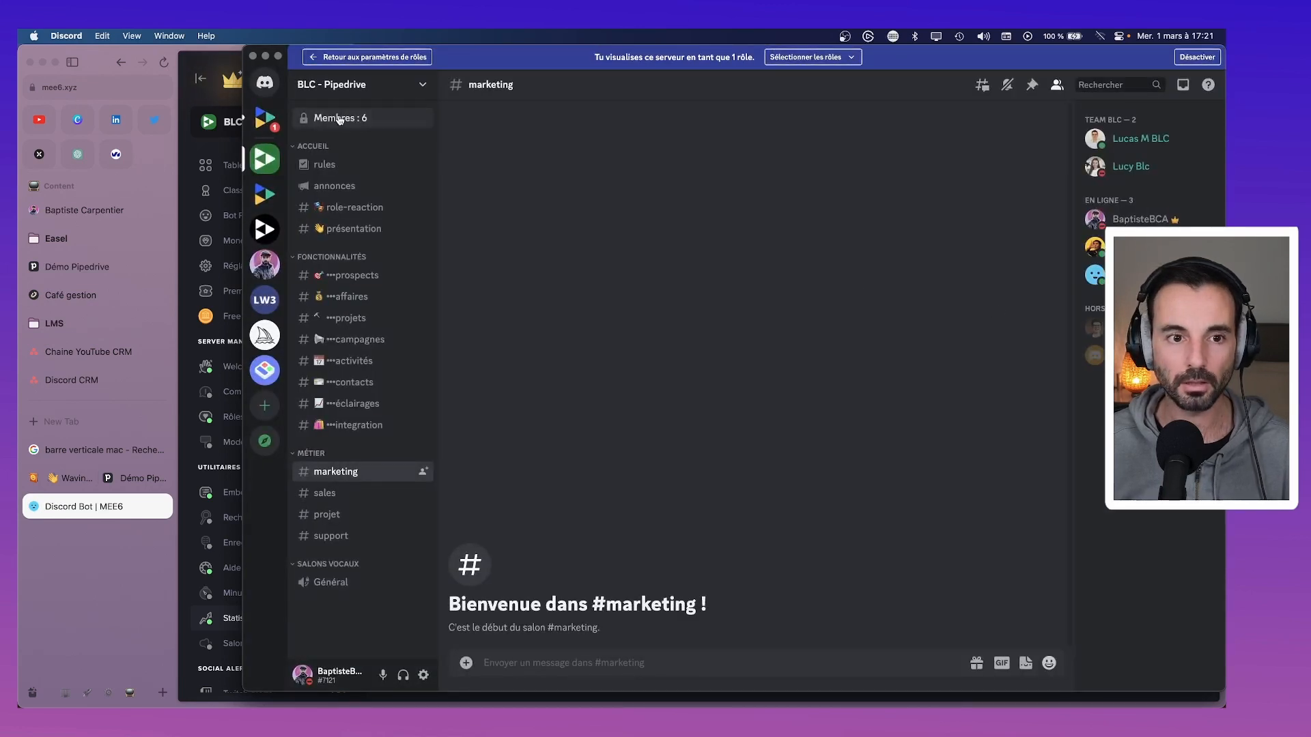
click(559, 664)
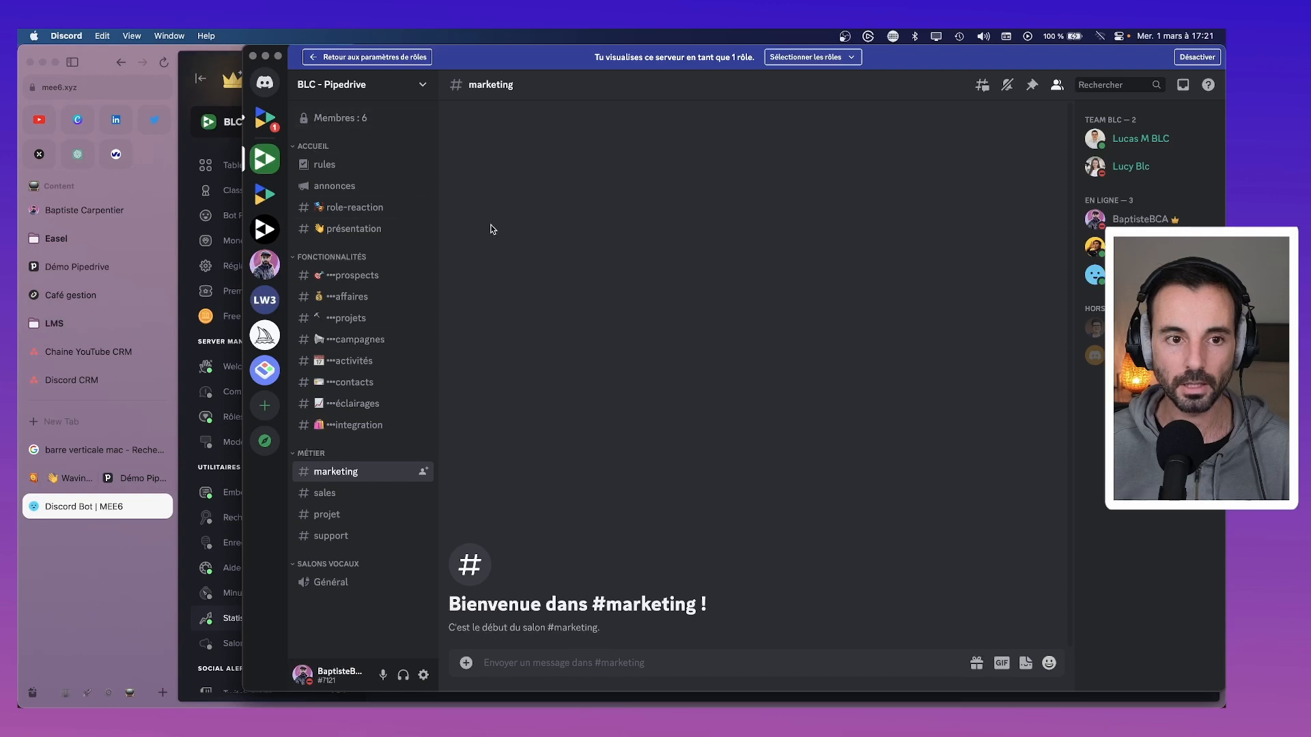
click(252, 58)
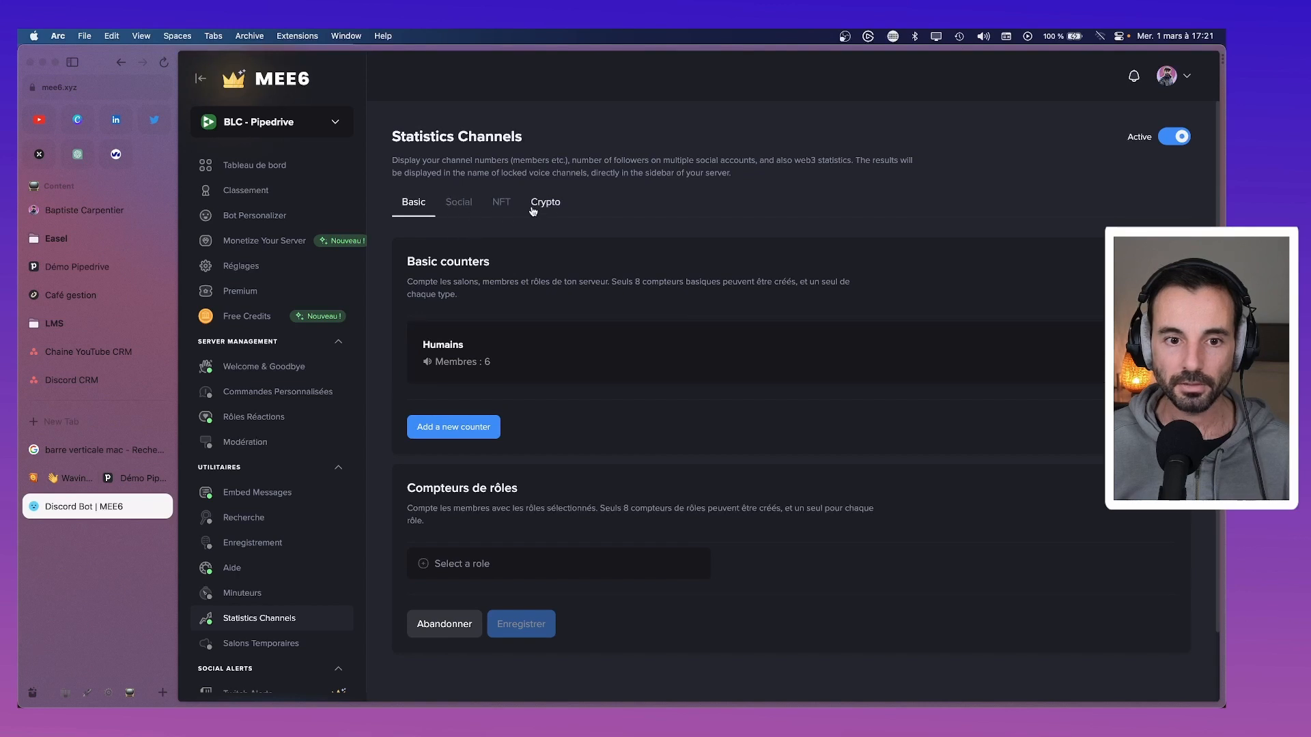
Return to the MEE6 plugins overview and enable the Commandes Personnalisées plugin.
click(263, 165)
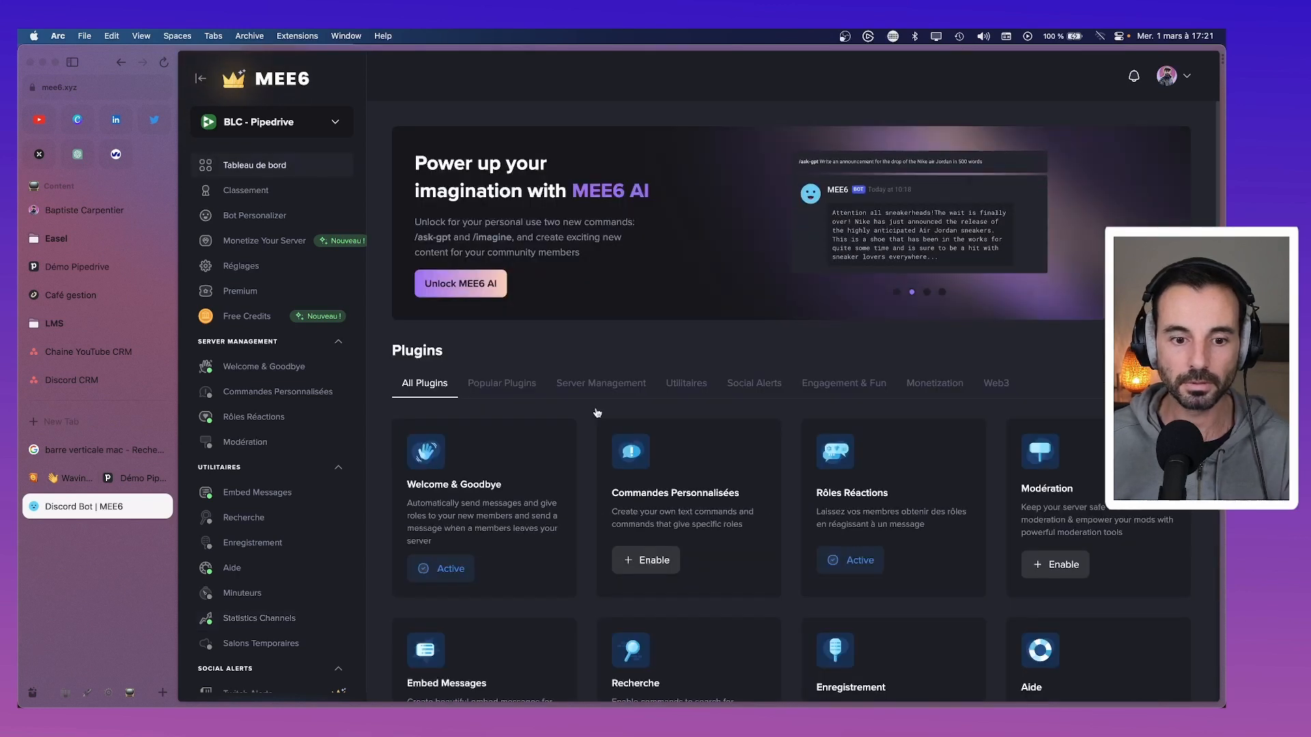
scroll(577, 442, down, 2)
scroll(751, 437, down, 1)
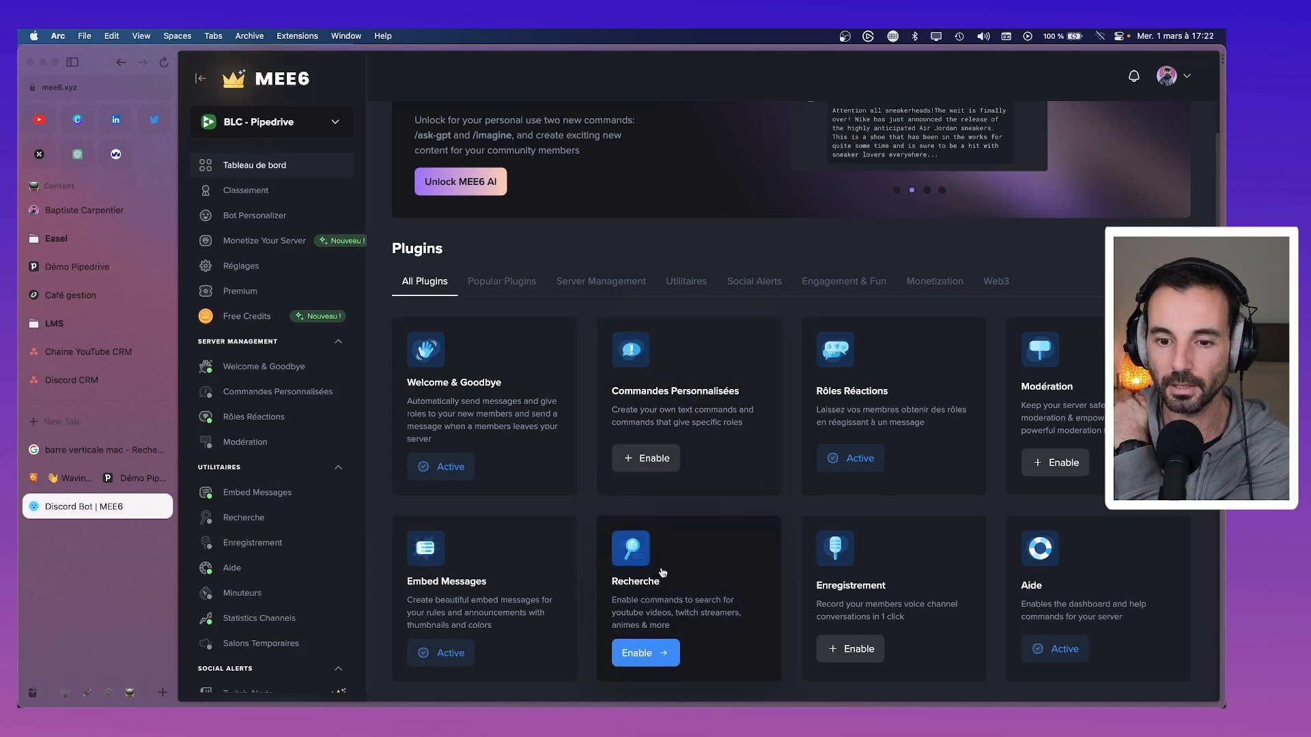
click(649, 456)
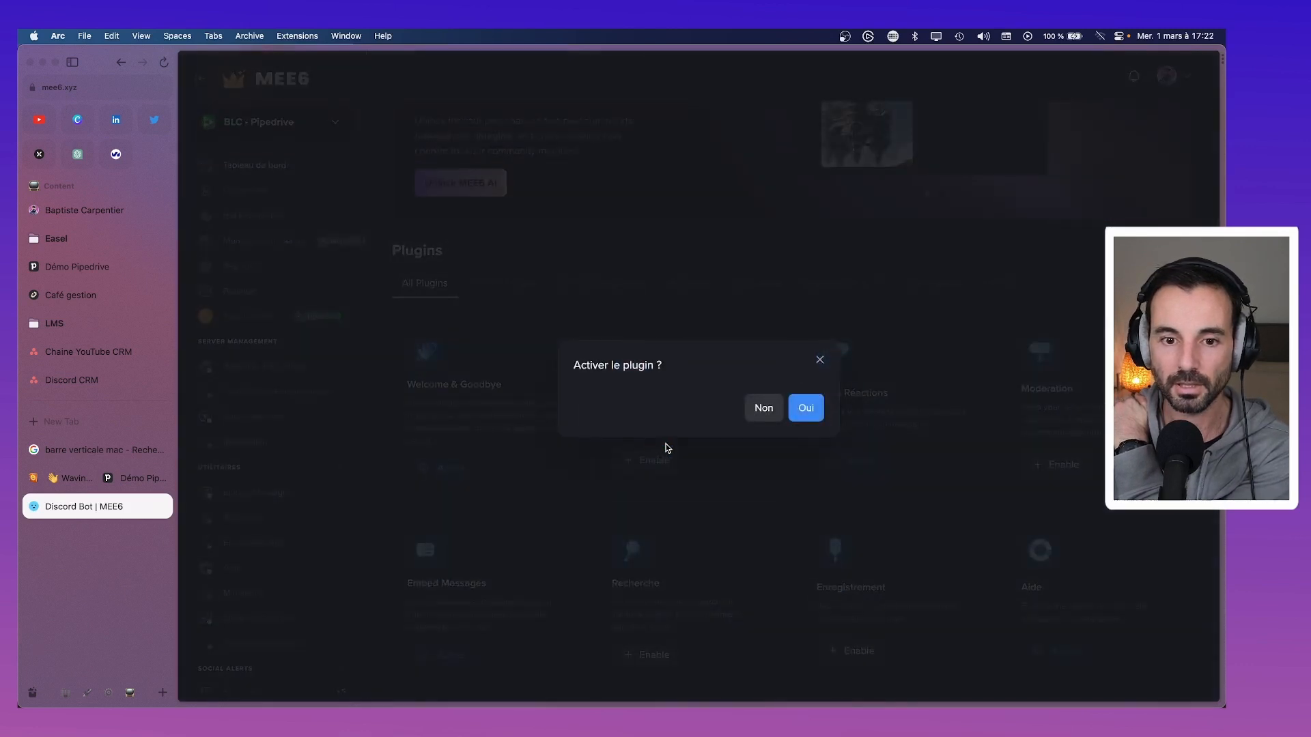
click(809, 408)
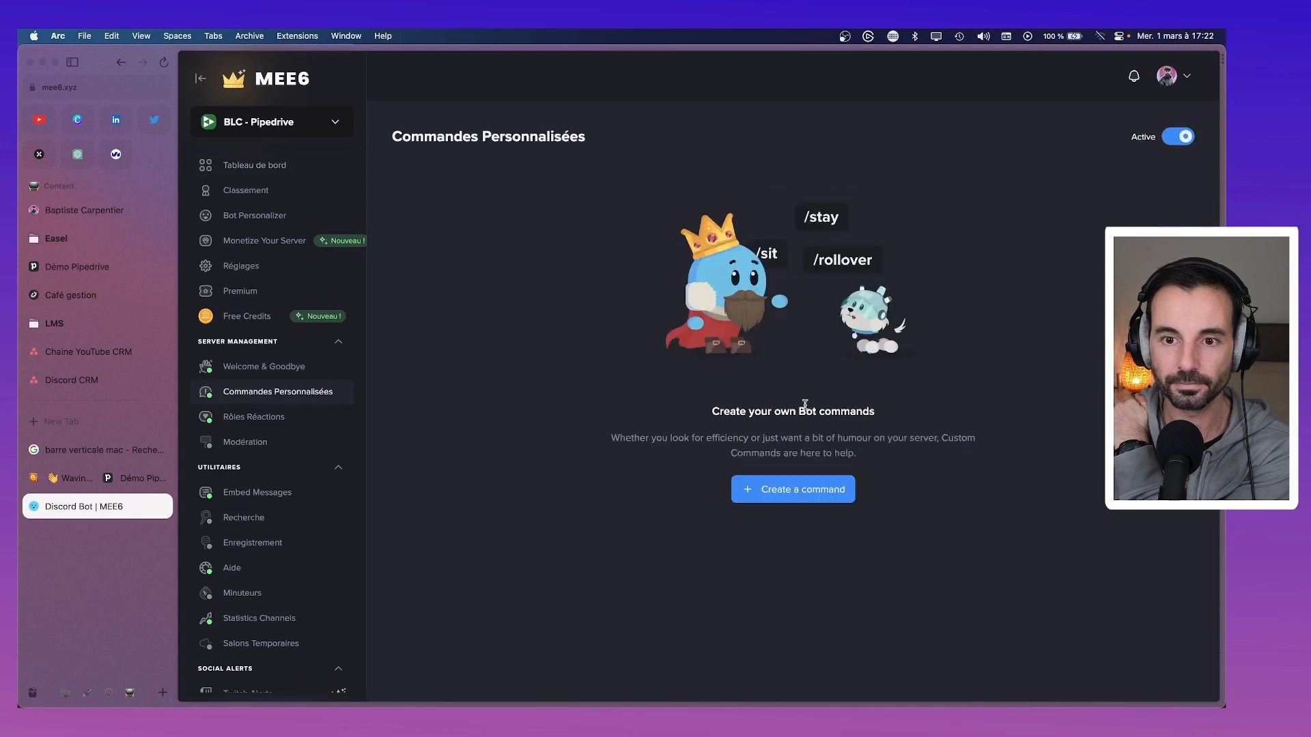
Create a custom command named "youtube" whose action is the bot responding with a message in the current channel.
click(780, 490)
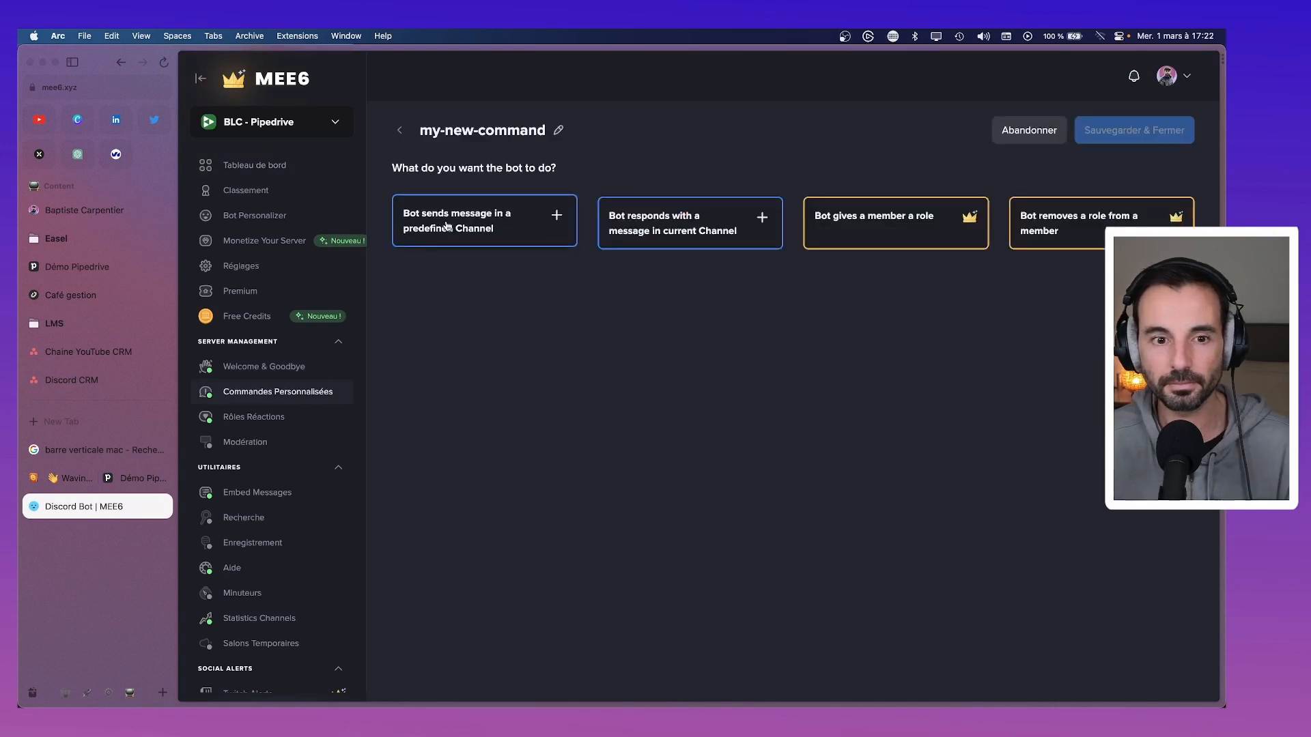
click(690, 241)
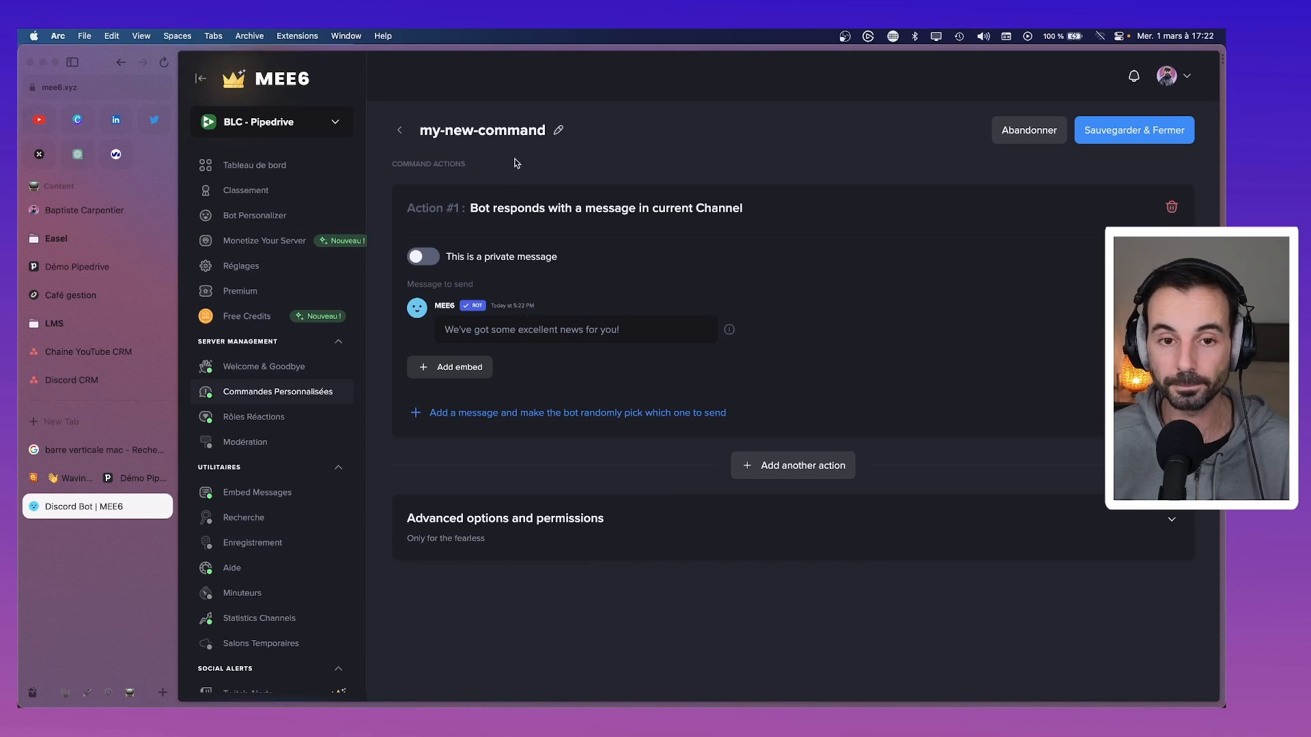
click(558, 129)
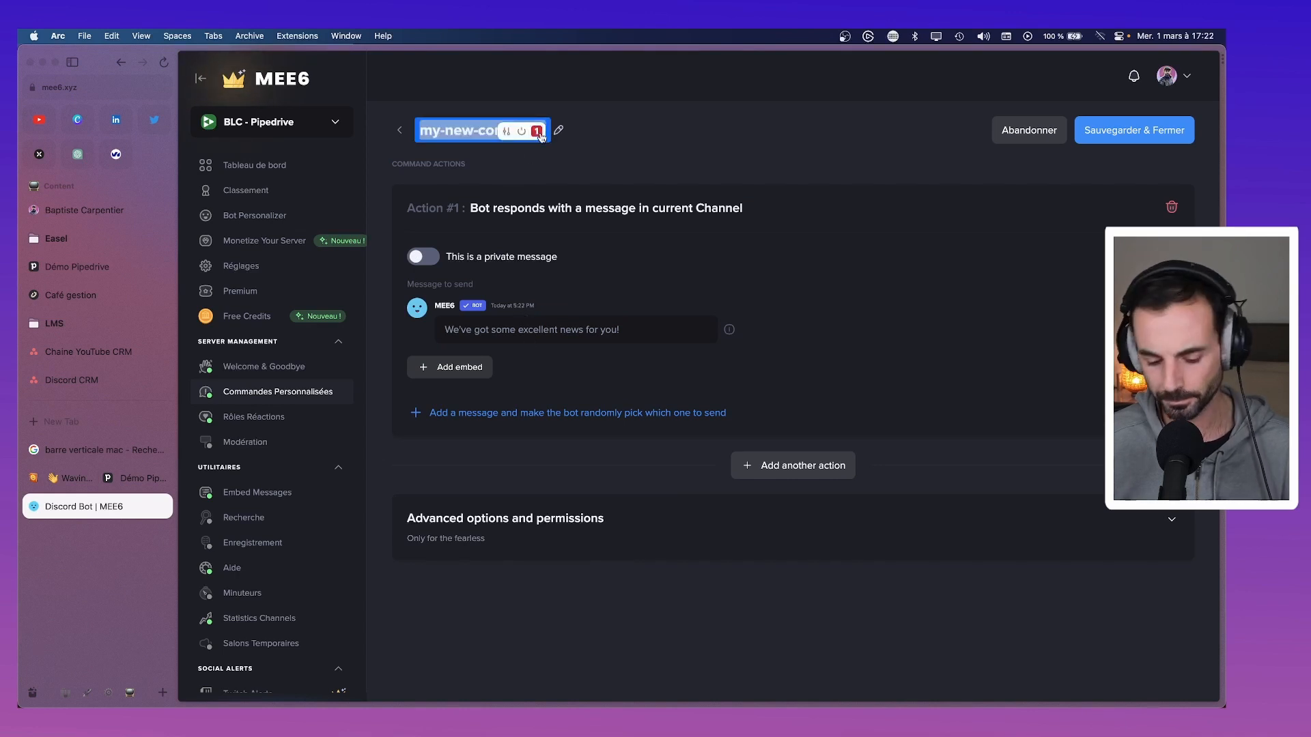
text(youtub)
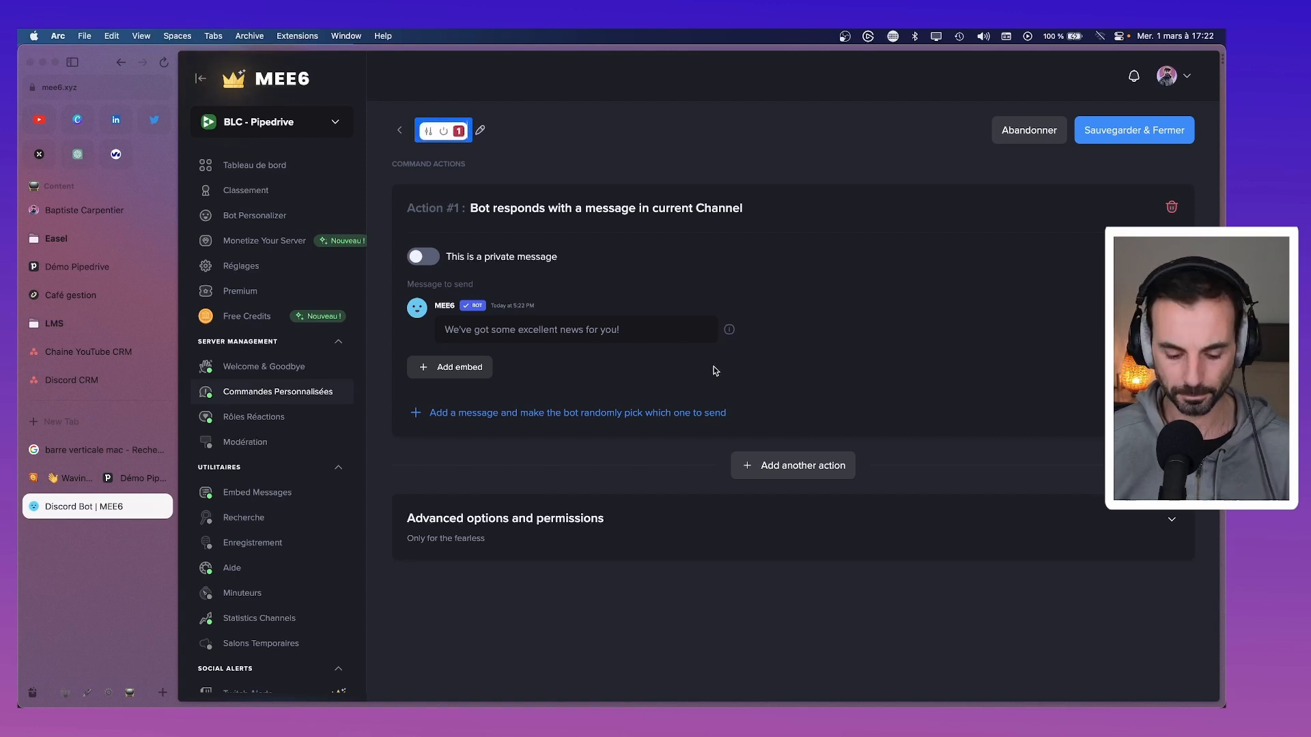
text(e)
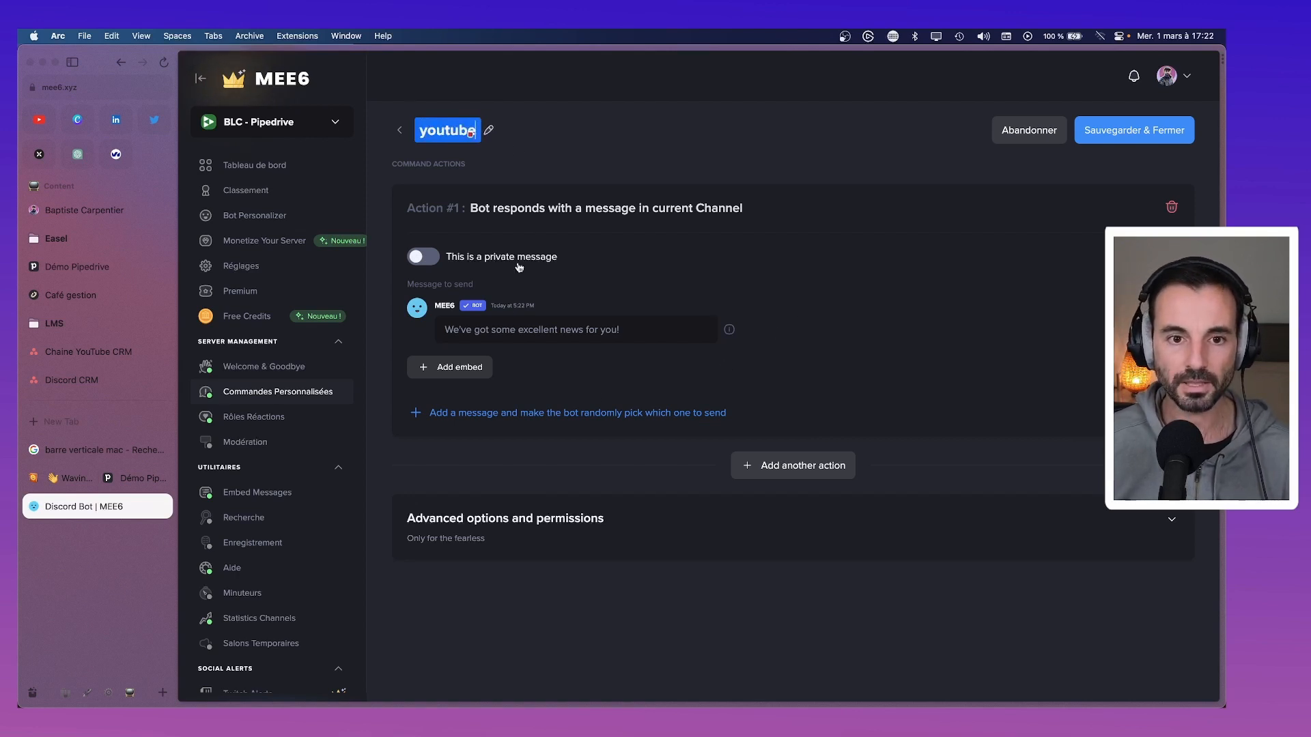
click(502, 333)
text(Chai)
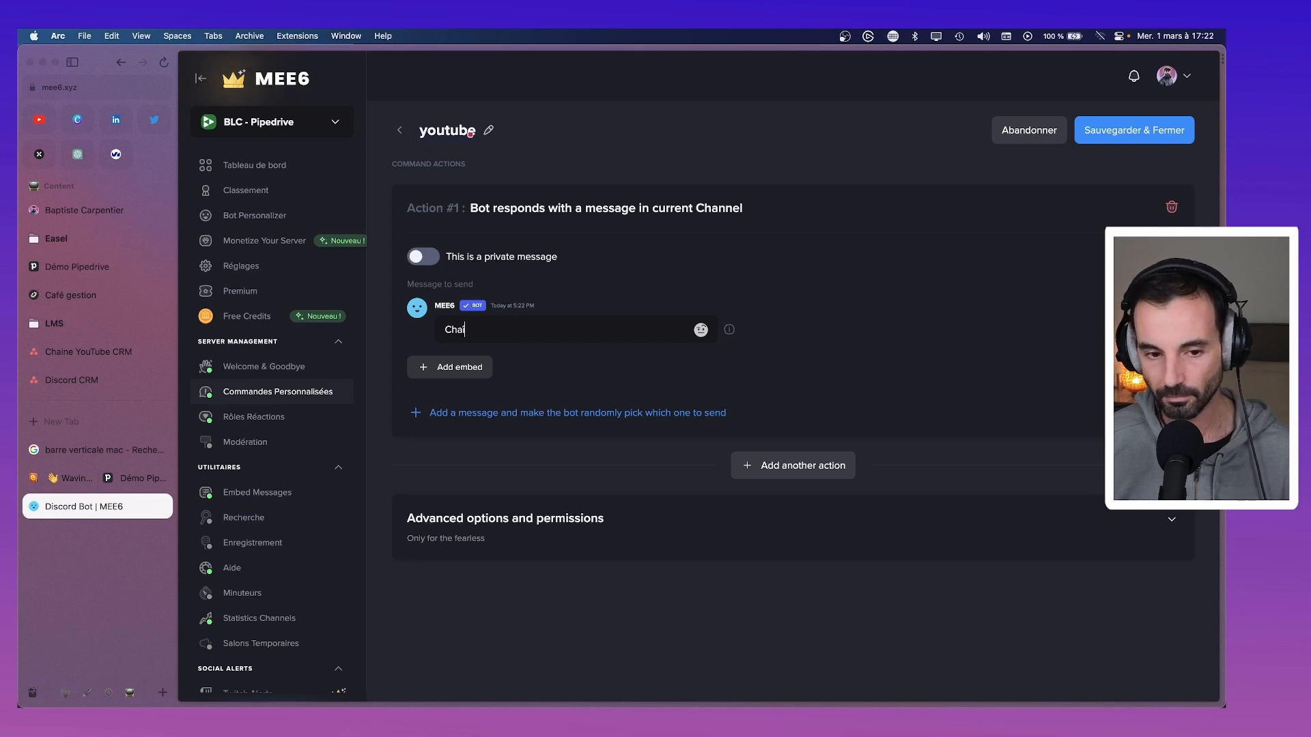
key(BackSpace)
text(îne YouT)
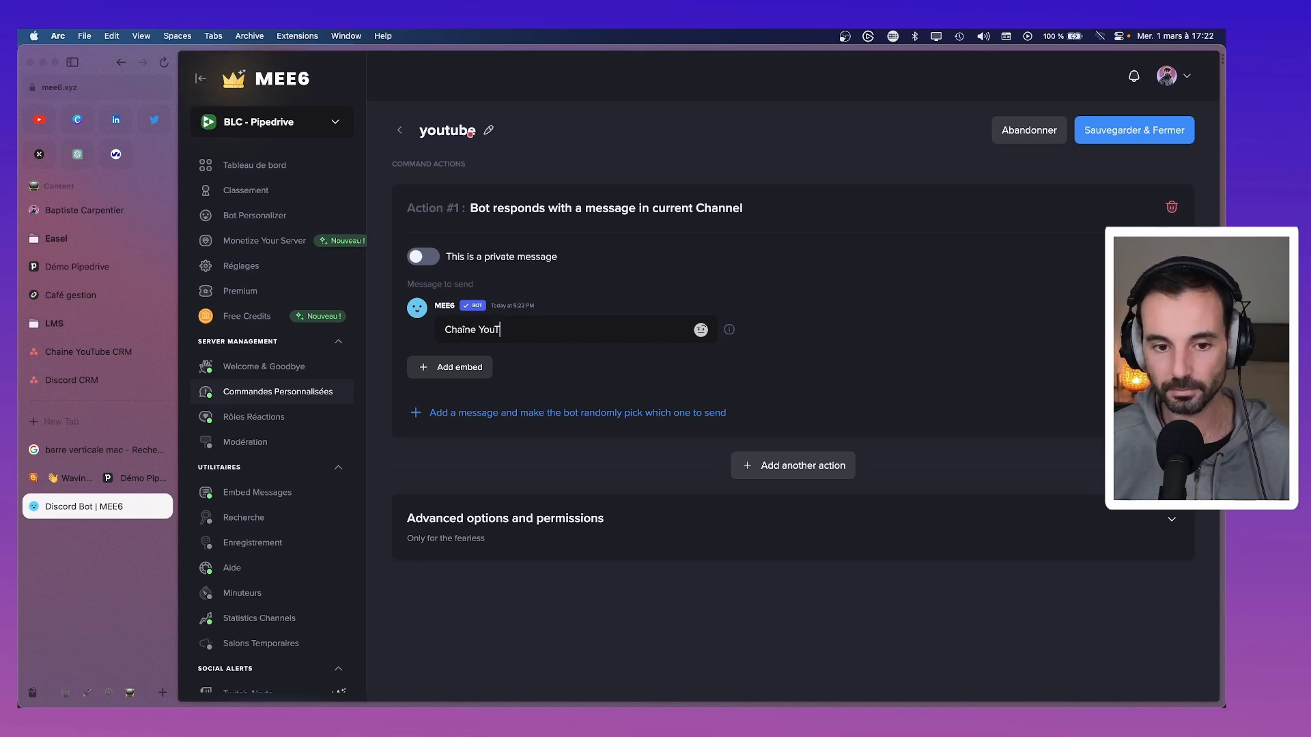
text(ube)
key(Return)
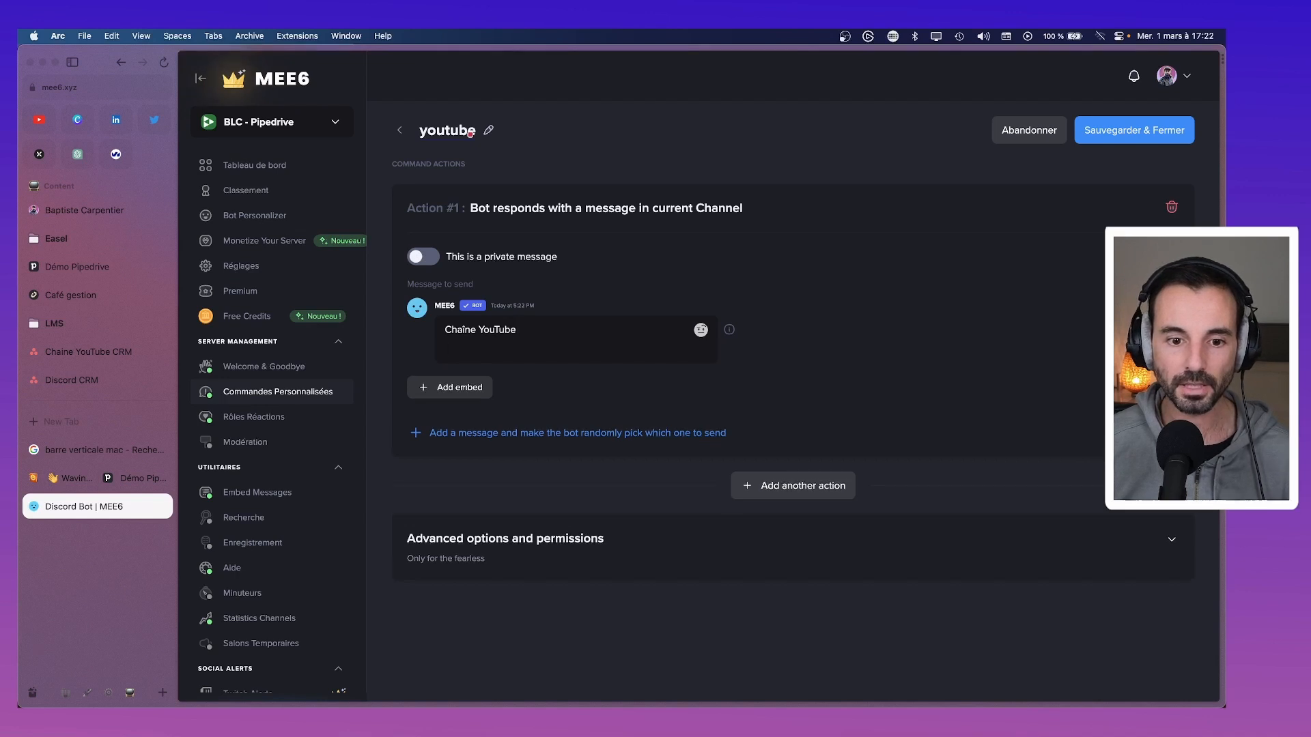
text(https://www.youtube.com/channel/UCt1Y9RPkxtRJs23cO34nU2Q)
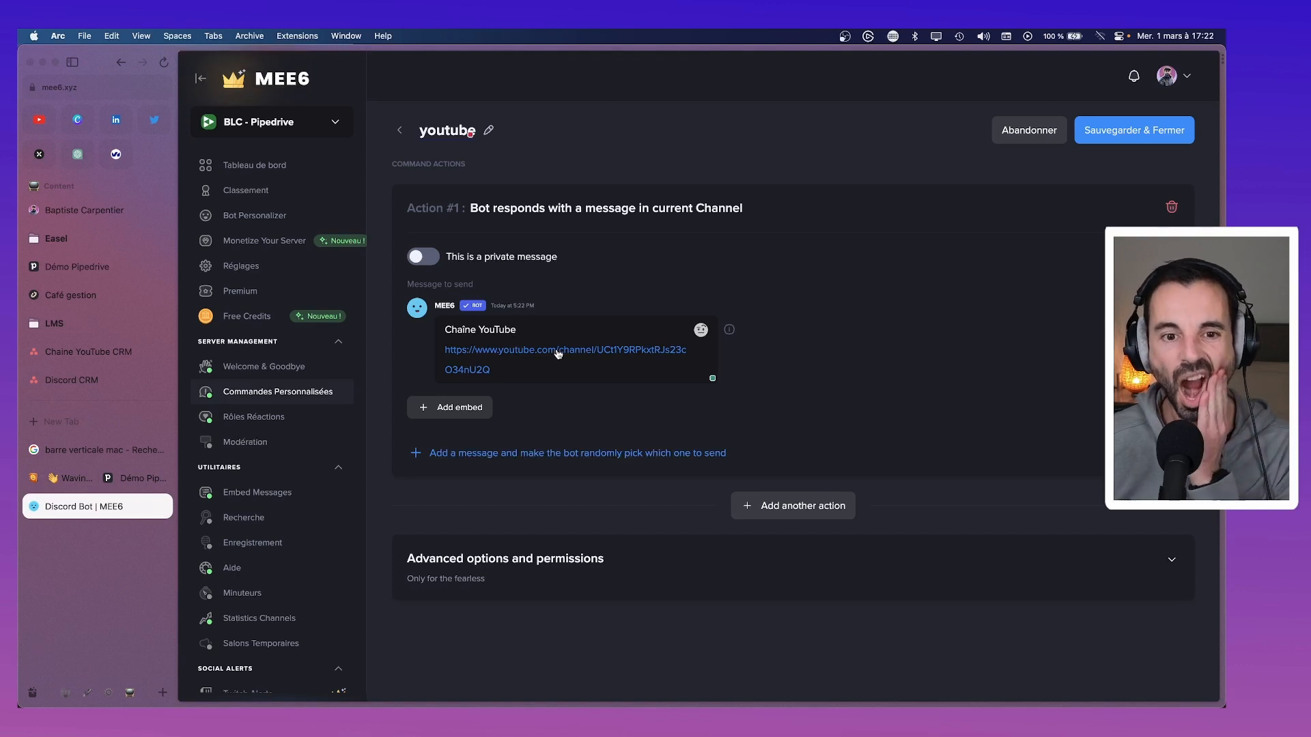
click(1125, 134)
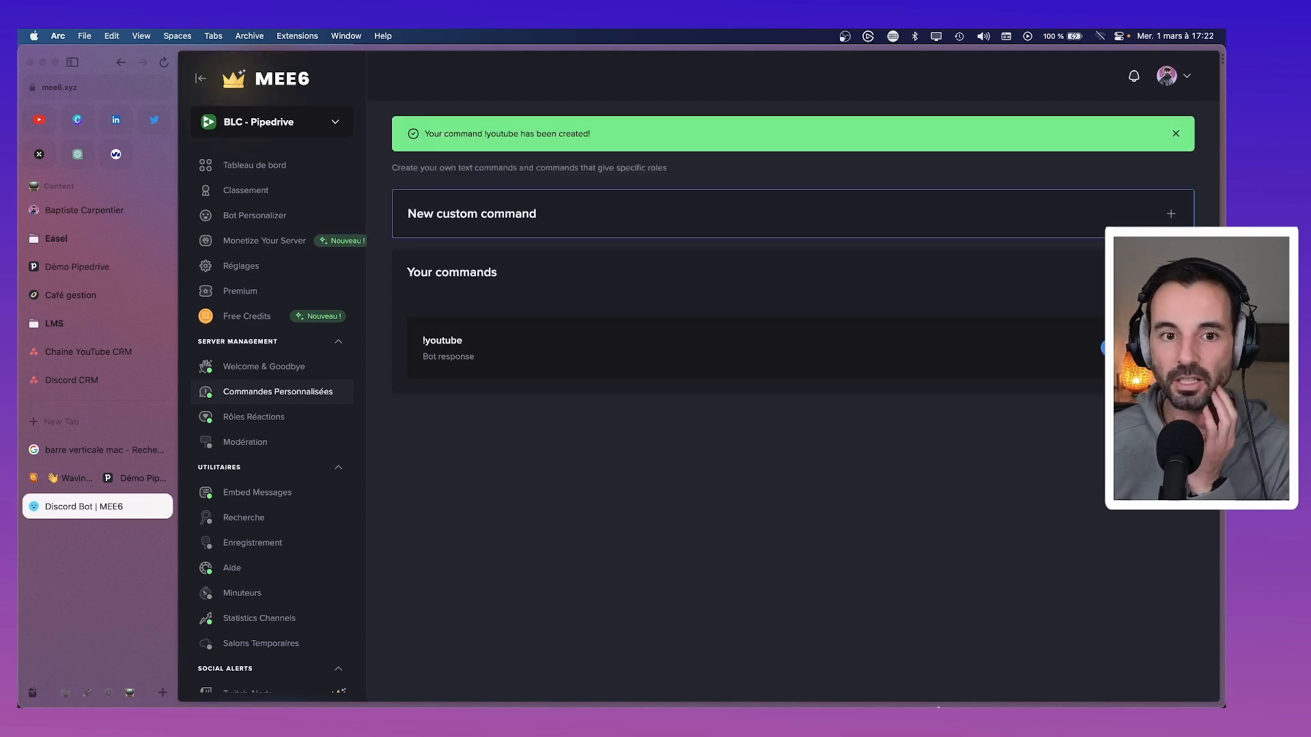
Switch to Discord and leave the role preview of the BLC - Pipedrive server.
mouse_move(940, 701)
click(985, 679)
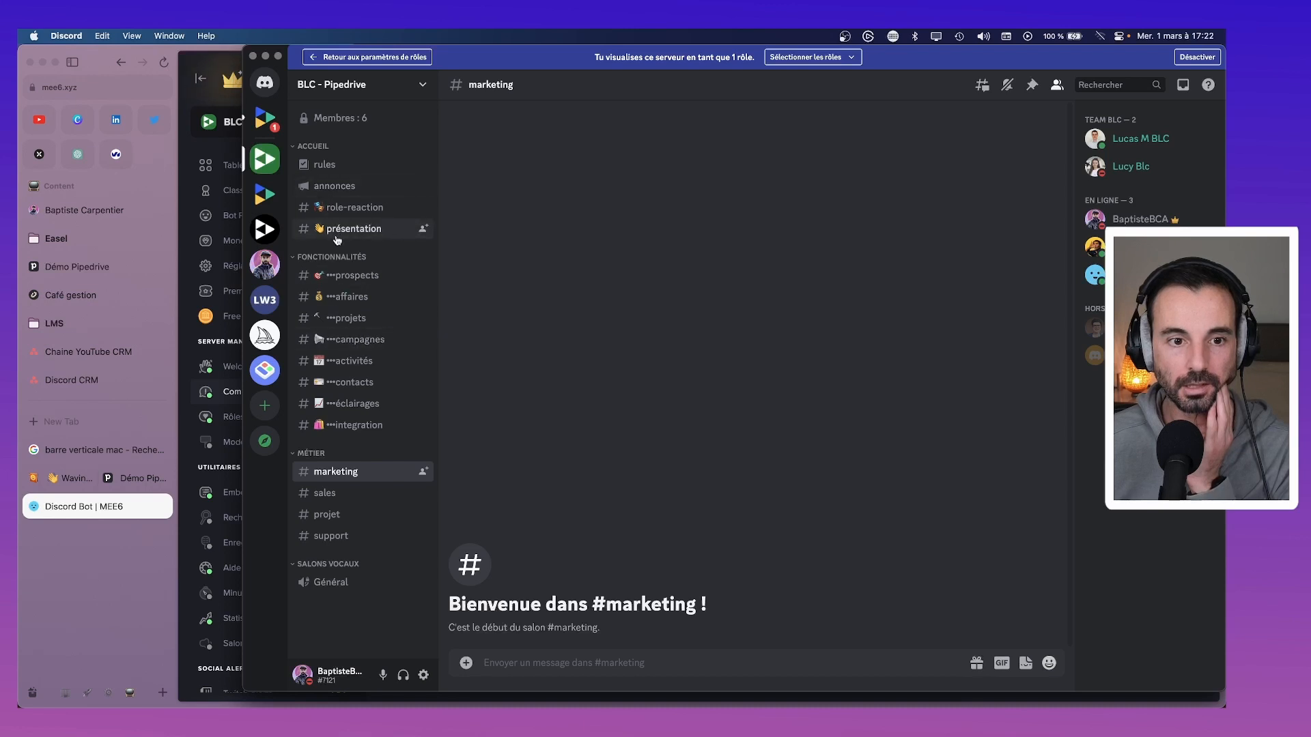
click(1174, 36)
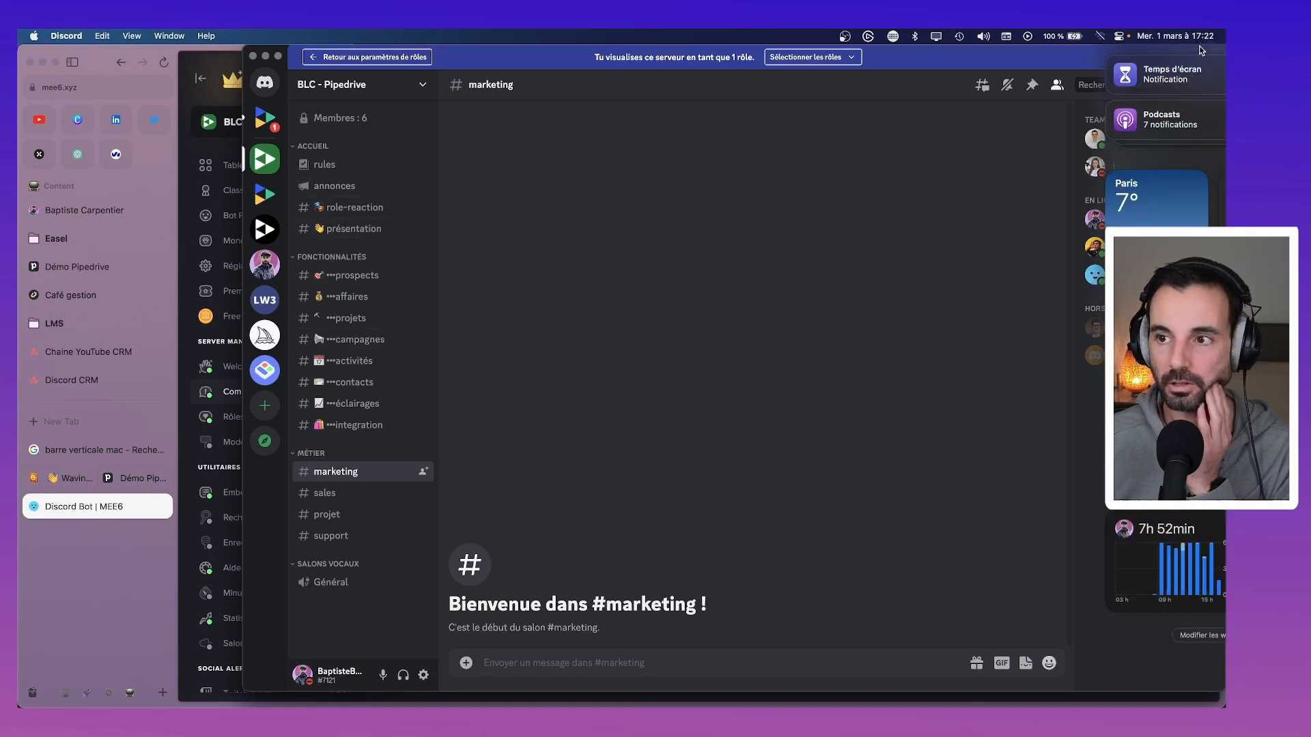
click(956, 94)
click(1200, 59)
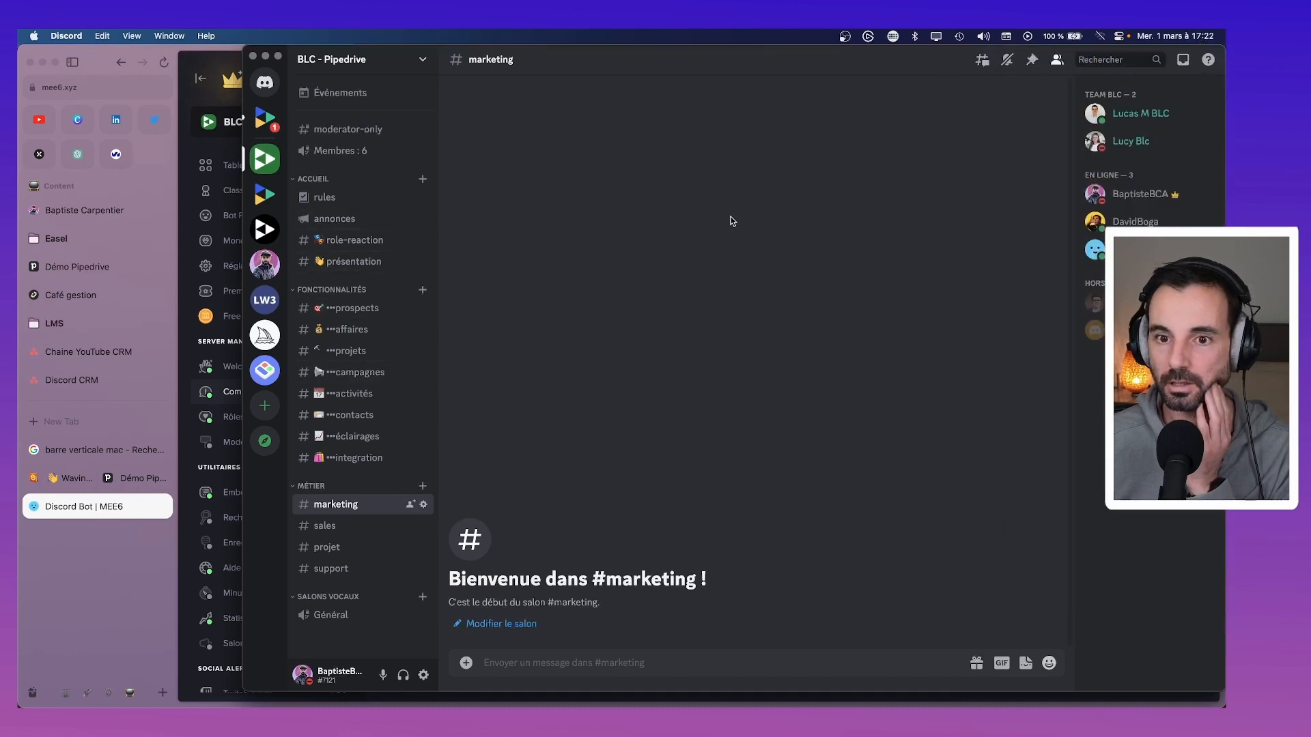
Test the custom command by sending "!youtube" in the moderator-only channel.
click(348, 129)
text(=)
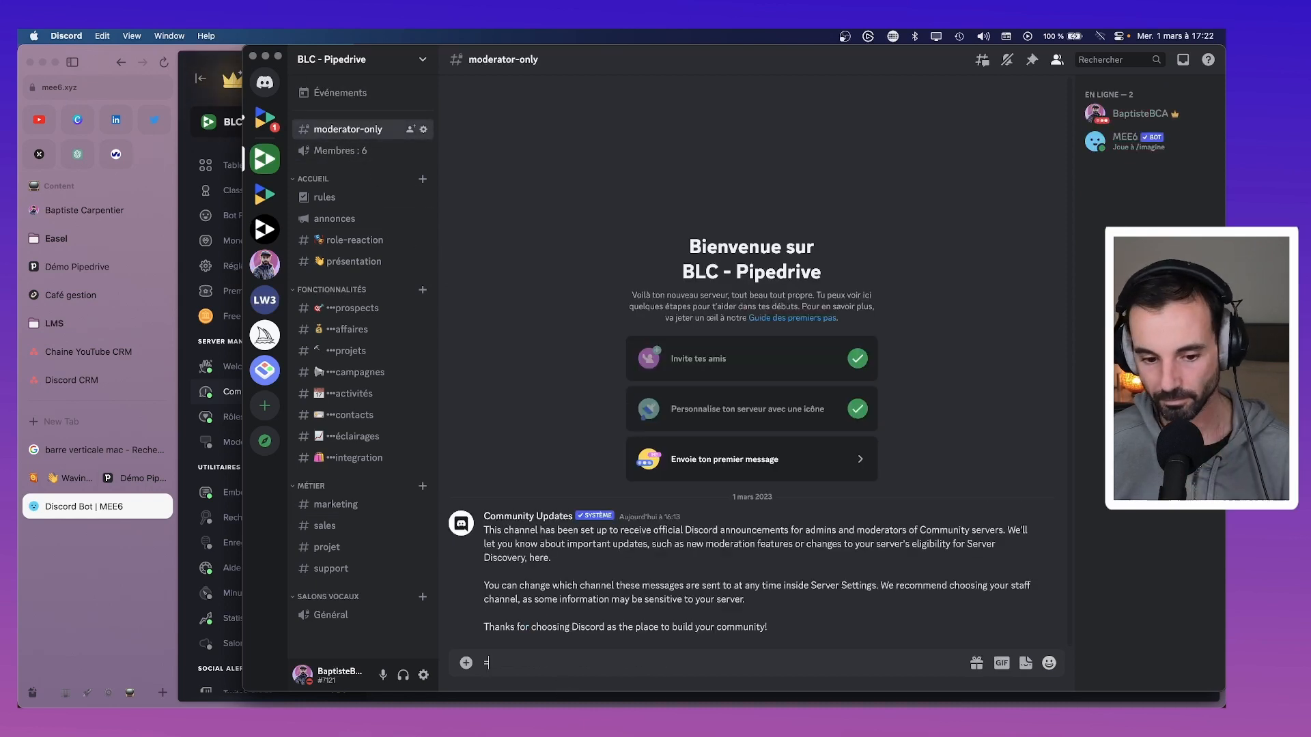
key(BackSpace)
text(!youtube)
key(Return)
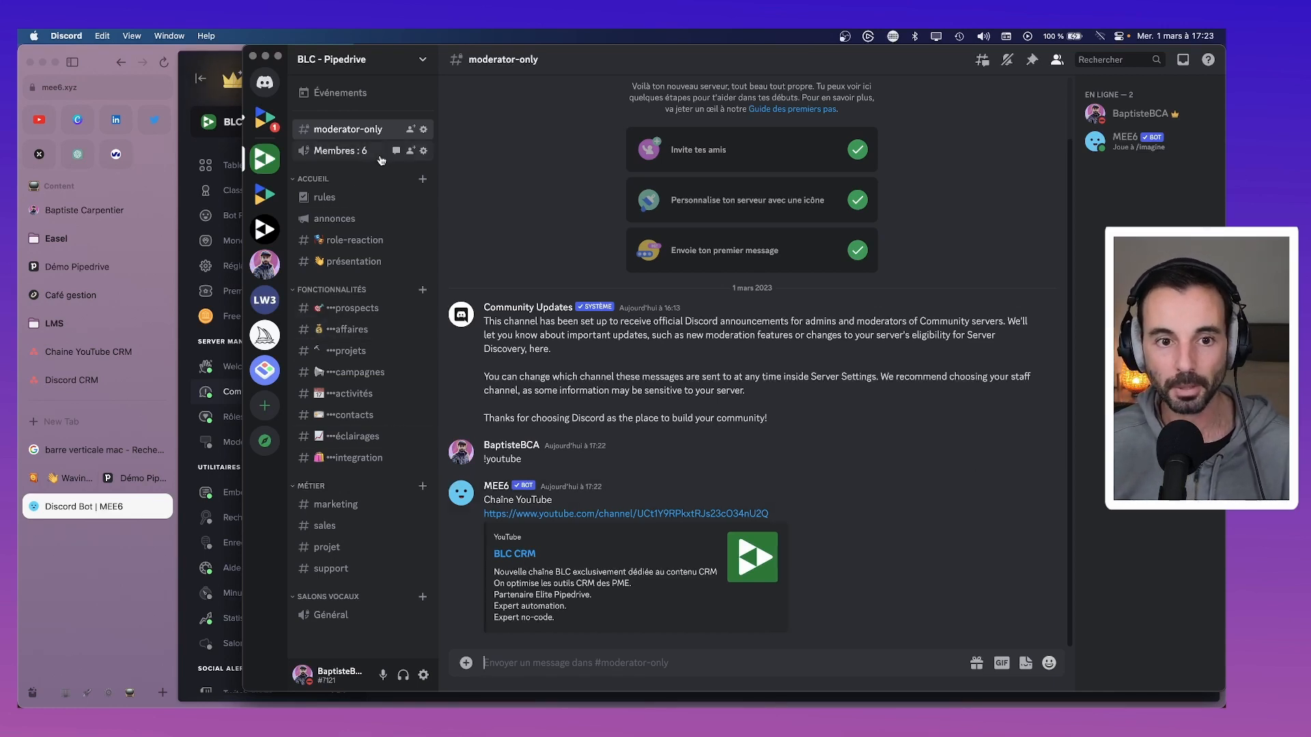
click(383, 60)
click(341, 140)
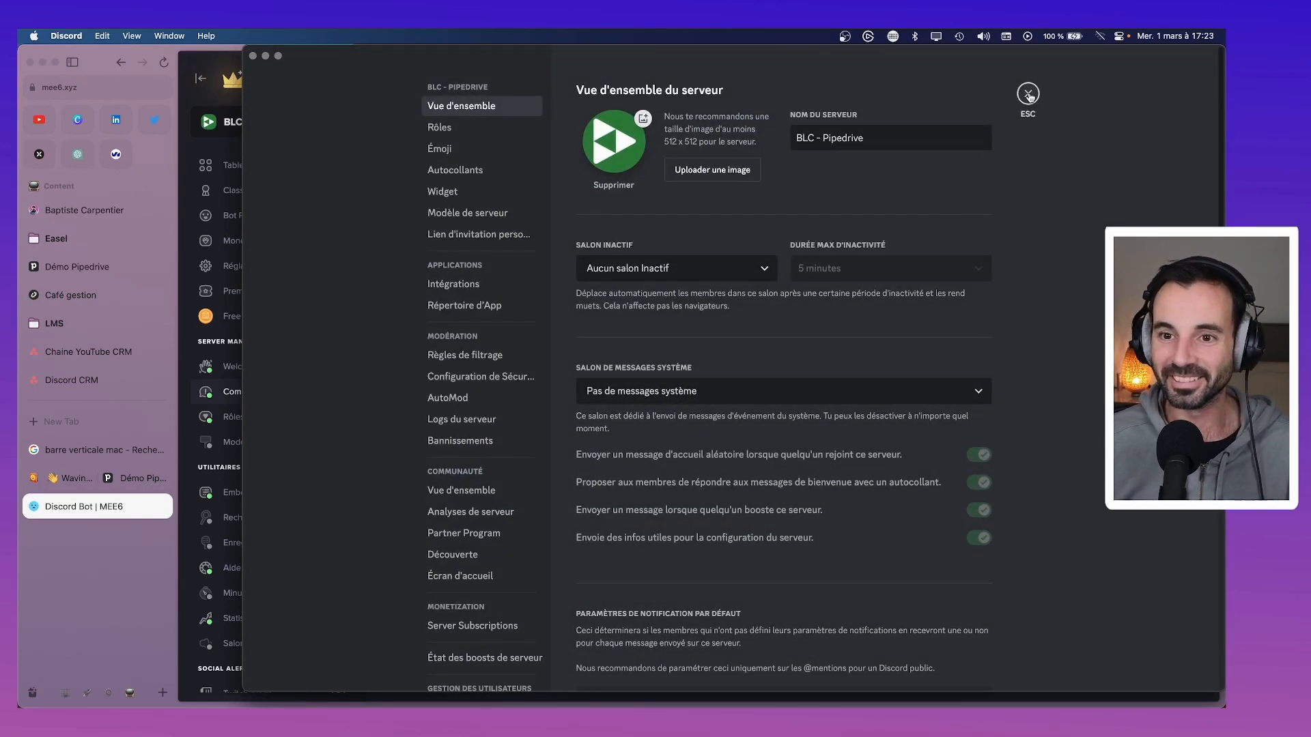
click(1028, 94)
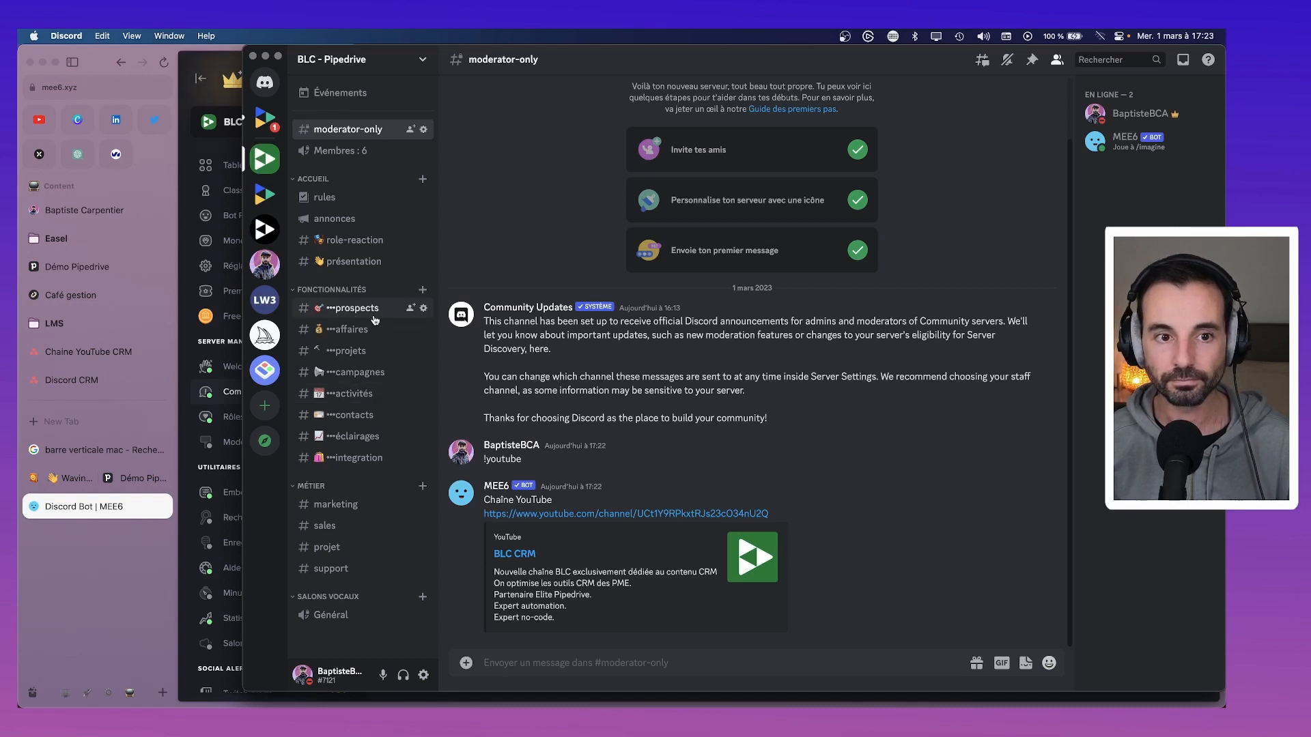
right_click(342, 129)
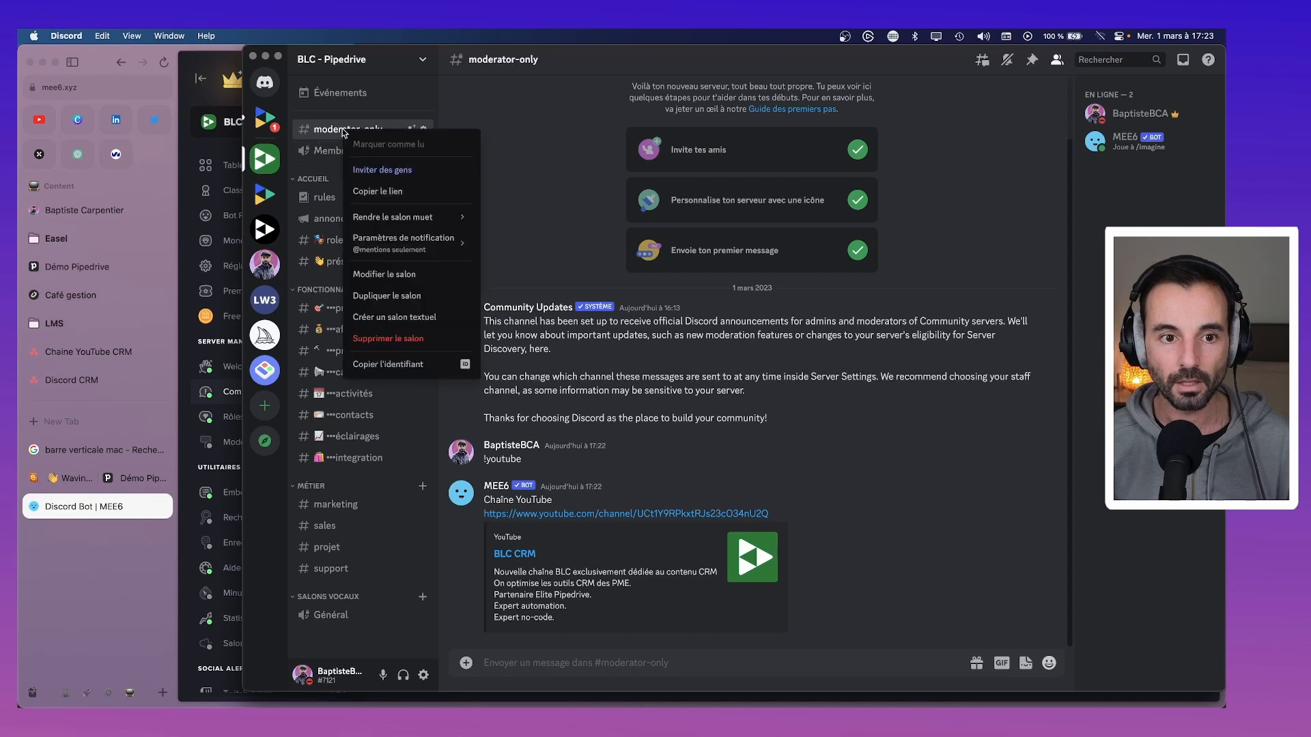
mouse_move(399, 235)
key(Escape)
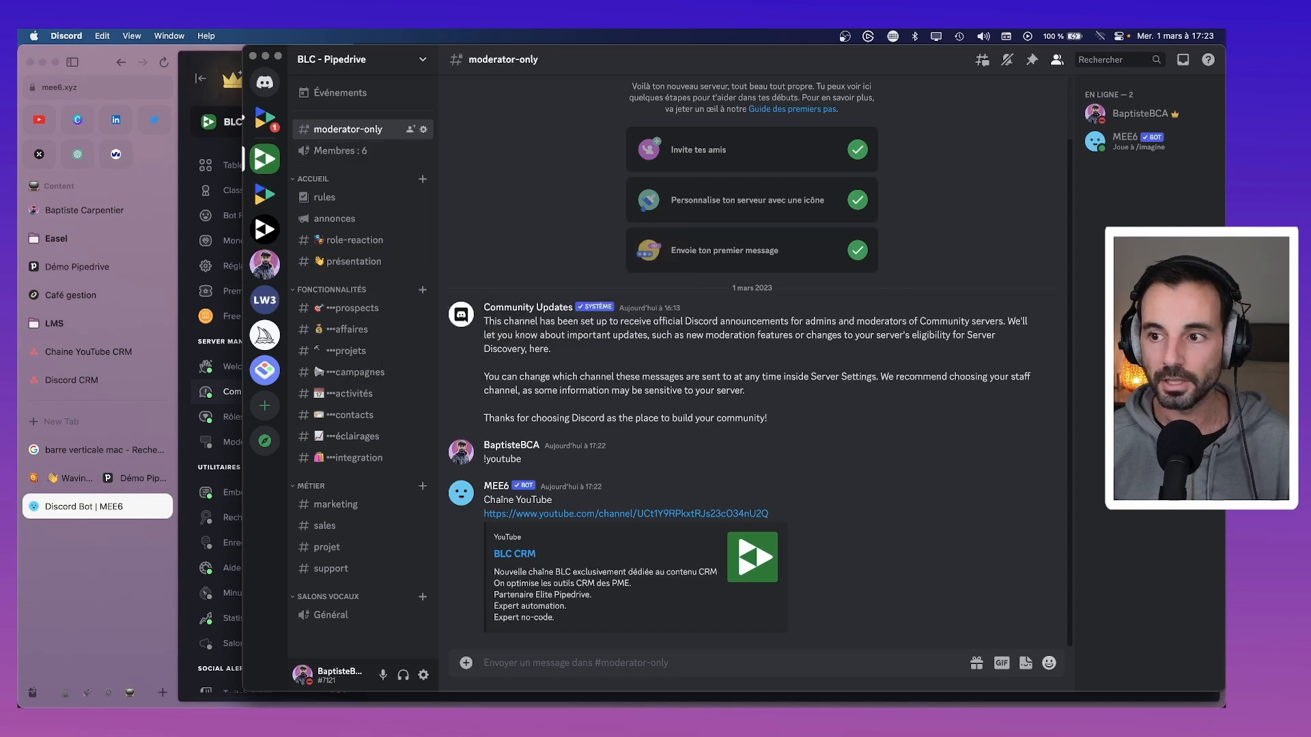
Open the server's role settings and view the permissions of the Team BLC role.
click(420, 61)
click(363, 140)
click(458, 133)
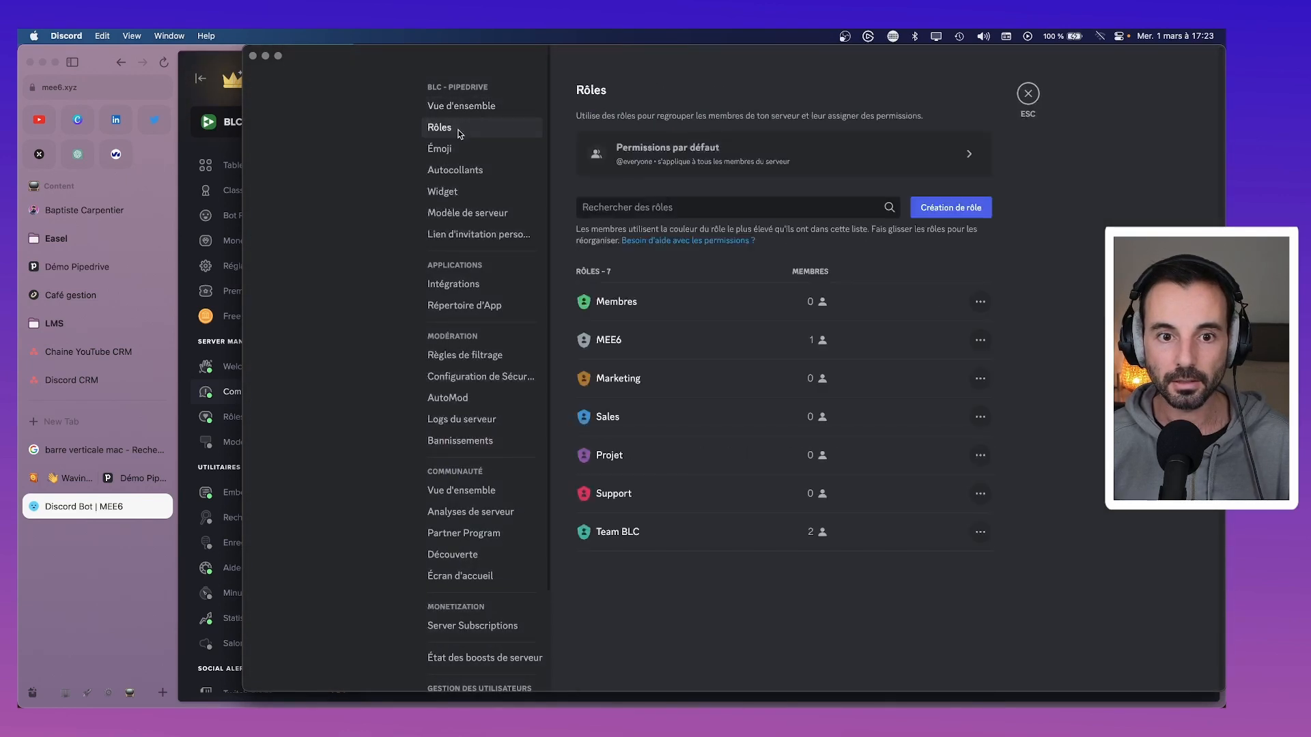
click(979, 532)
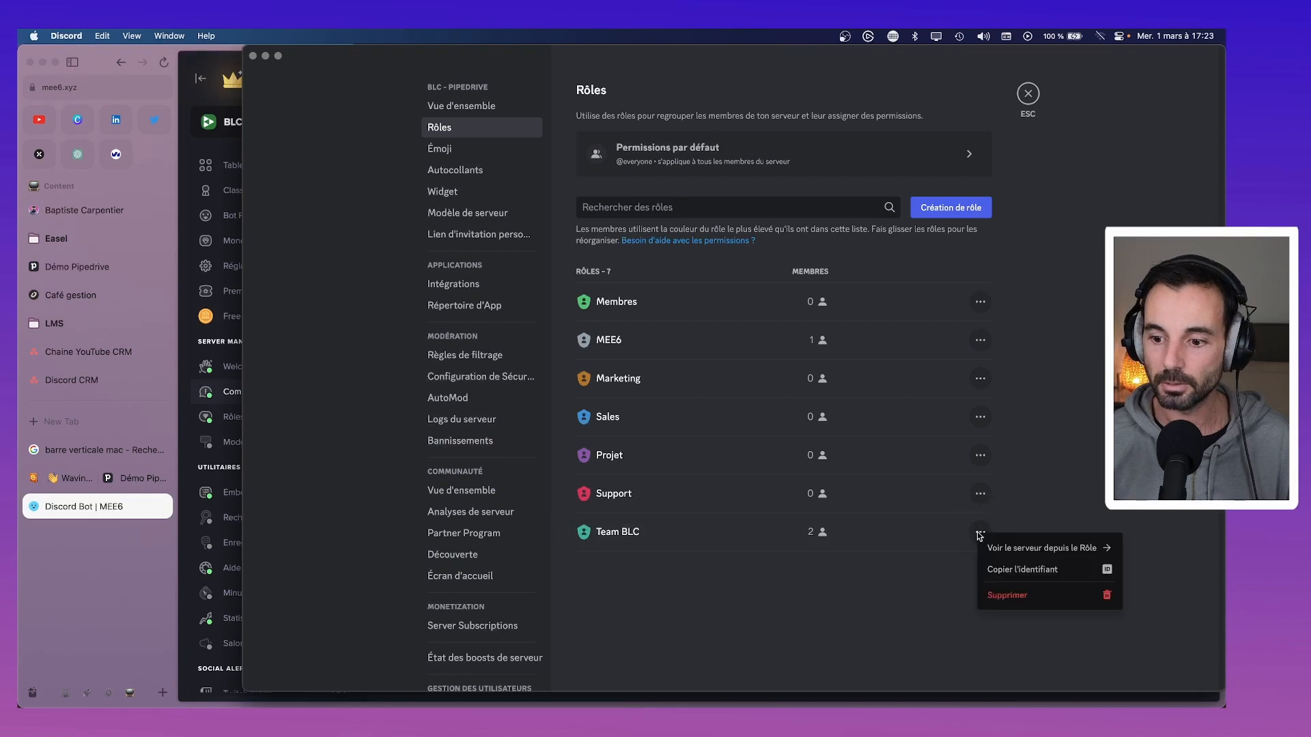
click(945, 533)
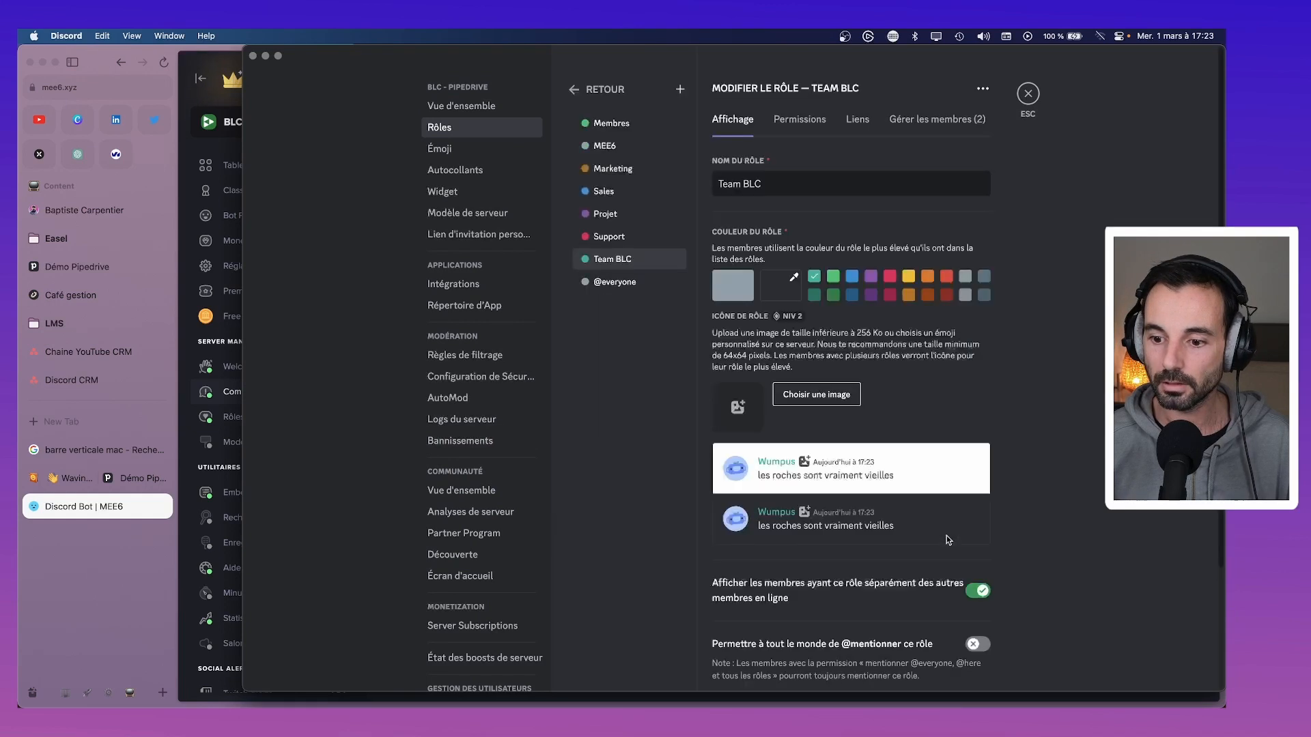
click(785, 125)
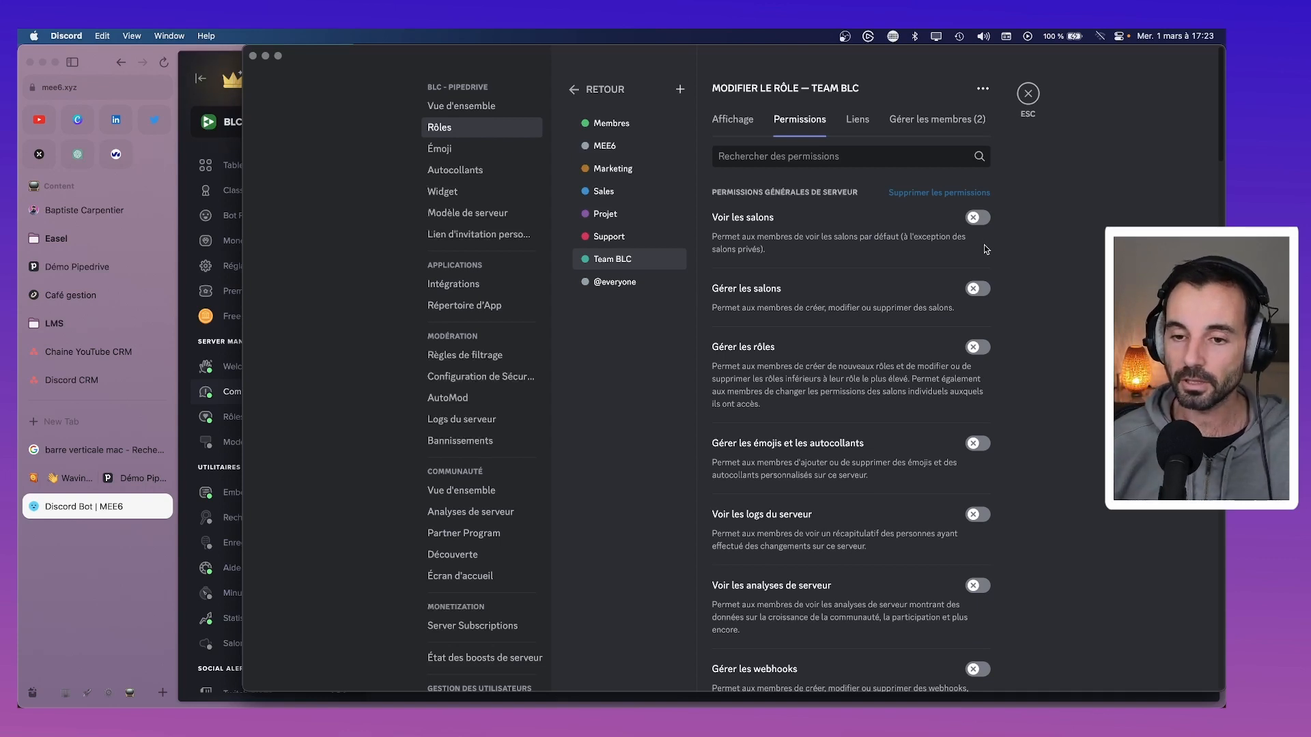
View the server as the Team BLC role, check the annonces, role-reaction and présentation channels, and leave the role preview.
right_click(663, 258)
click(703, 269)
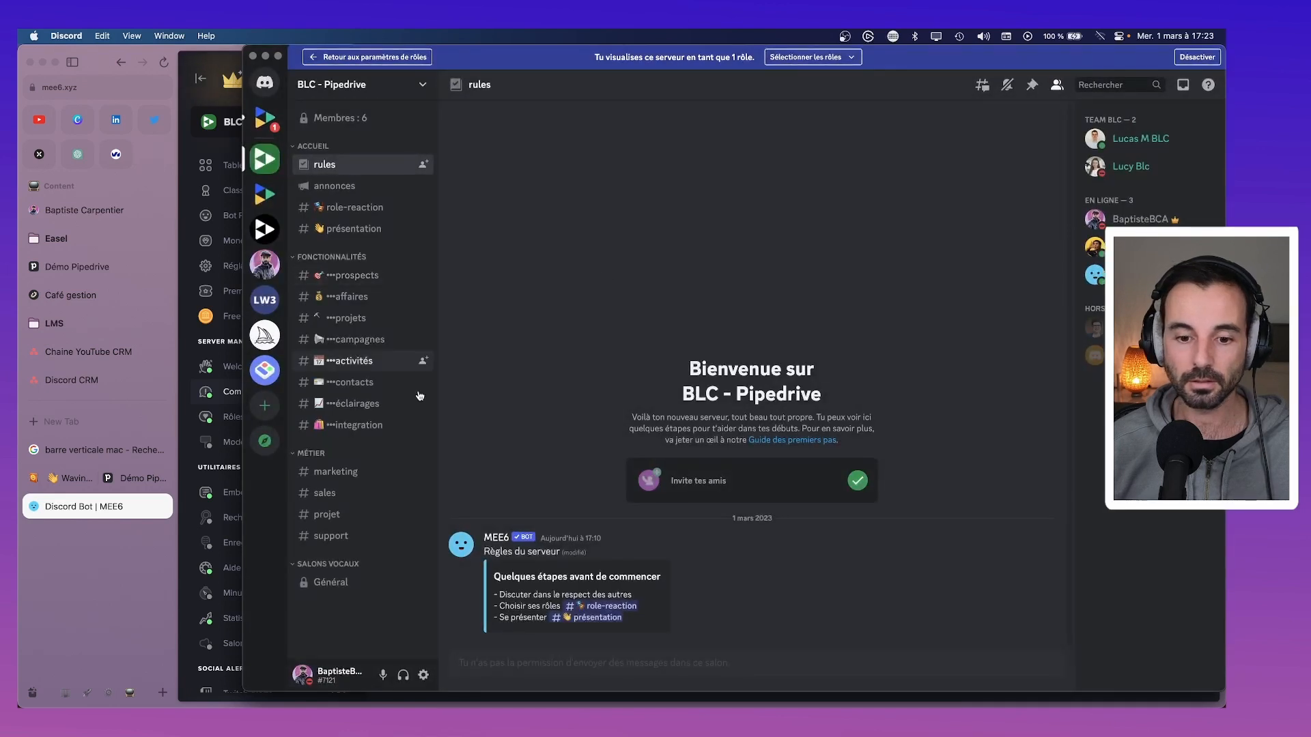
click(361, 188)
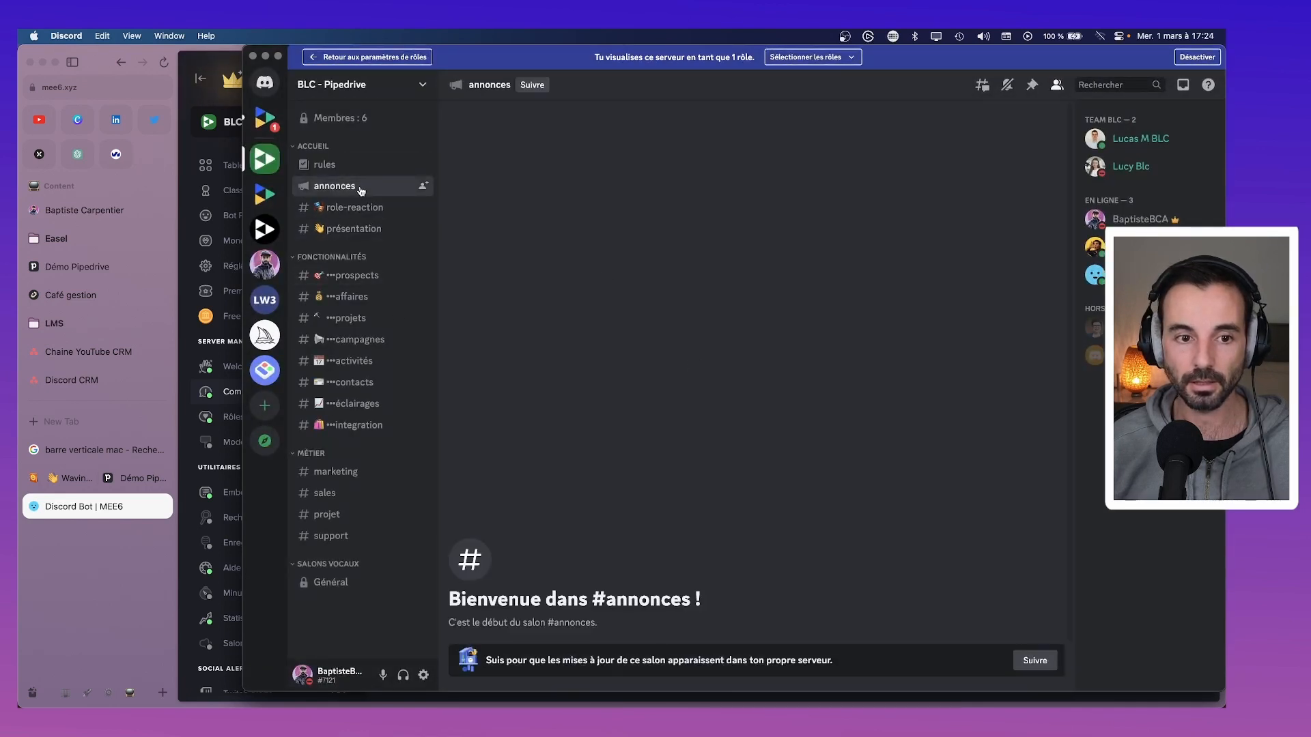
click(352, 207)
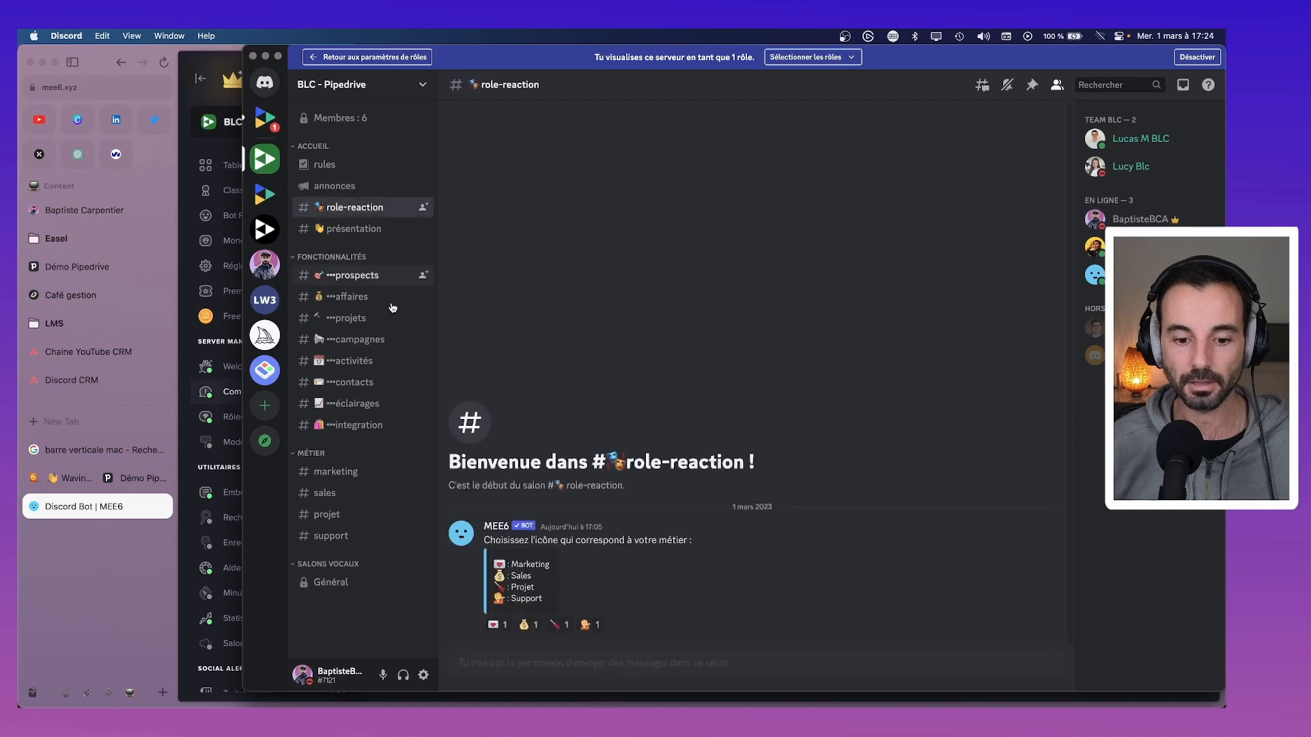
click(363, 232)
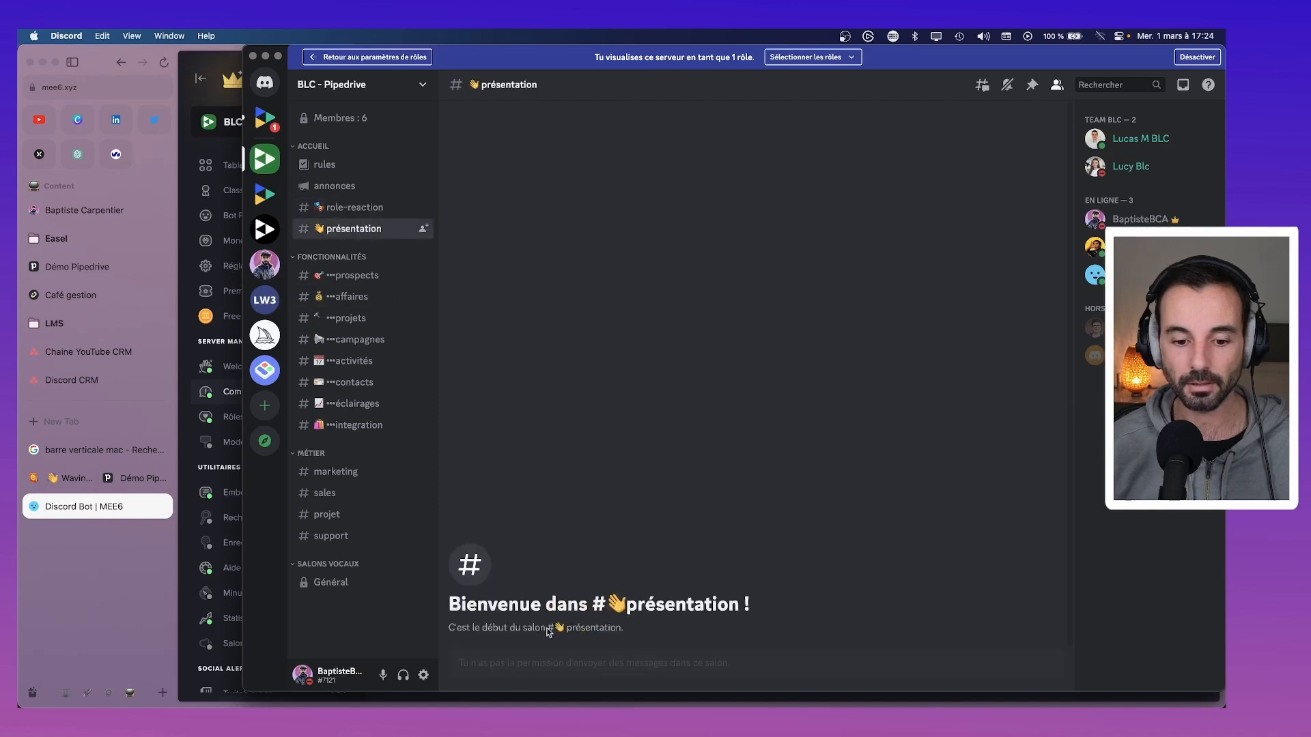
click(1194, 59)
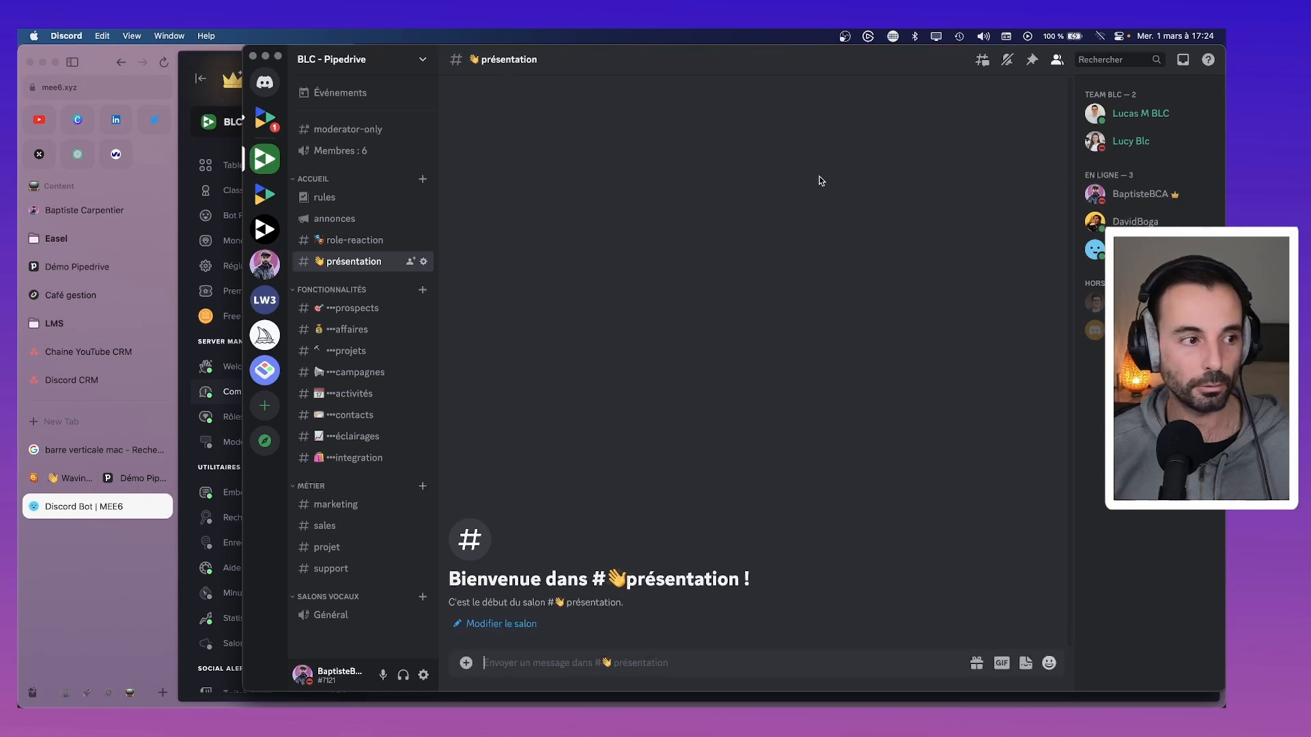
Open the Team BLC role's permissions in the server settings and allow "Voir les salons".
click(366, 63)
click(375, 142)
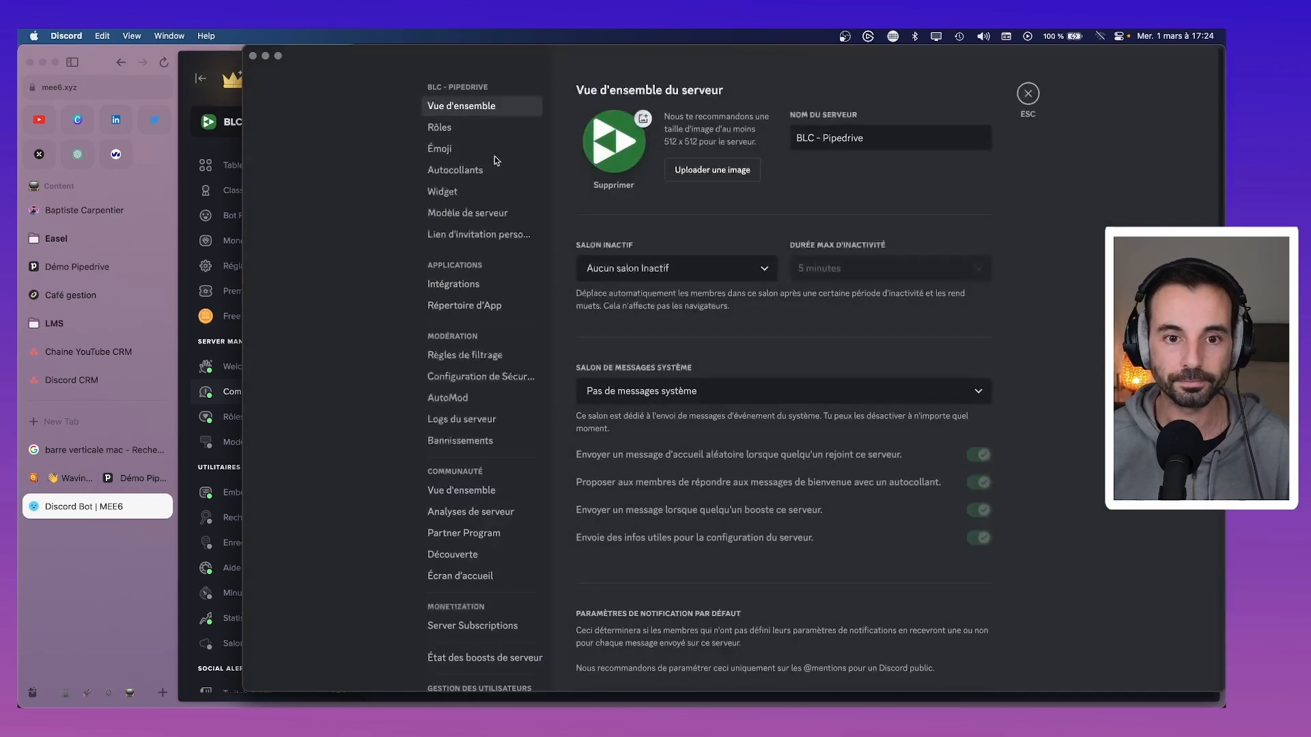
click(471, 127)
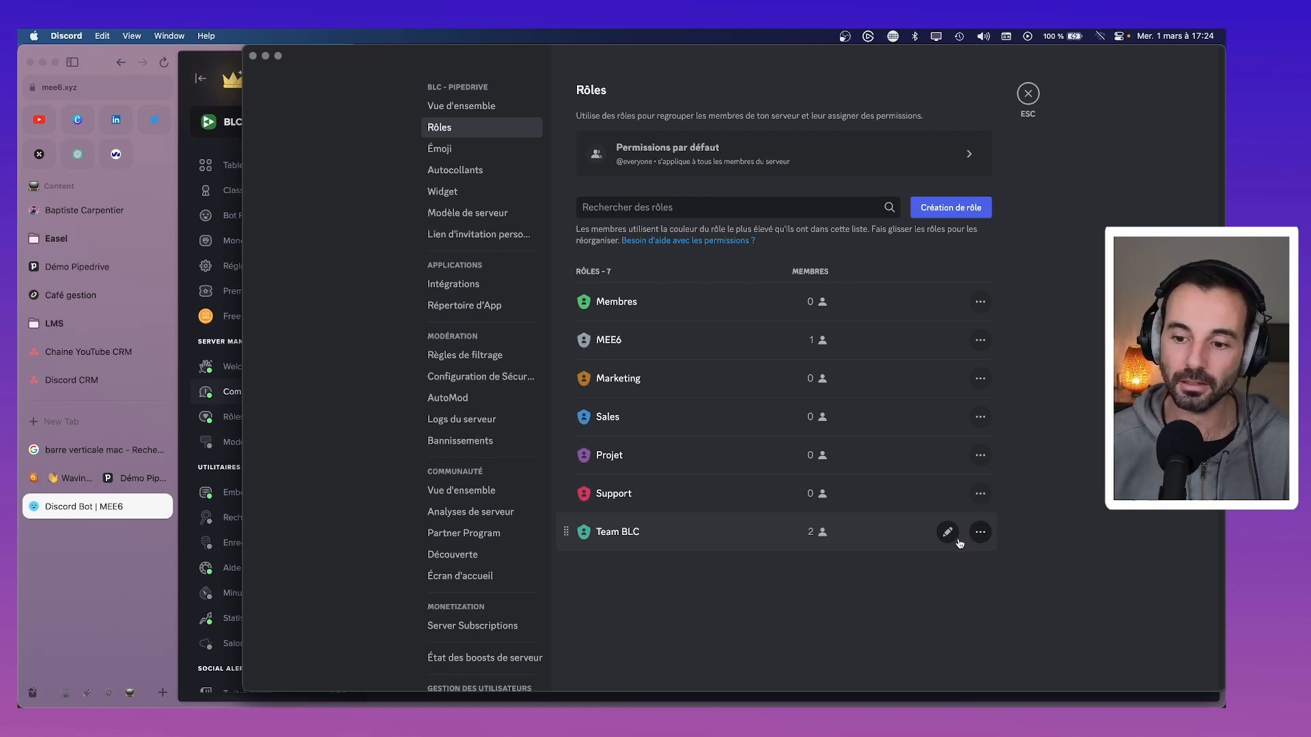
click(949, 533)
click(795, 119)
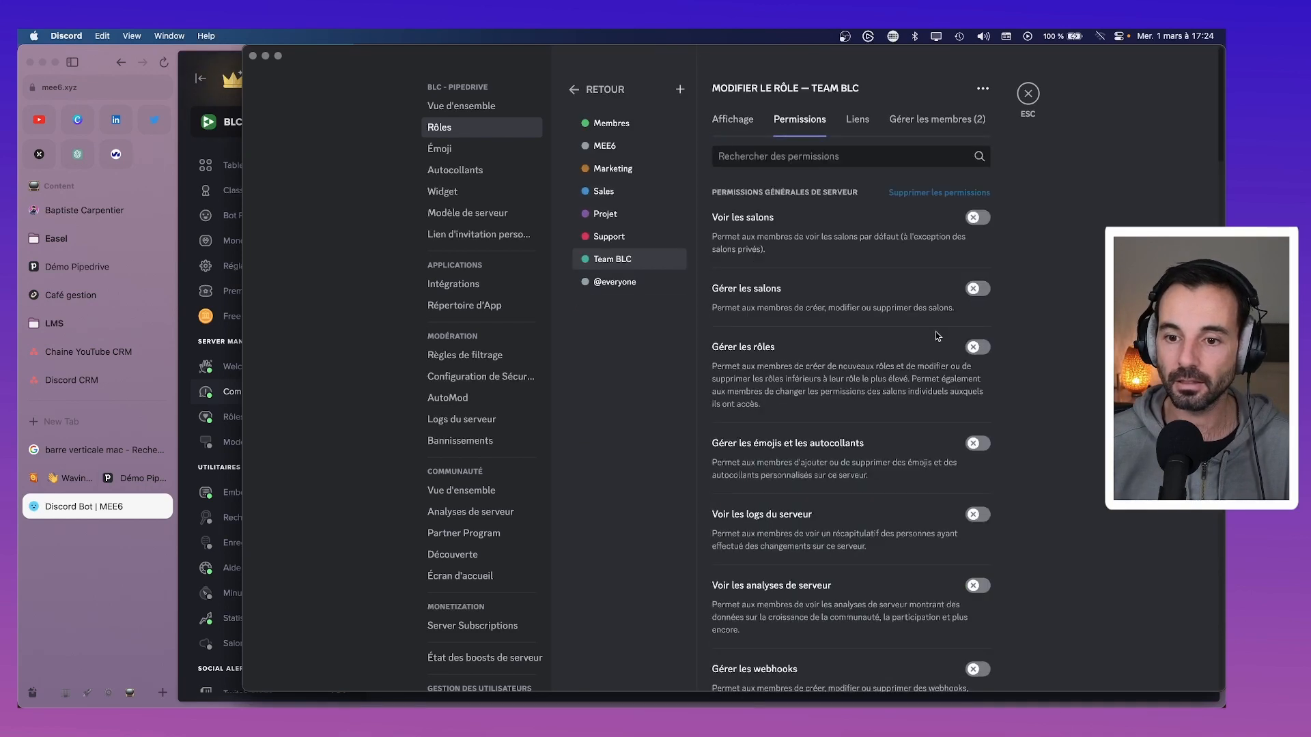
click(975, 218)
Allow Team BLC to manage emojis and stickers, view server logs, view server analytics, and manage webhooks.
scroll(975, 259, down, 1)
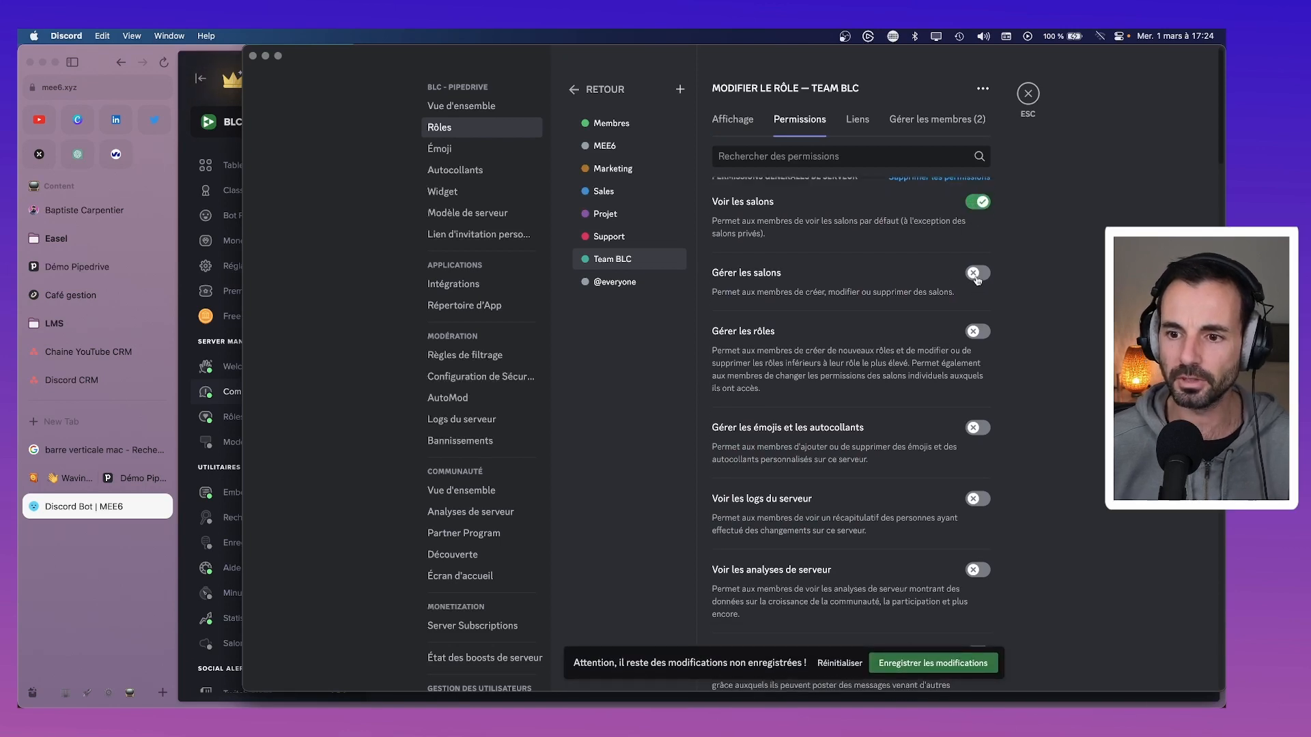
scroll(979, 284, down, 1)
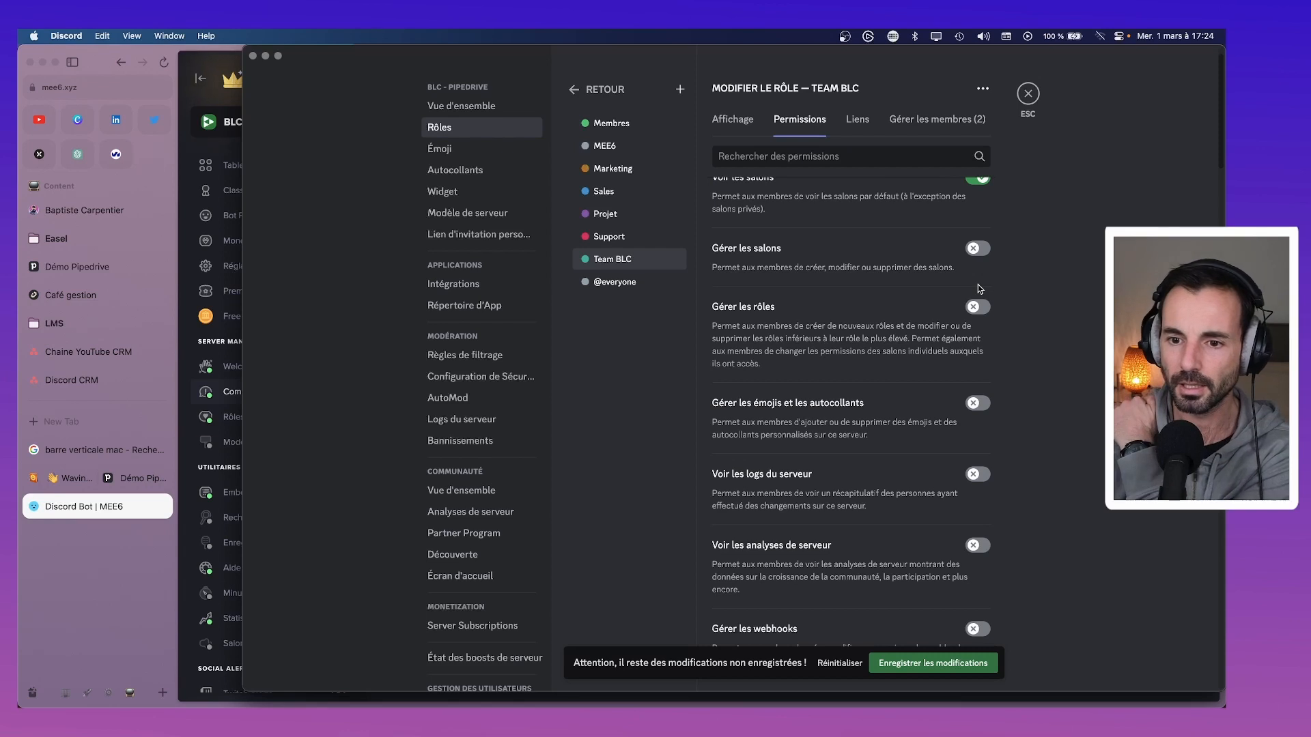
scroll(978, 288, down, 4)
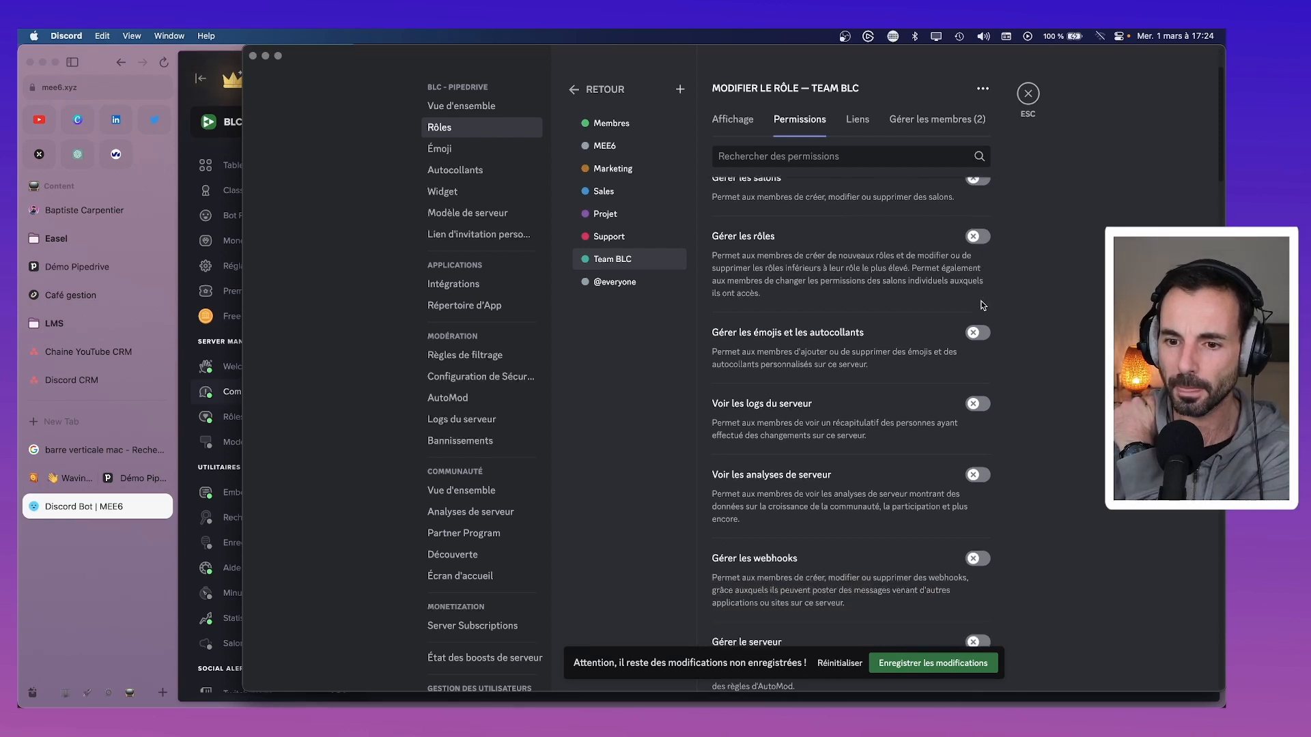
click(979, 309)
scroll(978, 335, down, 1)
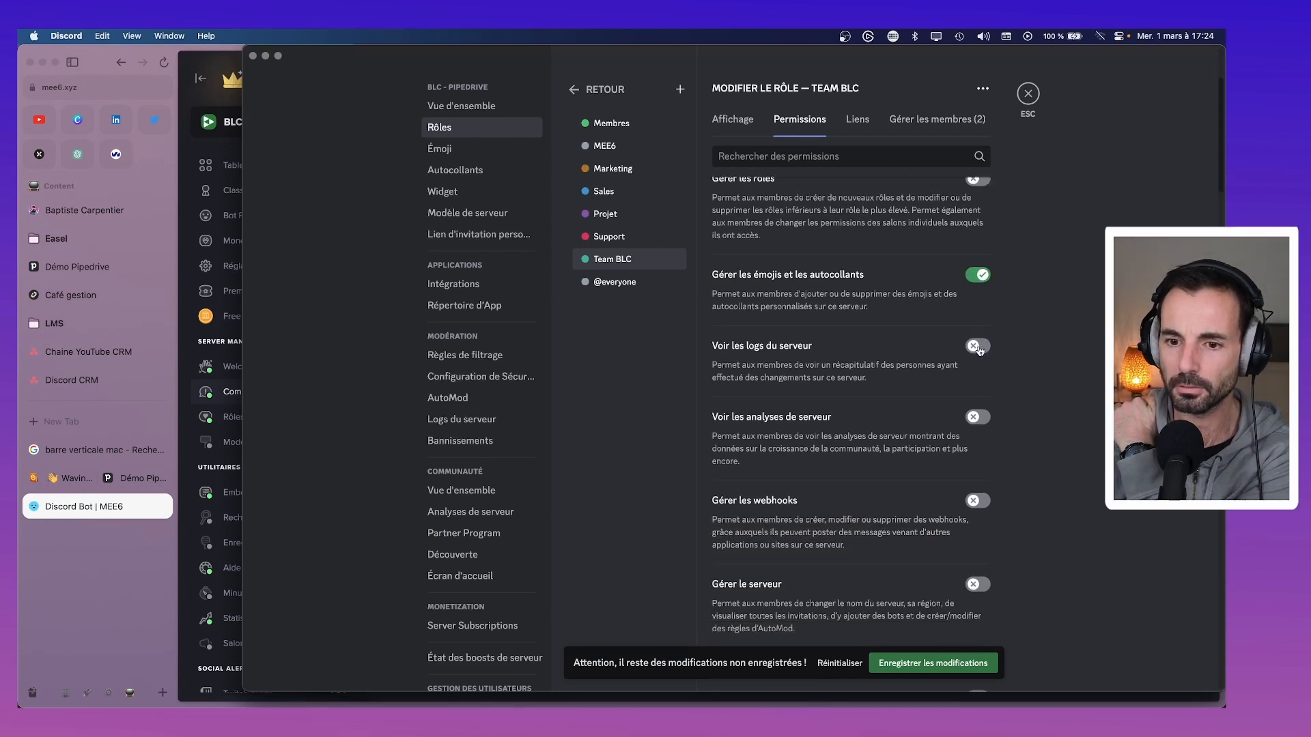
click(979, 349)
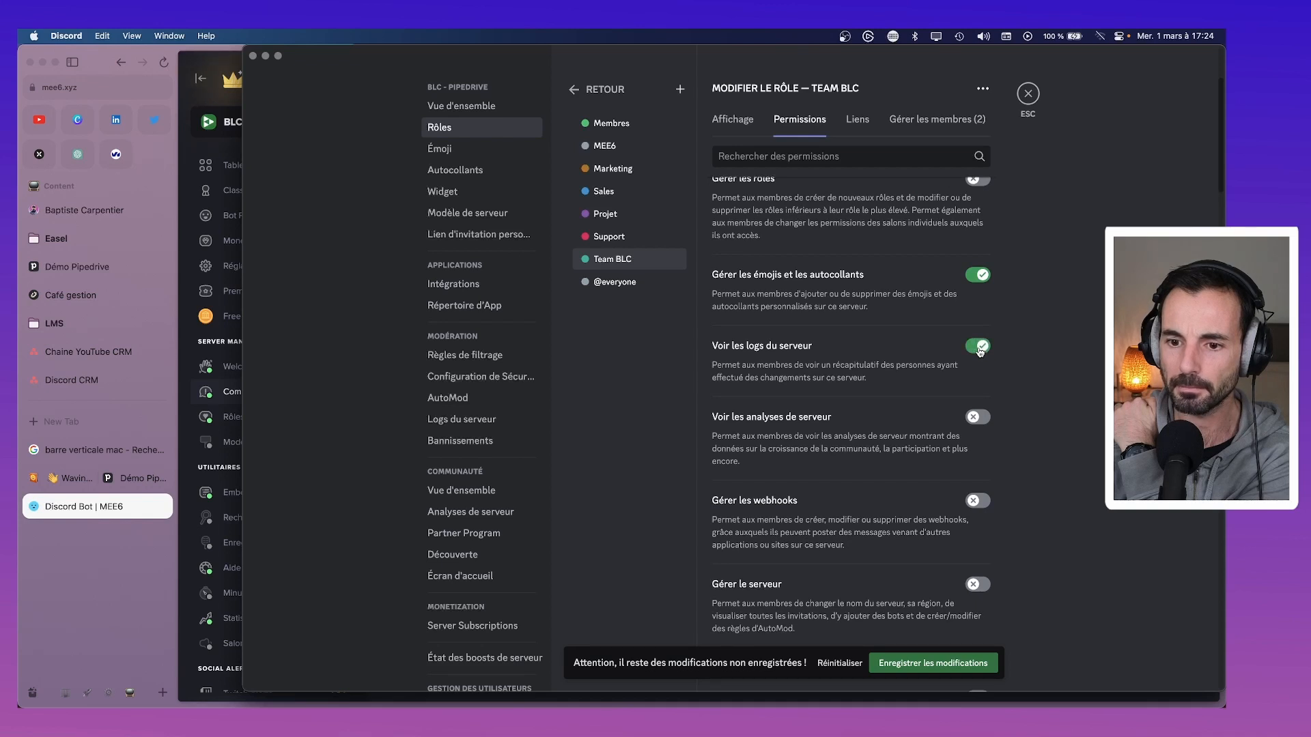
scroll(979, 351, down, 3)
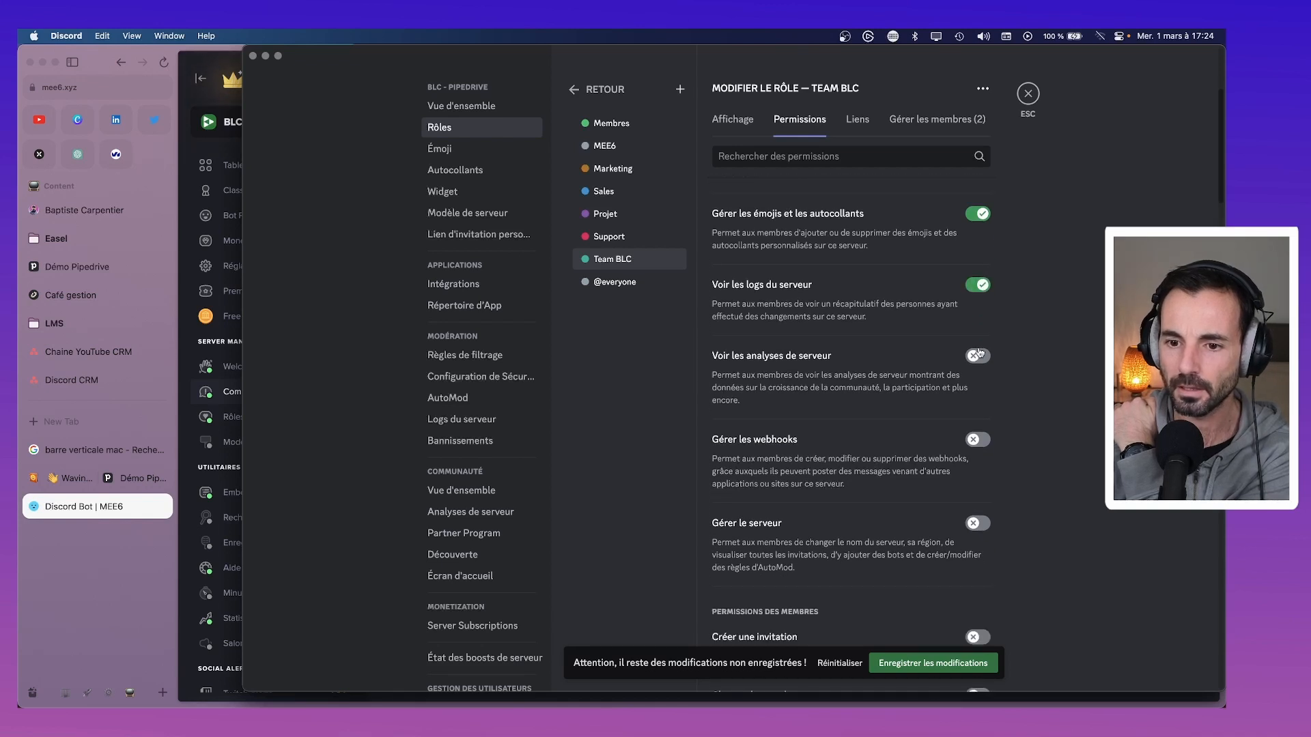
click(978, 340)
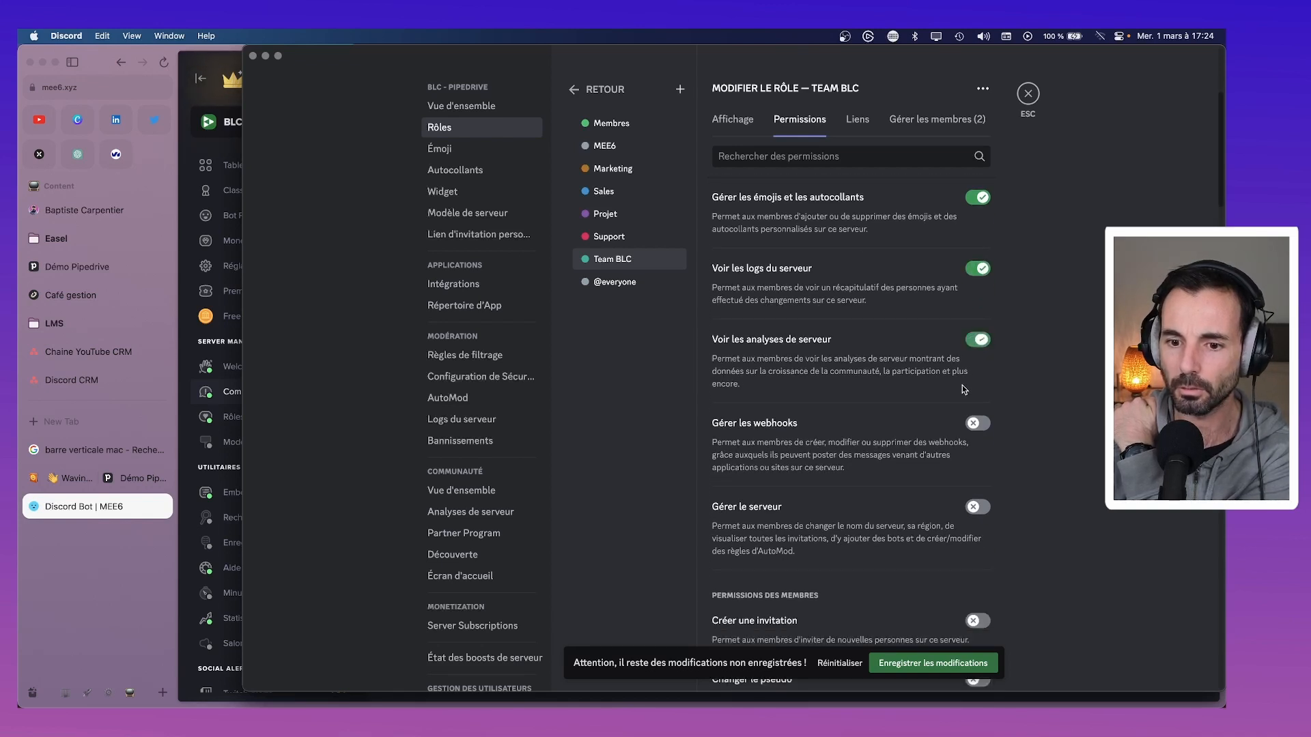
scroll(963, 382, down, 4)
click(980, 313)
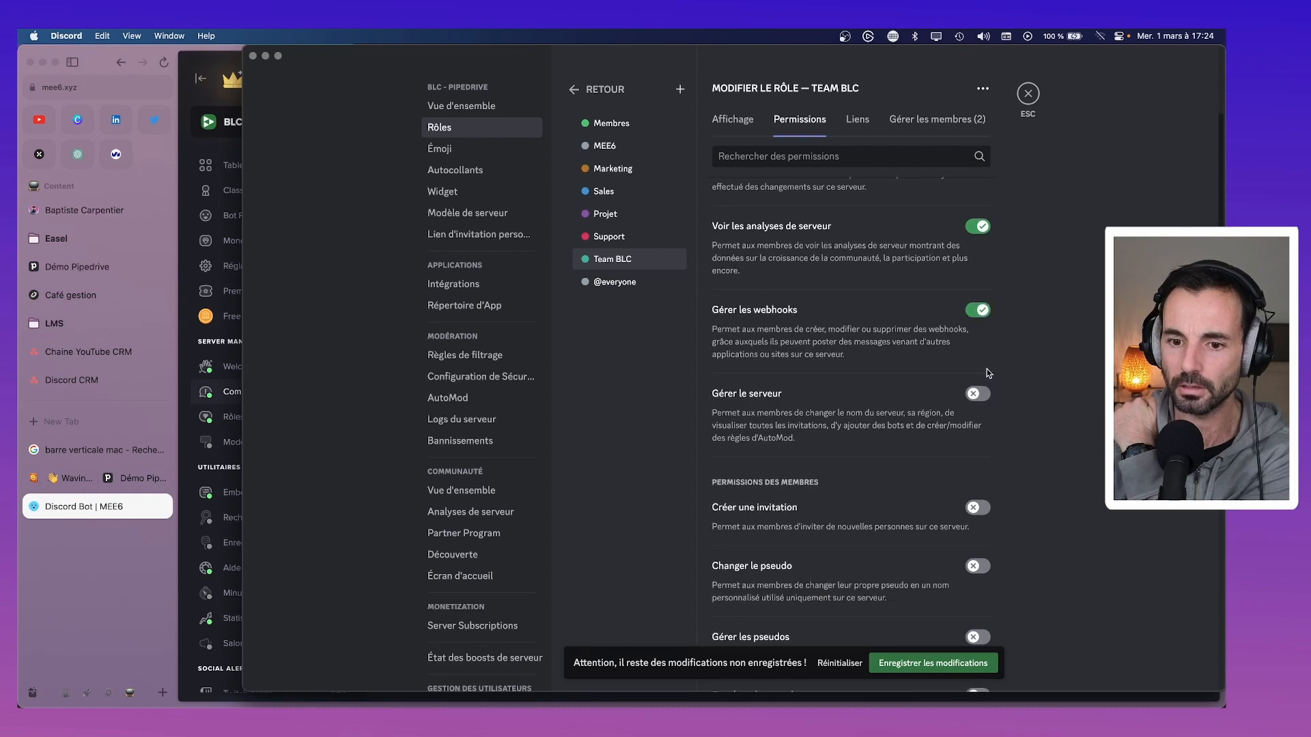
Allow Team BLC "Créer une invitation" and "Changer le pseudo", leaving "Gérer les pseudos" disabled.
scroll(999, 363, down, 4)
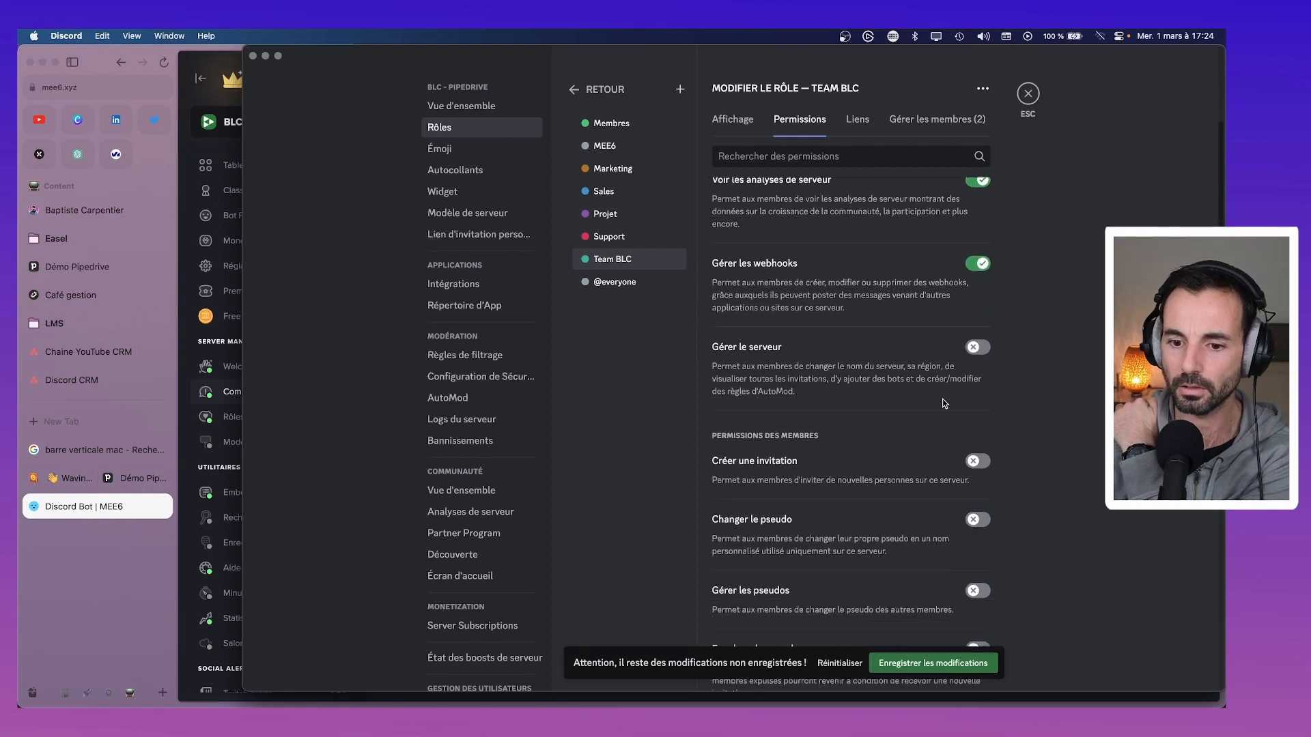
click(977, 383)
scroll(964, 410, down, 3)
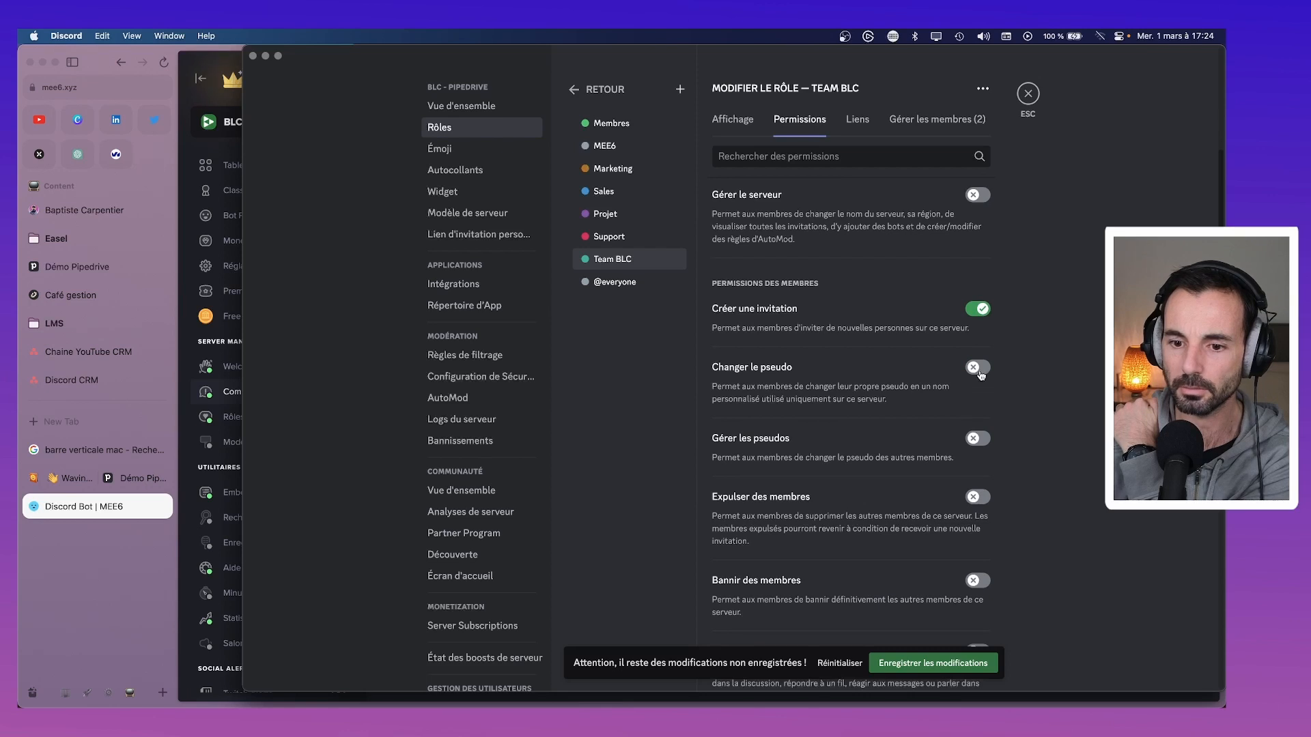
click(979, 368)
scroll(980, 379, down, 1)
click(975, 386)
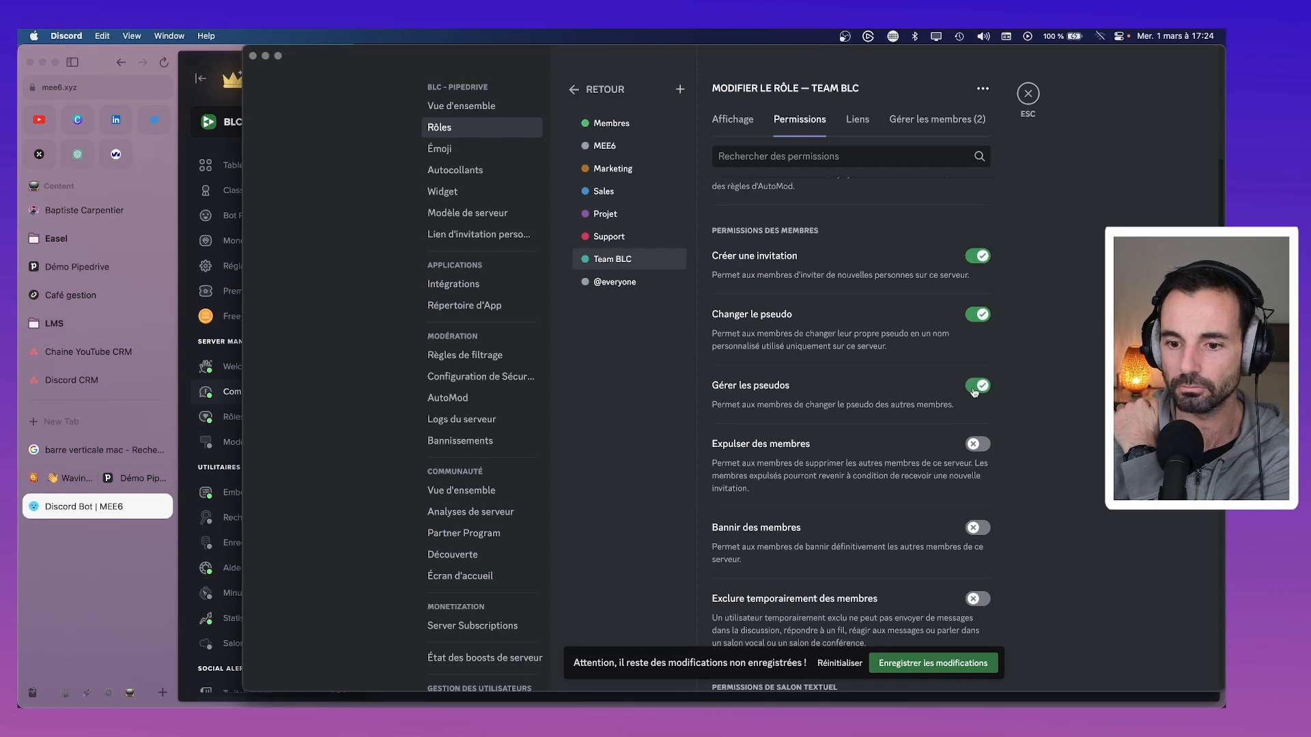
click(975, 386)
Enable the member moderation permissions "Expulser des membres", "Bannir des membres" and "Exclure temporairement des membres" for Team BLC.
scroll(958, 433, down, 1)
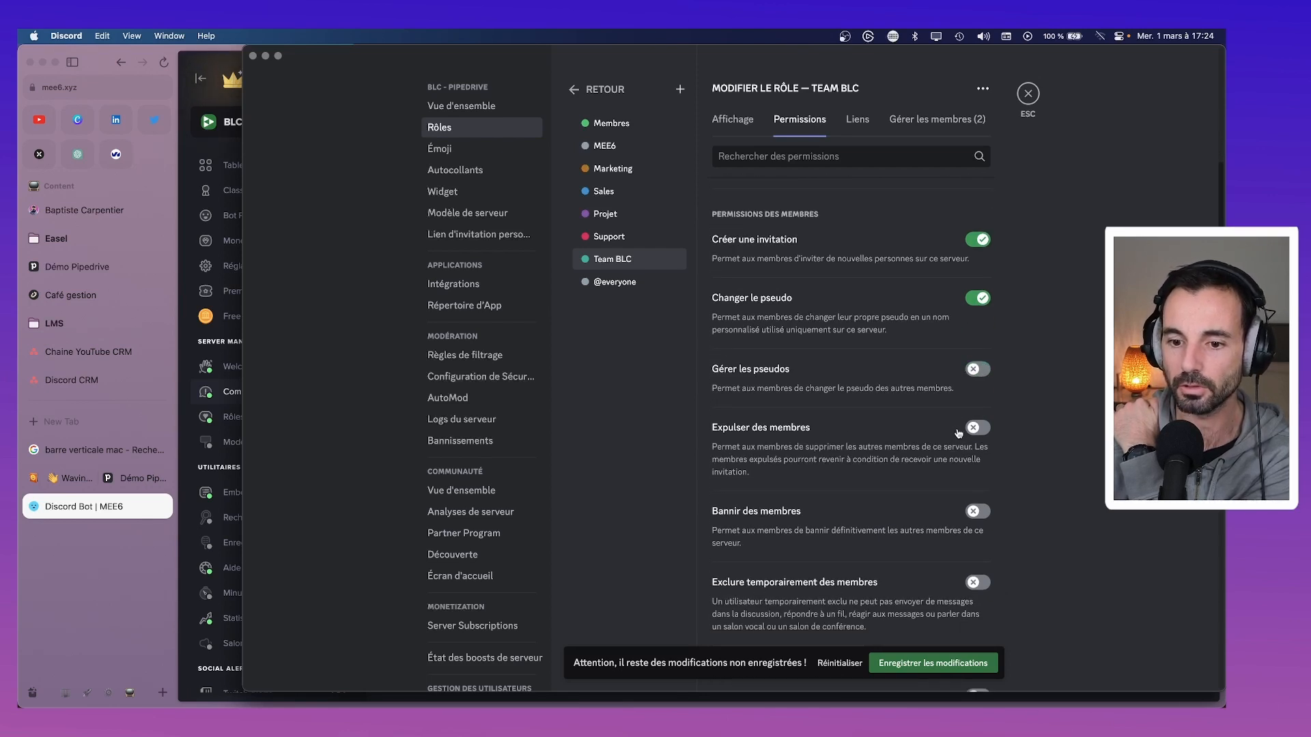
click(968, 431)
scroll(964, 450, down, 2)
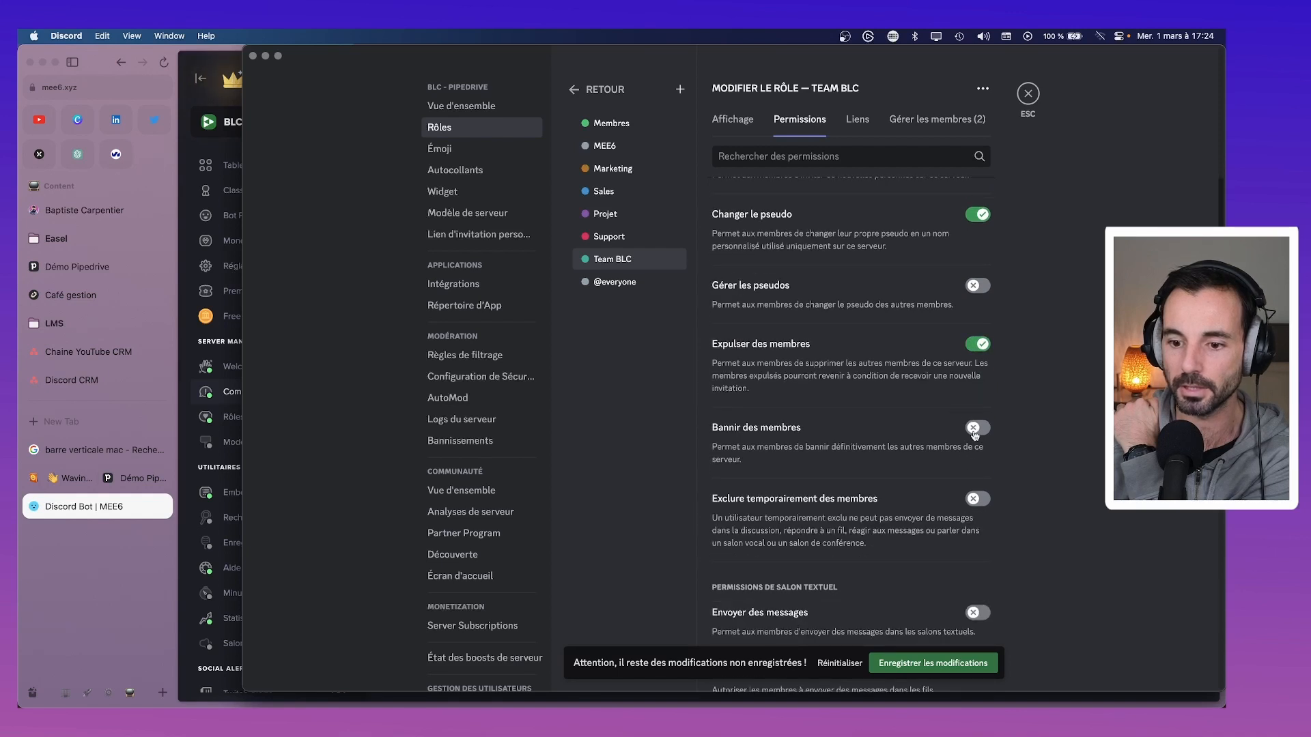
click(974, 428)
scroll(950, 473, down, 1)
click(973, 455)
Allow Team BLC to send messages in text channels and threads, and to create public and private threads.
scroll(929, 469, down, 5)
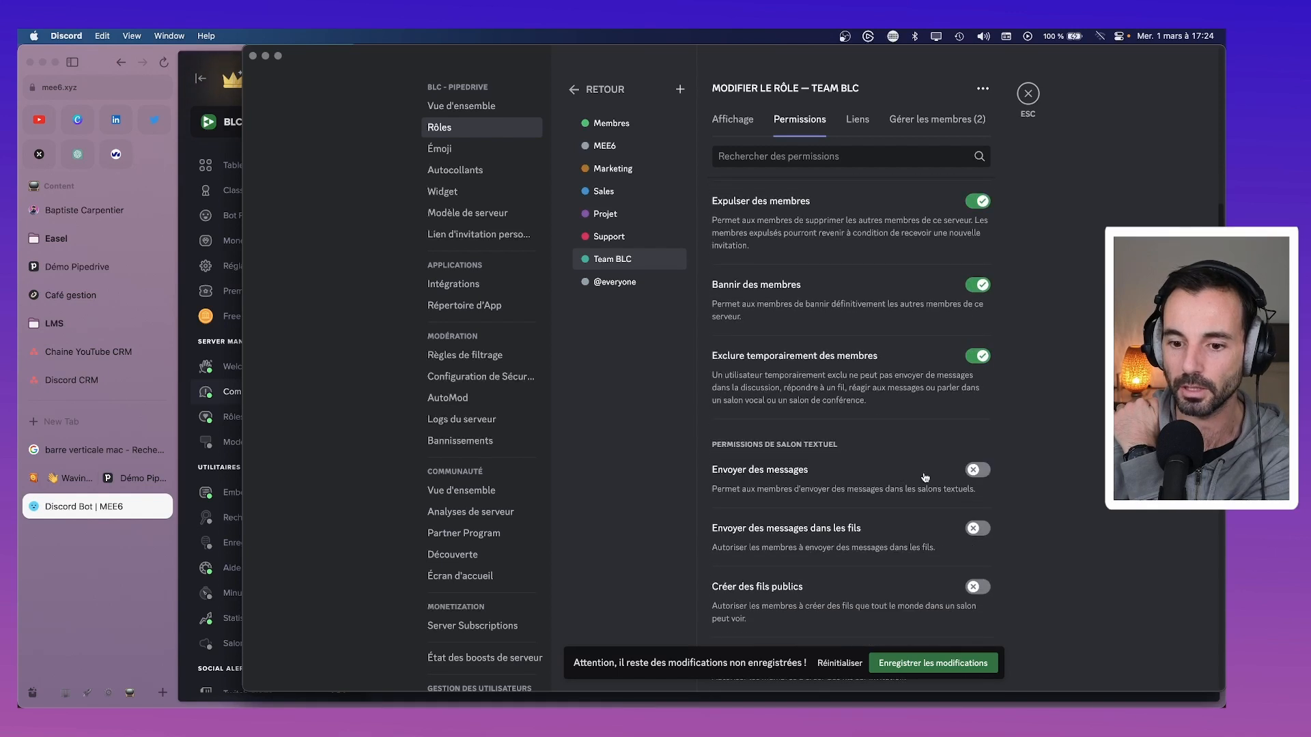
click(978, 360)
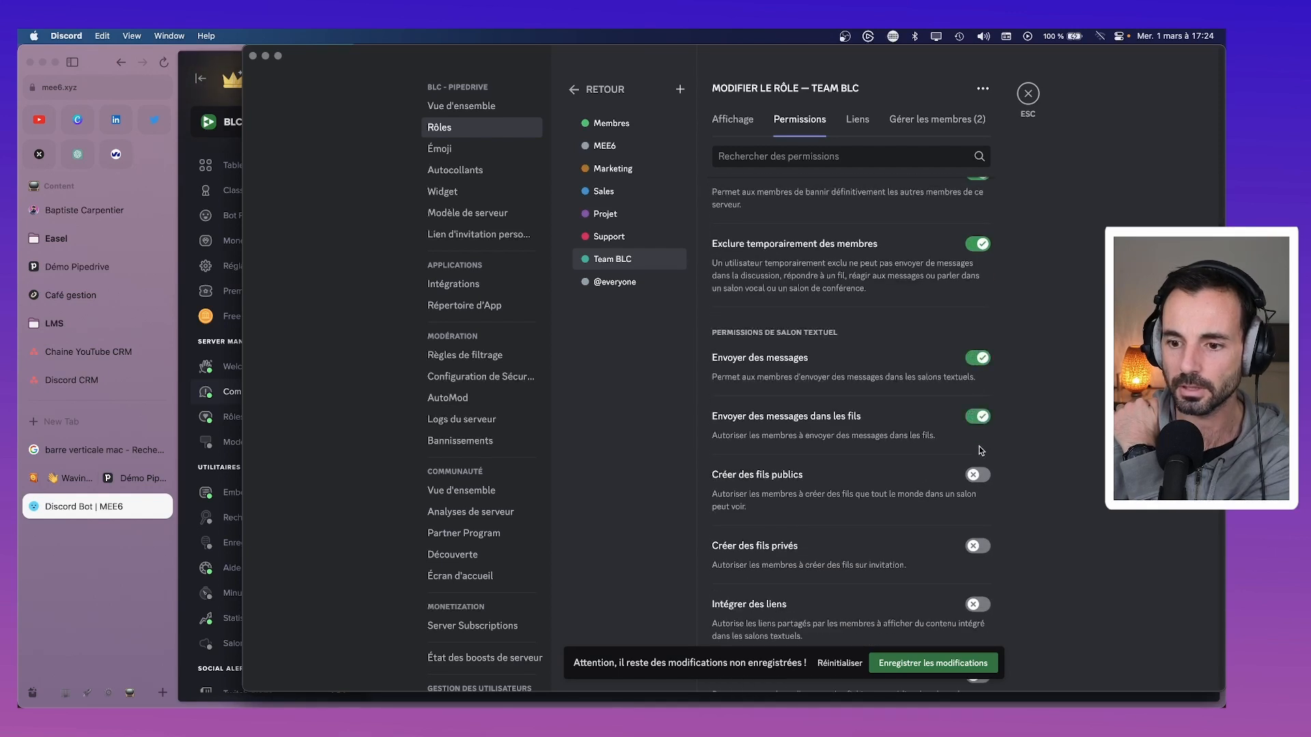
click(978, 546)
Enable "Intégrer des liens", "Joindre des fichiers" and "Ajouter des réactions" for Team BLC, keeping "Utiliser des émojis externes" disabled.
scroll(976, 540, down, 4)
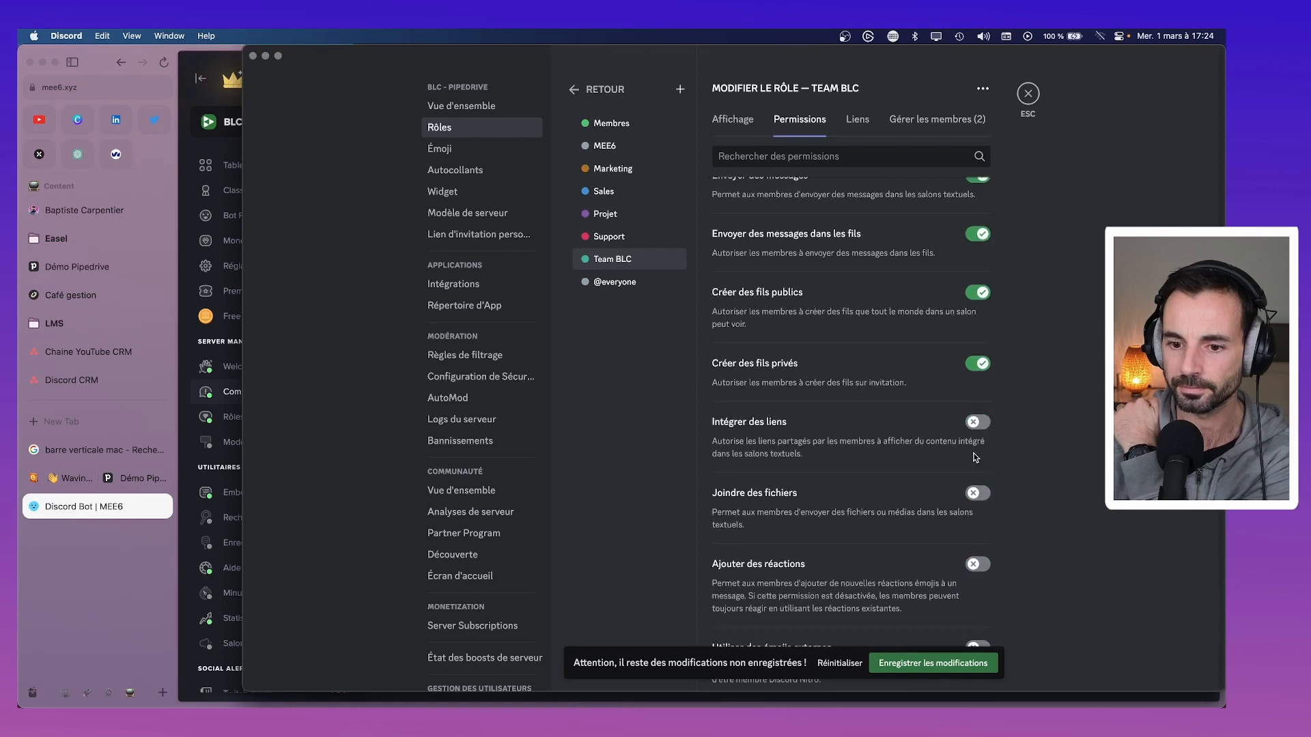
click(977, 424)
click(978, 493)
scroll(982, 498, down, 4)
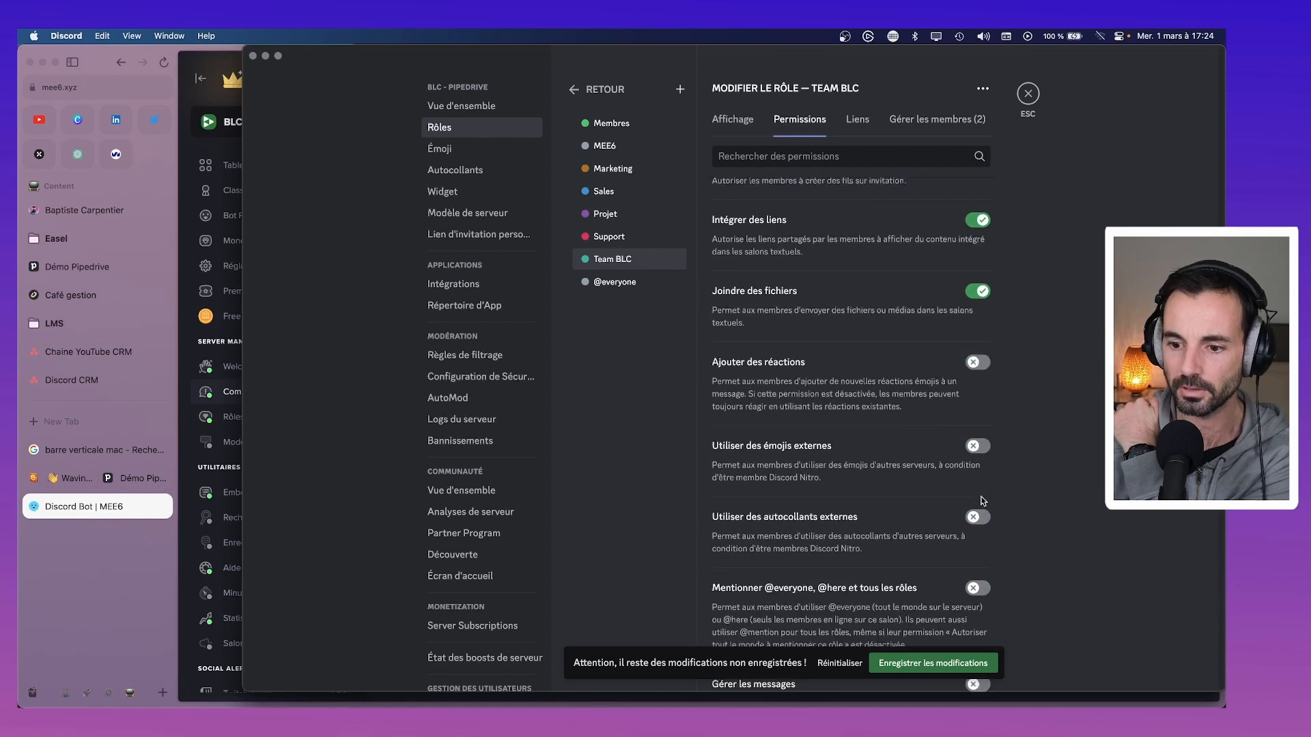
click(983, 362)
scroll(979, 447, down, 2)
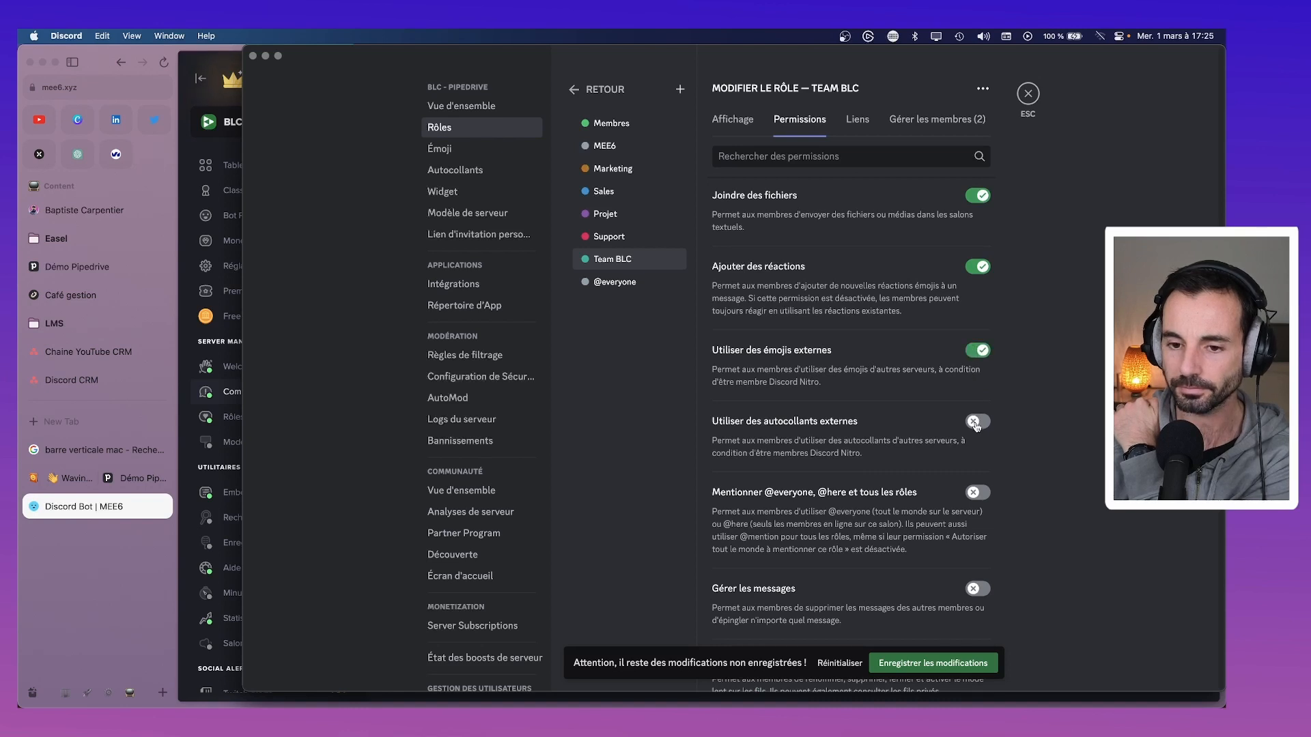
click(979, 354)
scroll(967, 437, down, 3)
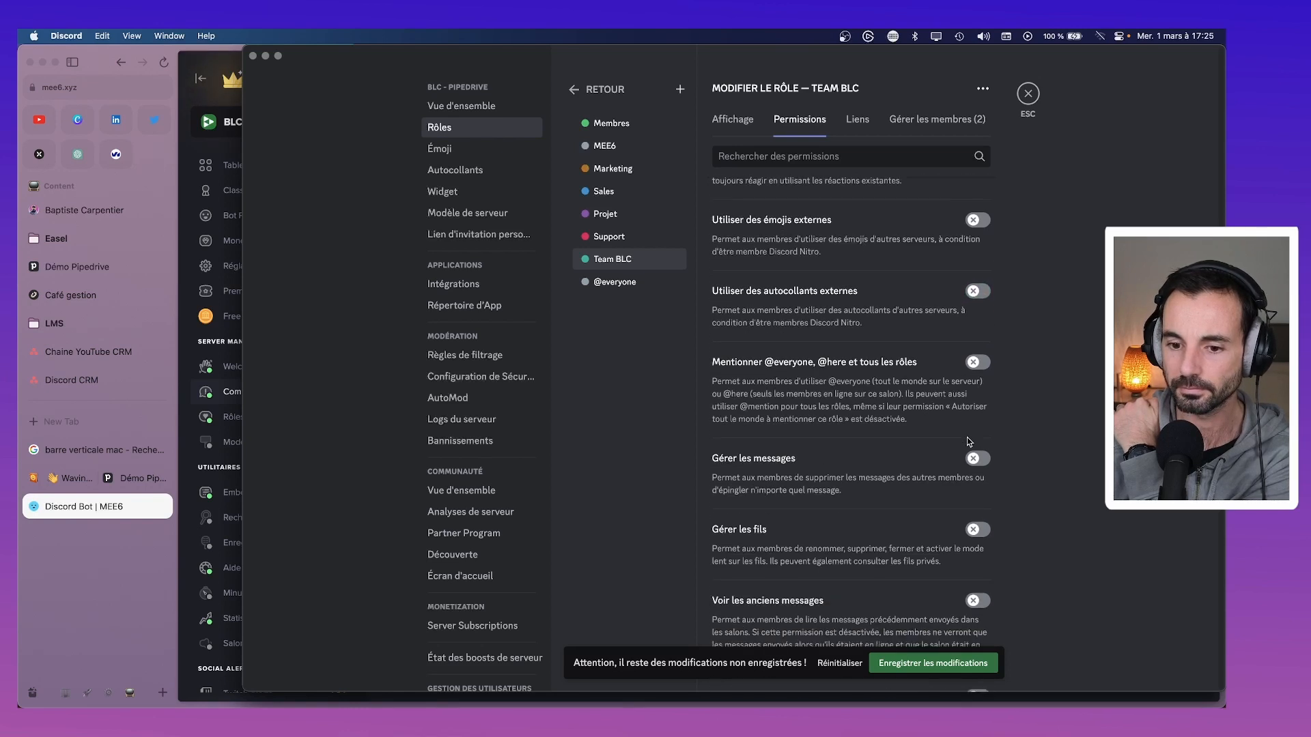
click(976, 363)
scroll(954, 437, down, 2)
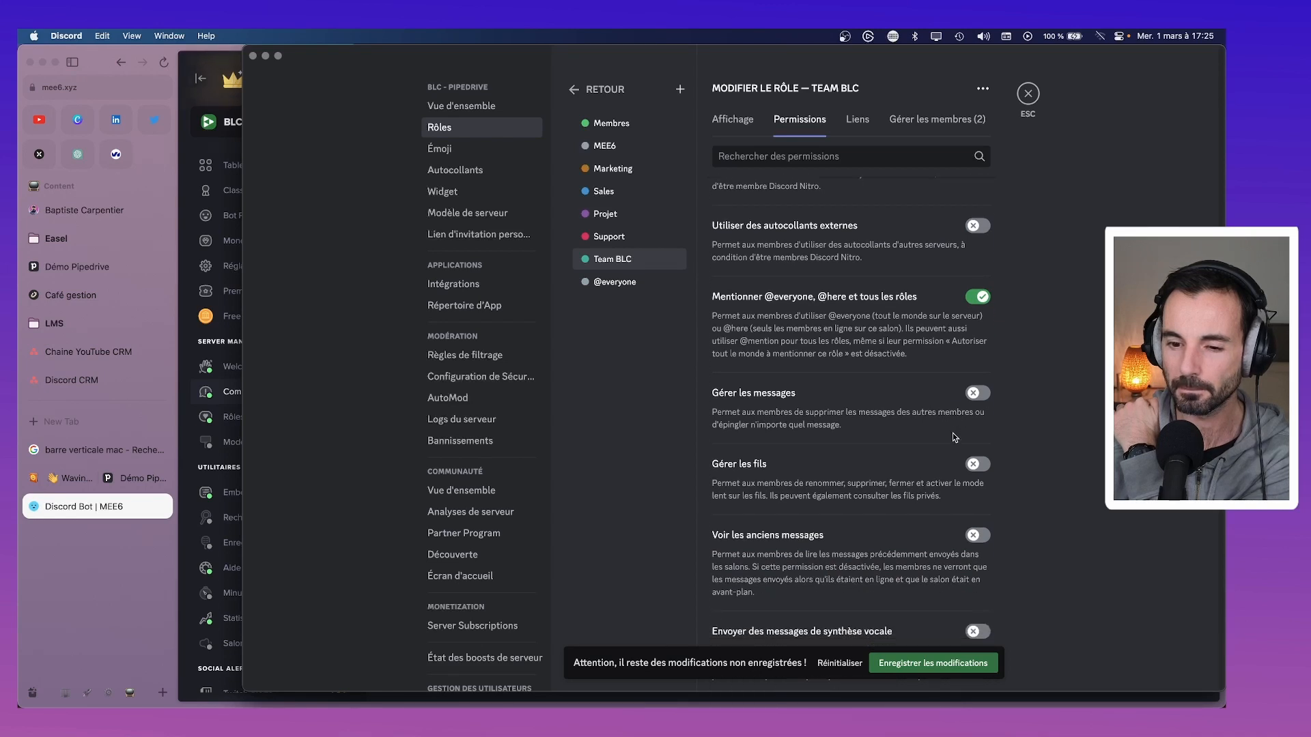
click(980, 394)
scroll(980, 409, down, 2)
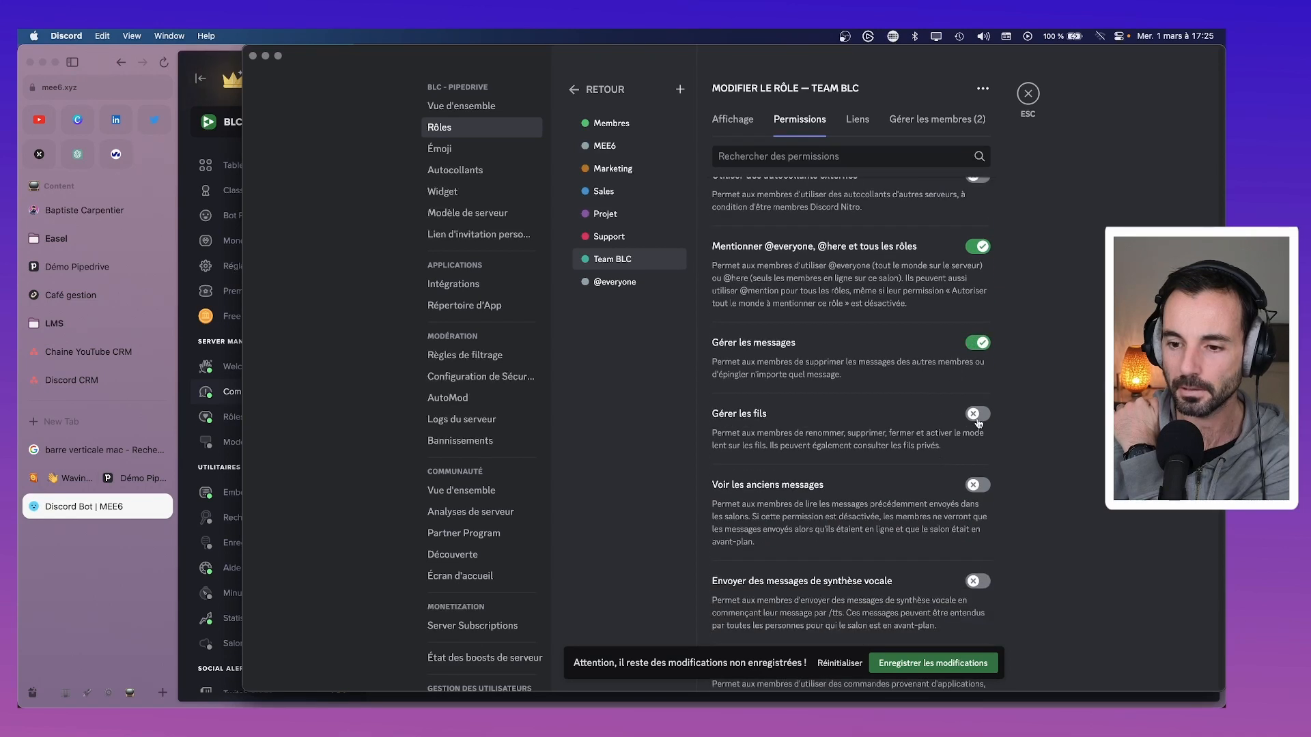
click(980, 415)
Enable "Voir les anciens messages" and "Utiliser les commandes de l'application" for Team BLC.
scroll(952, 480, down, 4)
click(976, 347)
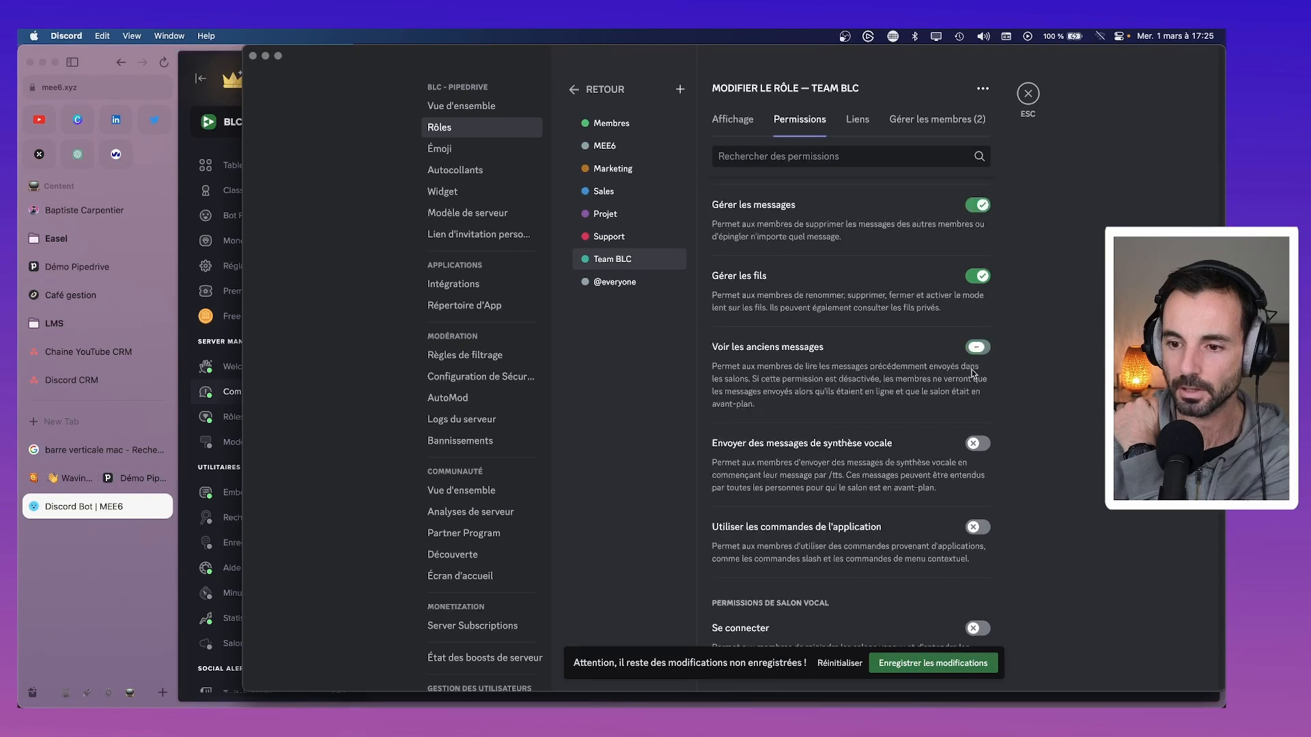
scroll(932, 447, down, 2)
scroll(932, 445, down, 2)
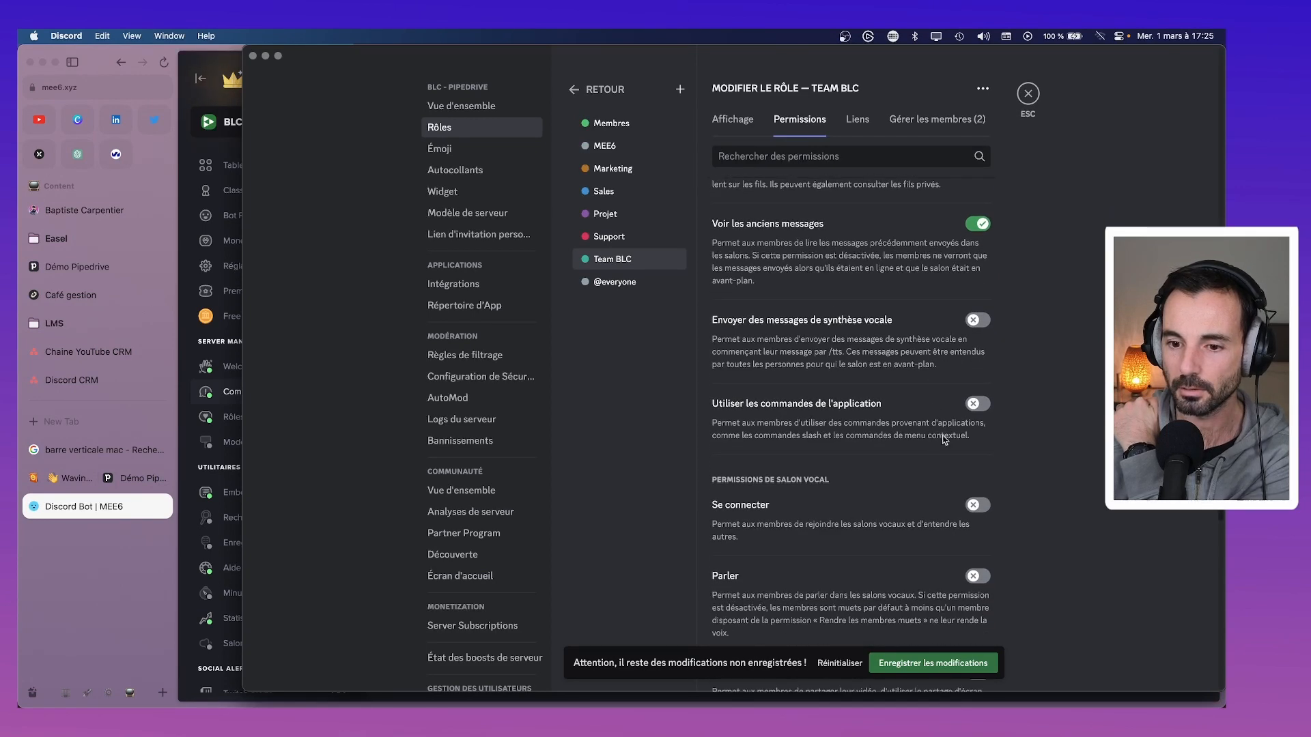
click(976, 404)
Enable the voice channel permissions "Se connecter", "Parler" and "Vidéo" for Team BLC.
scroll(977, 410, down, 4)
click(978, 375)
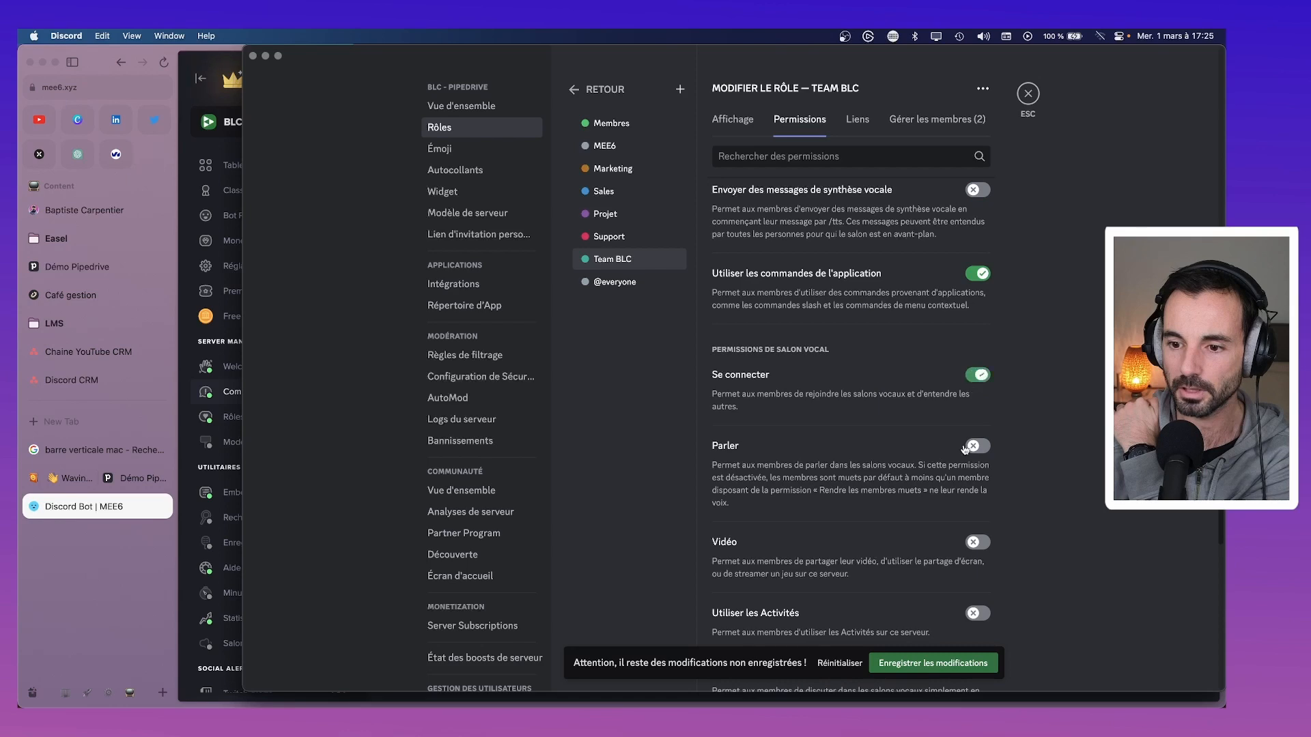
click(978, 446)
scroll(974, 482, down, 2)
click(976, 474)
Allow Team BLC "Utiliser les Activités", "Utiliser la Détection de la voix" and "Voix prioritaire".
scroll(976, 478, down, 3)
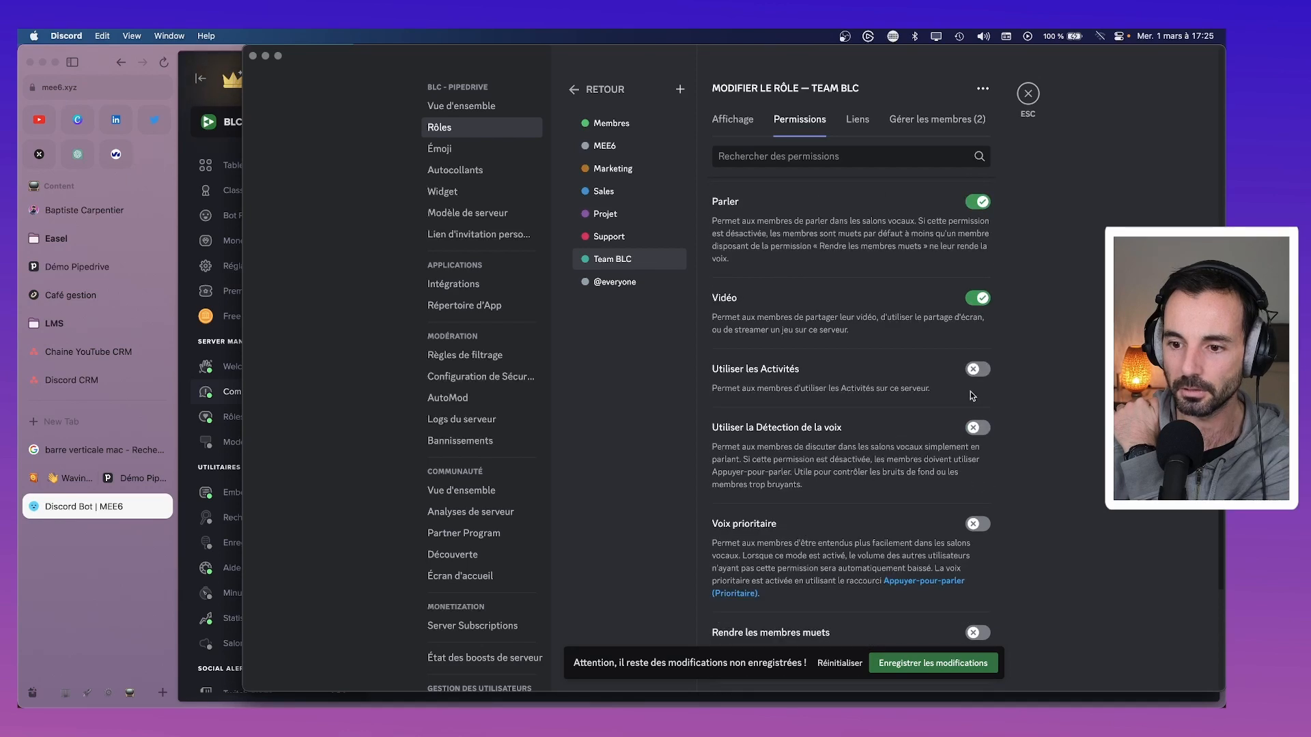
click(976, 370)
click(978, 428)
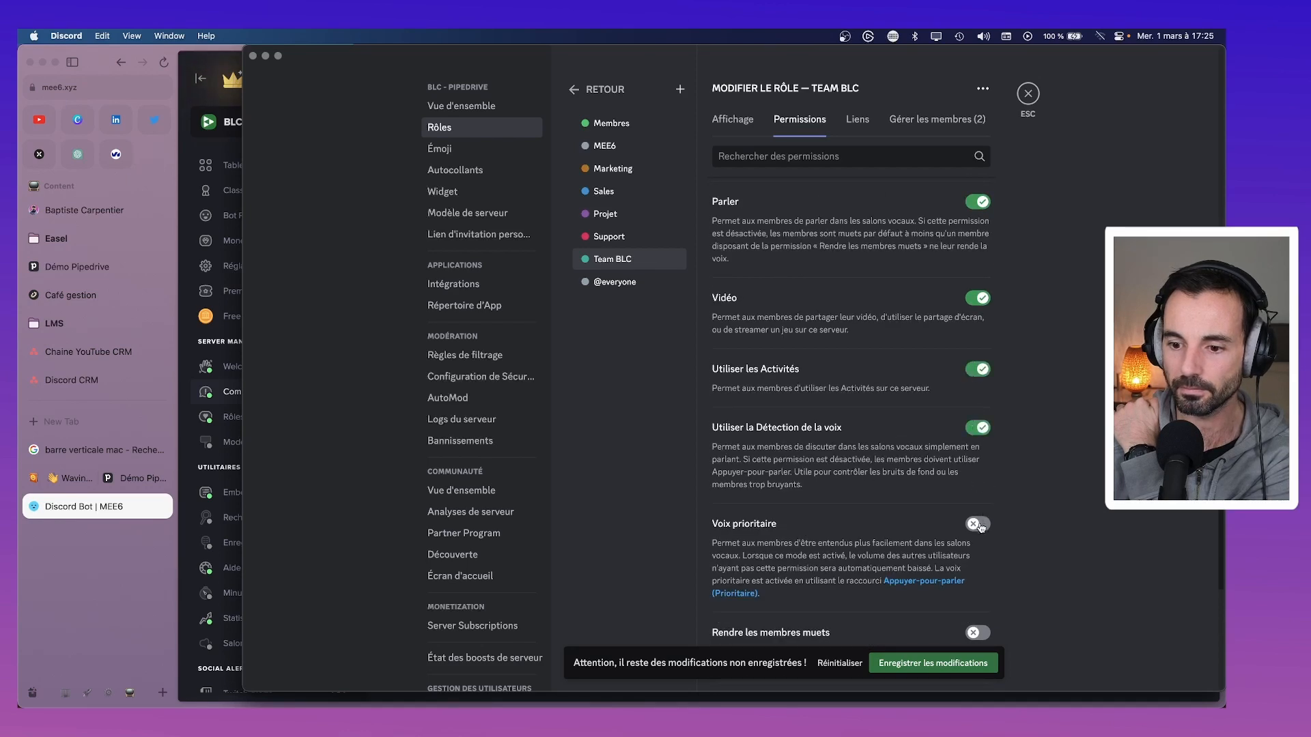
click(978, 524)
Enable "Rendre les membres muets", "Mettre en sourdine des membres" and "Déplacer des membres" for Team BLC.
scroll(980, 523, down, 4)
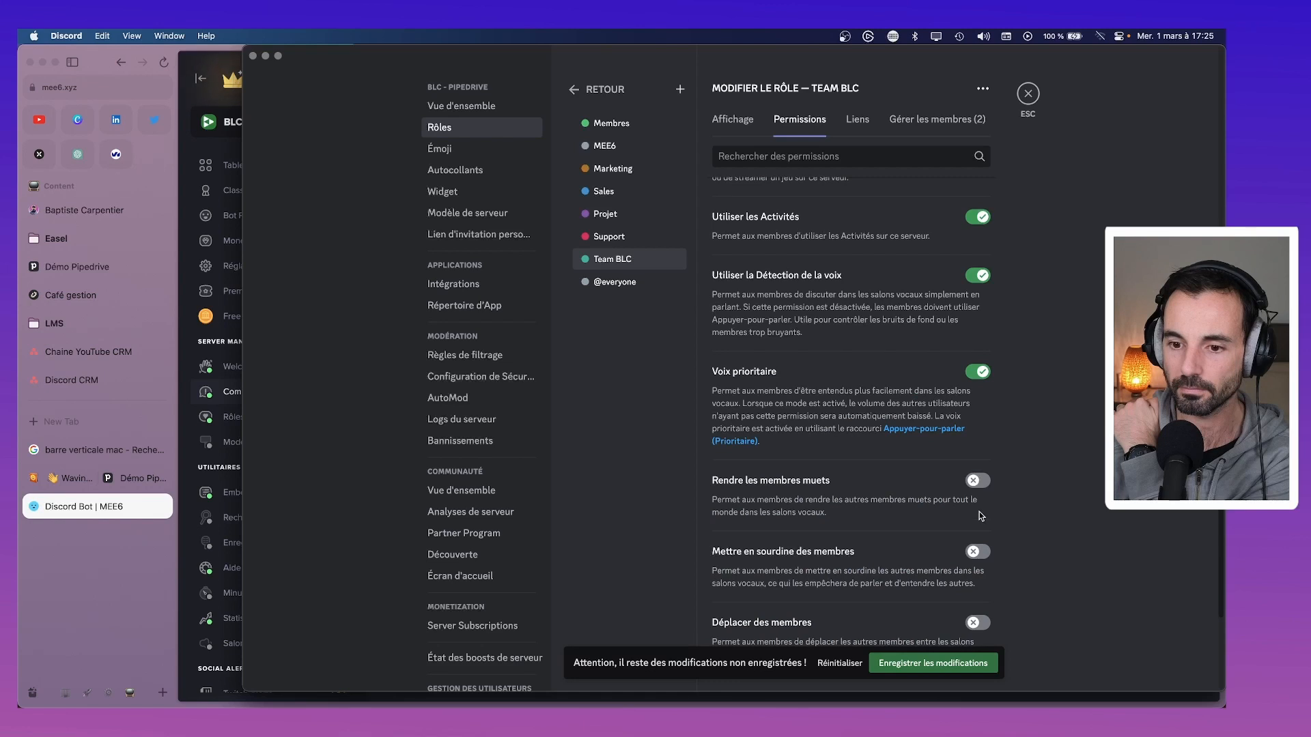
scroll(980, 514, down, 3)
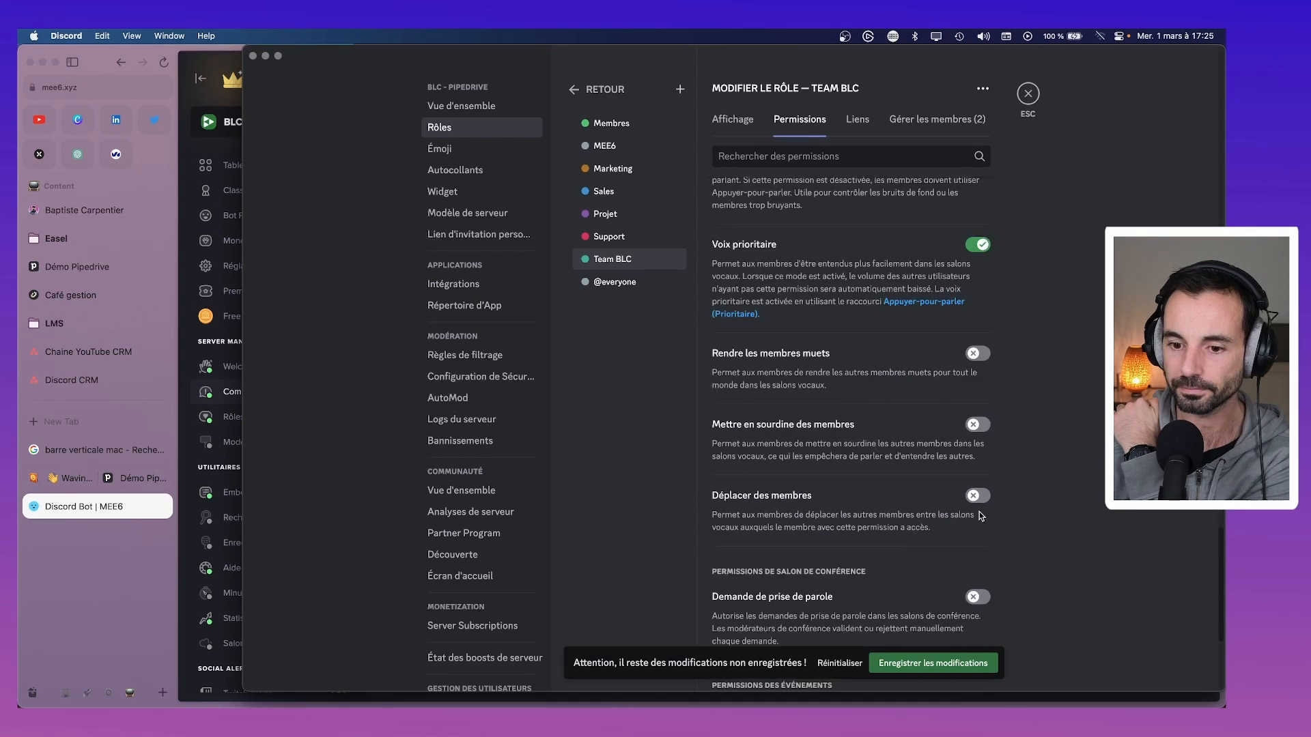
click(978, 353)
click(978, 426)
scroll(977, 431, down, 1)
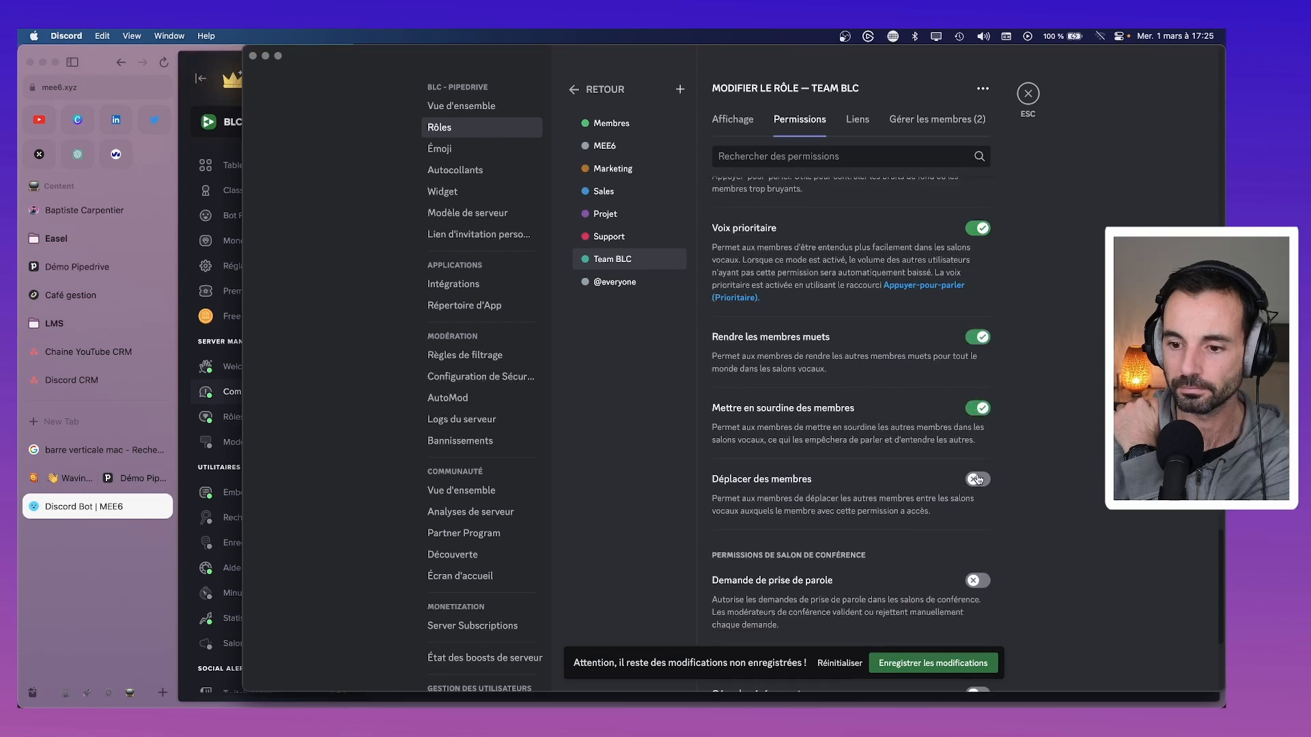
click(978, 480)
Enable "Demande de prise de parole" and "Gérer les événements" for Team BLC, and save the role's permission changes.
scroll(978, 478, down, 3)
click(977, 418)
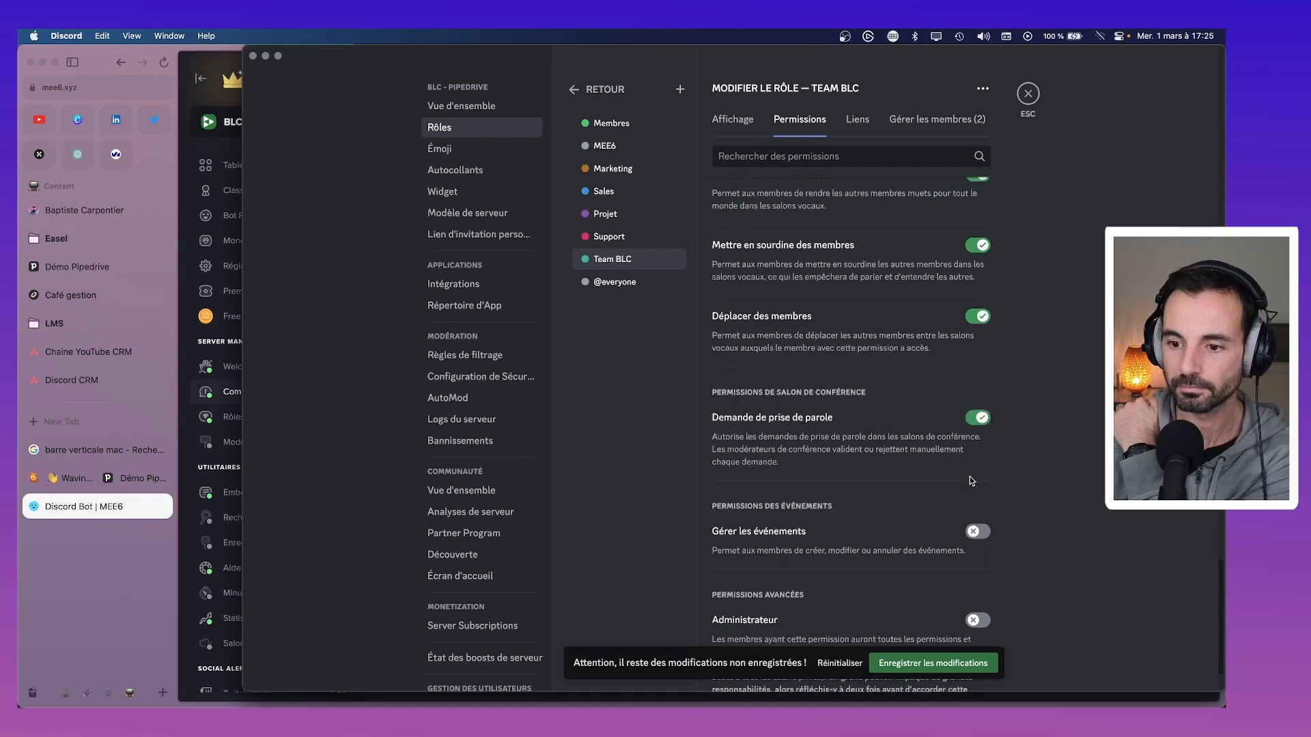
scroll(972, 478, down, 2)
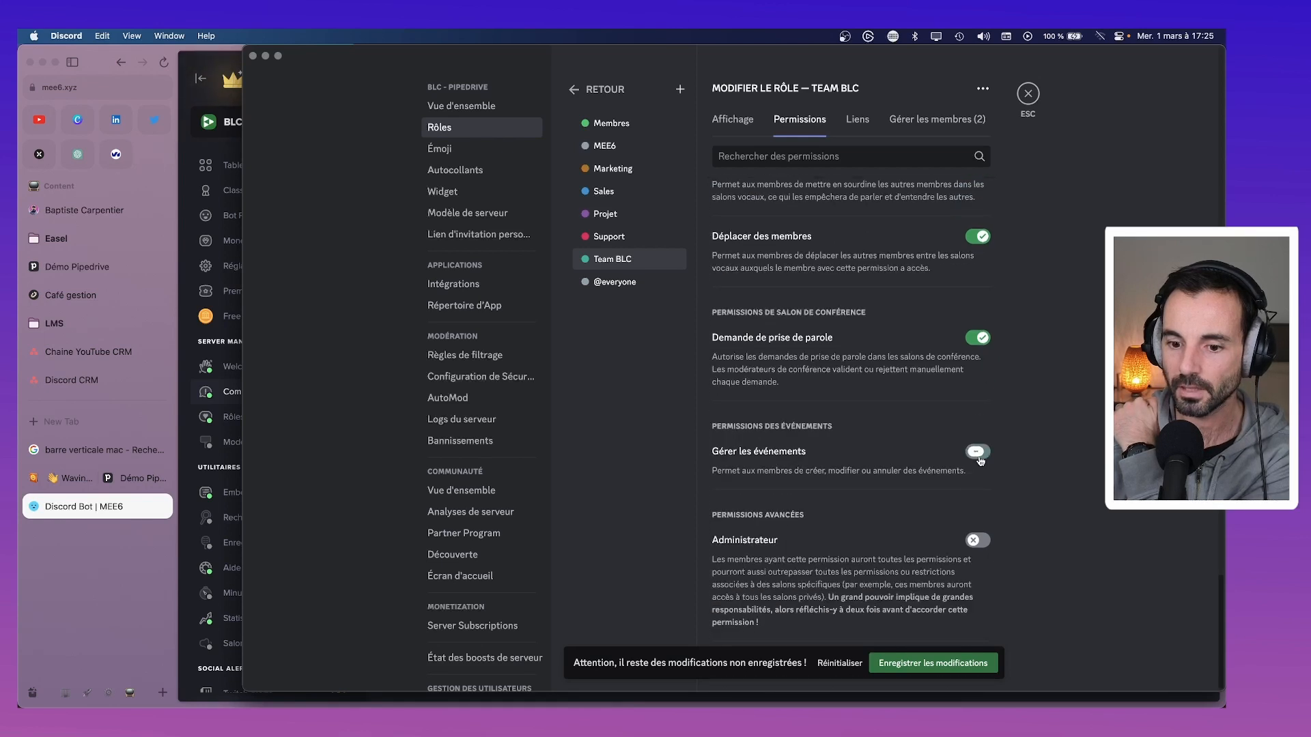
click(979, 451)
click(956, 657)
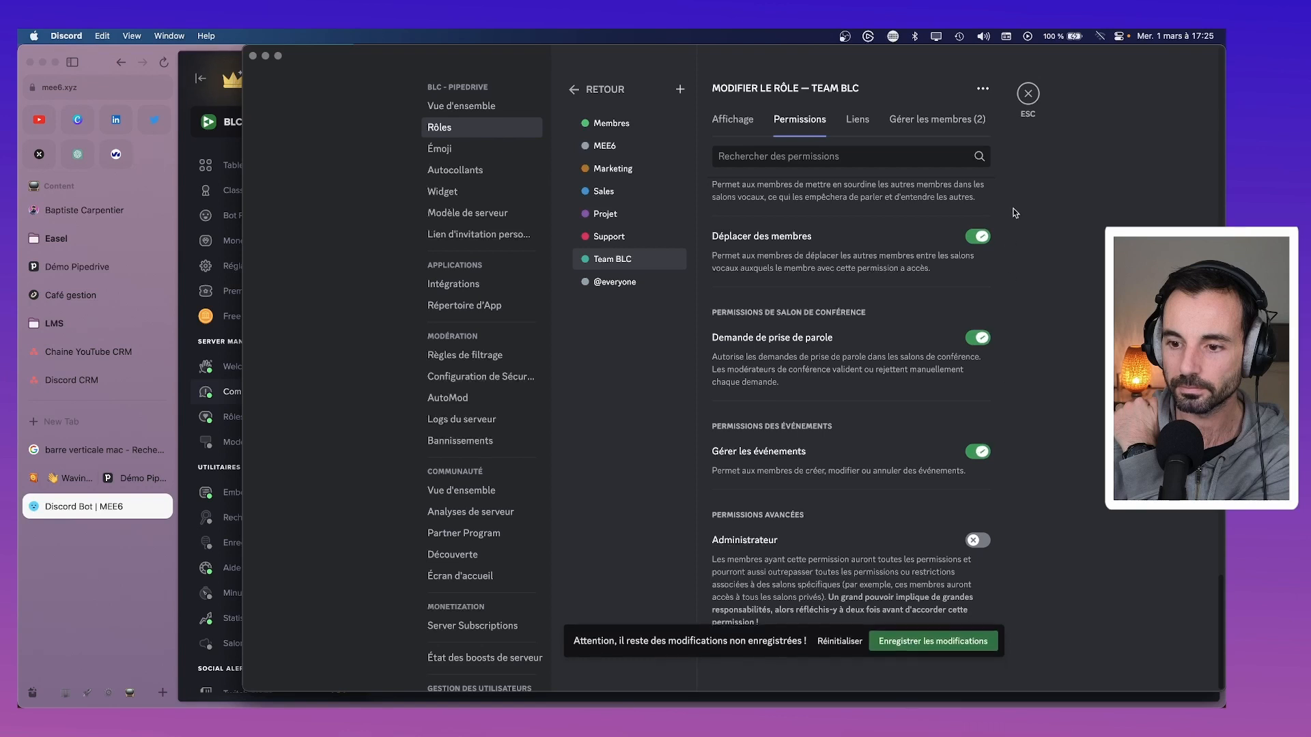
Preview the server as the Team BLC role to check its channel access, and leave the preview.
right_click(656, 263)
click(670, 274)
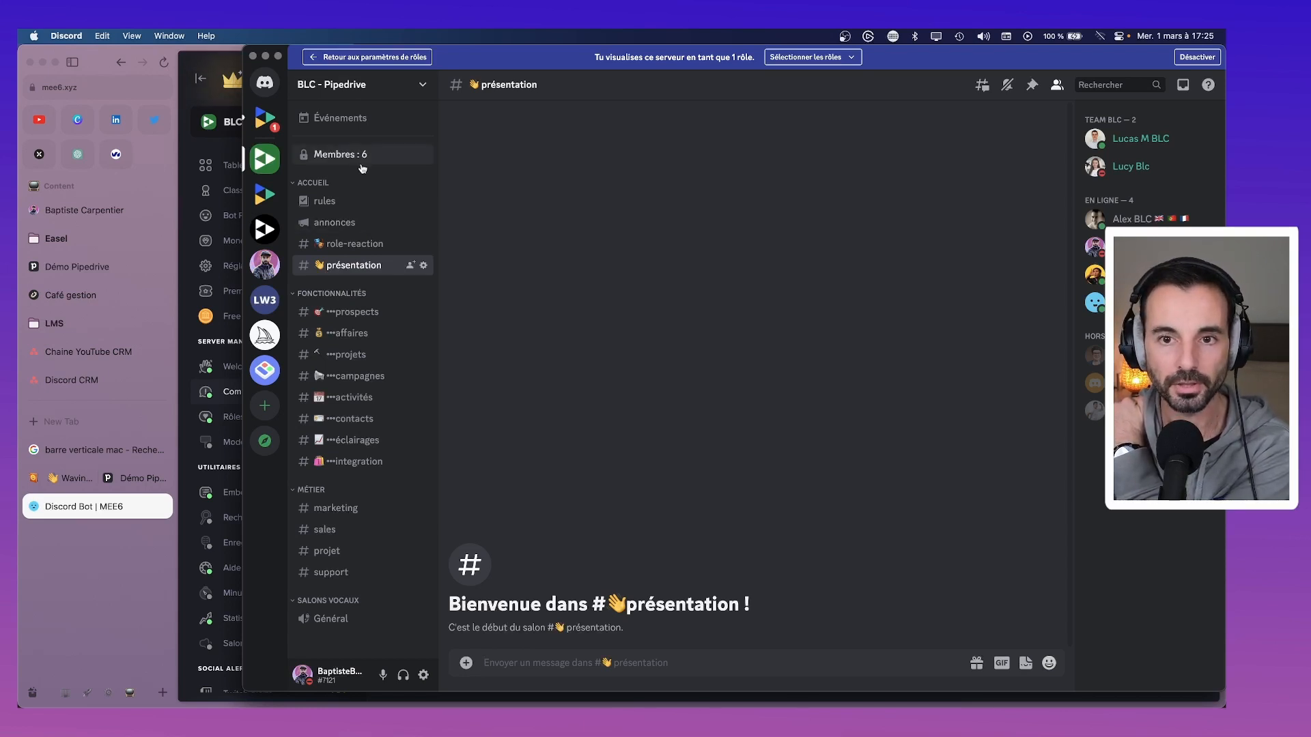
click(1196, 58)
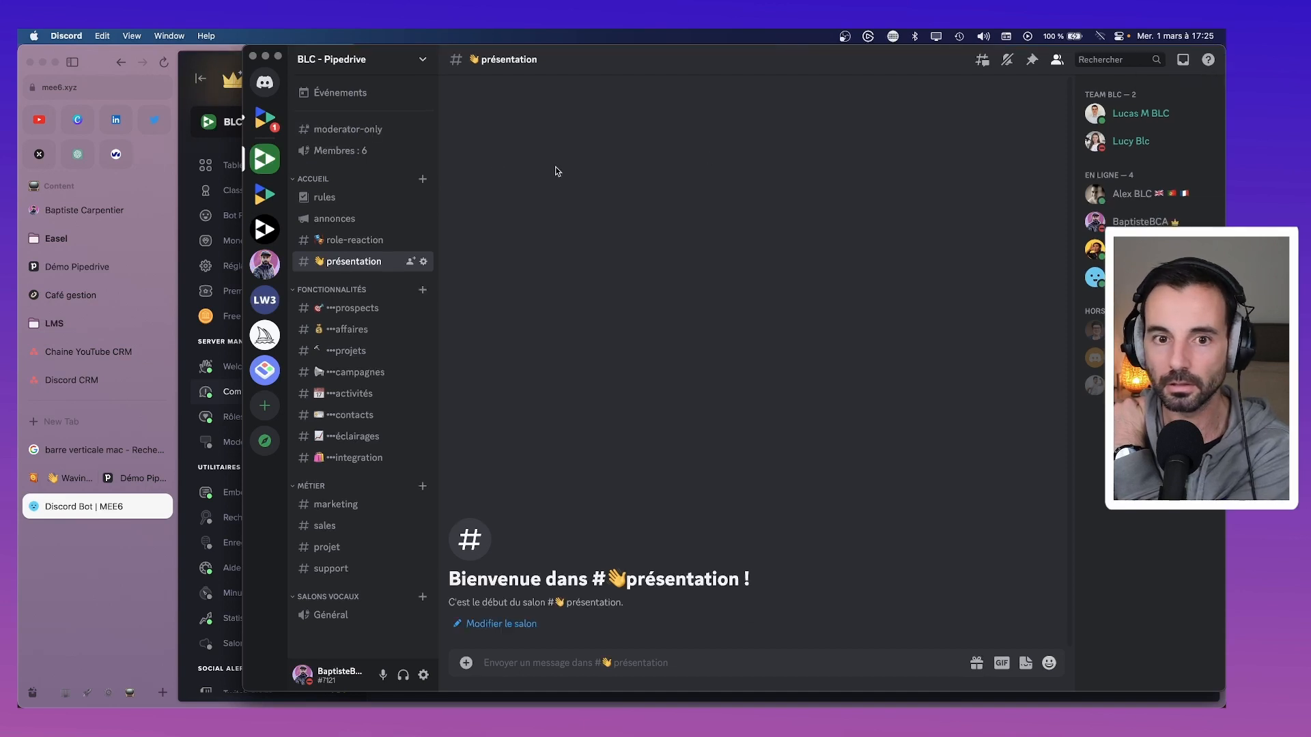
Add the Team BLC role to the advanced permissions of the moderator-only channel.
right_click(351, 134)
click(406, 277)
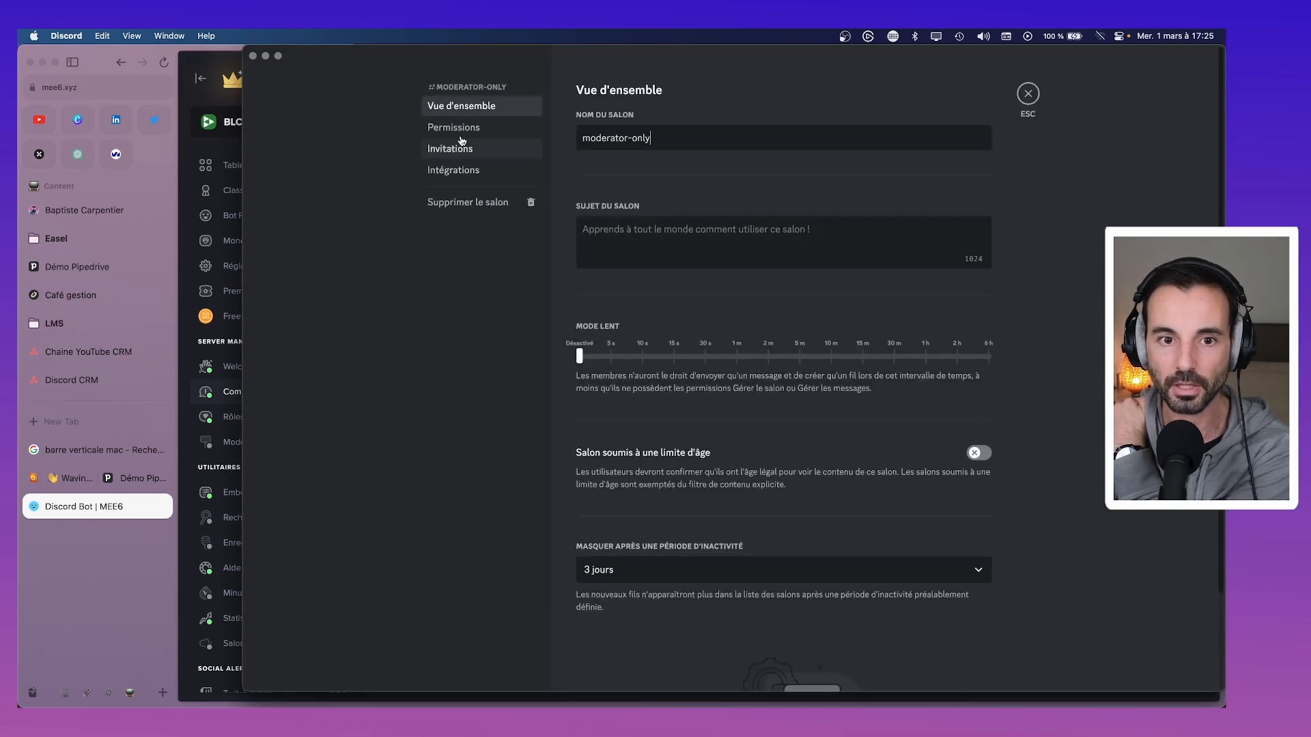
click(456, 127)
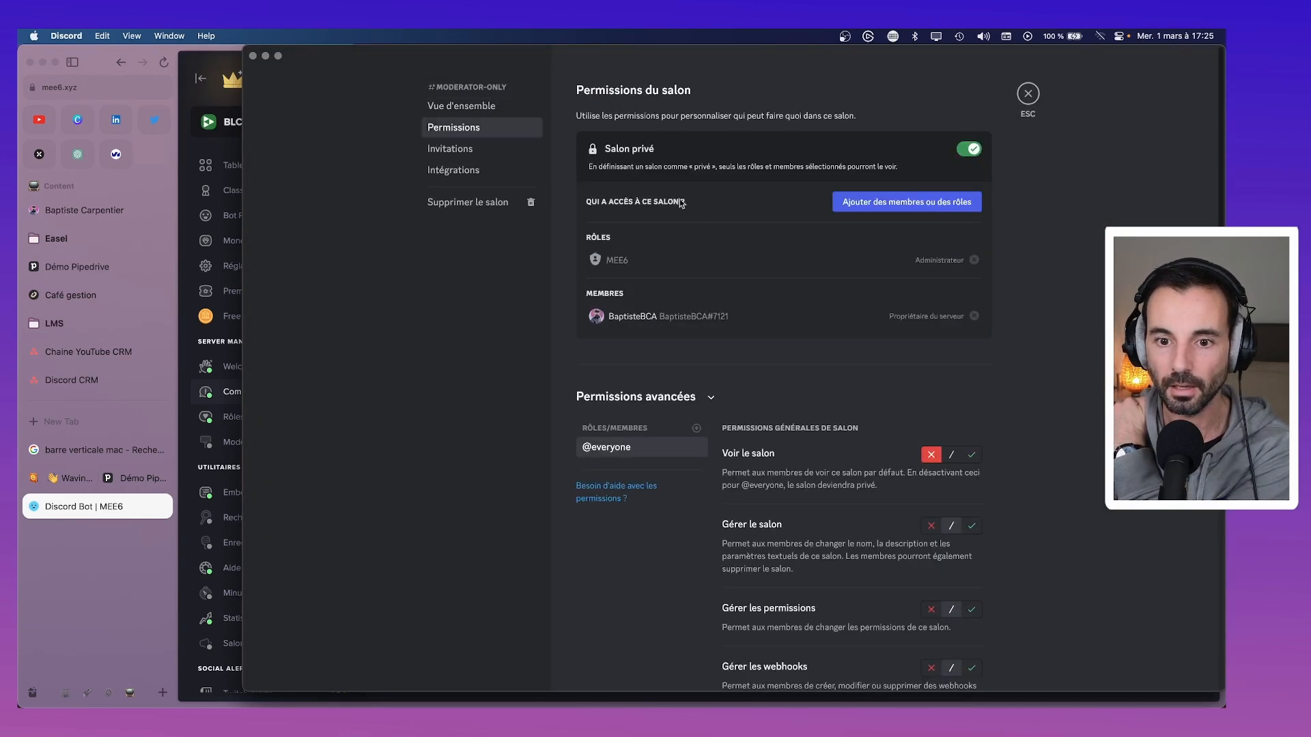
click(697, 429)
scroll(645, 591, down, 3)
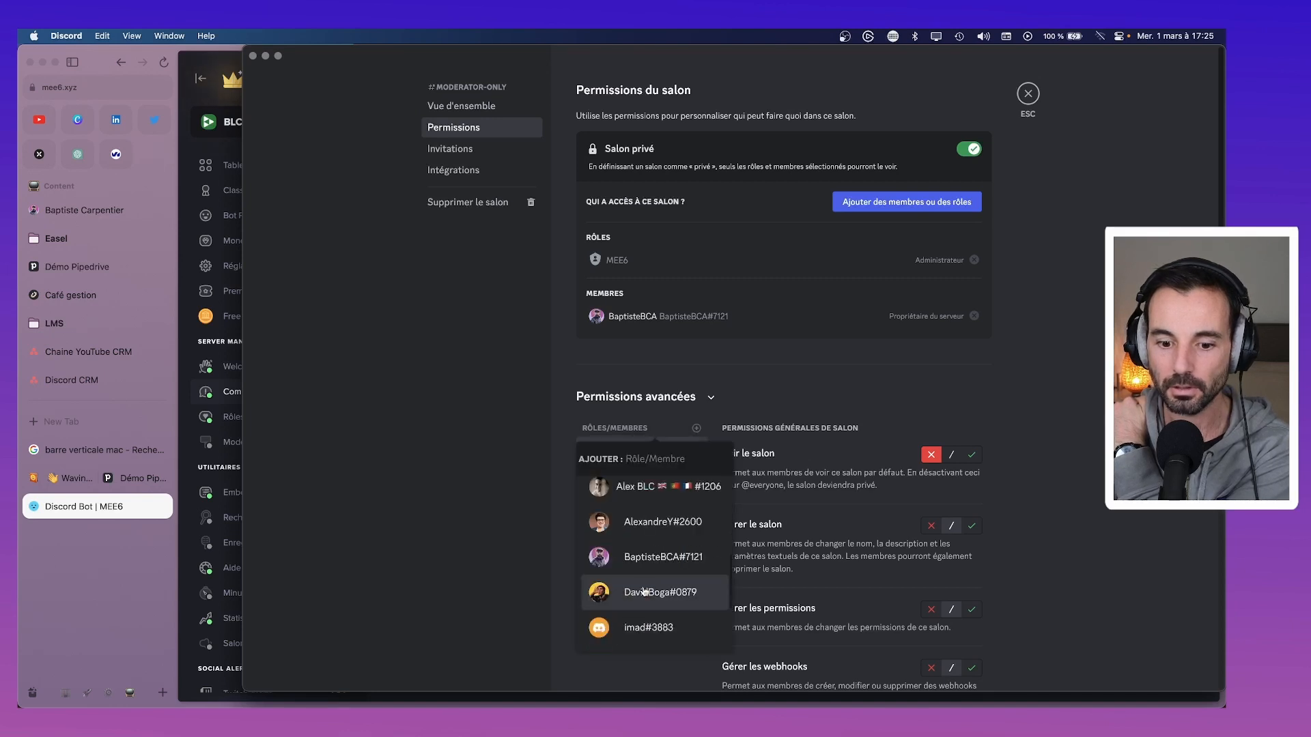
scroll(644, 592, up, 3)
click(629, 494)
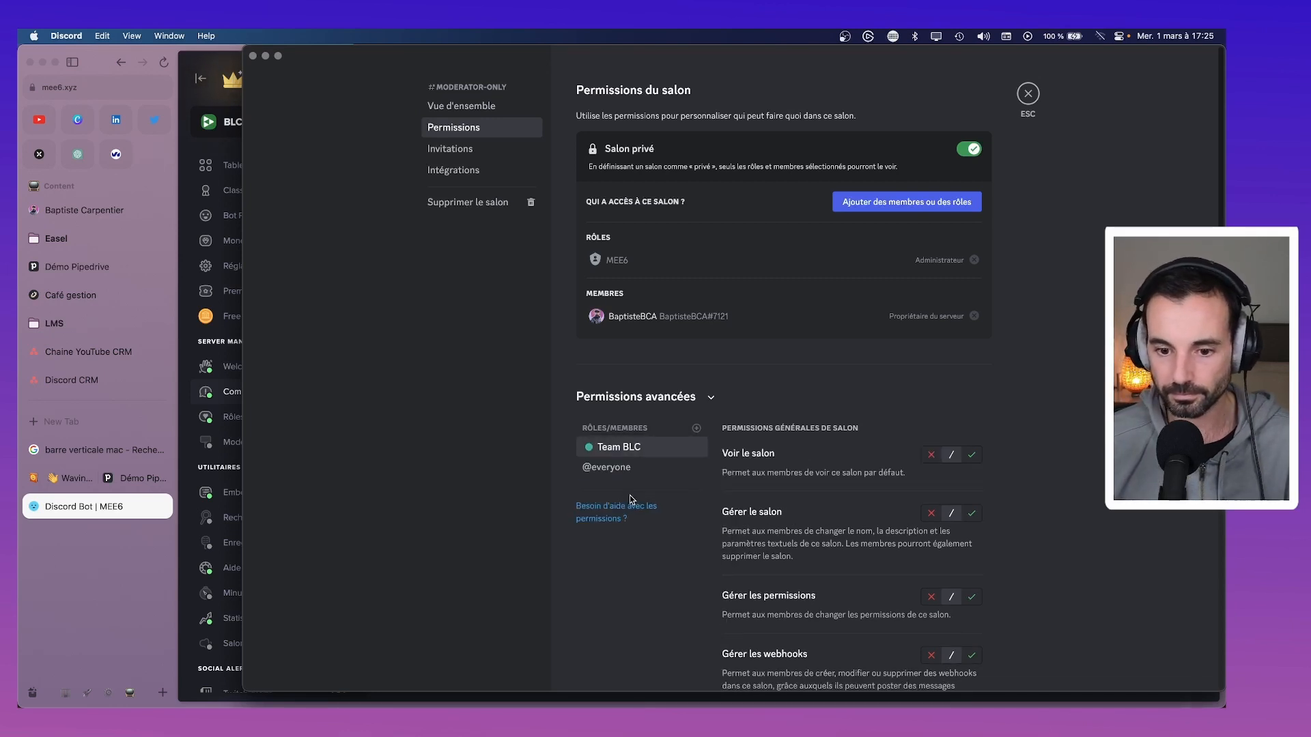
scroll(808, 474, down, 3)
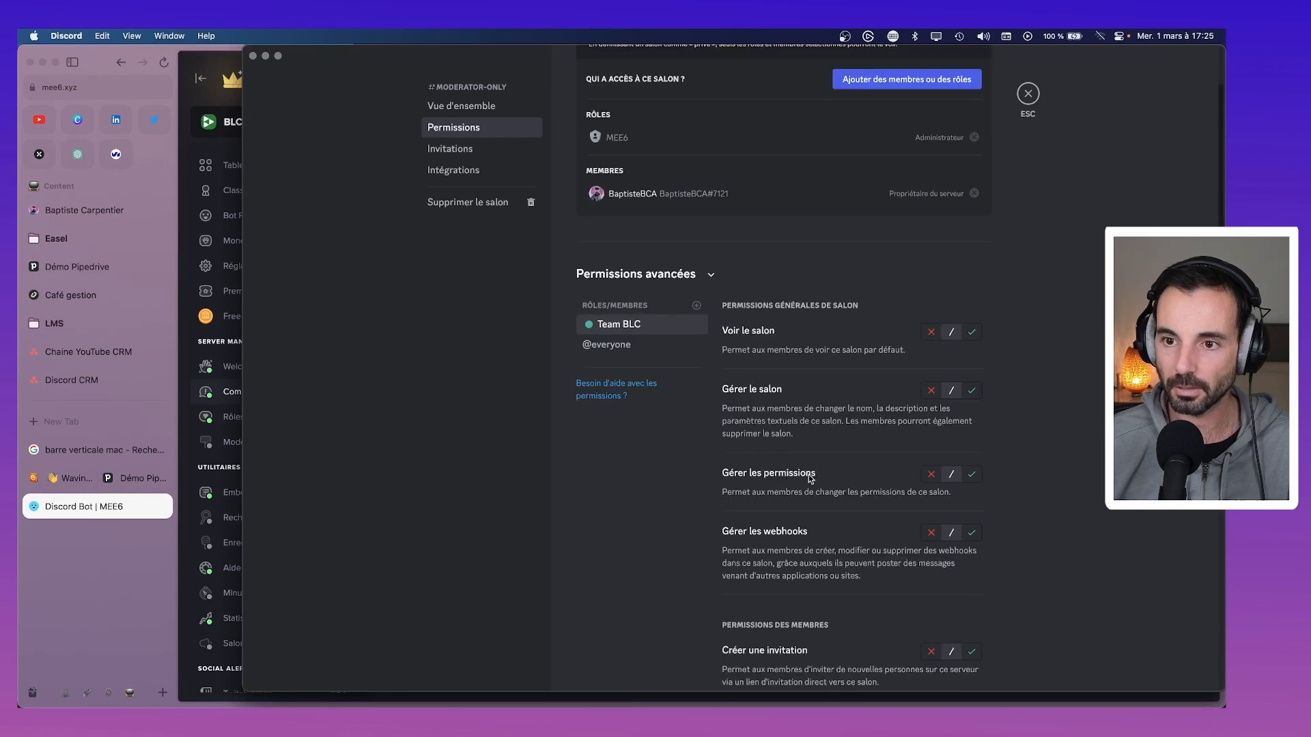
scroll(810, 478, down, 15)
scroll(817, 502, up, 15)
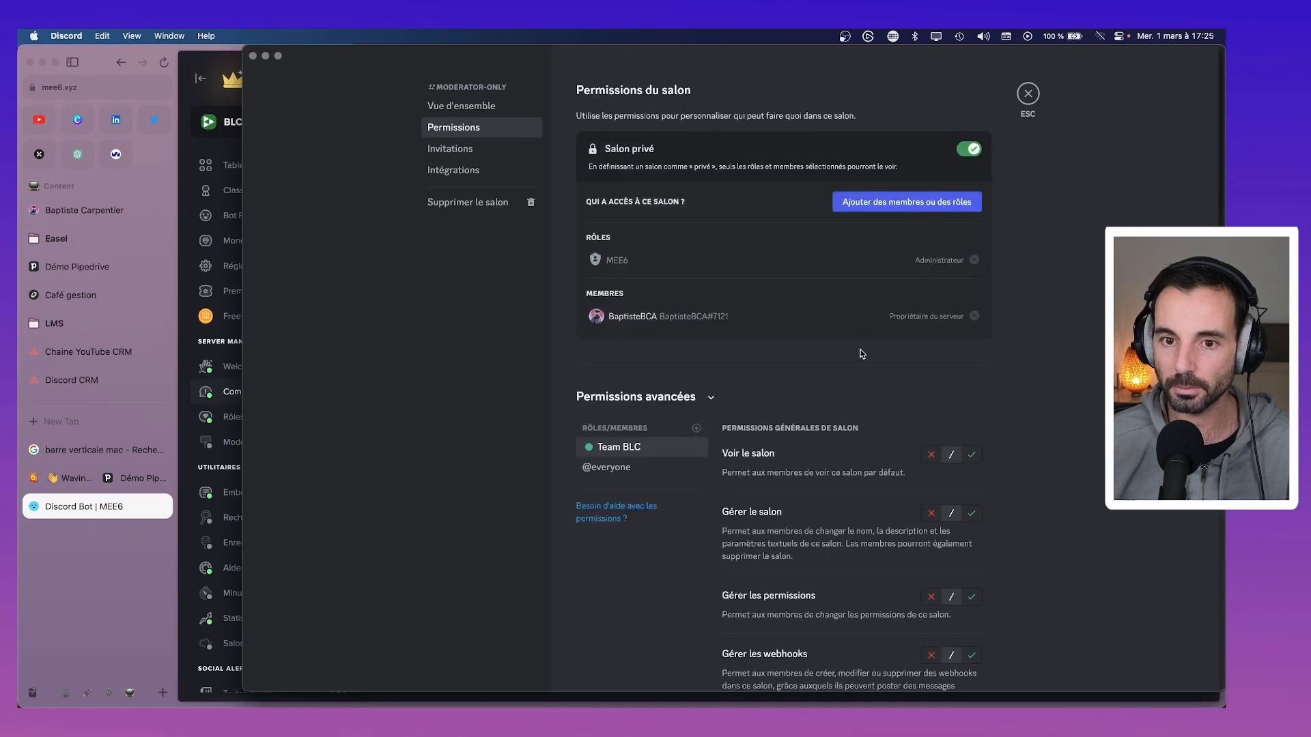
click(1027, 93)
View the server from the Team BLC role again to check access to moderator-only, and end the preview.
click(374, 61)
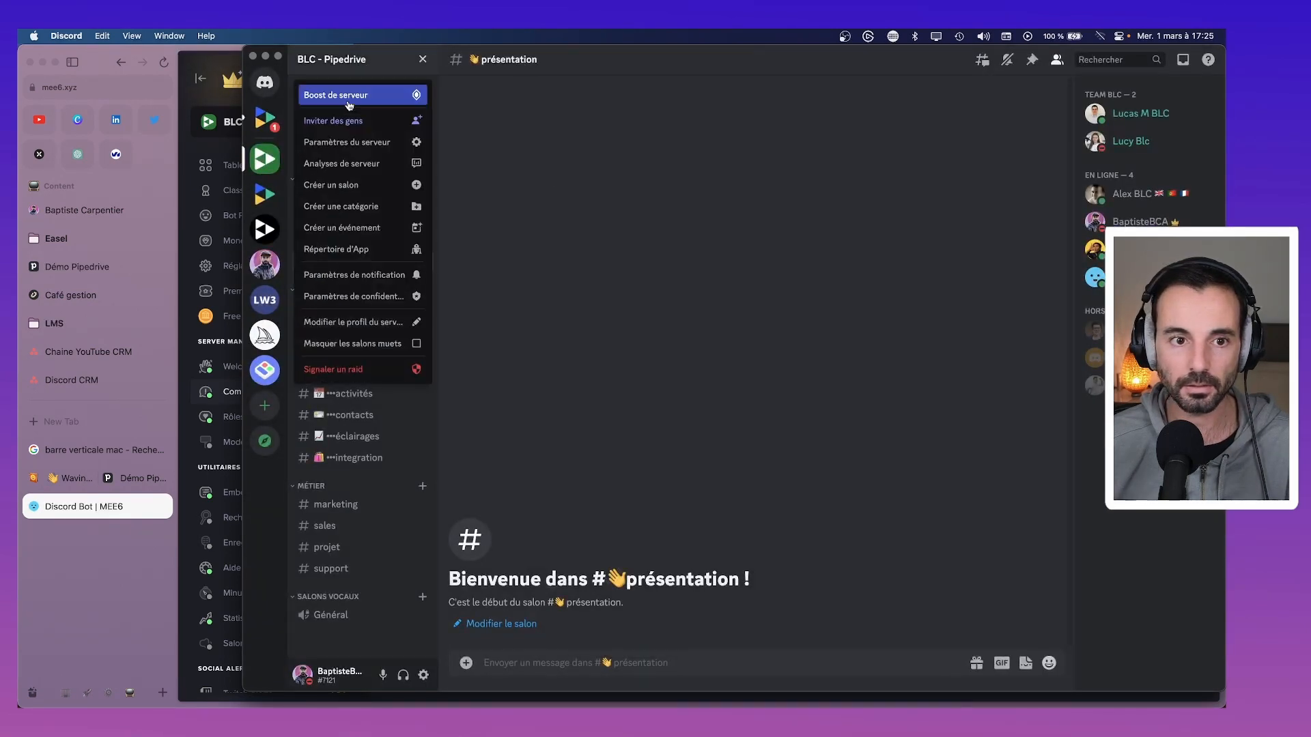
click(431, 137)
click(432, 130)
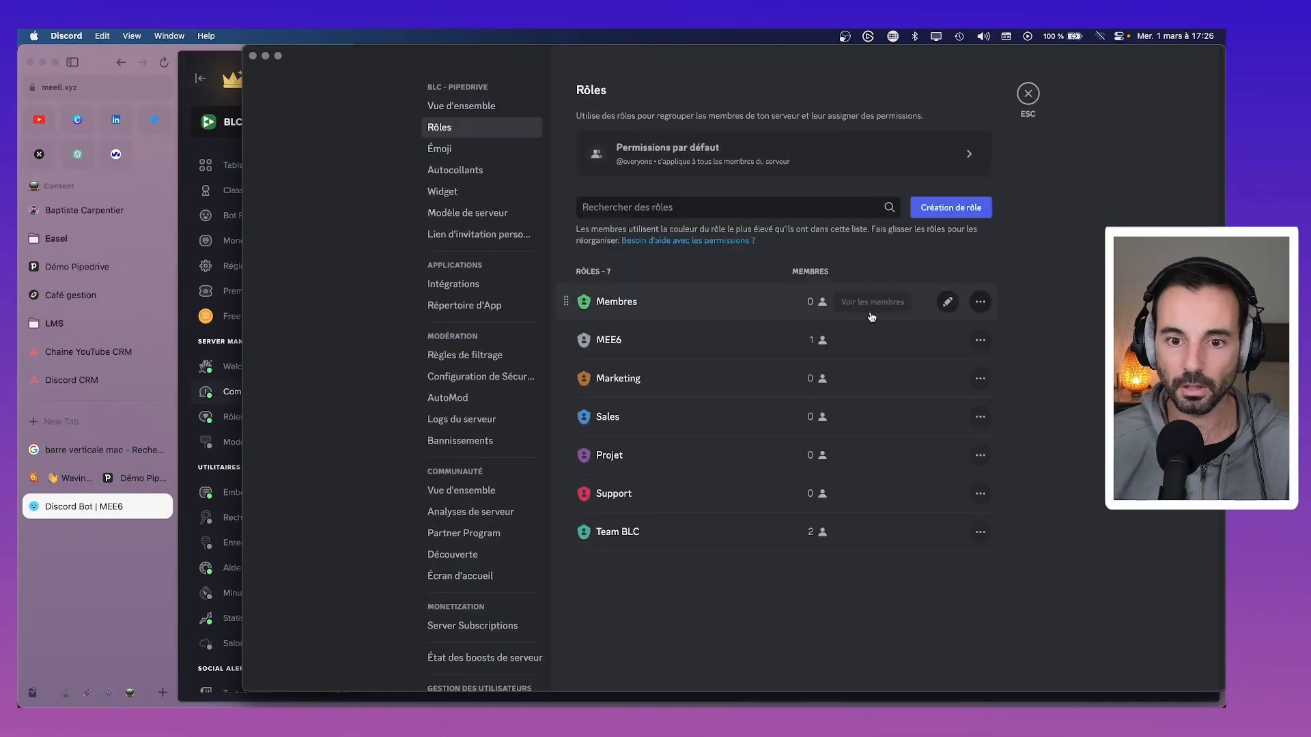
click(980, 532)
click(1044, 544)
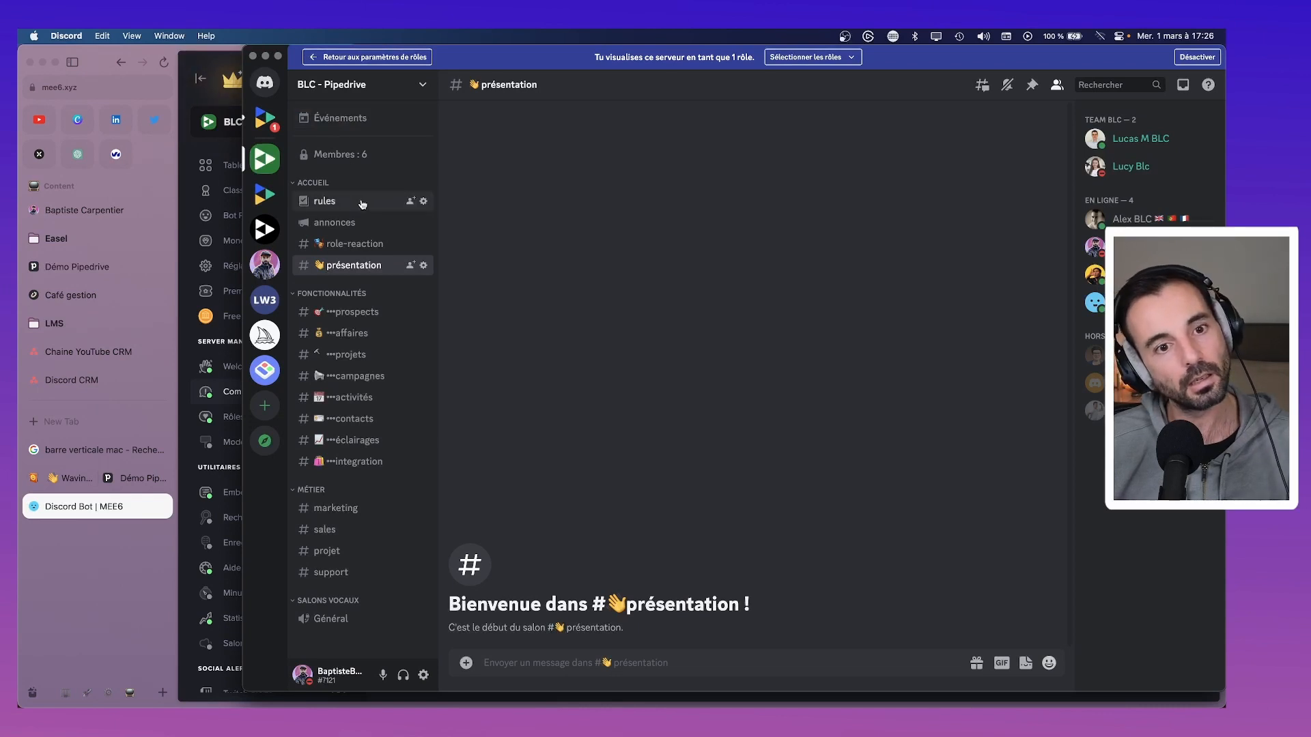
click(1197, 57)
Allow "Voir le salon" for Team BLC in the moderator-only channel and save the permission changes.
right_click(387, 130)
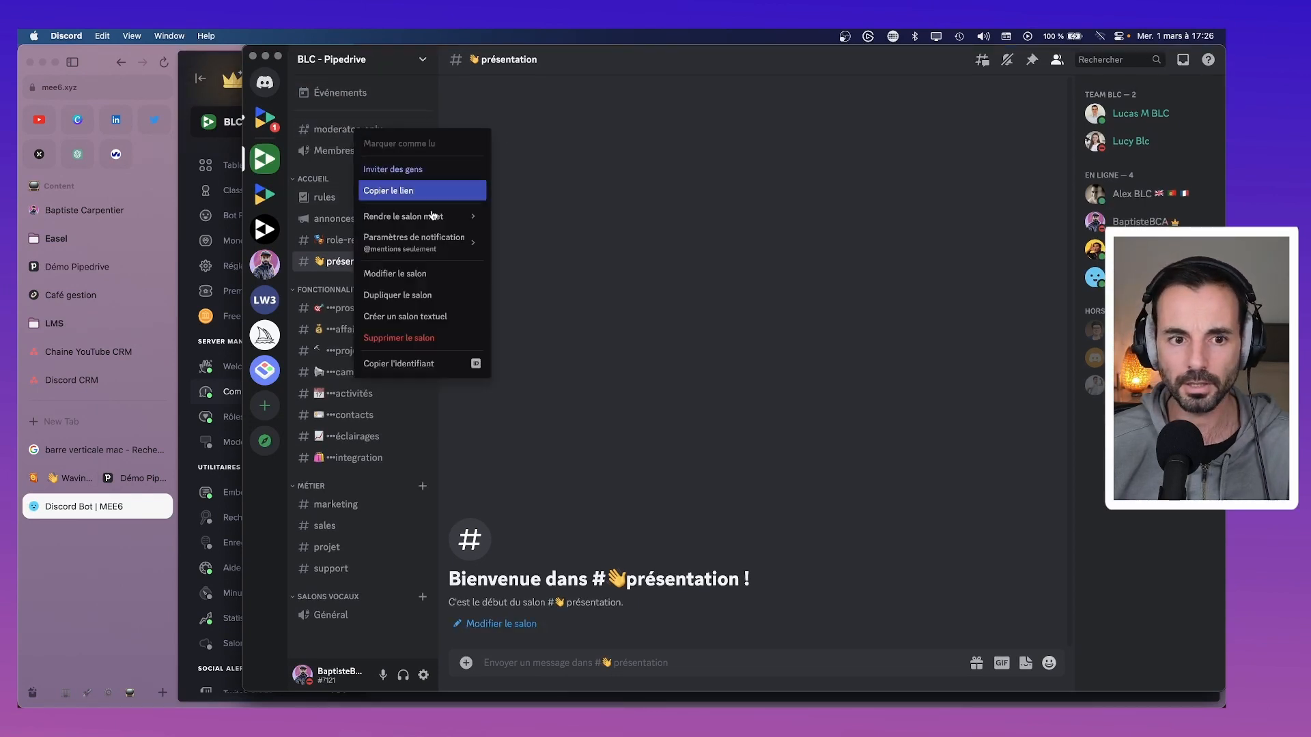
click(444, 279)
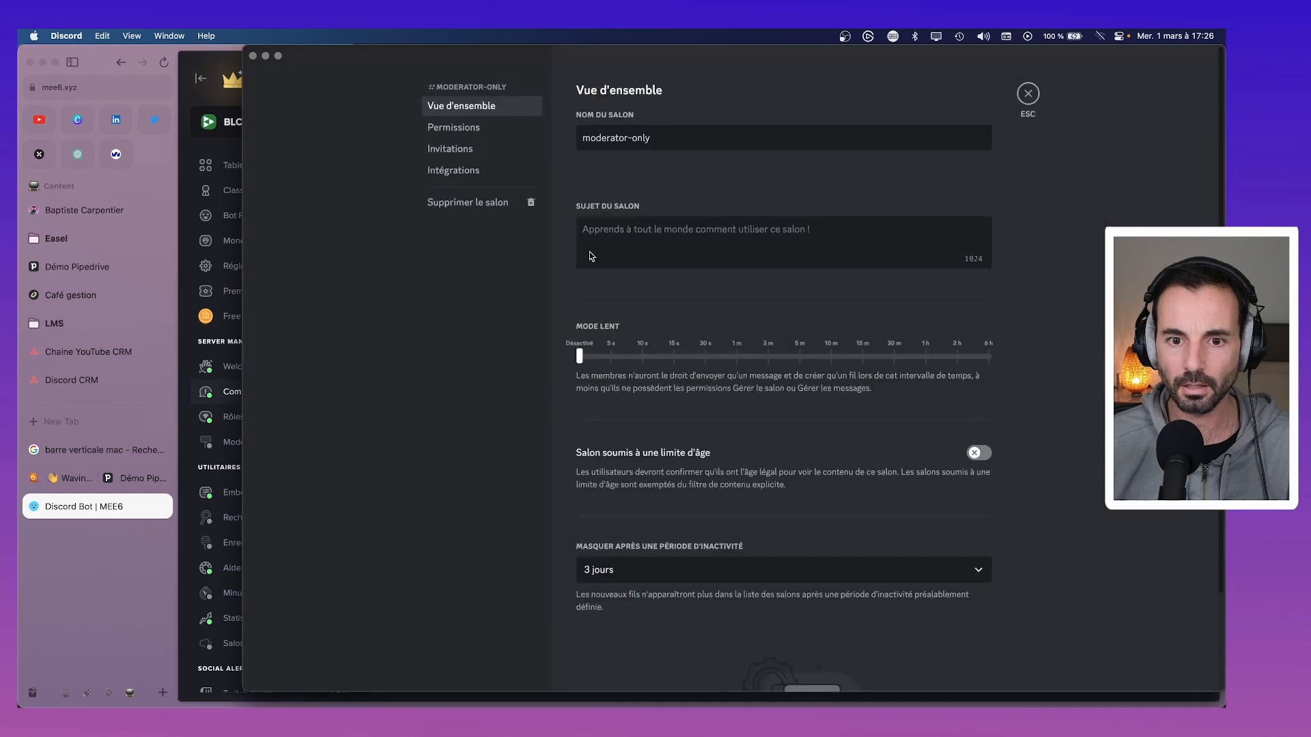
click(467, 130)
click(635, 454)
scroll(819, 444, down, 2)
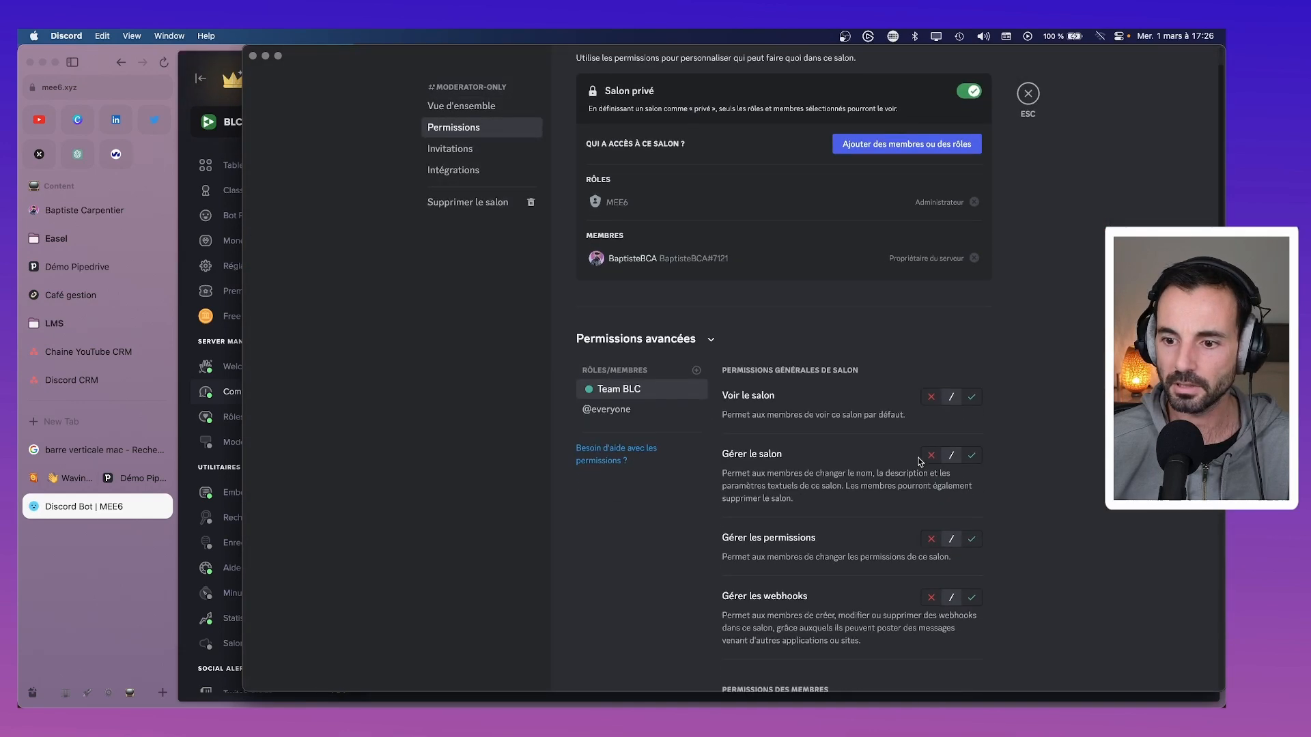
click(971, 397)
scroll(925, 423, down, 8)
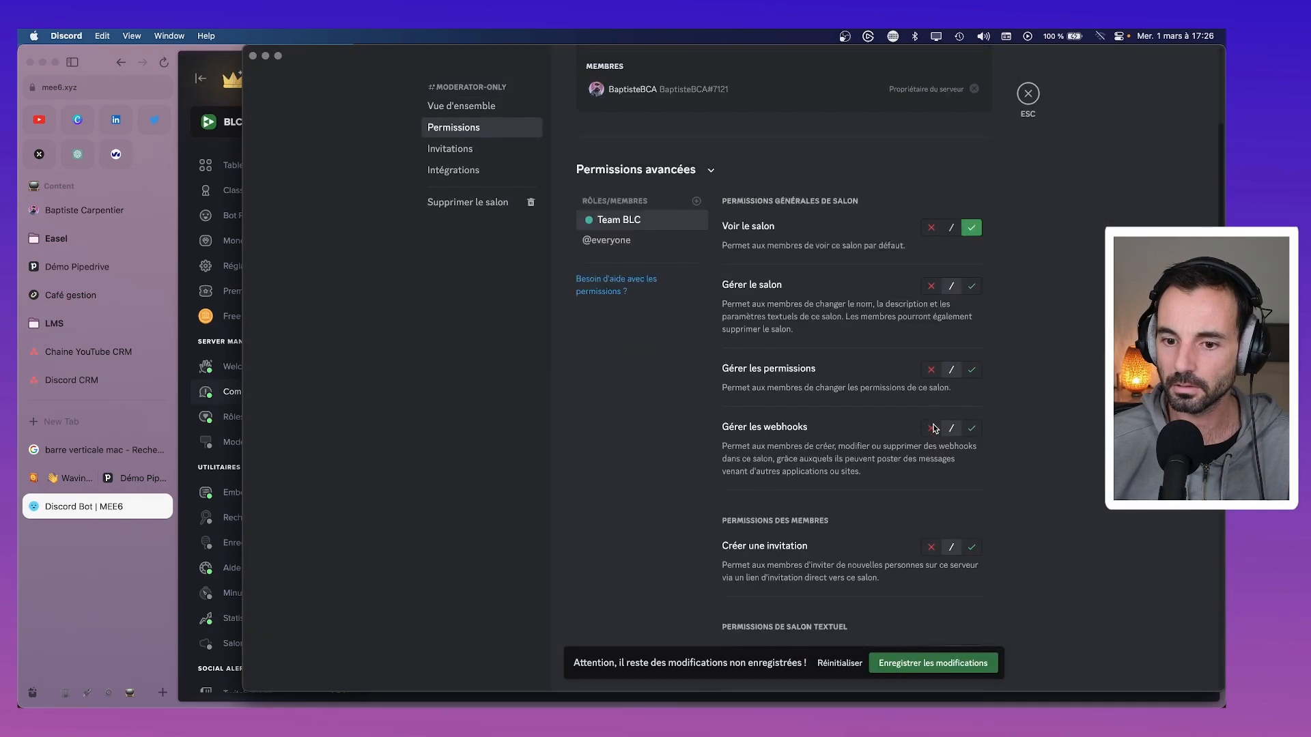
scroll(935, 428, down, 3)
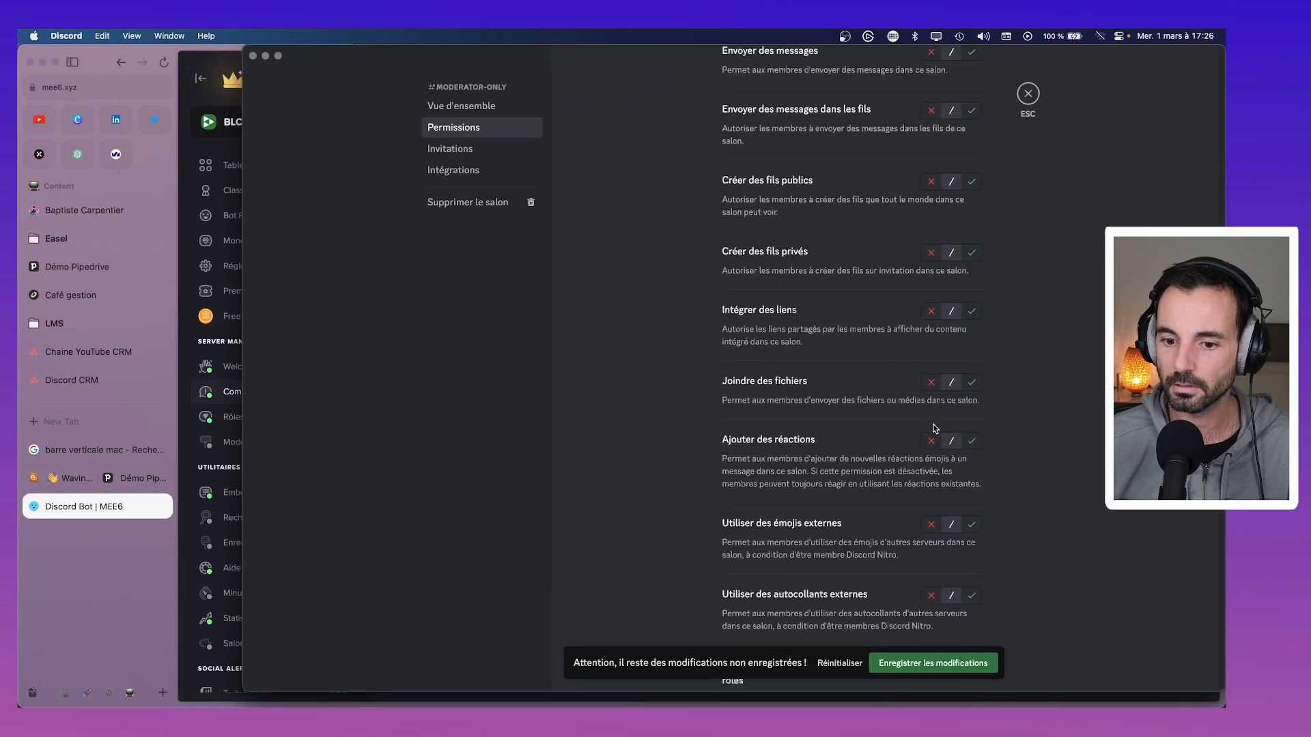
click(949, 663)
click(1028, 94)
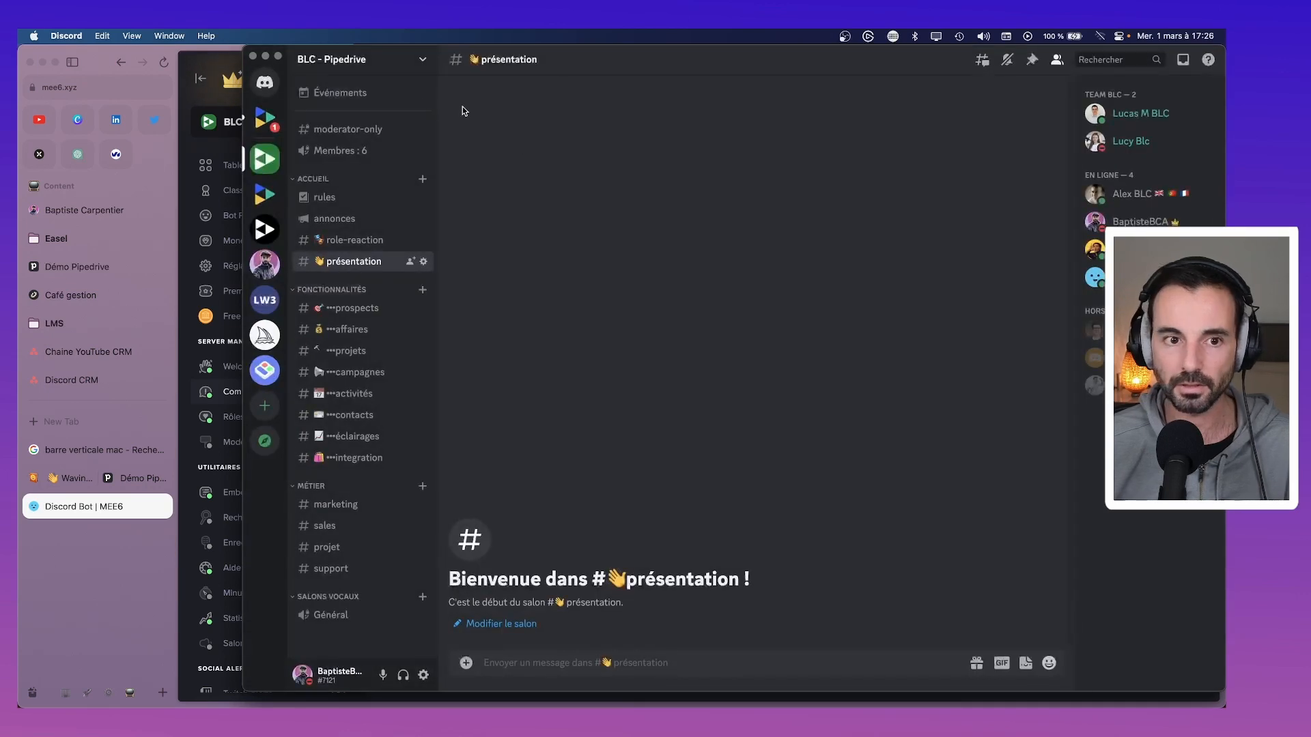
Check the channel list as seen by the Team BLC role, and return to the normal server view.
click(362, 71)
click(362, 141)
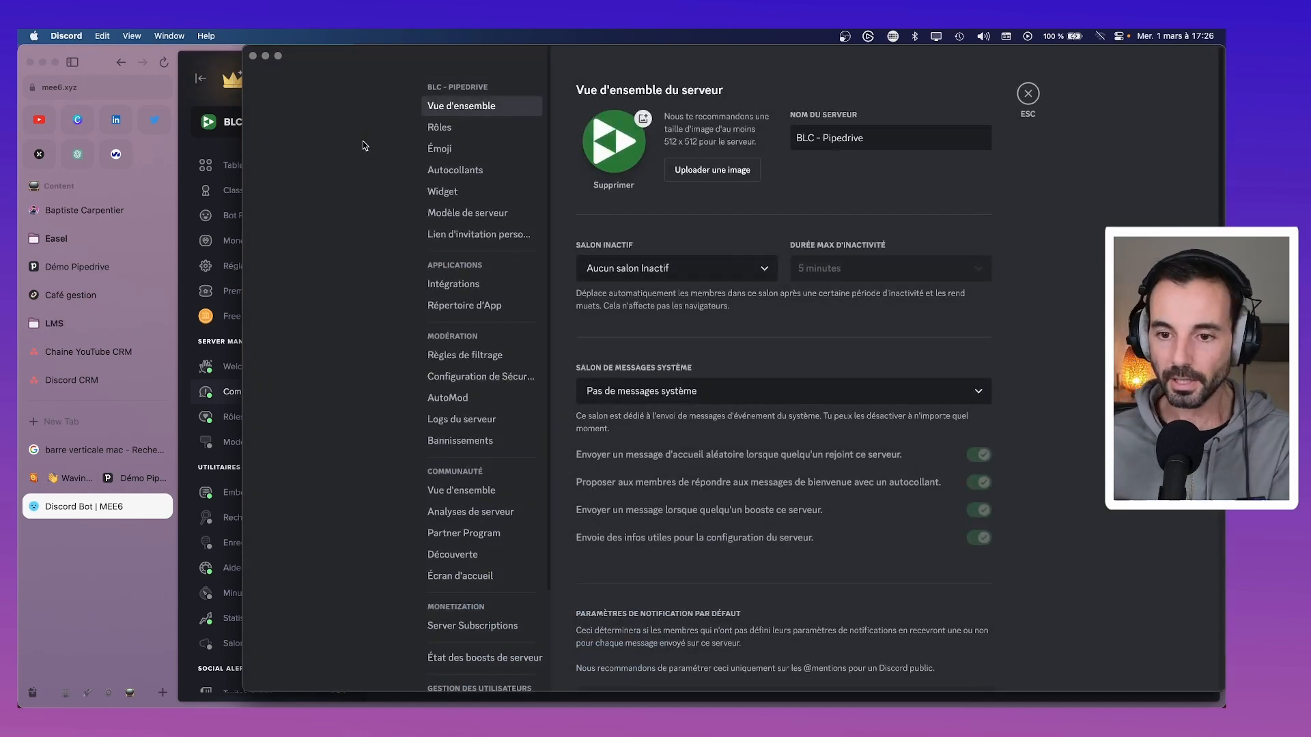
click(444, 127)
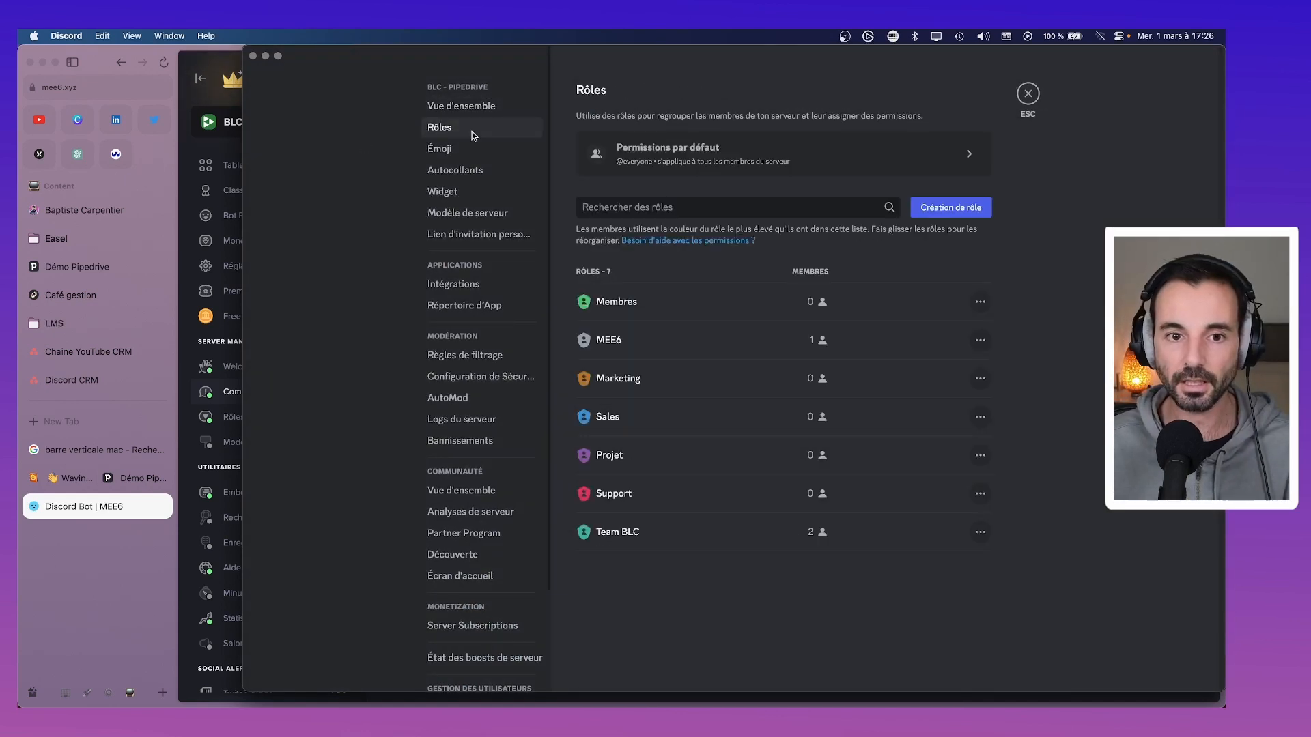
click(988, 539)
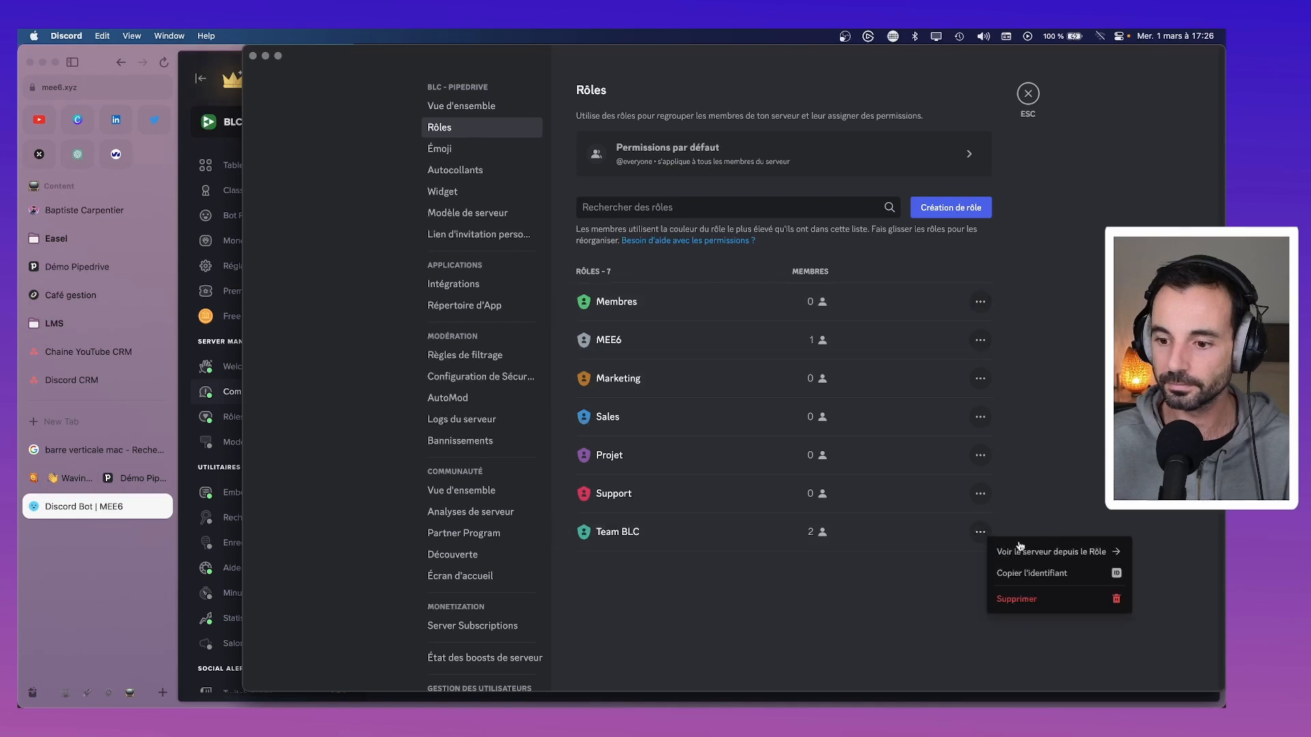
click(1021, 546)
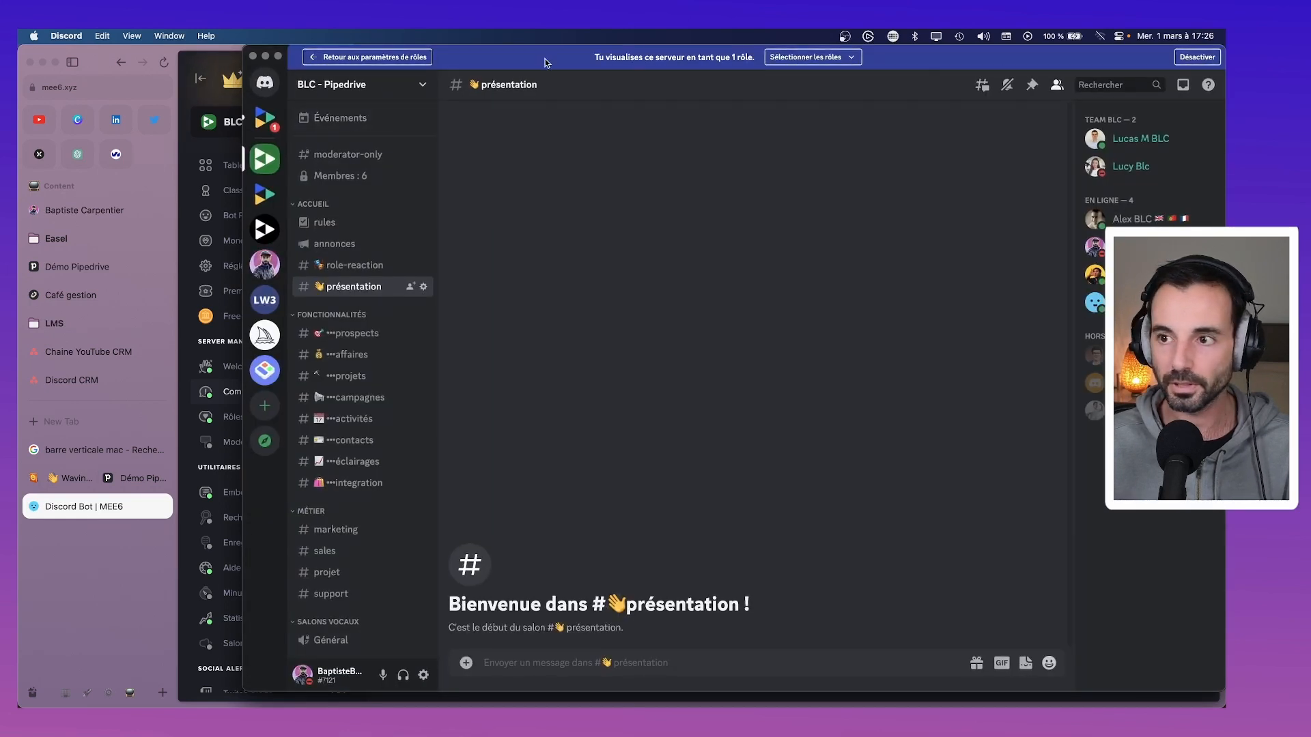
click(396, 57)
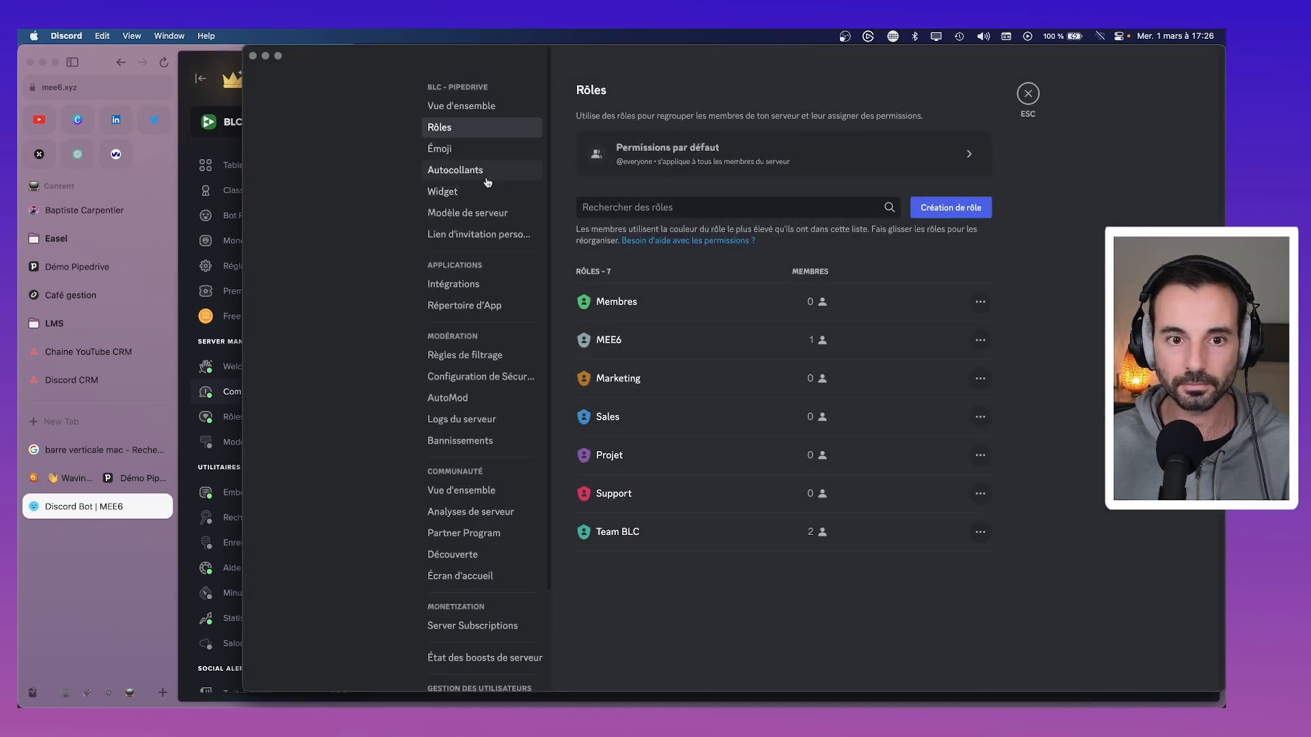
click(1027, 94)
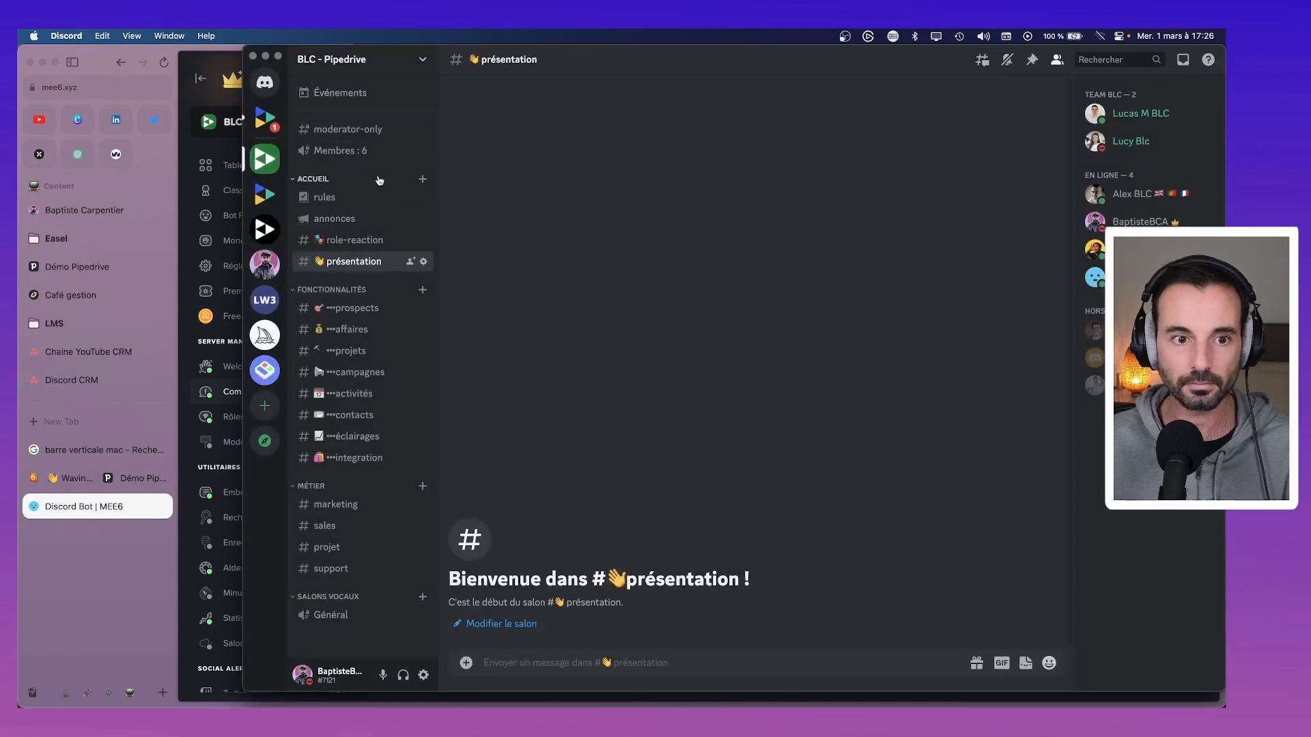
Review Team BLC's advanced permissions in the moderator-only channel.
right_click(355, 130)
click(433, 277)
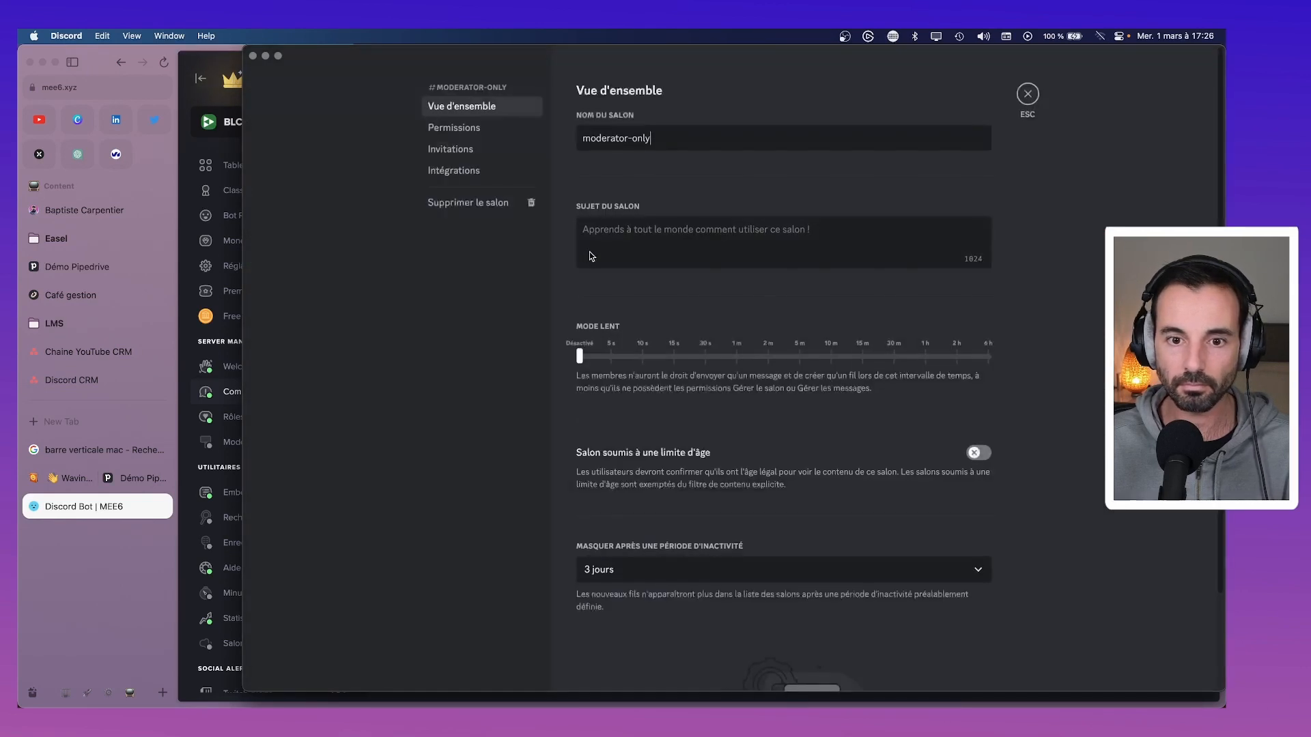
click(453, 128)
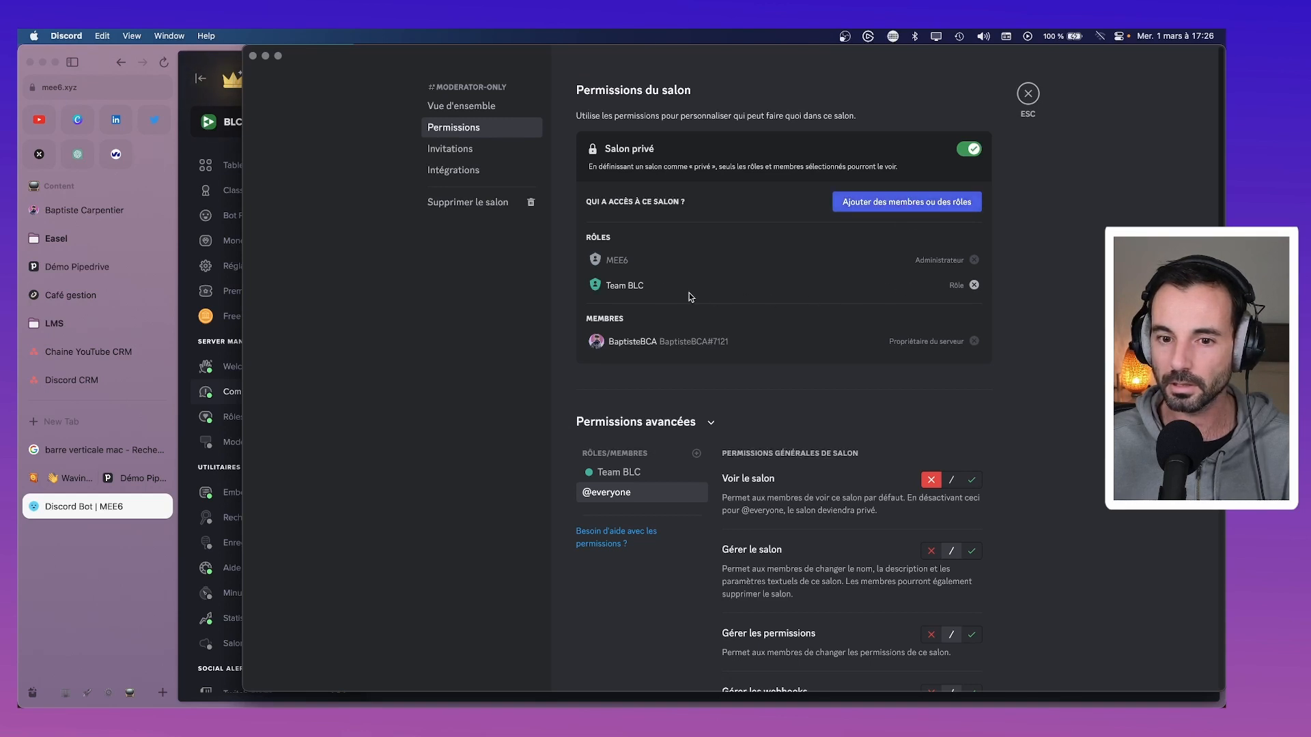
scroll(660, 287, down, 5)
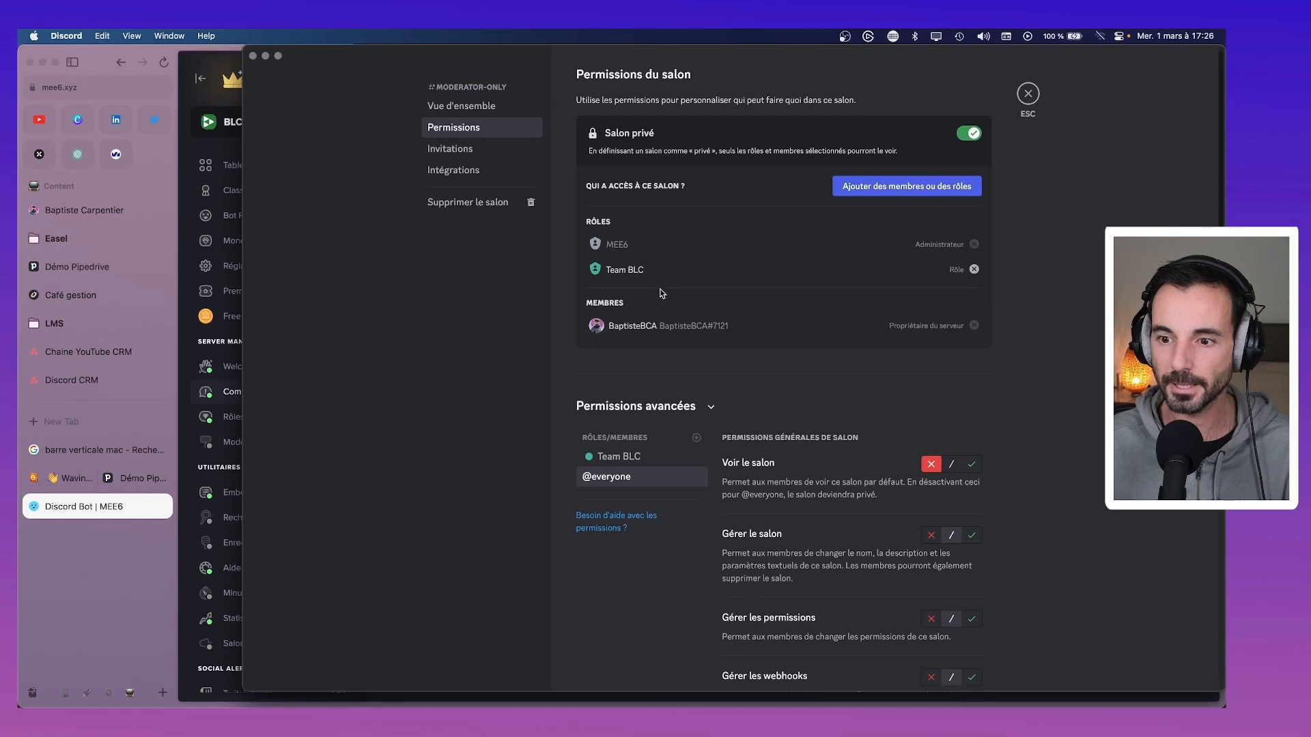
click(622, 304)
scroll(943, 351, down, 12)
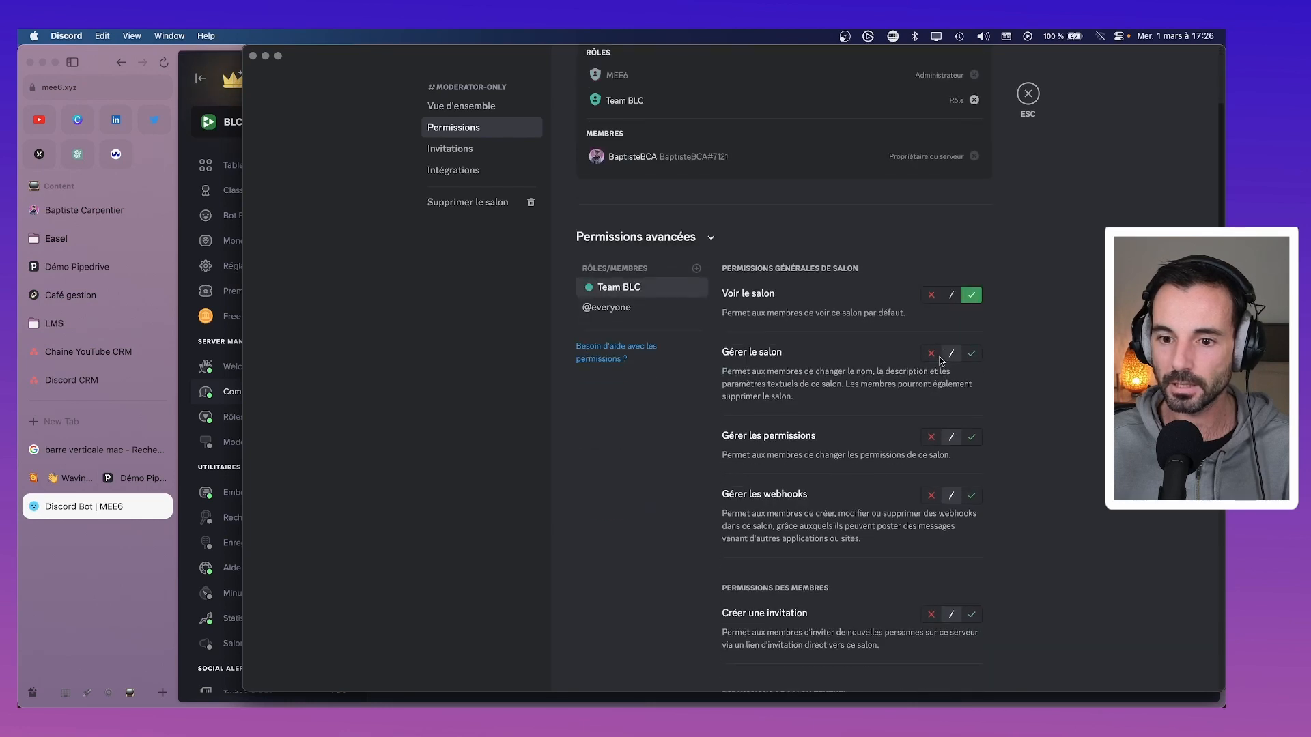
scroll(945, 353, up, 10)
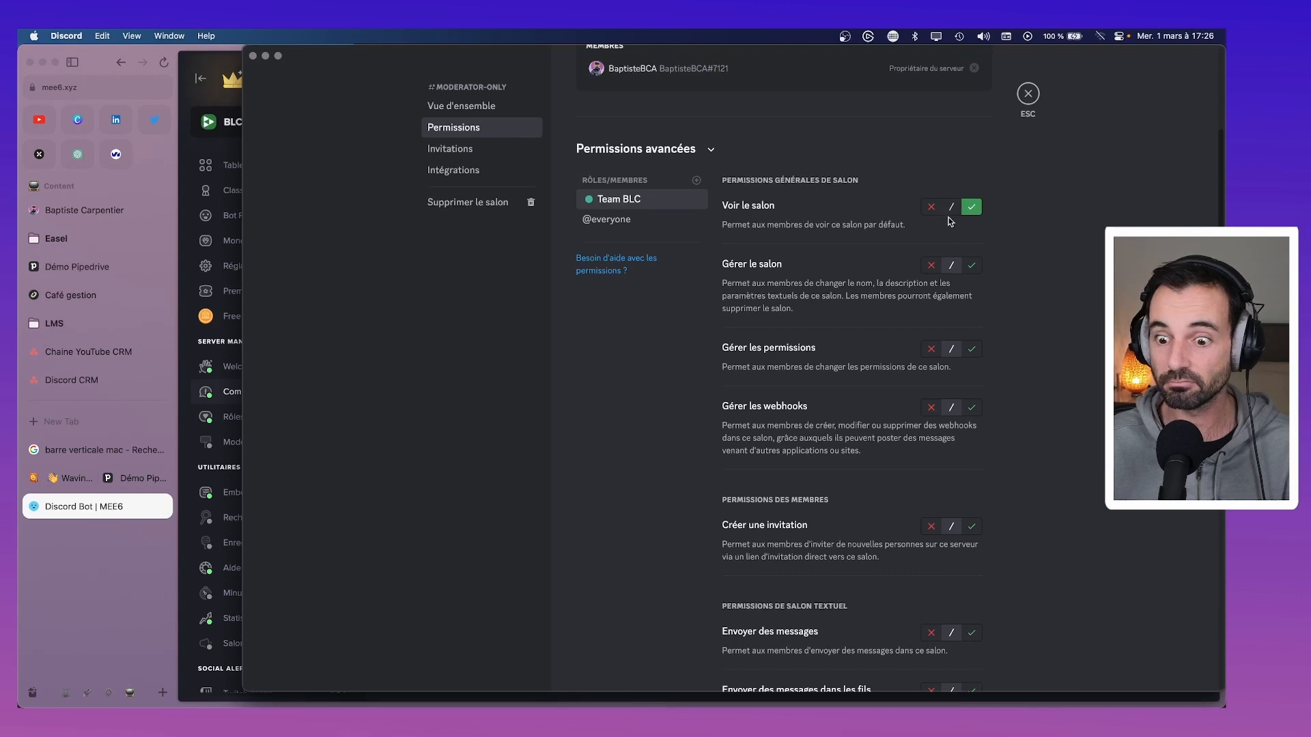
scroll(951, 232, down, 20)
scroll(956, 280, down, 10)
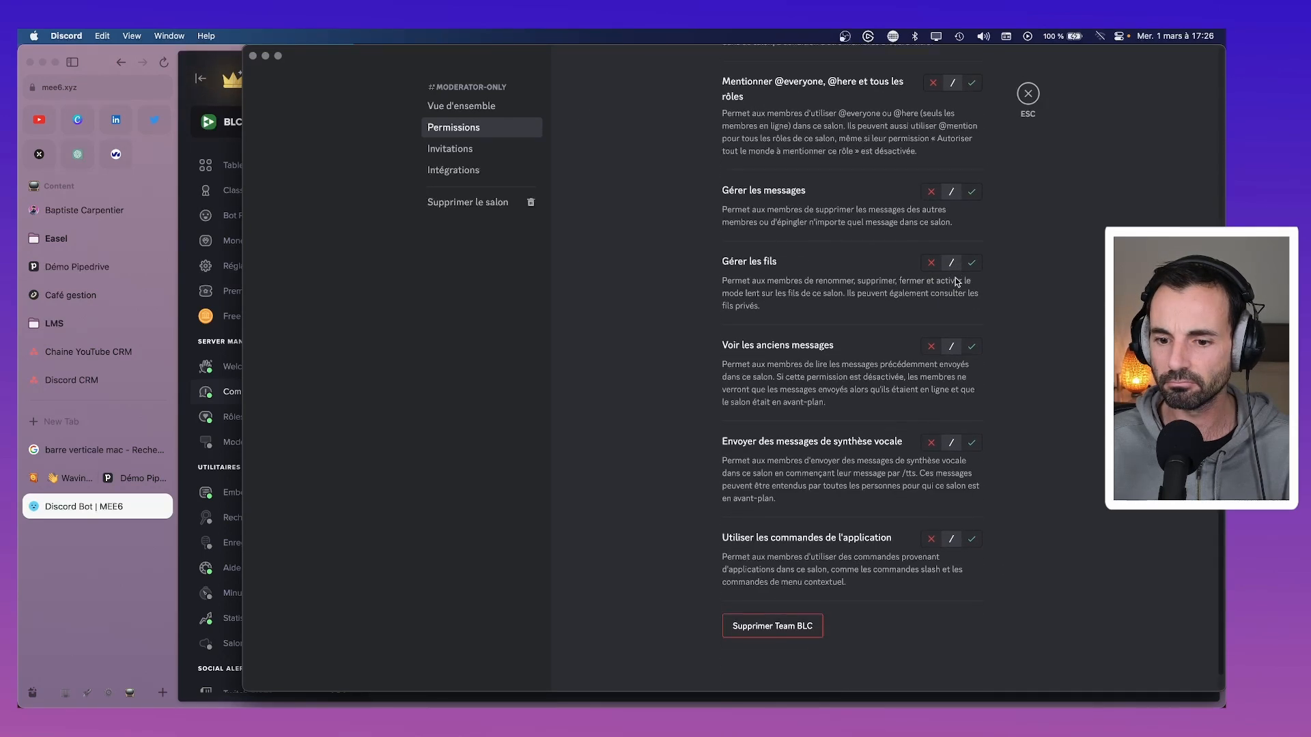
scroll(956, 280, up, 20)
scroll(955, 281, down, 1)
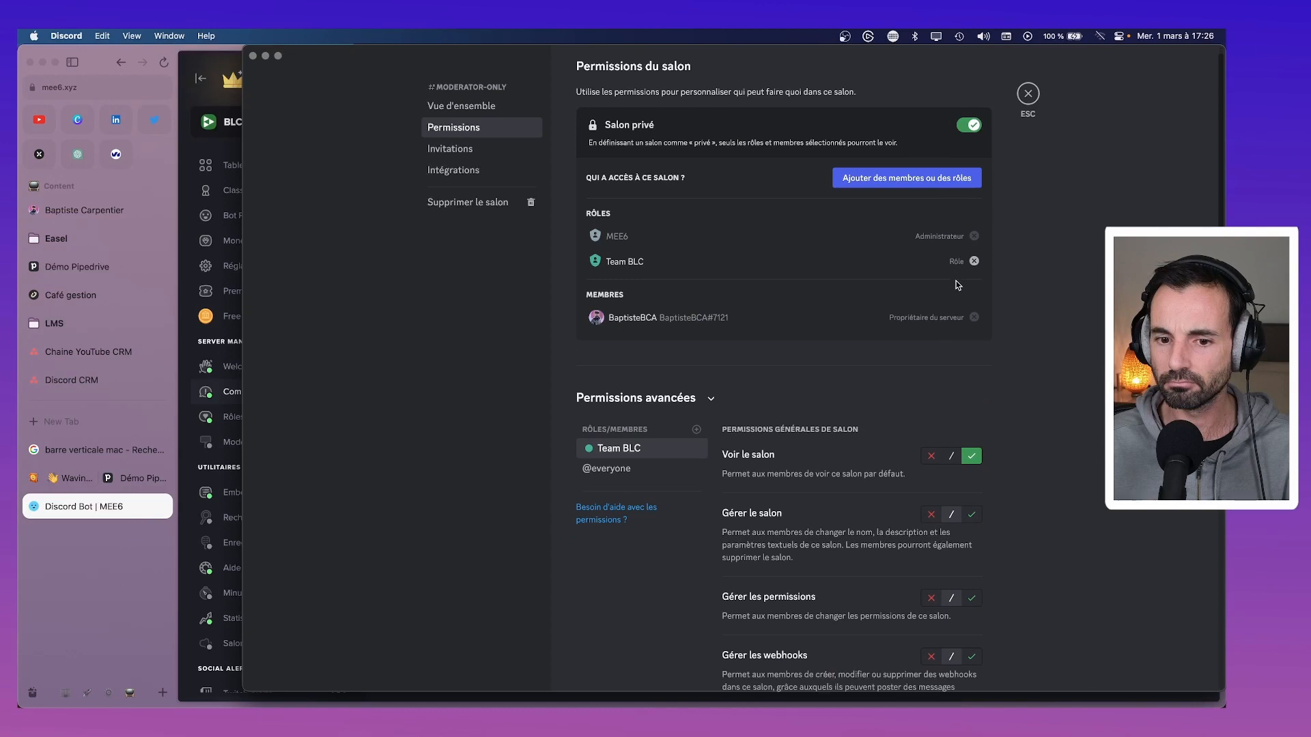
Look through the roles and members that can be added to moderator-only, cancel, and leave the channel settings.
click(903, 178)
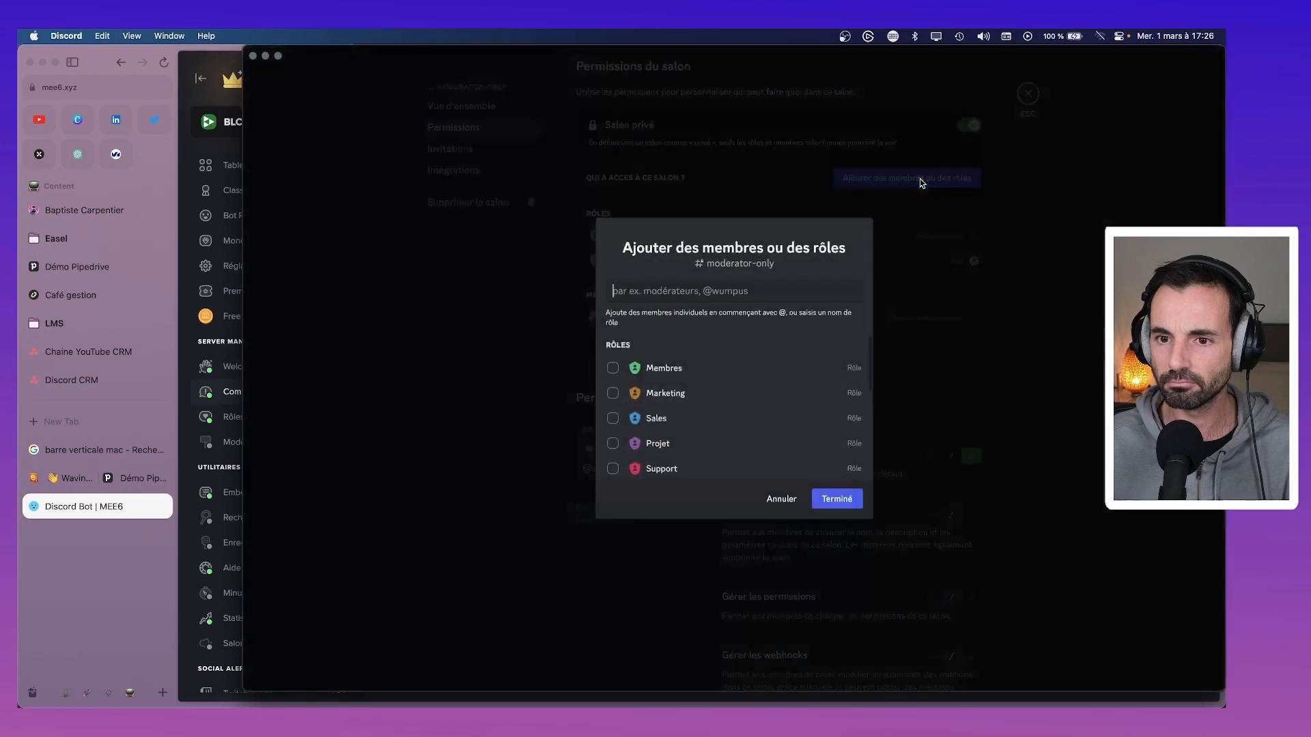
scroll(737, 407, down, 3)
scroll(738, 377, up, 4)
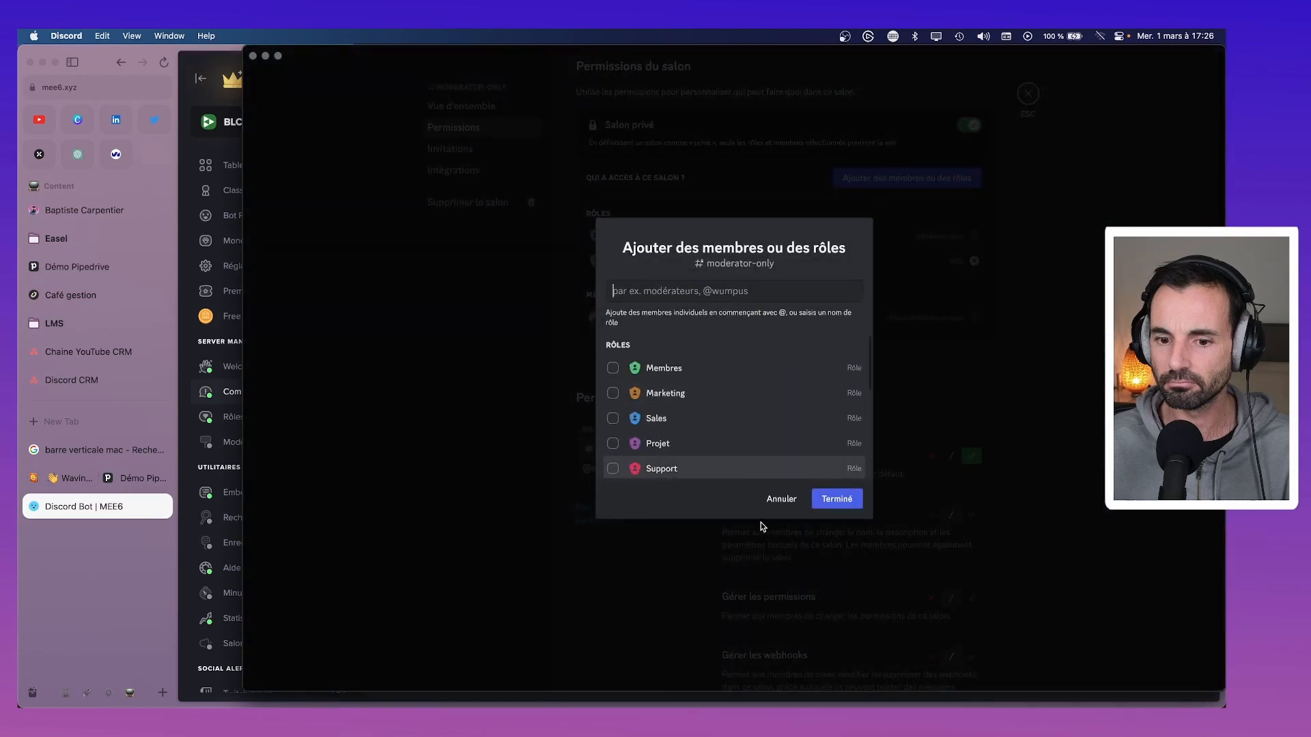
click(776, 499)
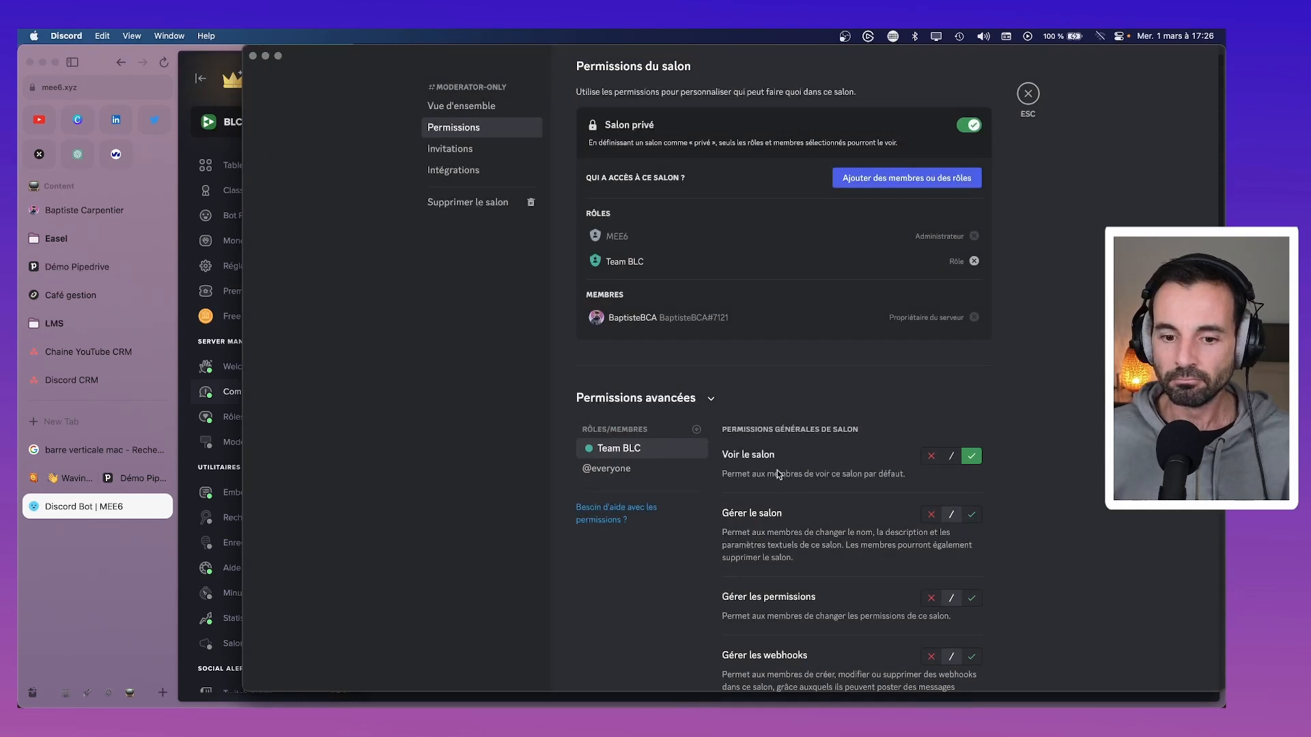
click(1027, 94)
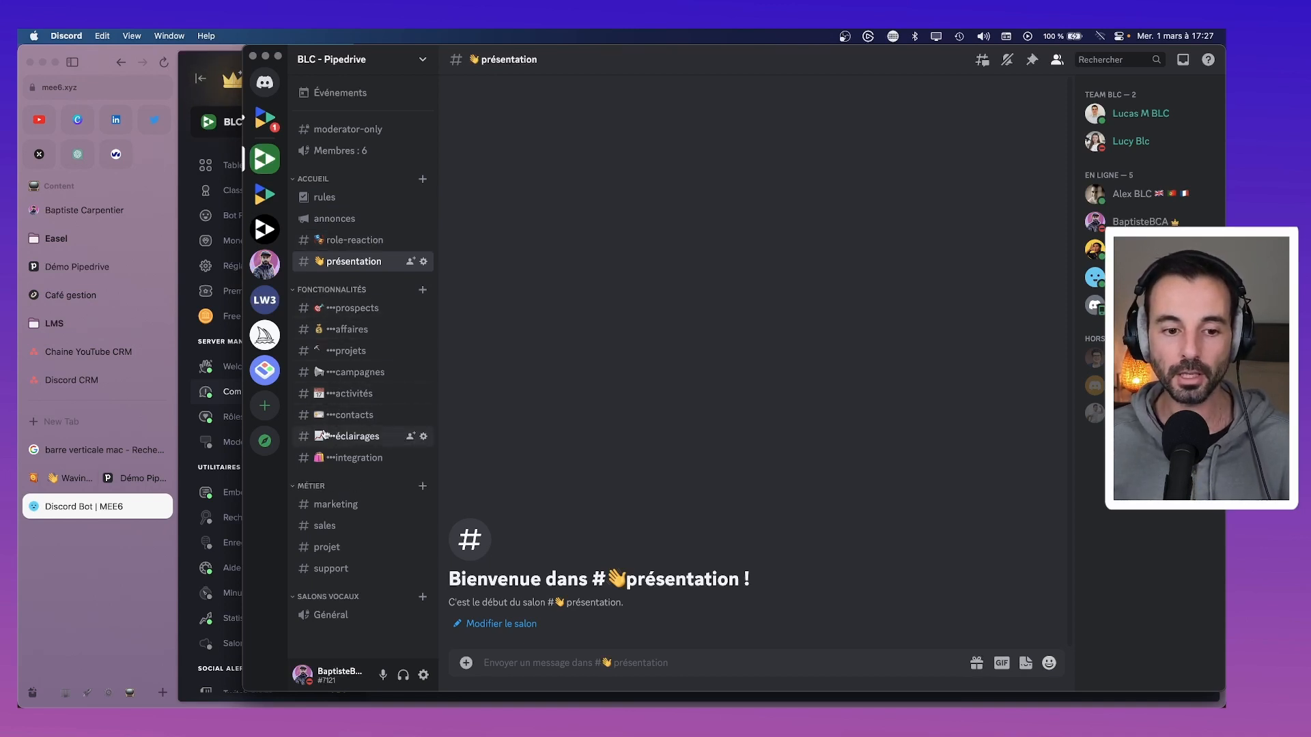
Review the content of the rules, annonces, role-reaction and présentation channels.
click(332, 198)
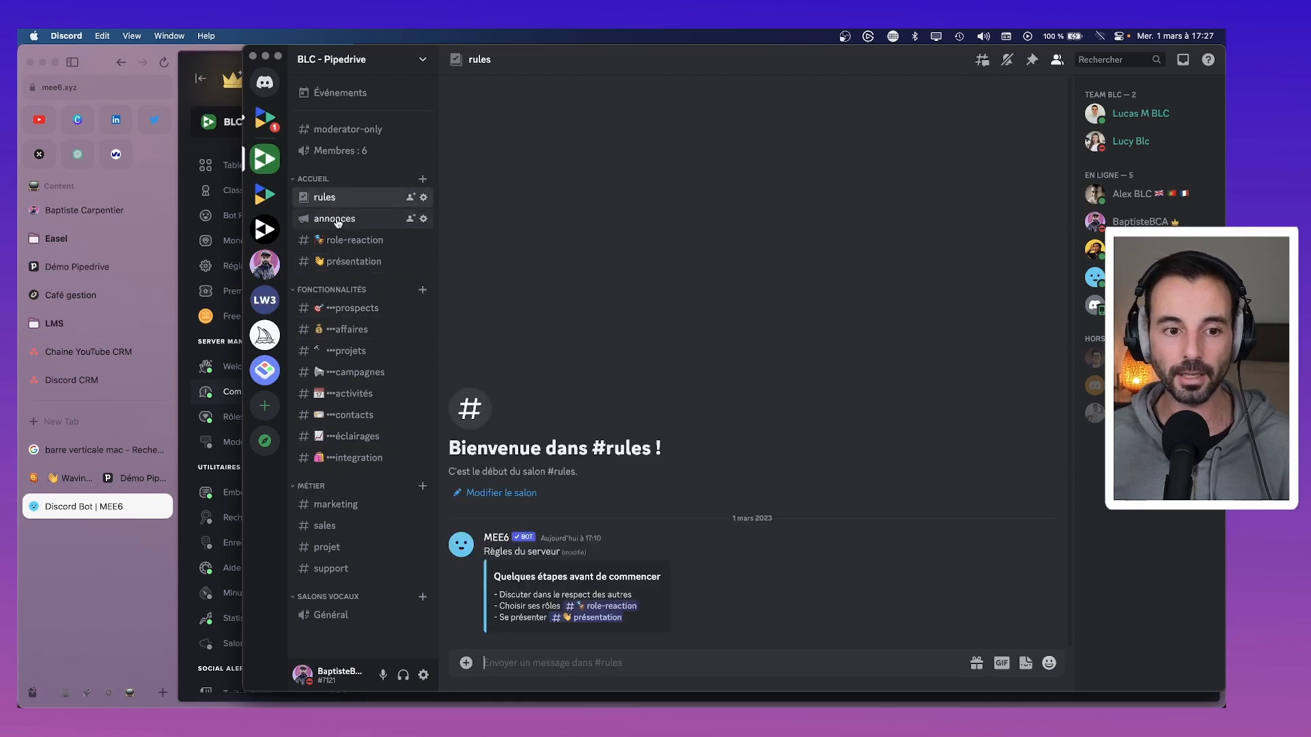
click(337, 221)
click(345, 242)
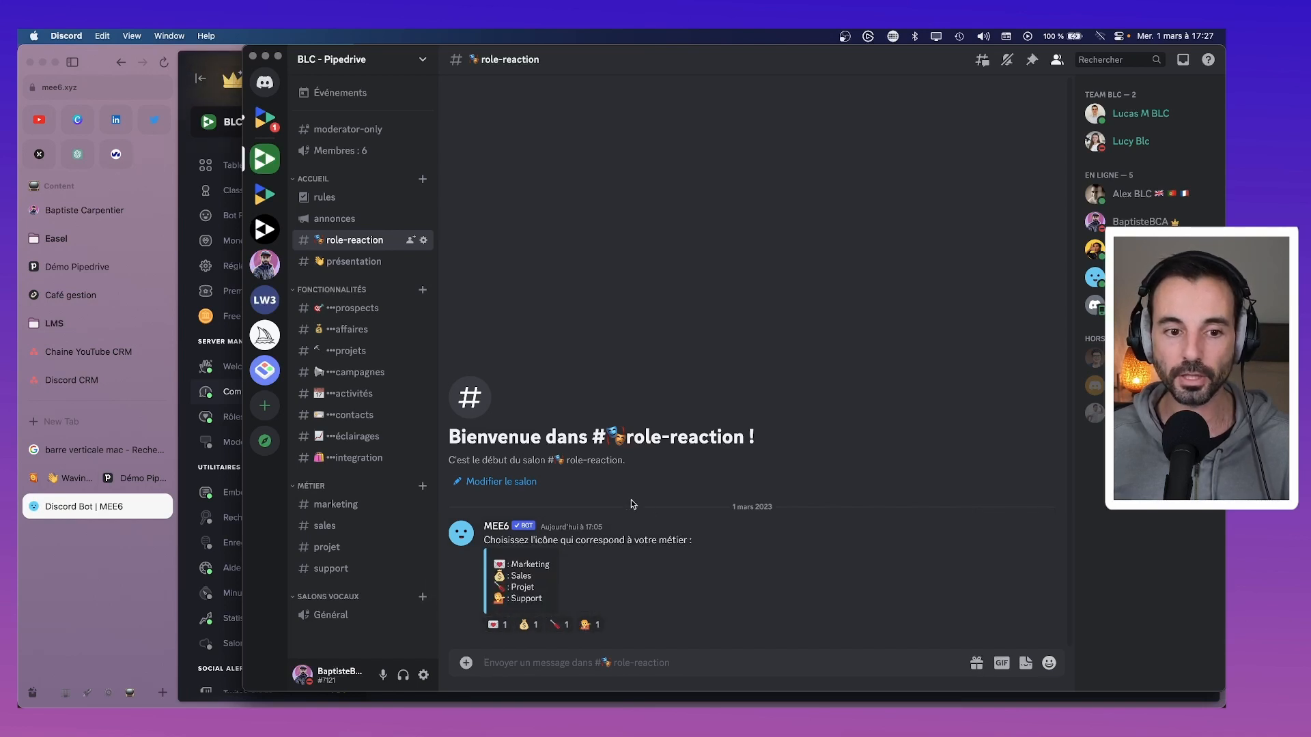
click(391, 261)
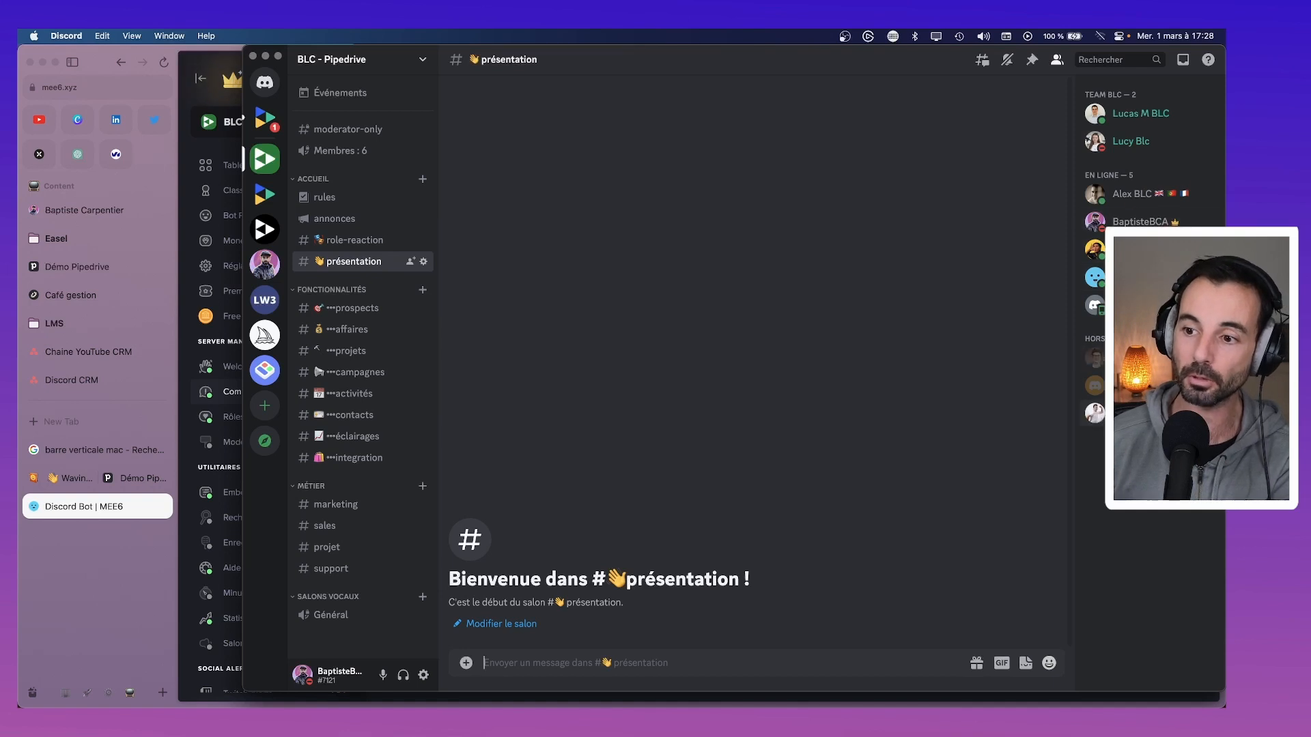
Switch to the Discord CRM task in Asana and mark the Communication subtask as complete.
click(110, 570)
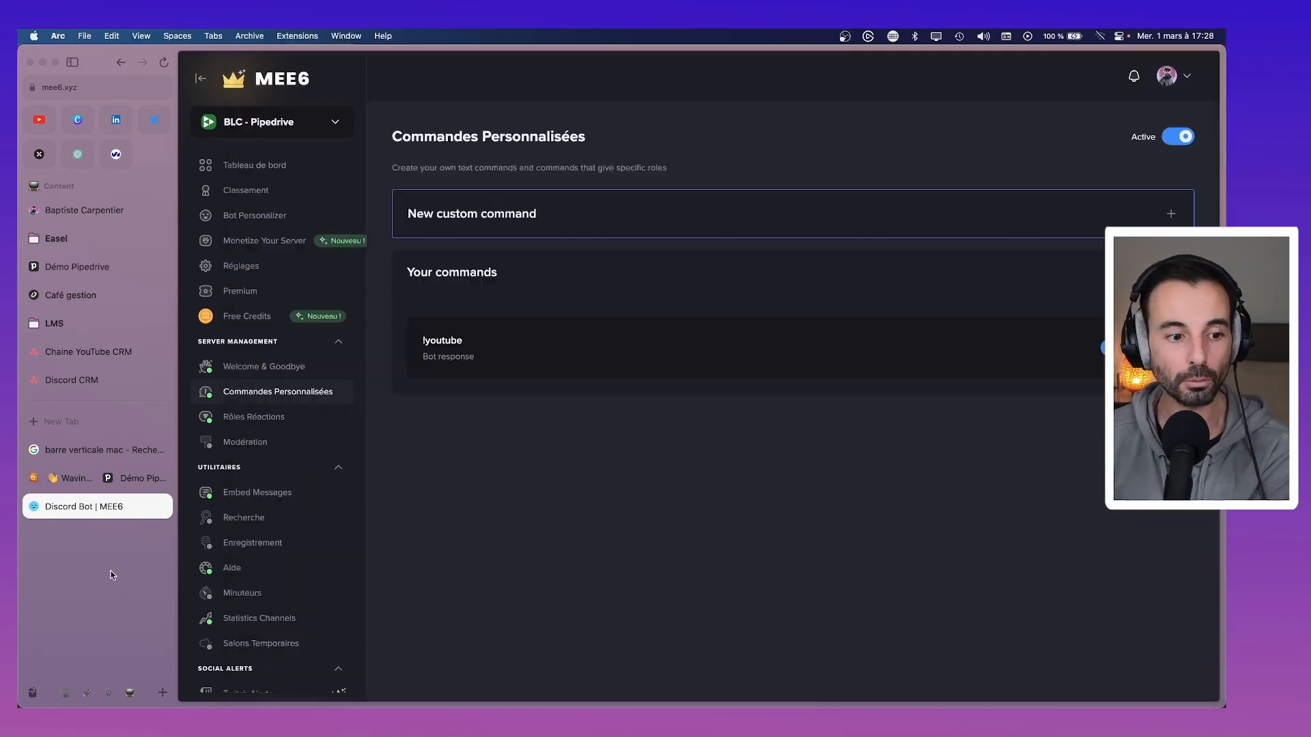
click(67, 379)
click(478, 543)
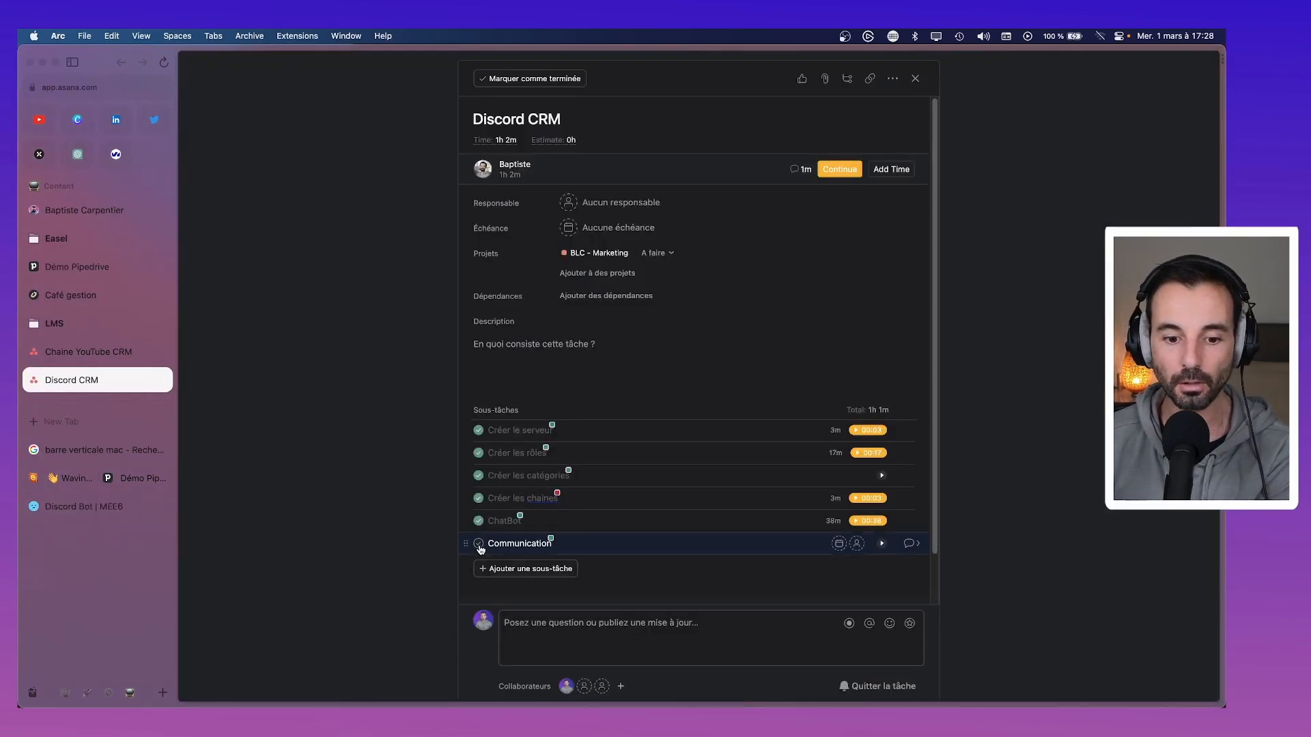